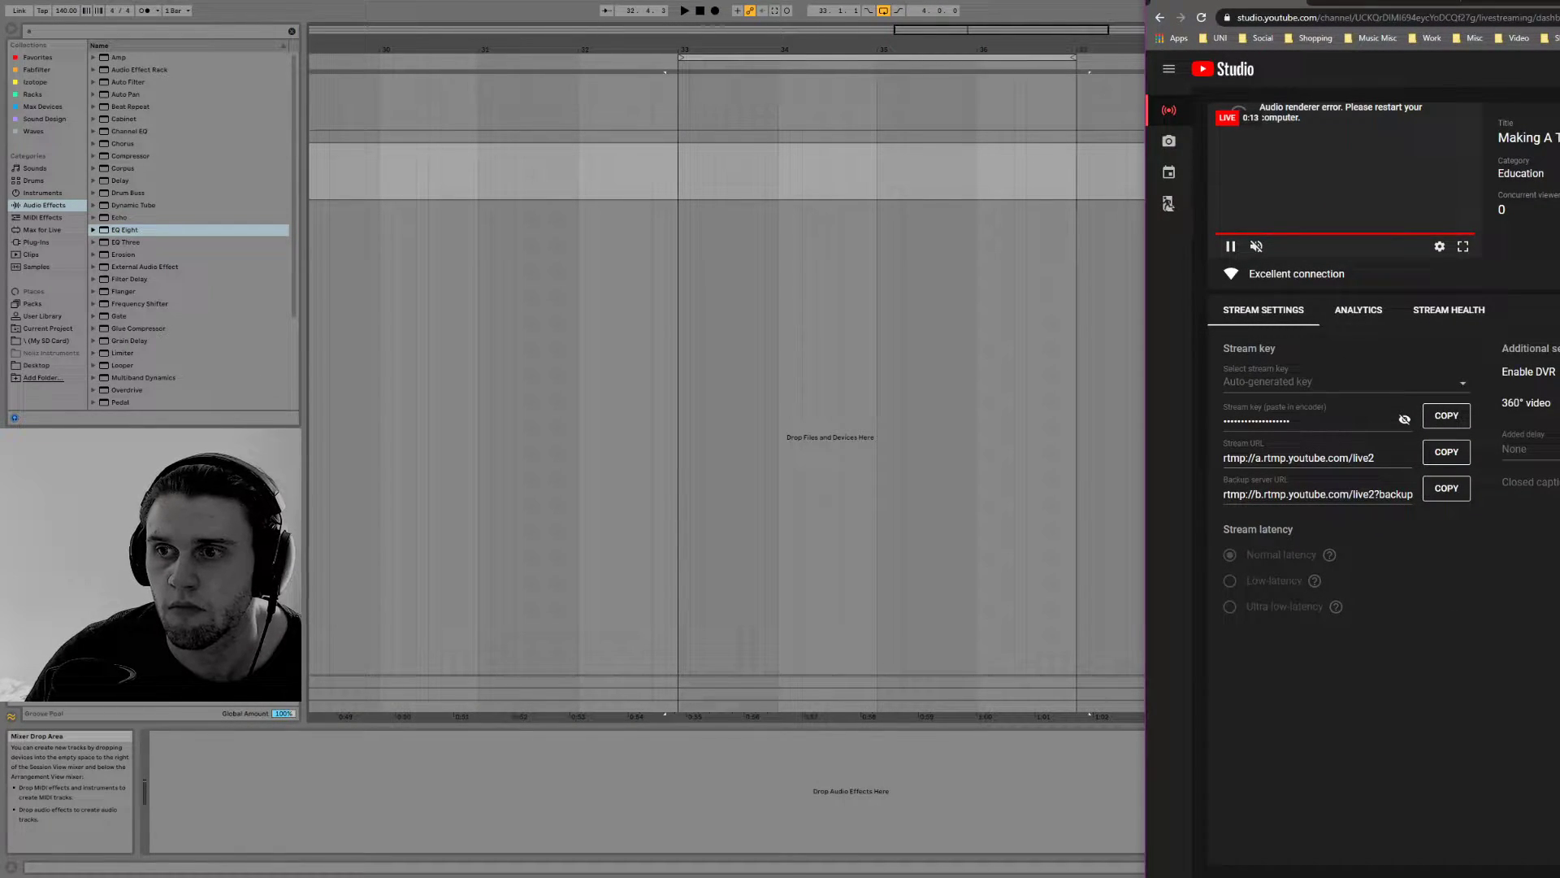
# Move the YouTube Studio window off the arrangement, check the livestream dashboard, and return to Ableton Live
pyautogui.moveTo(1542, 8); pyautogui.dragTo(1559, 8)
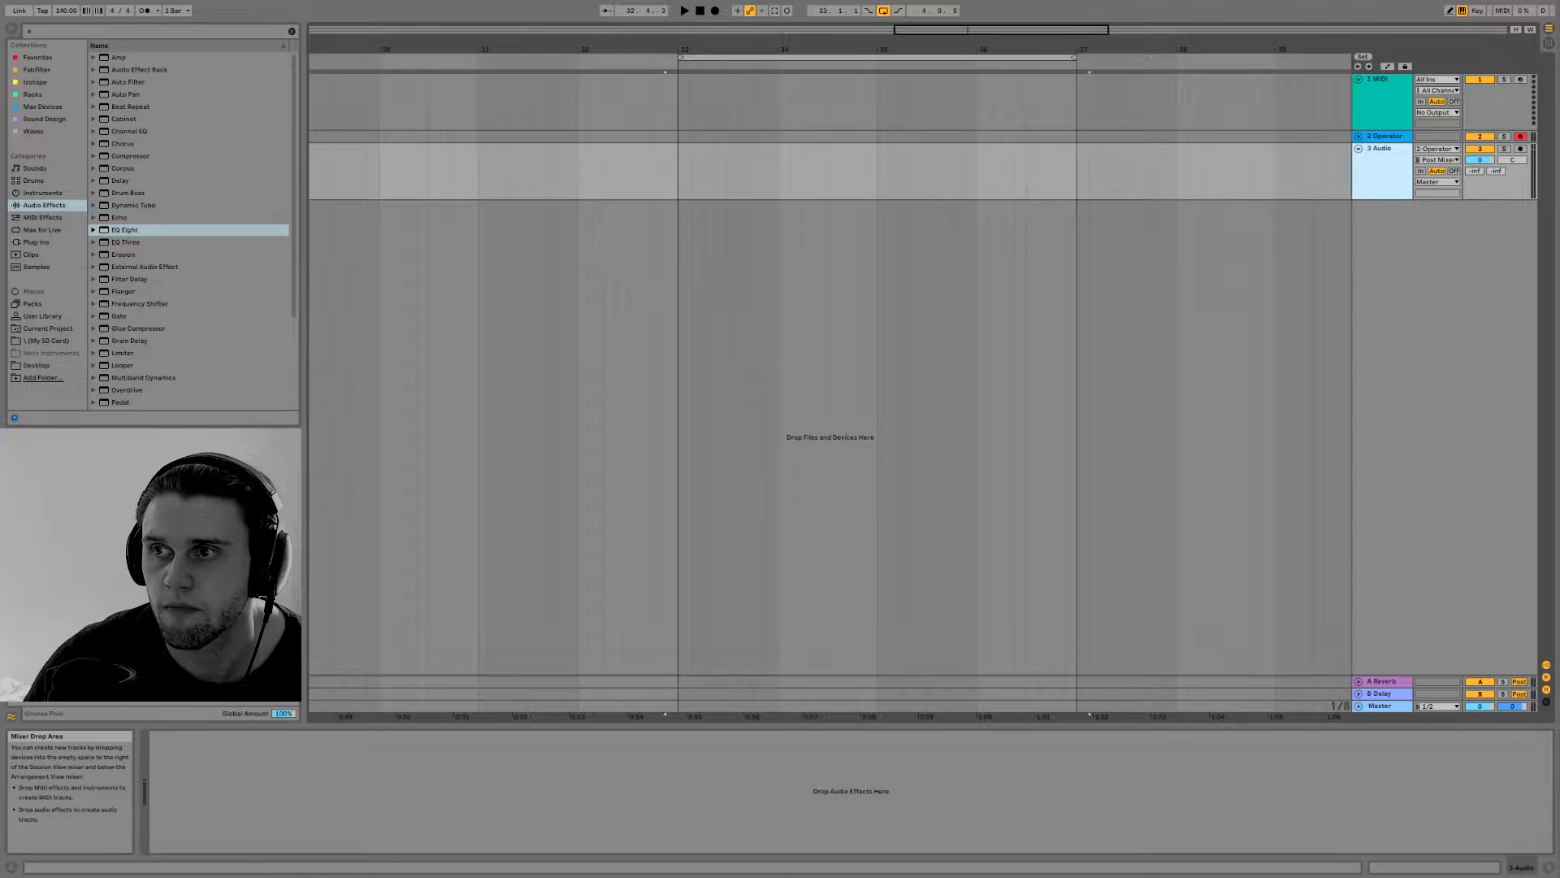
pyautogui.moveTo(1559, 8); pyautogui.dragTo(1559, 8)
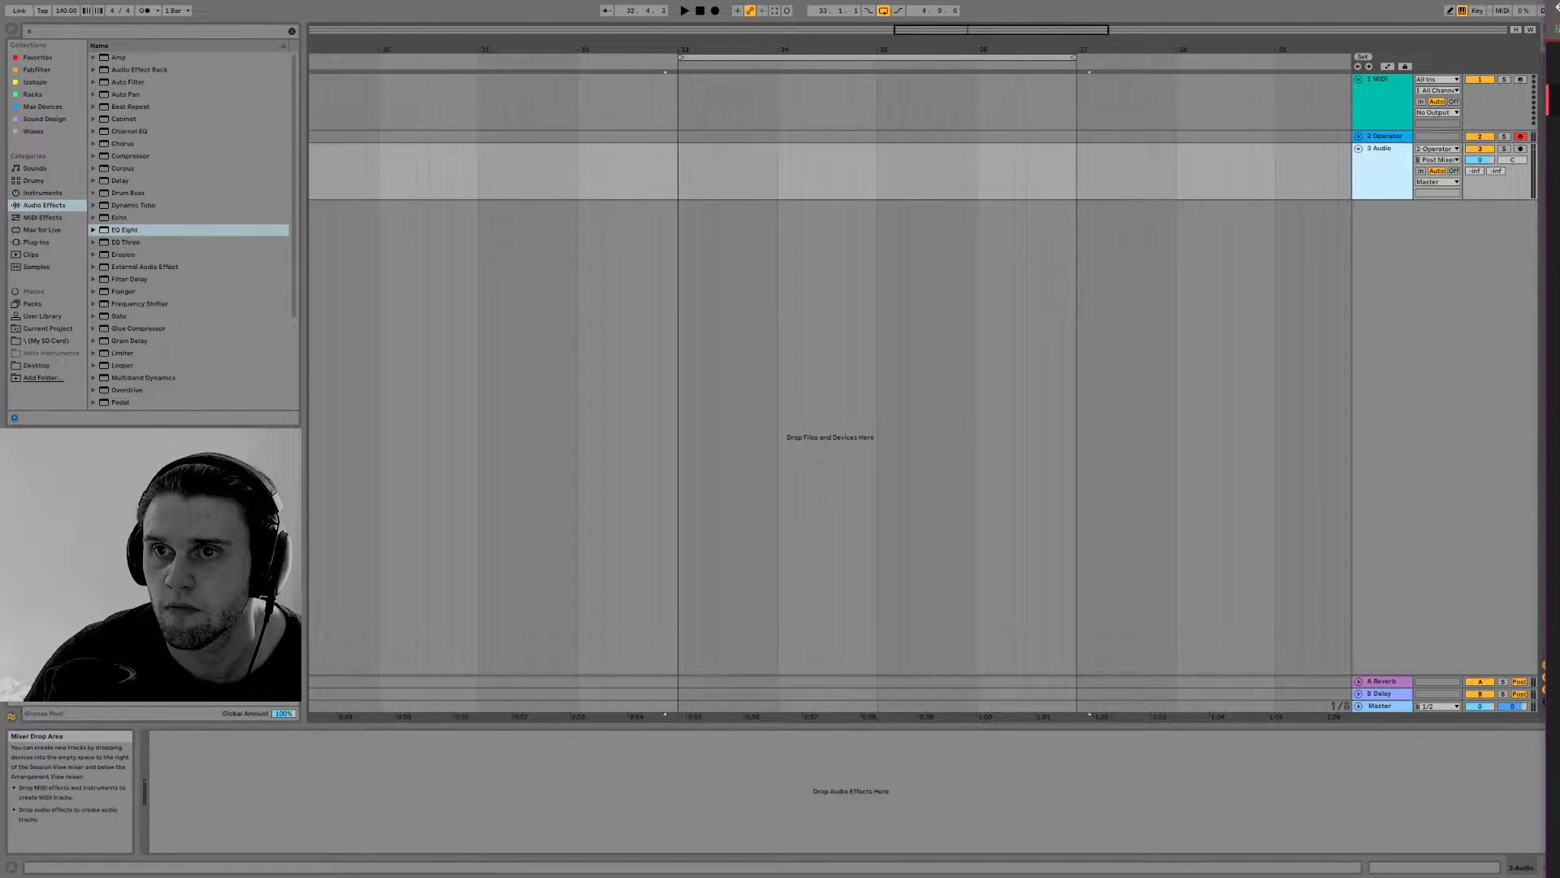
pyautogui.moveTo(1546, 545); pyautogui.dragTo(1559, 545)
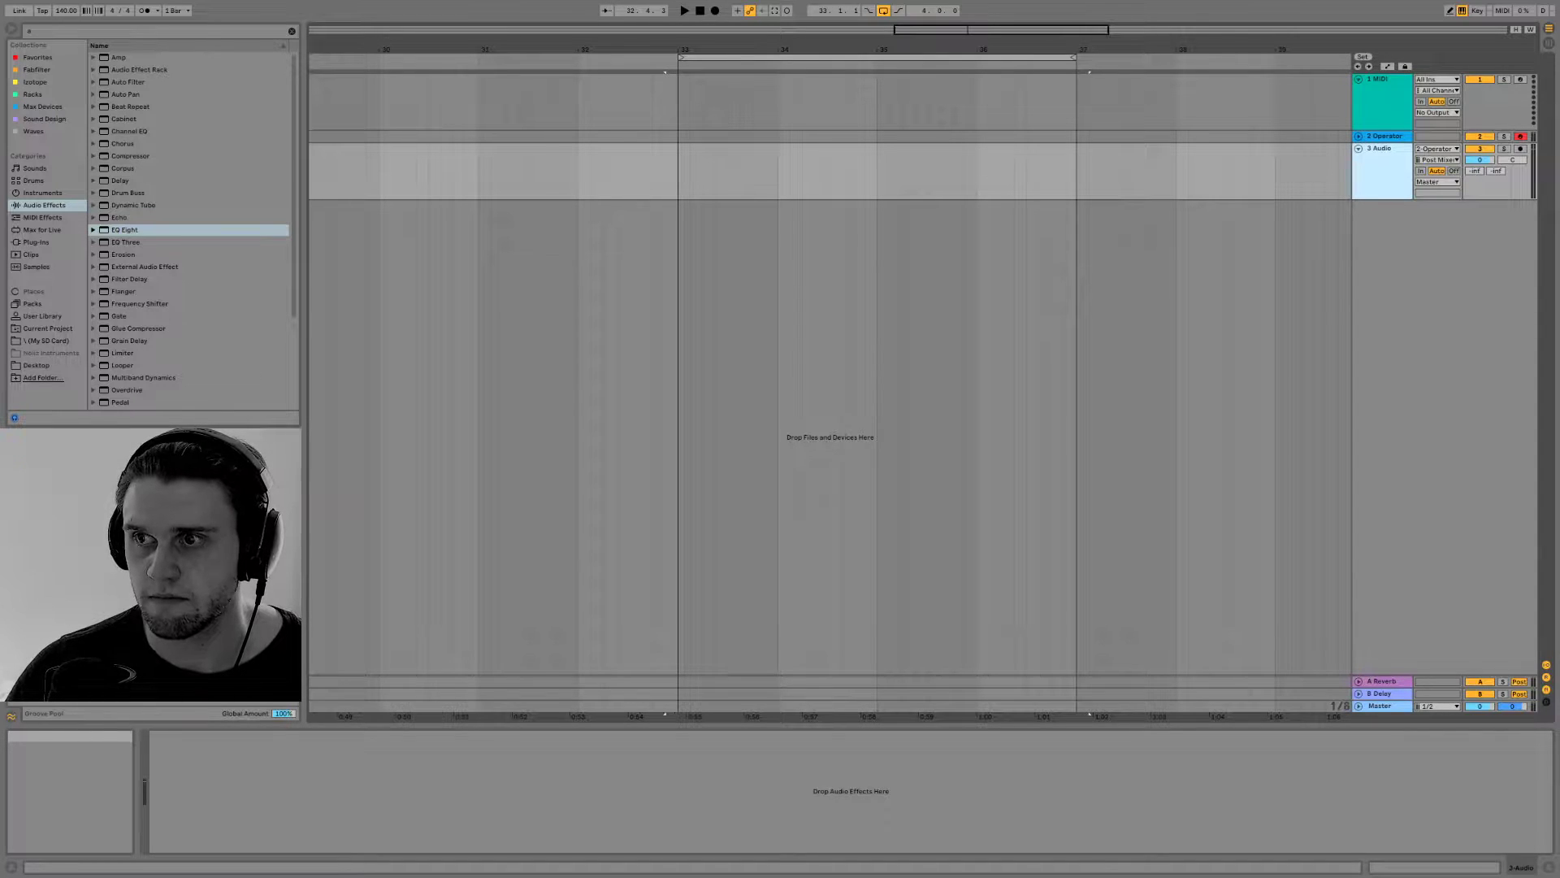
pyautogui.hotkey('alt', 'Tab')
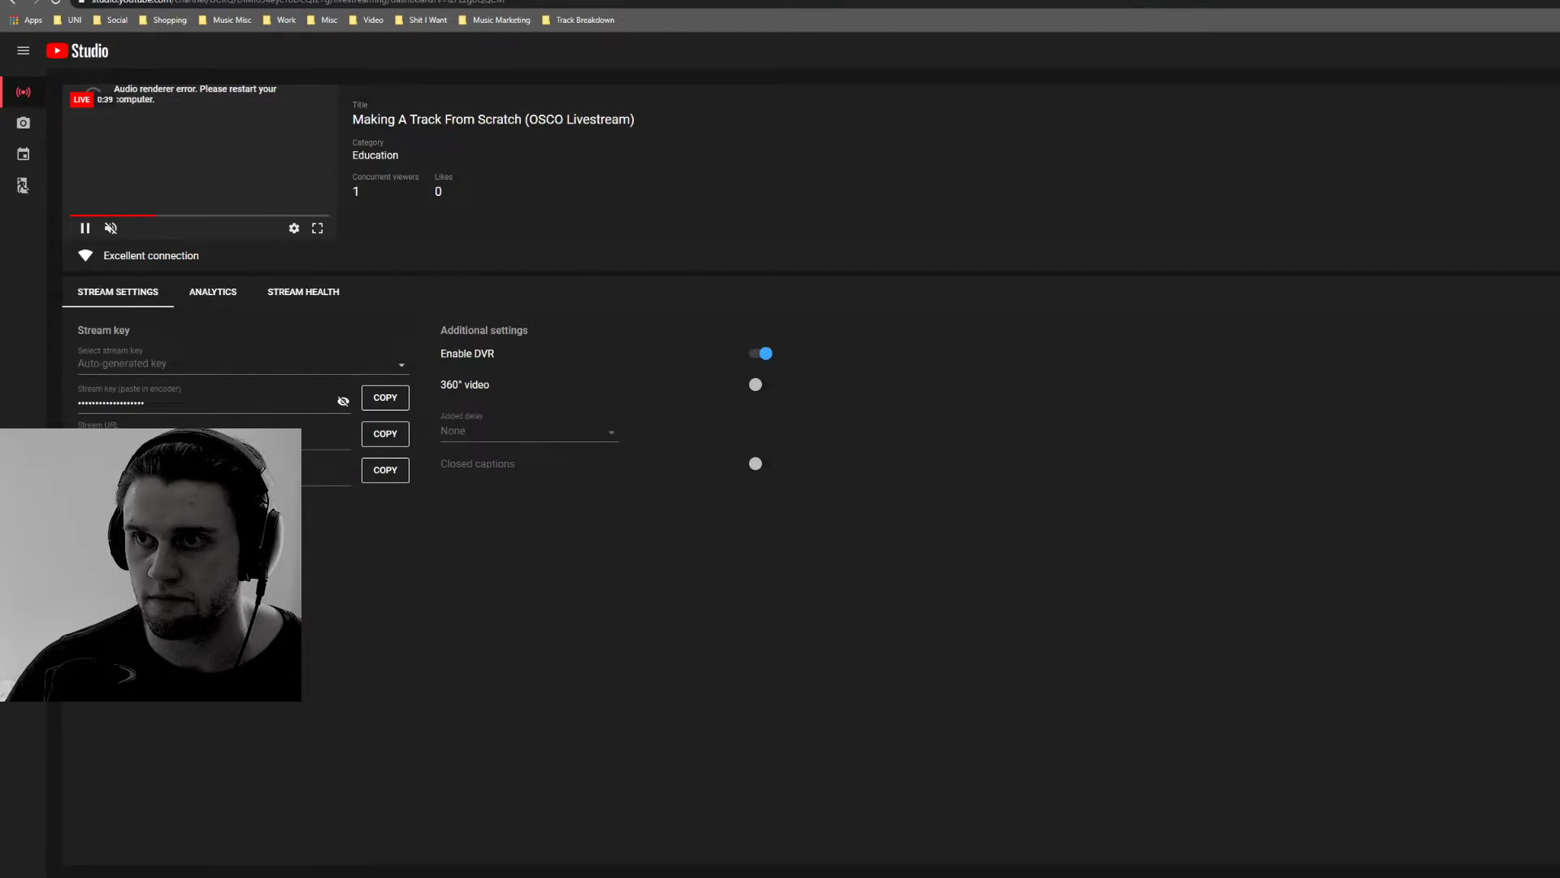
pyautogui.hotkey('alt', 'Tab')
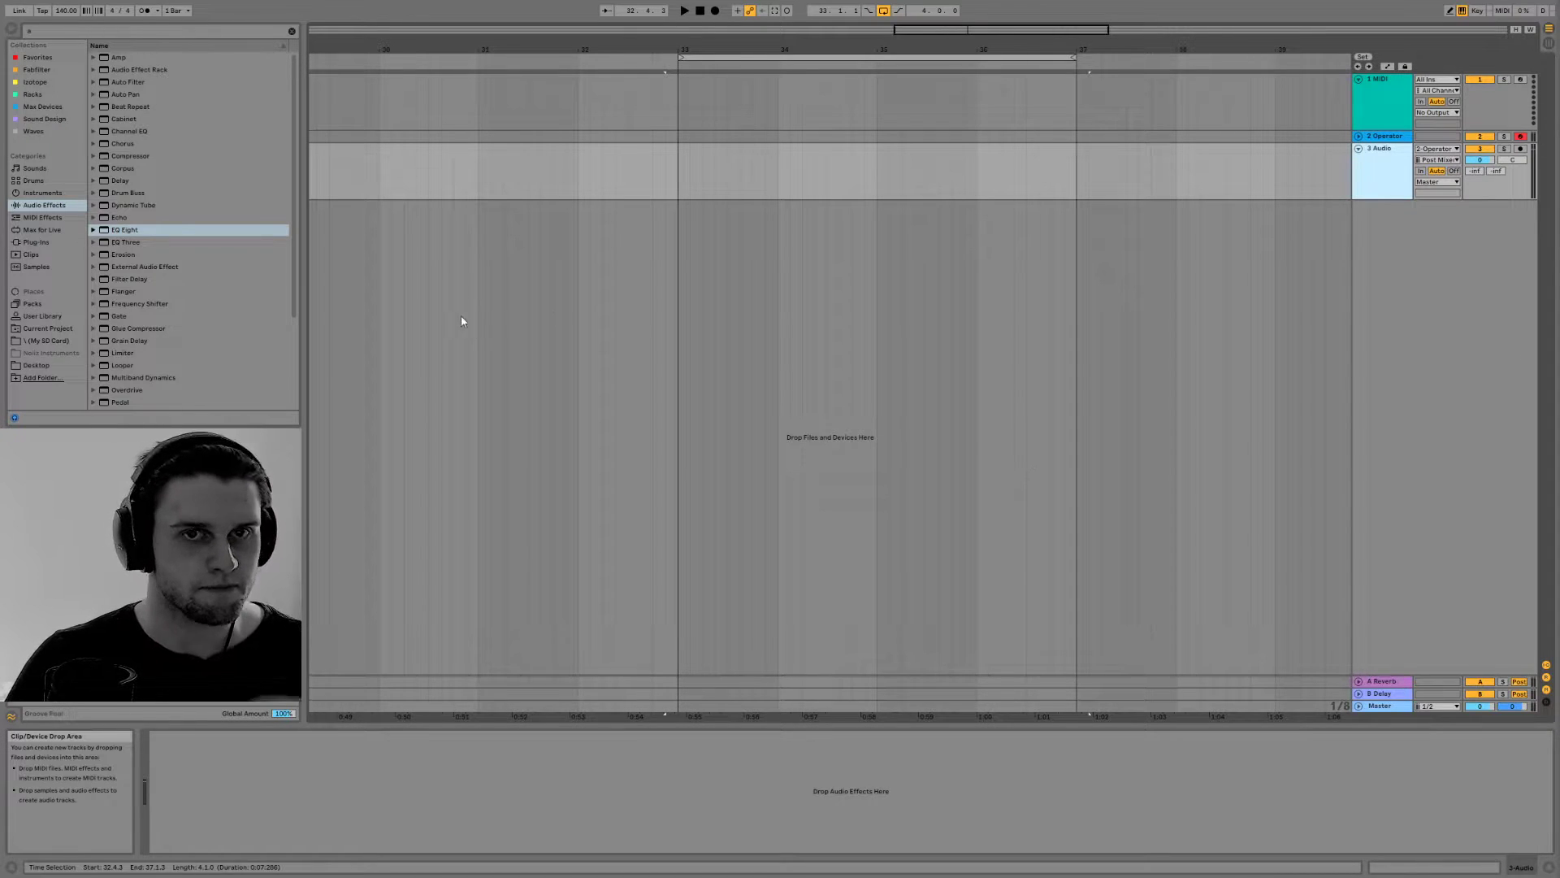
# Unfold the Operator track and reduce its height to roughly match the neighbouring tracks
pyautogui.click(1370, 137)
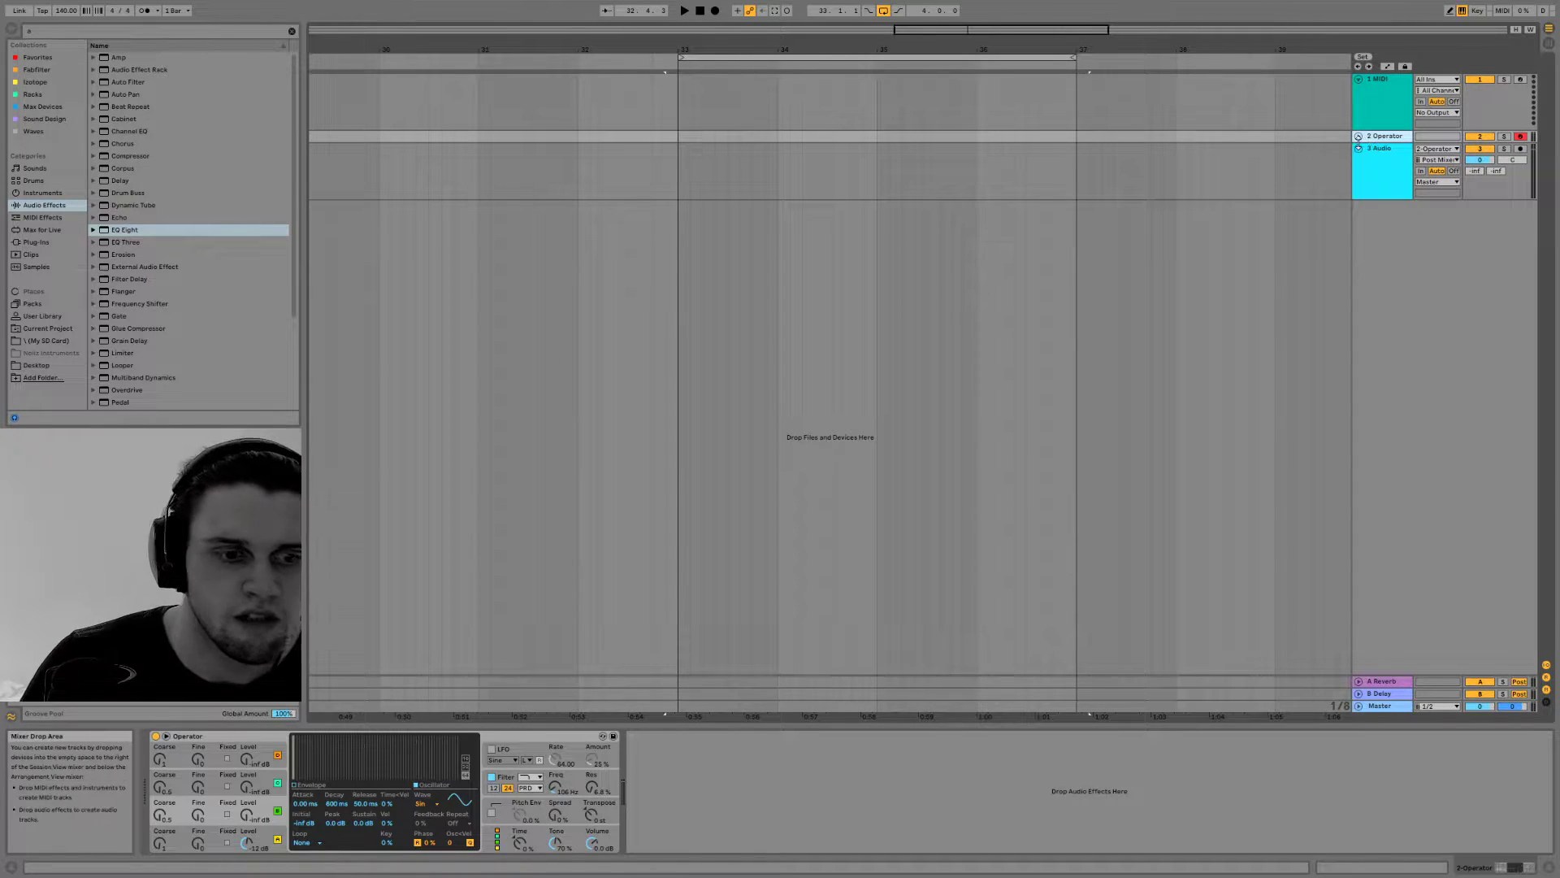
pyautogui.click(1359, 136)
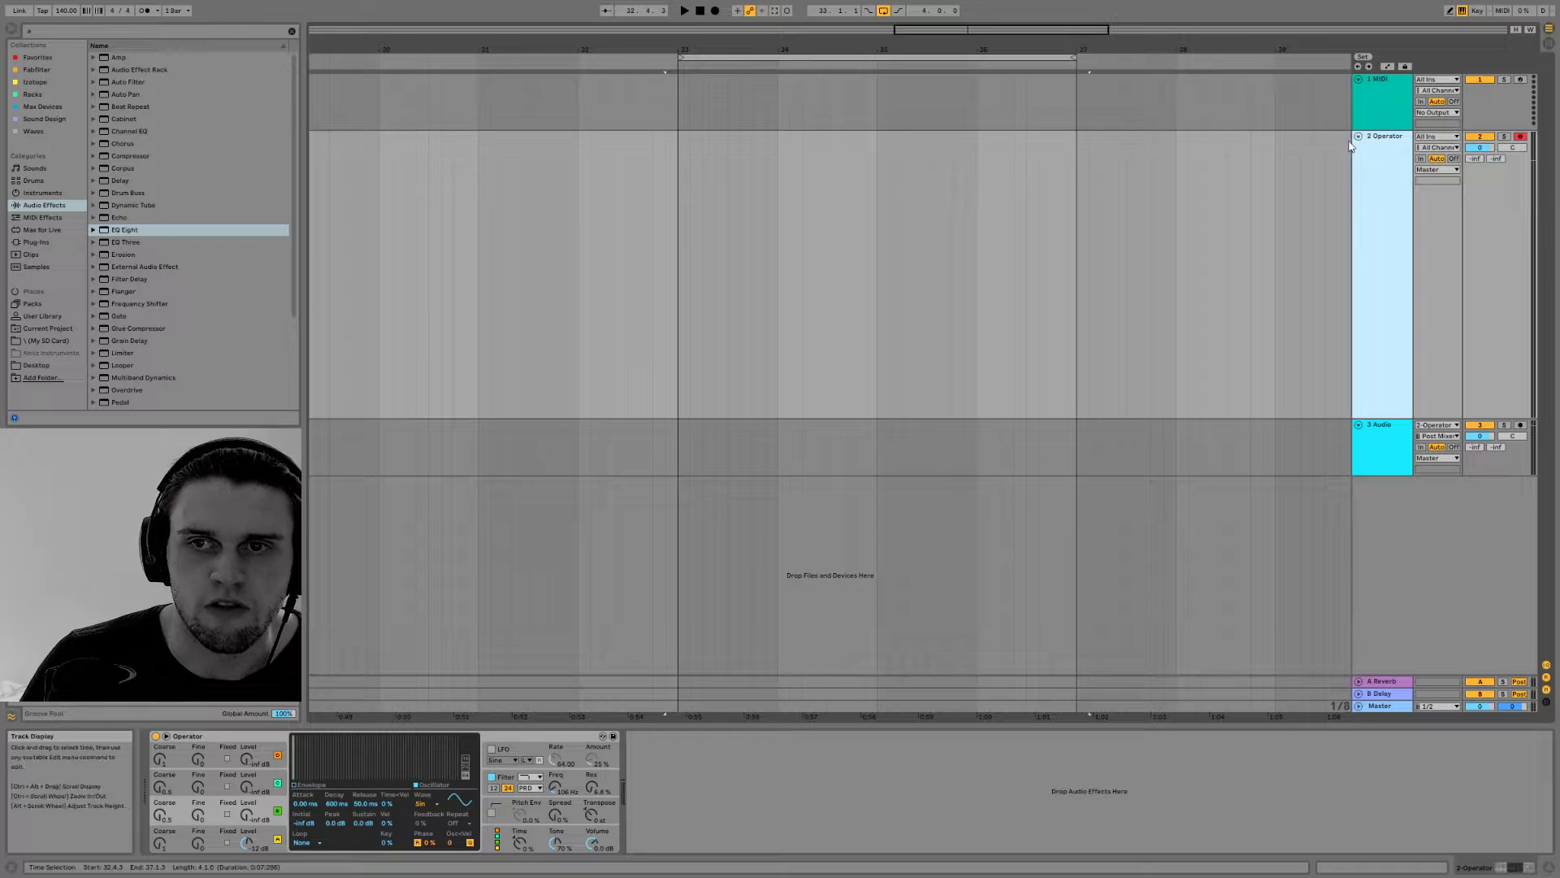
pyautogui.moveTo(1384, 416); pyautogui.dragTo(1386, 187)
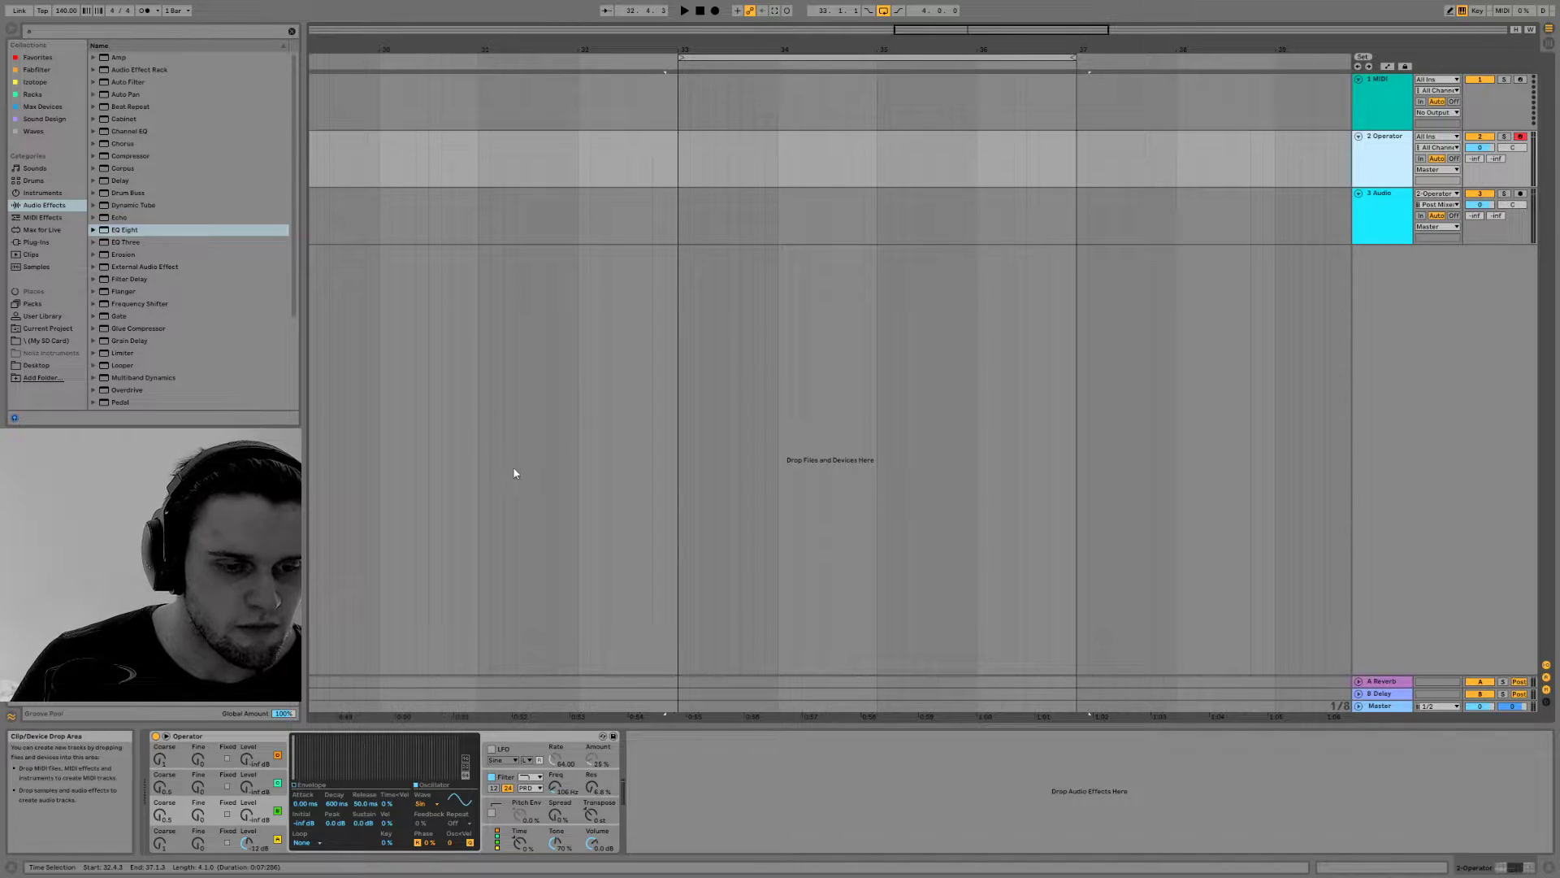
# Look through the browser's plug-ins, instruments, racks and iZotope collection for a device to use
pyautogui.moveTo(291, 261)
pyautogui.mouseDown()
pyautogui.moveTo(290, 301)
pyautogui.moveTo(291, 241)
pyautogui.mouseUp()
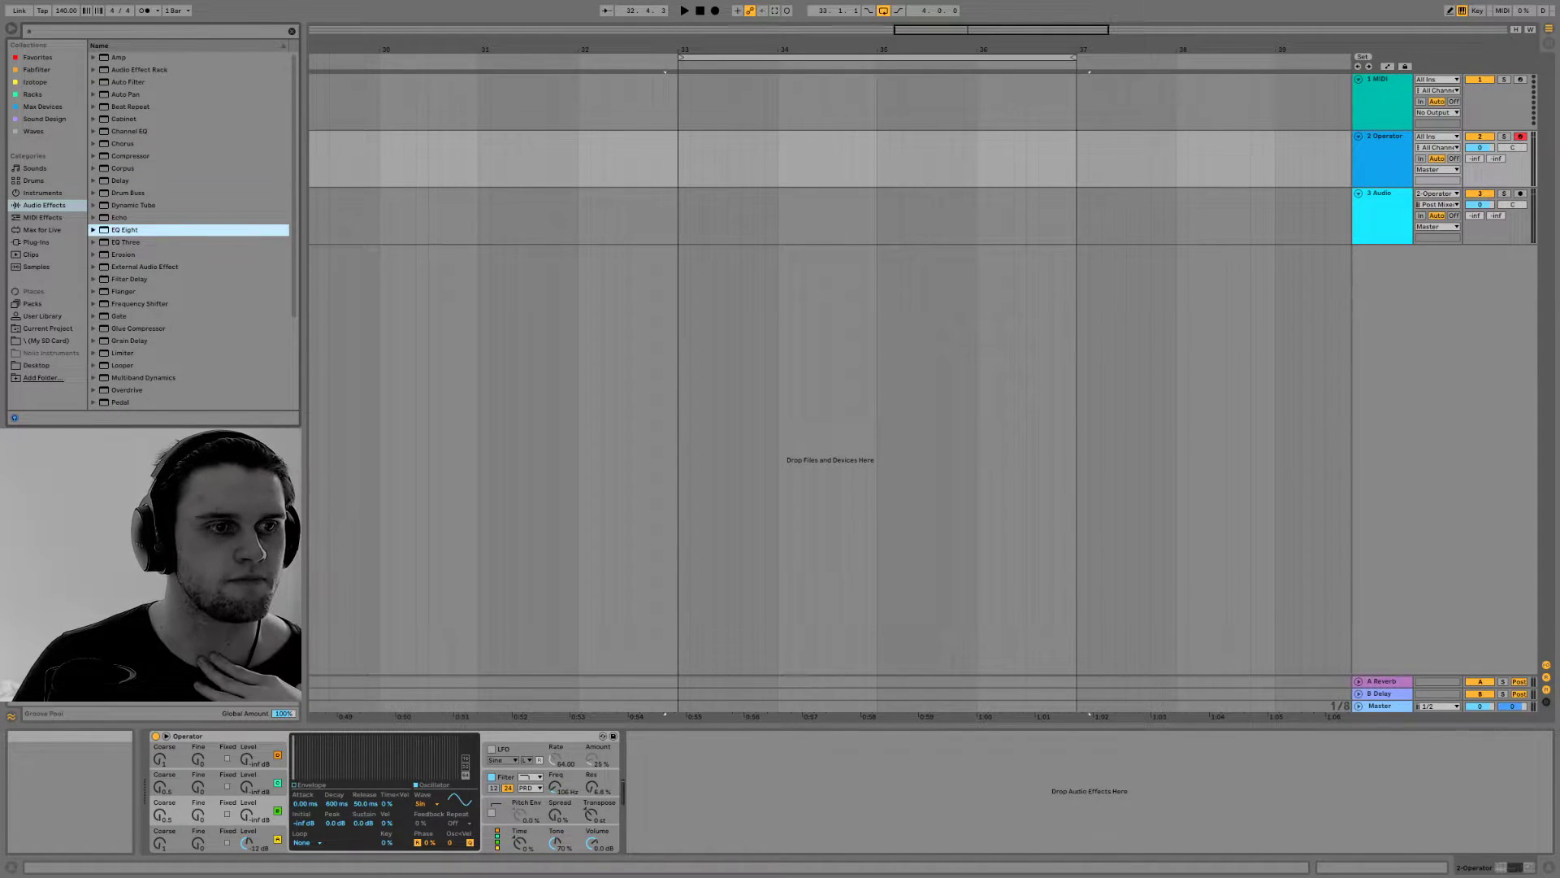
pyautogui.click(32, 241)
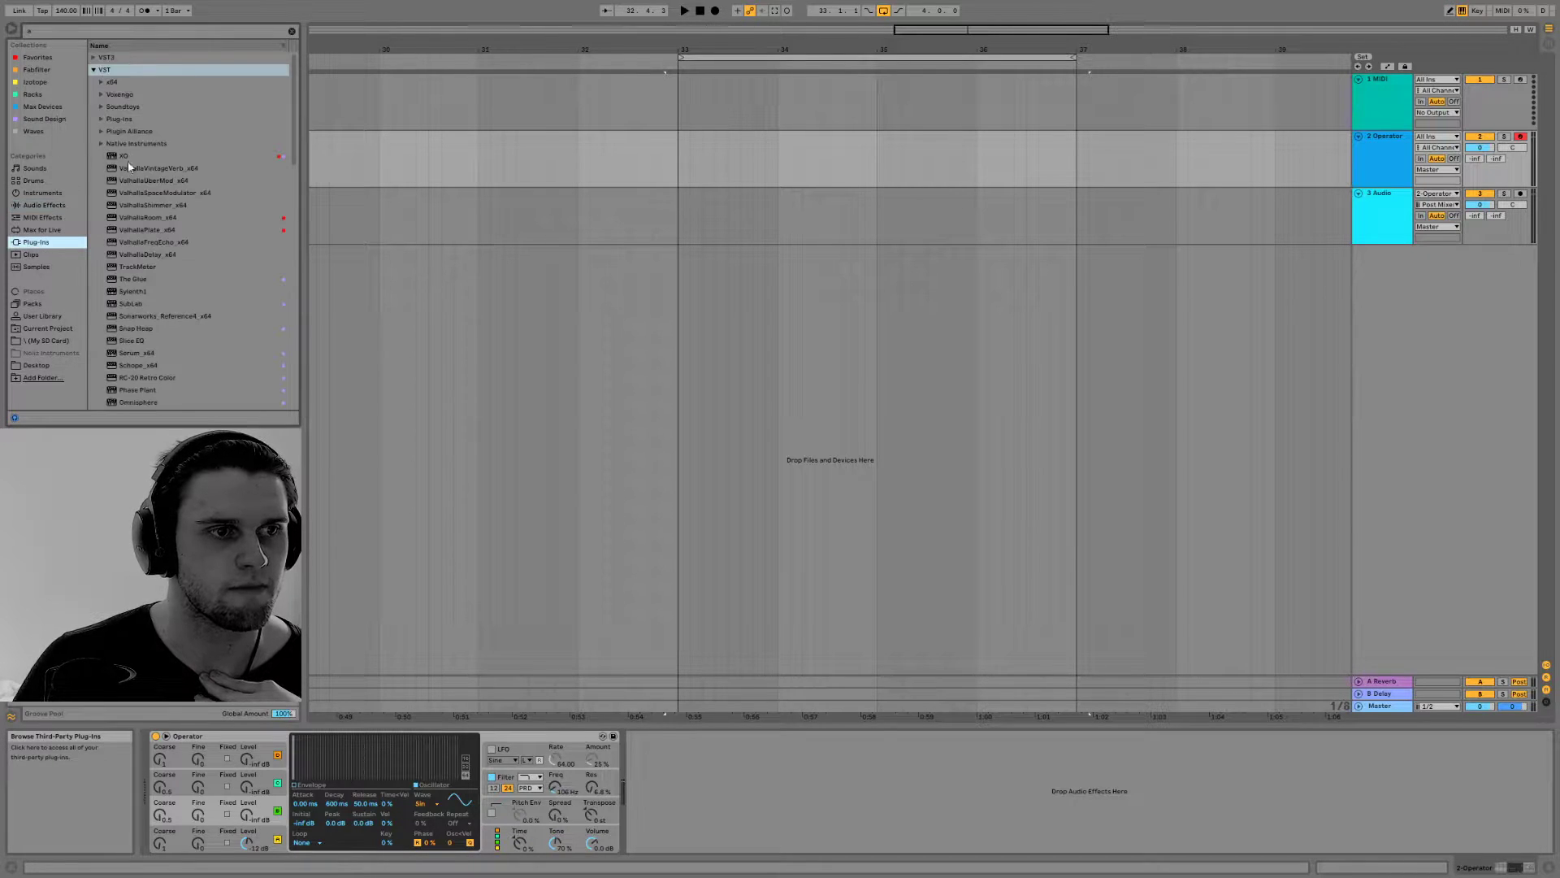
pyautogui.click(42, 193)
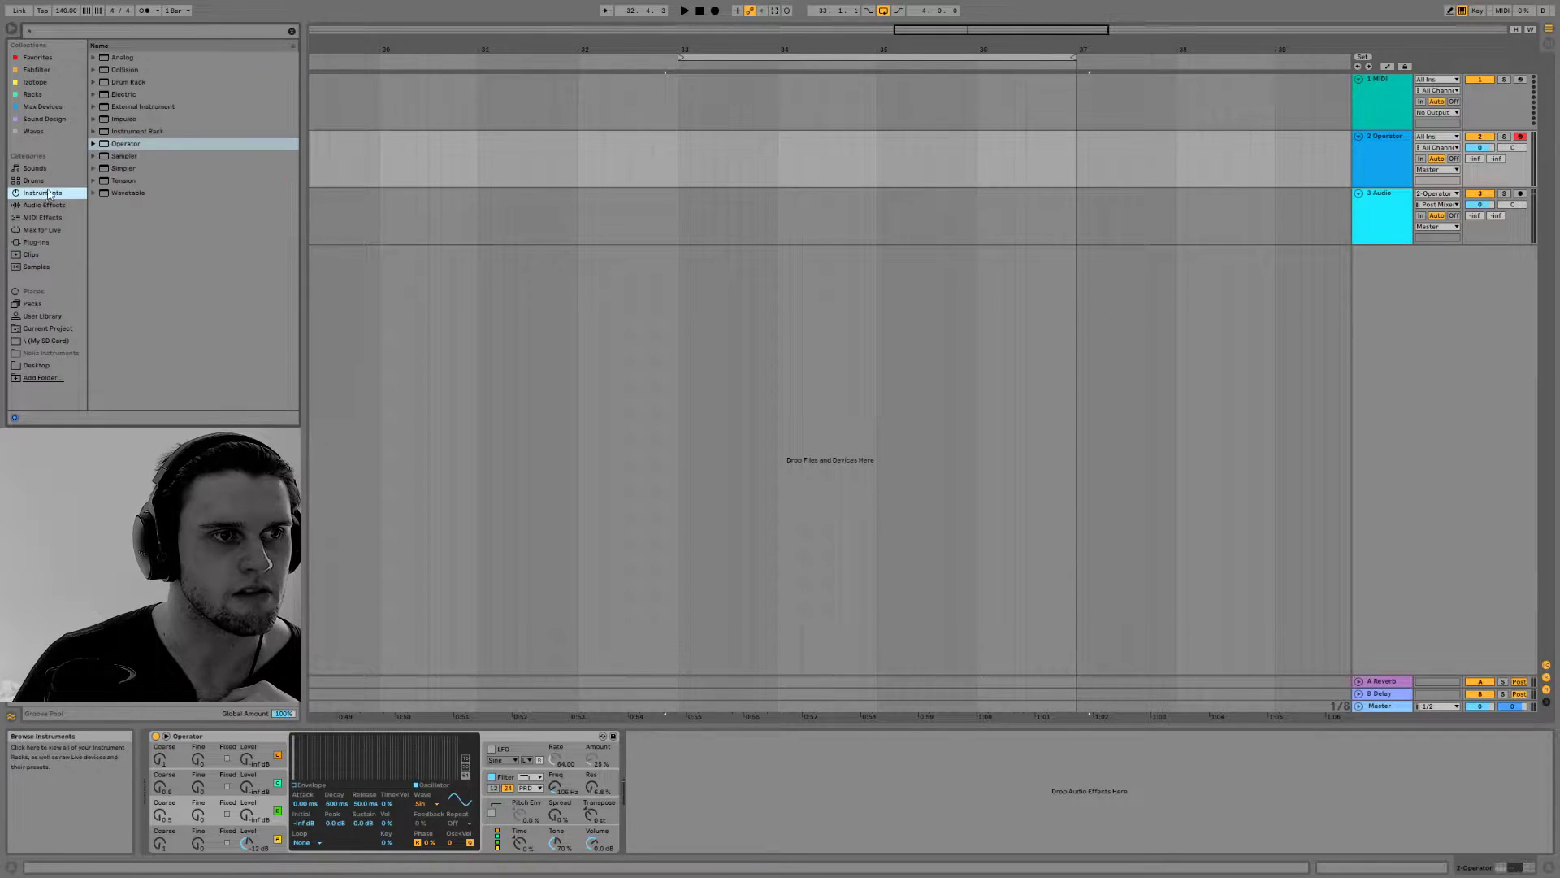
pyautogui.click(94, 143)
pyautogui.click(94, 144)
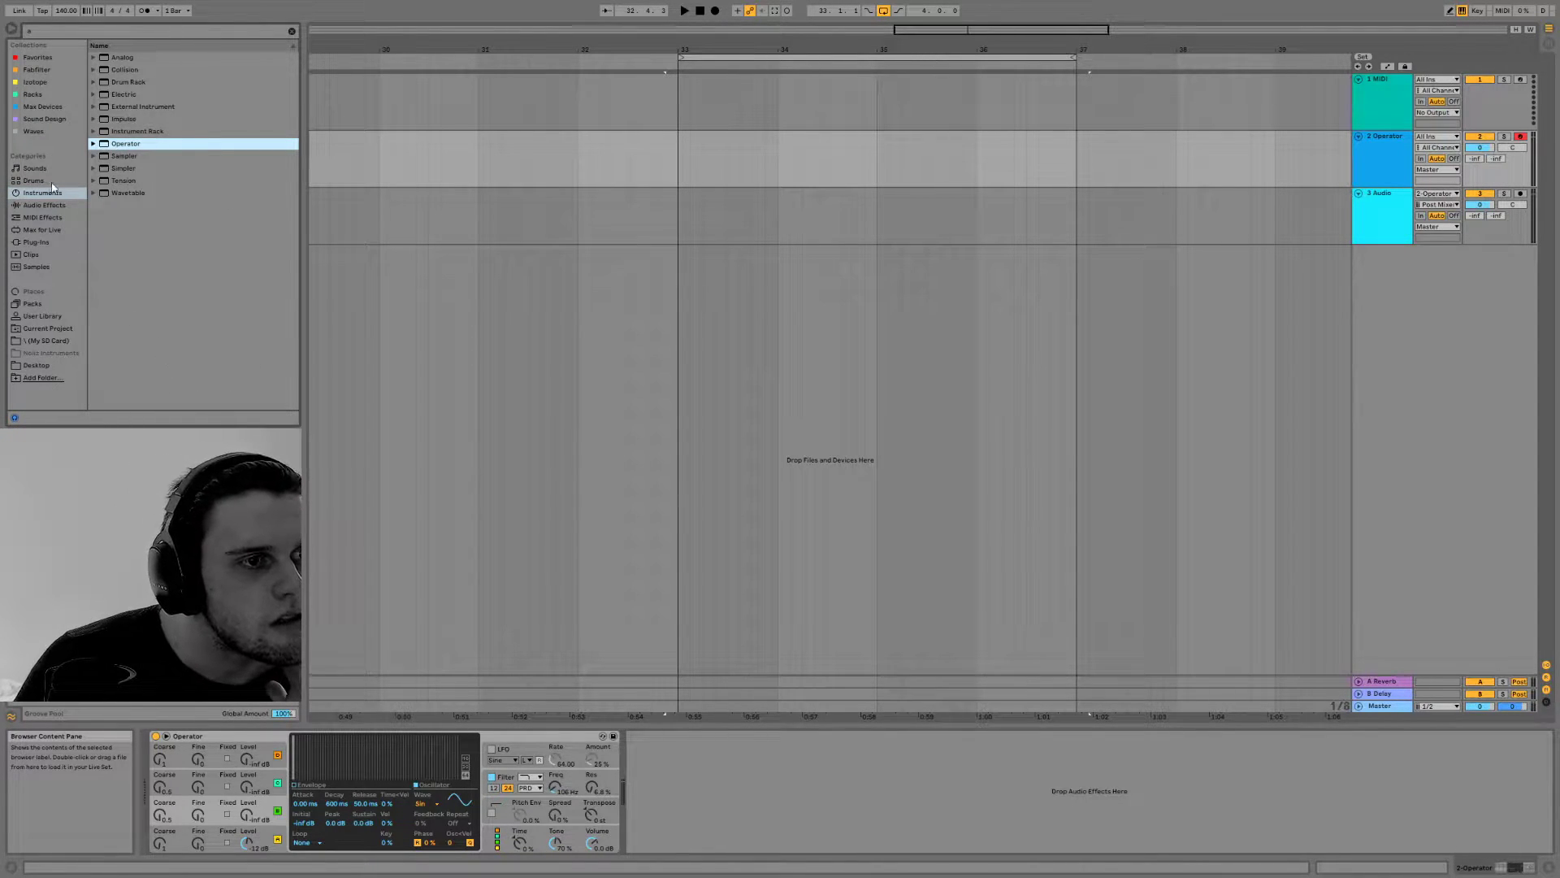
pyautogui.click(37, 82)
pyautogui.click(42, 108)
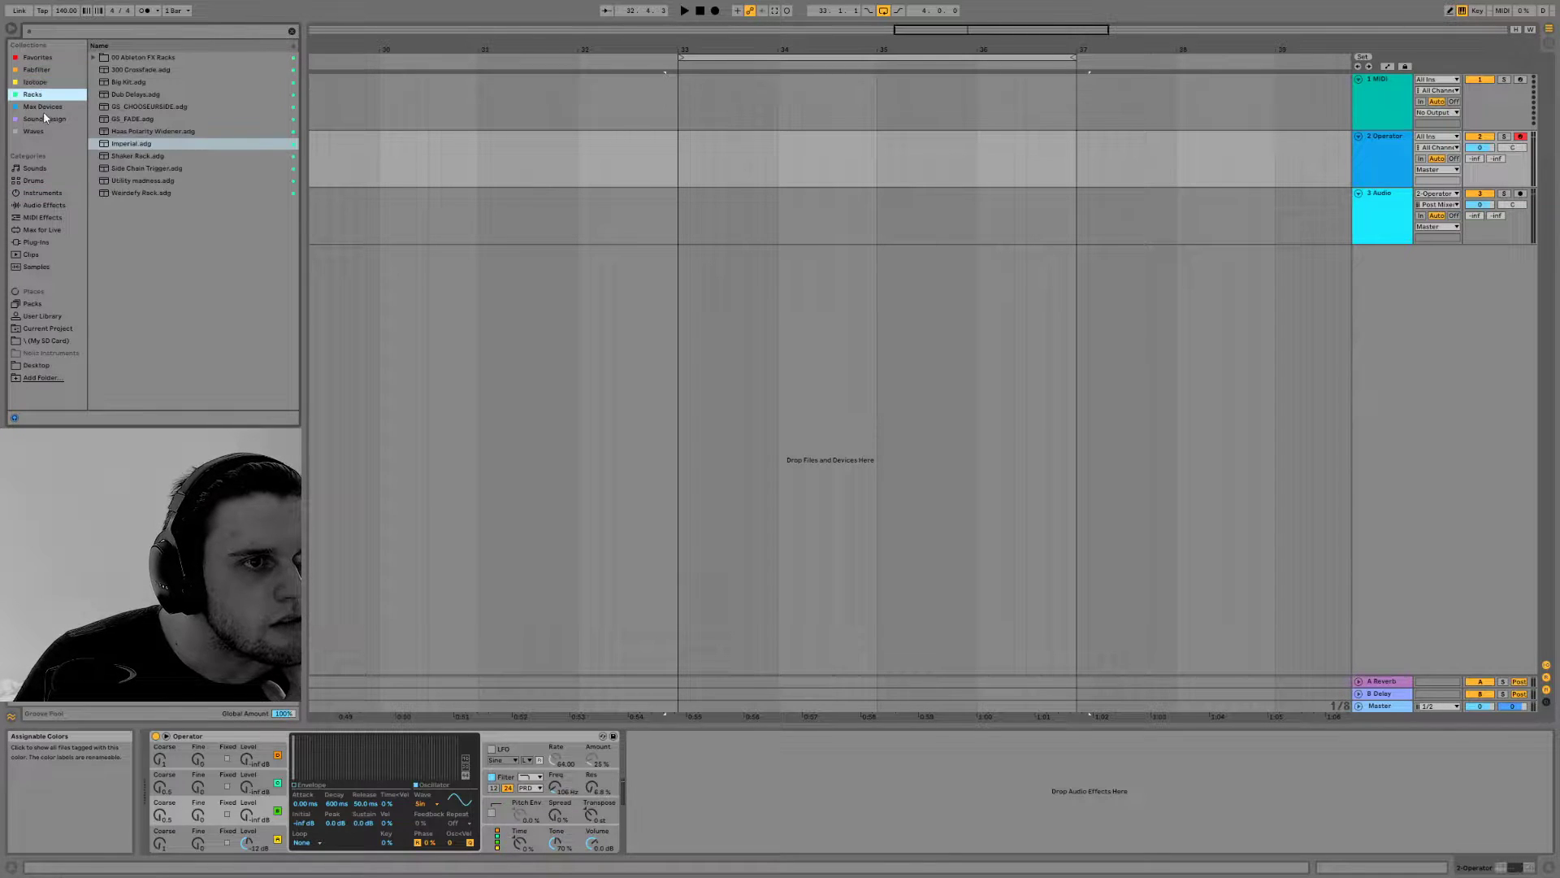
pyautogui.click(44, 99)
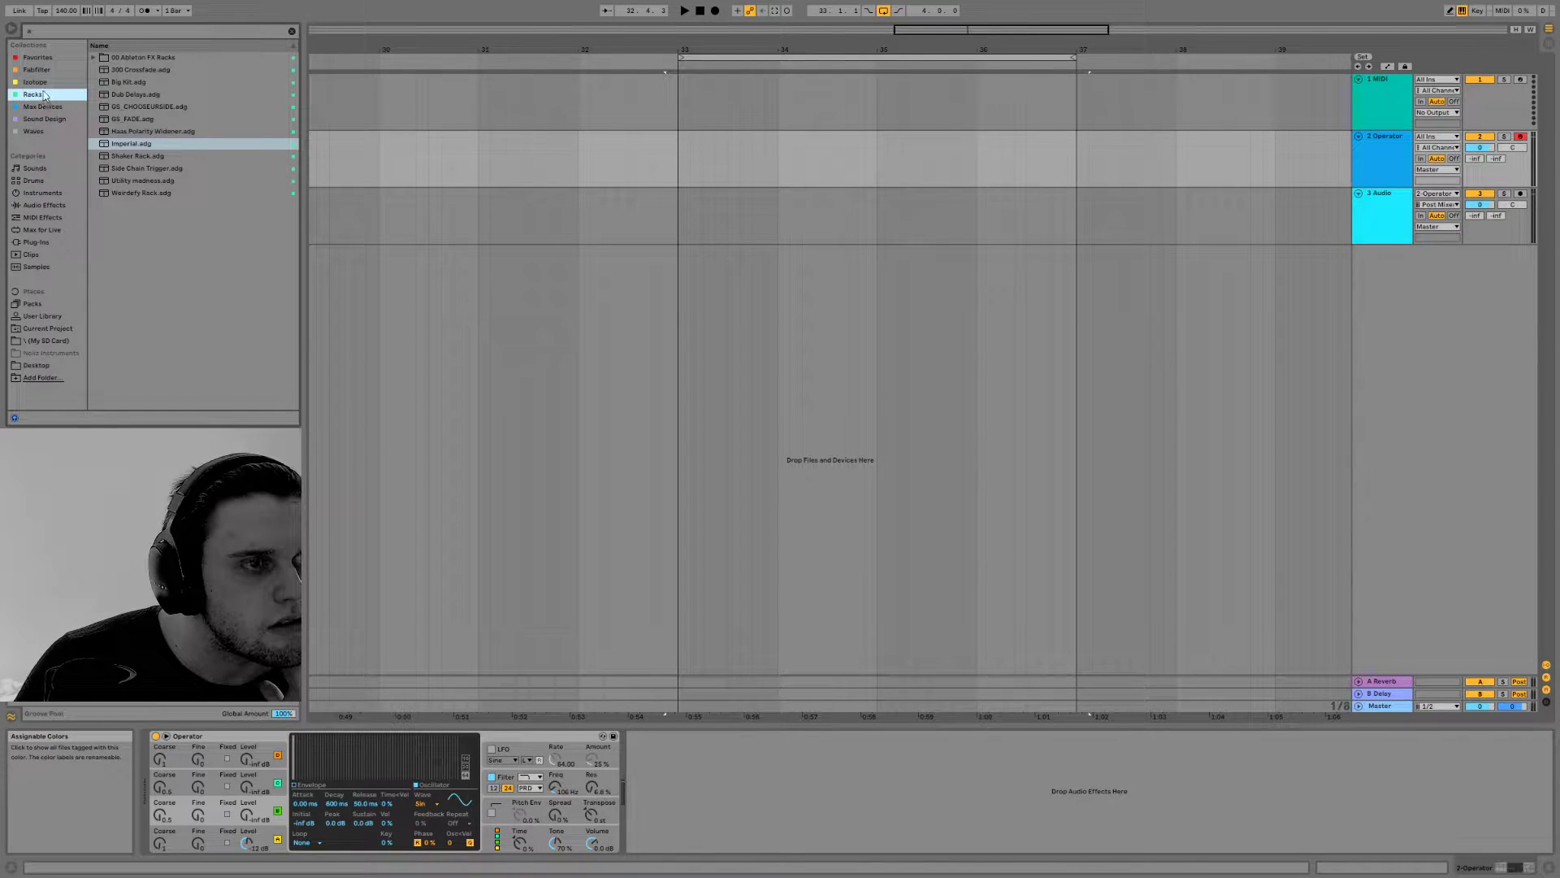
pyautogui.click(43, 87)
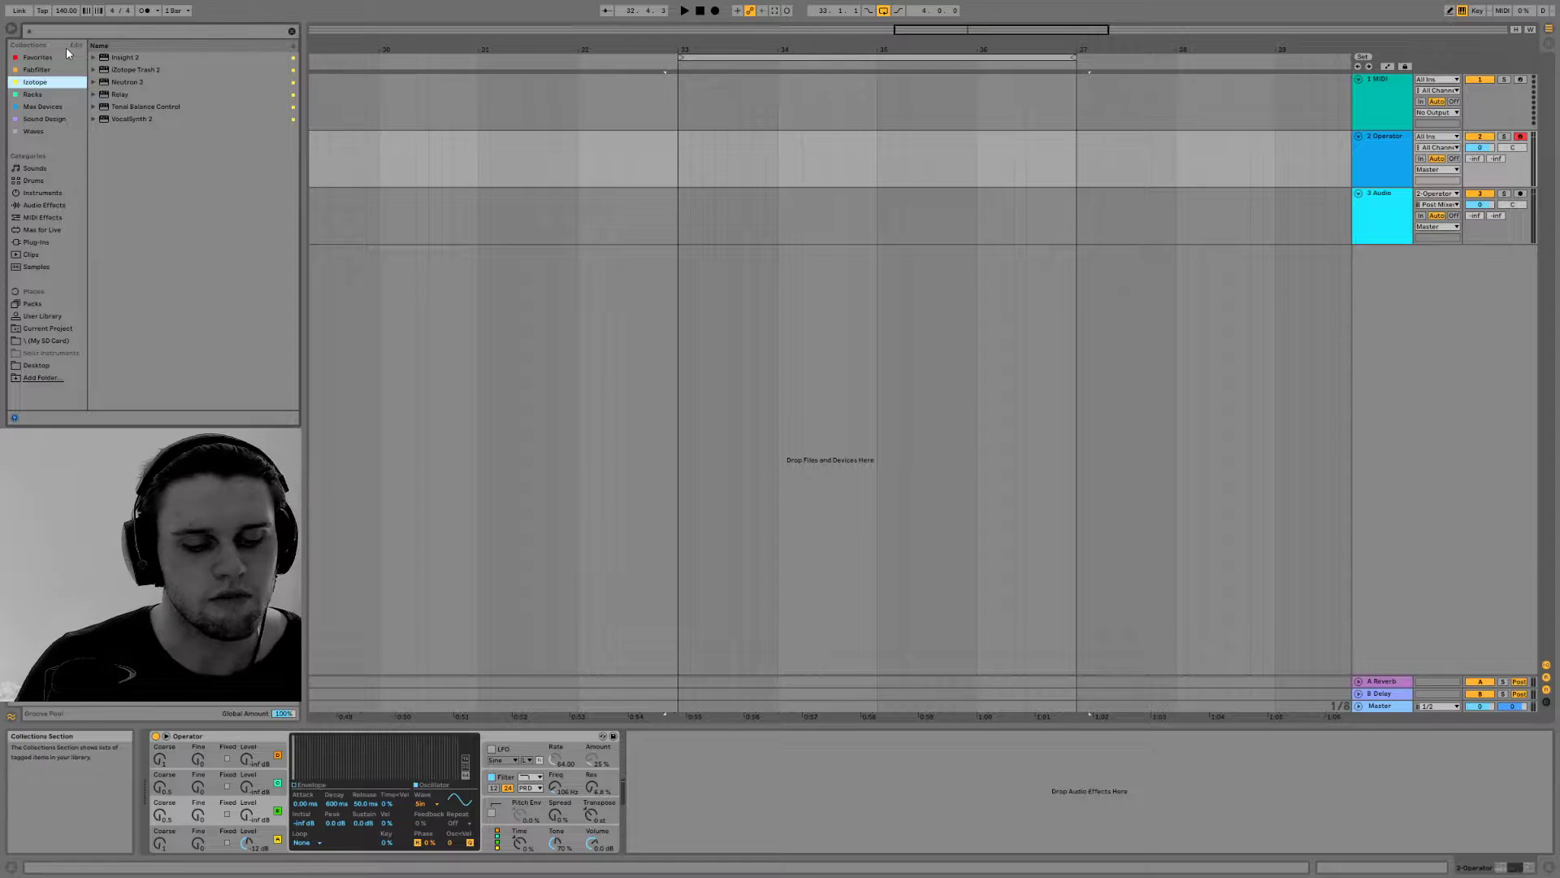
# Search the browser for "kick 2", load Kick 2 x64 onto the Operator track, and move its window clear of the browser
pyautogui.write('kick')
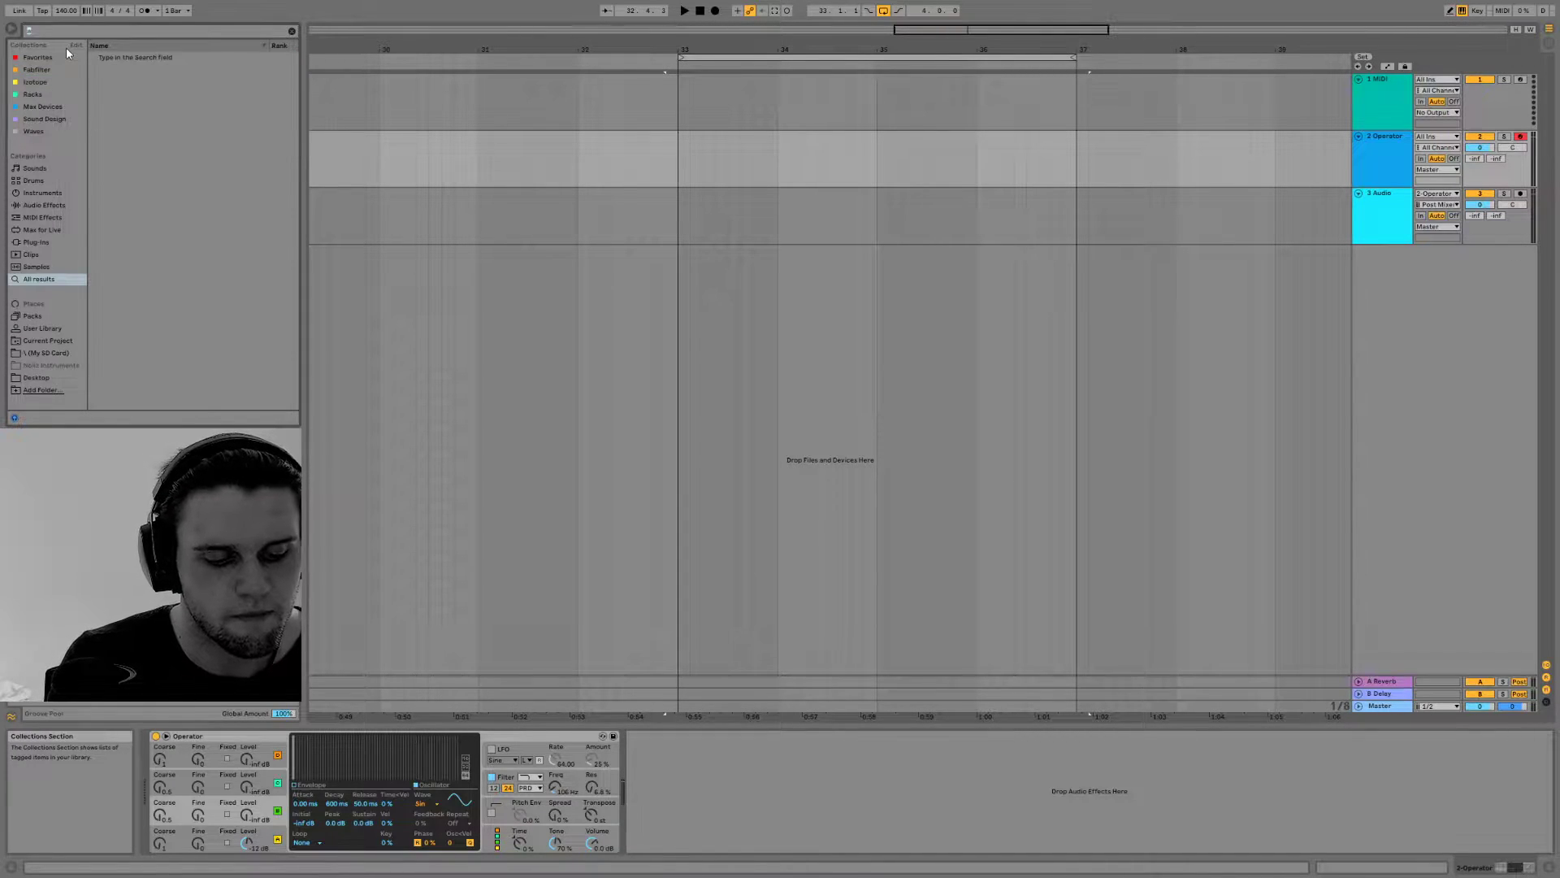
pyautogui.write(' 2')
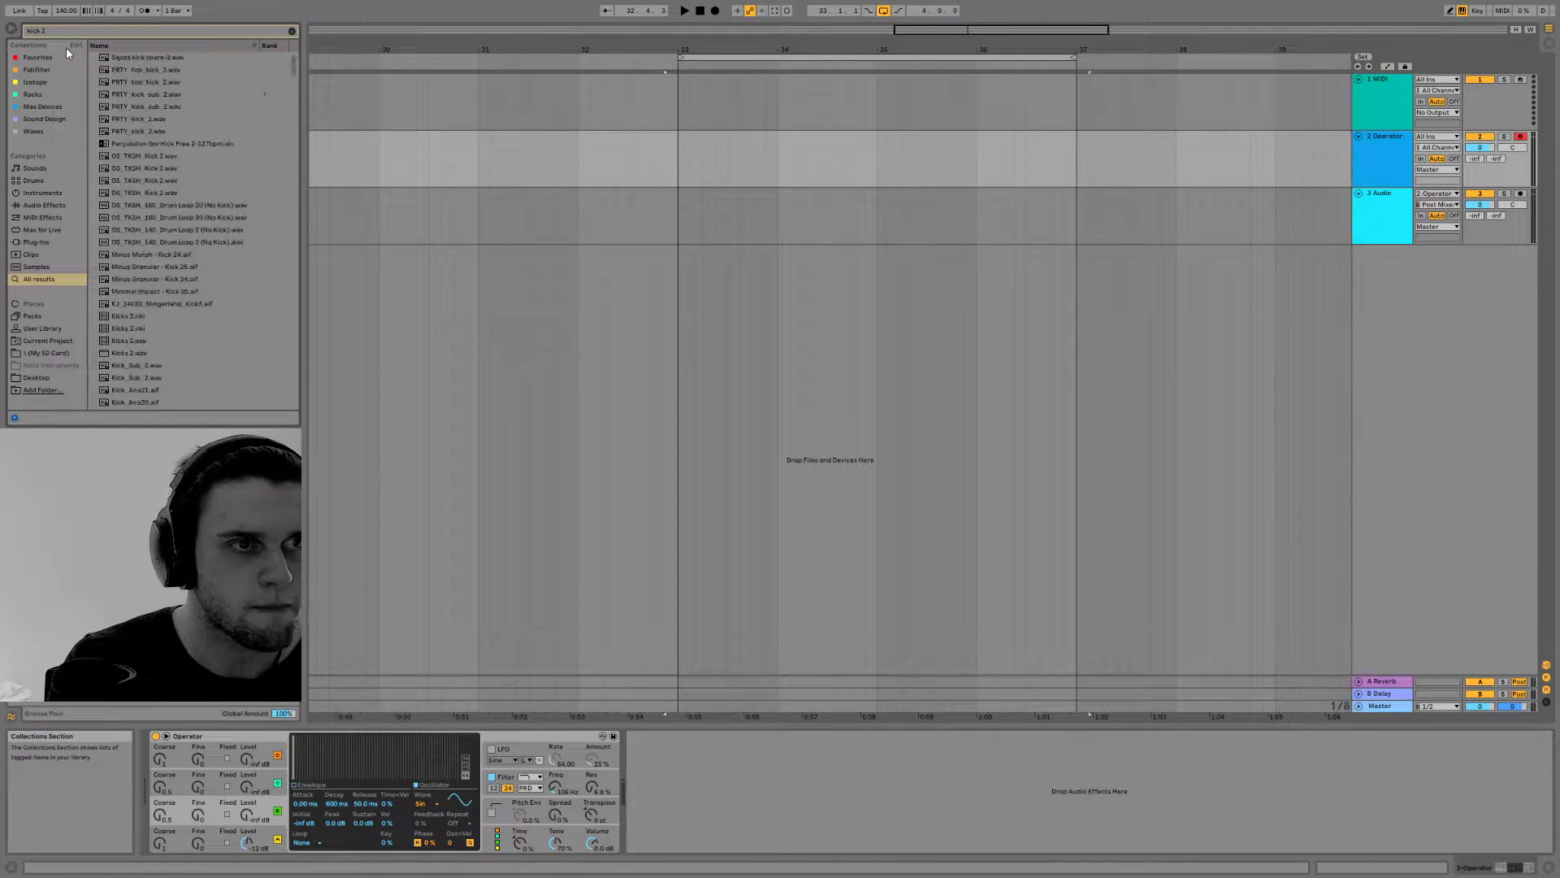
pyautogui.scroll(-7, 221, 235)
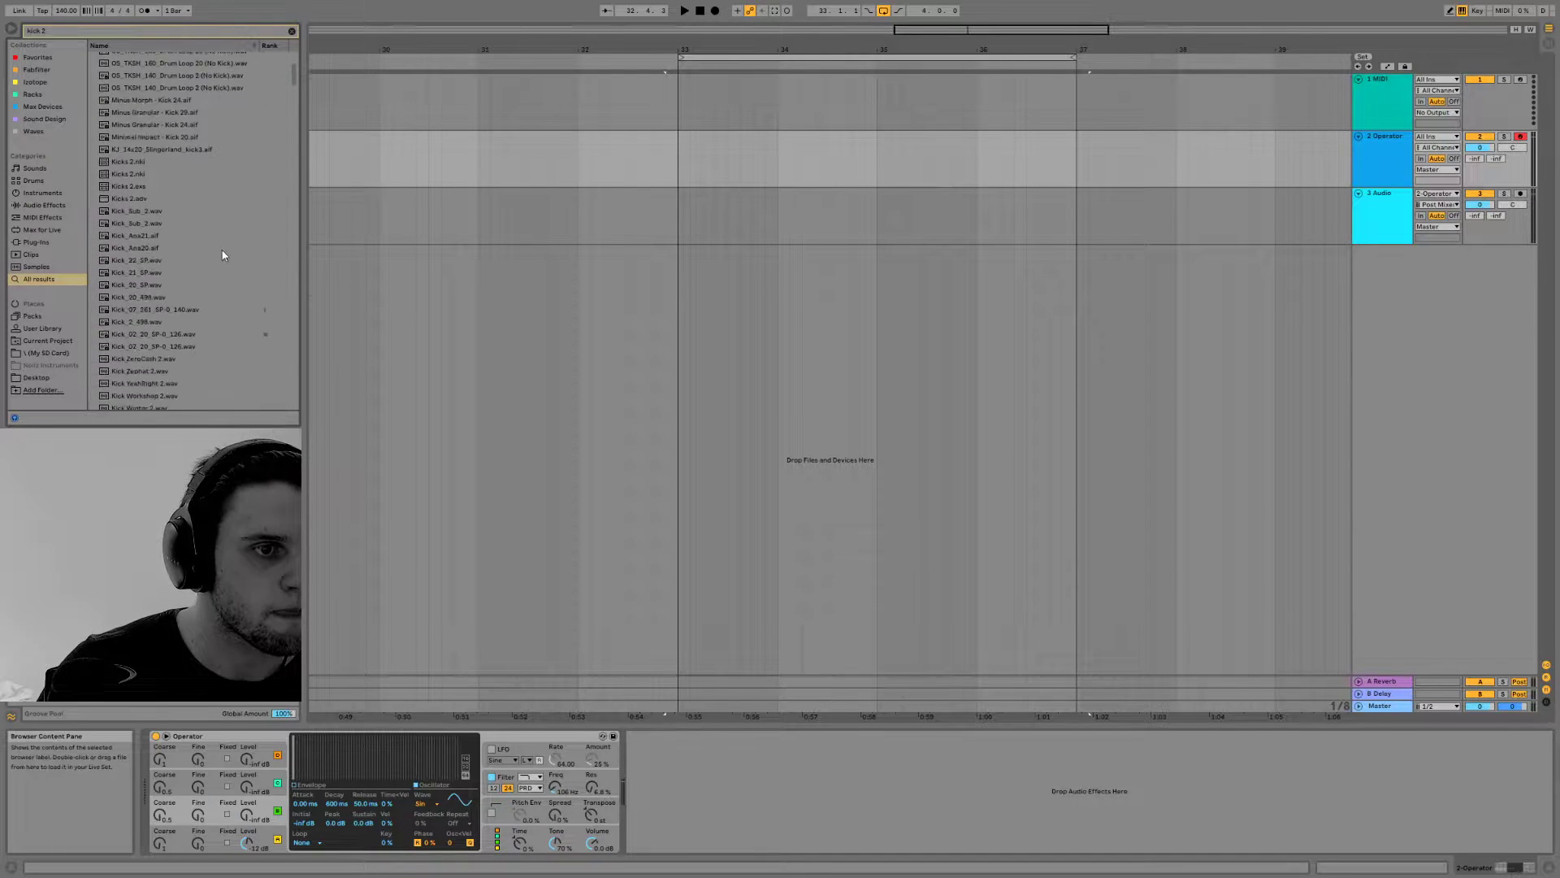
pyautogui.scroll(-7, 130, 240)
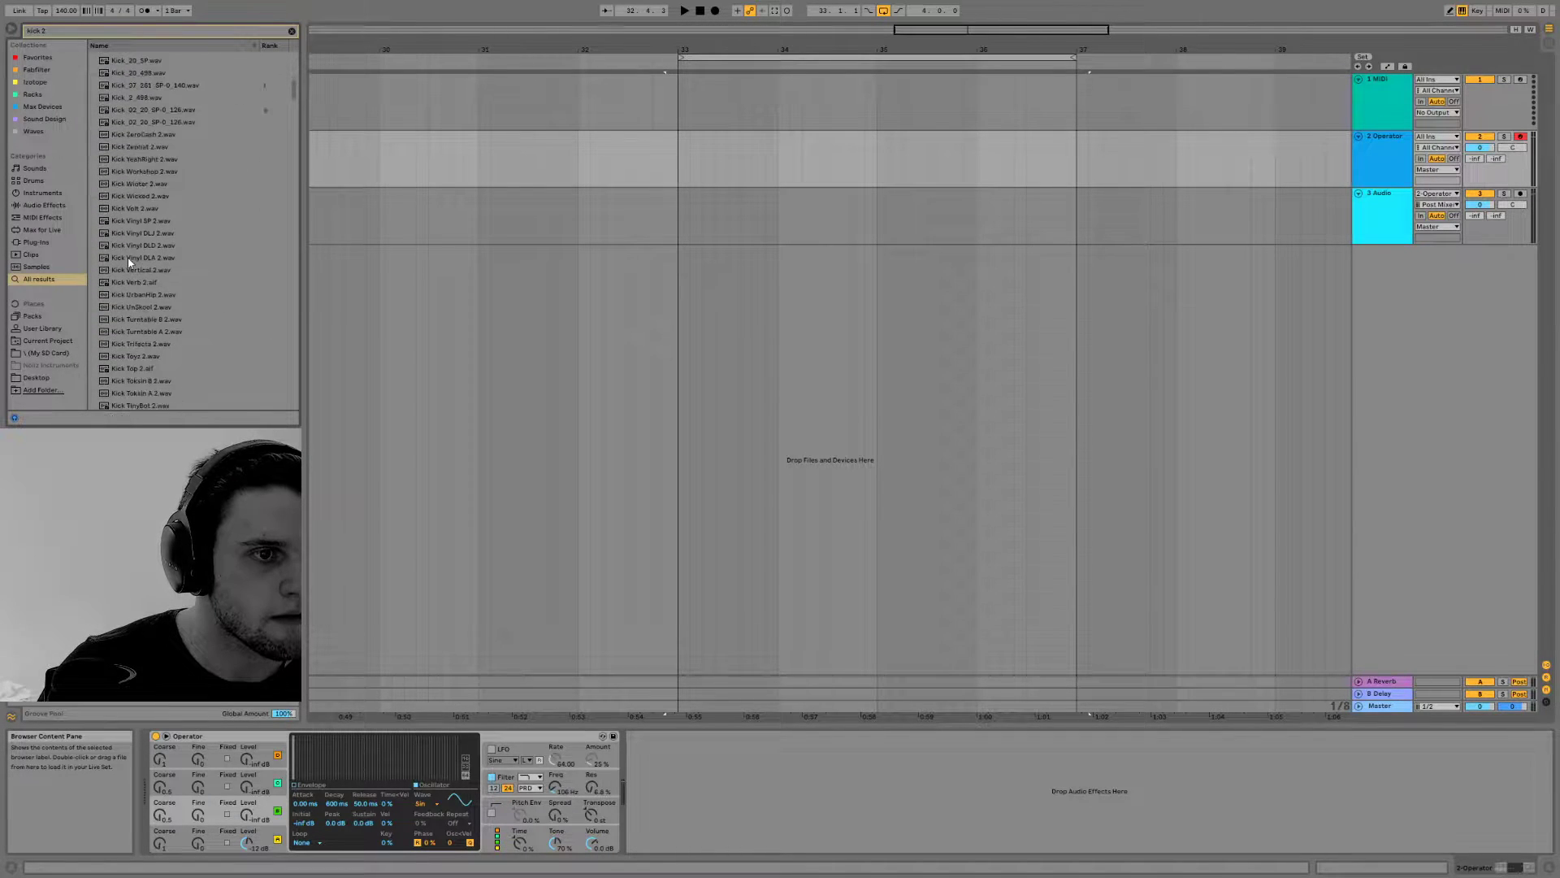
pyautogui.moveTo(291, 95); pyautogui.dragTo(293, 417)
pyautogui.doubleClick(191, 403)
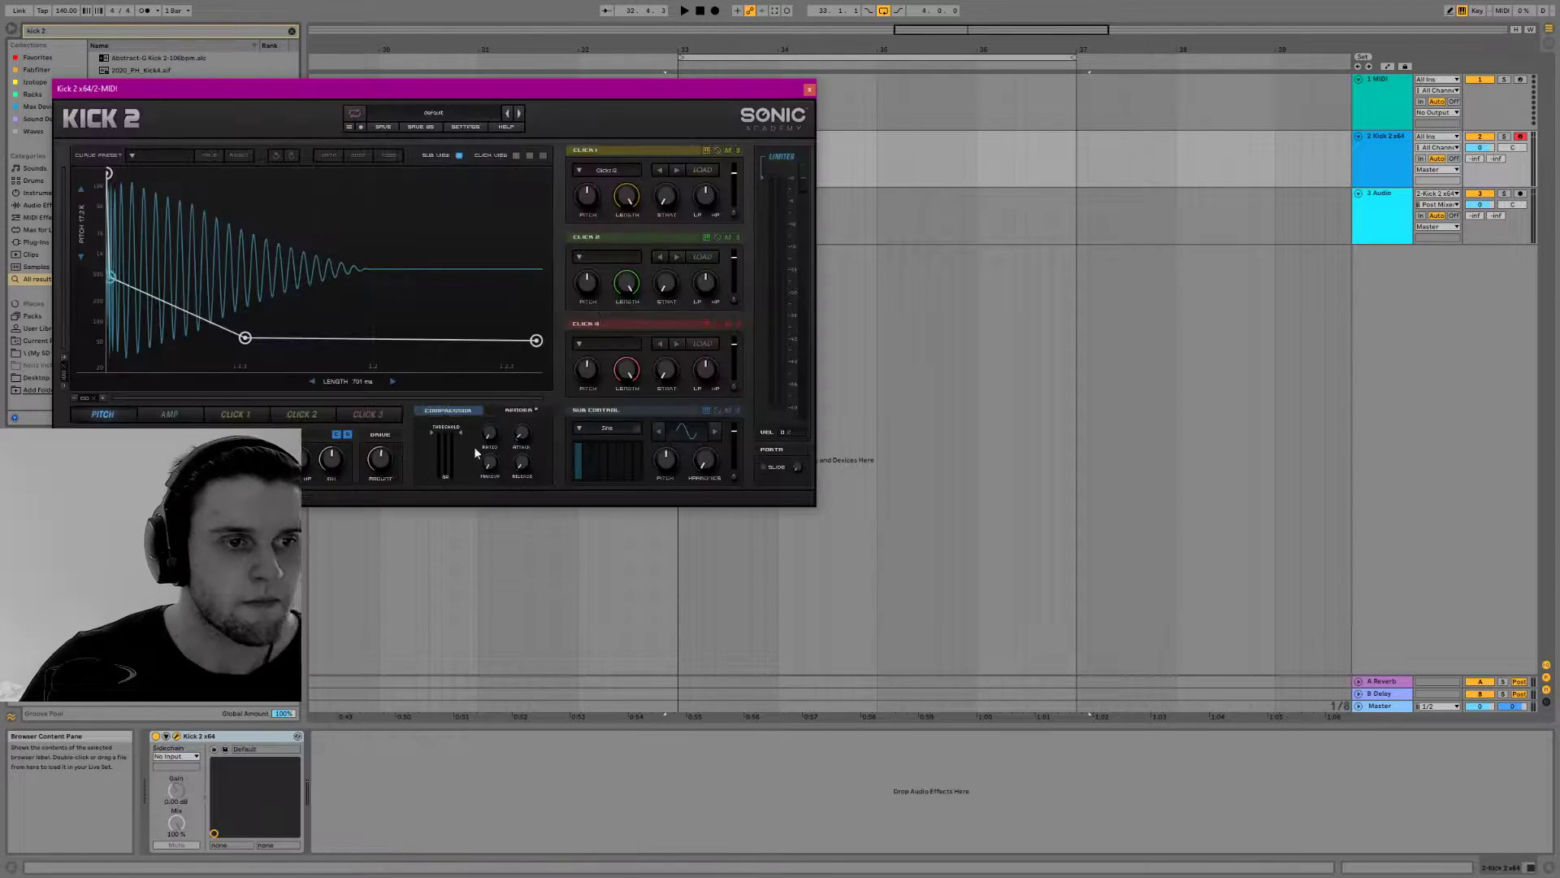
pyautogui.moveTo(563, 87); pyautogui.dragTo(965, 78)
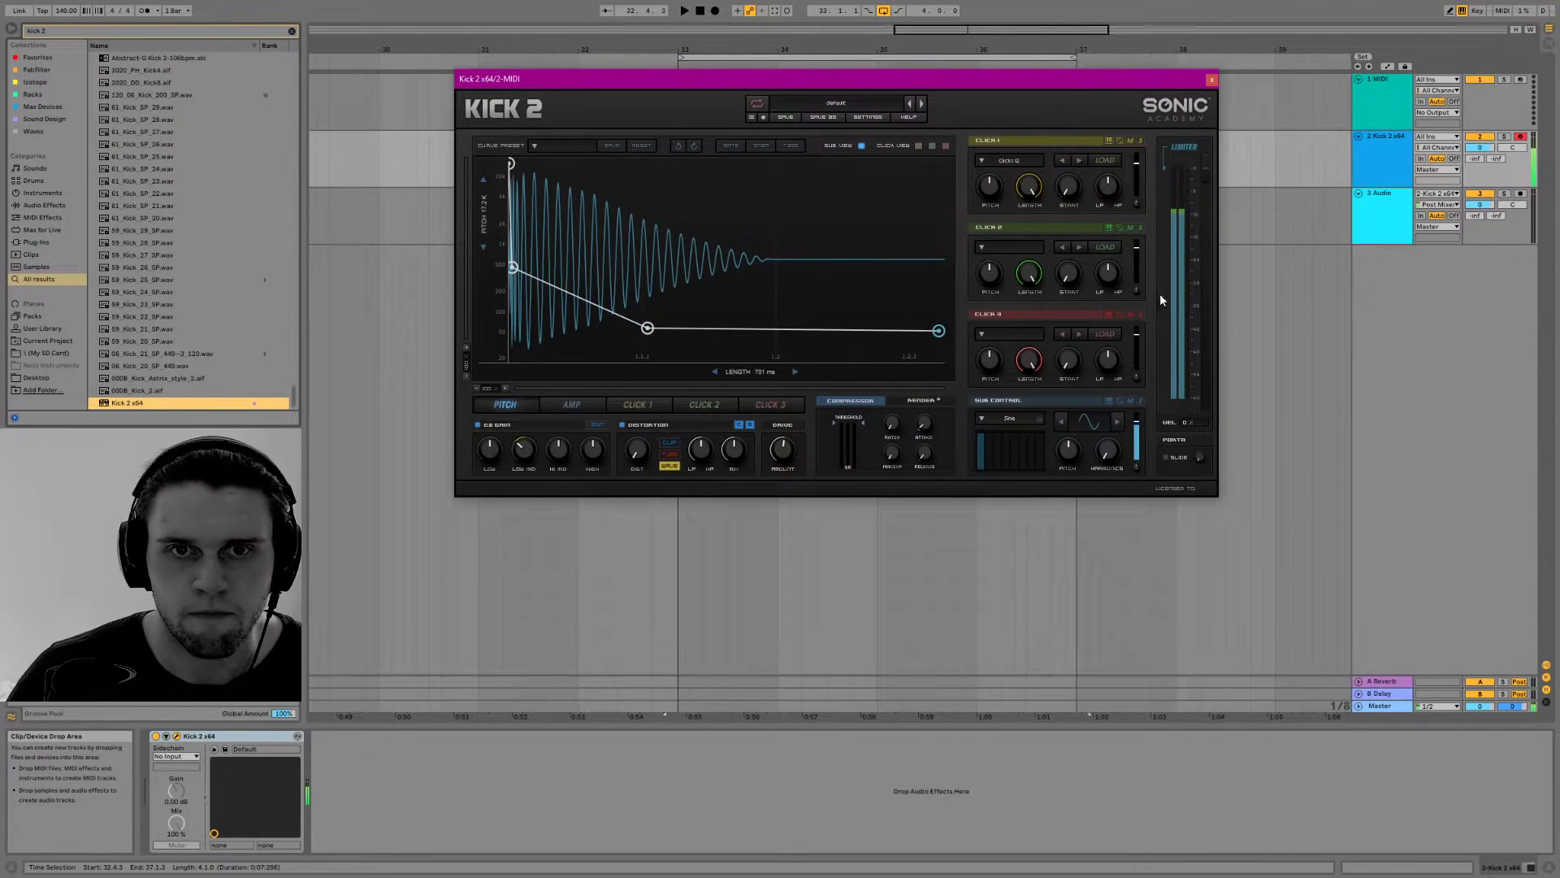
# Examine Kick 2's factory preset categories and its curve preset list without loading anything
pyautogui.click(820, 107)
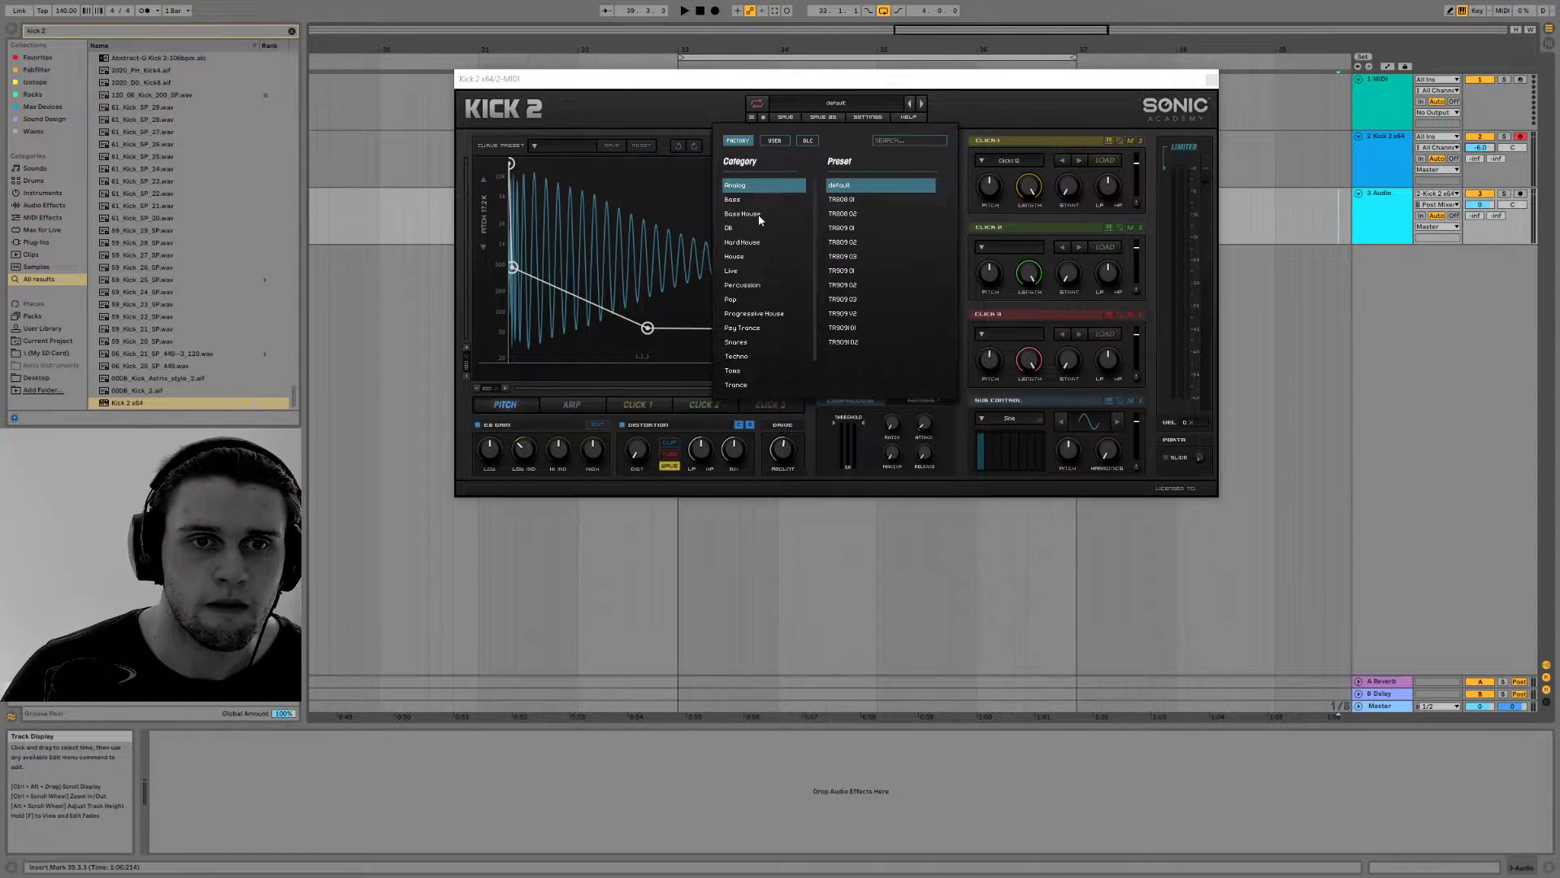
pyautogui.click(1026, 102)
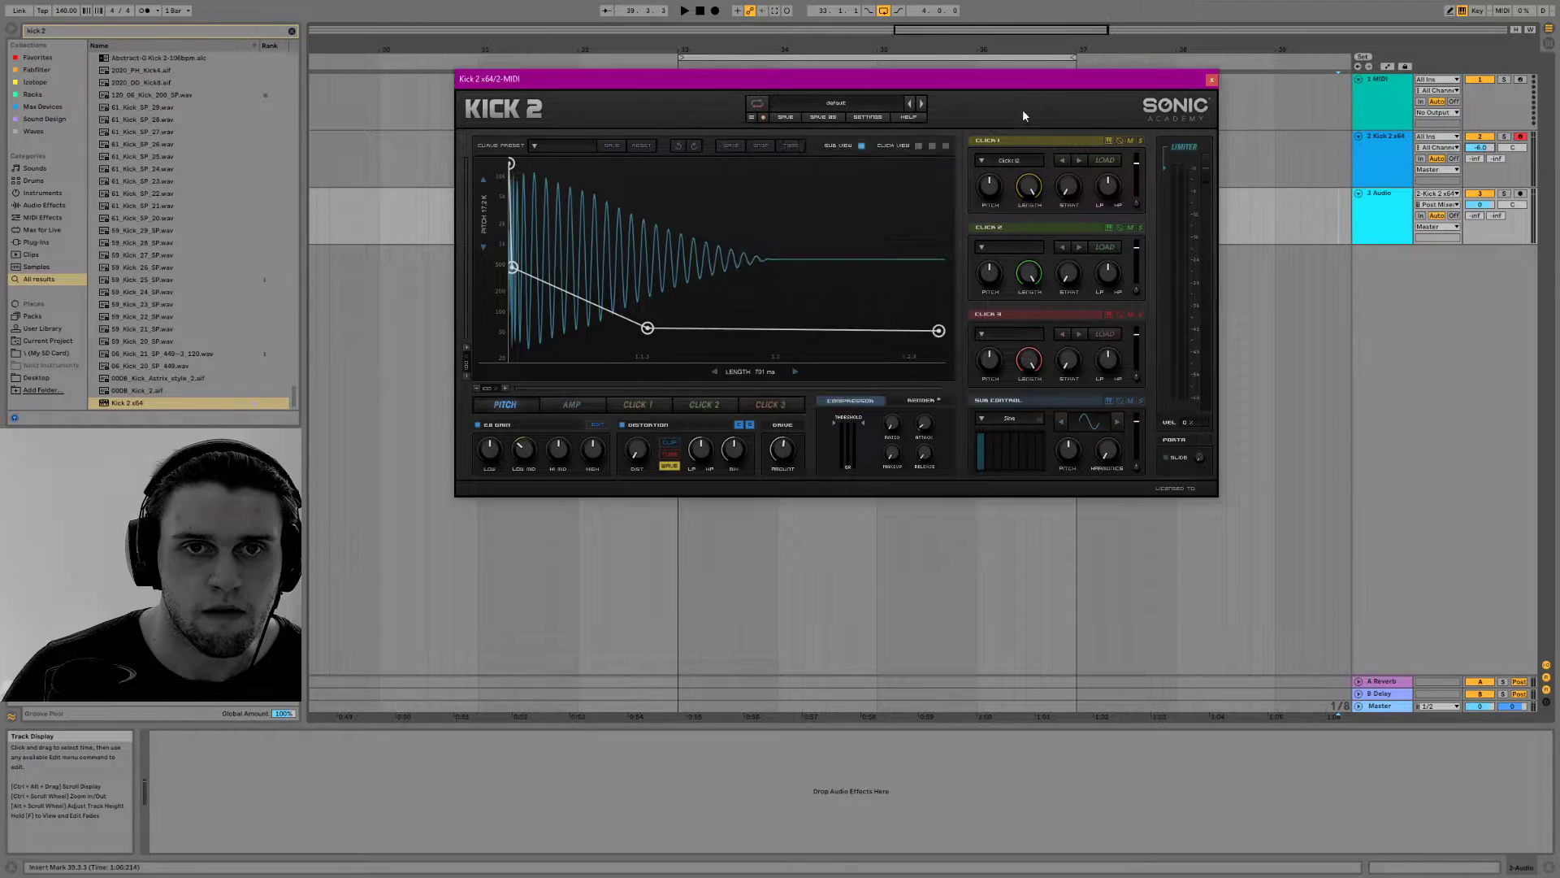
pyautogui.click(851, 103)
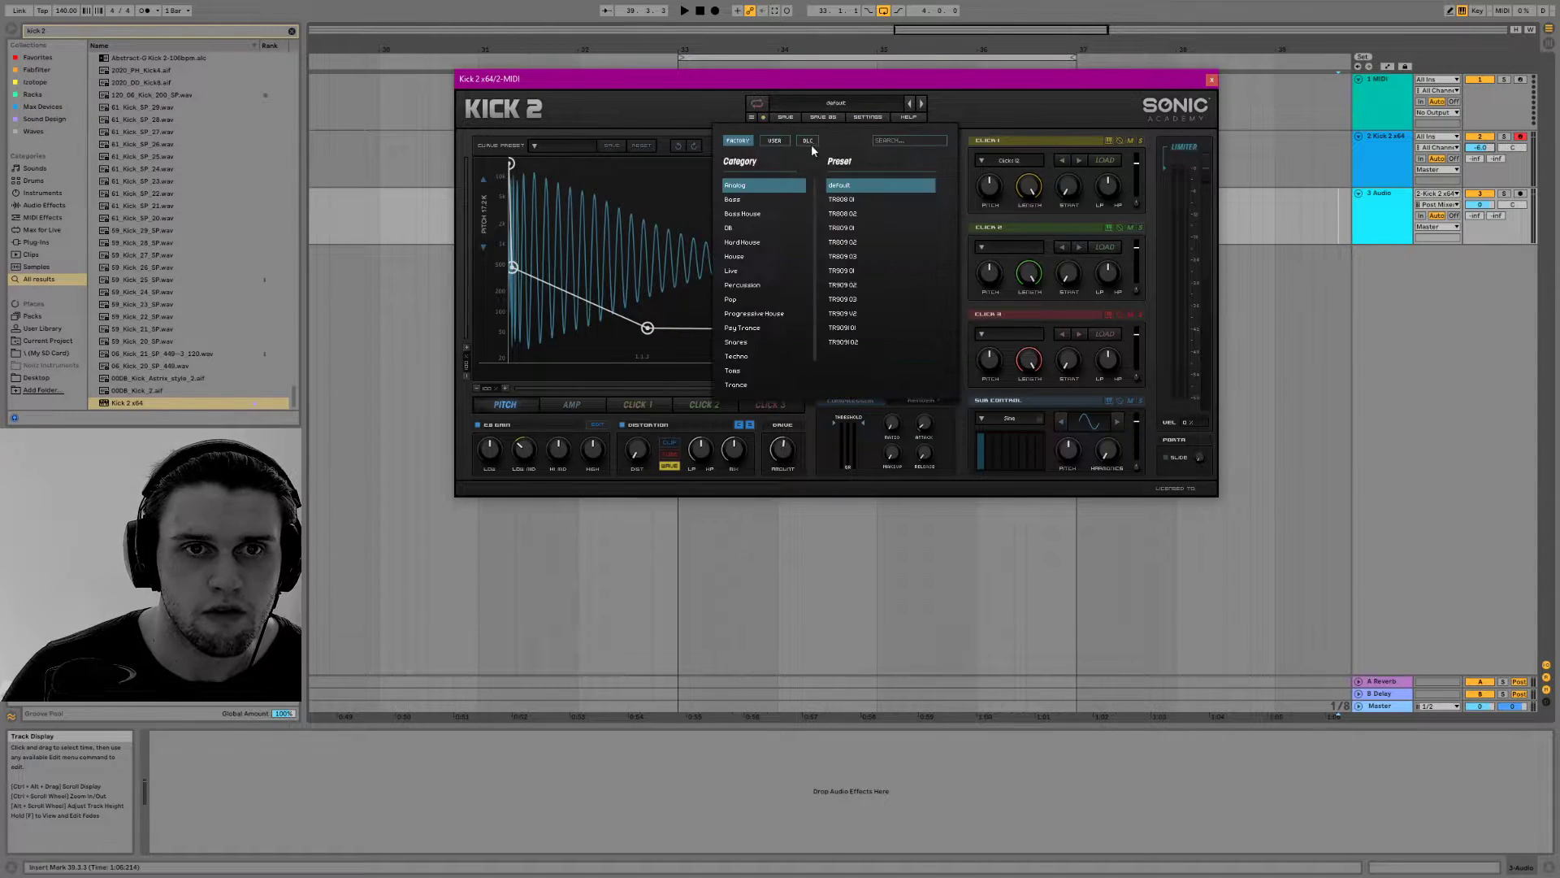
pyautogui.click(912, 112)
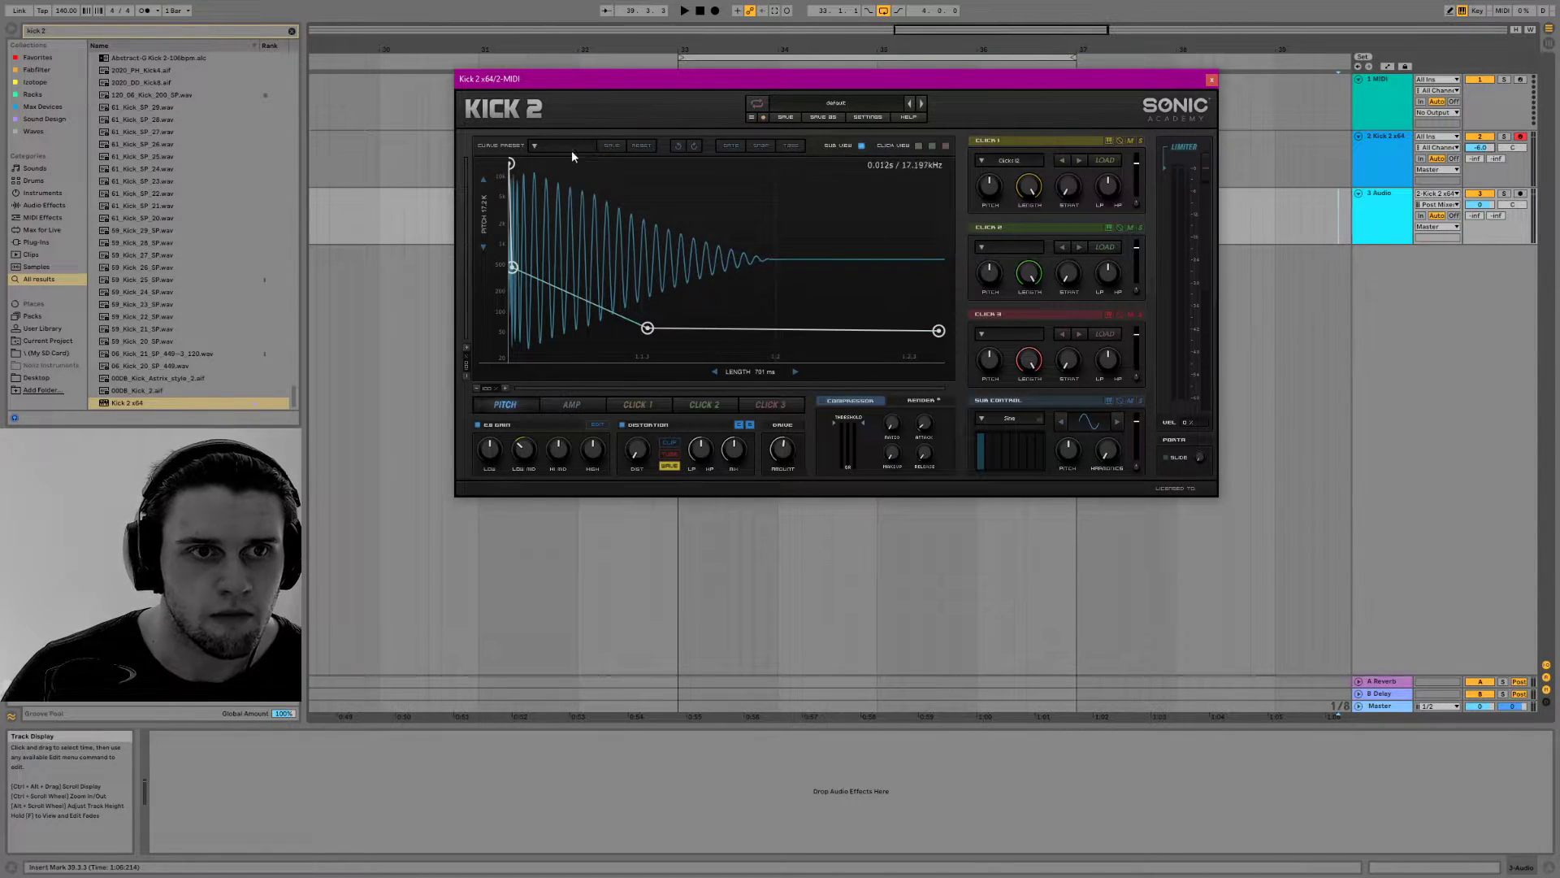
pyautogui.click(536, 144)
pyautogui.click(540, 140)
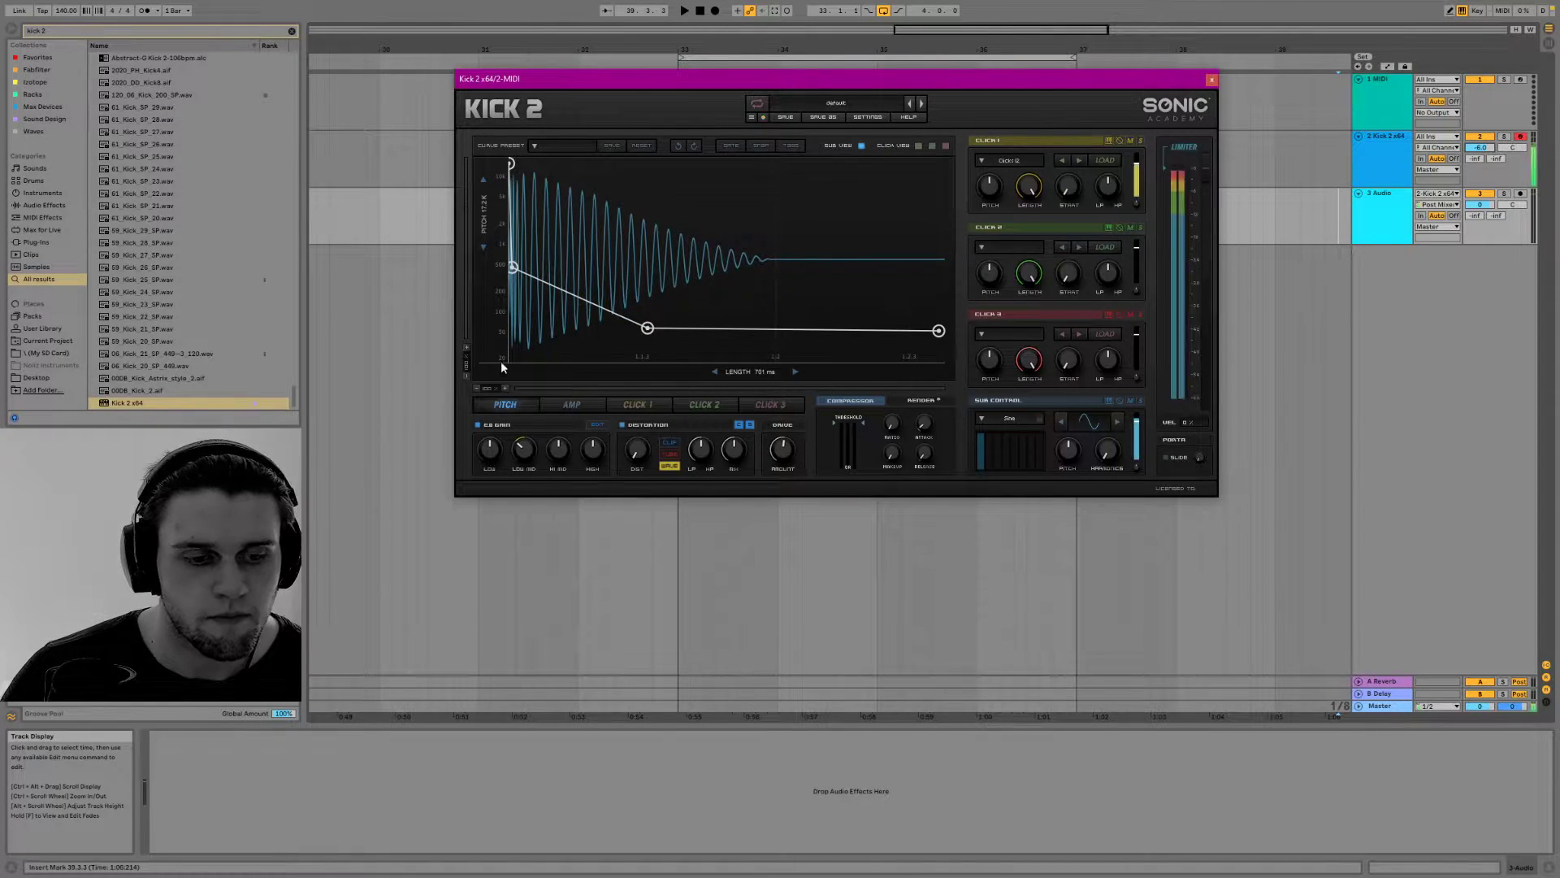
# Clear the browser search and load Insight 2 from the iZotope collection onto the Master track
pyautogui.click(34, 81)
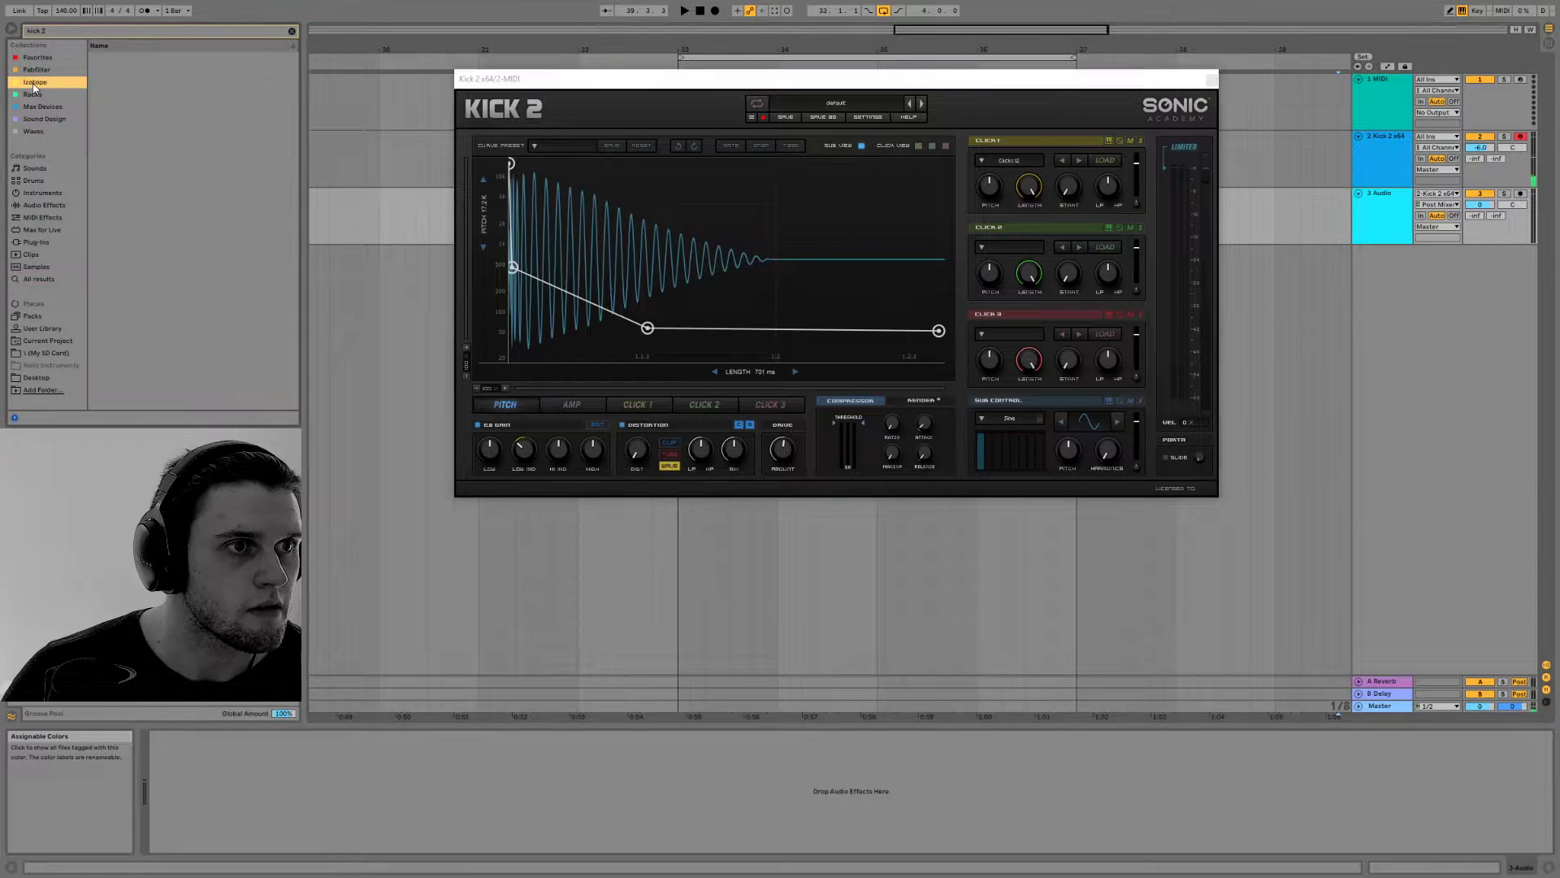
pyautogui.click(291, 30)
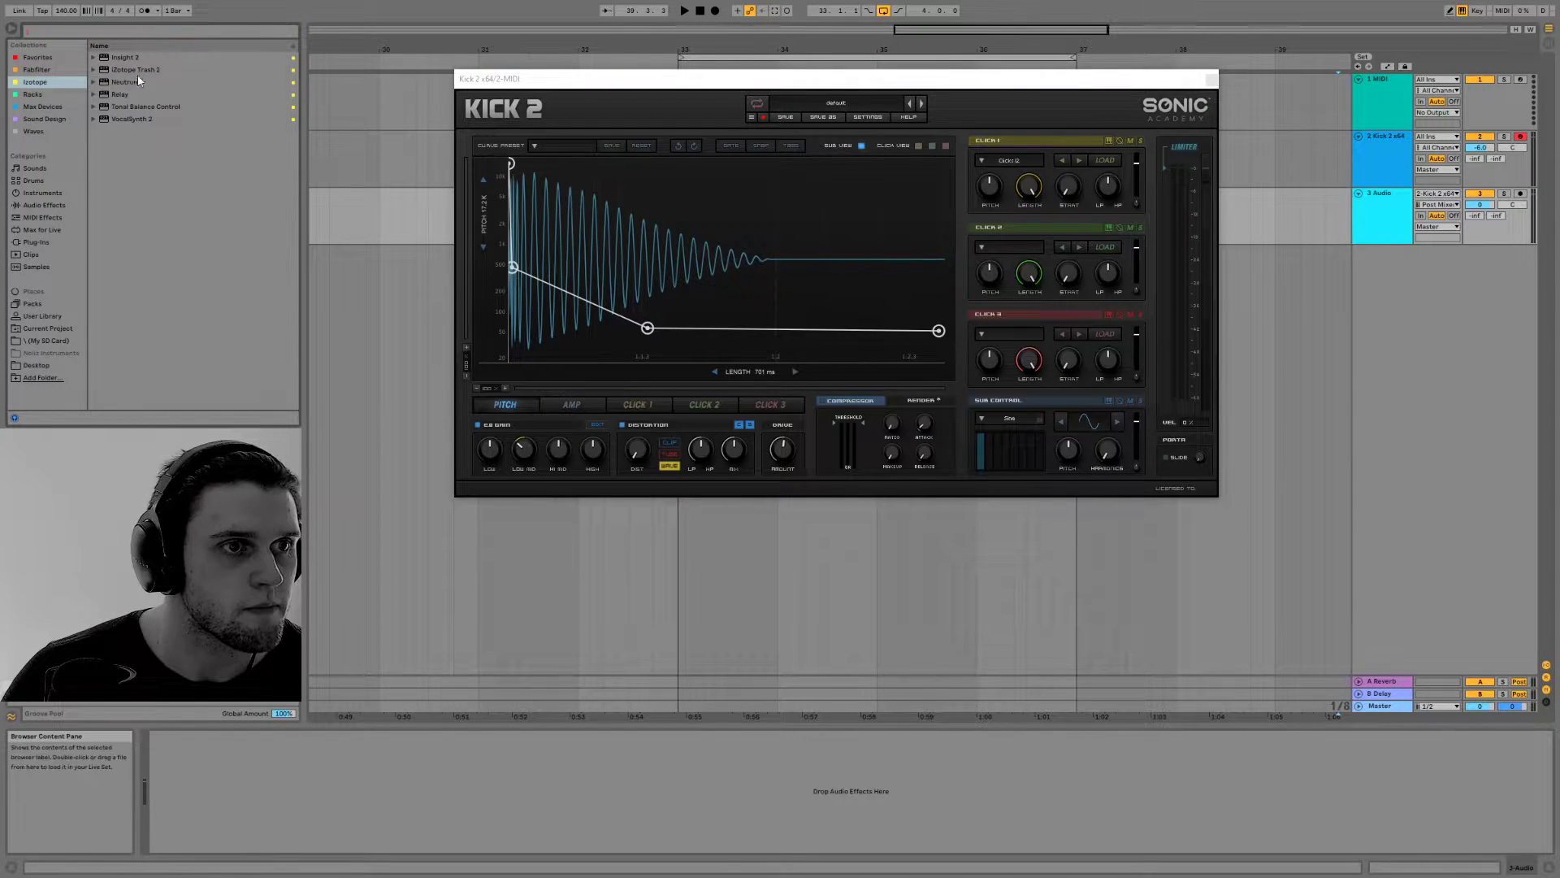
pyautogui.click(258, 142)
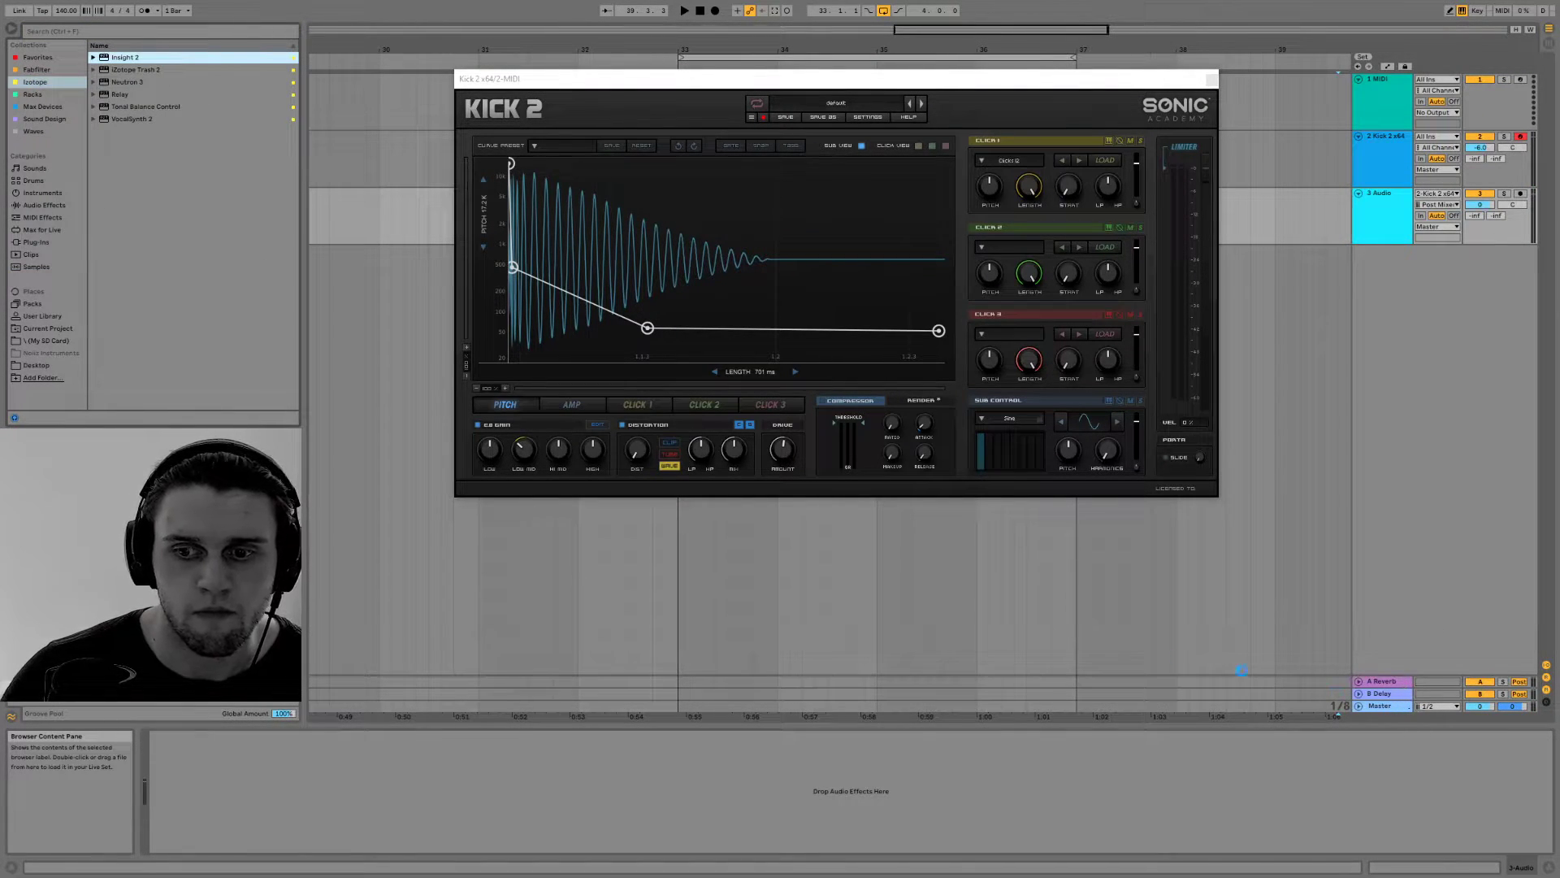
pyautogui.press('Return')
pyautogui.moveTo(283, 28); pyautogui.dragTo(325, 4)
# Hide Insight's History, Levels and Loudness modules to leave only the Spectrogram, and move its window beside Kick 2
pyautogui.click(330, 36)
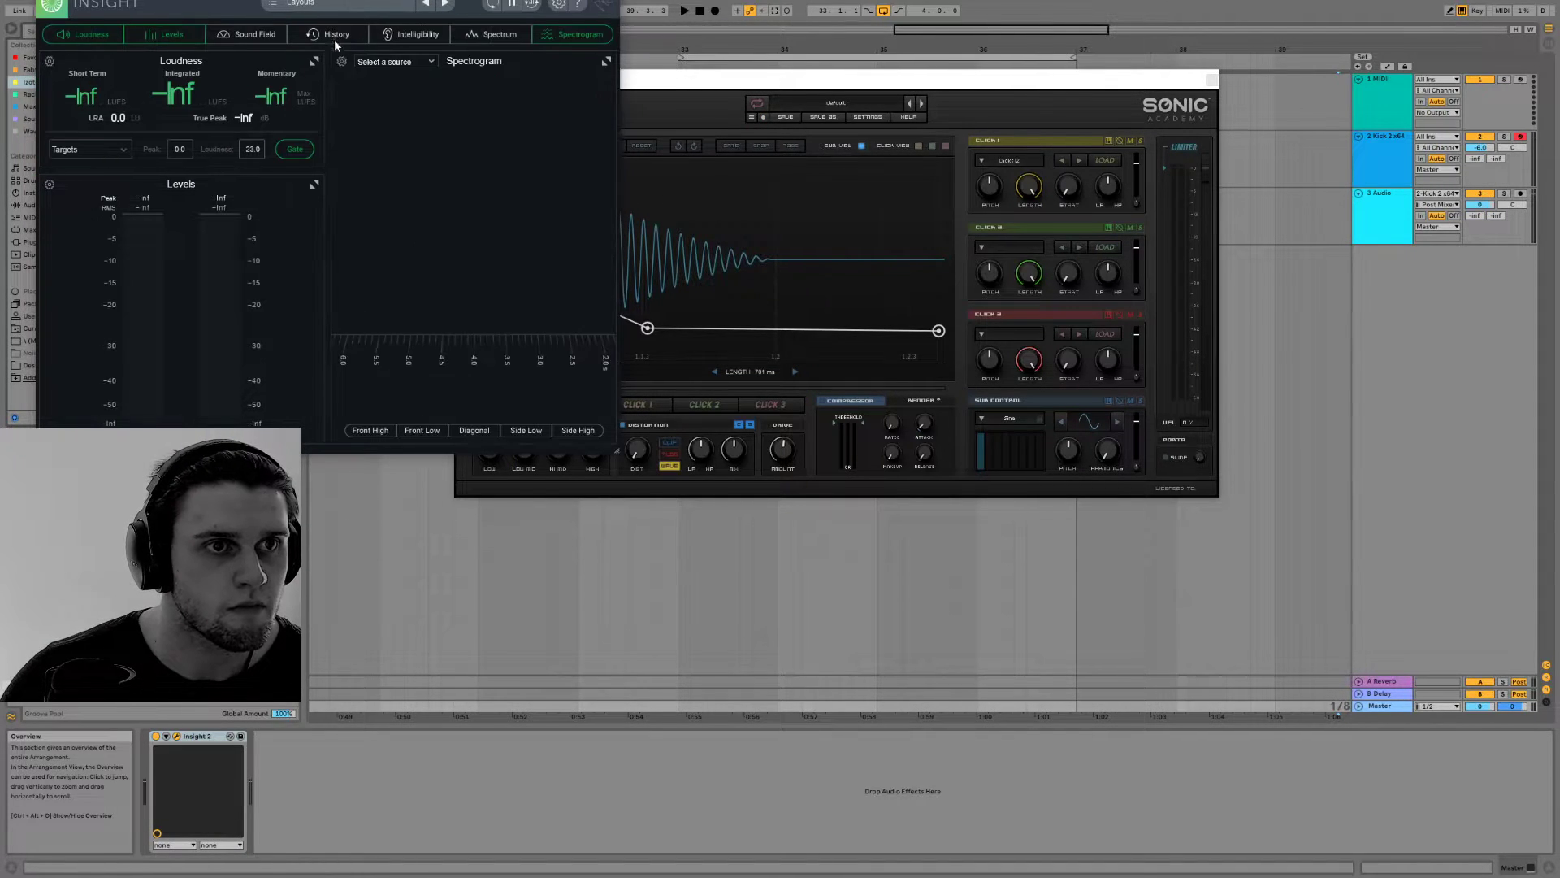
pyautogui.click(163, 35)
pyautogui.click(85, 34)
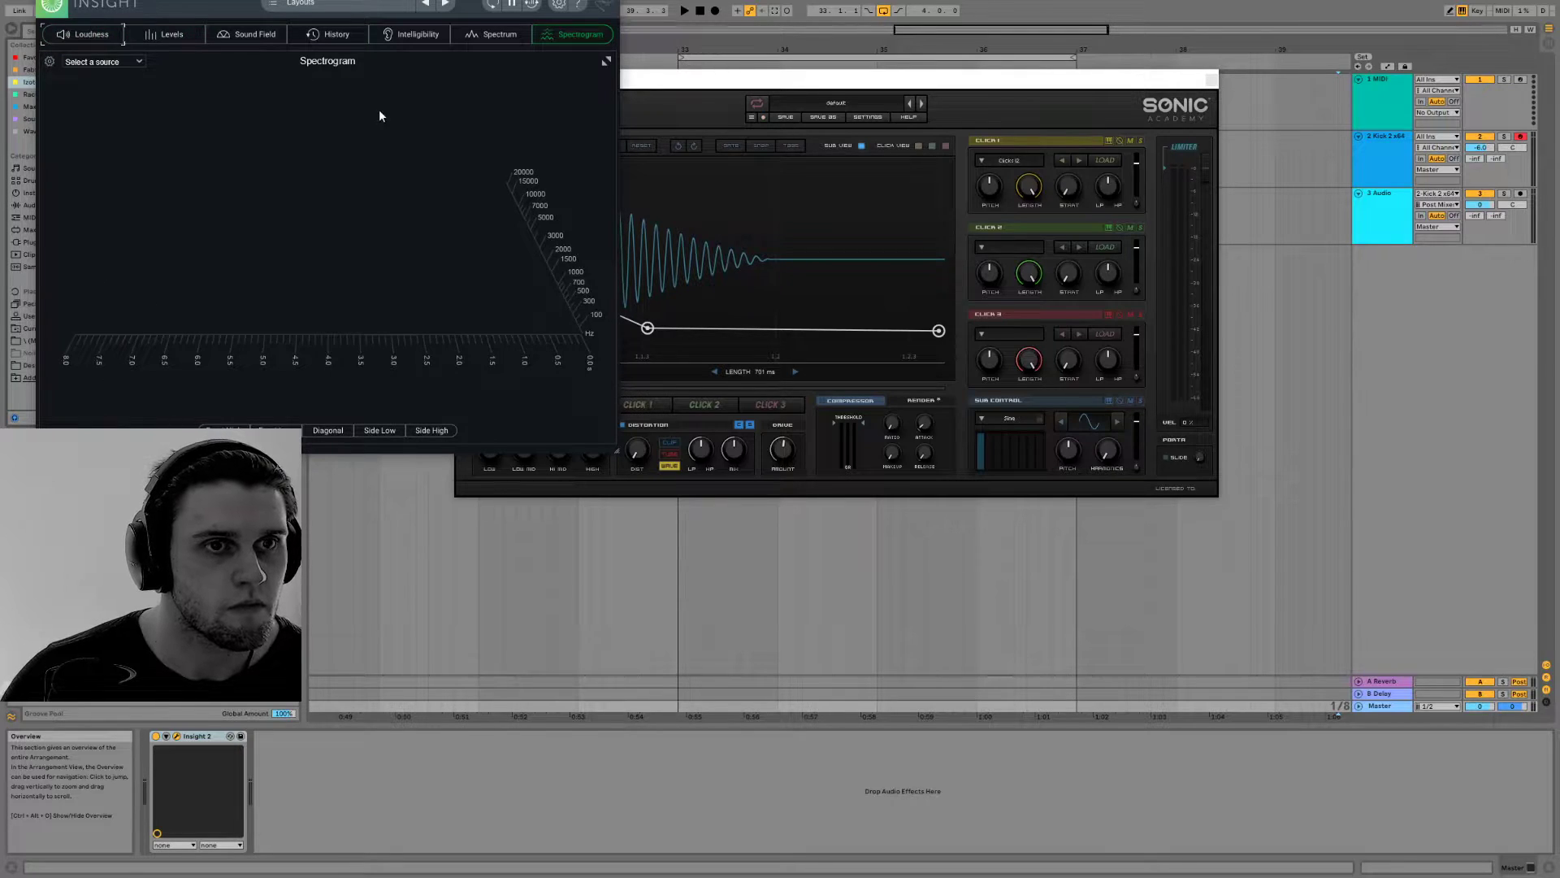
pyautogui.moveTo(336, 0); pyautogui.dragTo(1278, 182)
# Rotate Insight's 3D spectrogram view and switch its frequency scale to a logarithmic option
pyautogui.click(866, 82)
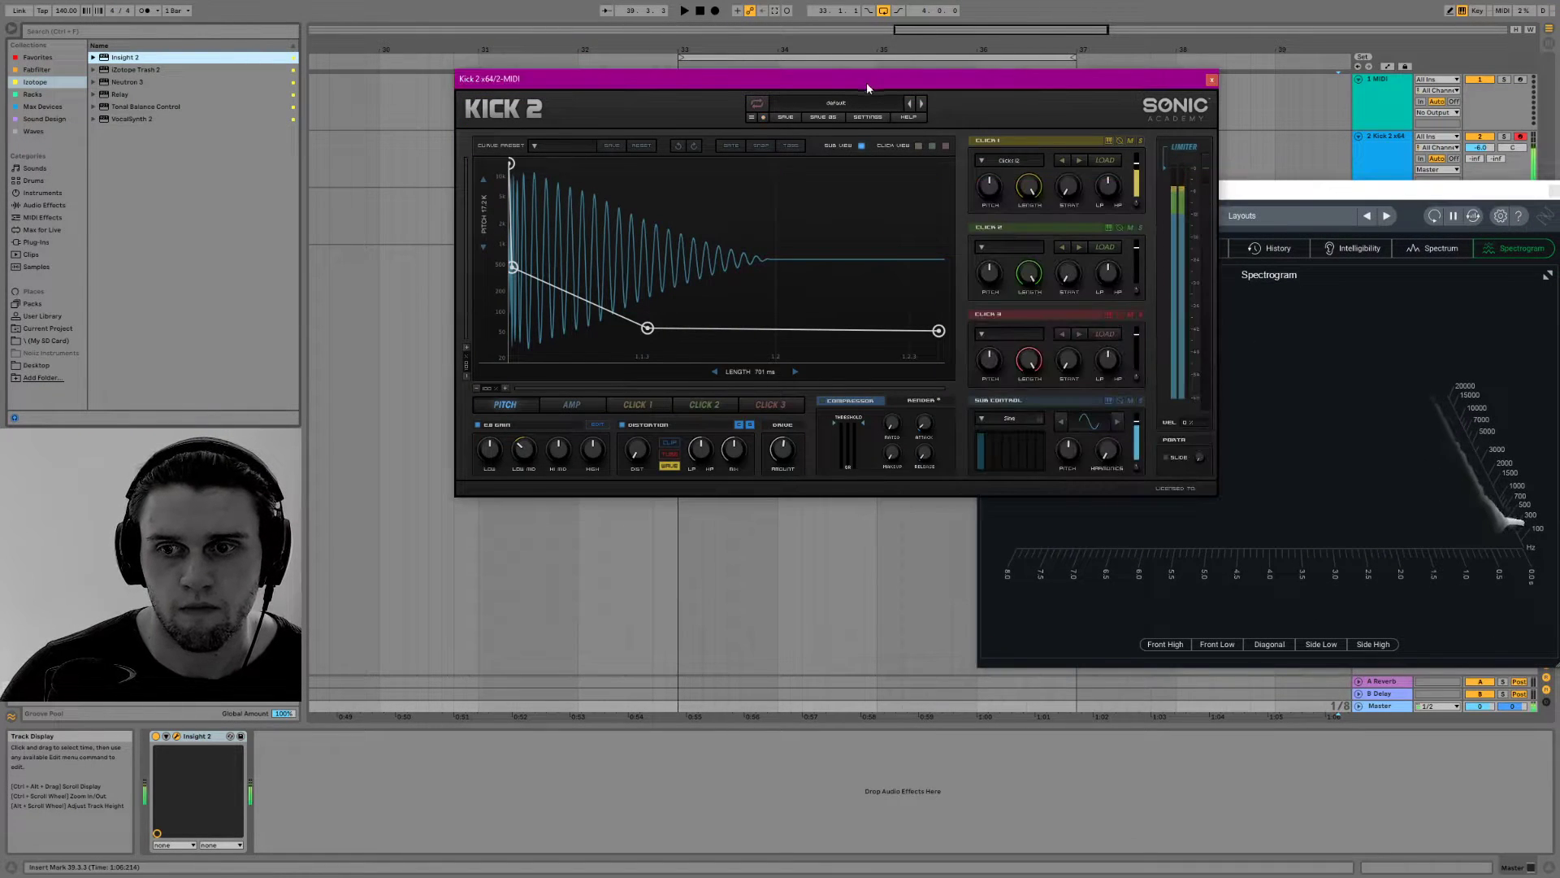
pyautogui.click(1388, 479)
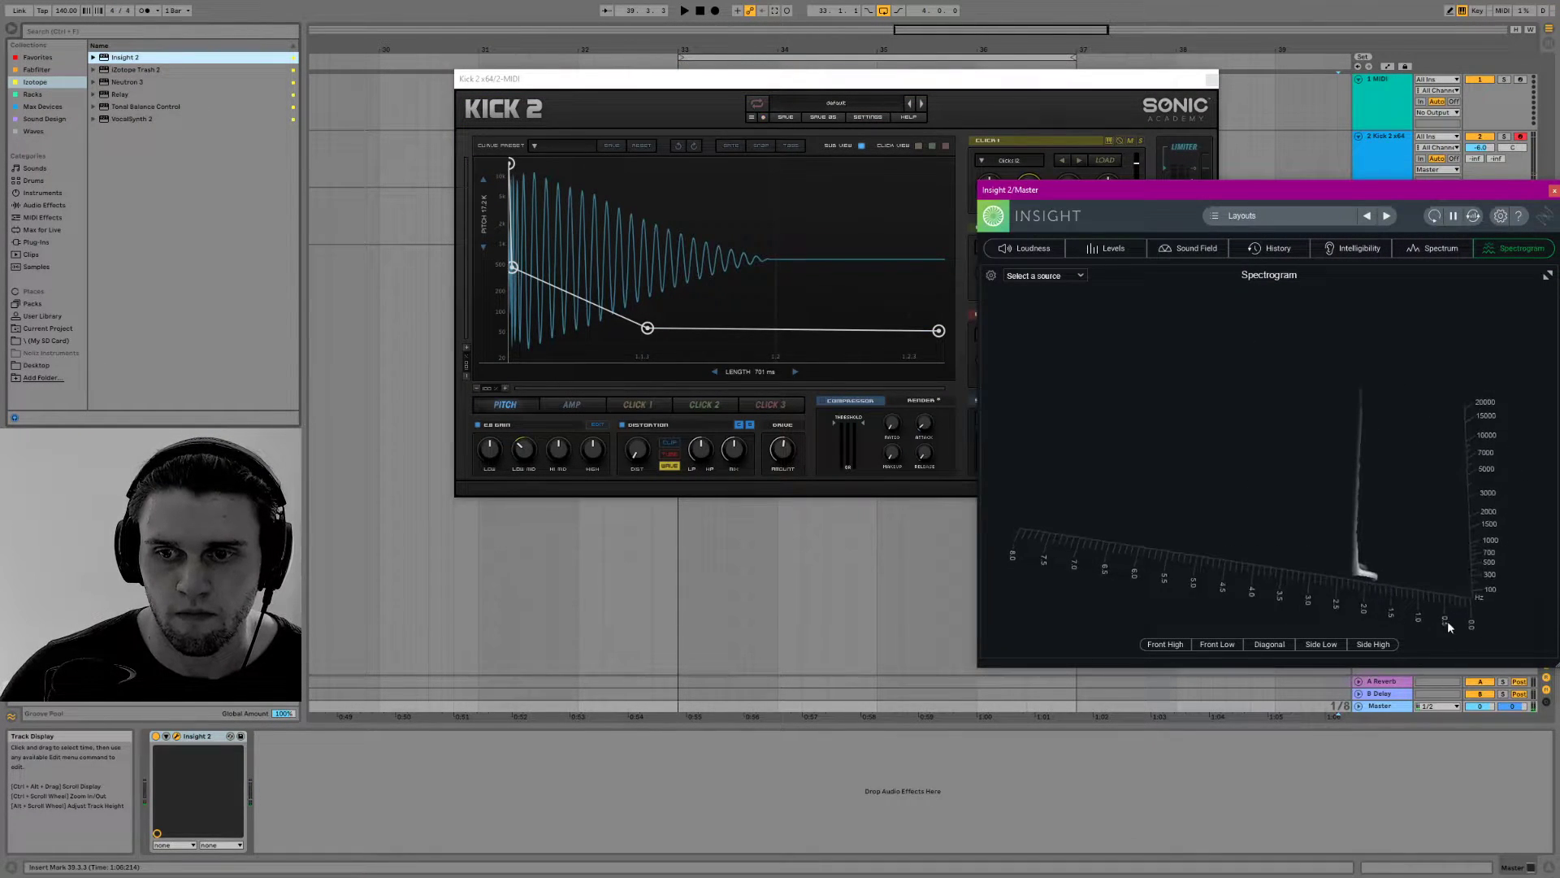
pyautogui.click(1066, 278)
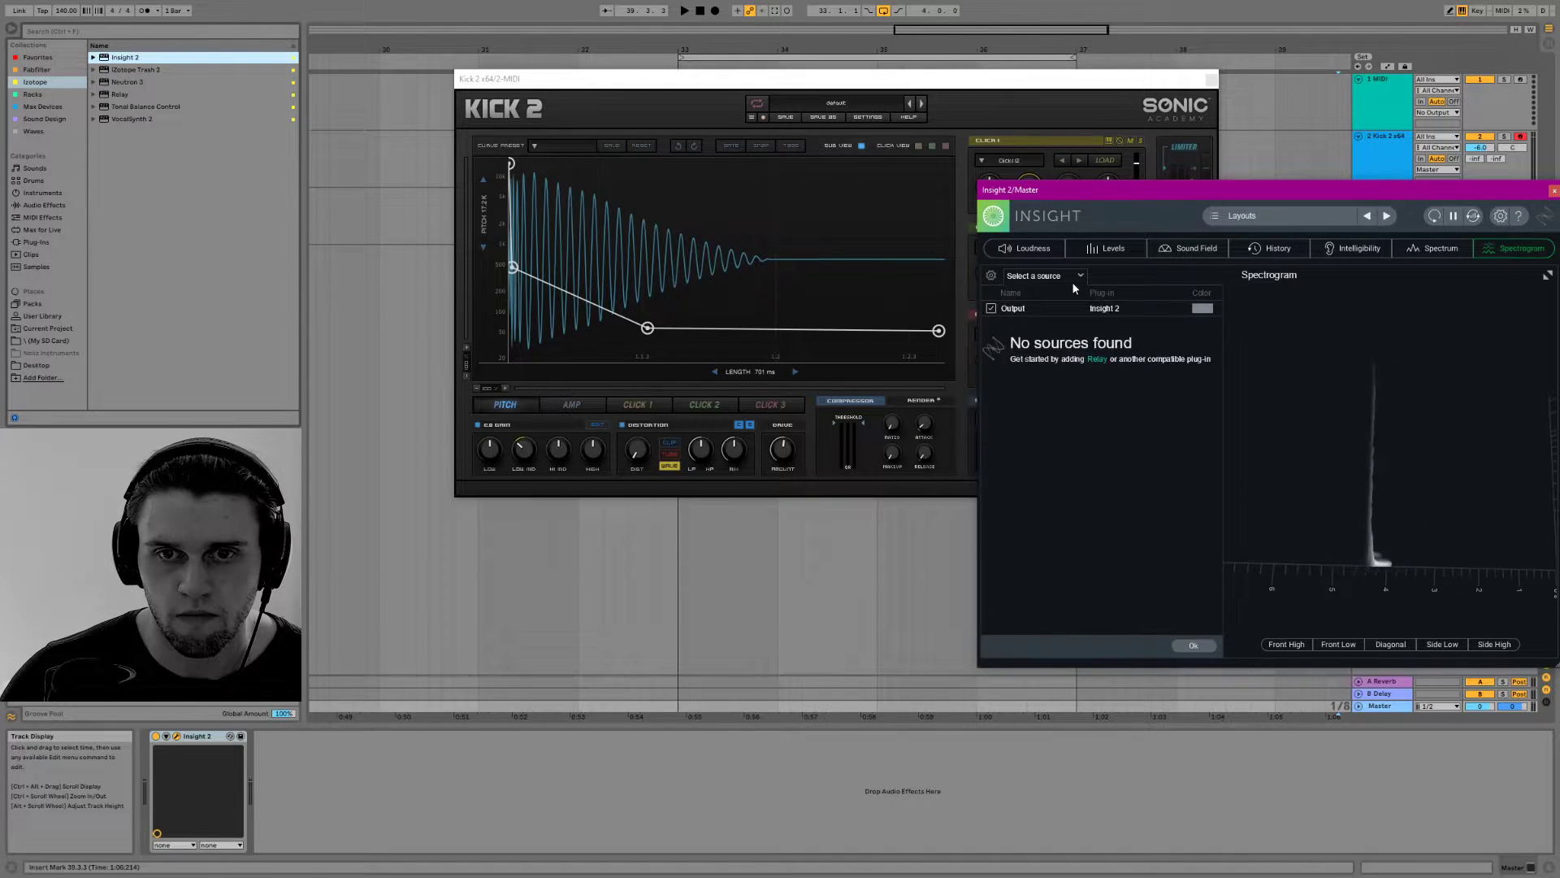
pyautogui.click(1073, 280)
pyautogui.rightClick(1377, 377)
pyautogui.moveTo(1465, 389)
pyautogui.click(1519, 460)
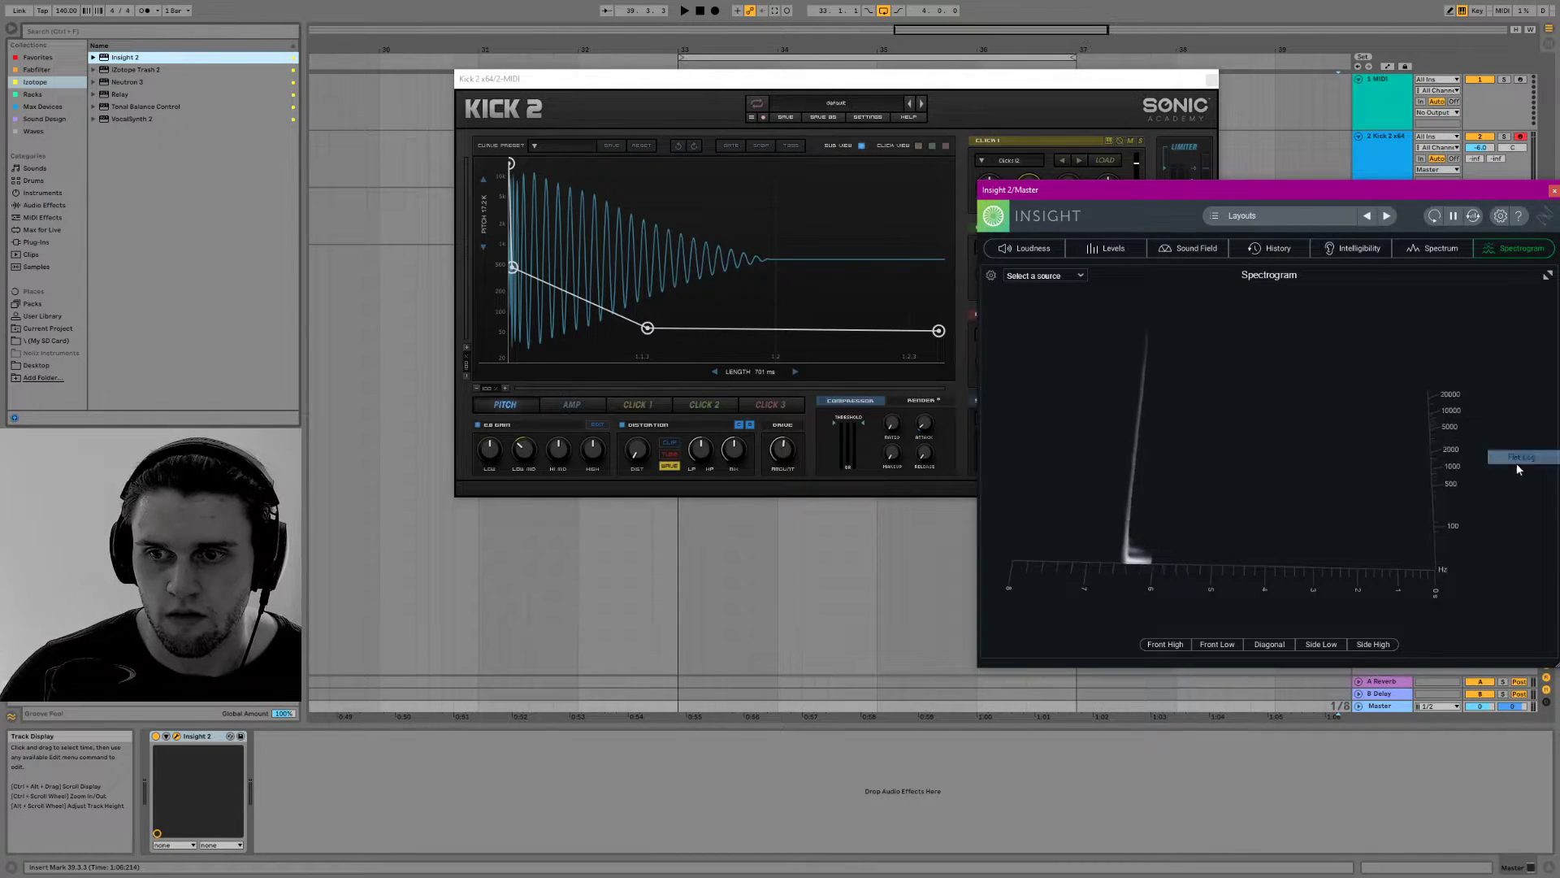
# Add the Sound Field module beside Insight's Spectrogram, keeping the Levels module hidden
pyautogui.click(1077, 246)
pyautogui.click(1180, 254)
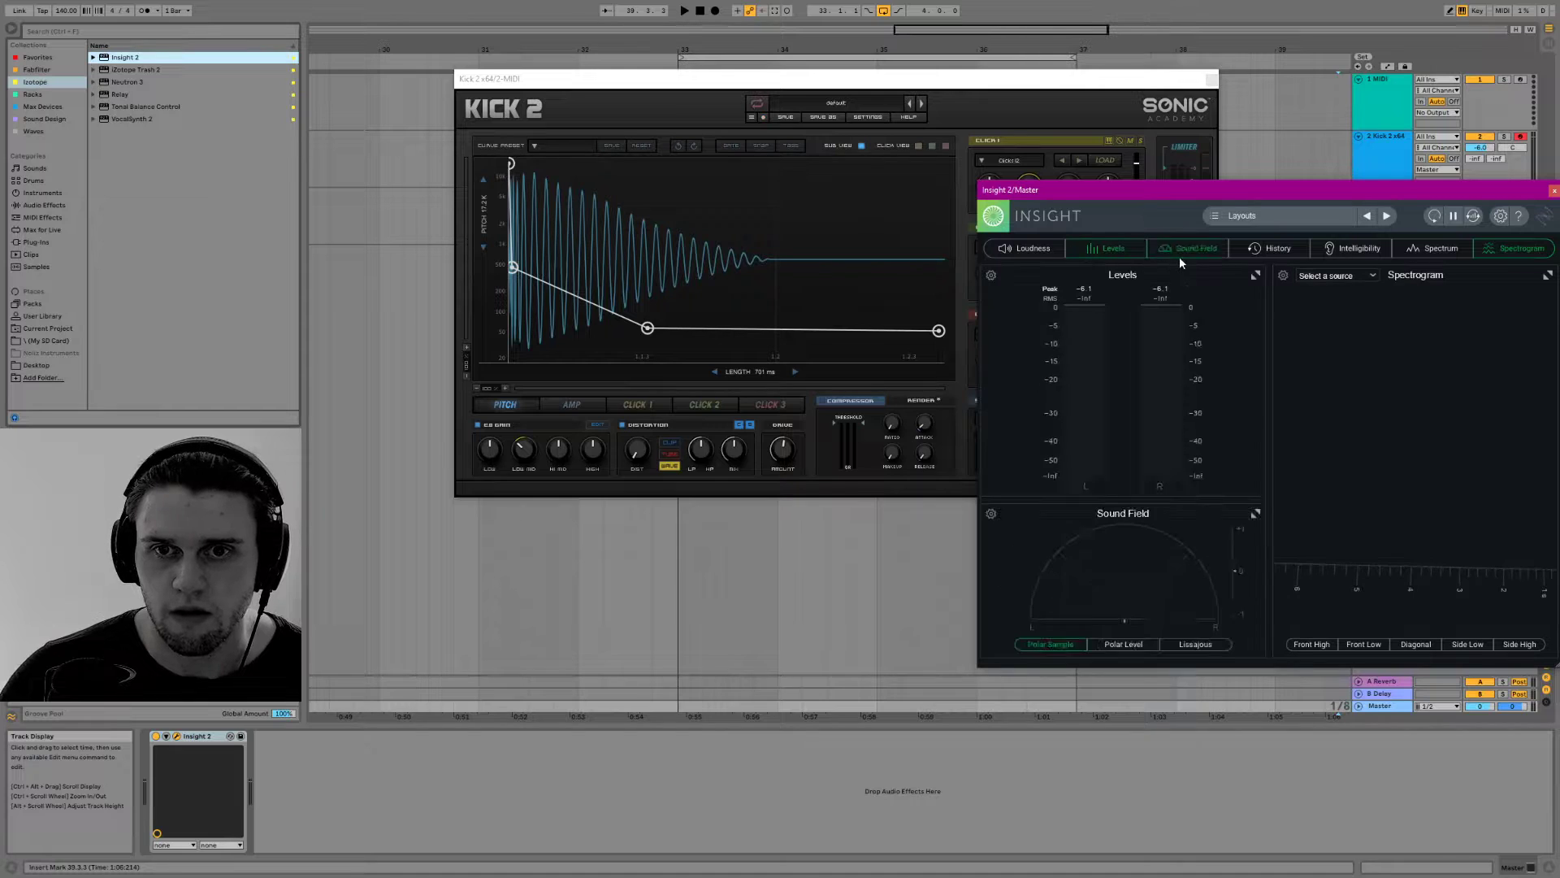
pyautogui.click(1111, 246)
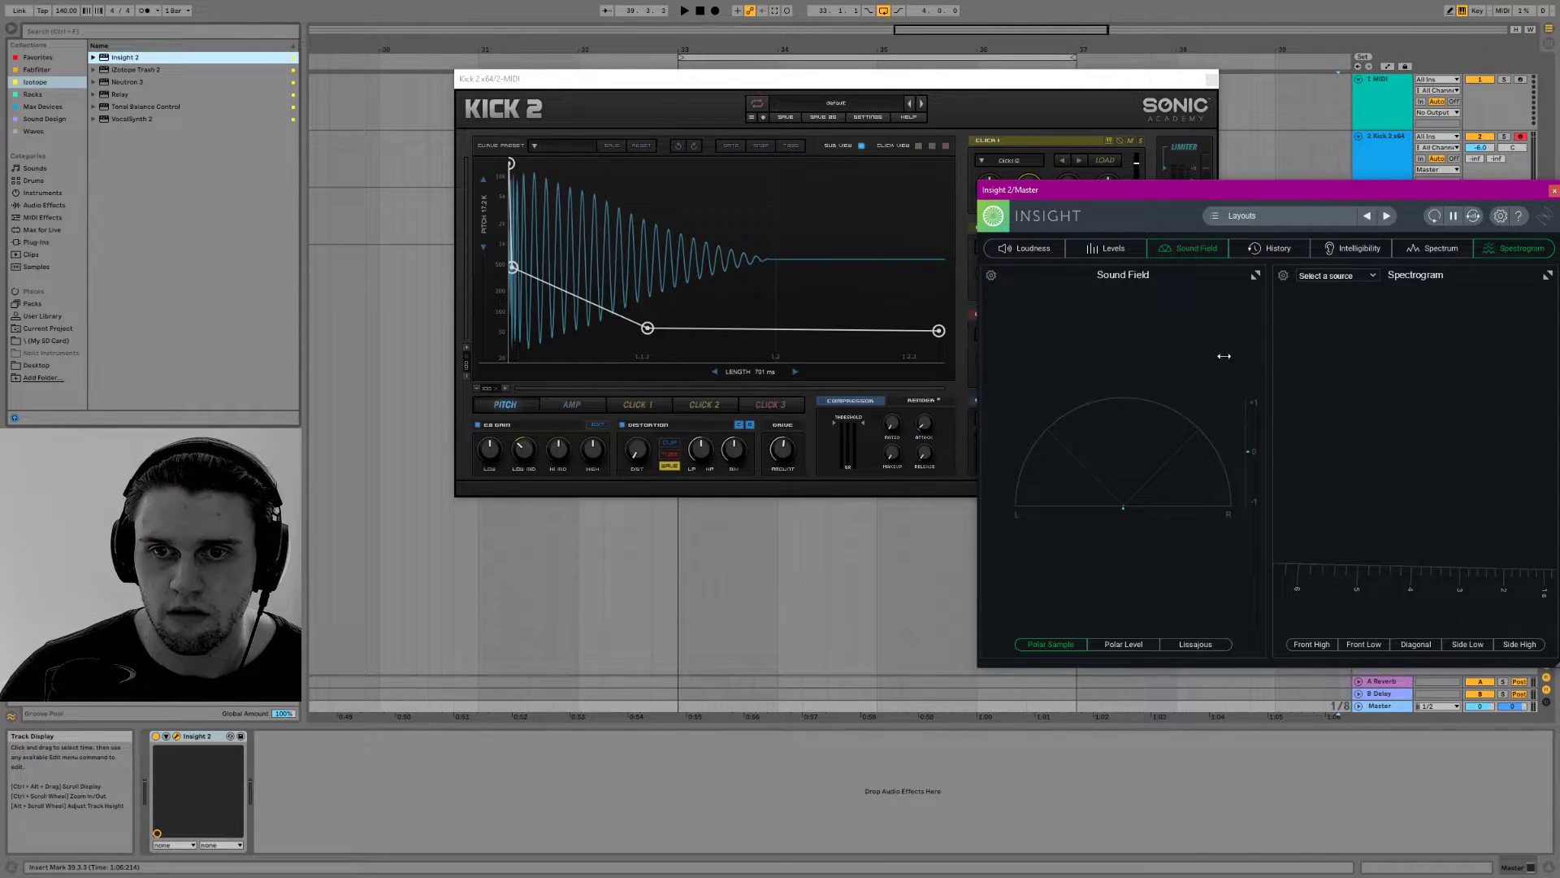
# Set Insight's spectrogram color scheme to Multicolor 1 in its meter options and close the options window
pyautogui.click(1347, 276)
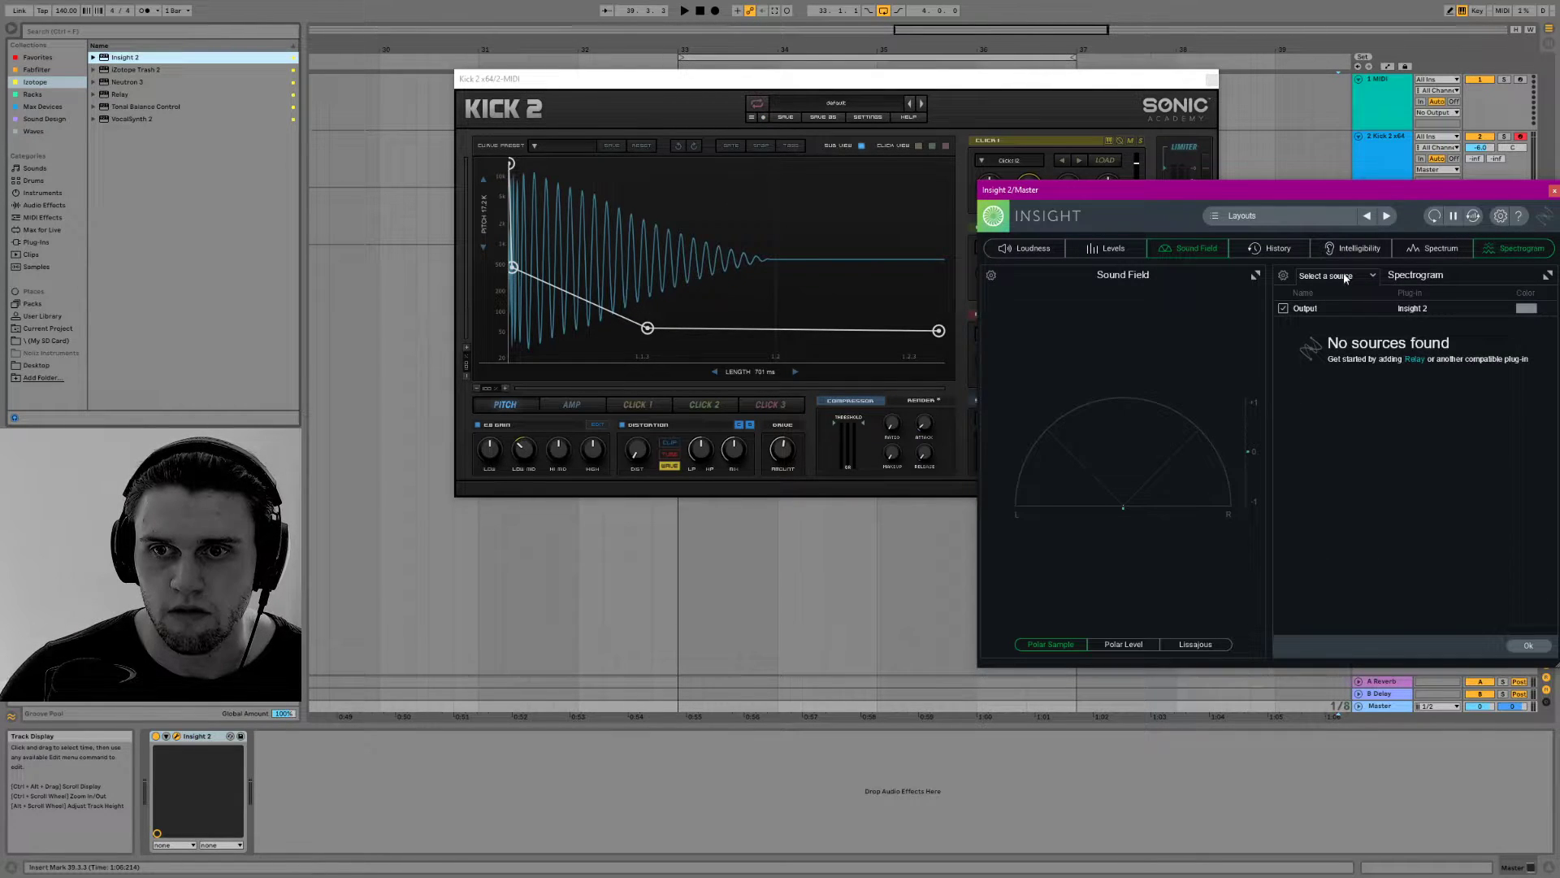
pyautogui.click(1283, 275)
pyautogui.click(788, 204)
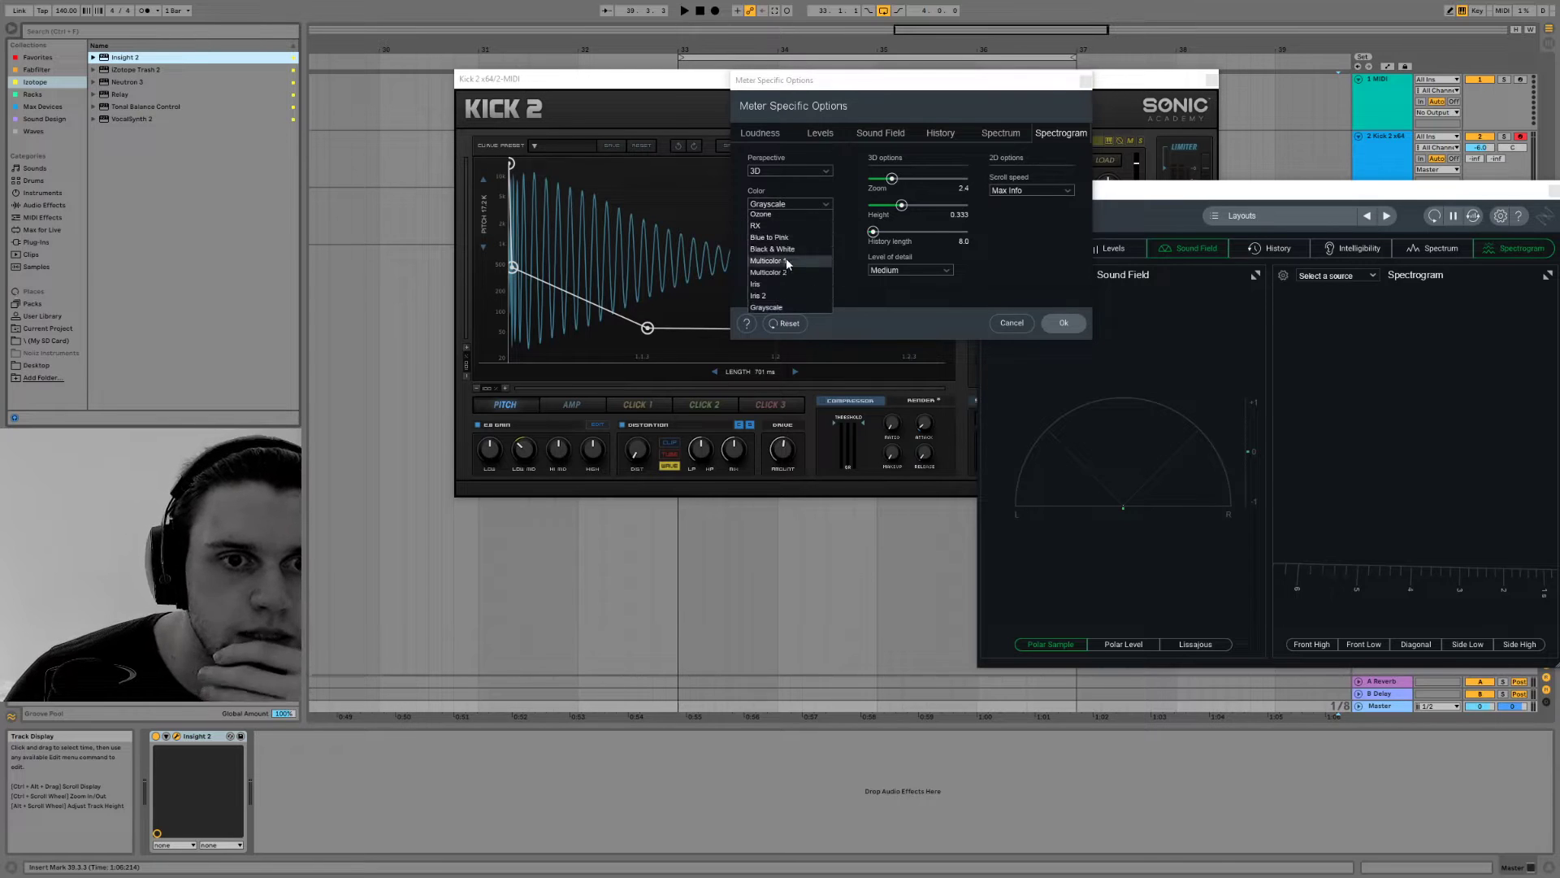
pyautogui.click(785, 268)
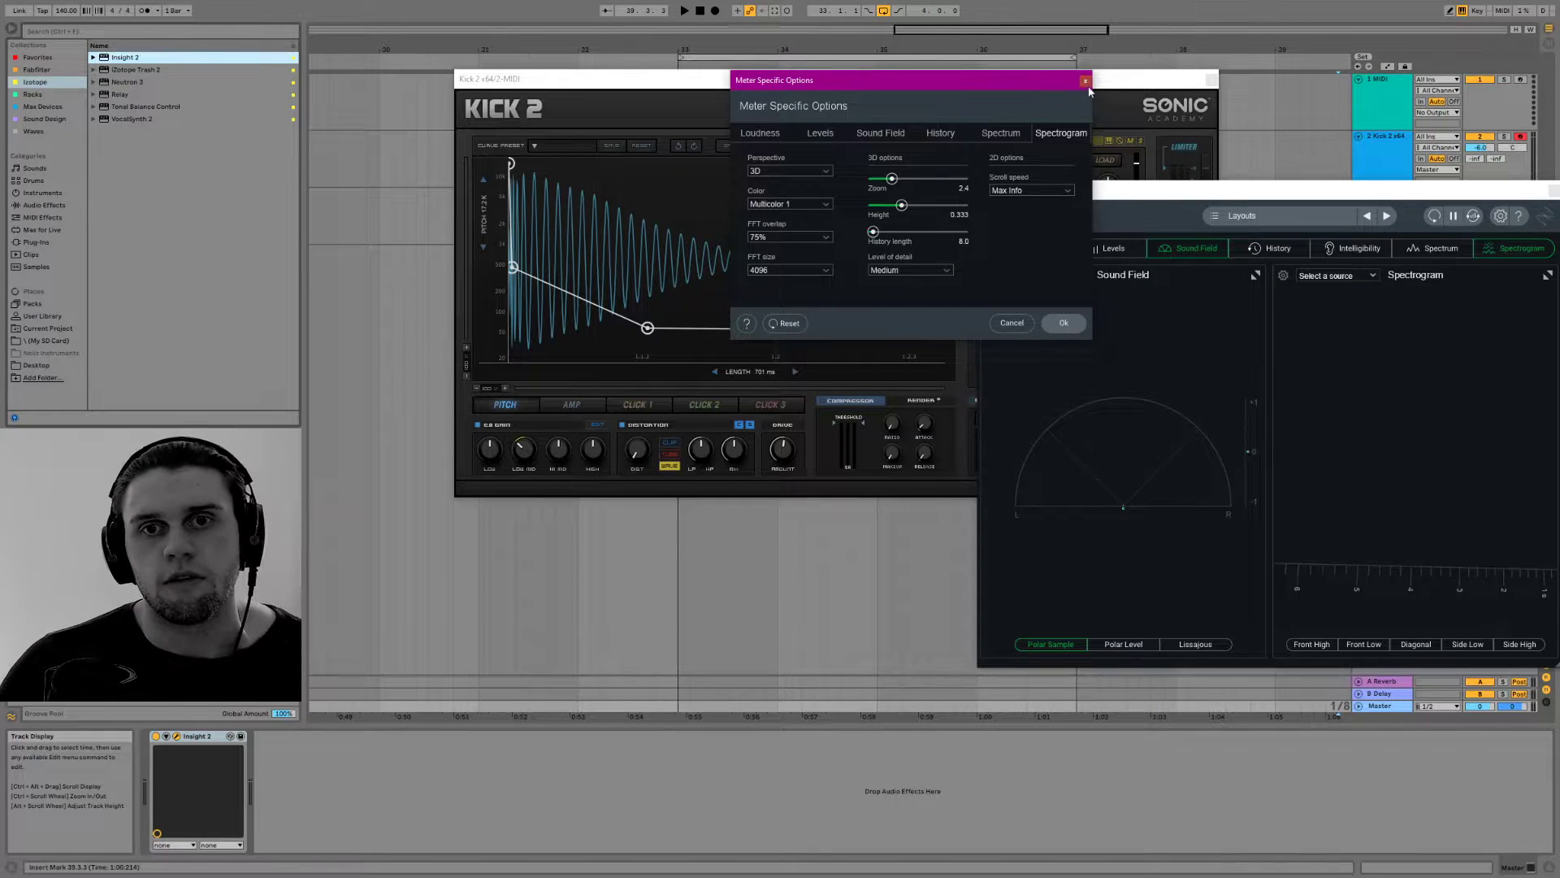
pyautogui.click(1085, 81)
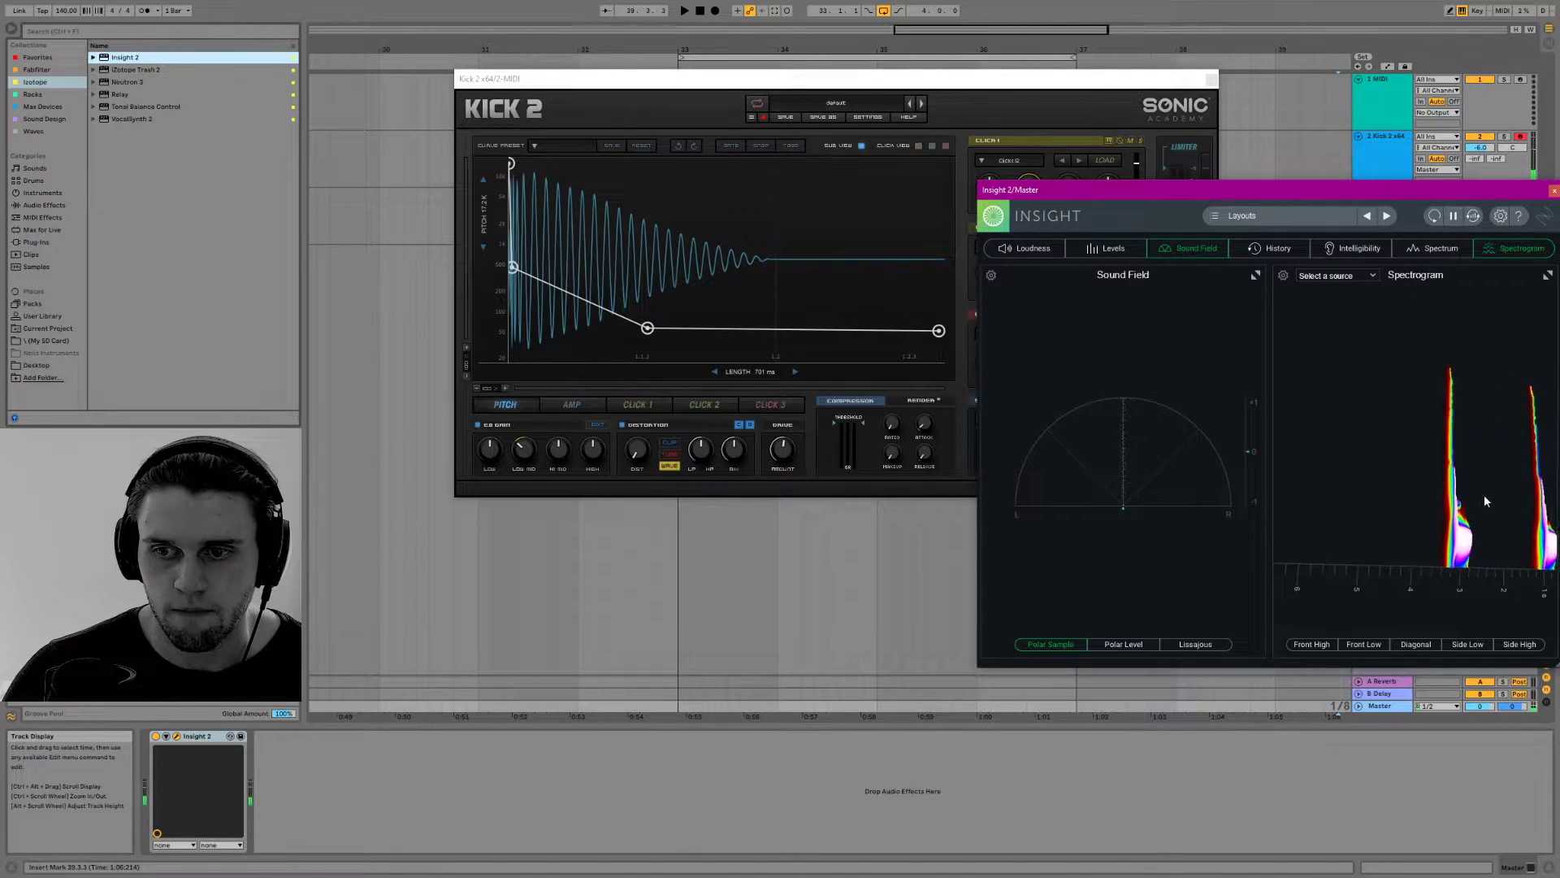
# Rotate the 3D spectrogram for a clearer view and rearrange the Kick 2 and Insight windows so both displays are visible
pyautogui.moveTo(1448, 478); pyautogui.dragTo(1342, 465)
pyautogui.moveTo(1426, 496); pyautogui.dragTo(1265, 460)
pyautogui.click(847, 245)
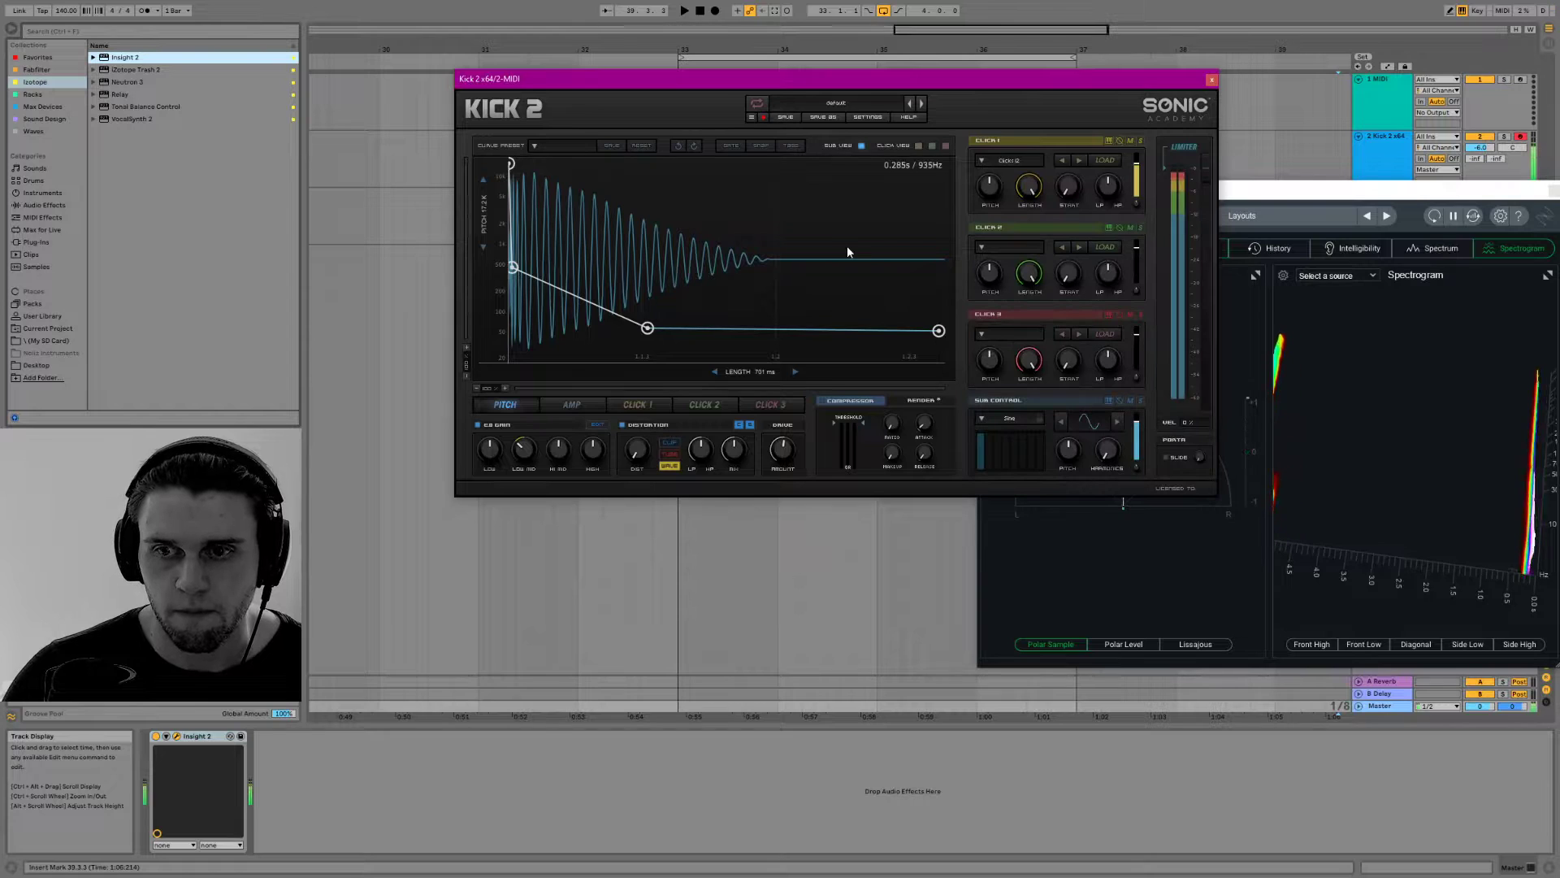
pyautogui.moveTo(938, 79); pyautogui.dragTo(784, 63)
pyautogui.moveTo(1164, 192); pyautogui.dragTo(1153, 360)
pyautogui.moveTo(875, 62); pyautogui.dragTo(943, 45)
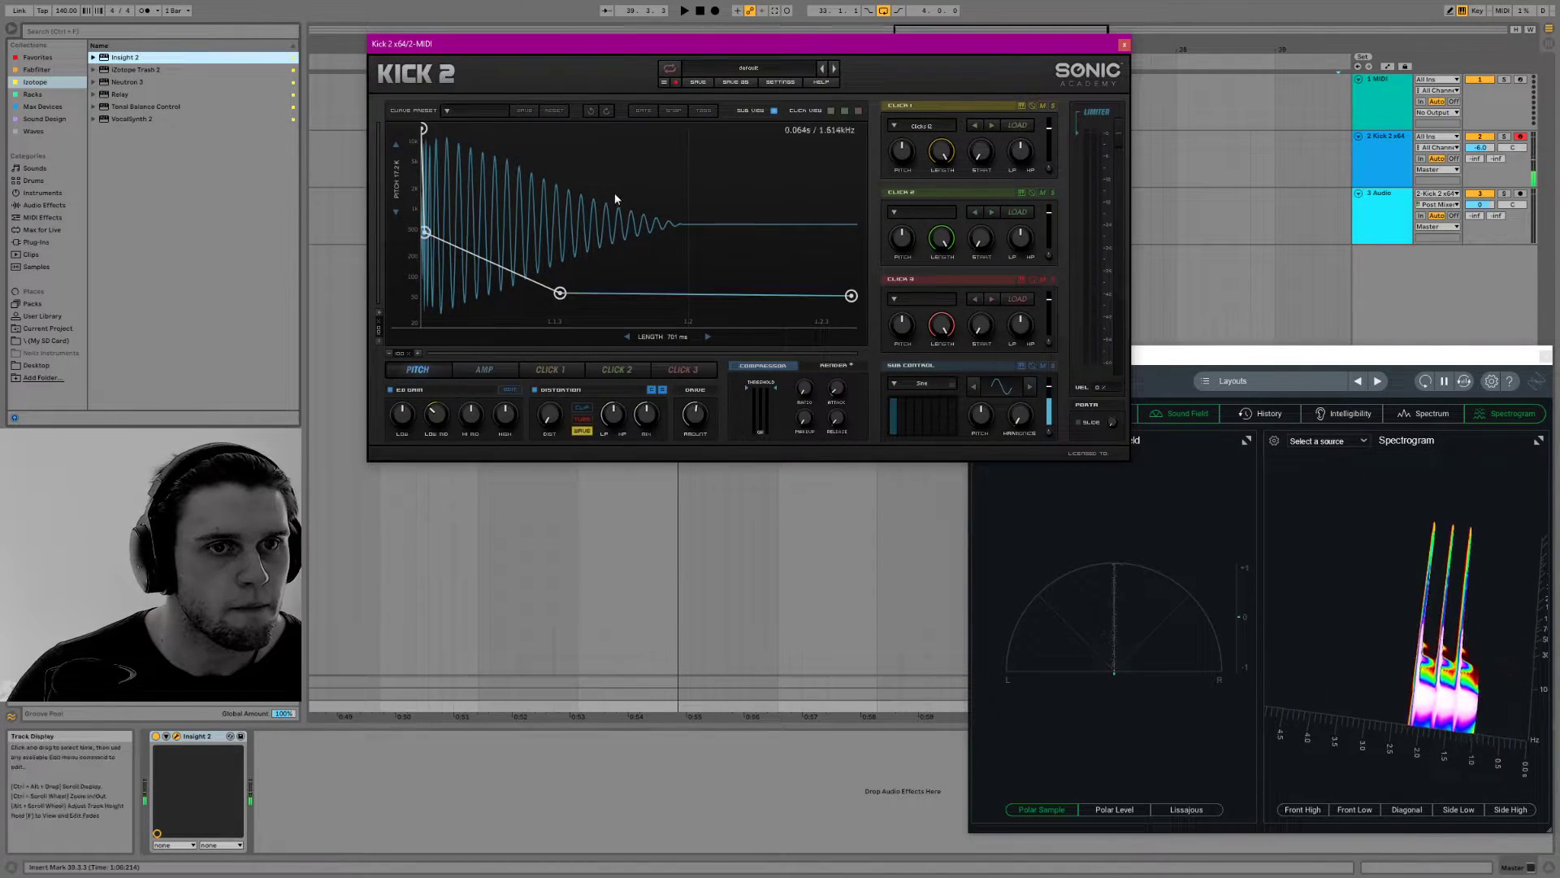
# Lower the start of Kick 2's pitch curve and place its middle node at about 65 Hz
pyautogui.moveTo(426, 264)
pyautogui.mouseDown()
pyautogui.moveTo(439, 281)
pyautogui.moveTo(422, 216)
pyautogui.moveTo(423, 235)
pyautogui.mouseUp()
pyautogui.moveTo(423, 128); pyautogui.dragTo(426, 253)
pyautogui.moveTo(560, 293)
pyautogui.mouseDown()
pyautogui.moveTo(505, 293)
pyautogui.moveTo(534, 321)
pyautogui.moveTo(557, 317)
pyautogui.moveTo(559, 295)
pyautogui.mouseUp()
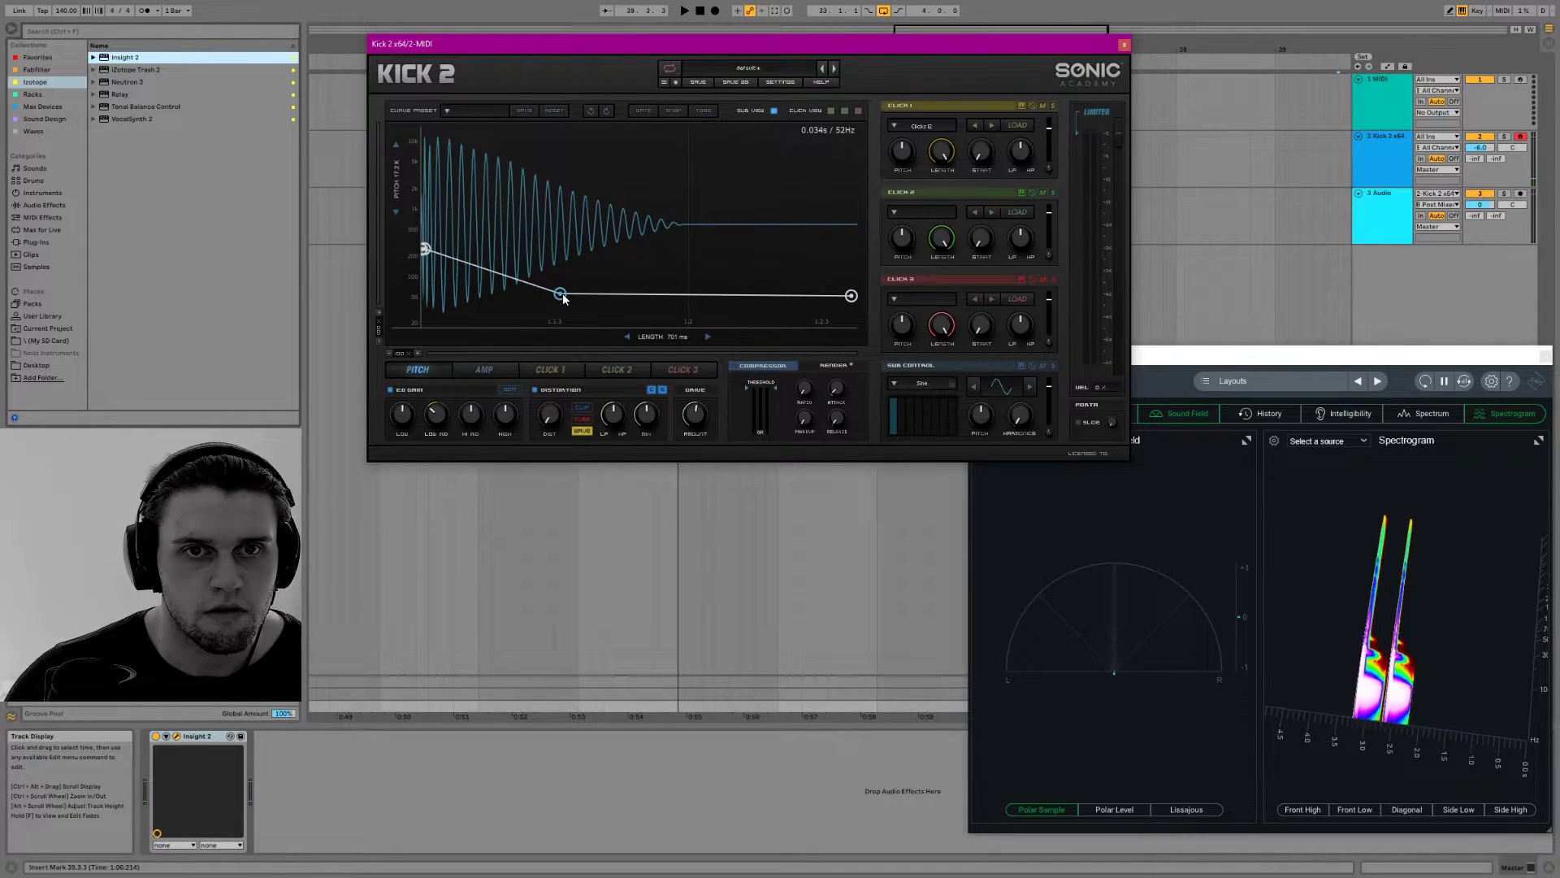
pyautogui.moveTo(562, 298); pyautogui.dragTo(559, 293)
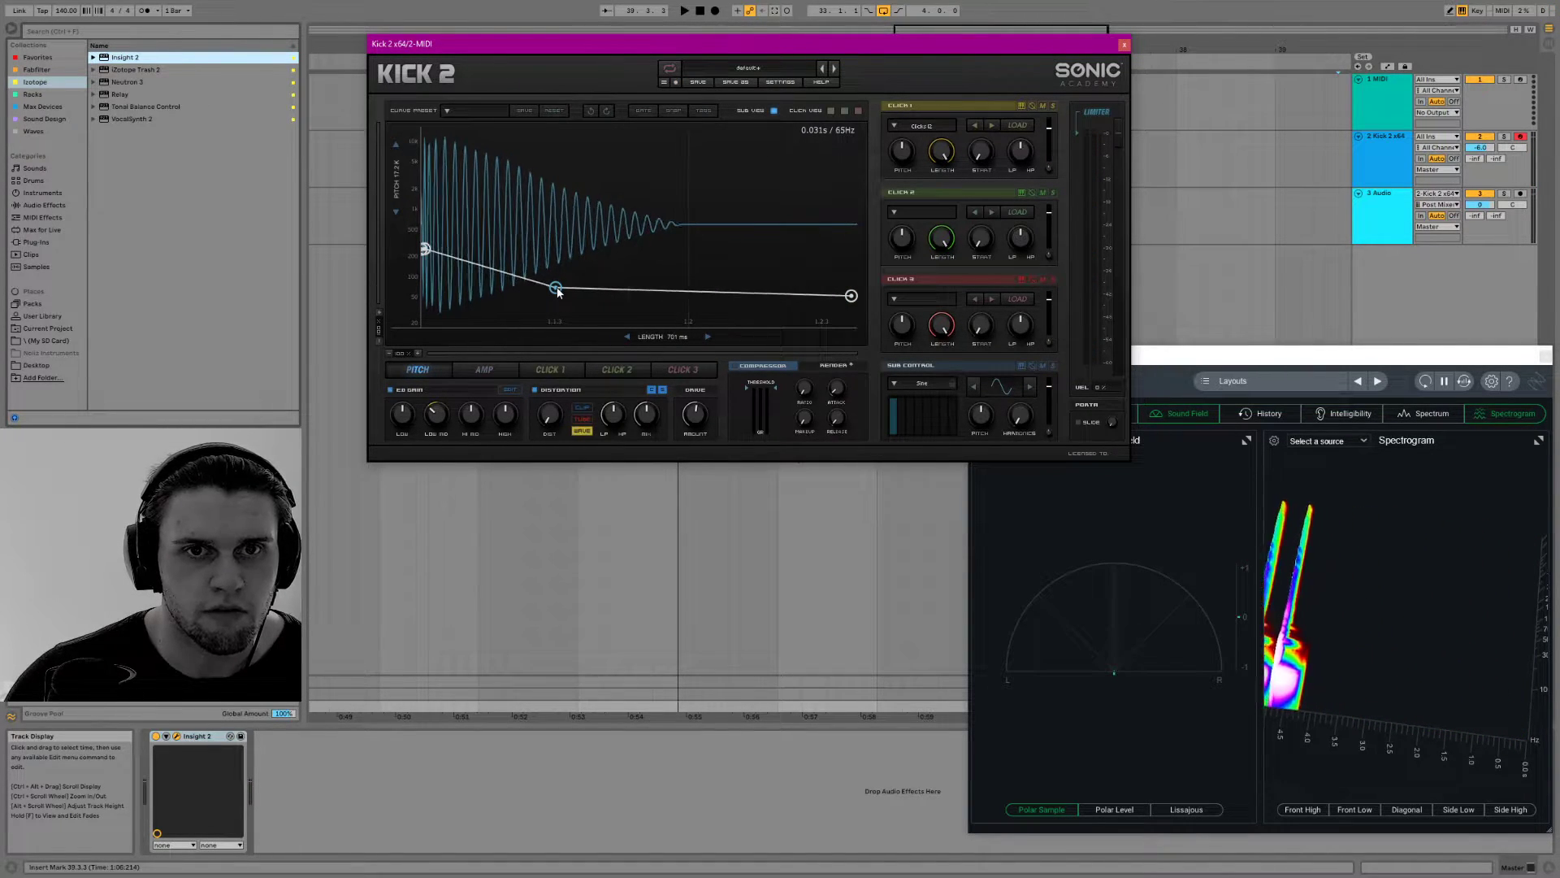
# Raise the pitch curve's end and middle nodes slightly and shorten the kick length to about 384 ms
pyautogui.moveTo(850, 297); pyautogui.dragTo(725, 291)
pyautogui.moveTo(557, 289)
pyautogui.mouseDown()
pyautogui.moveTo(507, 281)
pyautogui.moveTo(554, 284)
pyautogui.mouseUp()
pyautogui.moveTo(678, 336)
pyautogui.mouseDown()
pyautogui.moveTo(636, 334)
pyautogui.moveTo(674, 325)
pyautogui.moveTo(657, 335)
pyautogui.mouseUp()
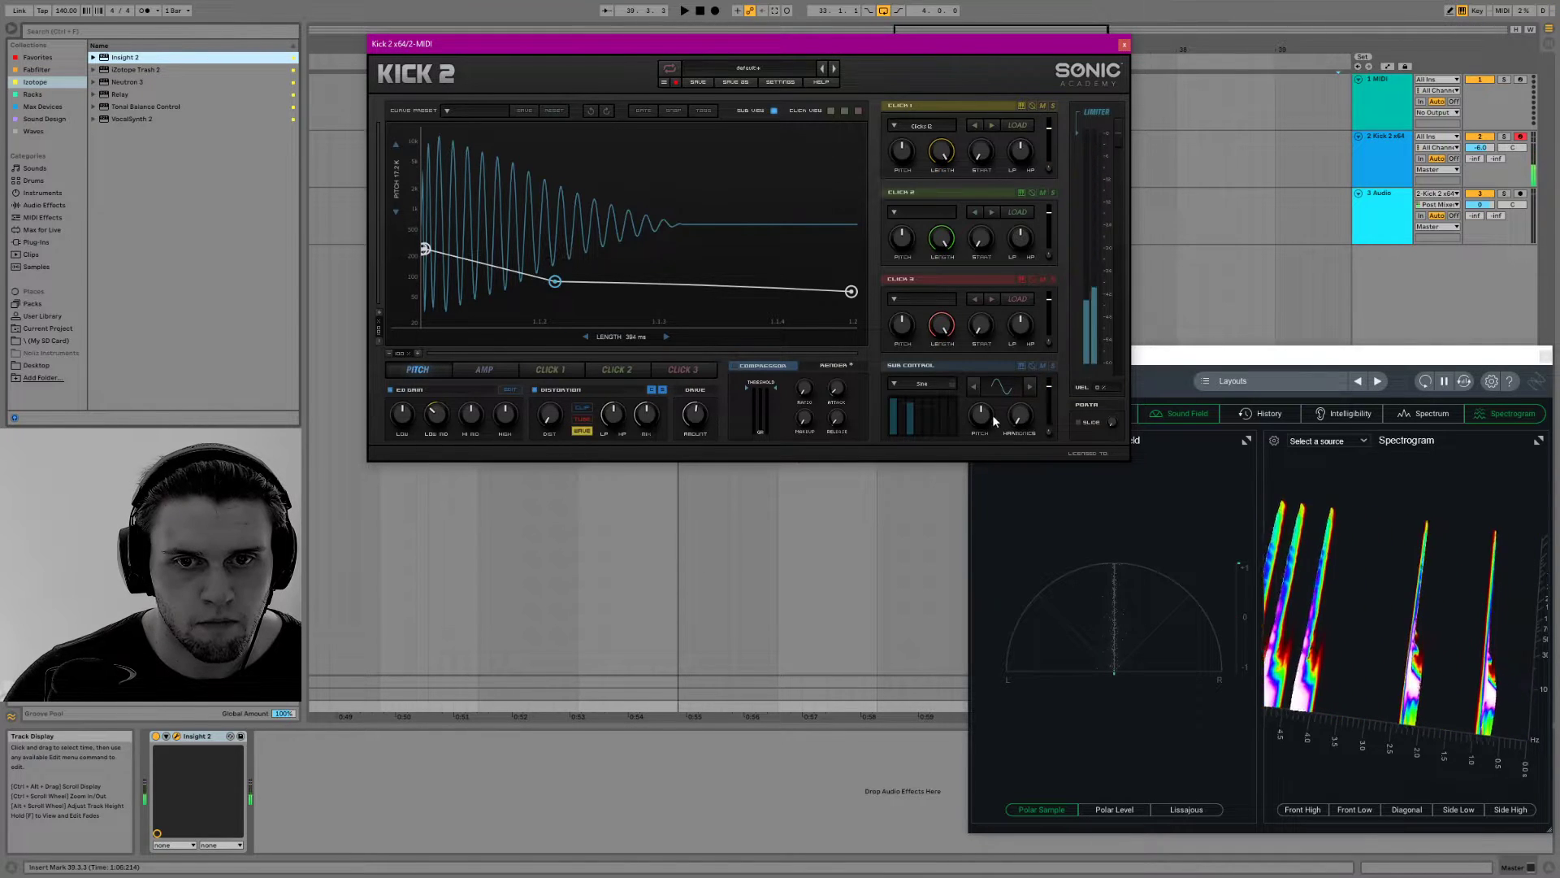
# Adjust the sub's level and harmonics in Sub Control and reset its pitch after trying -3.0
pyautogui.moveTo(1048, 388); pyautogui.dragTo(1054, 386)
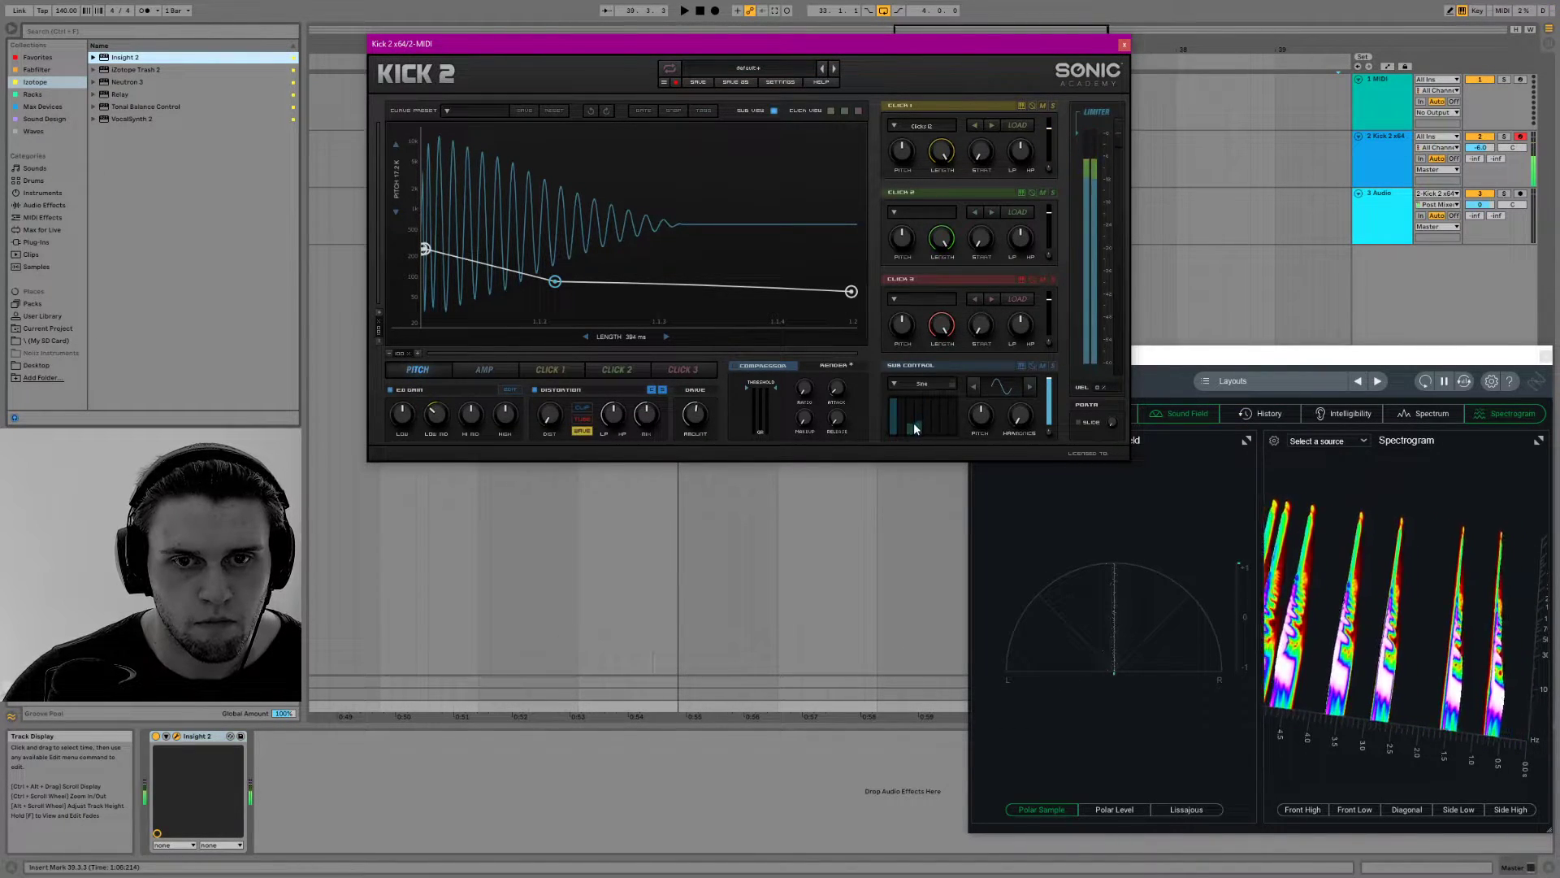
pyautogui.moveTo(1024, 398); pyautogui.dragTo(1026, 336)
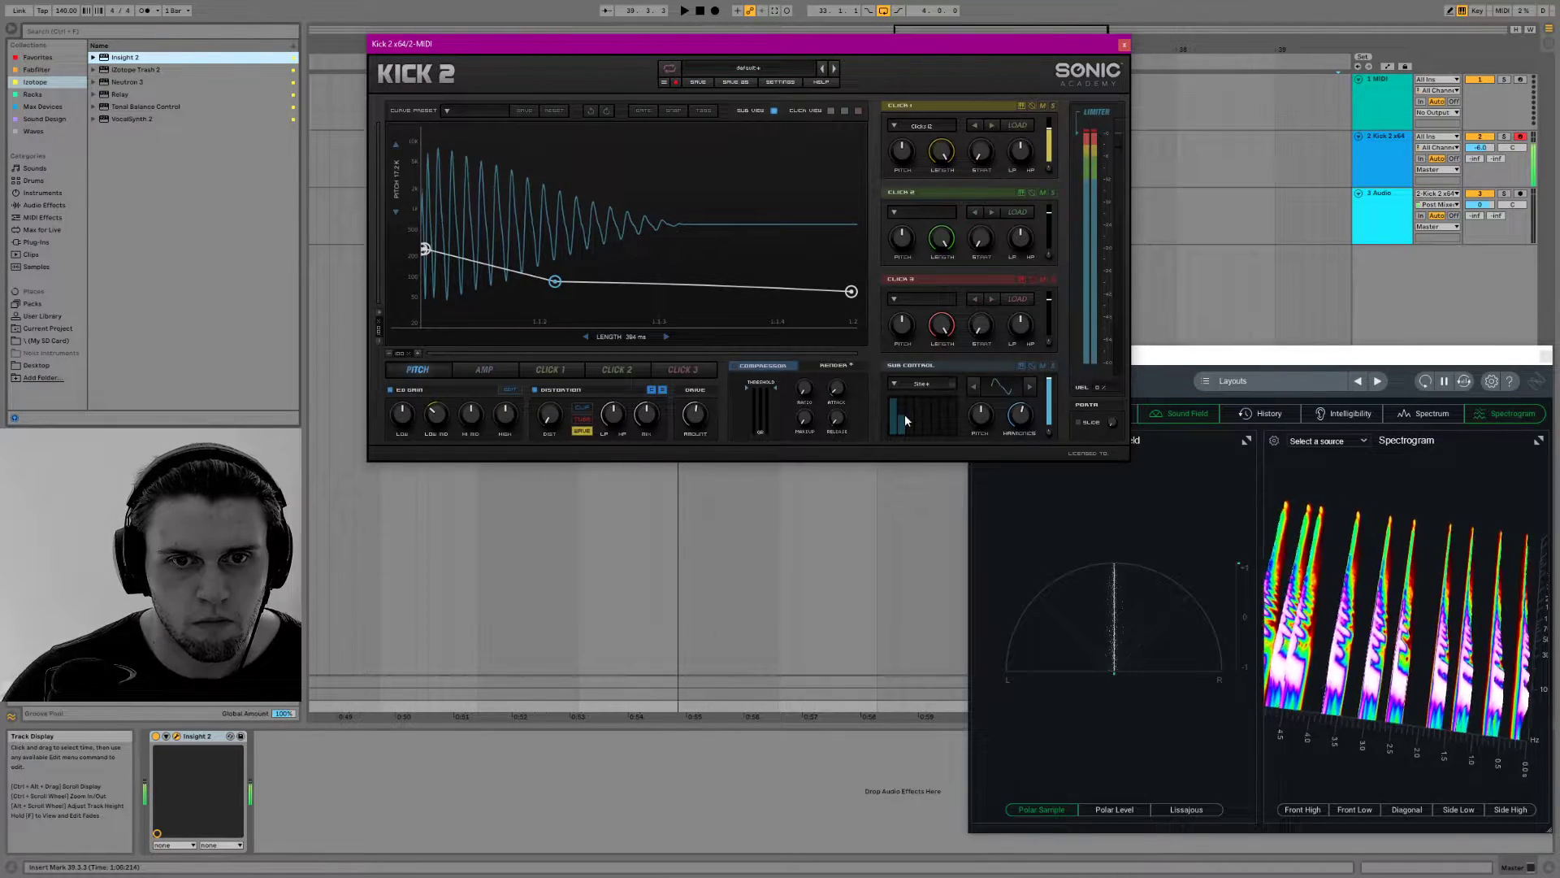
pyautogui.moveTo(1017, 414); pyautogui.dragTo(977, 442)
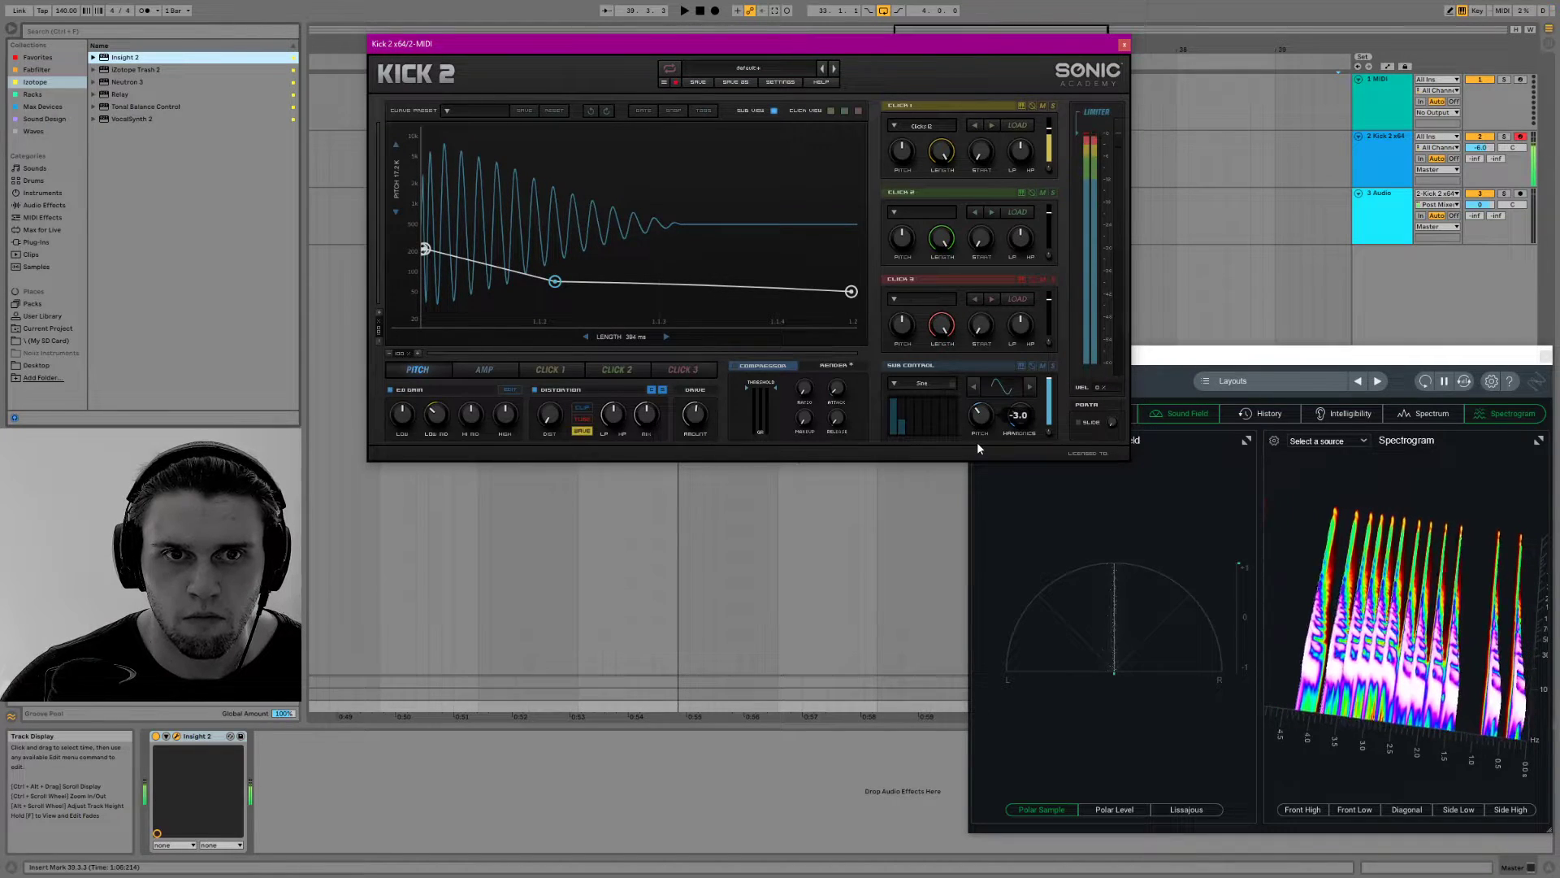
pyautogui.doubleClick(979, 416)
# Load the Tuner audio effect onto the Master track after Insight 2
pyautogui.click(43, 207)
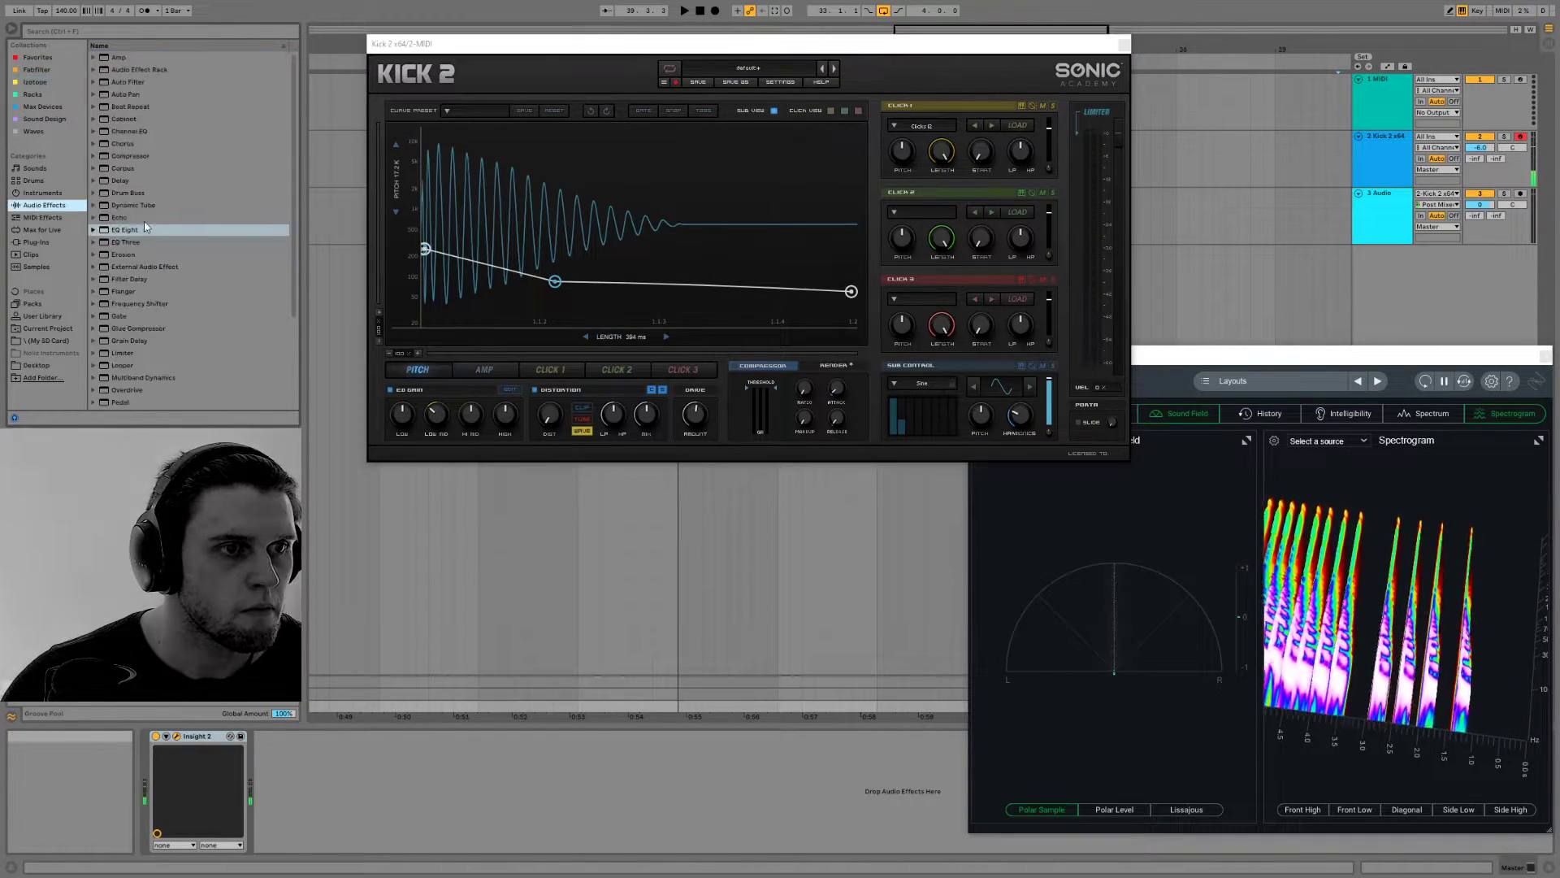
pyautogui.scroll(-3, 164, 330)
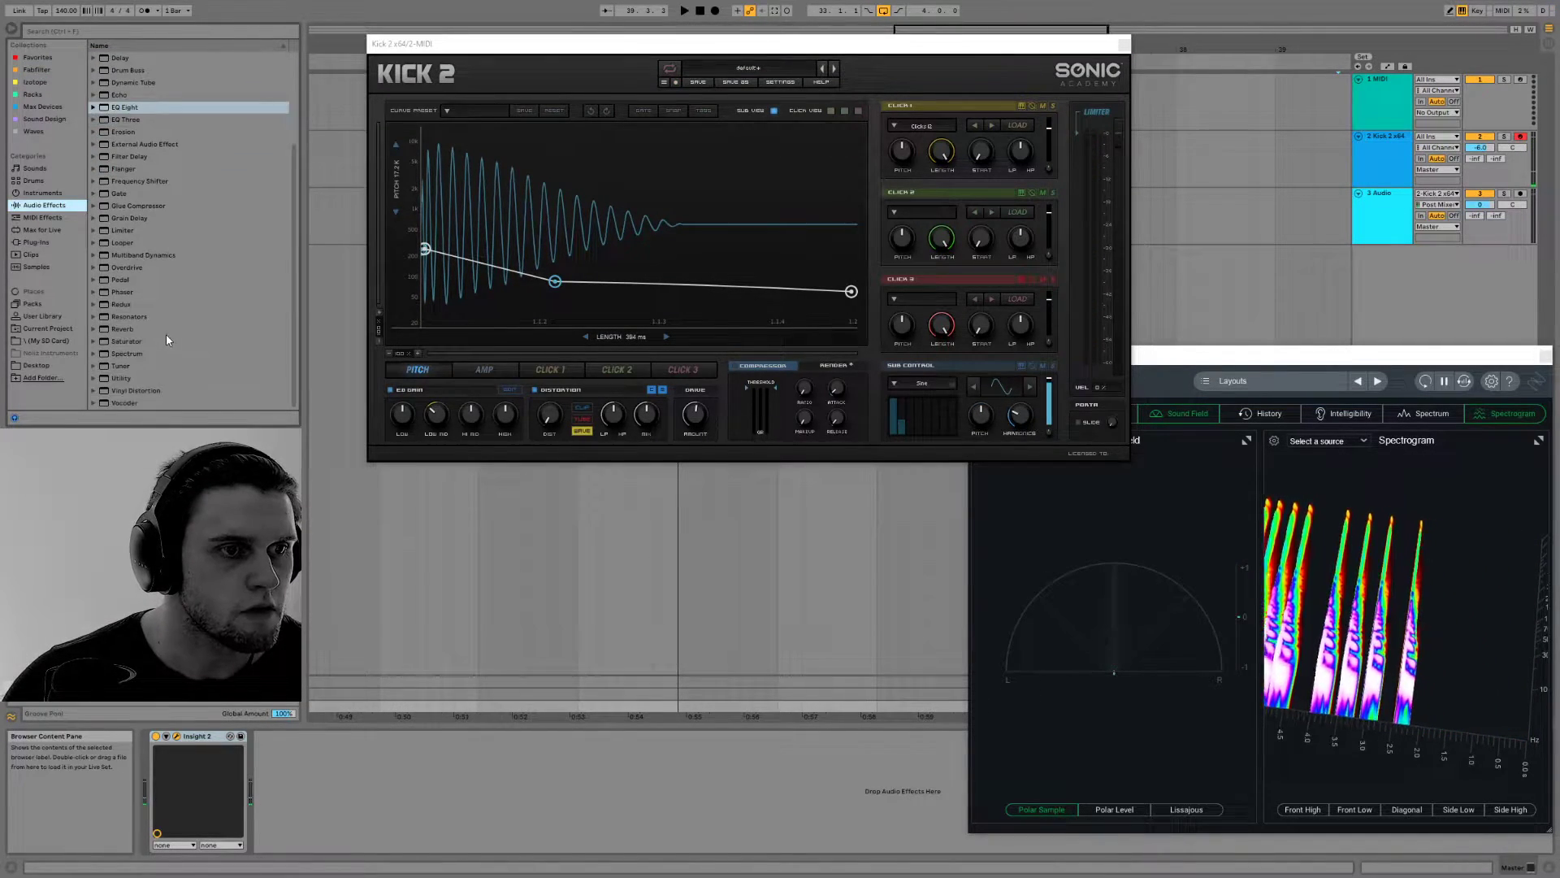
pyautogui.doubleClick(121, 366)
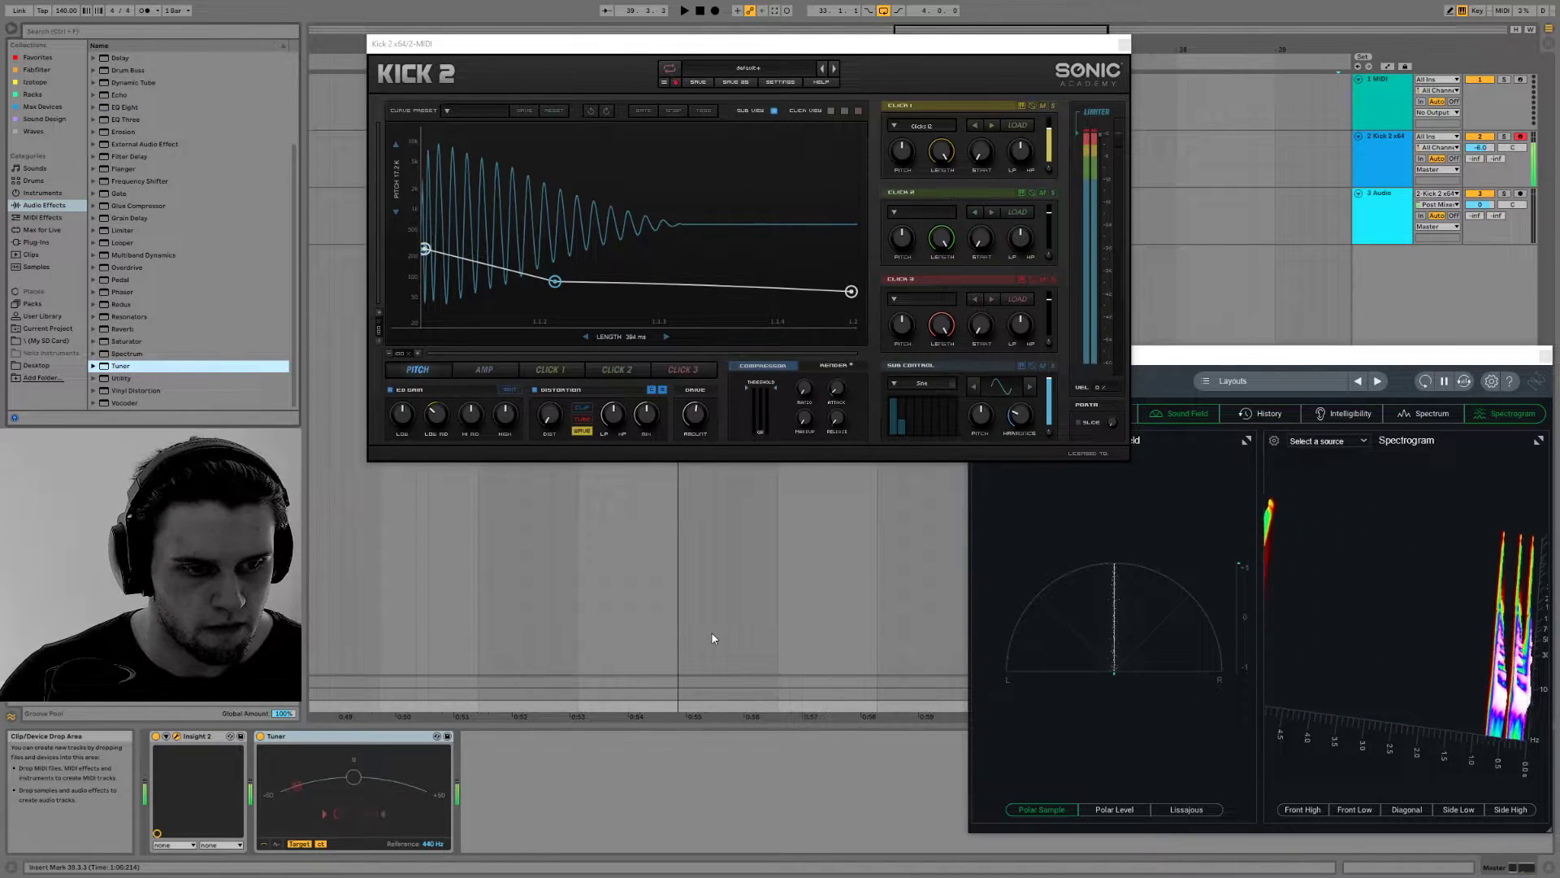
# Flatten the tail of the pitch curve by levelling its middle and end nodes, and fine-tune the sub pitch
pyautogui.moveTo(554, 282); pyautogui.dragTo(555, 284)
pyautogui.moveTo(852, 291); pyautogui.dragTo(854, 285)
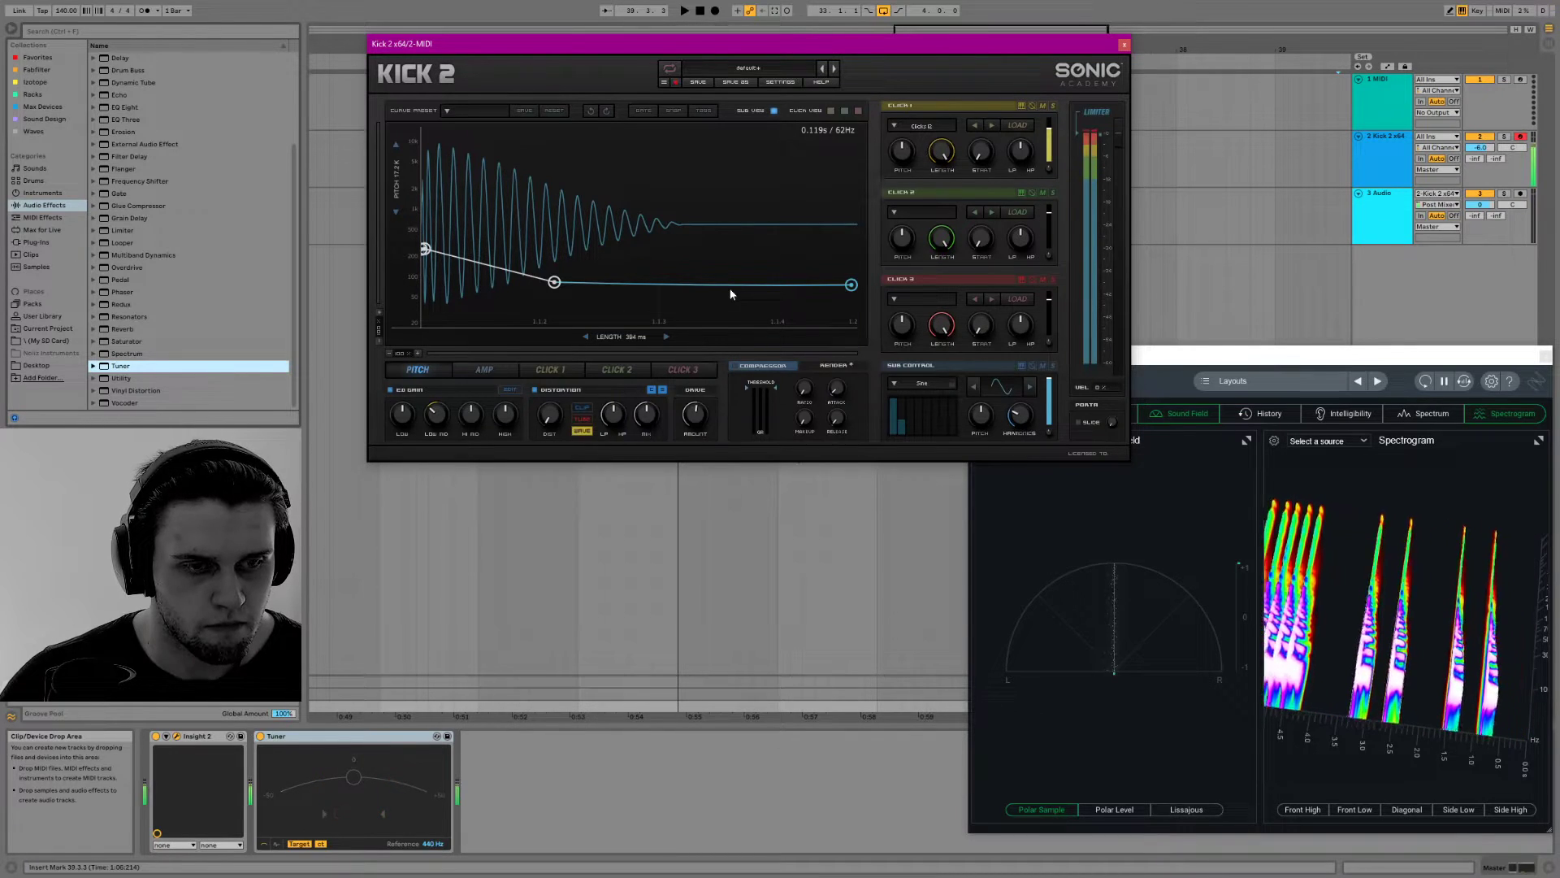
pyautogui.moveTo(554, 282); pyautogui.dragTo(553, 285)
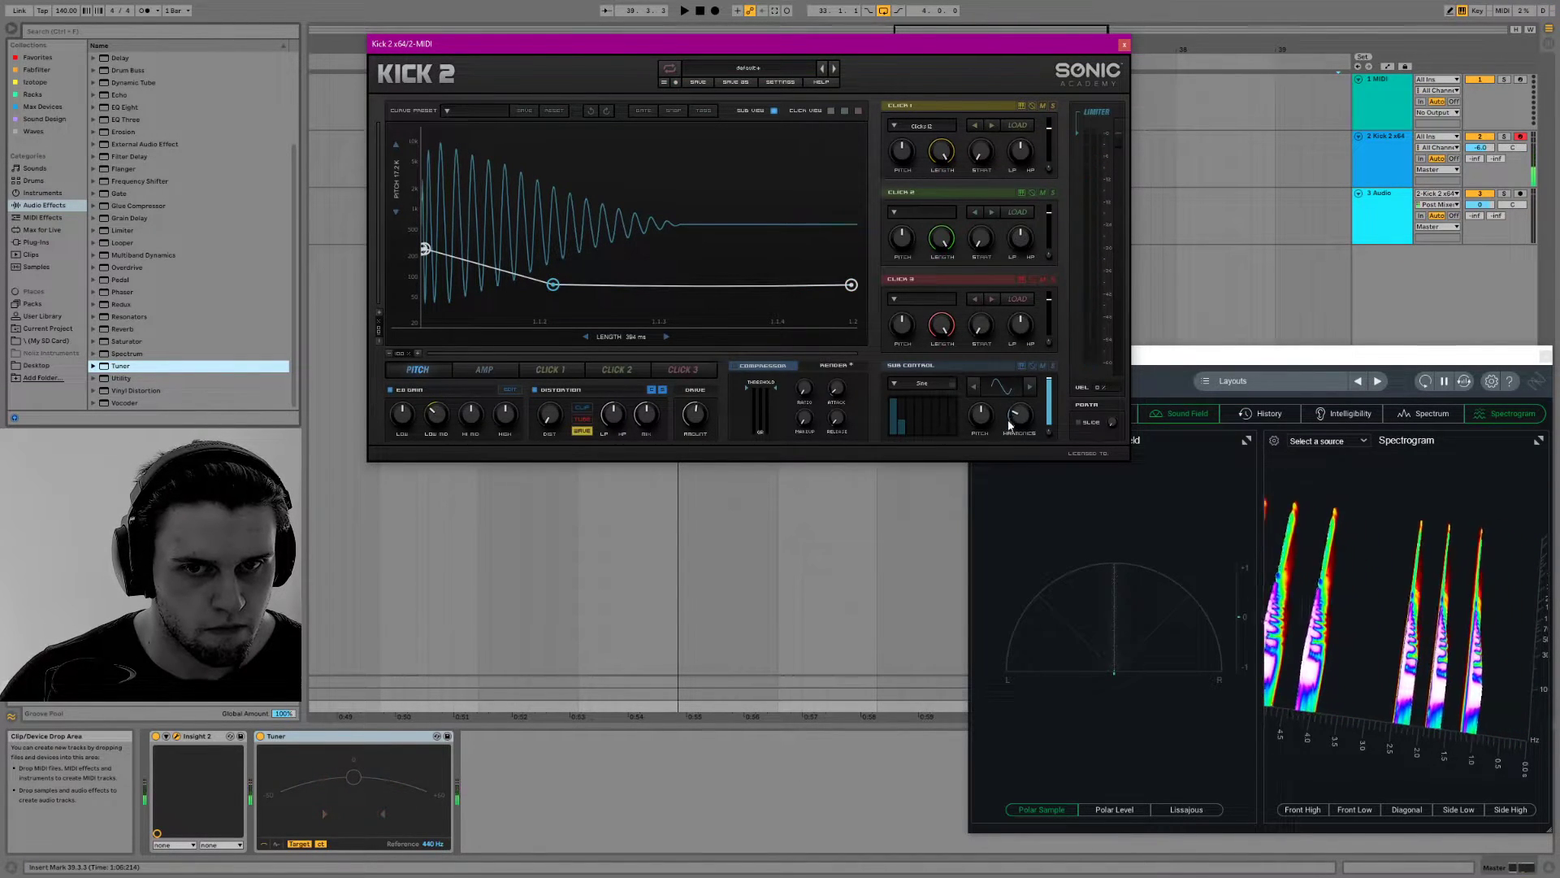
pyautogui.moveTo(979, 414); pyautogui.dragTo(977, 409)
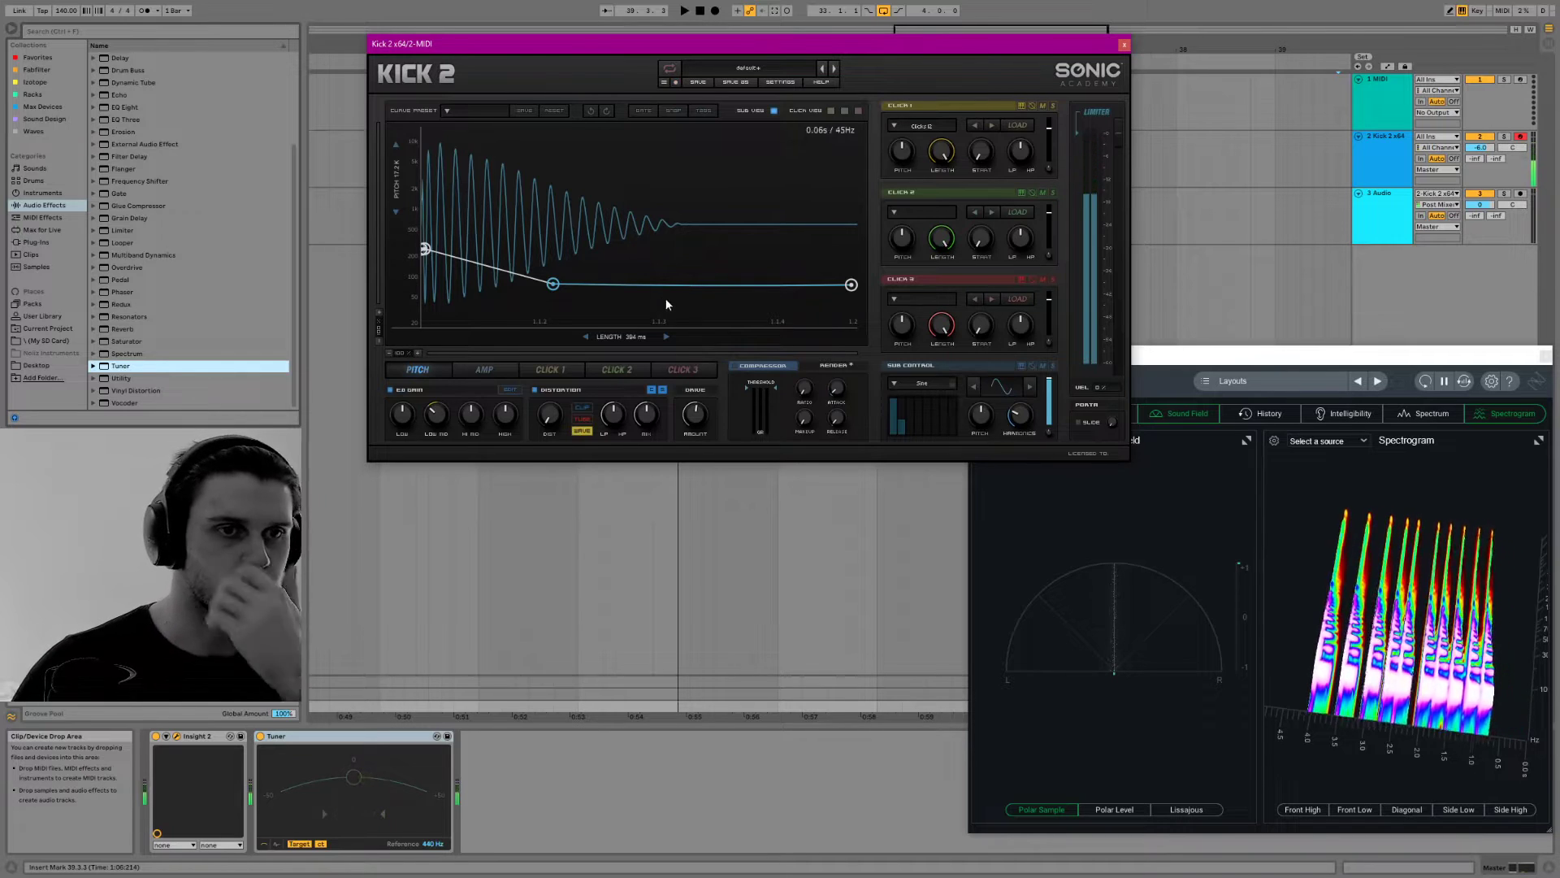
# Shorten the kick length to about 279 ms
pyautogui.moveTo(622, 337)
pyautogui.mouseDown()
pyautogui.moveTo(570, 340)
pyautogui.moveTo(605, 339)
pyautogui.mouseUp()
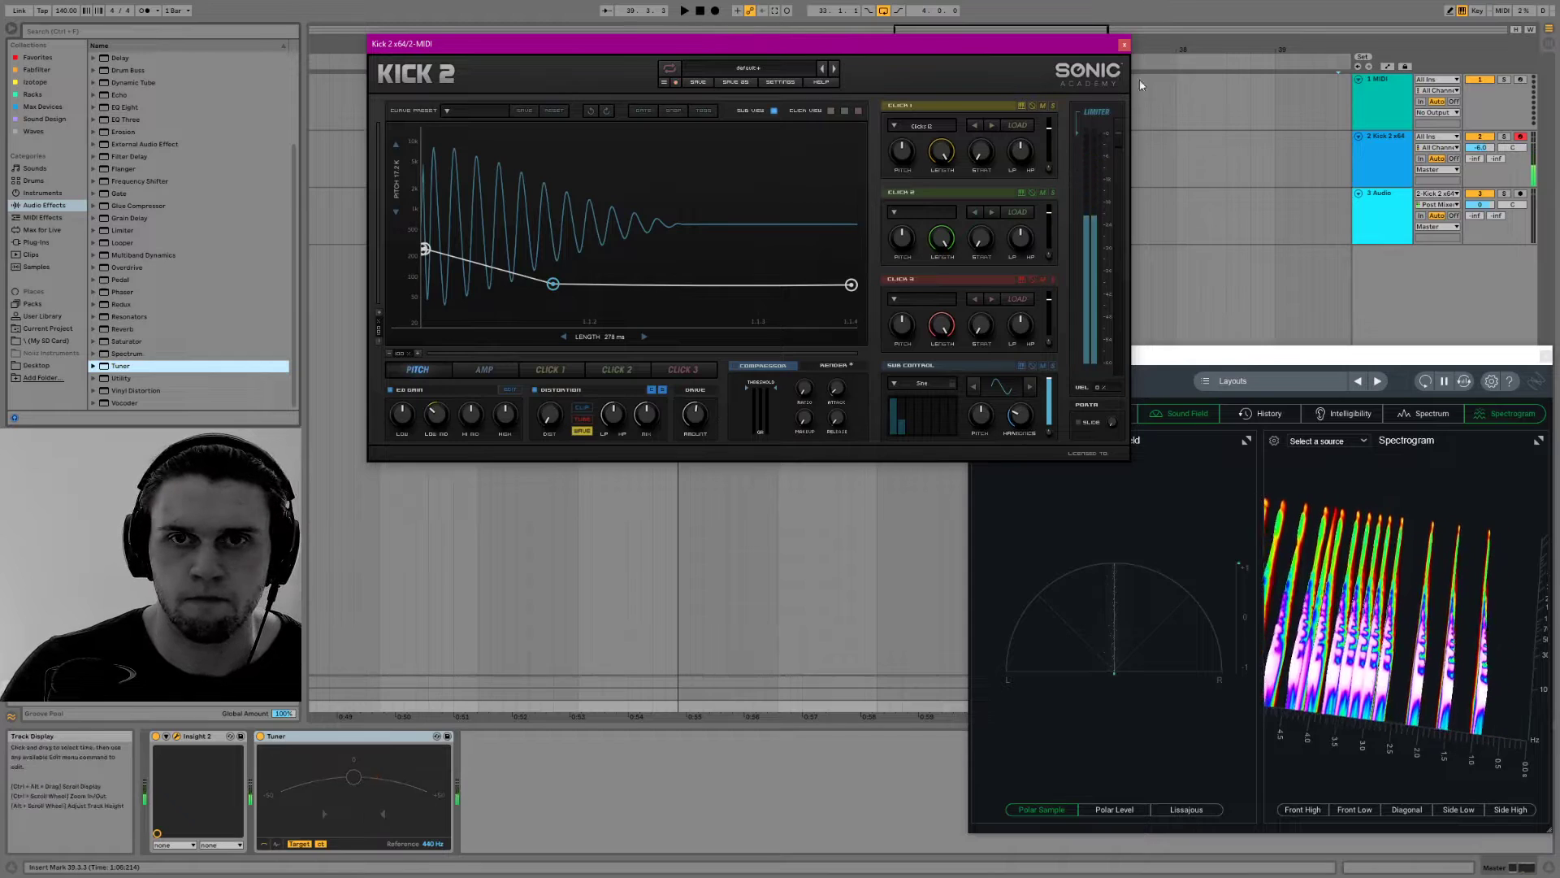
pyautogui.click(736, 82)
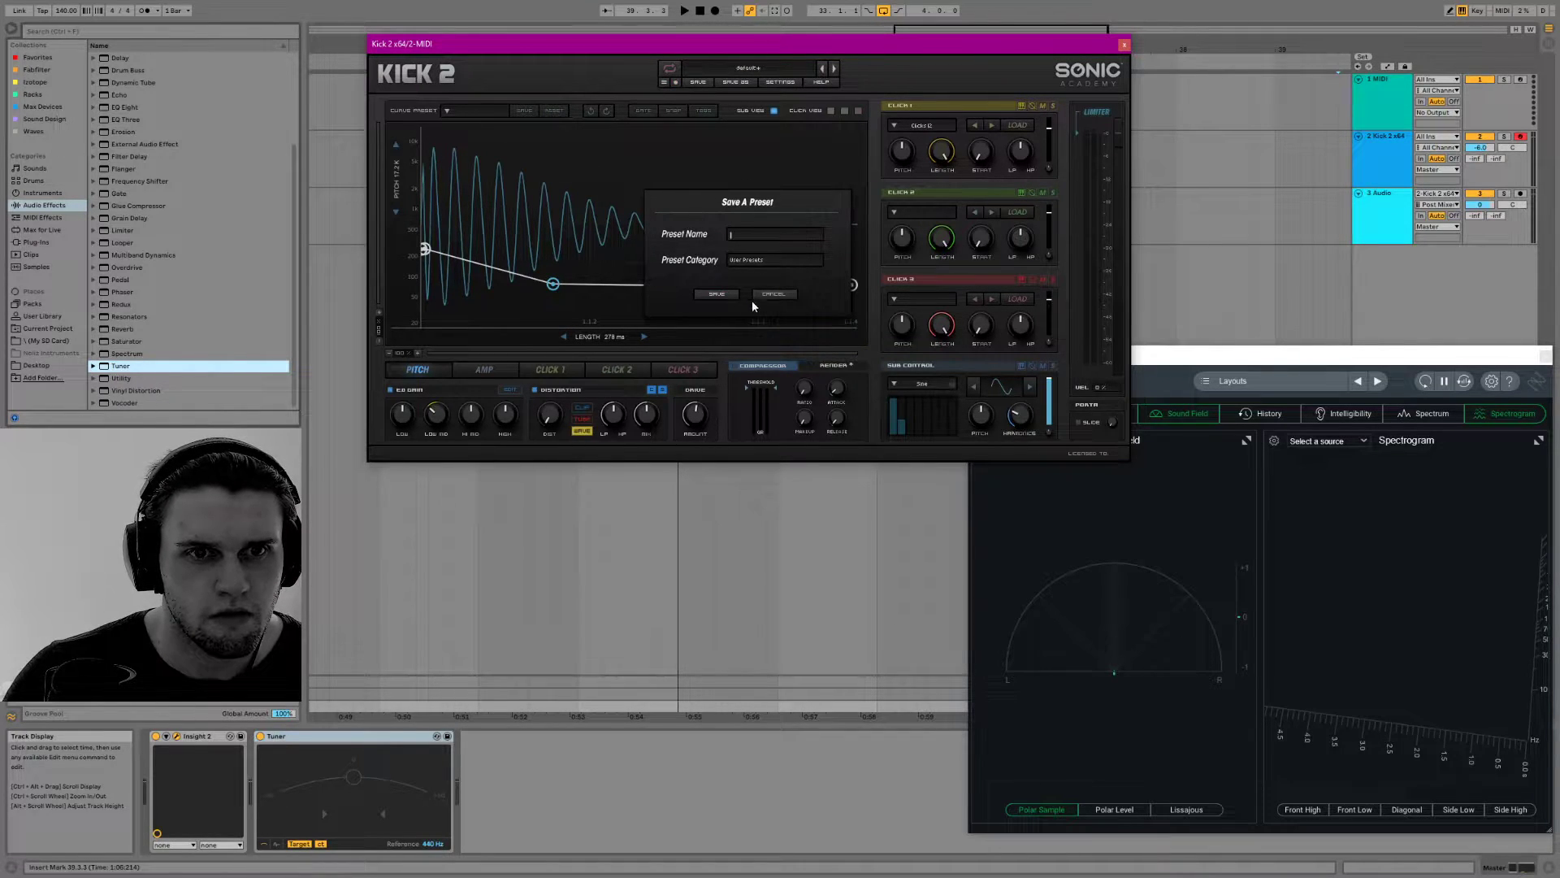
pyautogui.click(709, 293)
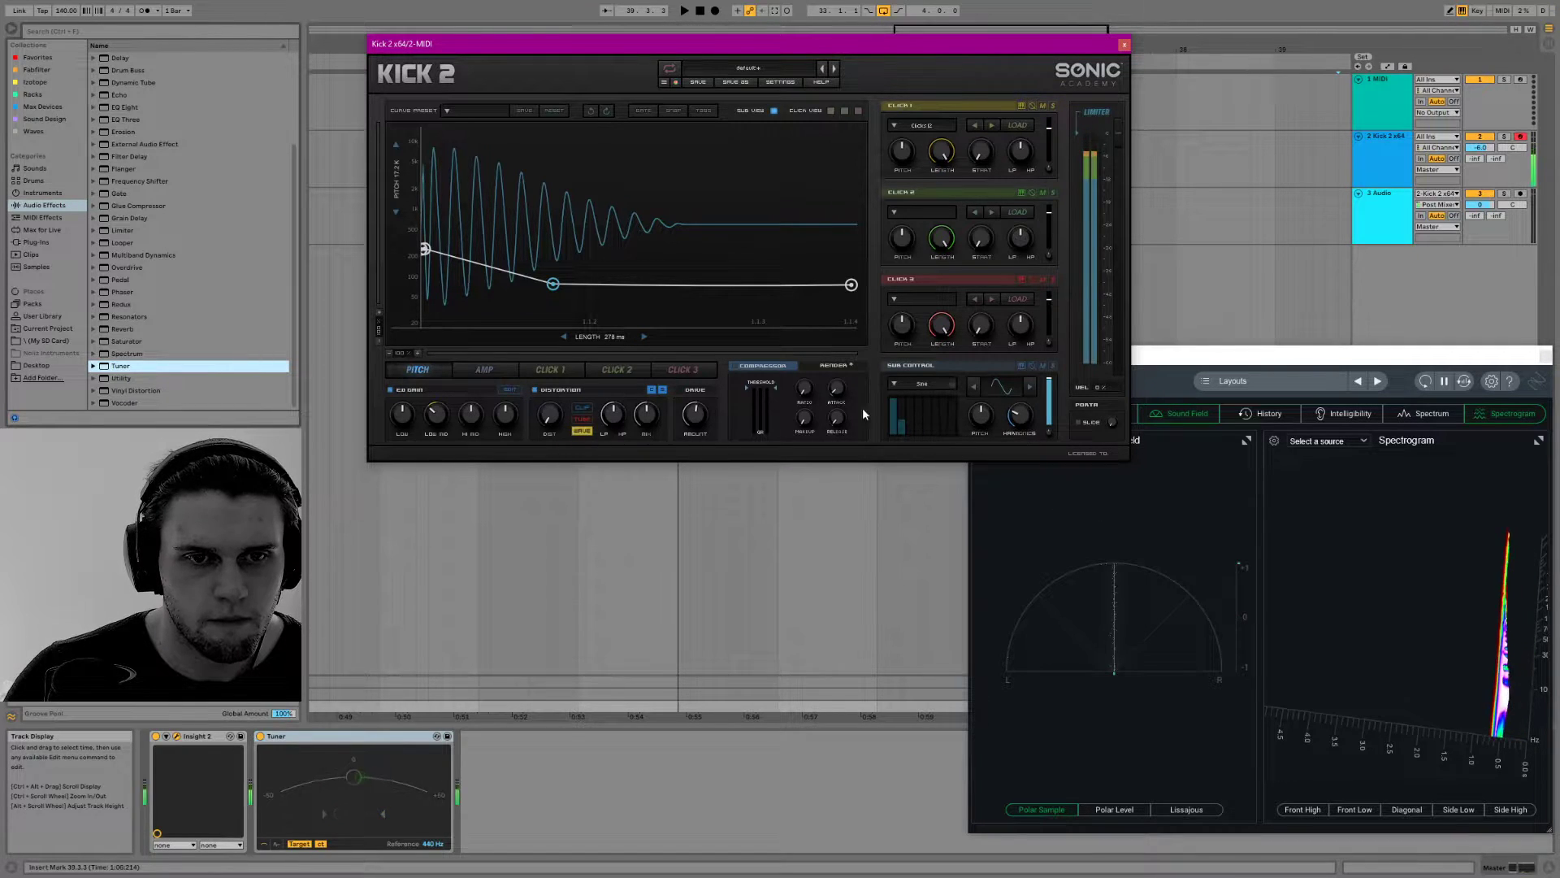
# Raise the amp envelope's first, middle and later nodes to full level for a longer hold, and shorten the kick length further
pyautogui.click(504, 367)
pyautogui.moveTo(528, 200); pyautogui.dragTo(368, 123)
pyautogui.moveTo(510, 129); pyautogui.dragTo(570, 123)
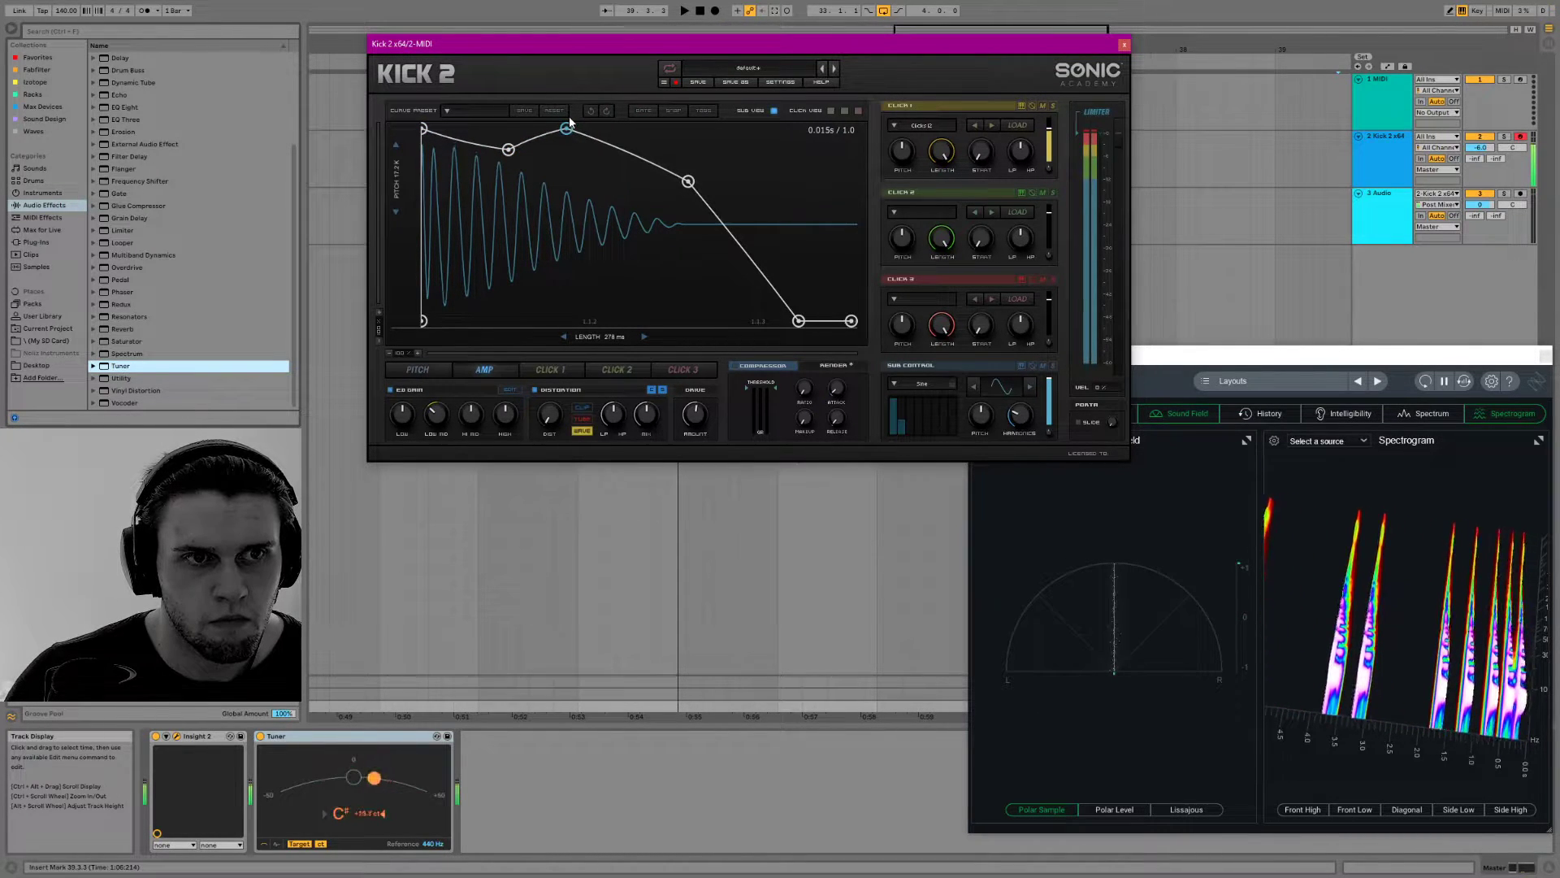
pyautogui.moveTo(688, 181); pyautogui.dragTo(653, 128)
pyautogui.moveTo(614, 337); pyautogui.dragTo(594, 338)
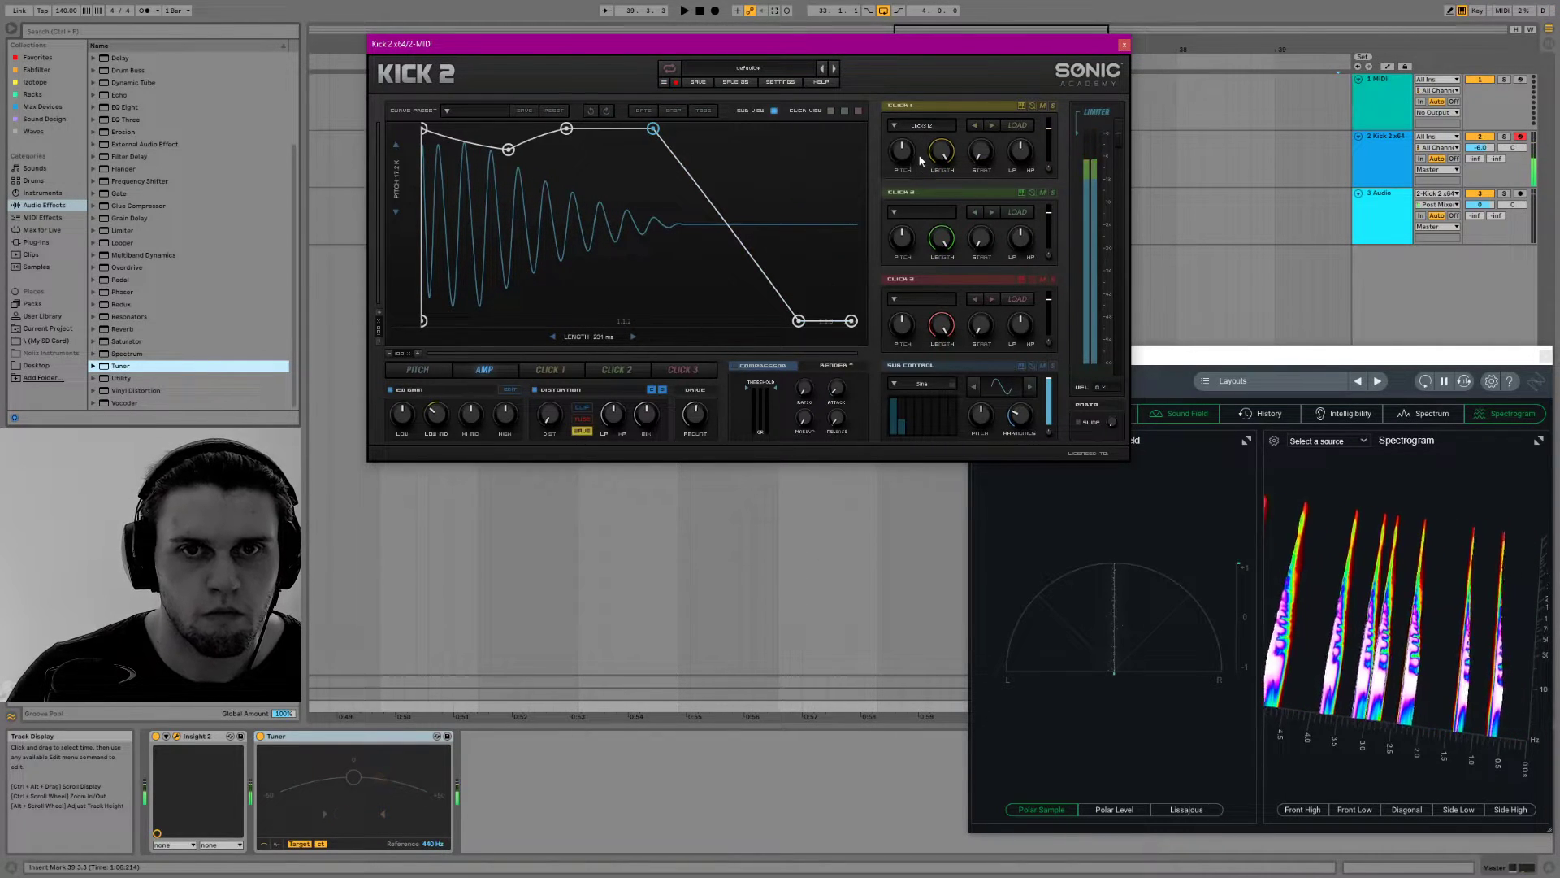
# Set the compressor's ratio to about 5.03:1, enable the compressor, and adjust its makeup gain and the output limiter
pyautogui.moveTo(902, 153); pyautogui.dragTo(898, 173)
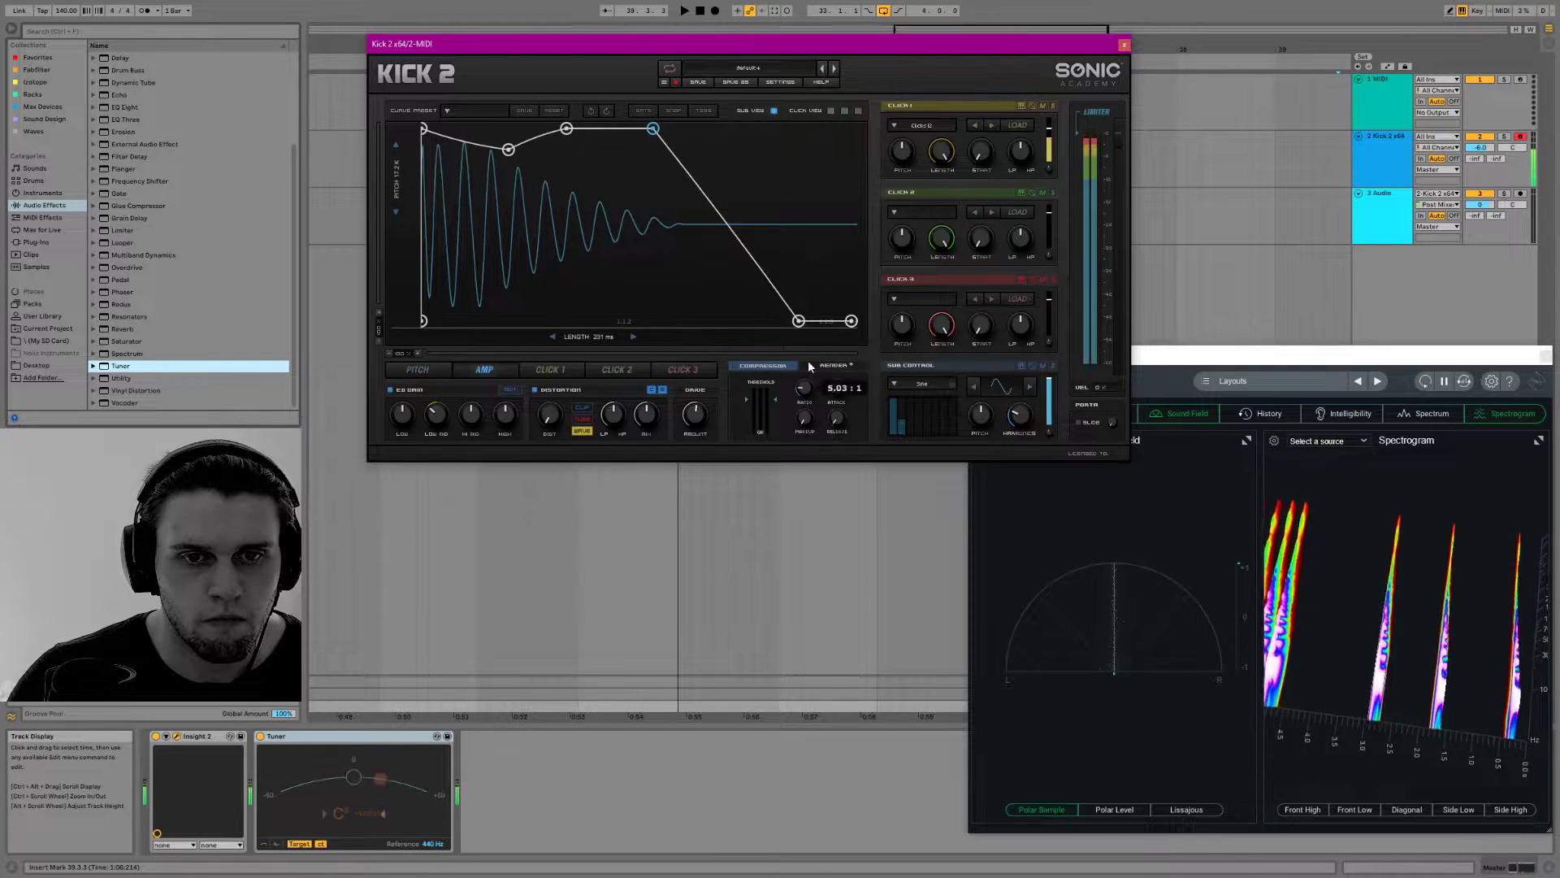
pyautogui.moveTo(793, 416); pyautogui.dragTo(815, 393)
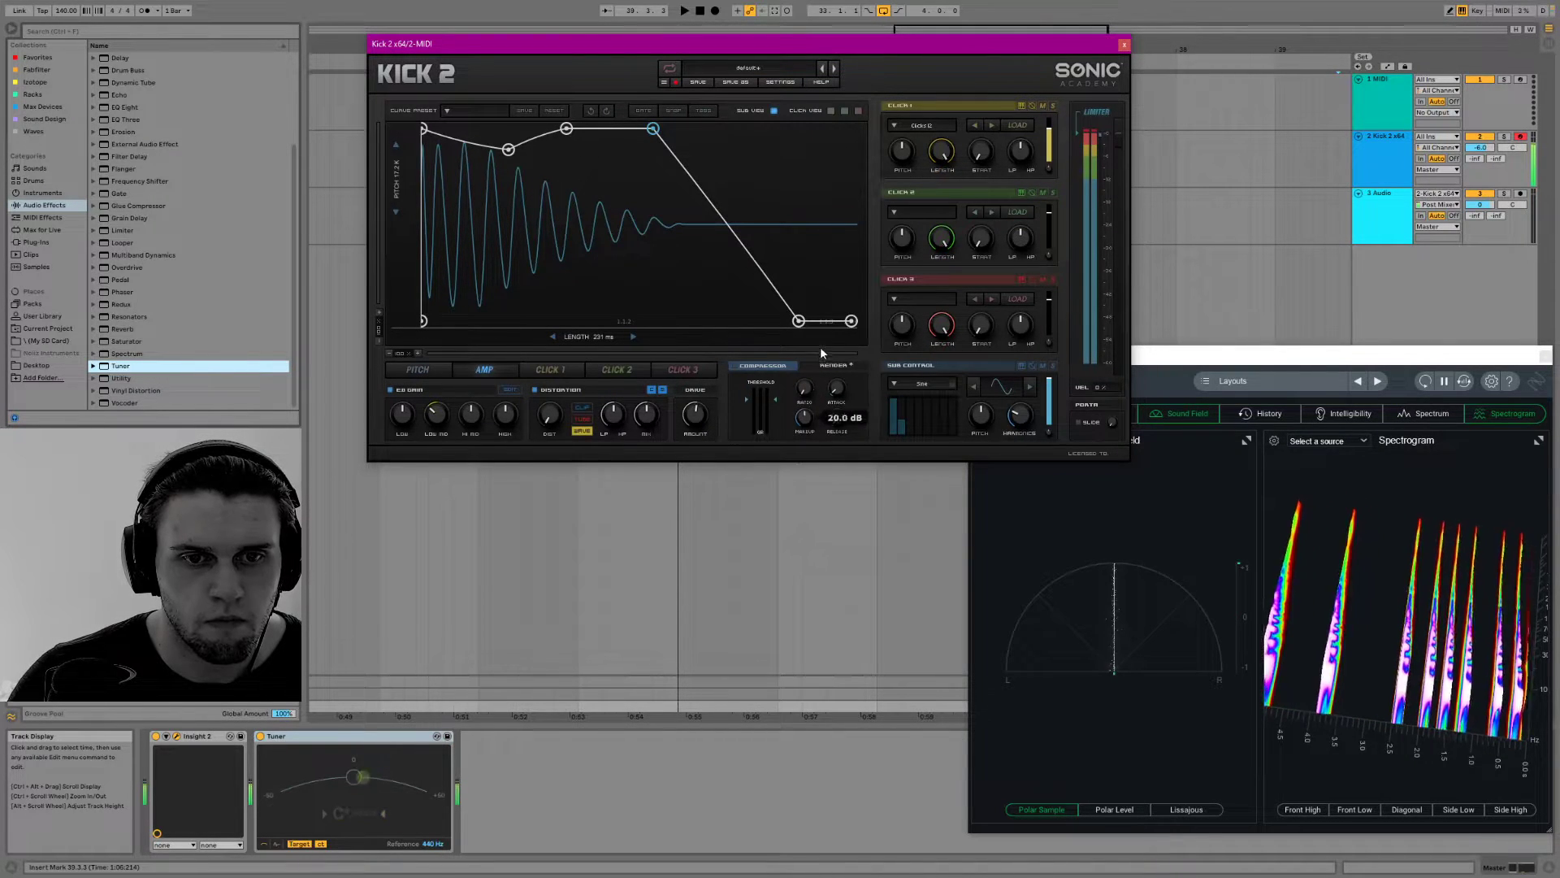
pyautogui.click(736, 366)
pyautogui.moveTo(803, 419); pyautogui.dragTo(809, 404)
pyautogui.moveTo(1117, 136); pyautogui.dragTo(1118, 138)
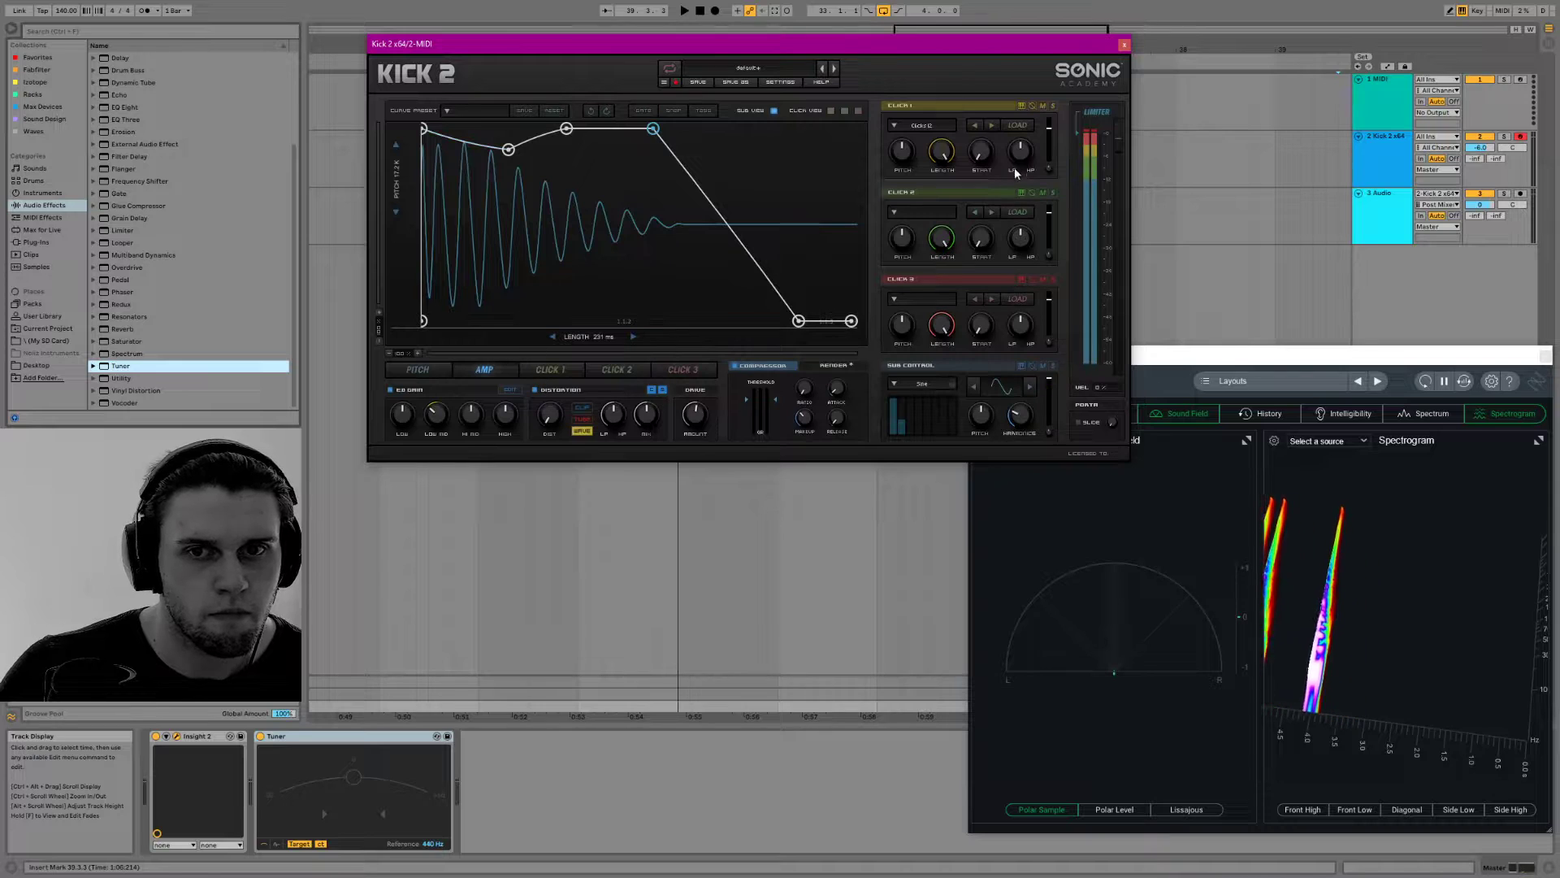
# Shorten Click 1's length and view the envelopes of Click 2 and Click 3
pyautogui.moveTo(934, 154)
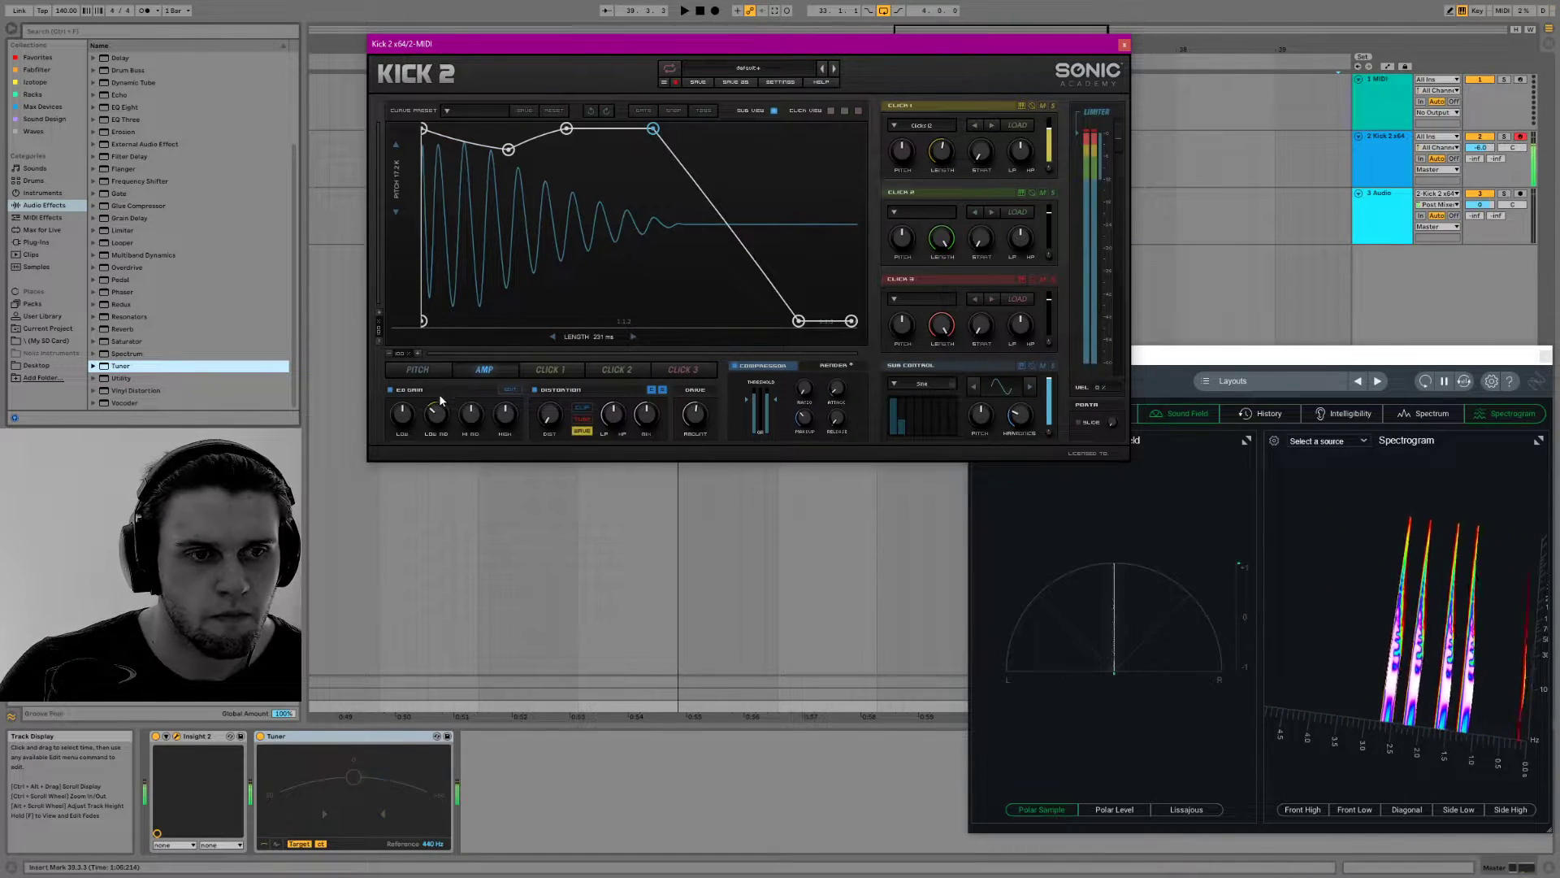
pyautogui.click(617, 369)
pyautogui.click(681, 369)
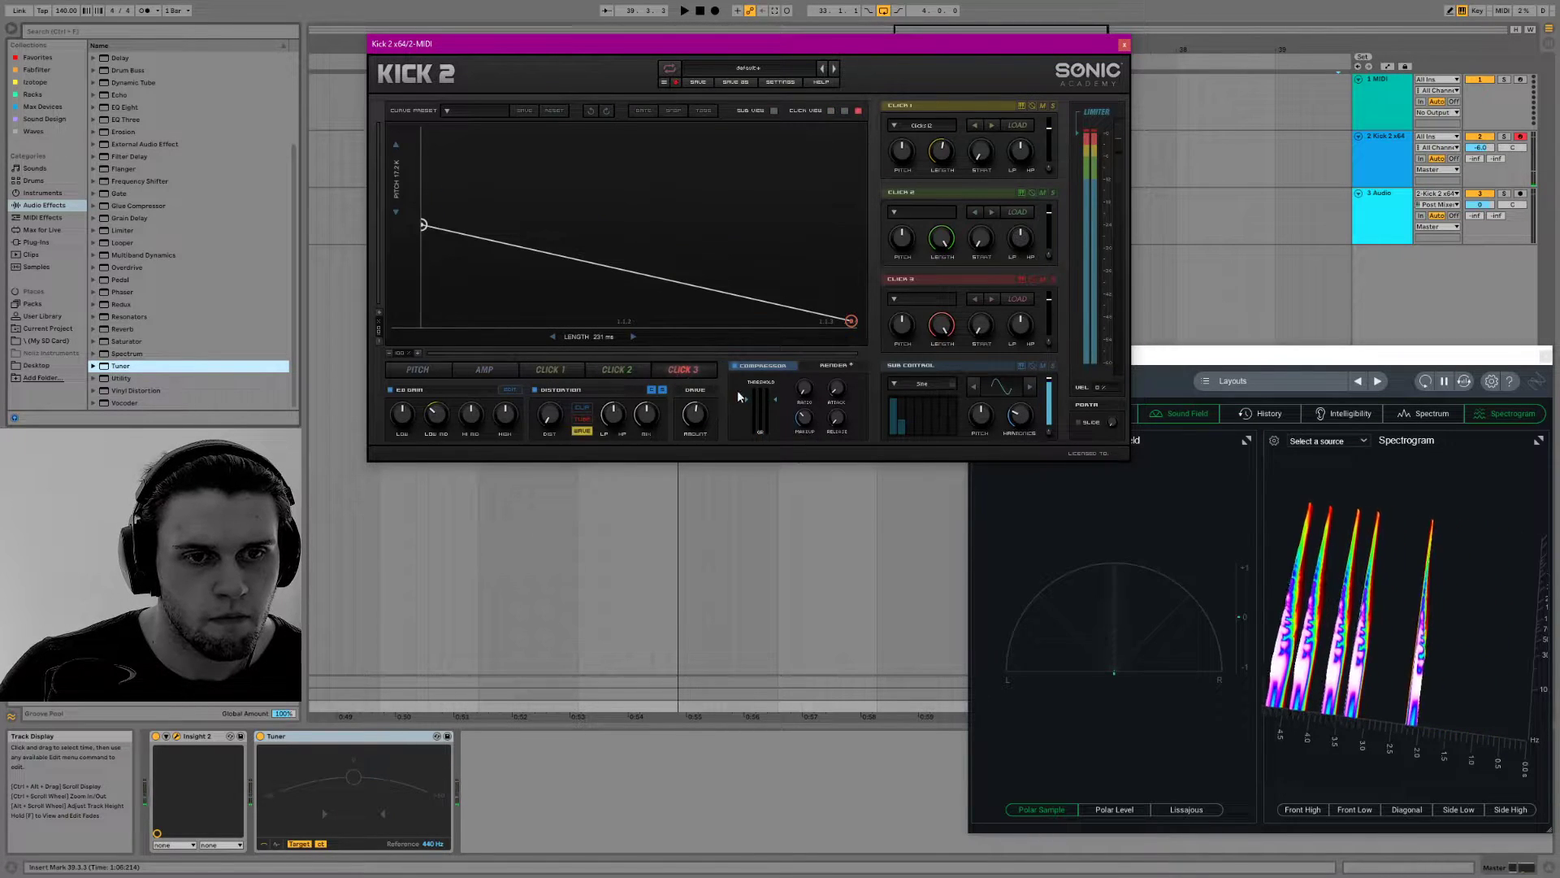
# Generate a render of the kick at key C0 and start exporting it as a WAV file
pyautogui.click(833, 365)
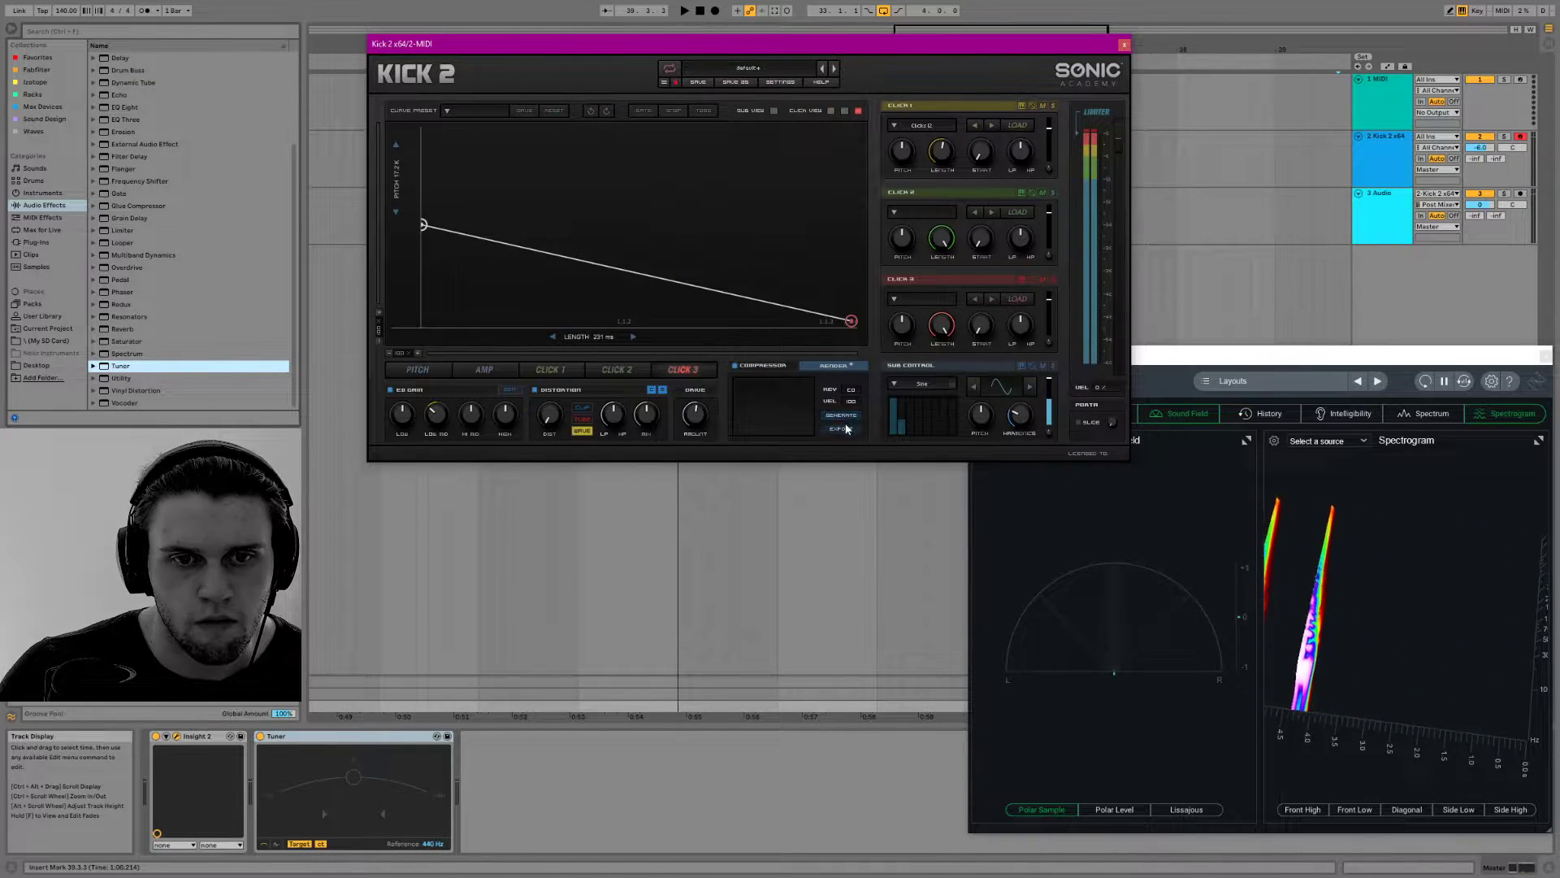
pyautogui.click(841, 416)
pyautogui.click(840, 417)
pyautogui.click(840, 427)
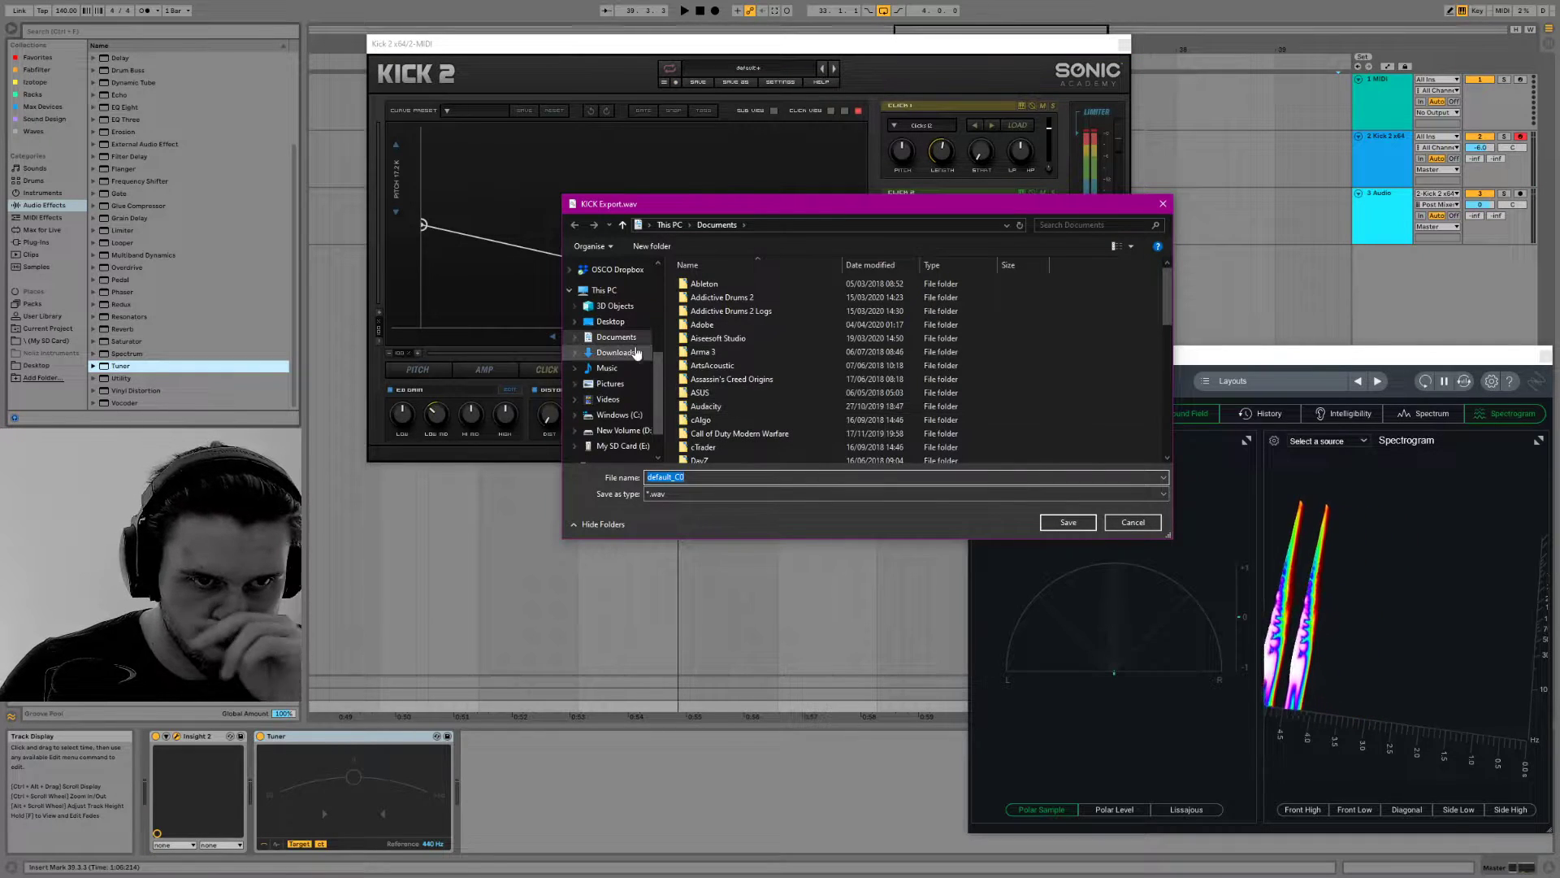
# Create a folder named Kicks on the Windows (C:) drive for the exported kick
pyautogui.scroll(-1, 633, 348)
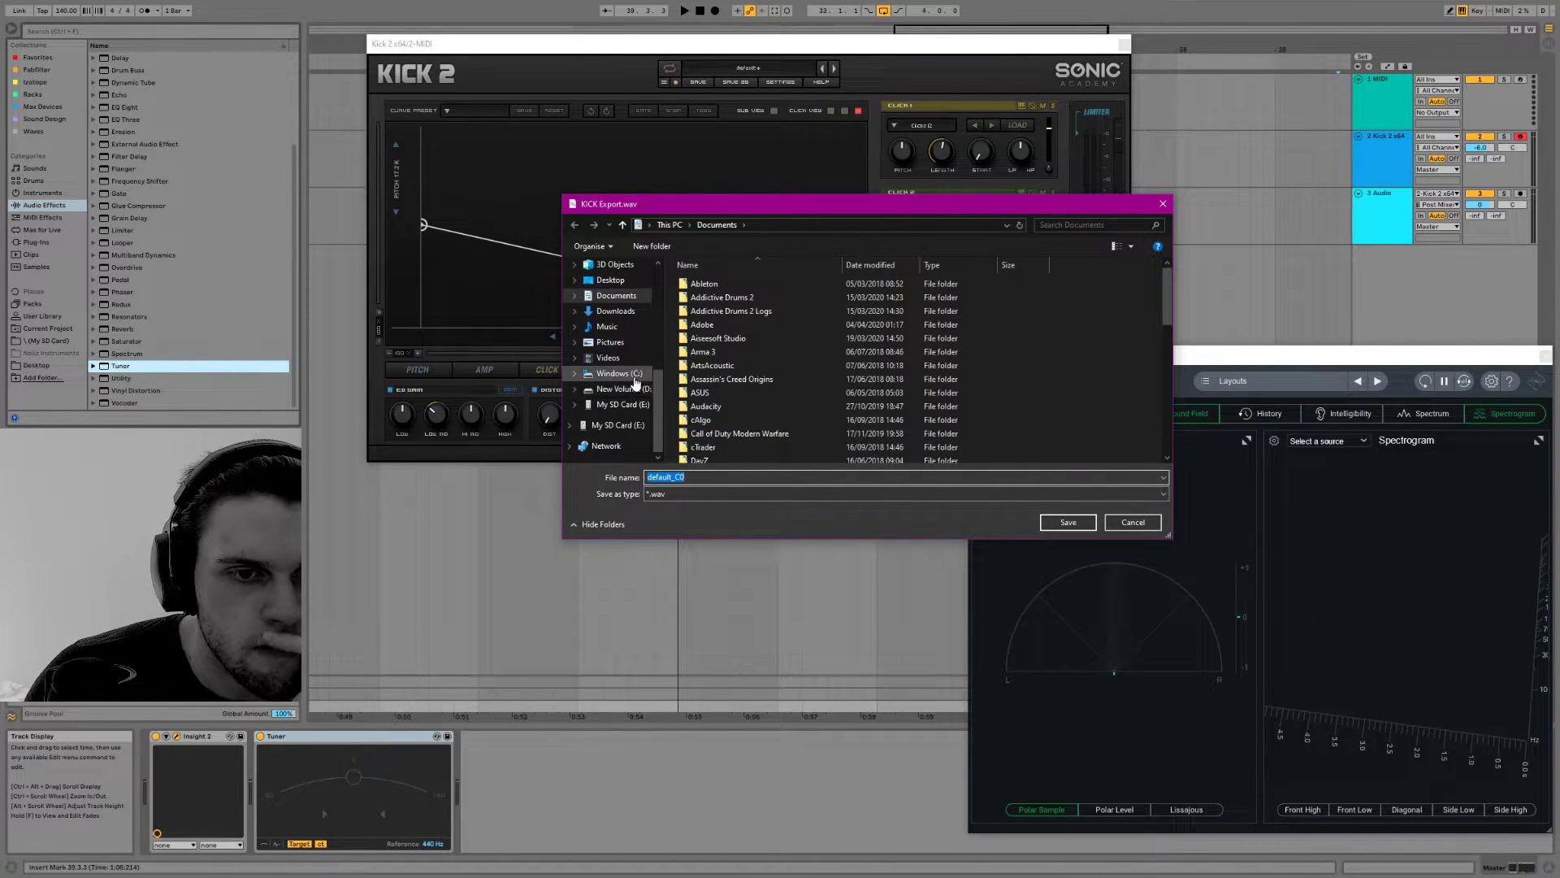
pyautogui.click(630, 374)
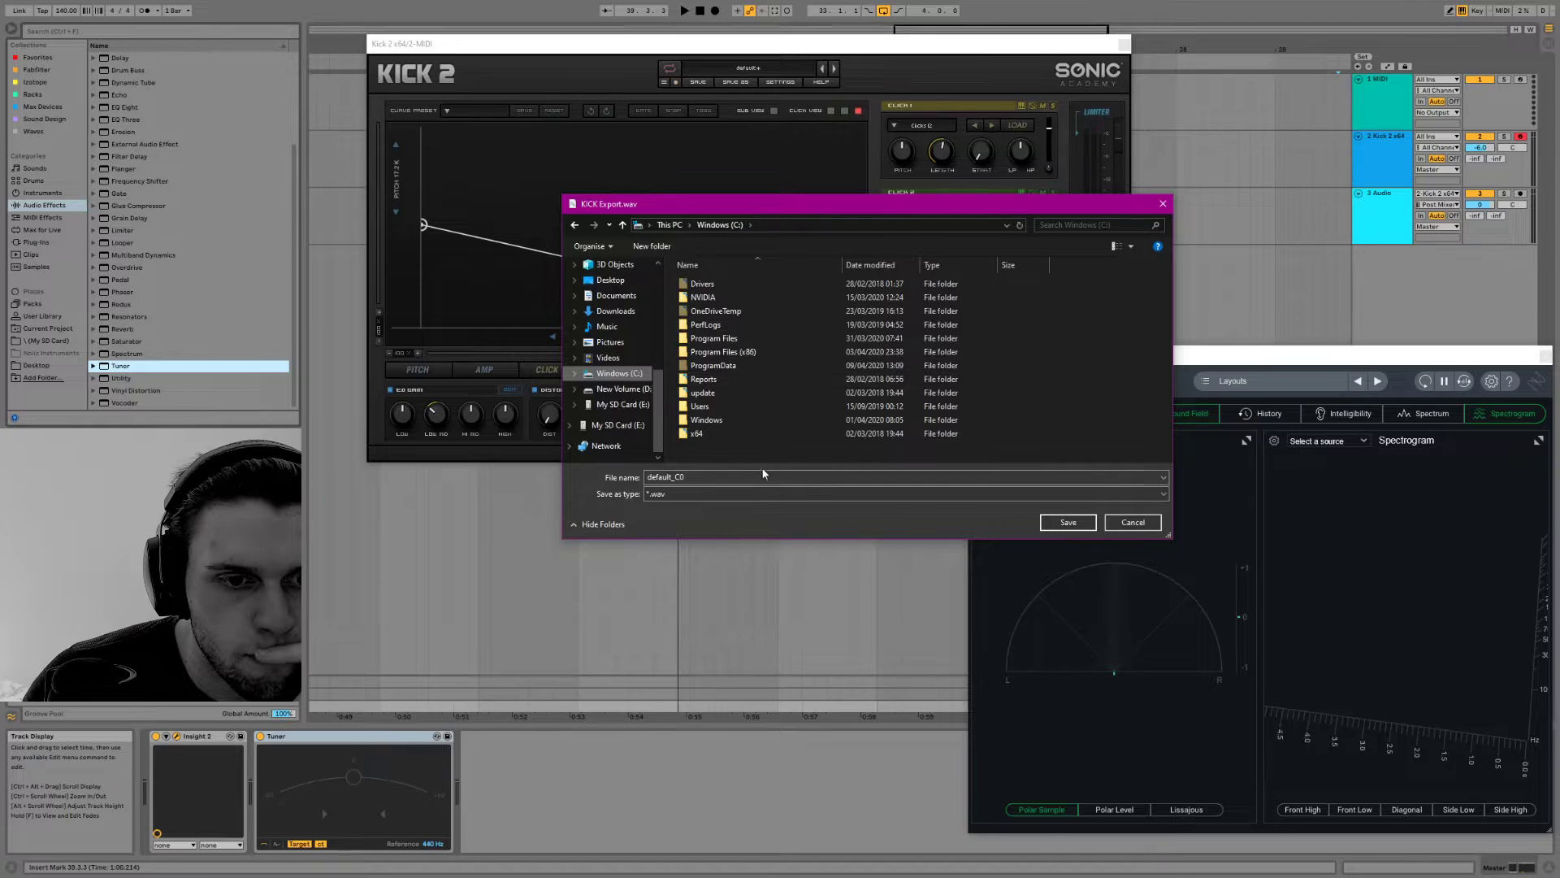
pyautogui.rightClick(781, 456)
pyautogui.moveTo(738, 614)
pyautogui.click(801, 611)
pyautogui.write('Kicks')
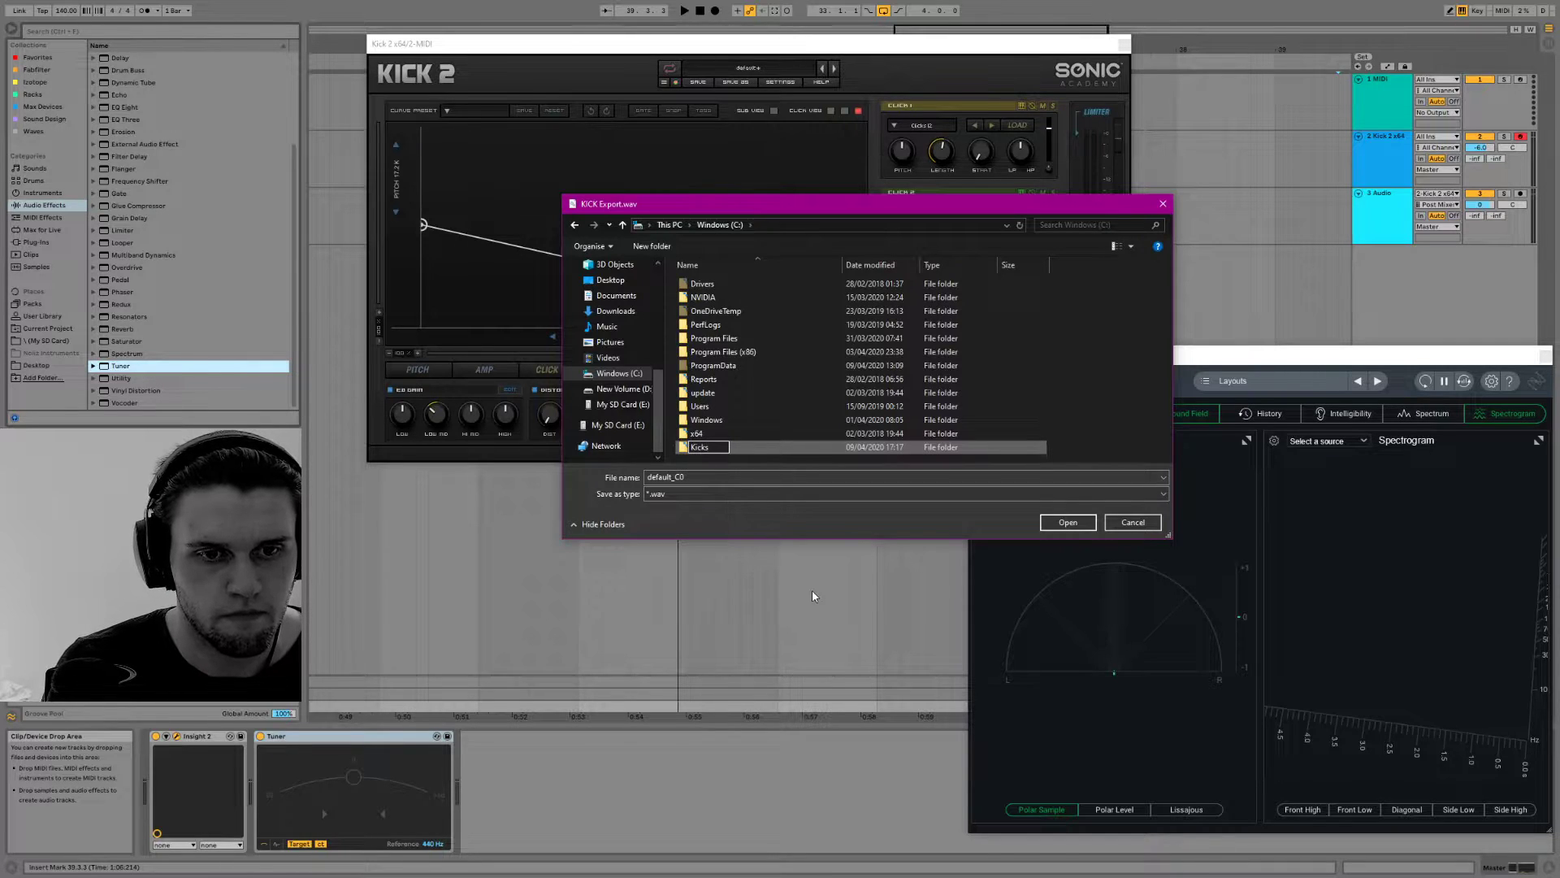
pyautogui.press('Return')
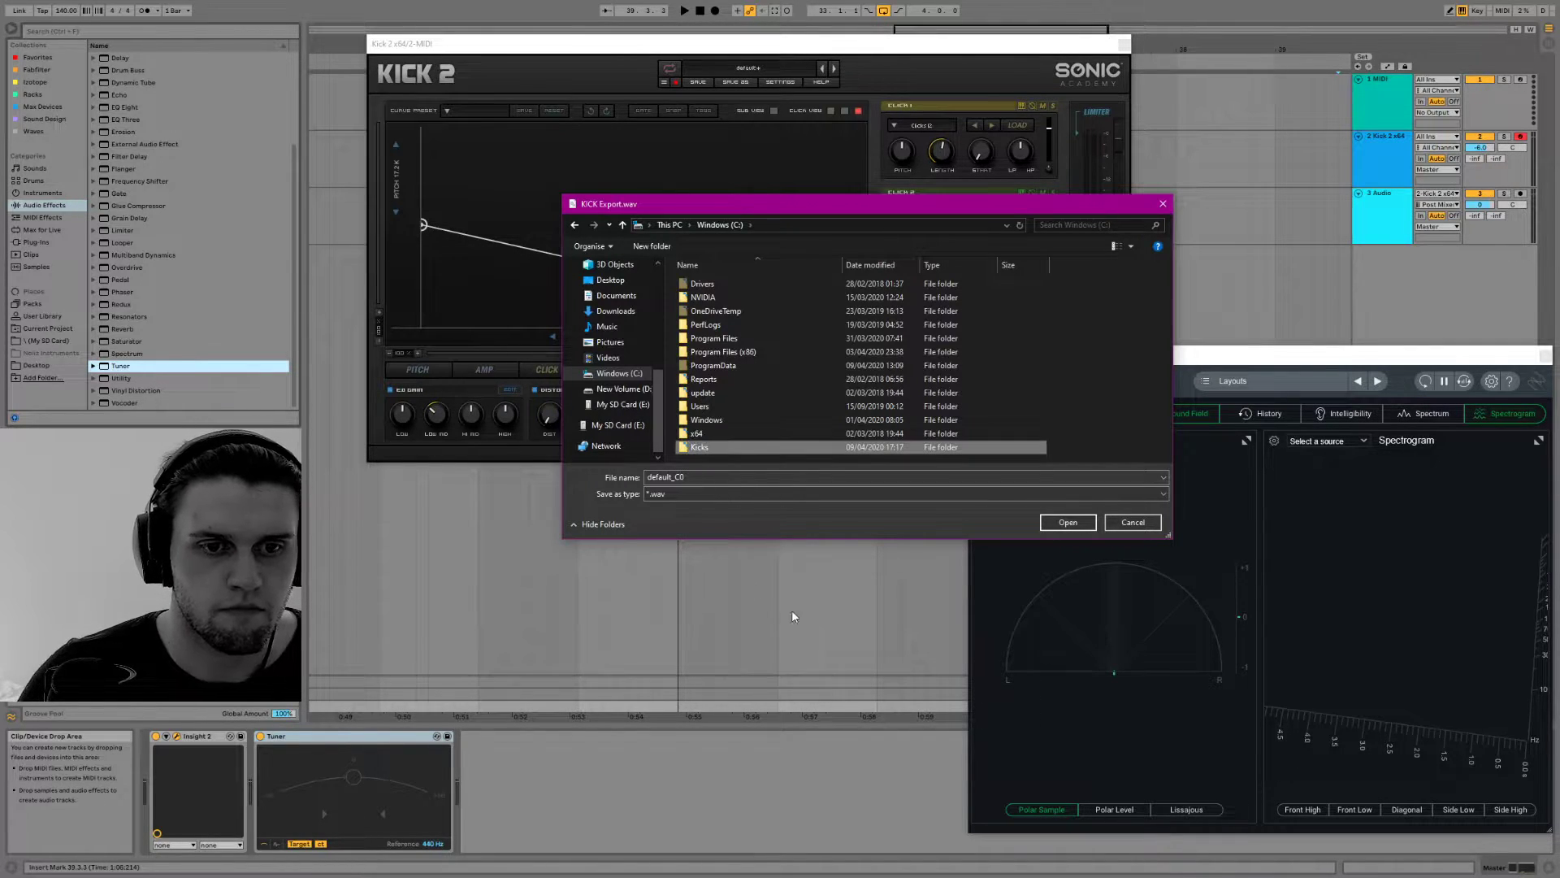
# Save the rendered kick in the Kicks folder as "Short Kick C#" in WAV format
pyautogui.doubleClick(704, 447)
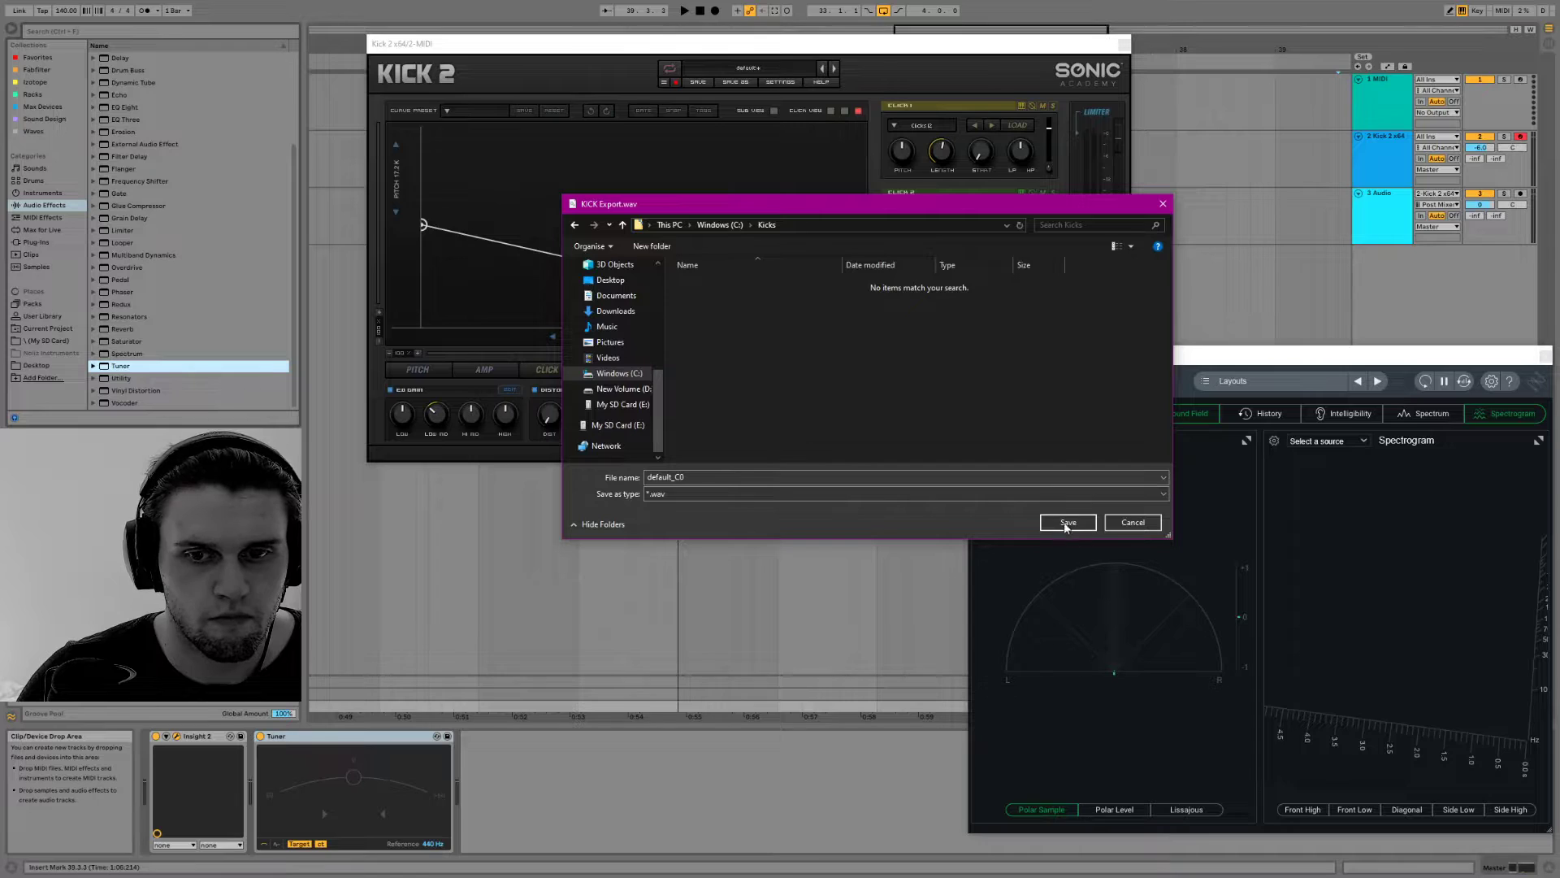
pyautogui.click(740, 476)
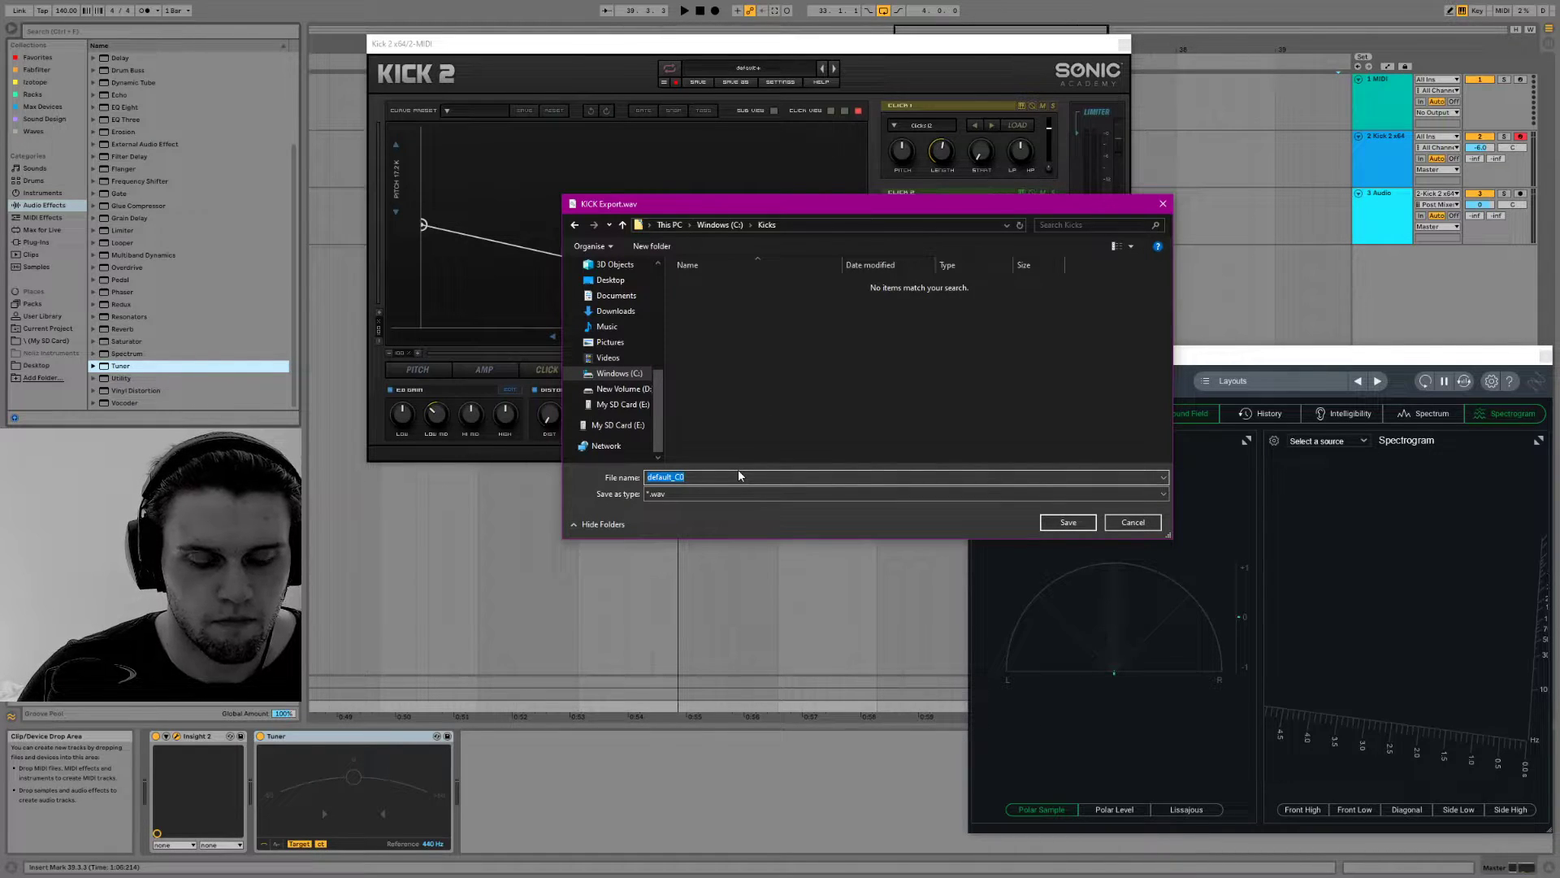
pyautogui.write('C')
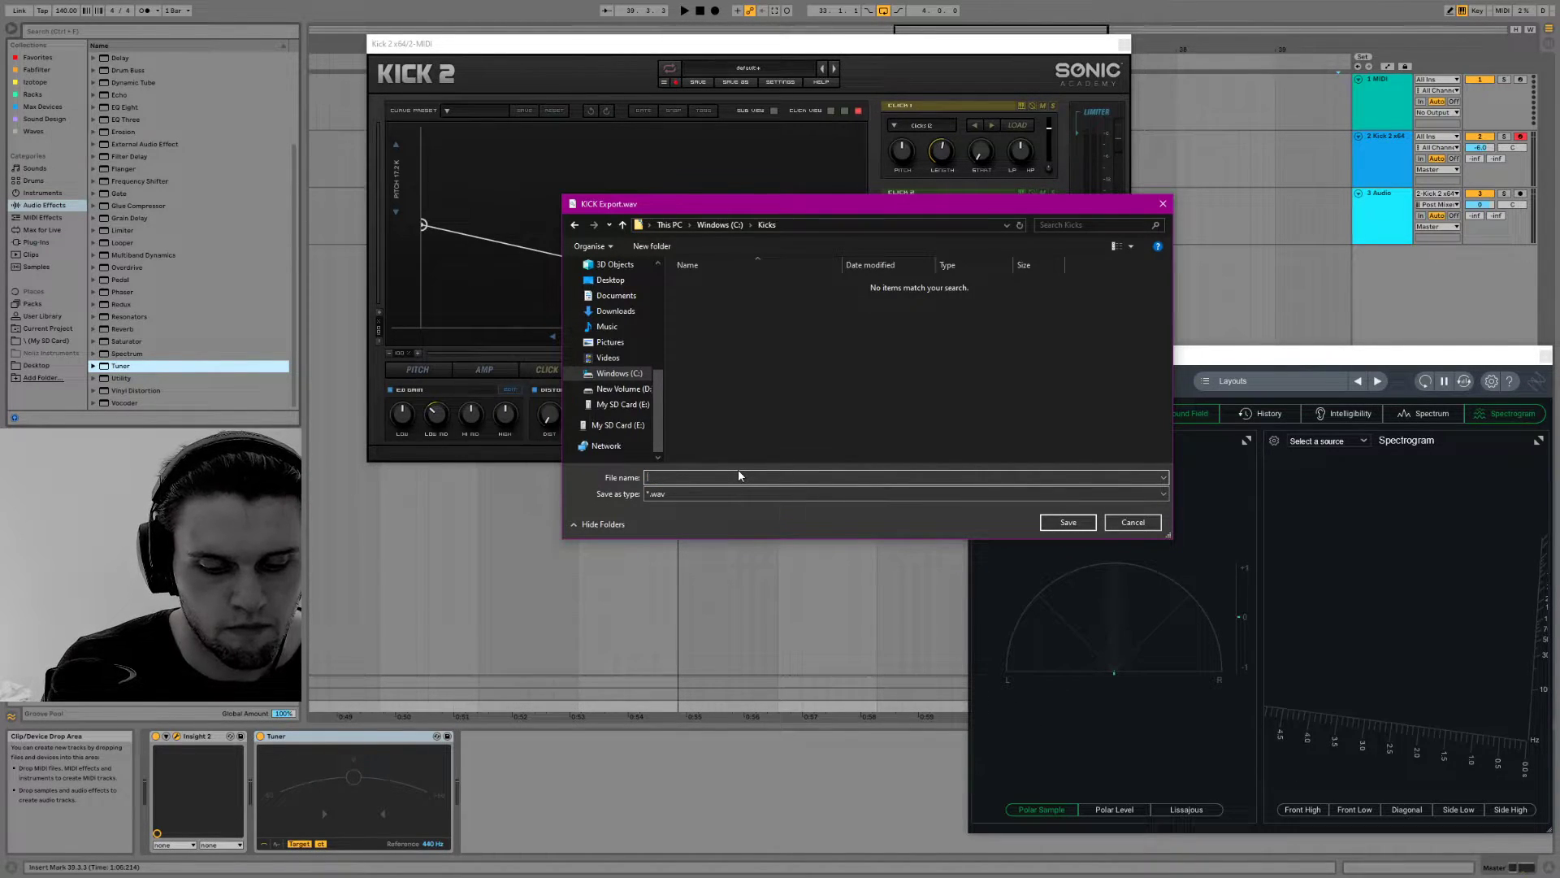
pyautogui.write('Short Kick C#')
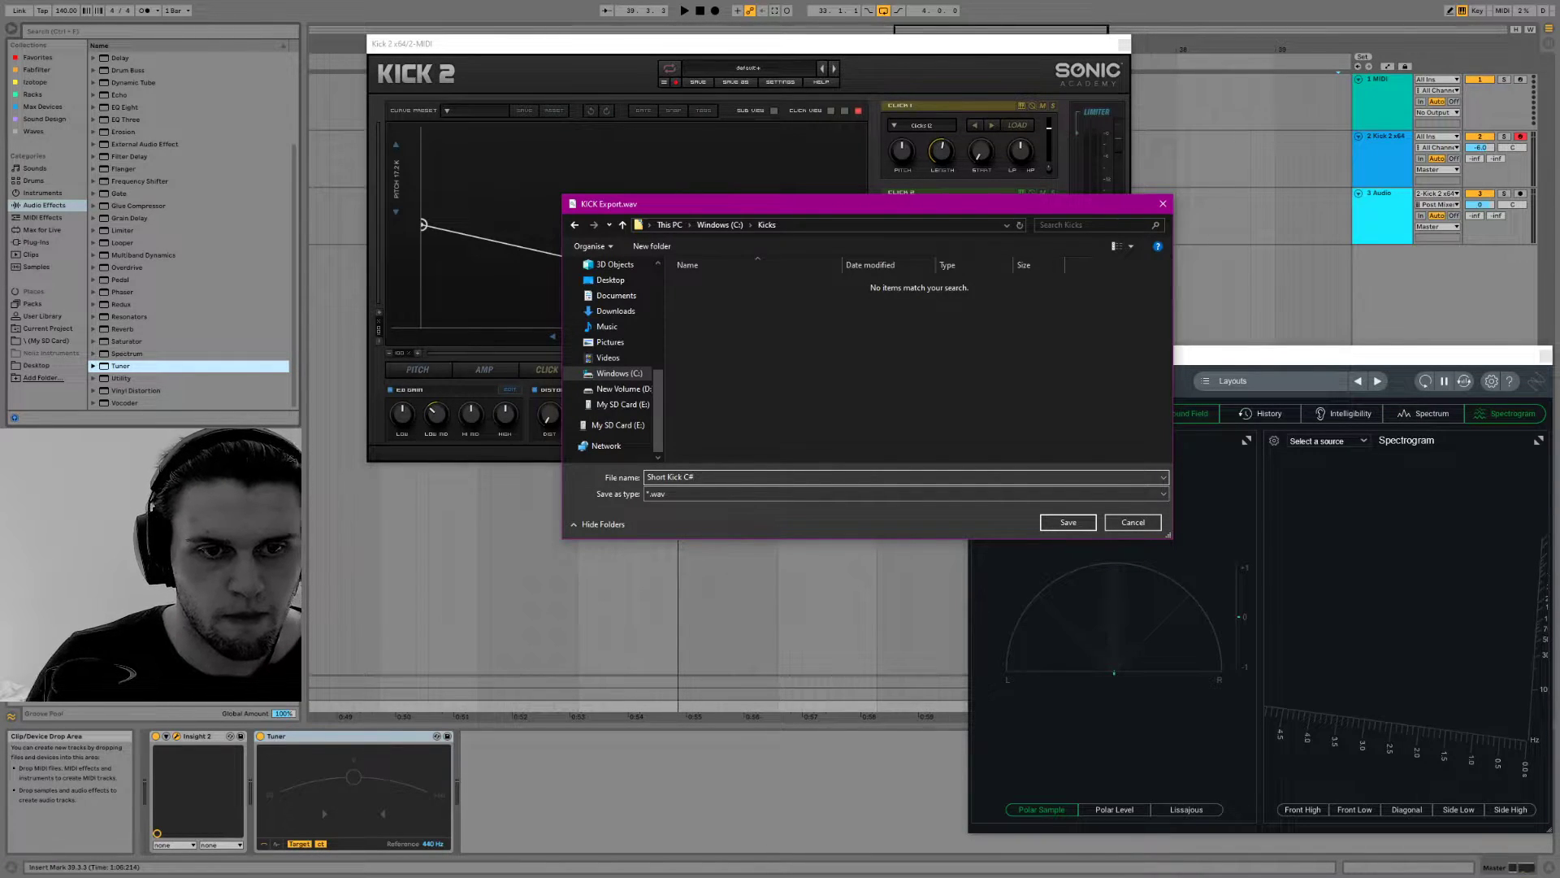
pyautogui.click(1066, 521)
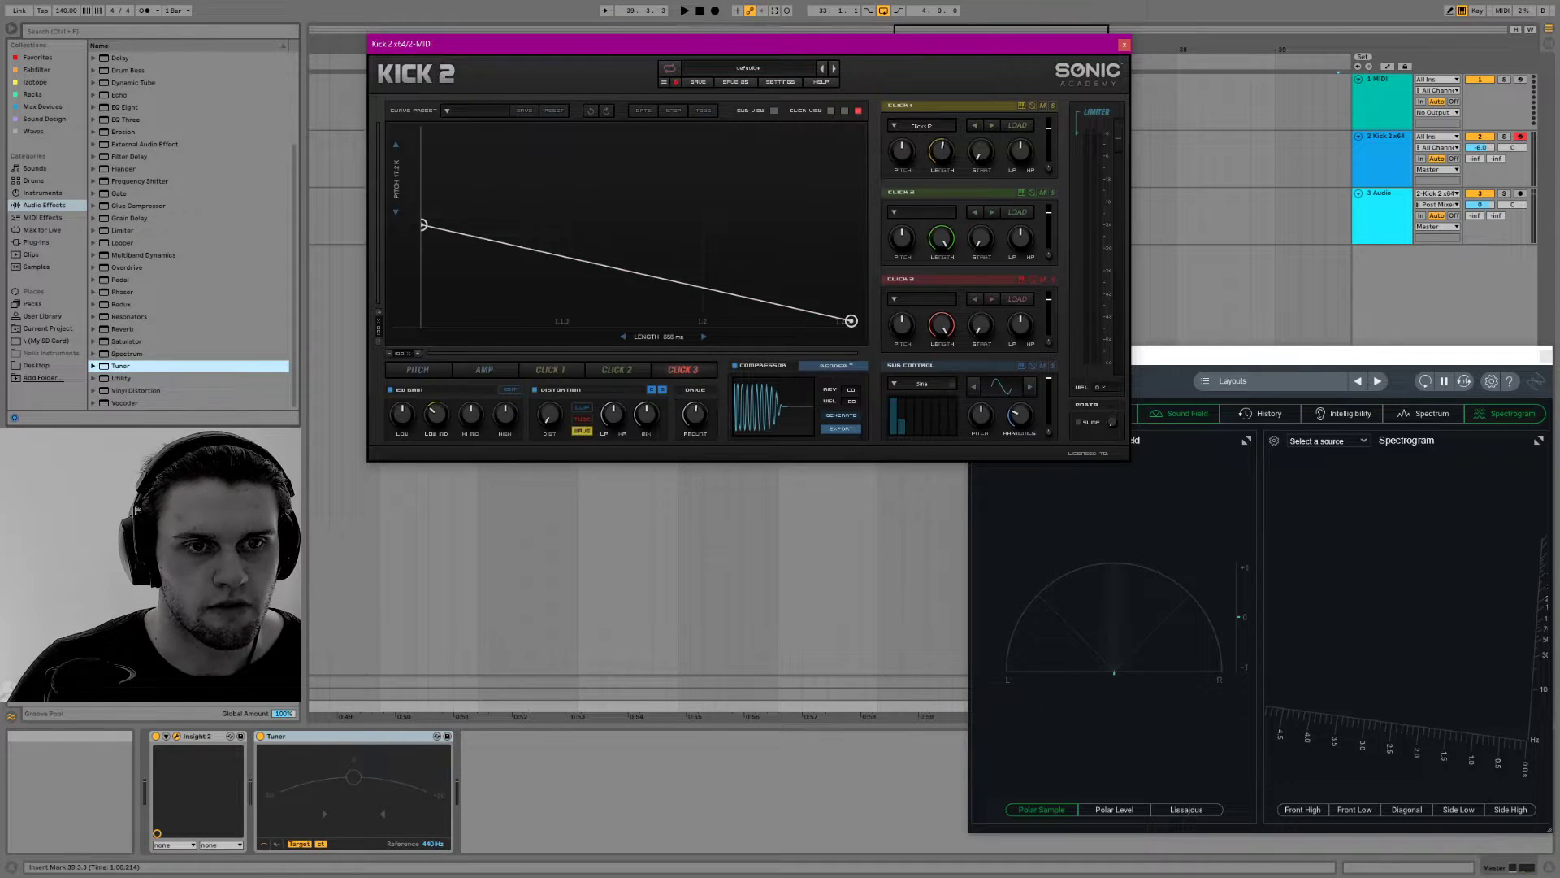
# Change the kick's length to about 474 ms while auditioning it, and generate a new render
pyautogui.press('a')
pyautogui.press('a')
pyautogui.moveTo(676, 339); pyautogui.dragTo(634, 336)
pyautogui.press('a')
pyautogui.press('a')
pyautogui.press('a')
pyautogui.press('a')
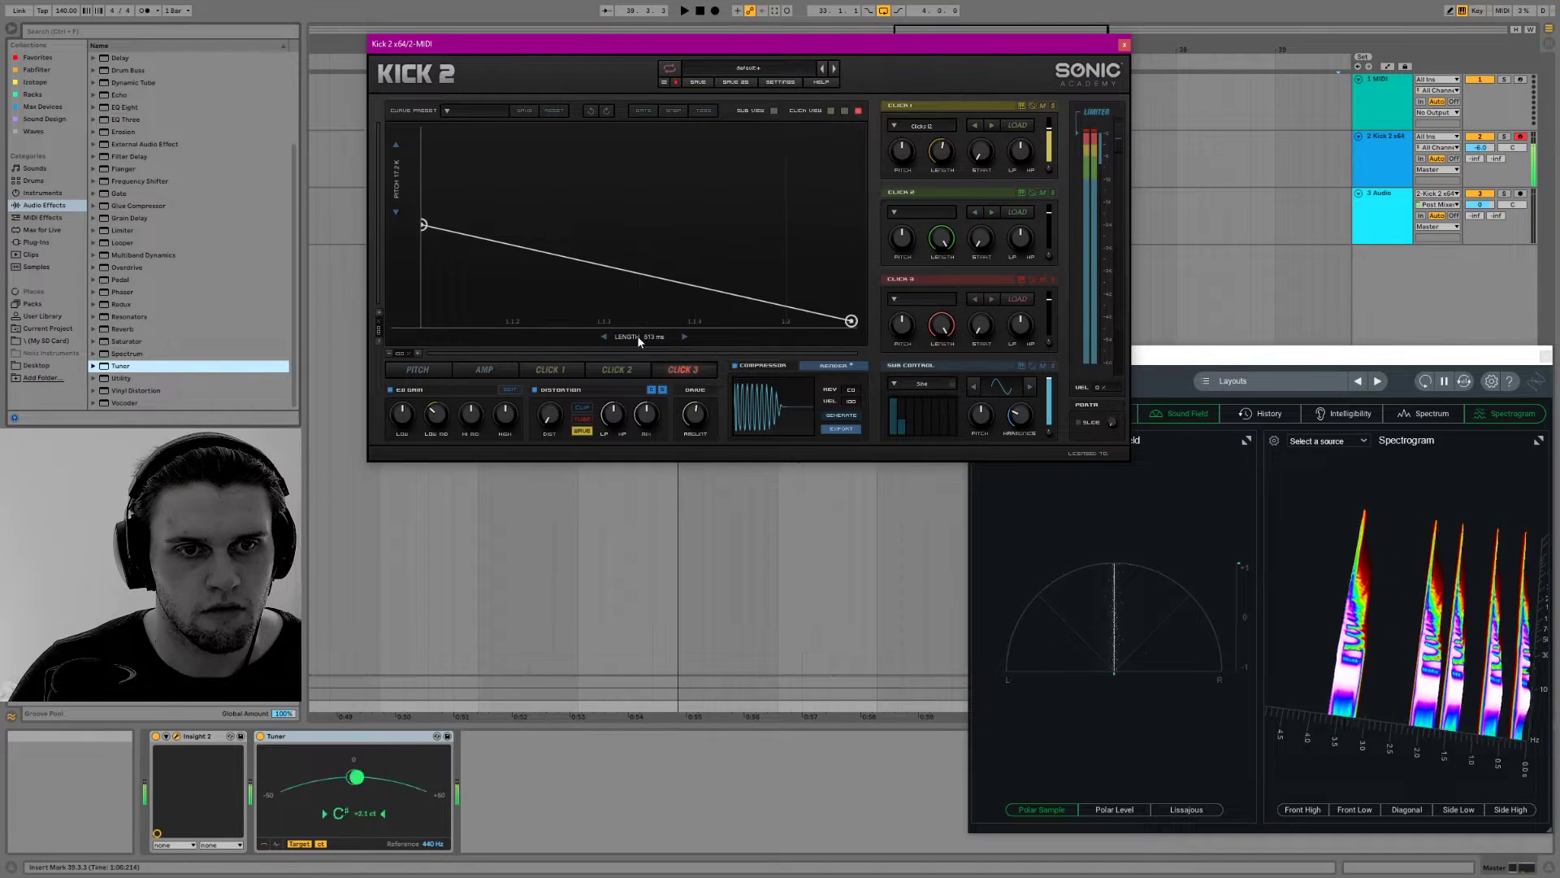
pyautogui.click(841, 416)
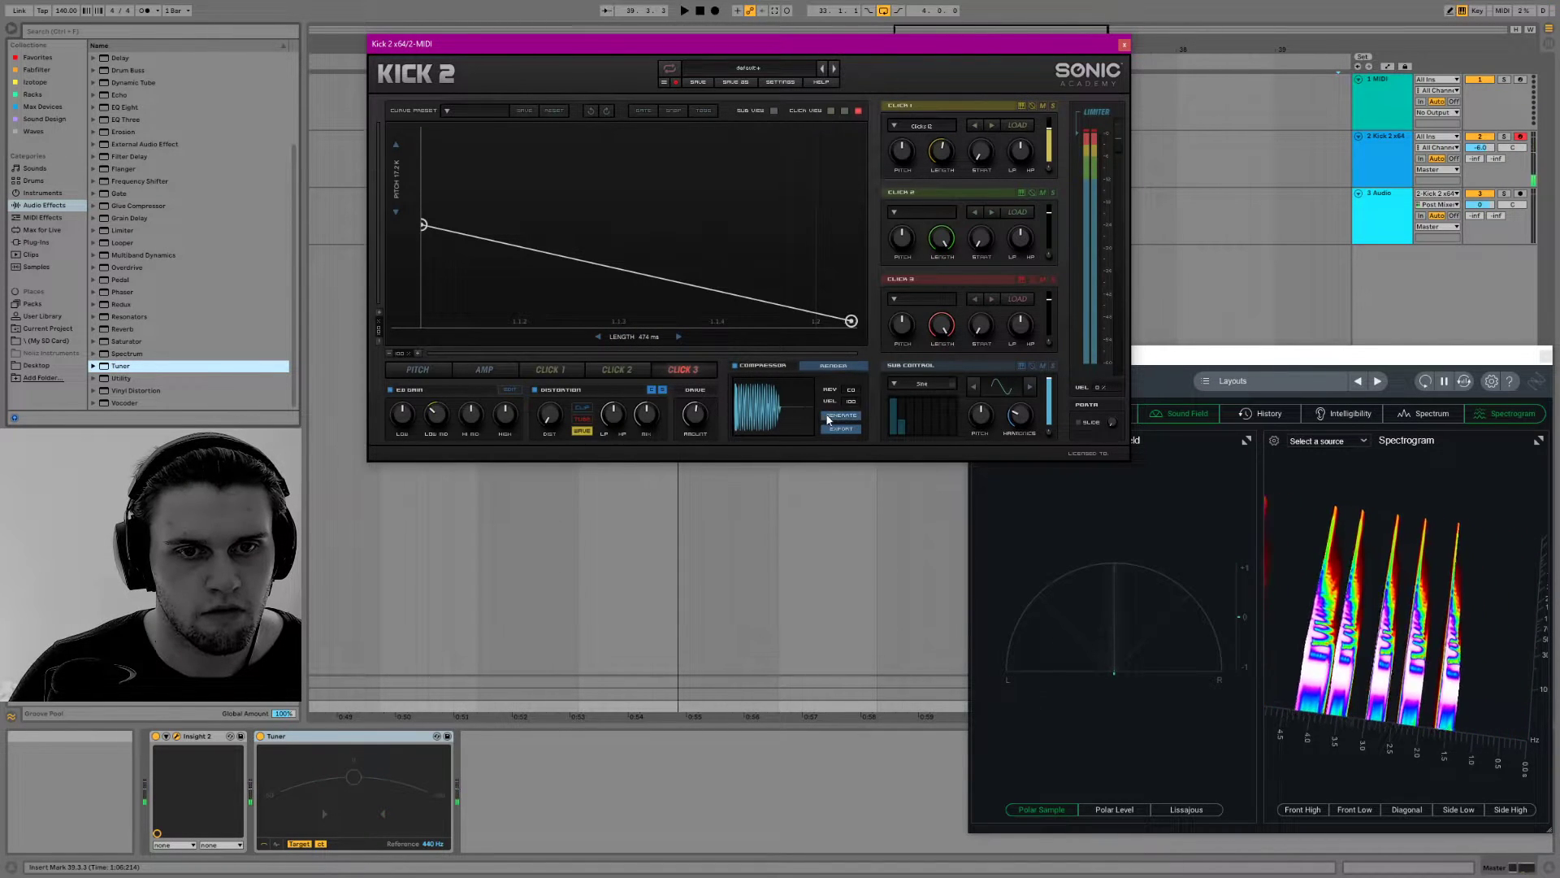
# Export the new render to the Kicks folder as a WAV file named "onig Kick C#"
pyautogui.click(843, 431)
pyautogui.click(719, 478)
pyautogui.click(707, 284)
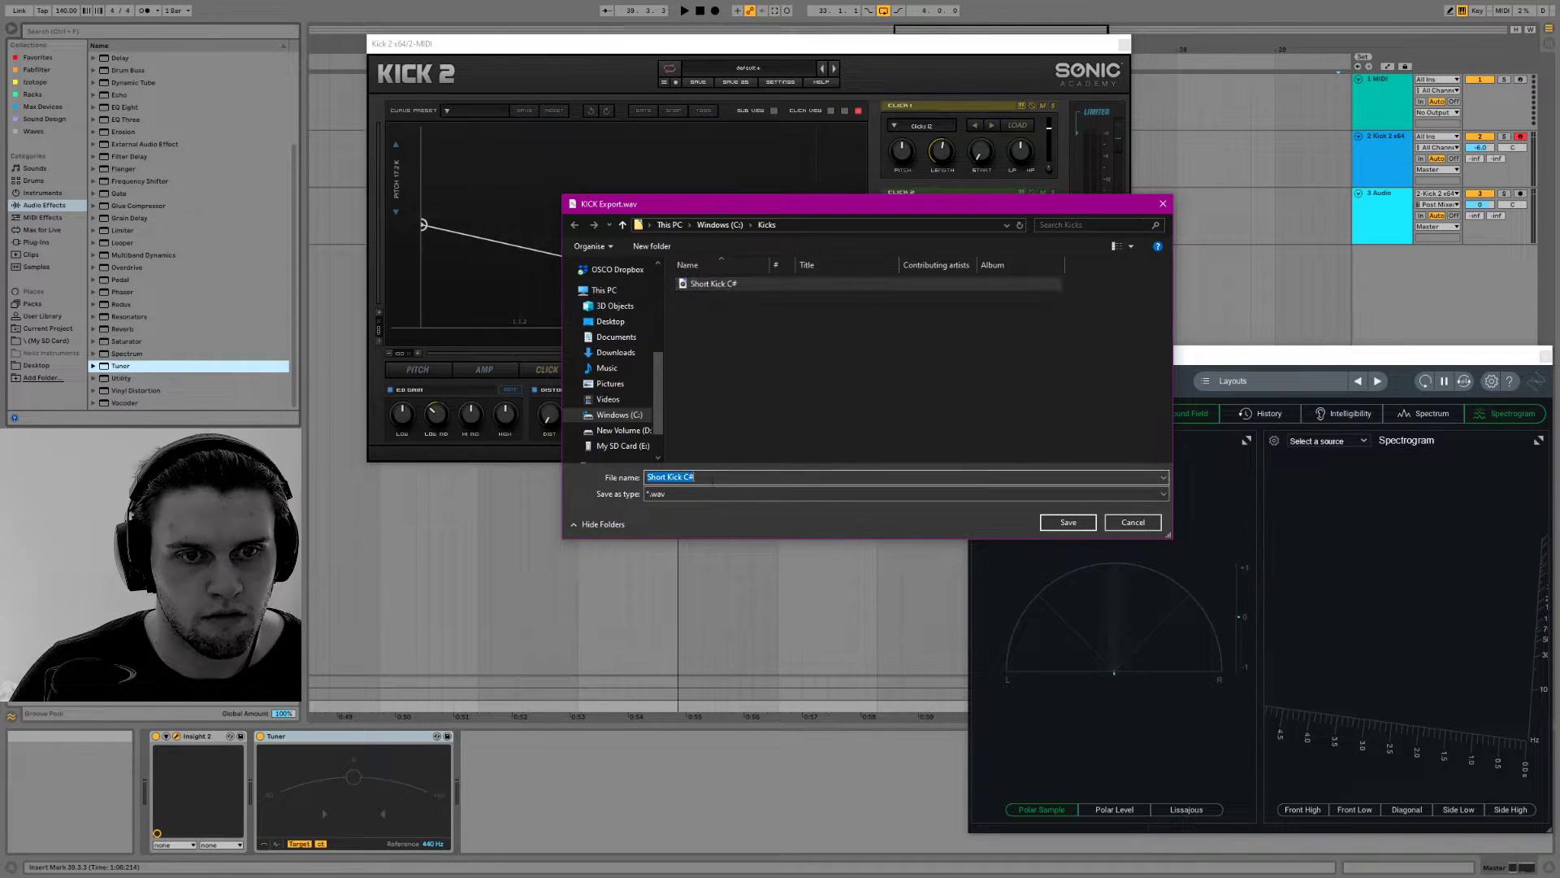
pyautogui.click(663, 477)
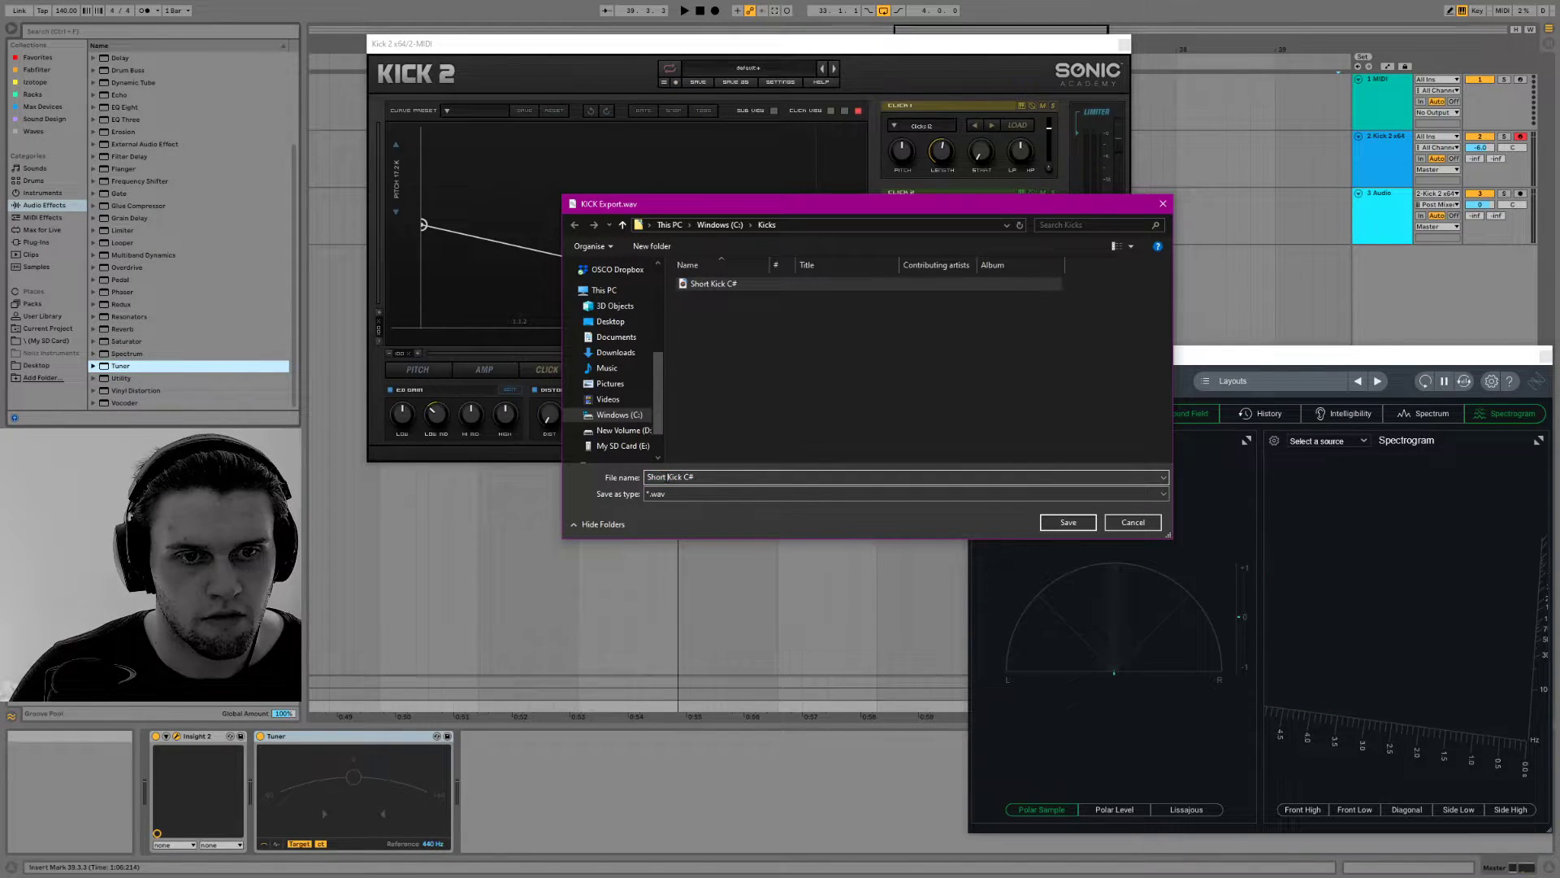
pyautogui.write('ong')
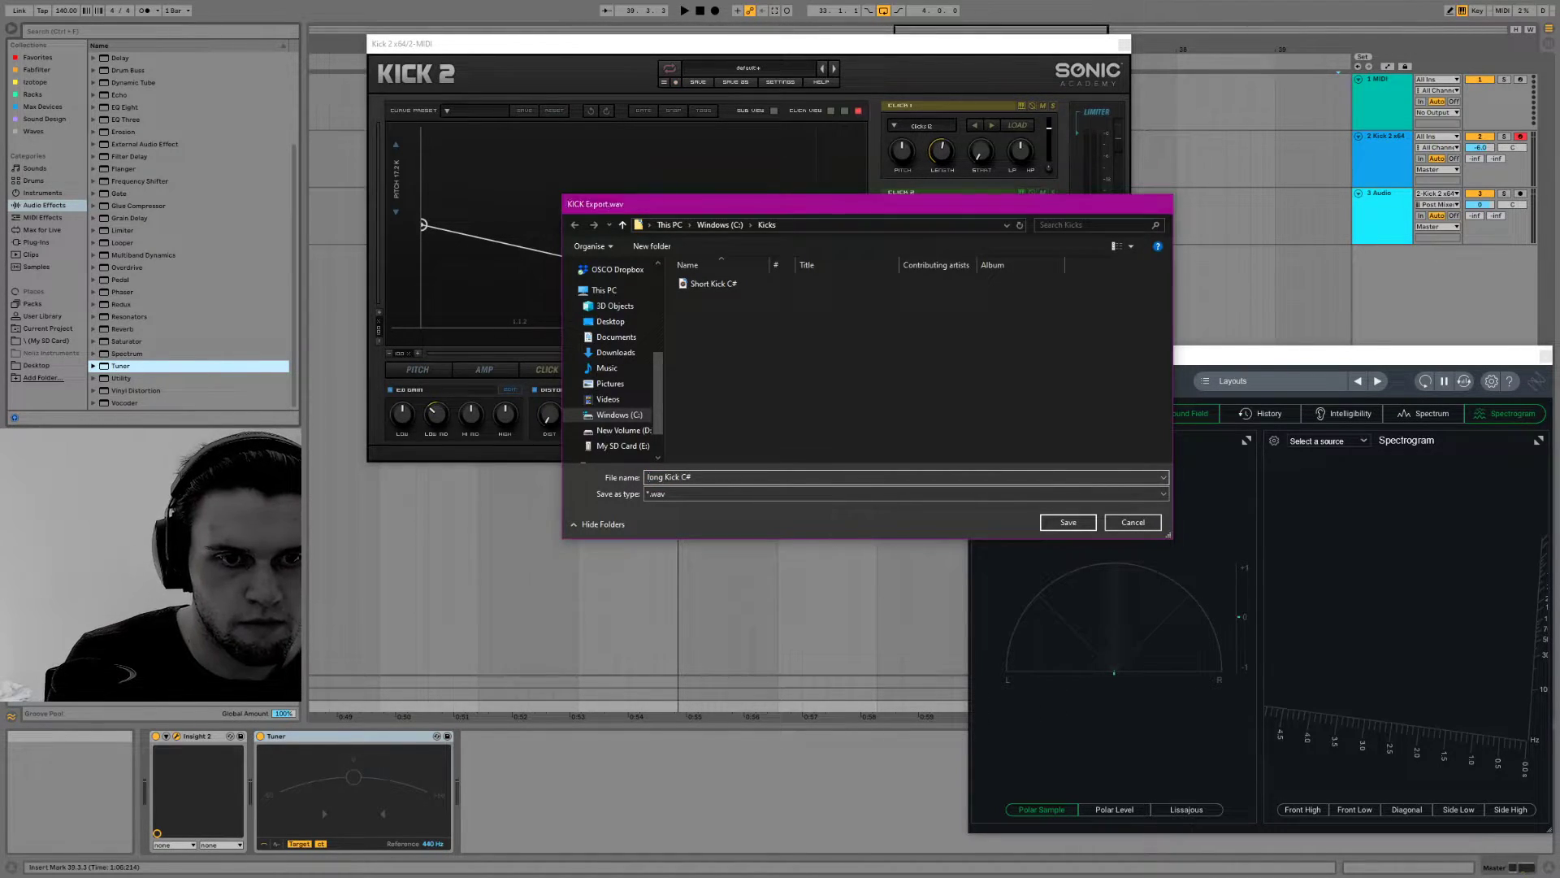
pyautogui.press('Return')
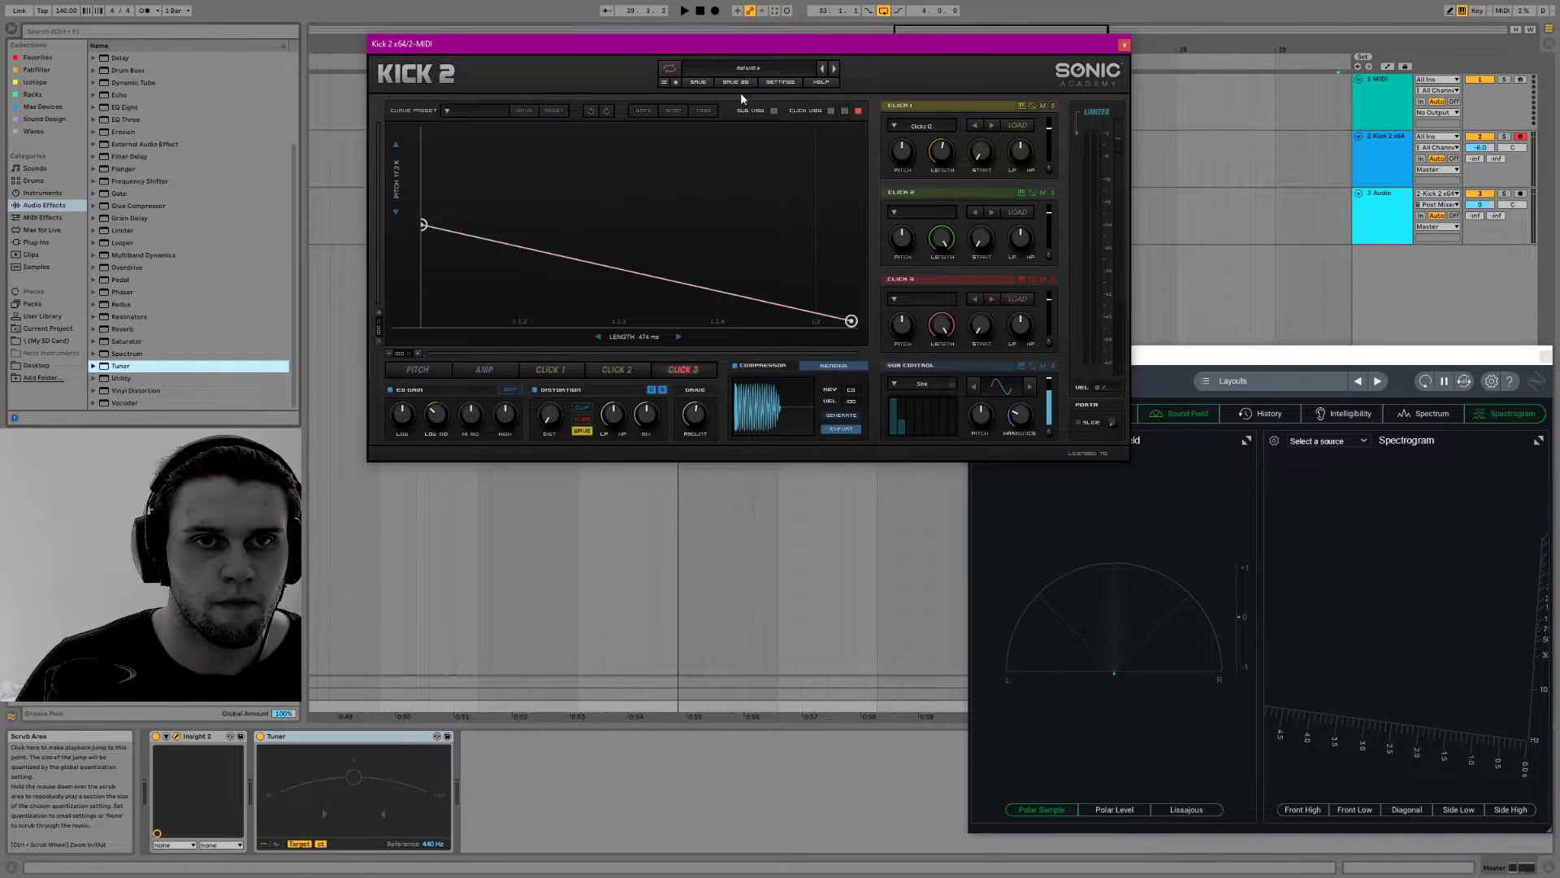
# Load the first D&B Snare preset (01) from the factory Snares category and close the preset browser
pyautogui.click(754, 67)
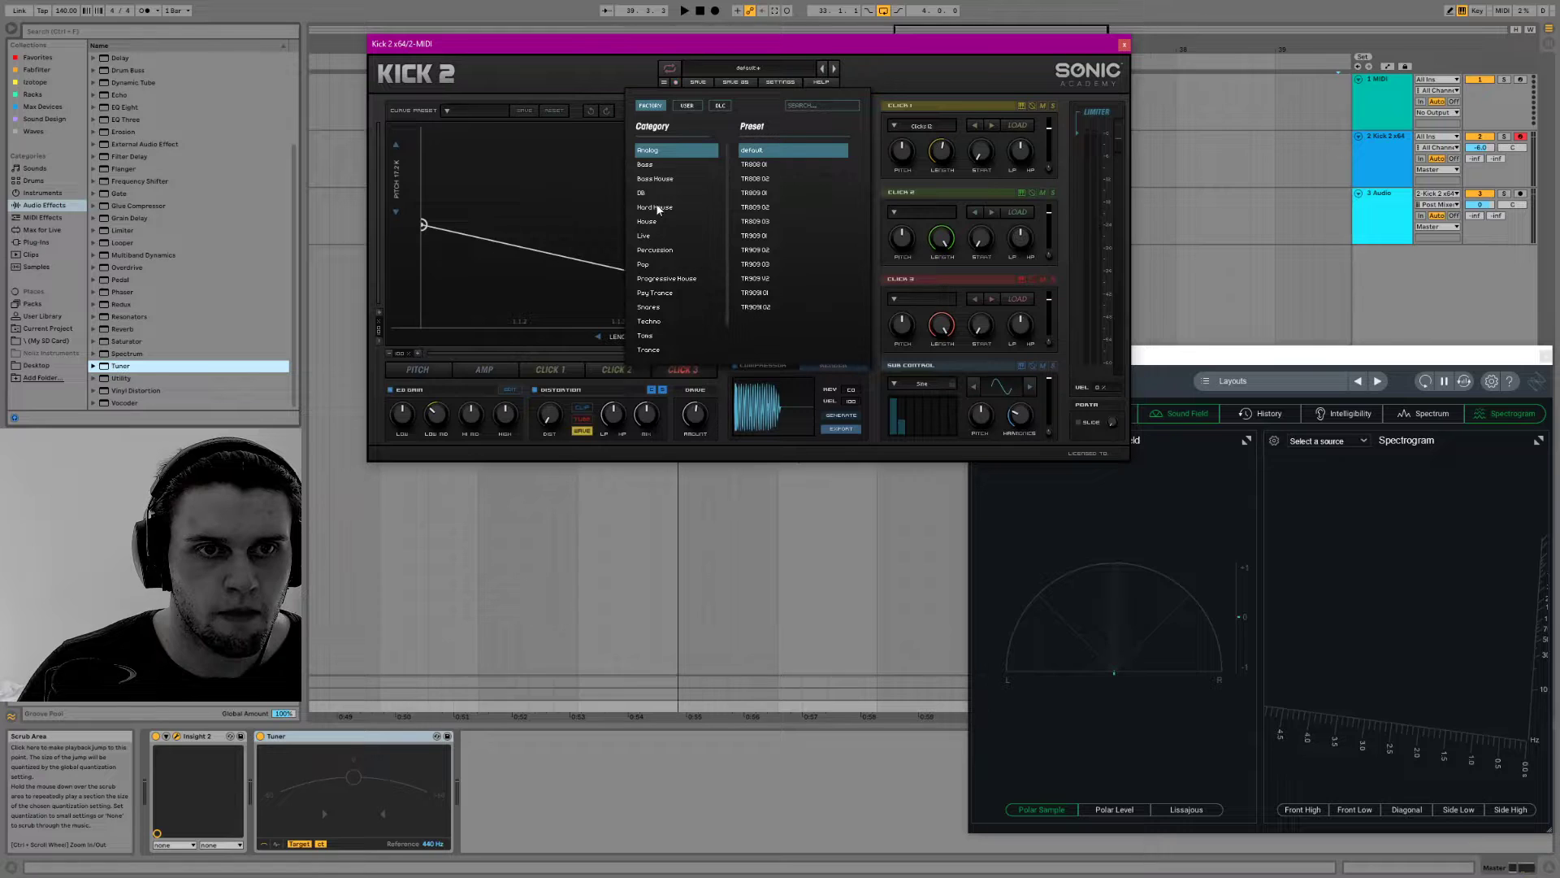
pyautogui.click(663, 310)
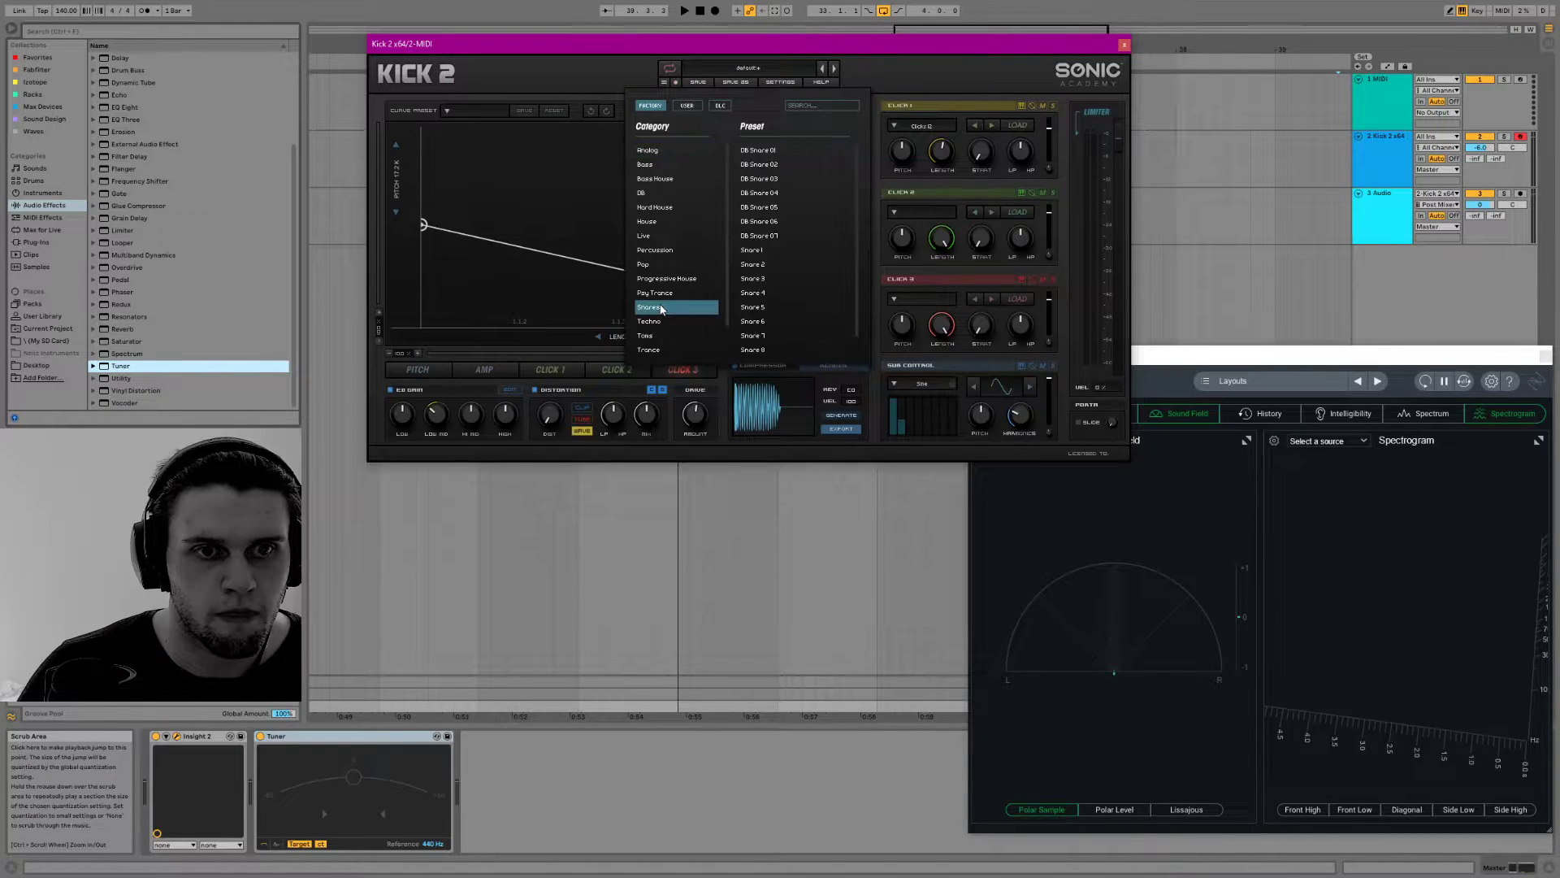
pyautogui.click(782, 154)
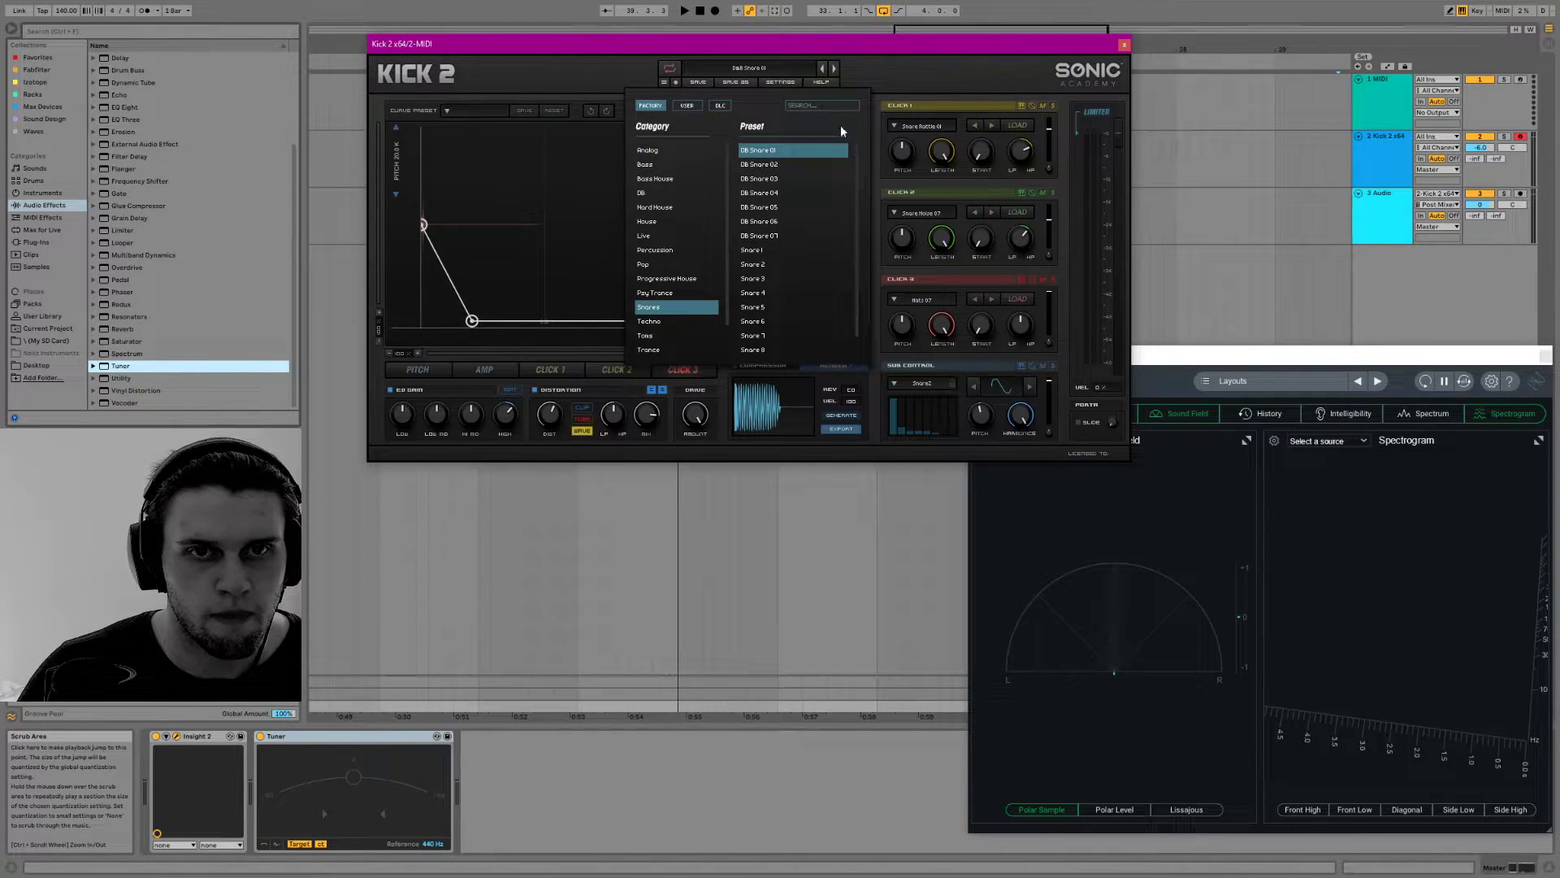
pyautogui.click(931, 69)
# Audition the loaded snare repeatedly with the note keyboard one octave lower, and display its pitch envelope
pyautogui.press('a')
pyautogui.press('z')
pyautogui.press('a')
pyautogui.press('a')
pyautogui.press('a')
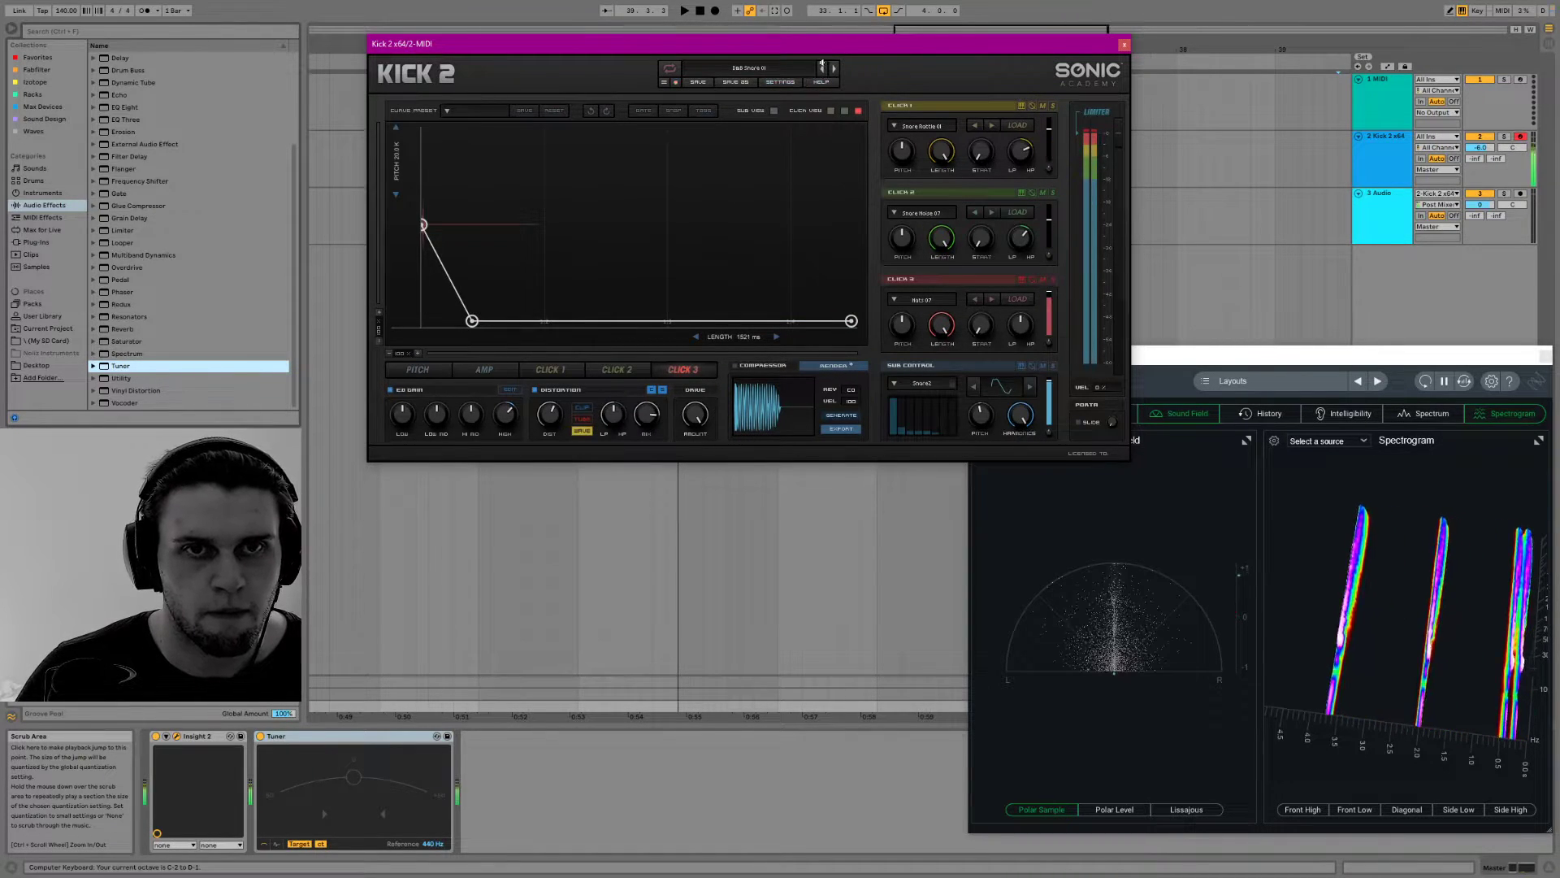
pyautogui.click(424, 371)
pyautogui.press('a')
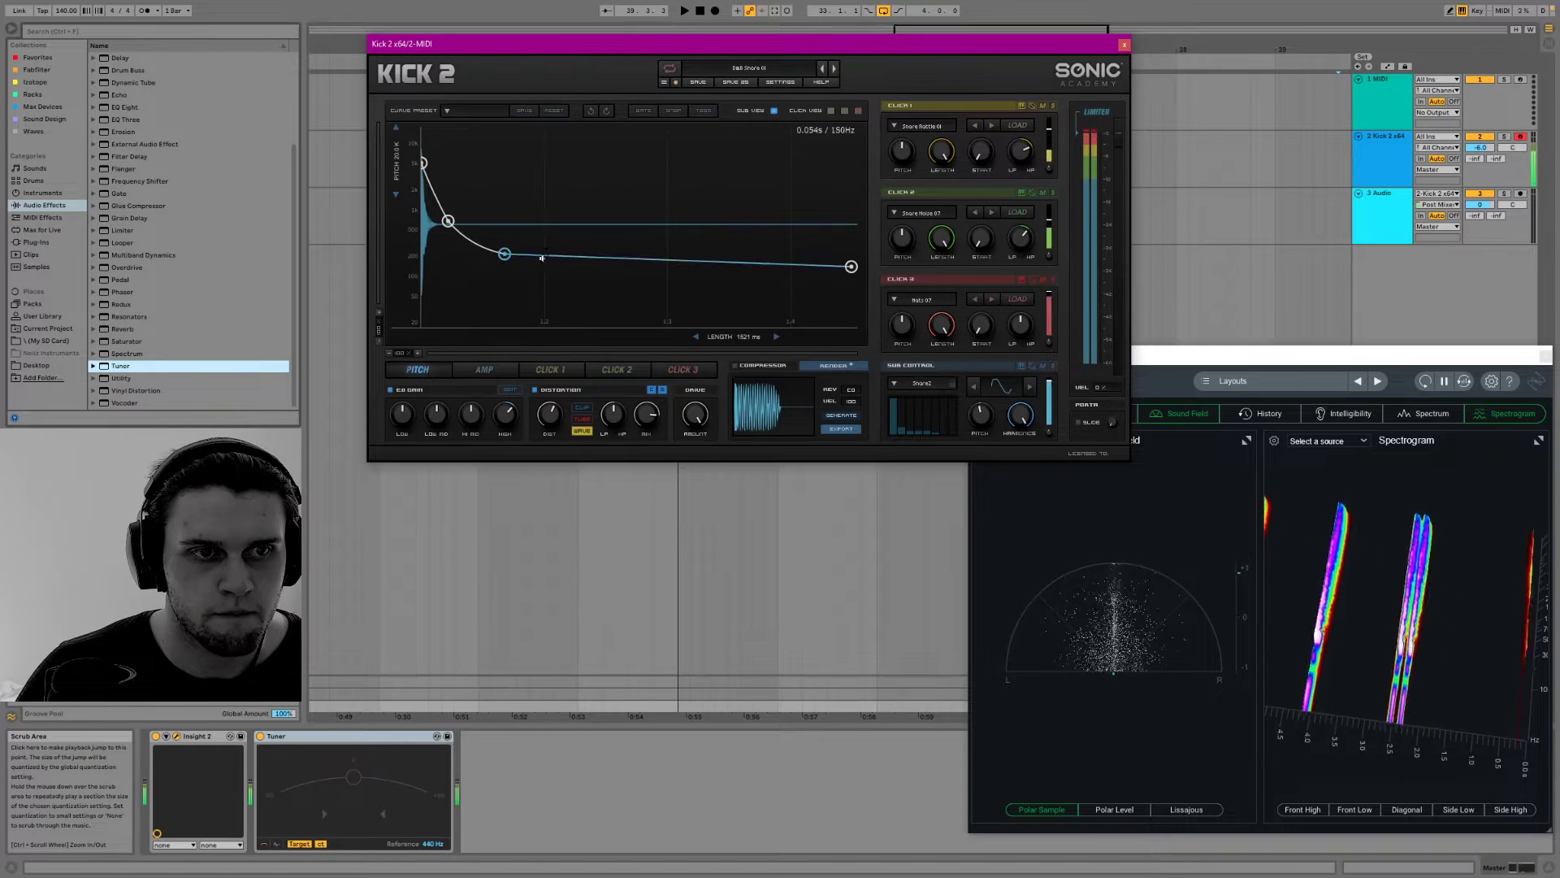
# Step forward through the next D&B Snare presets to choose a different snare sound
pyautogui.click(834, 69)
pyautogui.click(833, 69)
pyautogui.click(834, 69)
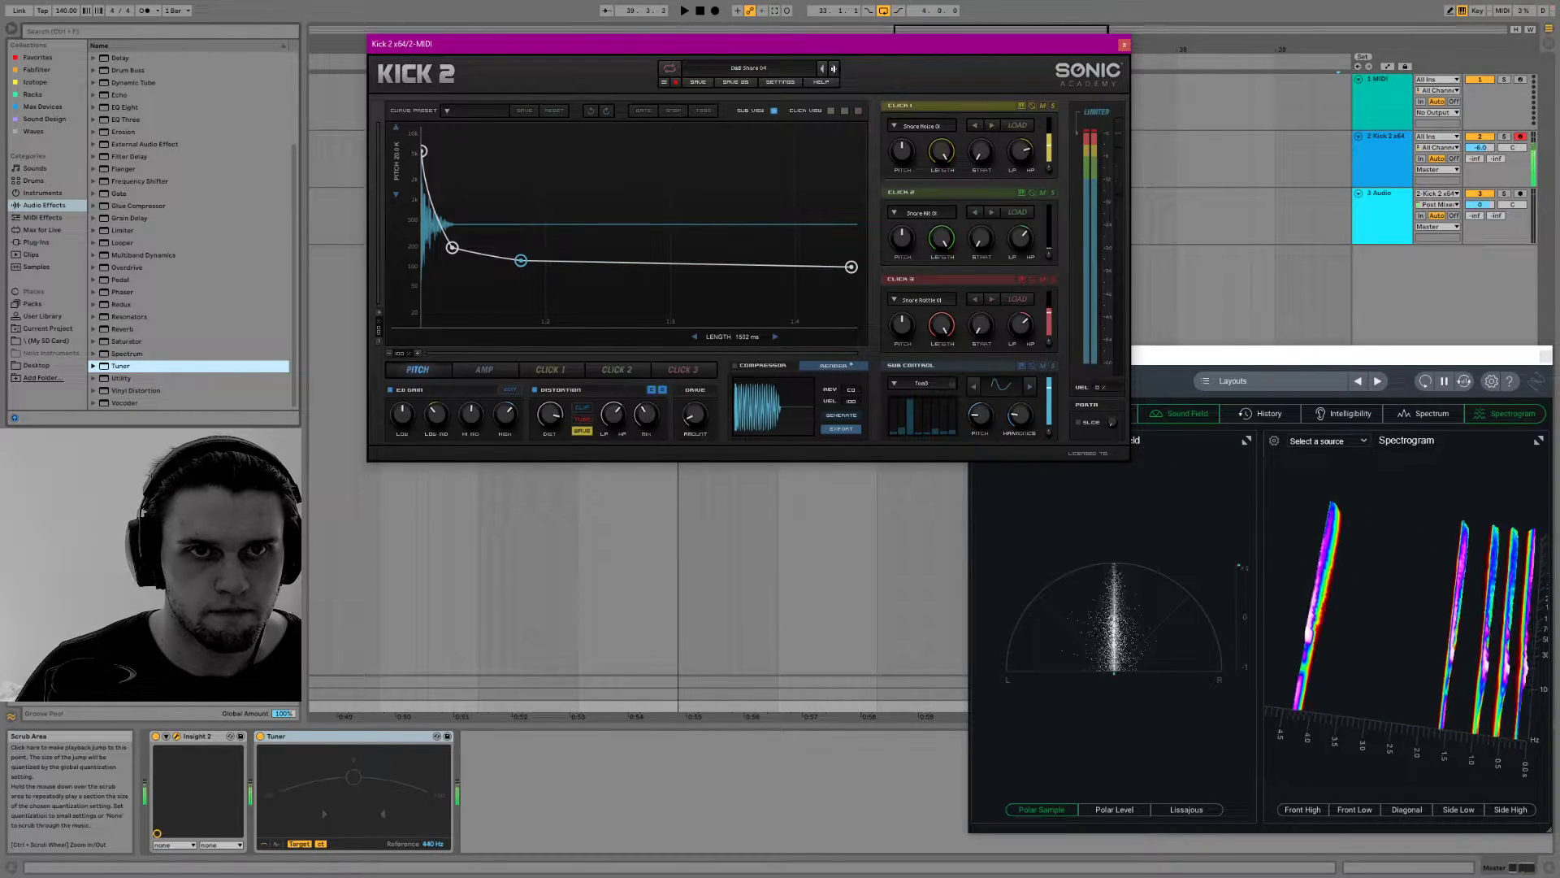
pyautogui.click(834, 69)
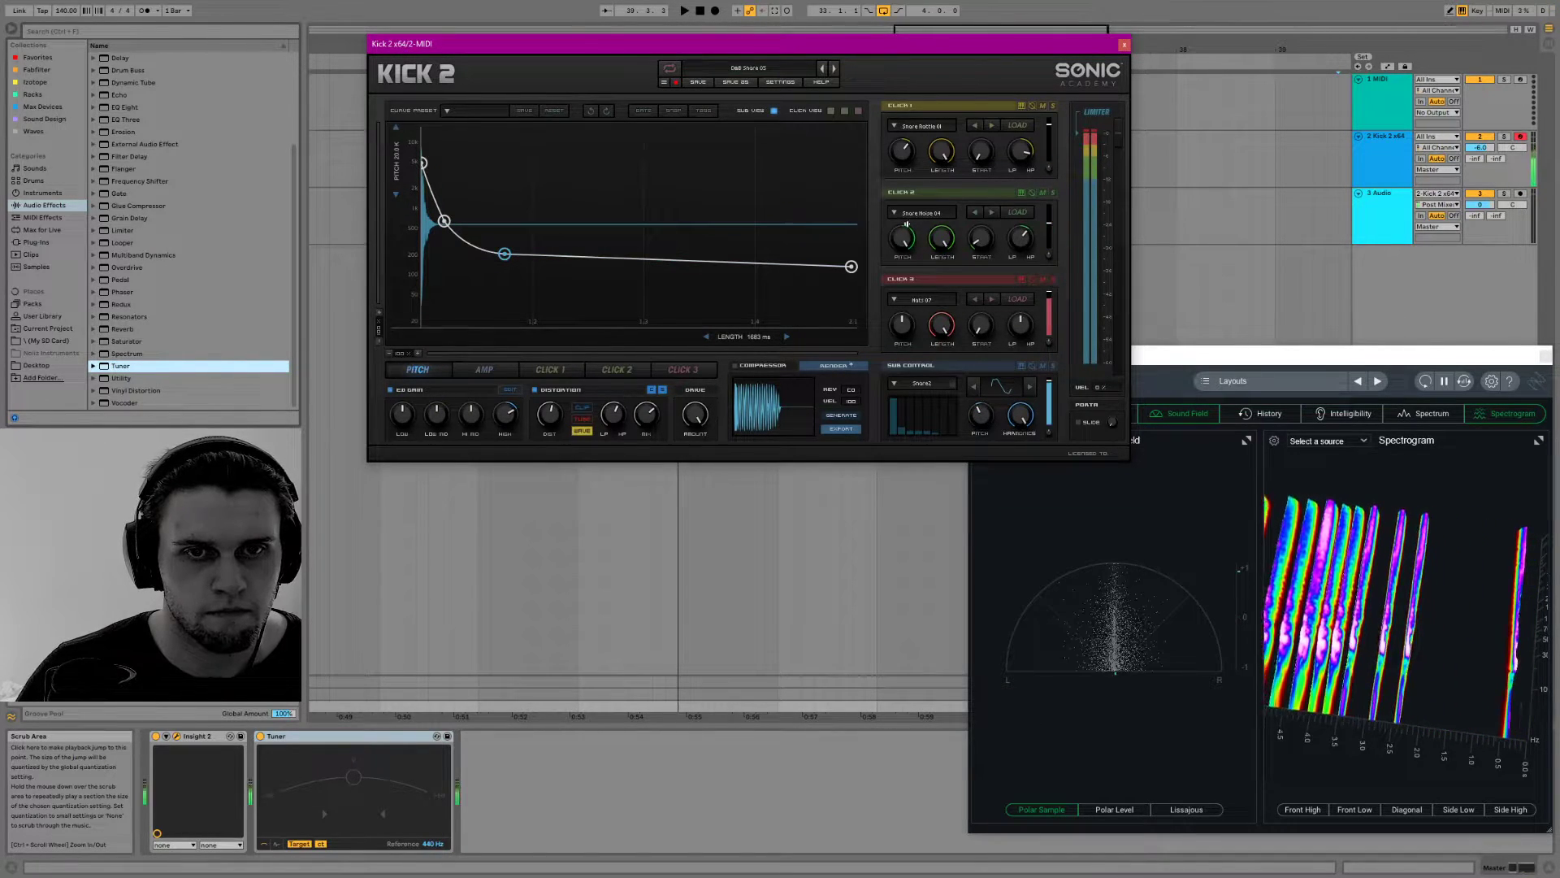
# Mute Click 1, then adjust the pitch of Clicks 2 and 3, Click 2's high-pass filter, and the sub harmonics
pyautogui.moveTo(910, 250); pyautogui.dragTo(912, 348)
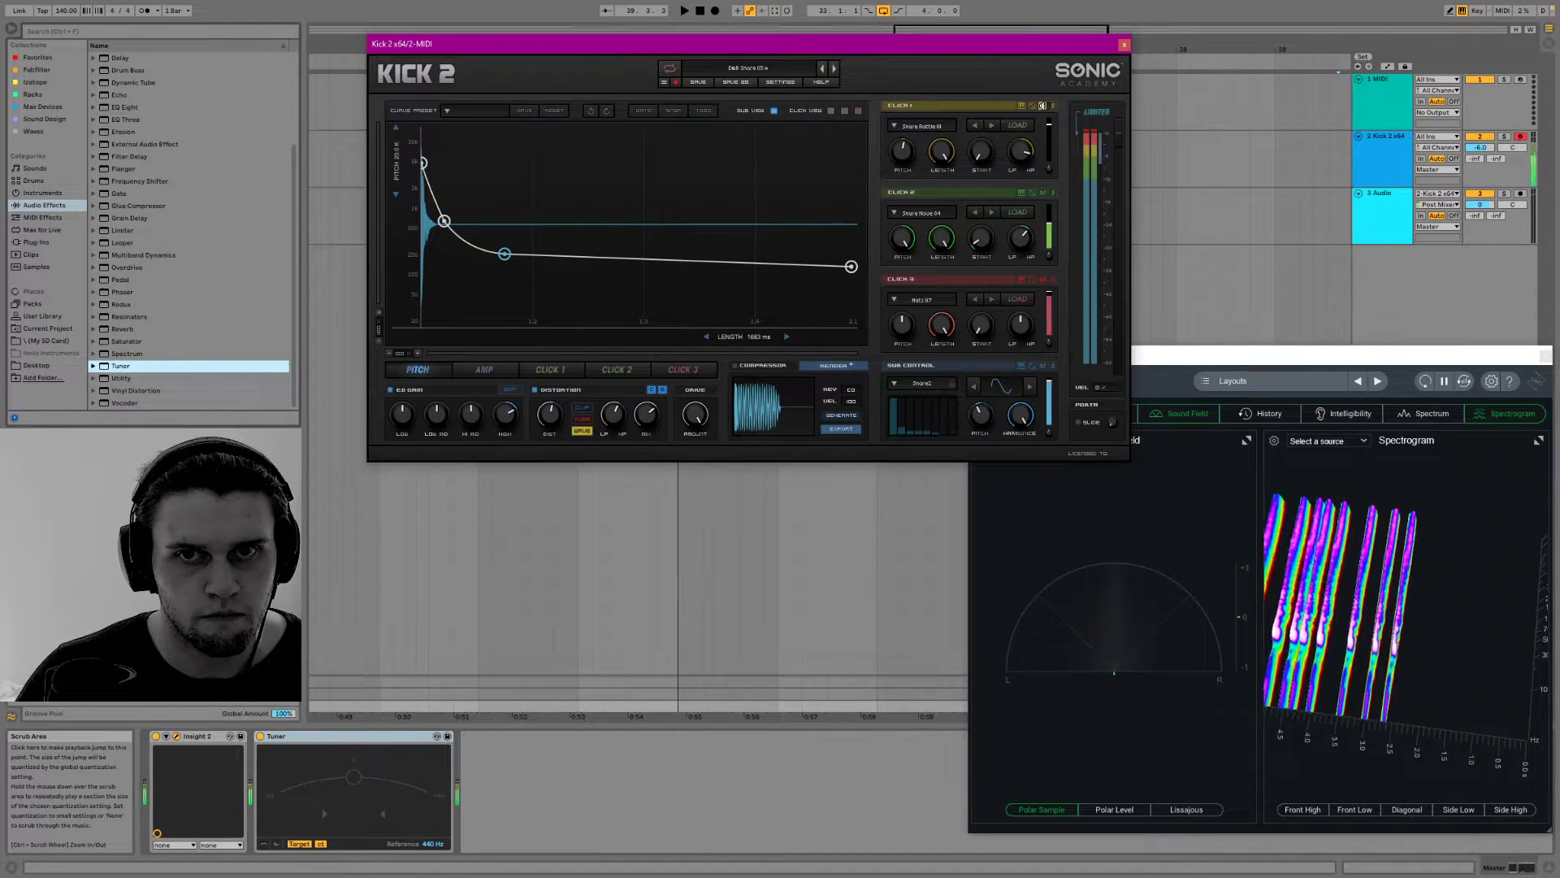
pyautogui.click(1042, 106)
pyautogui.moveTo(899, 326); pyautogui.dragTo(913, 428)
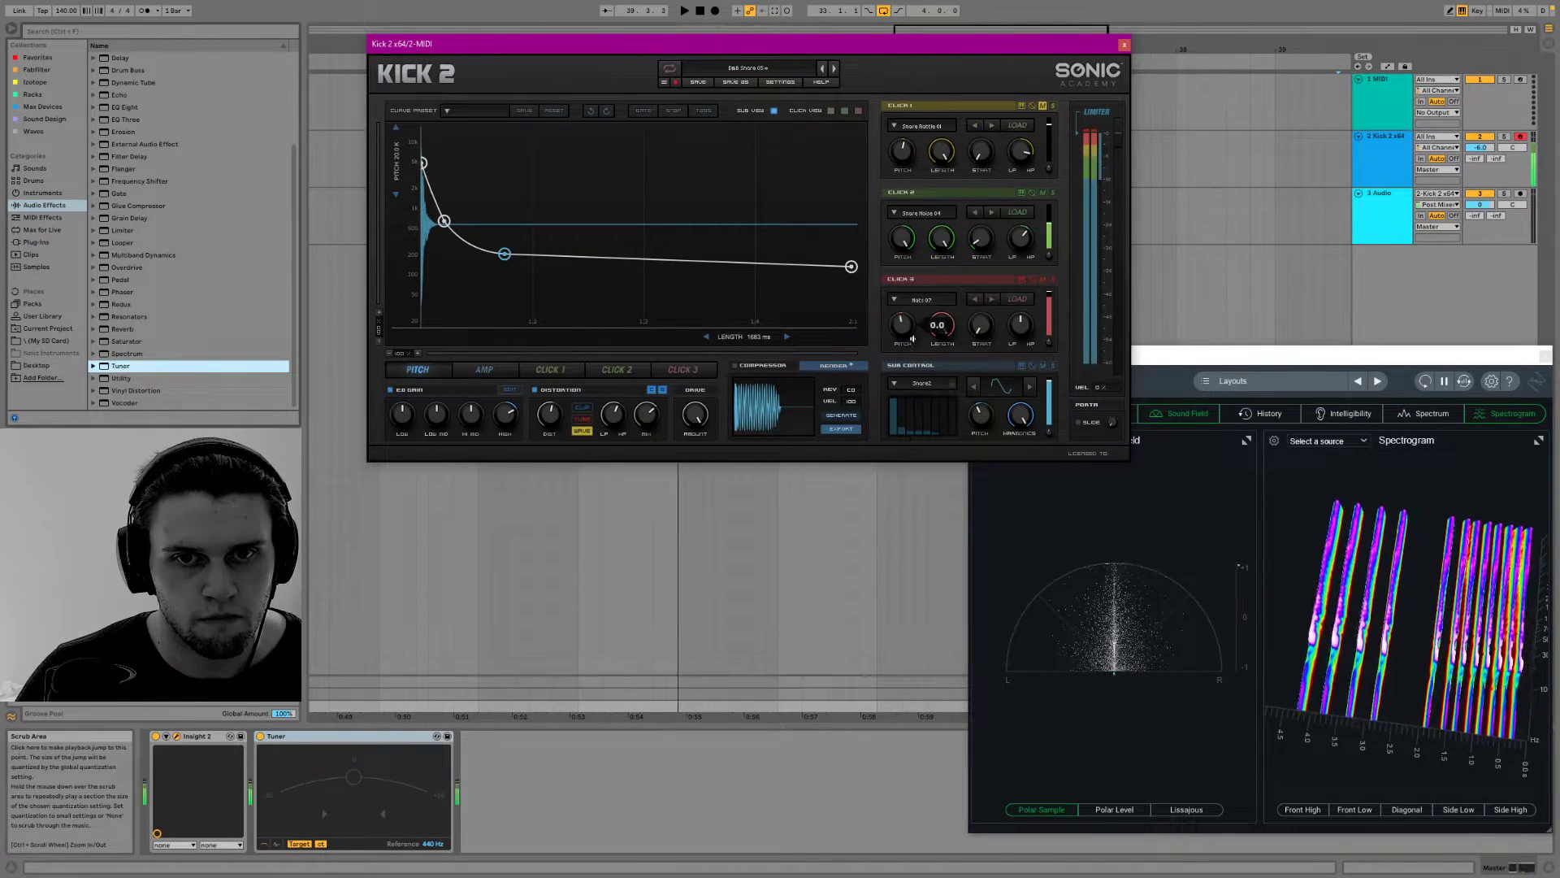
pyautogui.moveTo(946, 246); pyautogui.dragTo(907, 261)
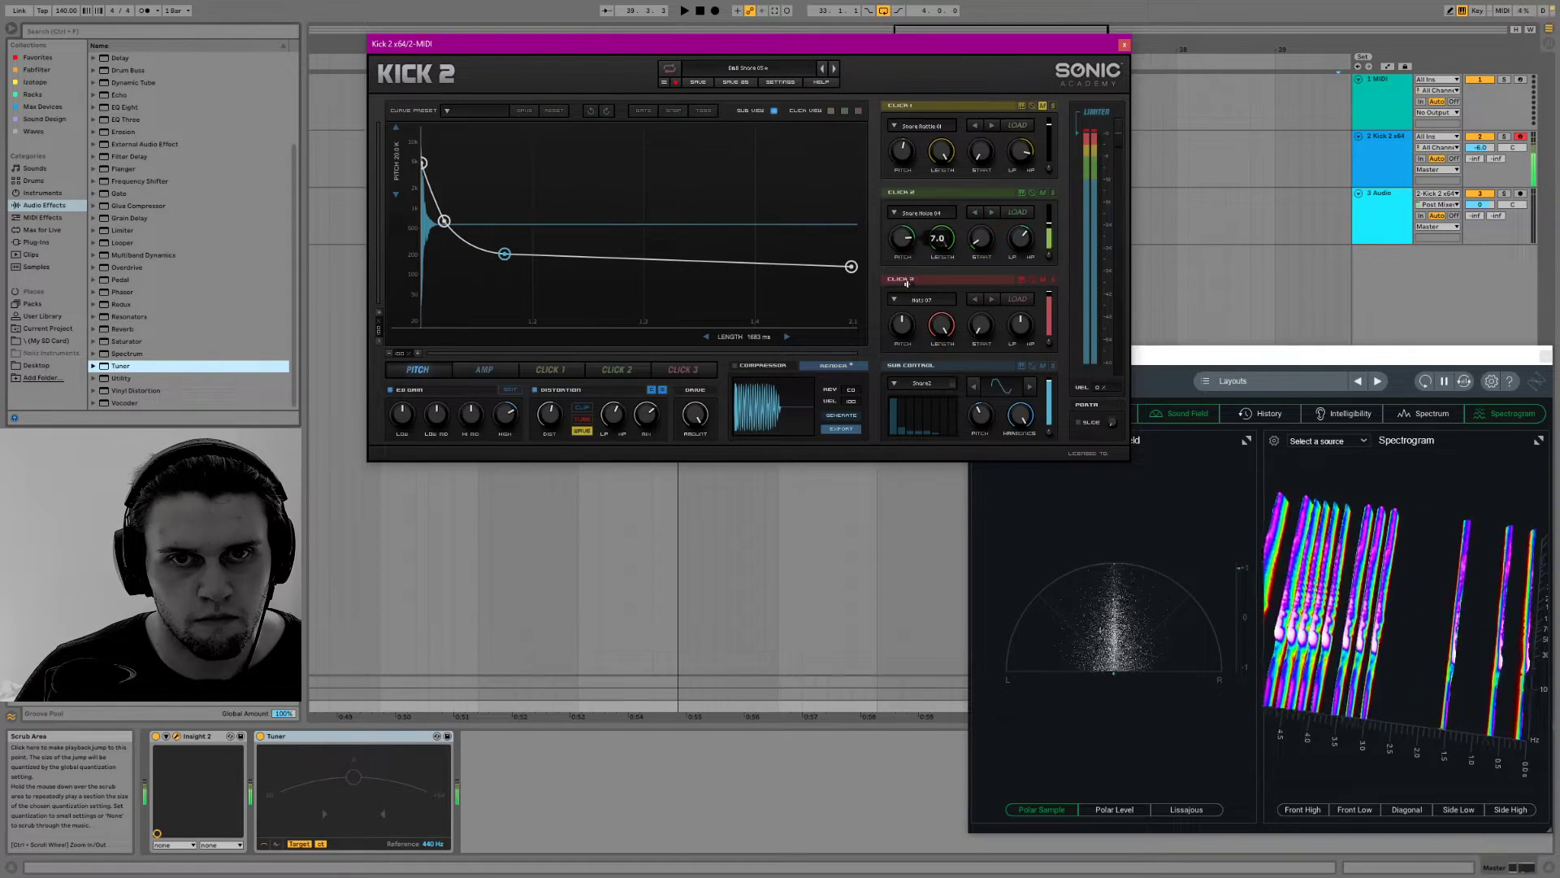
pyautogui.moveTo(1025, 237); pyautogui.dragTo(1035, 207)
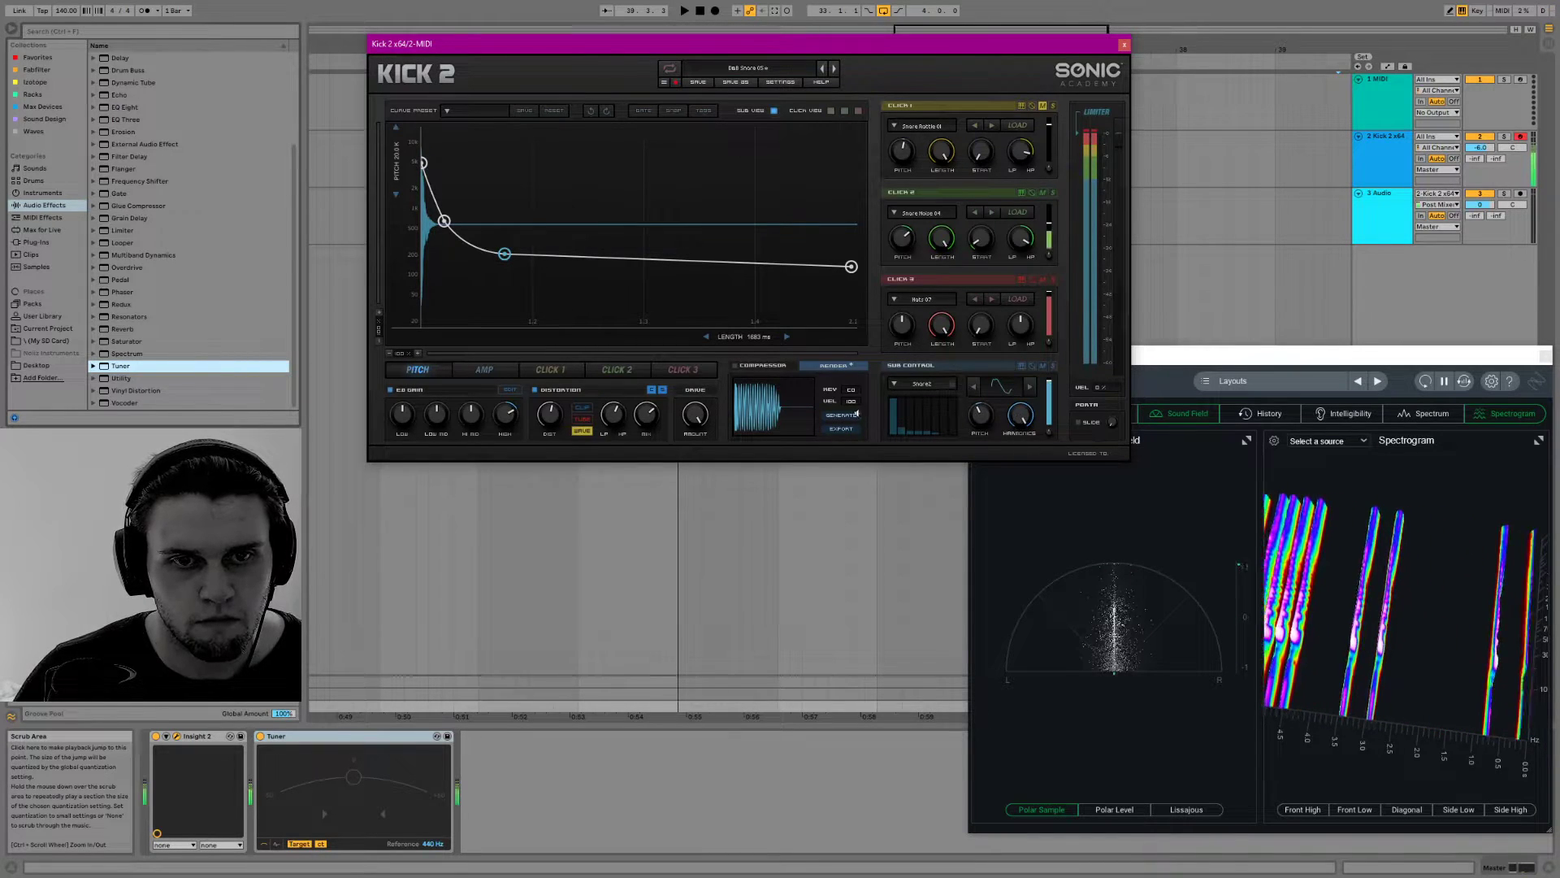
pyautogui.moveTo(1020, 419); pyautogui.dragTo(1047, 391)
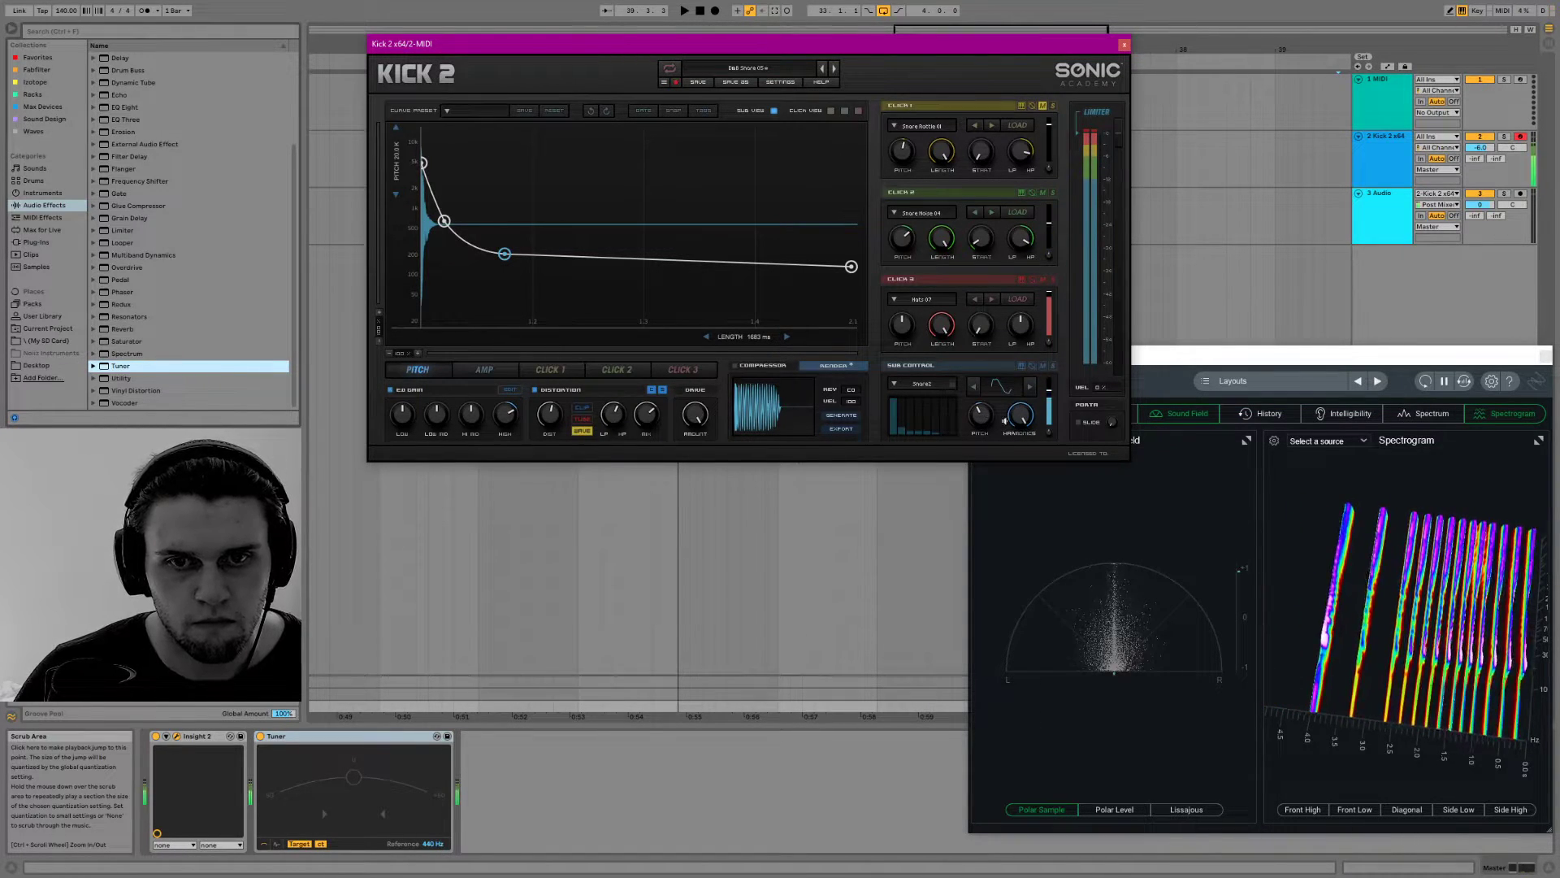
# Reshape the snare's pitch envelope, shorten its length to about 616 ms, and adjust the distortion's low-pass filter
pyautogui.moveTo(504, 253)
pyautogui.mouseDown()
pyautogui.moveTo(499, 273)
pyautogui.moveTo(489, 249)
pyautogui.mouseUp()
pyautogui.moveTo(752, 336)
pyautogui.mouseDown()
pyautogui.moveTo(752, 369)
pyautogui.moveTo(724, 327)
pyautogui.mouseUp()
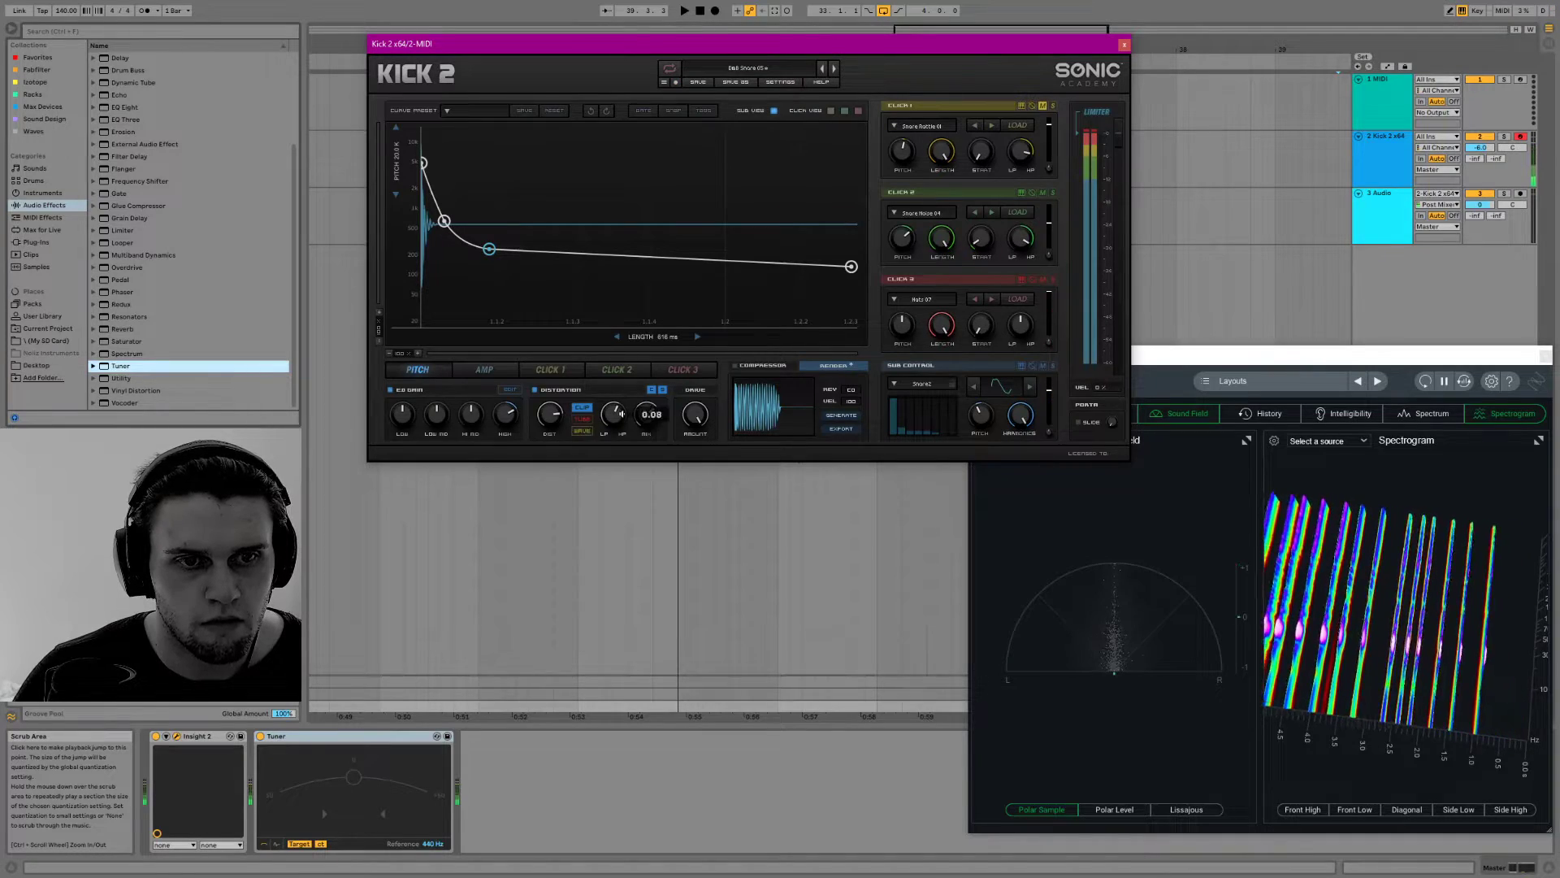
pyautogui.moveTo(614, 416); pyautogui.dragTo(555, 393)
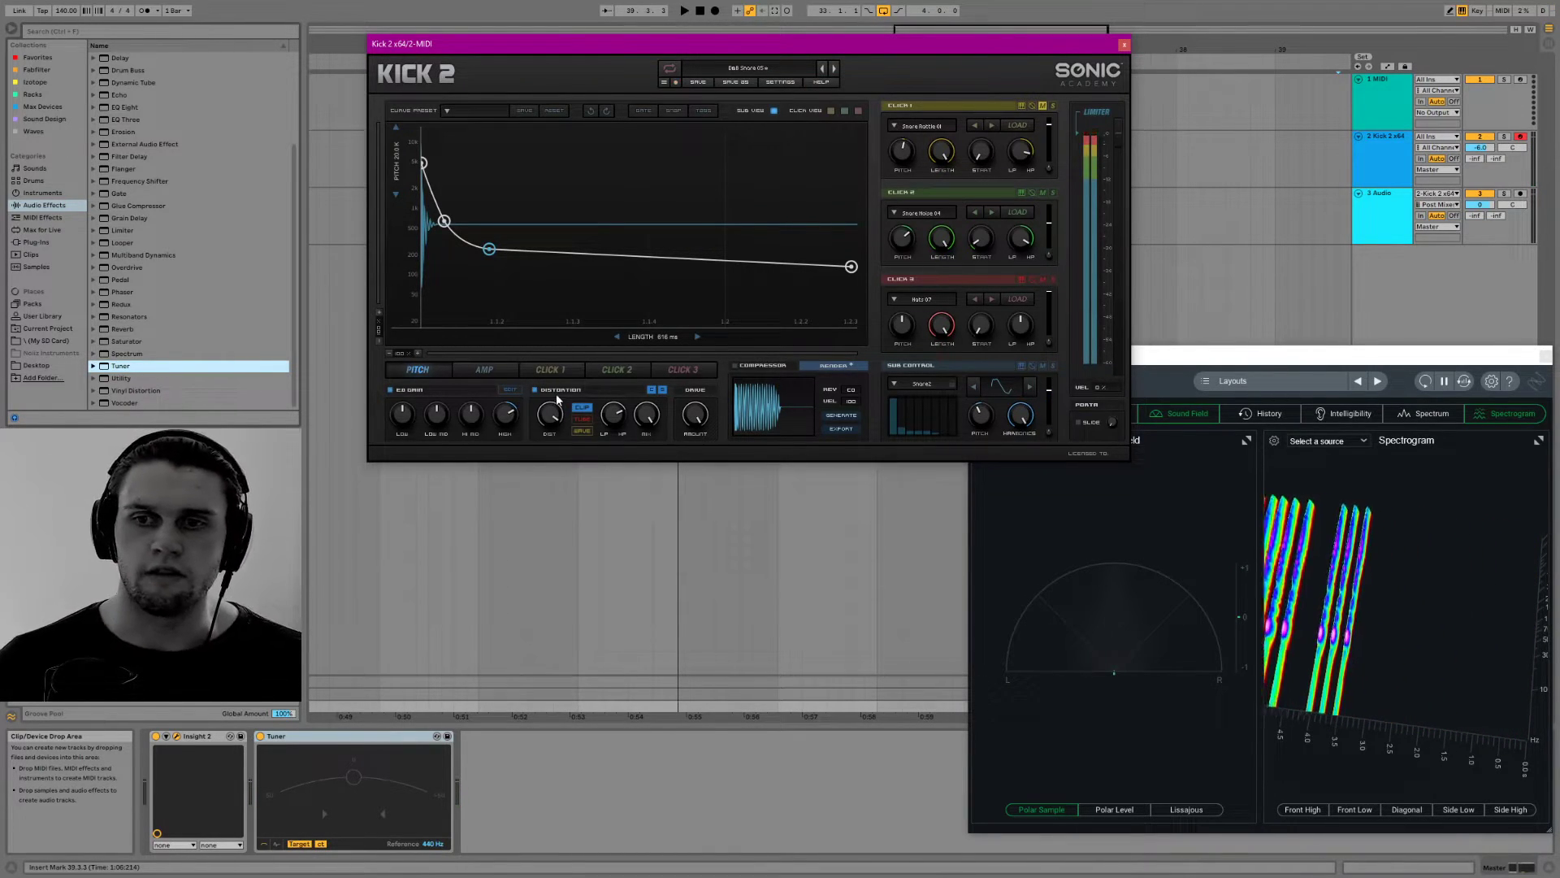
# Reposition the Insight 2 window, show its Loudness meter, and rotate the 3D spectrogram for auditioning the snare
pyautogui.moveTo(1194, 354); pyautogui.dragTo(1061, 201)
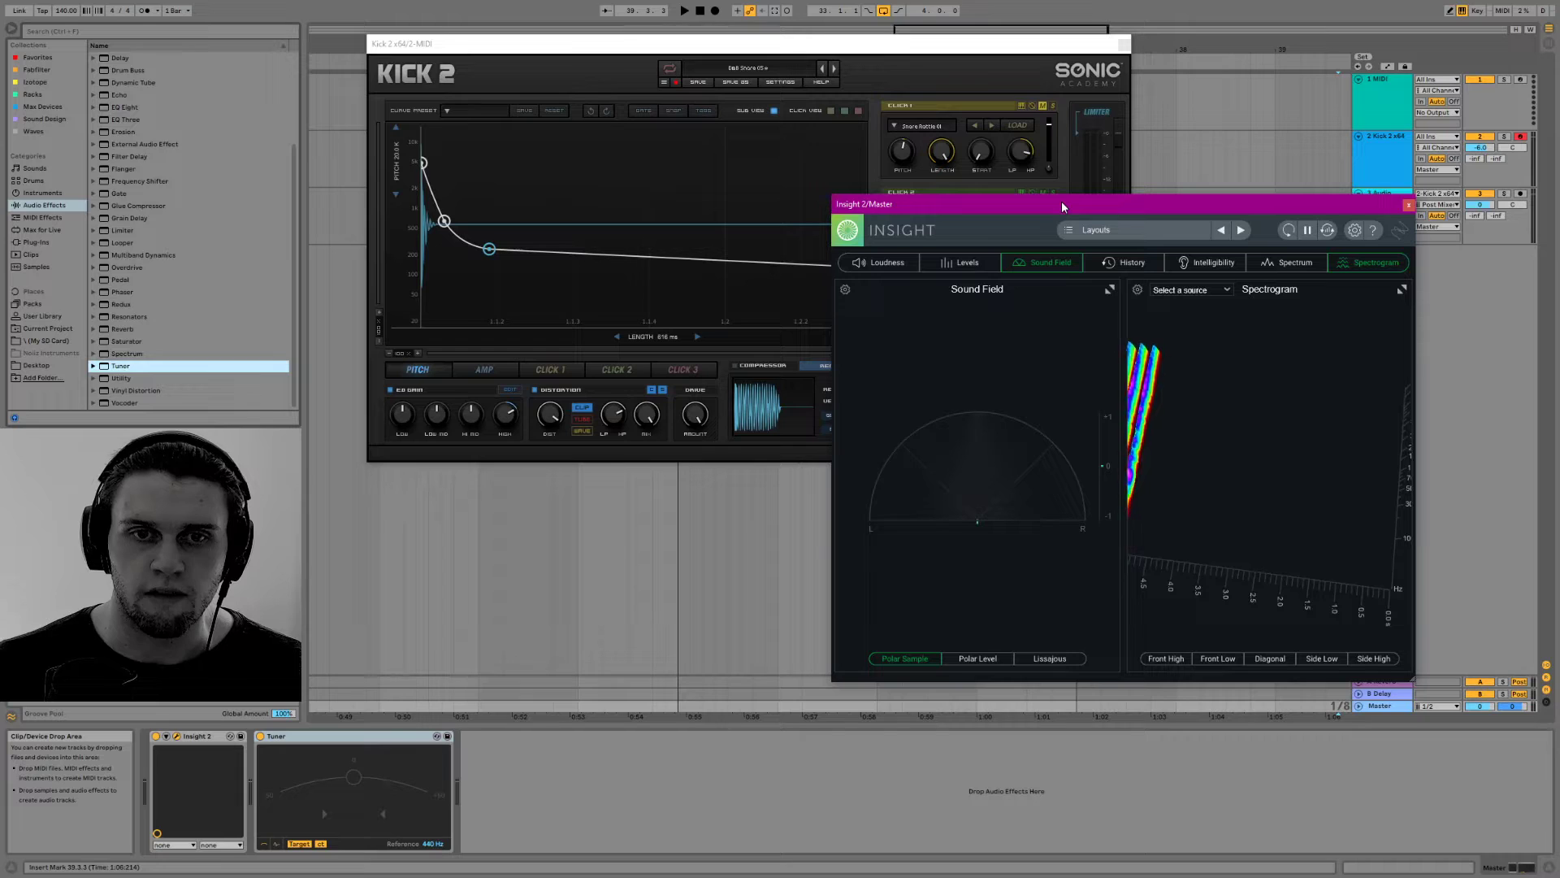
pyautogui.click(894, 259)
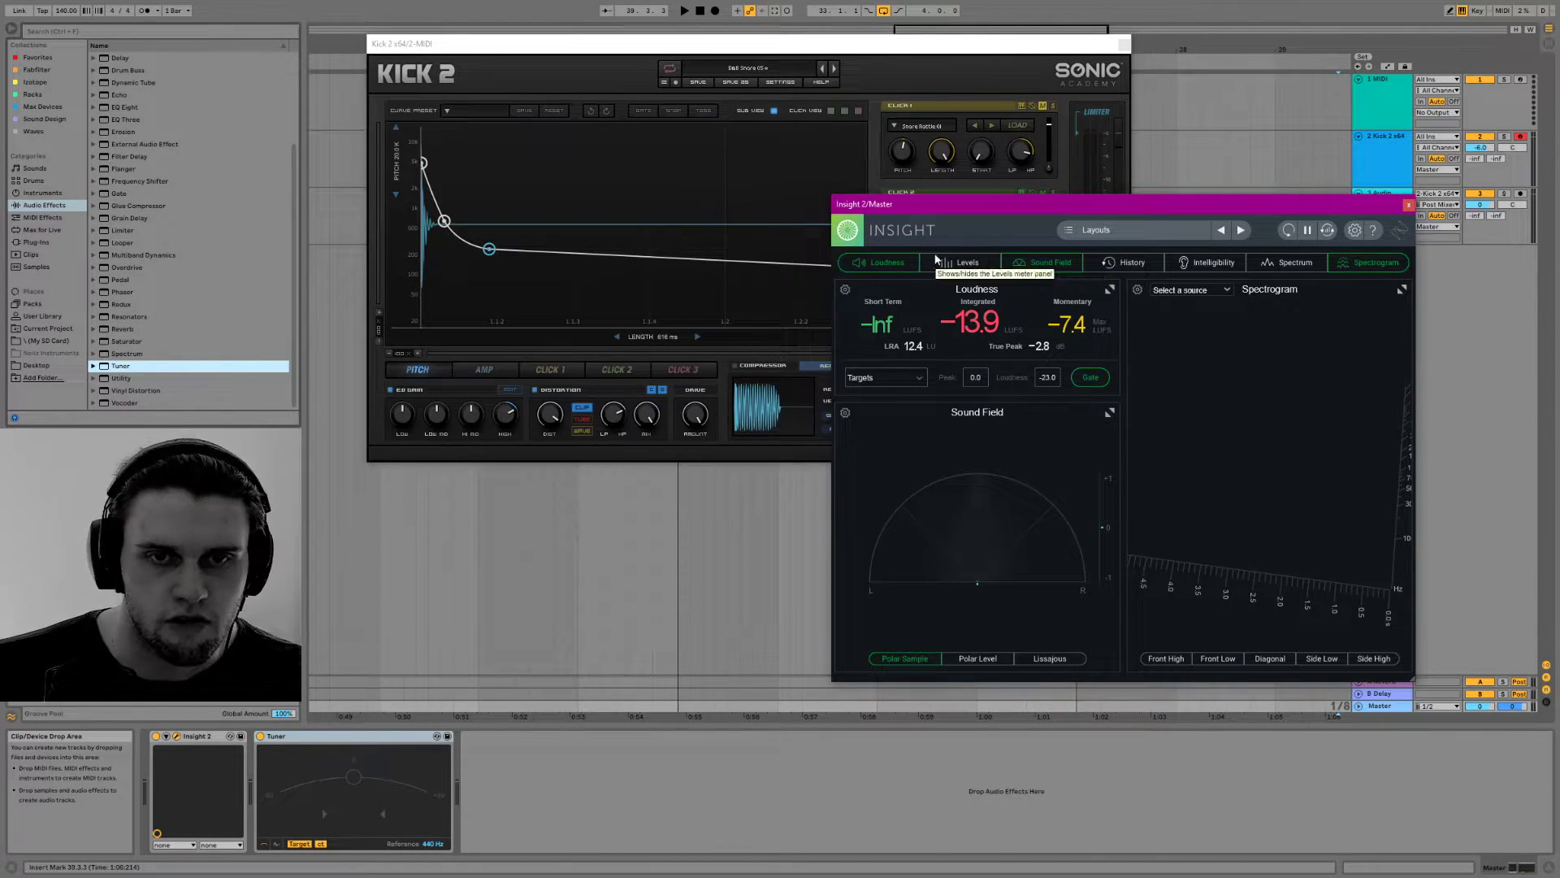
pyautogui.moveTo(1274, 630); pyautogui.dragTo(1348, 524)
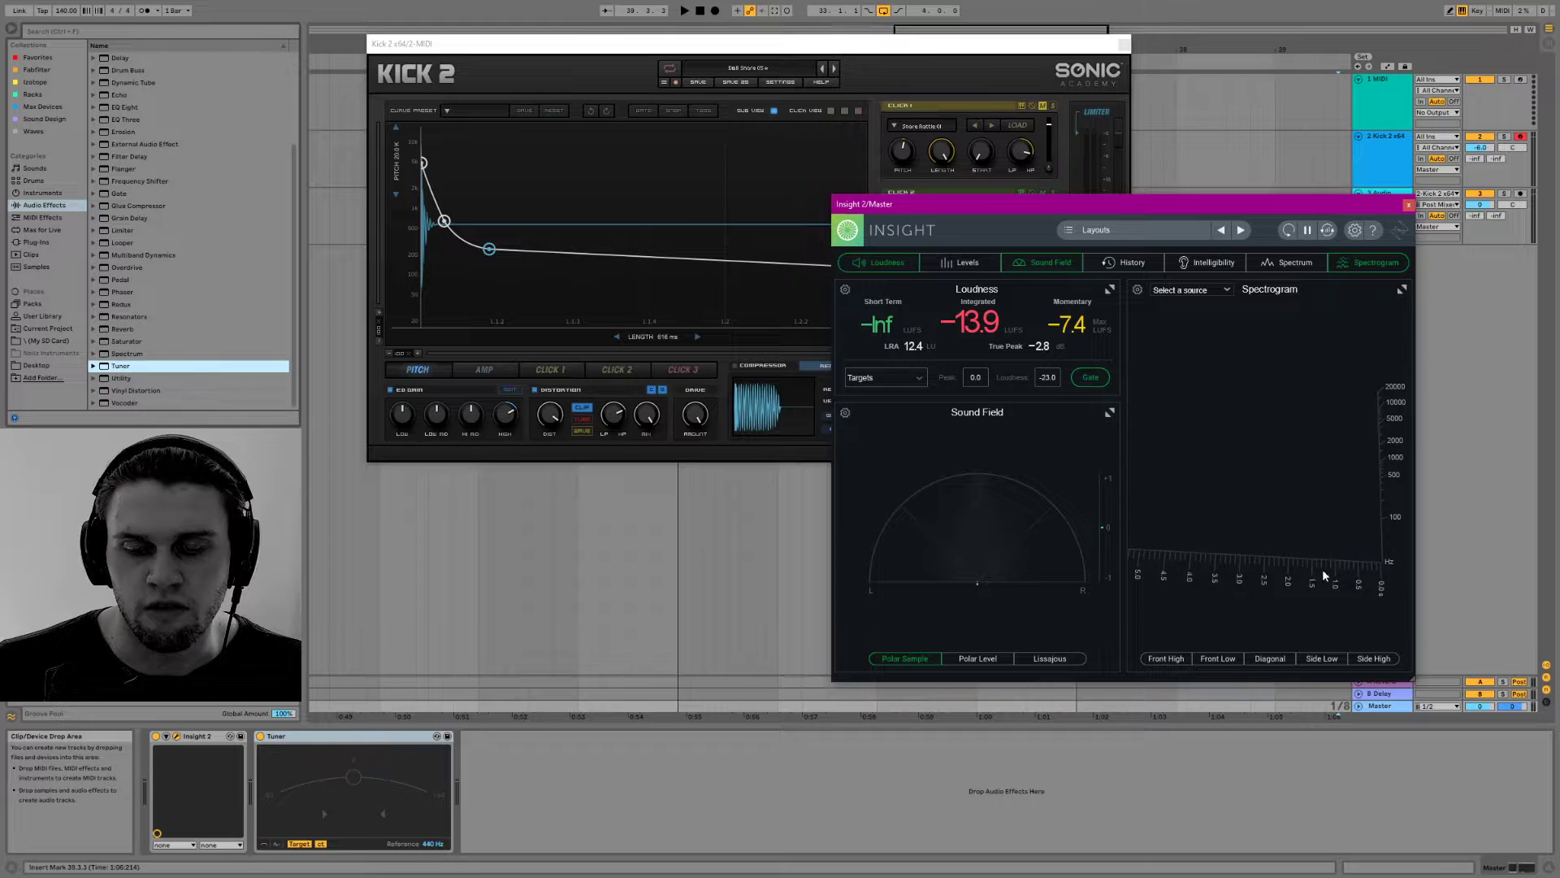
pyautogui.click(691, 305)
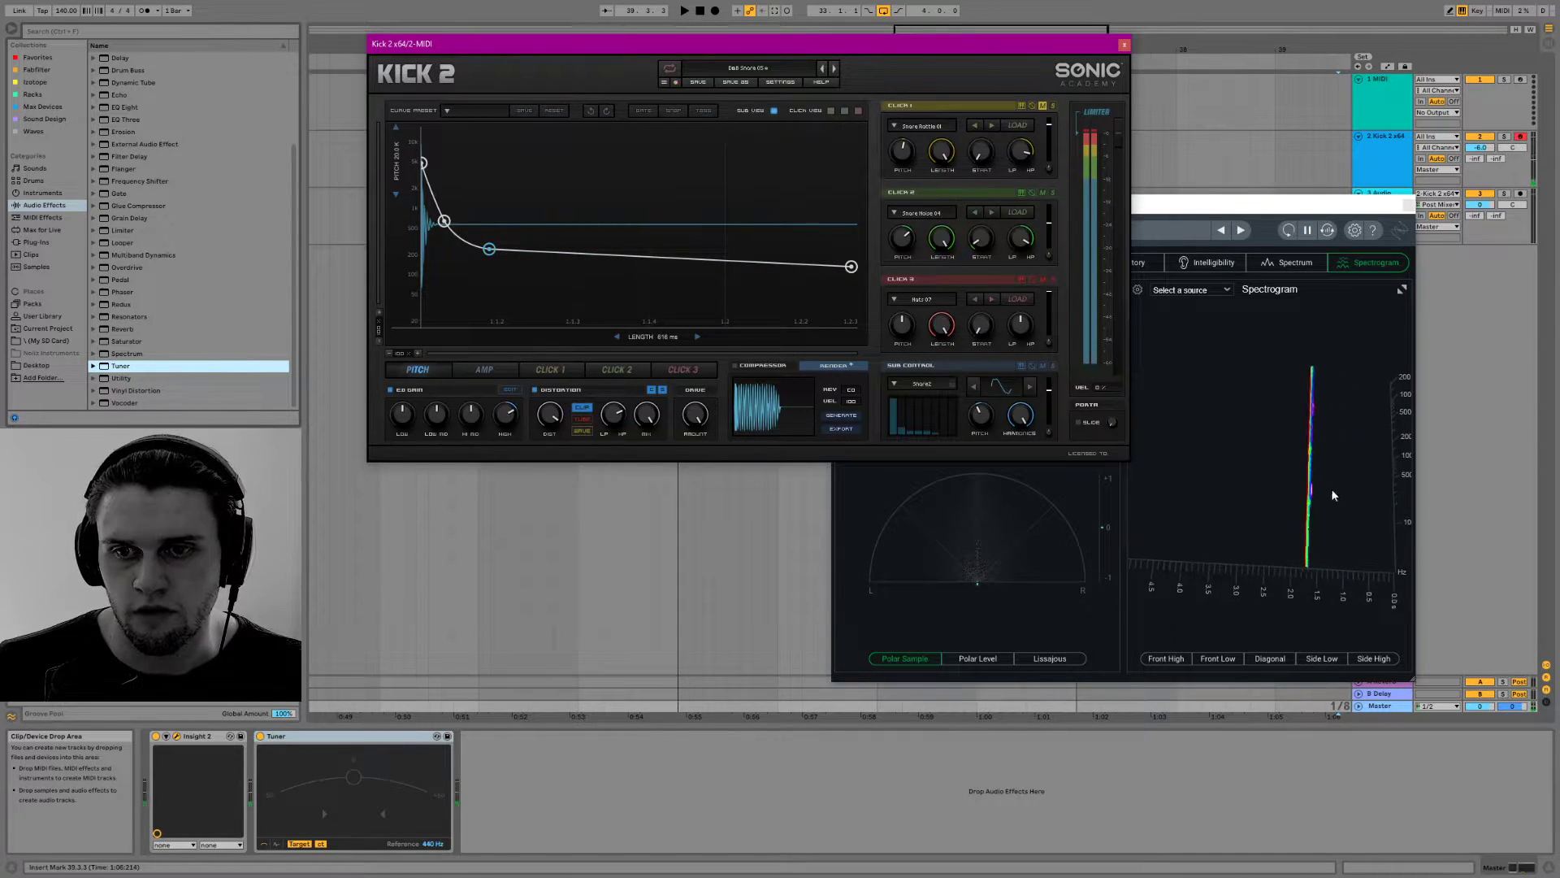
# Change the Insight 2 spectrogram's perspective to 2D in its meter options
pyautogui.click(1288, 204)
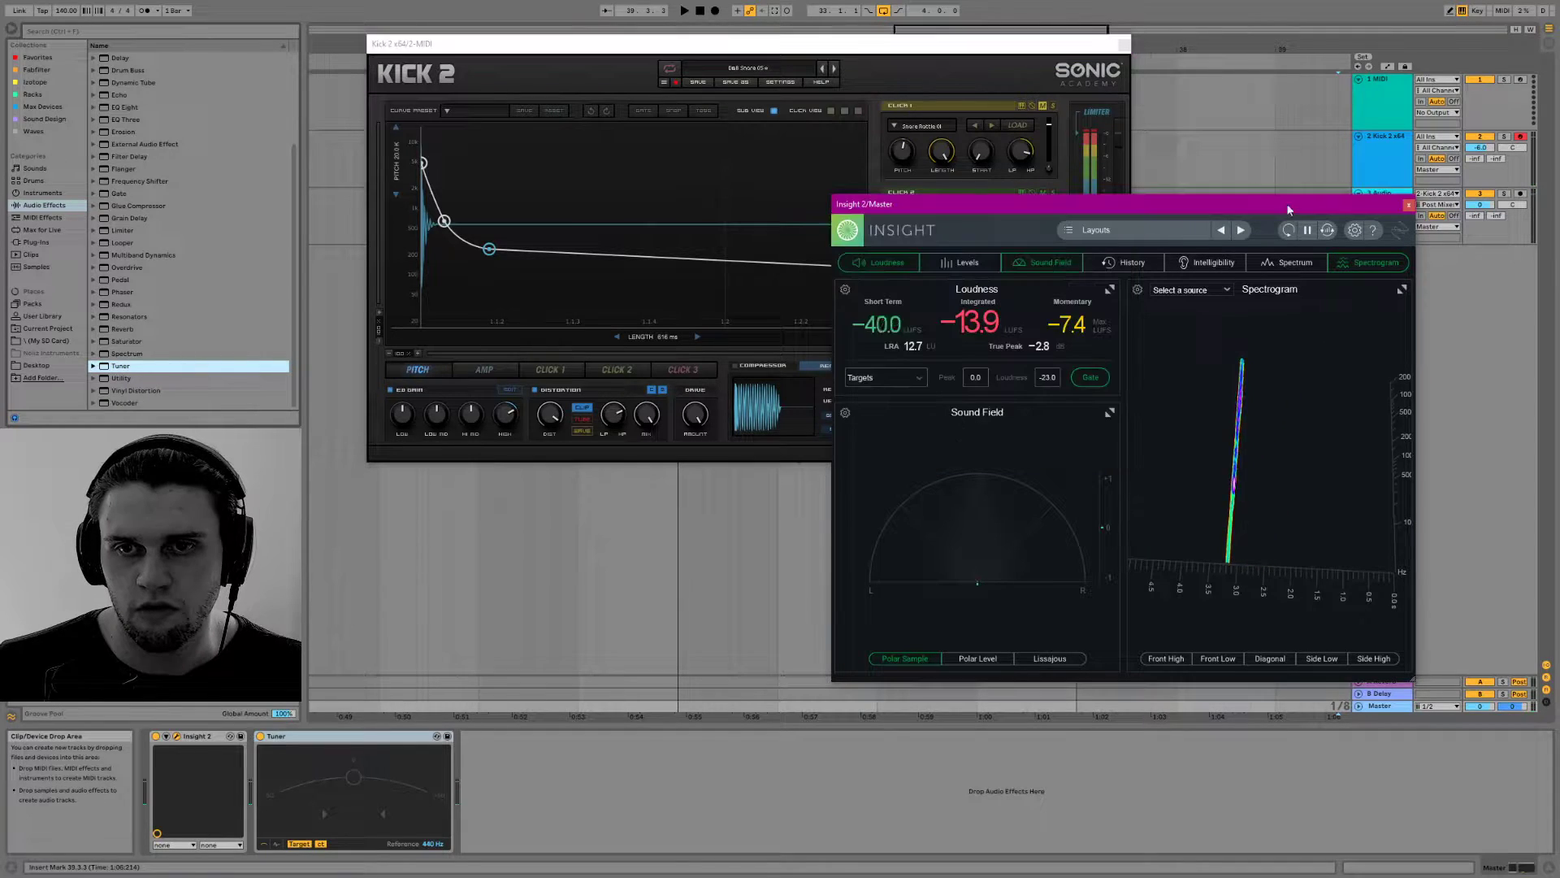
pyautogui.click(1174, 292)
pyautogui.click(1167, 291)
pyautogui.click(1138, 289)
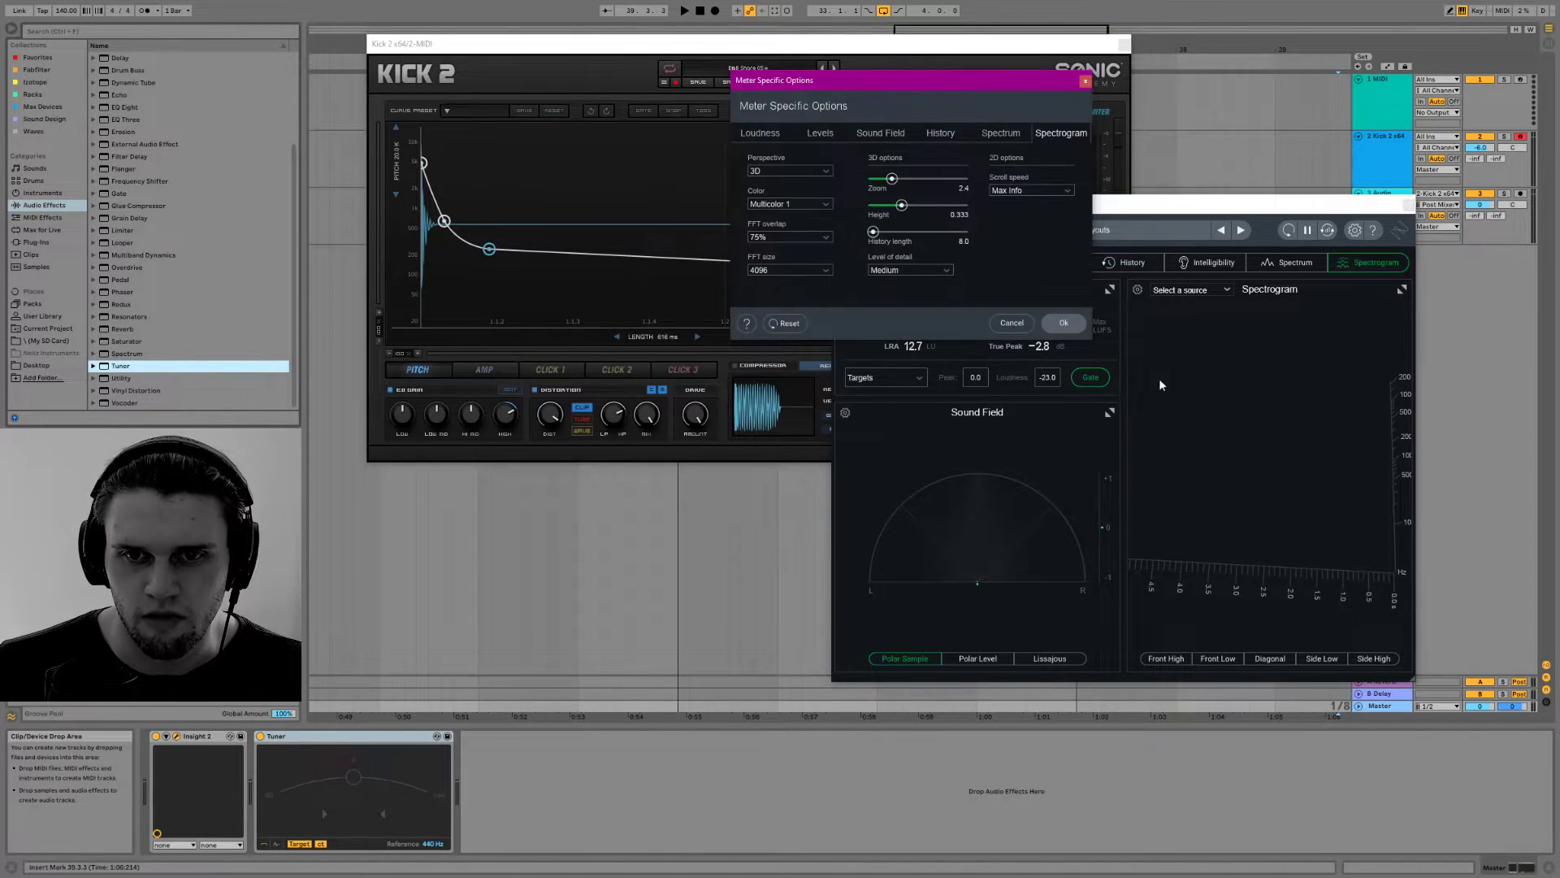
pyautogui.click(798, 173)
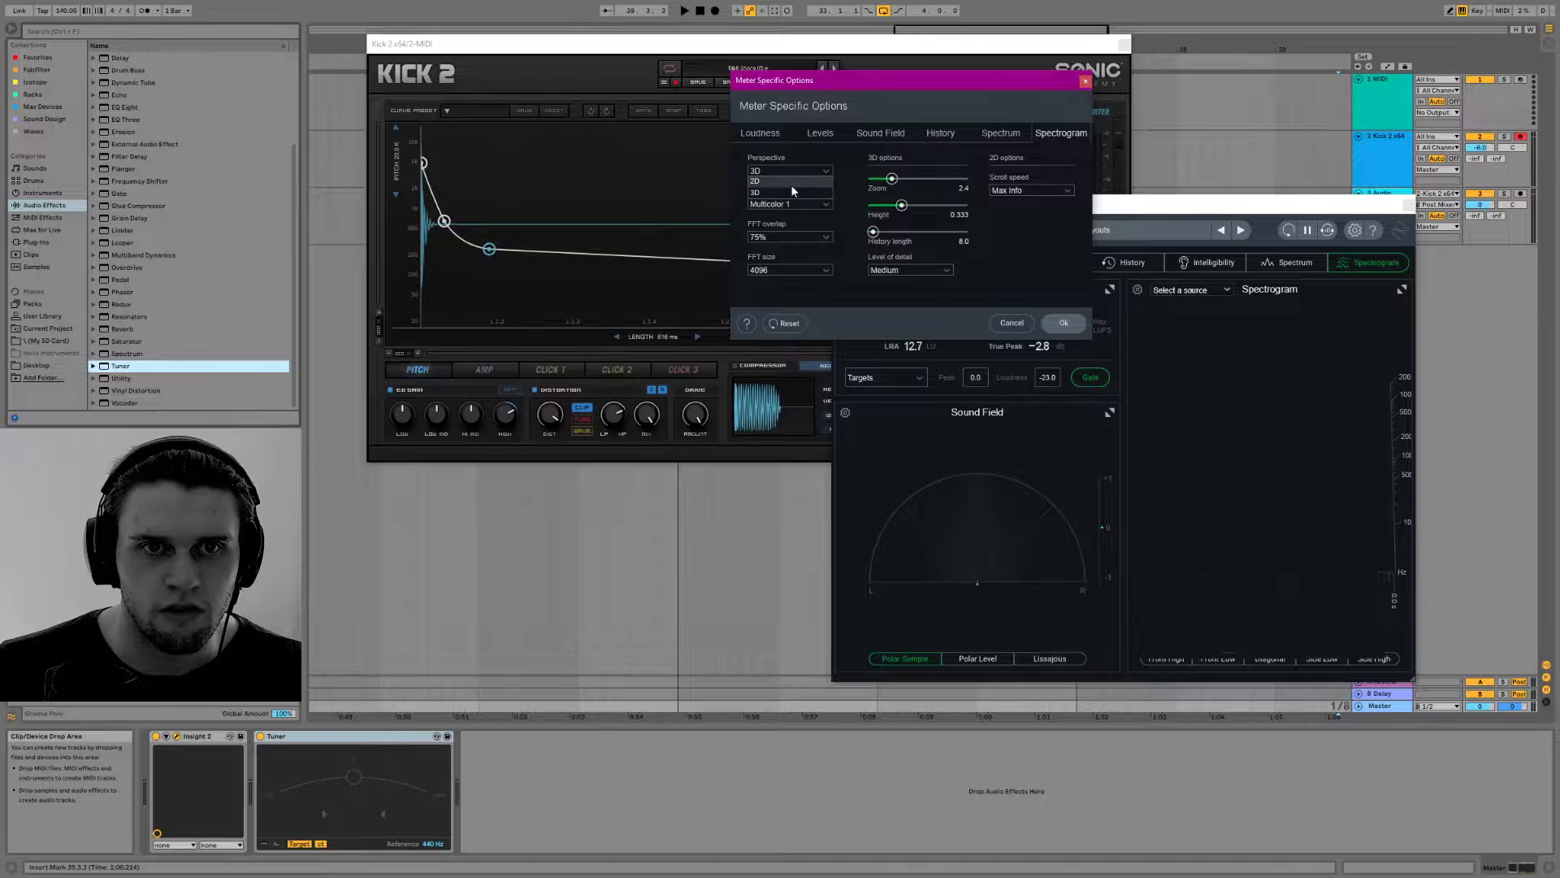
pyautogui.click(791, 184)
pyautogui.click(1226, 361)
# Audition the snare to examine it in the 2D spectrogram, and check the spectrogram's source choices
pyautogui.click(681, 203)
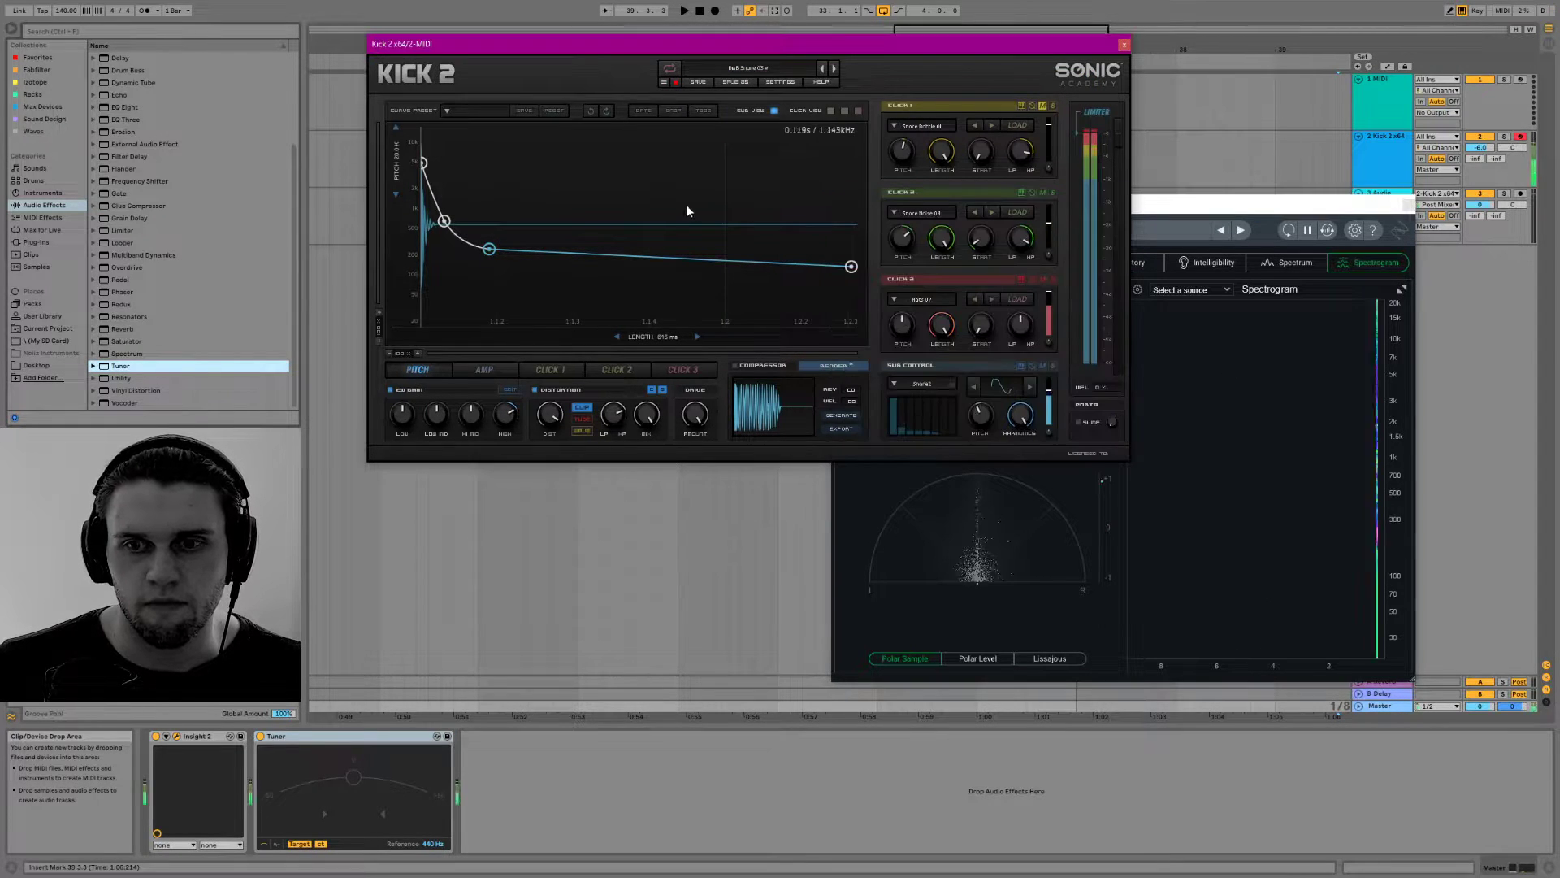
pyautogui.click(1338, 525)
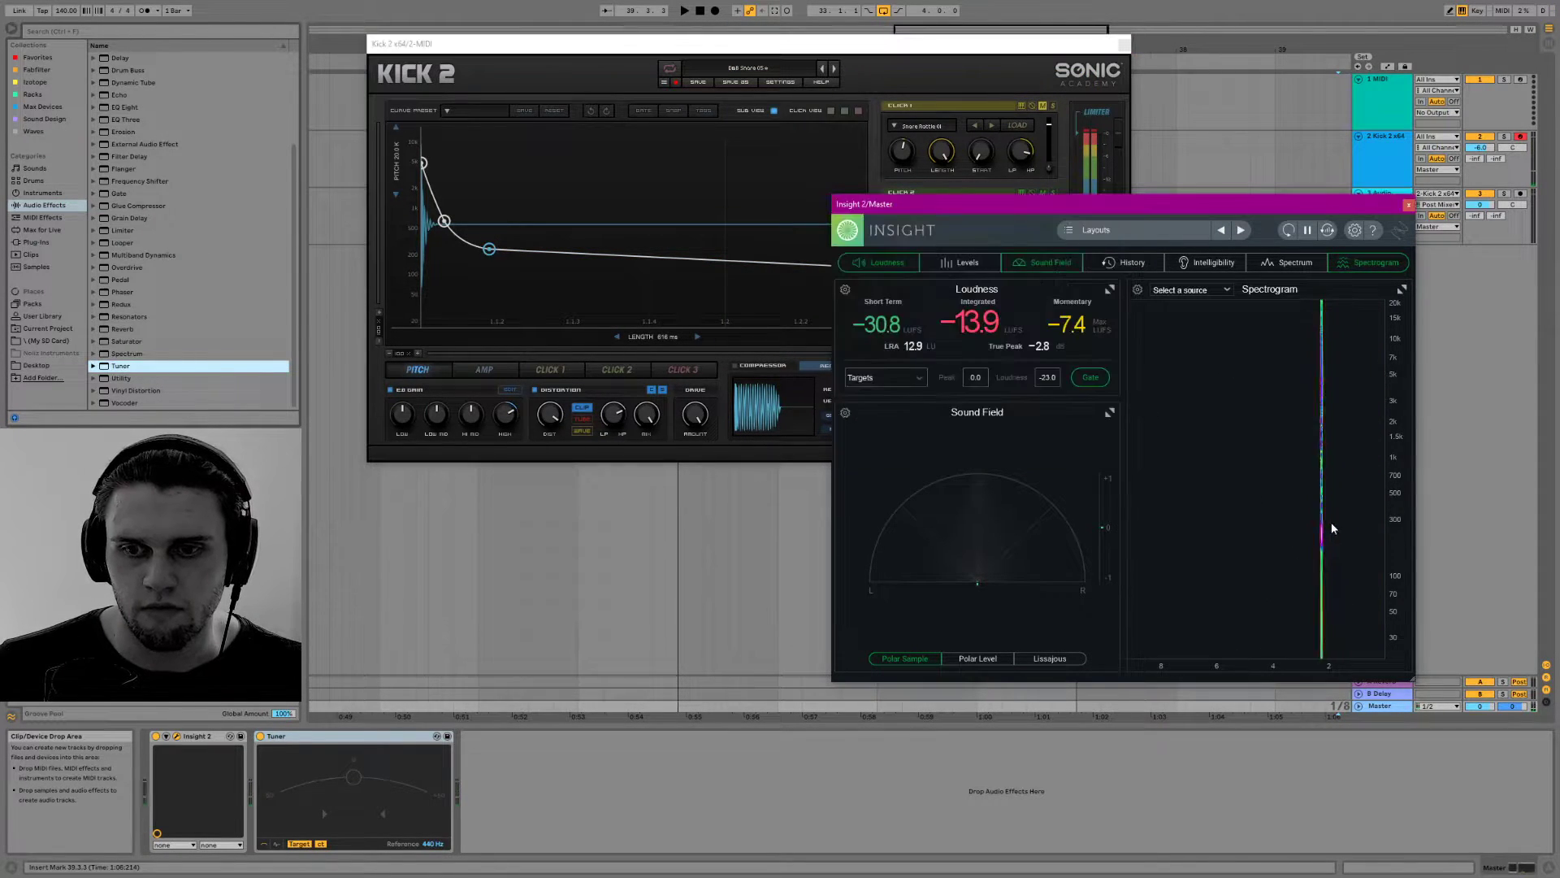
pyautogui.click(1204, 291)
pyautogui.click(1202, 292)
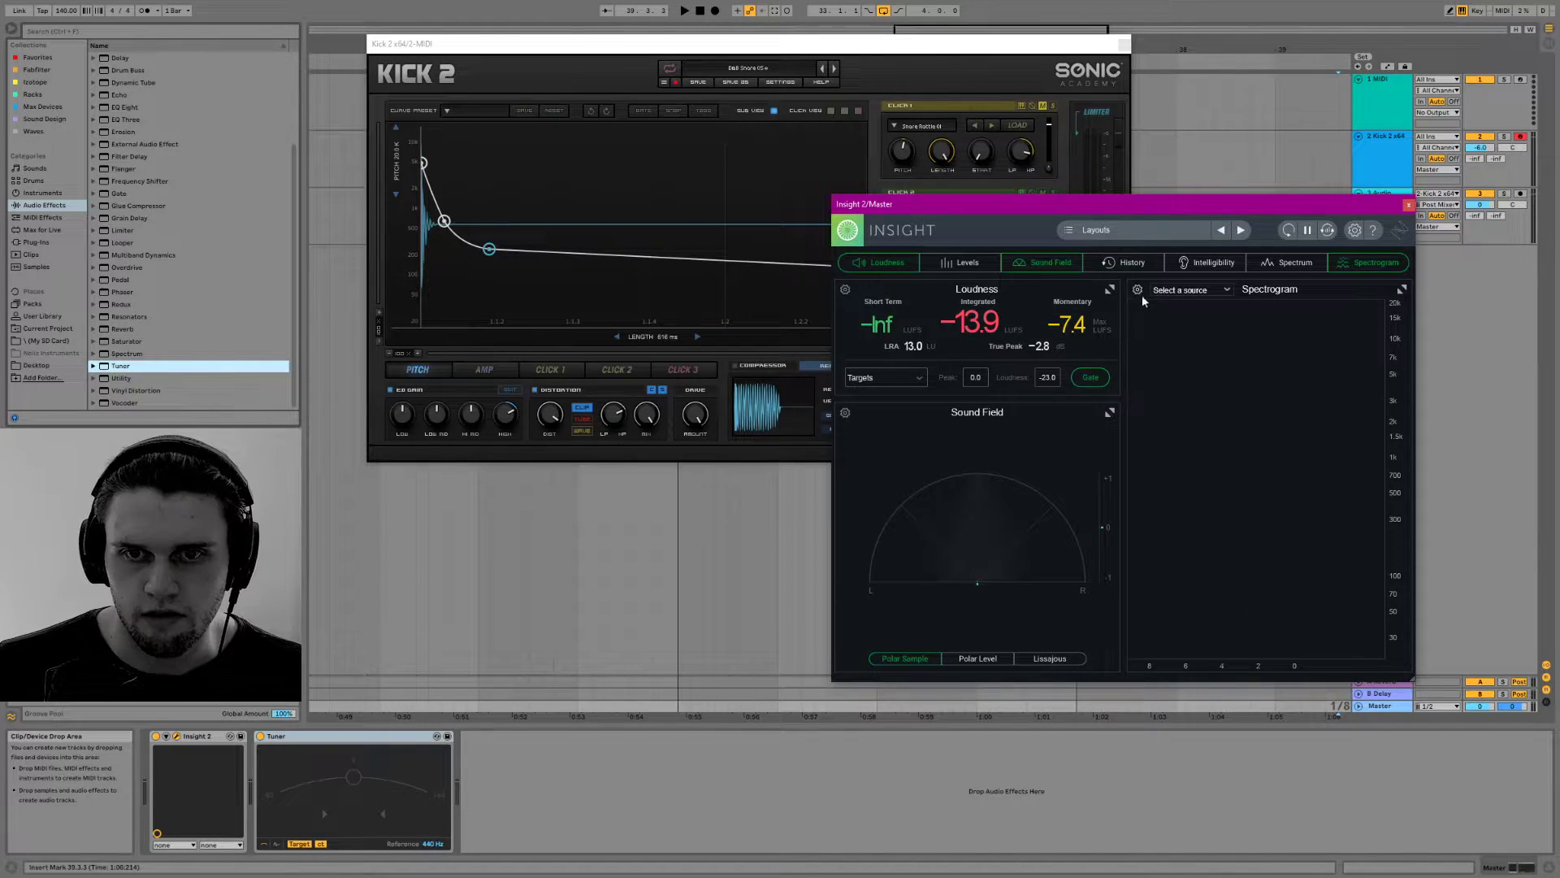
# Set the Insight 2 spectrogram's 2D scroll speed to Extra Slow in its meter options
pyautogui.click(1138, 290)
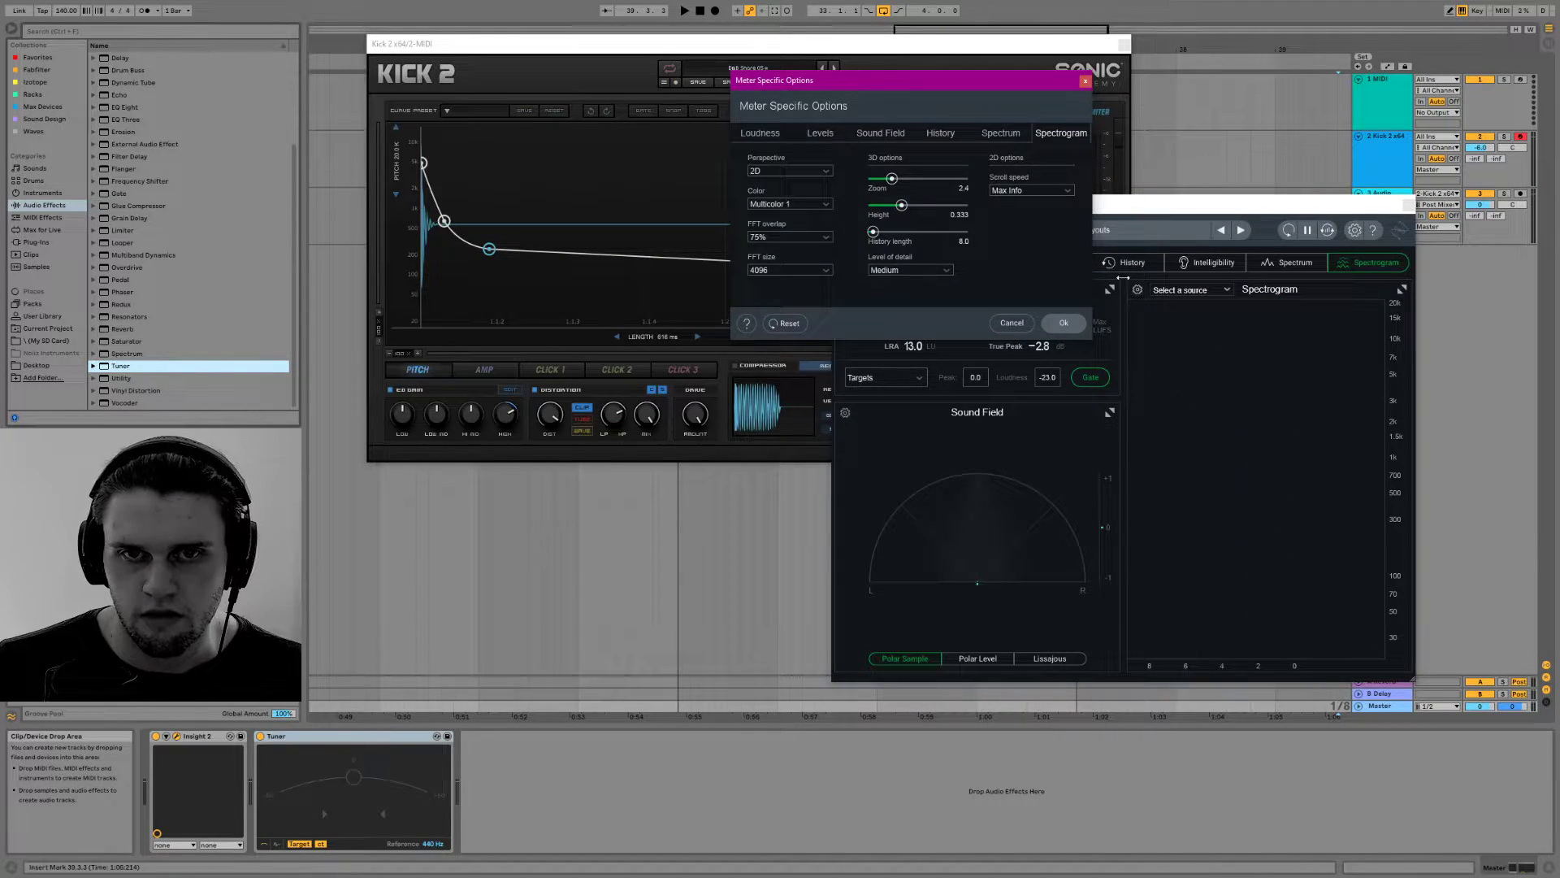
pyautogui.click(1013, 194)
pyautogui.click(1033, 183)
pyautogui.click(1032, 192)
pyautogui.click(1030, 247)
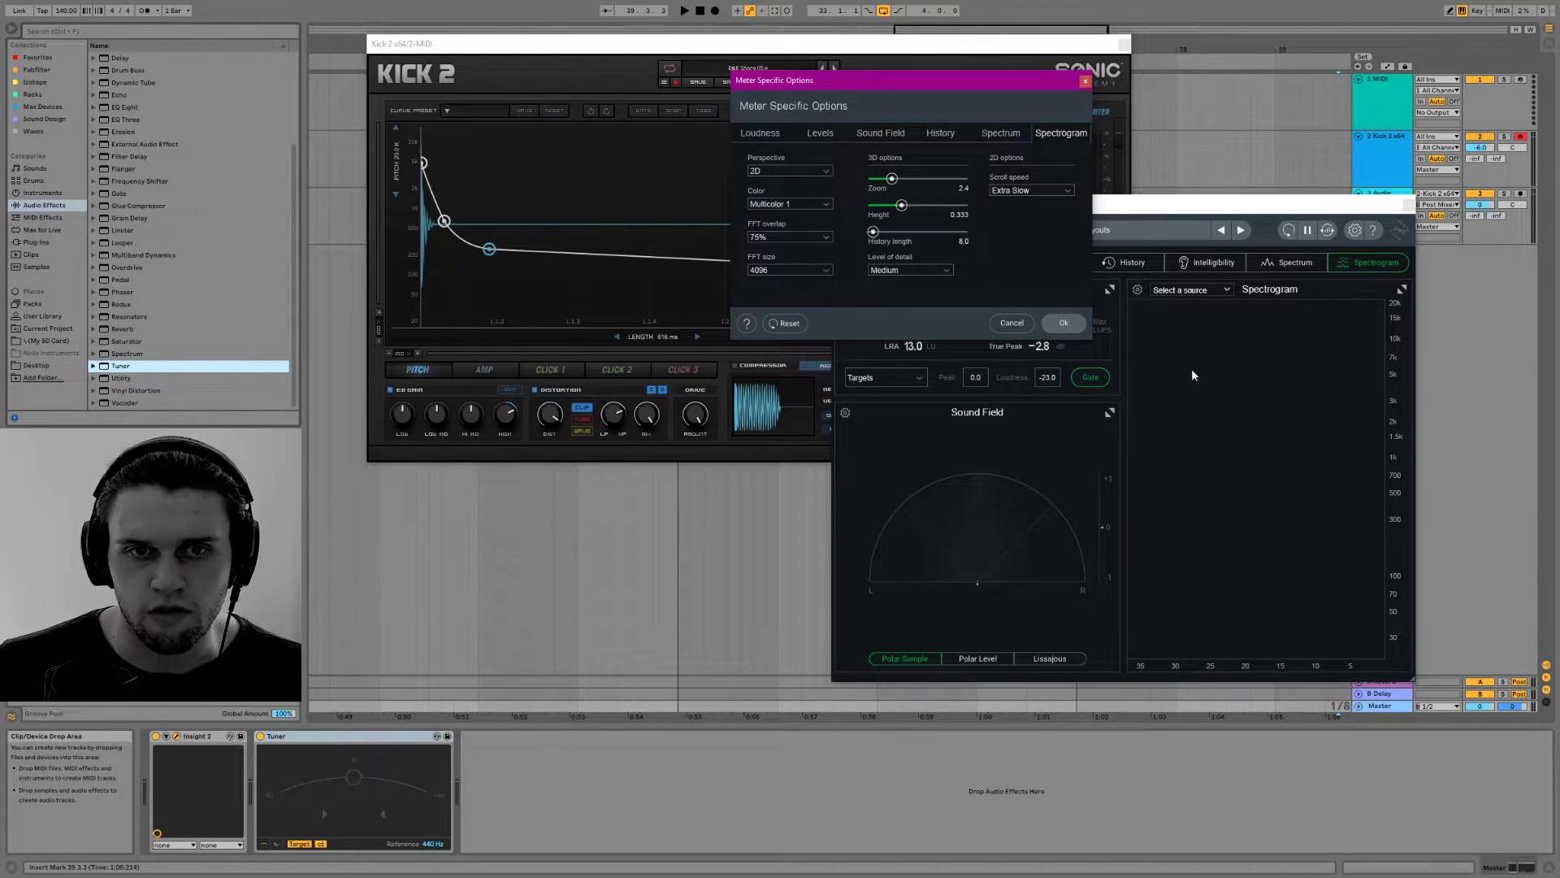
# Set the spectrogram's level of detail to High and audition the snare with it
pyautogui.click(881, 271)
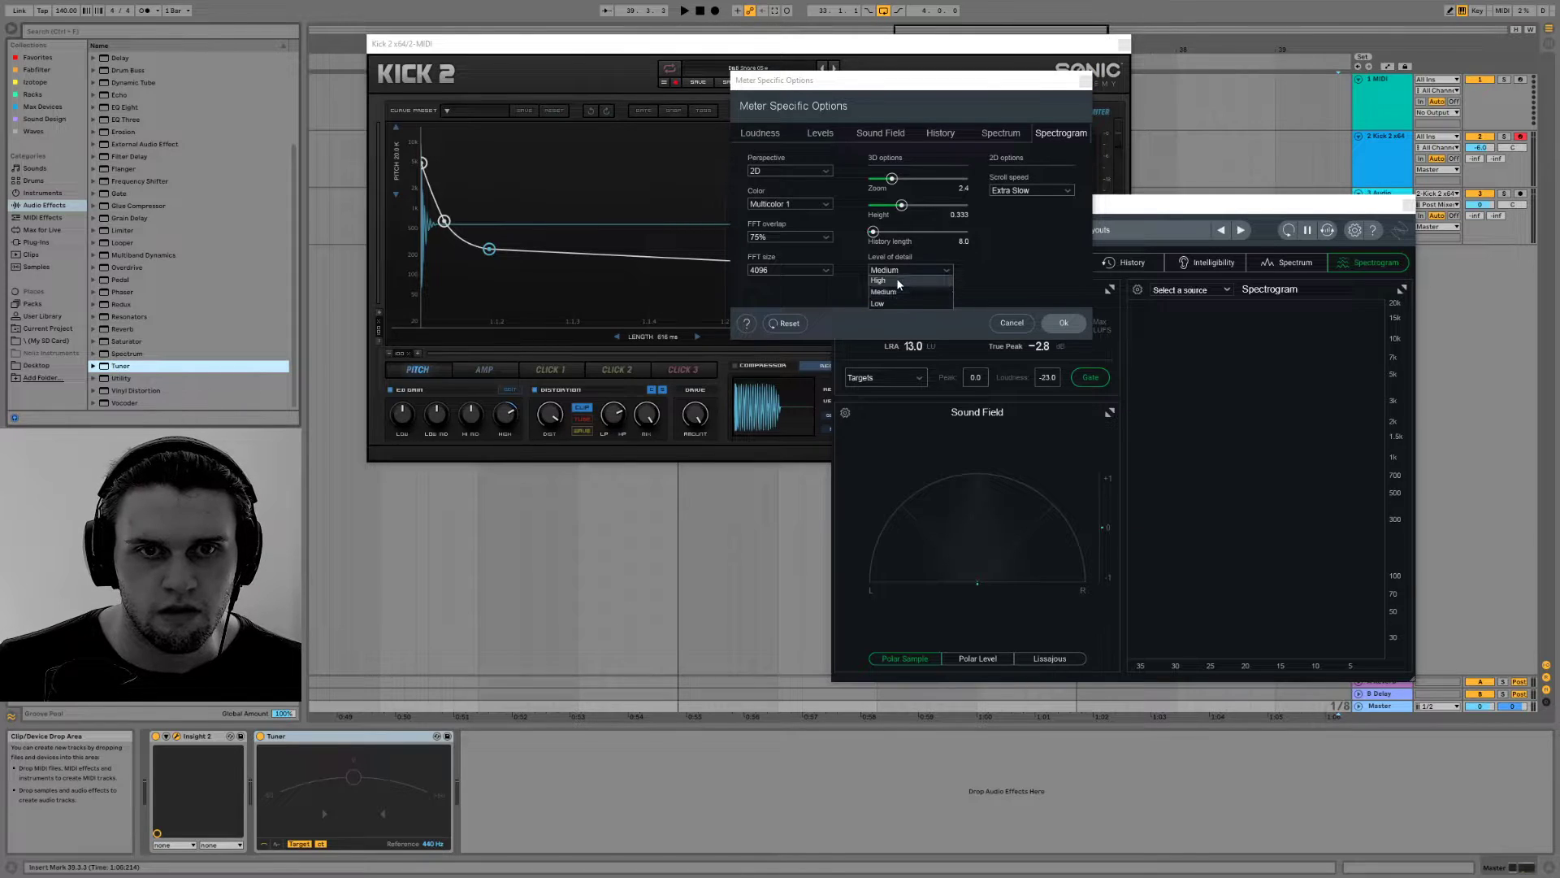
pyautogui.click(884, 297)
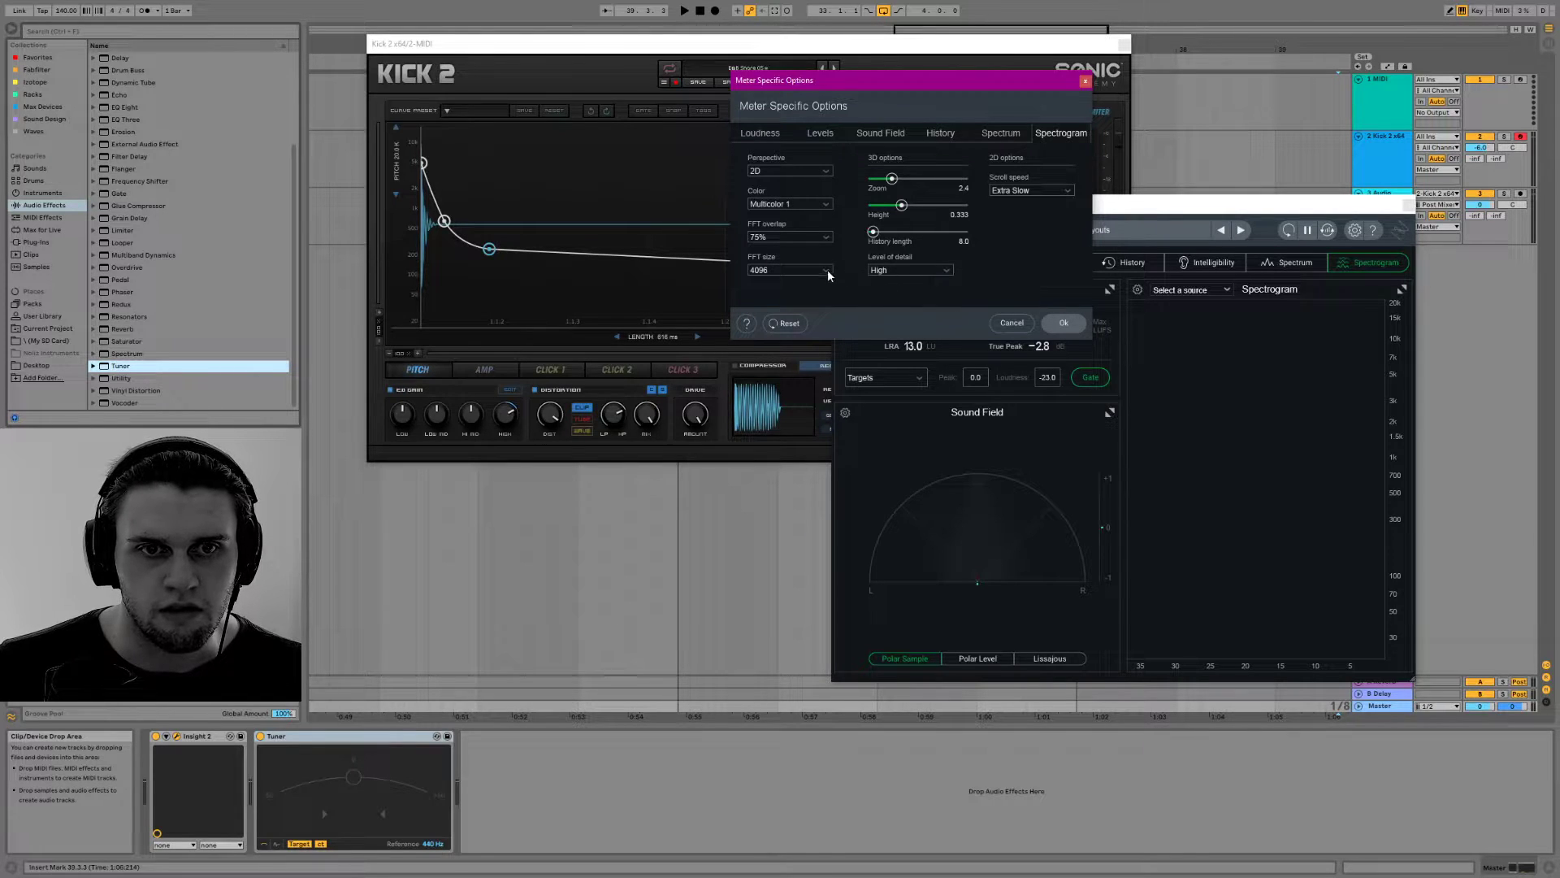
pyautogui.click(635, 211)
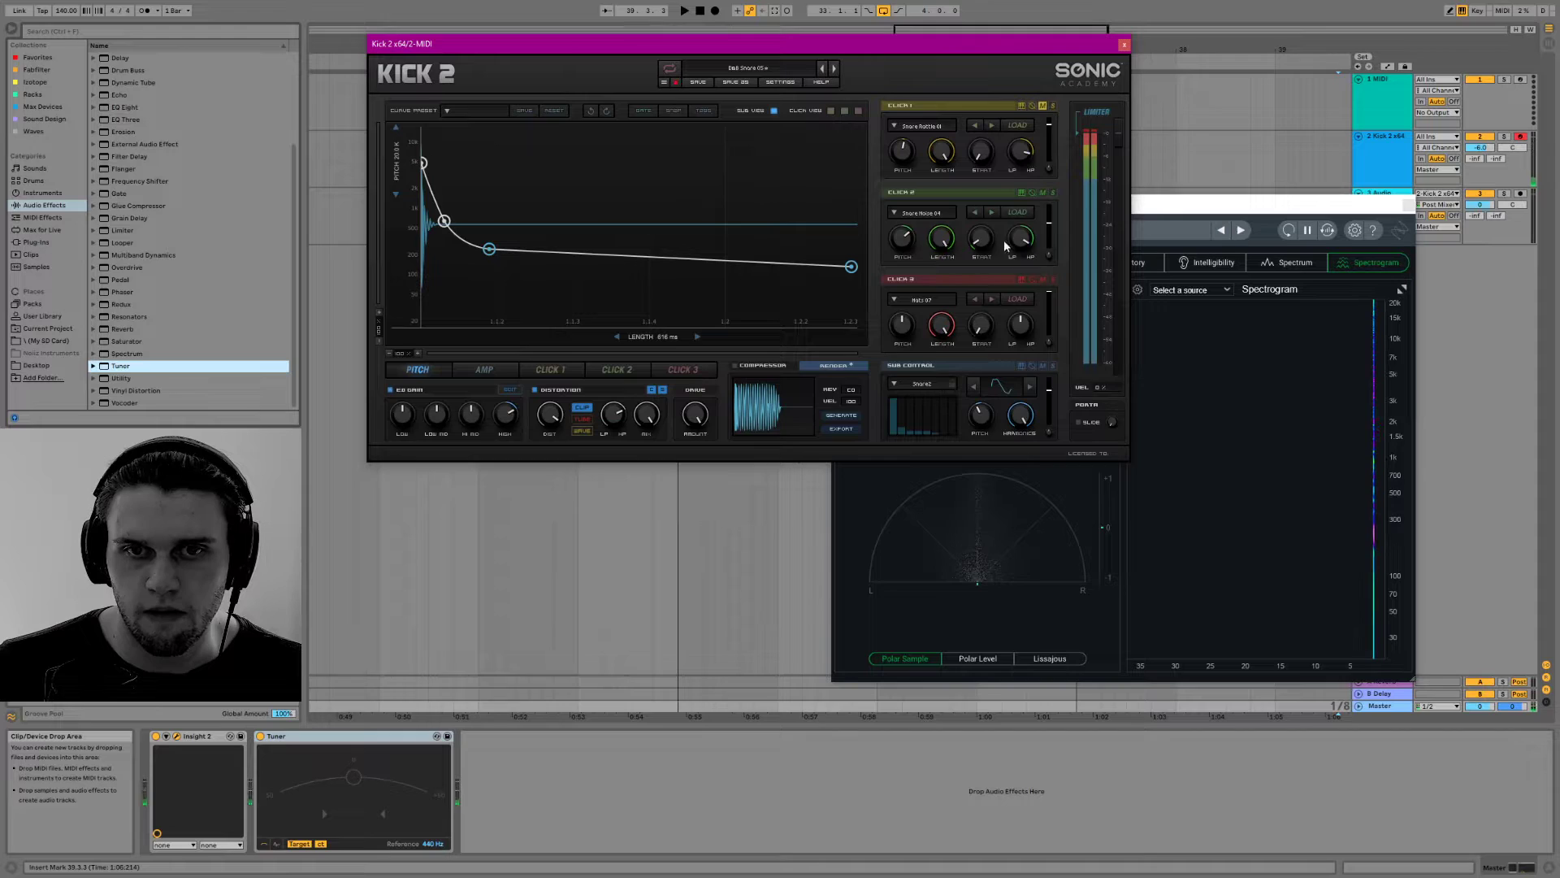
pyautogui.click(1360, 384)
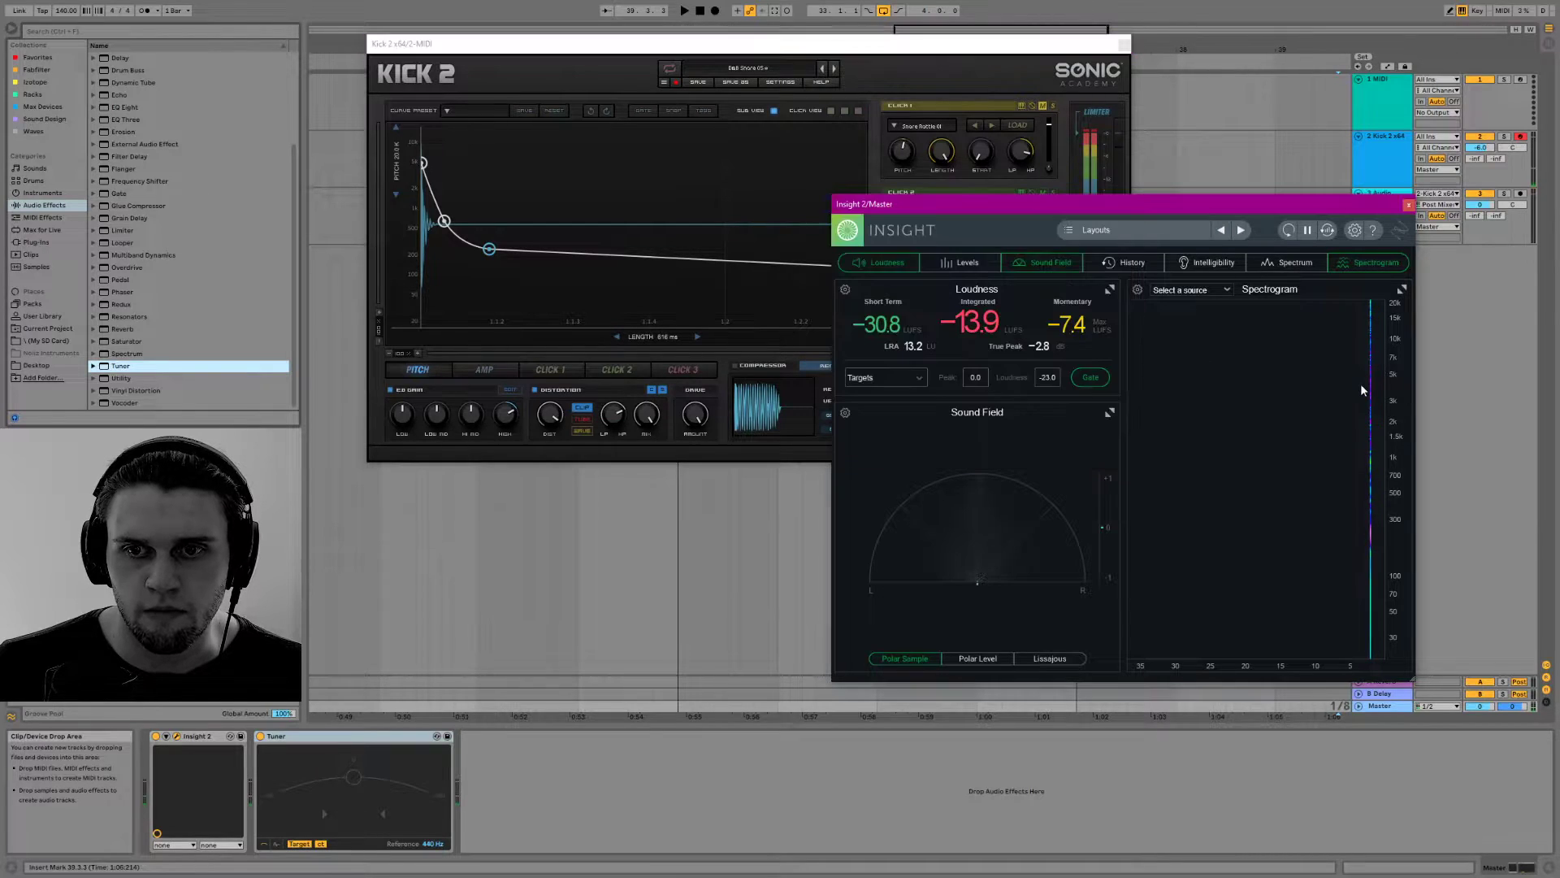
# Set the spectrogram's level of detail to Low and audition the snare to compare the display
pyautogui.click(1136, 290)
pyautogui.click(914, 268)
pyautogui.click(908, 295)
pyautogui.click(910, 269)
pyautogui.click(900, 311)
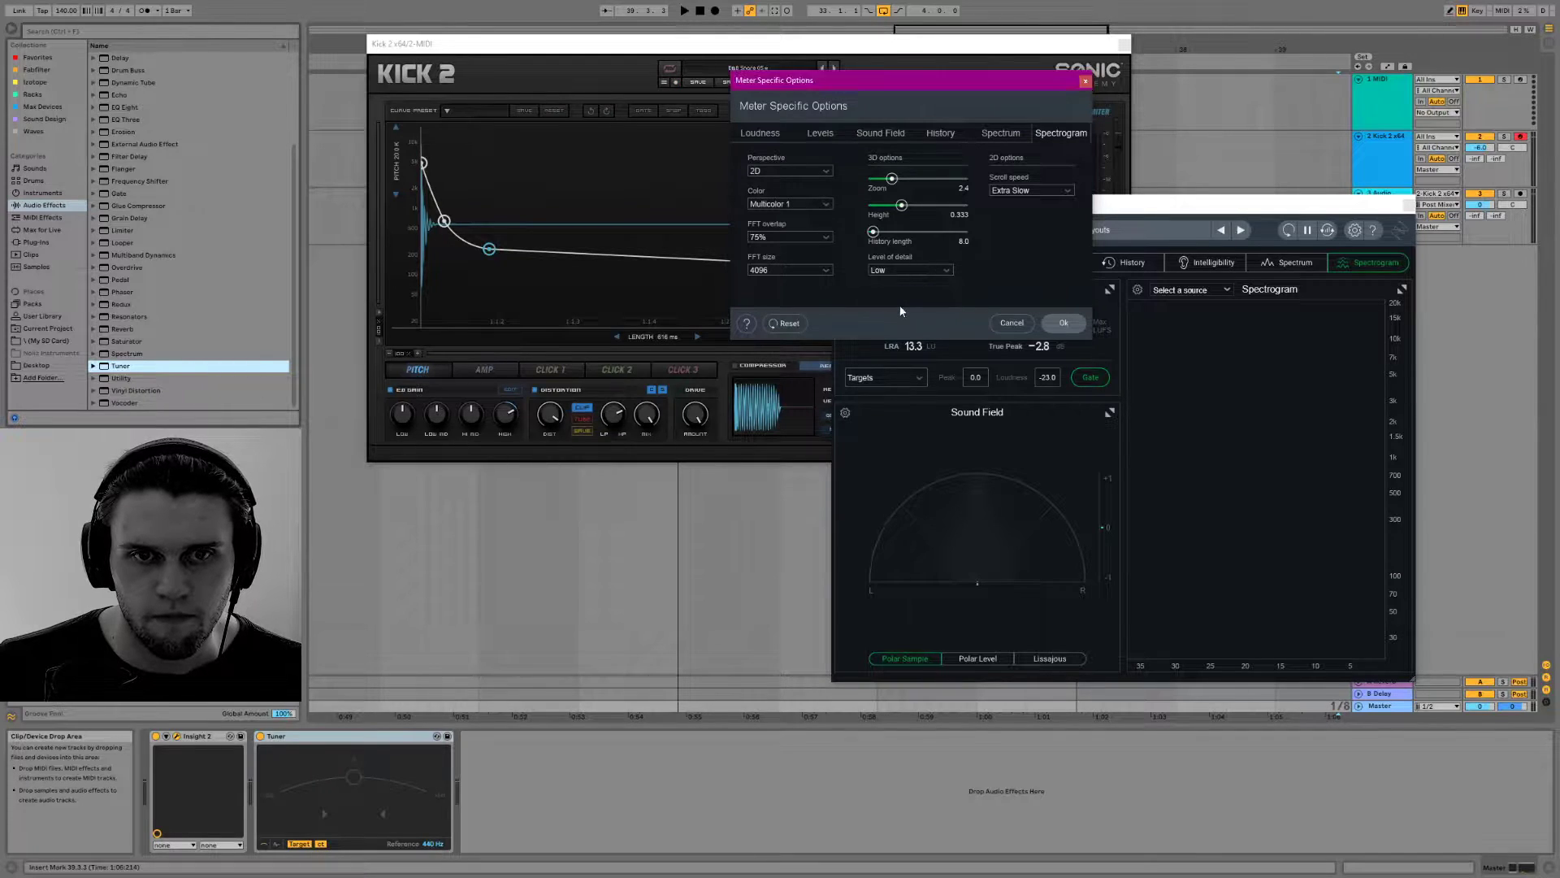
pyautogui.click(652, 247)
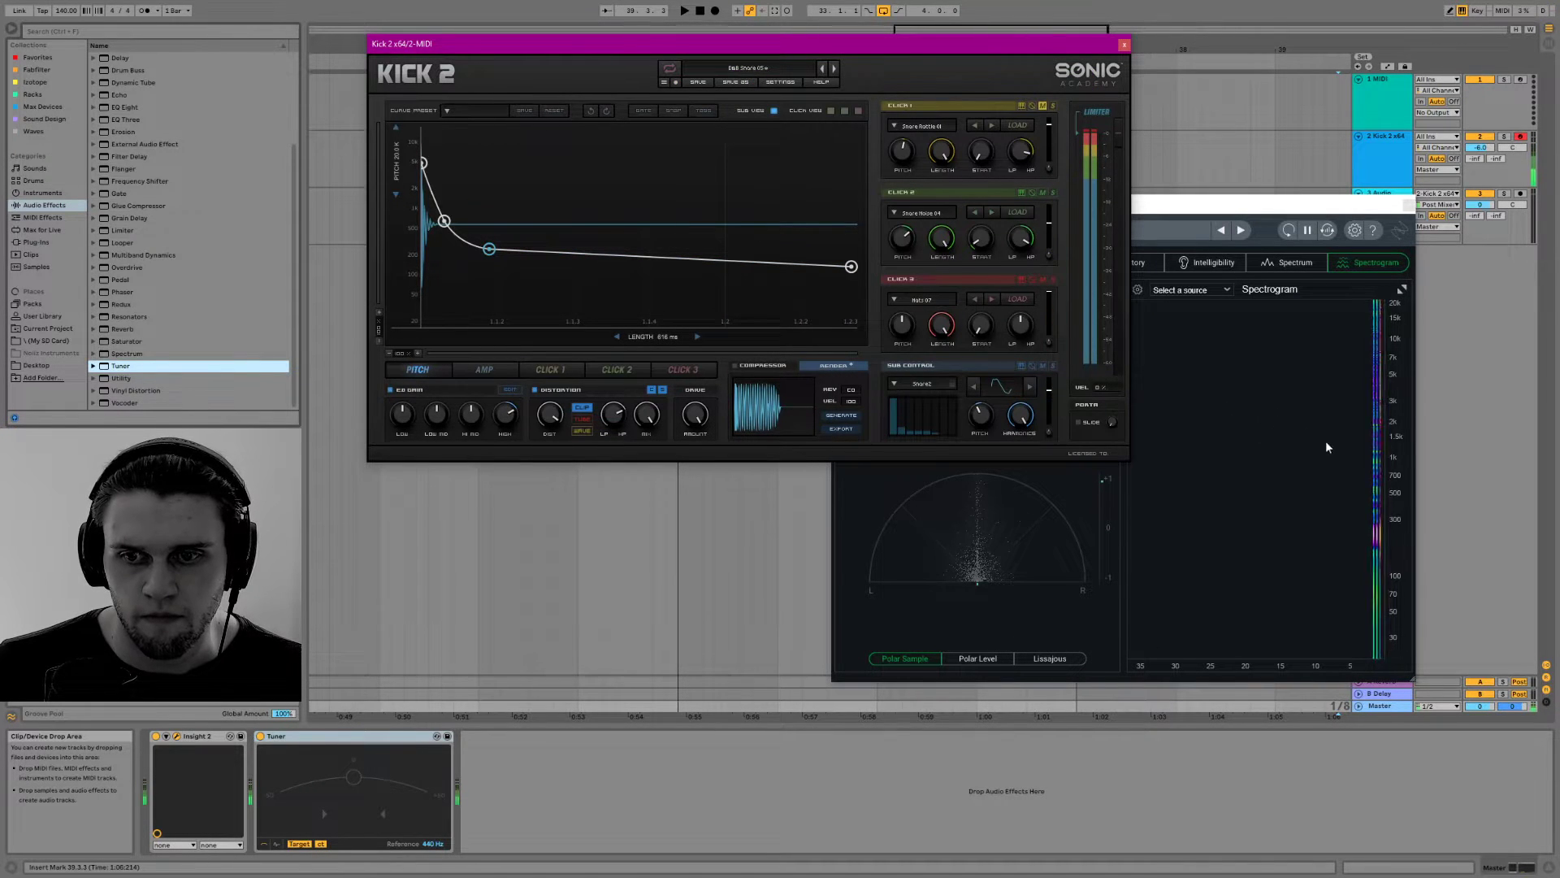
pyautogui.click(1359, 490)
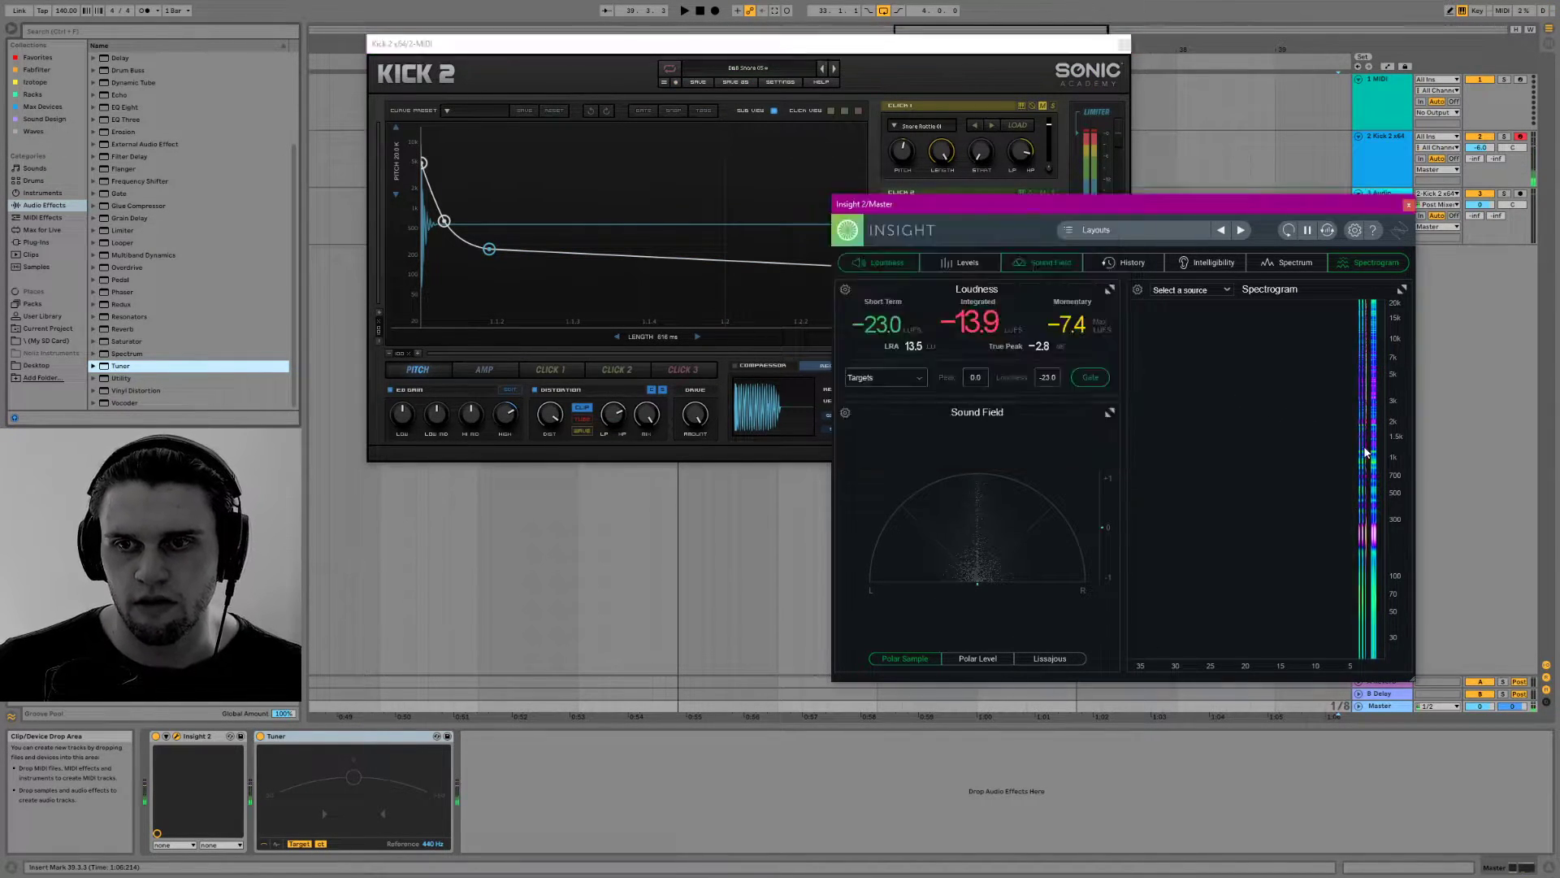
# Check the spectrogram's source choices and review its meter-specific options
pyautogui.click(1204, 290)
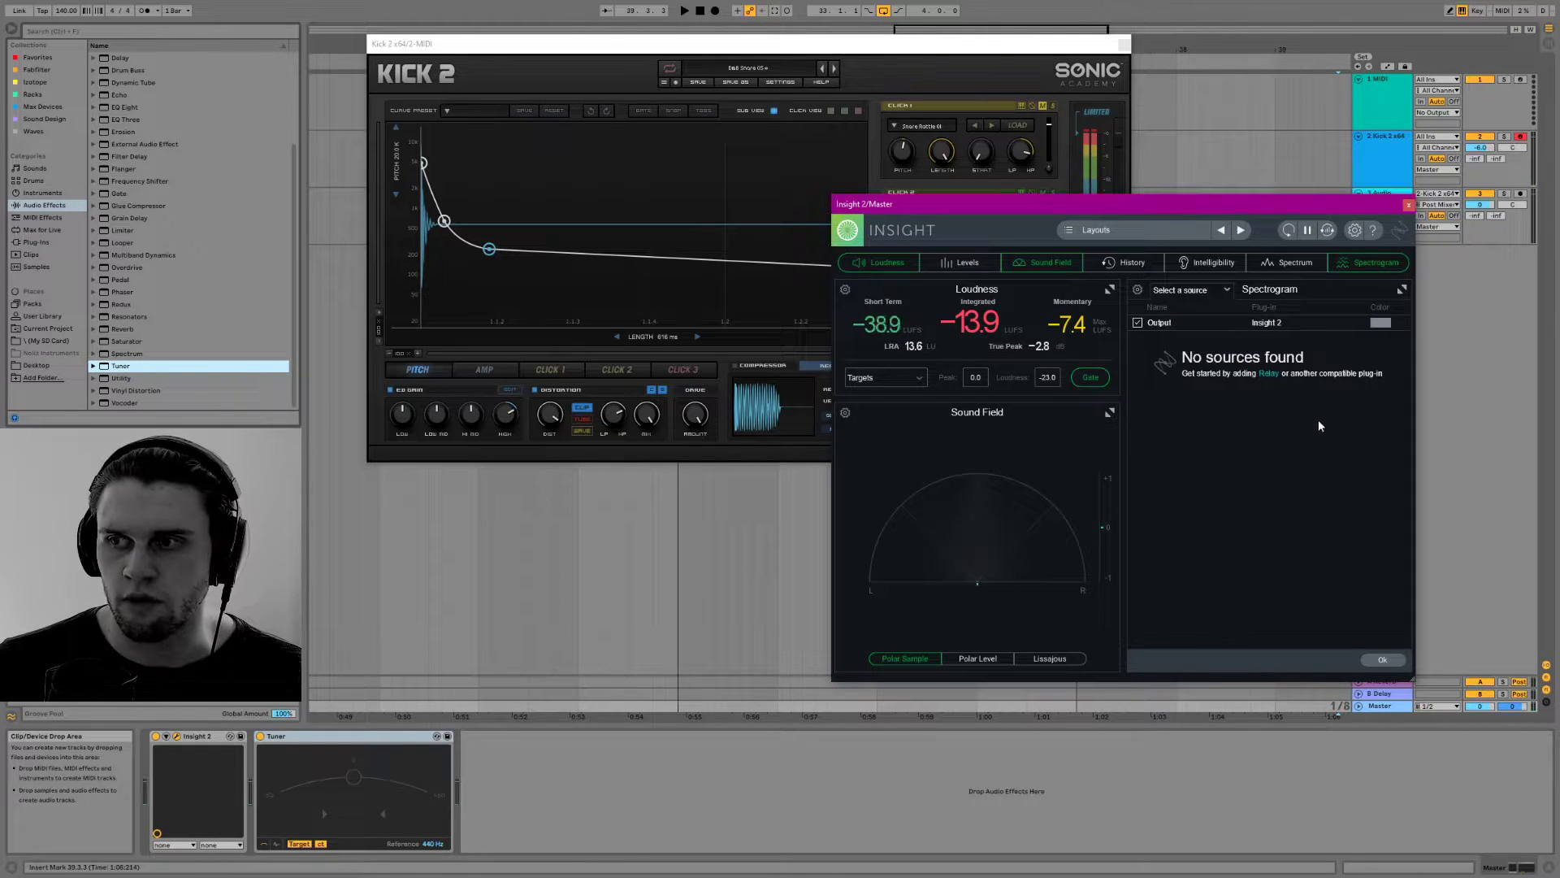
pyautogui.click(1219, 291)
pyautogui.click(1137, 290)
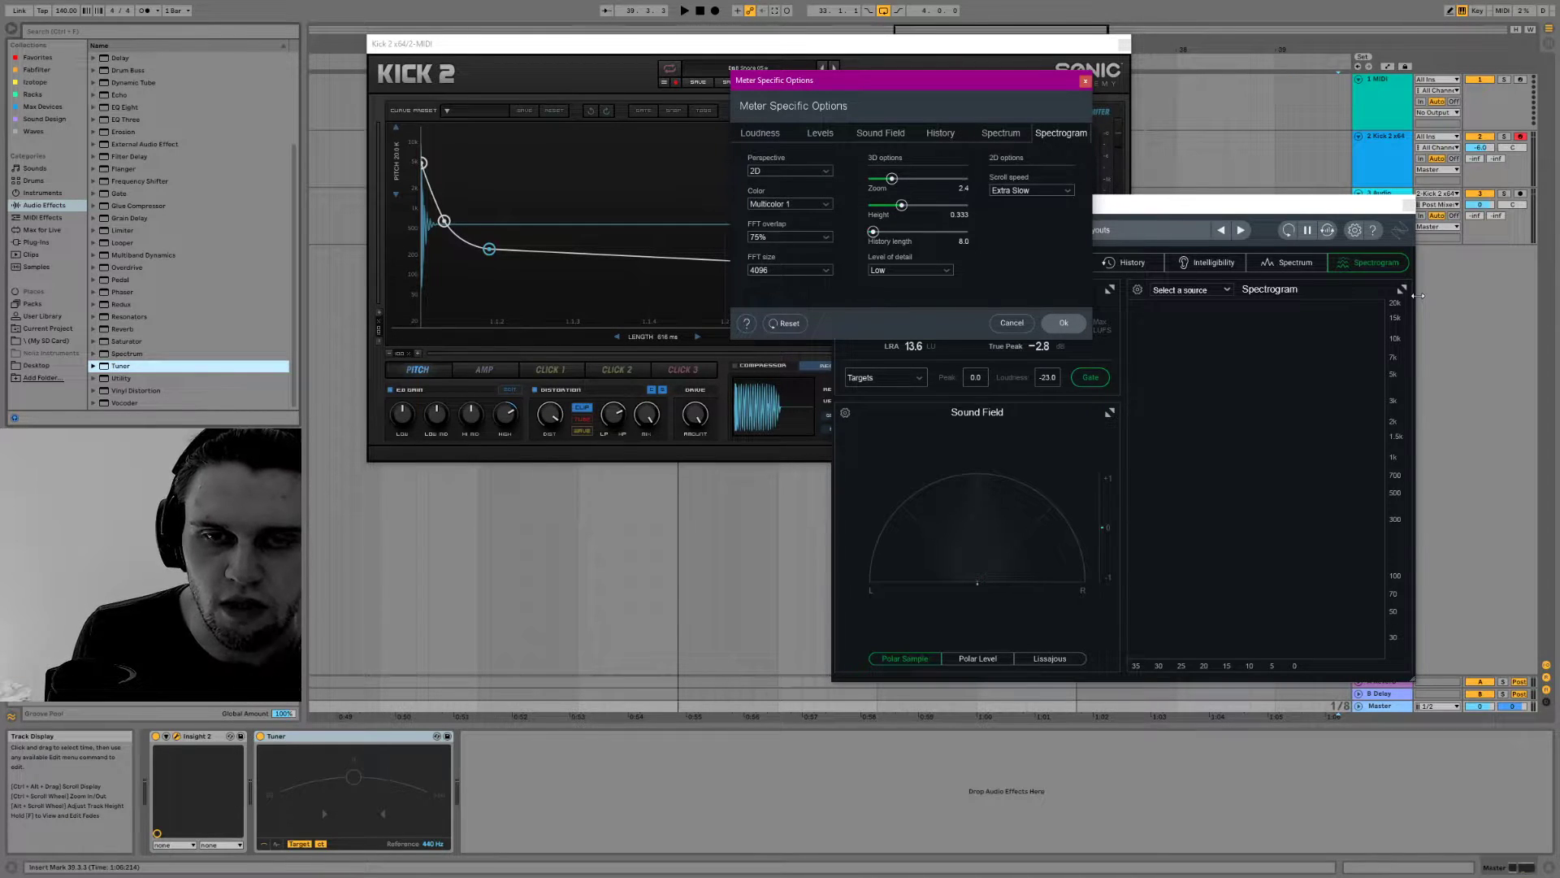
# Move the Kick 2 window clear of the Insight 2 spectrogram and audition the snare
pyautogui.moveTo(1392, 208); pyautogui.dragTo(1396, 197)
pyautogui.moveTo(997, 49); pyautogui.dragTo(863, 77)
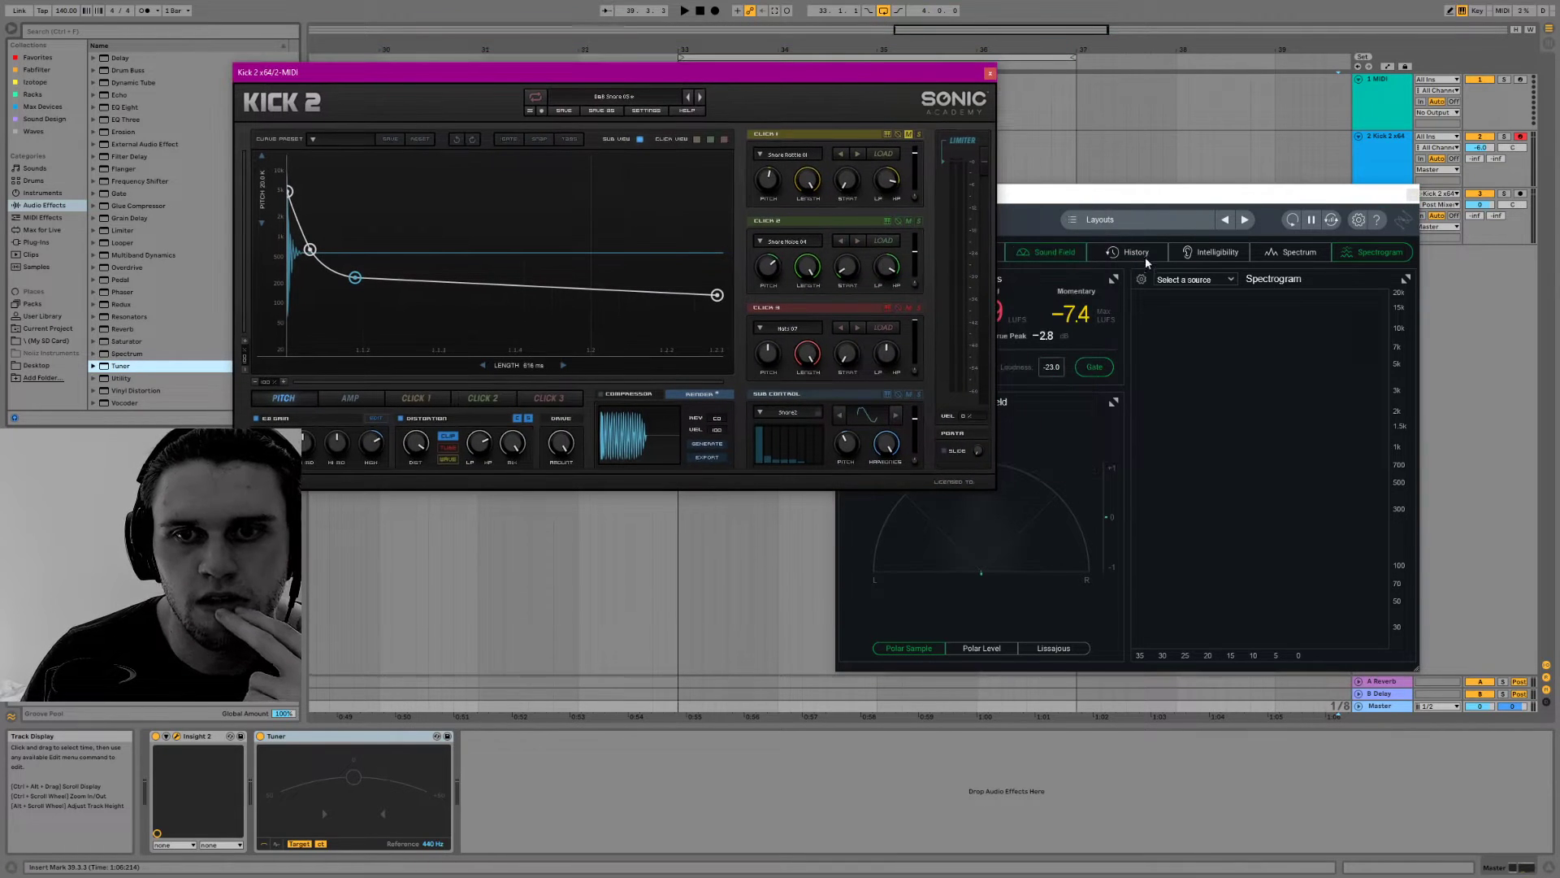
pyautogui.click(1150, 195)
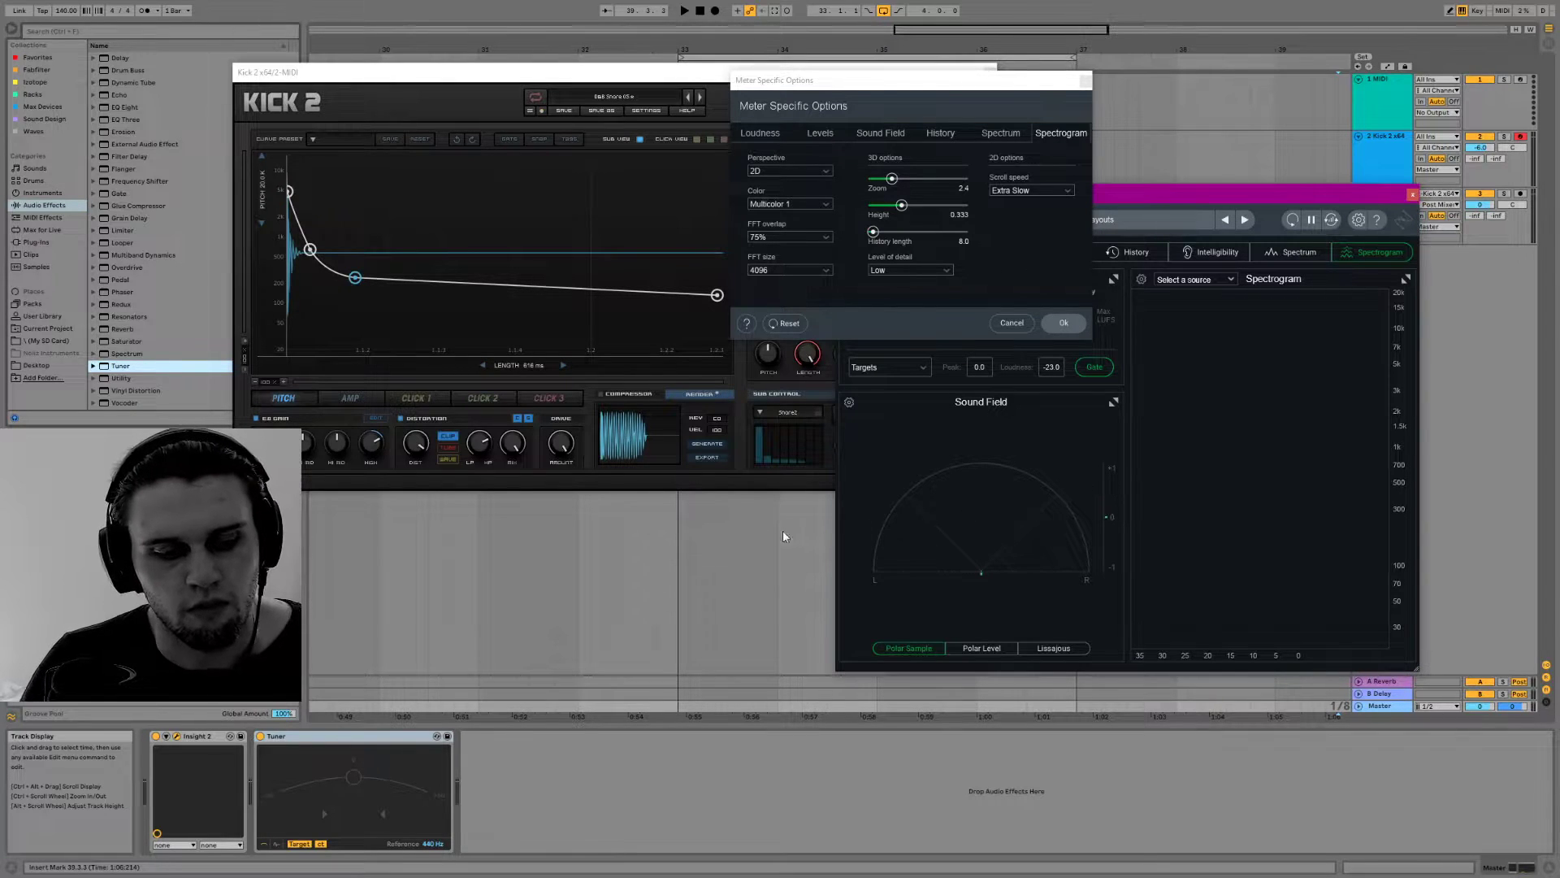
pyautogui.click(630, 320)
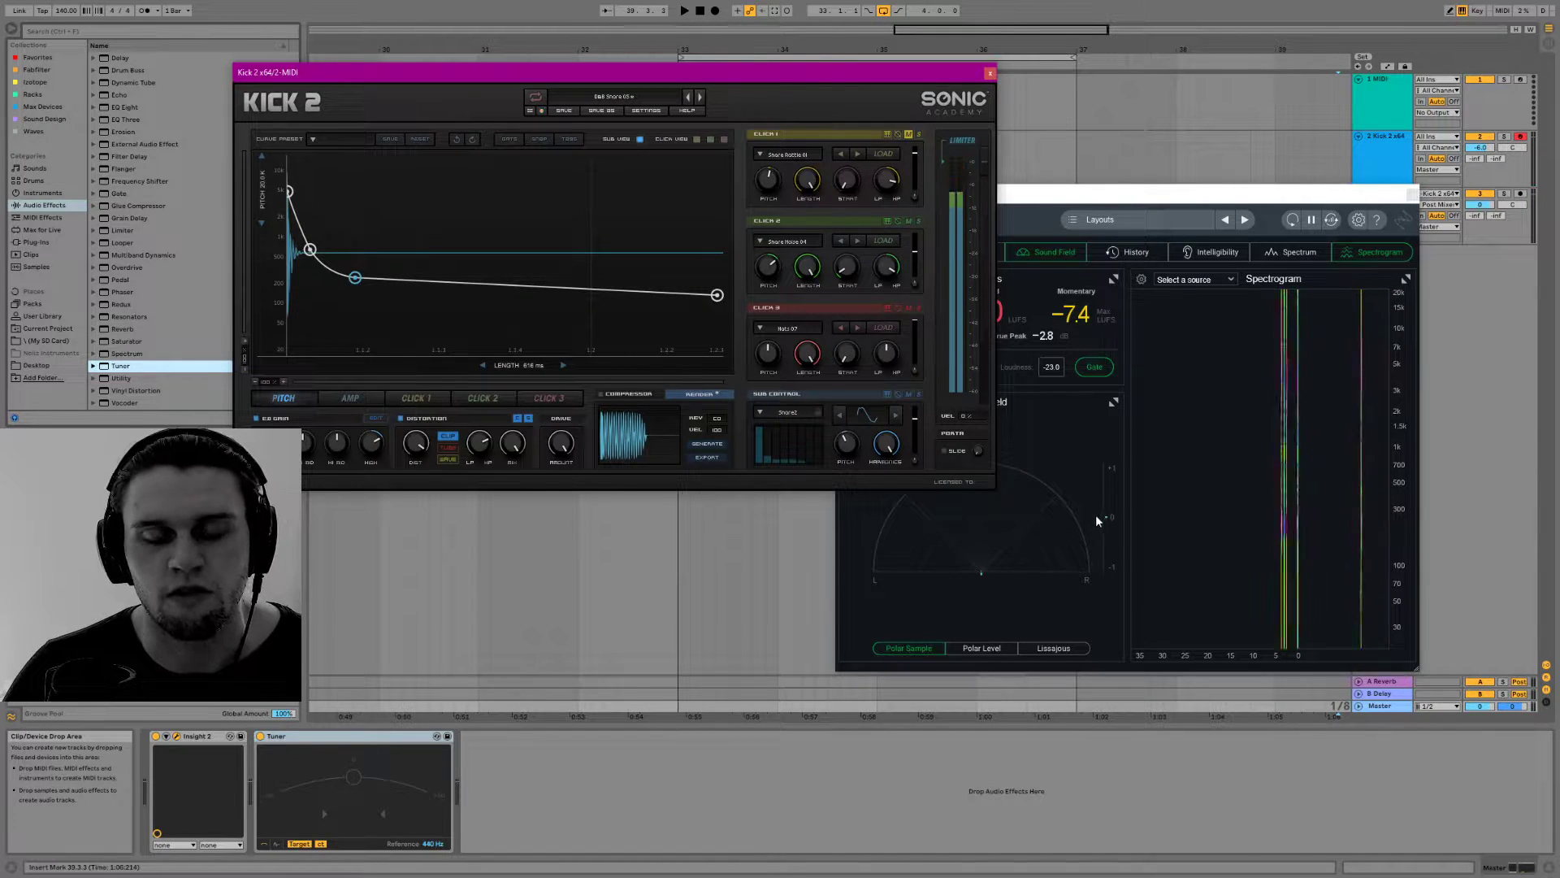
# Reposition and enlarge the Insight 2 window for a much wider spectrogram, and audition the snare
pyautogui.moveTo(1060, 195); pyautogui.dragTo(1079, 191)
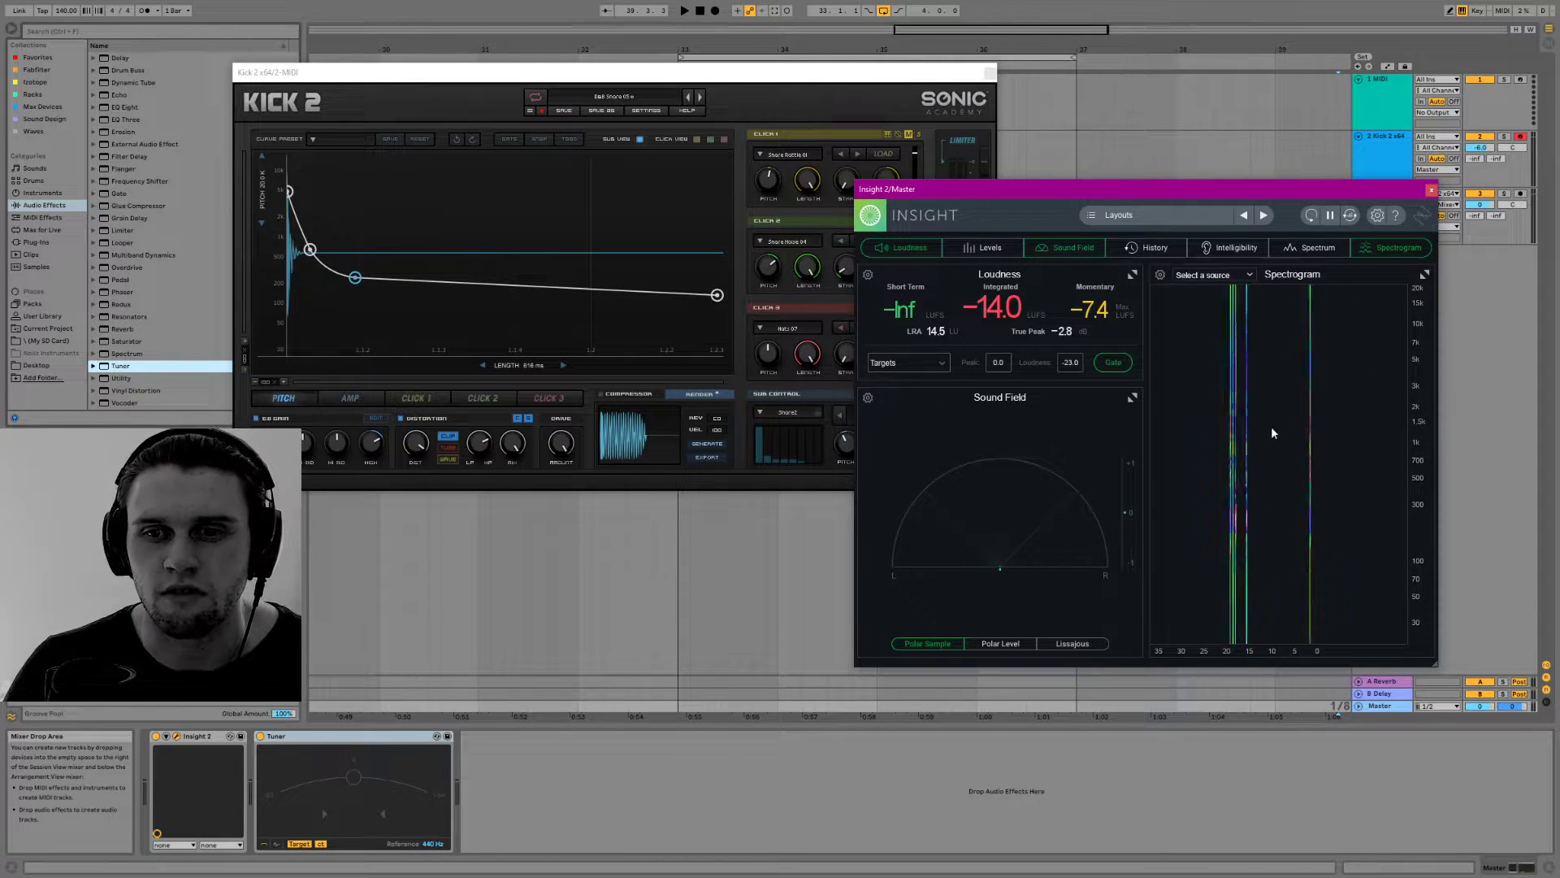
pyautogui.moveTo(1436, 670); pyautogui.dragTo(1559, 730)
pyautogui.moveTo(1207, 191); pyautogui.dragTo(769, 152)
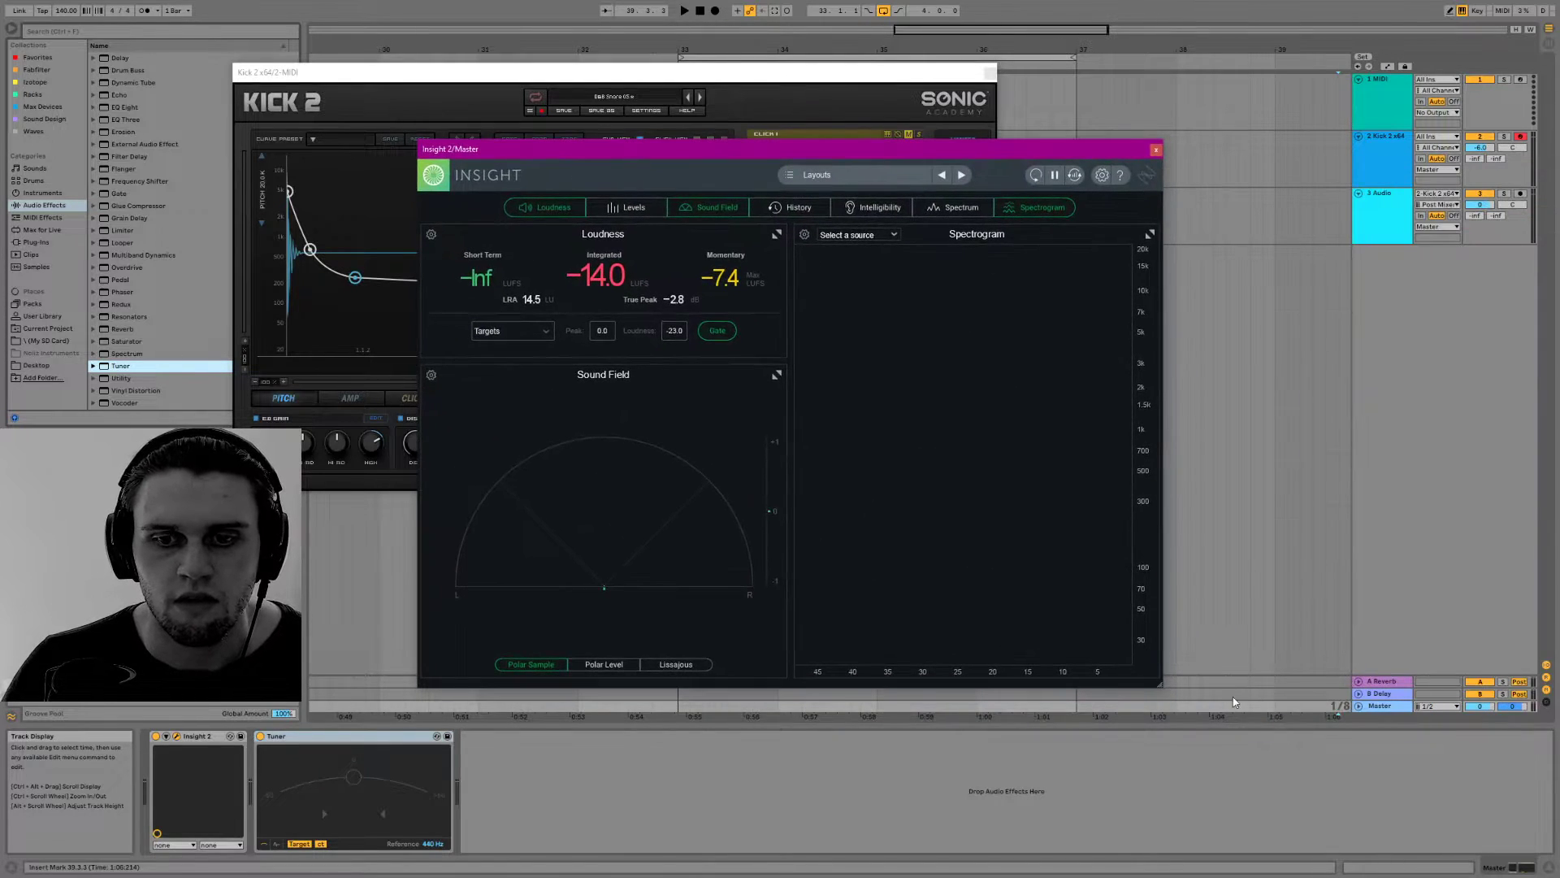
pyautogui.moveTo(1164, 681); pyautogui.dragTo(1412, 727)
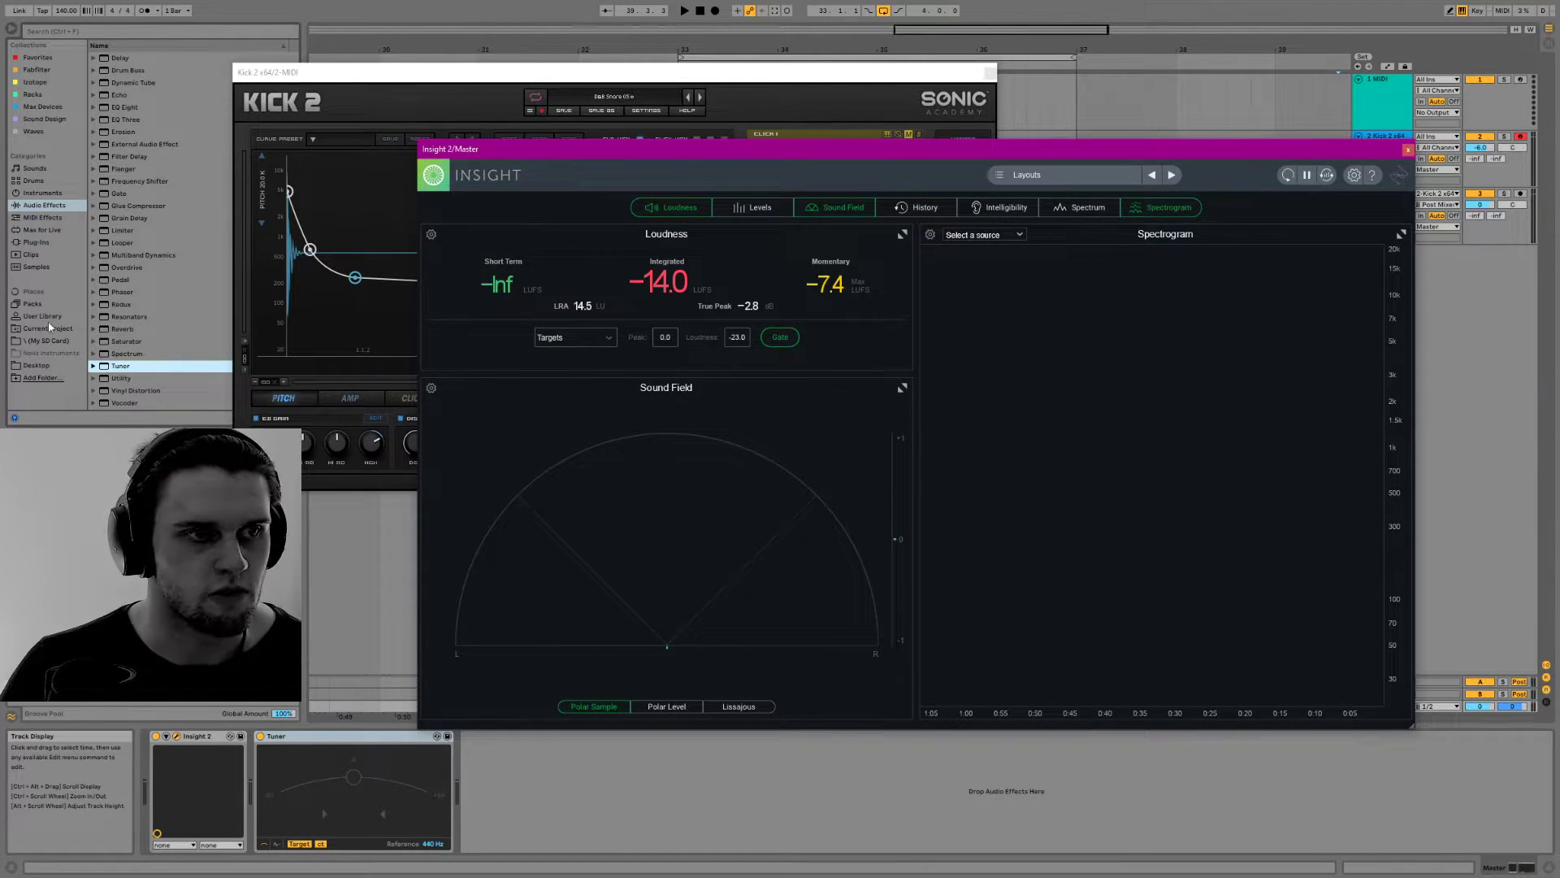
pyautogui.press('a')
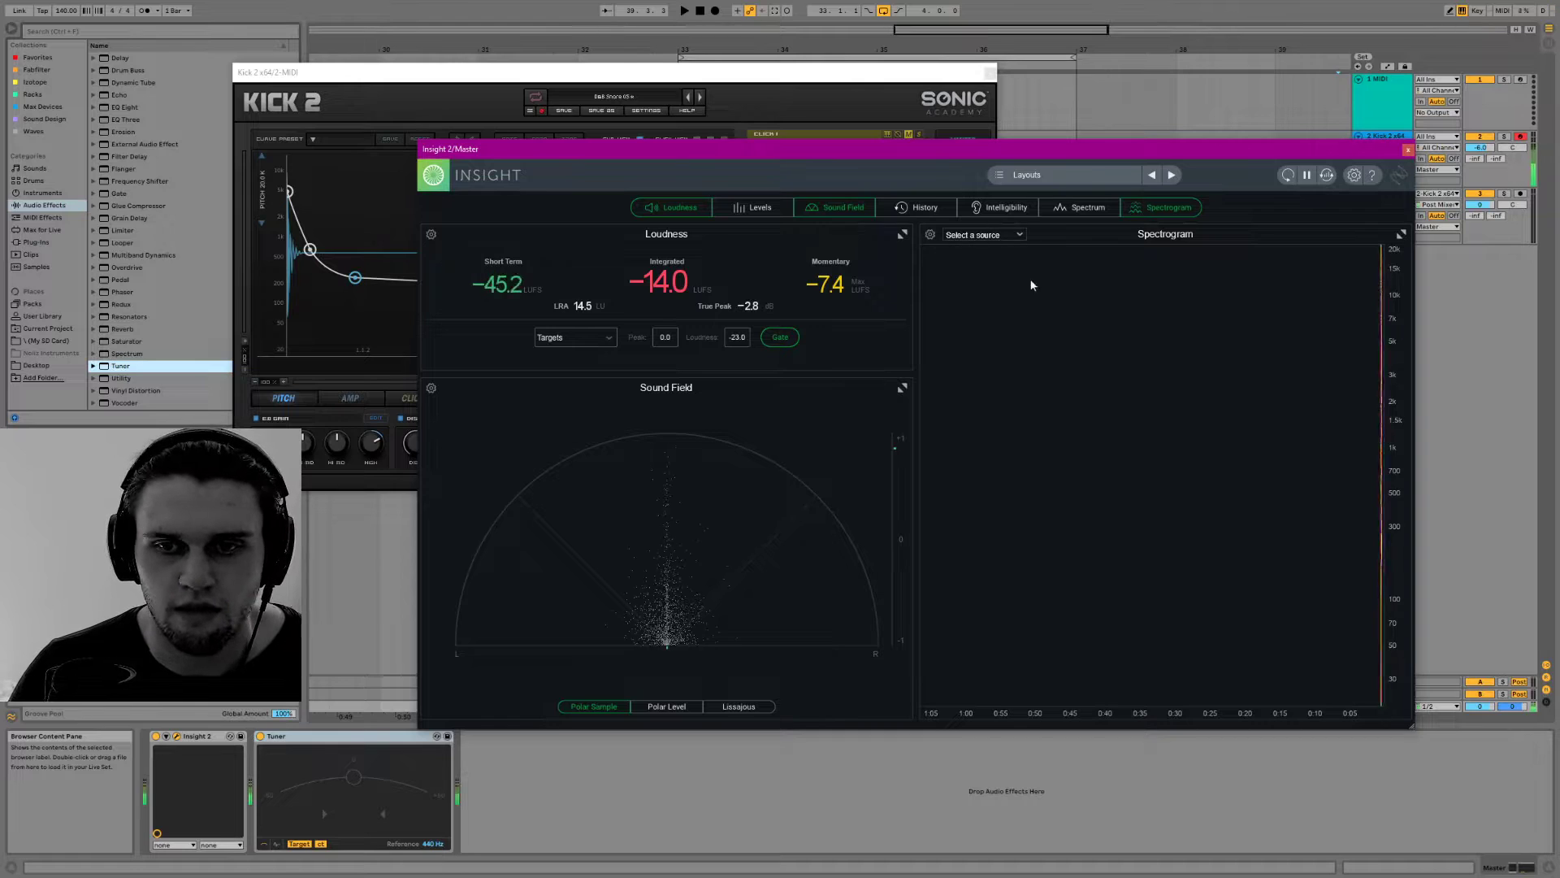
# Set the spectrogram's FFT size to 512 and audition the snare to examine the display
pyautogui.click(930, 234)
pyautogui.click(810, 271)
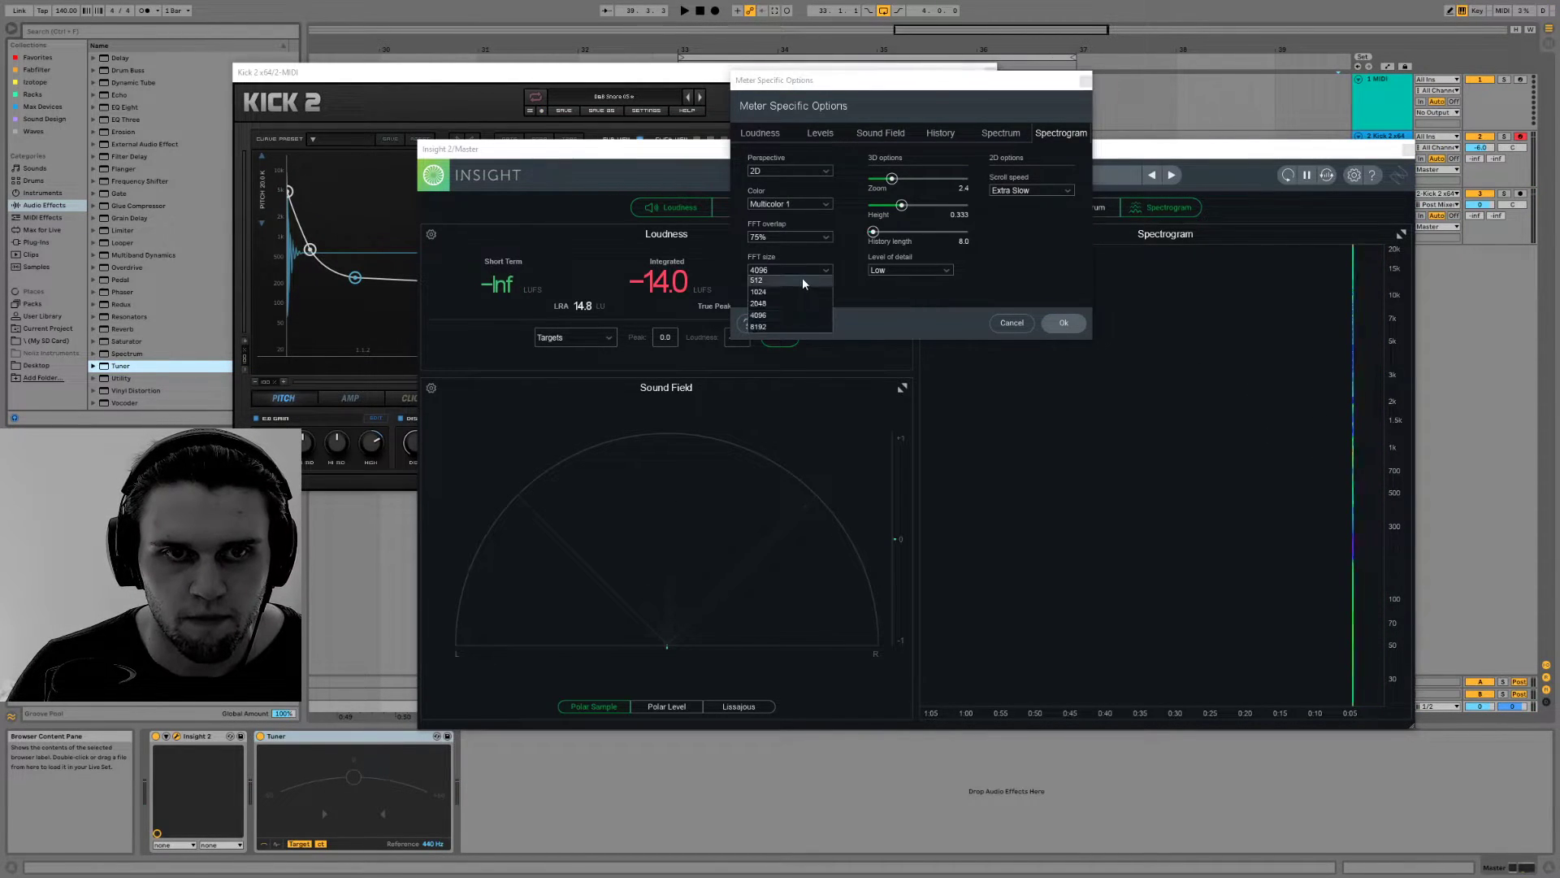
pyautogui.click(803, 281)
pyautogui.click(1063, 324)
pyautogui.click(826, 70)
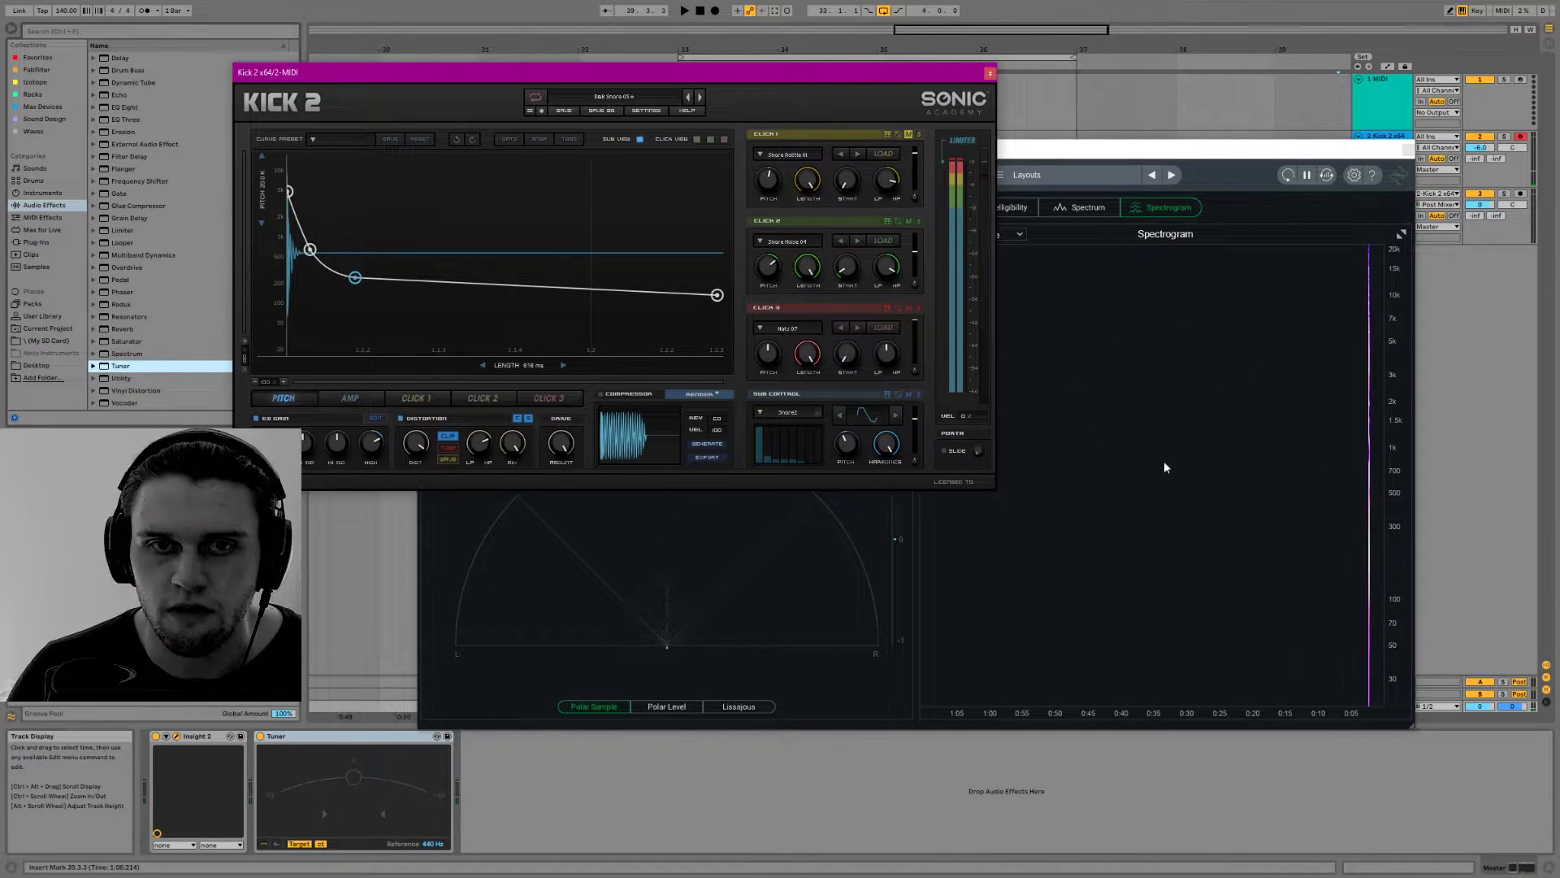
pyautogui.click(1092, 376)
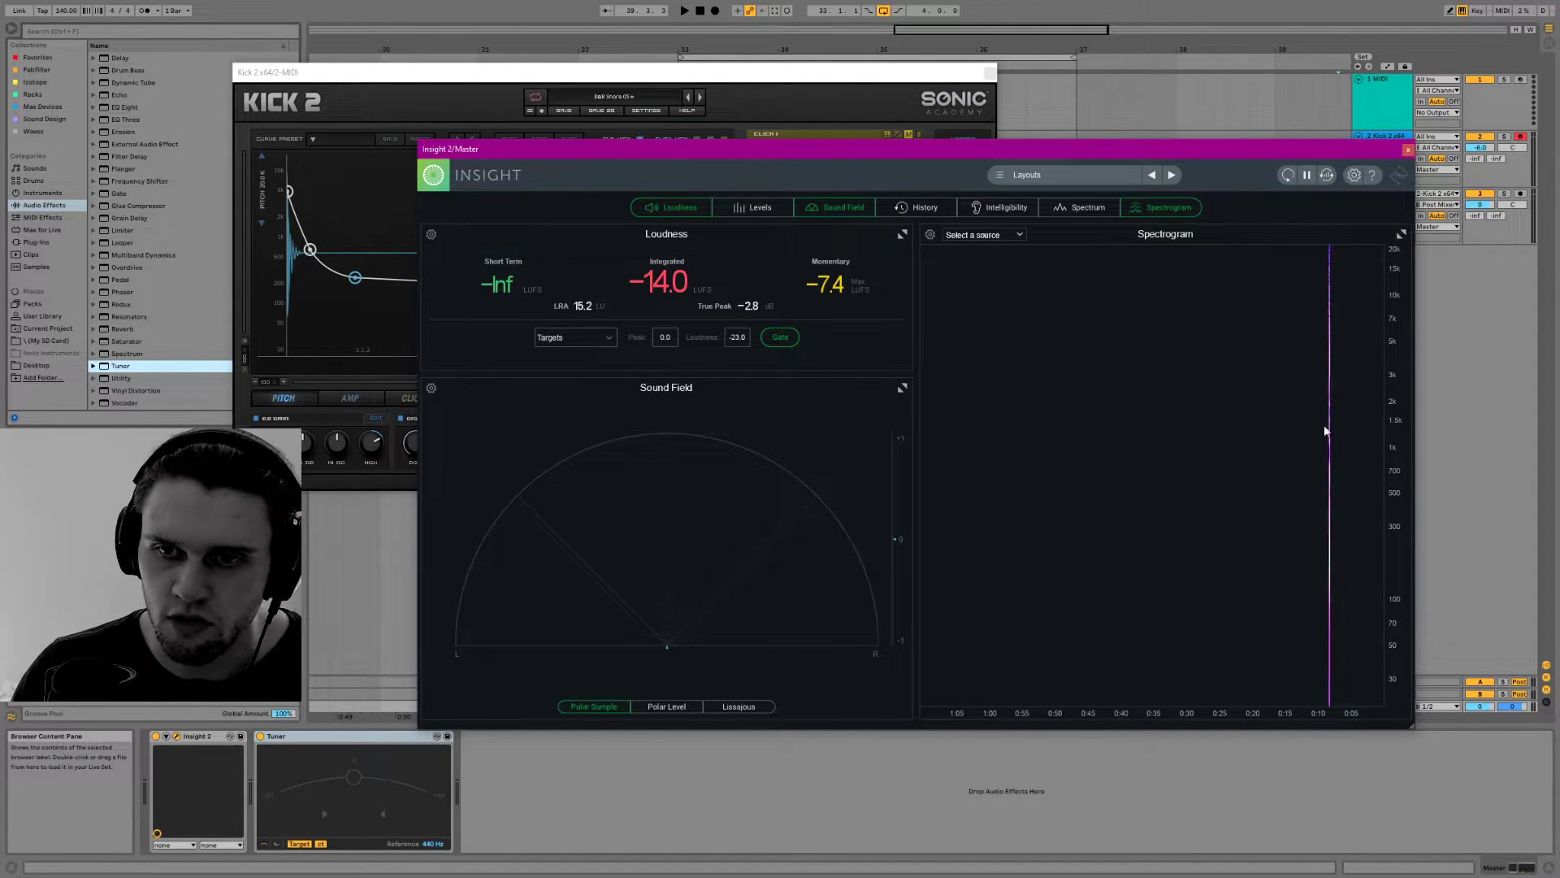
# Show the snare's amp envelope in Kick 2, and check the source choices of Insight 2's spectrogram
pyautogui.click(413, 313)
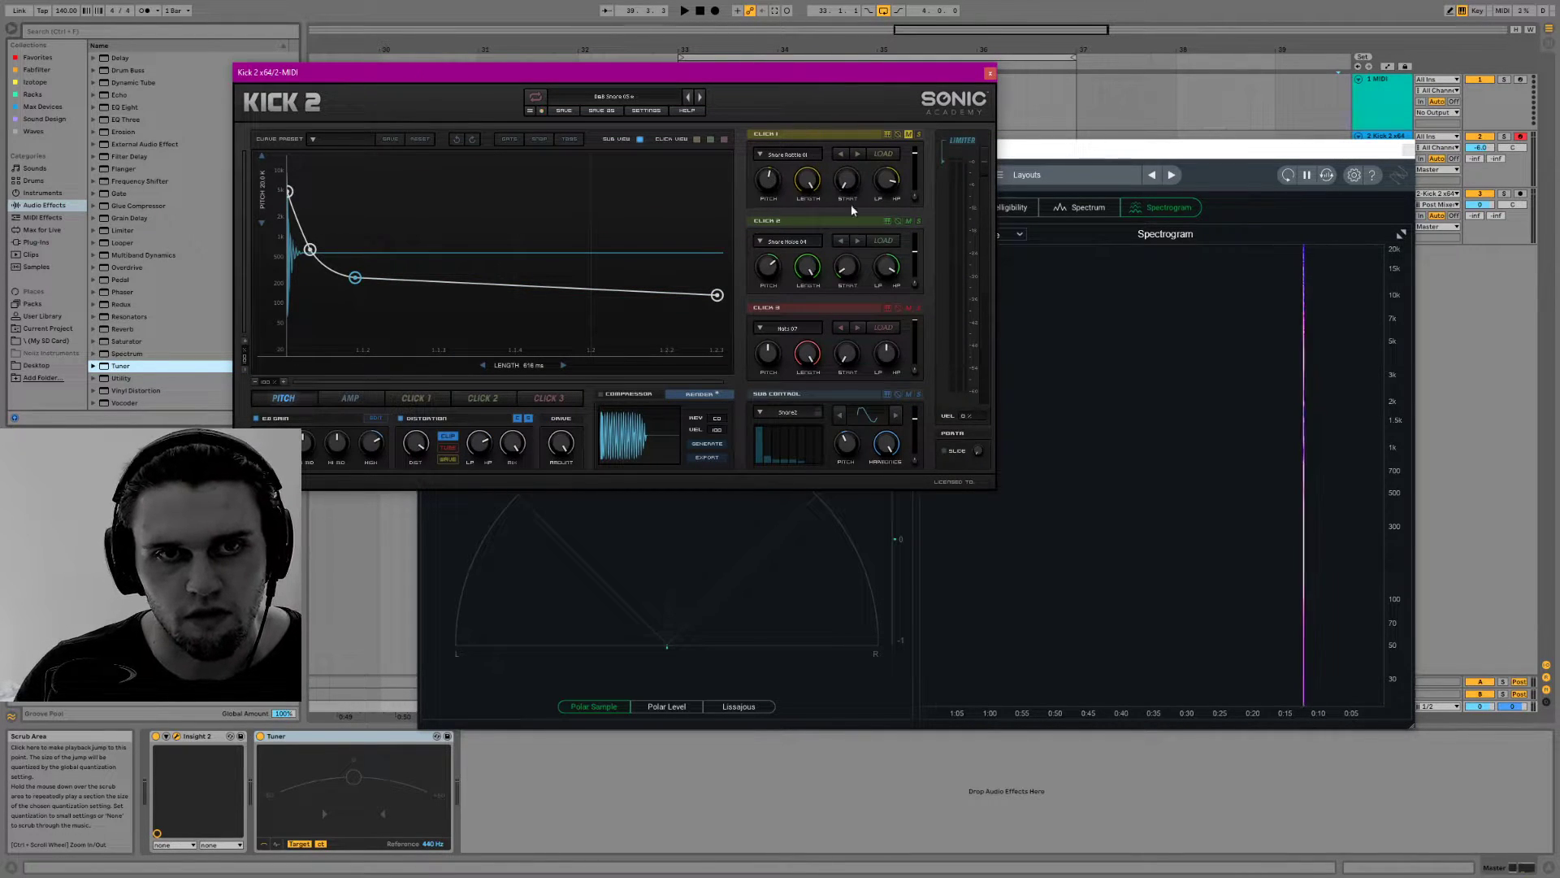
pyautogui.click(370, 397)
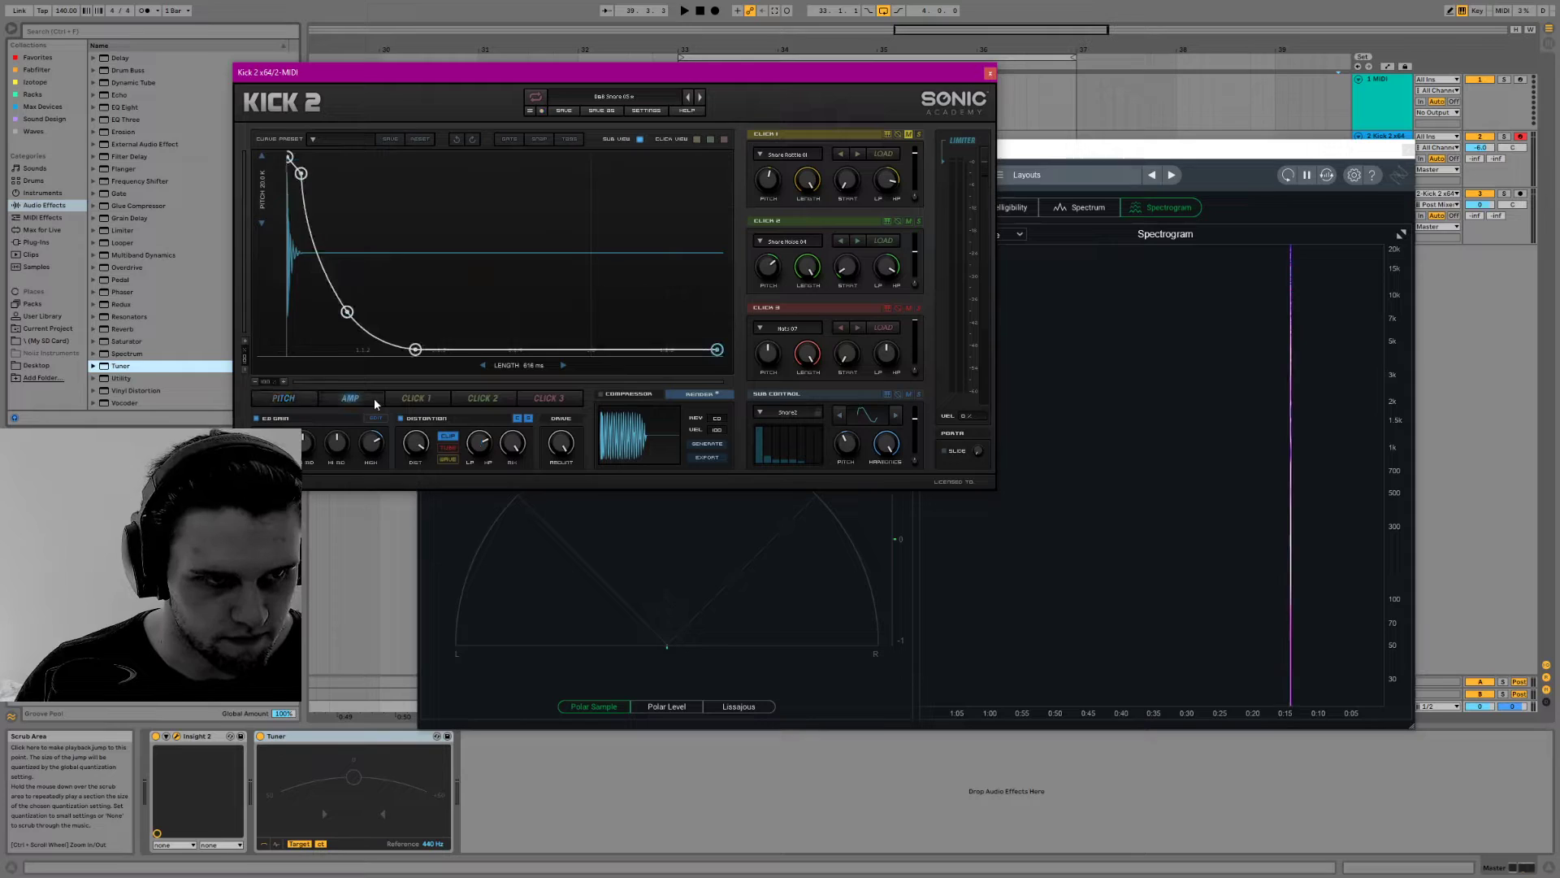
pyautogui.click(1127, 314)
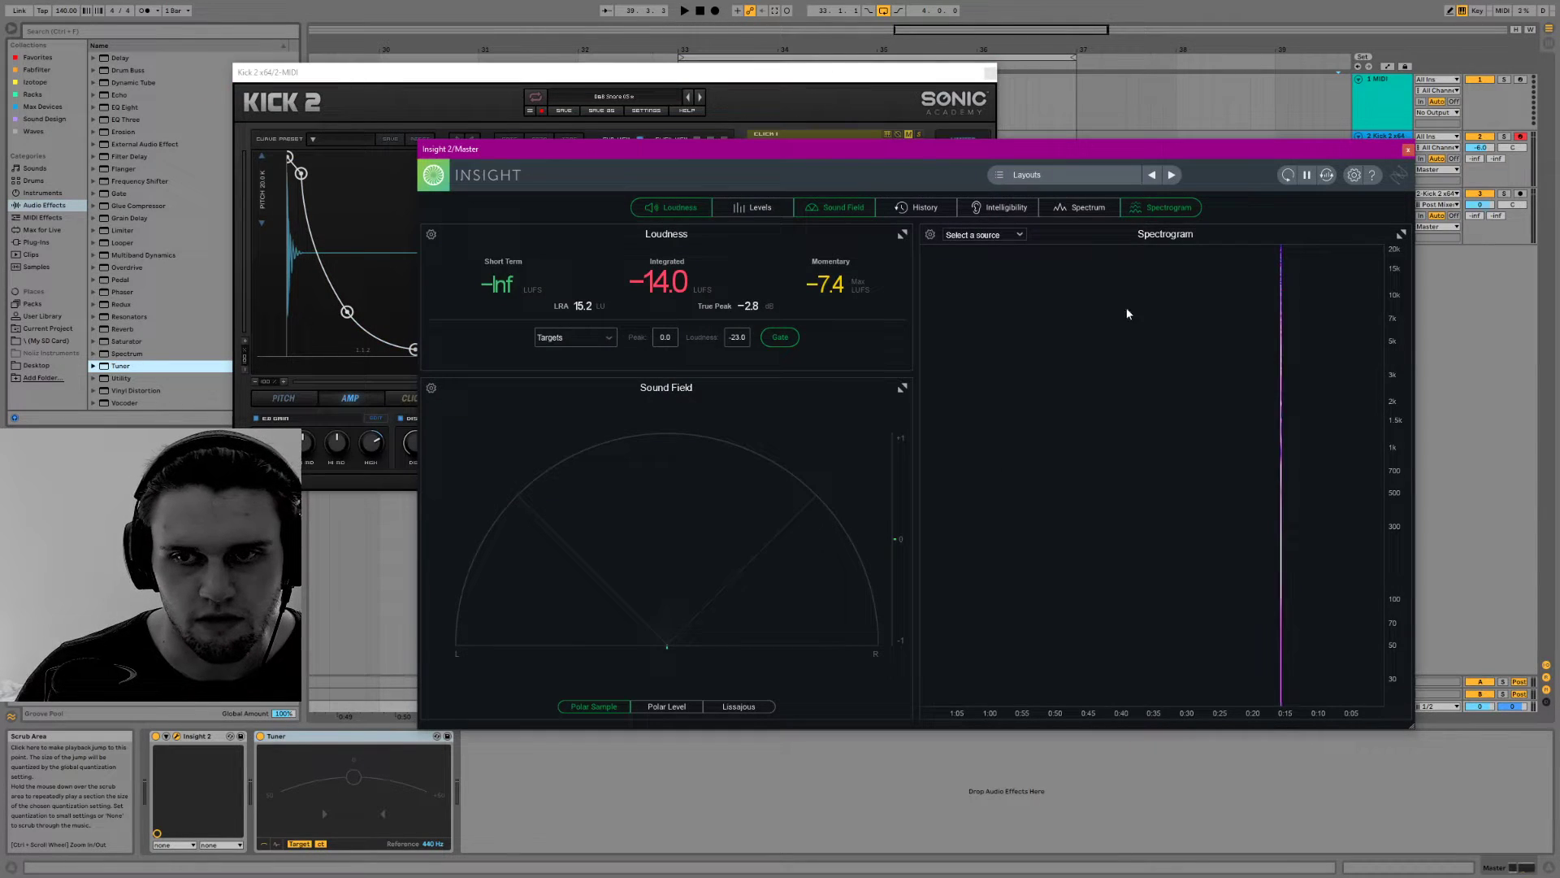
pyautogui.click(1019, 236)
pyautogui.click(1051, 230)
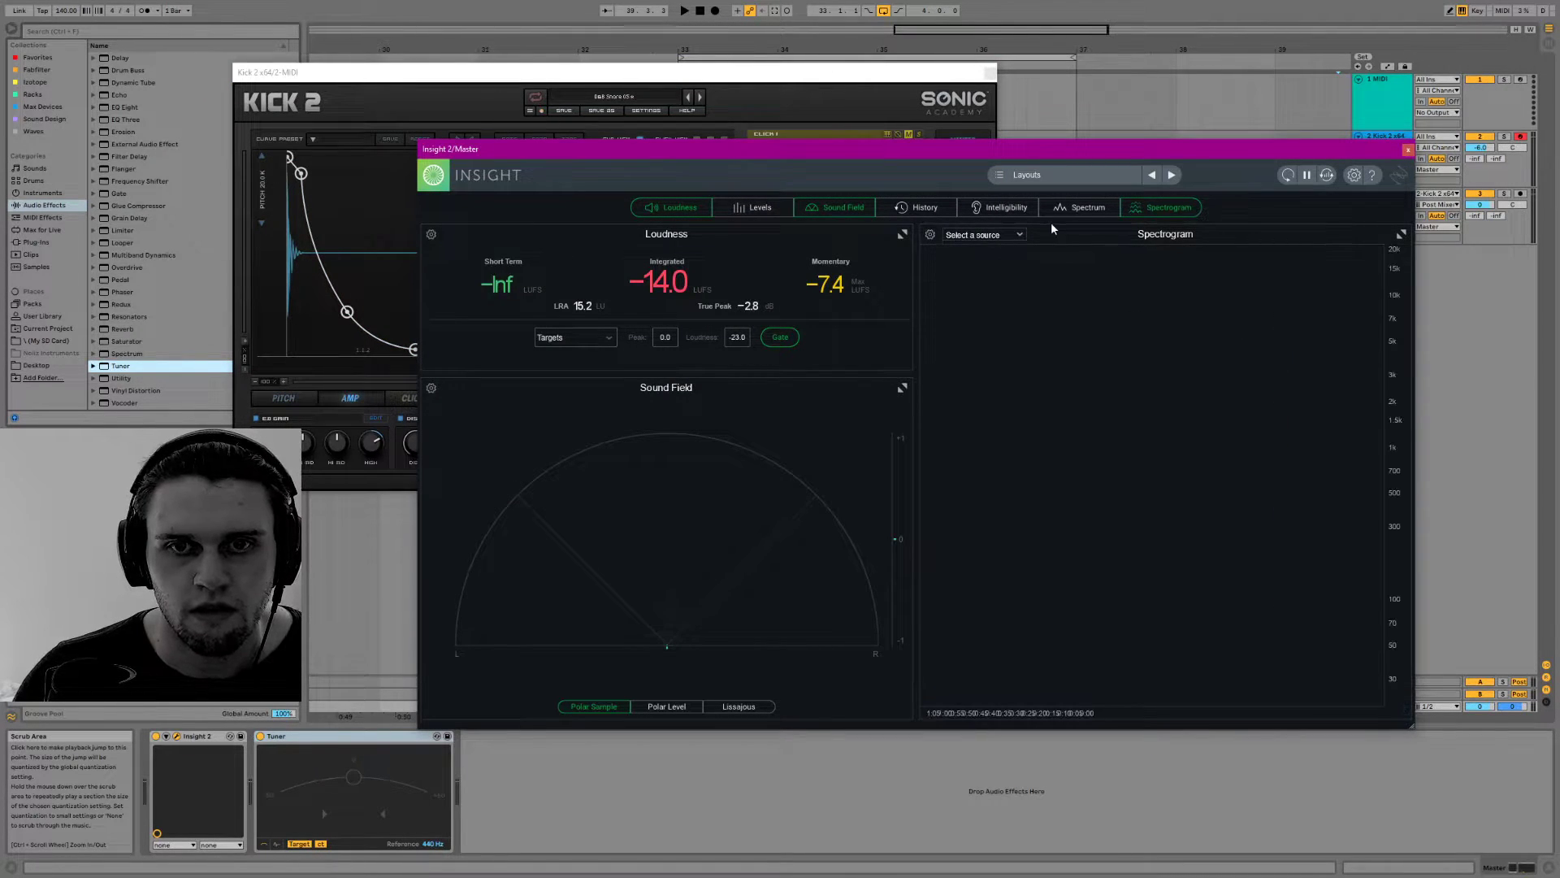
# Try the Spectrum meter in Insight 2, and restore the Spectrogram meter
pyautogui.click(1075, 211)
pyautogui.click(1144, 205)
pyautogui.click(1101, 208)
pyautogui.click(1154, 206)
# Raise the spectrogram's 3D height option to 1.000, apply it, and audition the snare
pyautogui.click(929, 234)
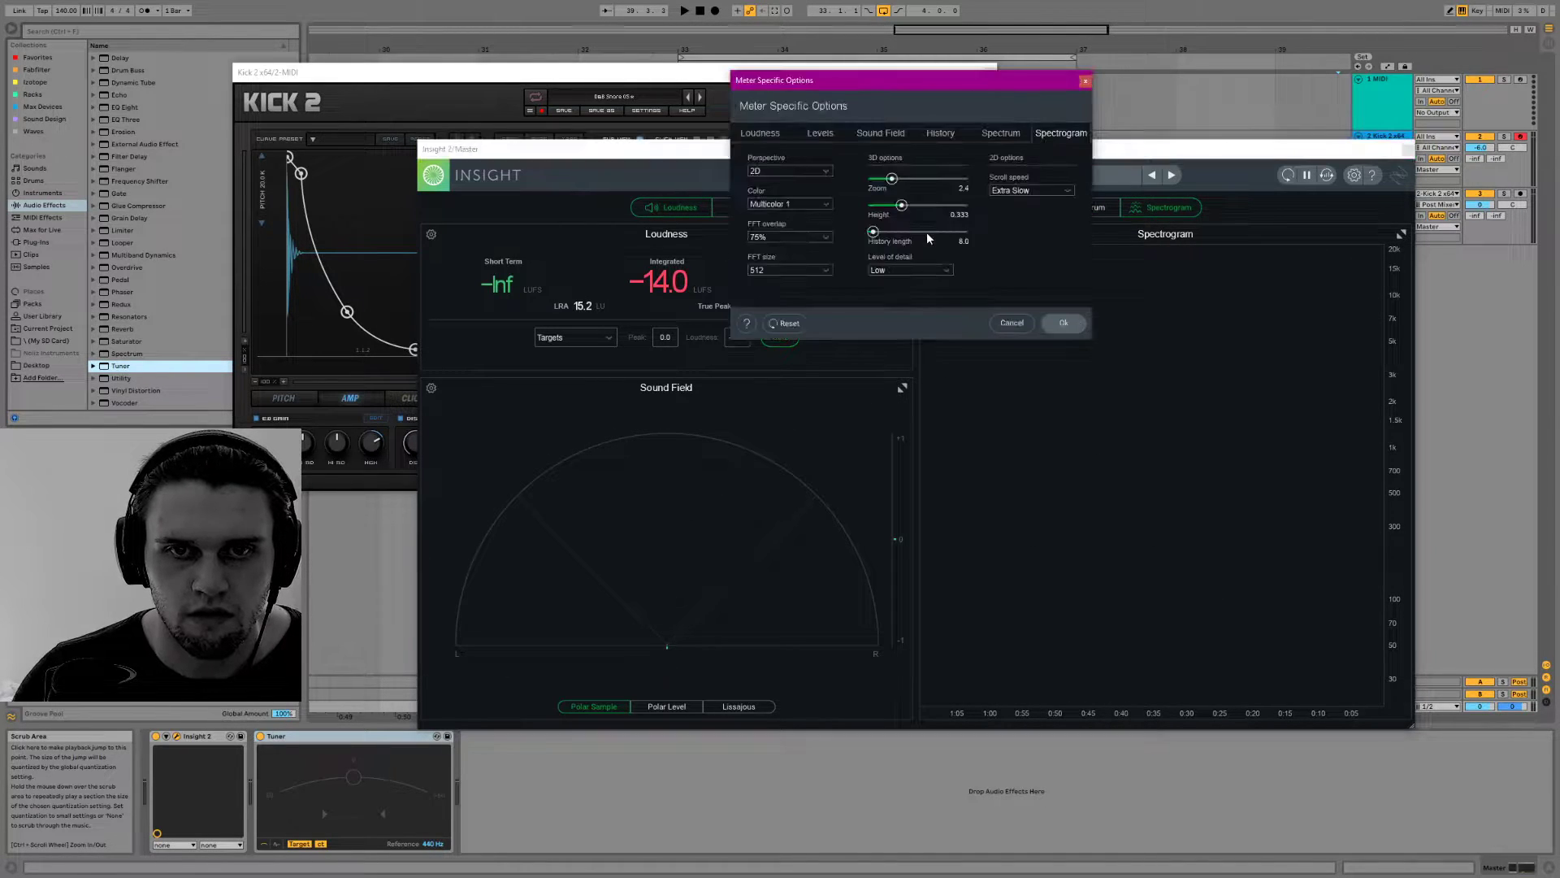
pyautogui.moveTo(900, 210); pyautogui.dragTo(918, 210)
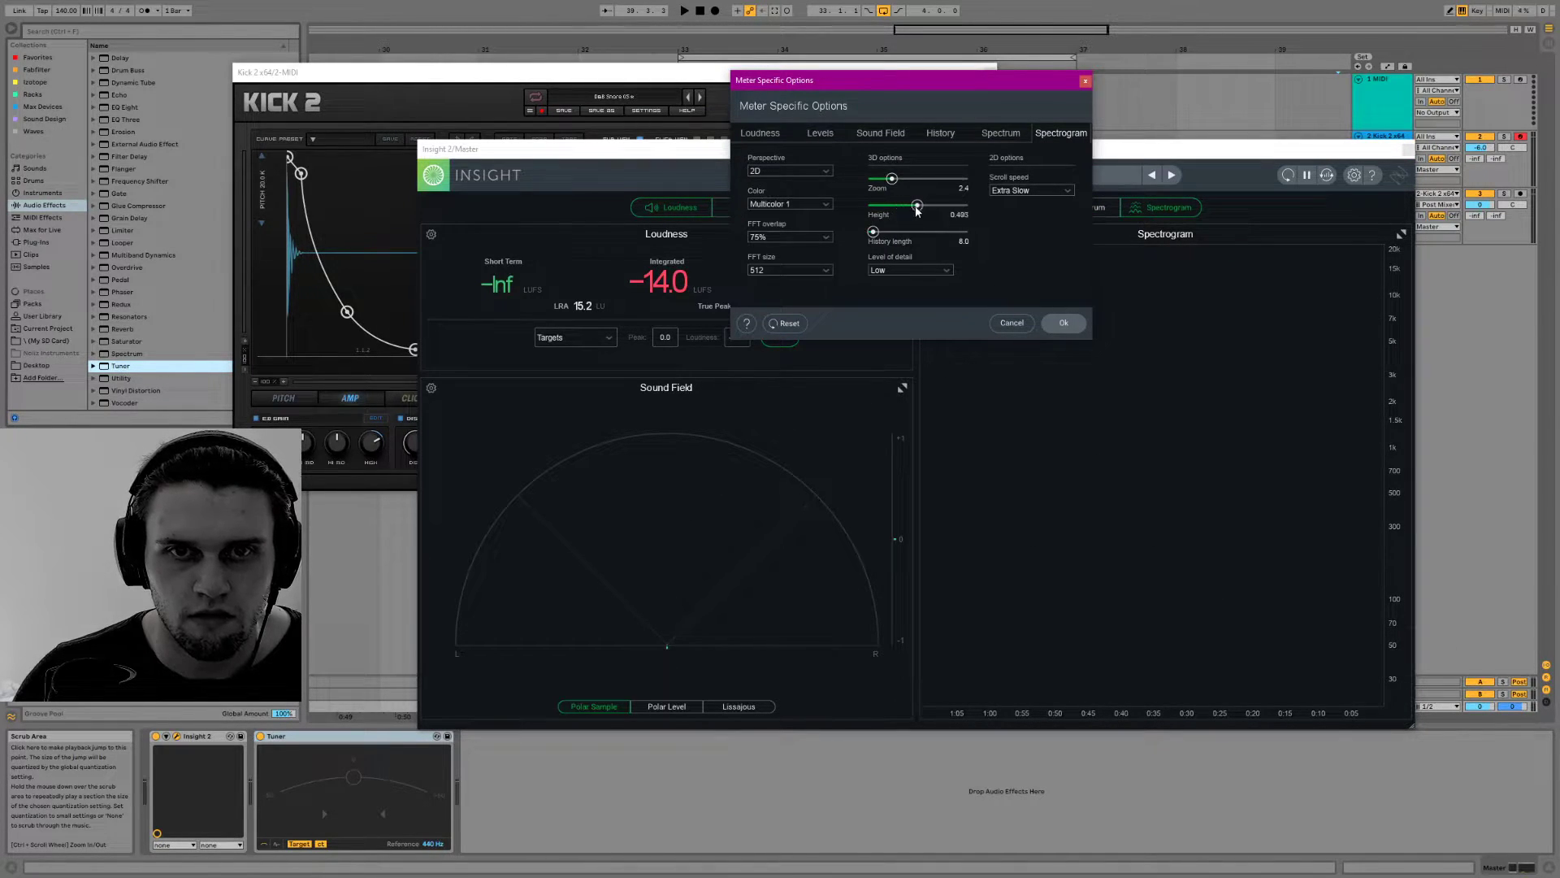
pyautogui.click(1062, 322)
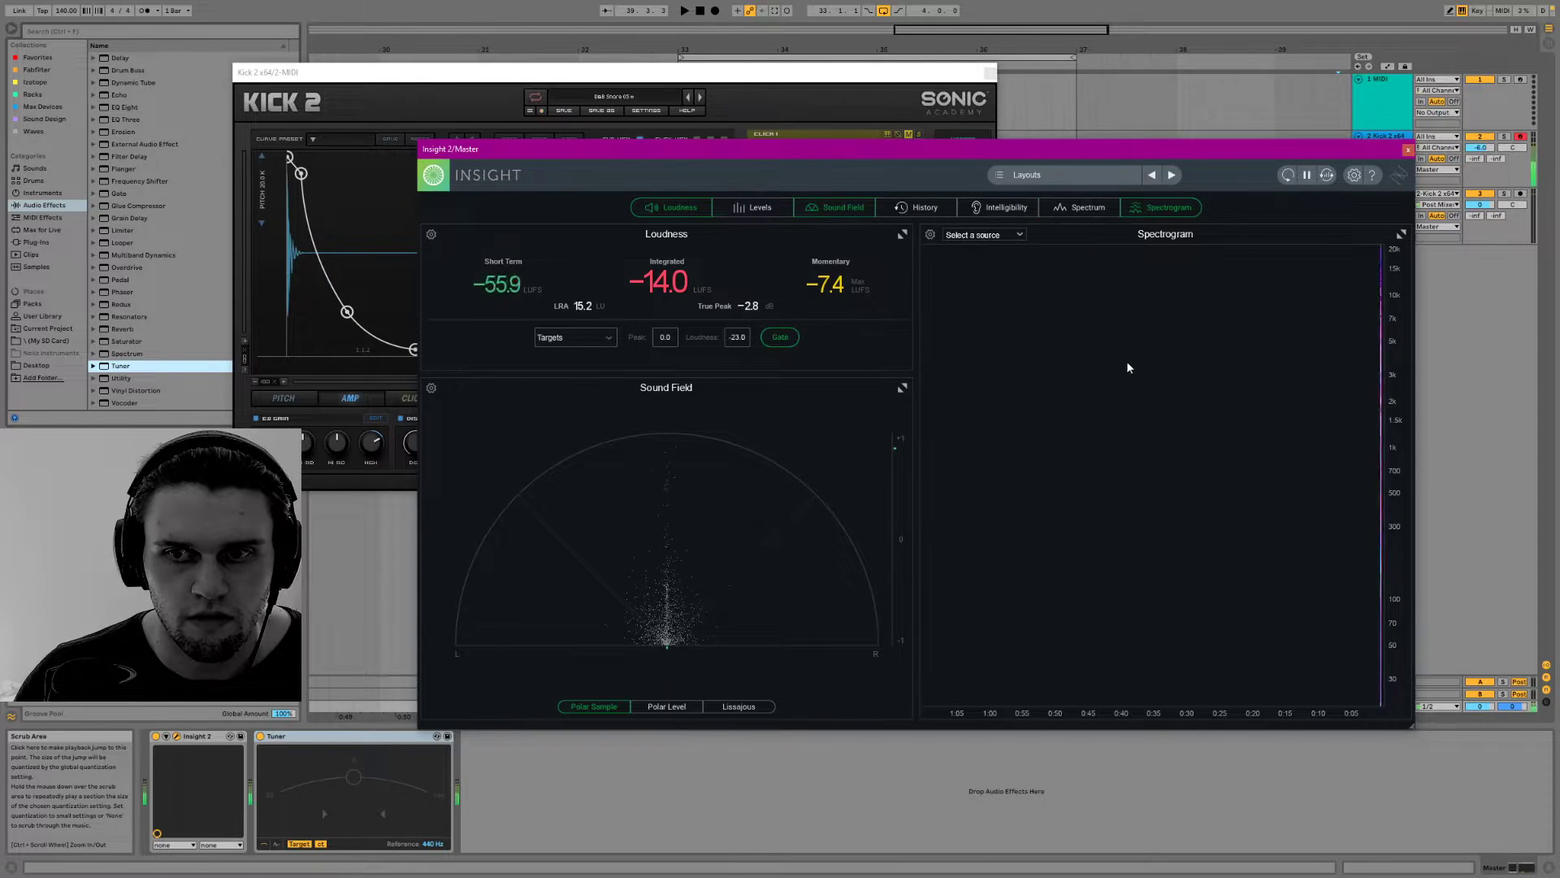
# Set the spectrogram's 2D scroll speed to Extra Fast and close its source list
pyautogui.click(1019, 236)
pyautogui.click(929, 234)
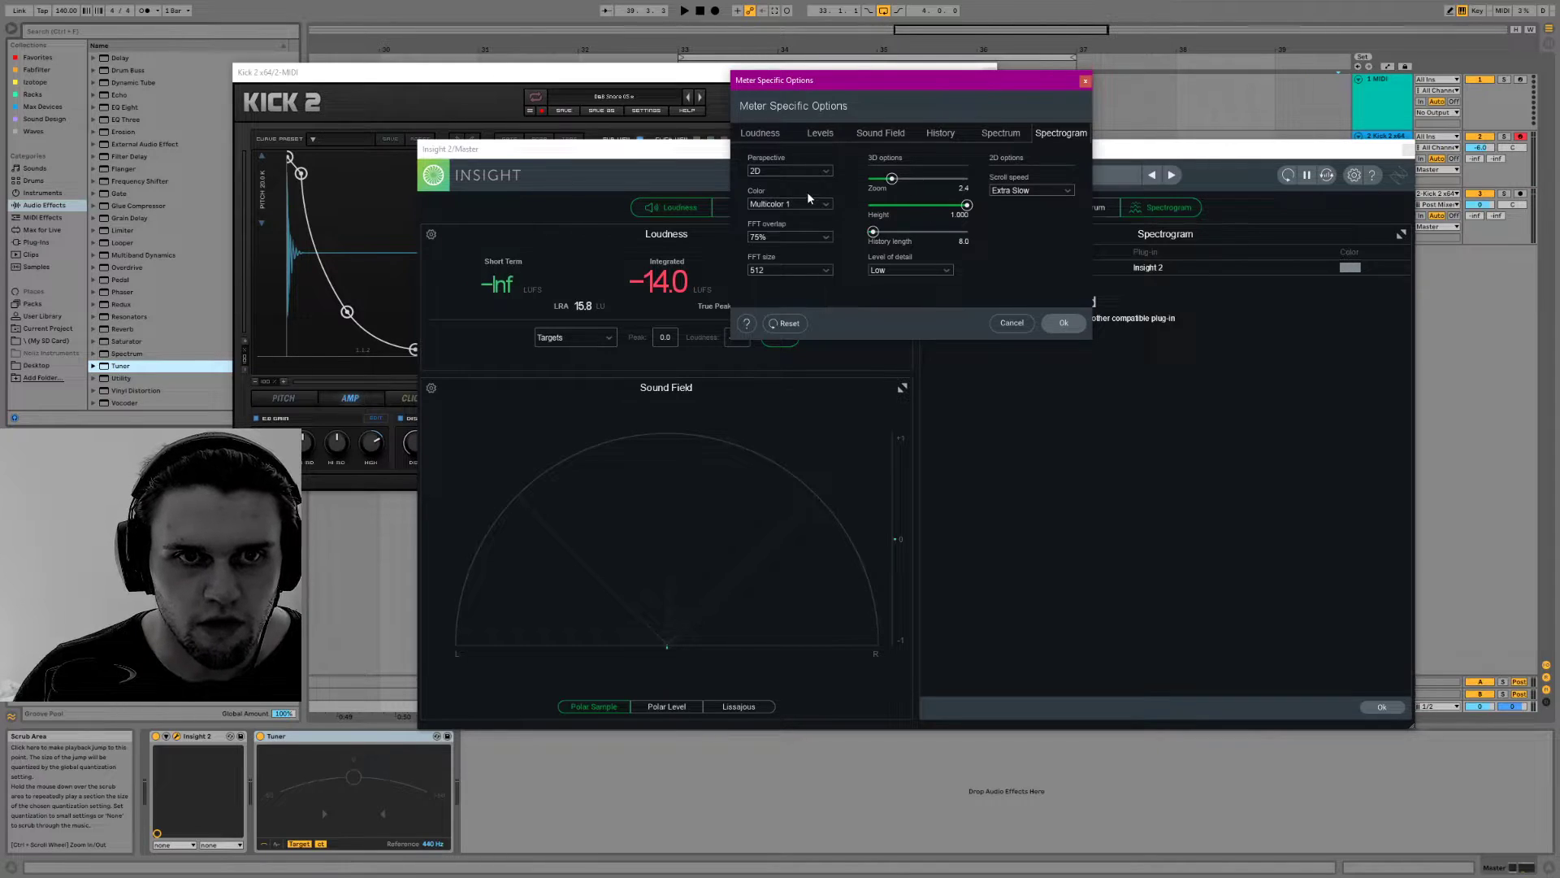
pyautogui.click(1044, 190)
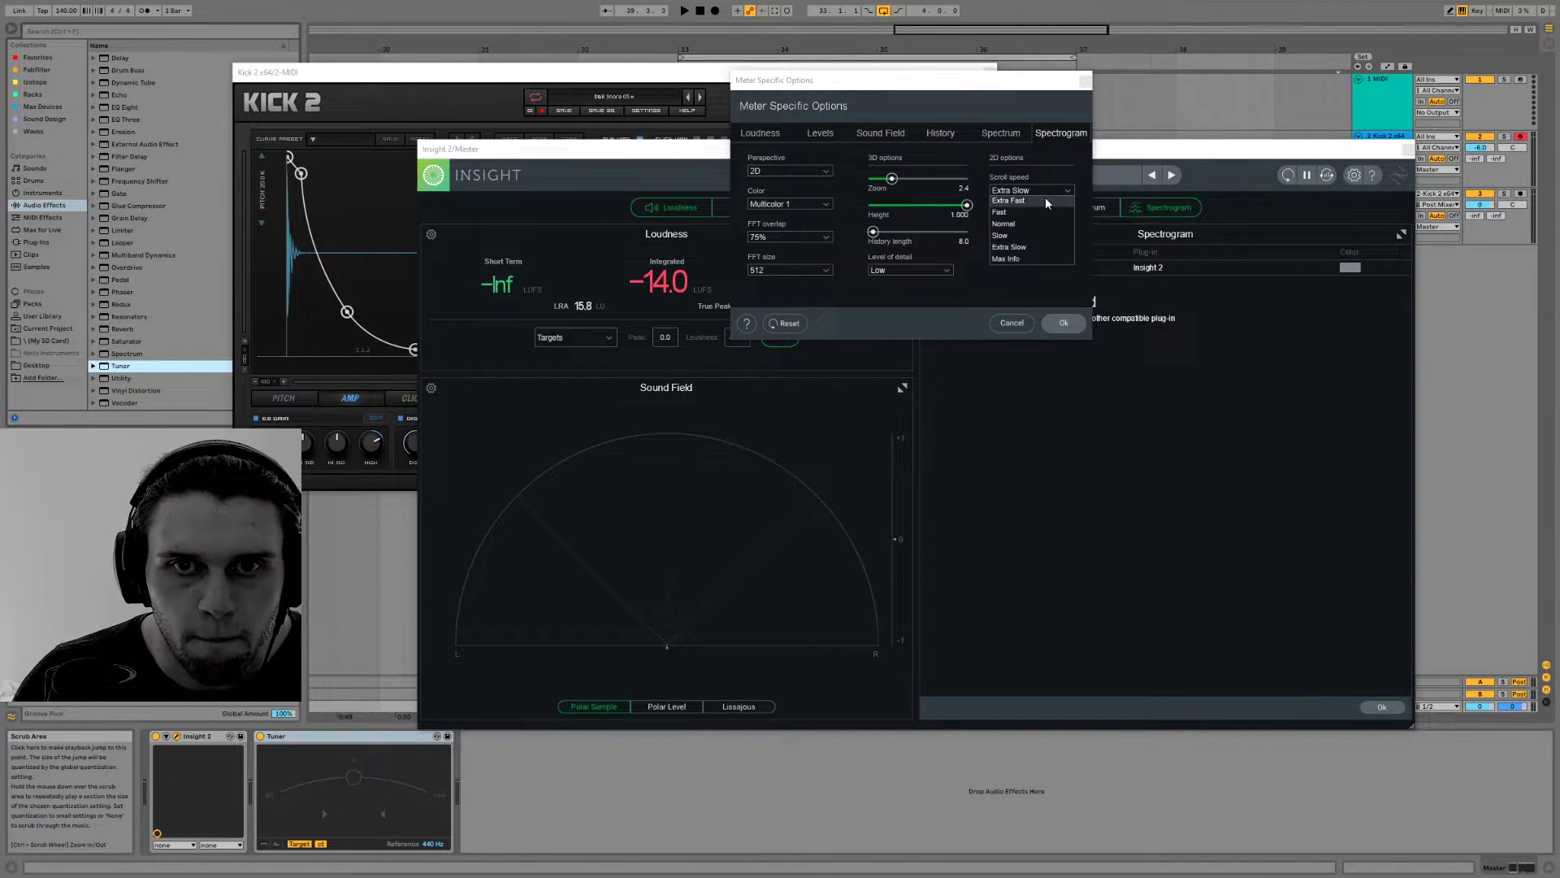
pyautogui.click(1046, 201)
pyautogui.click(1384, 706)
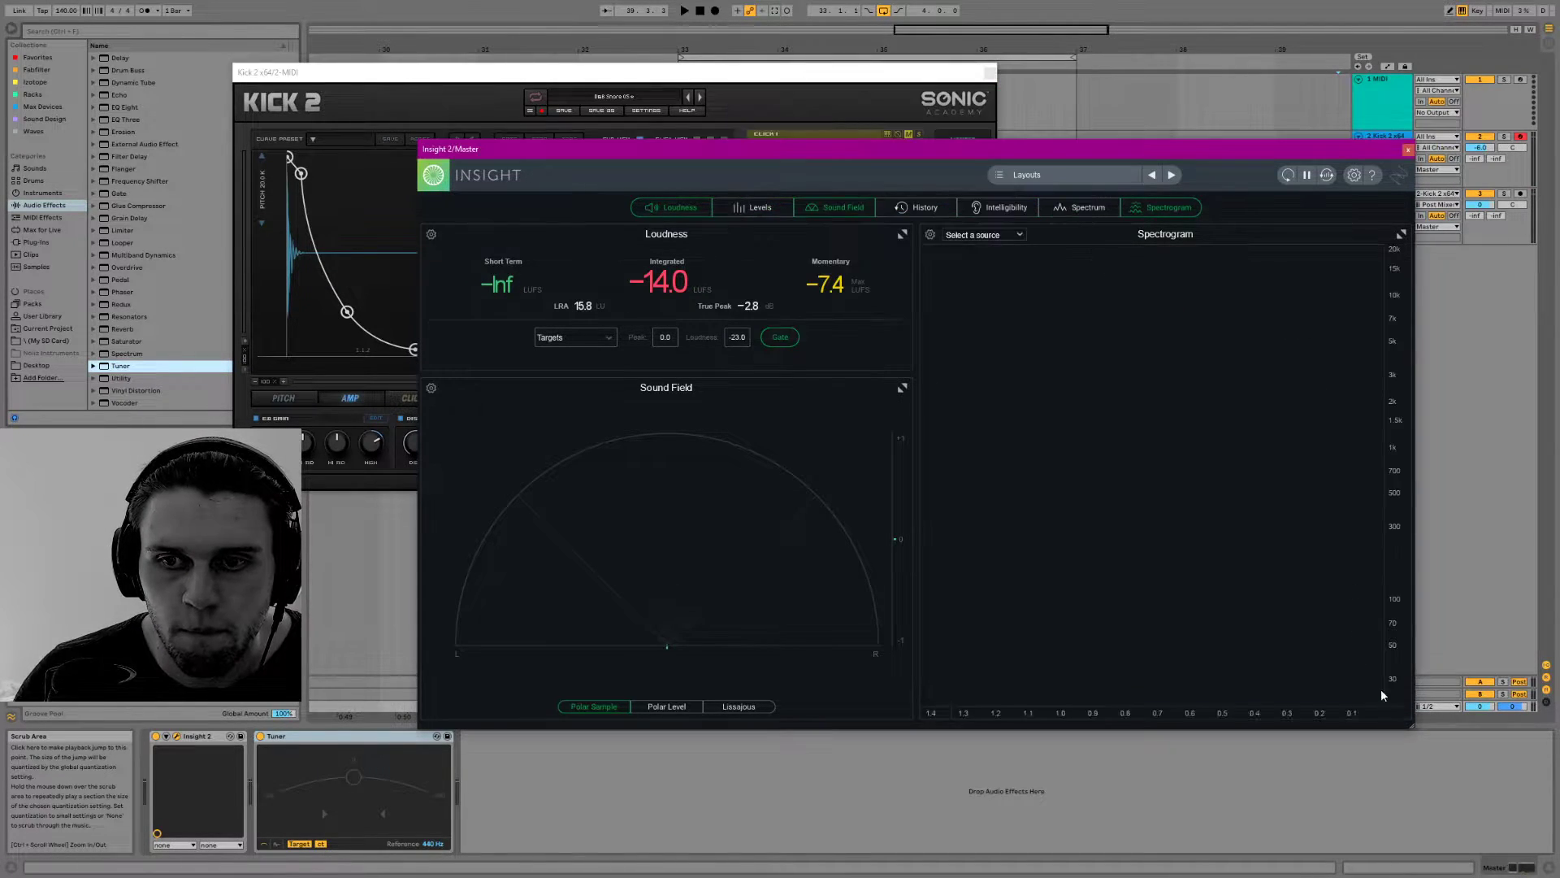
# Reshape the start of the snare's pitch envelope in Kick 2, bringing the first point to about 11.45 kHz, while auditioning it
pyautogui.click(912, 71)
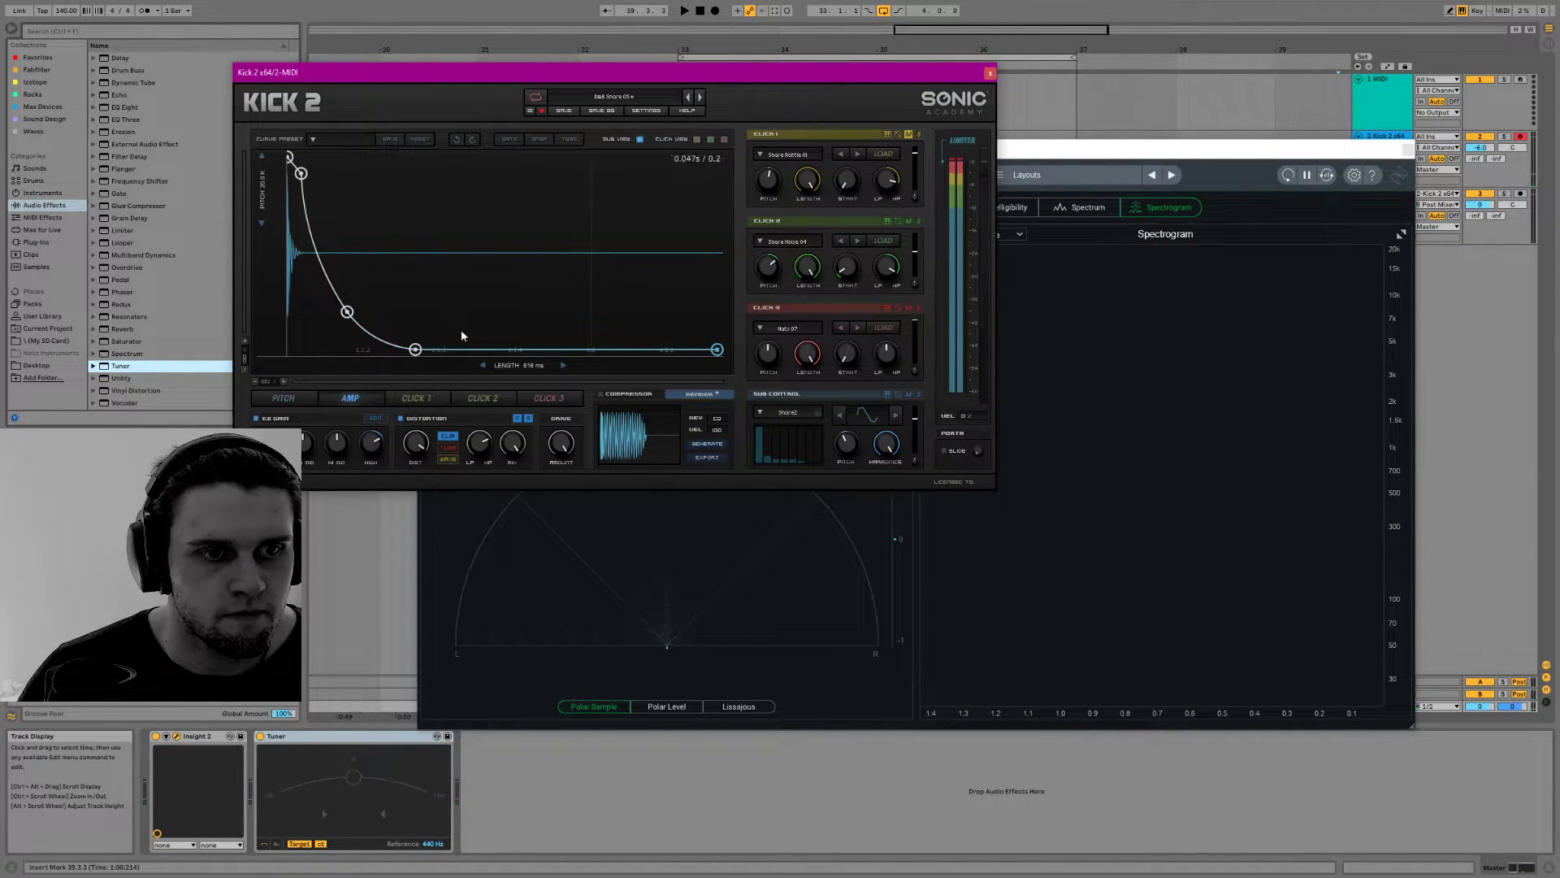
pyautogui.click(305, 394)
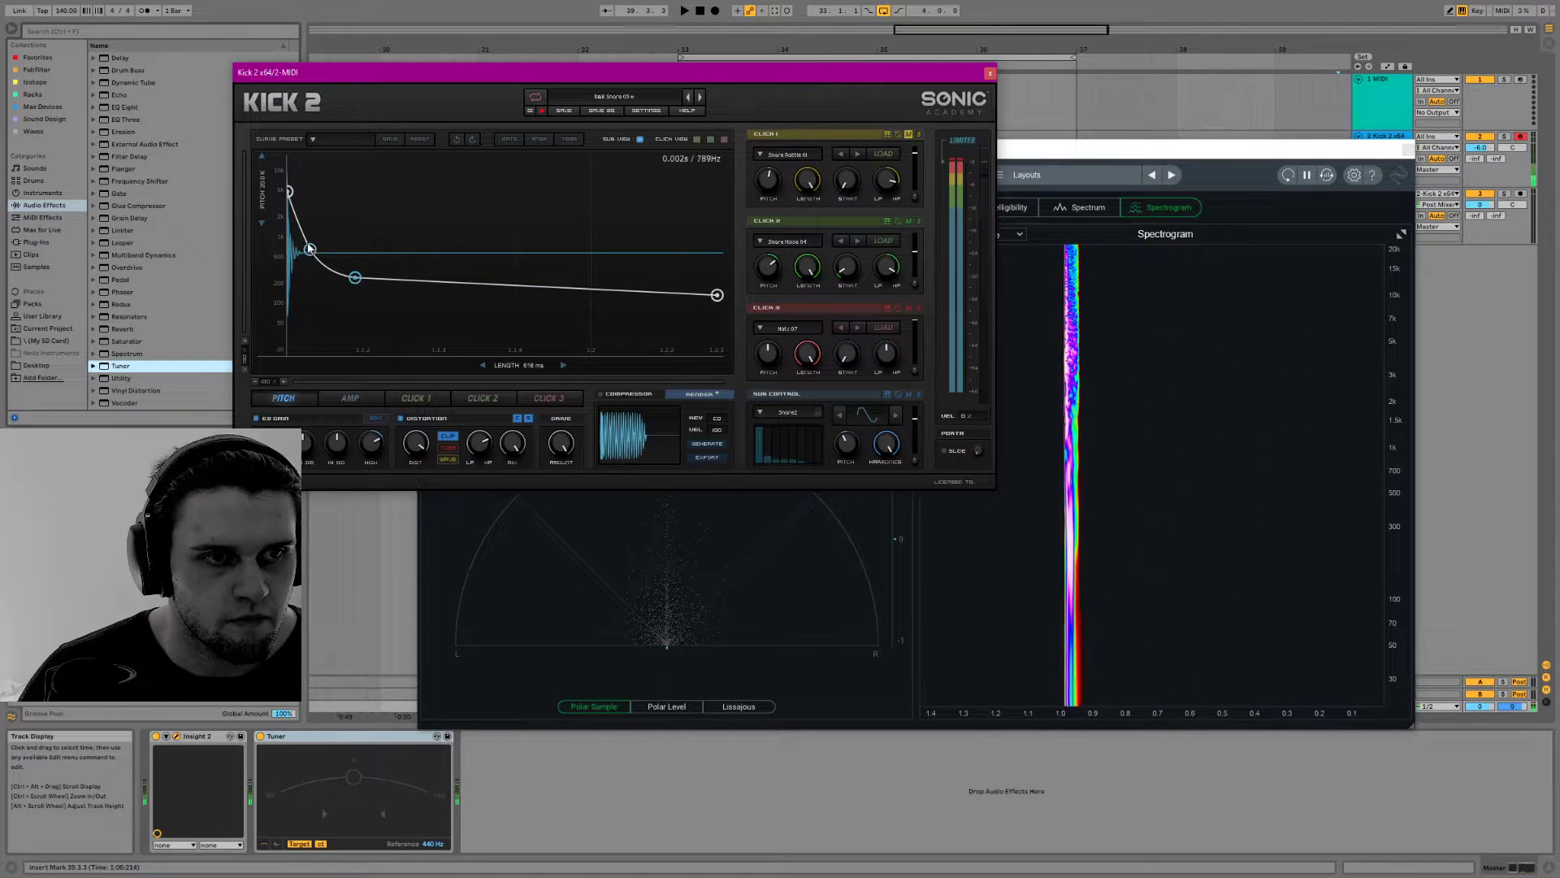
pyautogui.moveTo(289, 193); pyautogui.dragTo(286, 223)
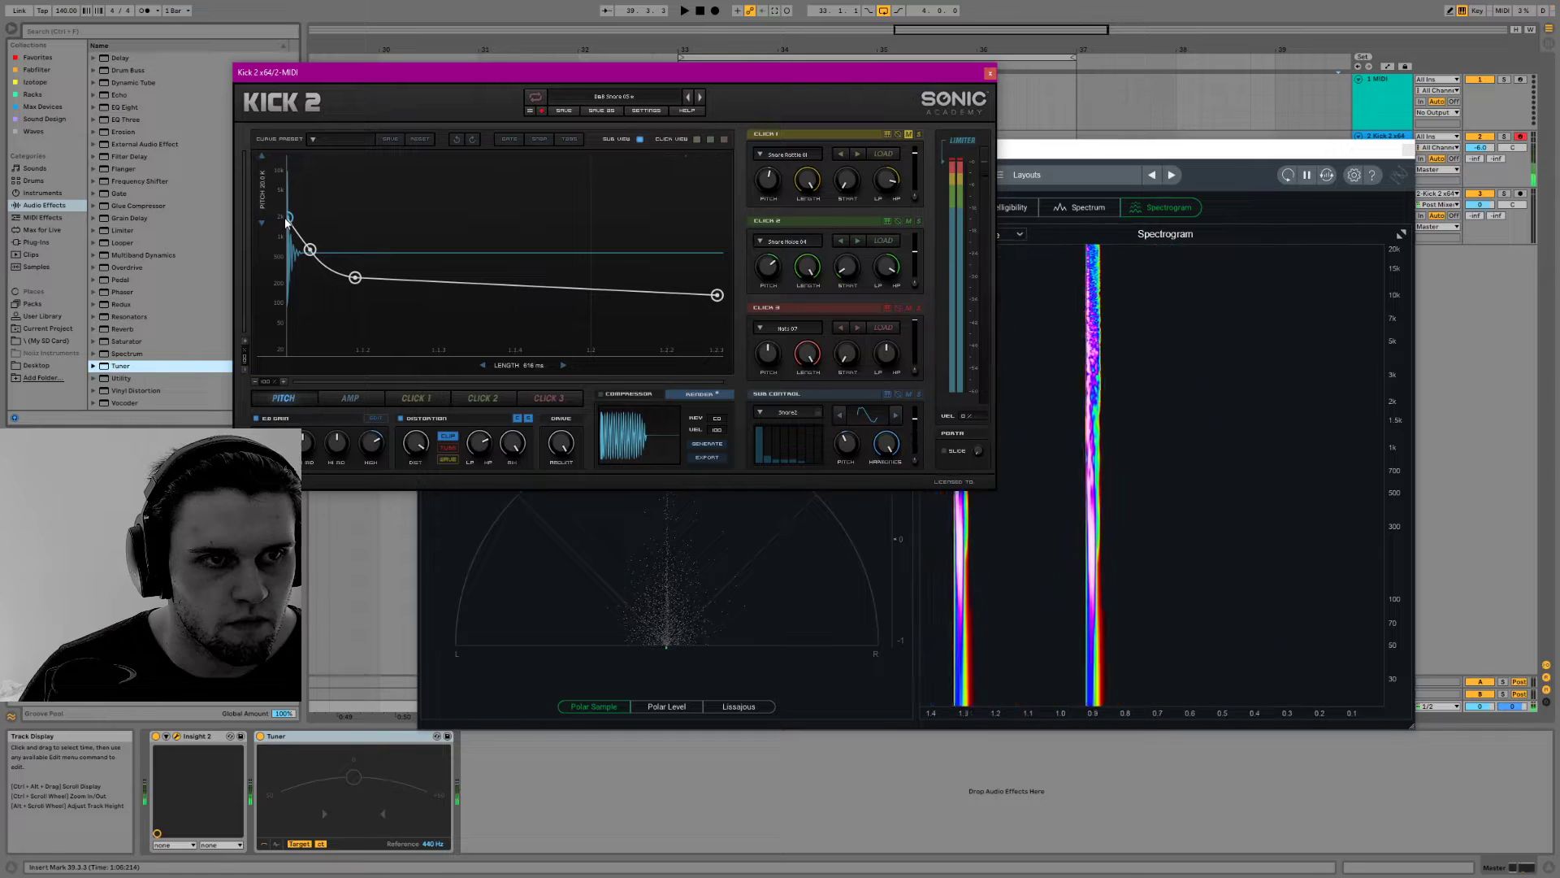
pyautogui.moveTo(291, 212)
pyautogui.mouseDown()
pyautogui.moveTo(284, 195)
pyautogui.moveTo(277, 211)
pyautogui.moveTo(318, 232)
pyautogui.moveTo(326, 201)
pyautogui.moveTo(321, 221)
pyautogui.moveTo(348, 237)
pyautogui.moveTo(329, 250)
pyautogui.moveTo(289, 174)
pyautogui.mouseUp()
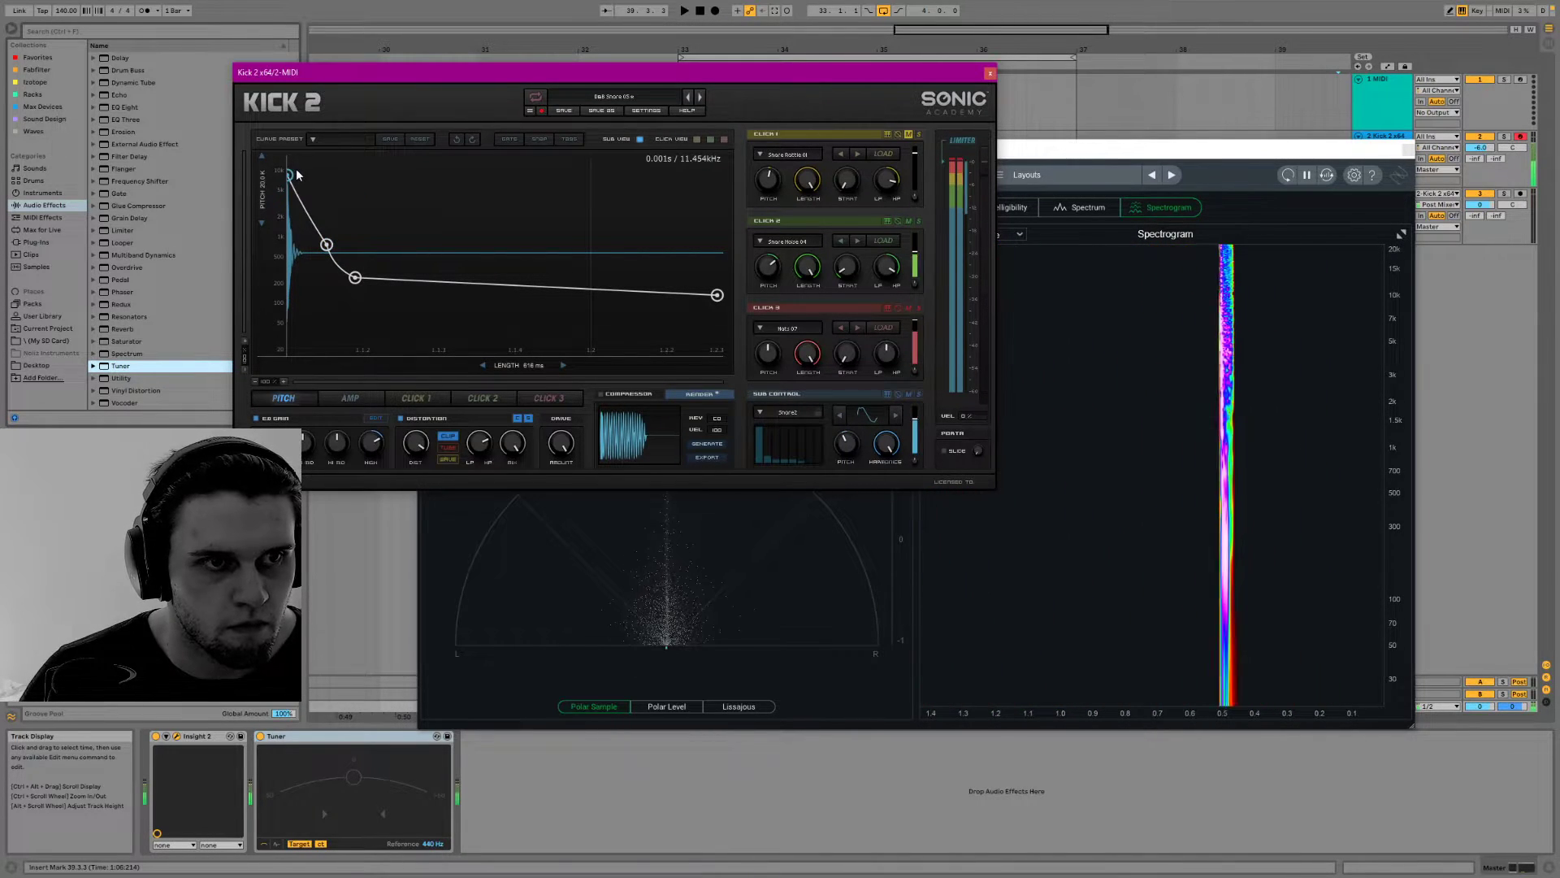
# Reshape the snare's amp envelope into a full-level start with a steep drop, and set the sound's length to 189 ms
pyautogui.click(356, 398)
pyautogui.moveTo(349, 315)
pyautogui.mouseDown()
pyautogui.moveTo(414, 268)
pyautogui.moveTo(366, 305)
pyautogui.moveTo(359, 295)
pyautogui.mouseUp()
pyautogui.moveTo(415, 350); pyautogui.dragTo(413, 356)
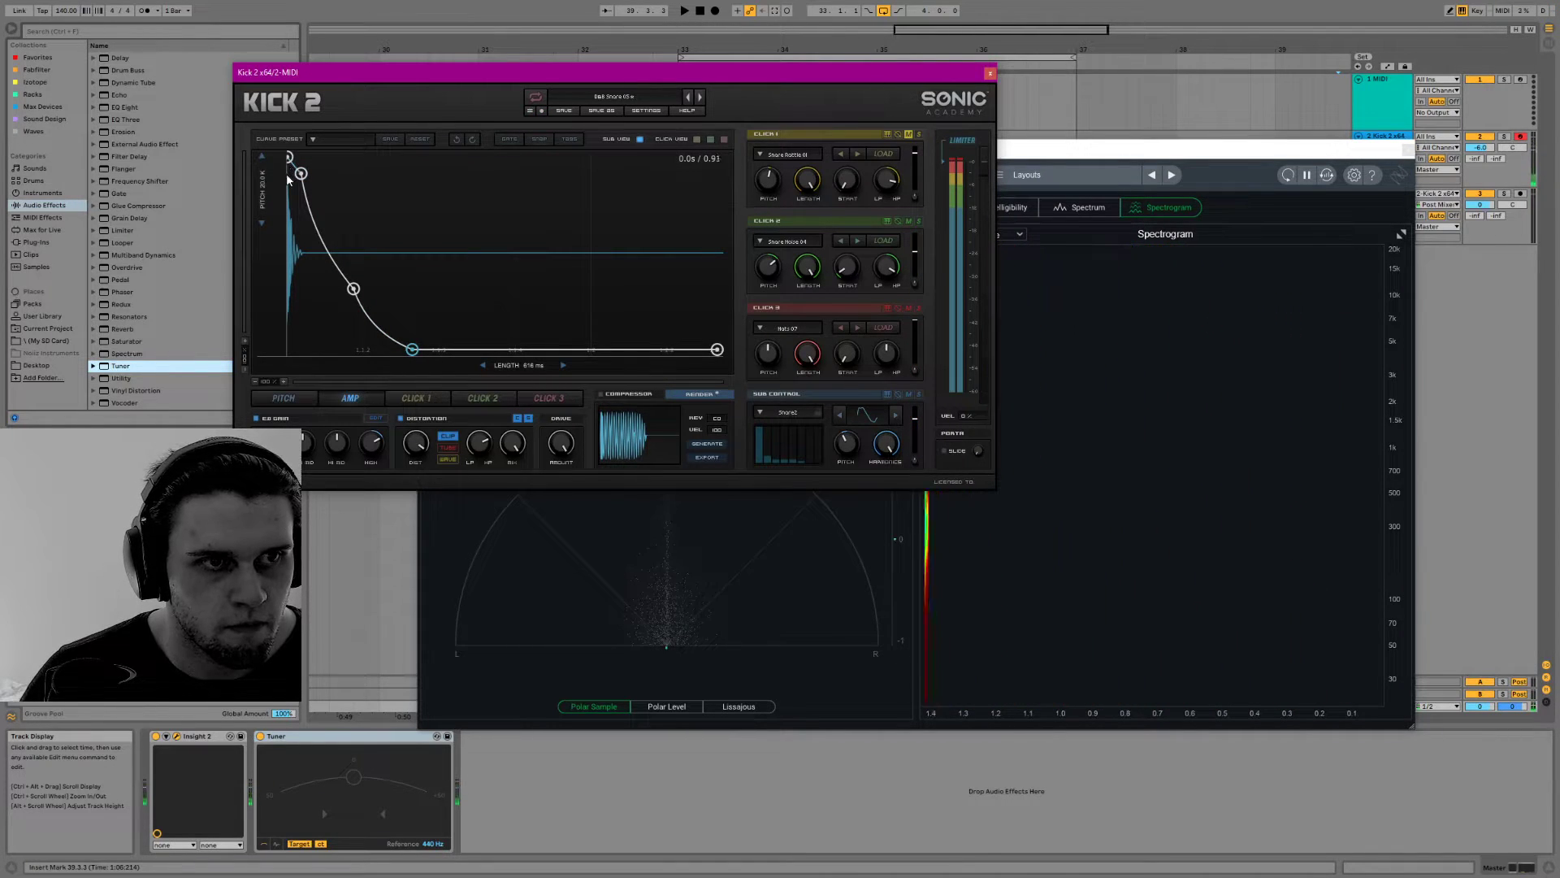
pyautogui.moveTo(307, 176); pyautogui.dragTo(368, 157)
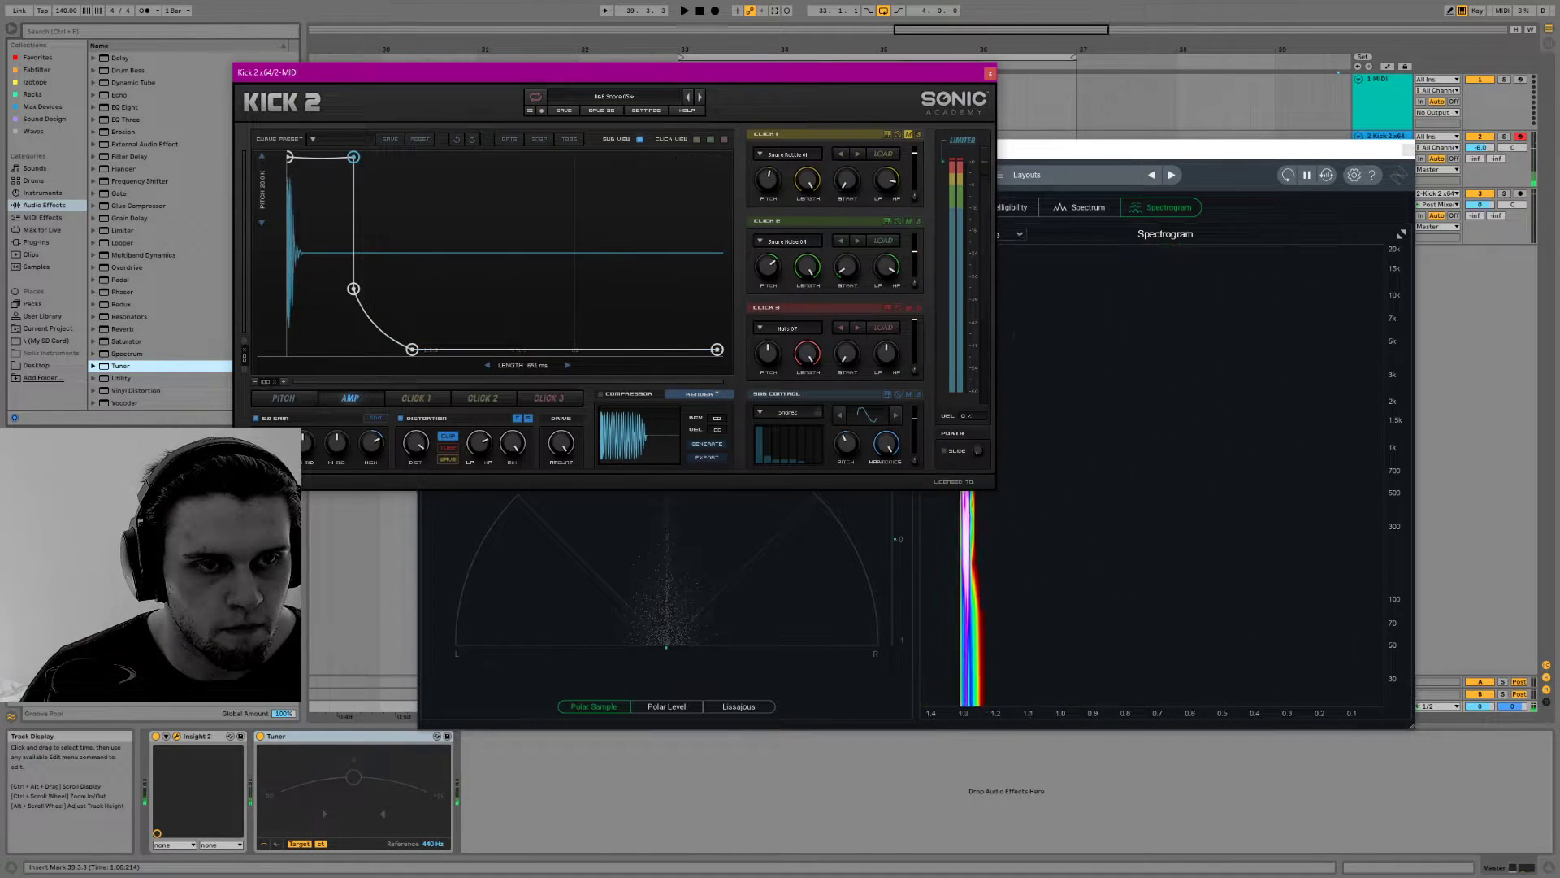
pyautogui.moveTo(490, 365); pyautogui.dragTo(443, 365)
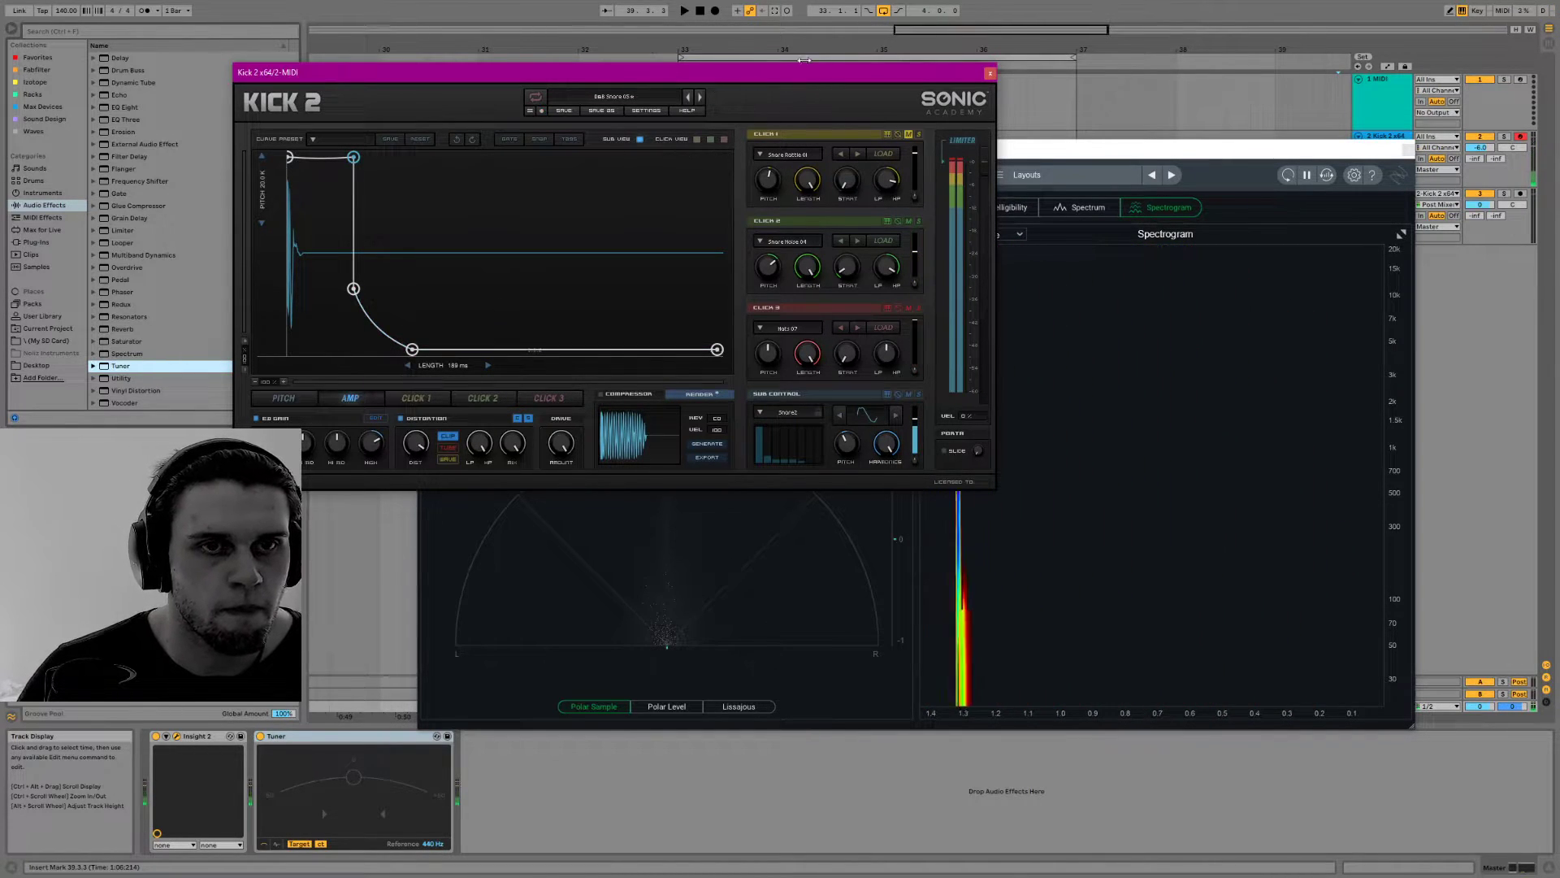
# Close the Kick 2 window, group the track's Kick 2 device into an Instrument Rack, and duplicate its chain
pyautogui.click(990, 74)
pyautogui.moveTo(1238, 158); pyautogui.dragTo(1292, 278)
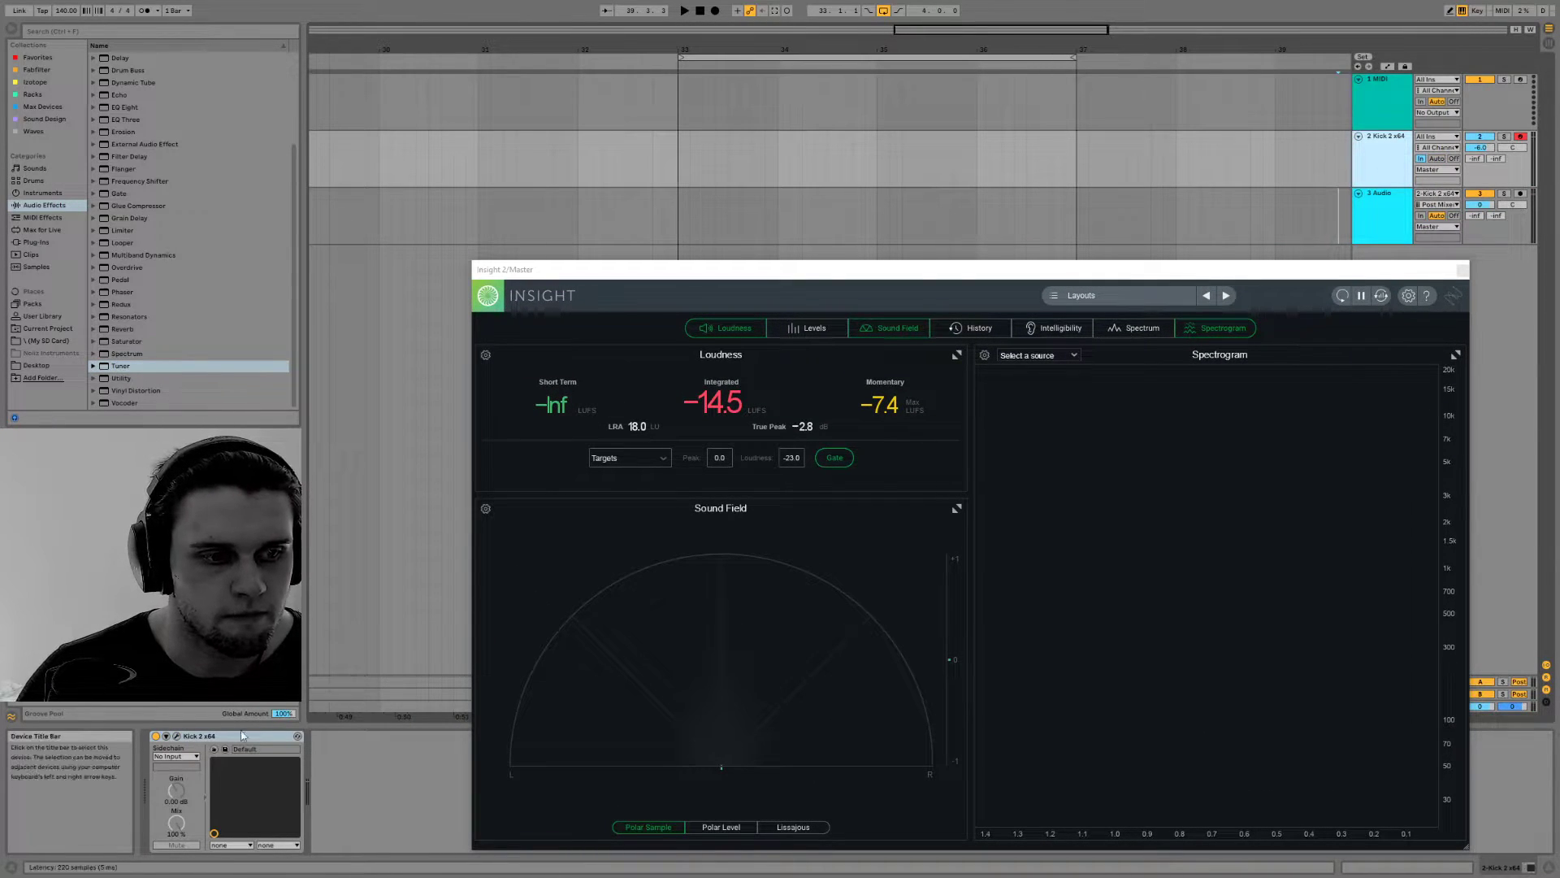
pyautogui.click(1436, 160)
pyautogui.click(1389, 150)
pyautogui.press('a')
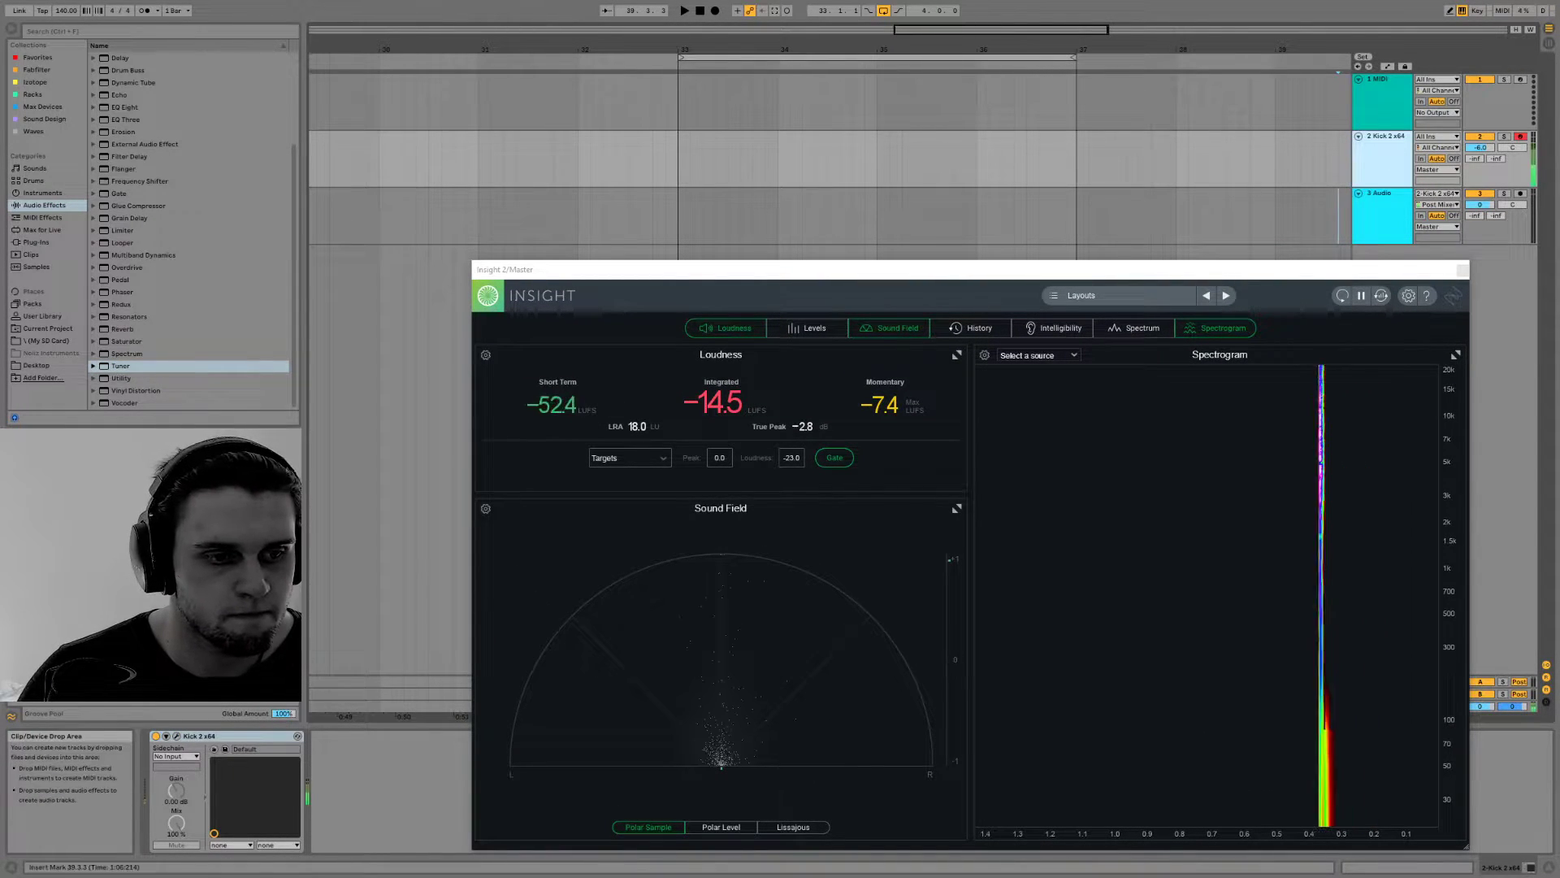
pyautogui.click(219, 738)
pyautogui.hotkey('ctrl', 'g')
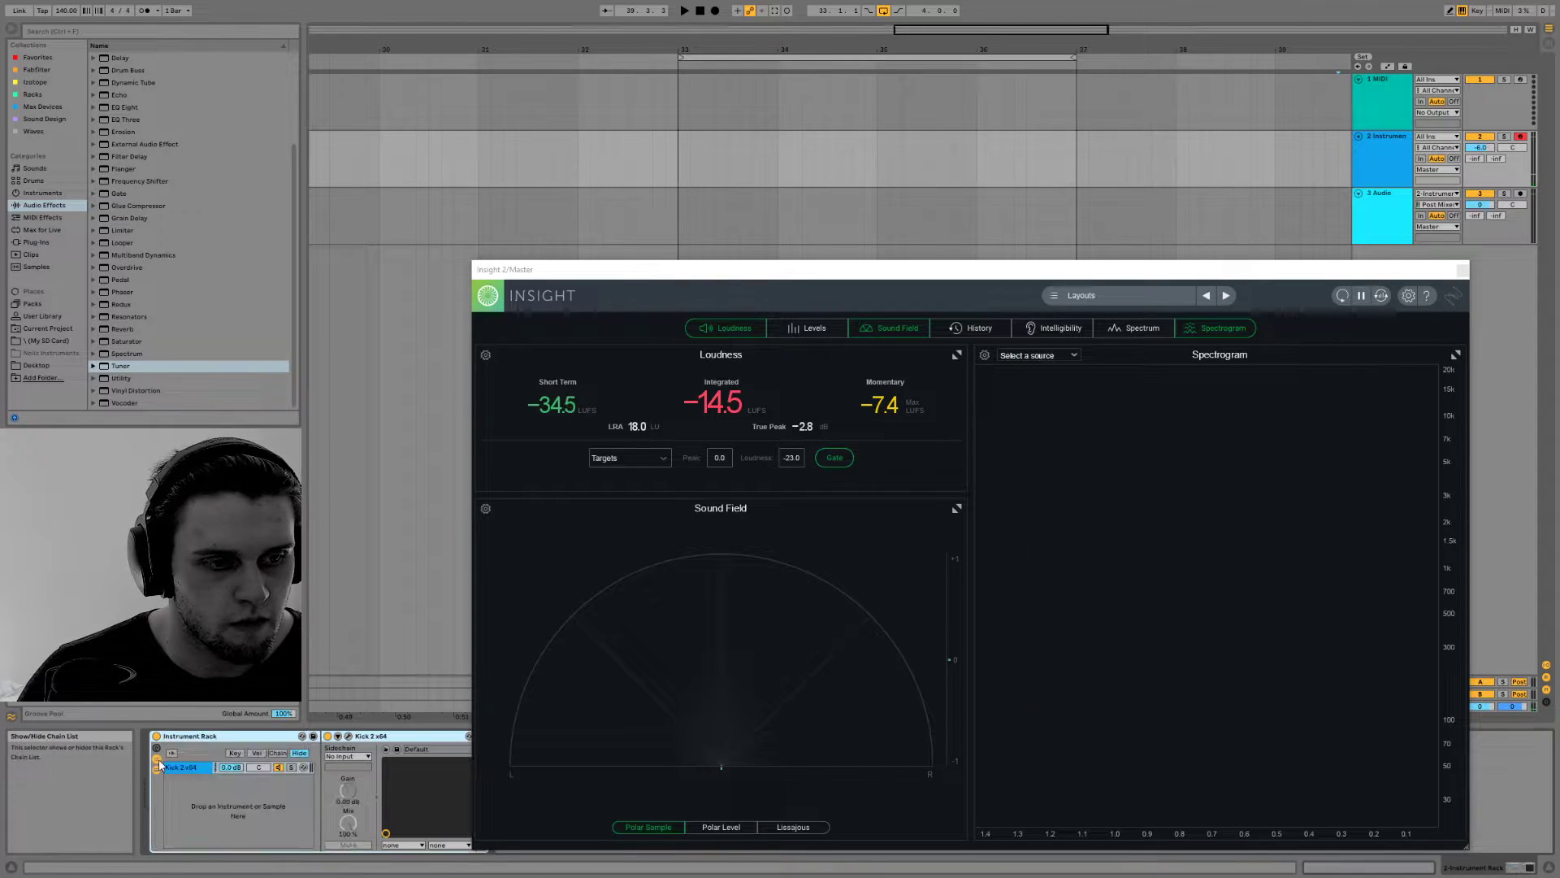
pyautogui.click(169, 770)
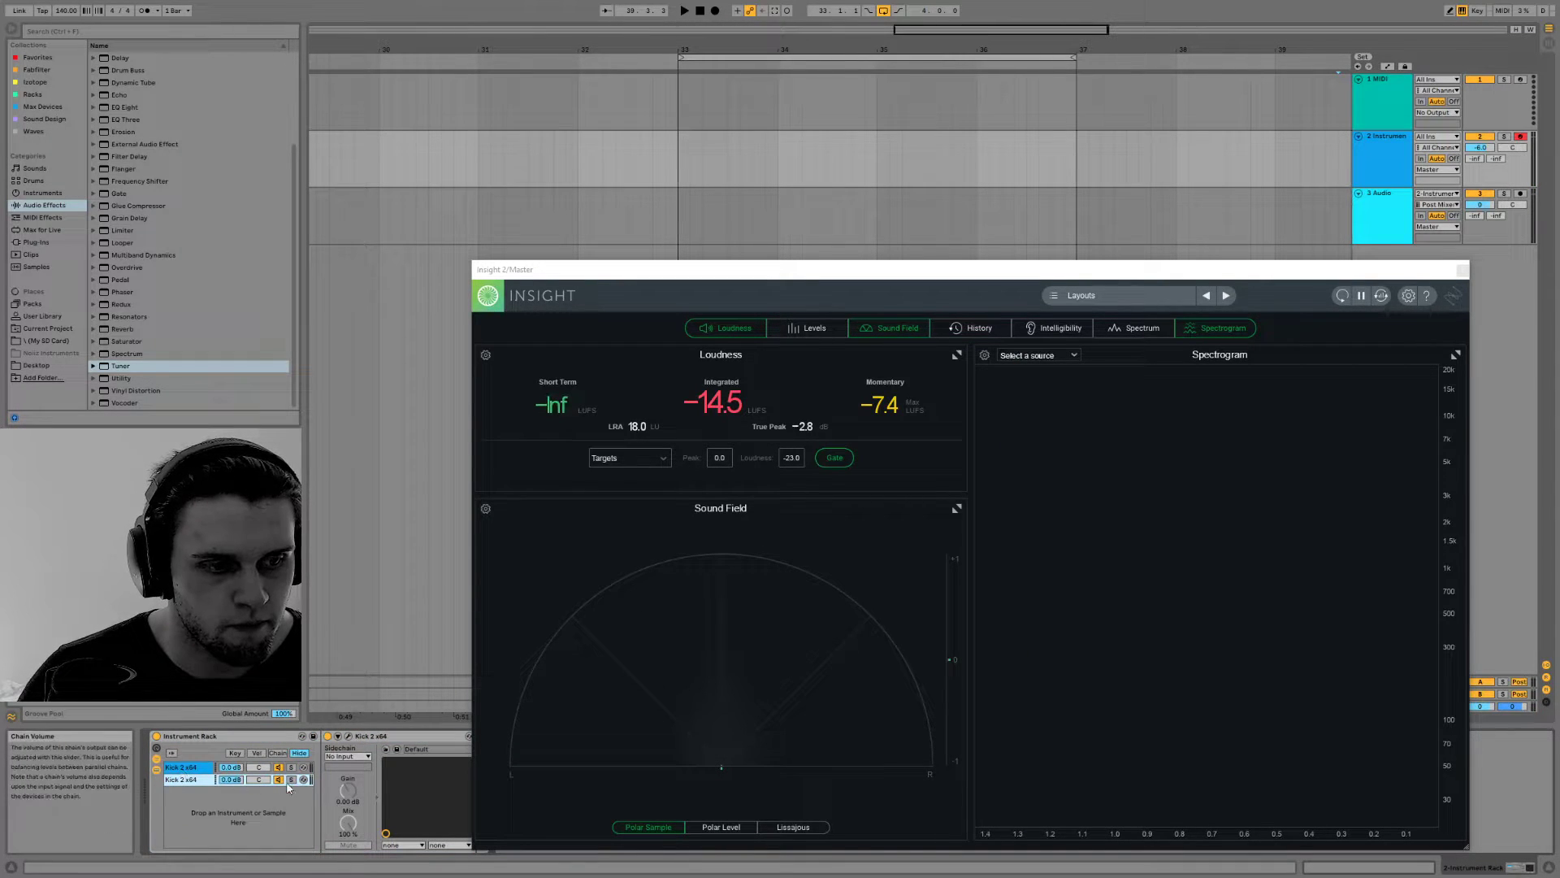
# Open Kick 2 in the rack's second chain and lower its pitch envelope's starting point to just above the second point
pyautogui.moveTo(687, 270); pyautogui.dragTo(634, 0)
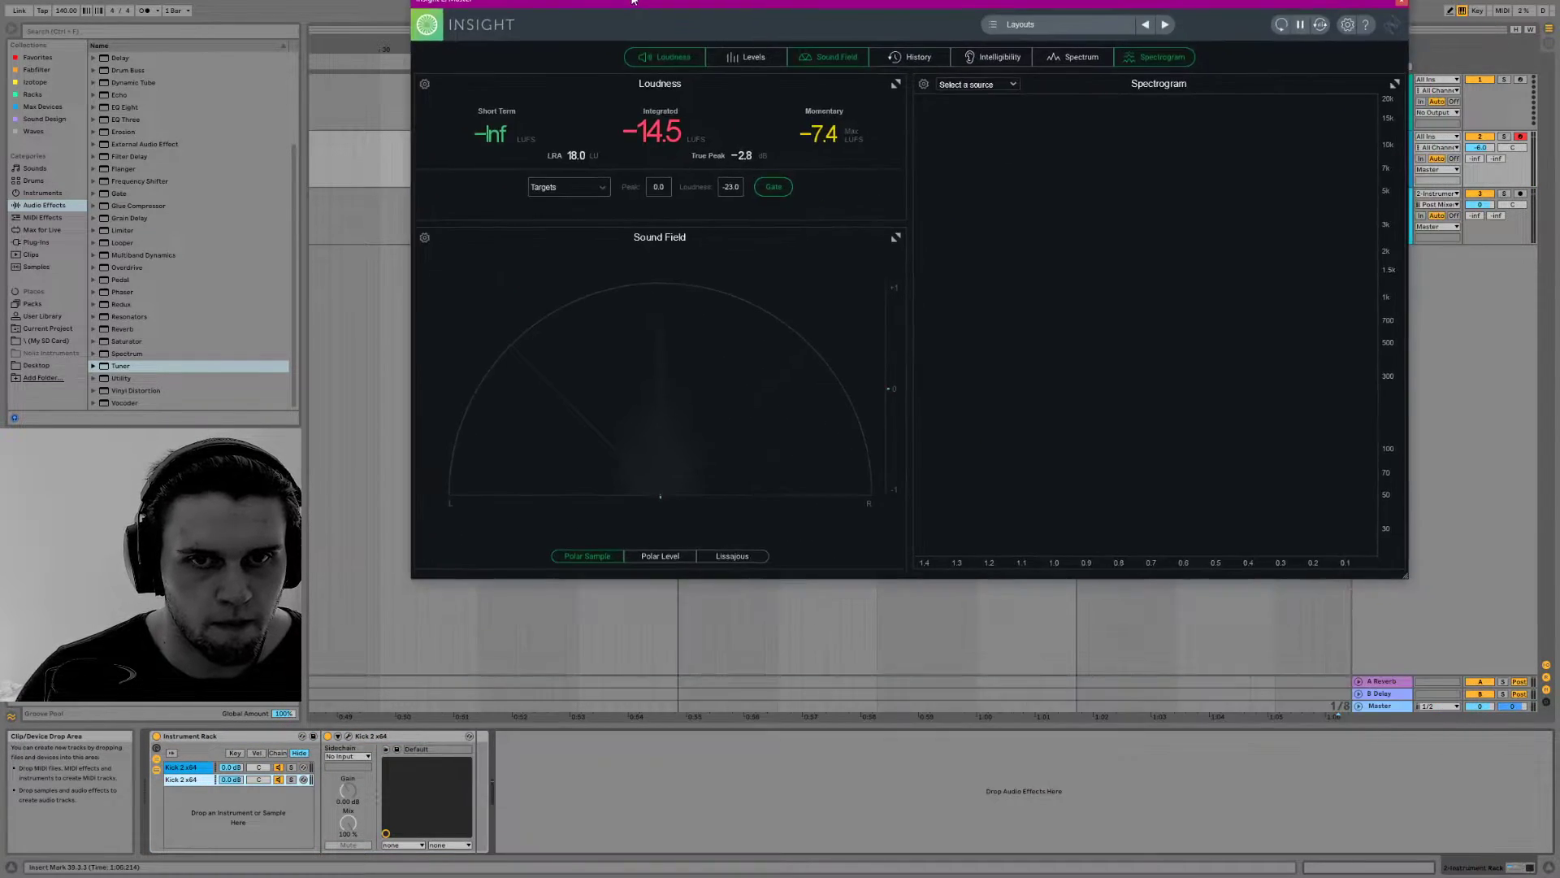
pyautogui.click(338, 736)
pyautogui.click(348, 737)
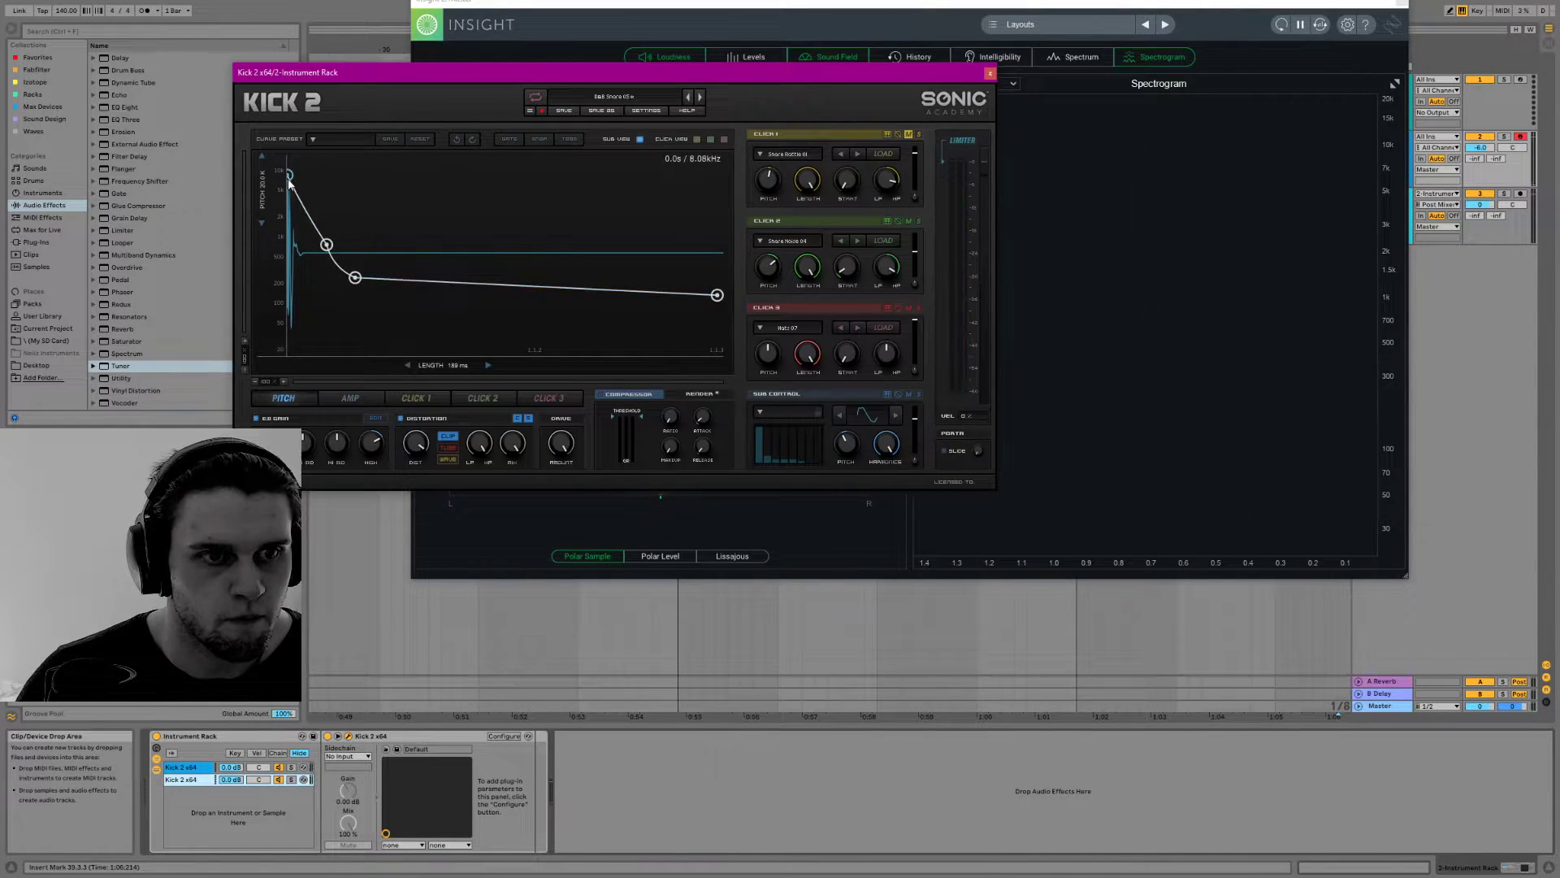
pyautogui.moveTo(273, 230); pyautogui.dragTo(266, 242)
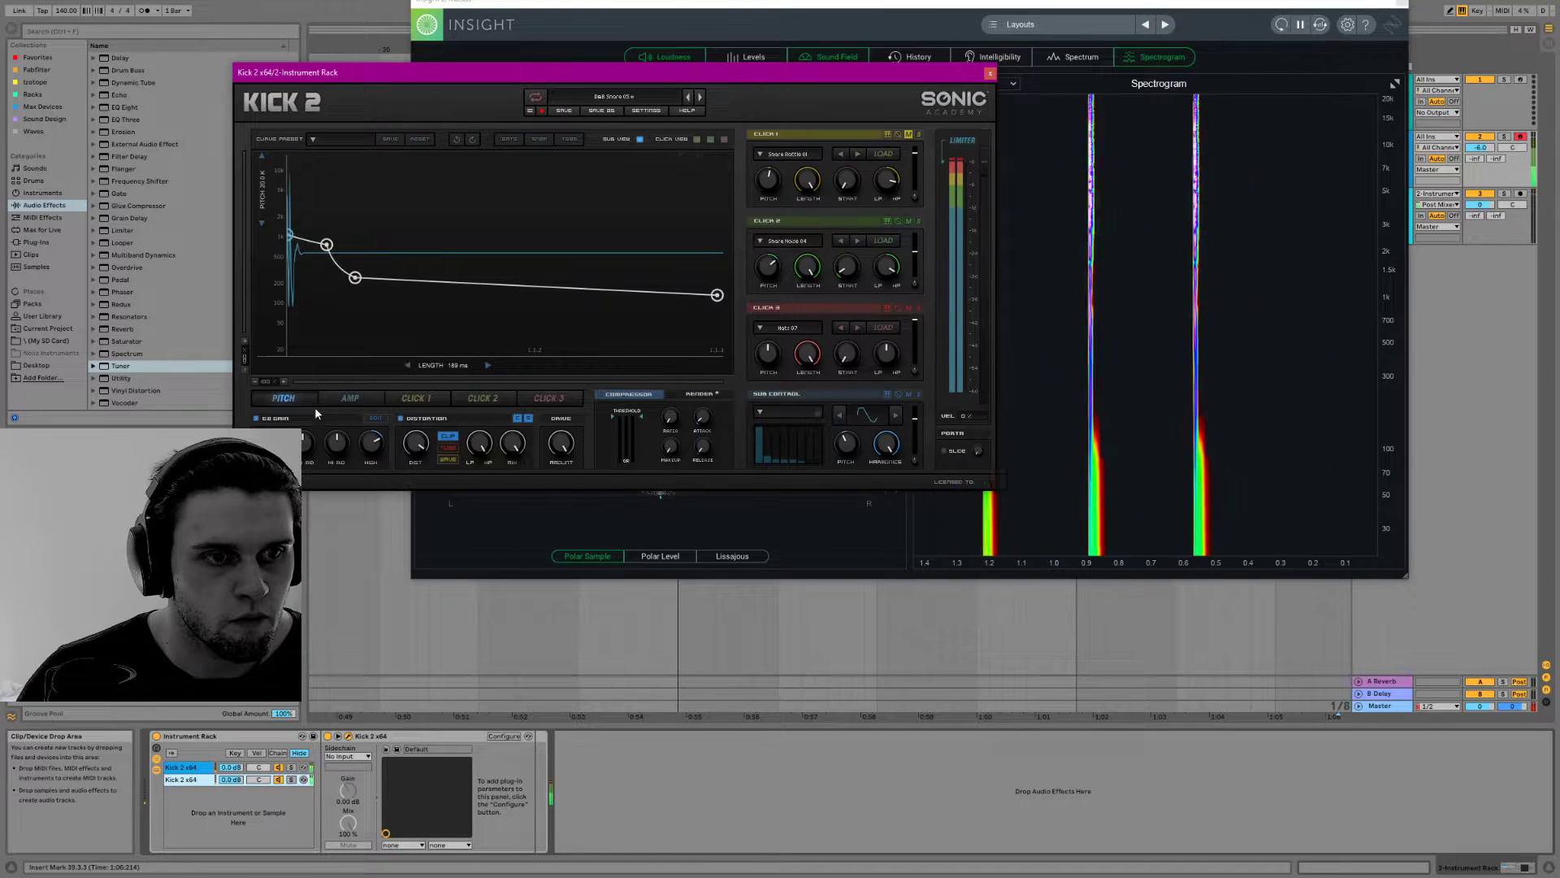
# With the second chain soloed, simplify its pitch envelope to one middle point and lengthen the sound to 583 ms
pyautogui.click(291, 779)
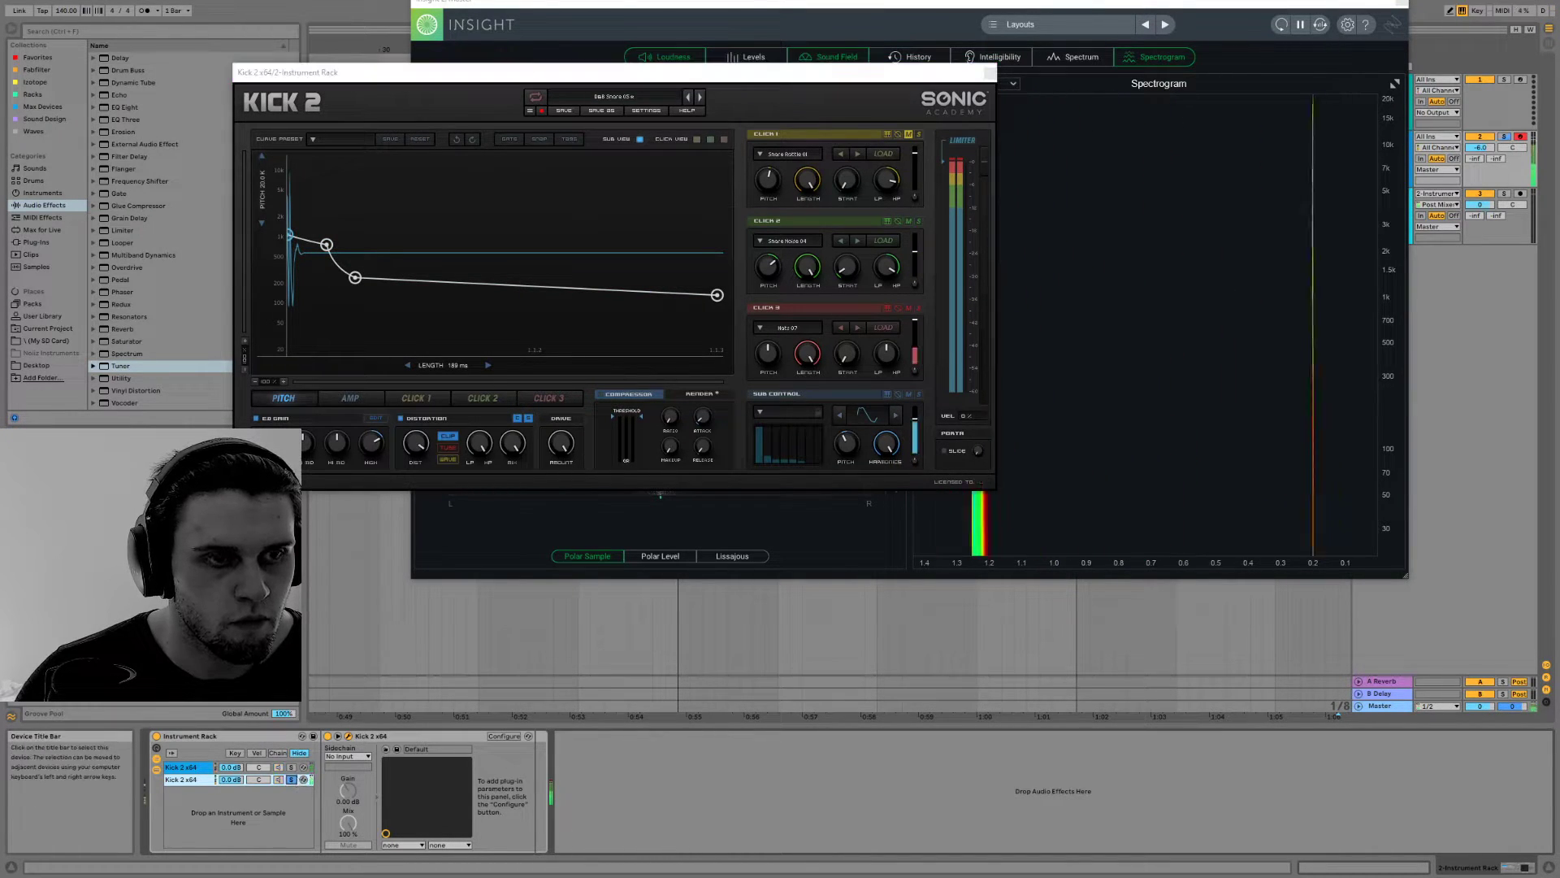
pyautogui.moveTo(355, 277); pyautogui.dragTo(358, 253)
pyautogui.doubleClick(326, 244)
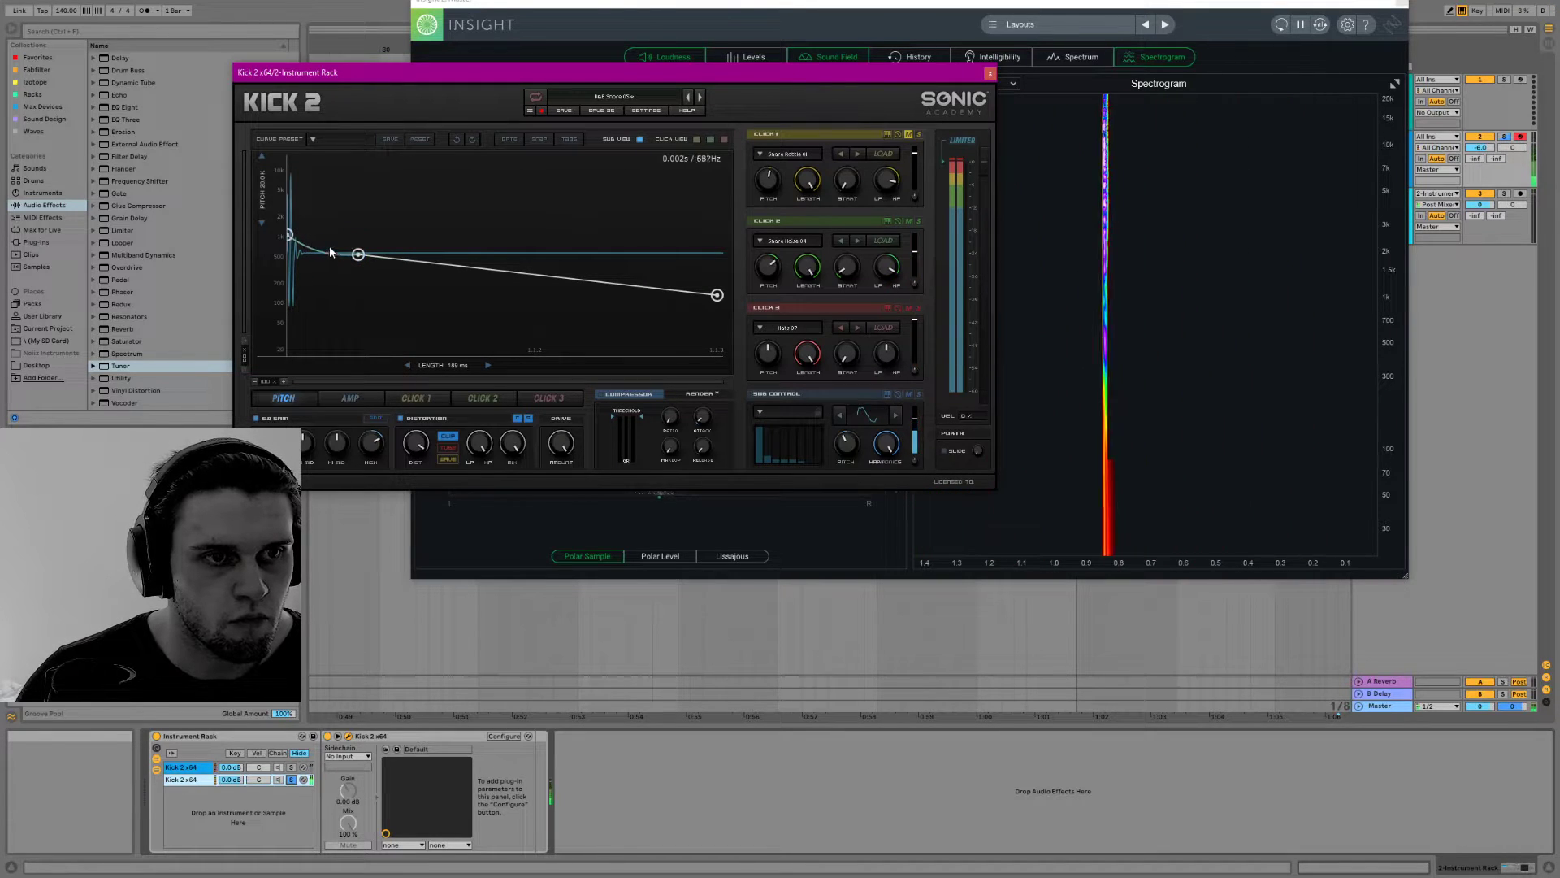
pyautogui.moveTo(358, 254); pyautogui.dragTo(430, 267)
pyautogui.moveTo(441, 361); pyautogui.dragTo(486, 362)
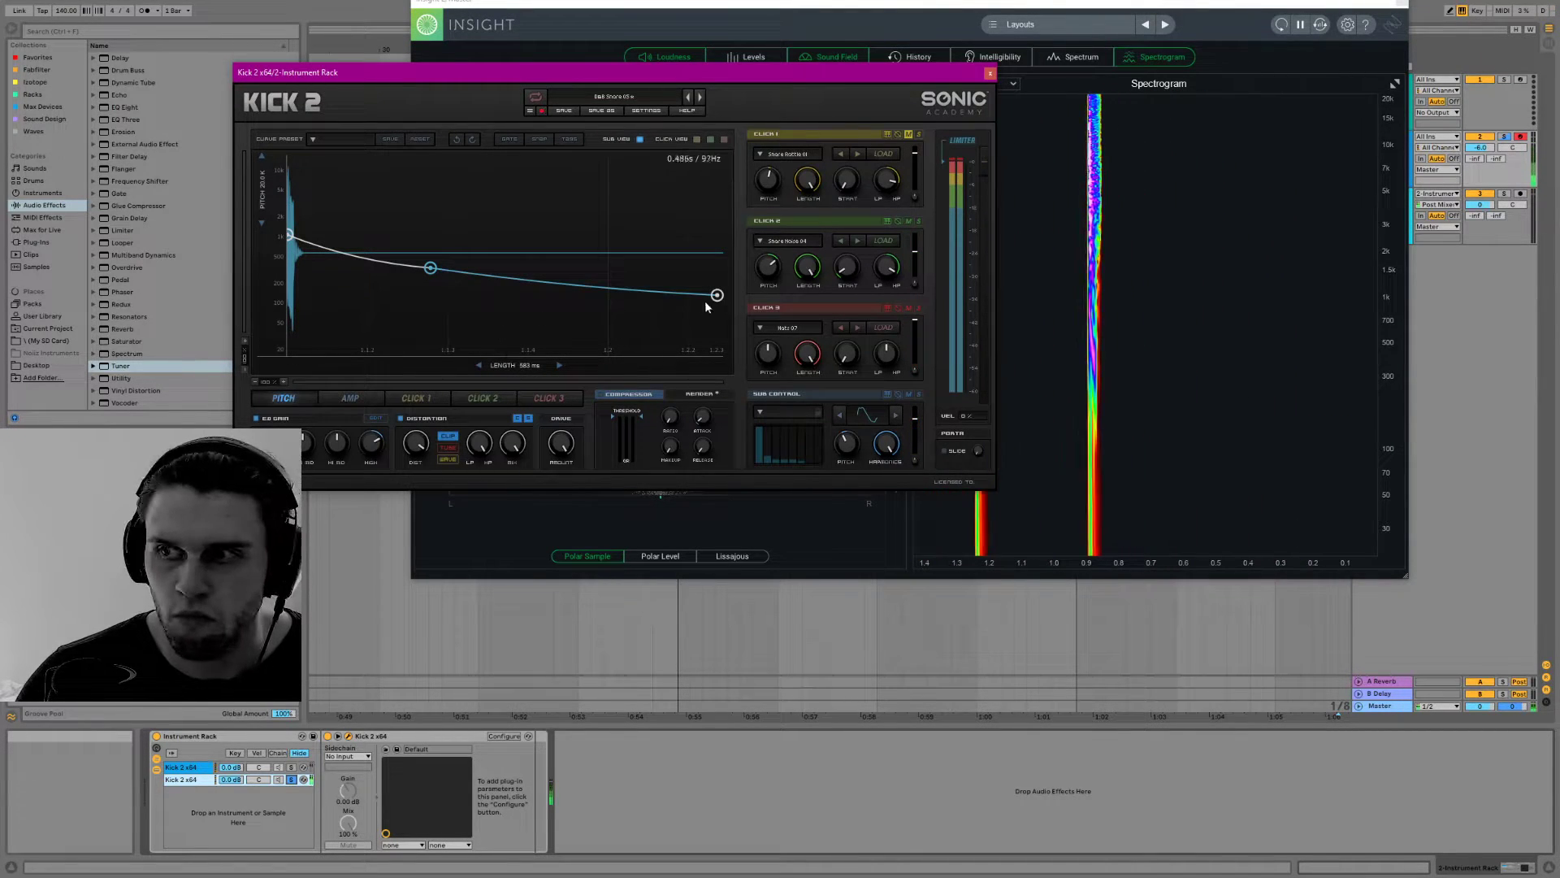
pyautogui.click(291, 778)
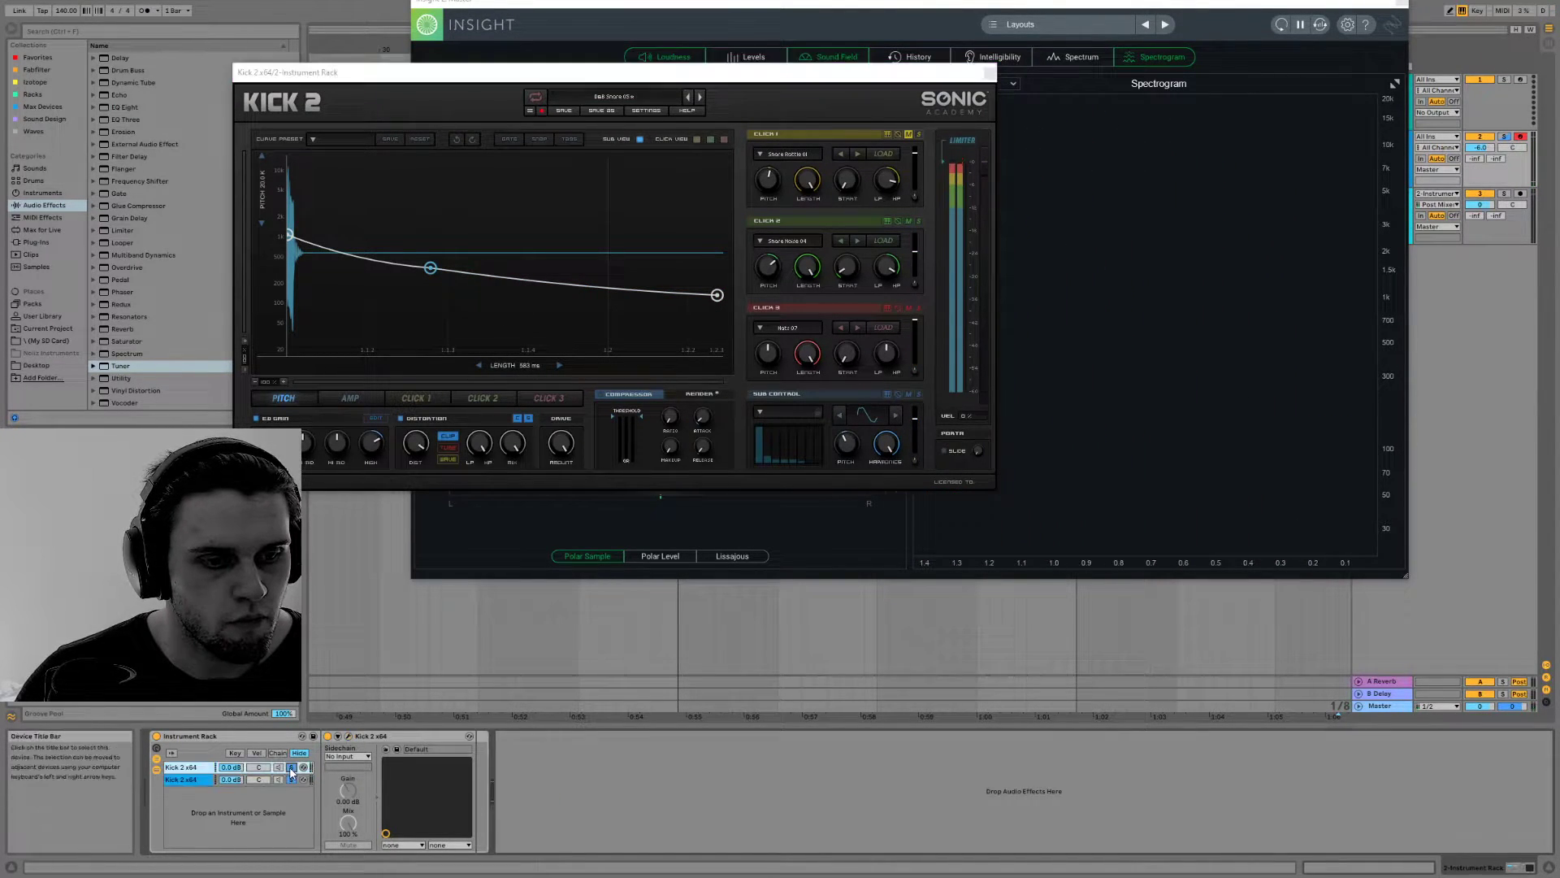
pyautogui.click(989, 73)
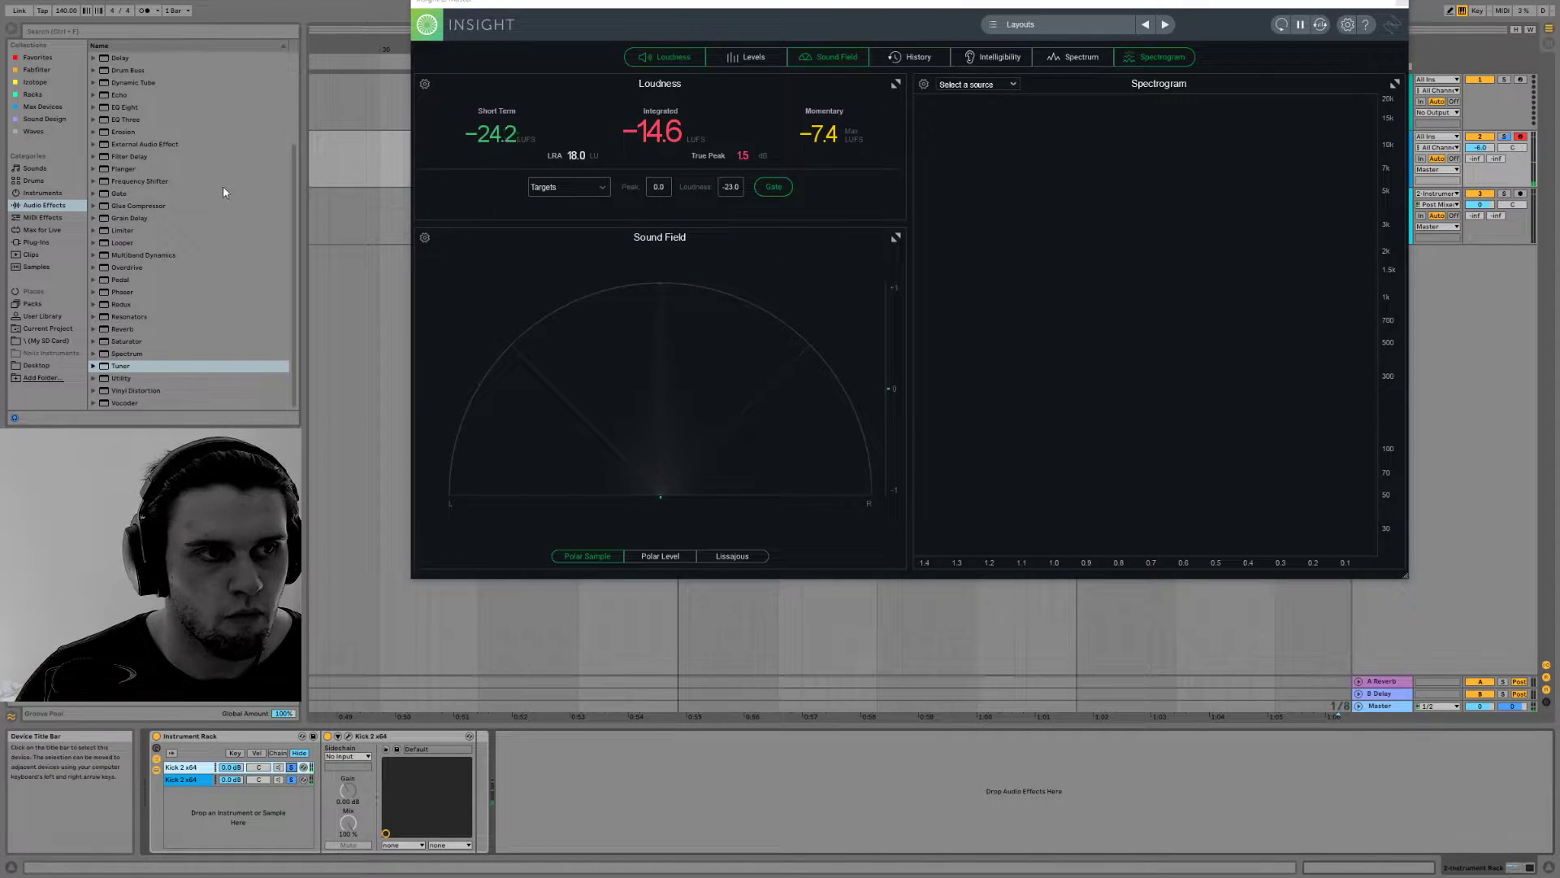
# Add EQ Eight after the Instrument Rack, with a high cut at about 9.2 kHz and a low cut at about 300 Hz
pyautogui.click(127, 106)
pyautogui.moveTo(481, 747); pyautogui.dragTo(501, 756)
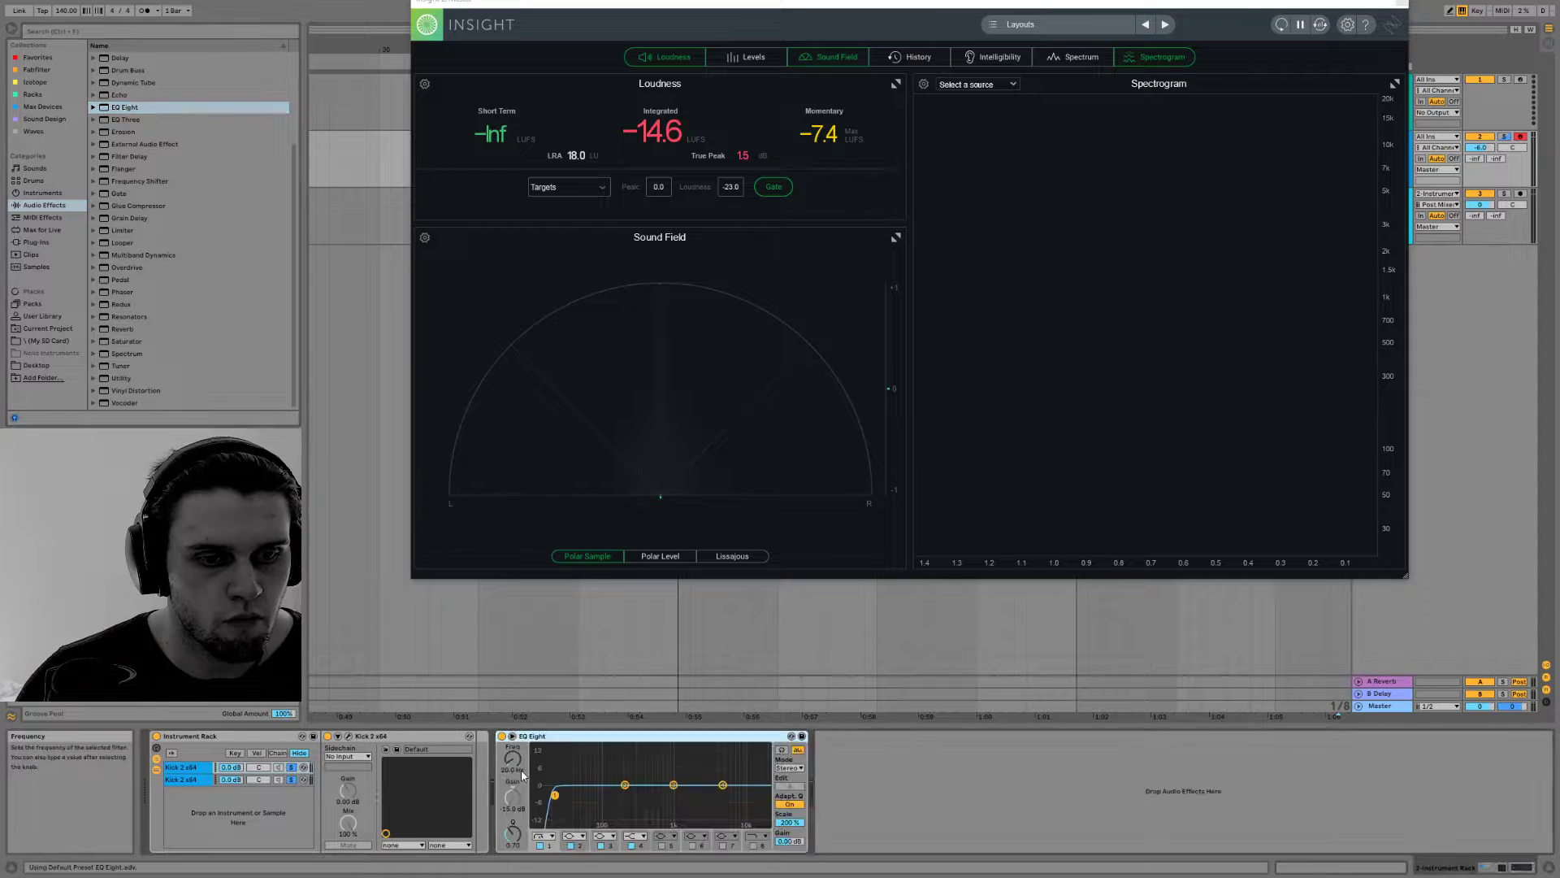
pyautogui.click(753, 845)
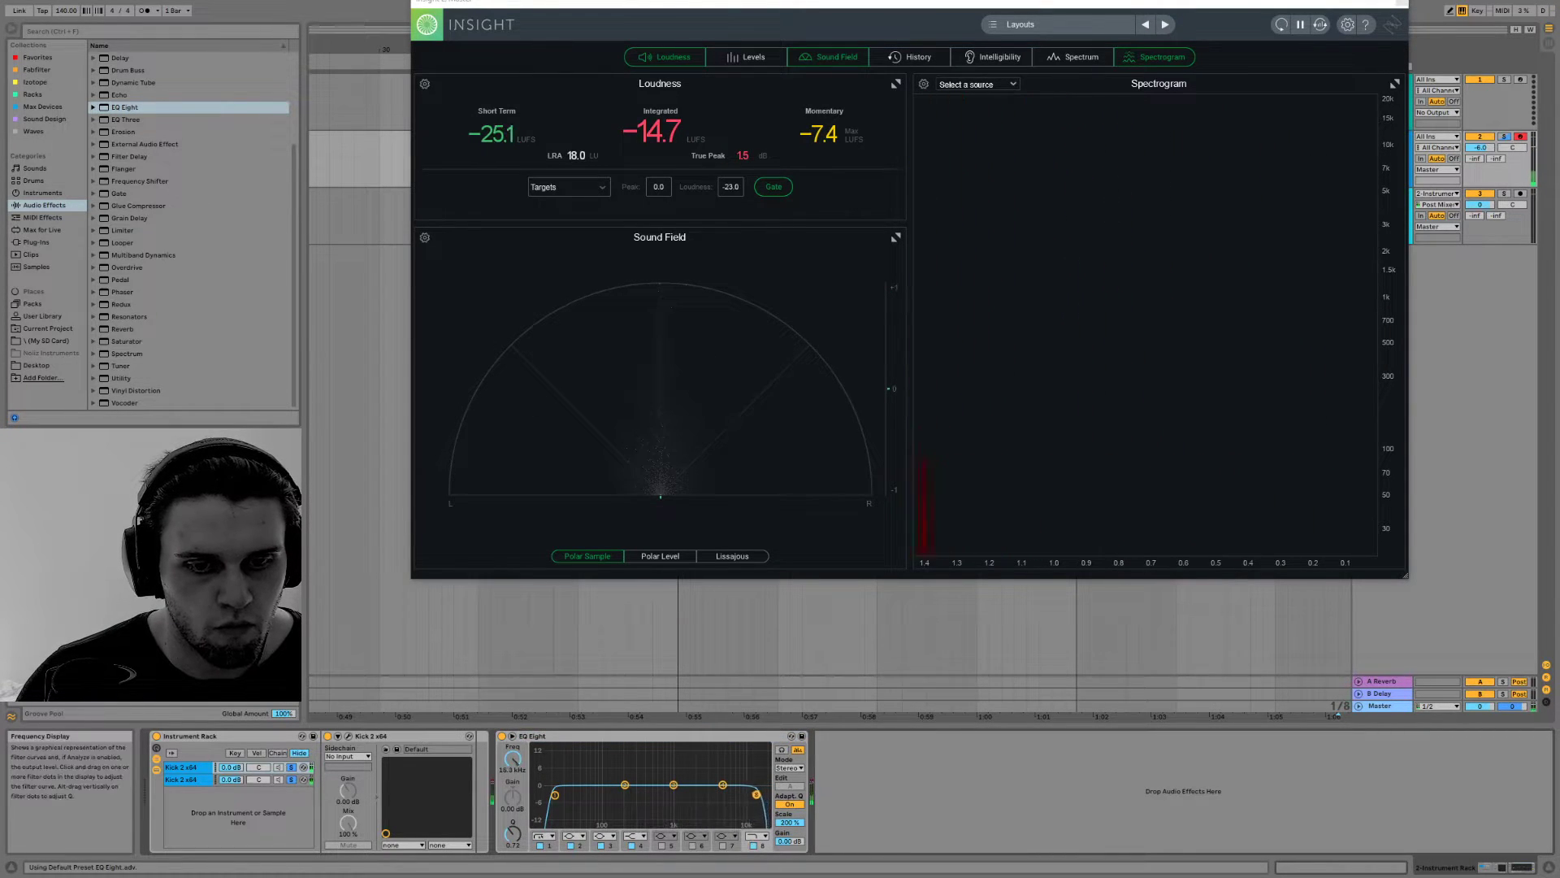
pyautogui.moveTo(763, 816); pyautogui.dragTo(742, 816)
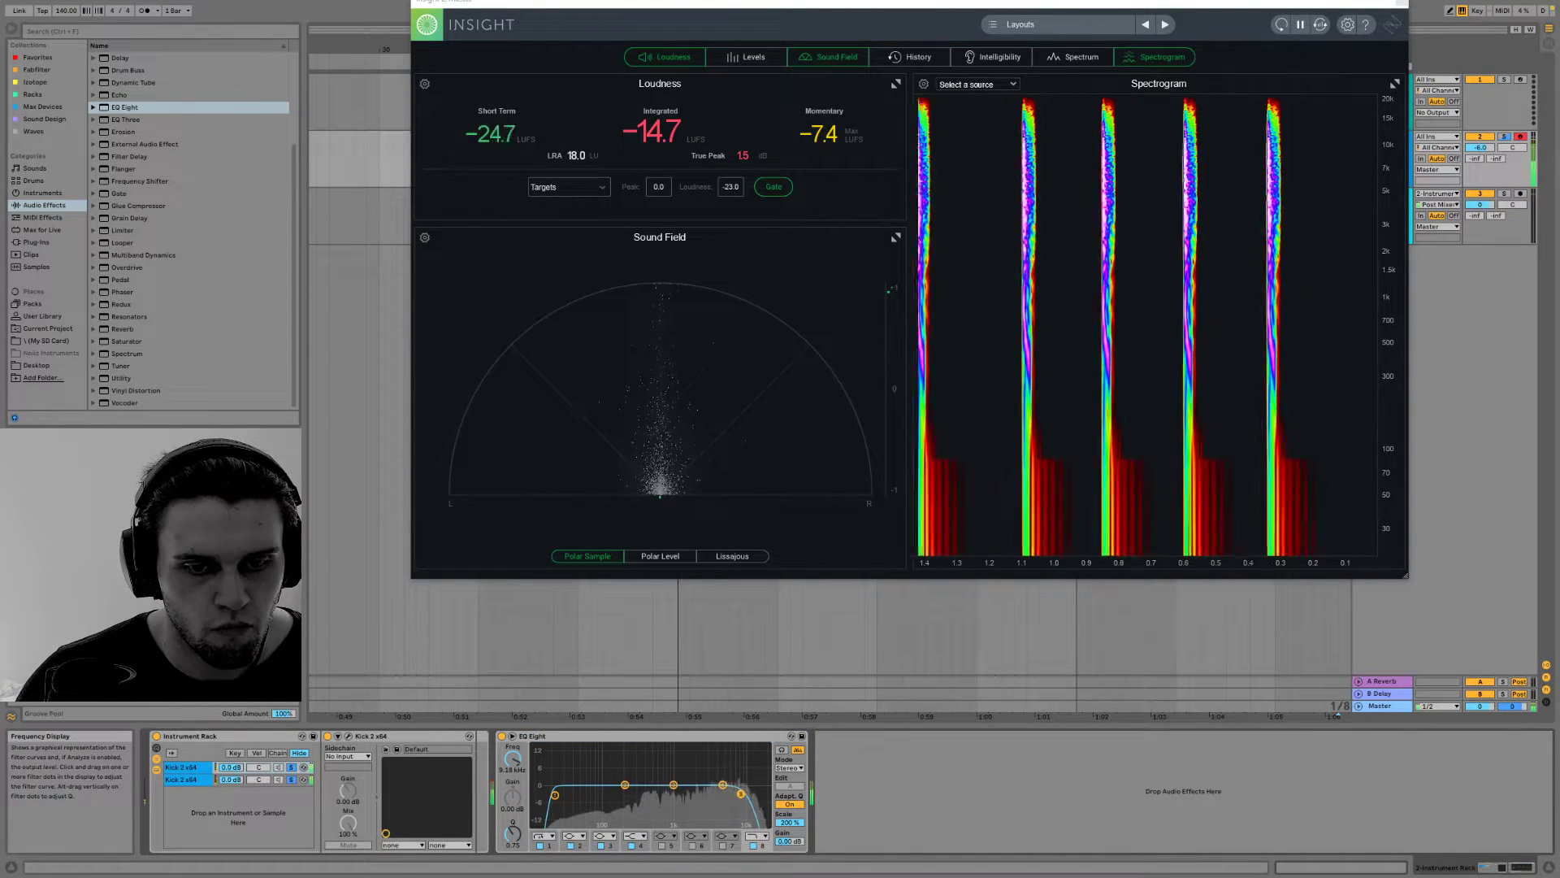
pyautogui.moveTo(555, 795); pyautogui.dragTo(632, 797)
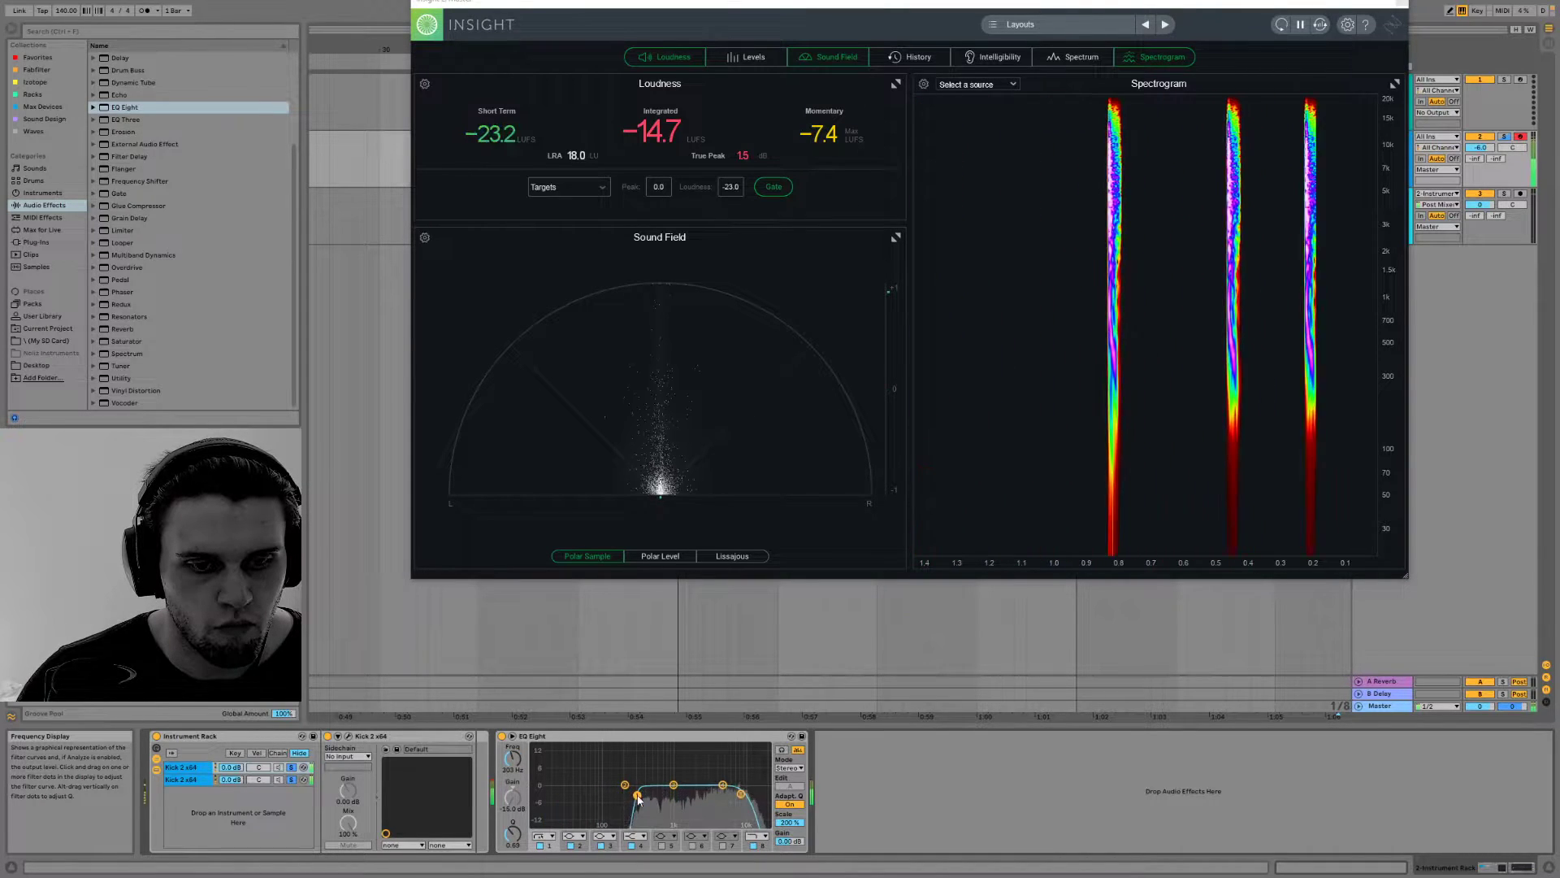
# Duplicate the rack's second Kick 2 chain and open Kick 2 in the new third chain
pyautogui.click(193, 782)
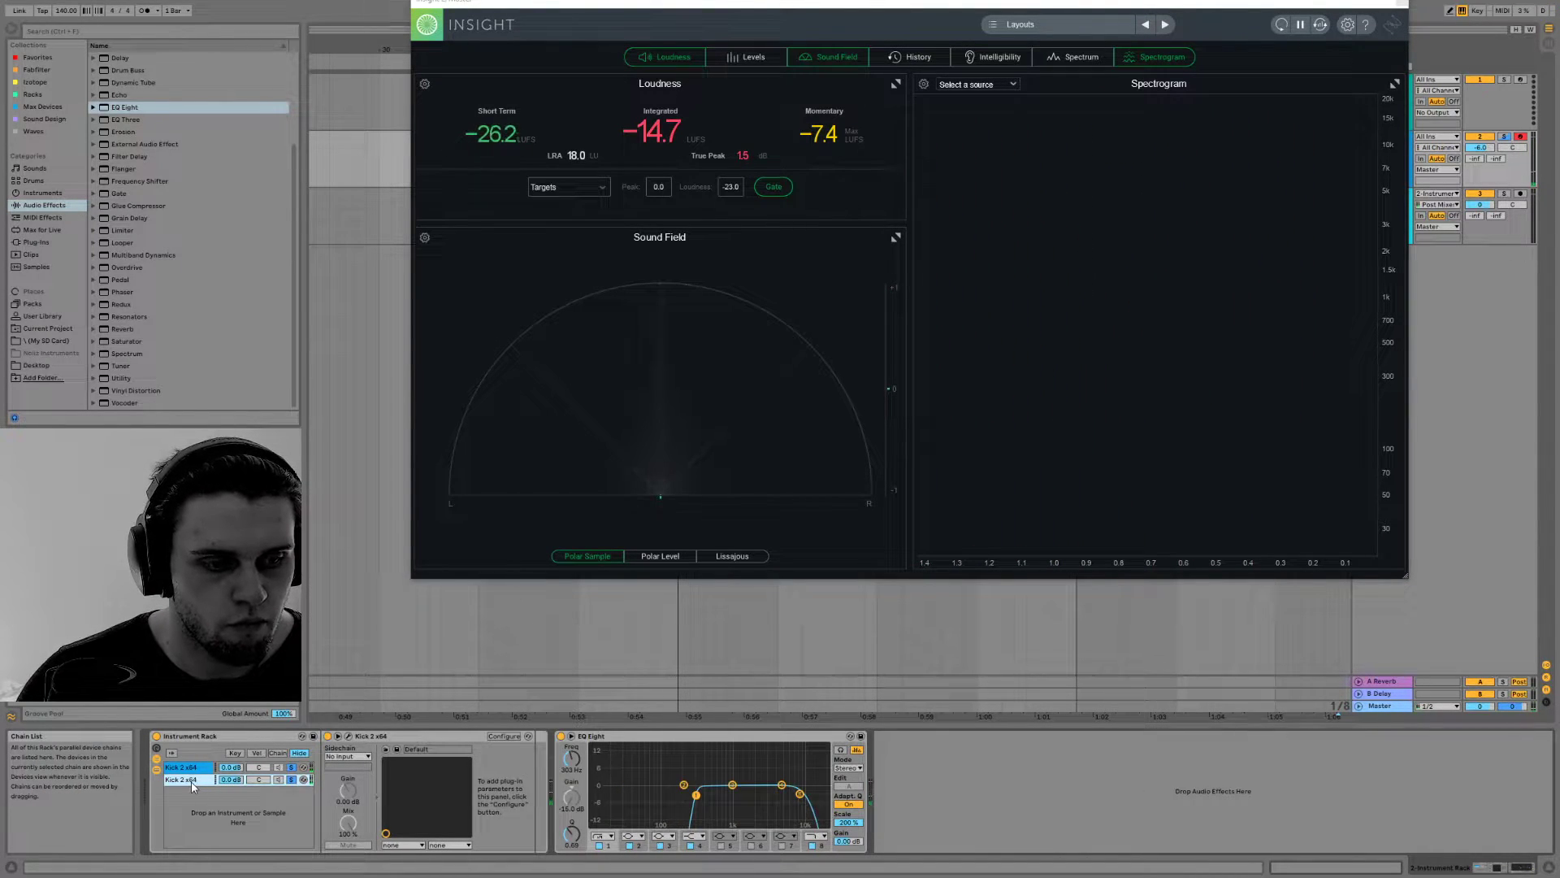
pyautogui.hotkey('ctrl', 'd')
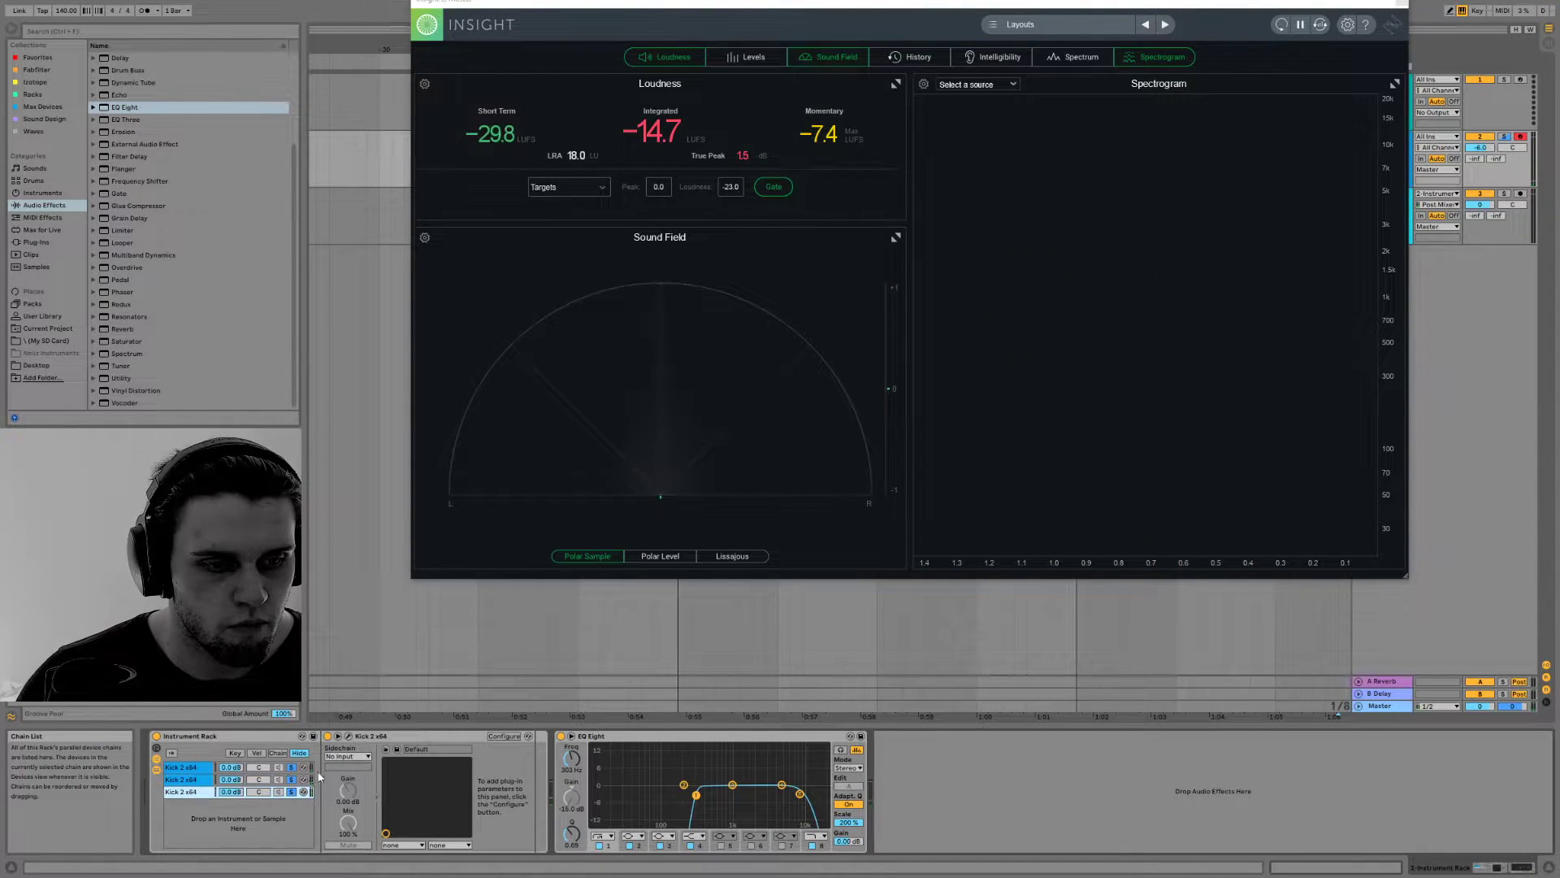
pyautogui.click(348, 736)
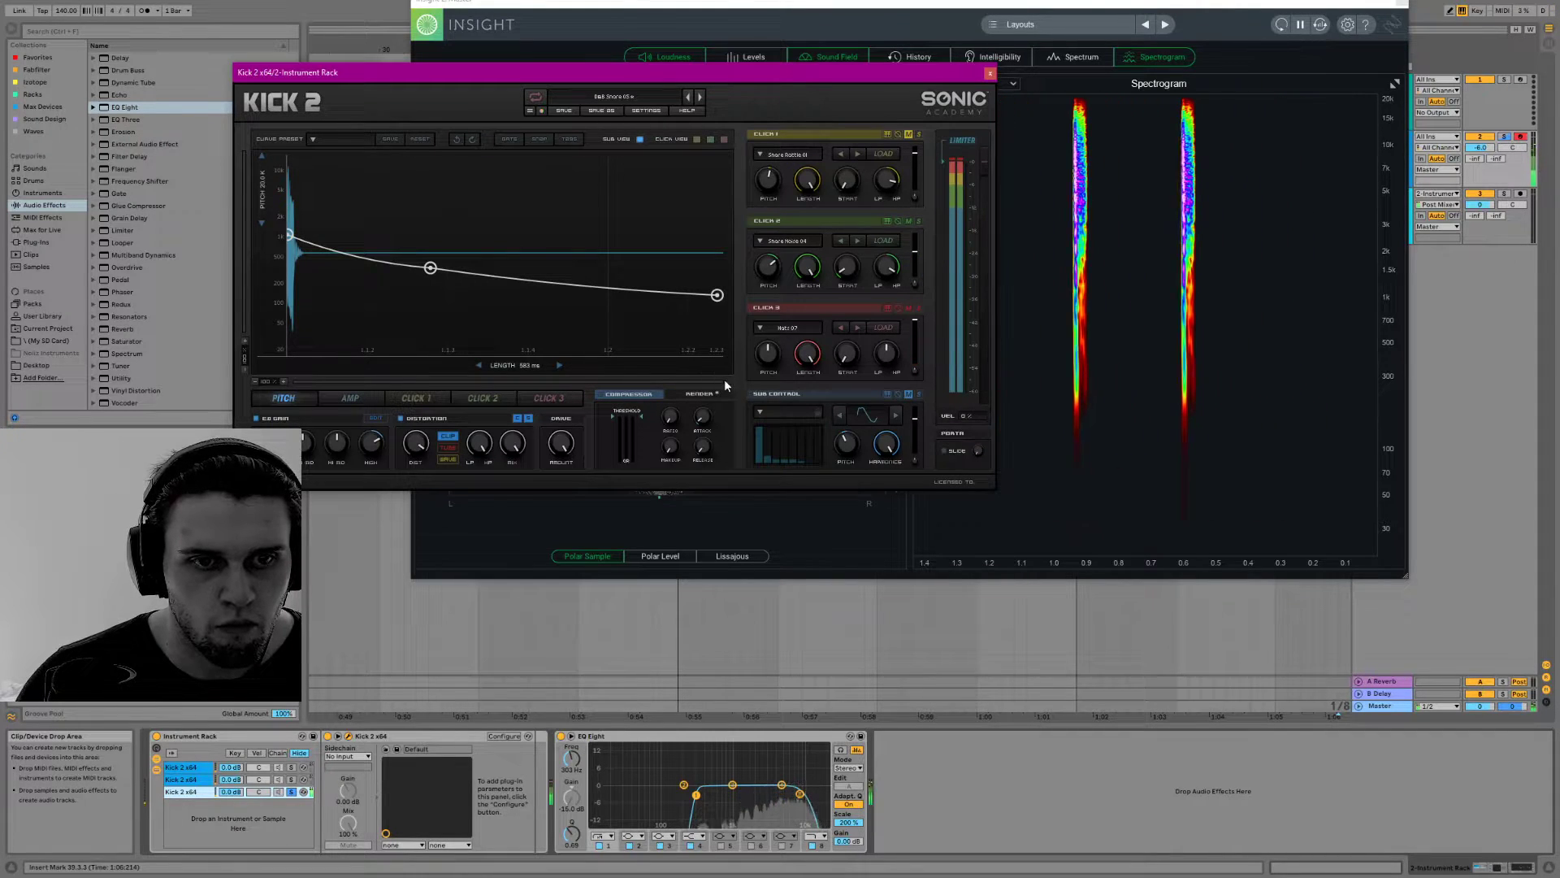
# Solo Click 3 in the third chain's Kick 2 and load the factory sample Noise 01 into it
pyautogui.click(919, 308)
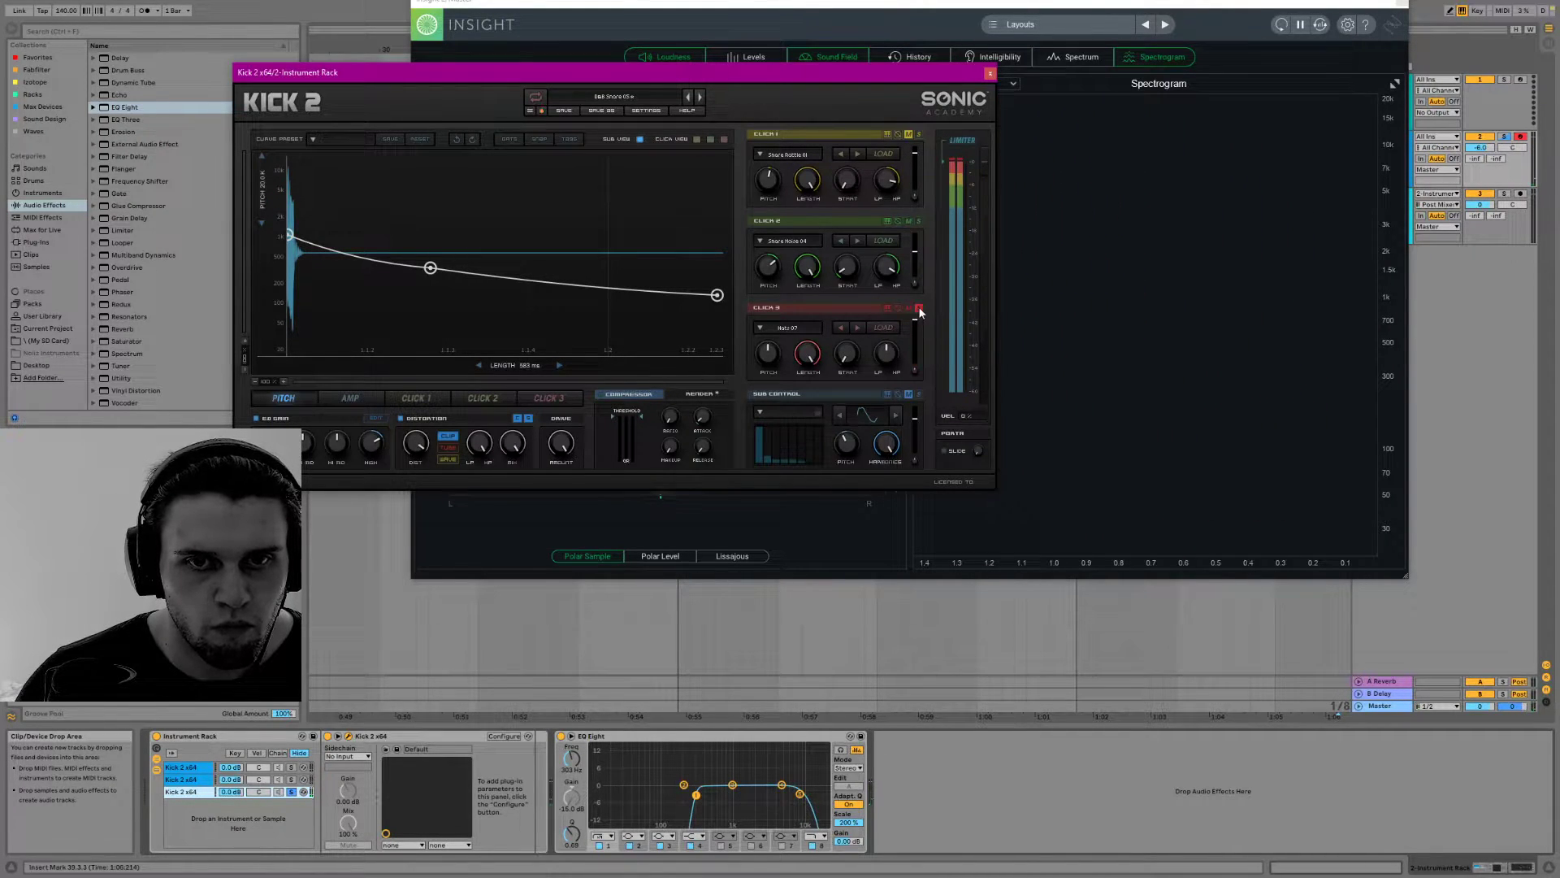
pyautogui.click(790, 329)
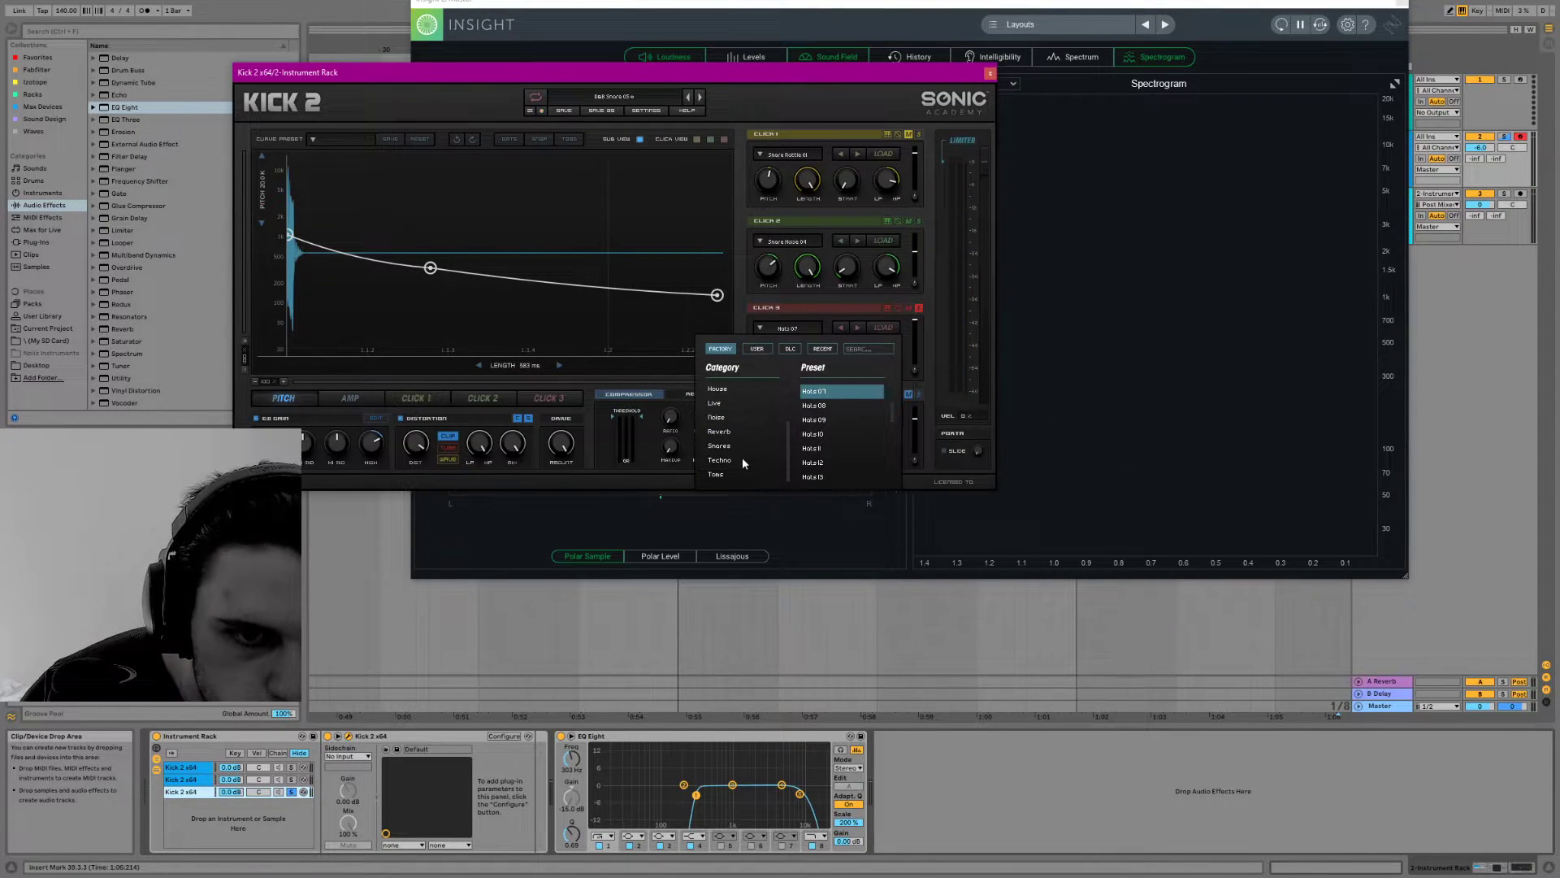
pyautogui.scroll(2, 742, 462)
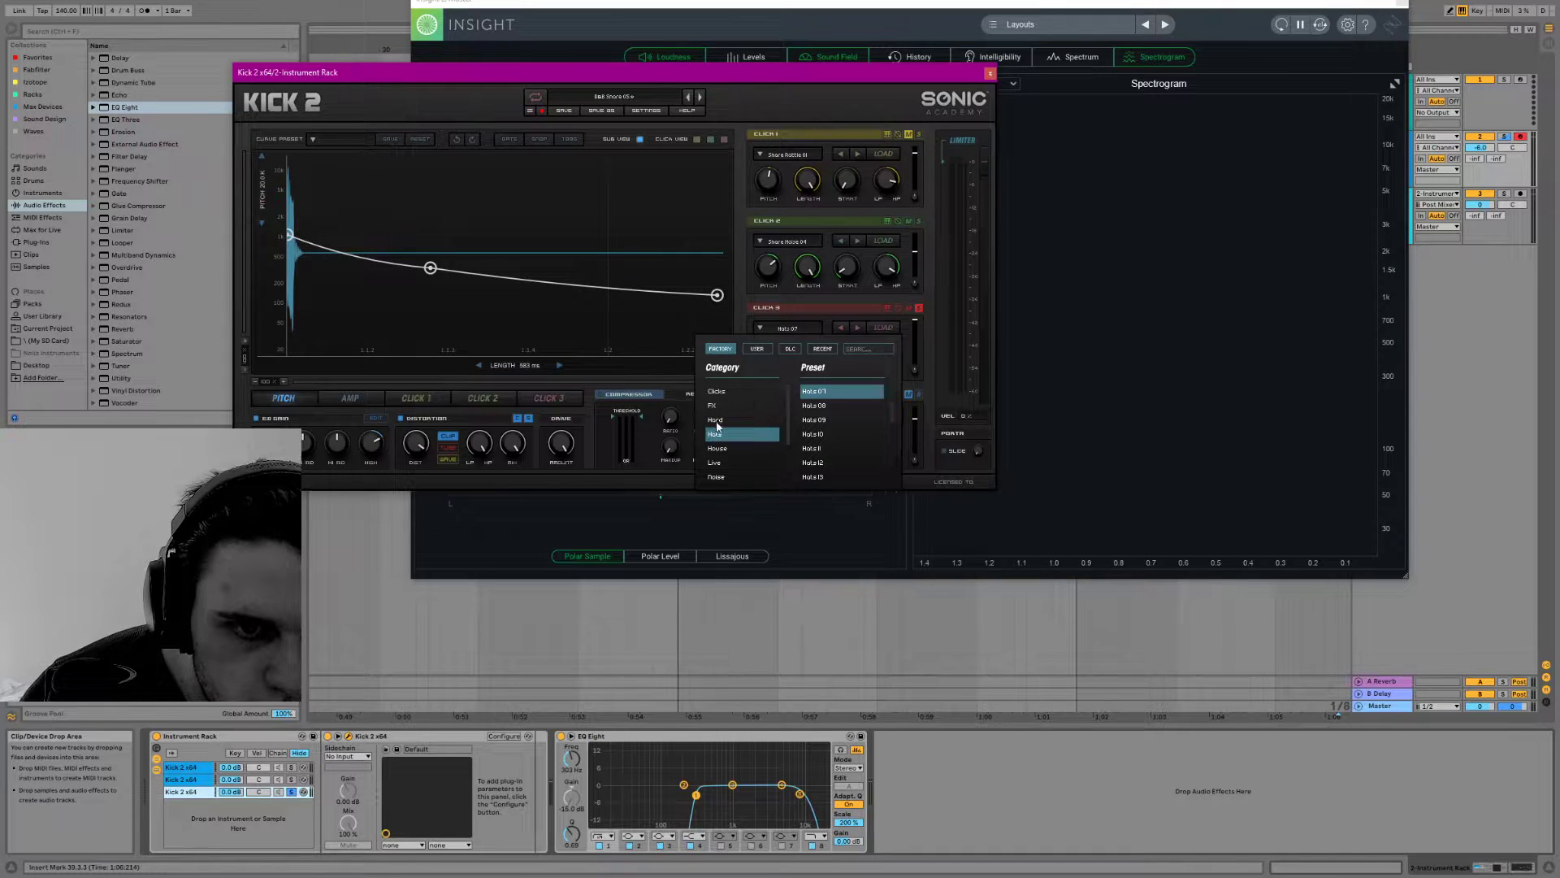
pyautogui.click(726, 418)
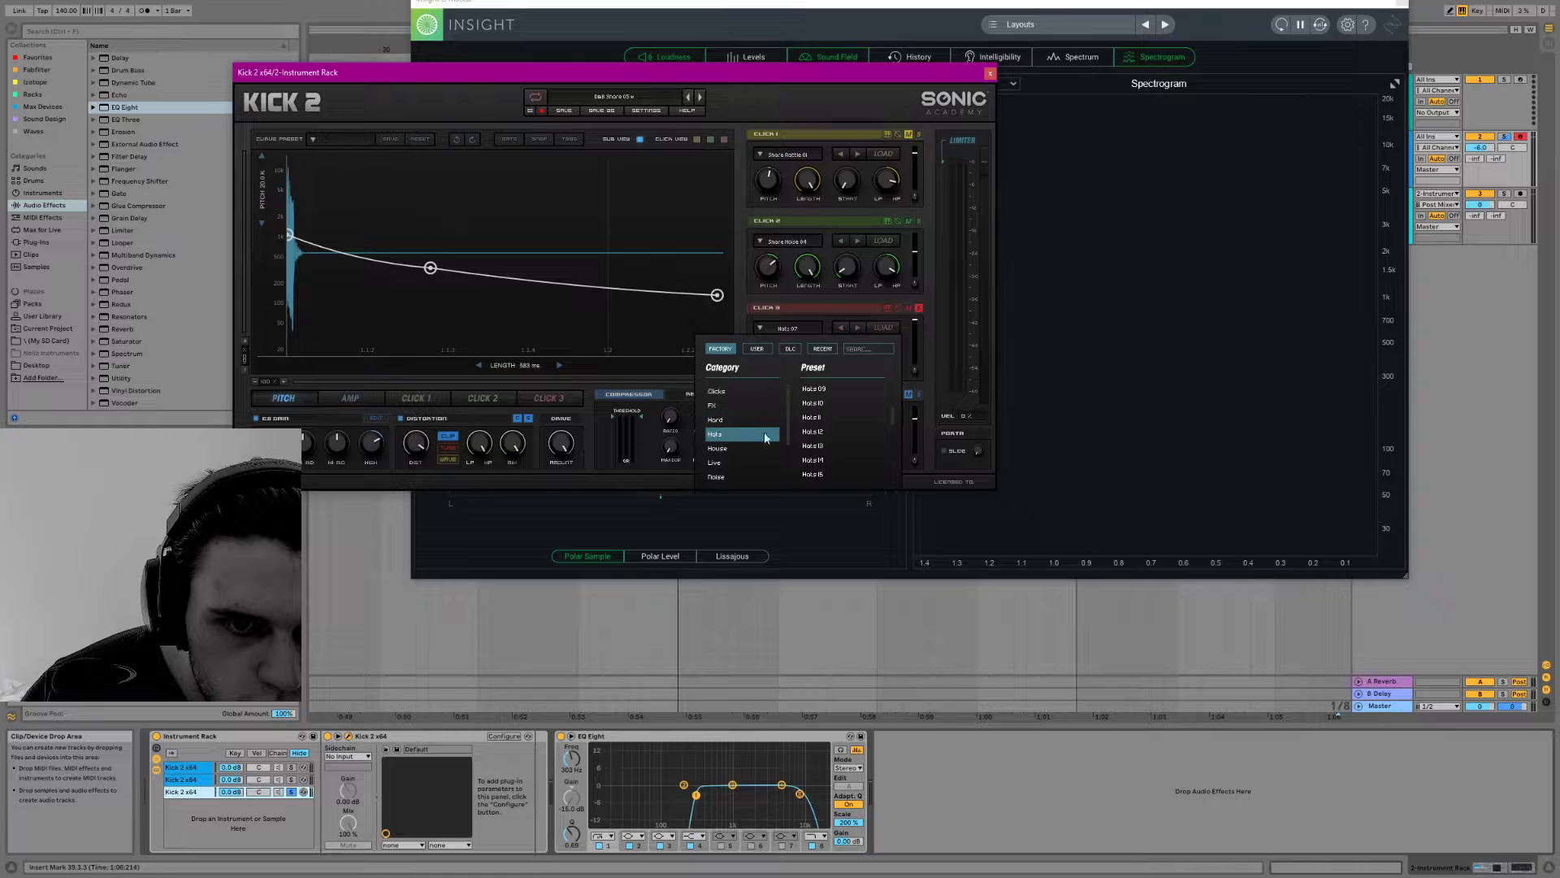
pyautogui.scroll(-3, 842, 416)
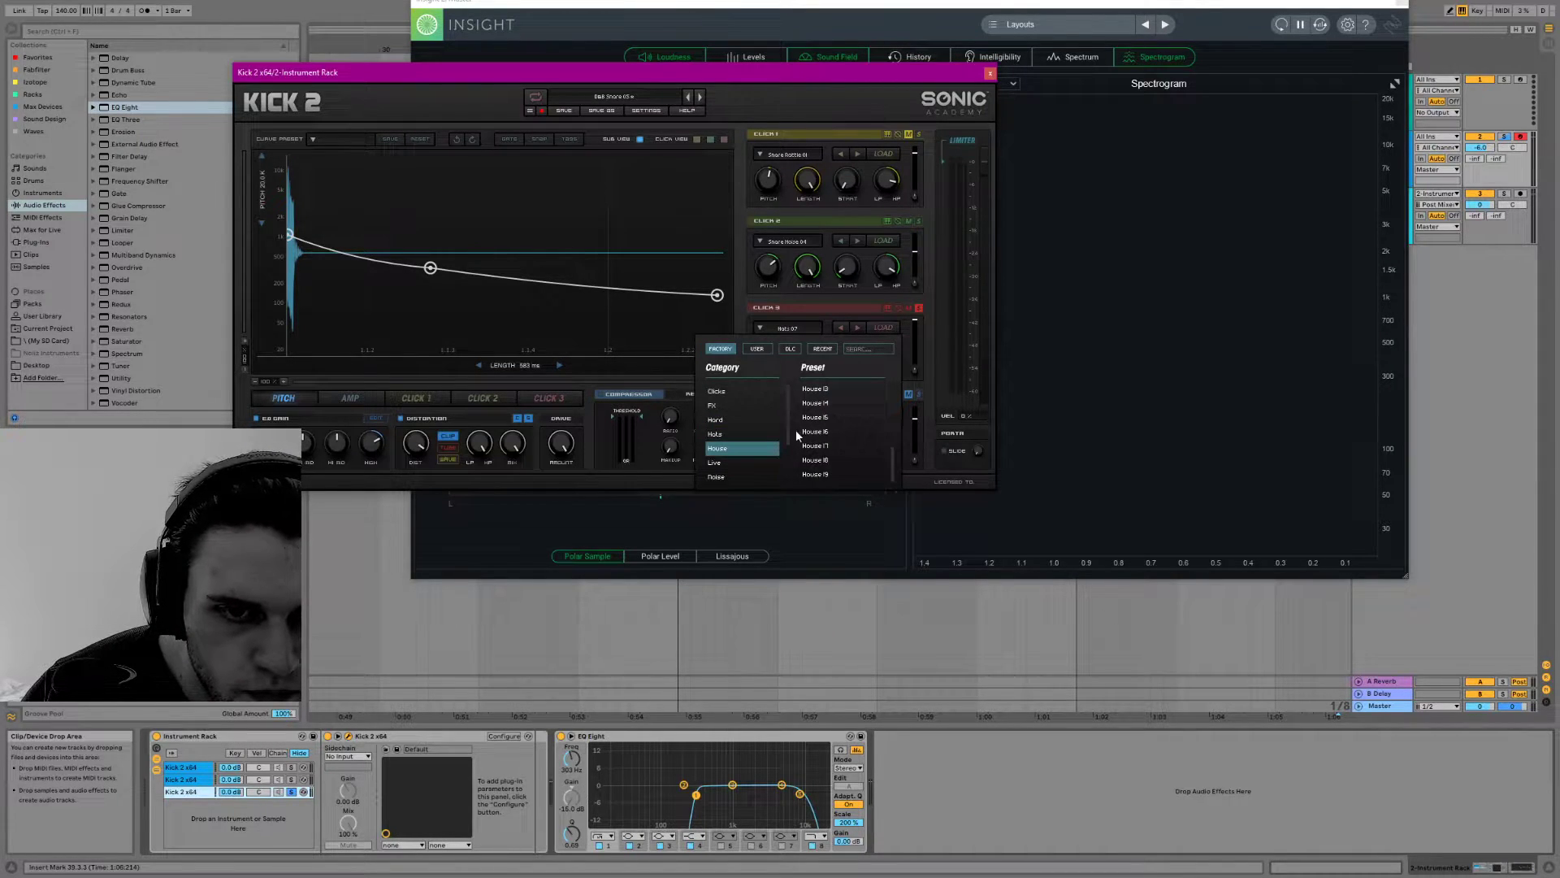
pyautogui.click(715, 463)
pyautogui.scroll(-8, 842, 421)
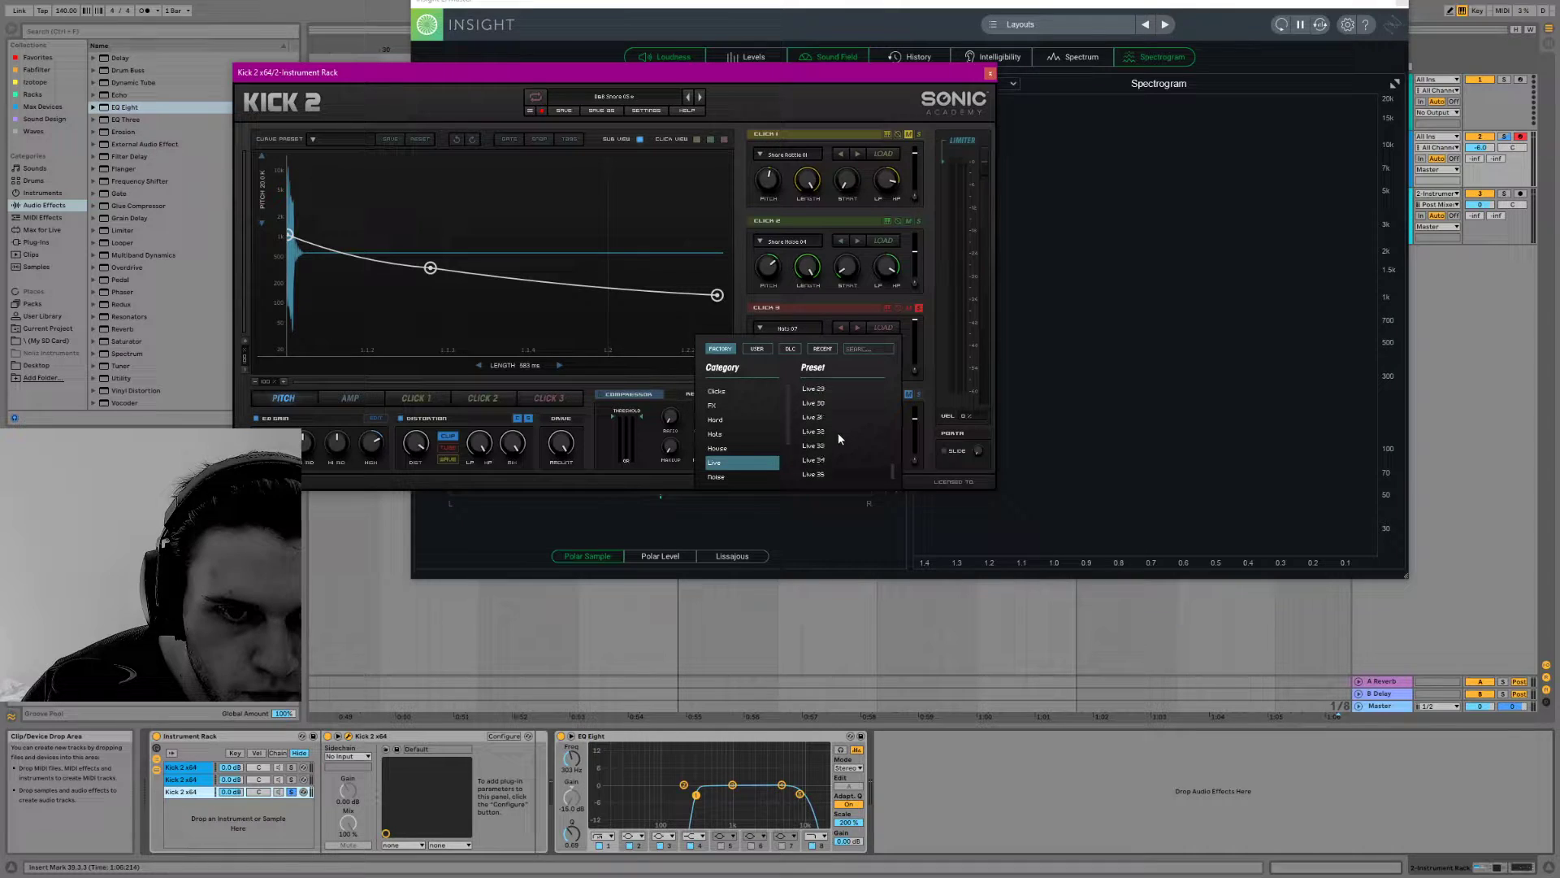
pyautogui.click(741, 476)
pyautogui.click(815, 392)
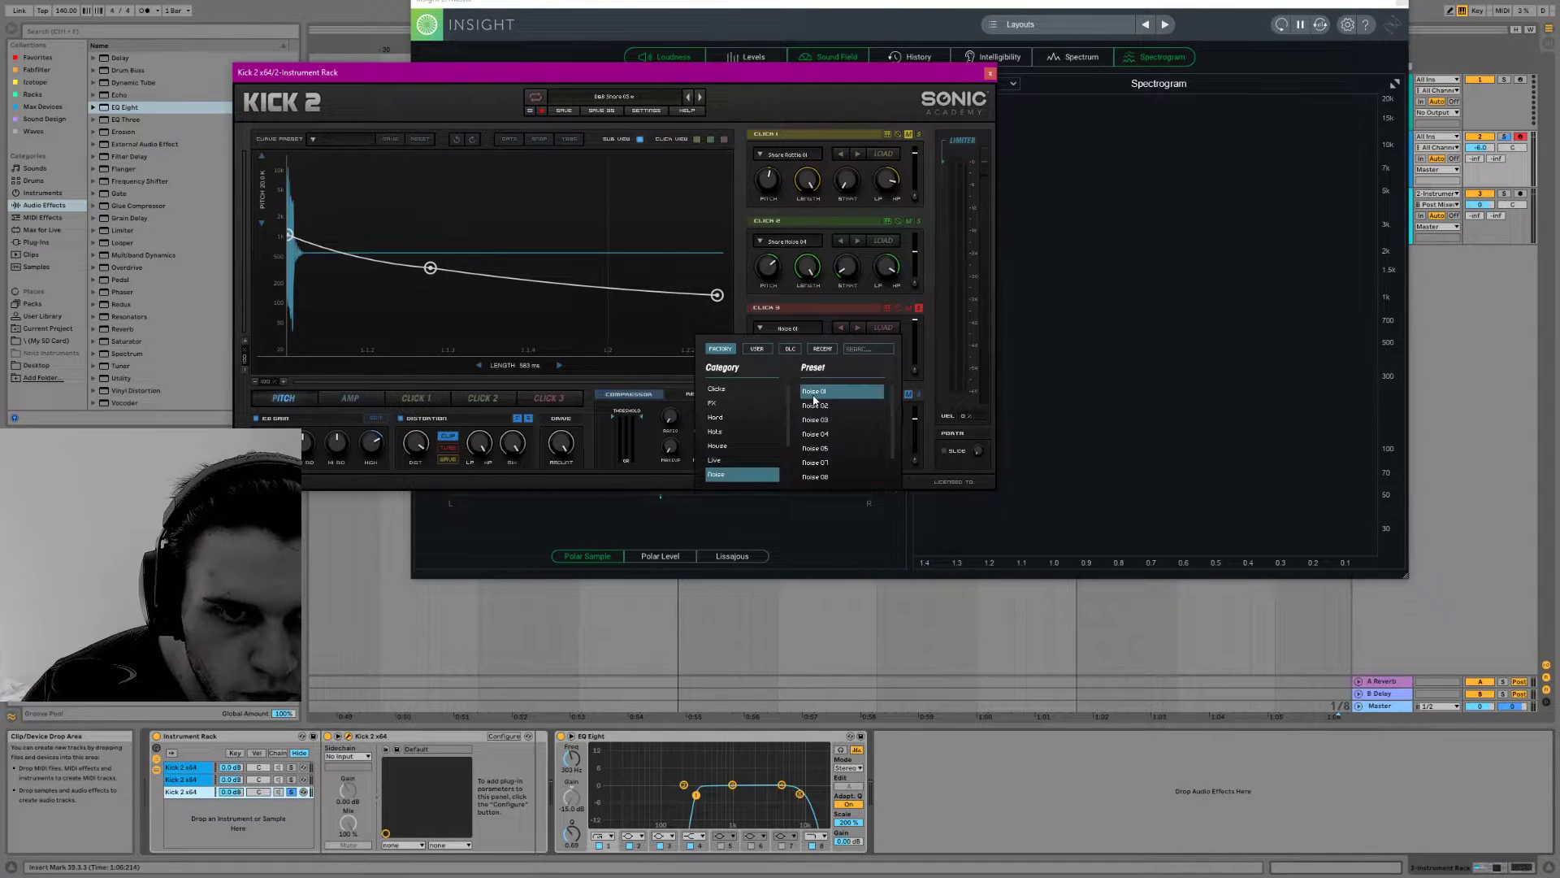
pyautogui.click(818, 397)
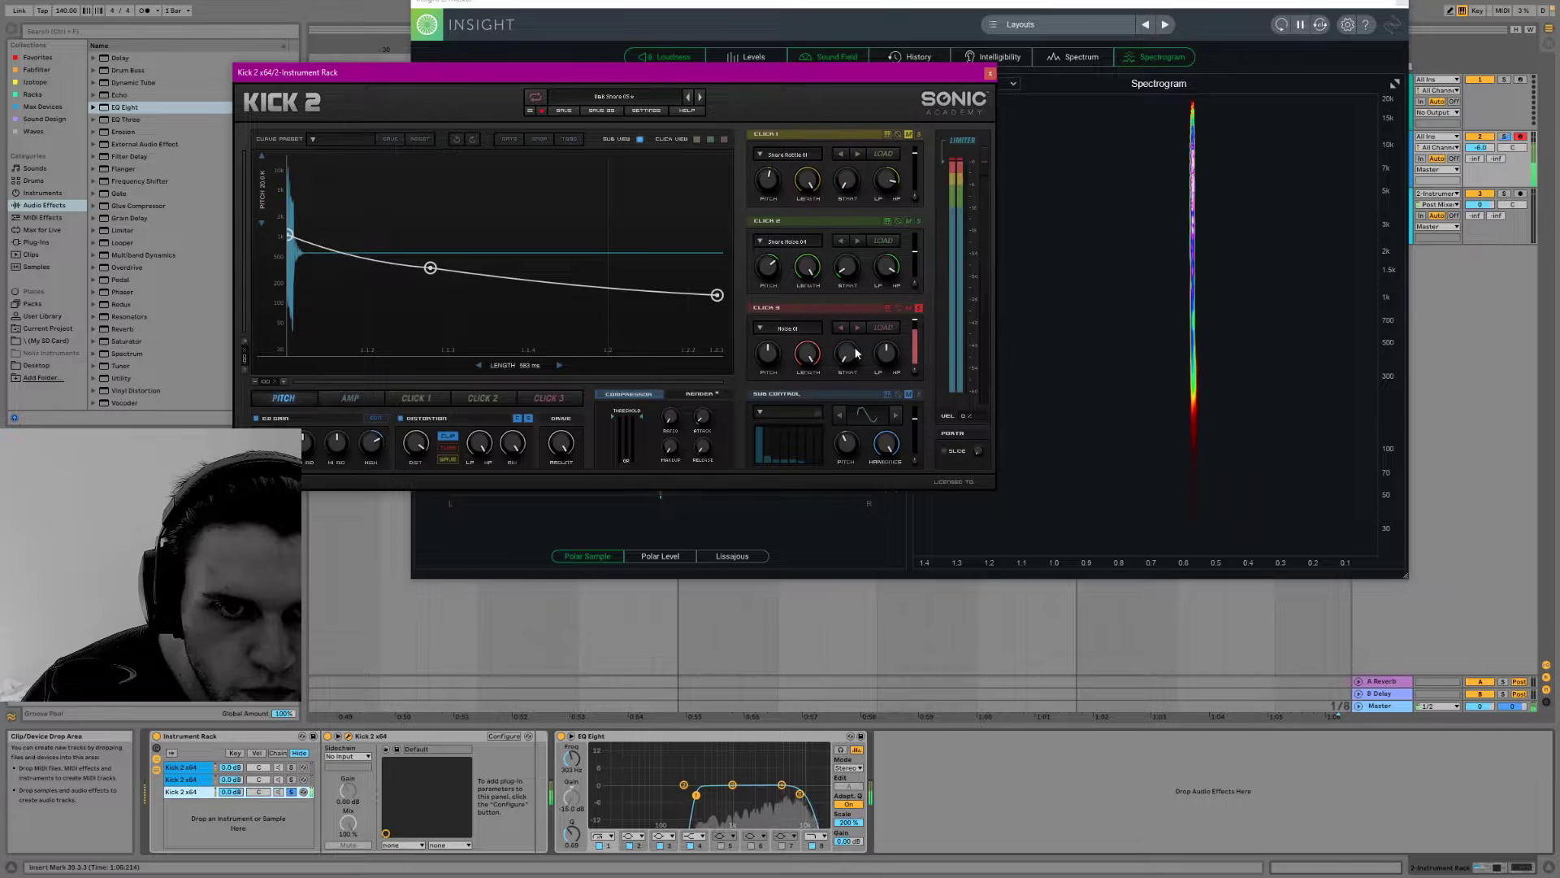
# Set the noise layer's length to 3000 ms and reshape its amp envelope into a slower decay, with the second point at about 0.057 s / 0.79
pyautogui.moveTo(799, 440)
pyautogui.mouseDown()
pyautogui.moveTo(842, 297)
pyautogui.moveTo(828, 435)
pyautogui.mouseUp()
pyautogui.moveTo(882, 352); pyautogui.dragTo(877, 363)
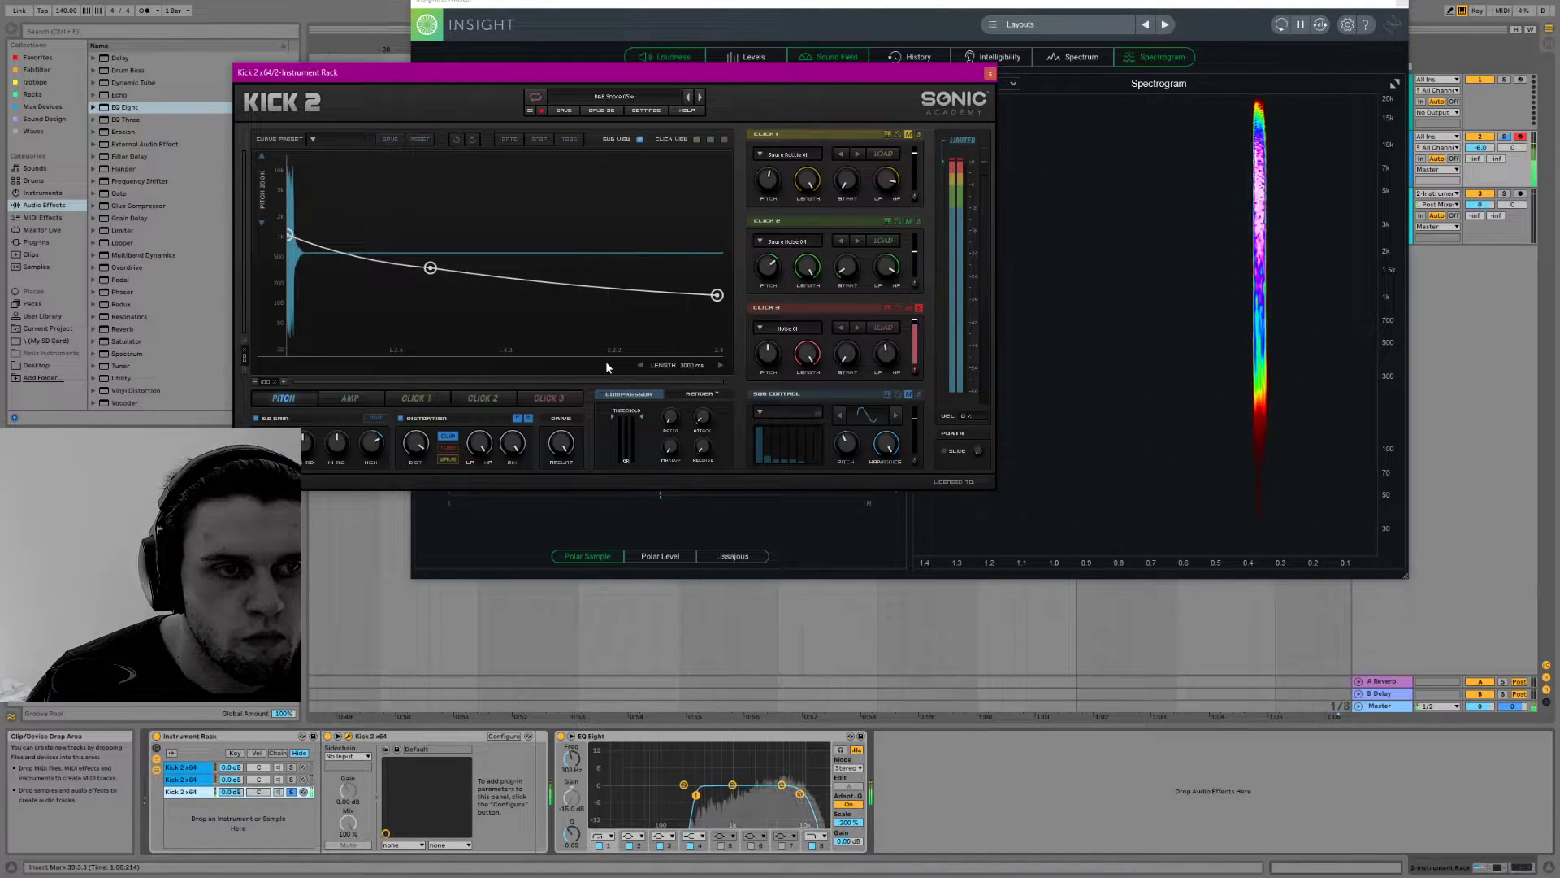
pyautogui.click(350, 397)
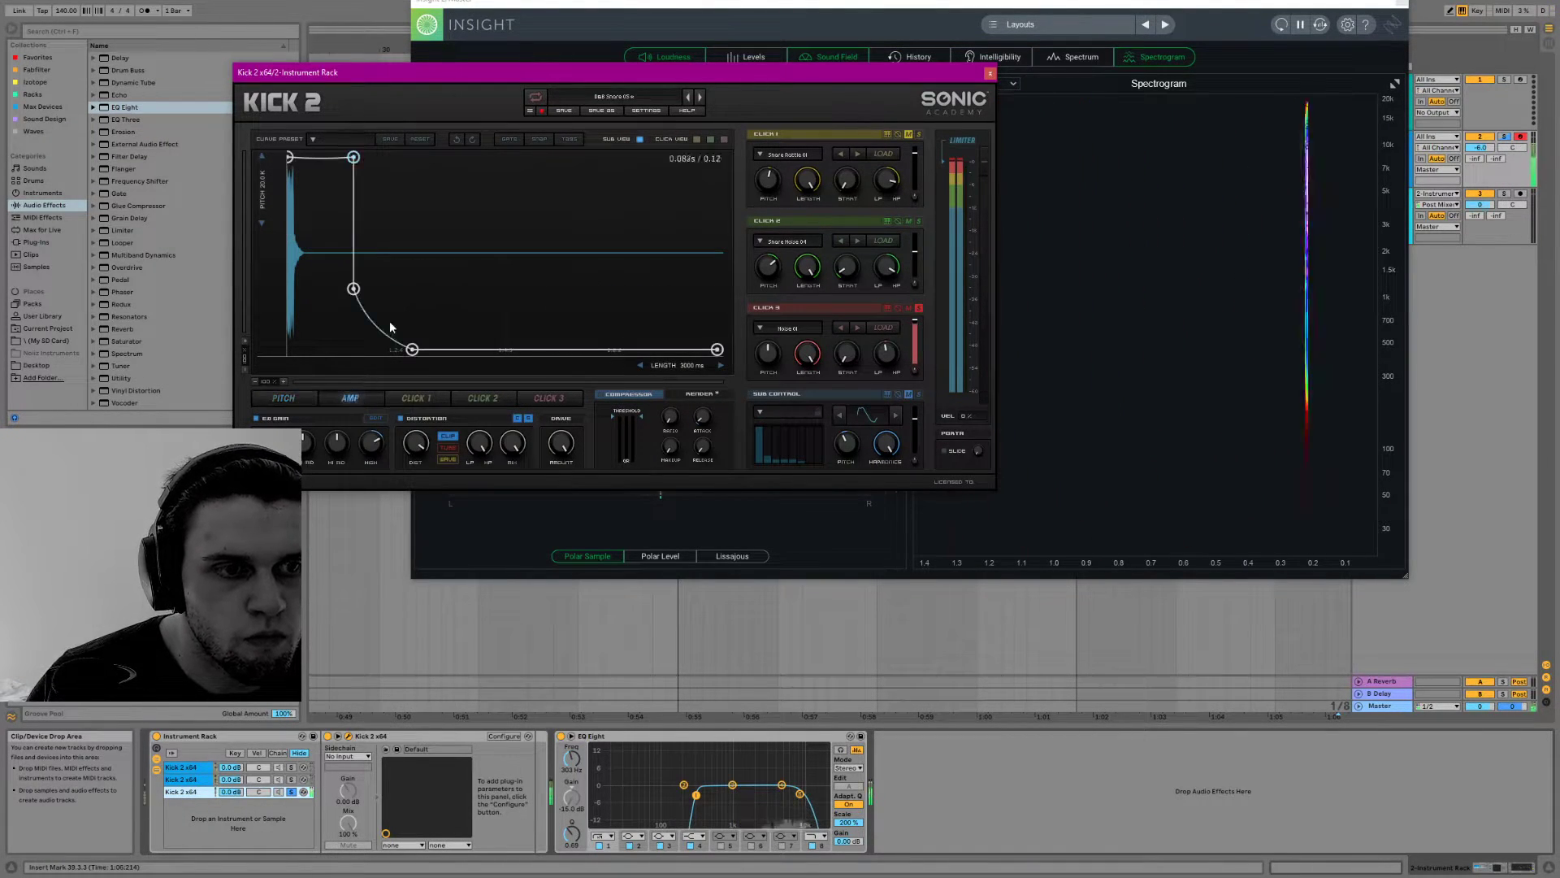
pyautogui.moveTo(353, 289); pyautogui.dragTo(412, 284)
pyautogui.moveTo(412, 350); pyautogui.dragTo(622, 349)
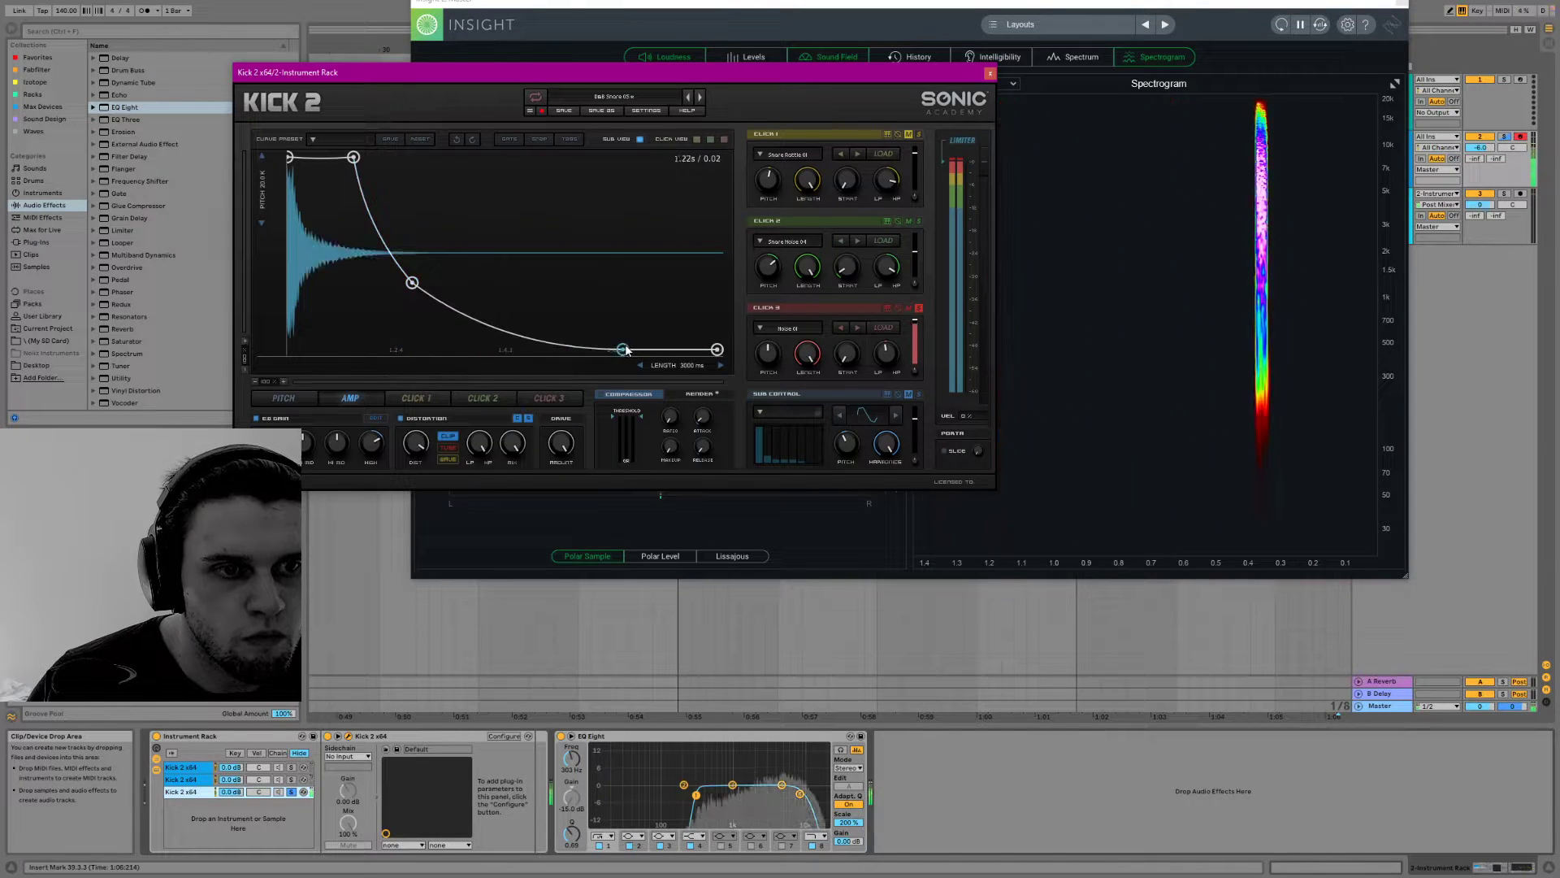
pyautogui.moveTo(353, 156); pyautogui.dragTo(367, 199)
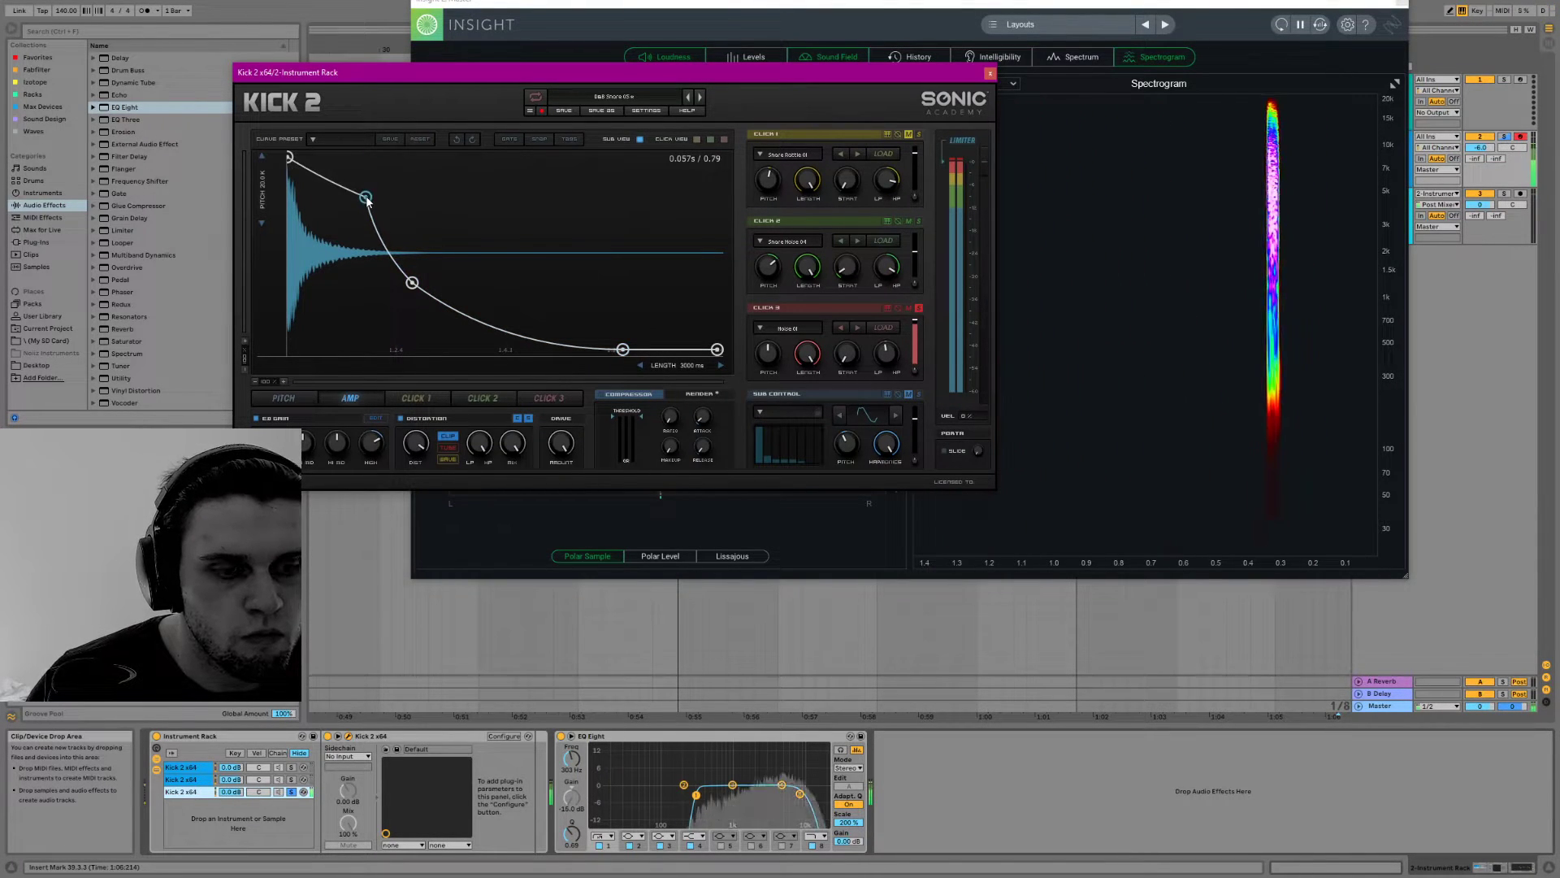
pyautogui.click(349, 737)
pyautogui.click(348, 736)
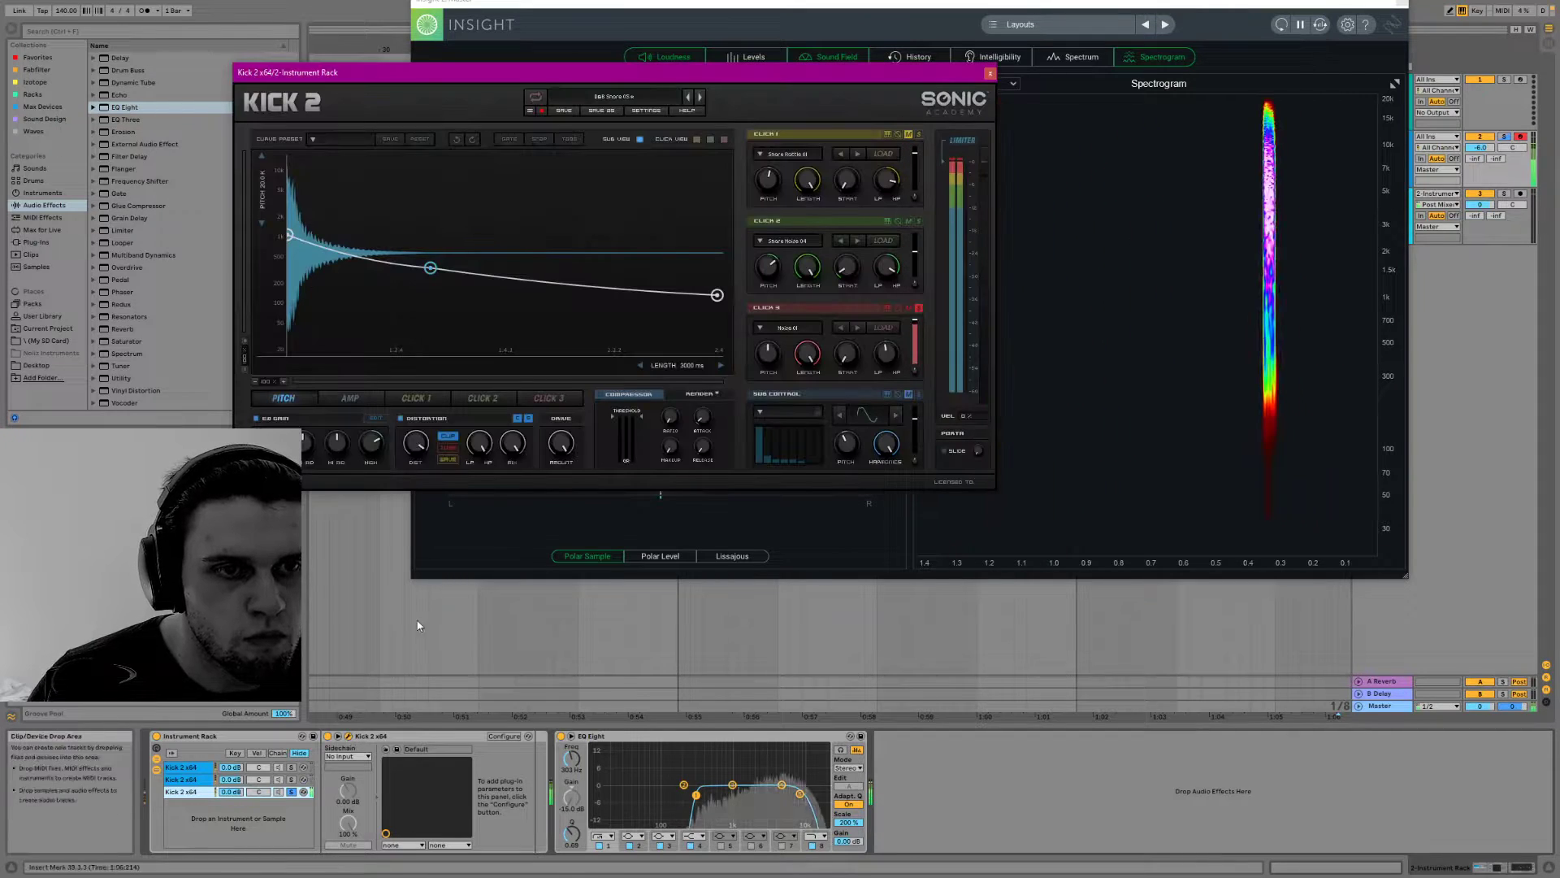
# Reshape the third chain's amp envelope so it holds near full level longer and decays more gradually
pyautogui.click(351, 397)
pyautogui.moveTo(407, 279); pyautogui.dragTo(504, 238)
pyautogui.moveTo(365, 197); pyautogui.dragTo(407, 173)
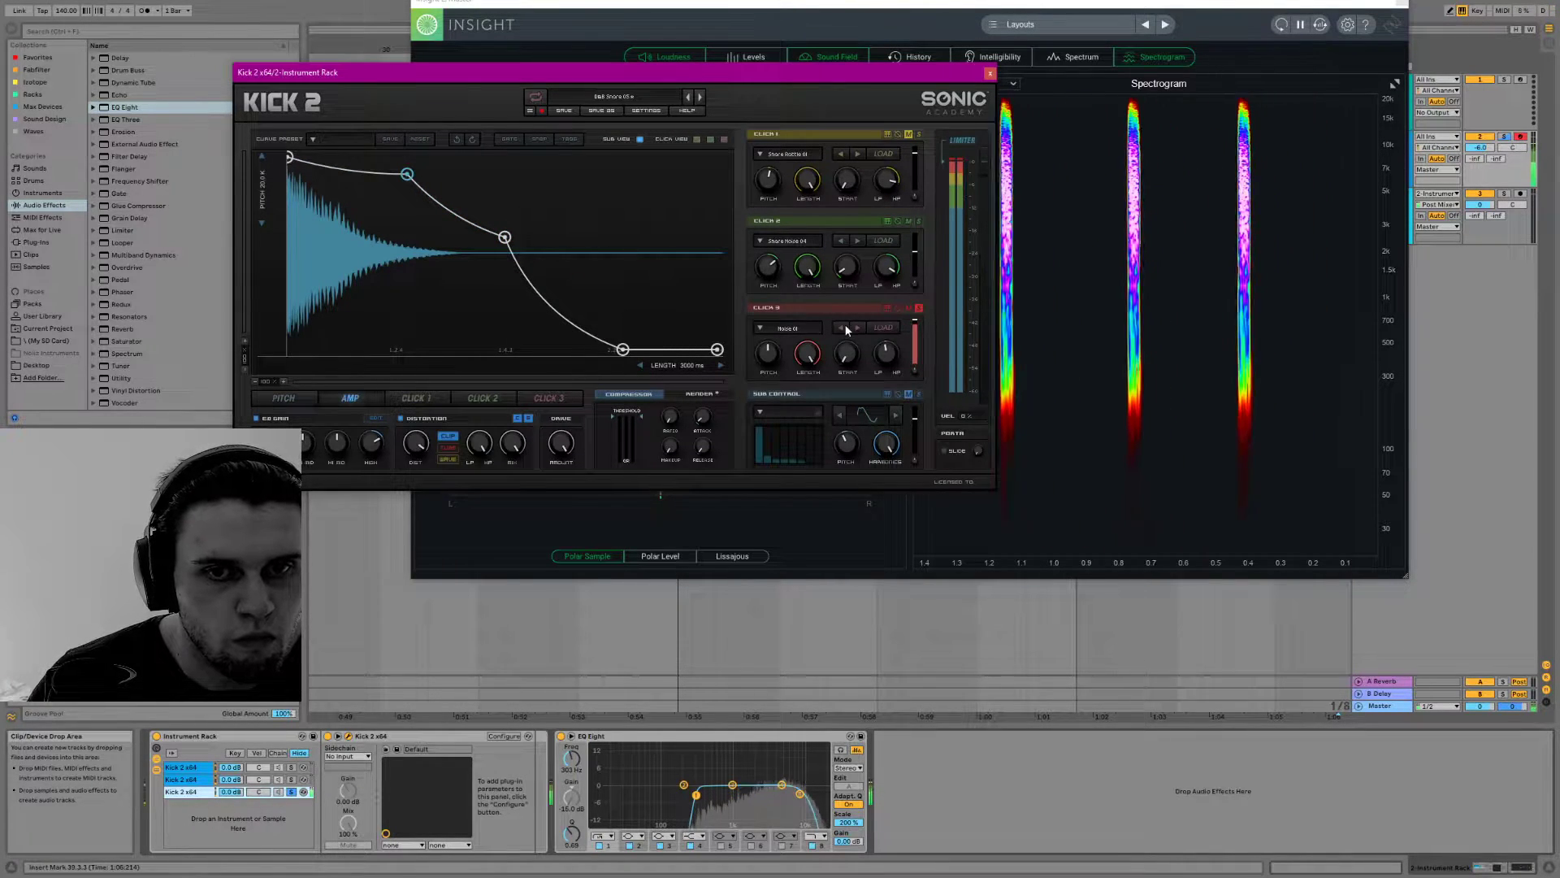
# Shape Click 3's envelope to start at full level, with its zero point moved slightly outward in time
pyautogui.click(760, 327)
pyautogui.click(761, 327)
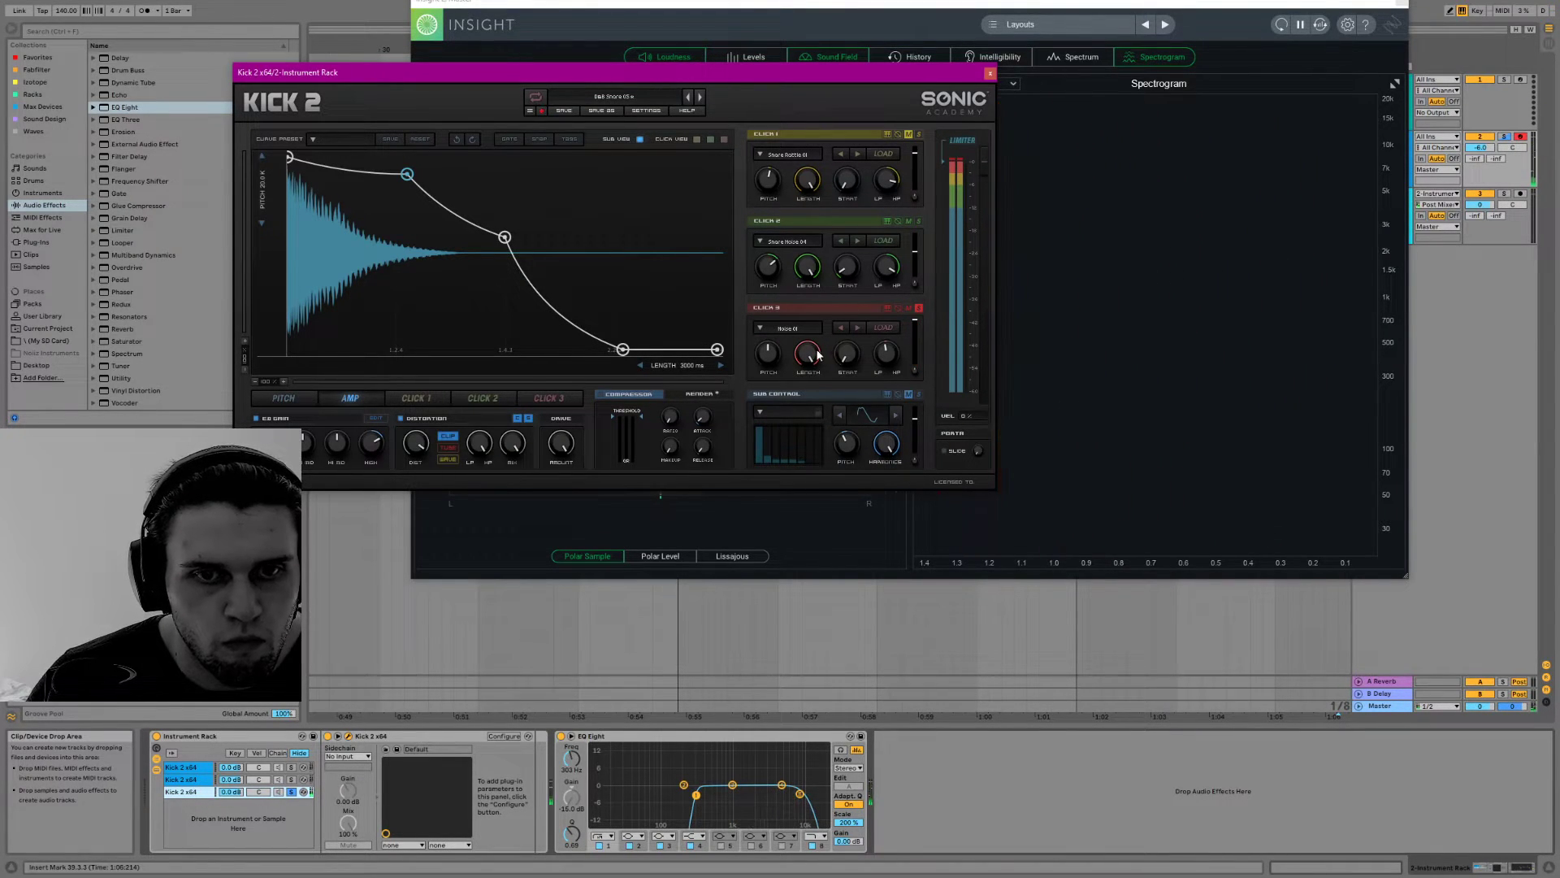
pyautogui.click(548, 398)
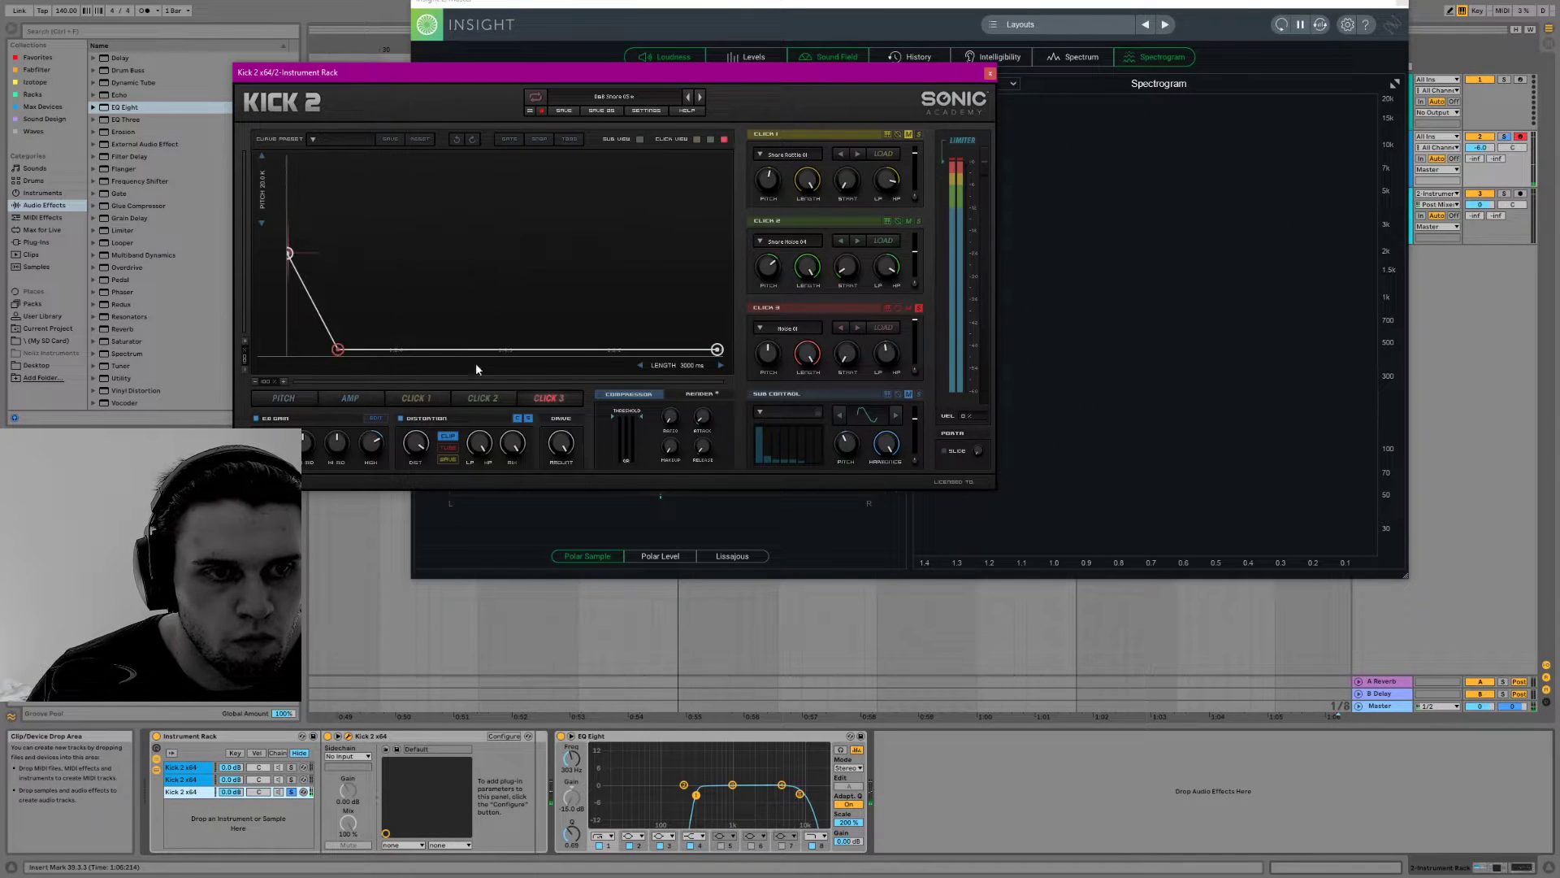
pyautogui.moveTo(338, 349); pyautogui.dragTo(384, 356)
pyautogui.moveTo(288, 254); pyautogui.dragTo(308, 146)
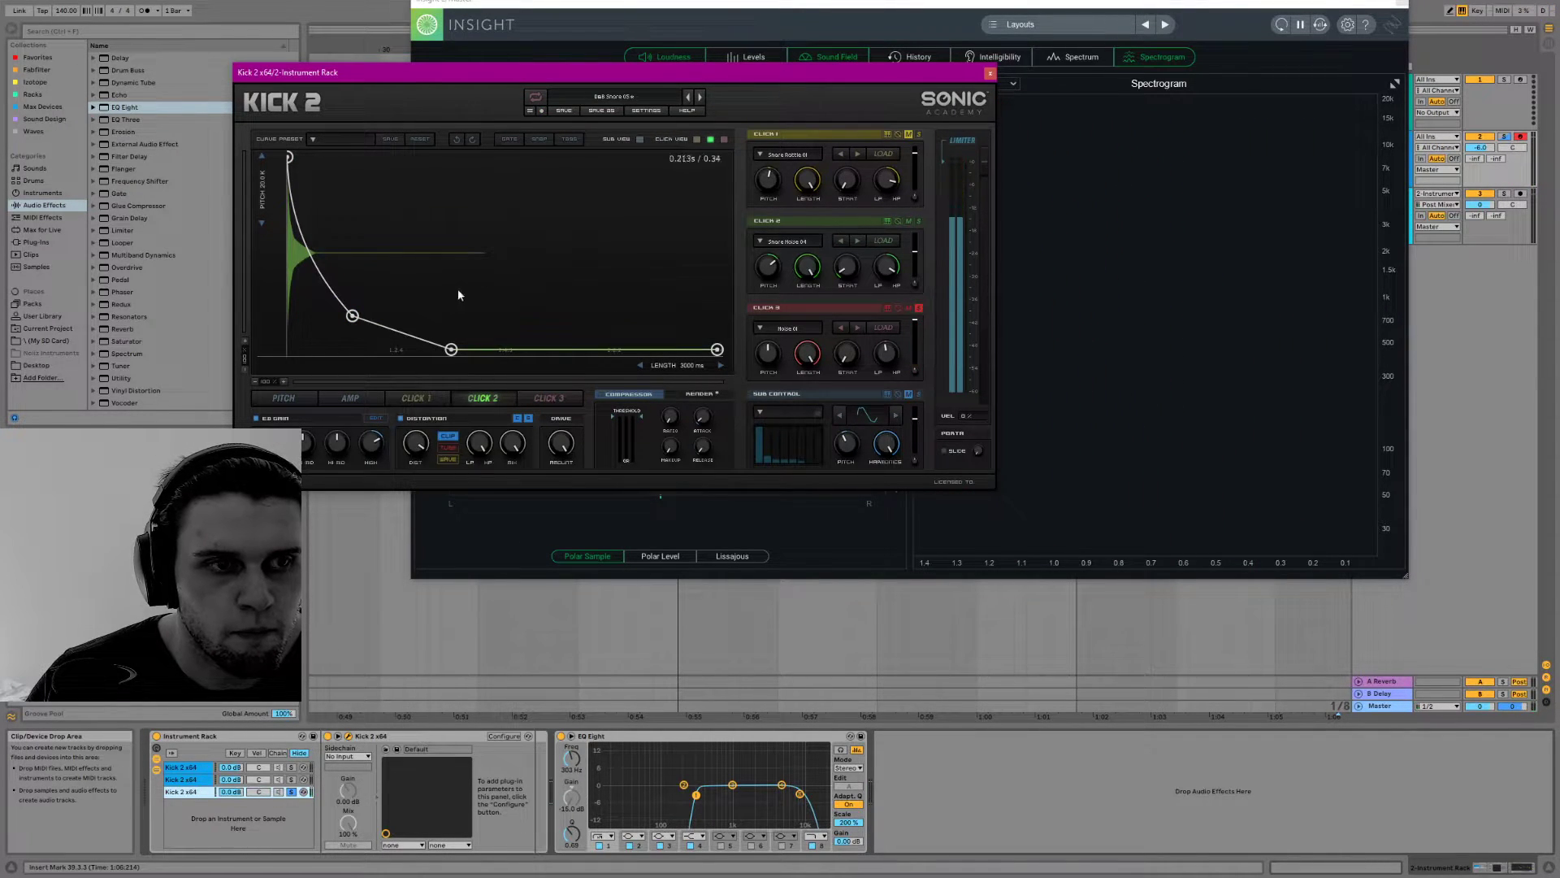
# Solo Click 2 as well and shape its envelope into a short spike peaking at full level at about 0.005 s
pyautogui.click(919, 221)
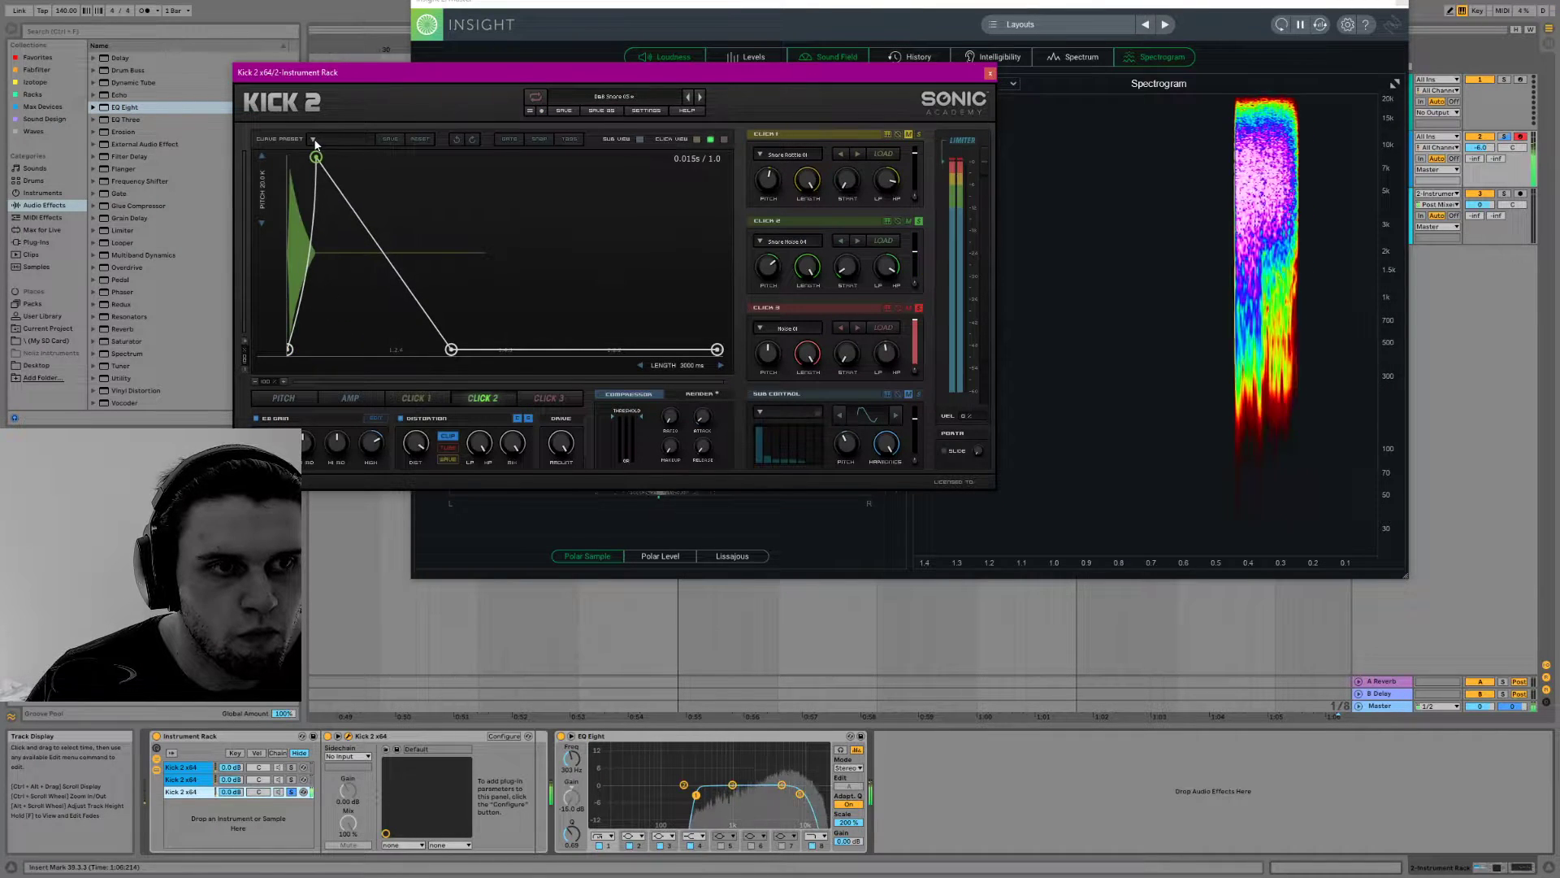
pyautogui.moveTo(317, 154); pyautogui.dragTo(317, 196)
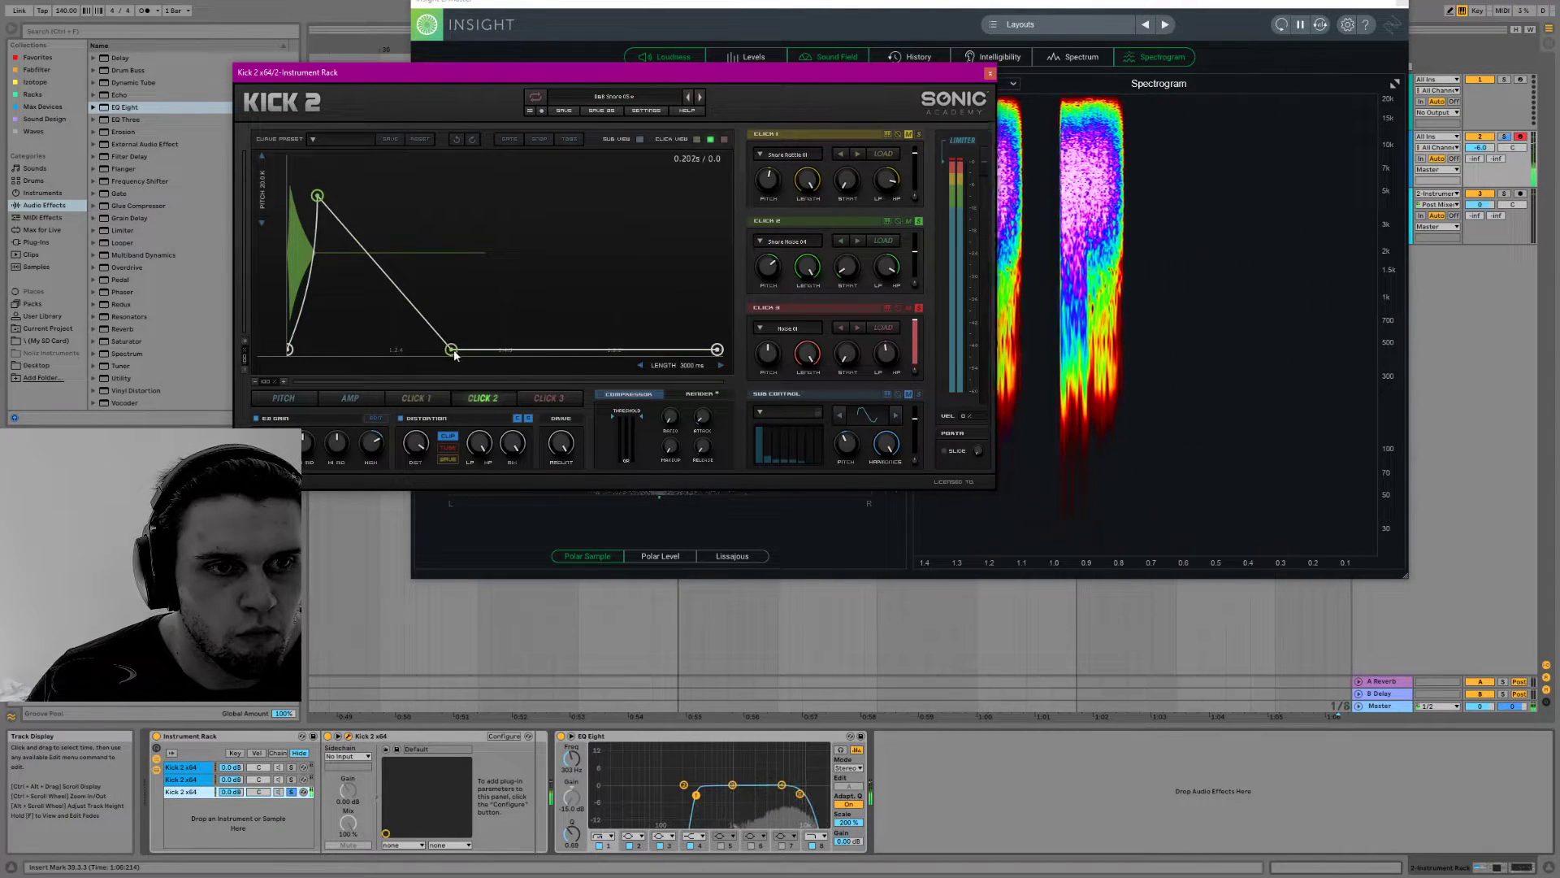
pyautogui.moveTo(451, 349); pyautogui.dragTo(350, 349)
pyautogui.moveTo(316, 196); pyautogui.dragTo(298, 158)
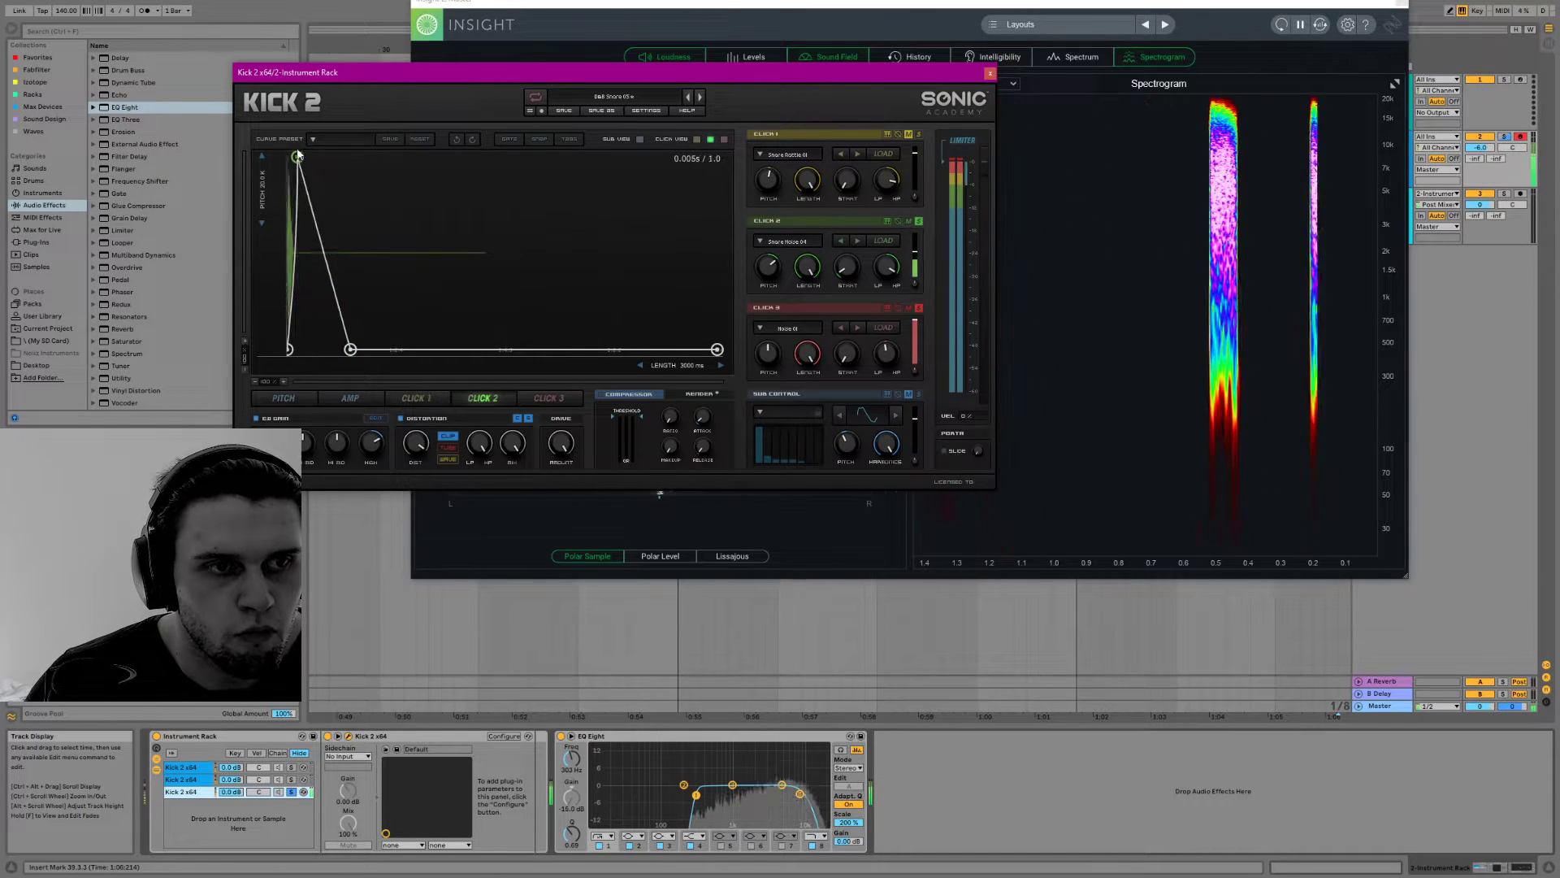
pyautogui.moveTo(351, 350); pyautogui.dragTo(325, 349)
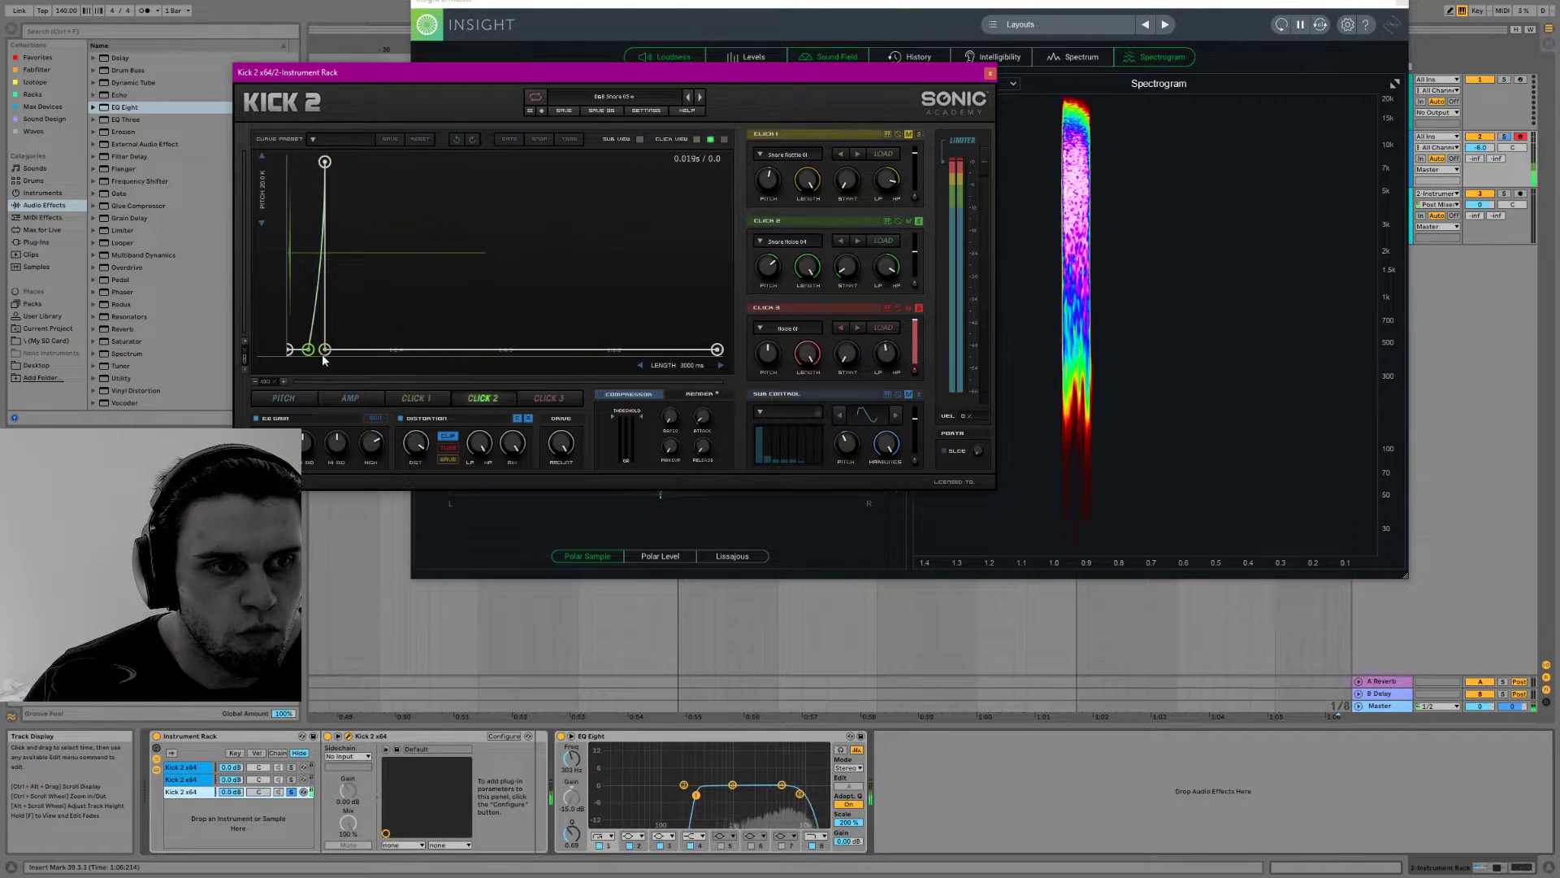
# Turn Click 2's envelope into a delayed, curved burst with a silent start and wider fall-off, and adjust the distortion section
pyautogui.moveTo(398, 347); pyautogui.dragTo(385, 349)
pyautogui.moveTo(358, 268); pyautogui.dragTo(403, 358)
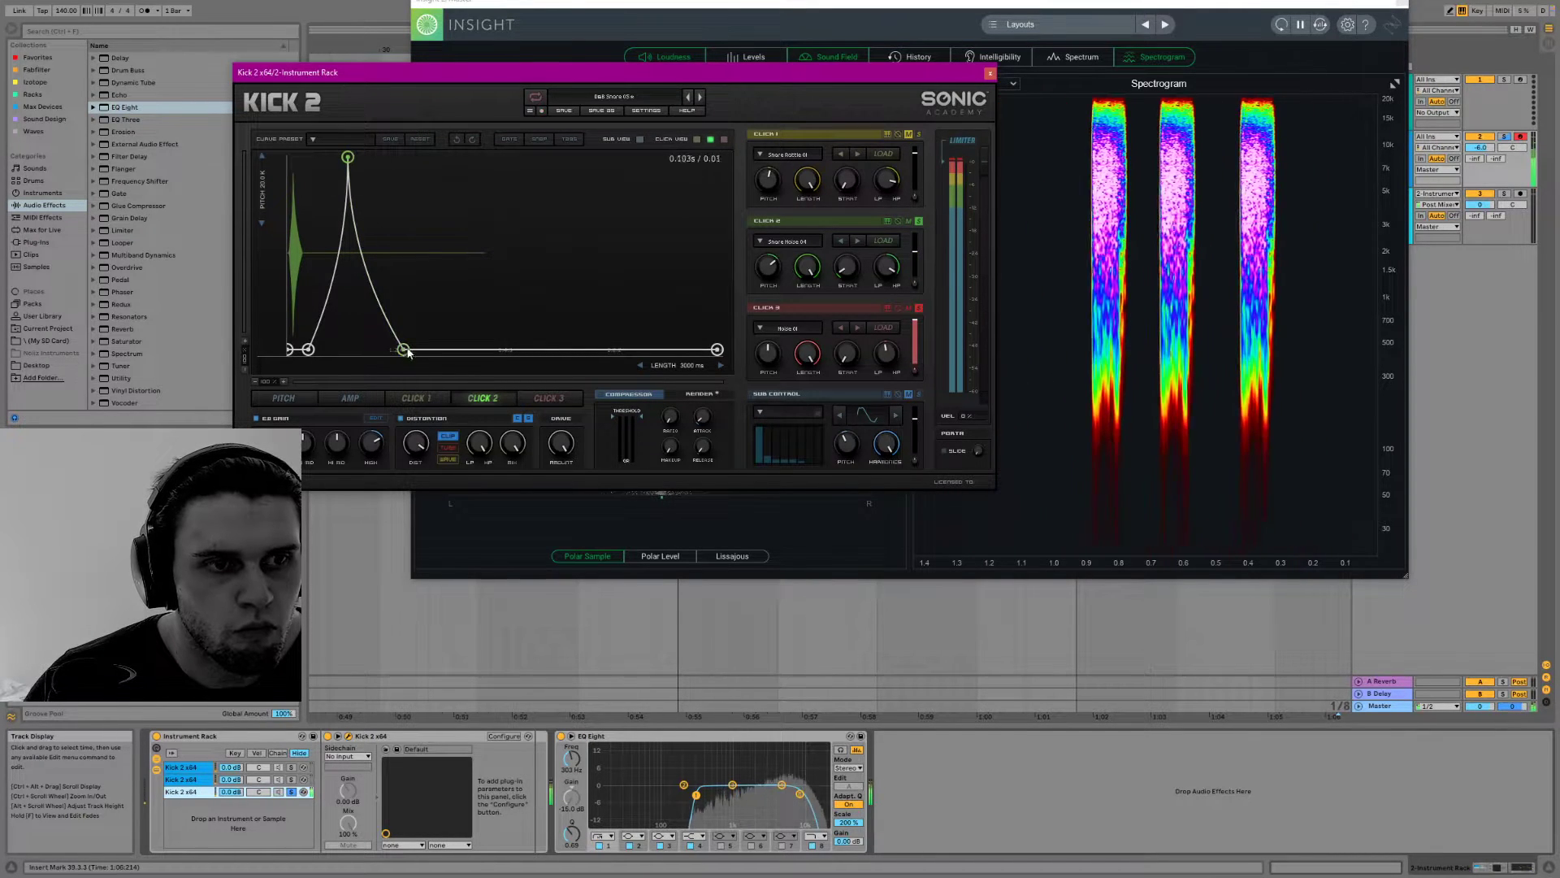
pyautogui.moveTo(420, 349); pyautogui.dragTo(439, 354)
pyautogui.moveTo(353, 170)
pyautogui.mouseDown()
pyautogui.moveTo(385, 160)
pyautogui.moveTo(345, 162)
pyautogui.mouseUp()
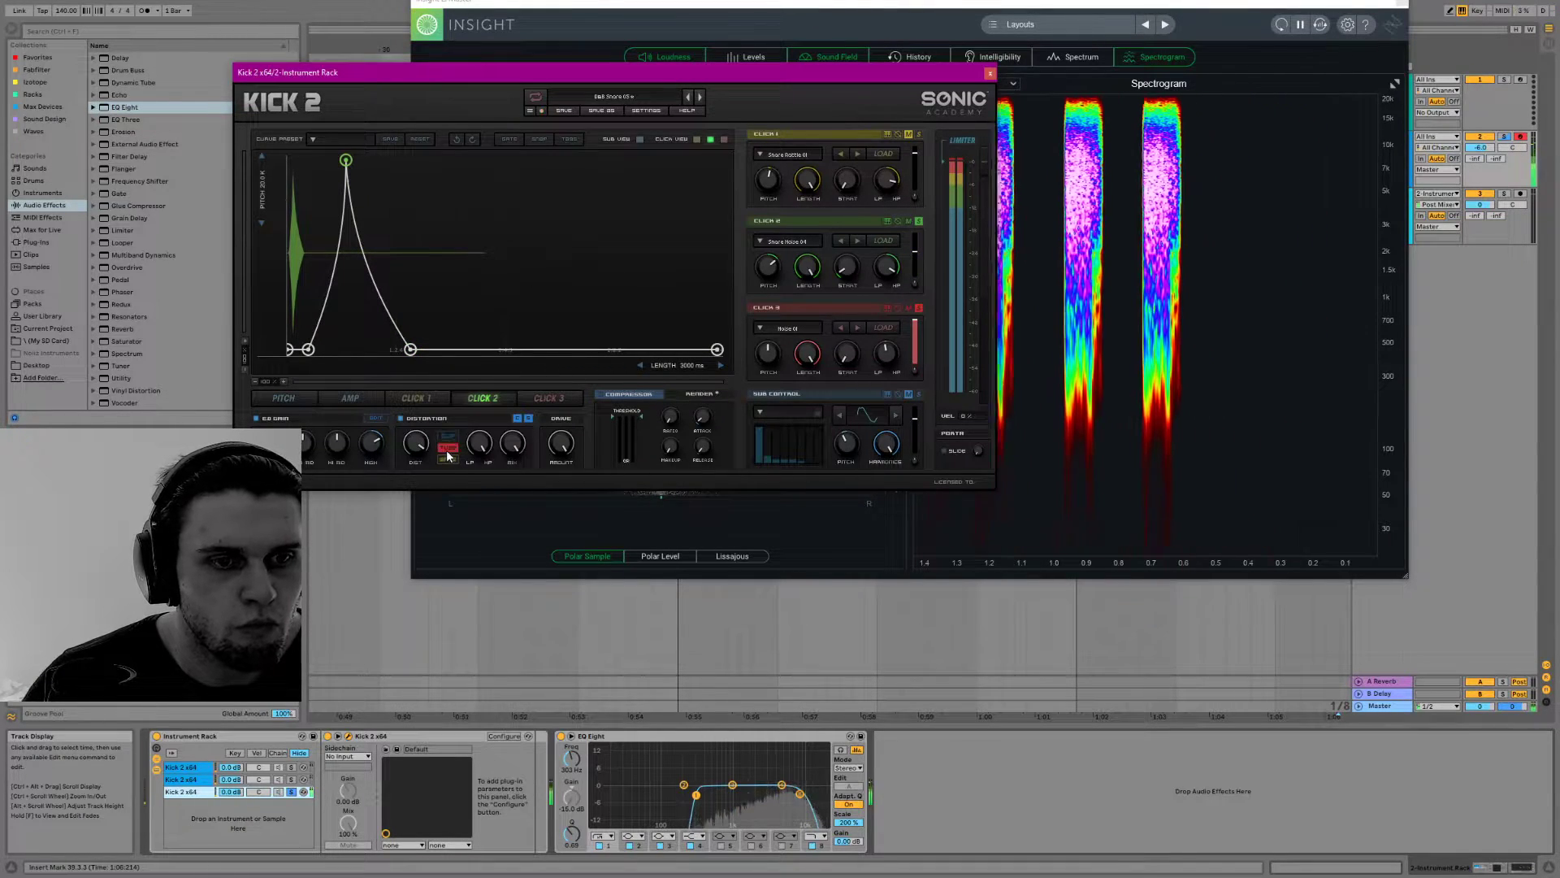
pyautogui.moveTo(487, 444)
pyautogui.mouseDown()
pyautogui.moveTo(479, 520)
pyautogui.moveTo(484, 436)
pyautogui.mouseUp()
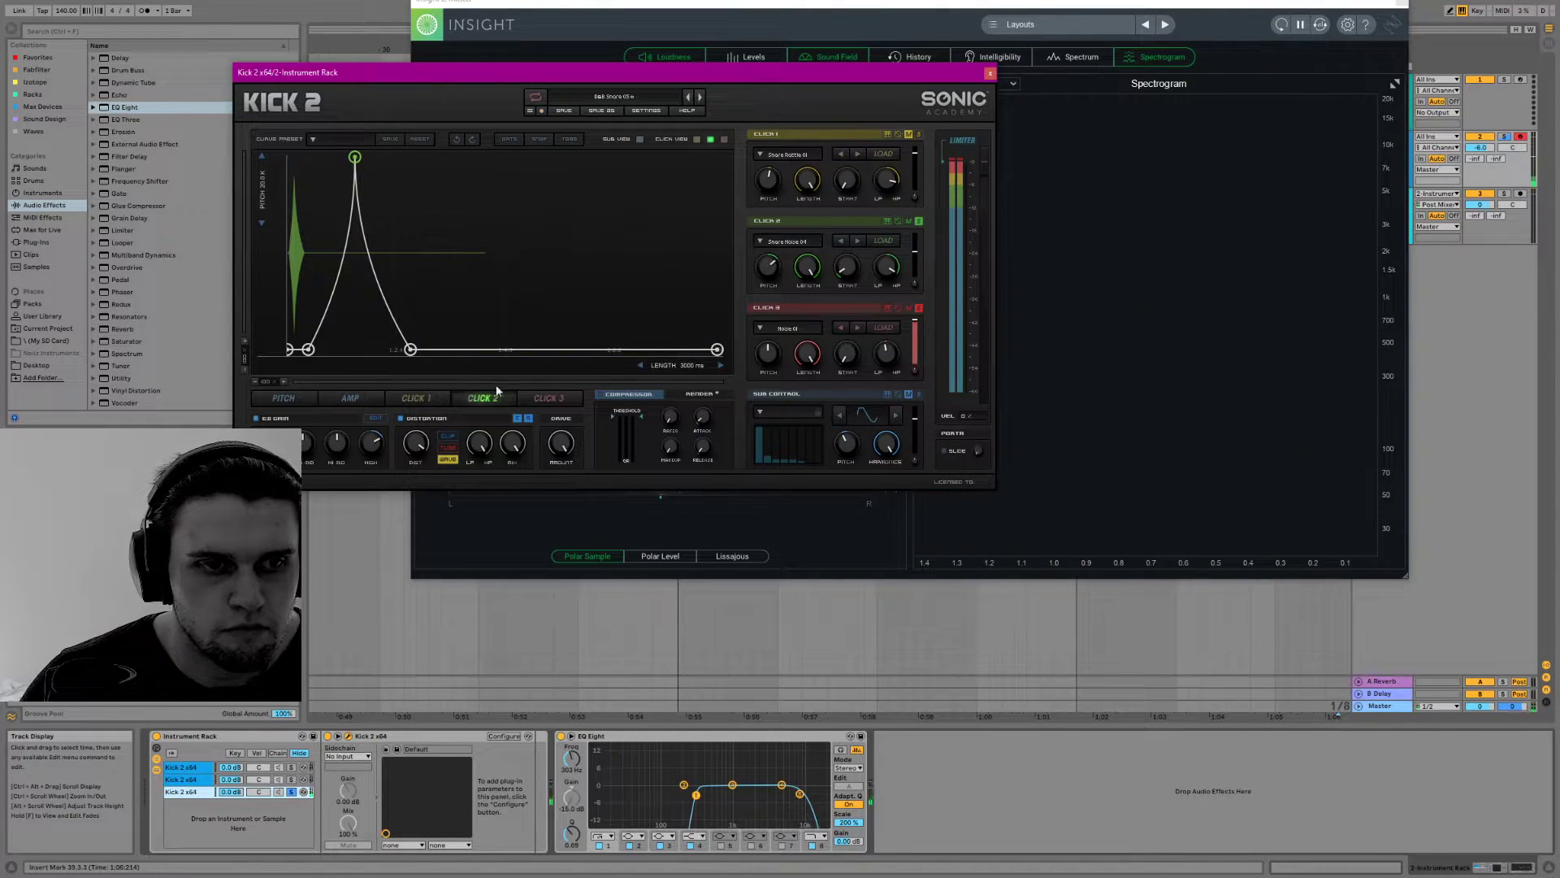
# Shorten Click 3's envelope into a quick decay by pulling in its zero point and lowering its middle point
pyautogui.click(550, 398)
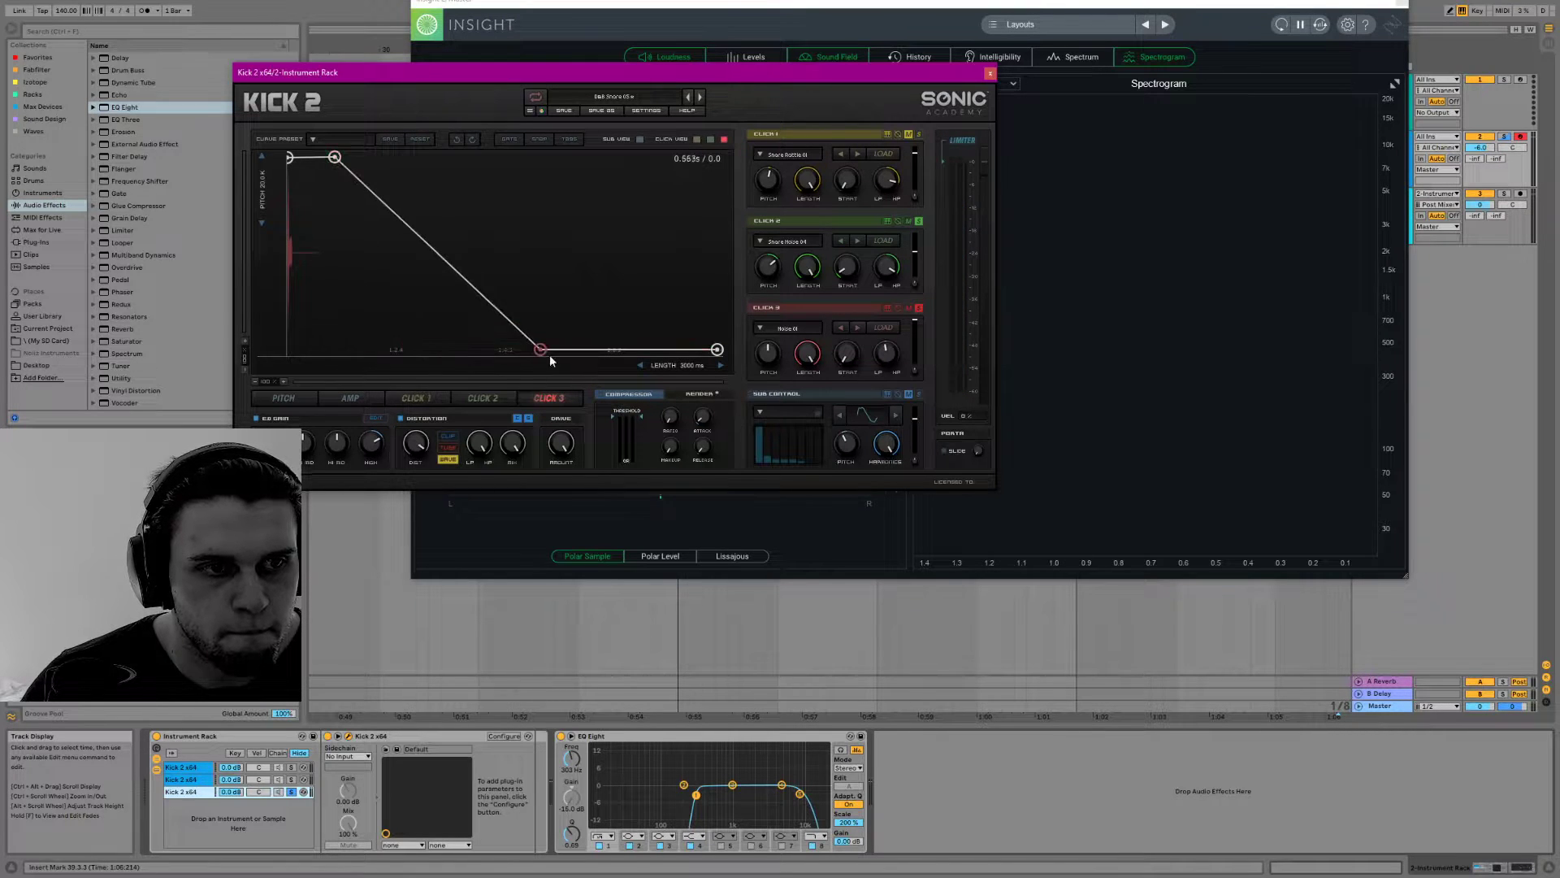
pyautogui.moveTo(549, 355); pyautogui.dragTo(362, 436)
pyautogui.moveTo(335, 158); pyautogui.dragTo(334, 216)
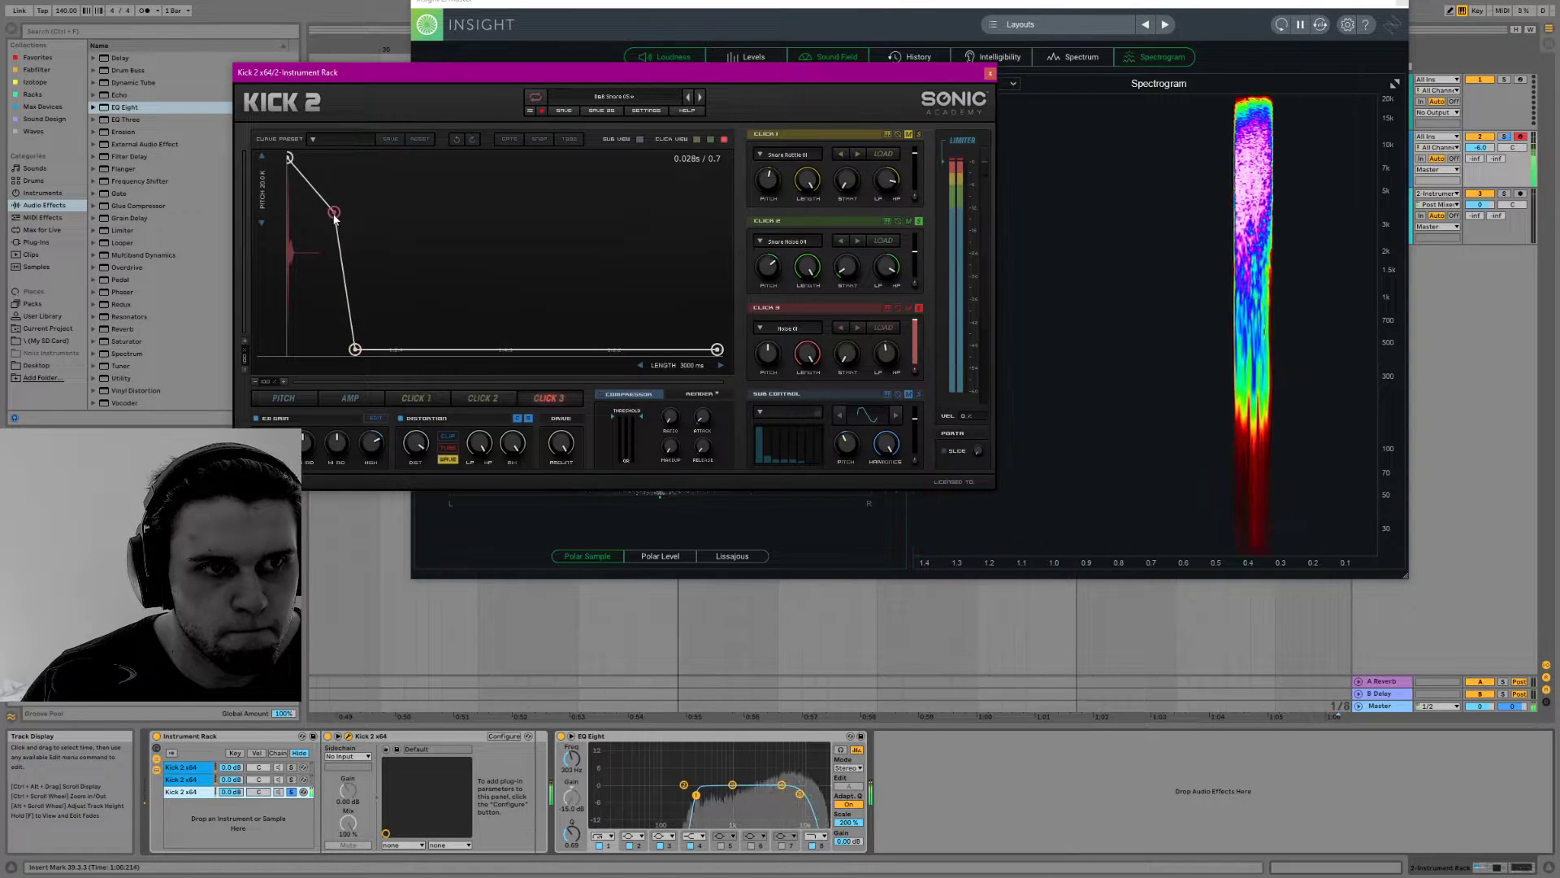
# Unsolo Click 3 while adjusting Click 2's start and pitch and setting its length to about 59.2%, and solo Click 3 again
pyautogui.click(918, 307)
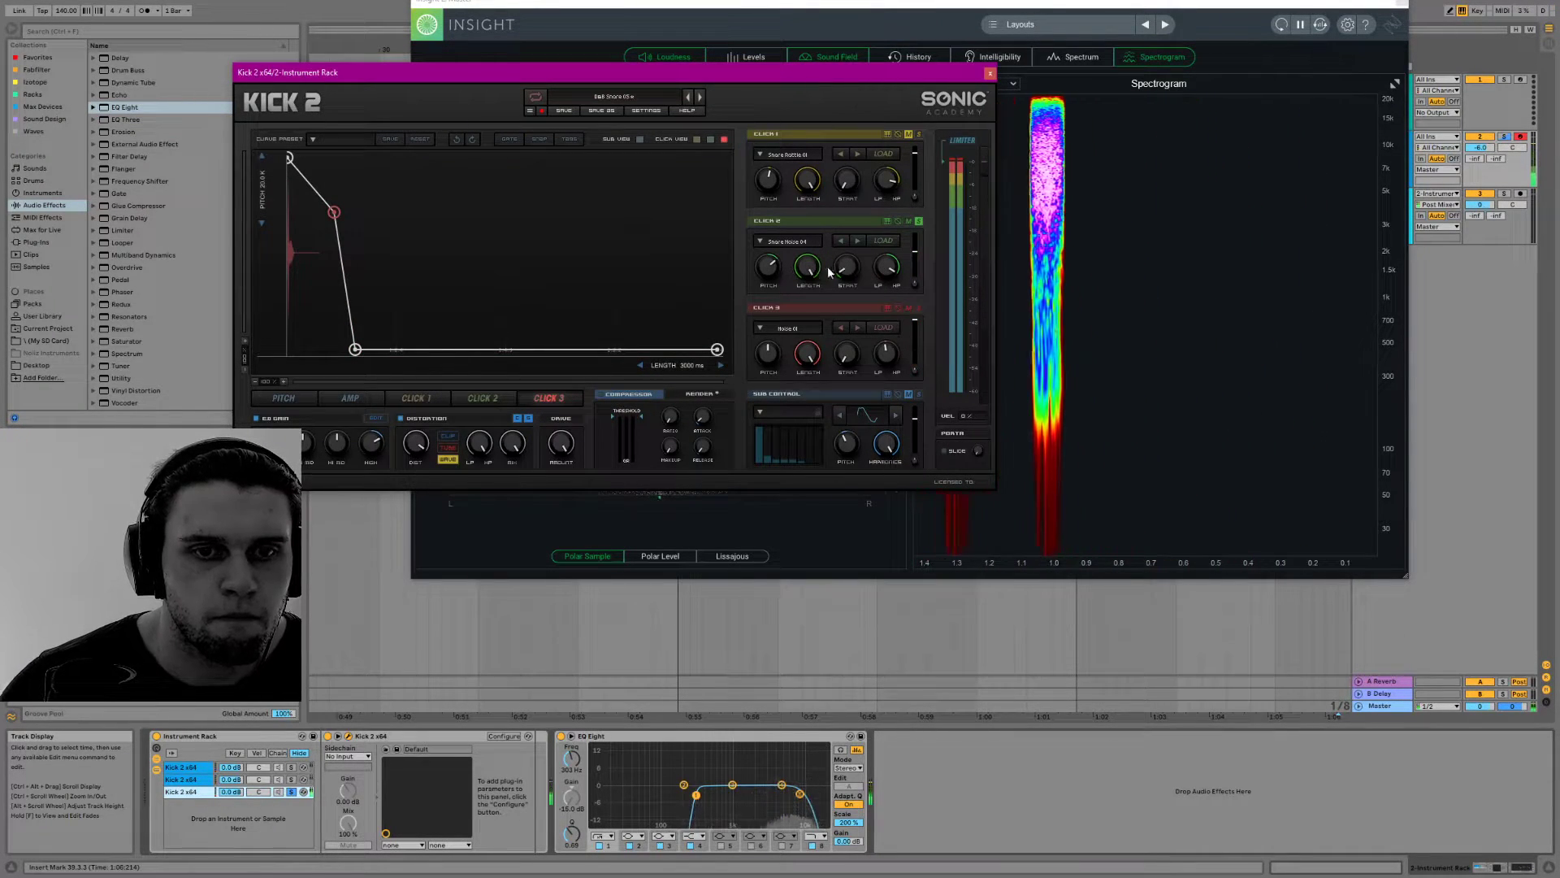
pyautogui.moveTo(841, 266); pyautogui.dragTo(843, 218)
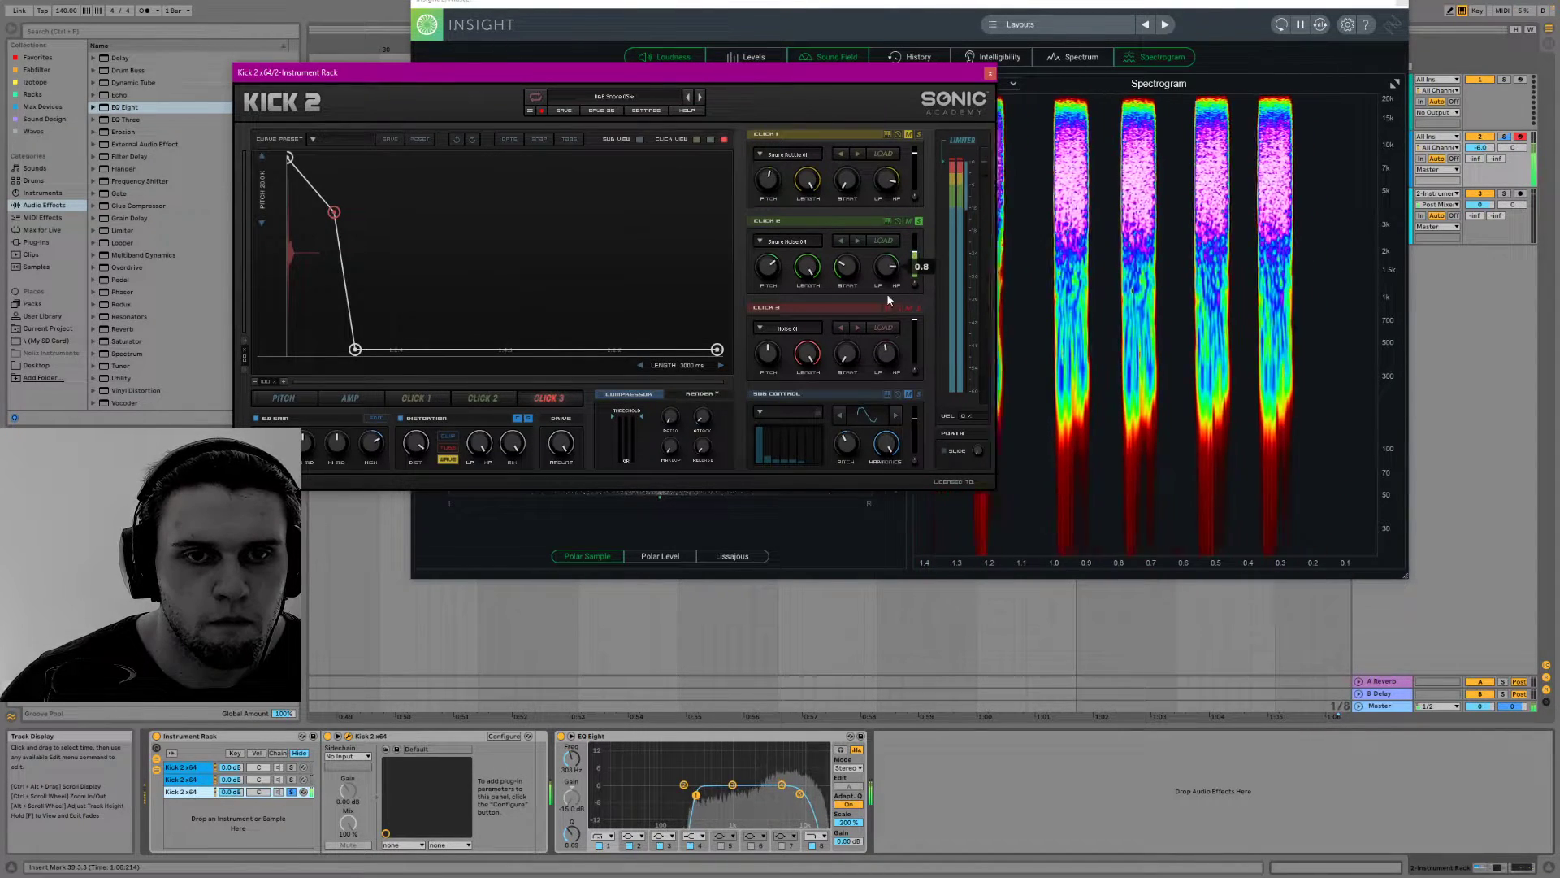
pyautogui.moveTo(777, 265); pyautogui.dragTo(779, 221)
pyautogui.moveTo(816, 271); pyautogui.dragTo(813, 333)
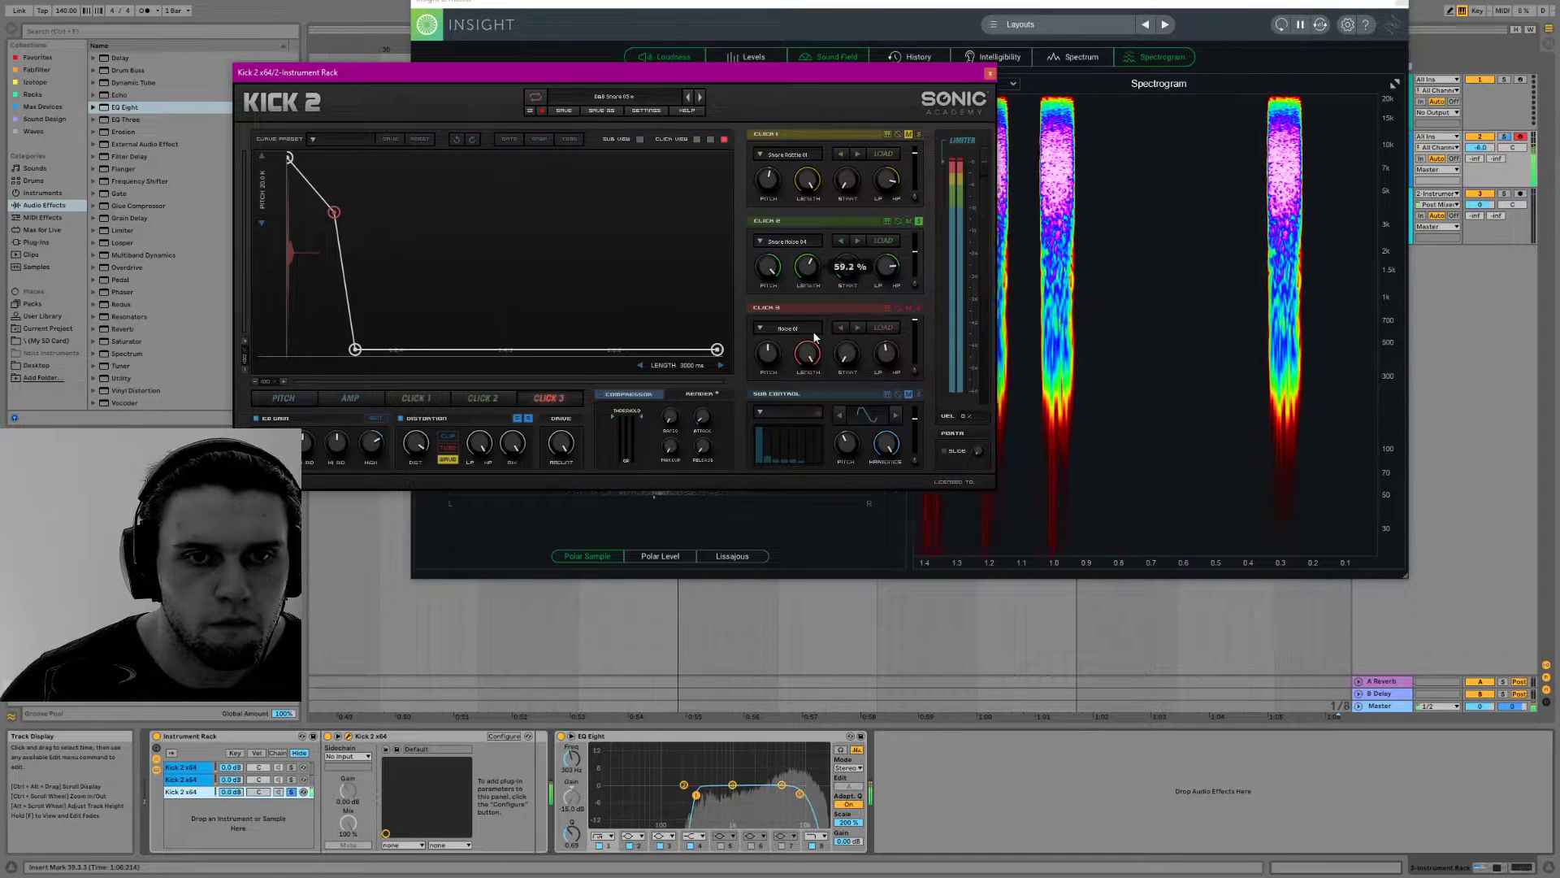
pyautogui.click(918, 307)
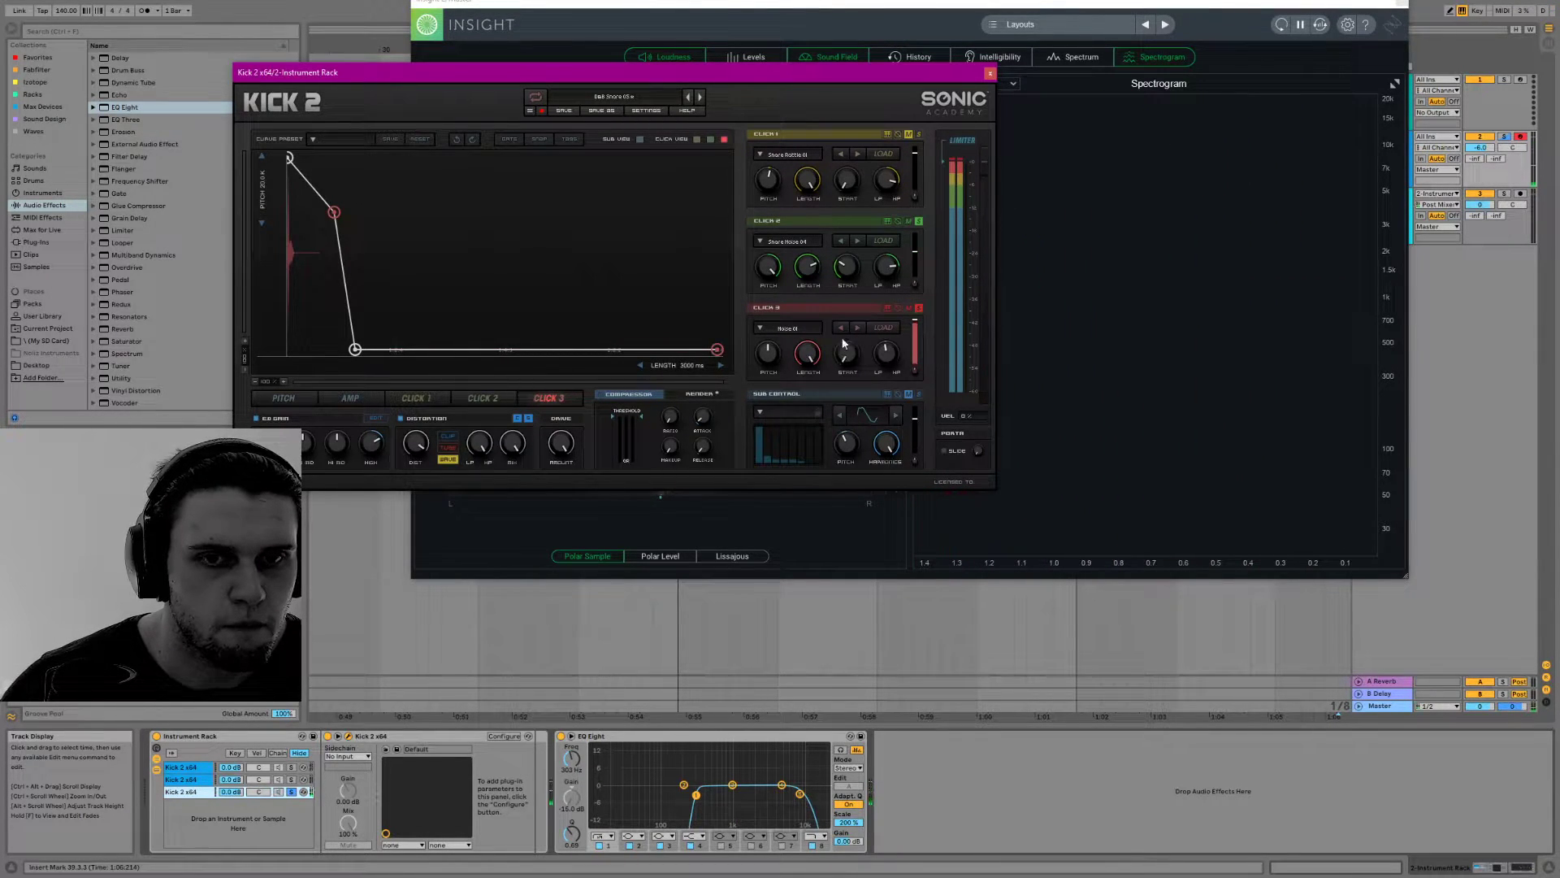
# Shift Click 2's envelope burst to a later time, tighten its peak and fall-off, and slightly lengthen Click 3's decay
pyautogui.click(494, 393)
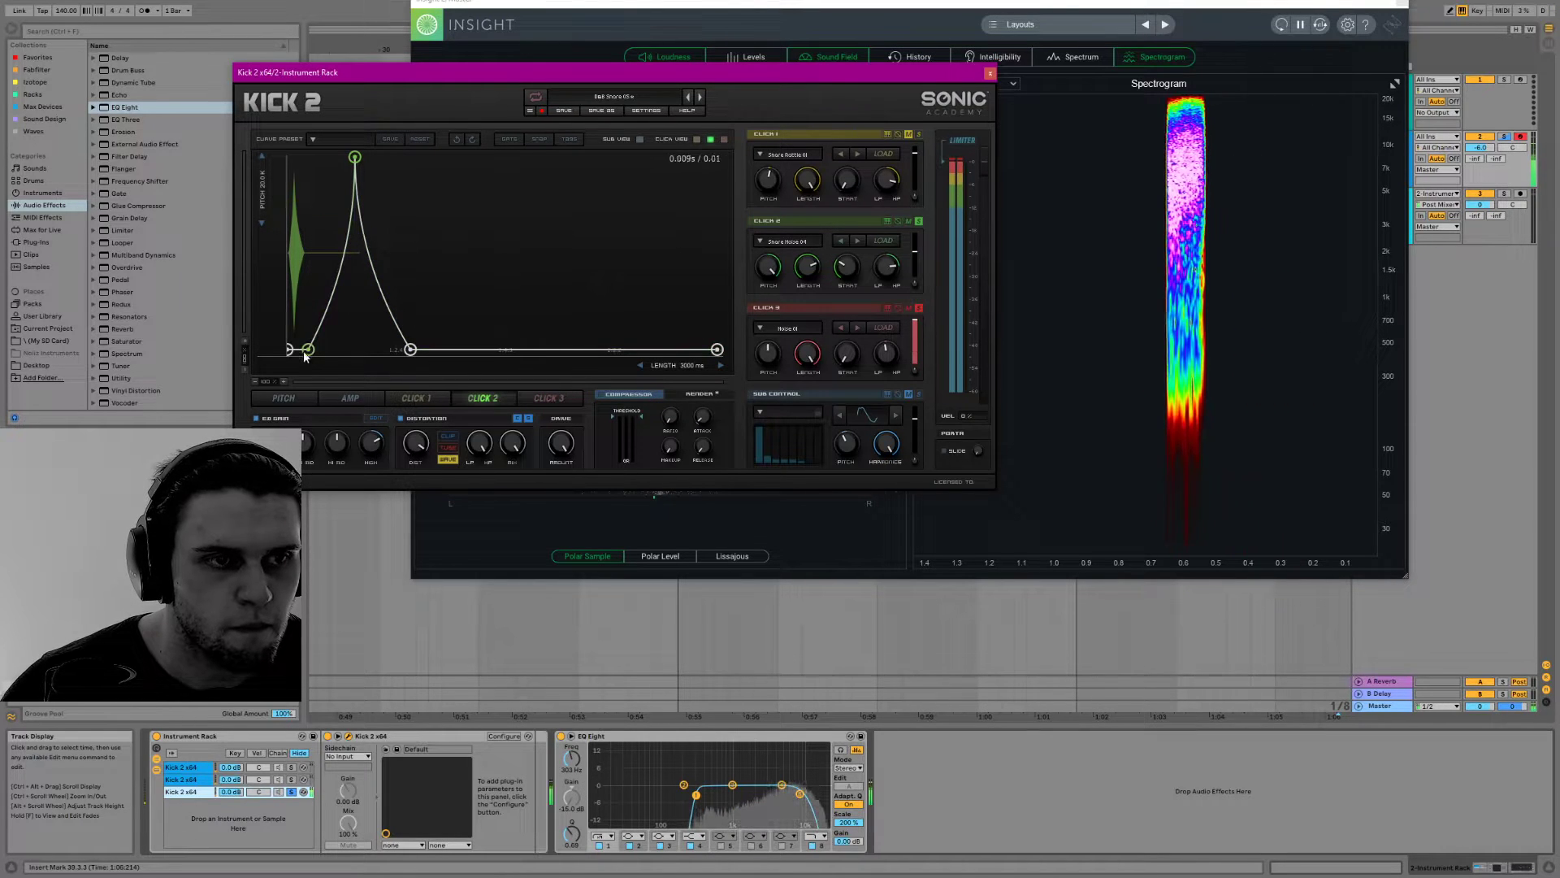
pyautogui.moveTo(416, 346); pyautogui.dragTo(488, 344)
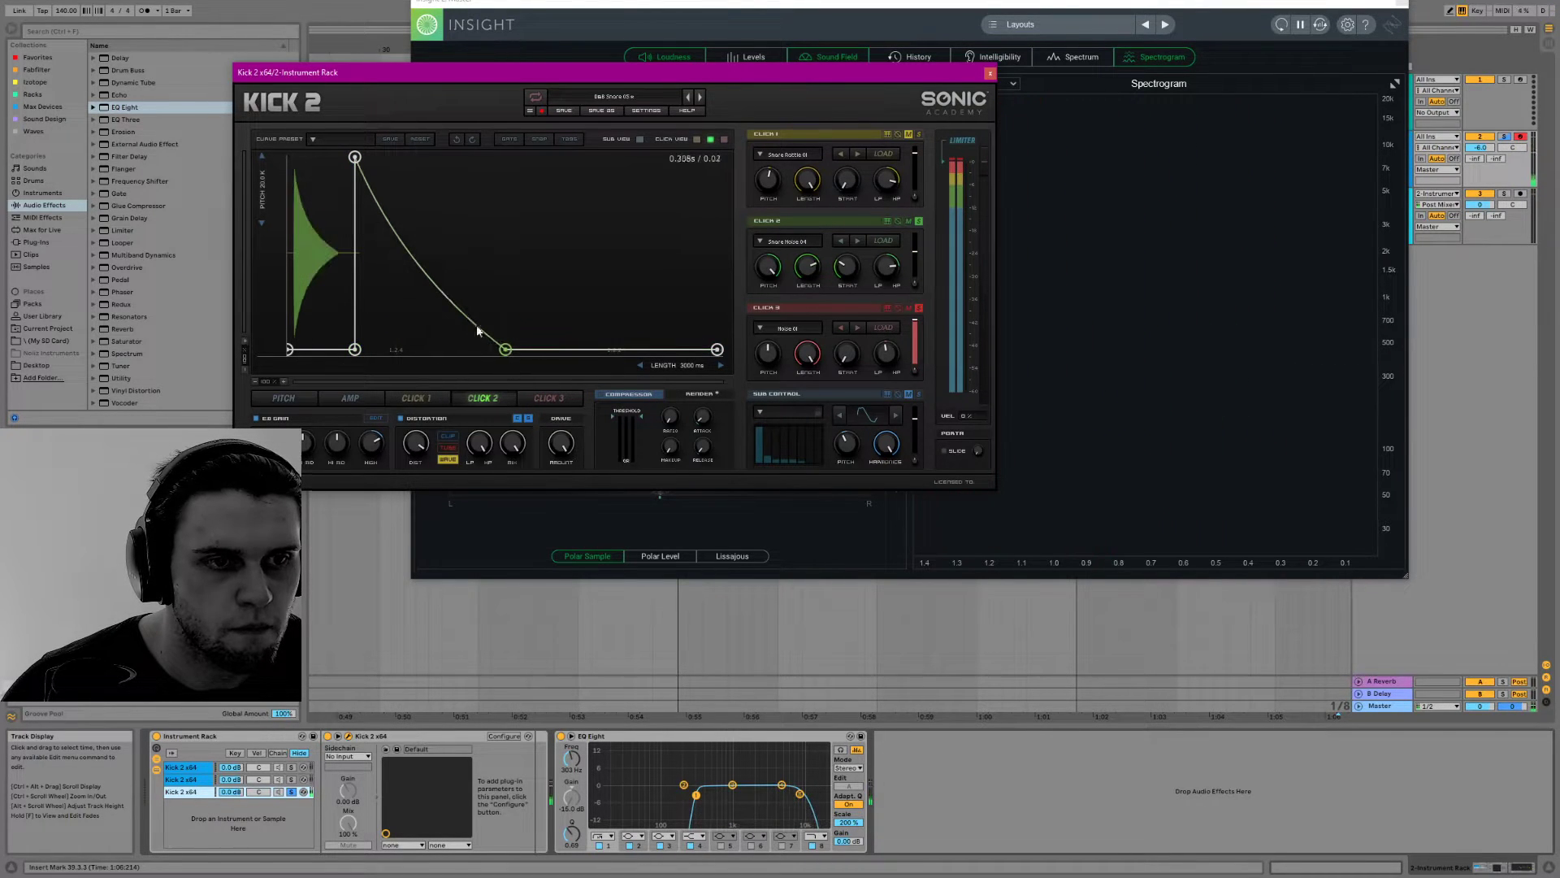
pyautogui.moveTo(358, 161); pyautogui.dragTo(408, 165)
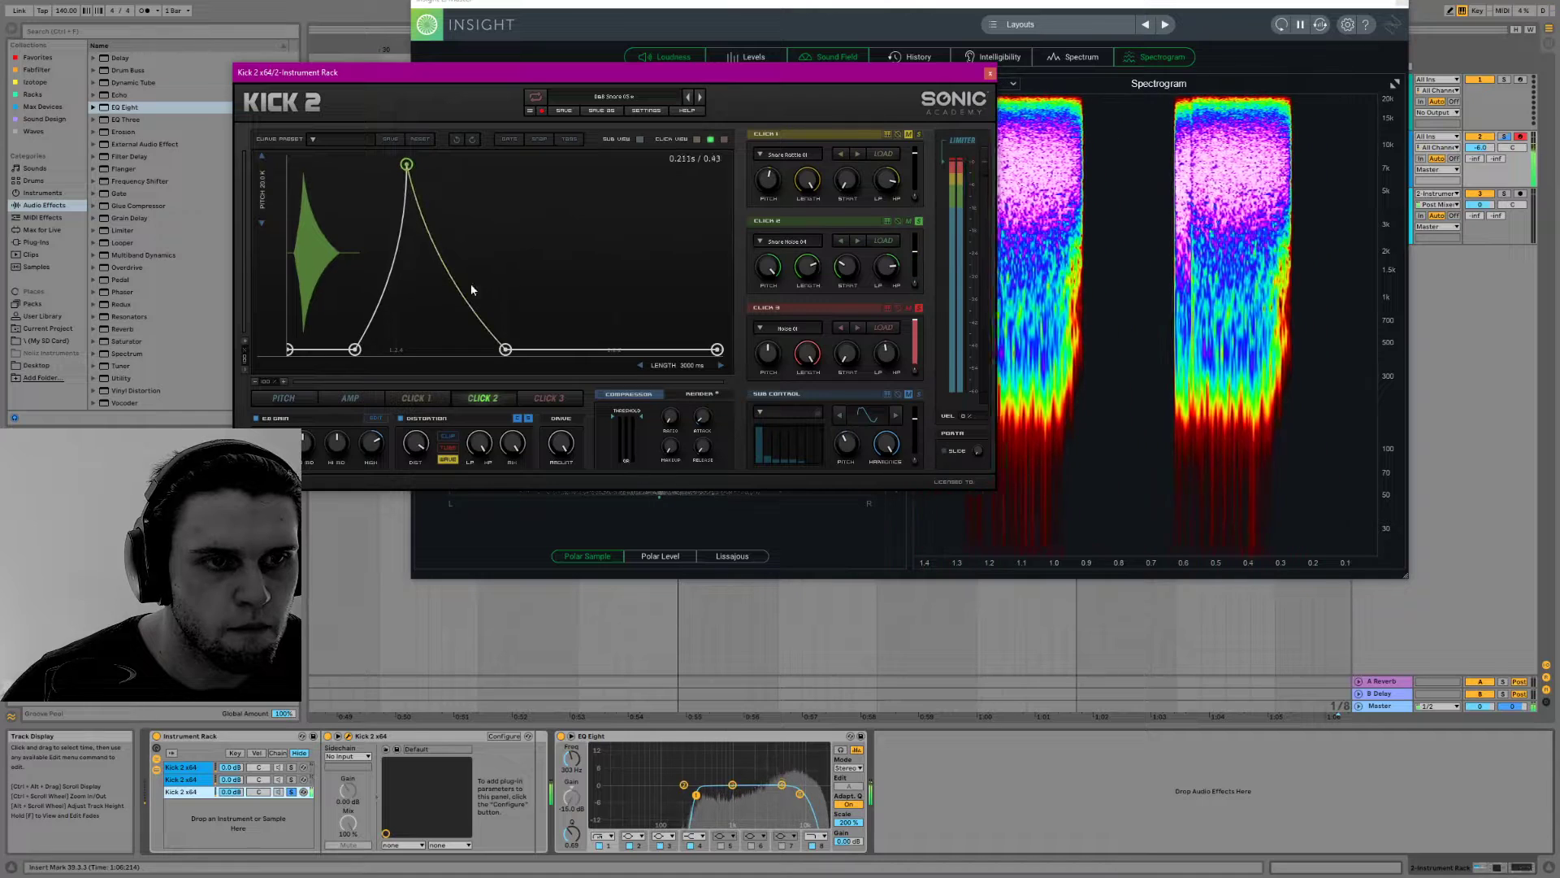
pyautogui.moveTo(505, 351); pyautogui.dragTo(458, 349)
pyautogui.moveTo(406, 164)
pyautogui.mouseDown()
pyautogui.moveTo(371, 164)
pyautogui.moveTo(394, 158)
pyautogui.mouseUp()
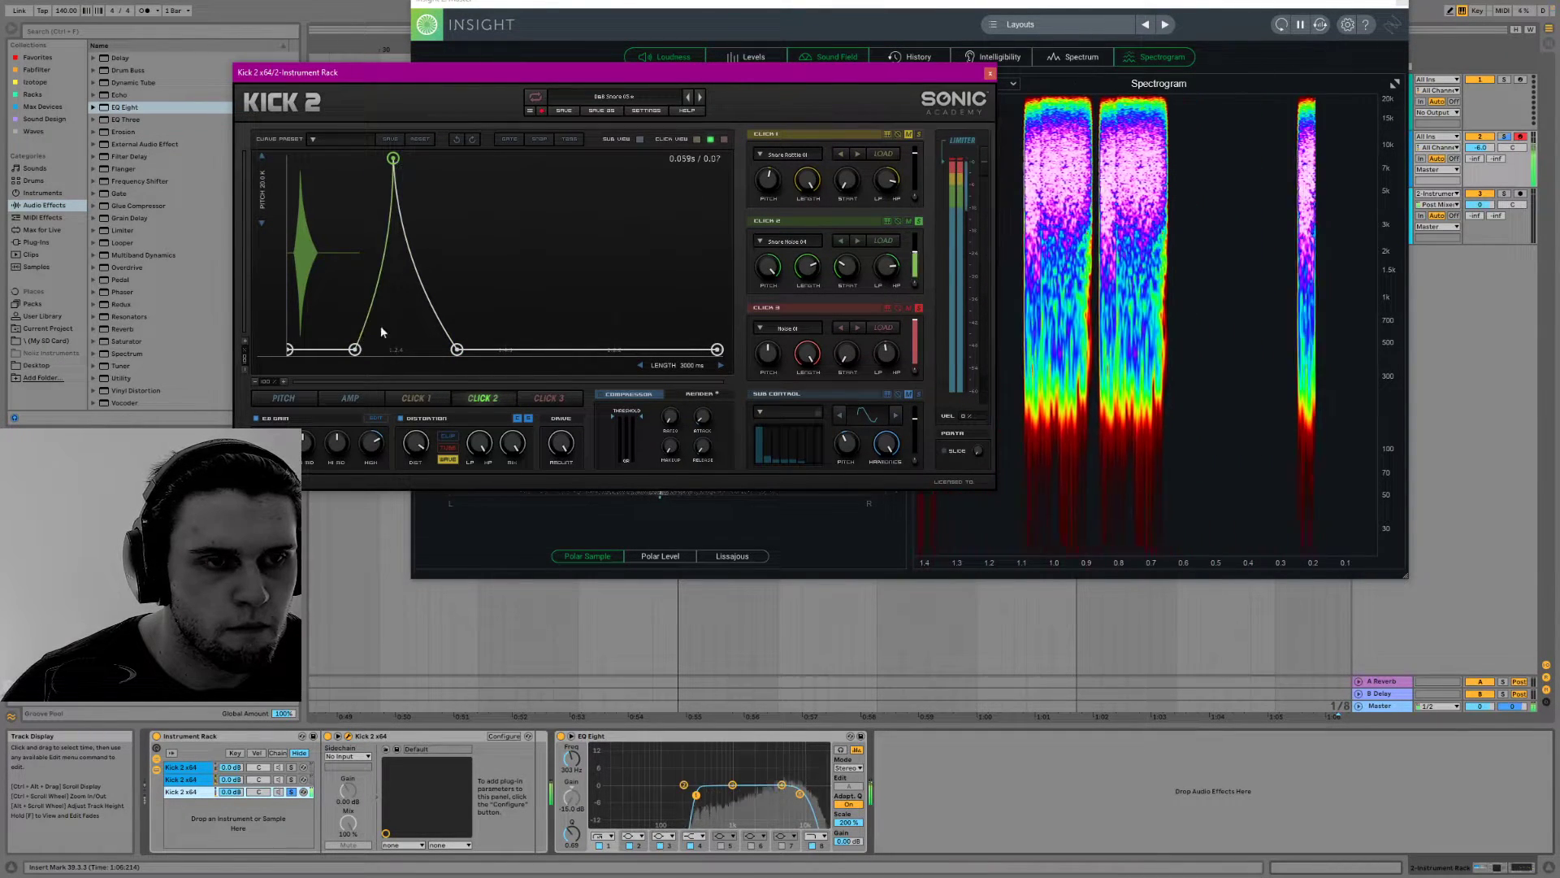
pyautogui.moveTo(456, 349); pyautogui.dragTo(442, 393)
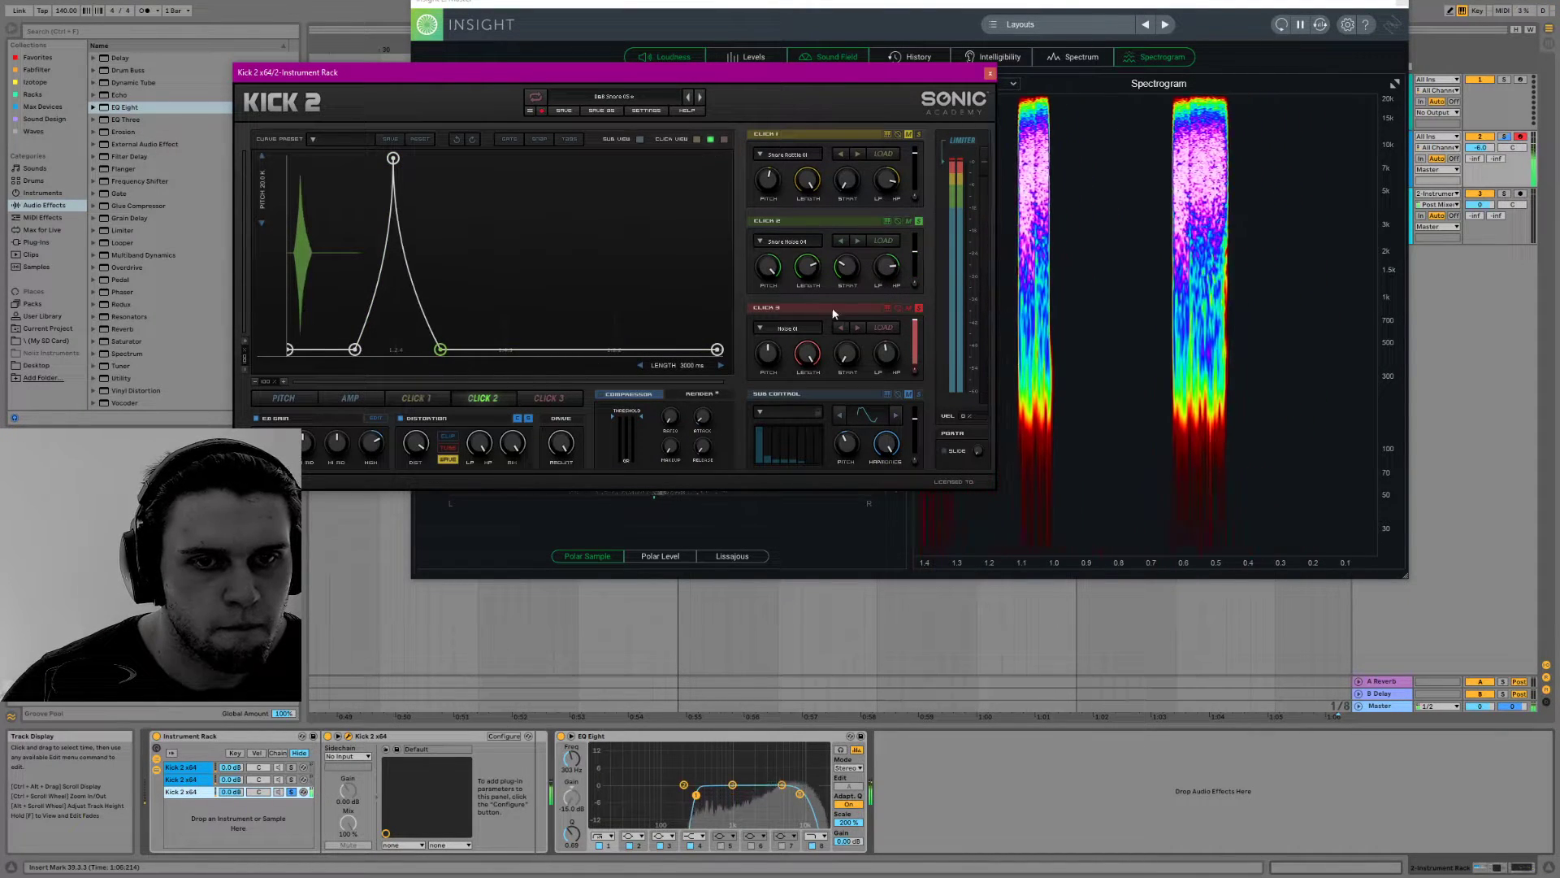
pyautogui.click(537, 397)
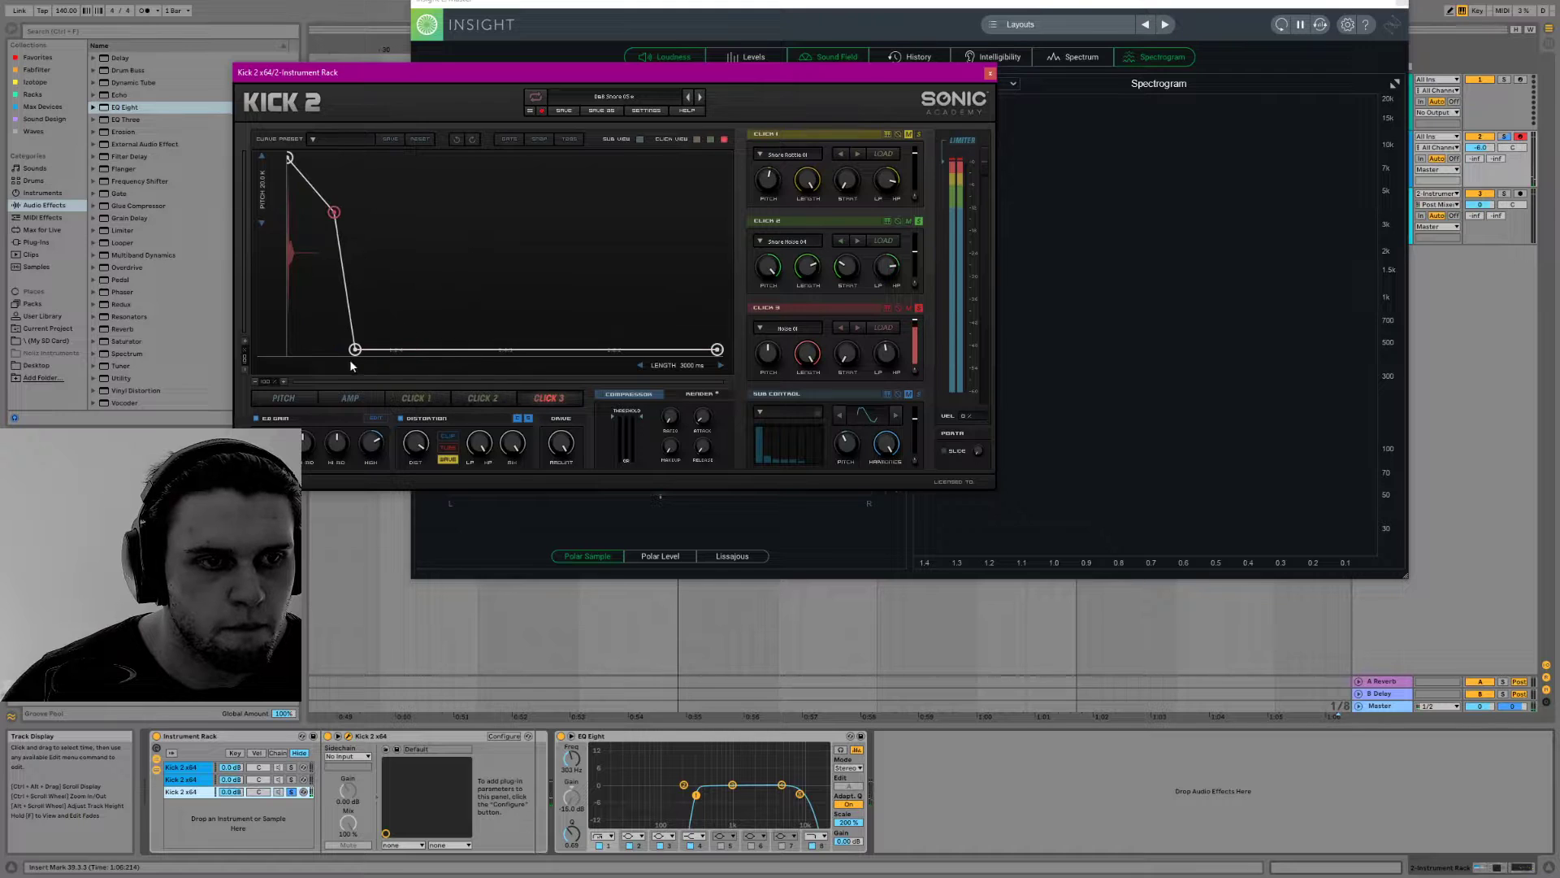
pyautogui.moveTo(334, 349); pyautogui.dragTo(377, 387)
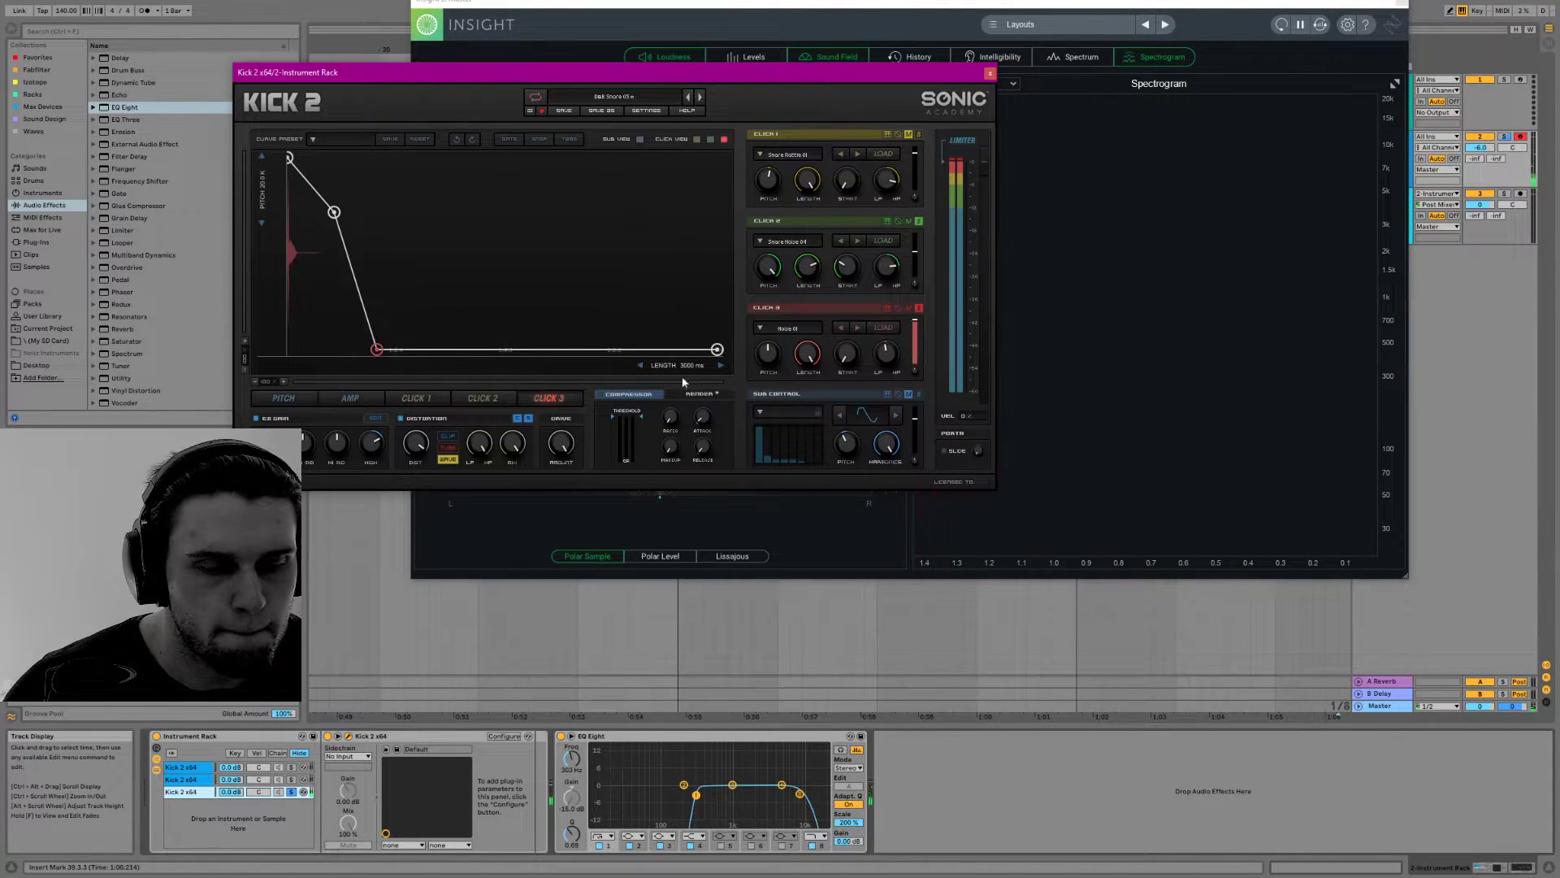
# Shorten the noise layer's overall length from the click envelope views, ending at about 801 ms
pyautogui.click(482, 398)
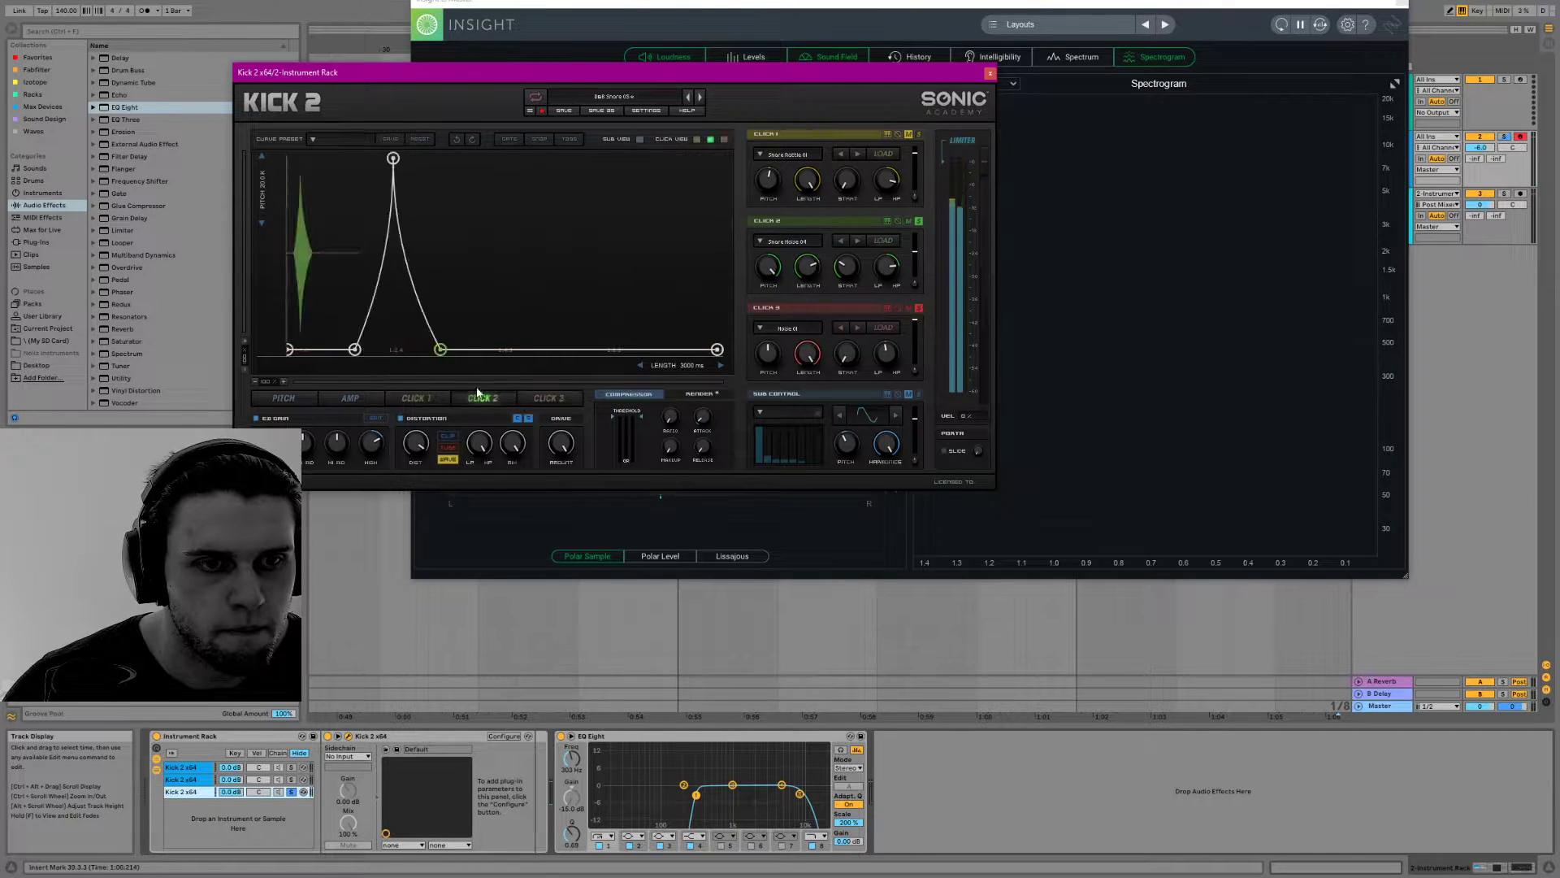
pyautogui.moveTo(673, 370); pyautogui.dragTo(425, 370)
pyautogui.moveTo(547, 395); pyautogui.dragTo(582, 392)
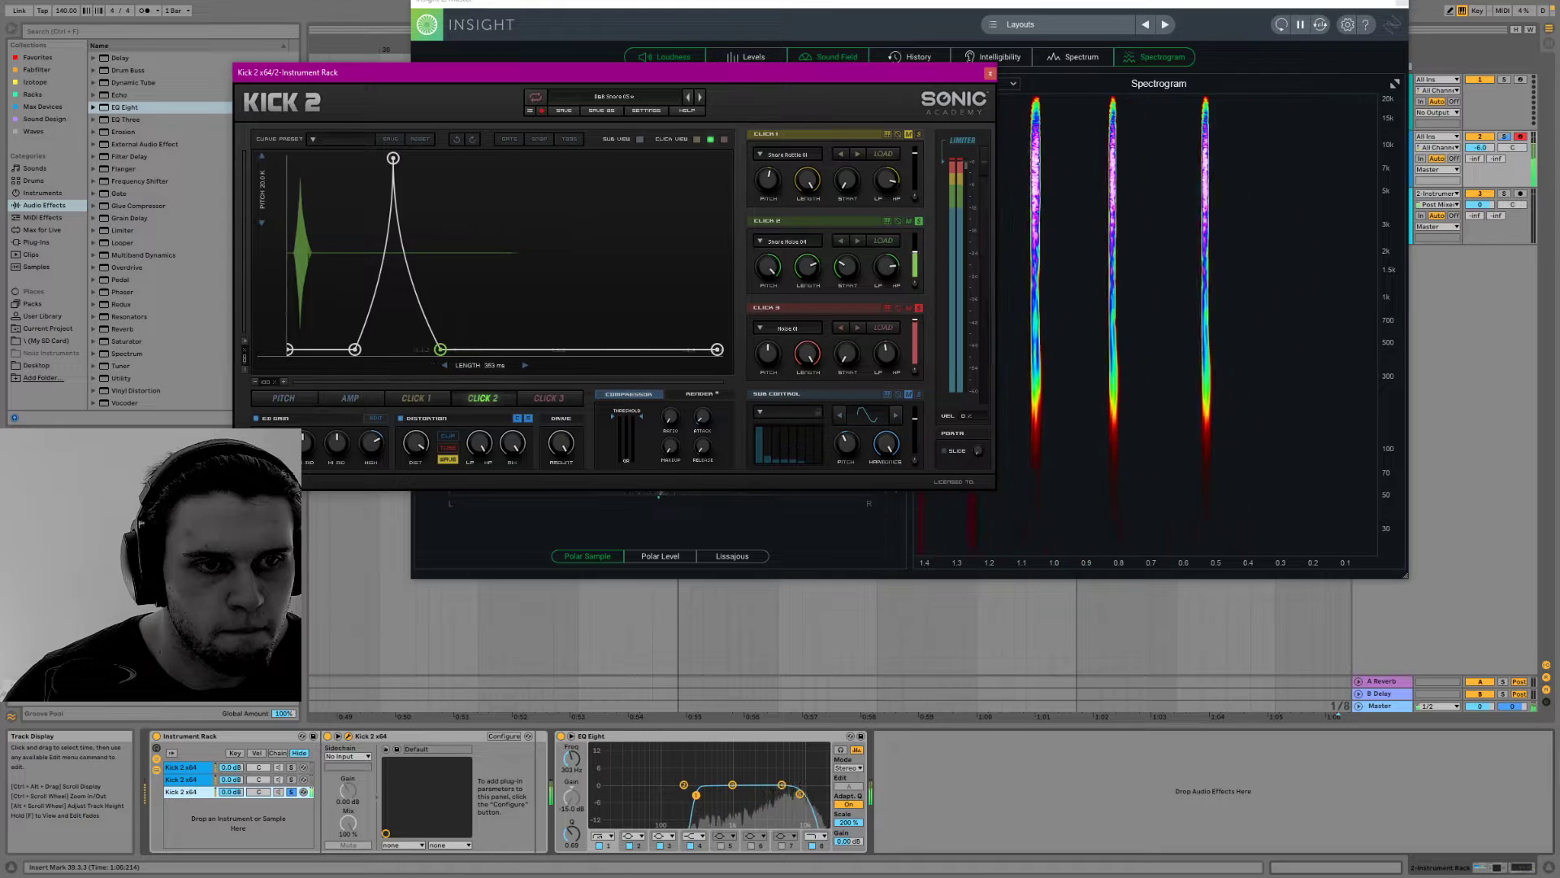
pyautogui.click(416, 397)
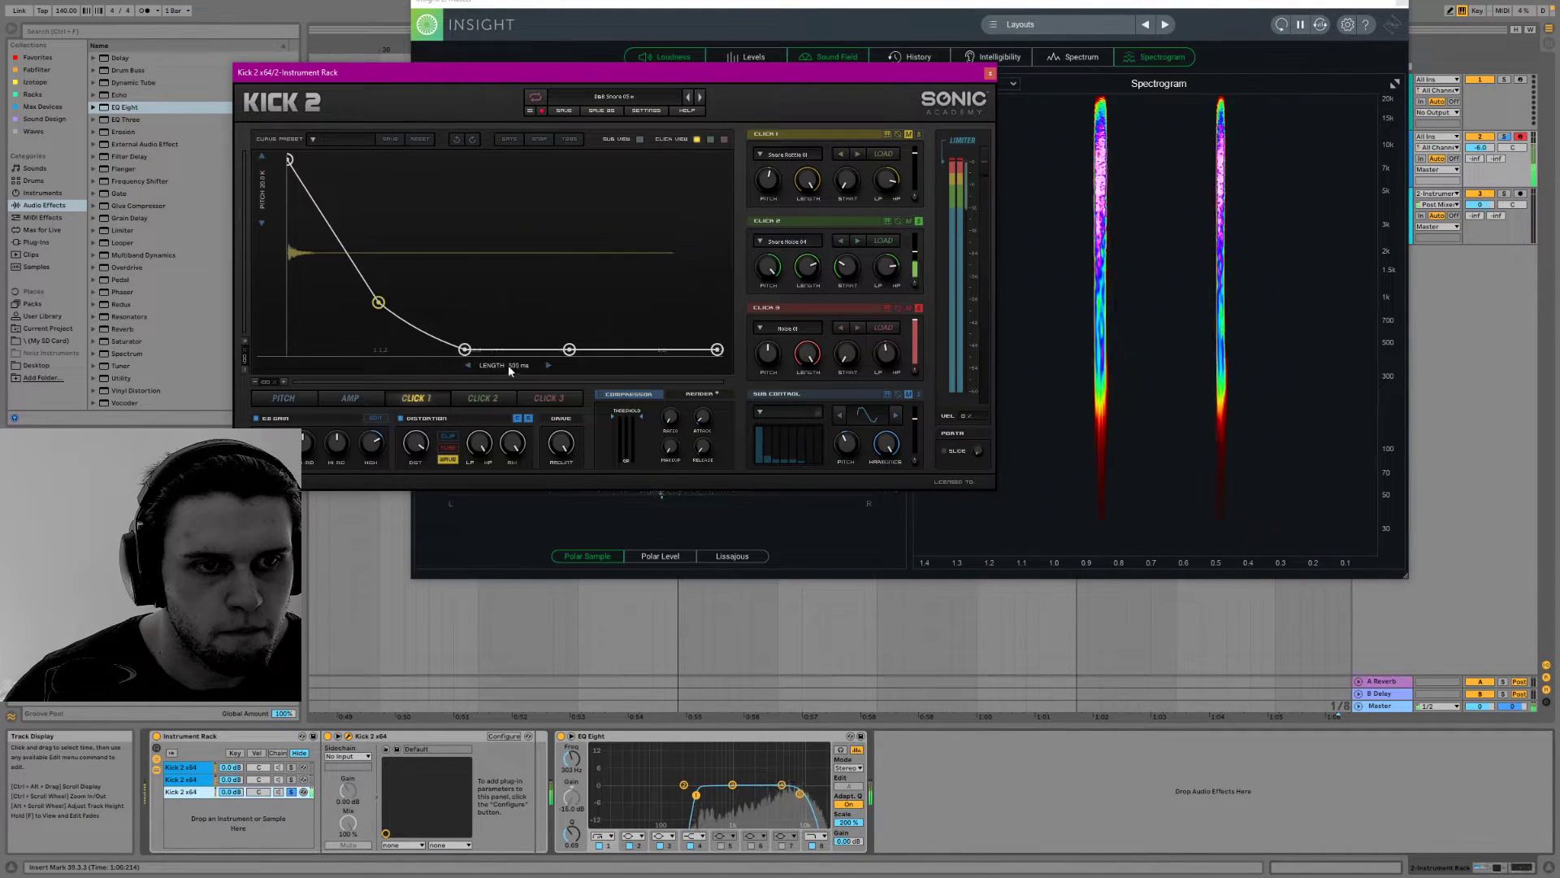
pyautogui.click(539, 397)
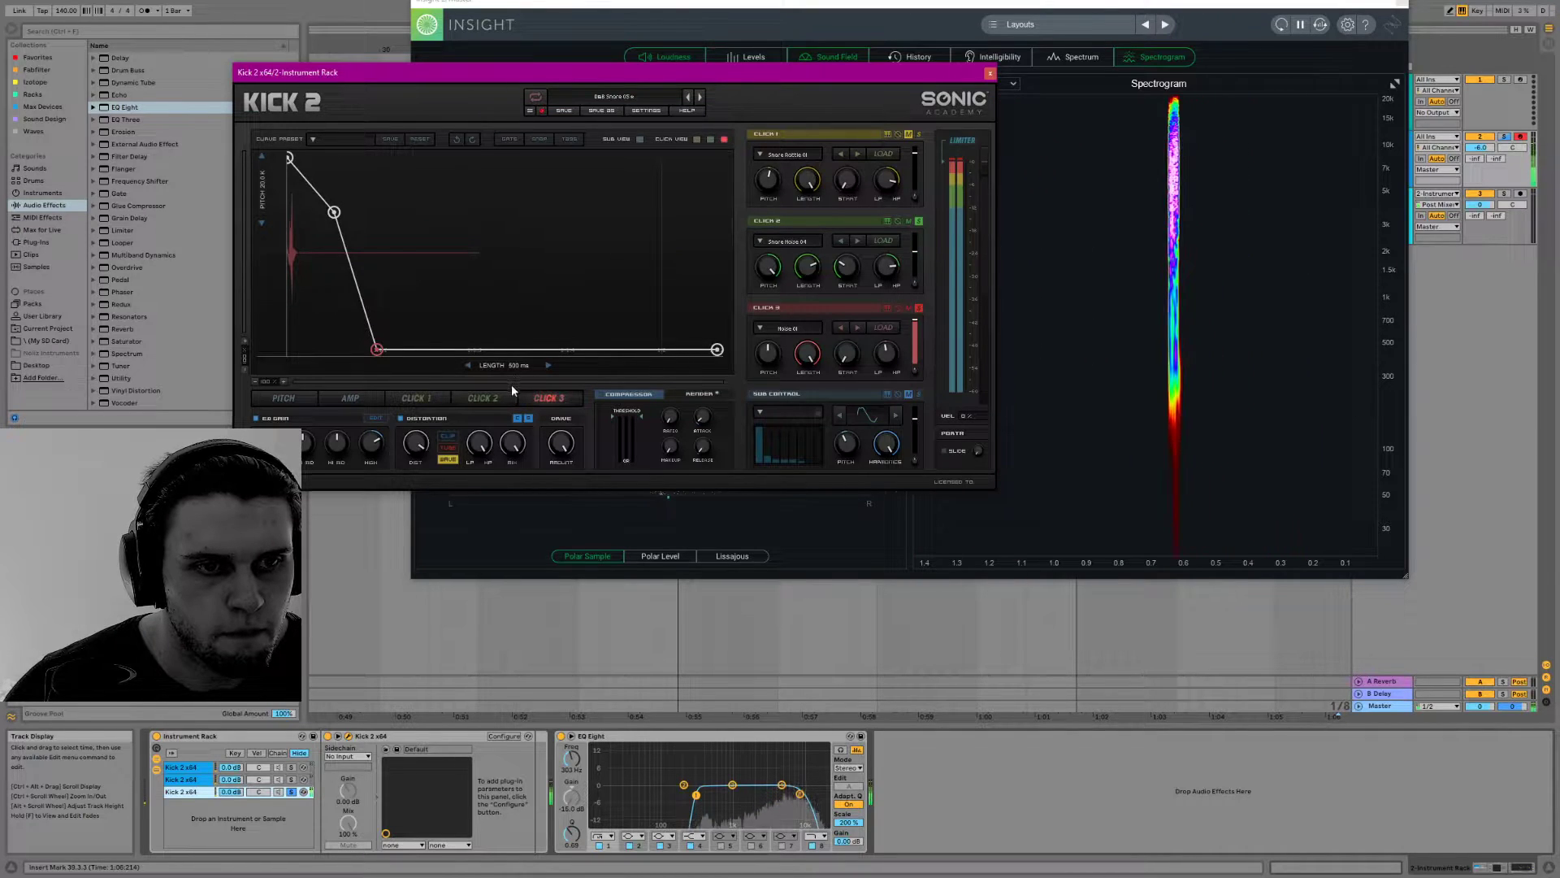
pyautogui.moveTo(510, 366)
pyautogui.mouseDown()
pyautogui.moveTo(467, 366)
pyautogui.moveTo(539, 370)
pyautogui.mouseUp()
# Move Click 2's envelope burst earlier by pulling its peak, onset and end points closer to the start
pyautogui.click(486, 398)
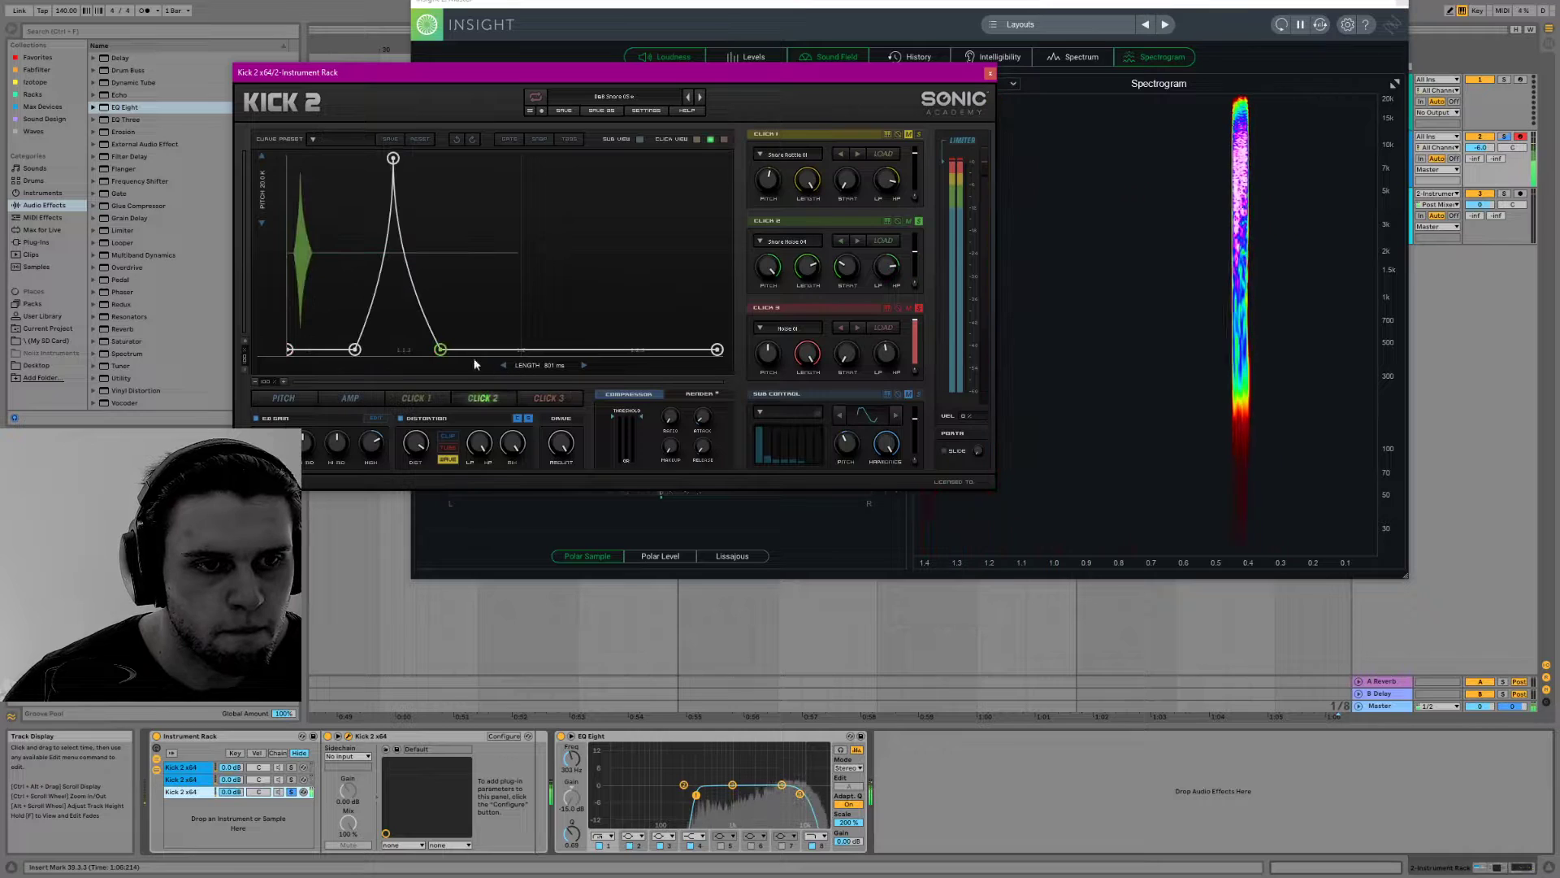
pyautogui.moveTo(393, 159); pyautogui.dragTo(362, 162)
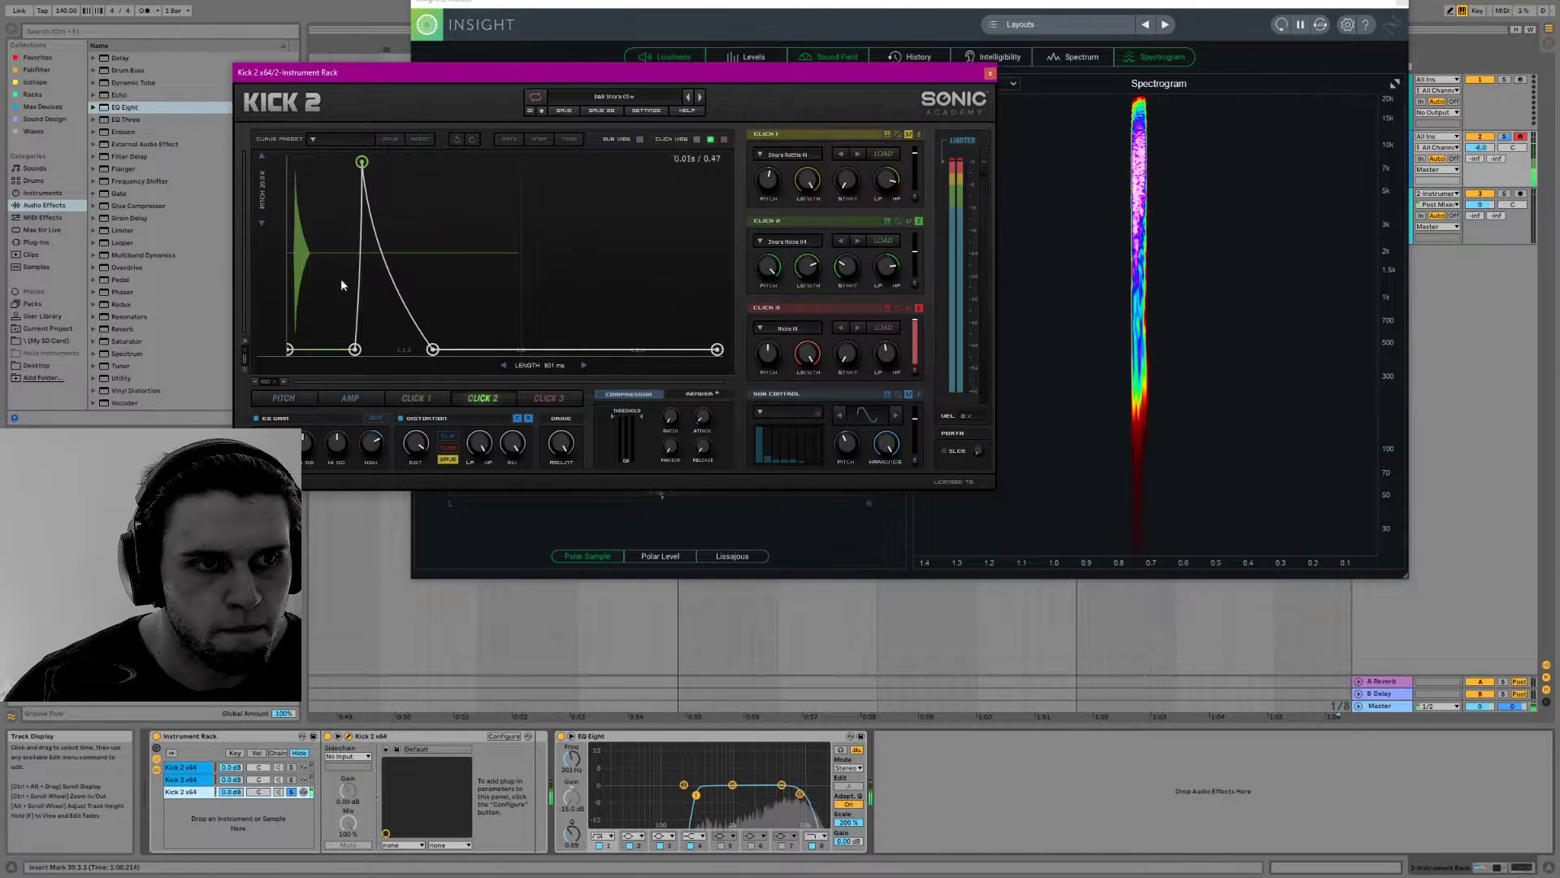
pyautogui.moveTo(355, 349); pyautogui.dragTo(325, 351)
pyautogui.moveTo(433, 351); pyautogui.dragTo(417, 366)
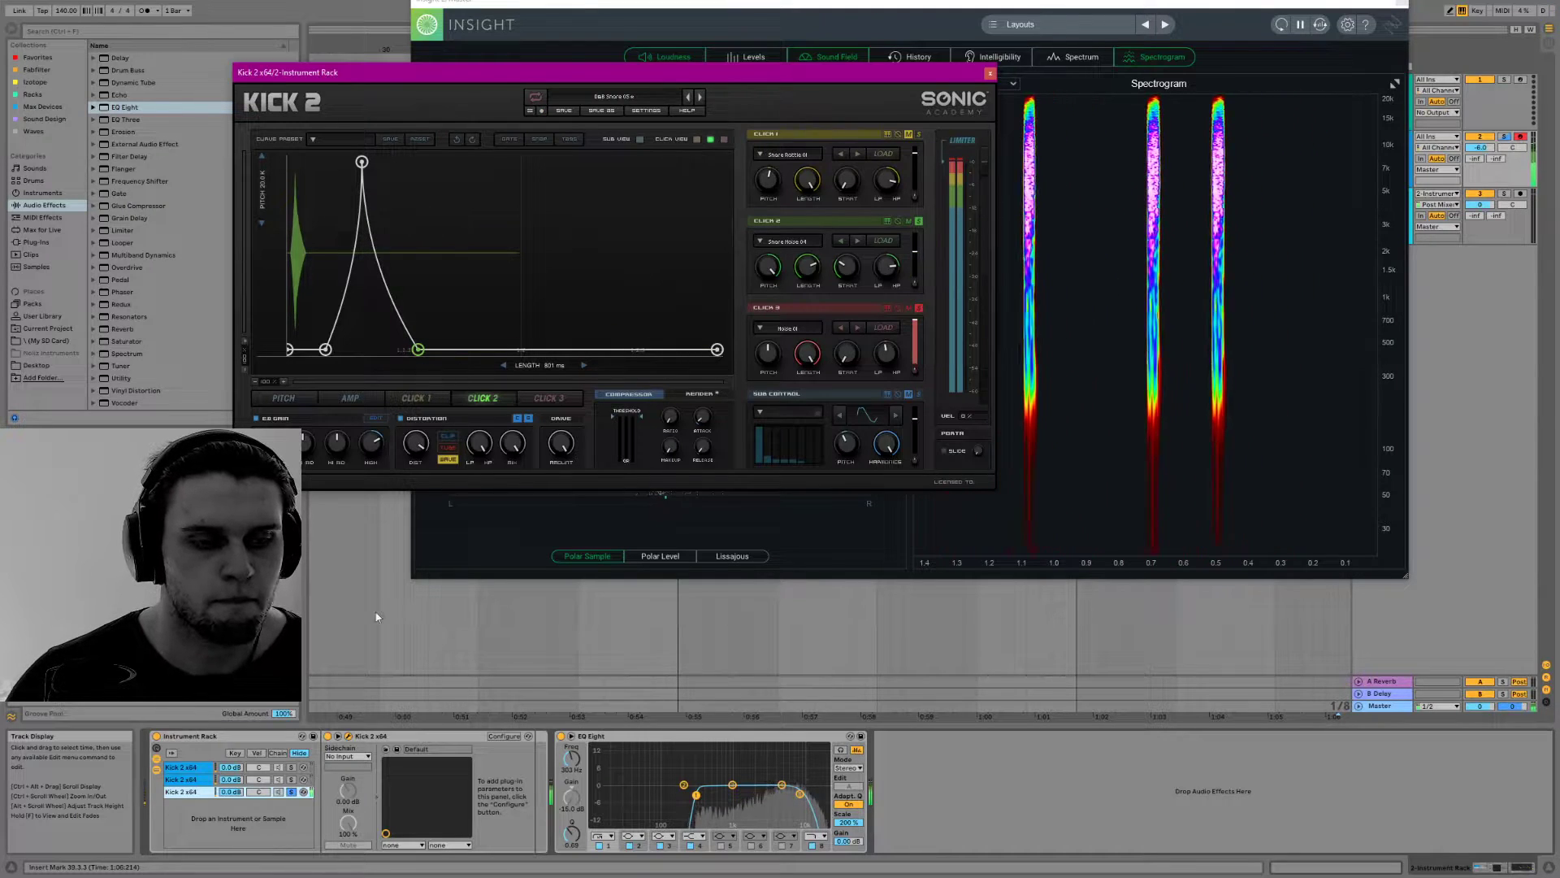
# Unsolo the third Kick 2 chain and close the Kick 2 and Insight windows
pyautogui.click(290, 791)
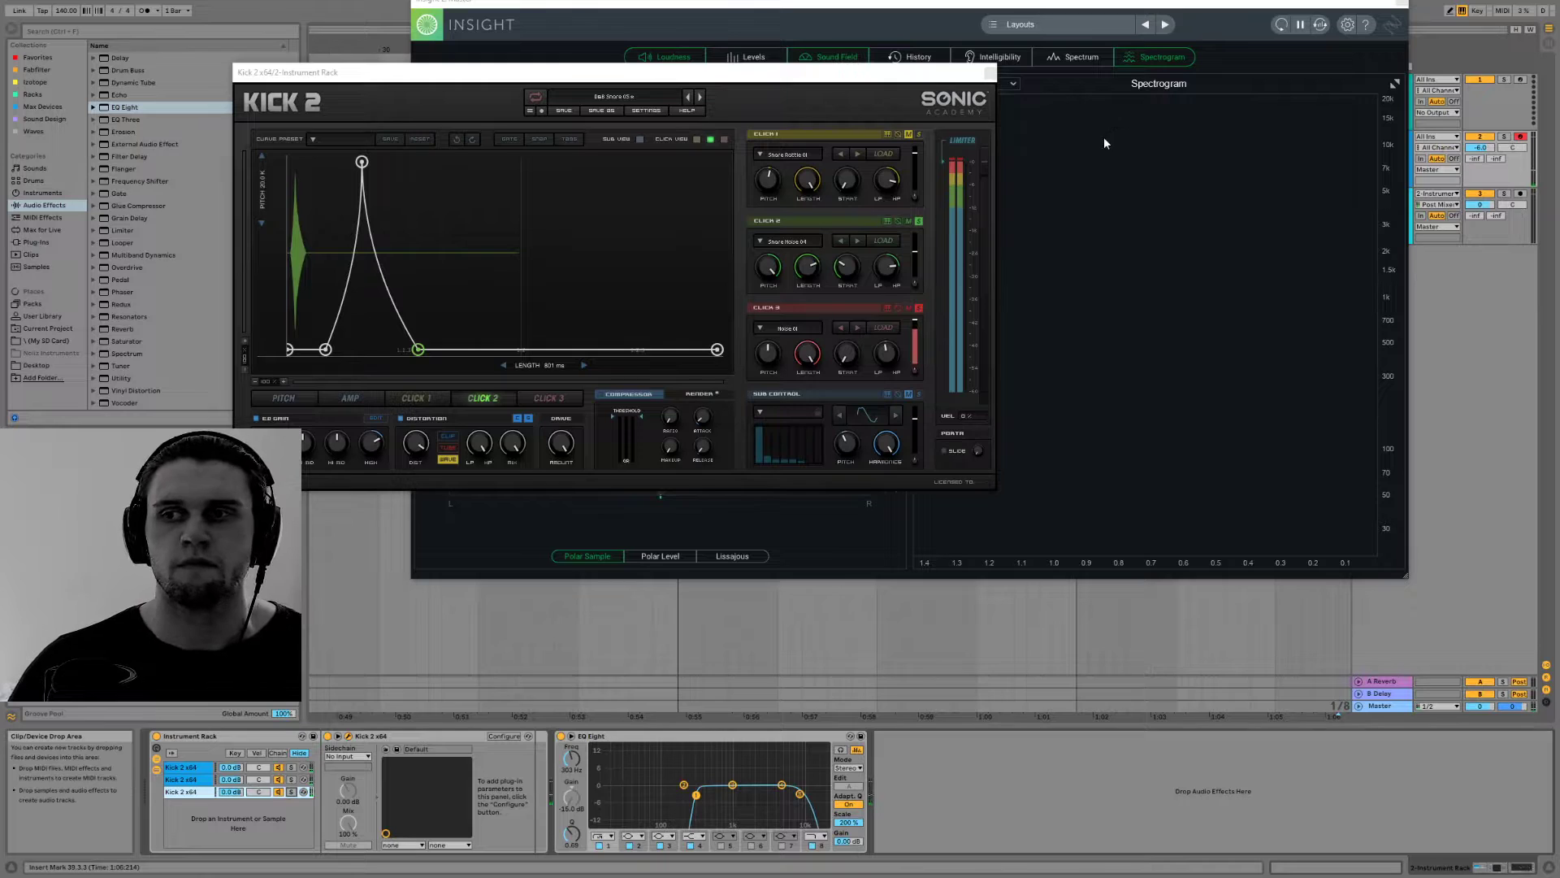
pyautogui.click(990, 73)
pyautogui.click(1399, 3)
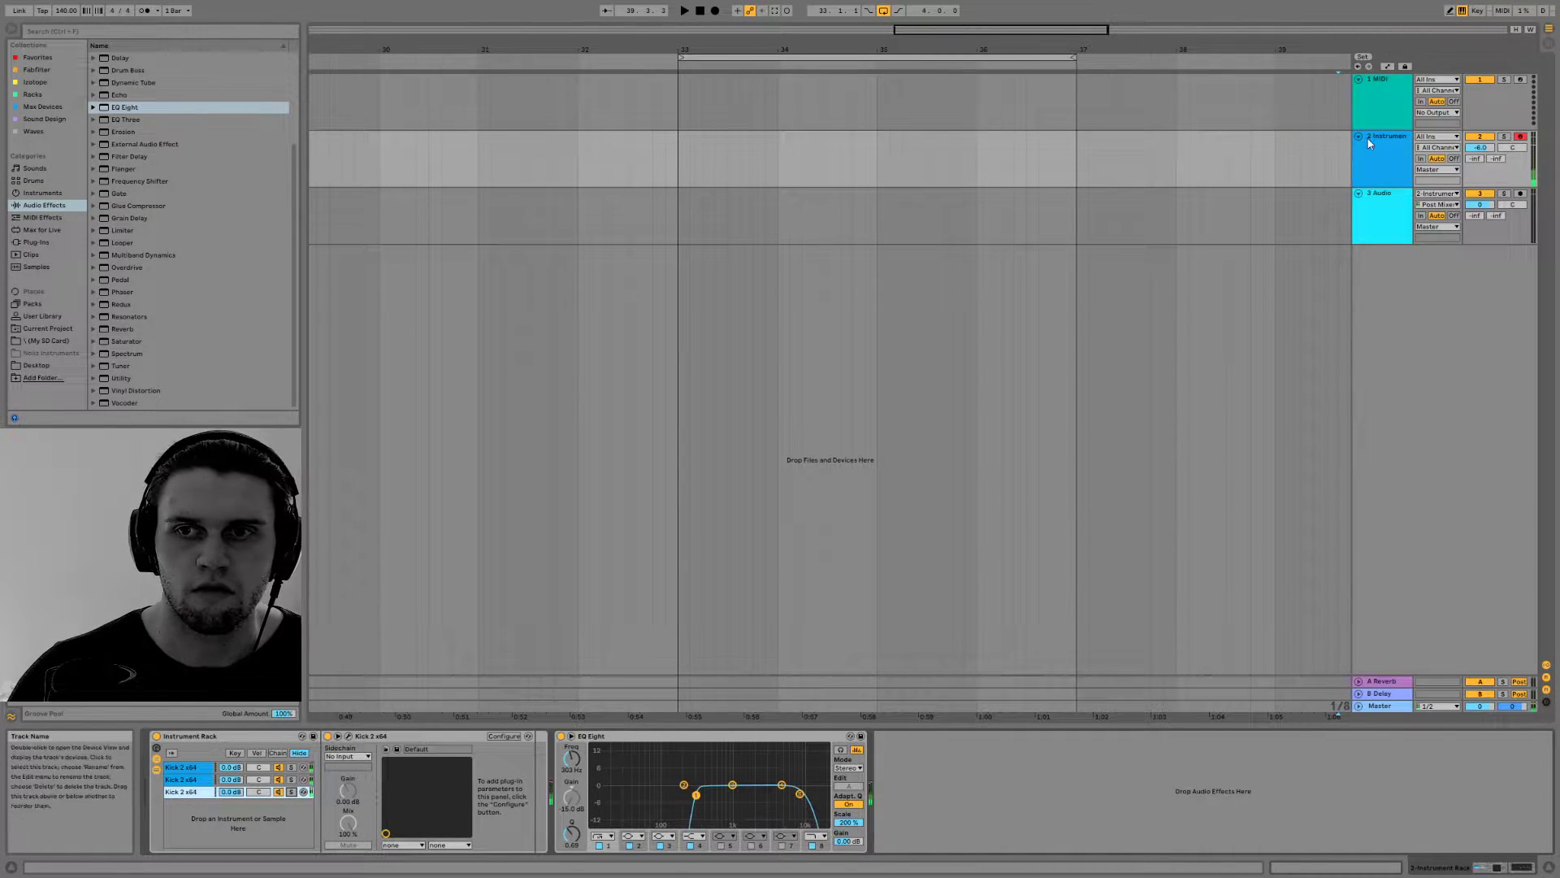
# Set the project tempo to 170 BPM
pyautogui.moveTo(680, 159); pyautogui.dragTo(1076, 155)
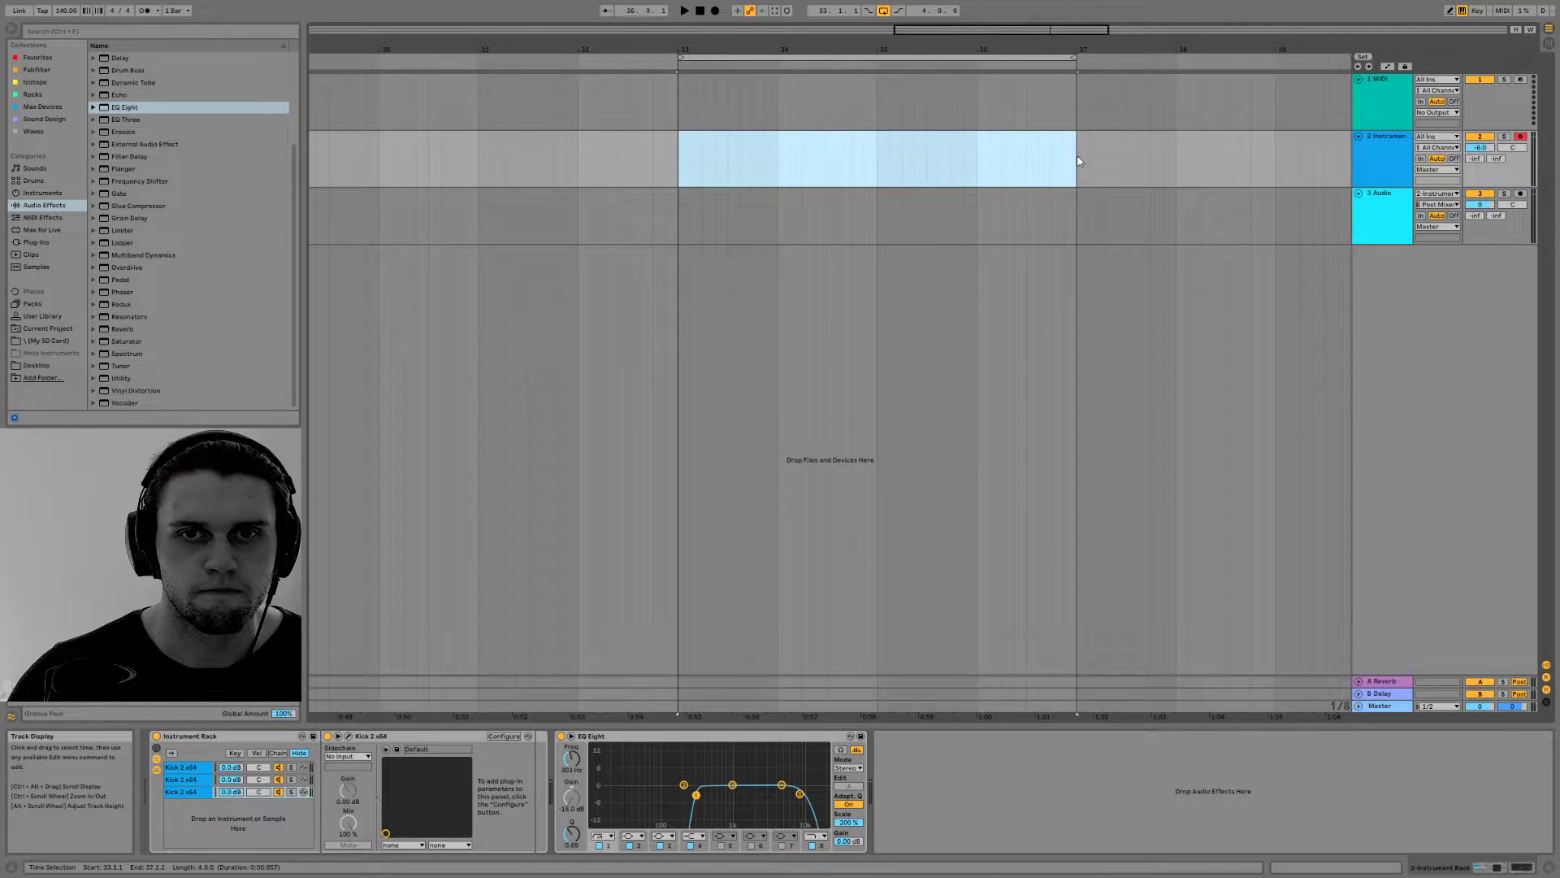
pyautogui.click(71, 11)
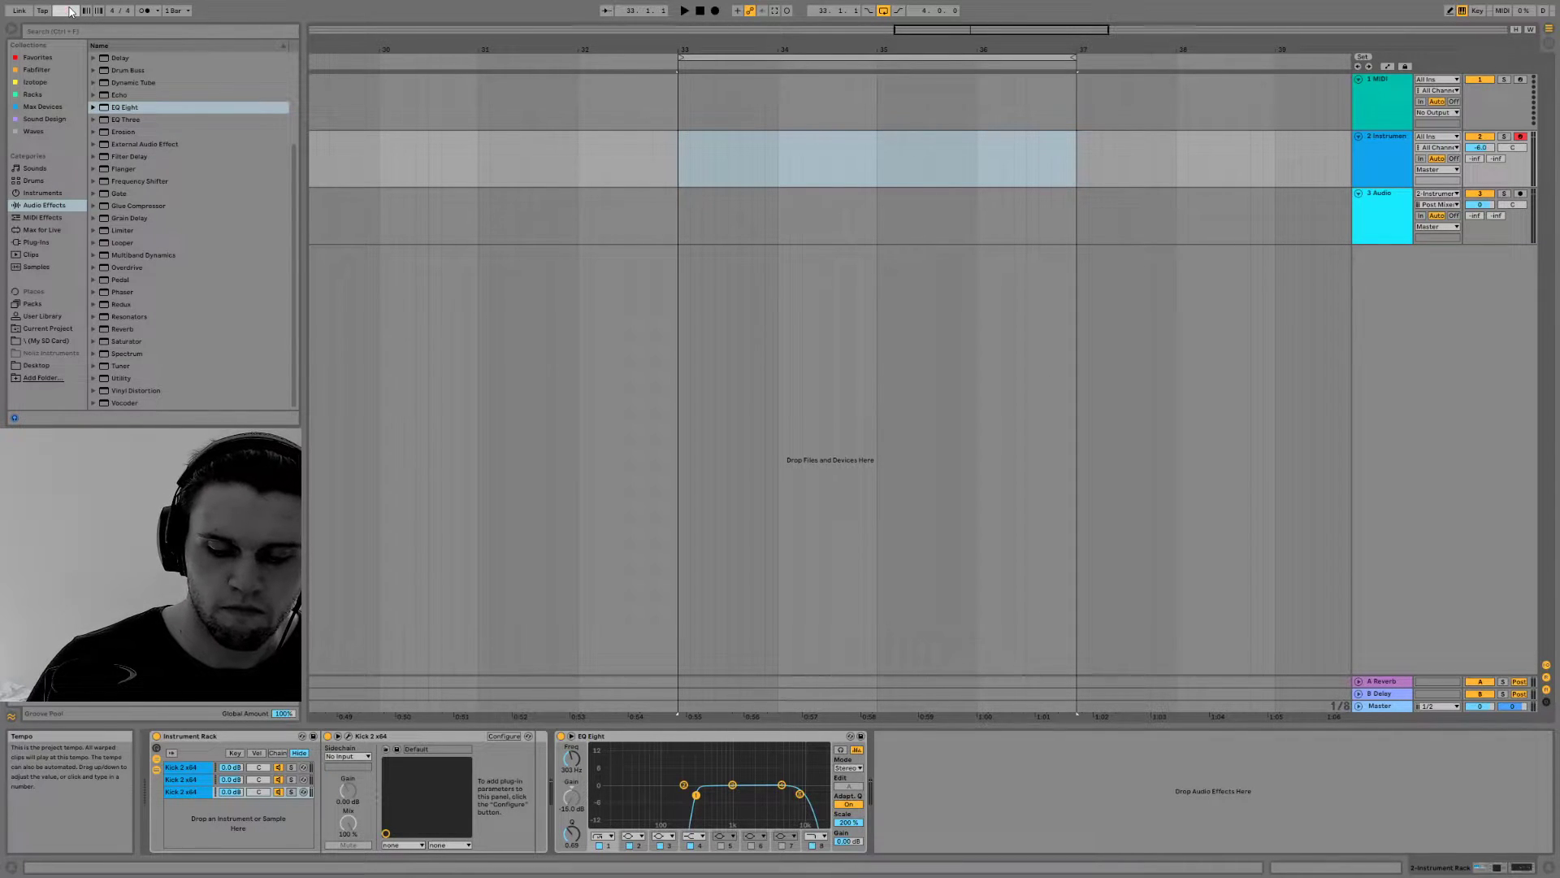
pyautogui.write('9')
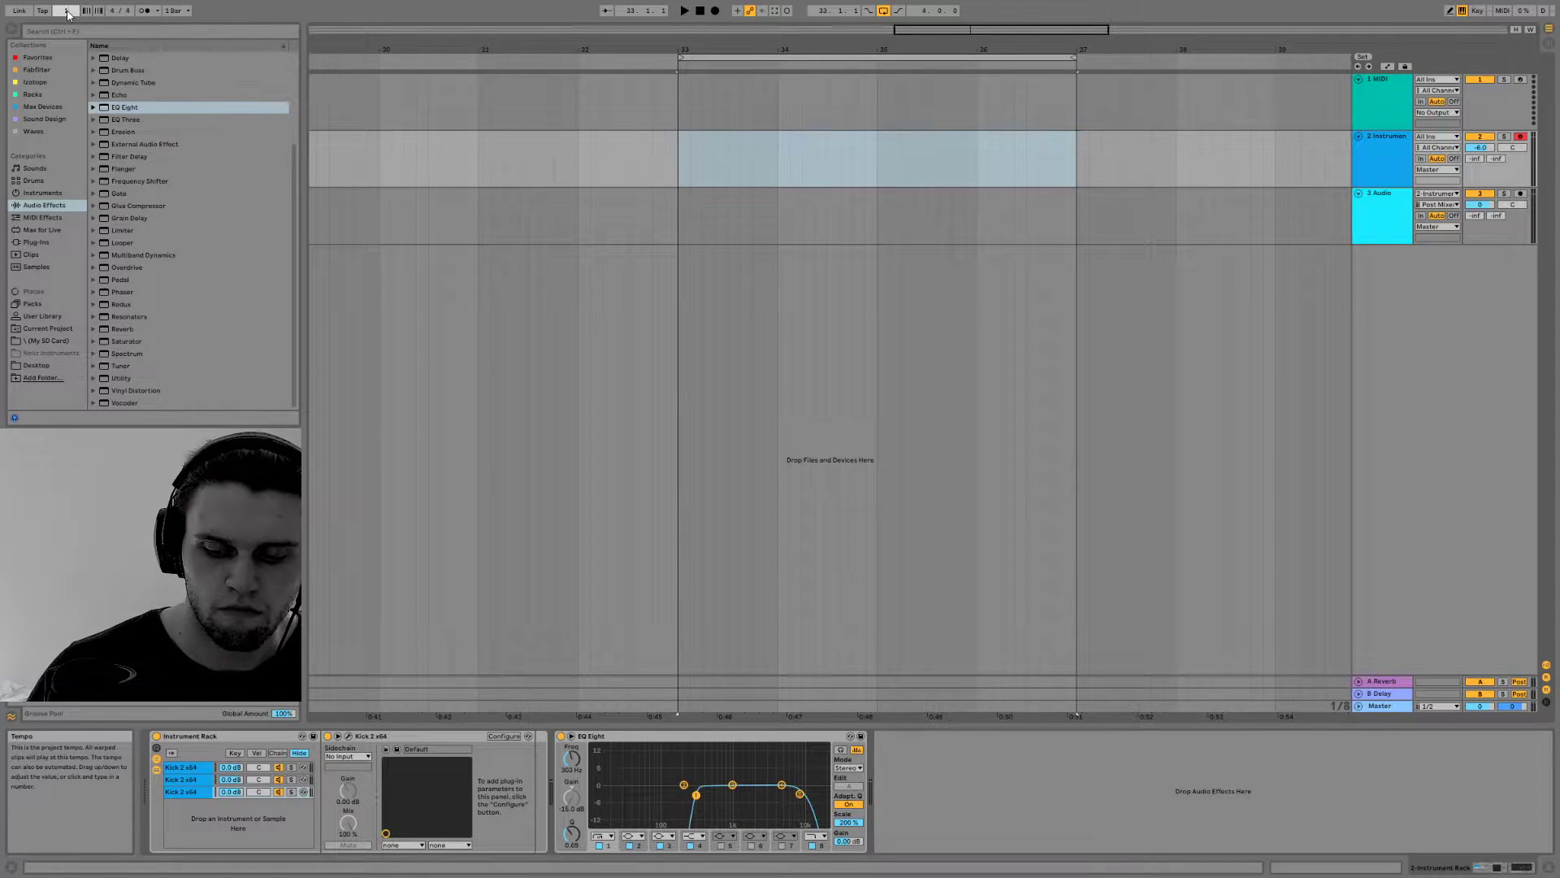
pyautogui.press('Return')
# Insert a four-bar MIDI clip on the Instrument track, spanning bars 33 to 37
pyautogui.moveTo(676, 159); pyautogui.dragTo(717, 166)
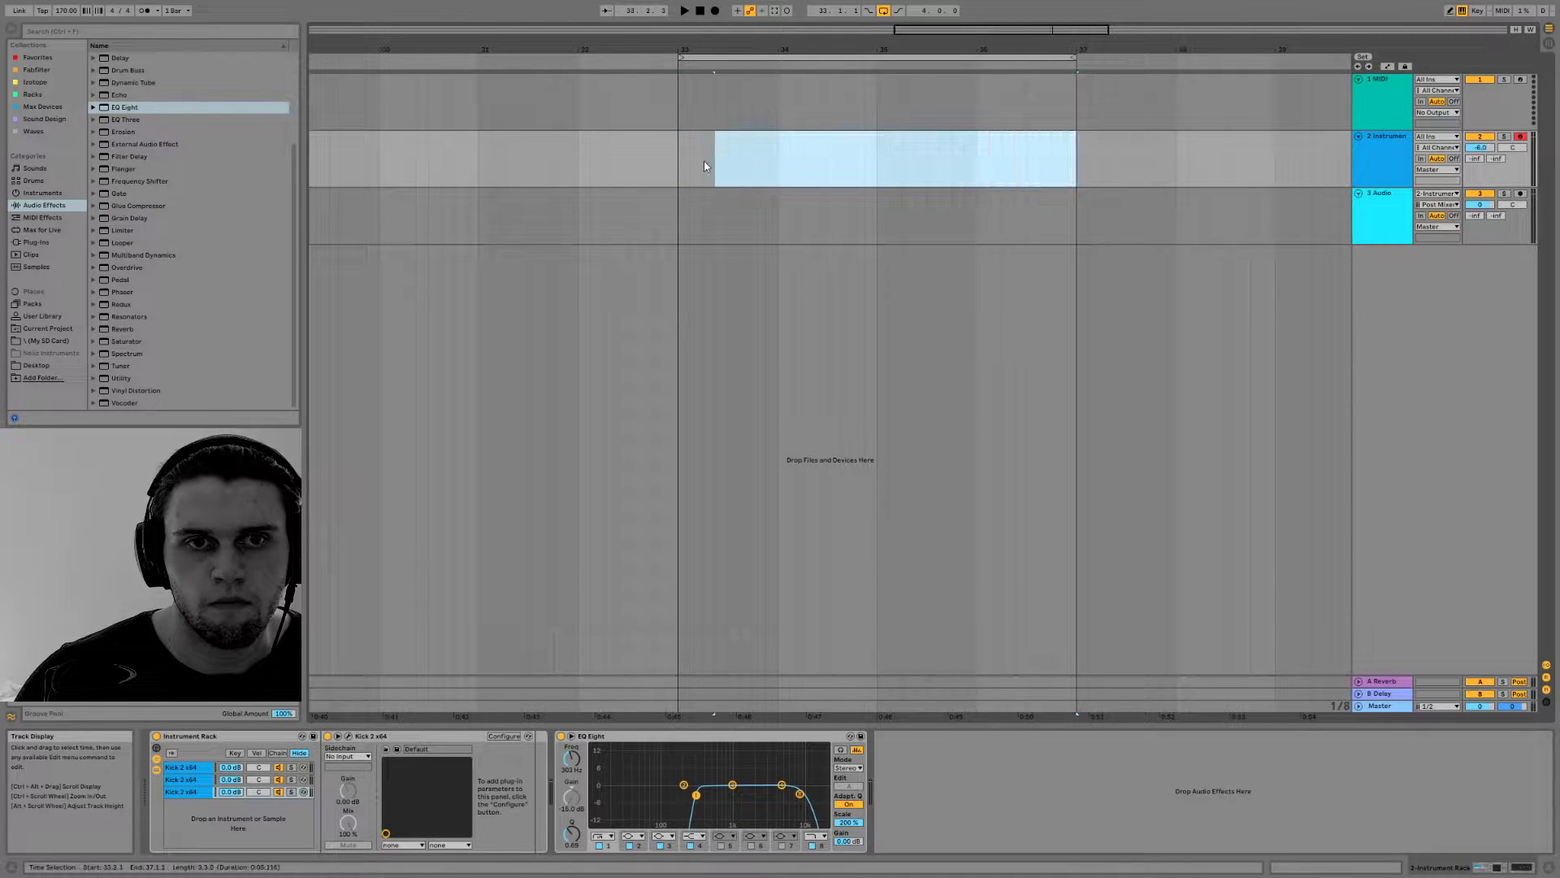
pyautogui.rightClick(687, 142)
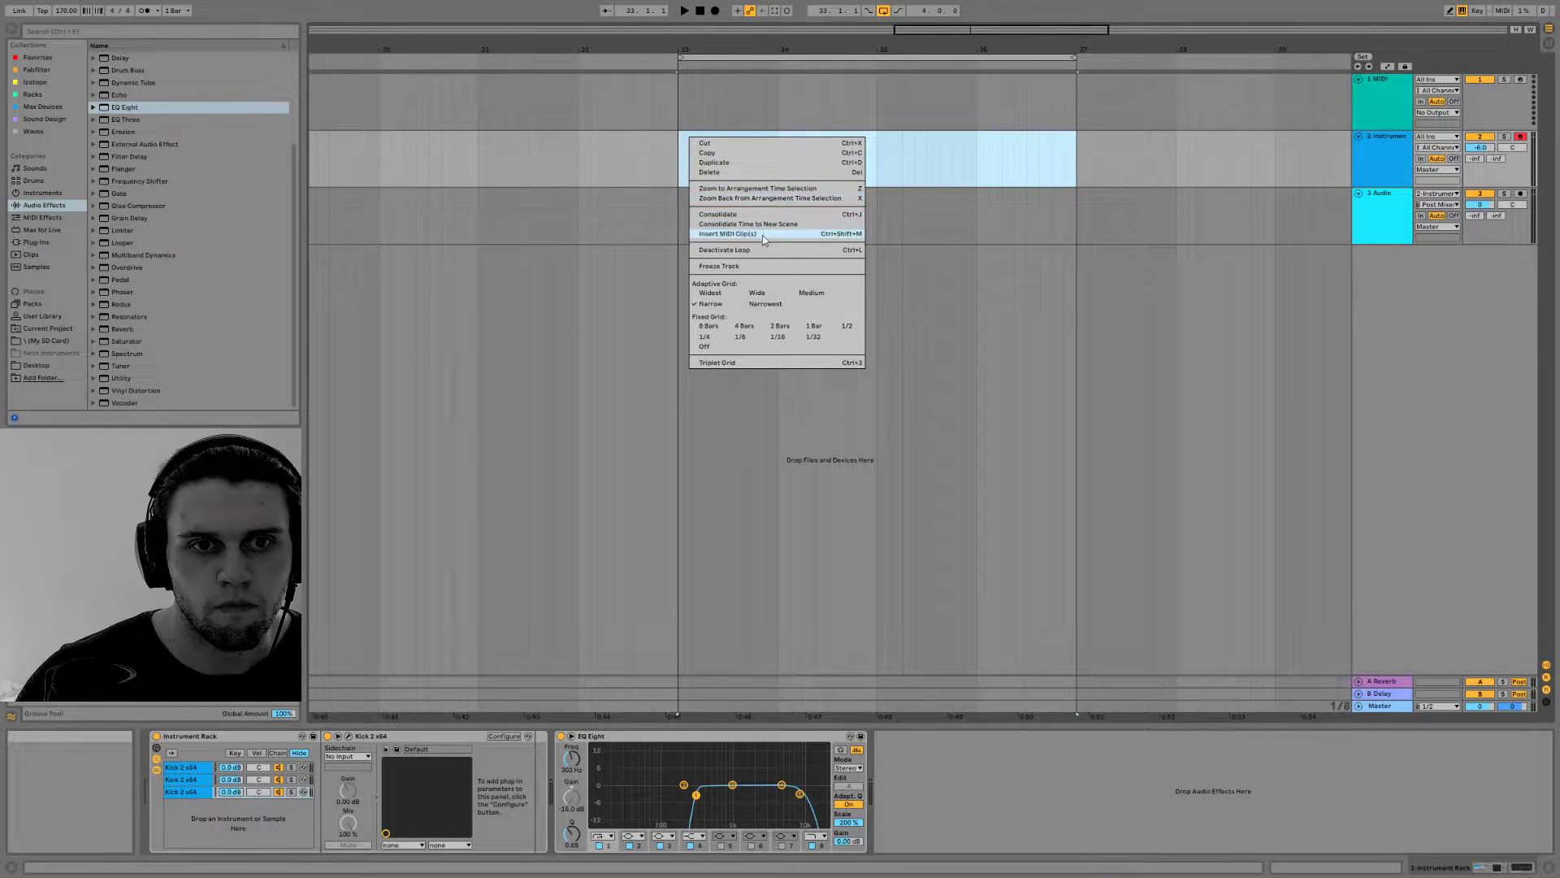
pyautogui.click(762, 236)
# Add a C0 snare note on the third beat of the clip's first bar and audition it
pyautogui.scroll(-5, 378, 729)
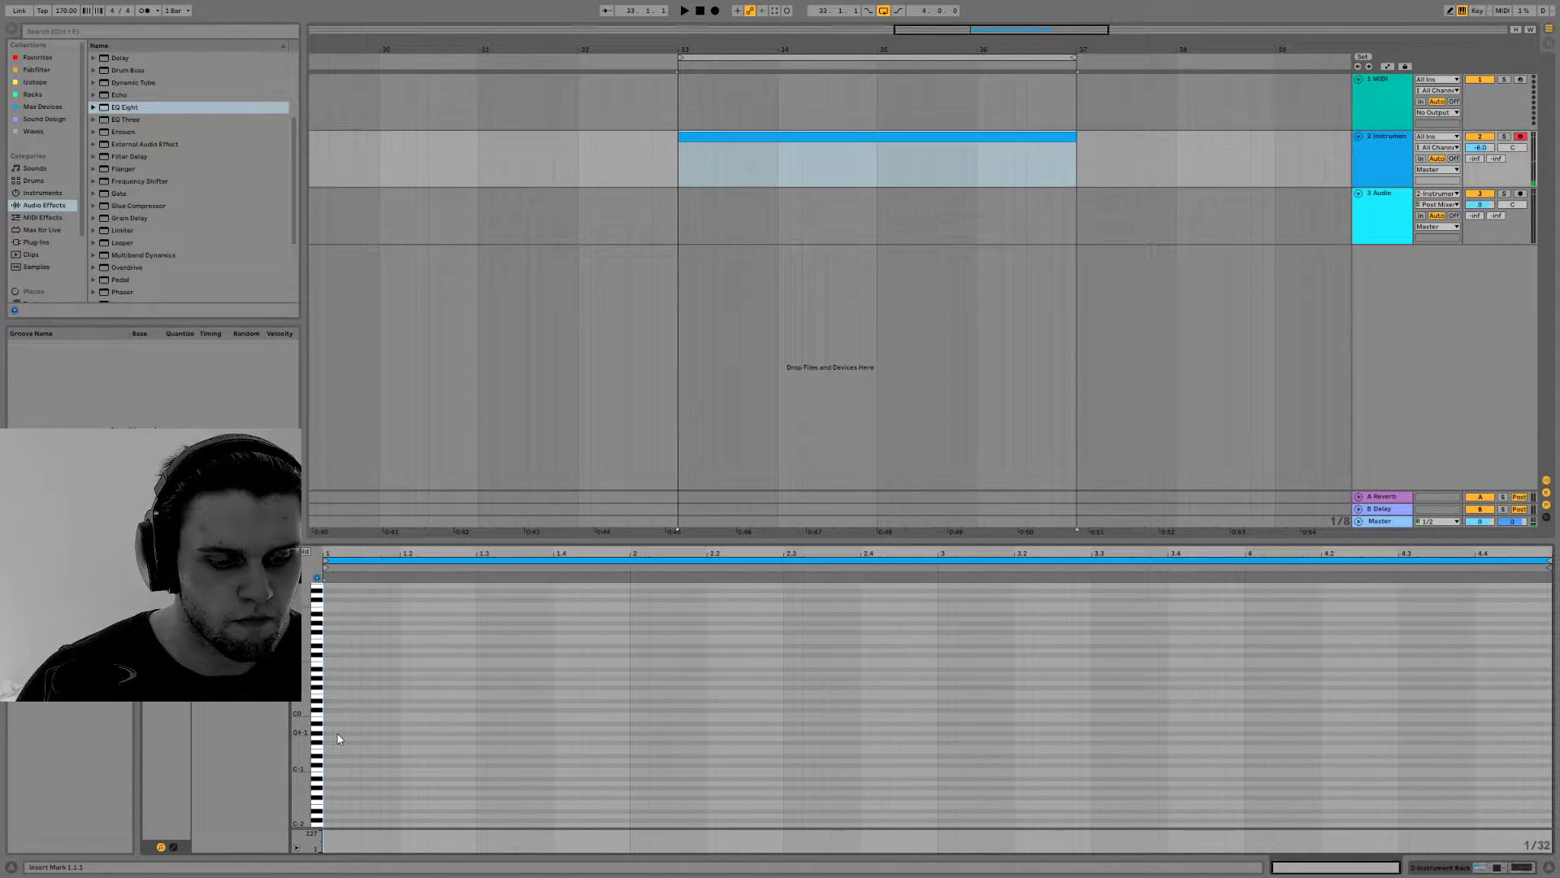
pyautogui.scroll(2, 337, 715)
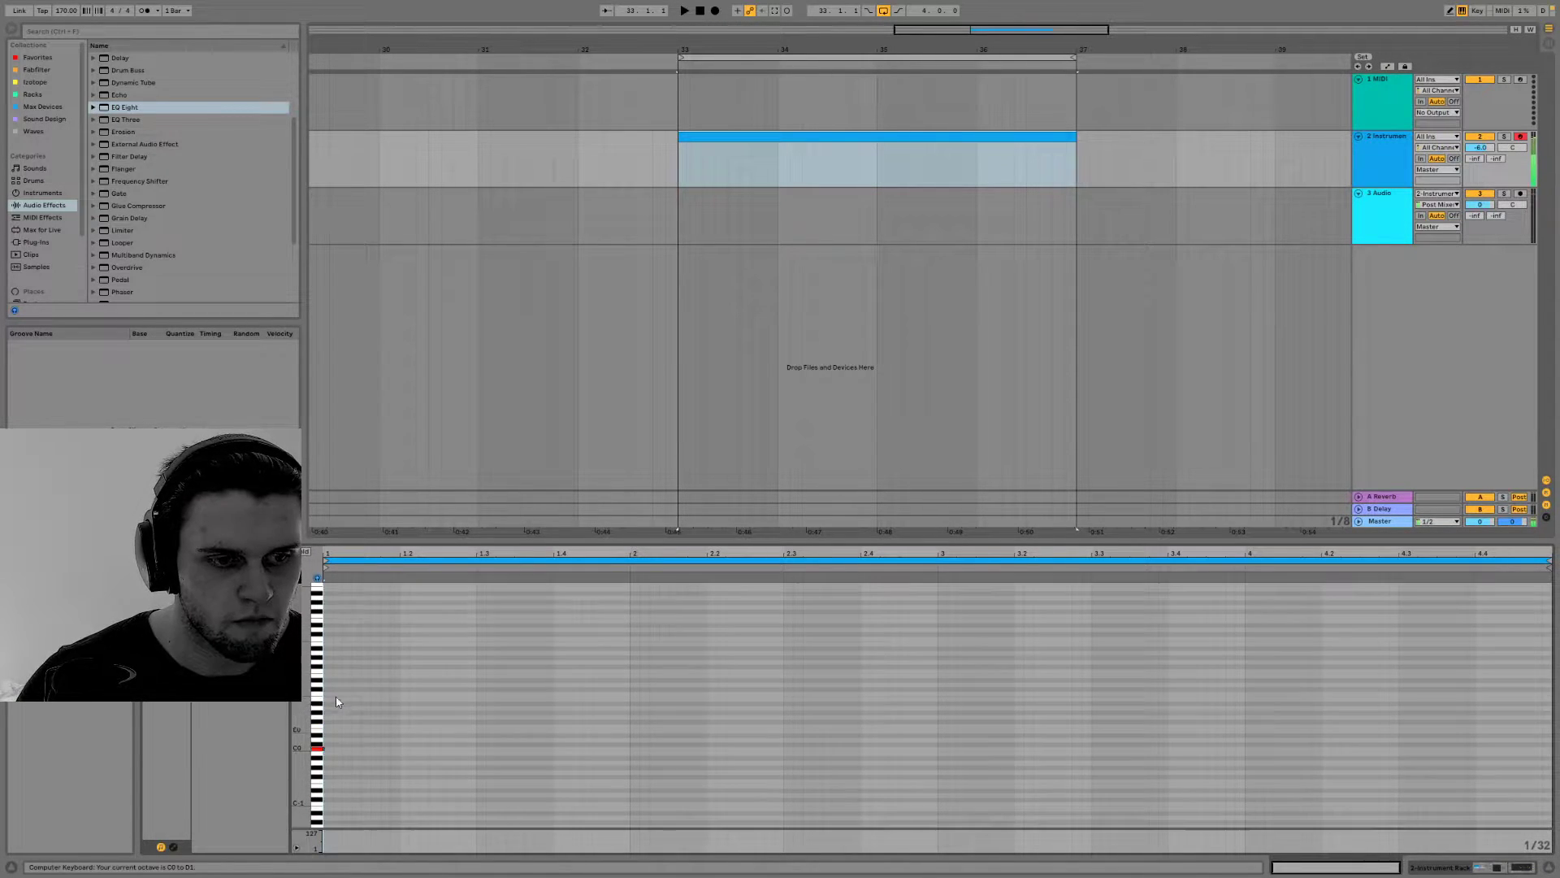
pyautogui.click(330, 754)
pyautogui.moveTo(330, 749)
pyautogui.mouseDown()
pyautogui.moveTo(509, 752)
pyautogui.moveTo(492, 753)
pyautogui.mouseUp()
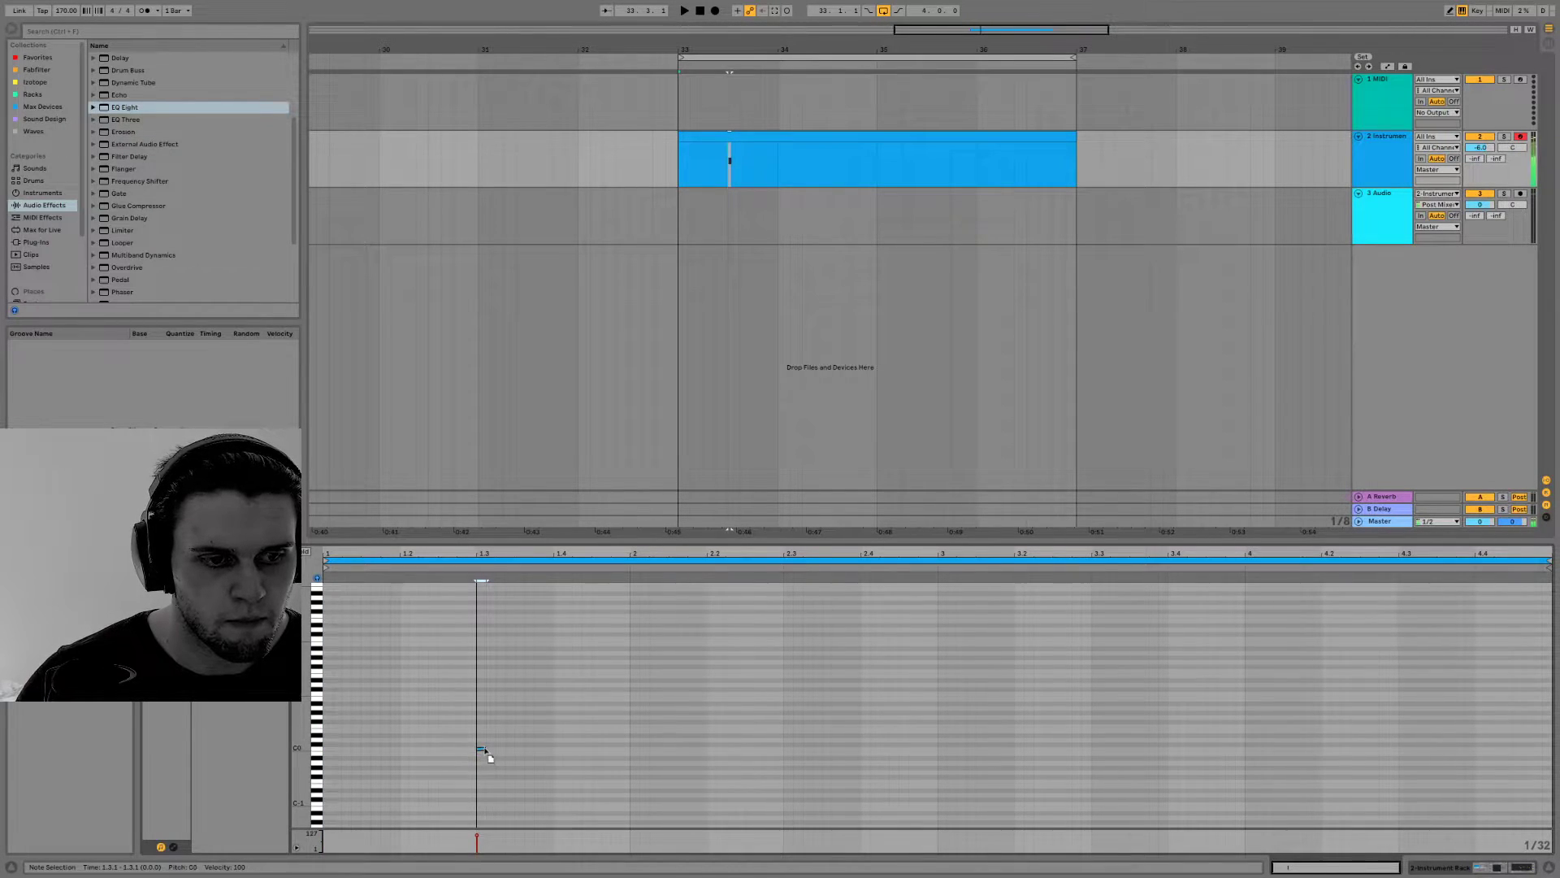
pyautogui.press('space')
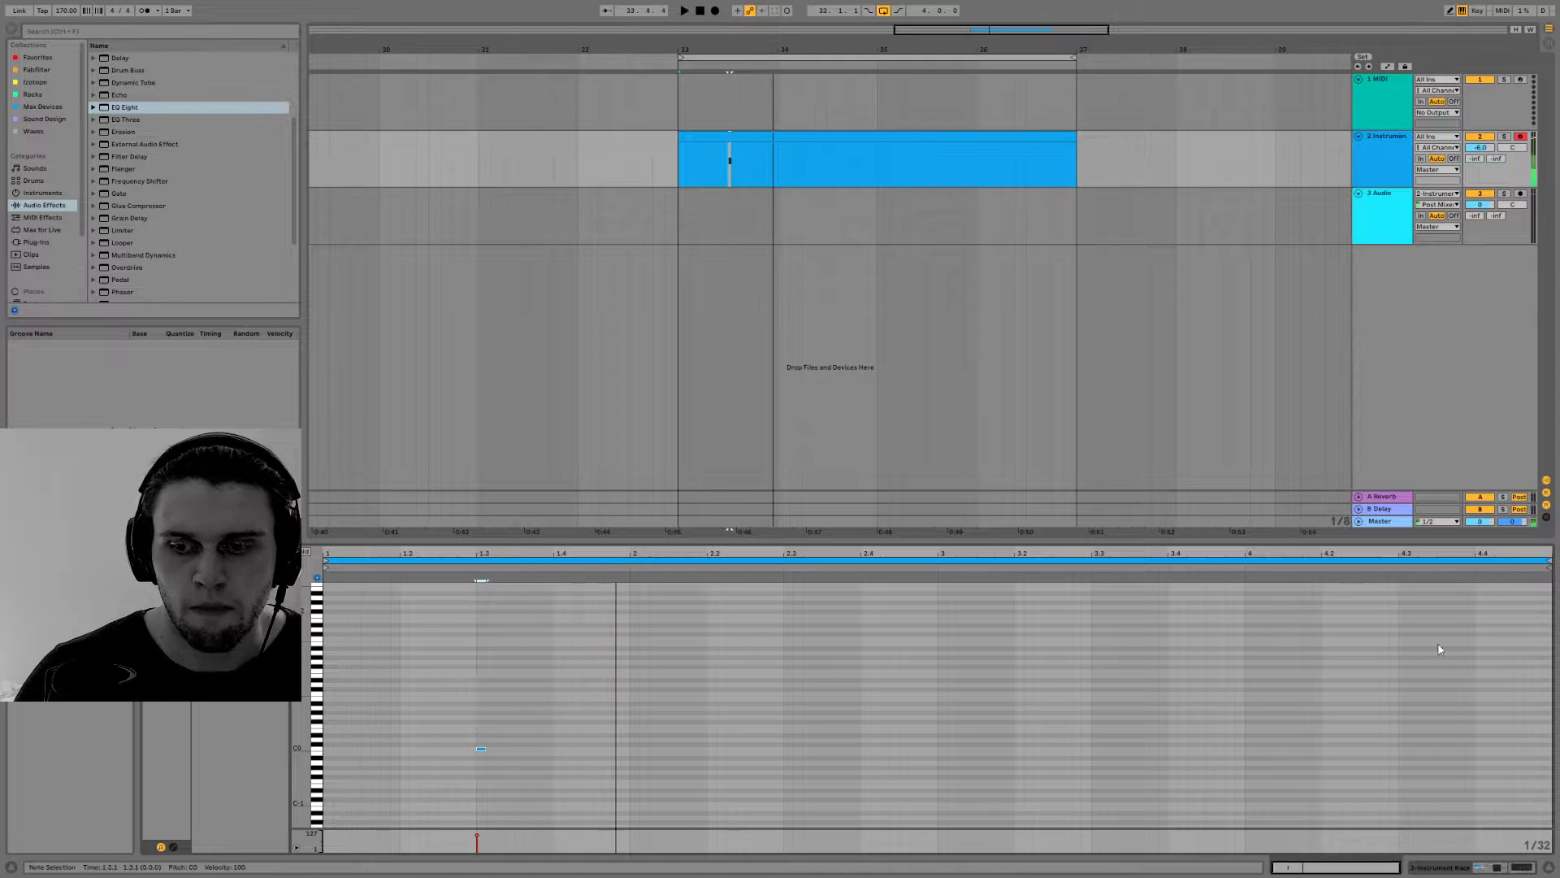
# Duplicate the first bar of the snare clip three times so the pattern fills all four bars
pyautogui.click(1501, 868)
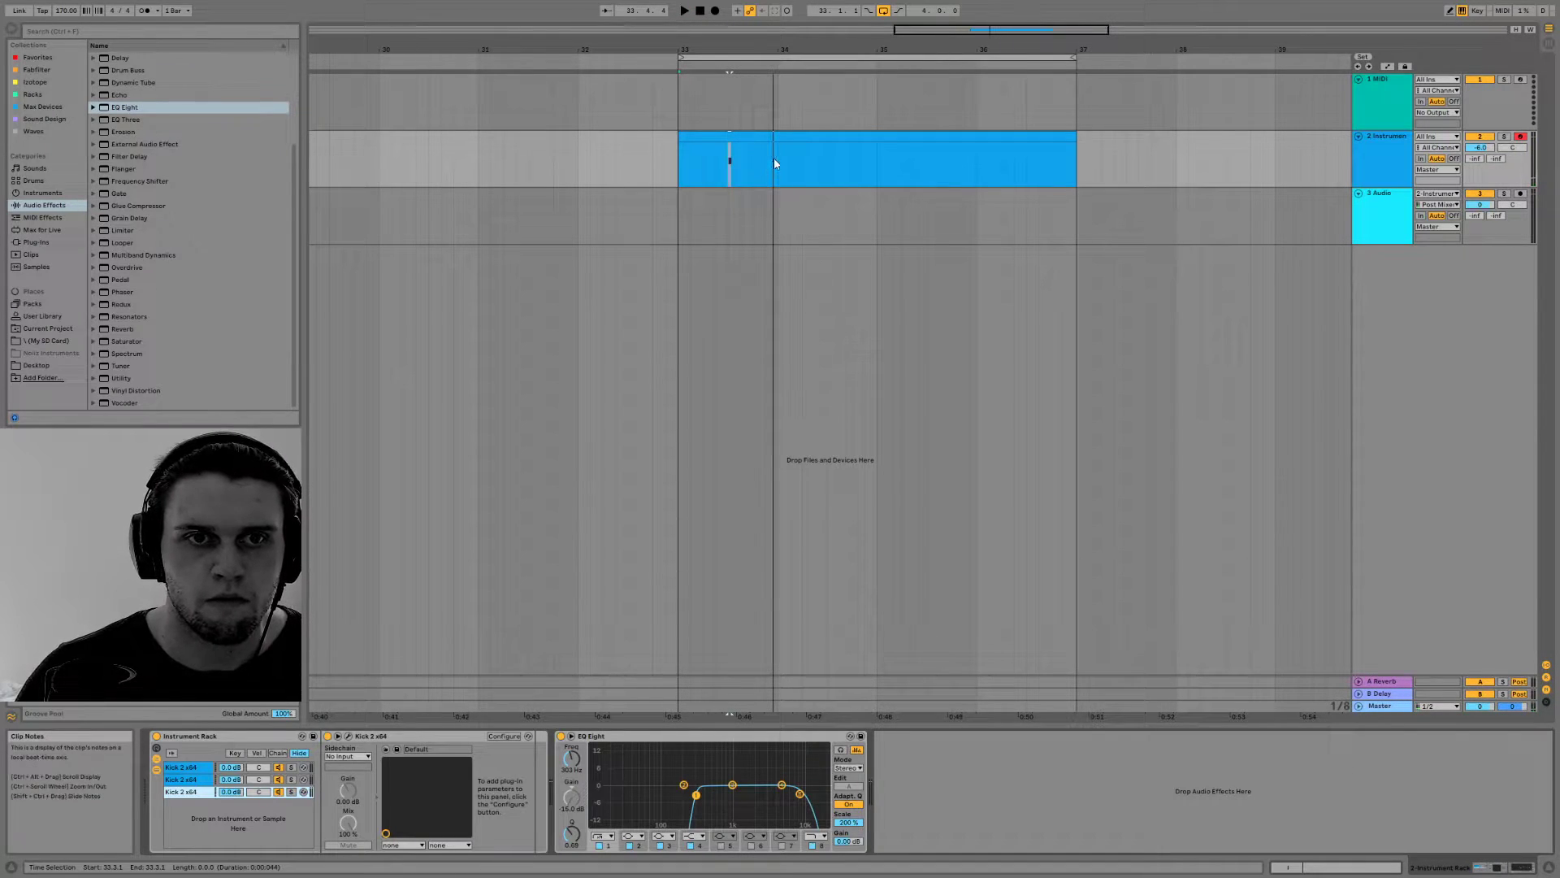
pyautogui.moveTo(775, 158); pyautogui.dragTo(669, 162)
pyautogui.hotkey('ctrl', 'd')
pyautogui.hotkey('ctrl', 'd')
pyautogui.hotkey('ctrl', 'd')
pyautogui.click(674, 159)
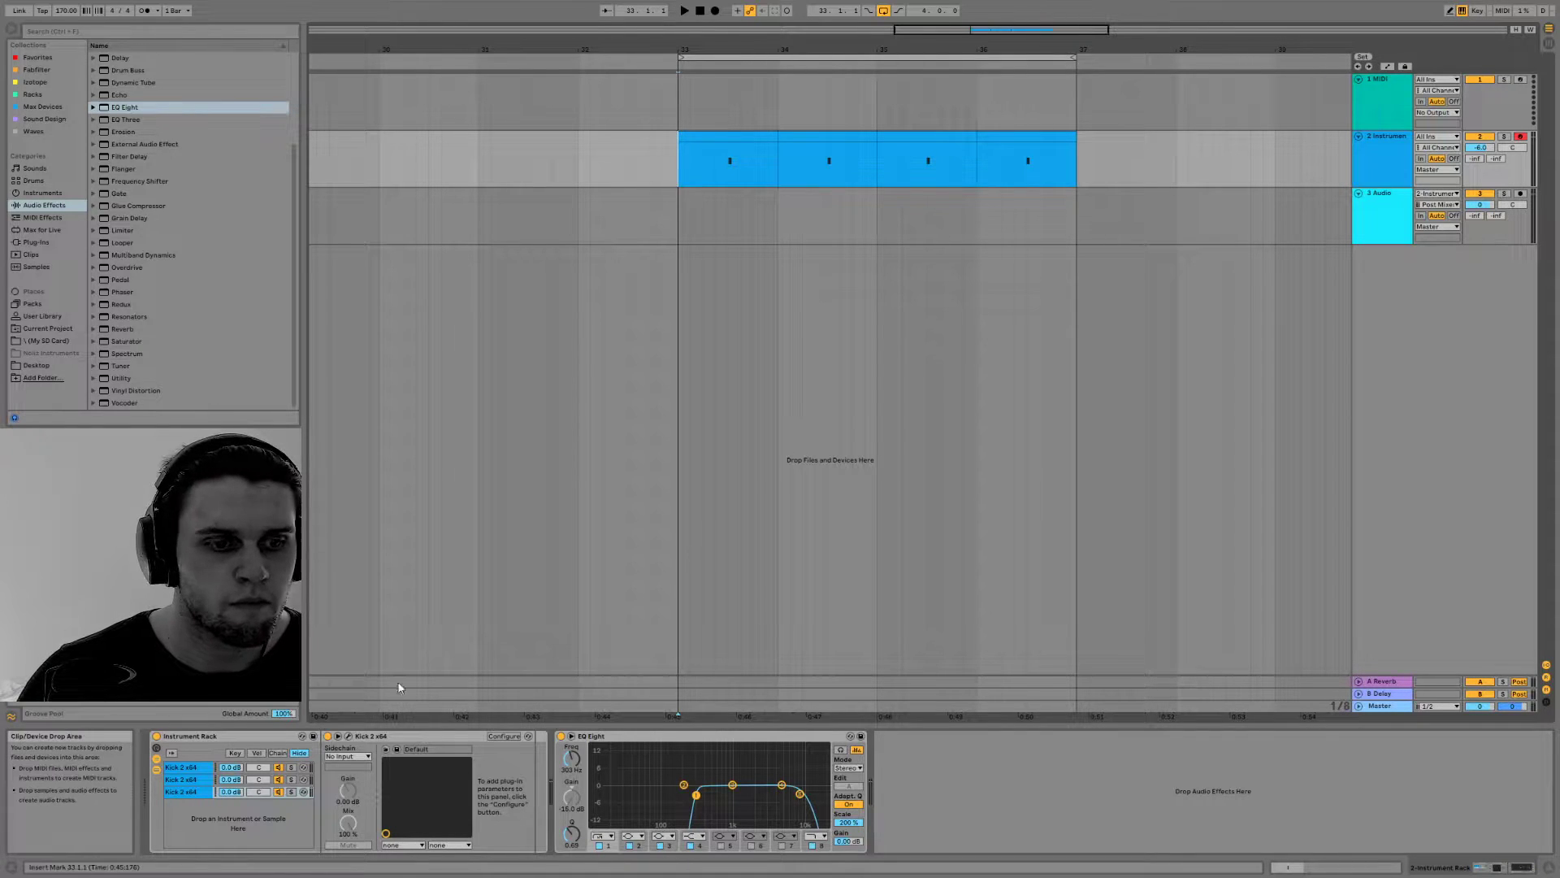
# Look through the SD card and Desktop folders in the browser for kick samples
pyautogui.click(44, 340)
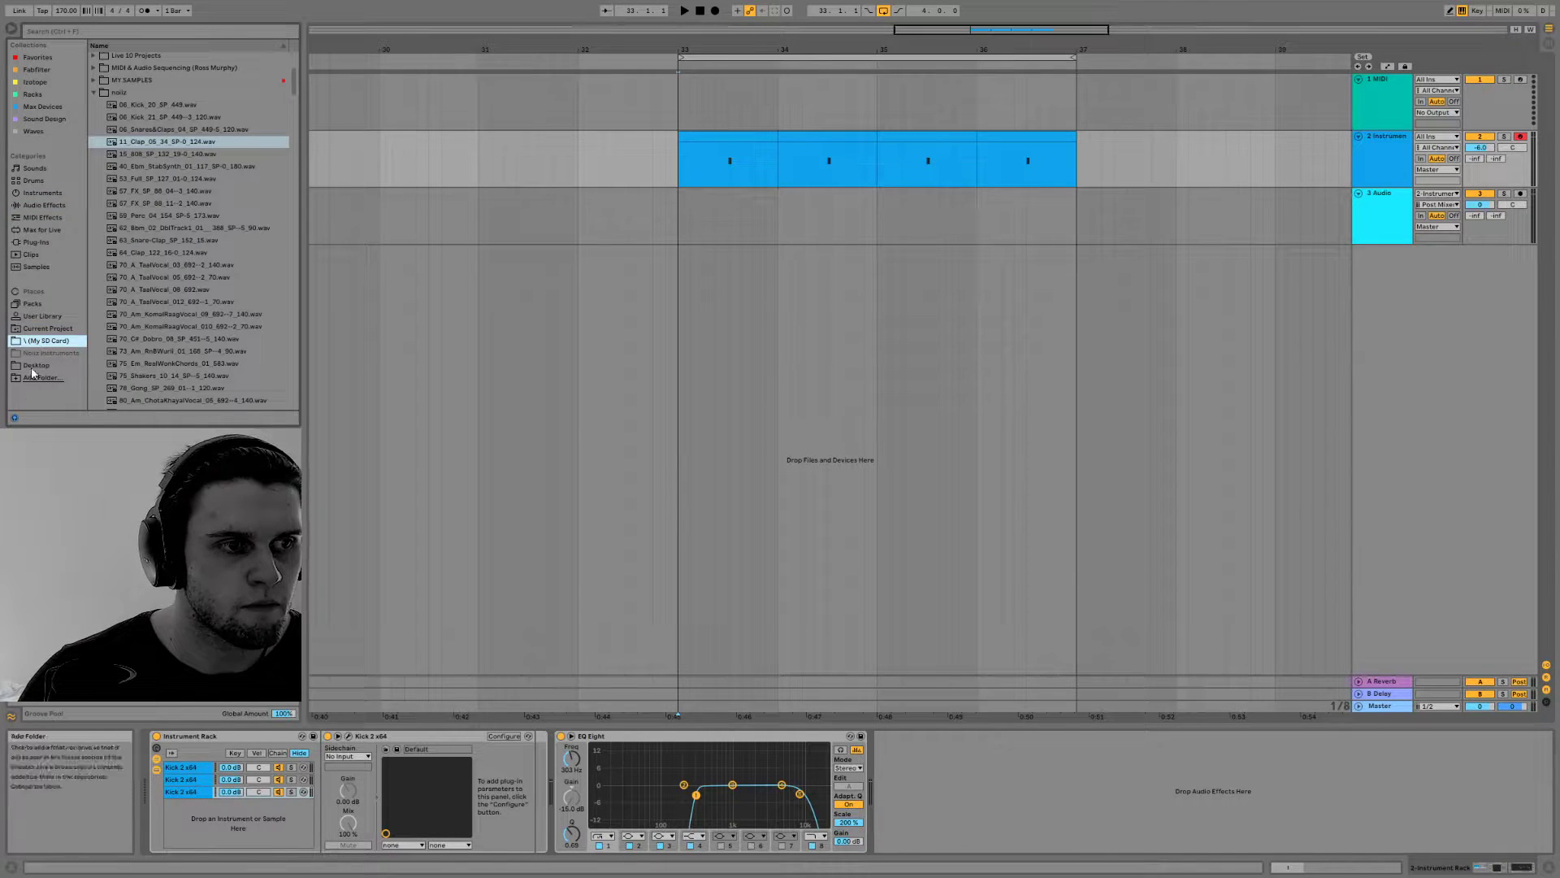
pyautogui.click(33, 367)
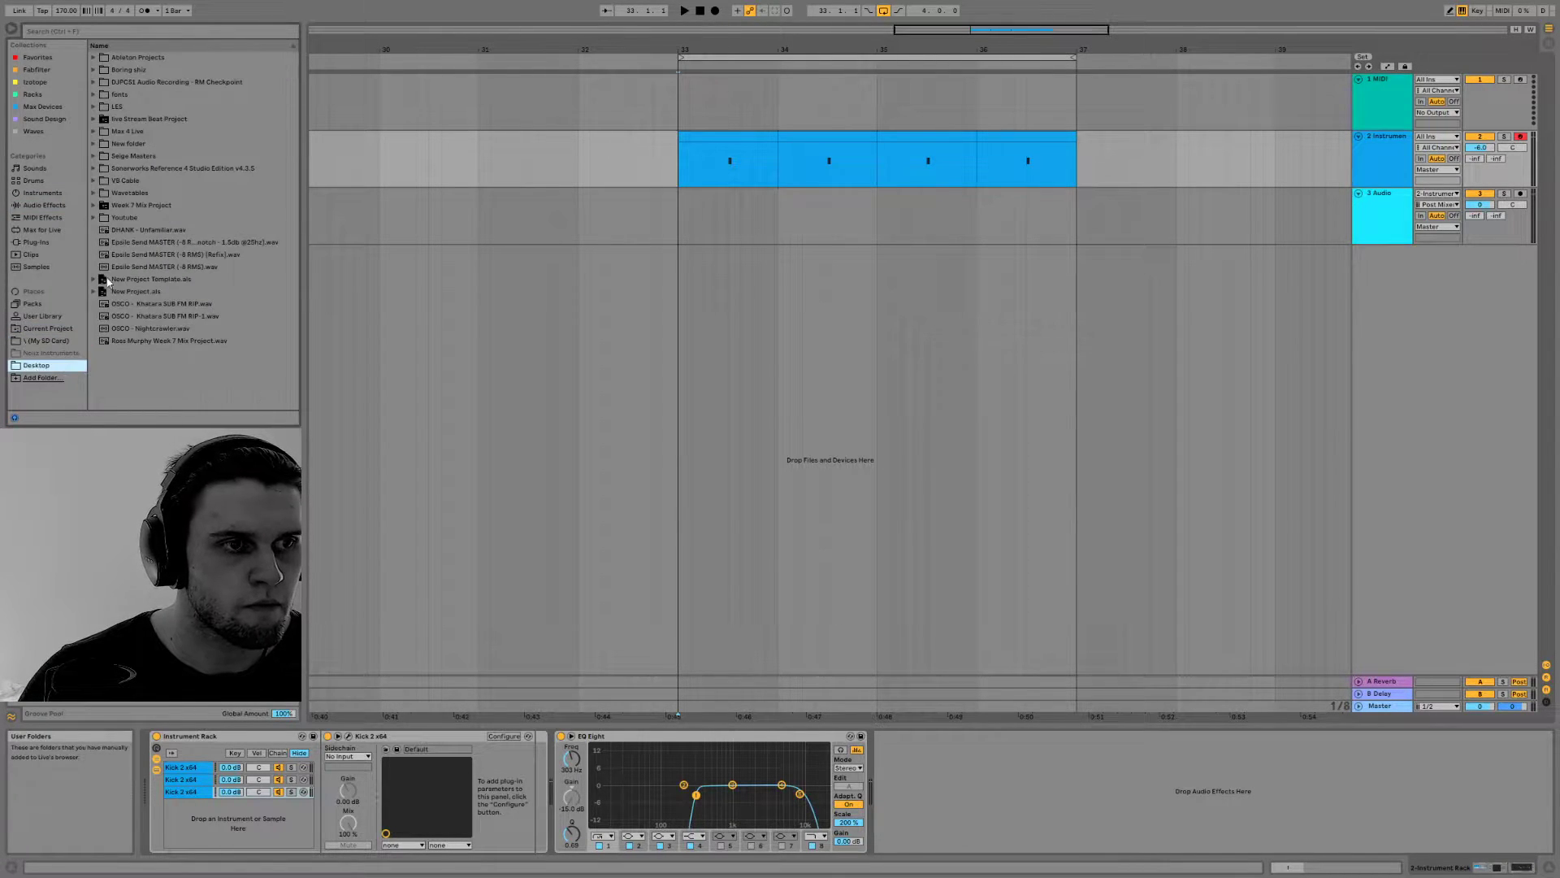
pyautogui.click(93, 193)
pyautogui.click(93, 194)
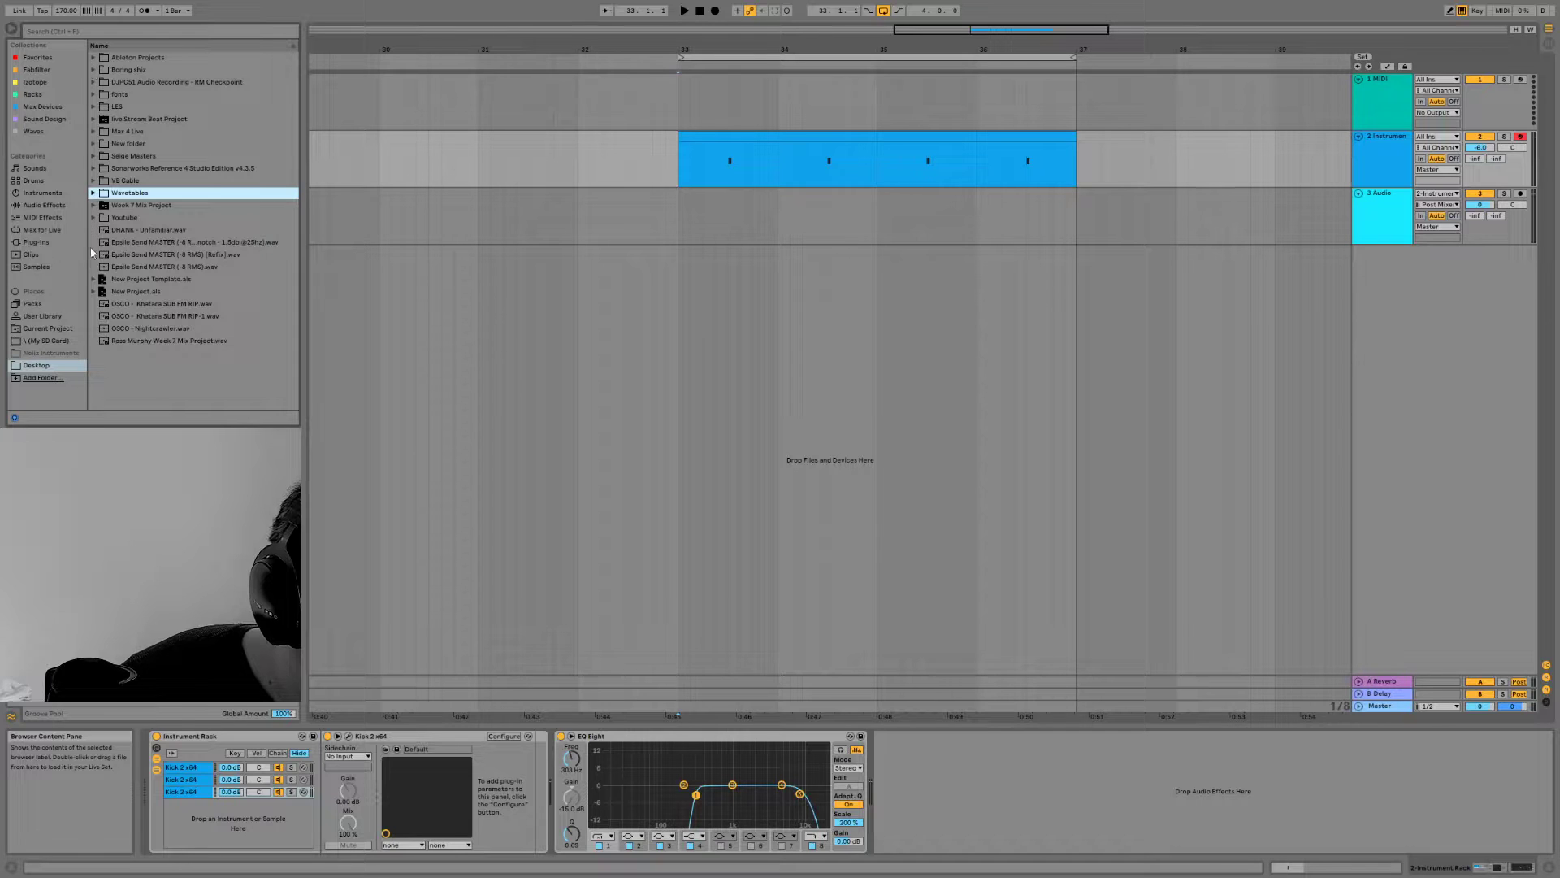
pyautogui.click(45, 341)
pyautogui.scroll(-5, 101, 155)
pyautogui.click(101, 145)
pyautogui.scroll(2, 101, 151)
pyautogui.scroll(-3, 103, 183)
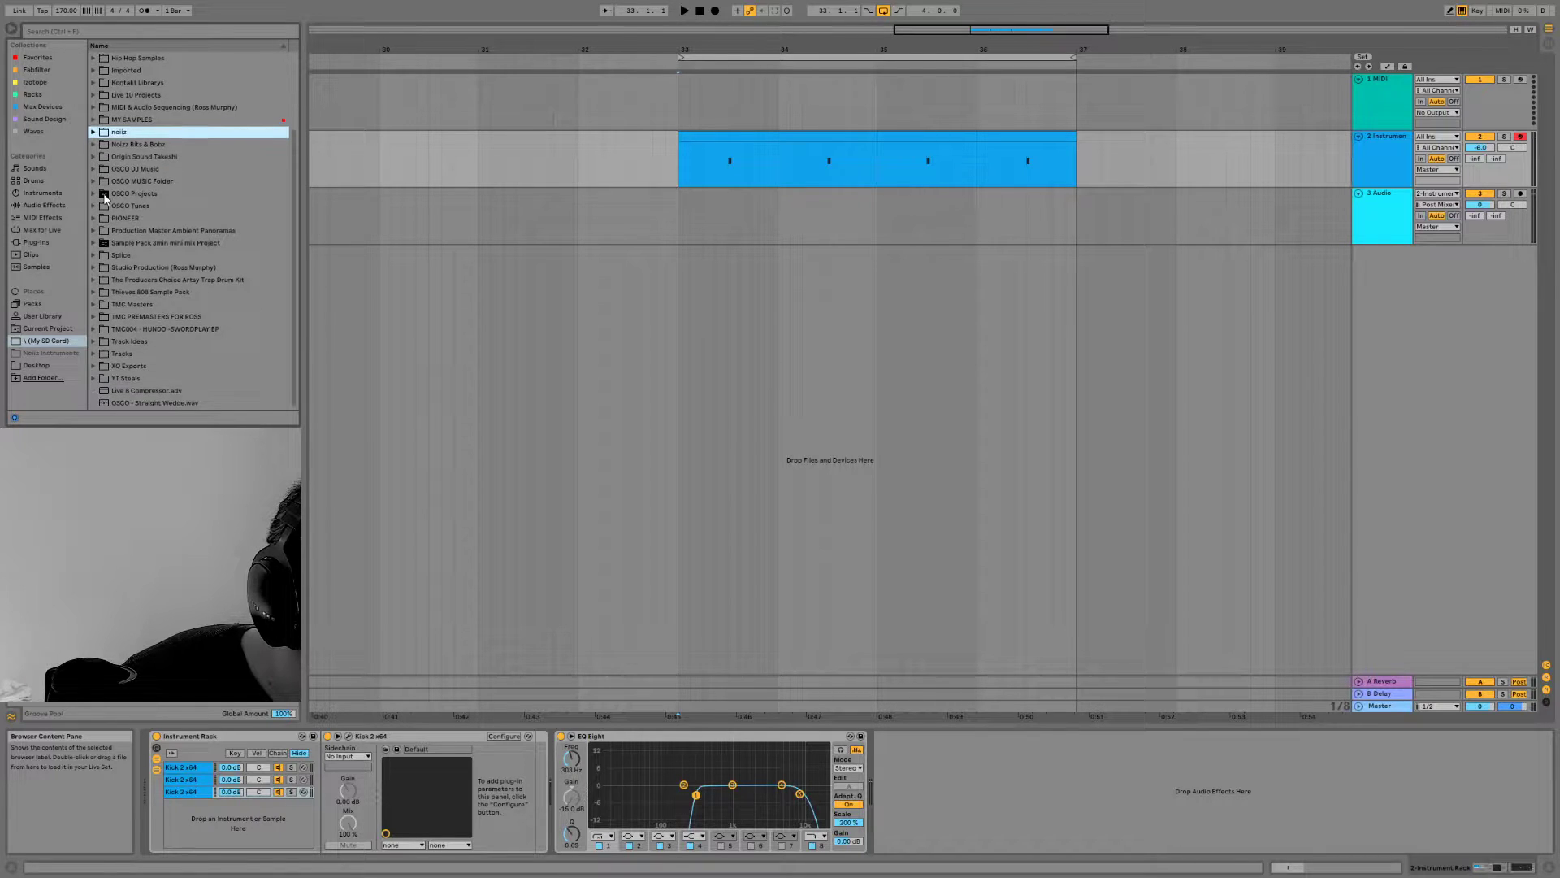
# Search the browser for "kicks" and look through the listed files
pyautogui.hotkey('ctrl', 'f')
pyautogui.write('kicks')
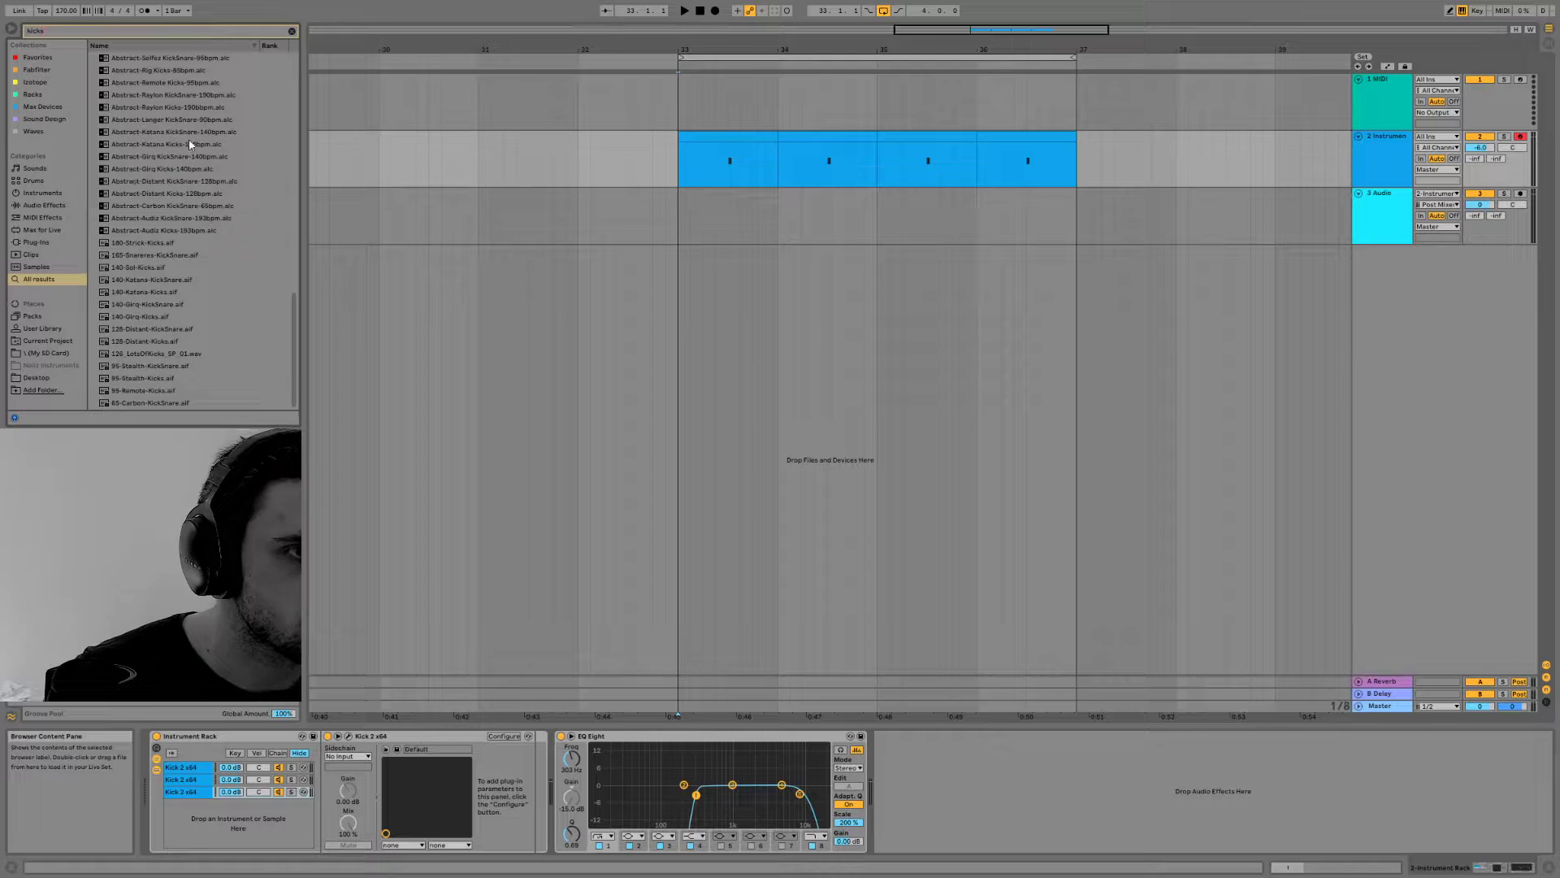
pyautogui.scroll(10, 178, 151)
pyautogui.scroll(4, 177, 159)
pyautogui.scroll(-5, 214, 152)
pyautogui.moveTo(295, 178); pyautogui.dragTo(301, 444)
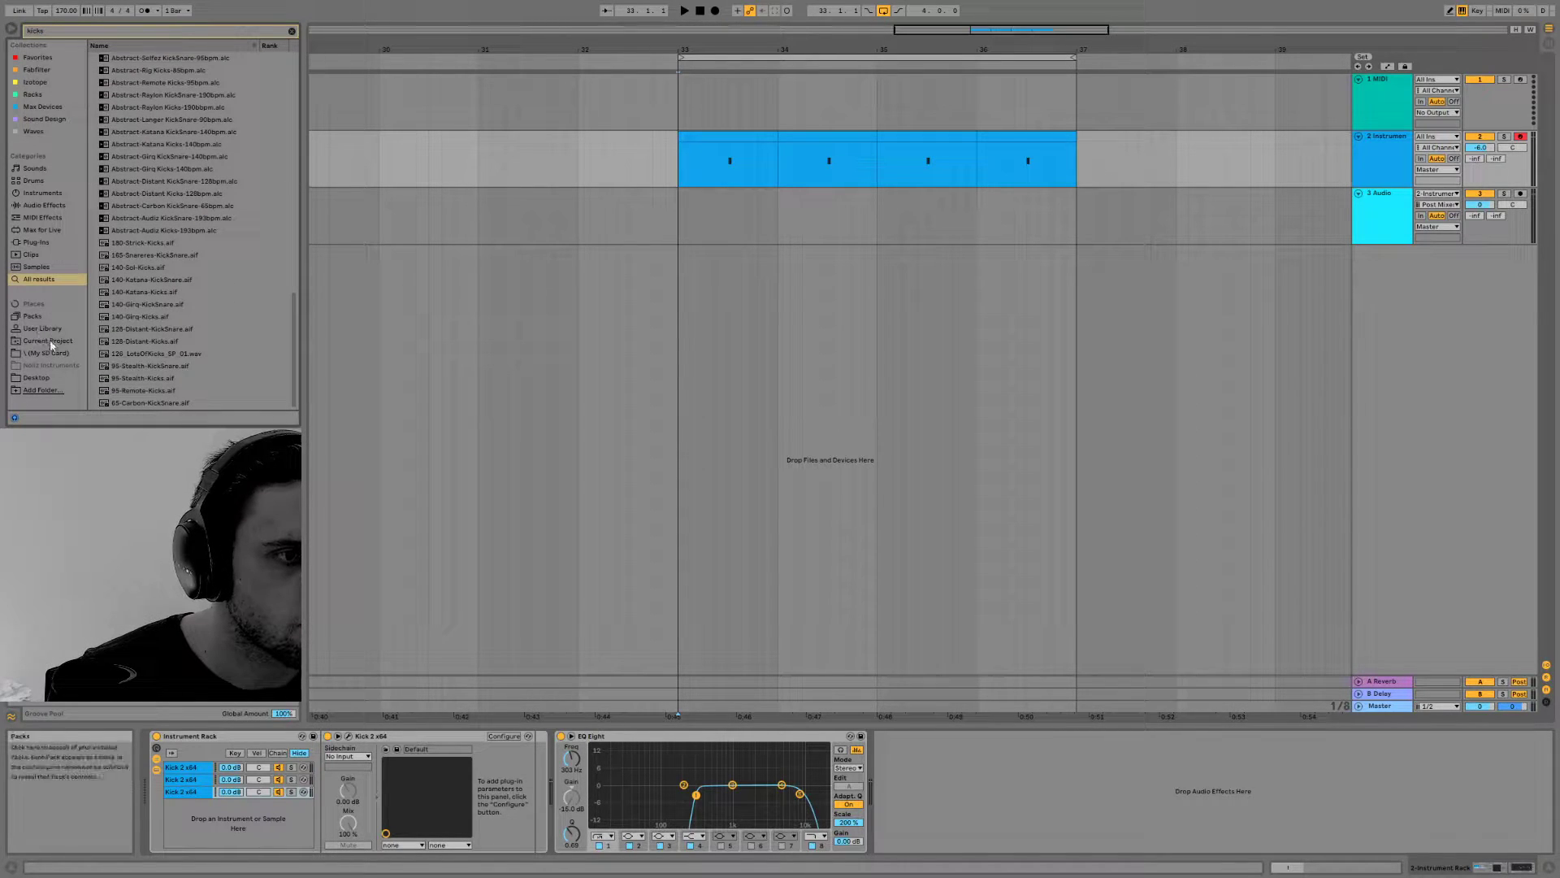
# Restrict the kicks search to My SD Card and look inside the MY SAMPLES and SAMPLES folders
pyautogui.click(37, 378)
pyautogui.click(47, 353)
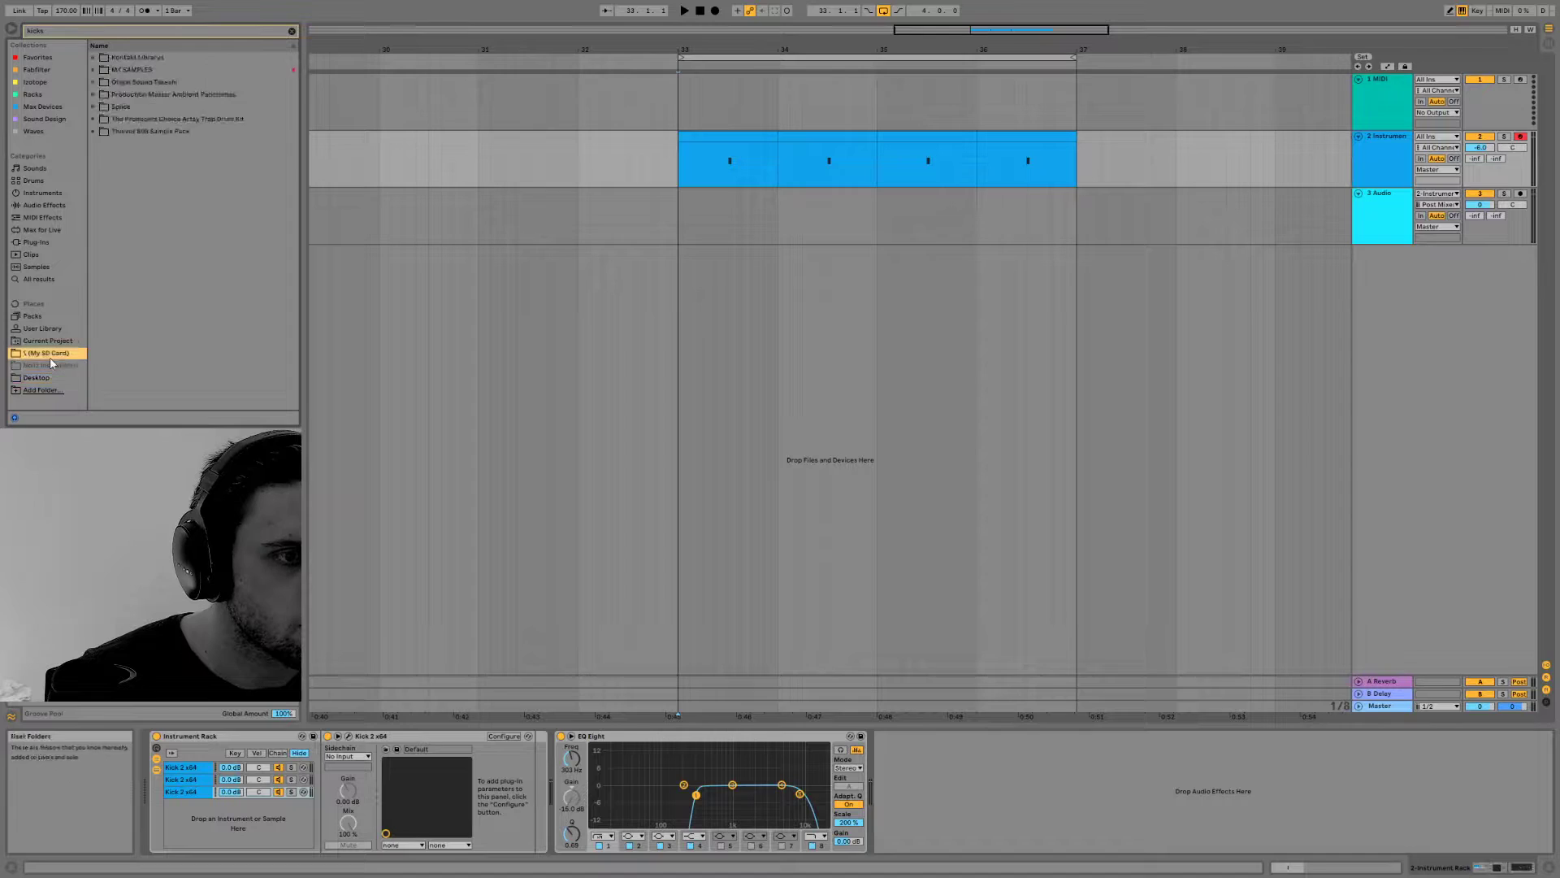
pyautogui.click(94, 70)
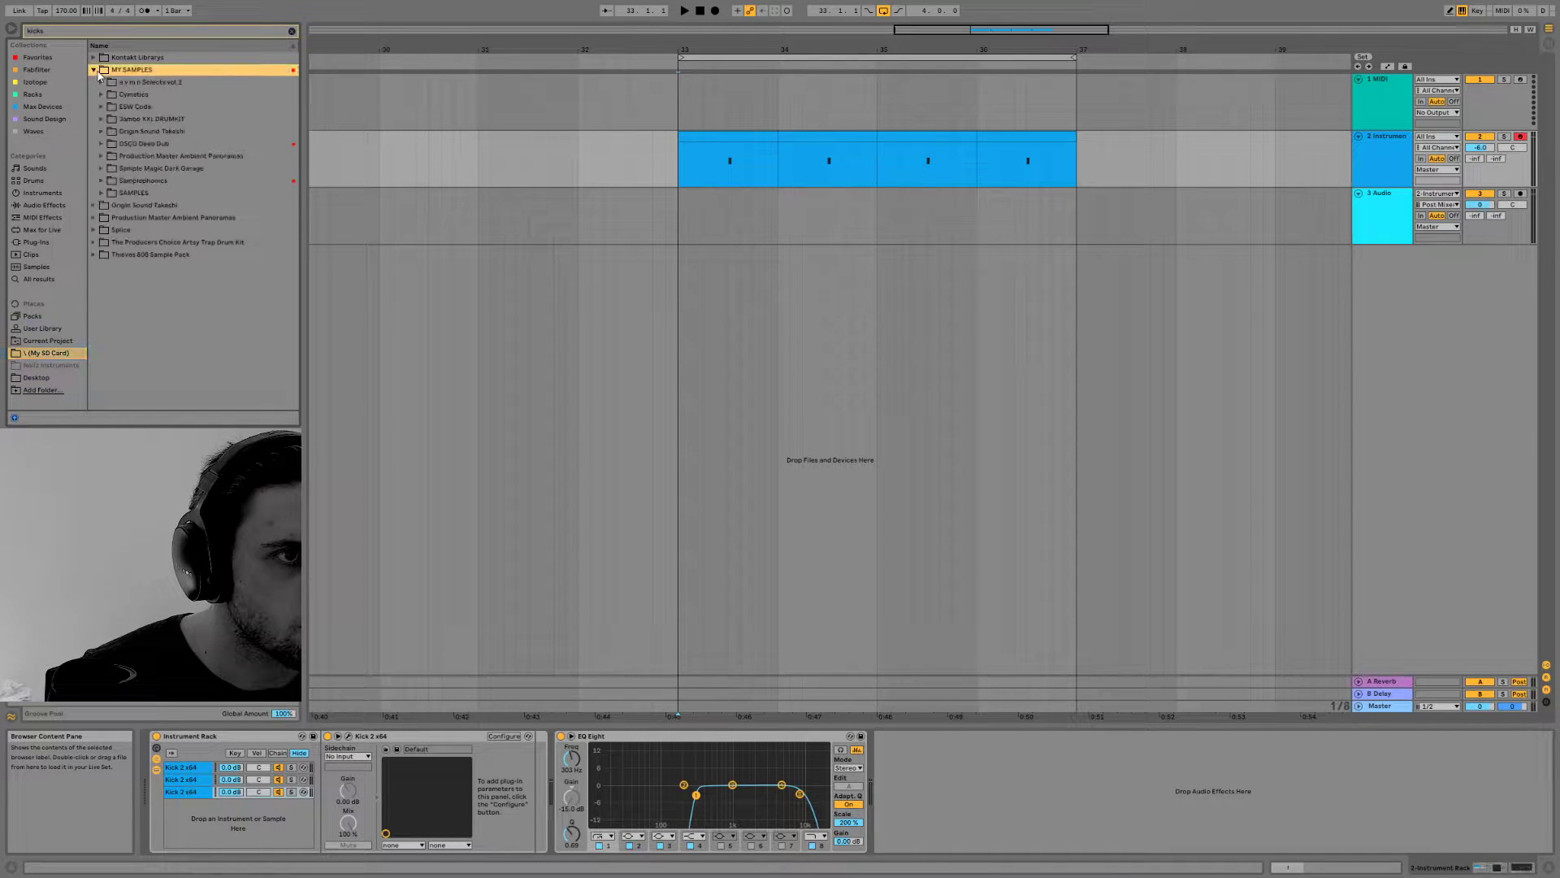
pyautogui.click(102, 194)
pyautogui.click(540, 215)
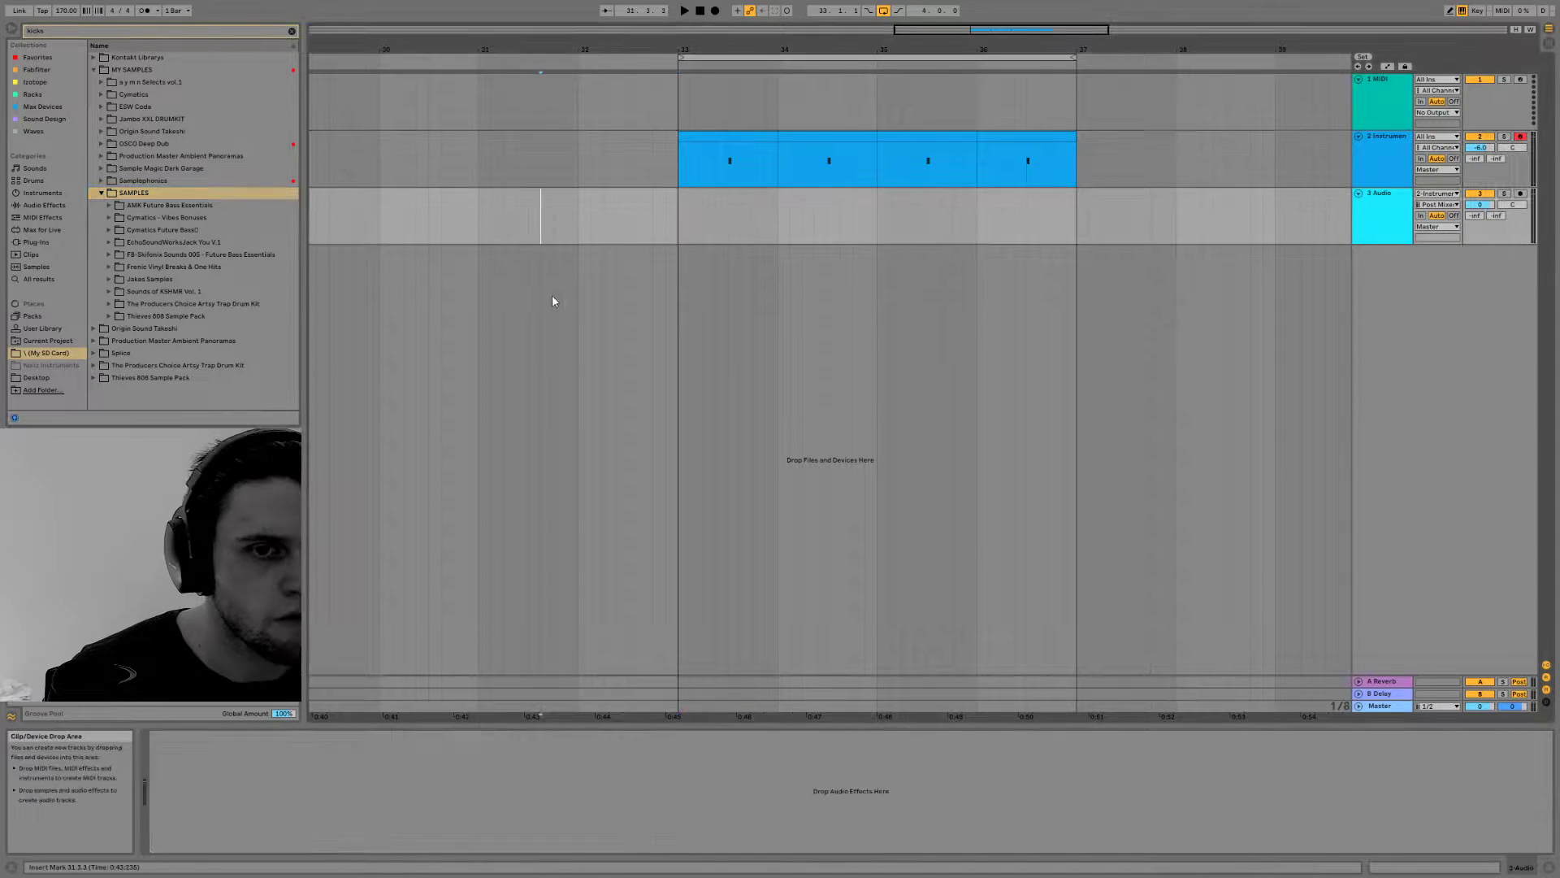
pyautogui.click(703, 154)
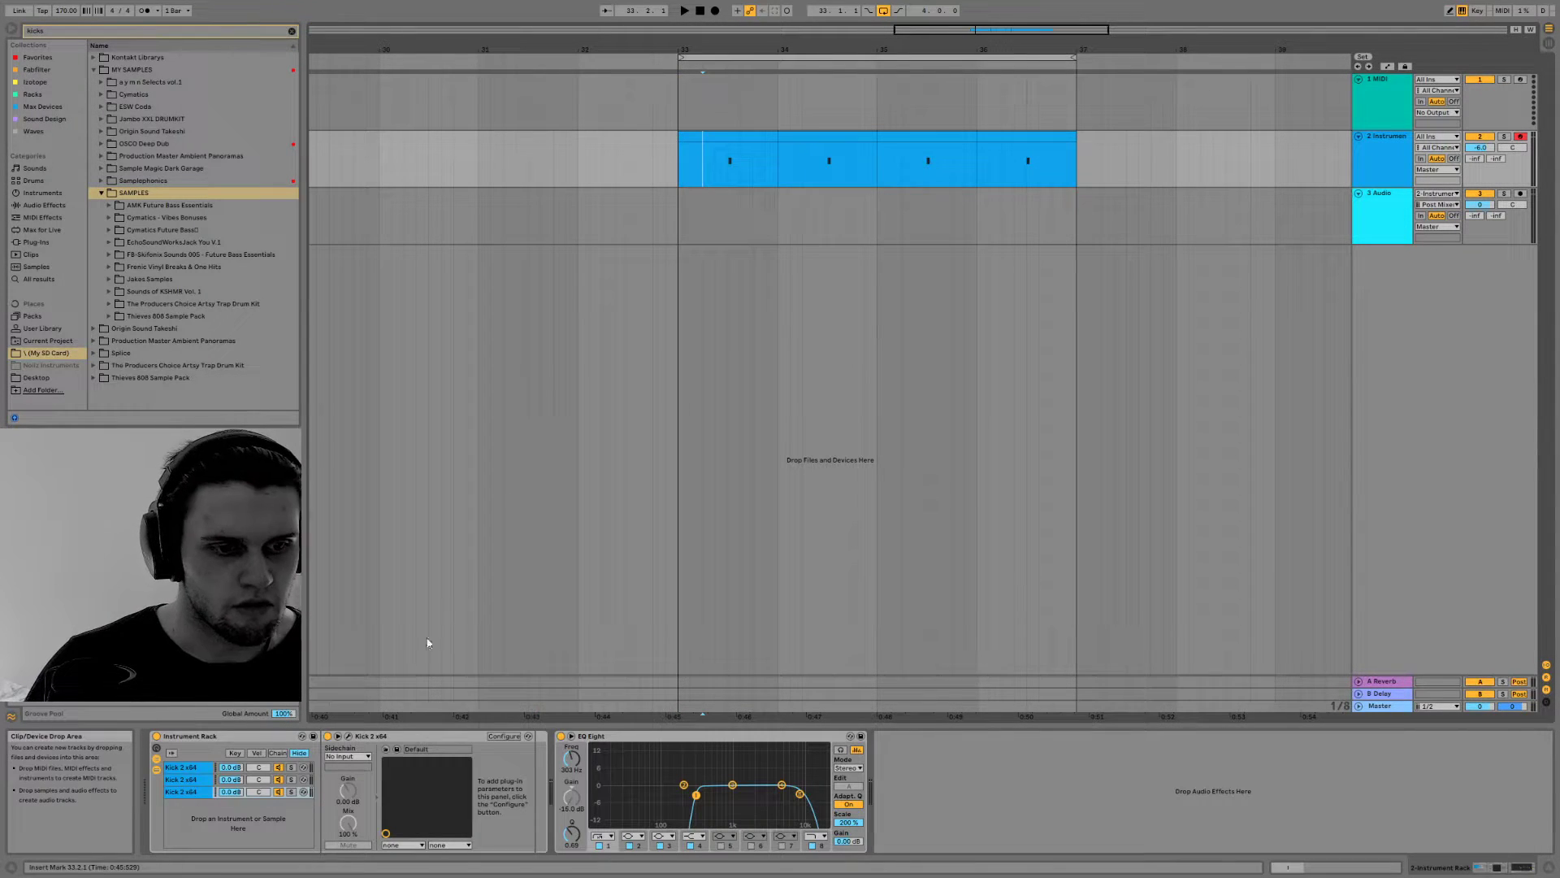
pyautogui.click(351, 736)
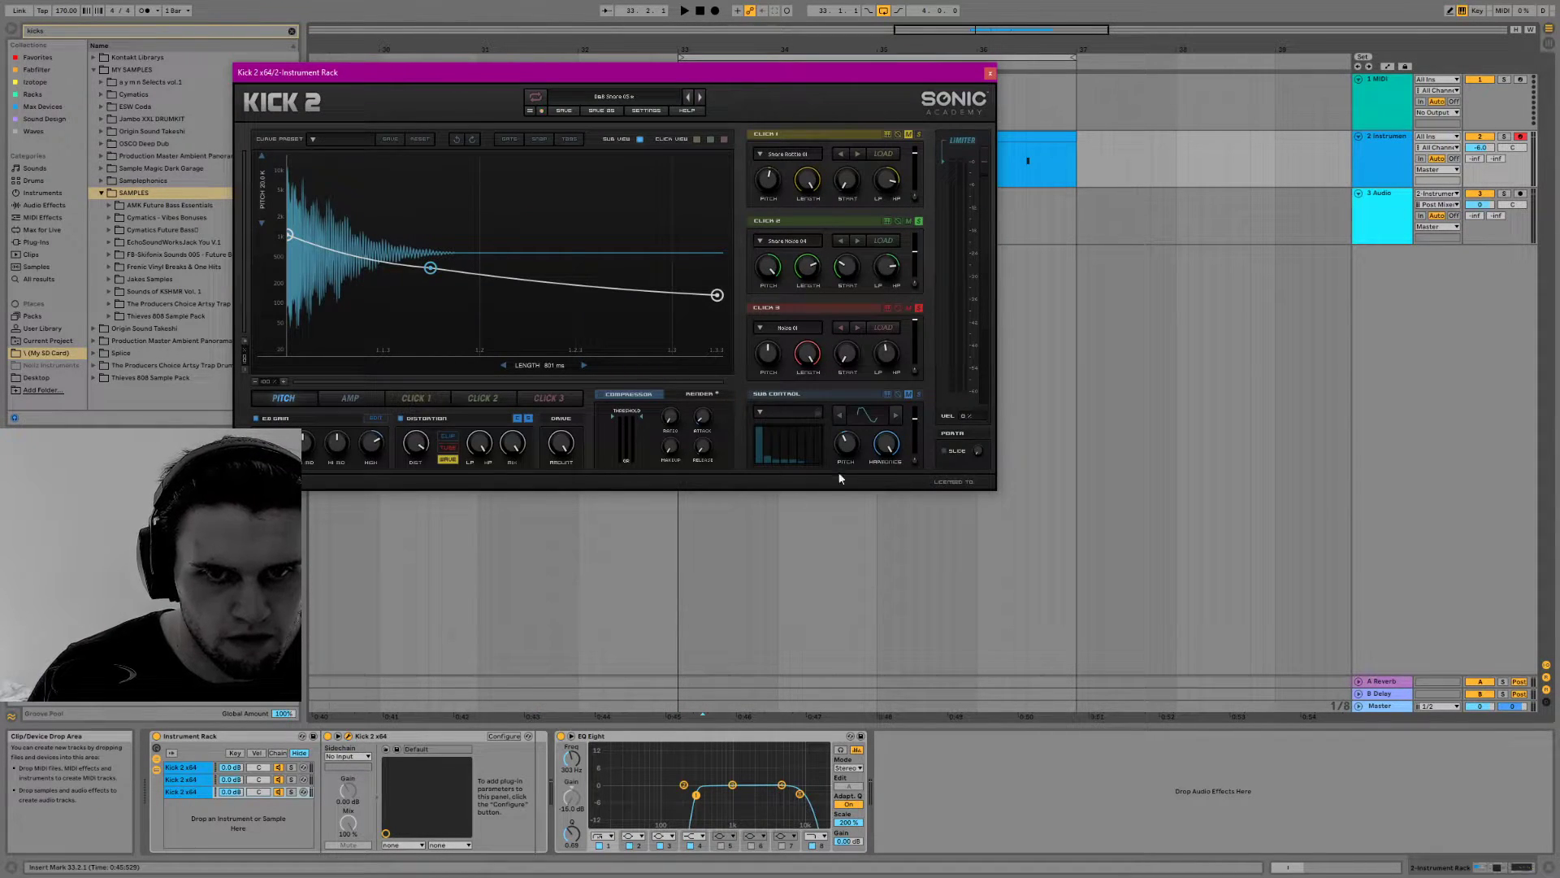
pyautogui.click(701, 394)
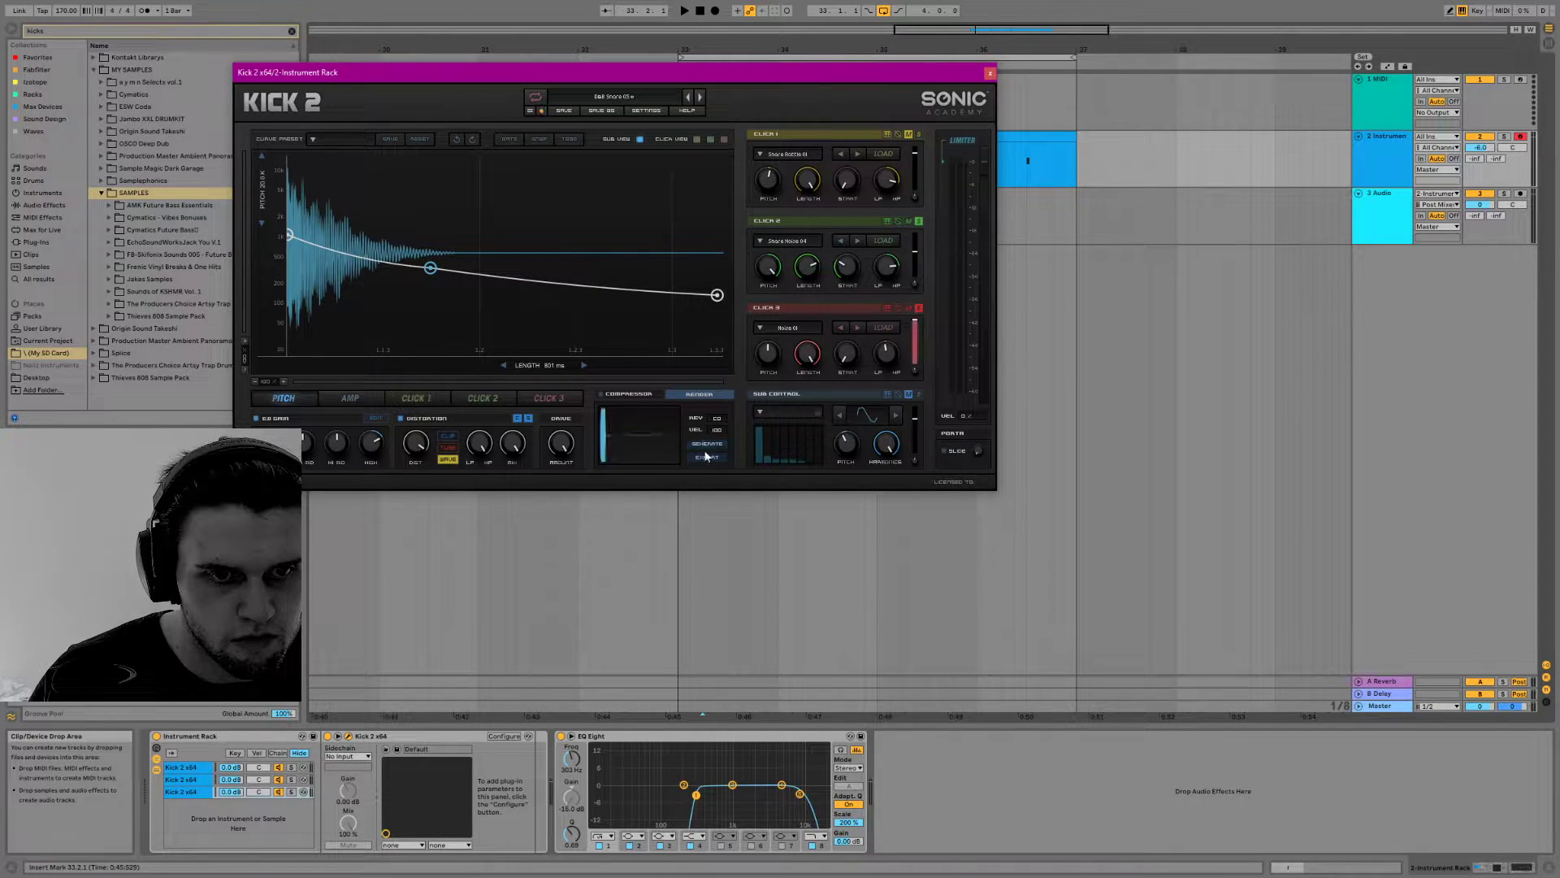
pyautogui.click(706, 456)
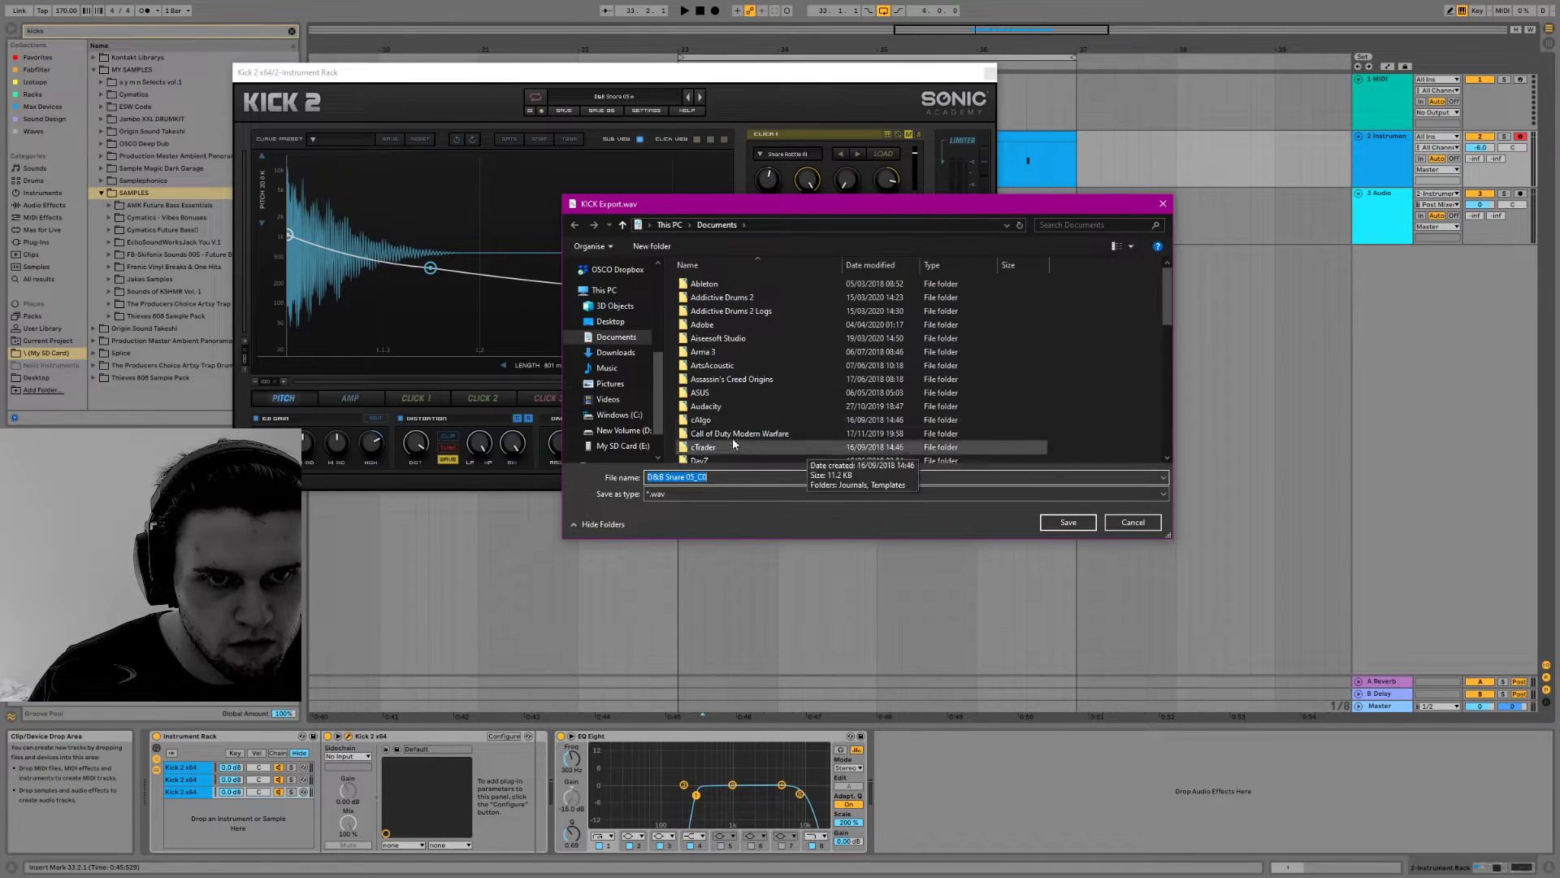
pyautogui.scroll(-10, 778, 369)
pyautogui.scroll(10, 790, 393)
pyautogui.scroll(-10, 786, 398)
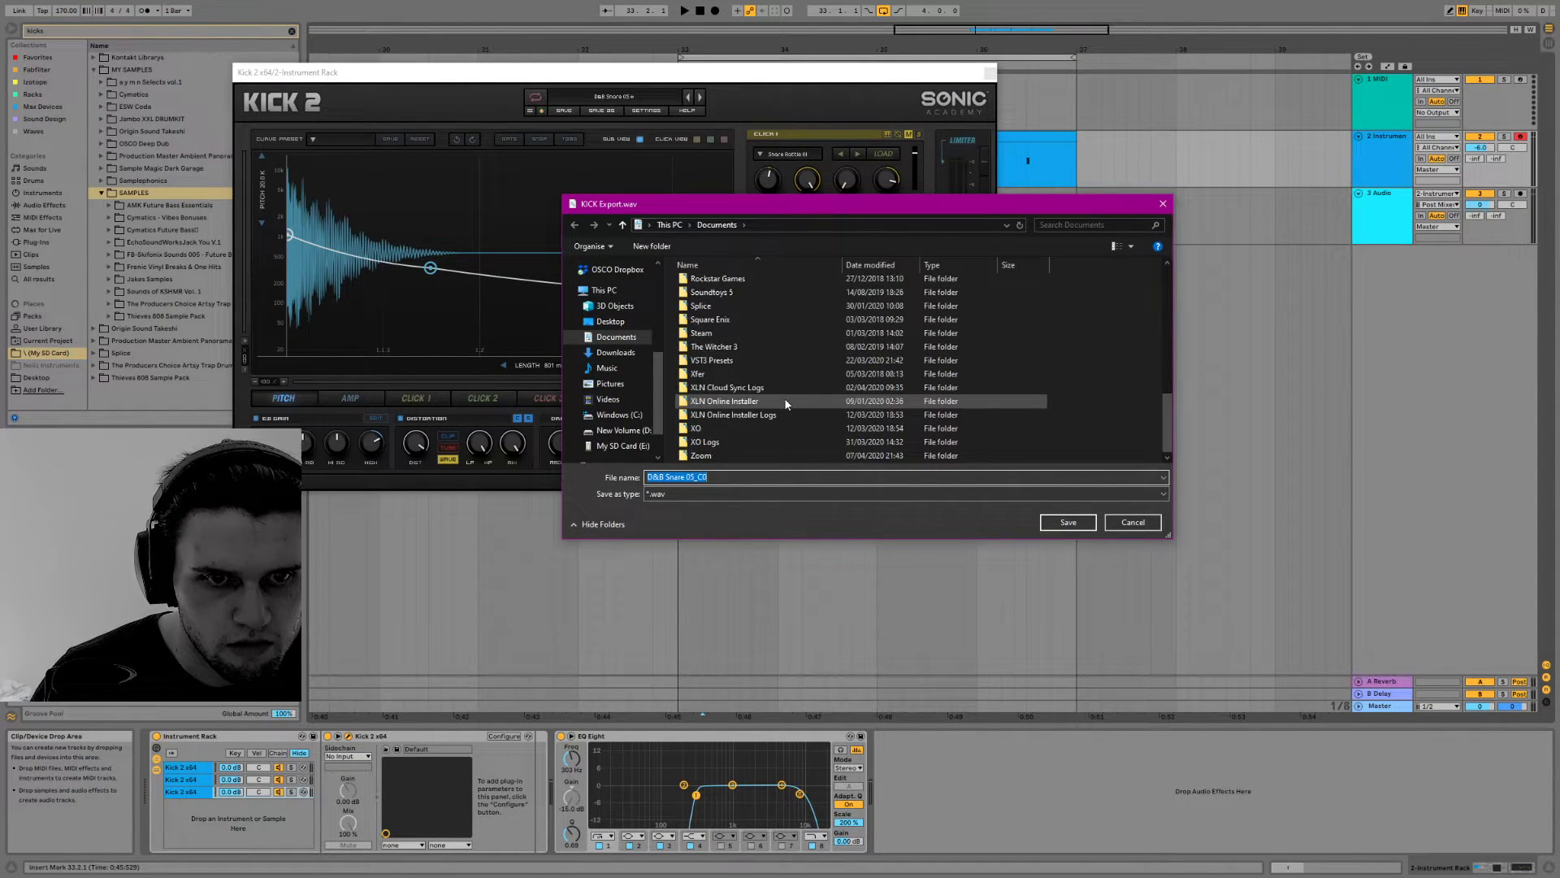
pyautogui.scroll(5, 784, 397)
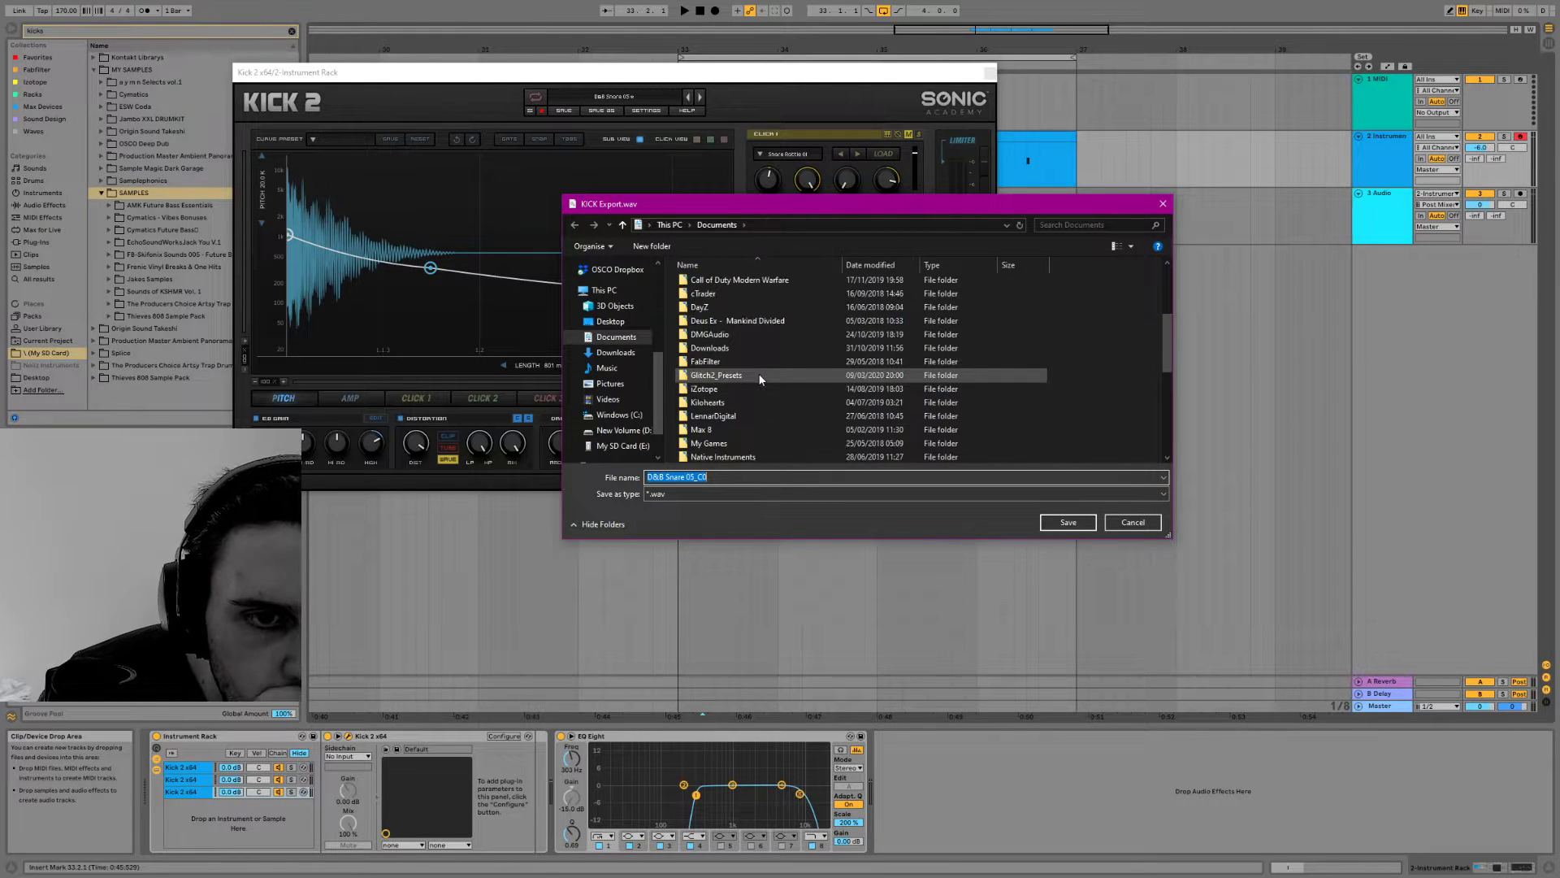
pyautogui.scroll(-2, 764, 383)
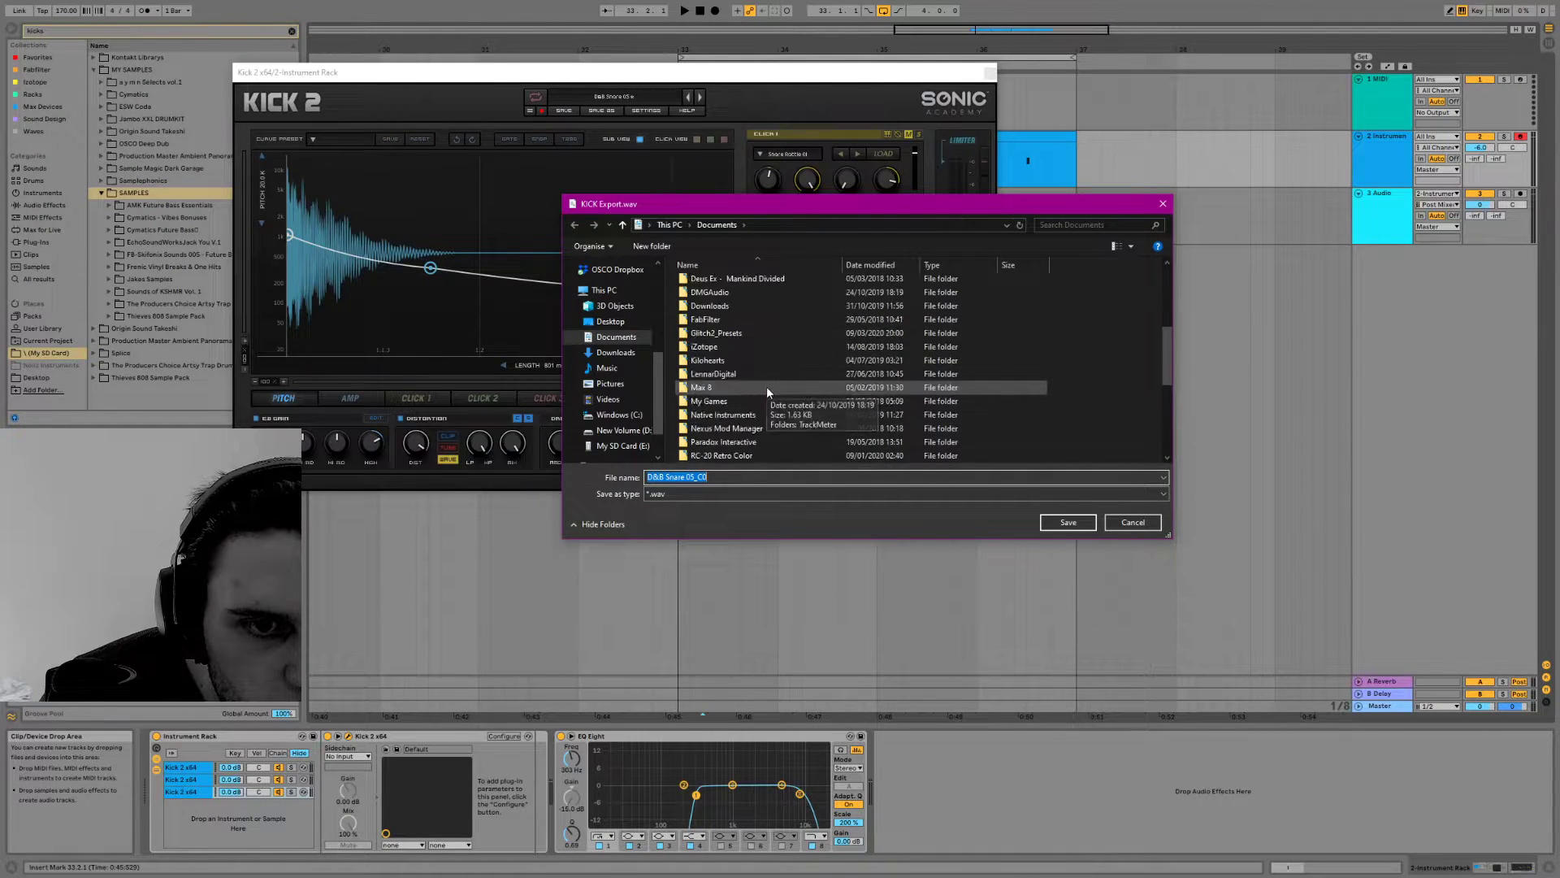
pyautogui.scroll(-4, 767, 387)
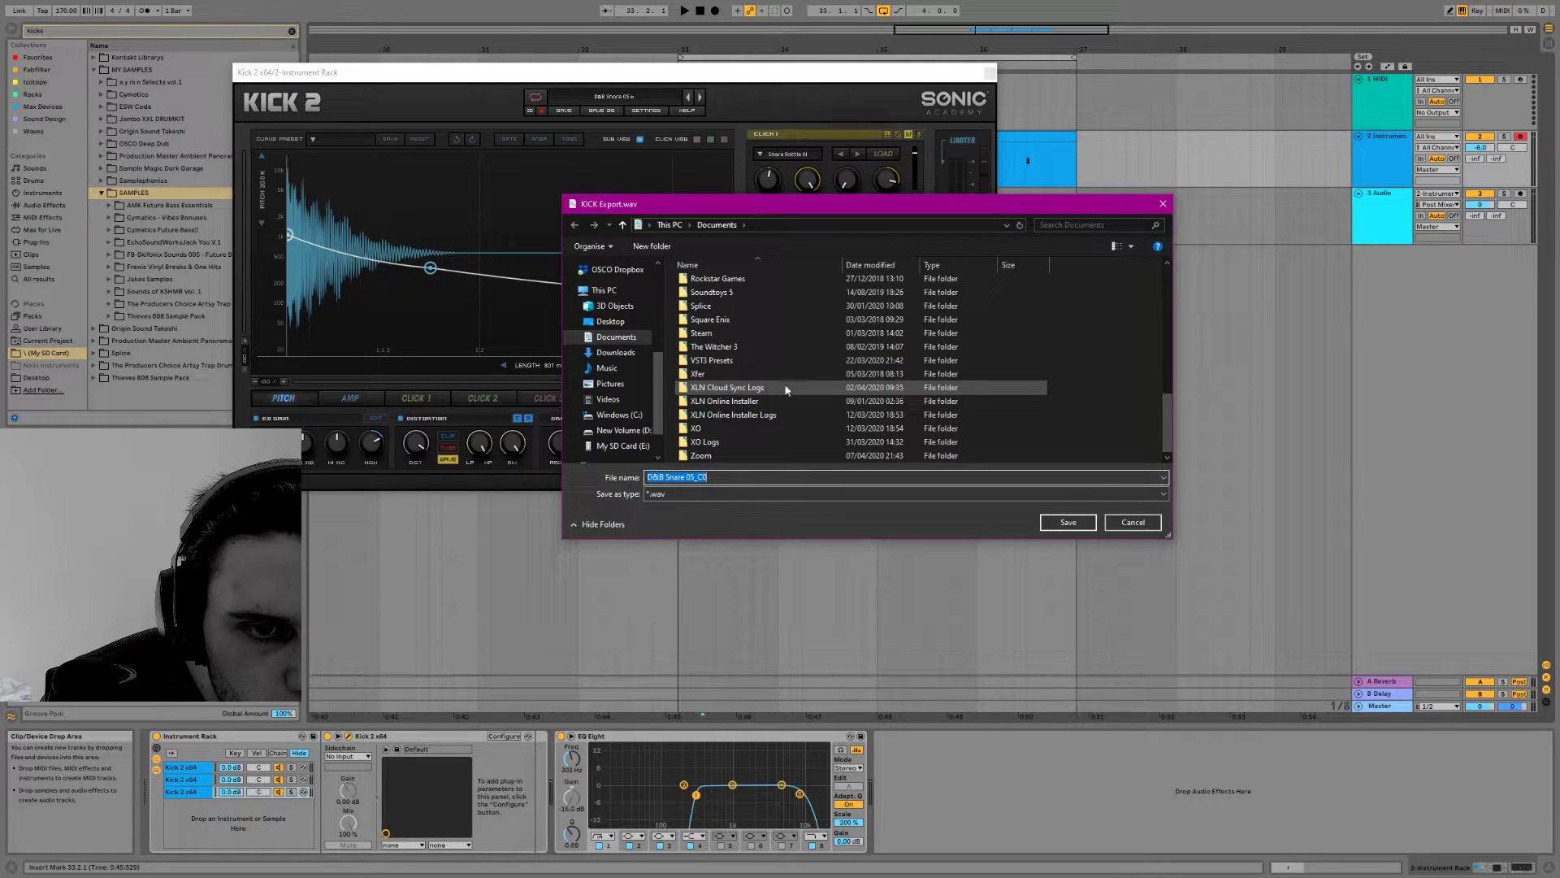
pyautogui.click(1163, 205)
pyautogui.click(988, 75)
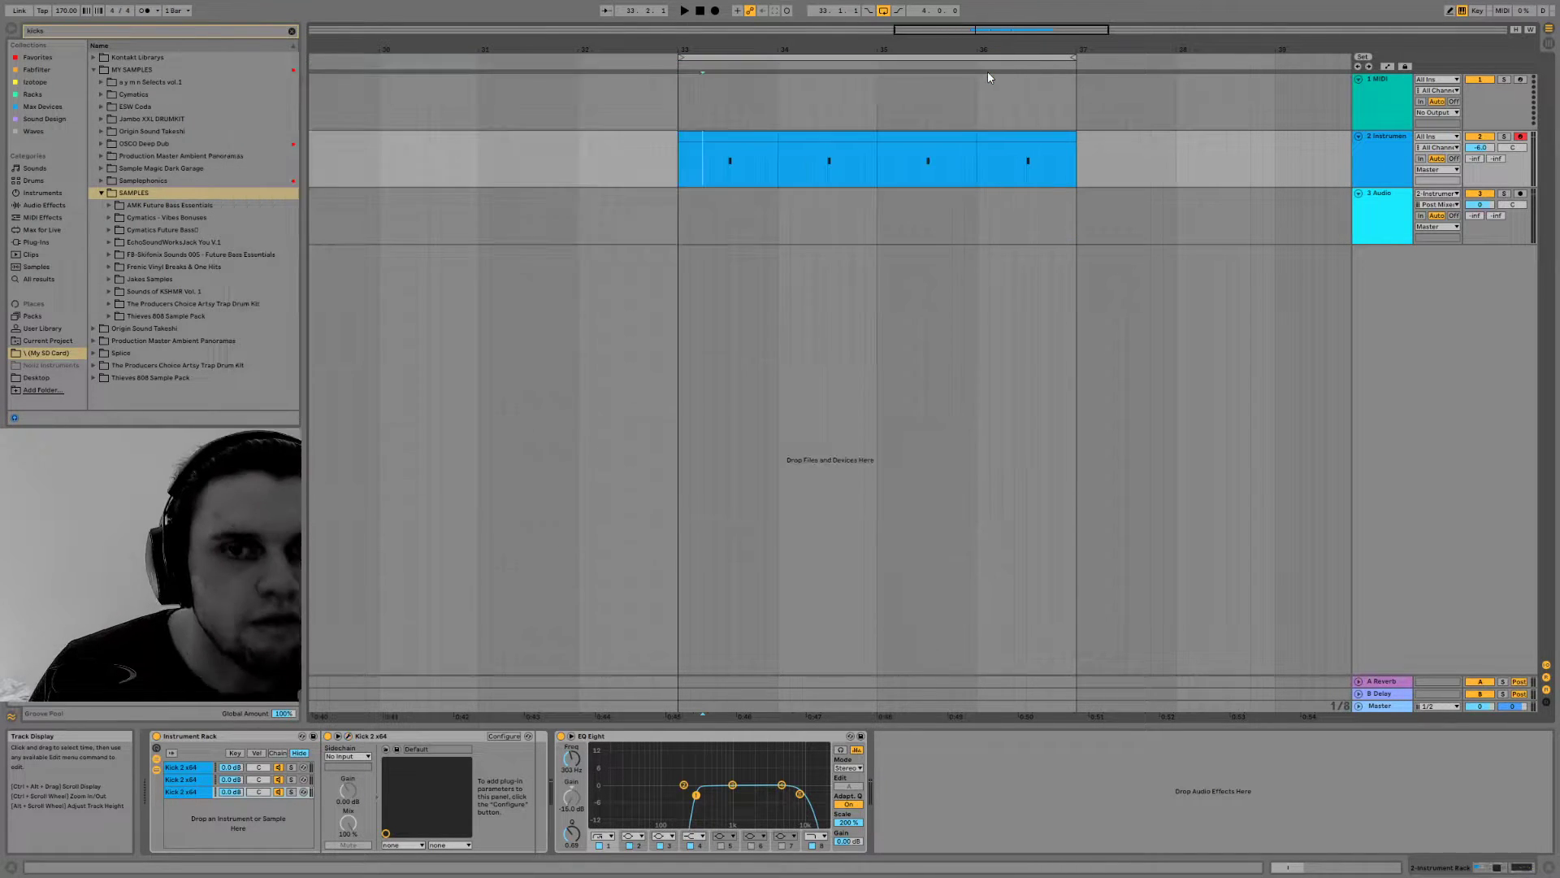
# Play the snare loop, clear the sample search and audition kicks in the a y m n Selects vol 1 03 Kicks folder
pyautogui.press('space')
pyautogui.press('space')
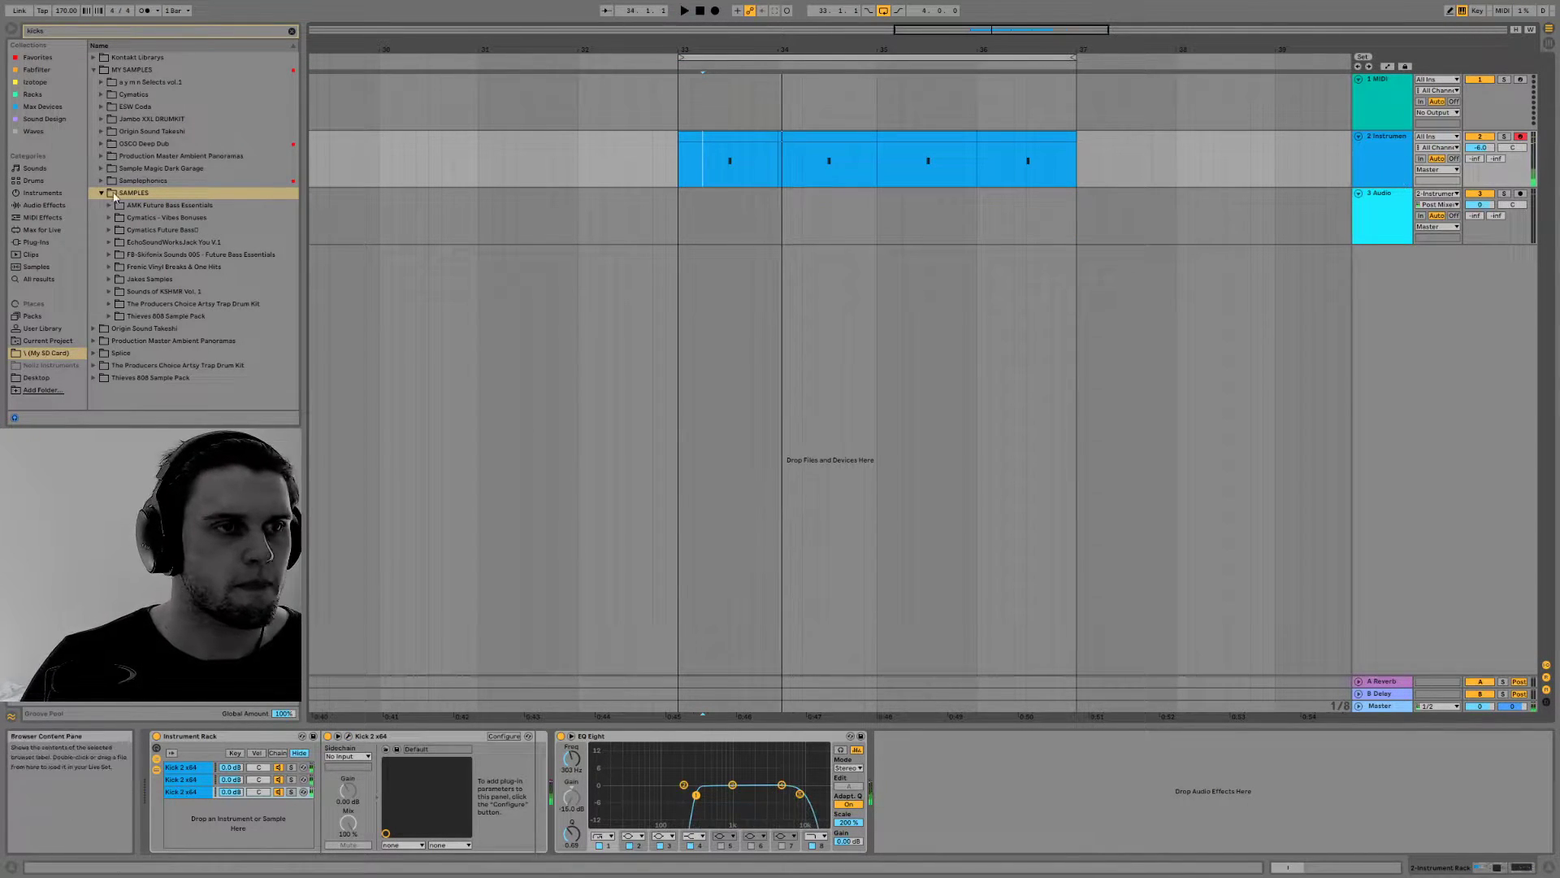
pyautogui.click(292, 30)
pyautogui.click(106, 132)
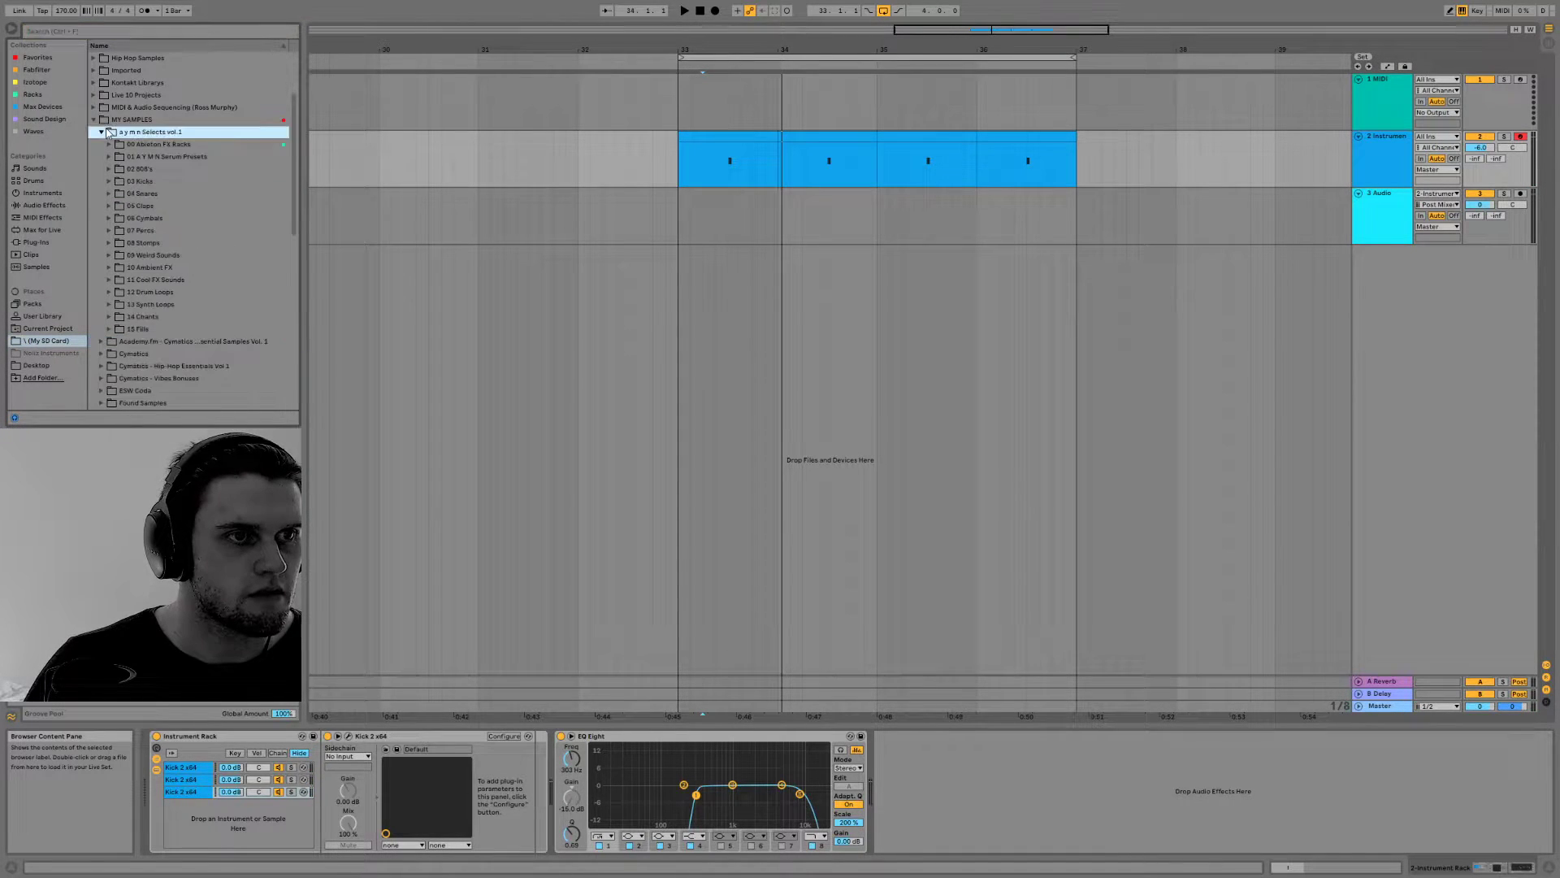
pyautogui.click(111, 180)
pyautogui.click(125, 195)
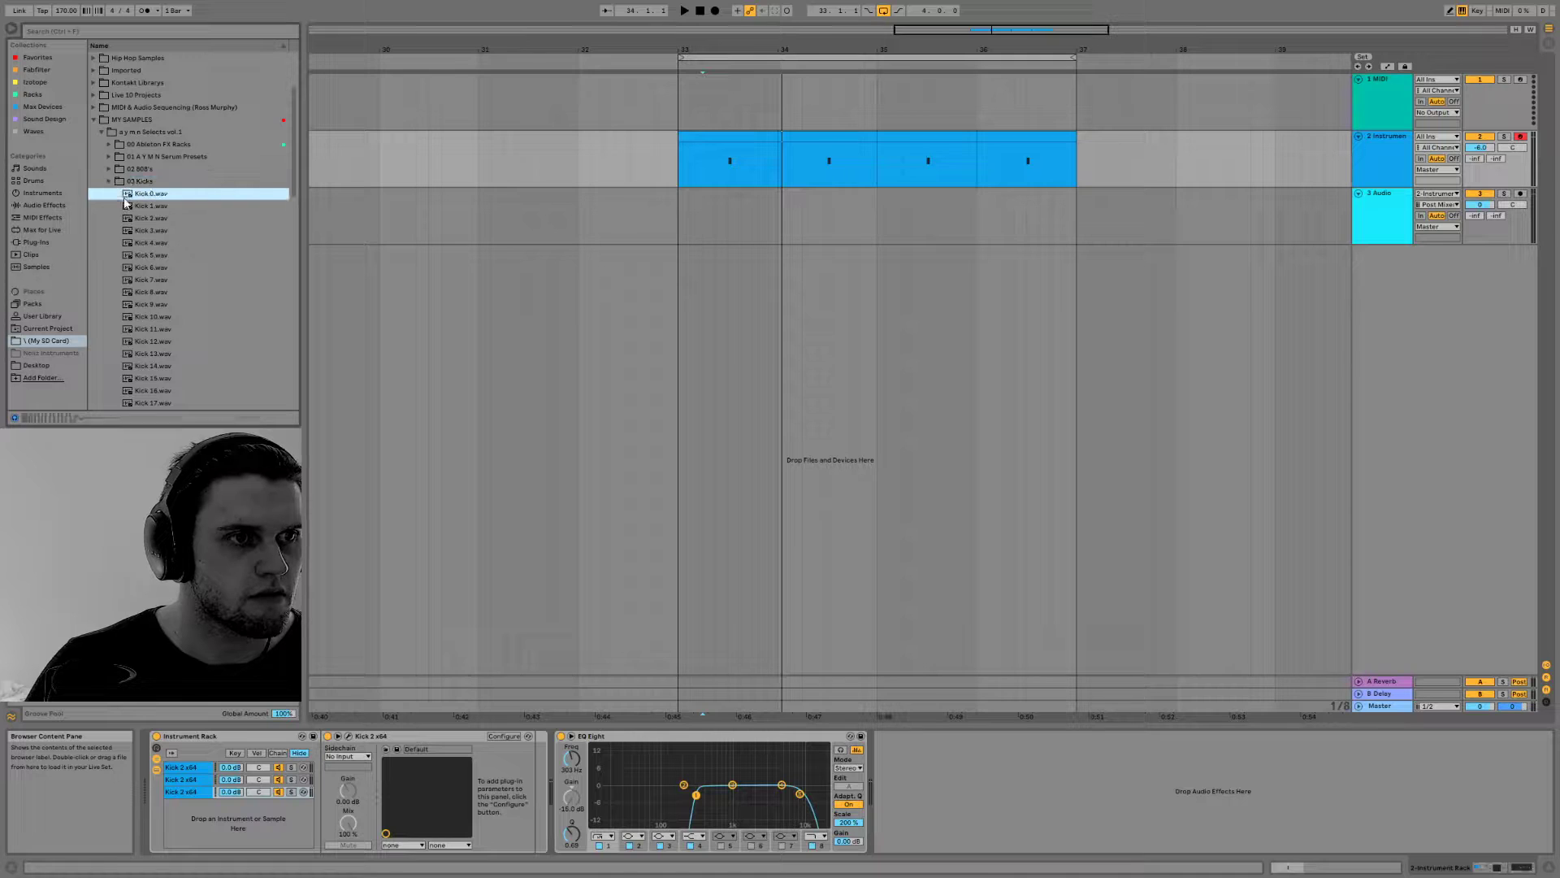
pyautogui.click(151, 270)
pyautogui.click(147, 306)
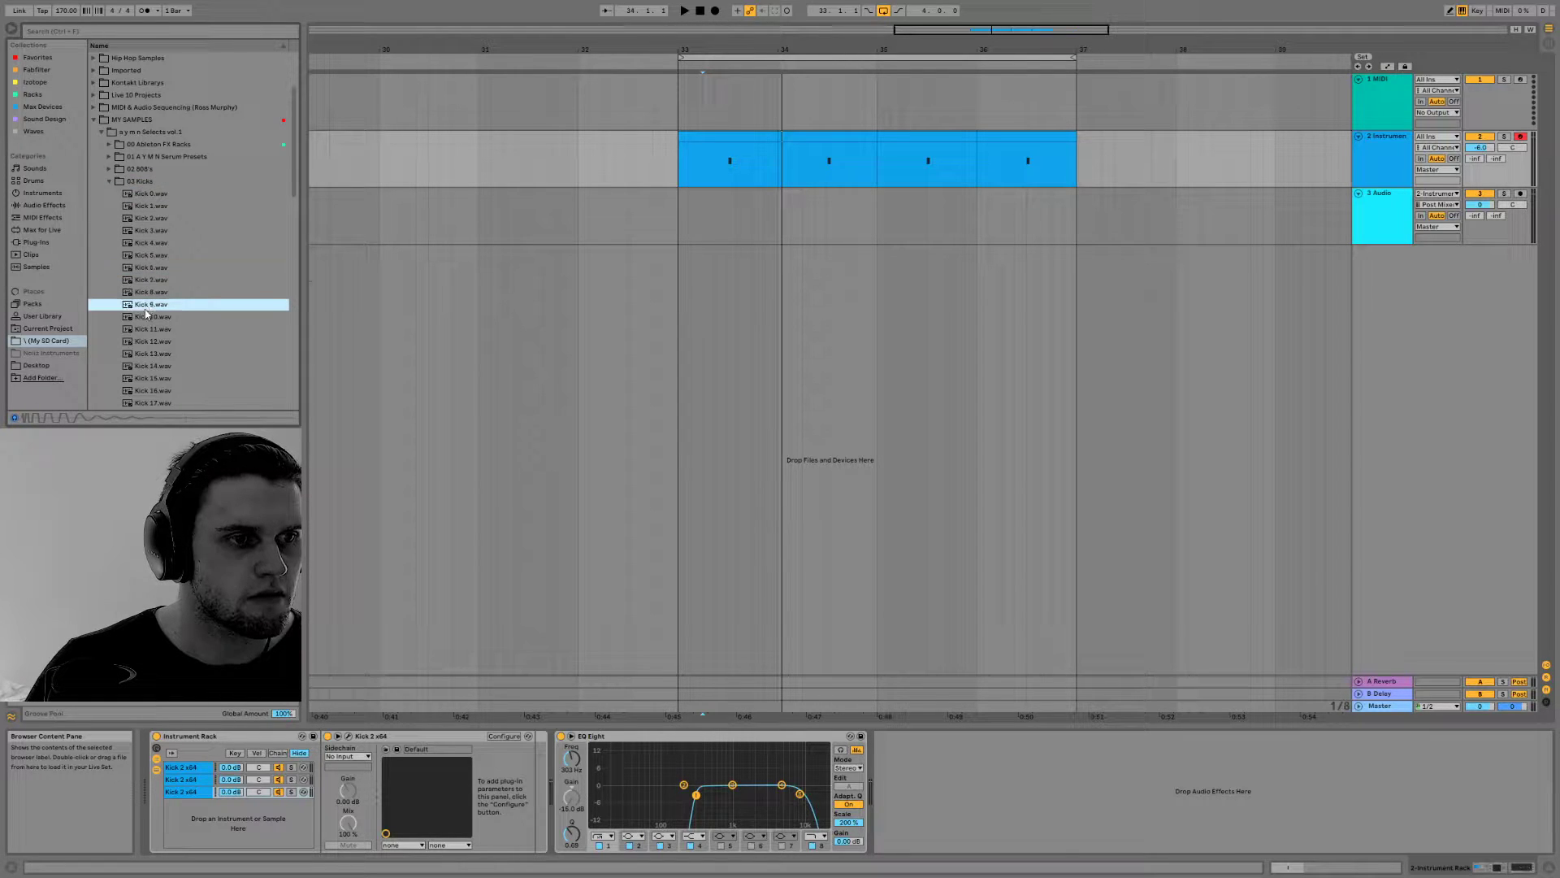
# Place the Kick 9 sample at bar 33 on the Audio track and play it with the snare
pyautogui.moveTo(147, 307); pyautogui.dragTo(681, 219)
pyautogui.press('space')
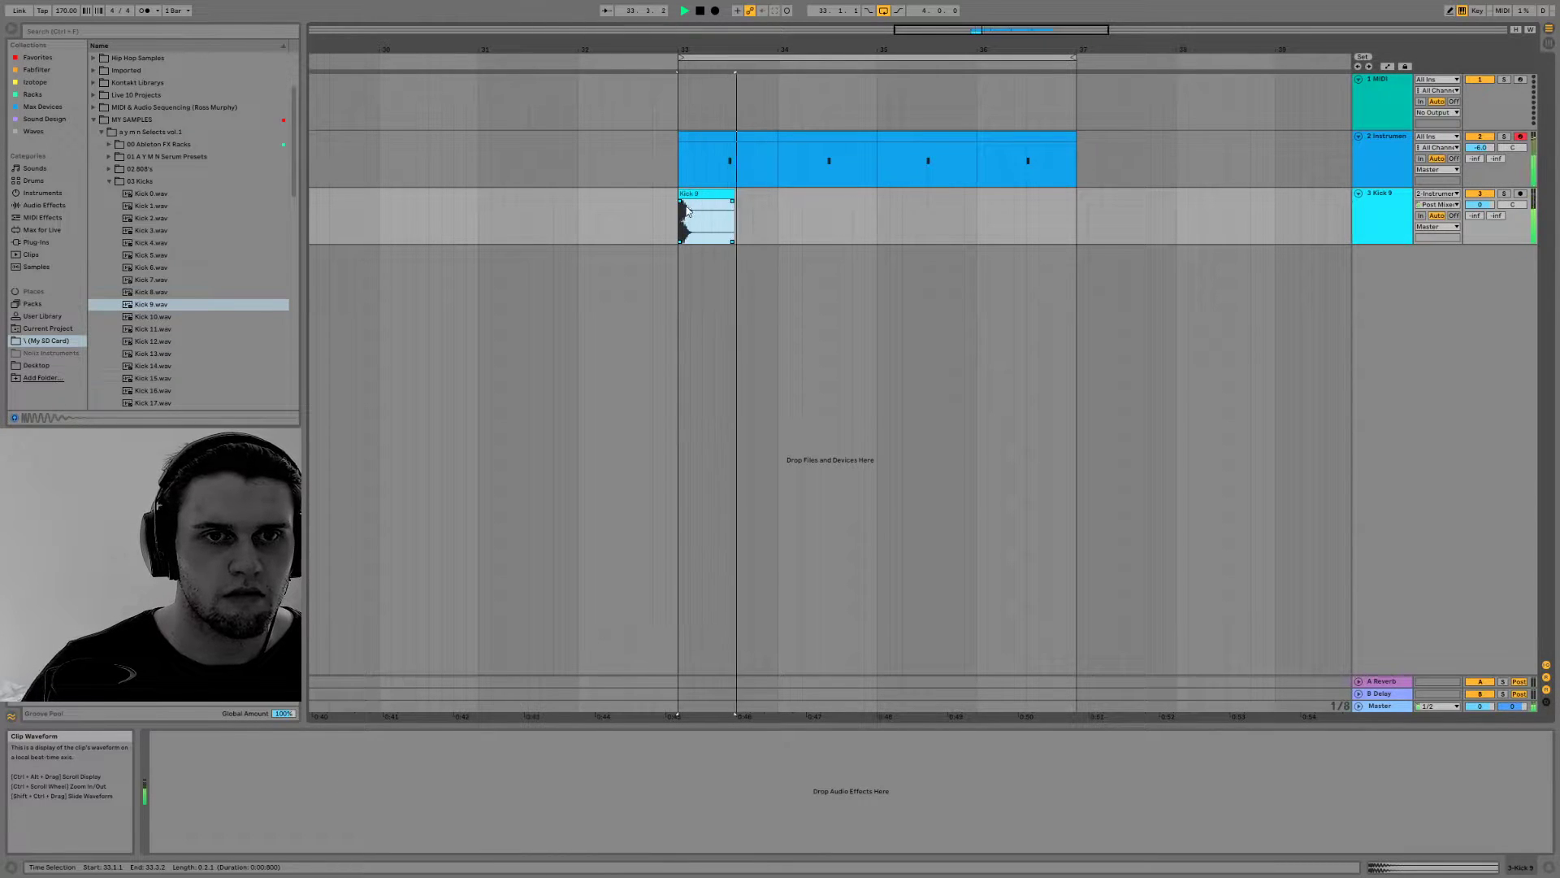
pyautogui.press('space')
# Insert a new MIDI track directly below the snare's Instrument Rack track
pyautogui.click(735, 135)
pyautogui.click(1388, 145)
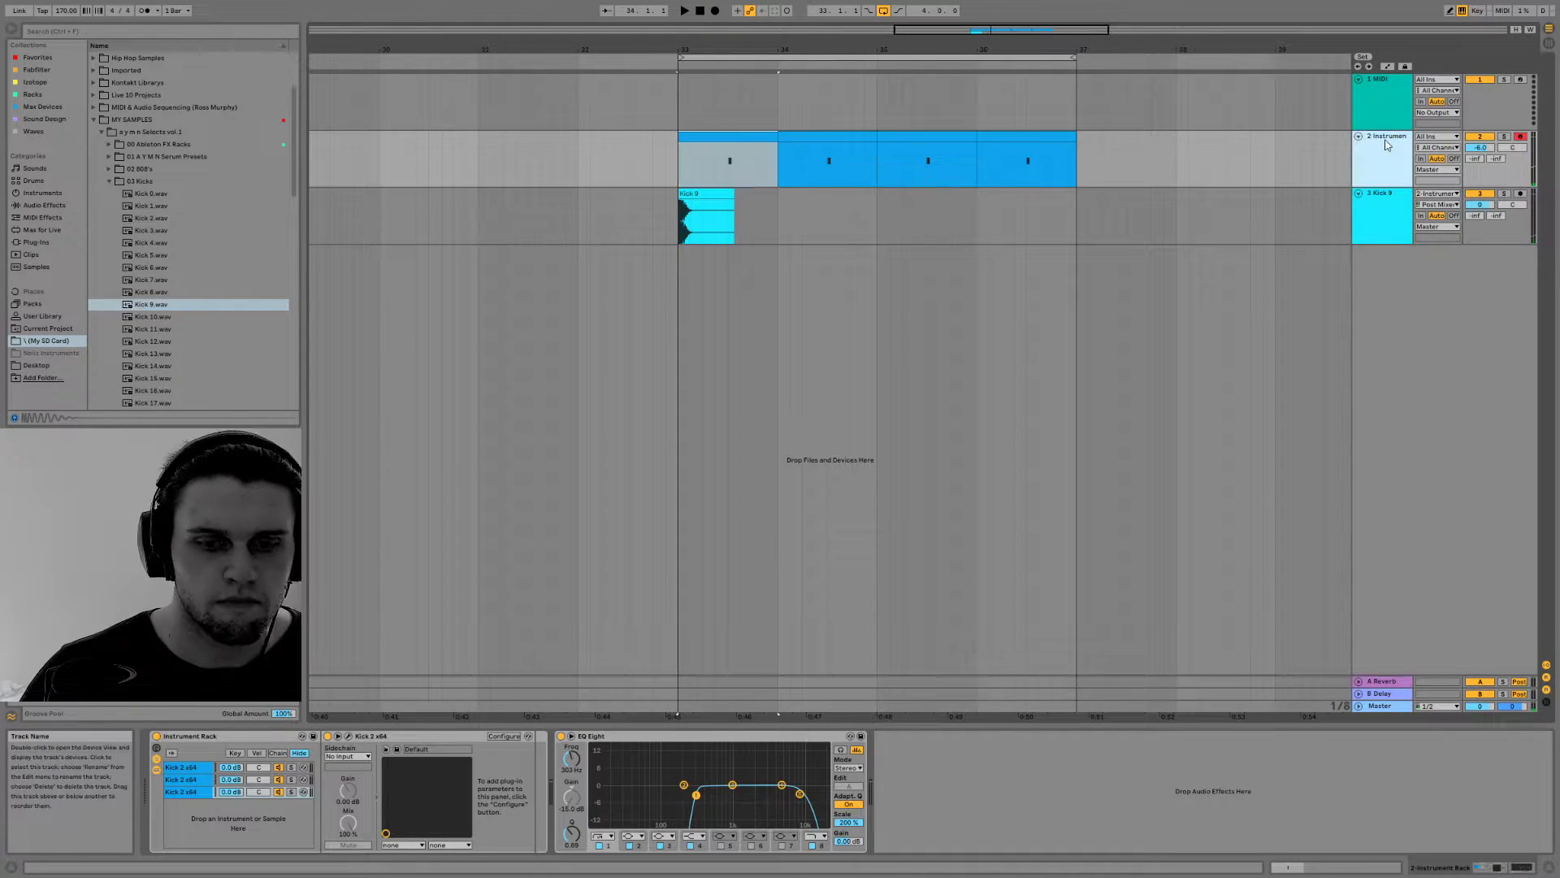
pyautogui.hotkey('ctrl', 'shift', 't')
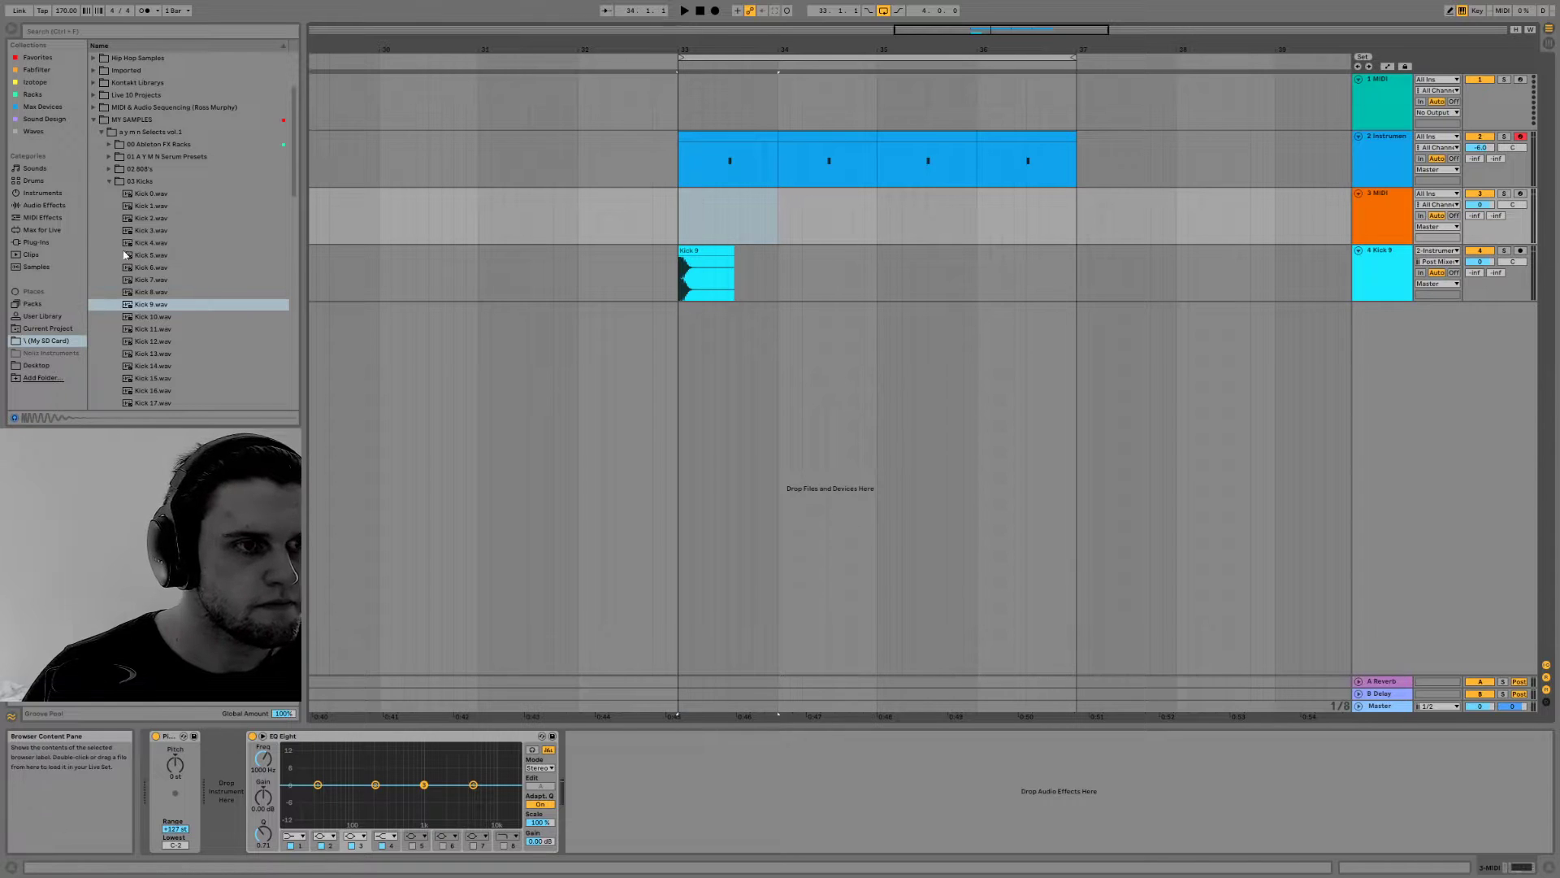
# Place Clap 3 from the 05 Claps folder on a new audio track under the first snare hit and duplicate it across bars 33 to 37
pyautogui.click(110, 181)
pyautogui.click(108, 206)
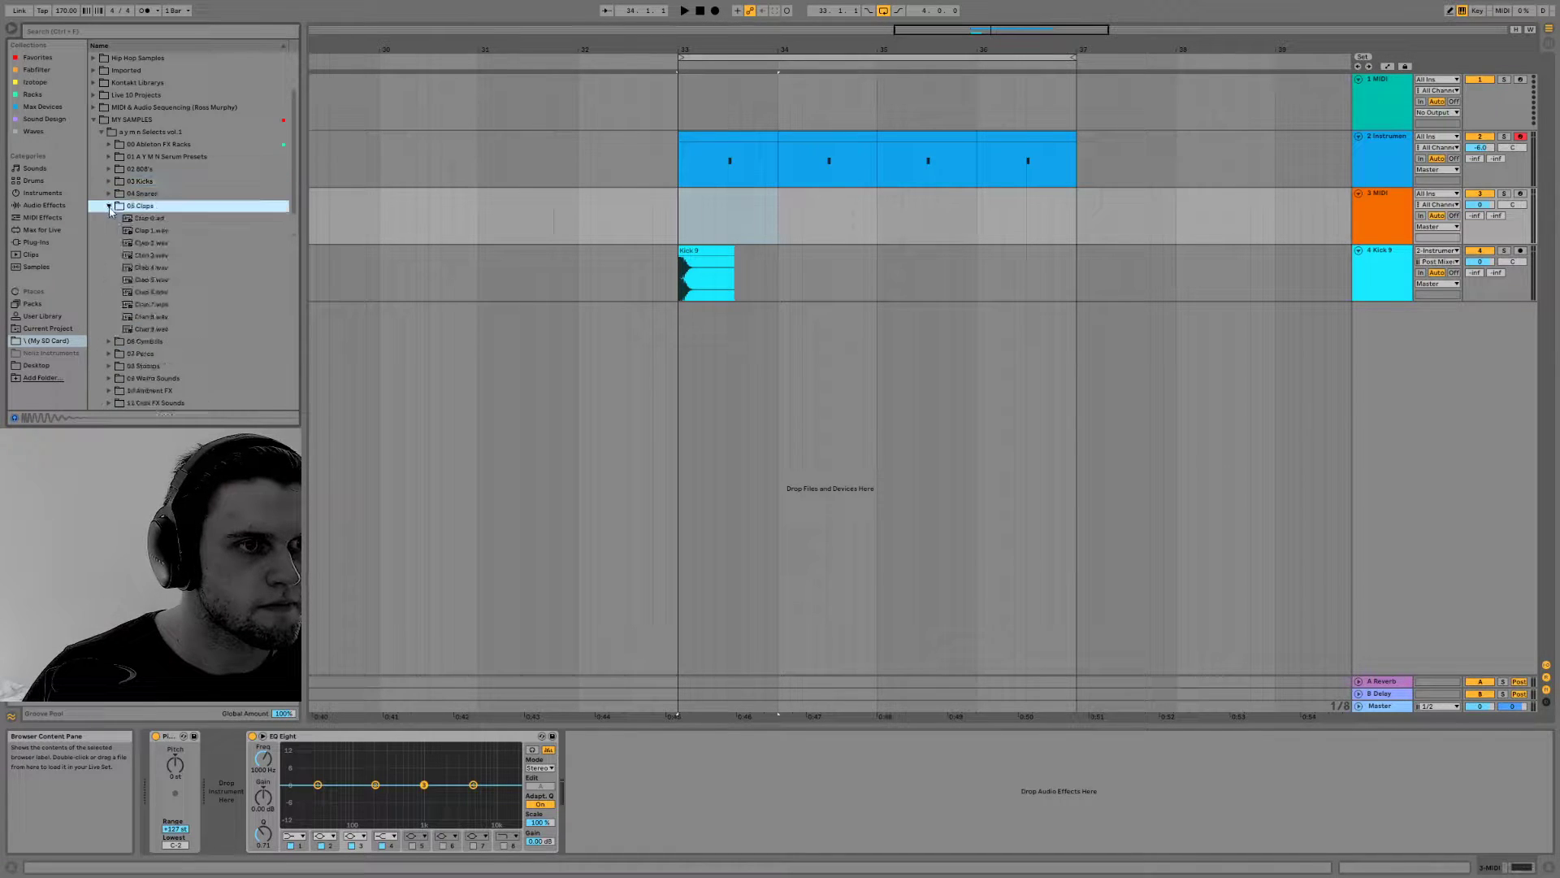
pyautogui.click(146, 255)
pyautogui.moveTo(148, 258); pyautogui.dragTo(731, 216)
pyautogui.moveTo(858, 362); pyautogui.dragTo(1075, 333)
pyautogui.hotkey('ctrl', 'd')
pyautogui.hotkey('ctrl', 'd')
pyautogui.hotkey('ctrl', 'd')
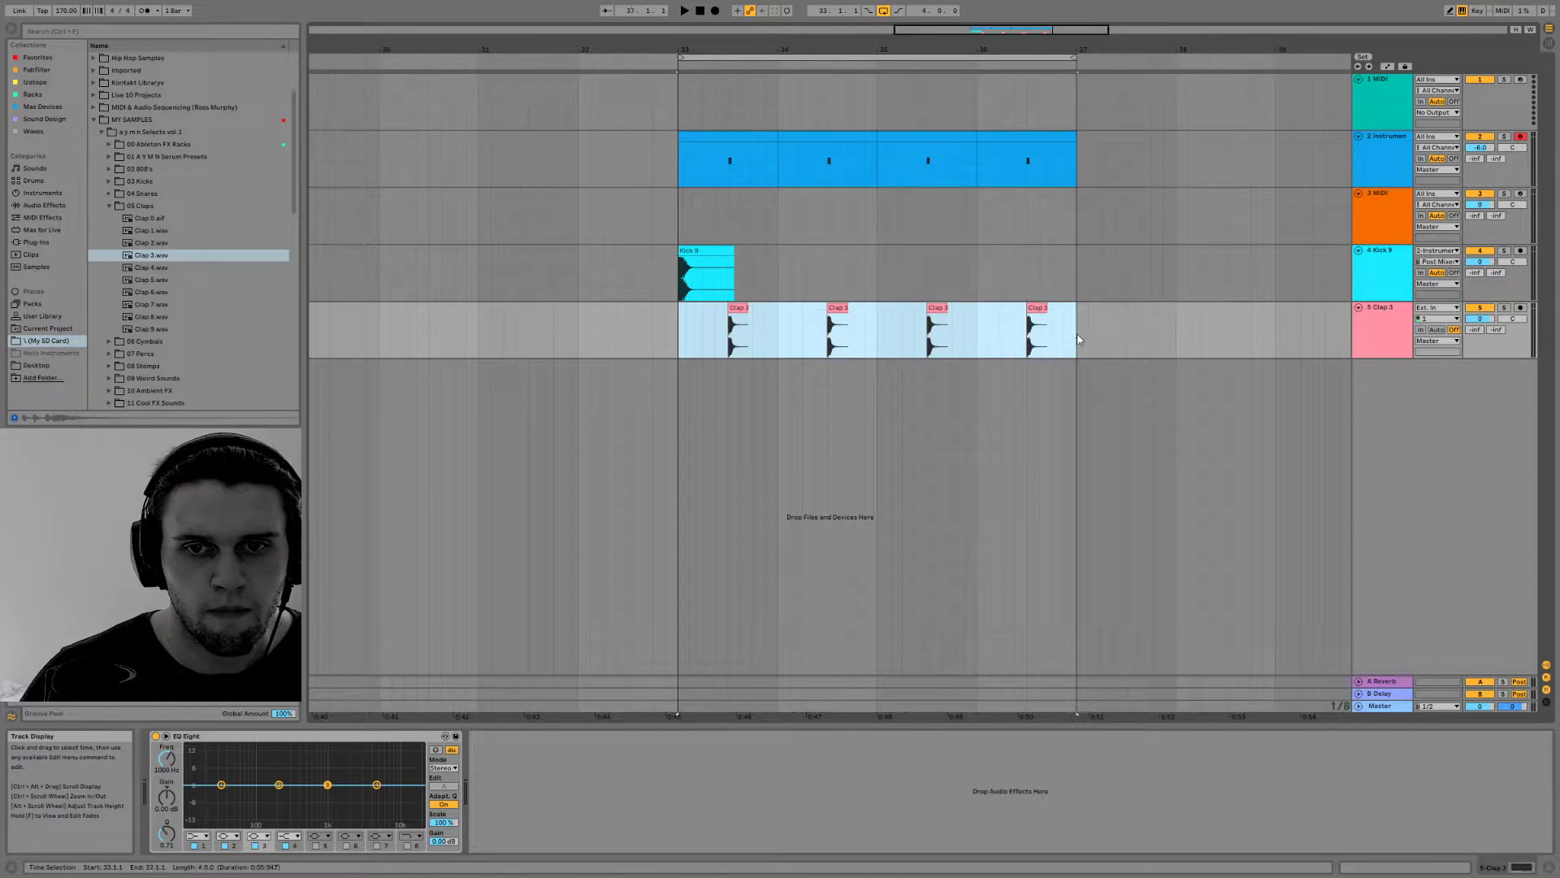
# Adjust the first clap's position against the start of the first snare hit and play it to check the timing
pyautogui.moveTo(839, 50); pyautogui.dragTo(1350, 220)
pyautogui.moveTo(430, 49); pyautogui.dragTo(1005, 33)
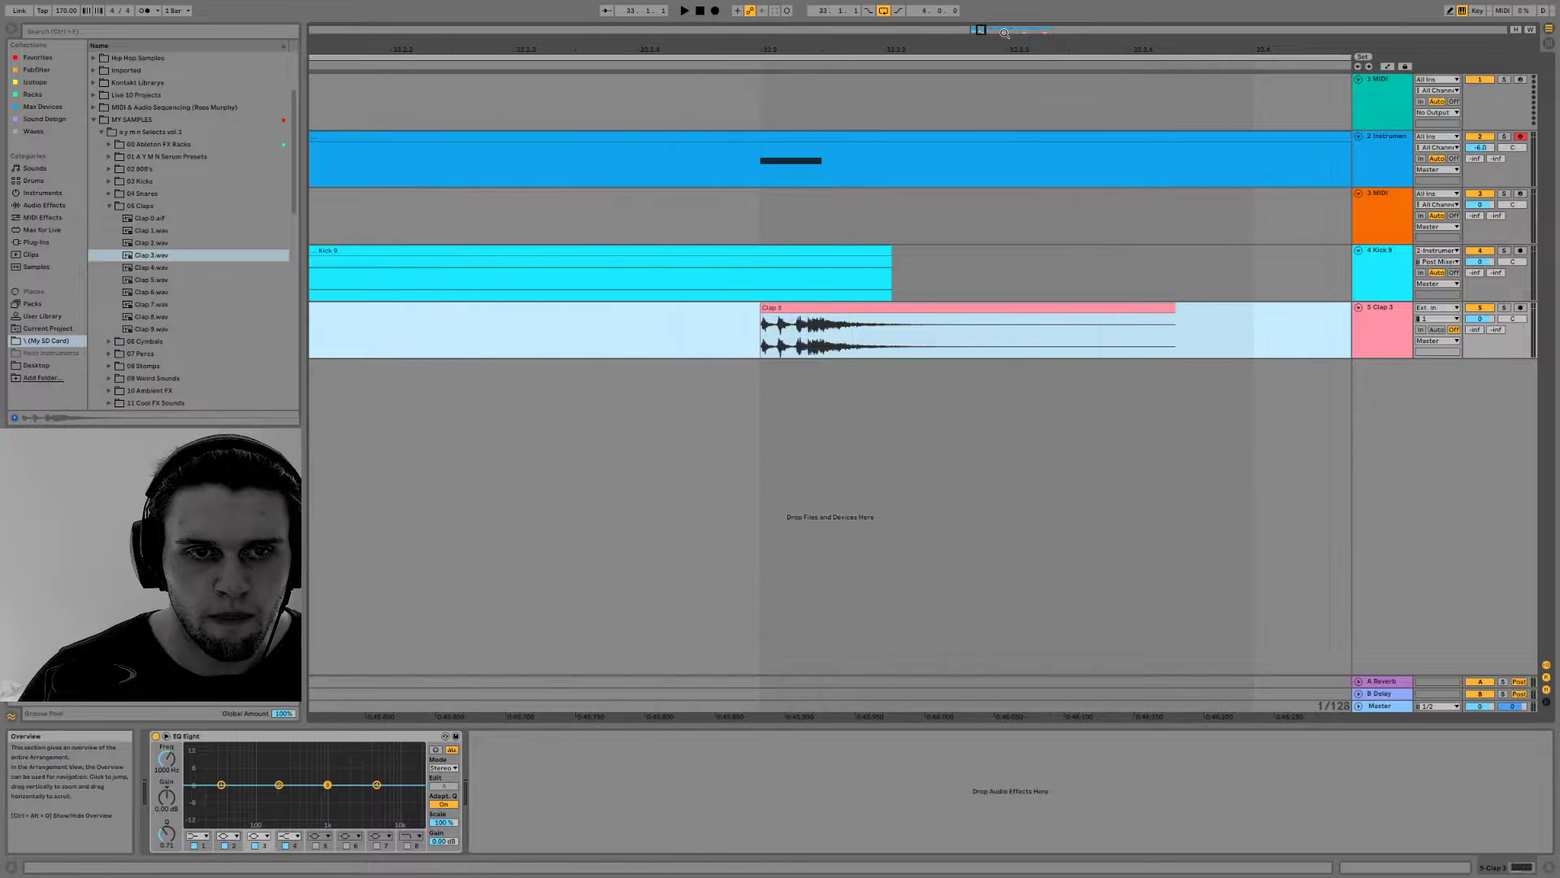
pyautogui.moveTo(792, 304); pyautogui.dragTo(808, 305)
pyautogui.click(754, 313)
pyautogui.press('space')
pyautogui.press('space')
pyautogui.click(801, 309)
pyautogui.moveTo(800, 309); pyautogui.dragTo(776, 310)
pyautogui.press('space')
pyautogui.press('space')
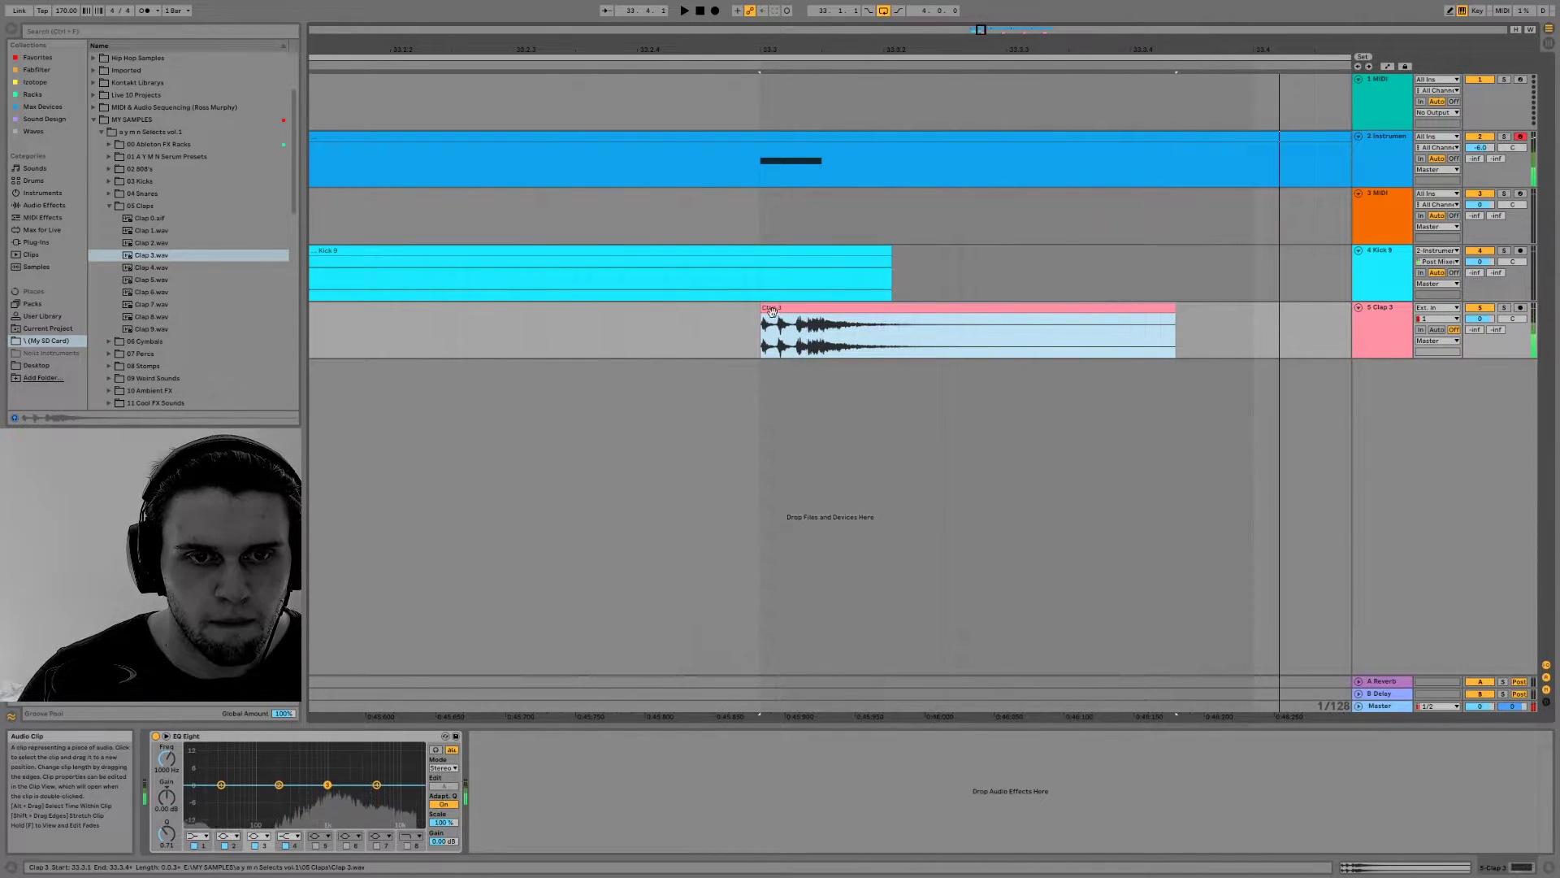
# Duplicate the section with the first clap so that a clap falls on every snare hit up to bar 37, and play the loop
pyautogui.moveTo(981, 32); pyautogui.dragTo(980, 2)
pyautogui.moveTo(826, 331); pyautogui.dragTo(908, 331)
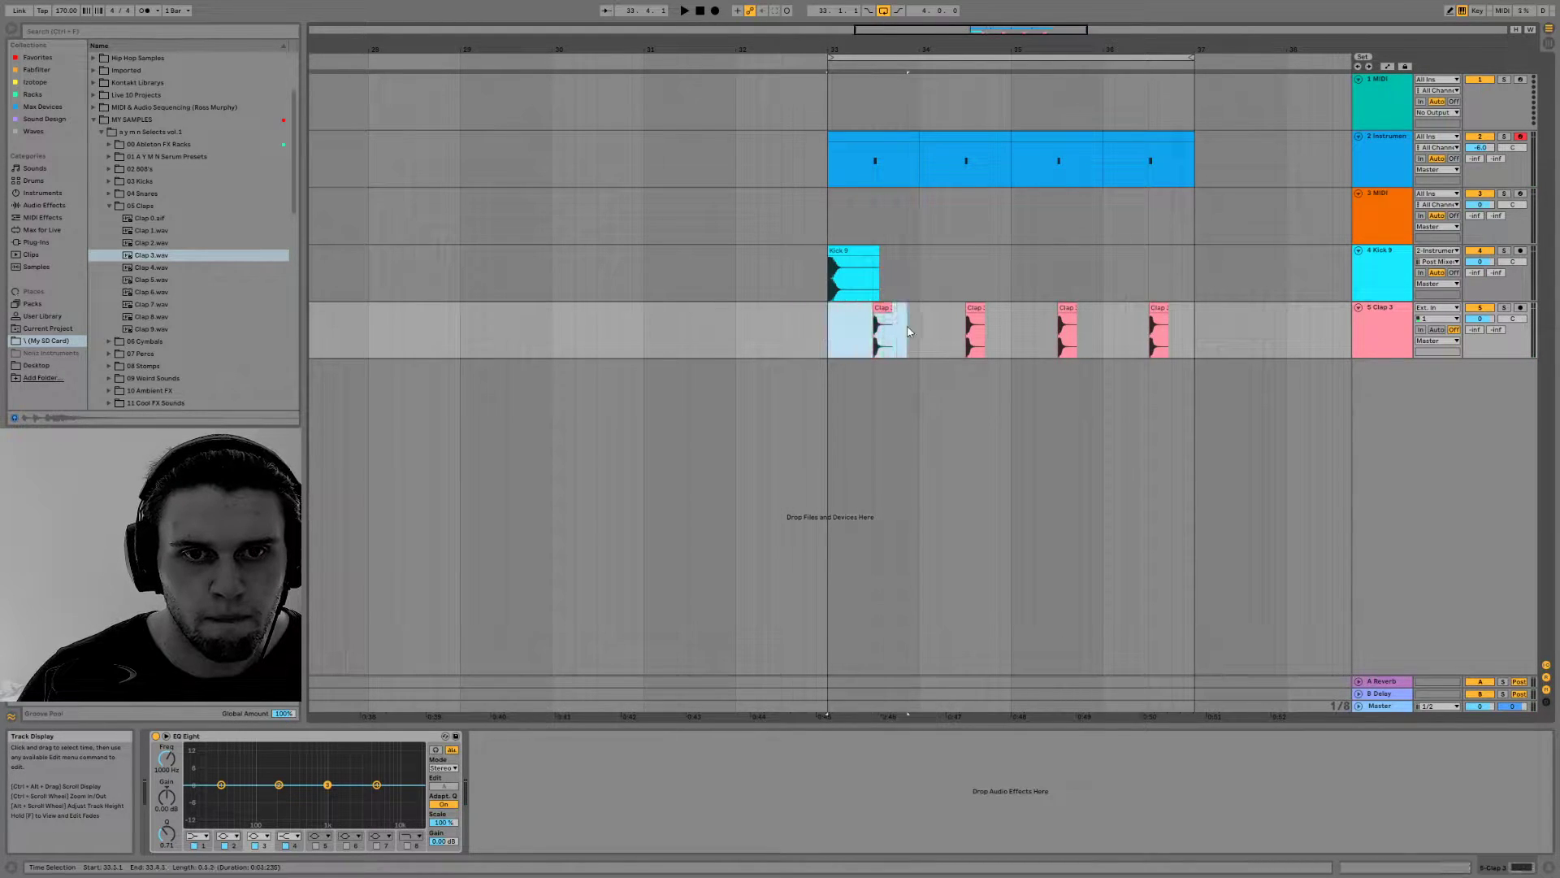
pyautogui.hotkey('ctrl', 'd')
pyautogui.hotkey('ctrl', 'd')
pyautogui.hotkey('ctrl', 'd')
pyautogui.click(825, 334)
pyautogui.press('space')
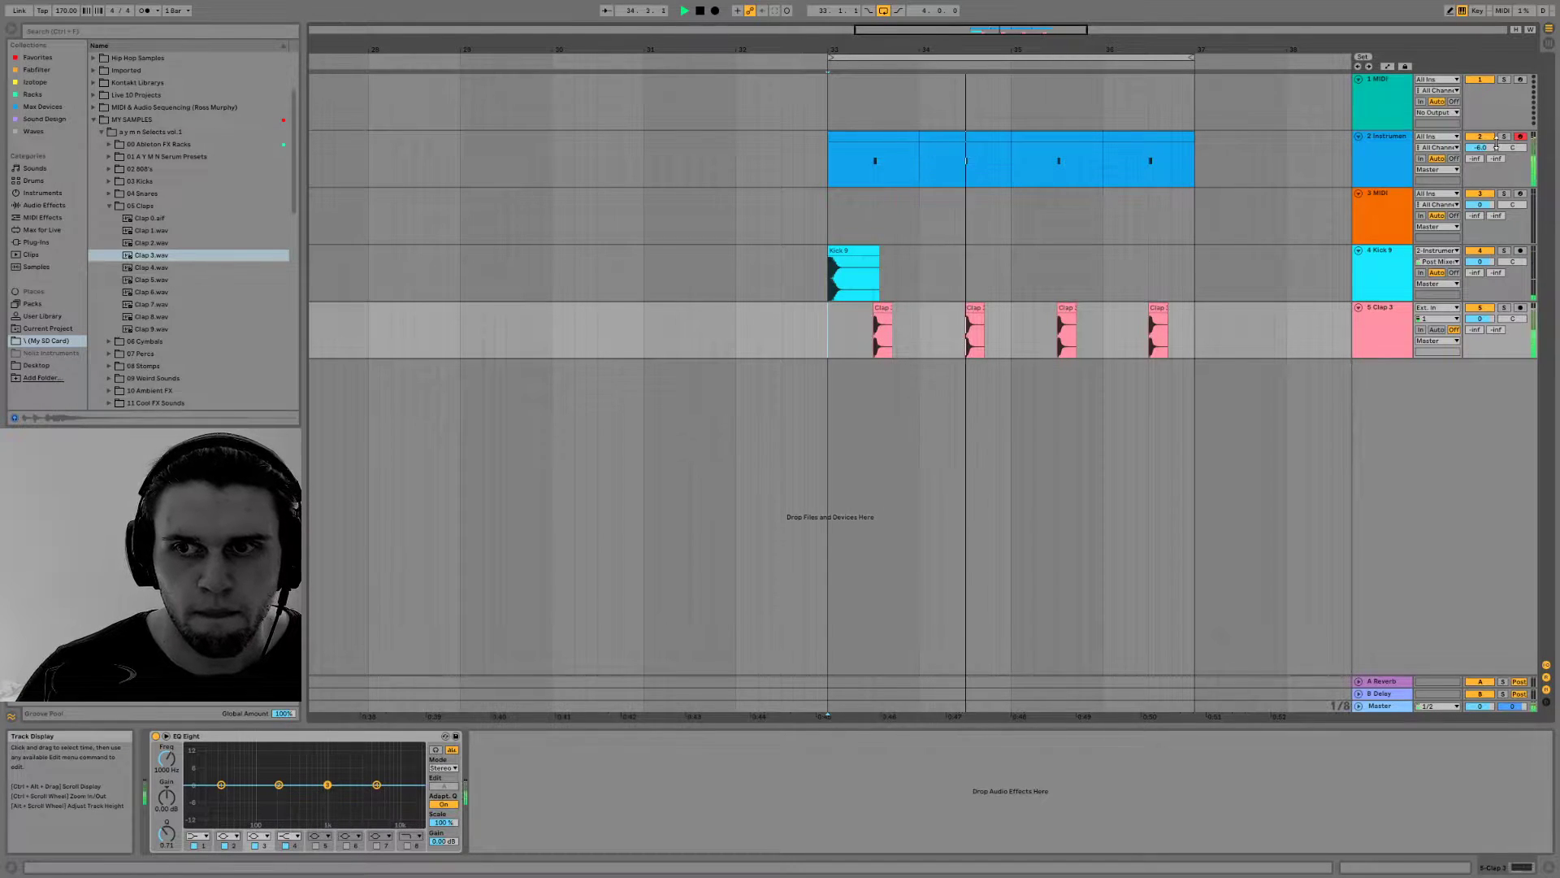
pyautogui.press('space')
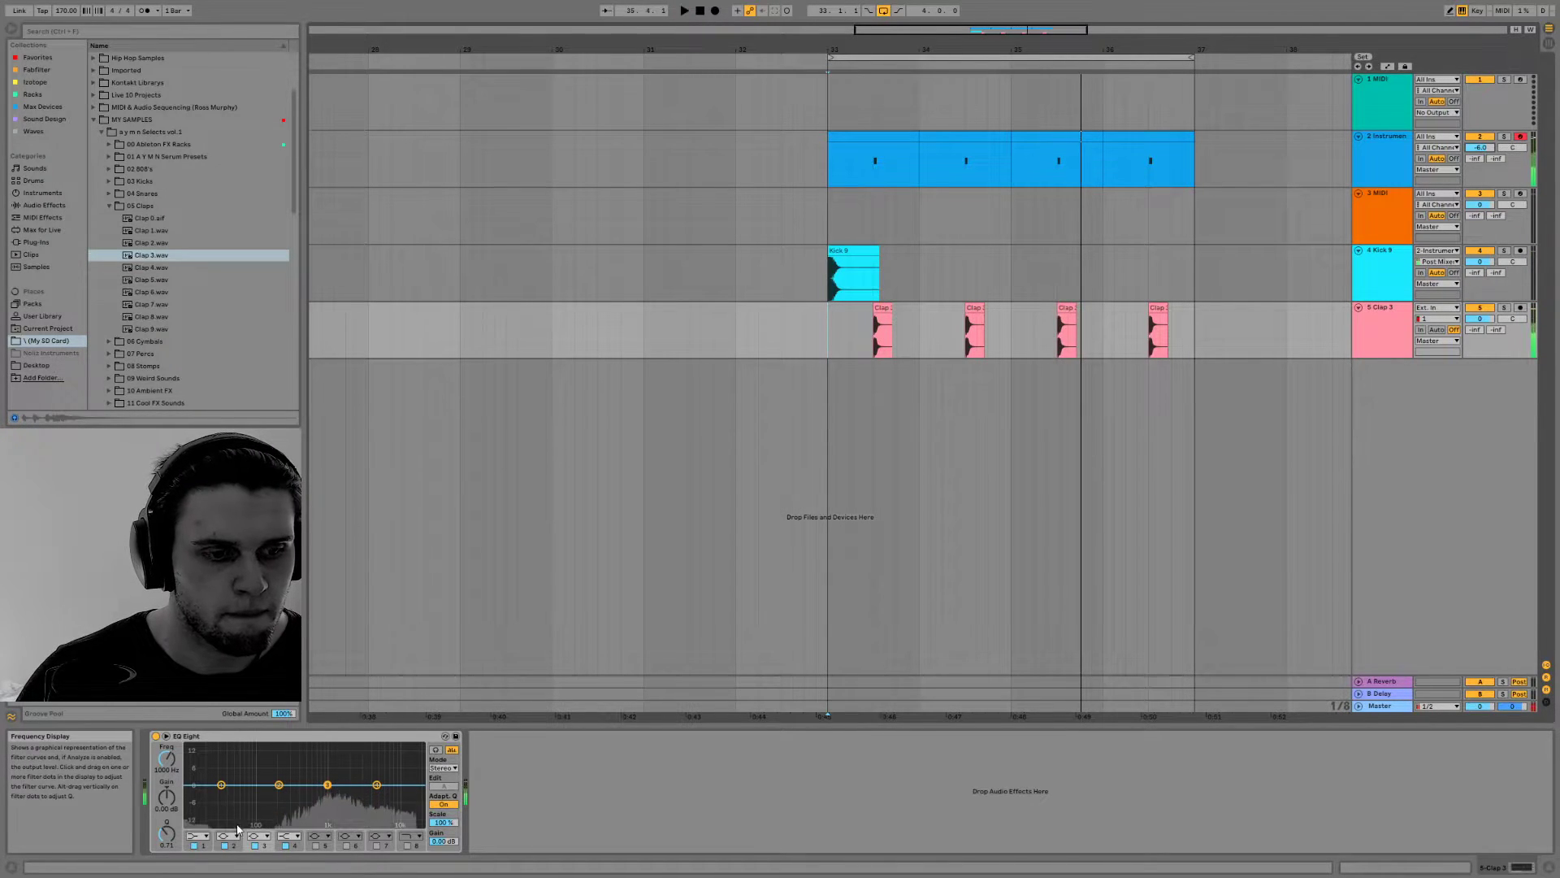
# Set band 1 of the clap track's EQ Eight to a low cut at 267 Hz while the loop plays
pyautogui.click(198, 835)
pyautogui.click(200, 765)
pyautogui.press('space')
pyautogui.moveTo(221, 793); pyautogui.dragTo(291, 822)
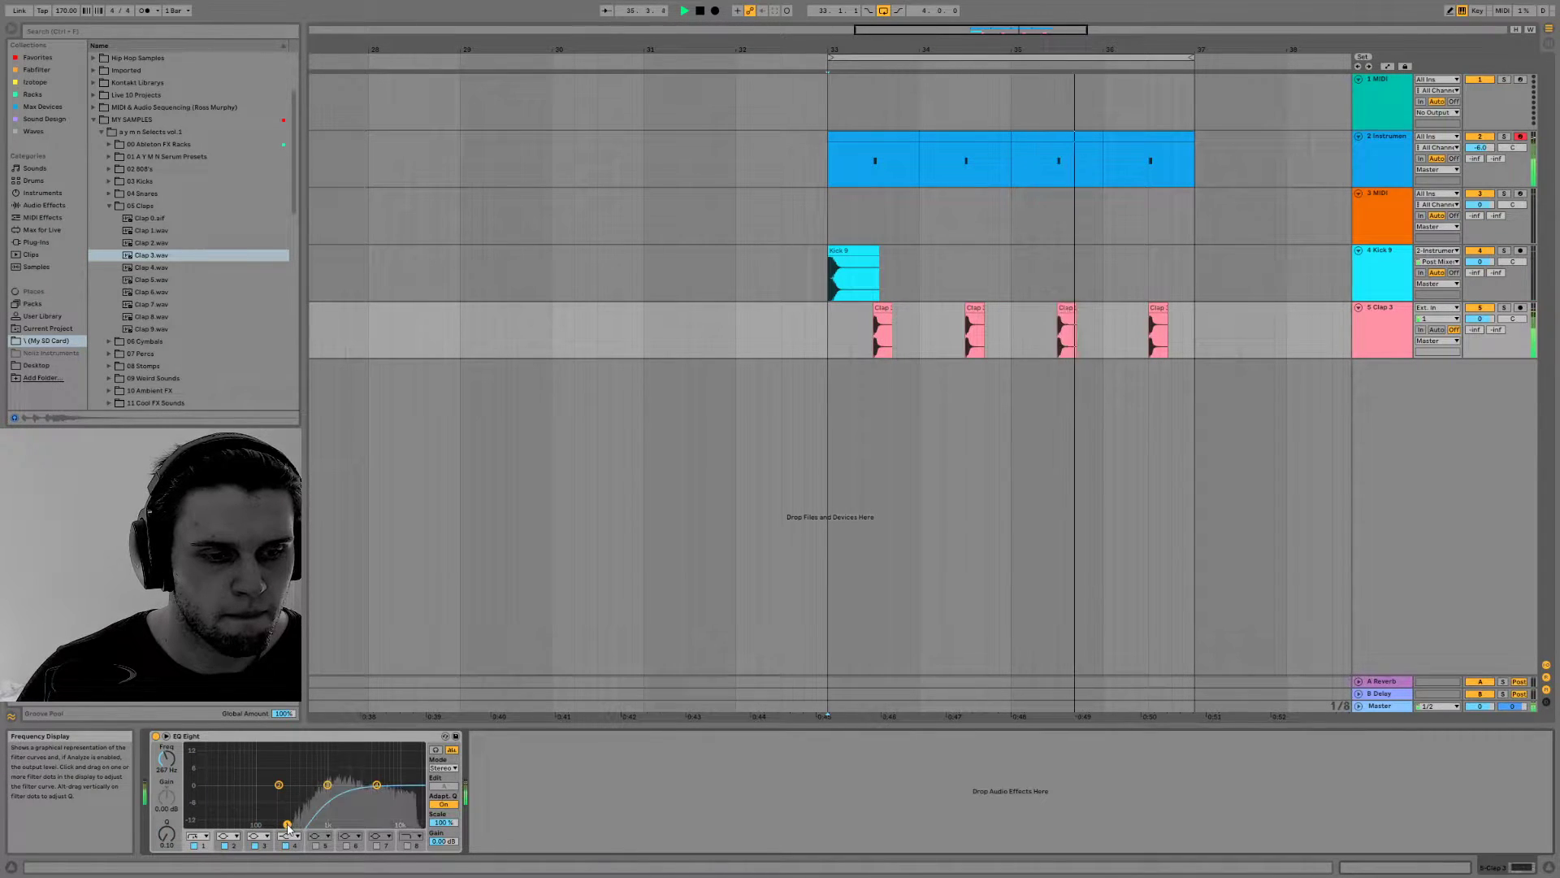
pyautogui.press('space')
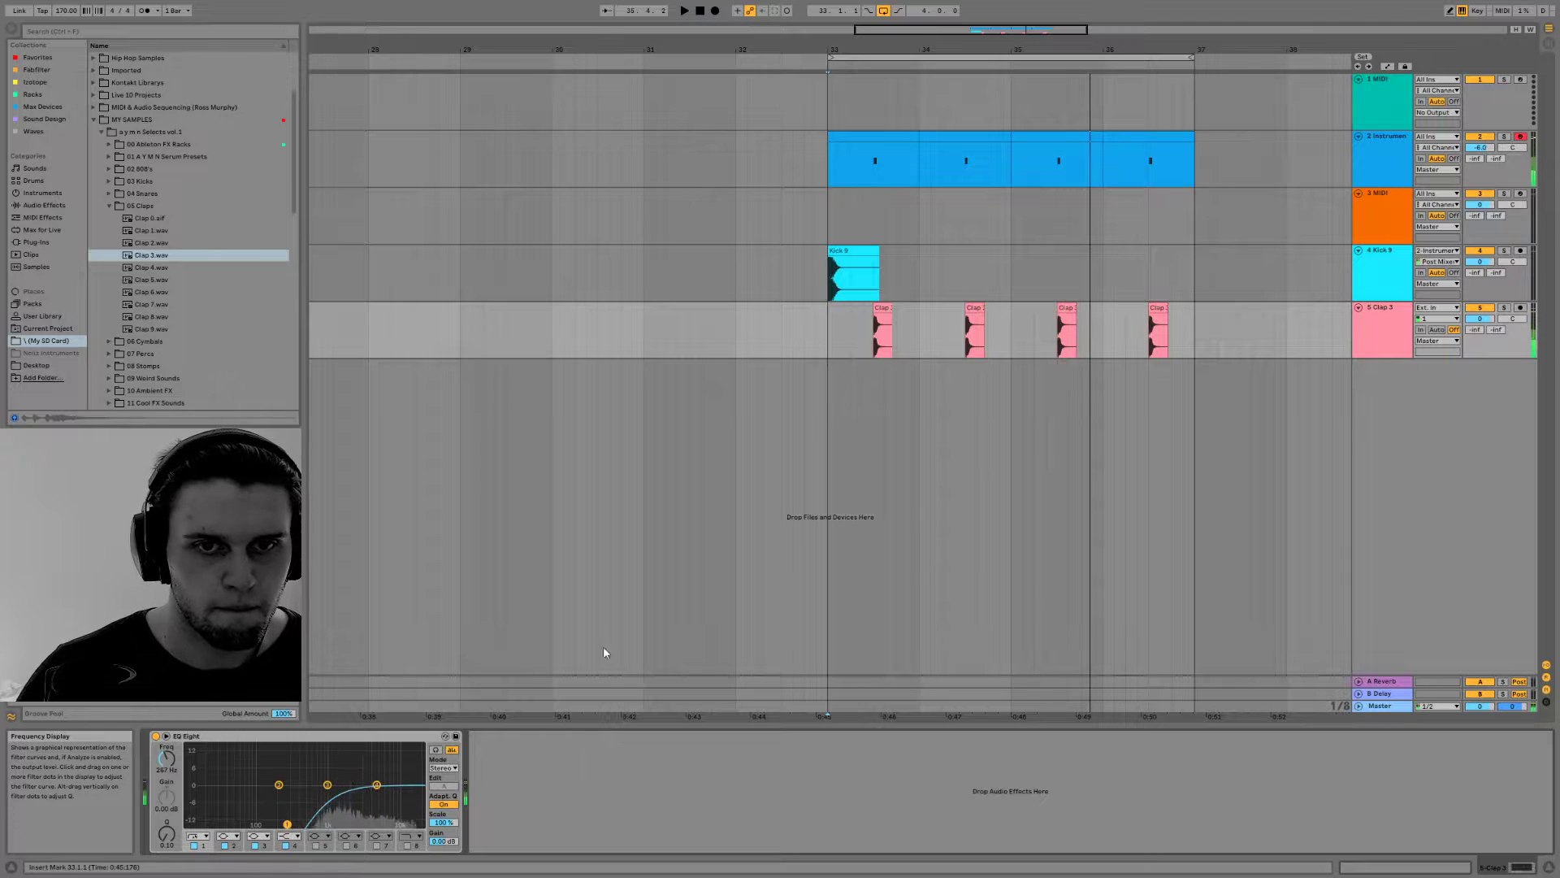
# Put the low-cut EQ Eight on the snare's Instrument Rack track as well and add a high cut at about 5.20 kHz during playback
pyautogui.click(830, 146)
pyautogui.press('space')
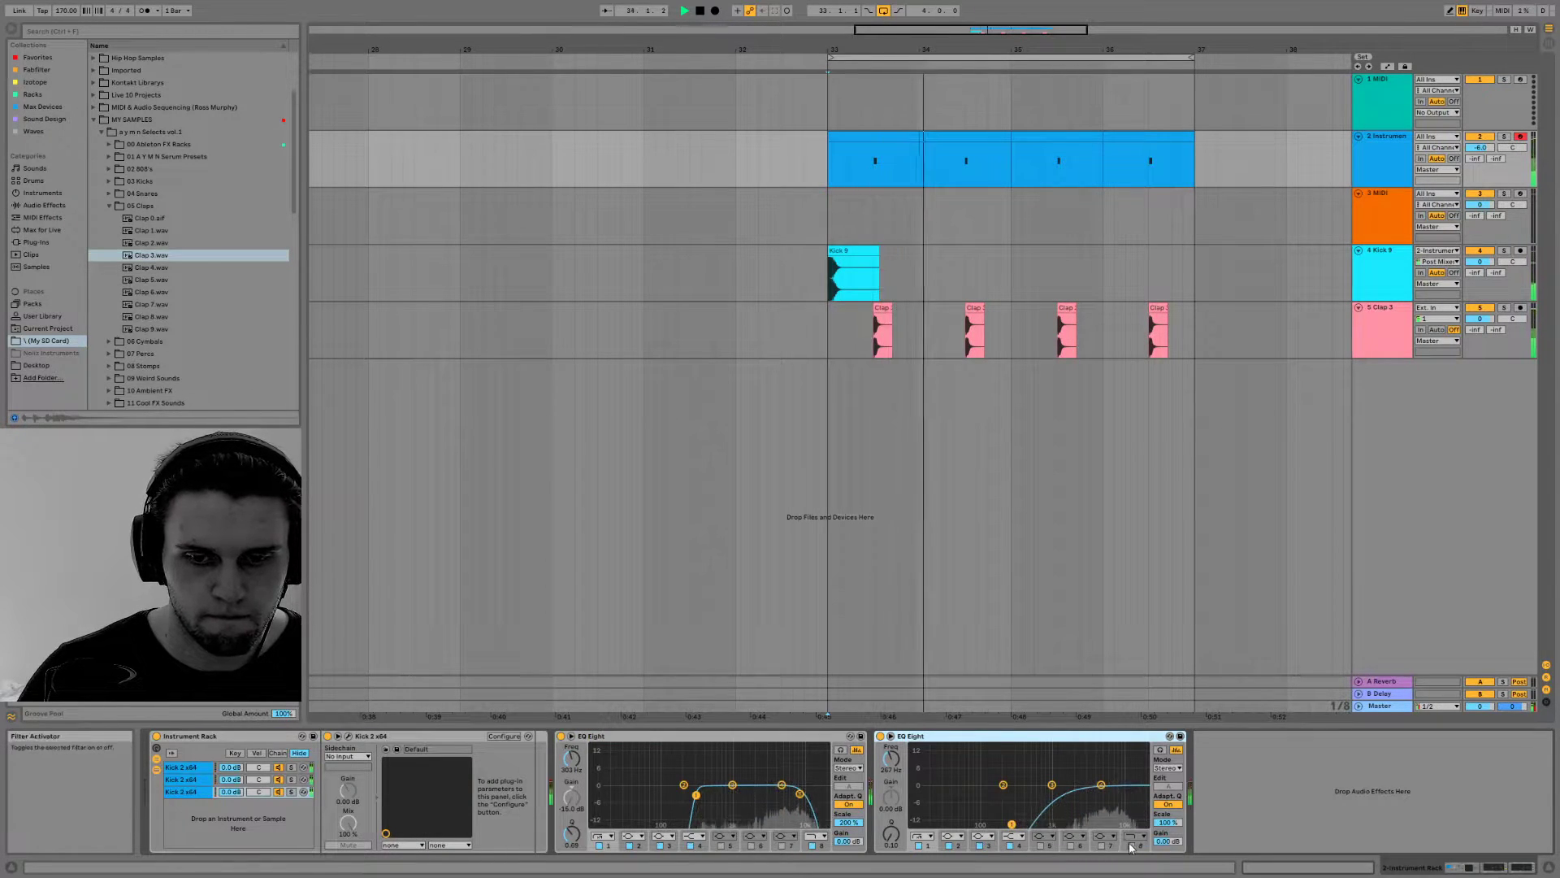
pyautogui.click(1160, 749)
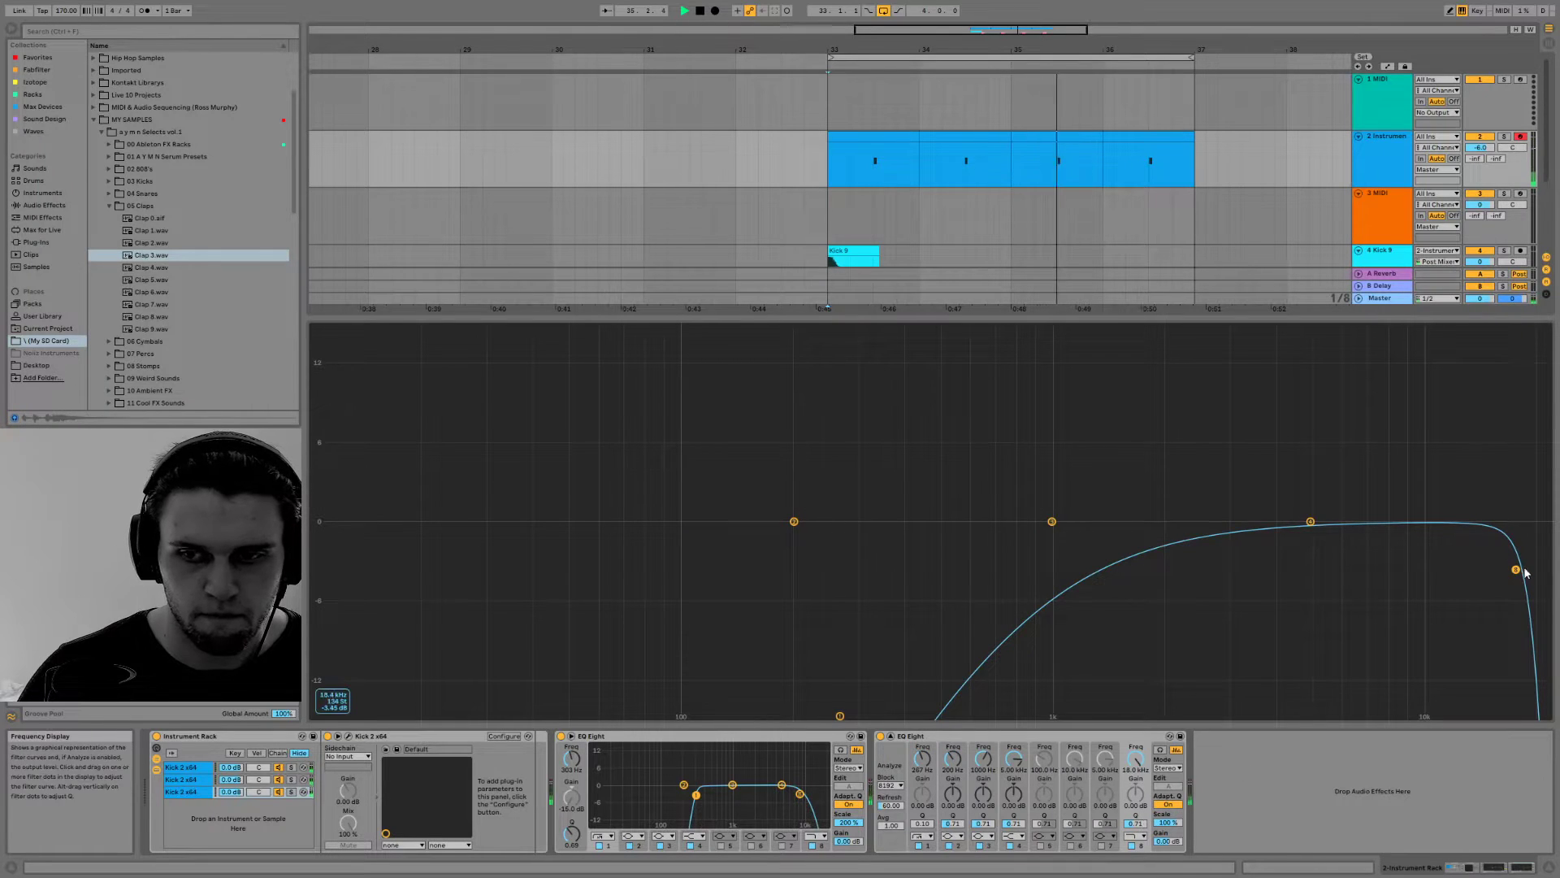
pyautogui.moveTo(1516, 570); pyautogui.dragTo(1316, 565)
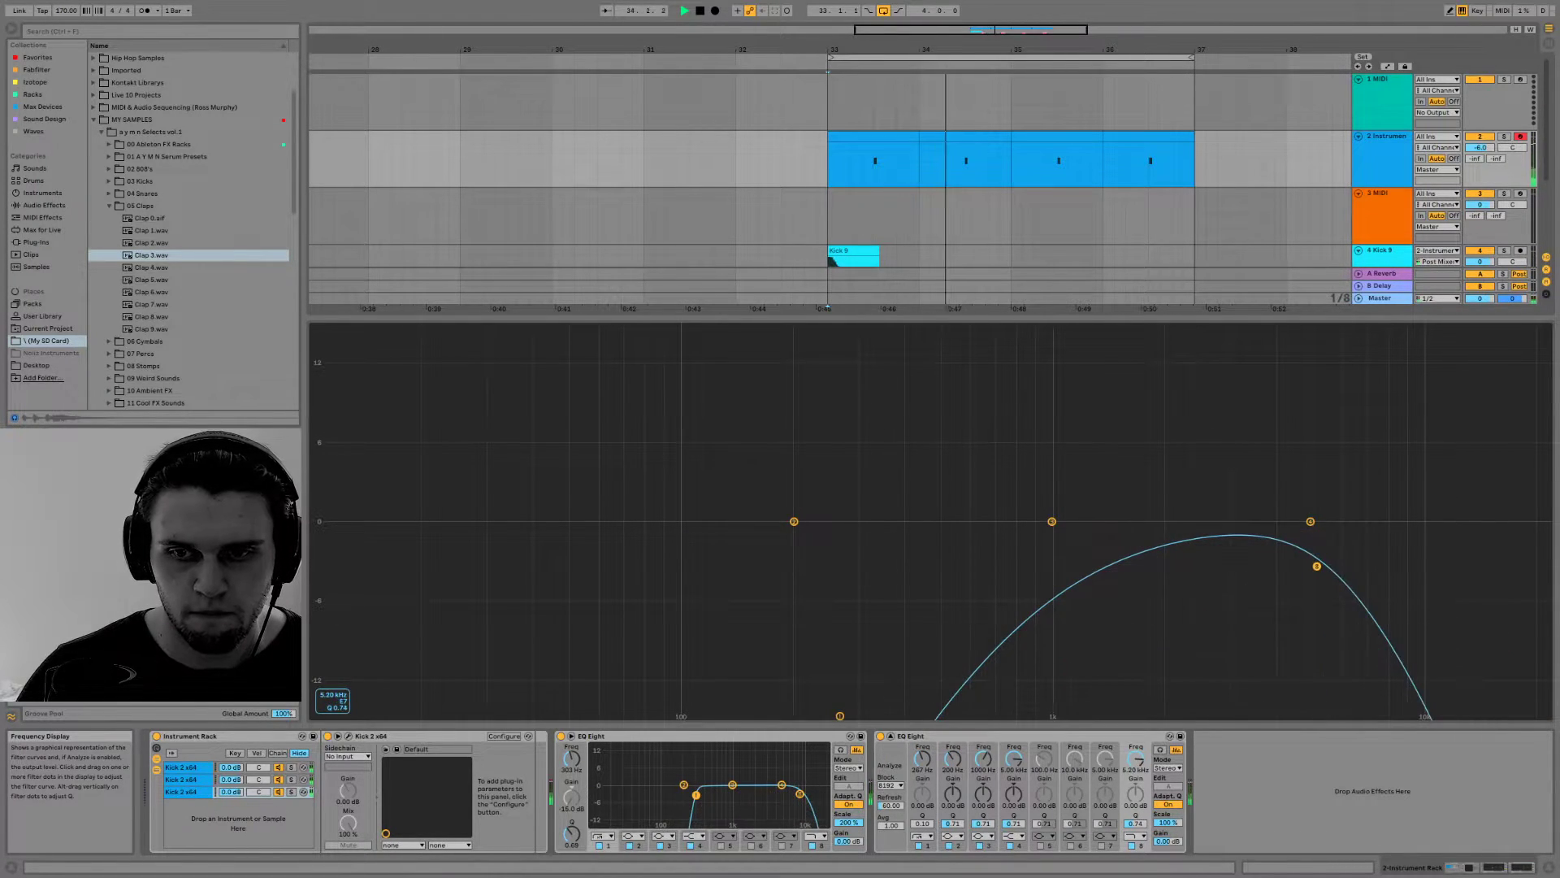
# Reorder the tracks with Kick 9 above the snare, the clap track below the snare and the empty MIDI track last, and stop playback
pyautogui.hotkey('ctrl', 'alt', 'l')
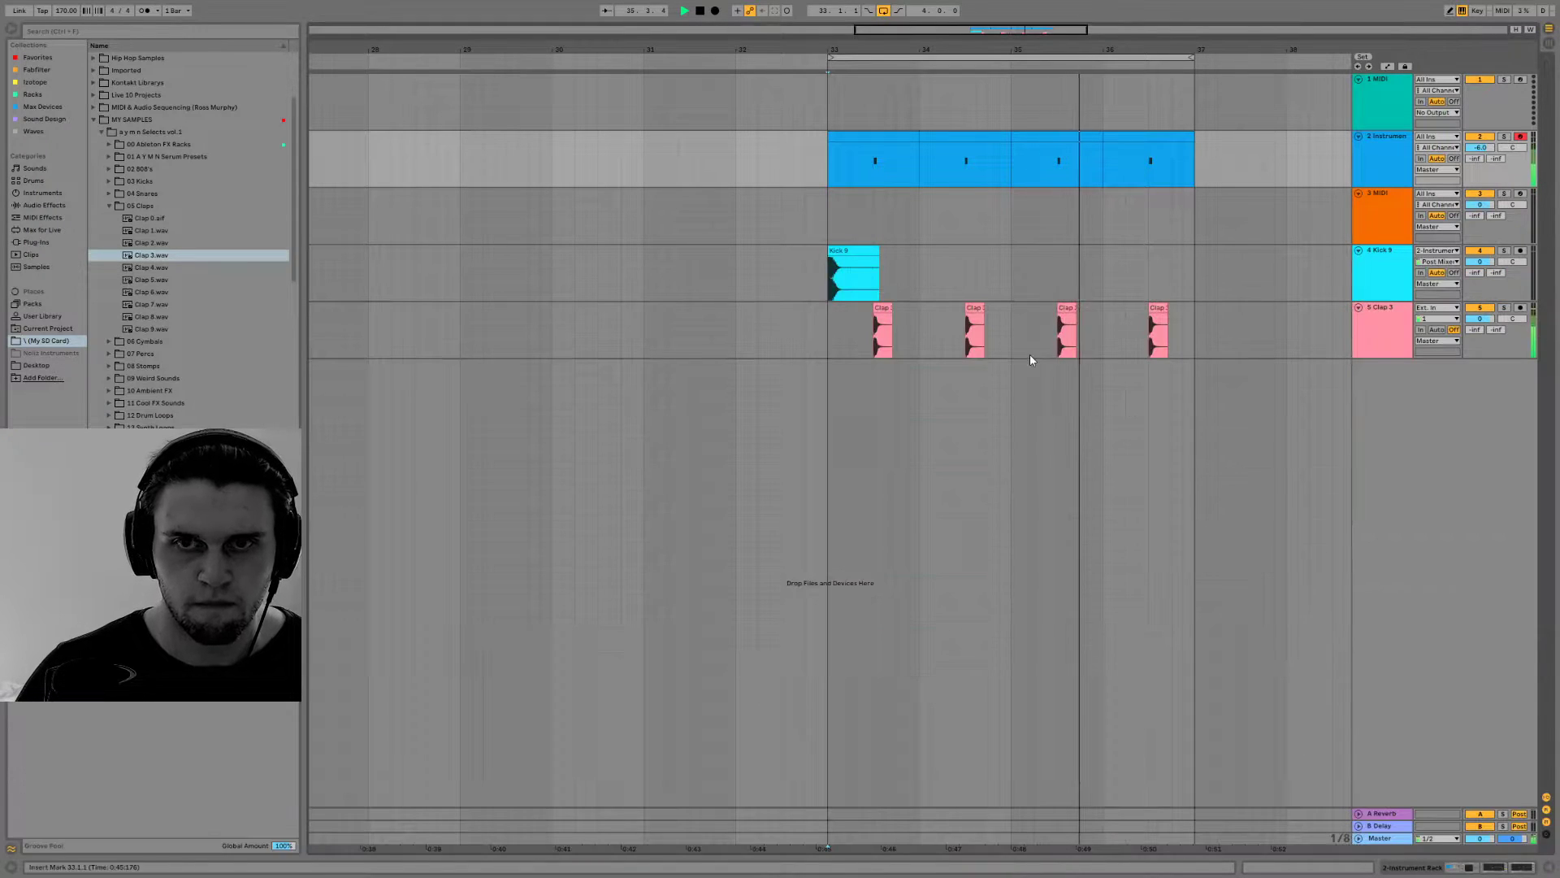
pyautogui.moveTo(1381, 316); pyautogui.dragTo(1371, 141)
pyautogui.press('space')
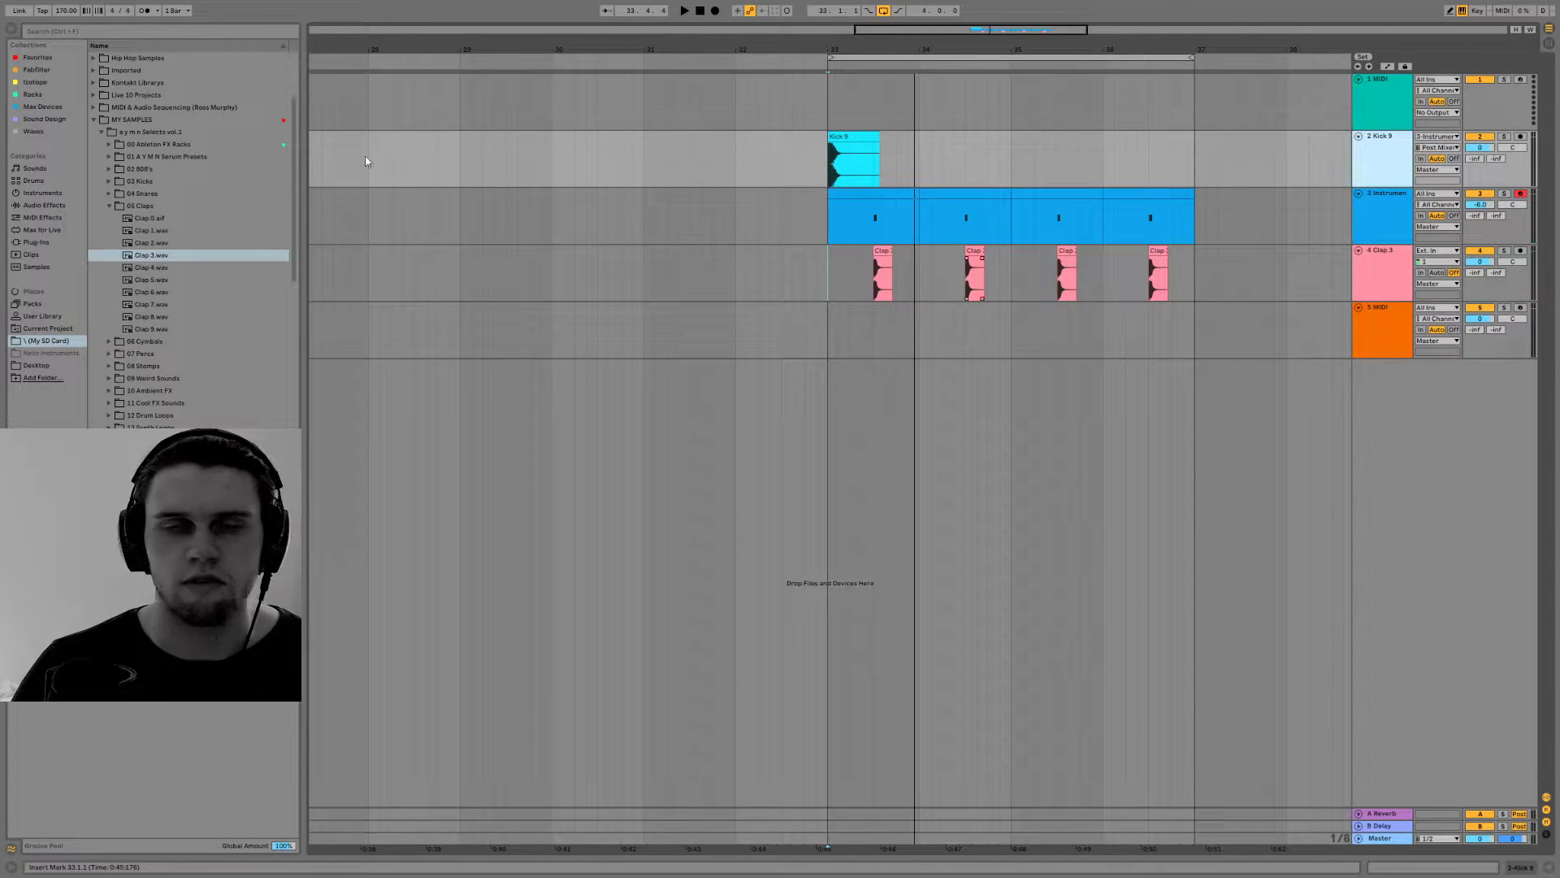
# Open the recent set New Project Template.als without saving the current set, and delete its temporary files
pyautogui.hotkey('alt', 'f')
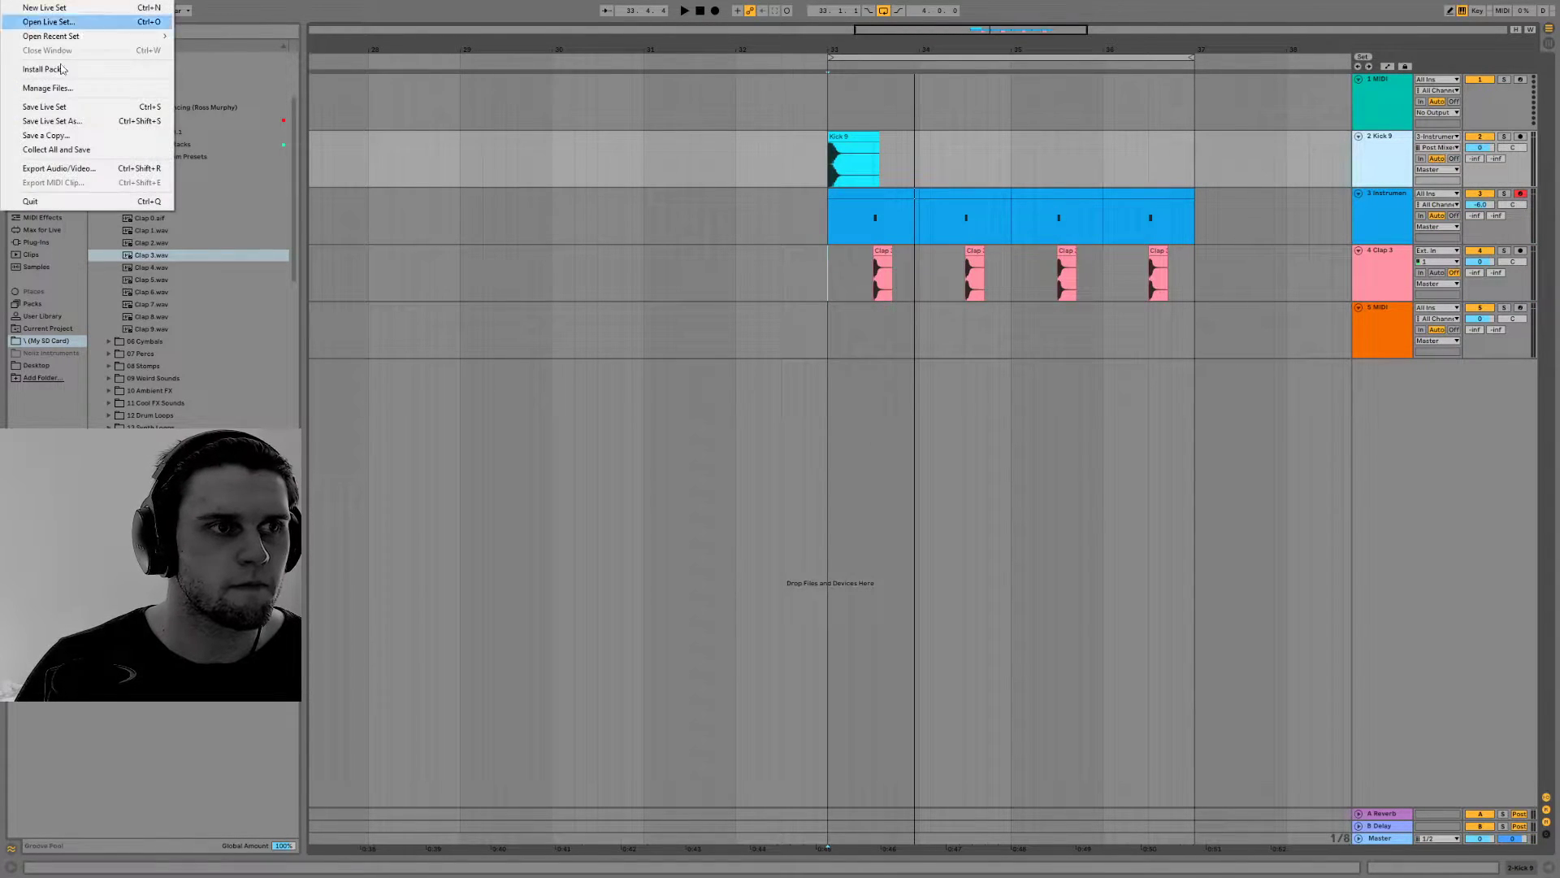
pyautogui.moveTo(81, 37)
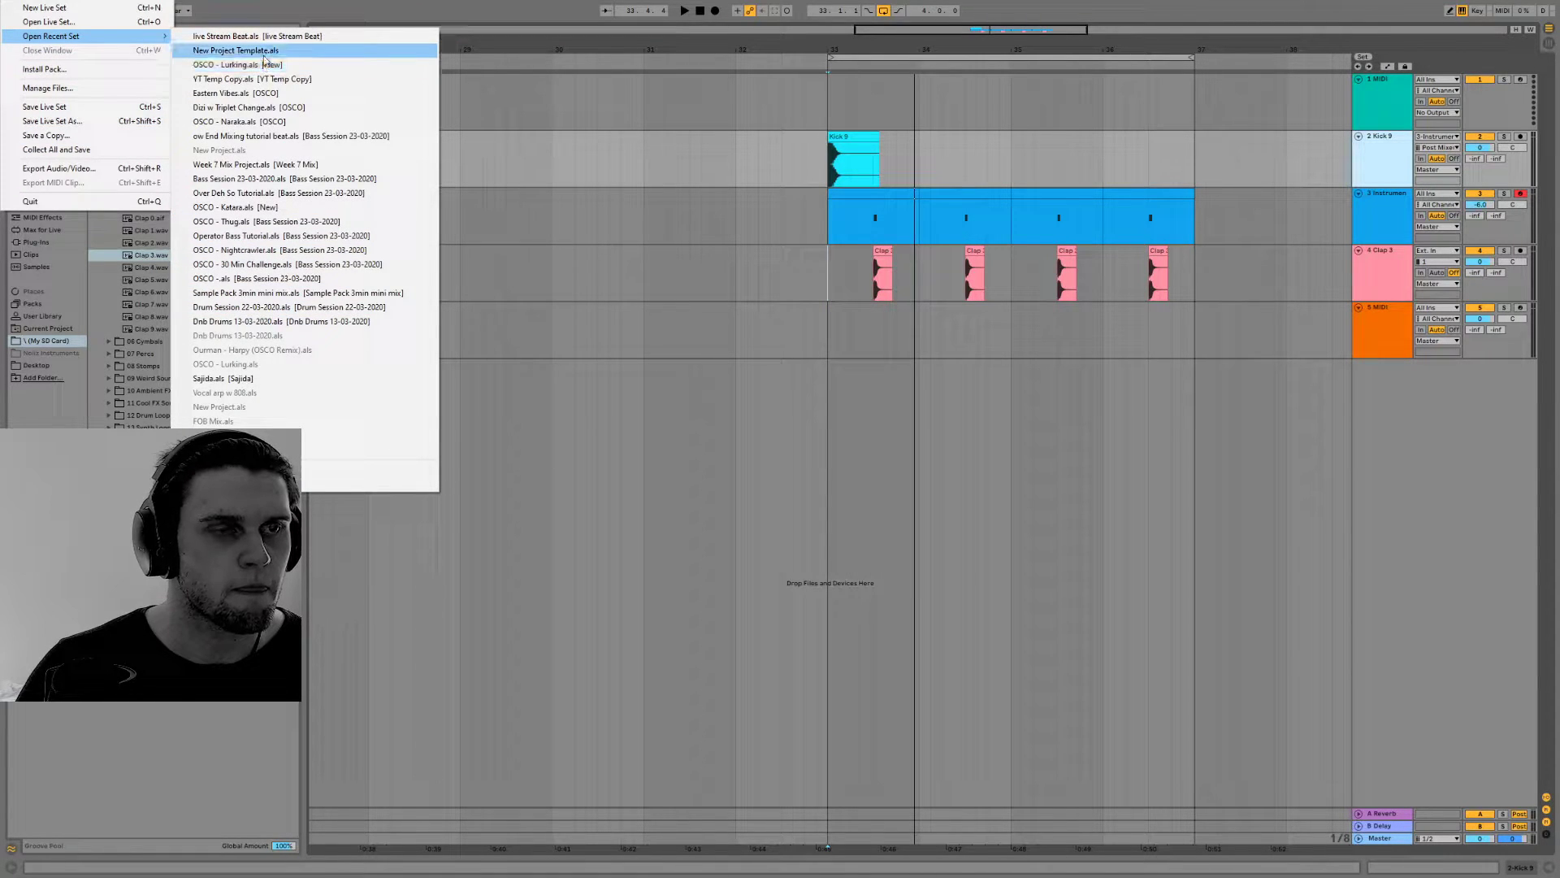
pyautogui.click(258, 51)
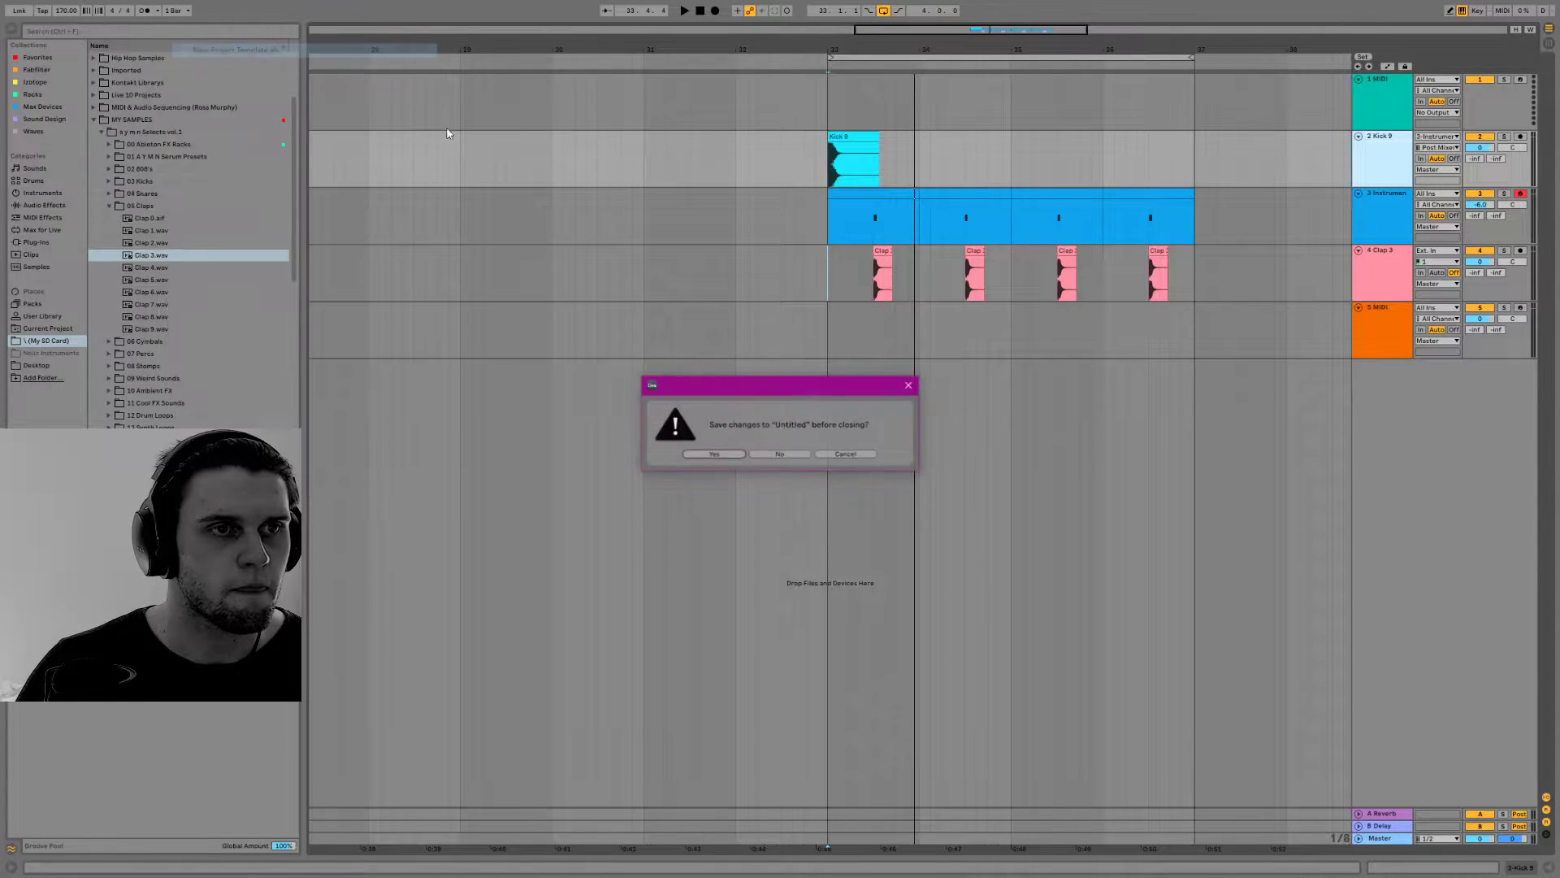
pyautogui.click(777, 455)
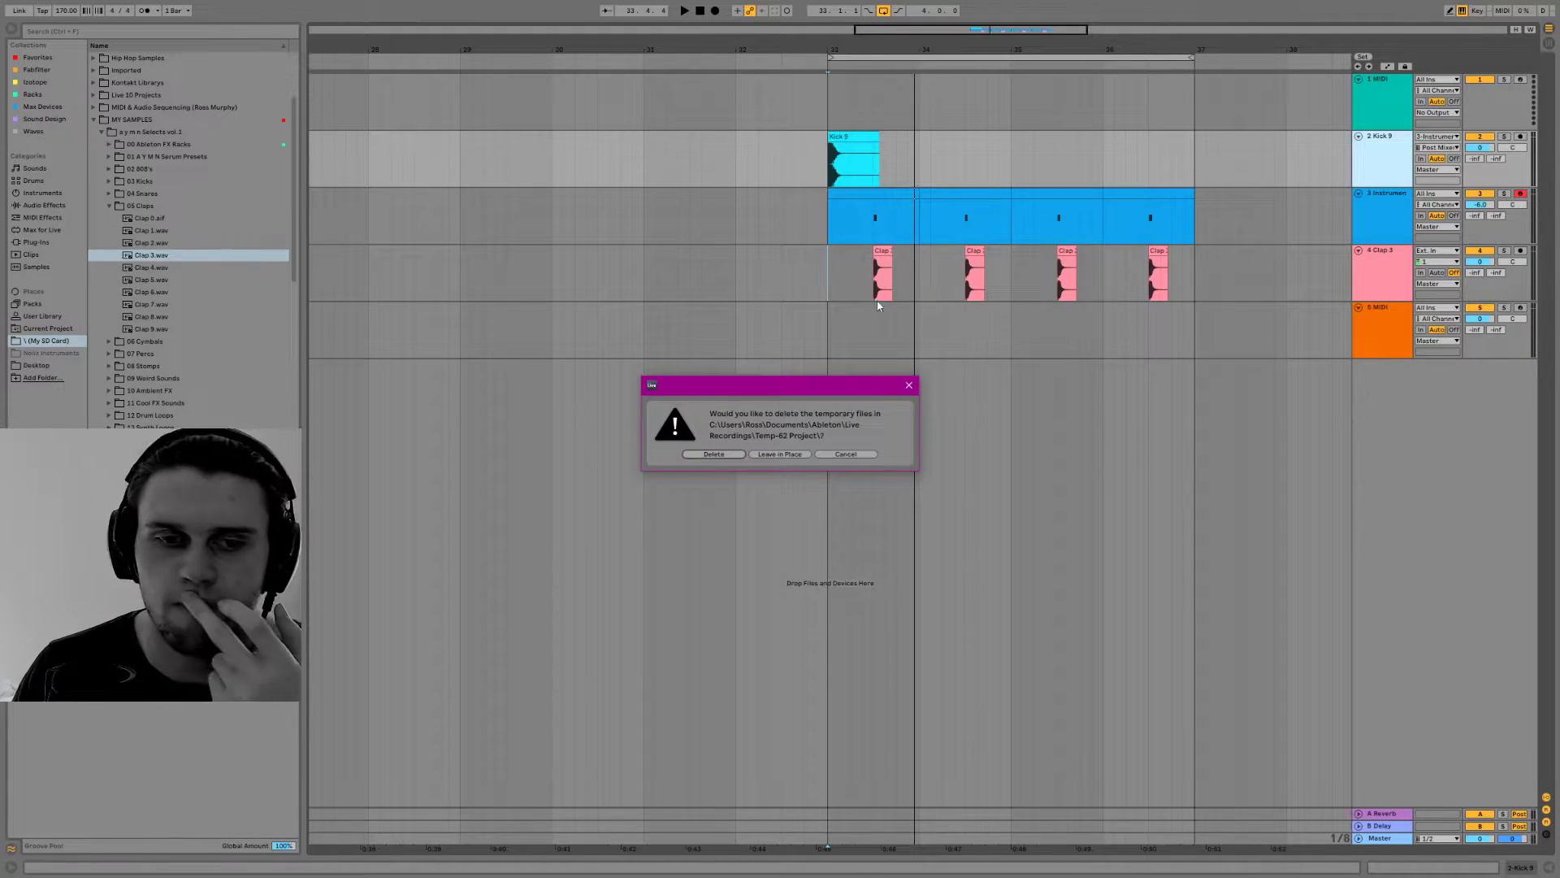
pyautogui.click(713, 454)
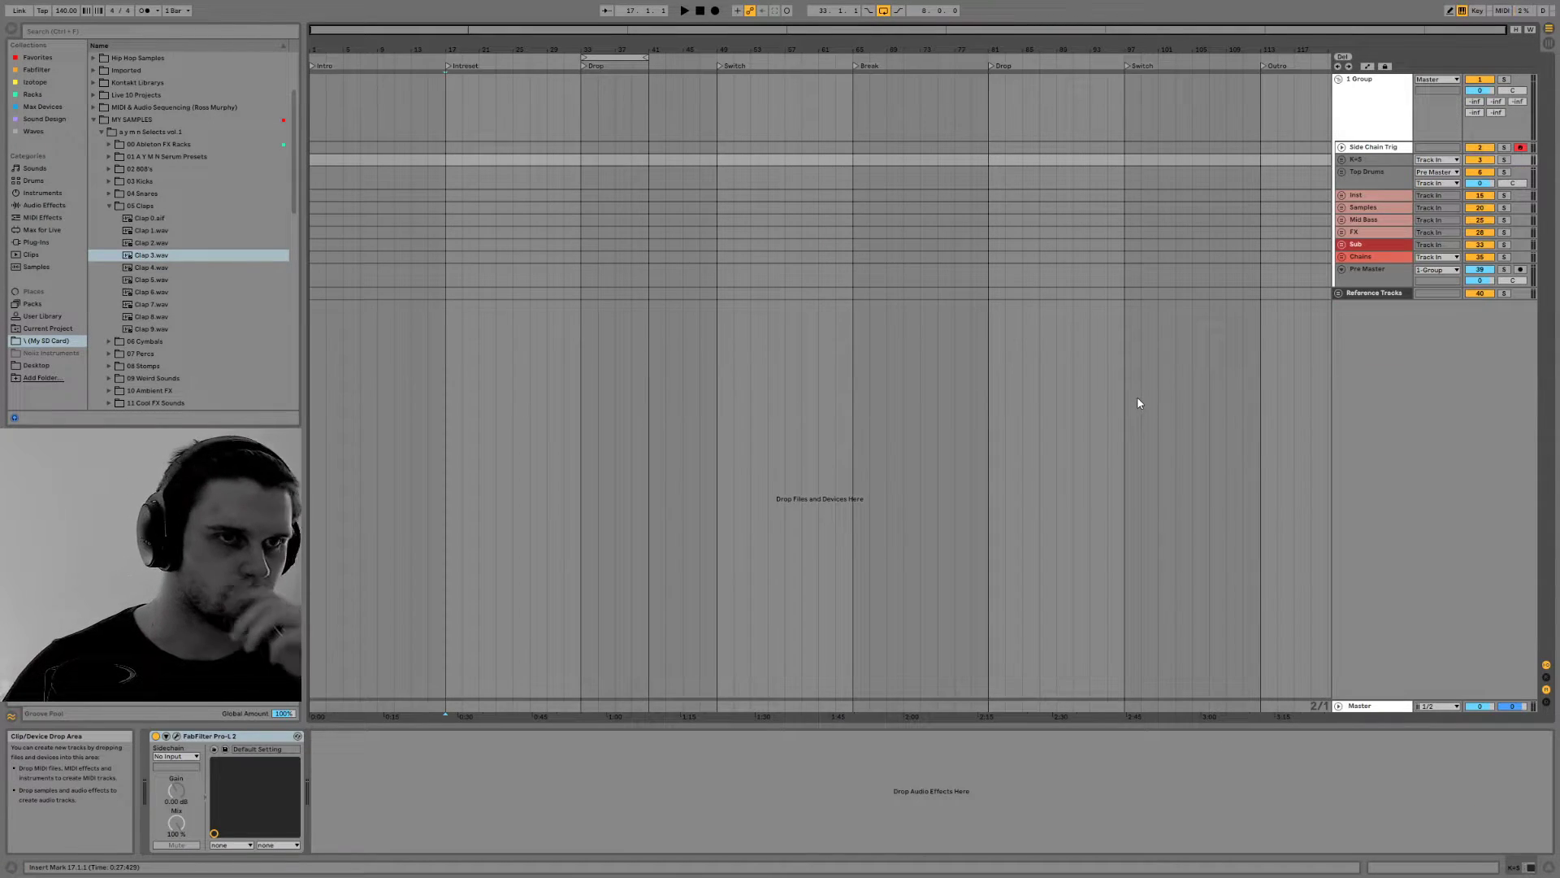
# Select the Side Chain Trig track and bring the Drop section starting at bar 33 into close view
pyautogui.click(1371, 148)
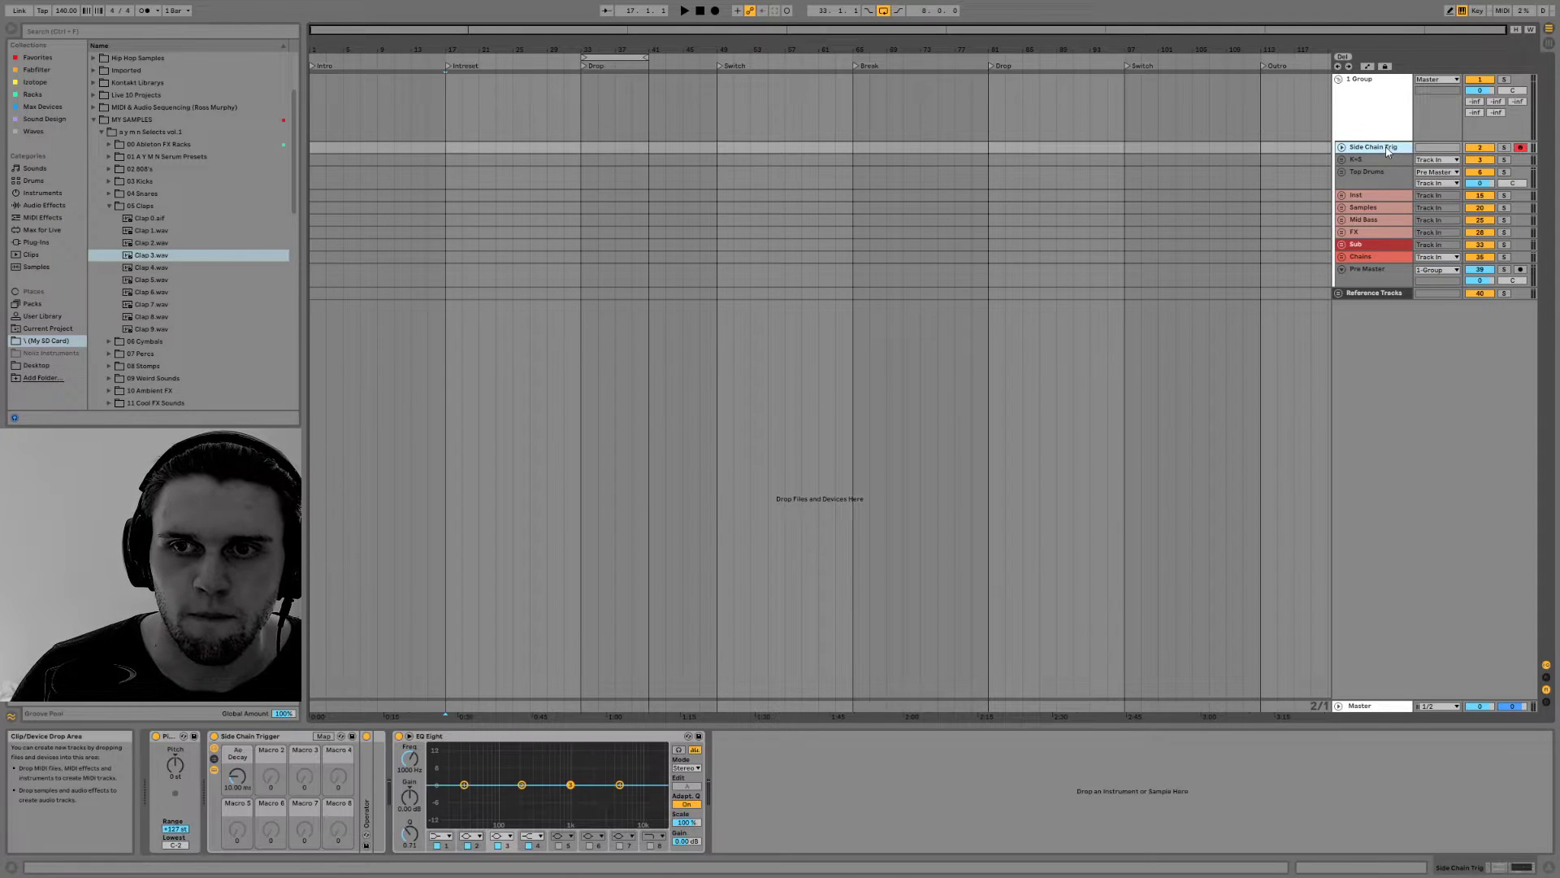
pyautogui.moveTo(636, 29); pyautogui.dragTo(643, 68)
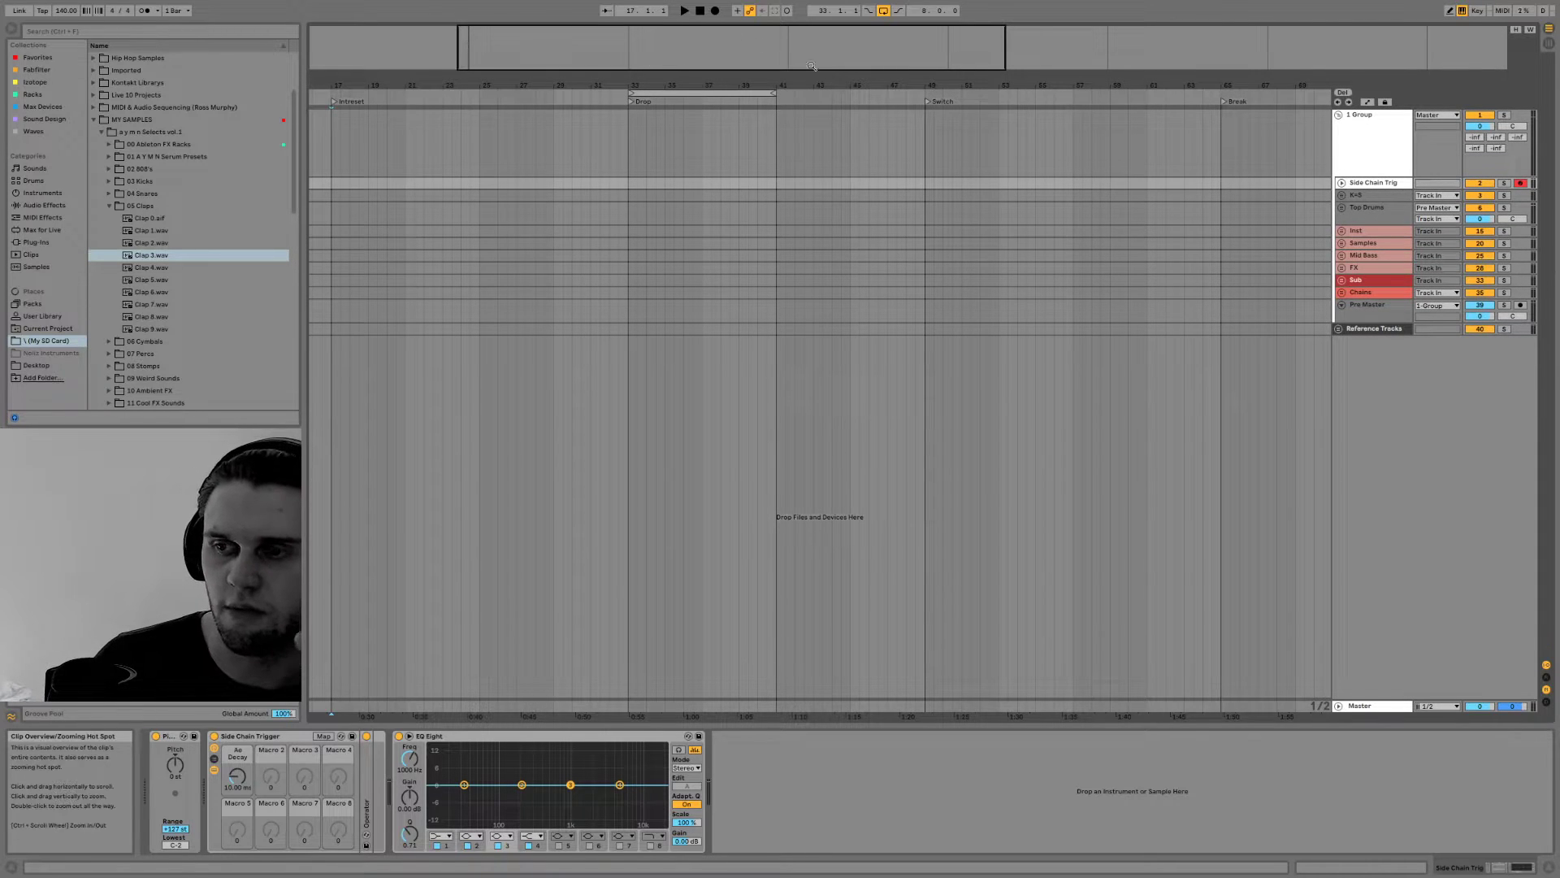
pyautogui.moveTo(799, 60); pyautogui.dragTo(690, 44)
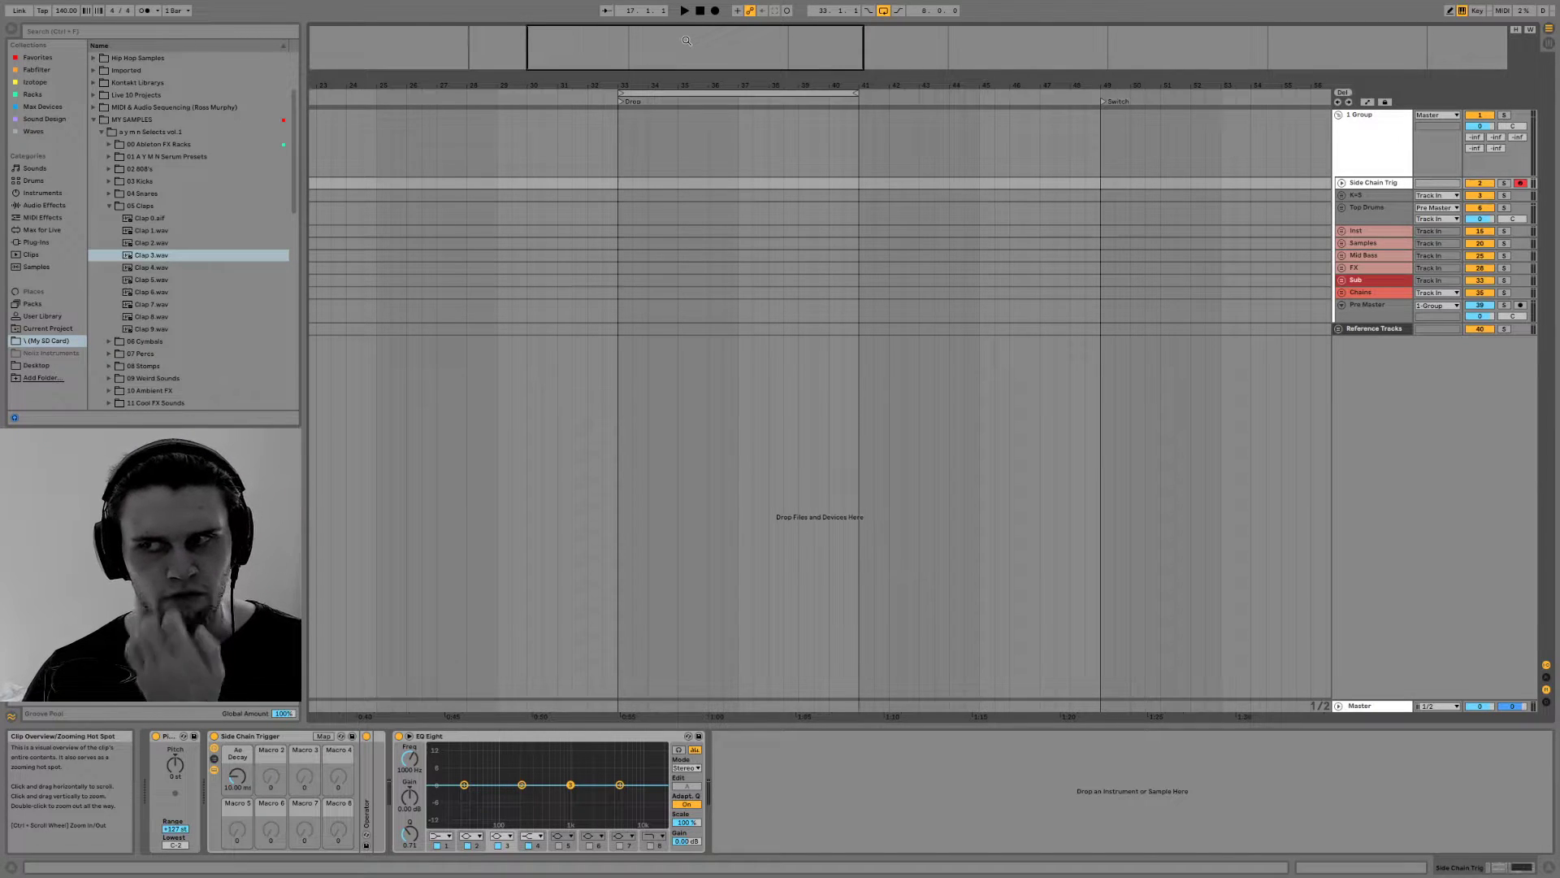
pyautogui.moveTo(684, 34)
pyautogui.mouseDown()
pyautogui.moveTo(669, 75)
pyautogui.moveTo(675, 34)
pyautogui.mouseUp()
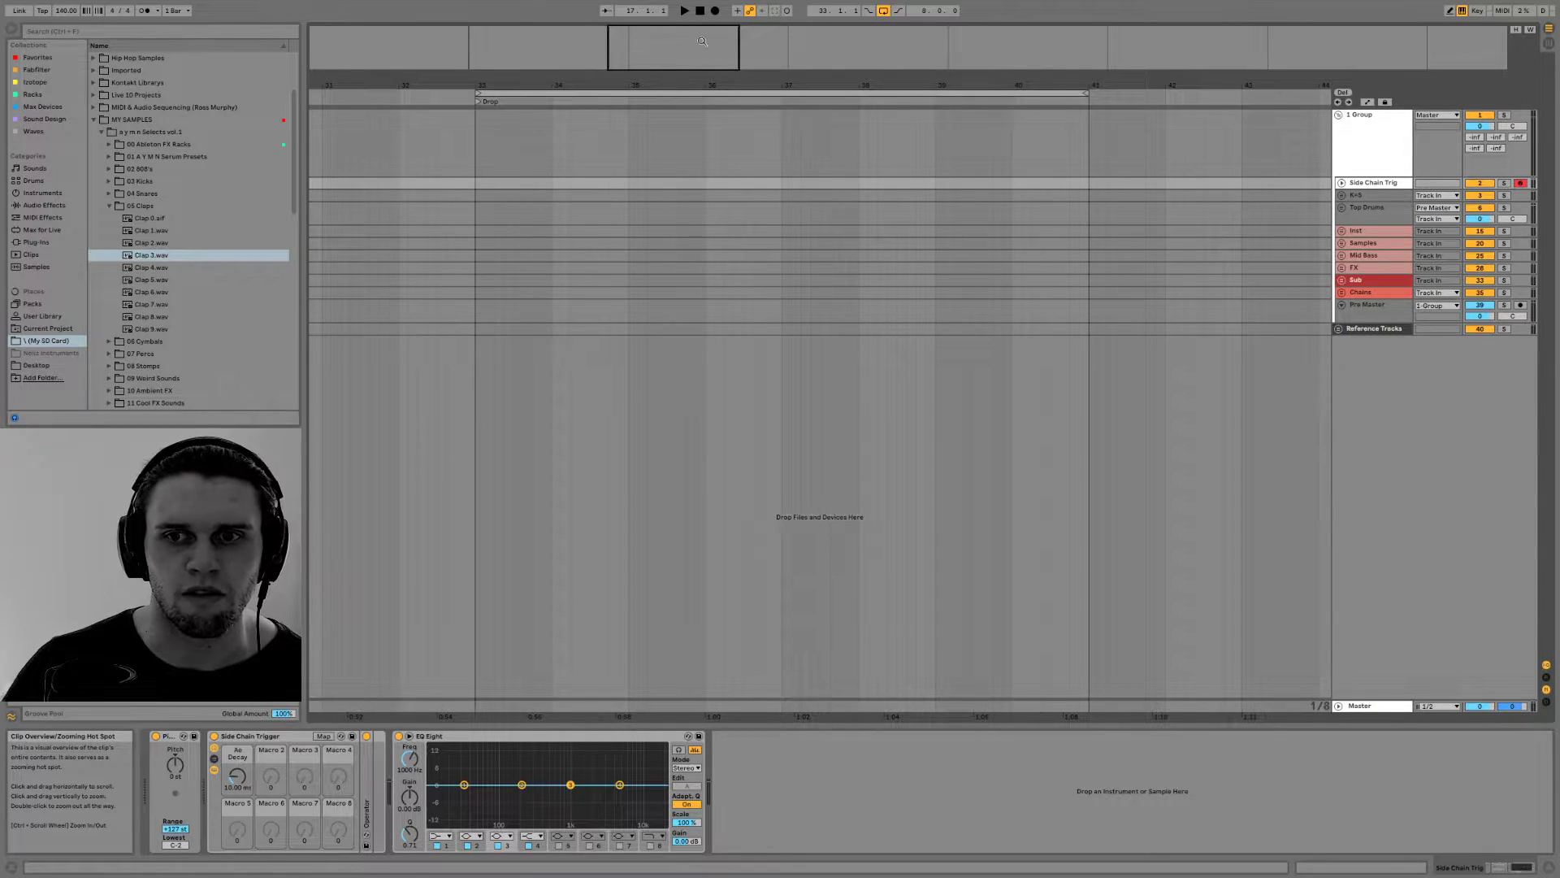
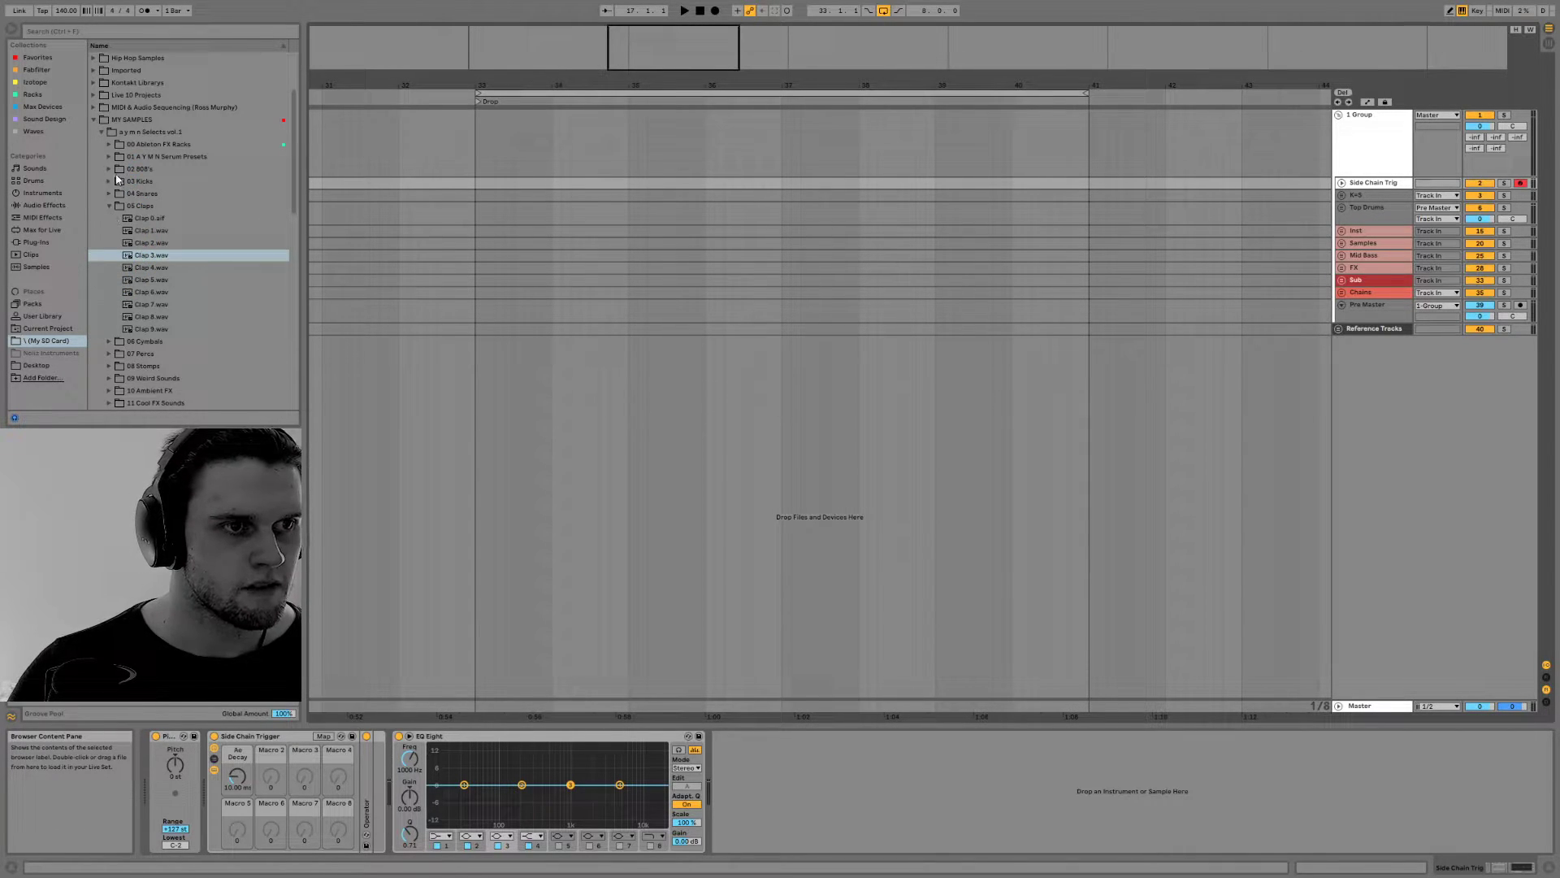
# Expand the kick and snare group, select the Kick Snare track and load Clap 3.wav onto Drum Rack pad C#1
pyautogui.press('Down')
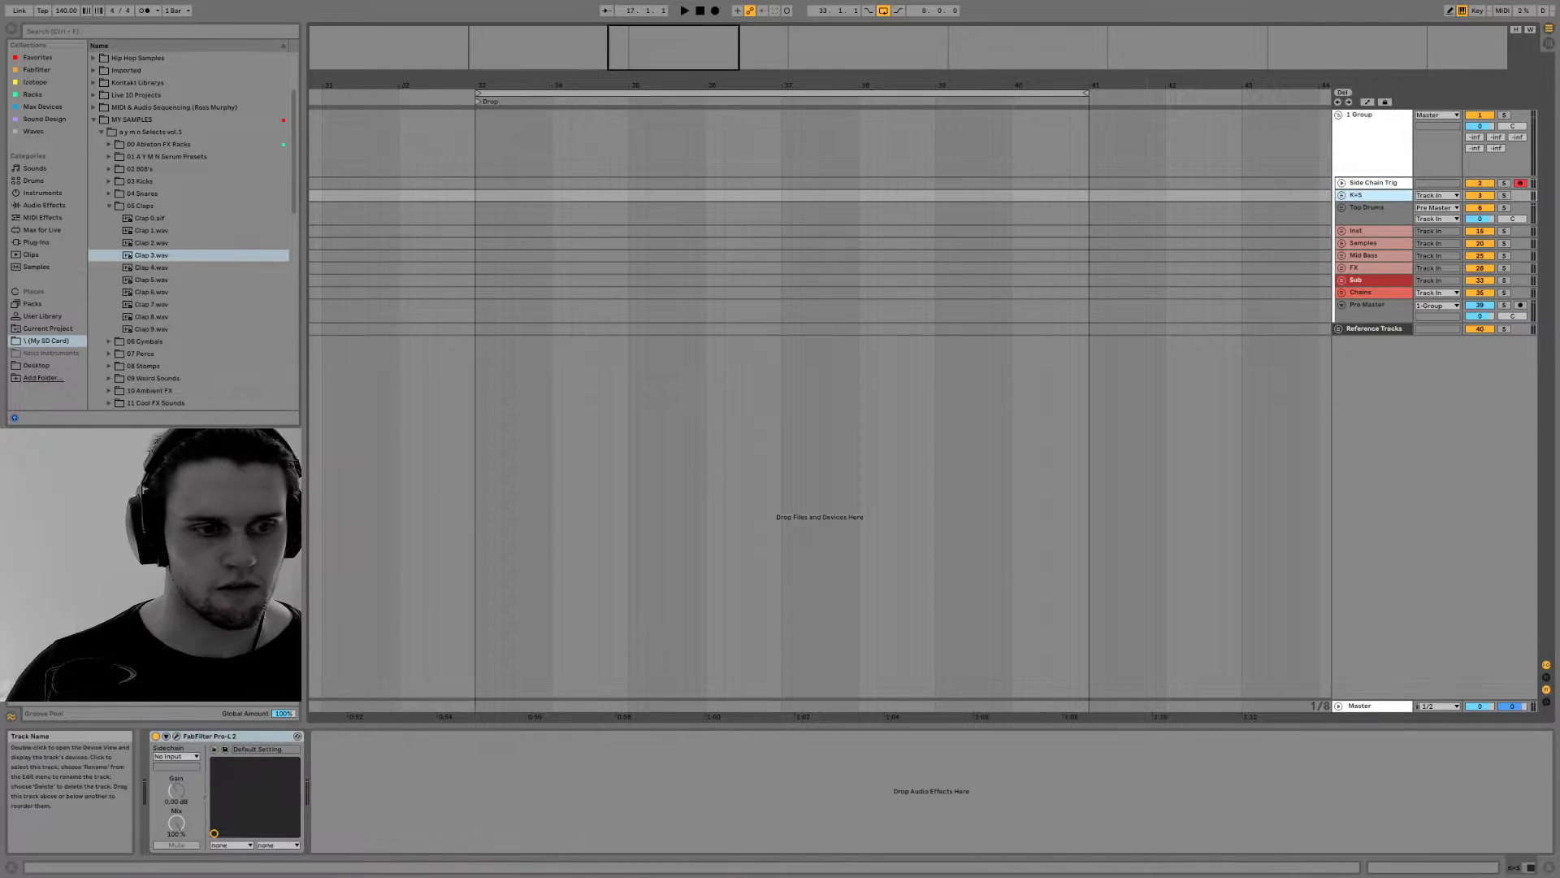
pyautogui.press('Right')
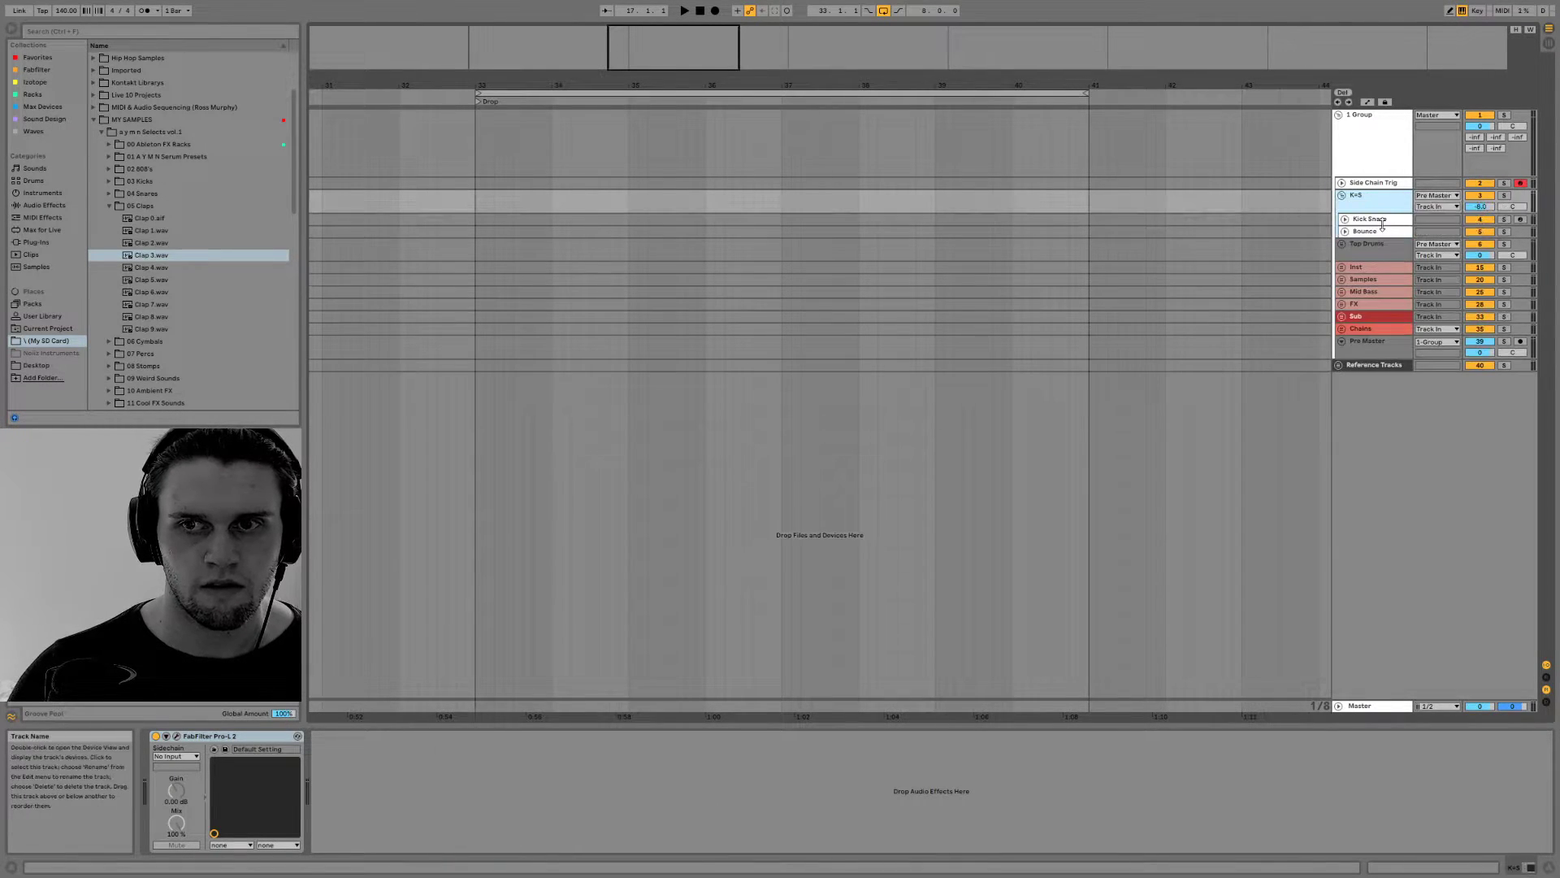
pyautogui.press('Down')
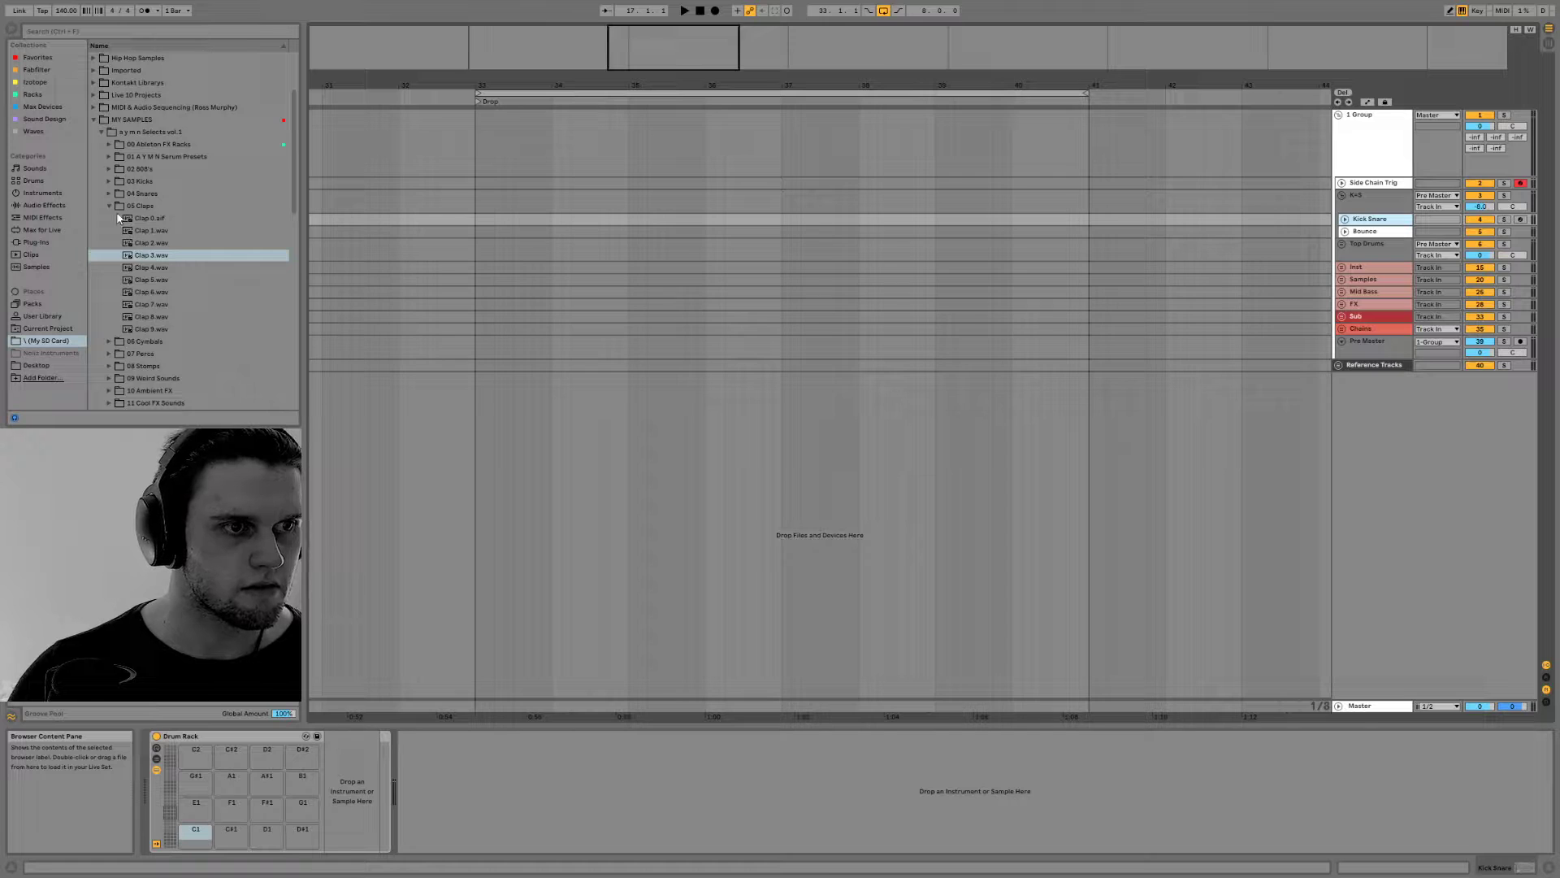
pyautogui.click(140, 254)
pyautogui.click(141, 268)
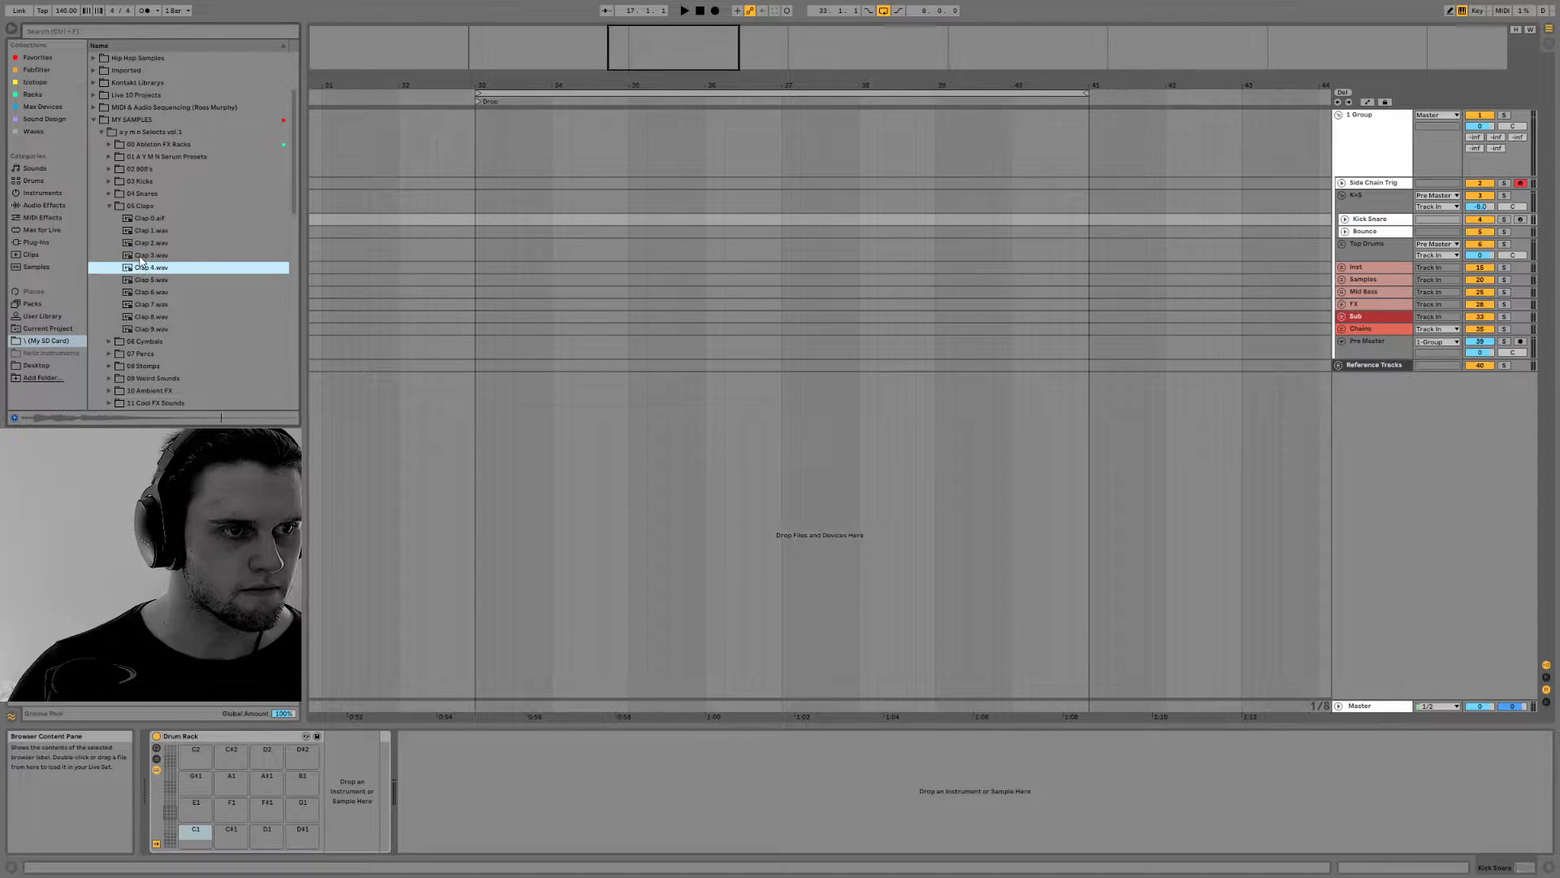
pyautogui.click(140, 256)
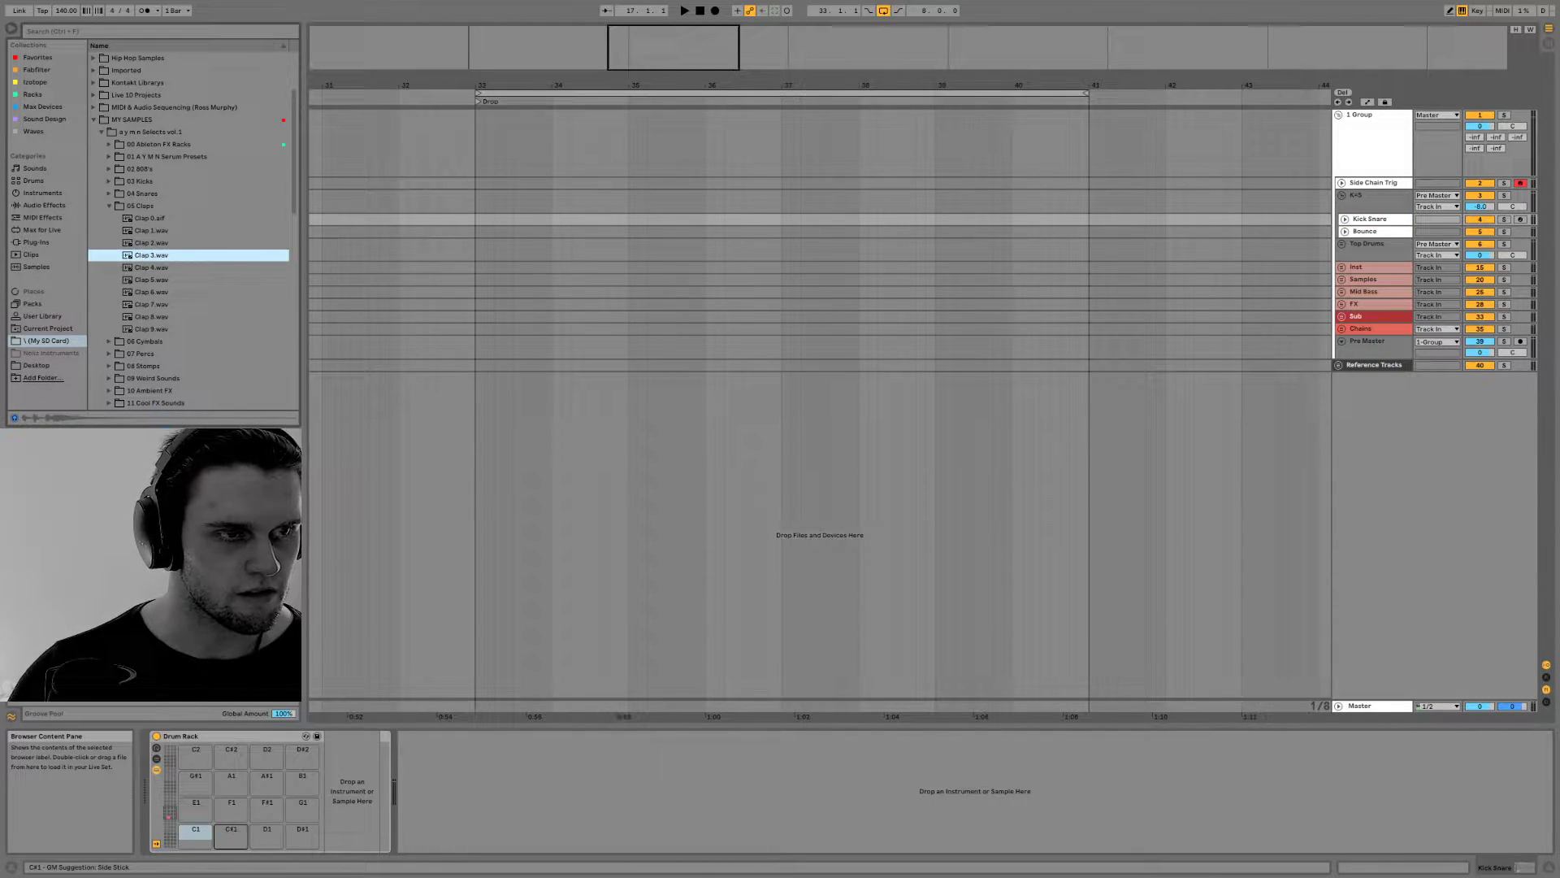
pyautogui.moveTo(140, 255); pyautogui.dragTo(231, 835)
# Audition samples in the 03 Kicks folder and load Kick 5.wav onto Drum Rack pad C1
pyautogui.click(119, 205)
pyautogui.click(116, 182)
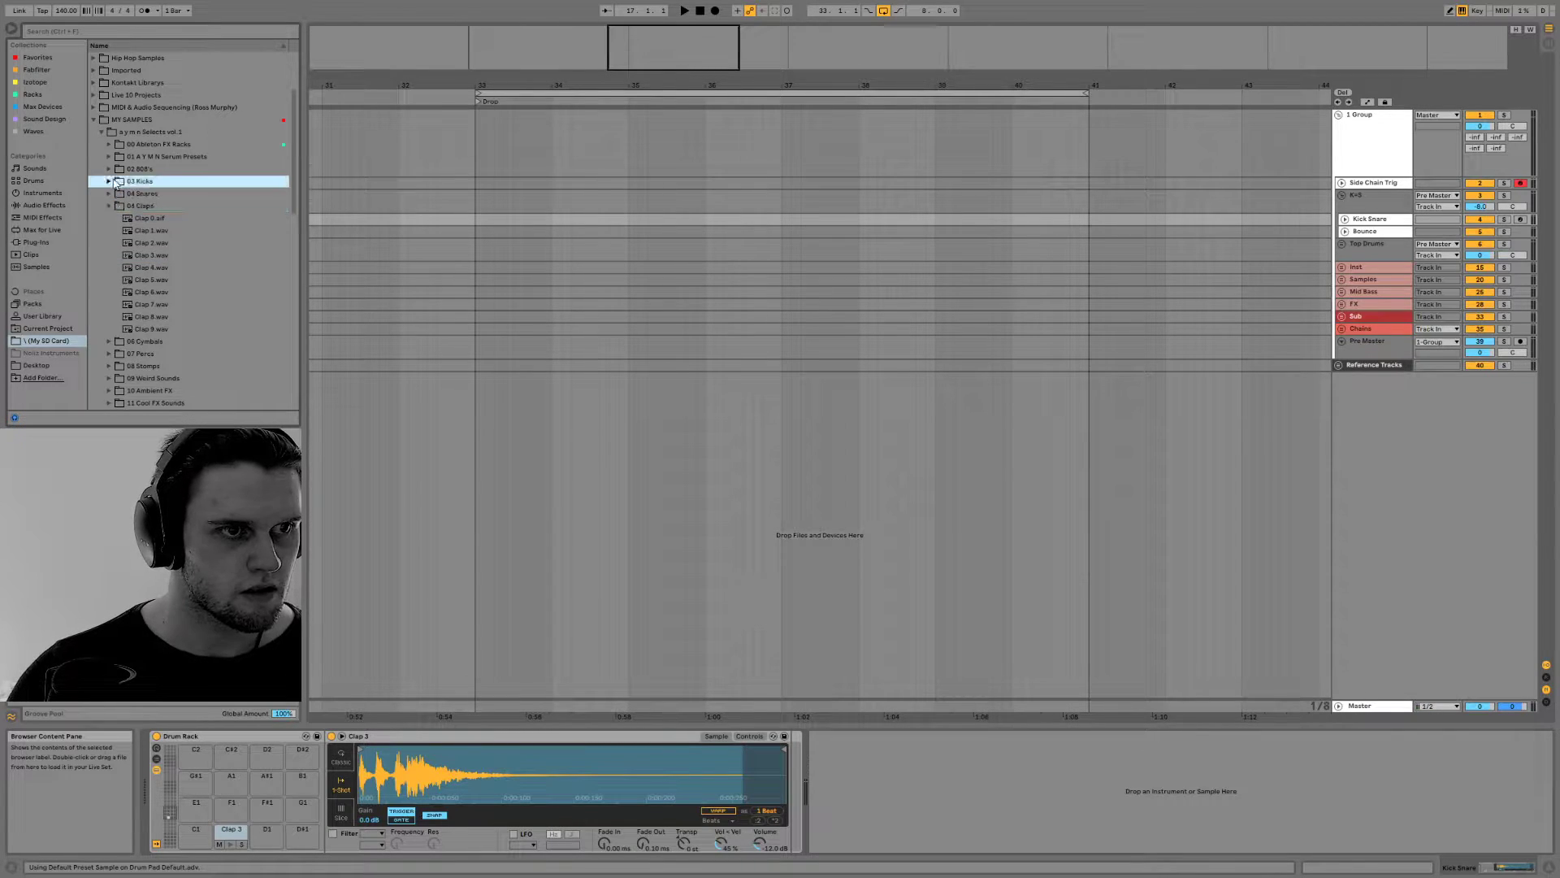
pyautogui.click(108, 180)
pyautogui.click(134, 208)
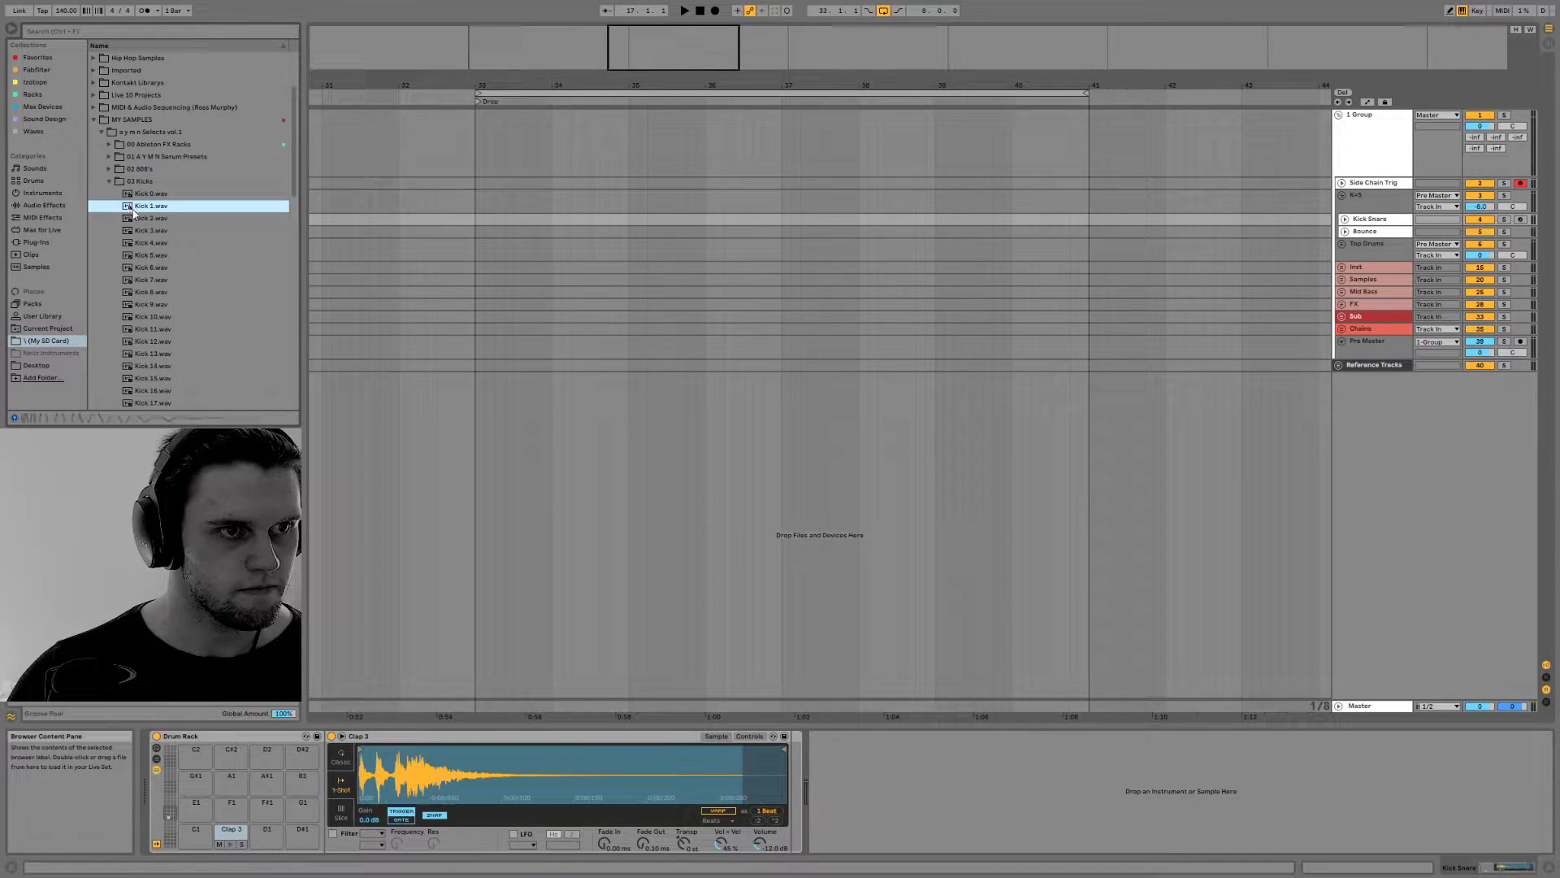
pyautogui.click(135, 219)
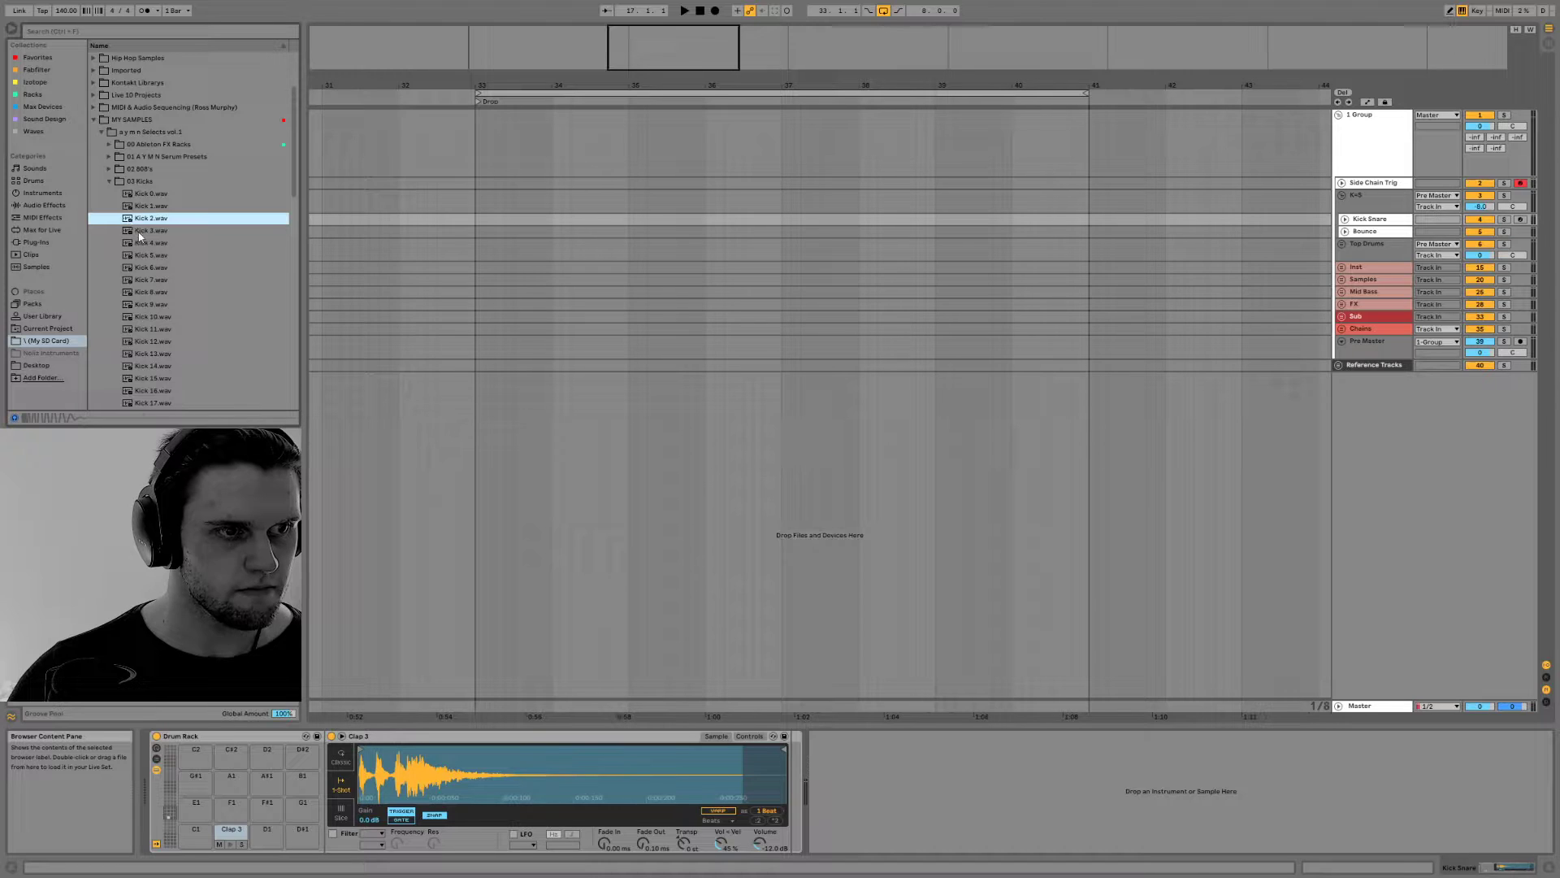
pyautogui.click(144, 234)
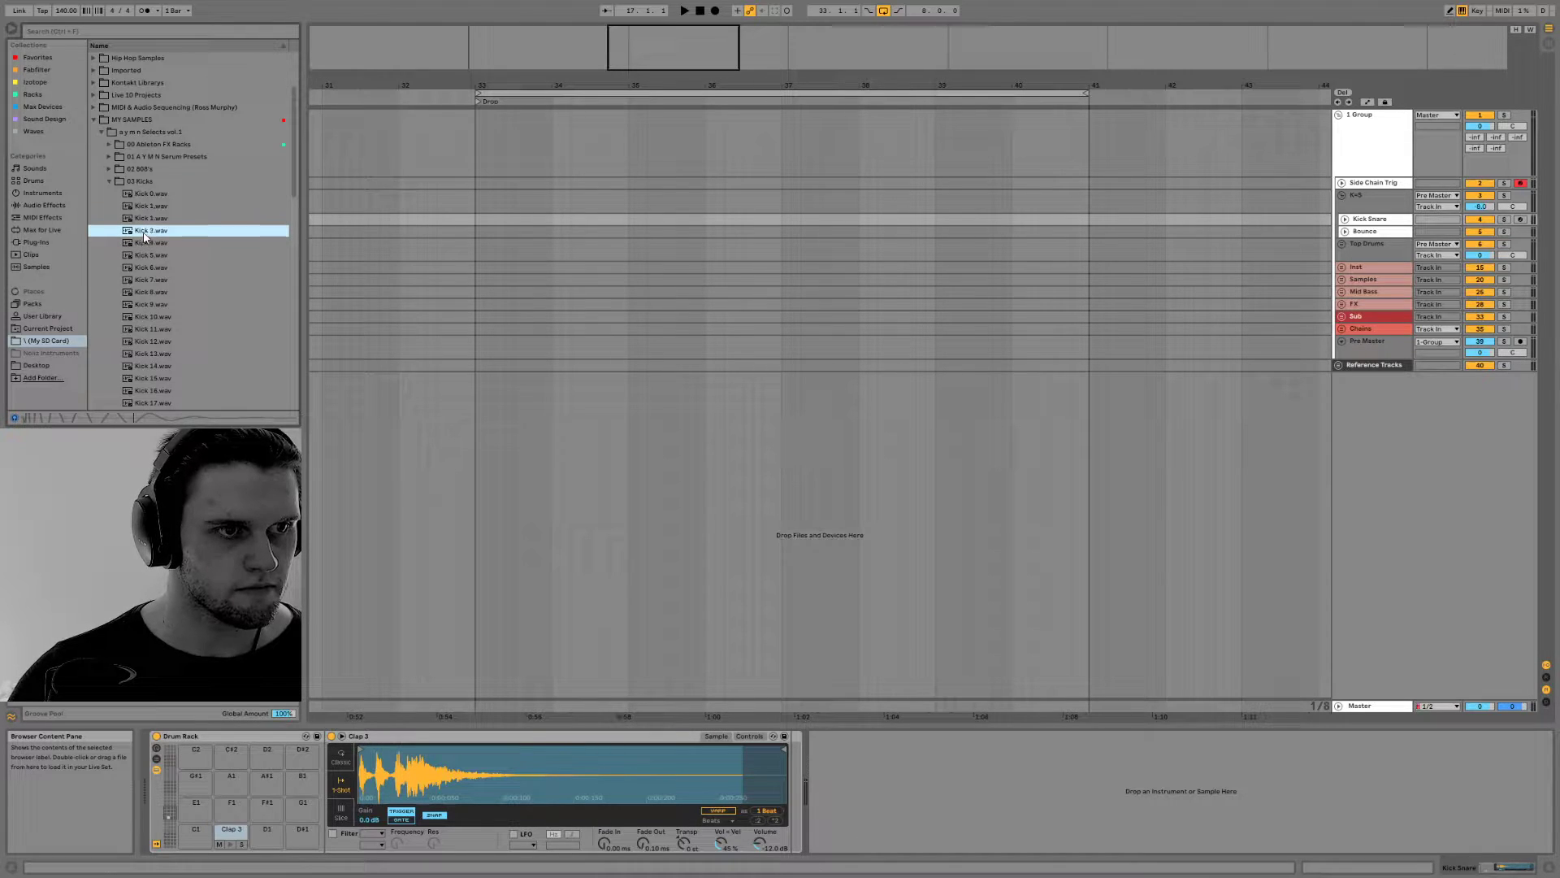
pyautogui.click(143, 256)
pyautogui.click(146, 243)
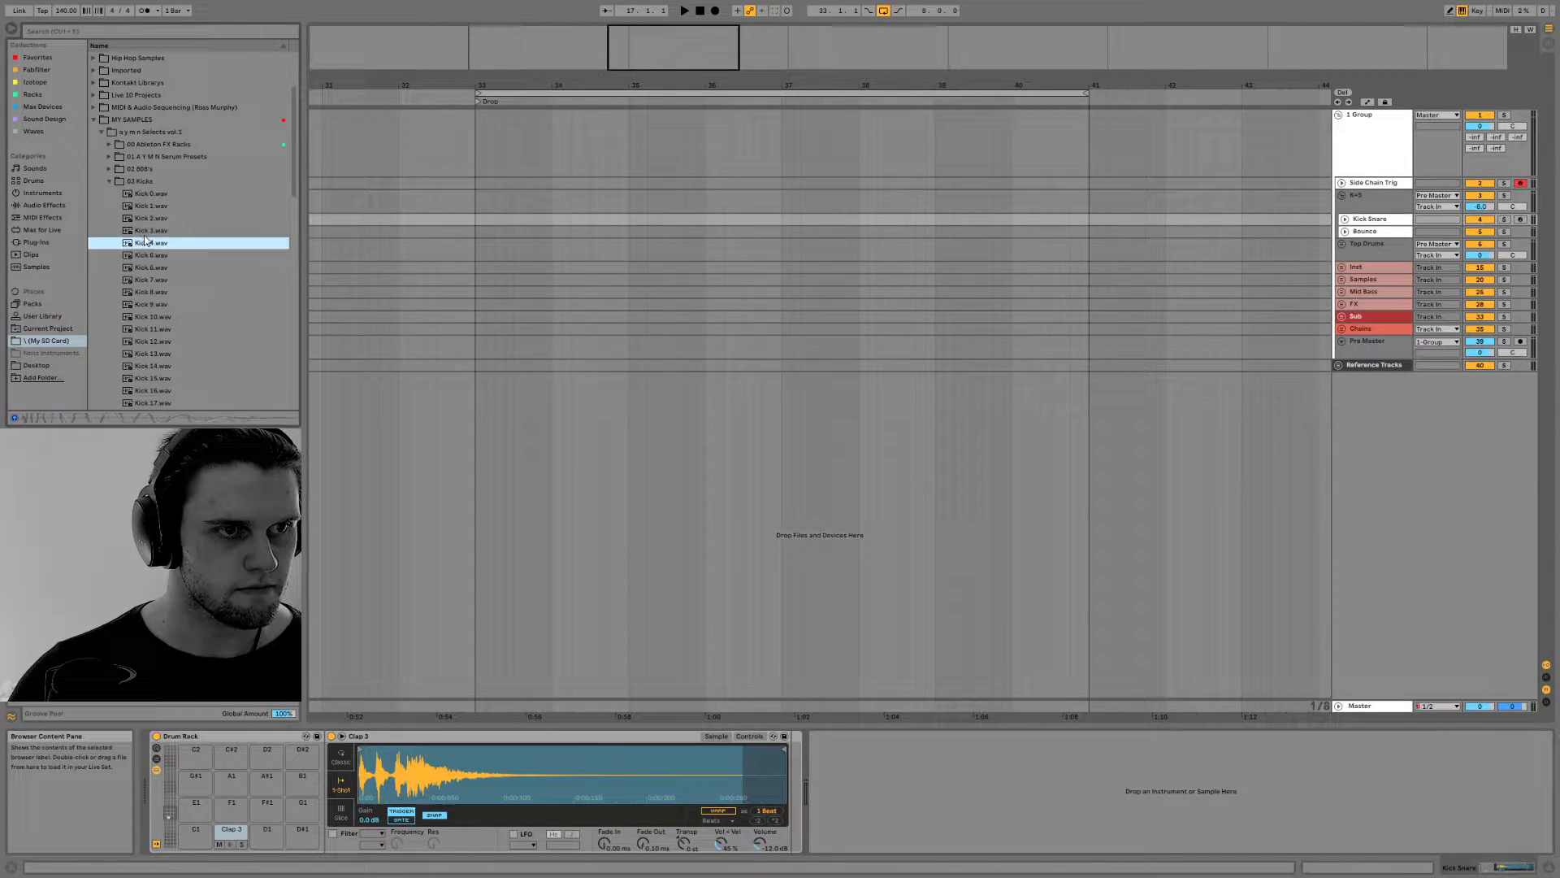
pyautogui.click(141, 256)
pyautogui.moveTo(141, 260); pyautogui.dragTo(196, 832)
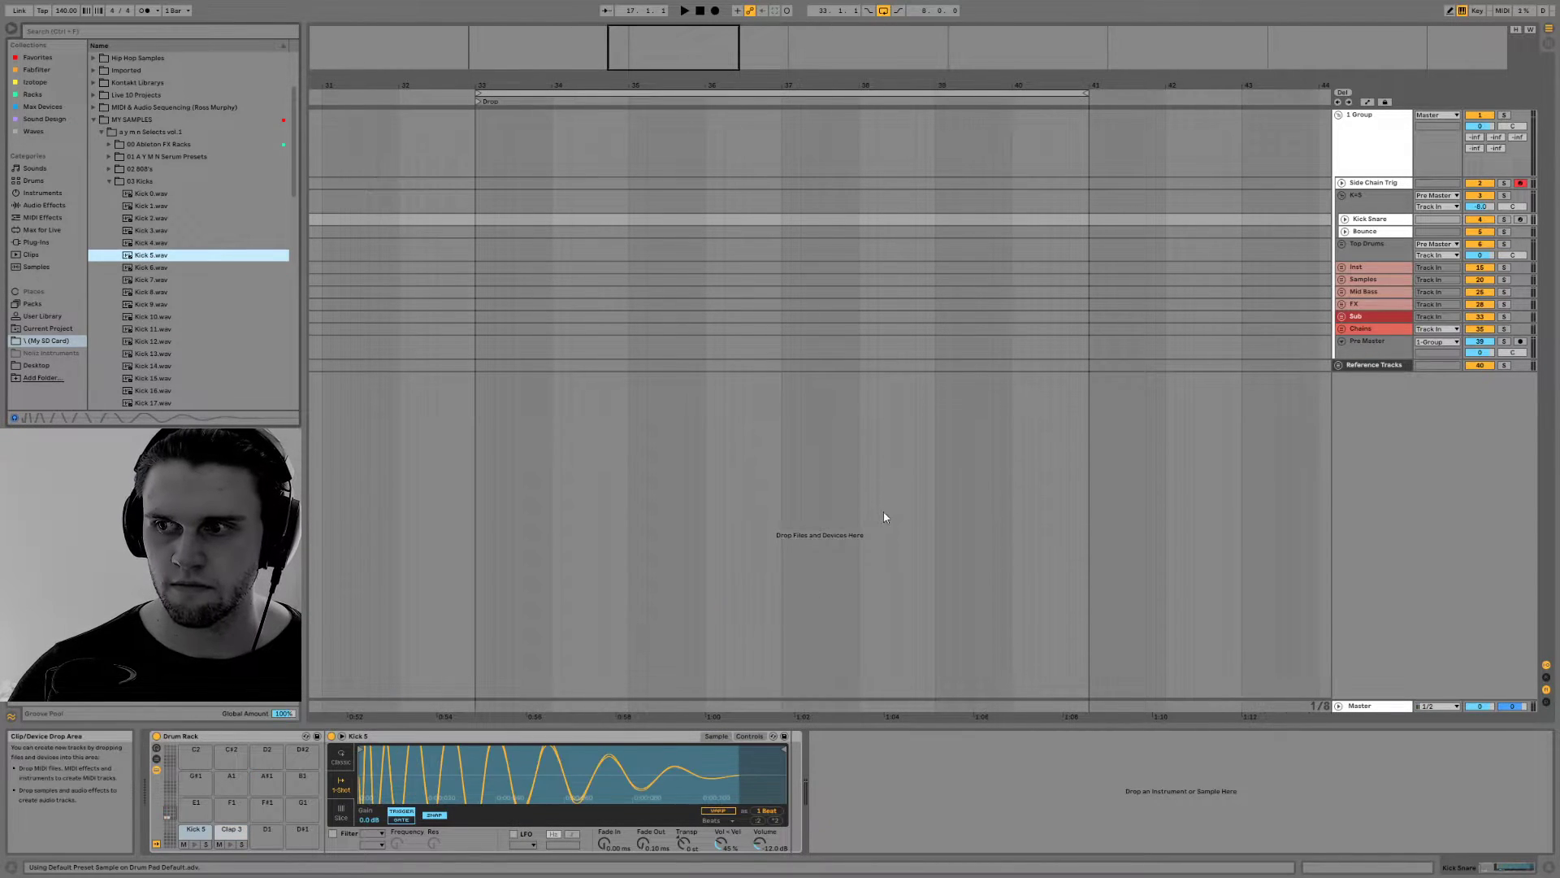
# Insert a MIDI clip over bars 33 to 37 on the Kick Snare track with a kick at 1 and a clap at 1.3
pyautogui.moveTo(485, 221); pyautogui.dragTo(780, 224)
pyautogui.rightClick(772, 225)
pyautogui.click(820, 317)
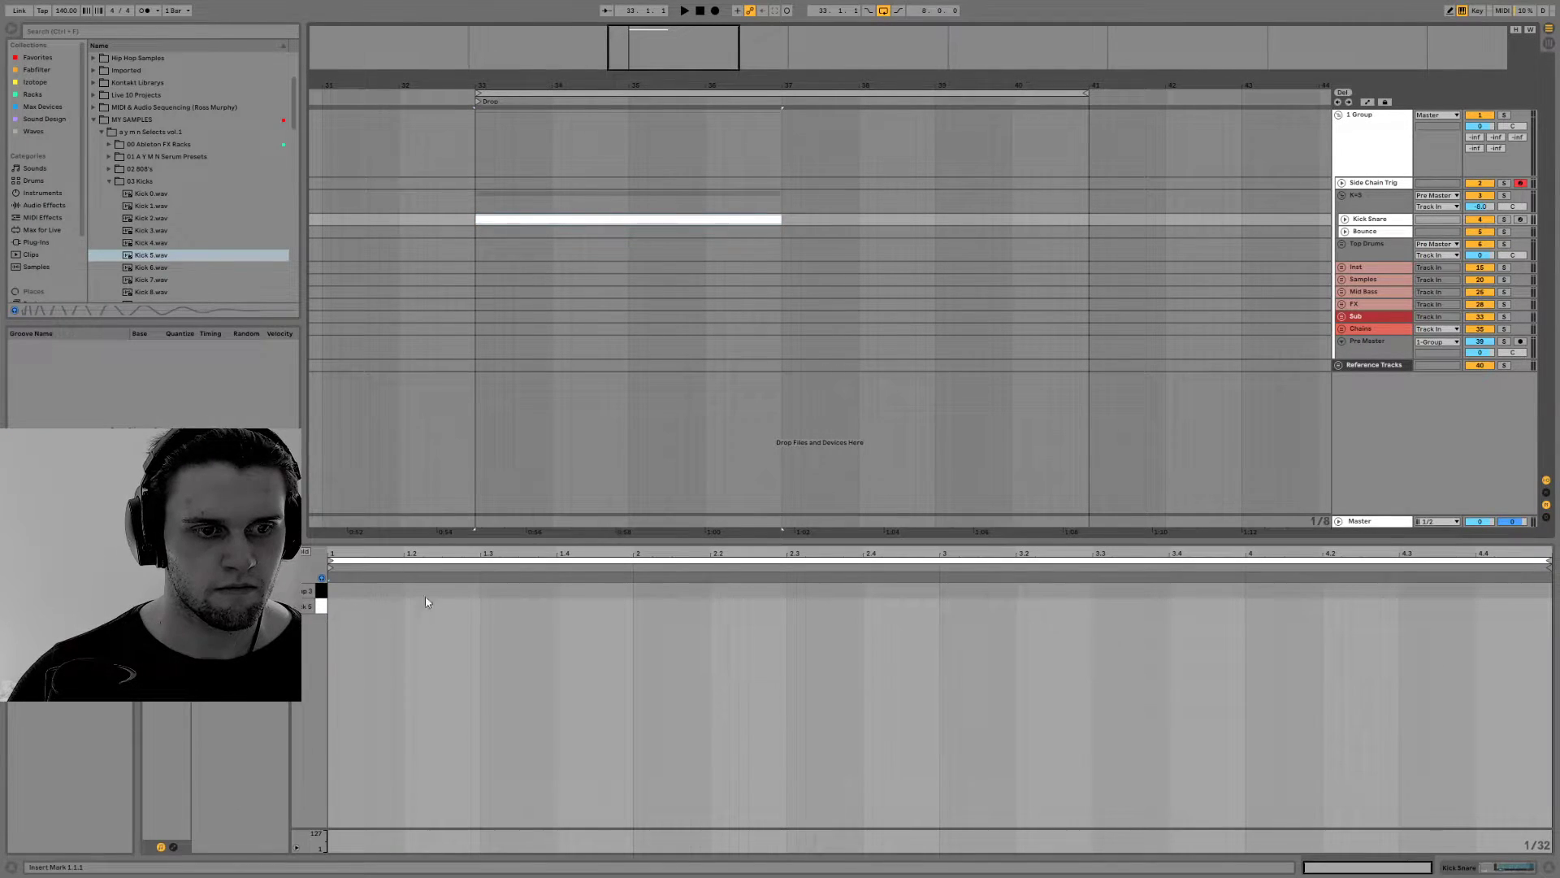
pyautogui.doubleClick(486, 590)
pyautogui.press('space')
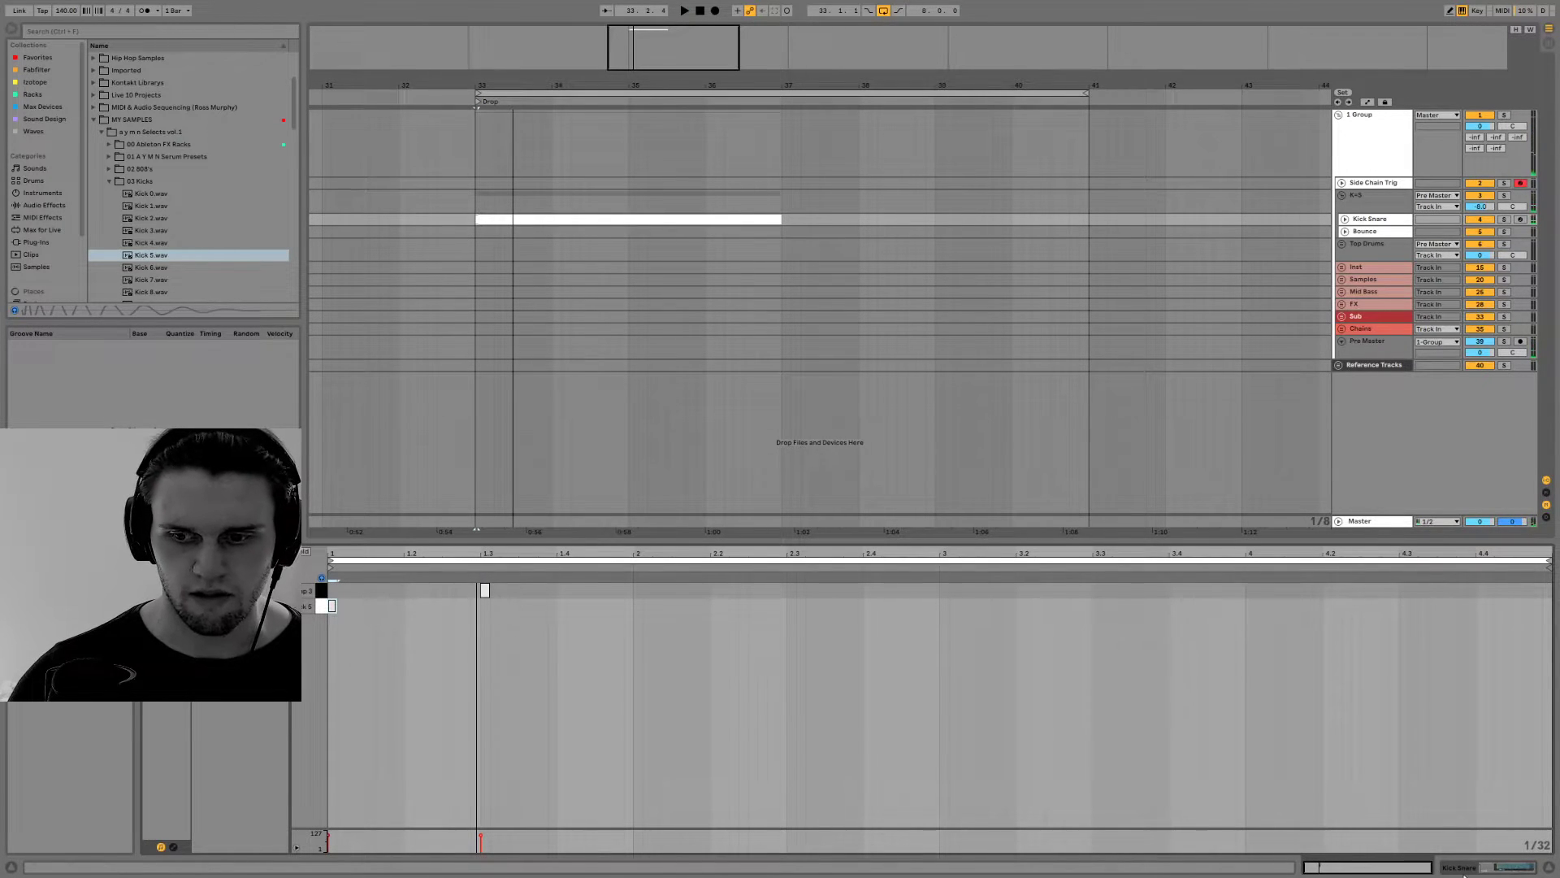
# Return to the Drum Rack, audition other kicks and replace the sample on pad C1 with Kick 3.wav
pyautogui.click(1463, 869)
pyautogui.press('space')
pyautogui.press('space')
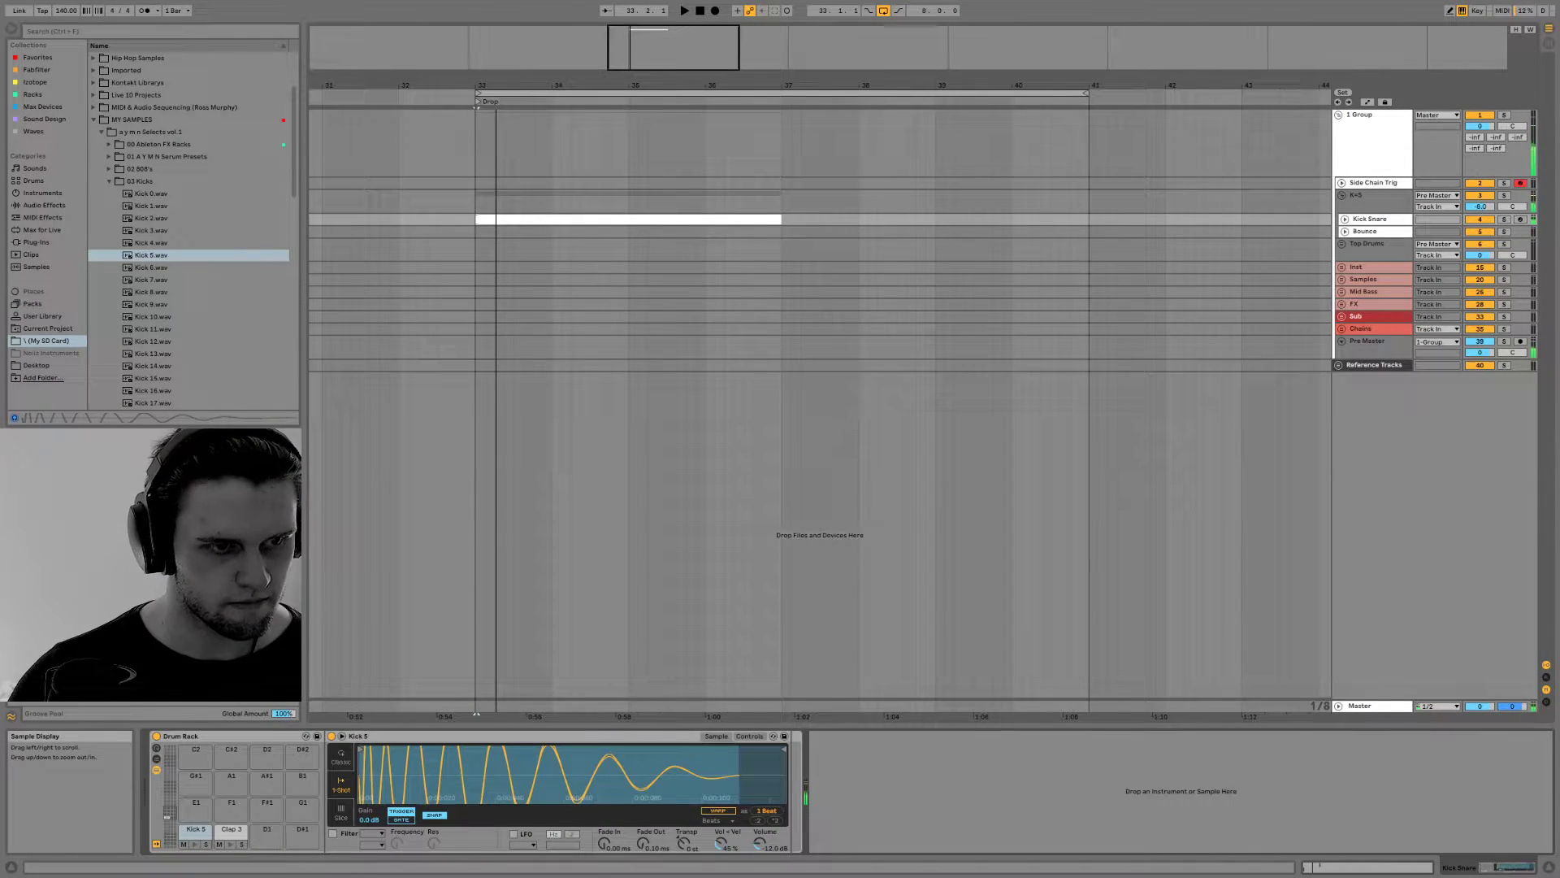
pyautogui.click(152, 242)
pyautogui.click(147, 233)
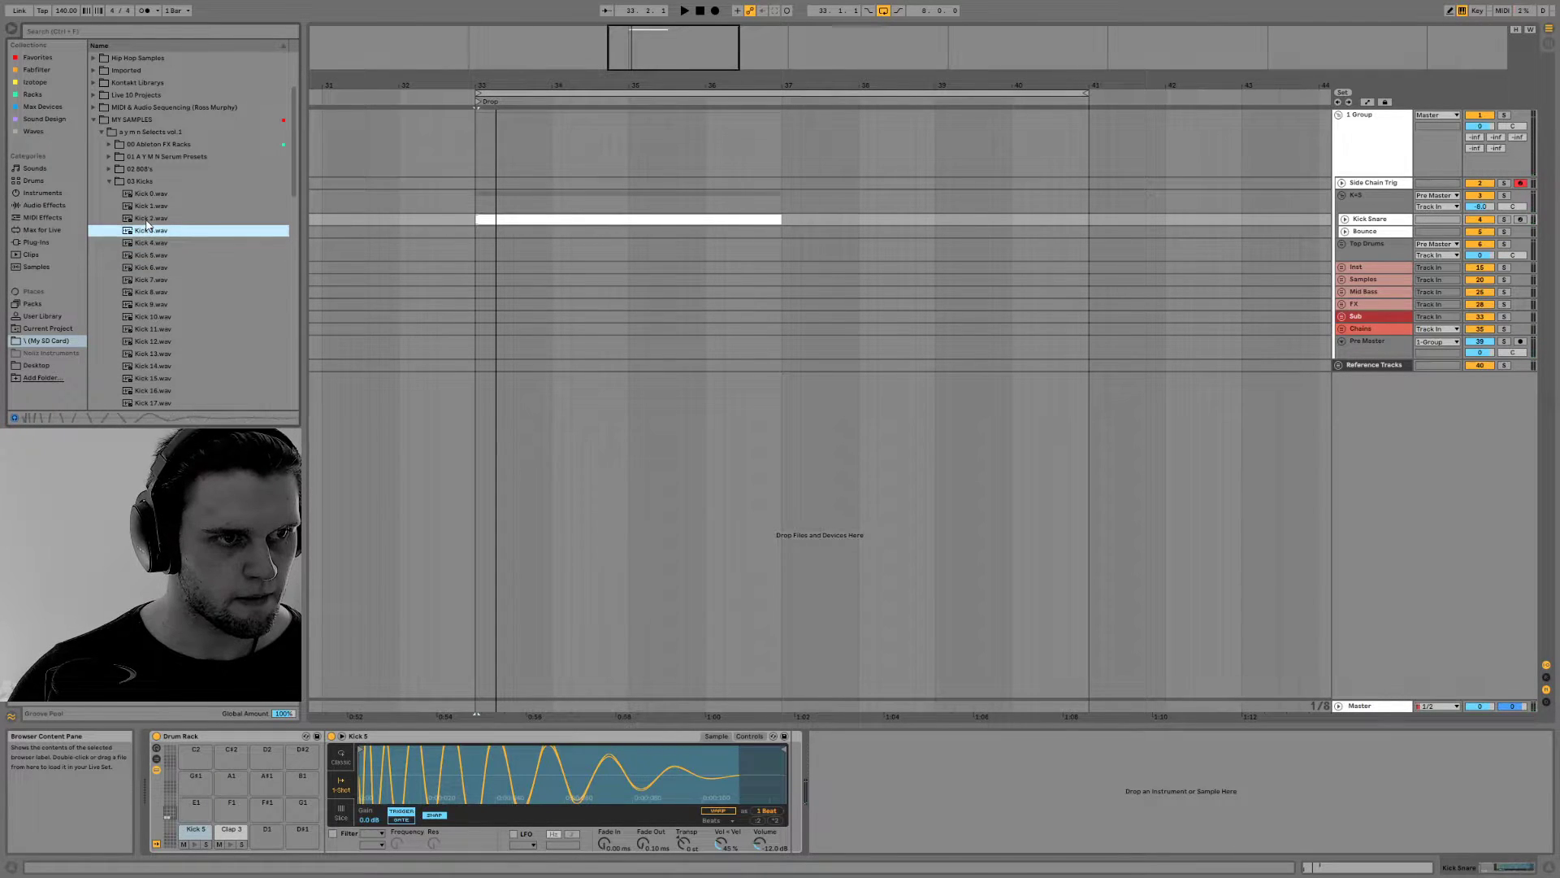
pyautogui.moveTo(147, 233); pyautogui.dragTo(196, 832)
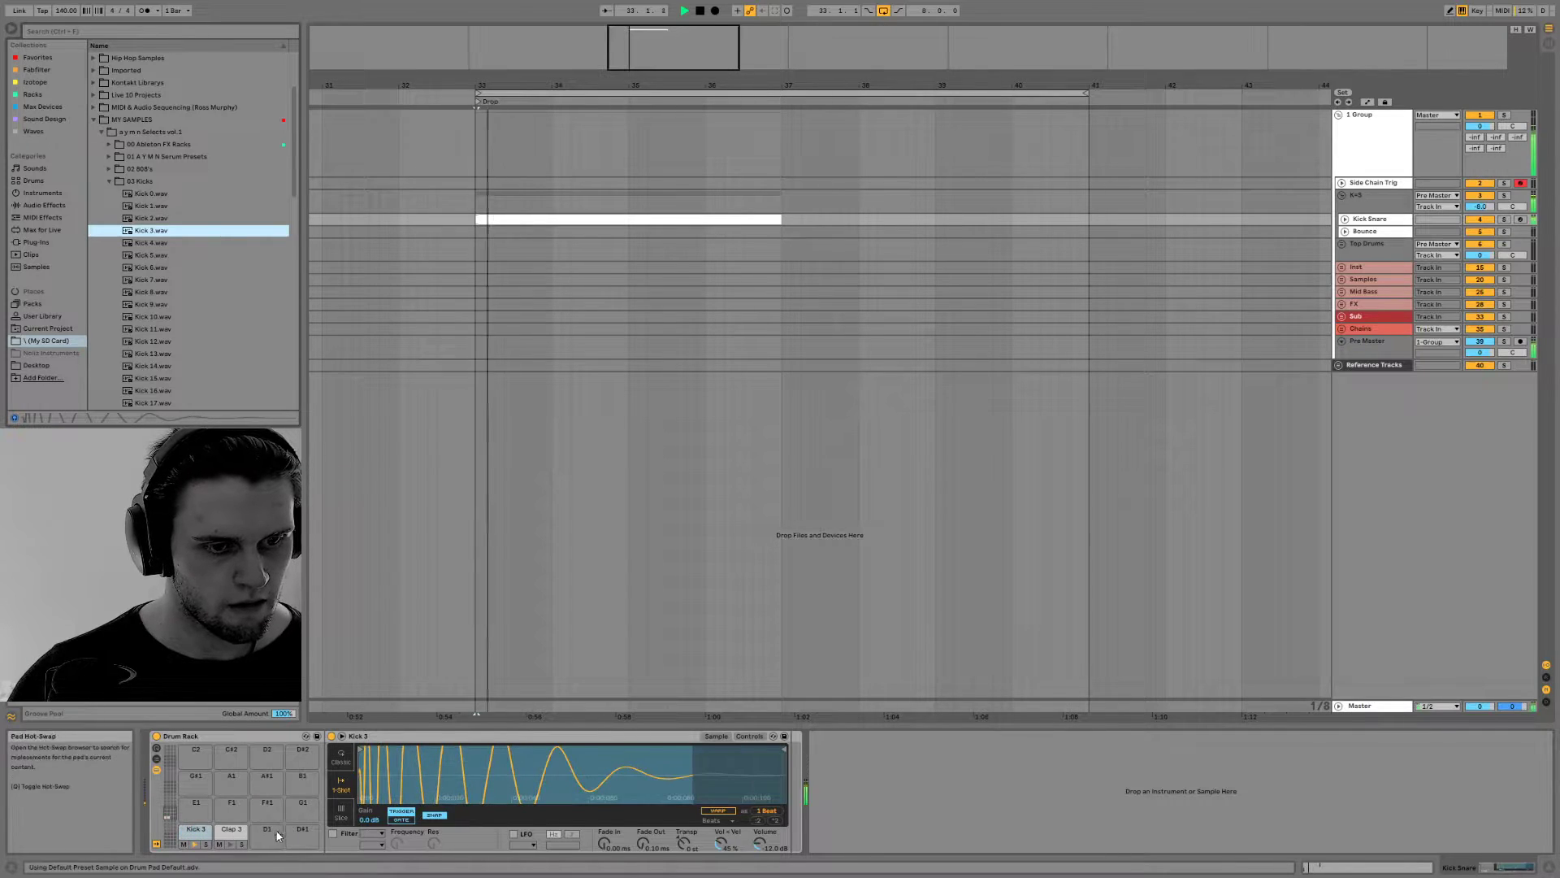
# Examine the levels in the kick and snare group's FabFilter Pro-L 2 window while playing the beat
pyautogui.click(1388, 220)
pyautogui.click(1381, 197)
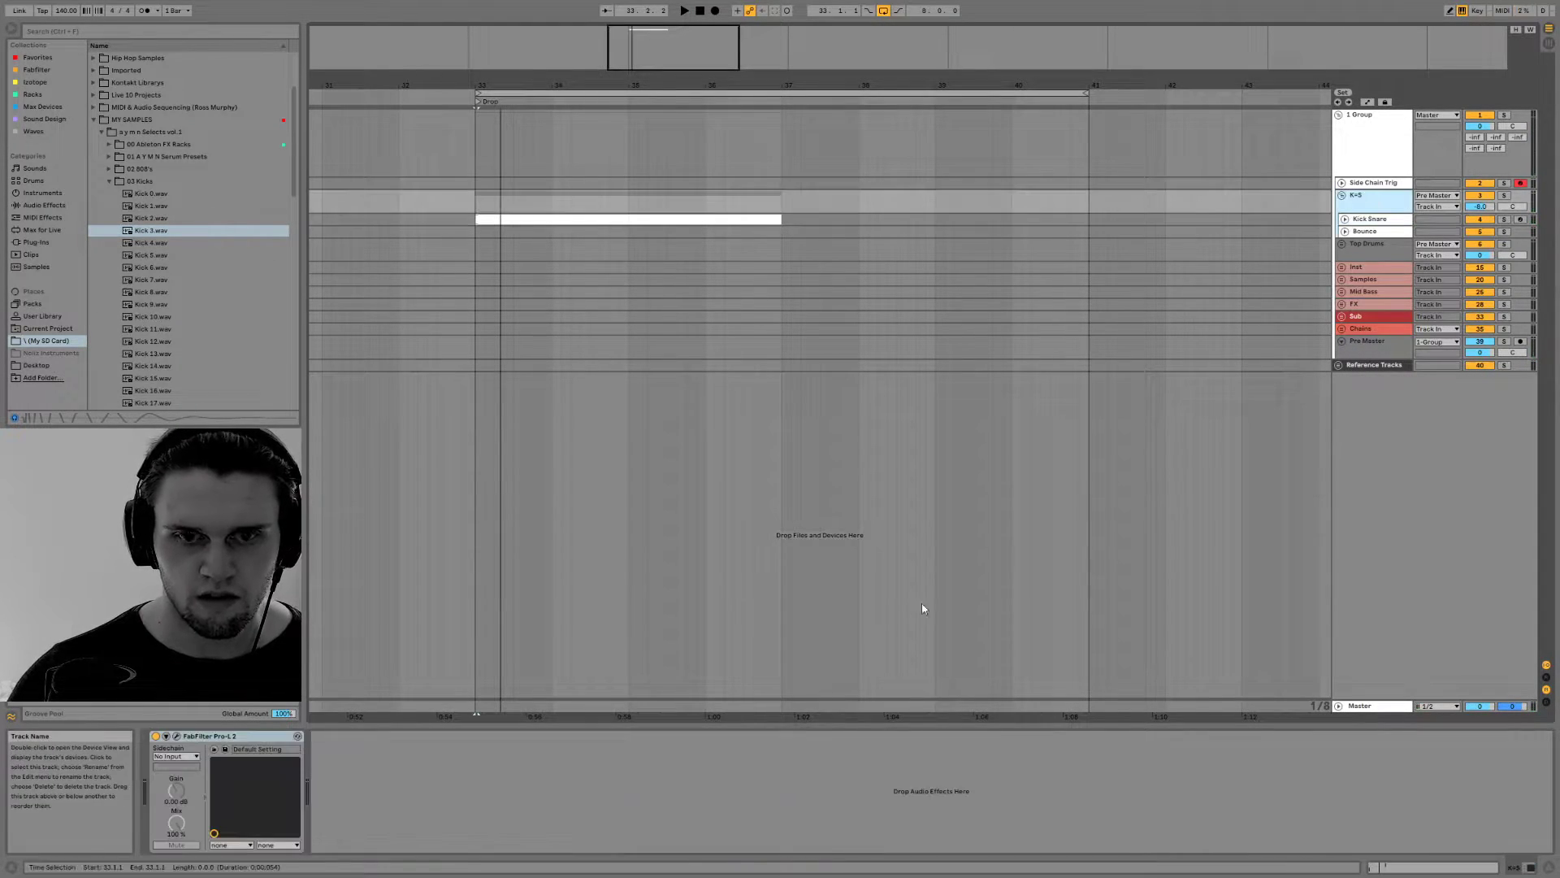
pyautogui.click(177, 737)
pyautogui.press('space')
pyautogui.doubleClick(663, 322)
pyautogui.press('space')
pyautogui.click(1482, 50)
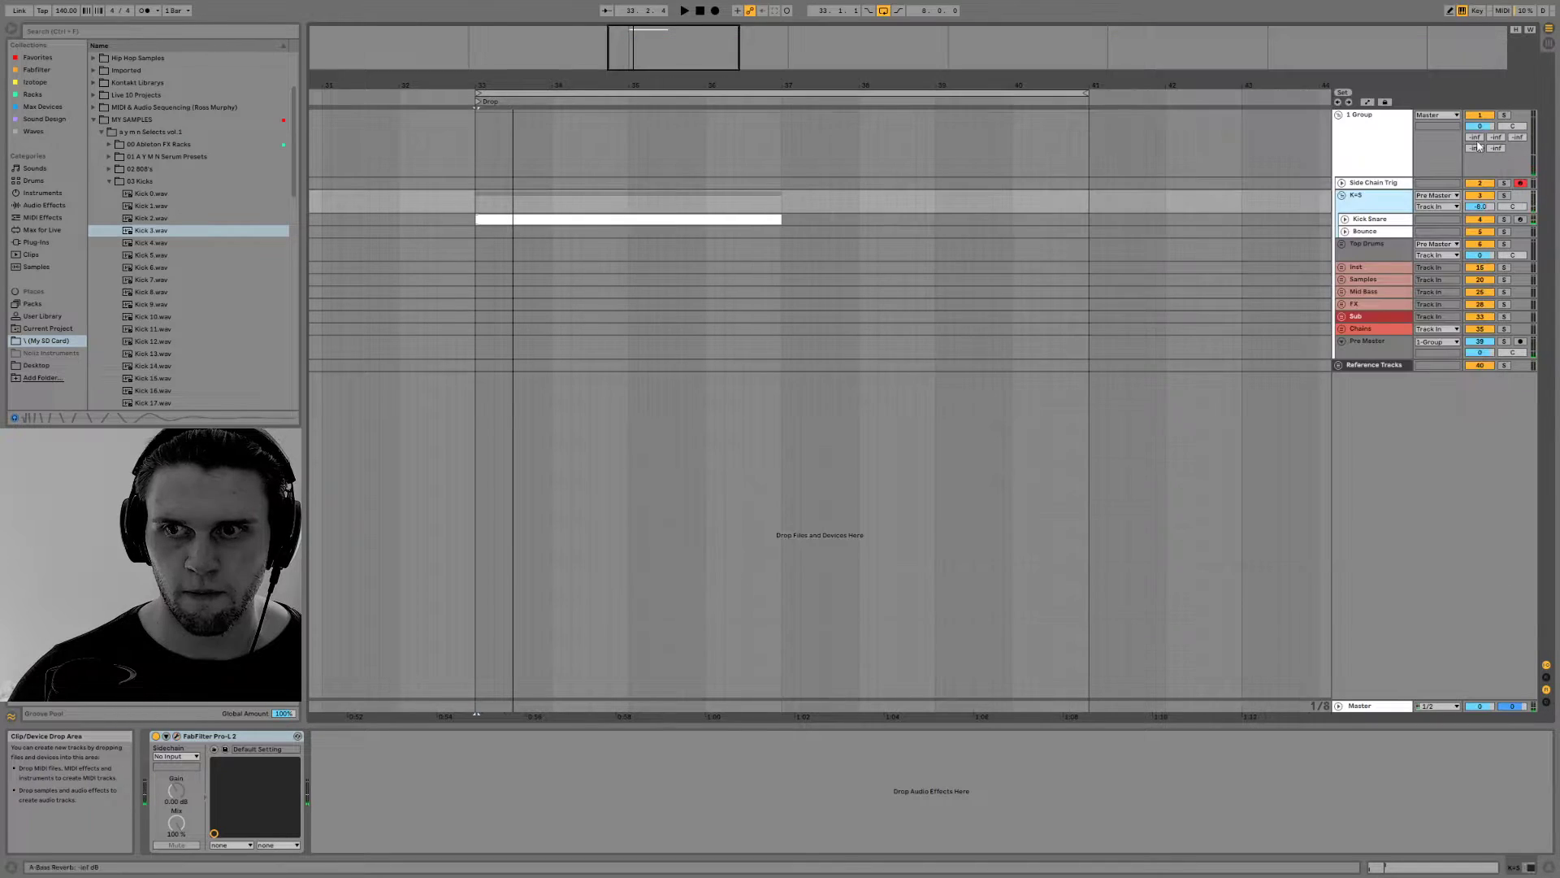
pyautogui.press('space')
pyautogui.press('space')
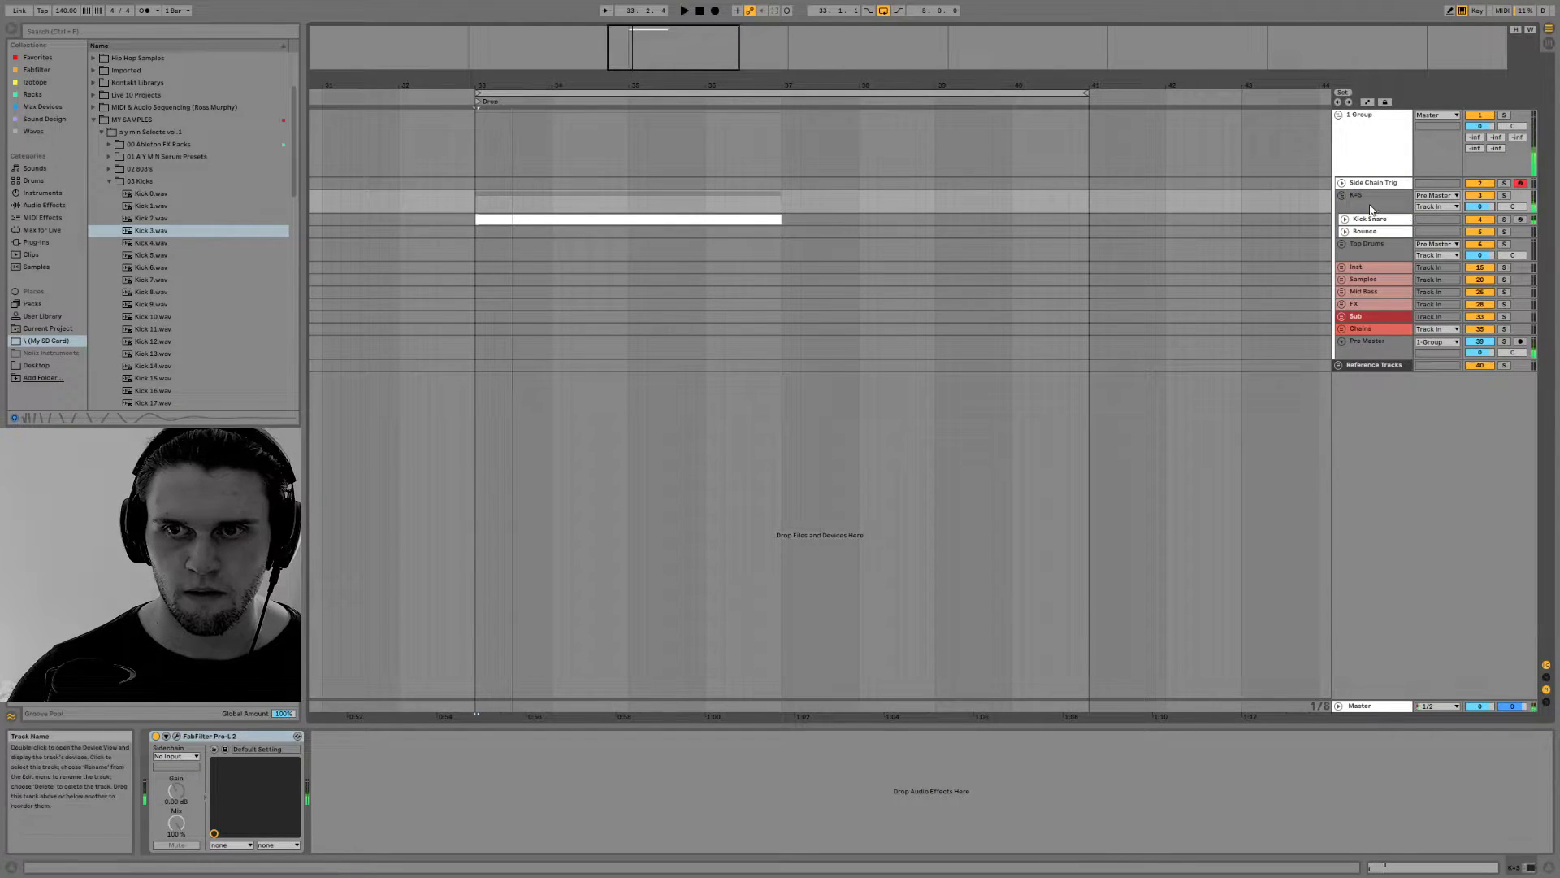
# Set Kick 3's velocity-to-volume amount to 0 % and its Volume to about -11.4 dB while replaying the beat
pyautogui.click(524, 219)
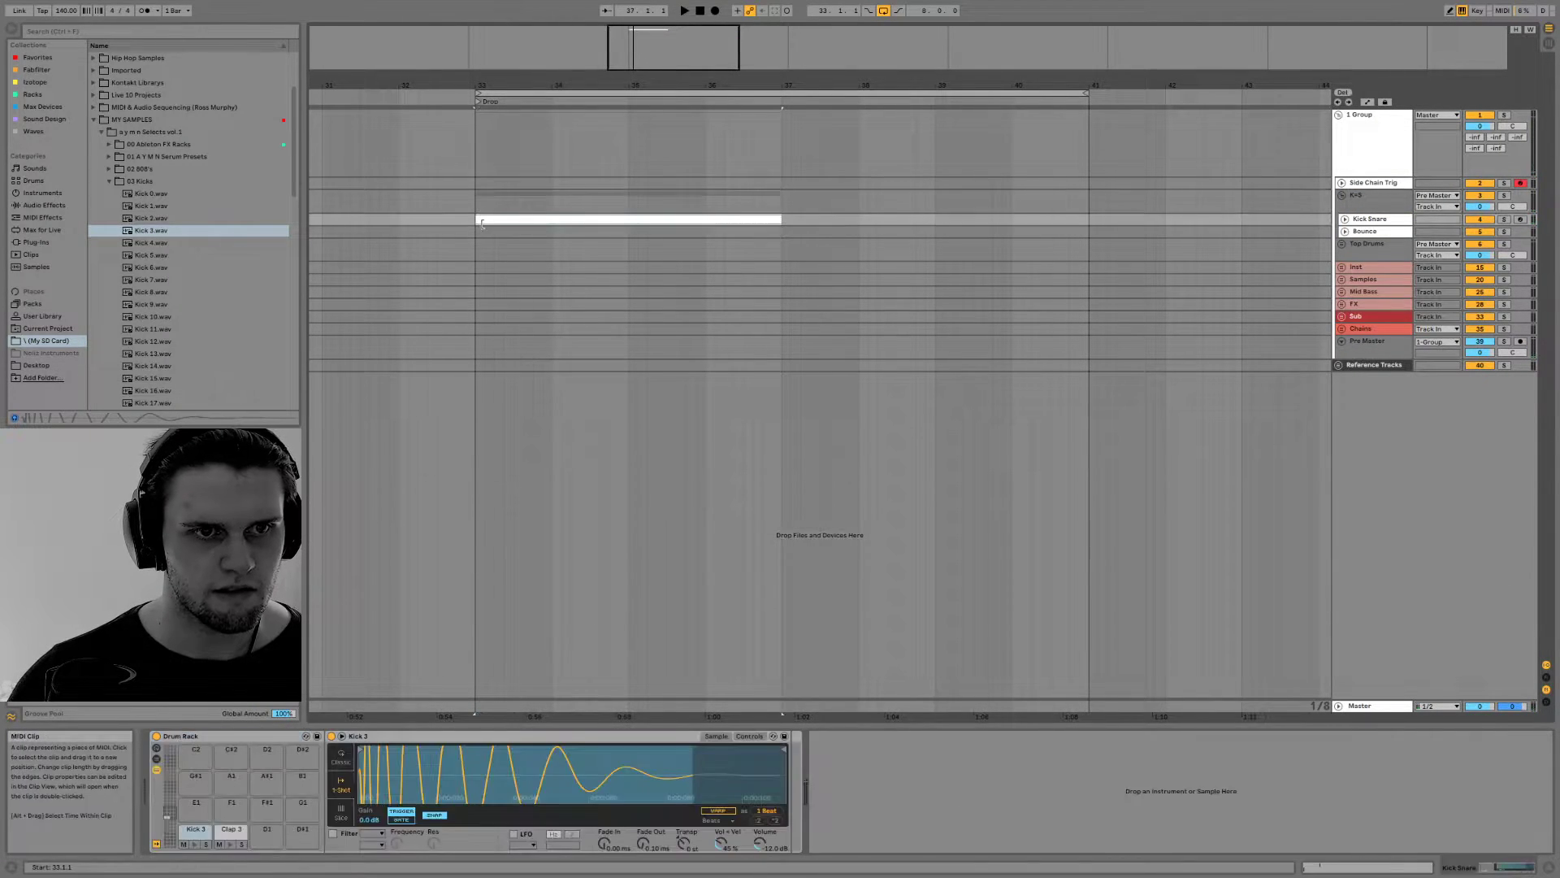
pyautogui.moveTo(719, 844); pyautogui.dragTo(719, 876)
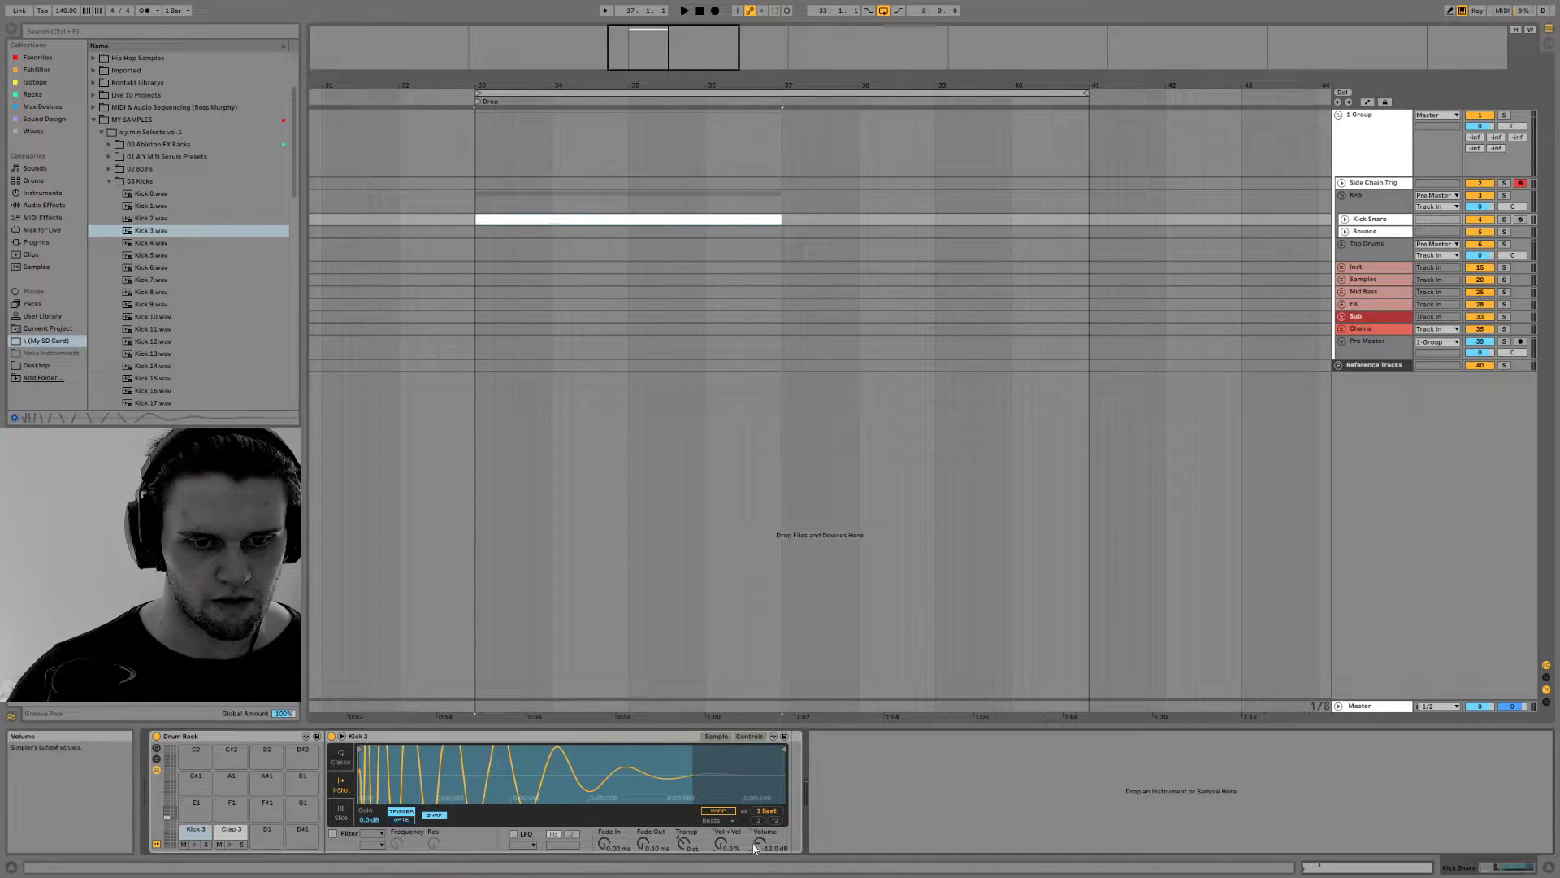
pyautogui.press('space')
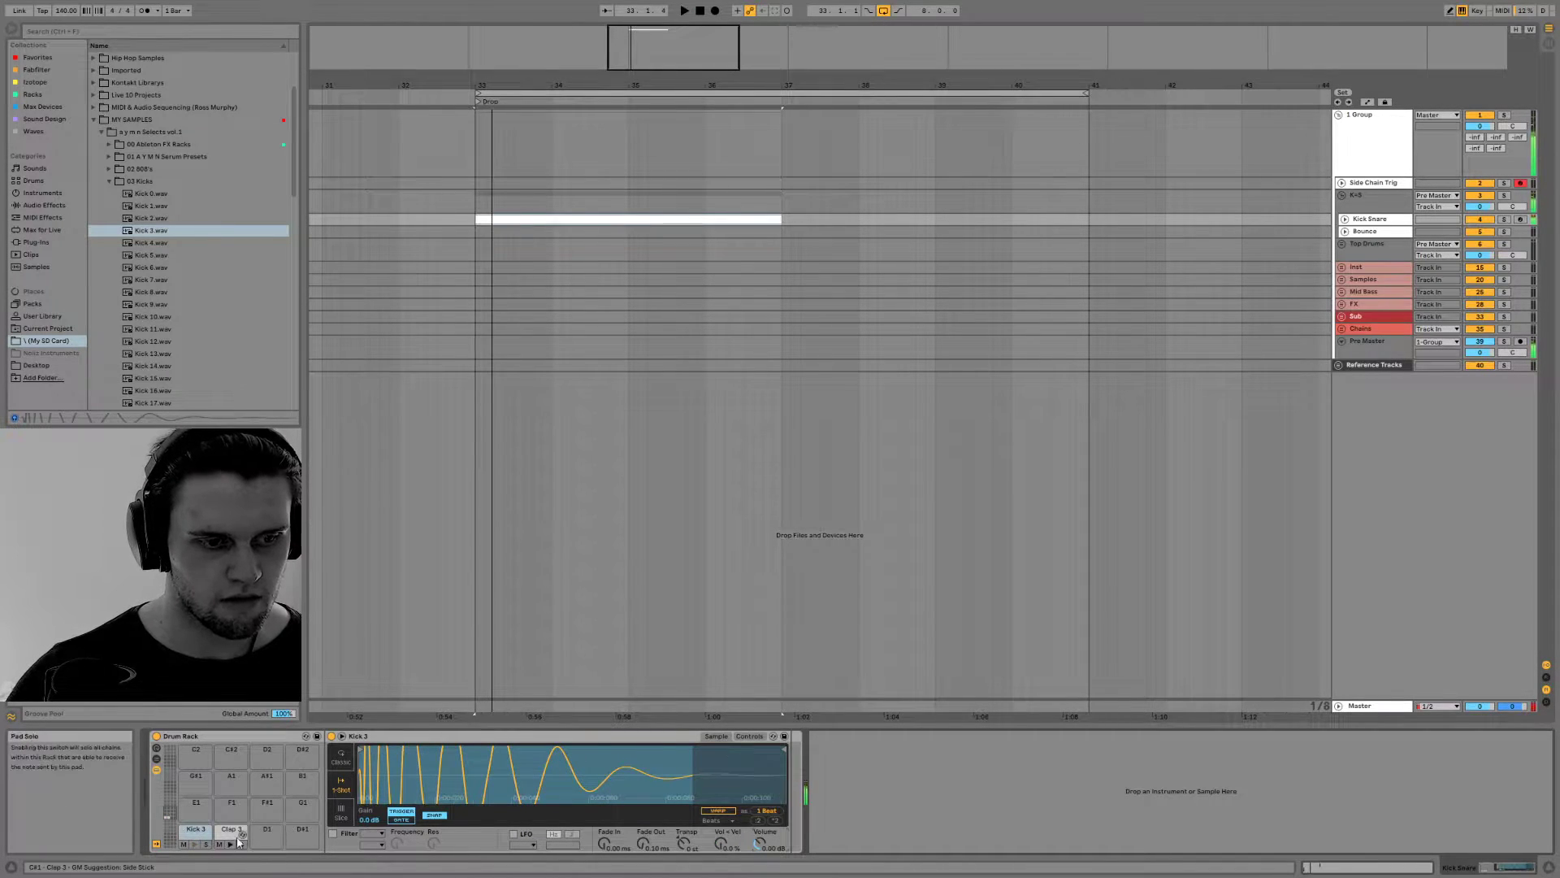
pyautogui.moveTo(762, 857)
pyautogui.mouseDown()
pyautogui.moveTo(762, 877)
pyautogui.moveTo(760, 829)
pyautogui.mouseUp()
pyautogui.press('space')
pyautogui.press('space')
pyautogui.press('space')
pyautogui.press('space')
pyautogui.press('space')
pyautogui.press('space')
pyautogui.press('space')
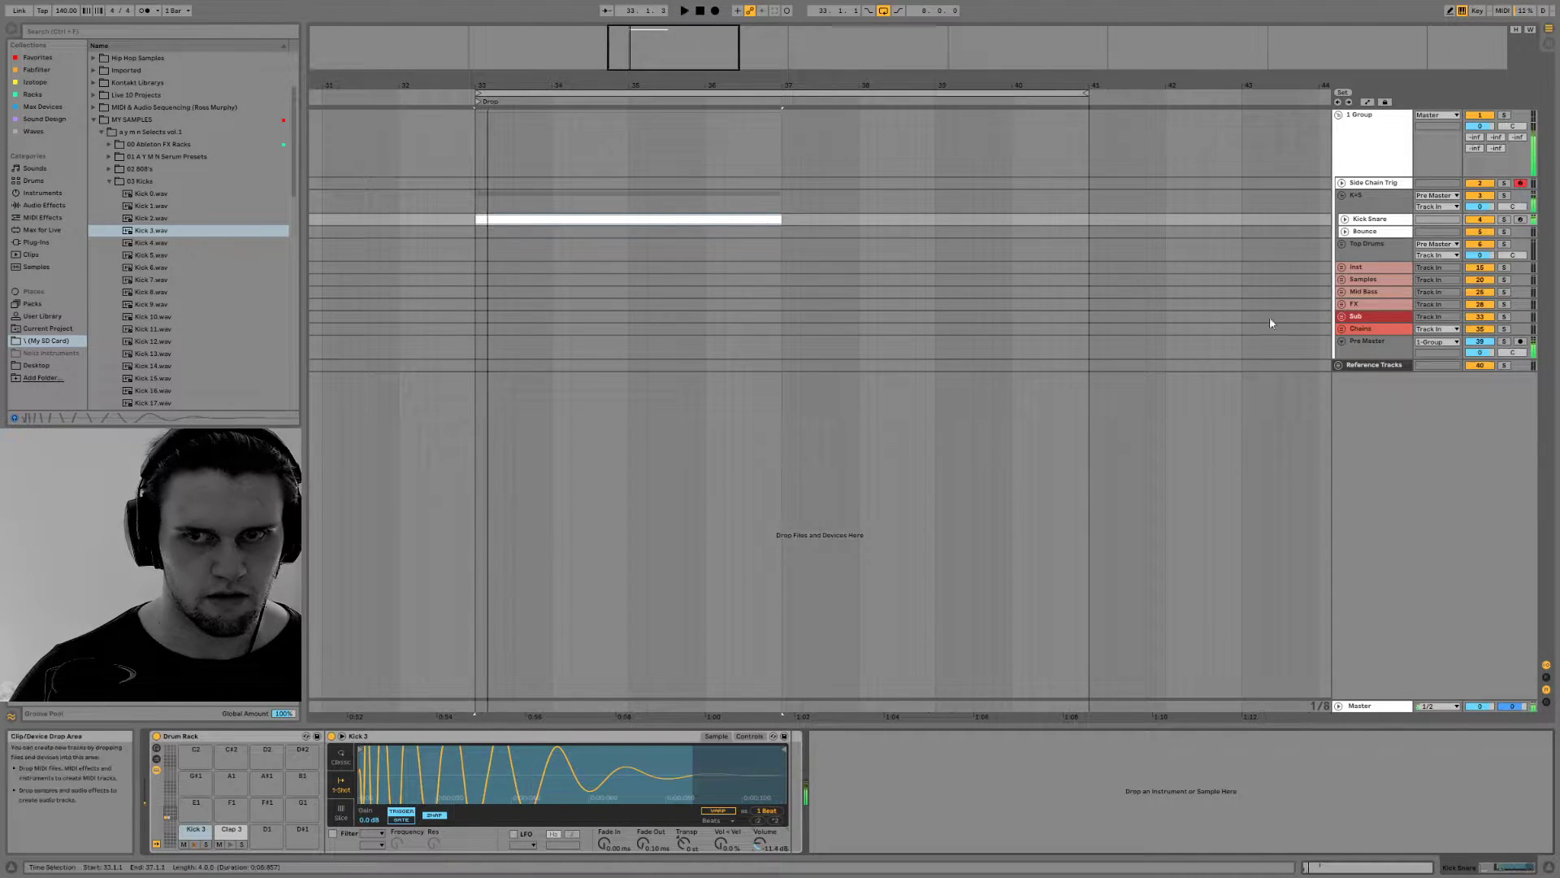
pyautogui.press('space')
pyautogui.press('space')
pyautogui.press('space')
pyautogui.click(1361, 231)
pyautogui.press('Delete')
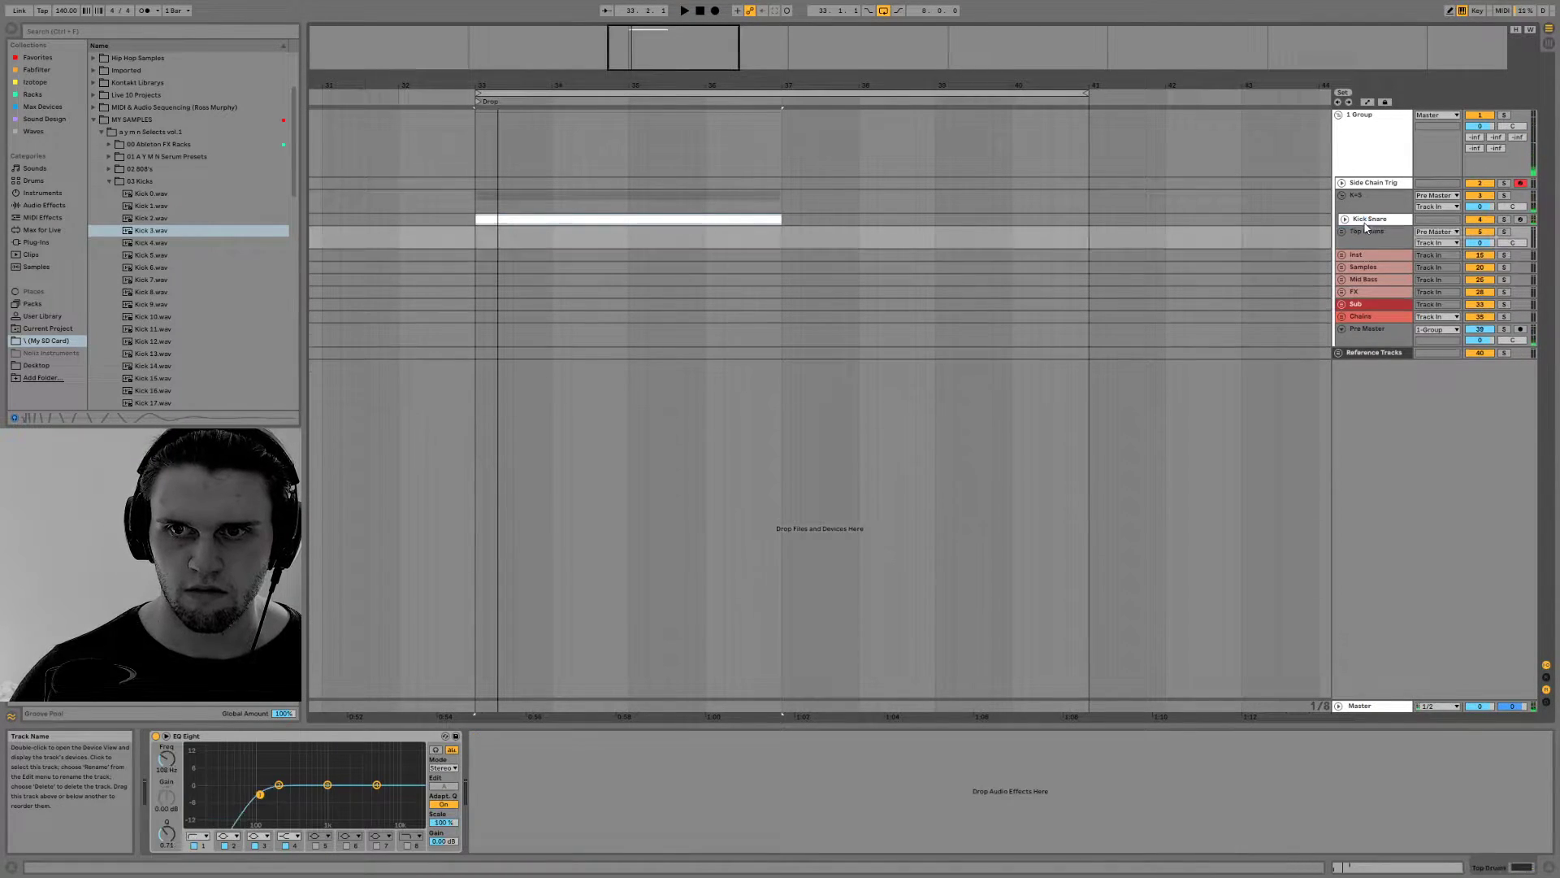
pyautogui.hotkey('ctrl', 'z')
# Enlarge the Kick Snare track so its clip shows the notes, and play the beat from bar 33
pyautogui.moveTo(1362, 227); pyautogui.dragTo(1362, 261)
pyautogui.press('space')
pyautogui.press('space')
pyautogui.press('space')
pyautogui.press('space')
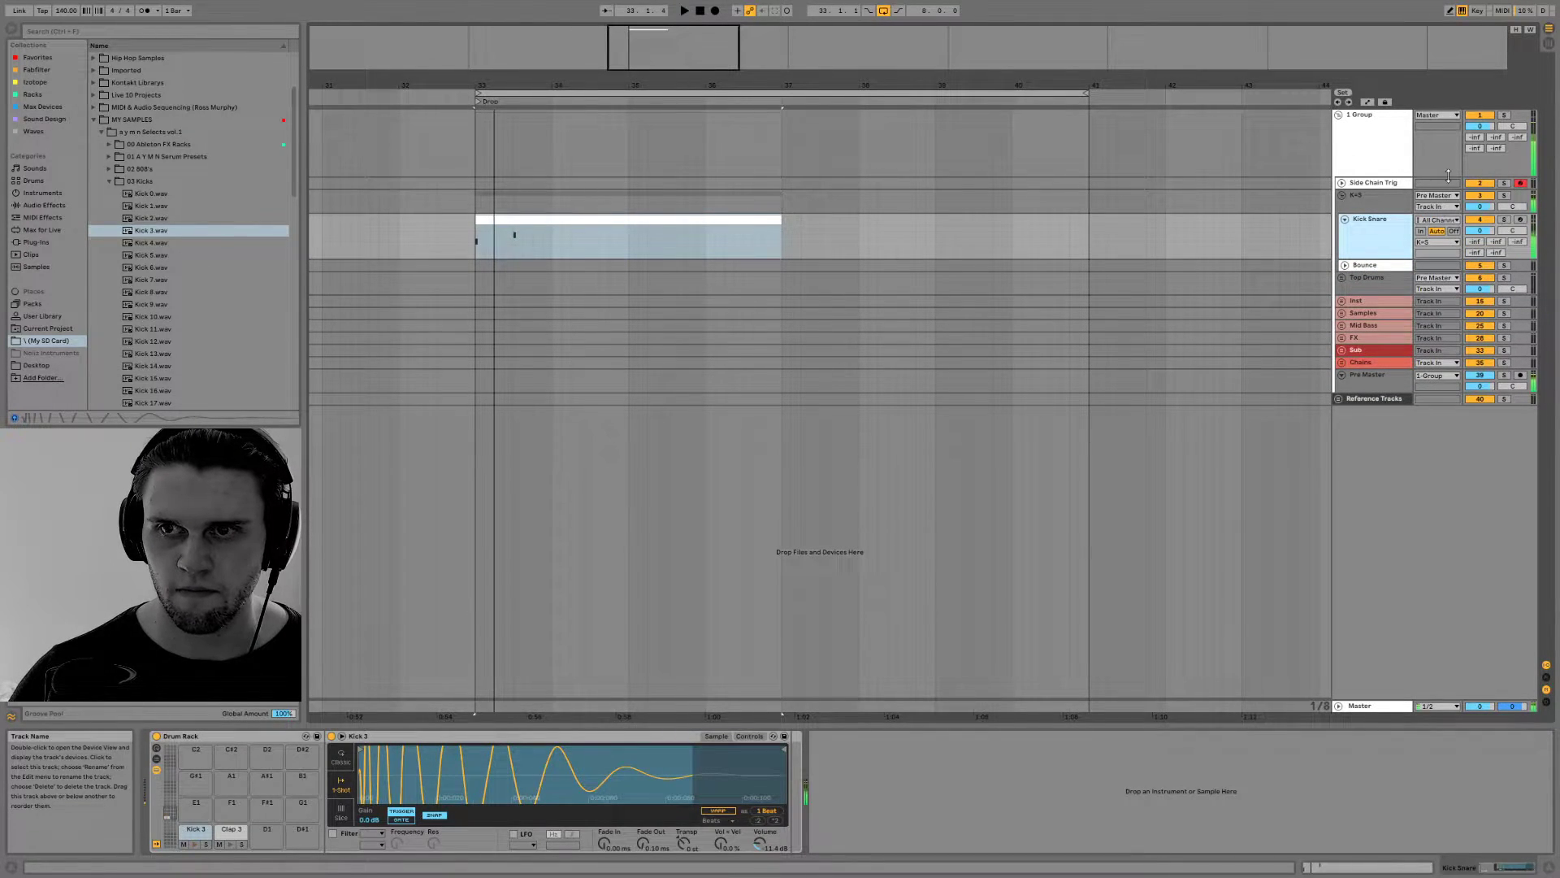
# Select the Side Chain Trig track and examine its devices while playing the beat
pyautogui.click(1386, 185)
pyautogui.press('space')
pyautogui.press('space')
pyautogui.press('space')
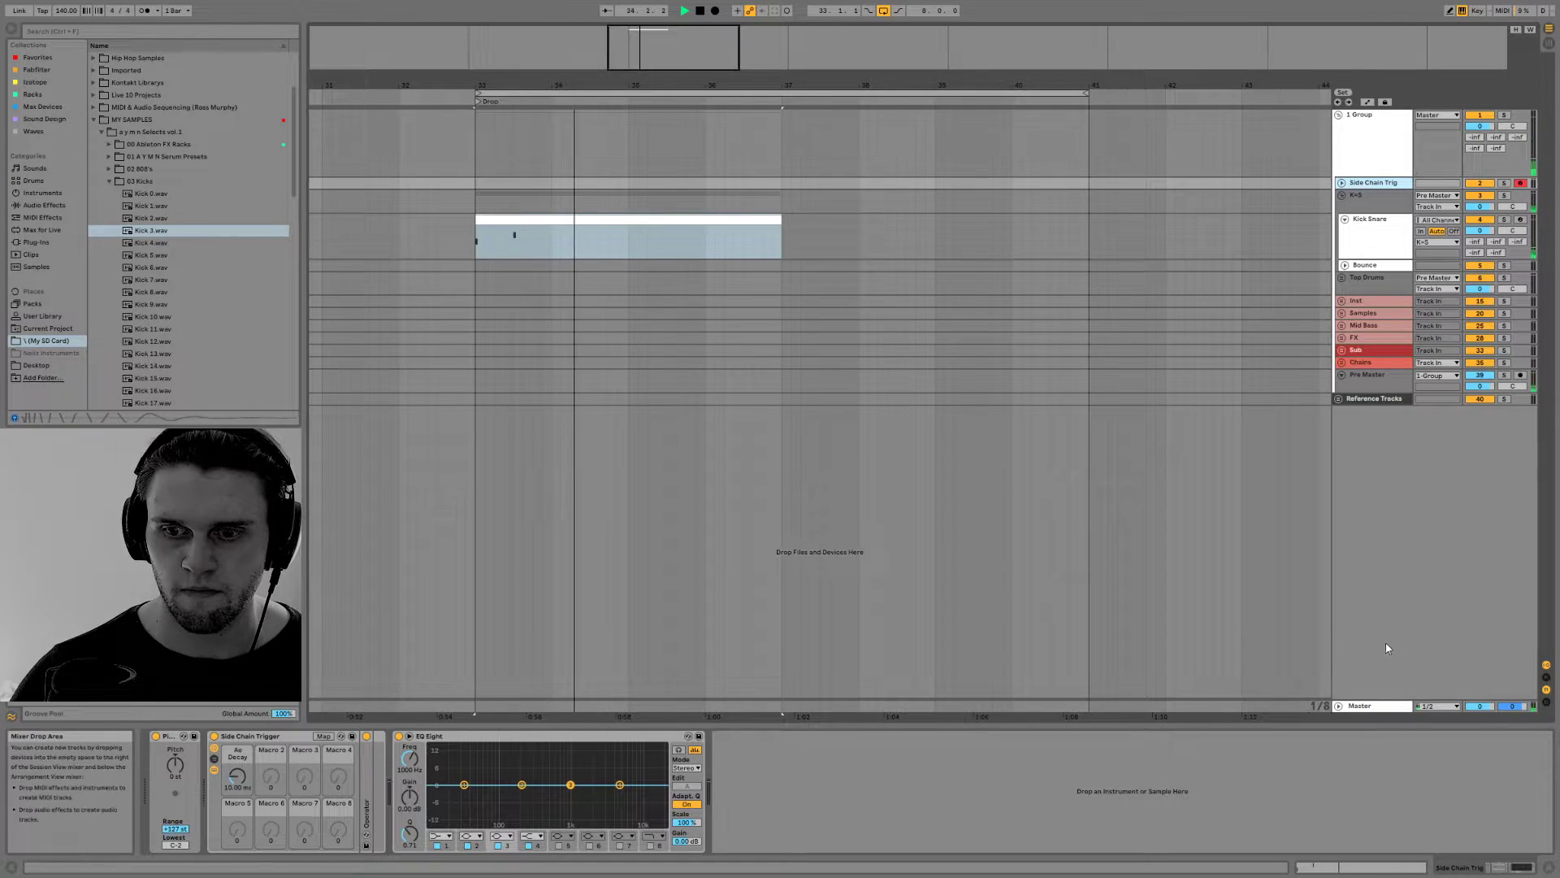
pyautogui.press('space')
pyautogui.press('space')
# Examine the Pre Master track's FabFilter Pro-L 2 and Pro-Q 2 windows during playback, and close both
pyautogui.click(1378, 380)
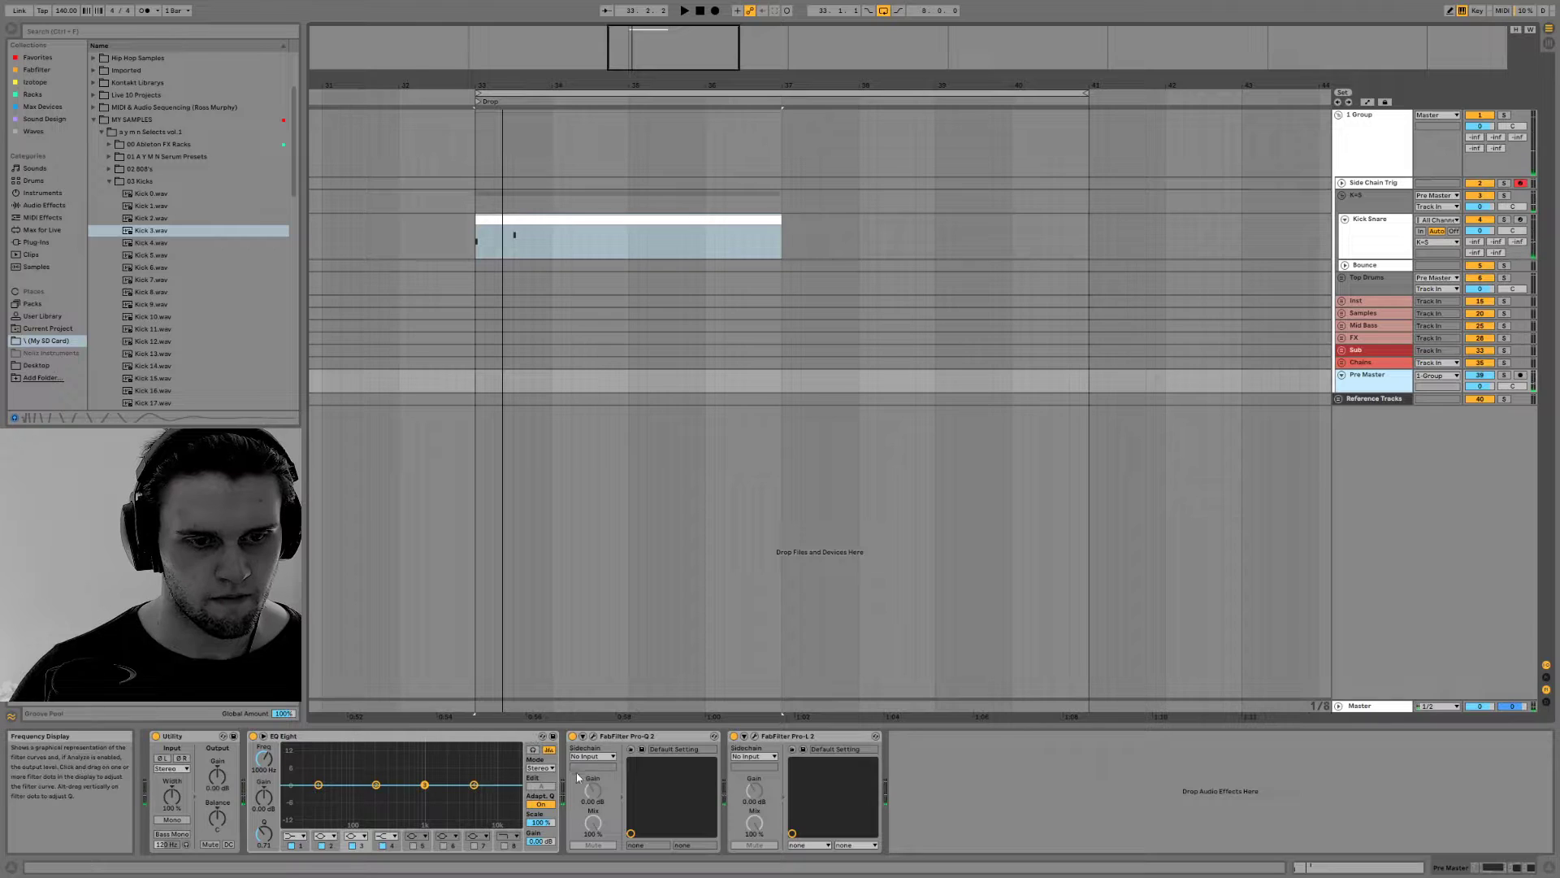
pyautogui.click(755, 737)
pyautogui.press('space')
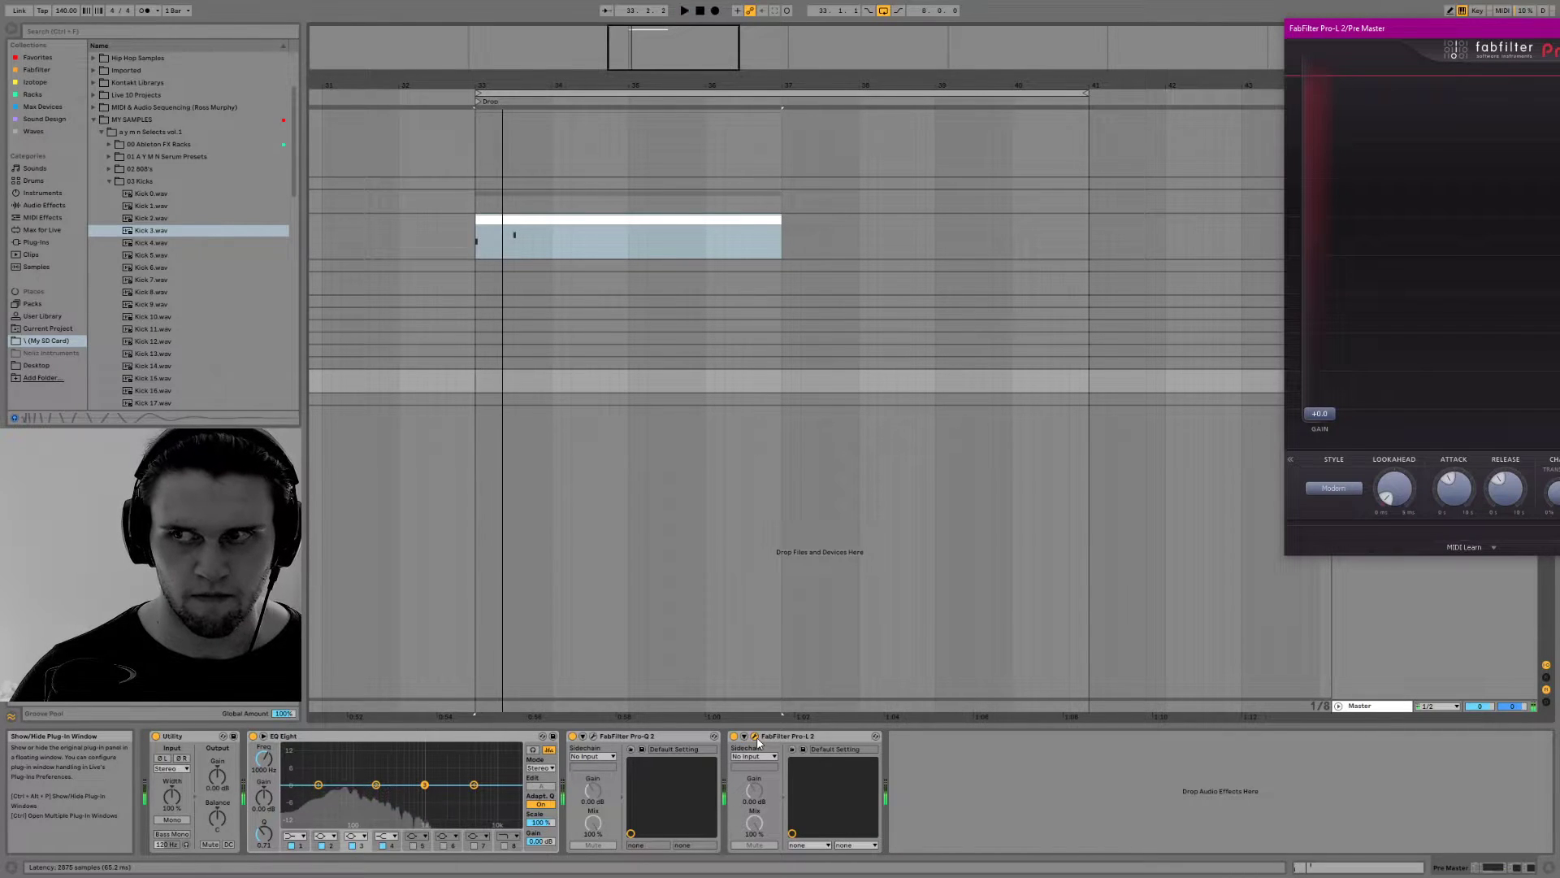
pyautogui.press('space')
pyautogui.click(593, 737)
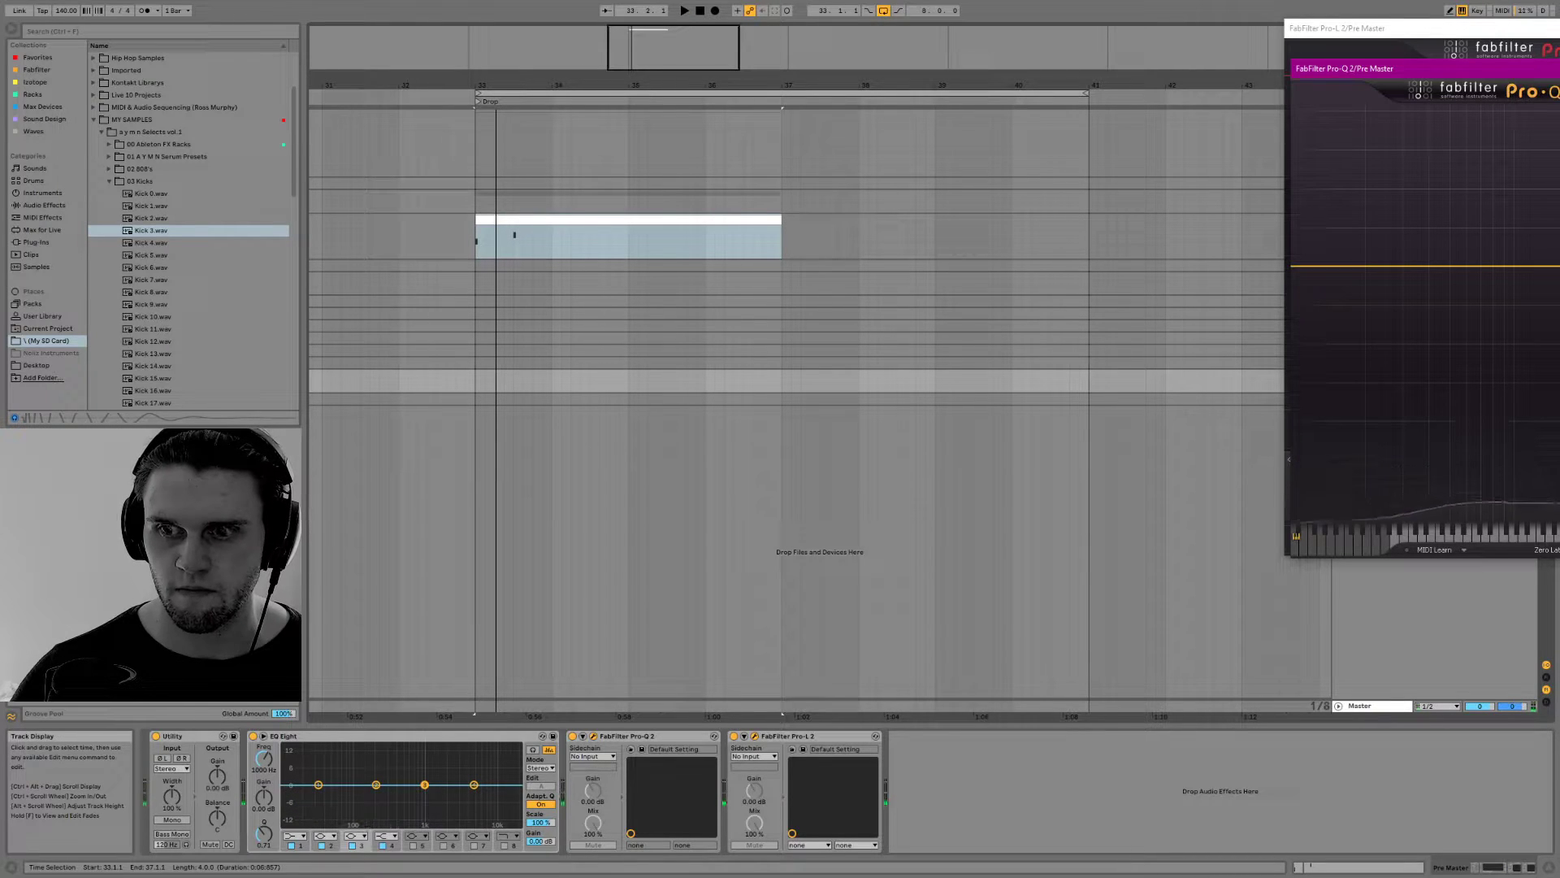
pyautogui.hotkey('alt', 'F4')
pyautogui.hotkey('alt', 'F4')
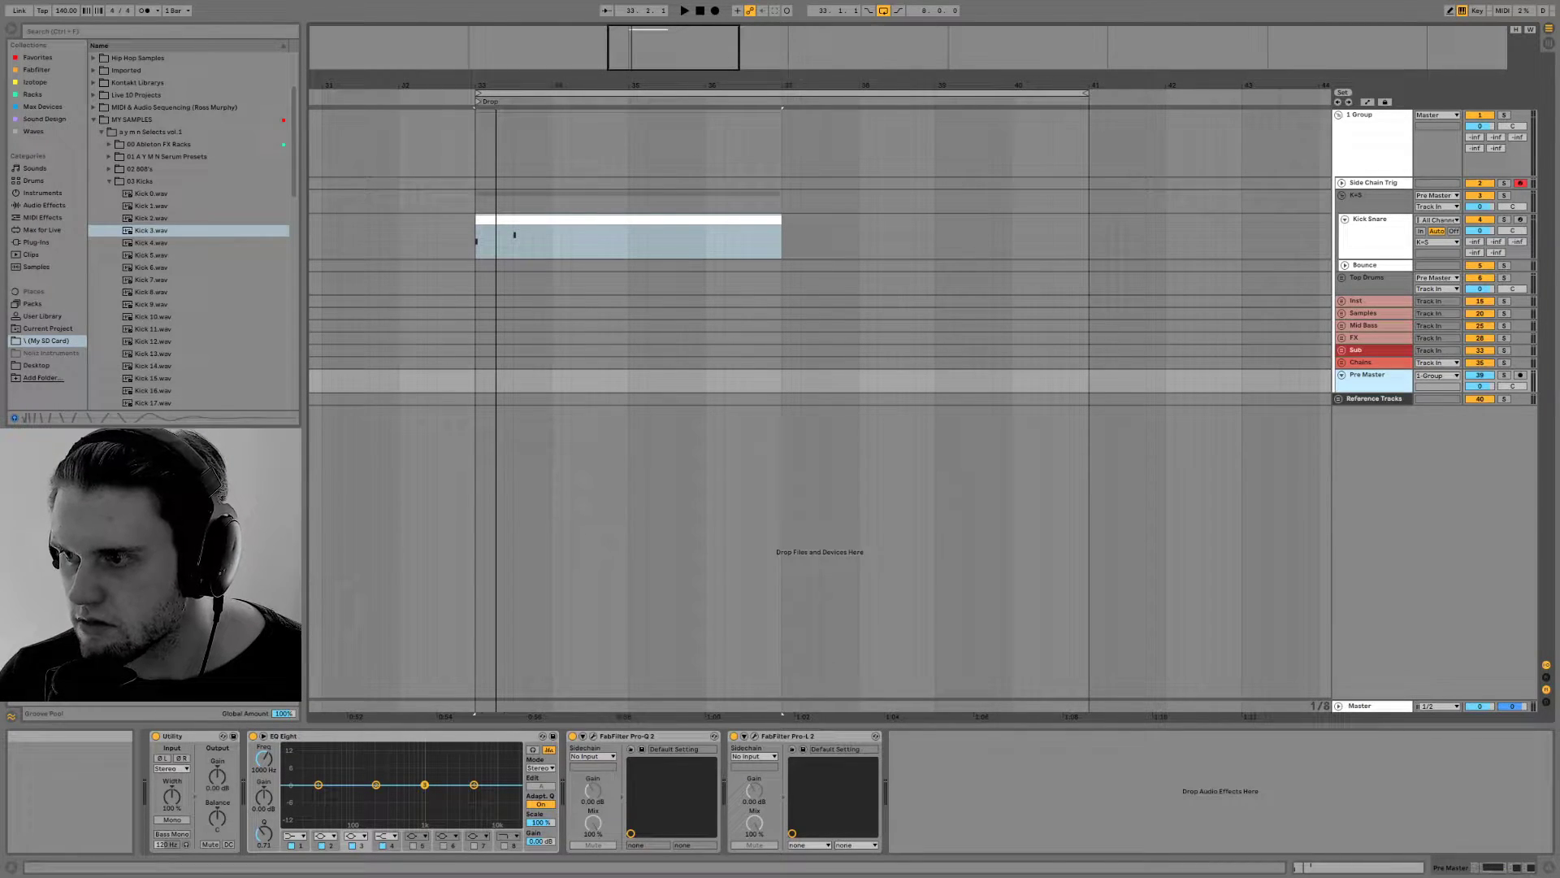
# Open the Kick Snare clip's notes, add an extra kick note on C1 at 1.2.3 and play it back
pyautogui.doubleClick(536, 218)
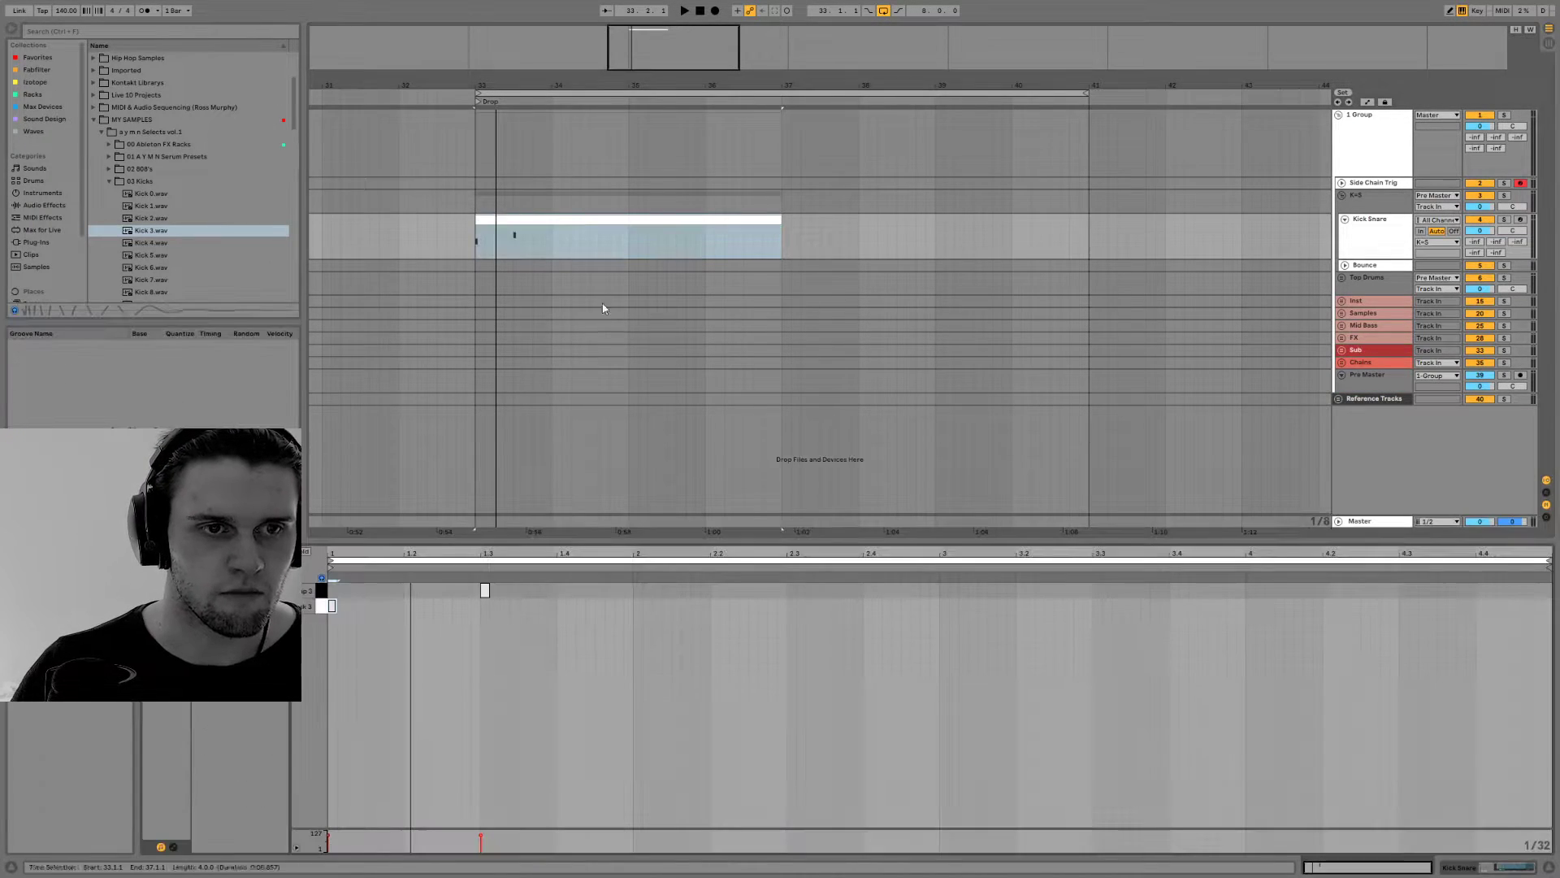
pyautogui.click(320, 613)
pyautogui.press('space')
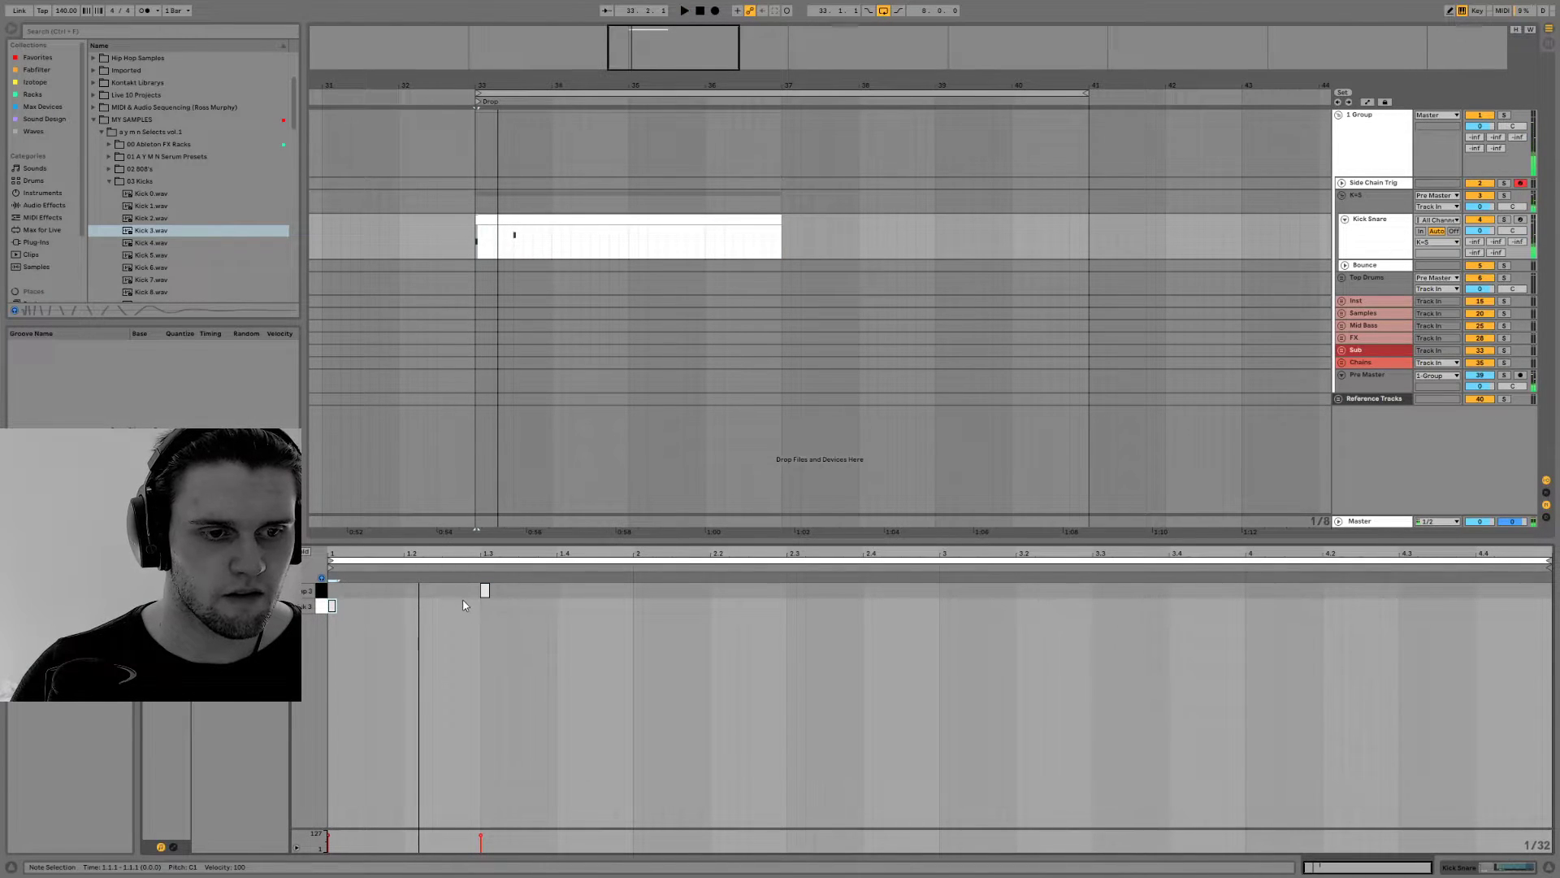
pyautogui.doubleClick(446, 605)
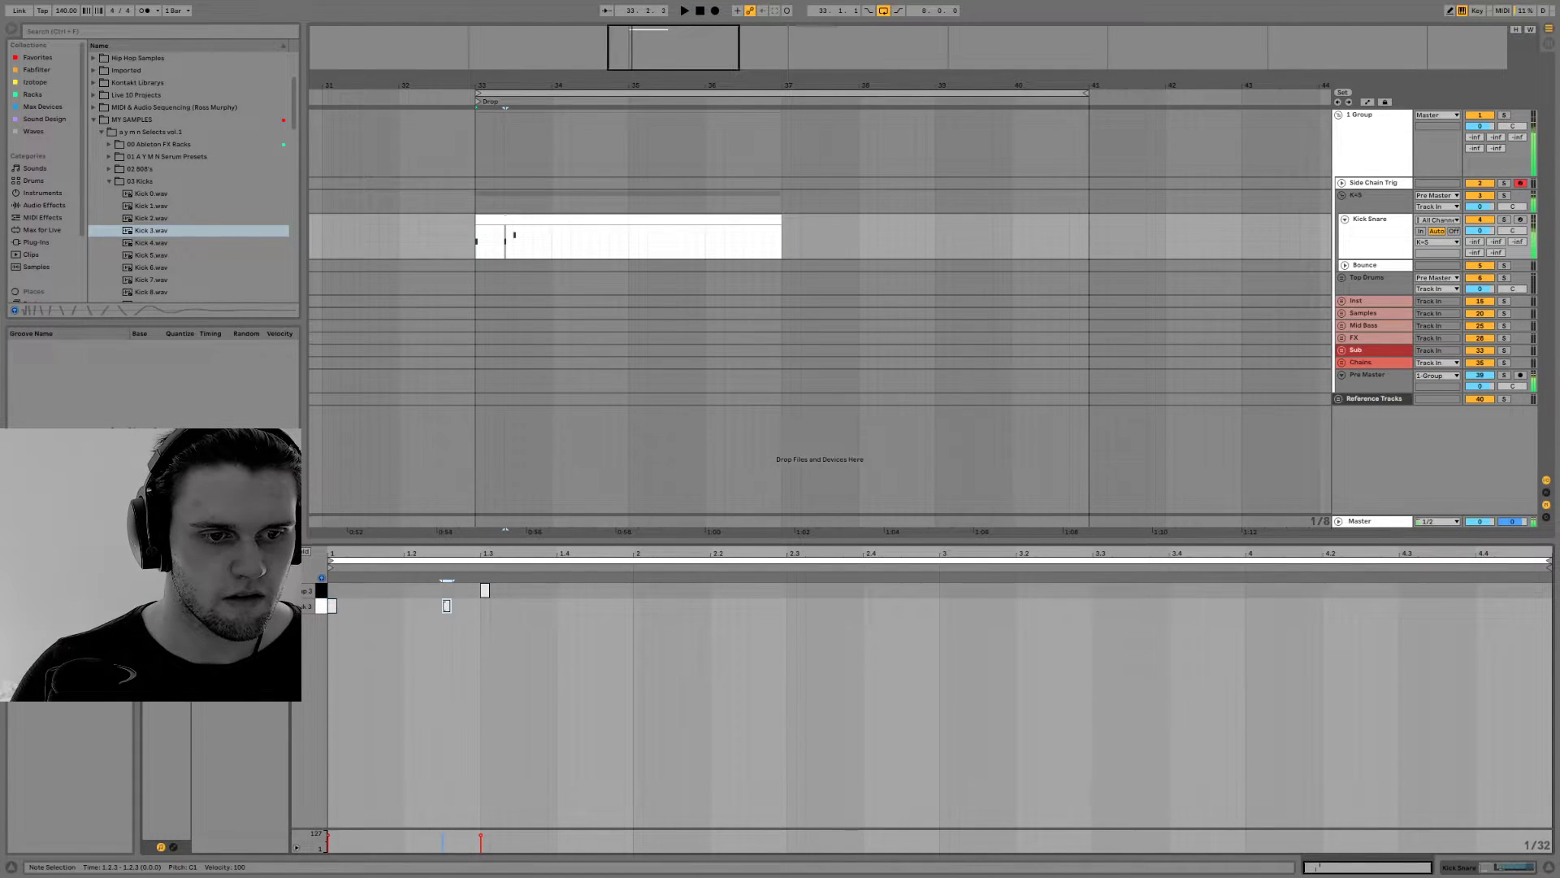
pyautogui.press('space')
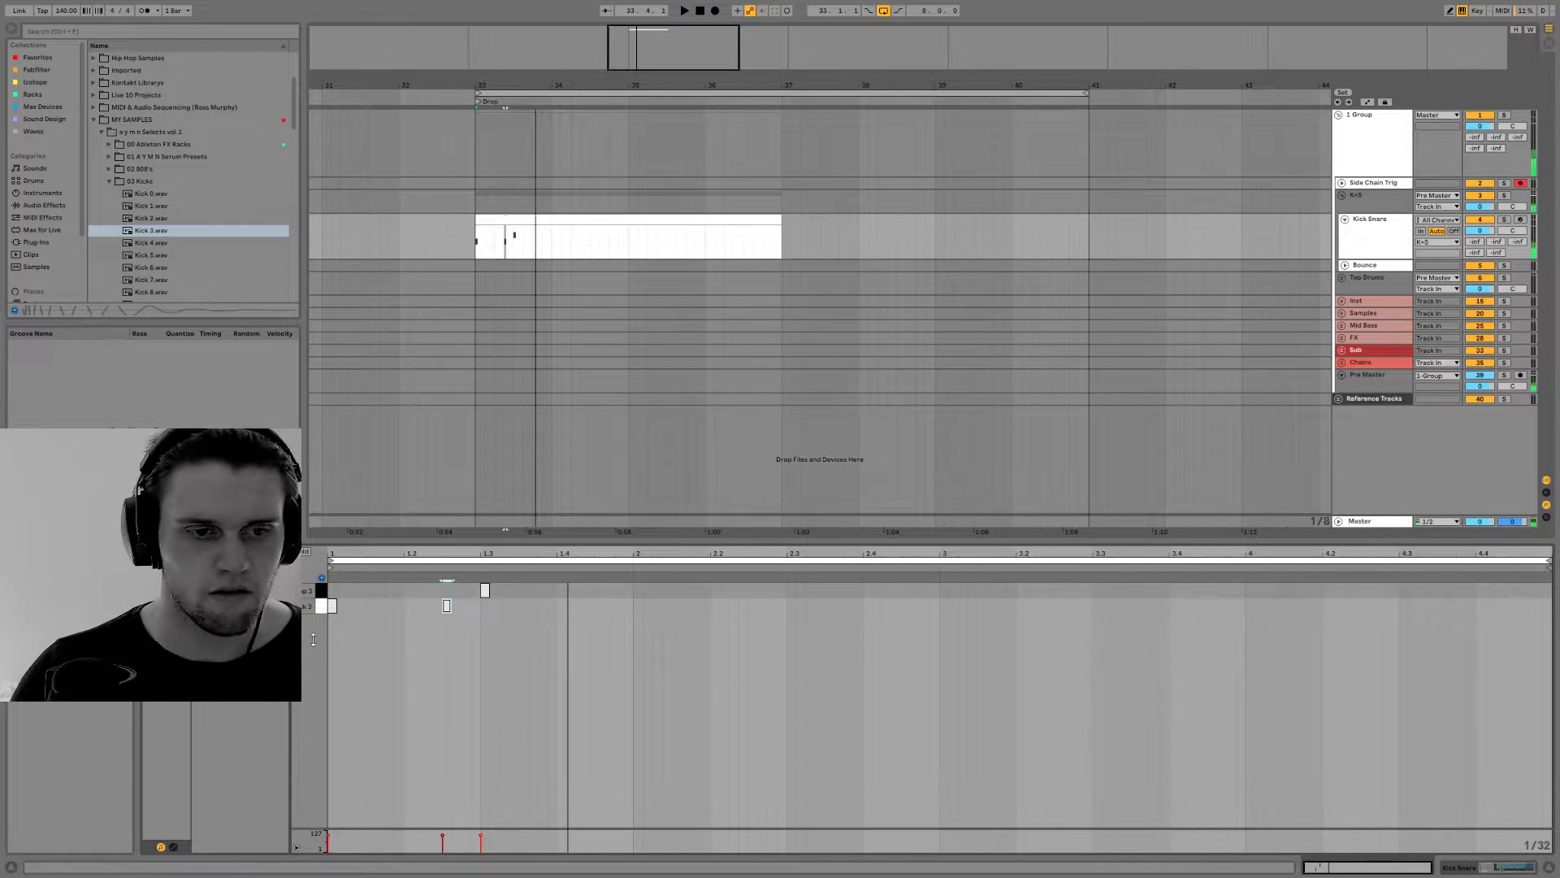
# Set the project tempo to 170 BPM, delete the kick note at 1.2.3 and play the pattern
pyautogui.click(61, 11)
pyautogui.write('170')
pyautogui.press('Return')
pyautogui.press('space')
pyautogui.press('space')
pyautogui.doubleClick(447, 606)
# Add a clap note at 2.3, duplicate the two-bar pattern into bars 3 and 4, and play it
pyautogui.press('space')
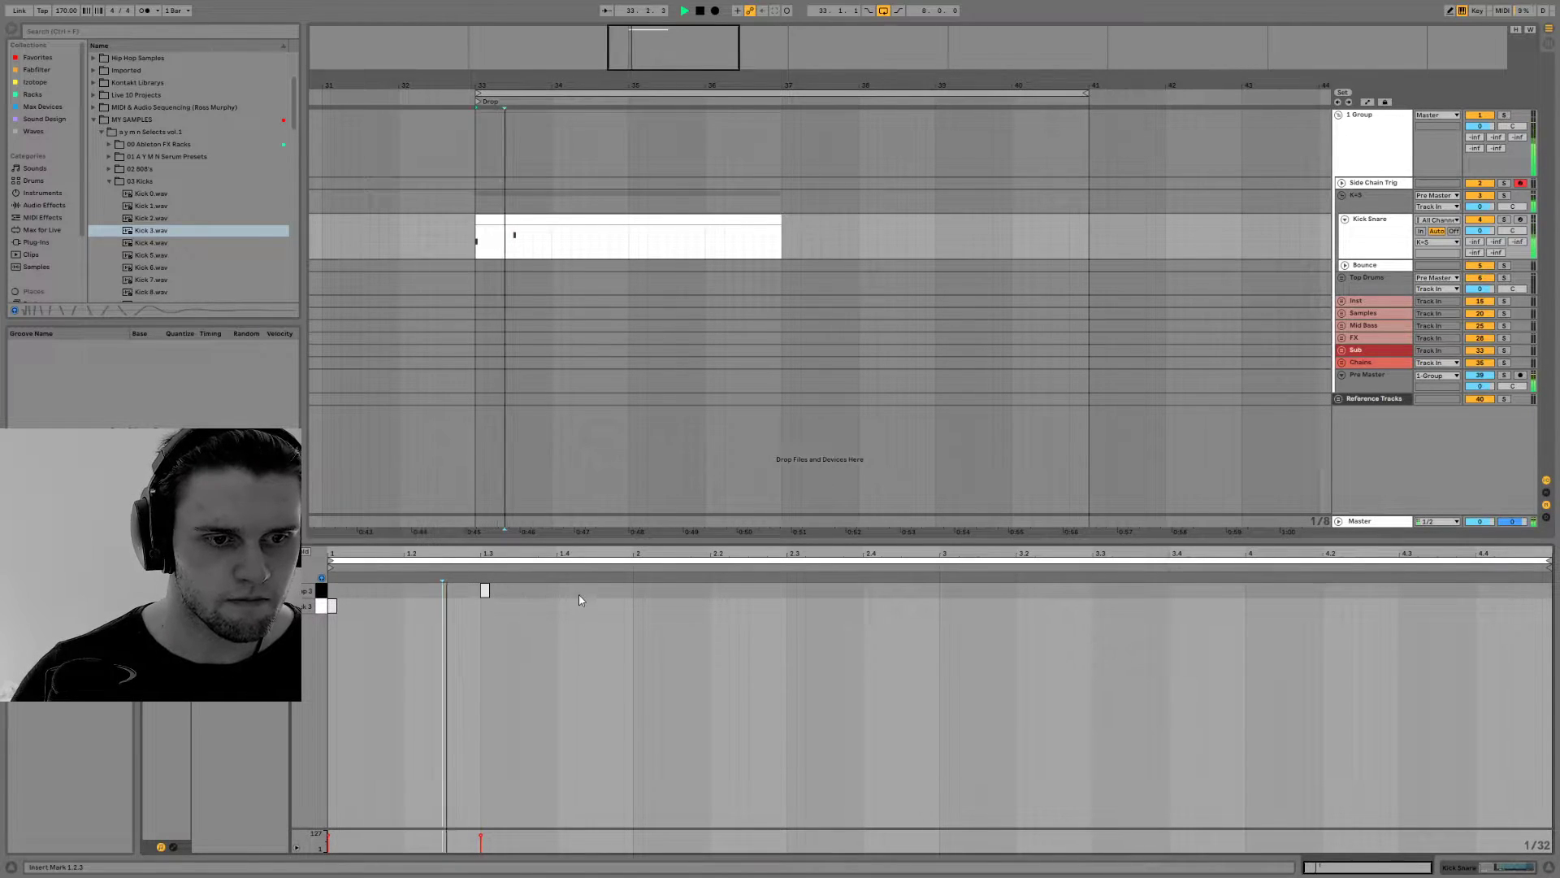
pyautogui.doubleClick(789, 591)
pyautogui.press('space')
pyautogui.moveTo(936, 589); pyautogui.dragTo(308, 634)
pyautogui.hotkey('ctrl', 'd')
pyautogui.press('space')
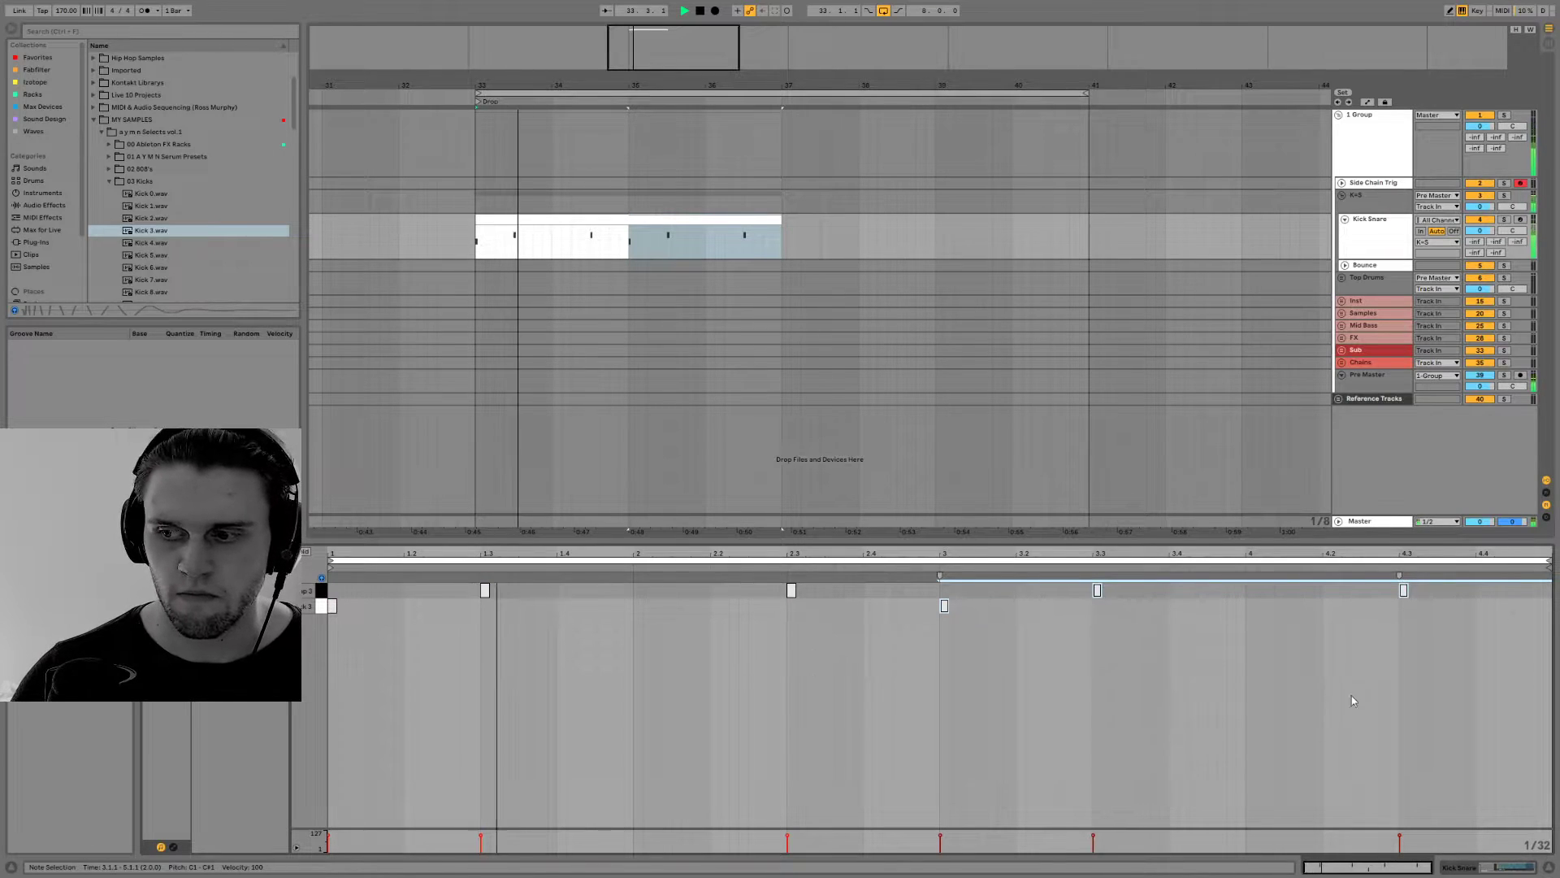
# Display the Kick Snare track's Drum Rack and check the Kick 3 Simpler's Controls and Sample pages while playing the beat
pyautogui.hotkey('shift', 'Tab')
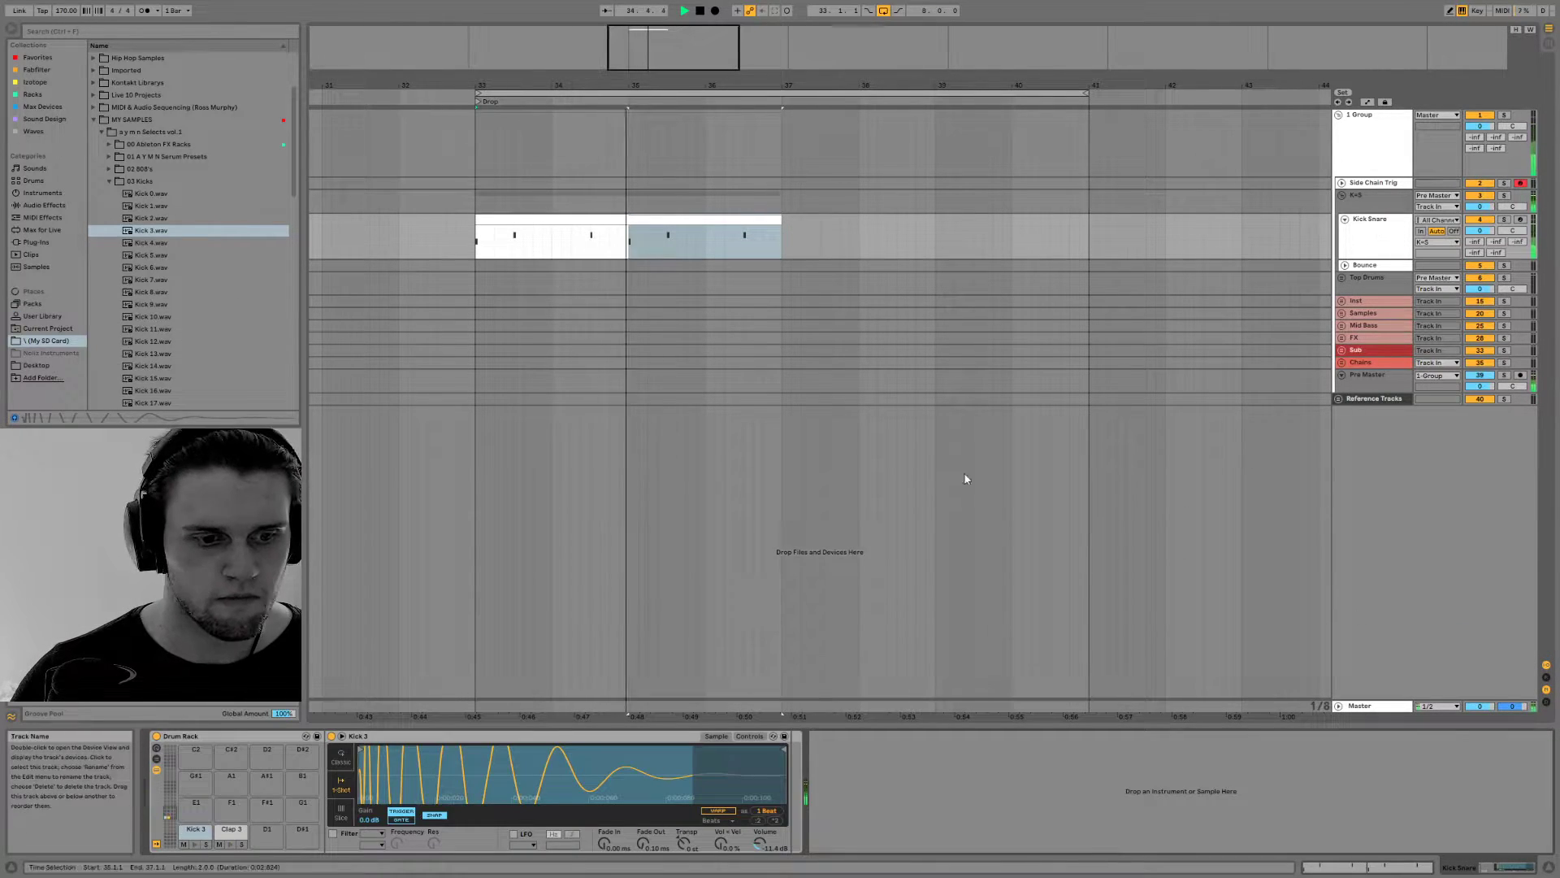
pyautogui.click(750, 737)
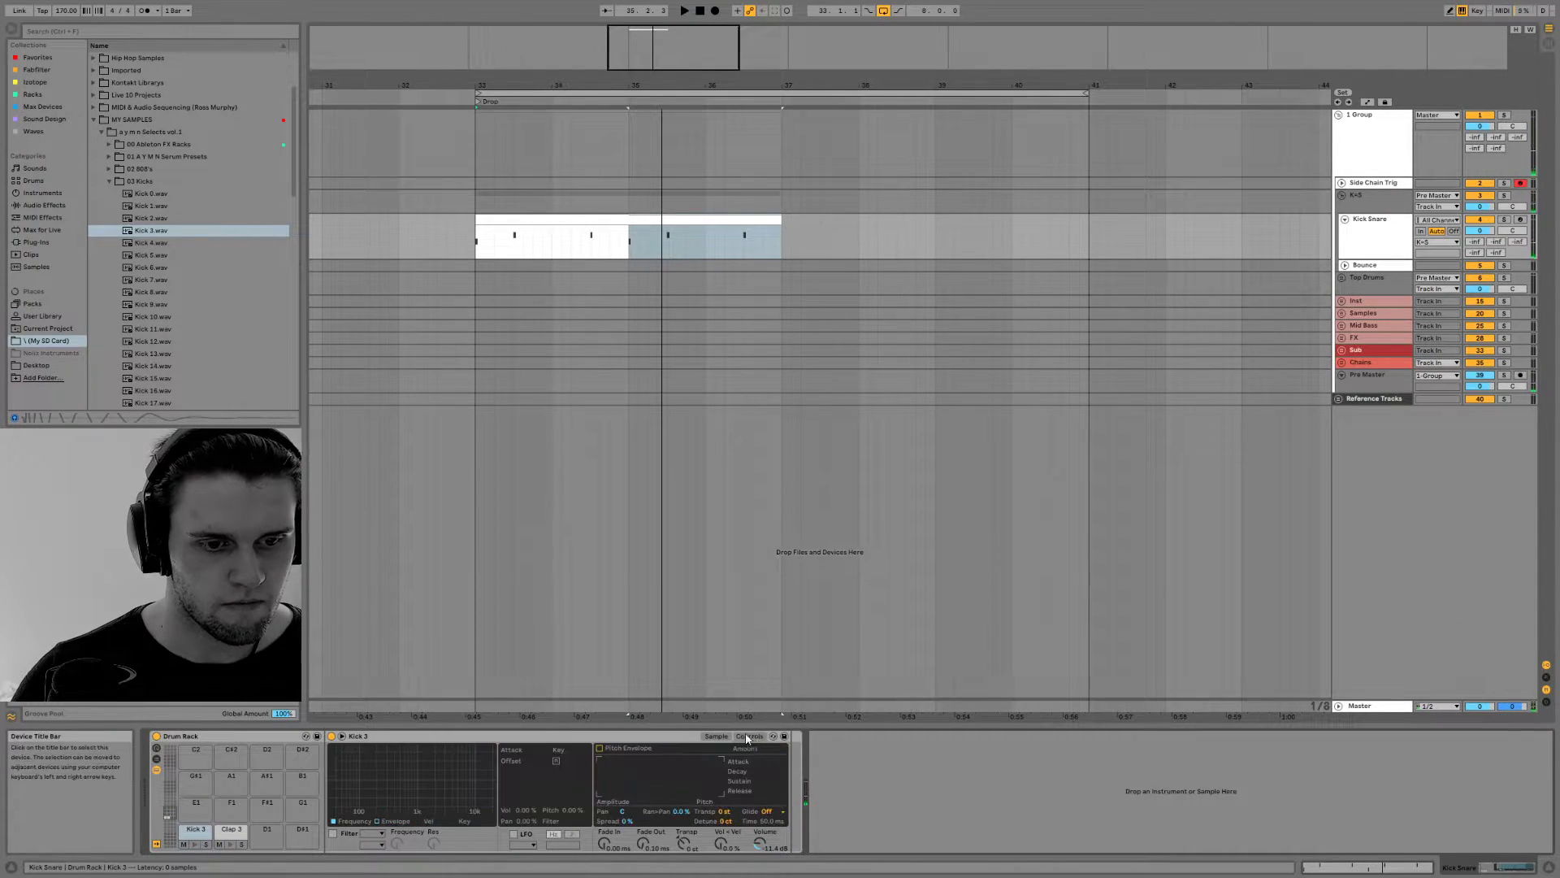
pyautogui.click(718, 733)
pyautogui.press('space')
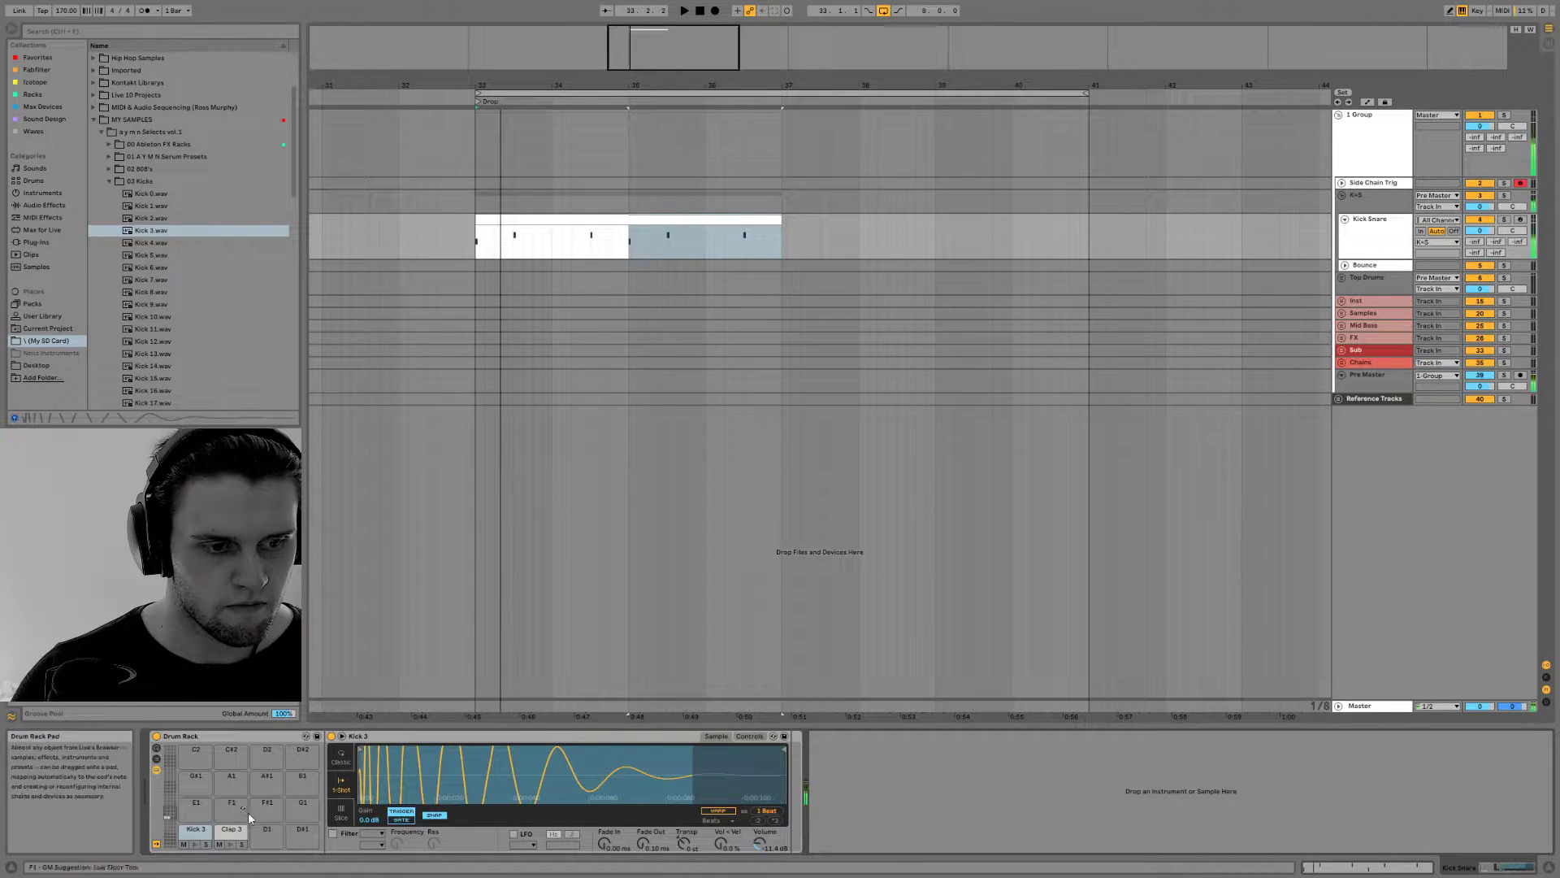
# Compare the raw Kick 3.wav preview with the Kick 3 pad's sound, checking the K+S group's device
pyautogui.press('space')
pyautogui.click(135, 231)
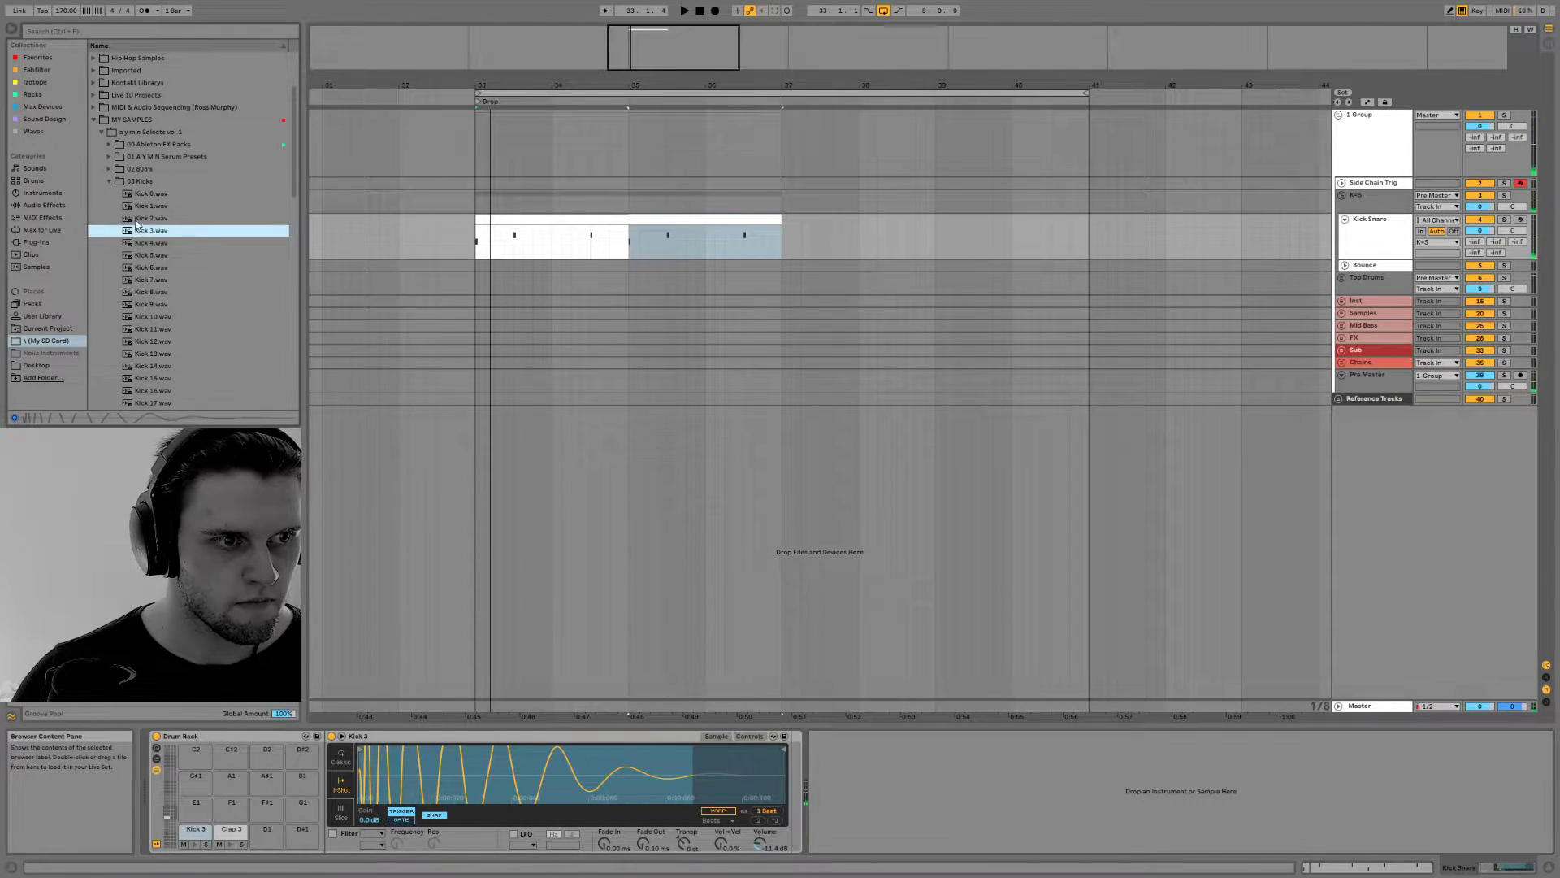
pyautogui.click(194, 846)
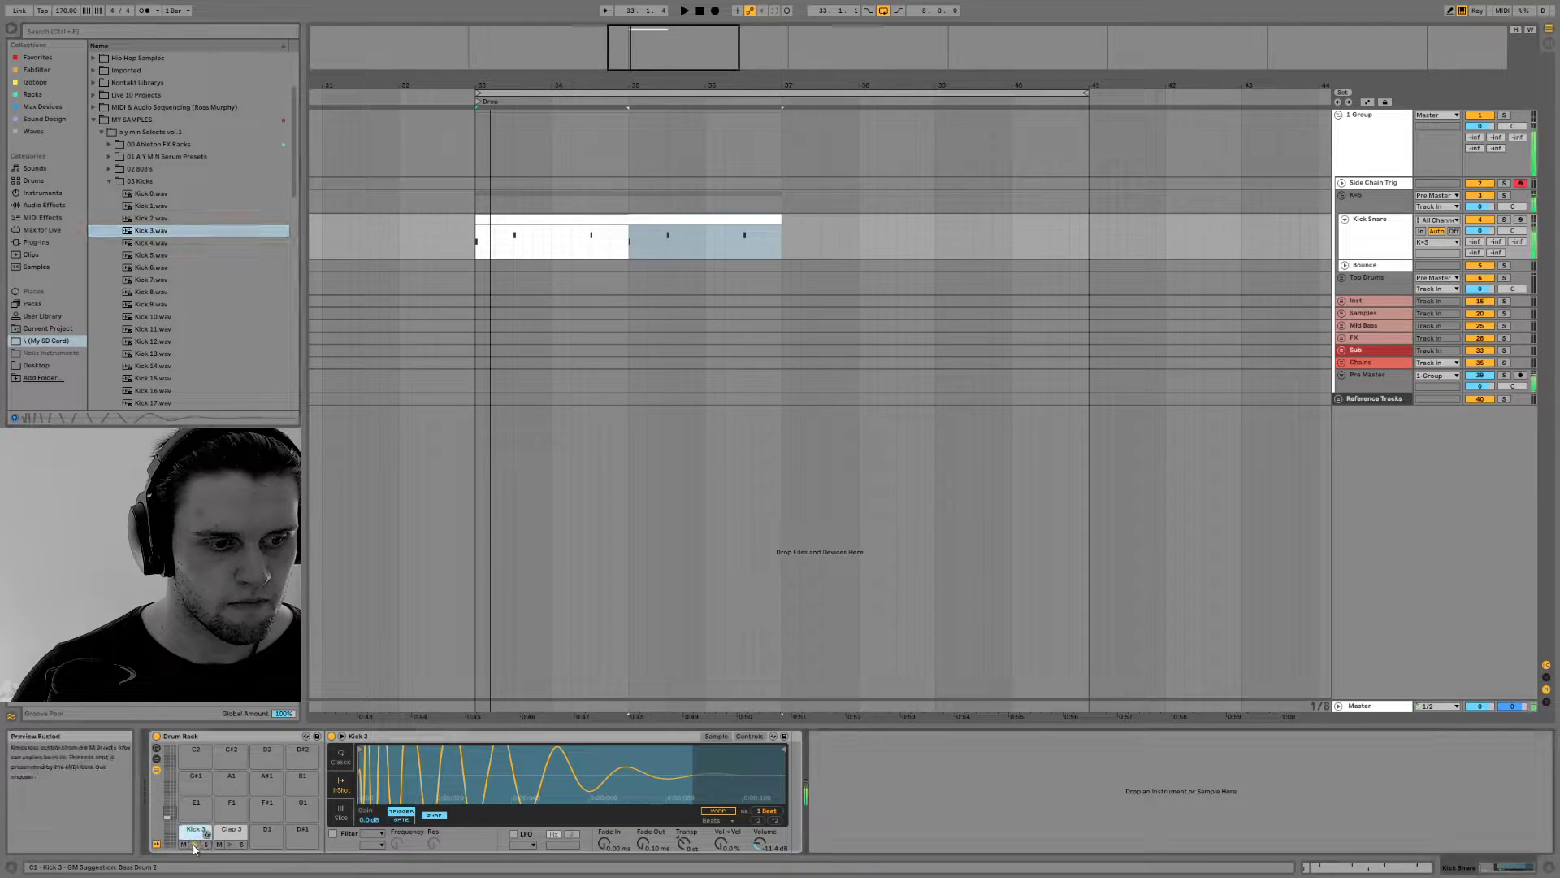
pyautogui.click(1389, 210)
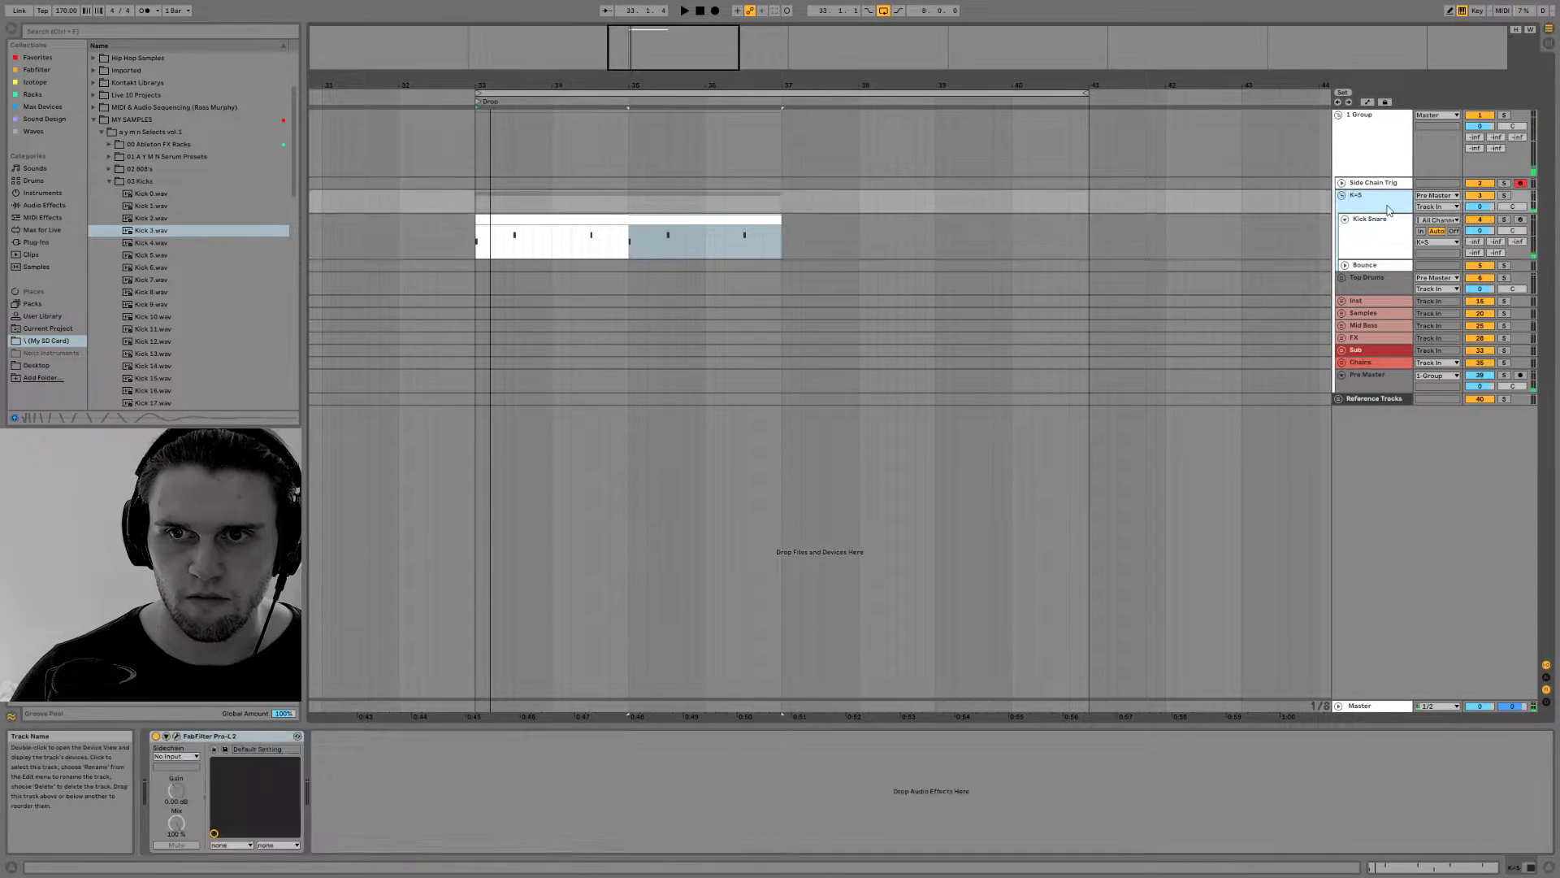
pyautogui.click(200, 231)
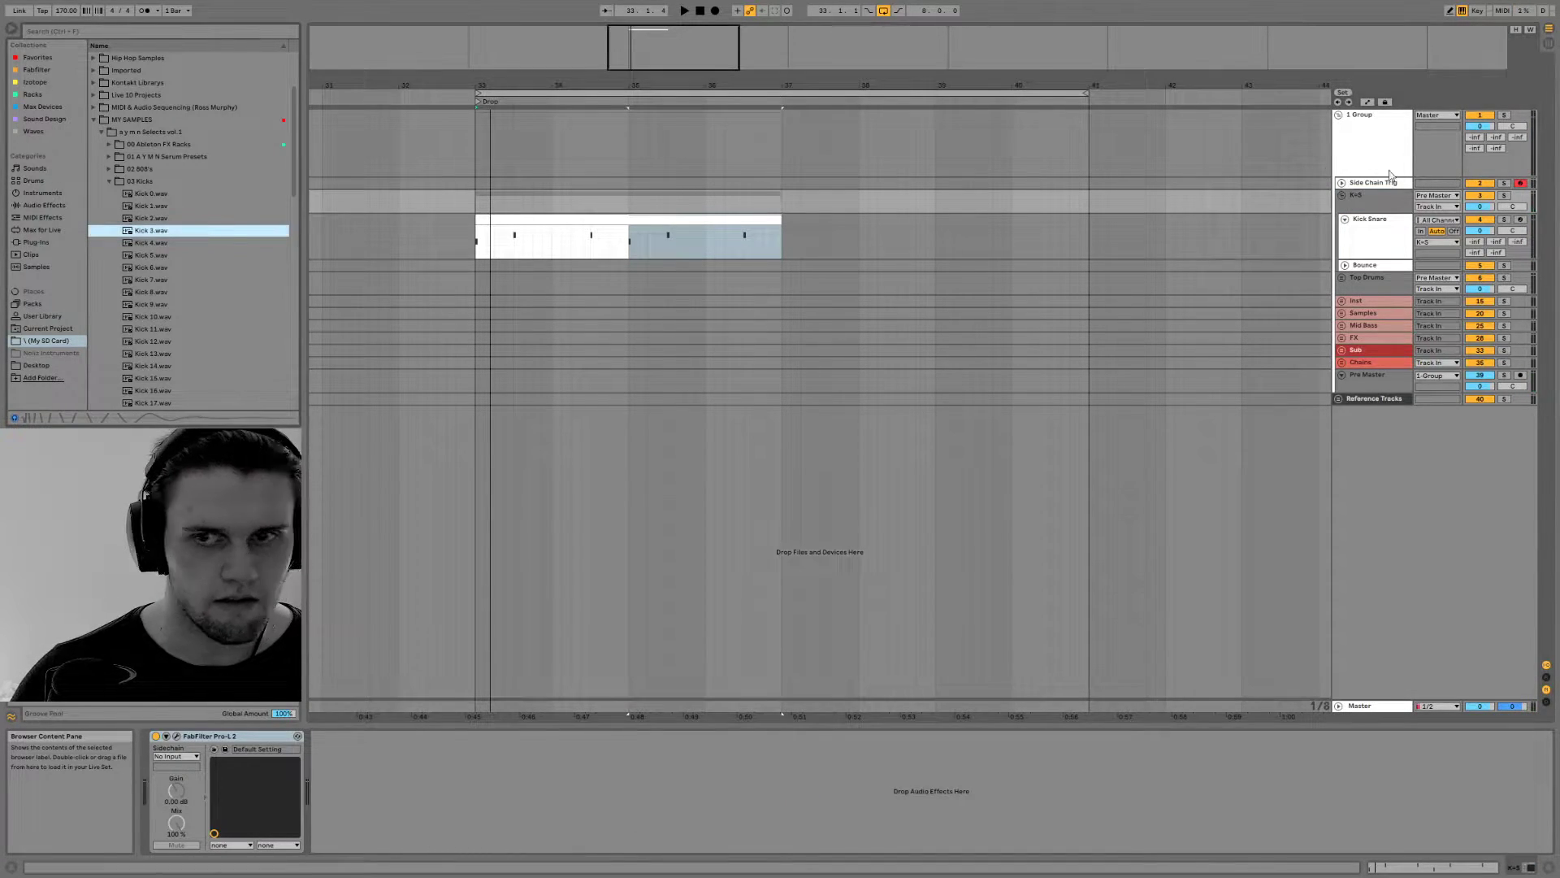
# Make the K+S group track taller and show the chain list of the Kick Snare track's Drum Rack
pyautogui.moveTo(1364, 207); pyautogui.dragTo(1364, 220)
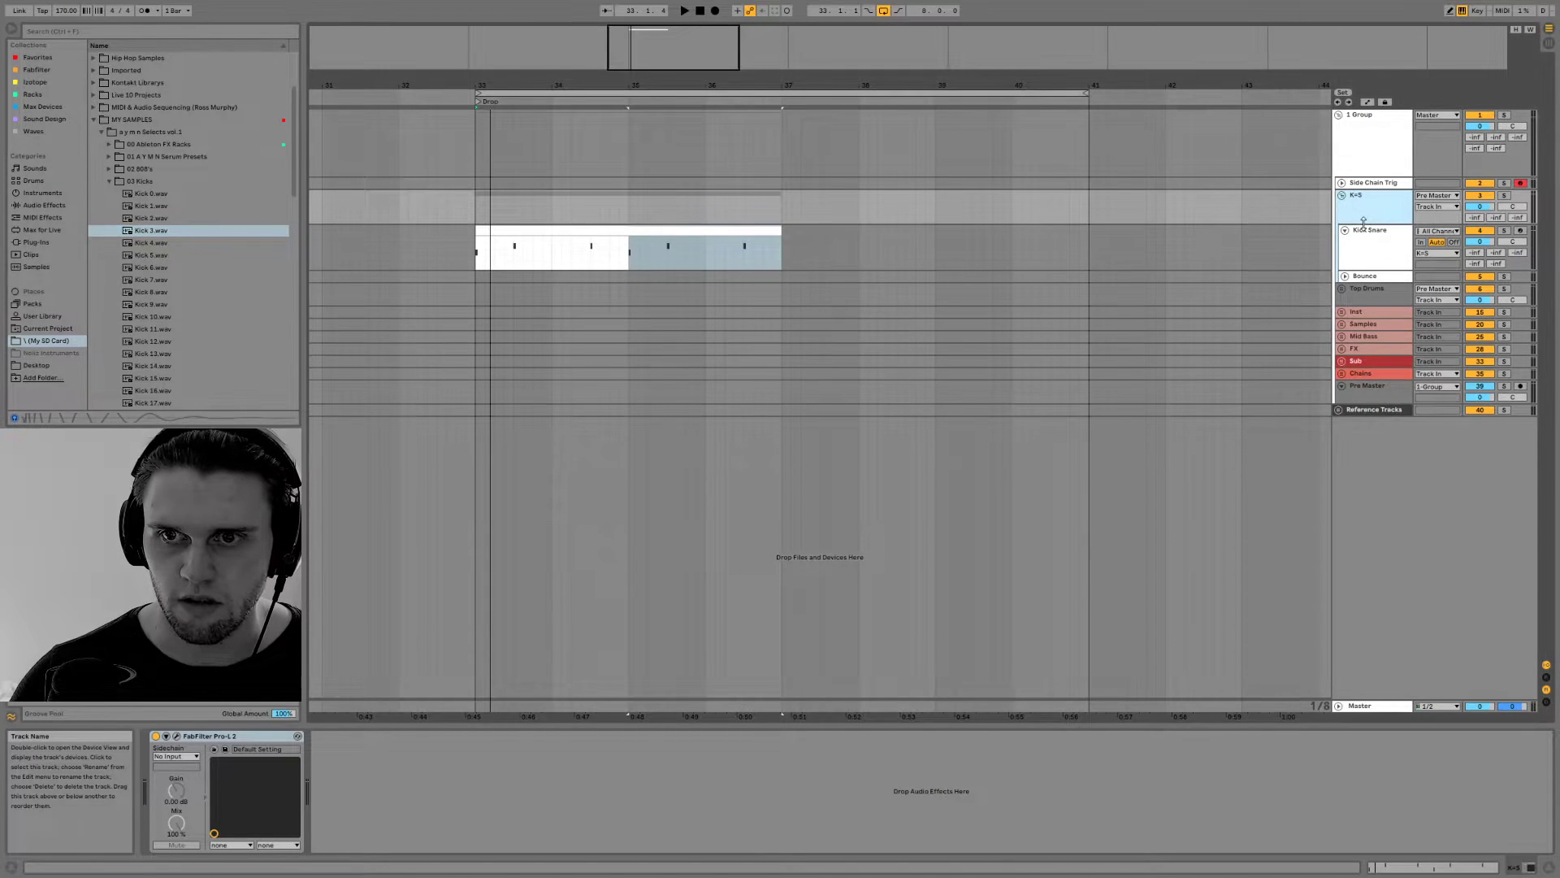
pyautogui.click(1377, 236)
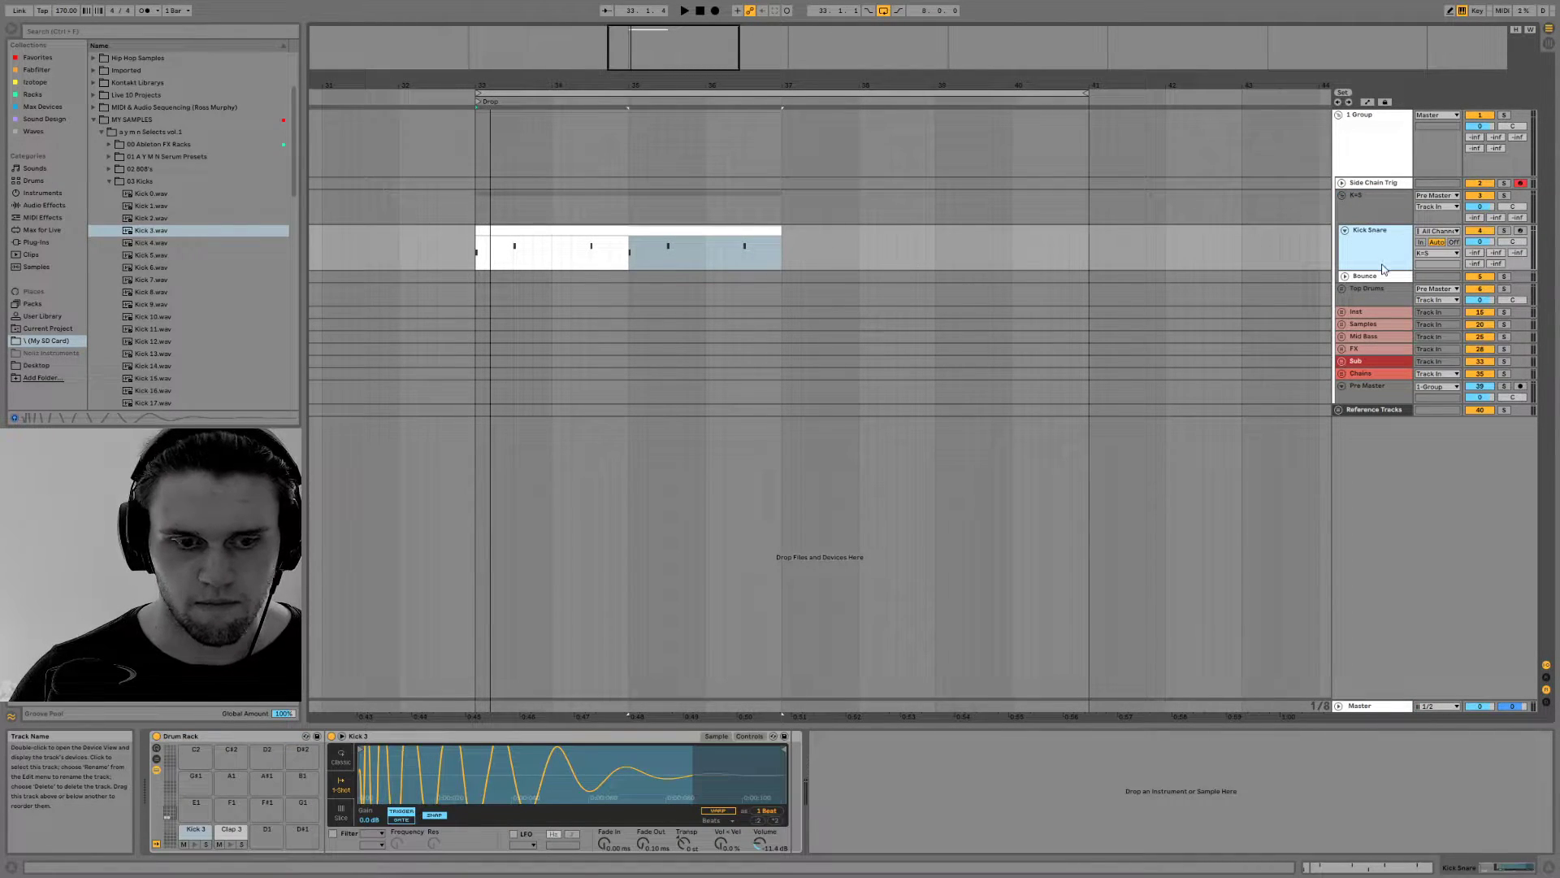
pyautogui.click(157, 762)
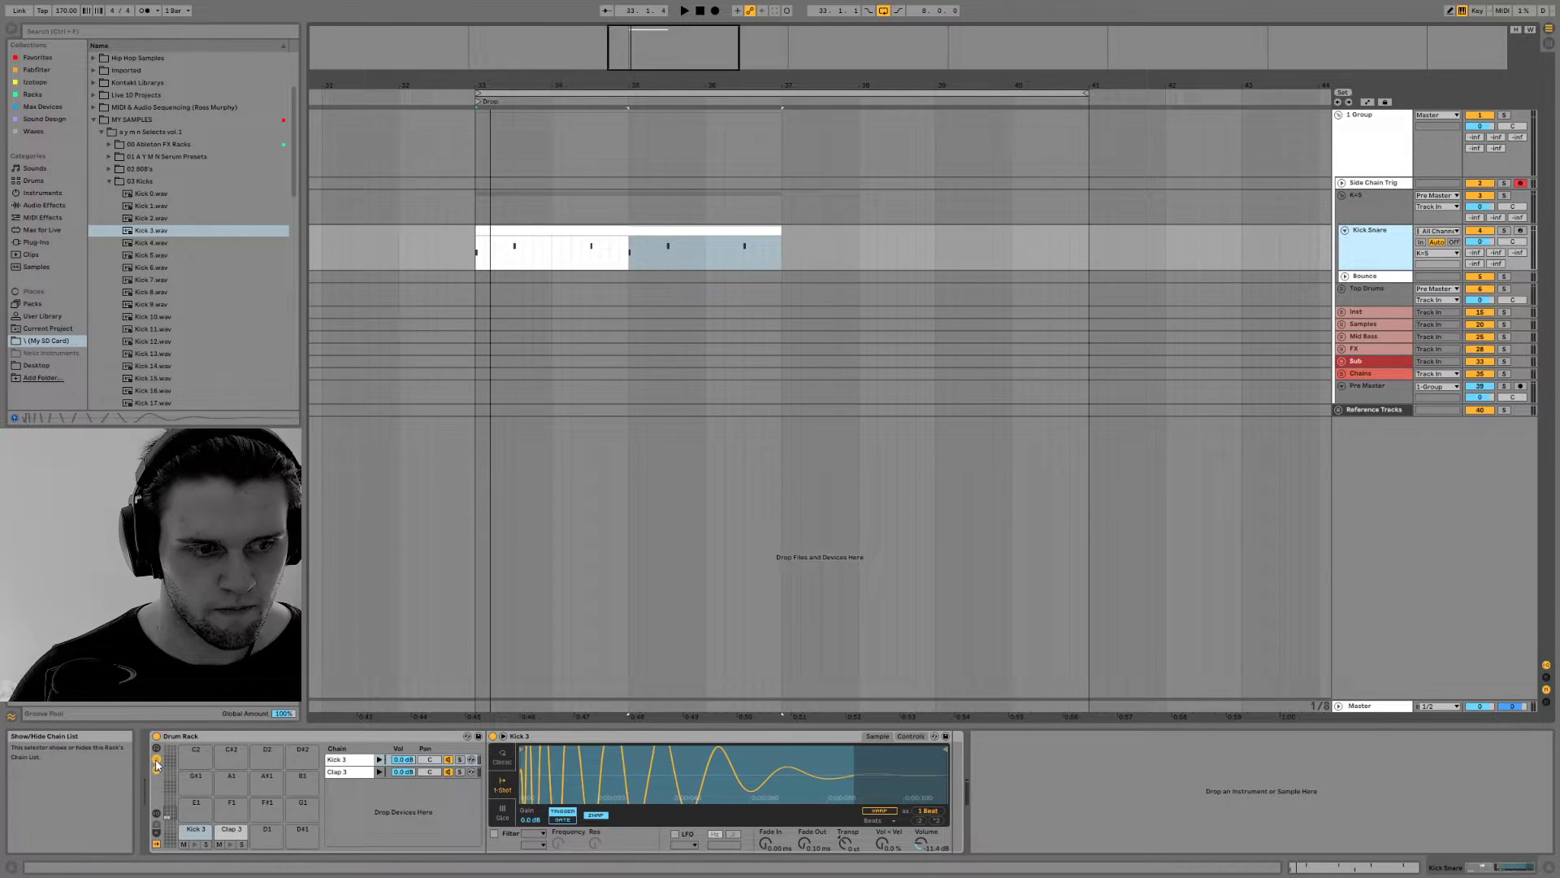
pyautogui.click(157, 813)
pyautogui.click(157, 813)
pyautogui.click(156, 835)
pyautogui.click(156, 835)
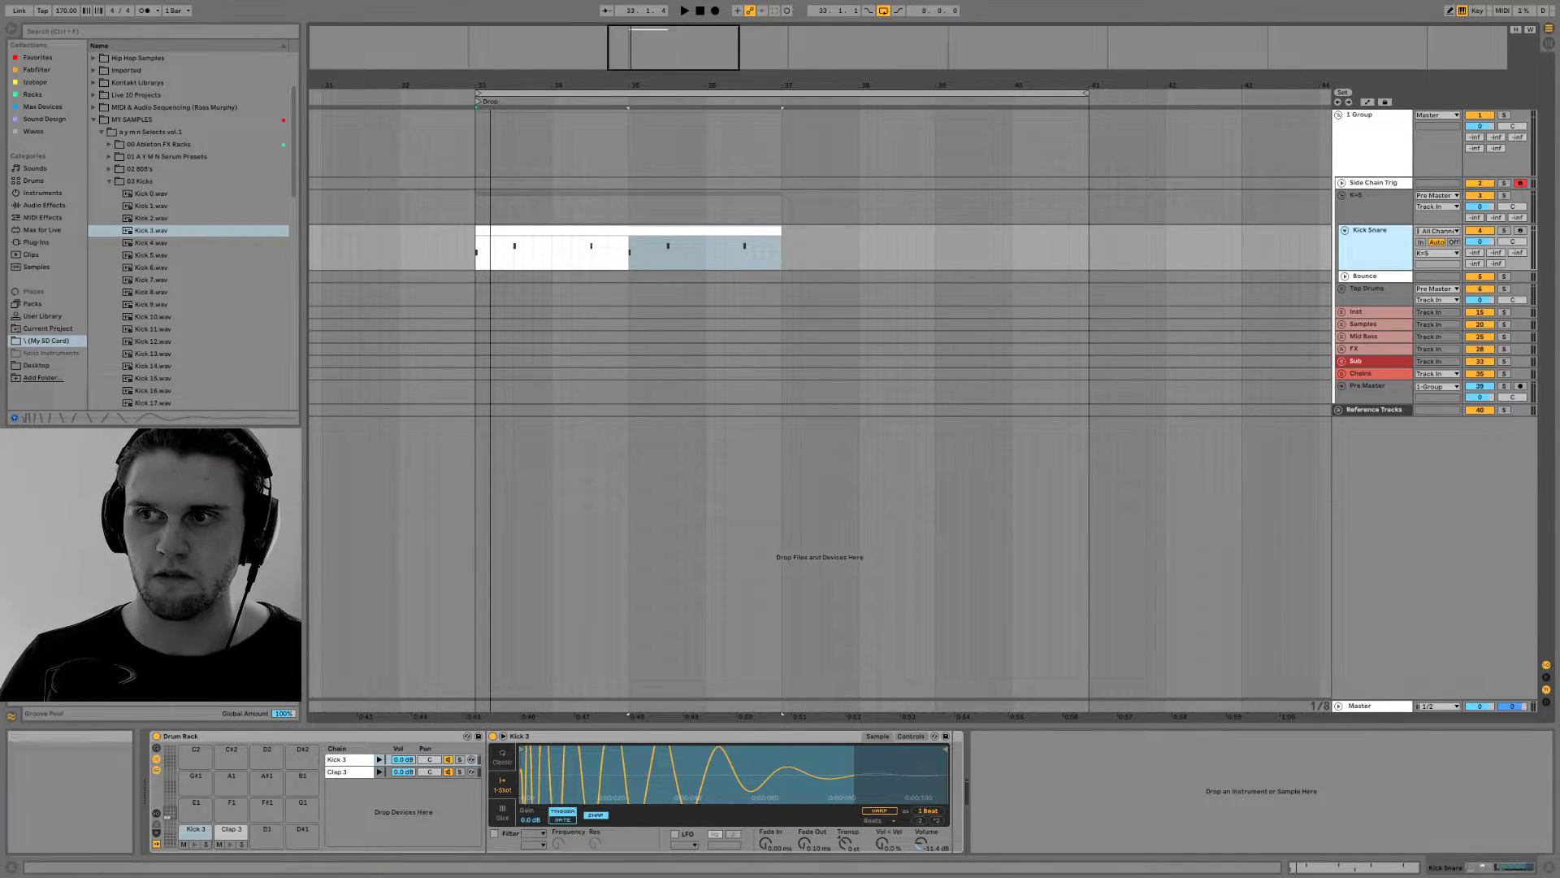
# Select the whole Kick Snare clip, play it back and audition the Kick 3 pad
pyautogui.click(532, 230)
pyautogui.press('space')
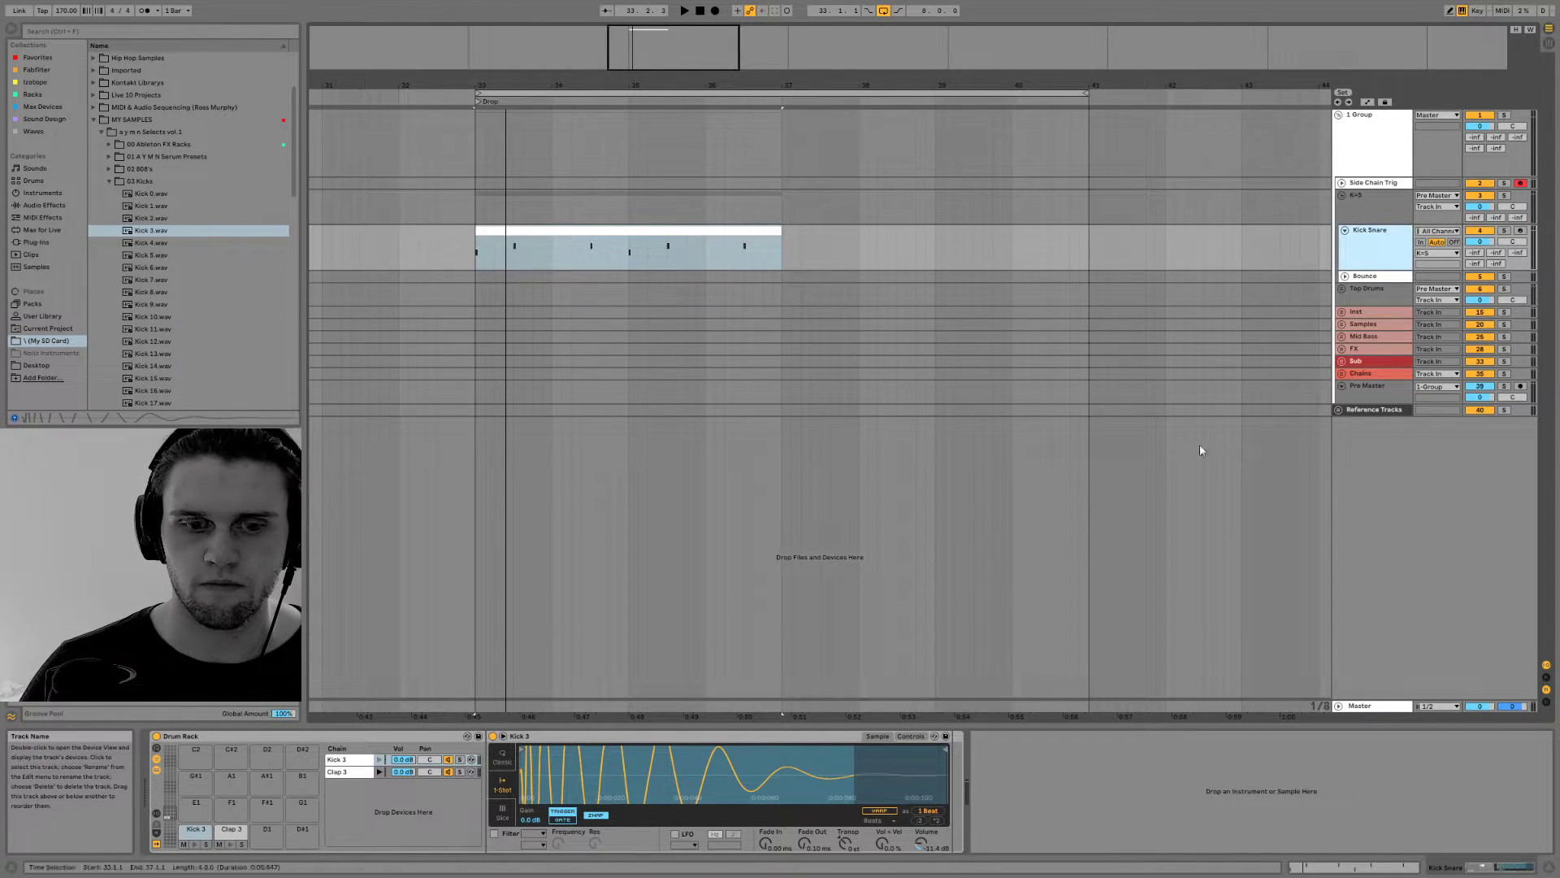
pyautogui.press('space')
pyautogui.press('space')
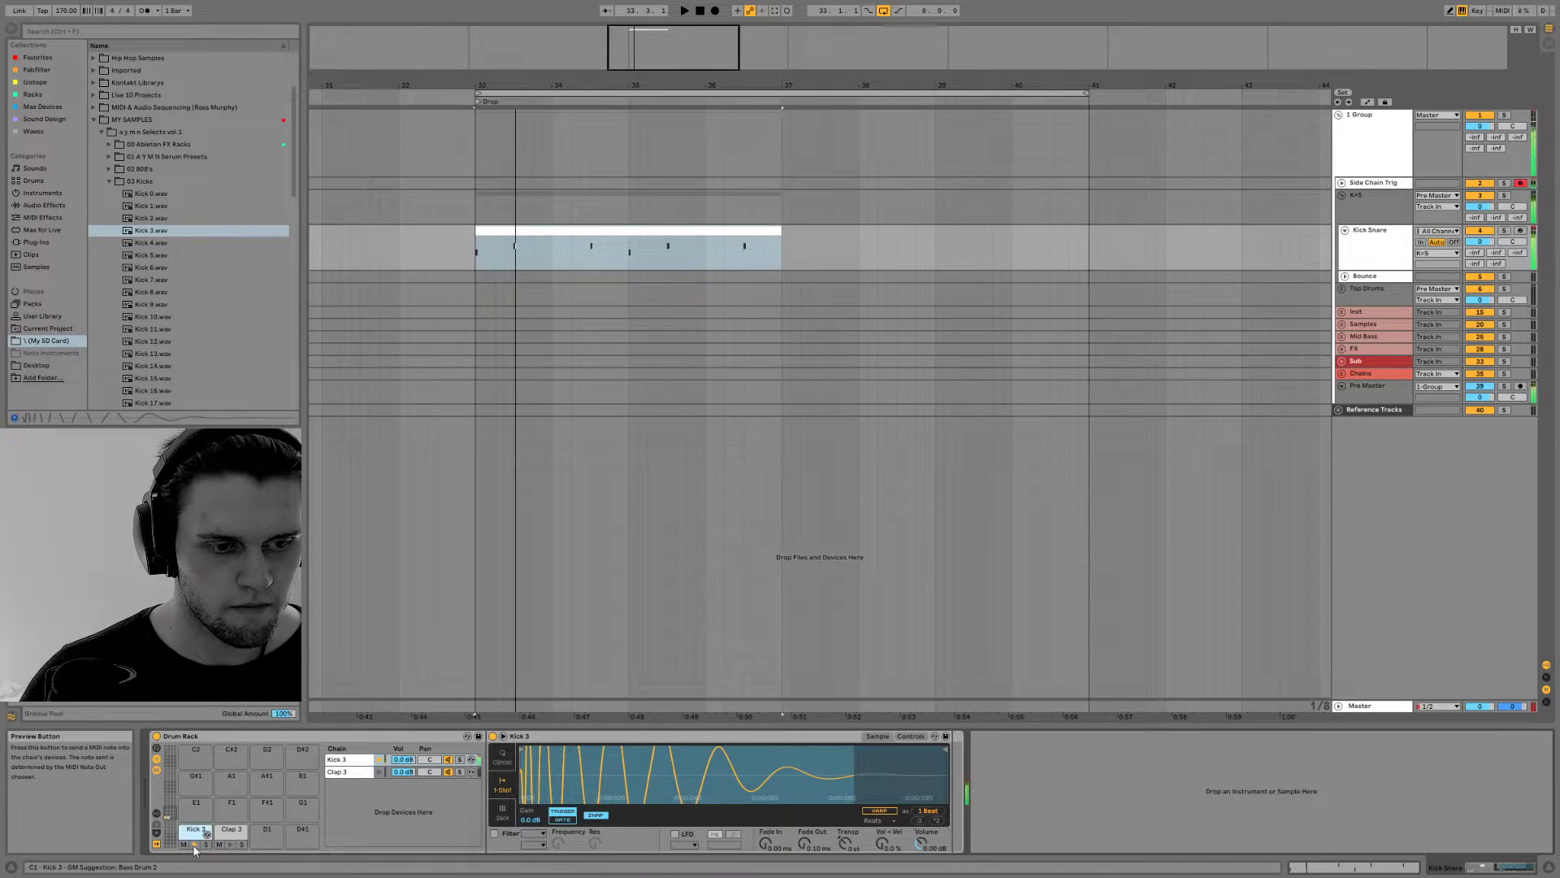
# Play the beat with the K+S group's FabFilter Pro-L 2 bypassed to compare the kick's sound
pyautogui.click(1377, 210)
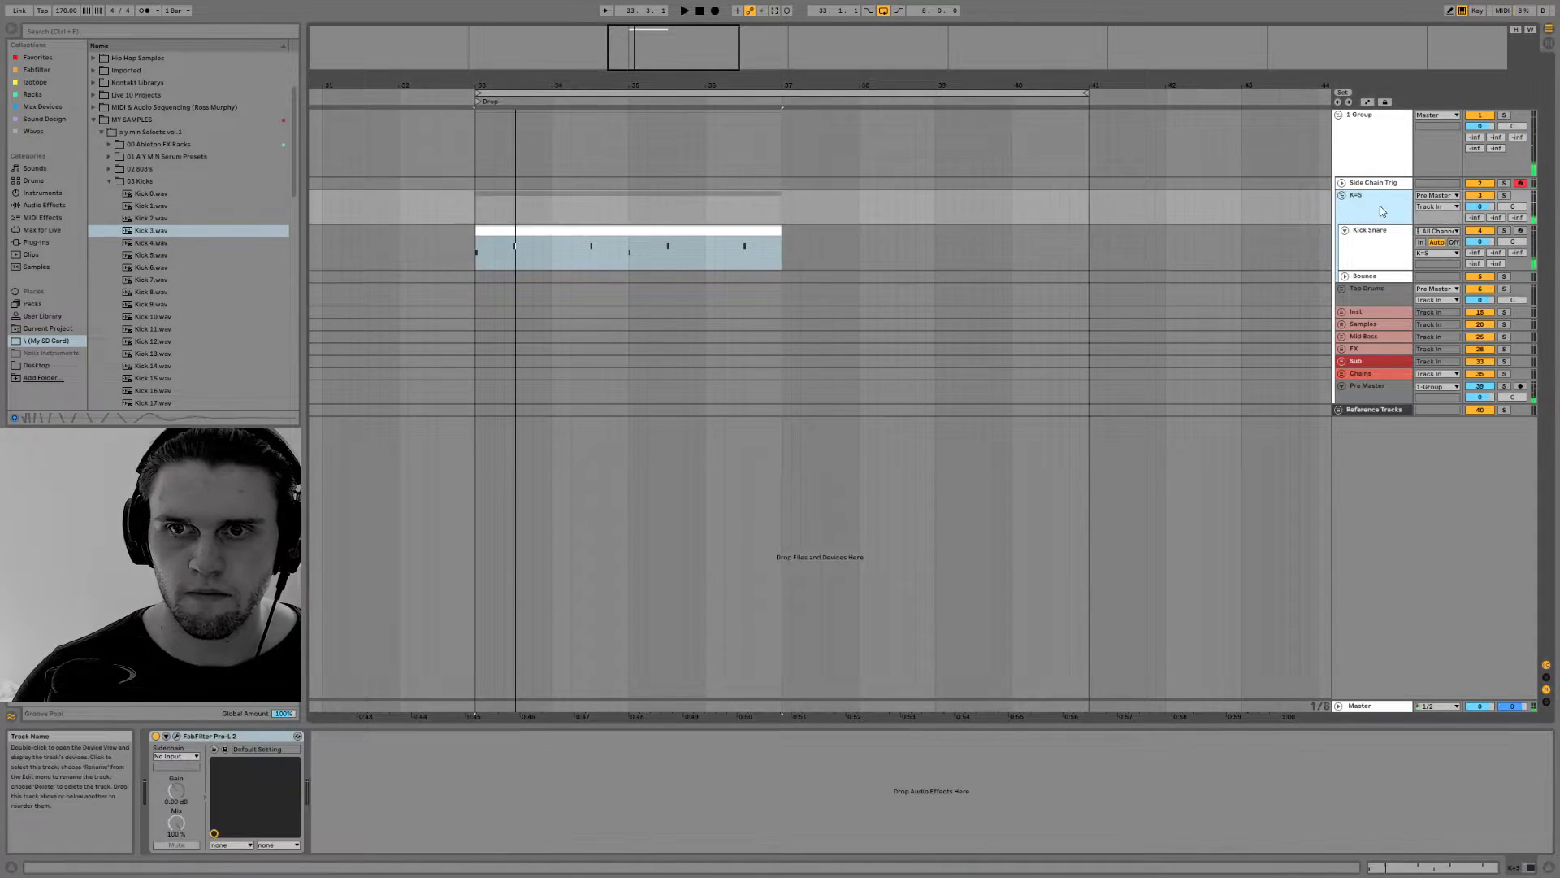
pyautogui.click(487, 263)
pyautogui.press('space')
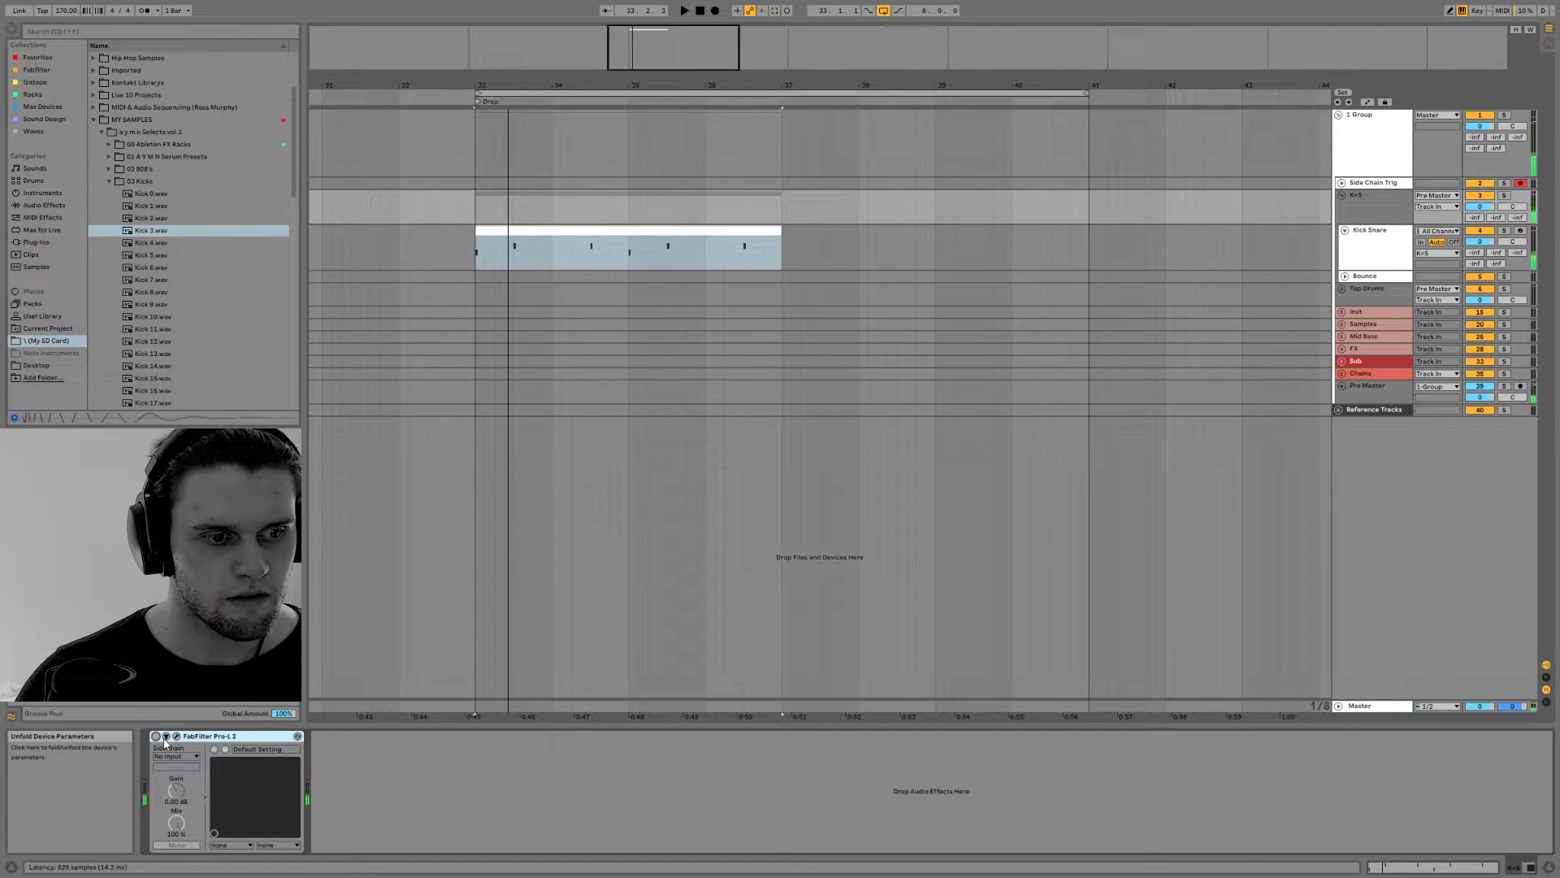
# Inspect the devices on the Kick Snare, Top Drums and K+S tracks and look inside the Pre Master track
pyautogui.click(1379, 244)
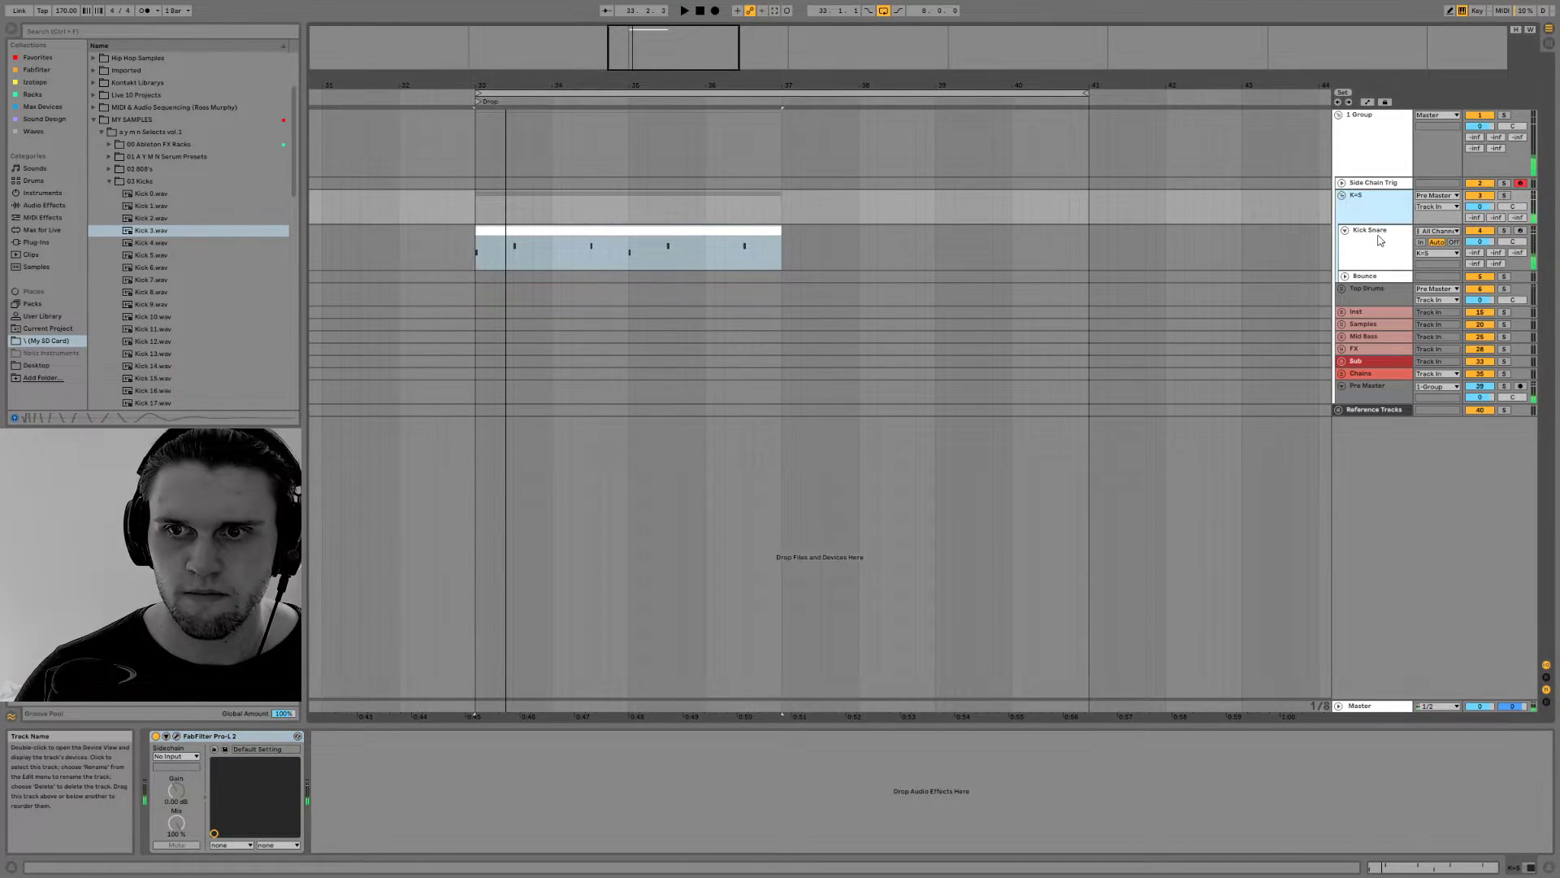
pyautogui.click(1379, 292)
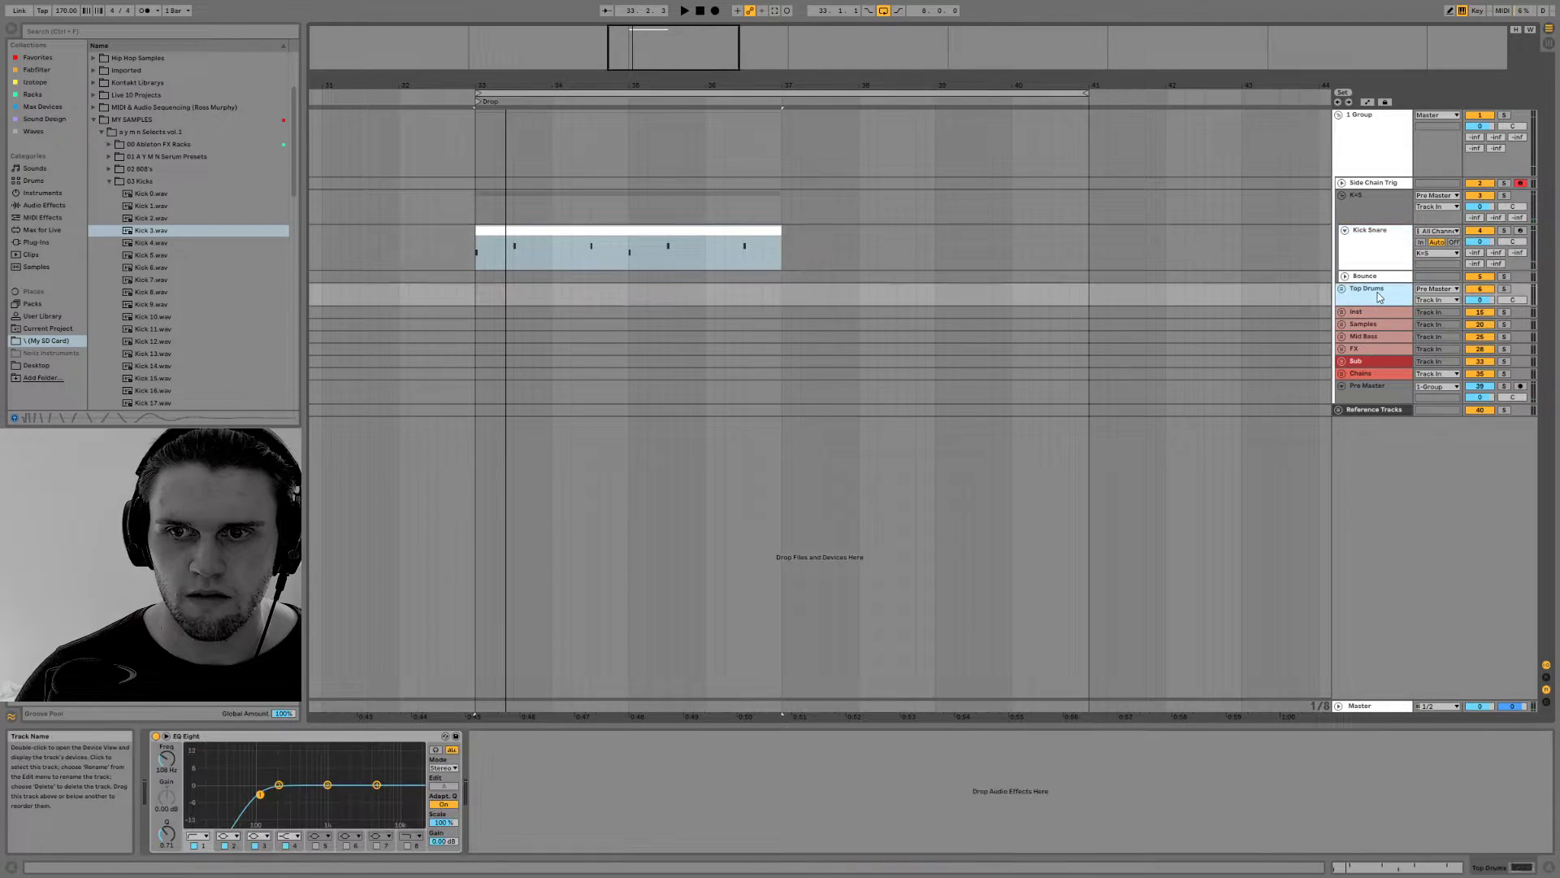
pyautogui.click(1382, 170)
pyautogui.click(1378, 213)
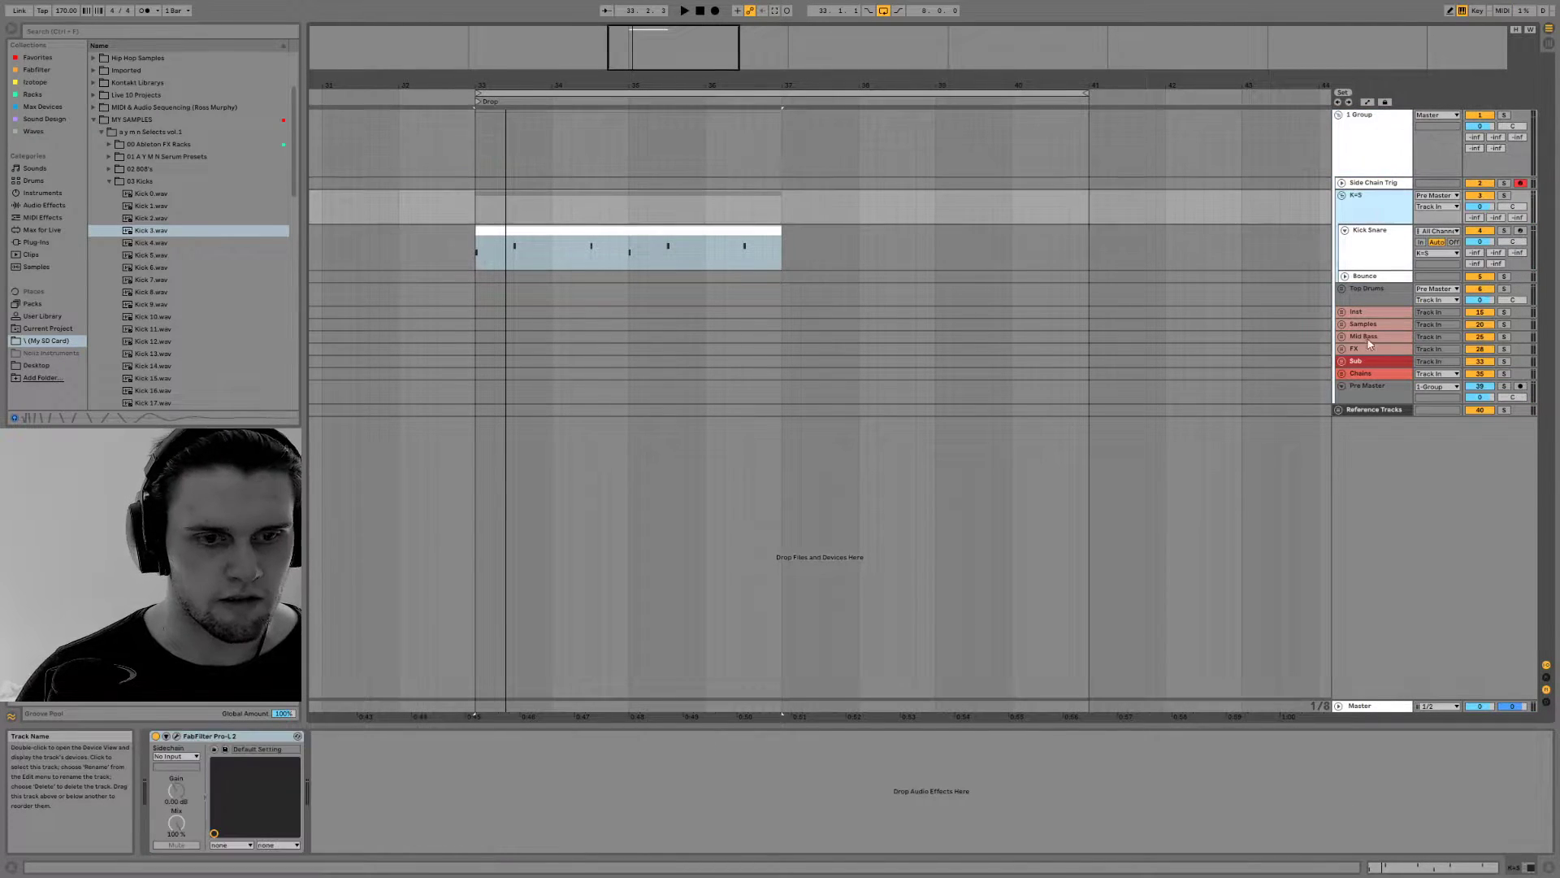
pyautogui.click(1342, 386)
pyautogui.click(1342, 386)
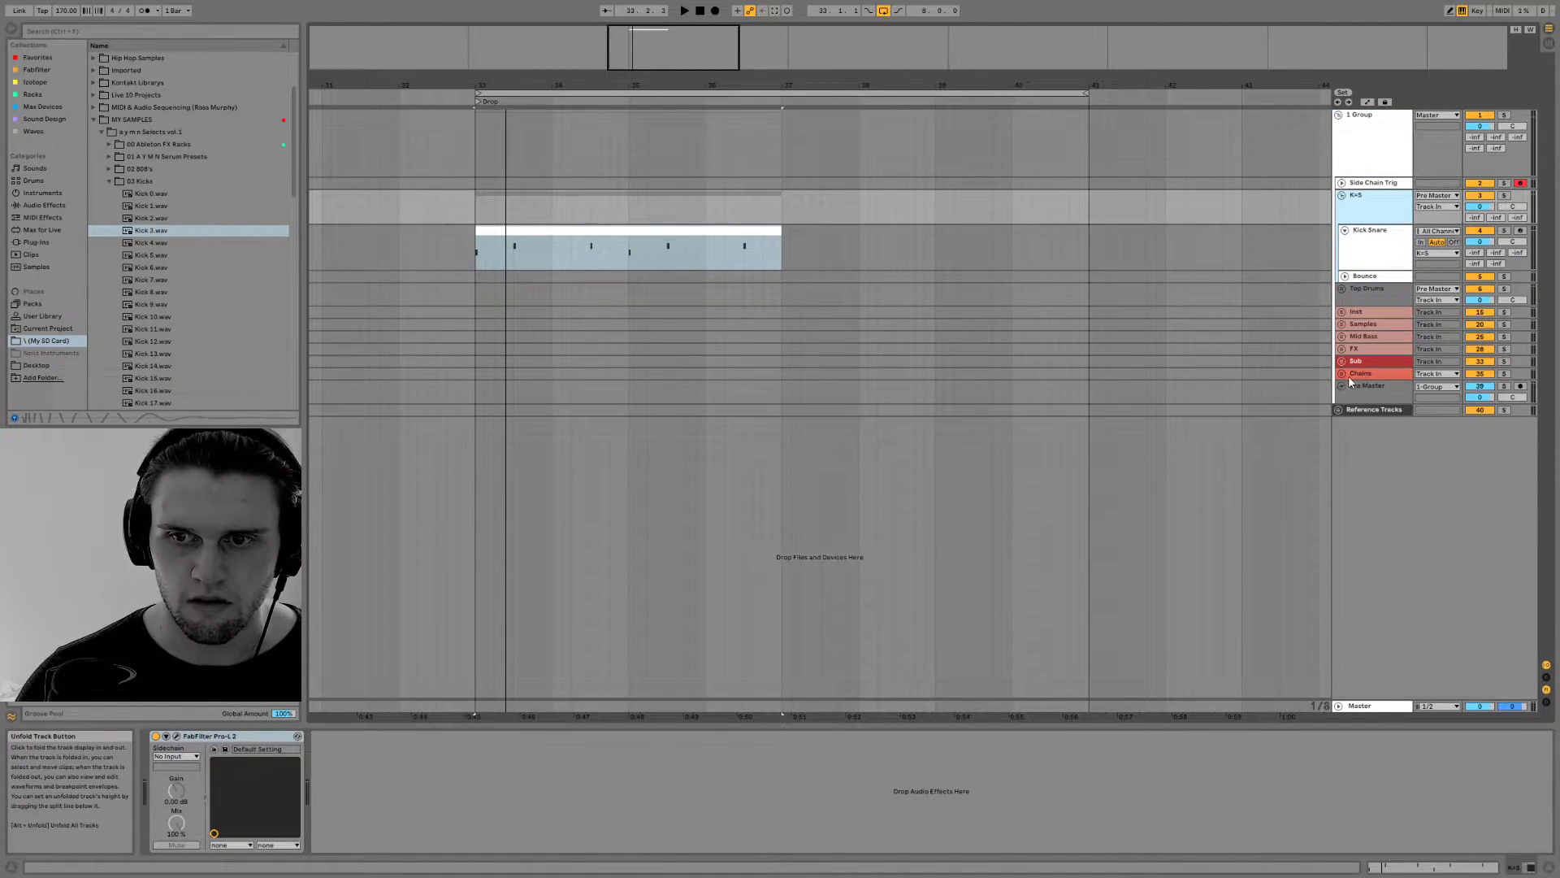
# Unfold the Chains group and examine the Main Chain, Sub Chain and Pre Master devices during playback
pyautogui.click(1342, 373)
pyautogui.click(1367, 406)
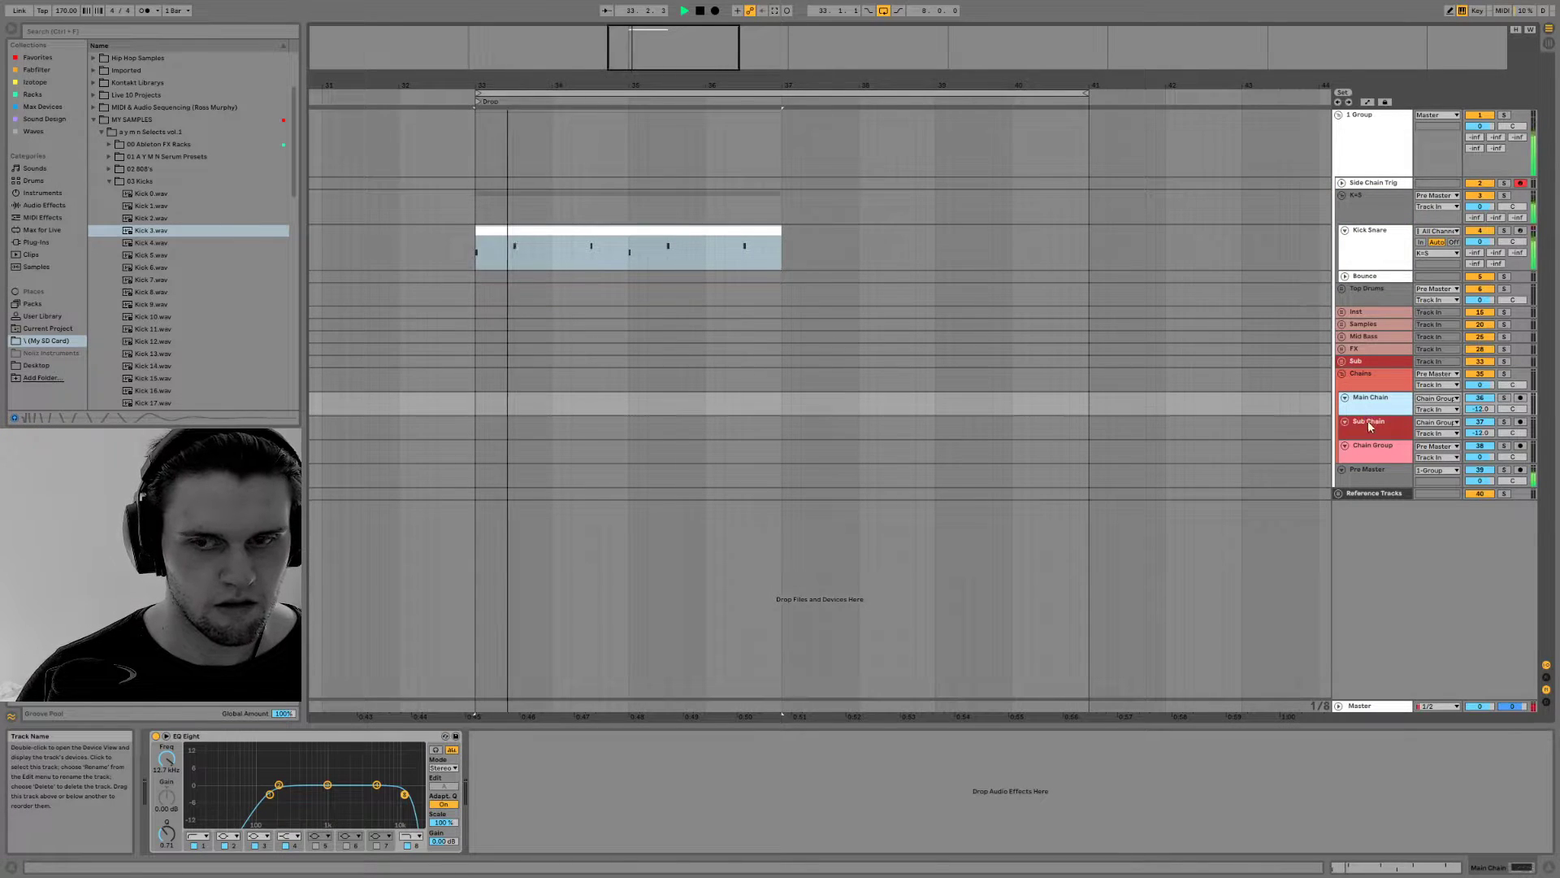
pyautogui.click(1370, 425)
pyautogui.click(1375, 477)
pyautogui.press('space')
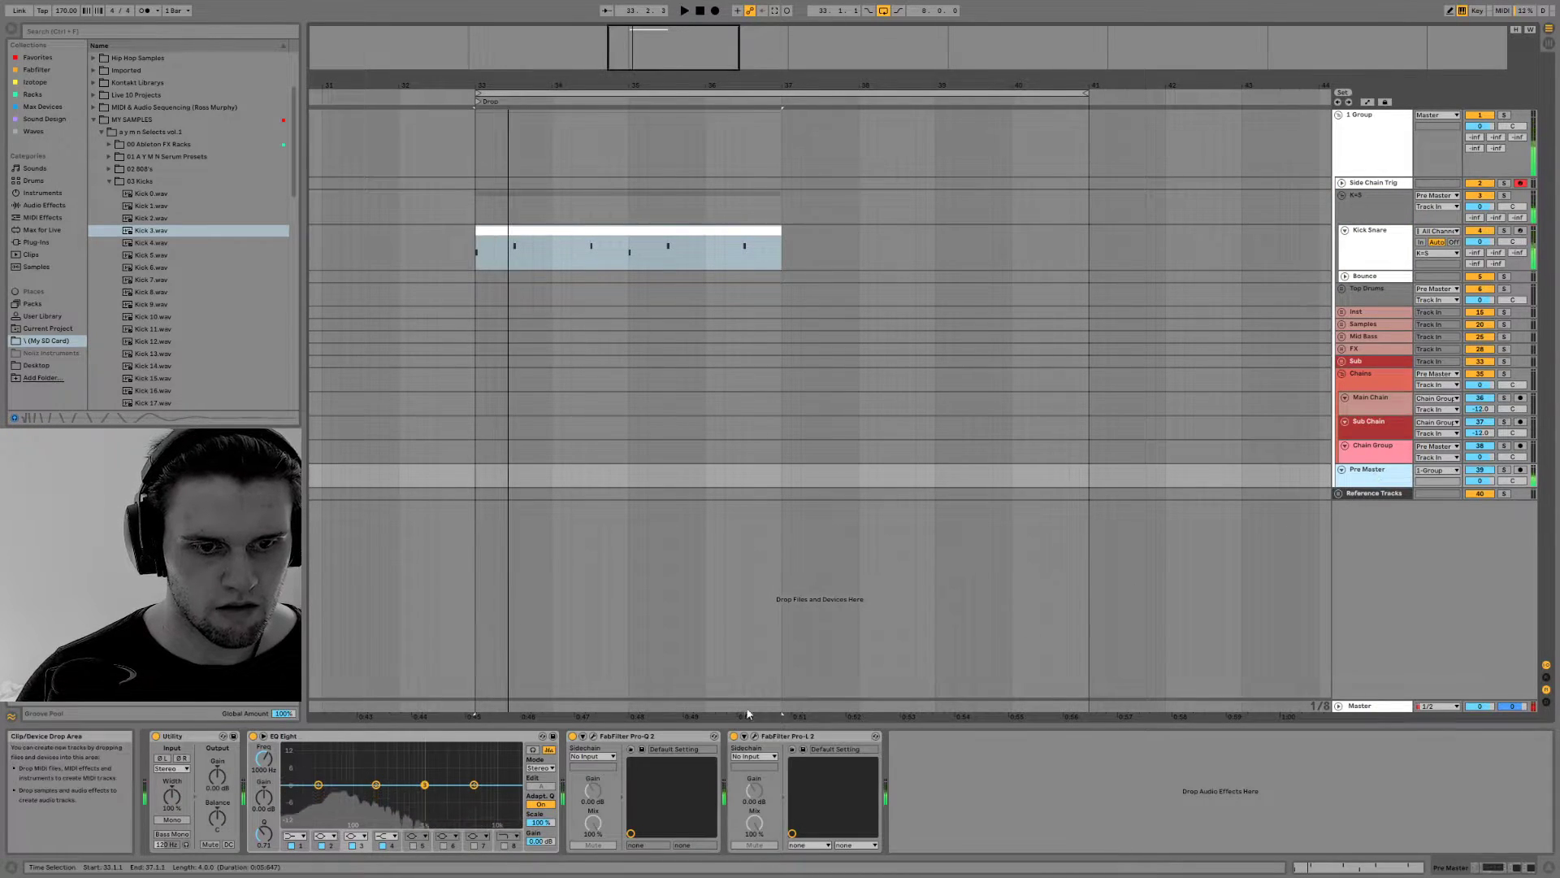
# Examine the Pre Master's FabFilter Pro-Q 2 and Pro-L 2 windows while playing the beat, and close both
pyautogui.click(594, 736)
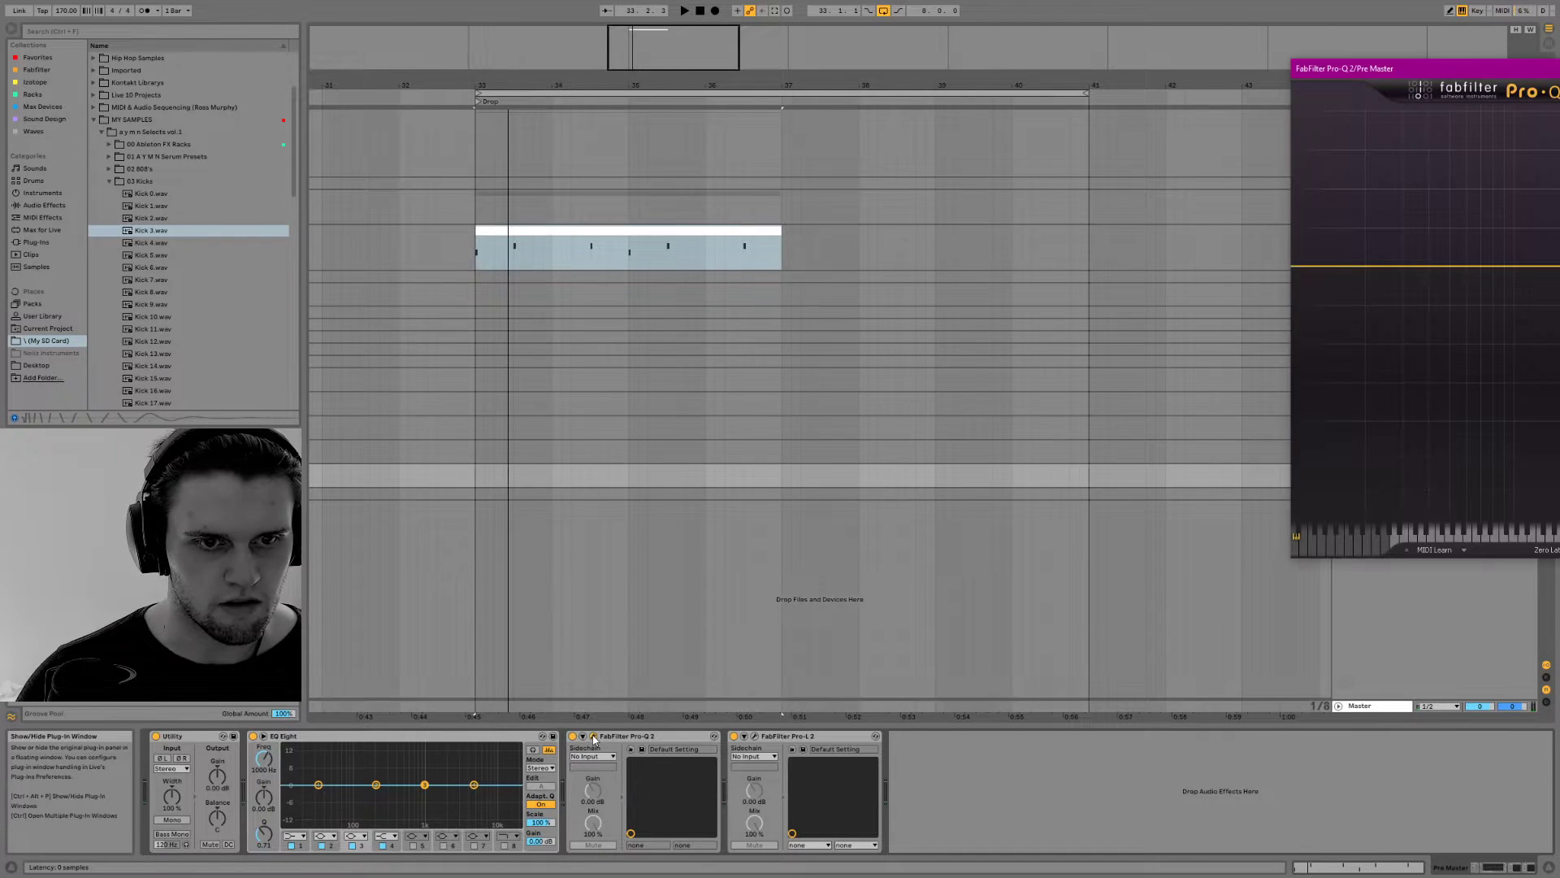
pyautogui.click(756, 736)
pyautogui.press('space')
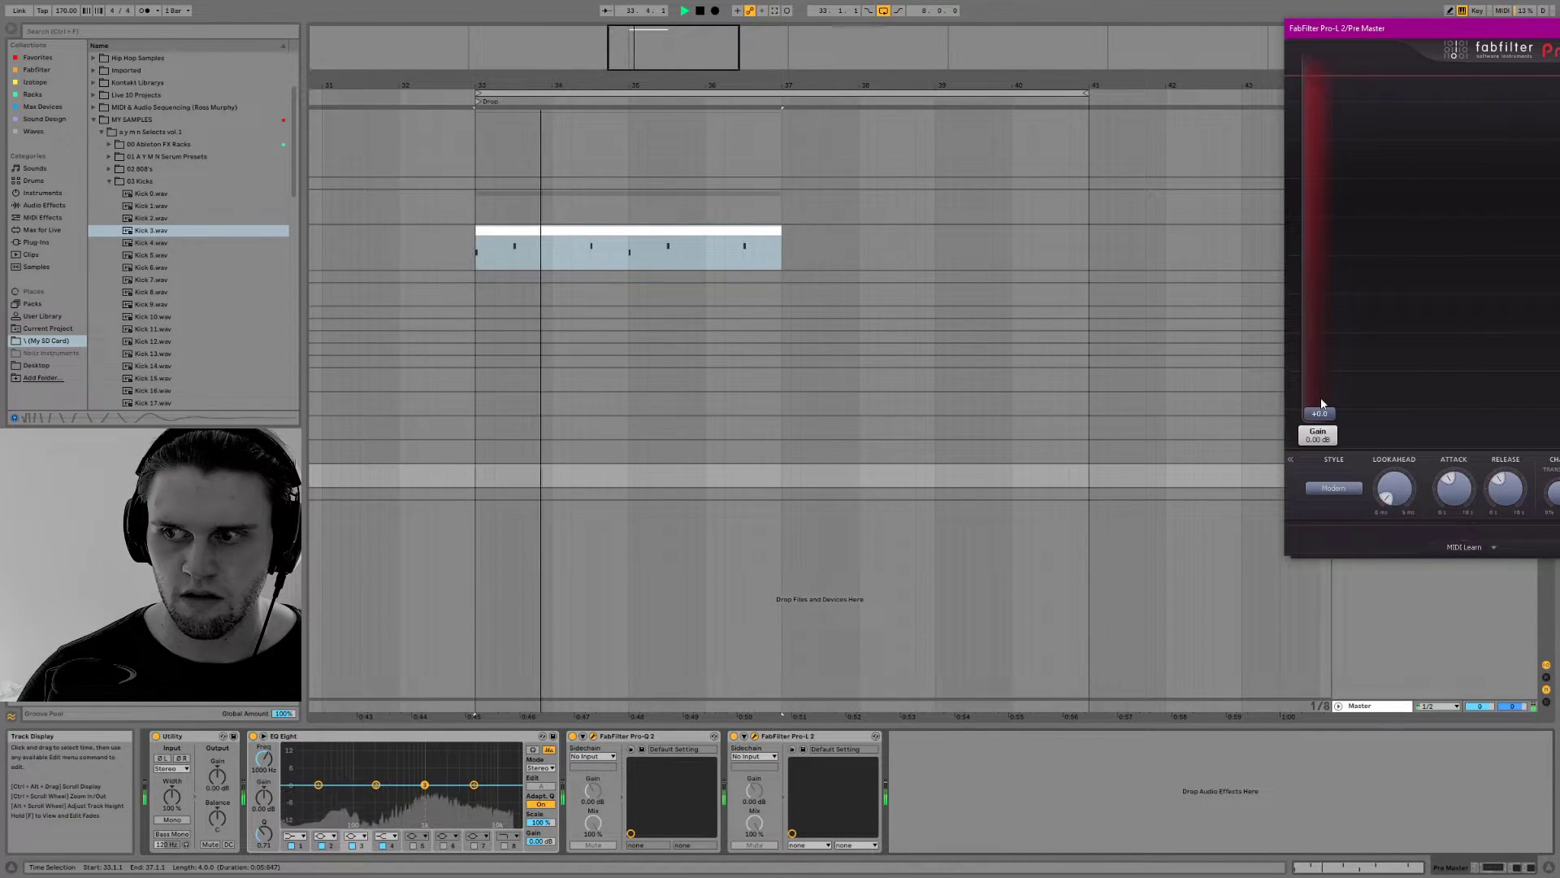
pyautogui.press('space')
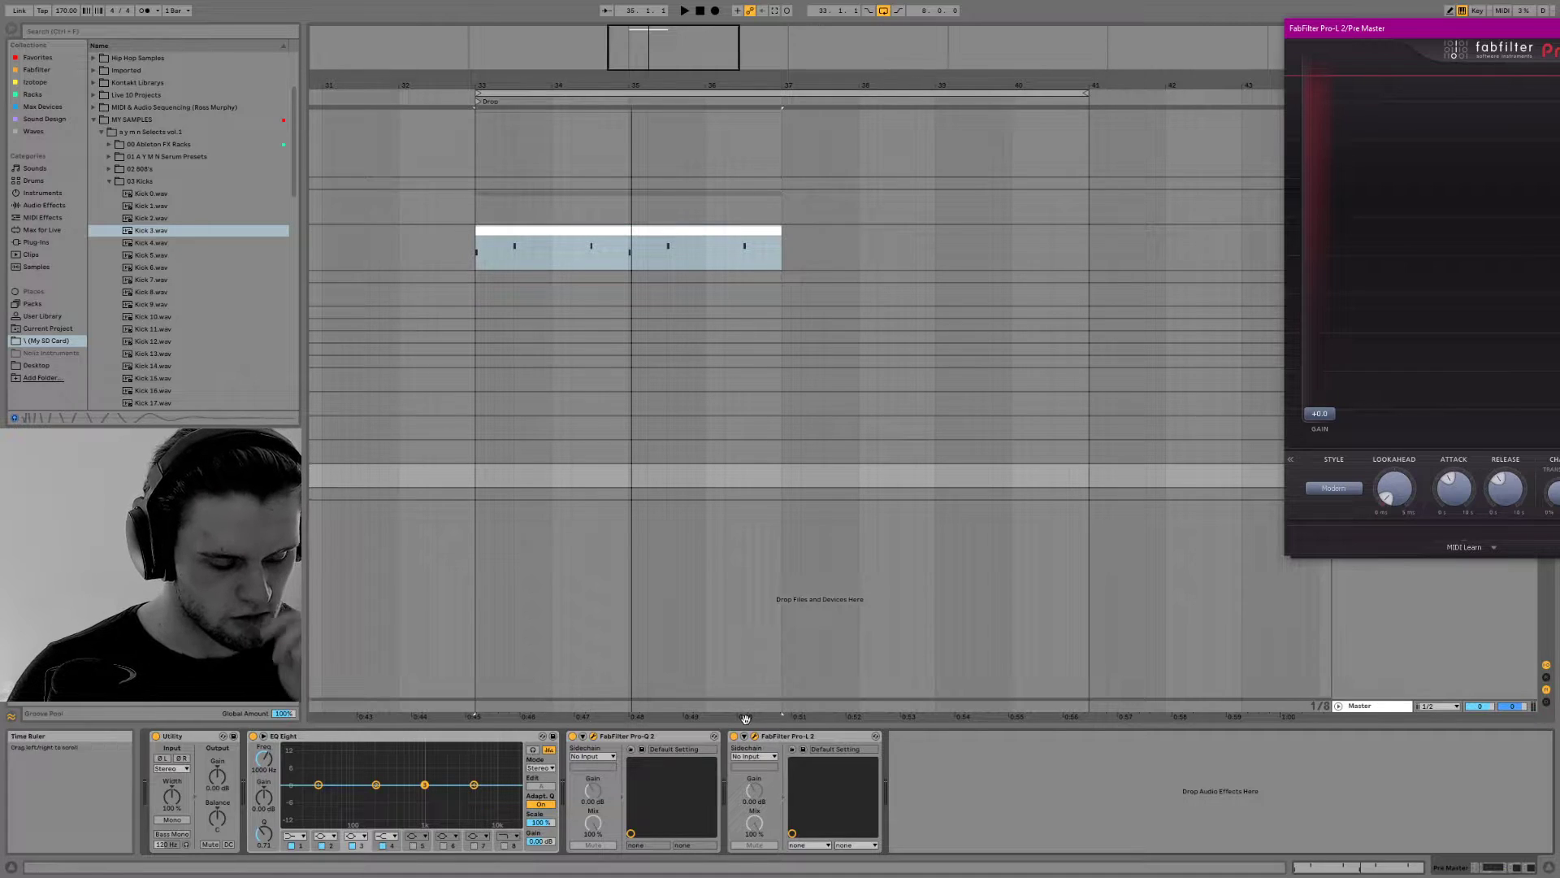
pyautogui.moveTo(1414, 29); pyautogui.dragTo(940, 63)
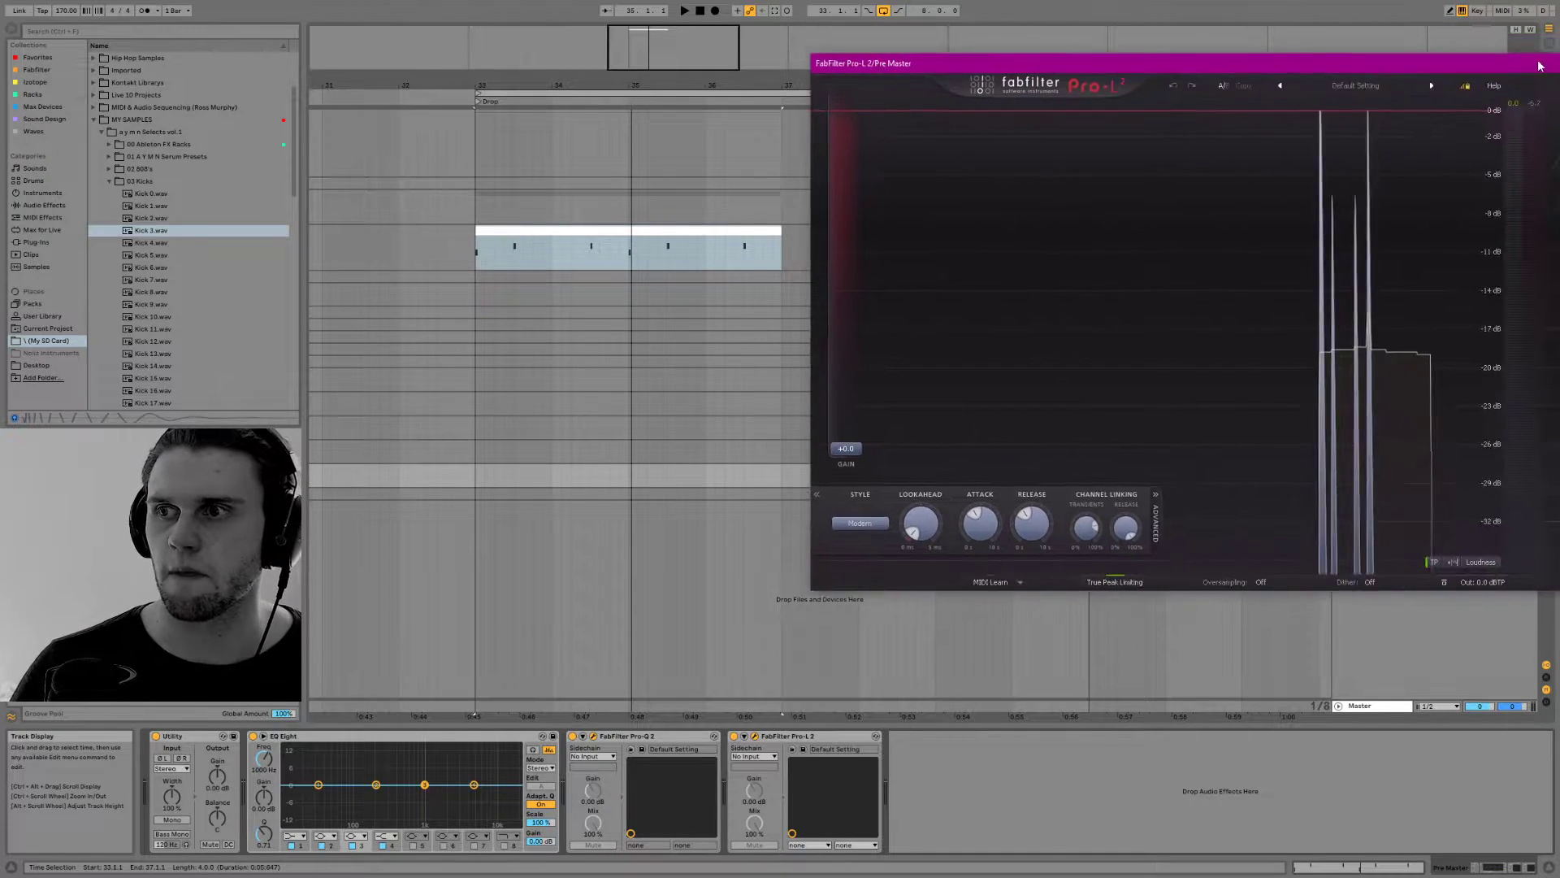
pyautogui.moveTo(1552, 69); pyautogui.dragTo(1204, 89)
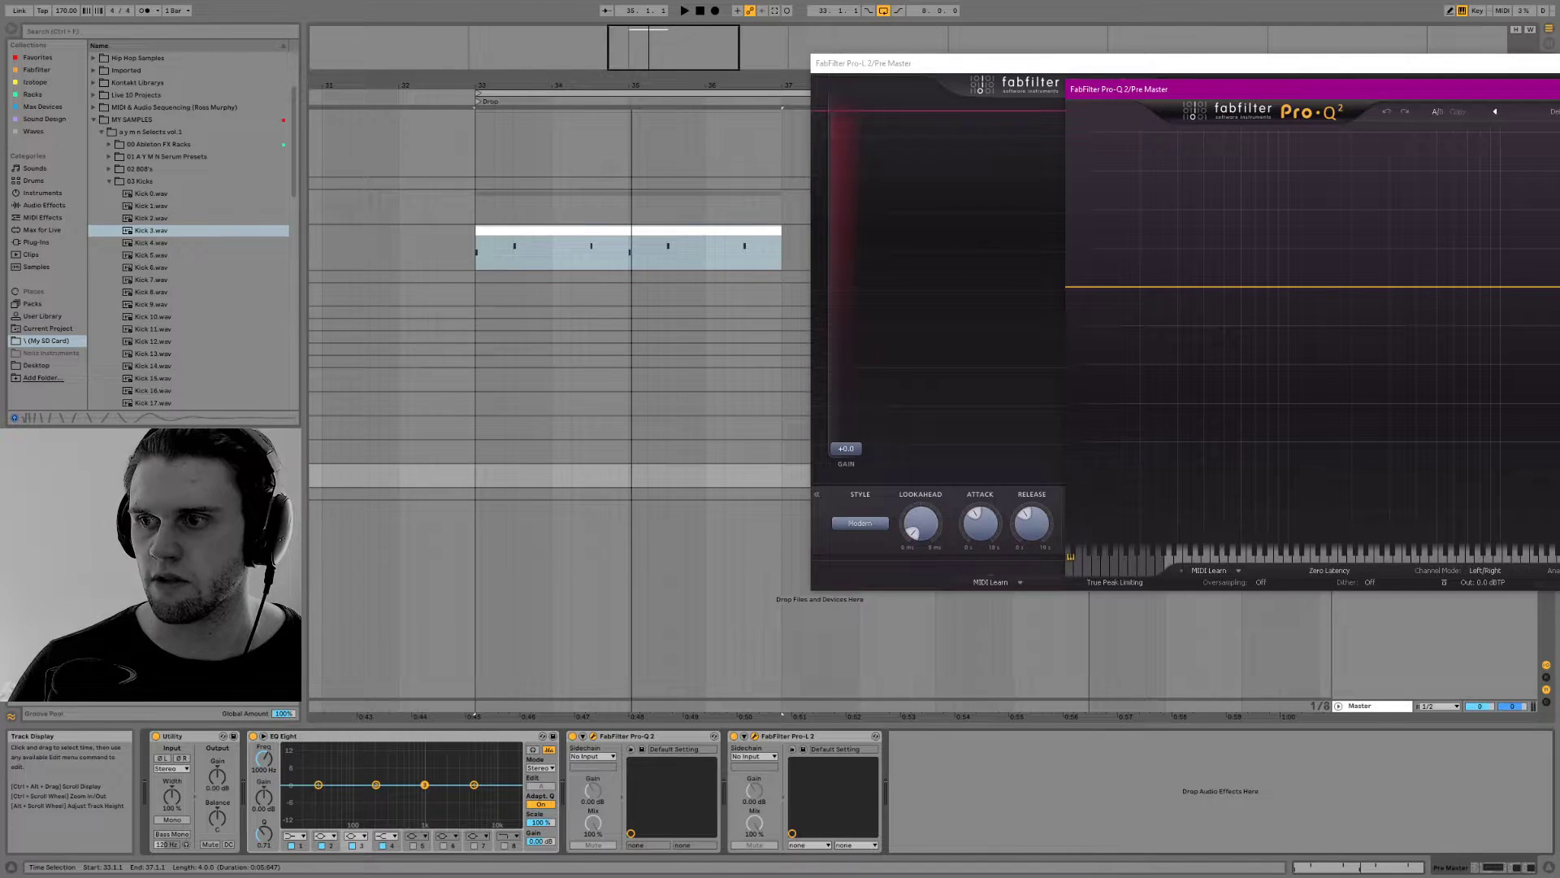
pyautogui.click(593, 736)
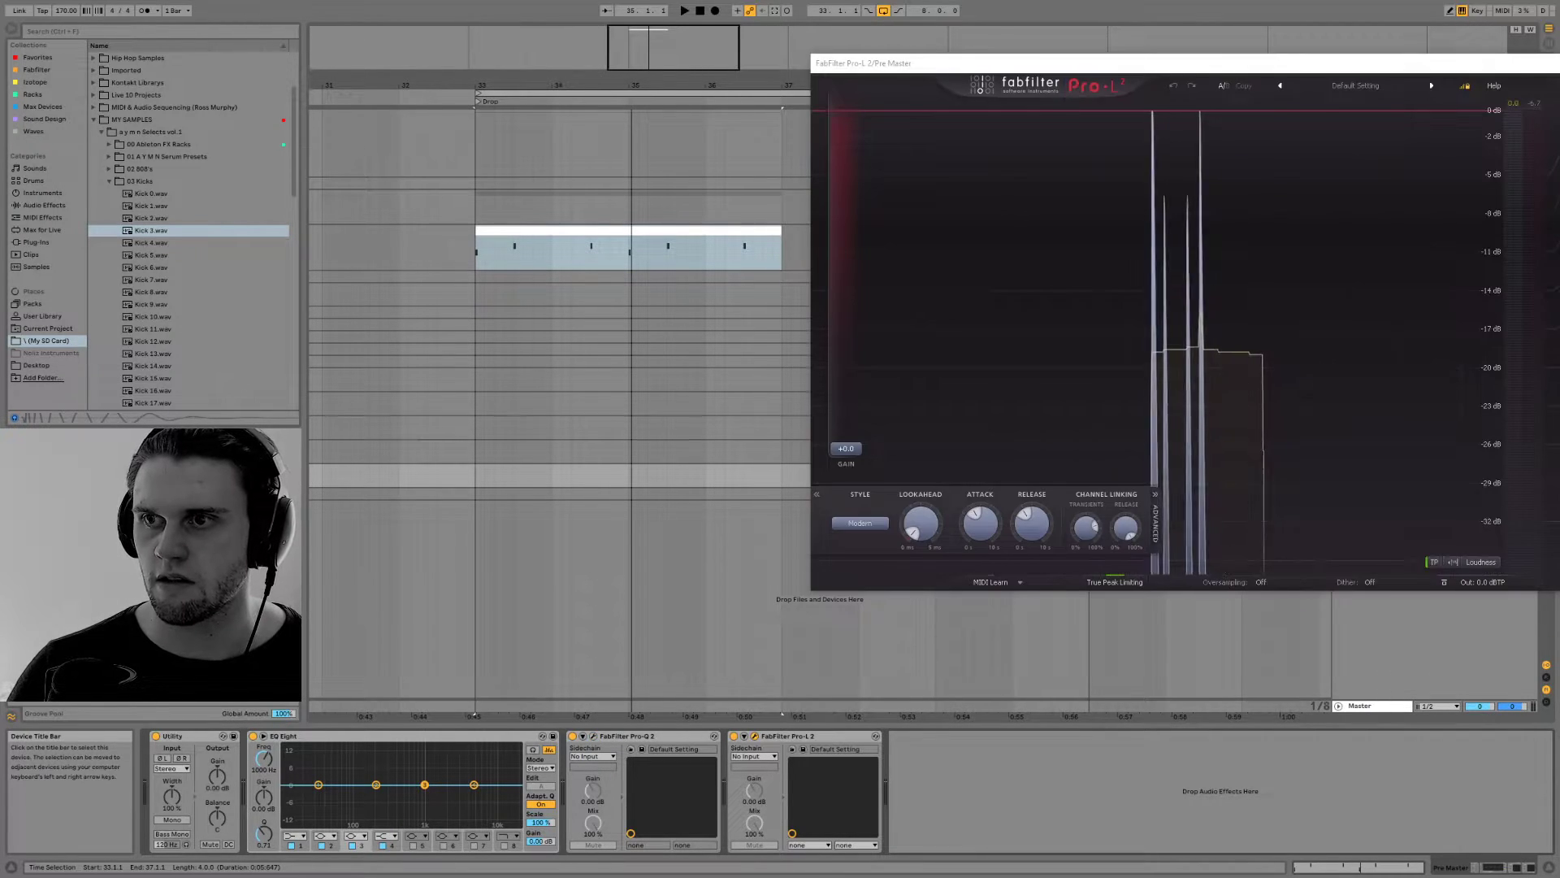
pyautogui.moveTo(1521, 65); pyautogui.dragTo(1149, 134)
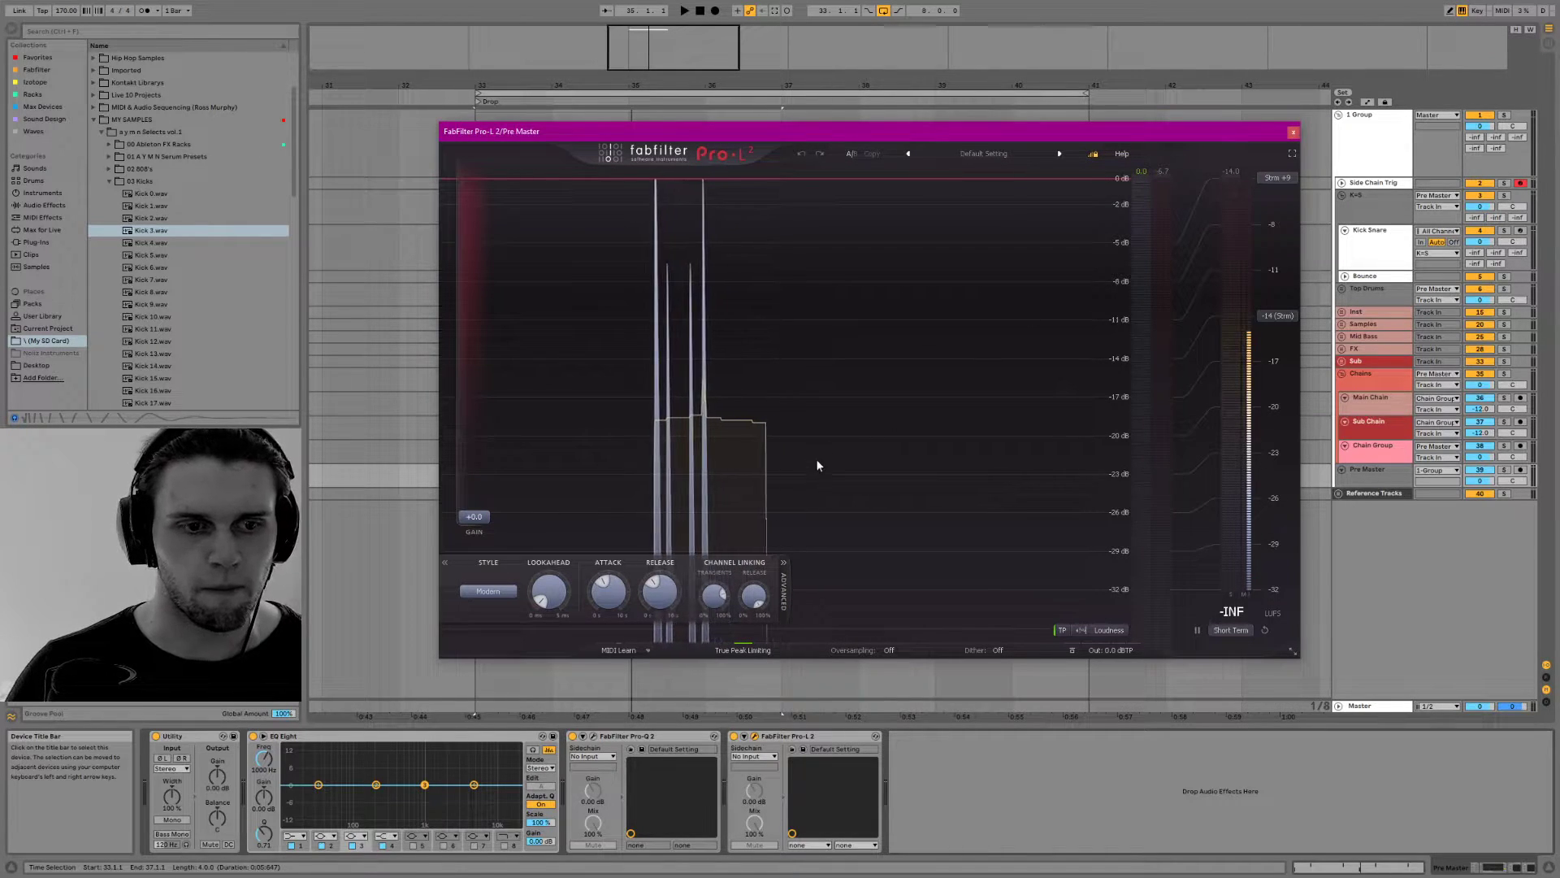
pyautogui.press('space')
pyautogui.click(1294, 134)
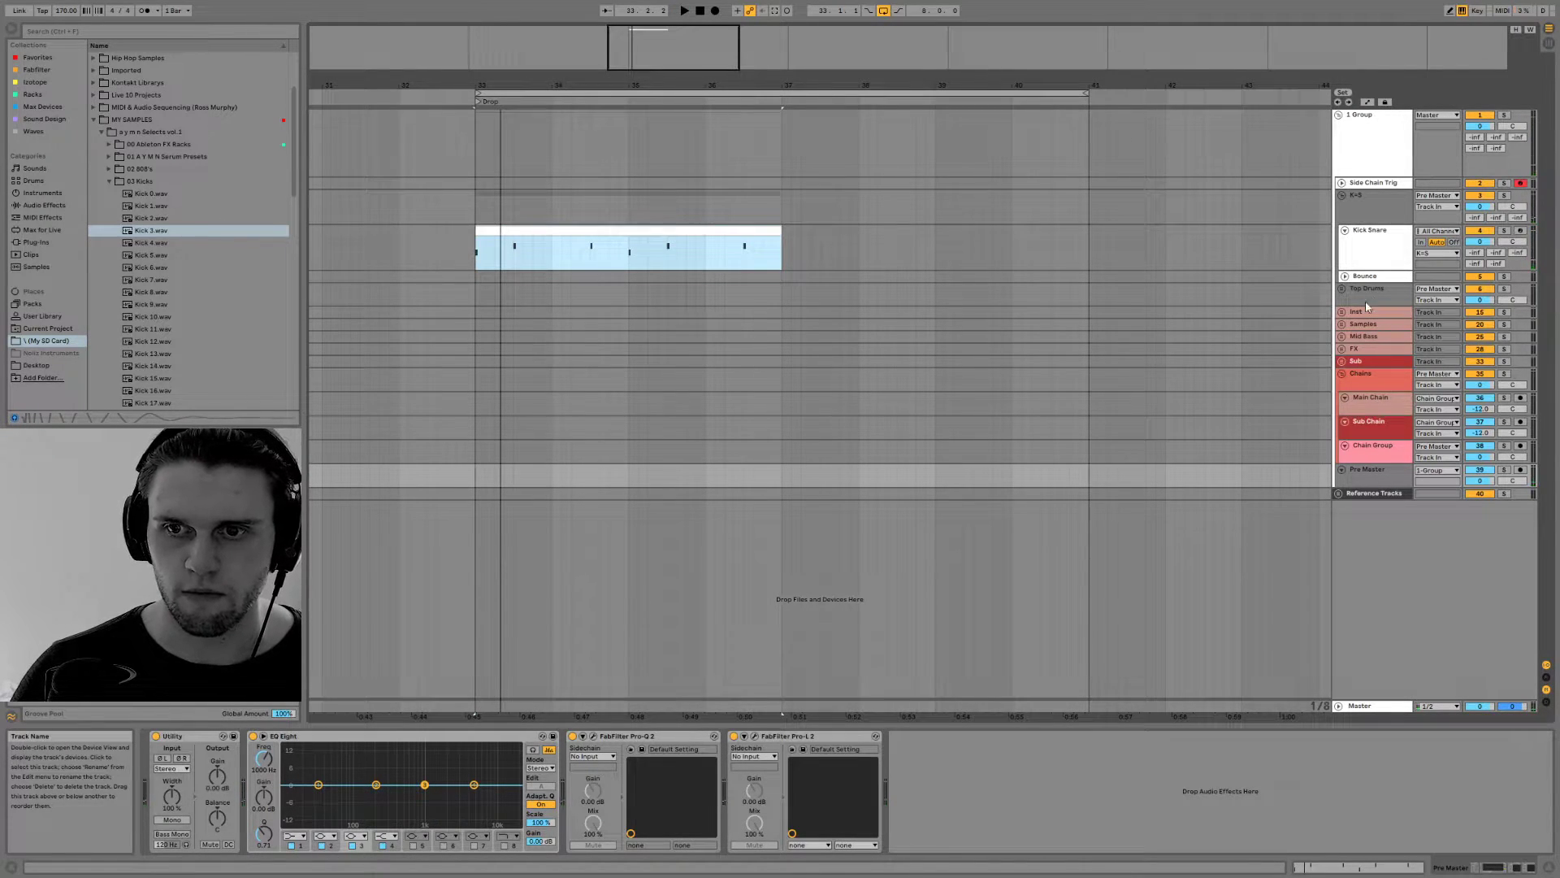
# Copy an audio track from the Samples group to below Kick Snare and place Kick 3.wav on it at bar 33
pyautogui.click(1341, 324)
pyautogui.moveTo(1371, 351); pyautogui.dragTo(1365, 279)
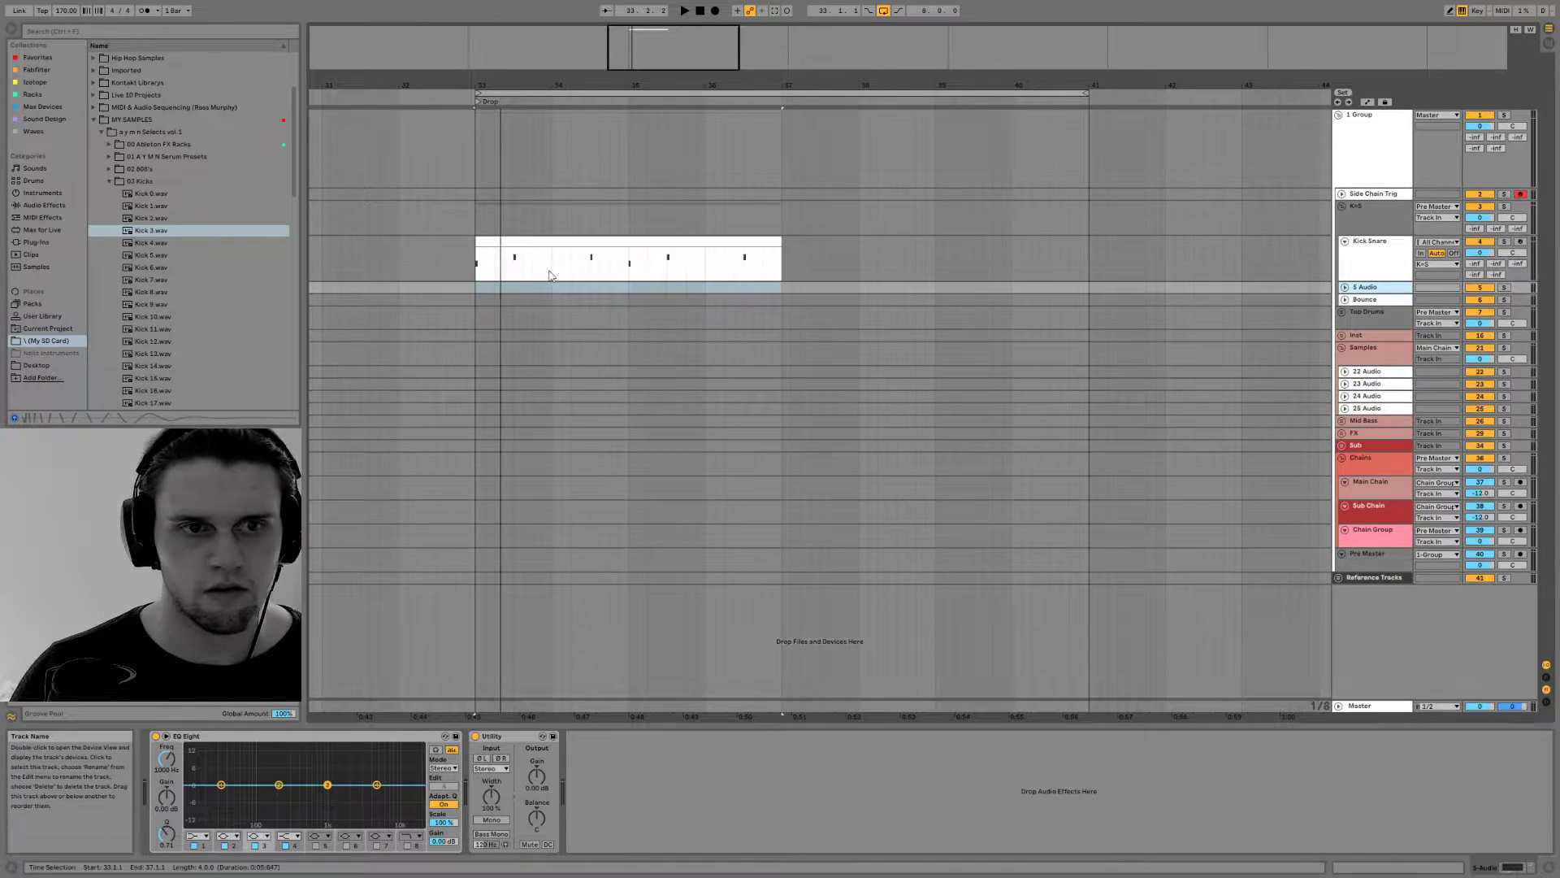
pyautogui.moveTo(144, 233); pyautogui.dragTo(477, 287)
# Trim the Kick Snare clip's start to the second beat of bar 33 and play it with the audio kick
pyautogui.click(478, 260)
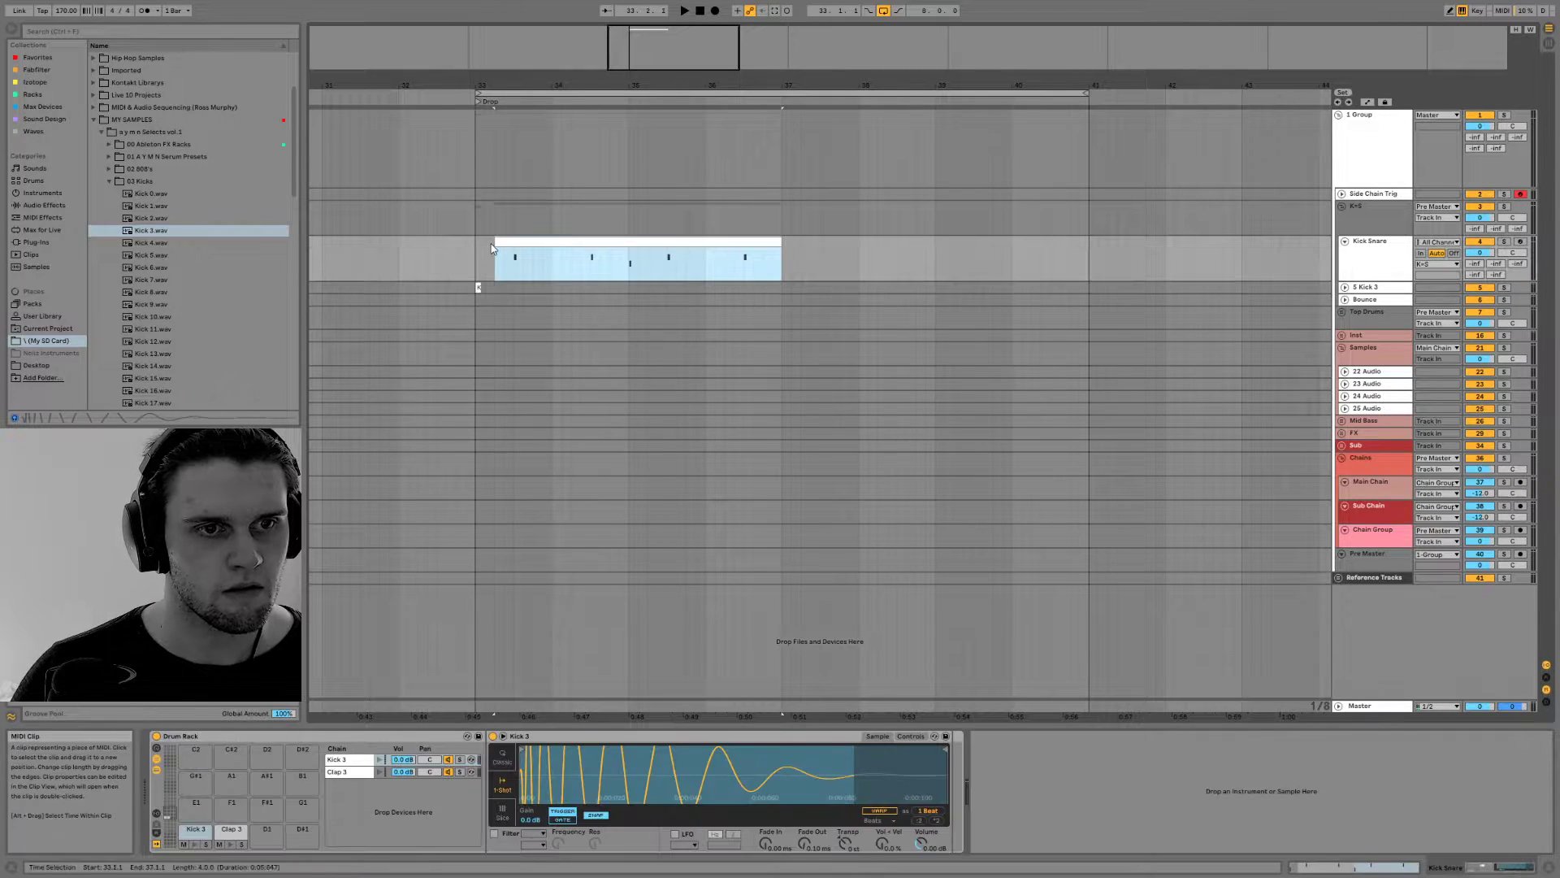
pyautogui.press('space')
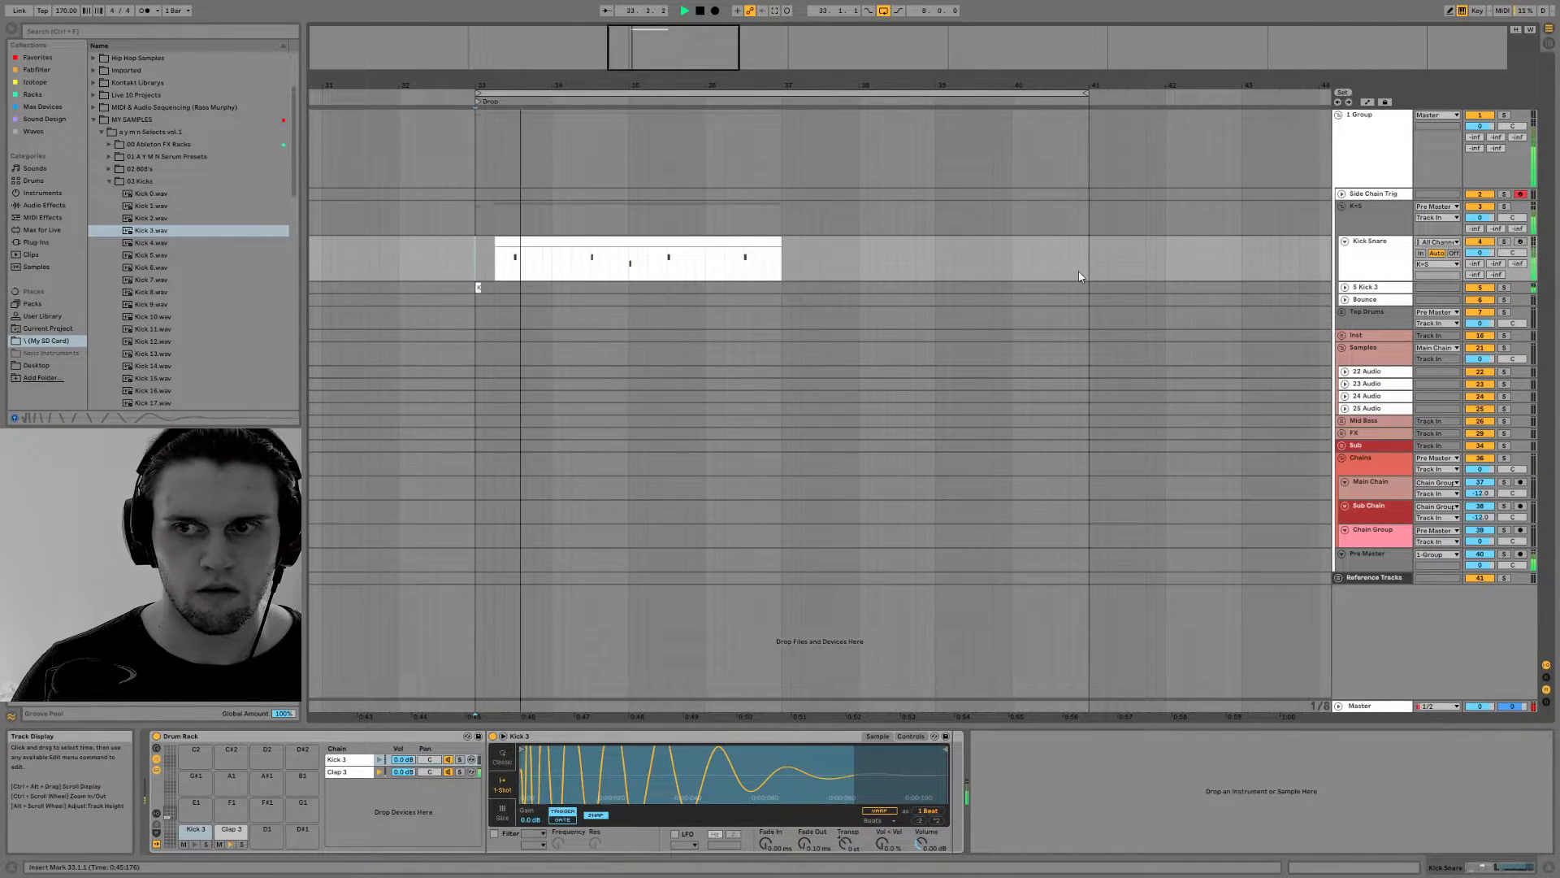
pyautogui.press('space')
# Display the Master track's devices, bypass the Sonarworks plug-in and play the beat
pyautogui.click(1370, 710)
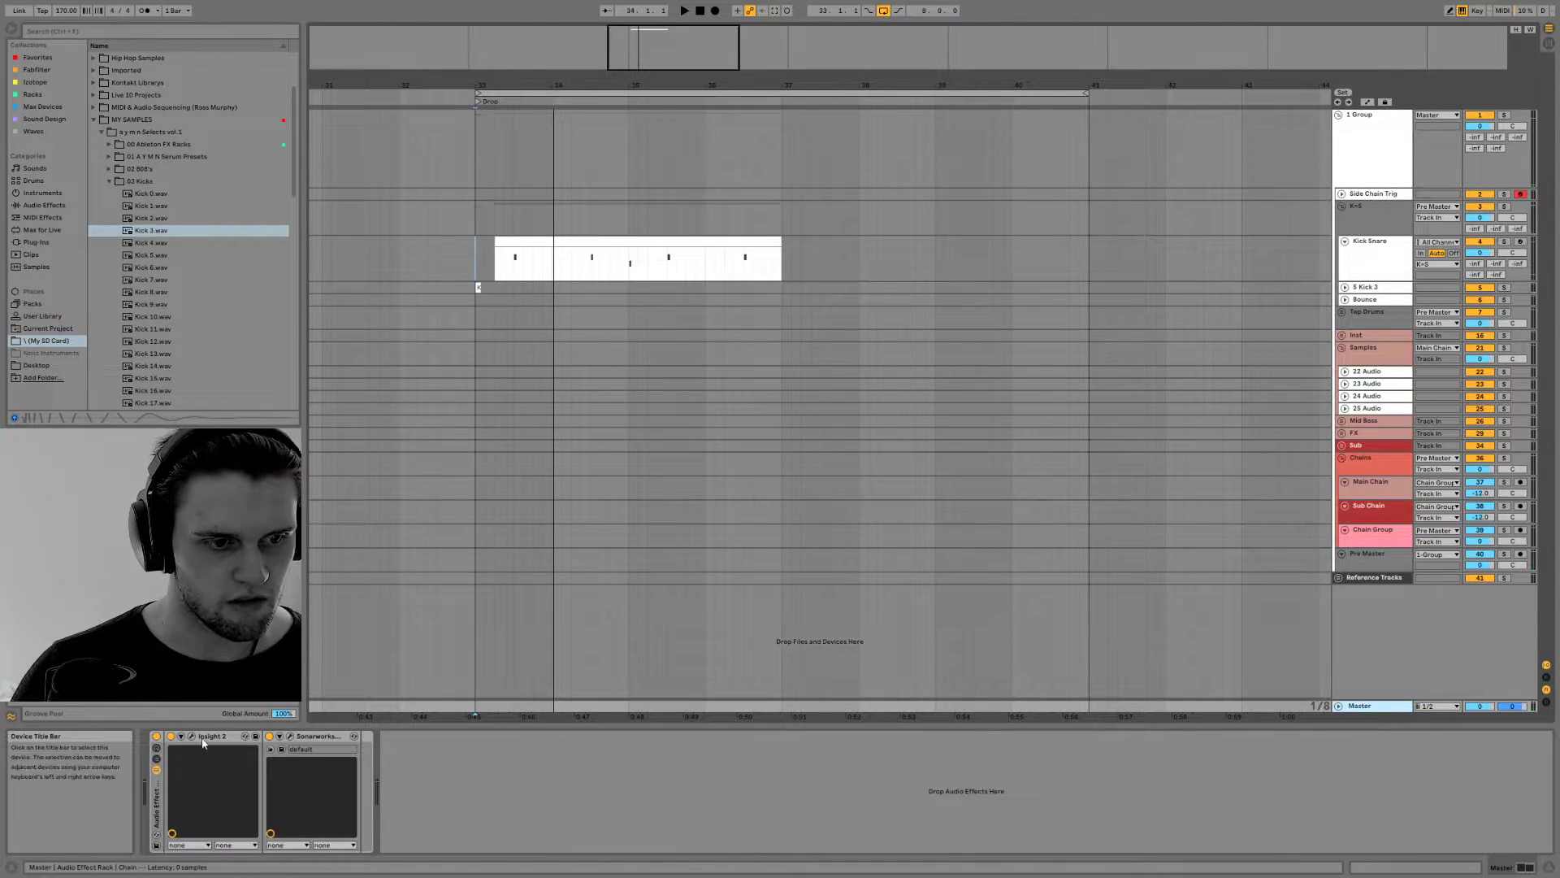
pyautogui.press('space')
pyautogui.press('space')
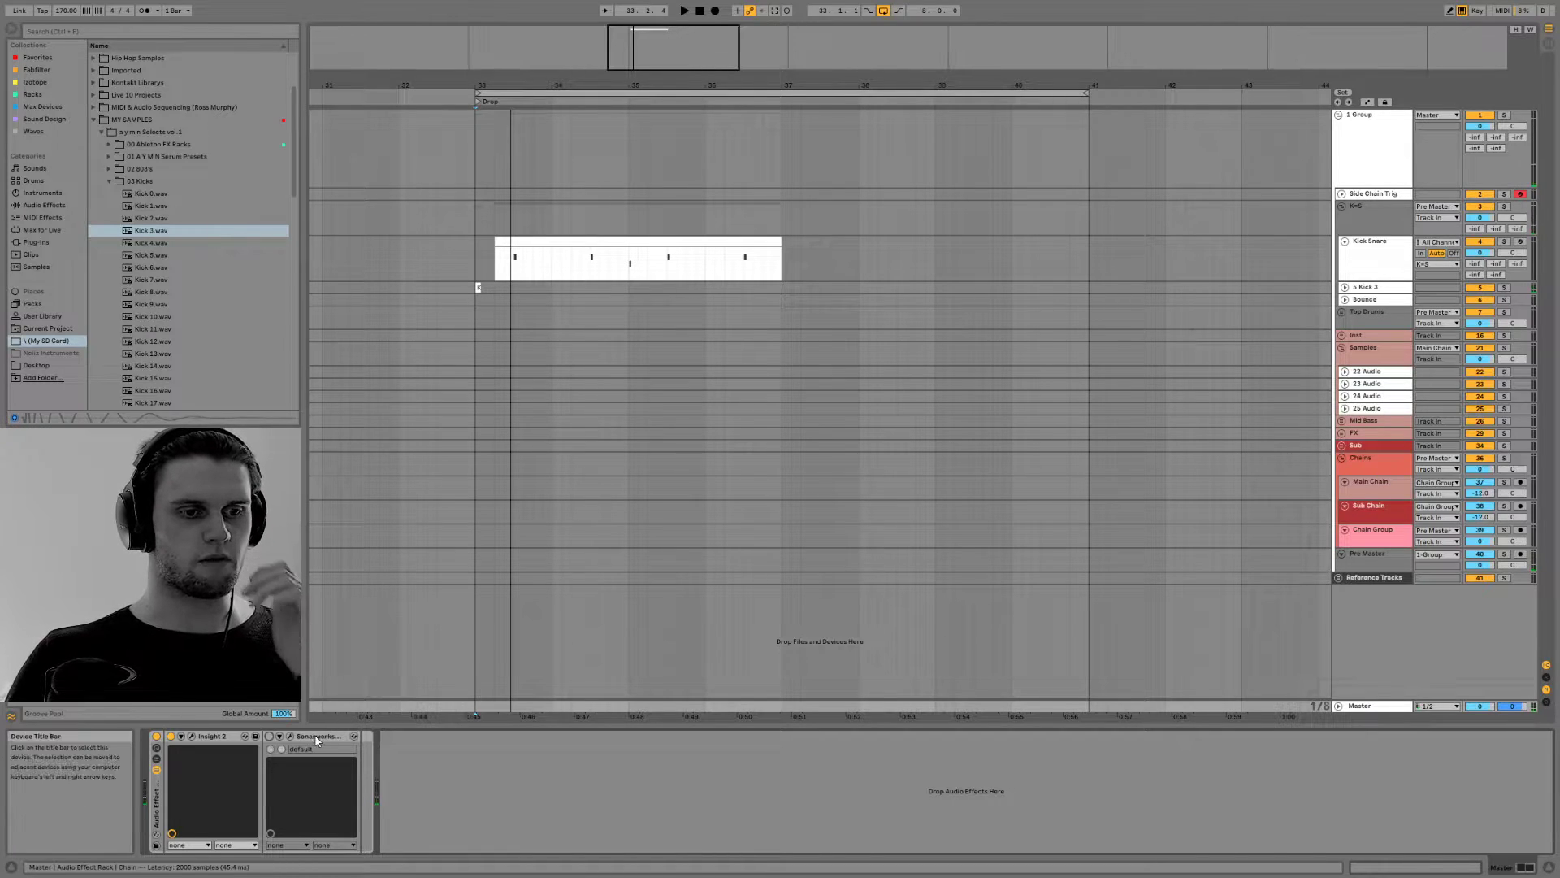
# Examine the Sonarworks plug-in's settings window on the Master track and close it
pyautogui.click(290, 736)
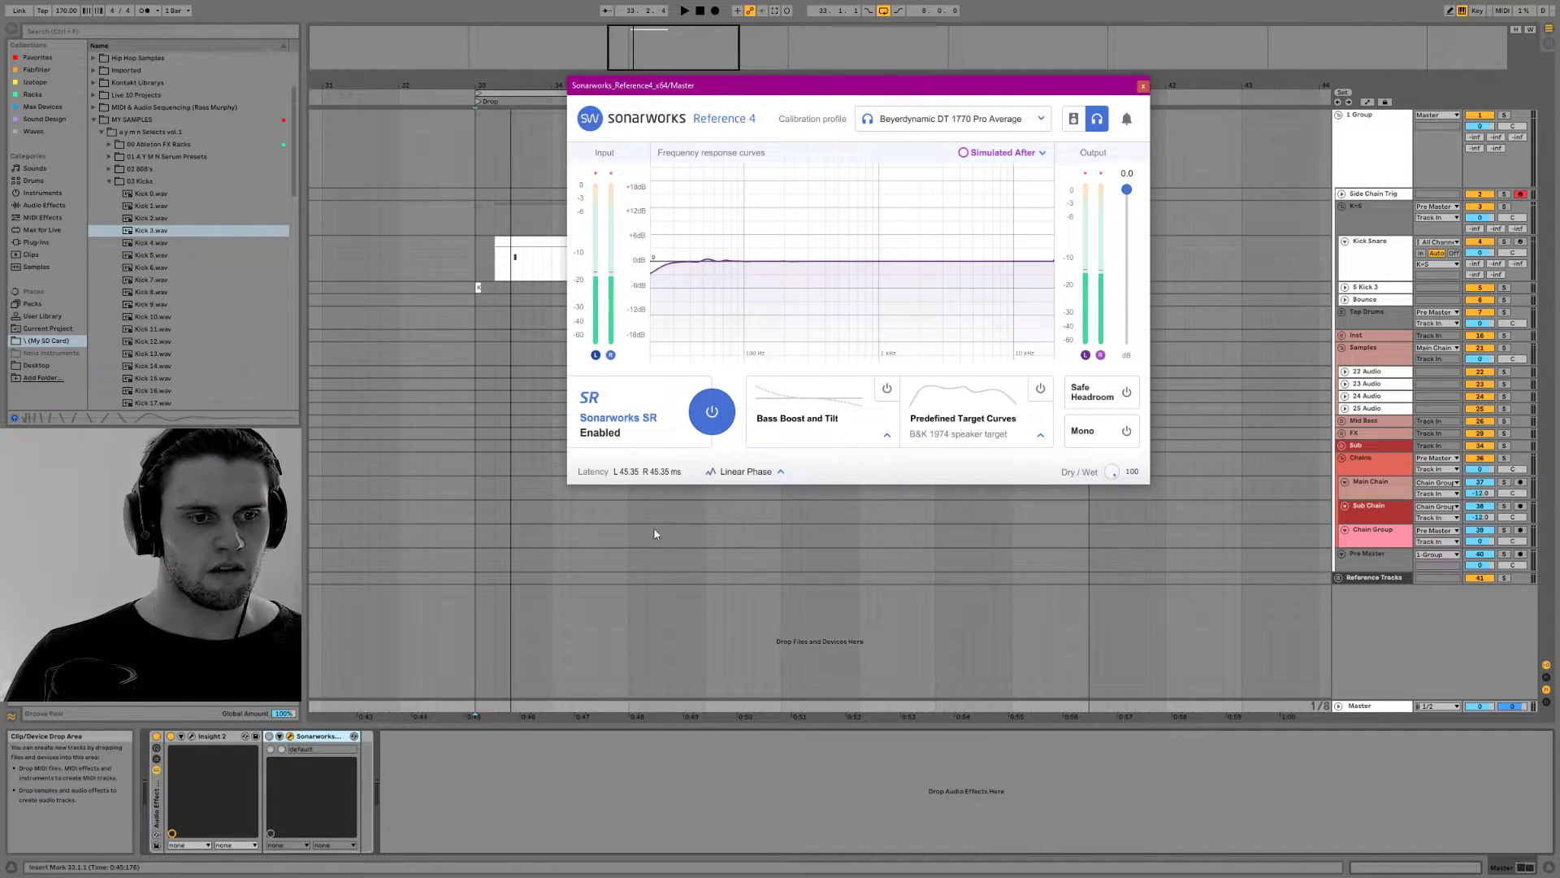
pyautogui.click(1146, 86)
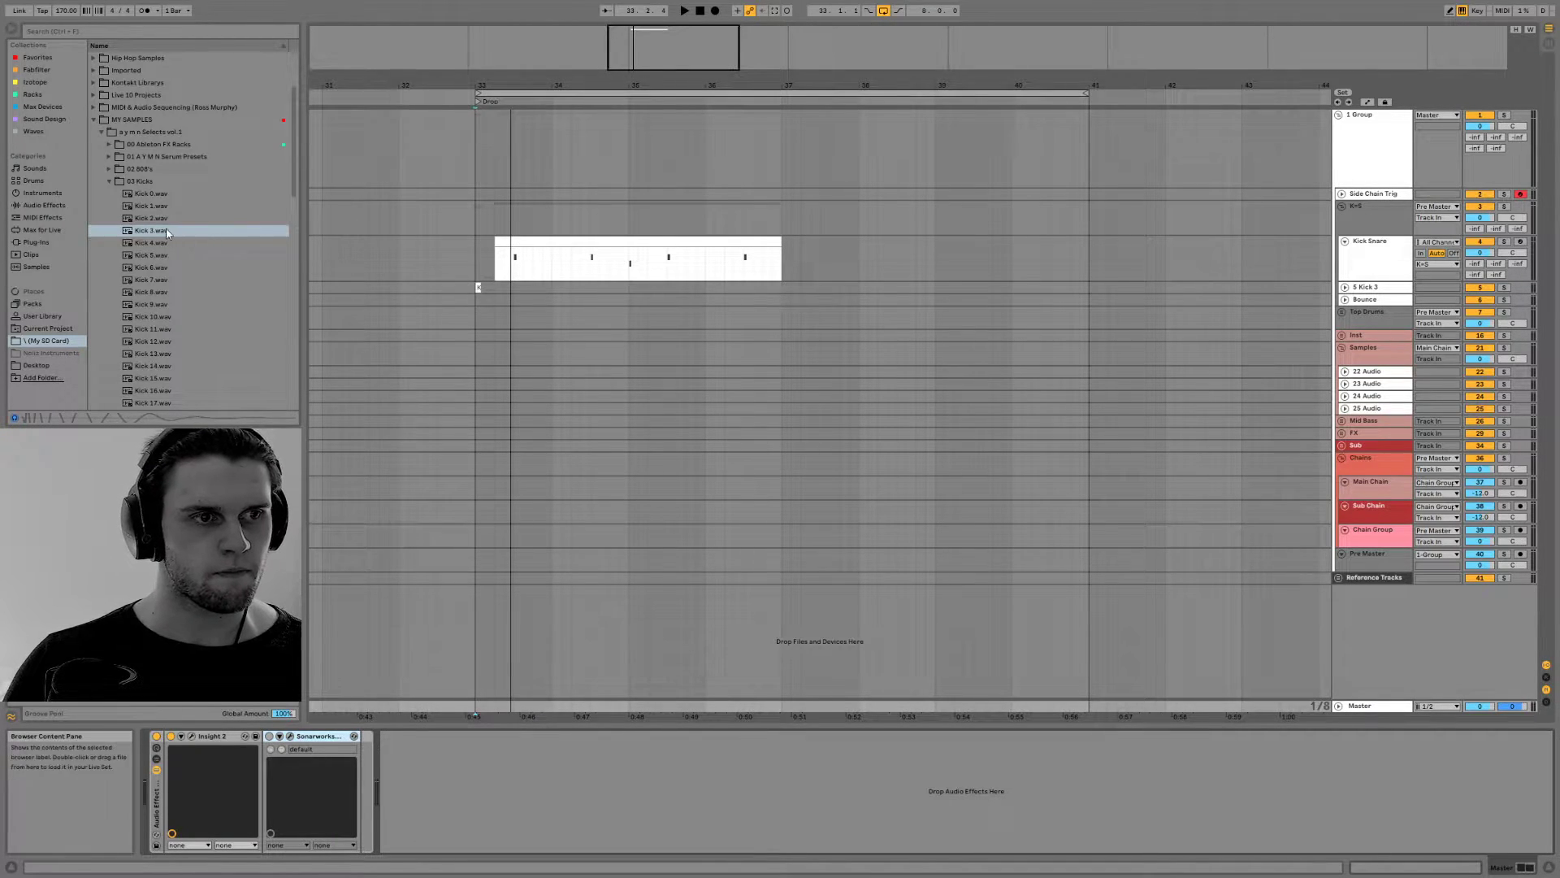
# Extend the Kick Snare clip's start back to bar 33, delete the Kick 3 audio clip below it and play the beat
pyautogui.moveTo(501, 242); pyautogui.dragTo(477, 241)
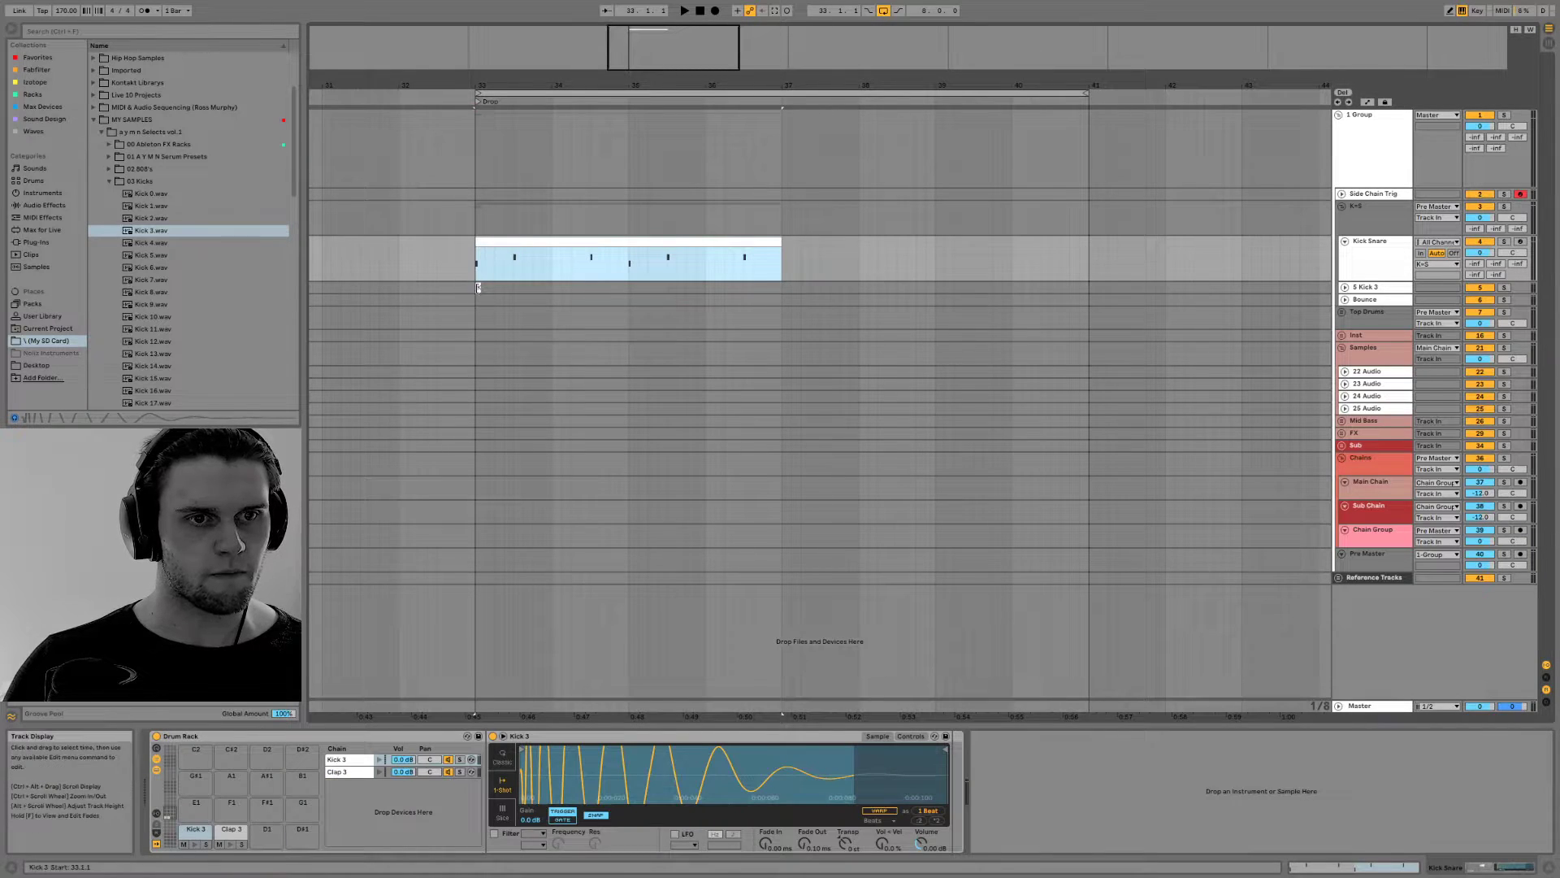
pyautogui.click(477, 287)
pyautogui.click(487, 264)
pyautogui.press('space')
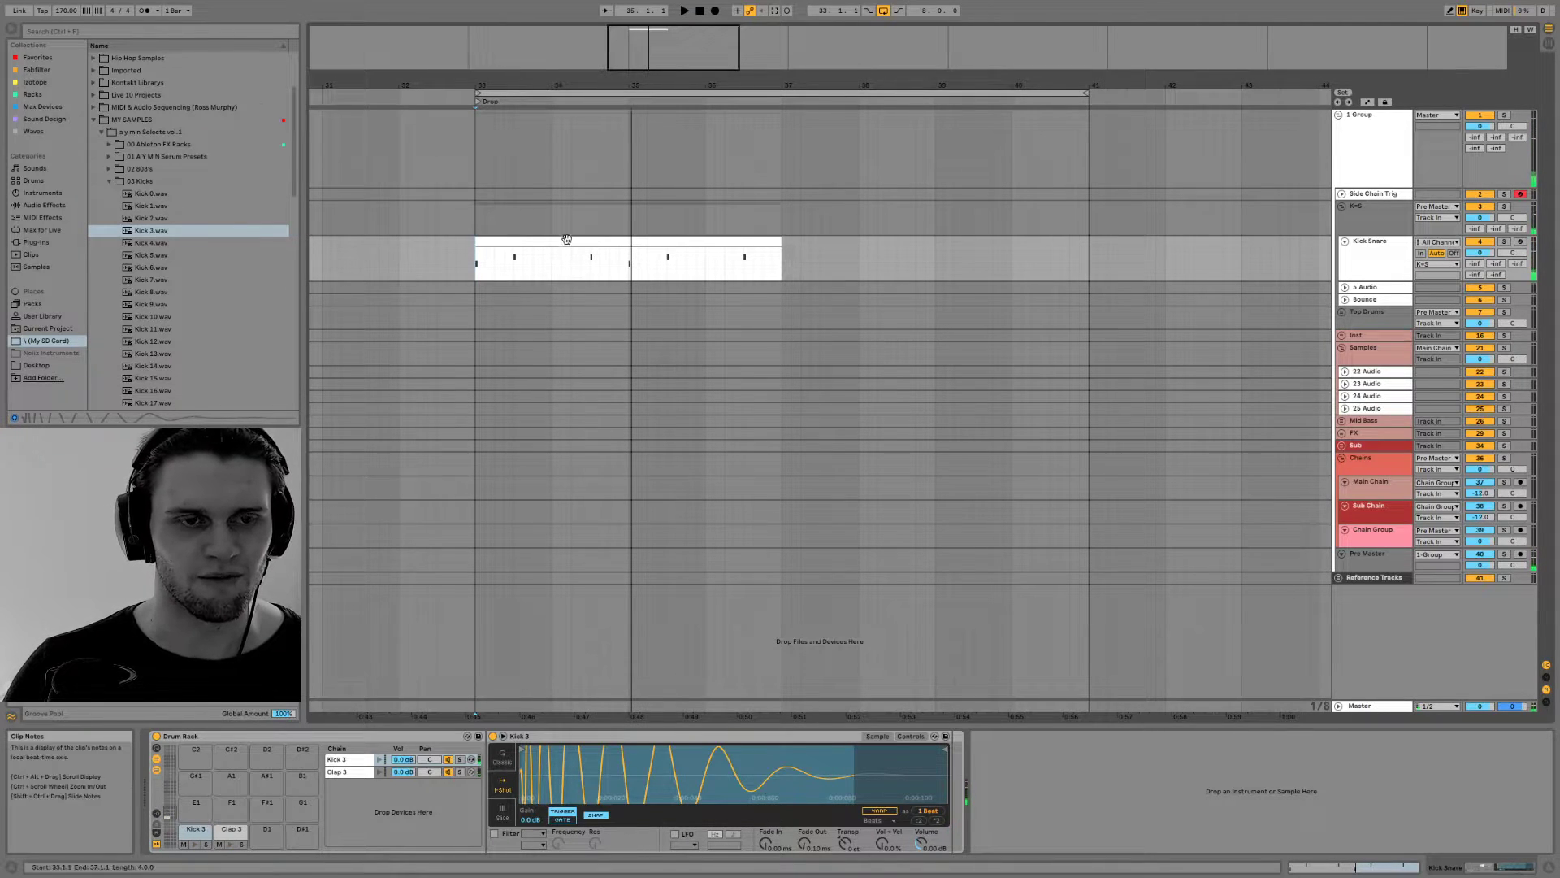
# Examine the Kick Snare clip's notes while the beat plays, and close the note editor
pyautogui.press('space')
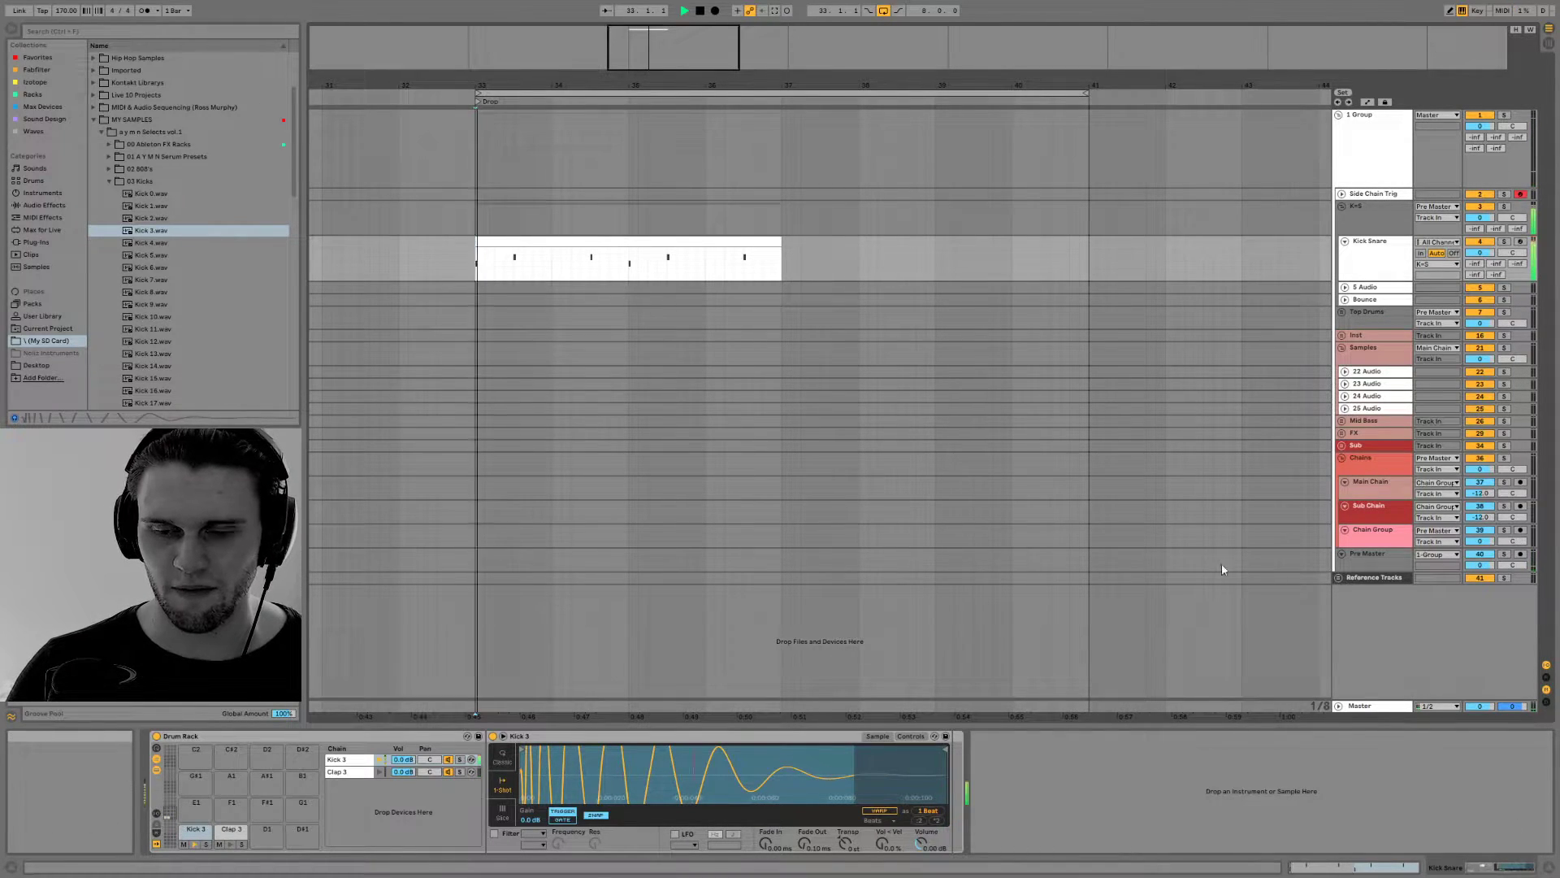
pyautogui.doubleClick(529, 244)
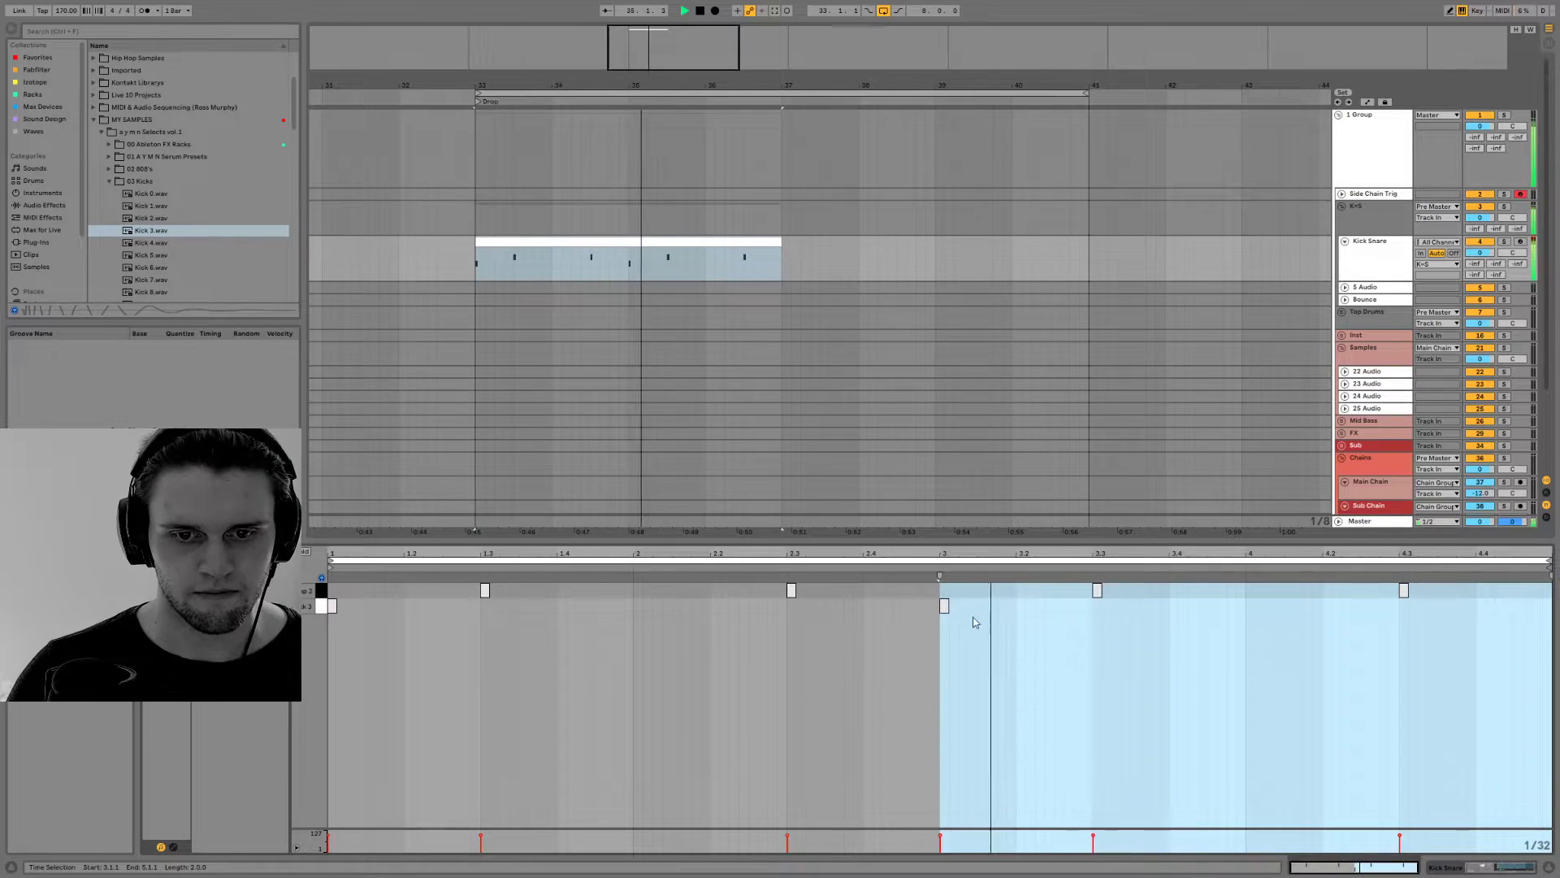
pyautogui.scroll(-2, 813, 296)
pyautogui.press('space')
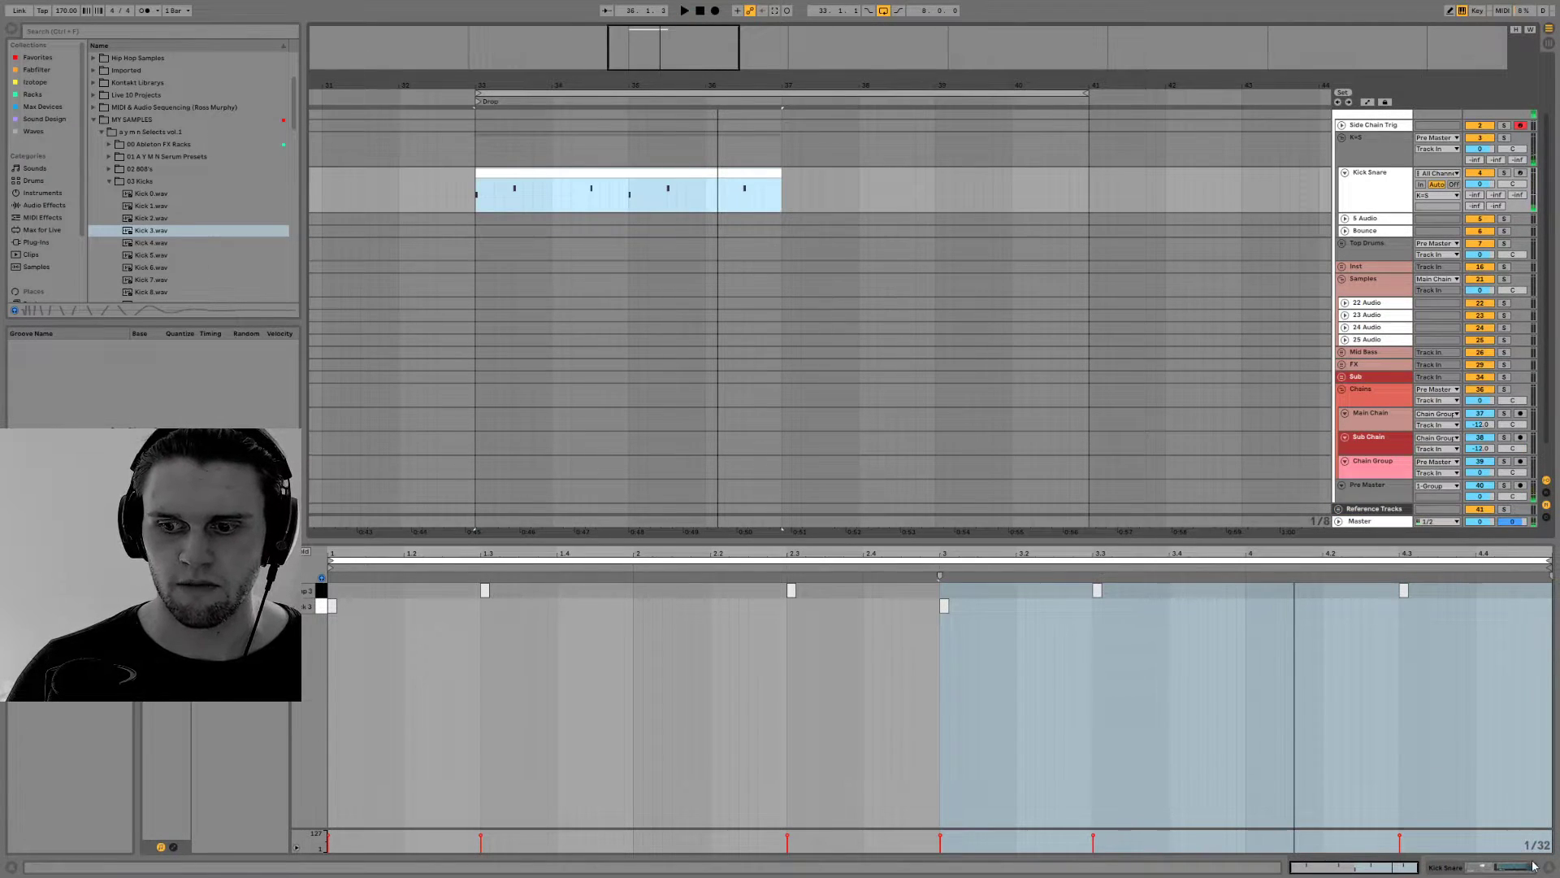
pyautogui.hotkey('ctrl', 'alt', 'l')
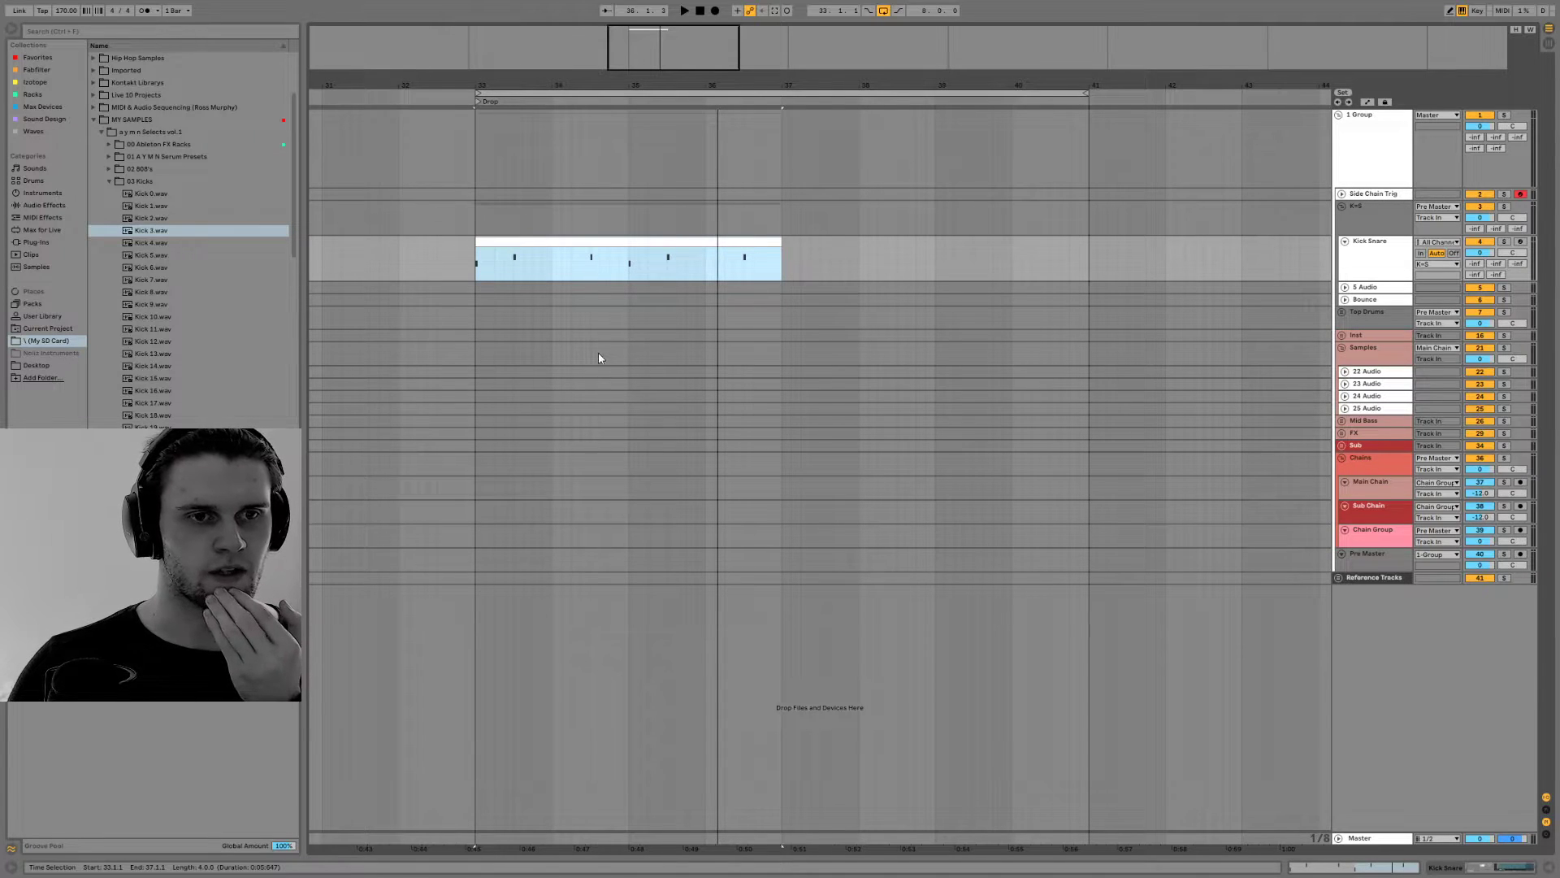
# Unfold the Inst, Top Drums and Cymbals groups and display the Cymbal Kit track's devices
pyautogui.click(1341, 335)
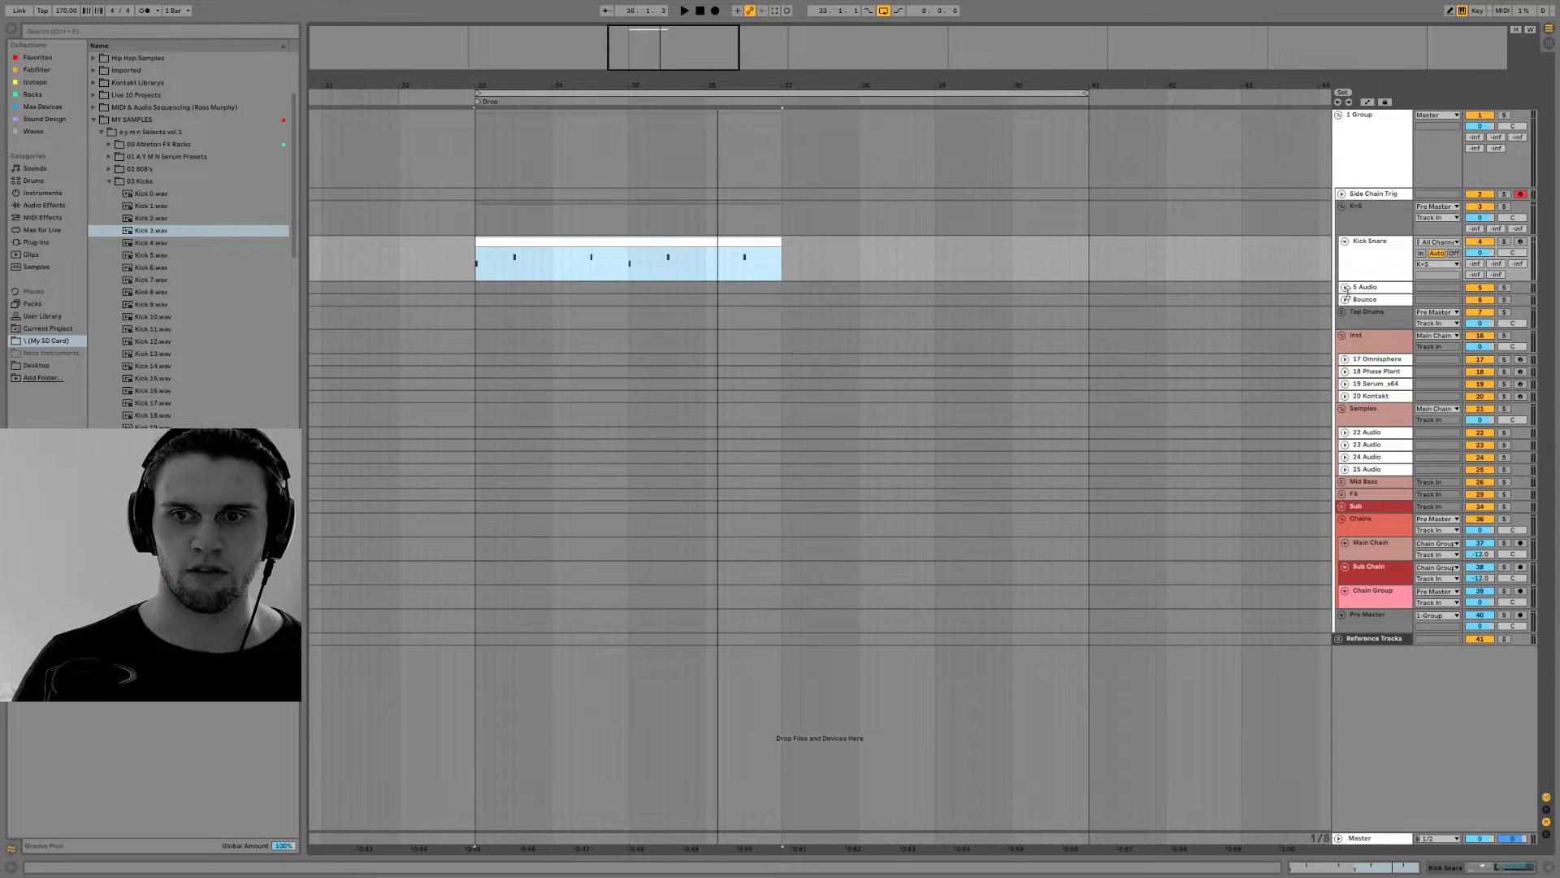
pyautogui.click(1341, 312)
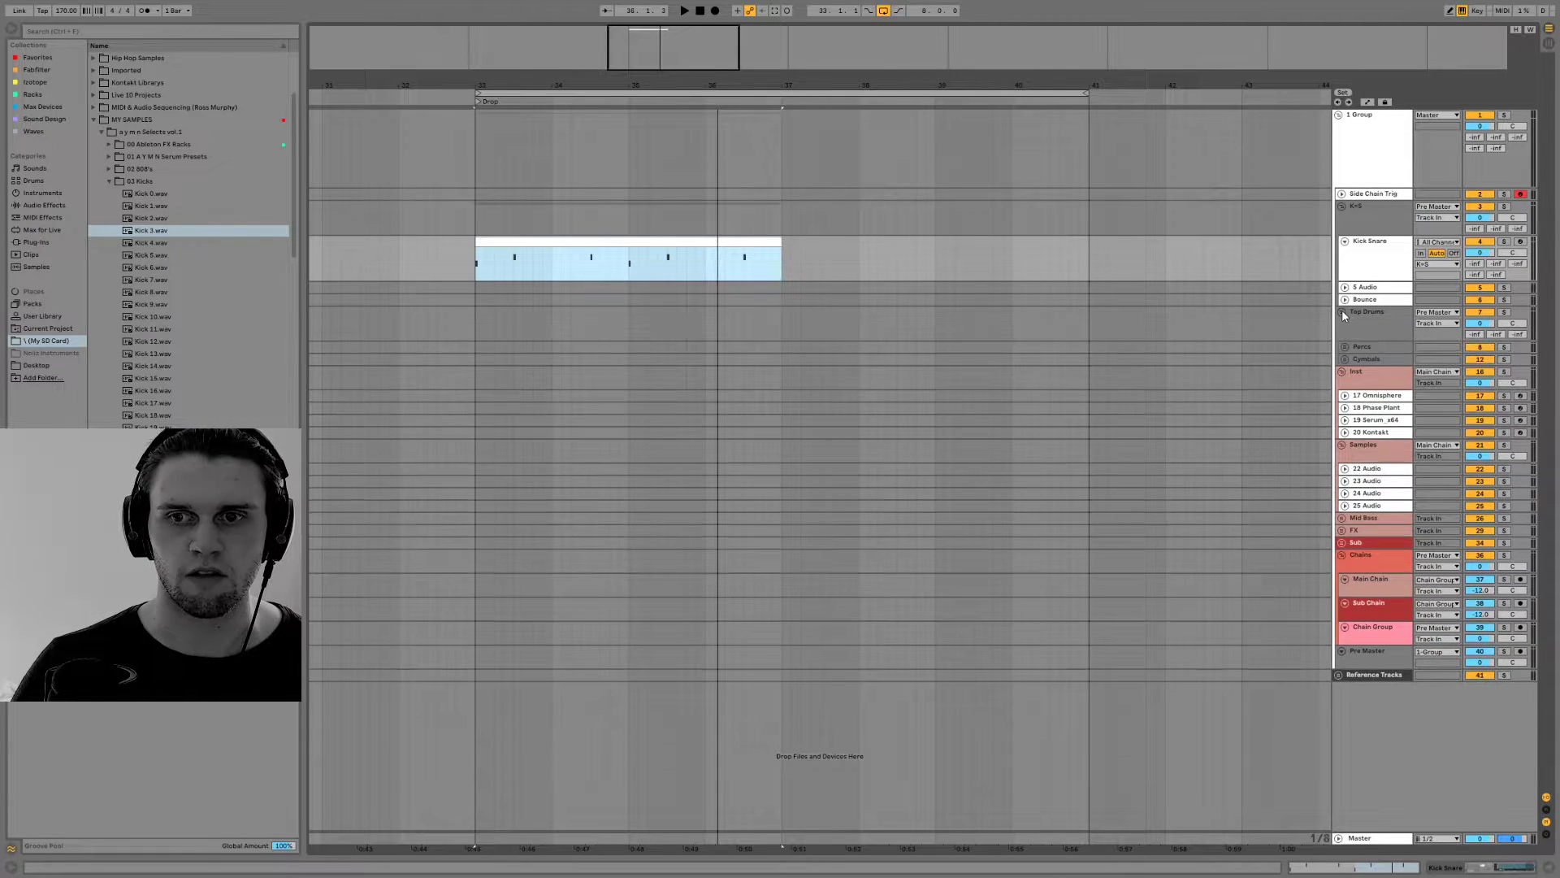
pyautogui.click(1345, 360)
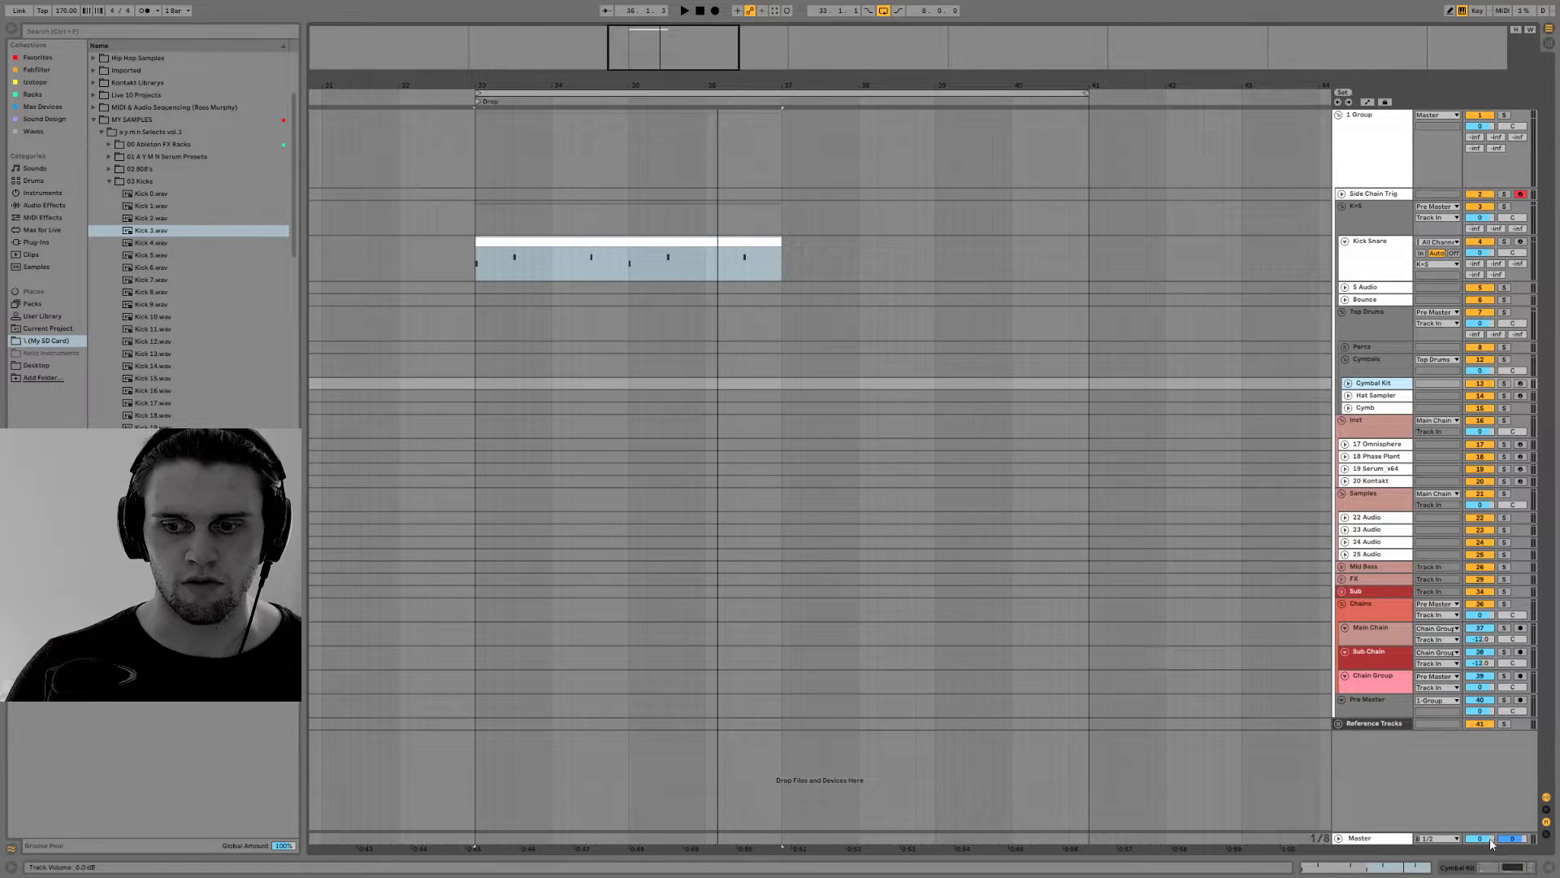
pyautogui.click(1472, 871)
# Collapse the a y m n Selects vol.1 folder and open Cymatics, Cymatics Grime, Drum One Shots, Hihats in the sample library
pyautogui.scroll(-8, 137, 236)
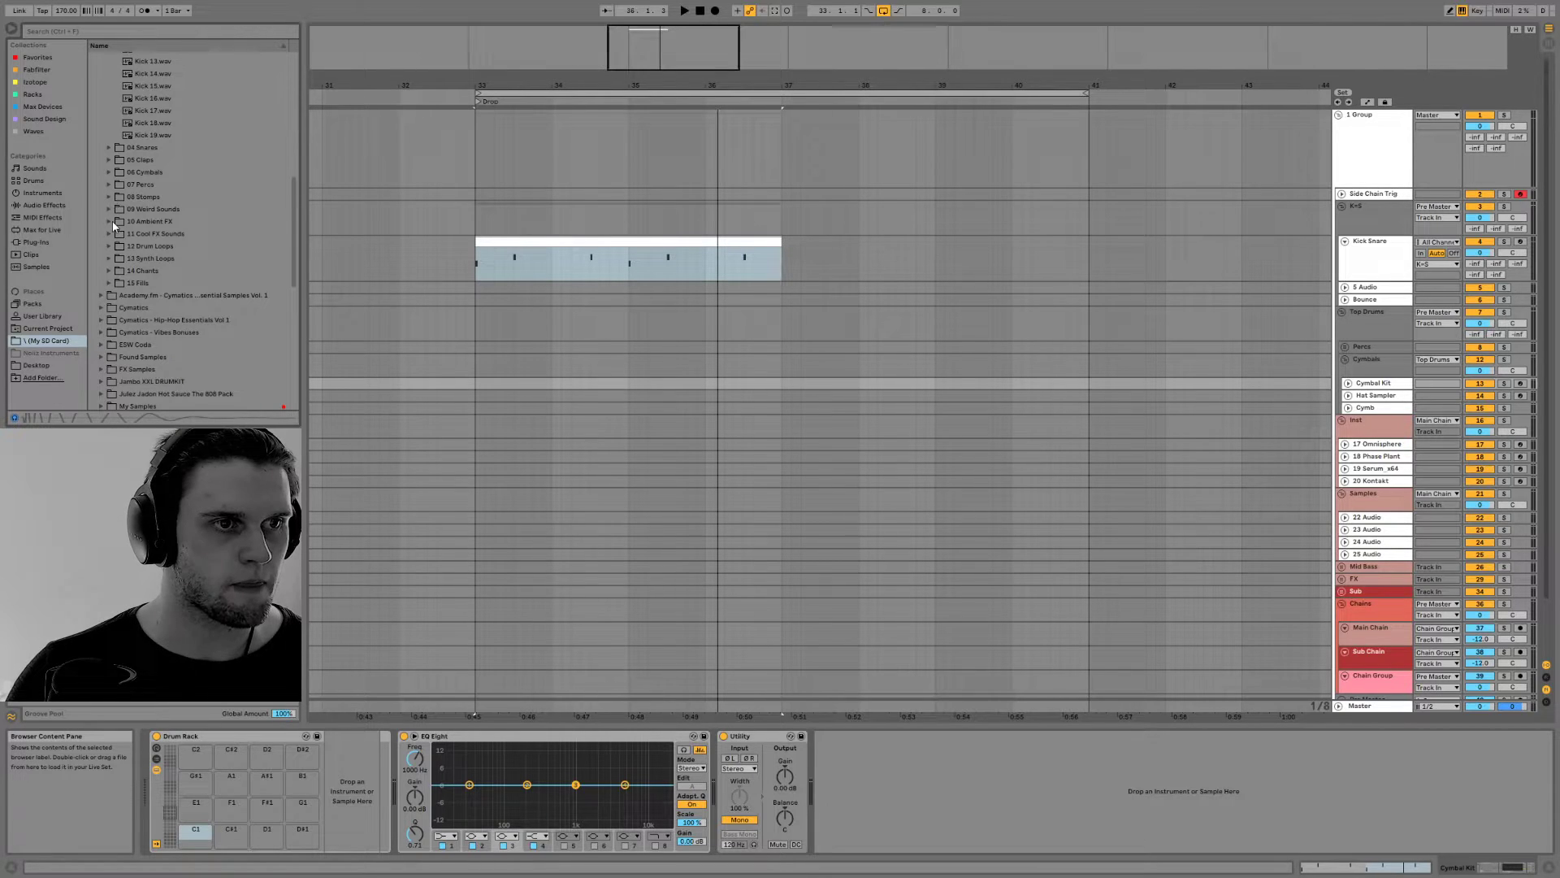
pyautogui.scroll(-4, 115, 226)
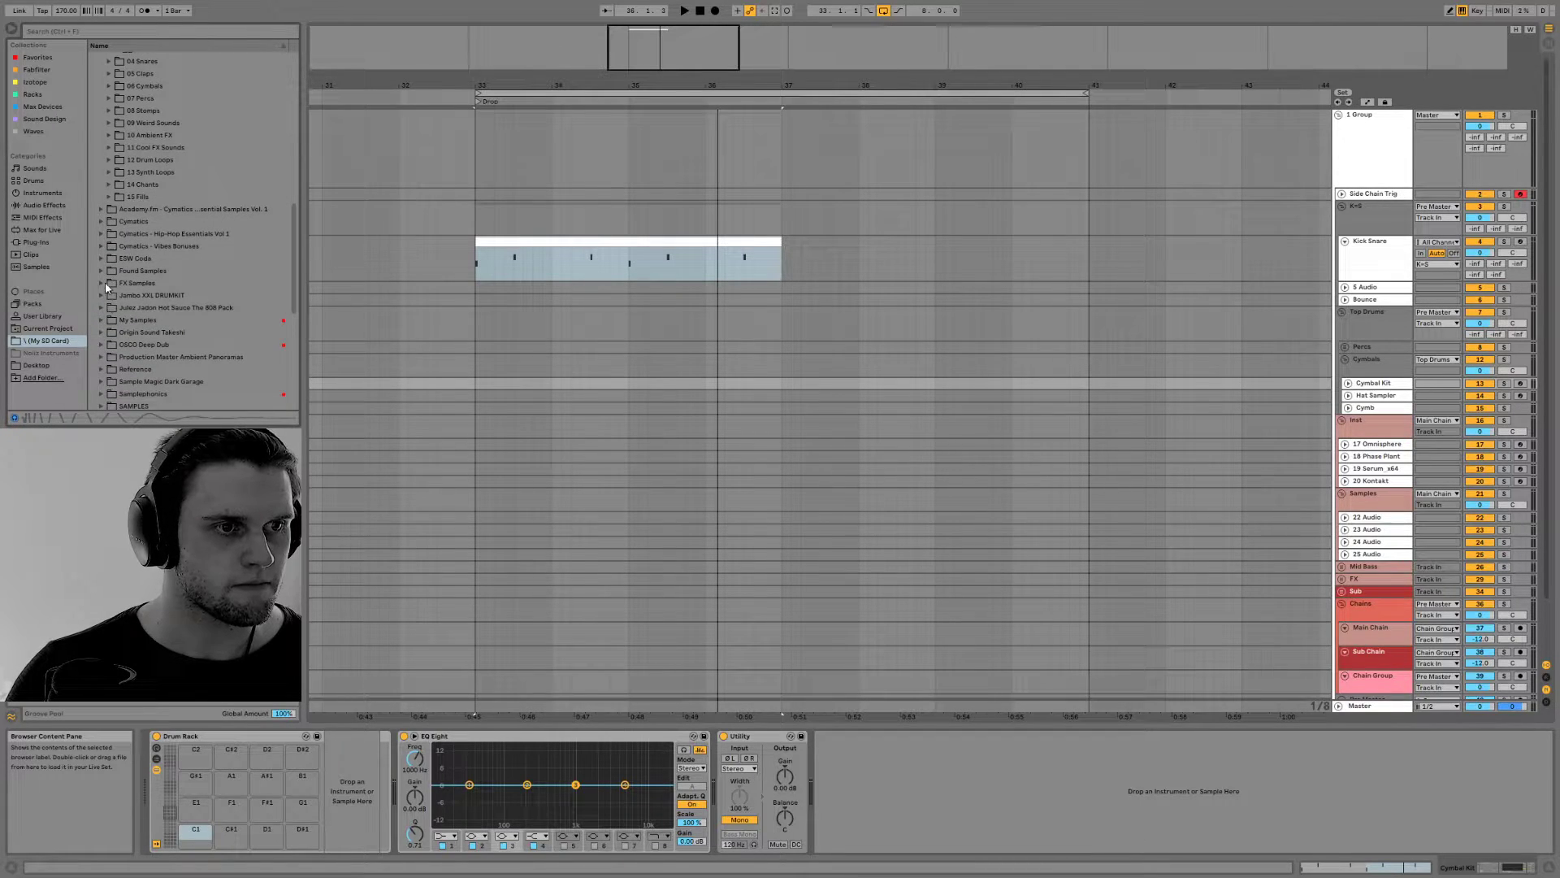
pyautogui.scroll(-3, 107, 269)
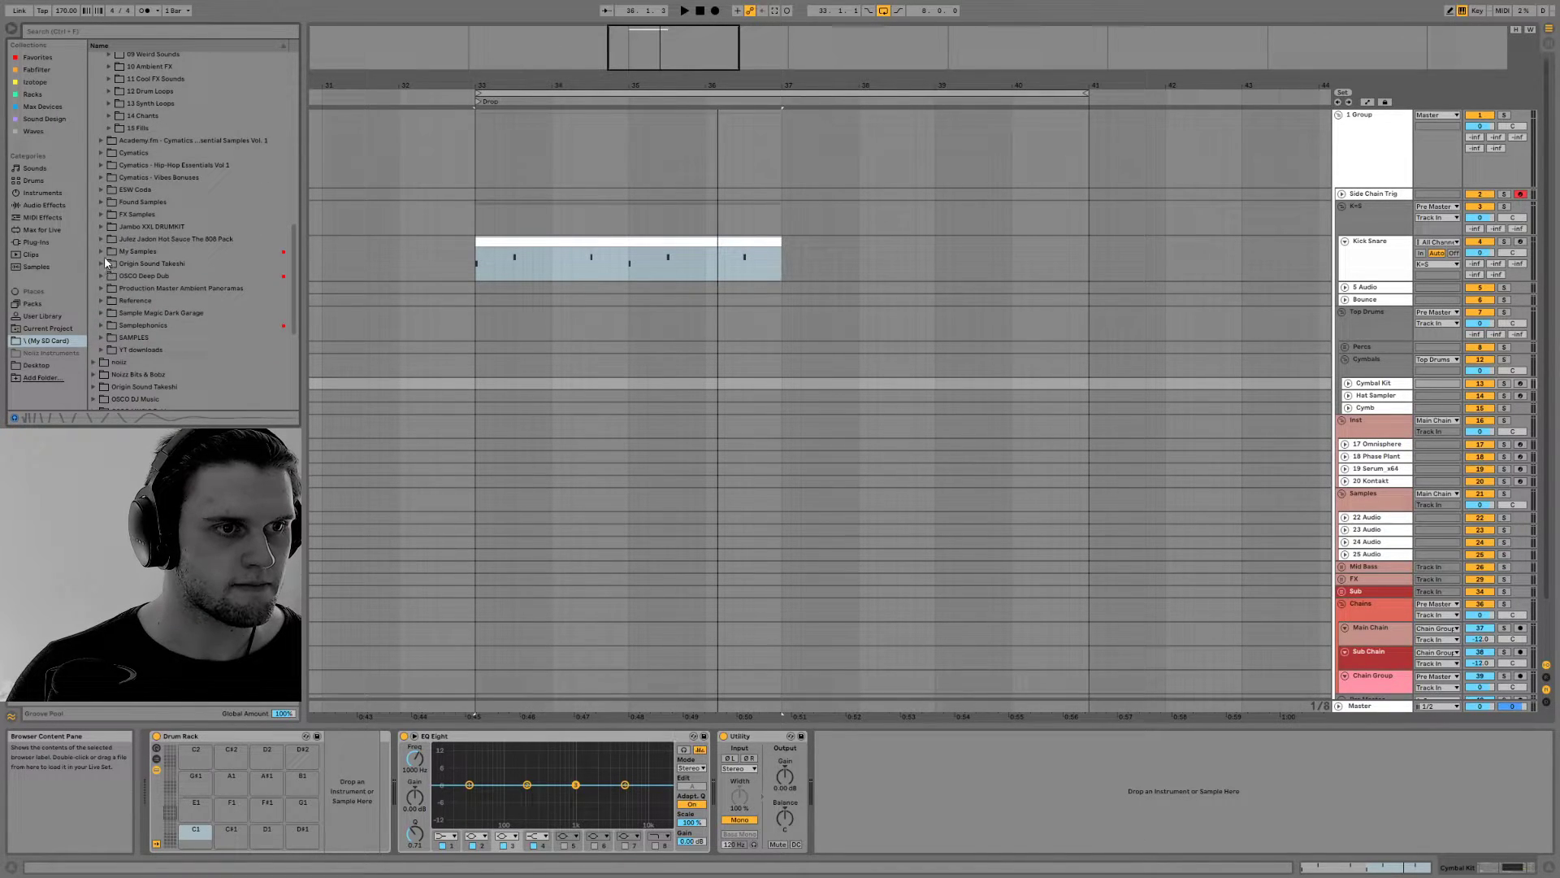
pyautogui.scroll(12, 104, 247)
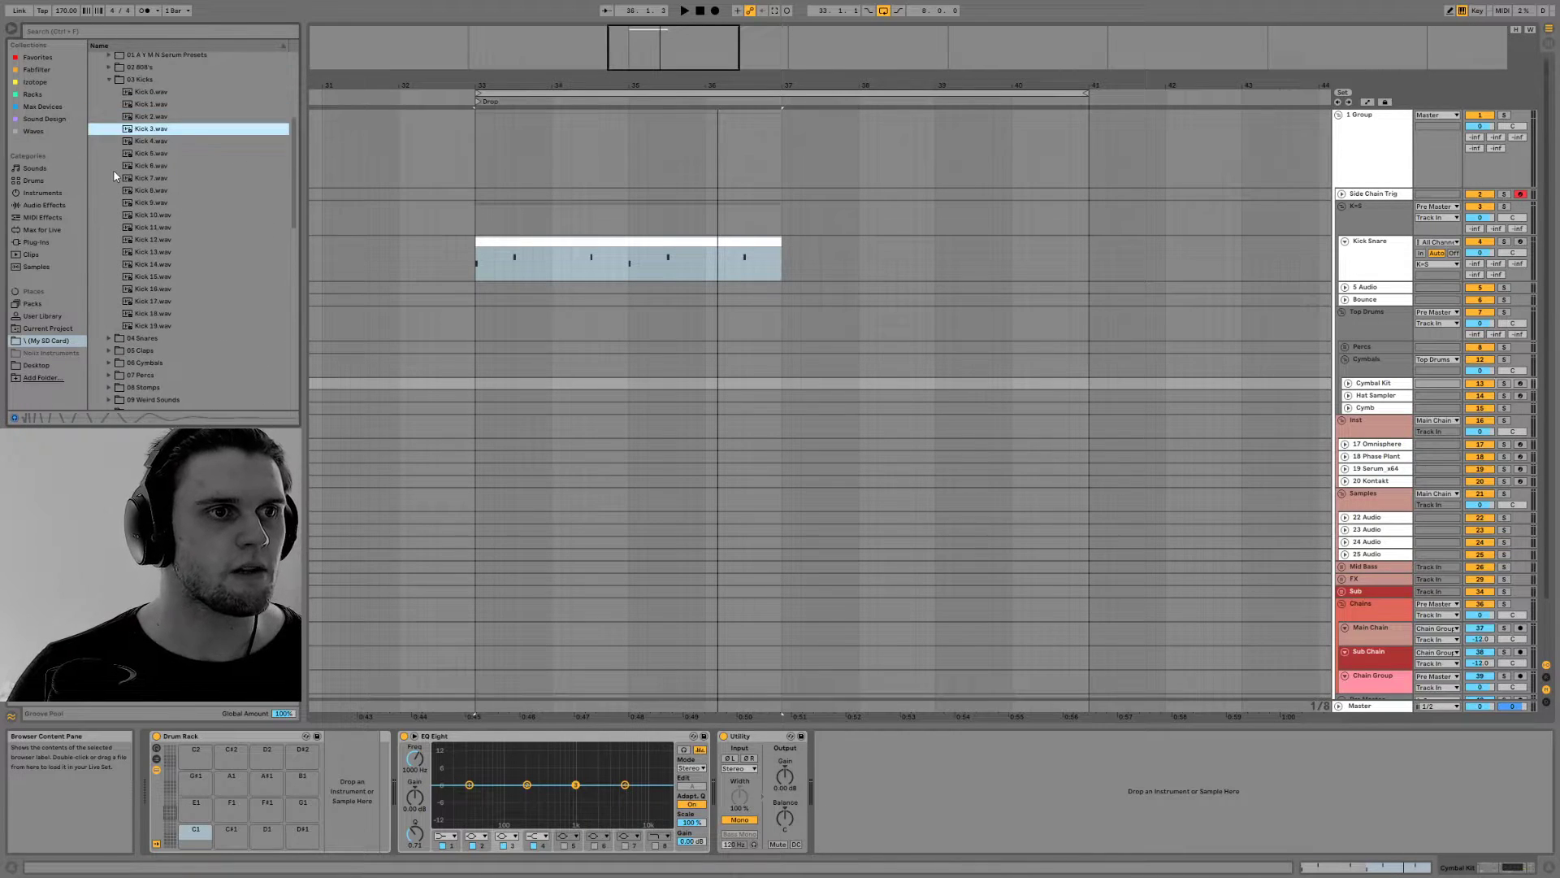
pyautogui.click(103, 82)
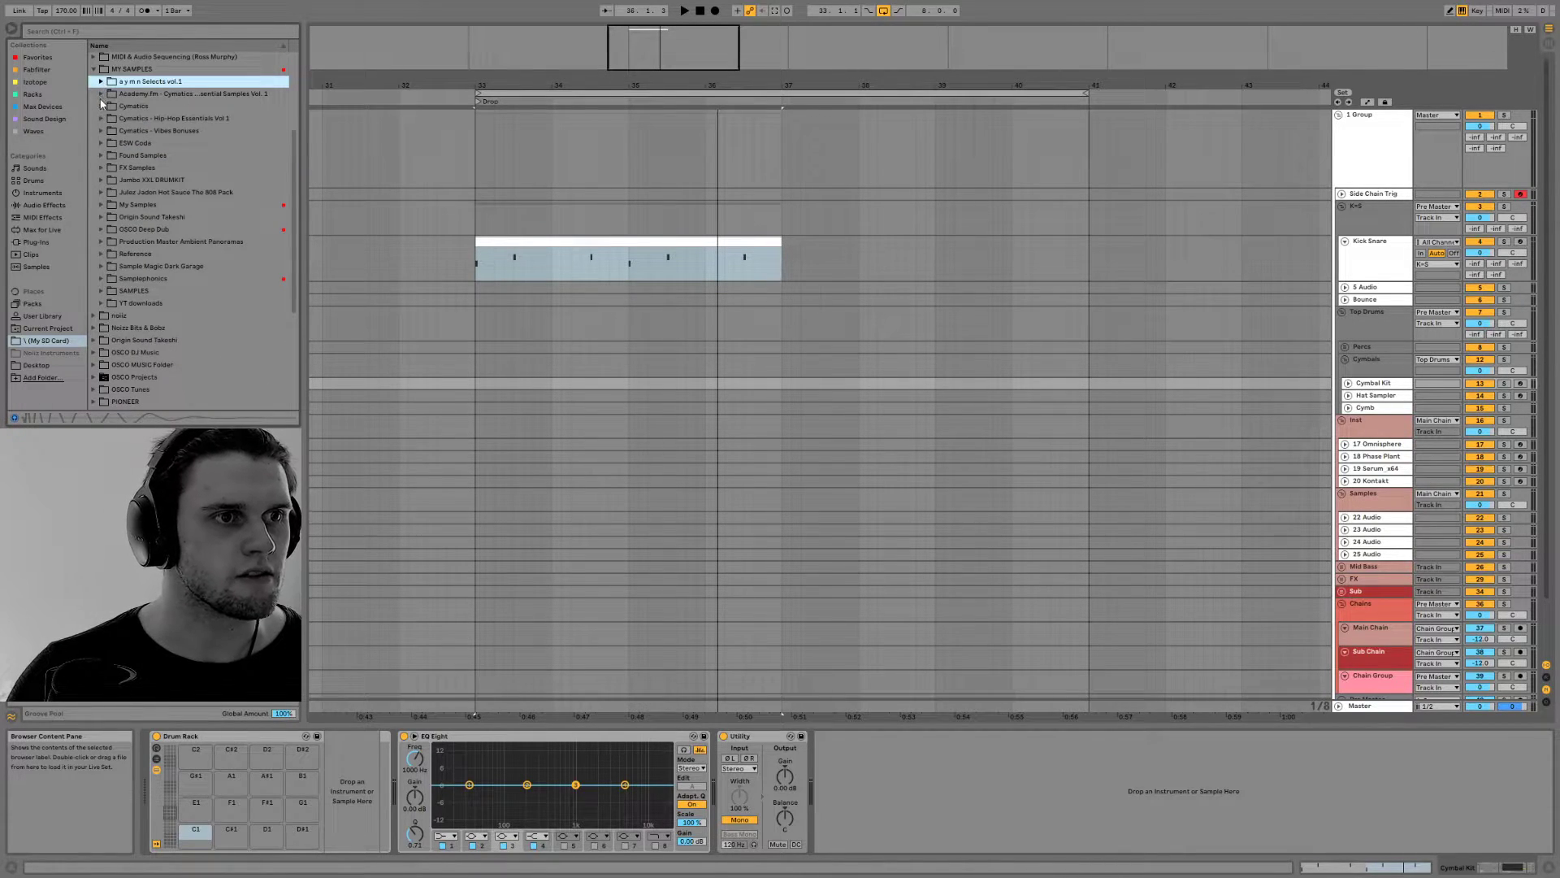
pyautogui.click(101, 106)
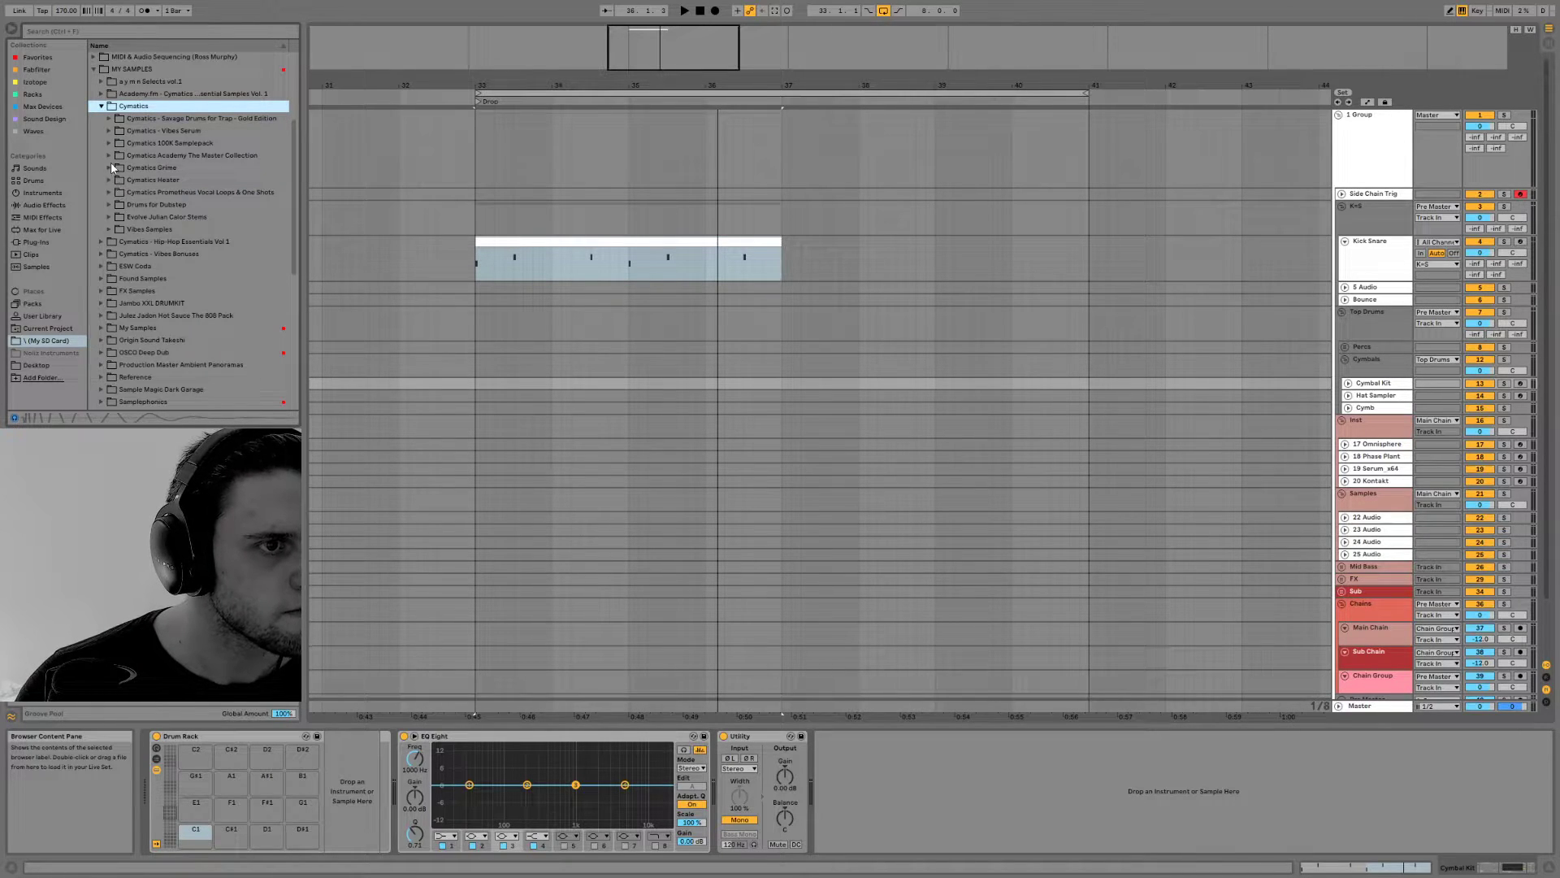
pyautogui.click(110, 167)
pyautogui.click(117, 192)
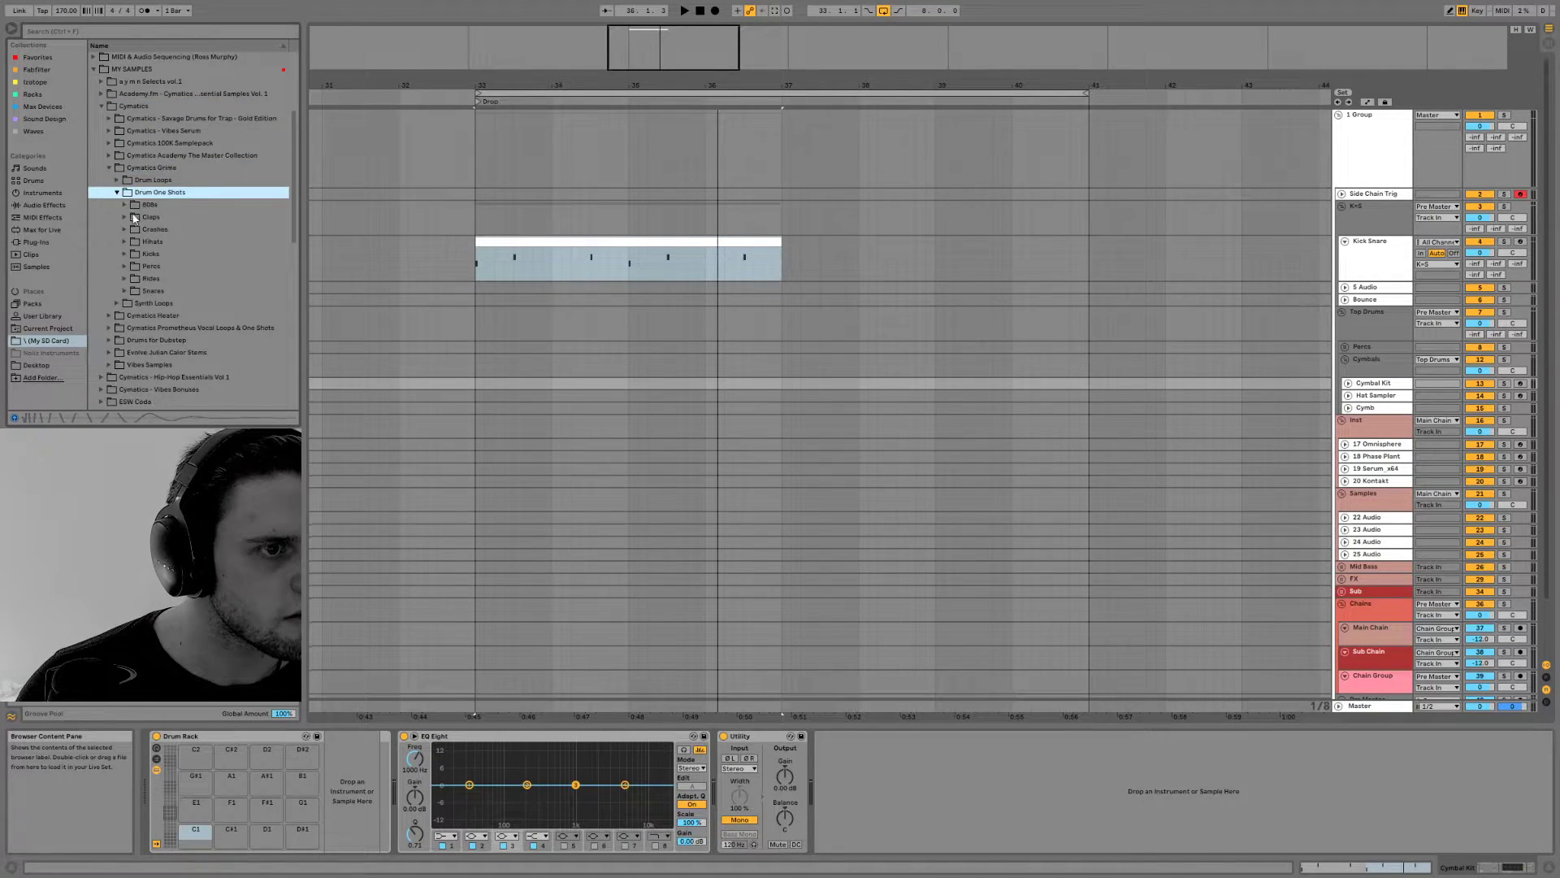
pyautogui.click(130, 244)
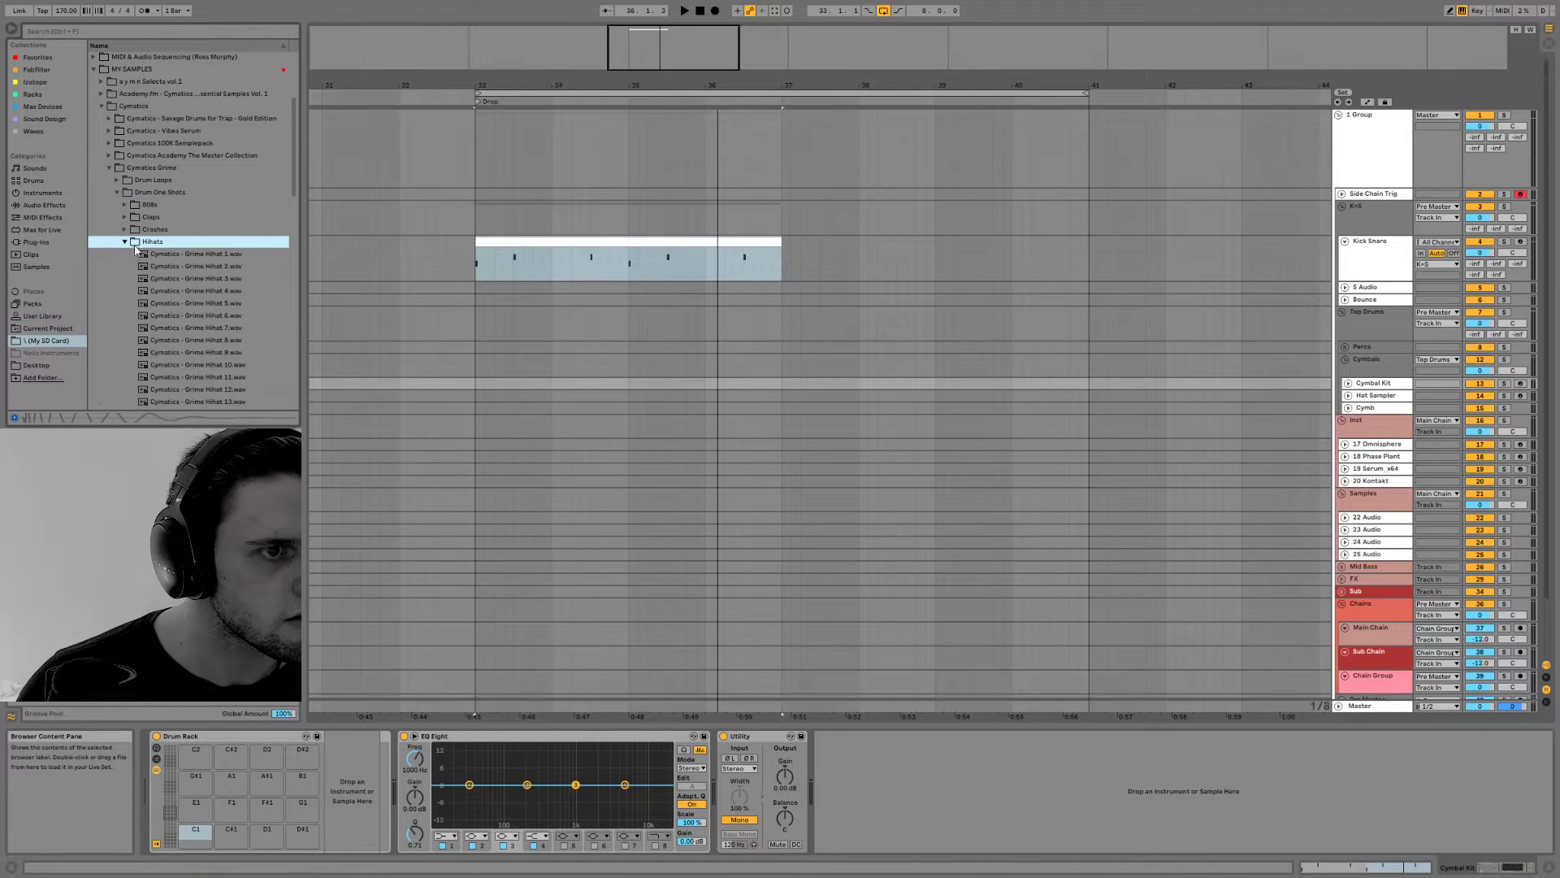
# Load all the Cymatics Grime Hihat samples, 1 to 25, into the Cymbal Kit's Drum Rack starting from pad C1
pyautogui.scroll(-3, 131, 227)
pyautogui.press('Down')
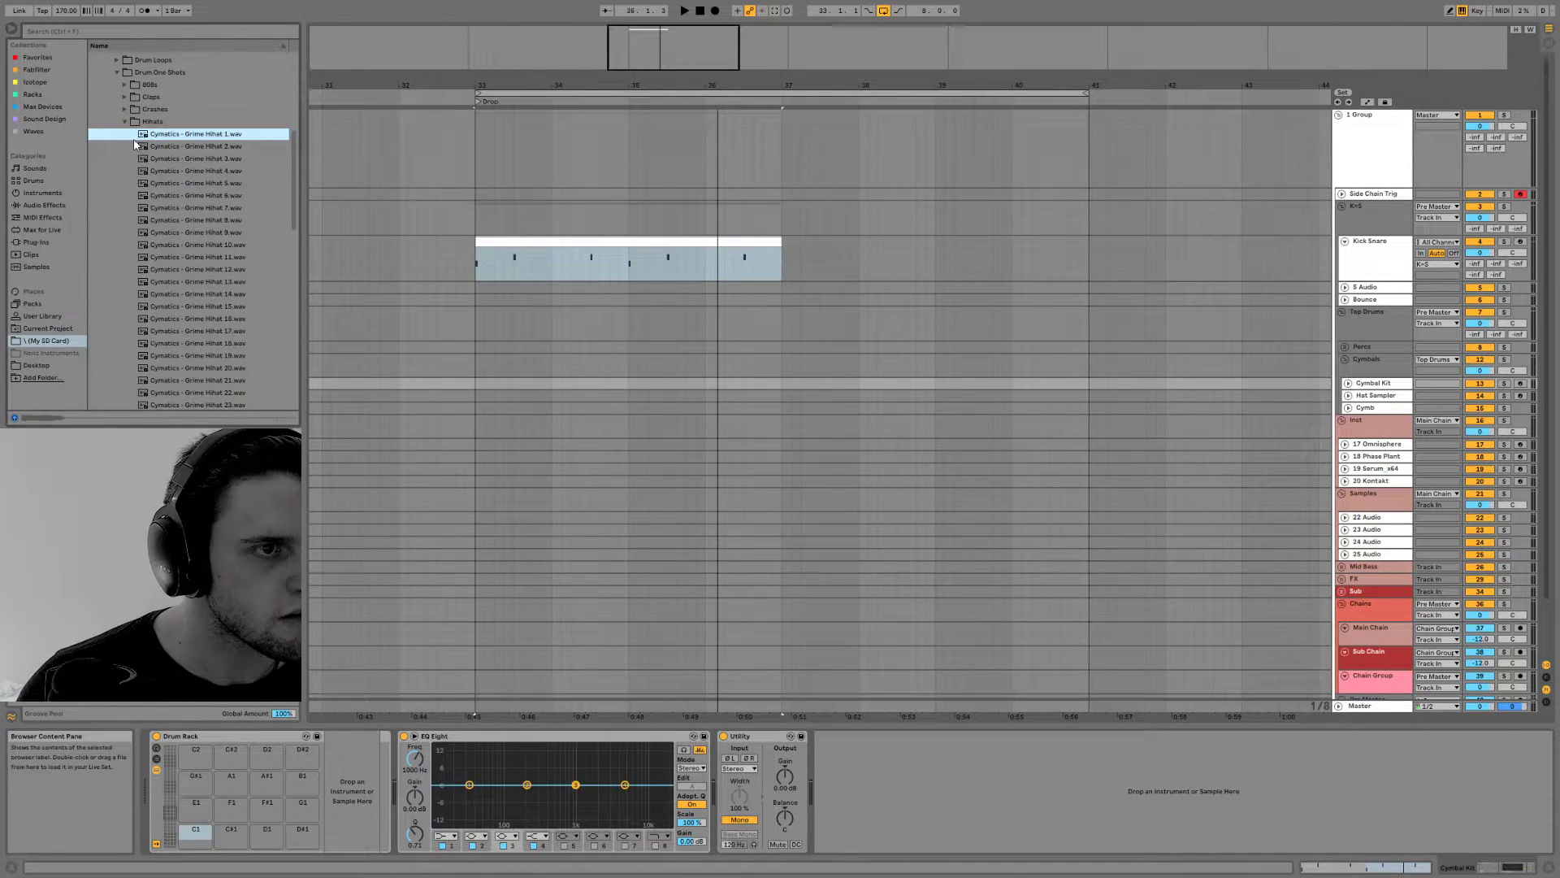
pyautogui.moveTo(129, 140); pyautogui.dragTo(170, 815)
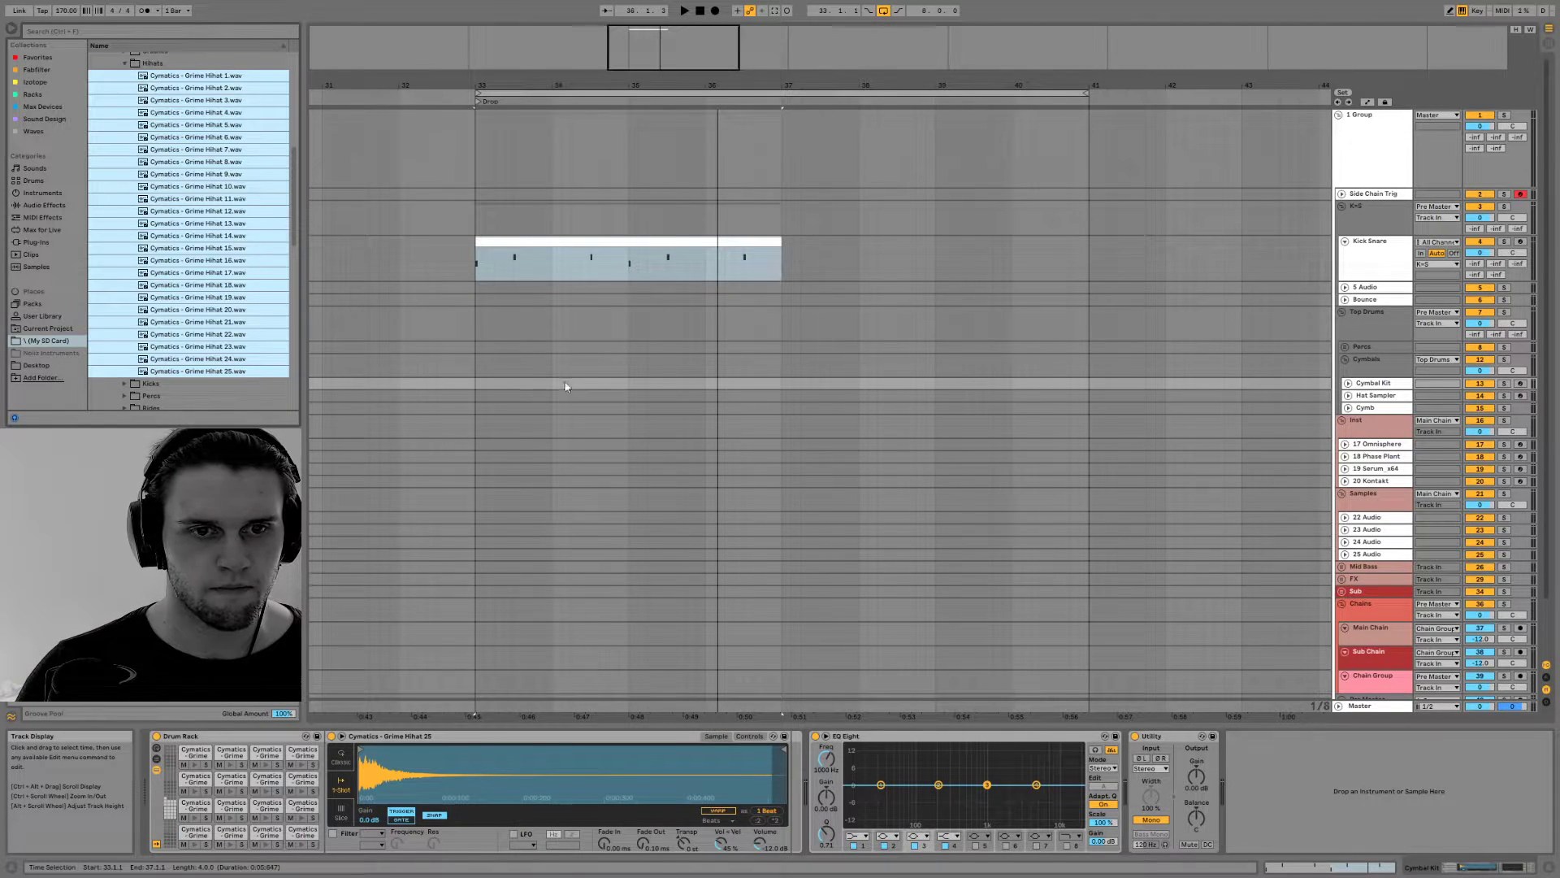
# Copy the Kick Snare clip to the Cymbal Kit track at bar 33 and delete all notes in the copy
pyautogui.moveTo(533, 259); pyautogui.dragTo(536, 381)
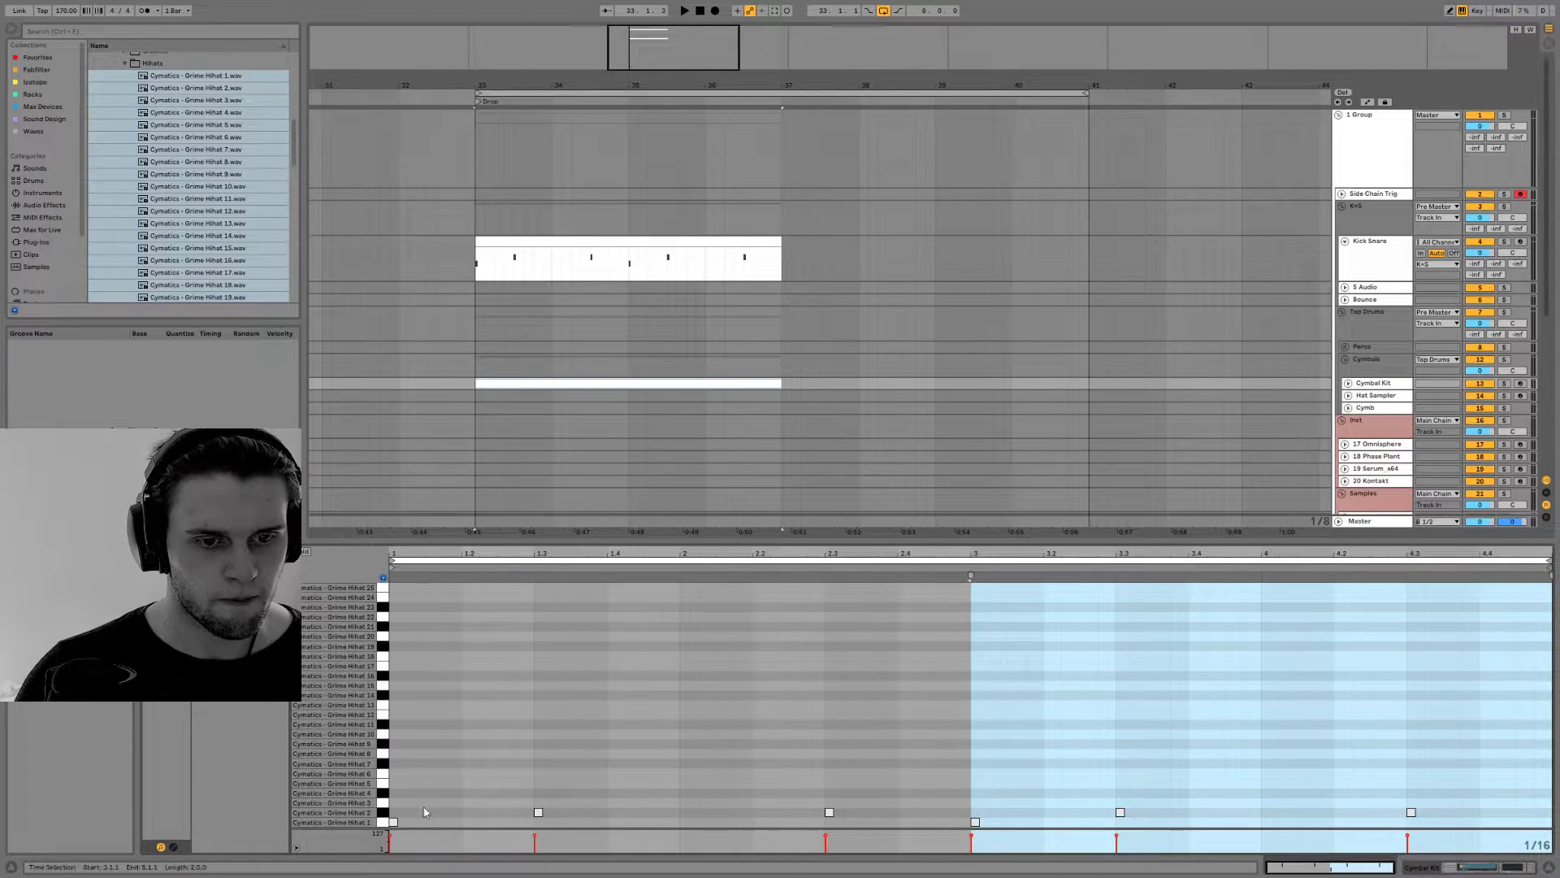
pyautogui.moveTo(381, 824); pyautogui.dragTo(381, 814)
pyautogui.press('Delete')
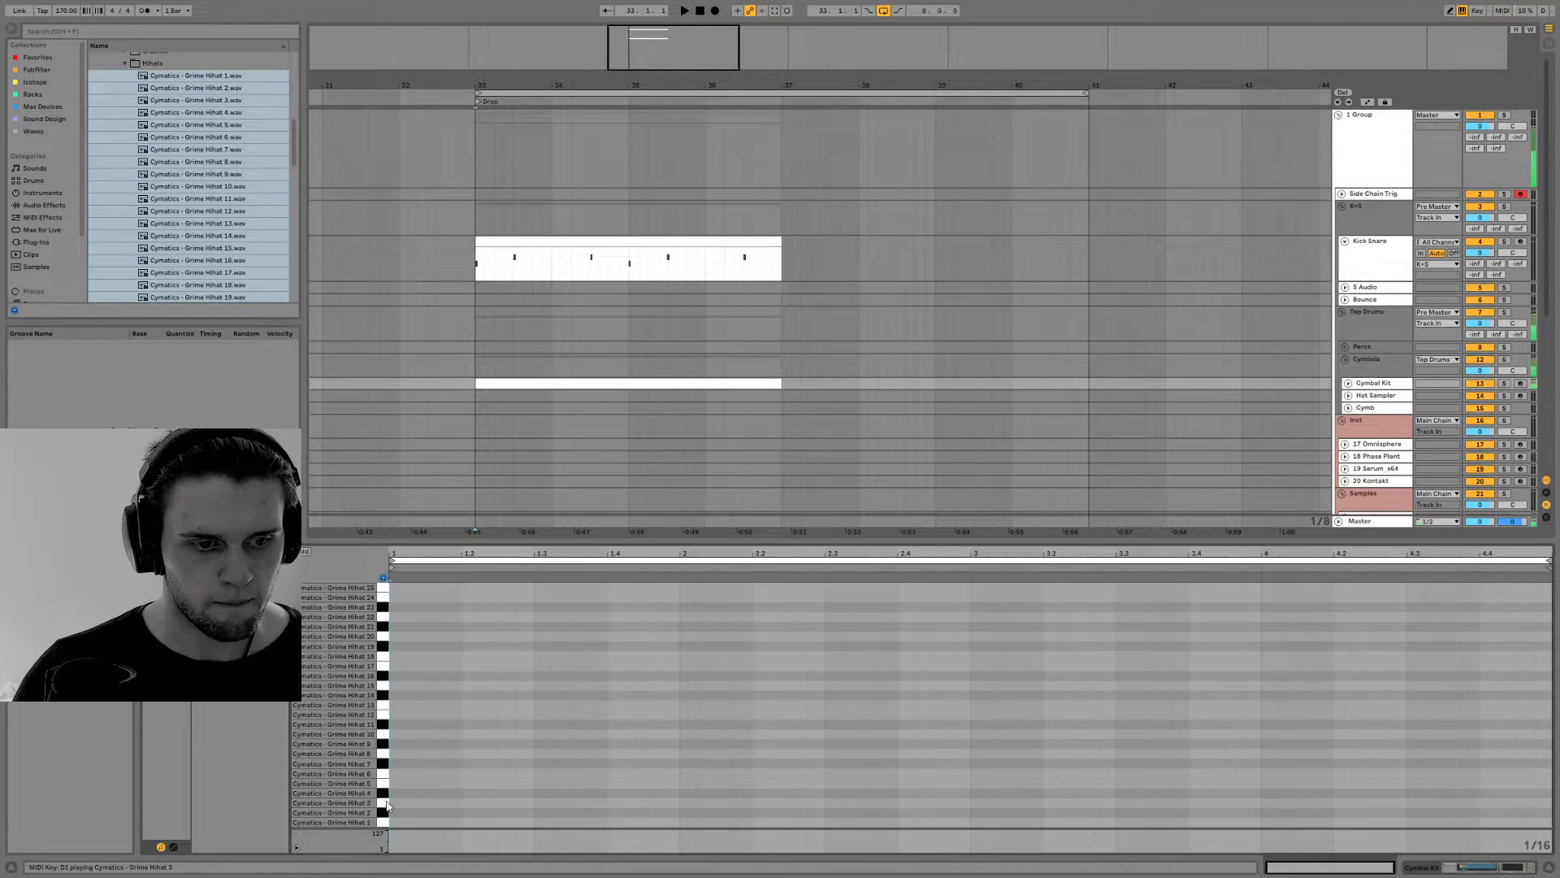
# Add single sixteenth notes in the first bar on Hihat 3 at 1.2, Hihat 6 at 1.2.3, Hihat 4 at 1.3.3, and Hihat 8 around 1.4
pyautogui.click(466, 803)
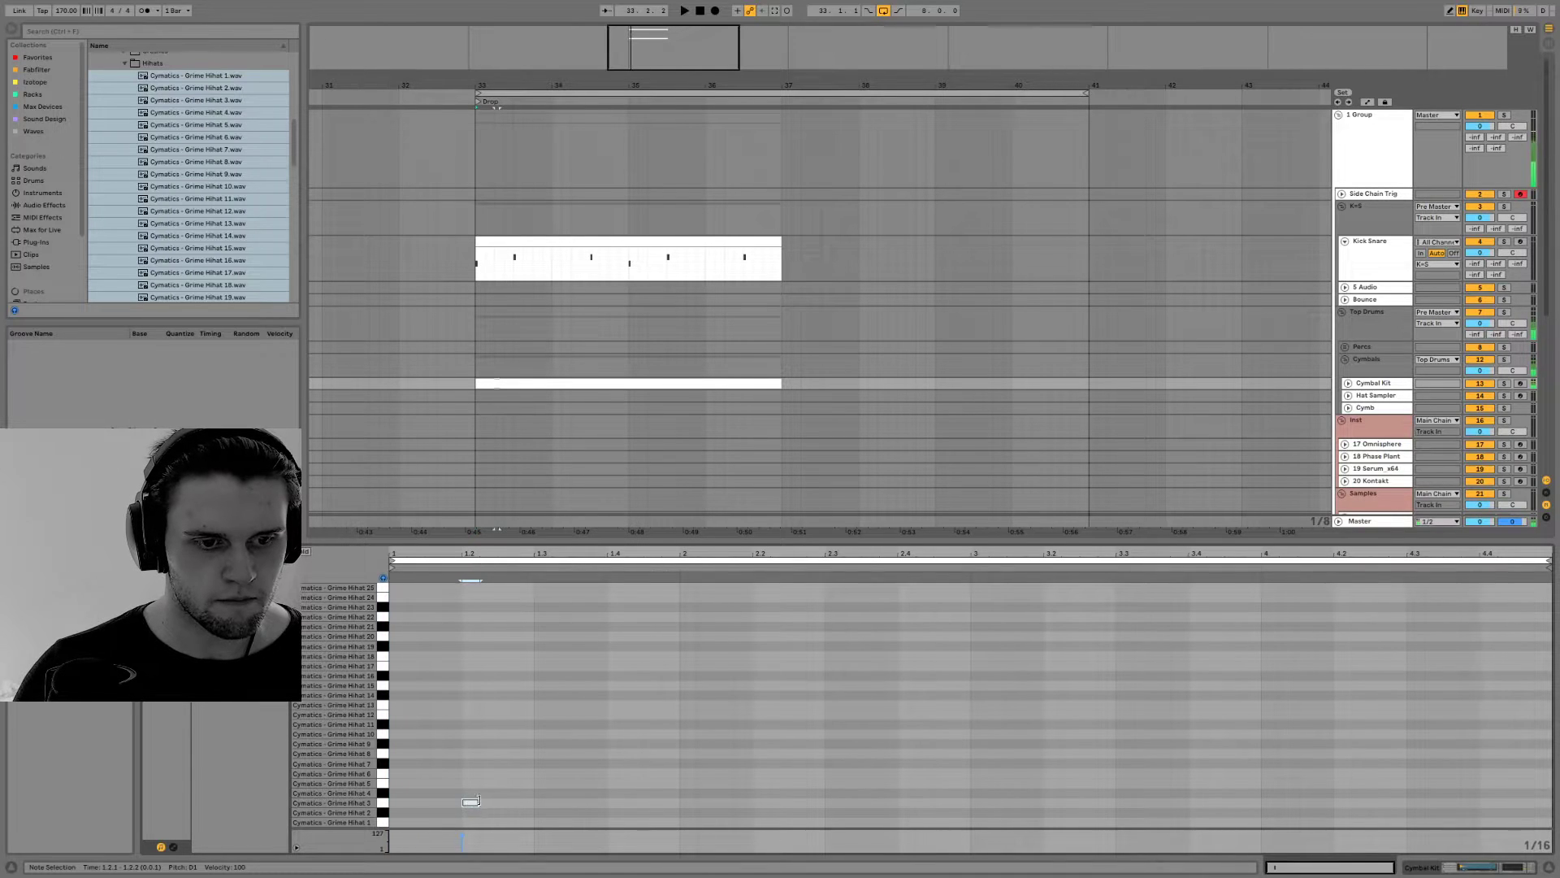
pyautogui.press('space')
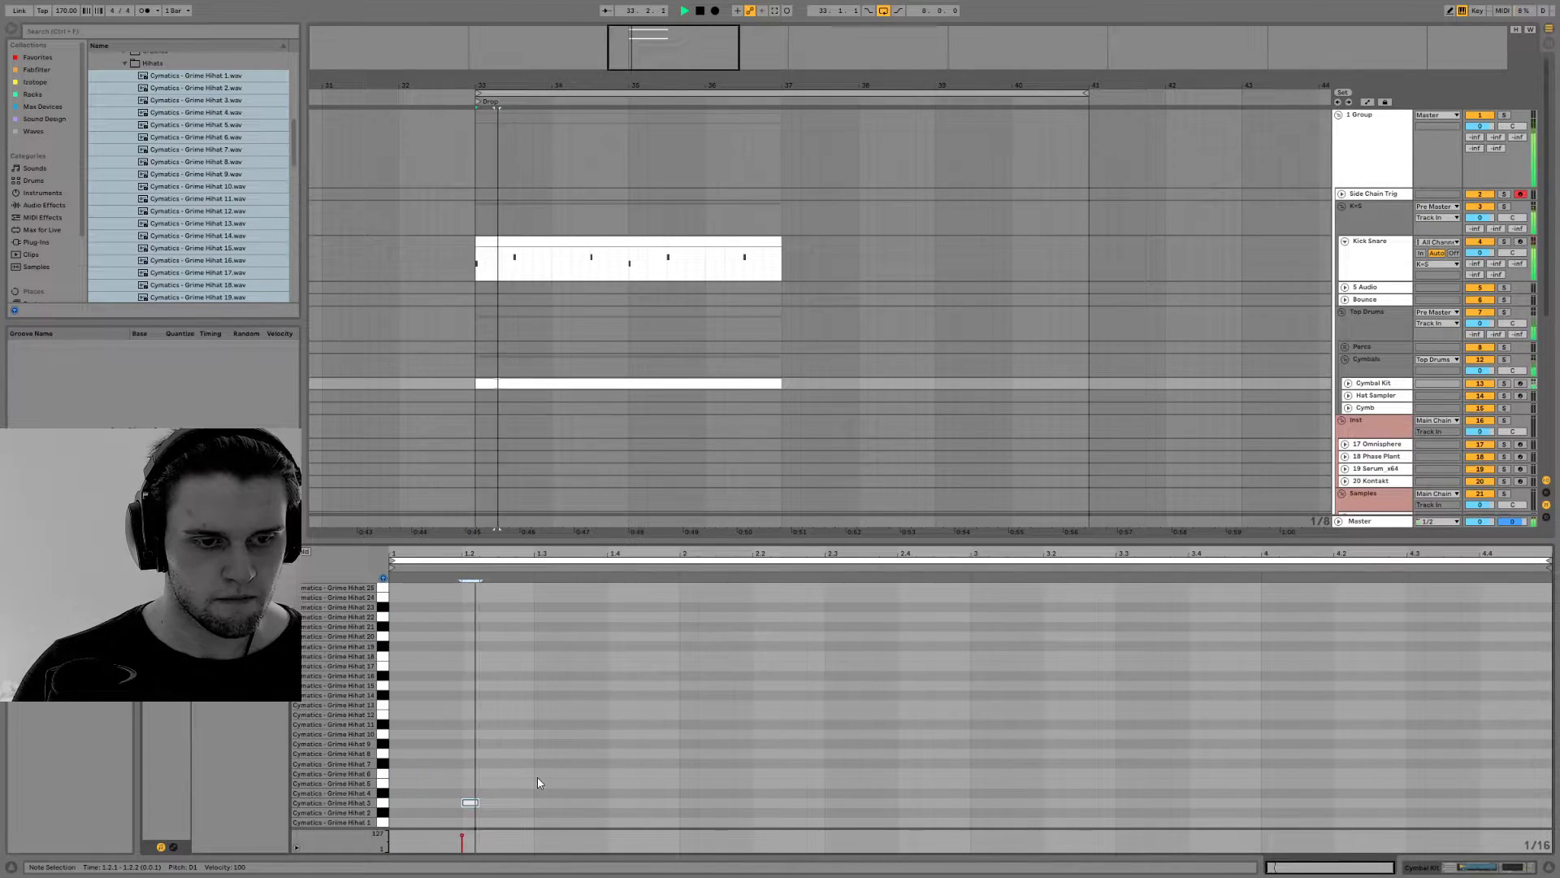
pyautogui.click(490, 783)
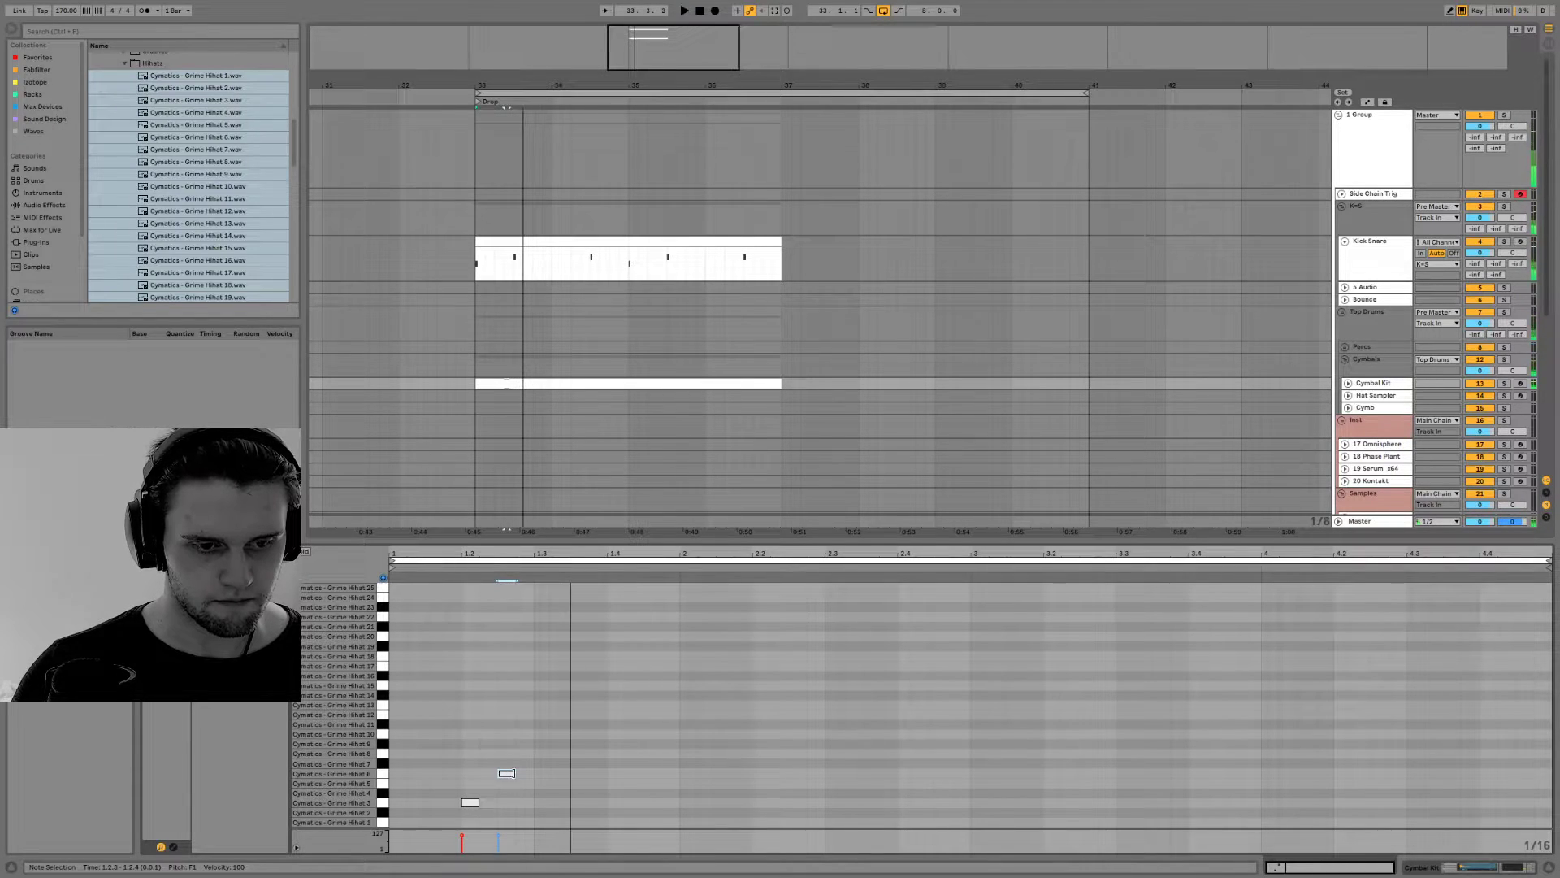
pyautogui.click(575, 793)
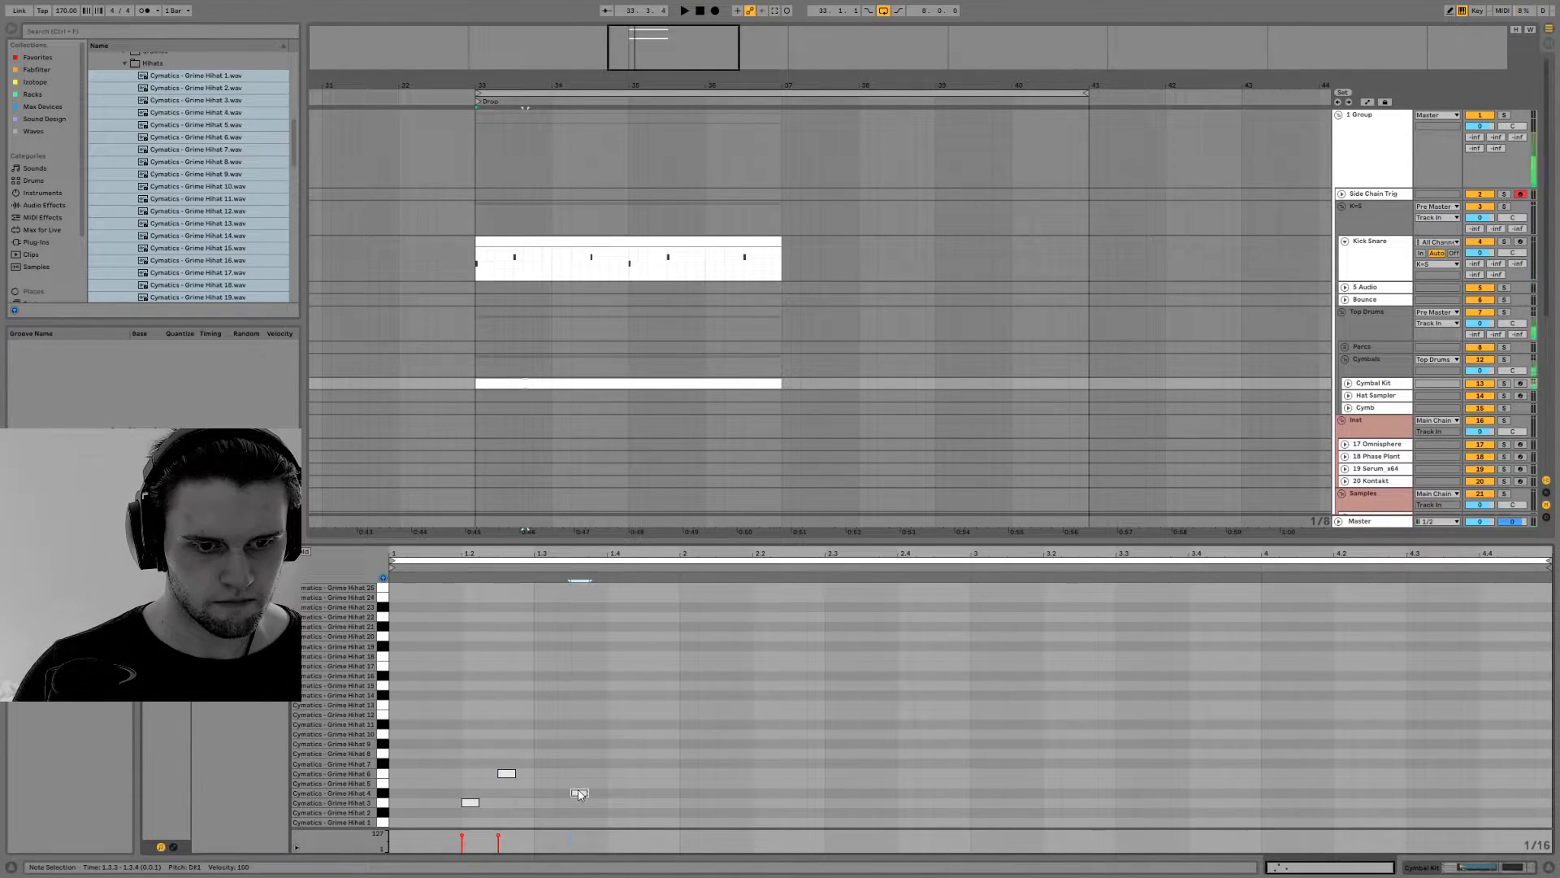
pyautogui.click(622, 782)
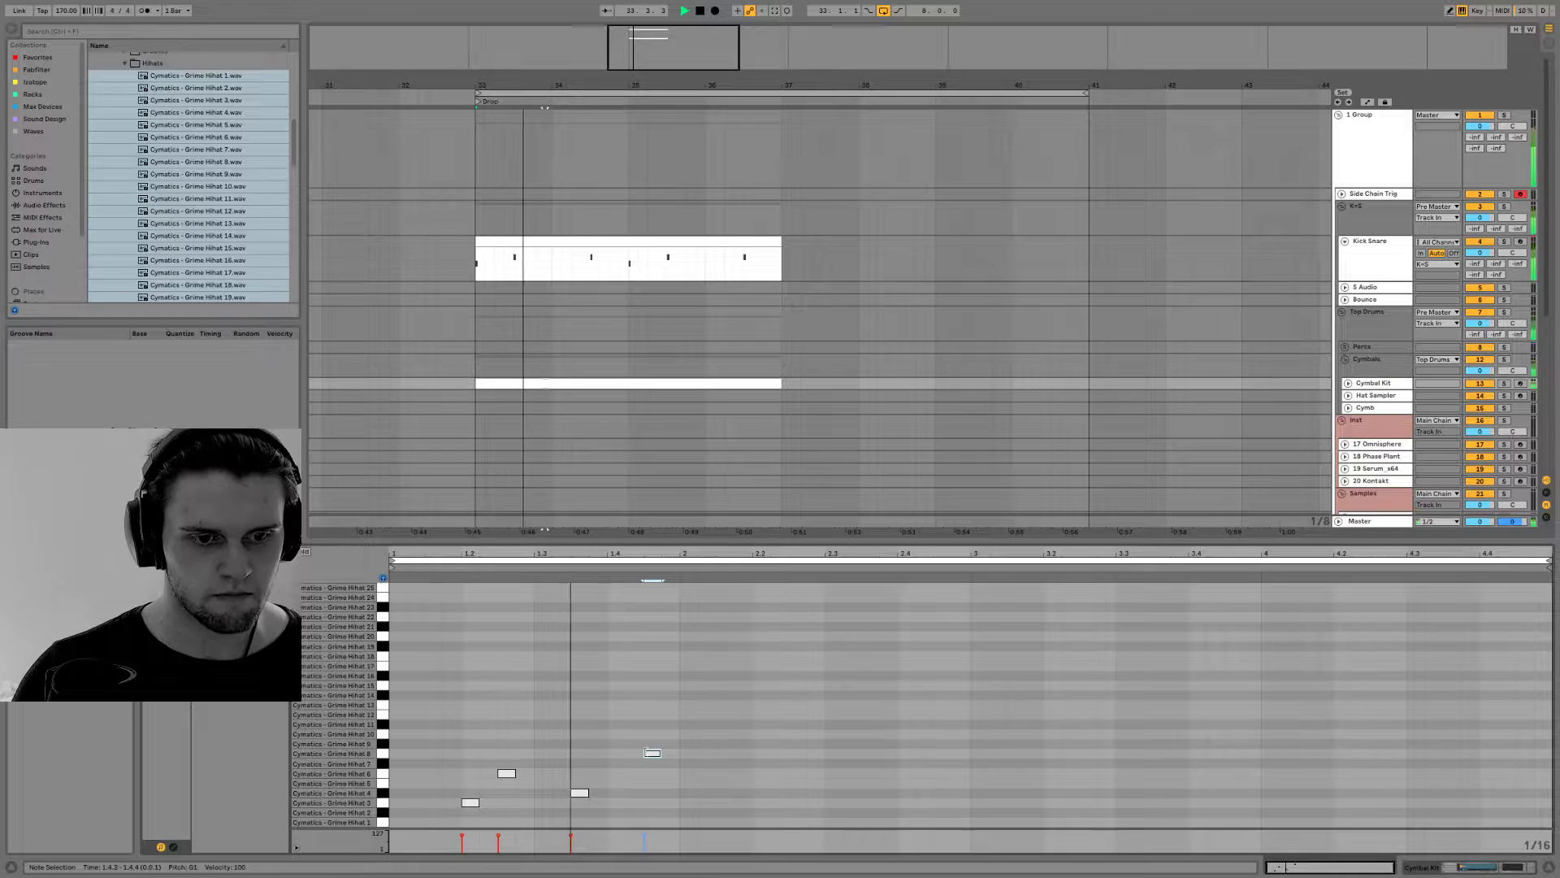
# Select the first bar of hi-hat notes, duplicate it three times to fill the four-bar clip and play the beat
pyautogui.moveTo(650, 754); pyautogui.dragTo(399, 819)
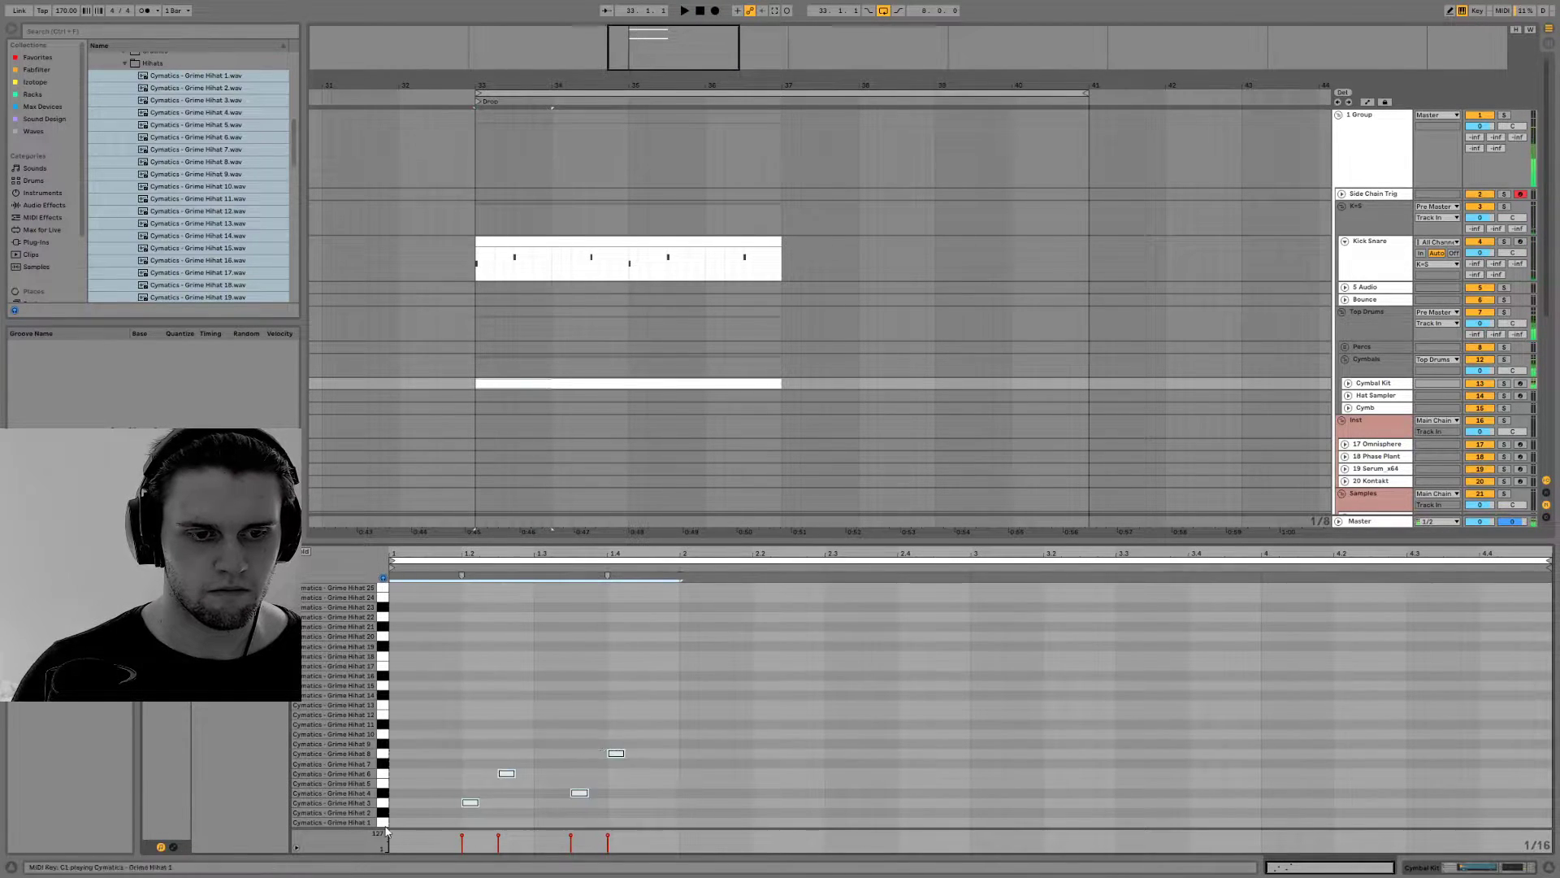
pyautogui.hotkey('ctrl', 'd')
pyautogui.hotkey('ctrl', 'd')
pyautogui.hotkey('ctrl', 'd')
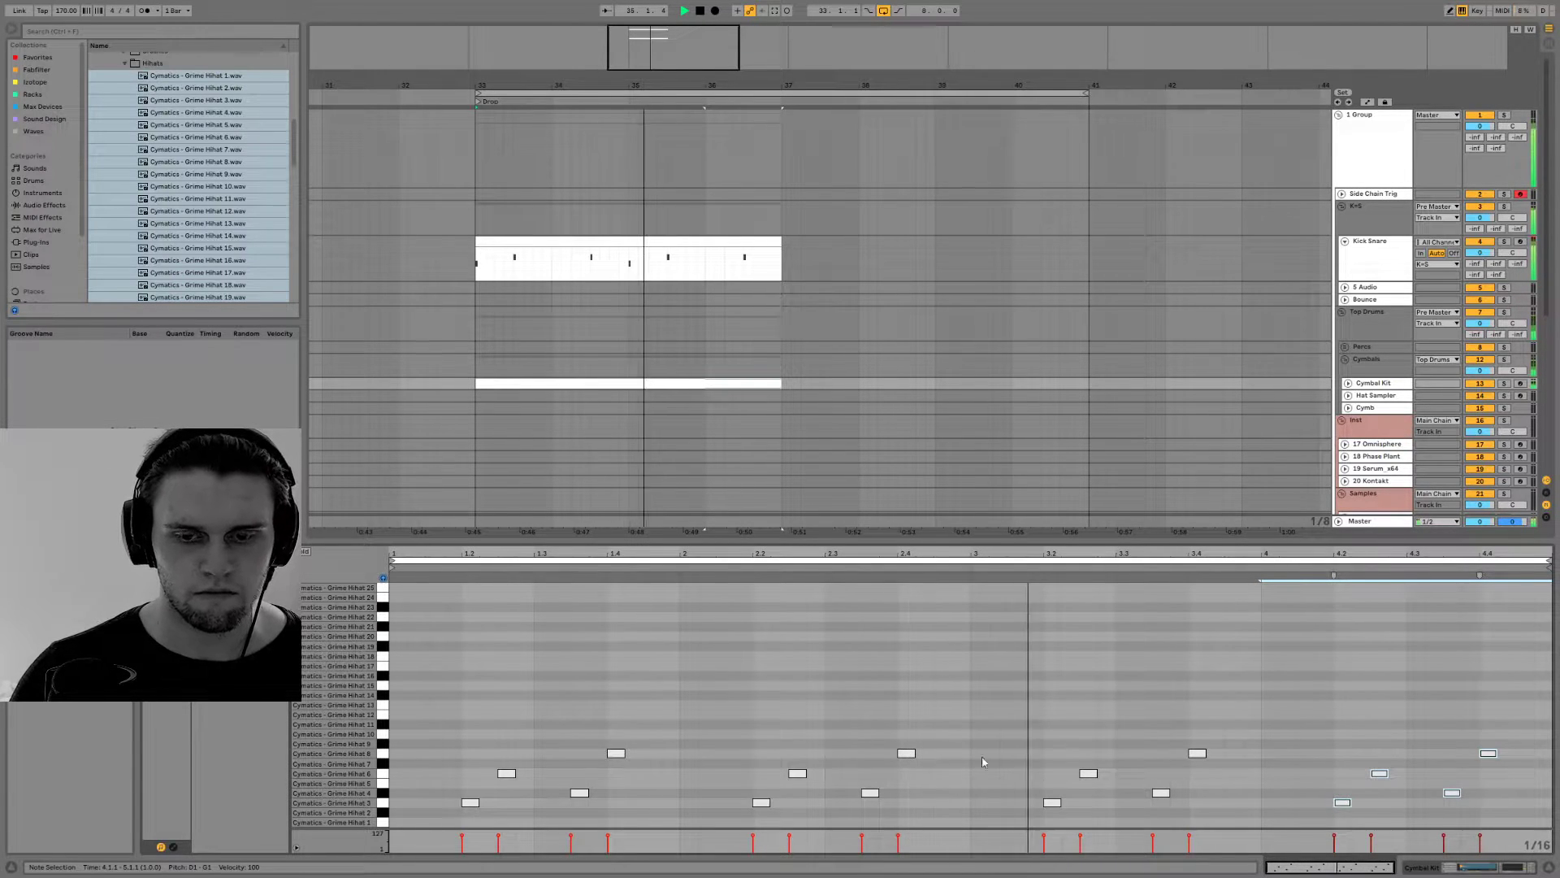
pyautogui.press('space')
# Add a hi-hat note on Grime Hihat 24 at the clip's start and copy it onto Grime Hihat 23 at bar 2
pyautogui.click(900, 734)
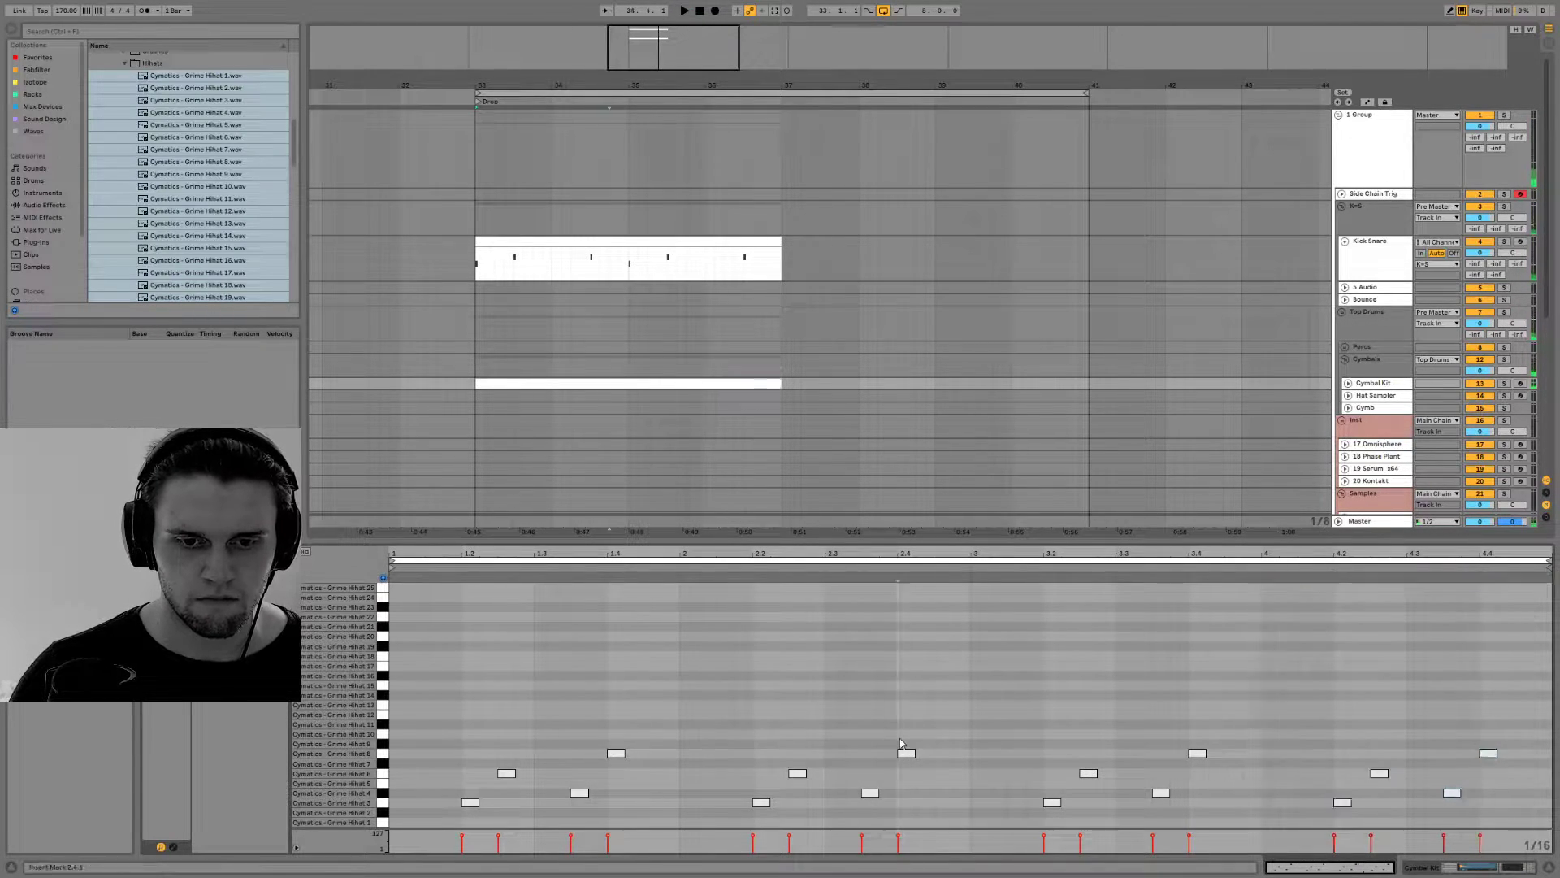
pyautogui.doubleClick(867, 734)
pyautogui.moveTo(867, 726)
pyautogui.mouseDown()
pyautogui.moveTo(842, 726)
pyautogui.moveTo(867, 706)
pyautogui.mouseUp()
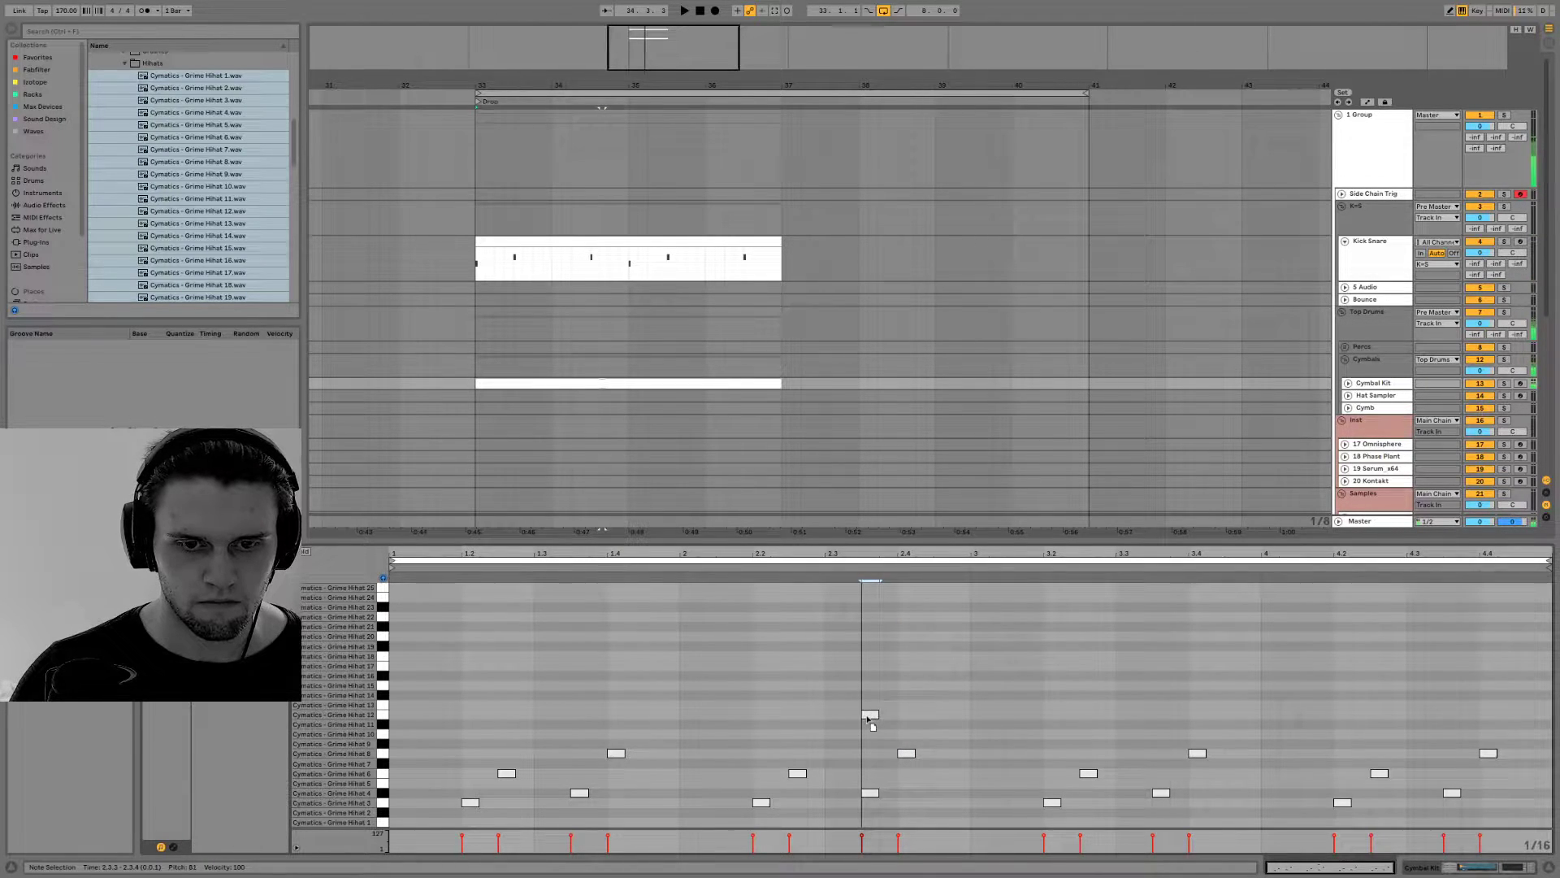
pyautogui.moveTo(399, 732); pyautogui.dragTo(499, 728)
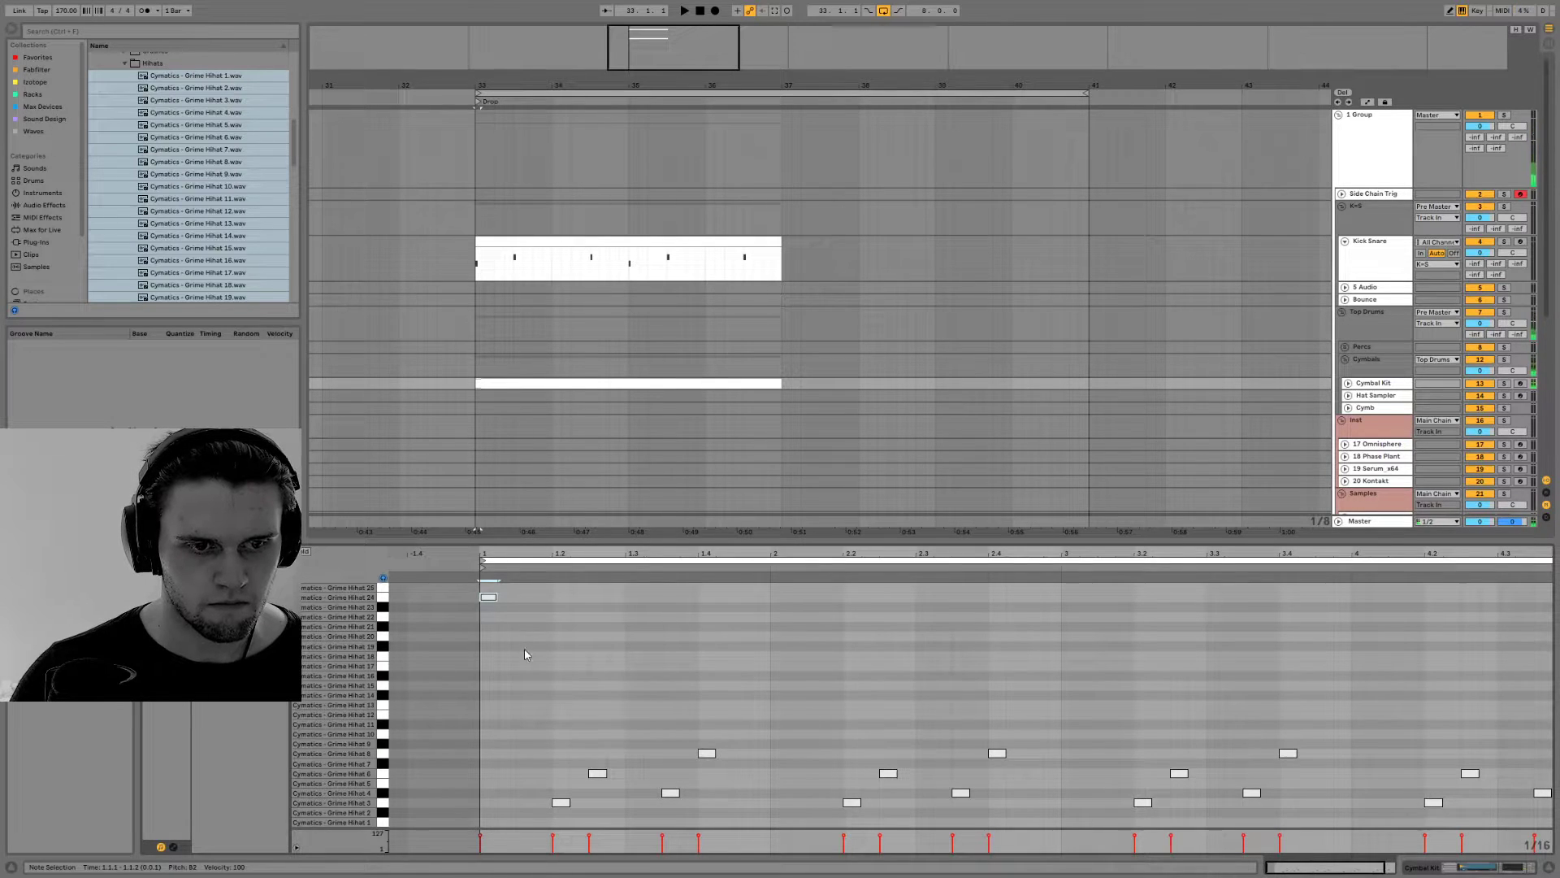
pyautogui.moveTo(490, 597); pyautogui.dragTo(785, 599)
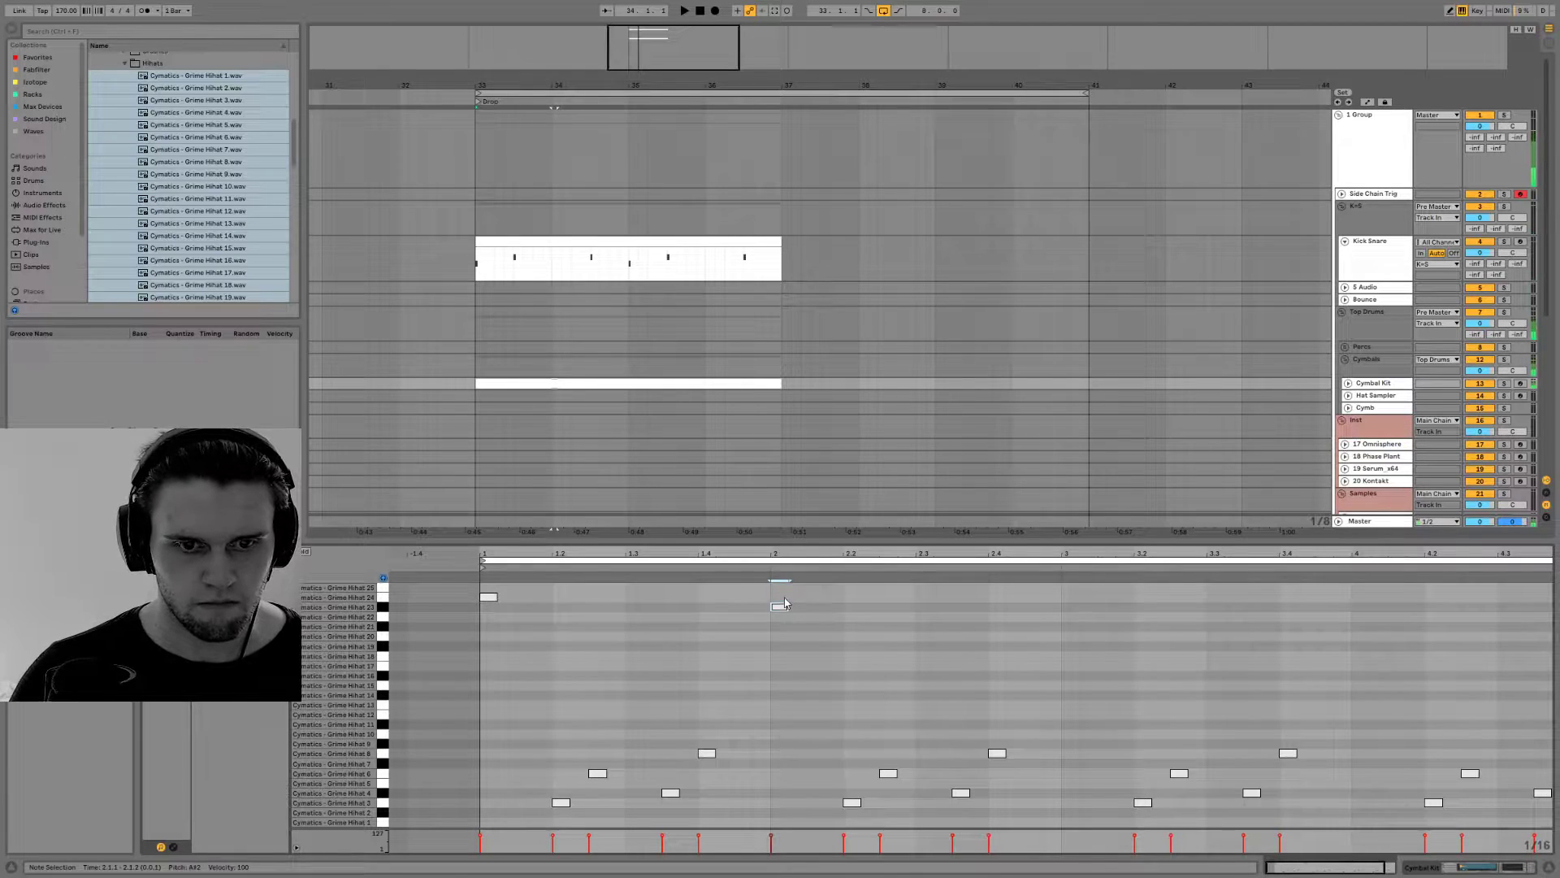
# Place the Hihat 23 note at 1.4.3 and duplicate the first bar's full hi-hat pattern over bars 2 and 3
pyautogui.moveTo(764, 607); pyautogui.dragTo(486, 853)
pyautogui.hotkey('ctrl', 'd')
pyautogui.hotkey('ctrl', 'd')
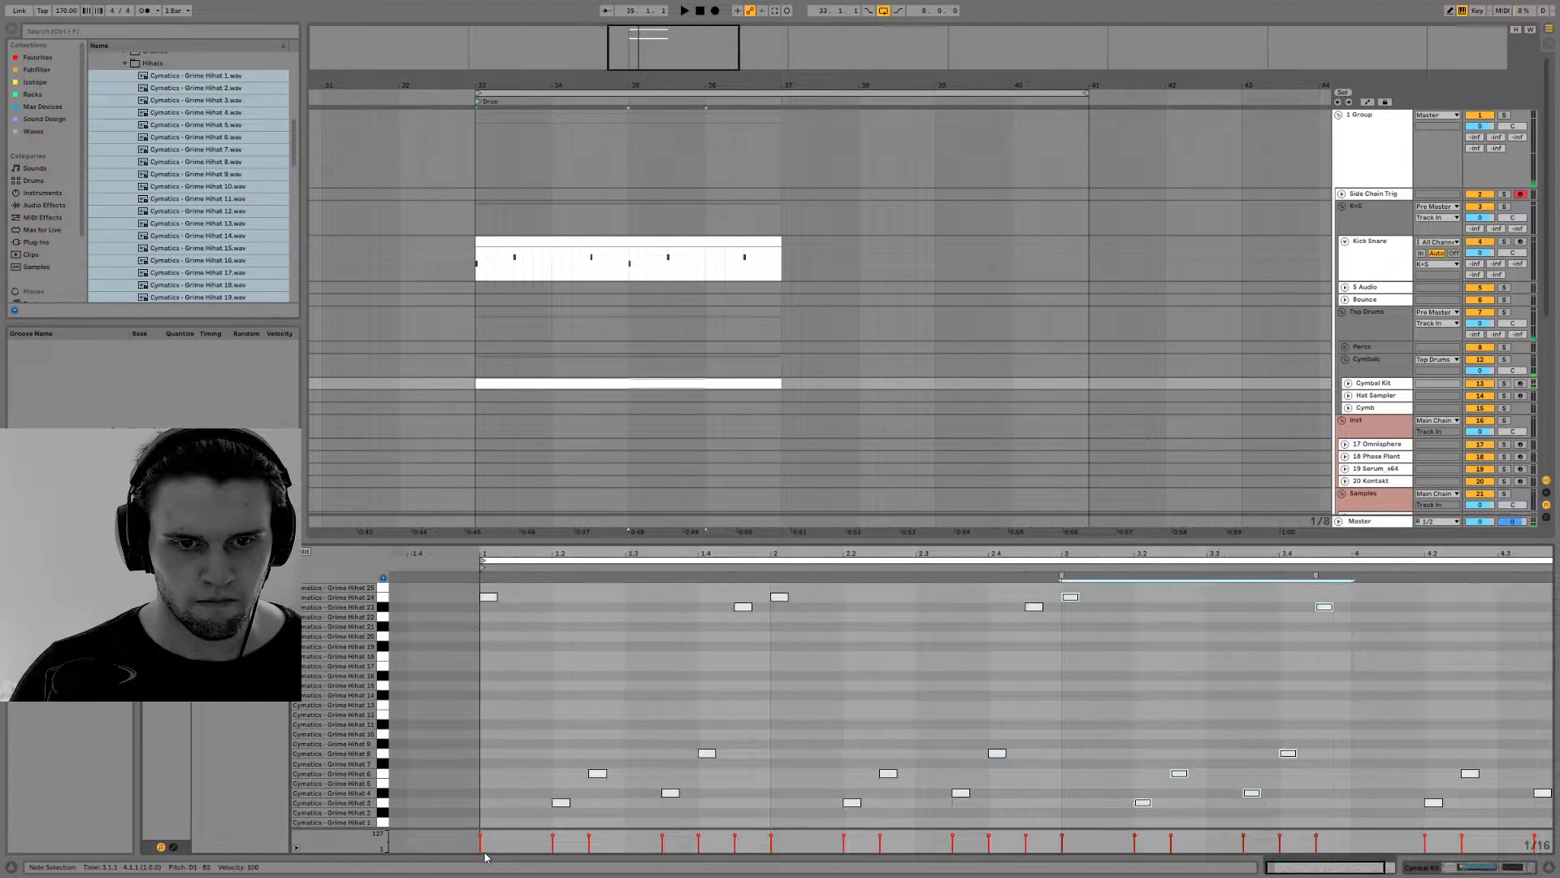
# Play the beat and move the hi-hat note at 2.4.3 down to Grime Hihat 21
pyautogui.press('space')
pyautogui.scroll(-1, 980, 705)
pyautogui.press('space')
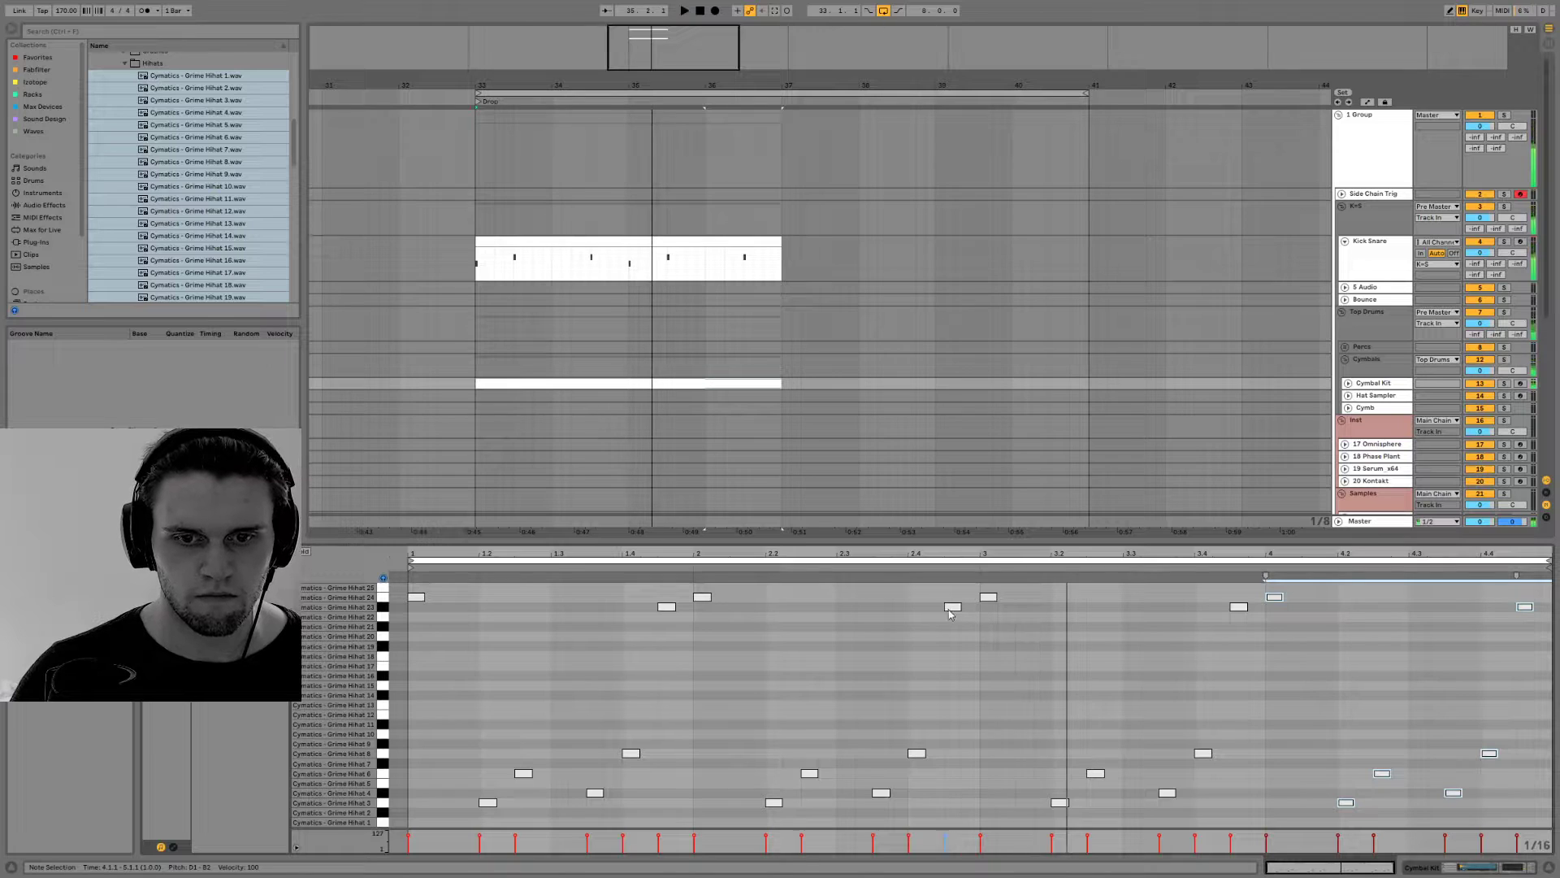
pyautogui.click(954, 609)
pyautogui.press('space')
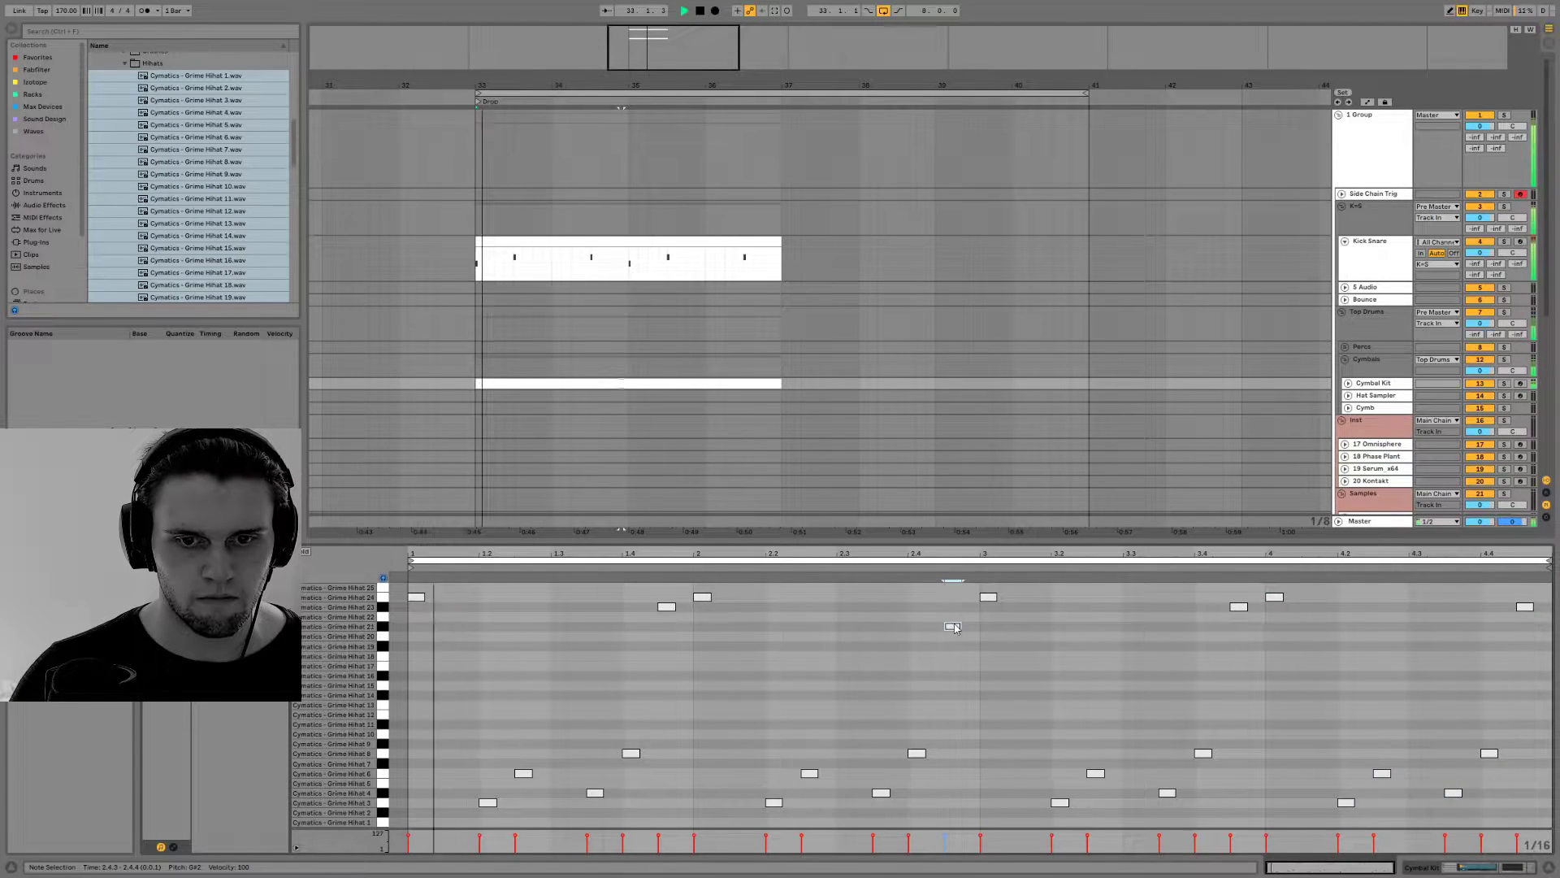
pyautogui.press('space')
# Raise the hi-hat notes at the start of bars 2 and 4 to Grime Hihat 25
pyautogui.click(703, 598)
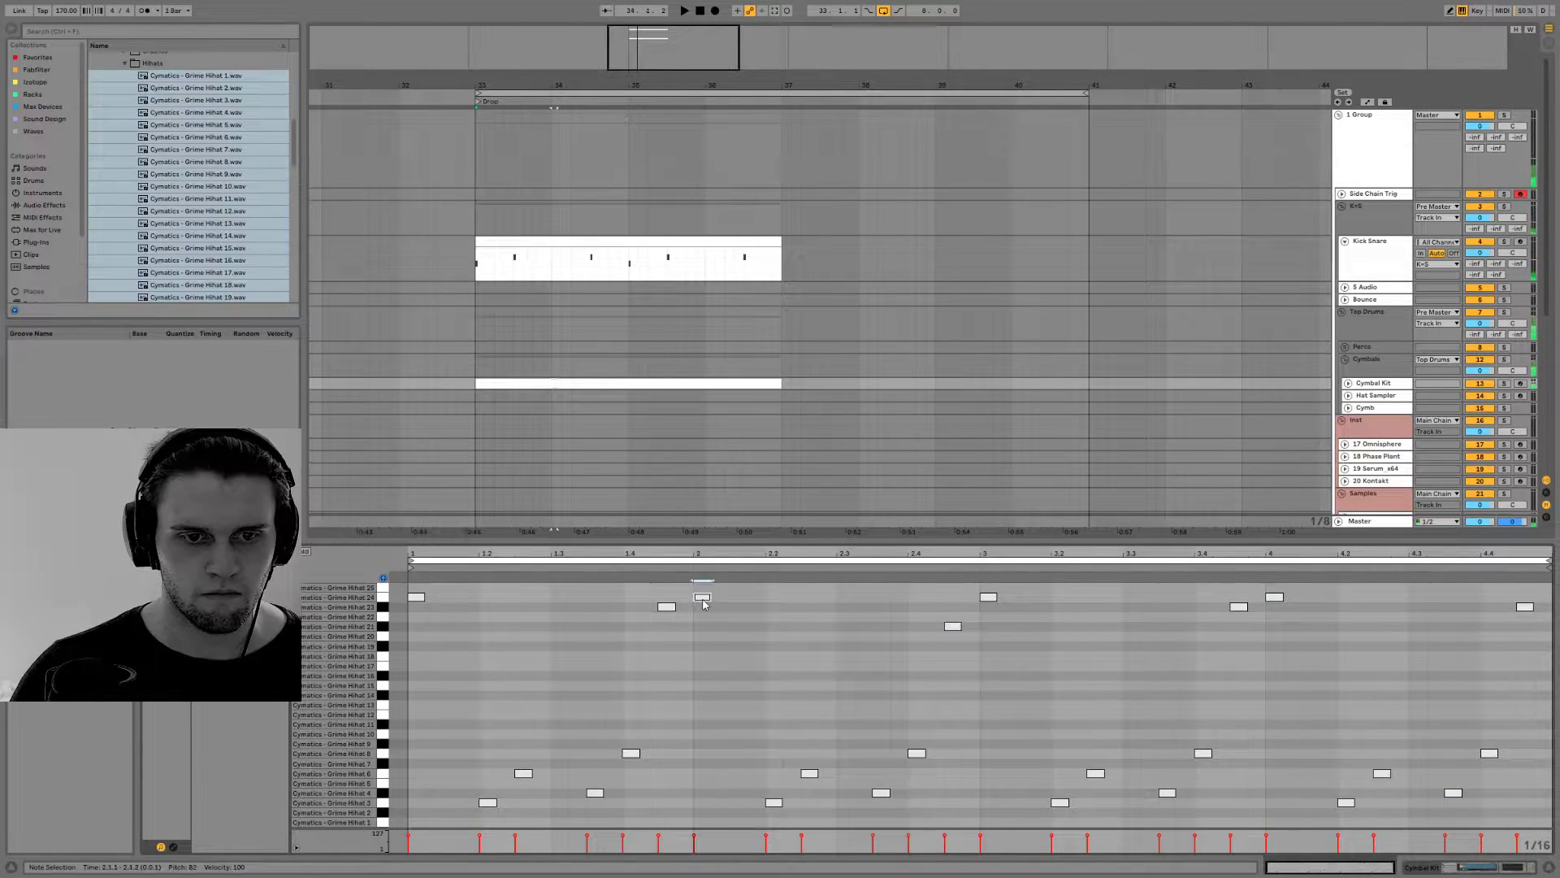
pyautogui.press('space')
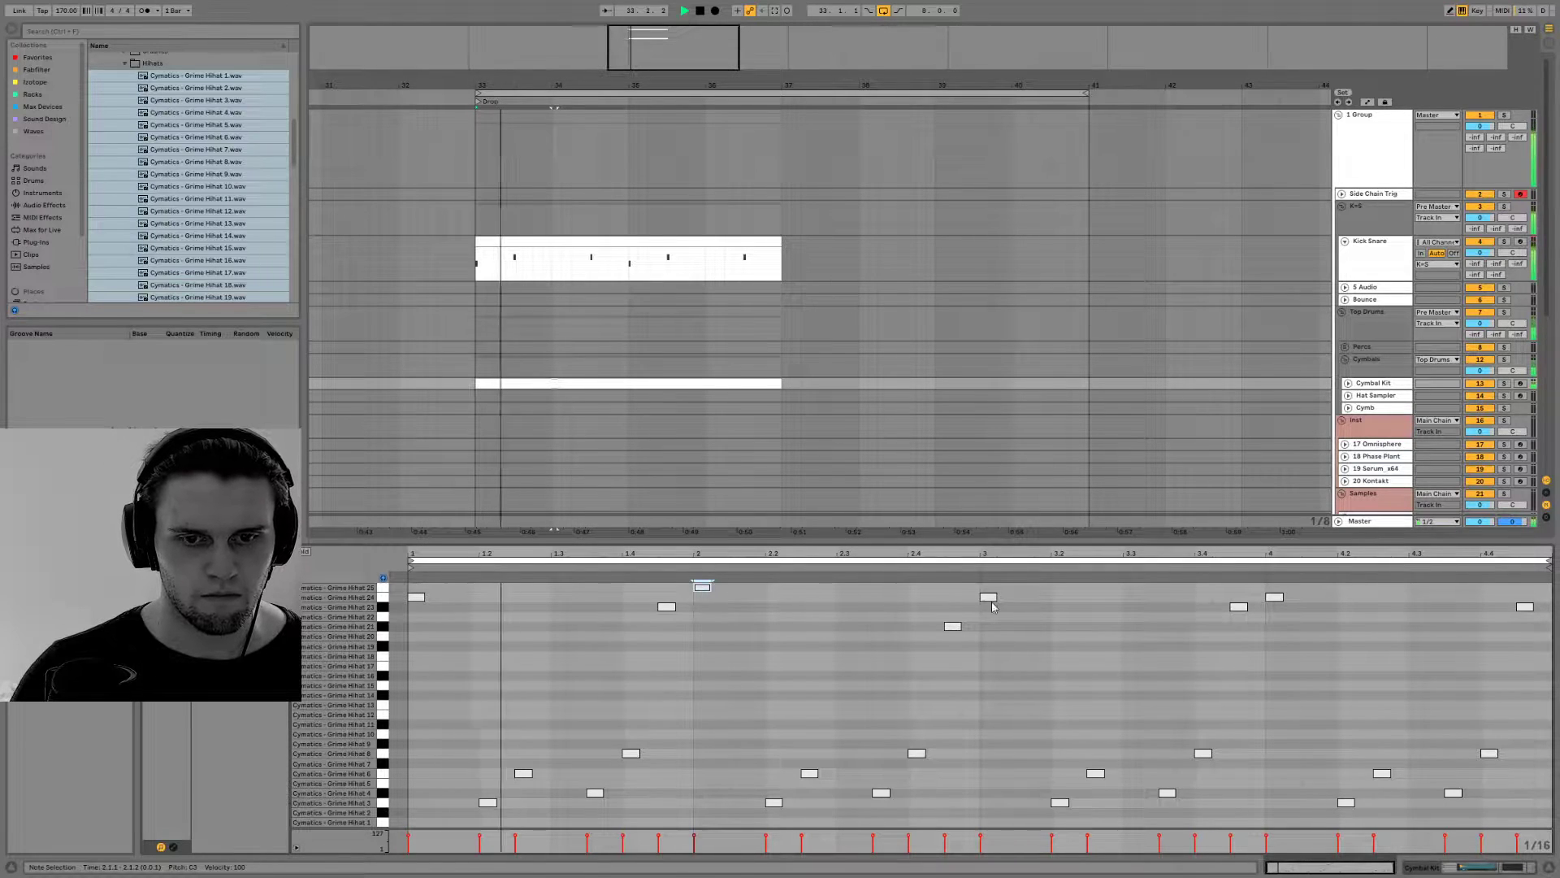
pyautogui.moveTo(1274, 597); pyautogui.dragTo(1274, 592)
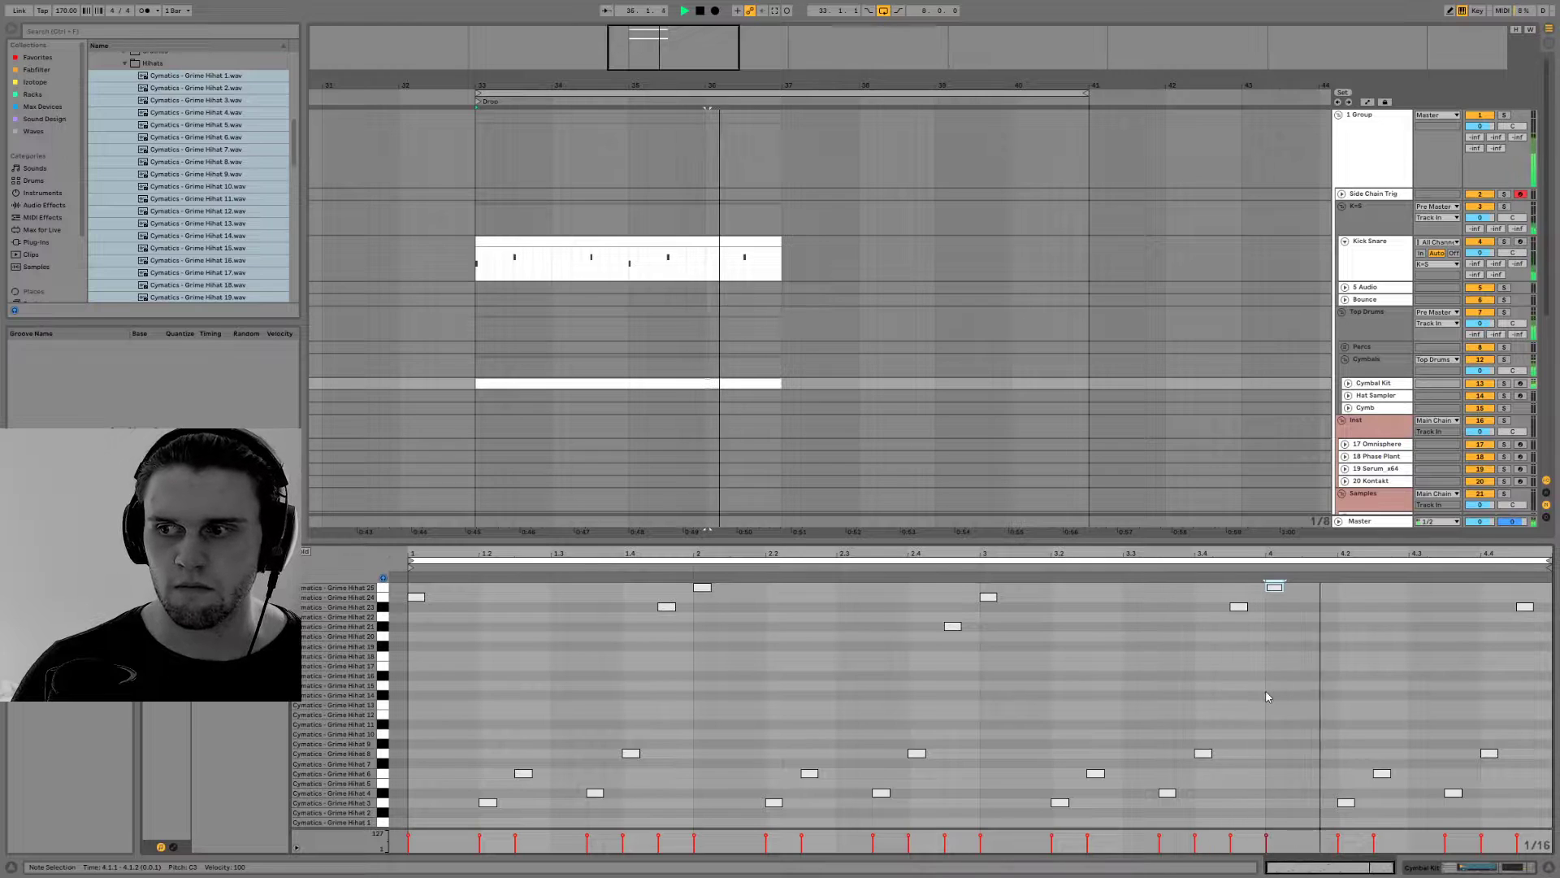
# Shorten the arrangement loop to the four bars from 33 to 37 and play it
pyautogui.click(774, 347)
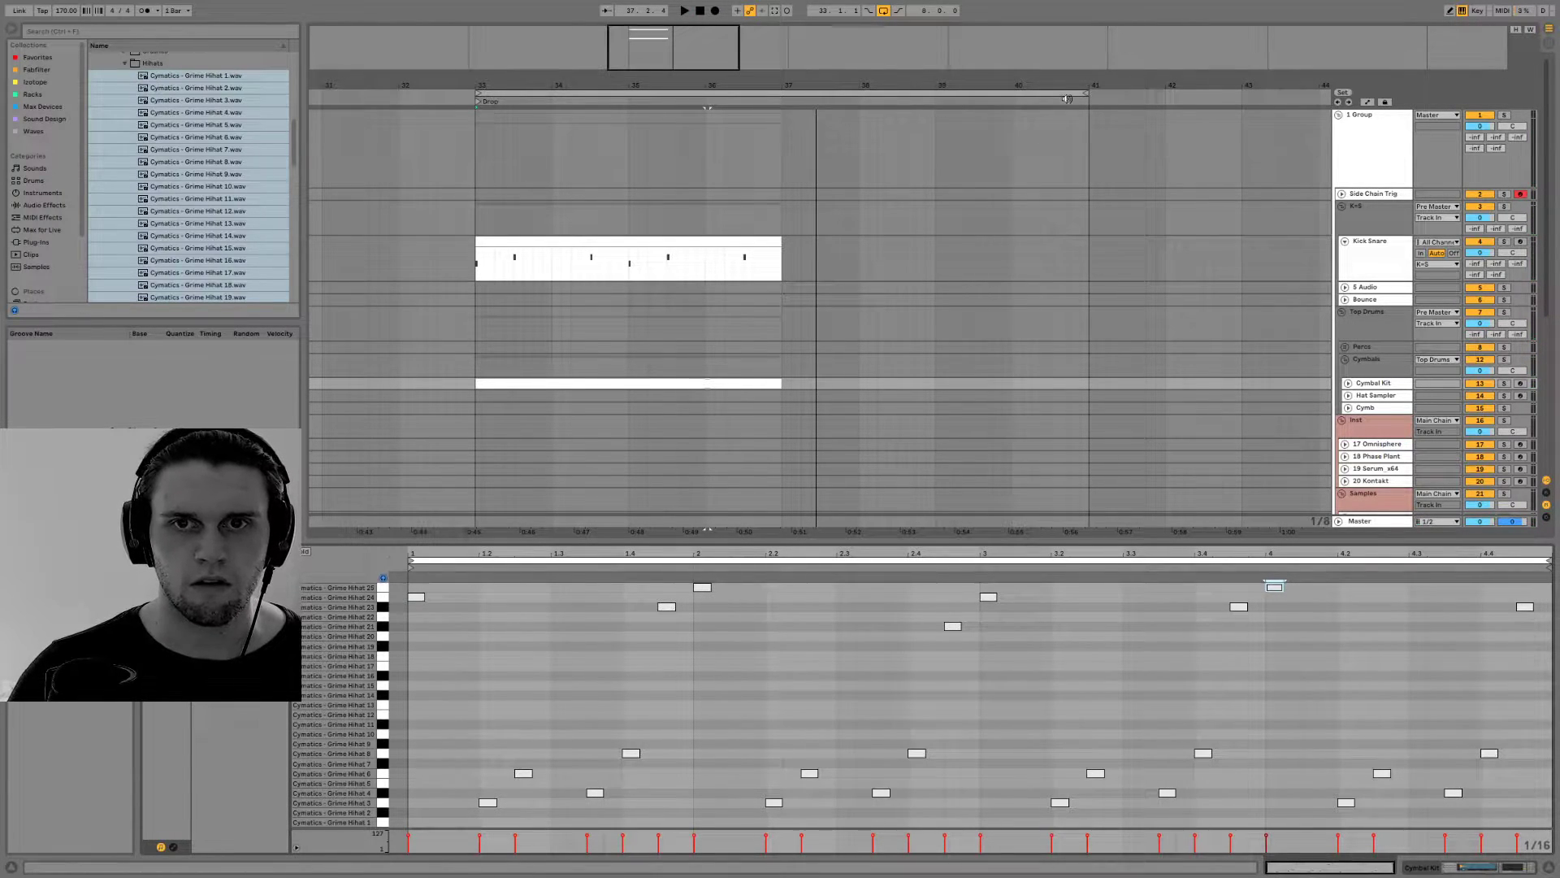
pyautogui.moveTo(1085, 96)
pyautogui.mouseDown()
pyautogui.moveTo(784, 83)
pyautogui.moveTo(1084, 117)
pyautogui.mouseUp()
pyautogui.press('space')
pyautogui.scroll(-4, 1037, 376)
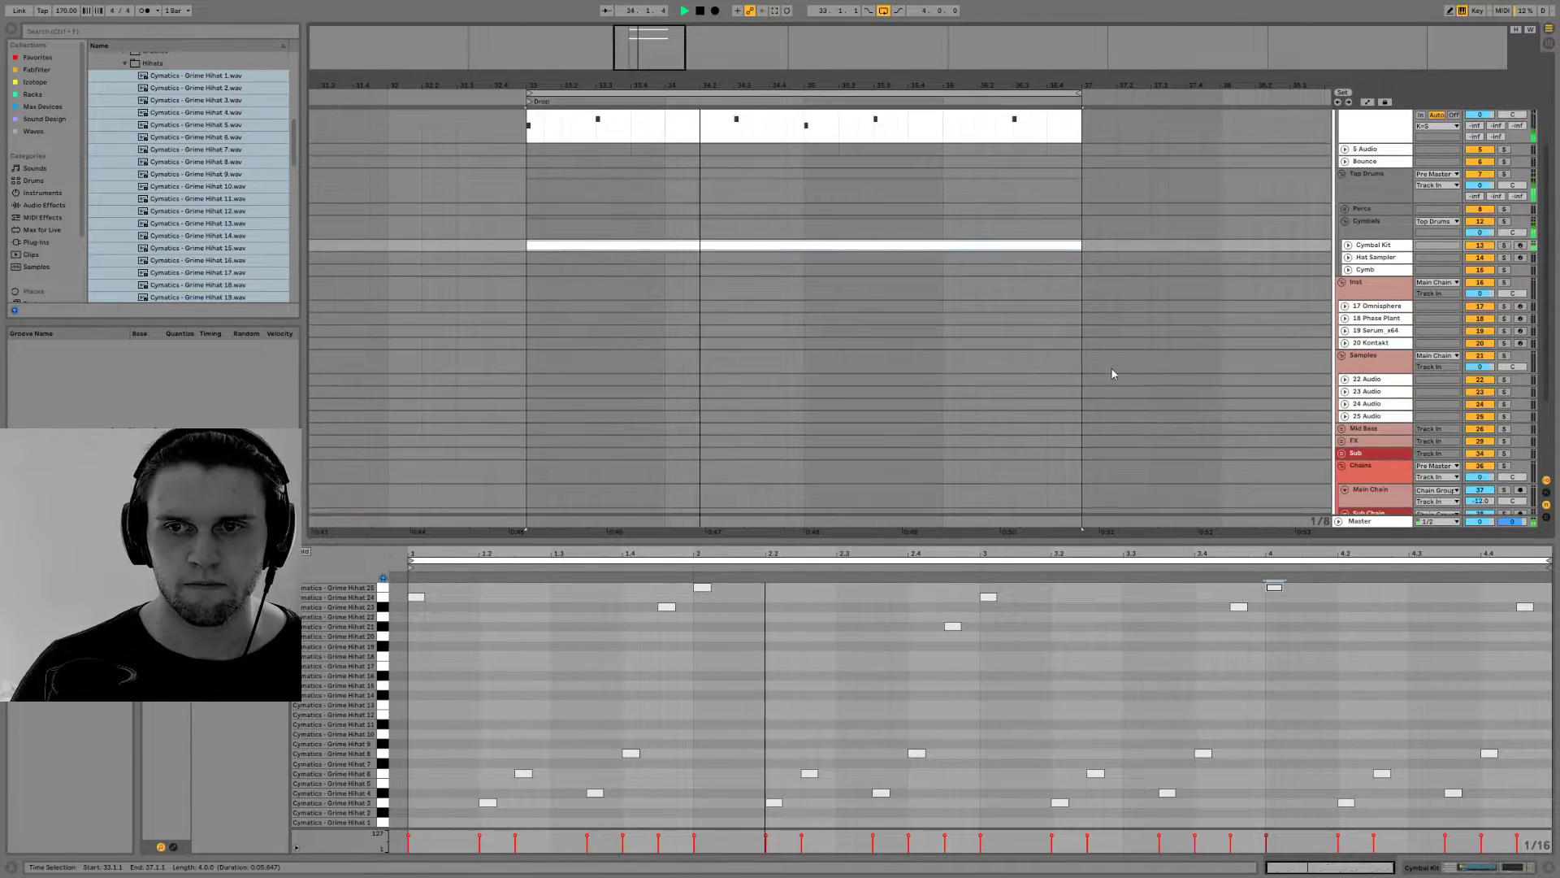
# Close the note editor, unfold the Percs group and show the Perc Kit track's Drum Rack
pyautogui.click(1547, 872)
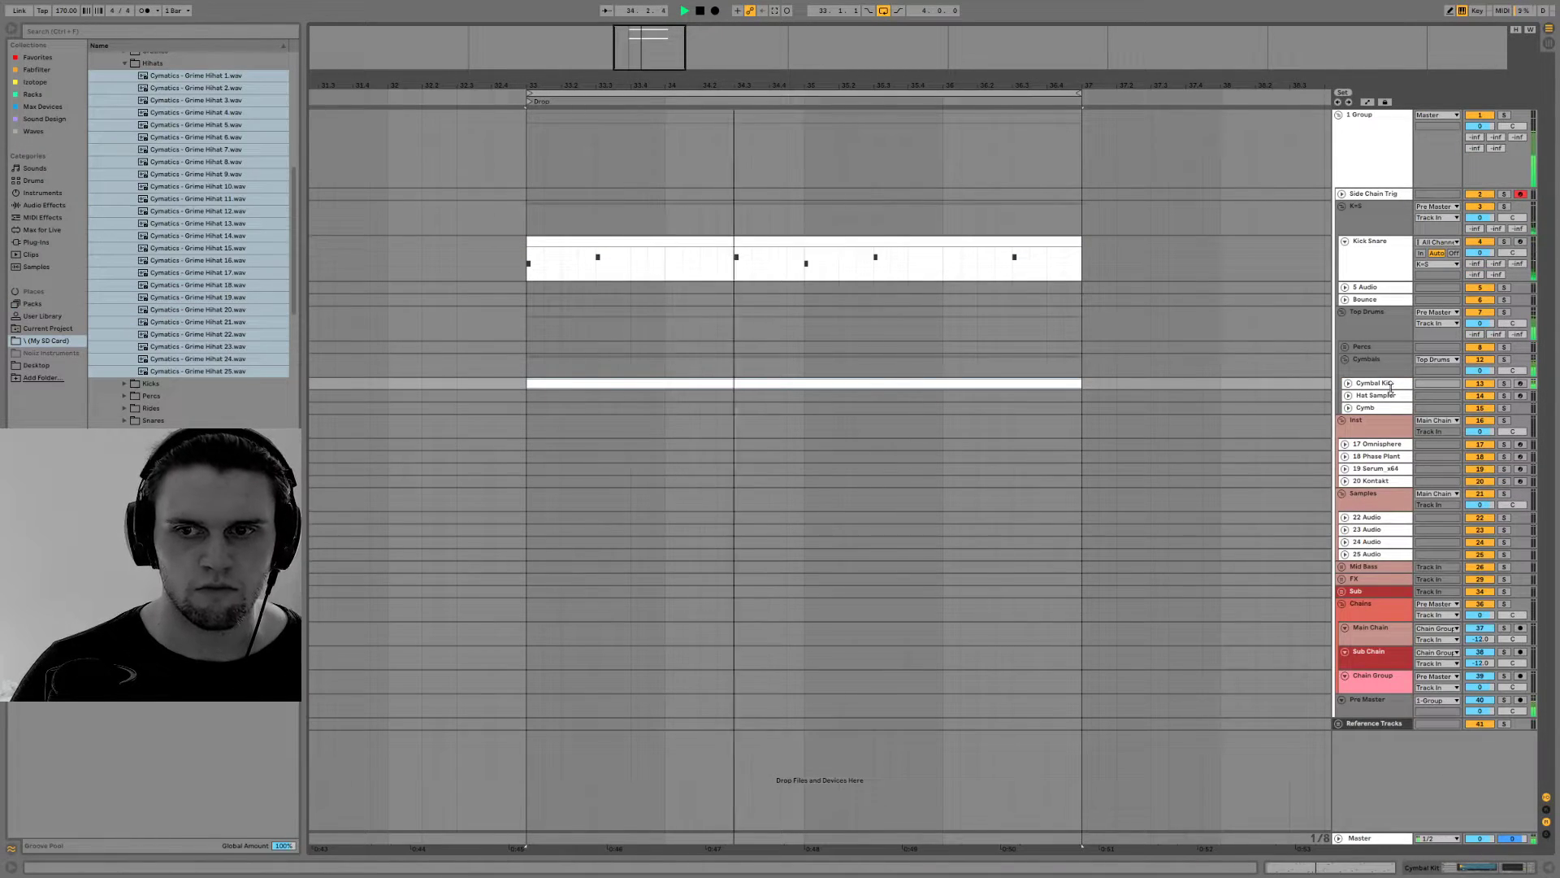
pyautogui.click(1344, 347)
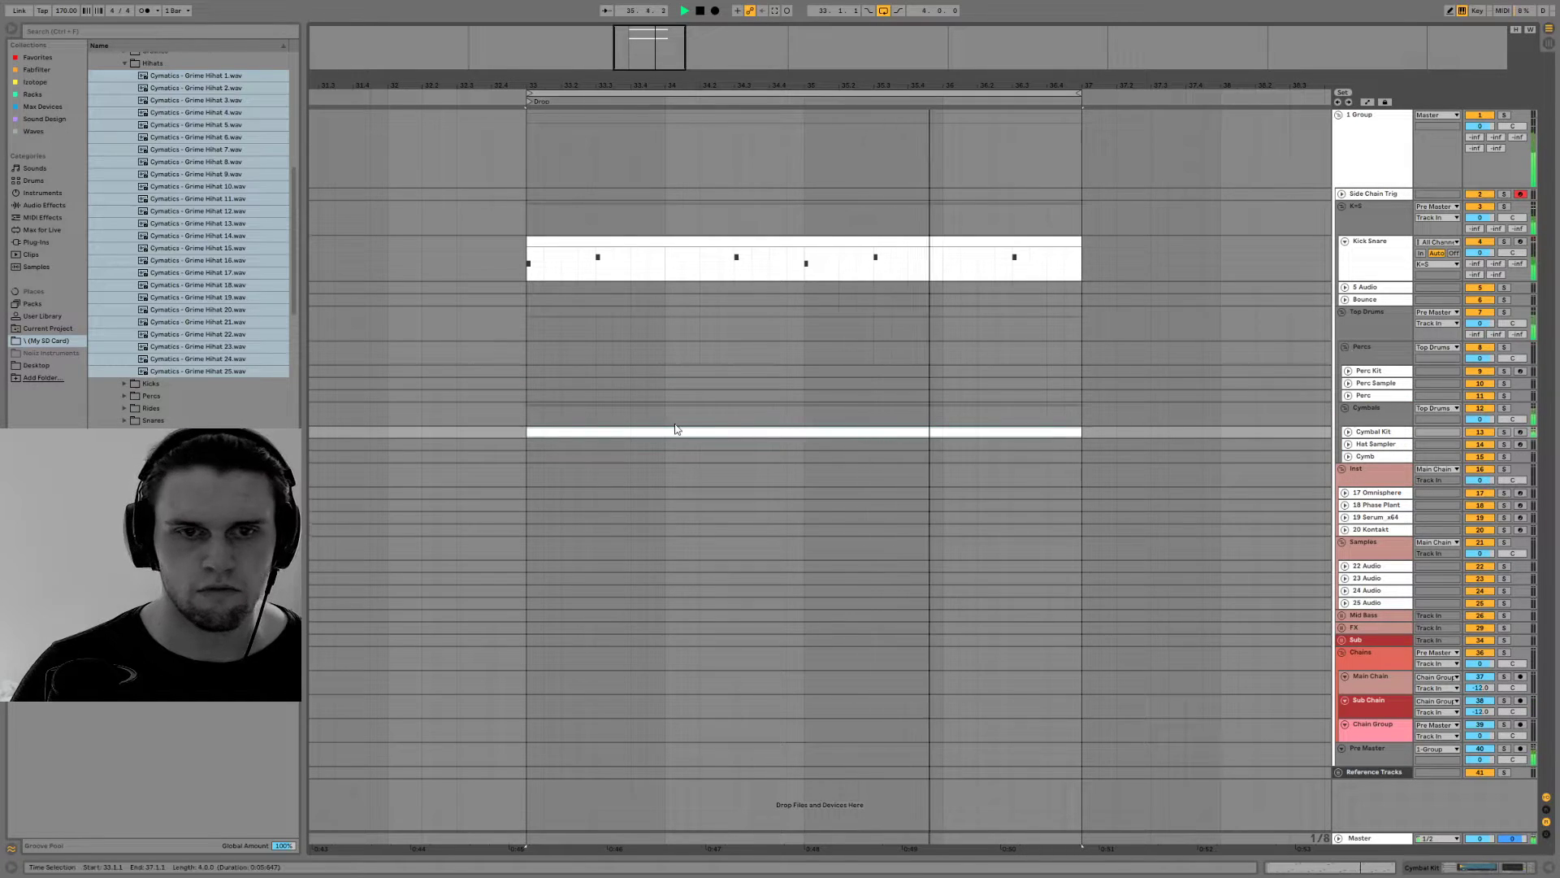
pyautogui.click(1370, 372)
pyautogui.click(1349, 372)
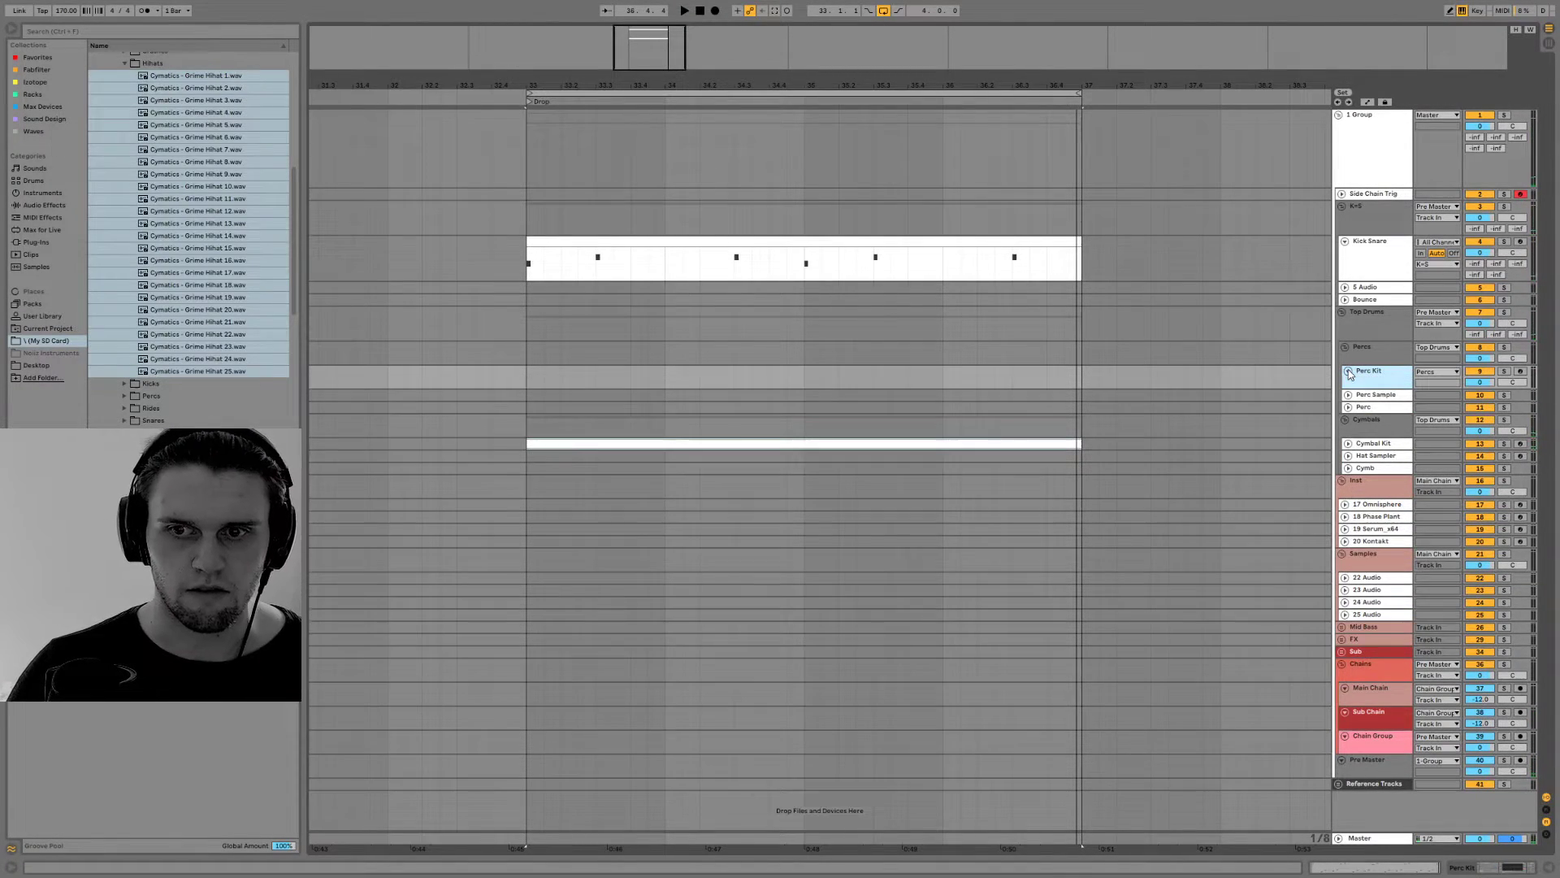
pyautogui.click(1489, 872)
pyautogui.scroll(2, 151, 173)
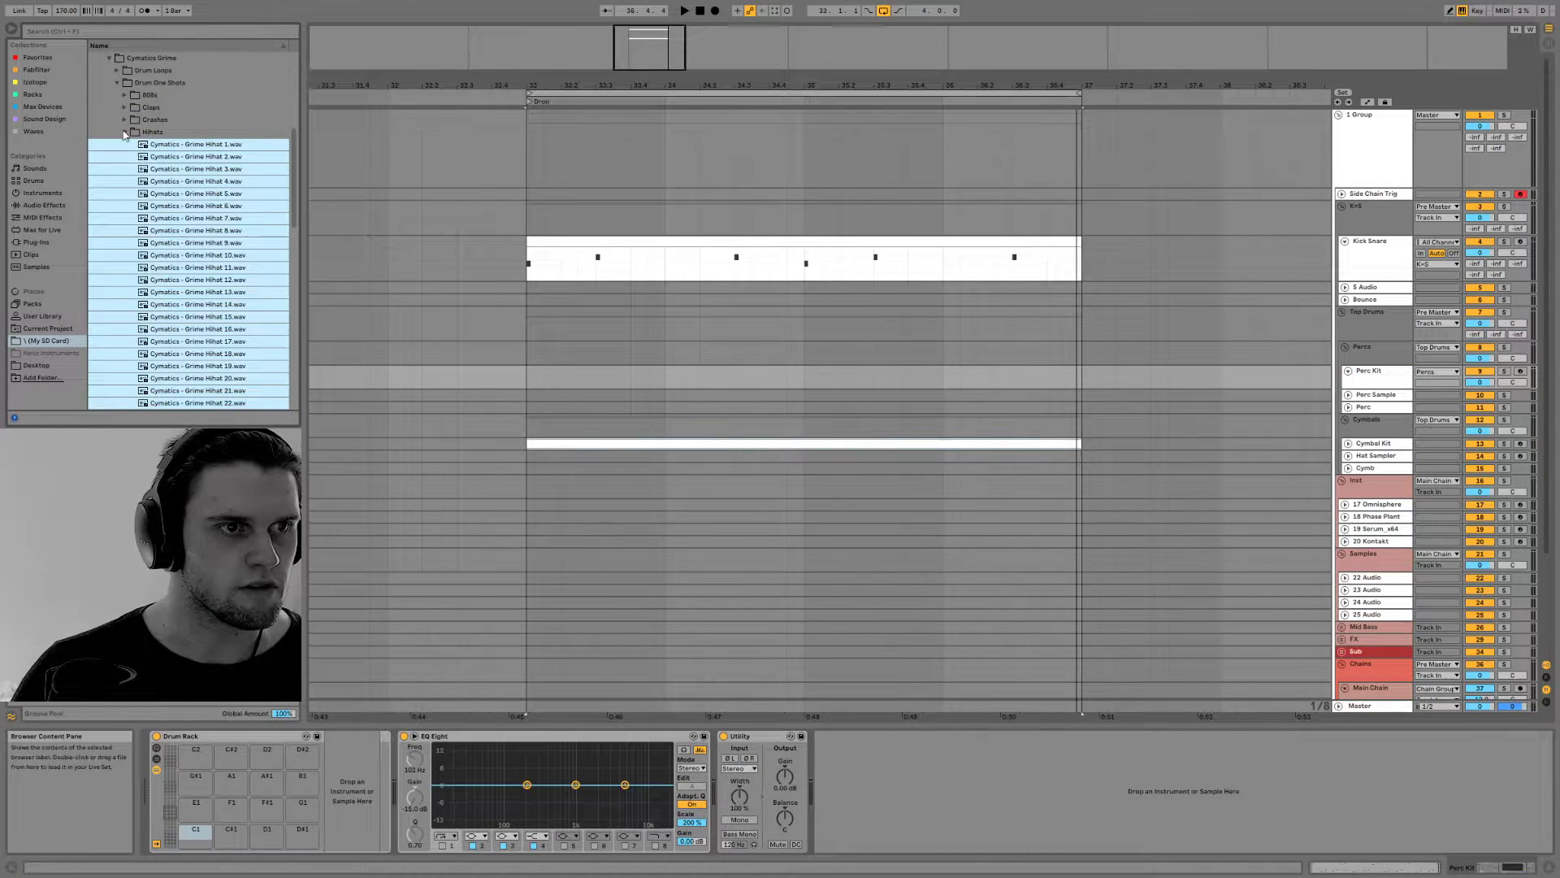
# Select all the samples in the Percs folder, Grime Perc 1 to 50, and load them into the Perc Kit Drum Rack
pyautogui.click(125, 132)
pyautogui.click(128, 157)
pyautogui.click(143, 180)
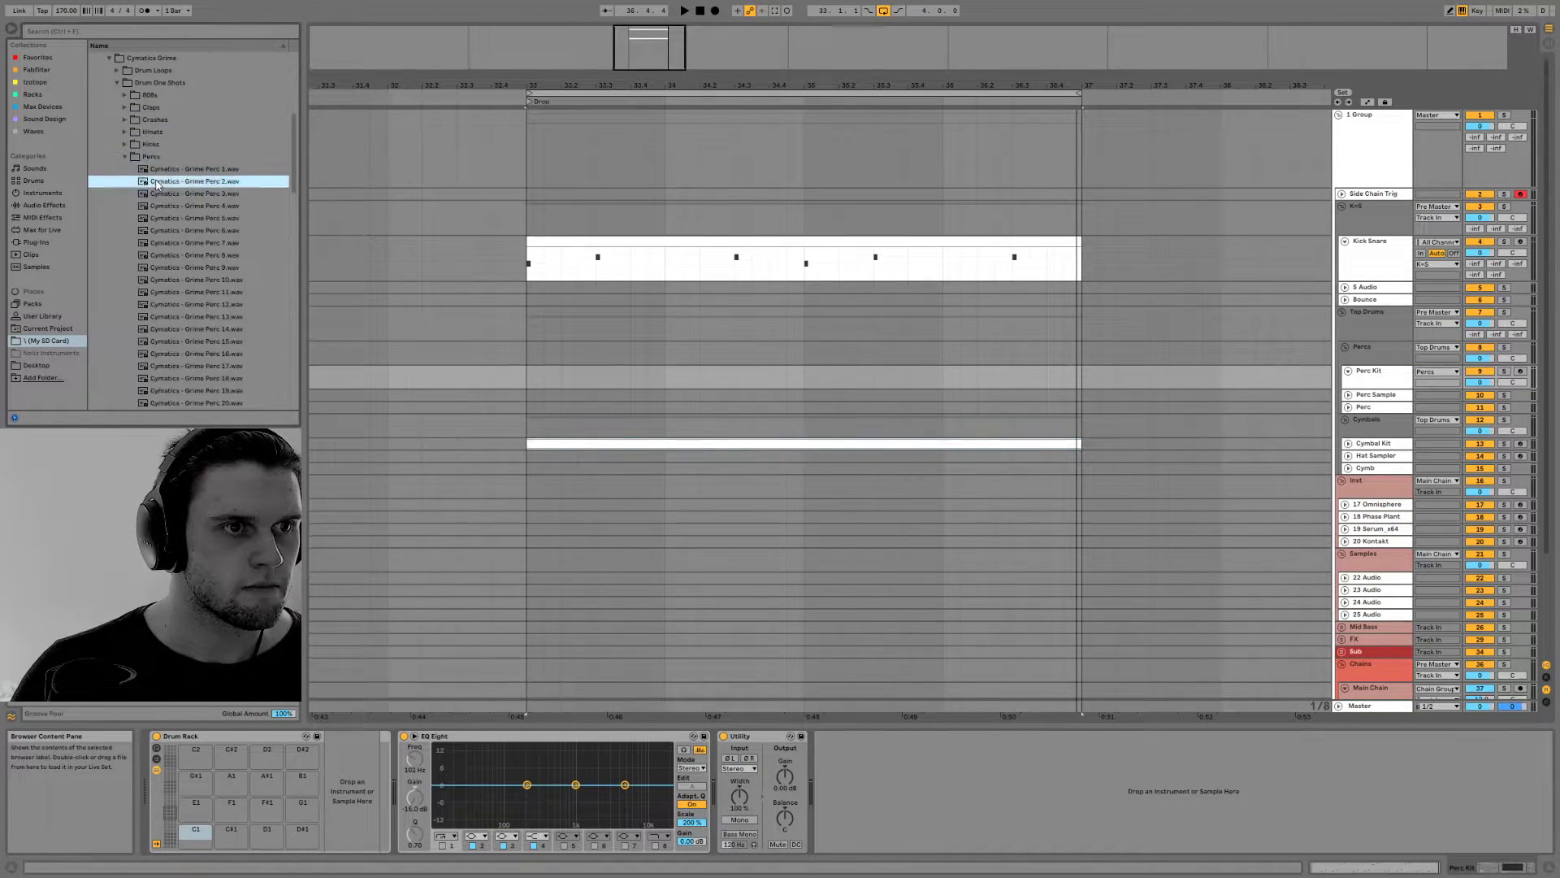
pyautogui.scroll(-5, 163, 244)
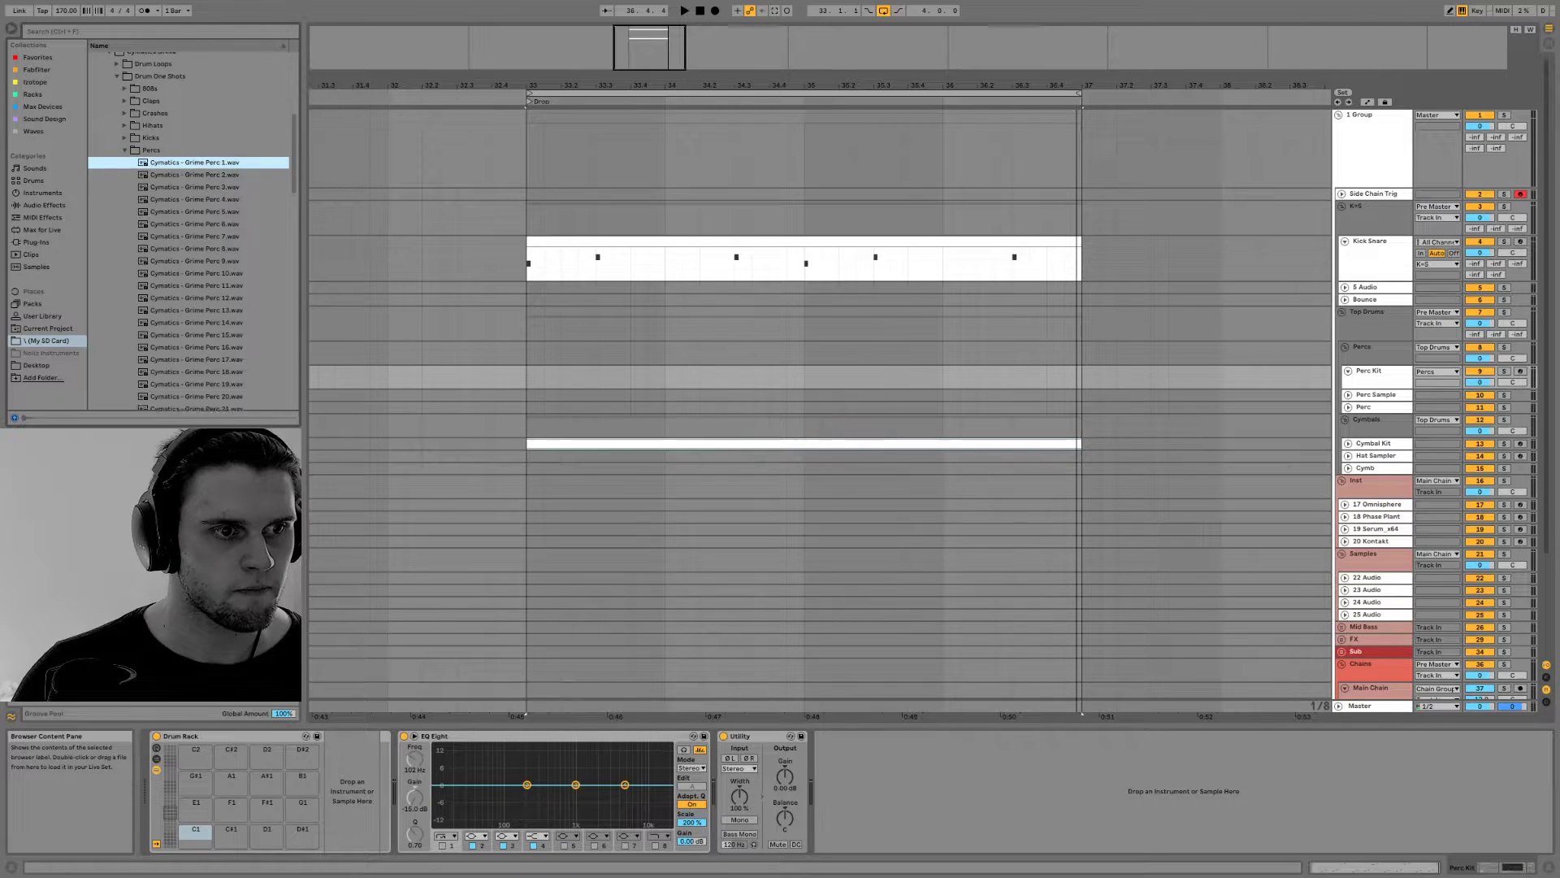
pyautogui.keyDown('shift'); pyautogui.click(140, 367); pyautogui.keyUp('shift')
pyautogui.moveTo(138, 368)
pyautogui.mouseDown()
pyautogui.moveTo(138, 410)
pyautogui.moveTo(139, 348)
pyautogui.moveTo(136, 423)
pyautogui.moveTo(142, 349)
pyautogui.mouseUp()
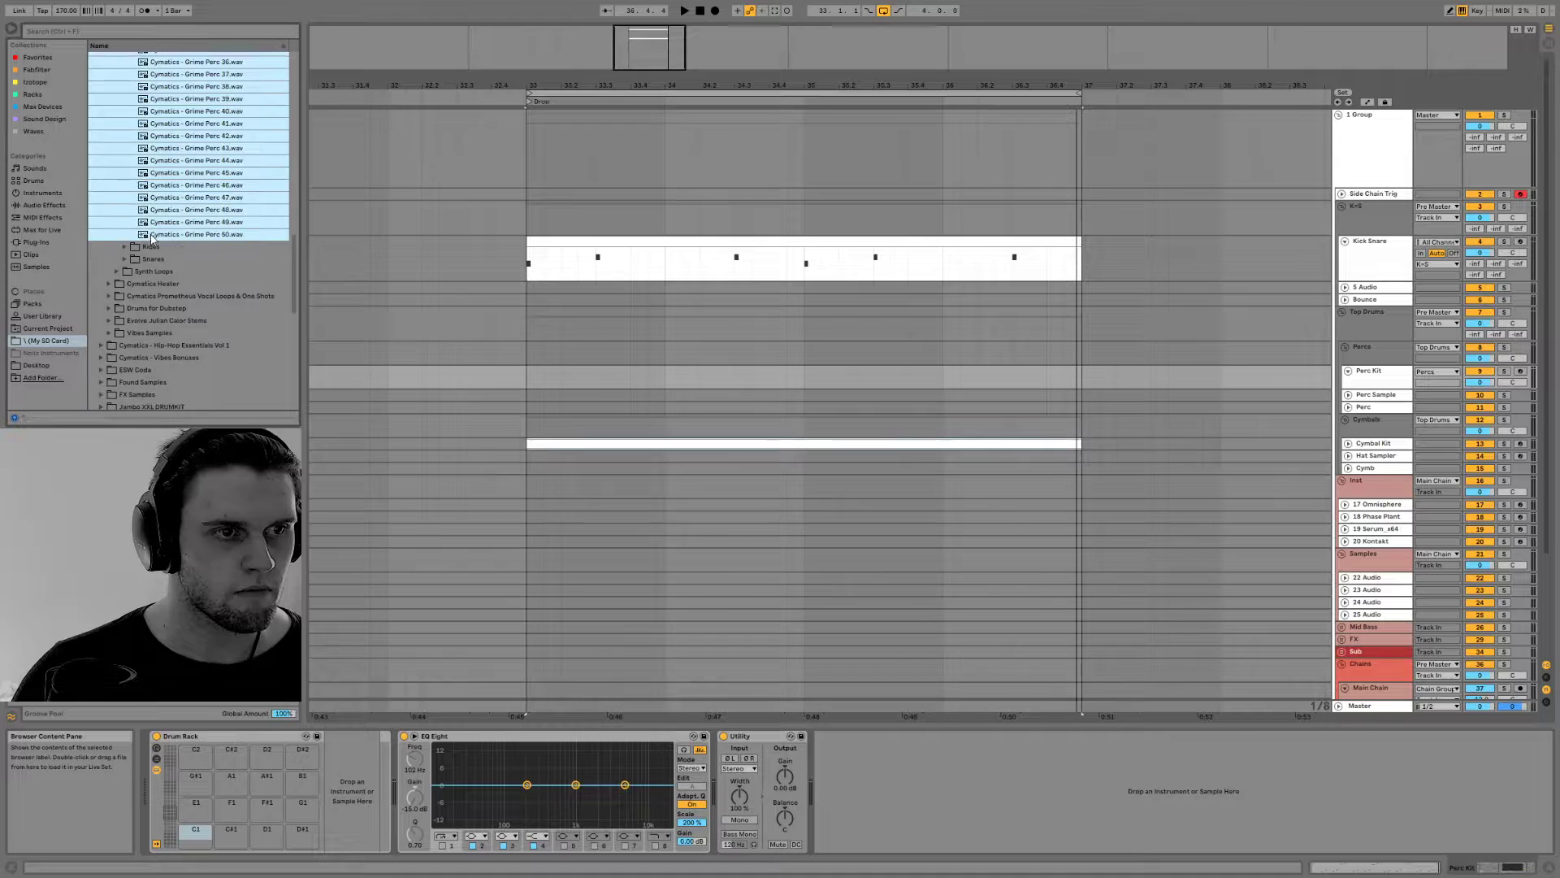
pyautogui.moveTo(189, 724); pyautogui.dragTo(205, 843)
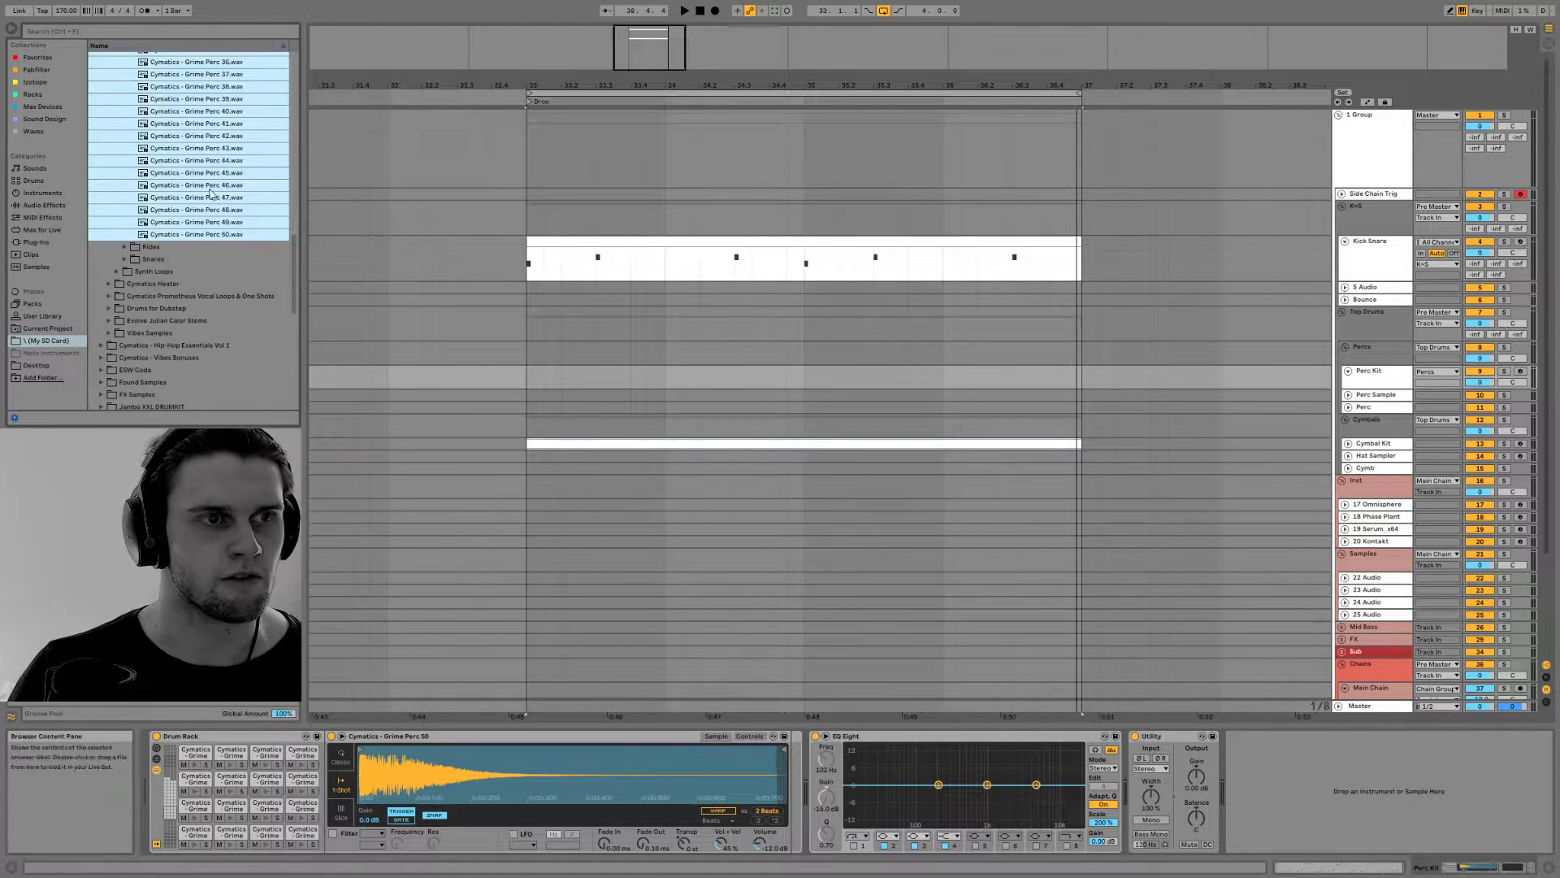
# Create an empty MIDI clip on the Perc Kit track from bar 33 to 37 and enlarge its note editor
pyautogui.scroll(5, 205, 201)
pyautogui.scroll(9, 205, 201)
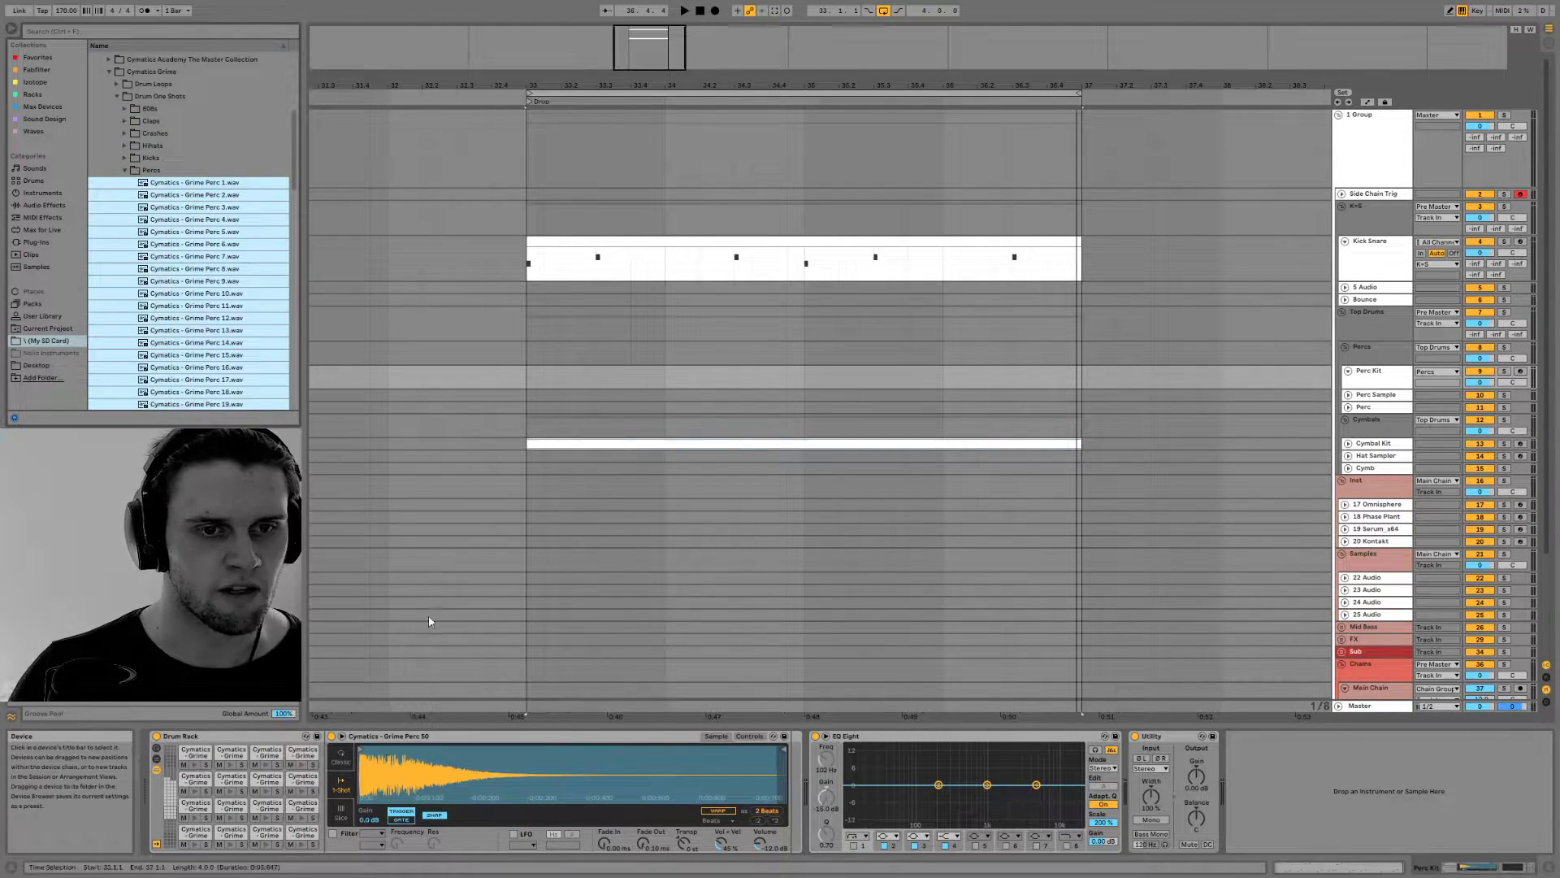
pyautogui.moveTo(1074, 379); pyautogui.dragTo(528, 375)
pyautogui.rightClick(530, 376)
pyautogui.click(593, 472)
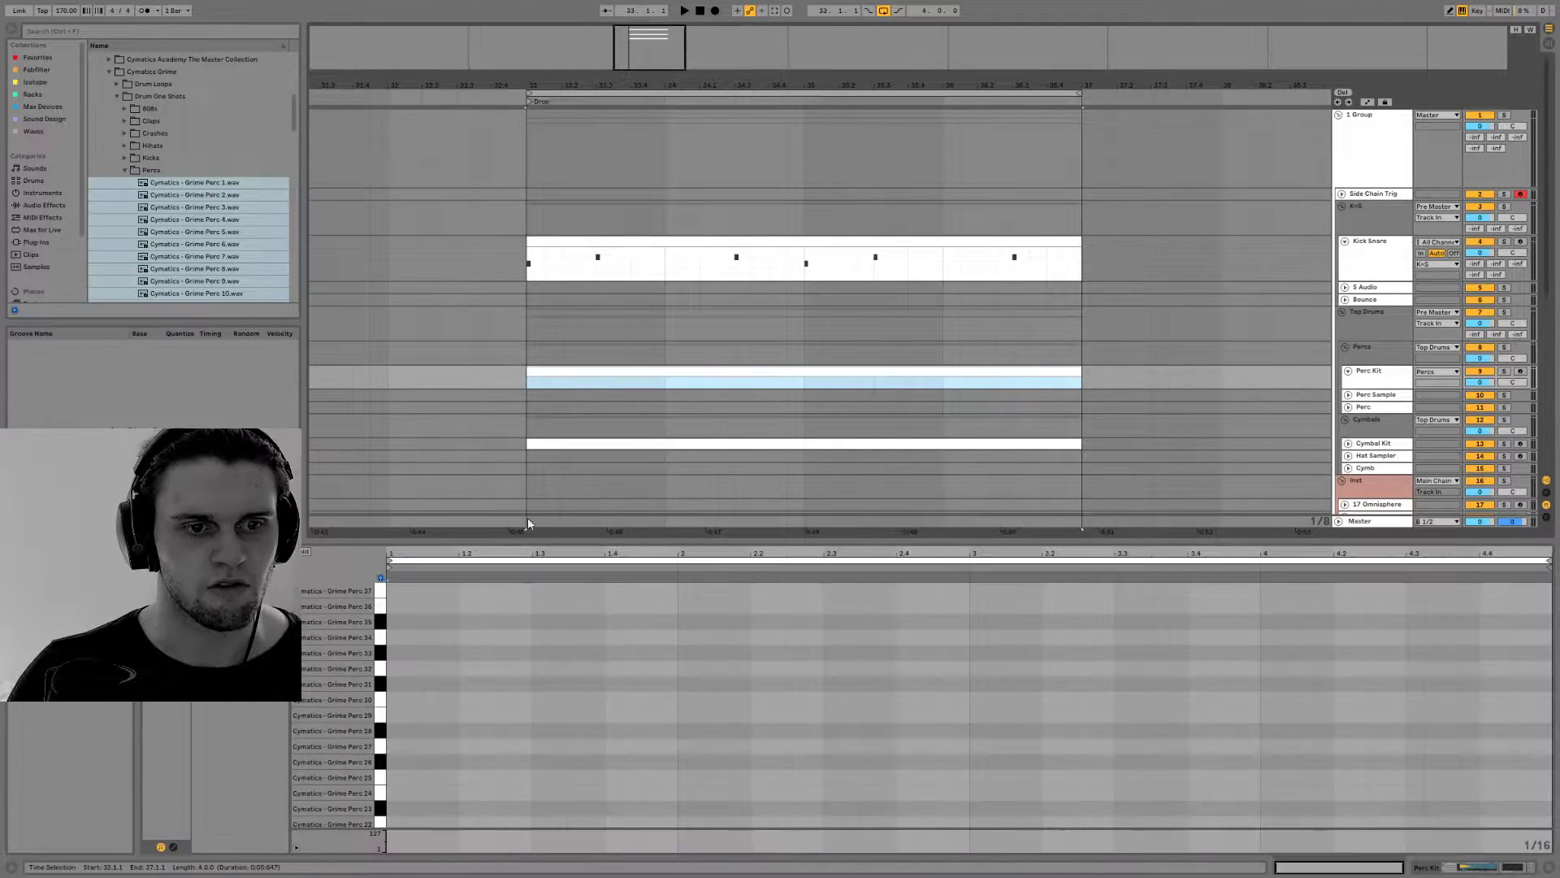
pyautogui.moveTo(417, 541); pyautogui.dragTo(417, 117)
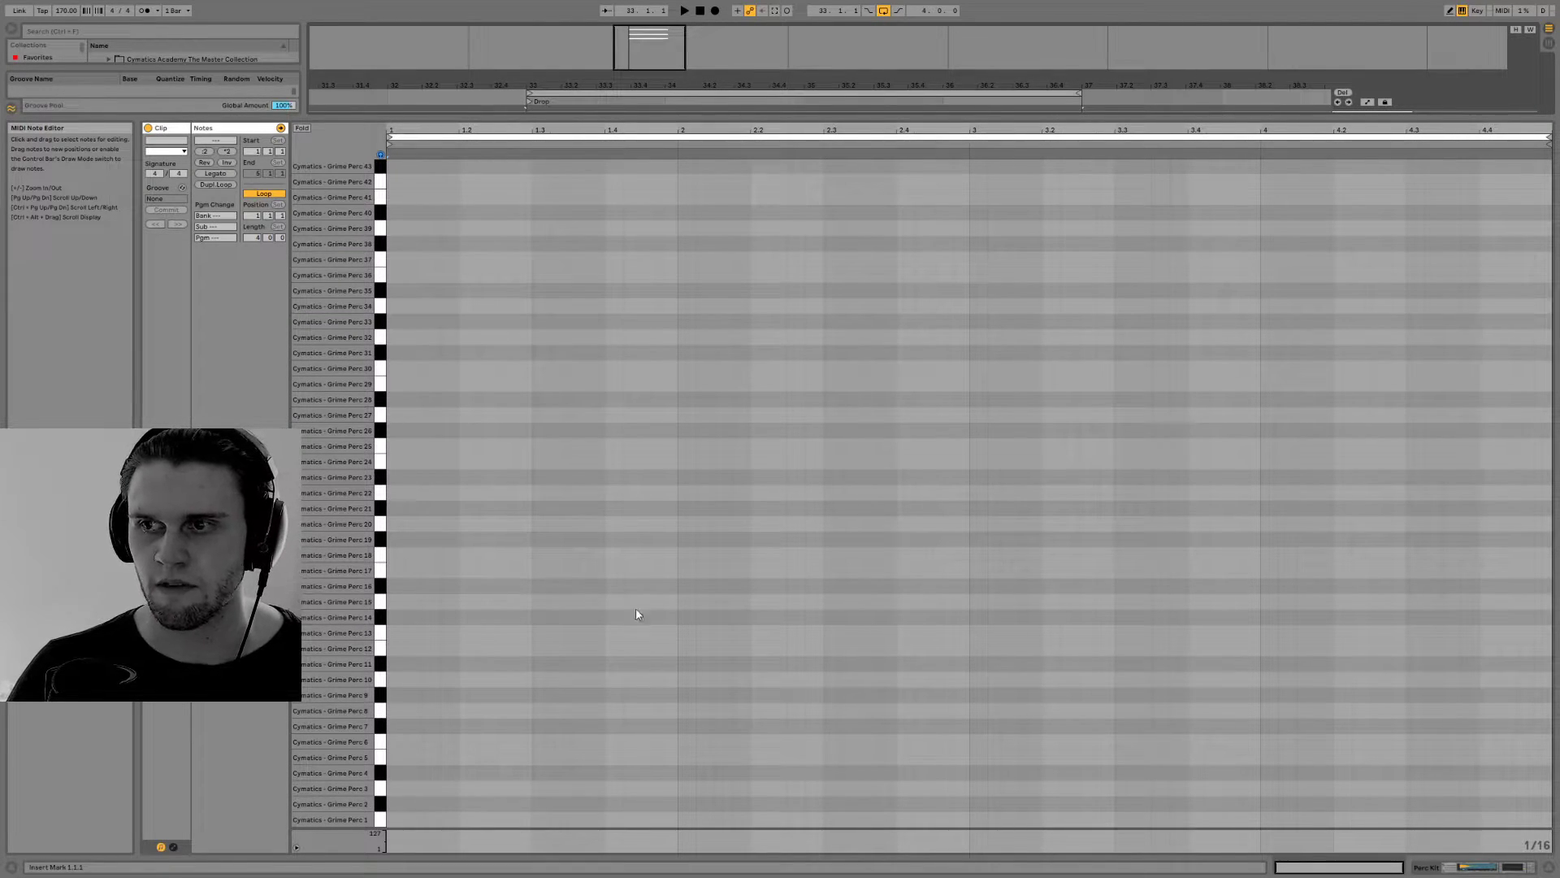
# Audition Grime Perc 11 and 10, add a sixteenth note on Perc 10 at 1.3 and play the loop
pyautogui.click(380, 664)
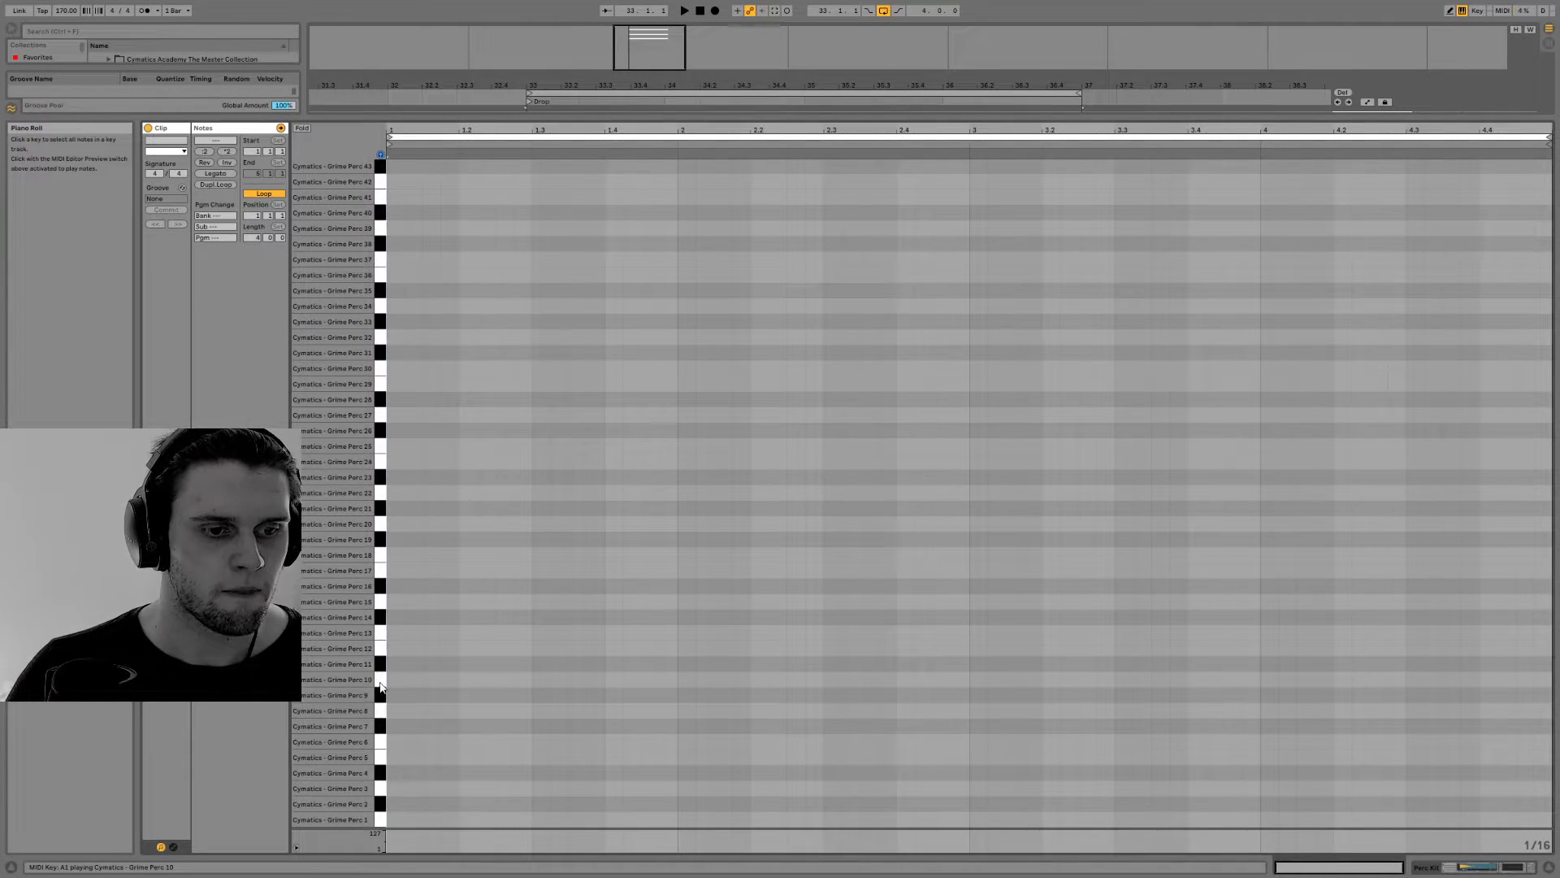
pyautogui.click(379, 681)
pyautogui.press('space')
pyautogui.press('space')
pyautogui.doubleClick(541, 680)
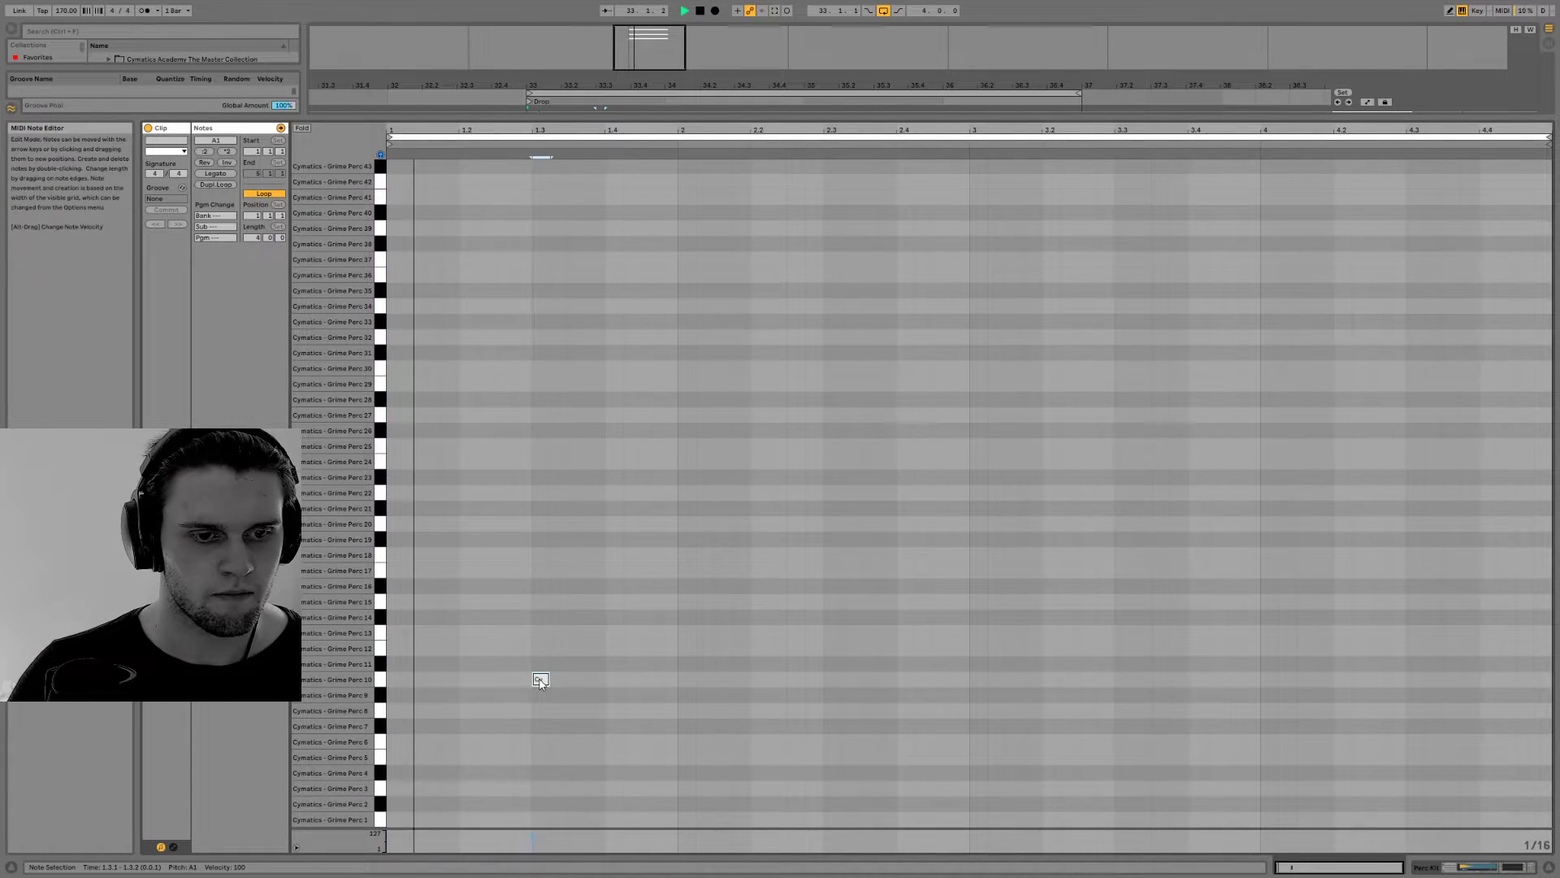
pyautogui.press('space')
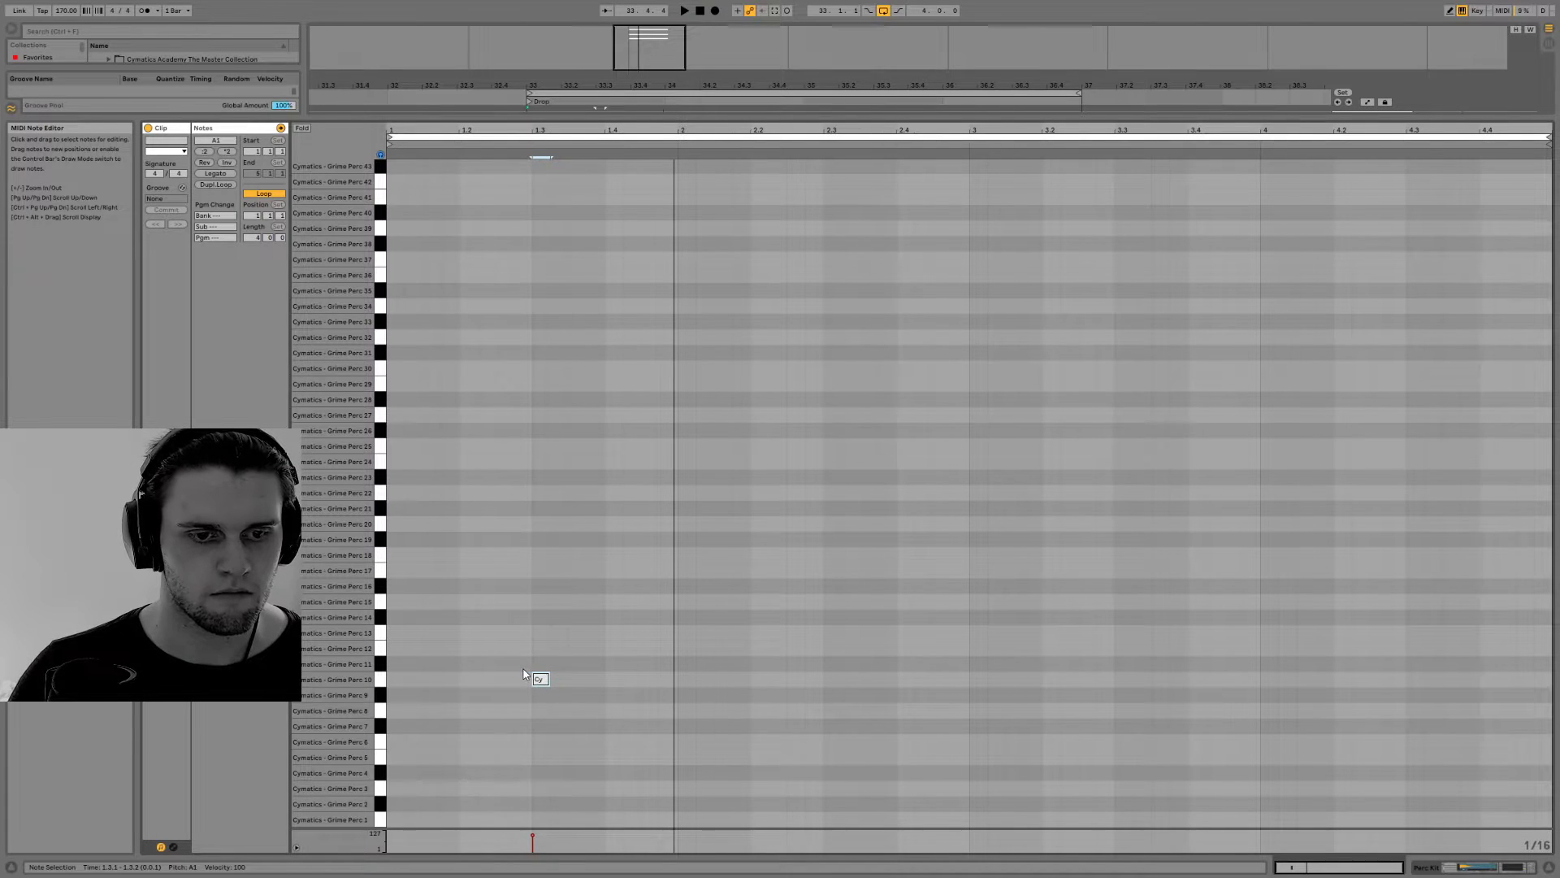
# Audition Grime Perc 11 and try a note on it at 1.1.3
pyautogui.click(378, 665)
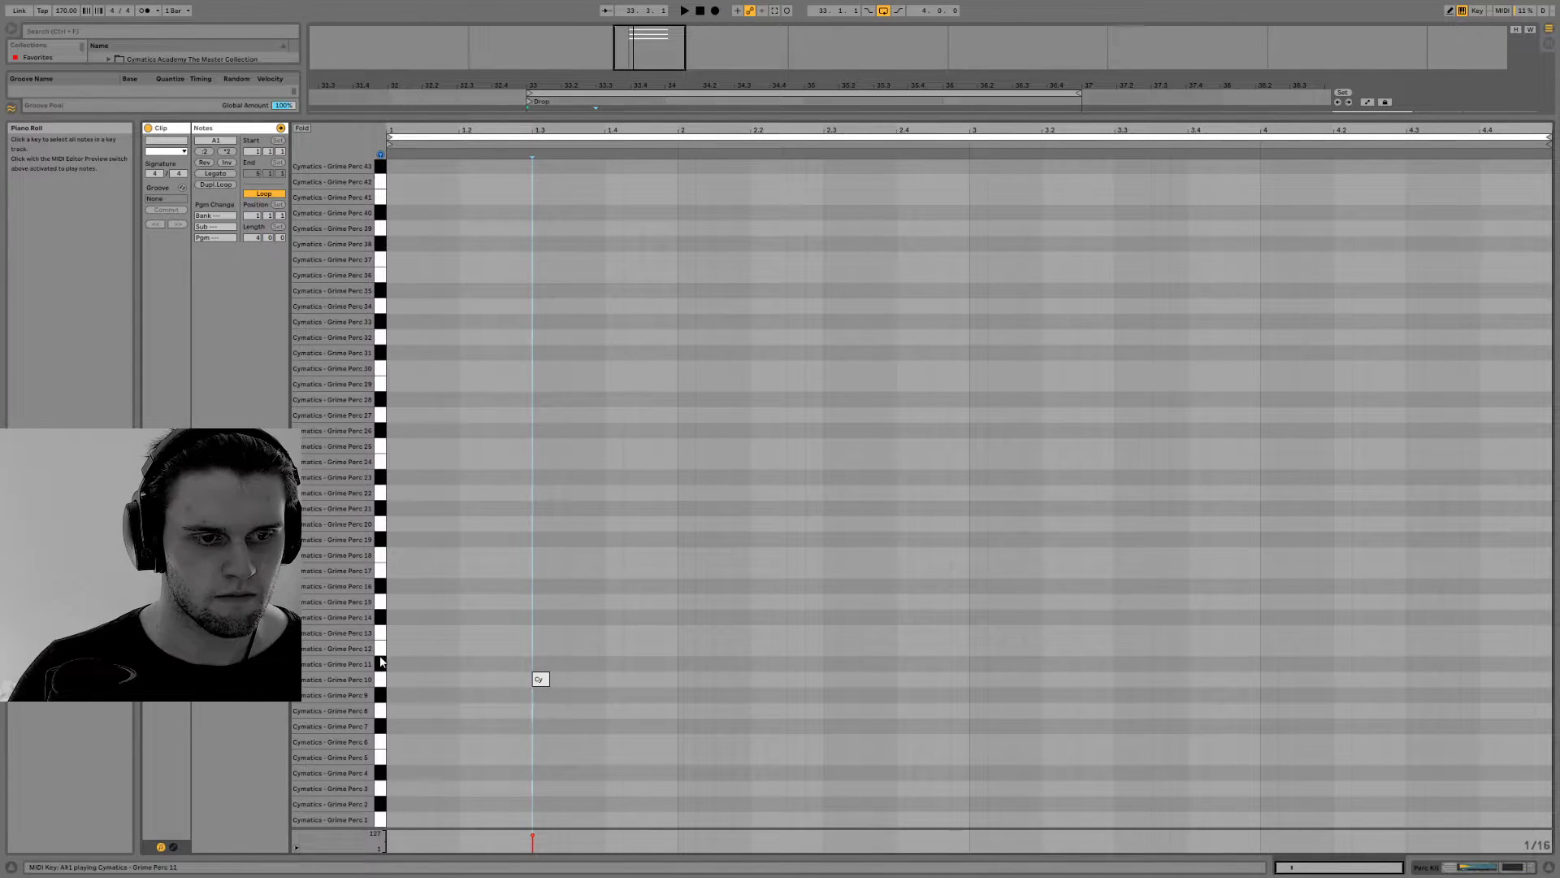
pyautogui.press('space')
pyautogui.doubleClick(431, 663)
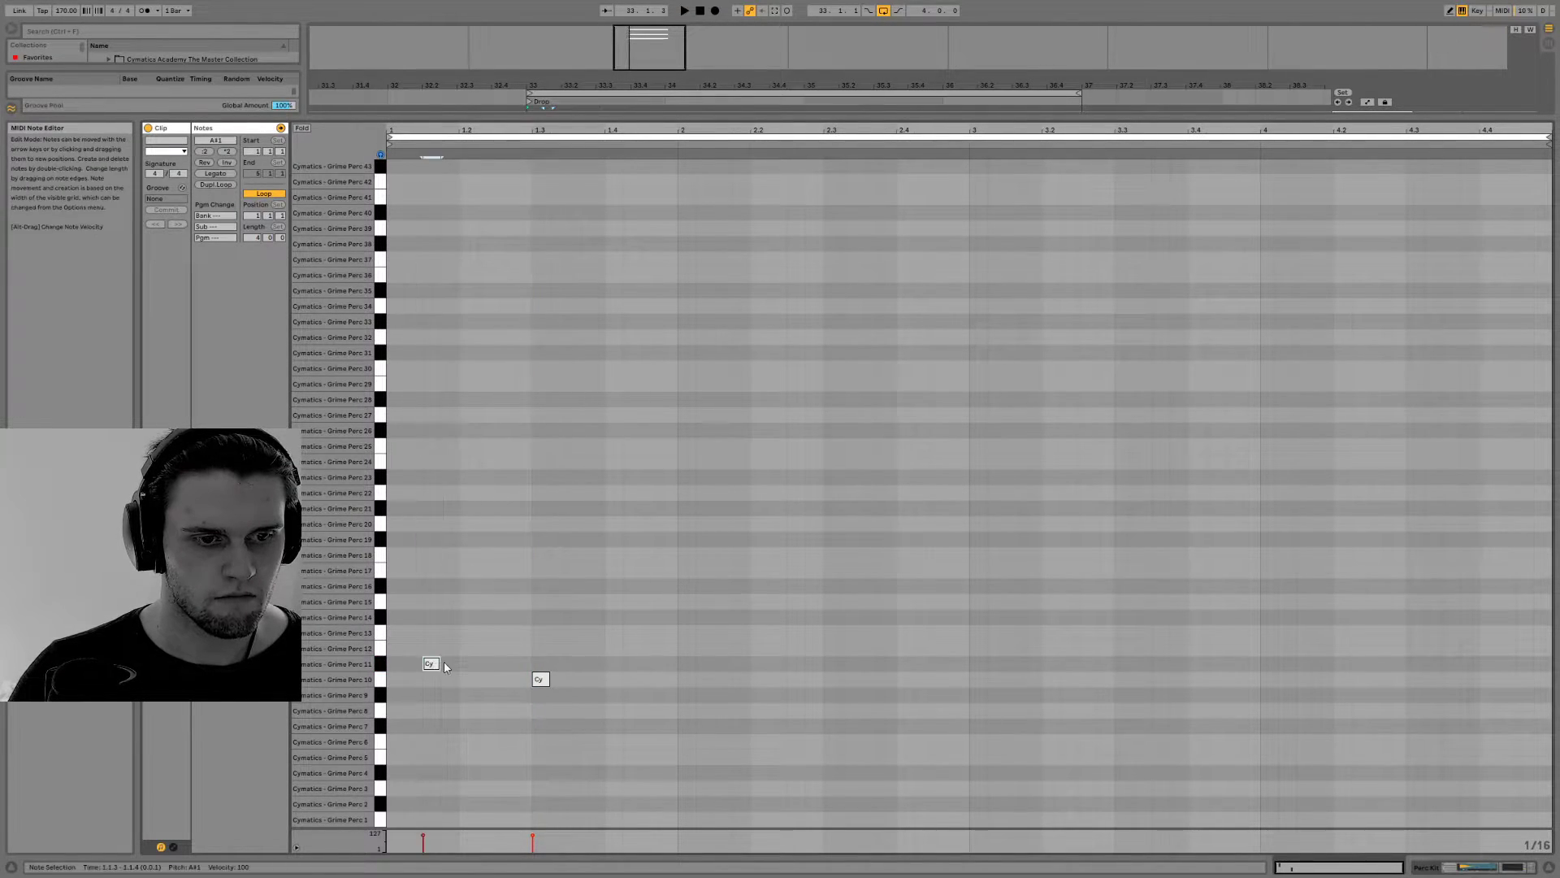
pyautogui.press('space')
# Add percussion notes on Grime Perc 12 at 2.1 and Grime Perc 18 at 2.3, checking them in playback
pyautogui.doubleClick(686, 648)
pyautogui.press('space')
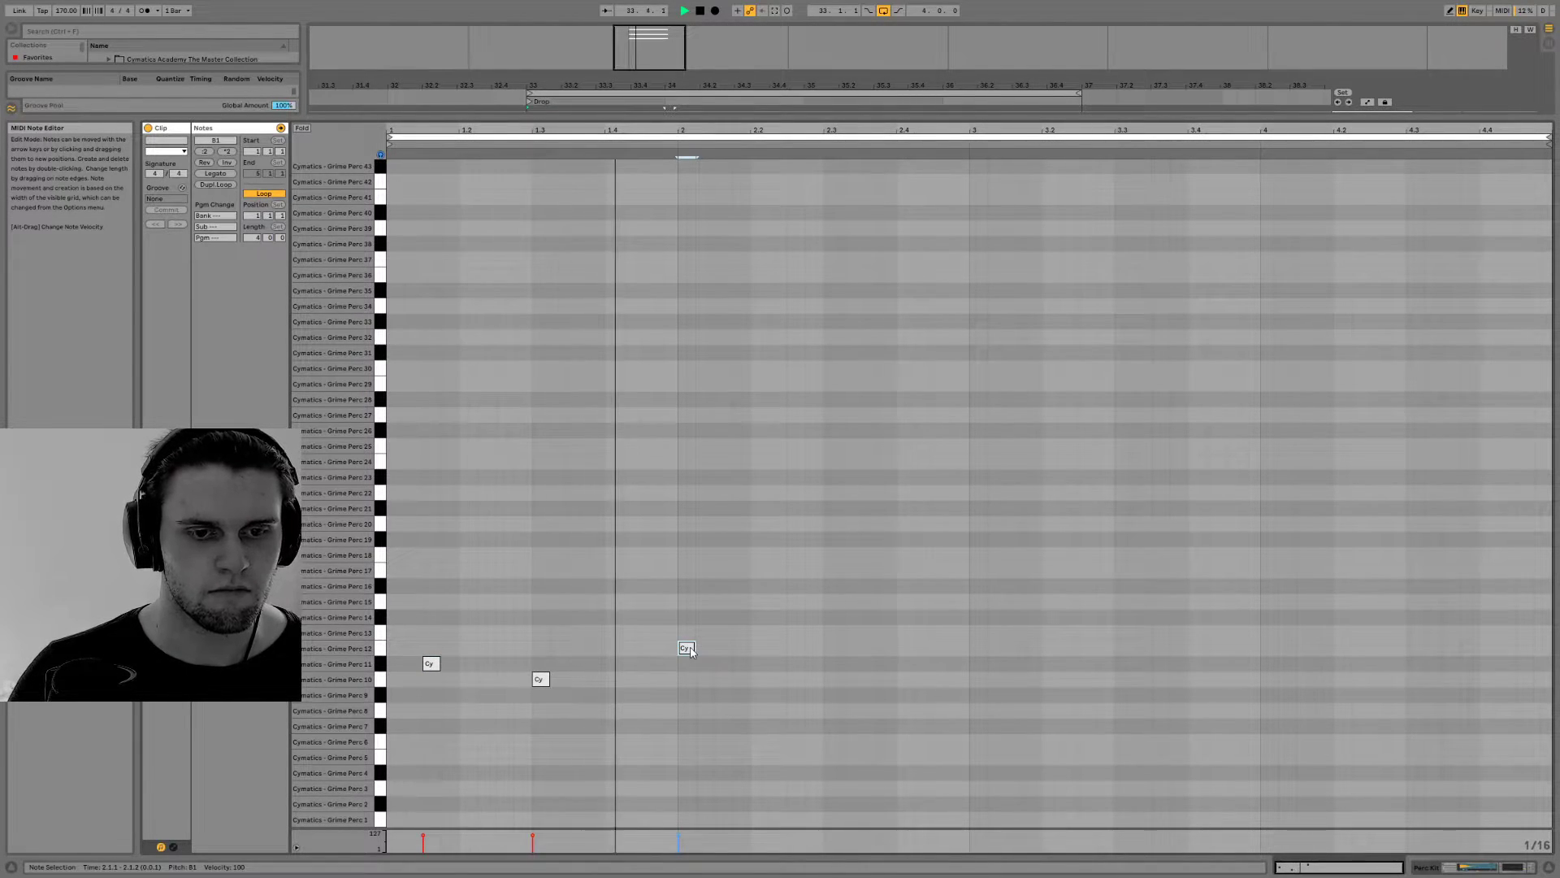
pyautogui.press('space')
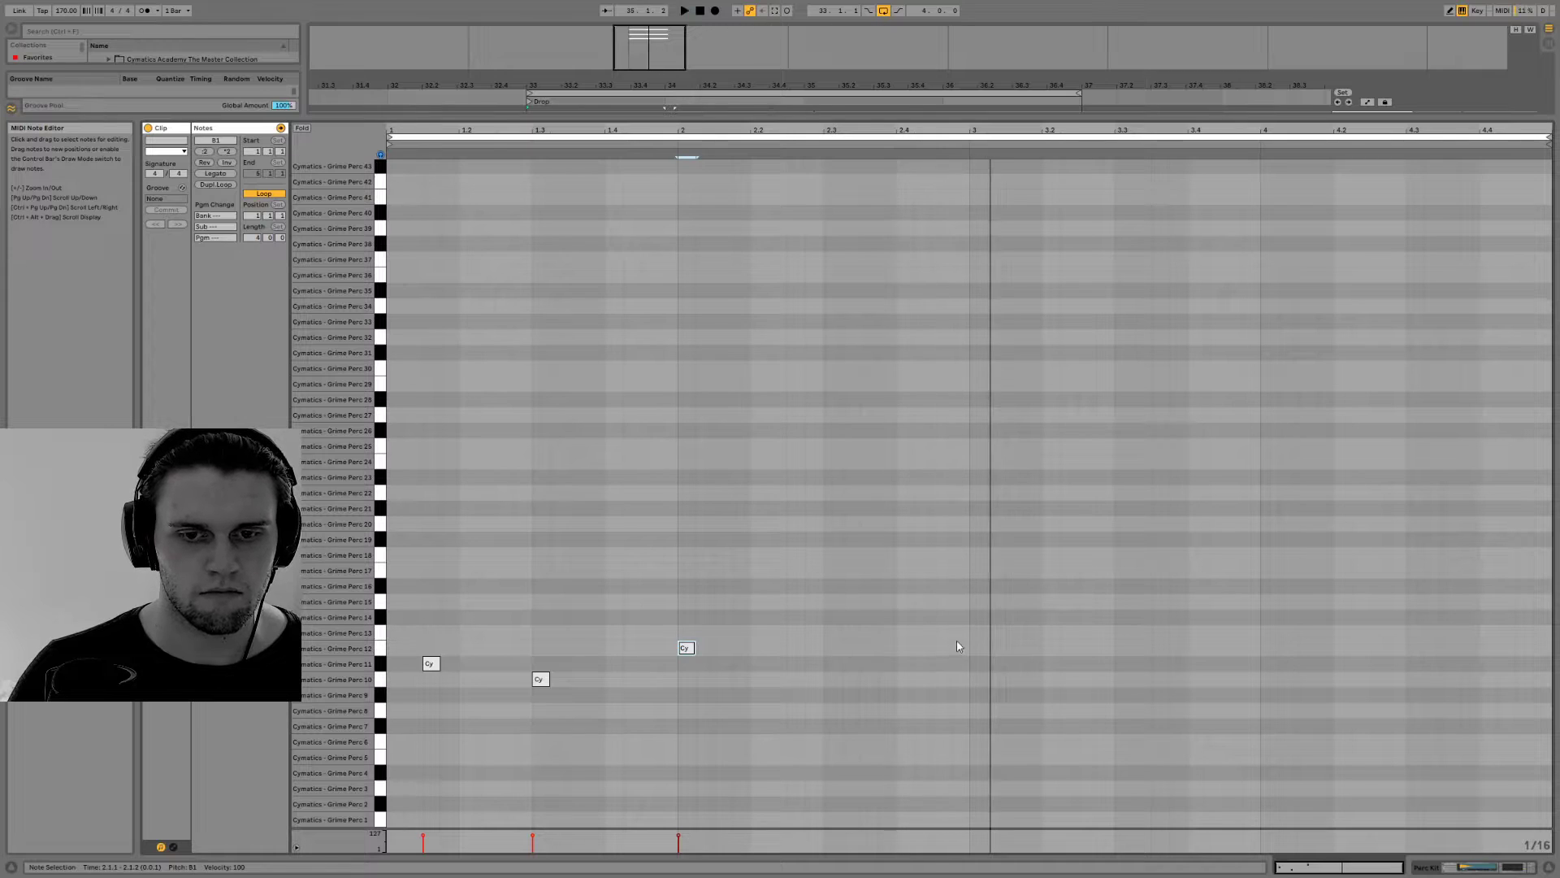
pyautogui.doubleClick(509, 556)
pyautogui.moveTo(507, 557); pyautogui.dragTo(834, 558)
pyautogui.press('space')
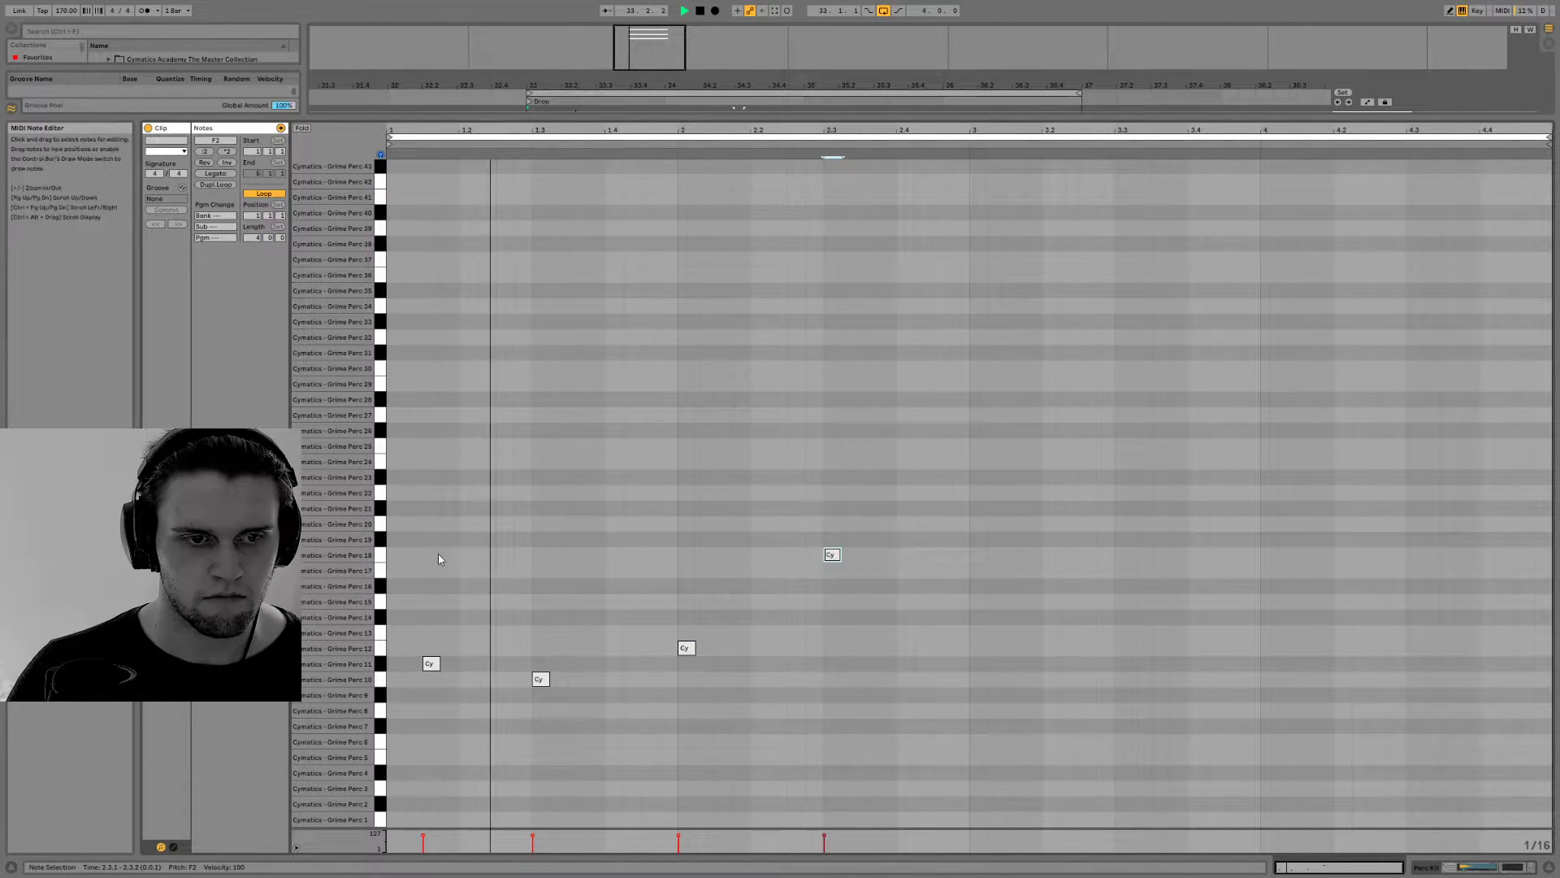
pyautogui.press('space')
# Try two Grime Perc 11 notes in the first bar, at 1.1.4 and 1.2.3, and play the loop
pyautogui.moveTo(429, 664); pyautogui.dragTo(504, 664)
pyautogui.press('space')
pyautogui.press('space')
pyautogui.press('space')
pyautogui.press('space')
pyautogui.press('space')
pyautogui.press('space')
pyautogui.press('space')
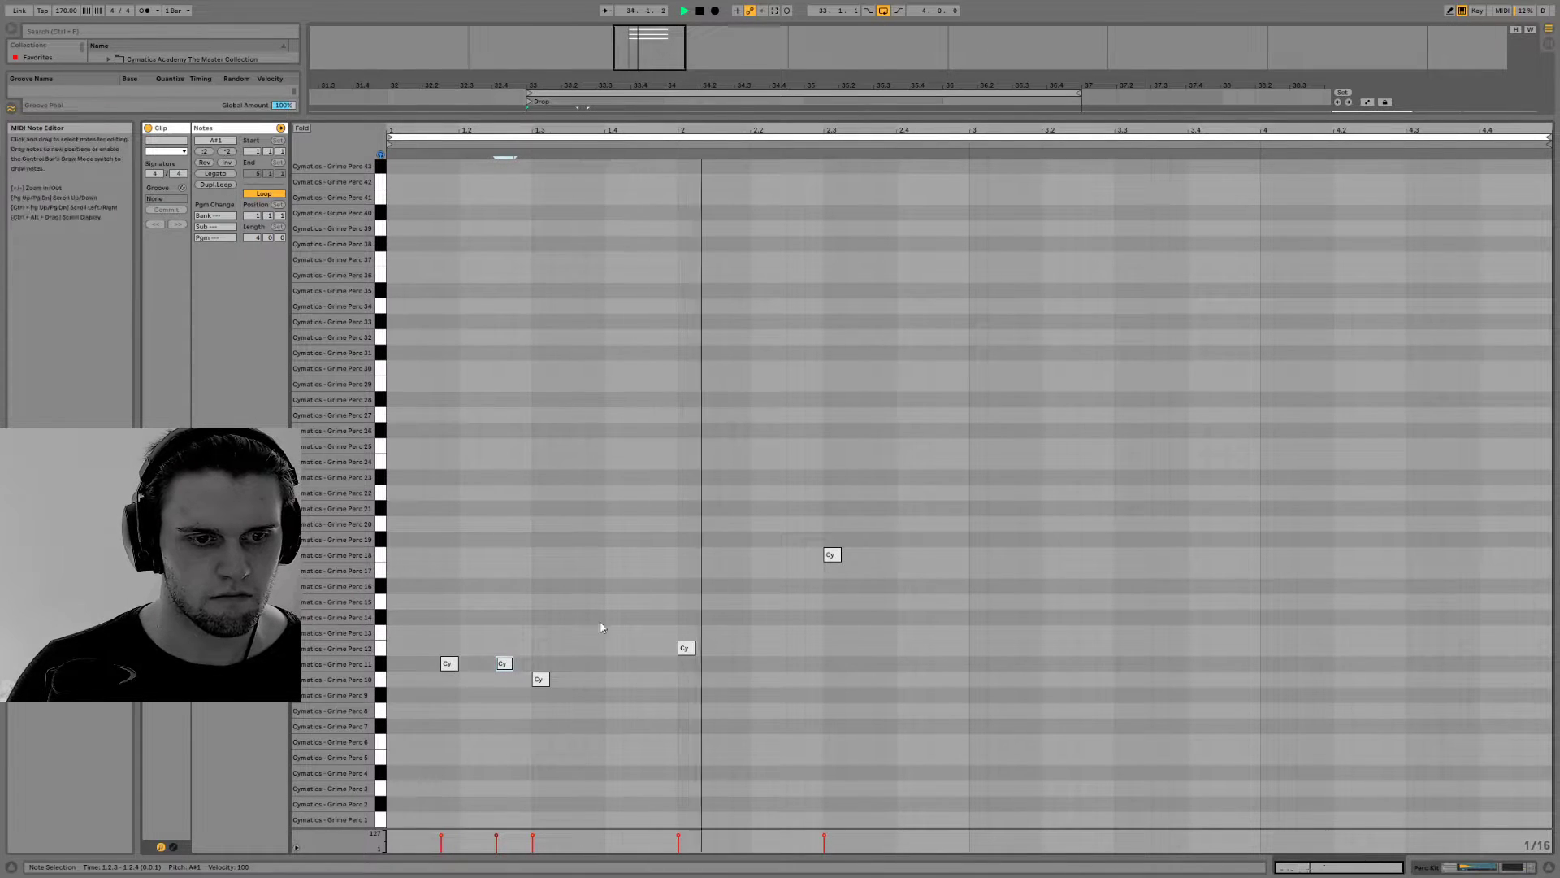
# Try three consecutive sixteenth notes on Grime Perc 11 from 3.1.2 to 3.1.4 and play the loop
pyautogui.doubleClick(996, 664)
pyautogui.doubleClick(1014, 664)
pyautogui.doubleClick(1032, 664)
pyautogui.press('space')
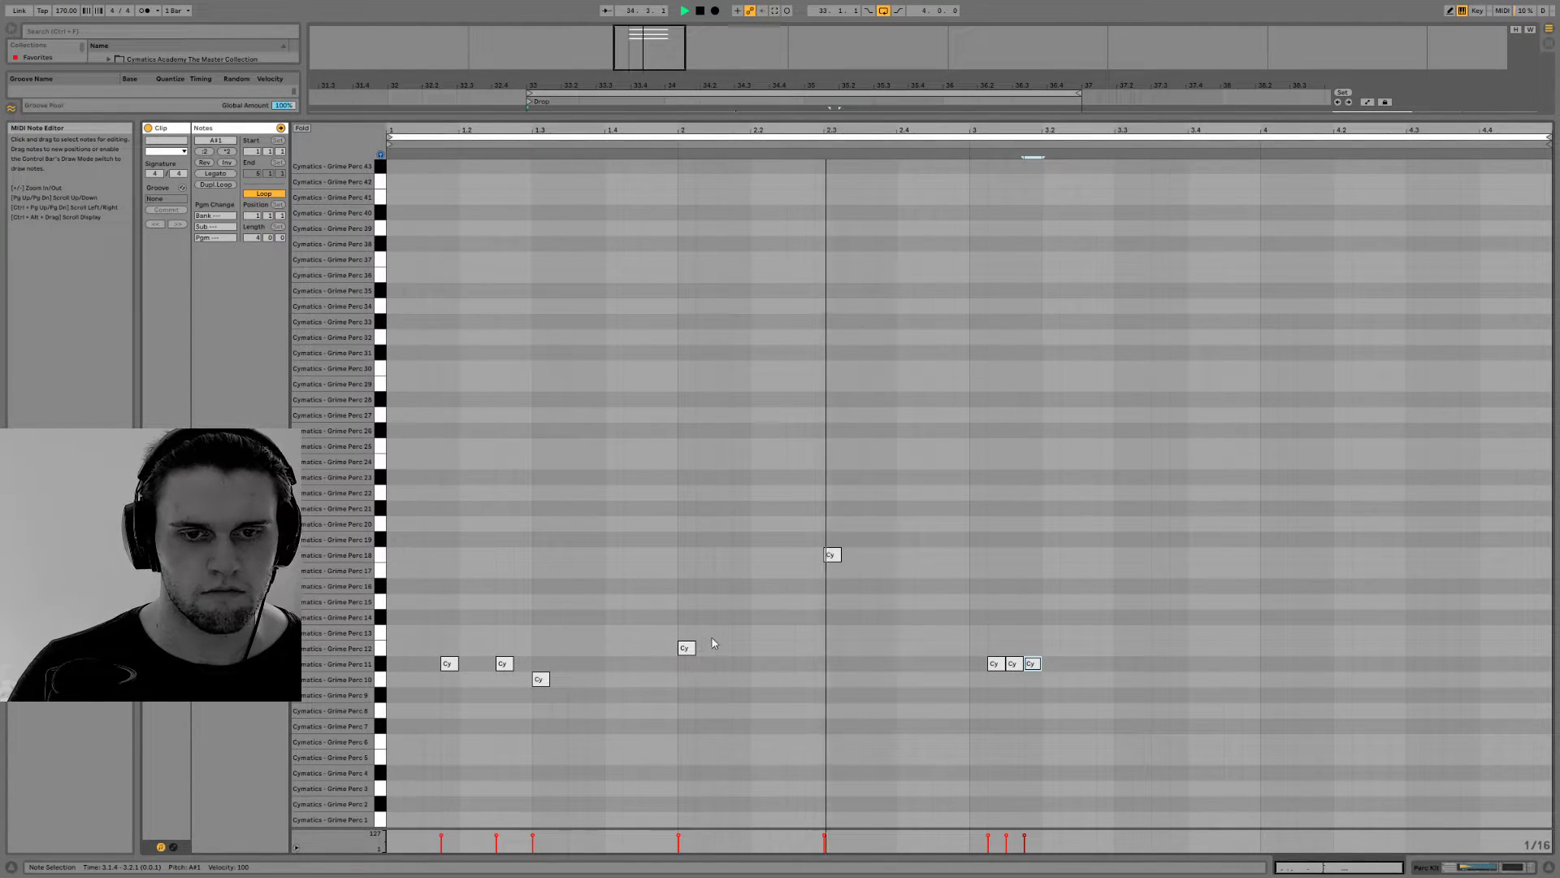
pyautogui.press('space')
# Delete all the Grime Perc 11 notes in bars 1 and 3
pyautogui.moveTo(1077, 650); pyautogui.dragTo(987, 676)
pyautogui.press('Delete')
pyautogui.moveTo(520, 656); pyautogui.dragTo(400, 668)
pyautogui.press('Delete')
# Audition other percussion samples, add a note at 1.1.3 on Grime Perc 29, raise it to Perc 33 and play the loop
pyautogui.click(382, 570)
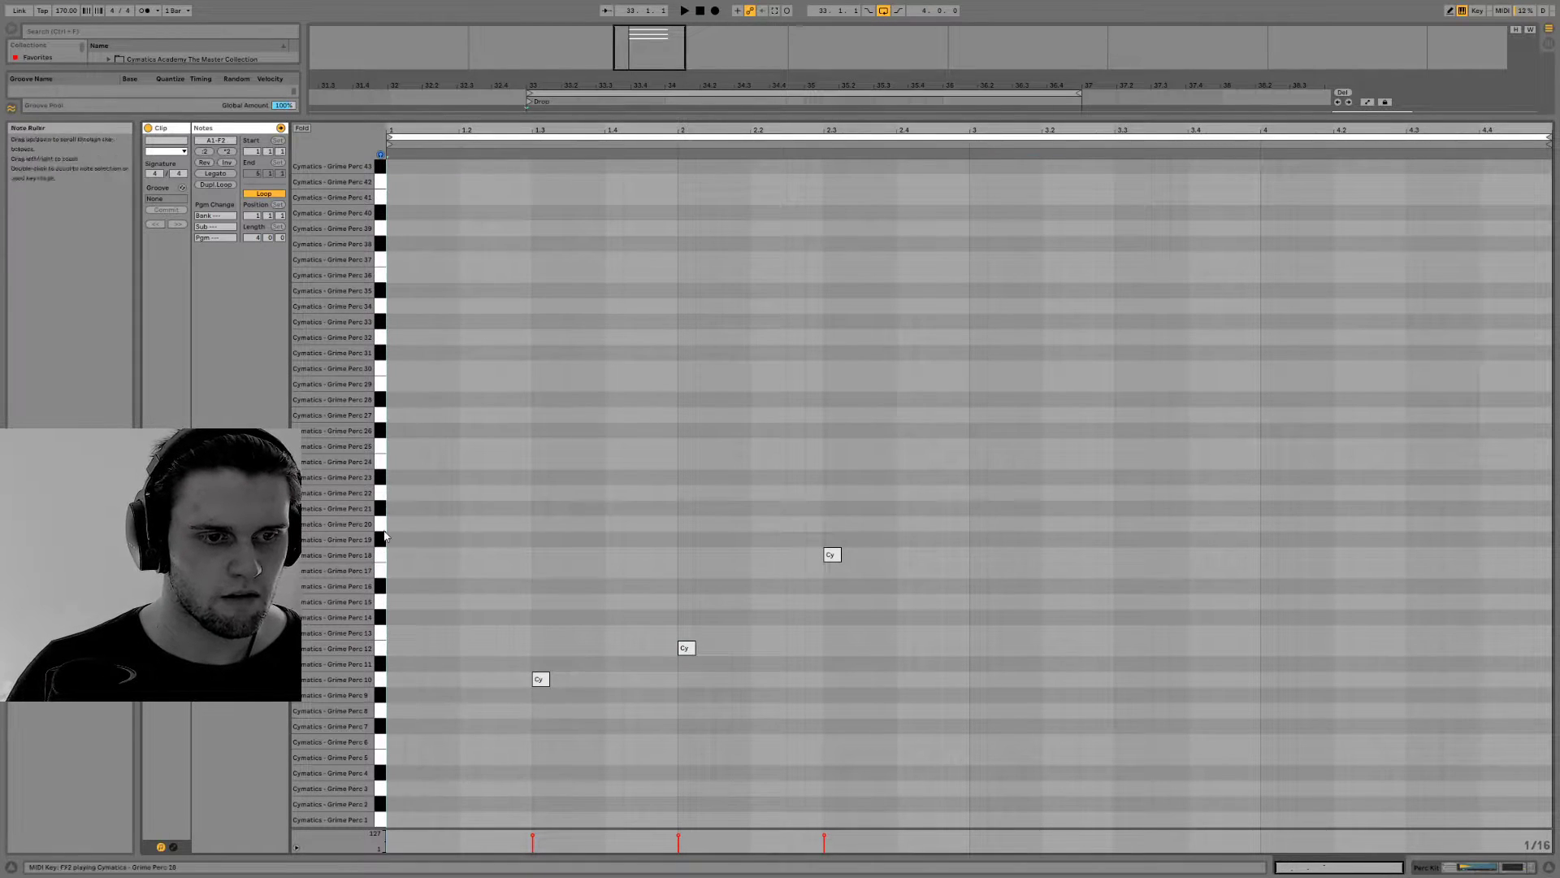
pyautogui.click(383, 572)
pyautogui.press('space')
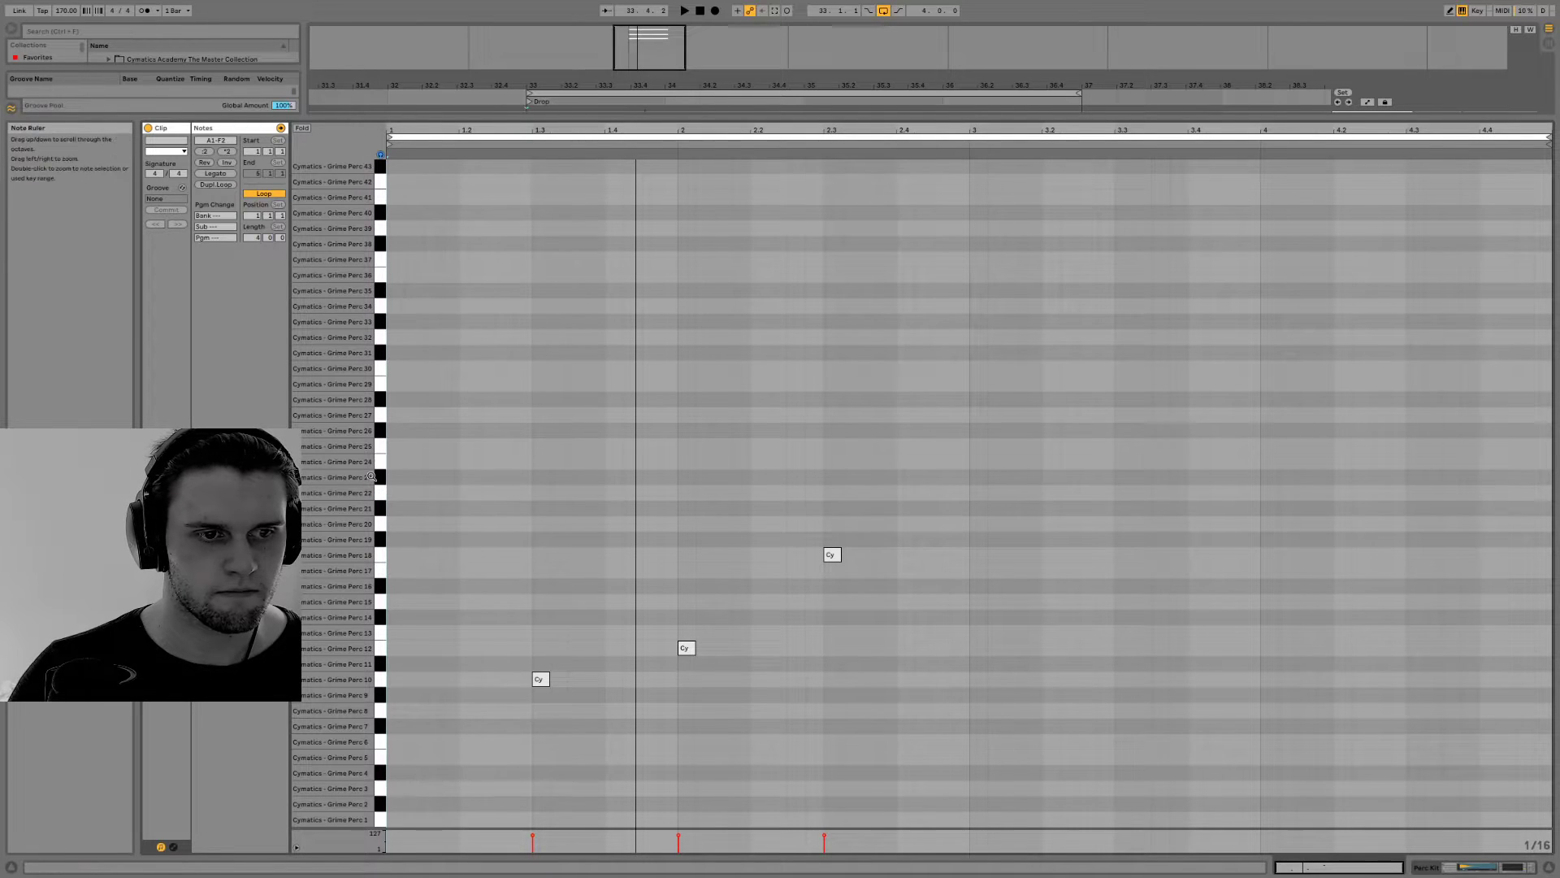
pyautogui.click(377, 433)
pyautogui.click(377, 428)
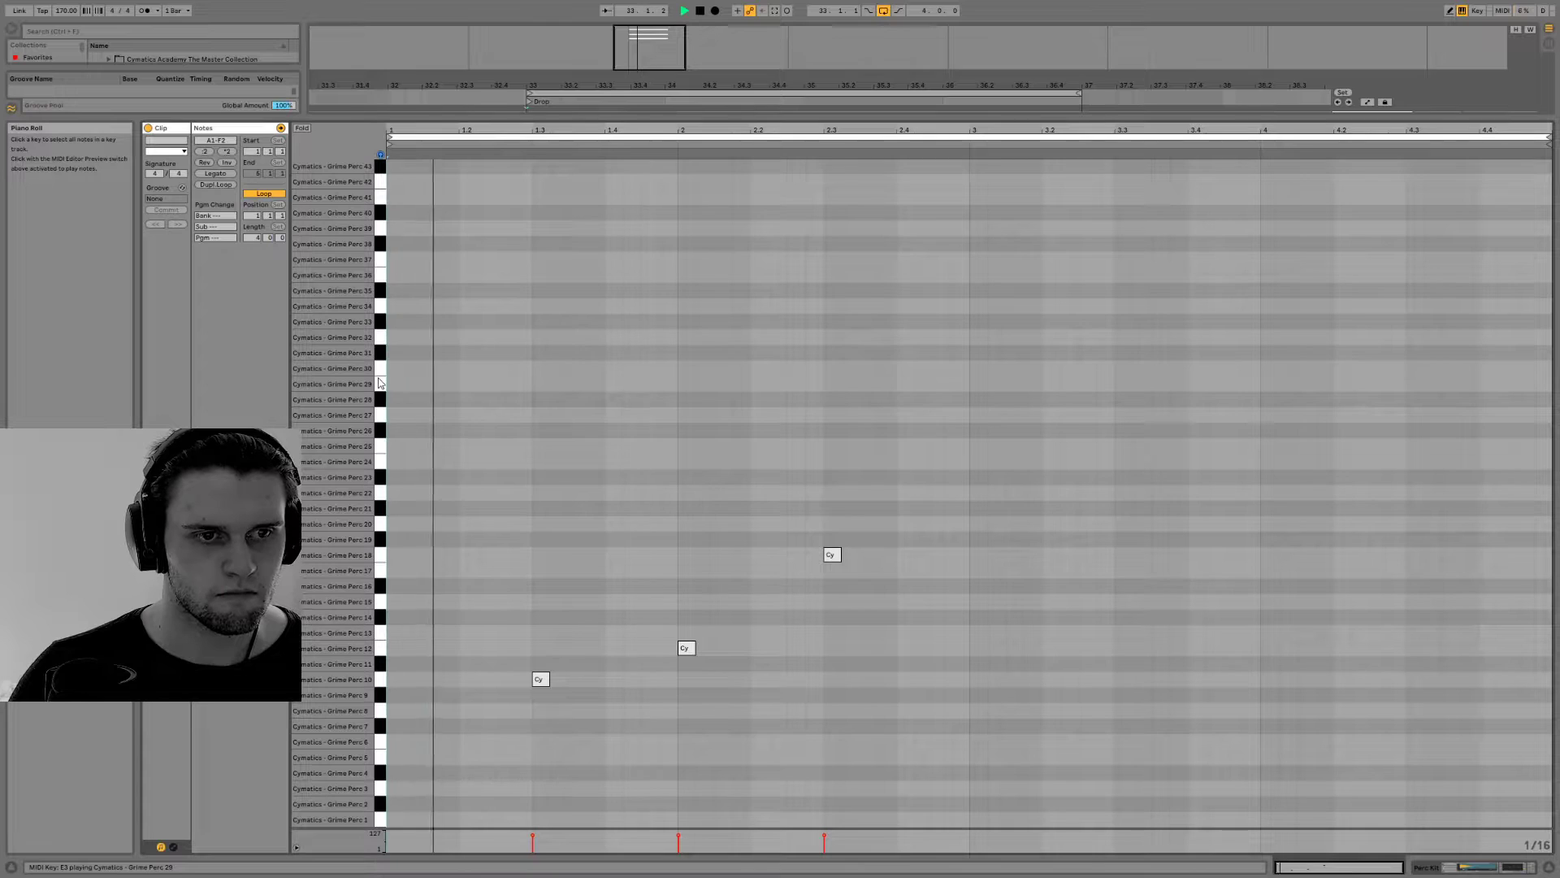
pyautogui.doubleClick(431, 383)
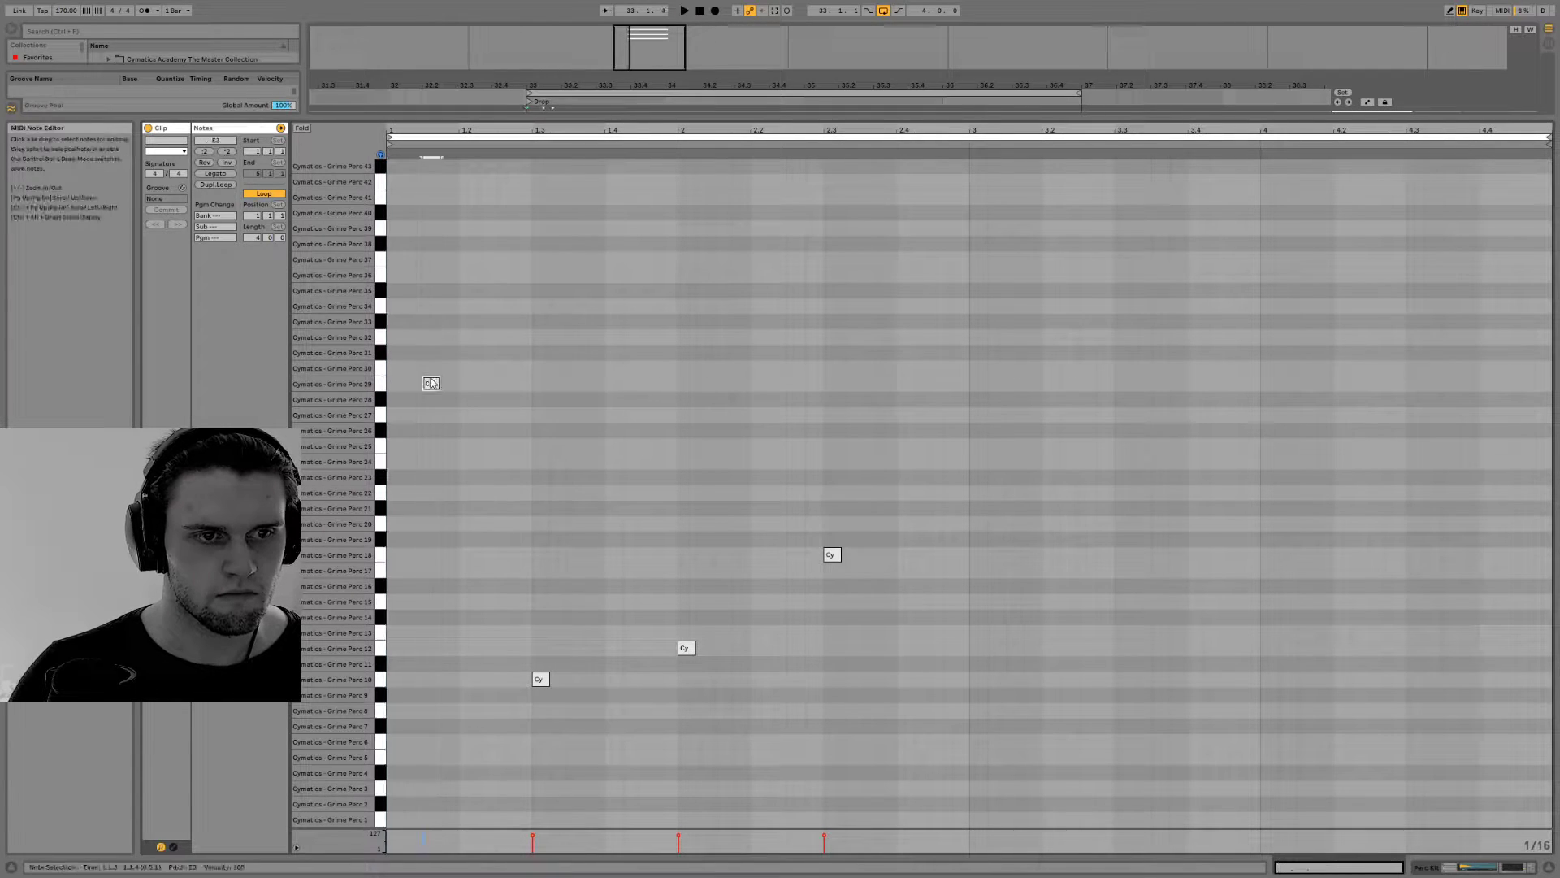
pyautogui.moveTo(436, 392); pyautogui.dragTo(438, 369)
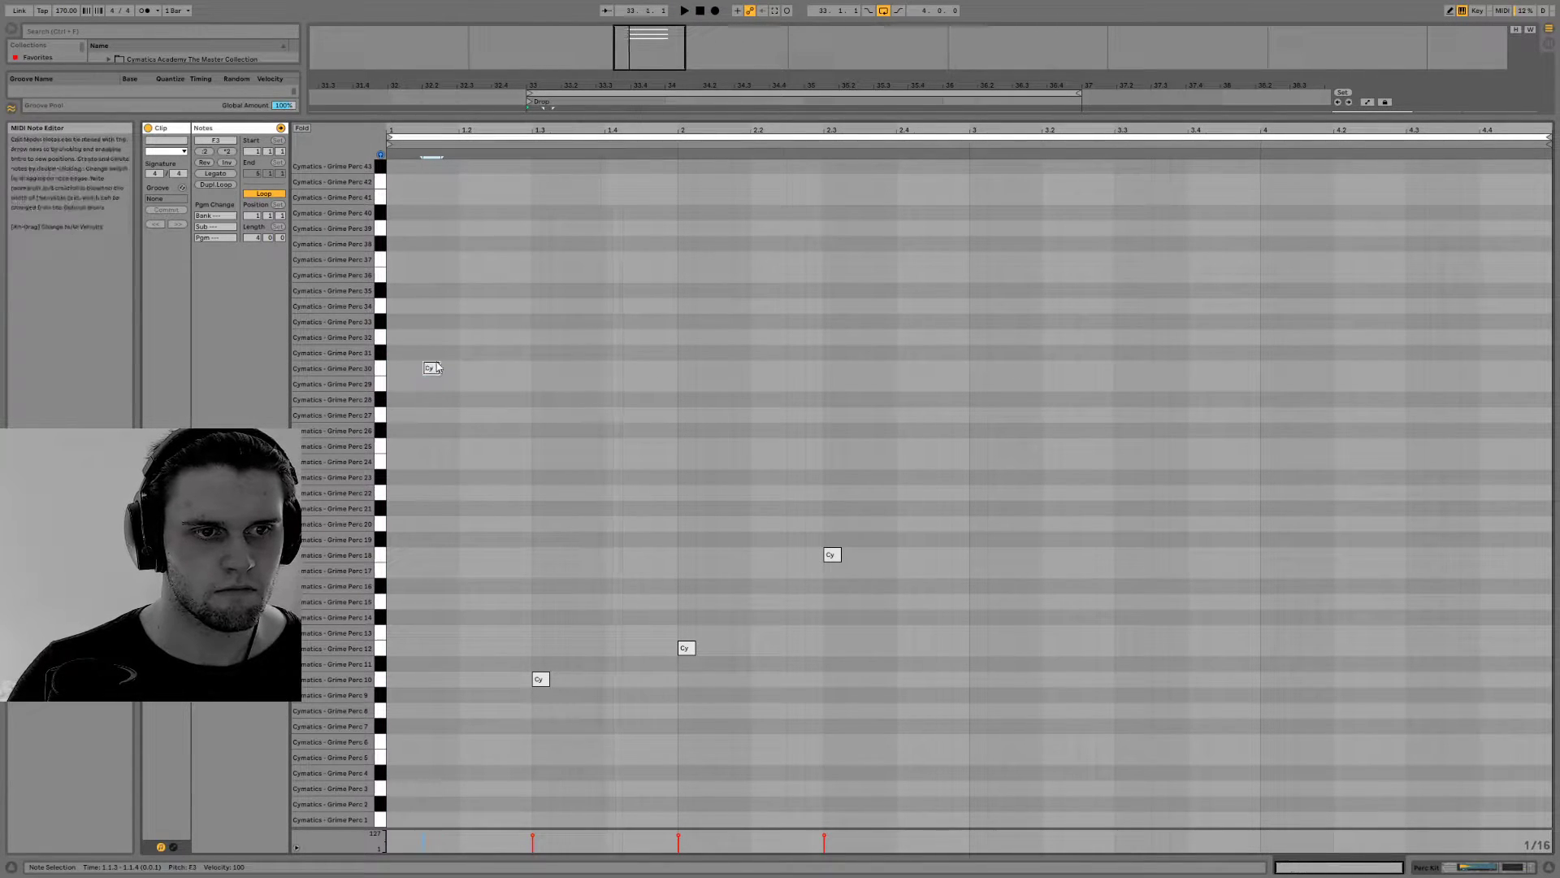
pyautogui.press('Up')
pyautogui.press('Up')
pyautogui.press('Up')
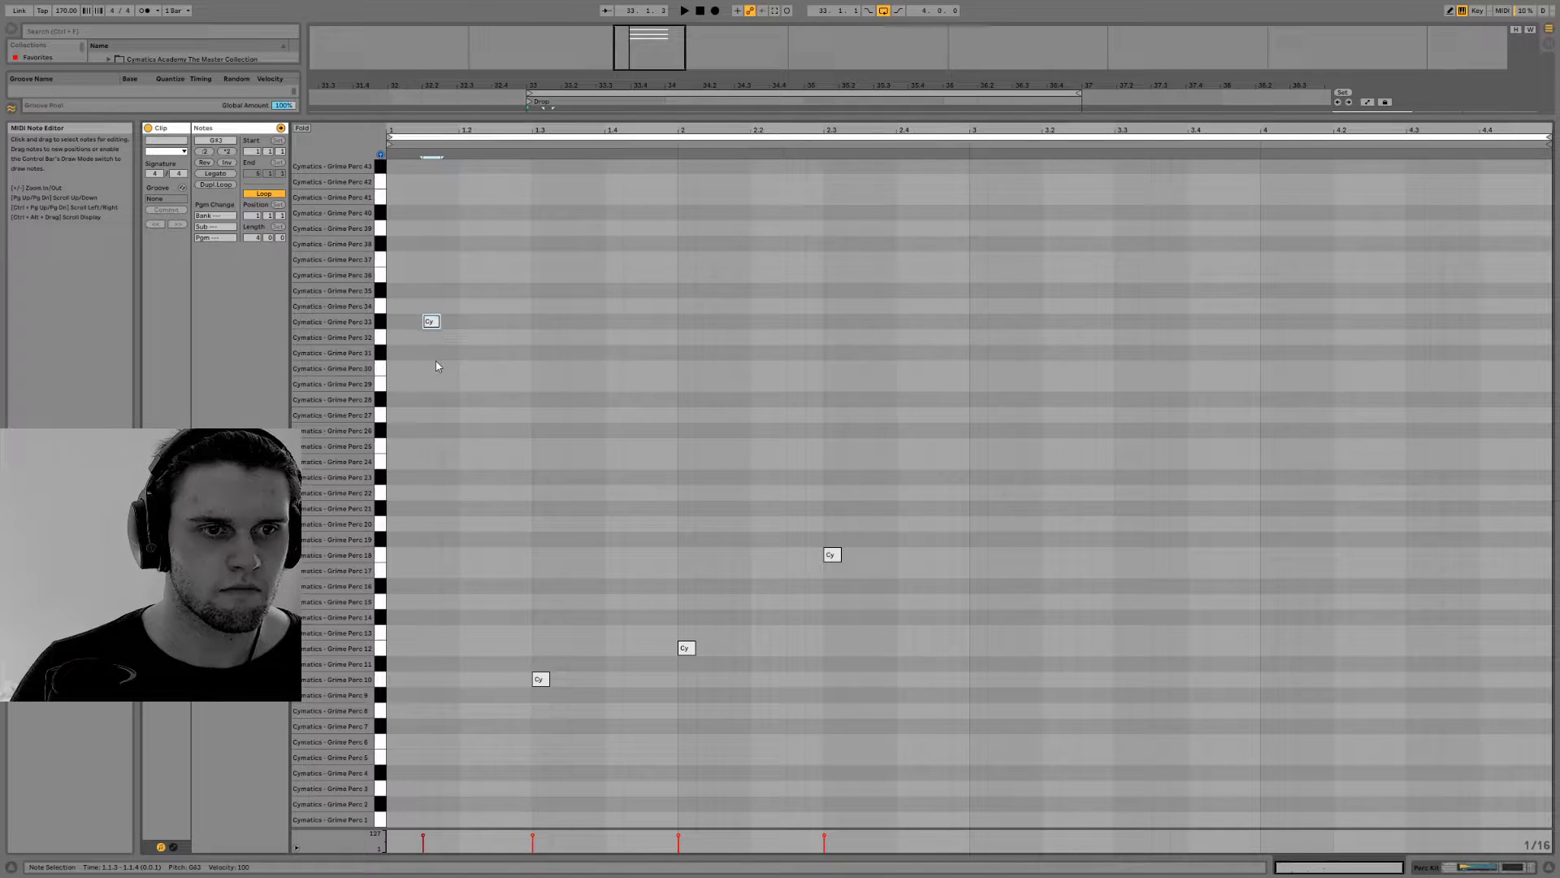
pyautogui.press('space')
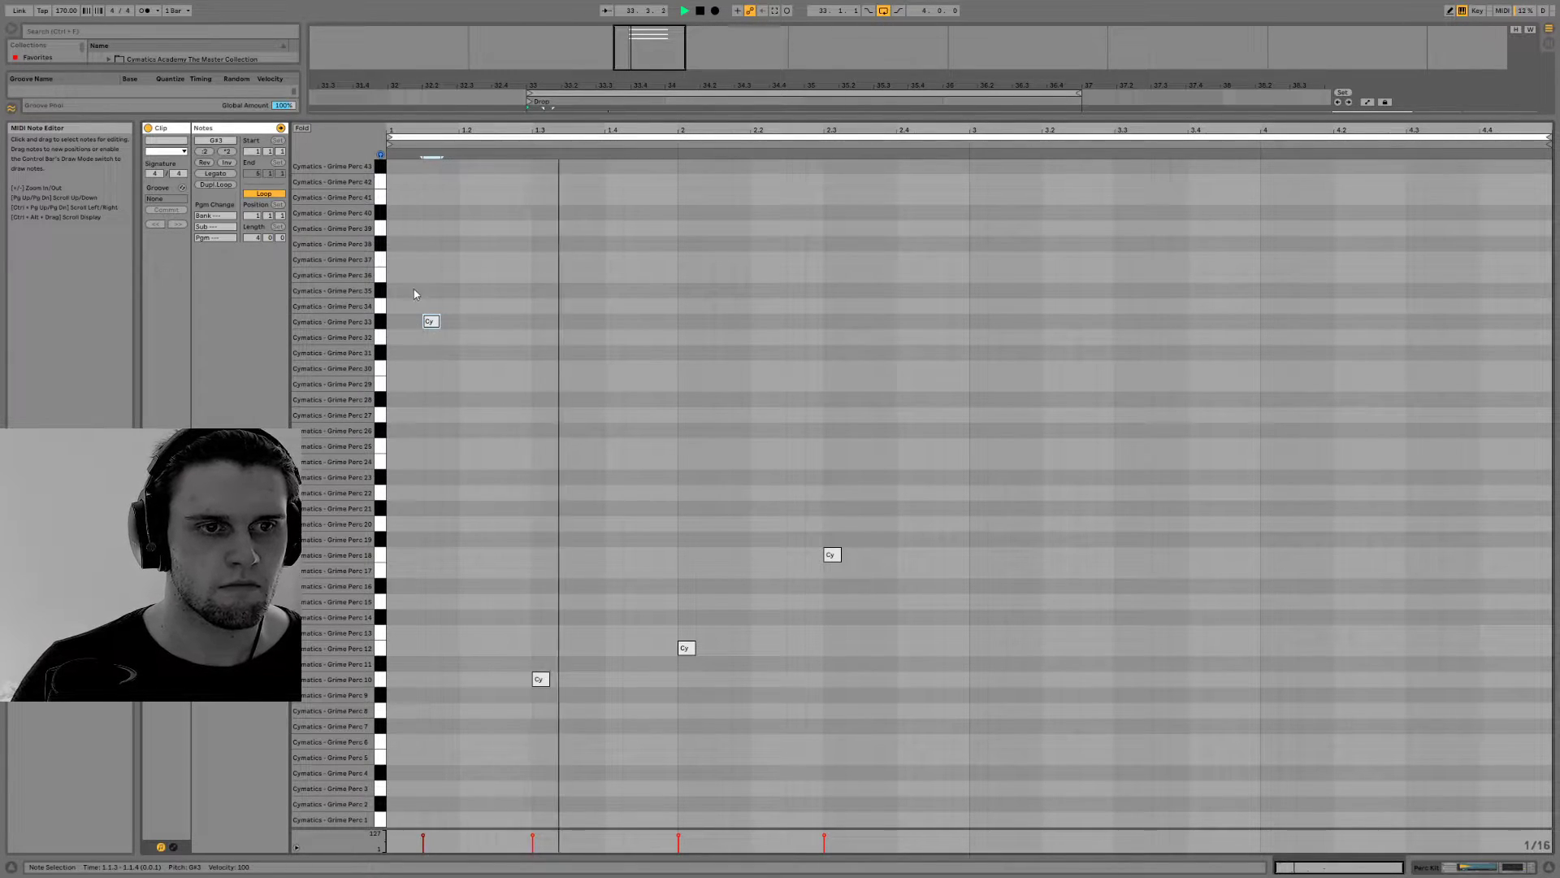
# Raise the percussion note at 1.1.3 to Grime Perc 35, set its velocity to 44 and play the loop
pyautogui.press('Up')
pyautogui.press('Up')
pyautogui.press('space')
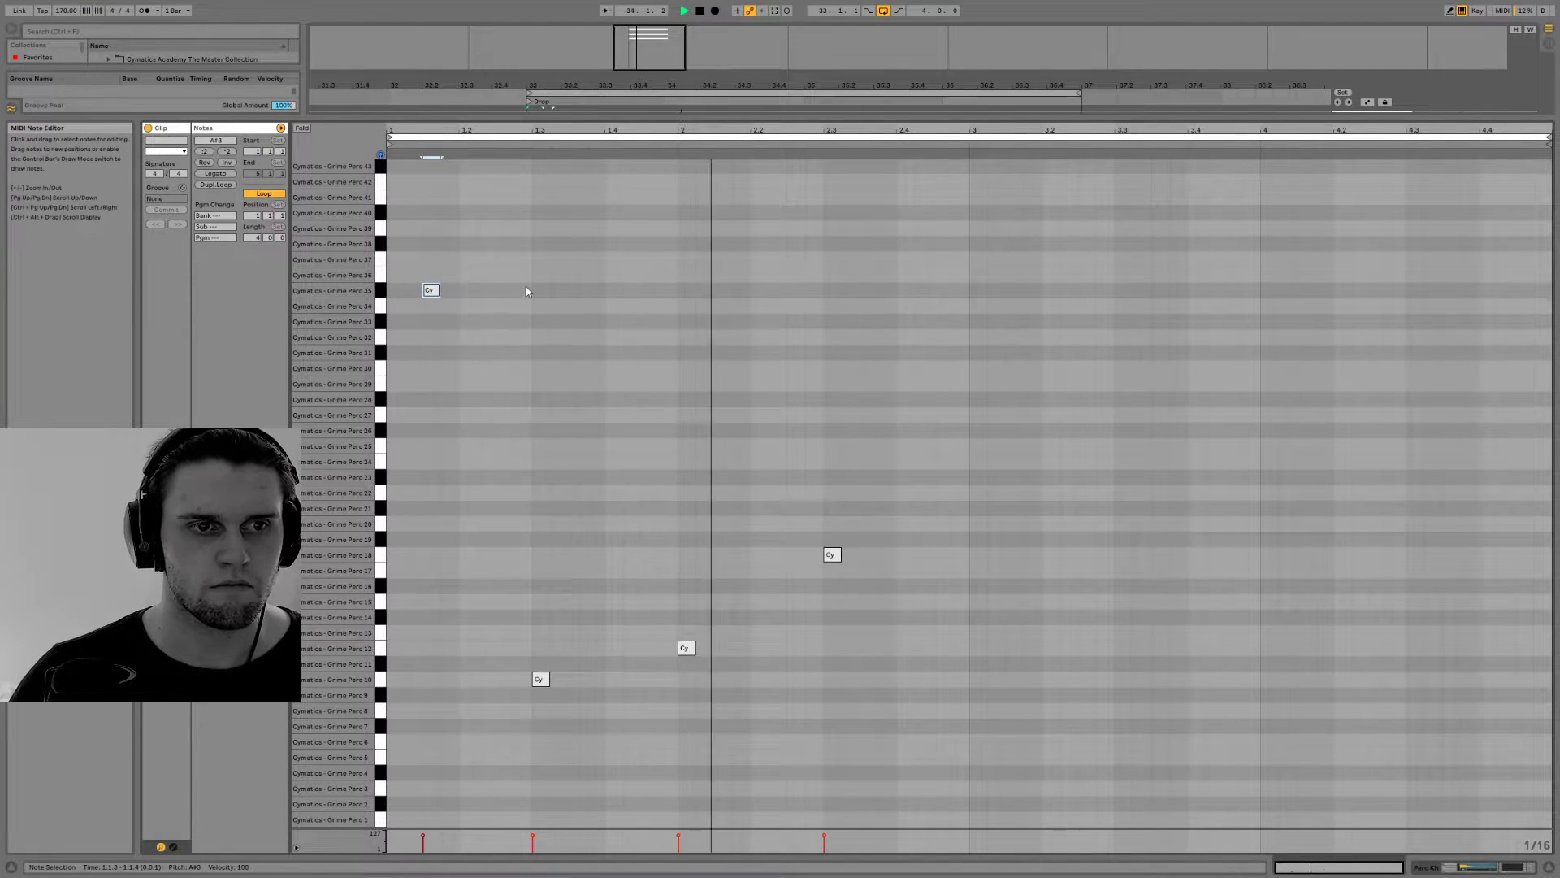
pyautogui.press('space')
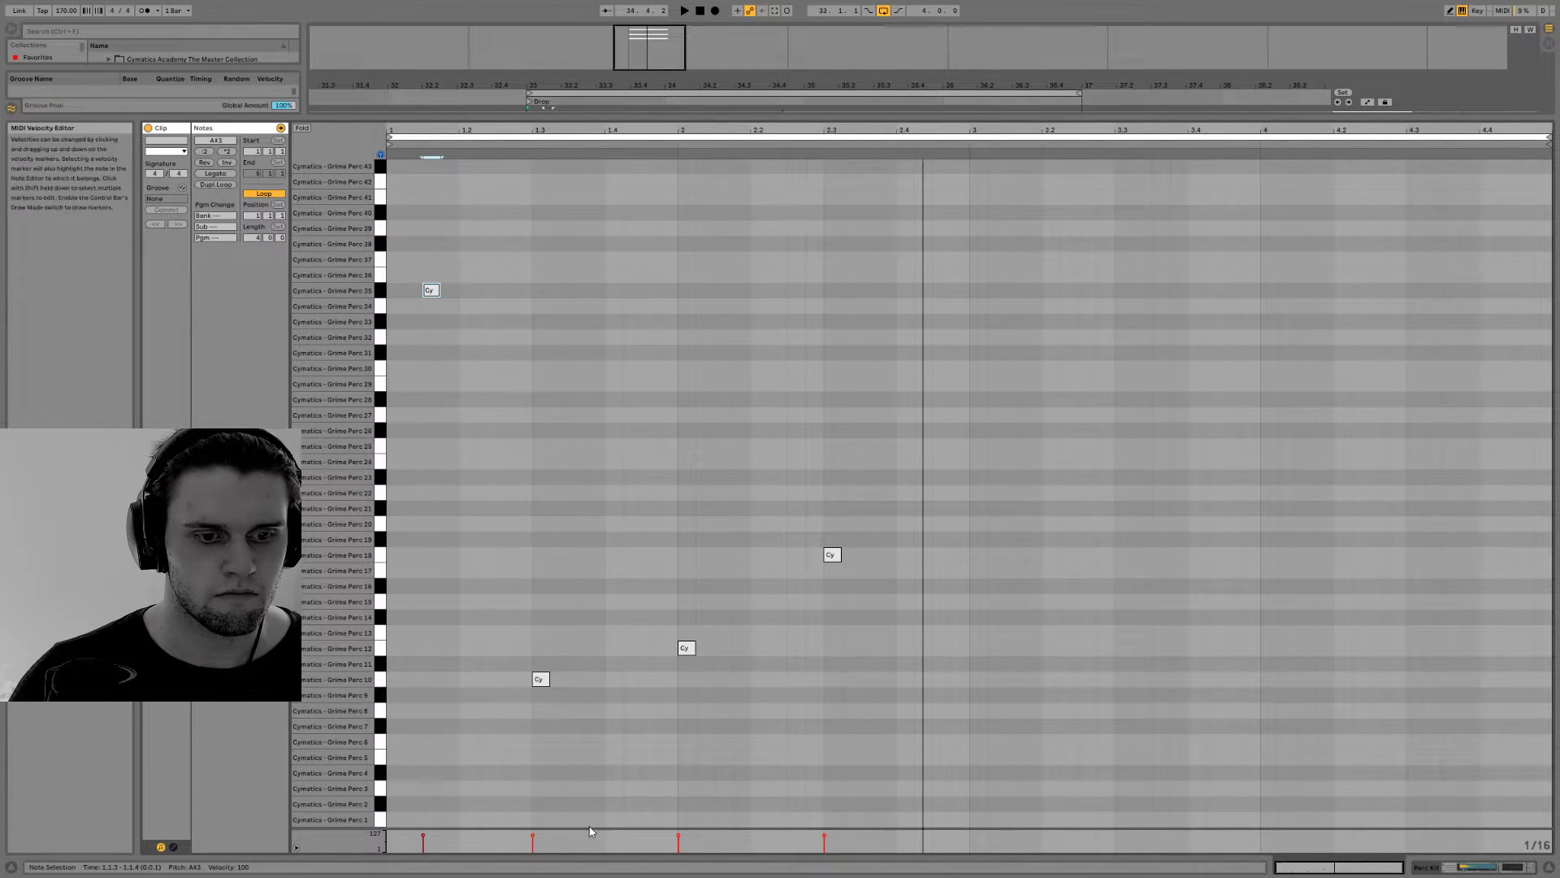
pyautogui.moveTo(590, 830); pyautogui.dragTo(559, 533)
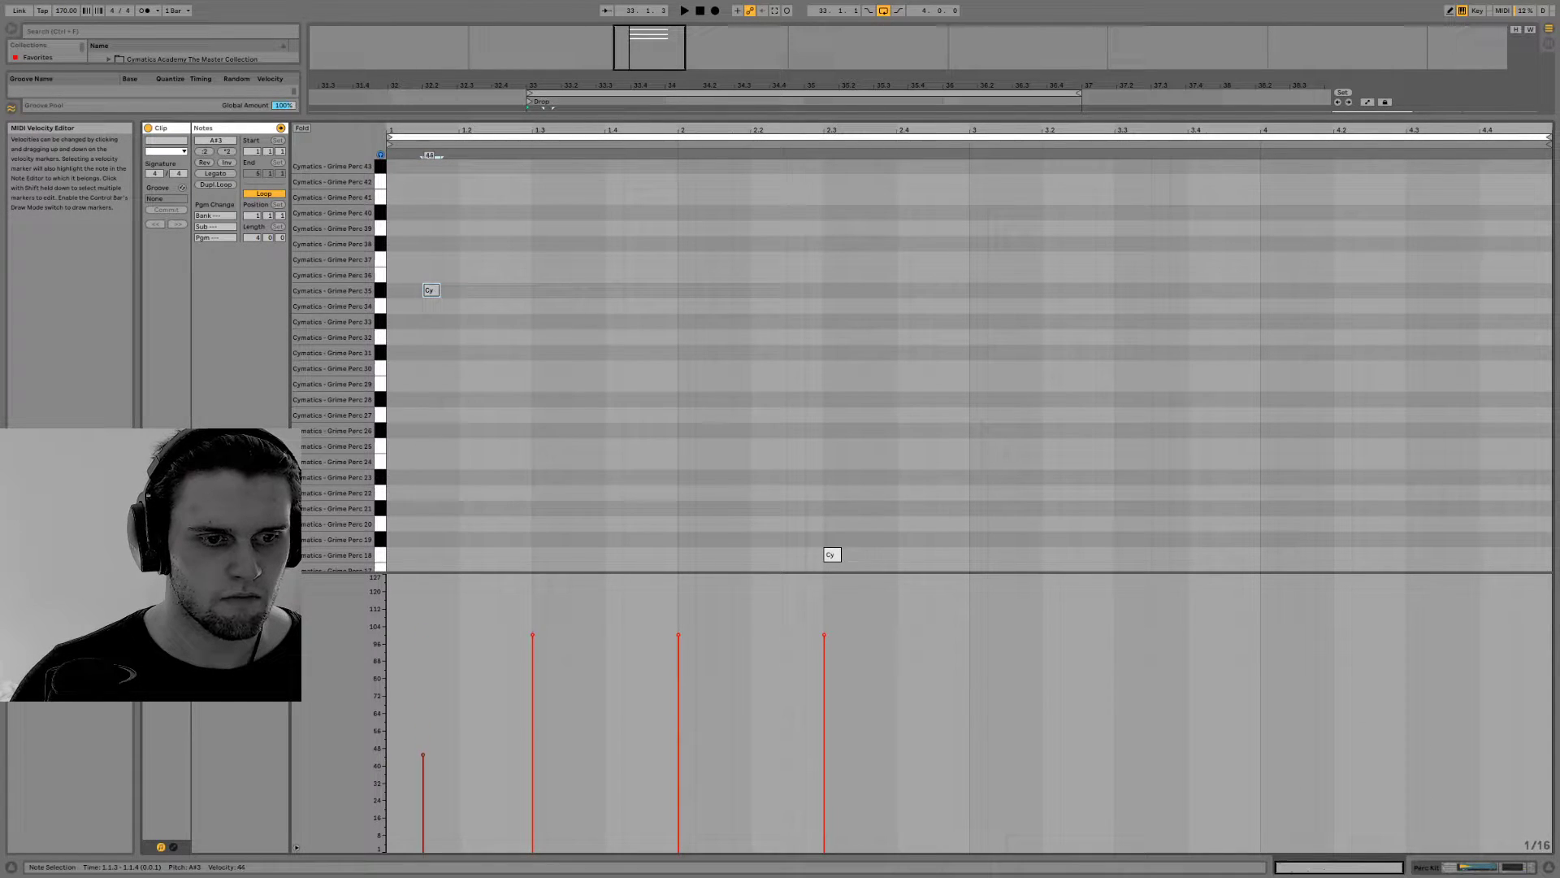
pyautogui.hotkey('shift', 'Tab')
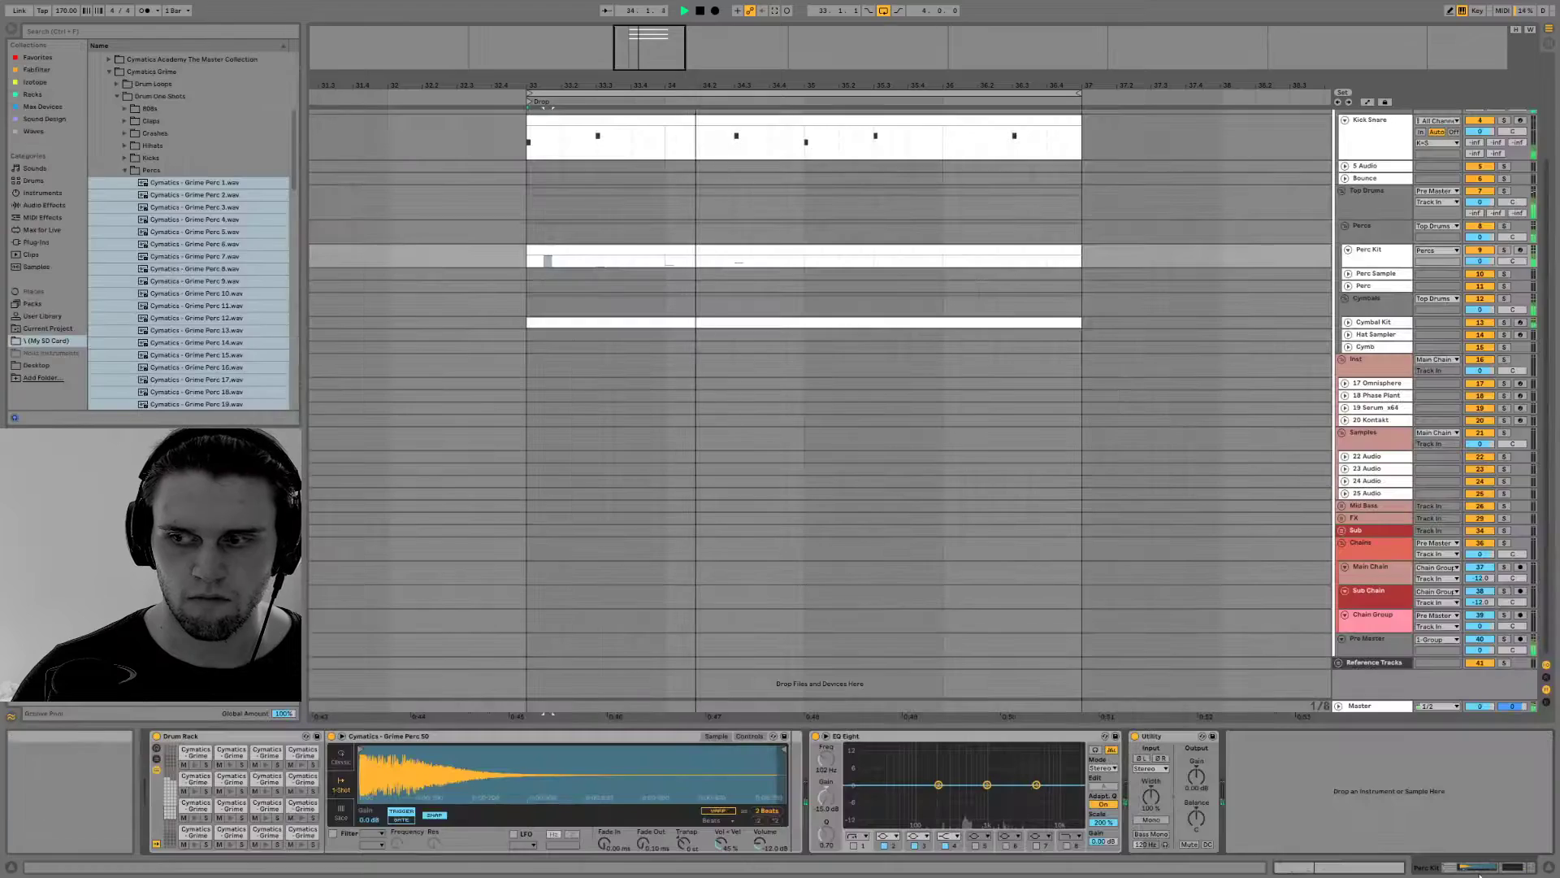
pyautogui.doubleClick(699, 249)
# Audition Grime Perc 40, add a note on it at 1.3.1 and repeat it at 2.3.1, 3.3.1 and 4.3.1
pyautogui.press('space')
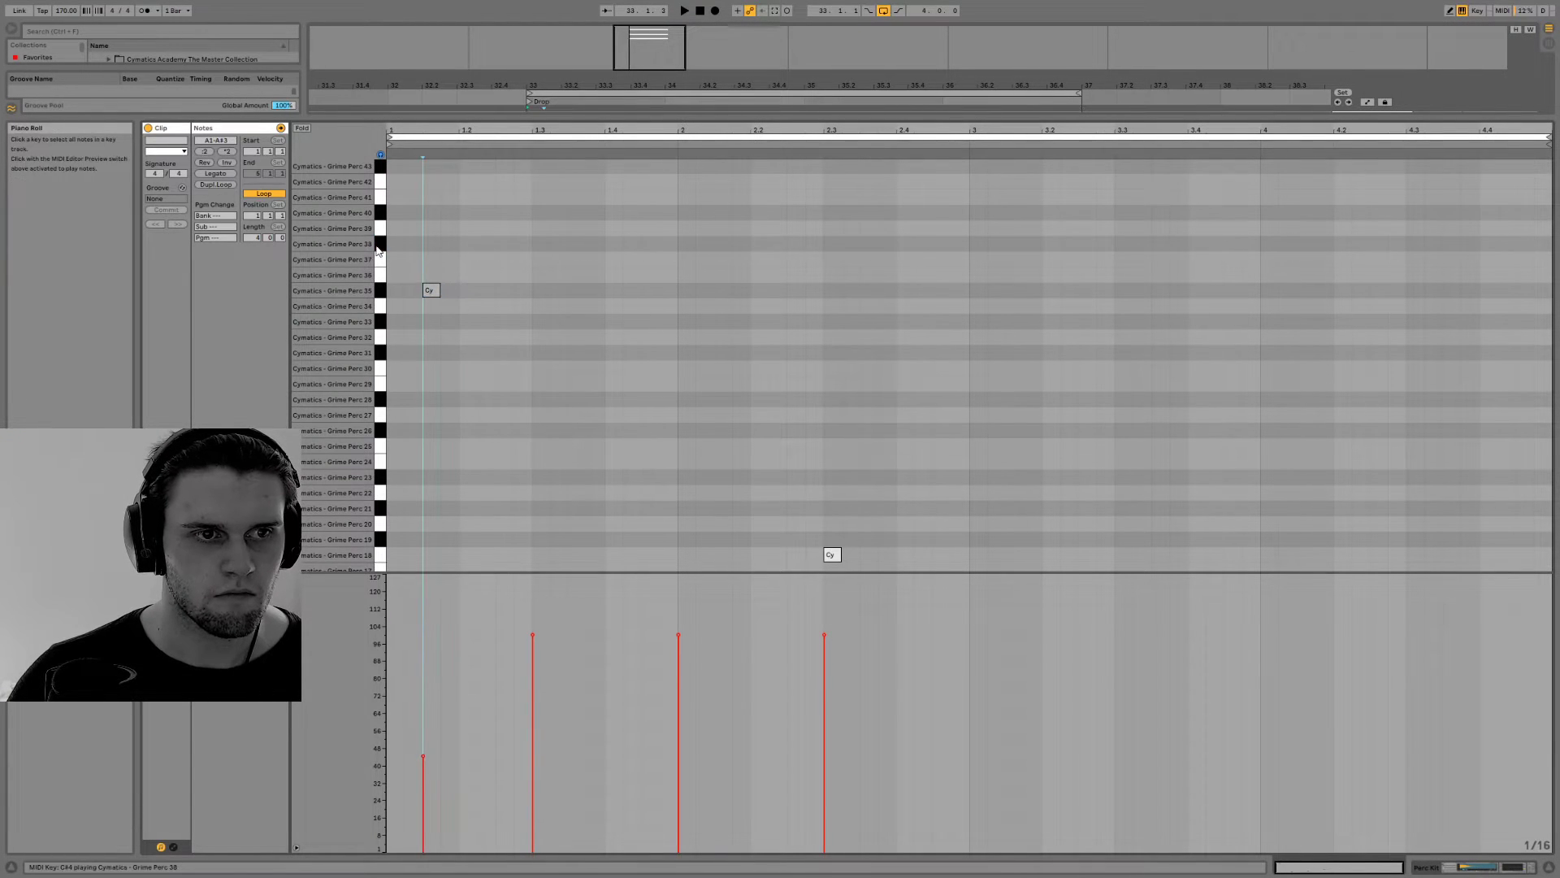
pyautogui.click(384, 213)
pyautogui.press('space')
pyautogui.doubleClick(534, 212)
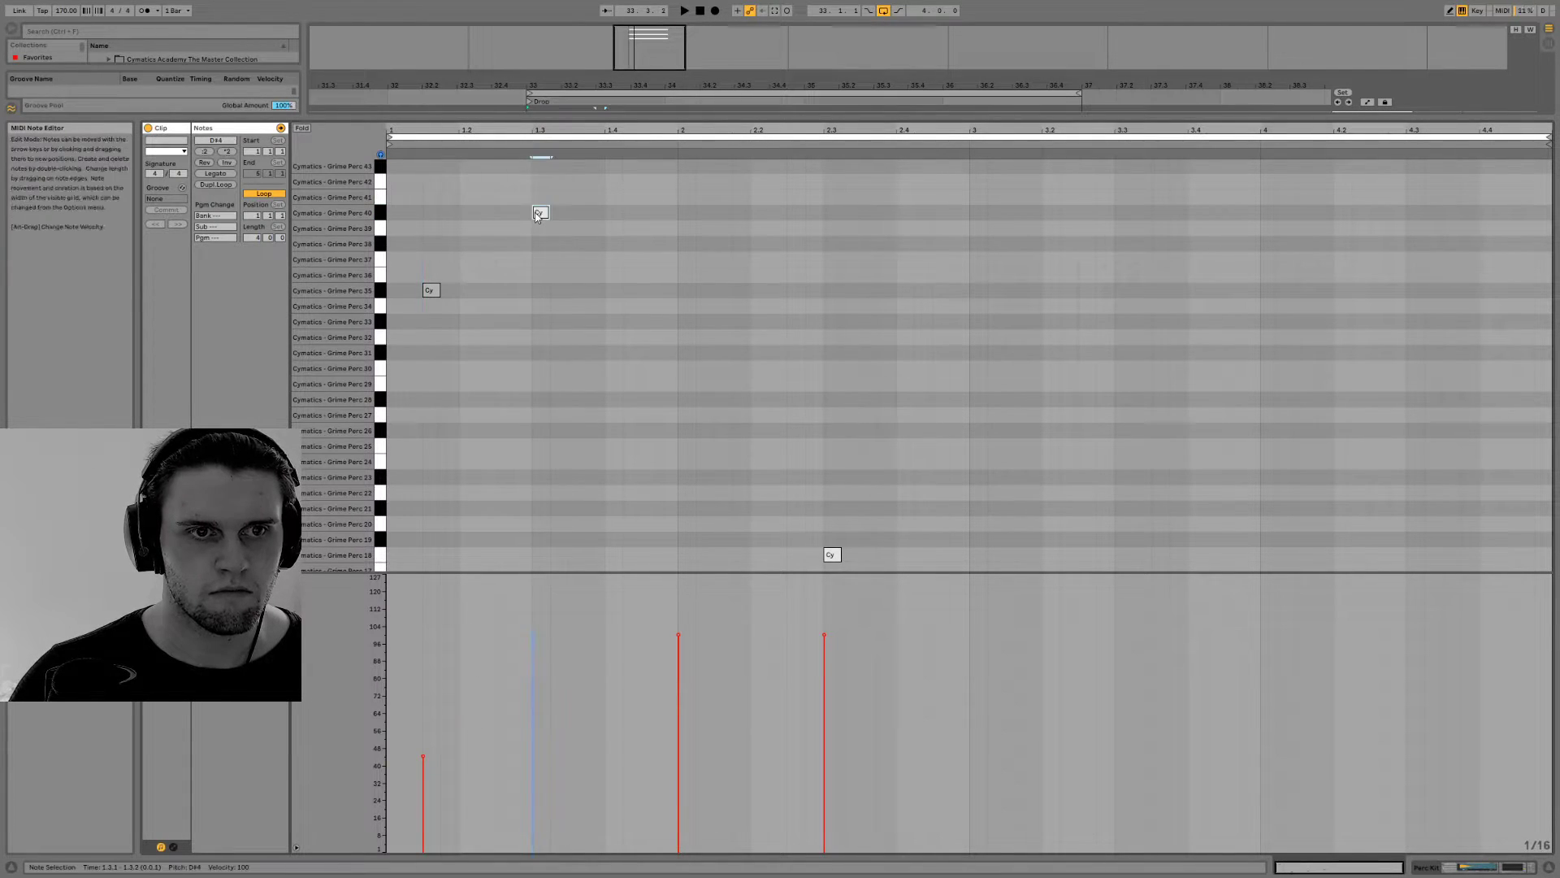
pyautogui.moveTo(406, 214); pyautogui.dragTo(411, 236)
pyautogui.hotkey('ctrl', 'd')
pyautogui.hotkey('ctrl', 'd')
pyautogui.hotkey('ctrl', 'd')
pyautogui.press('space')
pyautogui.press('space')
pyautogui.press('space')
# Add four sixteenth notes on Grime Perc 43 from 1.2.1 to 1.2.4 and ramp their velocities upward from 24
pyautogui.click(382, 171)
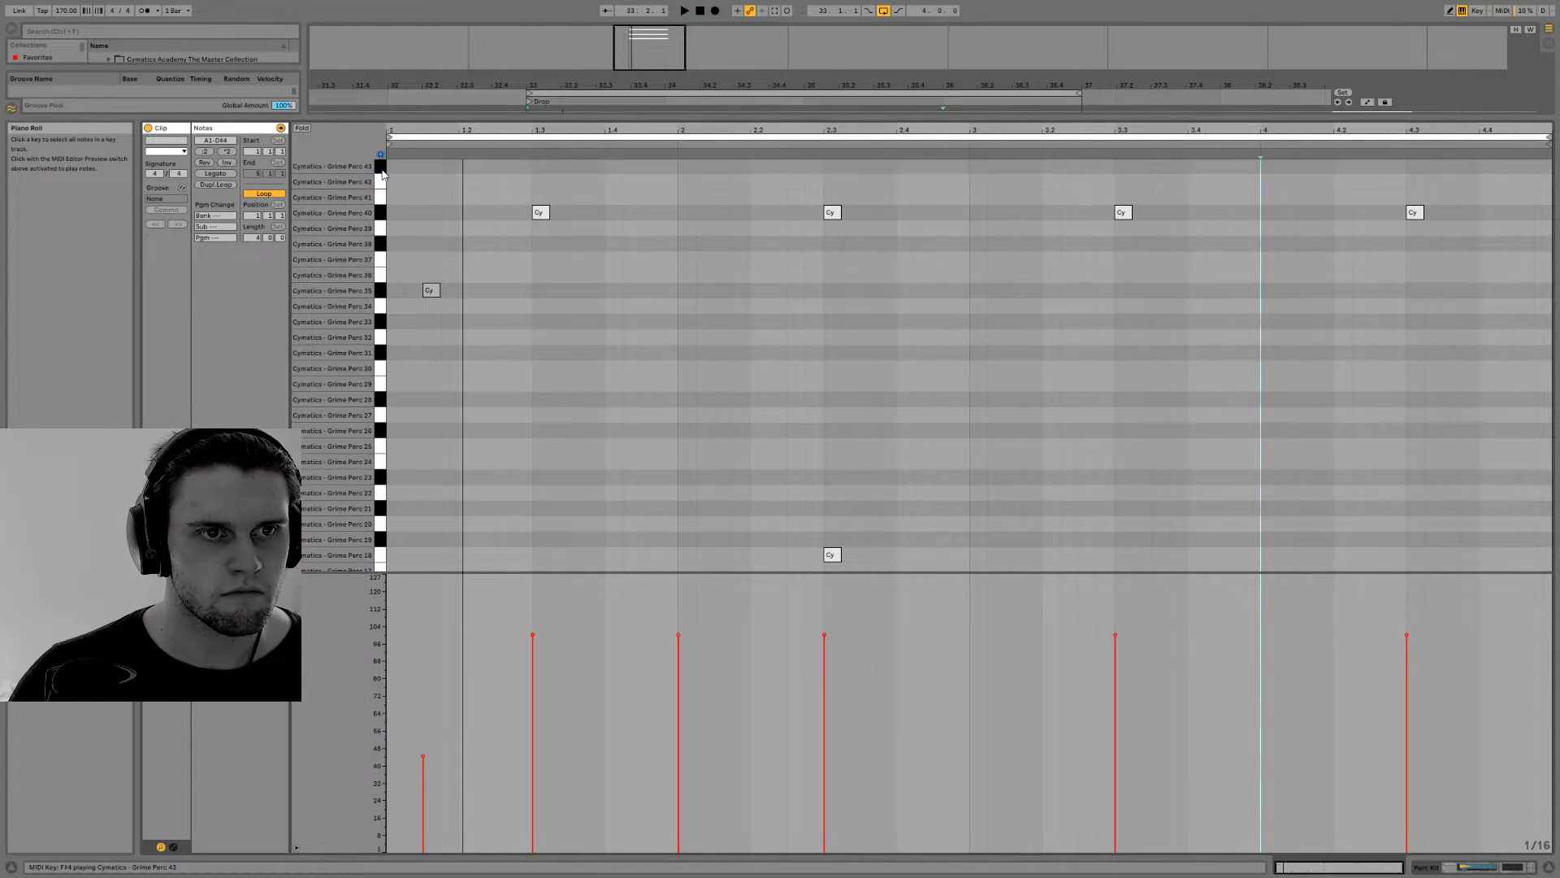
pyautogui.doubleClick(467, 166)
pyautogui.doubleClick(484, 167)
pyautogui.hotkey('ctrl', 'd')
pyautogui.hotkey('ctrl', 'd')
pyautogui.moveTo(532, 186); pyautogui.dragTo(439, 159)
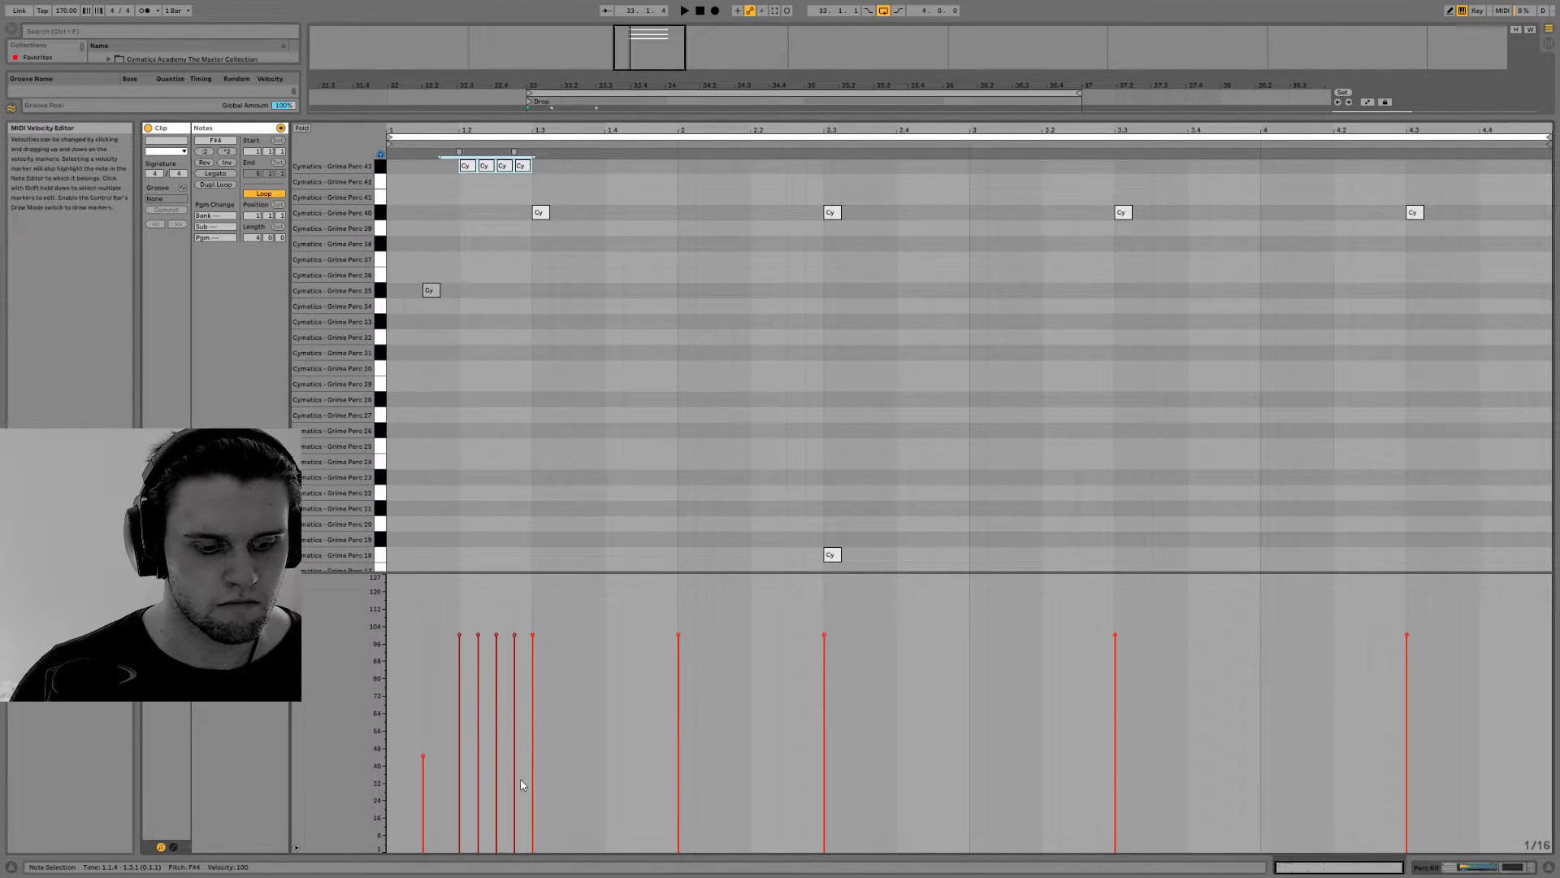
pyautogui.moveTo(456, 801); pyautogui.dragTo(460, 715)
pyautogui.press('space')
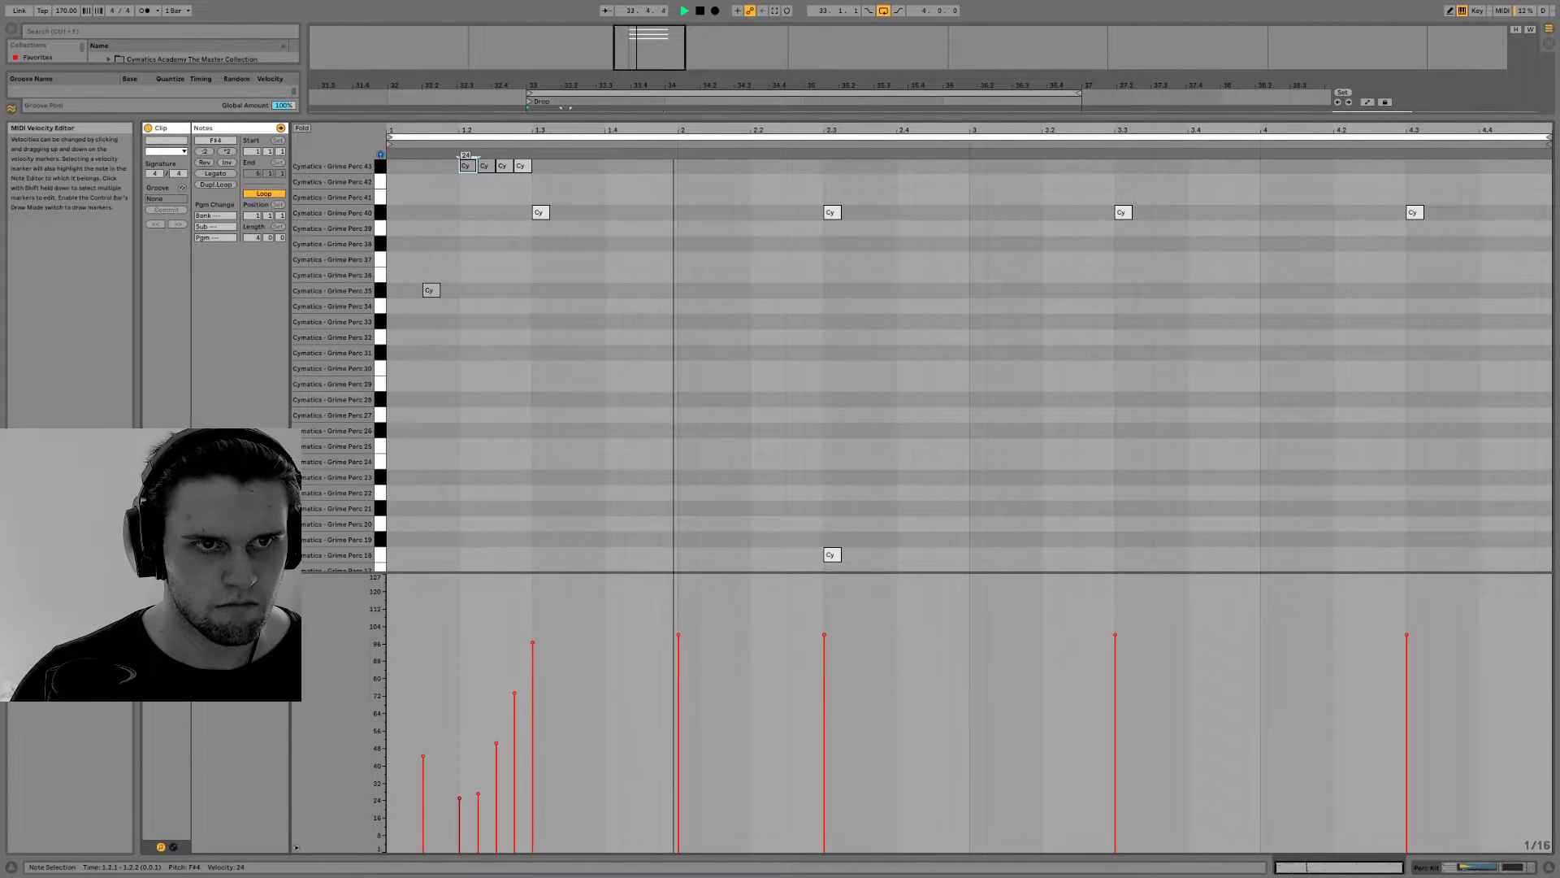
pyautogui.click(1460, 867)
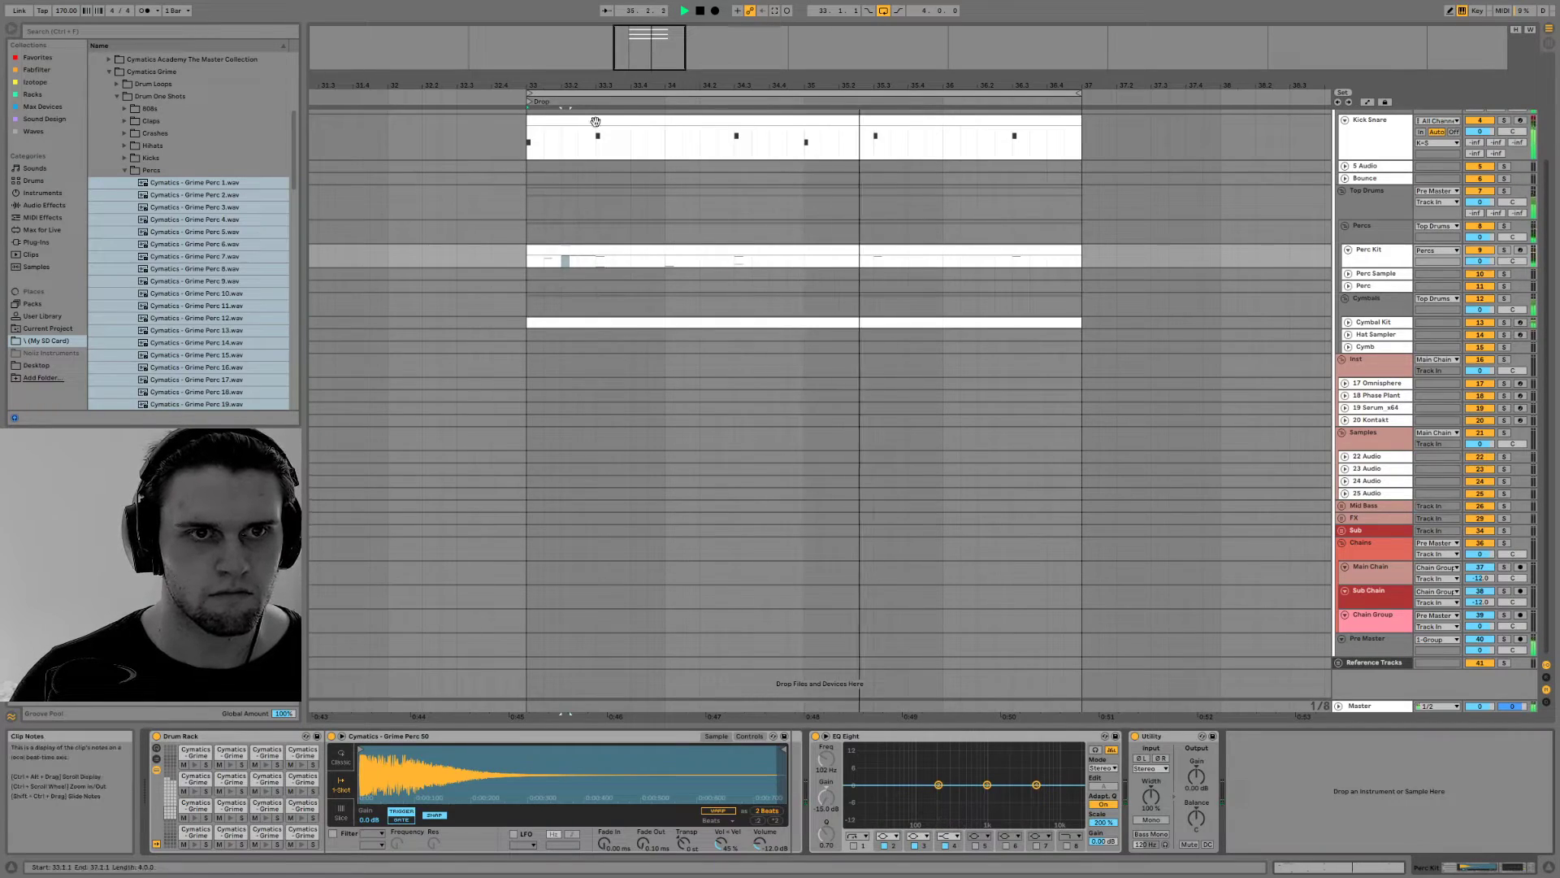
# Replace the Grime Perc 10 note at 1.3.1 with a note on Grime Perc 2
pyautogui.doubleClick(590, 244)
pyautogui.press('space')
pyautogui.moveTo(541, 212); pyautogui.dragTo(545, 477)
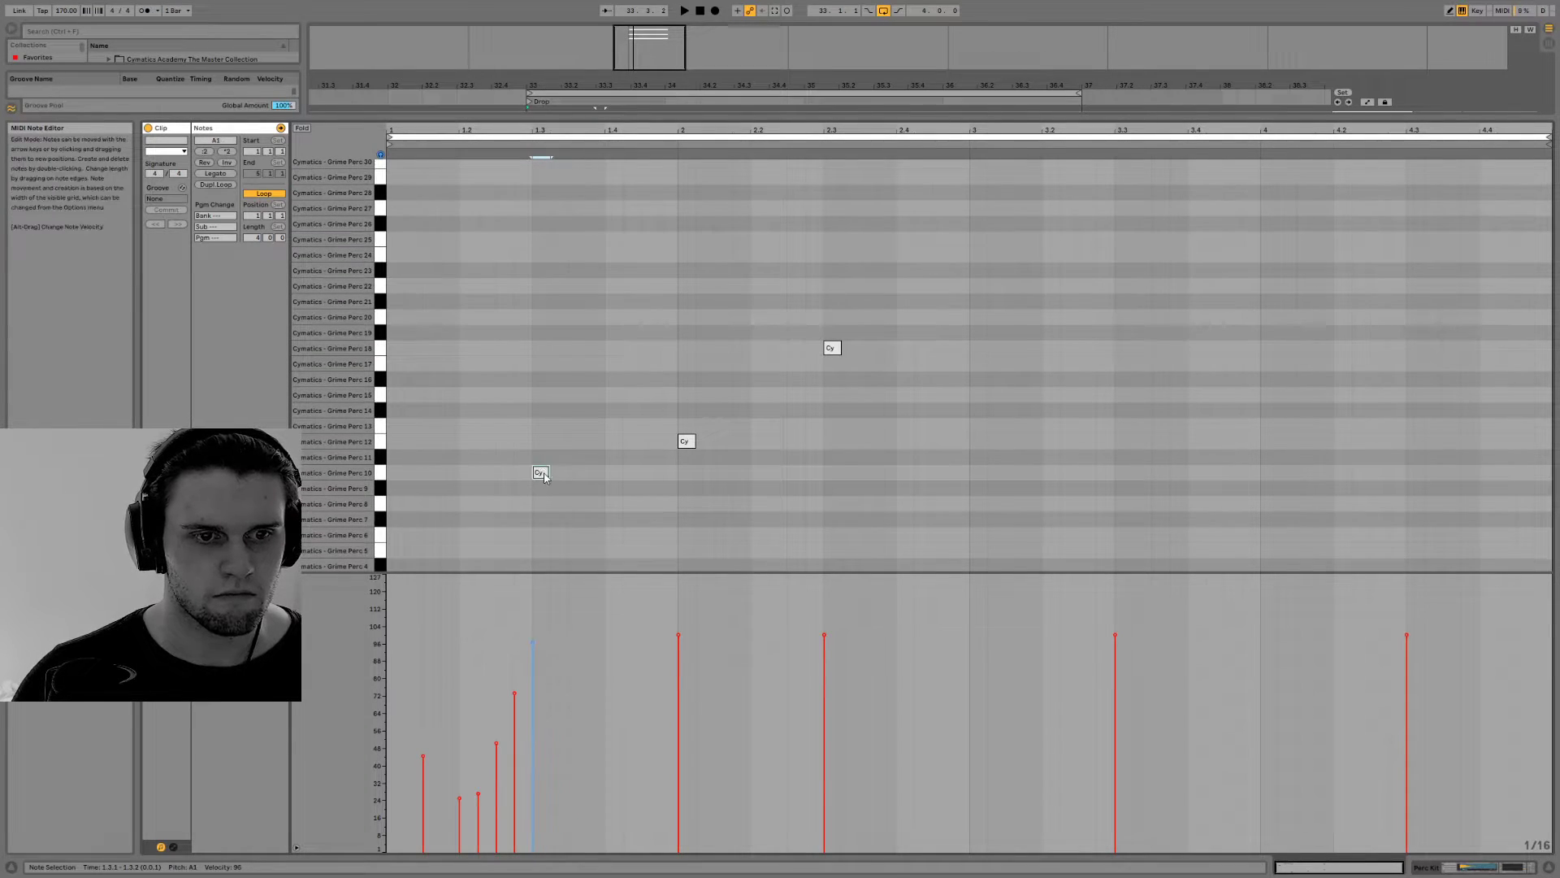
pyautogui.hotkey('ctrl', 'z')
pyautogui.doubleClick(535, 488)
pyautogui.press('Down')
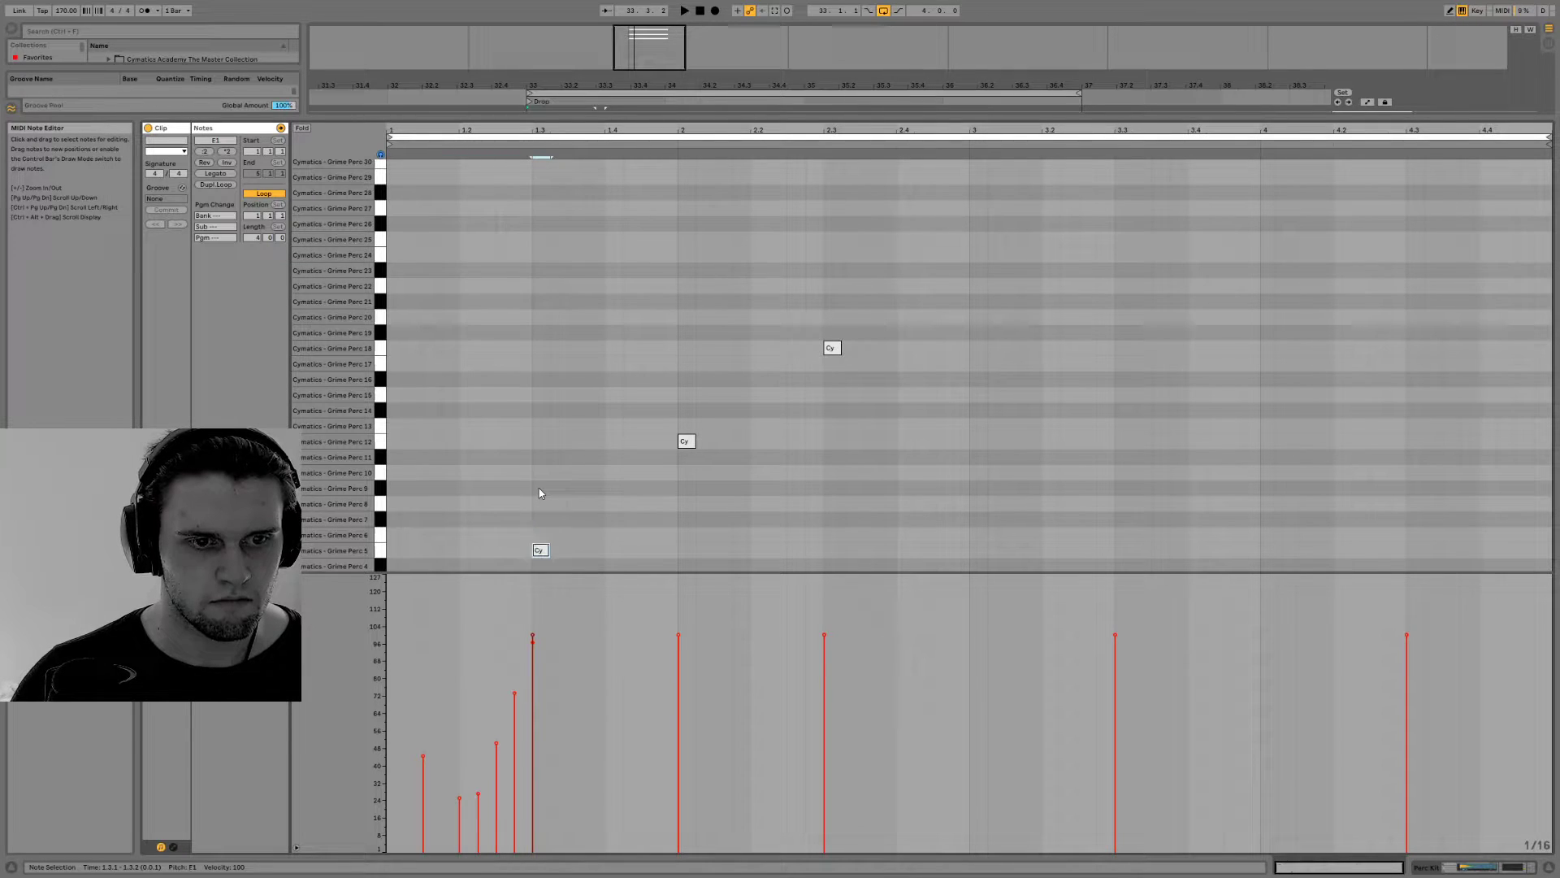
pyautogui.press('Down')
pyautogui.press('Down')
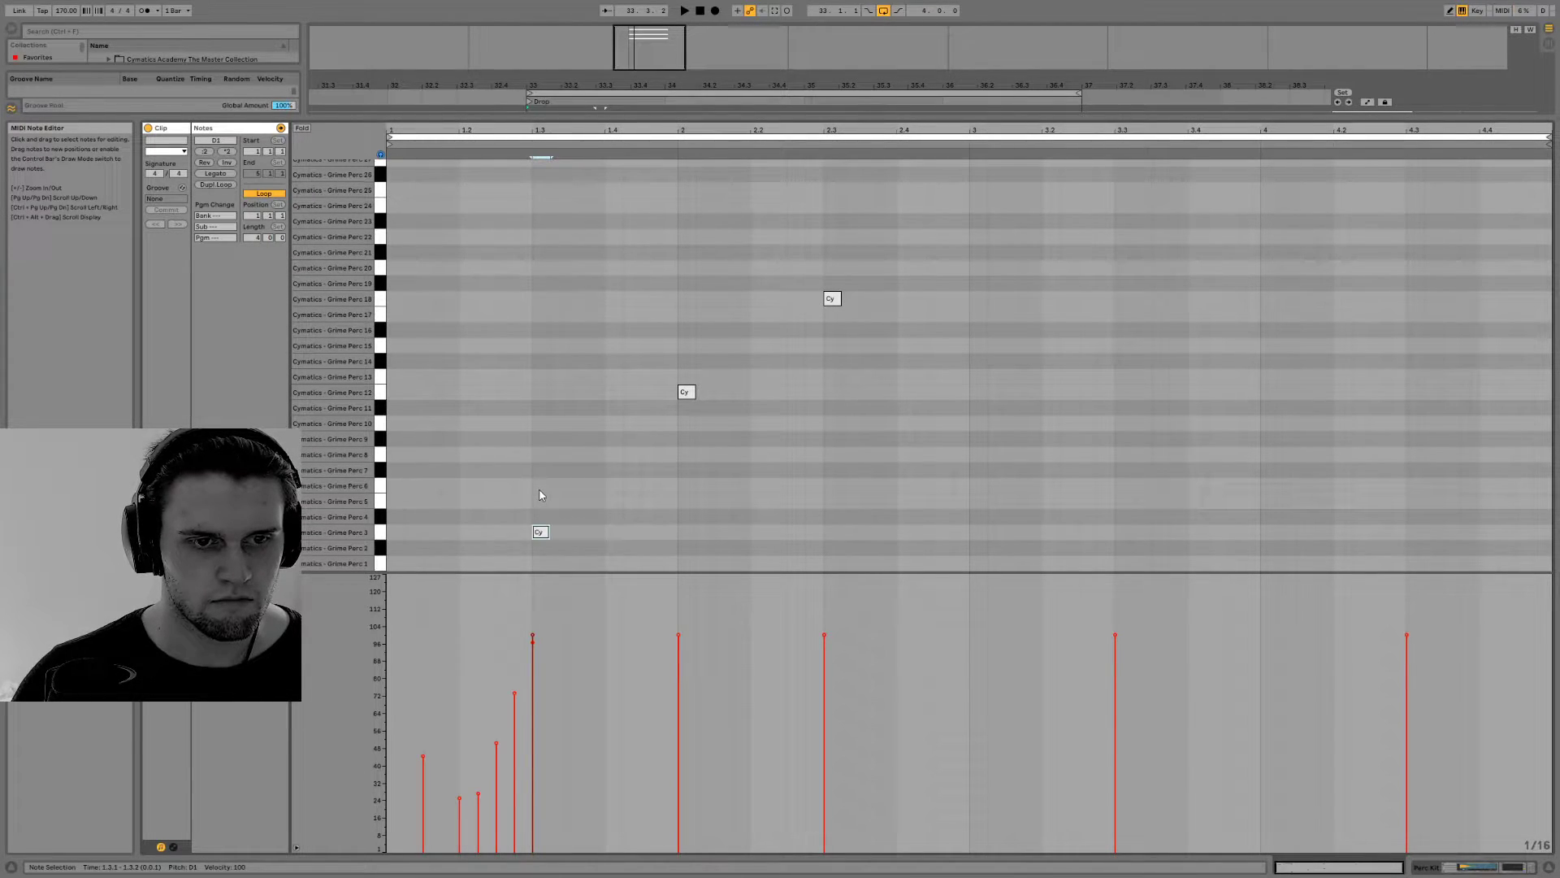
pyautogui.press('Down')
pyautogui.press('Up')
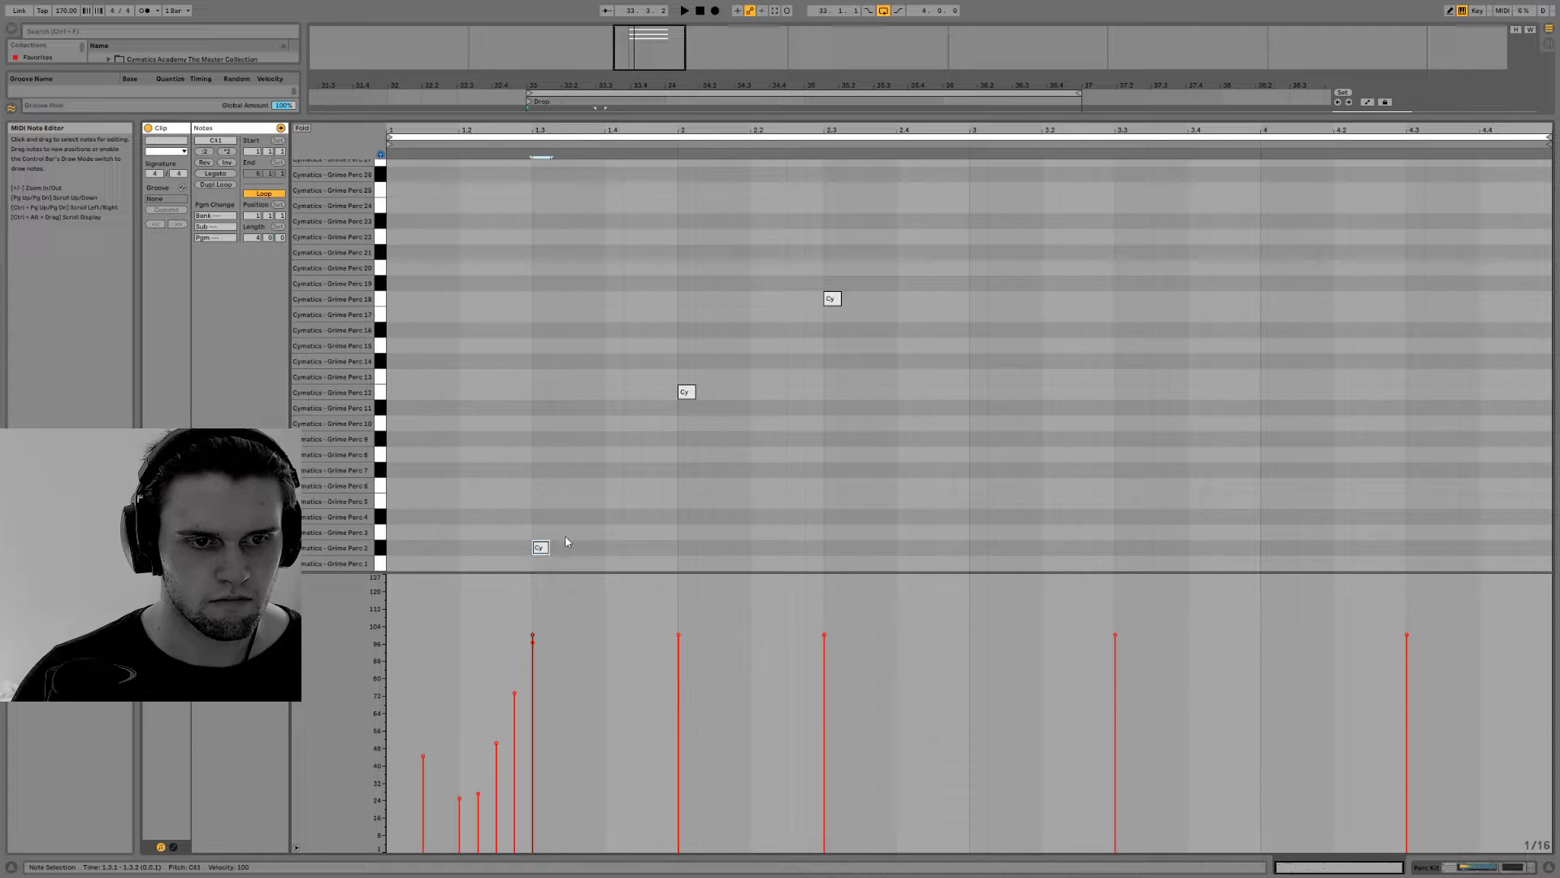
# Add a second Grime Perc 2 note at 1.3.4, then duplicate both notes to 3.3.1 and 3.3.4
pyautogui.doubleClick(596, 550)
pyautogui.press('space')
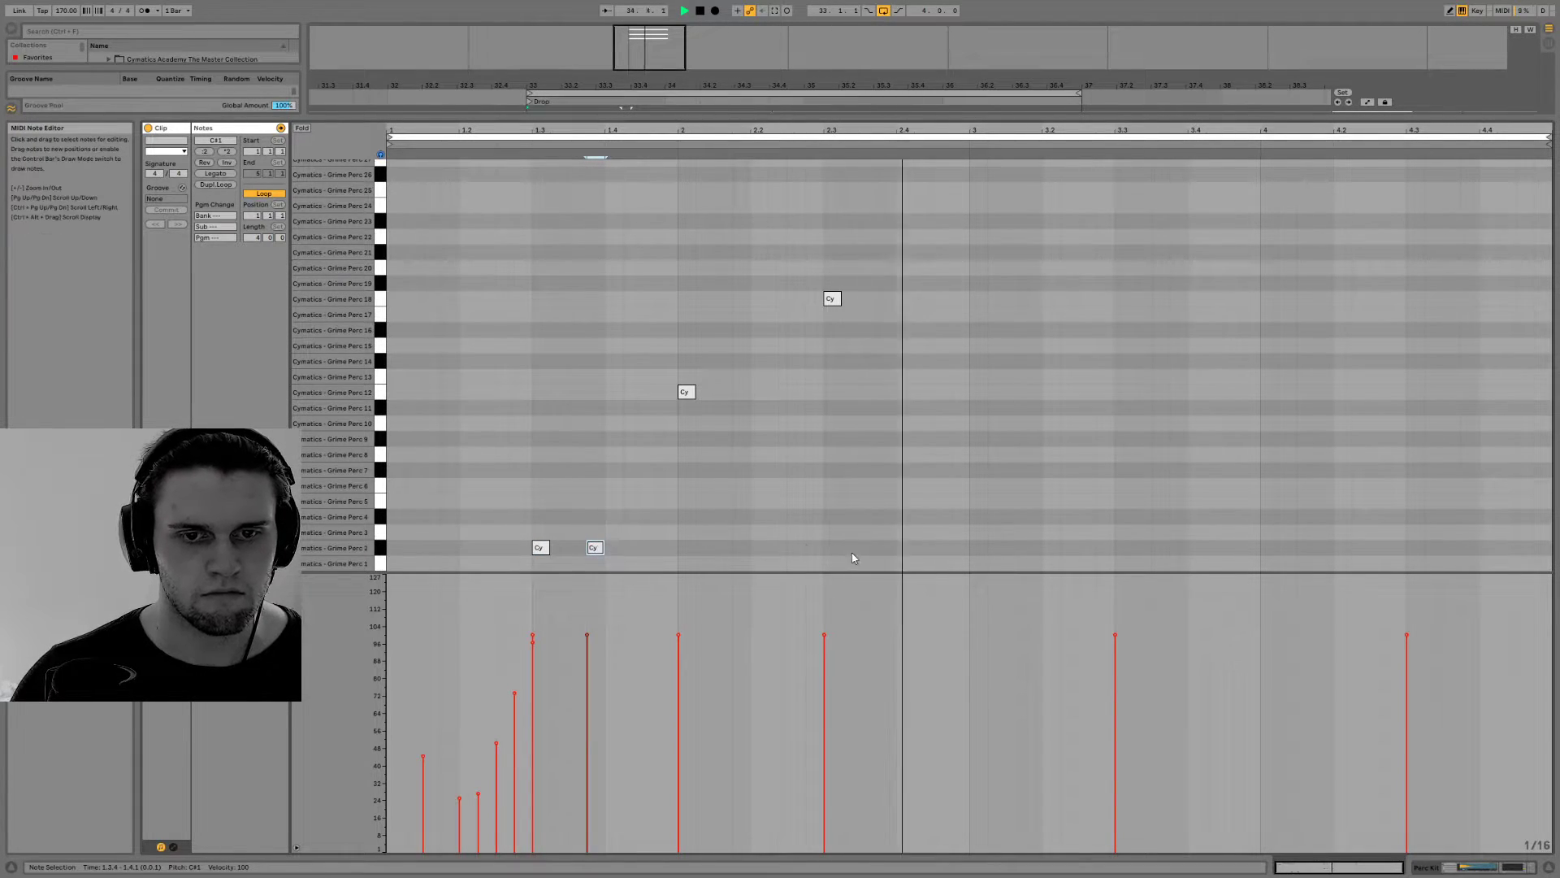
pyautogui.moveTo(968, 550); pyautogui.dragTo(386, 555)
pyautogui.hotkey('ctrl', 'd')
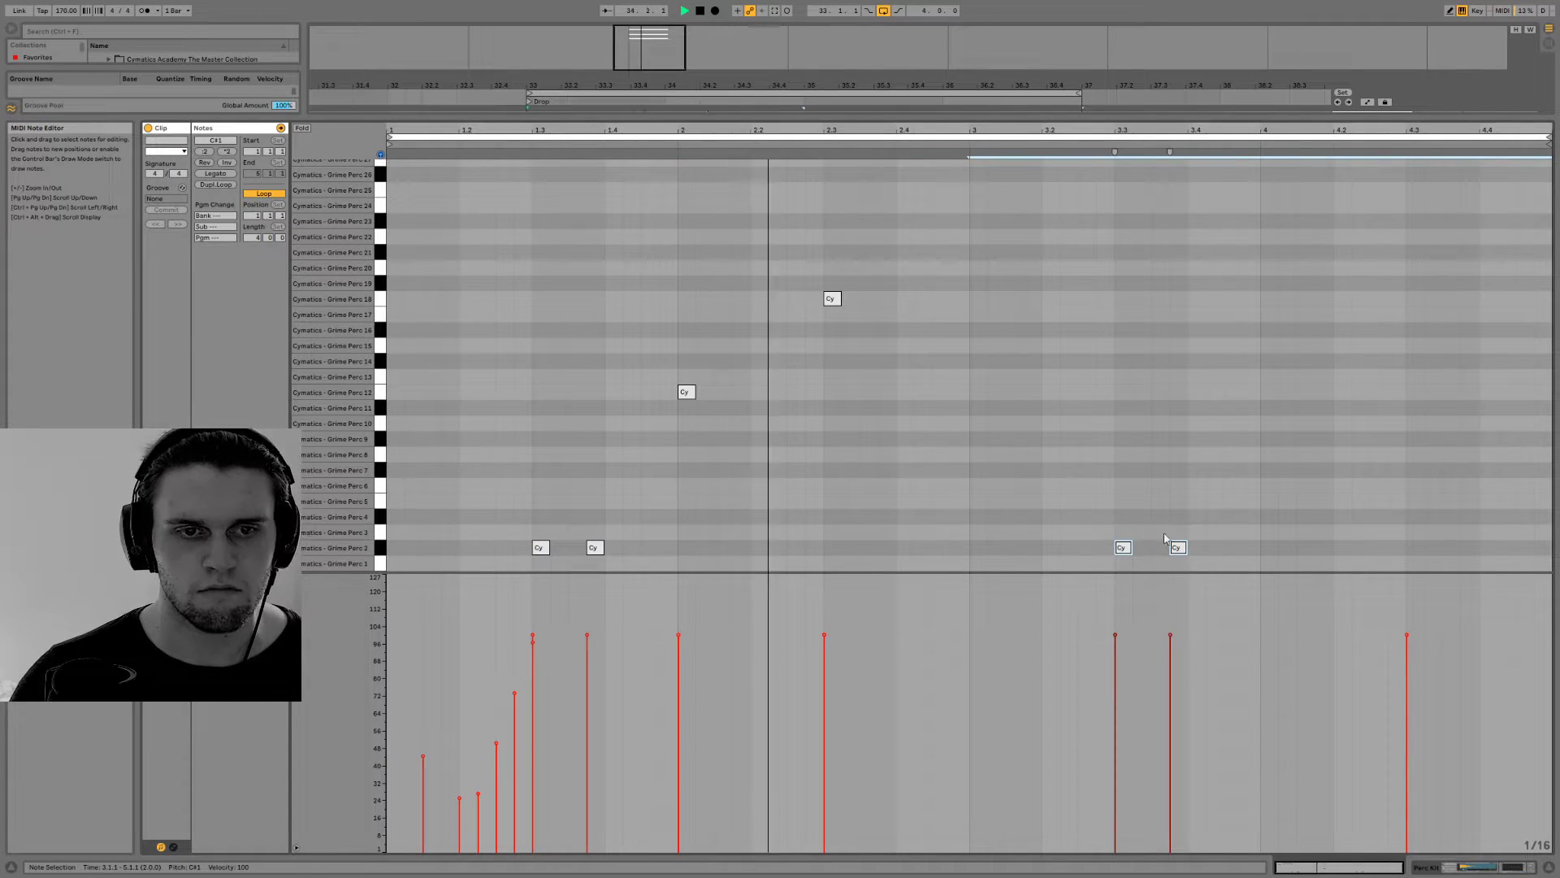
pyautogui.click(1553, 871)
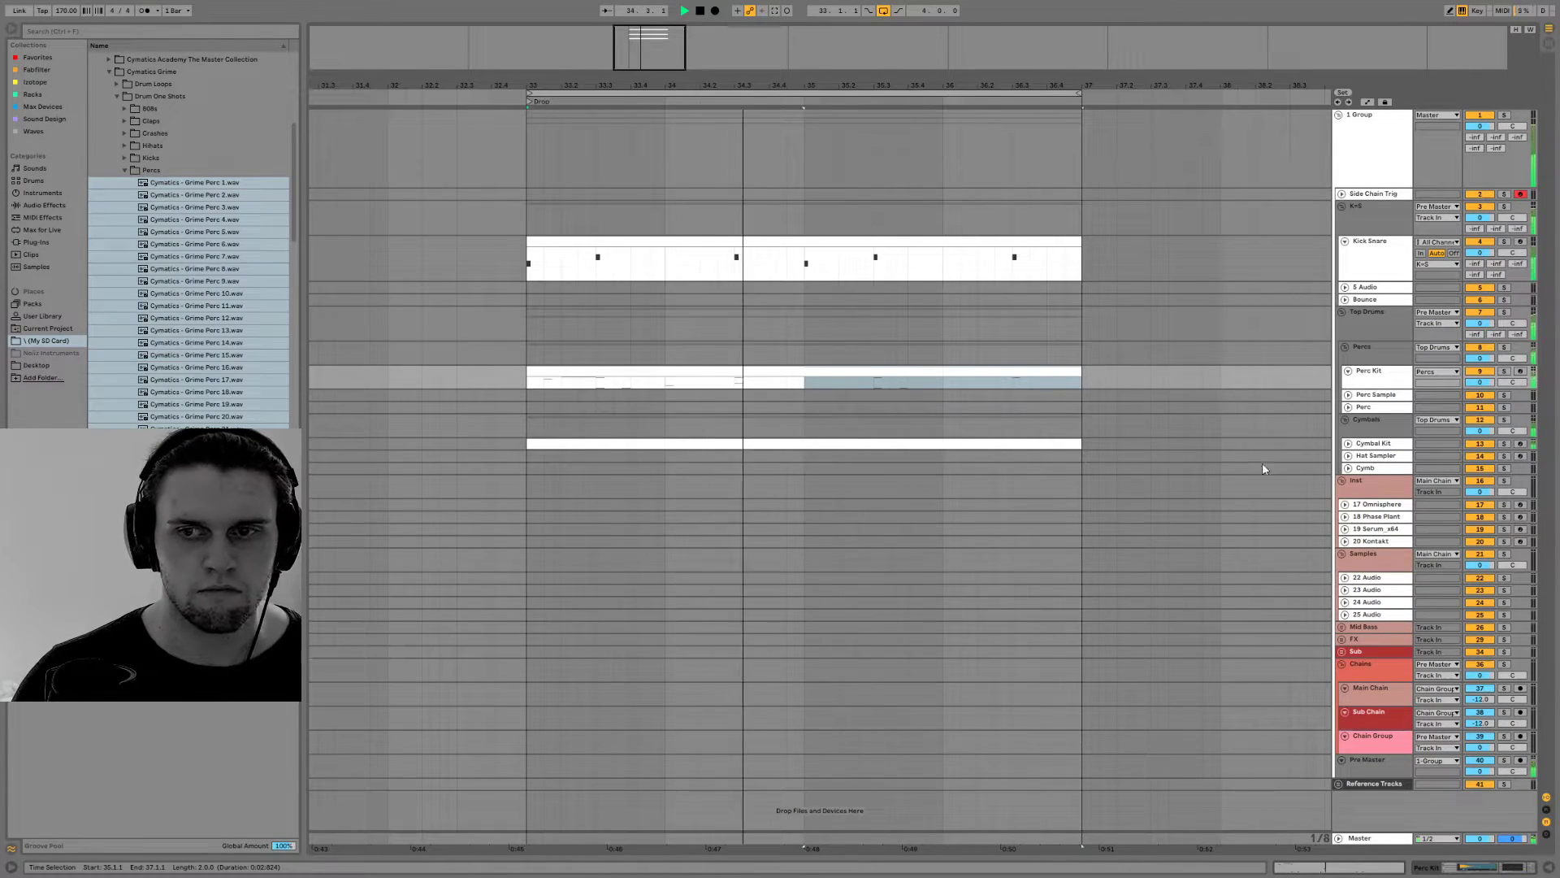
# Add three notes on Grime Perc 19 at 4.1.1, 4.1.3 and 4.2.1 and play the loop
pyautogui.doubleClick(928, 374)
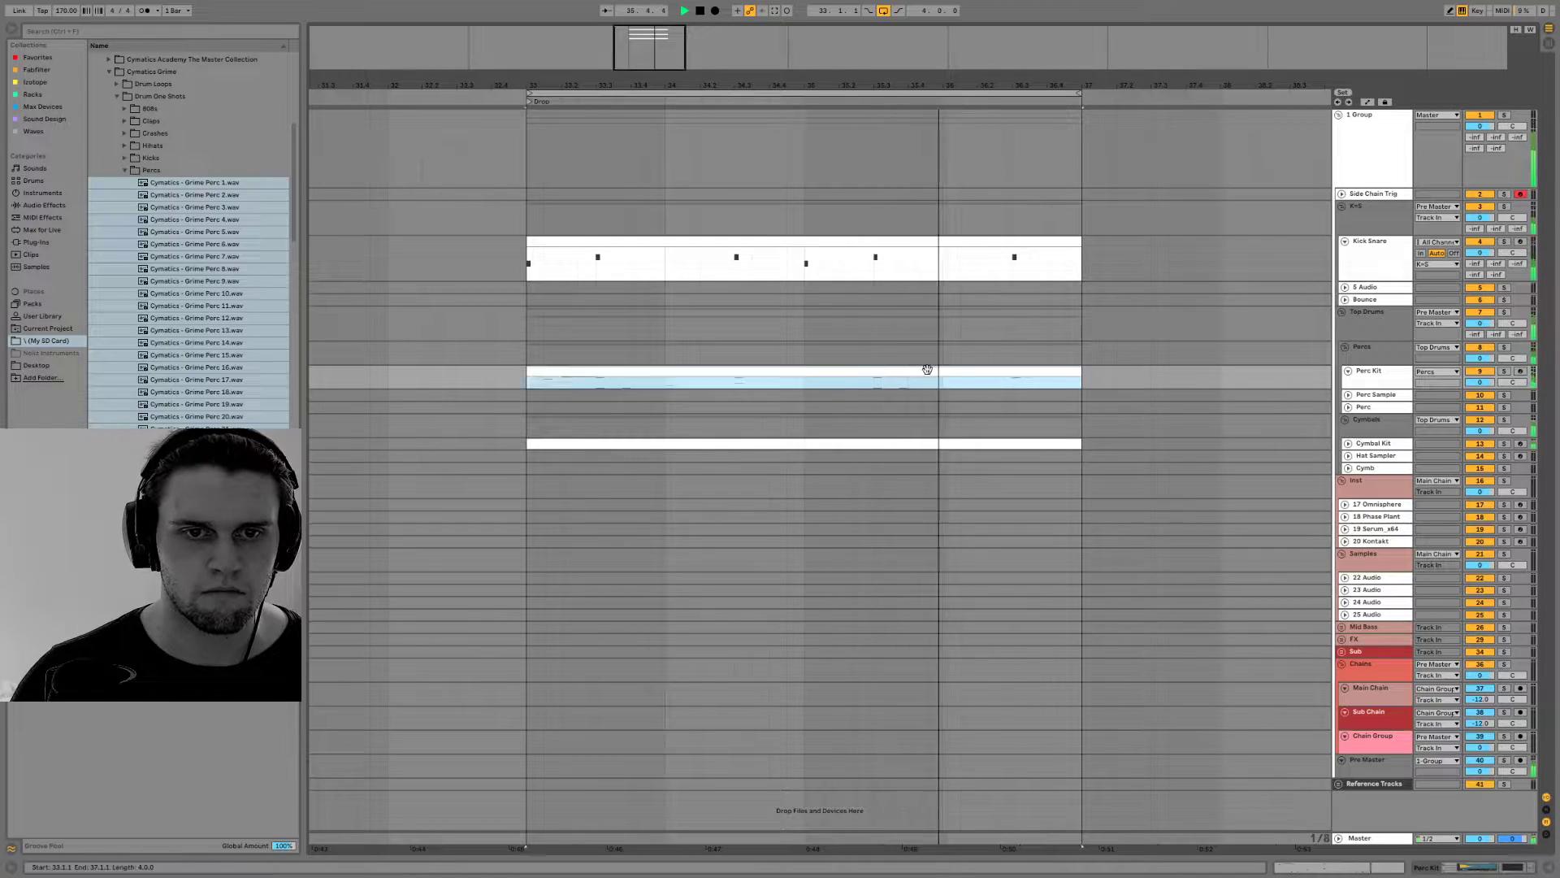
pyautogui.doubleClick(1269, 283)
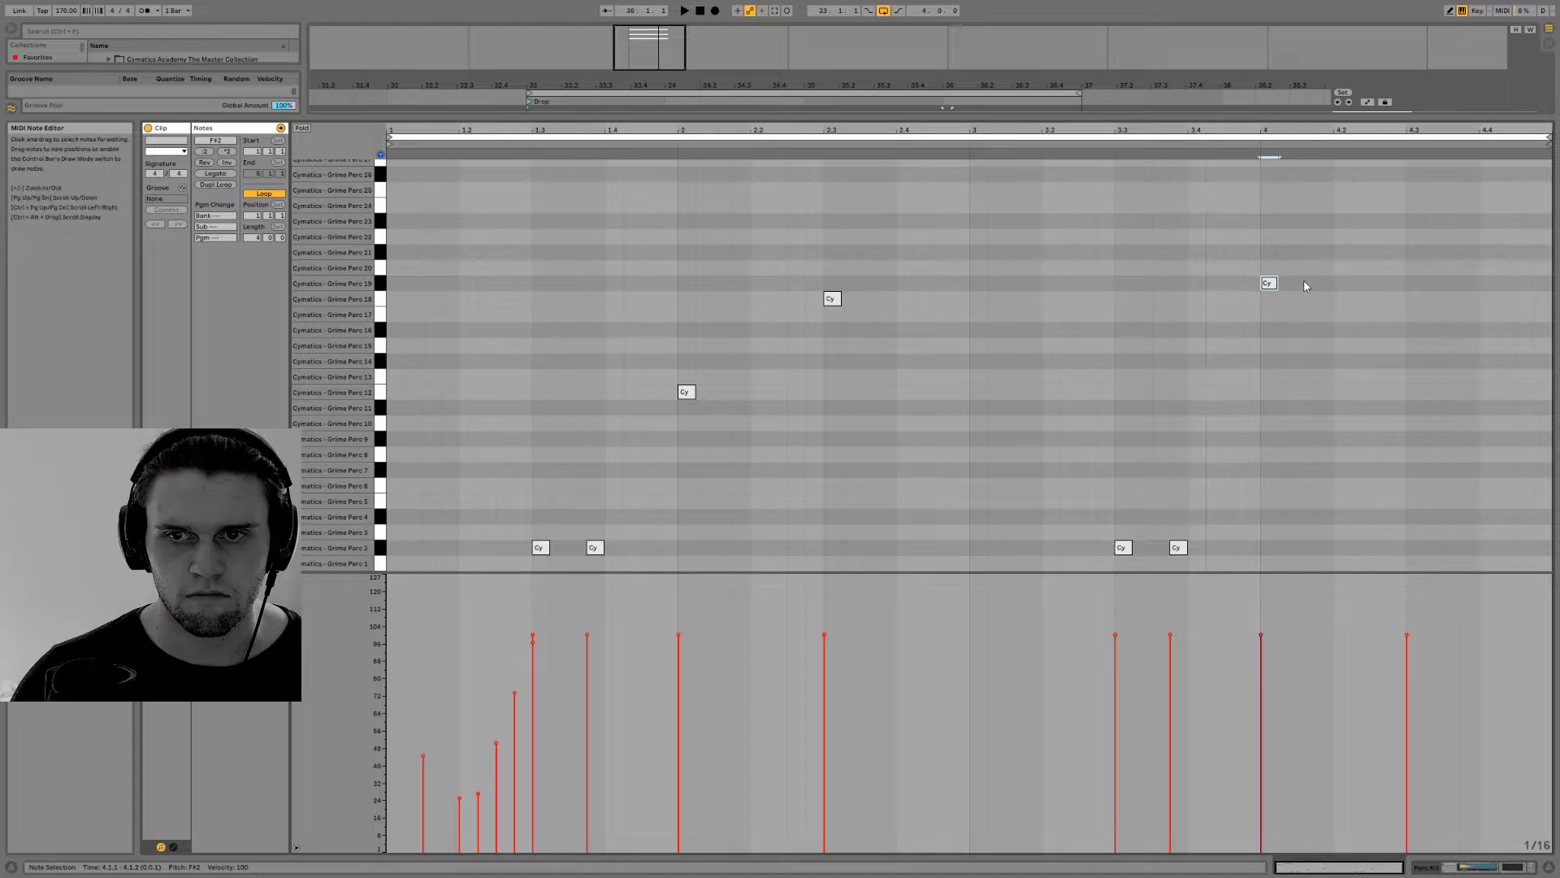
pyautogui.doubleClick(1304, 283)
pyautogui.doubleClick(1342, 283)
pyautogui.press('space')
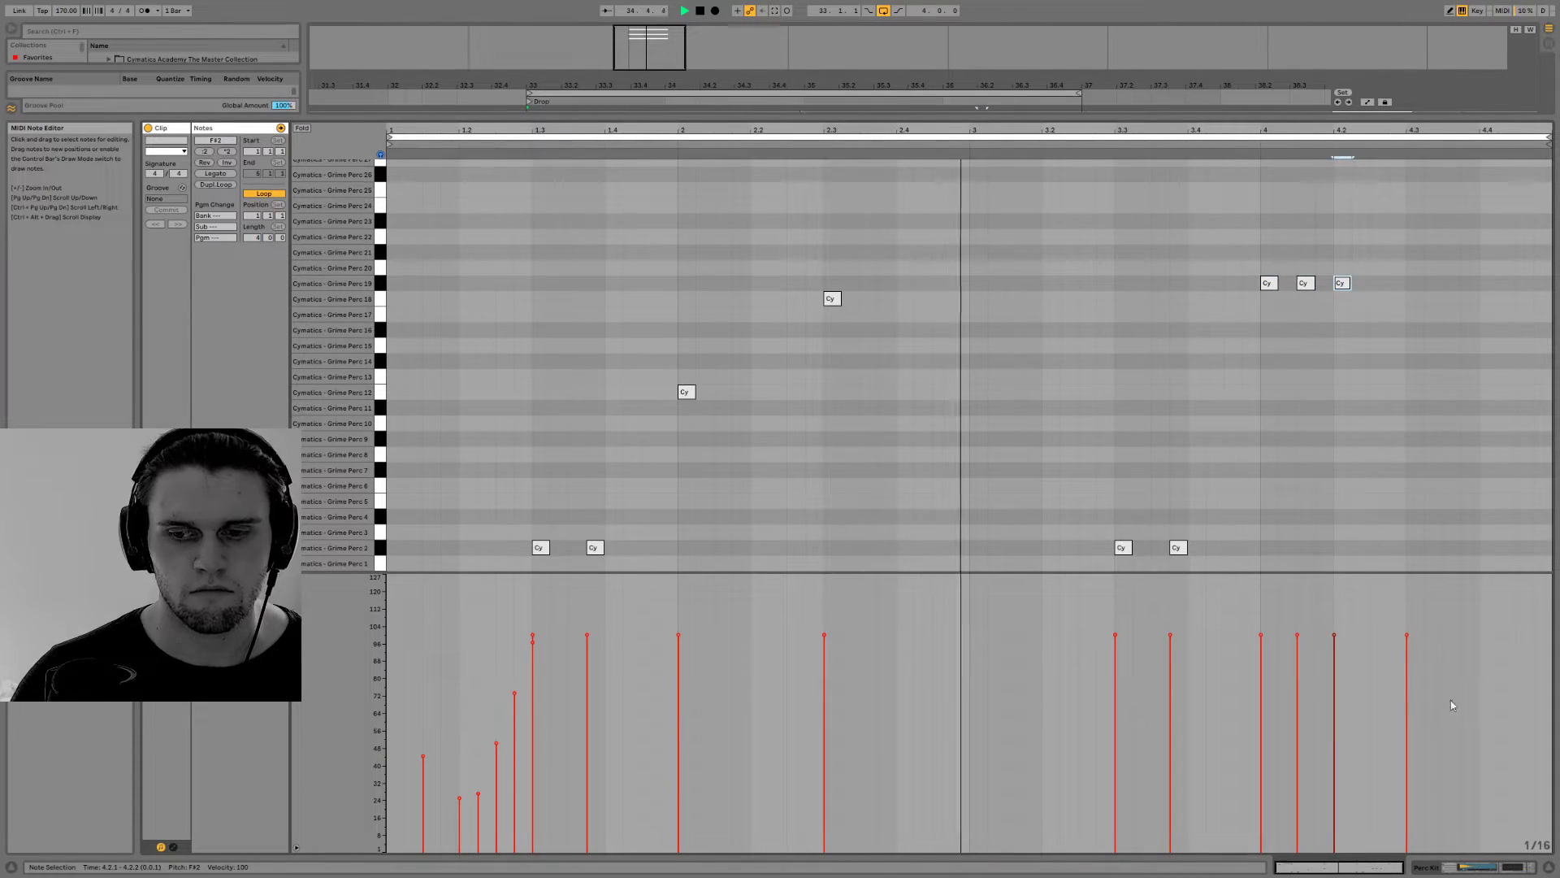
pyautogui.moveTo(1362, 573); pyautogui.dragTo(1362, 808)
pyautogui.press('space')
# Move the three notes starting at 4.1.1 up to Grime Perc 21, lower their velocities to 26 and play the loop
pyautogui.moveTo(1274, 531); pyautogui.dragTo(1357, 495)
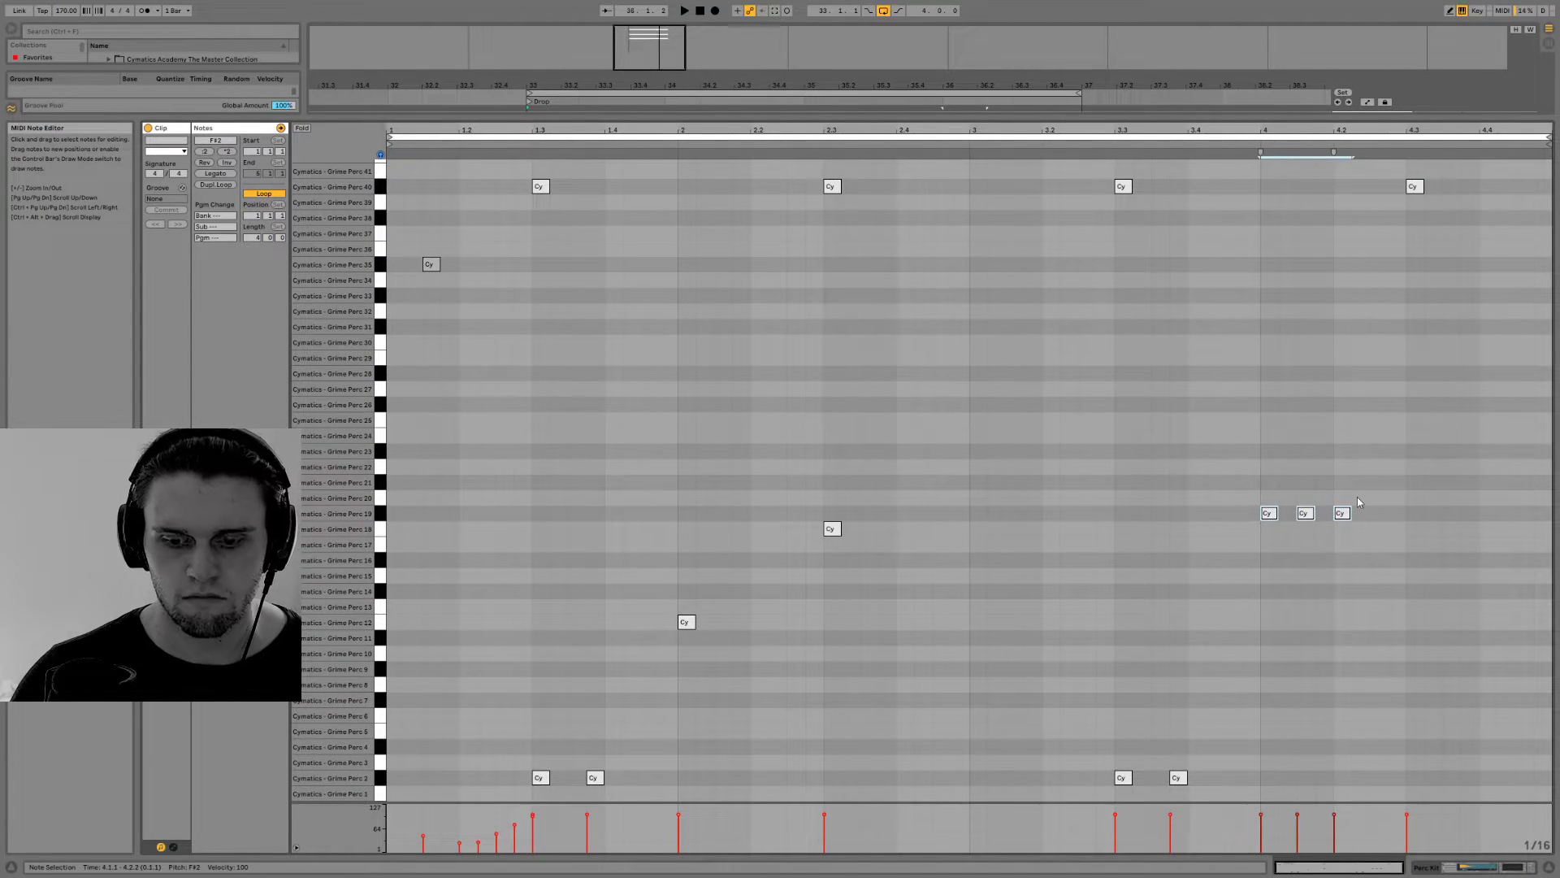
pyautogui.press('Up')
pyautogui.press('Up')
pyautogui.press('Down')
pyautogui.press('Up')
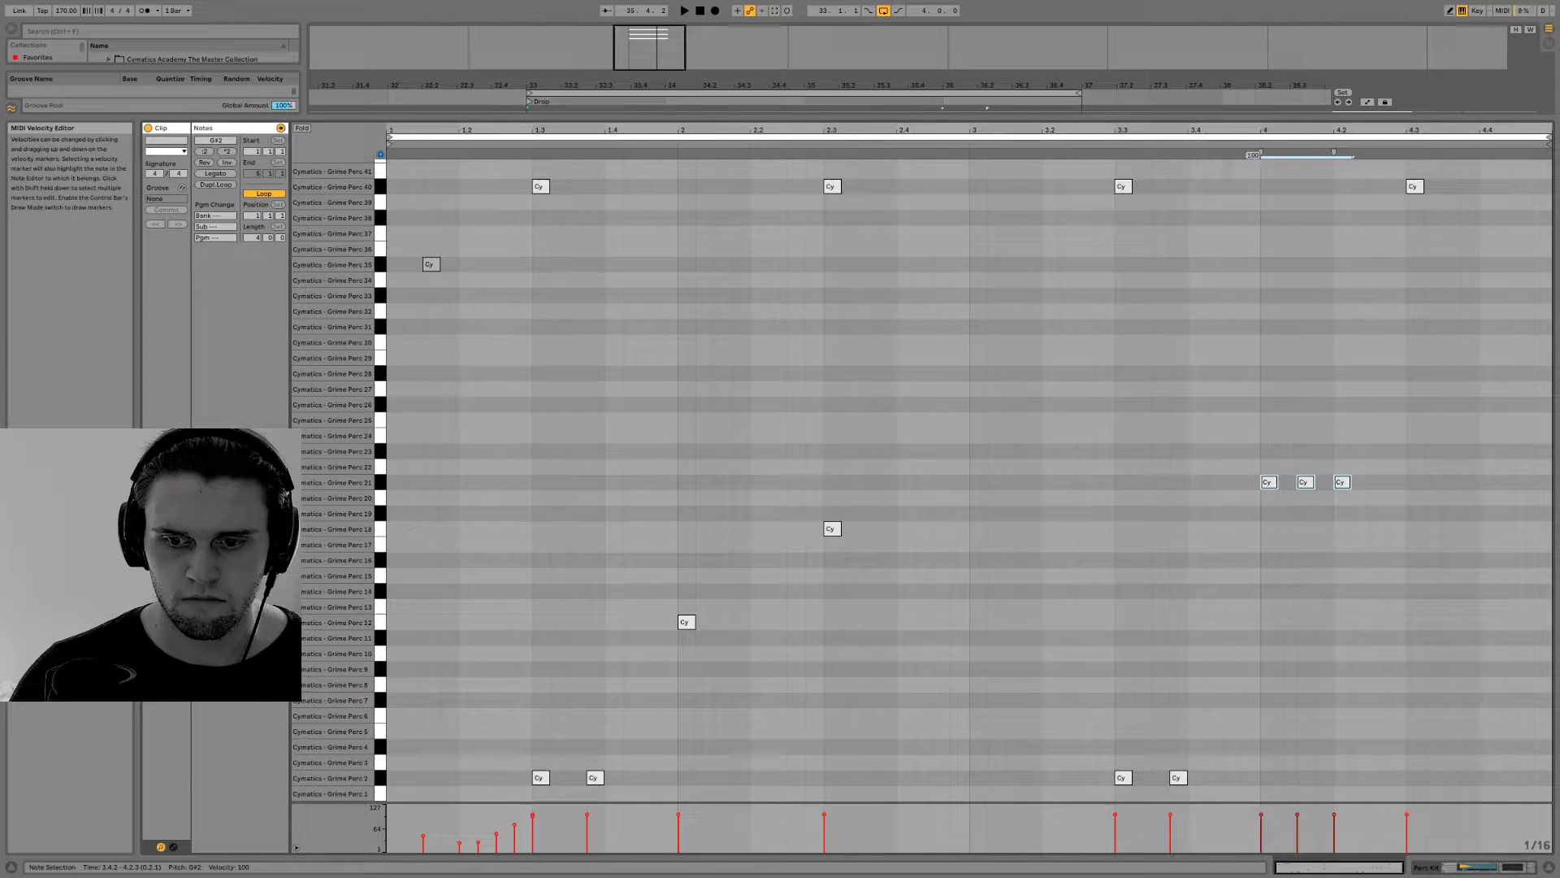
pyautogui.press('space')
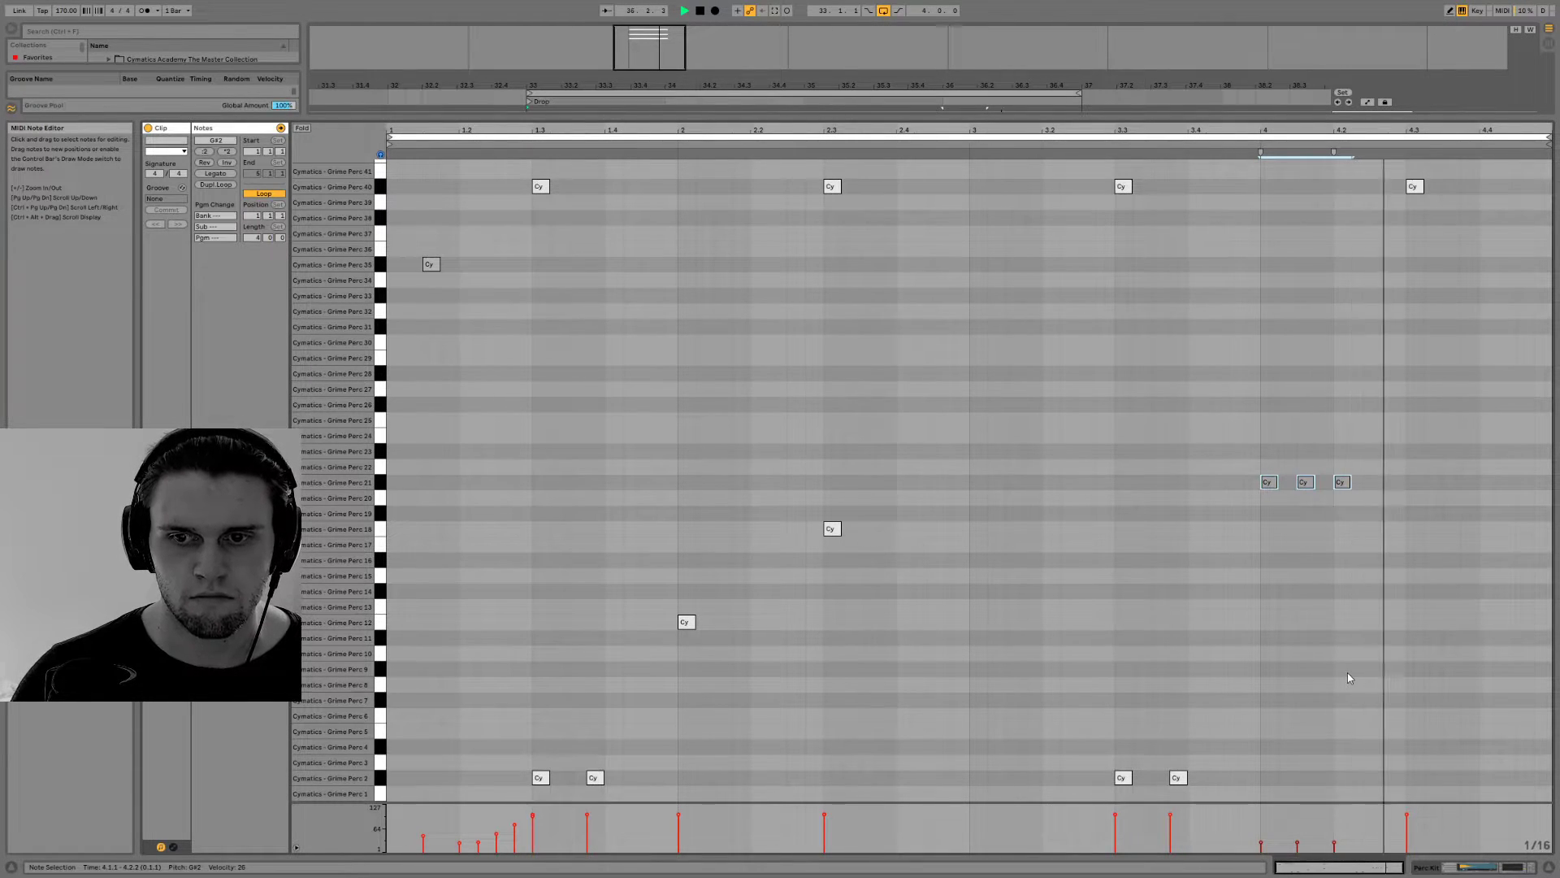
pyautogui.press('space')
# Move the 4.1.3 note up to Grime Perc 24, add another on that sample at 4.2.1 and play the loop
pyautogui.press('Up')
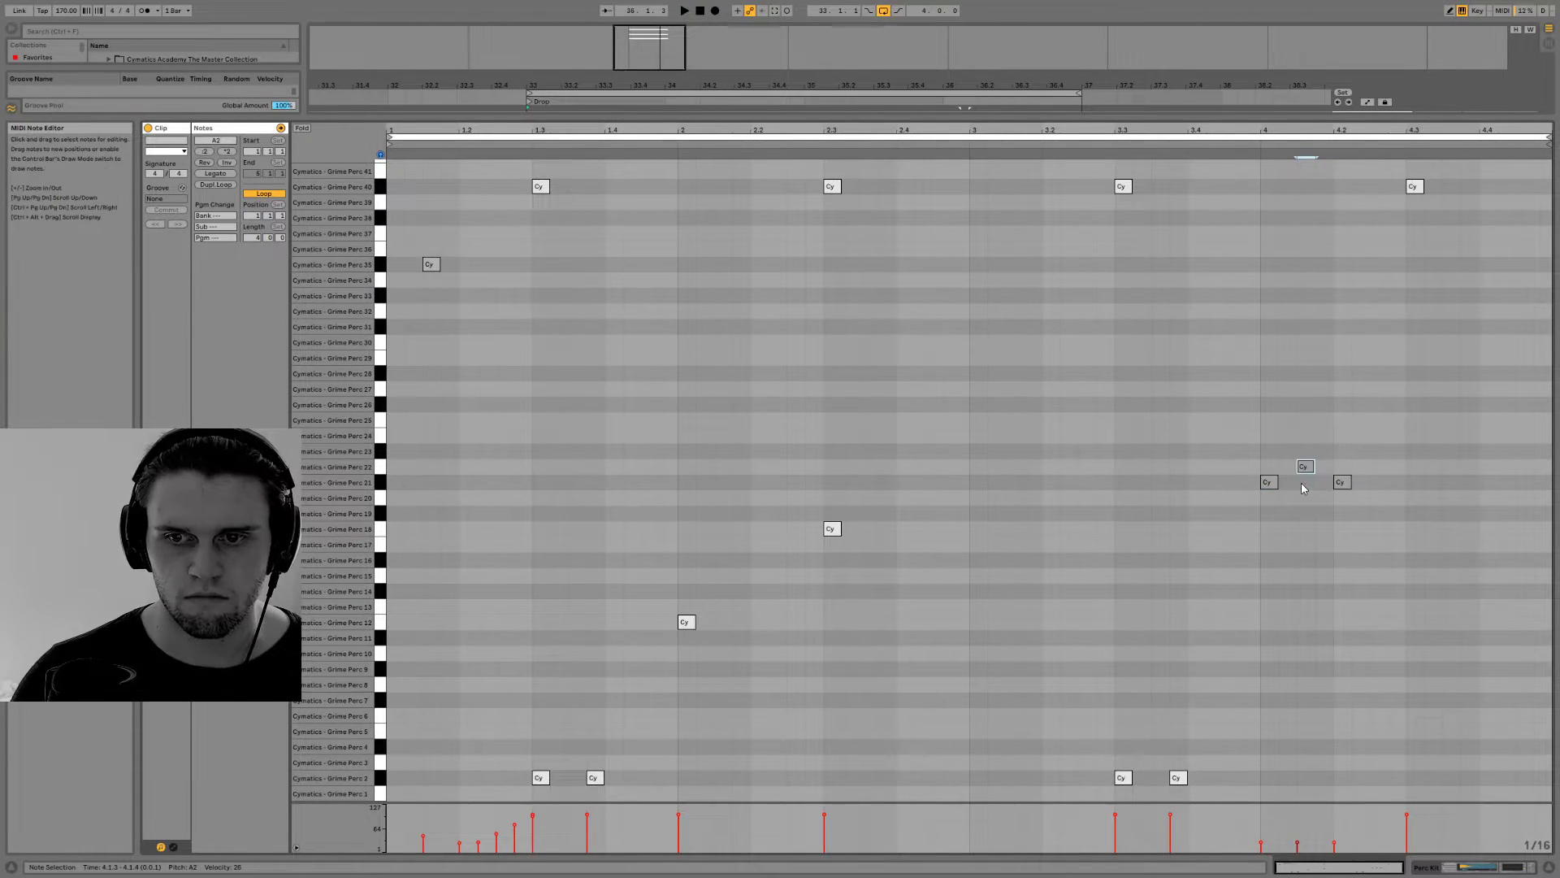
pyautogui.press('Up')
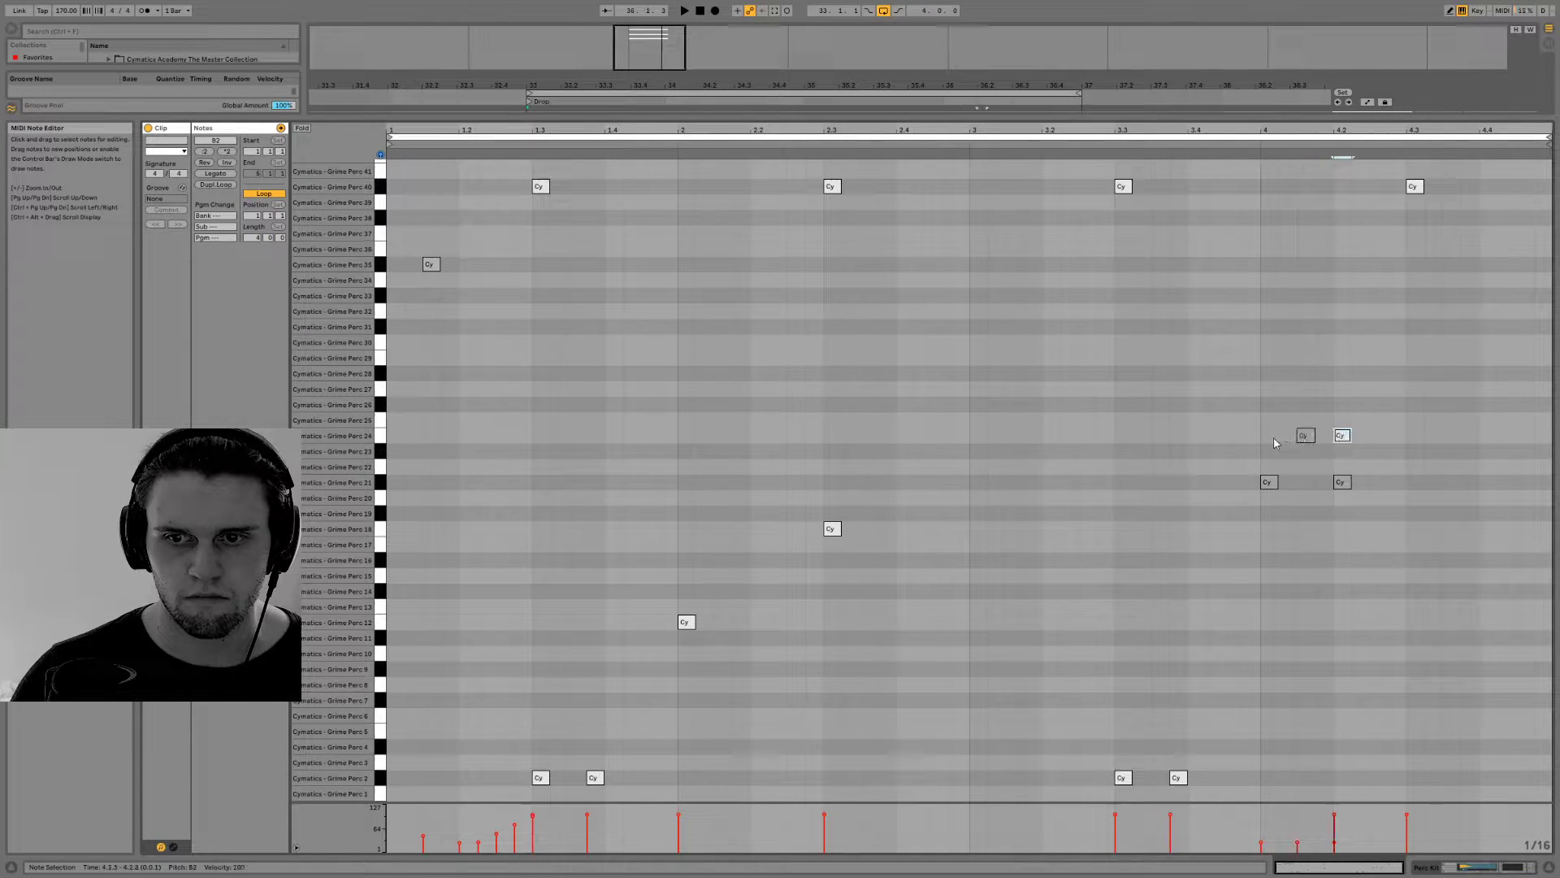
pyautogui.click(1362, 437)
pyautogui.moveTo(1264, 443)
pyautogui.mouseDown()
pyautogui.moveTo(1314, 480)
pyautogui.moveTo(1271, 481)
pyautogui.mouseUp()
pyautogui.click(1304, 436)
pyautogui.click(1314, 472)
pyautogui.moveTo(1344, 438); pyautogui.dragTo(1345, 481)
pyautogui.press('space')
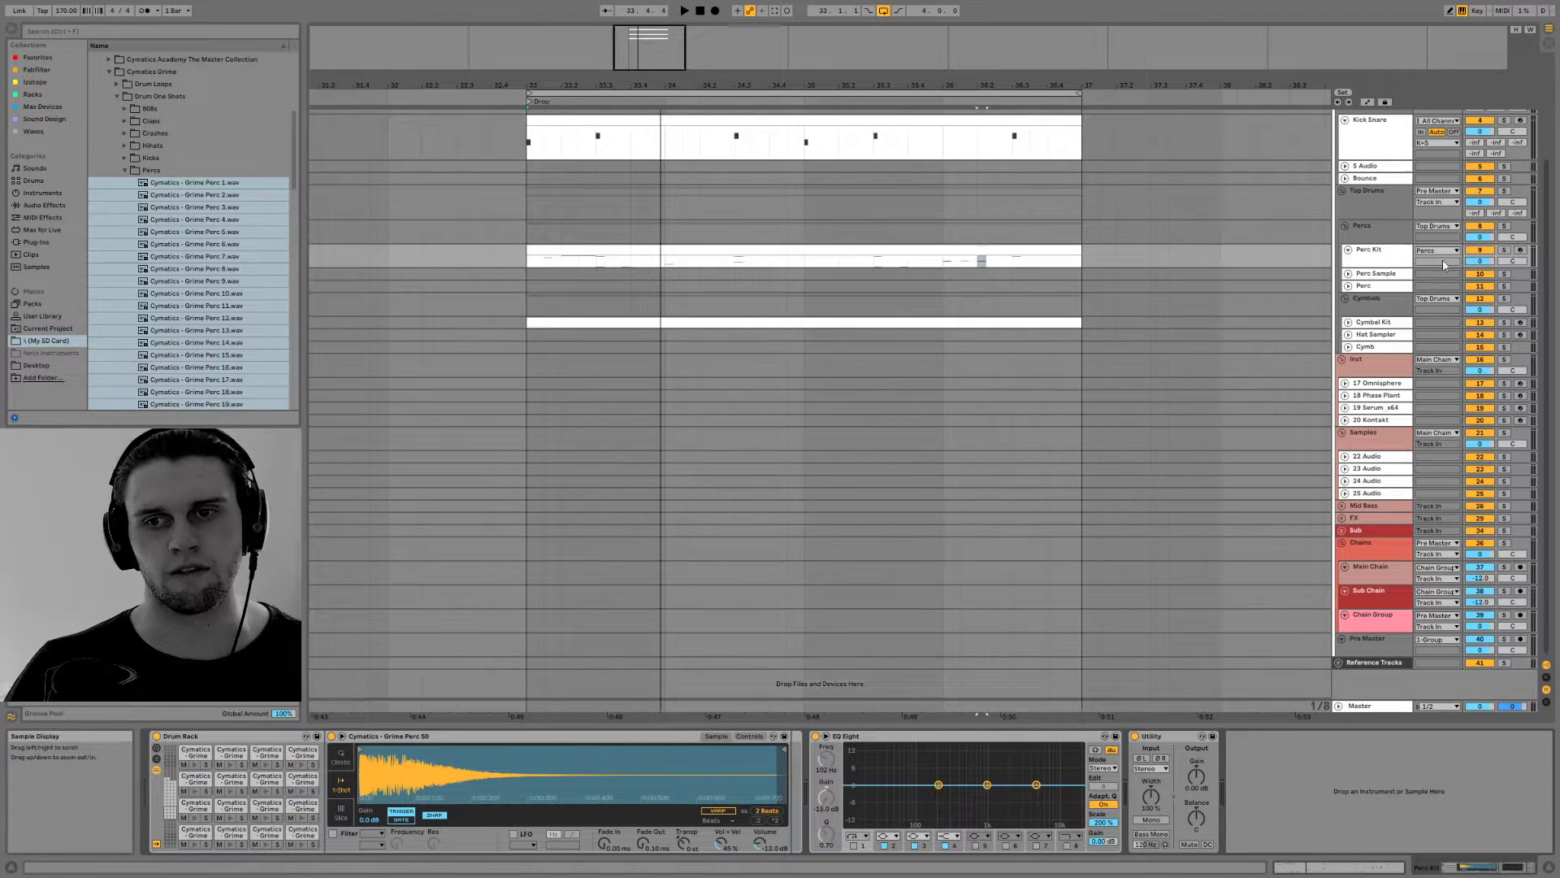
# Add FabFilter Saturn as a return chain in the percussion Drum Rack and show the chain send controls
pyautogui.click(156, 758)
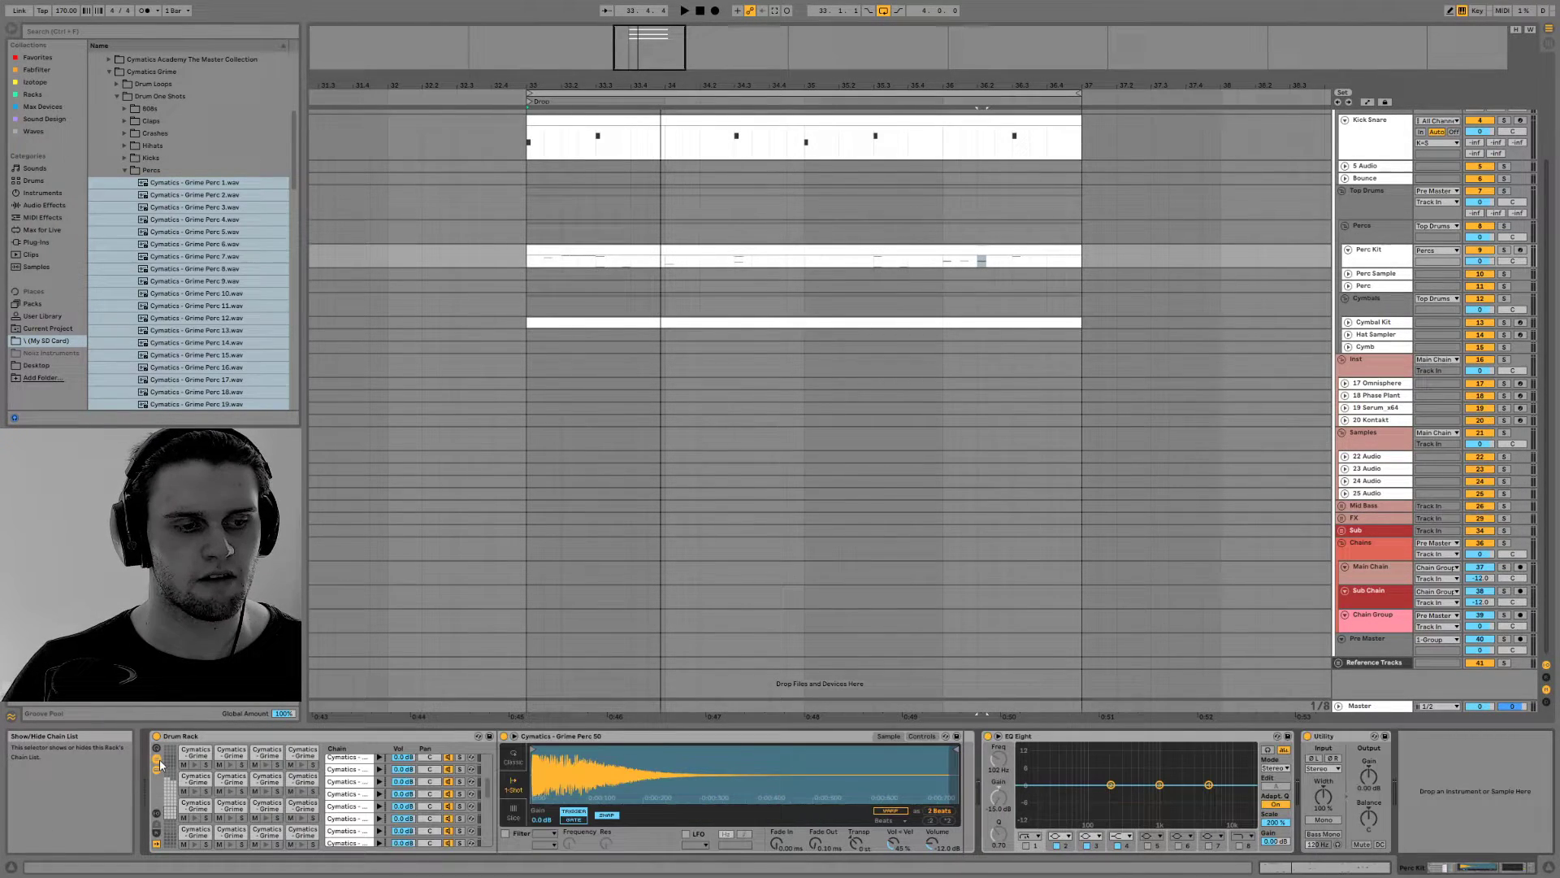
pyautogui.click(157, 841)
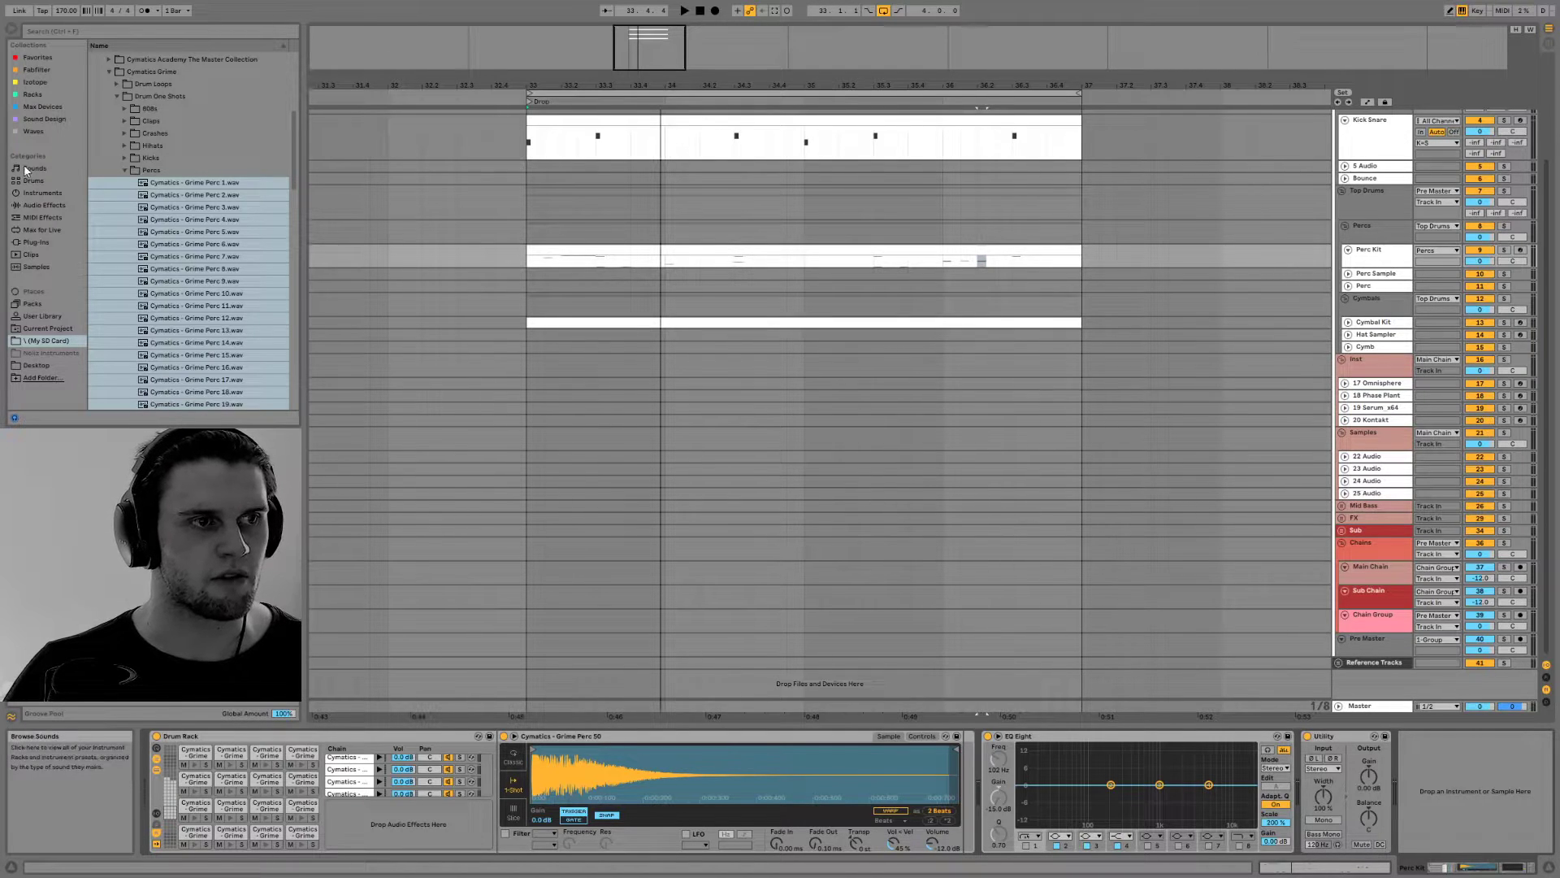
pyautogui.click(42, 205)
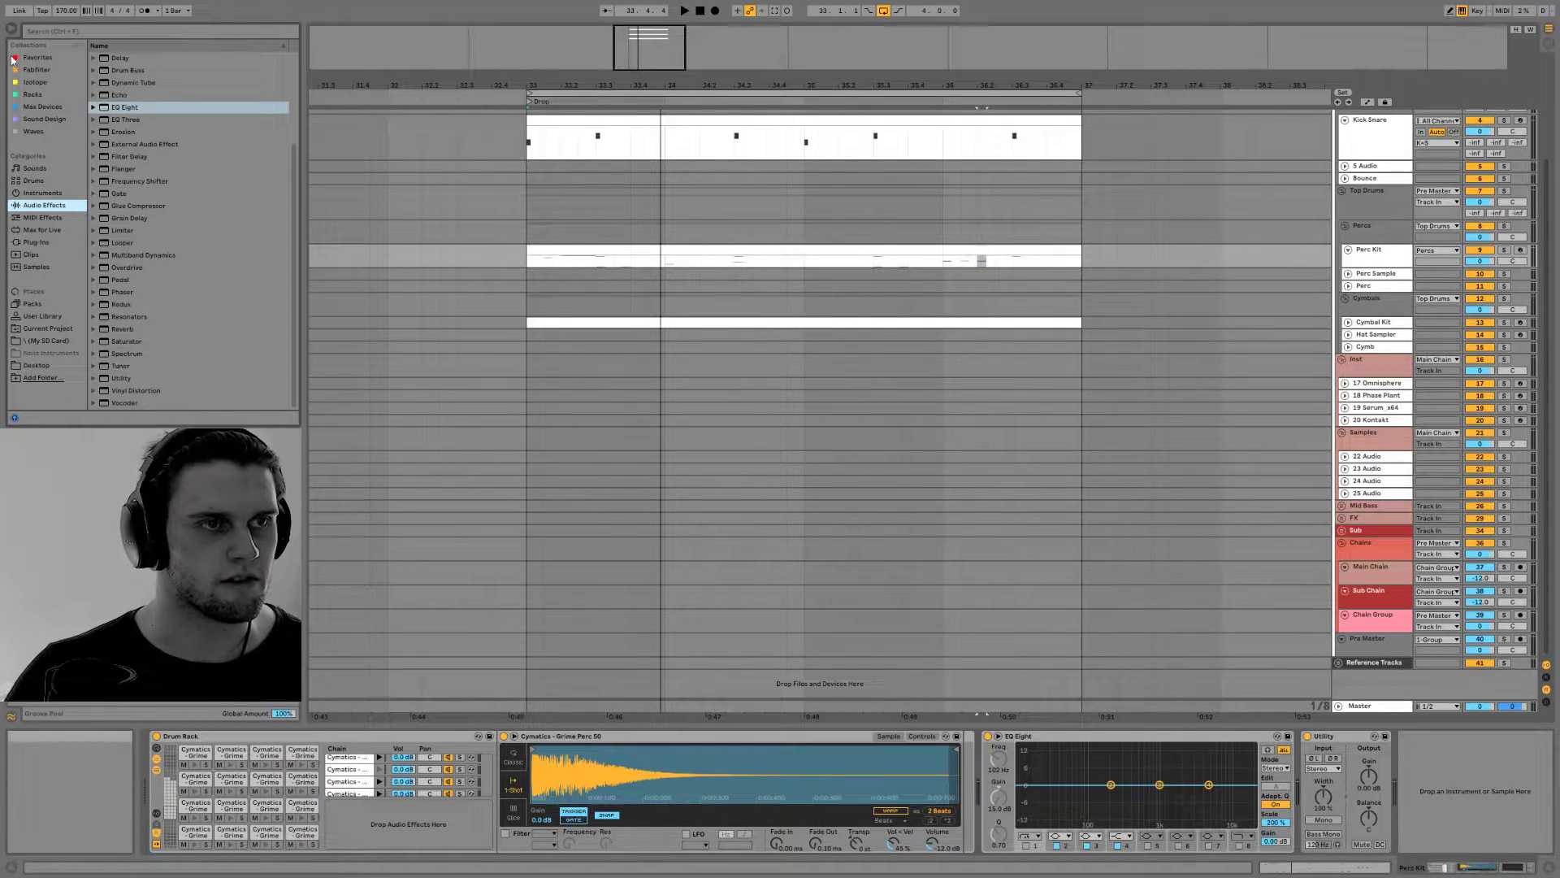
pyautogui.click(36, 70)
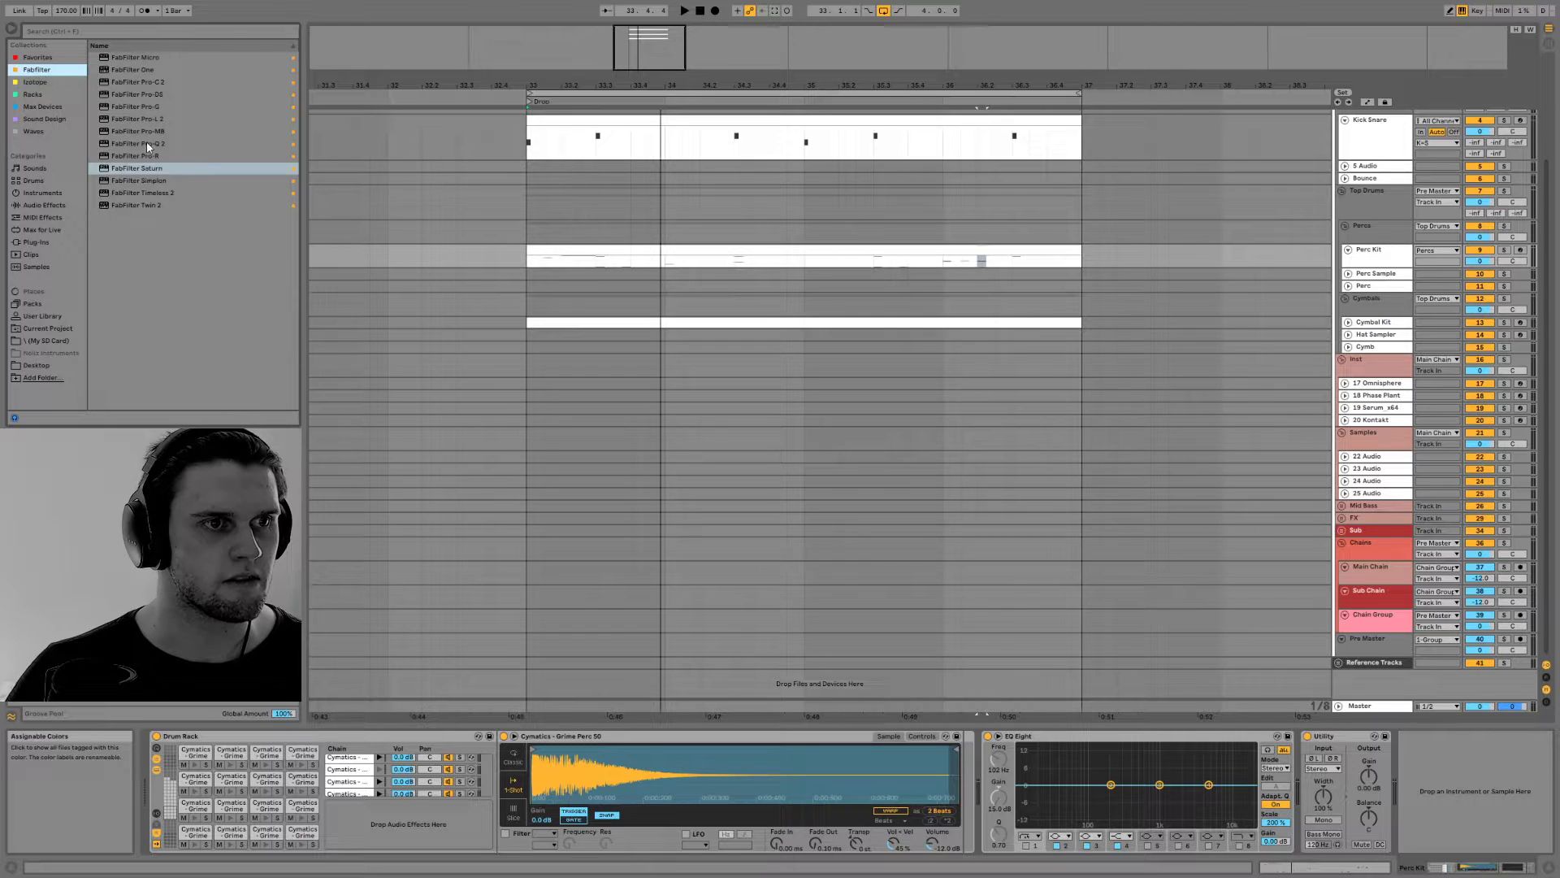
pyautogui.moveTo(147, 169); pyautogui.dragTo(406, 822)
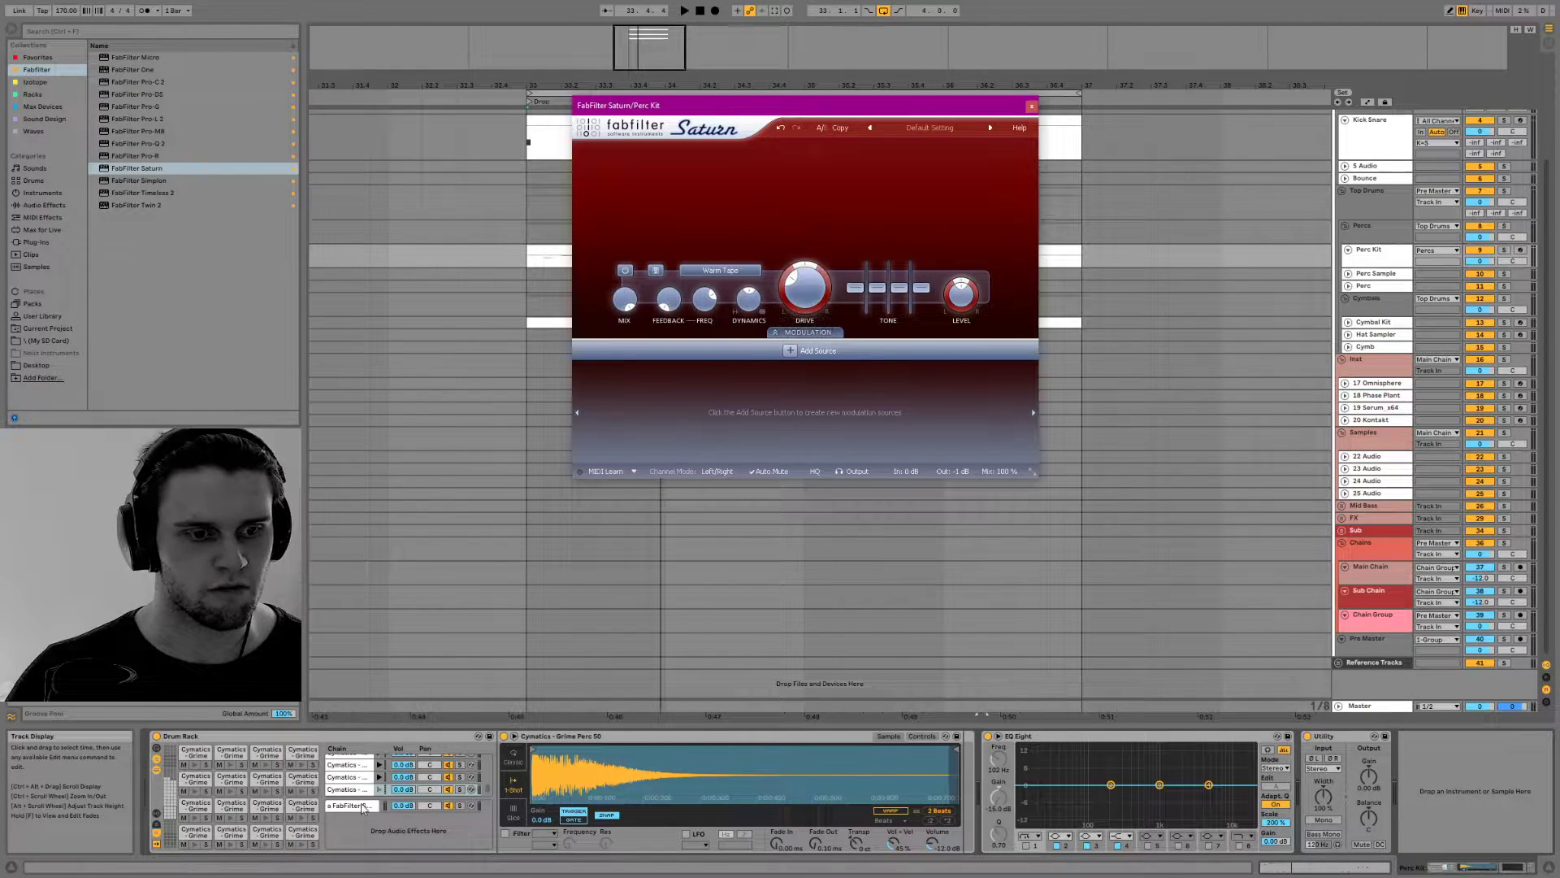
pyautogui.click(156, 826)
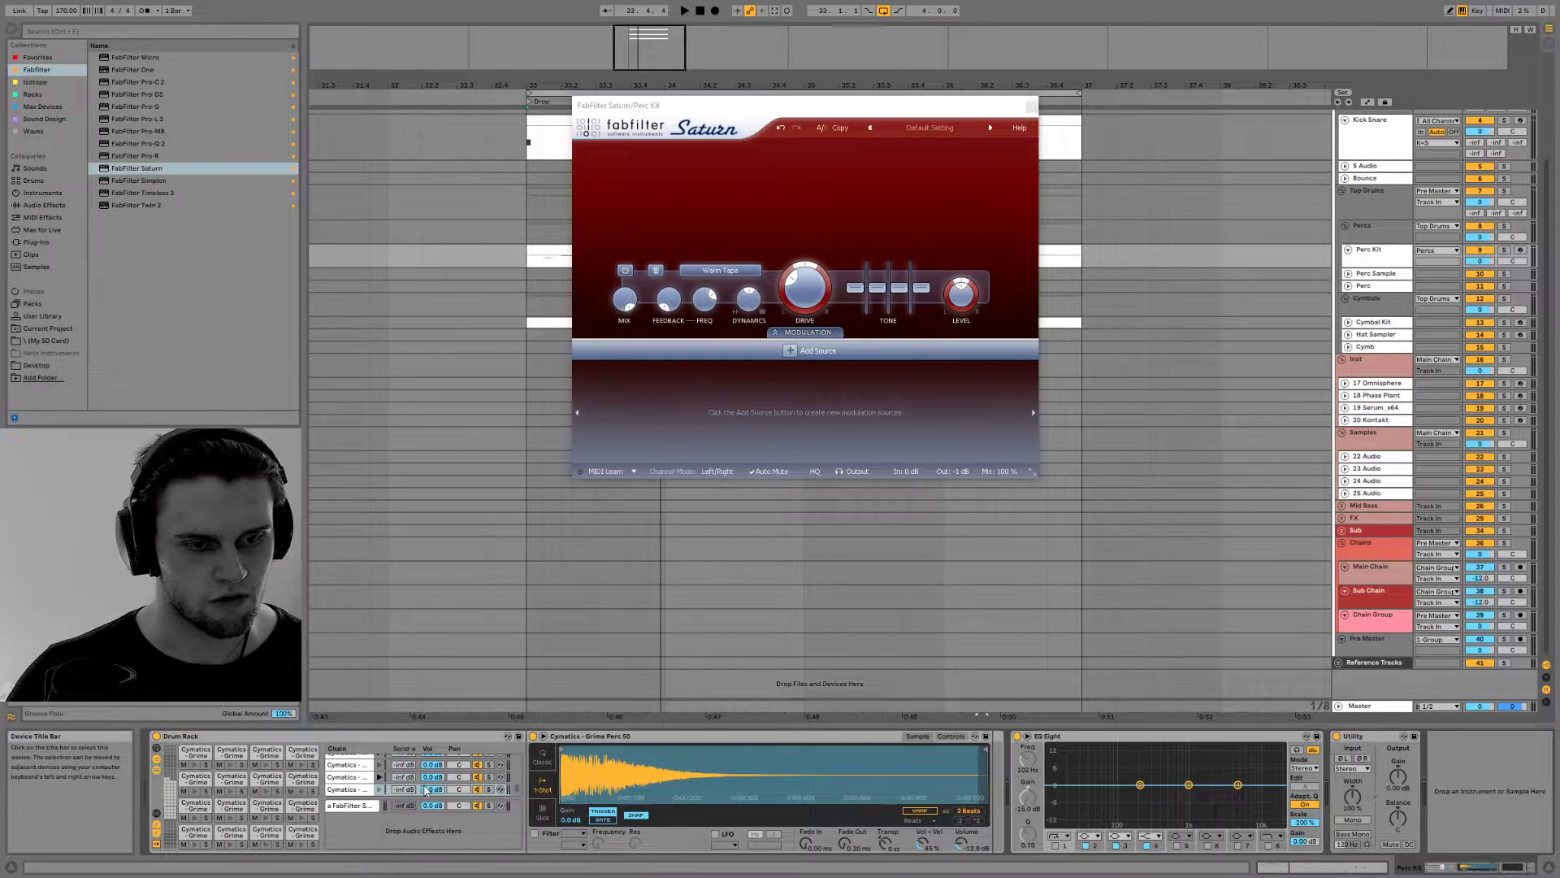
# Raise the sends to the Saturn return on the Grime Perc 43 and Grime Perc 40 chains while playing the loop
pyautogui.press('space')
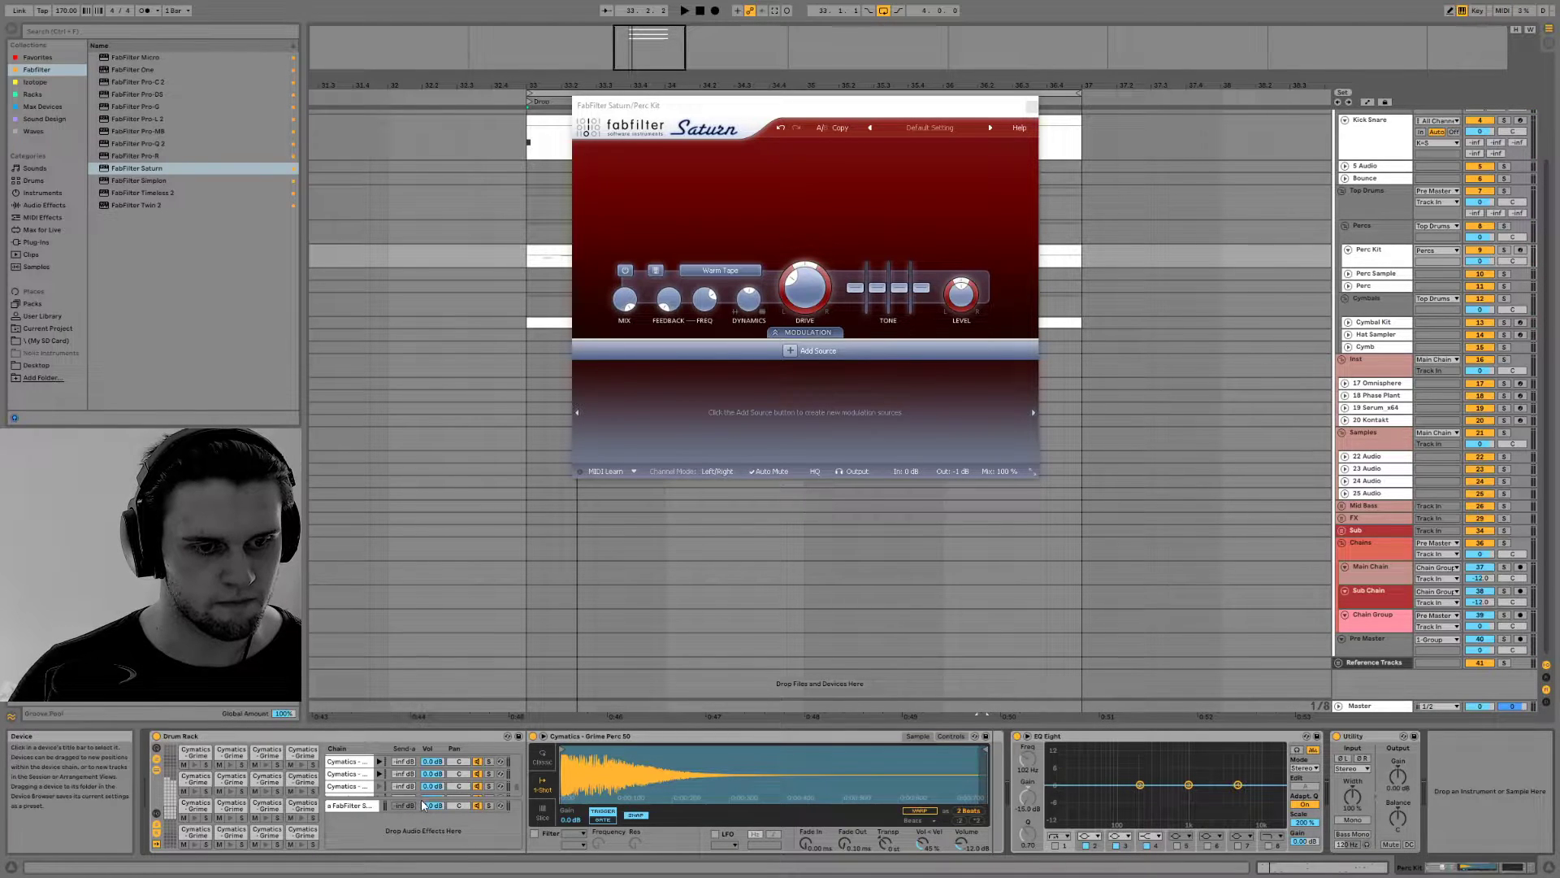
pyautogui.moveTo(421, 799); pyautogui.dragTo(421, 836)
pyautogui.press('space')
pyautogui.scroll(4, 414, 799)
pyautogui.press('space')
pyautogui.press('space')
pyautogui.moveTo(403, 796); pyautogui.dragTo(404, 793)
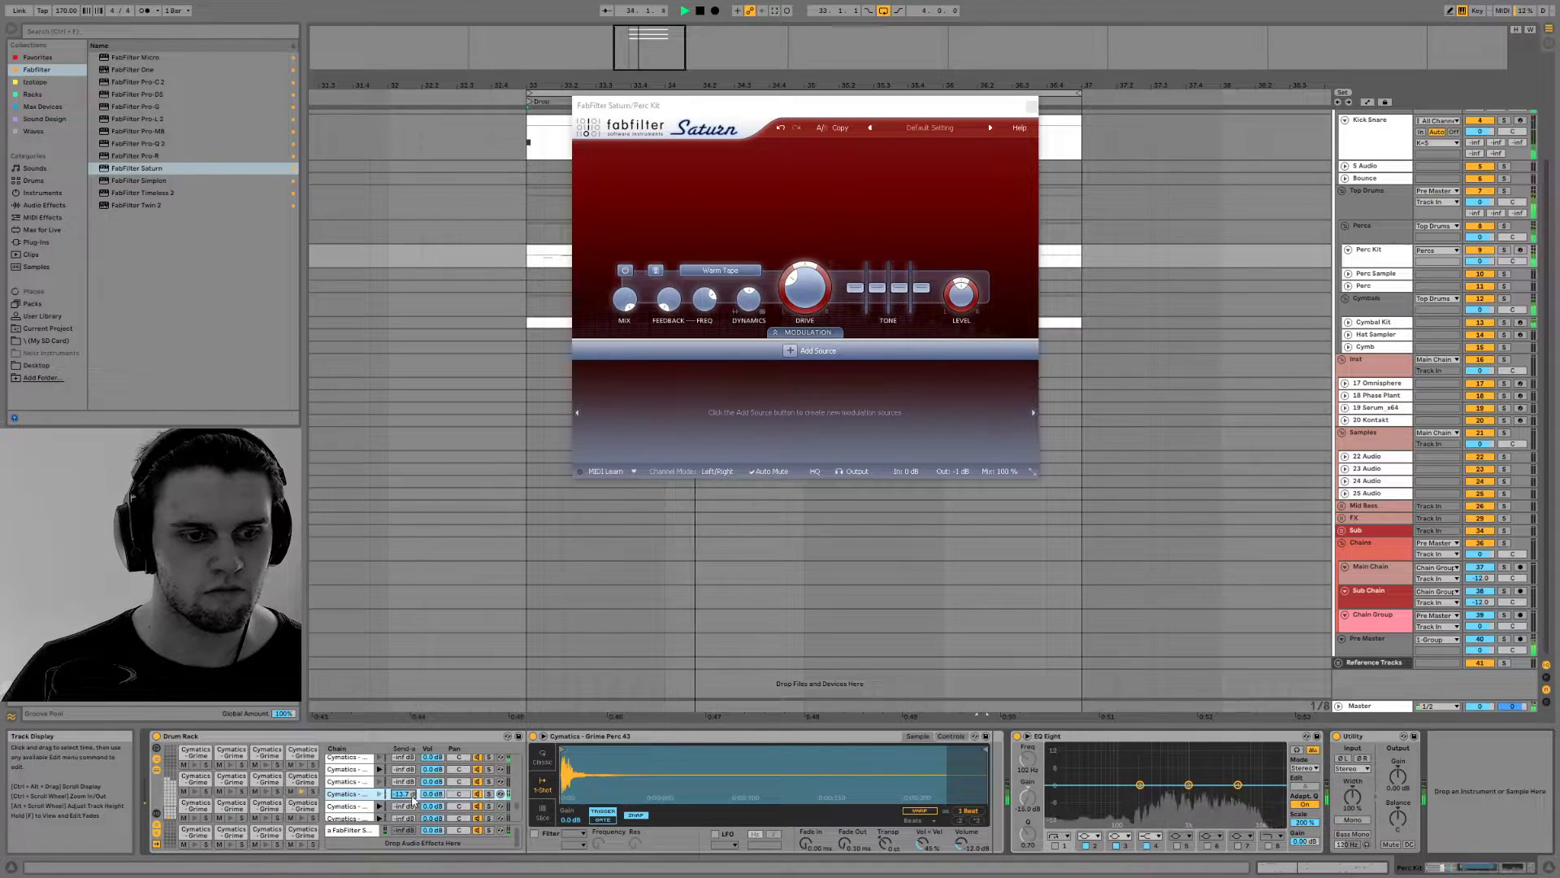
pyautogui.moveTo(406, 757); pyautogui.dragTo(405, 712)
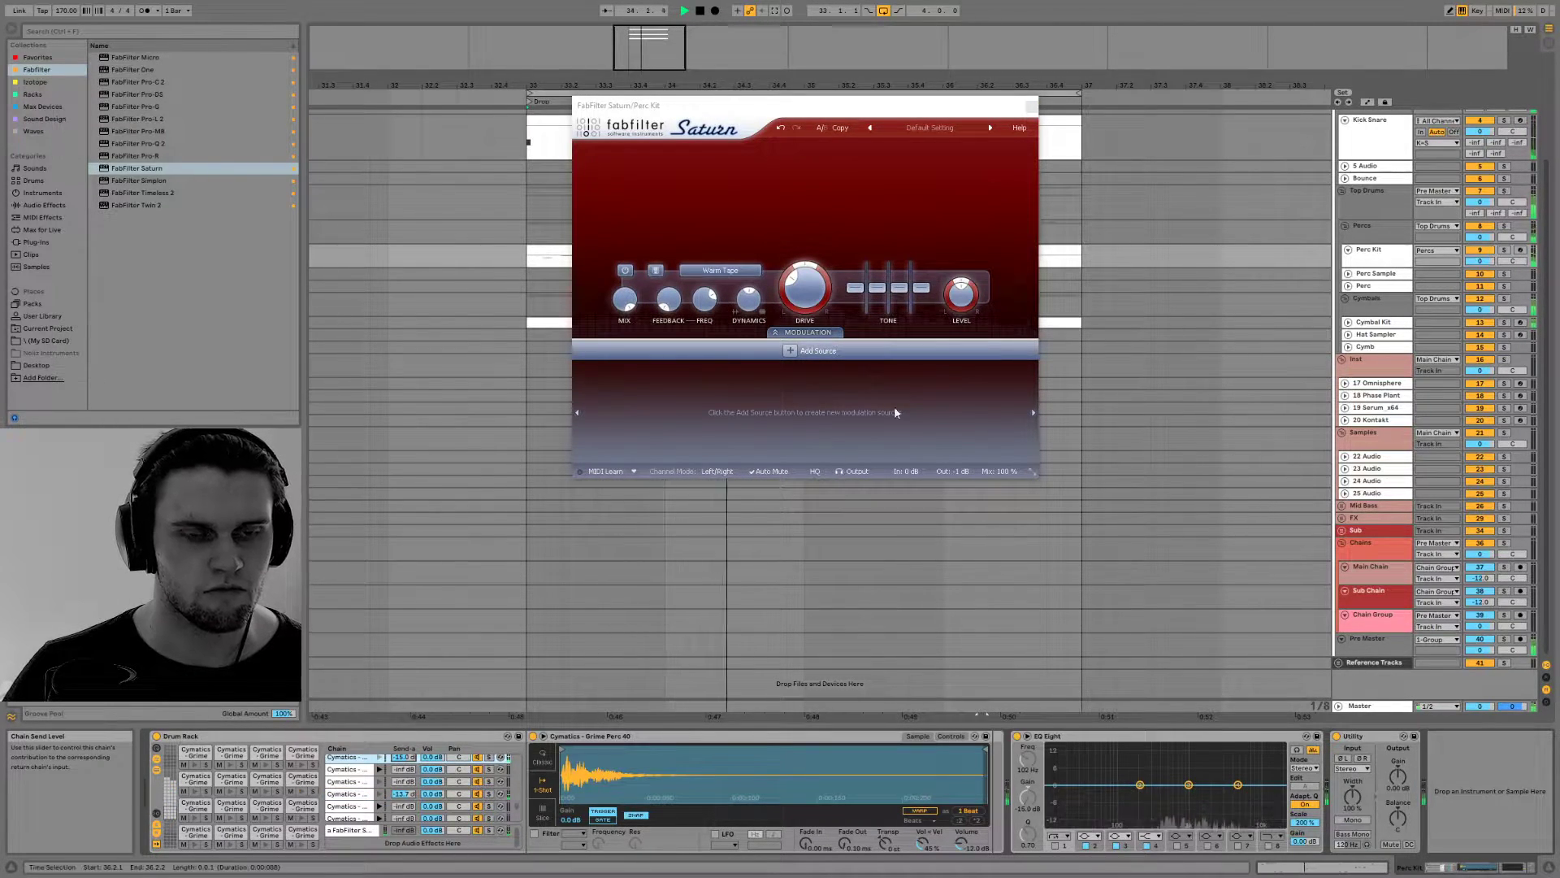
# Close the Saturn plug-in window and stop the loop playback
pyautogui.click(1031, 106)
pyautogui.press('space')
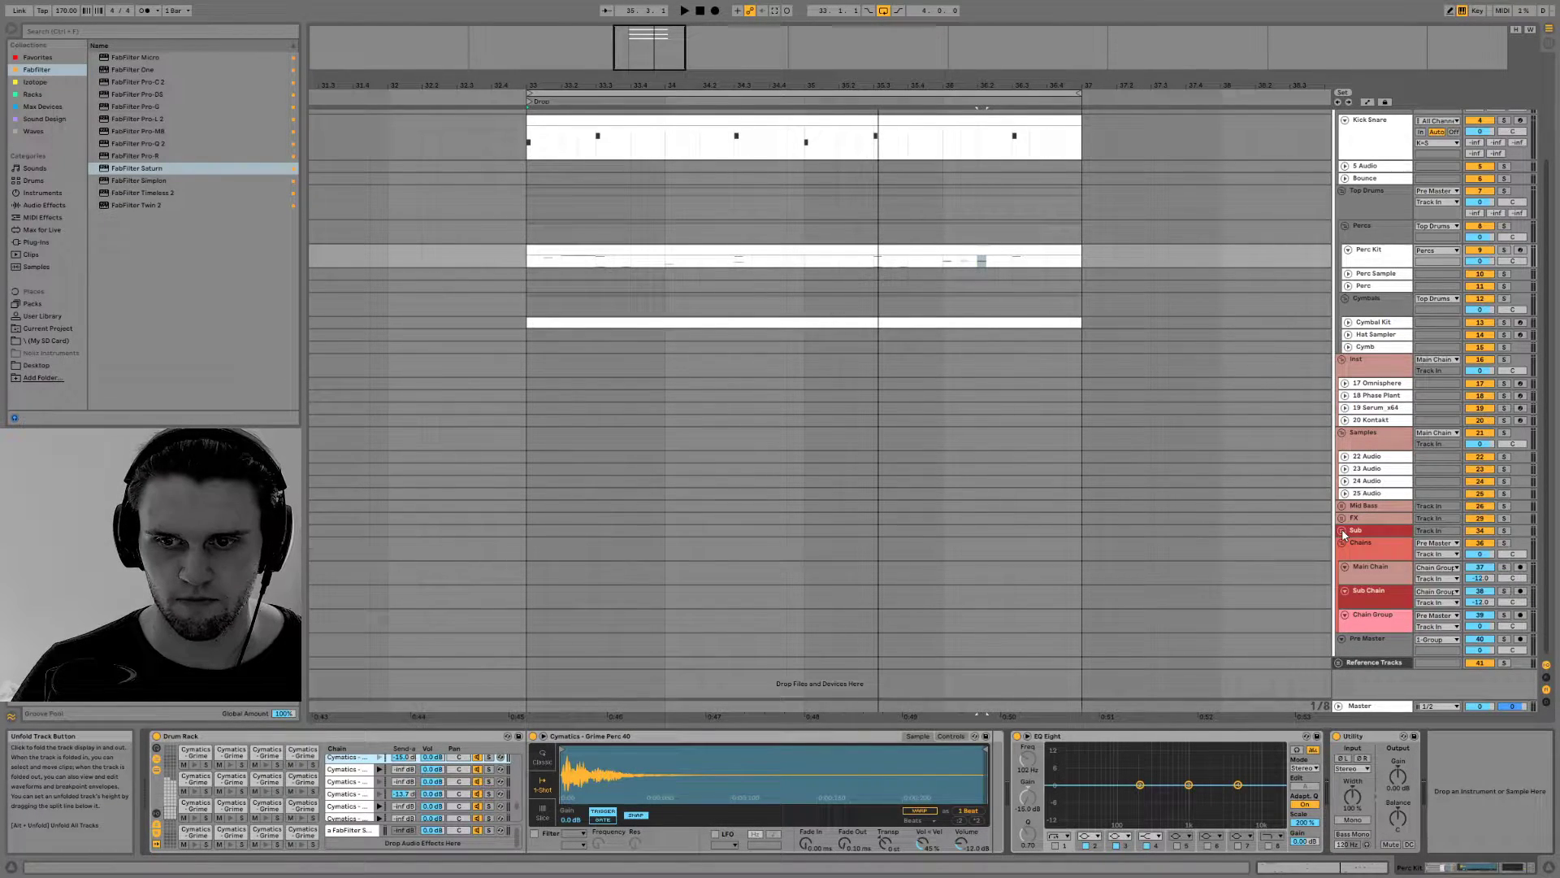
# Insert a new MIDI track after the Inst group's tracks and route its output to Pre Master
pyautogui.click(1368, 389)
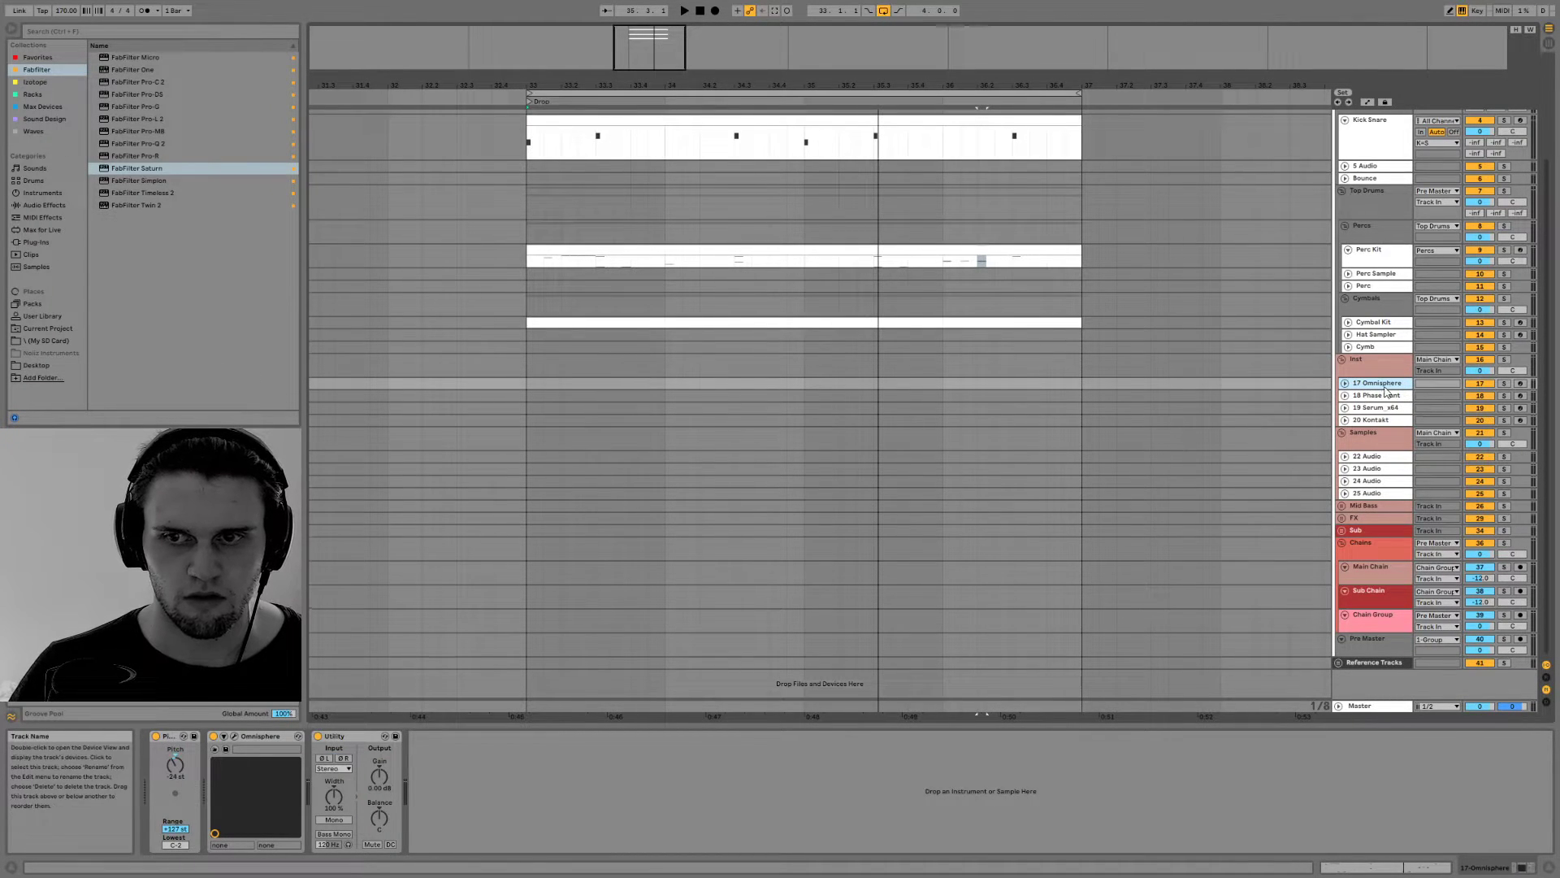
pyautogui.click(1341, 530)
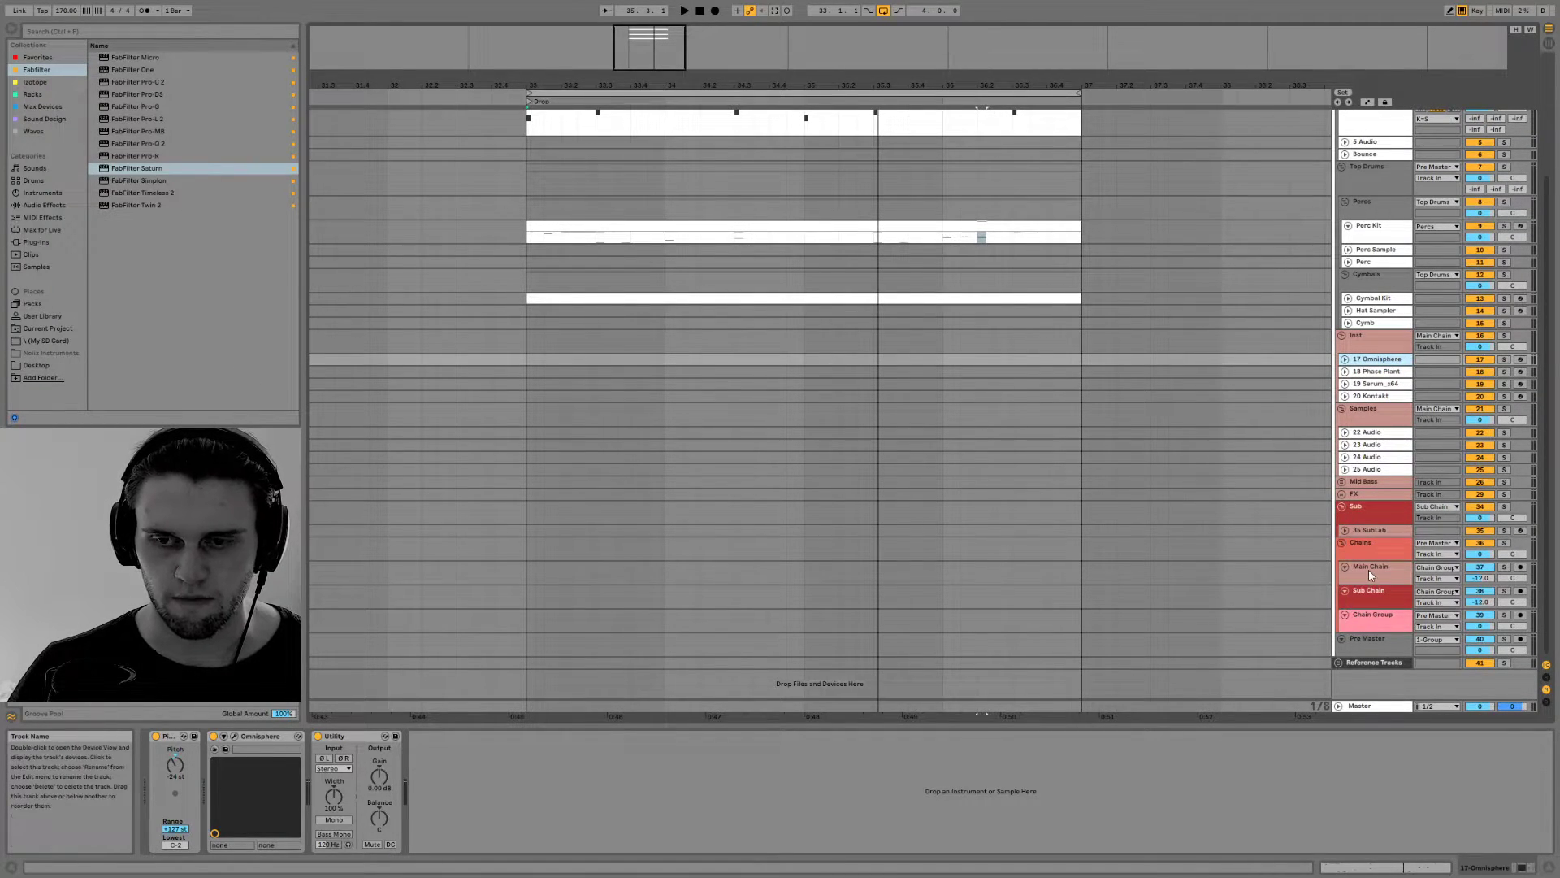
pyautogui.click(1363, 340)
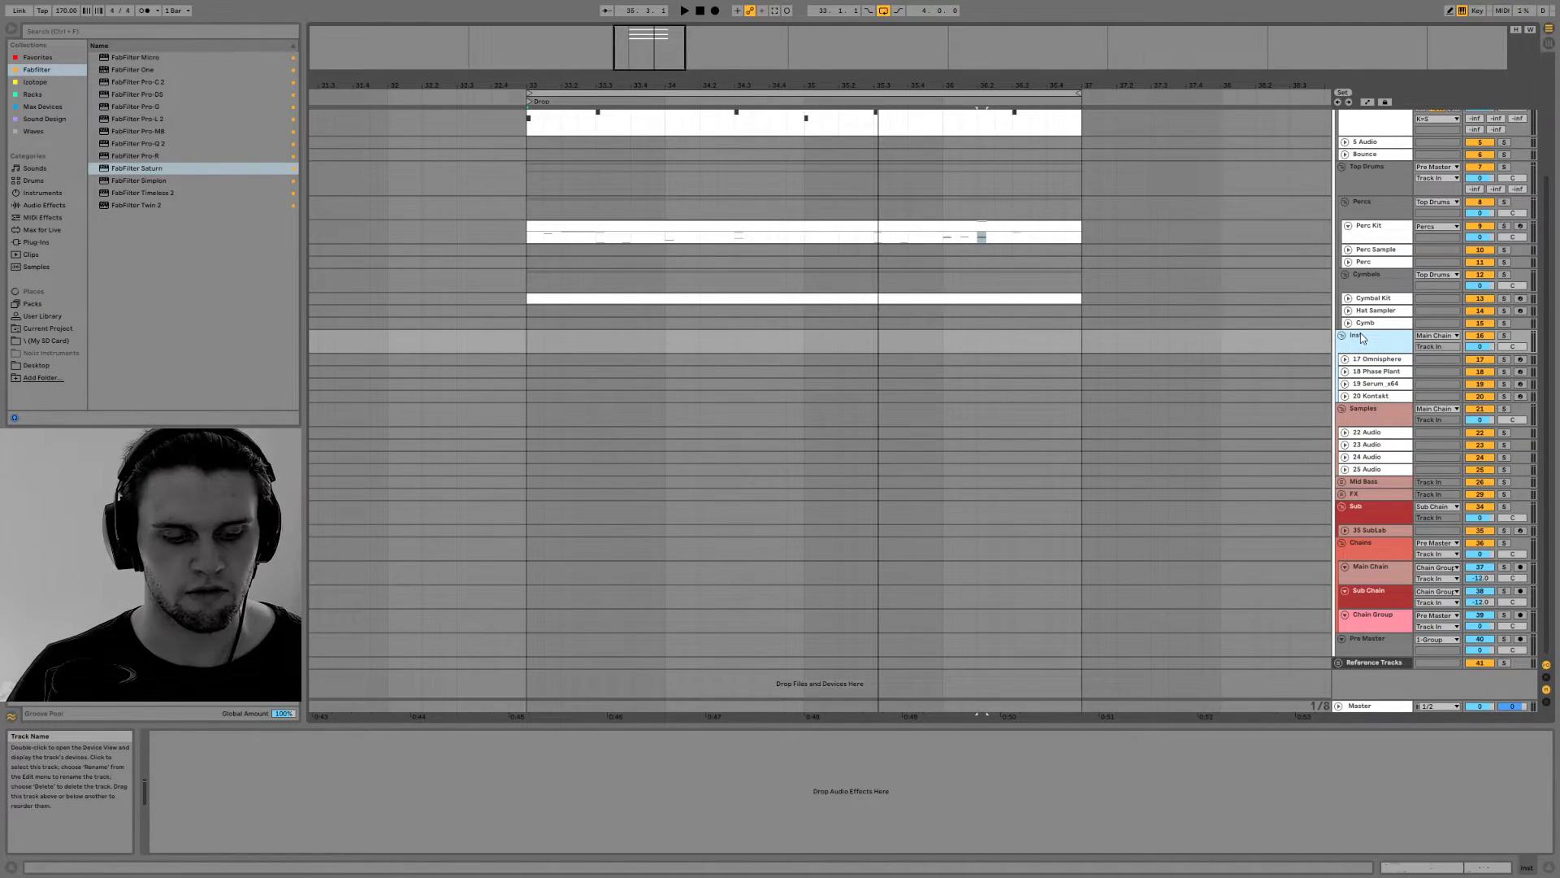
pyautogui.hotkey('ctrl', 'shift', 't')
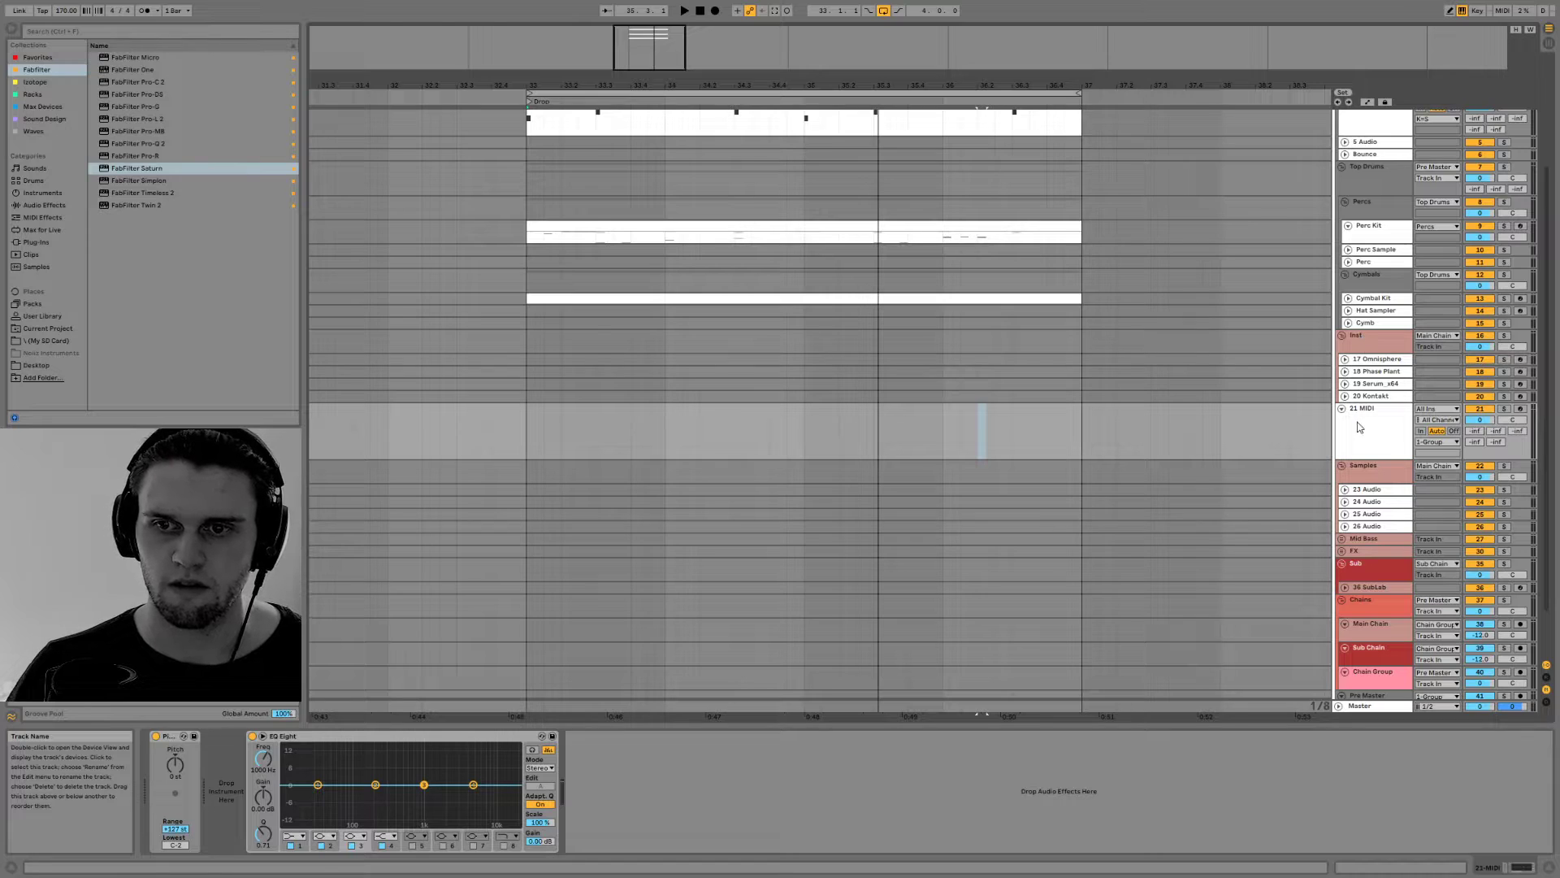
pyautogui.click(1434, 441)
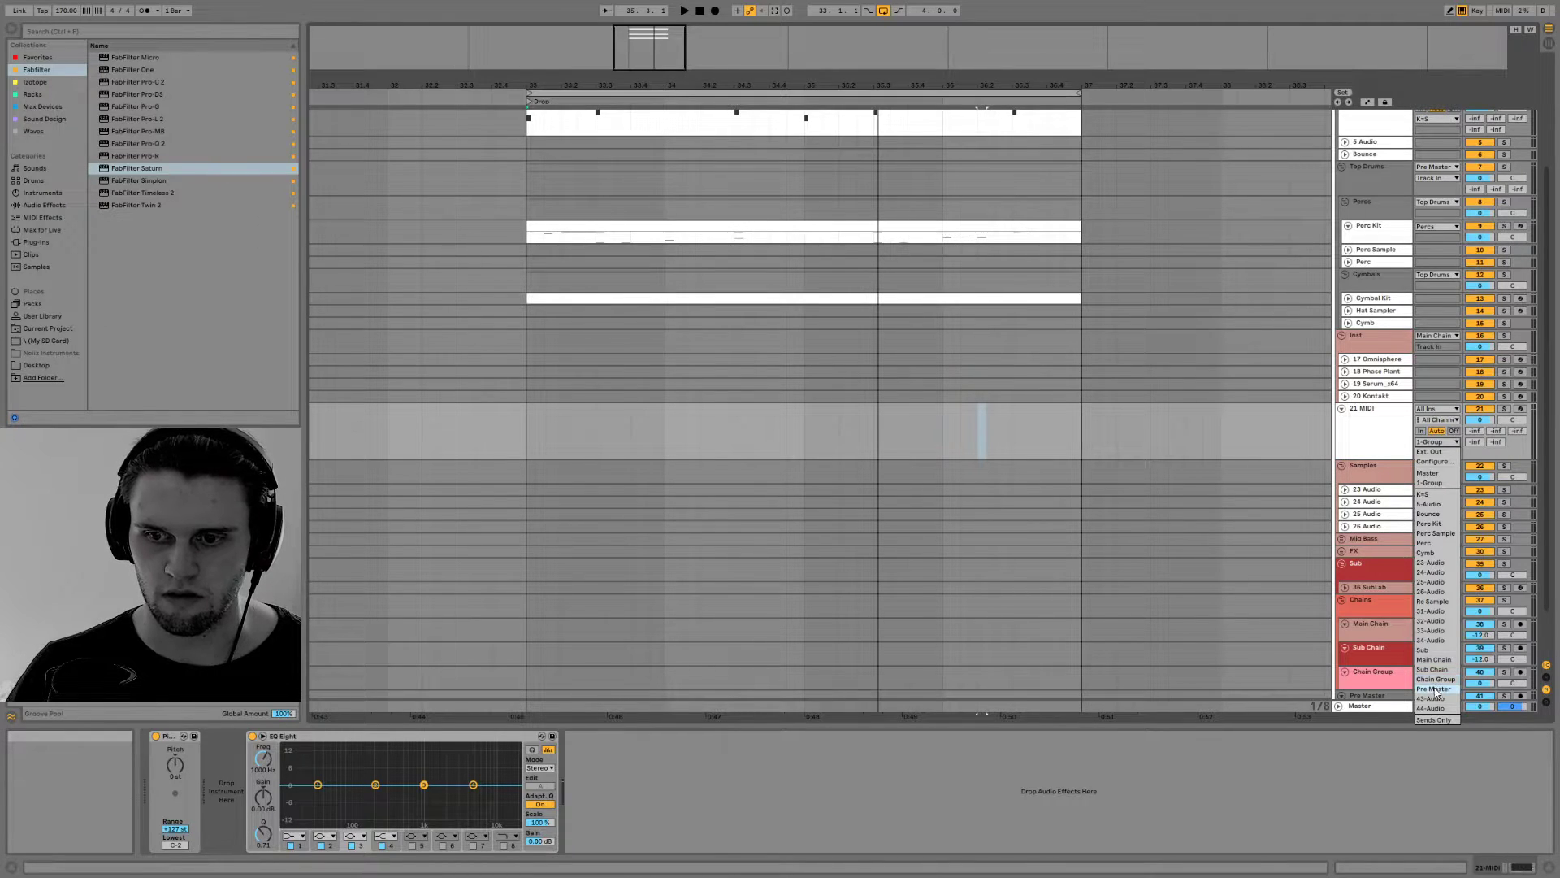
pyautogui.click(1435, 690)
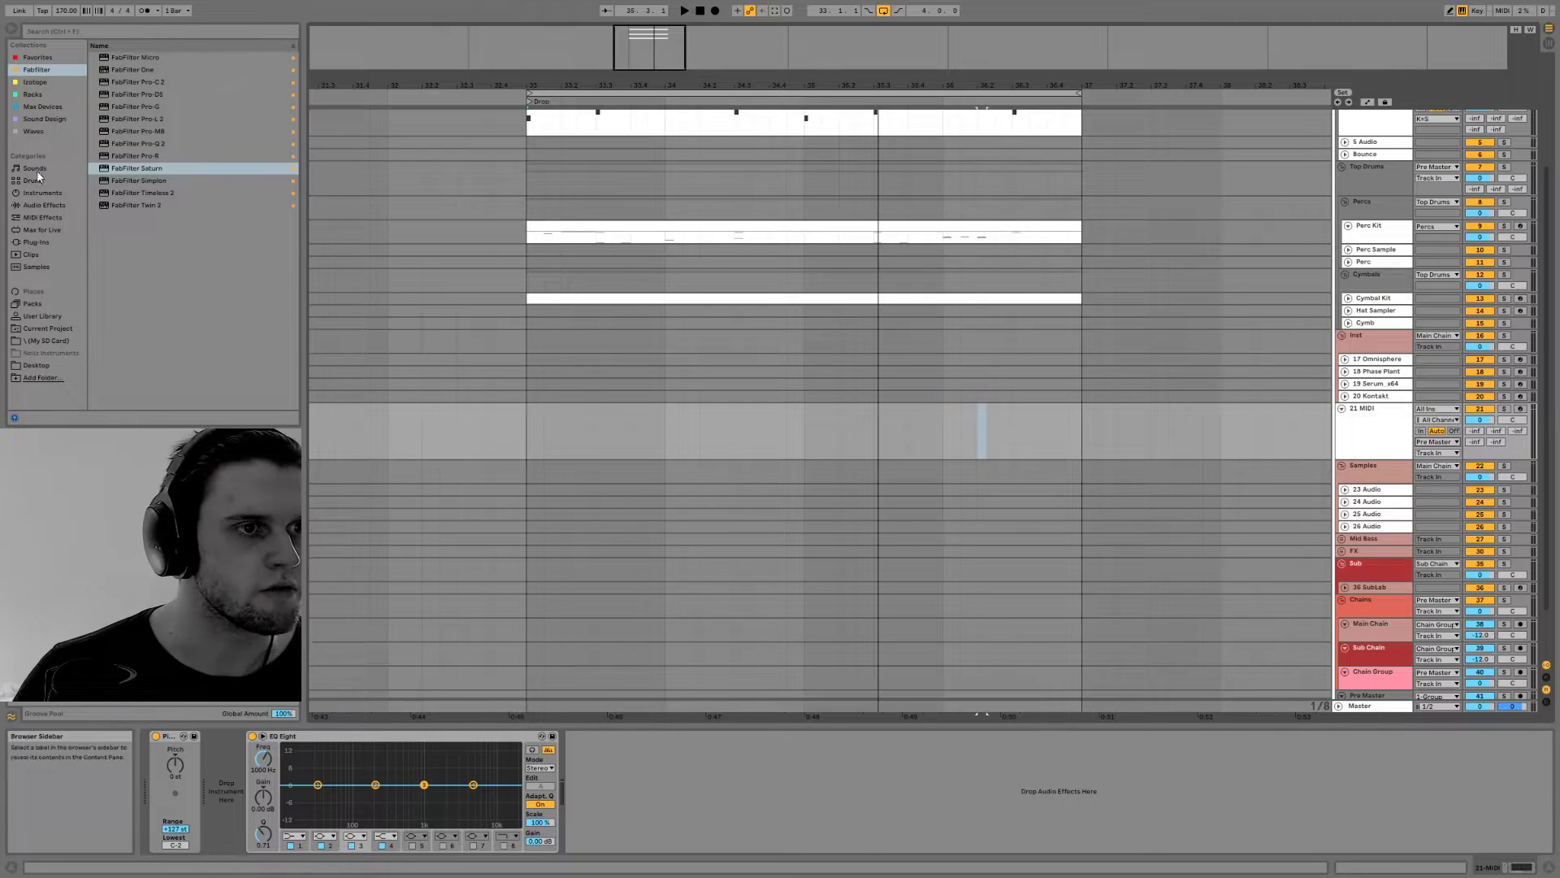
# Search the browser for "phase" and load the Phase Plant instrument onto the new MIDI track
pyautogui.click(39, 193)
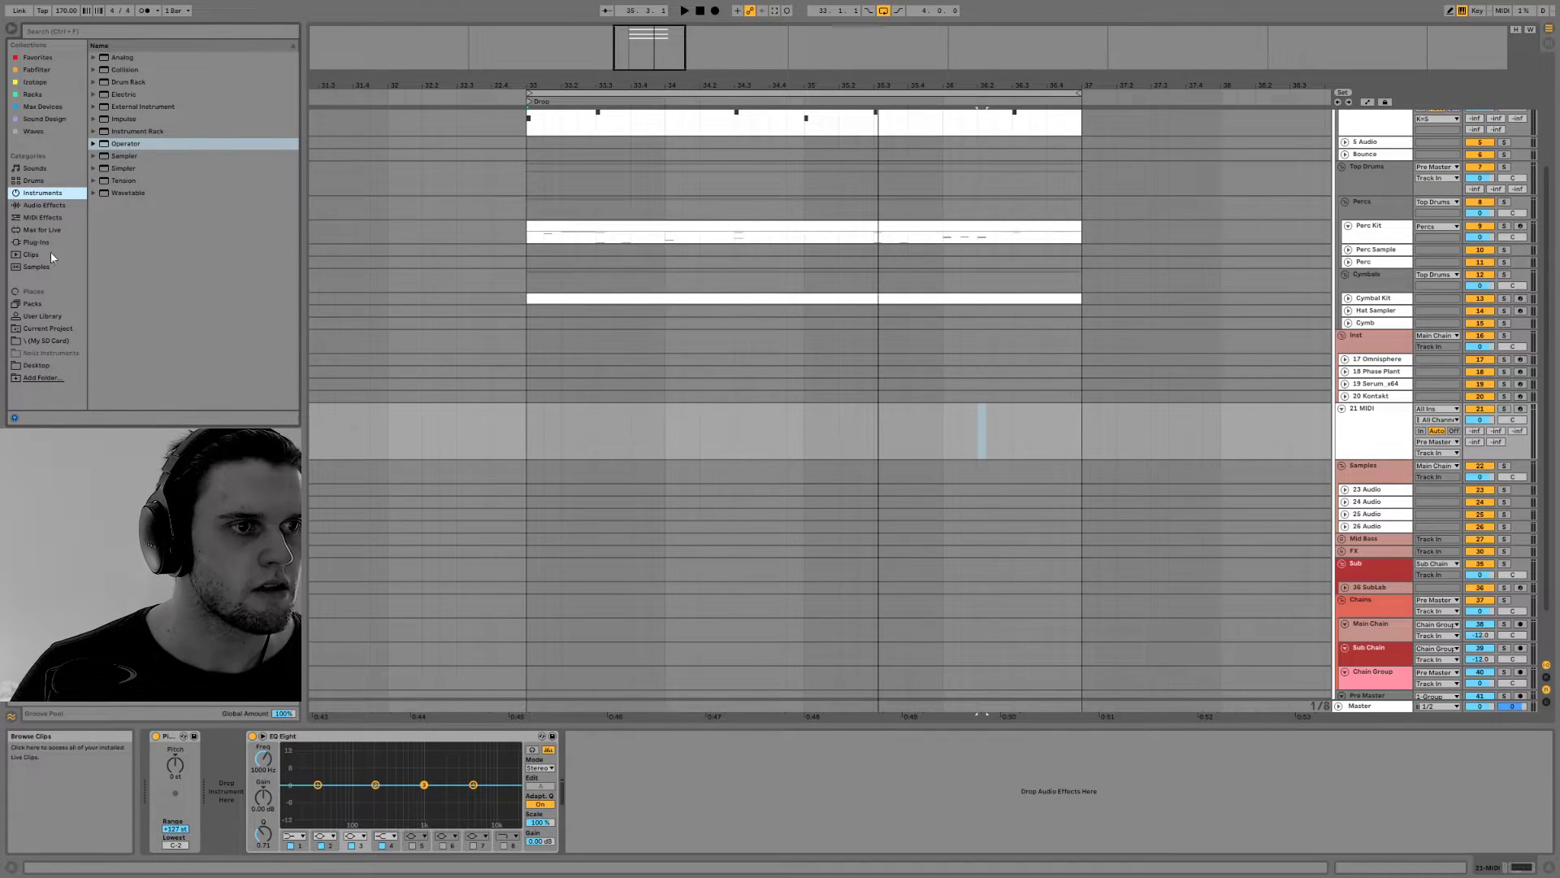
pyautogui.click(24, 242)
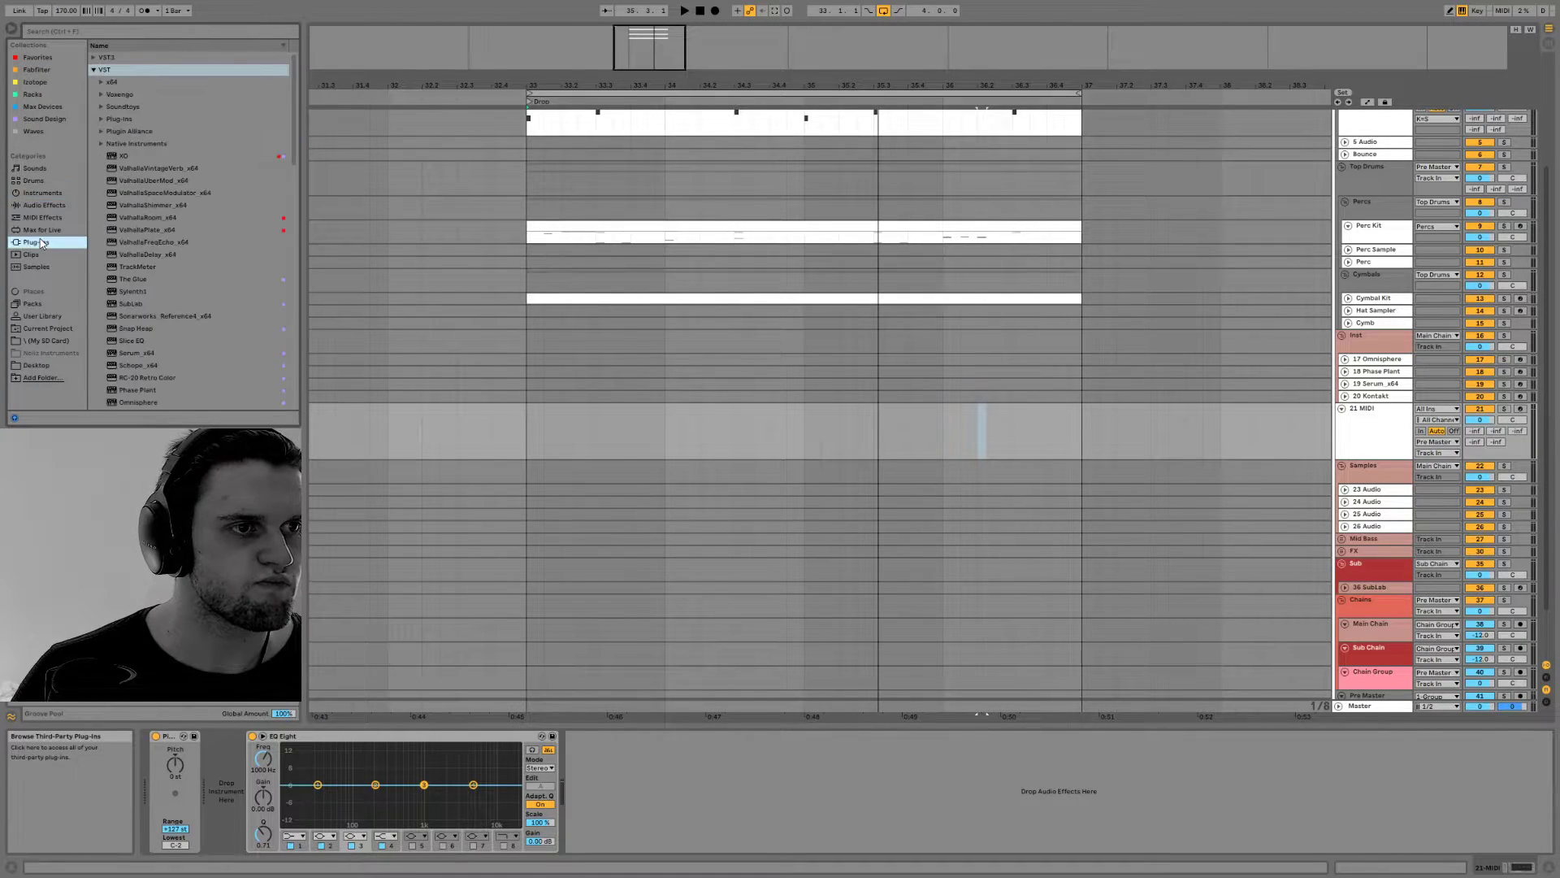
pyautogui.moveTo(629, 38); pyautogui.dragTo(640, 13)
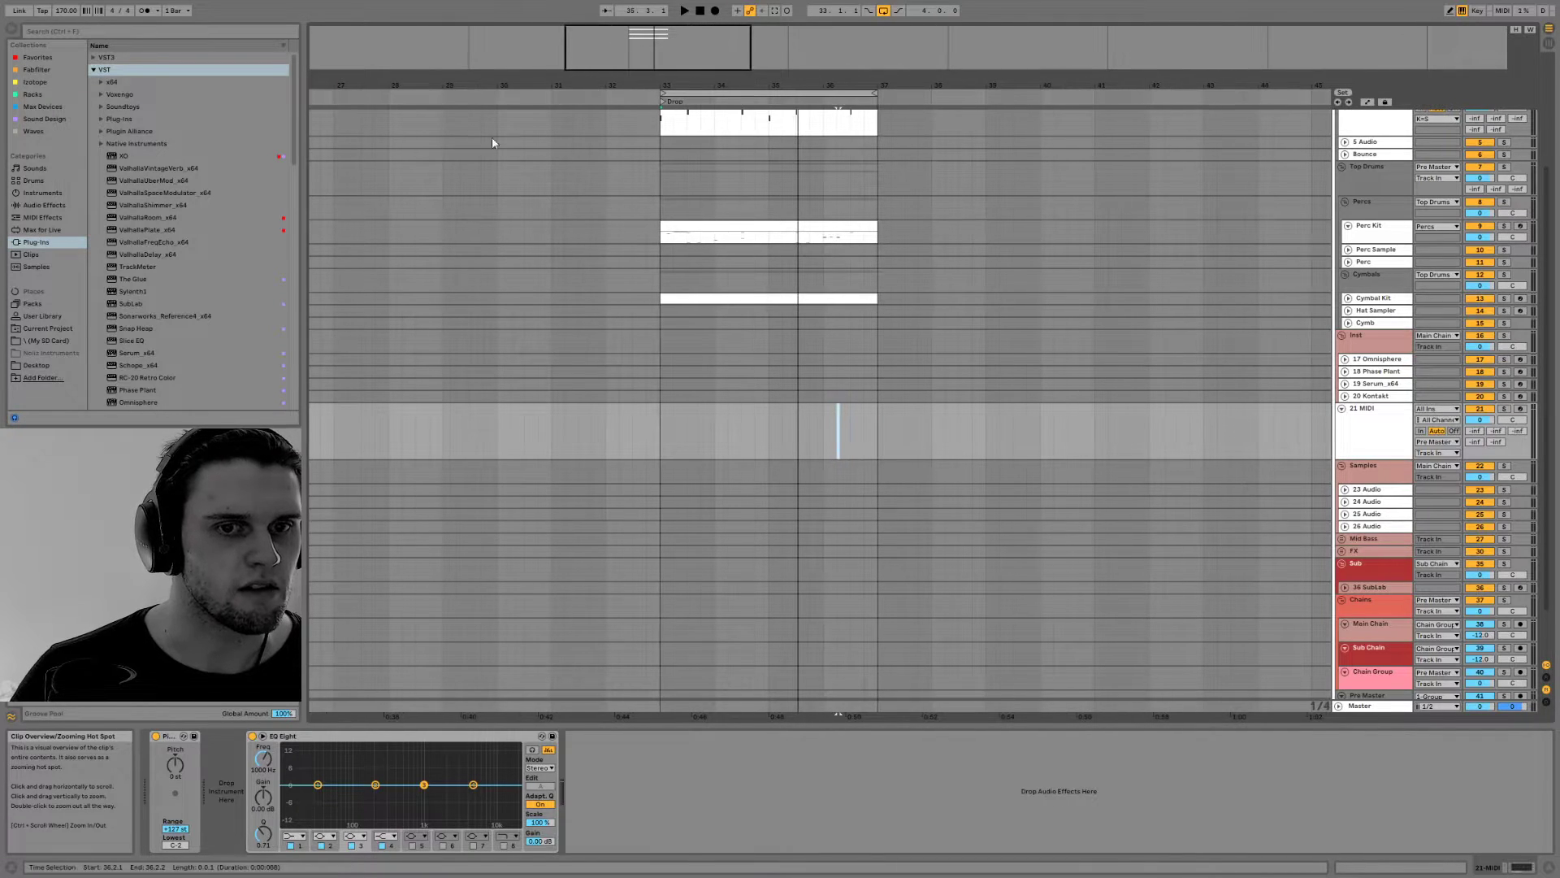
pyautogui.scroll(-3, 213, 193)
pyautogui.scroll(-10, 212, 192)
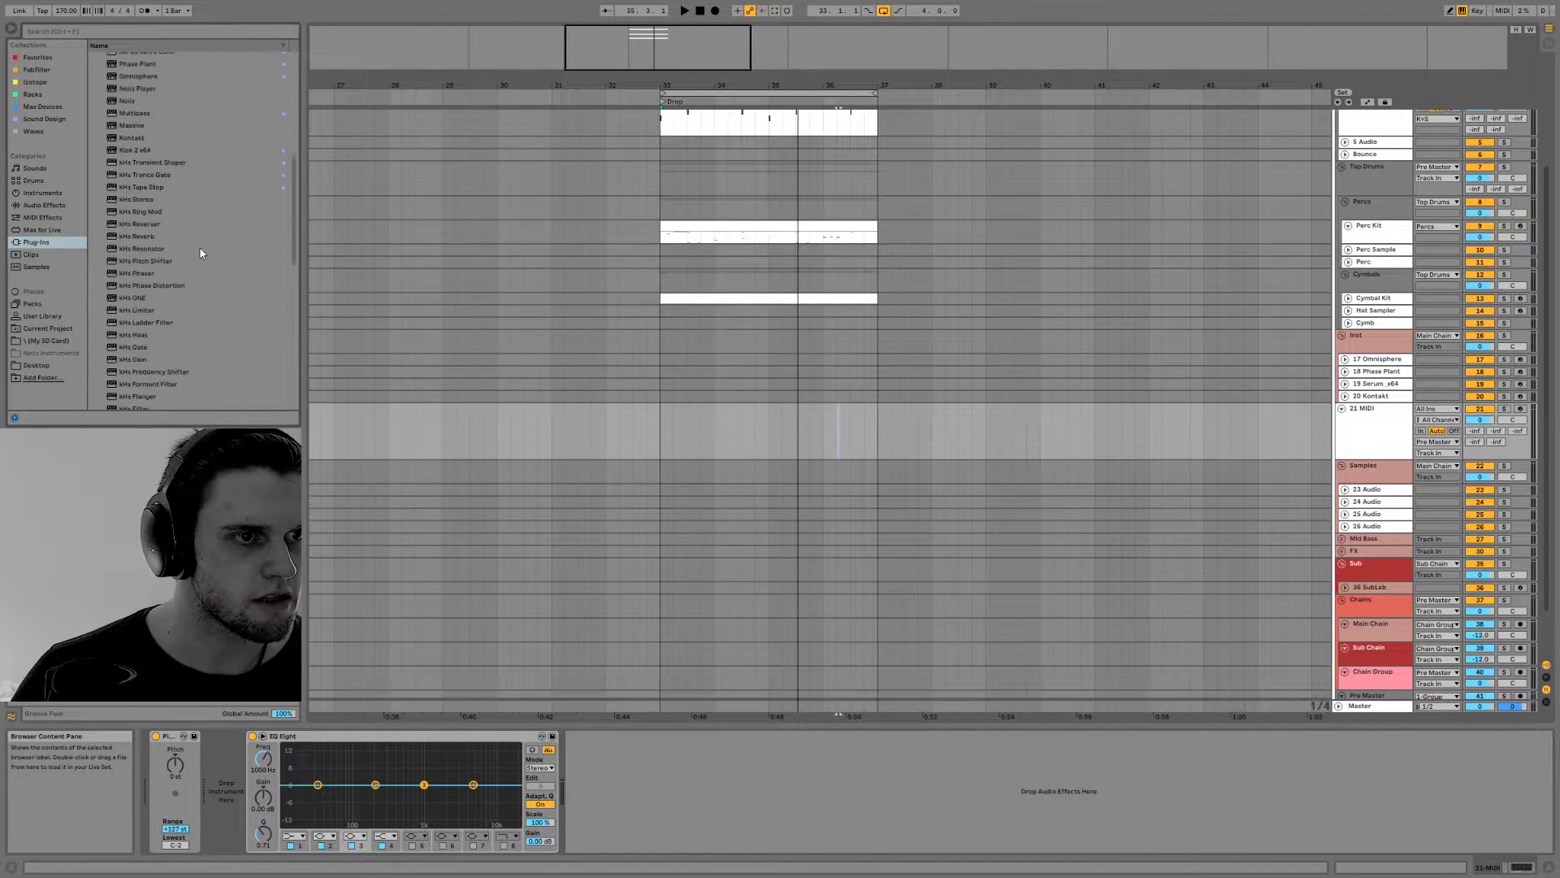
pyautogui.scroll(-4, 200, 274)
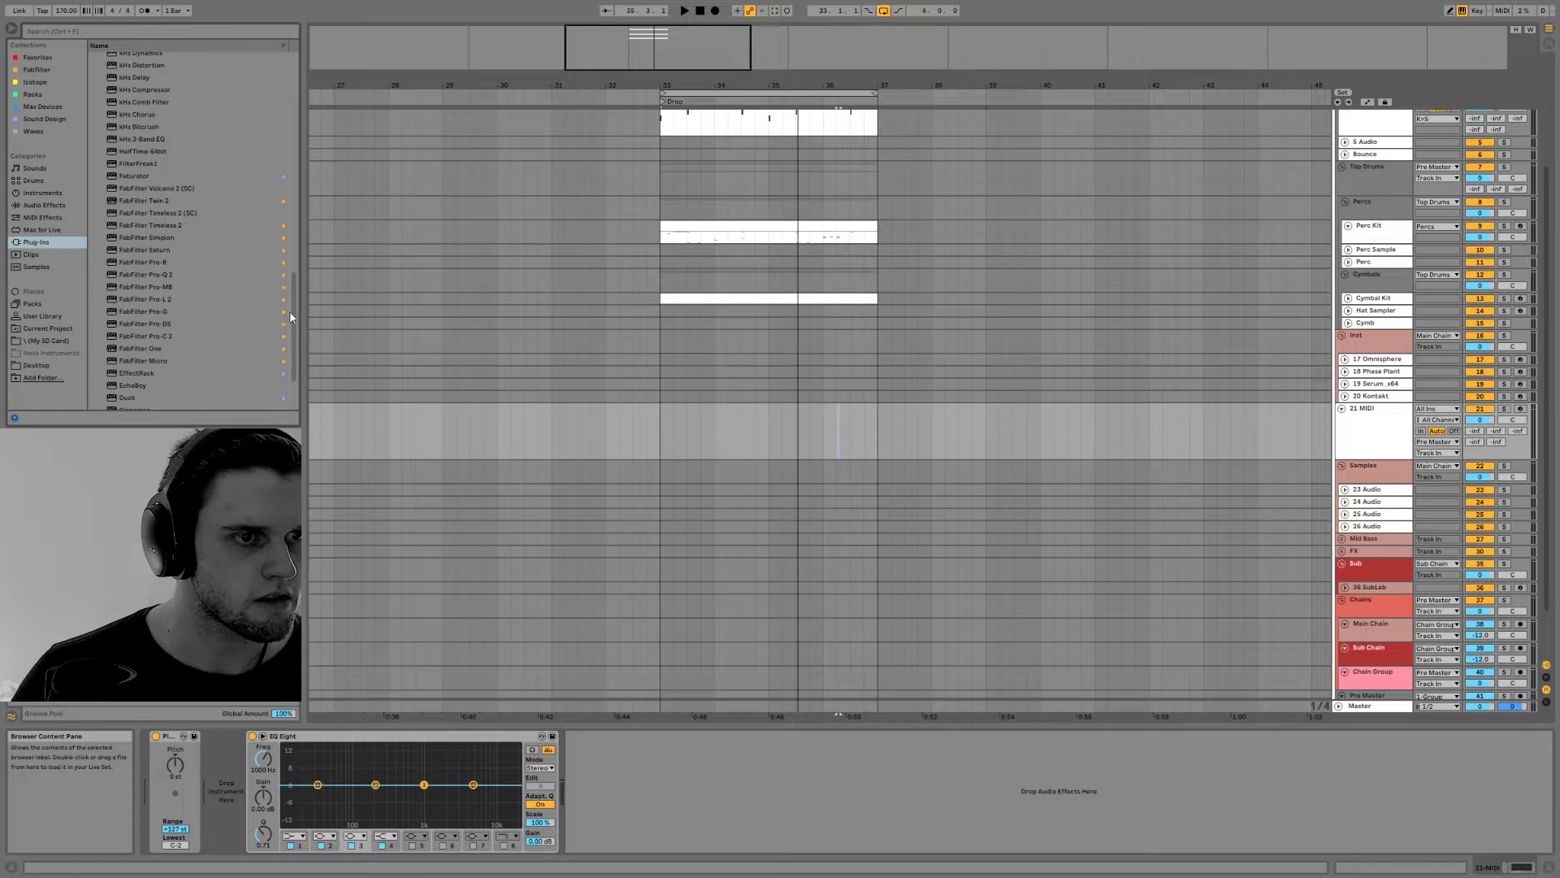
pyautogui.hotkey('ctrl', 'f')
pyautogui.write('pha')
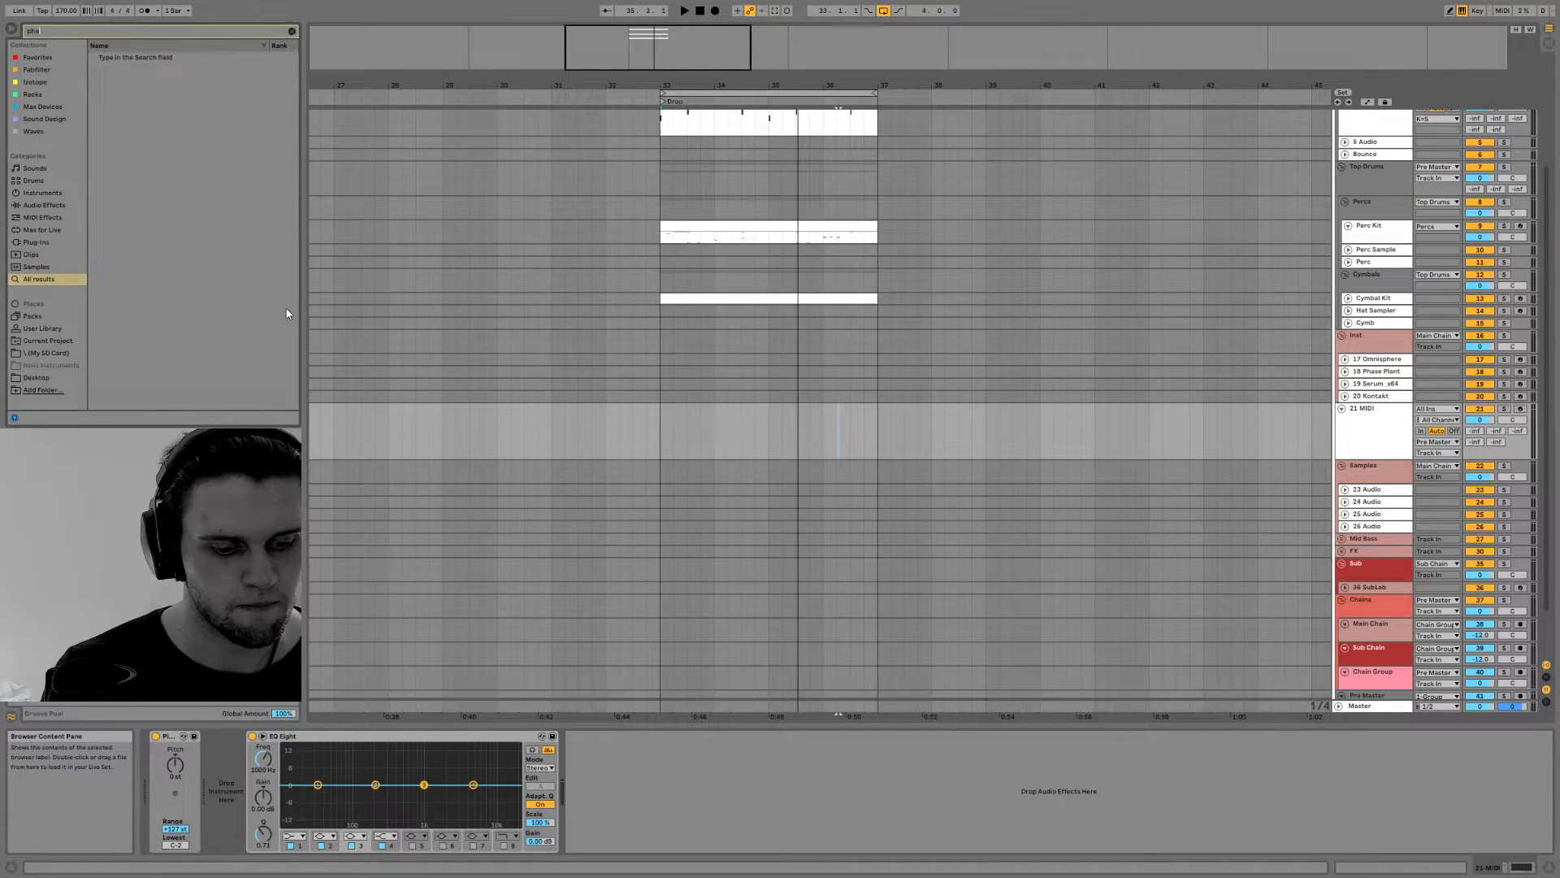
pyautogui.write('se')
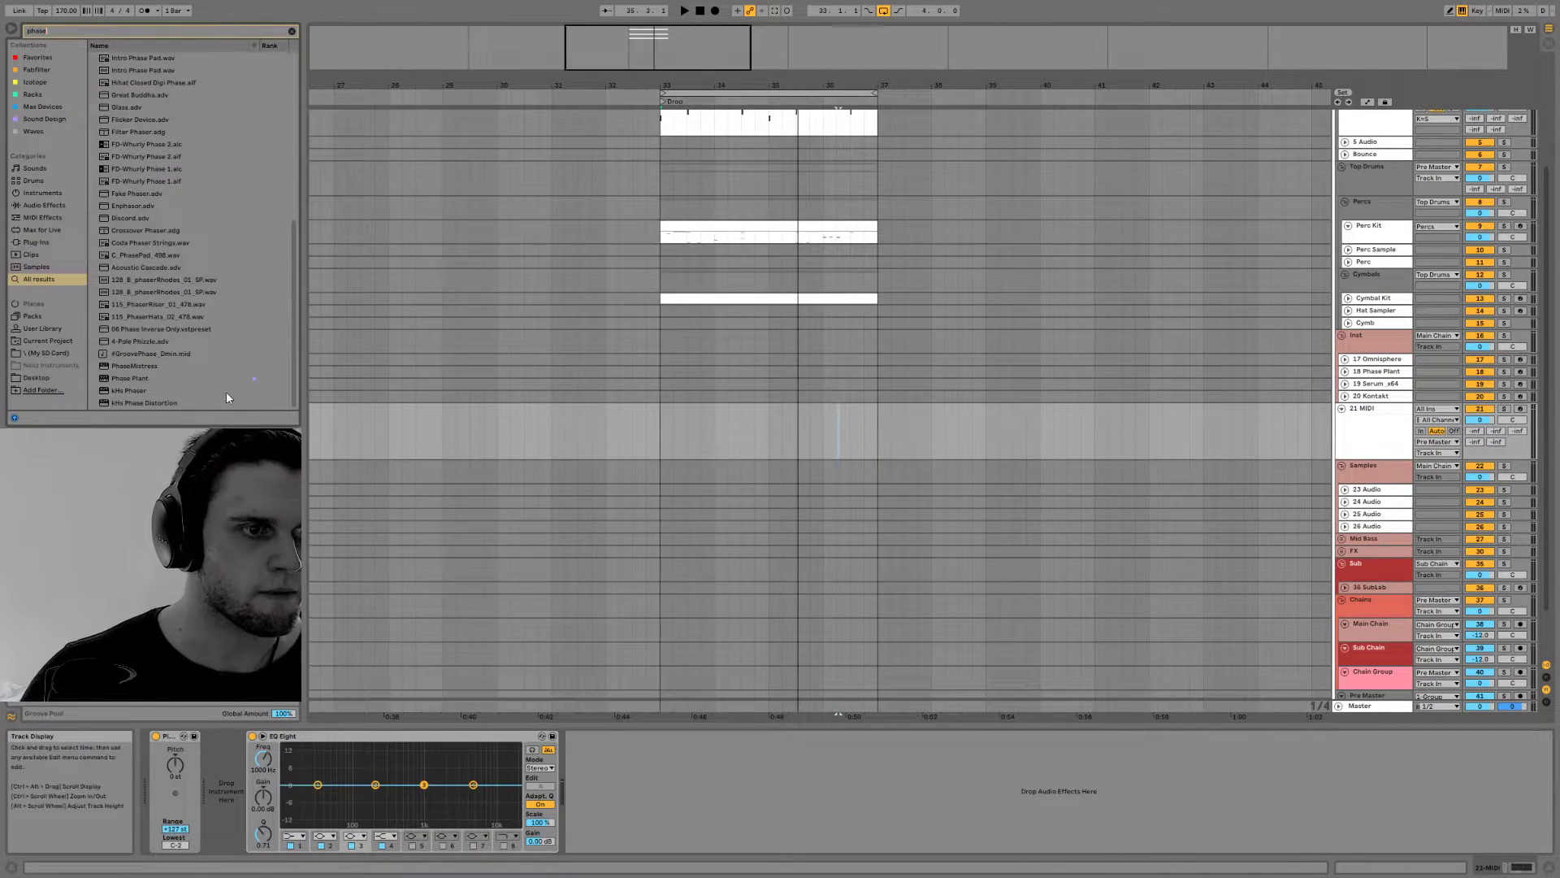
pyautogui.doubleClick(195, 378)
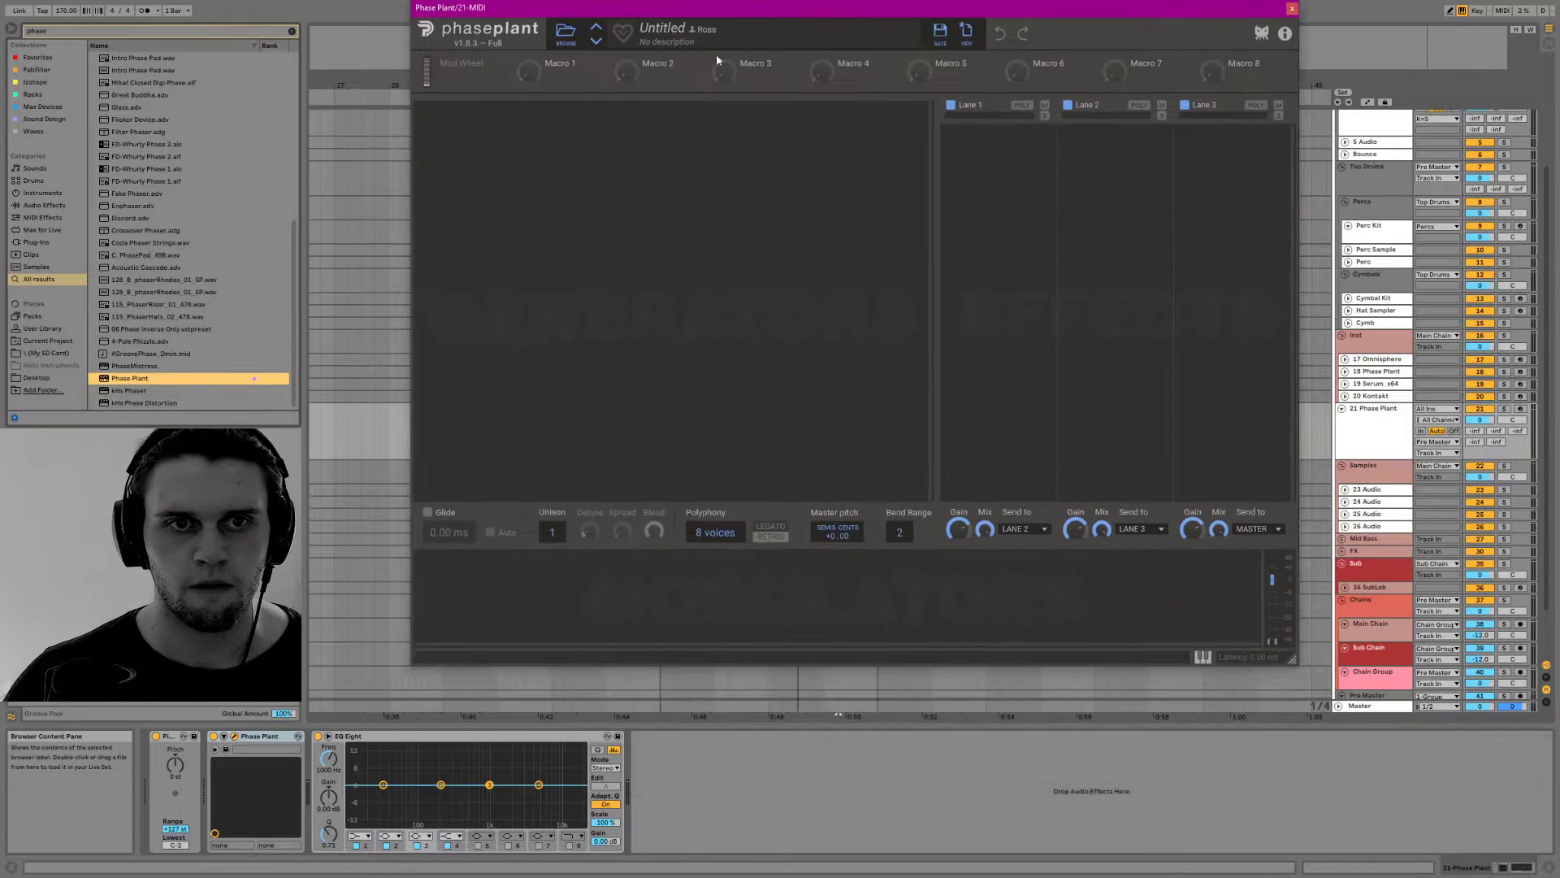
# Add a Wavetable generator in Phase Plant and arm its track for playing notes
pyautogui.click(714, 129)
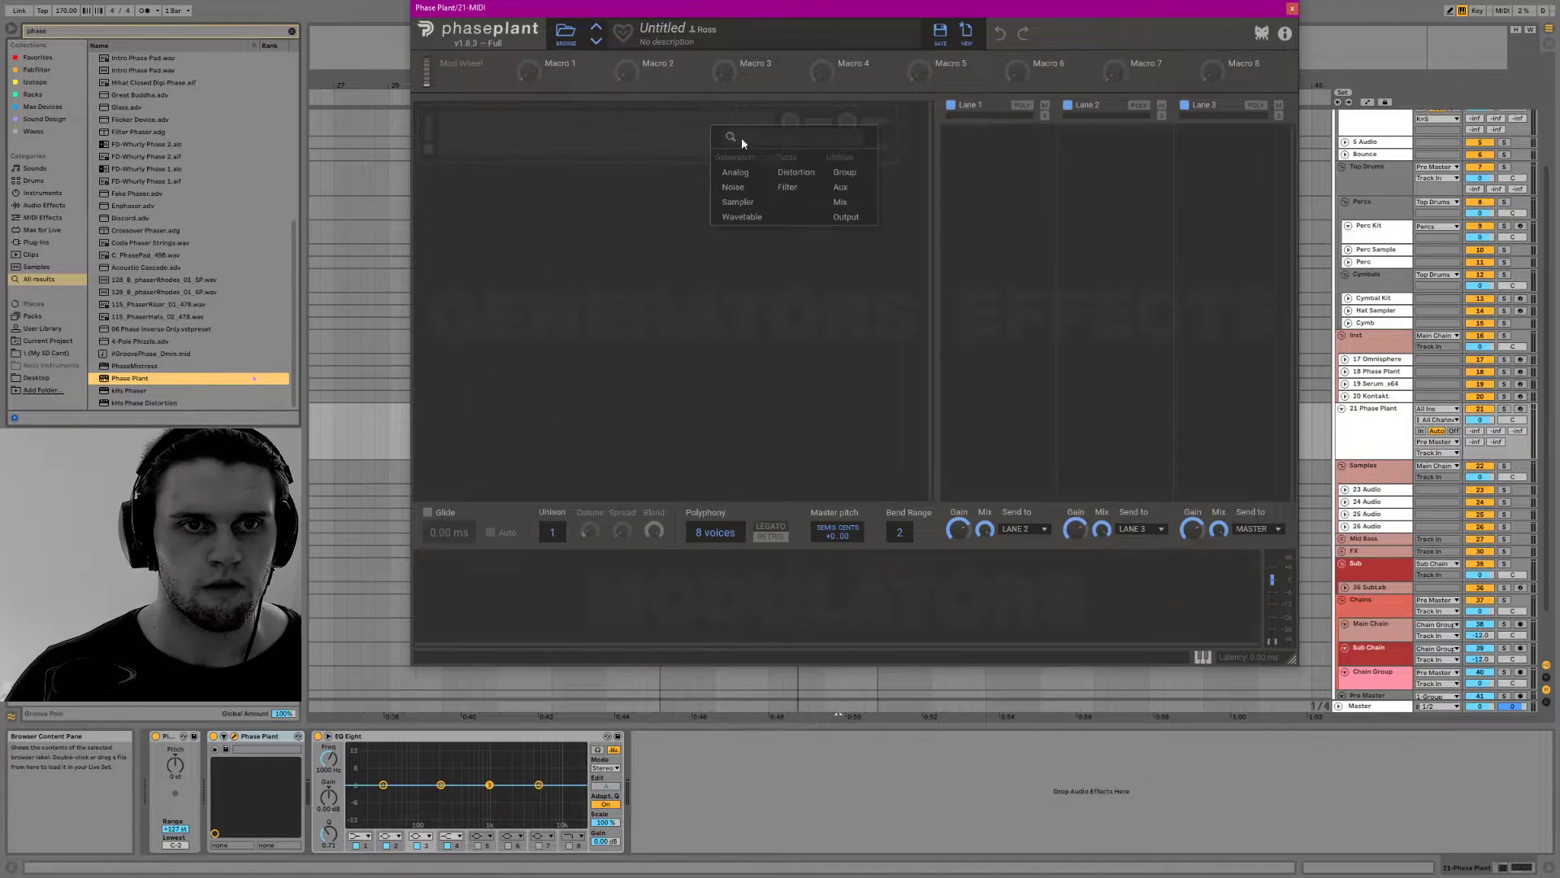
pyautogui.click(740, 218)
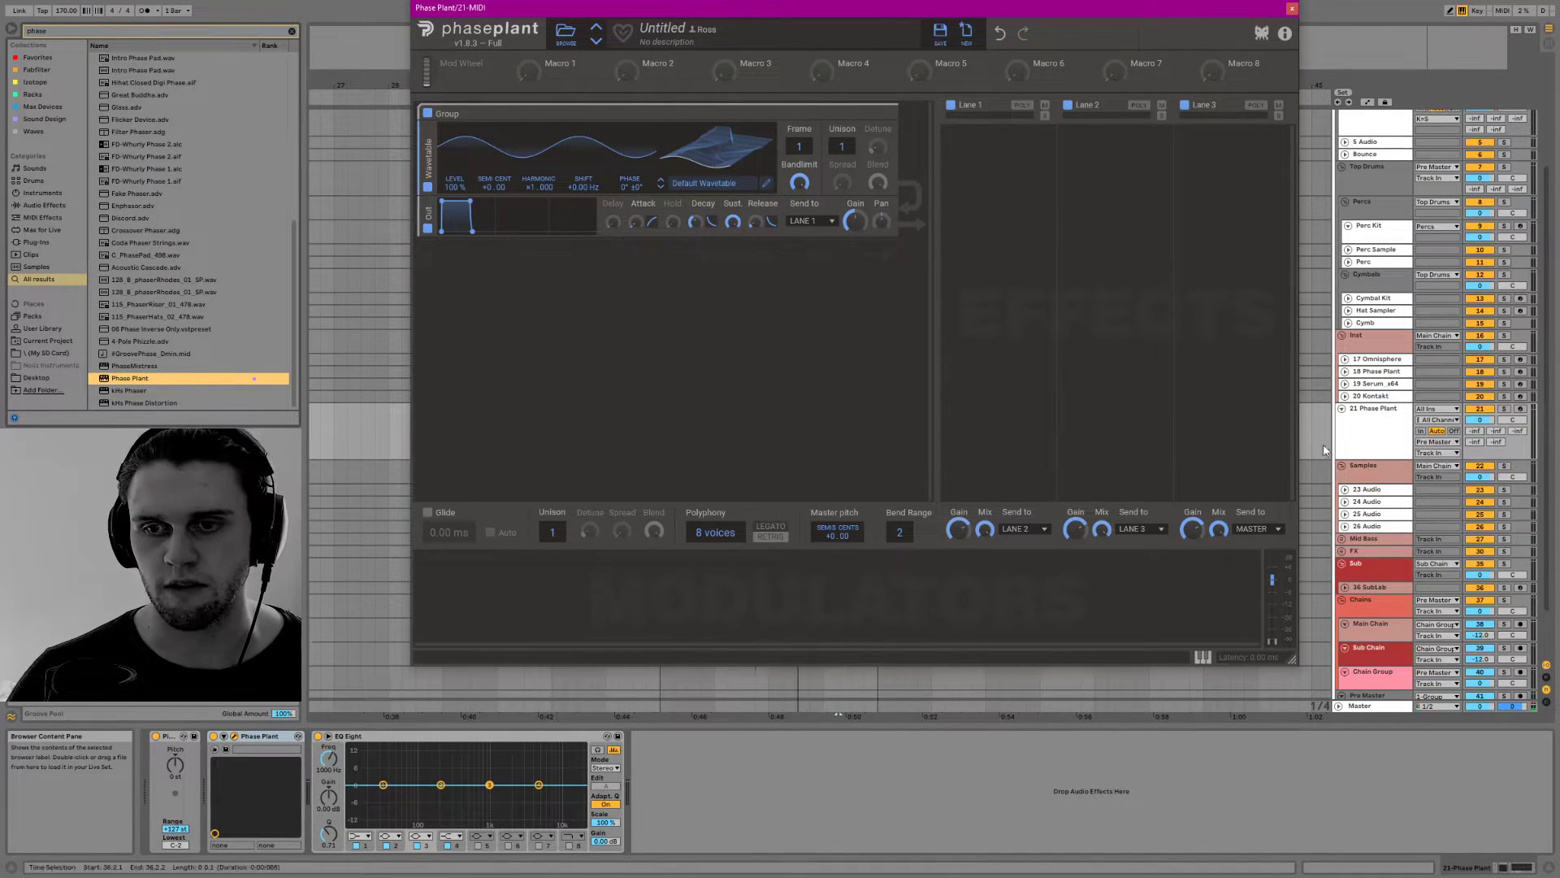
pyautogui.click(1521, 409)
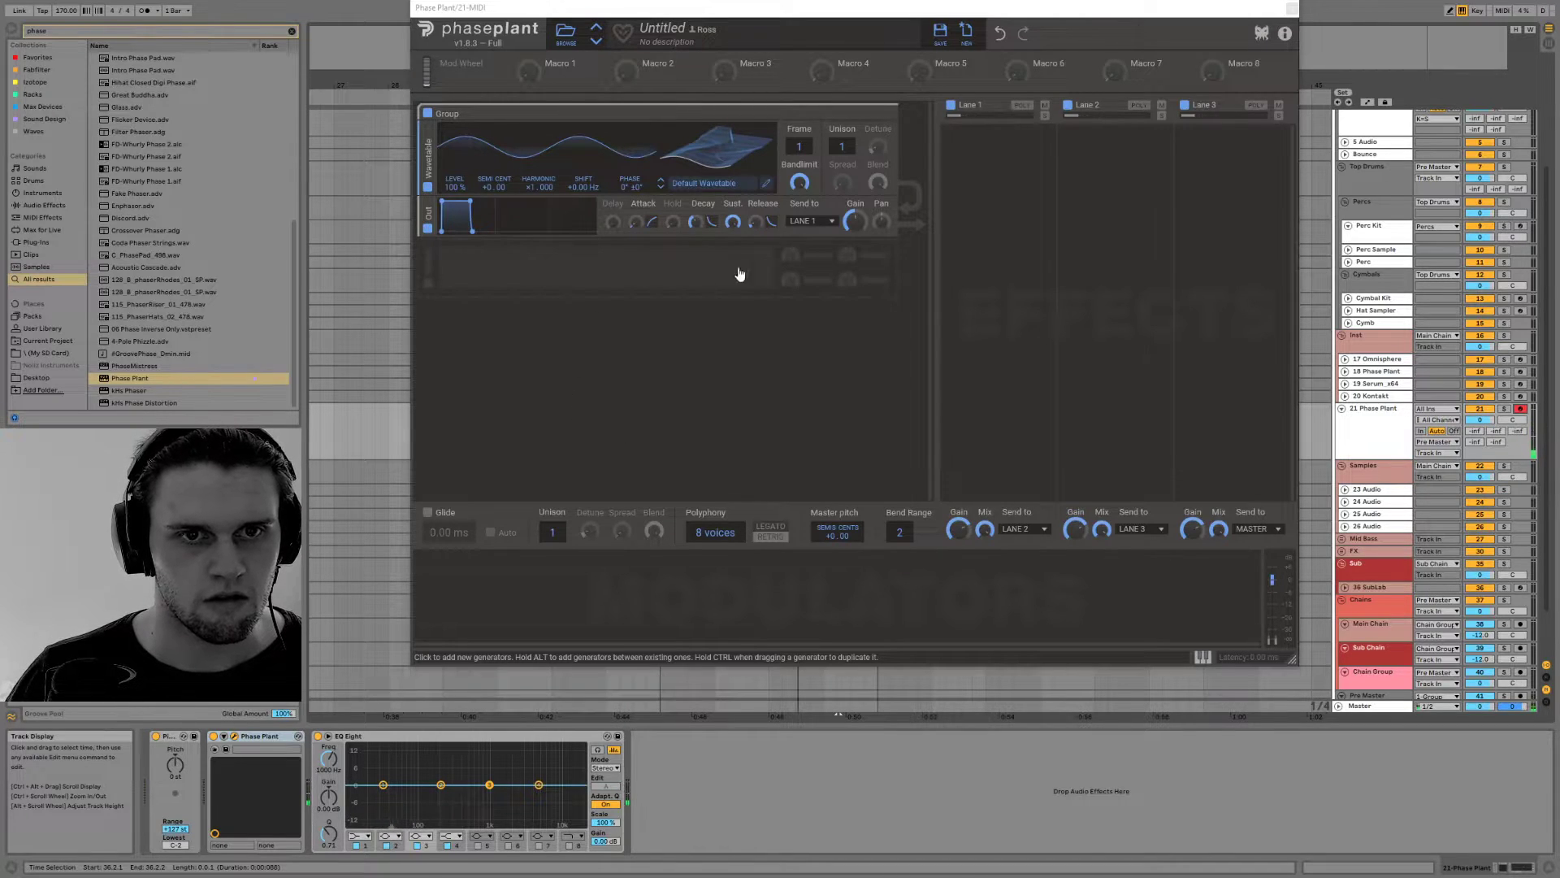
# Add a second Wavetable generator below the output and load the FM DISP + Comb wavetable from the PP's W folder
pyautogui.click(789, 278)
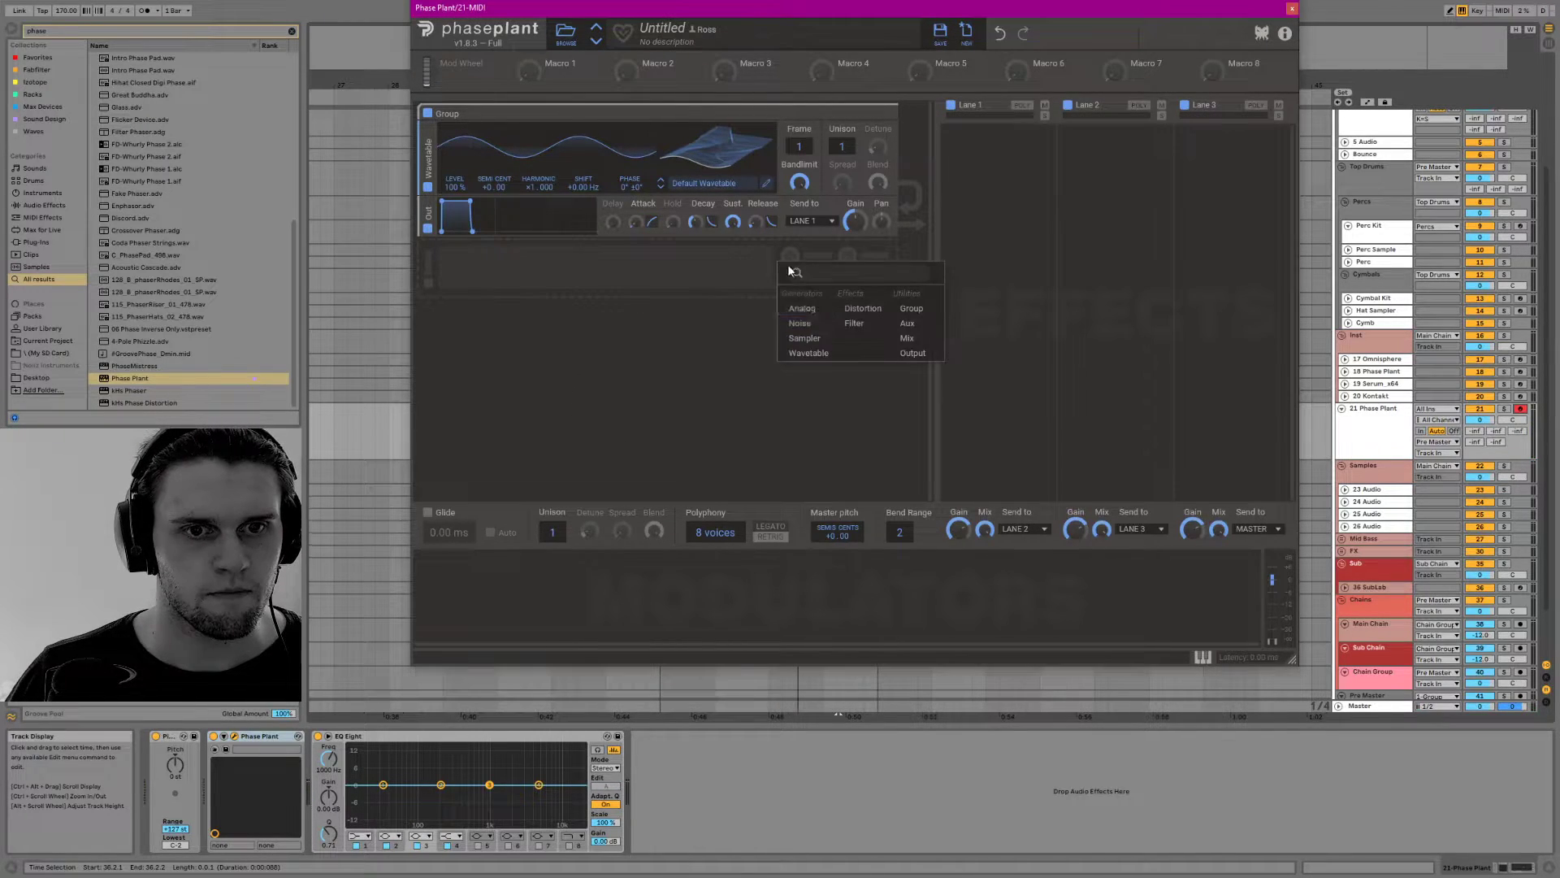
pyautogui.click(820, 341)
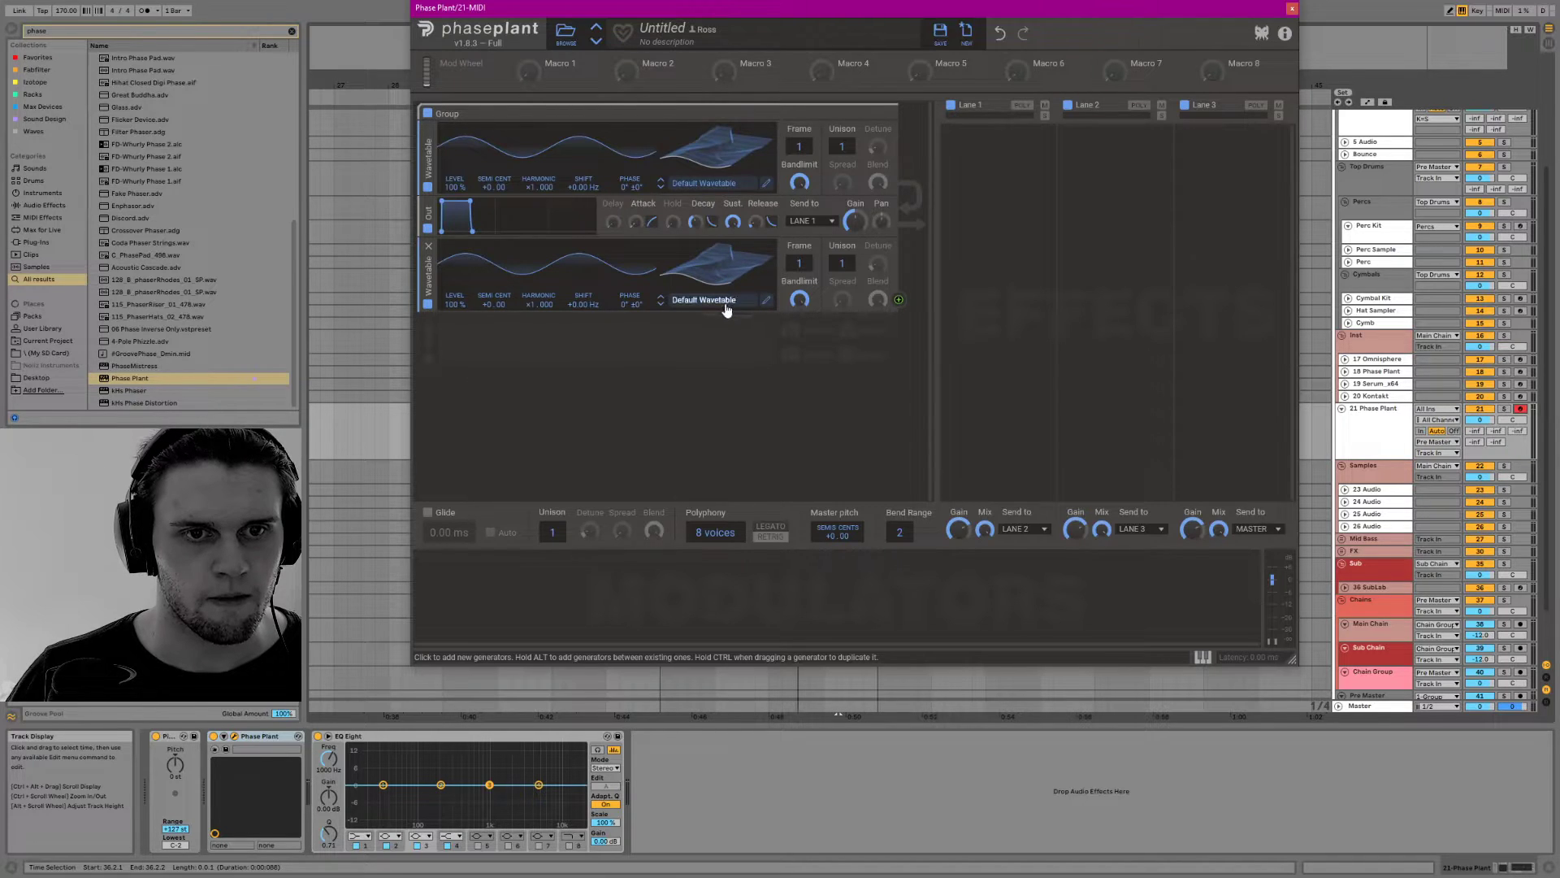
pyautogui.click(726, 307)
pyautogui.click(813, 324)
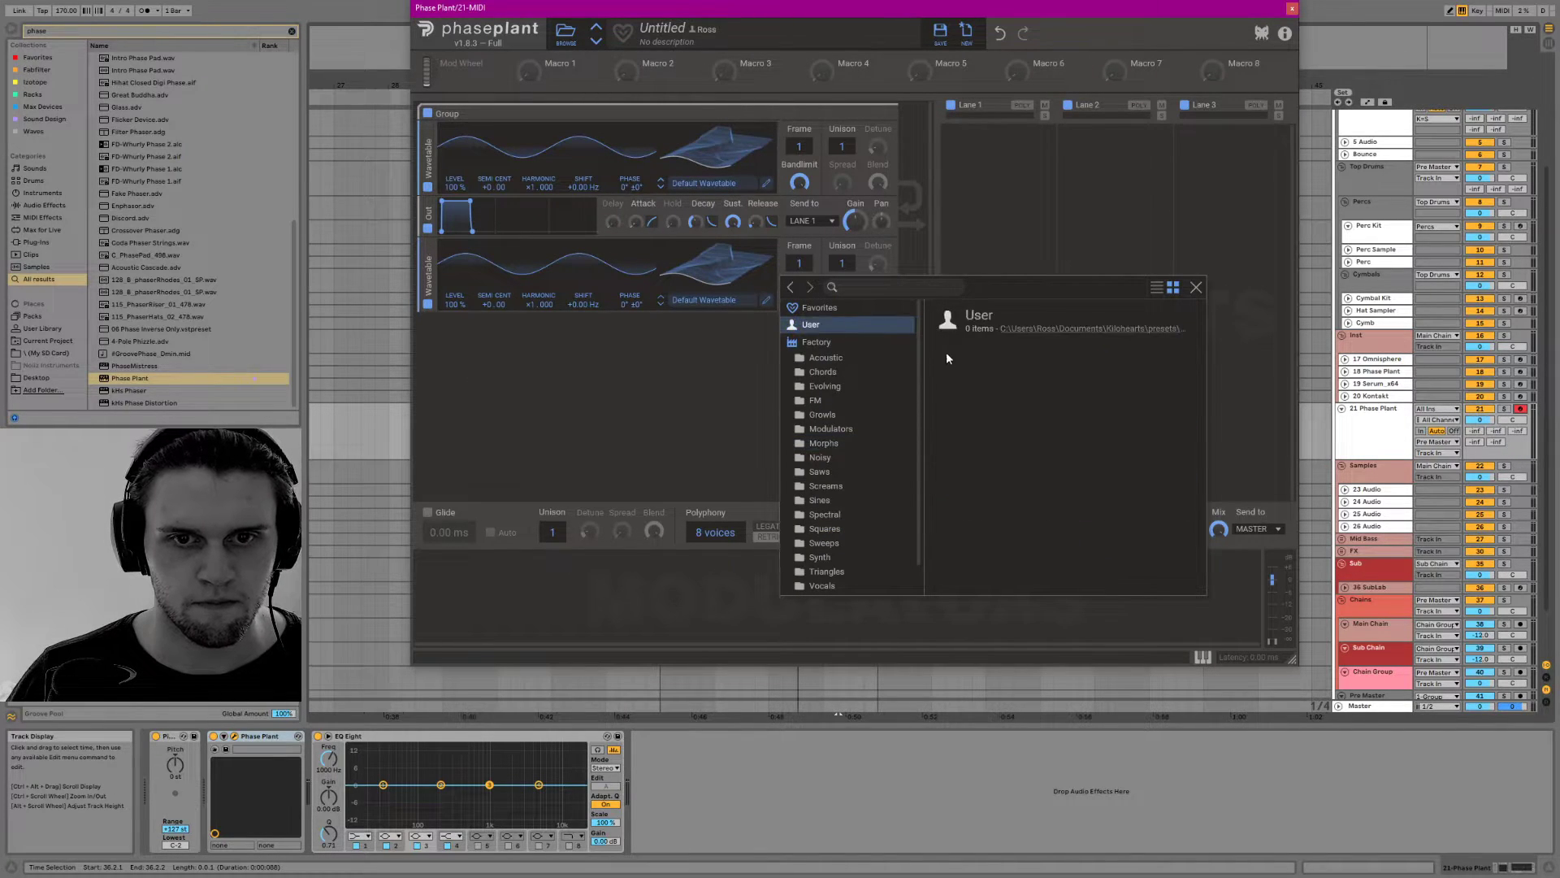
pyautogui.click(821, 308)
pyautogui.click(817, 325)
pyautogui.click(815, 341)
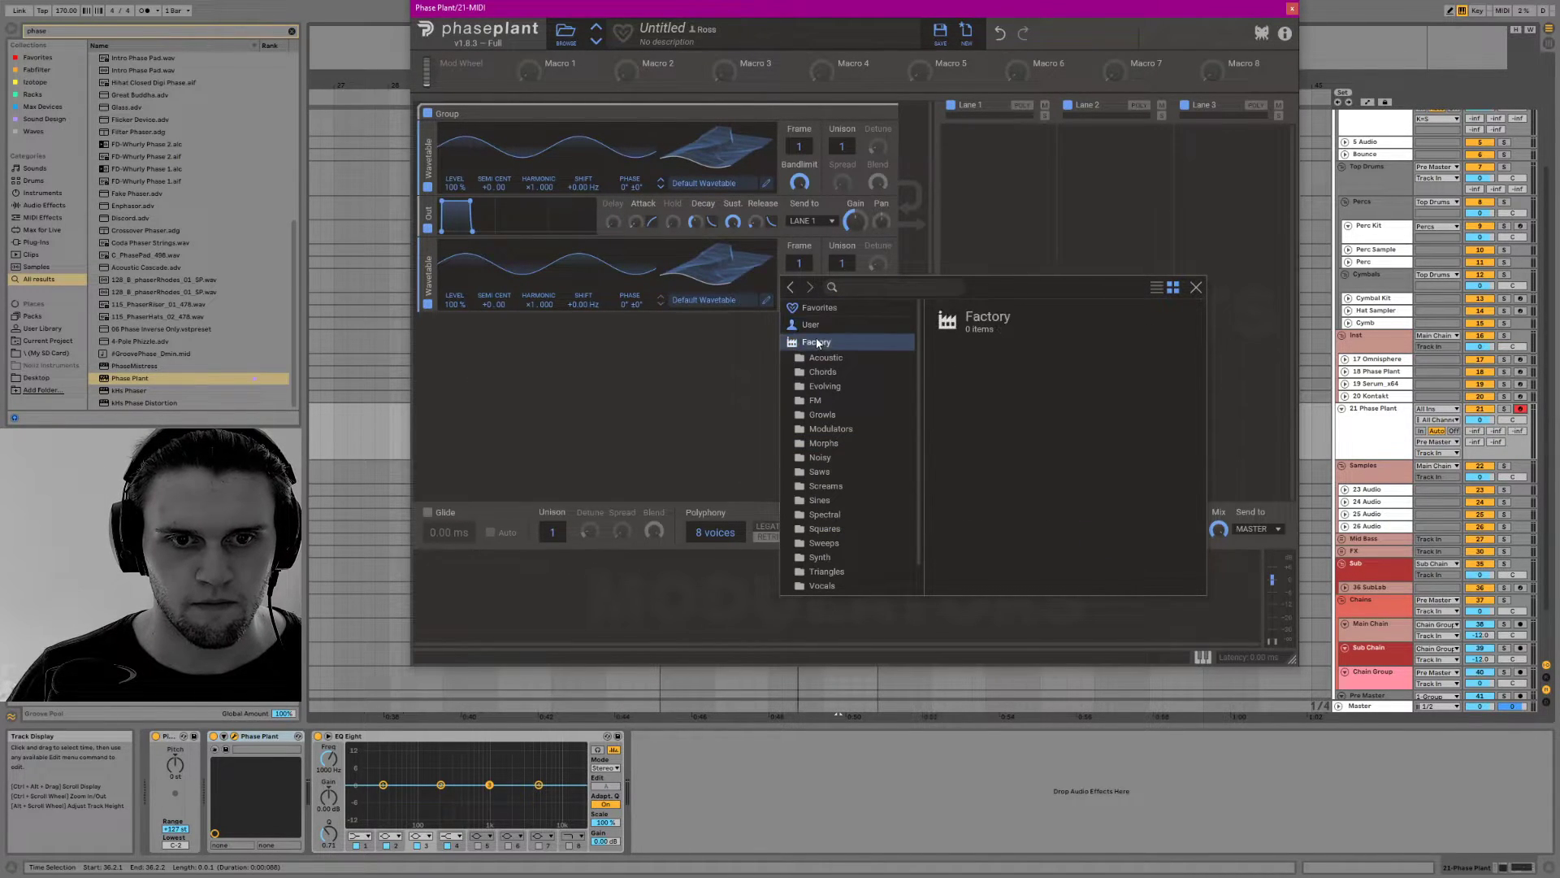
pyautogui.scroll(-1, 826, 443)
pyautogui.click(827, 569)
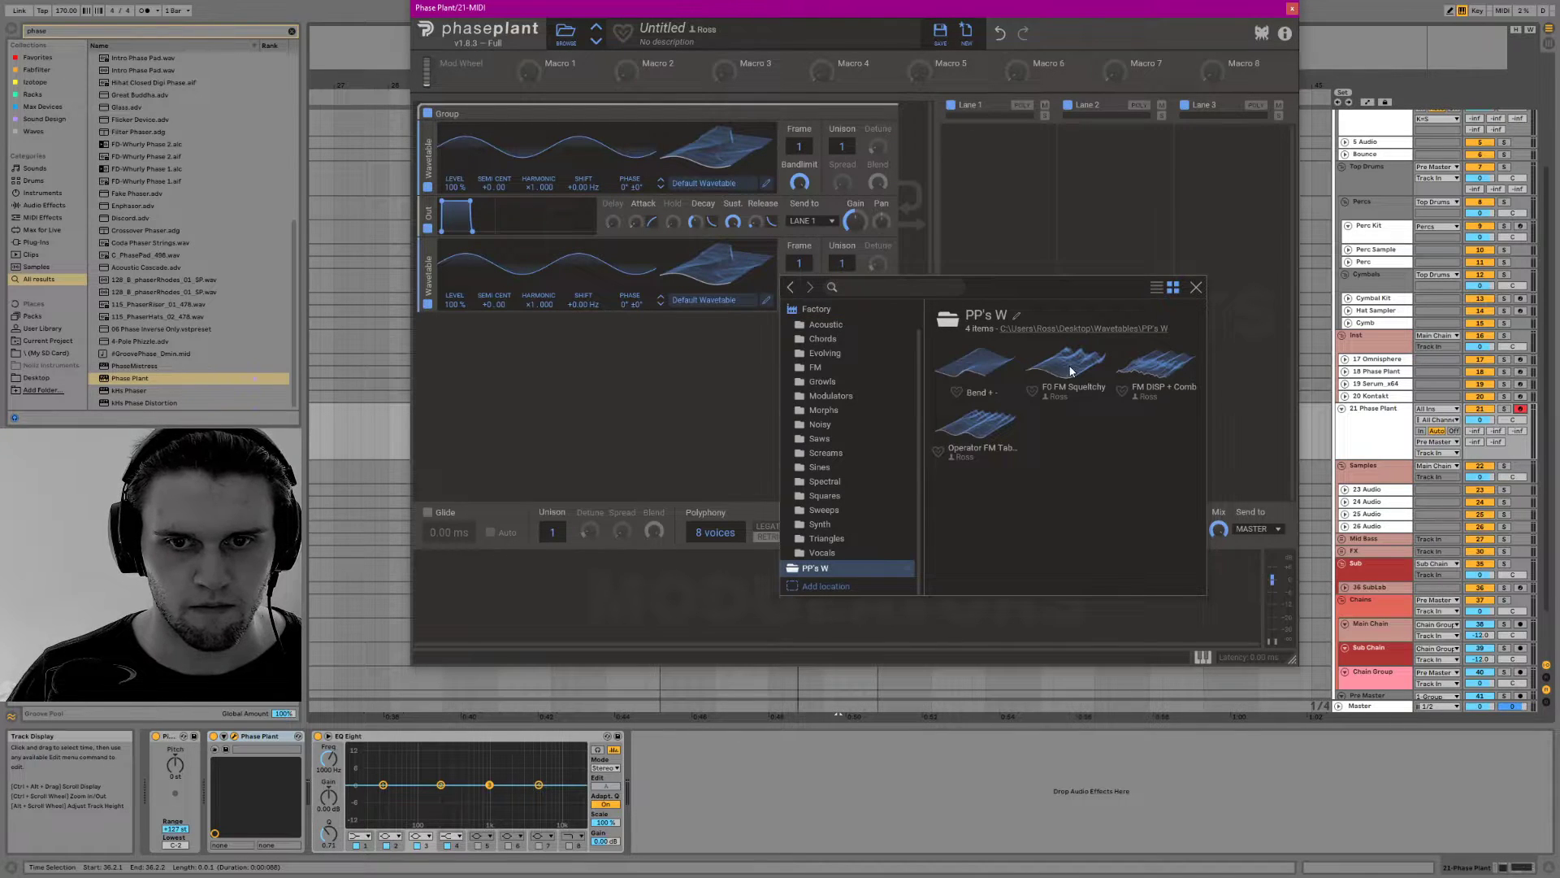
pyautogui.click(1117, 382)
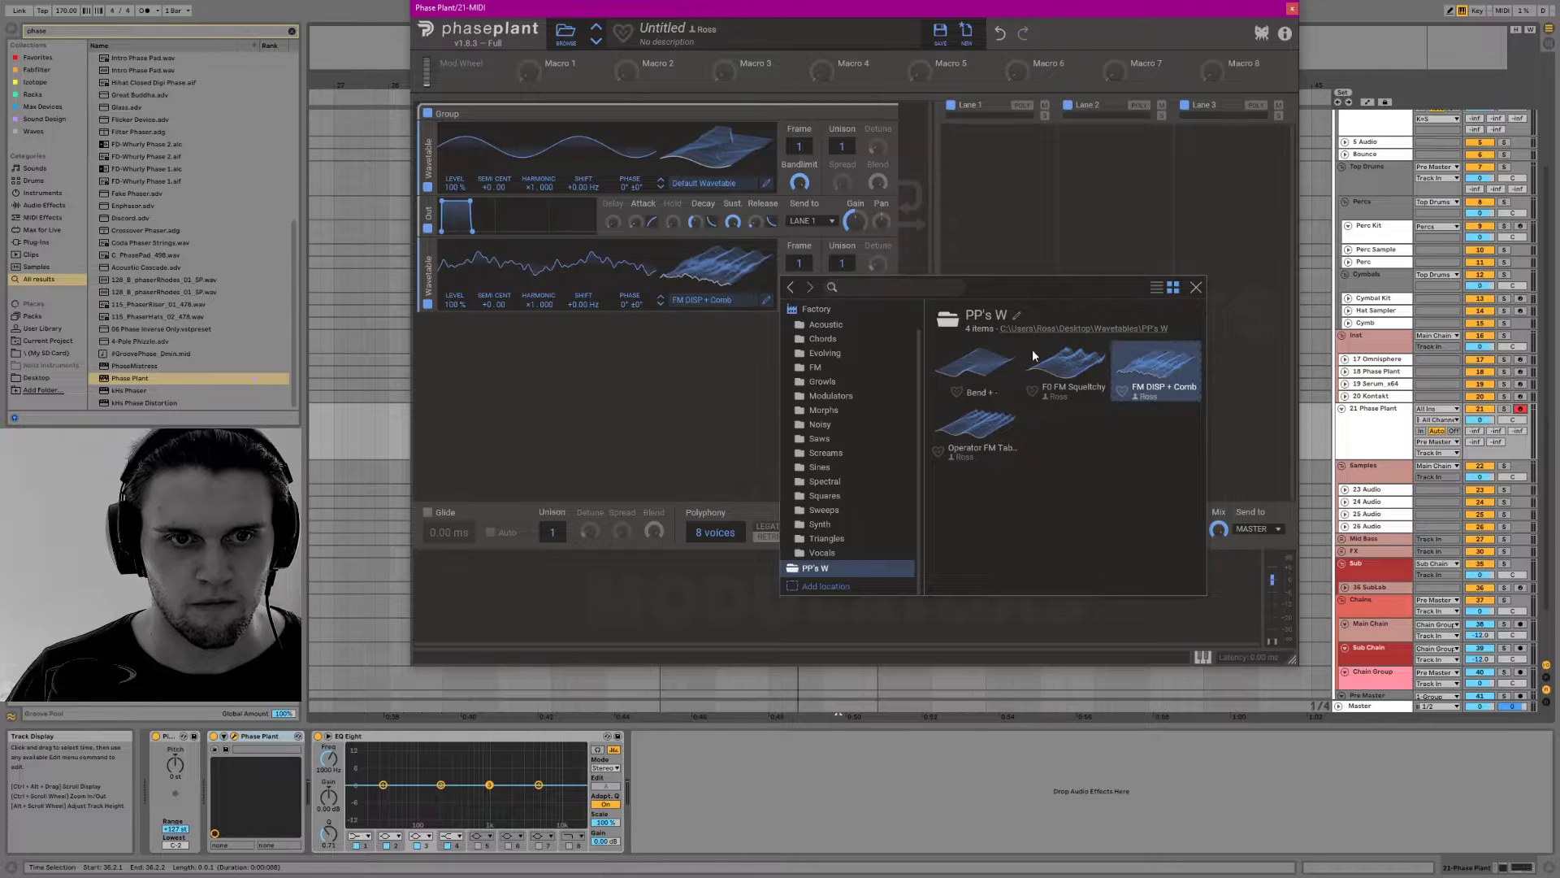
pyautogui.click(682, 324)
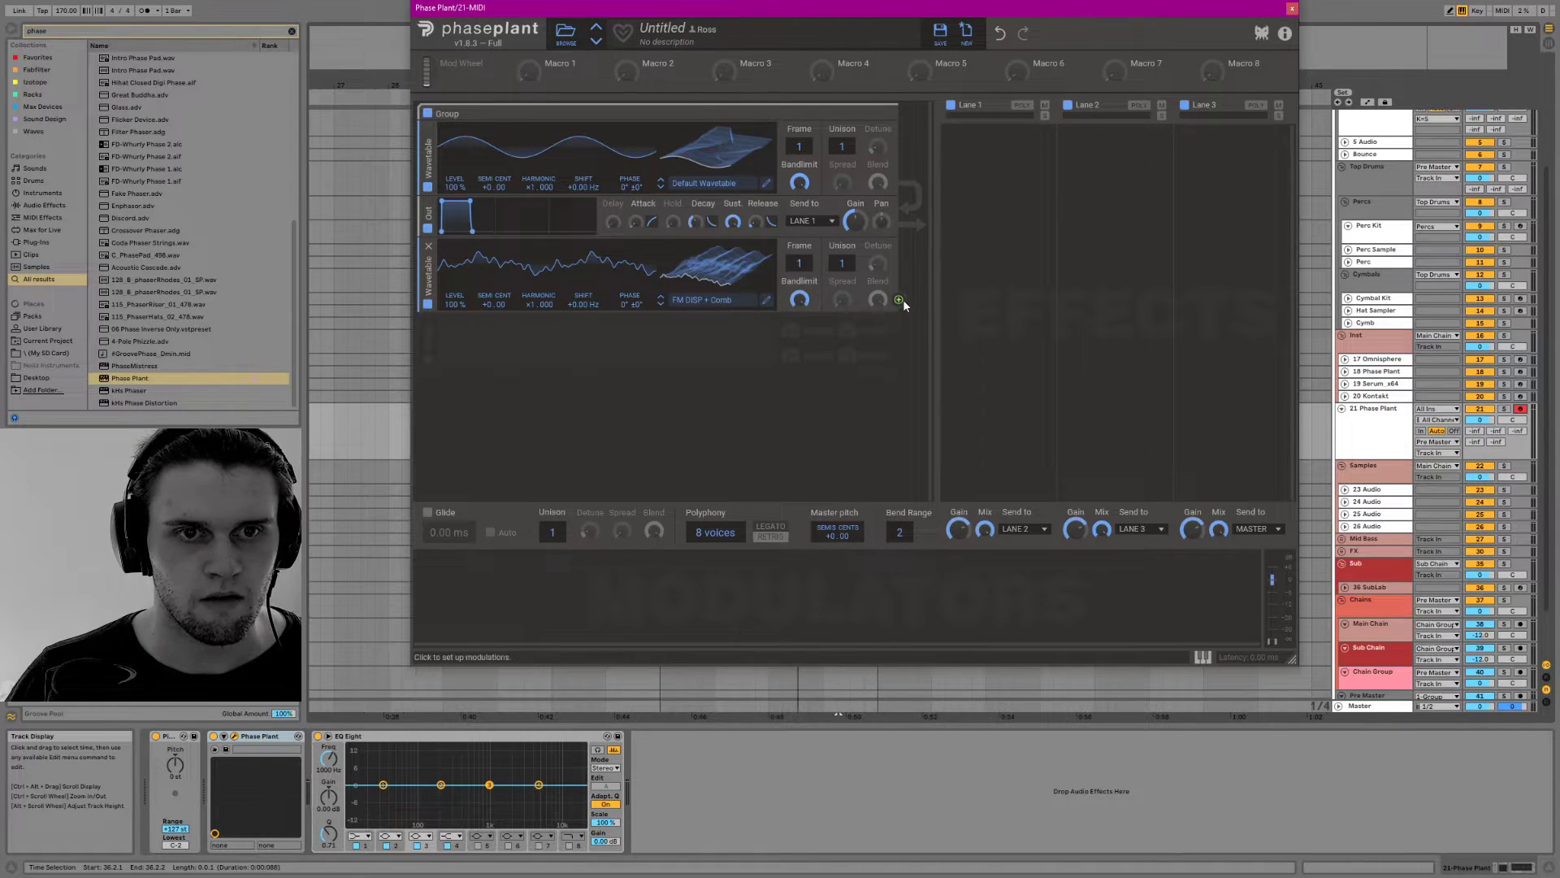
# Modulate the first wavetable's phase with the second wavetable and set the second wavetable's frame to 79
pyautogui.moveTo(626, 197); pyautogui.dragTo(629, 196)
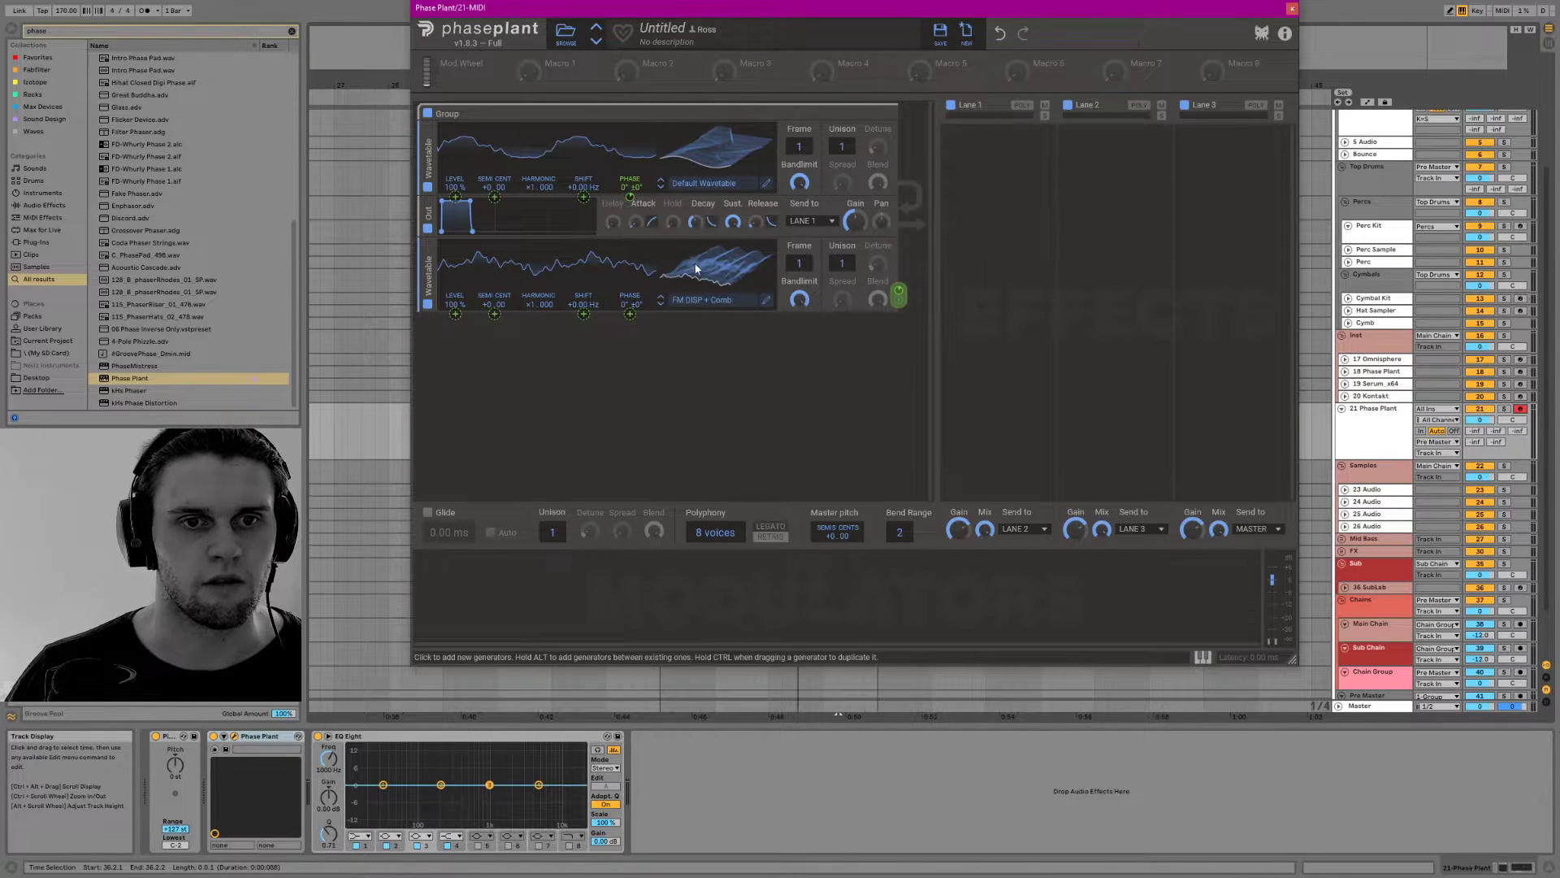
pyautogui.moveTo(729, 251); pyautogui.dragTo(711, 271)
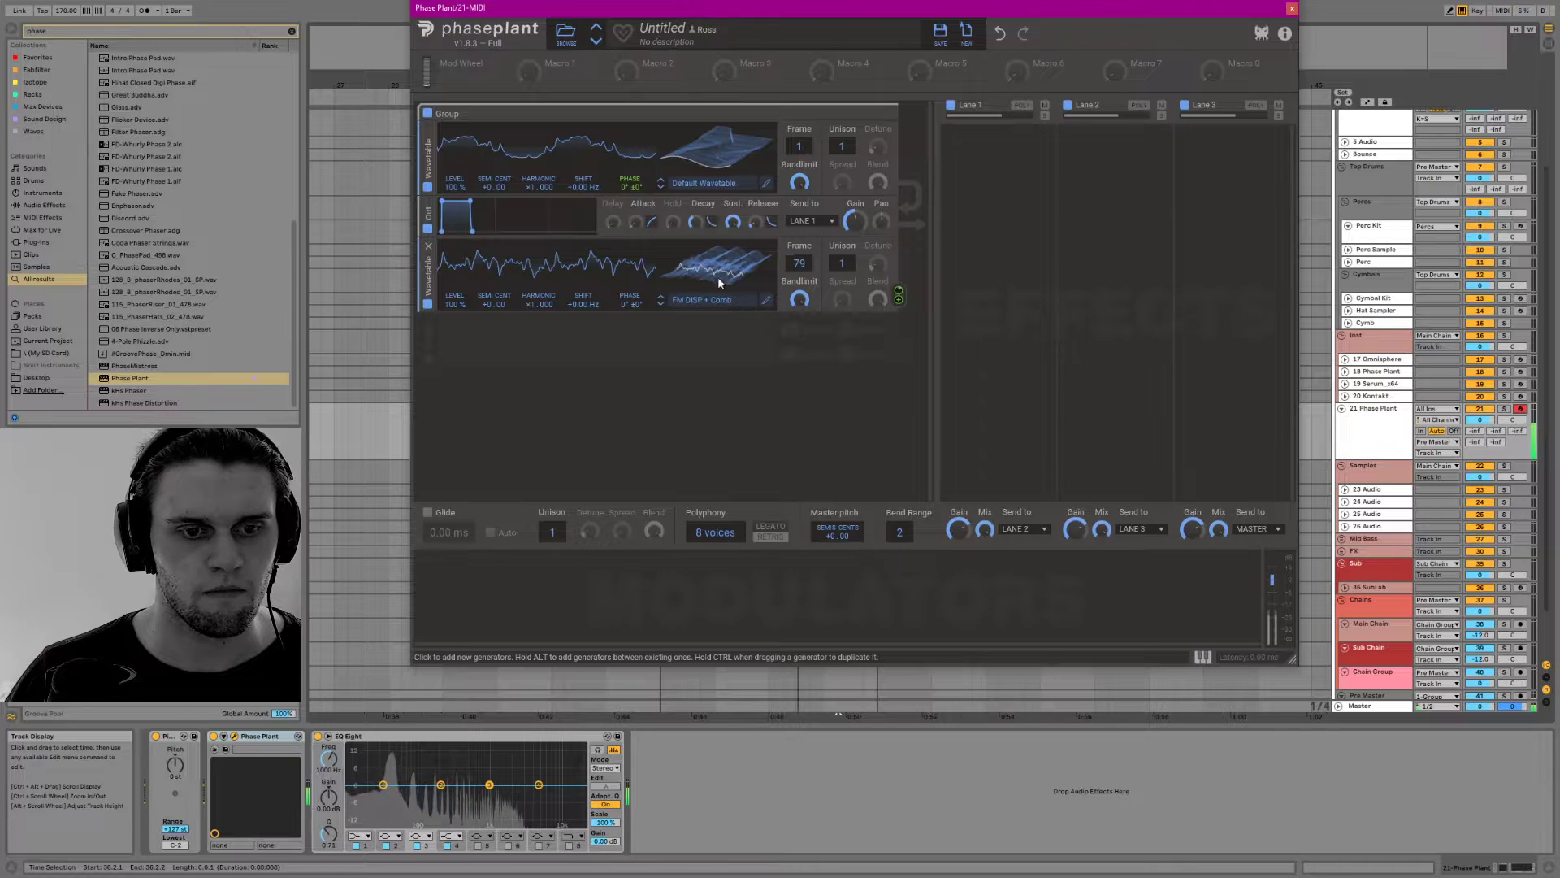
# Add a sine LFO modulator, assign it to the second wavetable's frame and set its rate to 0.72 Hz
pyautogui.moveTo(996, 16); pyautogui.dragTo(961, 20)
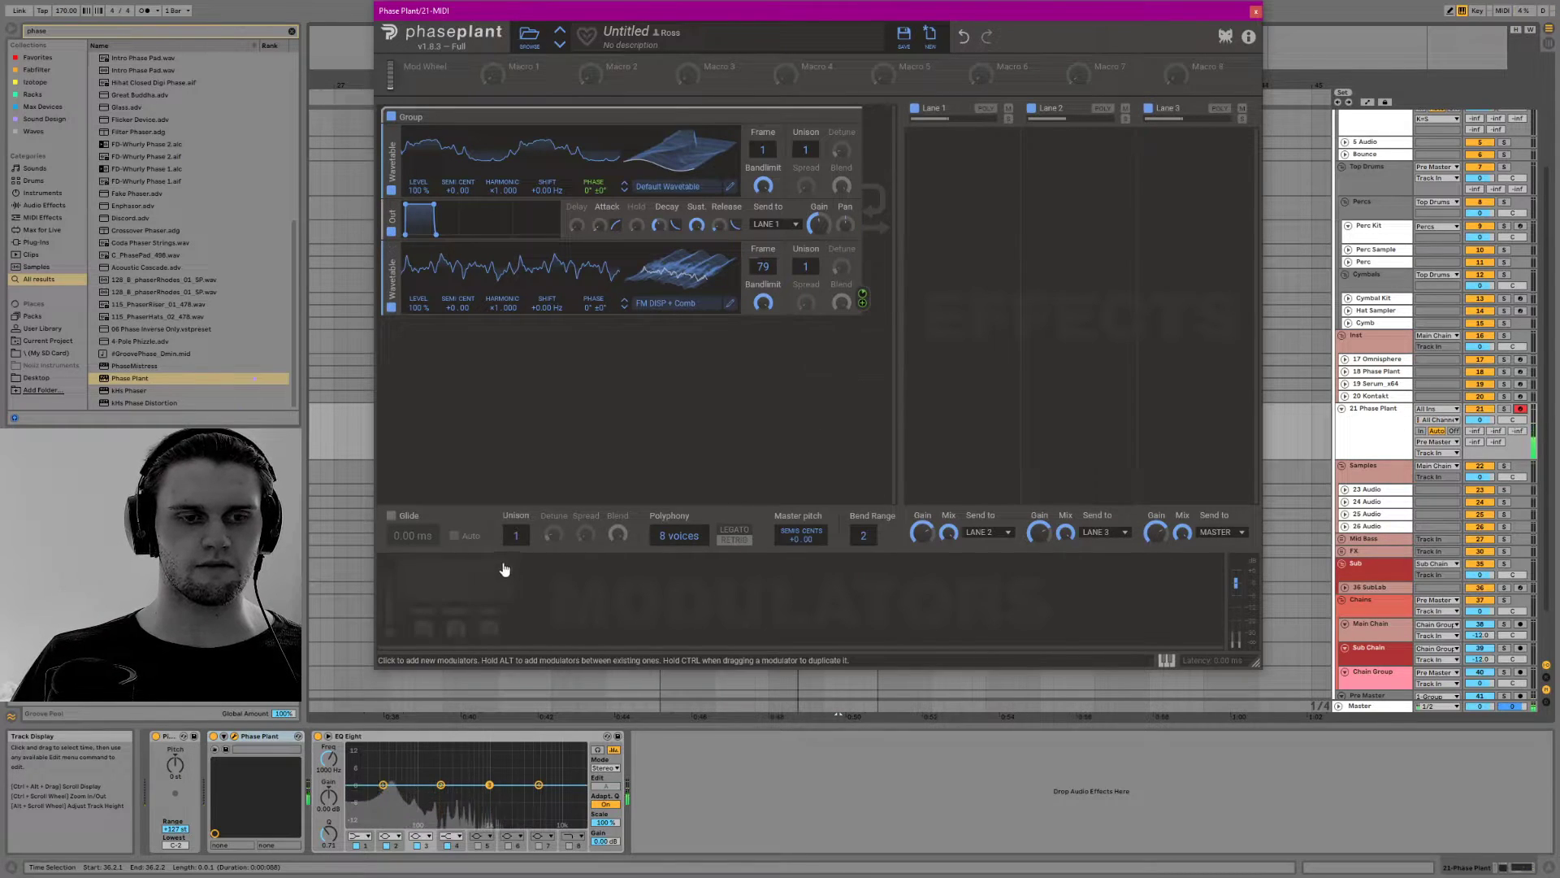
pyautogui.moveTo(779, 11); pyautogui.dragTo(740, 36)
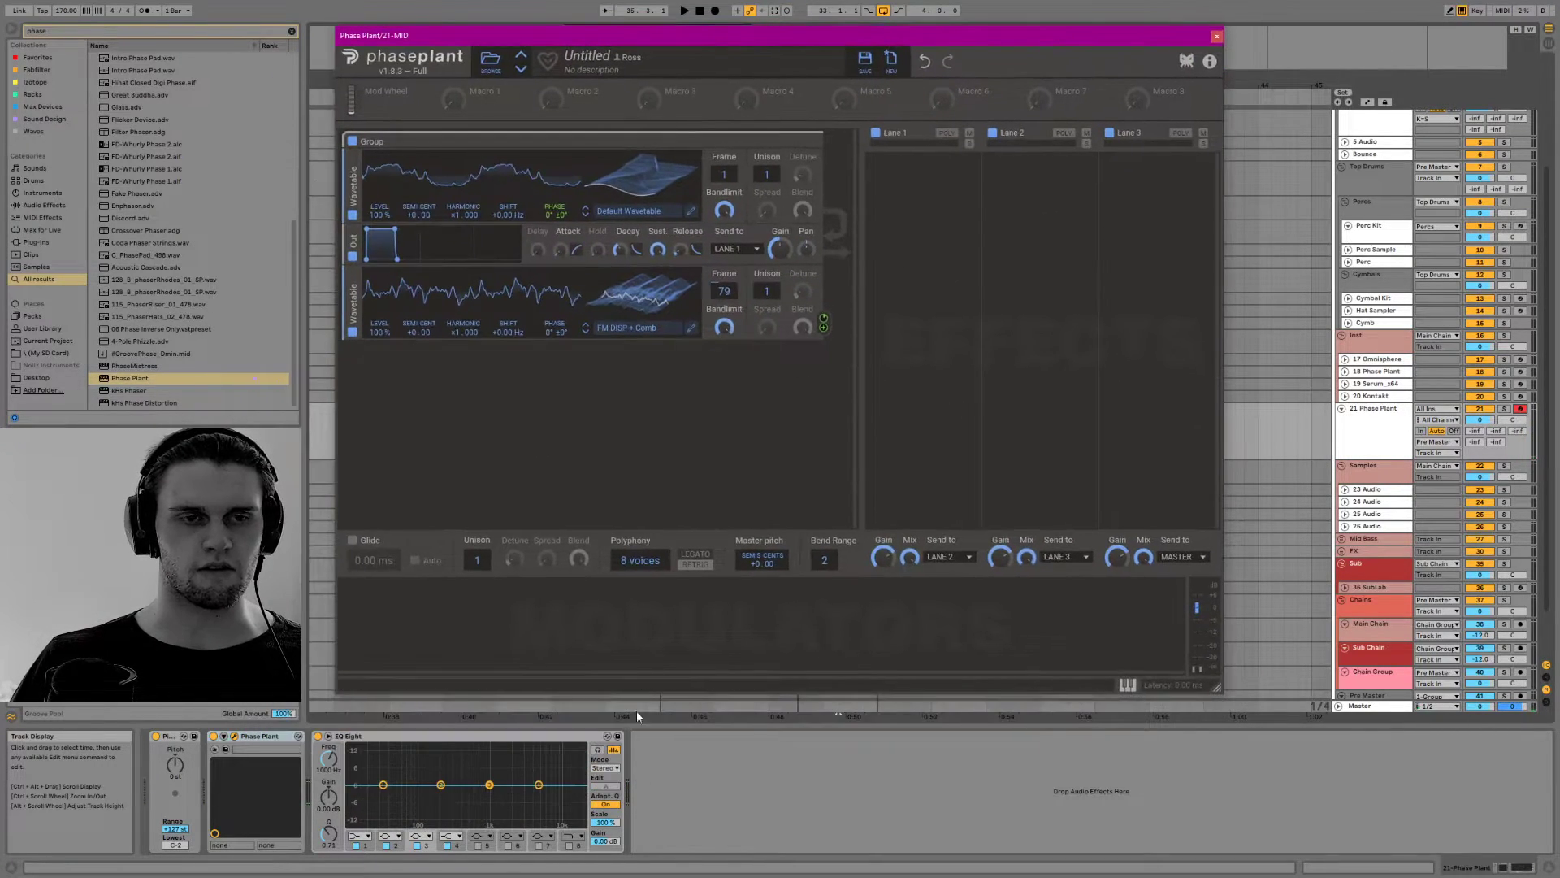
pyautogui.click(453, 608)
pyautogui.click(470, 656)
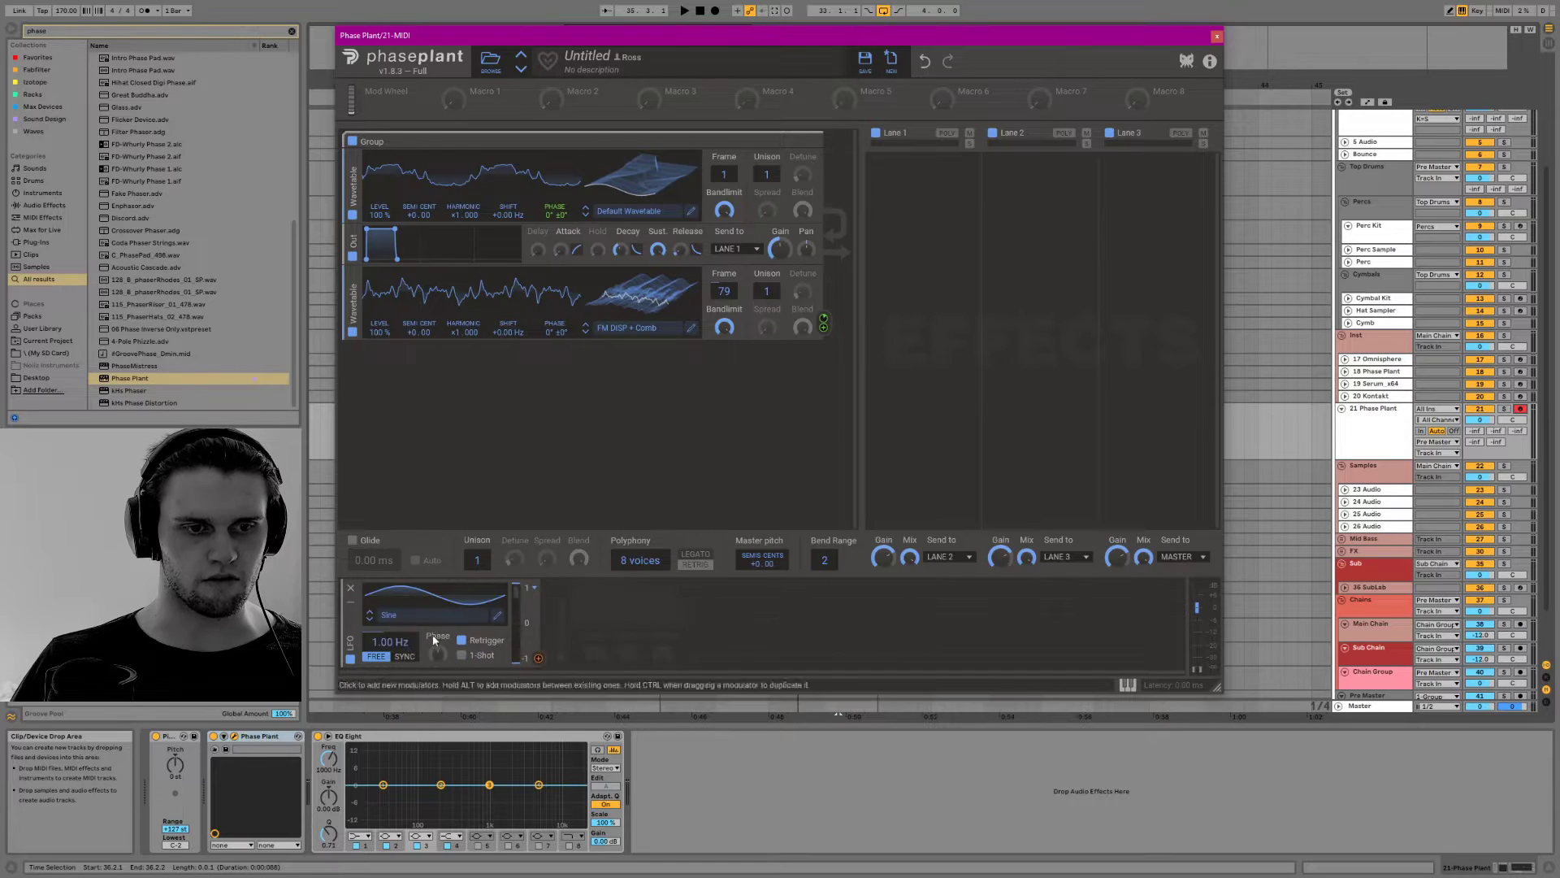
pyautogui.click(540, 659)
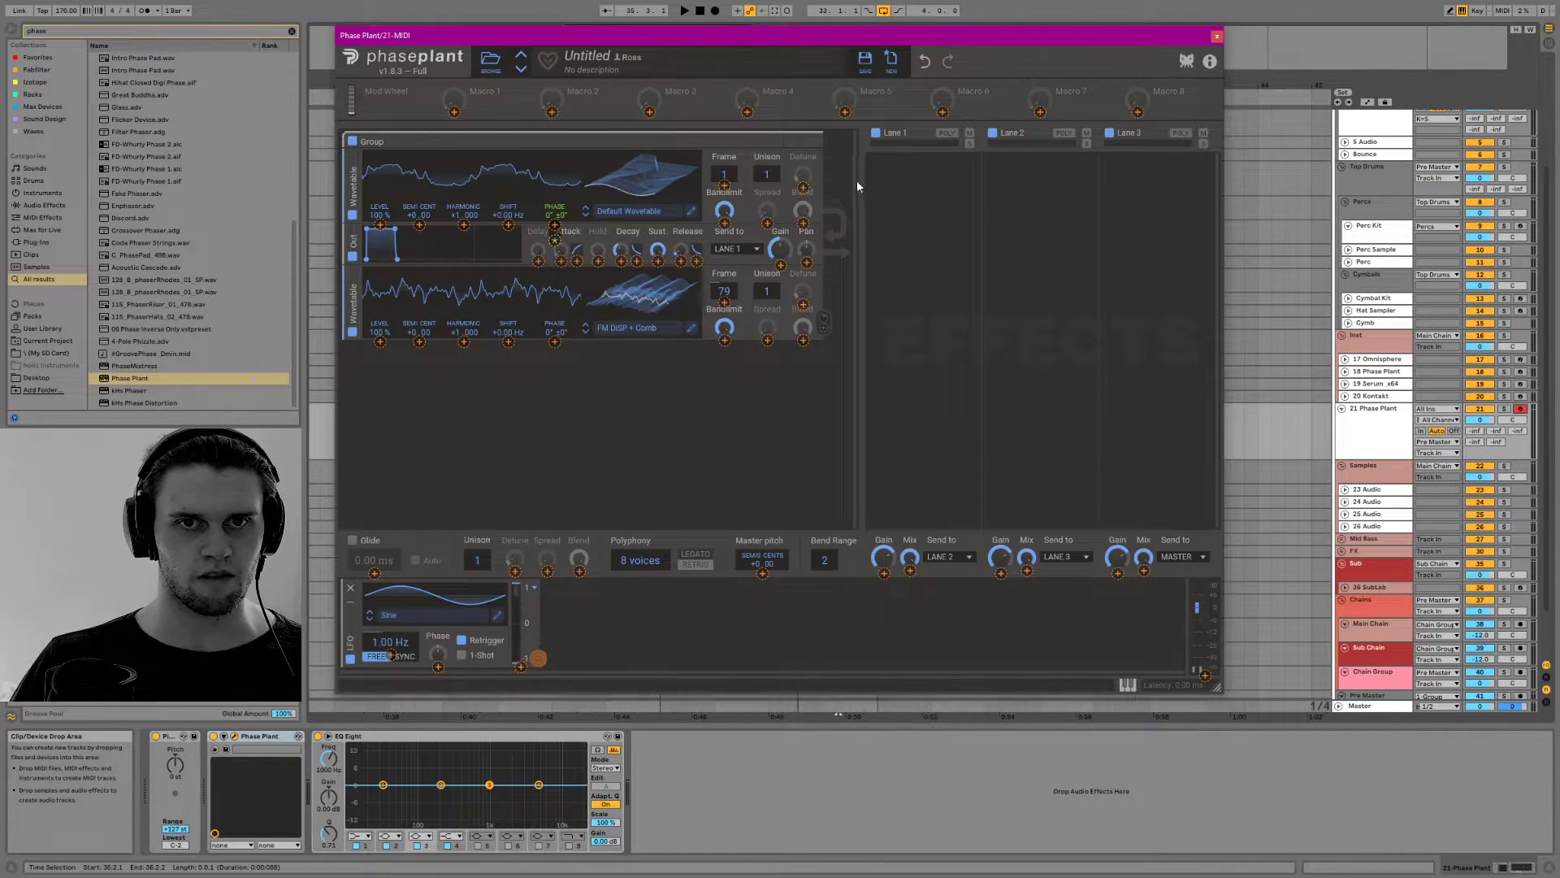
pyautogui.click(724, 301)
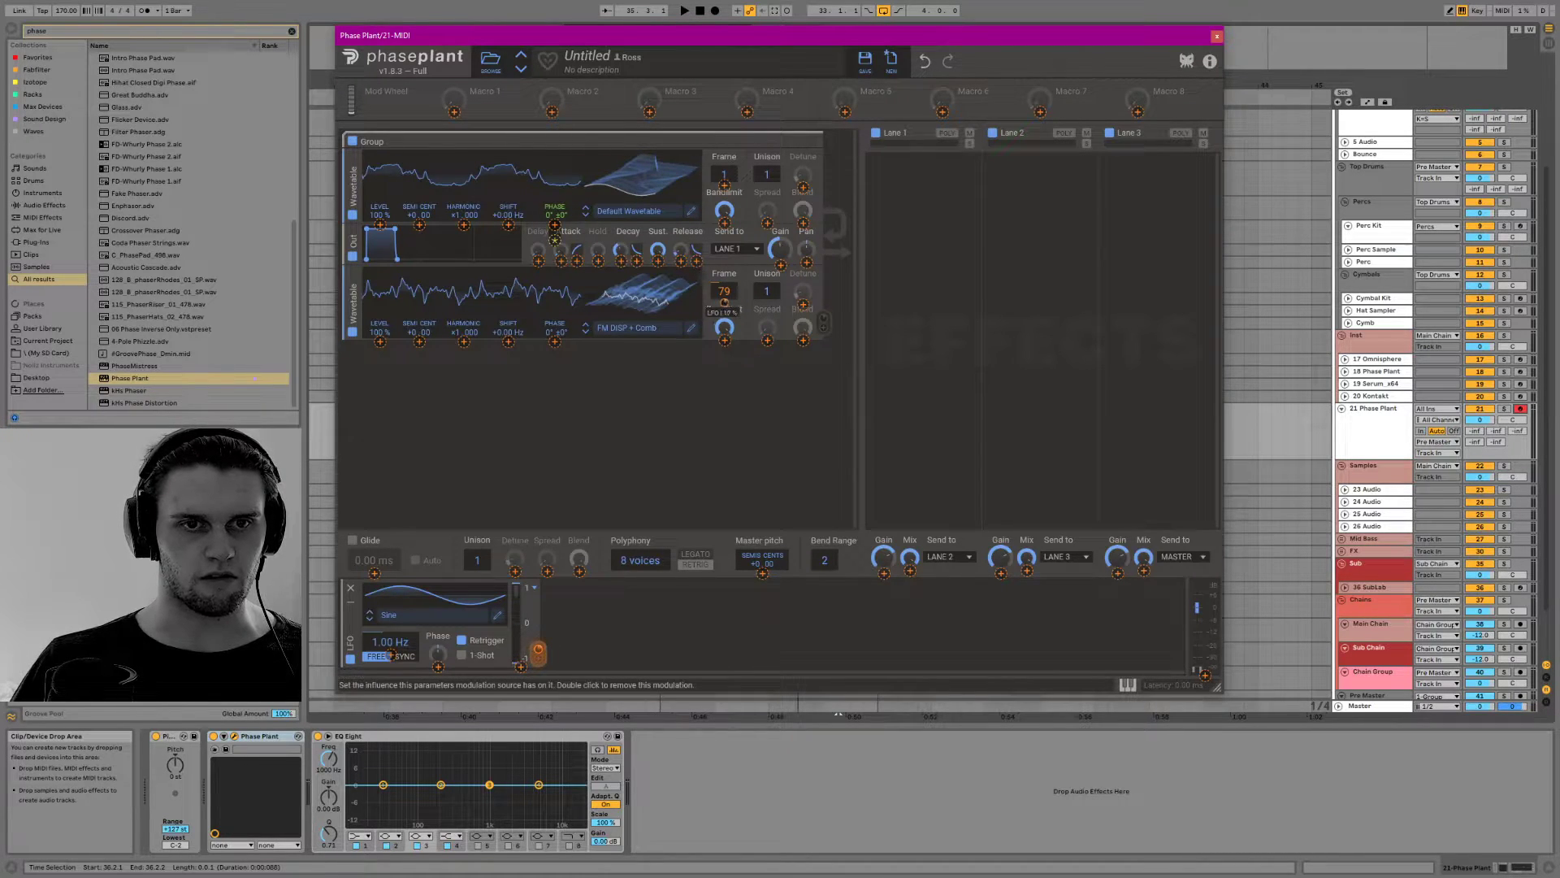
pyautogui.click(644, 306)
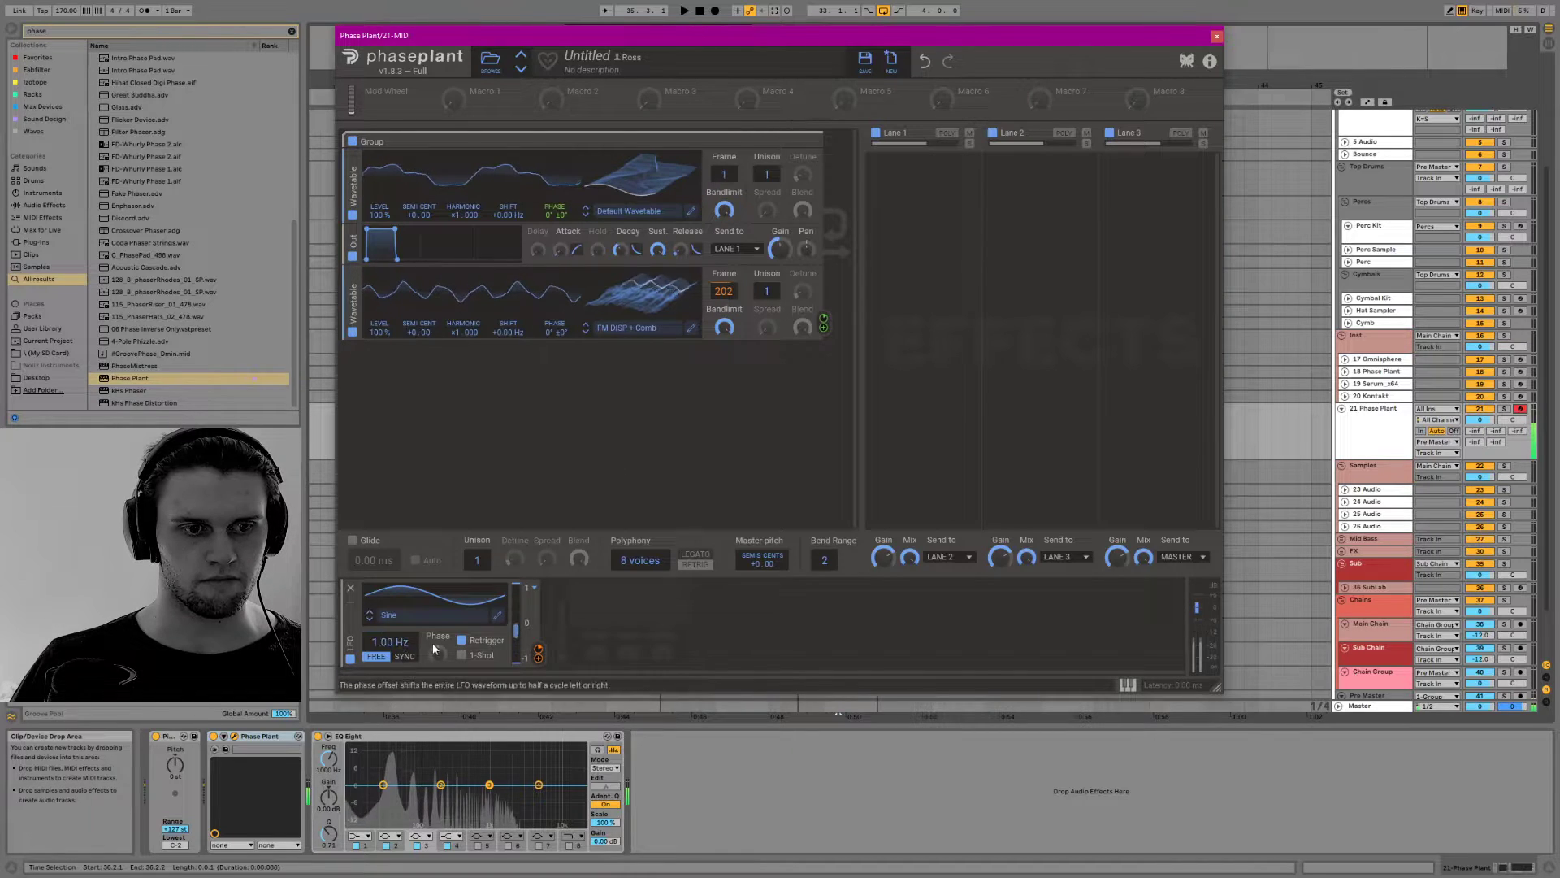
pyautogui.moveTo(390, 641); pyautogui.dragTo(390, 662)
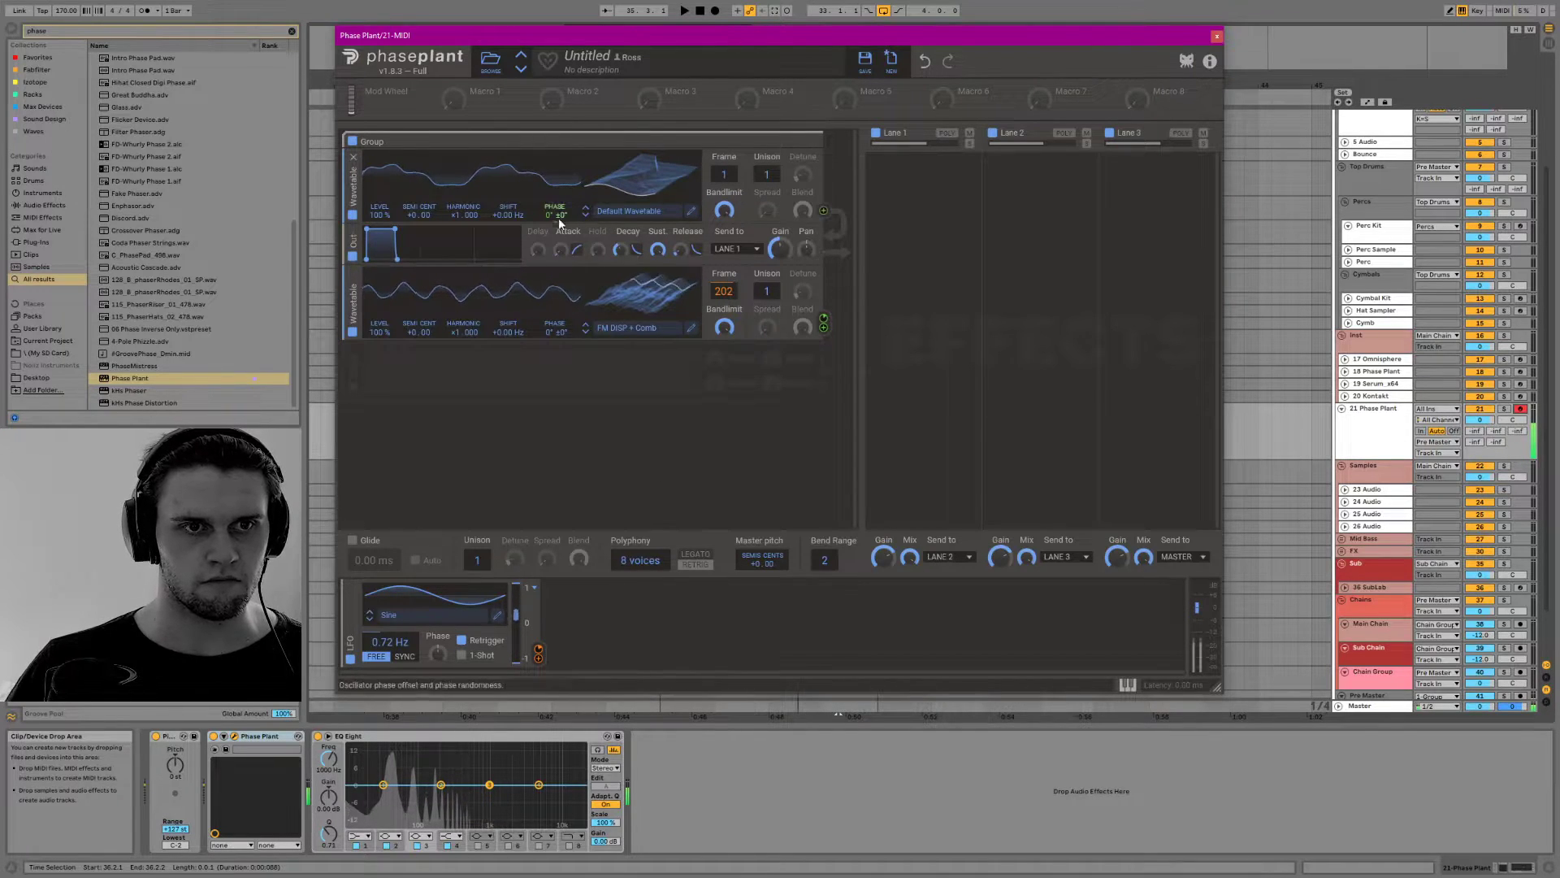
# Raise the phase modulation amount on the first wavetable and set its frame to 75
pyautogui.moveTo(555, 226); pyautogui.dragTo(555, 199)
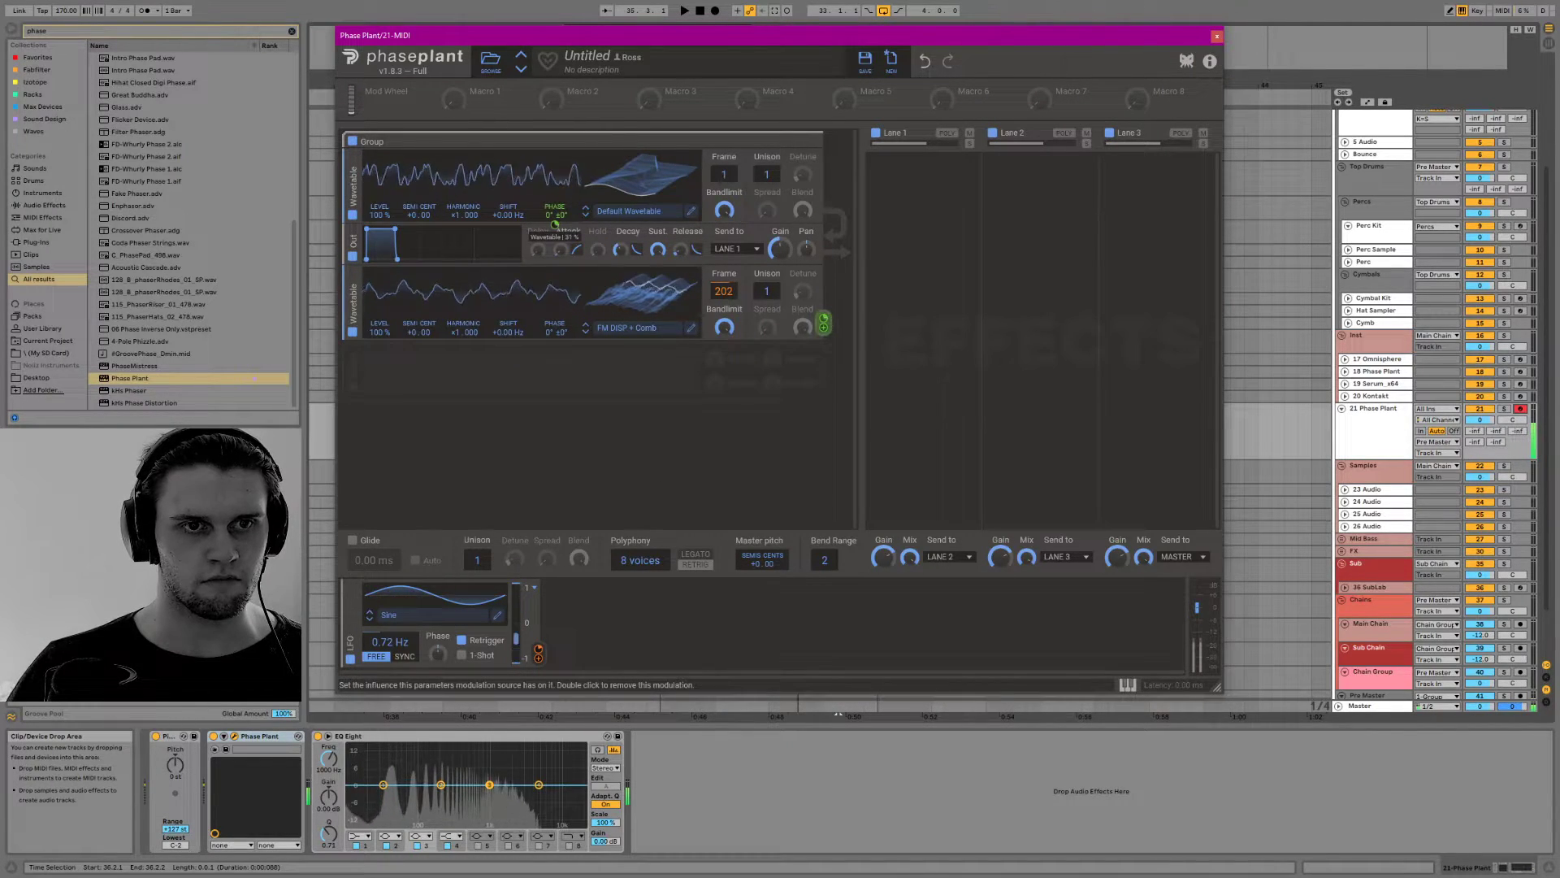
pyautogui.moveTo(724, 174); pyautogui.dragTo(724, 141)
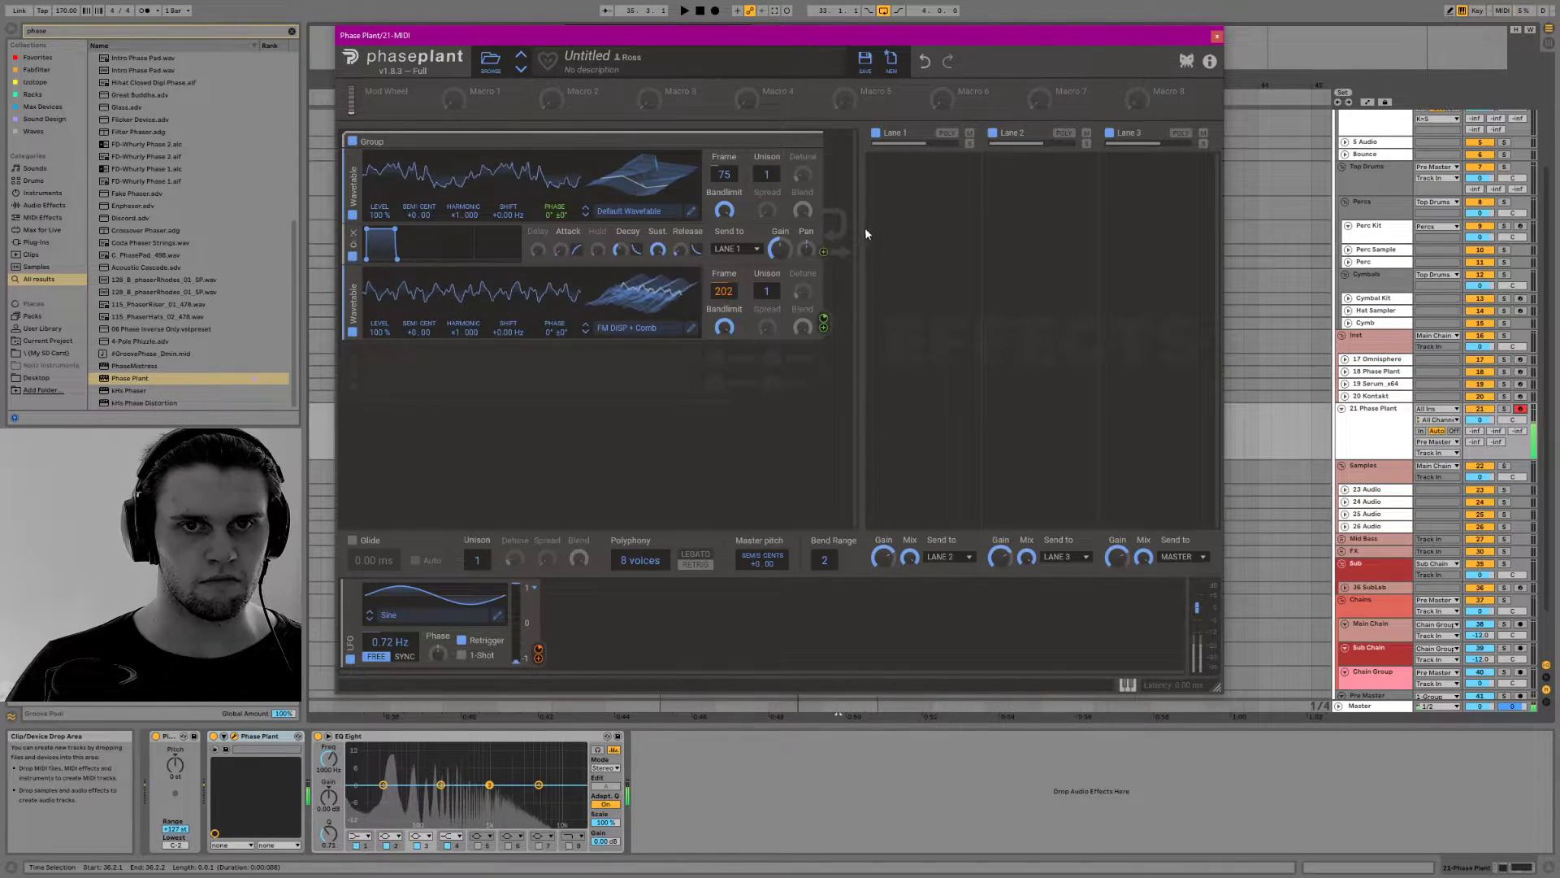
# Fine-tune the amount by which the second wavetable modulates the first wavetable's phase
pyautogui.click(897, 187)
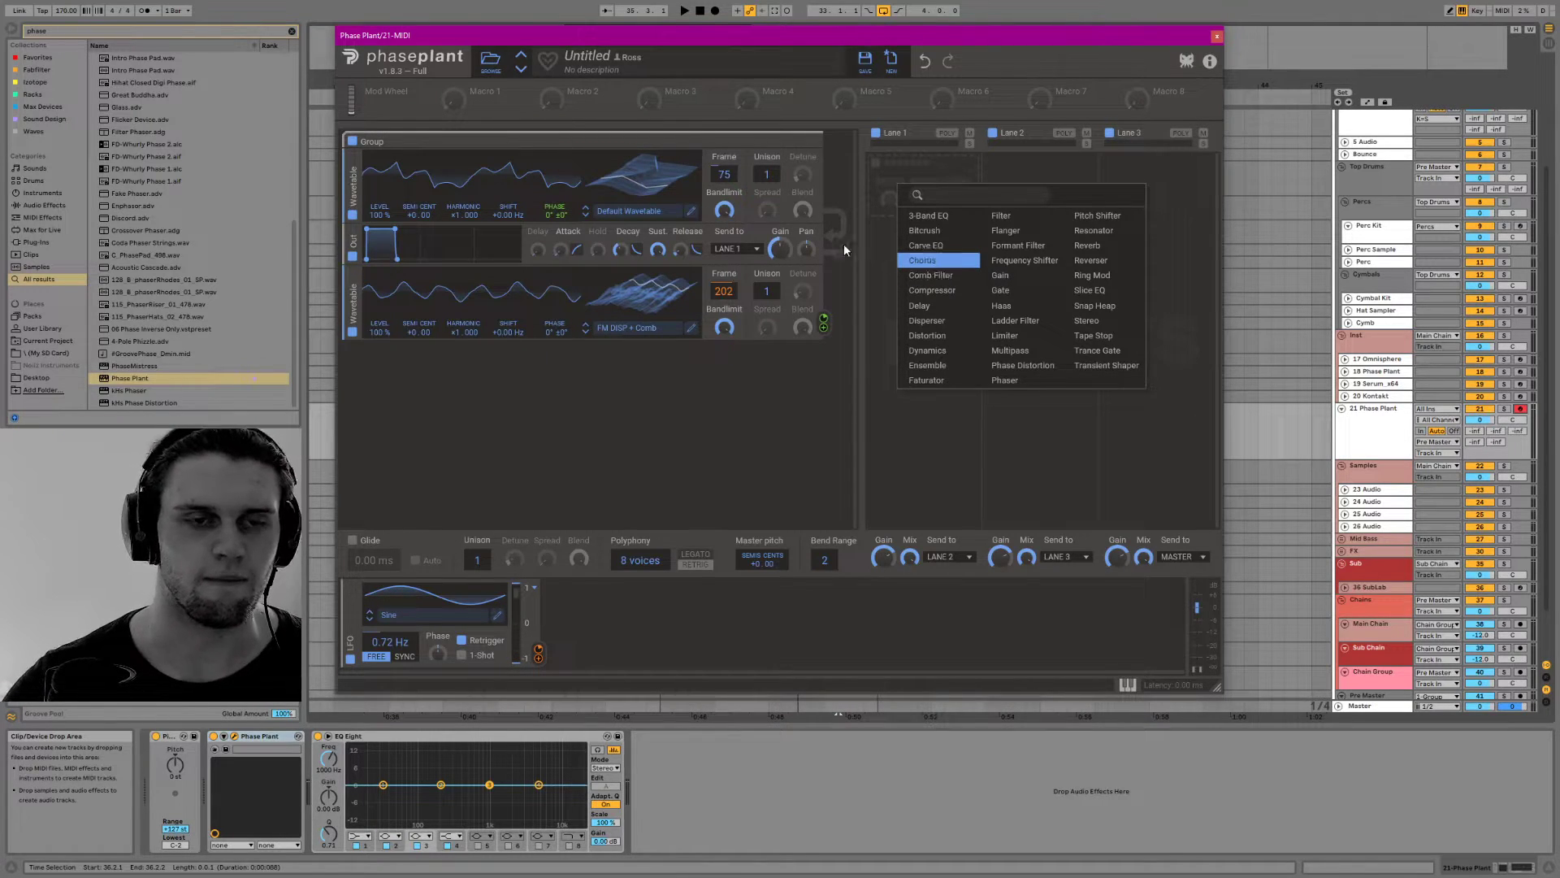
pyautogui.click(553, 215)
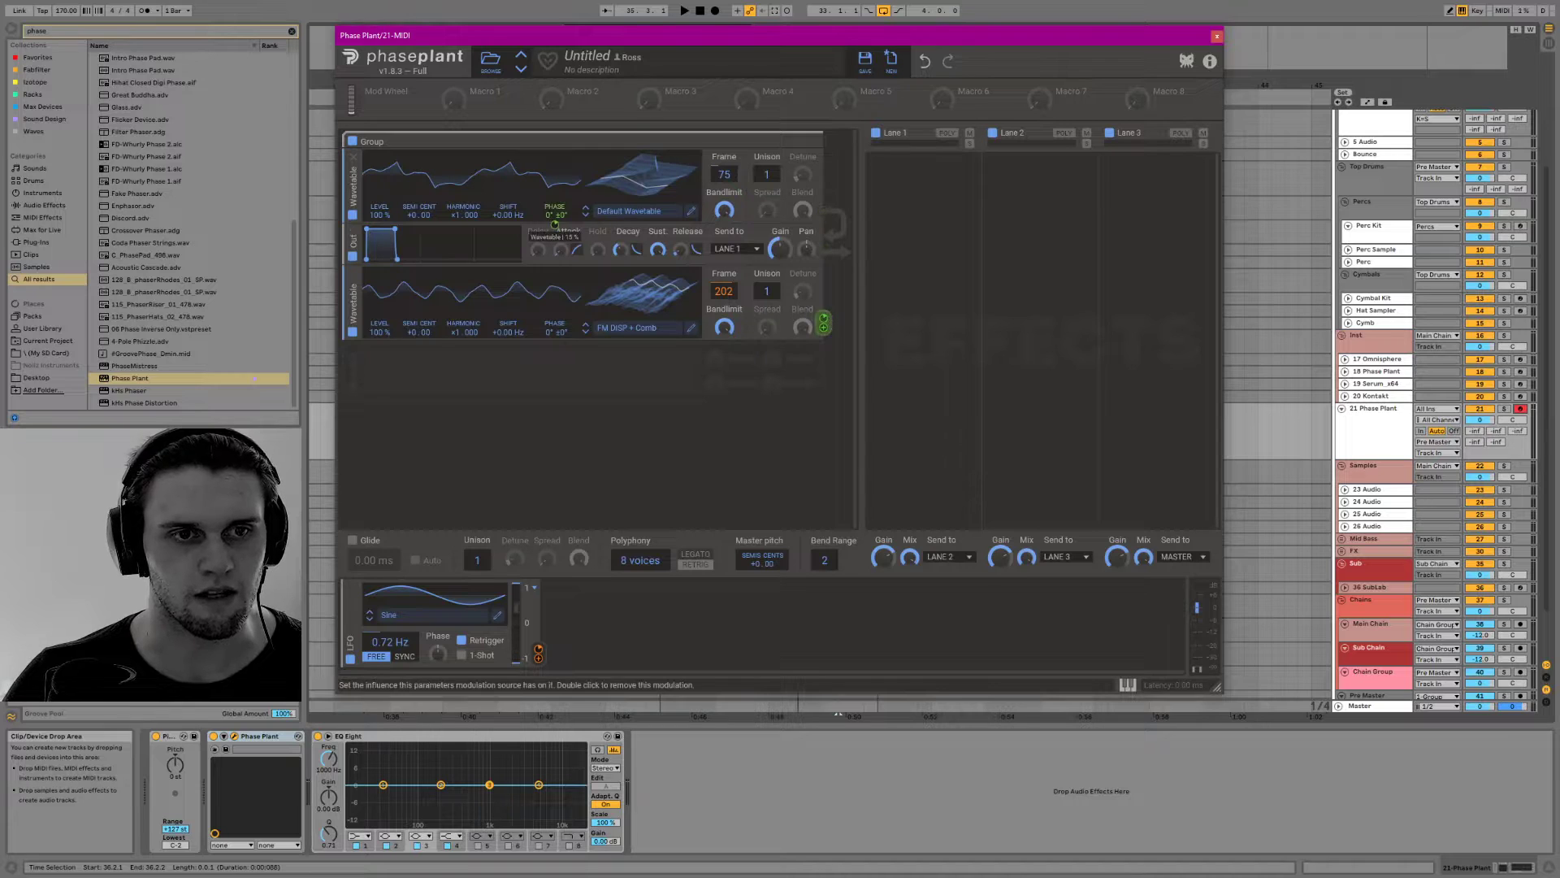
pyautogui.moveTo(554, 225)
pyautogui.mouseDown()
pyautogui.moveTo(554, 199)
pyautogui.moveTo(556, 233)
pyautogui.mouseUp()
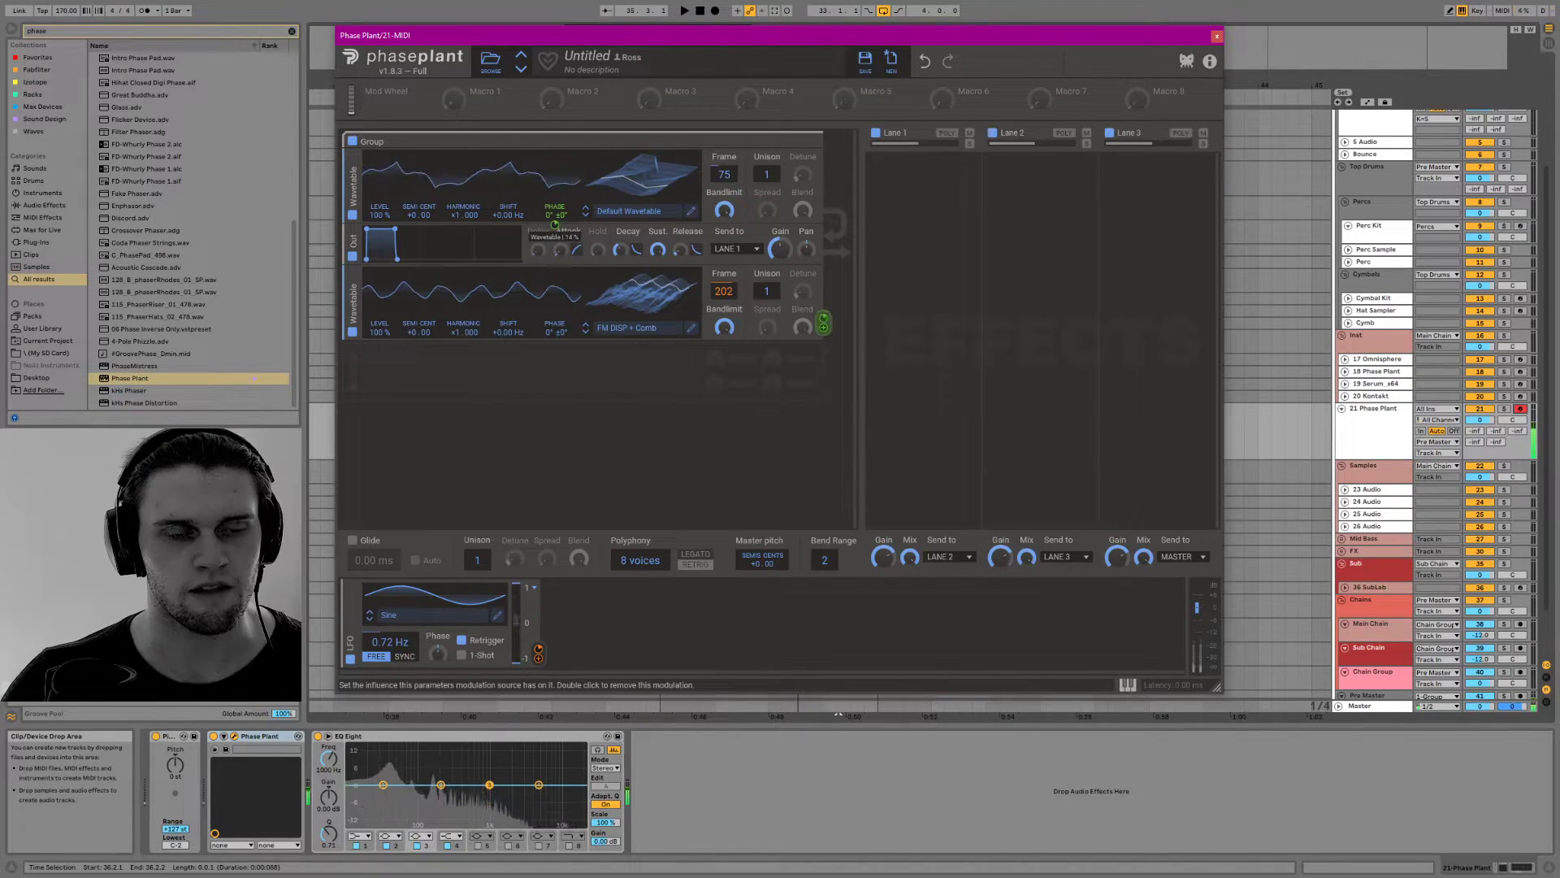
pyautogui.click(902, 166)
pyautogui.click(695, 343)
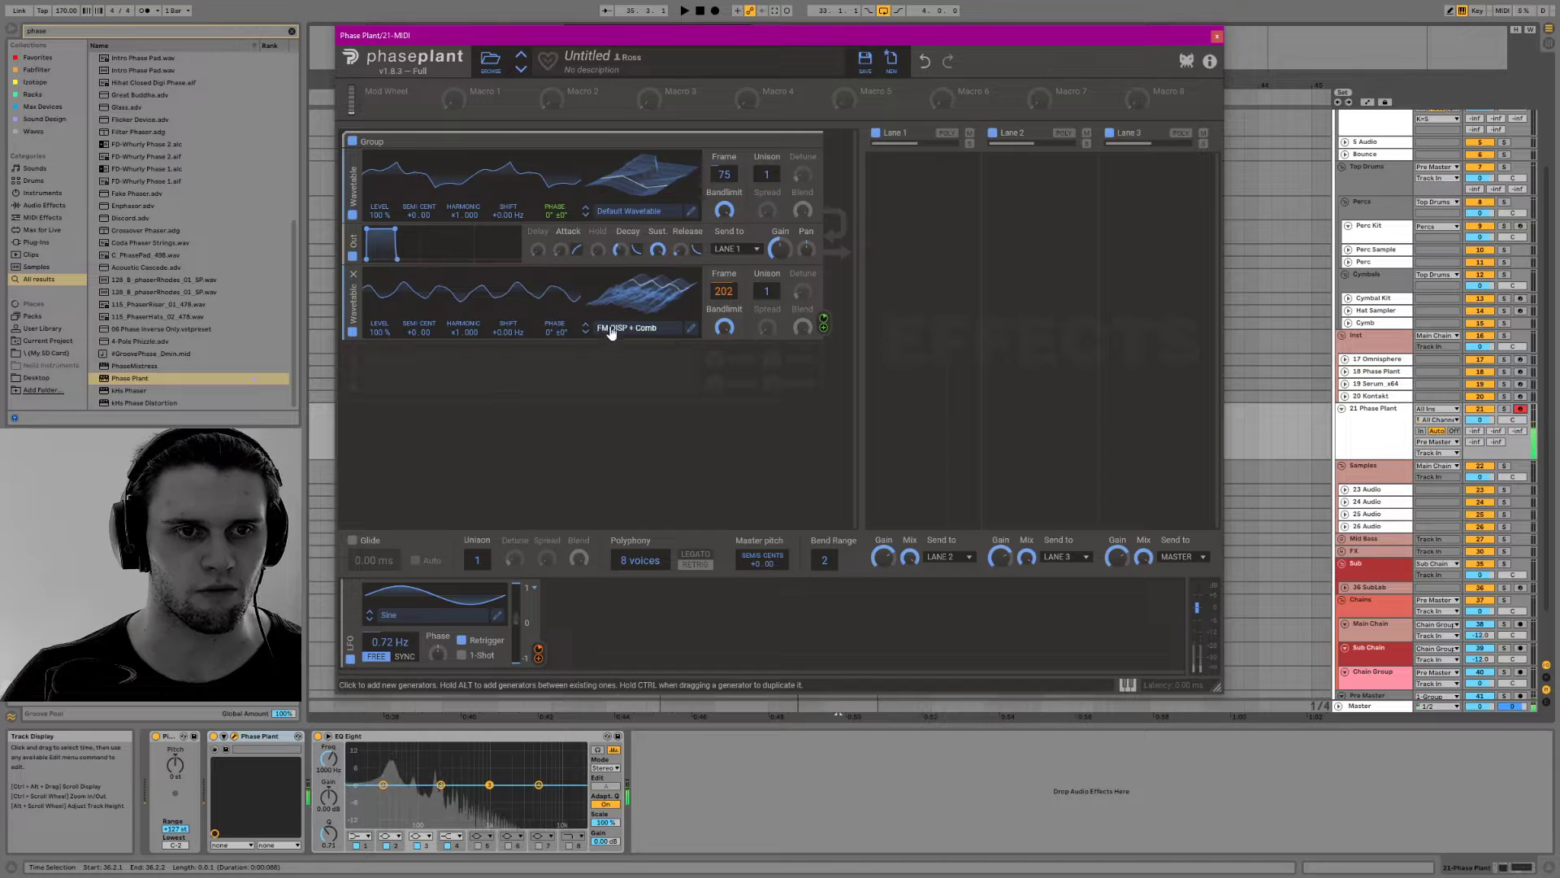
# Set the second wavetable's harmonic to 2.000 and the first wavetable's frame to 49
pyautogui.moveTo(460, 332); pyautogui.dragTo(459, 318)
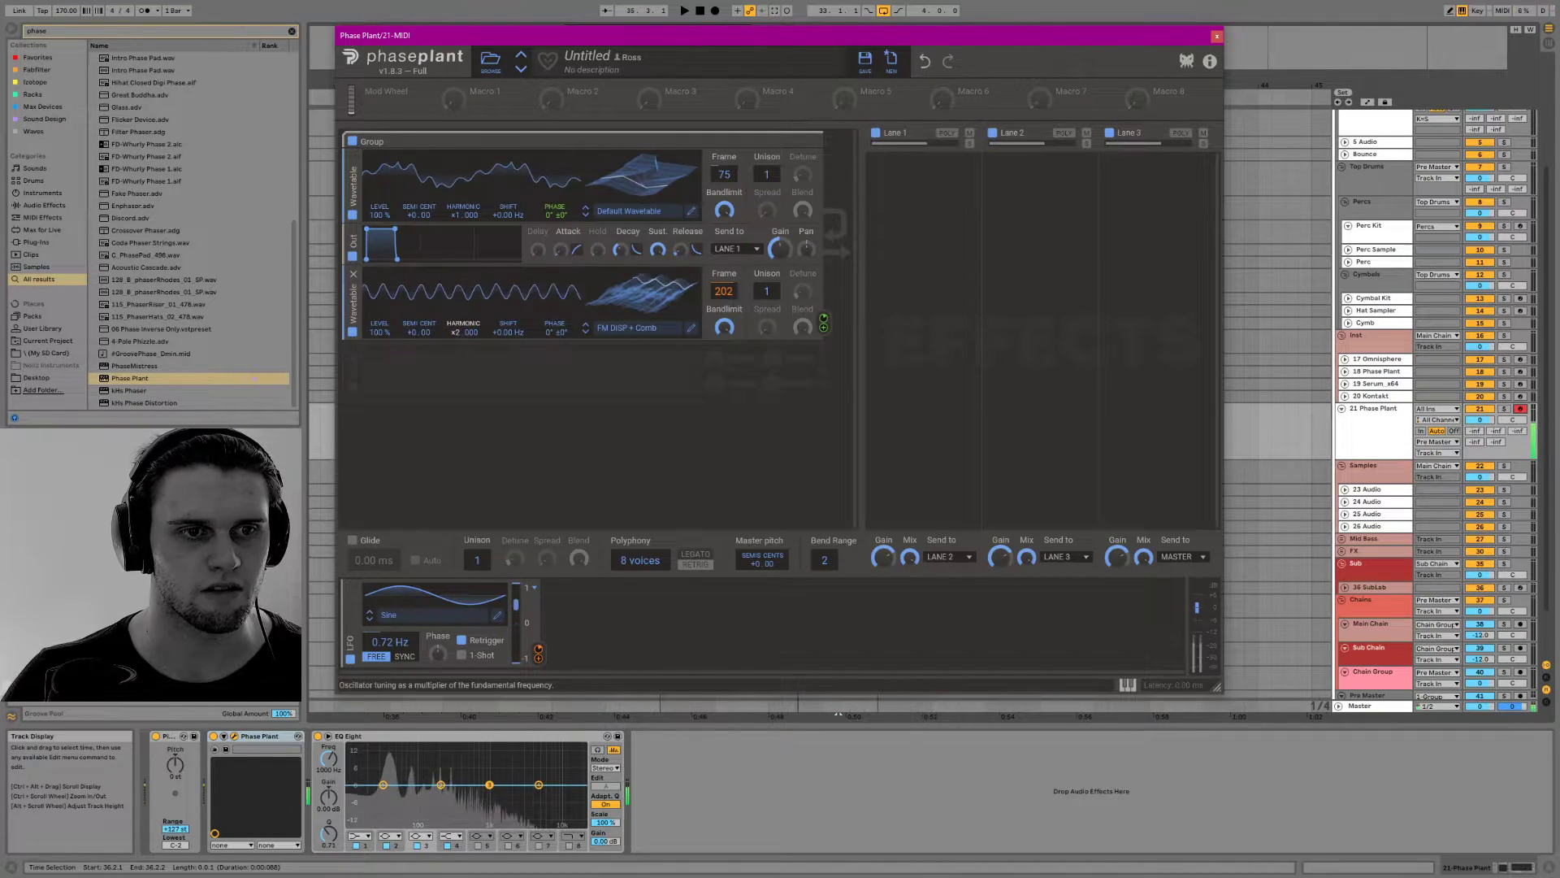
pyautogui.moveTo(639, 184); pyautogui.dragTo(638, 206)
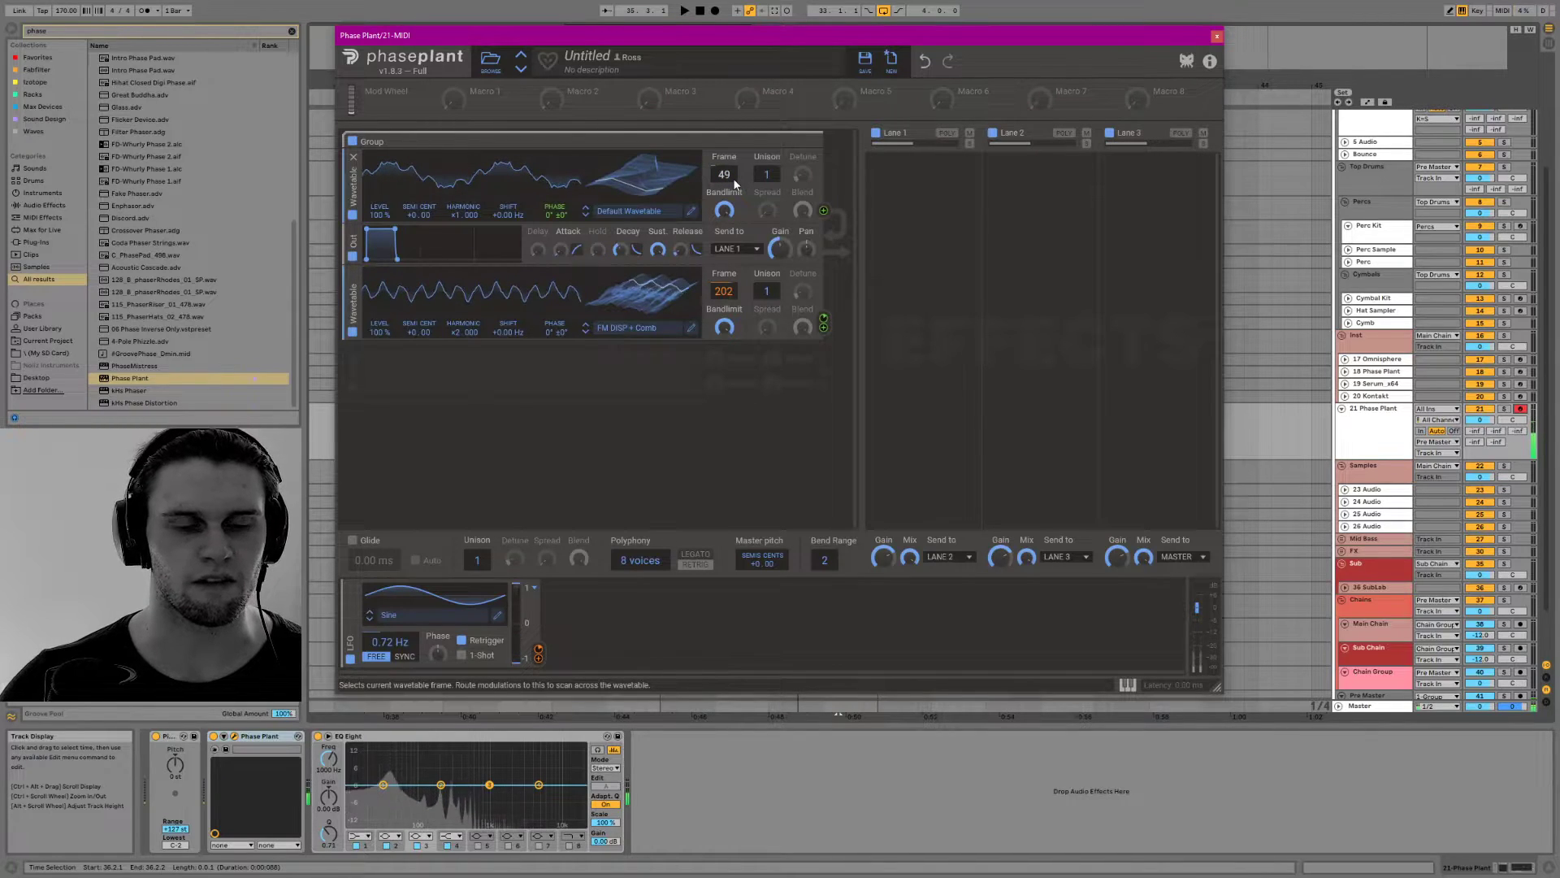
pyautogui.click(930, 174)
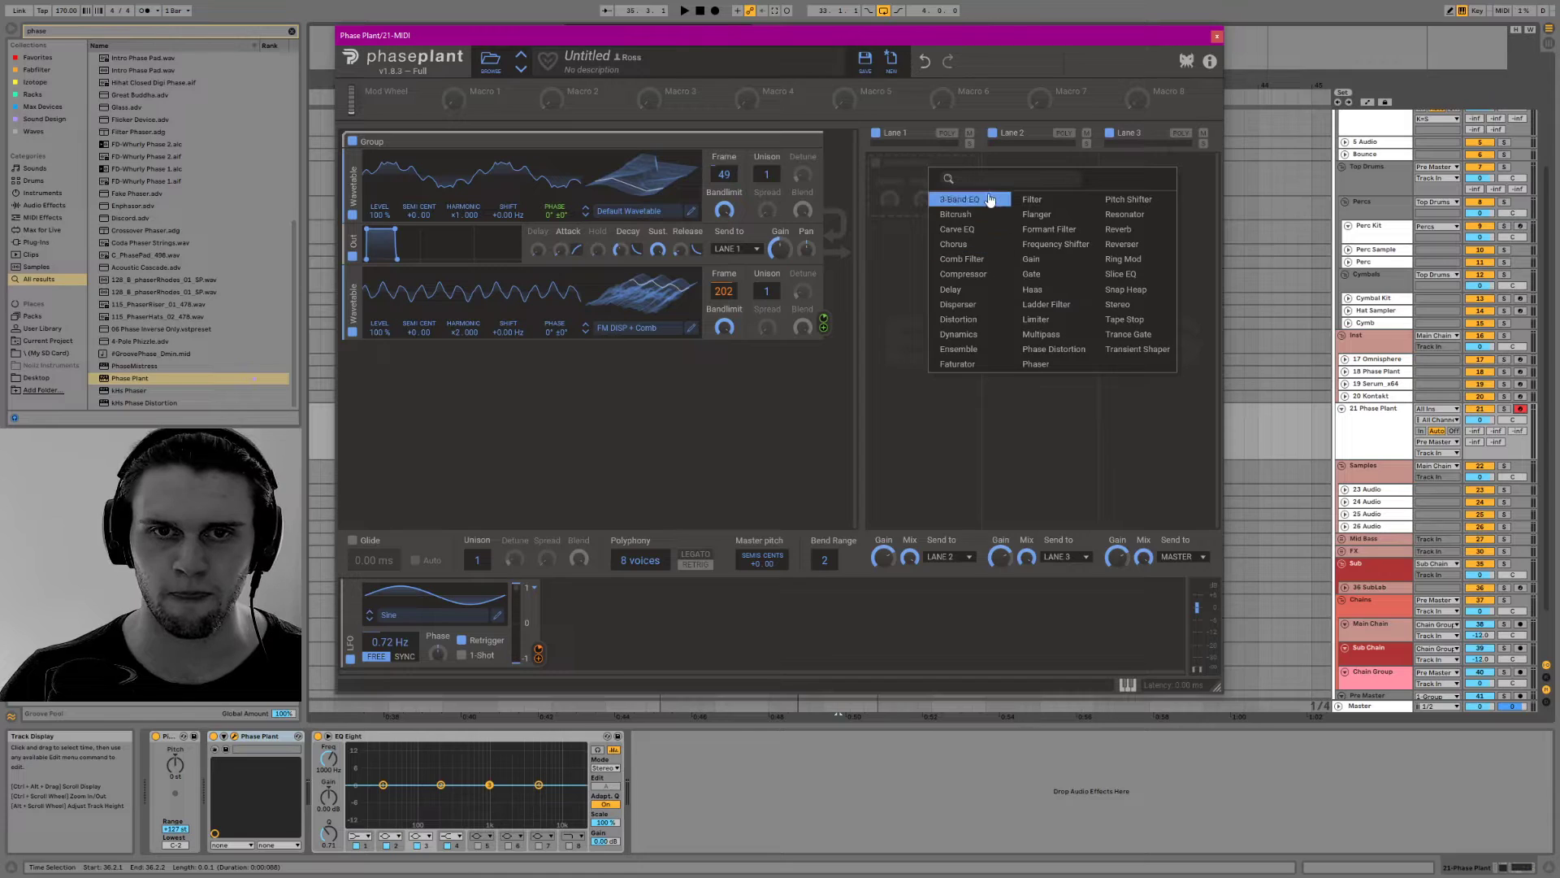
pyautogui.click(916, 226)
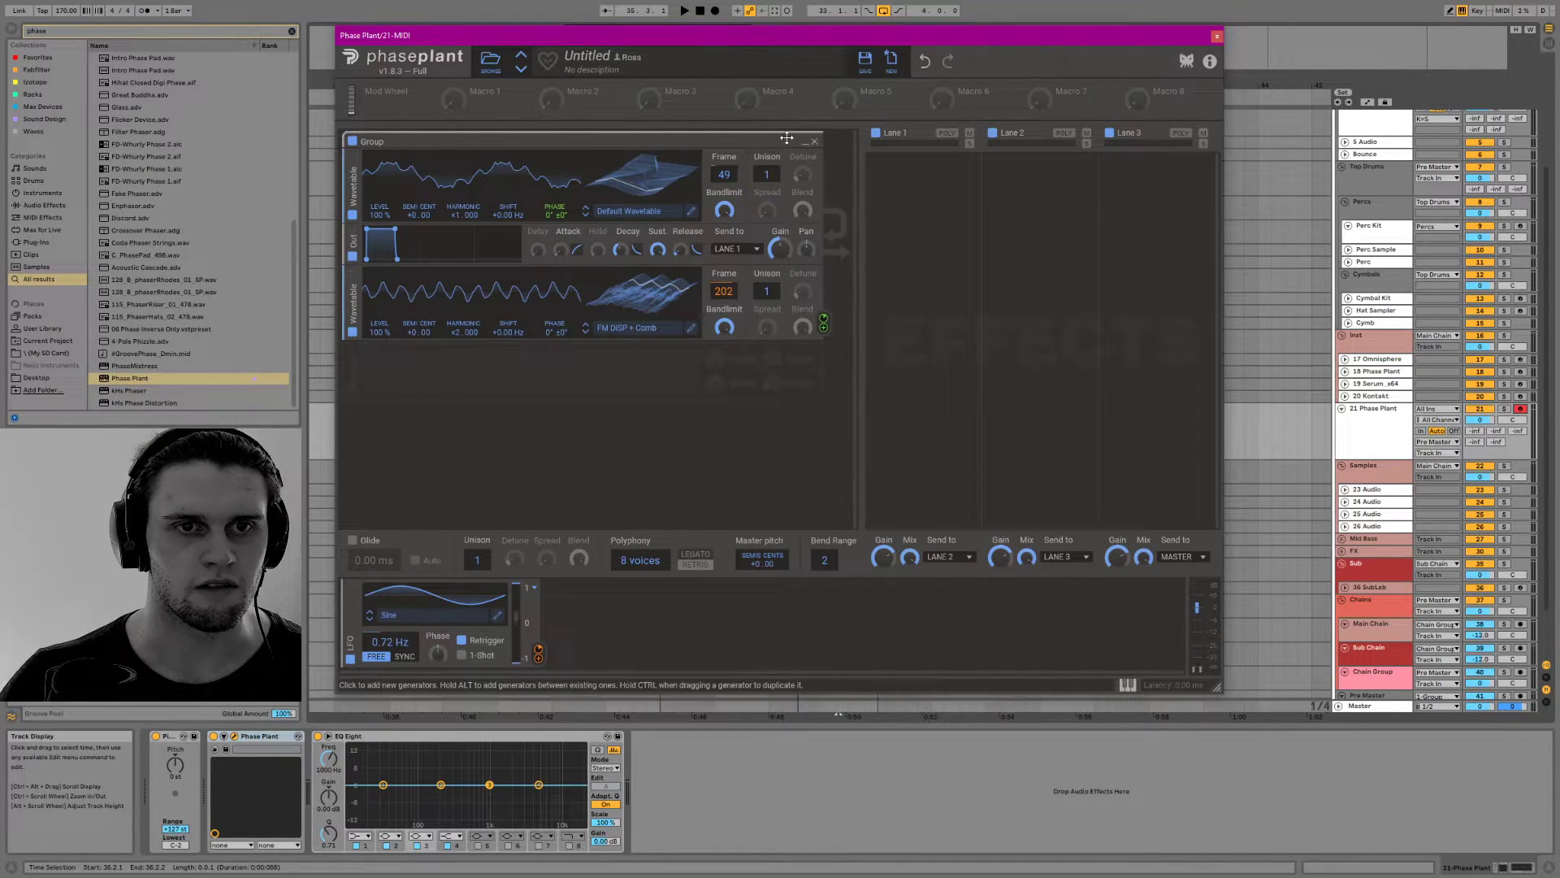
# Collapse the wavetable group and add a new group below it containing an Analog generator with a sine waveform
pyautogui.click(806, 142)
pyautogui.click(574, 303)
pyautogui.click(715, 276)
pyautogui.click(524, 242)
pyautogui.click(579, 284)
pyautogui.click(686, 258)
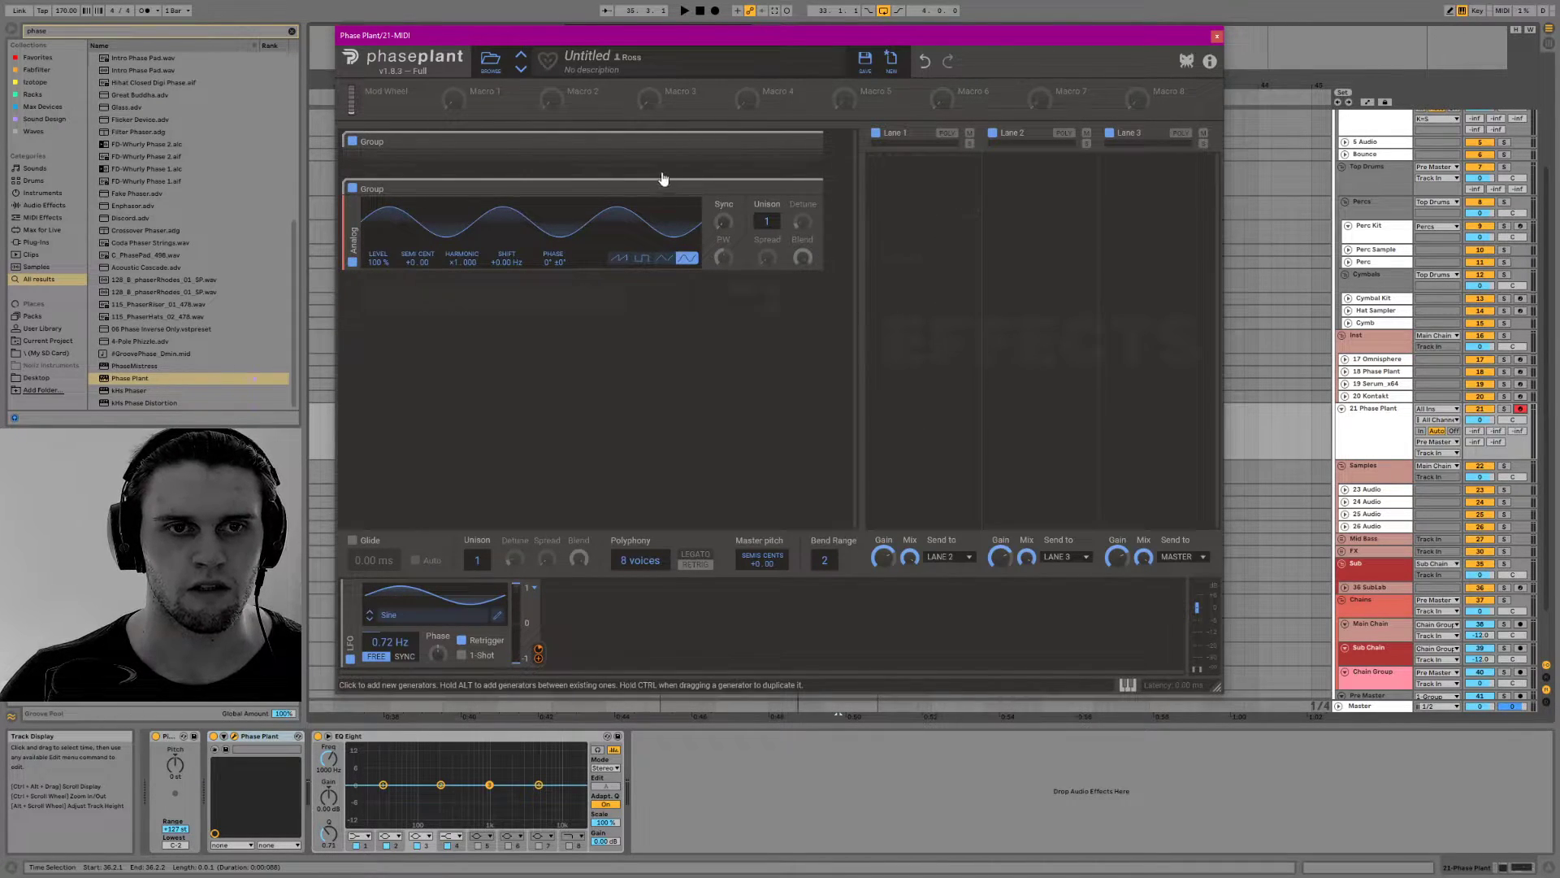
# Expand the wavetable group again, send its output to Lane 2, and route Lane 1 to Lane 3
pyautogui.click(805, 142)
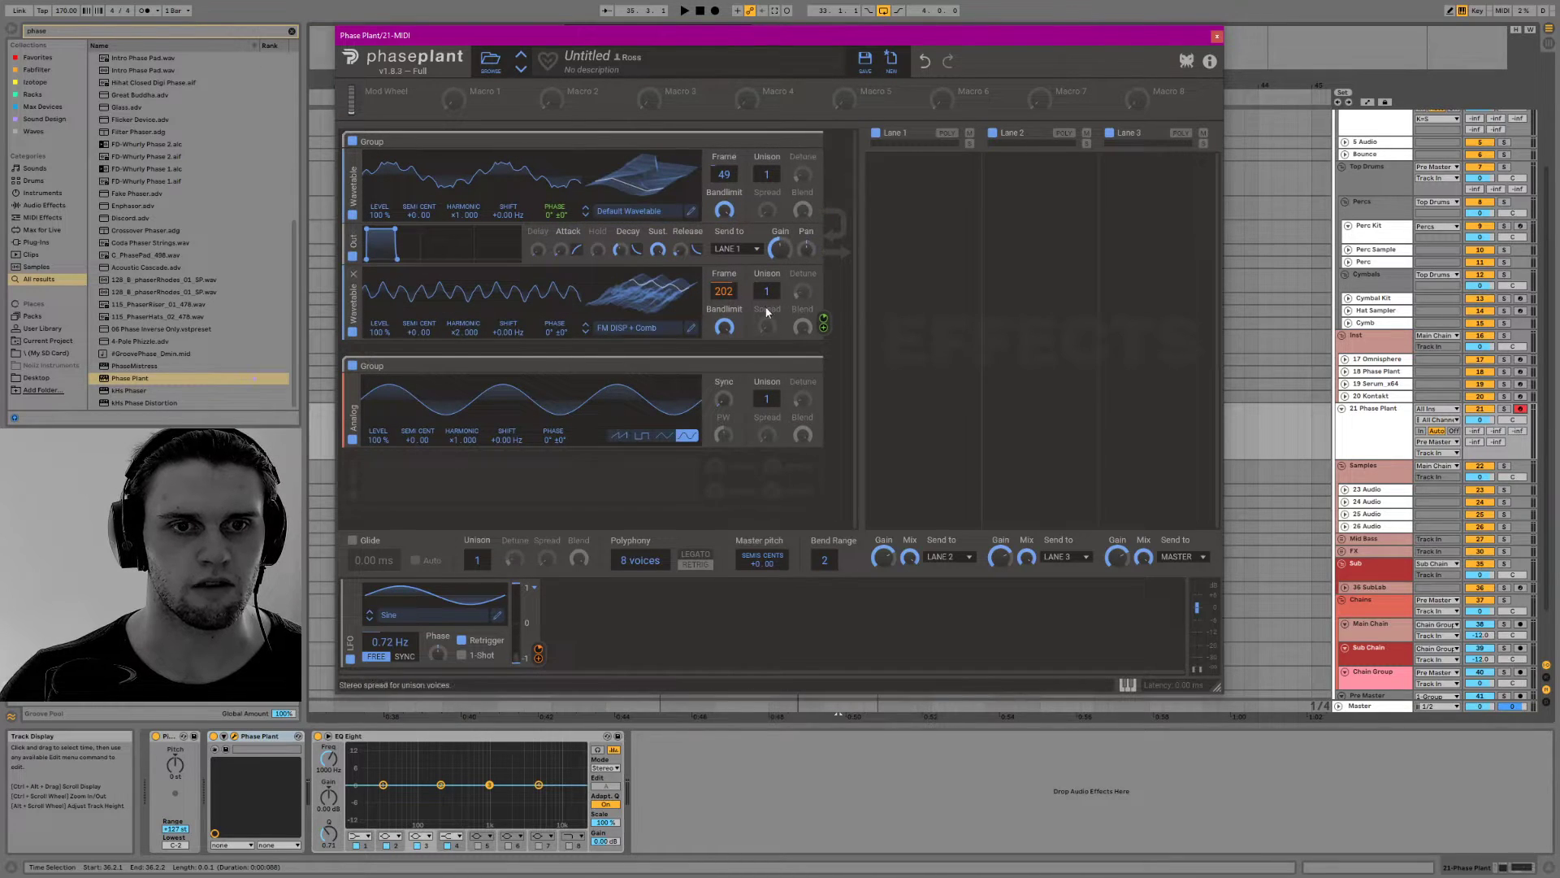
pyautogui.click(754, 249)
pyautogui.click(751, 261)
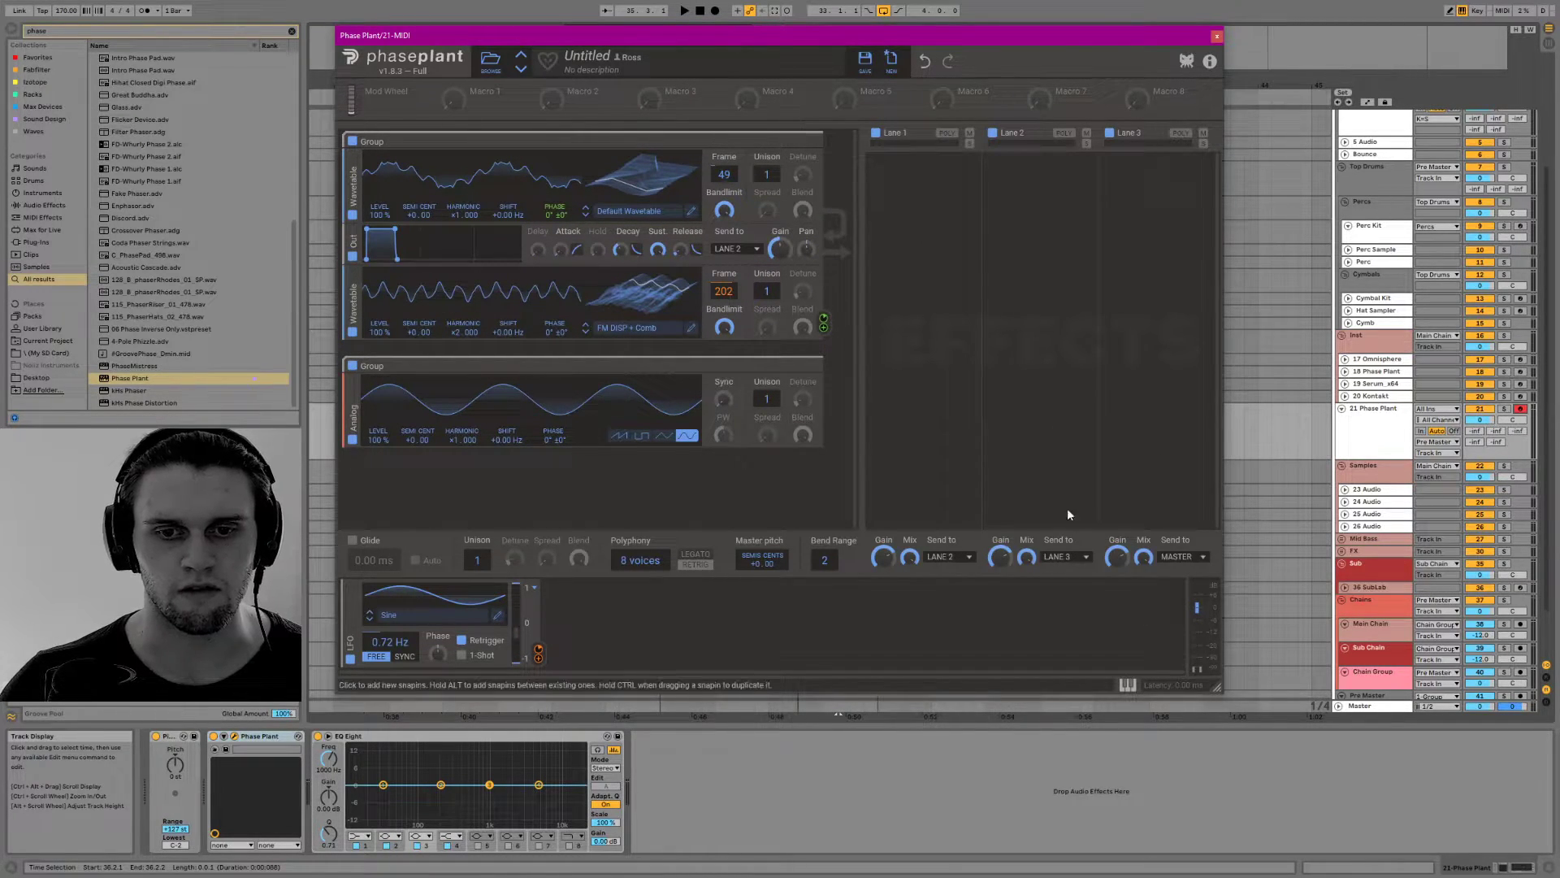
pyautogui.click(965, 558)
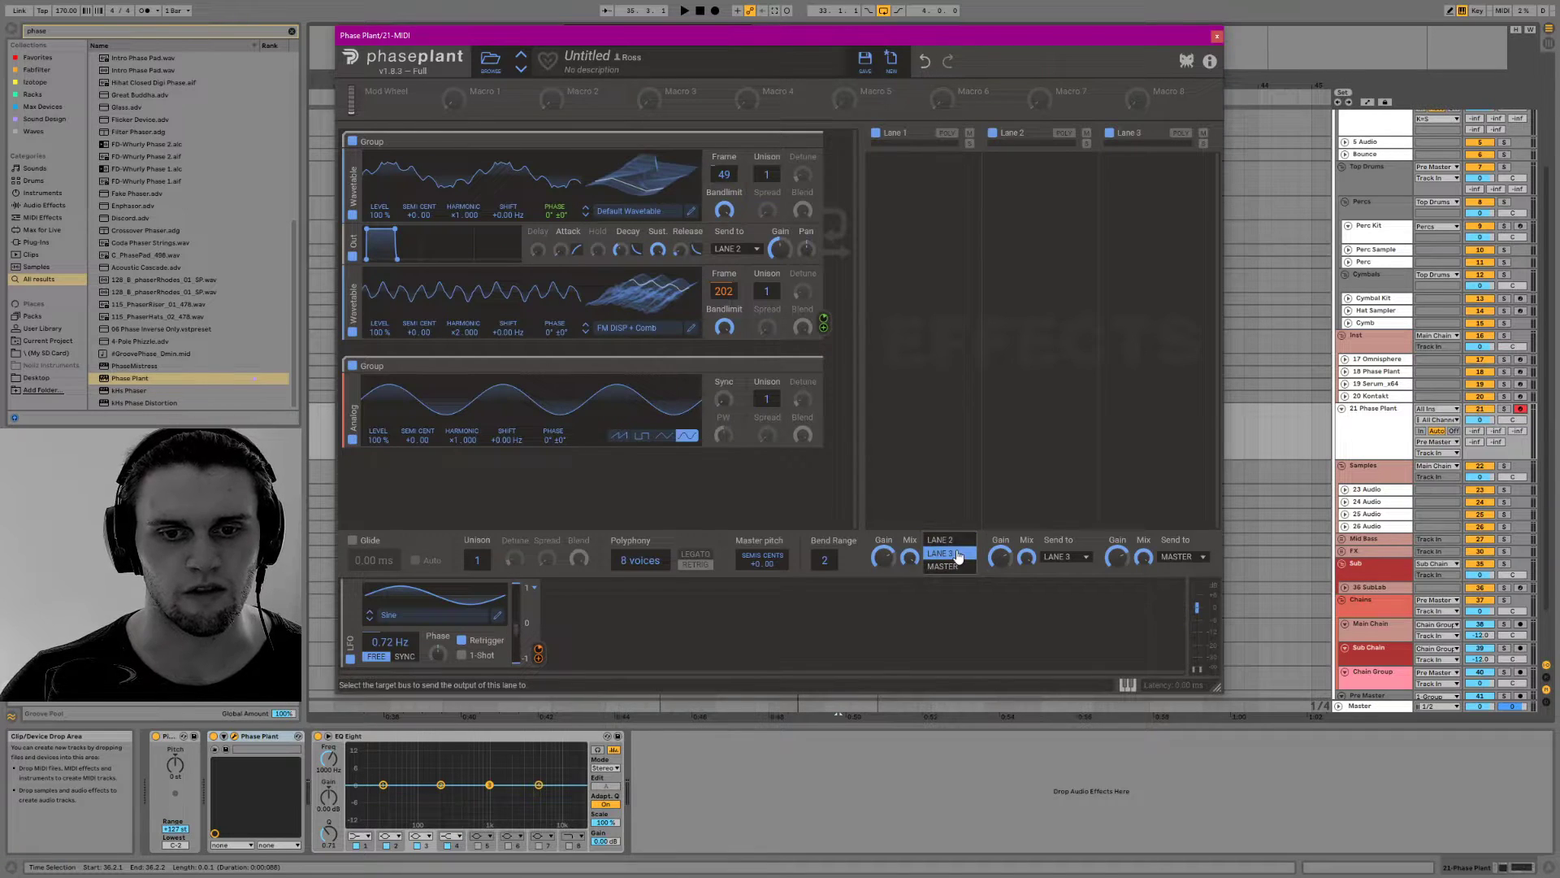
pyautogui.click(966, 555)
# Add an Output to the sine group sending to Lane 1, and add a Limiter with raised input gain to that lane
pyautogui.click(565, 473)
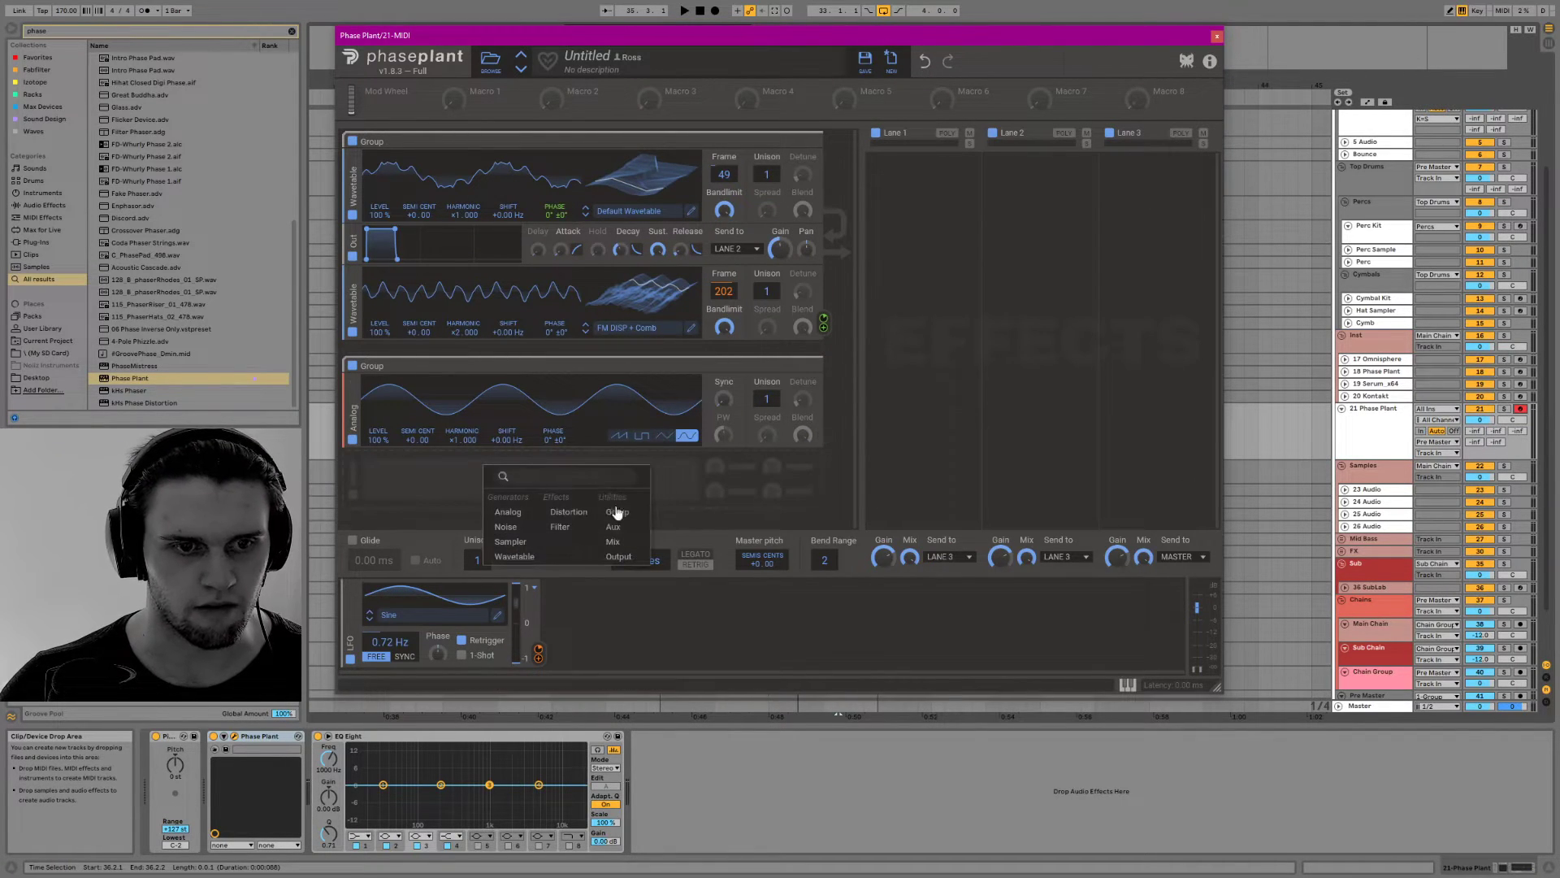
pyautogui.click(619, 557)
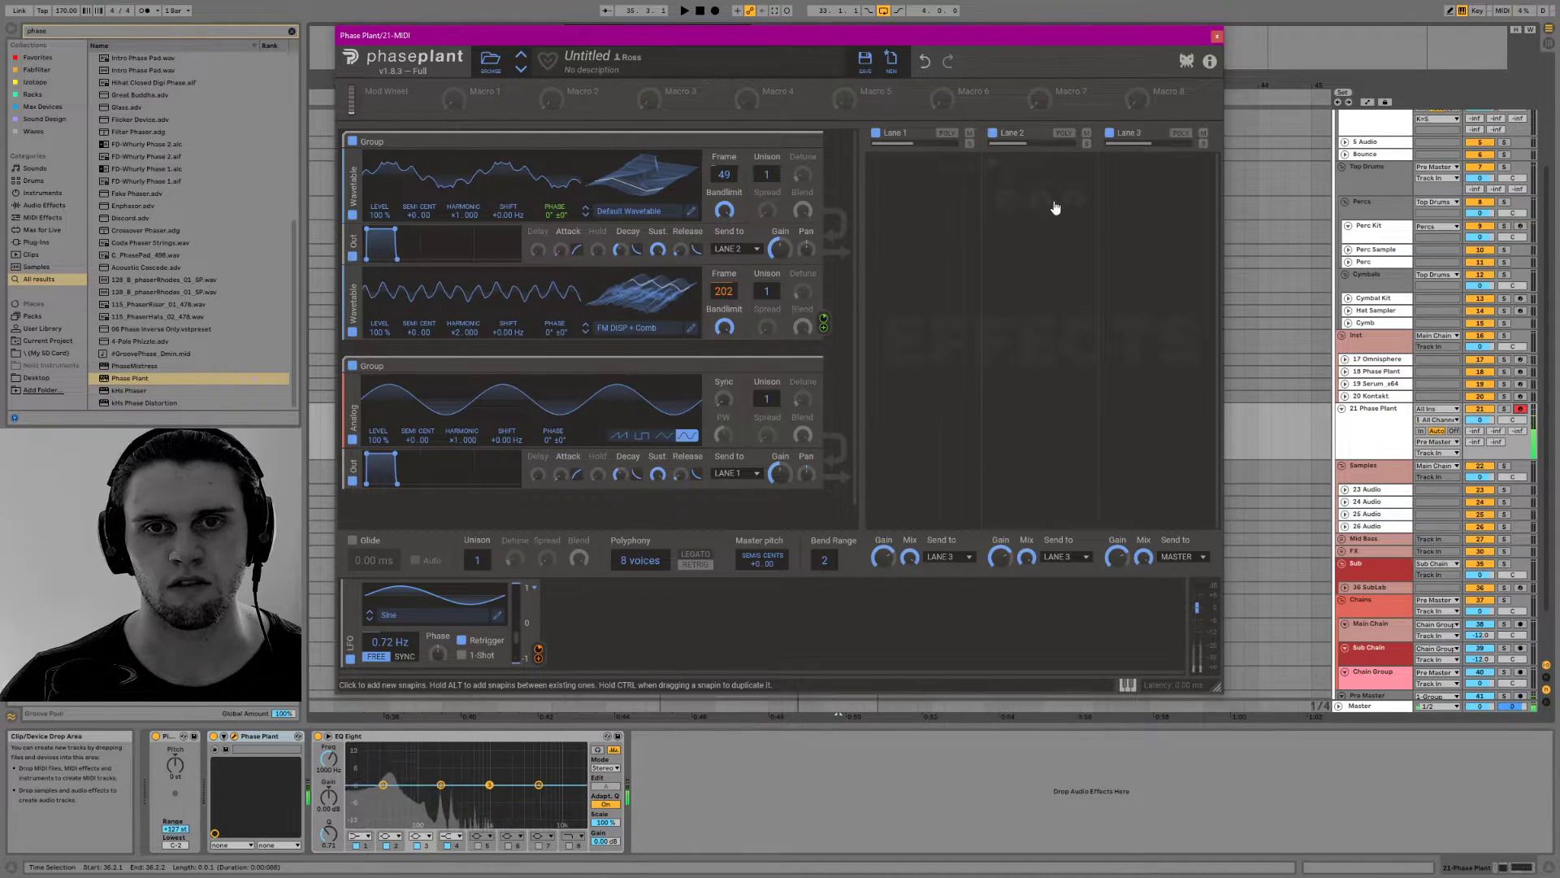
pyautogui.click(912, 175)
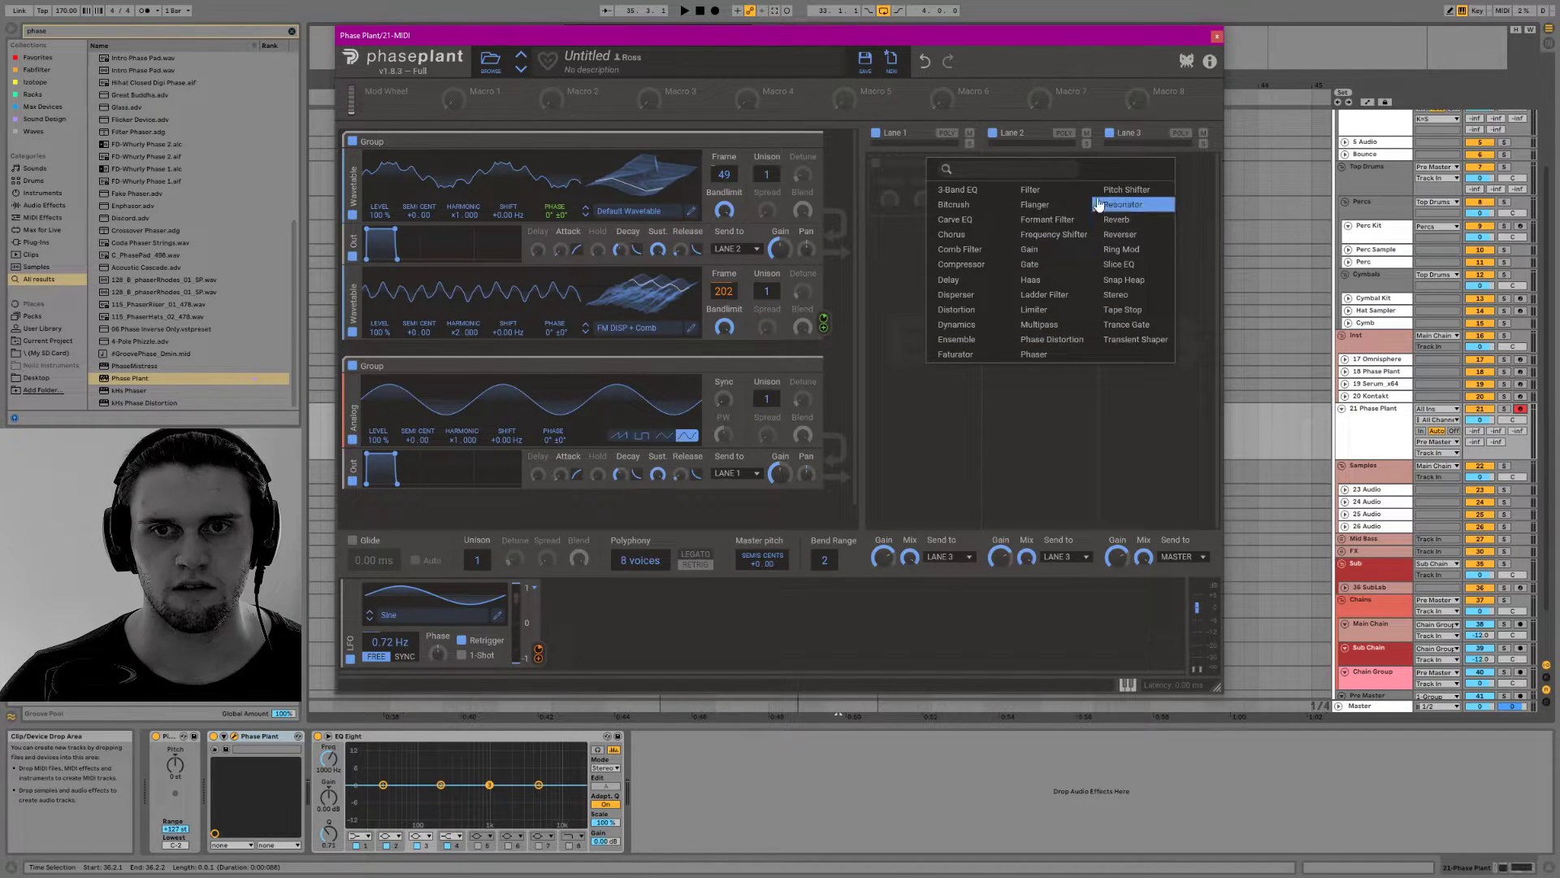
pyautogui.click(1034, 310)
pyautogui.moveTo(930, 243)
pyautogui.mouseDown()
pyautogui.moveTo(930, 205)
pyautogui.moveTo(931, 248)
pyautogui.mouseUp()
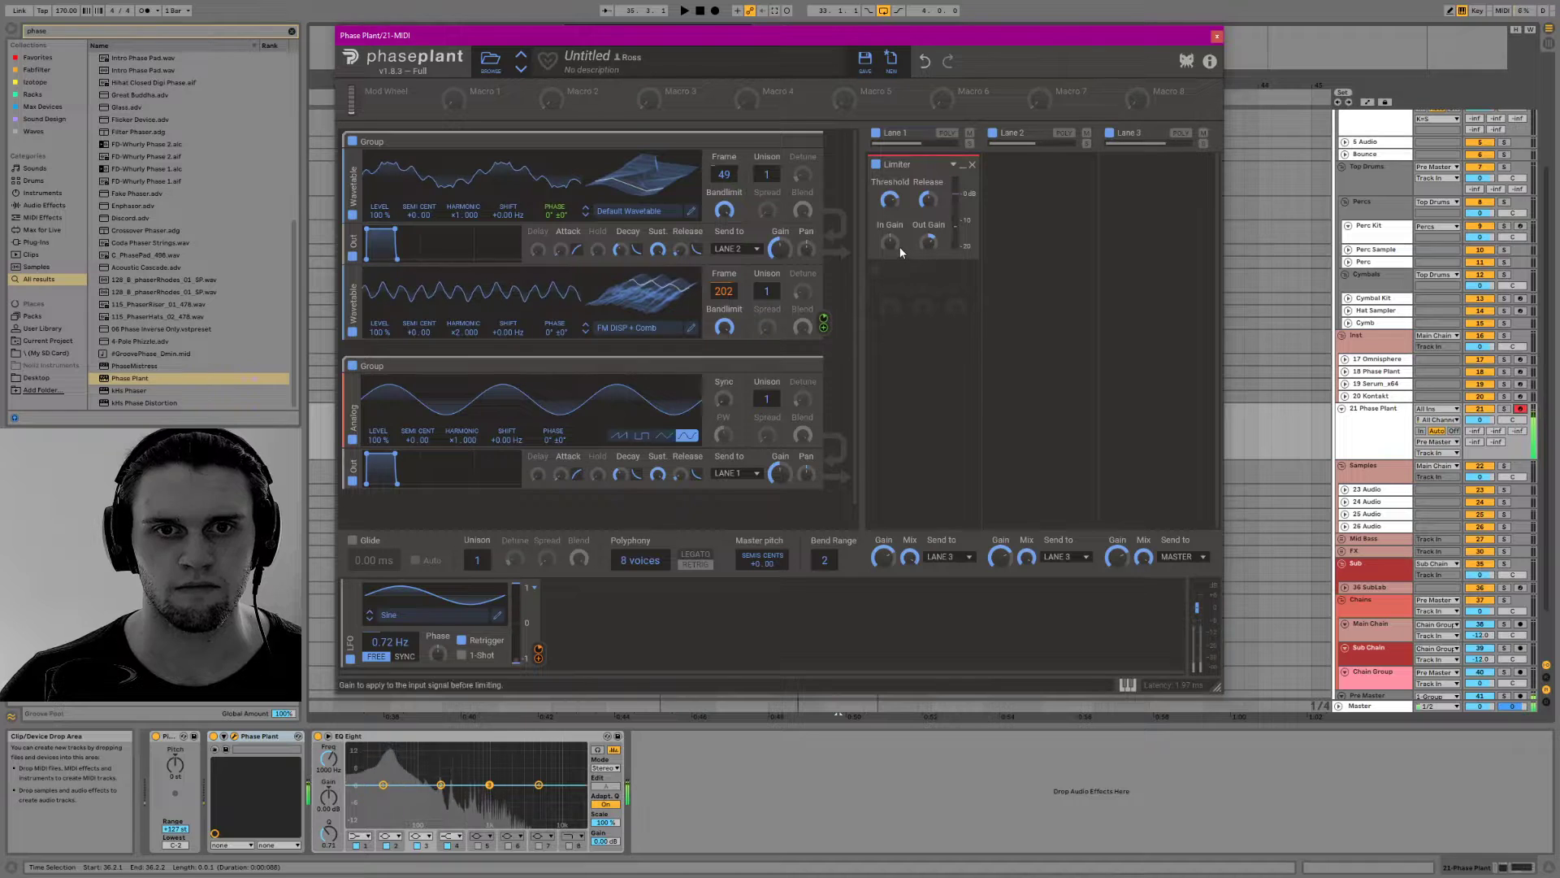
pyautogui.moveTo(890, 242); pyautogui.dragTo(890, 212)
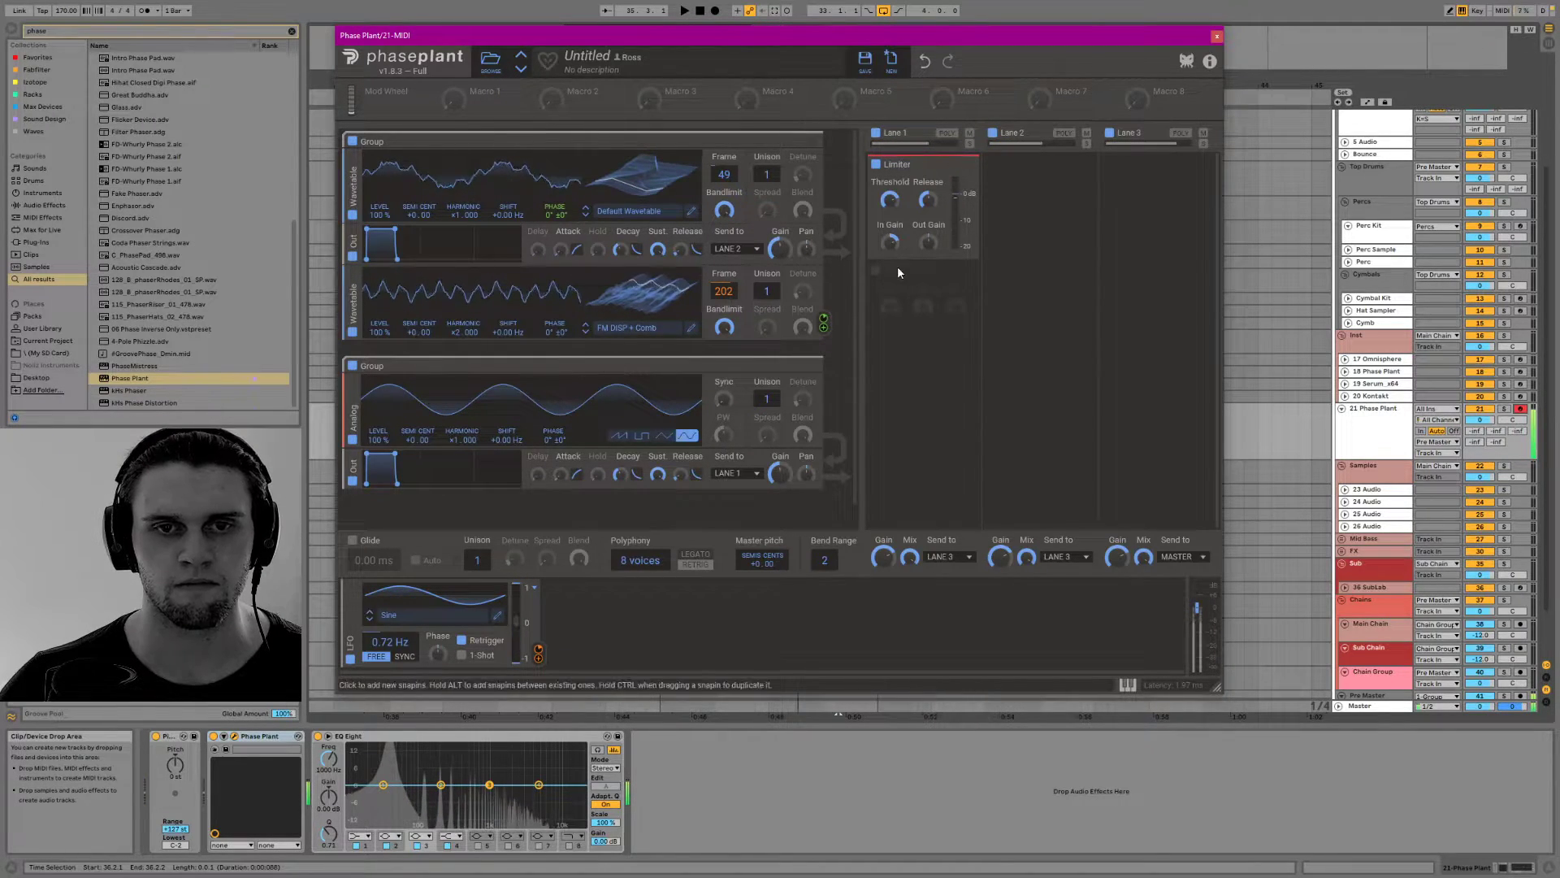
# Add a band-pass Filter to Lane 2 and raise its cutoff slightly
pyautogui.click(1061, 204)
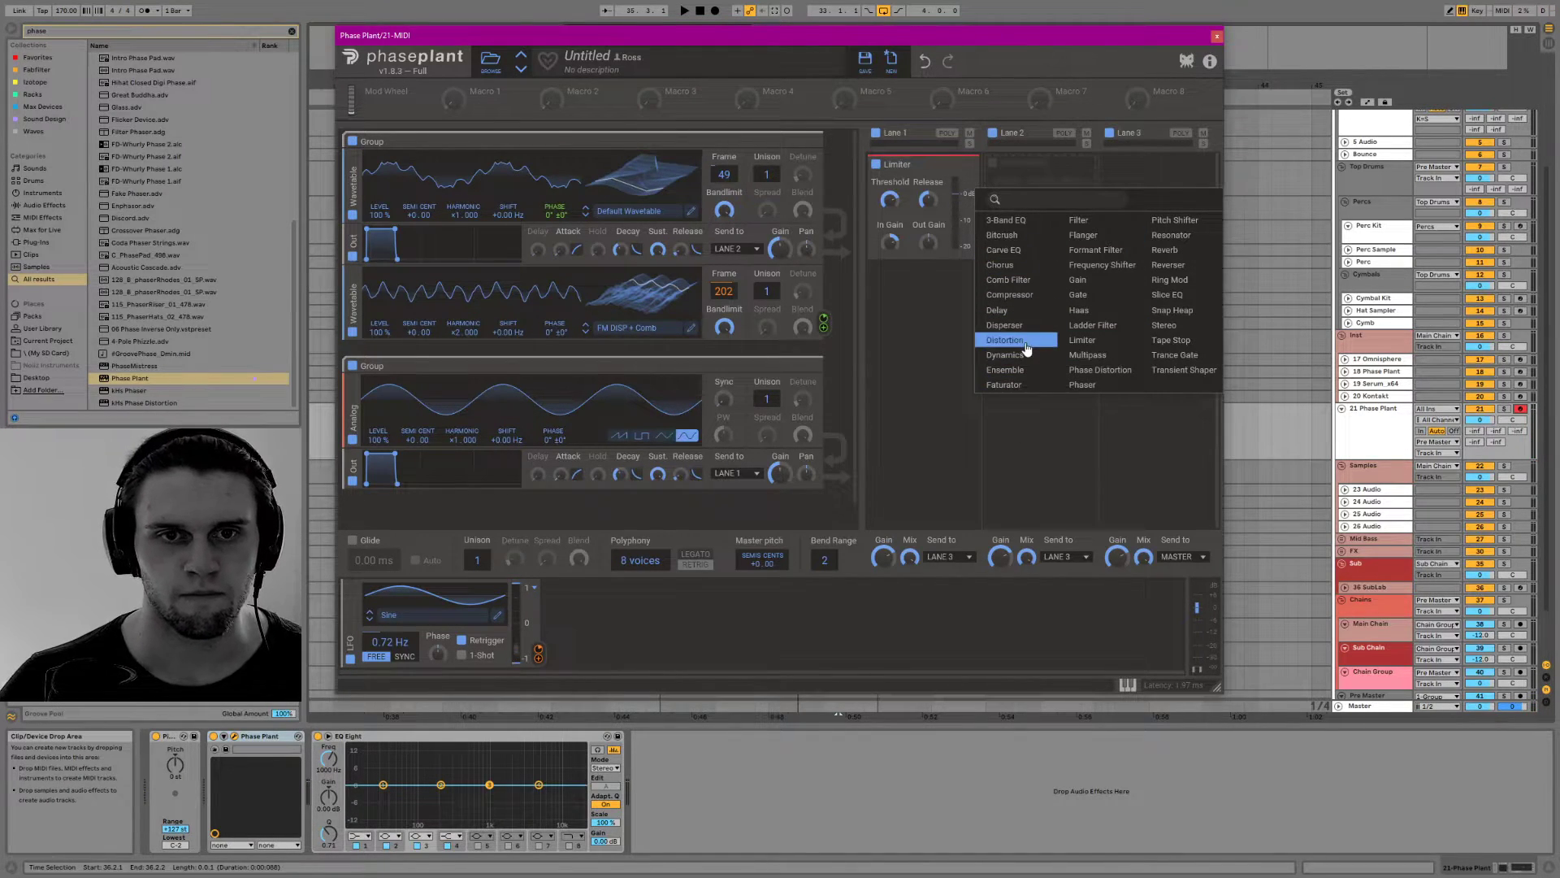
pyautogui.click(1080, 221)
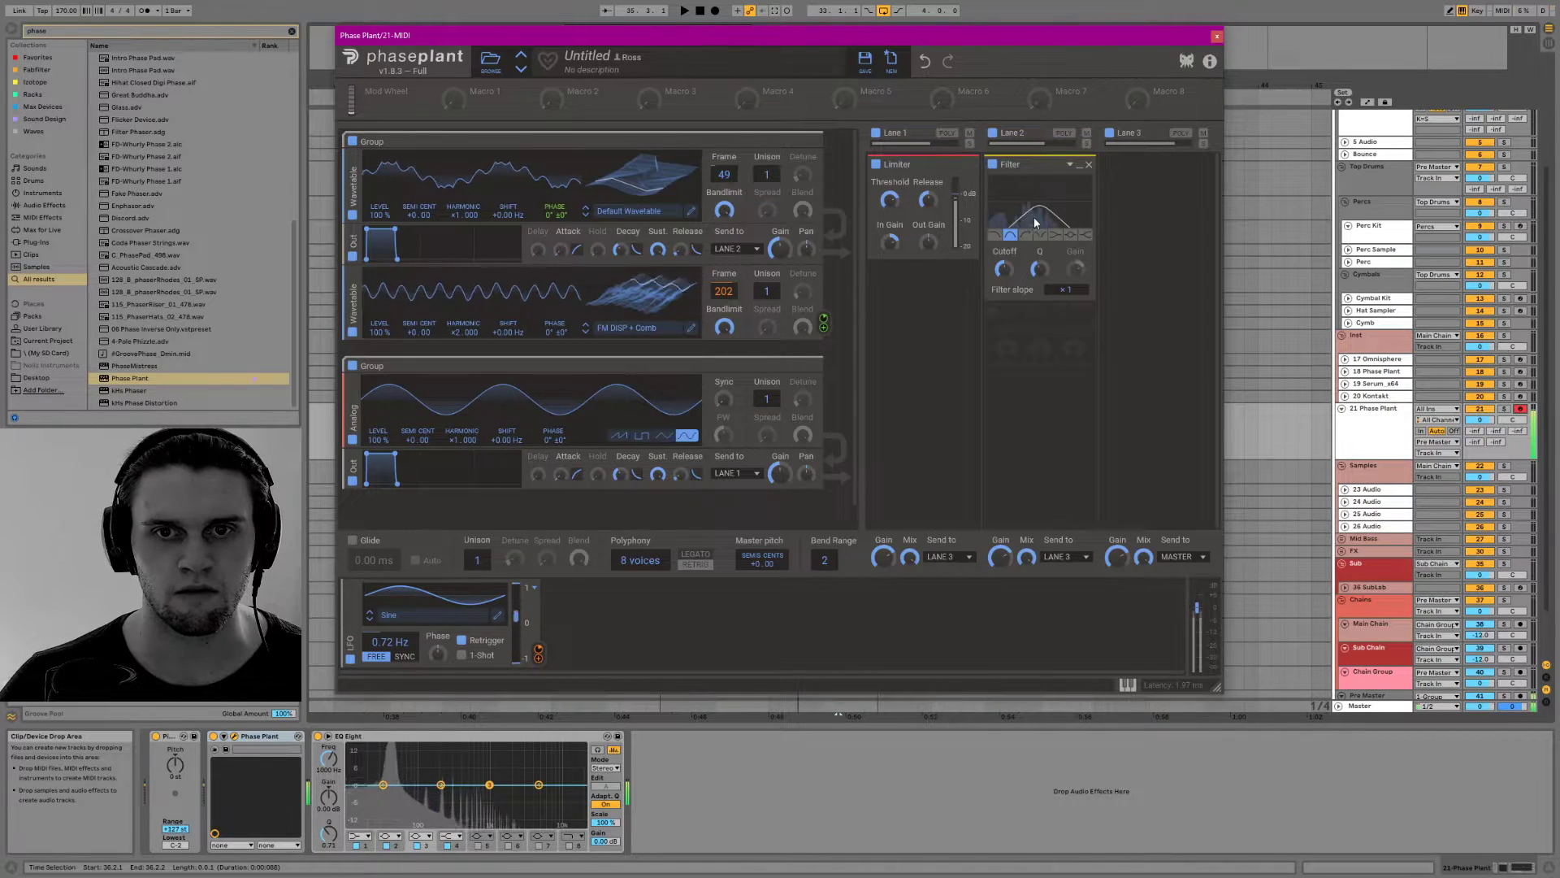
pyautogui.moveTo(1004, 269); pyautogui.dragTo(1004, 259)
# Add a Multipass below the Filter in Lane 2 and load the N.O.T.T. preset from the factory Dynamics folder
pyautogui.click(1043, 325)
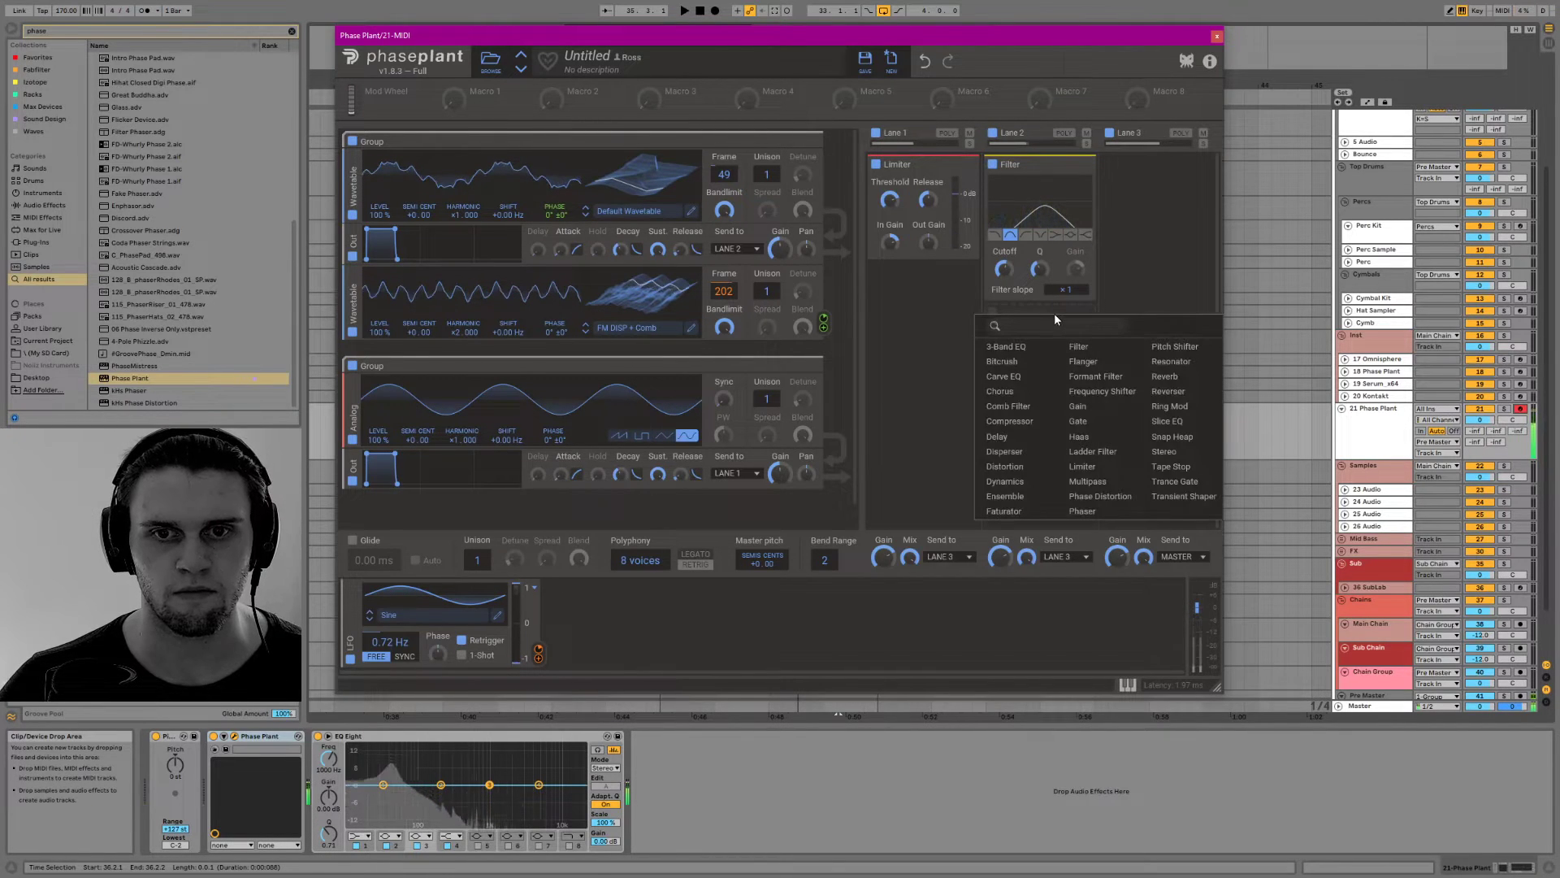
pyautogui.click(1089, 479)
pyautogui.click(1037, 335)
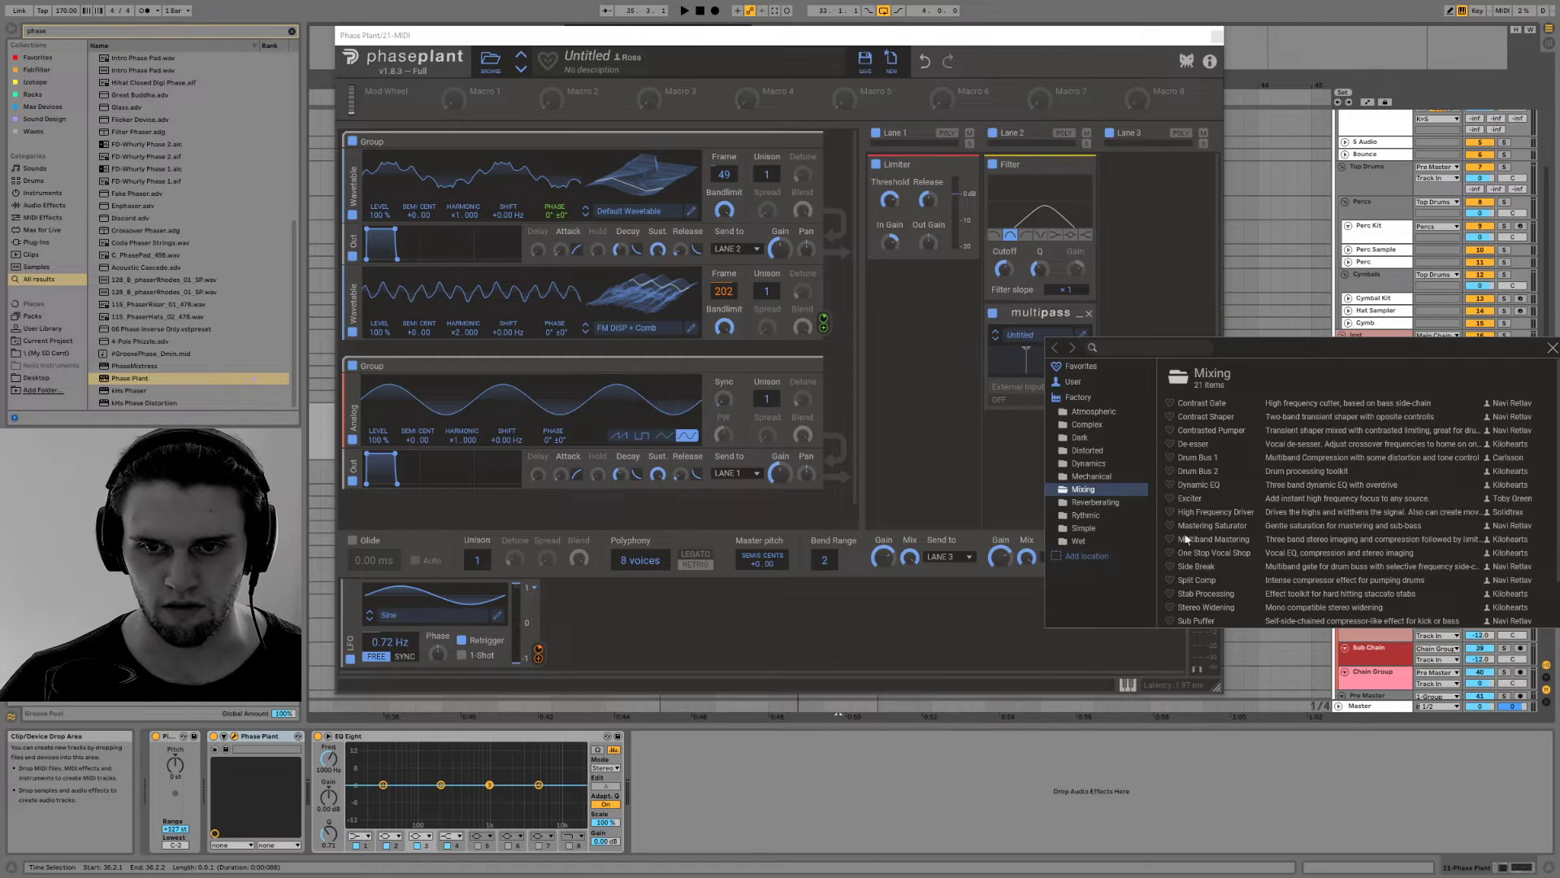
pyautogui.scroll(-2, 1207, 528)
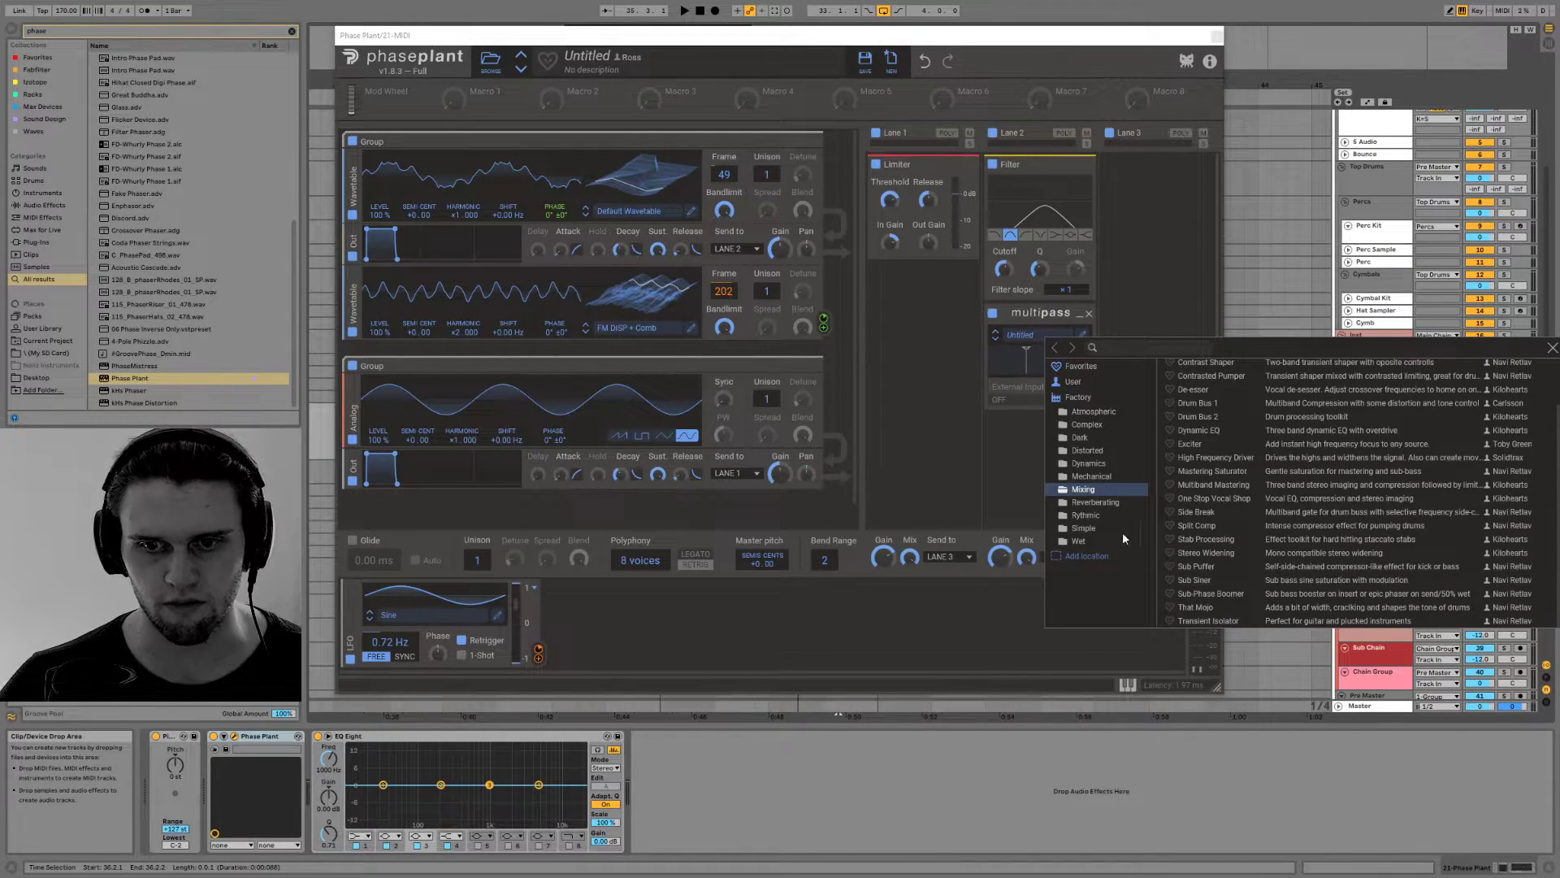
pyautogui.click(1095, 477)
pyautogui.click(1109, 464)
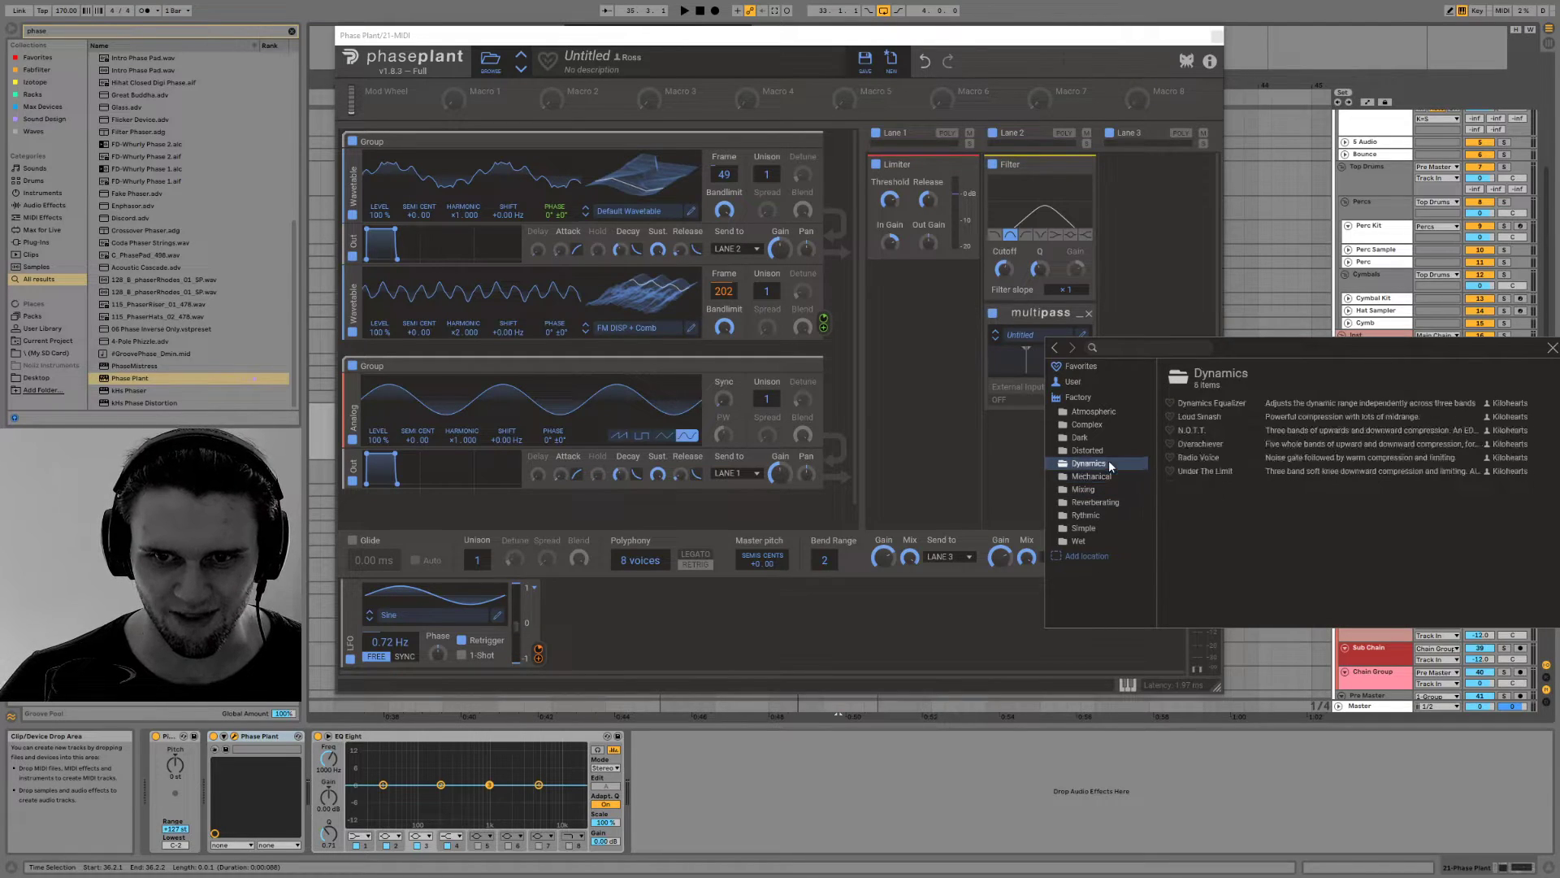
pyautogui.click(1220, 430)
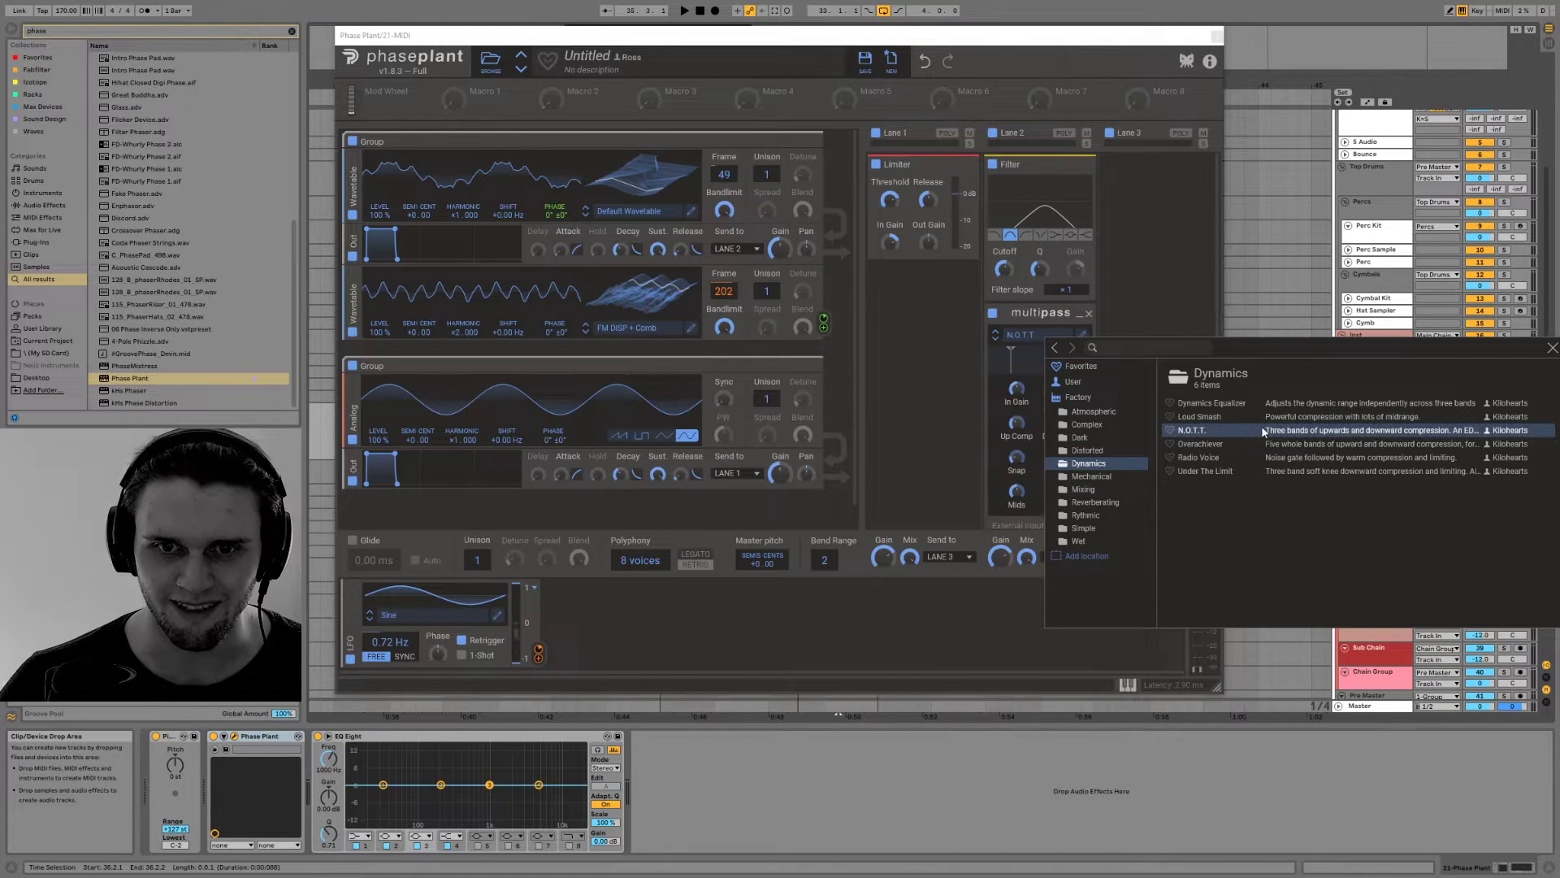
pyautogui.click(1551, 347)
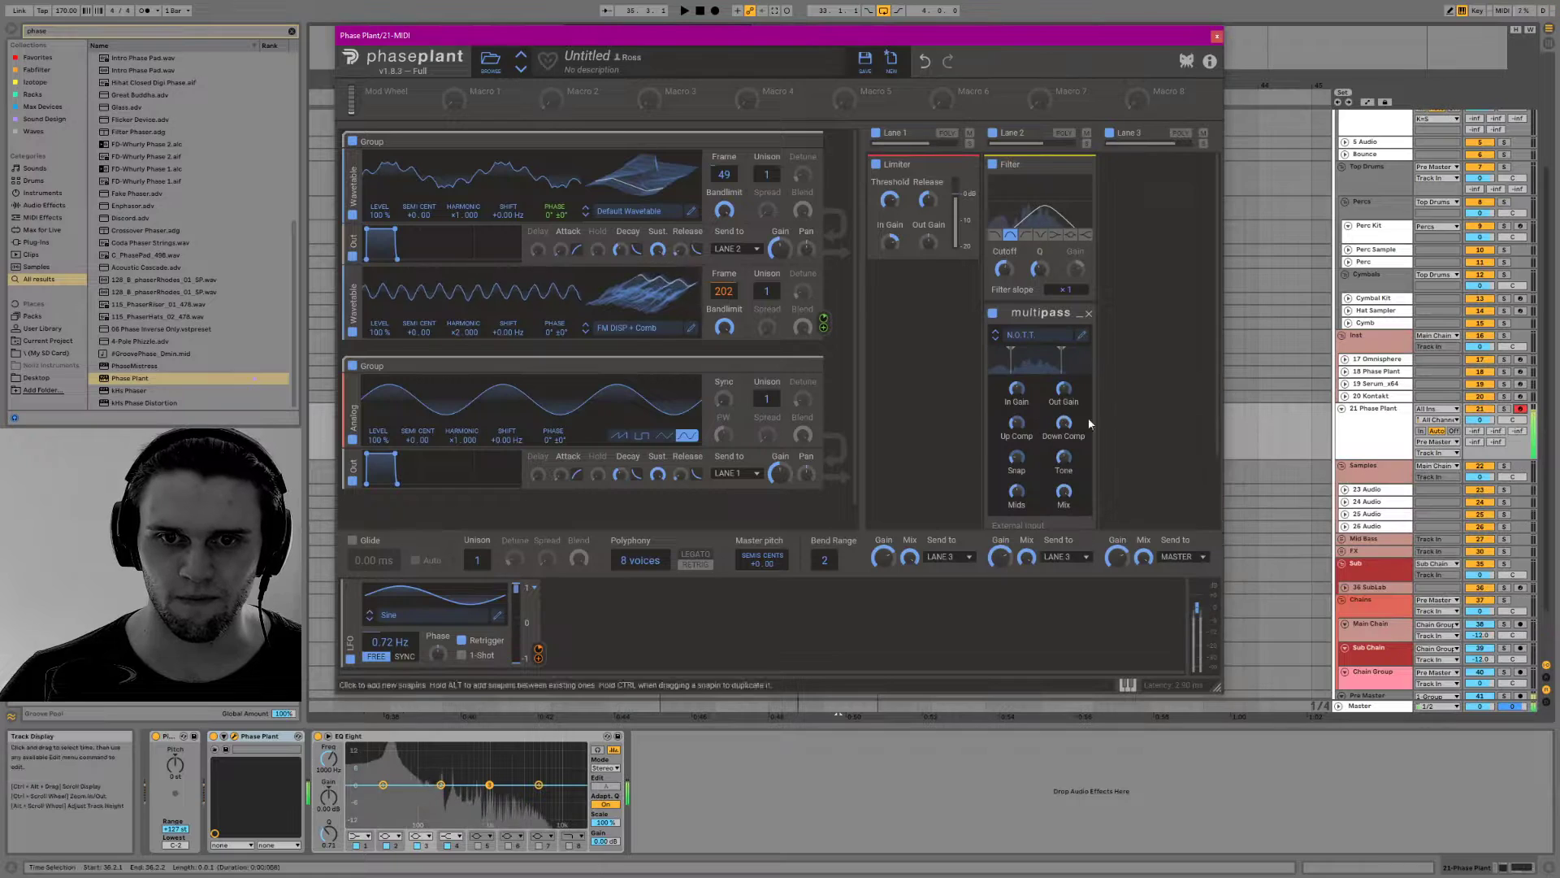
# Add a Disperser below Multipass, set its frequency to about 356 Hz and adjust its pinch
pyautogui.scroll(-3, 1034, 391)
pyautogui.click(1033, 471)
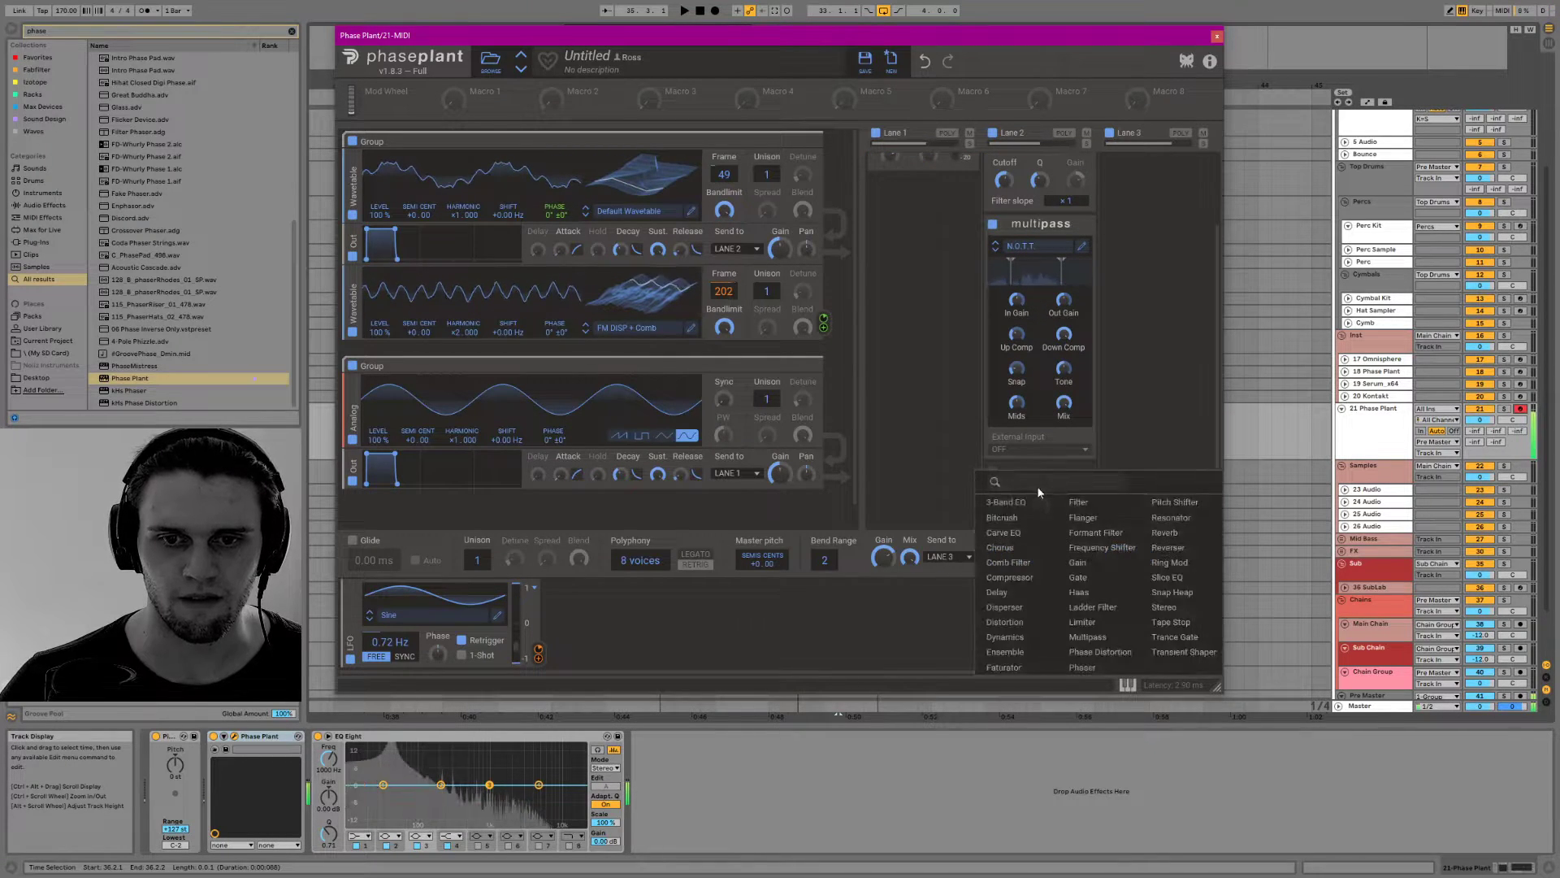
pyautogui.click(1005, 608)
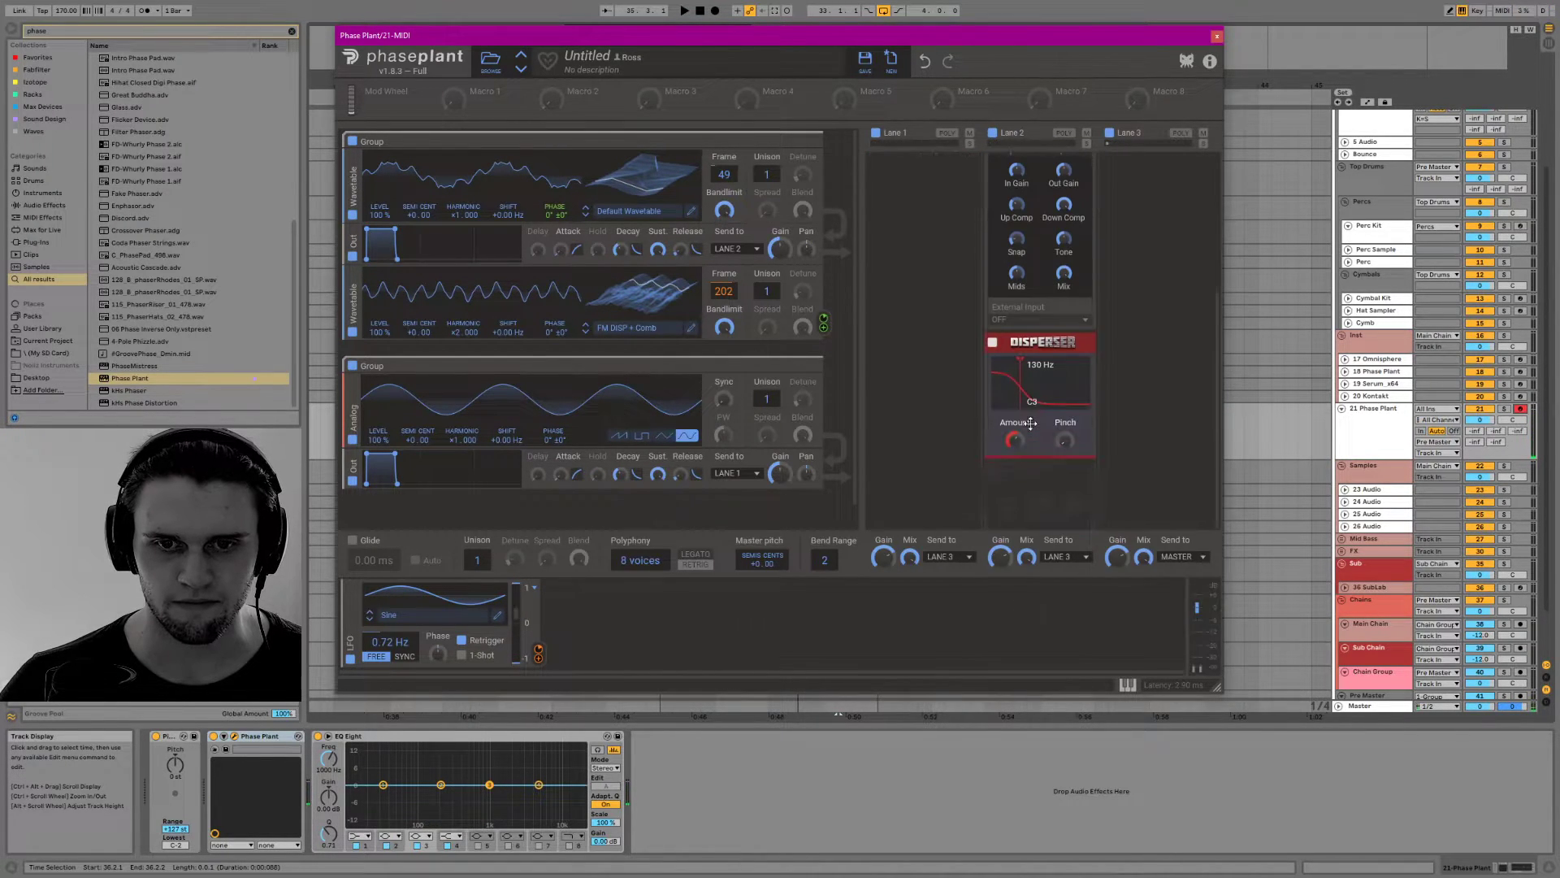
pyautogui.moveTo(1065, 440); pyautogui.dragTo(1065, 398)
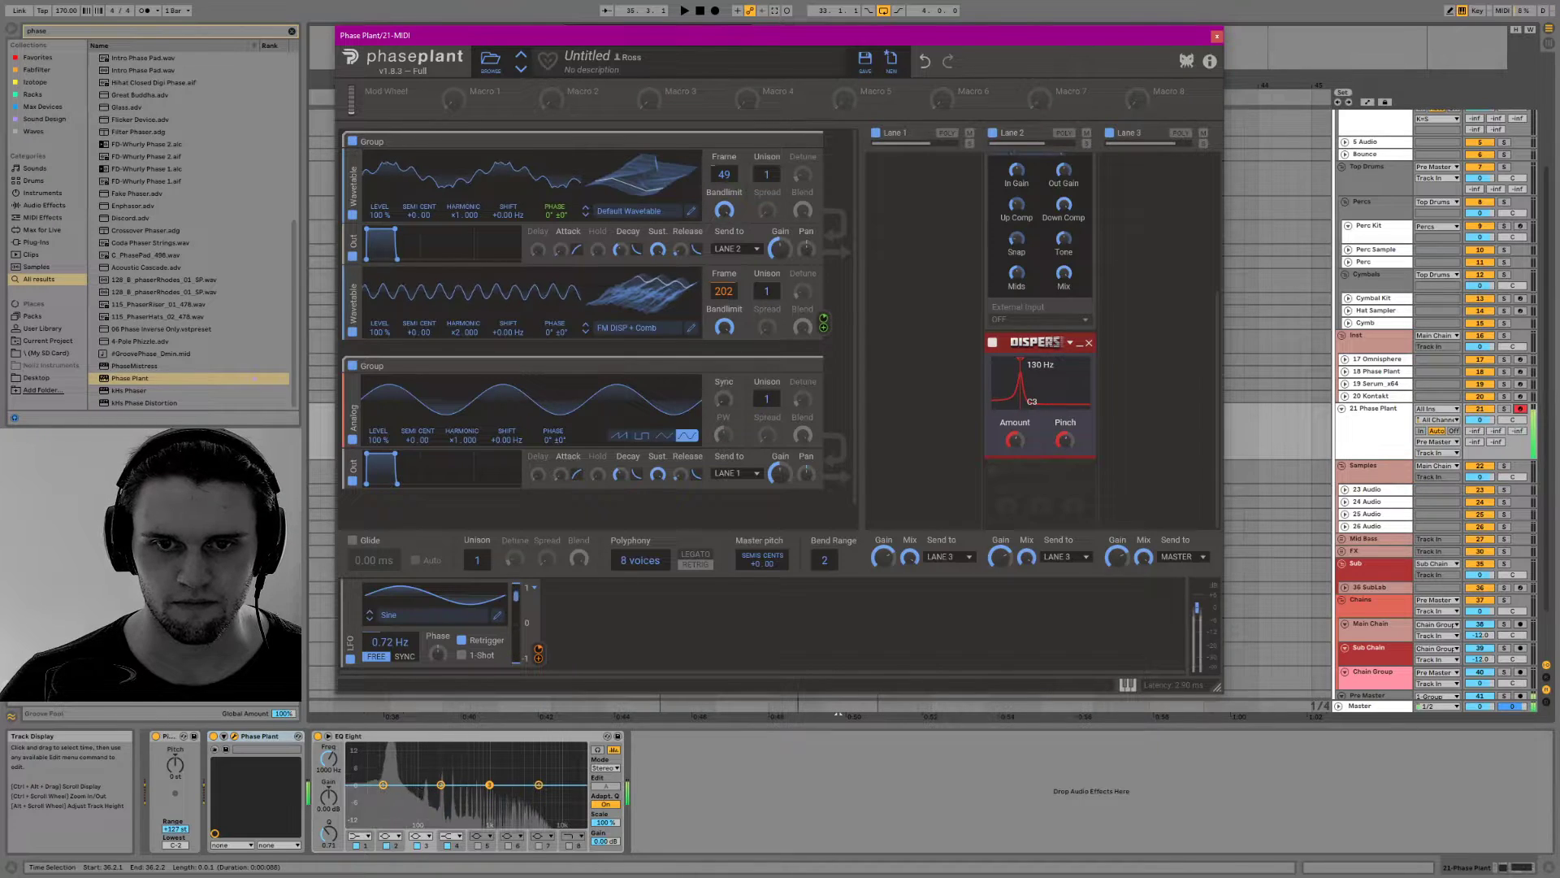
pyautogui.moveTo(1018, 381); pyautogui.dragTo(1030, 377)
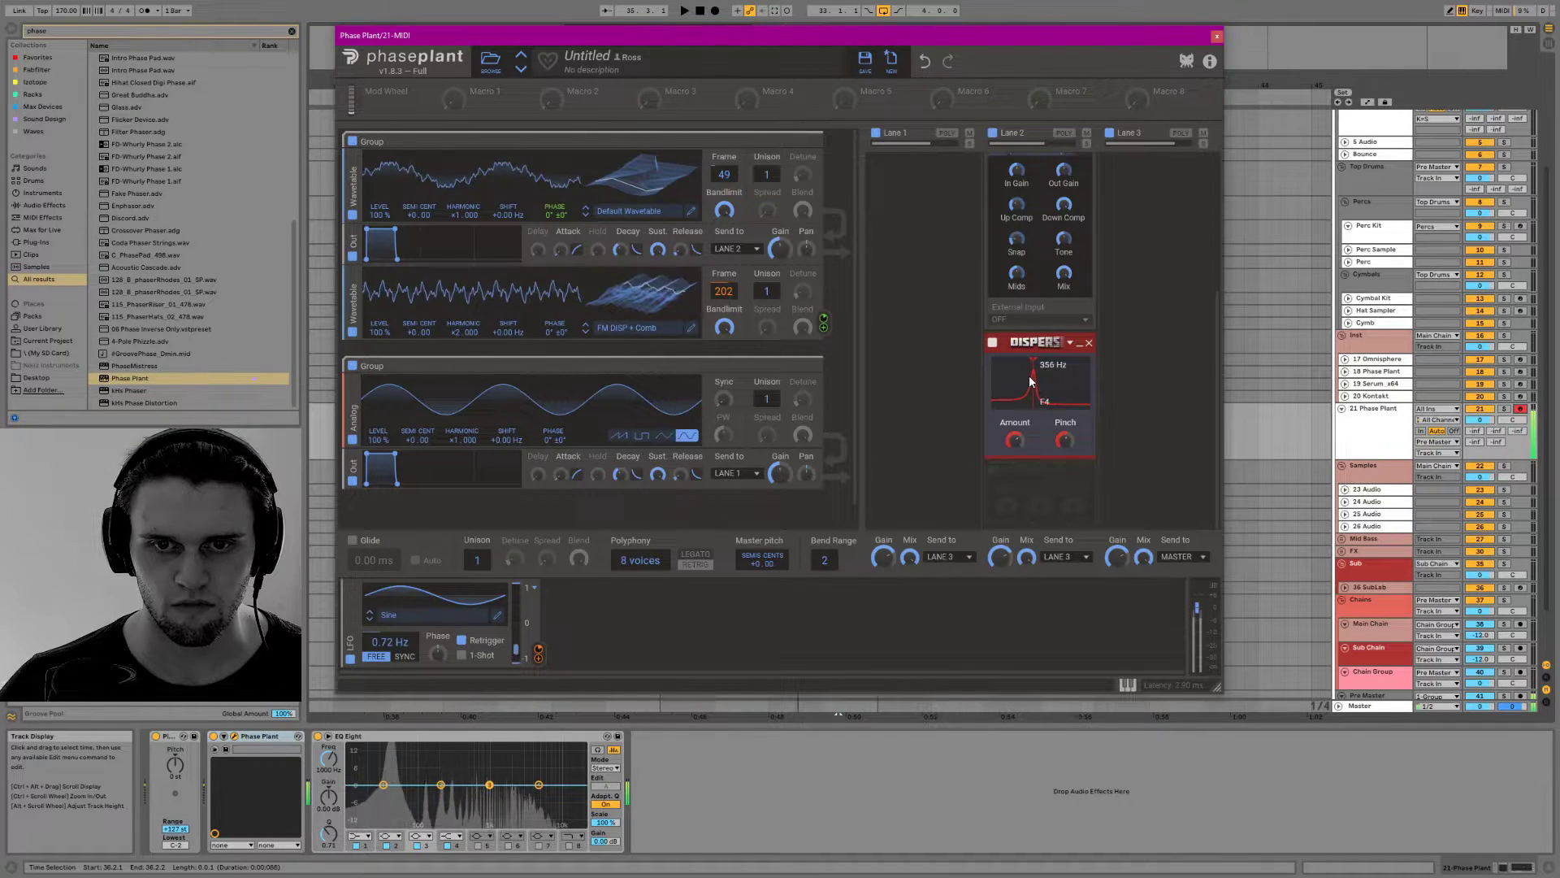
pyautogui.moveTo(1062, 438); pyautogui.dragTo(1063, 465)
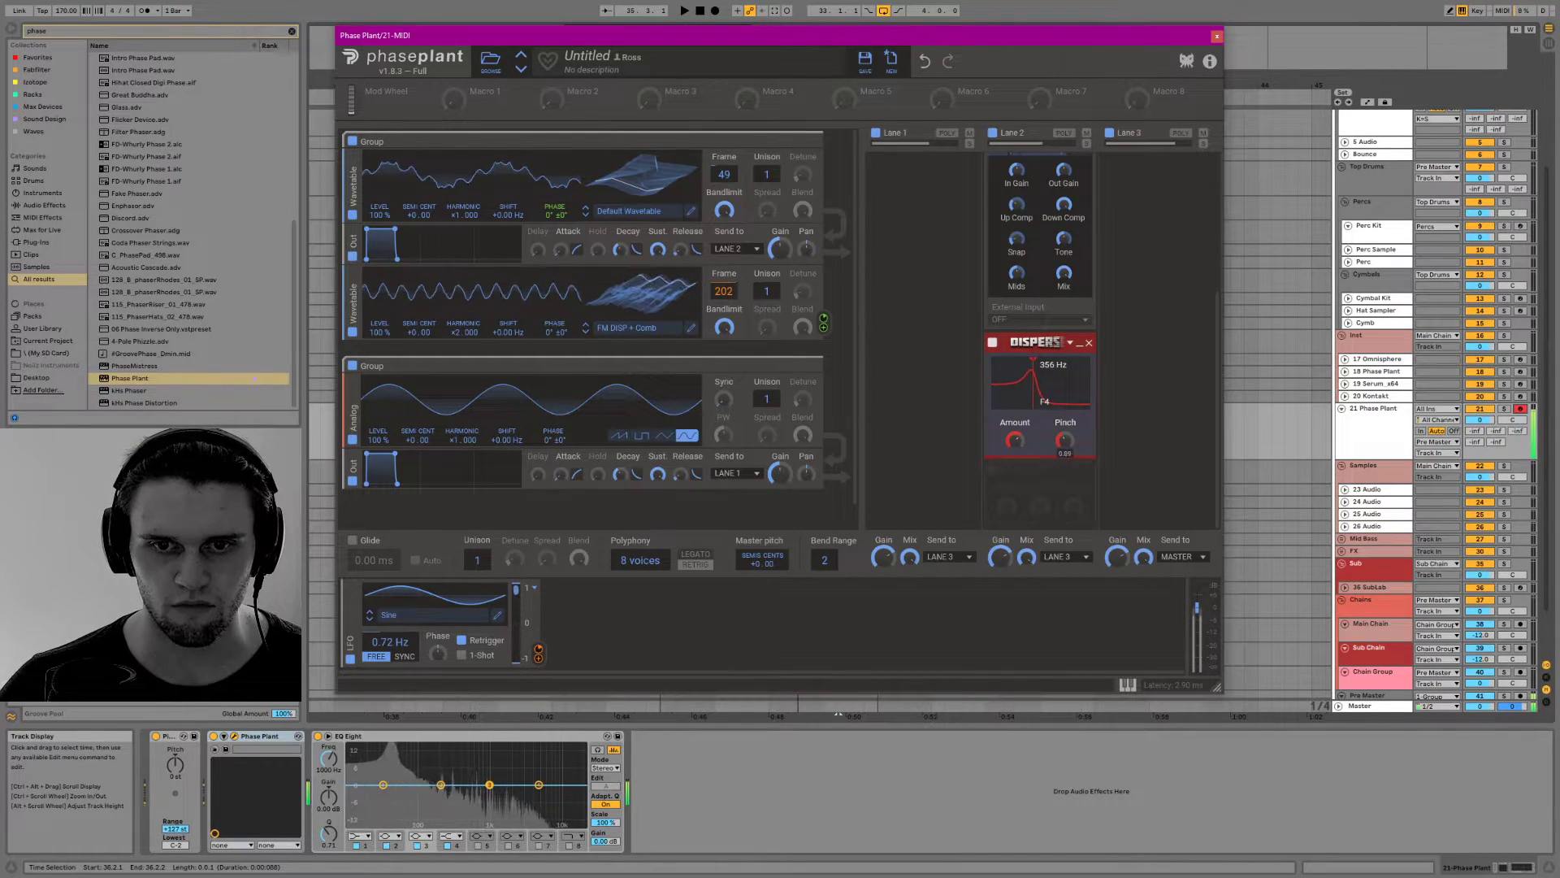
# Add a Resonator below the Disperser and collapse the Resonator, Disperser and Multipass effects
pyautogui.click(1026, 473)
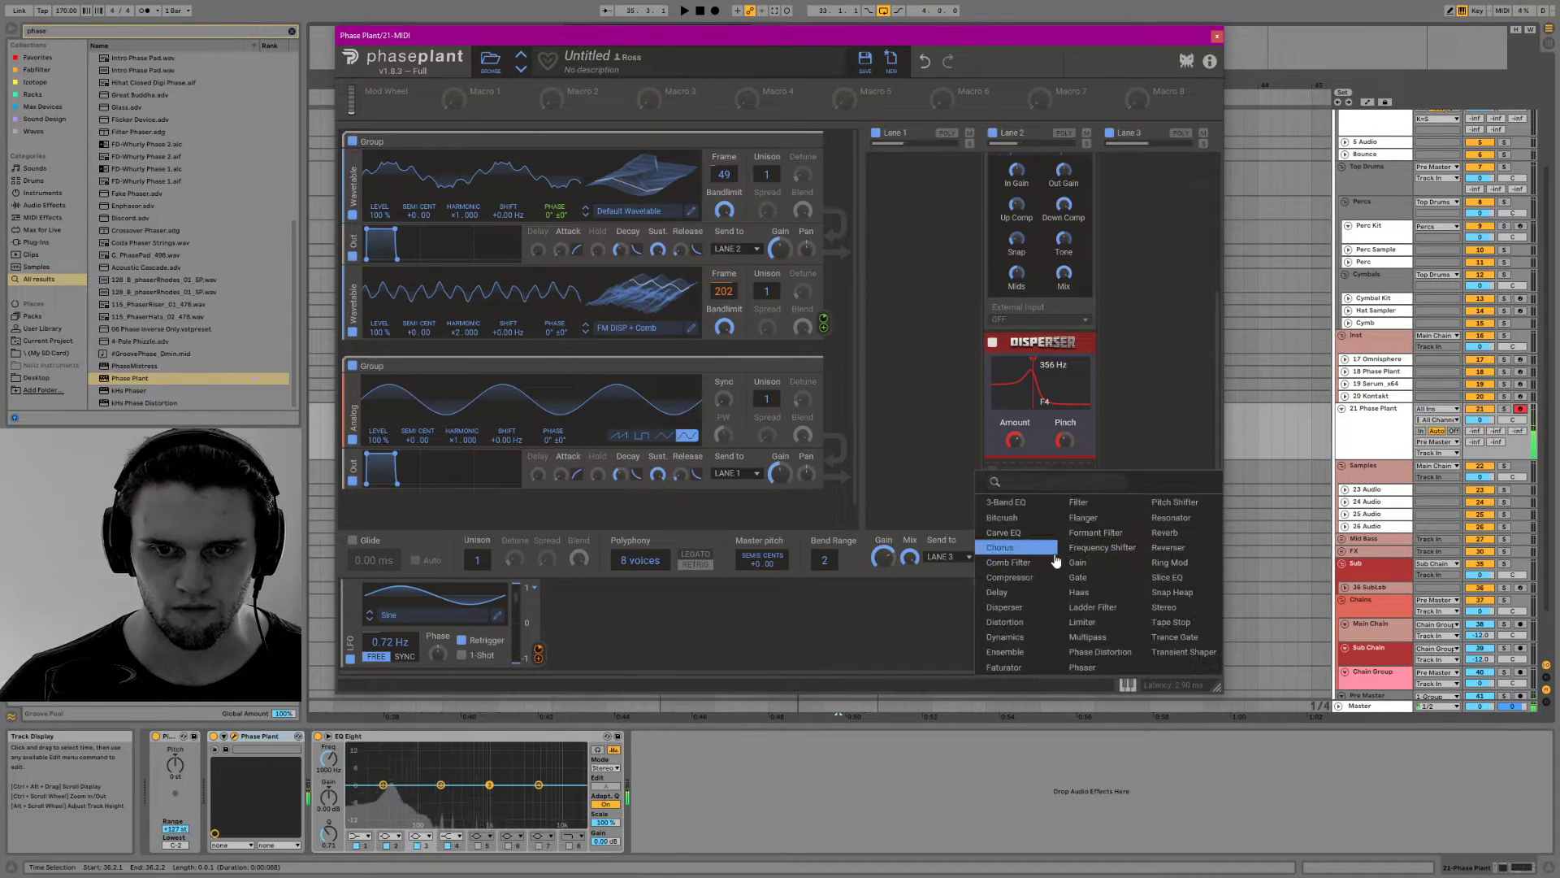
pyautogui.click(1170, 518)
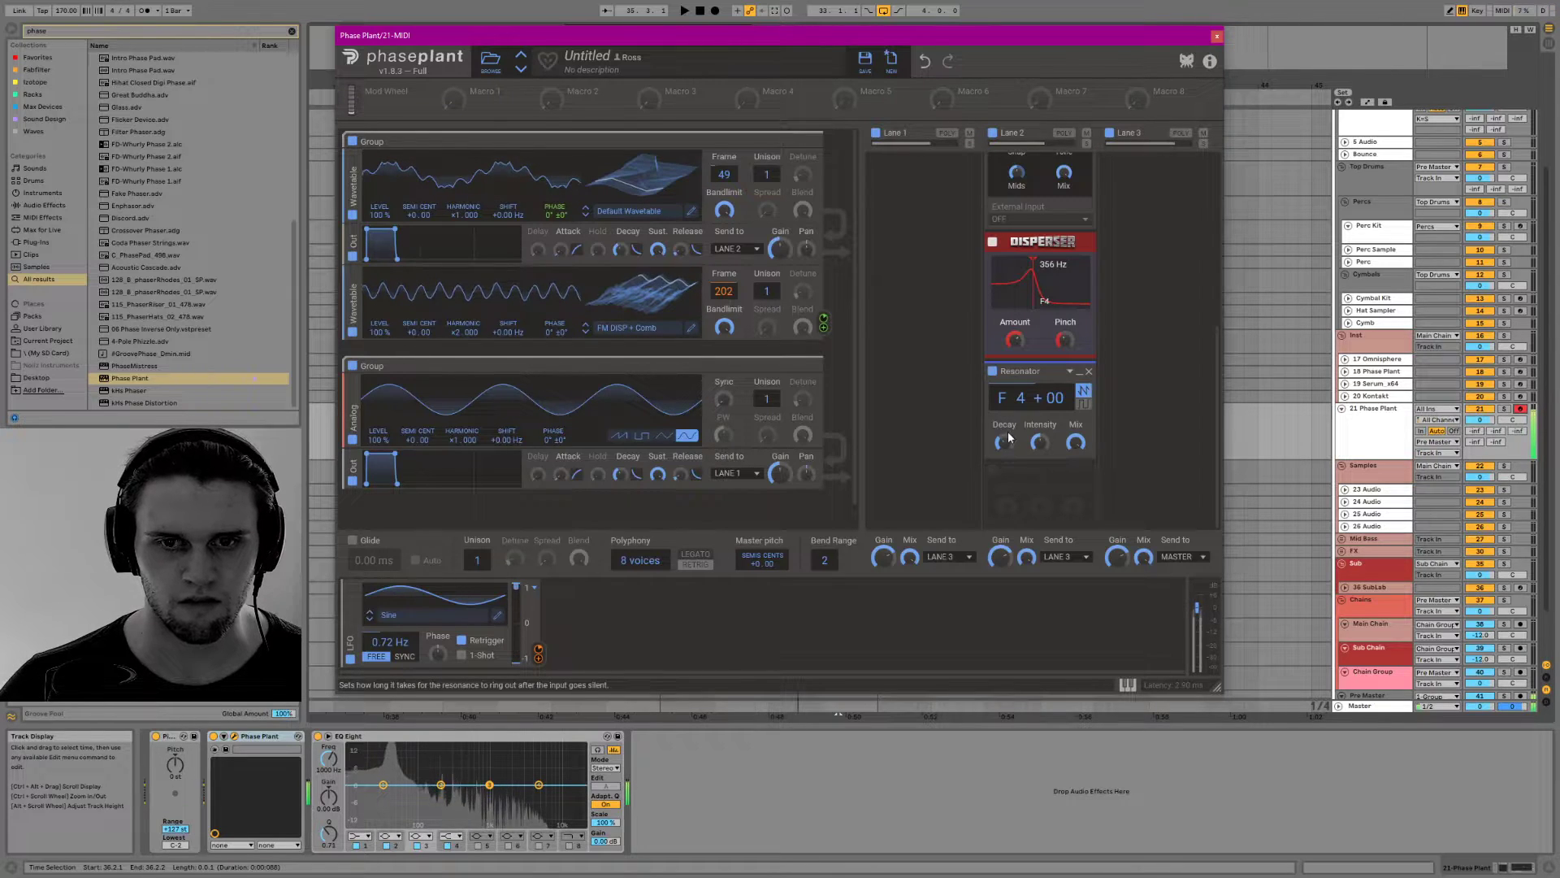
pyautogui.click(1079, 372)
pyautogui.click(1082, 430)
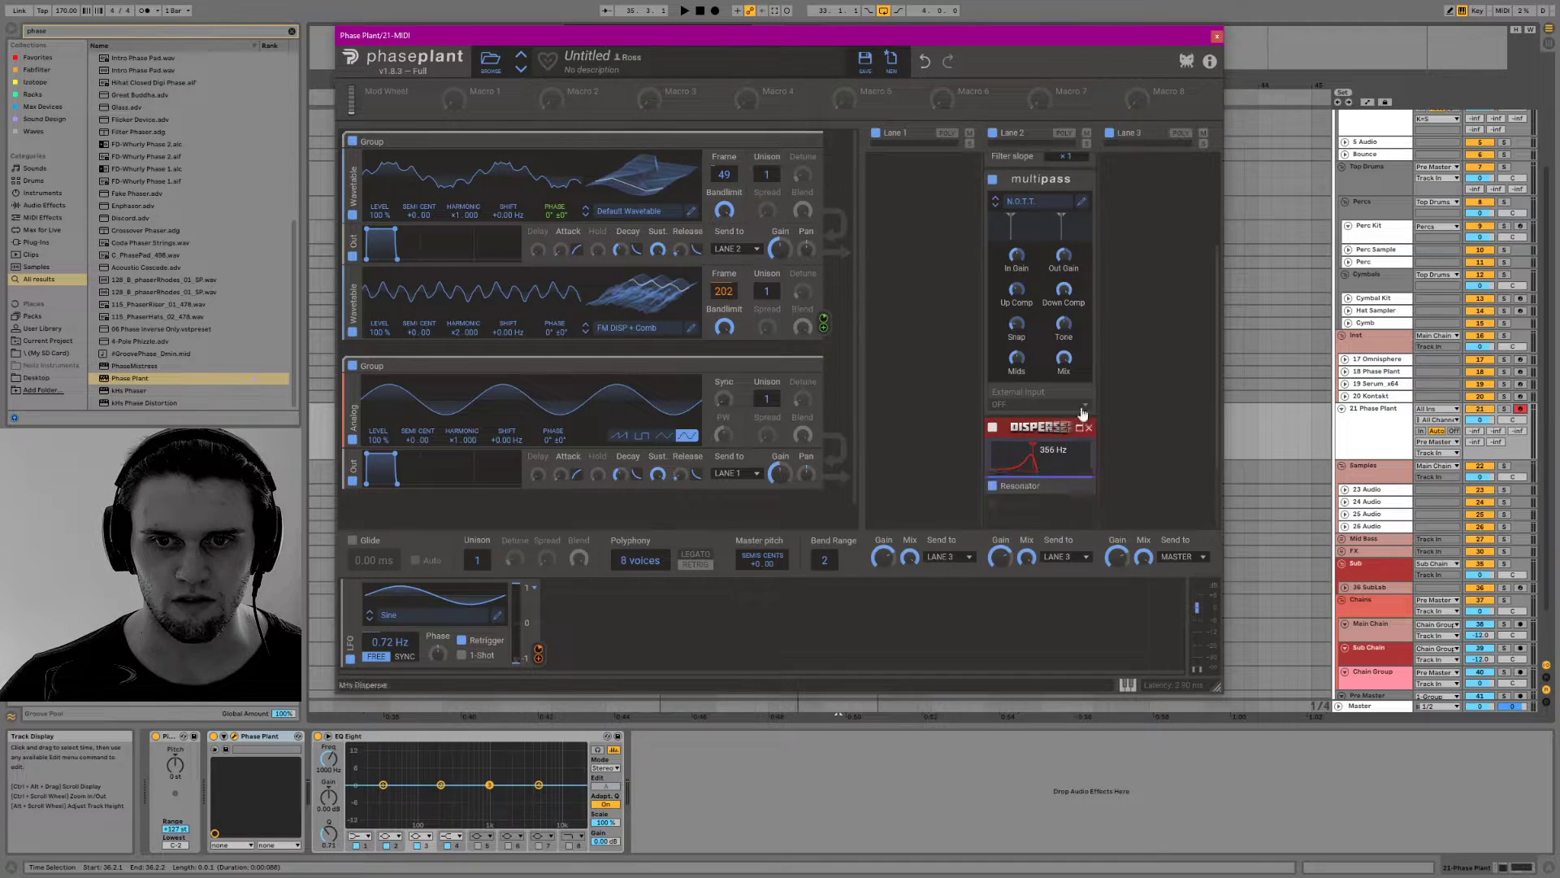
pyautogui.click(1076, 193)
# Duplicate the band-pass Filter to the end of Lane 2 and collapse the original one
pyautogui.moveTo(1037, 166); pyautogui.dragTo(1021, 528)
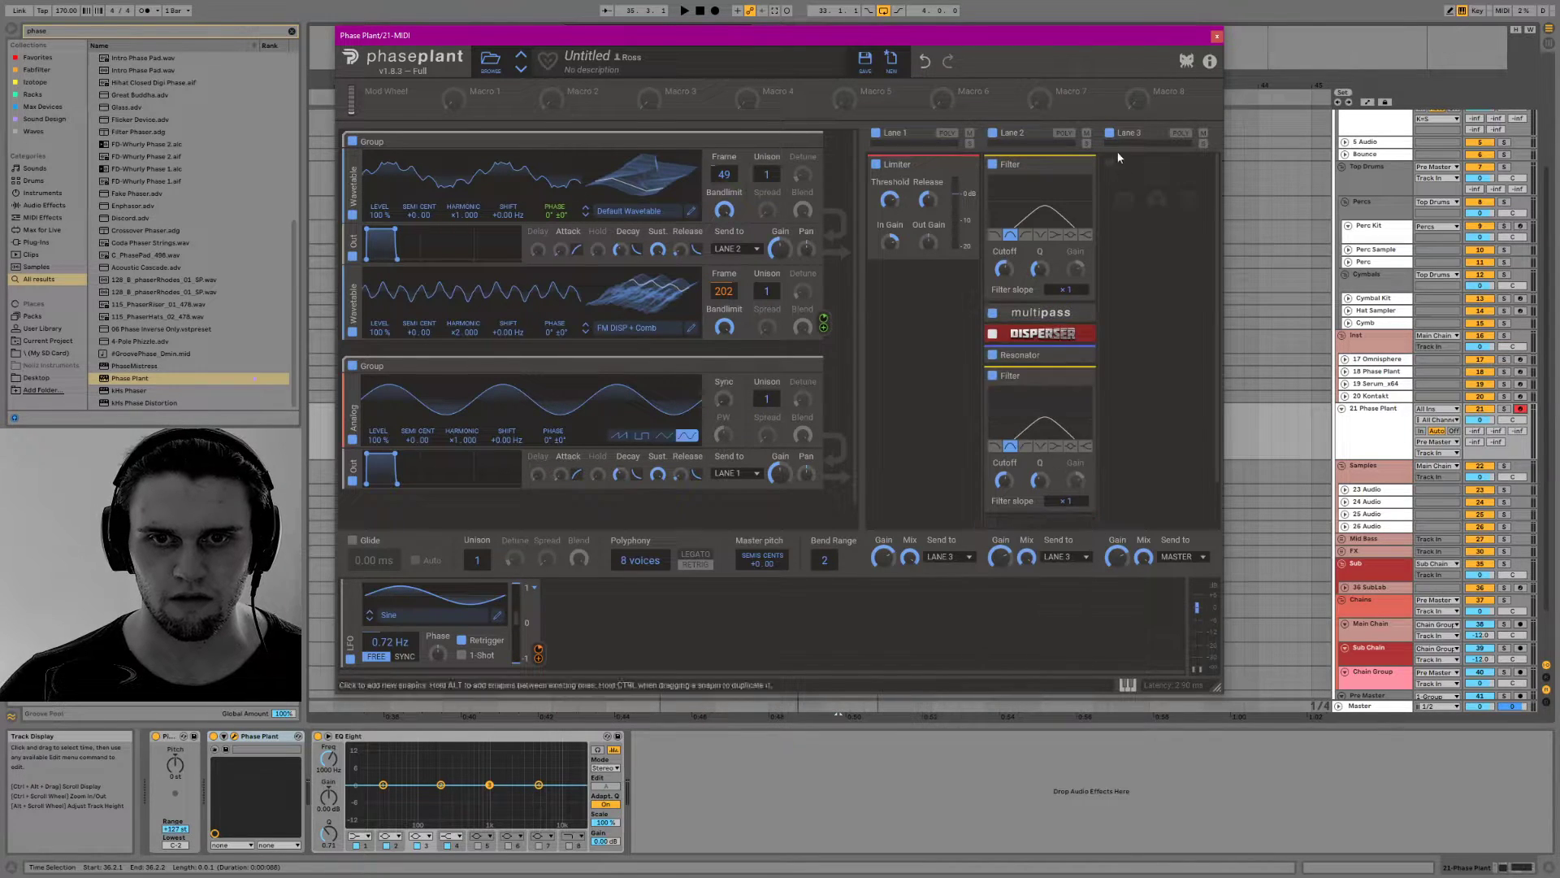
pyautogui.click(1089, 164)
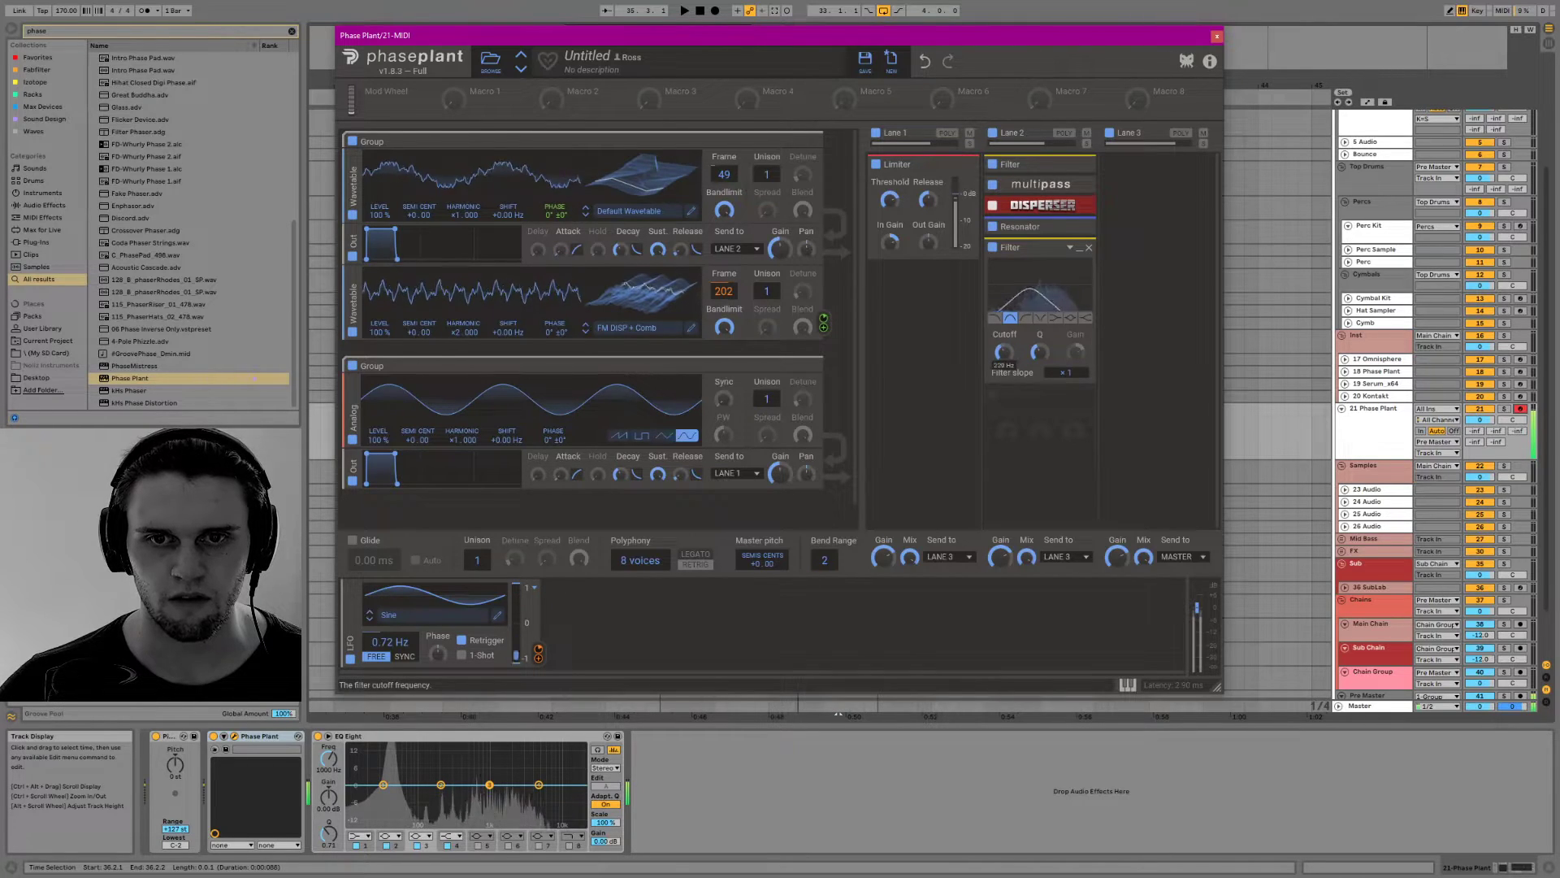
# Add a second sine LFO synced at 4/16 and assign it to the last Filter's Q and cutoff
pyautogui.click(585, 627)
pyautogui.click(627, 651)
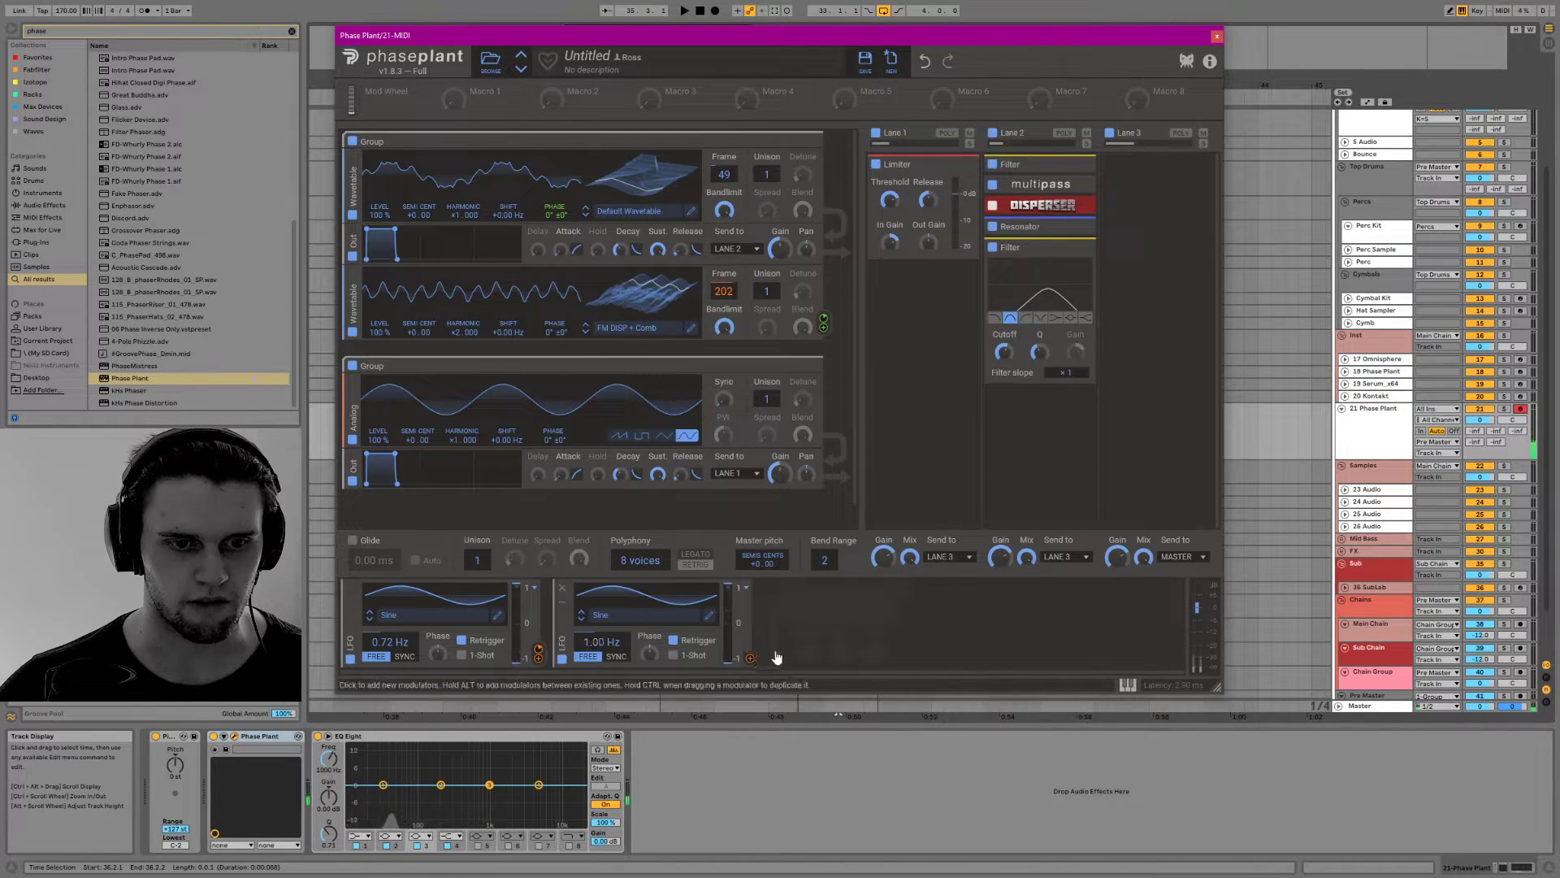
pyautogui.click(615, 657)
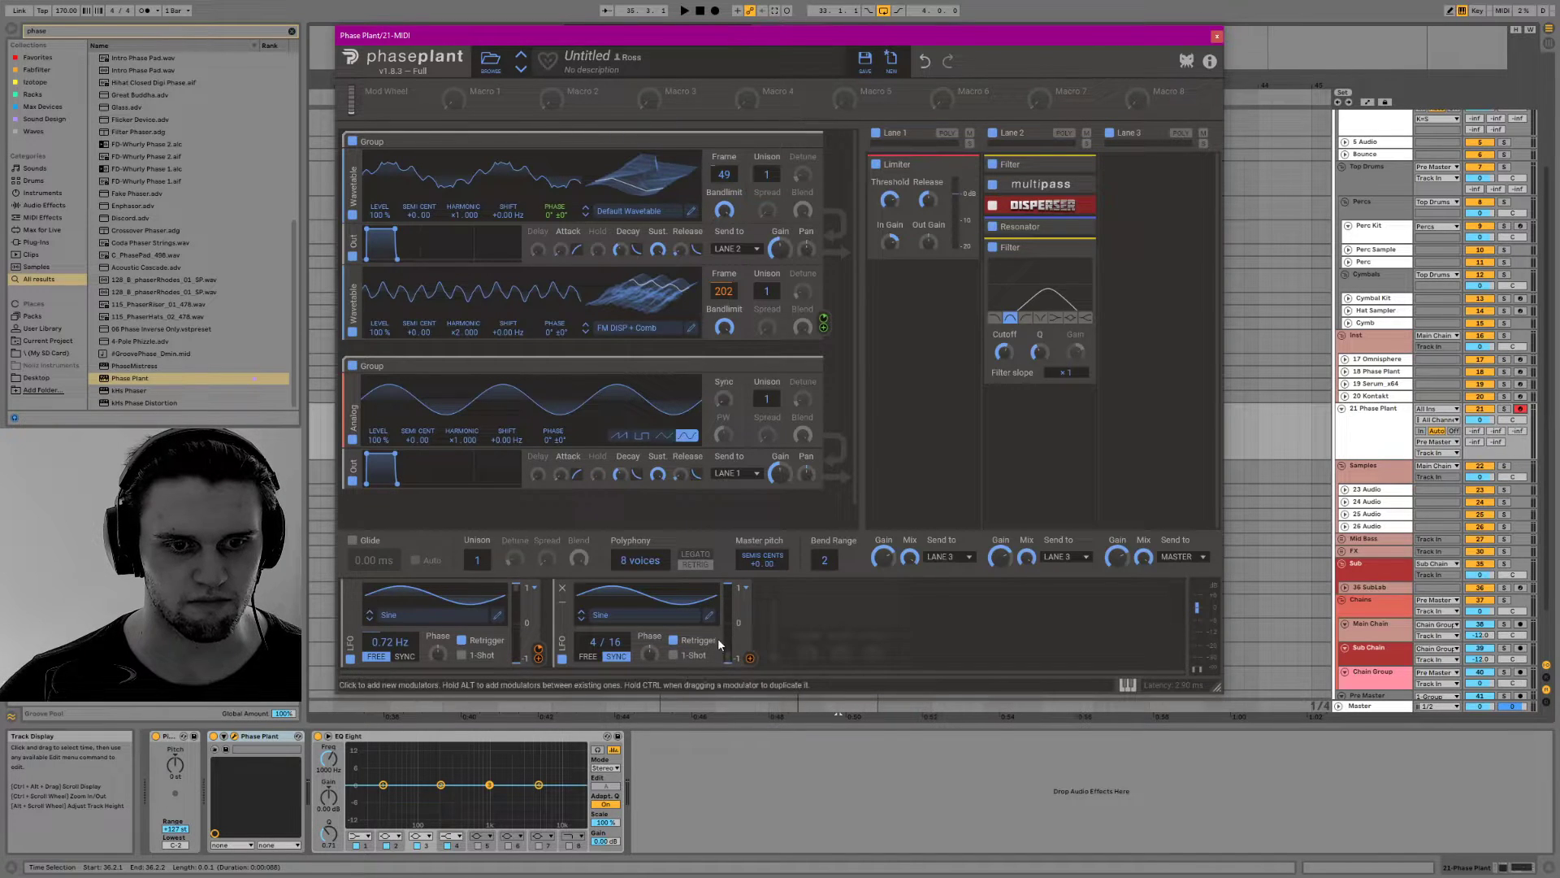
pyautogui.click(748, 588)
pyautogui.click(782, 602)
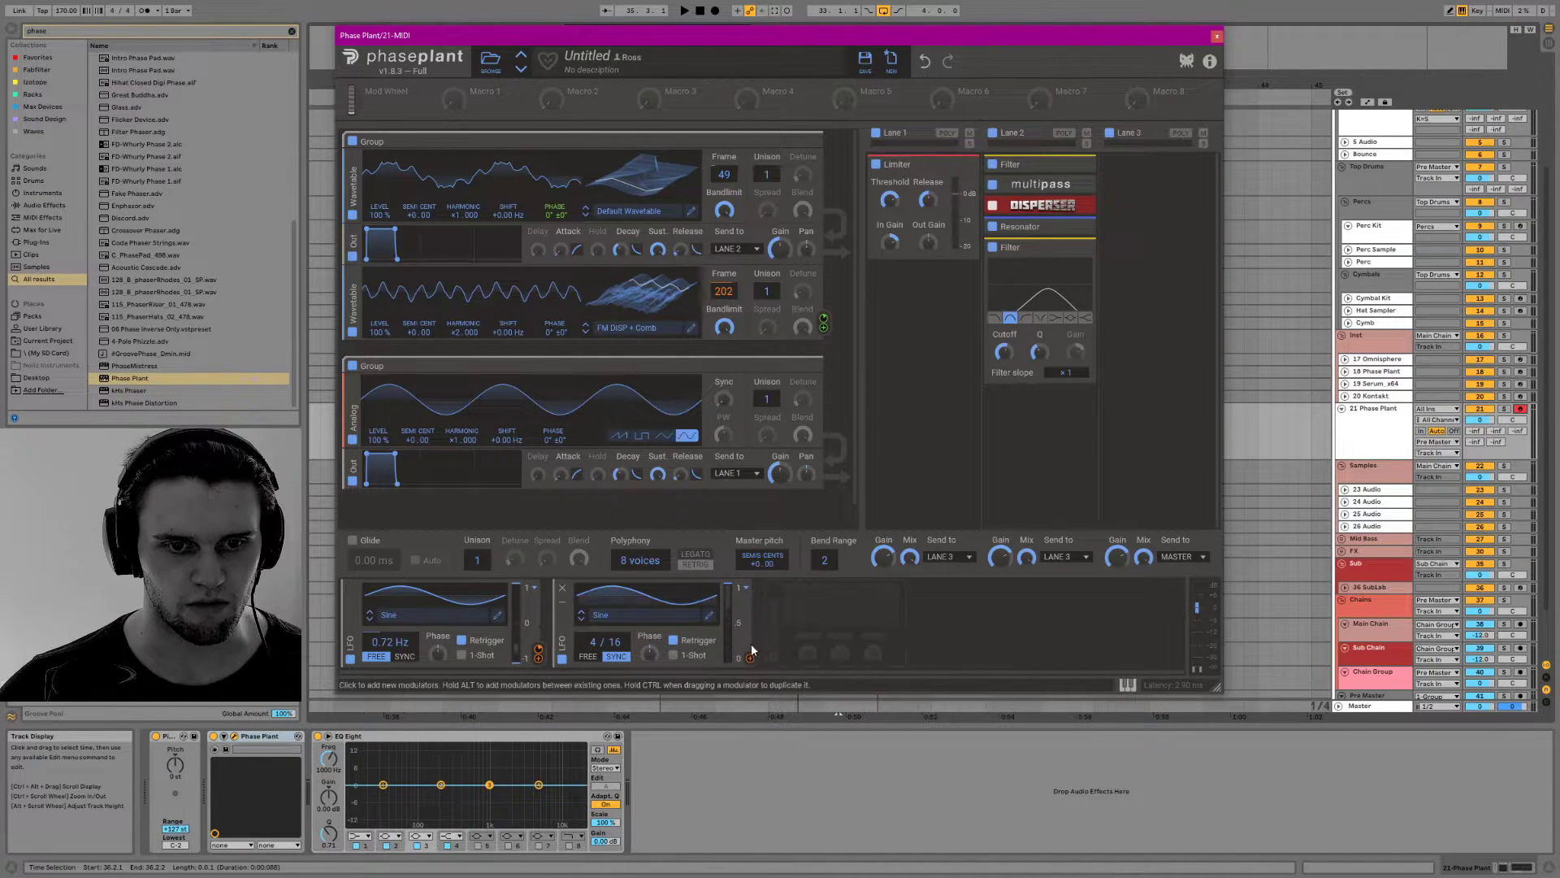
pyautogui.moveTo(749, 658); pyautogui.dragTo(1048, 368)
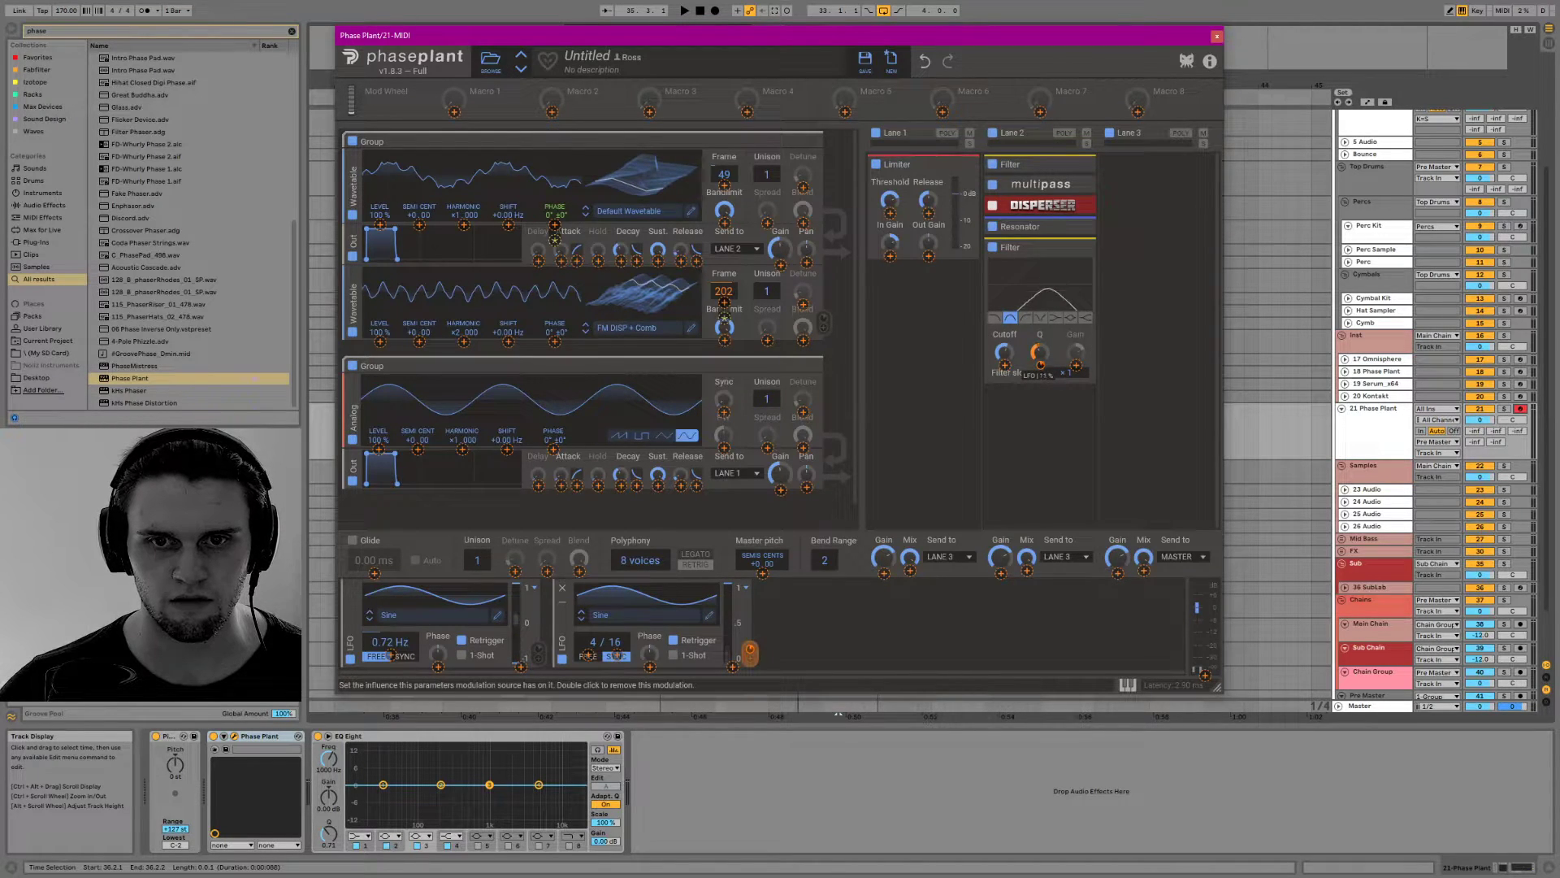
pyautogui.moveTo(1040, 365); pyautogui.dragTo(1004, 364)
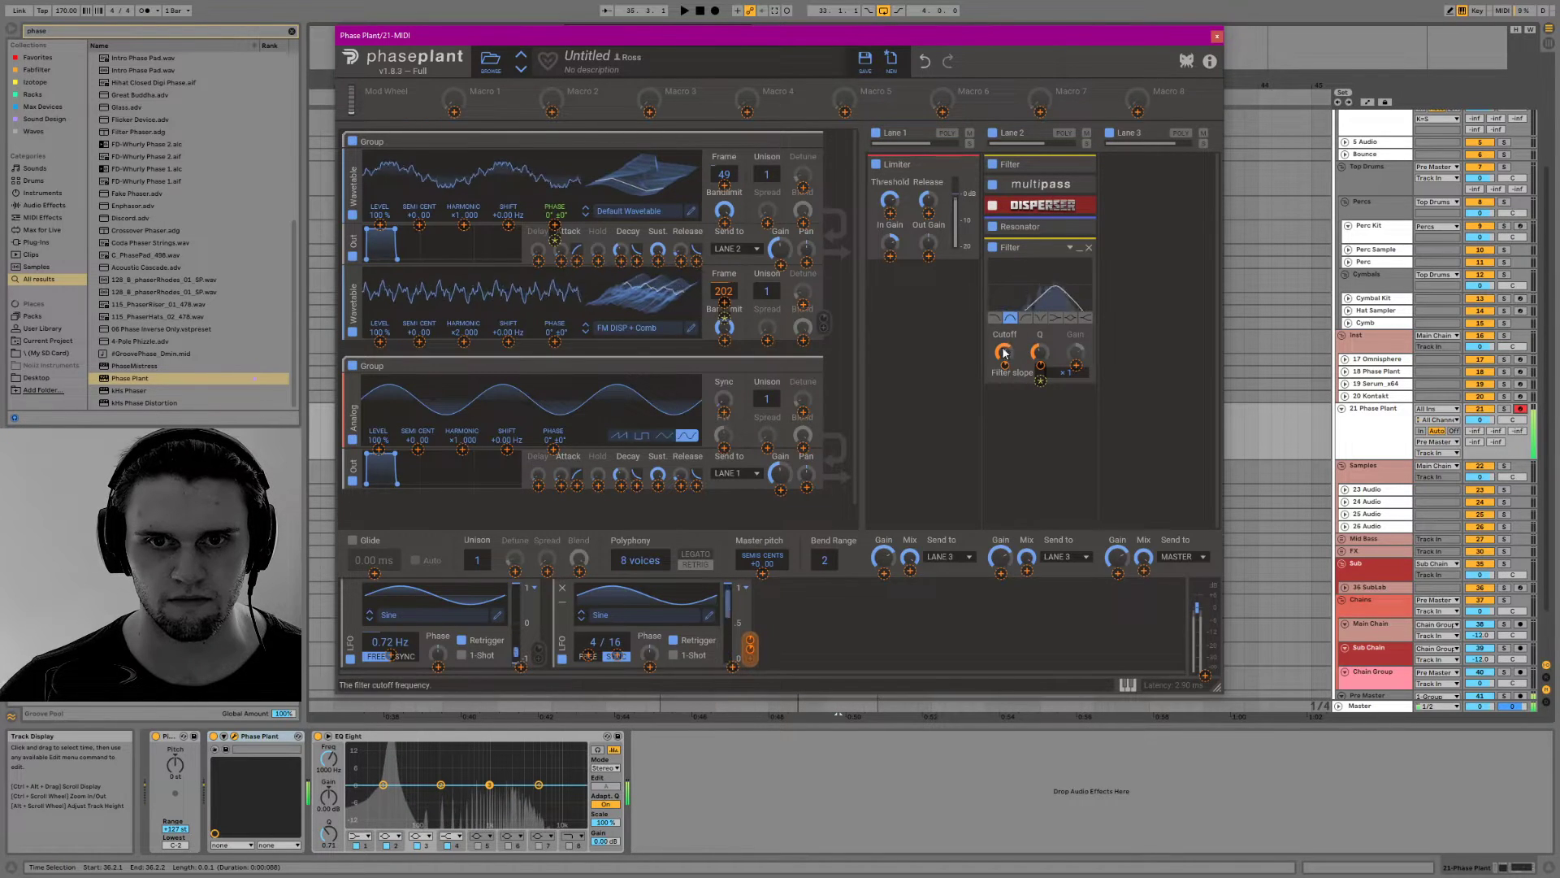
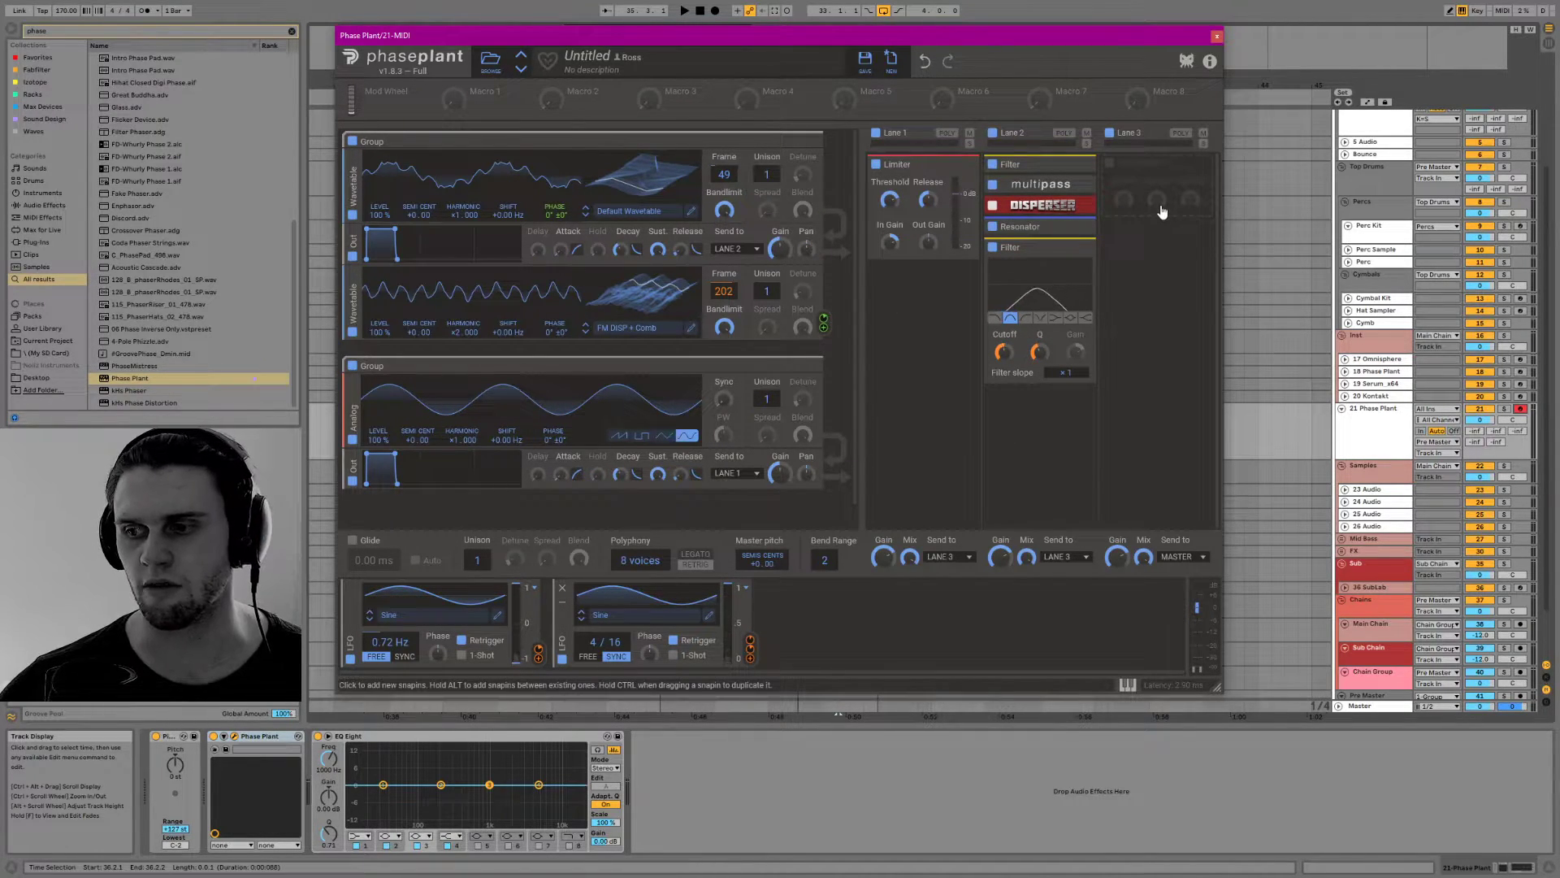
# Add a Faturator to Lane 3 and adjust its mix
pyautogui.click(1162, 212)
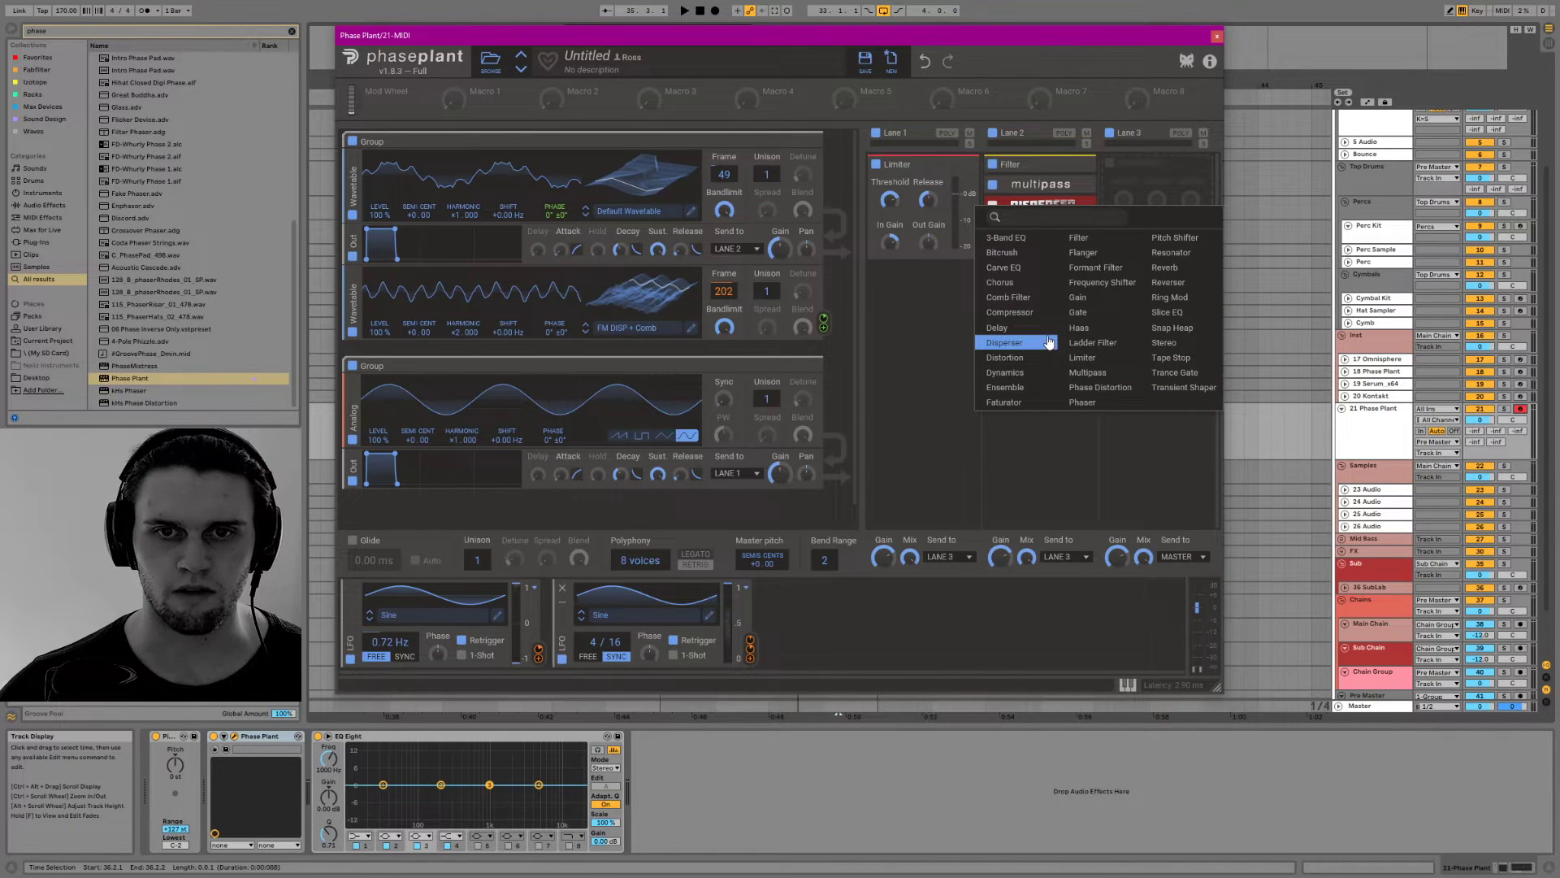
pyautogui.click(1004, 403)
pyautogui.moveTo(1175, 243); pyautogui.dragTo(1175, 284)
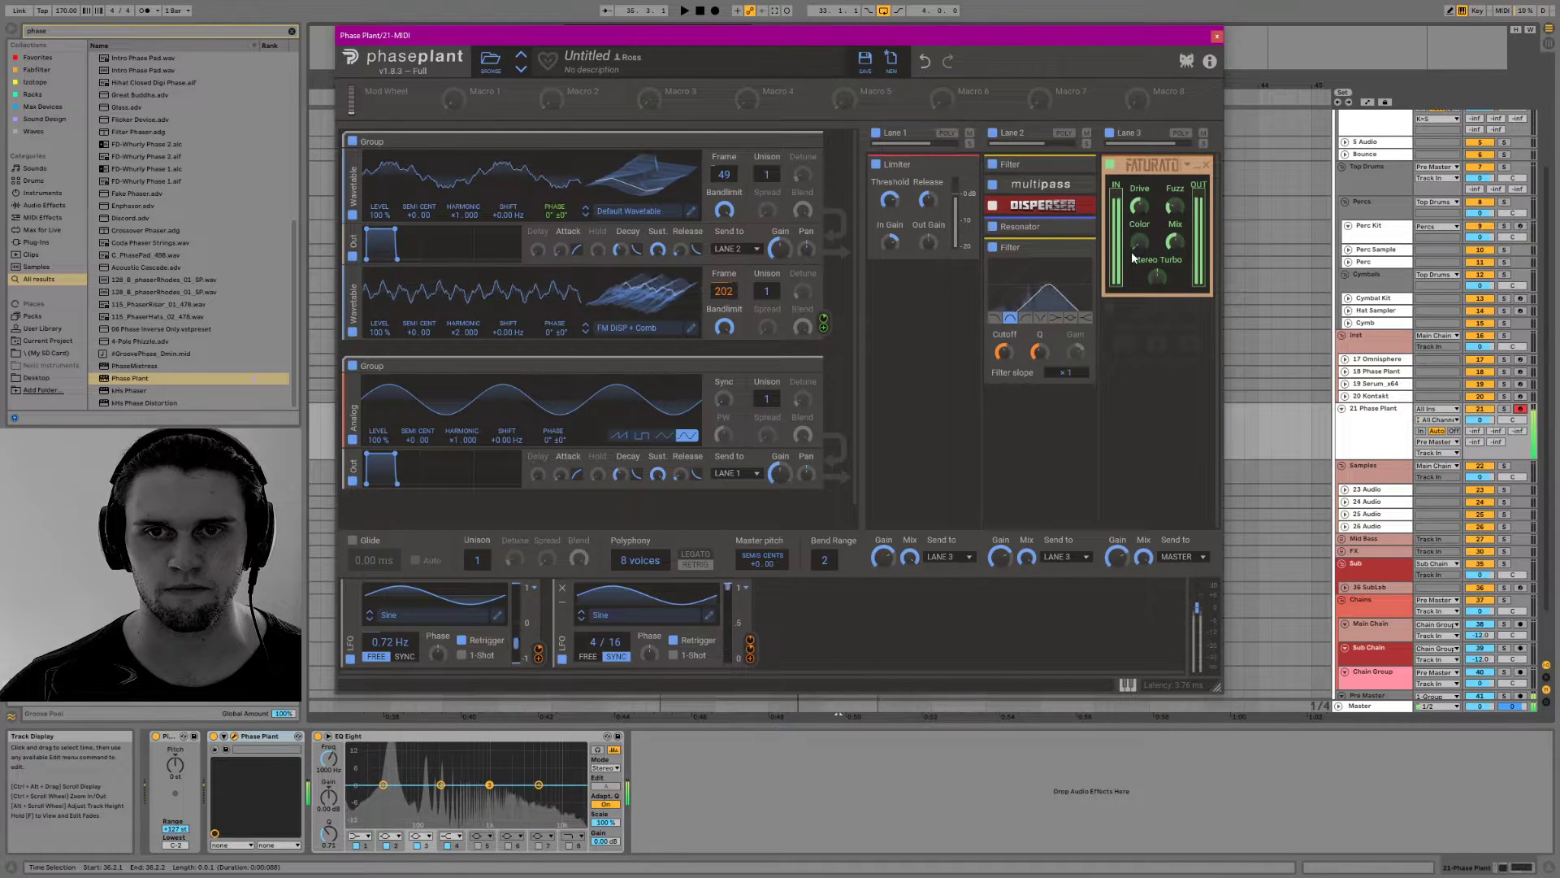
# Fine-tune the cutoff of the last Filter in Lane 2 and audition the sound with the beat
pyautogui.moveTo(1001, 353)
pyautogui.mouseDown()
pyautogui.moveTo(1040, 341)
pyautogui.moveTo(1004, 360)
pyautogui.mouseUp()
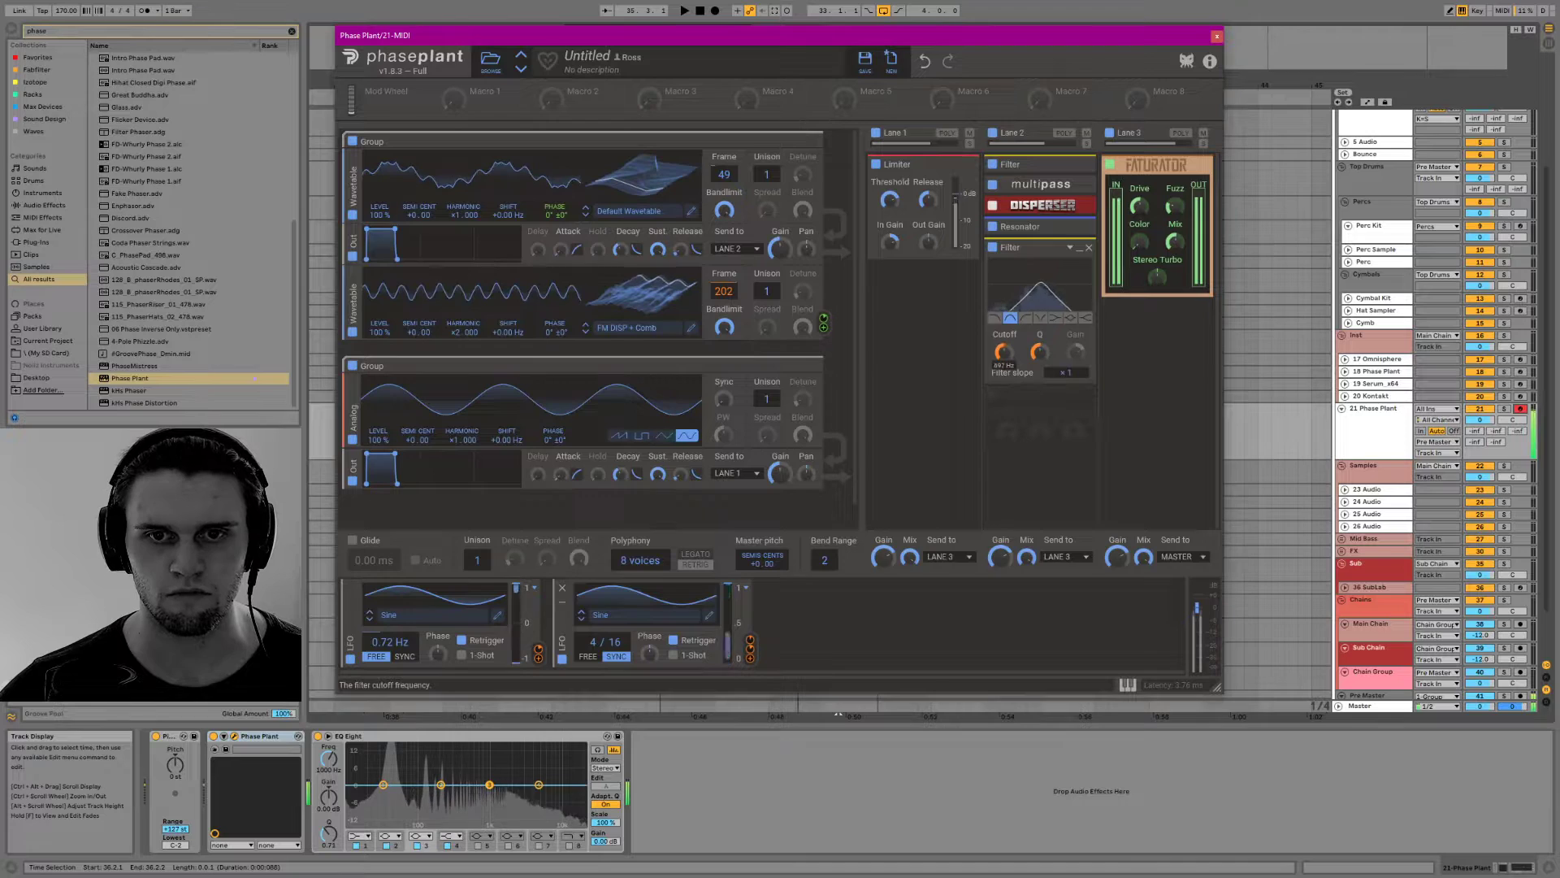
pyautogui.press('space')
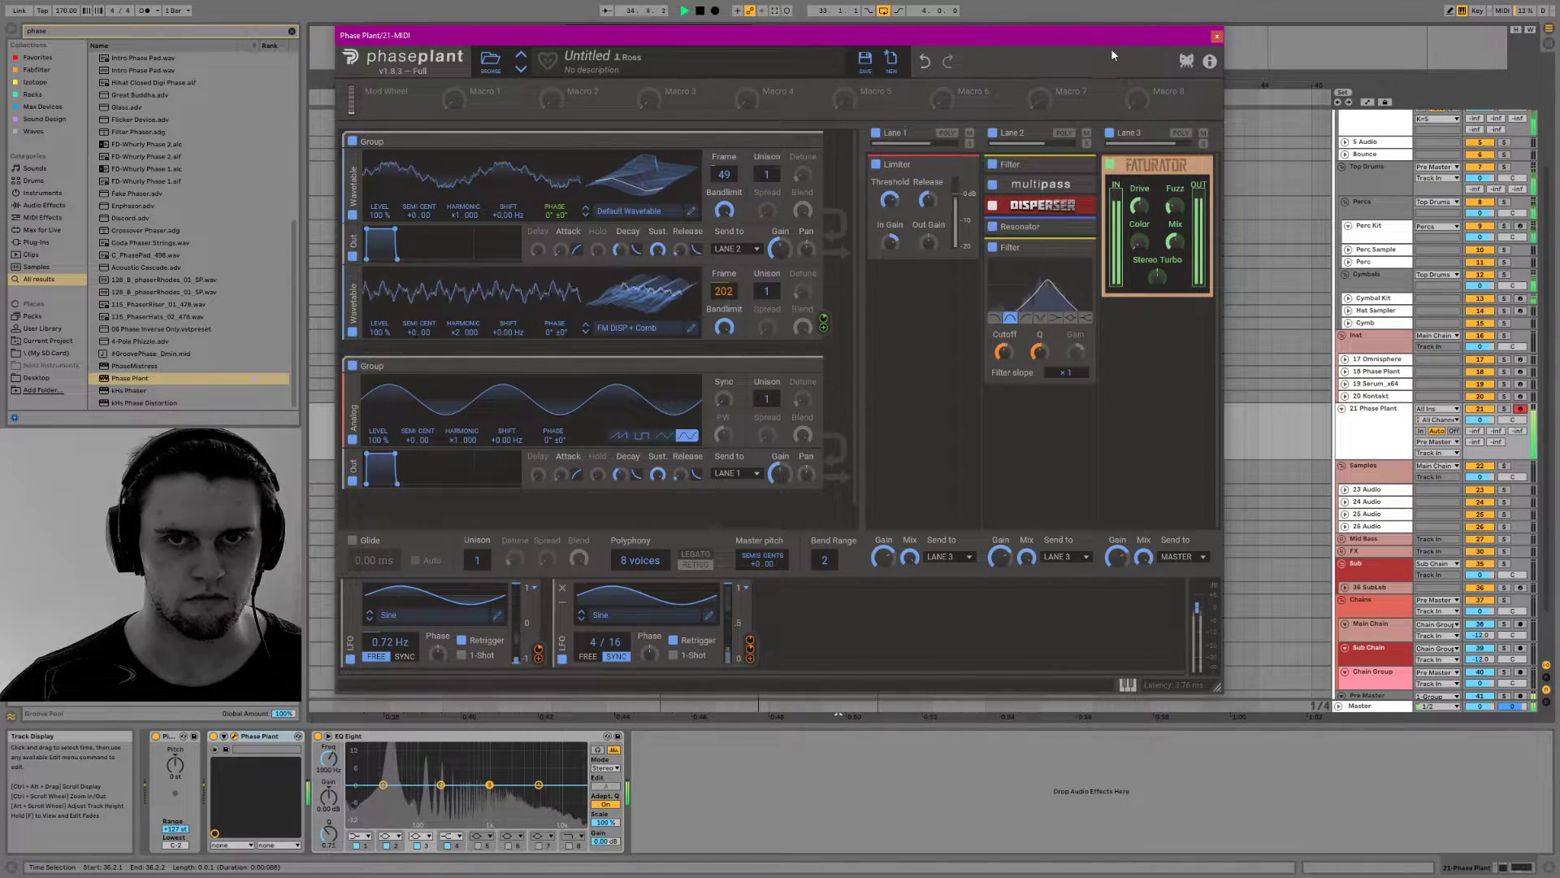
pyautogui.press('space')
# Set the FM DISP + Comb wavetable's frame to 119 and the Default Wavetable's frame to 204 while auditioning notes
pyautogui.press('z')
pyautogui.press('f')
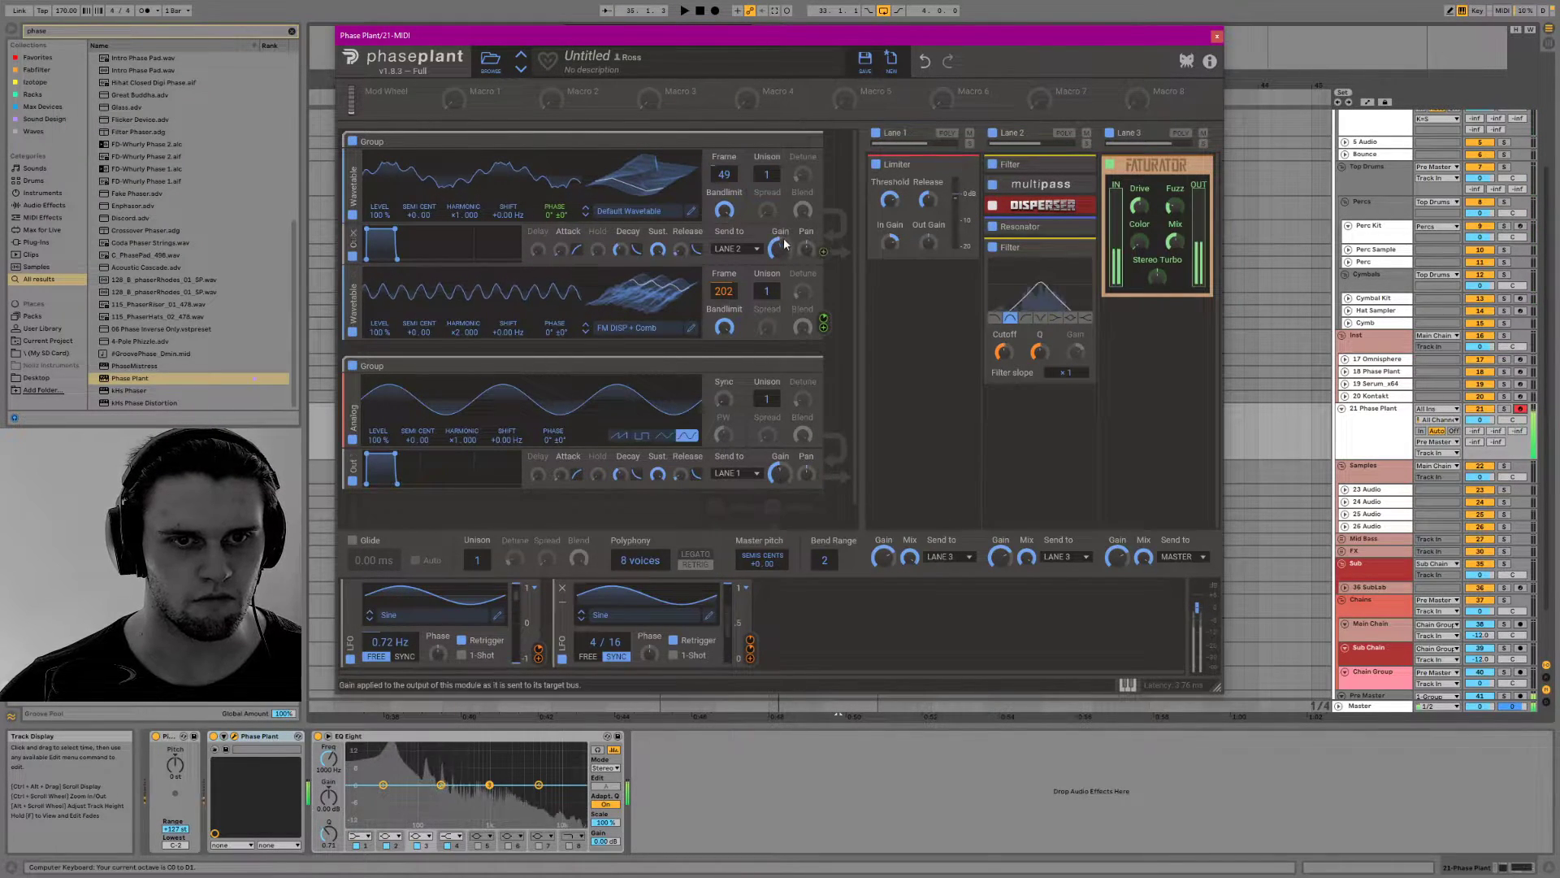
pyautogui.press('f')
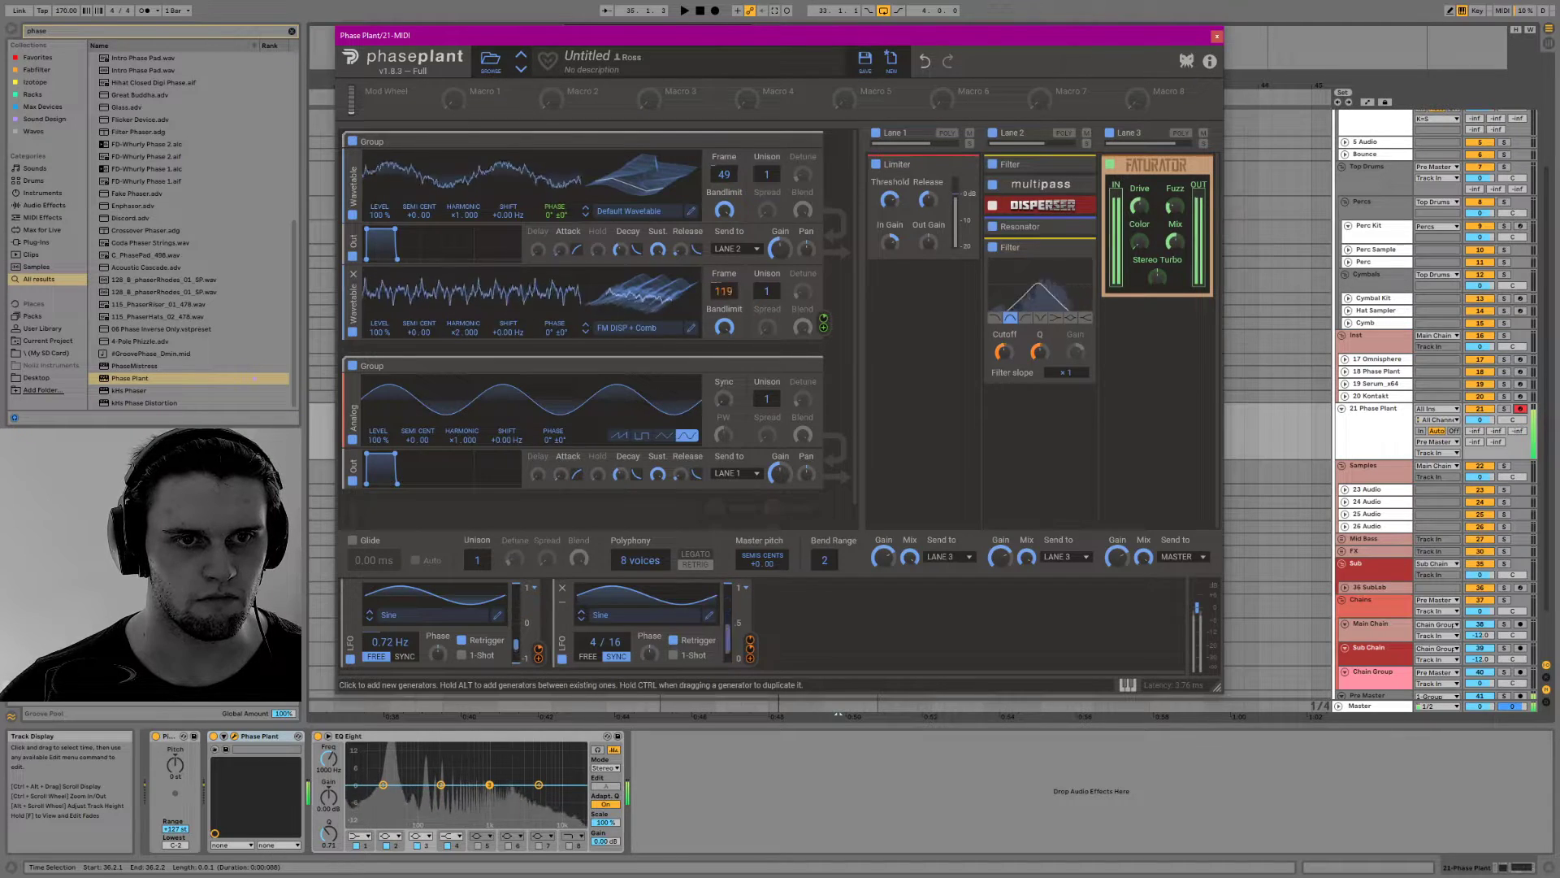
pyautogui.moveTo(461, 333); pyautogui.dragTo(462, 332)
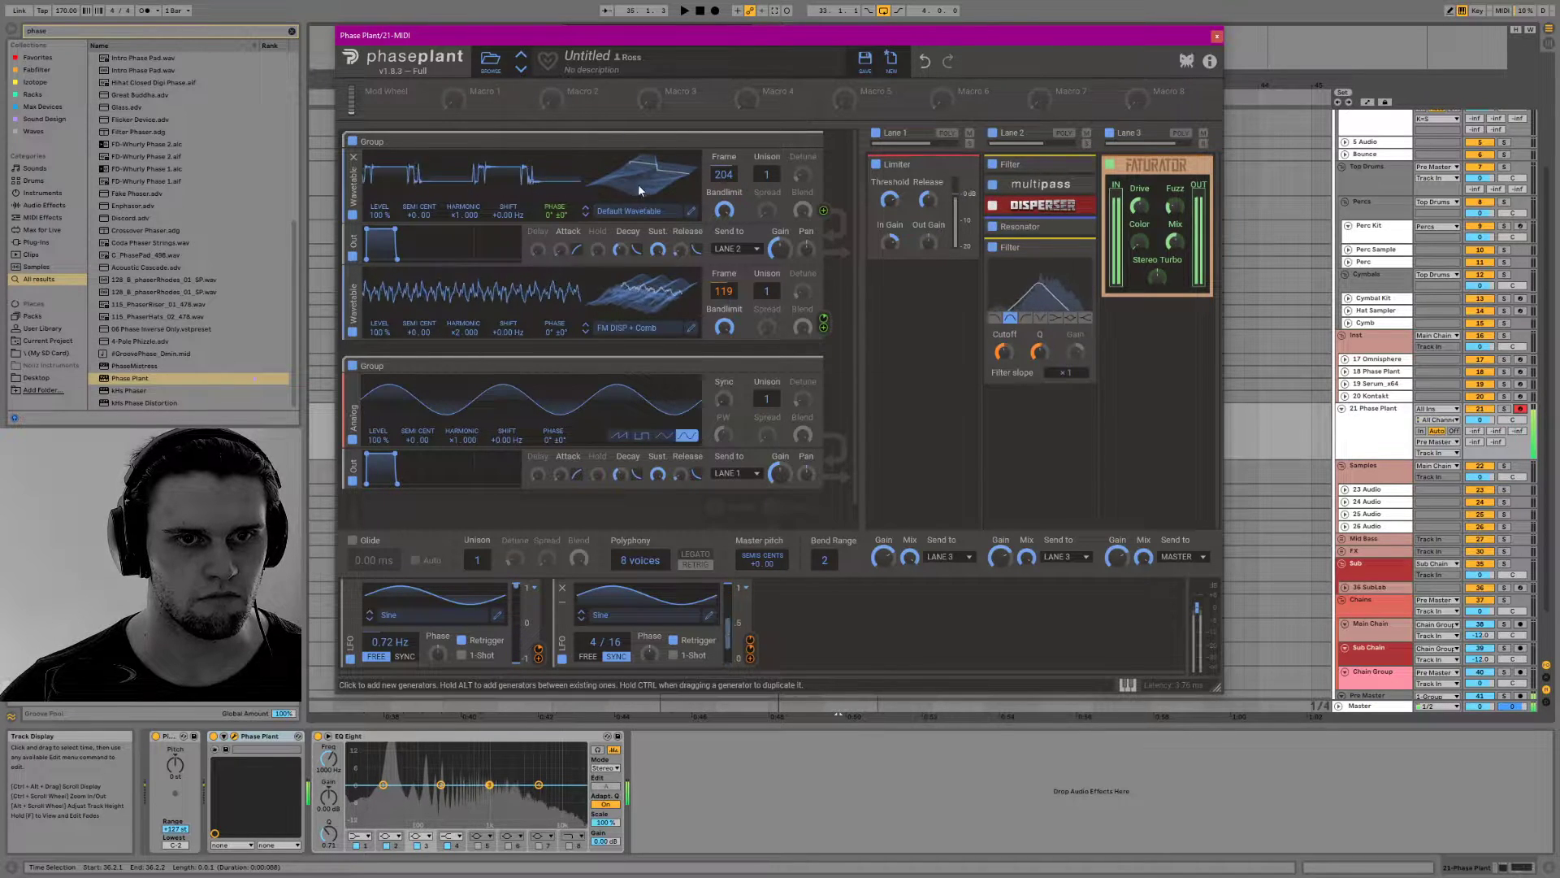
# Remove the Resonator from Lane 2 and add a Ring Mod after the last Filter
pyautogui.click(1088, 233)
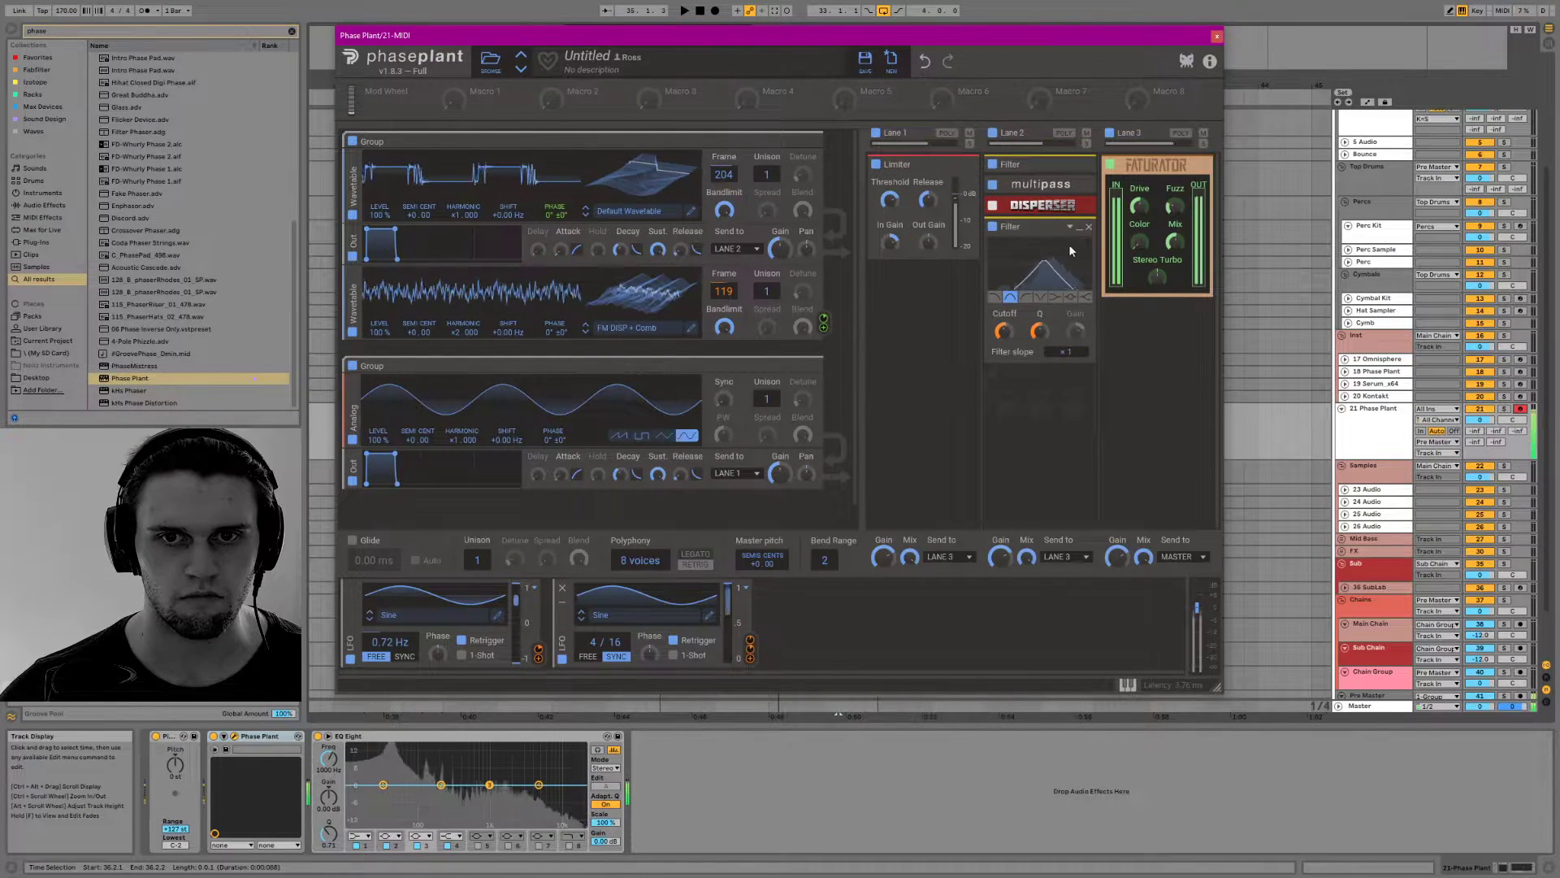
pyautogui.click(1020, 394)
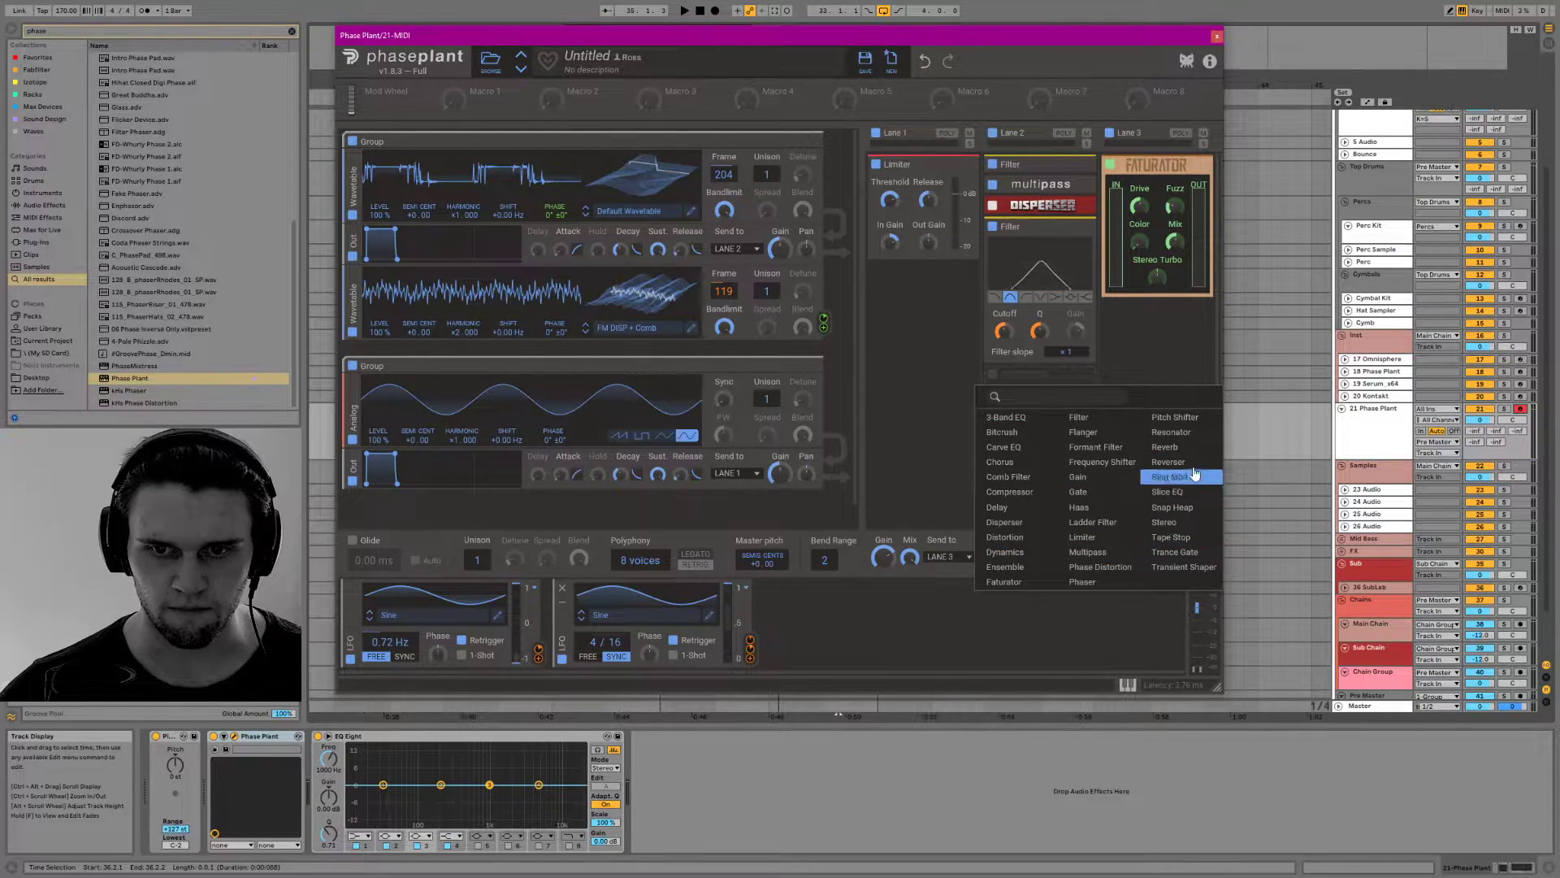
pyautogui.click(1170, 477)
pyautogui.scroll(-1, 1012, 410)
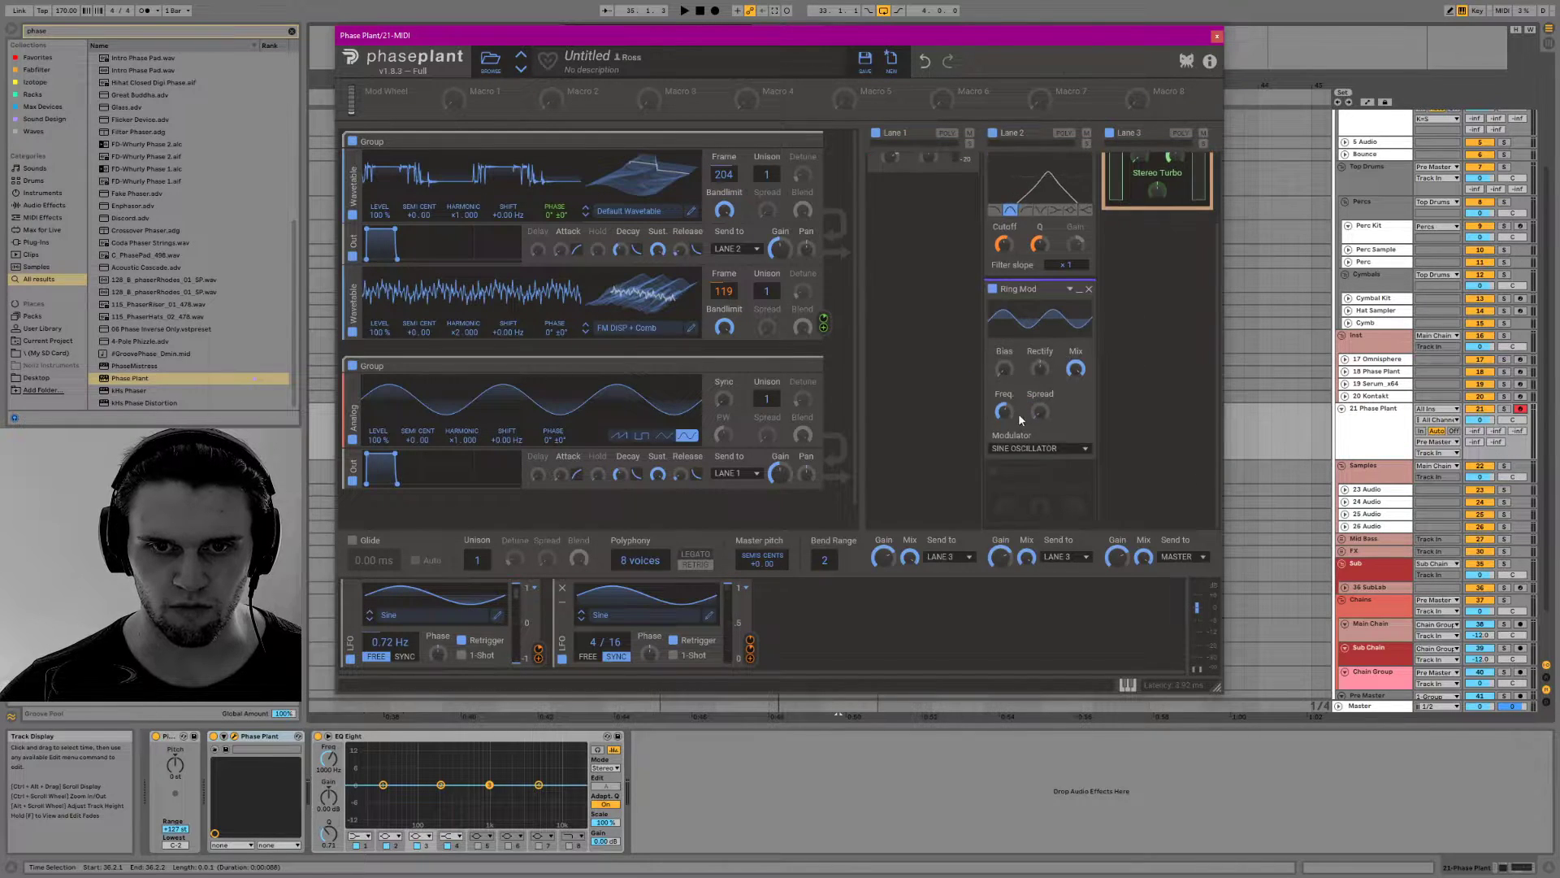
# Lower the Ring Mod's frequency, raise its bias with no rectify, and audition the sound with the beat
pyautogui.moveTo(1005, 411); pyautogui.dragTo(1004, 467)
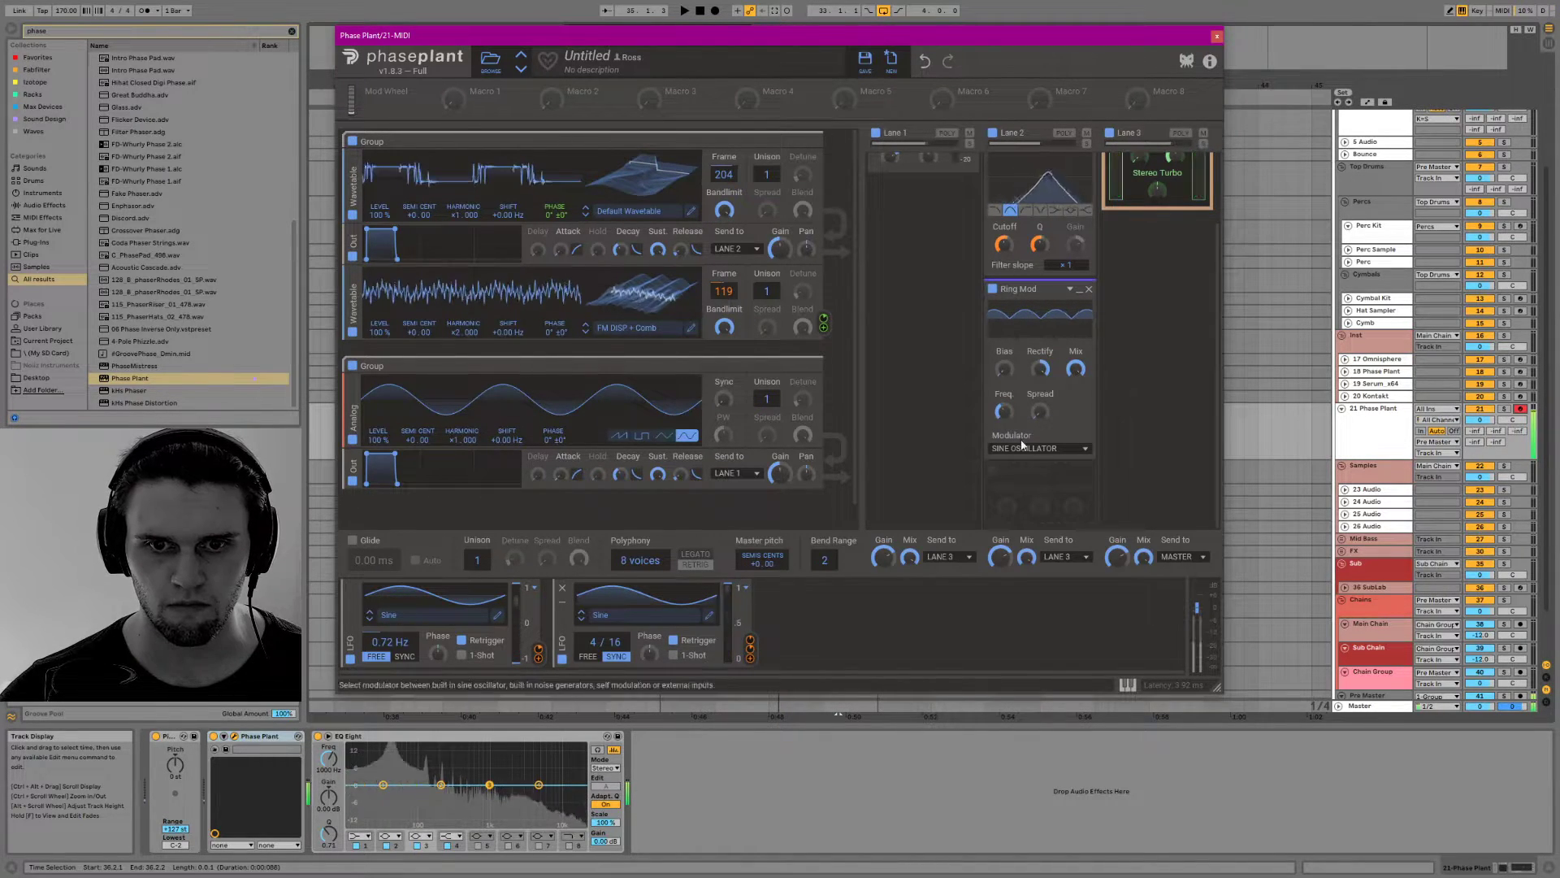
pyautogui.moveTo(1005, 369); pyautogui.dragTo(1004, 284)
pyautogui.moveTo(1040, 369); pyautogui.dragTo(1004, 445)
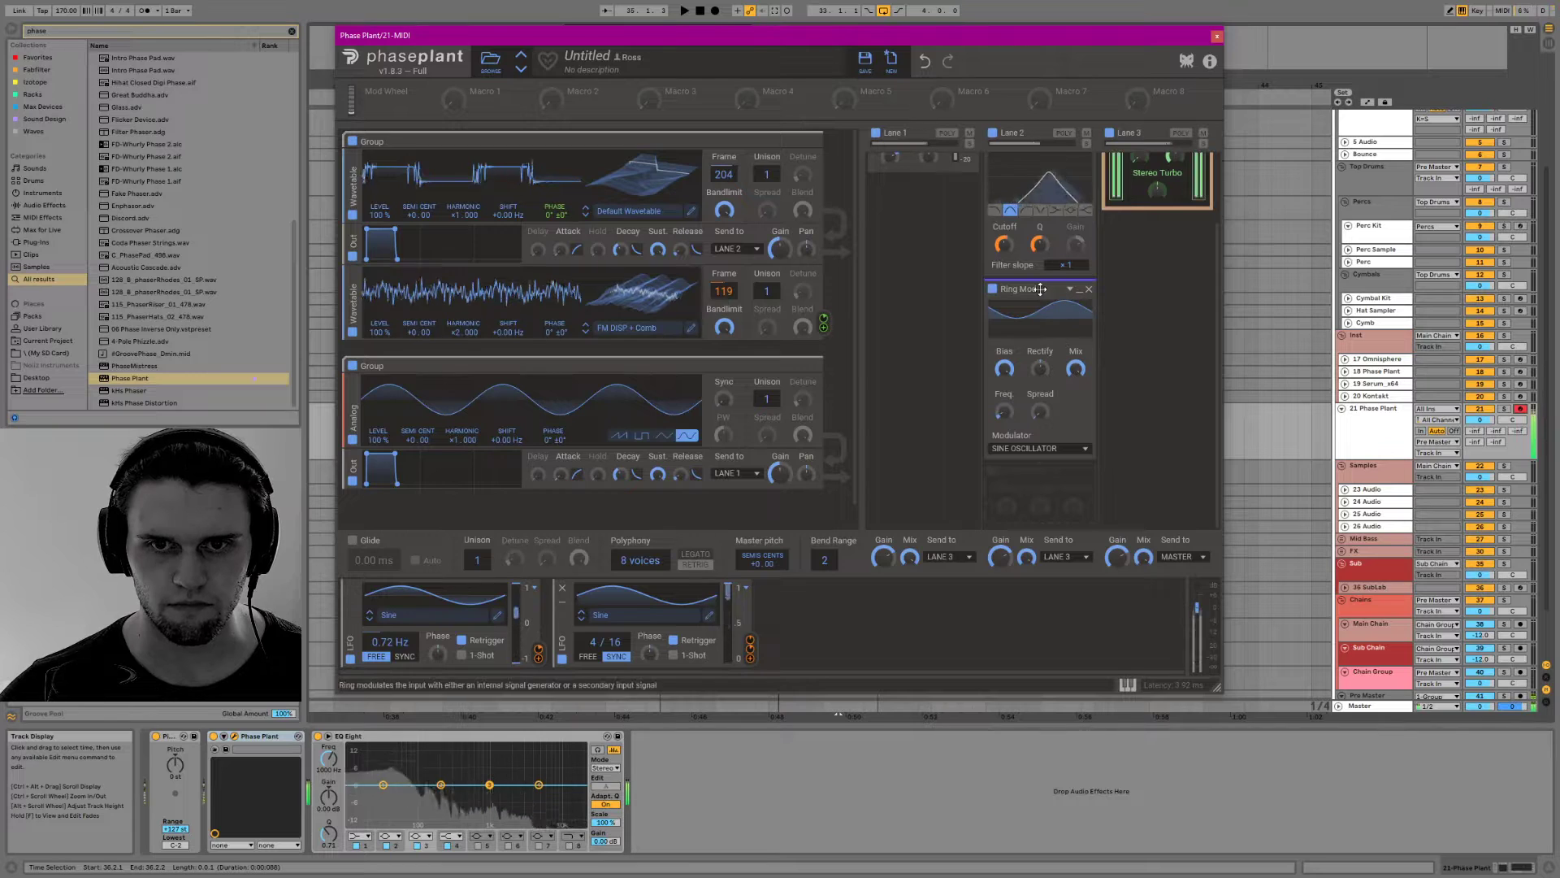
pyautogui.press('space')
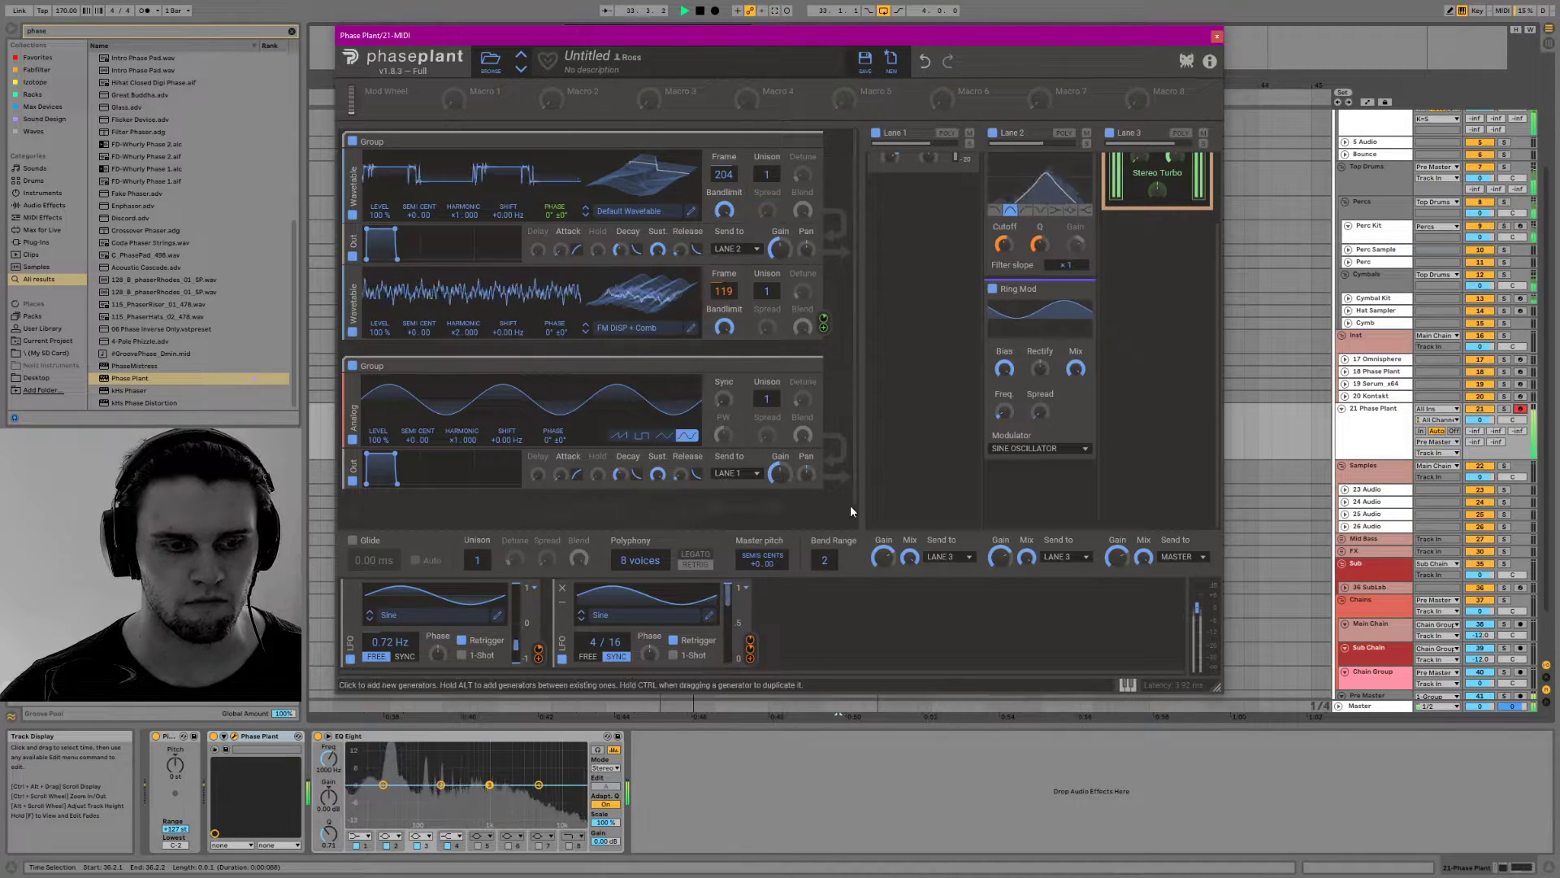
pyautogui.press('space')
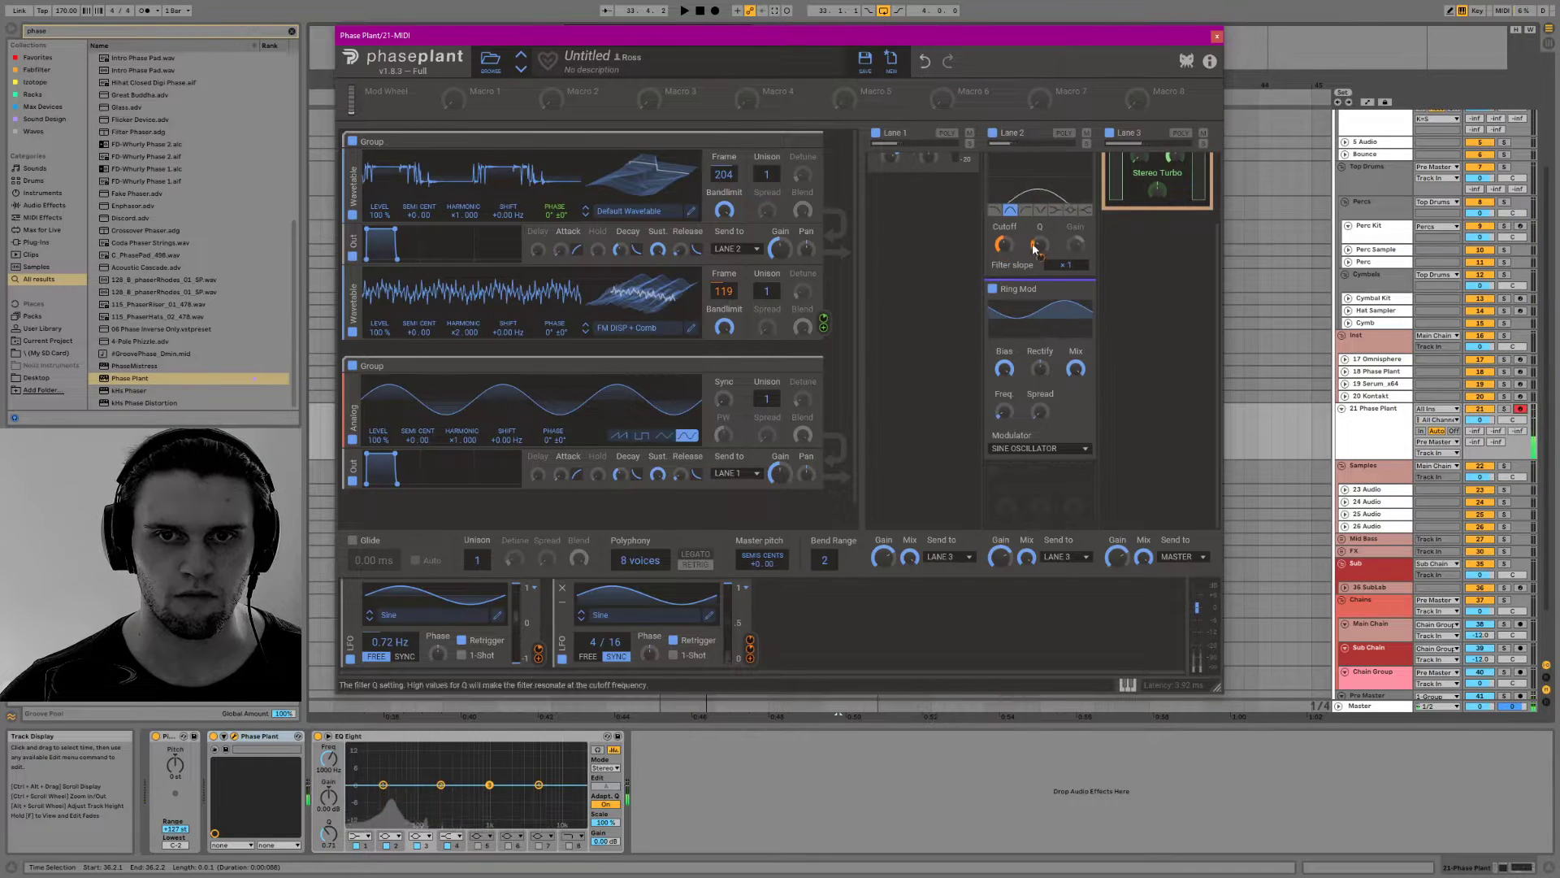
# Set the second LFO's synced rate to 8/16 and readjust the cutoff of the last Filter in Lane 2
pyautogui.scroll(2, 1032, 242)
pyautogui.moveTo(593, 642); pyautogui.dragTo(593, 657)
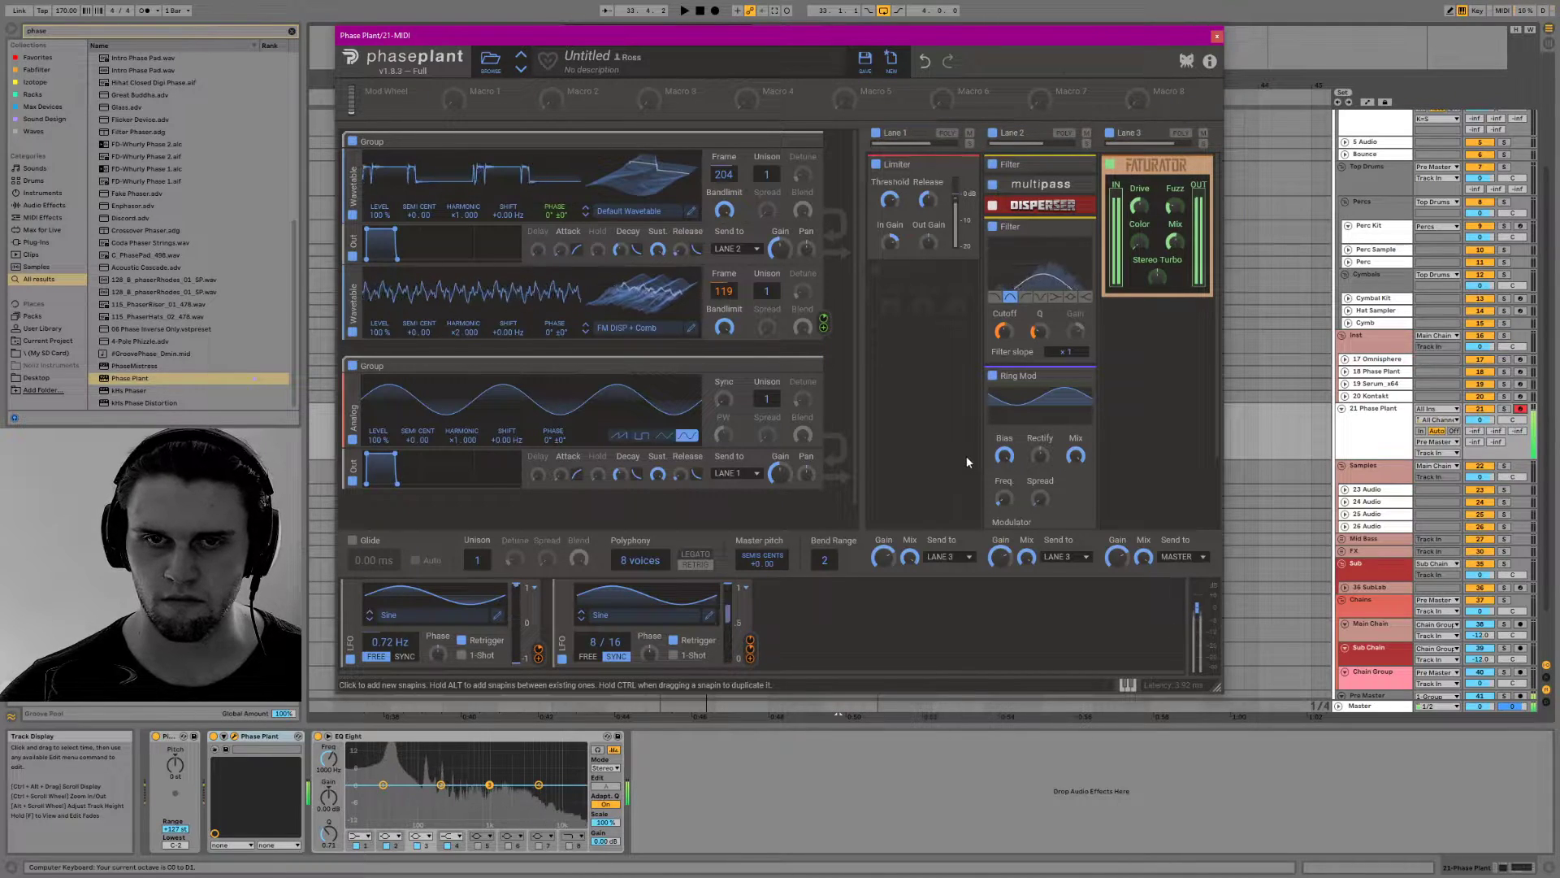
pyautogui.moveTo(1004, 331); pyautogui.dragTo(1014, 329)
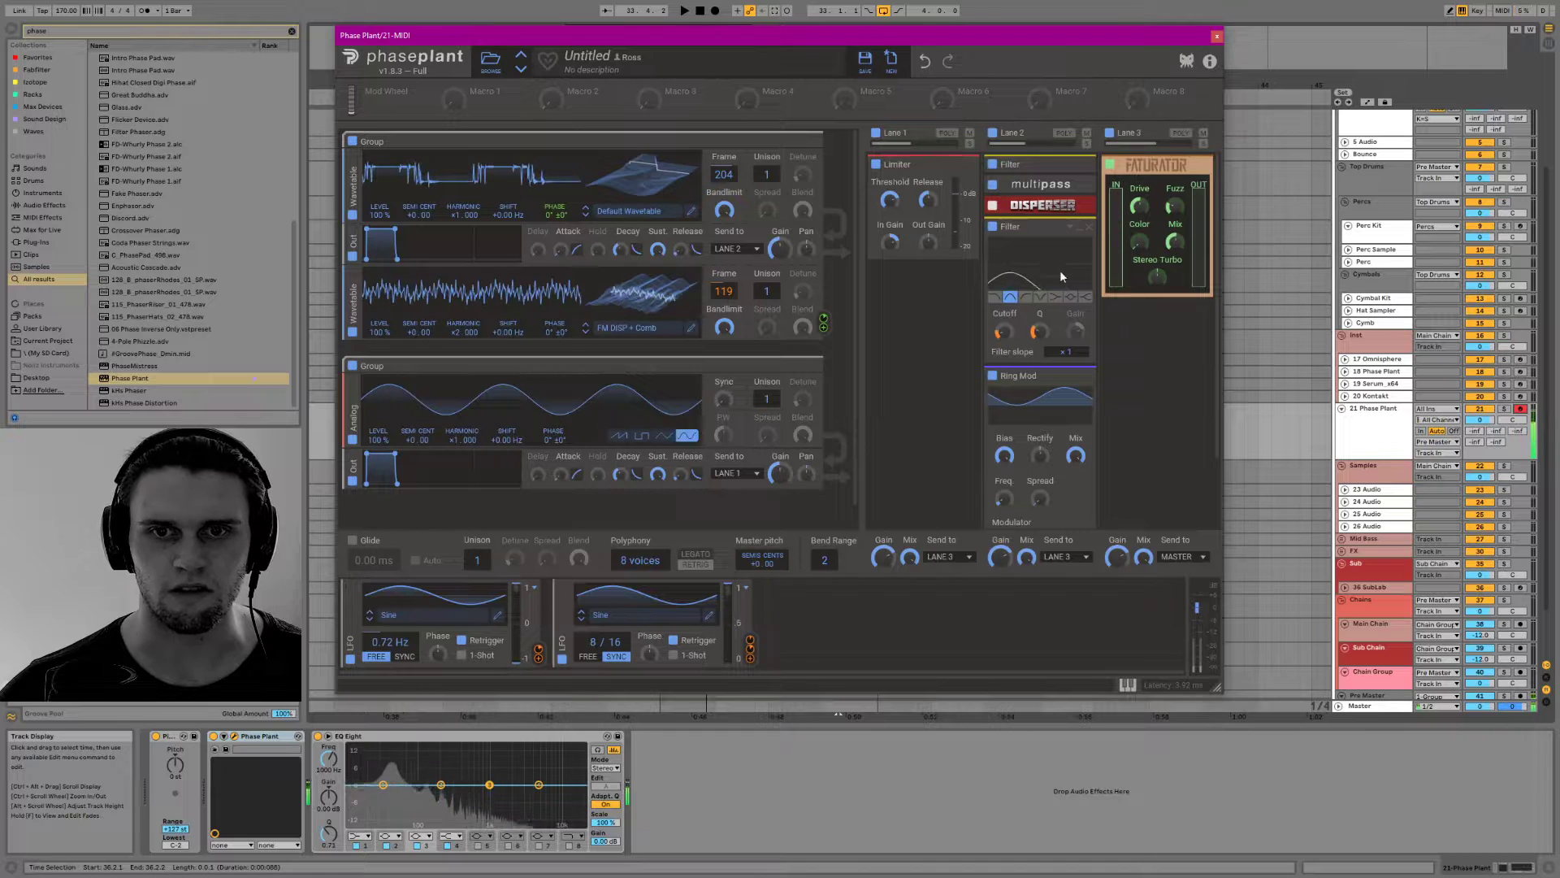
# Insert an audio track below the 21 Phase Plant track and route its output to Pre Master
pyautogui.moveTo(1039, 35); pyautogui.dragTo(872, 595)
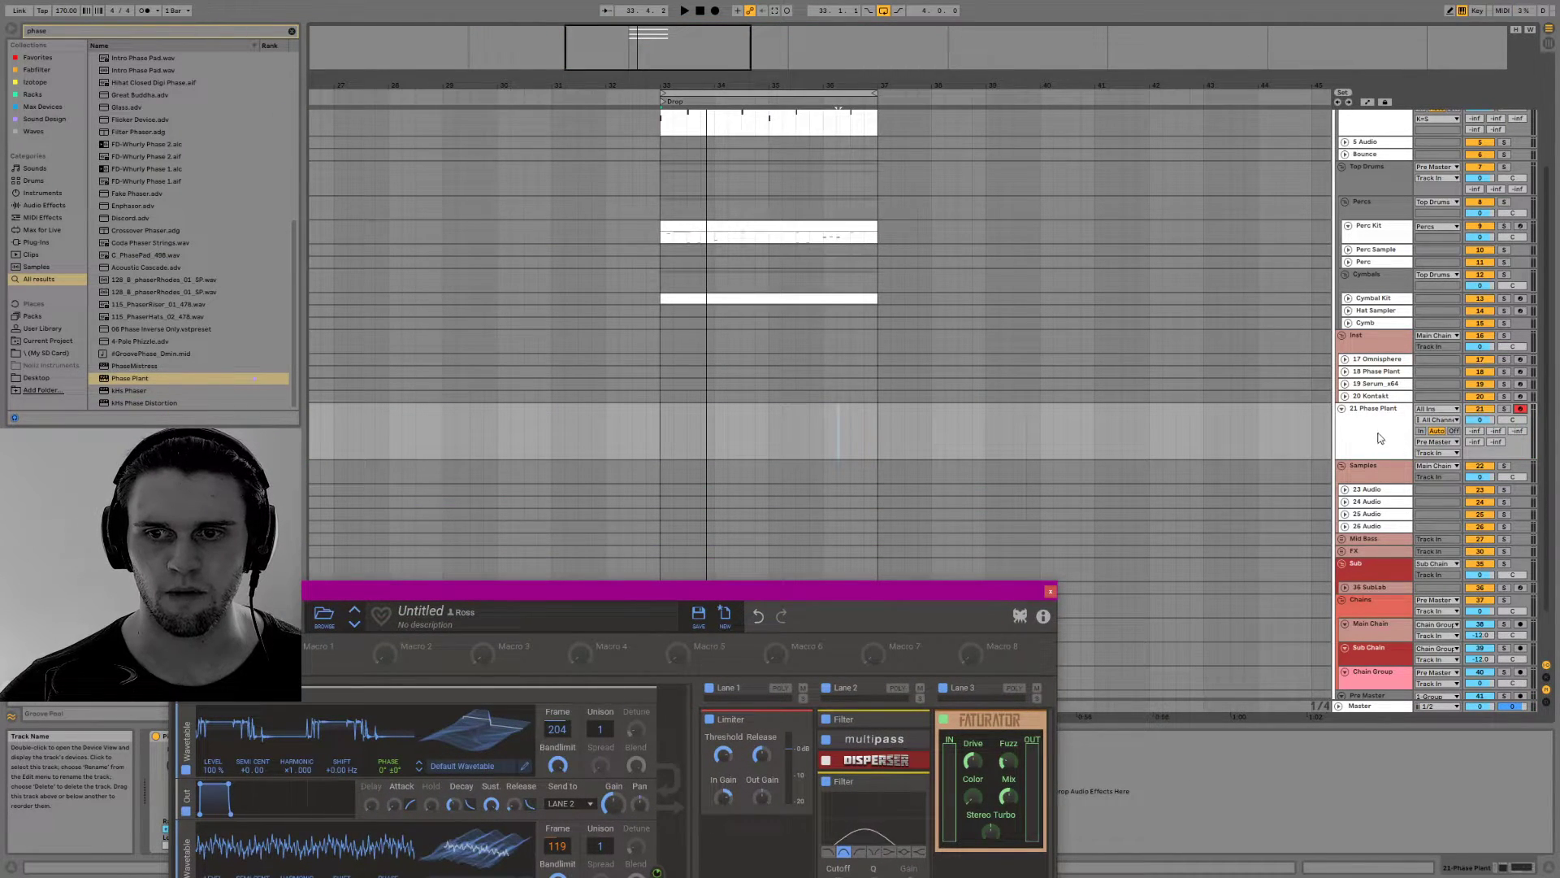
pyautogui.scroll(-2, 1370, 491)
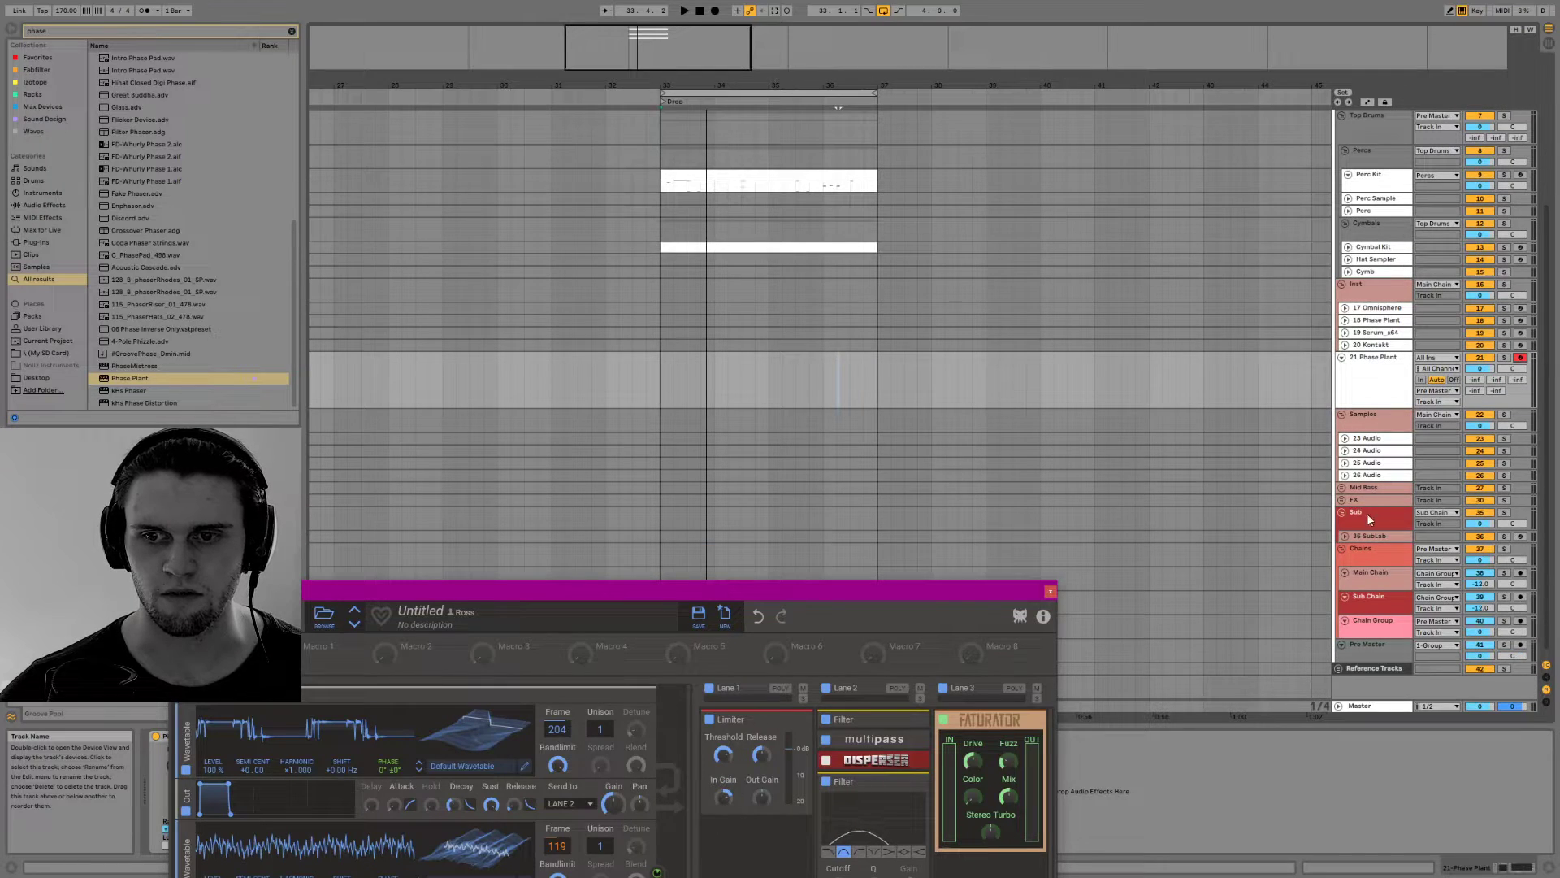
pyautogui.click(1346, 378)
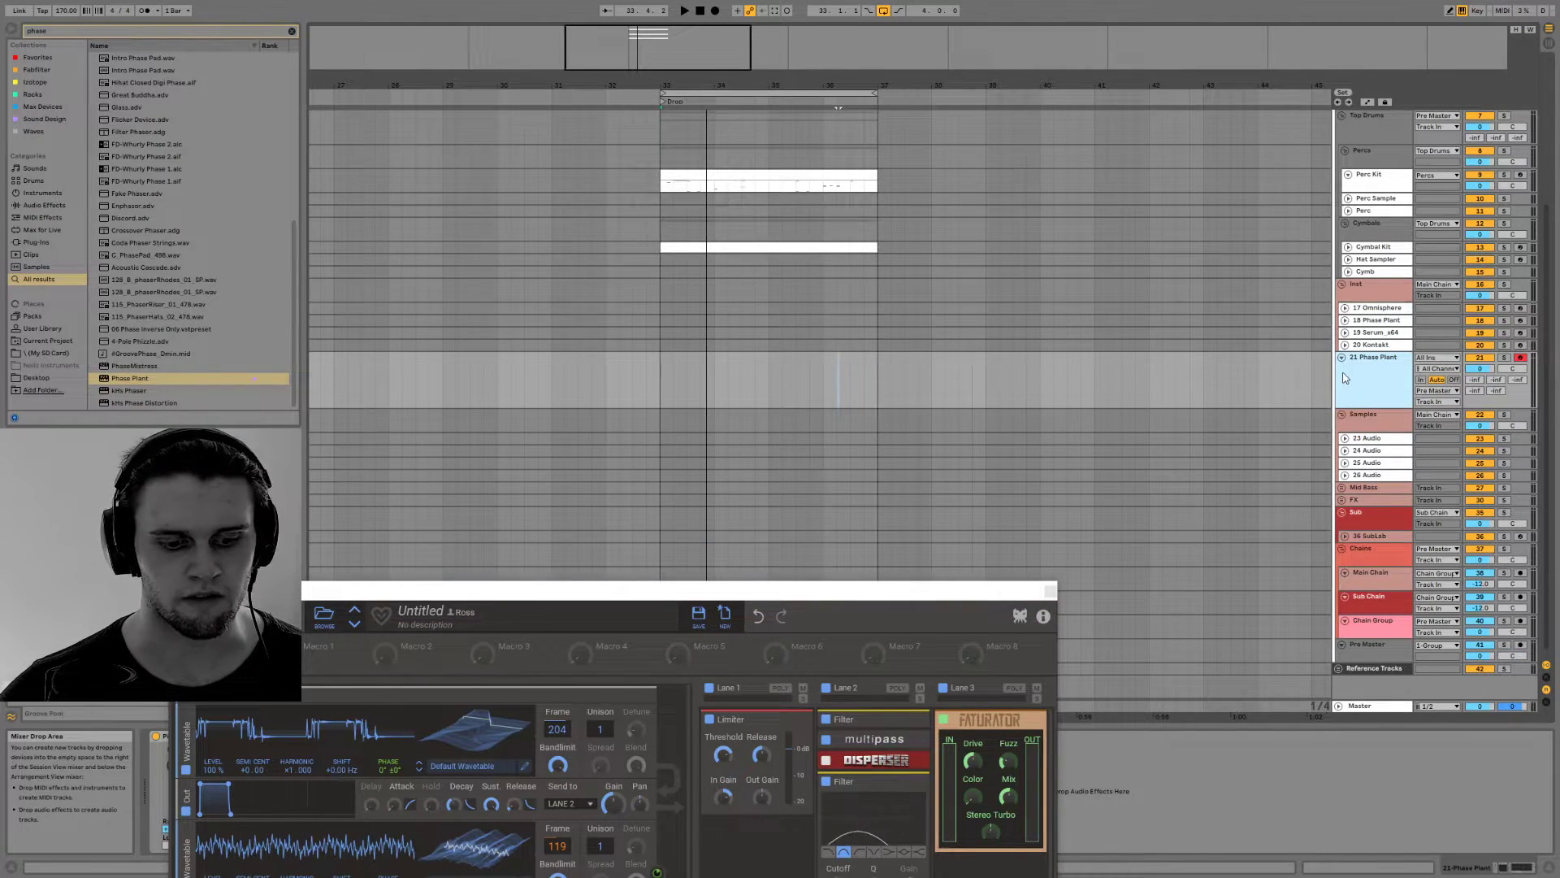
pyautogui.hotkey('ctrl', 't')
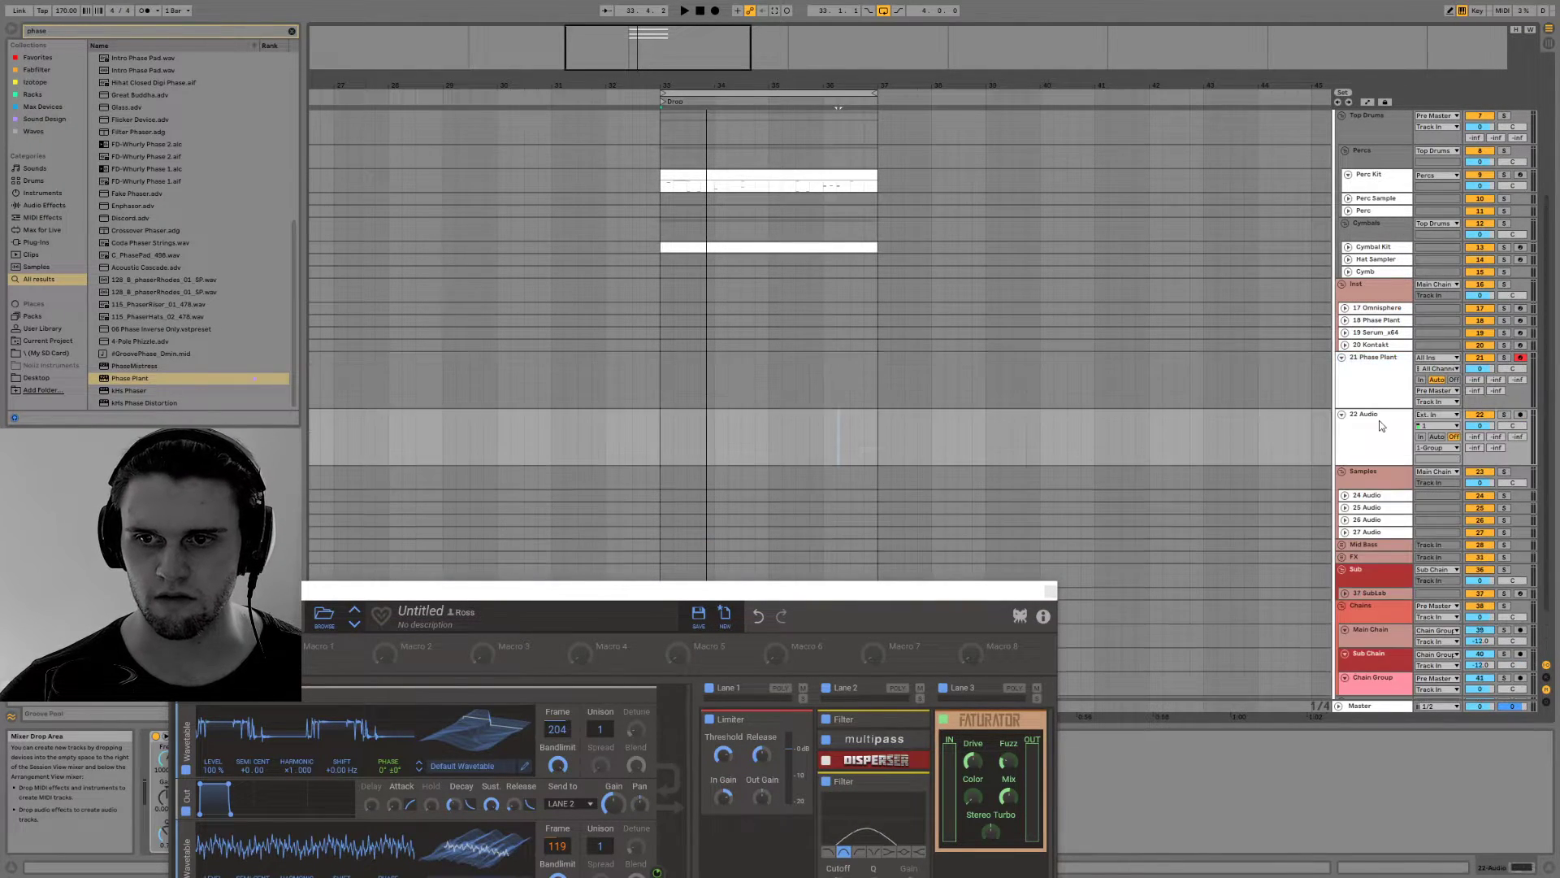
pyautogui.click(1435, 448)
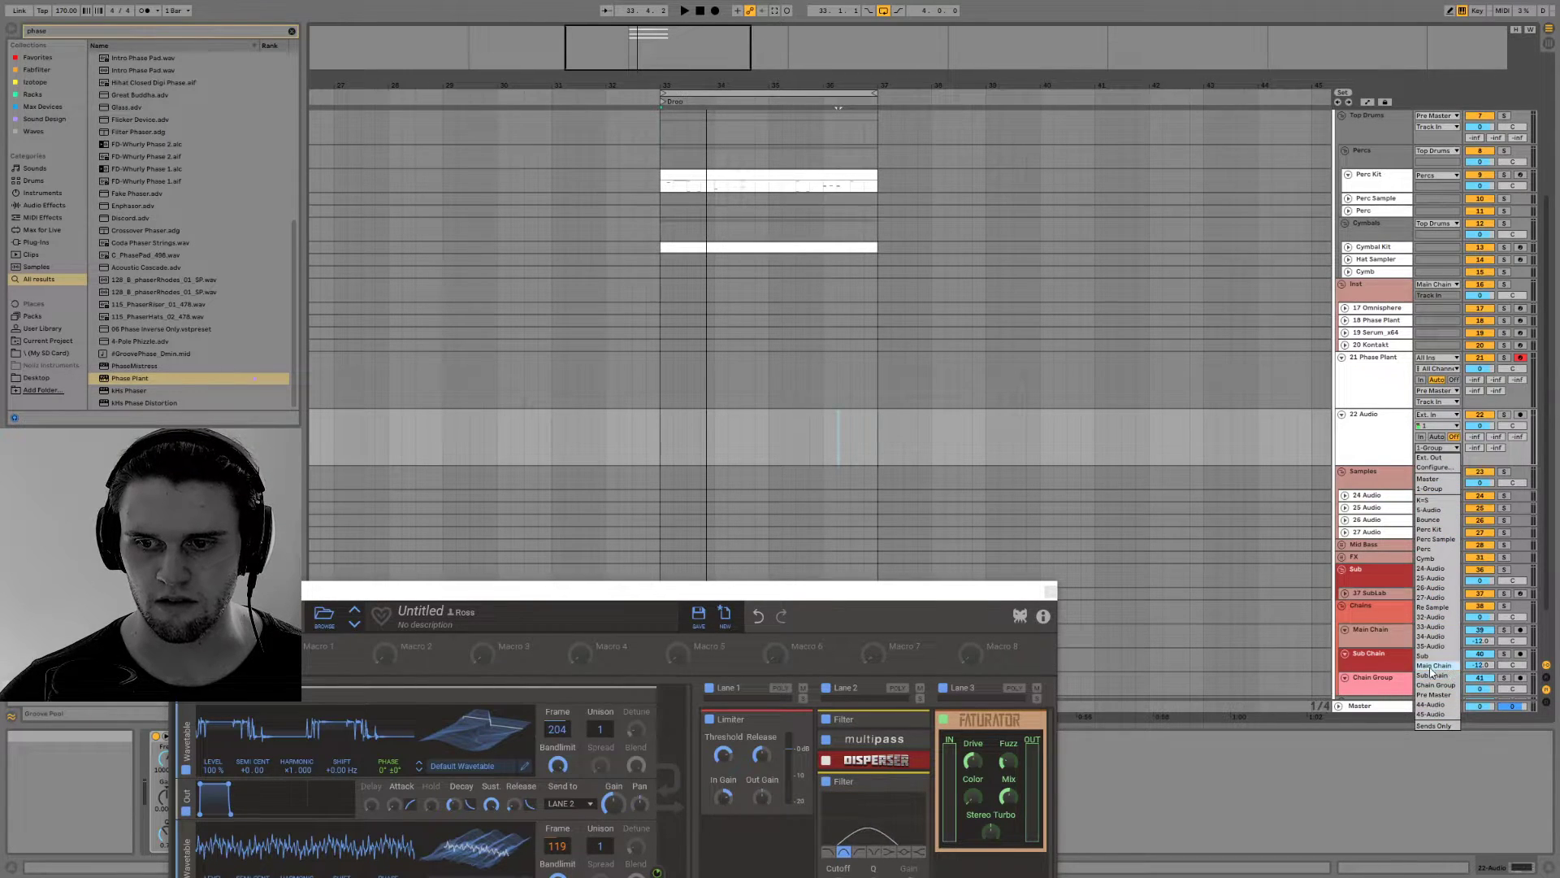
pyautogui.click(1434, 696)
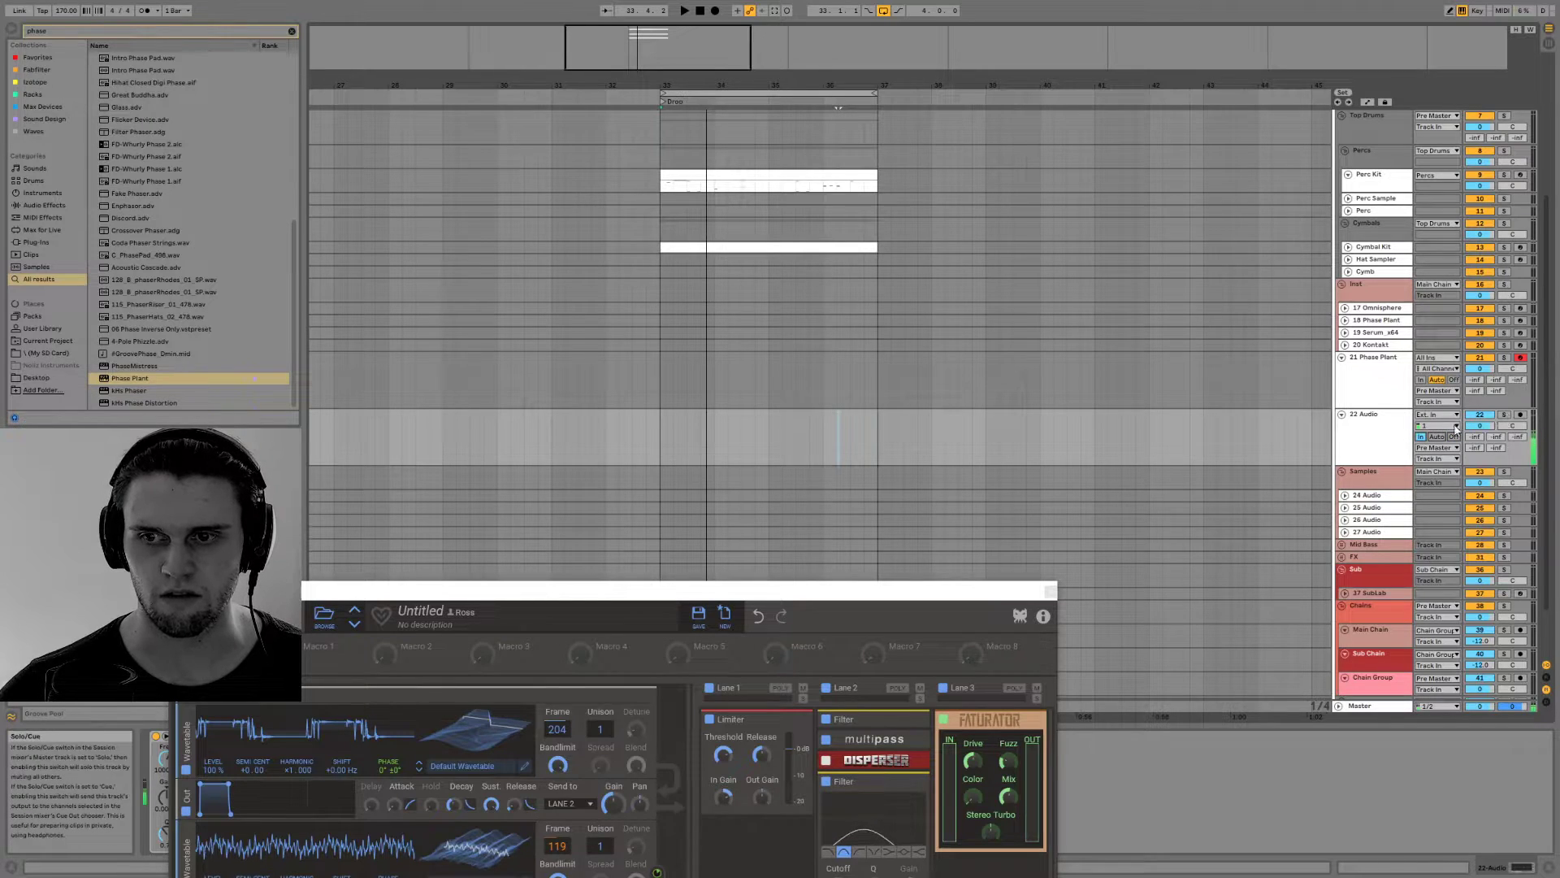
# Set the new audio track's input to 21-Phase Plant, post mixer, with monitoring set to In
pyautogui.click(1436, 438)
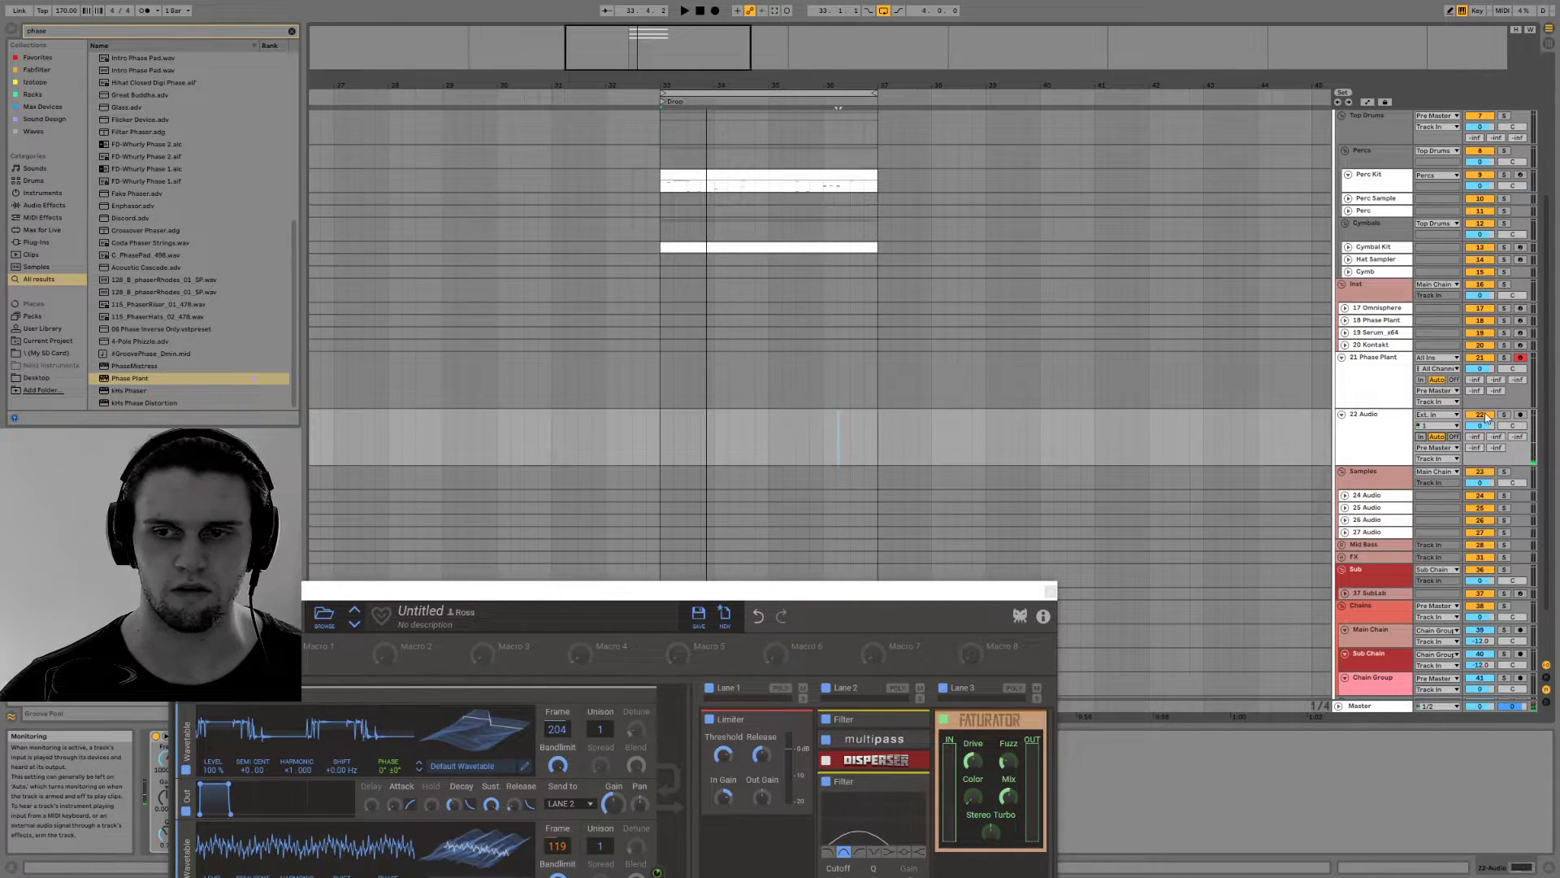
pyautogui.click(1436, 414)
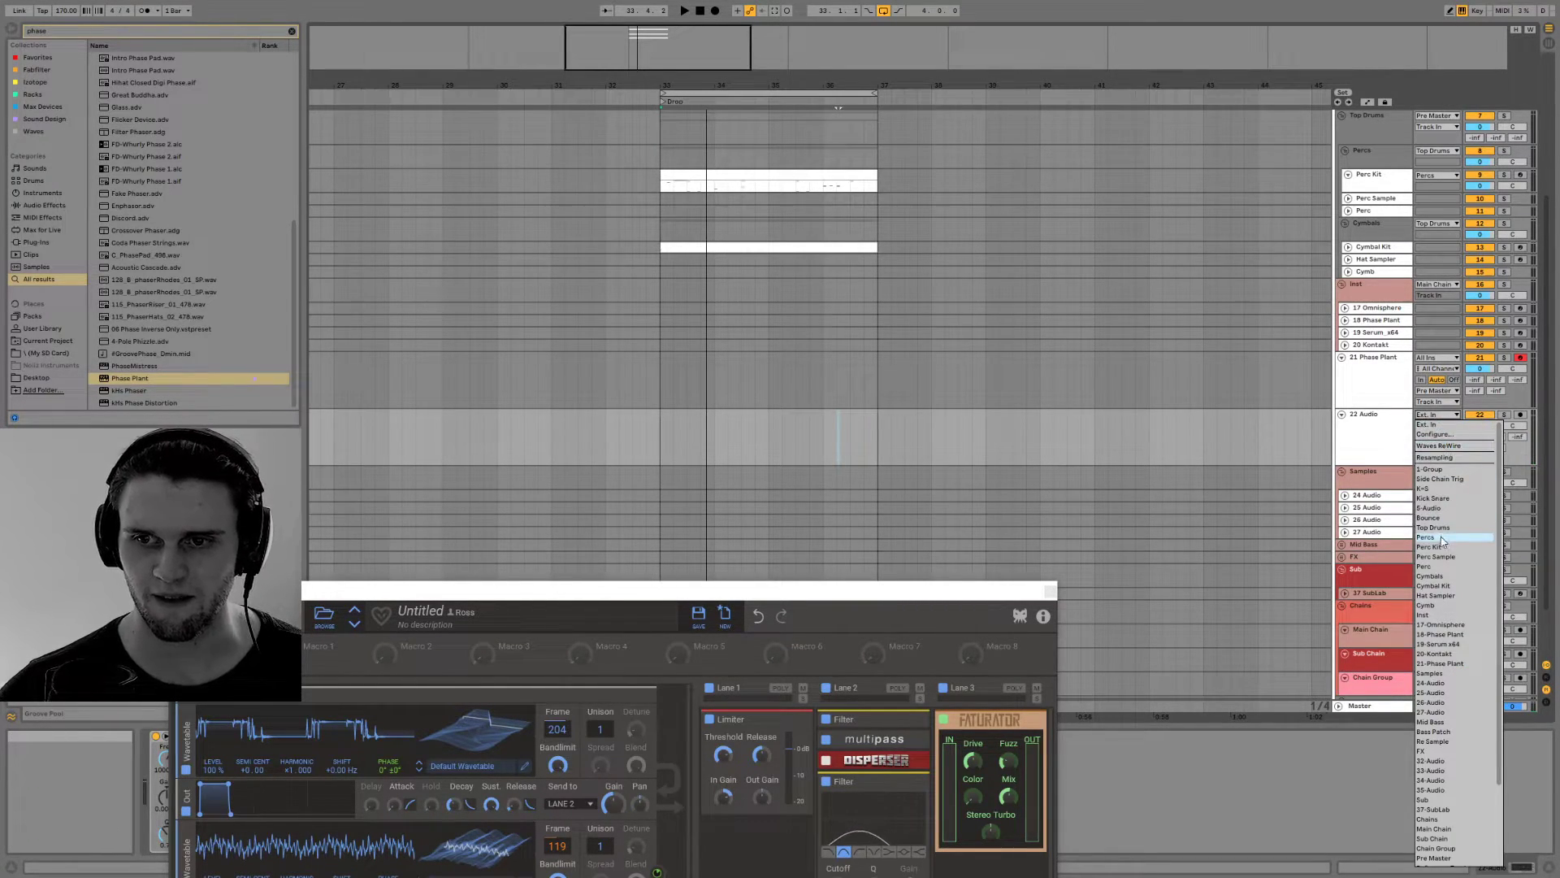
pyautogui.click(1445, 662)
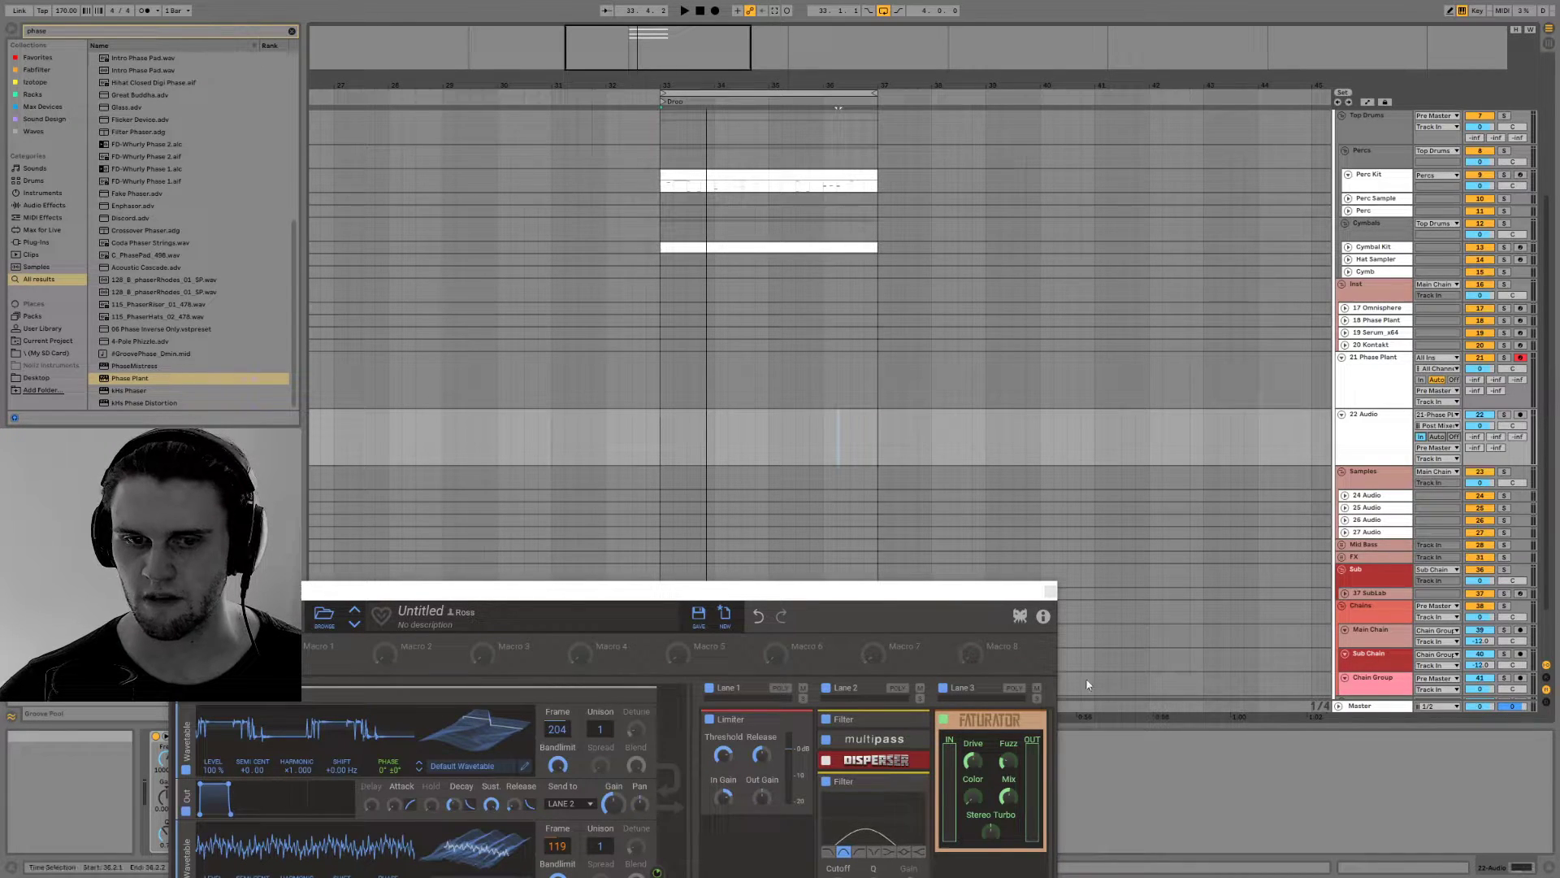
# Shrink the Phase Plant window, reposition it over the arrangement and close it
pyautogui.moveTo(858, 589); pyautogui.dragTo(1156, 80)
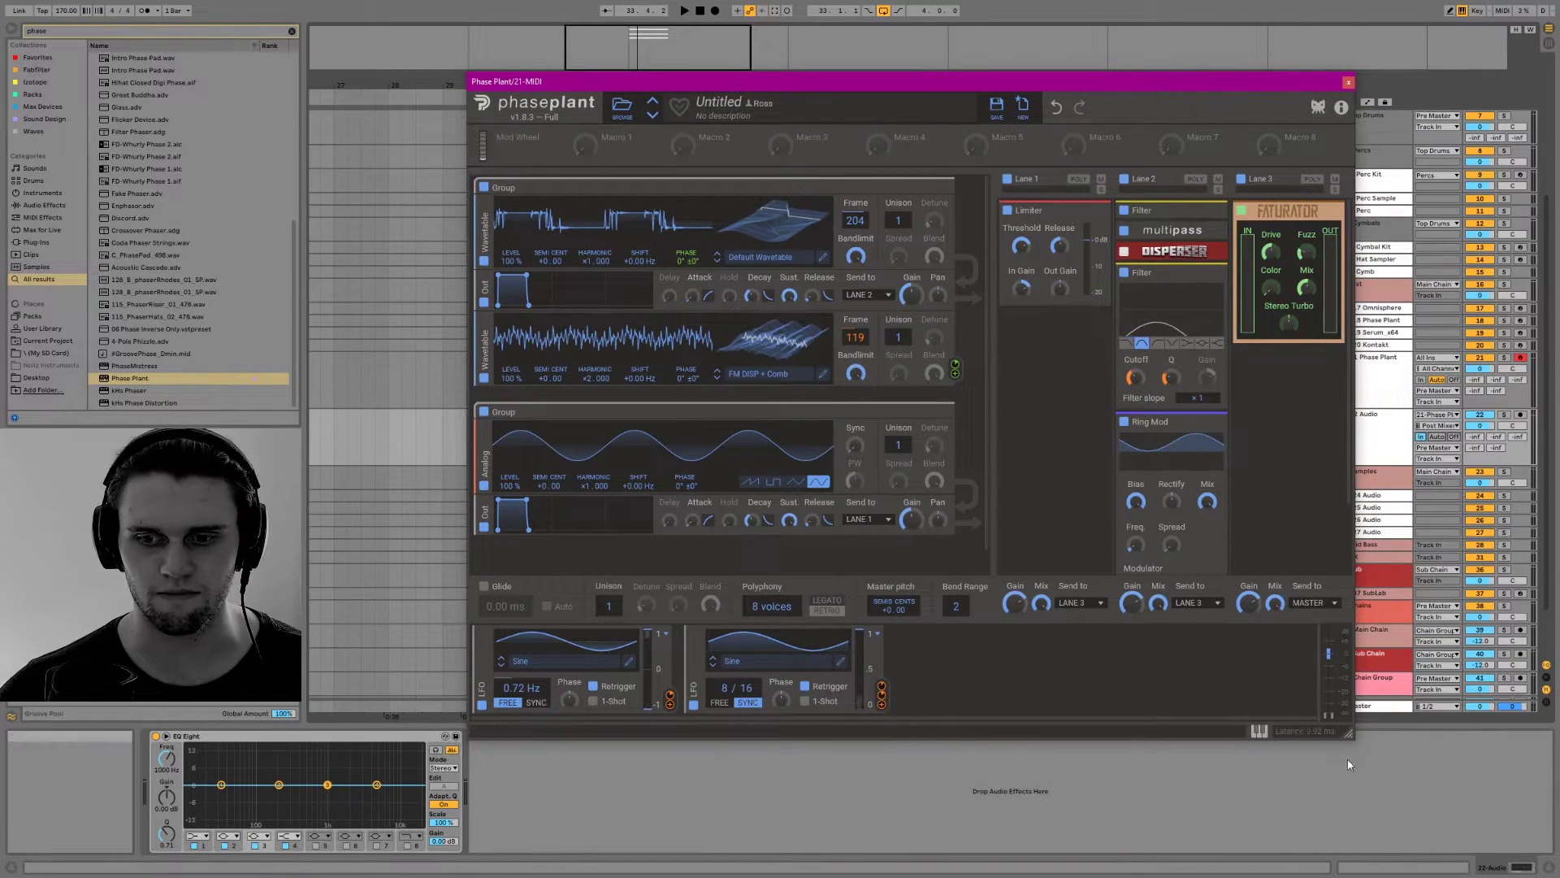
pyautogui.moveTo(1347, 732); pyautogui.dragTo(1035, 569)
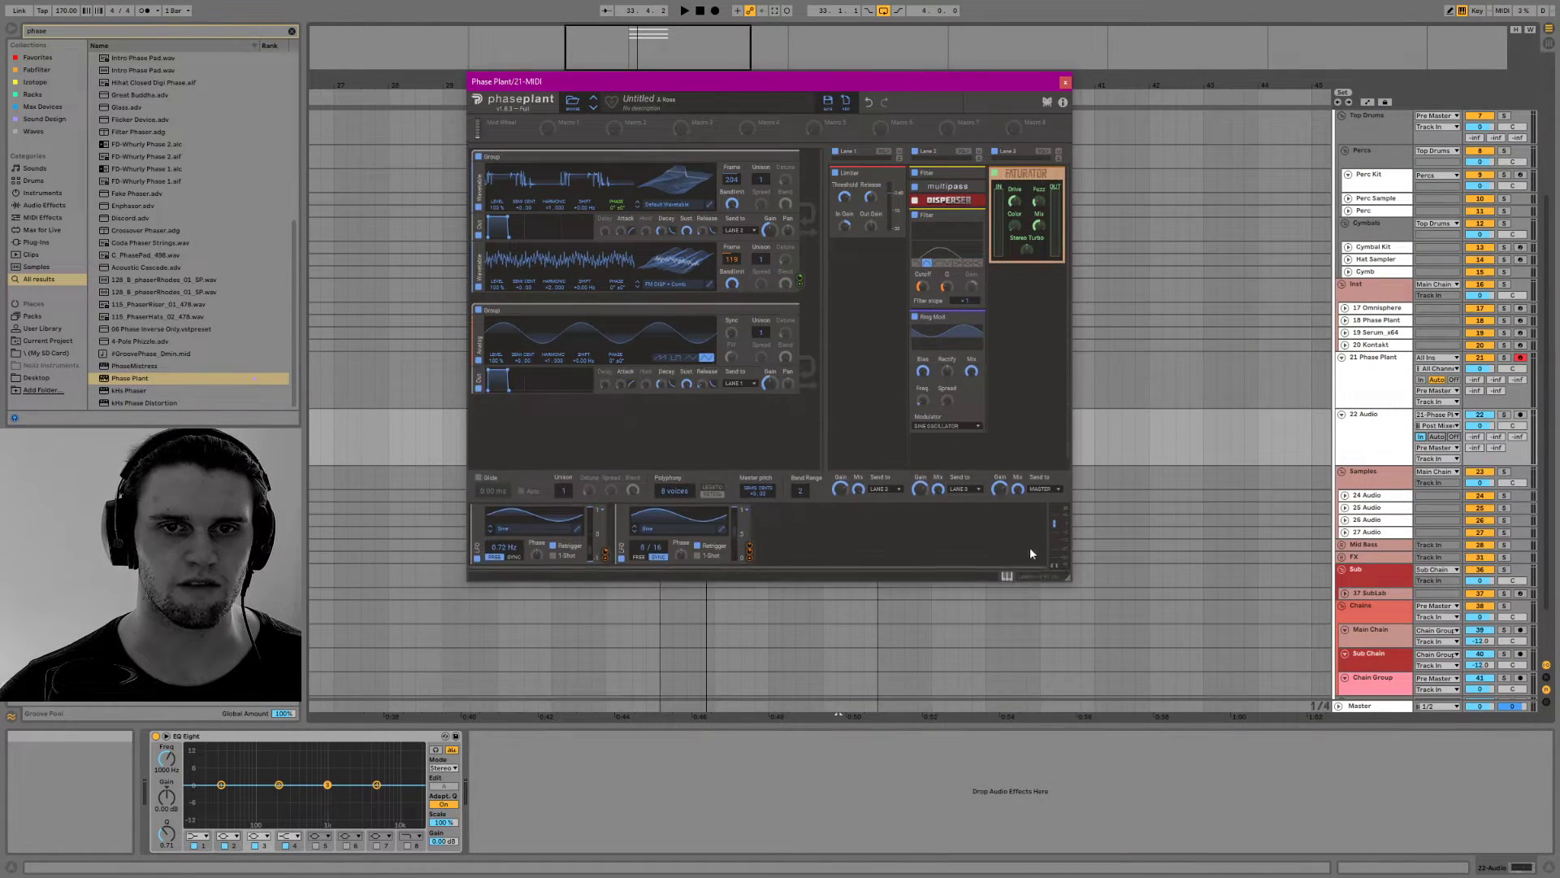
pyautogui.moveTo(748, 86); pyautogui.dragTo(988, 303)
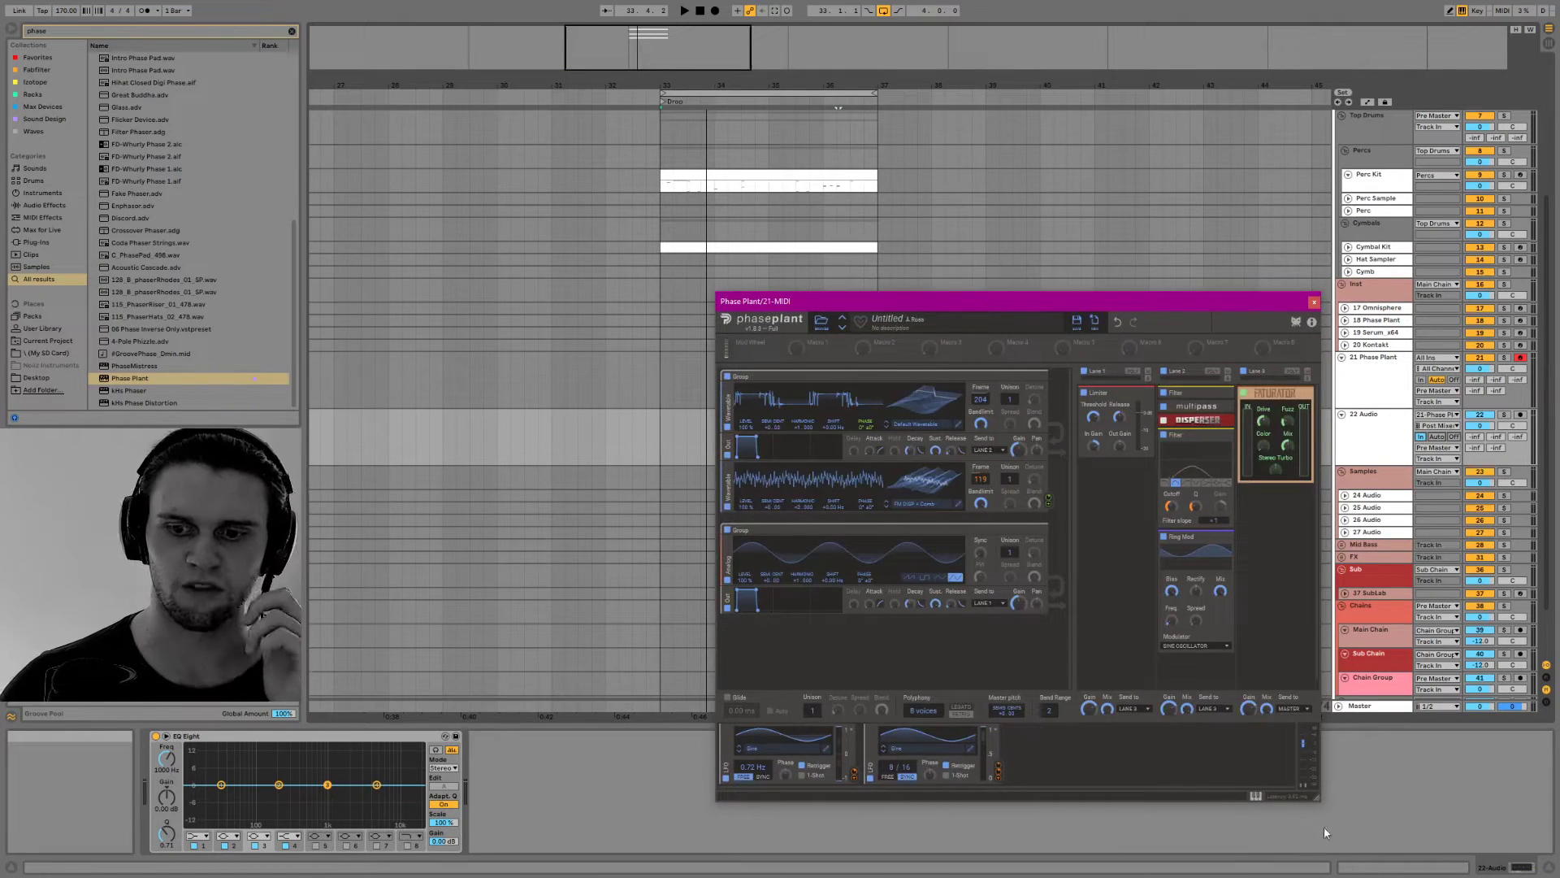
pyautogui.moveTo(1316, 794)
pyautogui.mouseDown()
pyautogui.moveTo(1316, 742)
pyautogui.moveTo(1316, 768)
pyautogui.mouseUp()
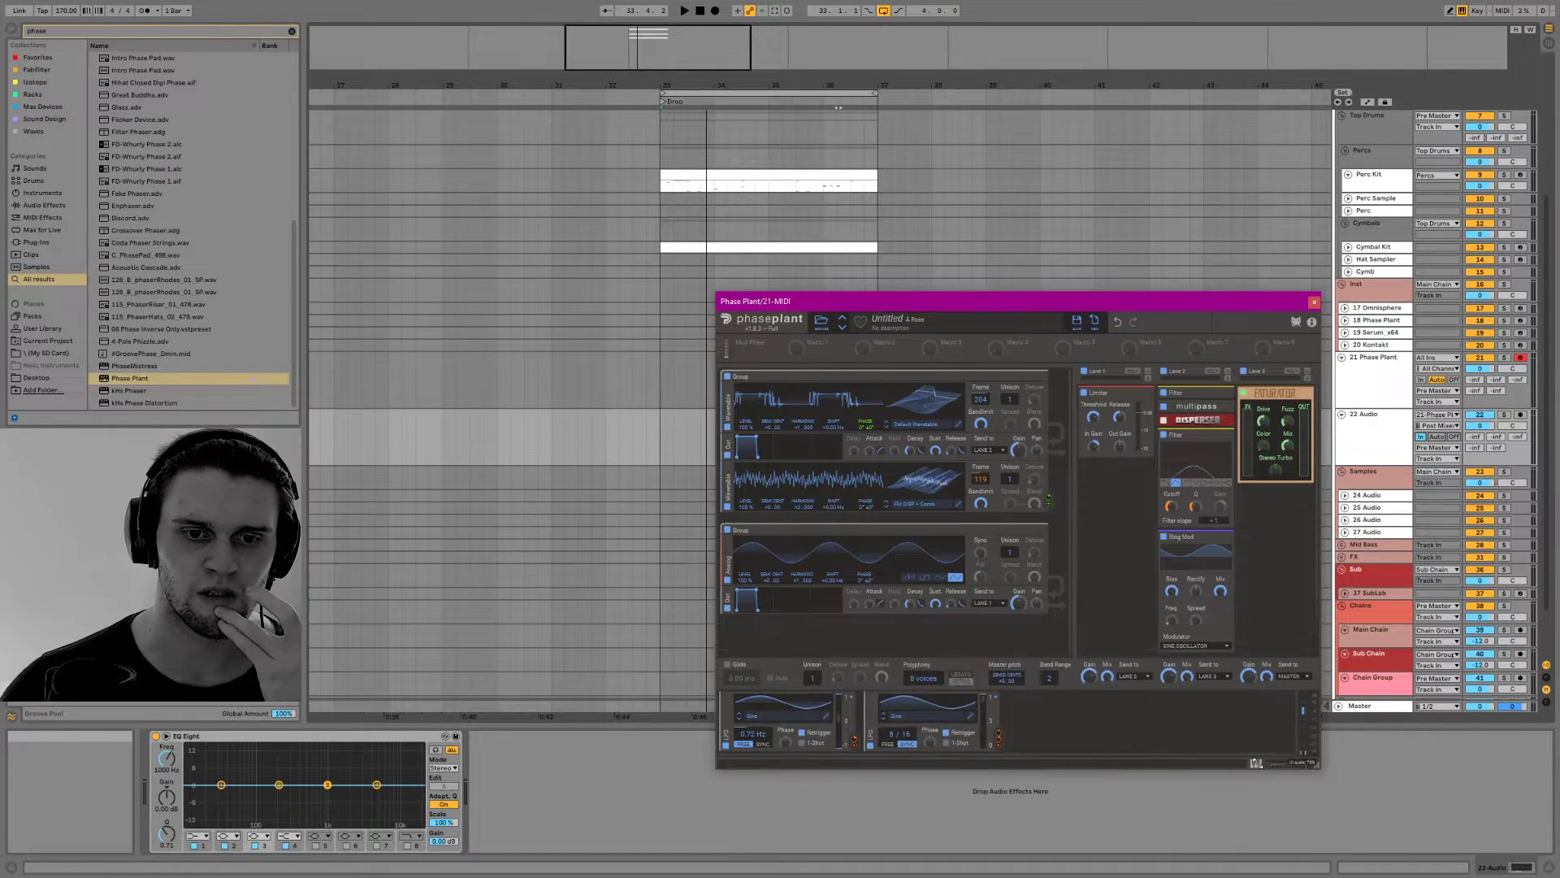
pyautogui.moveTo(1092, 302); pyautogui.dragTo(1146, 329)
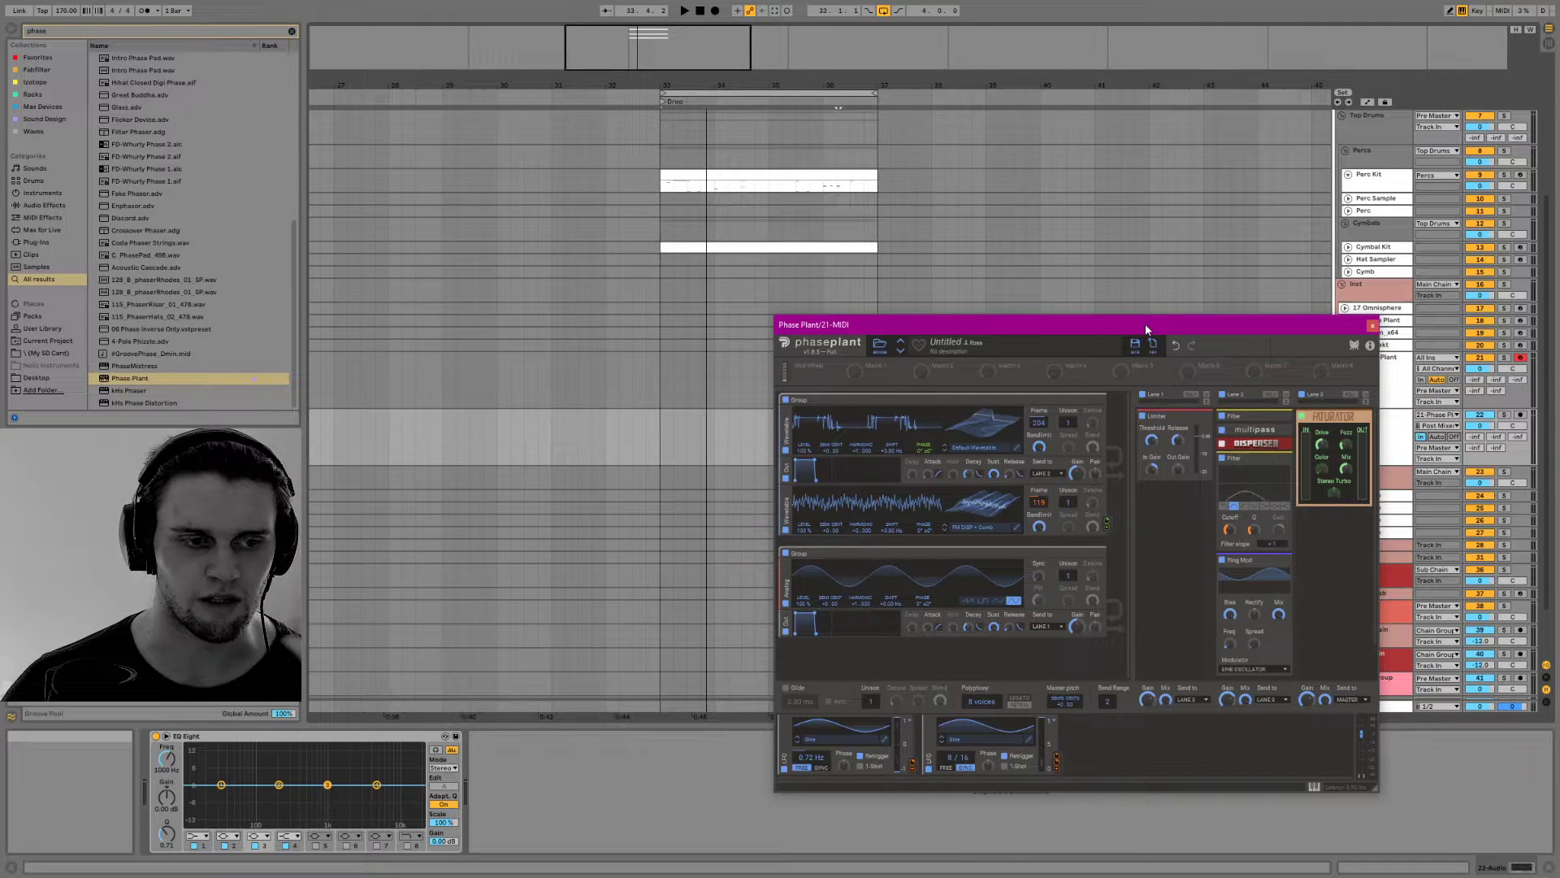
pyautogui.click(1373, 326)
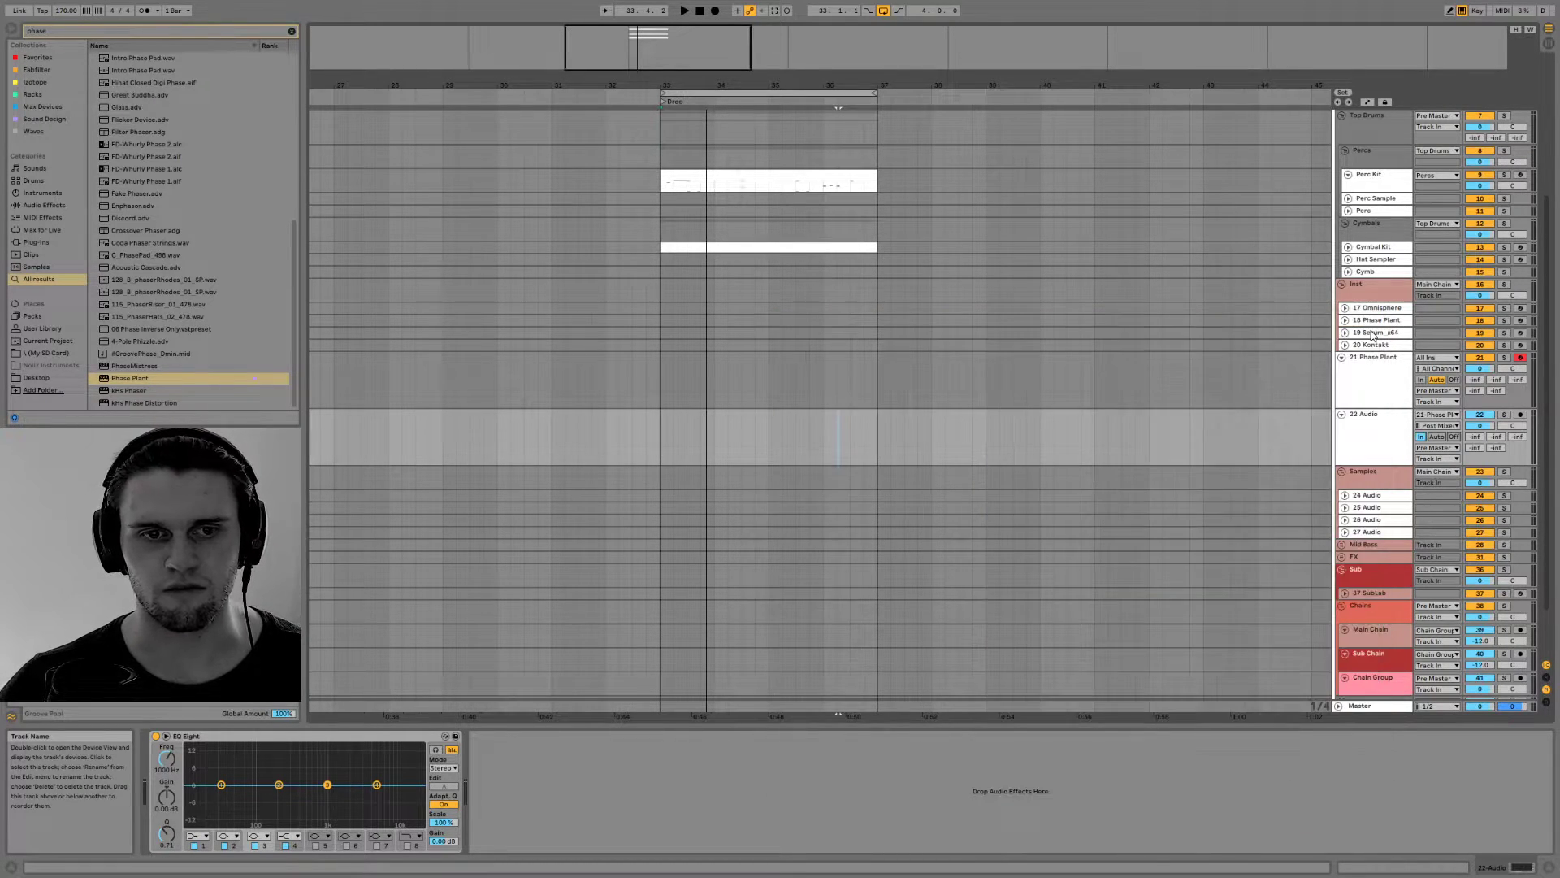
# Create a MIDI clip on the 21 Phase Plant track spanning 33.1.1 to 37.1.1 and open it in the note editor
pyautogui.moveTo(668, 380); pyautogui.dragTo(876, 372)
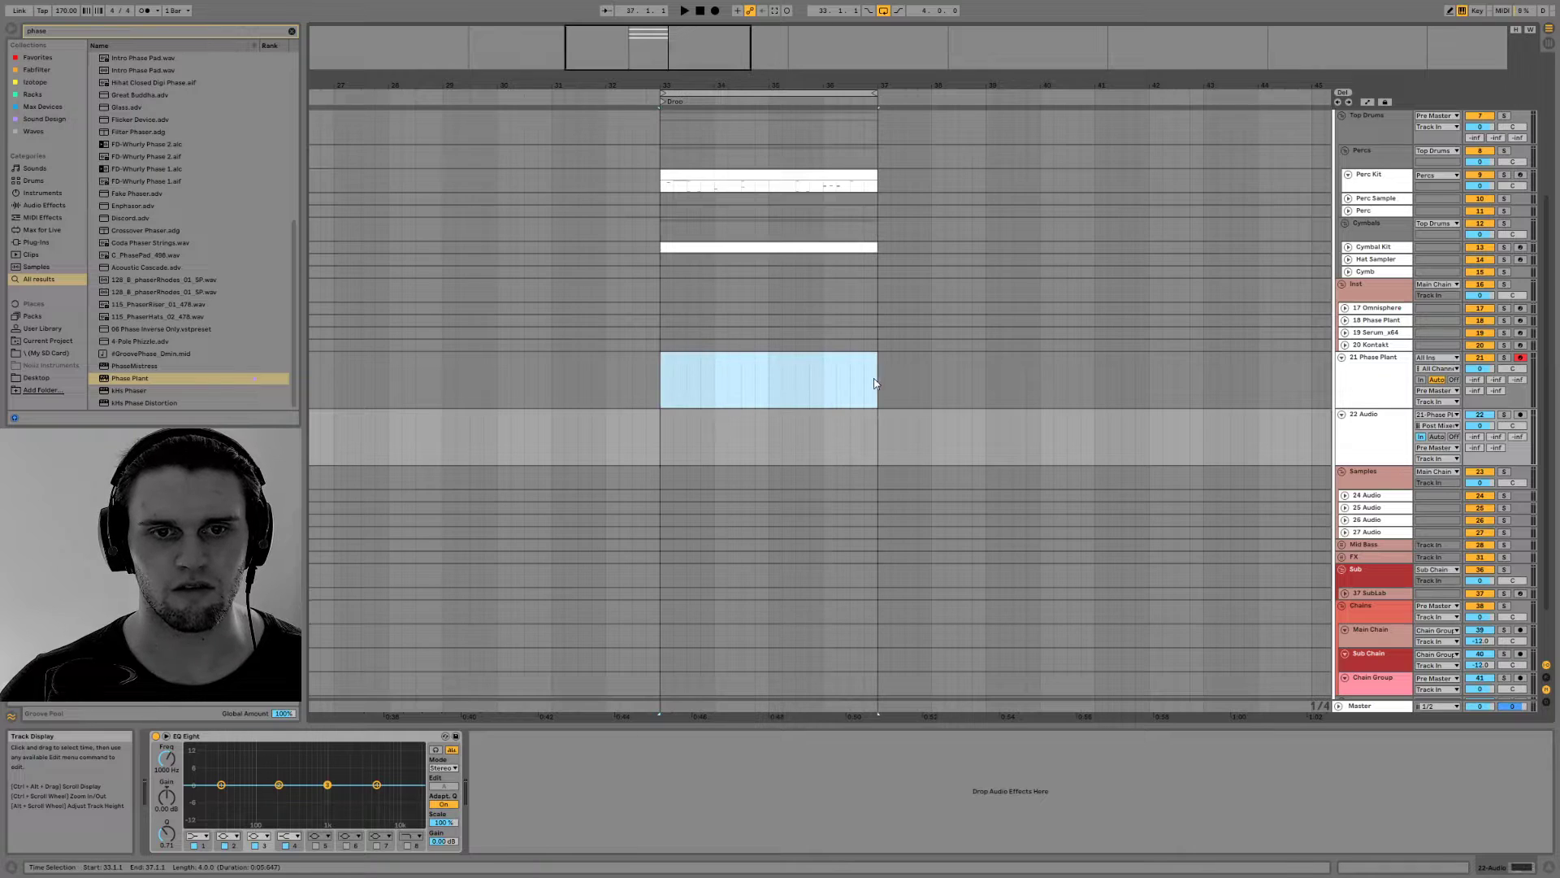
pyautogui.hotkey('ctrl', 'shift', 'm')
pyautogui.hotkey('ctrl', 'alt', 'l')
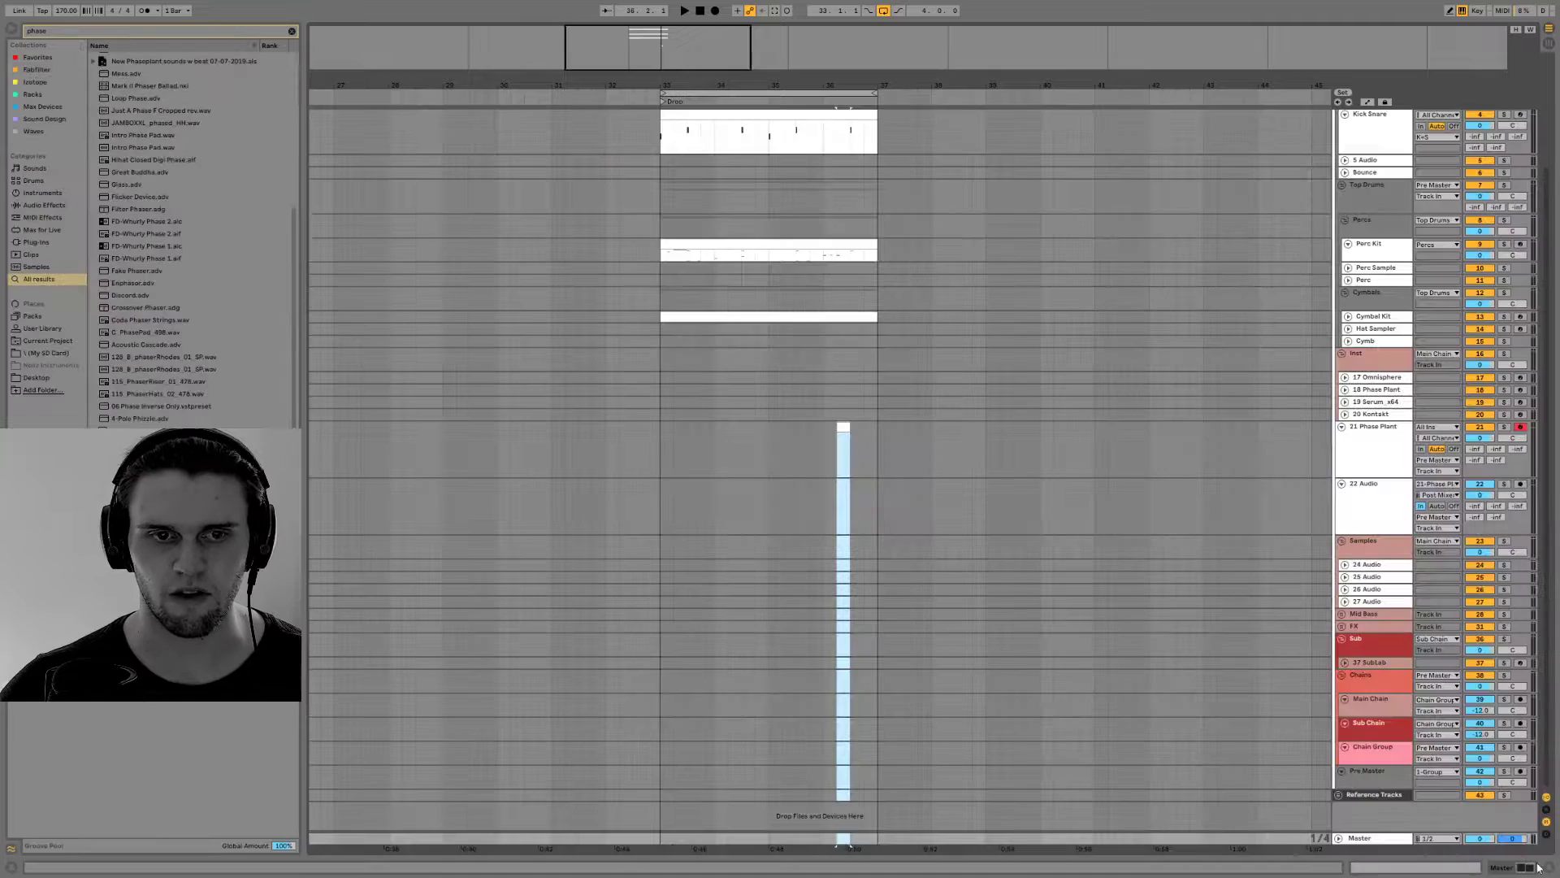
pyautogui.moveTo(848, 428); pyautogui.dragTo(883, 418)
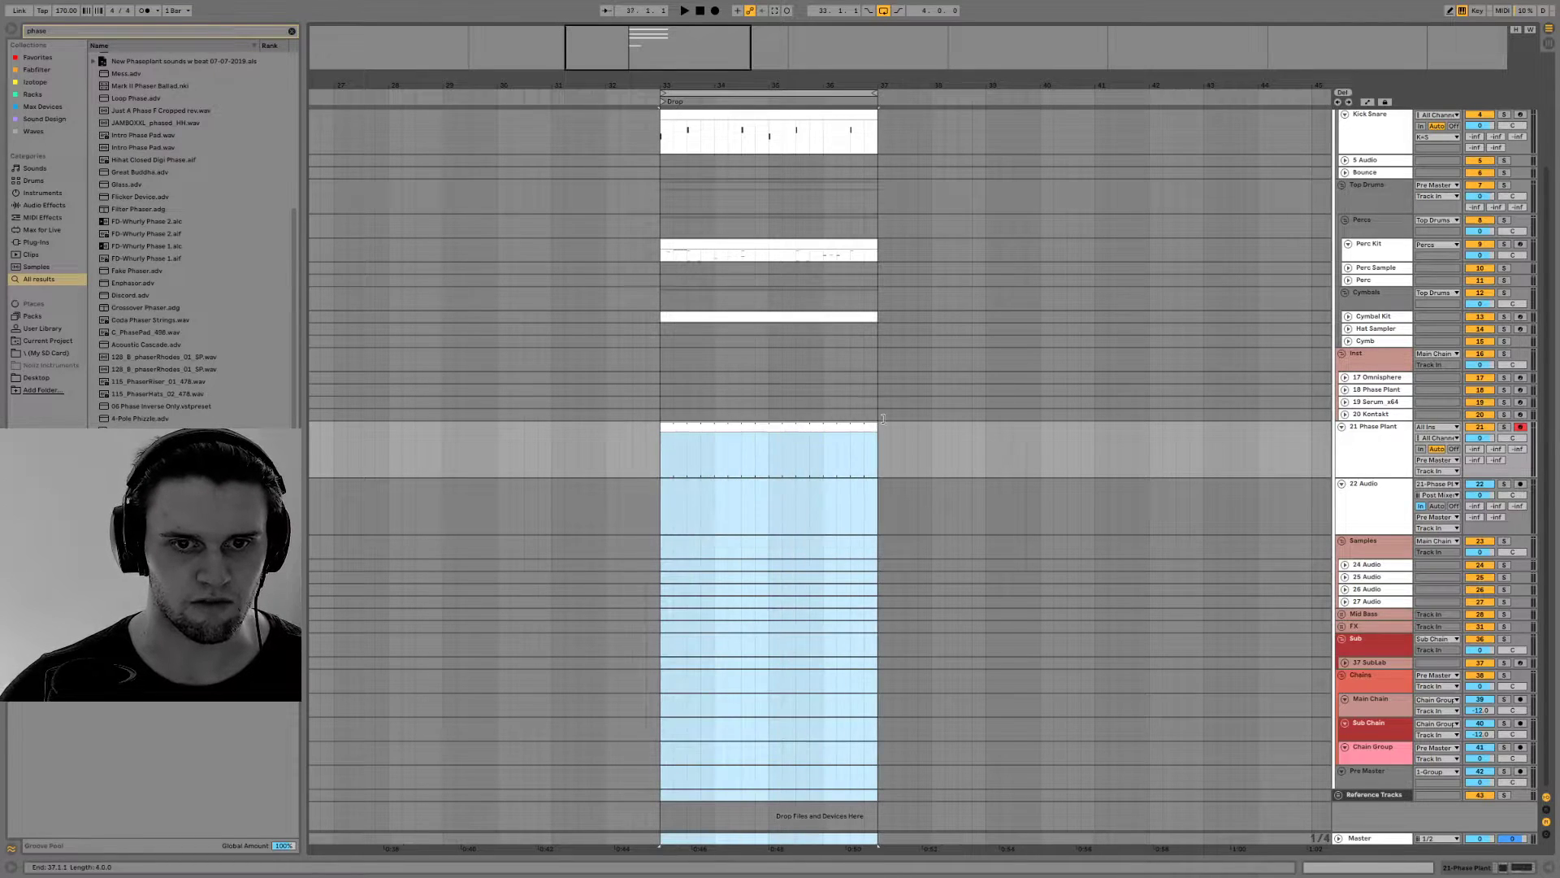
pyautogui.hotkey('ctrl', 'alt', 'l')
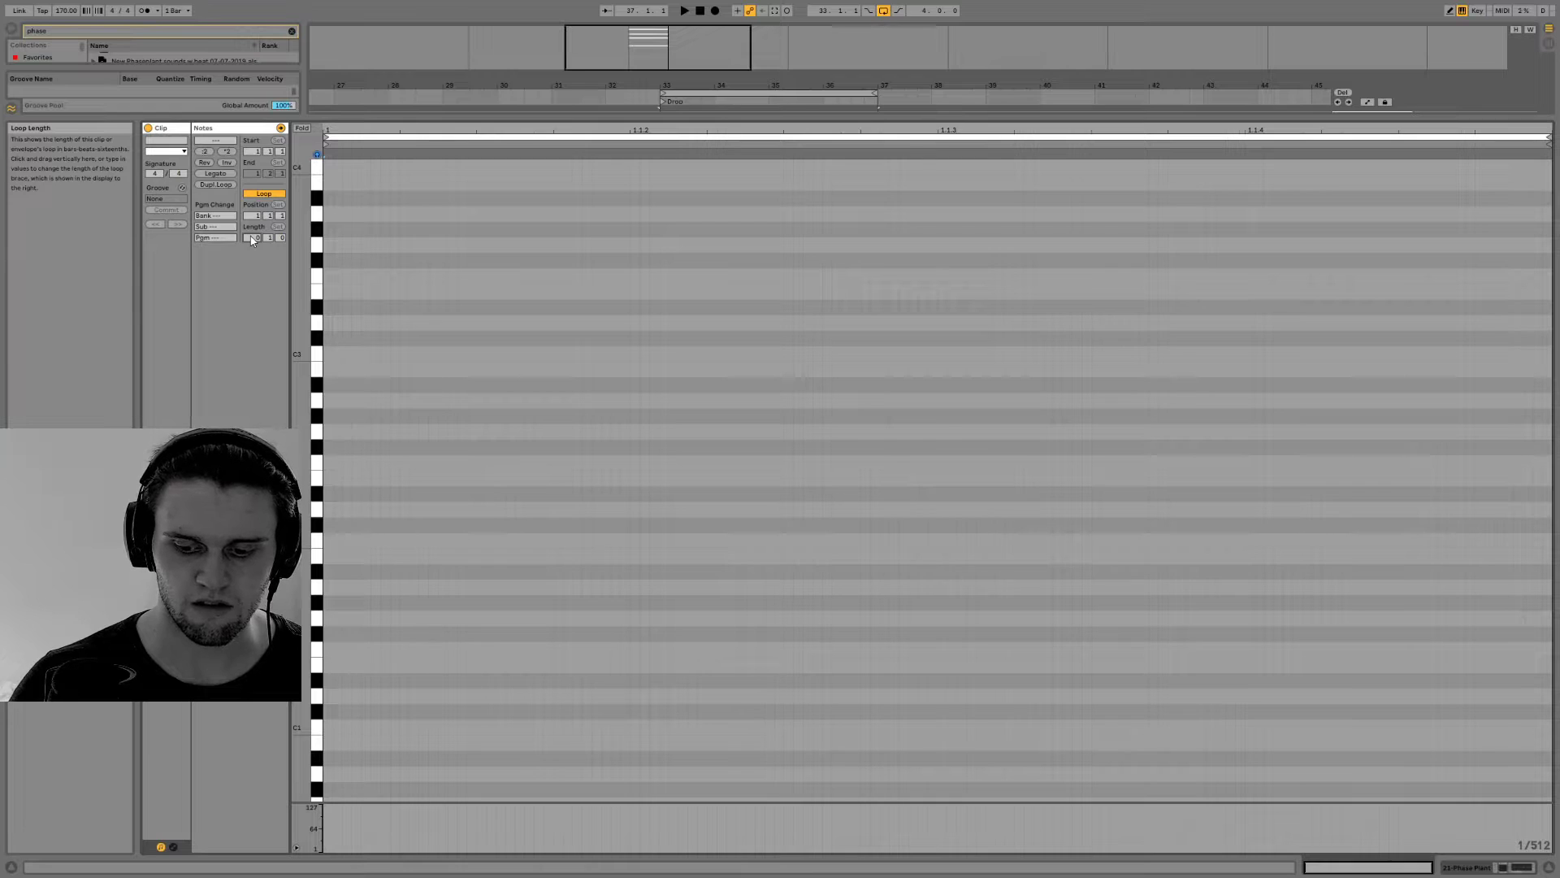
# Set the MIDI clip's loop length to 16 bars and draw one sustained low note across its four visible bars
pyautogui.write('16')
pyautogui.press('Return')
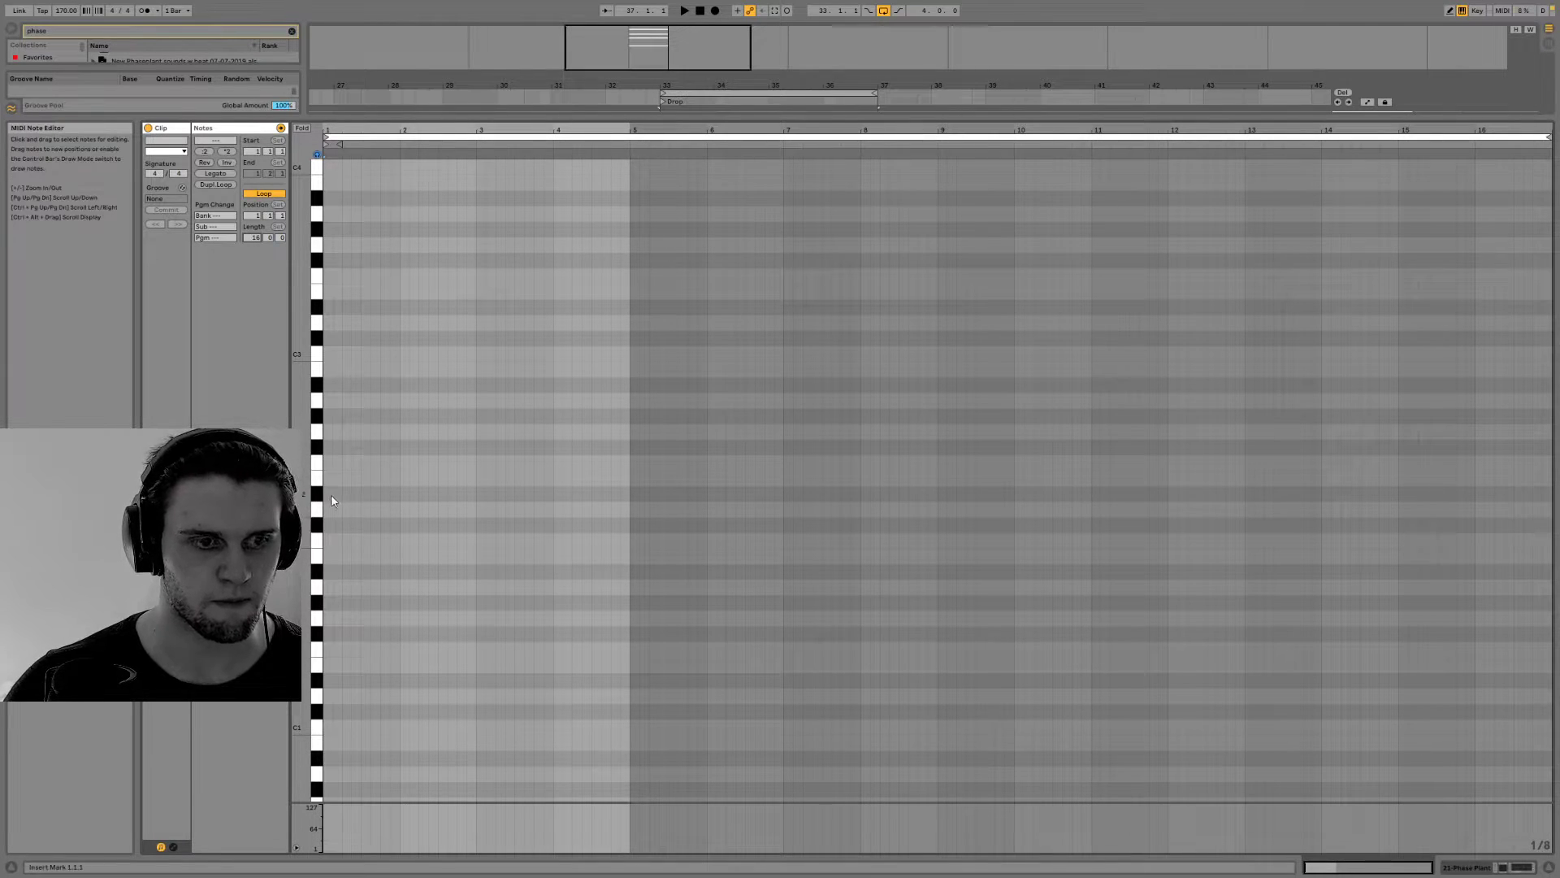
pyautogui.scroll(-3, 351, 479)
pyautogui.doubleClick(327, 697)
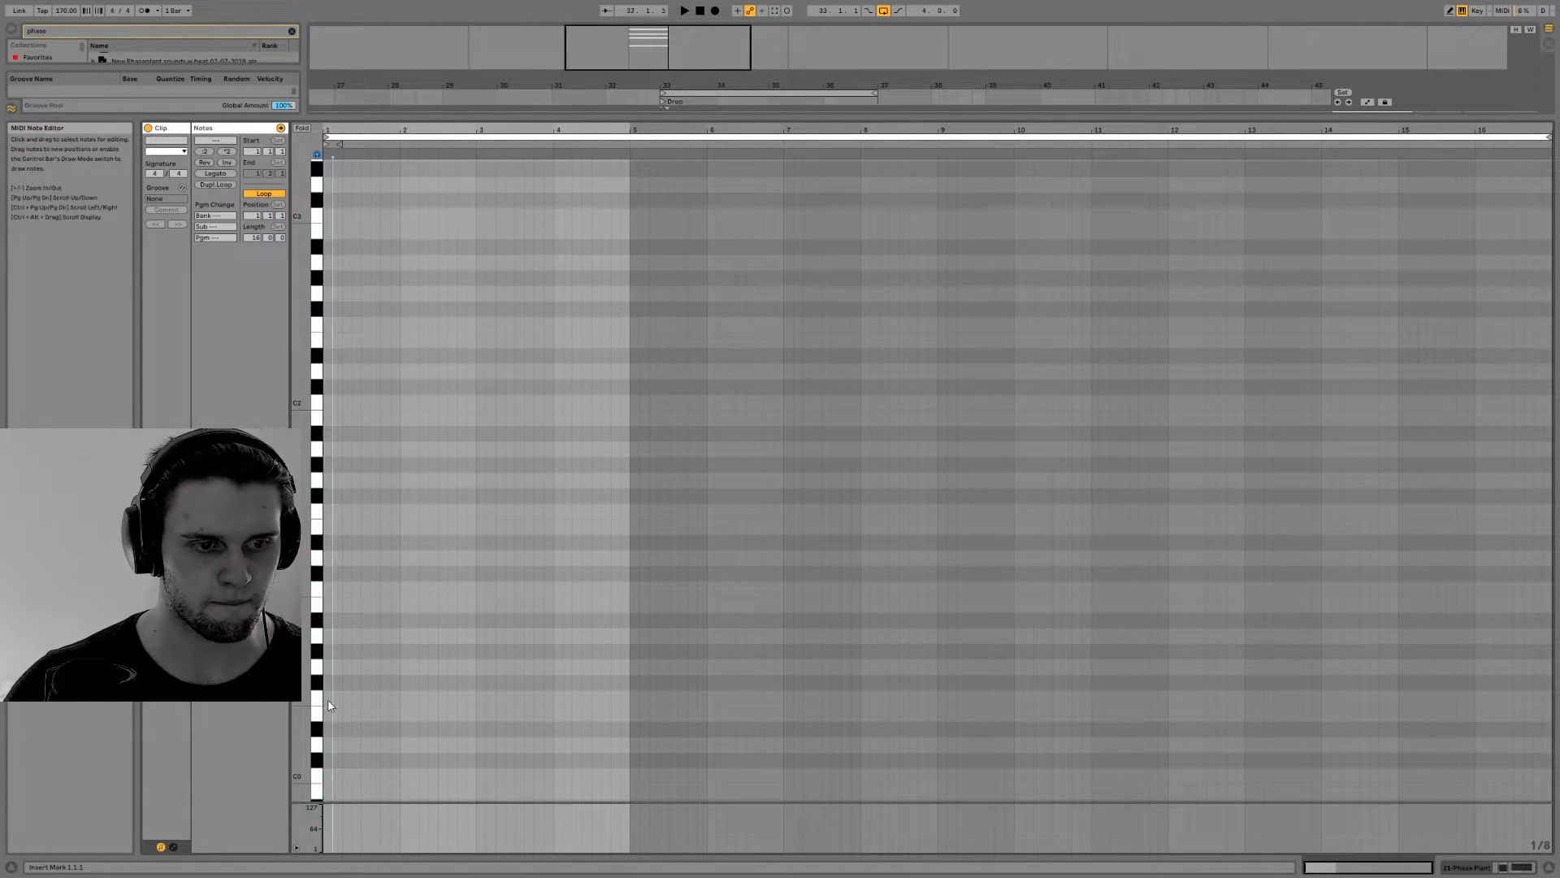
pyautogui.moveTo(328, 698); pyautogui.dragTo(640, 627)
pyautogui.click(346, 698)
pyautogui.moveTo(350, 698); pyautogui.dragTo(630, 697)
# Play the arrangement, return to the device view and lower the volume of the 21 Phase Plant track
pyautogui.press('space')
pyautogui.click(1469, 866)
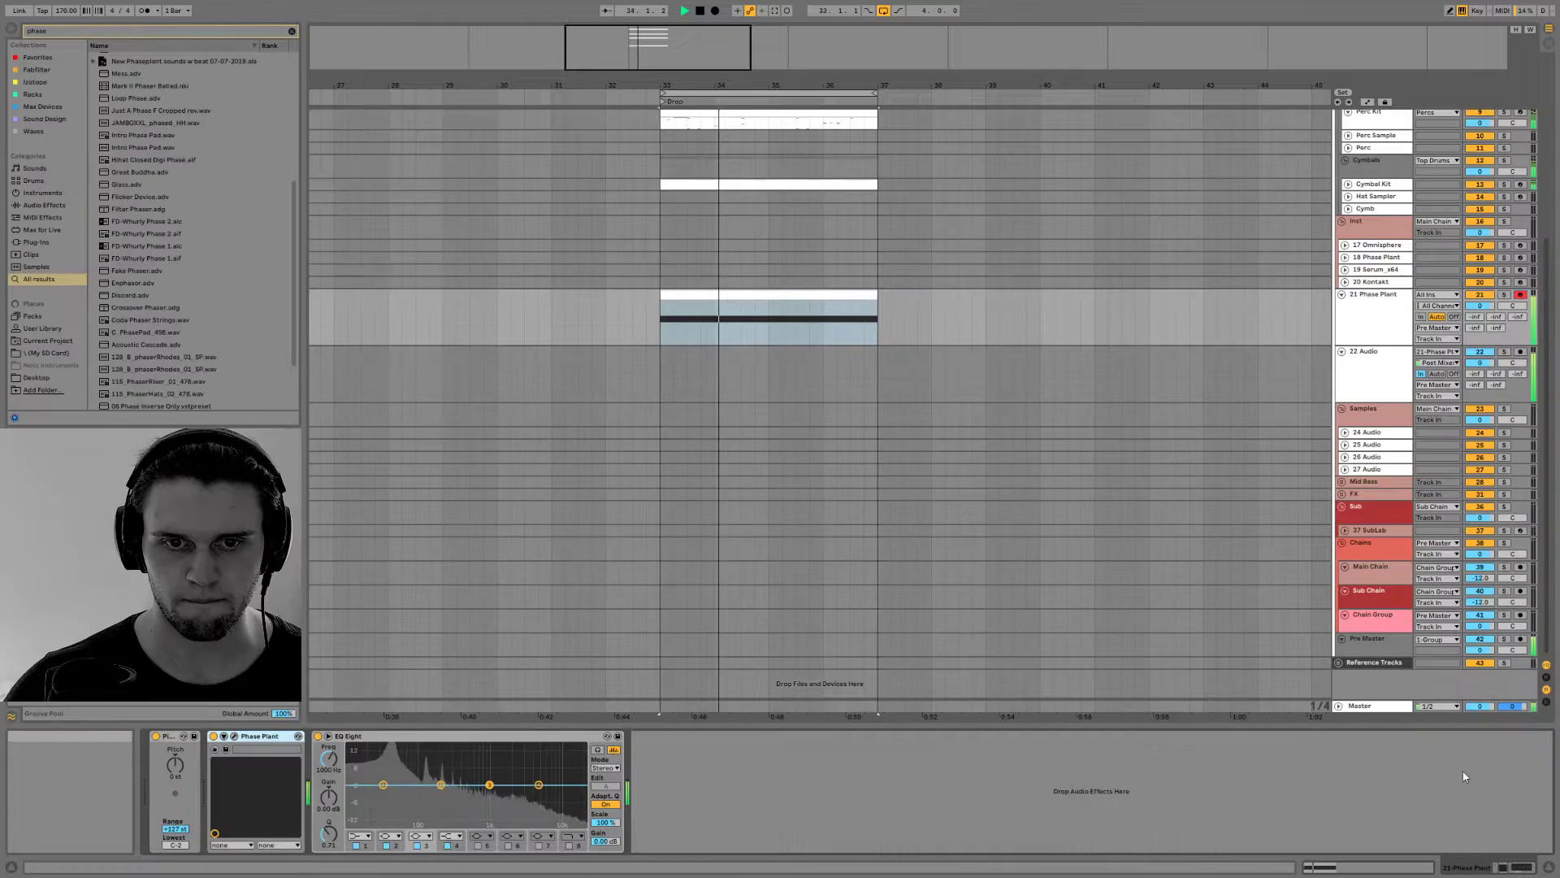
pyautogui.moveTo(1480, 305); pyautogui.dragTo(1479, 323)
pyautogui.press('space')
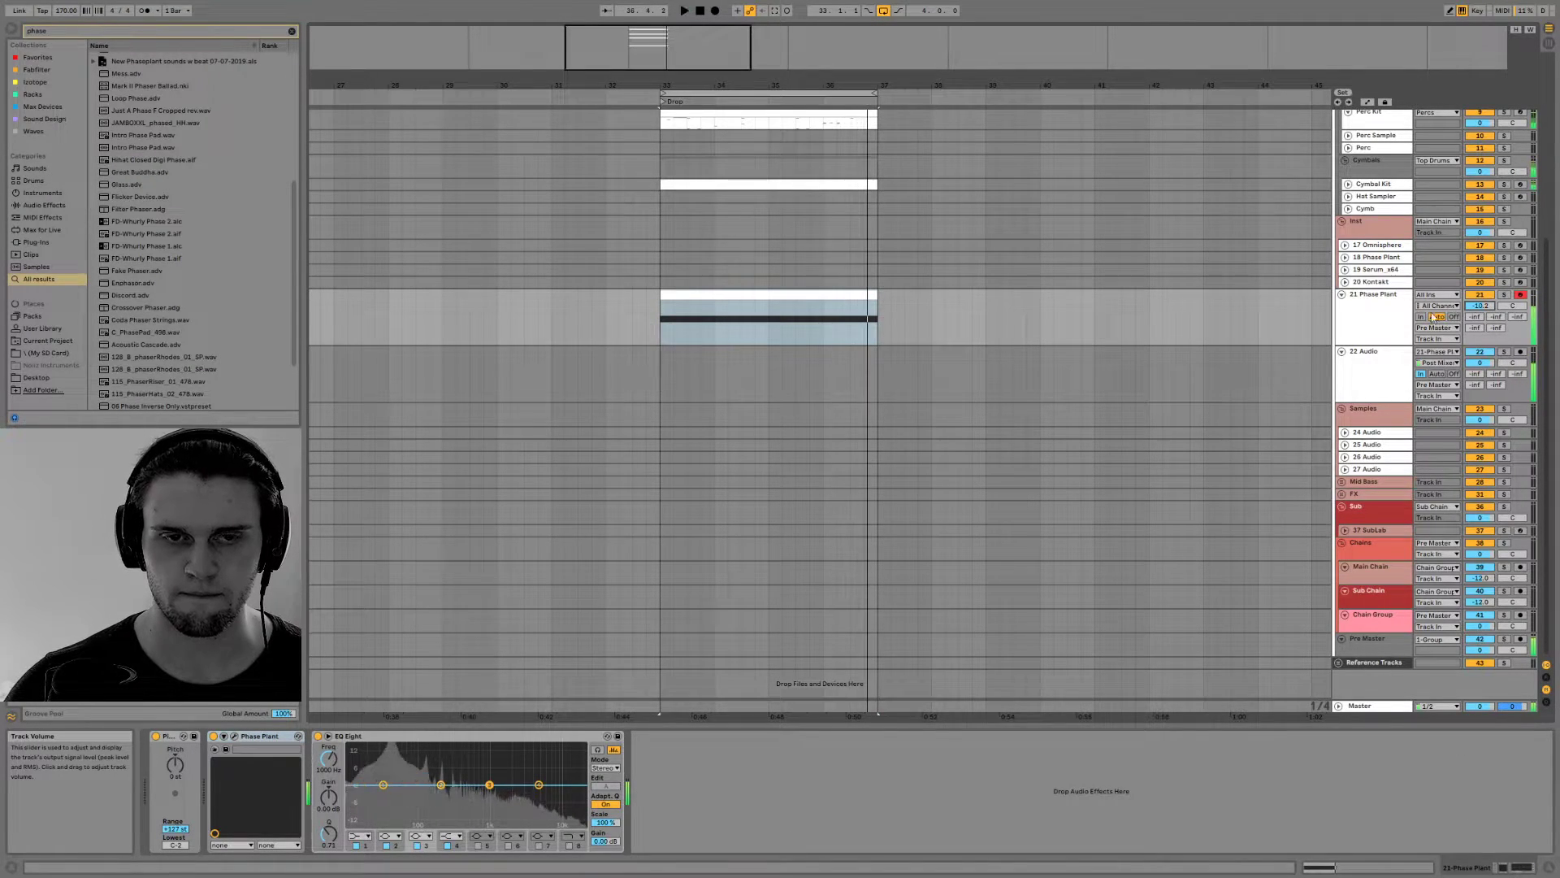
# Arm the 22 Audio track and start recording into the arrangement
pyautogui.click(1520, 351)
pyautogui.click(716, 10)
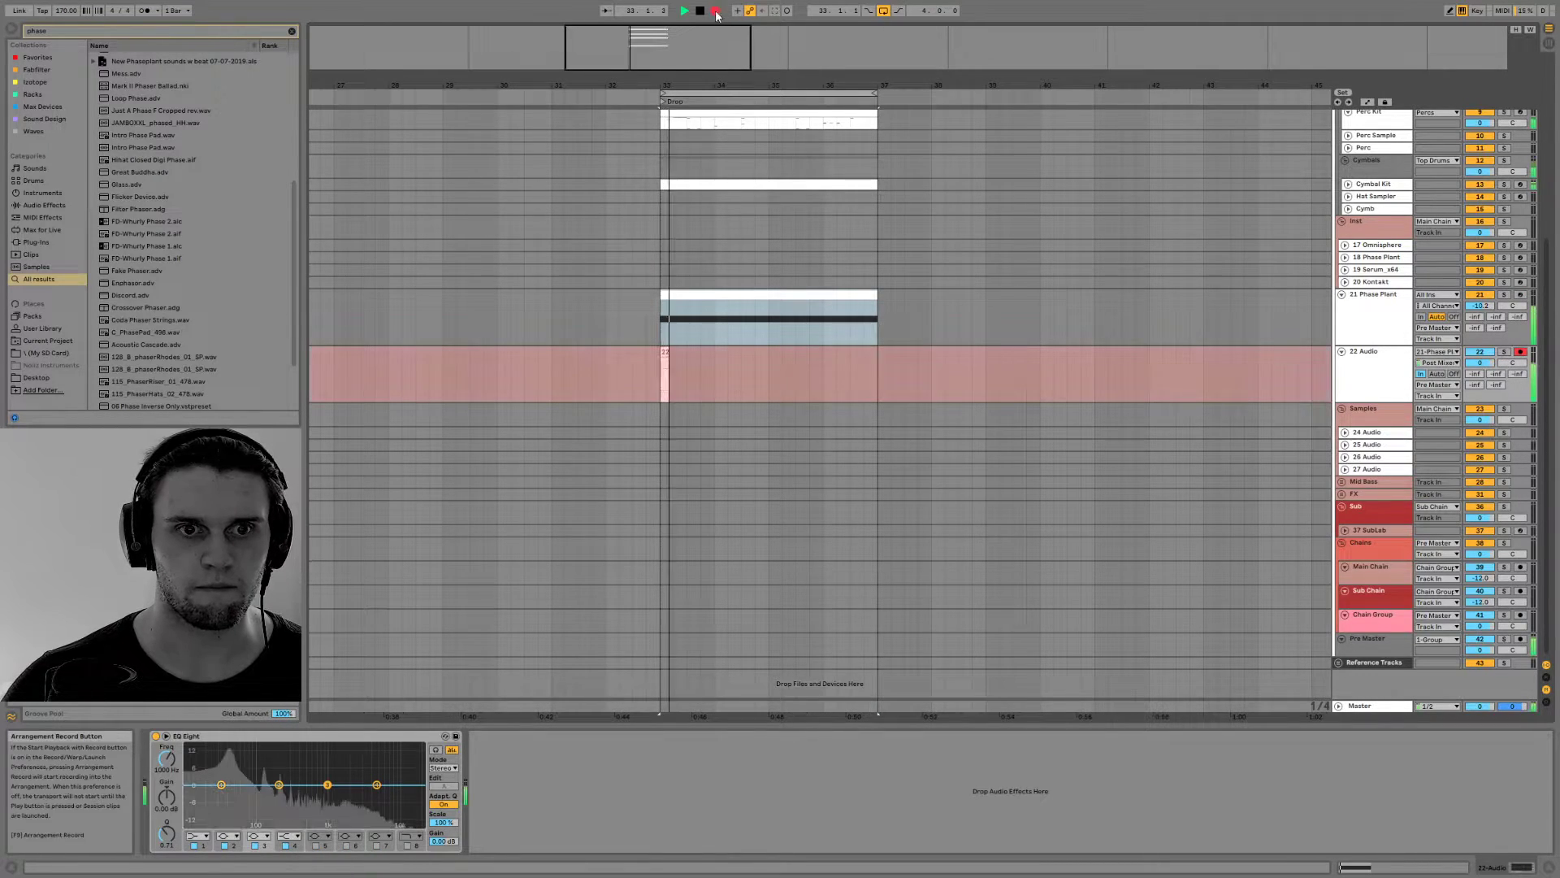
# Reopen the Phase Plant window from the 21 Phase Plant track, reposition it over the arrangement and enlarge it
pyautogui.click(1375, 294)
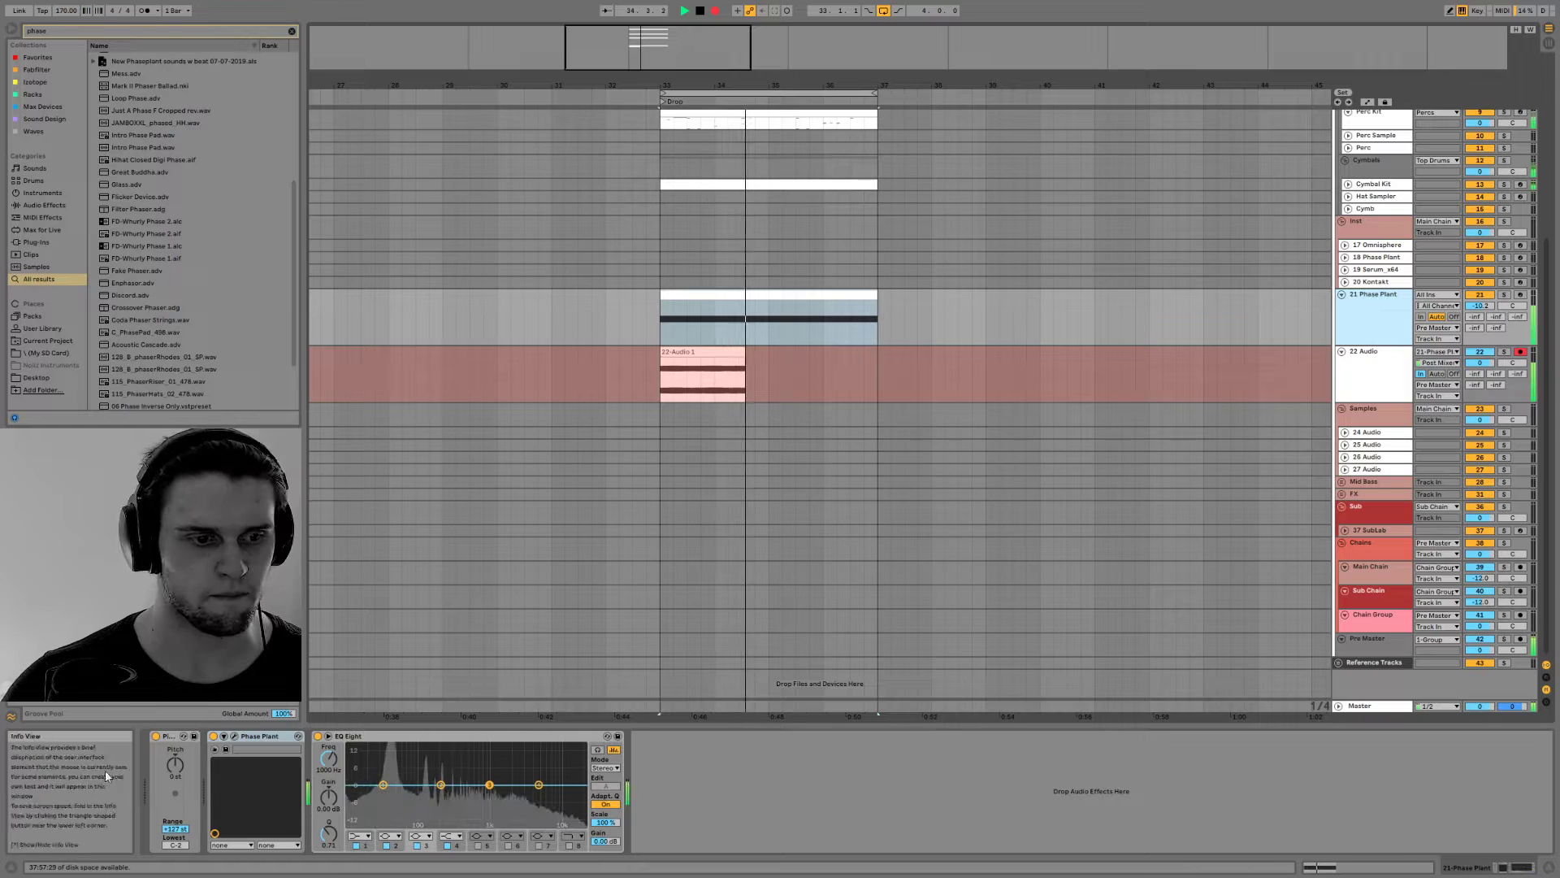
pyautogui.click(234, 735)
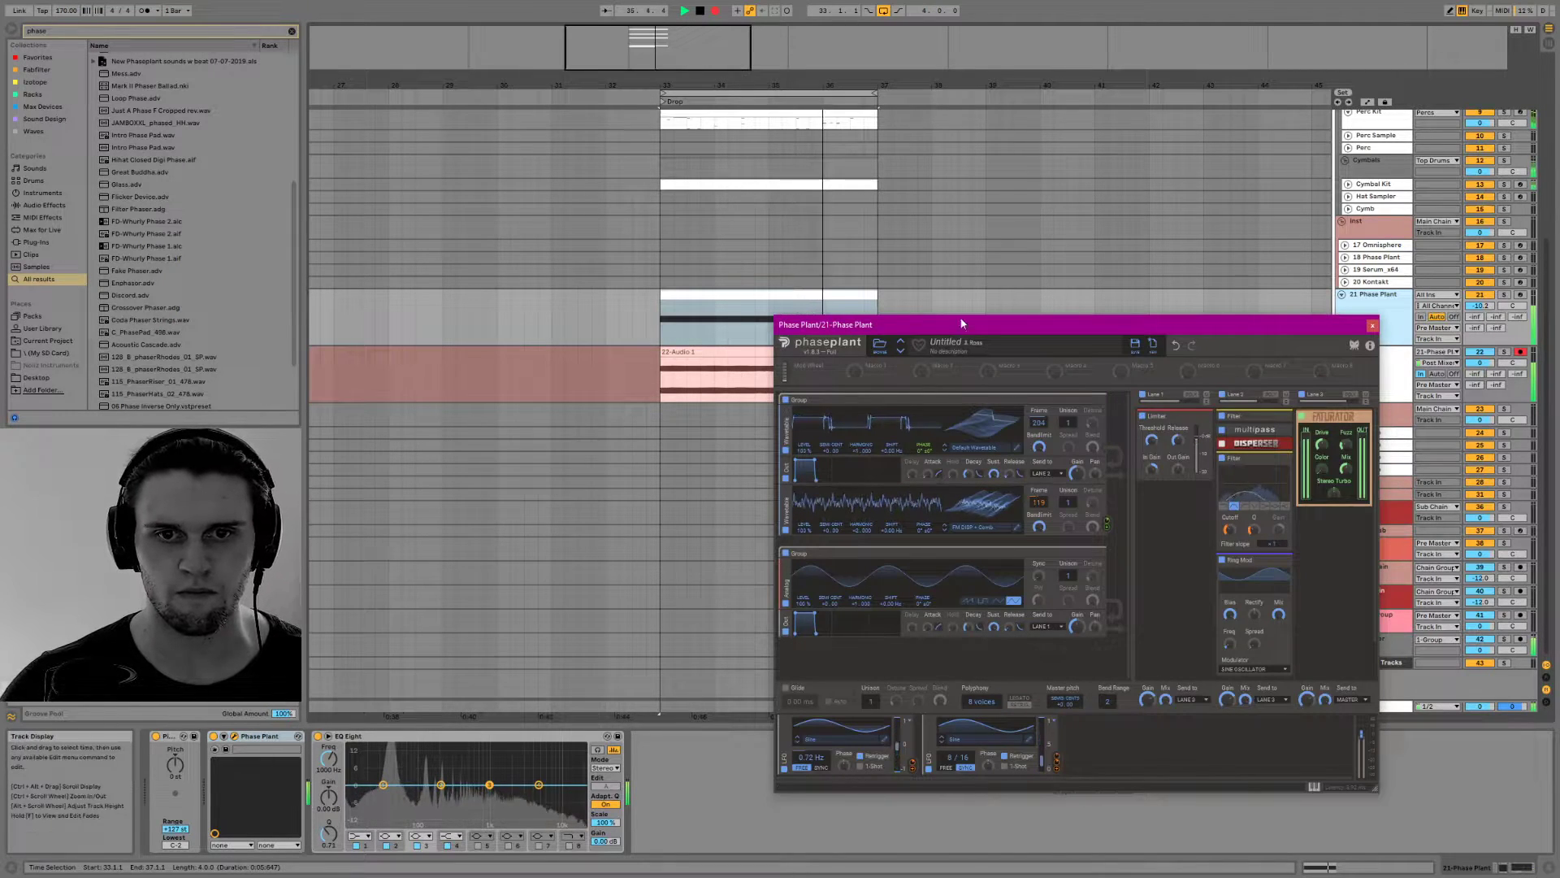
pyautogui.moveTo(965, 328); pyautogui.dragTo(726, 148)
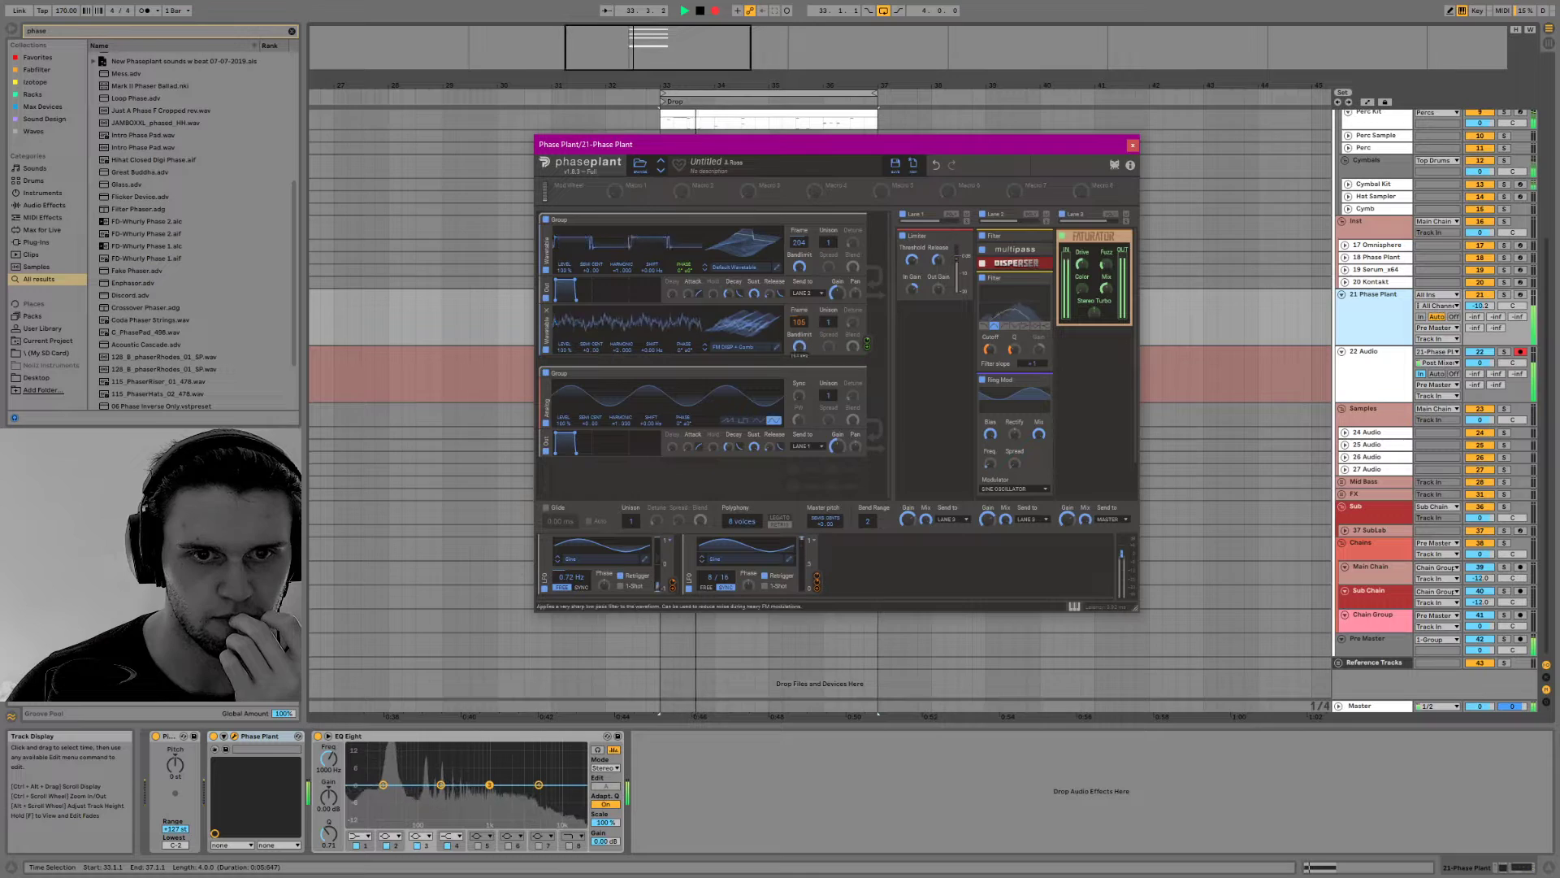
pyautogui.moveTo(1136, 608); pyautogui.dragTo(1257, 718)
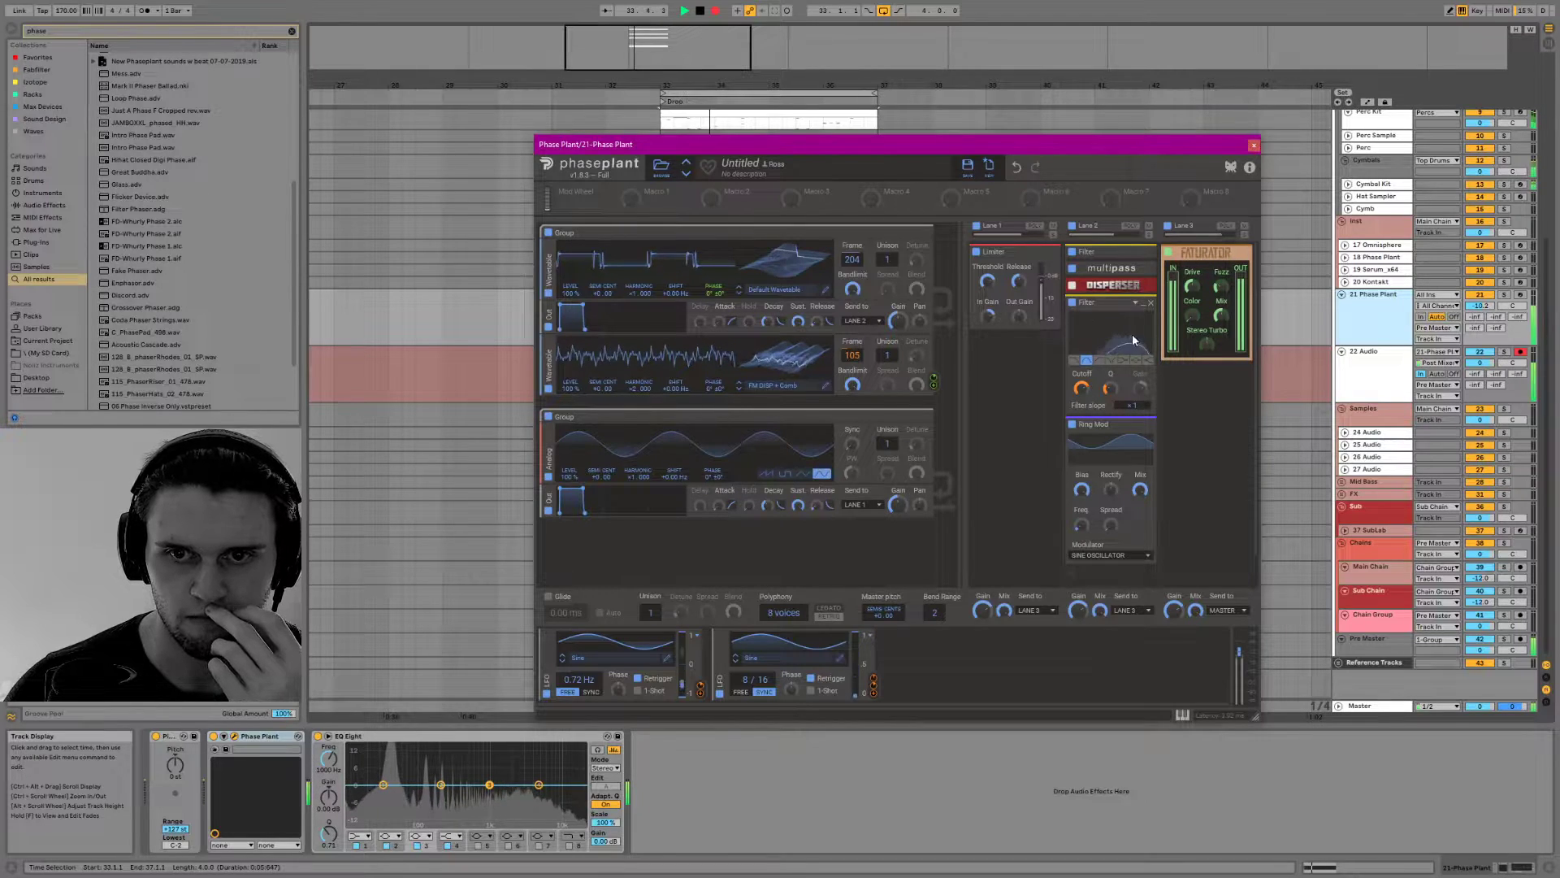
# Remove the Ring Mod from Lane 2, expand the Disperser and Multipass, and set the Disperser frequency to 792 Hz
pyautogui.click(1150, 423)
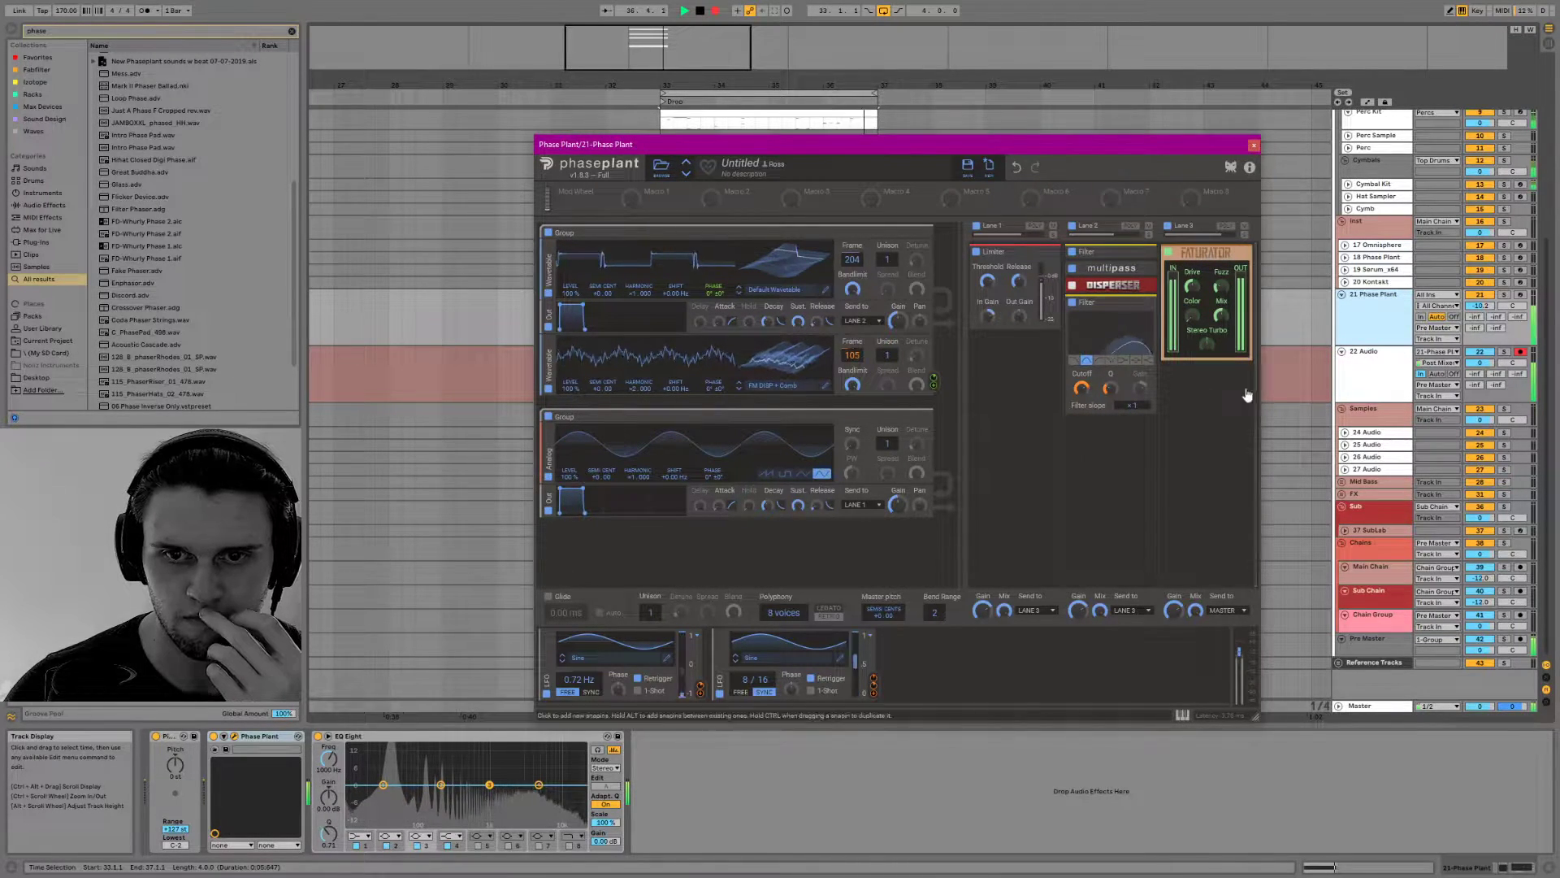
pyautogui.click(1134, 283)
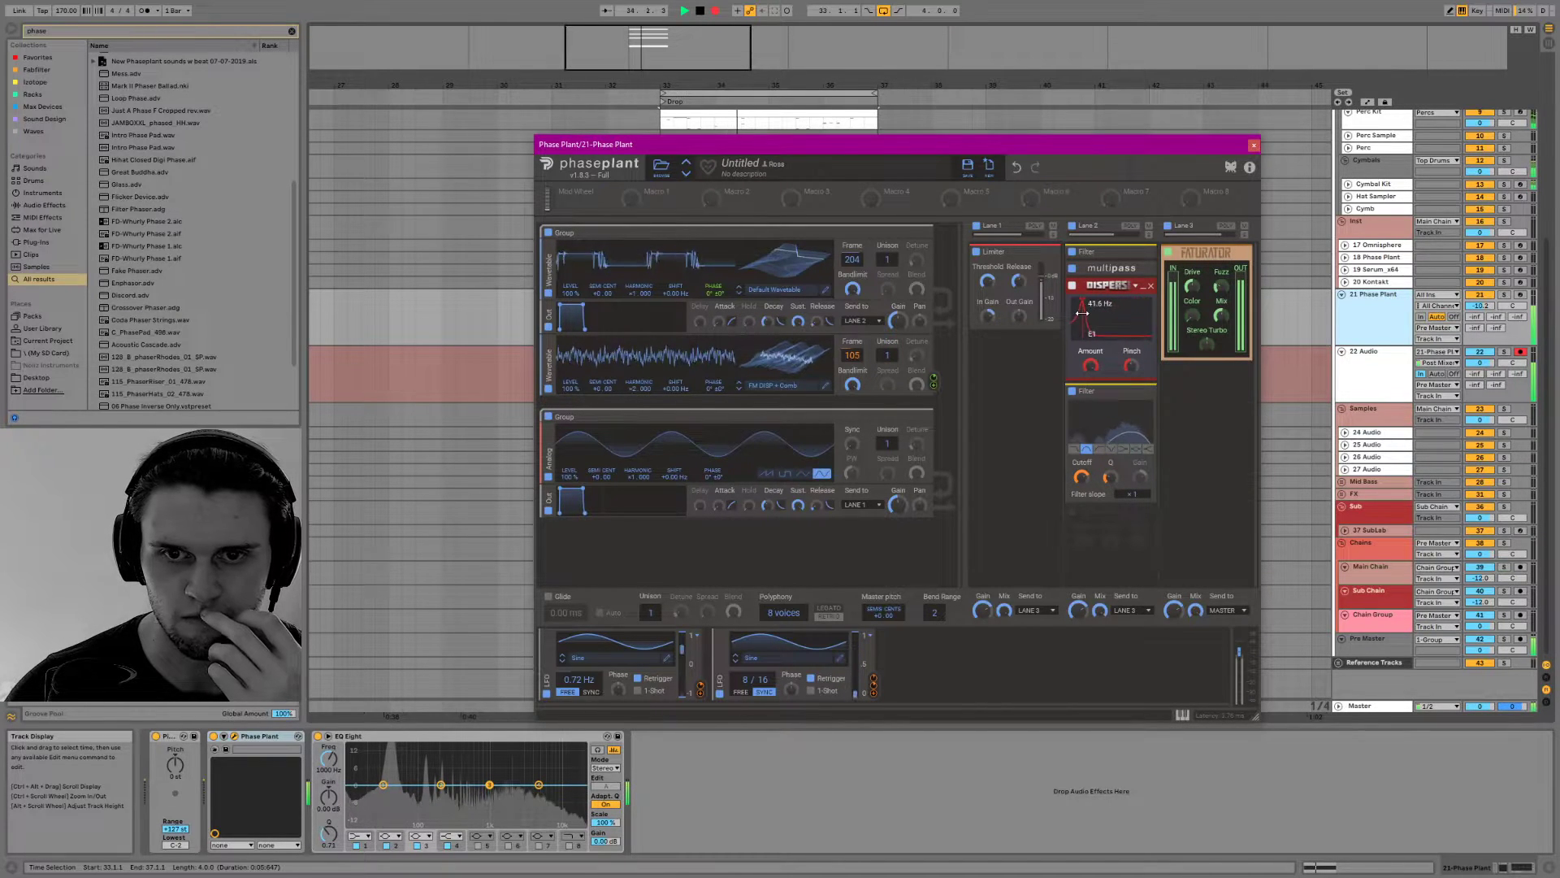
pyautogui.click(1140, 269)
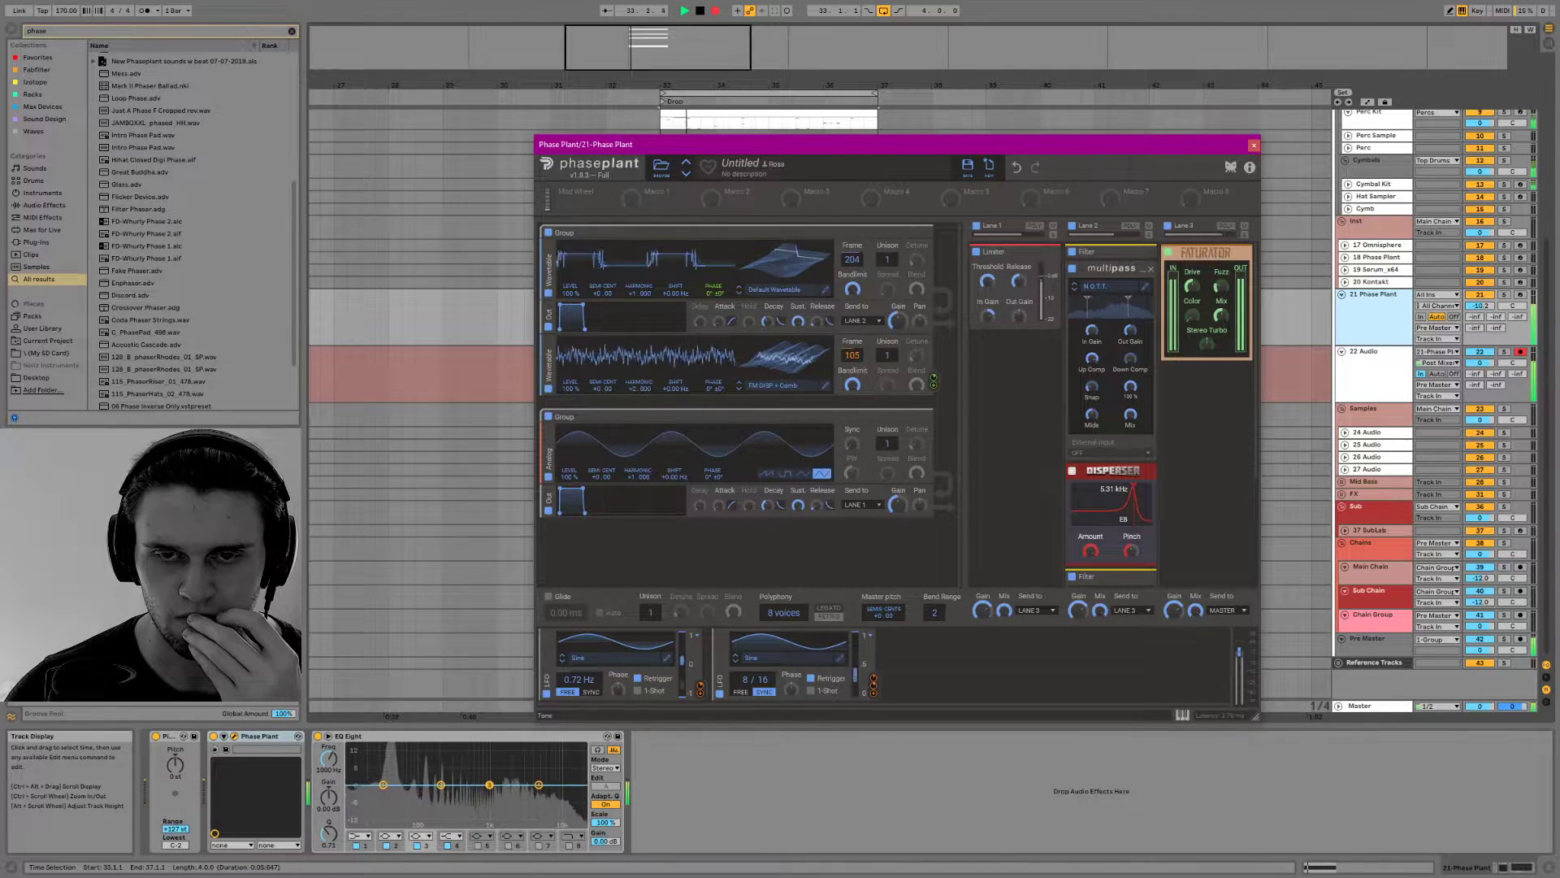
pyautogui.moveTo(1133, 504)
pyautogui.mouseDown()
pyautogui.moveTo(1109, 507)
pyautogui.moveTo(1090, 556)
pyautogui.moveTo(1128, 573)
pyautogui.moveTo(1113, 507)
pyautogui.mouseUp()
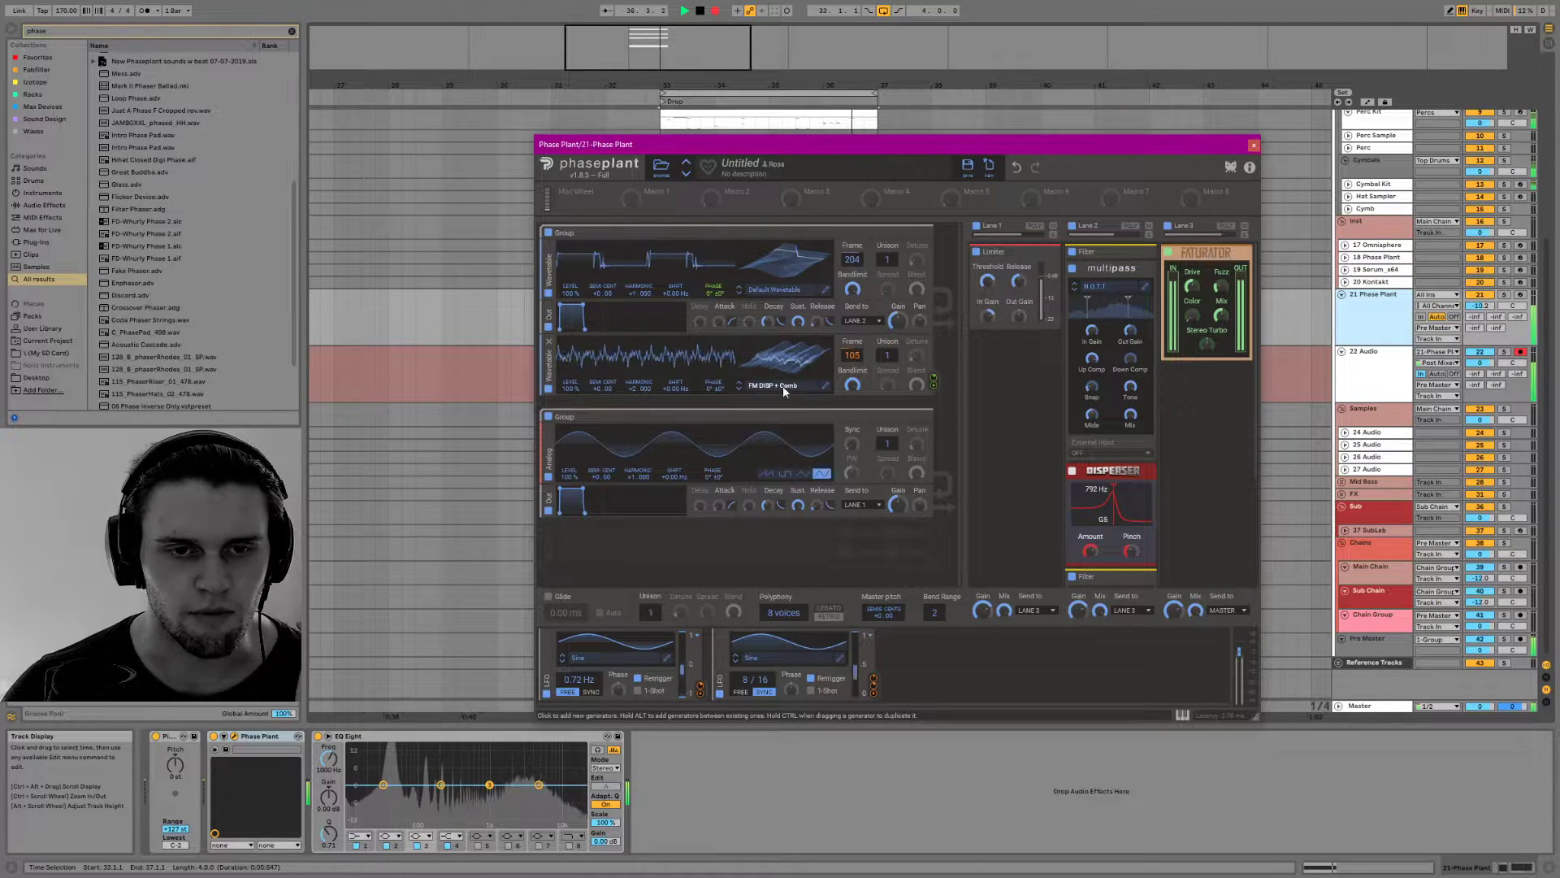
# Load the FM Squelchy wavetable from the PP's W folder into the second wavetable oscillator
pyautogui.click(783, 385)
pyautogui.click(1075, 437)
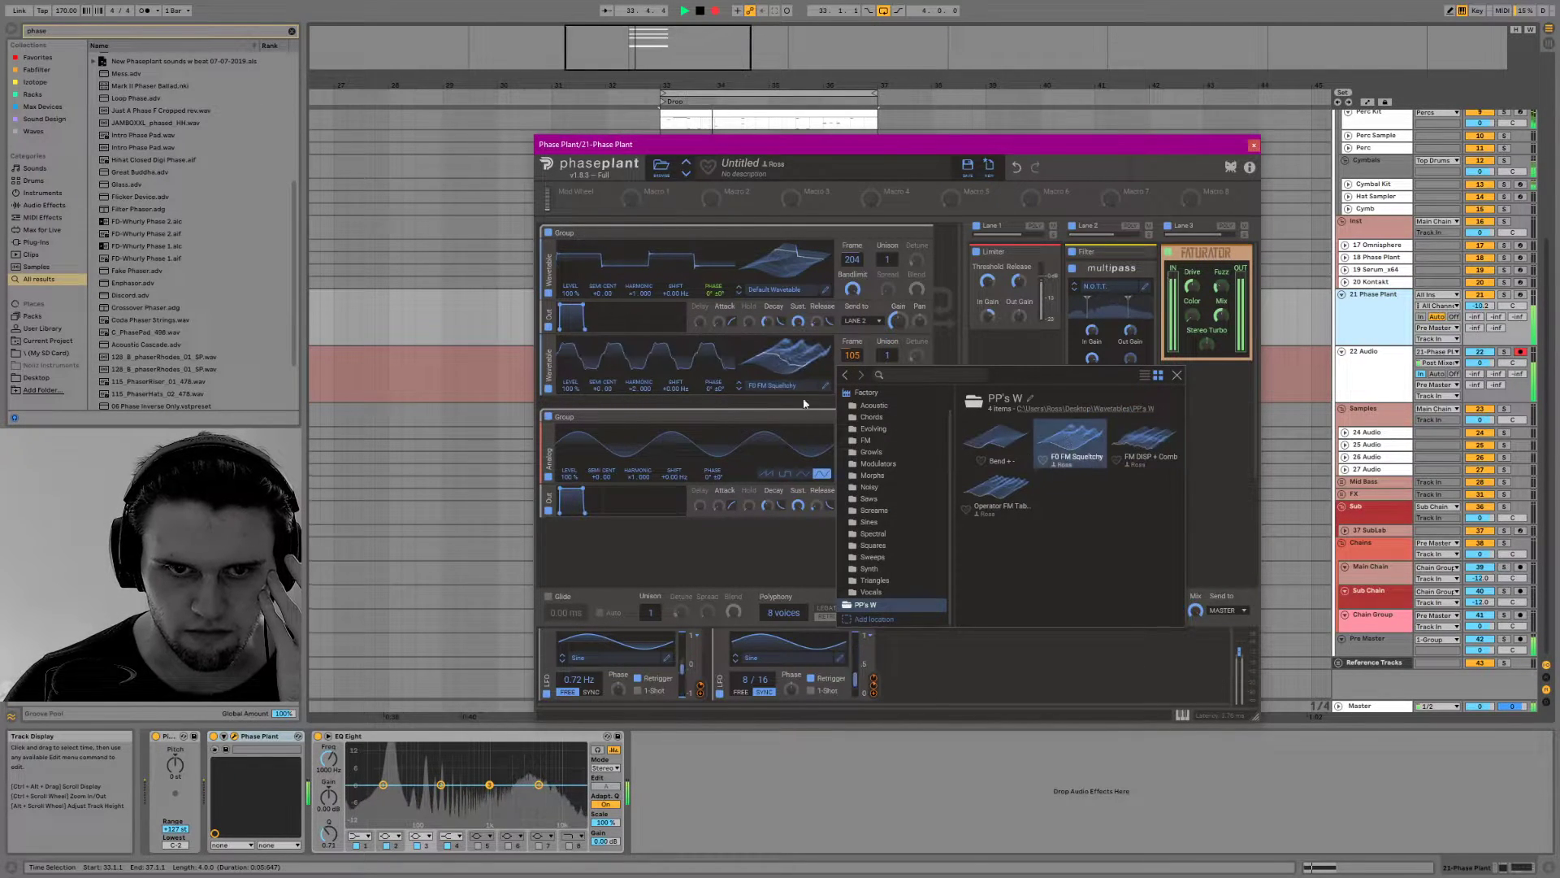
pyautogui.click(812, 411)
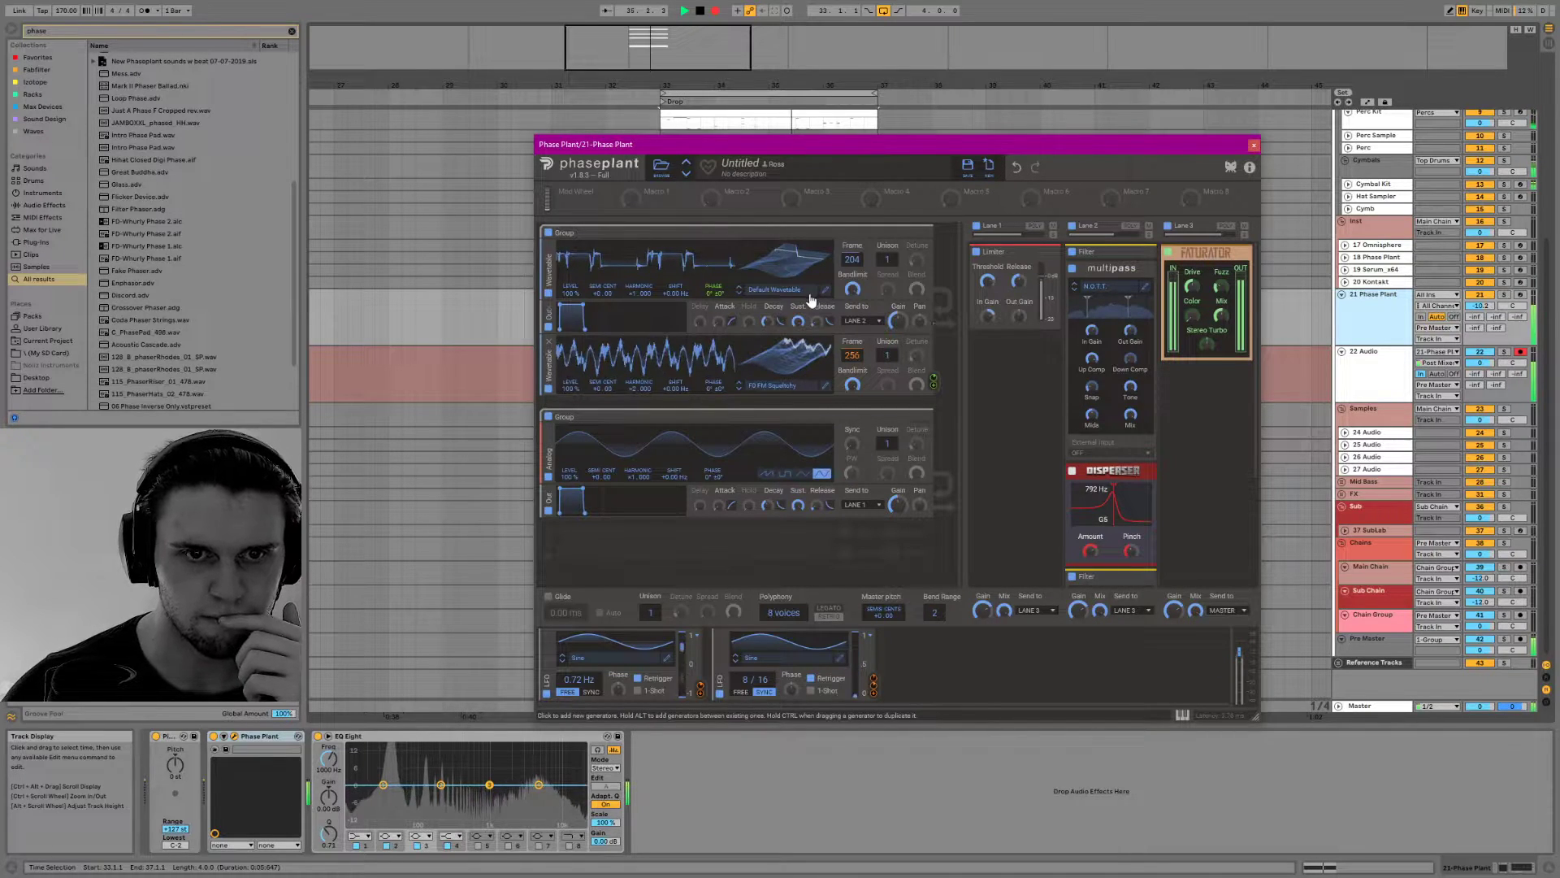
# Adjust the second wavetable oscillator's harmonic ratio, set its unison to 2 voices and its frame to 107
pyautogui.moveTo(632, 390); pyautogui.dragTo(632, 367)
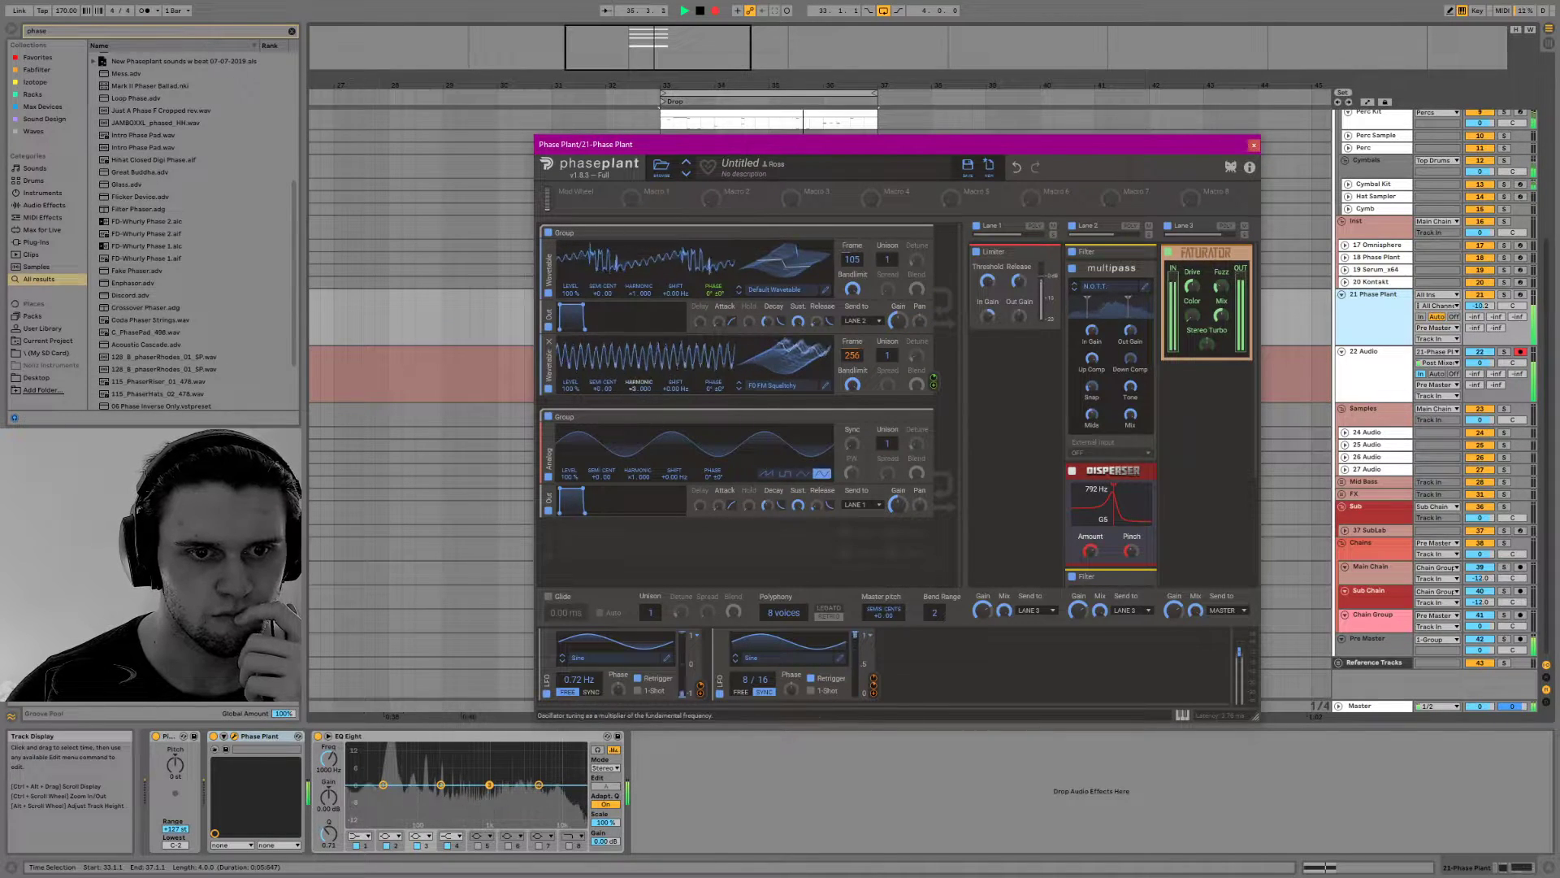
pyautogui.moveTo(638, 388); pyautogui.dragTo(639, 395)
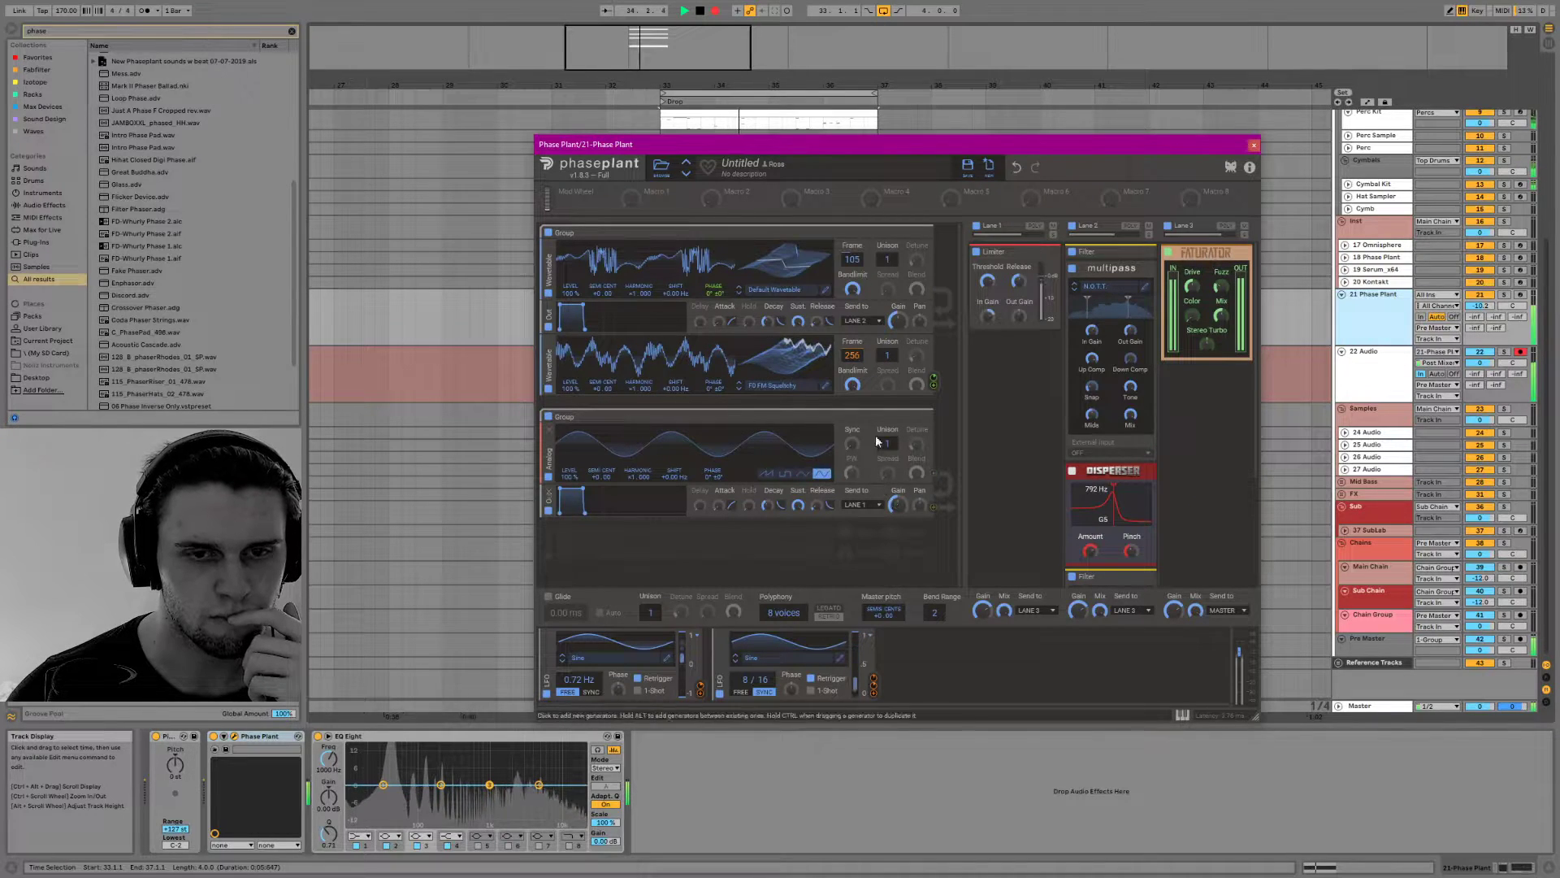
pyautogui.moveTo(890, 256)
pyautogui.mouseDown()
pyautogui.moveTo(916, 236)
pyautogui.moveTo(887, 272)
pyautogui.mouseUp()
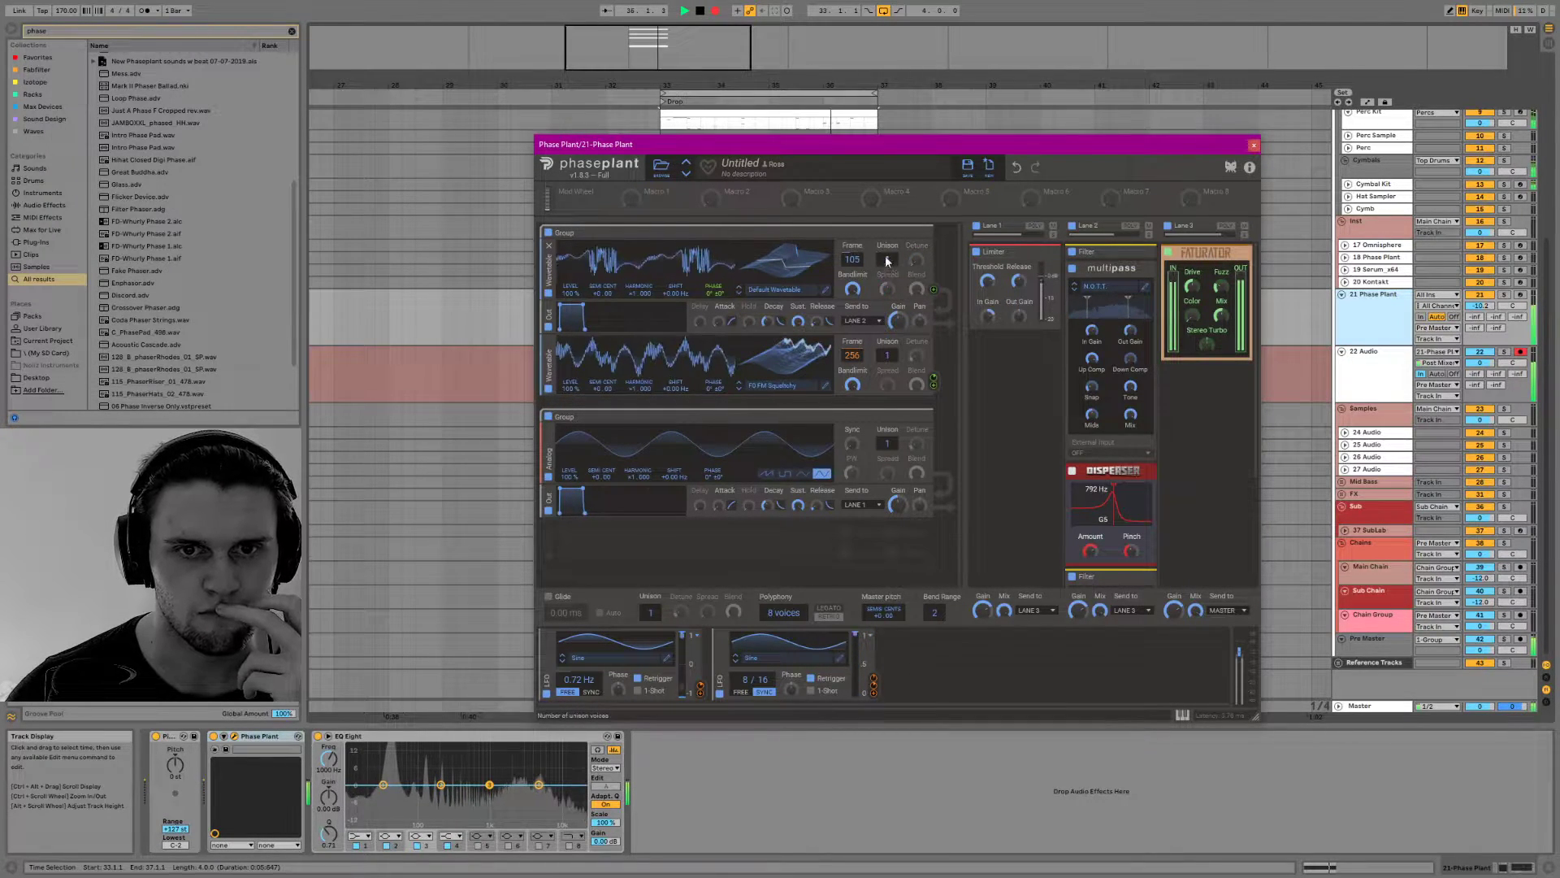
pyautogui.moveTo(888, 359); pyautogui.dragTo(888, 345)
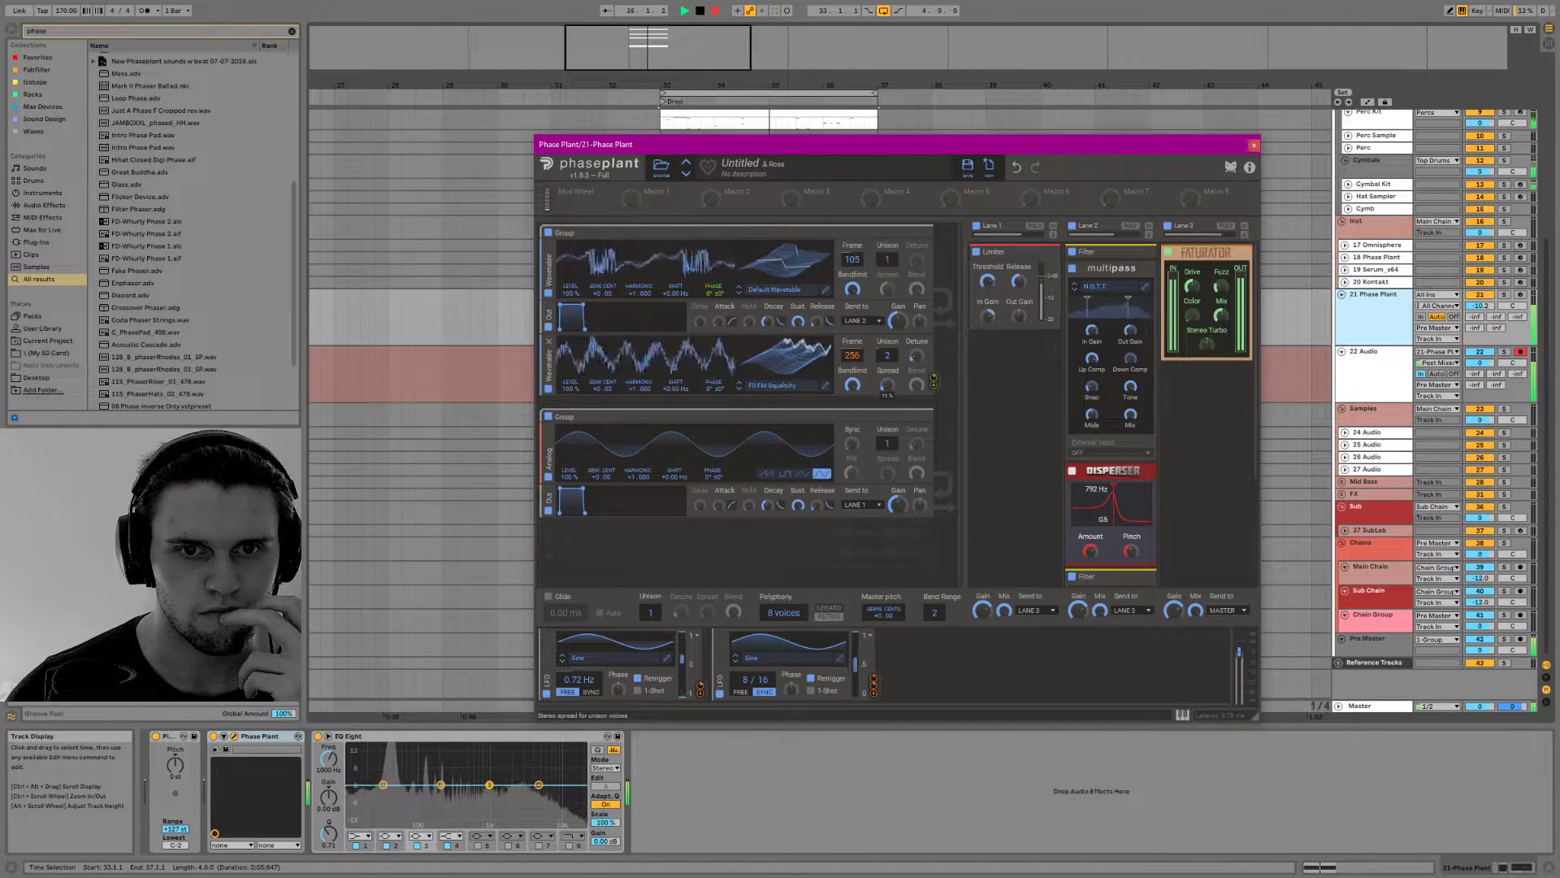
pyautogui.moveTo(640, 391); pyautogui.dragTo(640, 406)
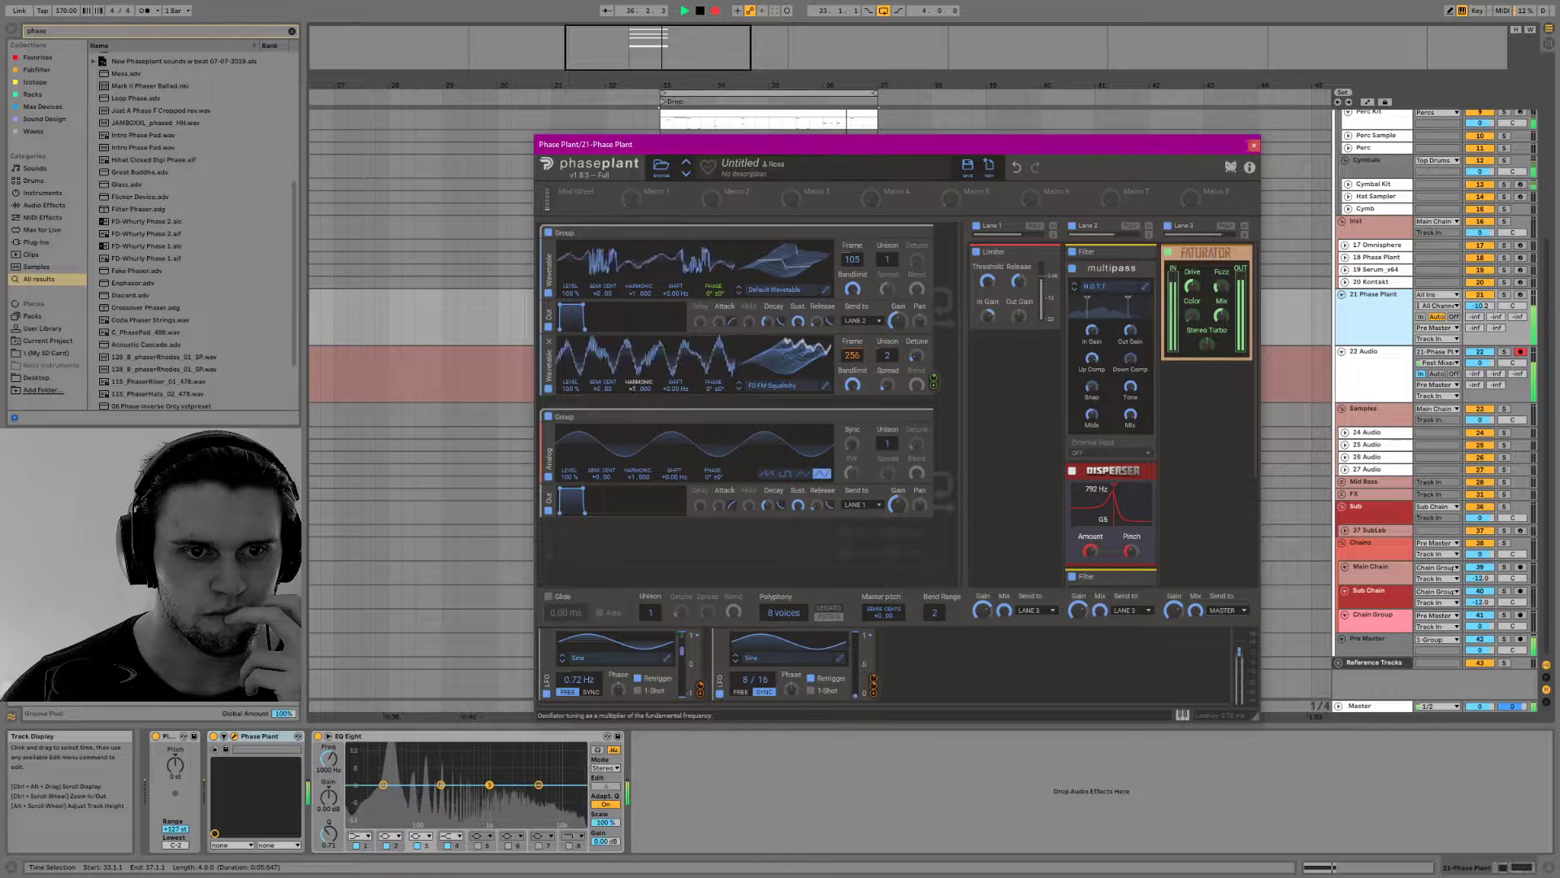
pyautogui.moveTo(776, 371); pyautogui.dragTo(775, 407)
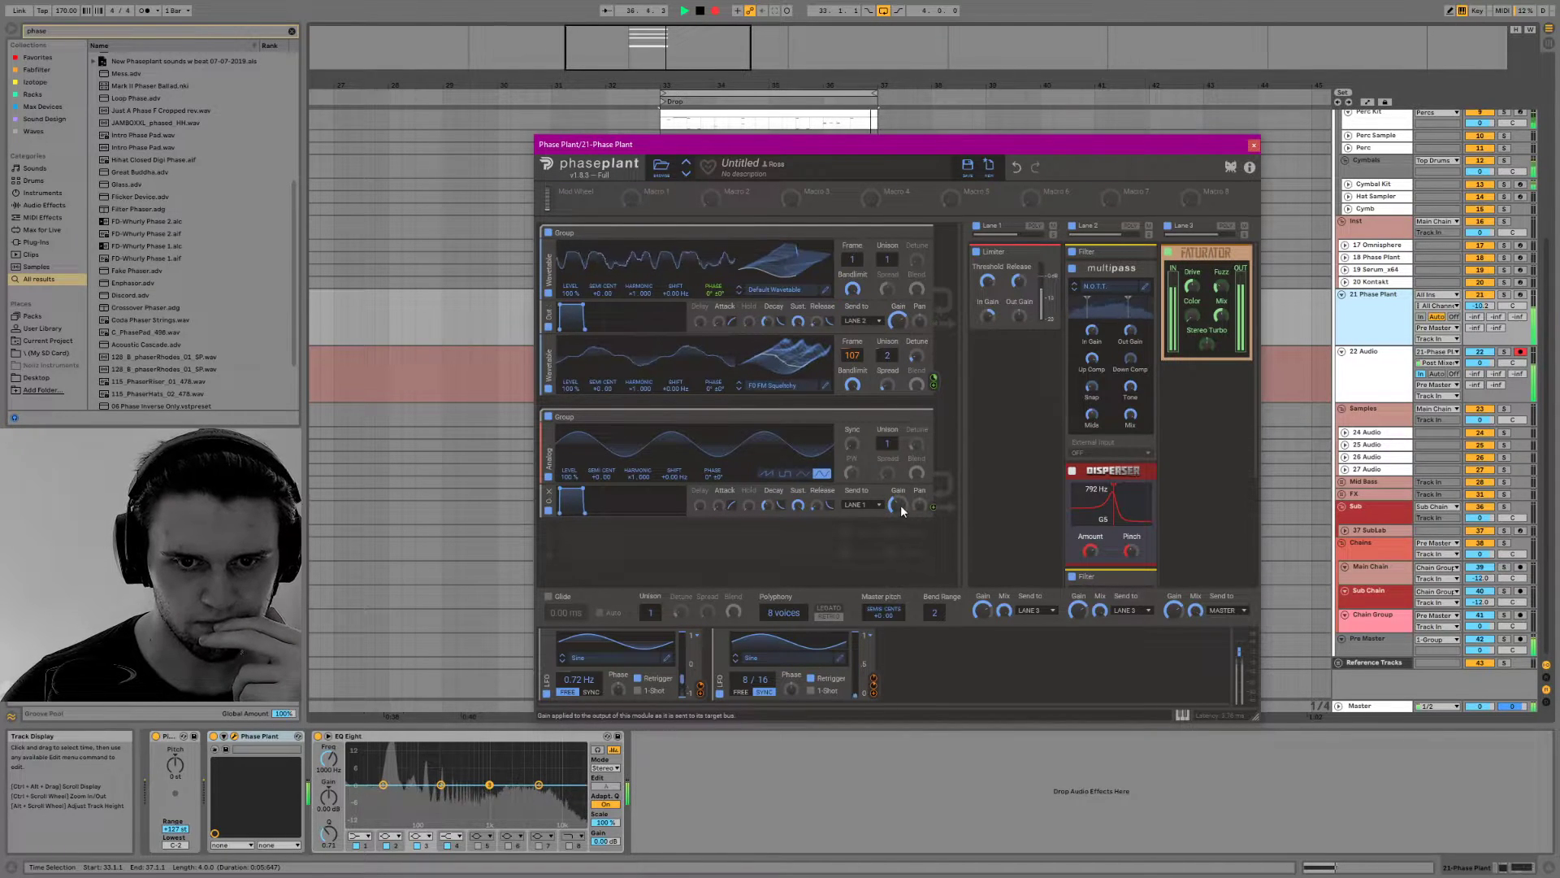
# Set the second LFO's rate to 16/16 and adjust the Q and cutoff of the last filter in Lane 2
pyautogui.scroll(-4, 1164, 402)
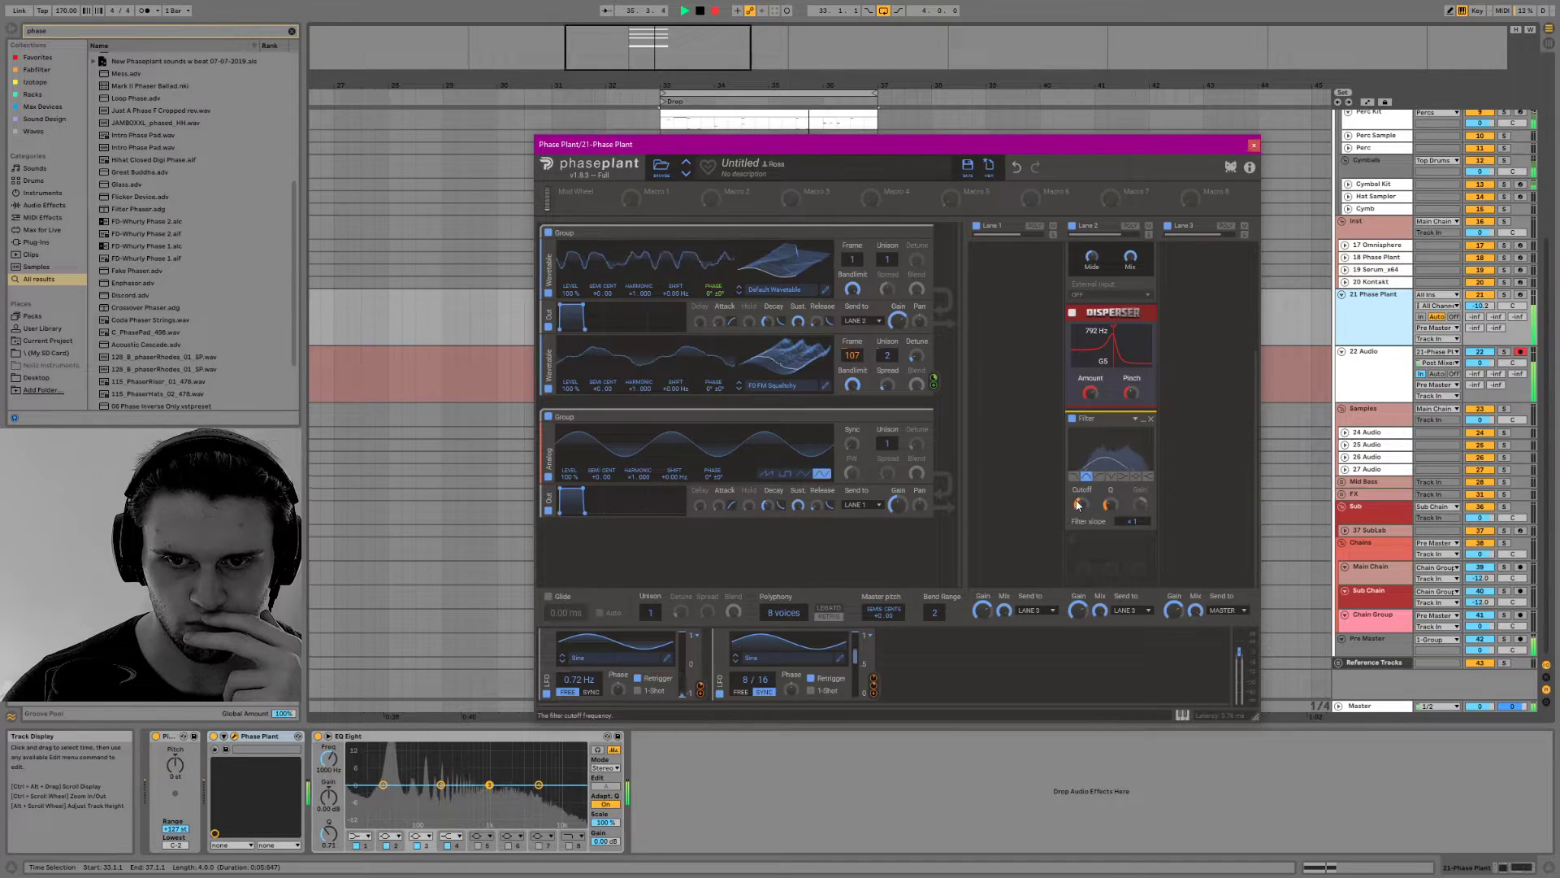
pyautogui.moveTo(746, 680); pyautogui.dragTo(746, 673)
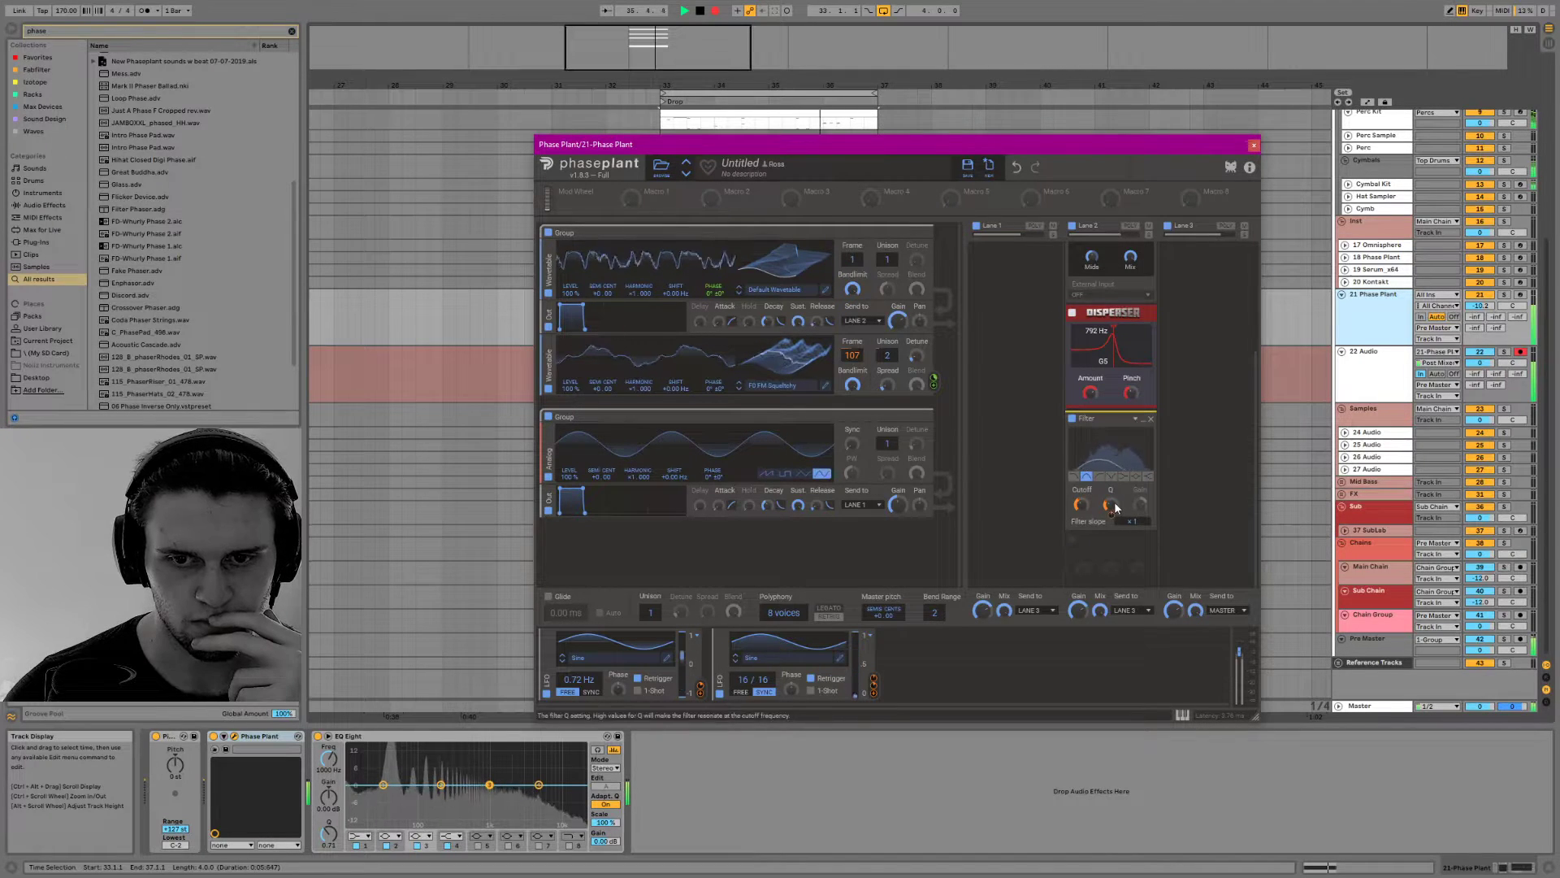
pyautogui.moveTo(1110, 505); pyautogui.dragTo(1081, 497)
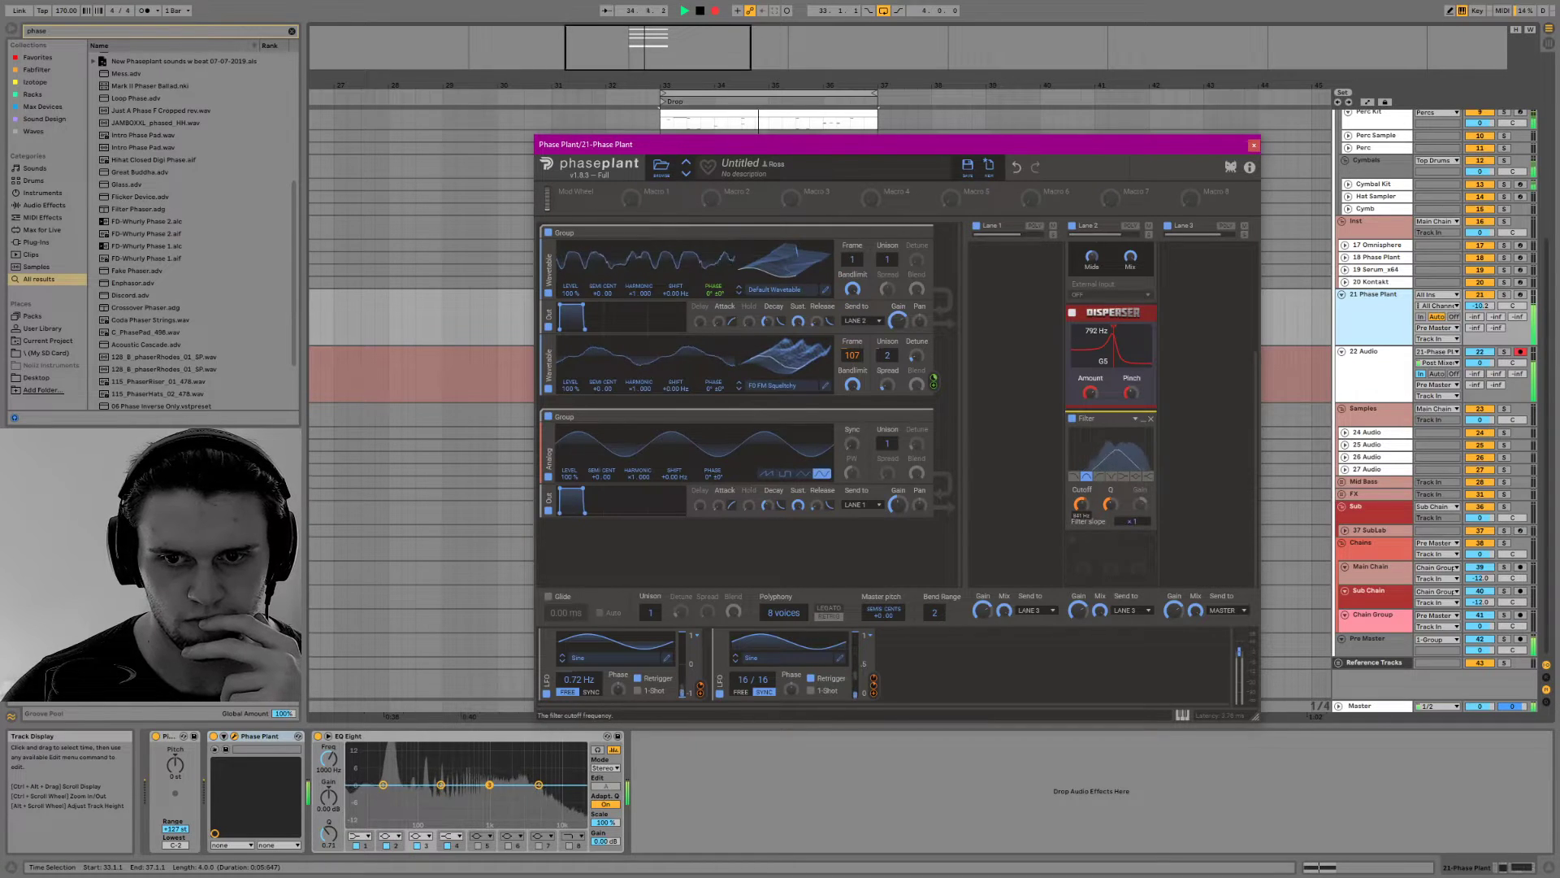
# Remove the Multipass and the Disperser from Lane 2, leaving only the two filters
pyautogui.scroll(3, 1129, 406)
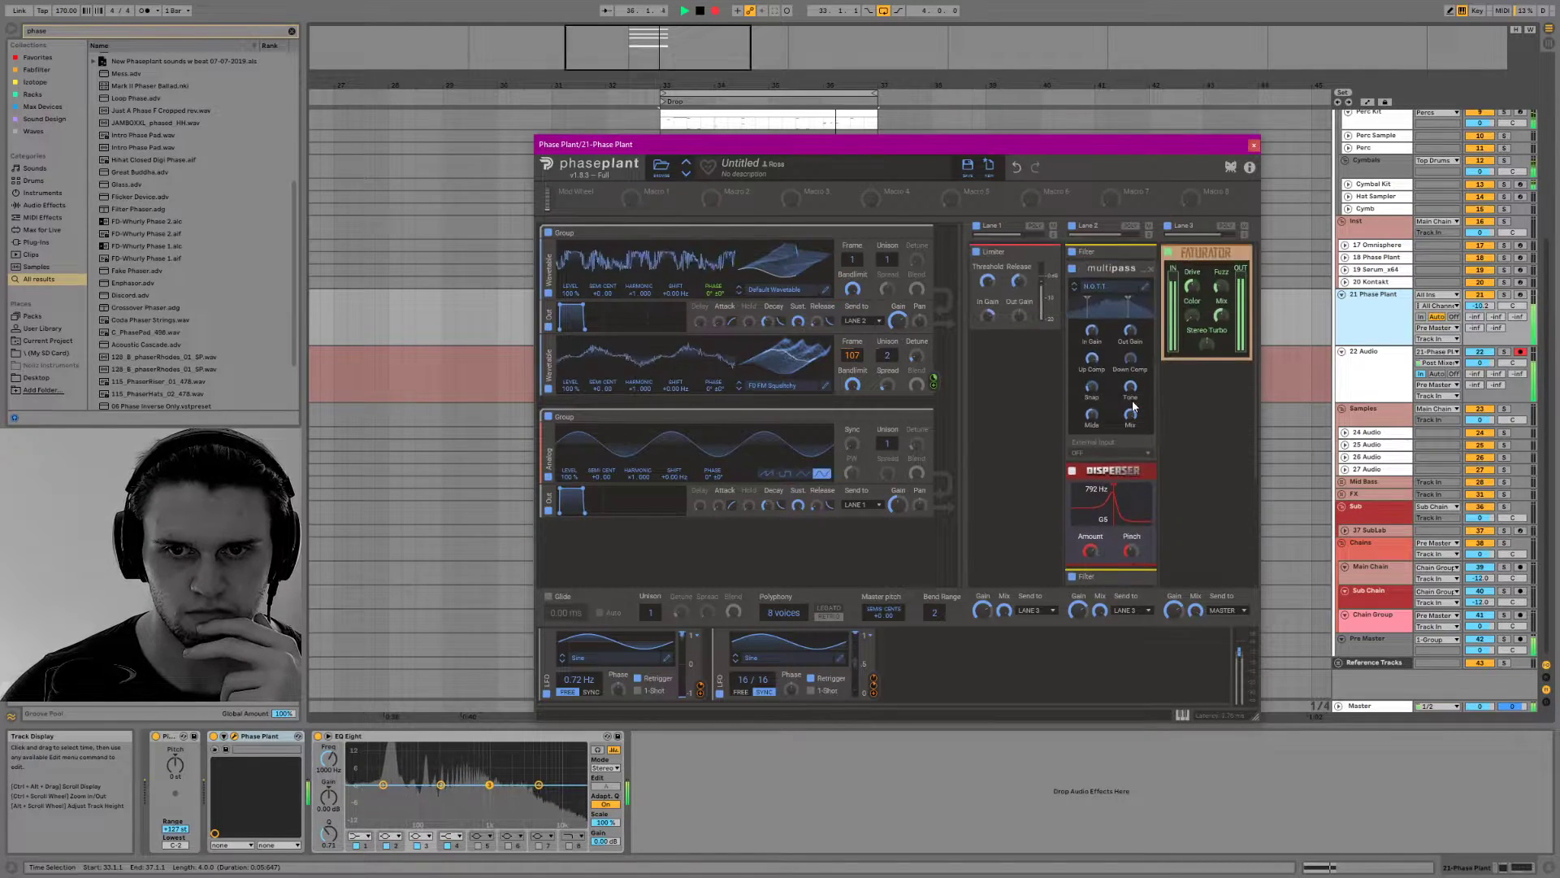
pyautogui.click(1149, 272)
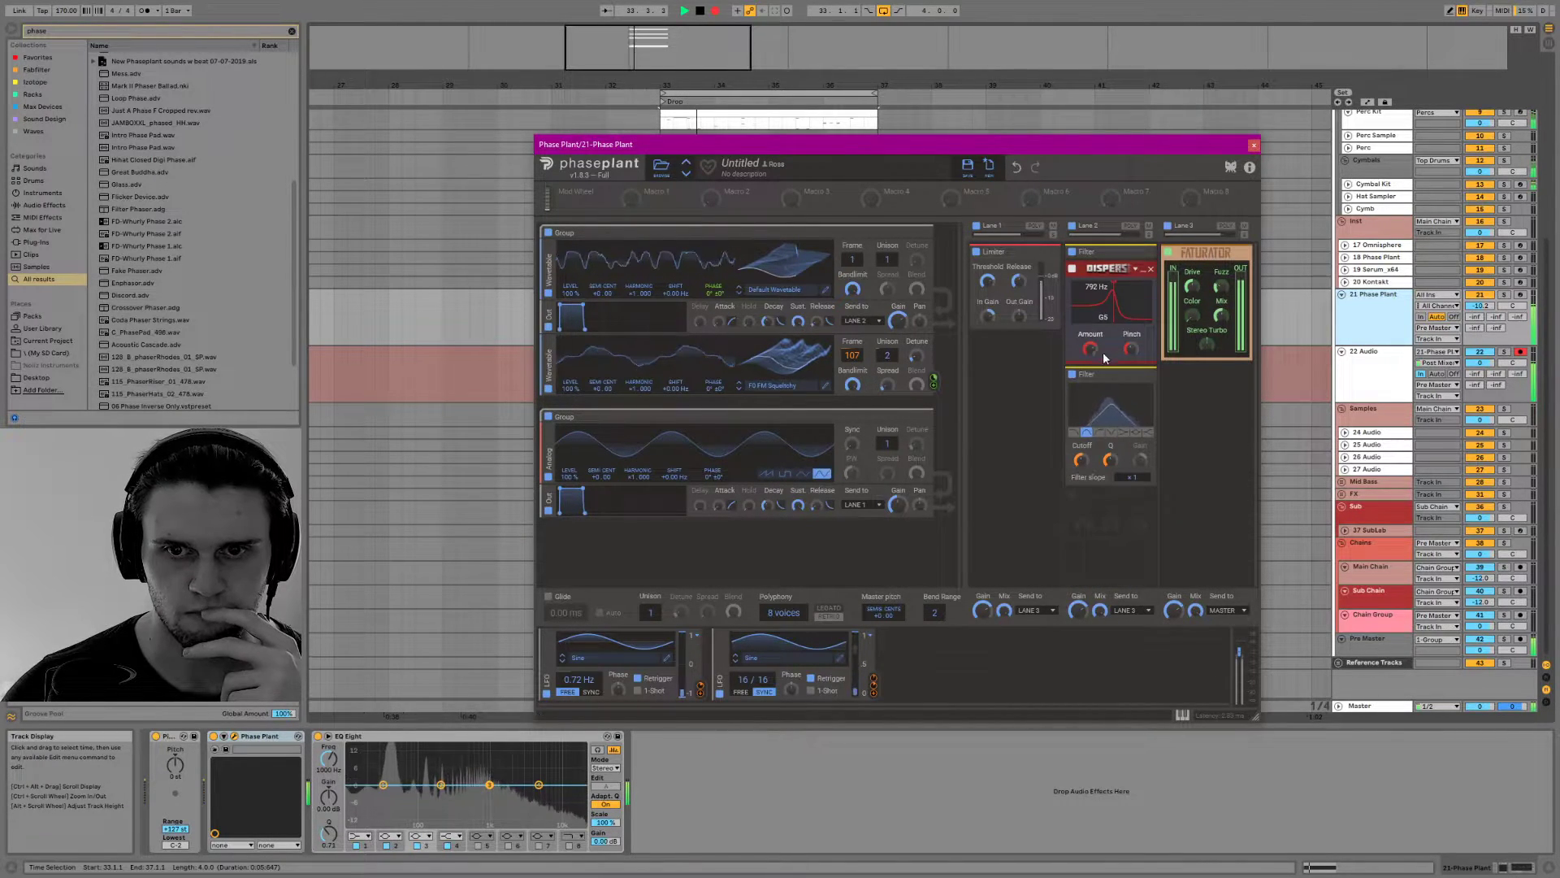
pyautogui.click(1150, 269)
# Try a Faturator below the second filter in Lane 2 and remove it again
pyautogui.click(1102, 392)
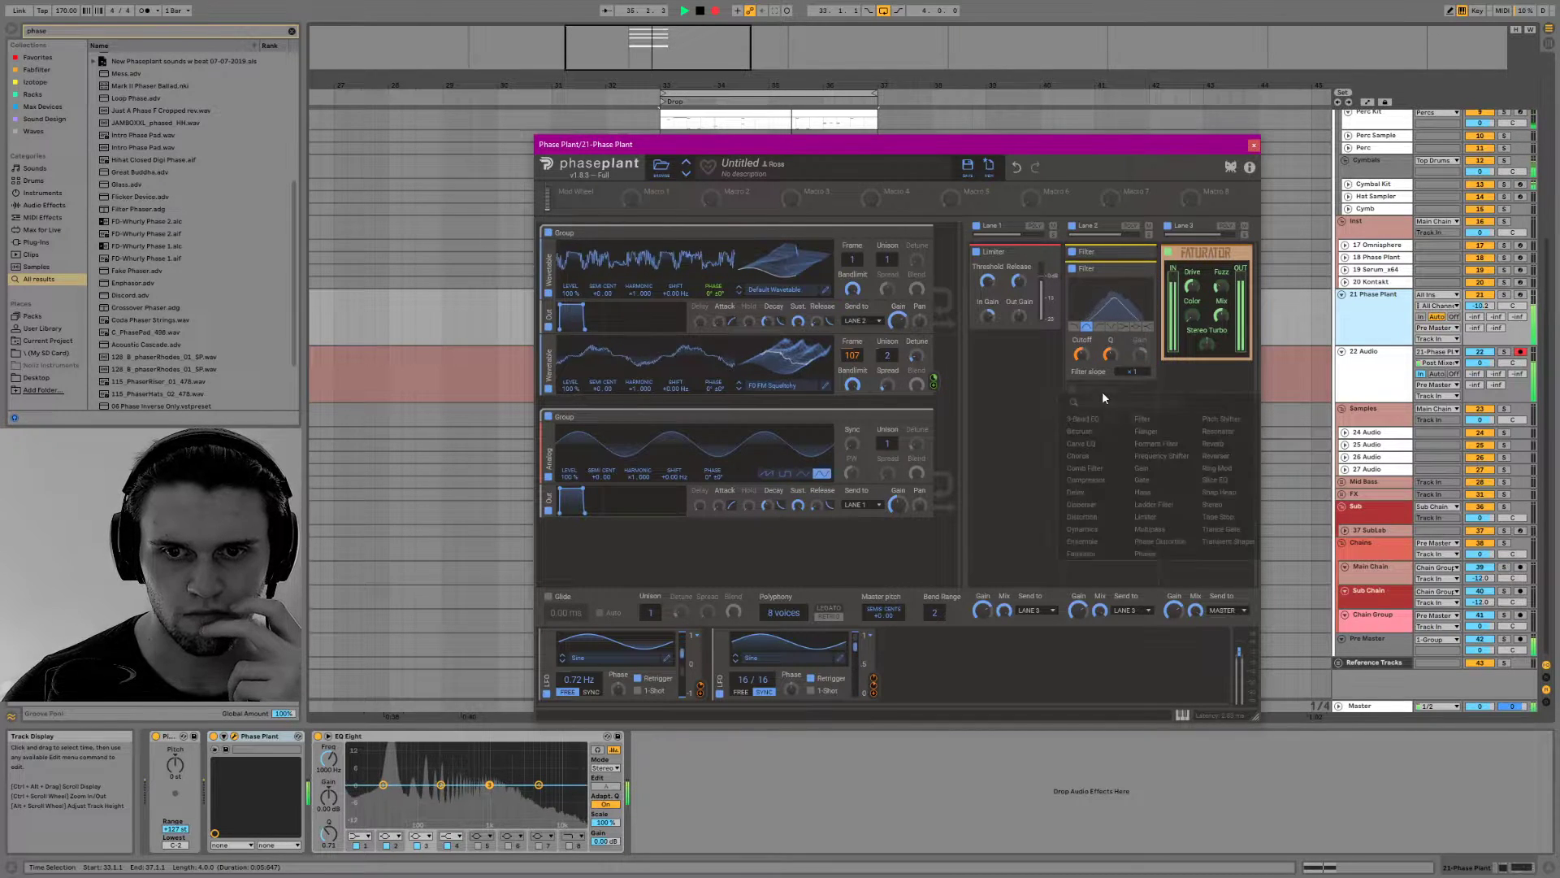
pyautogui.click(1082, 553)
pyautogui.moveTo(1099, 431); pyautogui.dragTo(1101, 428)
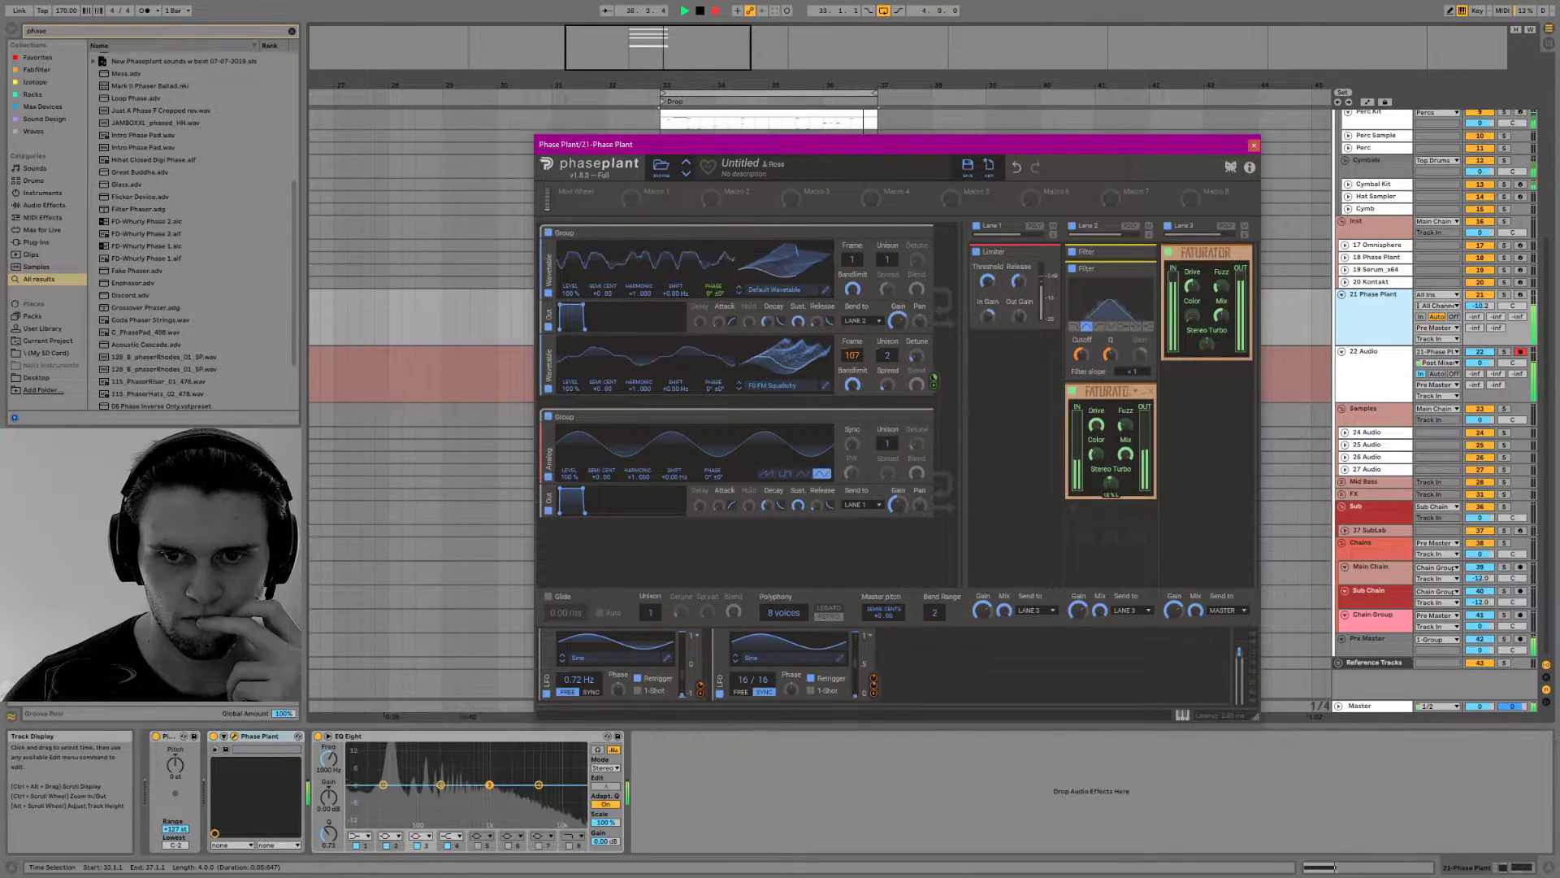
pyautogui.click(1150, 397)
# Add a Multipass below the second filter in Lane 2 and open its preset browser
pyautogui.click(1124, 417)
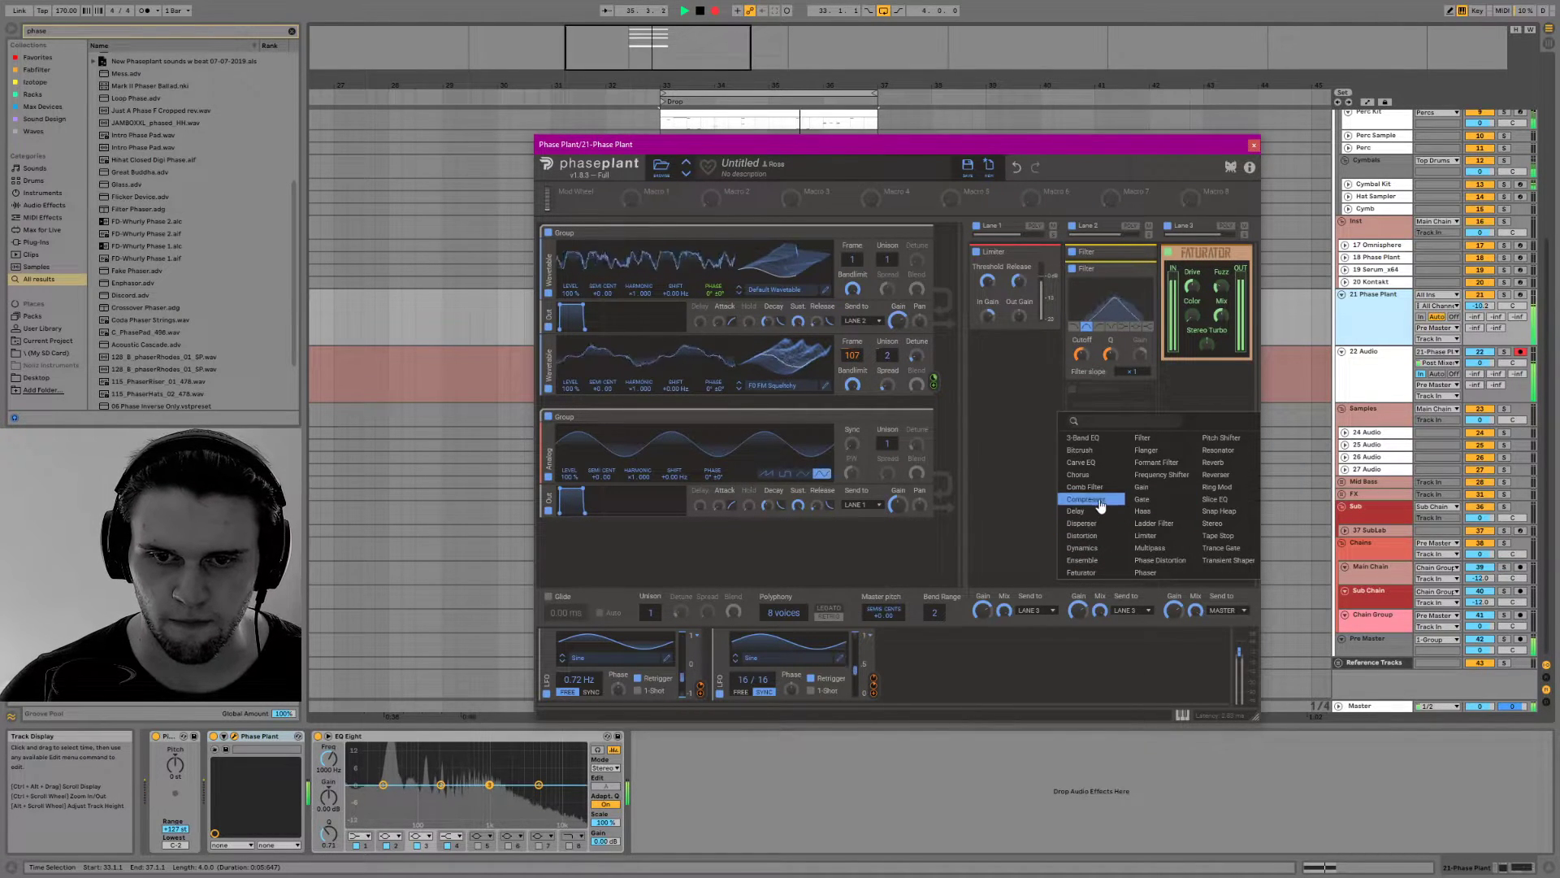
pyautogui.click(1159, 550)
pyautogui.click(1103, 410)
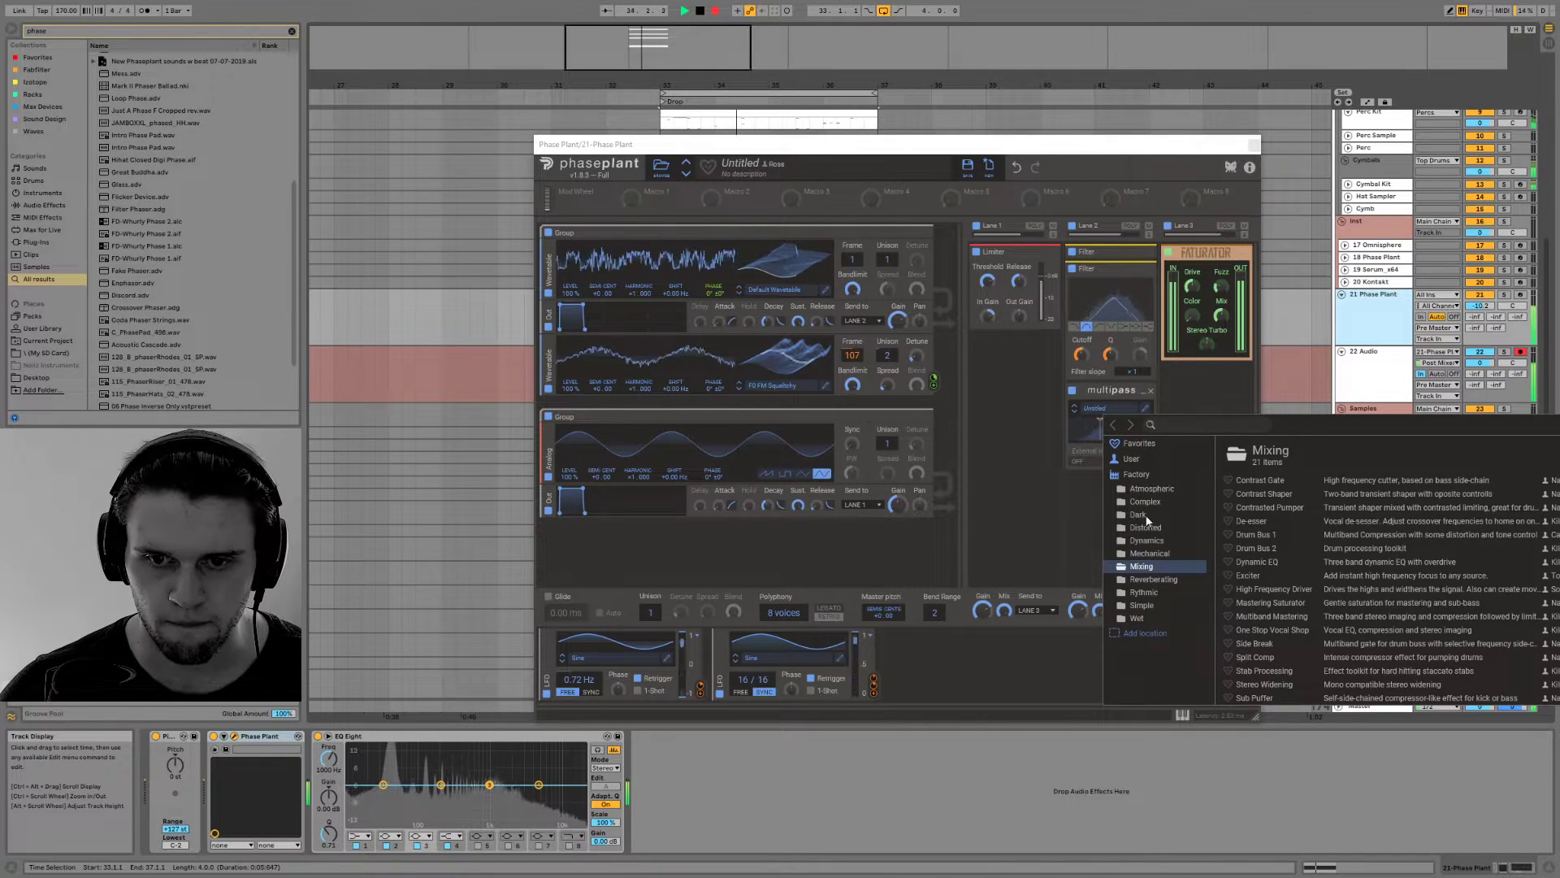
# Audition the Multipass Dark presets Depth preception, Digital Destruction and Mad Industrializer
pyautogui.click(1146, 515)
pyautogui.click(1282, 483)
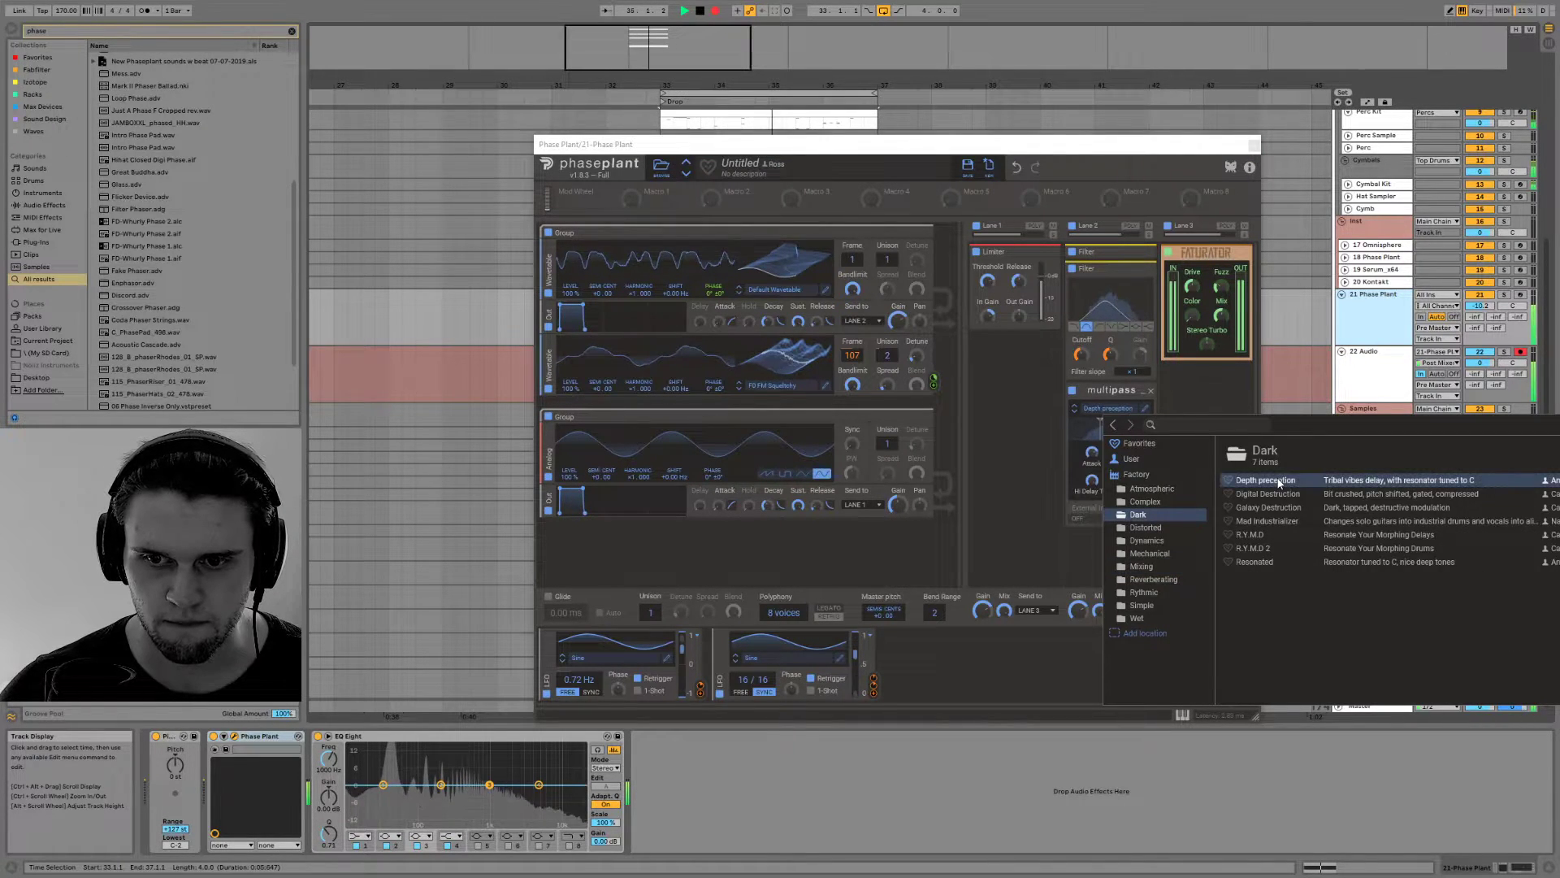
pyautogui.click(1334, 492)
pyautogui.click(1338, 522)
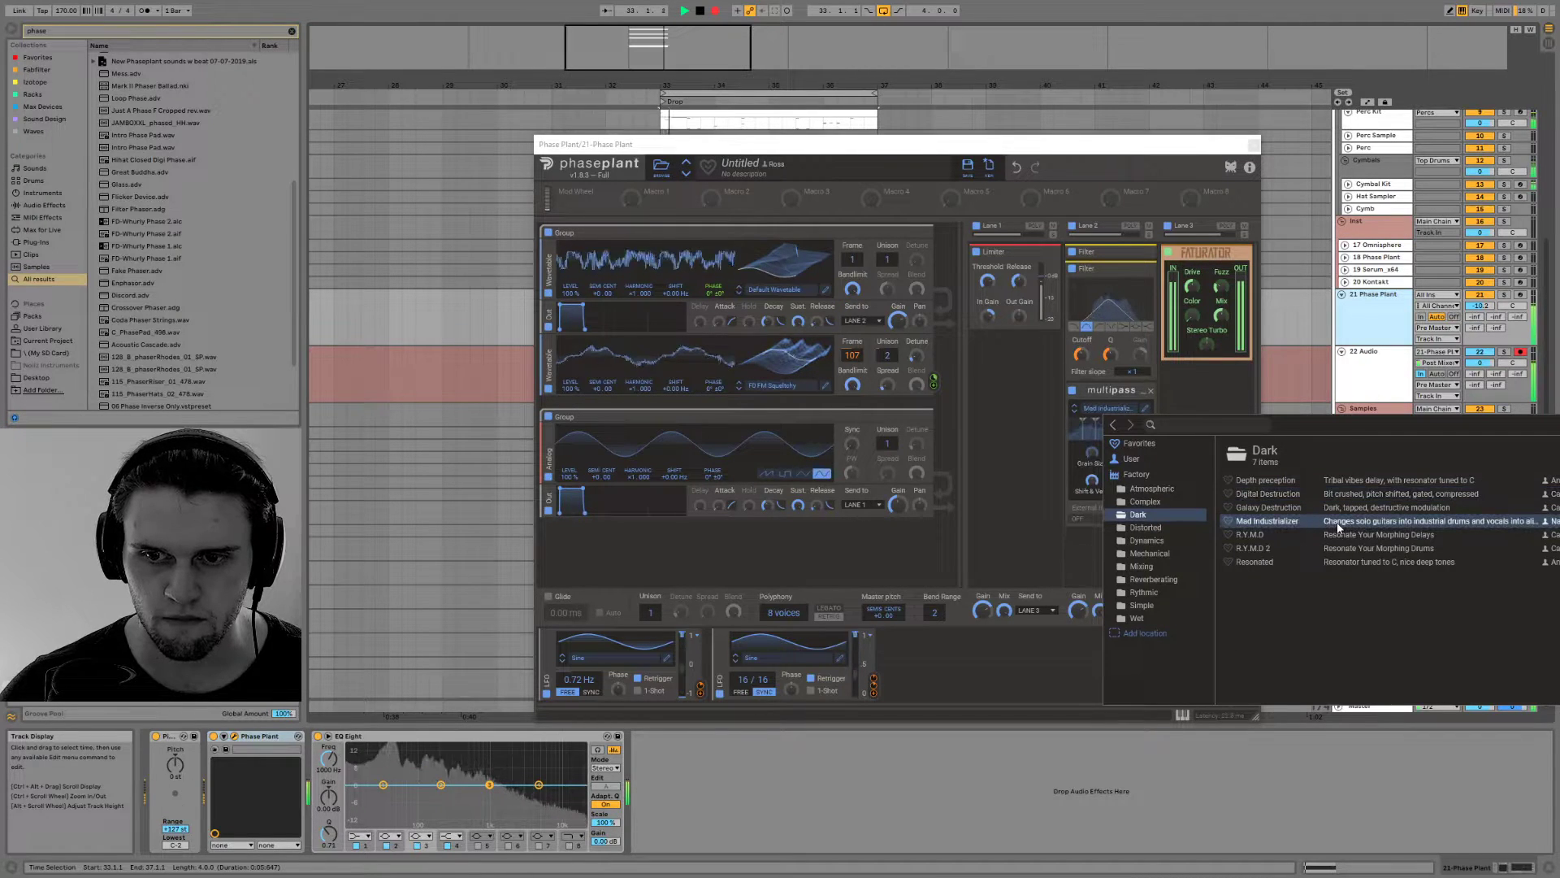
# Audition the Multipass Distorted presets from 4 AM through Colorator Machine and Con-Crusher to Fat Fuzz on the playing bass
pyautogui.click(1146, 529)
pyautogui.click(1332, 480)
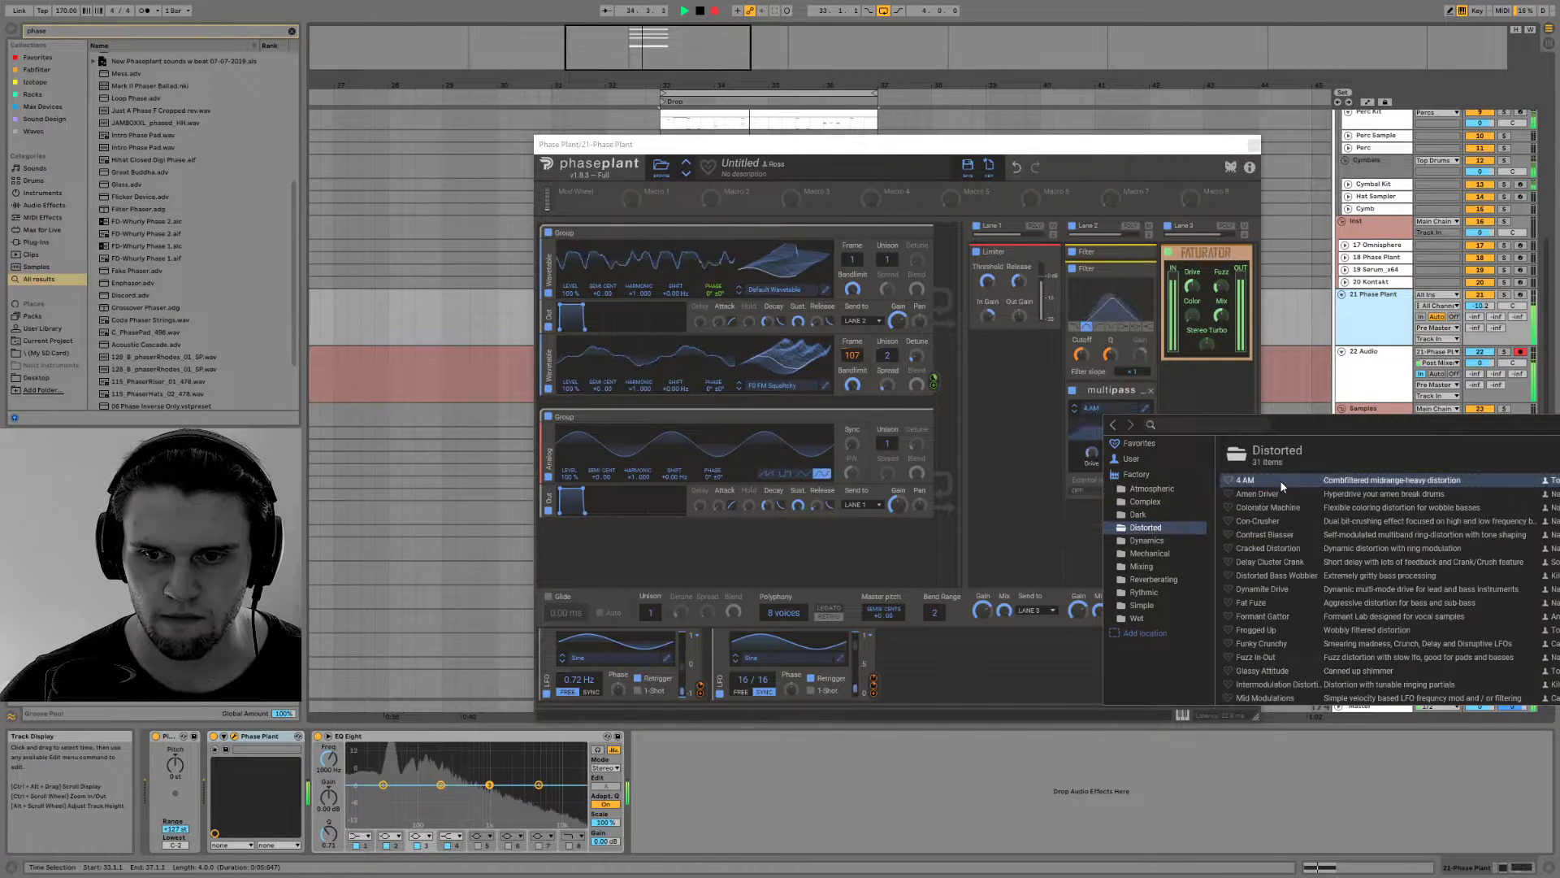
pyautogui.click(1352, 506)
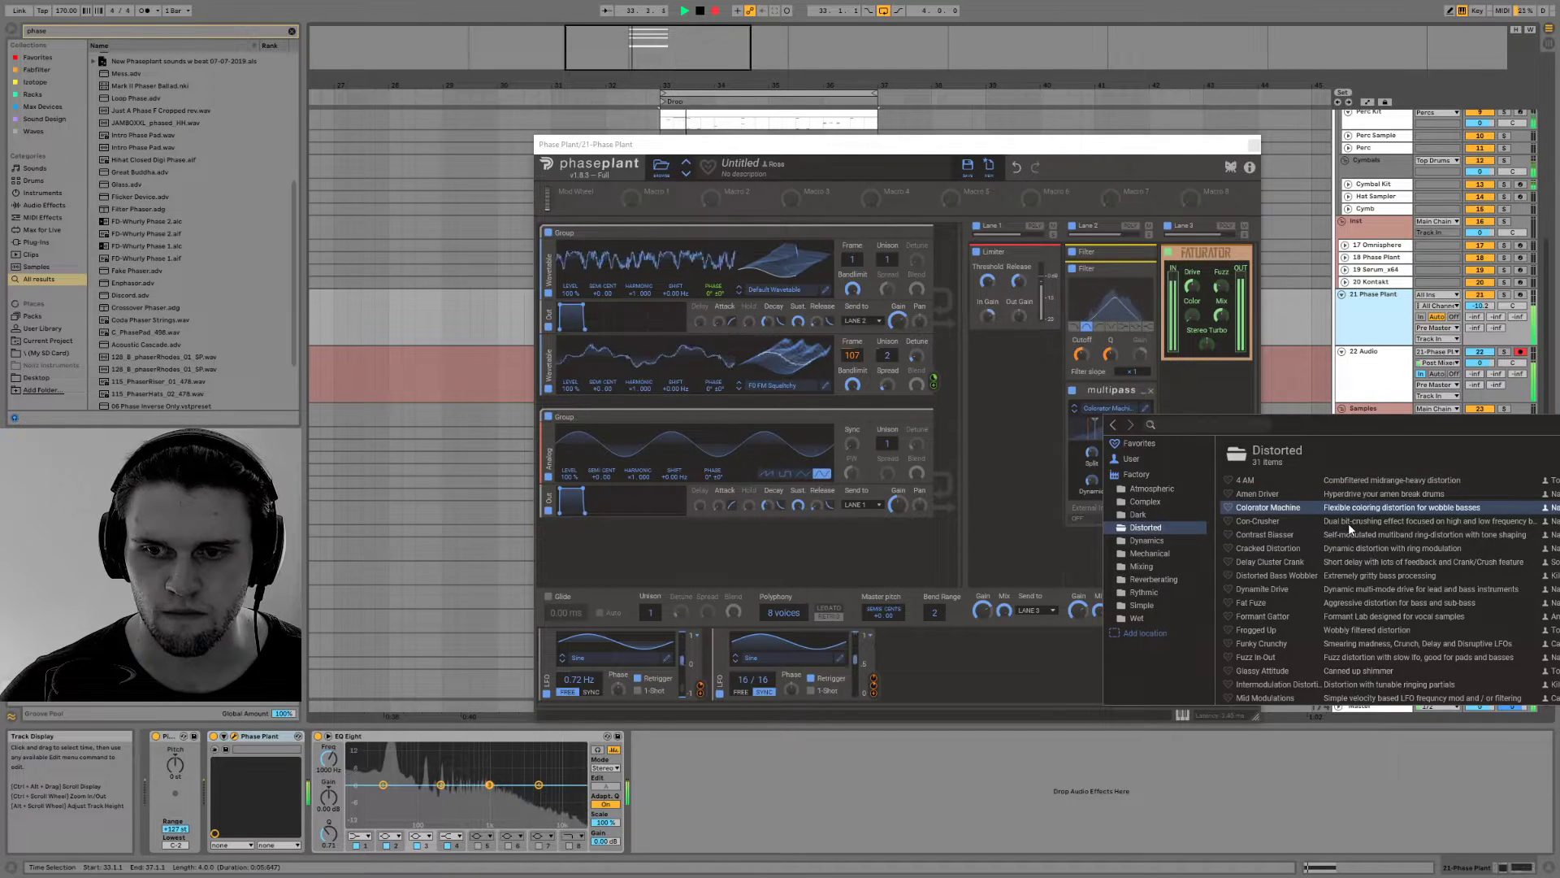
pyautogui.click(1349, 520)
pyautogui.click(1355, 536)
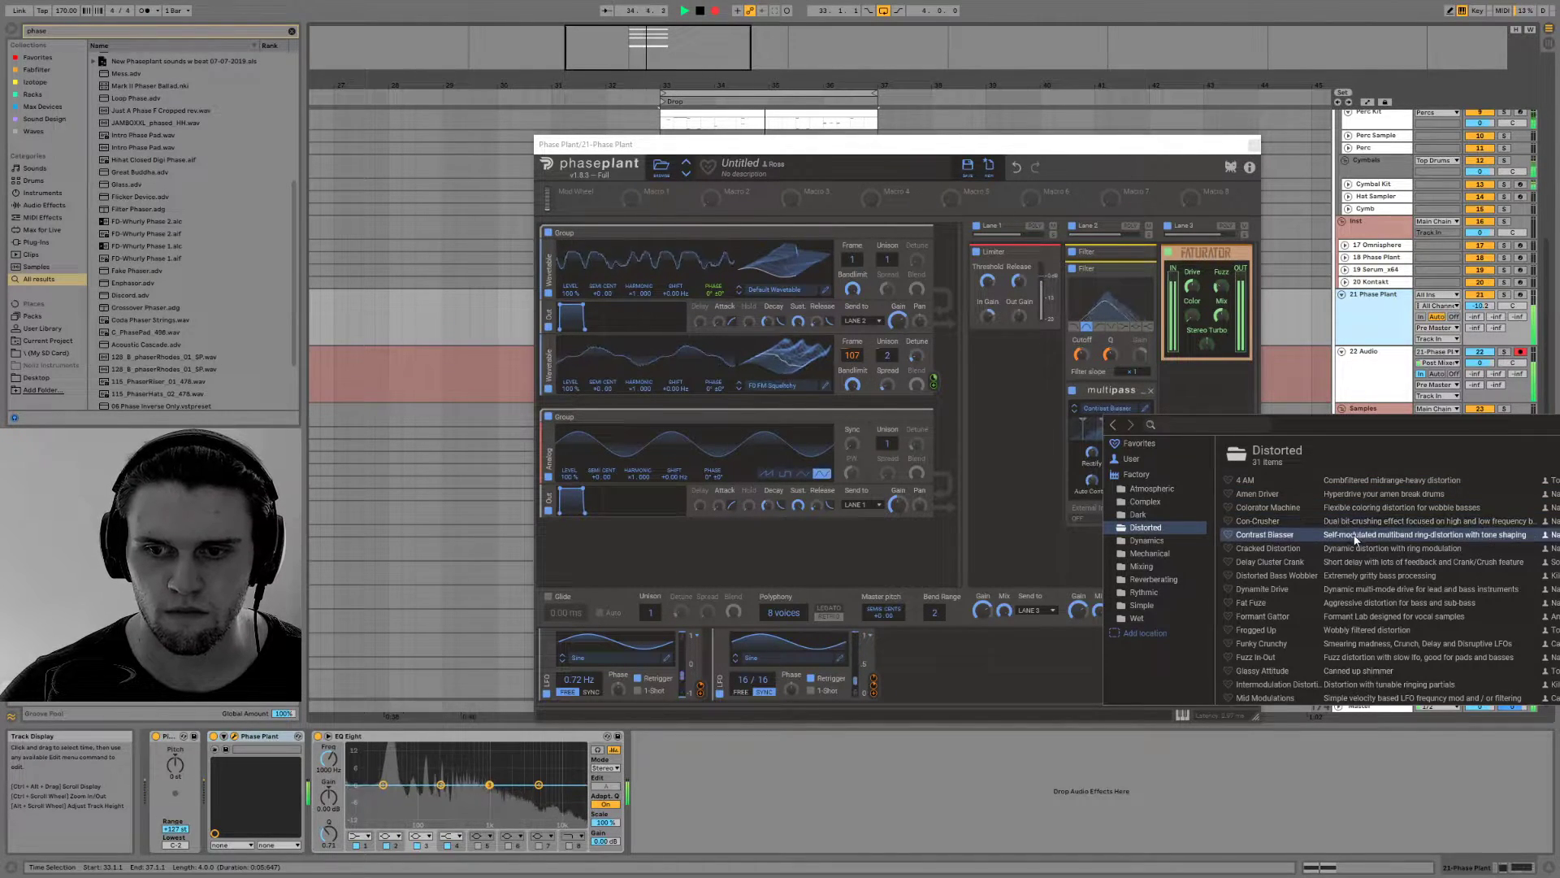
pyautogui.click(1309, 611)
pyautogui.click(1338, 605)
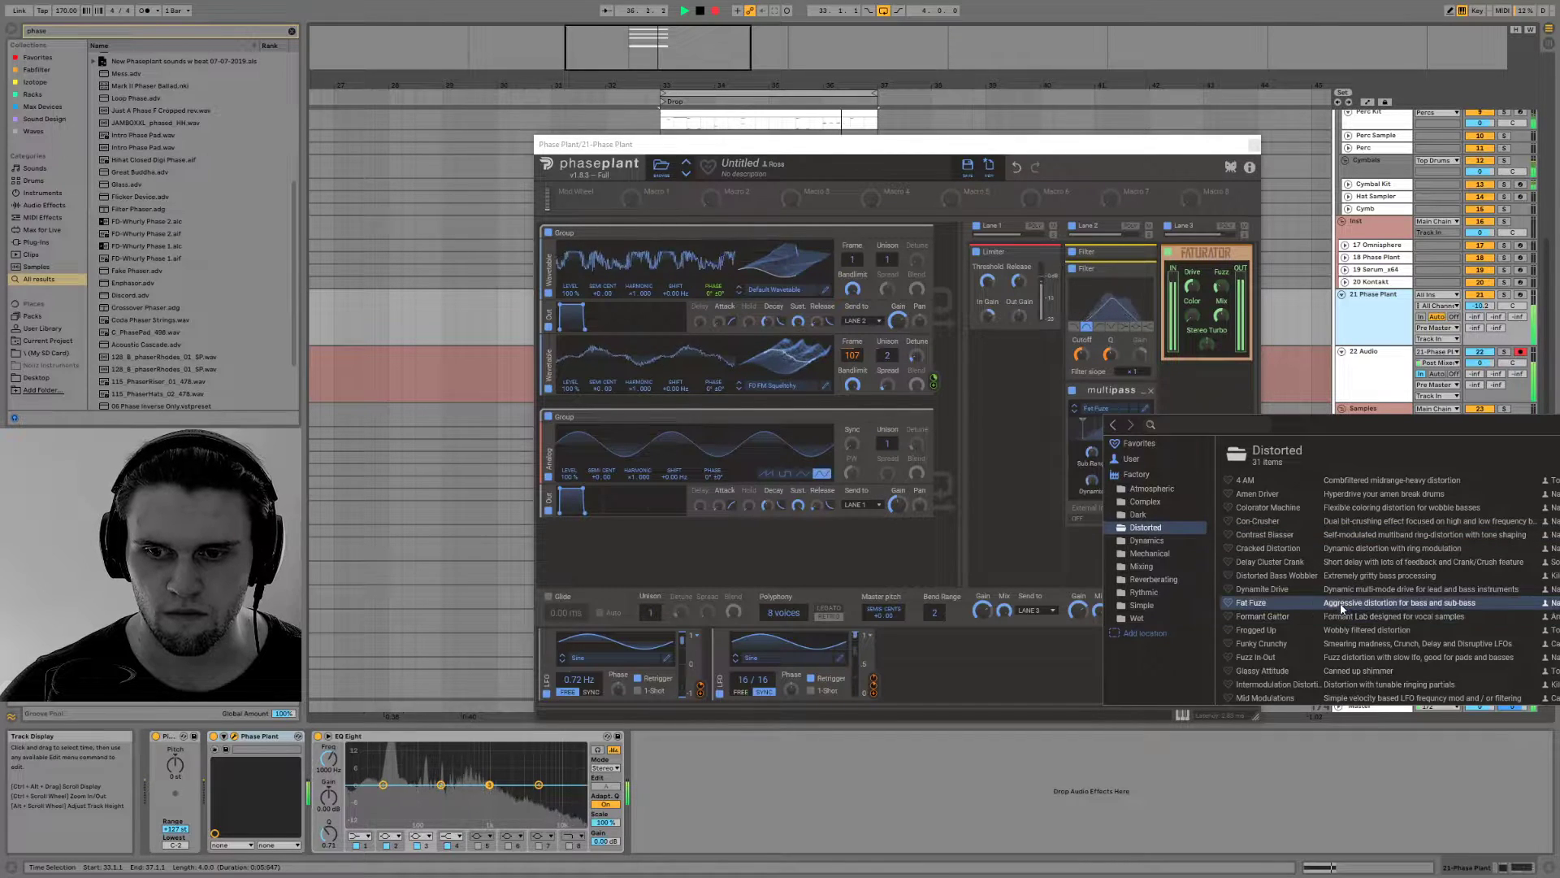
# Audition the Distorted presets Pitch Driver, Stab Constructor, Squelchy Bass, Tri-Phase Basstortion, Unstabilize and Resolution Shifter in the Multipass
pyautogui.scroll(-4, 1342, 611)
pyautogui.click(1347, 602)
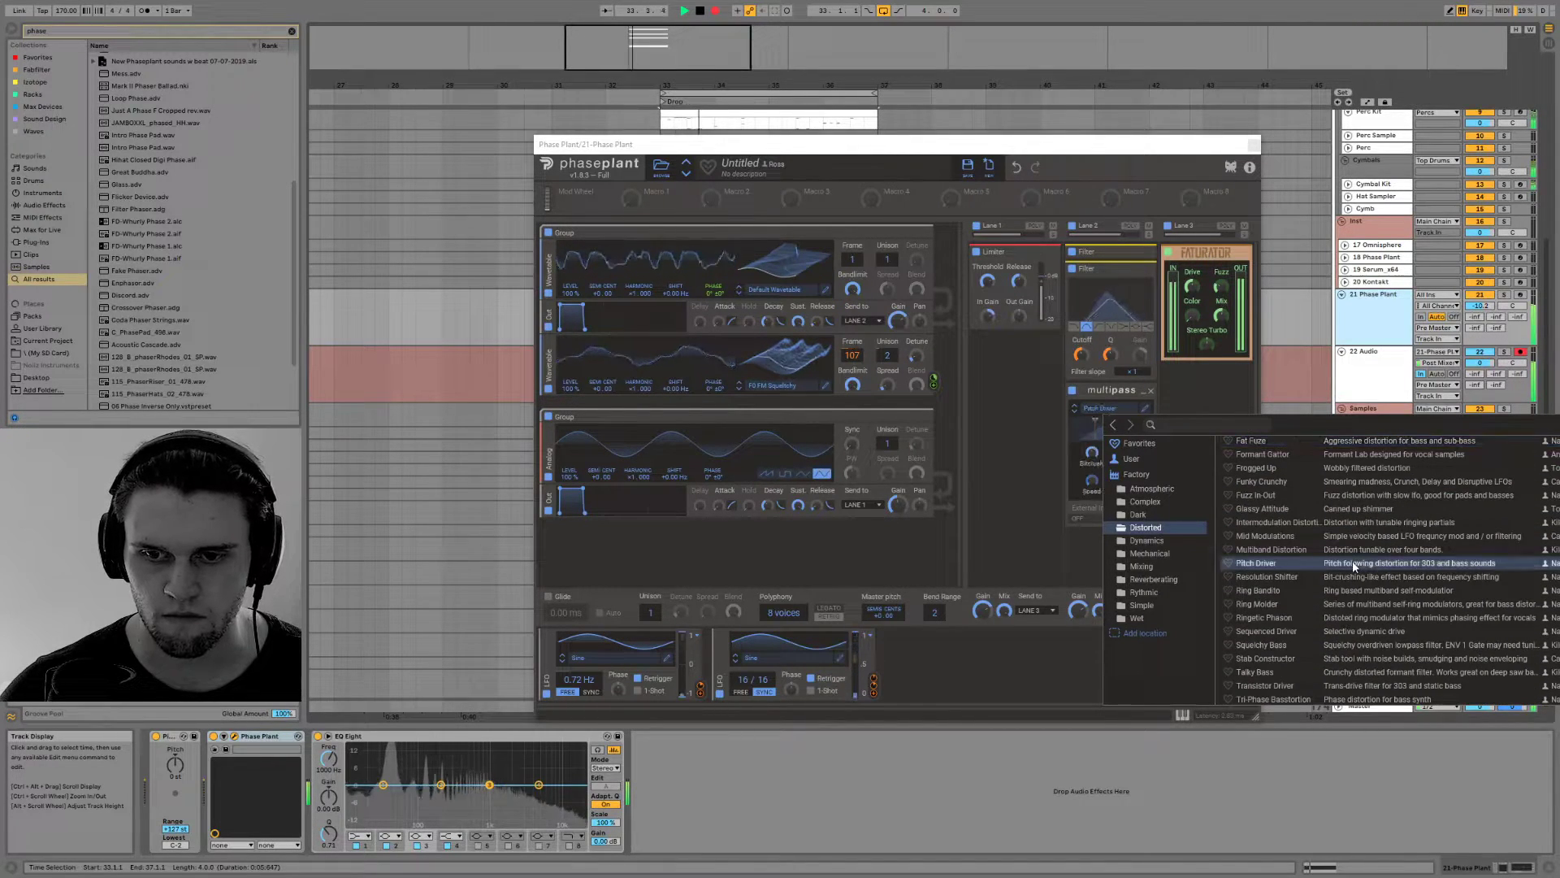
pyautogui.click(1348, 659)
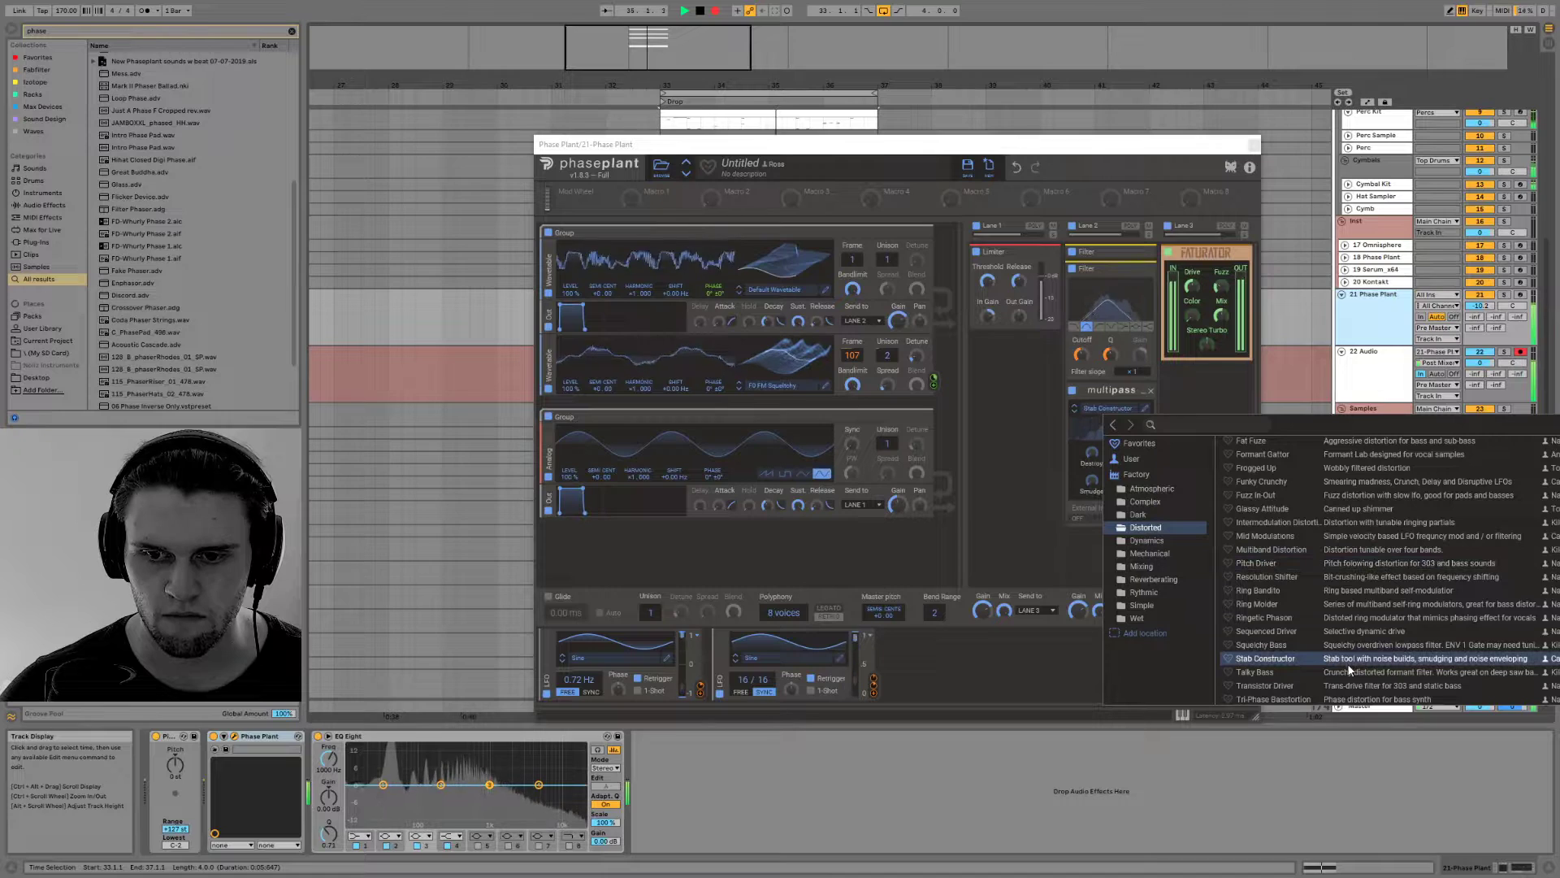
pyautogui.click(1356, 641)
pyautogui.scroll(-1, 1359, 610)
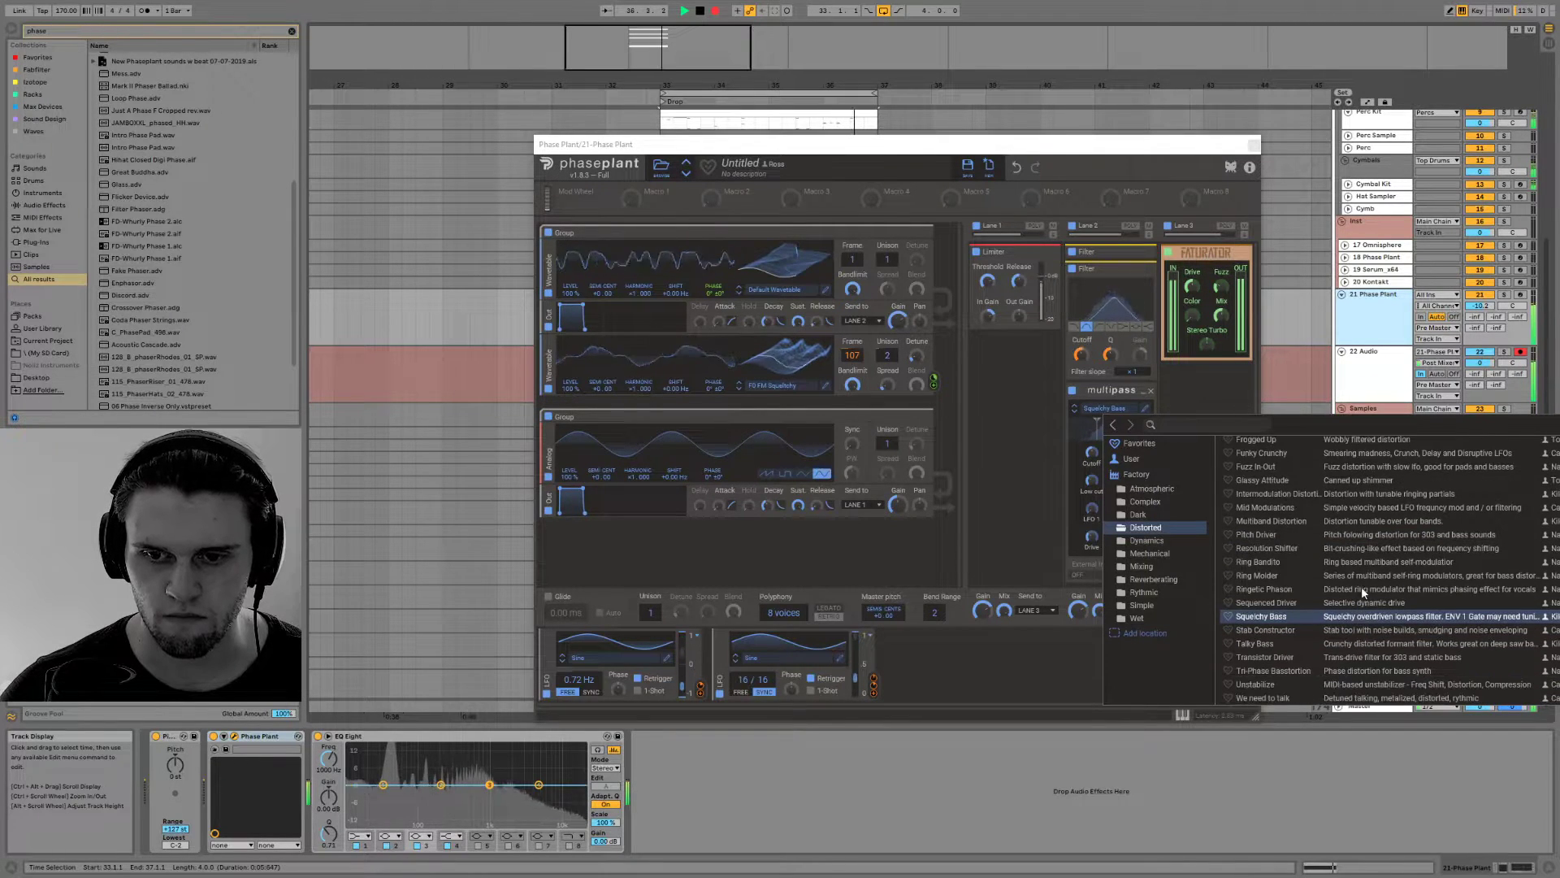
pyautogui.click(1349, 668)
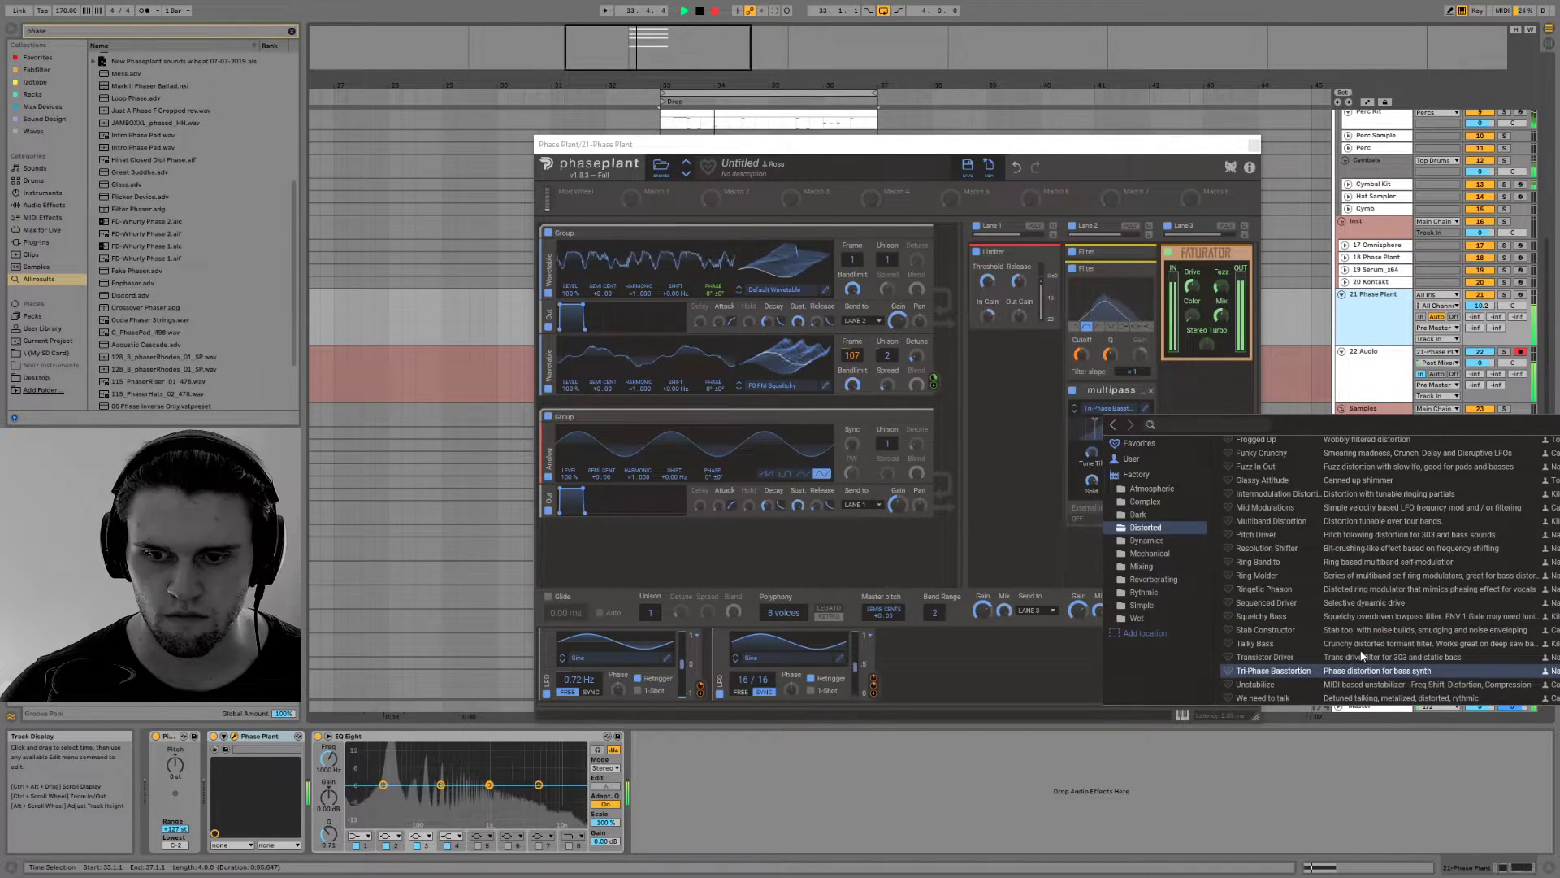
pyautogui.click(1360, 689)
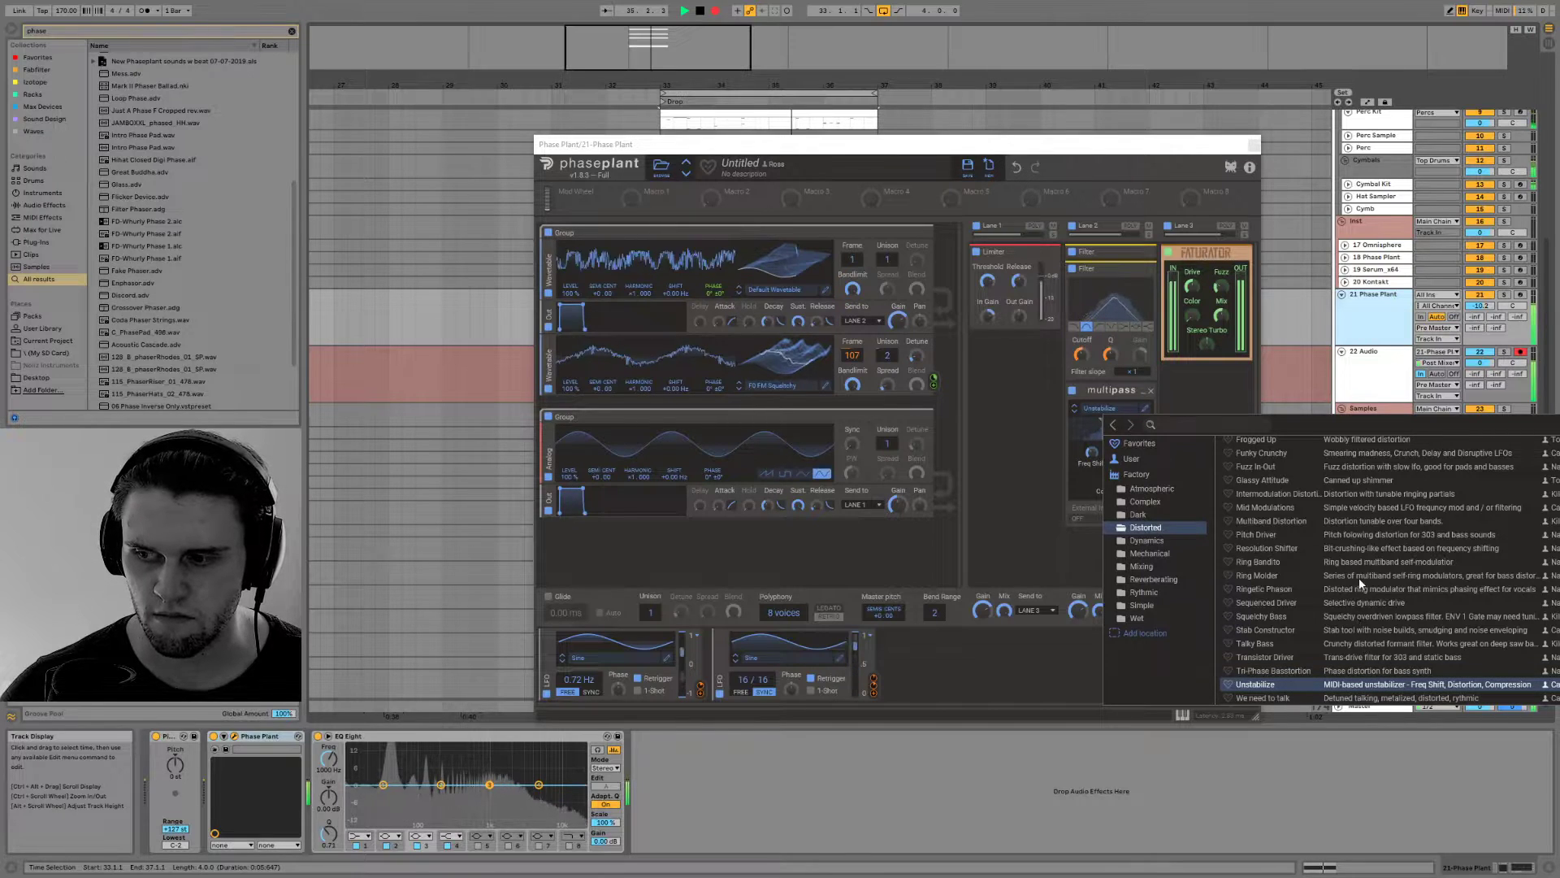
pyautogui.click(1363, 546)
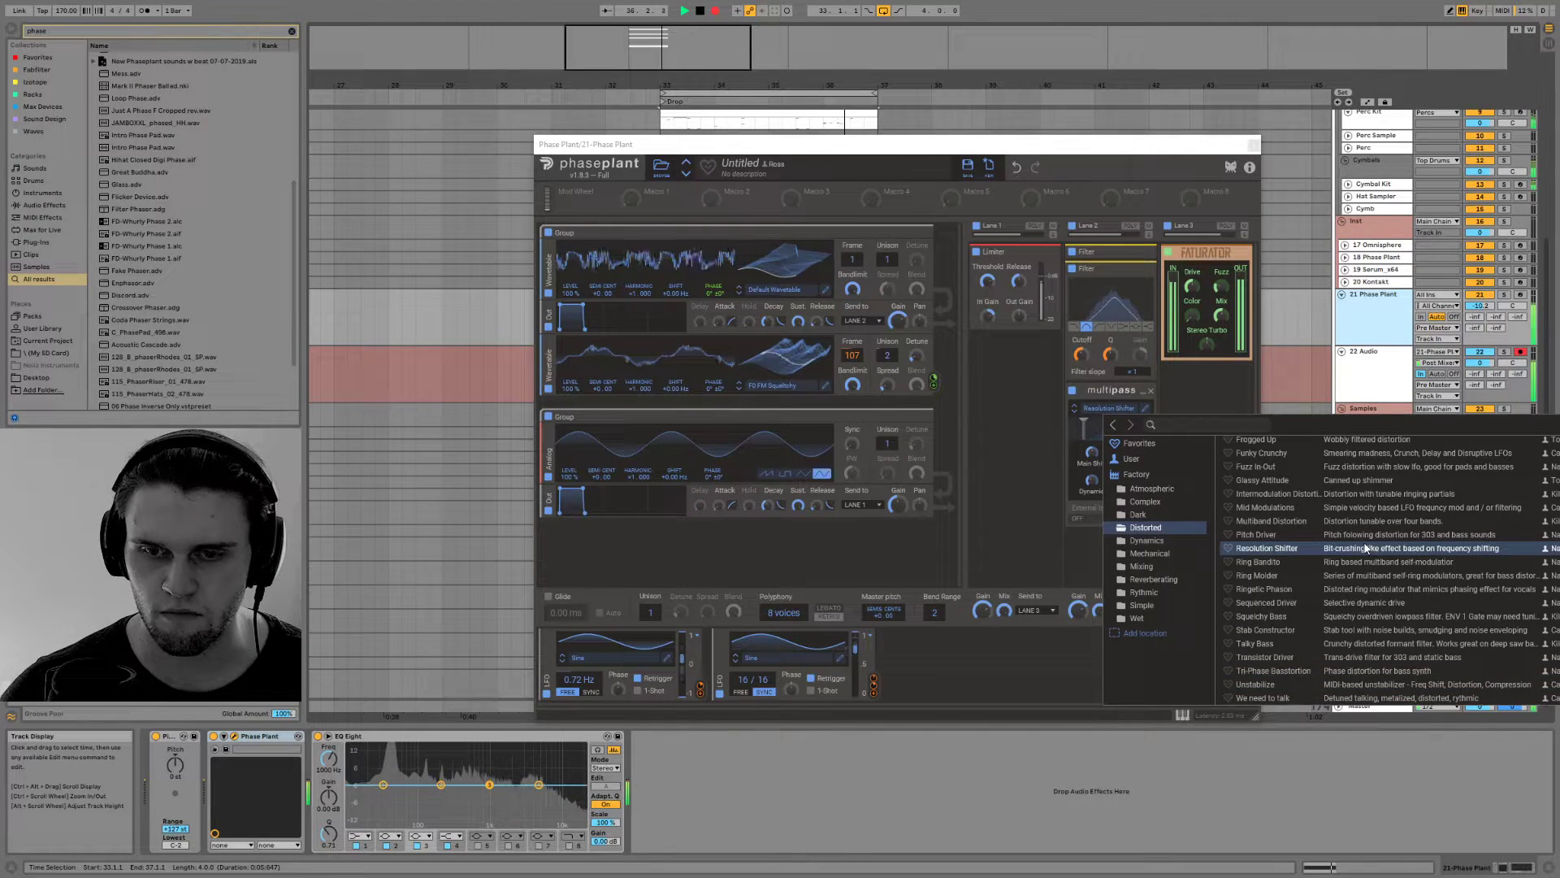
# Audition the Multipass Mechanical presets Data Transmission, Driftaser Phaser and Insideout
pyautogui.click(1172, 553)
pyautogui.click(1330, 495)
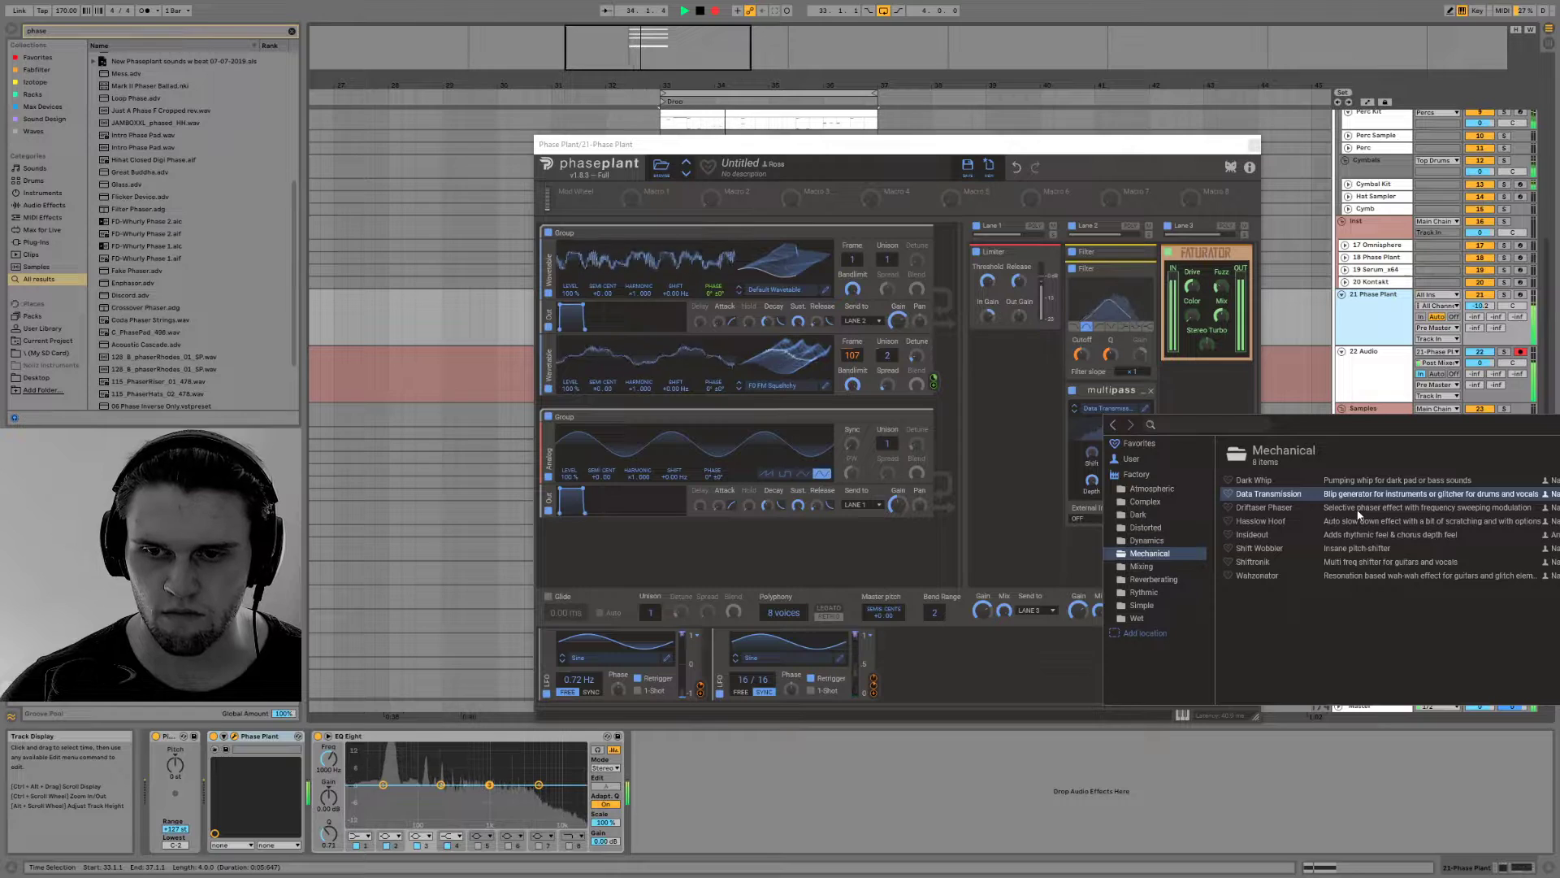
pyautogui.click(1358, 510)
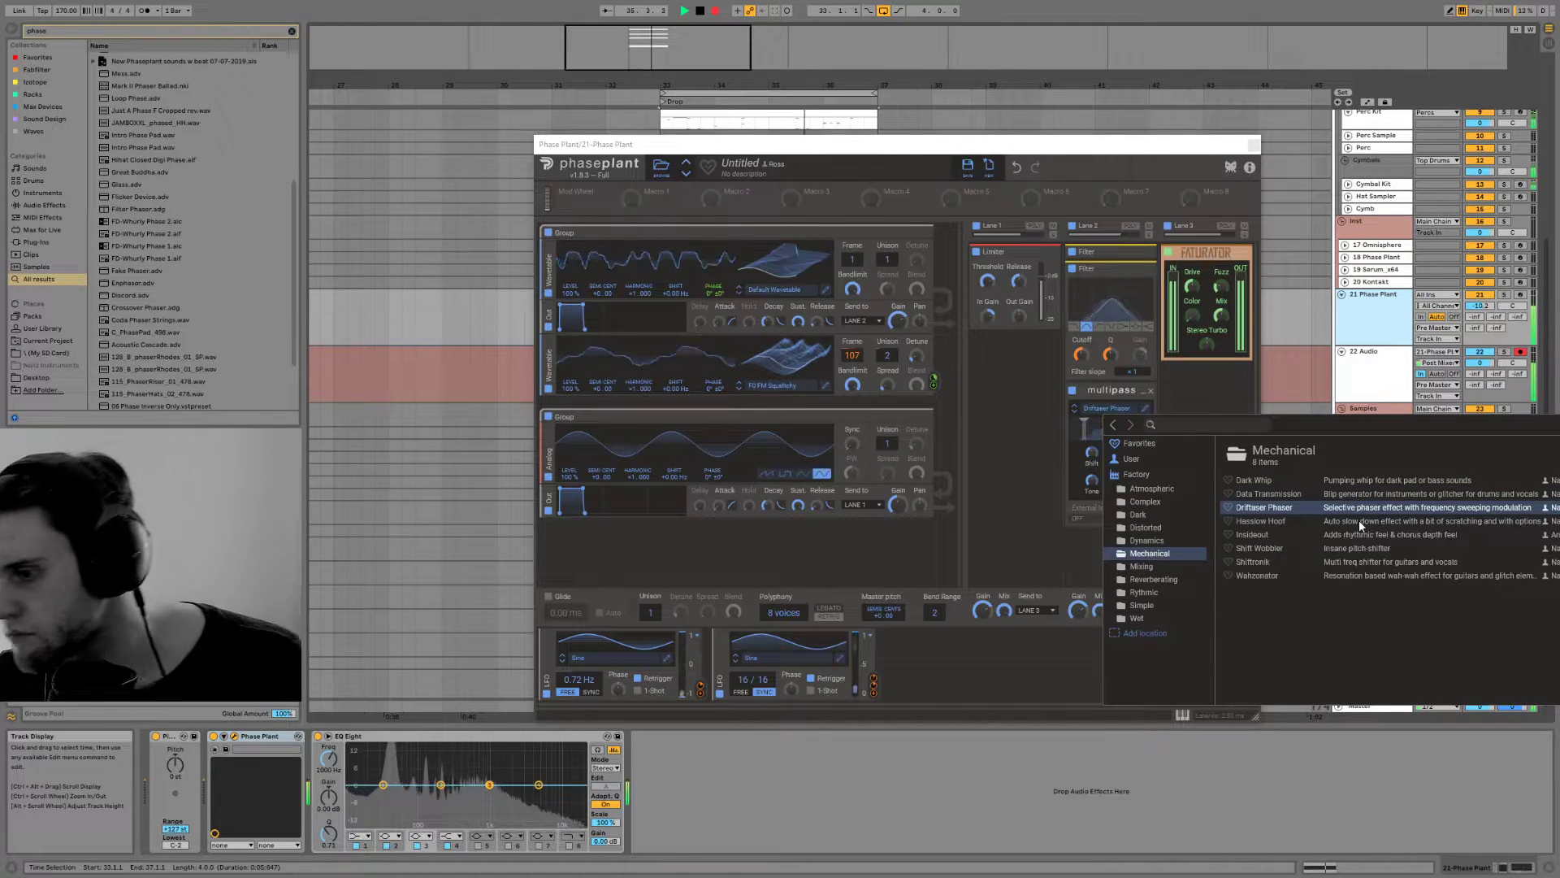
pyautogui.click(1363, 533)
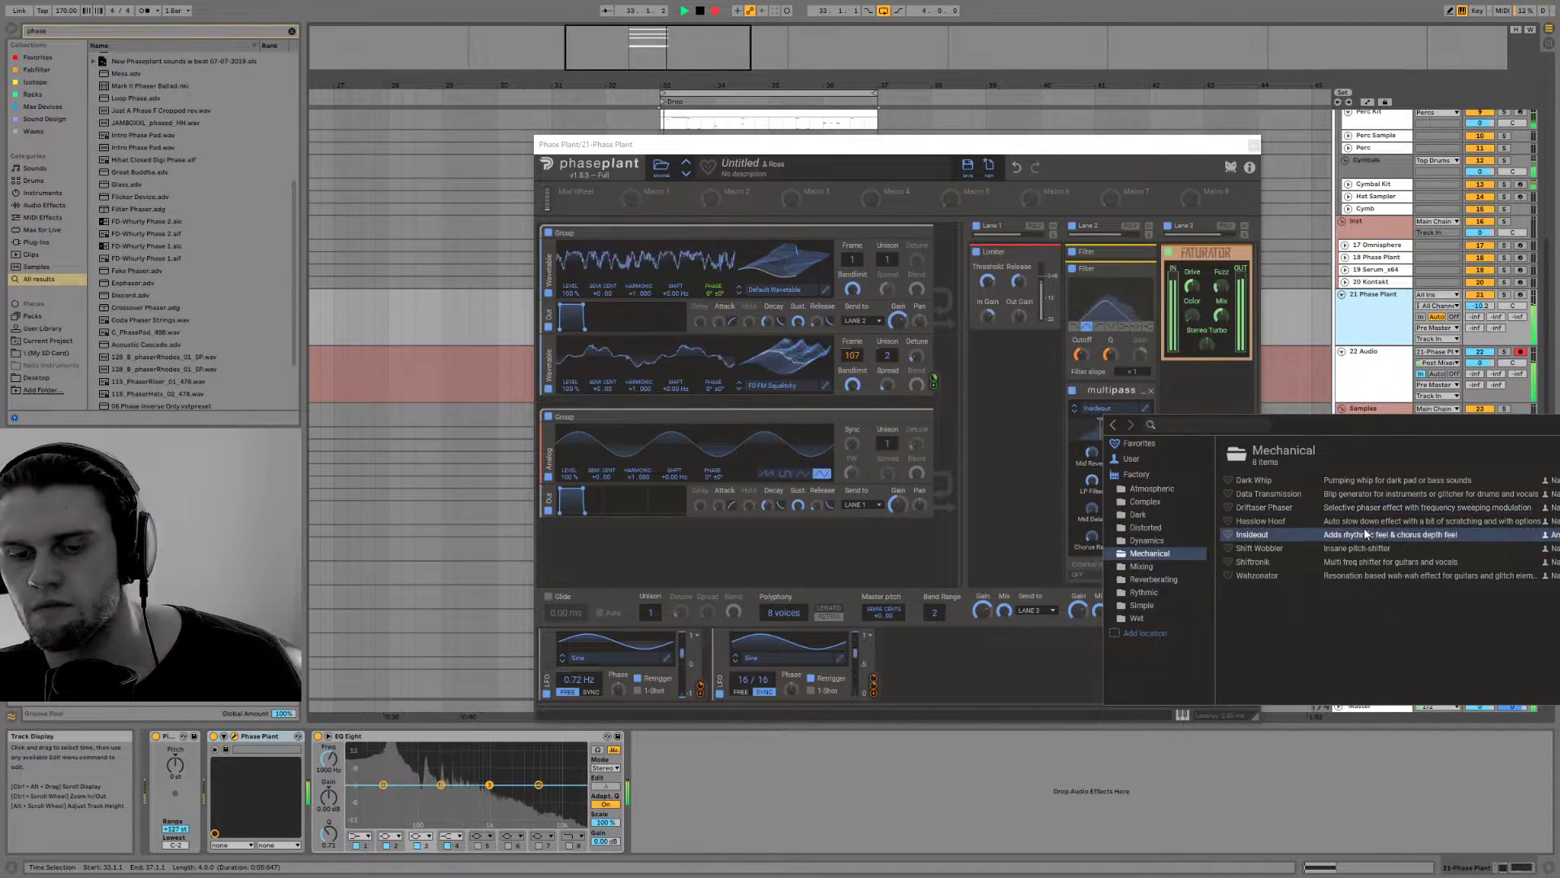
# Audition the Multipass Mixing presets Dynamic EQ, Multiband Mastering, Side Break and Stab Processing
pyautogui.click(1160, 567)
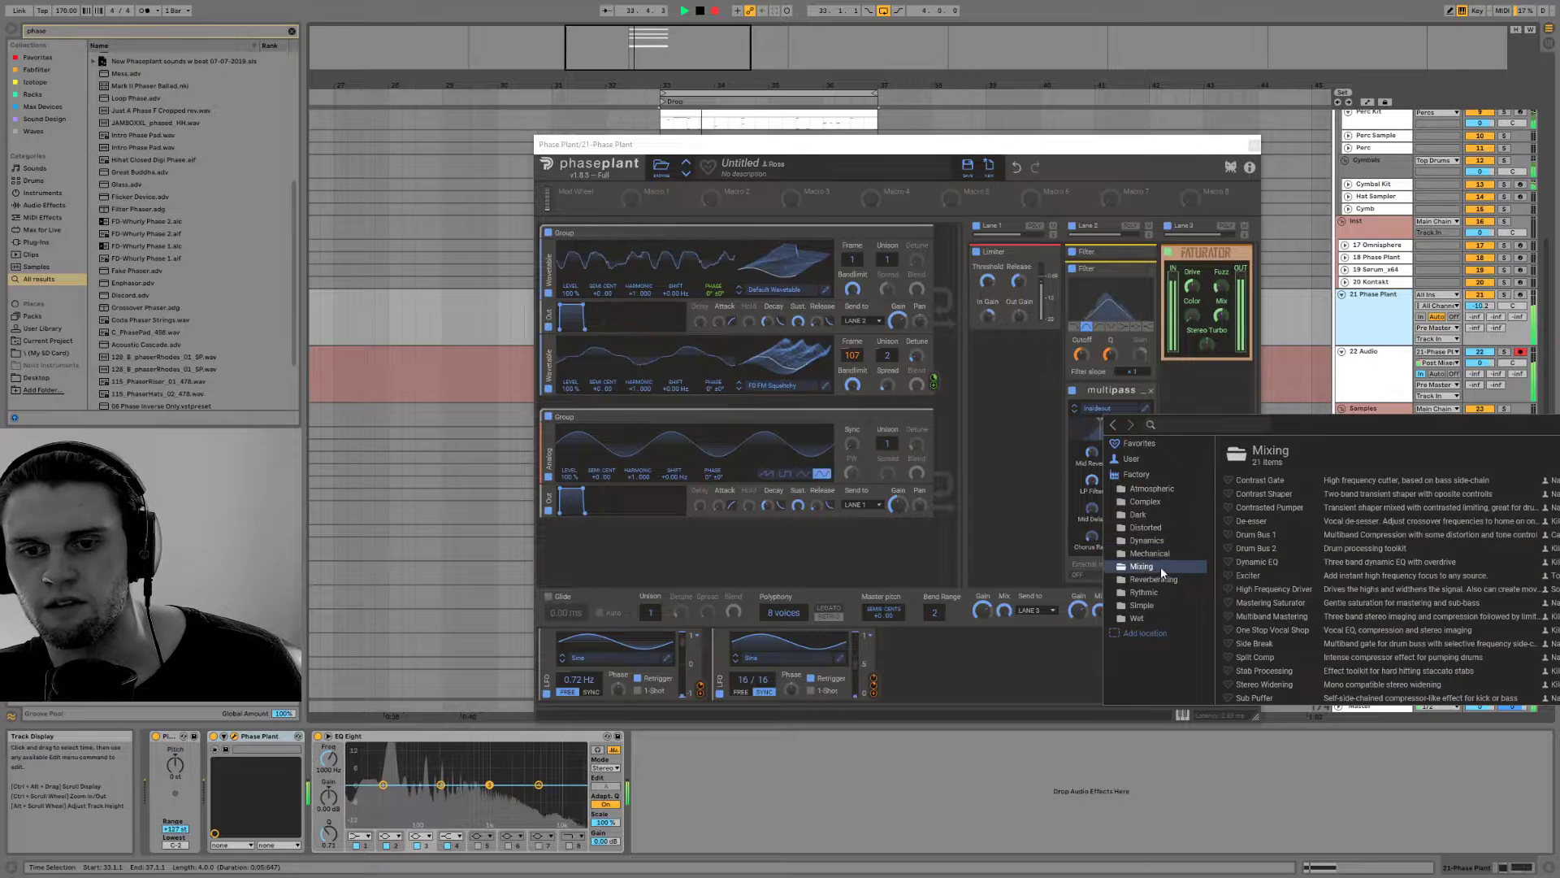
pyautogui.click(1368, 563)
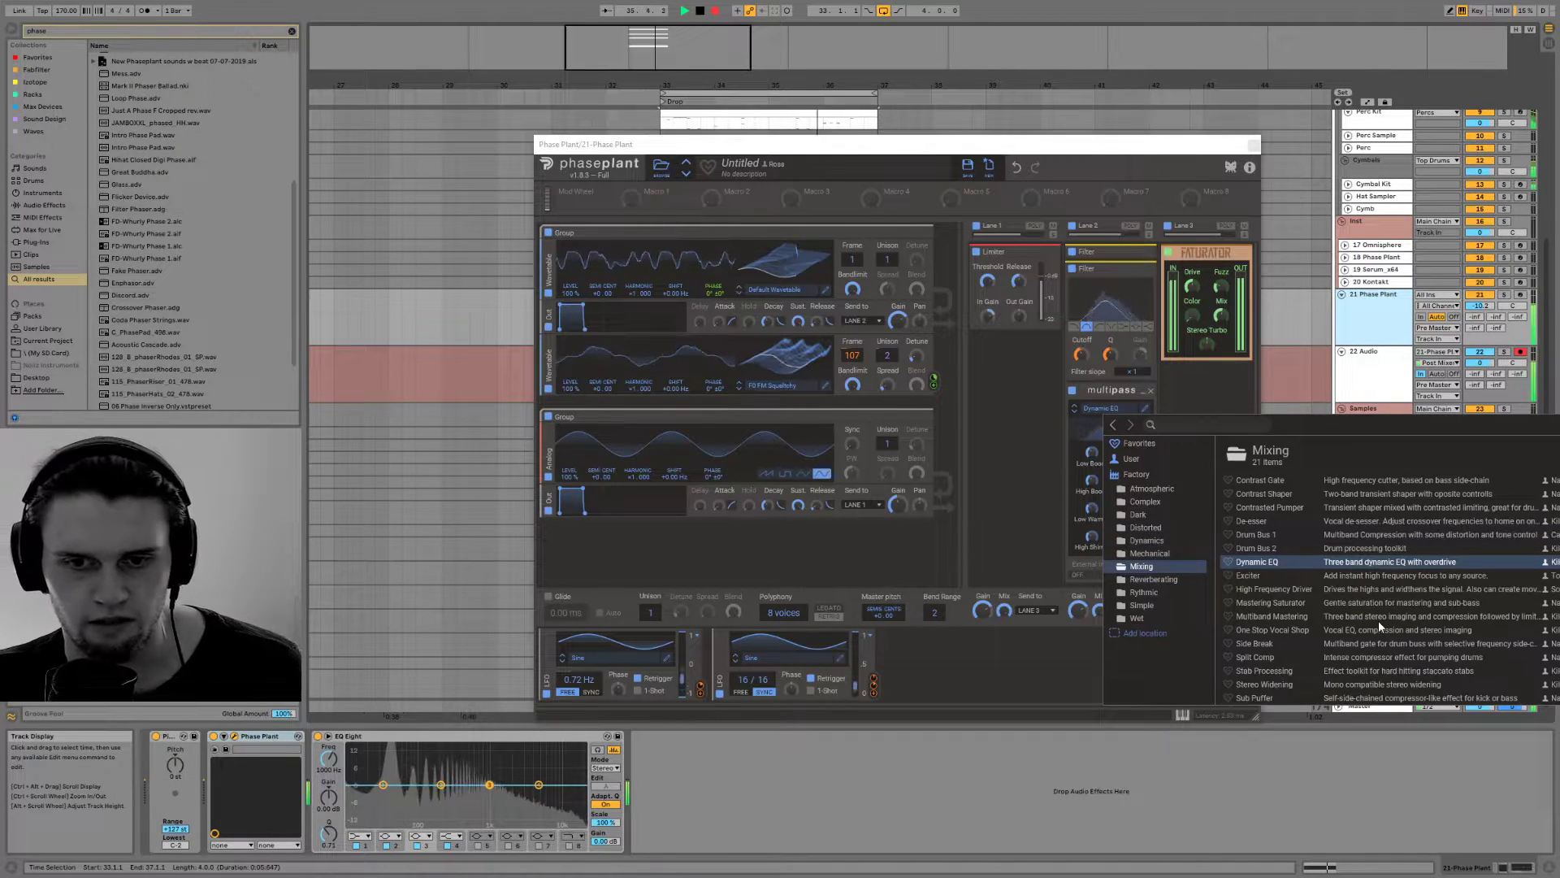
pyautogui.click(1312, 614)
pyautogui.scroll(-3, 1310, 569)
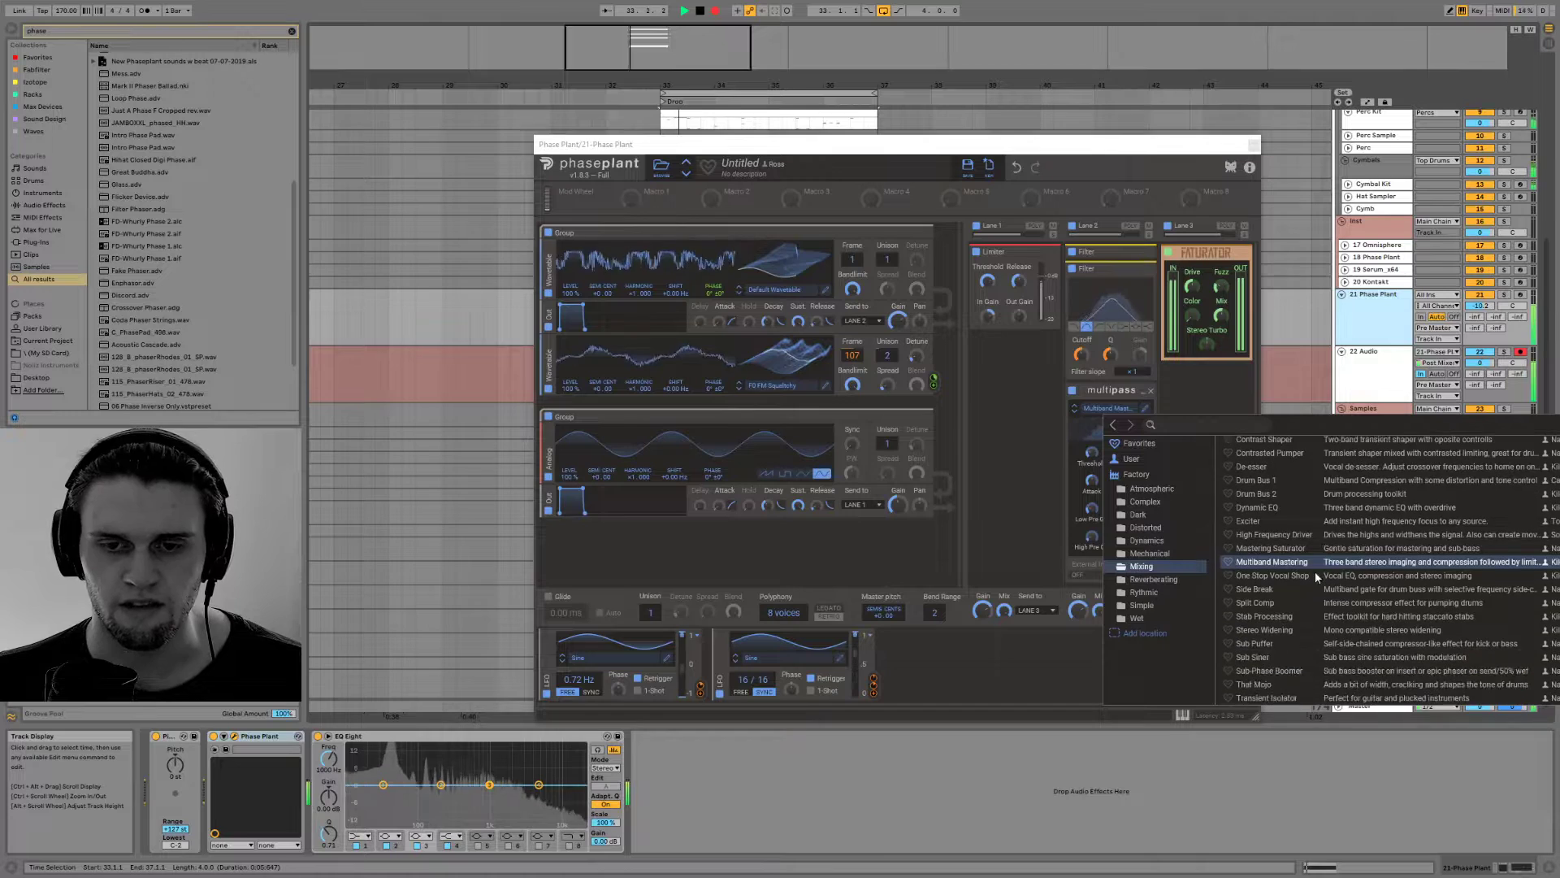
pyautogui.click(1352, 587)
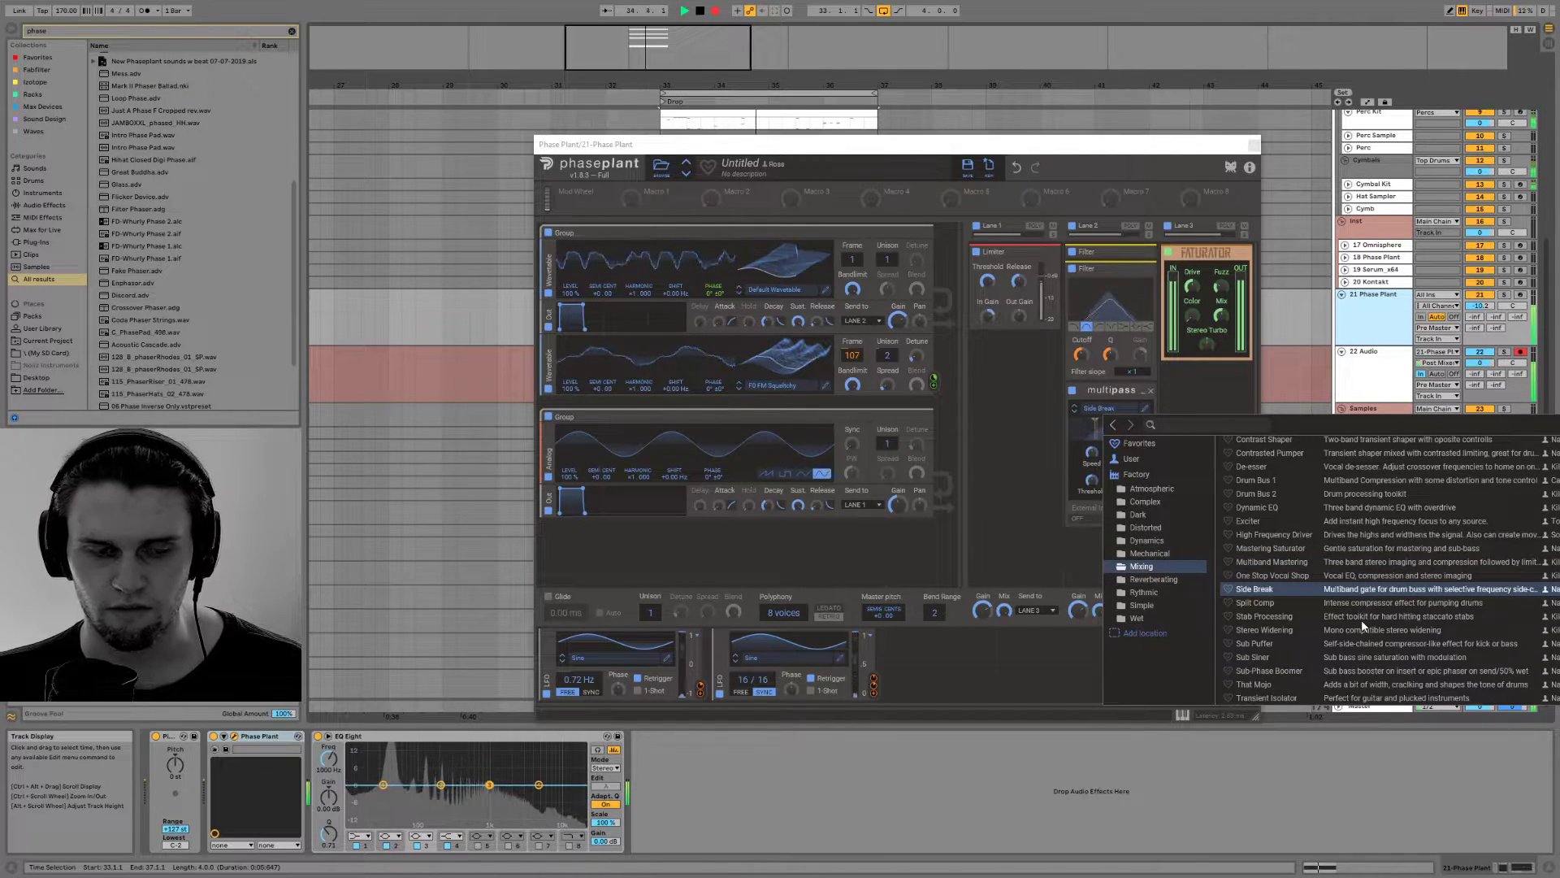
pyautogui.click(1364, 619)
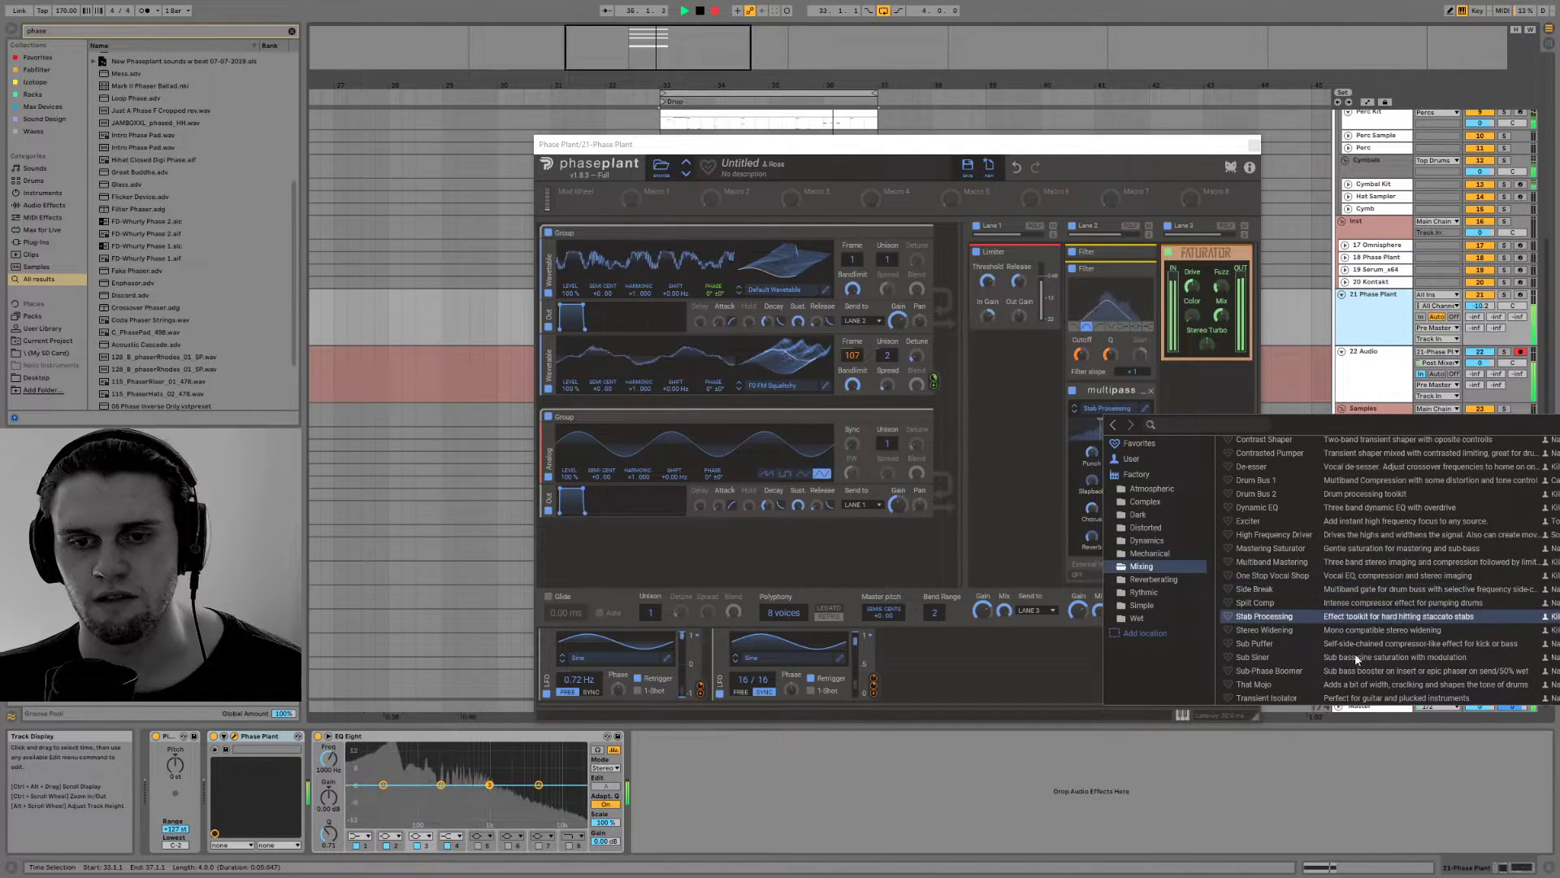
# Audition the Multipass Rythmic presets Chill Gates, Beat Dislocations 1, Atoms Flutter, Crazy Rhythm, Drum Modulator 2 and Freeze Dried Electro
pyautogui.click(1153, 581)
pyautogui.click(1152, 593)
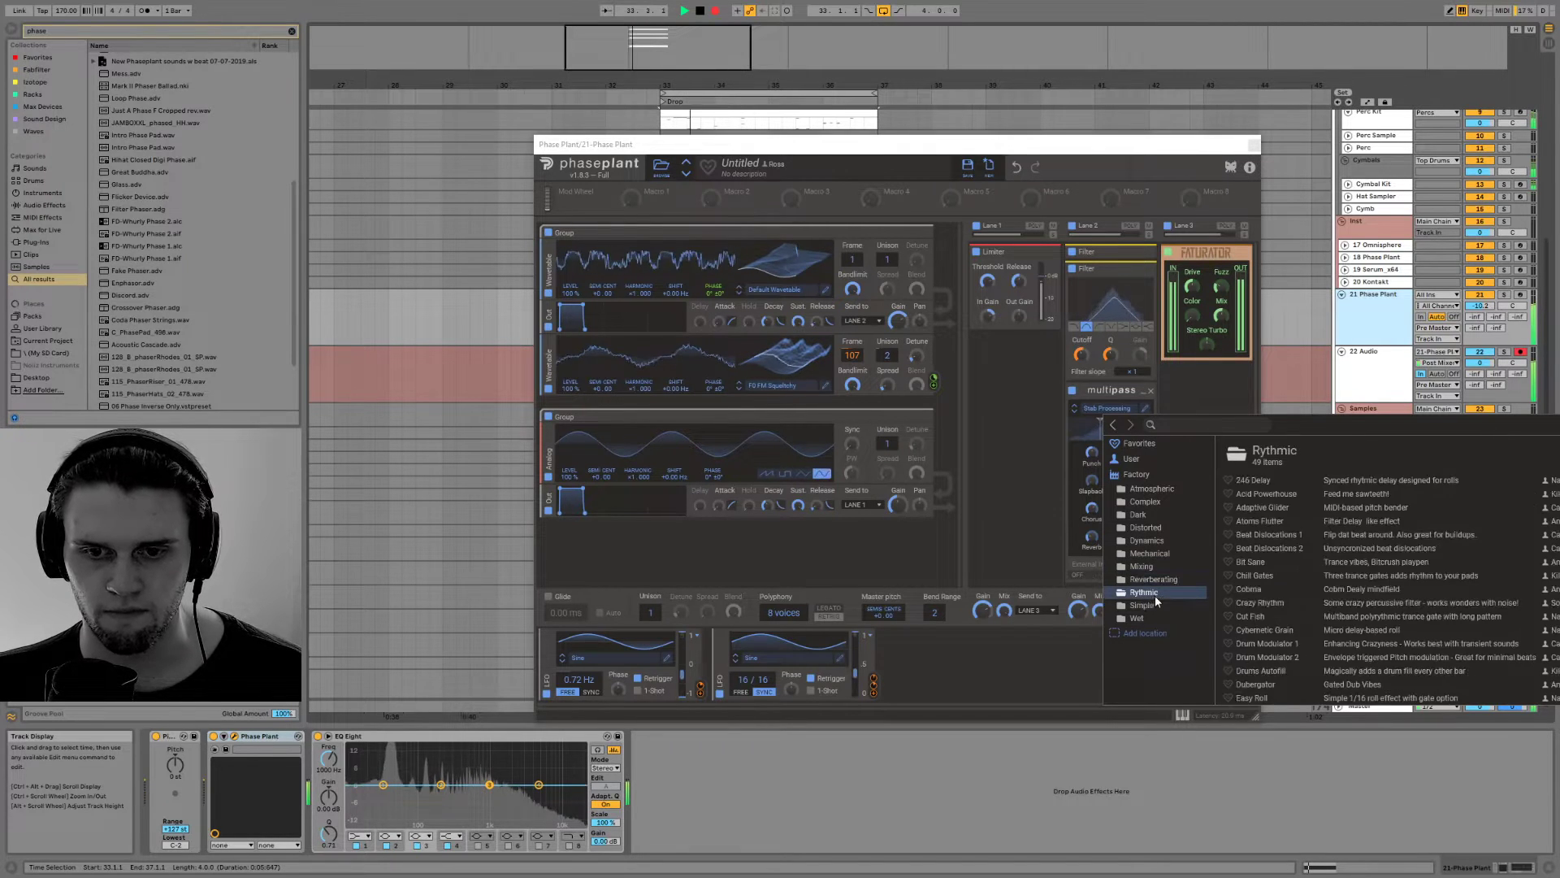
pyautogui.click(1378, 575)
pyautogui.click(1377, 537)
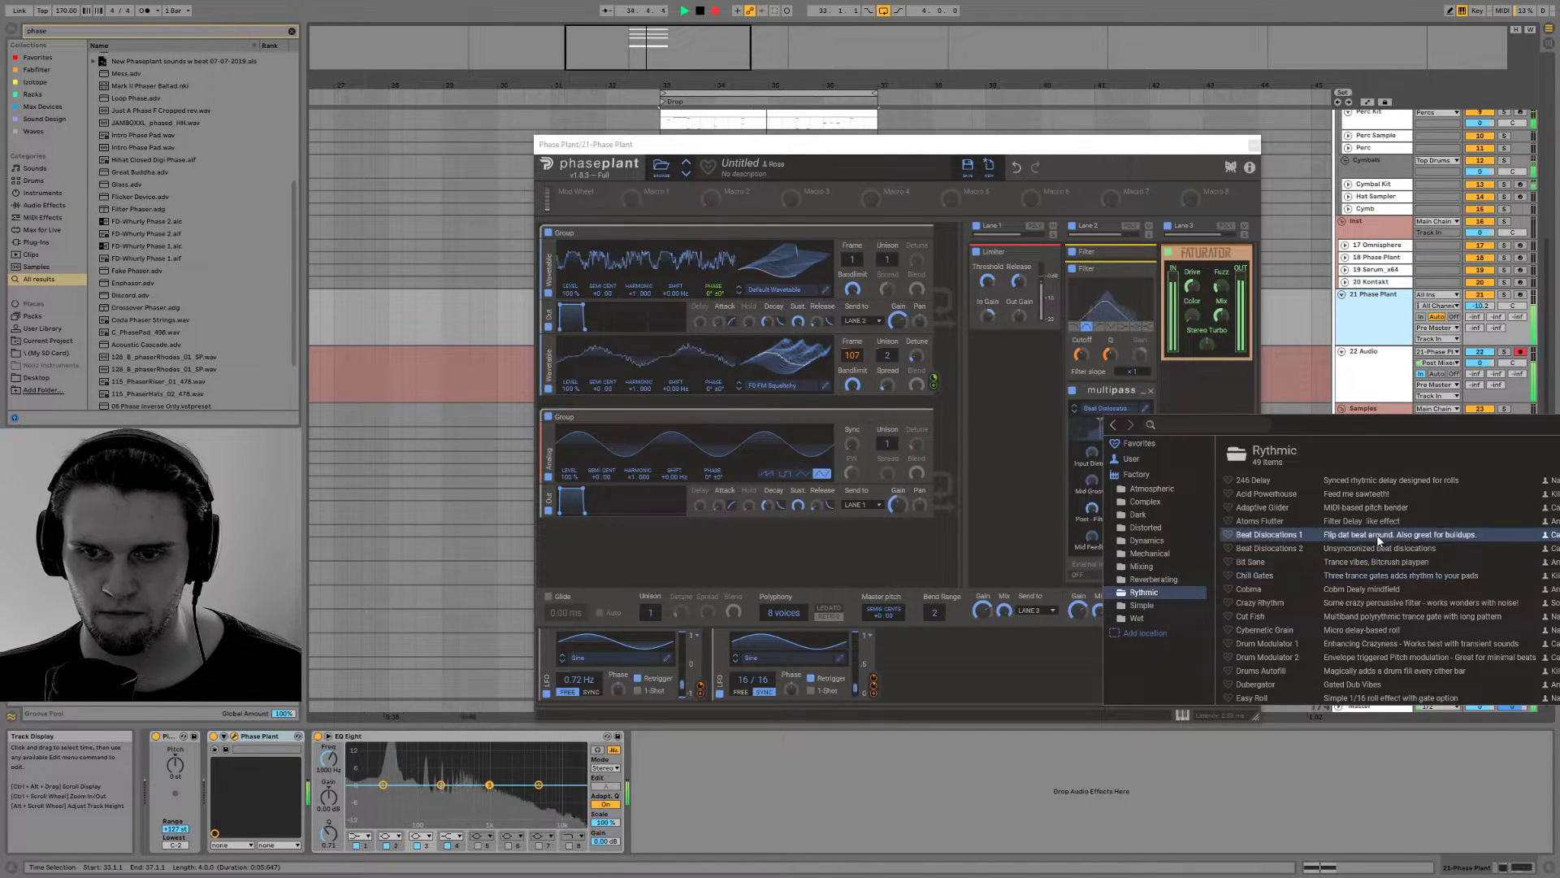
pyautogui.click(1365, 520)
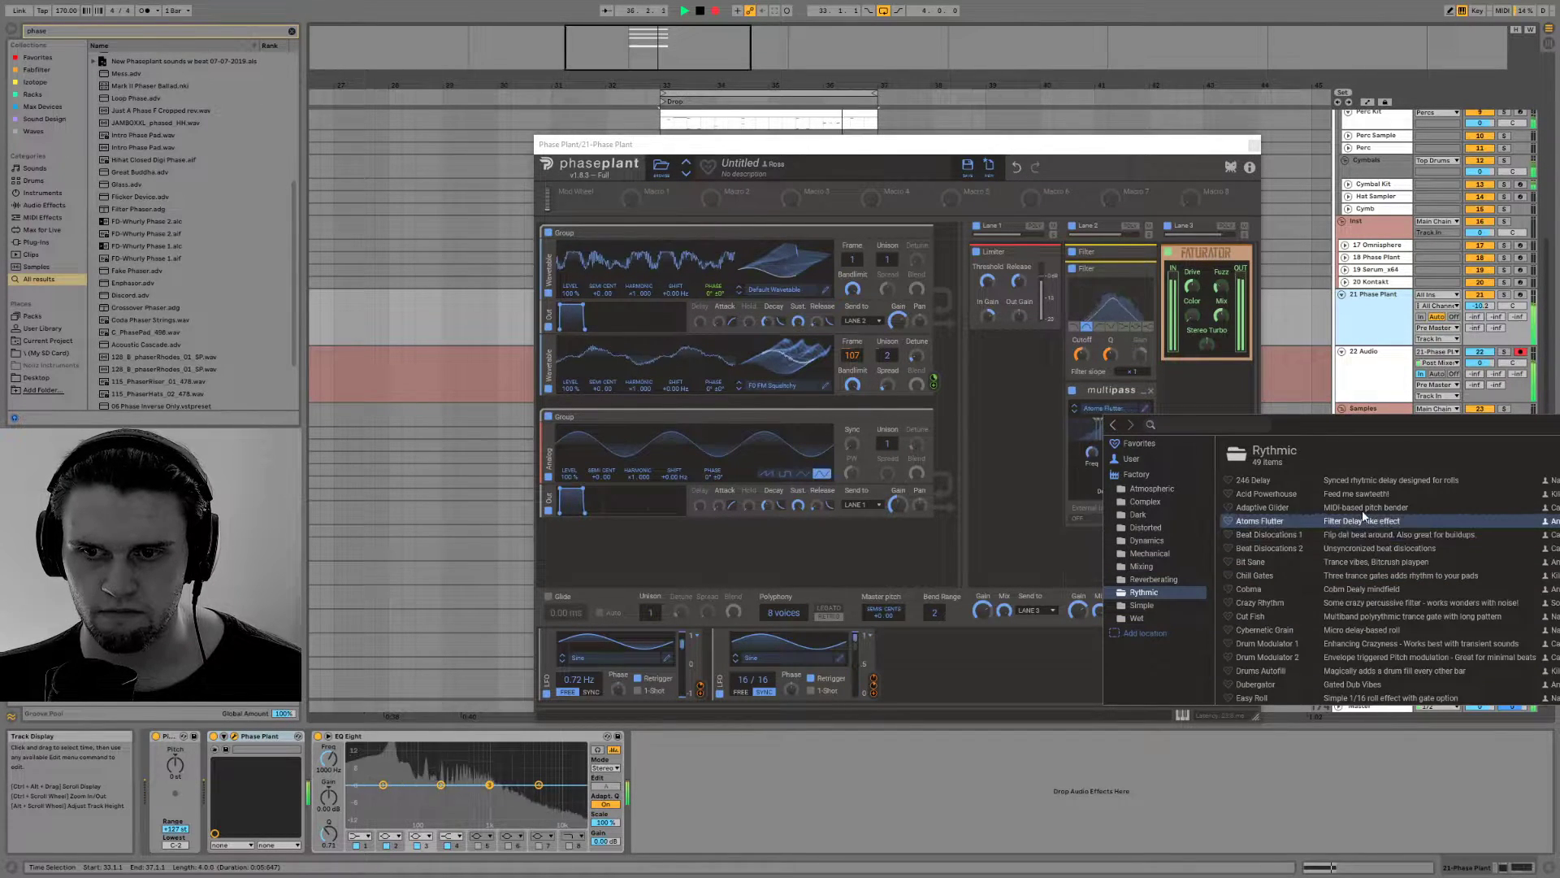
pyautogui.click(1384, 605)
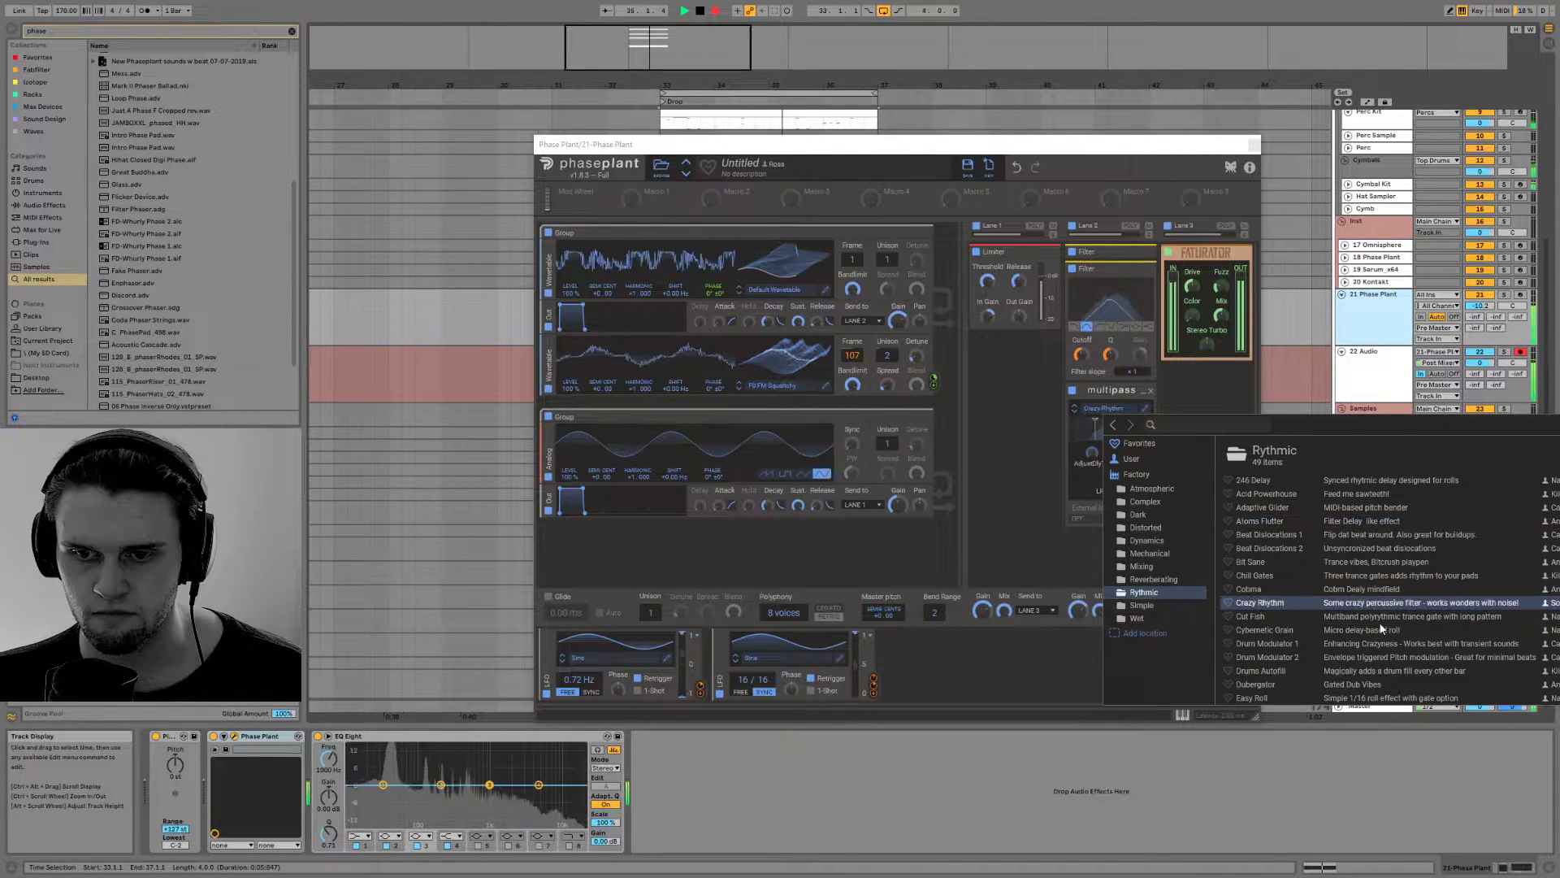
pyautogui.click(1369, 658)
pyautogui.scroll(-1, 1368, 657)
pyautogui.click(1370, 656)
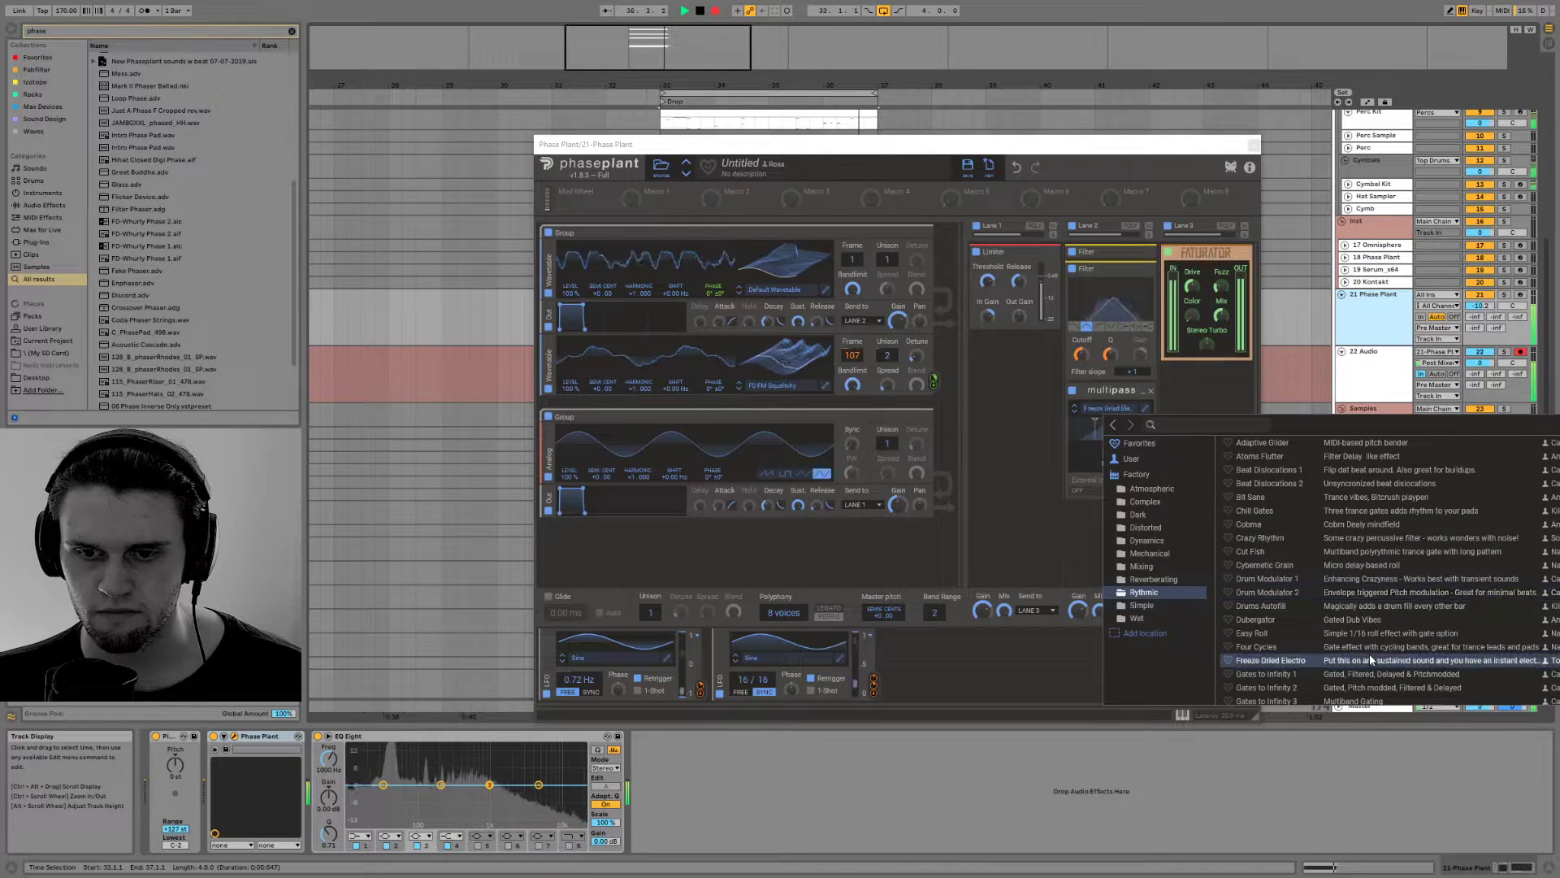
# Audition the Rythmic presets Gates to Infinity 1, 2 and 3, Groovebox, G-Tape and Intensifier 132-61 in the Multipass
pyautogui.scroll(-2, 1372, 647)
pyautogui.click(1365, 547)
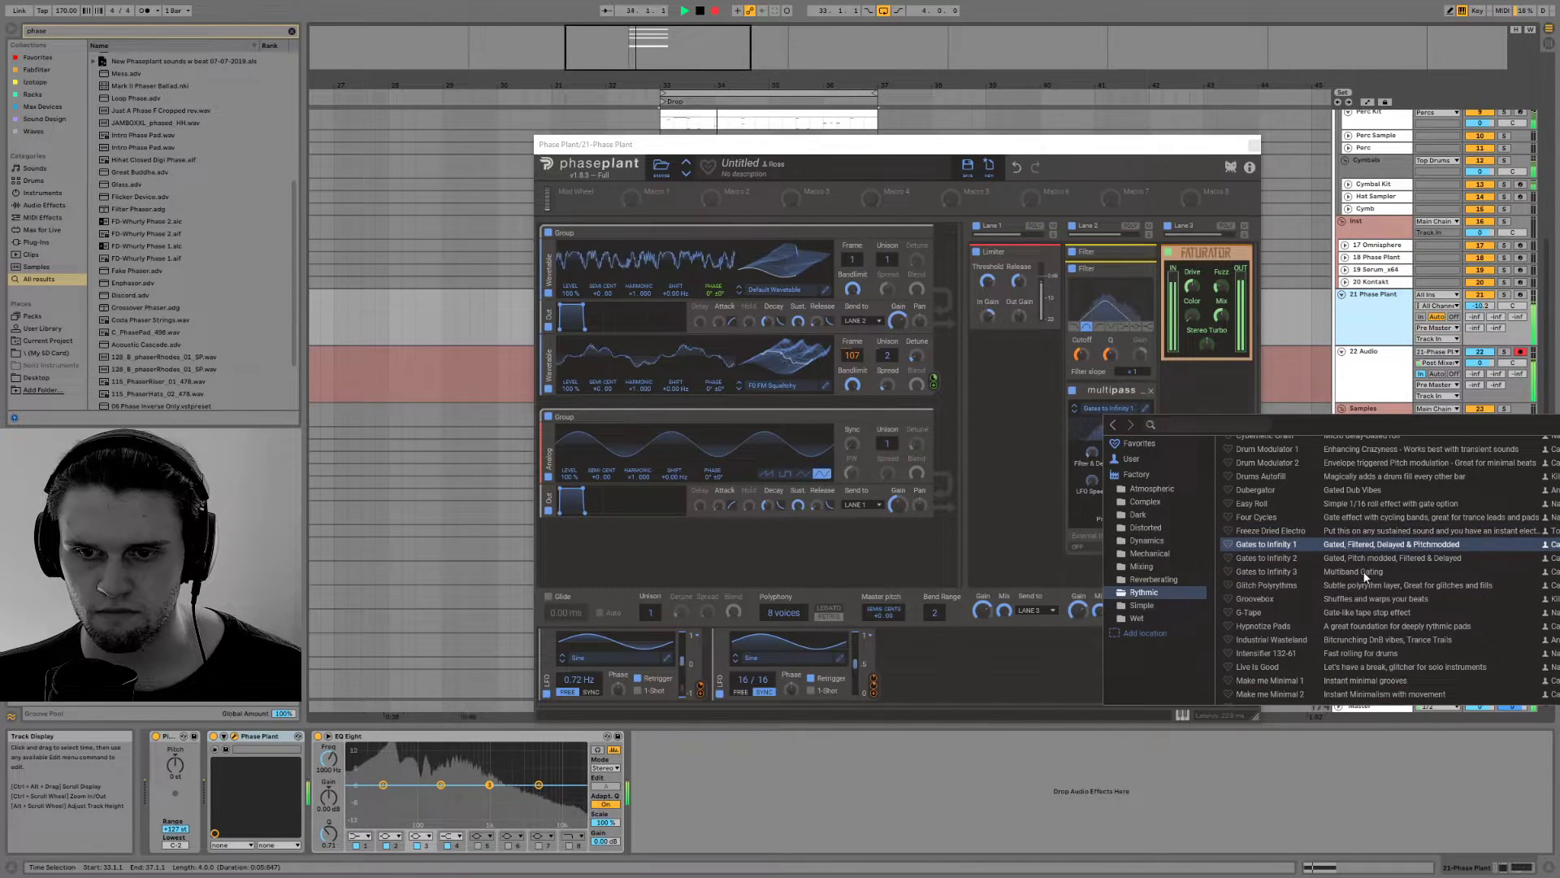
pyautogui.click(1363, 559)
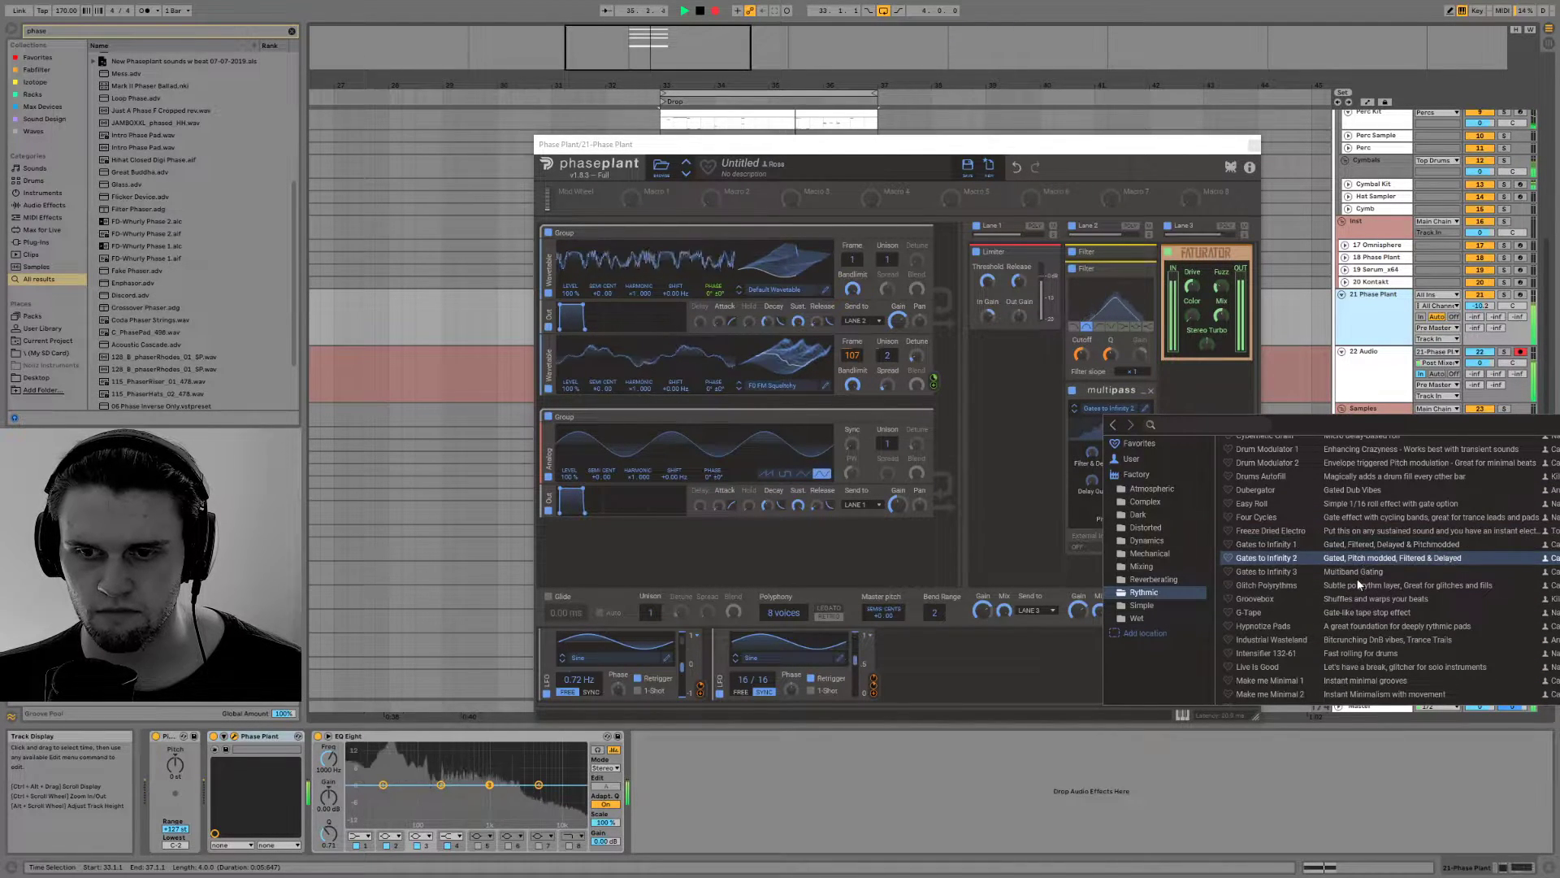
pyautogui.click(1356, 572)
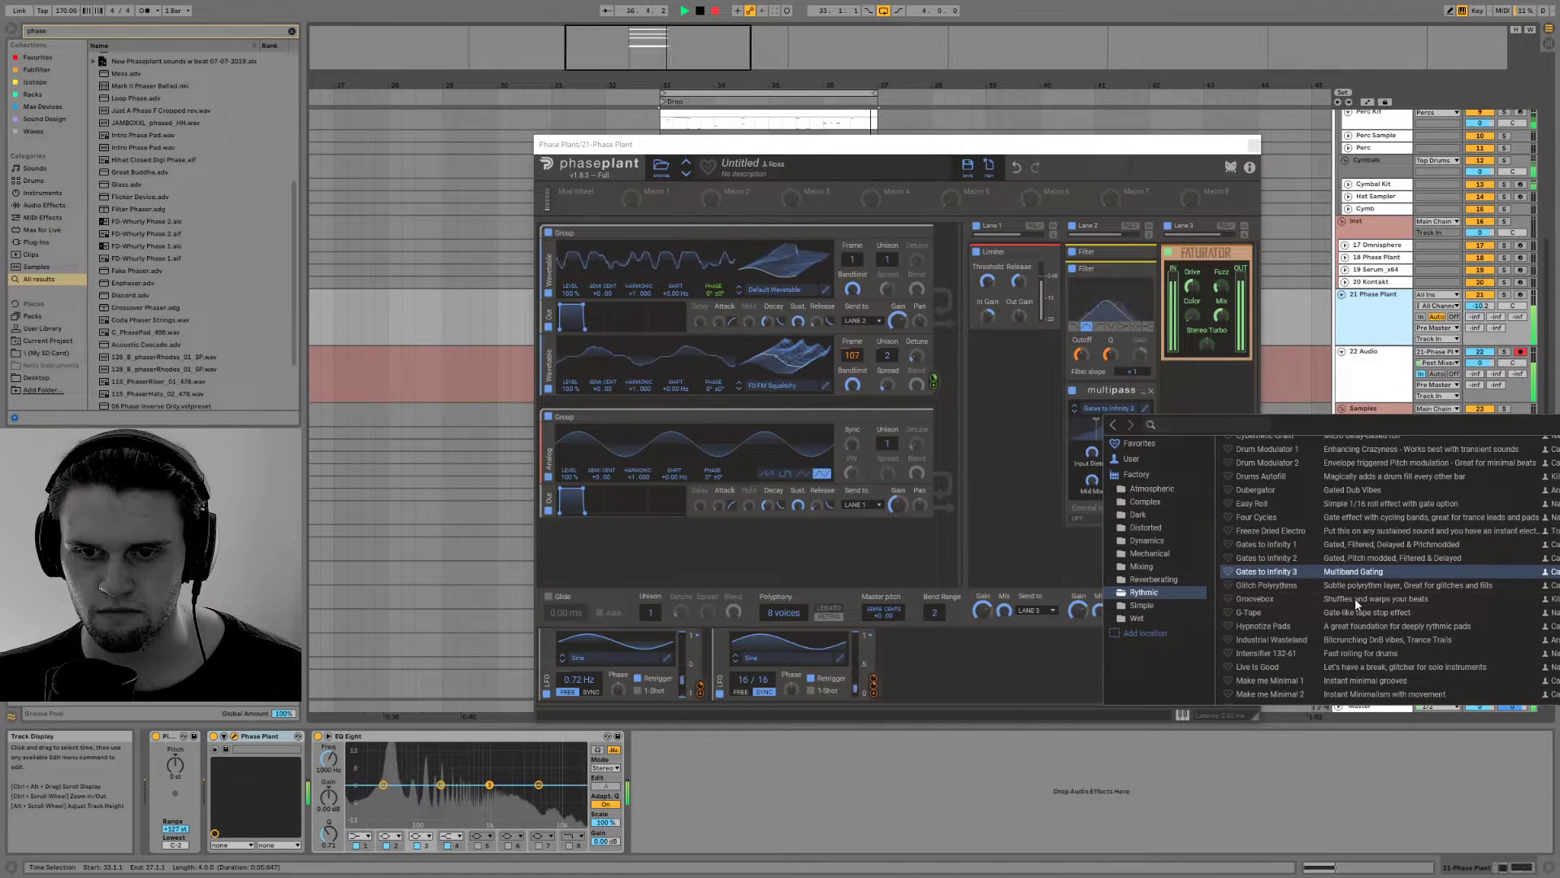
pyautogui.click(1353, 598)
pyautogui.click(1351, 613)
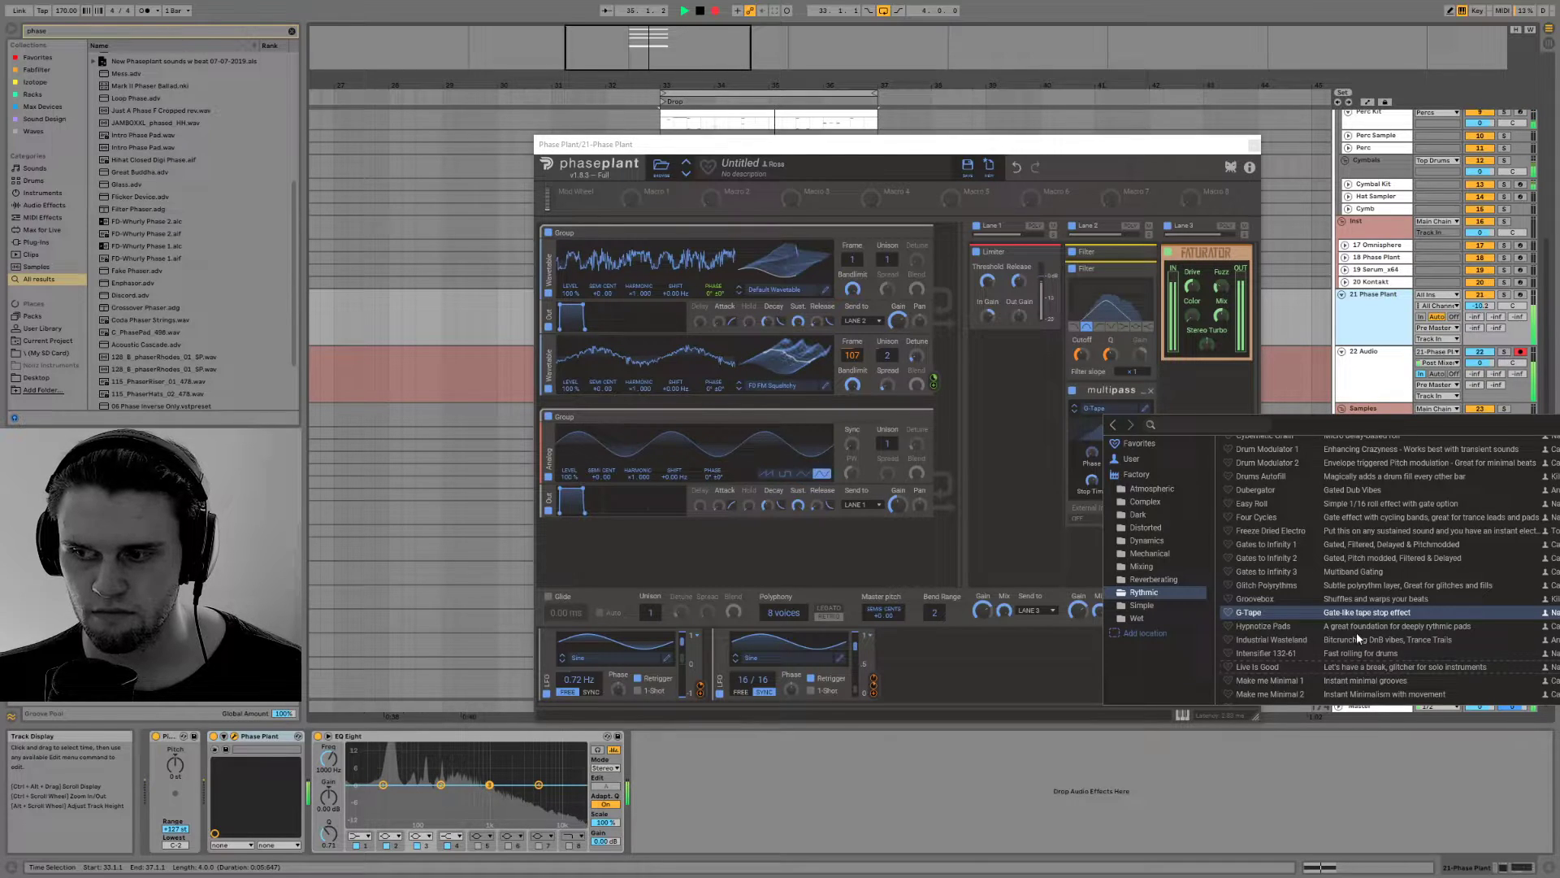
pyautogui.click(1356, 653)
pyautogui.scroll(-1, 1356, 658)
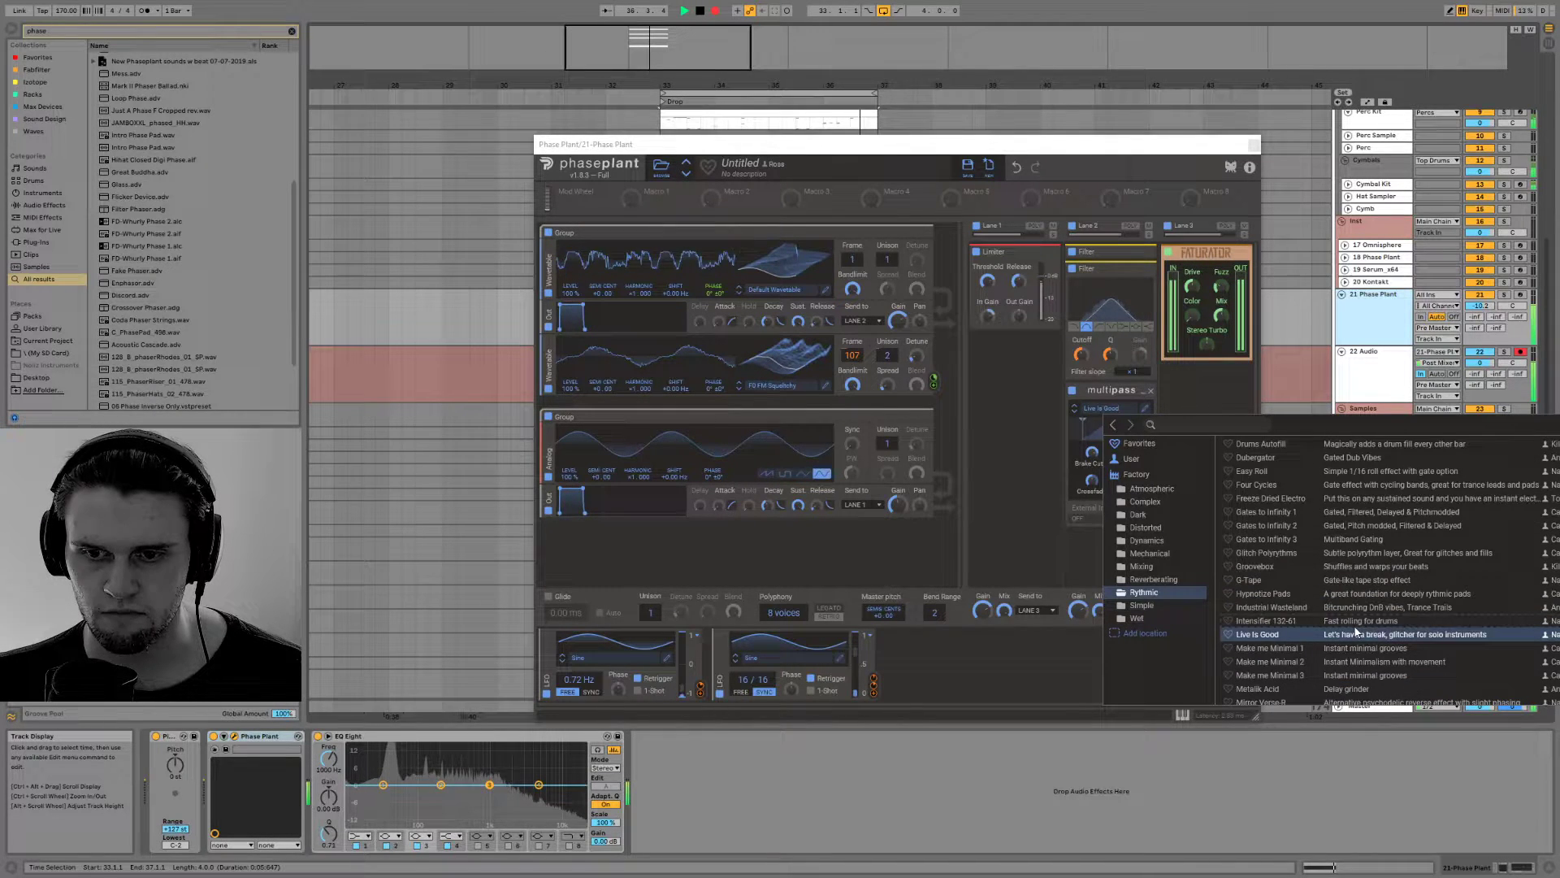
# Audition the Rythmic presets Make me Minimal 3, Metalik Acid, Over Verser, Pad Stepper, Scratchy and SkraTch ThaT in the Multipass
pyautogui.click(1362, 675)
pyautogui.scroll(-2, 1368, 668)
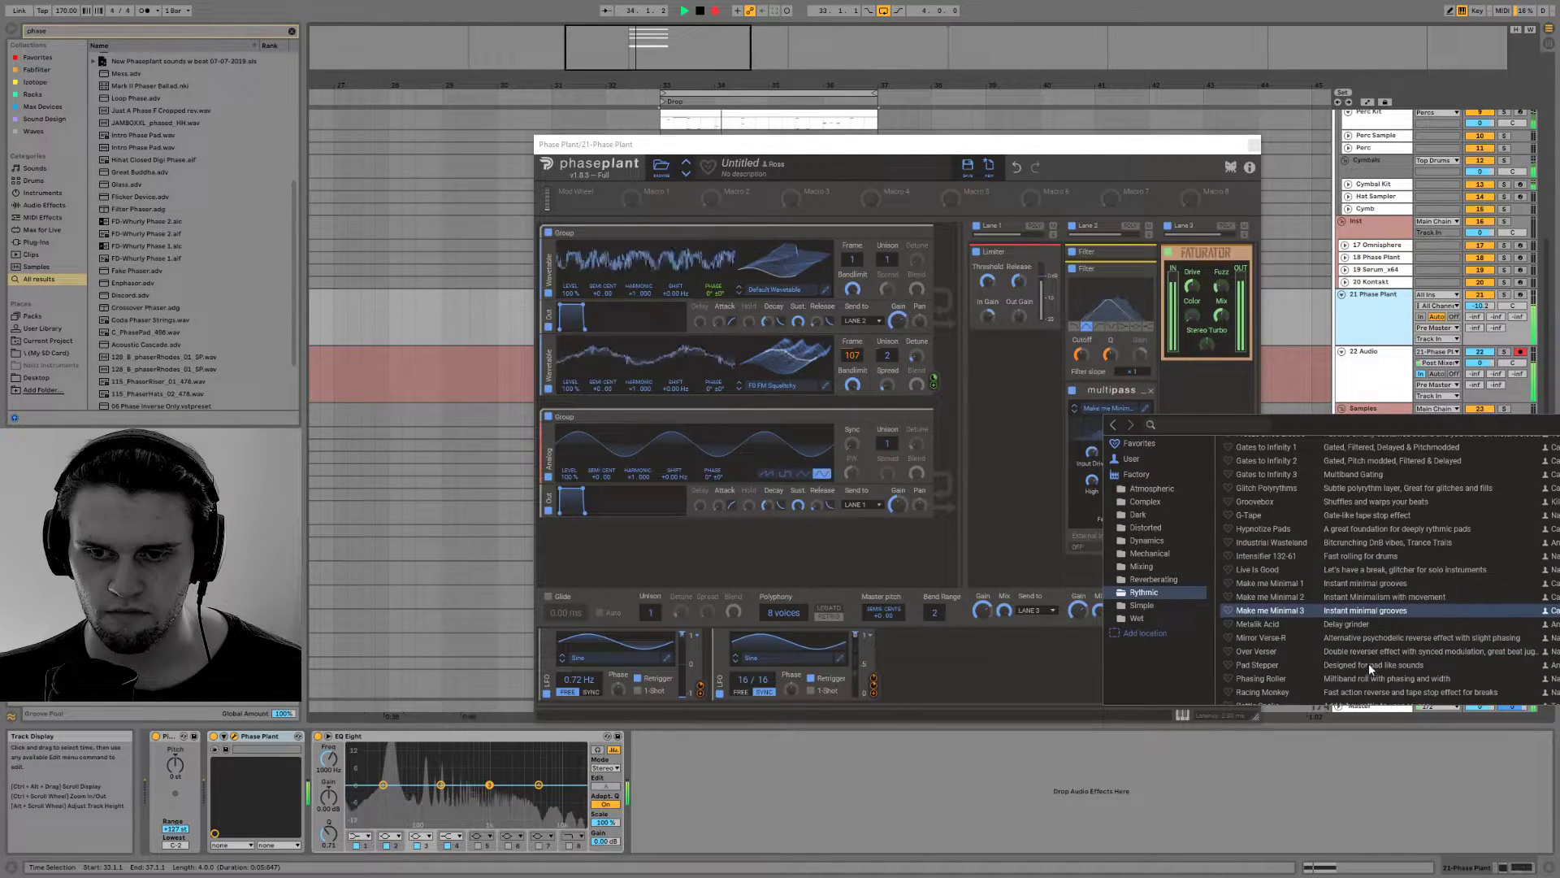
pyautogui.click(1352, 624)
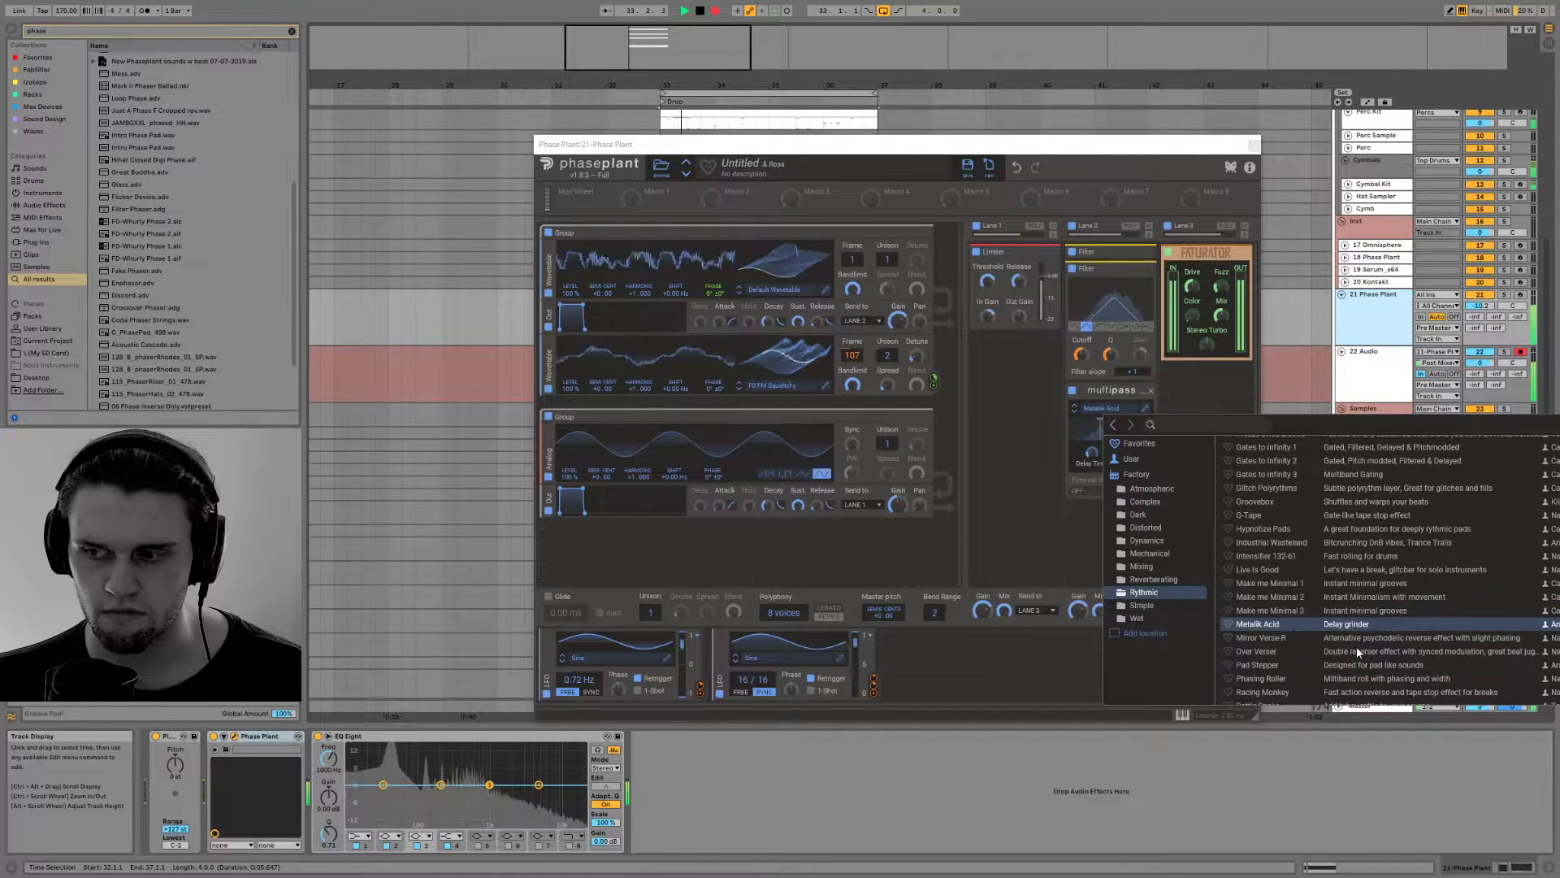
pyautogui.click(1357, 648)
pyautogui.scroll(-4, 1357, 646)
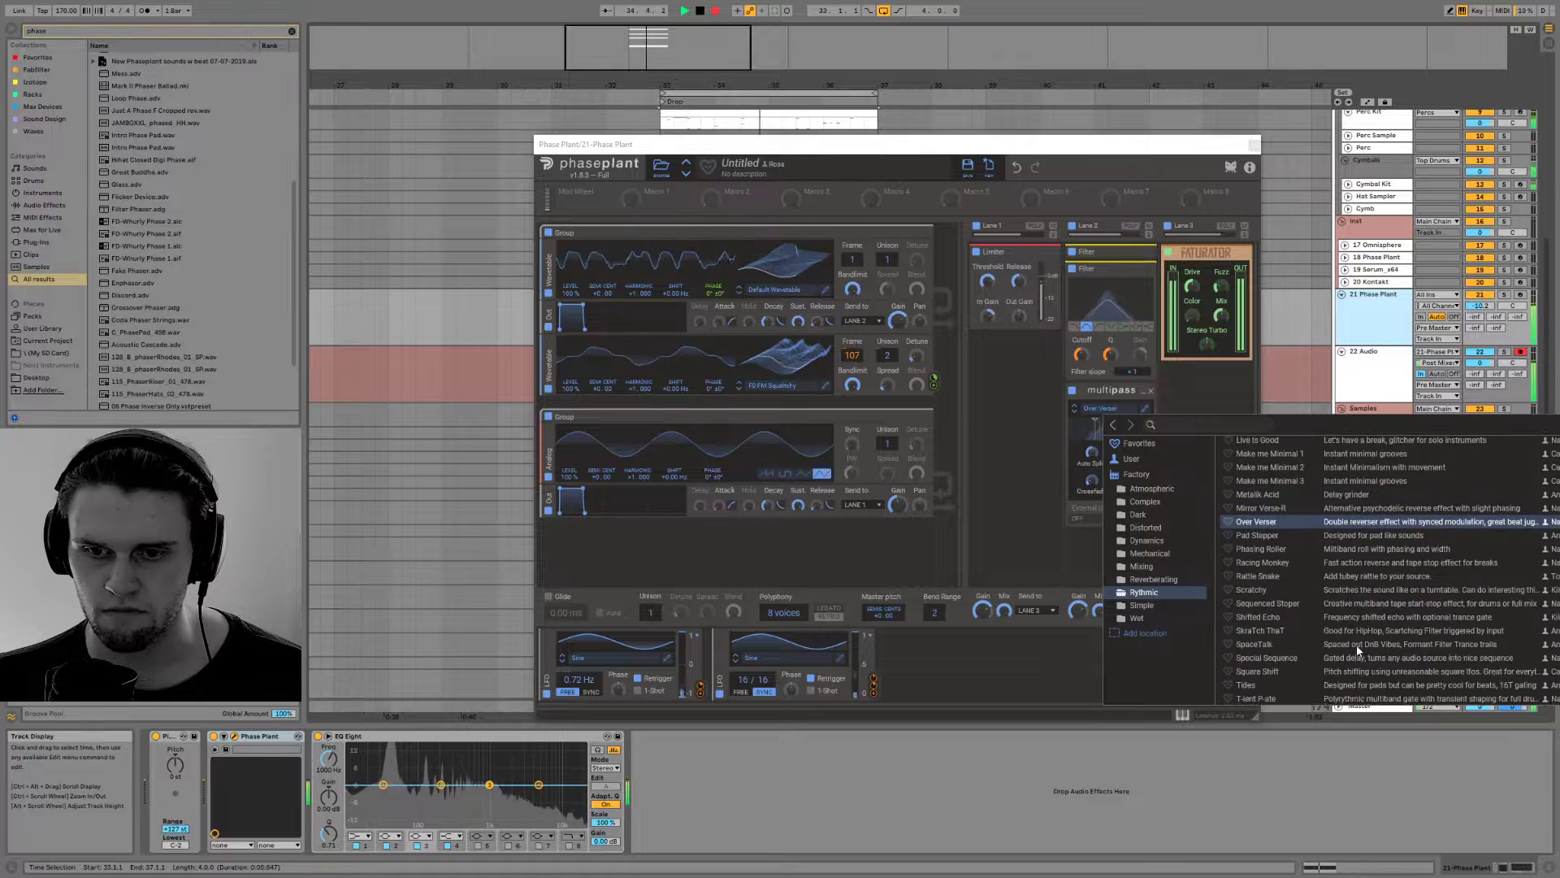
pyautogui.click(1367, 538)
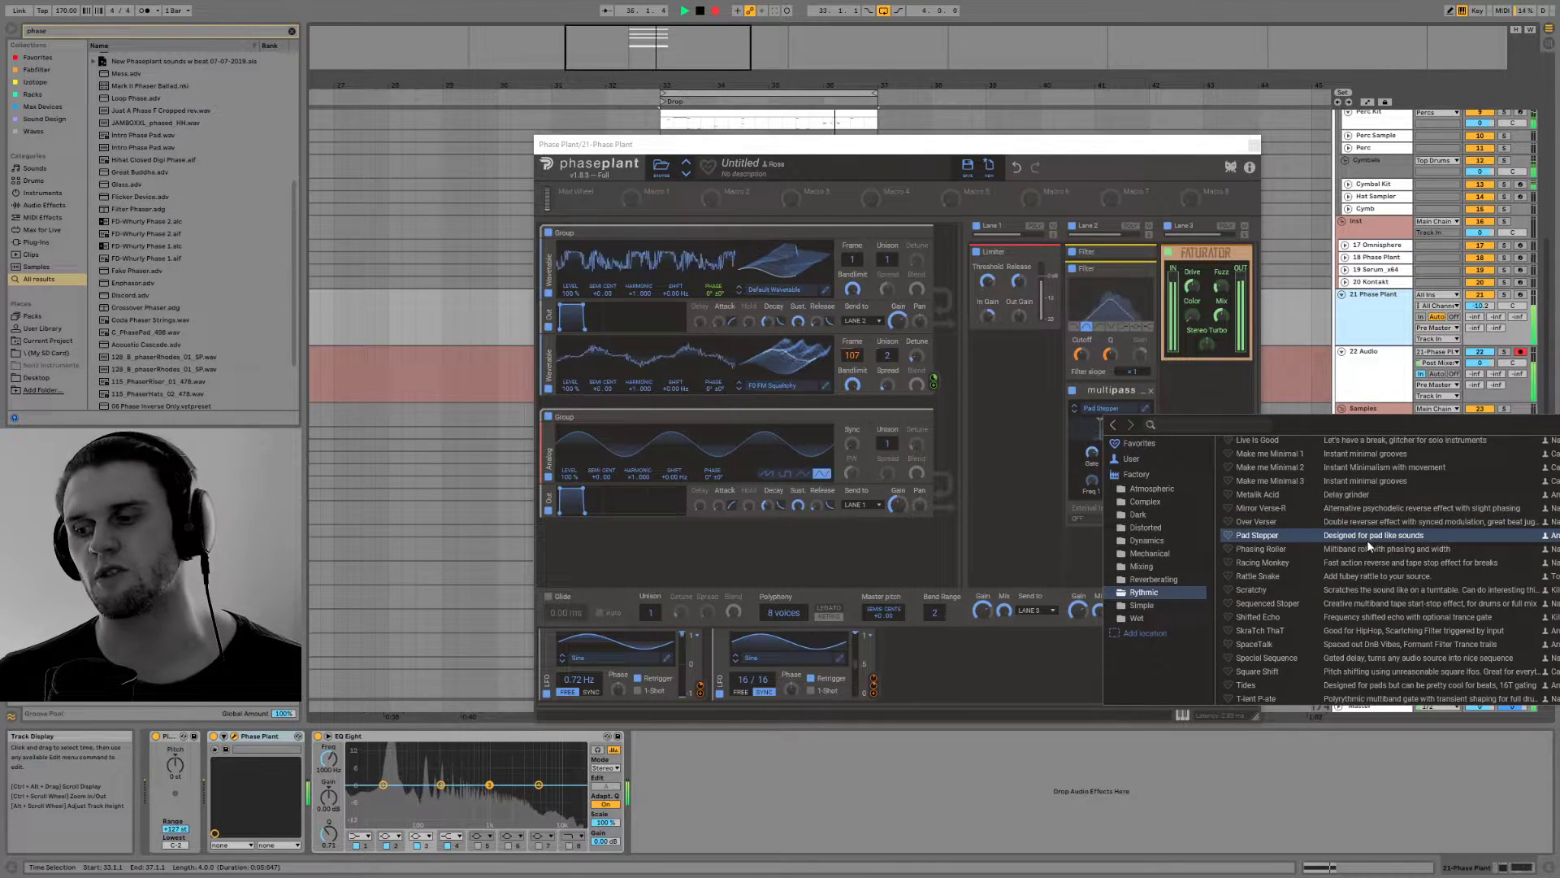
pyautogui.scroll(-1, 1370, 600)
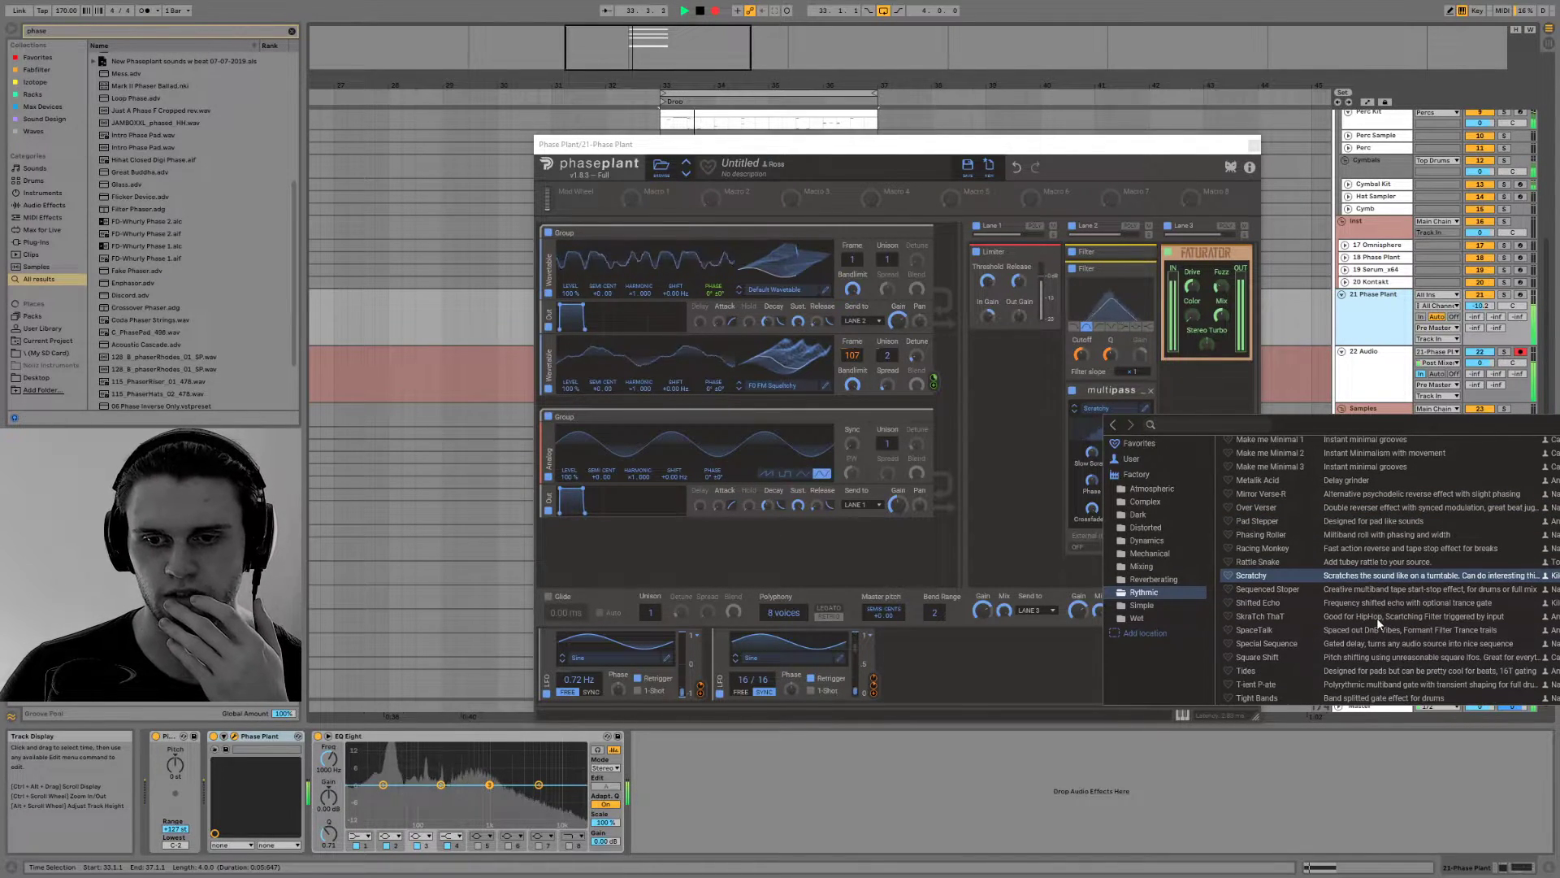
pyautogui.click(1376, 618)
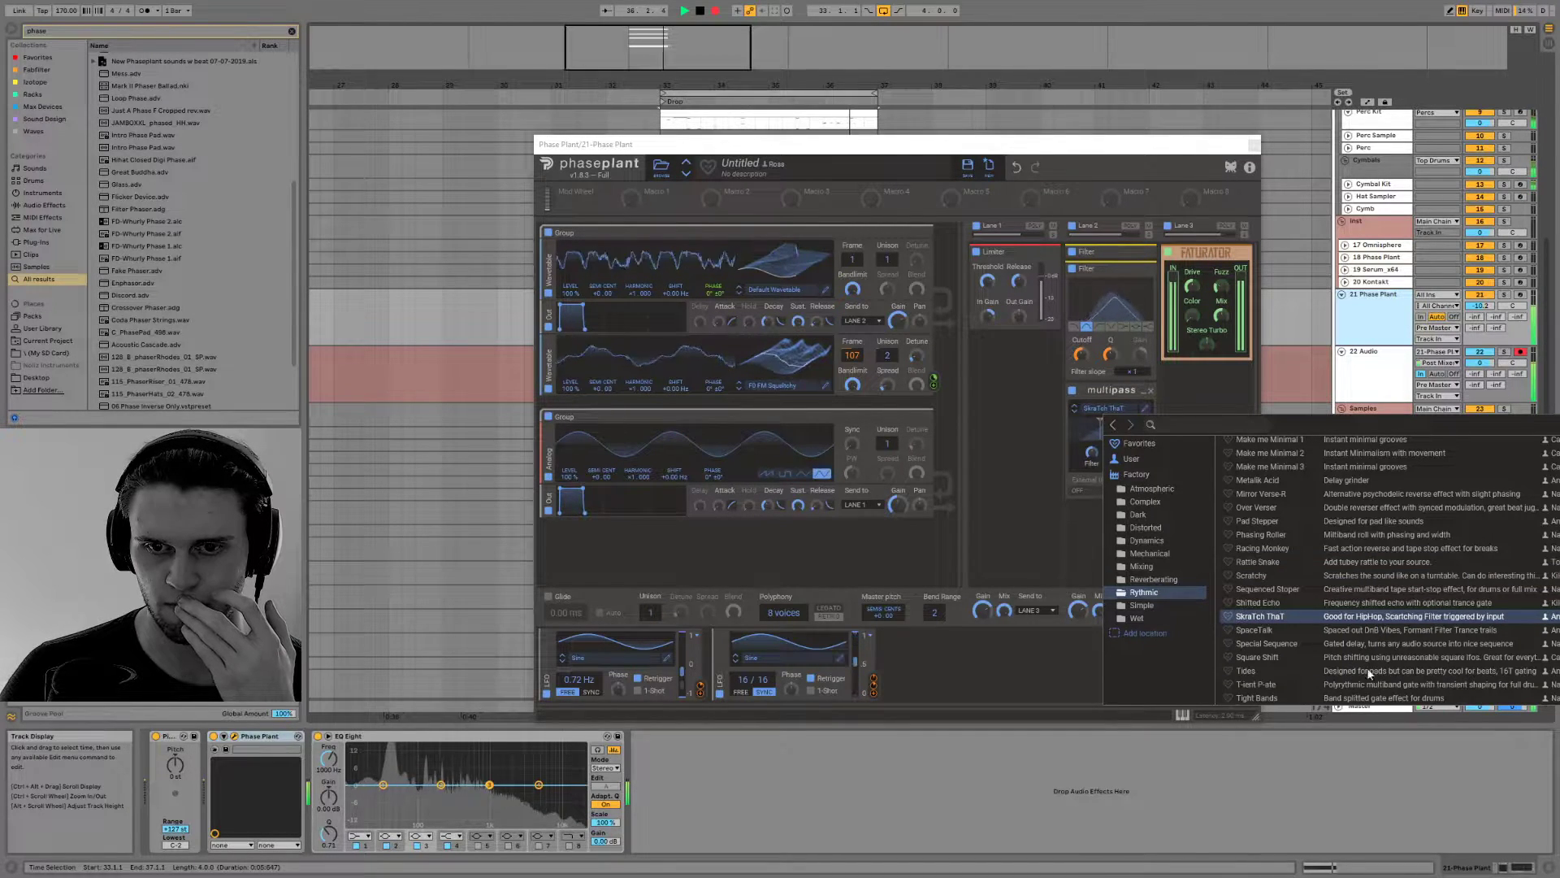
# Audition the Multipass Complex presets Multiple Freqs 1, Voxamation, Wisp and Frantic Formshifter
pyautogui.click(1137, 501)
pyautogui.click(1316, 521)
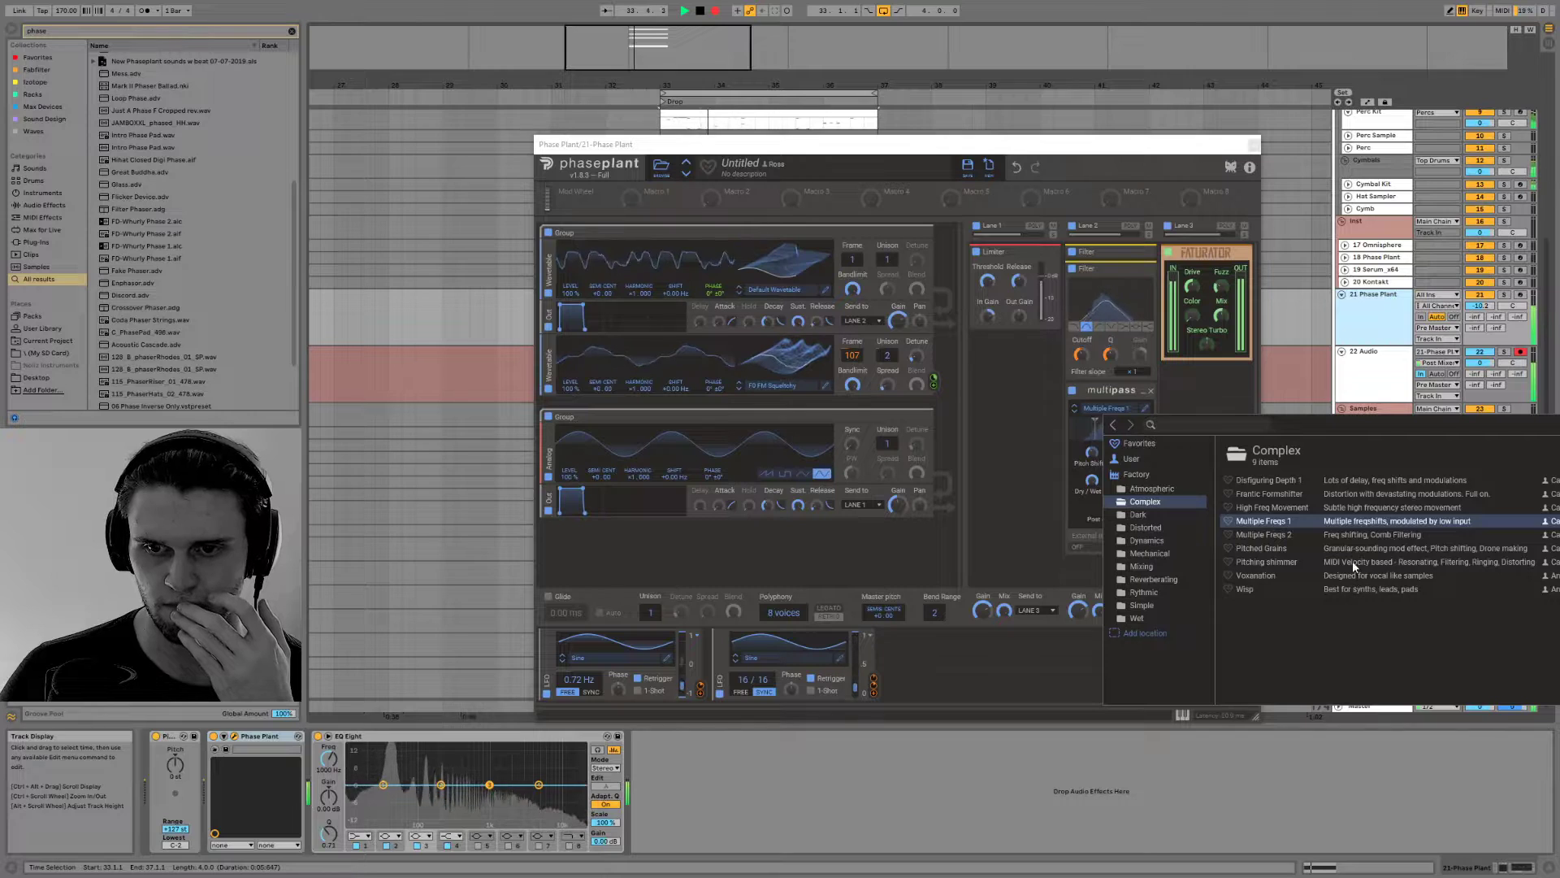
pyautogui.click(1347, 577)
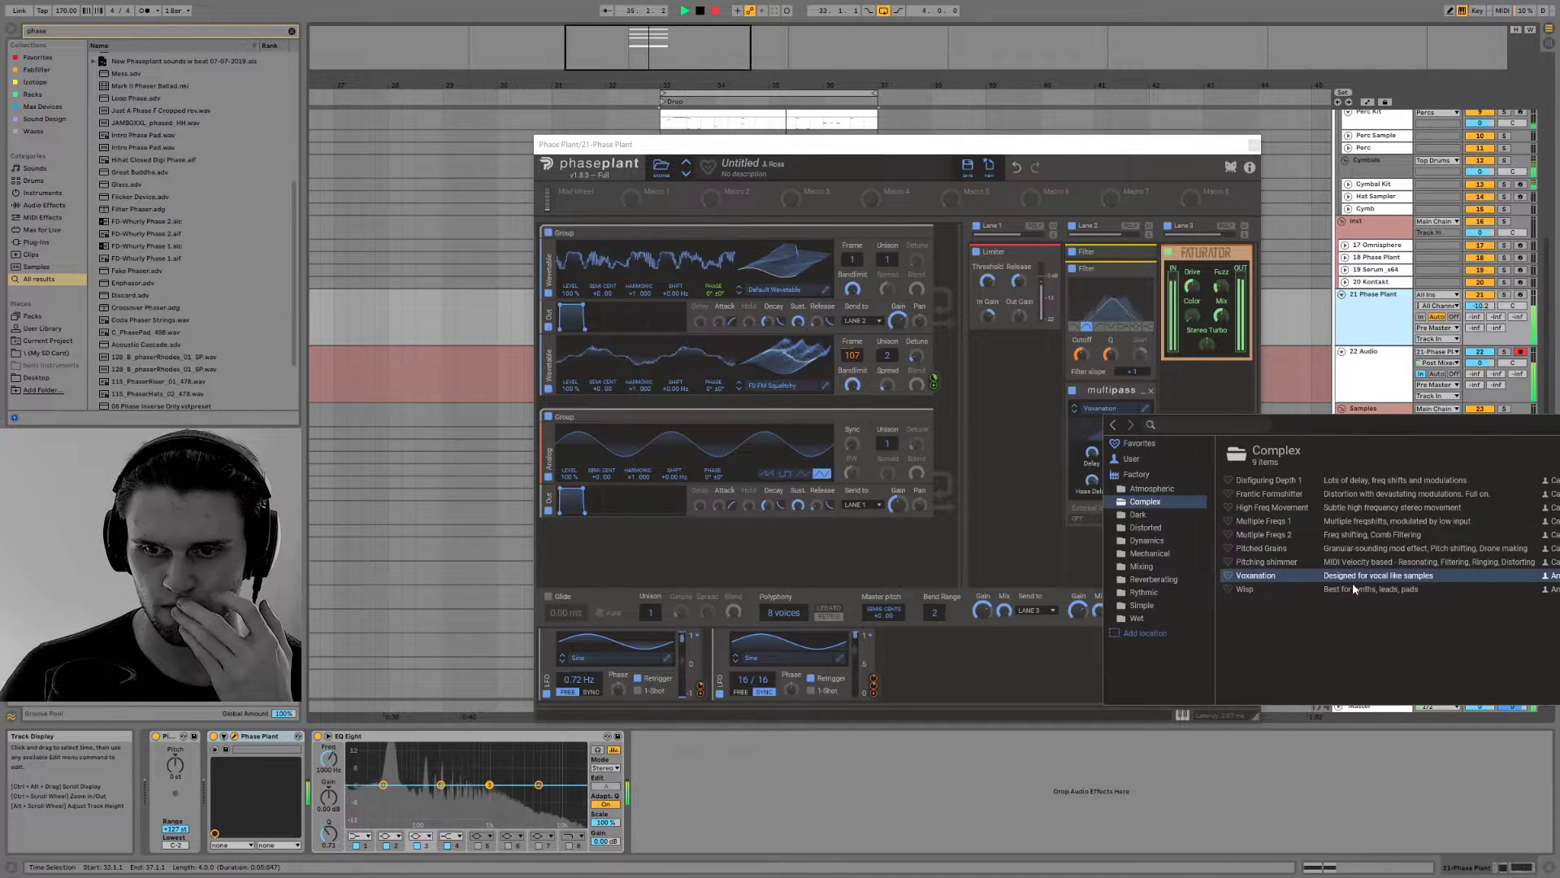
pyautogui.click(1352, 589)
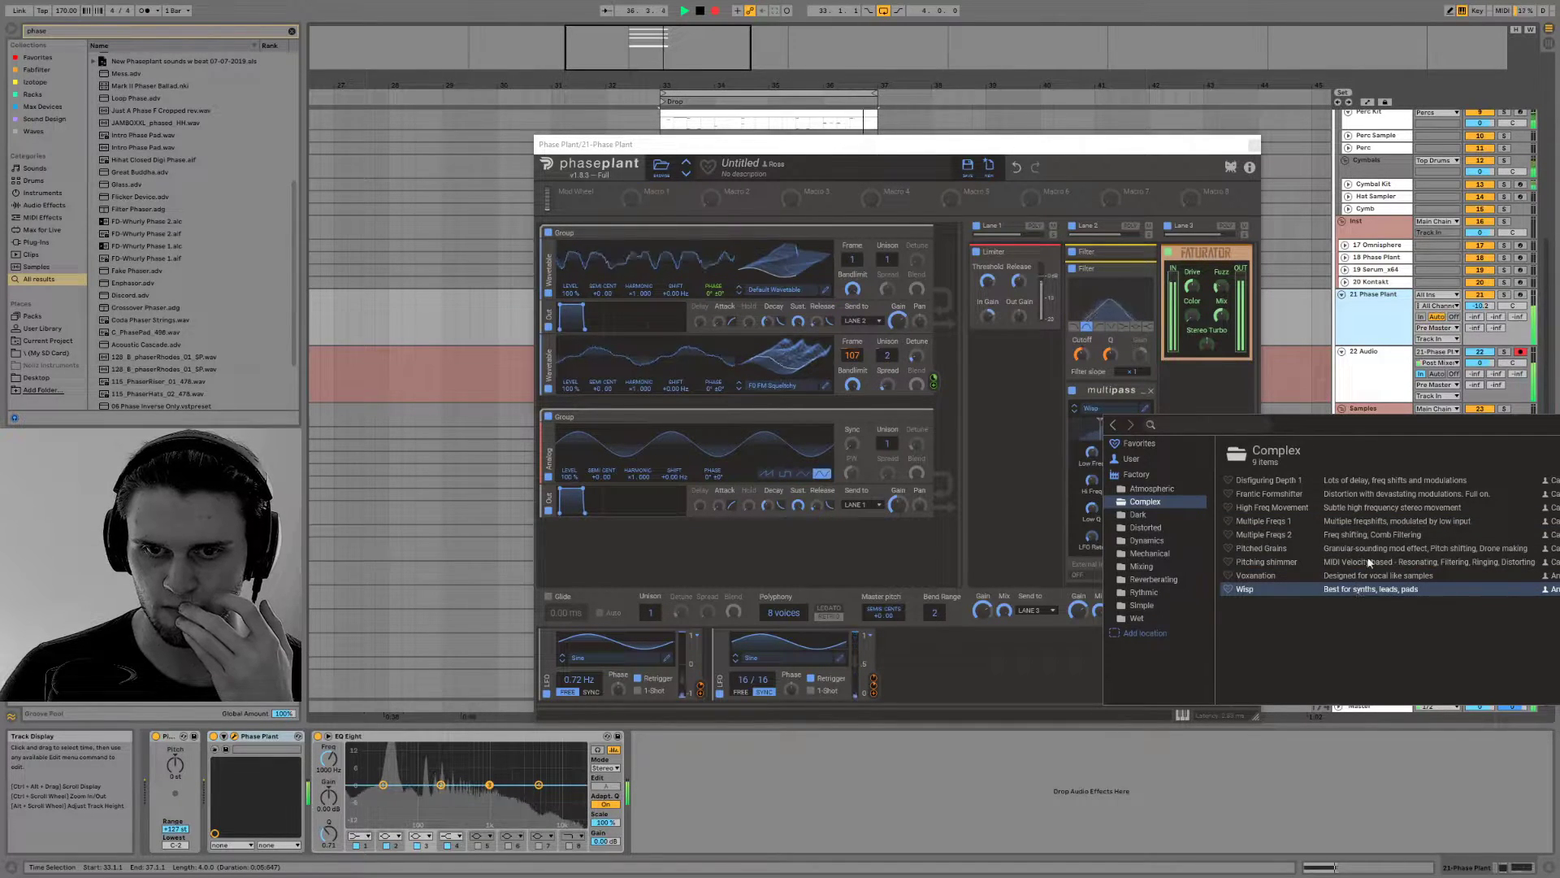
pyautogui.click(1341, 495)
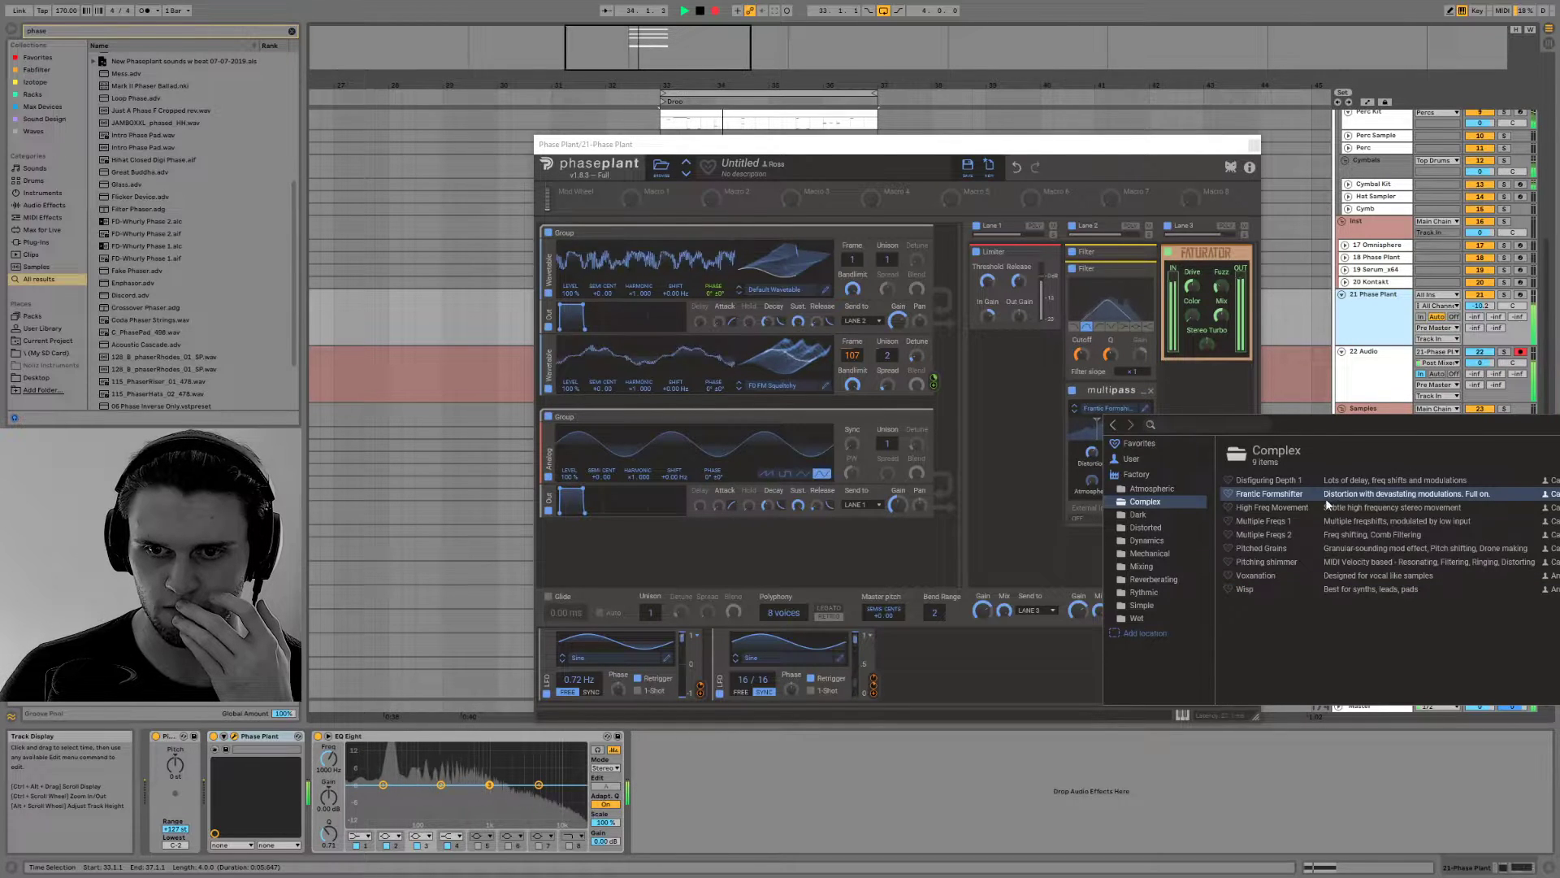
# Audition the Complex presets High Freq Movement, Multiple Freqs 1 and Disfiguring Depth 1 in the Multipass
pyautogui.click(1347, 509)
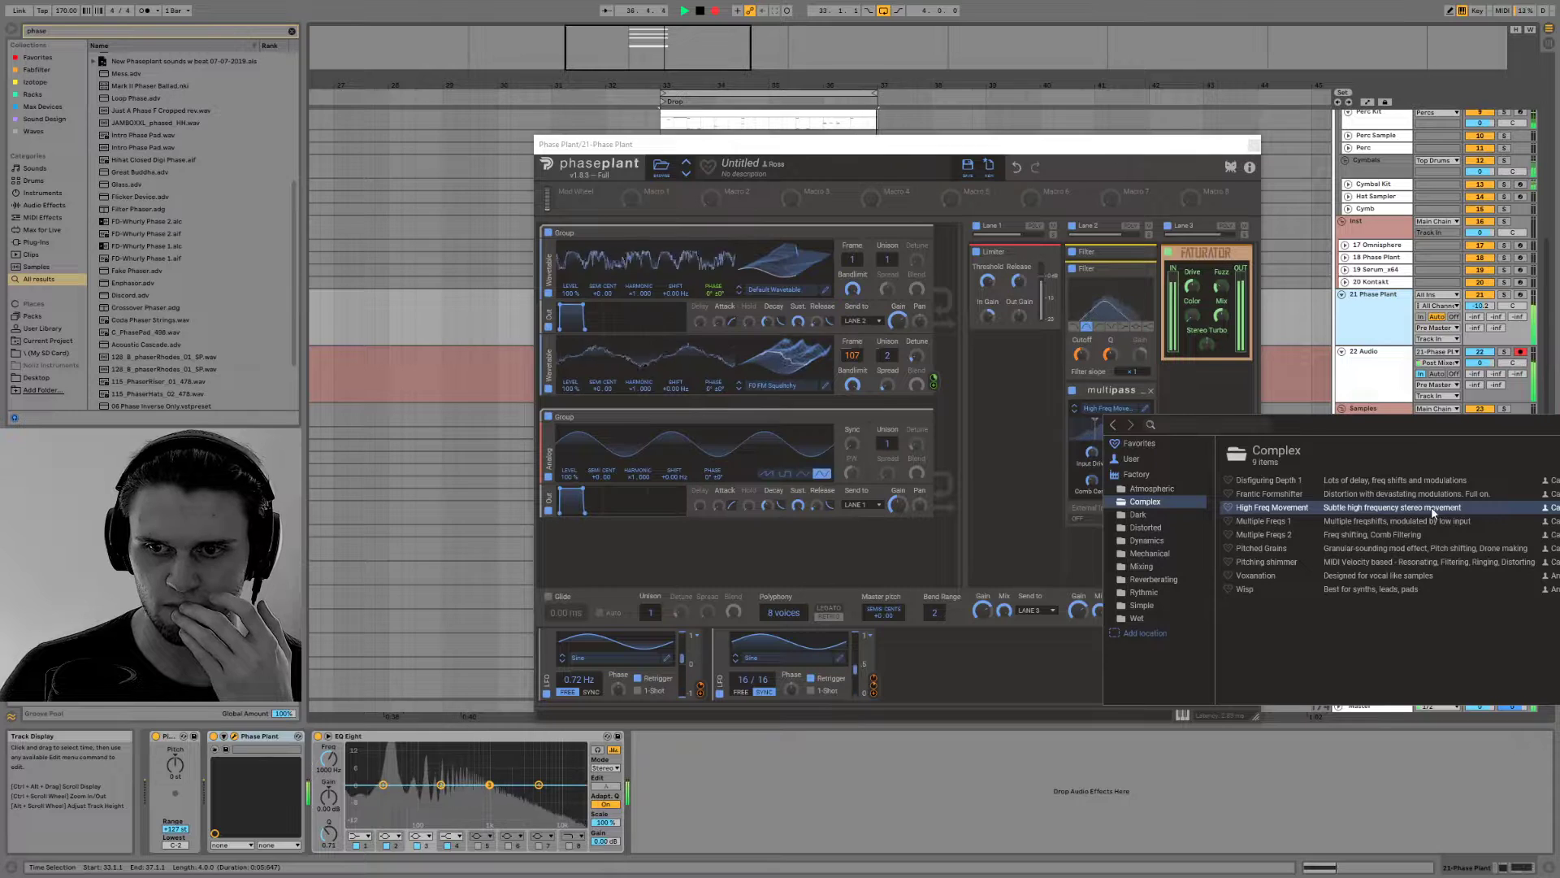
pyautogui.click(1397, 530)
pyautogui.click(1383, 524)
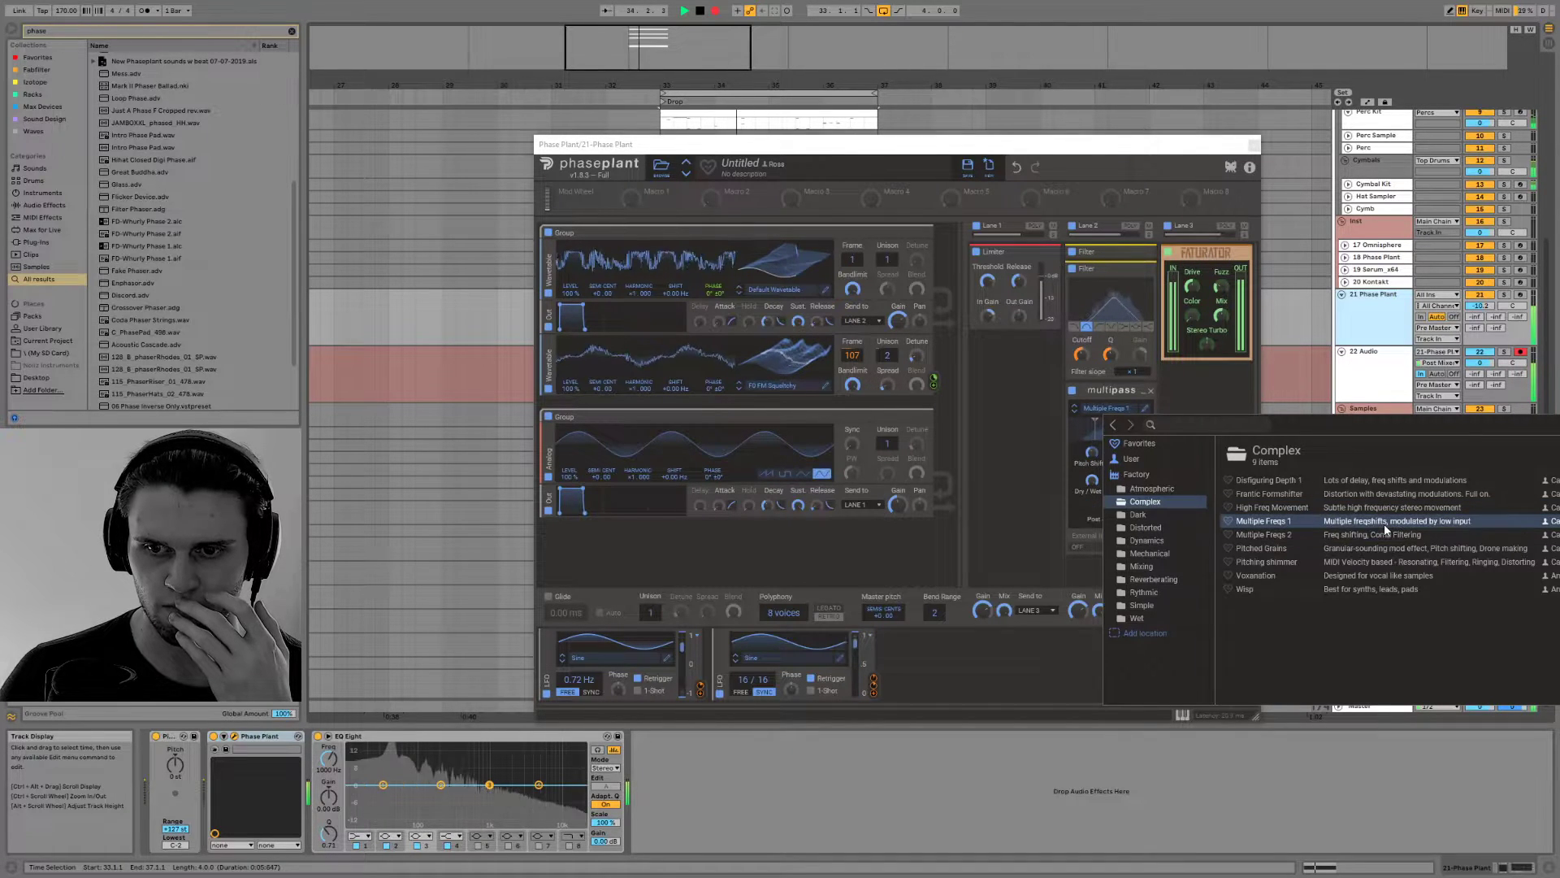
pyautogui.click(1389, 508)
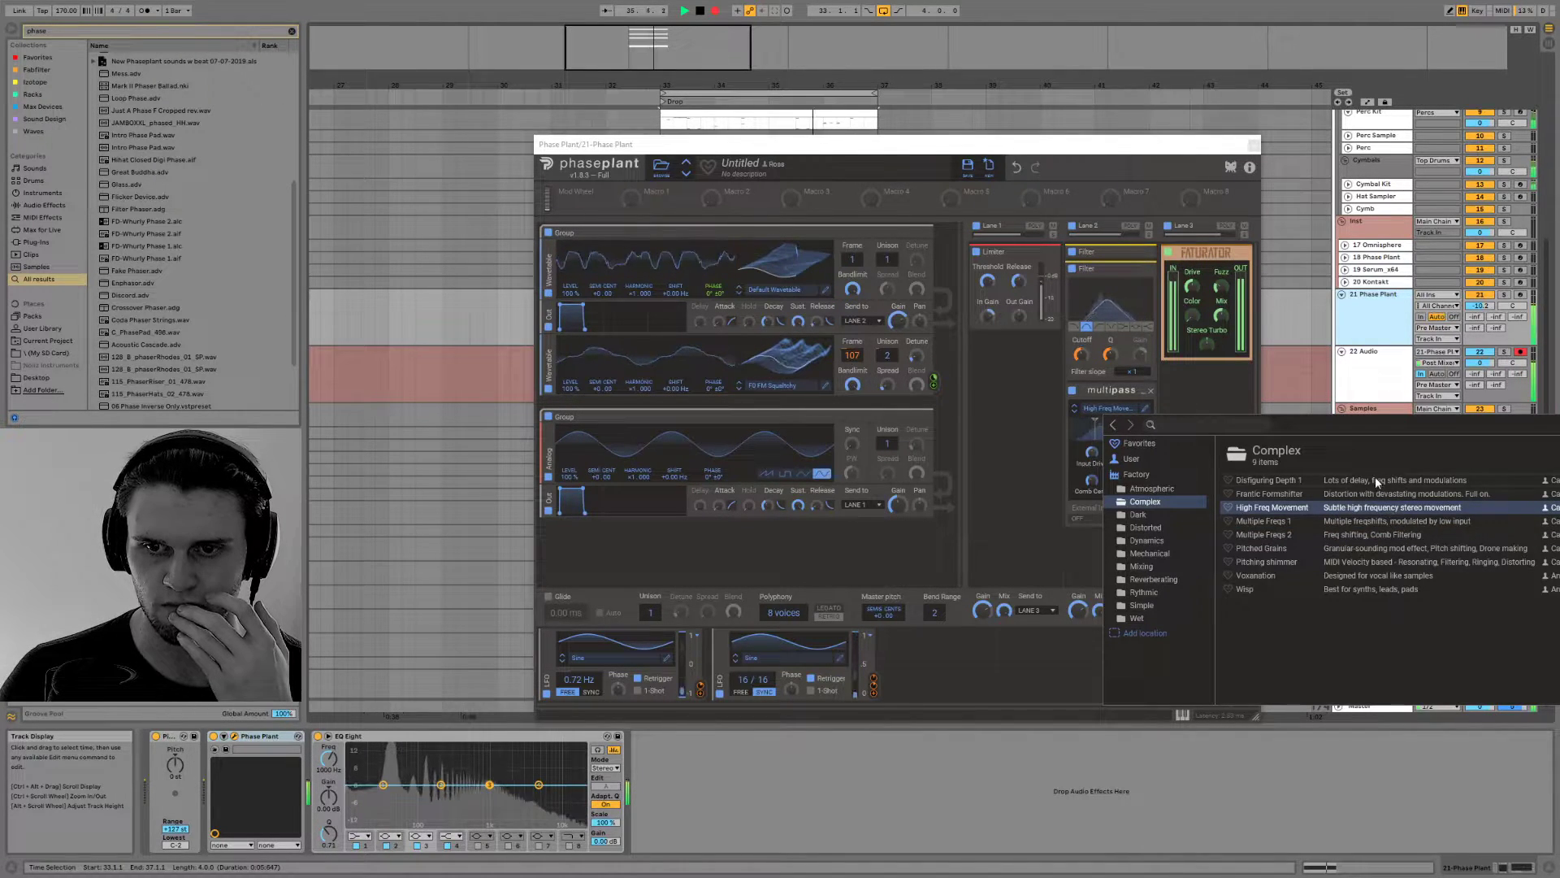
pyautogui.click(1375, 477)
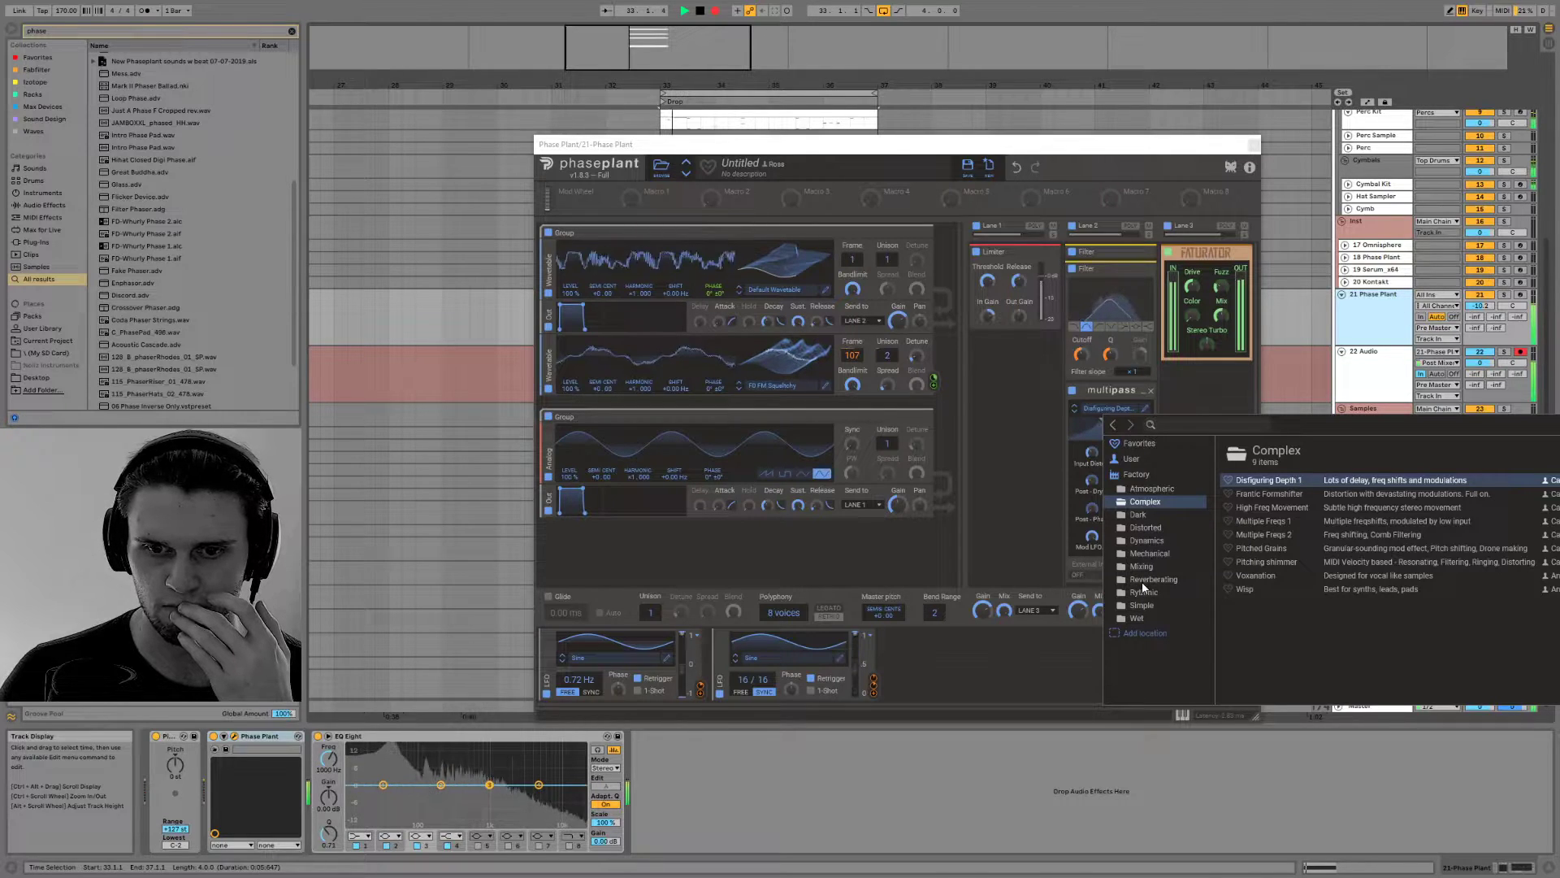
# Audition the Multipass Reverberating presets Delay Fantastica, Dice, Inspired Insanity and Parallel Universe
pyautogui.click(1144, 581)
pyautogui.click(1369, 564)
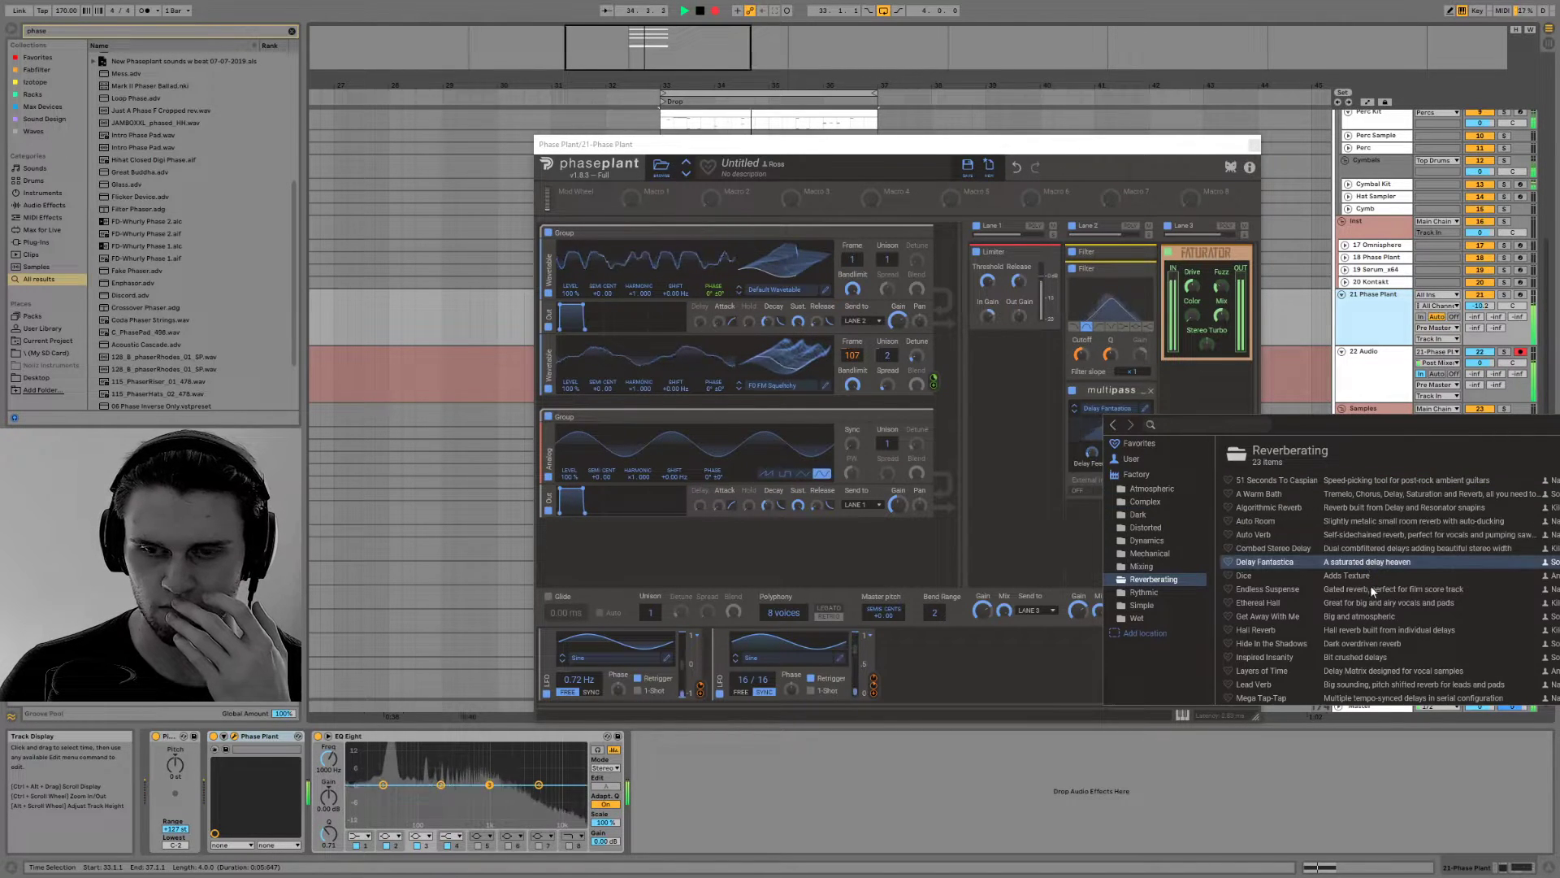
pyautogui.scroll(-5, 1370, 589)
pyautogui.click(1353, 495)
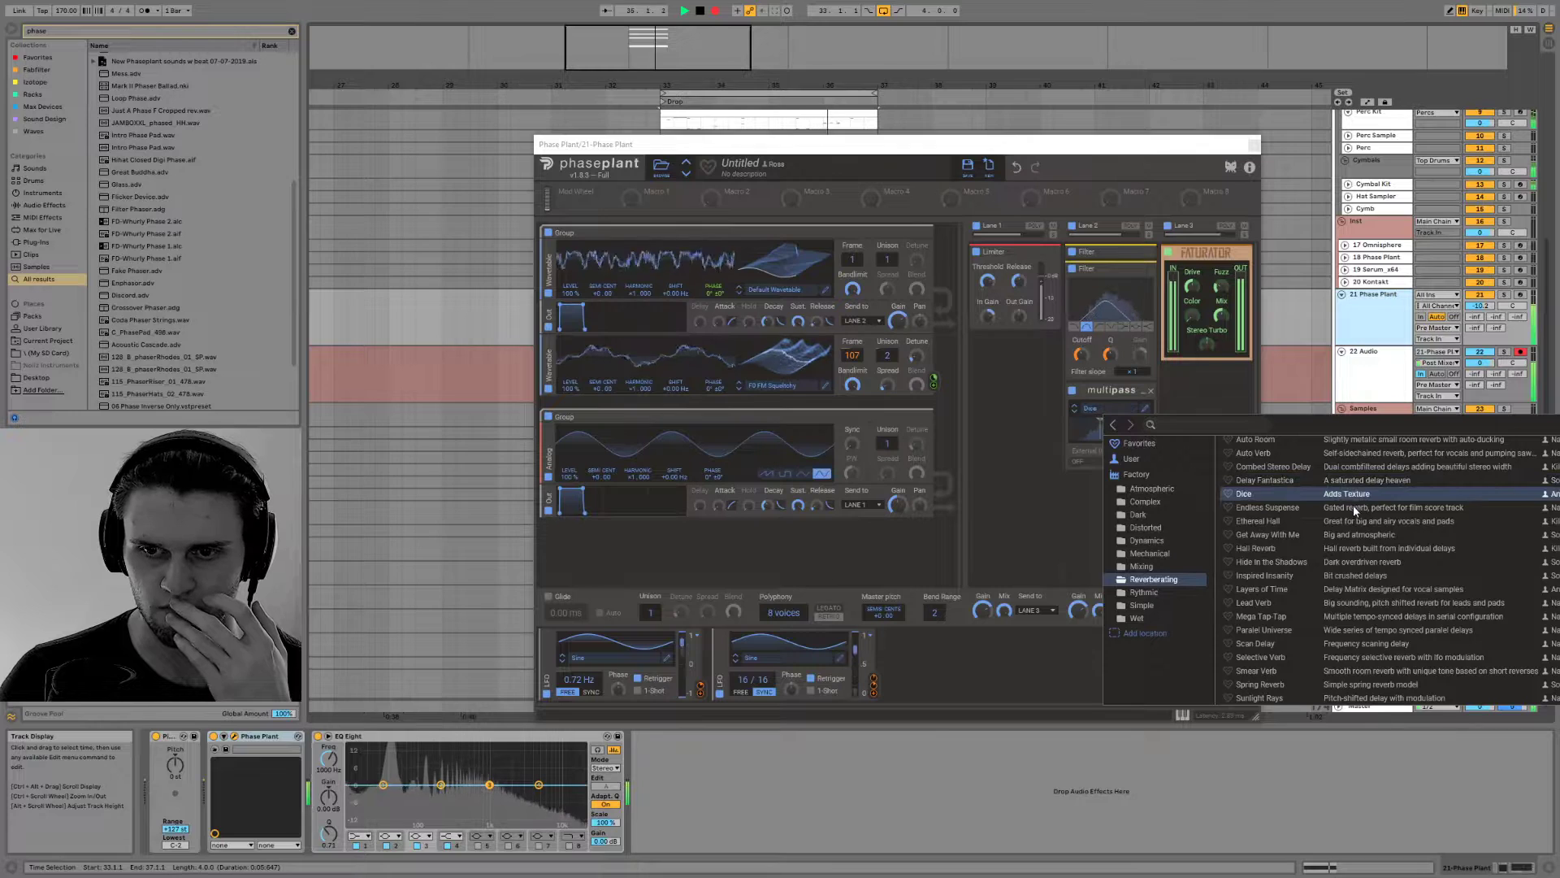
pyautogui.click(1367, 573)
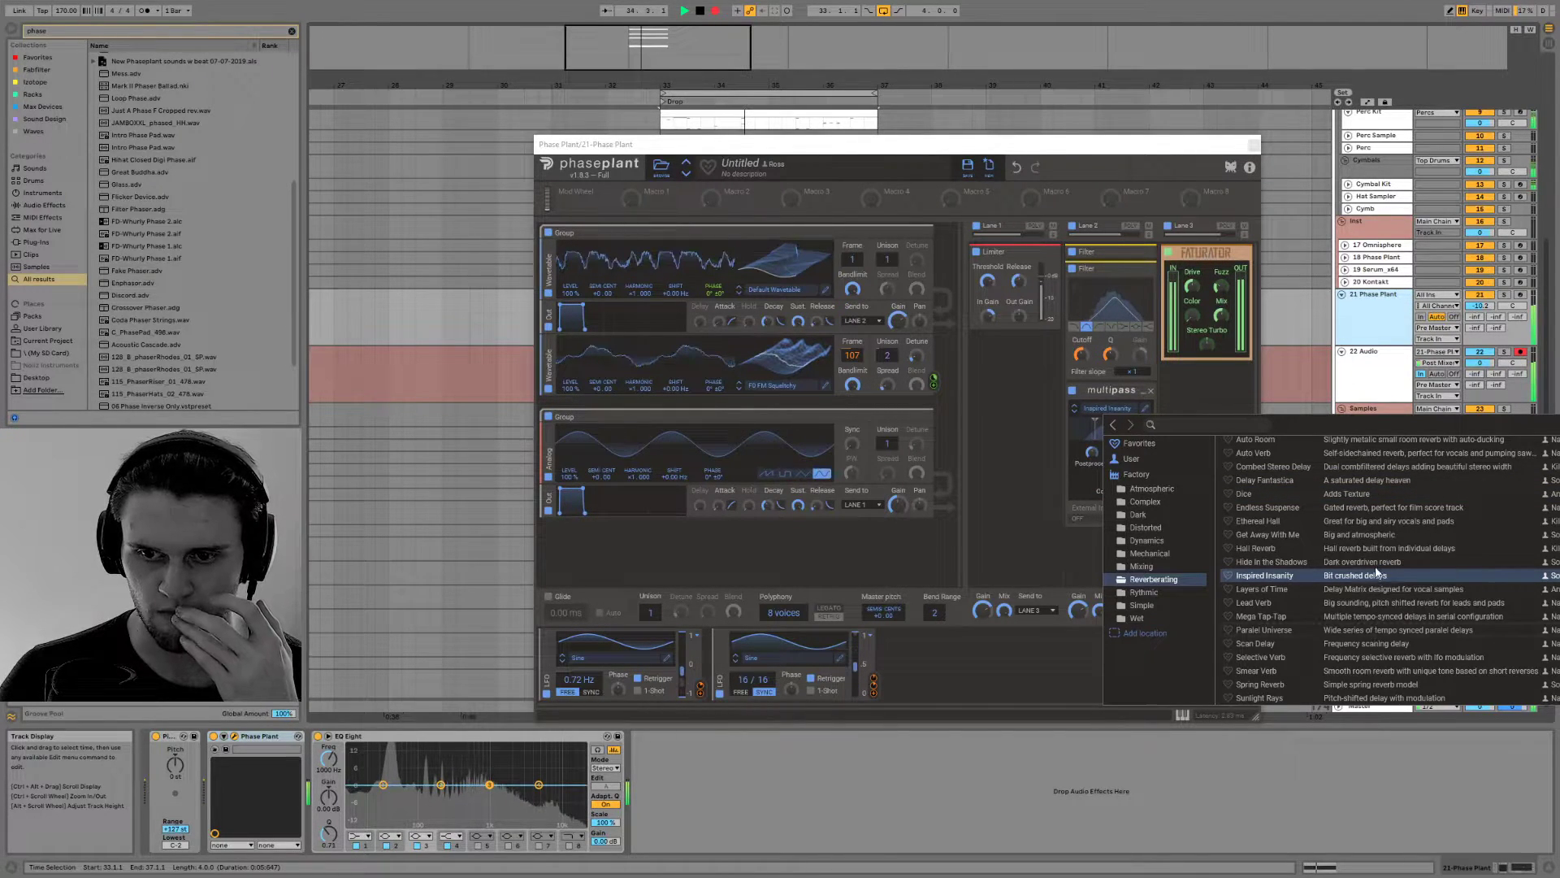
pyautogui.click(1373, 629)
# Audition the Reverberating presets Hide in the Shadows, Smear Verb, Delay Fantastica and 51 Seconds To Caspian in the Multipass
pyautogui.click(1370, 559)
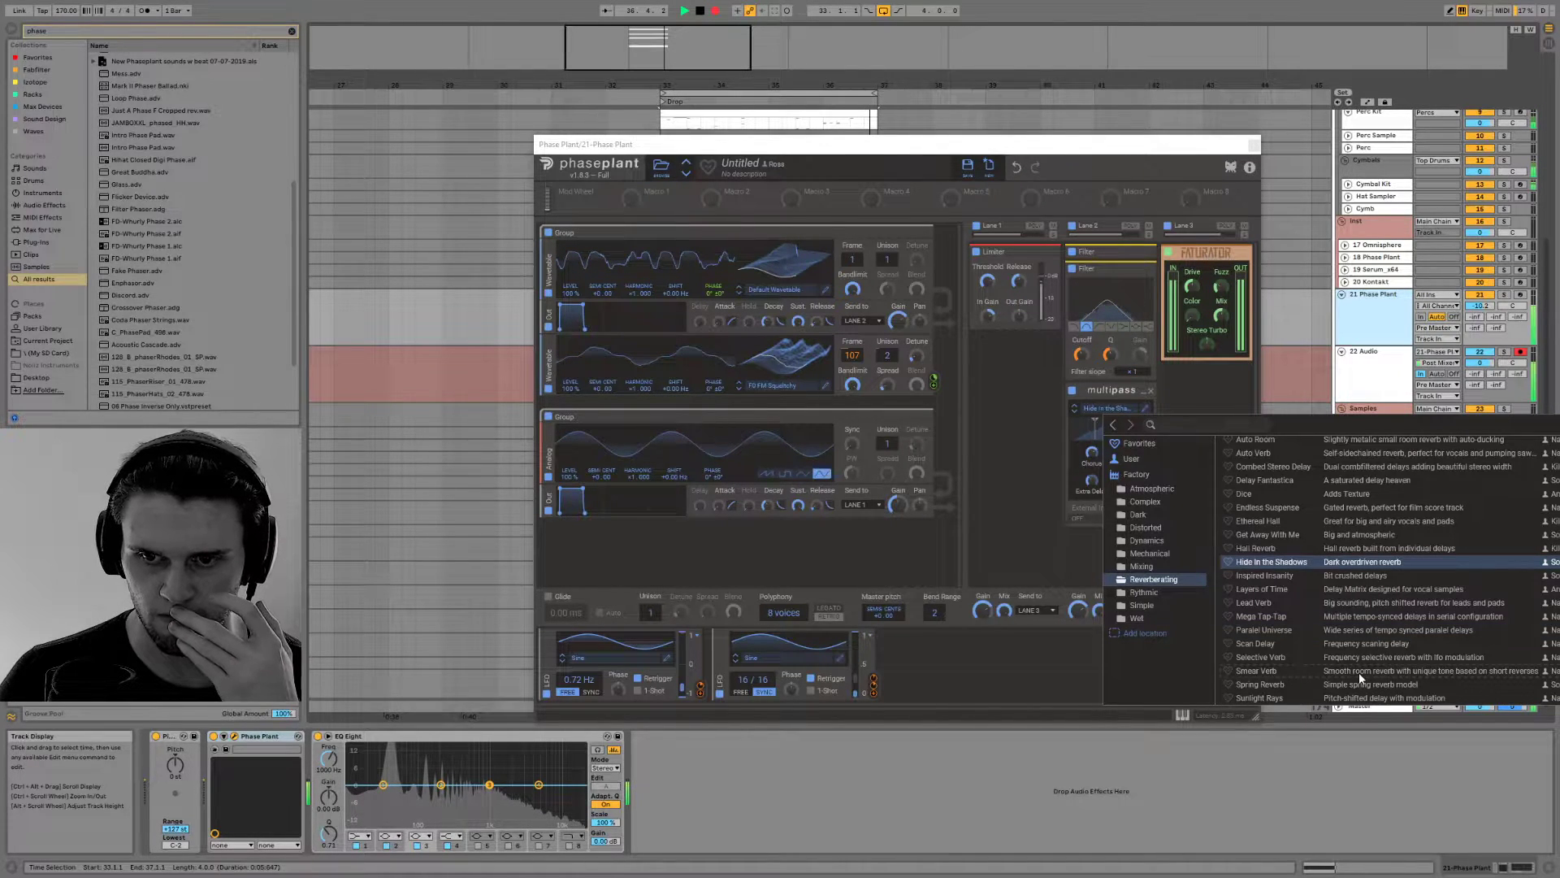
pyautogui.click(1358, 671)
pyautogui.click(1362, 483)
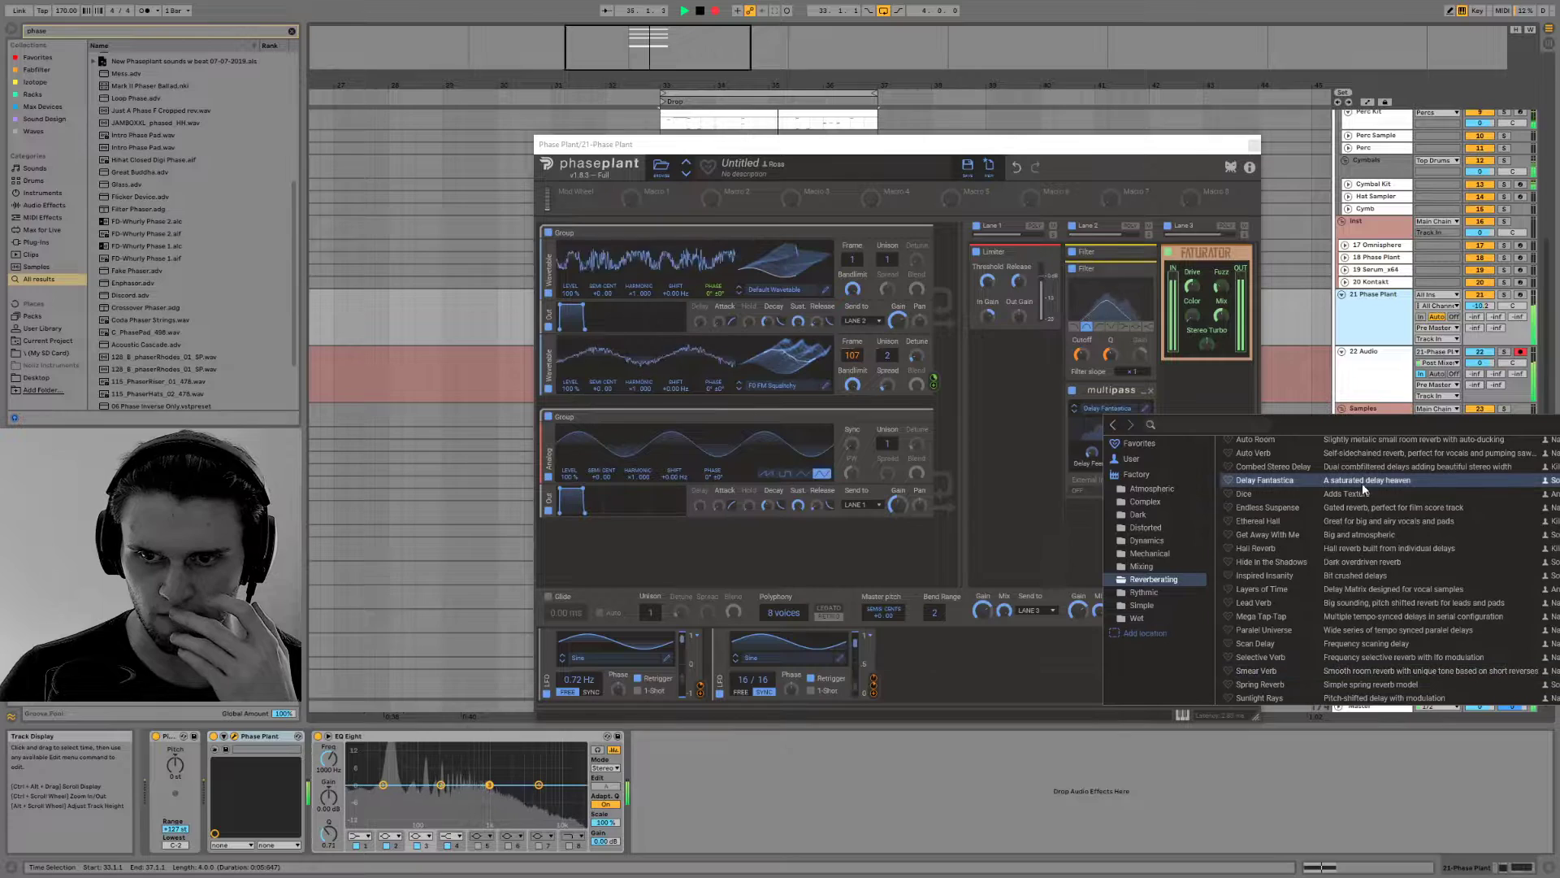
pyautogui.scroll(3, 1339, 462)
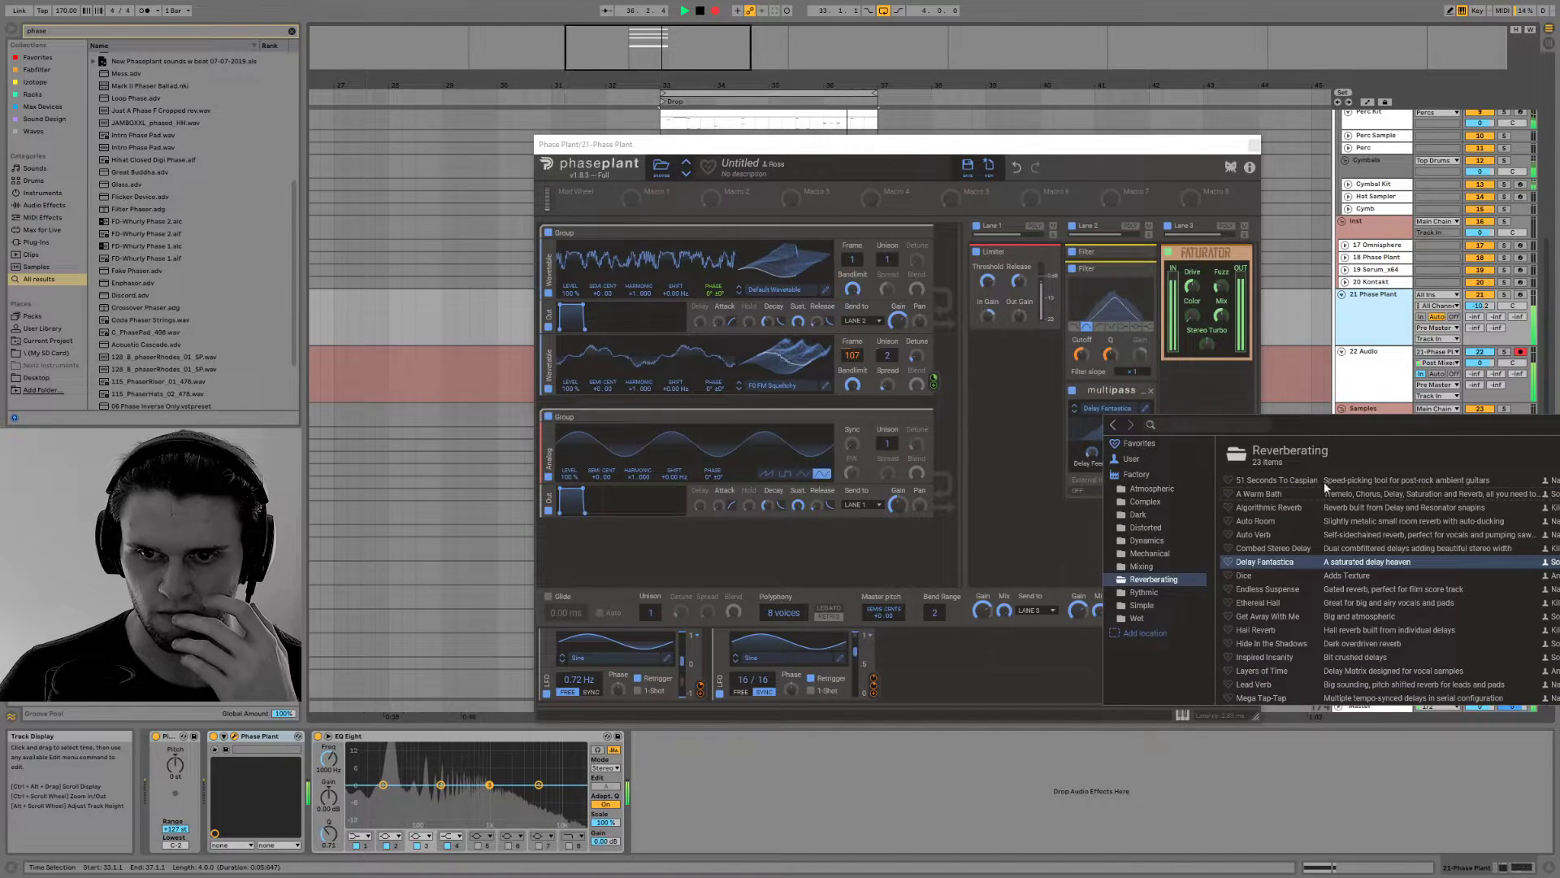
pyautogui.click(1322, 482)
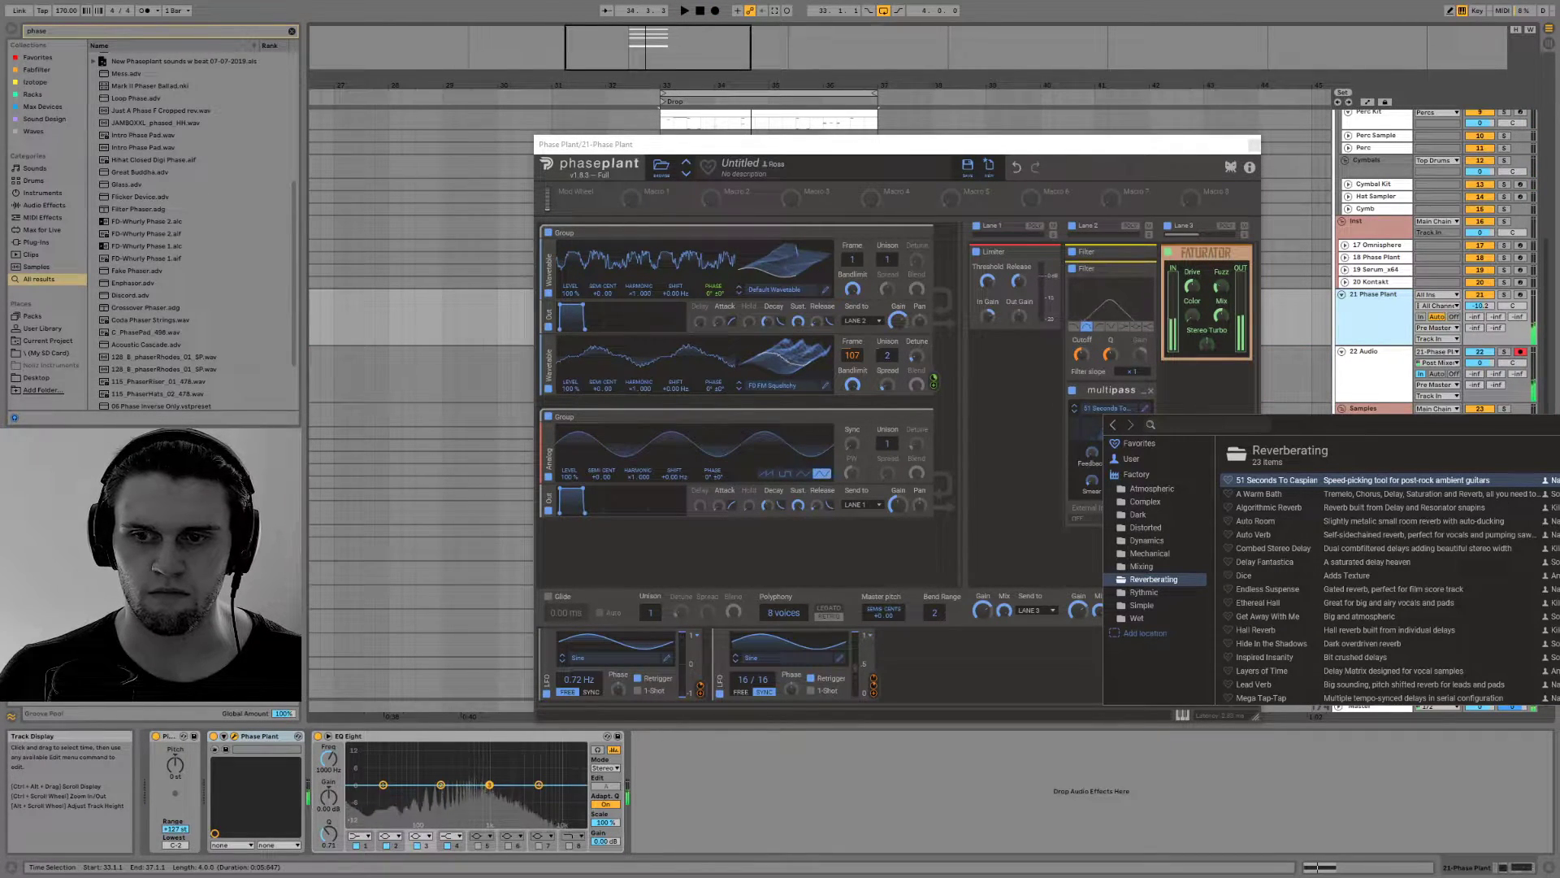
# Remove the Multipass effect from Lane 2 of Phase Plant and close the plugin window
pyautogui.click(1182, 404)
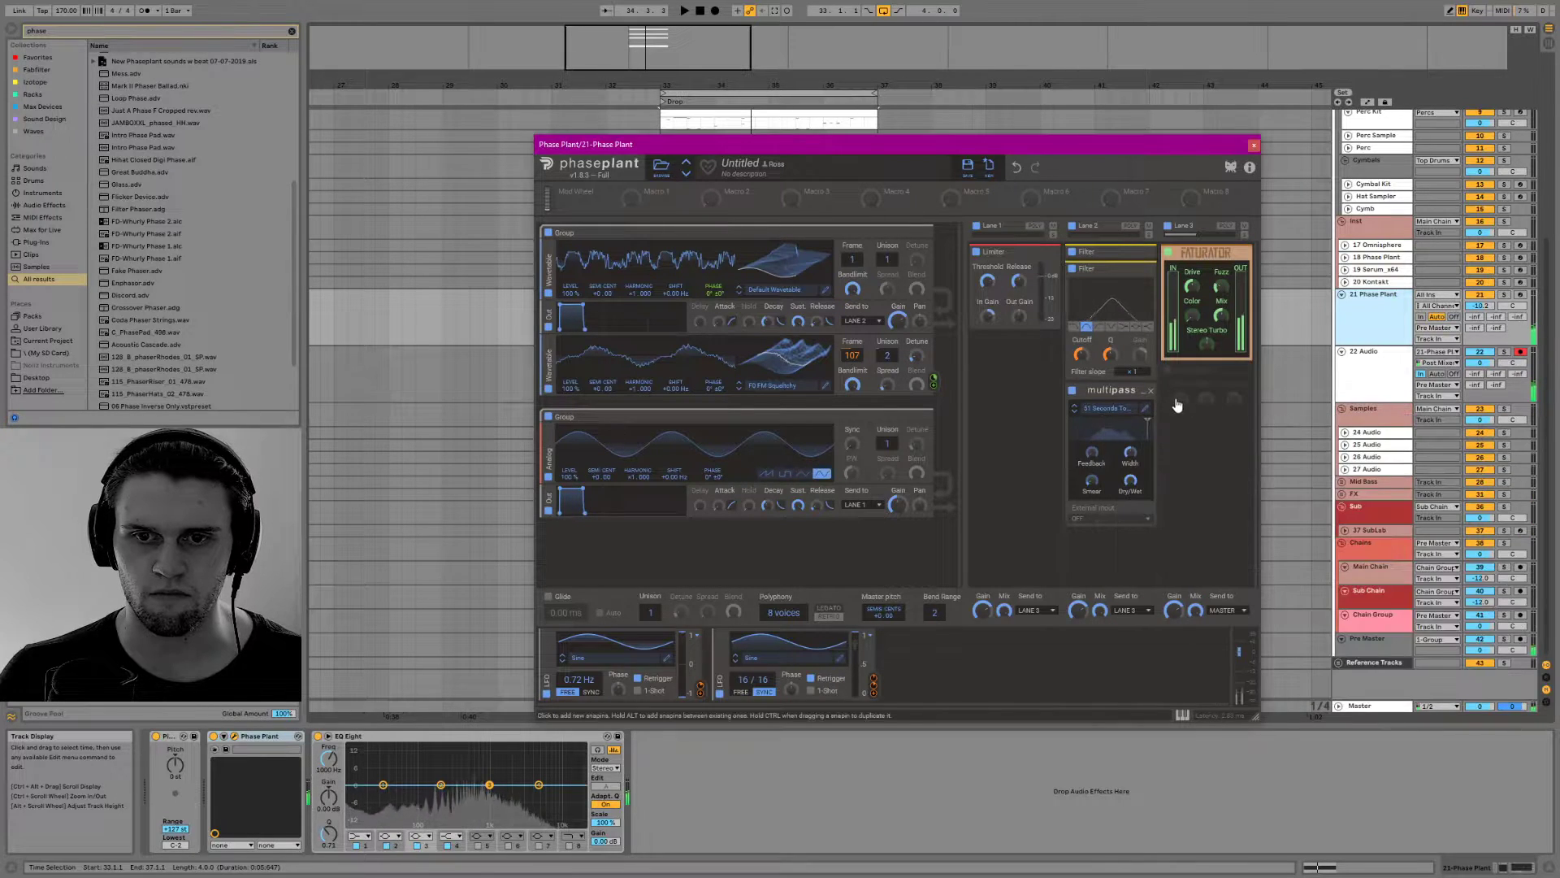
pyautogui.click(1150, 392)
pyautogui.moveTo(1076, 145); pyautogui.dragTo(891, 530)
pyautogui.click(1066, 529)
# Delete the clip on the 21 Phase Plant track beneath the drop section
pyautogui.click(777, 365)
pyautogui.click(780, 296)
pyautogui.press('Delete')
# Reduce the recorded audio on 22 Audio to a single one-beat clip at bar 33 and set the track's monitoring to Auto
pyautogui.click(707, 353)
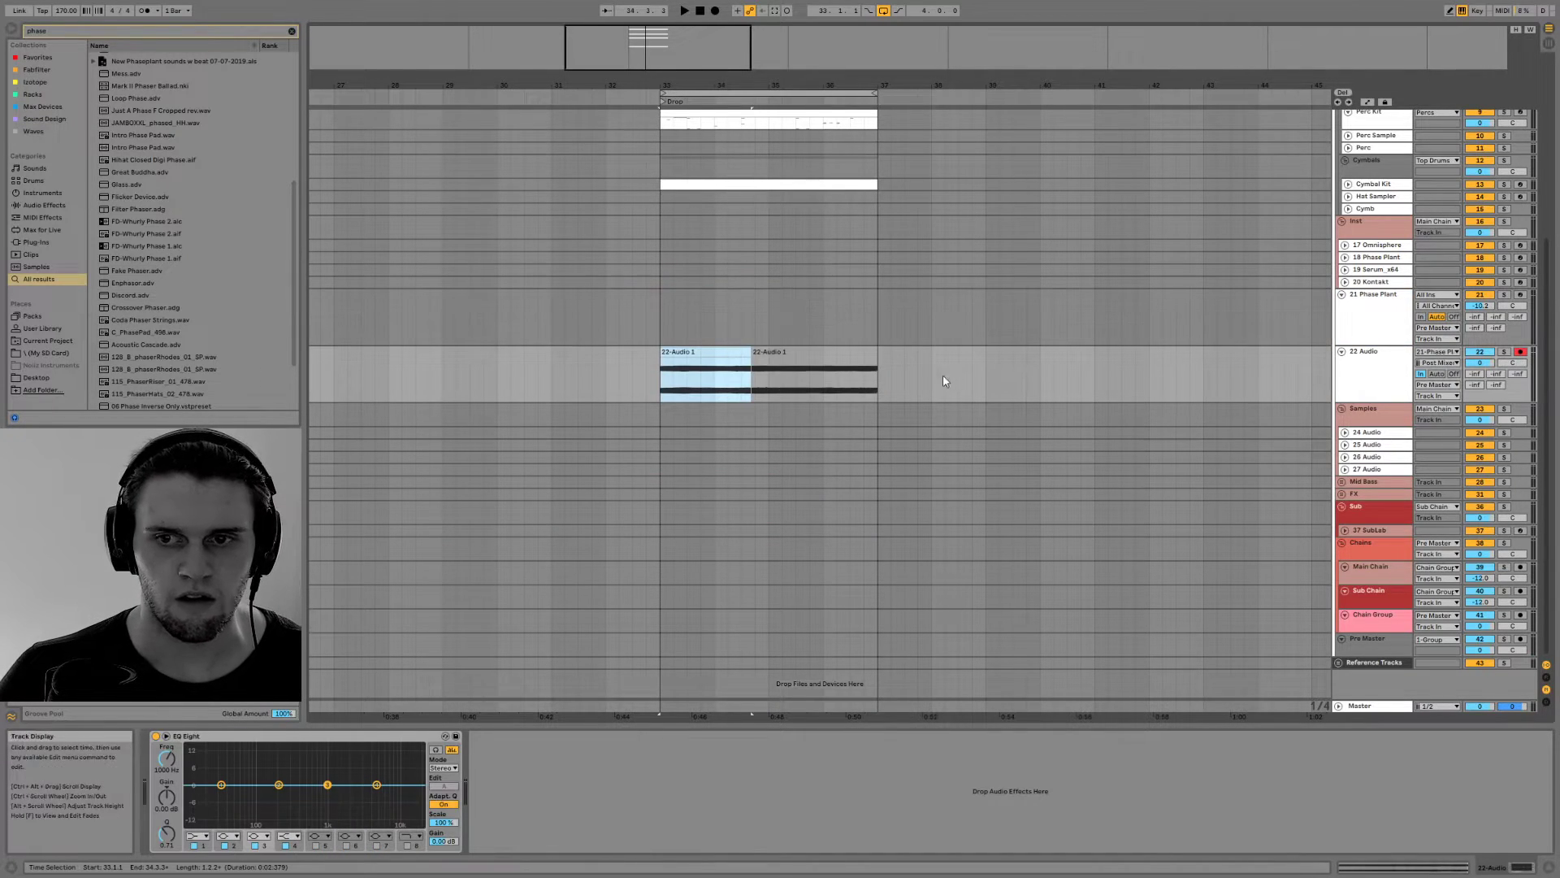
pyautogui.moveTo(750, 353); pyautogui.dragTo(660, 355)
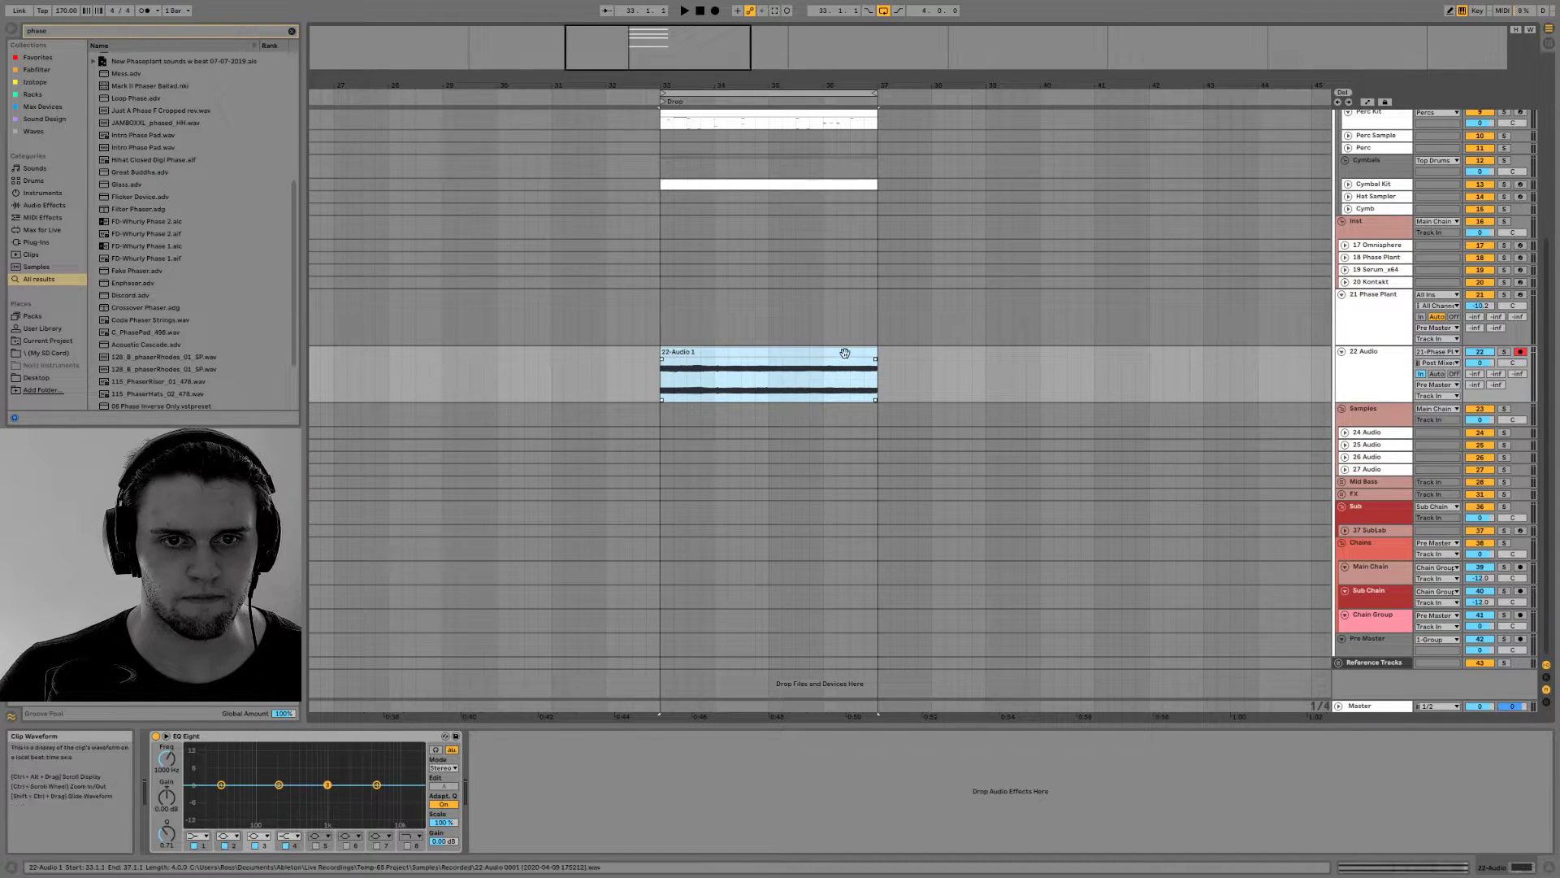
pyautogui.moveTo(875, 352); pyautogui.dragTo(679, 351)
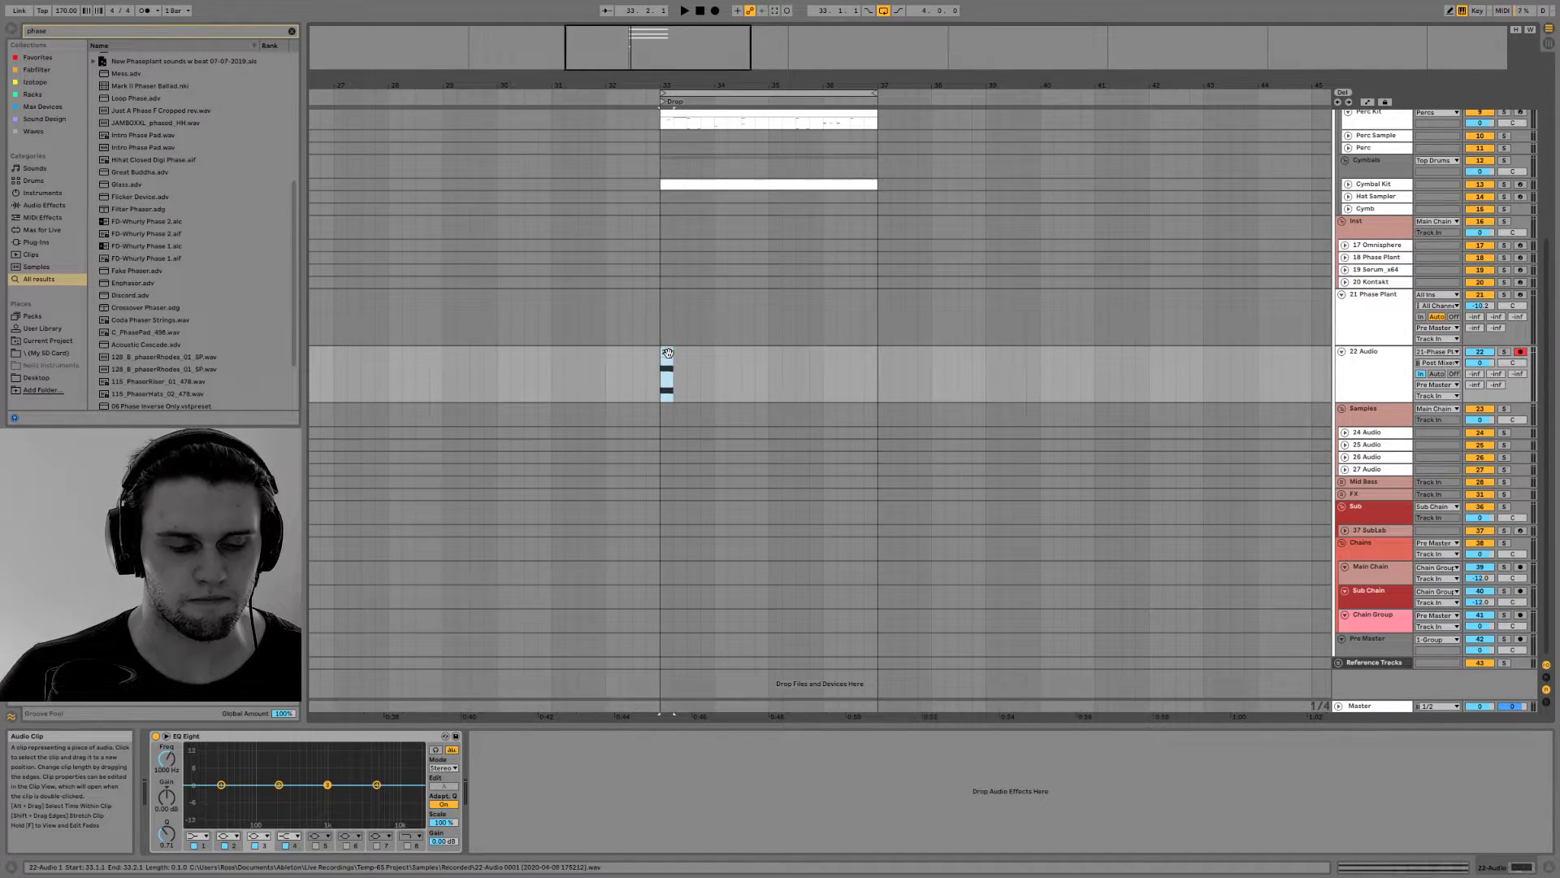
pyautogui.click(1436, 374)
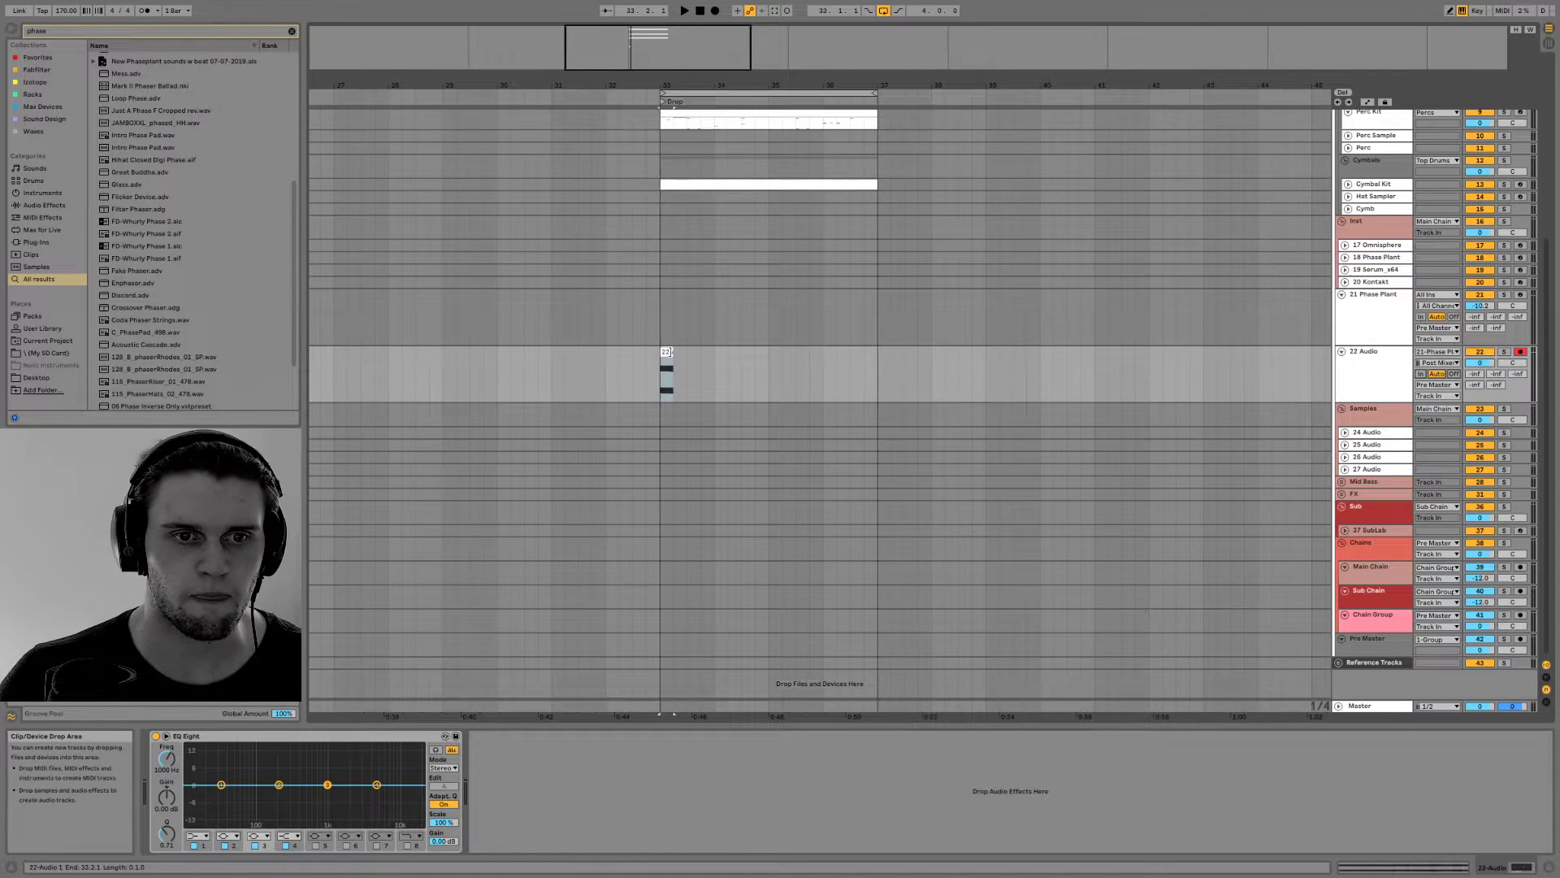
# Slide the one-beat clip's playback region to an earlier part of the resampled recording and listen to it
pyautogui.doubleClick(668, 358)
pyautogui.moveTo(627, 130); pyautogui.dragTo(628, 16)
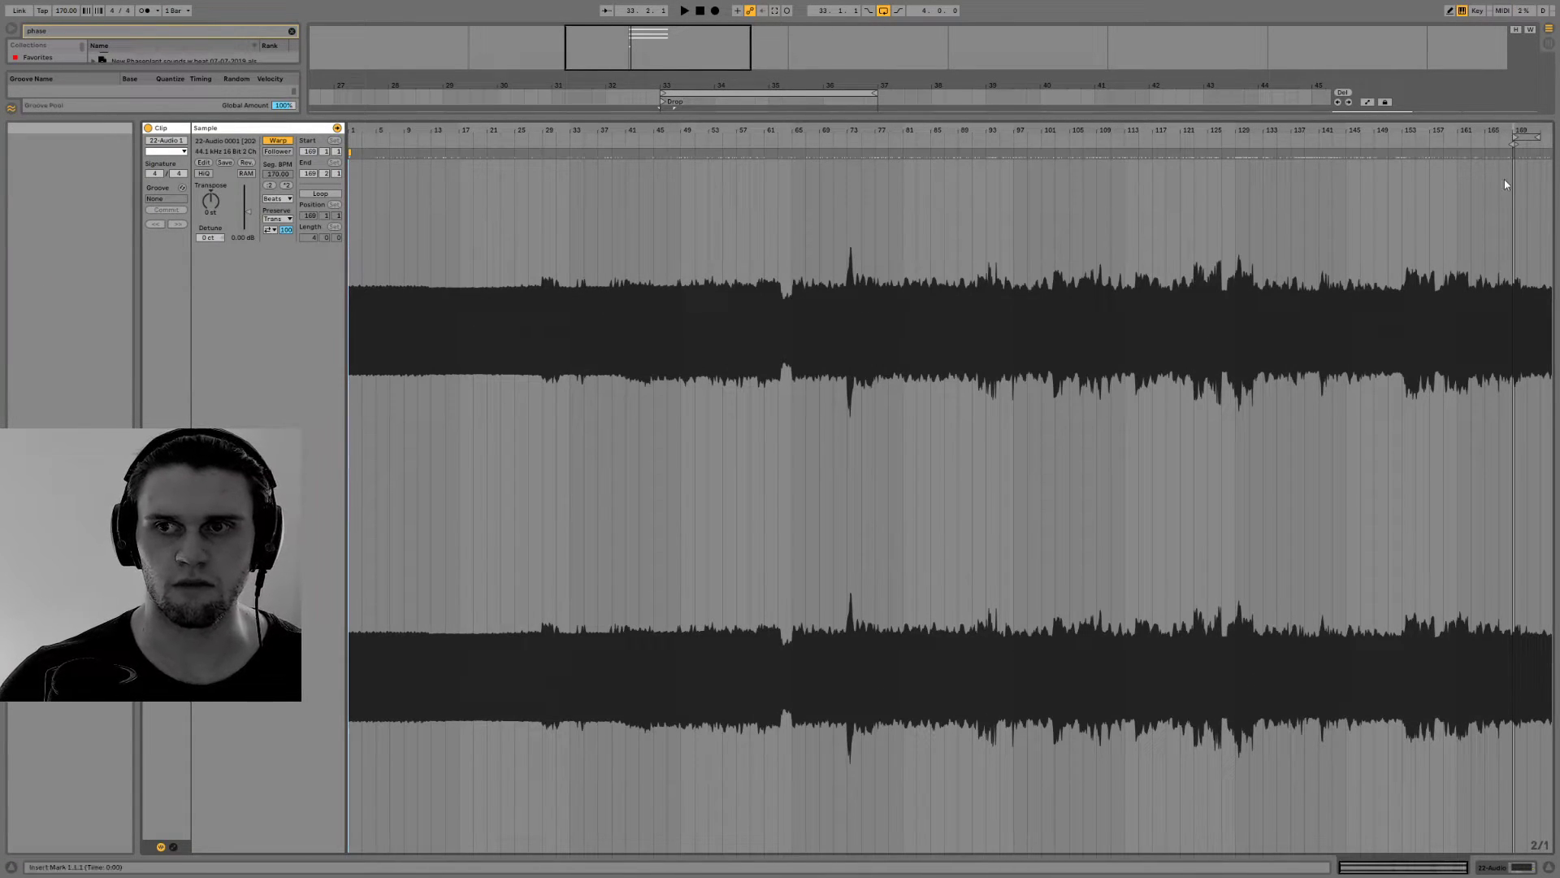
pyautogui.moveTo(1515, 145)
pyautogui.mouseDown()
pyautogui.moveTo(696, 159)
pyautogui.moveTo(696, 236)
pyautogui.moveTo(1058, 244)
pyautogui.mouseUp()
pyautogui.press('space')
pyautogui.press('space')
pyautogui.click(1502, 867)
pyautogui.press('space')
pyautogui.press('space')
# Duplicate the one-beat clip on 22 Audio to beat 33.2 and play the two slices
pyautogui.moveTo(665, 351); pyautogui.dragTo(678, 351)
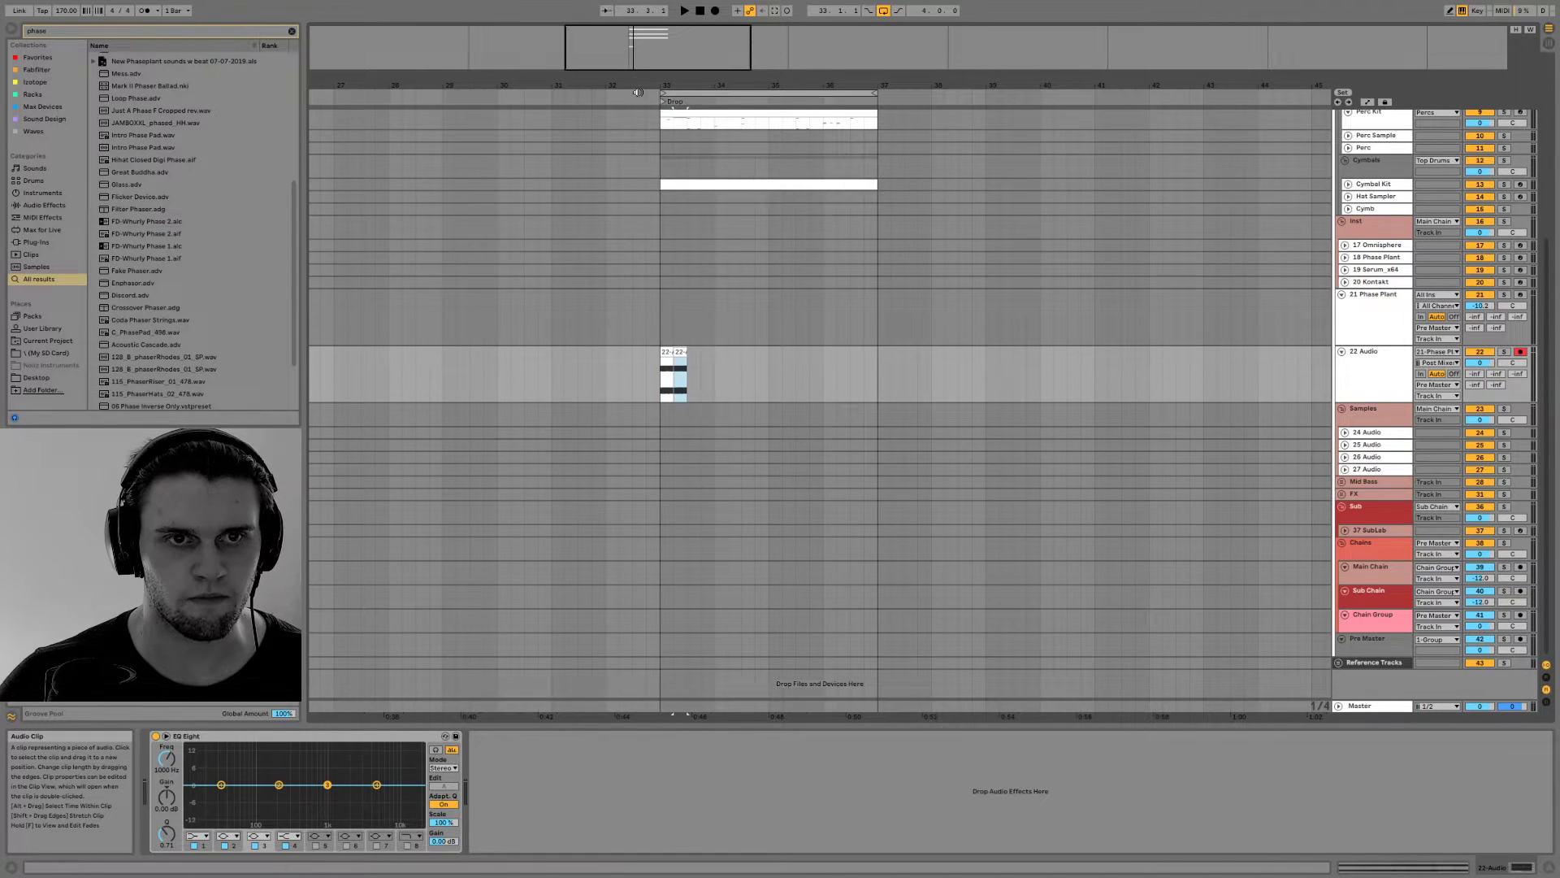
pyautogui.scroll(5, 678, 349)
pyautogui.press('space')
pyautogui.click(783, 352)
pyautogui.press('space')
pyautogui.press('space')
pyautogui.press('space')
# Turn the first beat on 22 Audio into two half-beat clips with short fades by shortening and duplicating the first slice
pyautogui.doubleClick(822, 352)
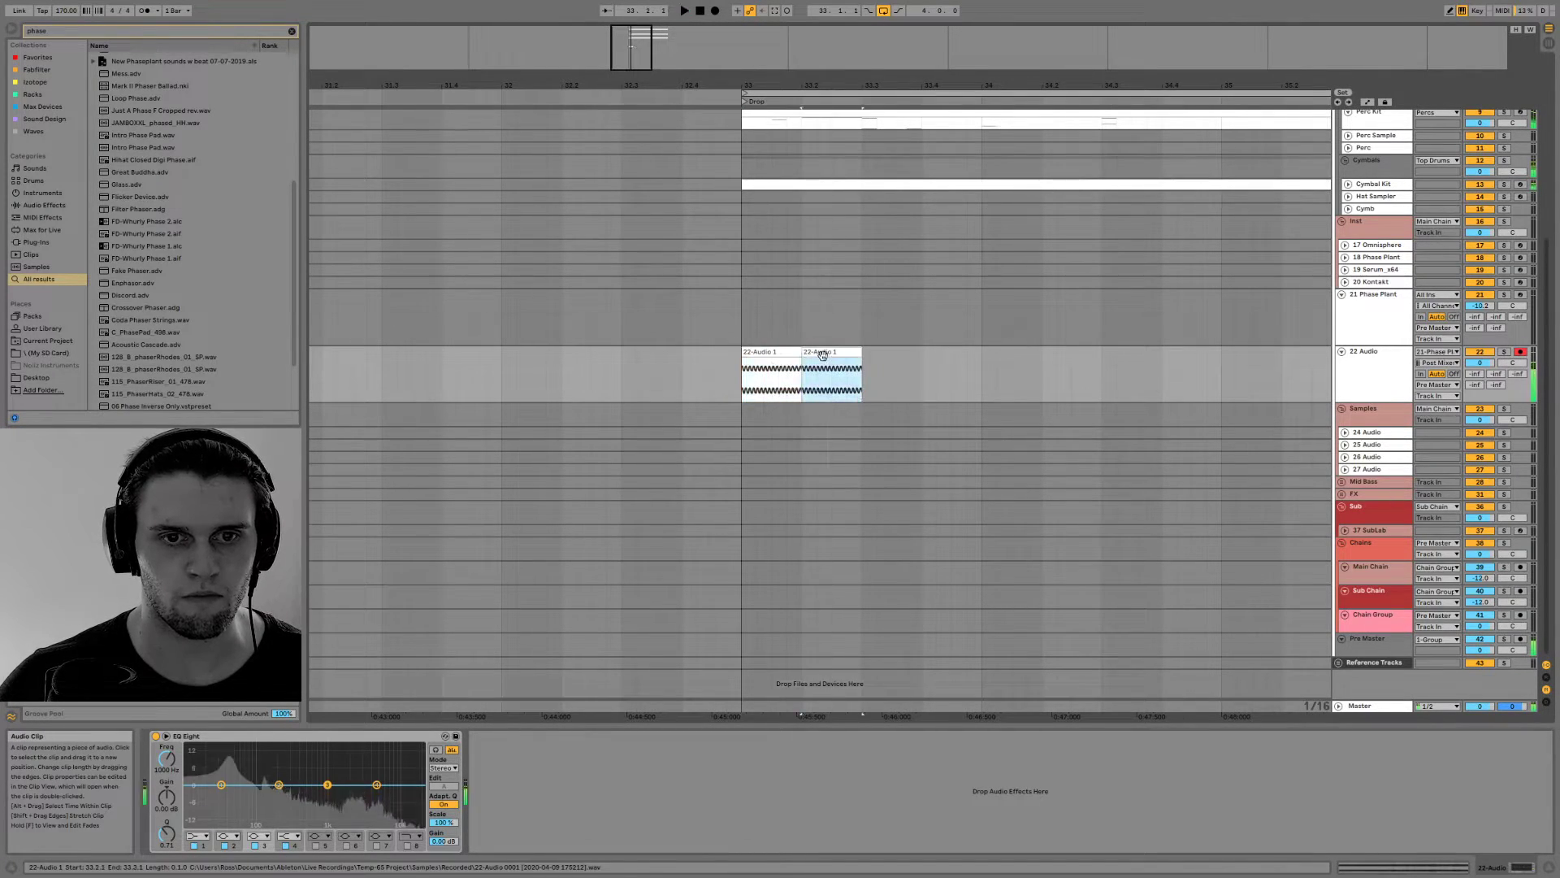
pyautogui.click(1550, 866)
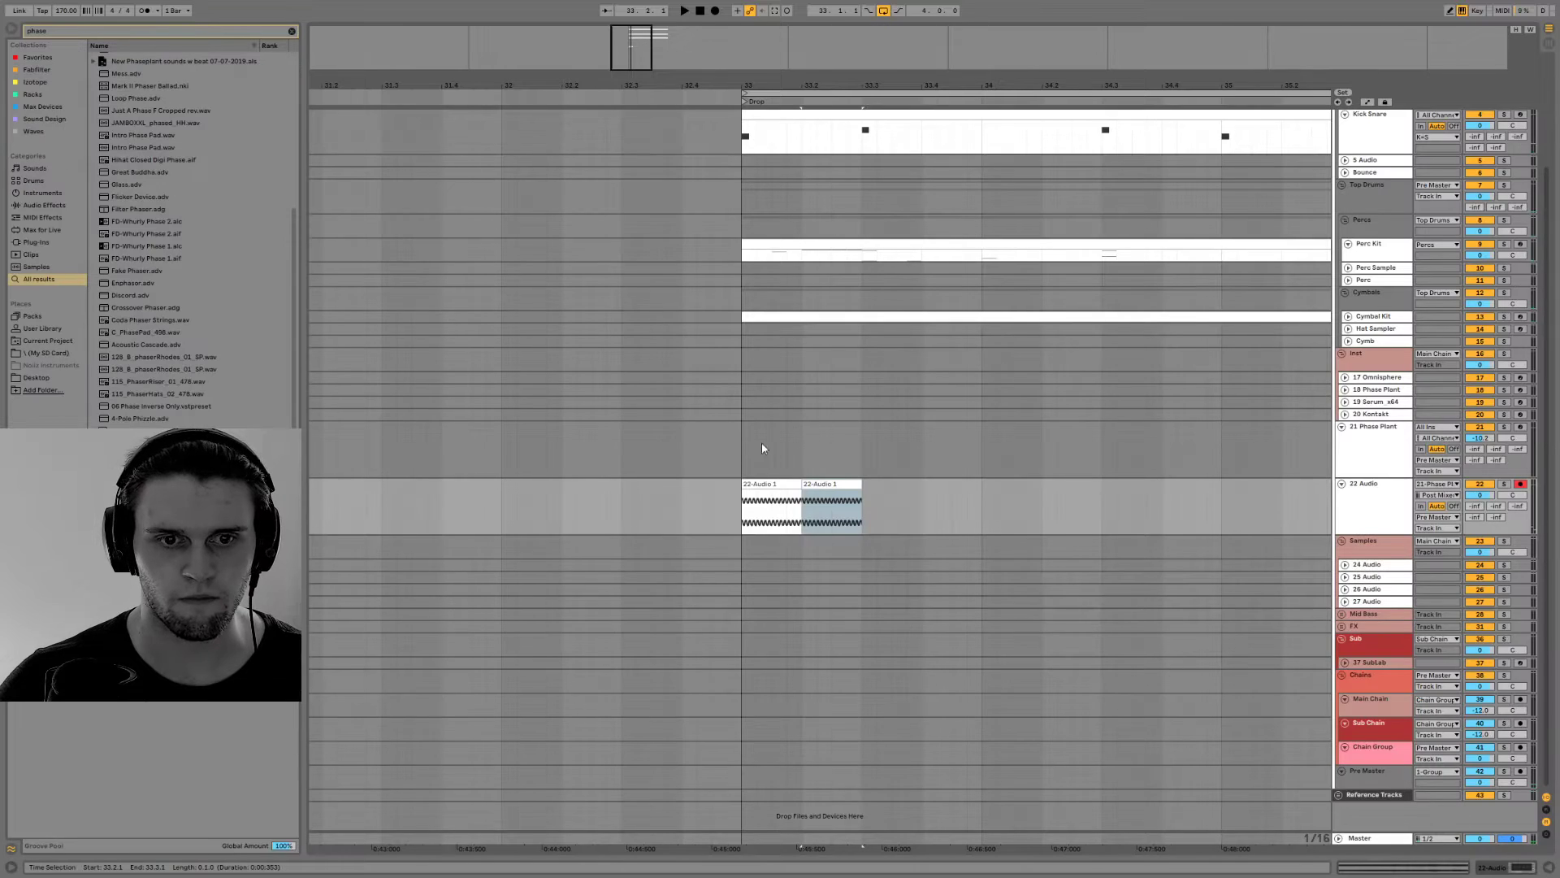
pyautogui.moveTo(797, 483); pyautogui.dragTo(752, 492)
pyautogui.hotkey('ctrl', 'd')
pyautogui.click(763, 486)
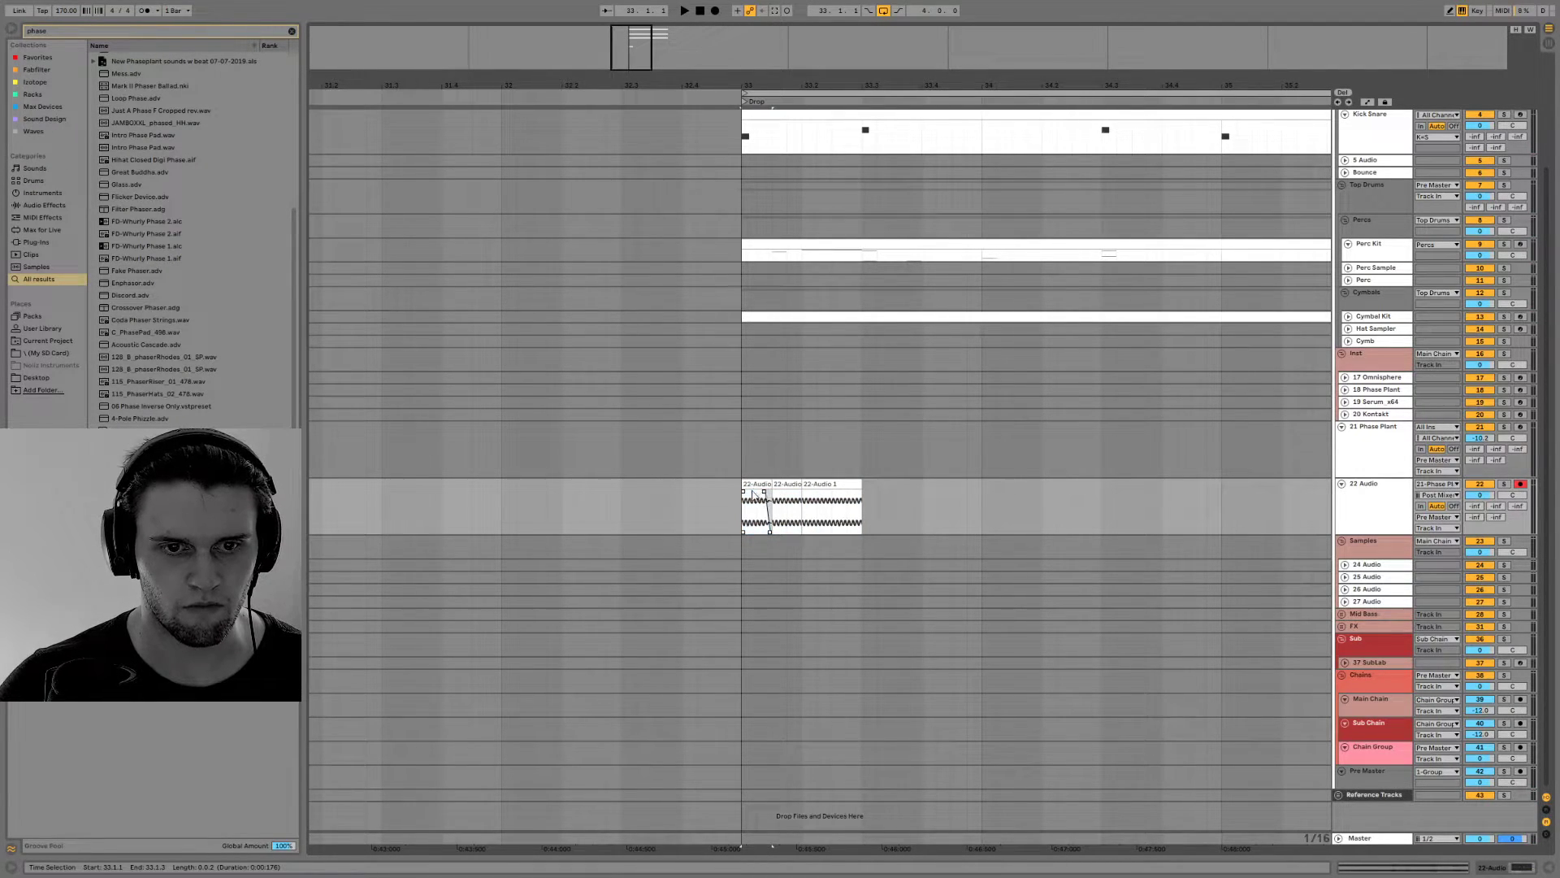
pyautogui.doubleClick(756, 490)
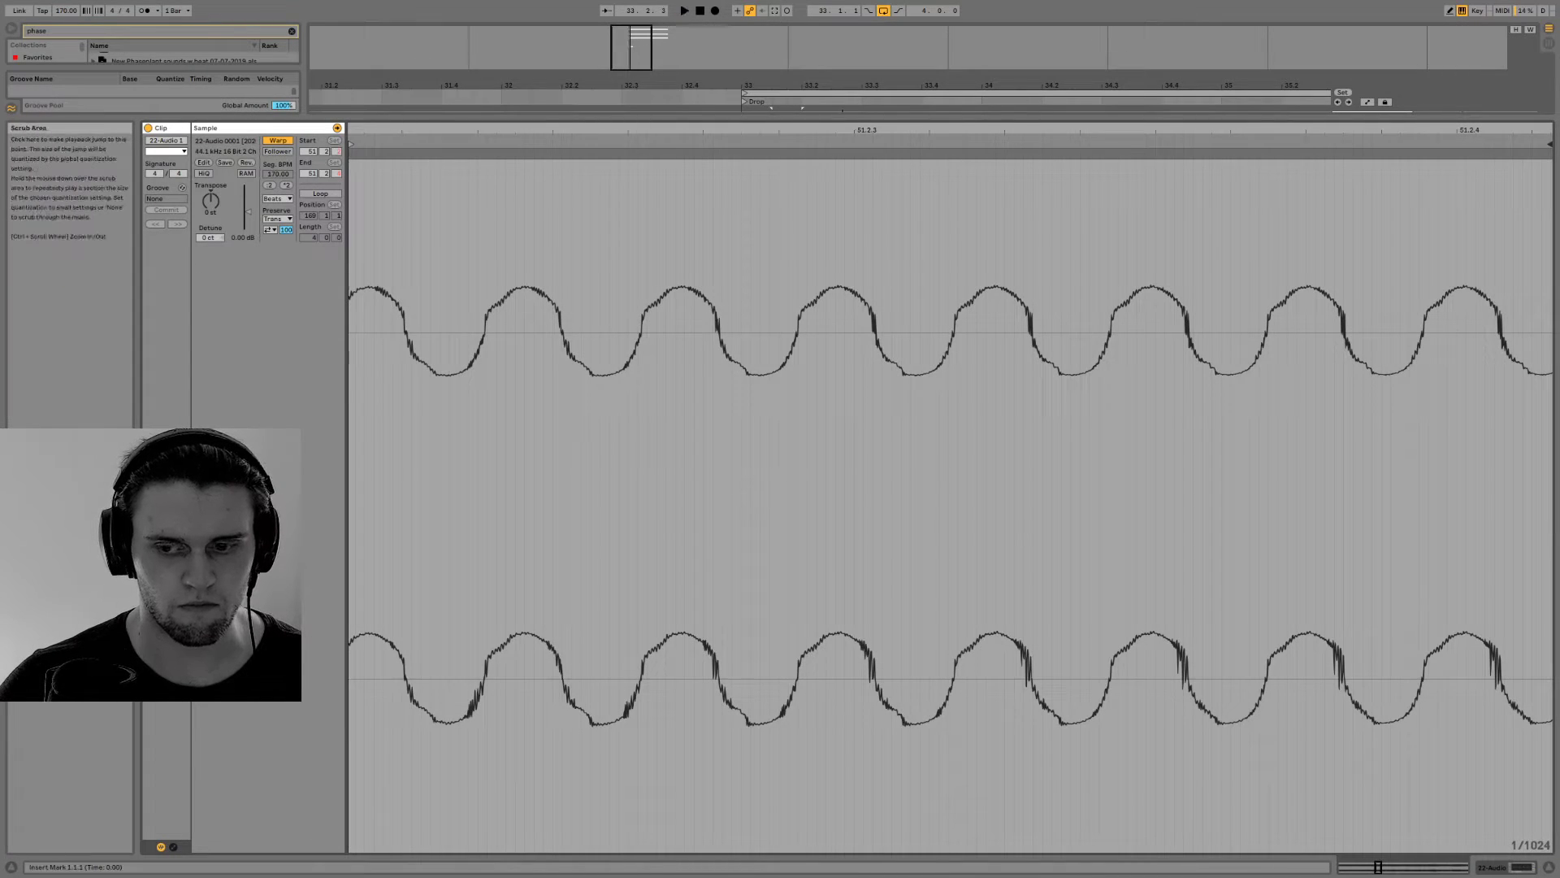
pyautogui.click(1517, 866)
pyautogui.click(824, 354)
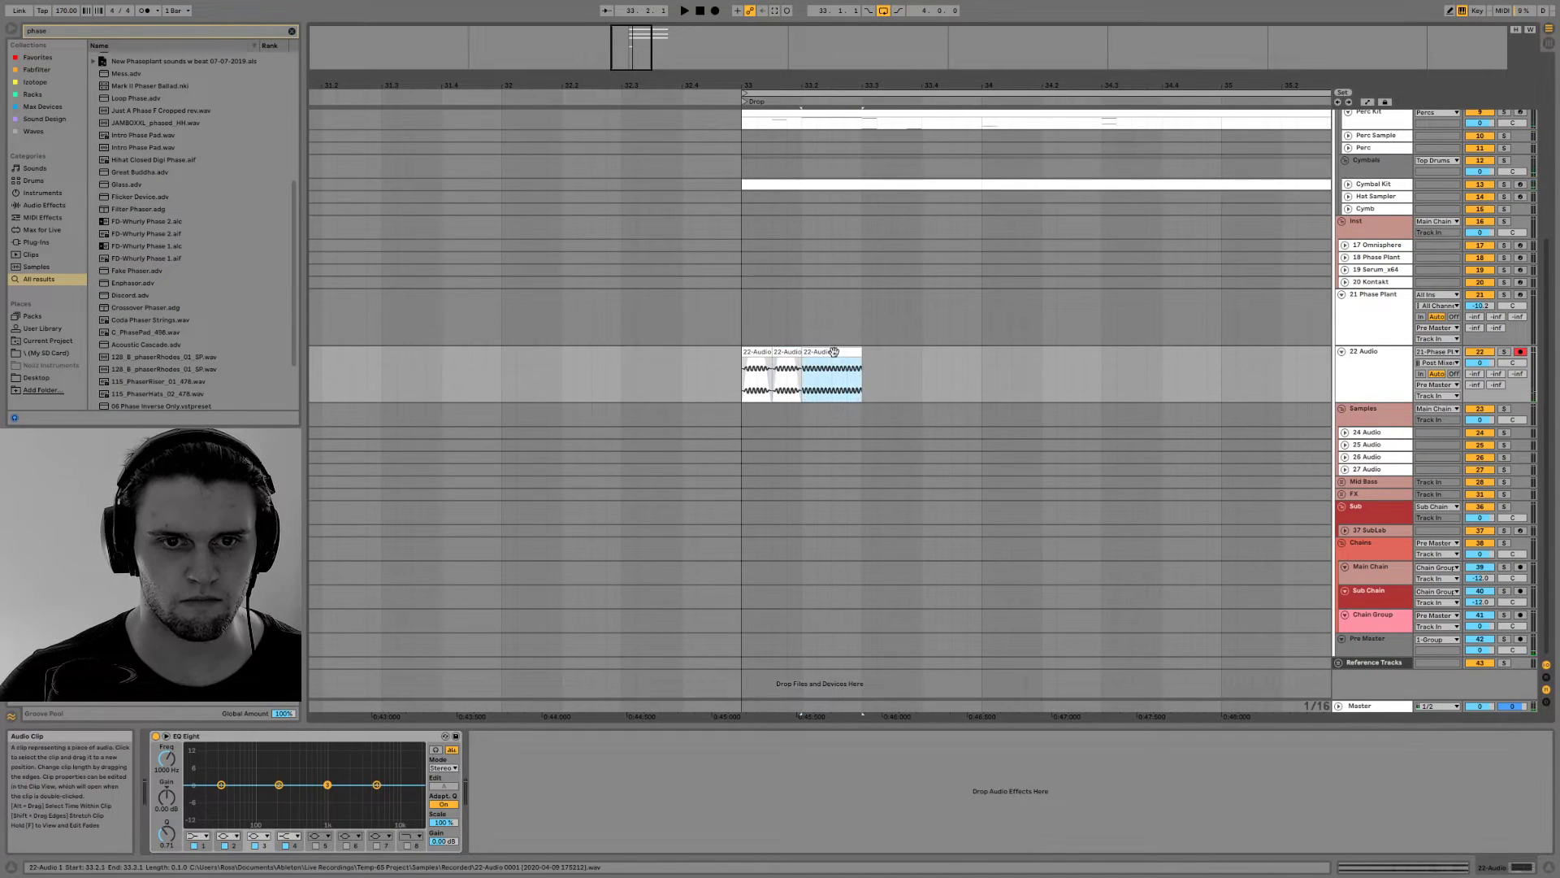
pyautogui.doubleClick(824, 354)
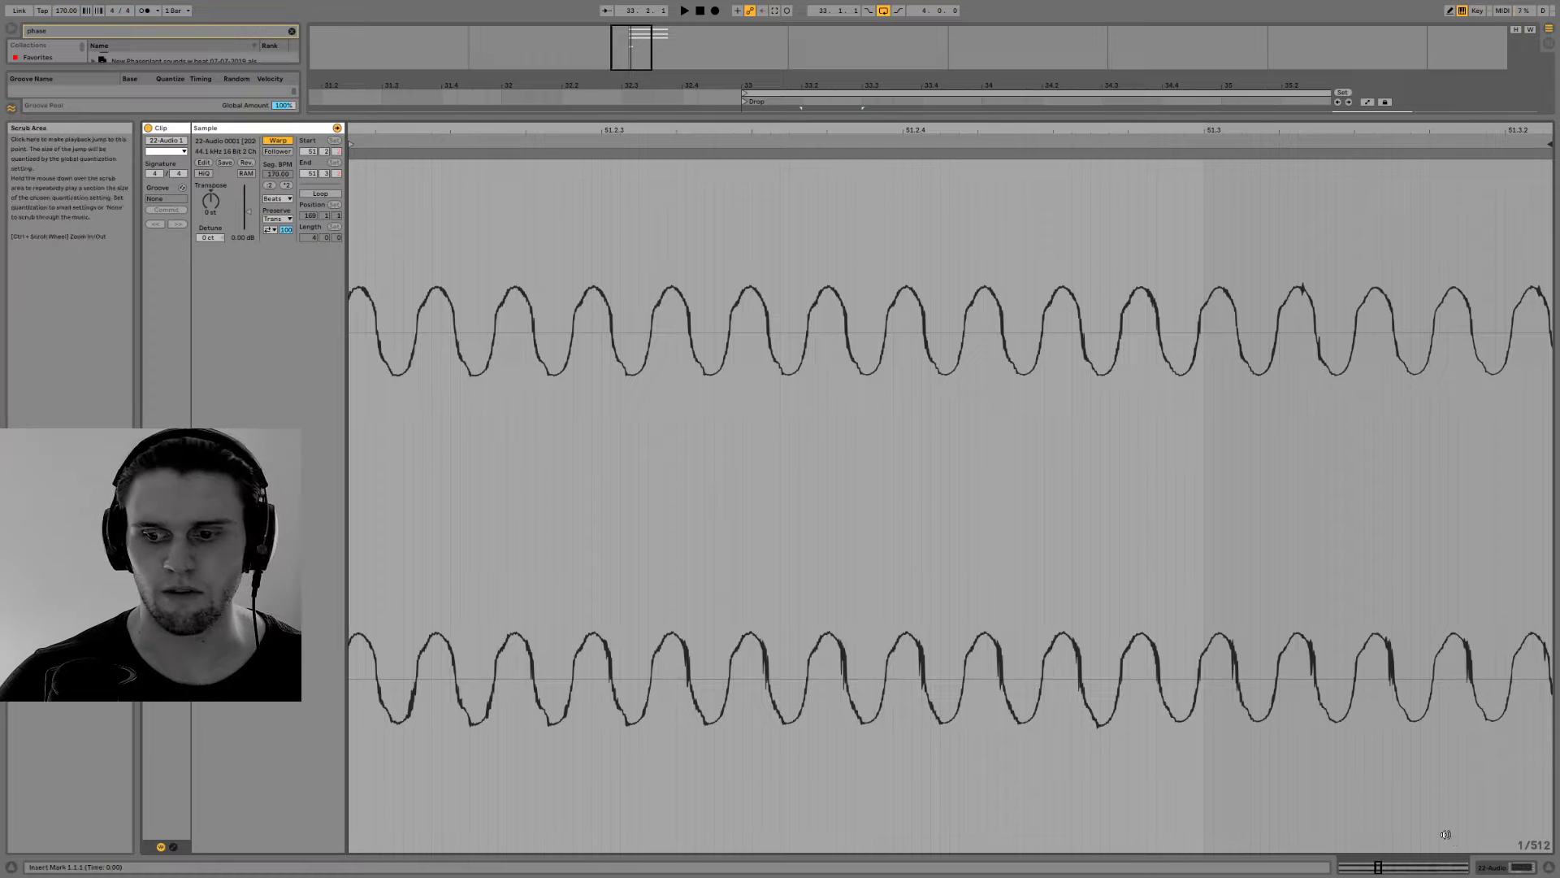
pyautogui.click(1513, 858)
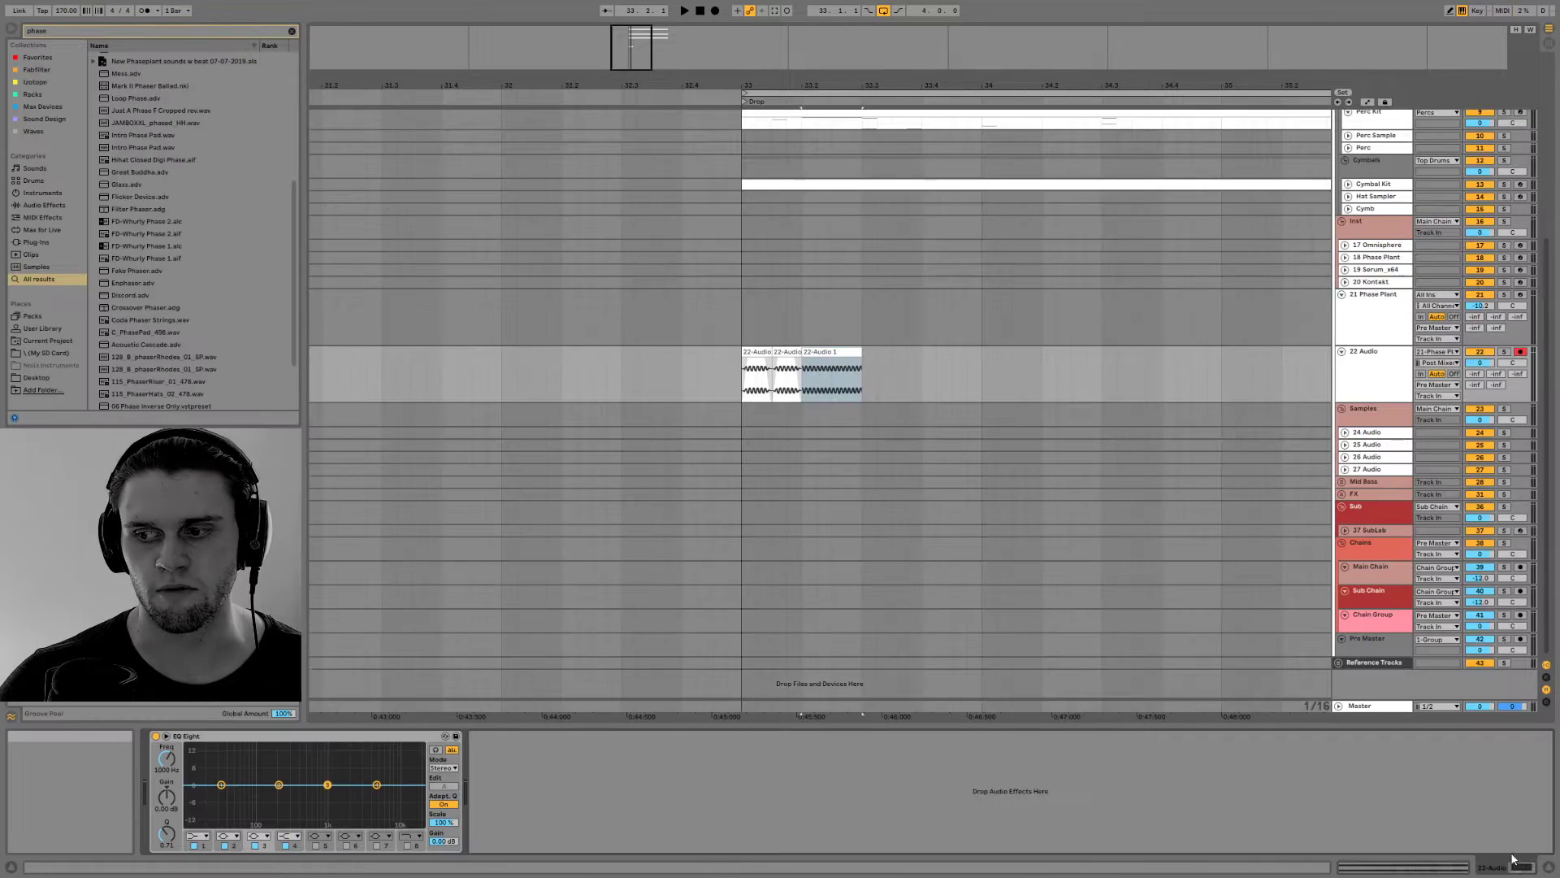
# Show the waveform of the clip at beat 33.2 alongside the arrangement and make the 22 Audio track taller
pyautogui.doubleClick(842, 353)
pyautogui.moveTo(753, 125); pyautogui.dragTo(764, 318)
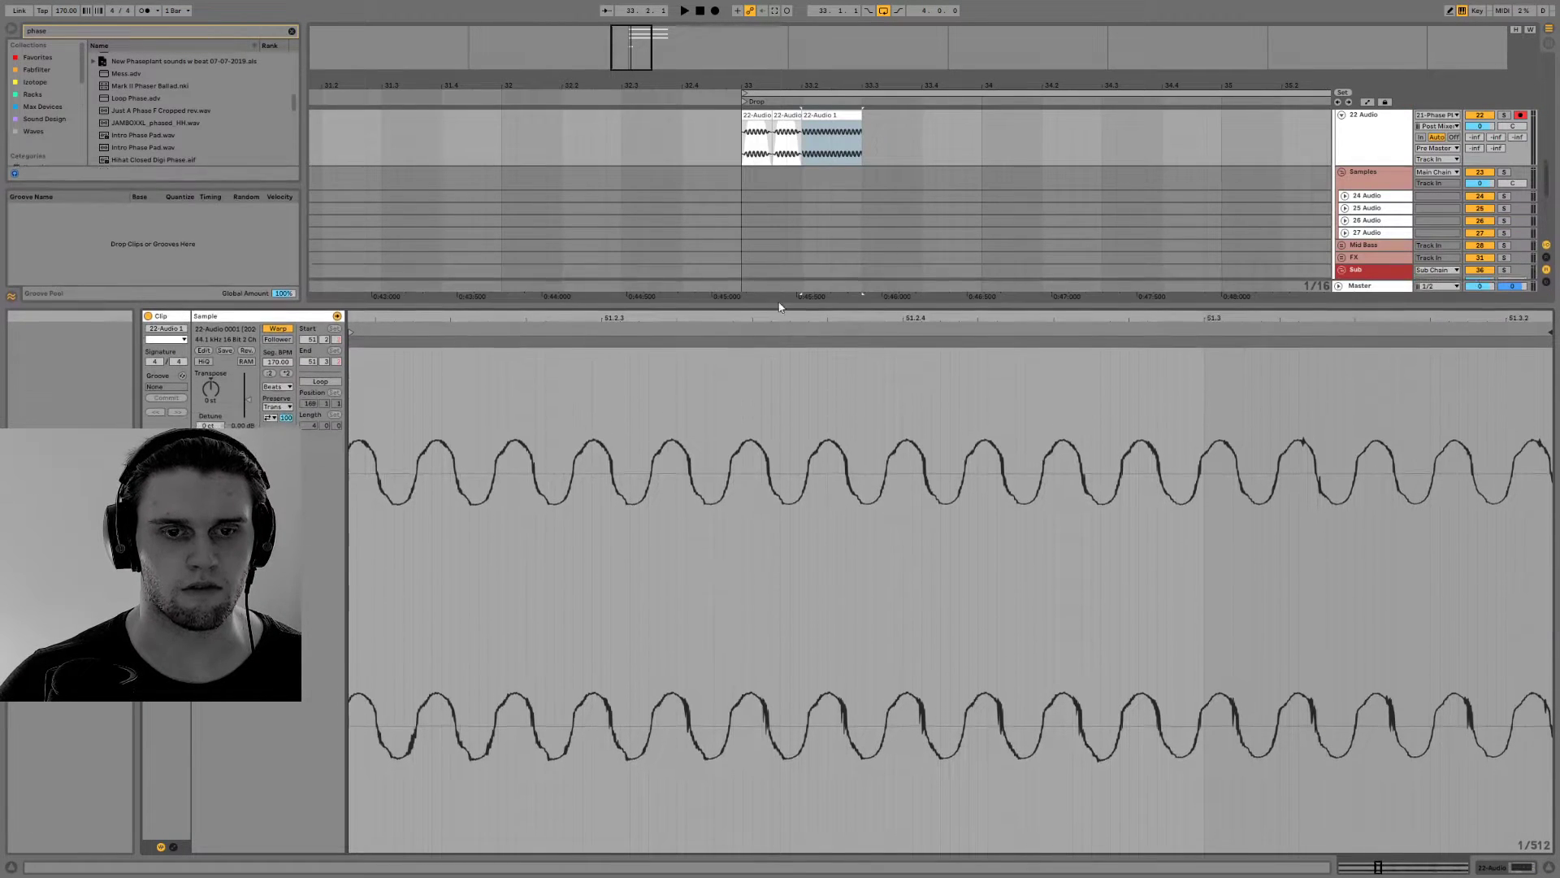
pyautogui.moveTo(1397, 168); pyautogui.dragTo(1397, 234)
# Slide the playback region of the clip at beat 33.2 back to bar 47 of the recording and play the slices
pyautogui.moveTo(738, 314)
pyautogui.mouseDown()
pyautogui.moveTo(738, 203)
pyautogui.moveTo(738, 238)
pyautogui.mouseUp()
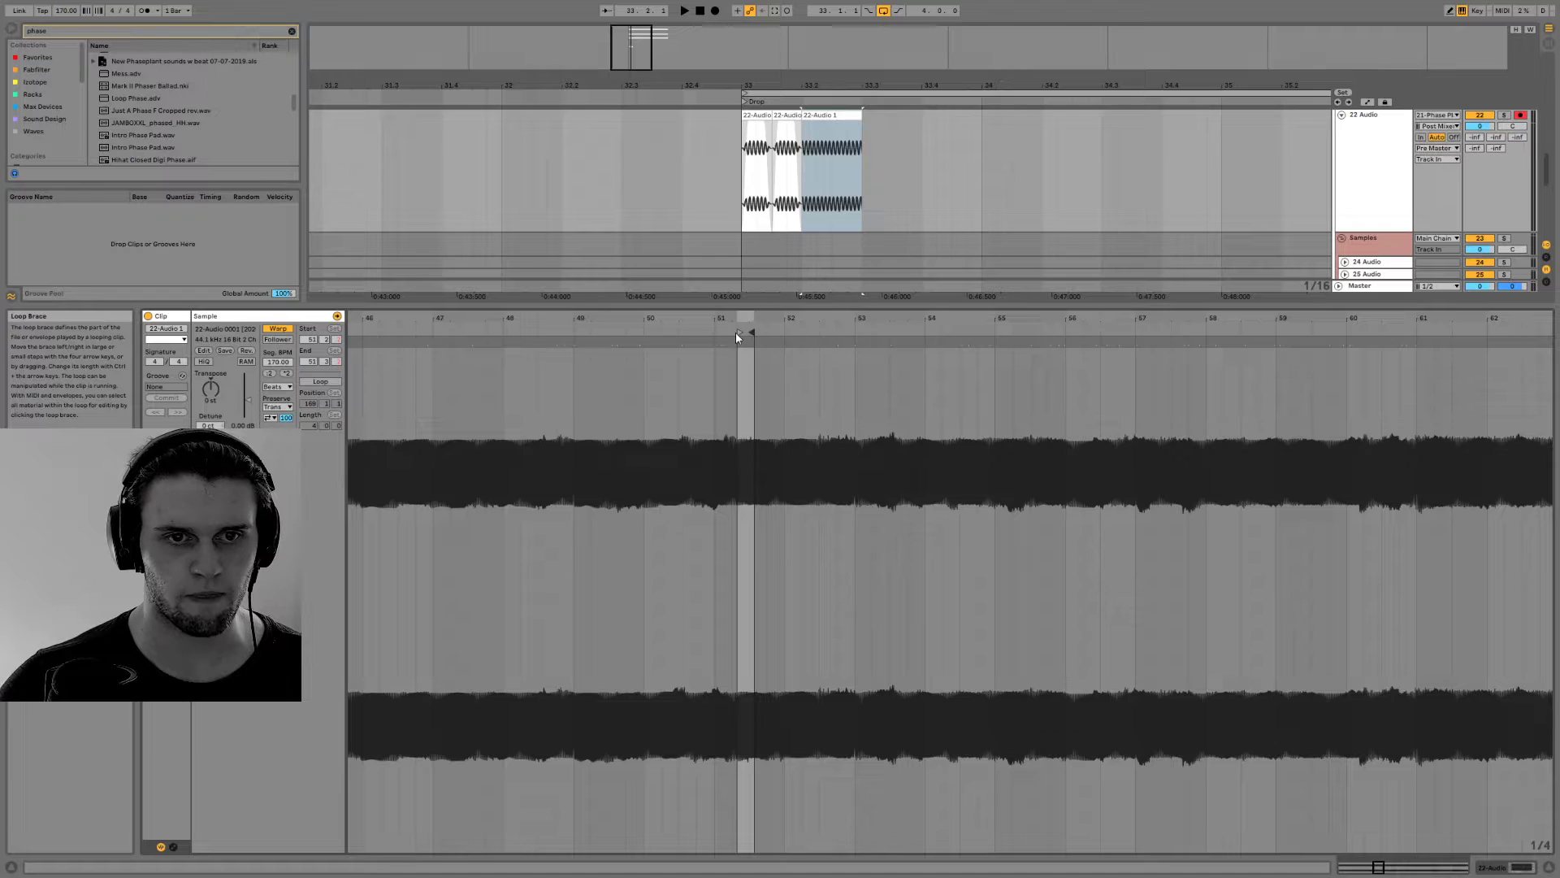
pyautogui.moveTo(737, 336); pyautogui.dragTo(444, 331)
pyautogui.press('space')
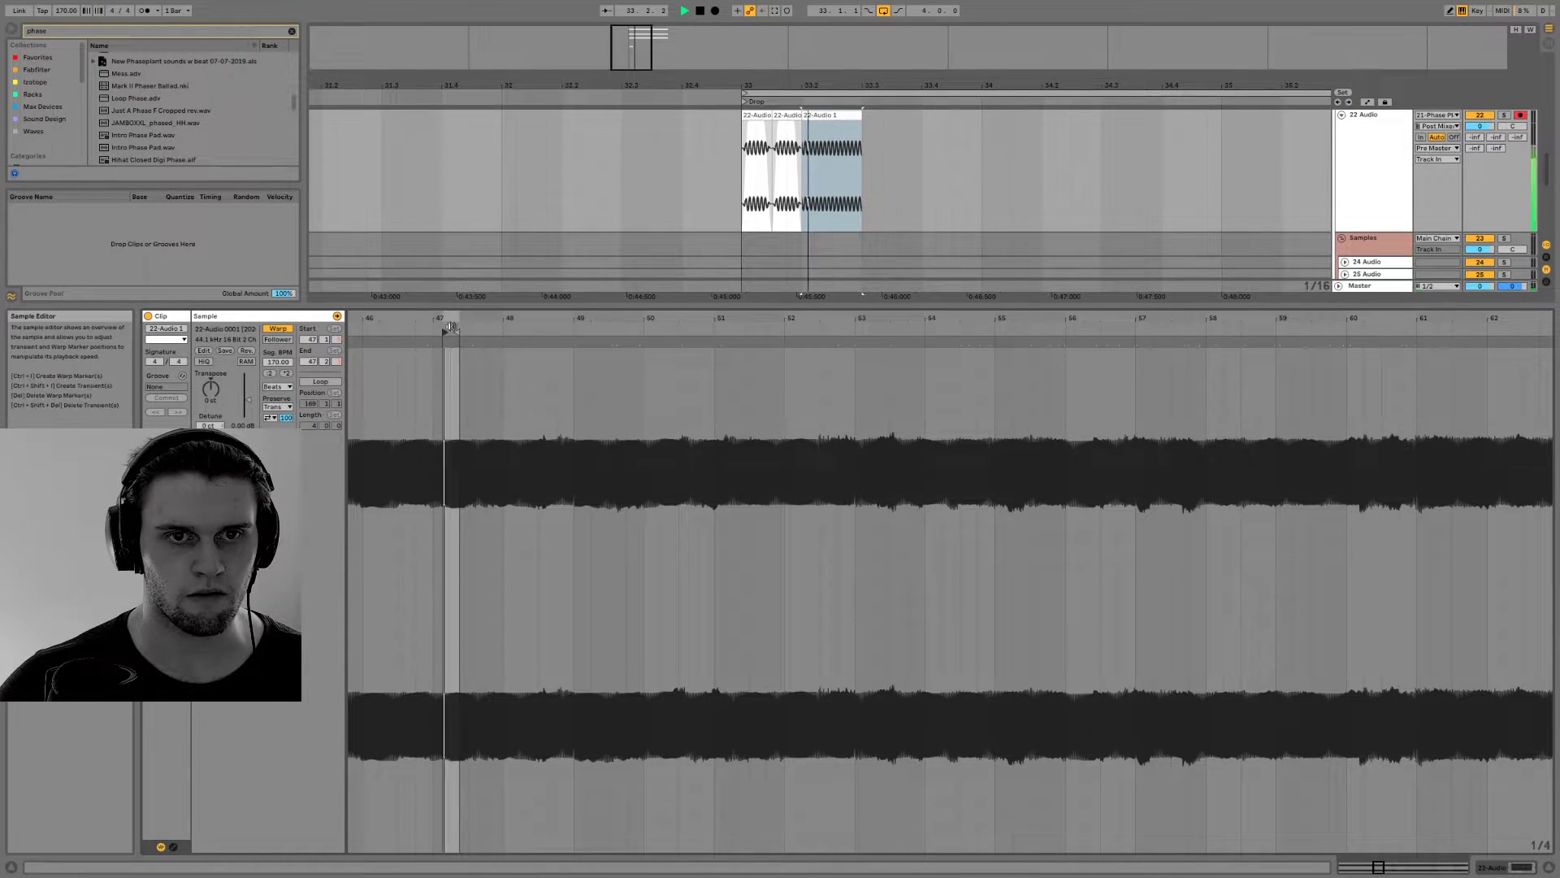
pyautogui.press('space')
pyautogui.click(760, 115)
pyautogui.press('space')
pyautogui.press('space')
# Shorten the clip at beat 33.2 to a quarter beat and duplicate it three times to fill the beat
pyautogui.moveTo(811, 116); pyautogui.dragTo(809, 157)
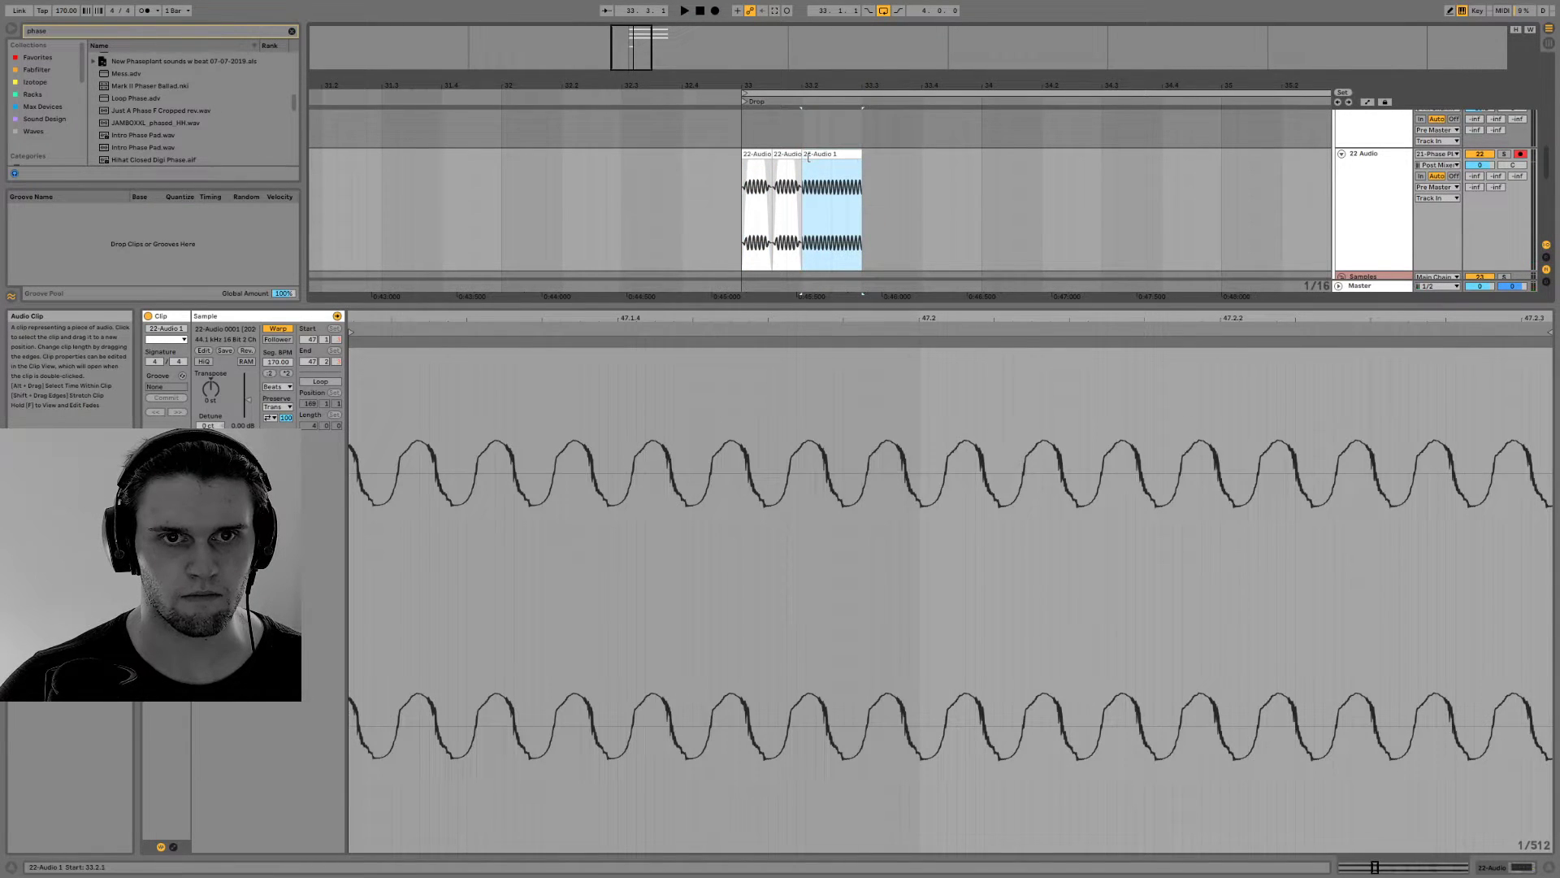
pyautogui.moveTo(861, 157); pyautogui.dragTo(816, 156)
pyautogui.hotkey('ctrl', 'd')
pyautogui.hotkey('ctrl', 'd')
pyautogui.hotkey('ctrl', 'd')
pyautogui.click(810, 156)
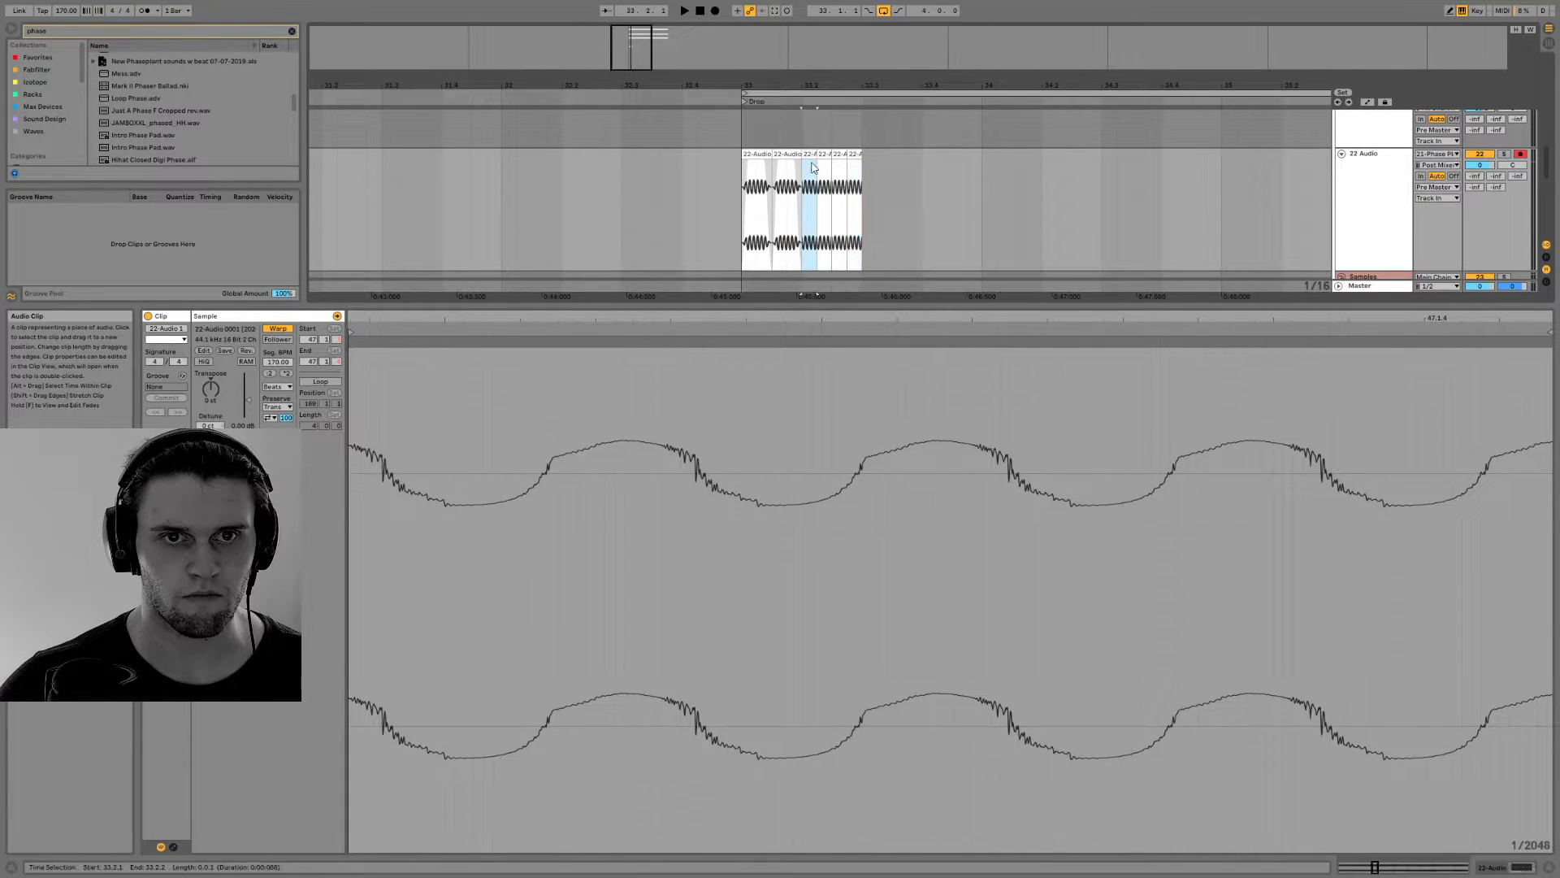
pyautogui.moveTo(990, 84); pyautogui.dragTo(1114, 154)
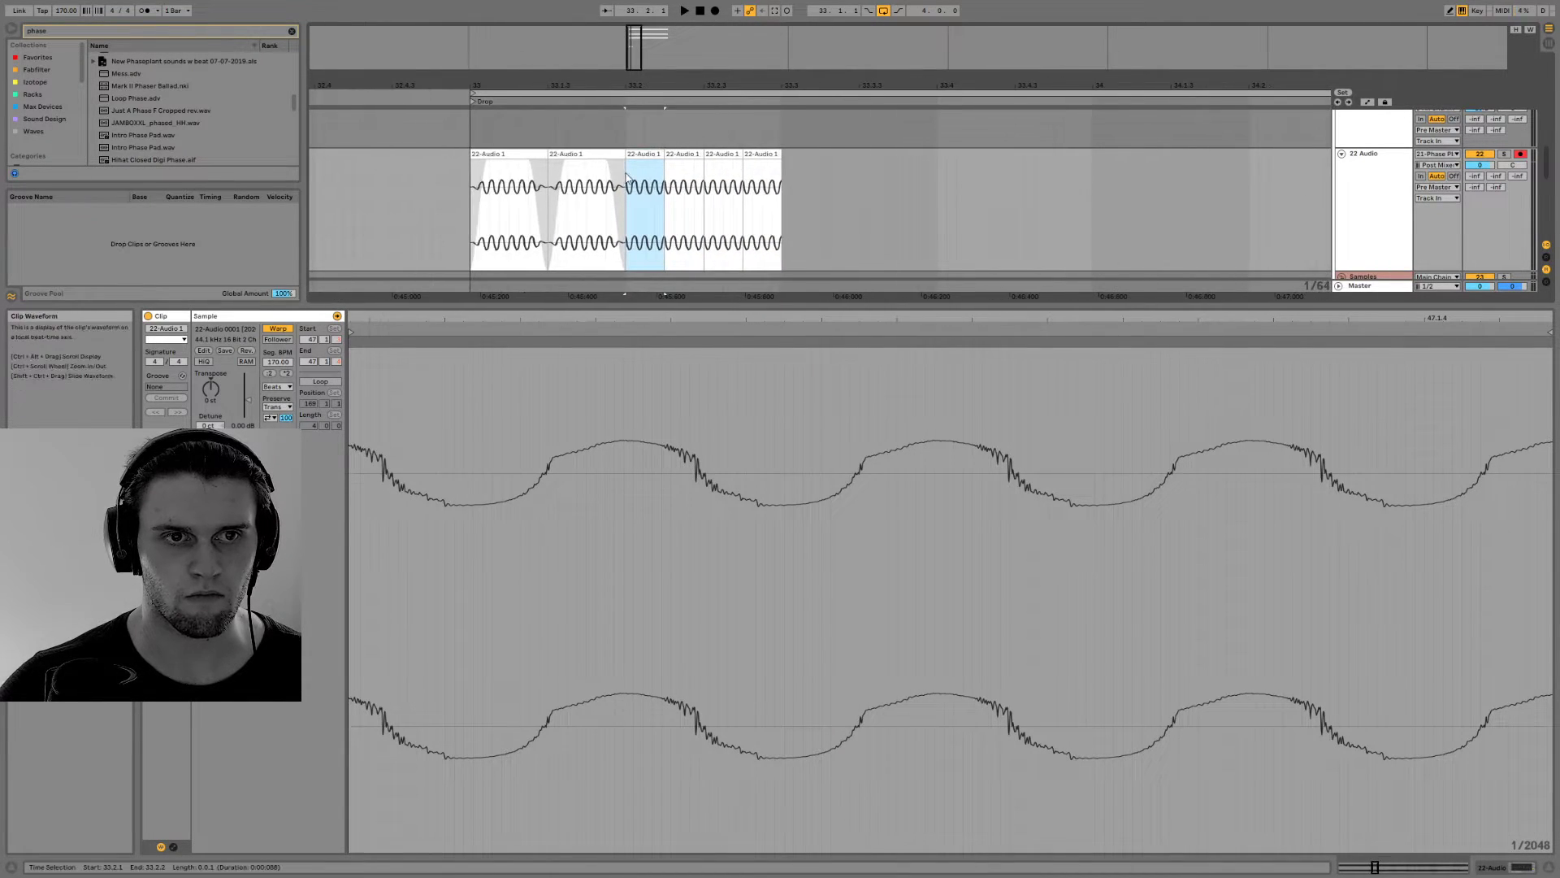
# Add fades at both ends of the quarter-beat clip at 33.2, duplicate it three times to fill the beat and play the slices
pyautogui.moveTo(635, 167); pyautogui.dragTo(638, 168)
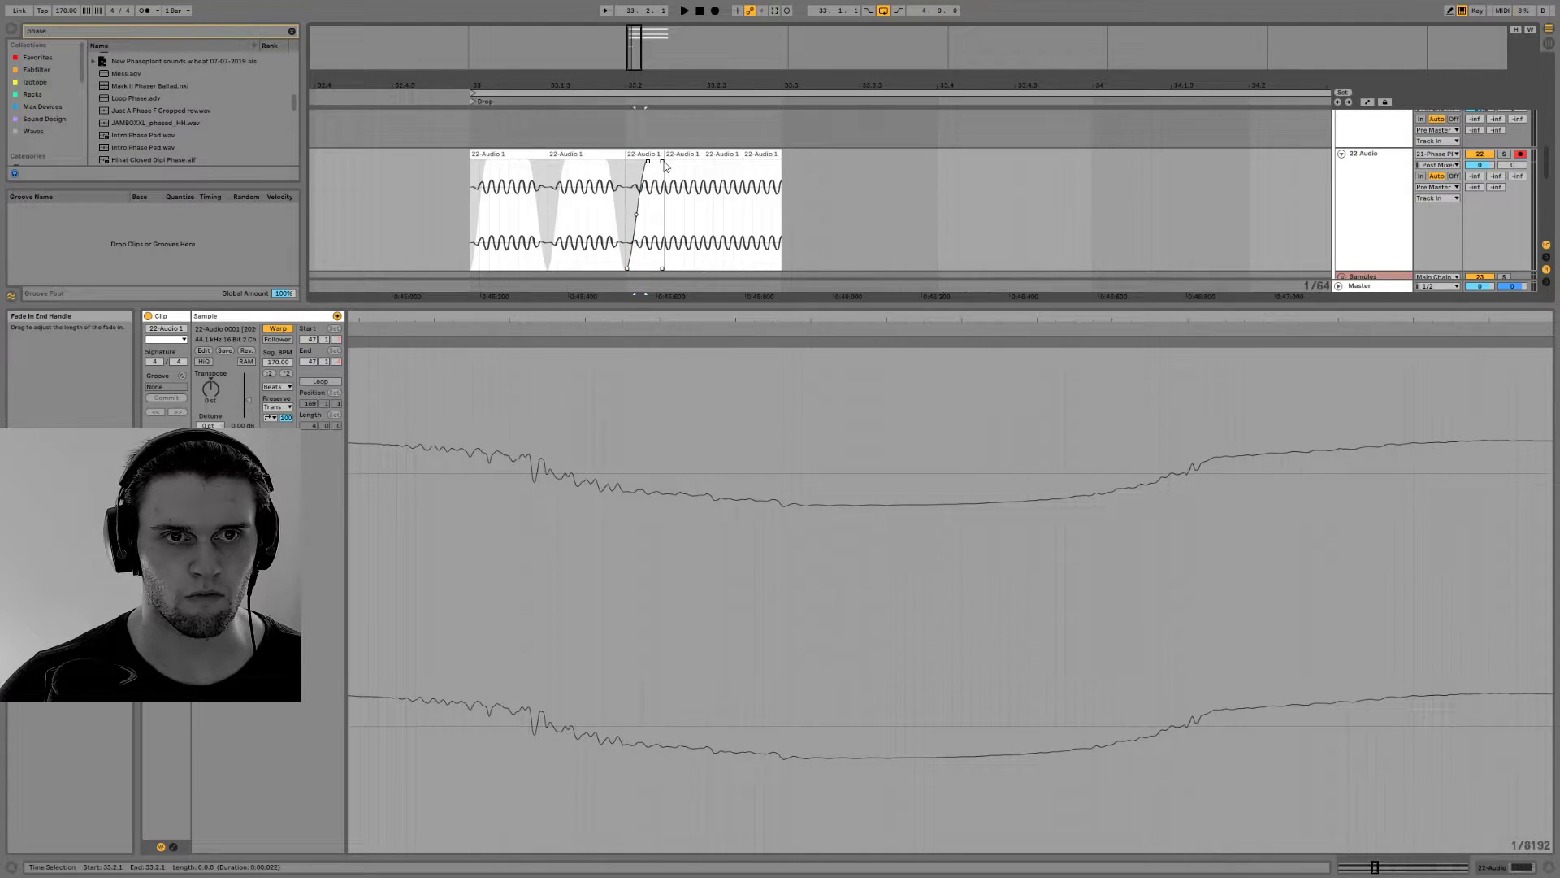
pyautogui.moveTo(654, 165); pyautogui.dragTo(648, 165)
pyautogui.click(648, 155)
pyautogui.hotkey('ctrl', 'd')
pyautogui.hotkey('ctrl', 'd')
pyautogui.hotkey('ctrl', 'd')
pyautogui.click(639, 155)
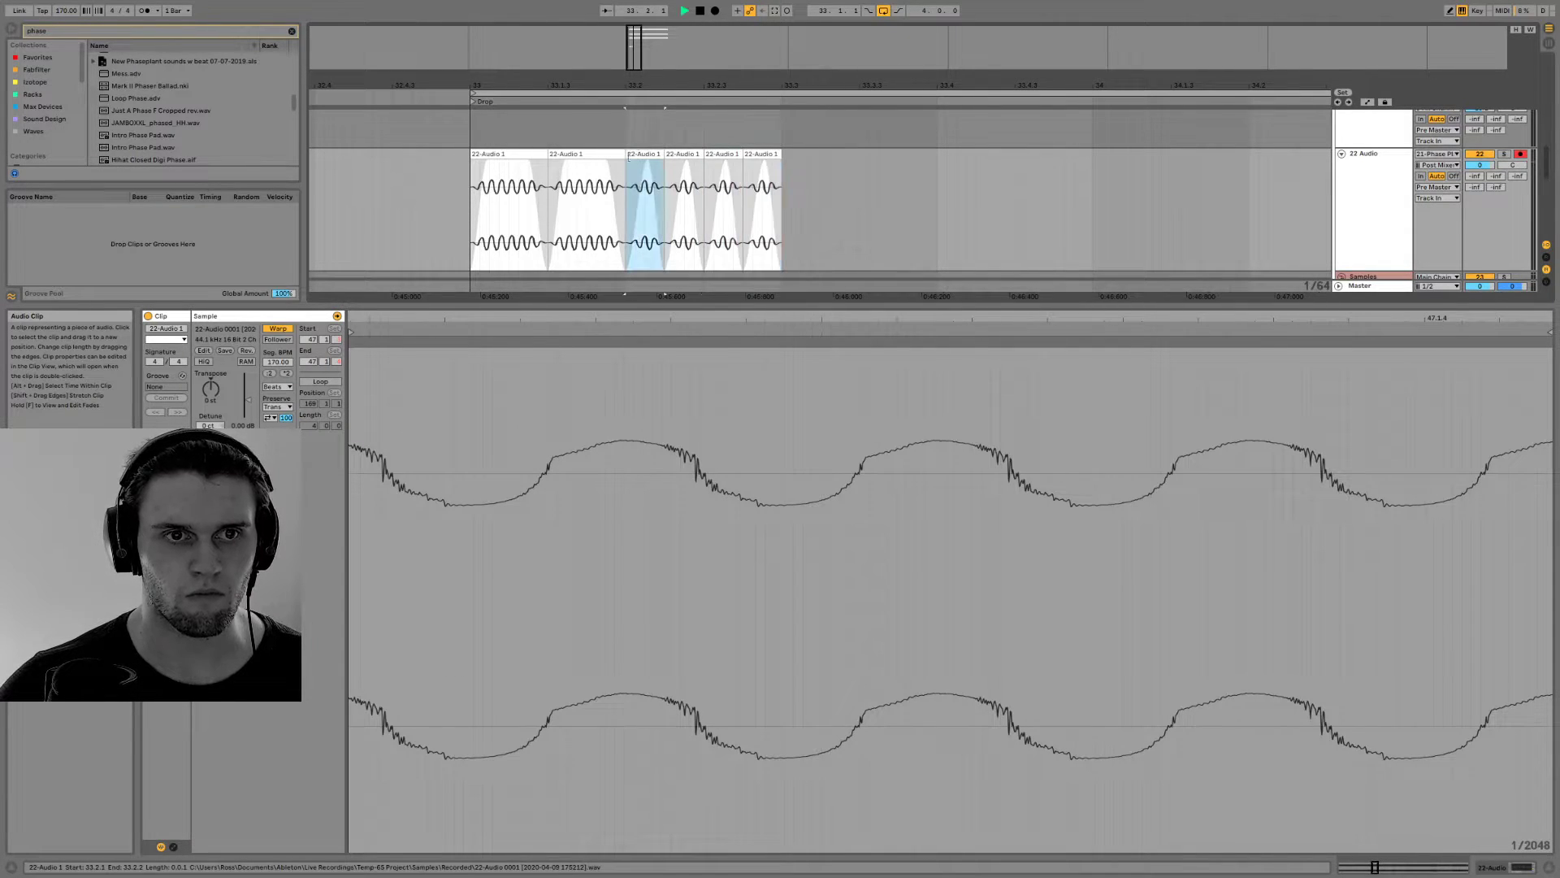
pyautogui.press('space')
pyautogui.click(538, 156)
pyautogui.press('space')
pyautogui.press('space')
# Fill beats 33.3 and 33.4 on the 22 Audio track with two one-beat clips of the recording
pyautogui.scroll(-5, 862, 201)
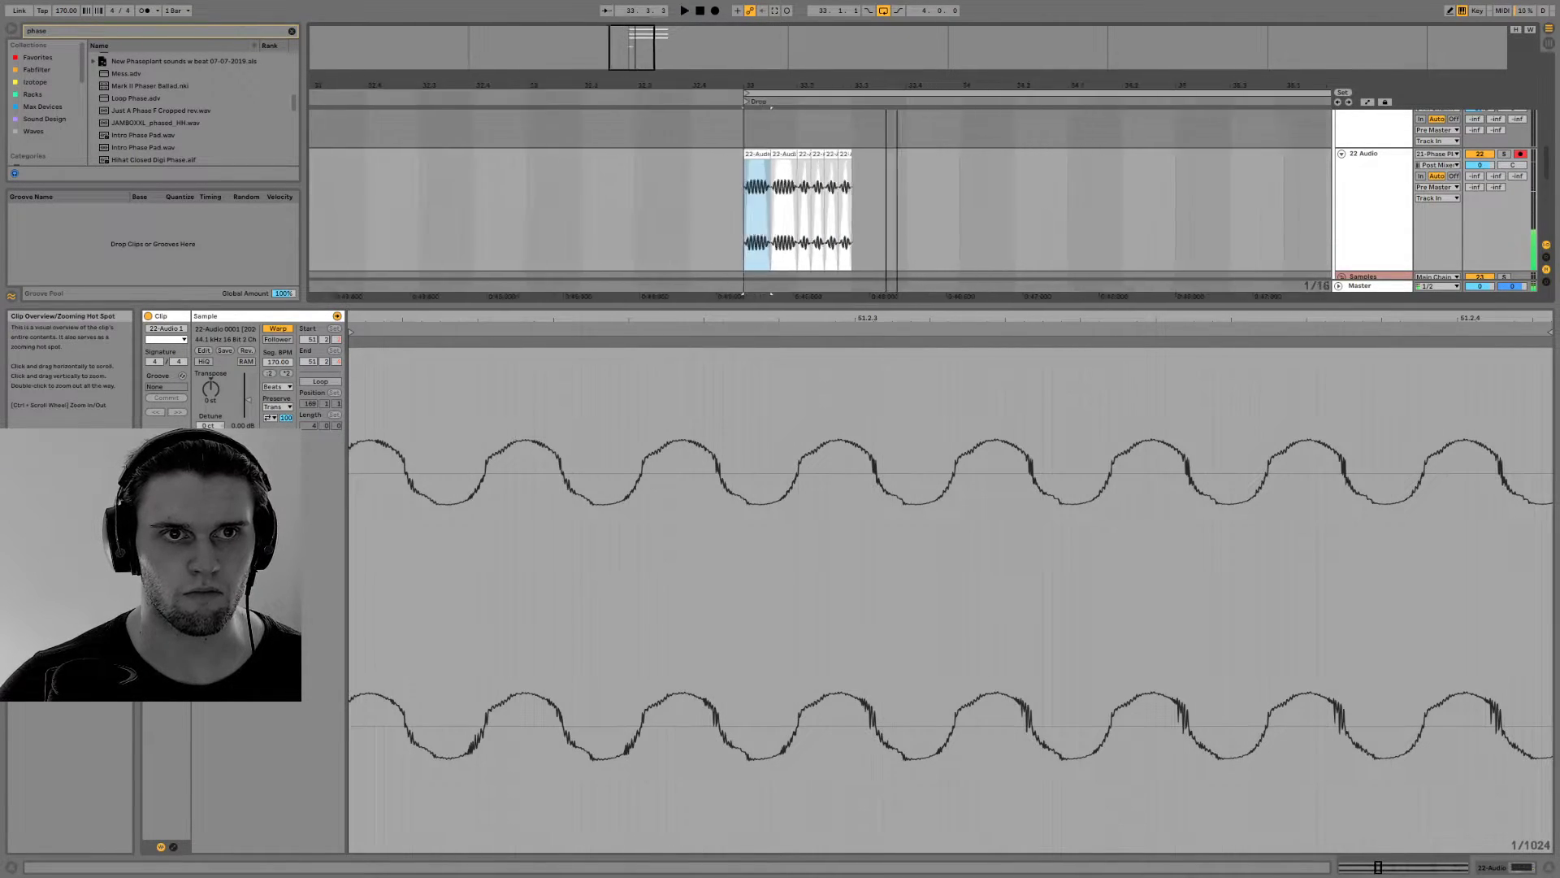
pyautogui.keyDown('ctrl'); pyautogui.moveTo(812, 155); pyautogui.dragTo(883, 156); pyautogui.keyUp('ctrl')
pyautogui.hotkey('ctrl', 'd')
pyautogui.click(877, 154)
# Slide the playback regions of the one-beat clips at 33.3 and 33.4 to other parts of the recording
pyautogui.moveTo(829, 317); pyautogui.dragTo(827, 195)
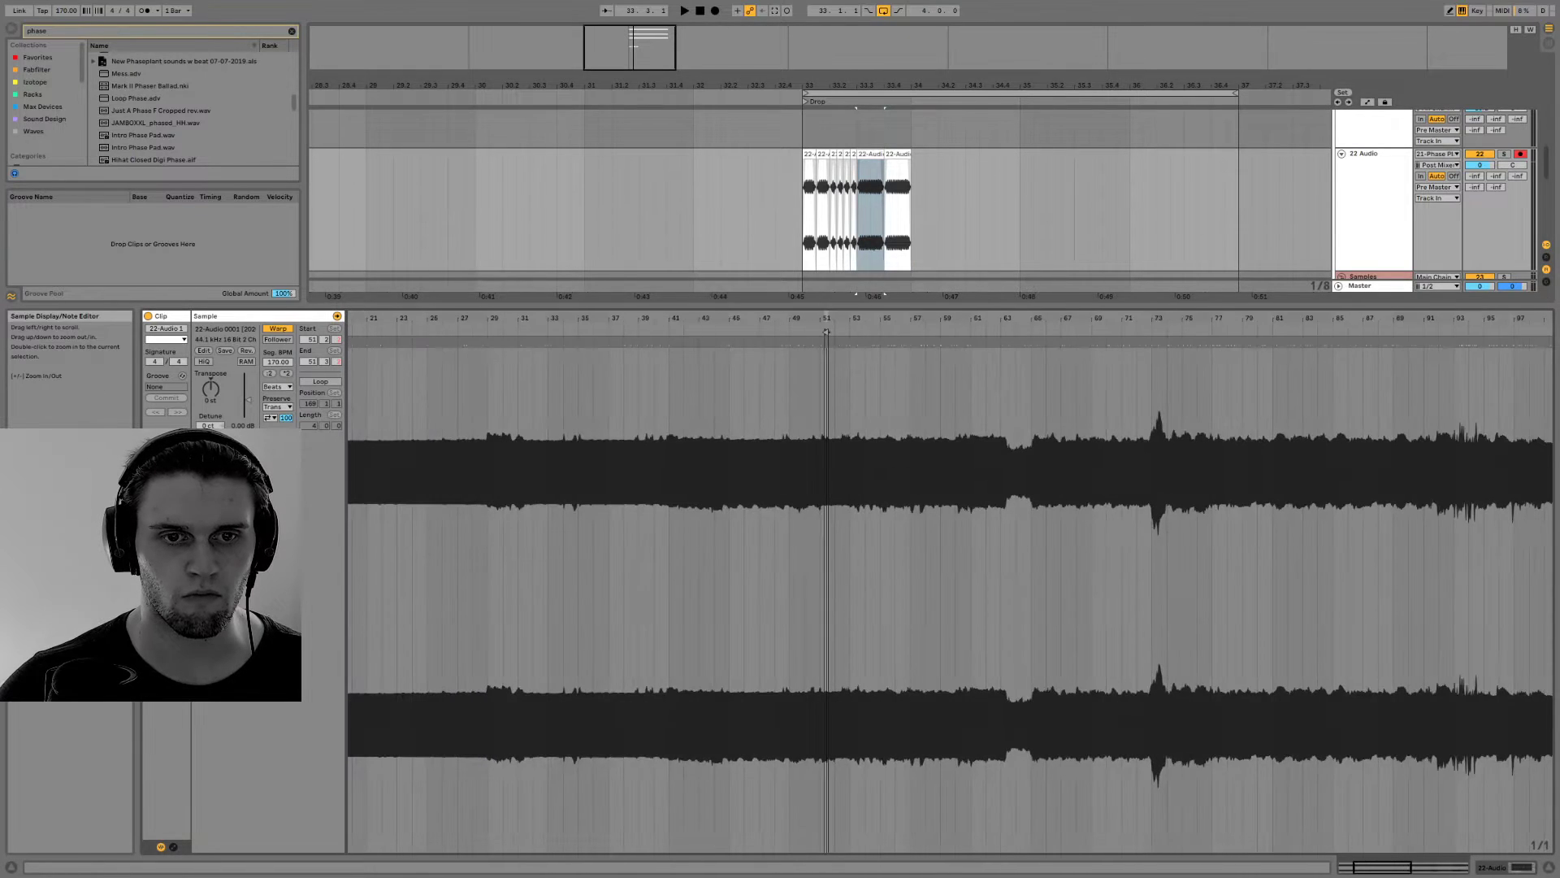
pyautogui.moveTo(832, 350); pyautogui.dragTo(1203, 384)
pyautogui.click(898, 154)
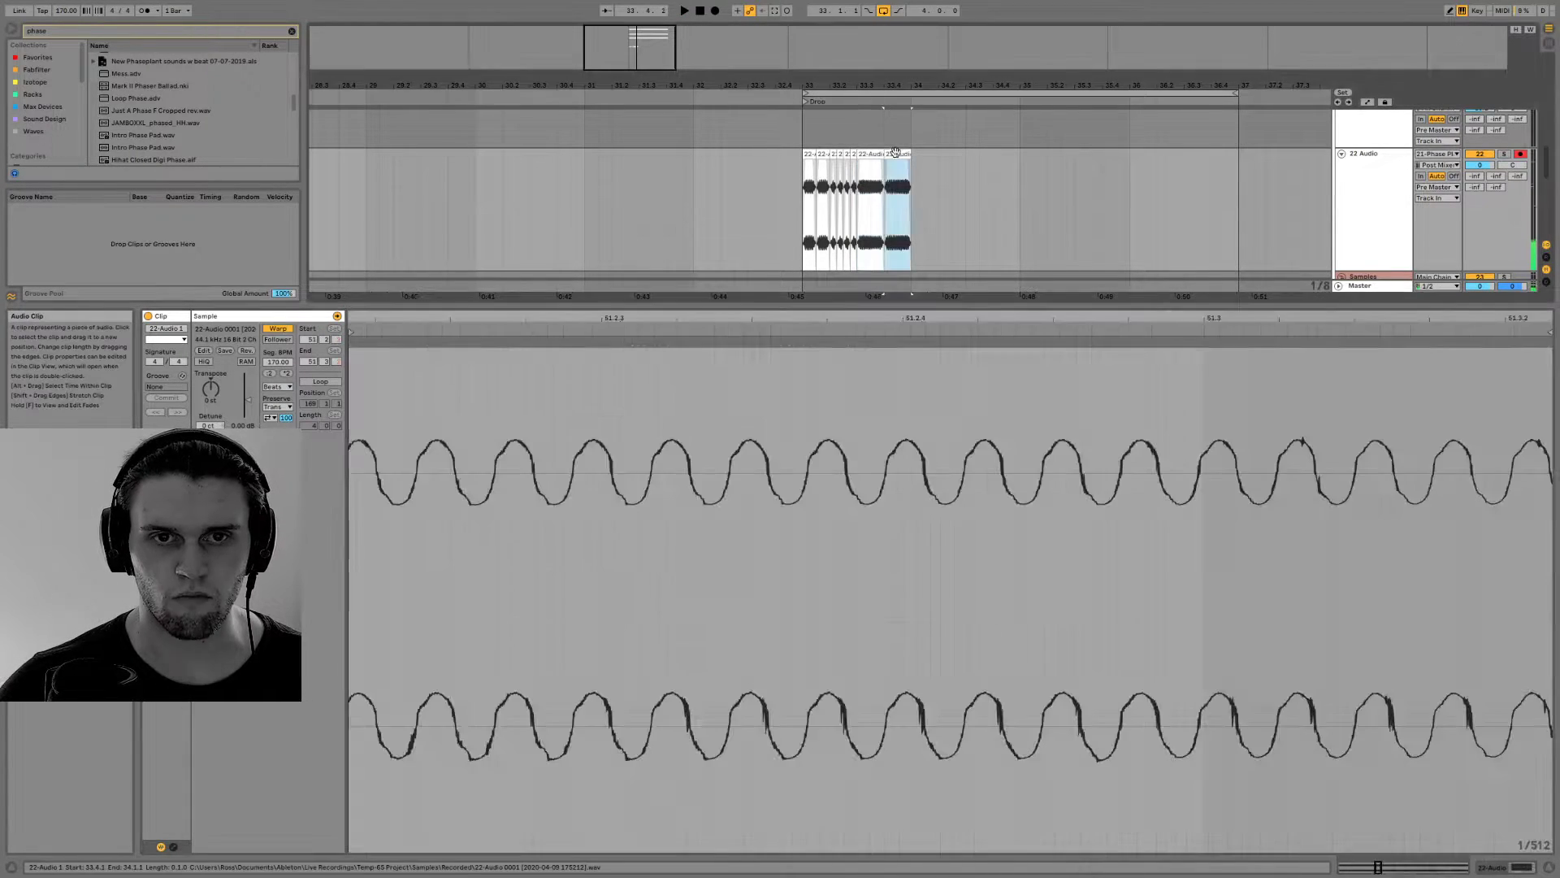
pyautogui.moveTo(882, 319); pyautogui.dragTo(882, 244)
pyautogui.moveTo(882, 333); pyautogui.dragTo(1135, 367)
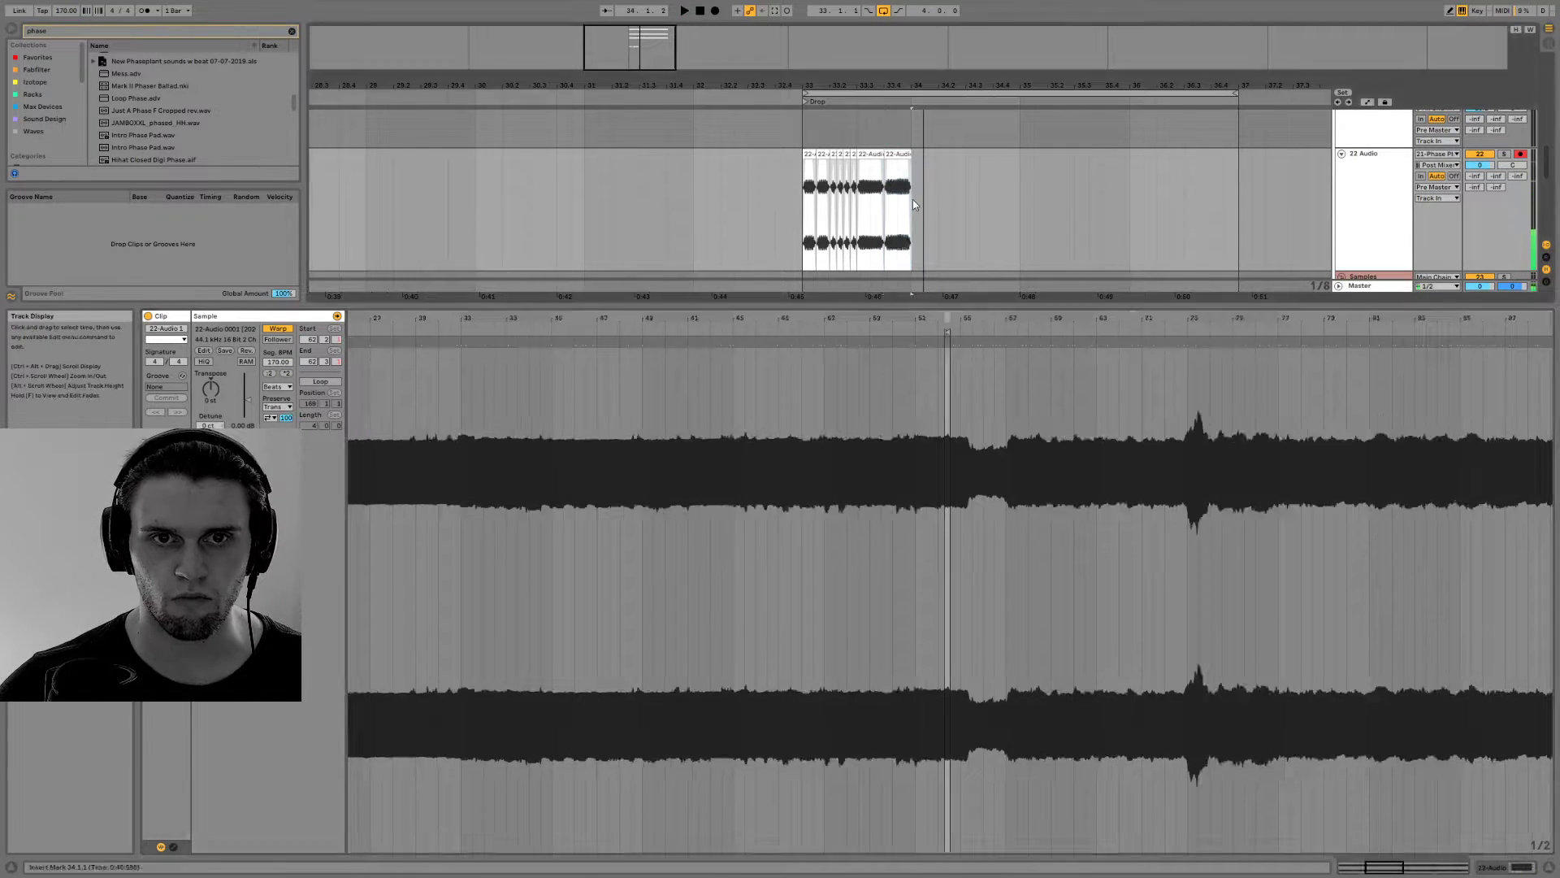
# Duplicate the whole bar 33 pattern on 22 Audio into bar 34 and play it from bar 33
pyautogui.moveTo(913, 203); pyautogui.dragTo(823, 208)
pyautogui.hotkey('ctrl', 'd')
pyautogui.click(804, 190)
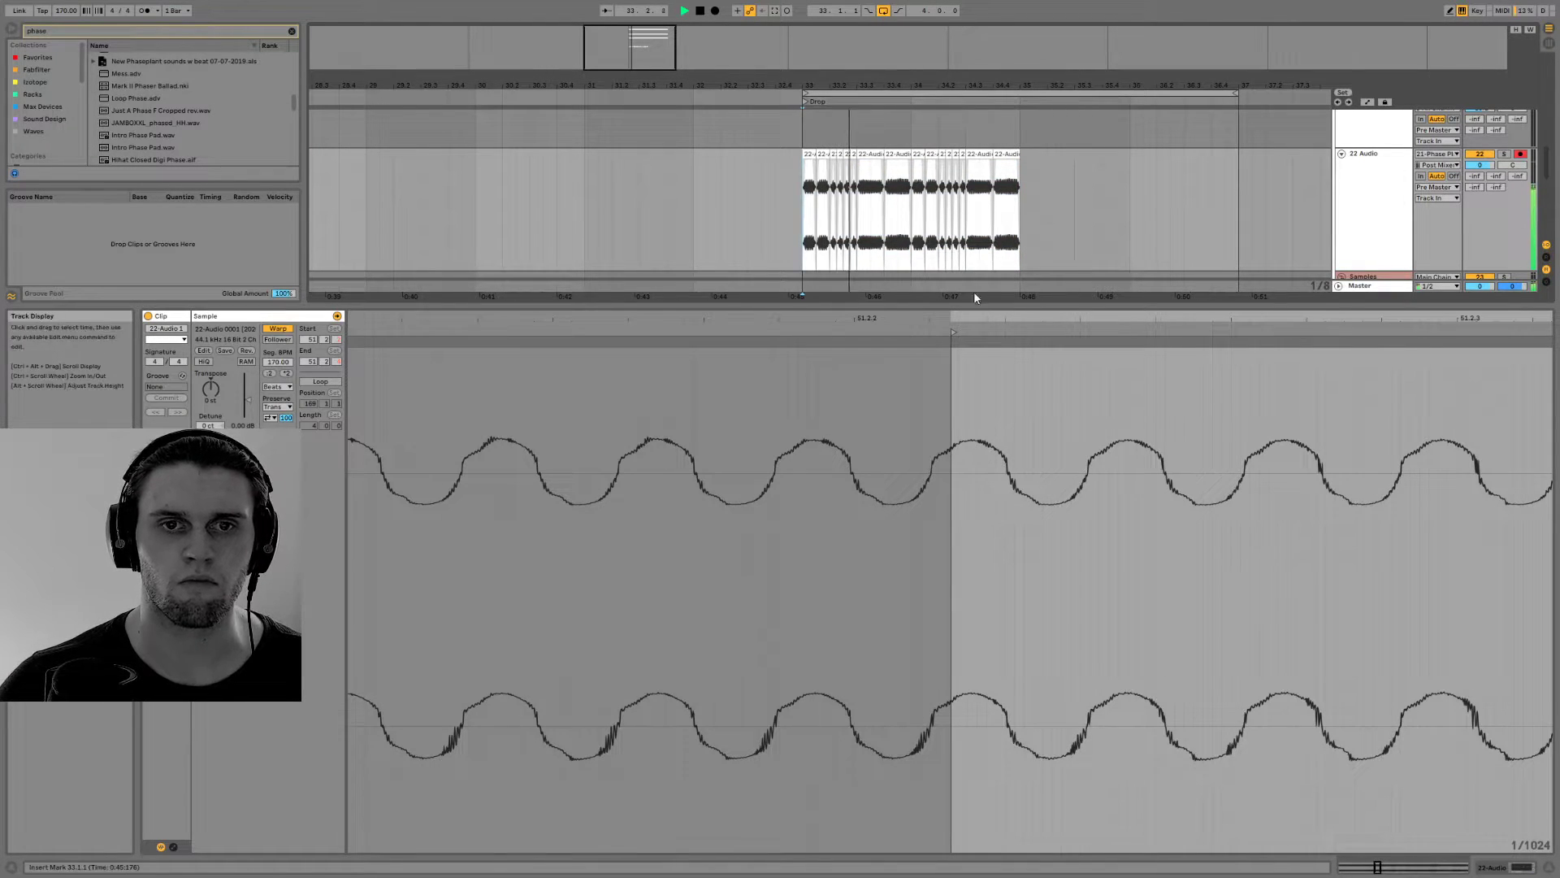
pyautogui.press('space')
# Delete the four quarter-beat clips at beat 34.2, leaving a gap in the second bar
pyautogui.click(918, 153)
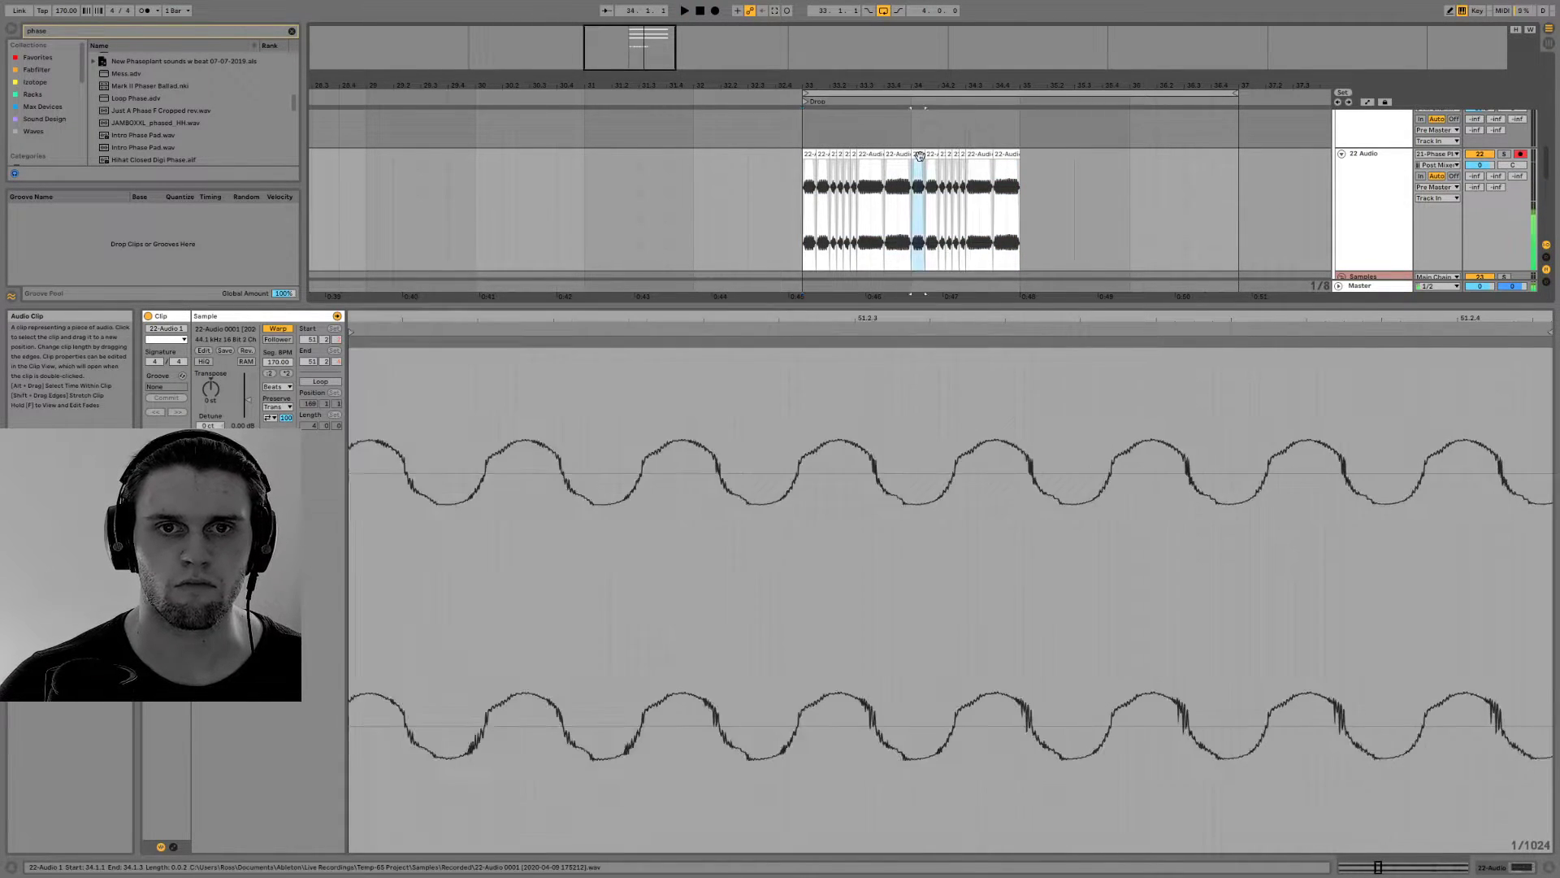
pyautogui.click(943, 154)
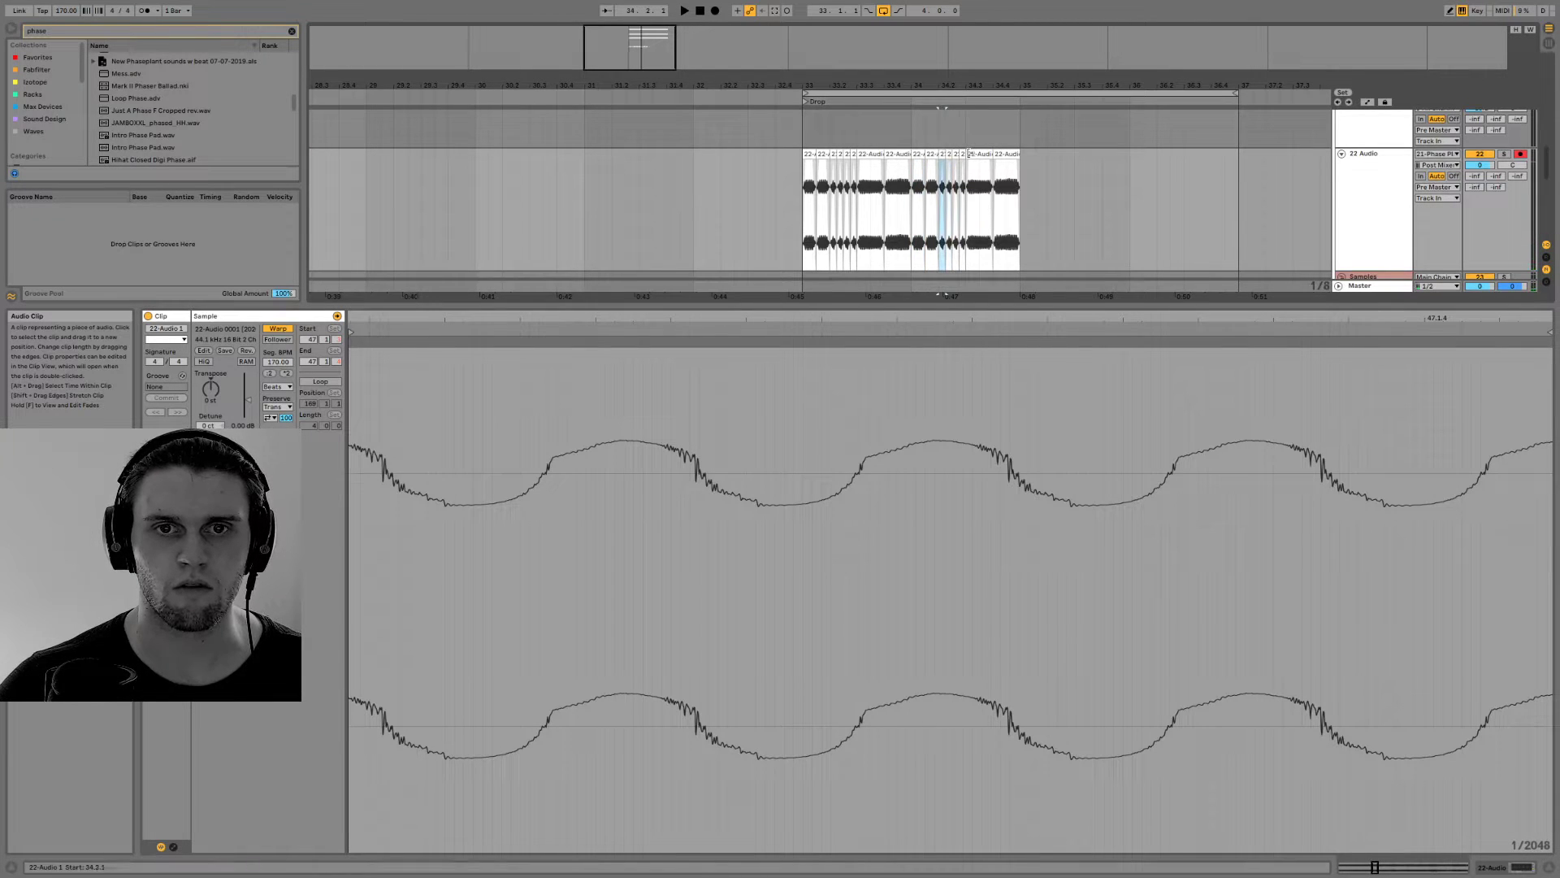
pyautogui.keyDown('shift'); pyautogui.click(972, 154); pyautogui.keyUp('shift')
pyautogui.keyDown('shift'); pyautogui.click(961, 154); pyautogui.keyUp('shift')
pyautogui.press('Delete')
# Slide the playback region of the clip at 34.1 back to bar 33 of the recording and duplicate it over the following half beat
pyautogui.click(918, 154)
pyautogui.press('space')
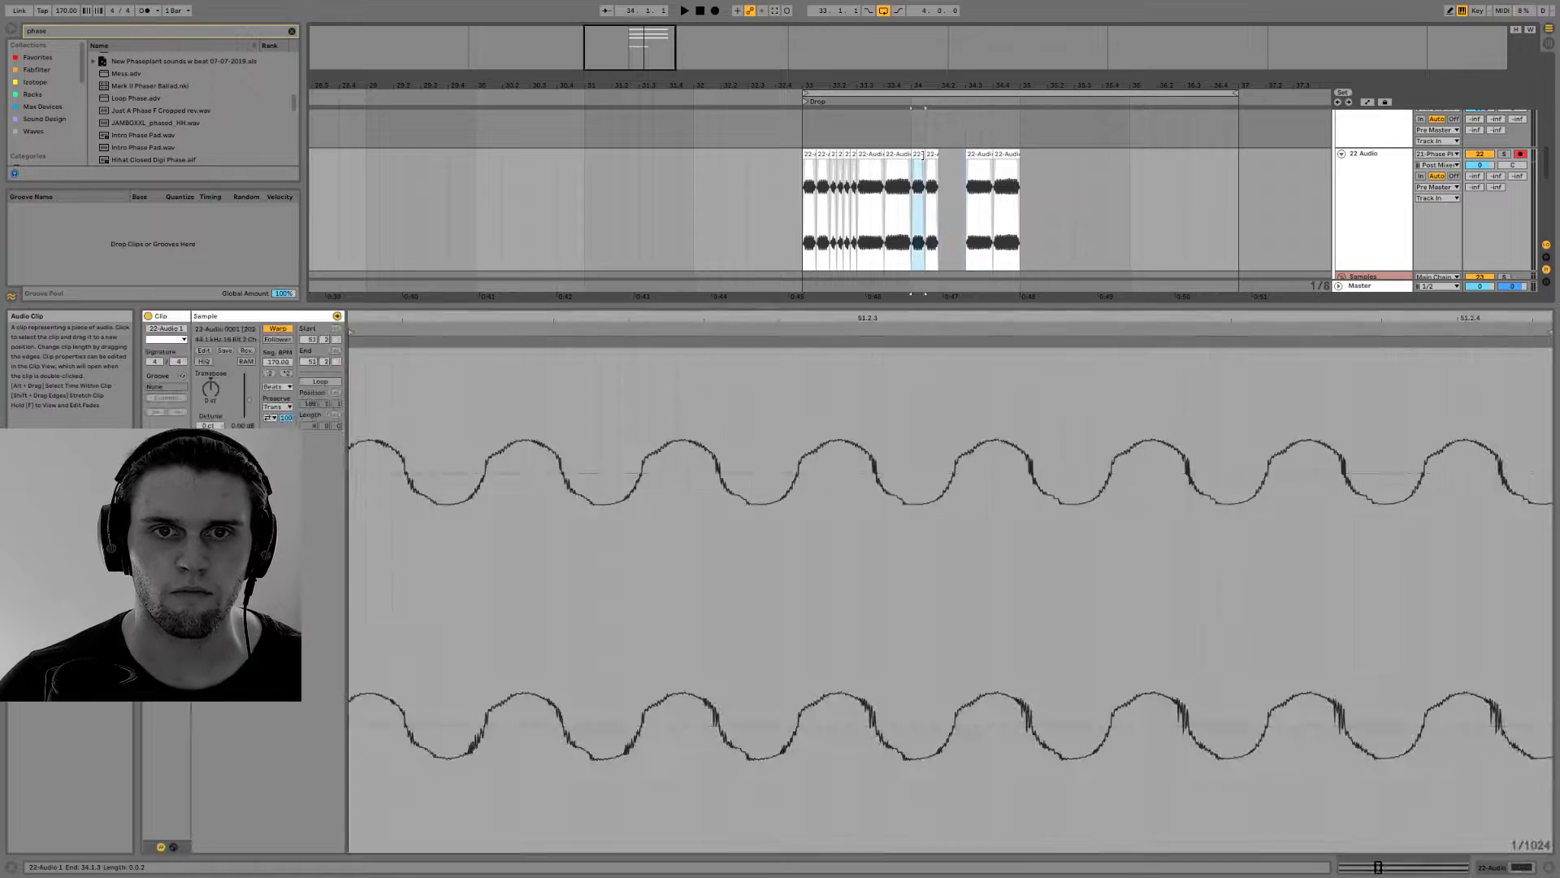
pyautogui.press('space')
pyautogui.moveTo(763, 318); pyautogui.dragTo(395, 334)
pyautogui.press('space')
pyautogui.press('space')
pyautogui.press('space')
# Play the two-bar bass pattern from bar 33
pyautogui.press('space')
pyautogui.click(918, 154)
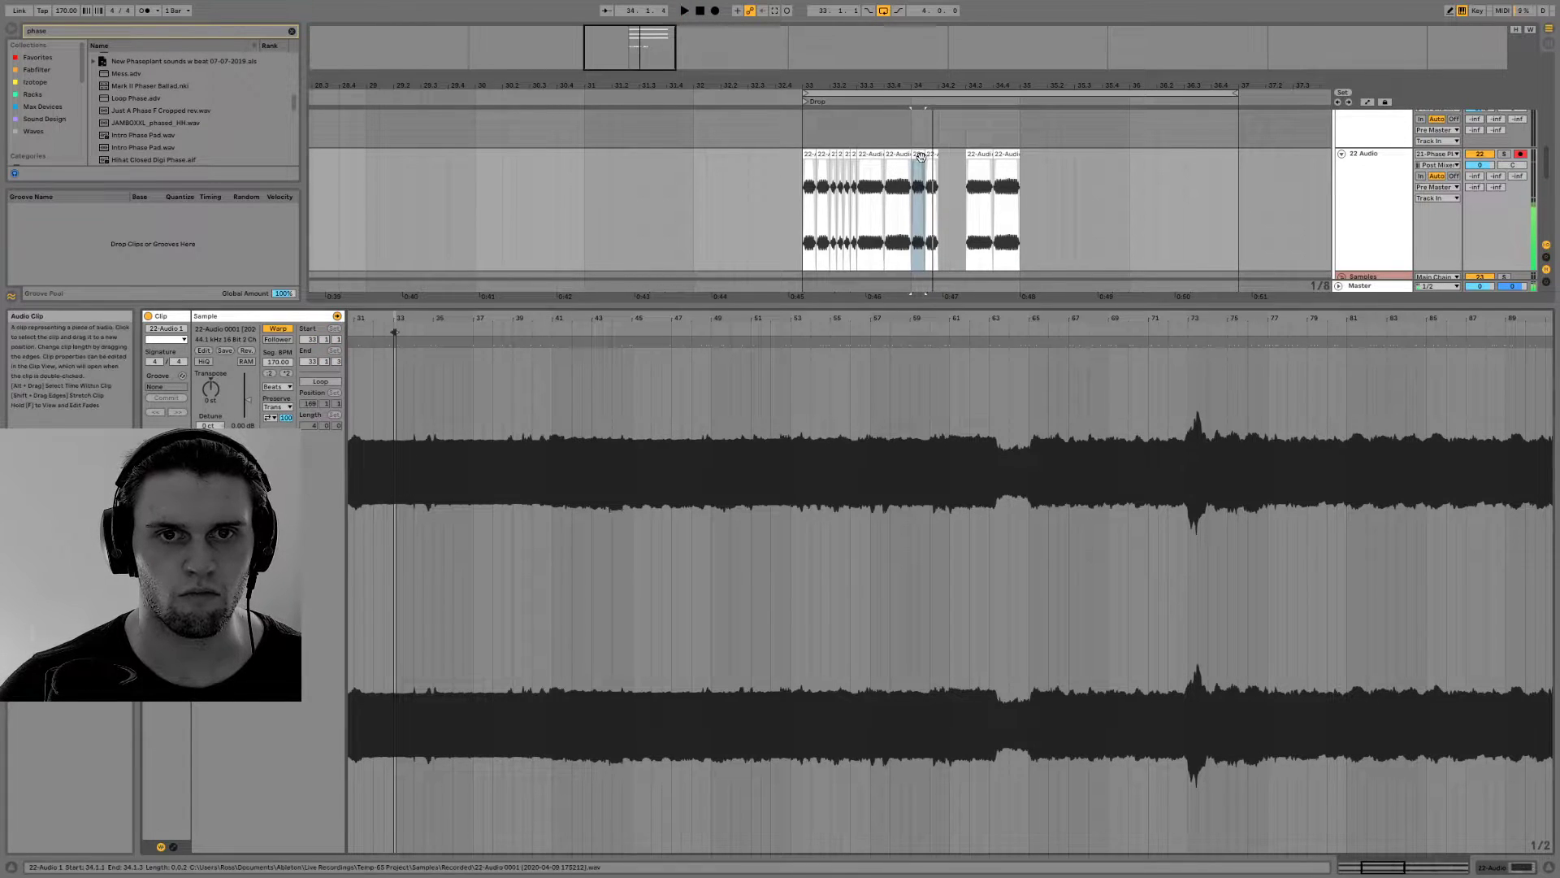
pyautogui.hotkey('ctrl', 'd')
pyautogui.press('space')
pyautogui.press('space')
pyautogui.click(805, 160)
pyautogui.press('space')
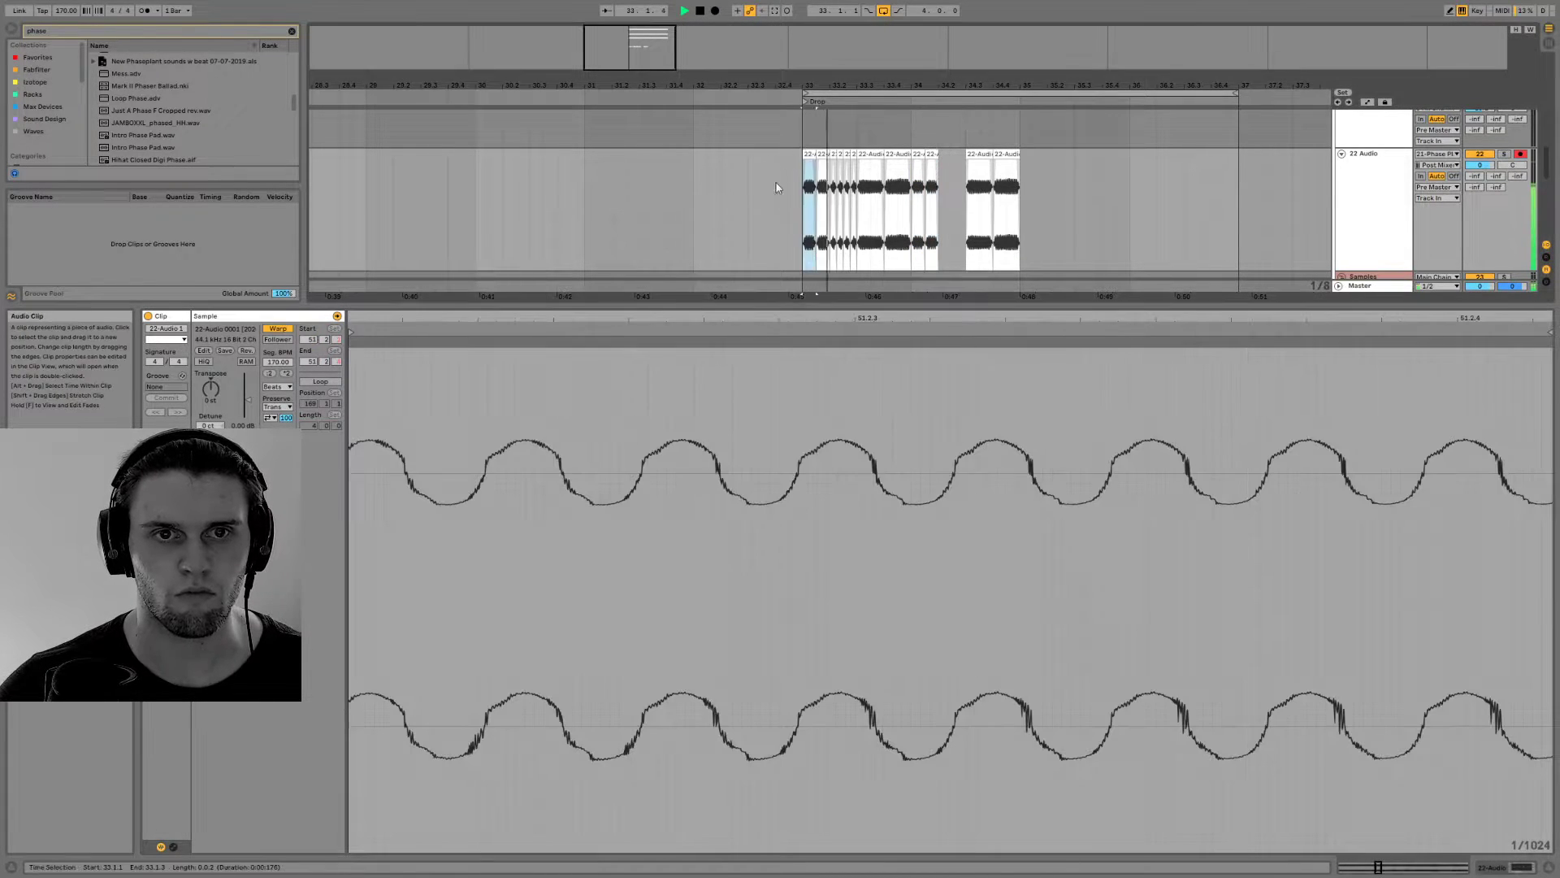
pyautogui.press('space')
# Slide the playback region of the clip at 34.3 to around bar 92 of the recording and play it
pyautogui.scroll(-4, 861, 174)
pyautogui.click(918, 154)
pyautogui.moveTo(874, 321); pyautogui.dragTo(1095, 348)
pyautogui.press('space')
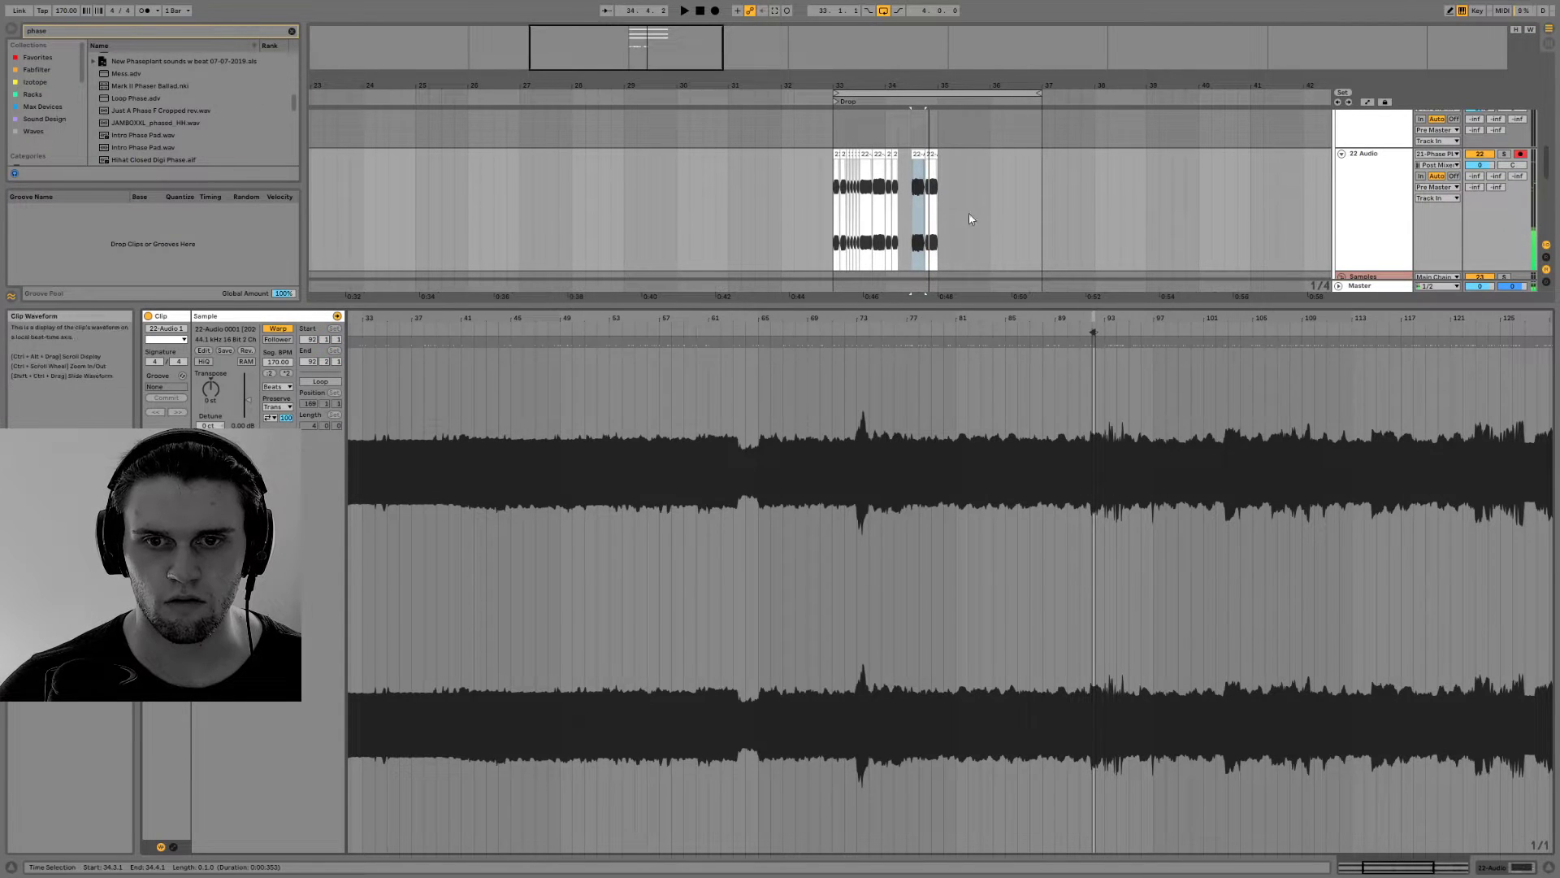
pyautogui.click(926, 155)
pyautogui.press('space')
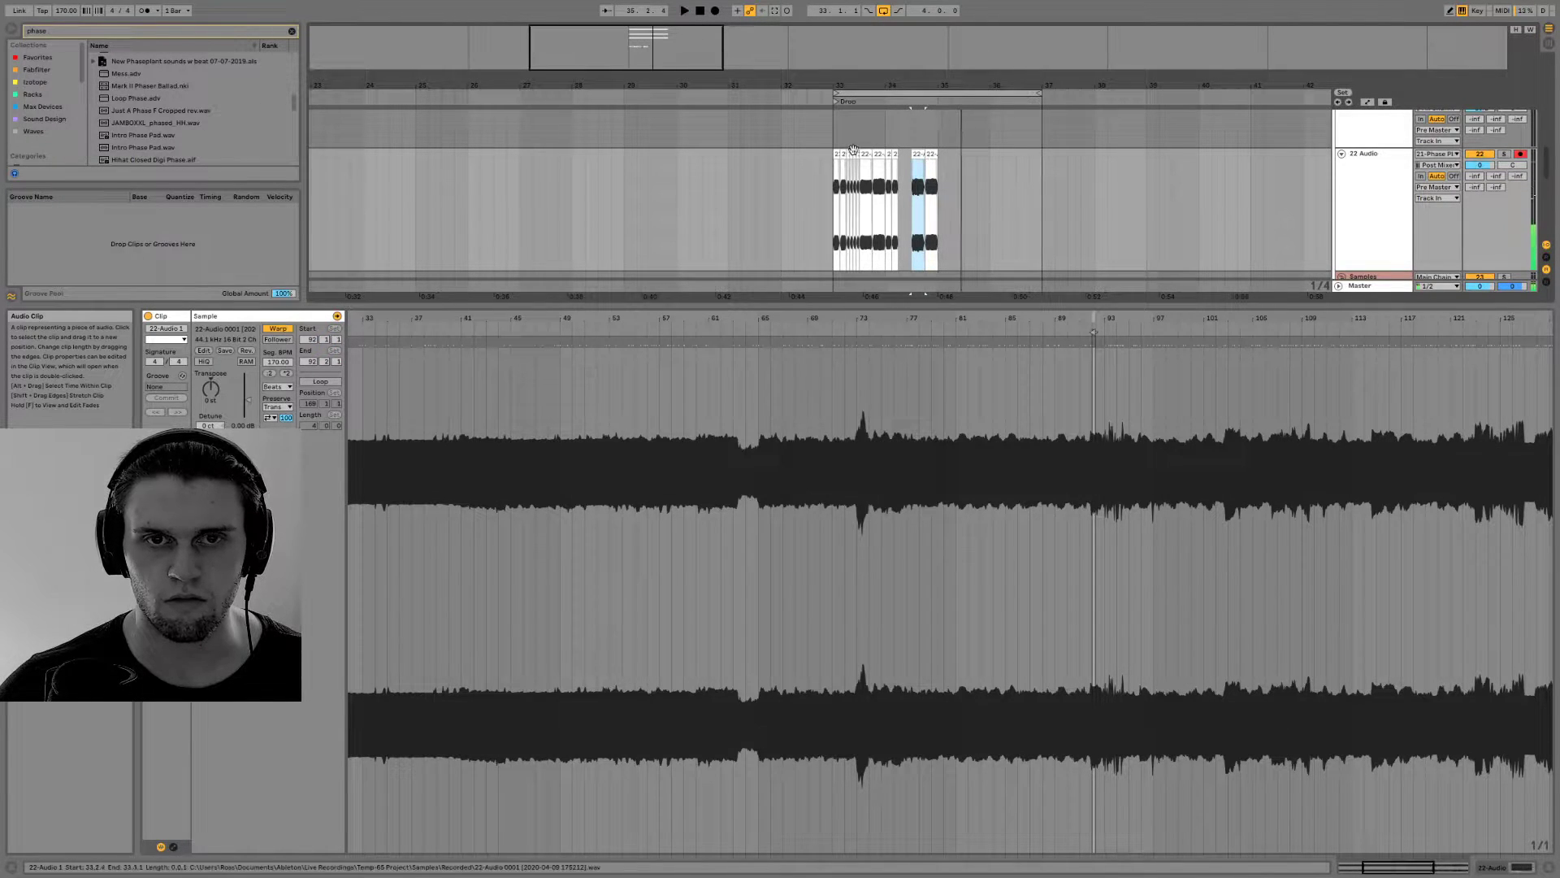
# Listen to the sliced pattern from the start of bar 33 through both bars
pyautogui.moveTo(935, 188); pyautogui.dragTo(877, 187)
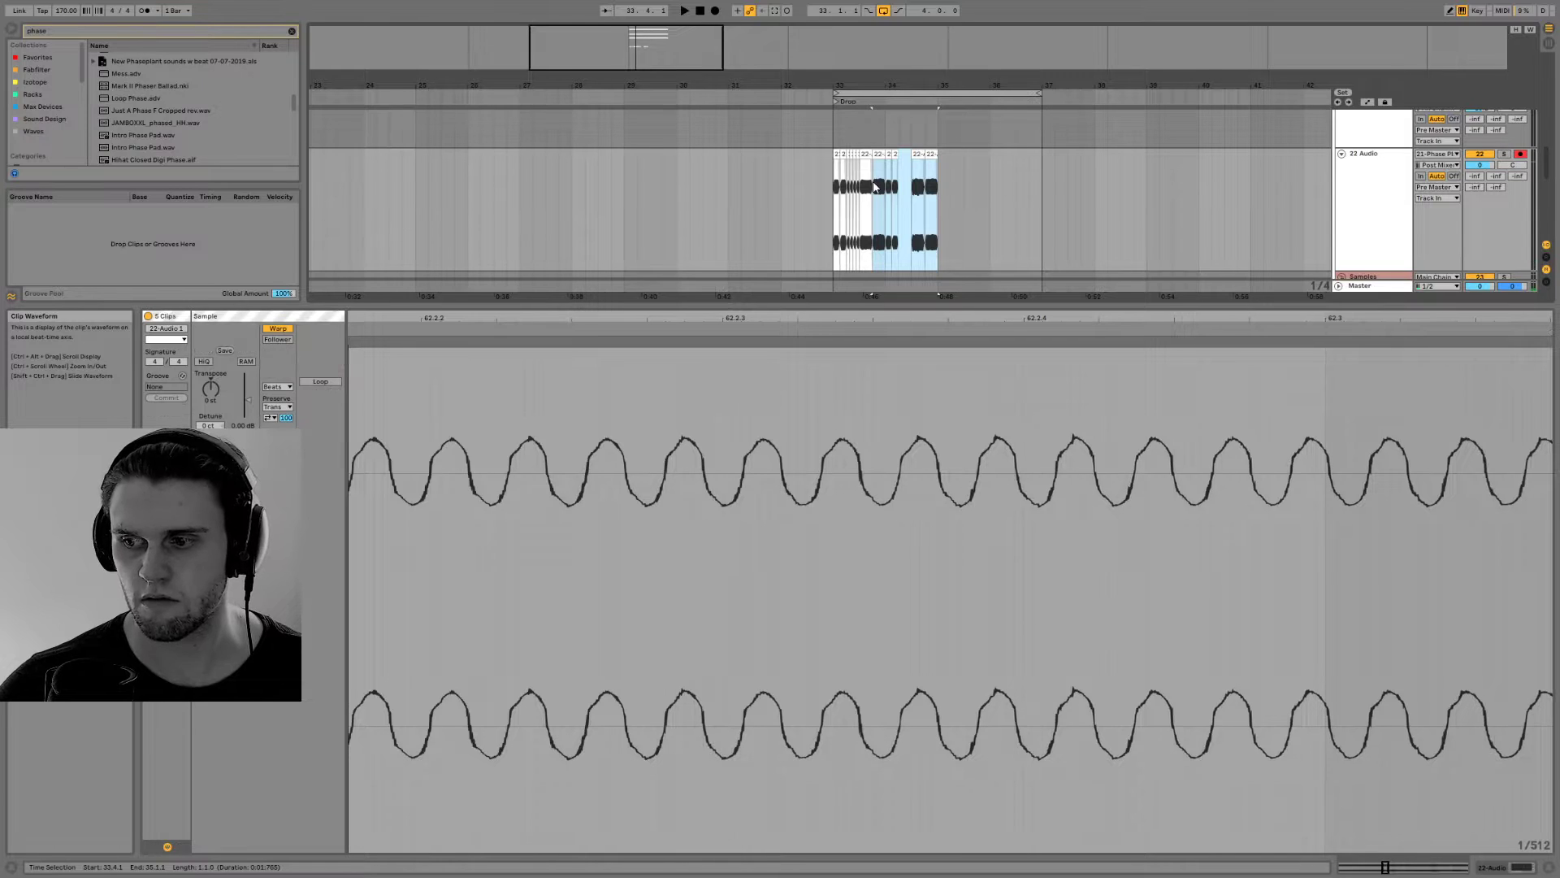
pyautogui.click(829, 197)
pyautogui.press('space')
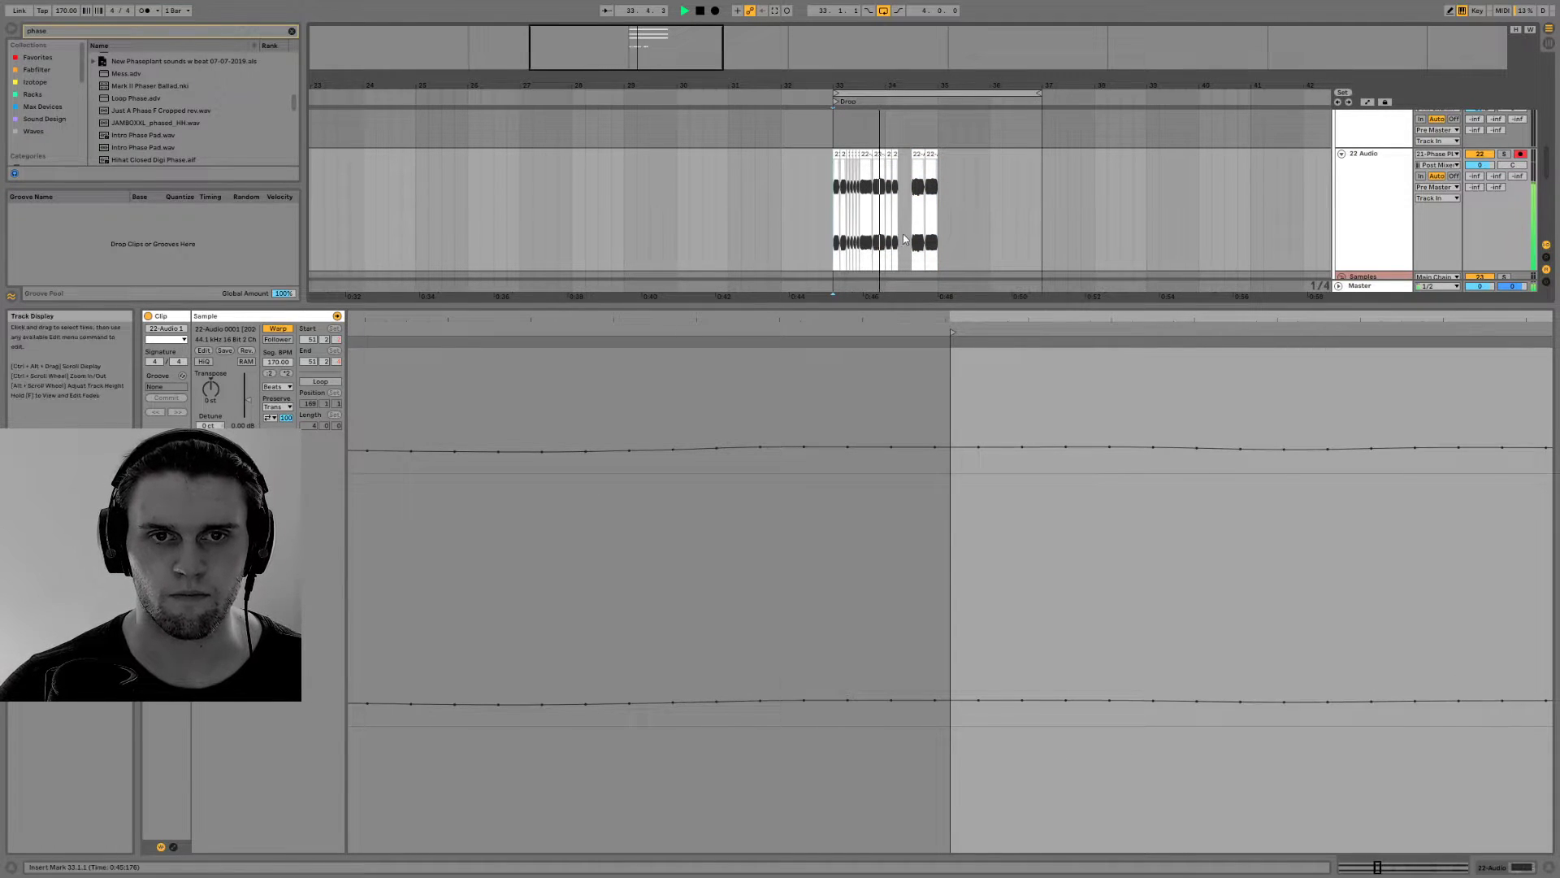
pyautogui.moveTo(903, 85); pyautogui.dragTo(783, 120)
pyautogui.press('space')
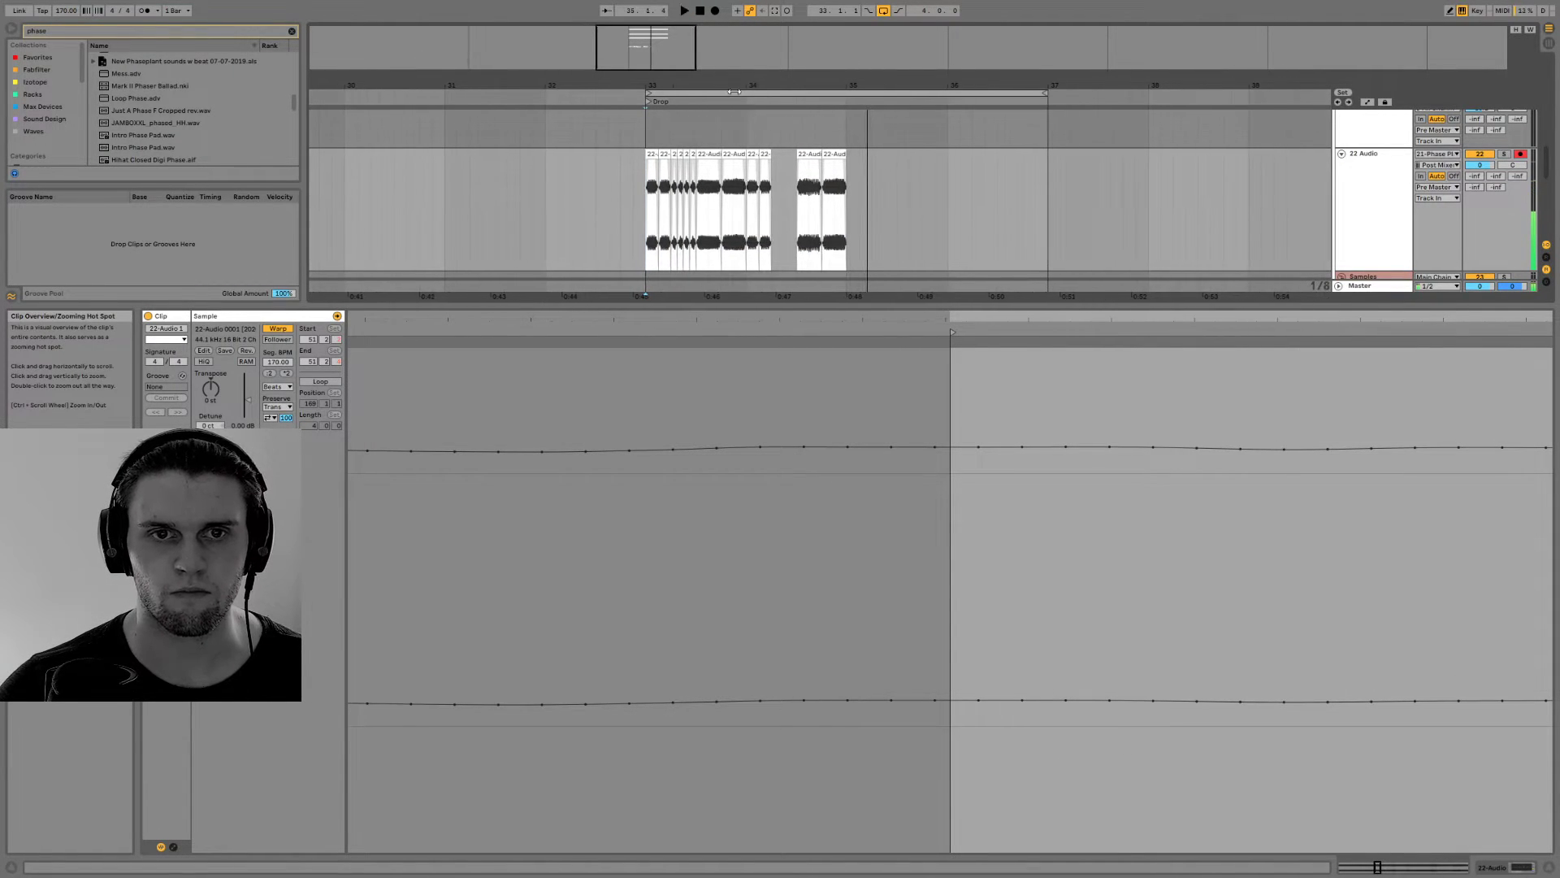
# Slide the playback region of the clip at 34.4 further along the recording and audition the new section
pyautogui.click(834, 154)
pyautogui.moveTo(876, 520)
pyautogui.mouseDown()
pyautogui.moveTo(853, 334)
pyautogui.moveTo(1186, 333)
pyautogui.mouseUp()
pyautogui.moveTo(1443, 392); pyautogui.dragTo(1297, 400)
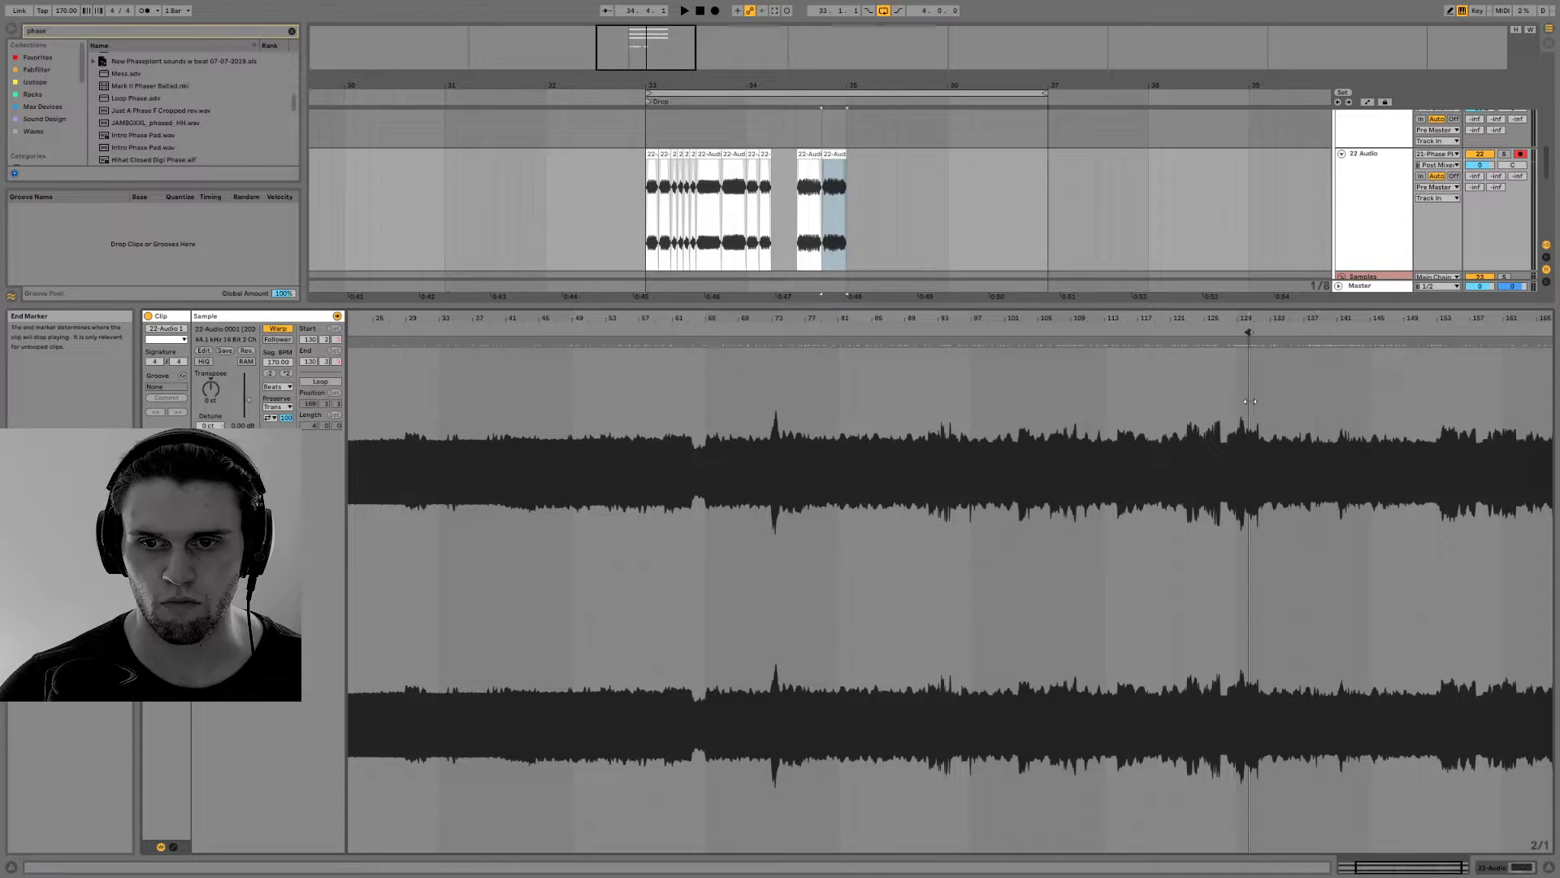
pyautogui.moveTo(1243, 338); pyautogui.dragTo(1207, 339)
pyautogui.click(1207, 334)
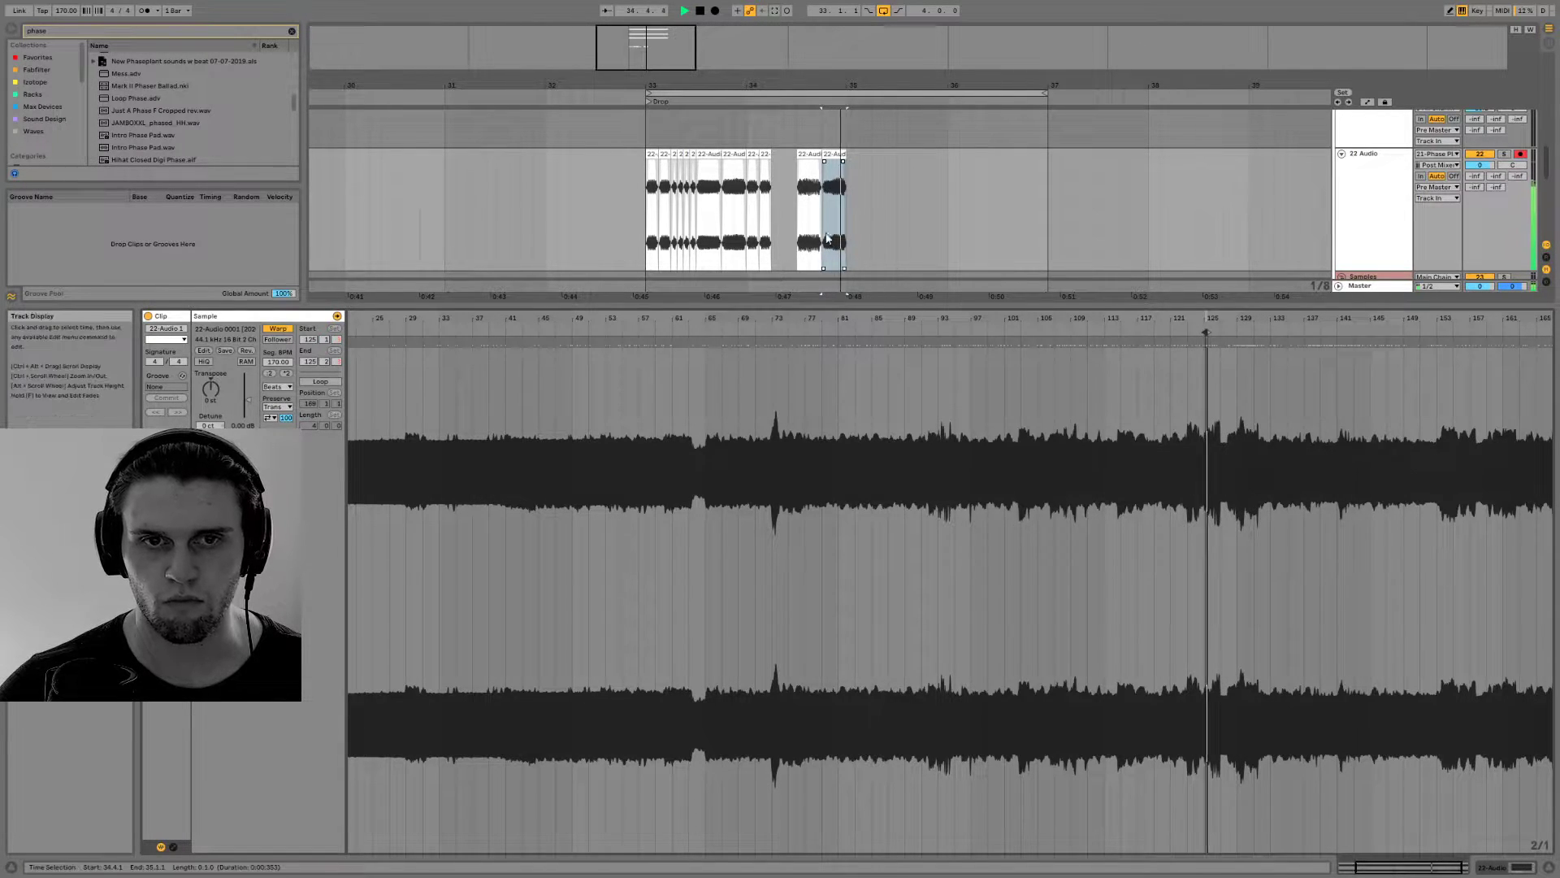
# Play the pattern from the first slice at bar 33 to check the changed last clip in context
pyautogui.click(651, 156)
pyautogui.click(658, 183)
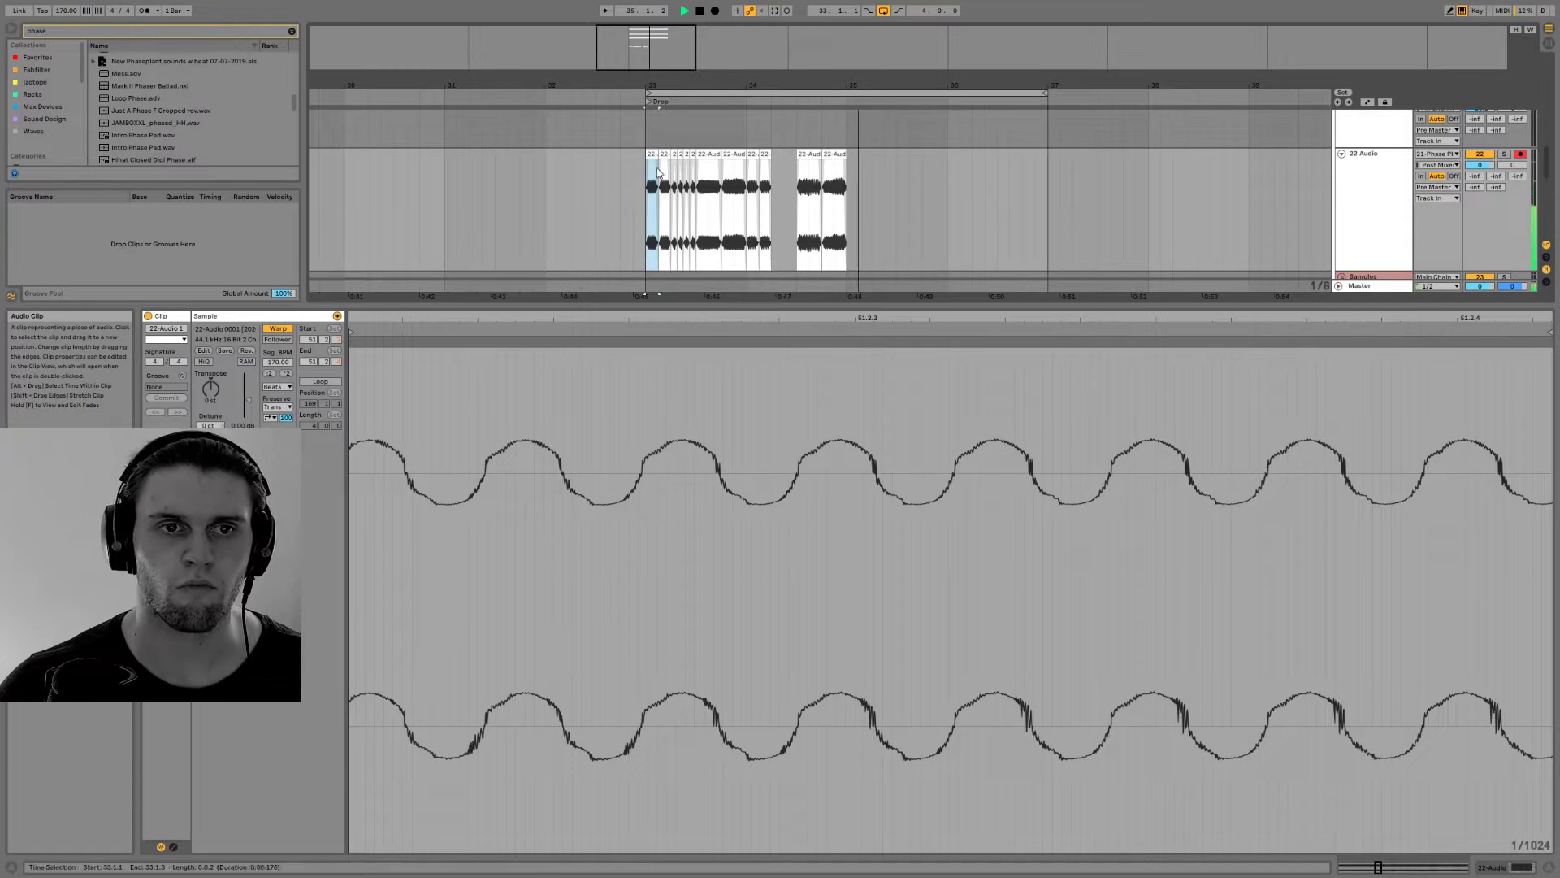
pyautogui.moveTo(826, 85); pyautogui.dragTo(763, 166)
pyautogui.press('space')
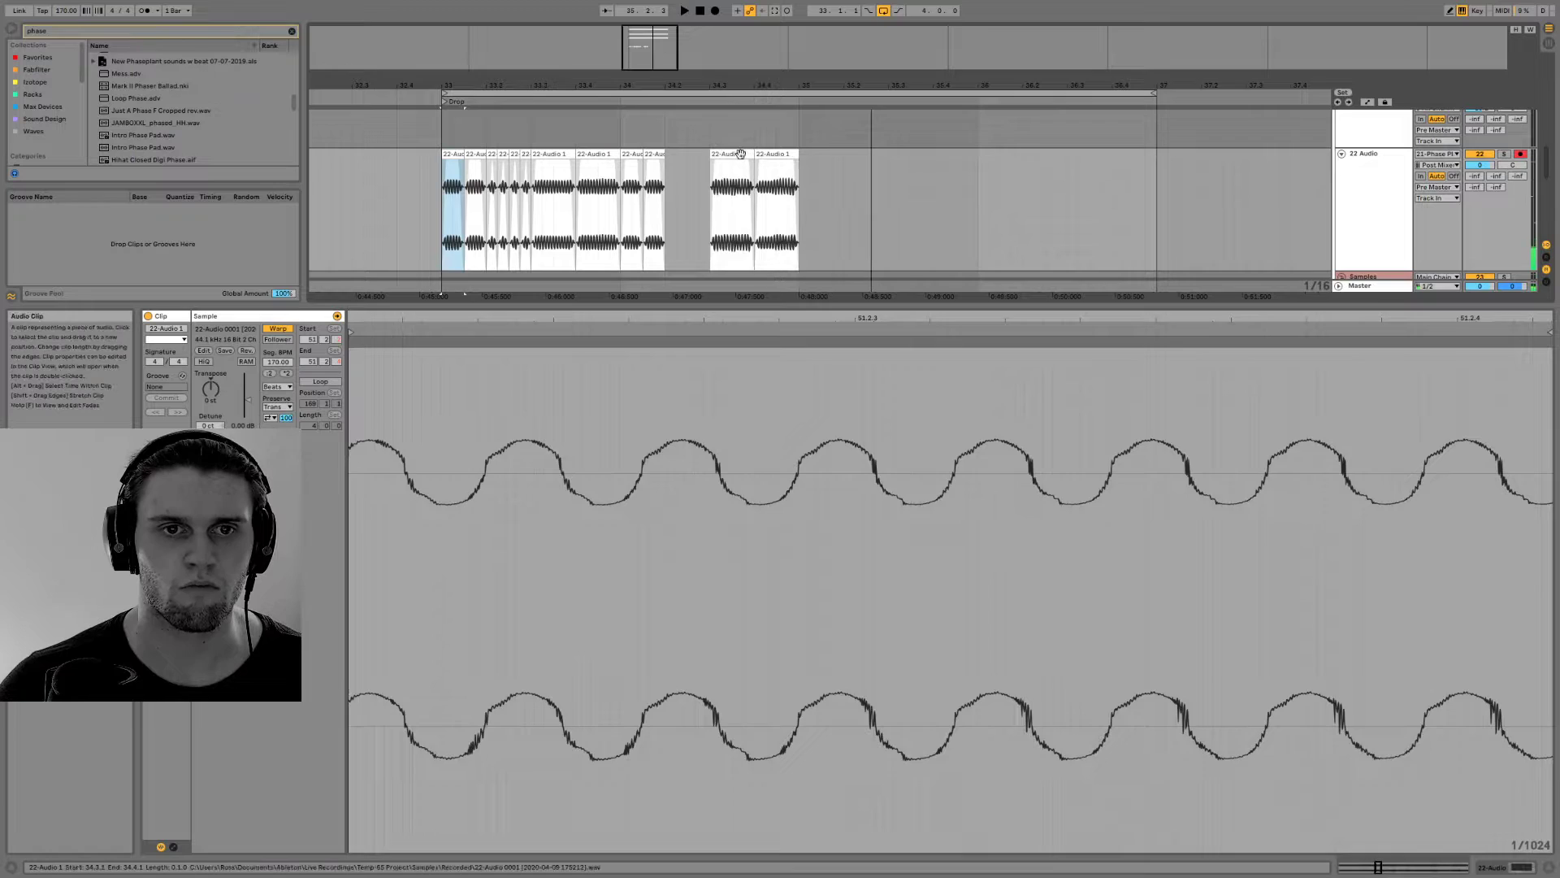
# Audition bar 133 of the recording for the clip at 34.3, and move its playback region back to bar 107
pyautogui.click(736, 155)
pyautogui.press('space')
pyautogui.press('space')
pyautogui.moveTo(768, 319)
pyautogui.mouseDown()
pyautogui.moveTo(768, 338)
pyautogui.moveTo(1414, 363)
pyautogui.moveTo(1530, 332)
pyautogui.moveTo(1065, 315)
pyautogui.moveTo(1173, 337)
pyautogui.moveTo(1426, 335)
pyautogui.moveTo(1336, 334)
pyautogui.mouseUp()
pyautogui.press('space')
pyautogui.press('space')
pyautogui.press('space')
pyautogui.press('space')
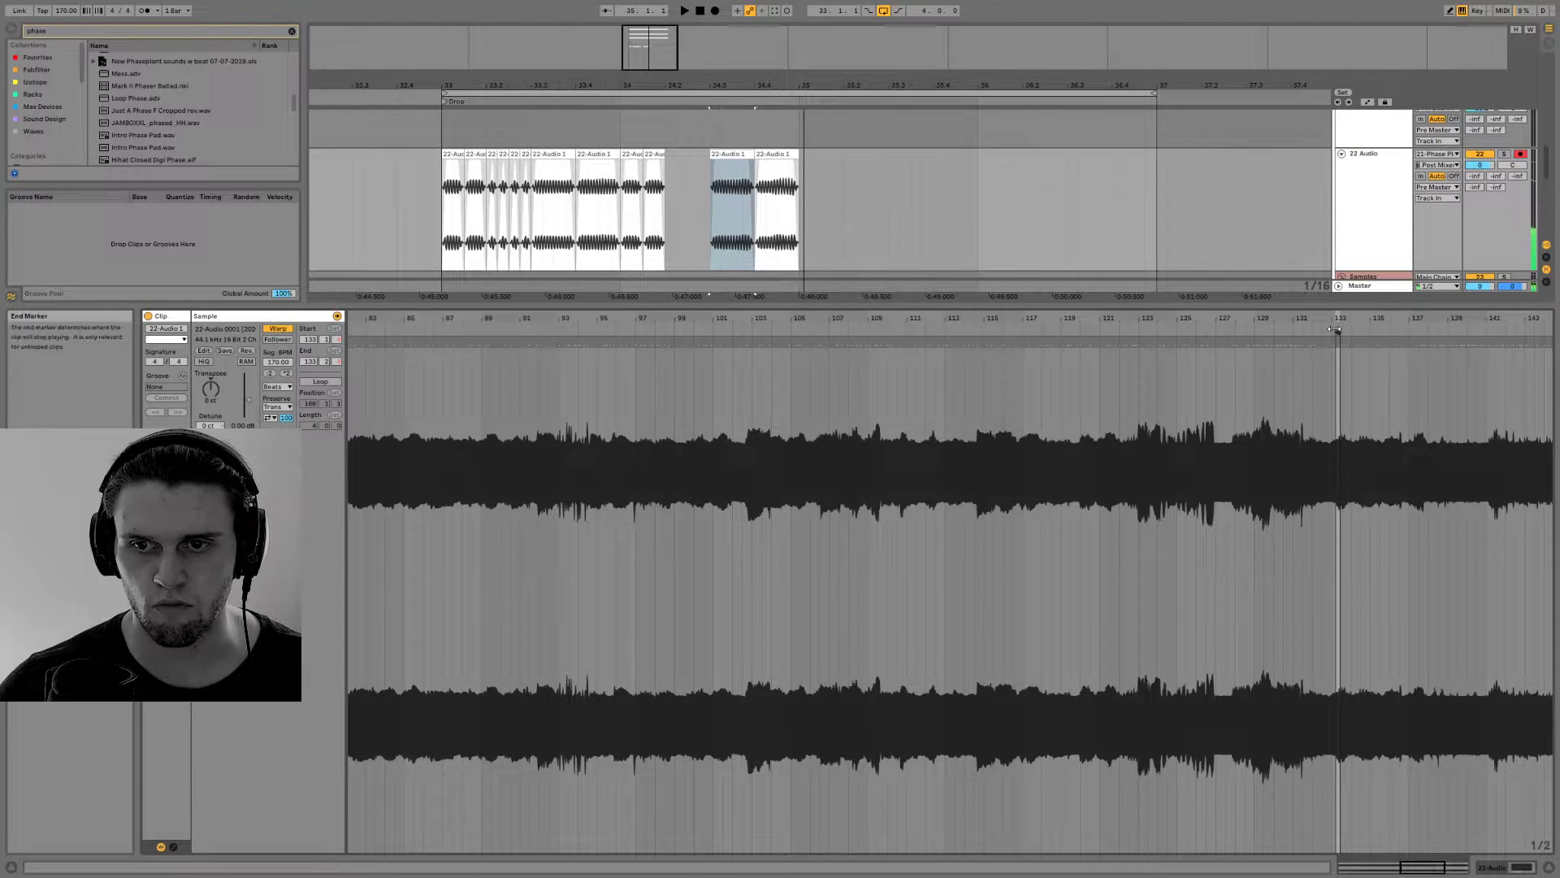
pyautogui.moveTo(1344, 340)
pyautogui.mouseDown()
pyautogui.moveTo(1489, 341)
pyautogui.moveTo(836, 354)
pyautogui.mouseUp()
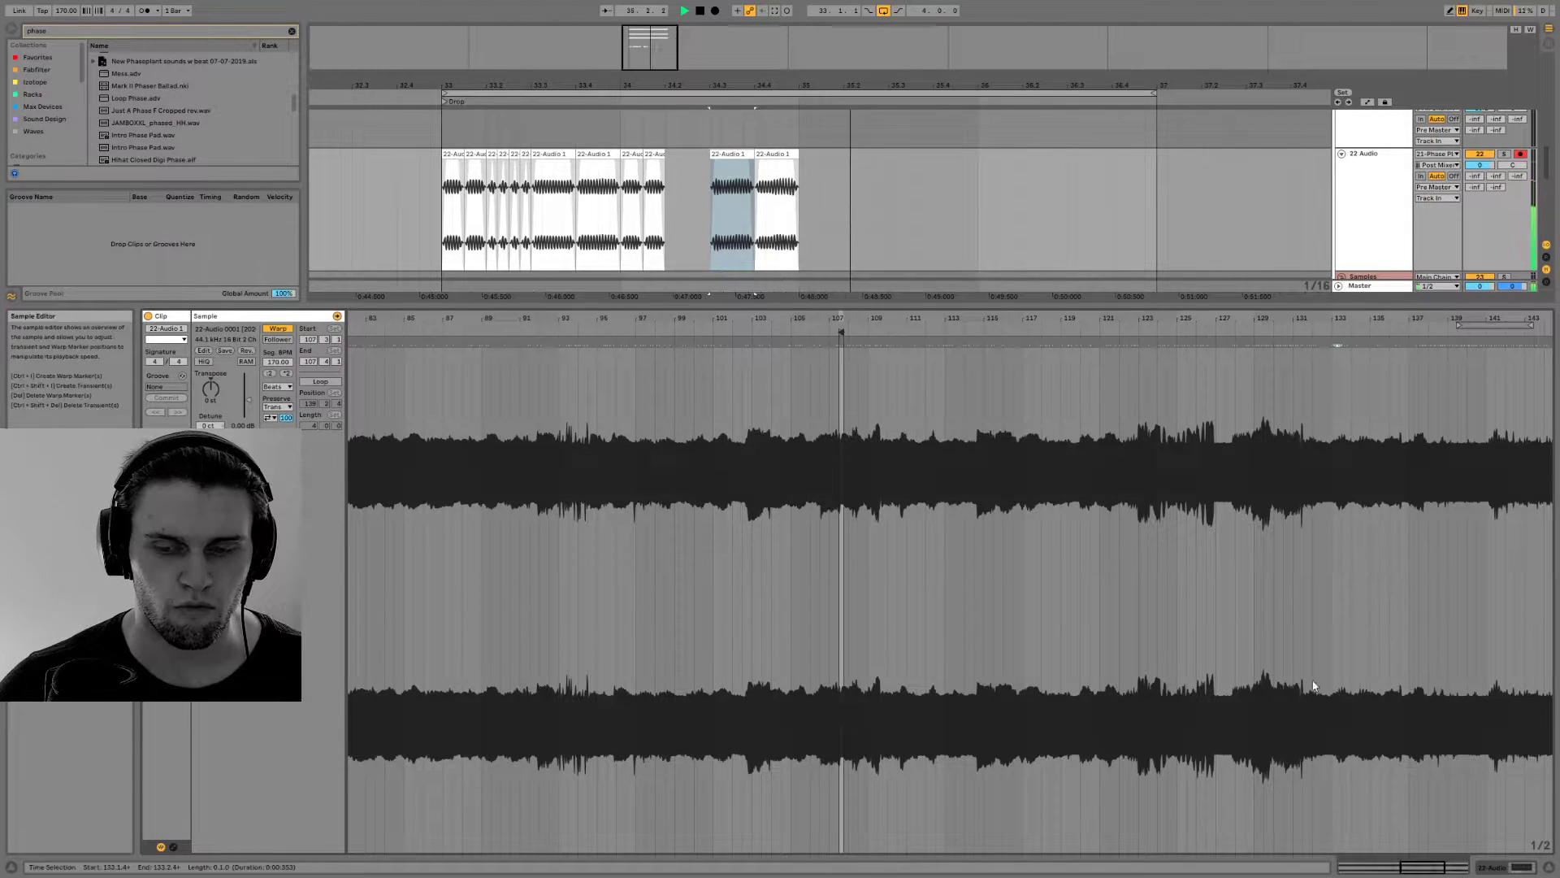
# Show the device chain of 22 Audio in place of the waveform and play the pattern from bar 33
pyautogui.click(1501, 867)
pyautogui.press('space')
pyautogui.click(449, 286)
pyautogui.press('space')
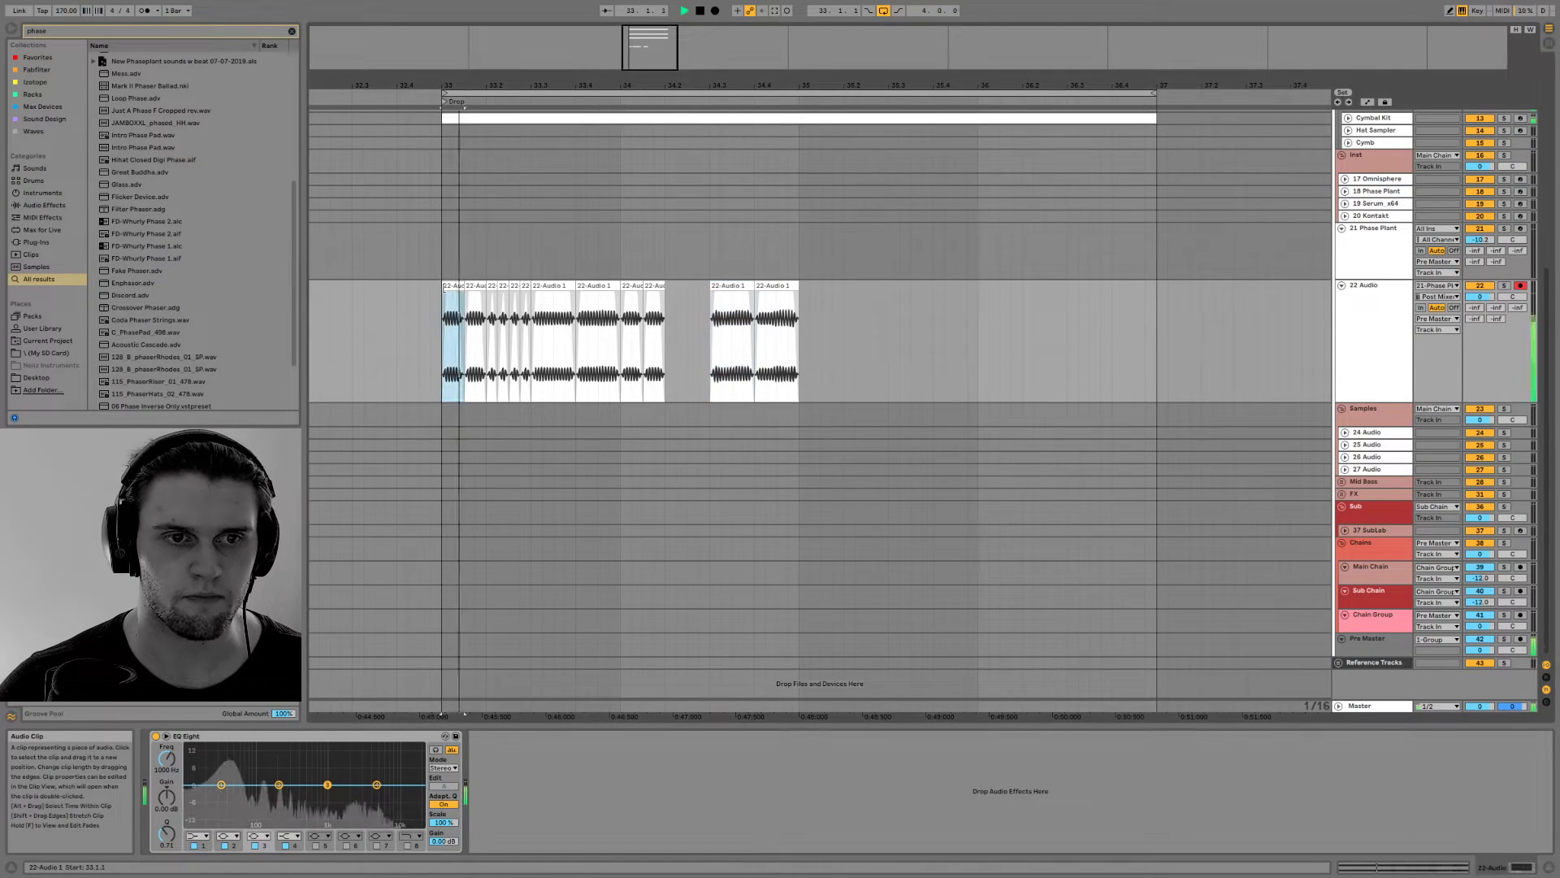
pyautogui.press('space')
# Delete the one-beat clips at 33.3, 33.4, 34.3 and 34.4 on the 22 Audio track
pyautogui.moveTo(593, 86); pyautogui.dragTo(673, 43)
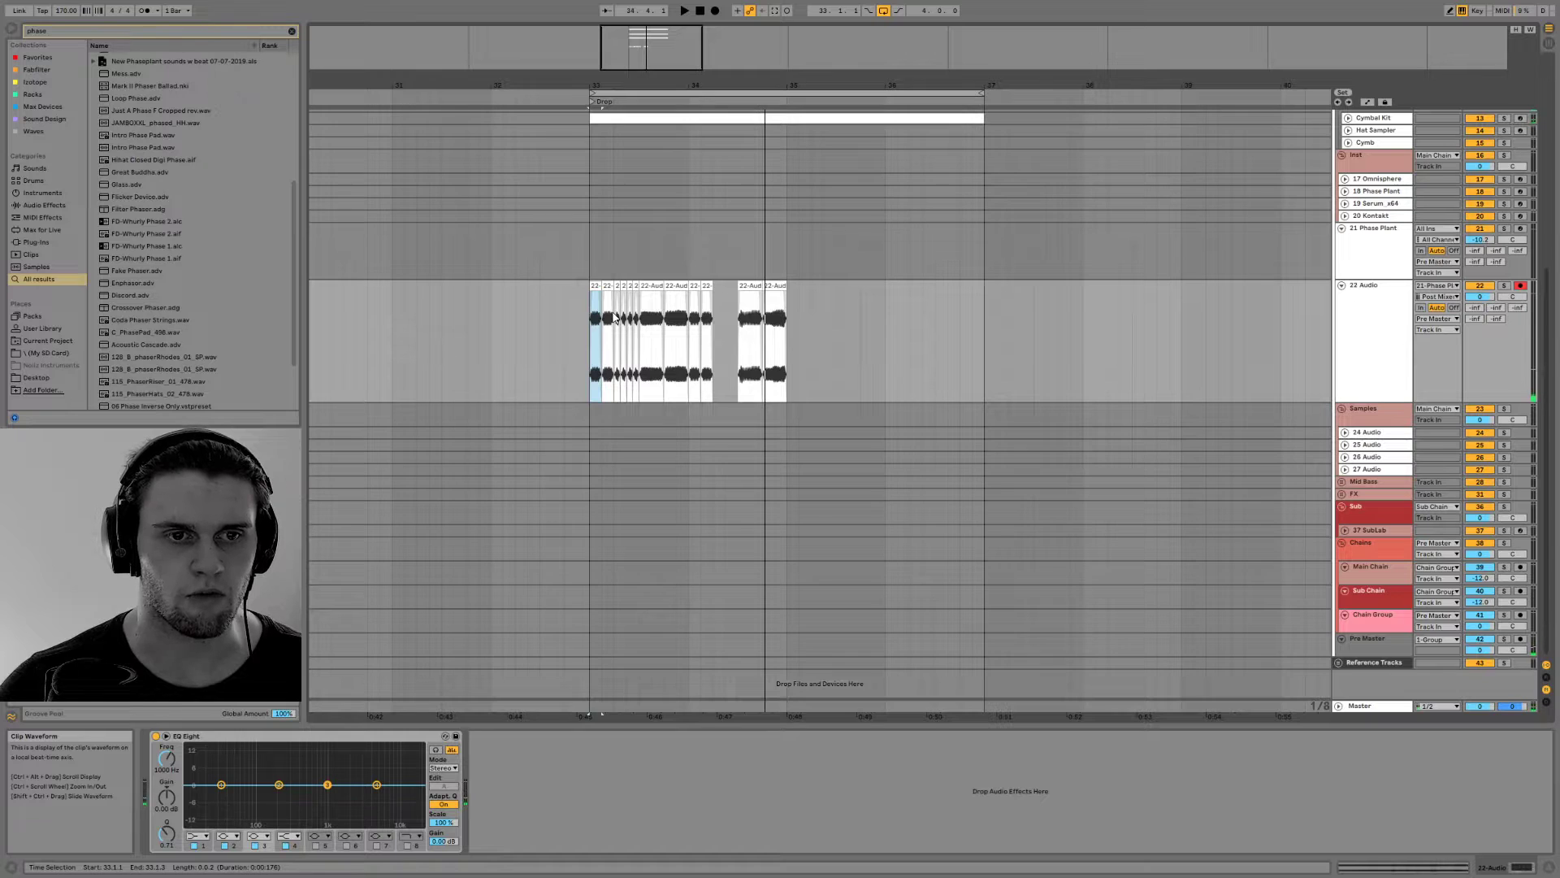
pyautogui.click(648, 286)
pyautogui.keyDown('shift'); pyautogui.click(674, 286); pyautogui.keyUp('shift')
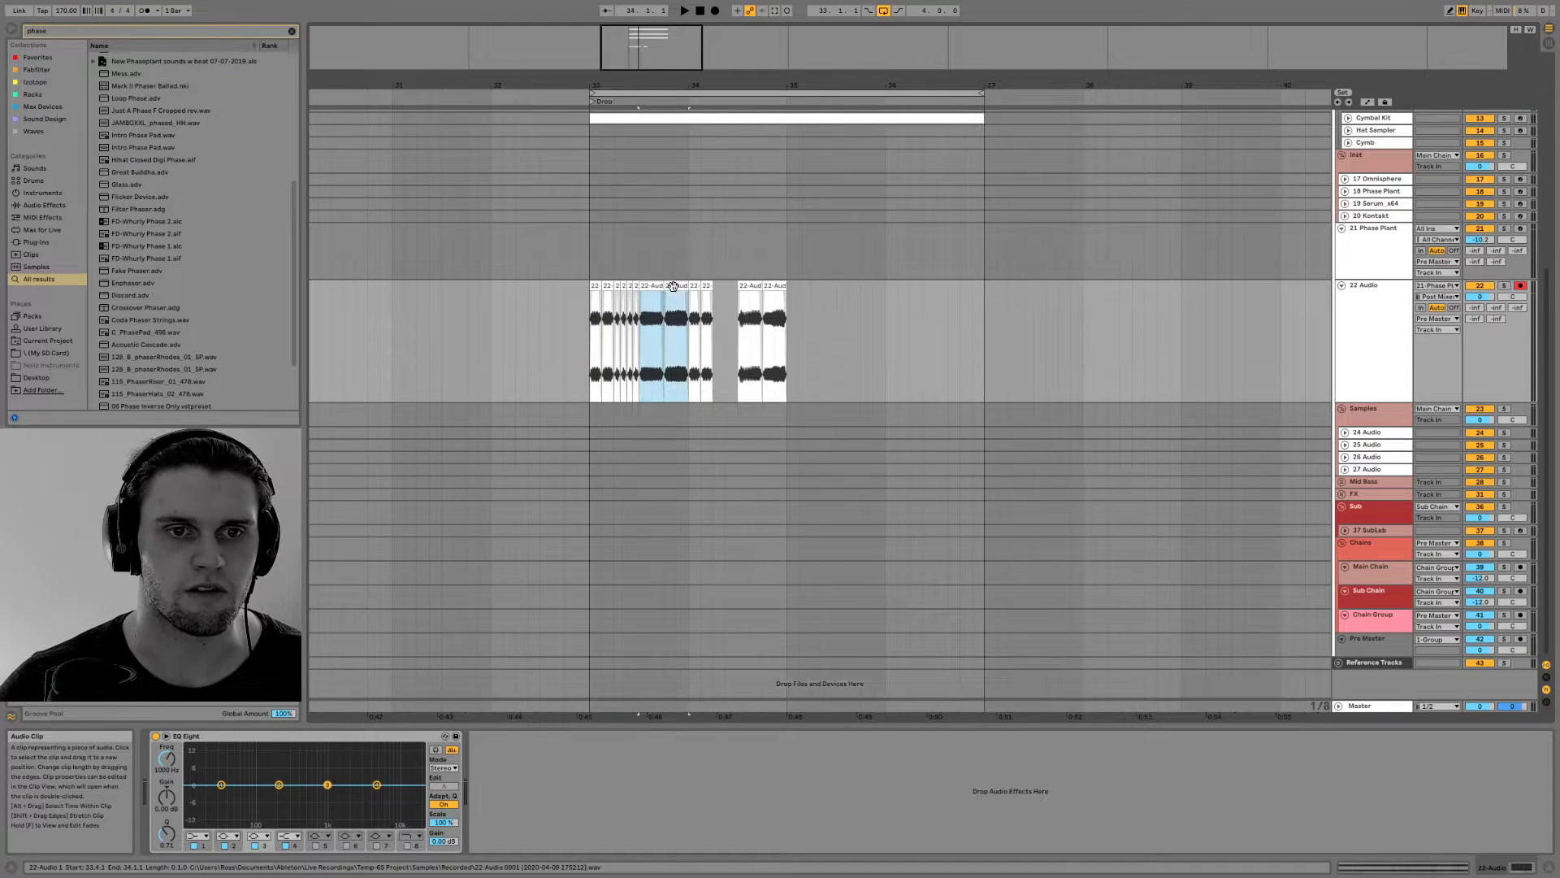
pyautogui.press('Delete')
pyautogui.moveTo(750, 286); pyautogui.dragTo(777, 287)
pyautogui.press('Delete')
# Open the Phase Plant synth window of the 21 Phase Plant track and arm that track
pyautogui.click(1408, 254)
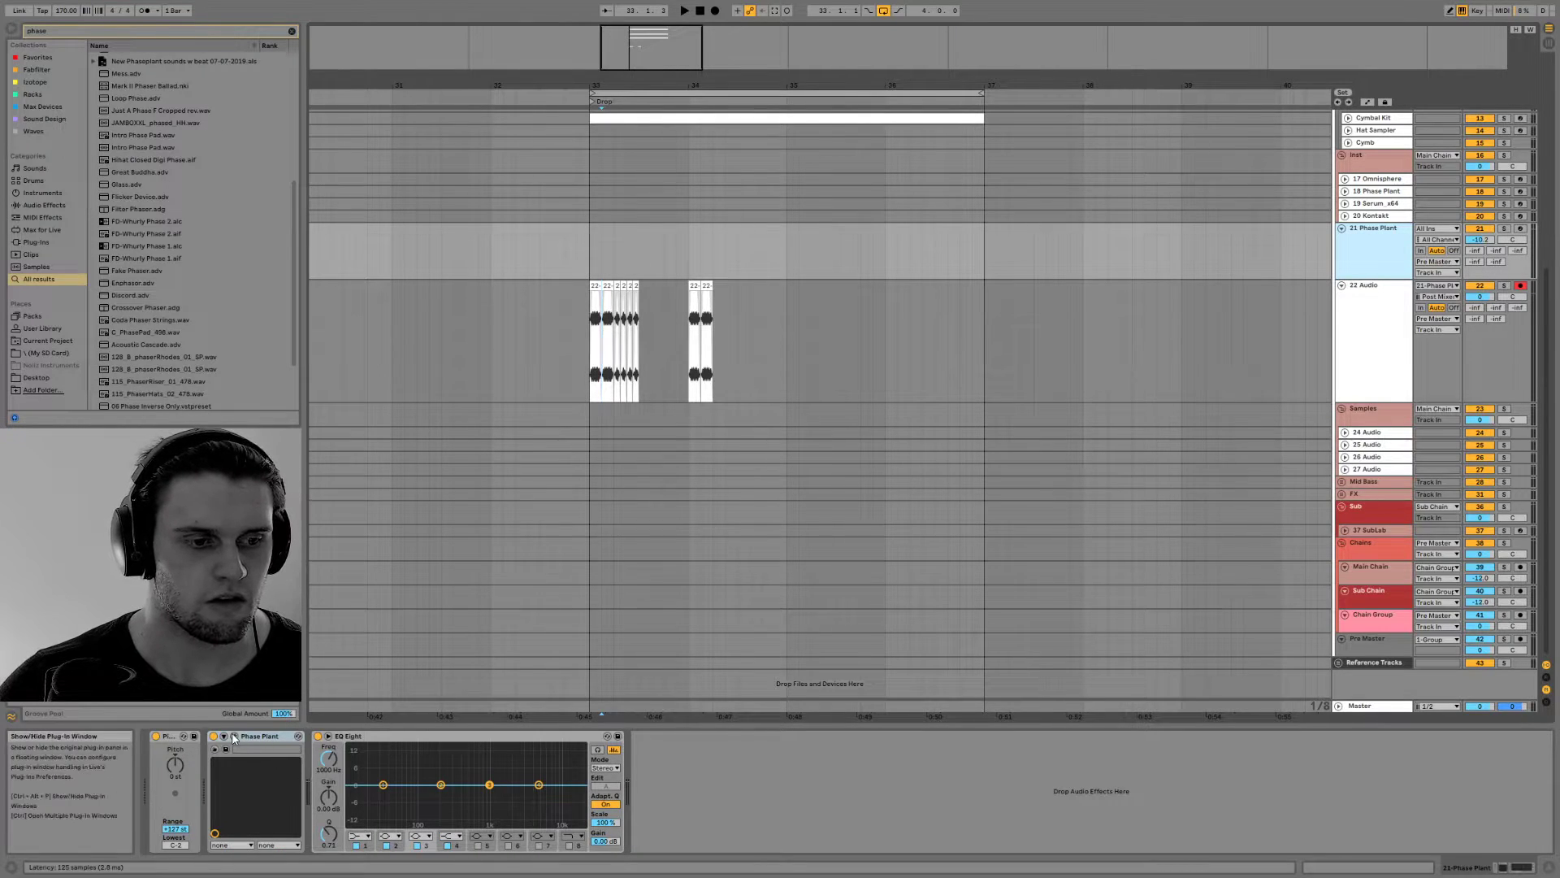
pyautogui.click(235, 736)
pyautogui.moveTo(722, 304); pyautogui.dragTo(979, 98)
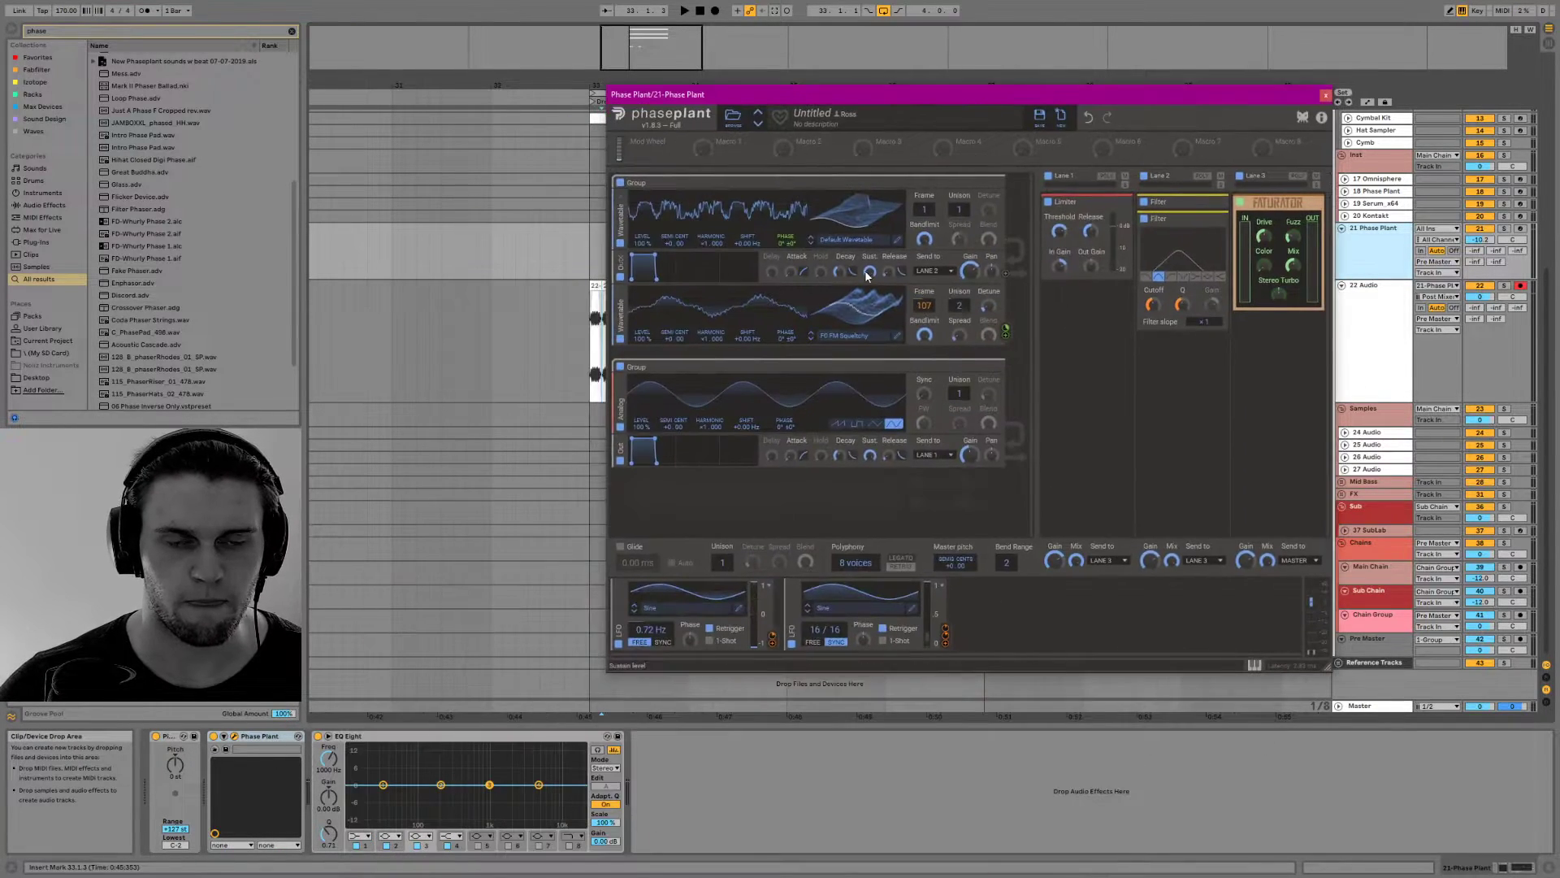
pyautogui.click(1520, 229)
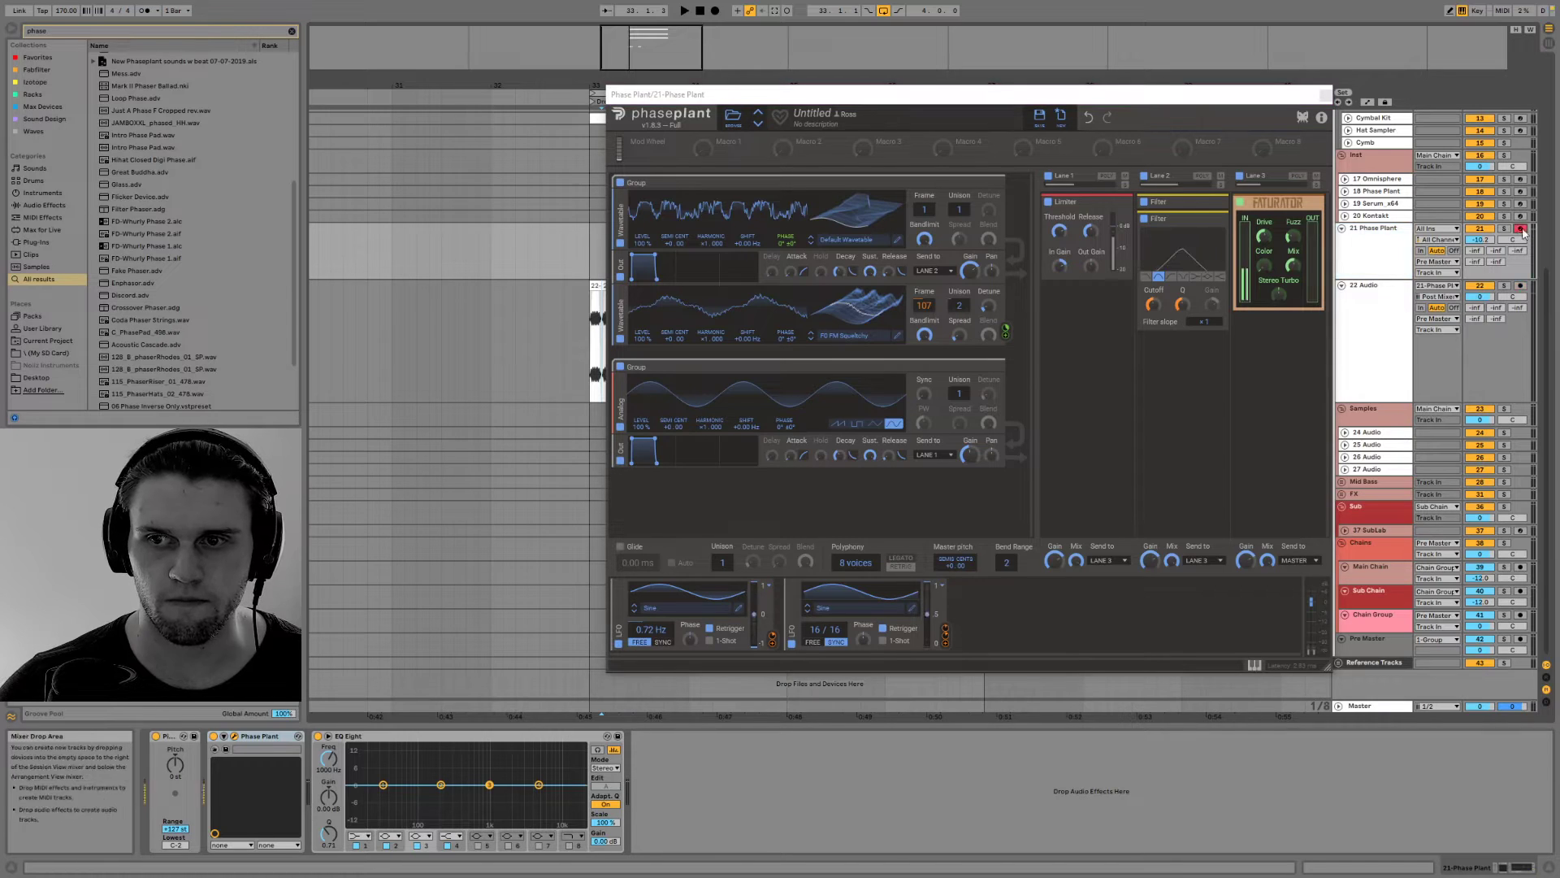
# Remove the second Filter from Lane 2 and set the two wavetable oscillators' frames to 75 and 203
pyautogui.click(1222, 218)
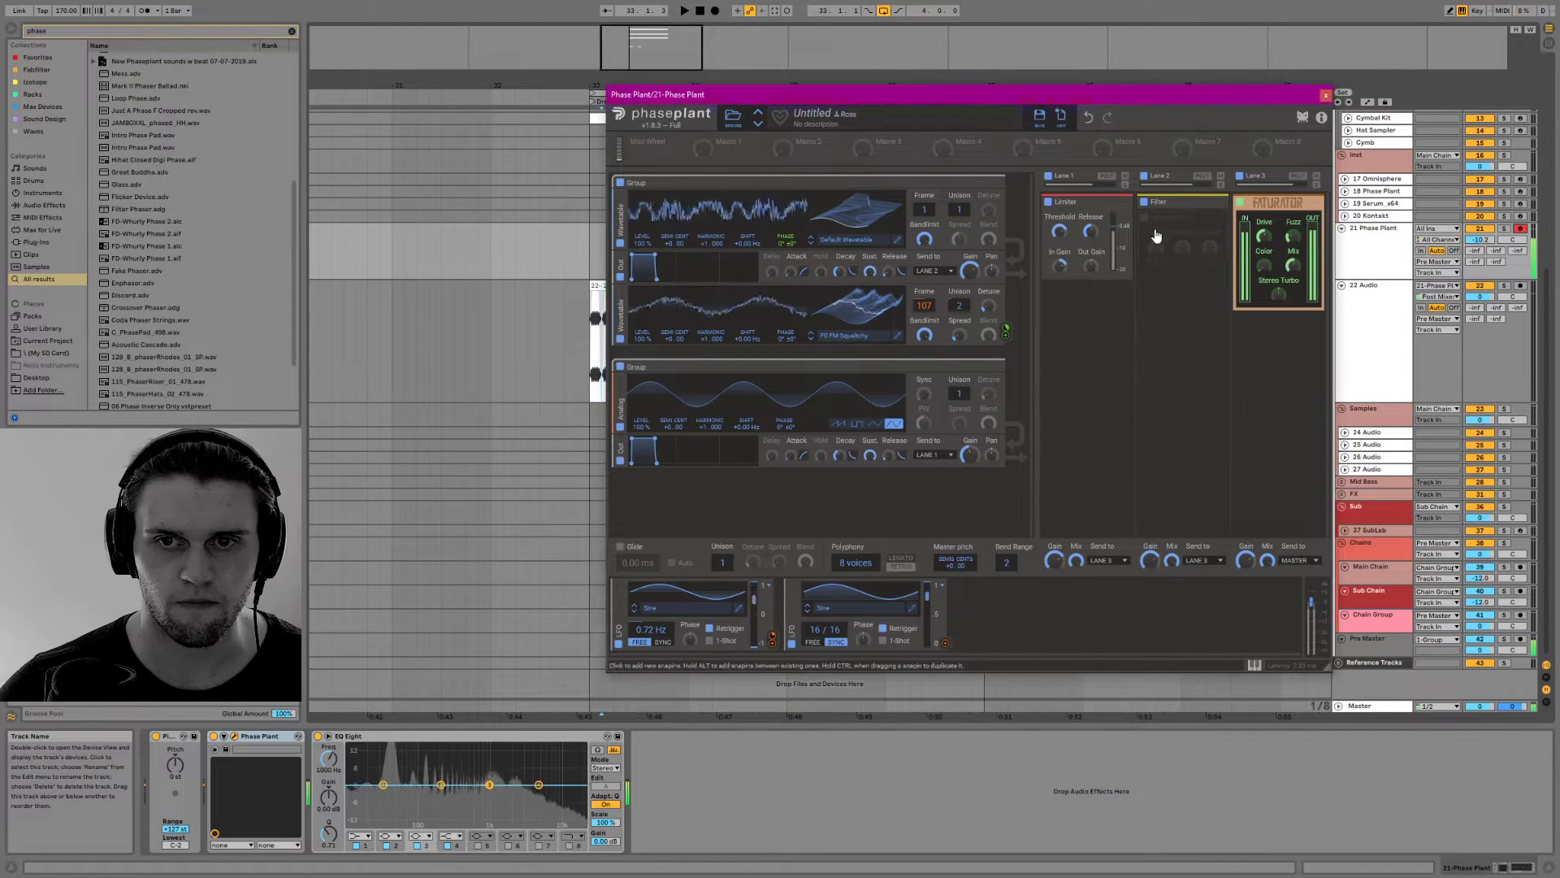
pyautogui.click(1185, 243)
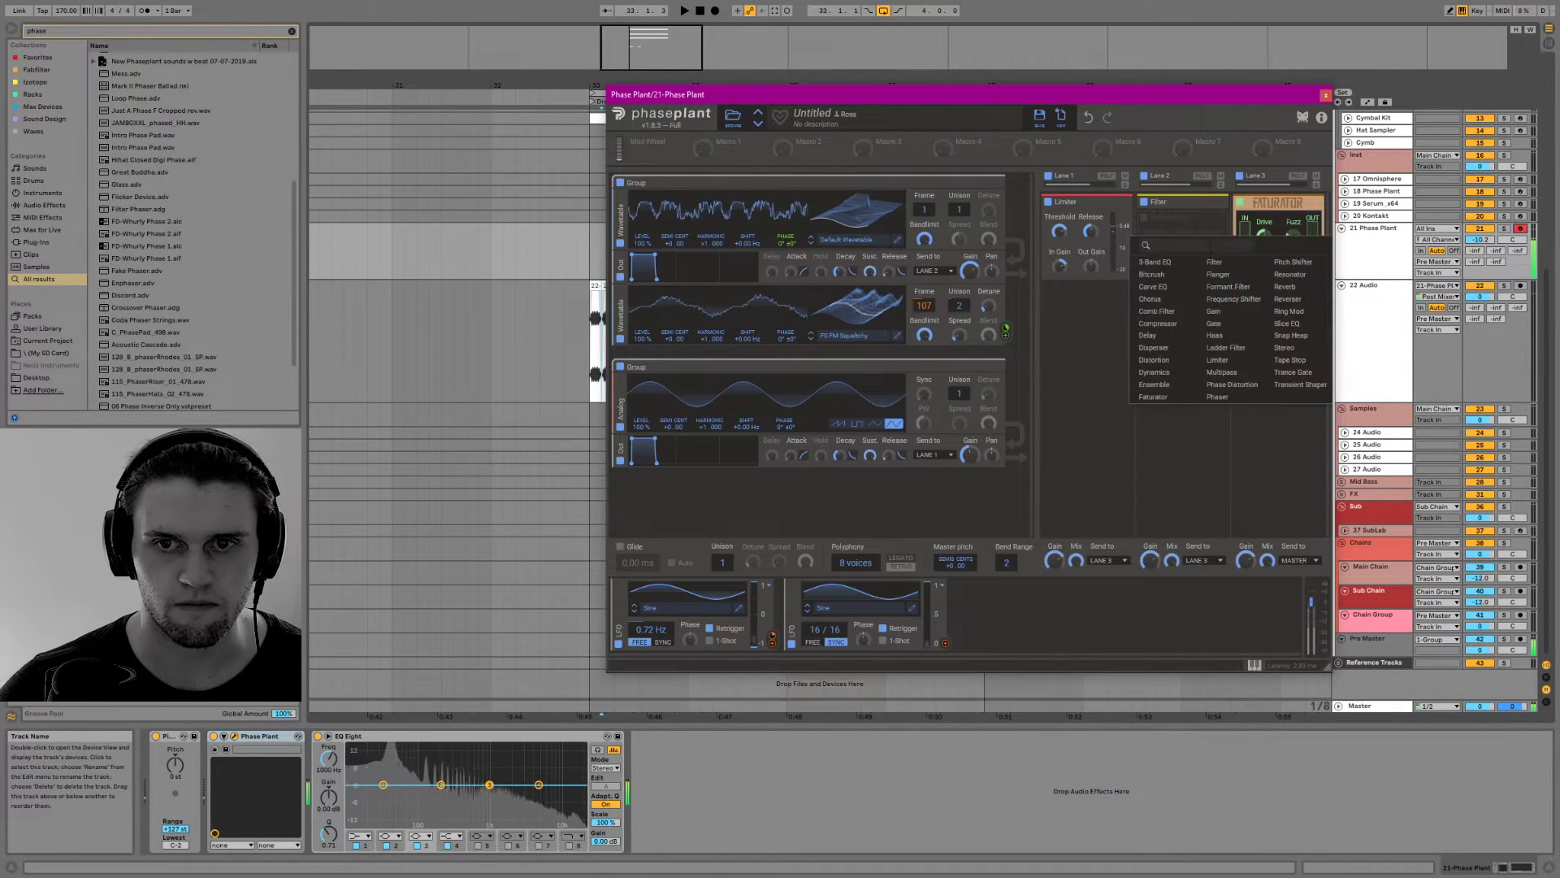
pyautogui.click(1089, 341)
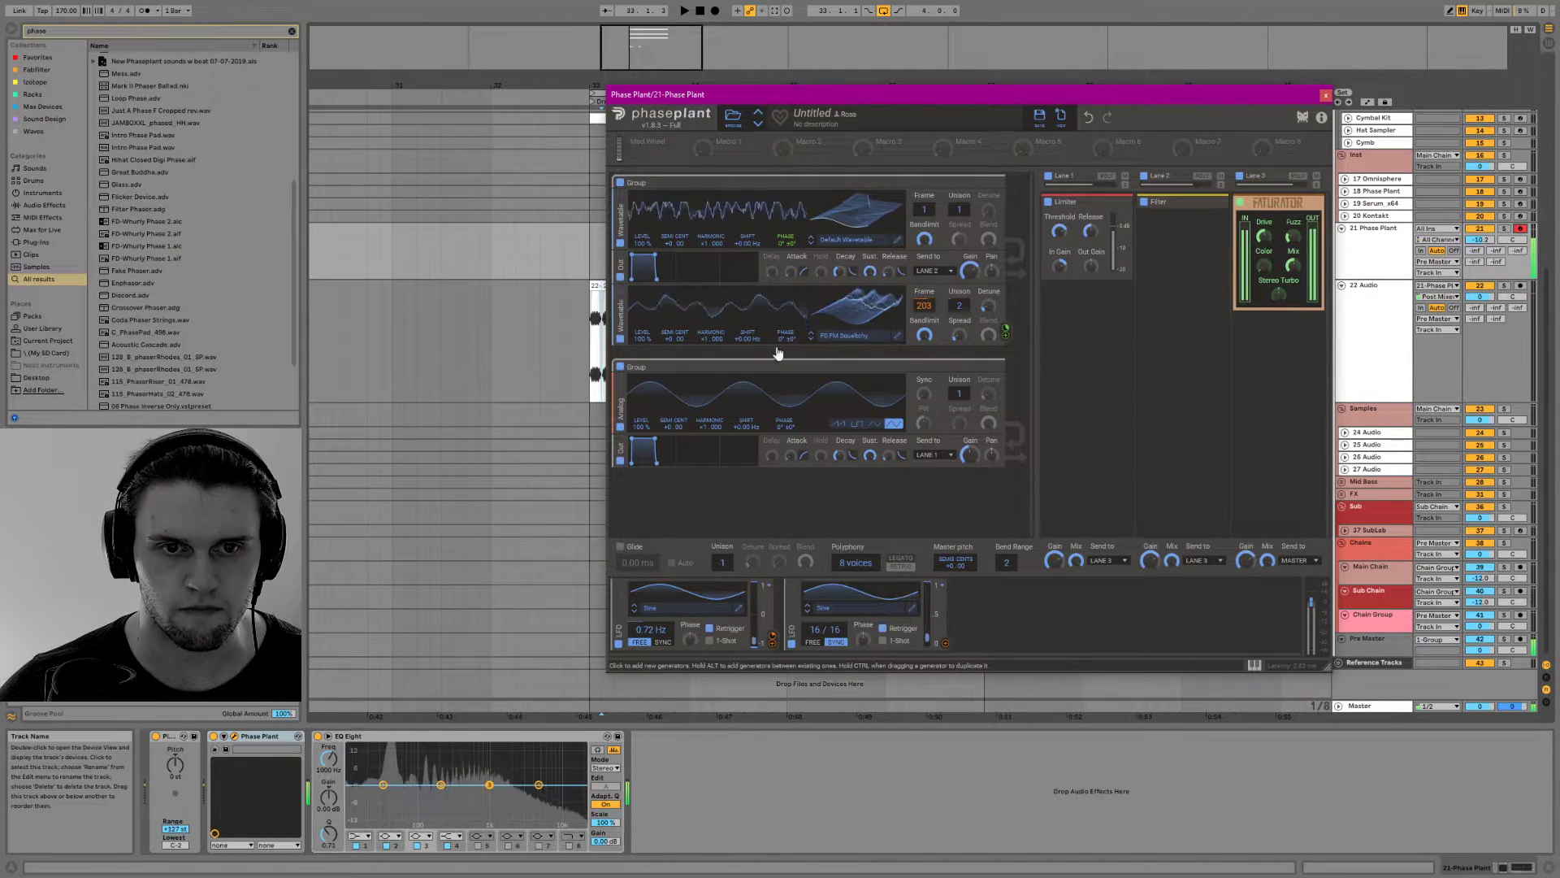
pyautogui.moveTo(708, 338); pyautogui.dragTo(708, 328)
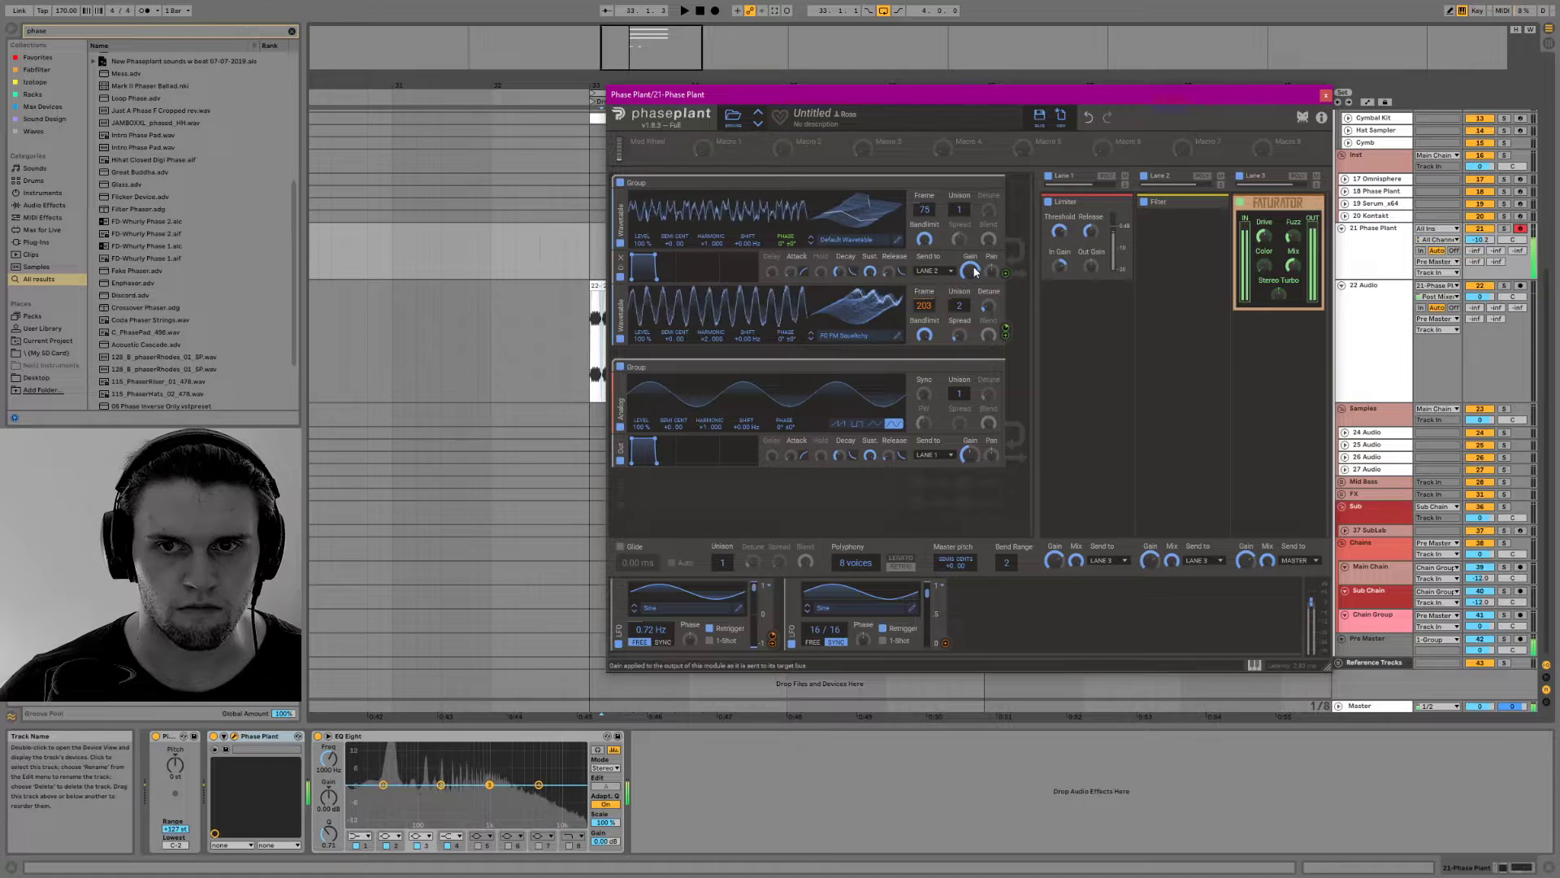
# Add a Comb Filter below the Filter in Lane 2 and set its cutoff to 169 Hz
pyautogui.click(1138, 226)
pyautogui.click(1174, 307)
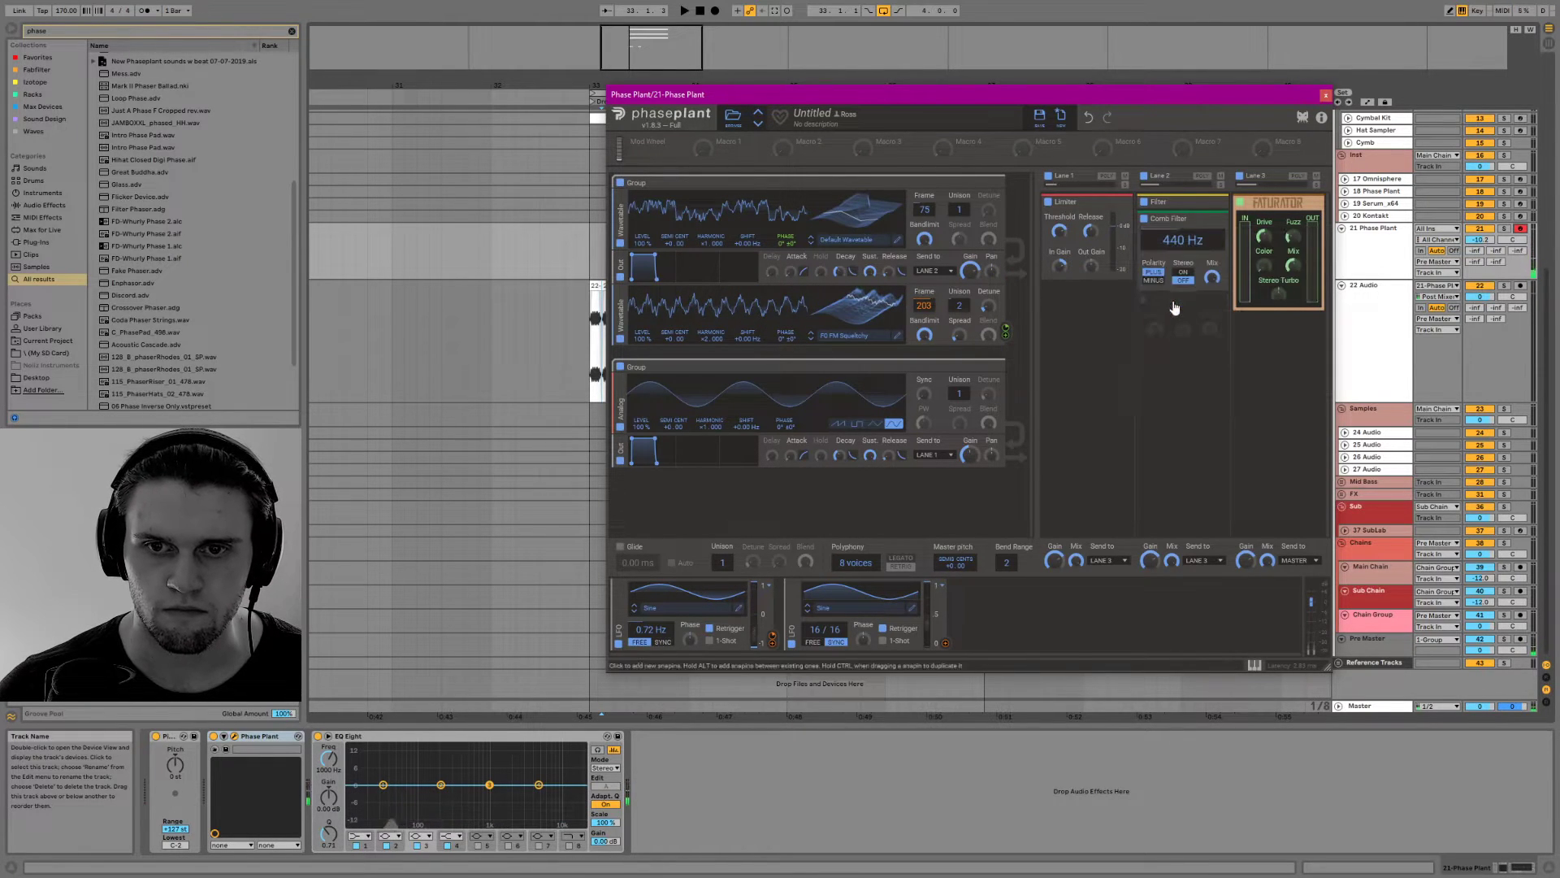
pyautogui.moveTo(1189, 240); pyautogui.dragTo(1190, 284)
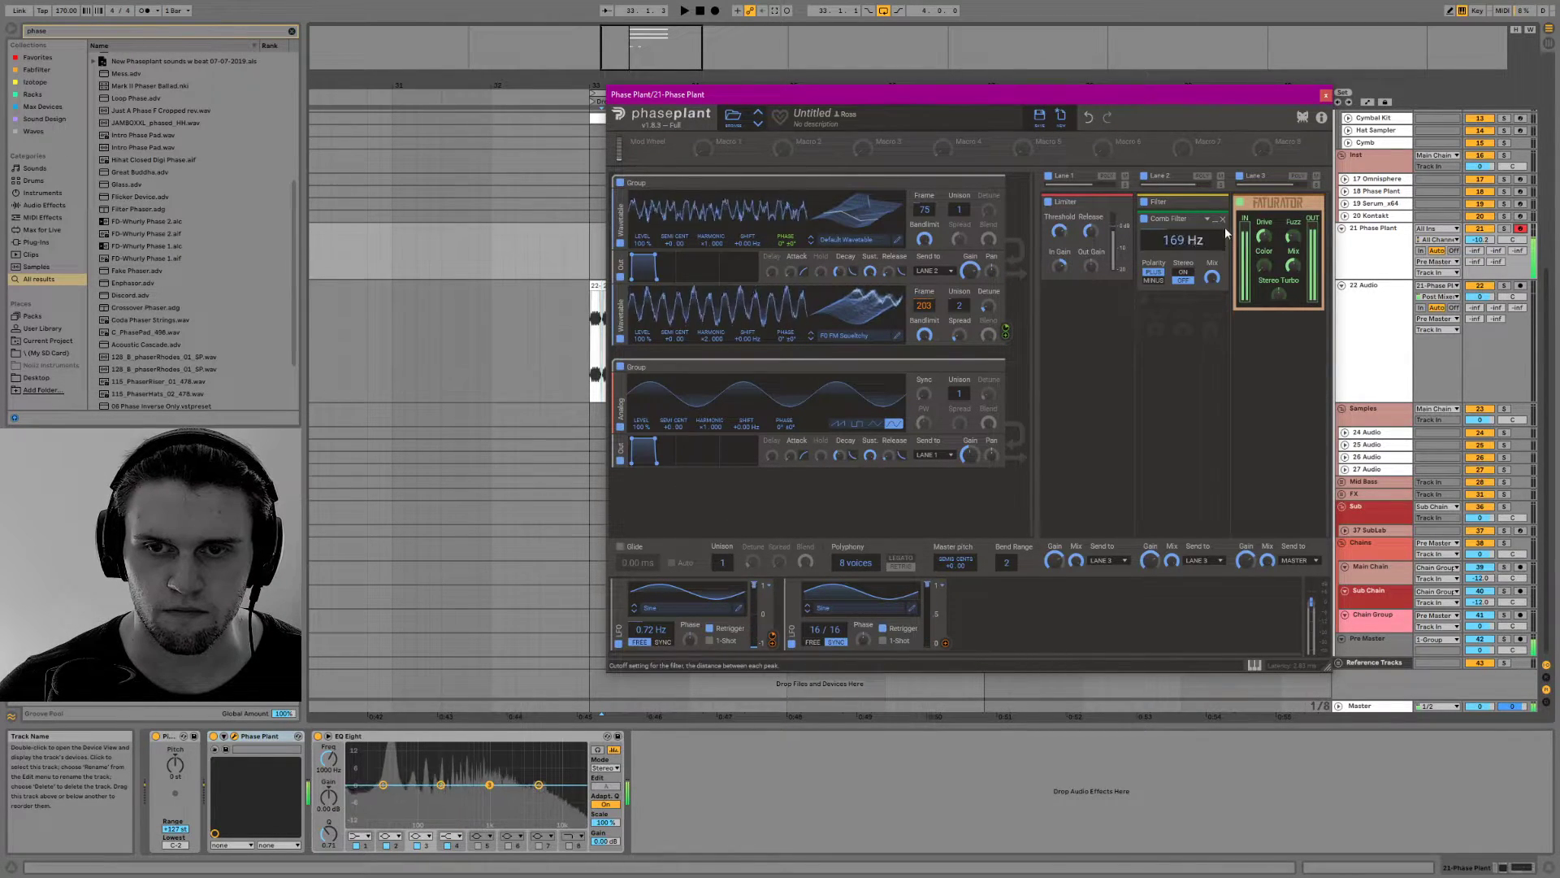
# Replace the Comb Filter in Lane 2 with a Resonator
pyautogui.click(1182, 302)
pyautogui.click(1251, 235)
pyautogui.click(1220, 219)
pyautogui.click(1190, 221)
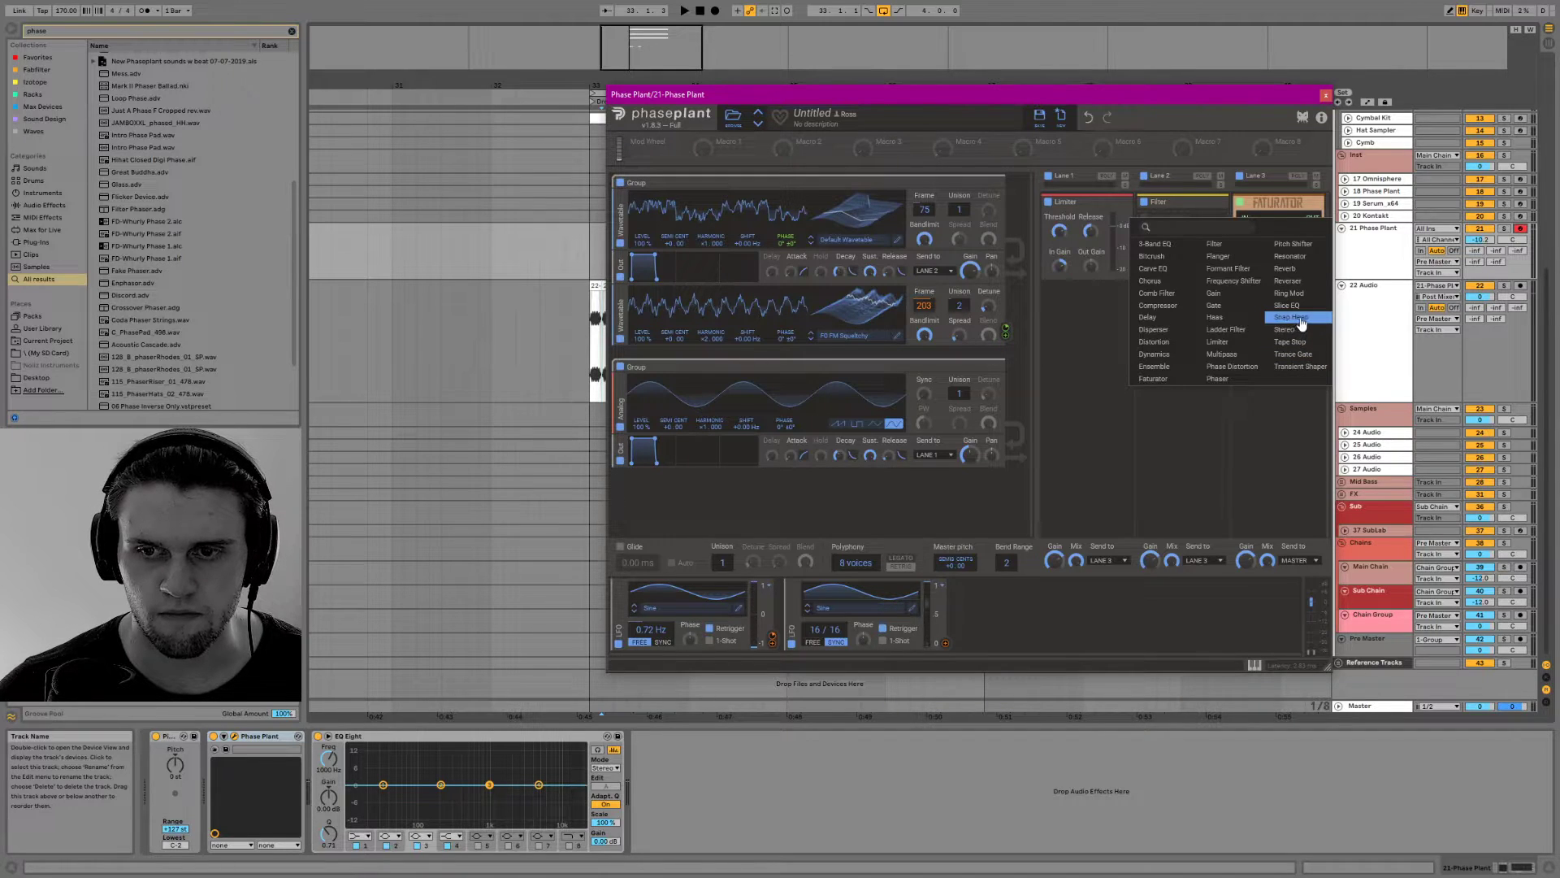
pyautogui.click(1306, 262)
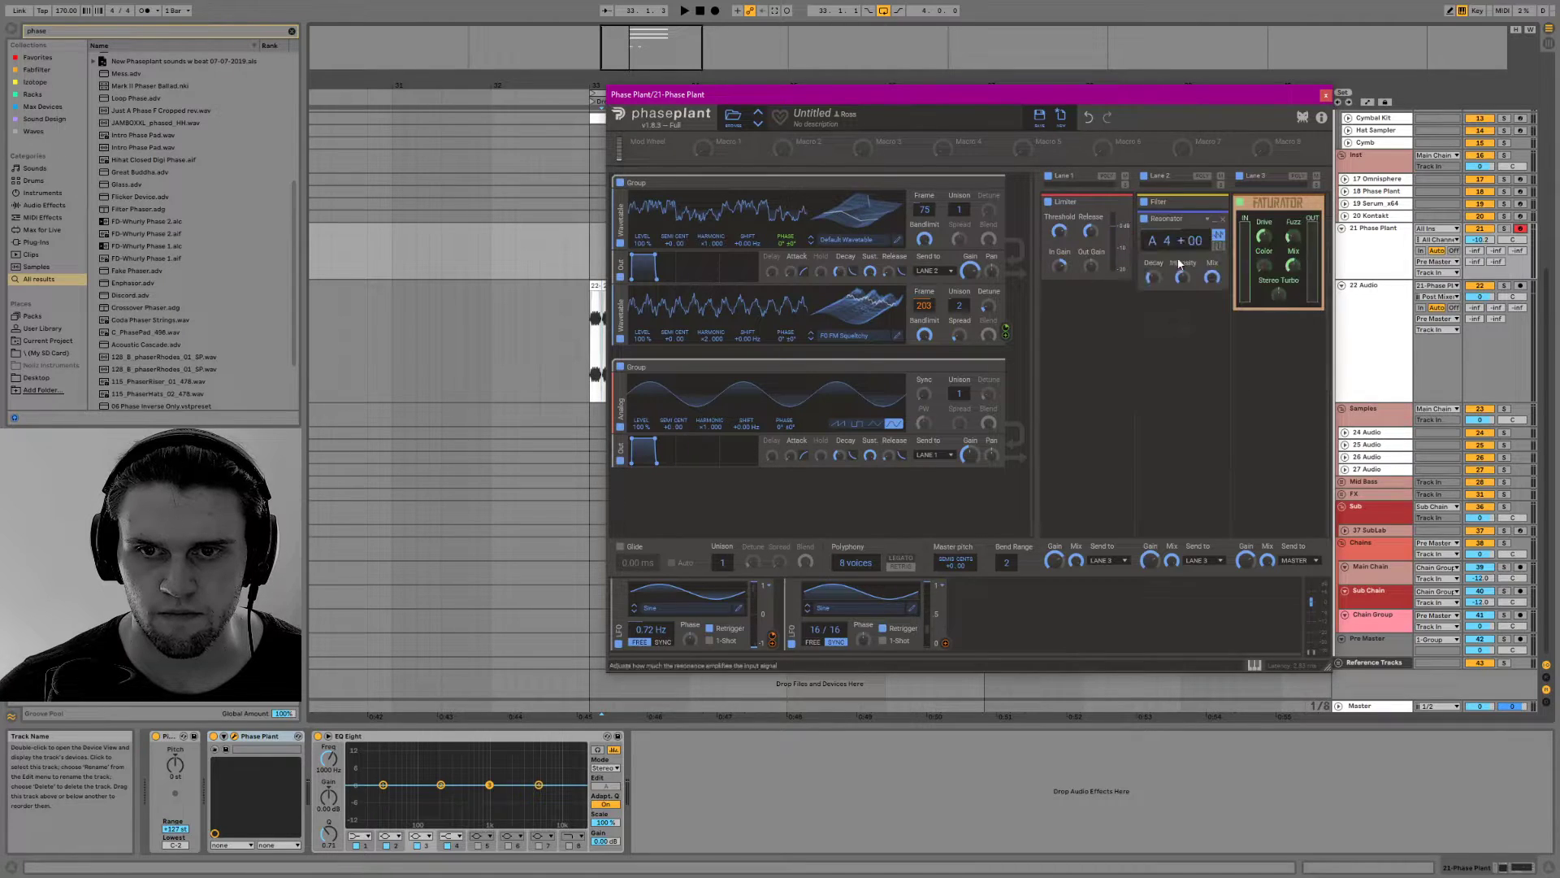
# Remove the Resonator and the Filter from Lane 2 and add a Faturator in their place
pyautogui.click(1223, 218)
pyautogui.click(1192, 236)
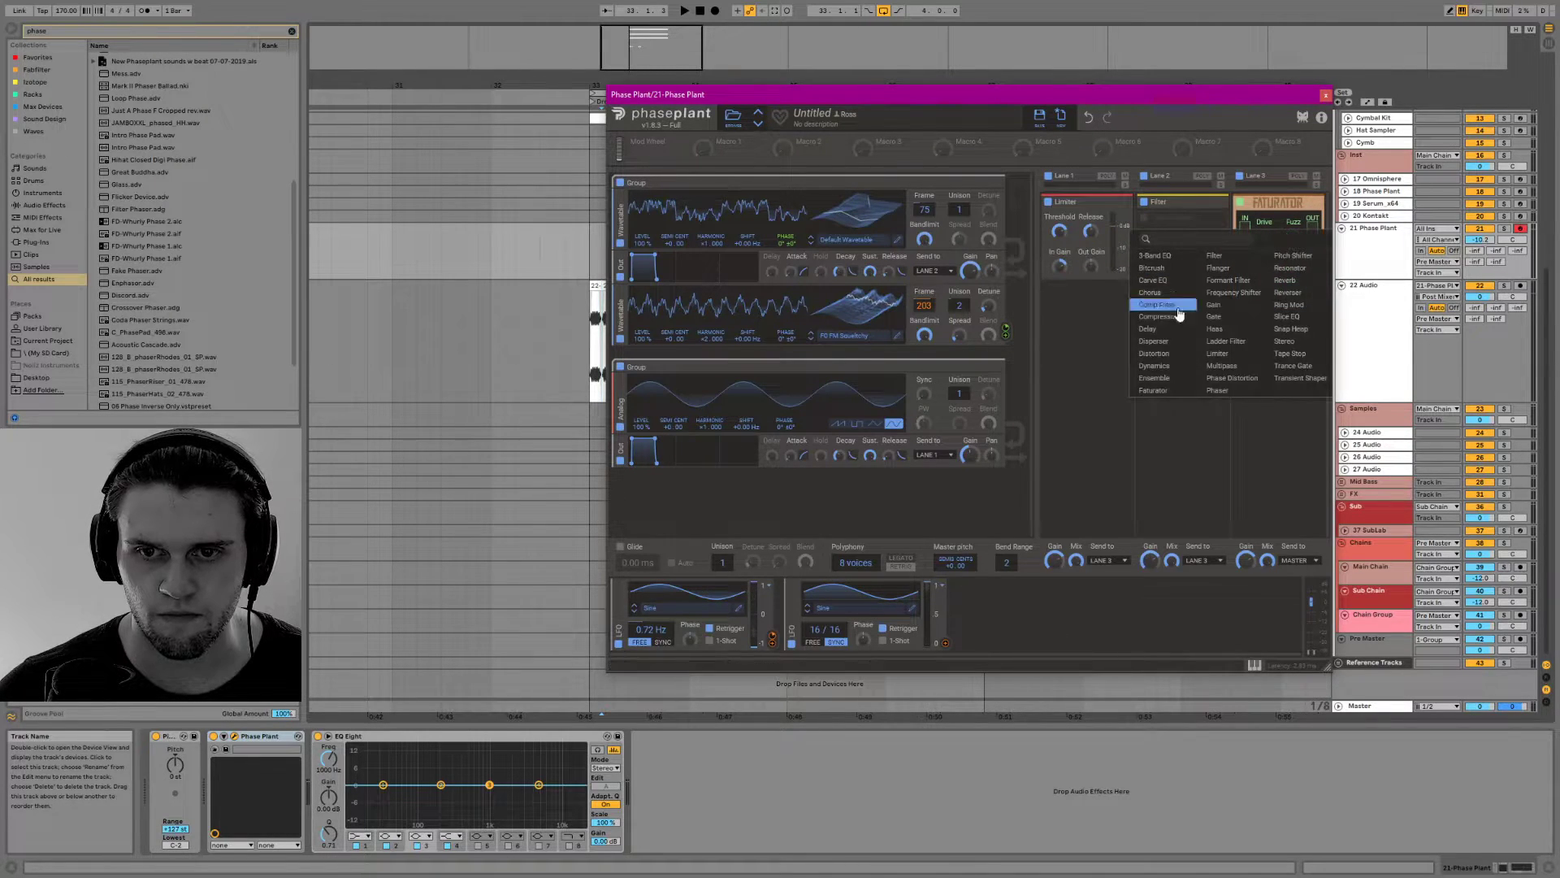
pyautogui.click(1217, 205)
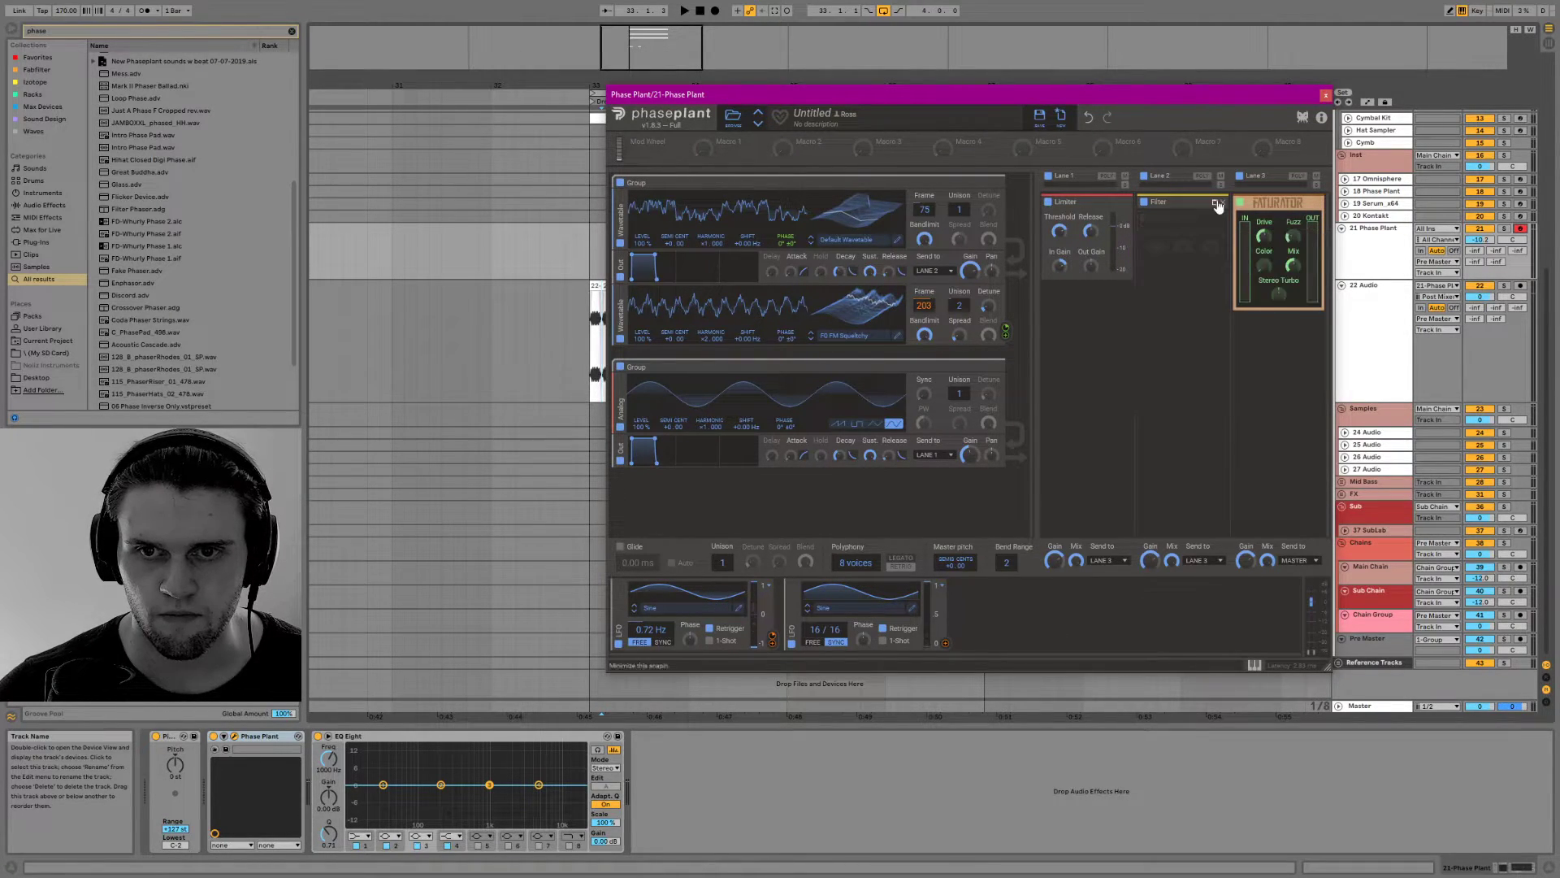
pyautogui.click(1222, 203)
pyautogui.click(1180, 203)
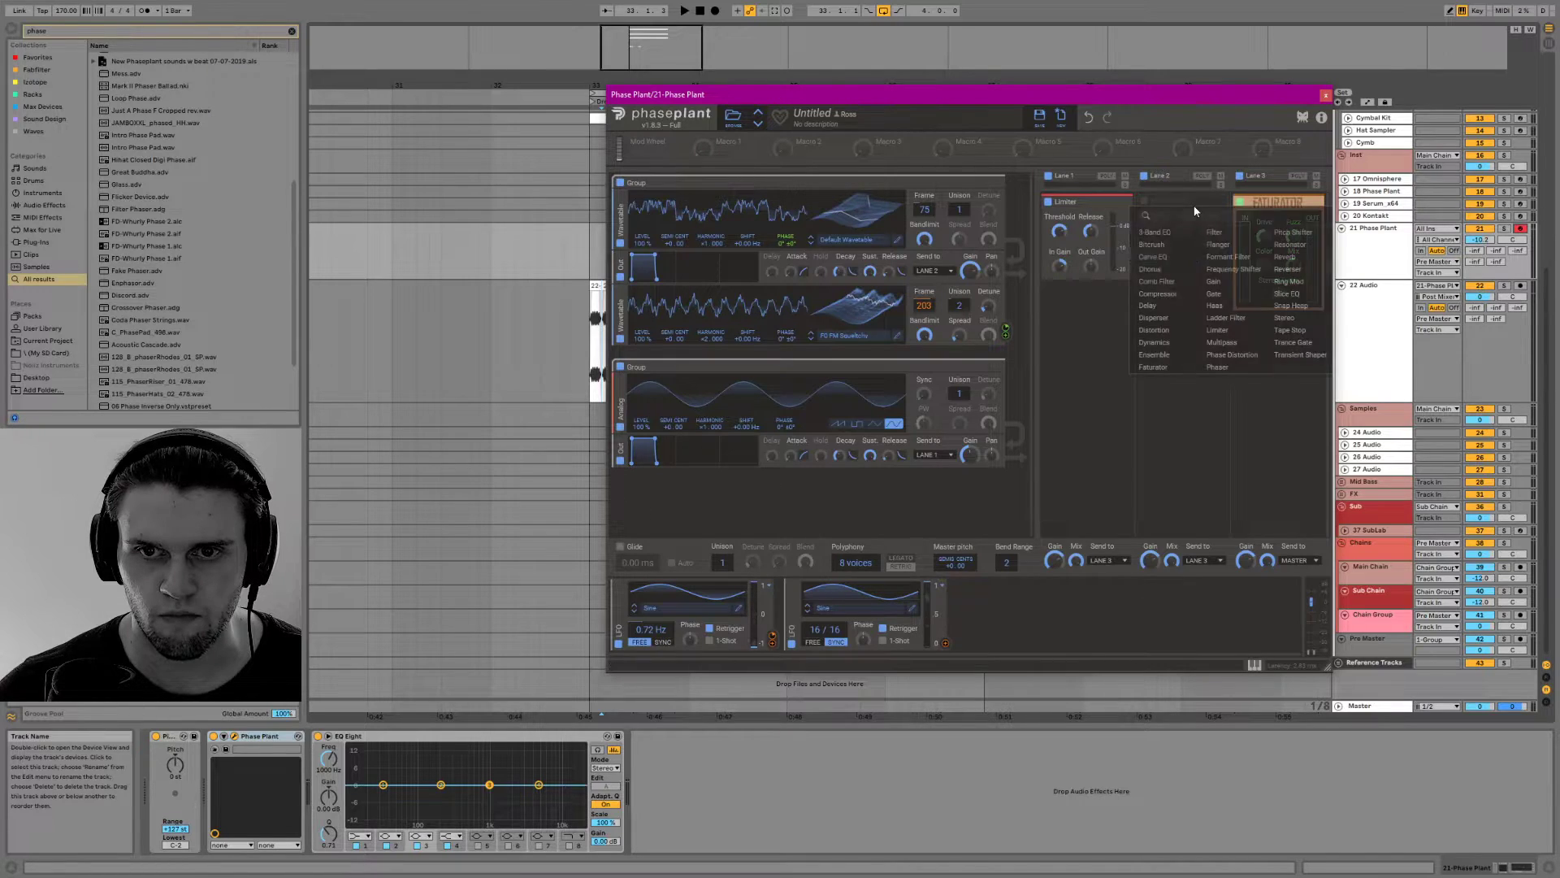
pyautogui.click(1155, 367)
pyautogui.click(1170, 320)
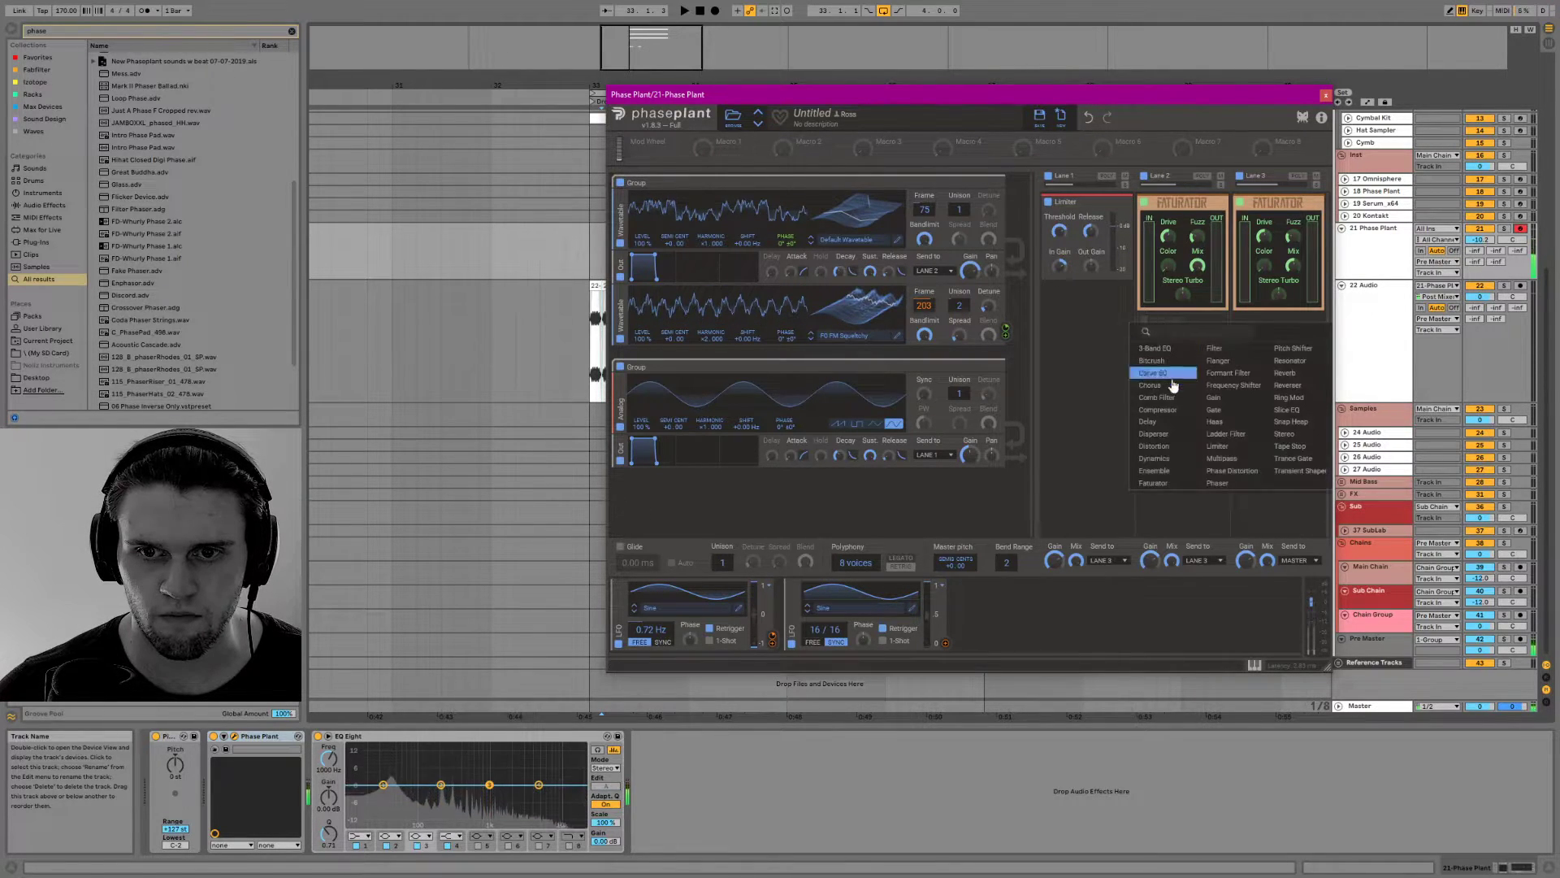
pyautogui.click(1177, 351)
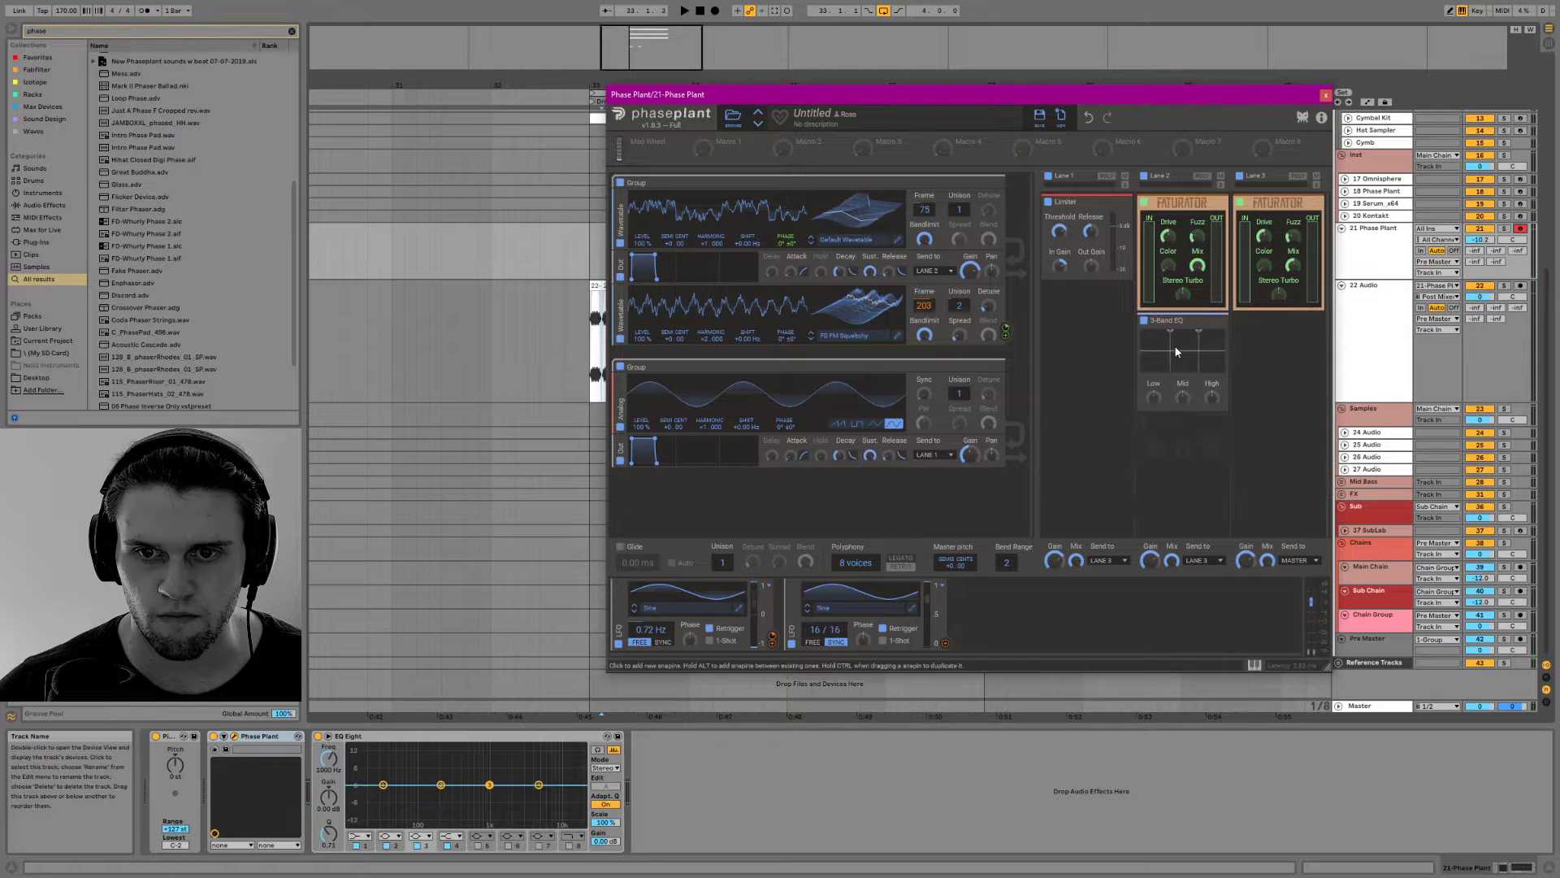
pyautogui.click(1224, 322)
# Add a Filter below the Faturator in Lane 2 and set it to band pass
pyautogui.click(1211, 341)
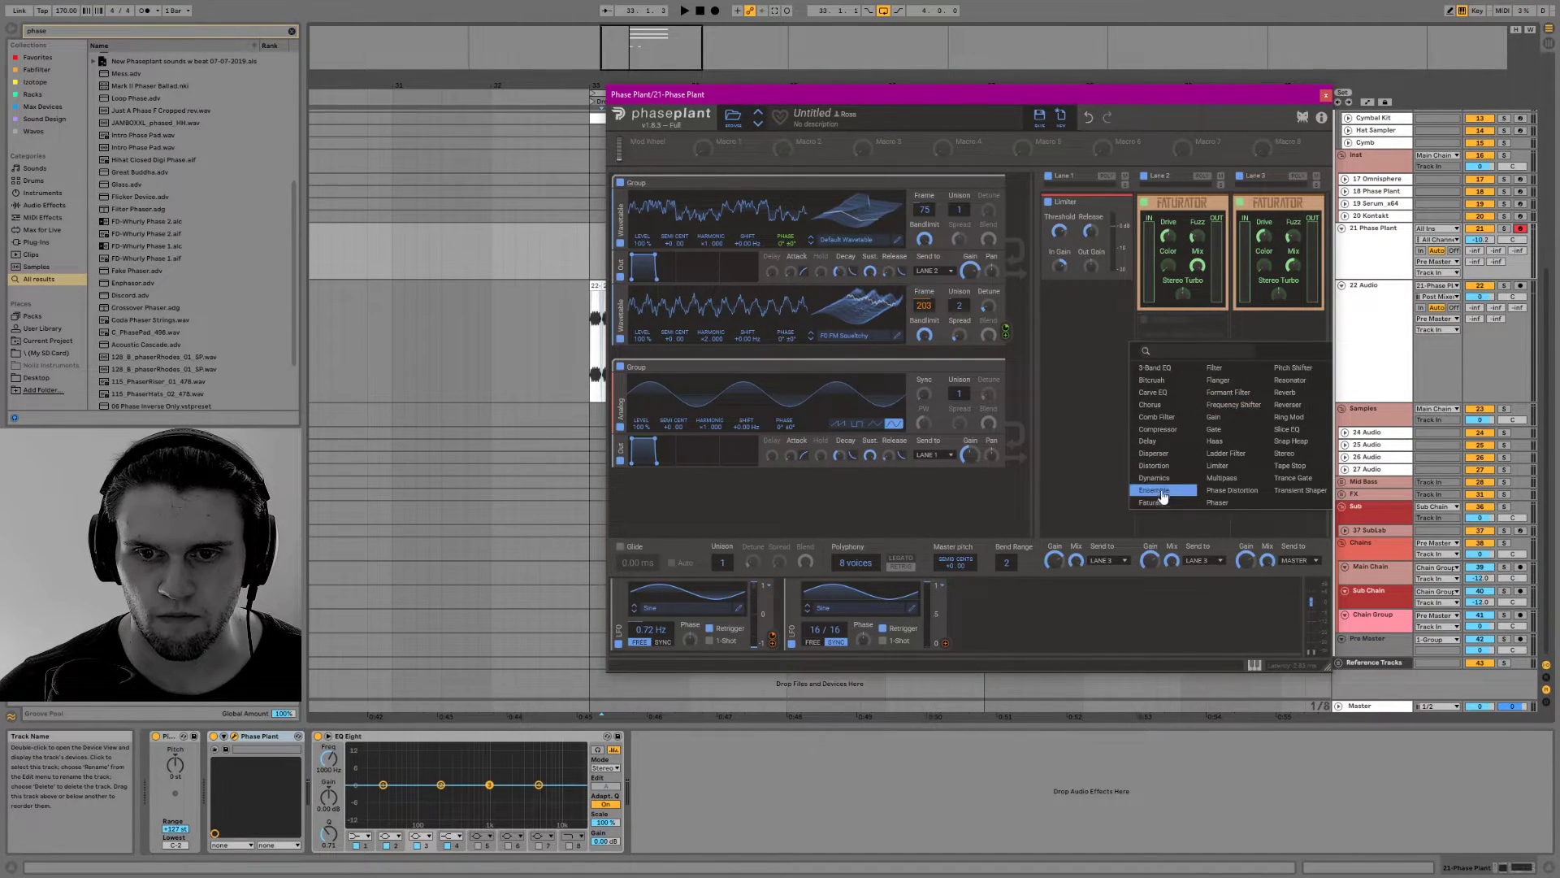
pyautogui.click(1233, 374)
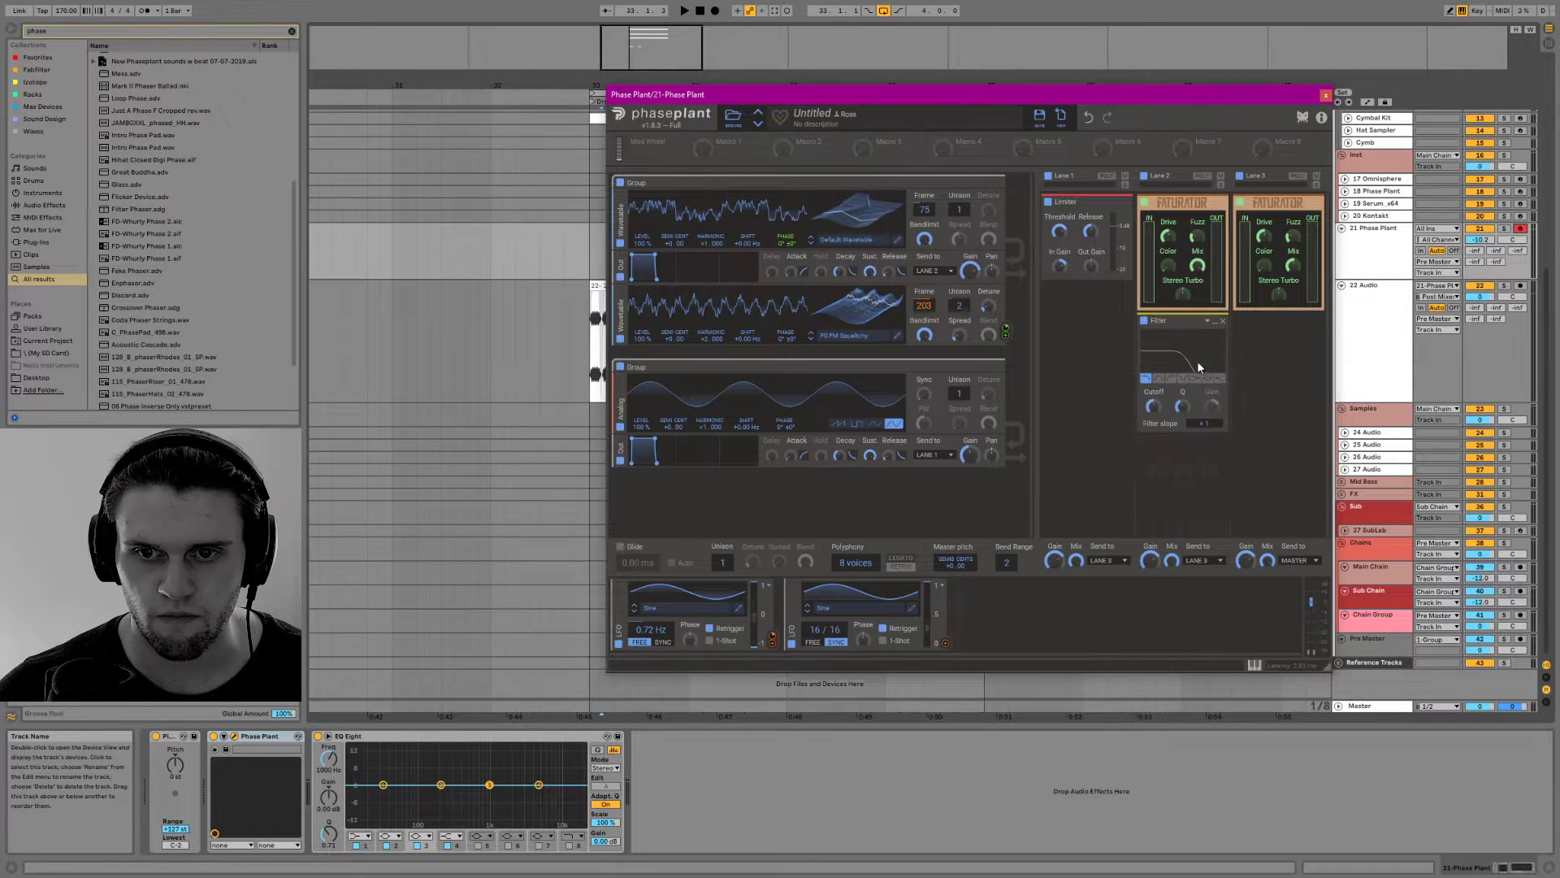
pyautogui.click(1157, 379)
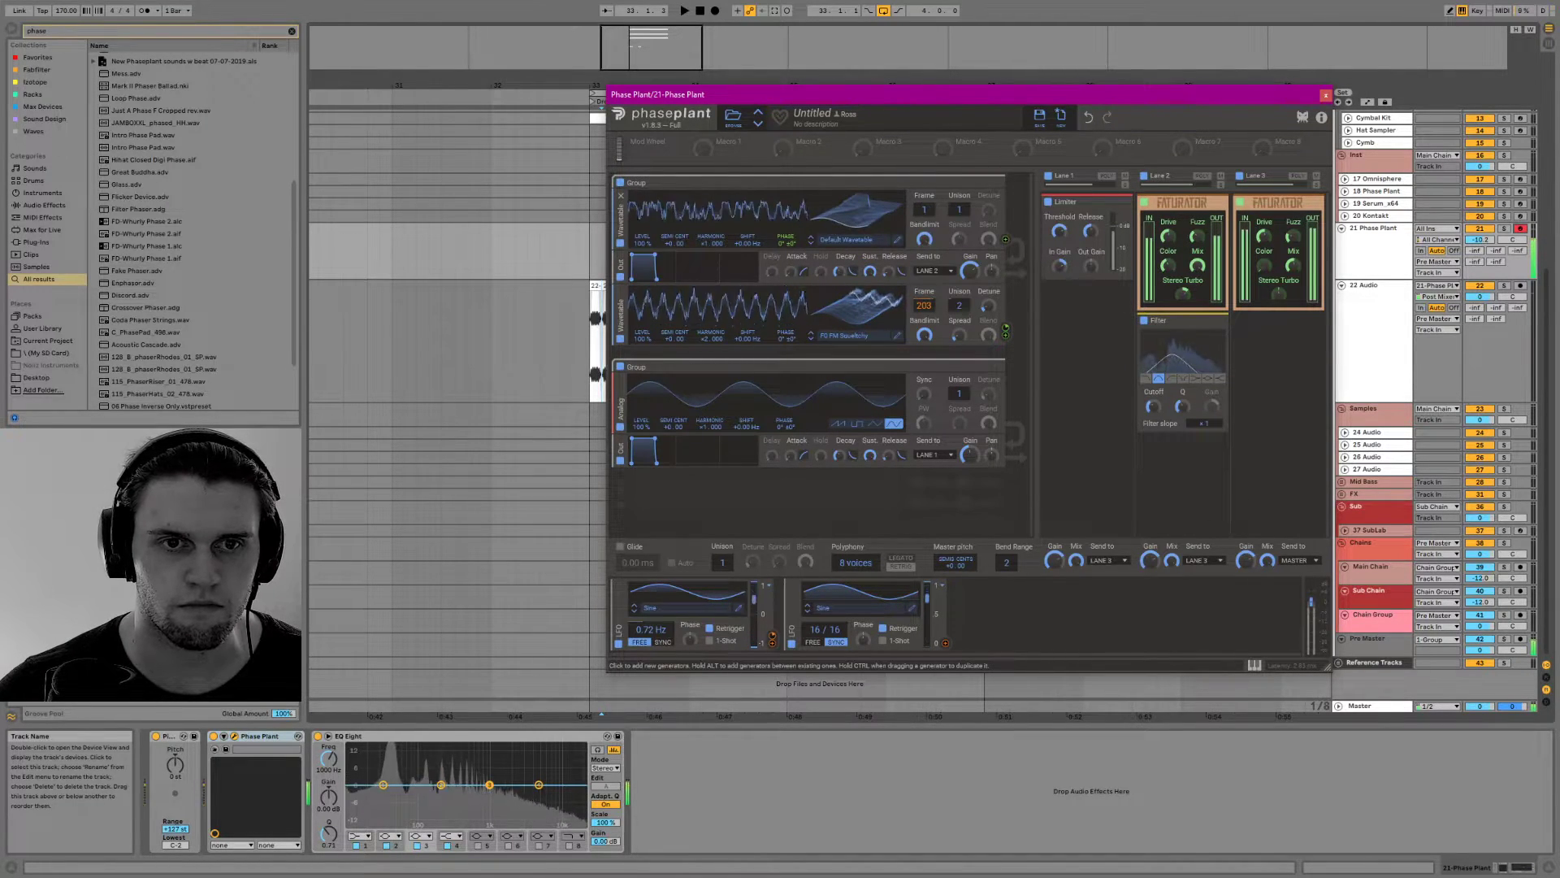
# Load the Operator FM Table wavetable from the PP's W folder into the second wavetable oscillator
pyautogui.click(872, 333)
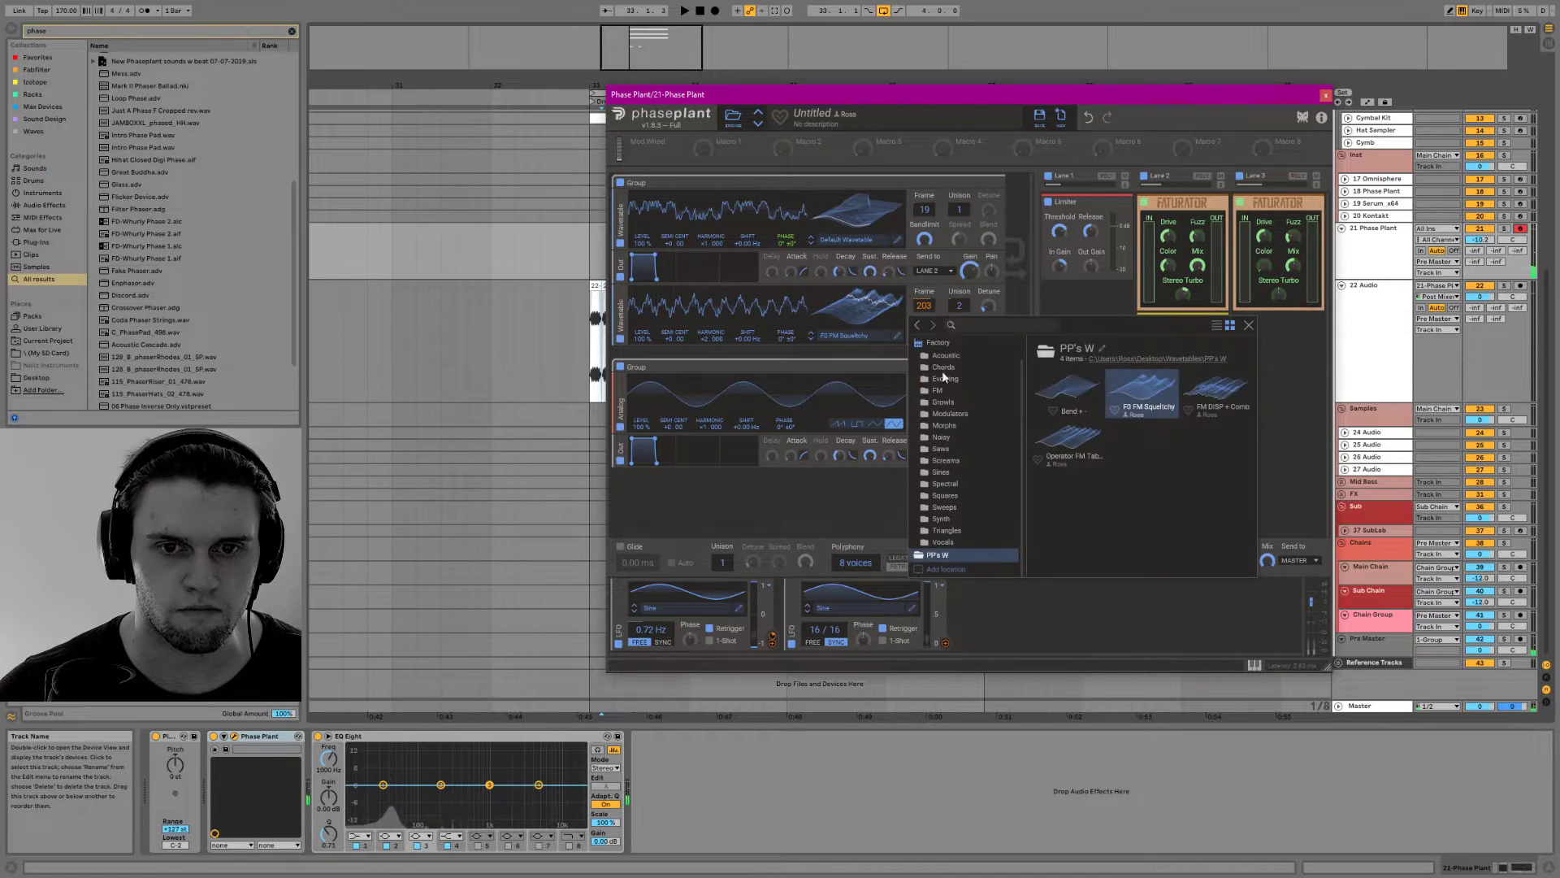
pyautogui.click(1068, 439)
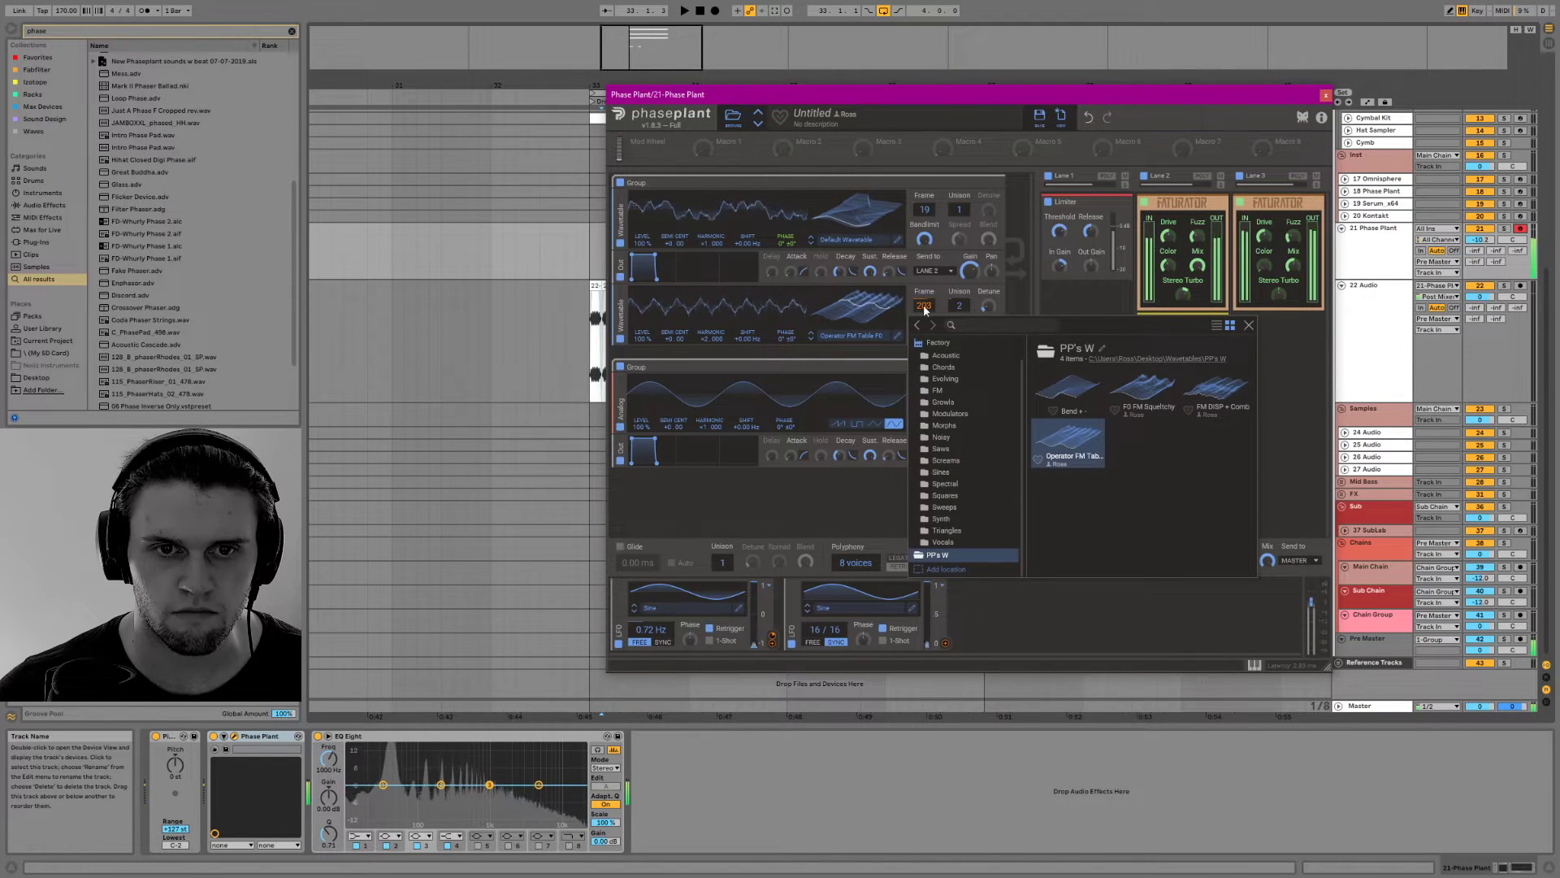
pyautogui.click(1249, 328)
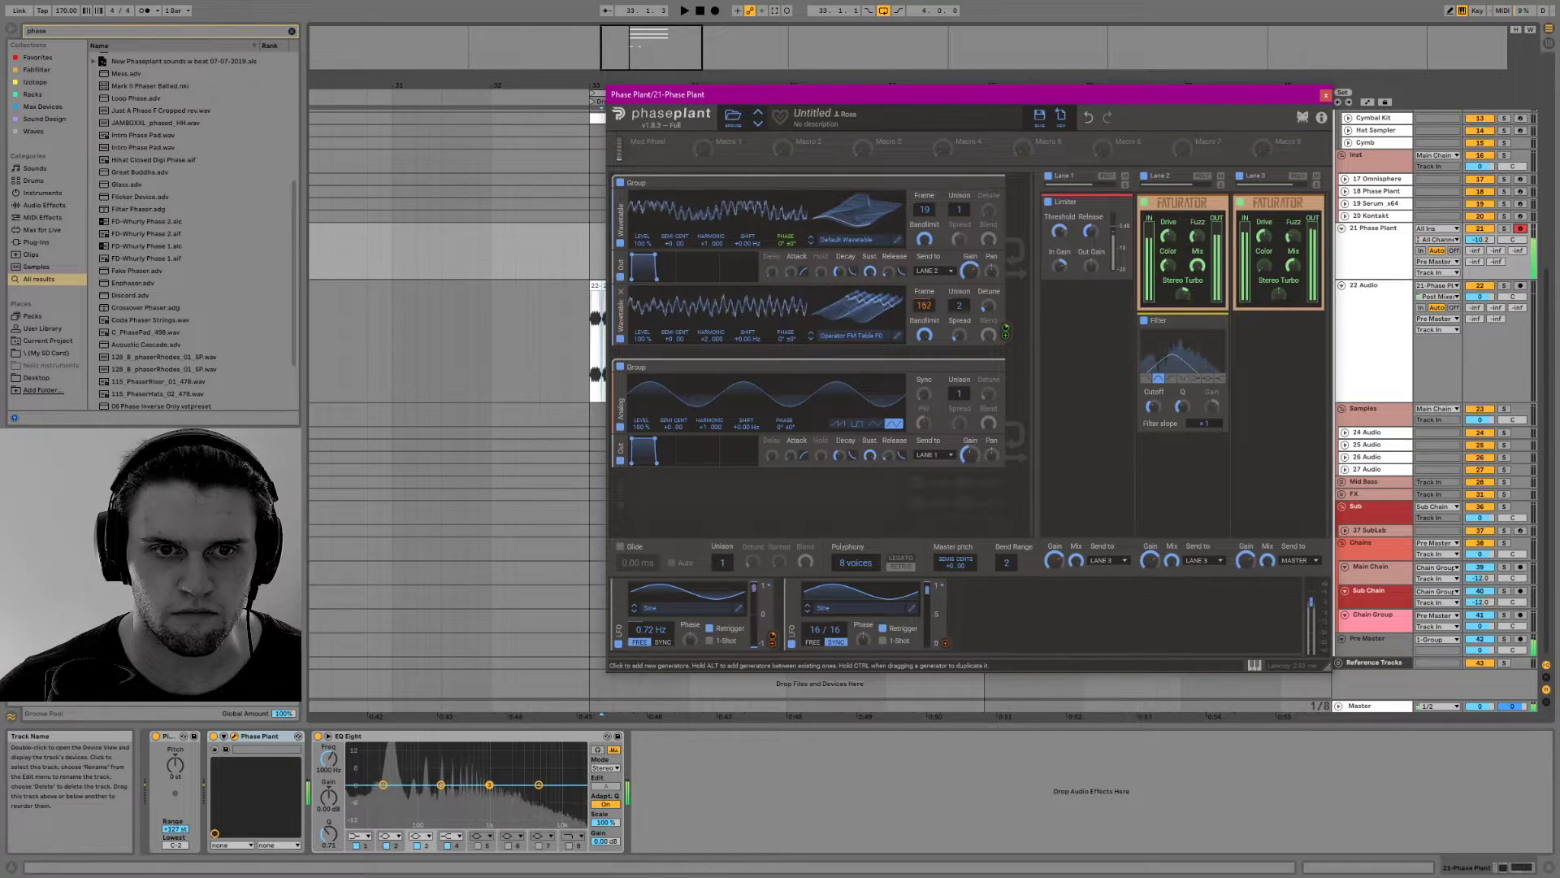
# Remove the LFO modulation from the second oscillator's frame, then set its frame to 167 and its harmonic to 1.000
pyautogui.click(772, 642)
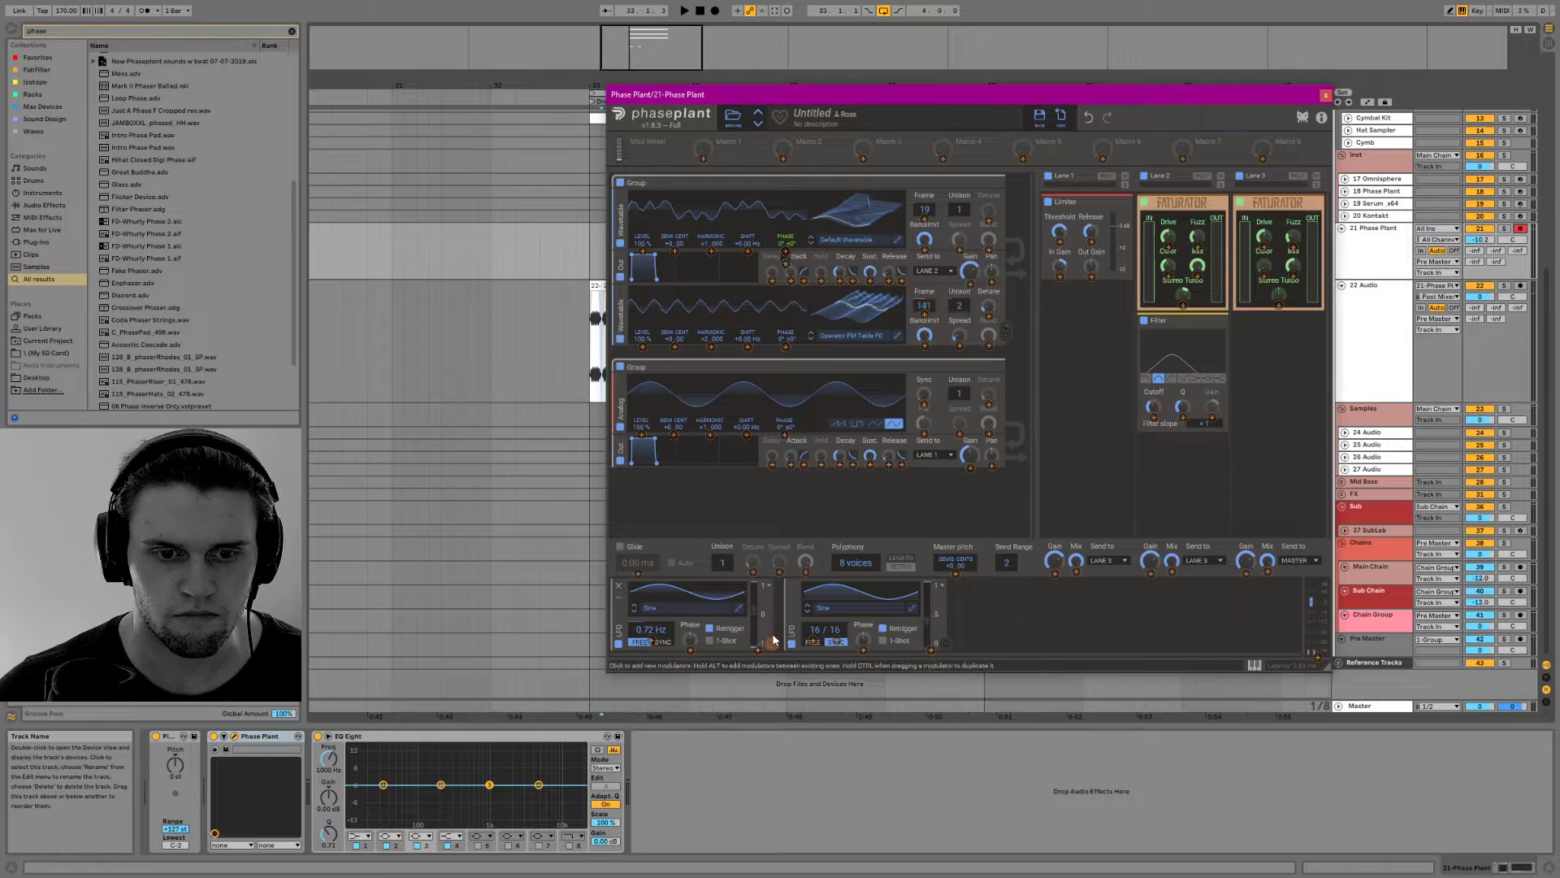
pyautogui.moveTo(867, 314); pyautogui.dragTo(867, 297)
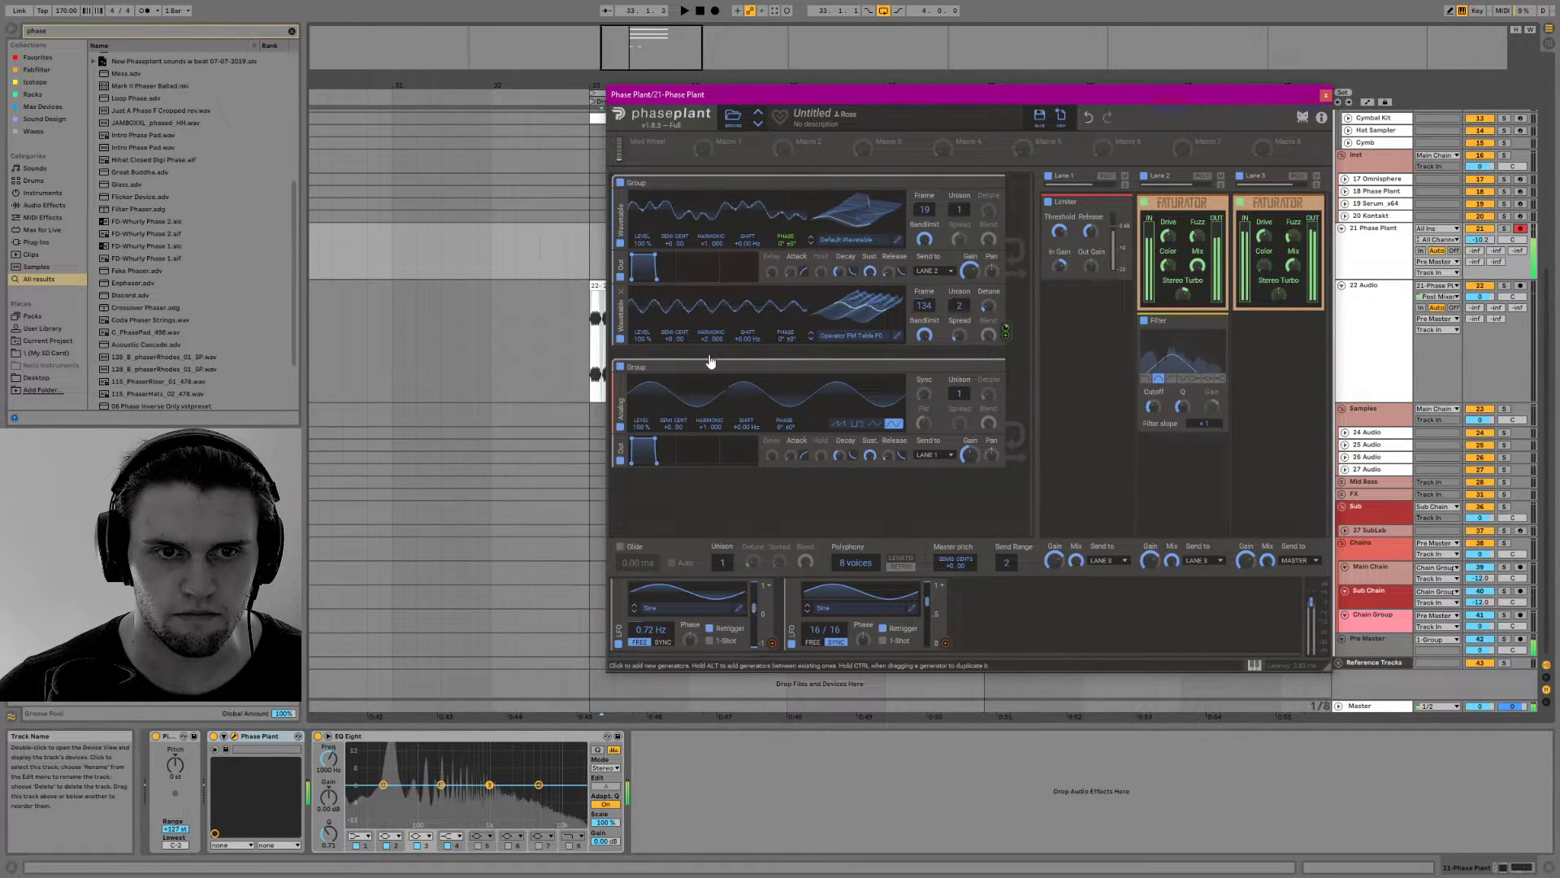
pyautogui.moveTo(711, 339); pyautogui.dragTo(711, 351)
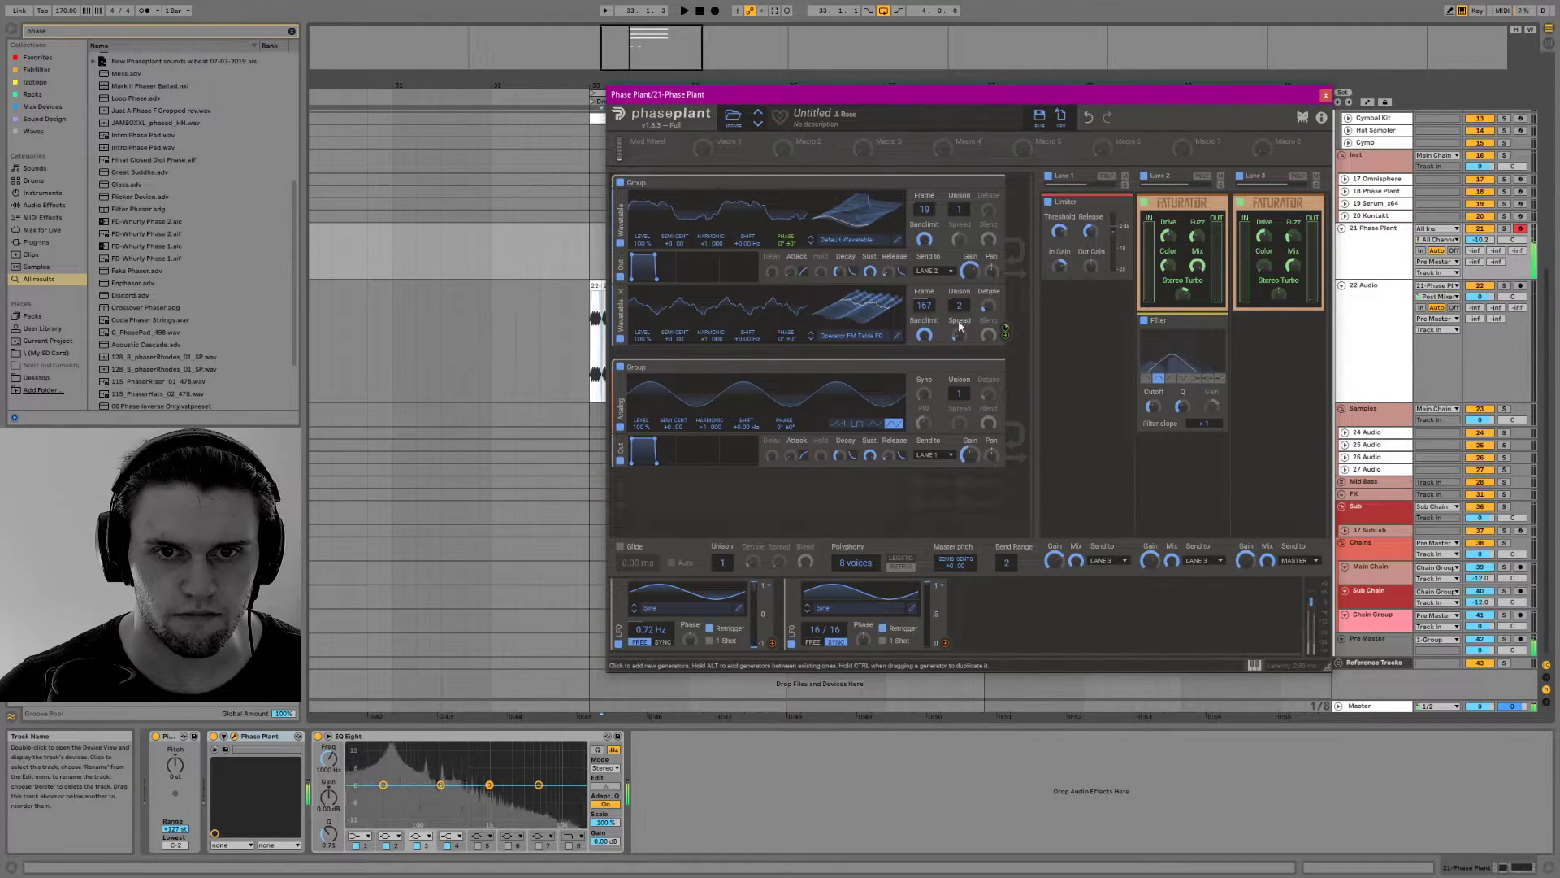
# Switch the second oscillator's modulation of the first oscillator from phase to frequency shift
pyautogui.click(1006, 332)
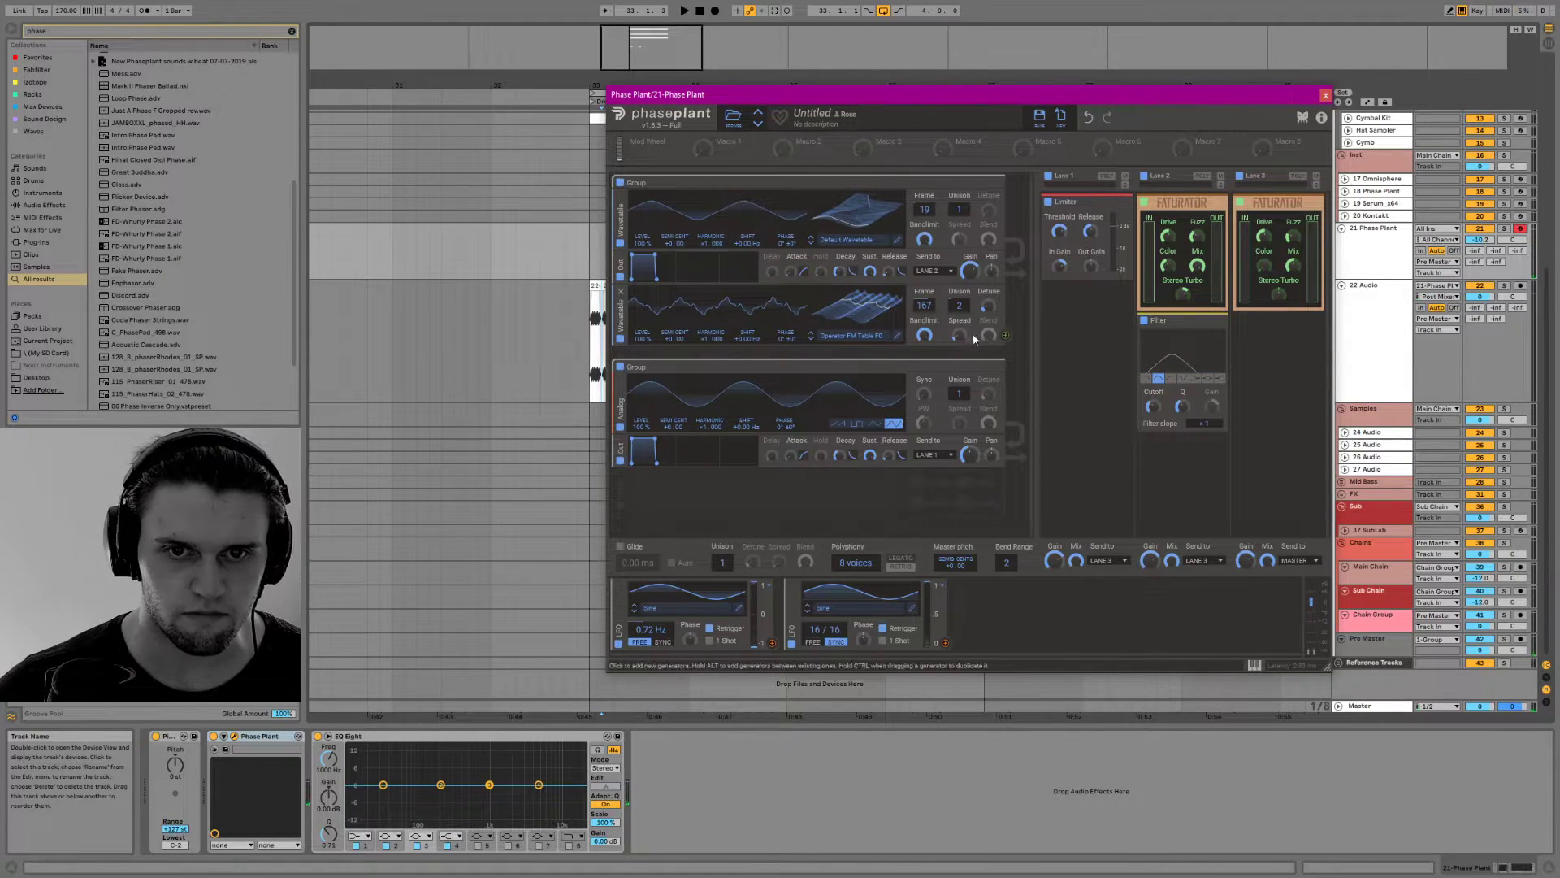
pyautogui.moveTo(1008, 335); pyautogui.dragTo(699, 253)
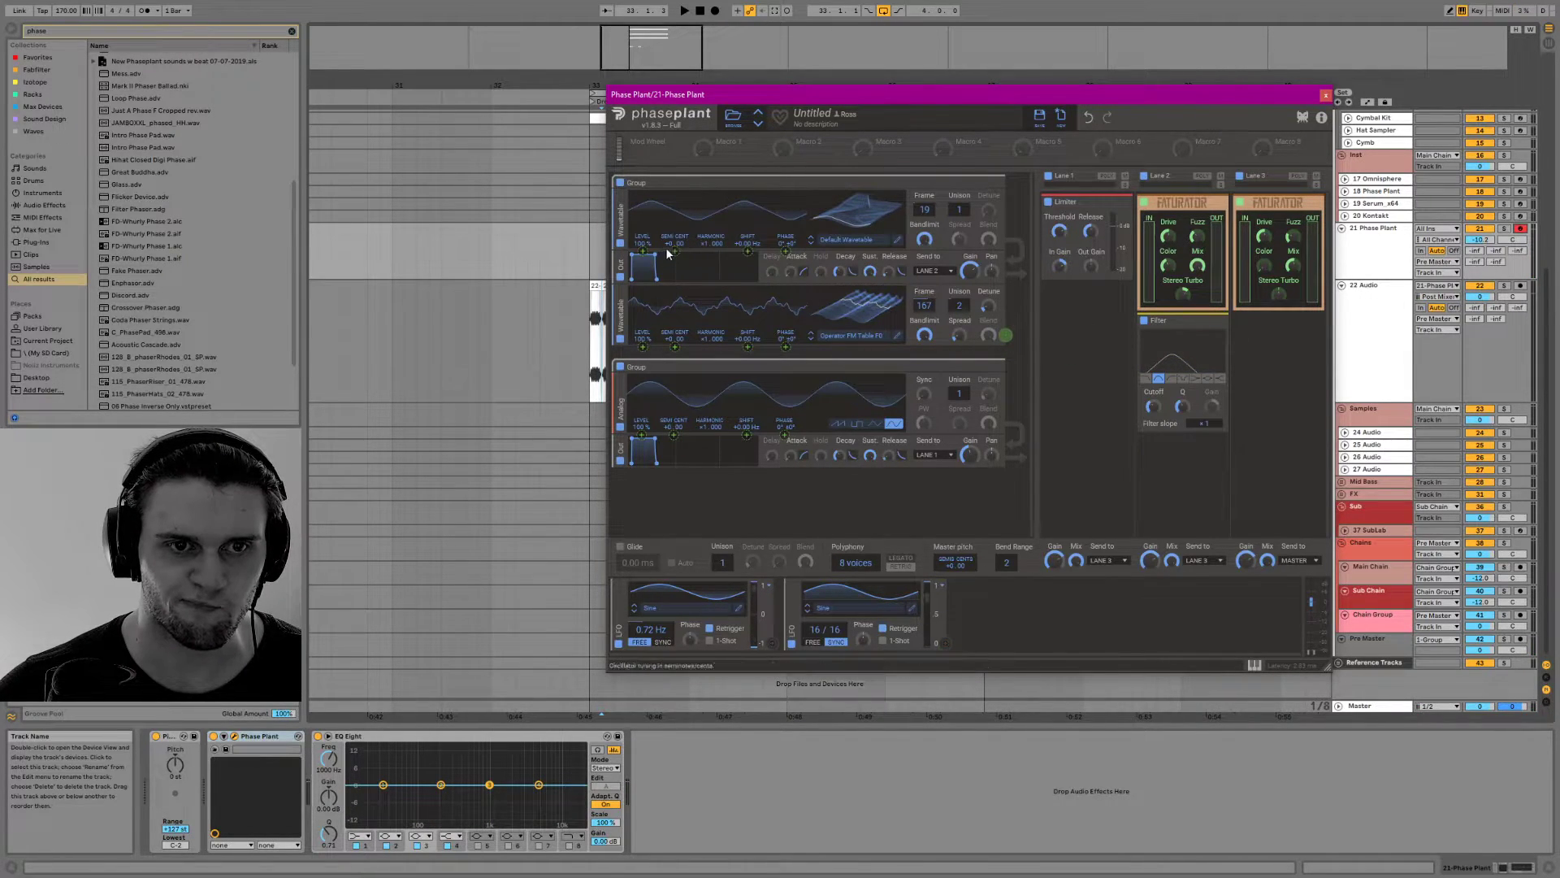
pyautogui.moveTo(752, 243); pyautogui.dragTo(747, 228)
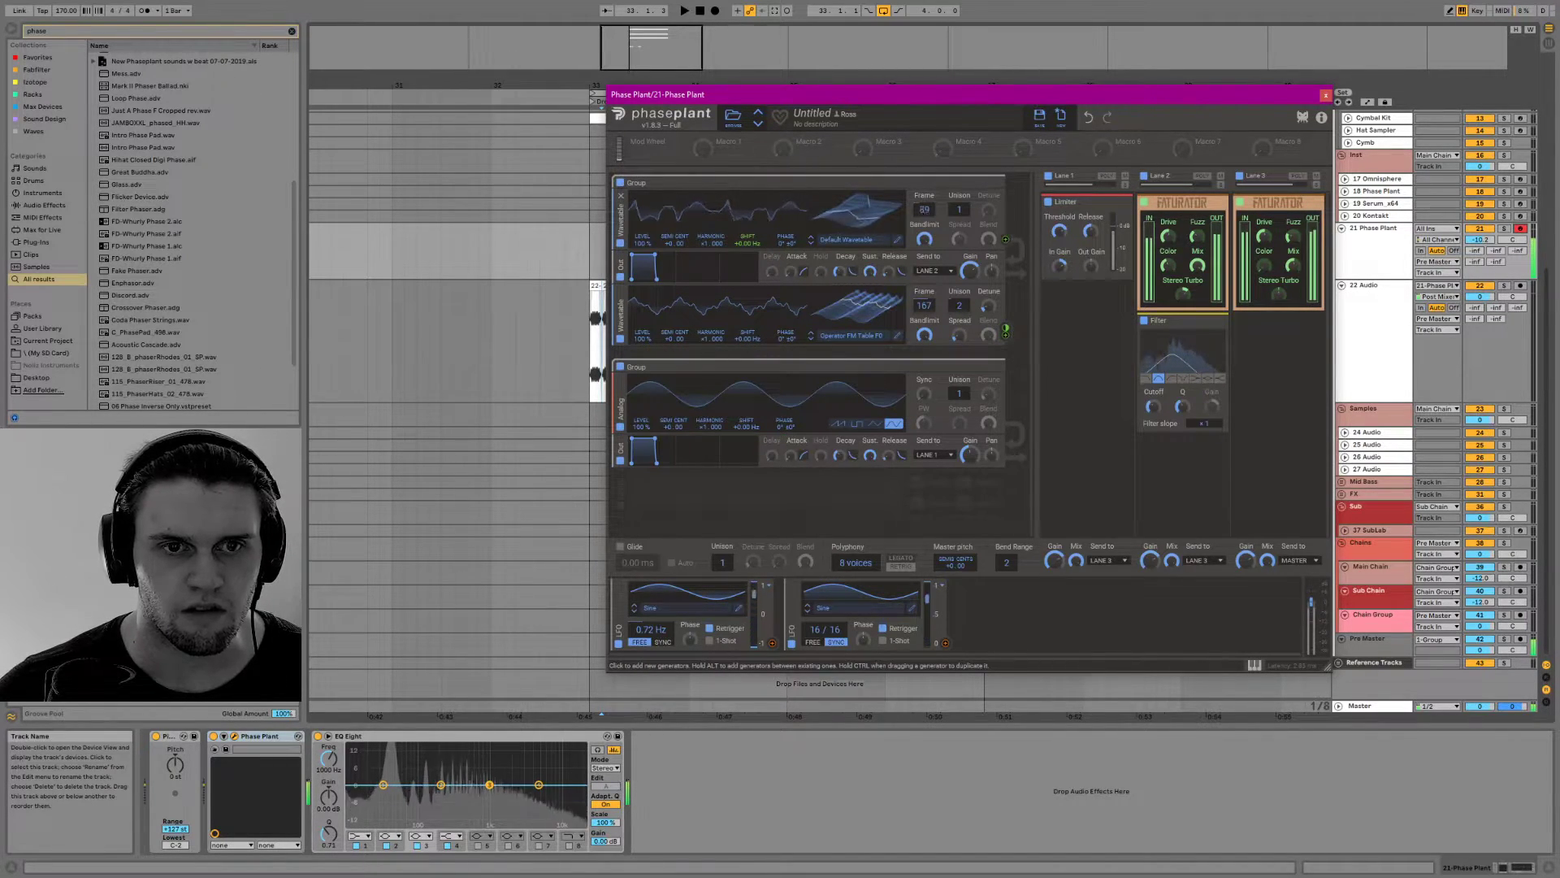
# Set the second wavetable oscillator's frame to 123 and its harmonic to 2.000
pyautogui.moveTo(856, 307)
pyautogui.mouseDown()
pyautogui.moveTo(856, 280)
pyautogui.moveTo(856, 323)
pyautogui.mouseUp()
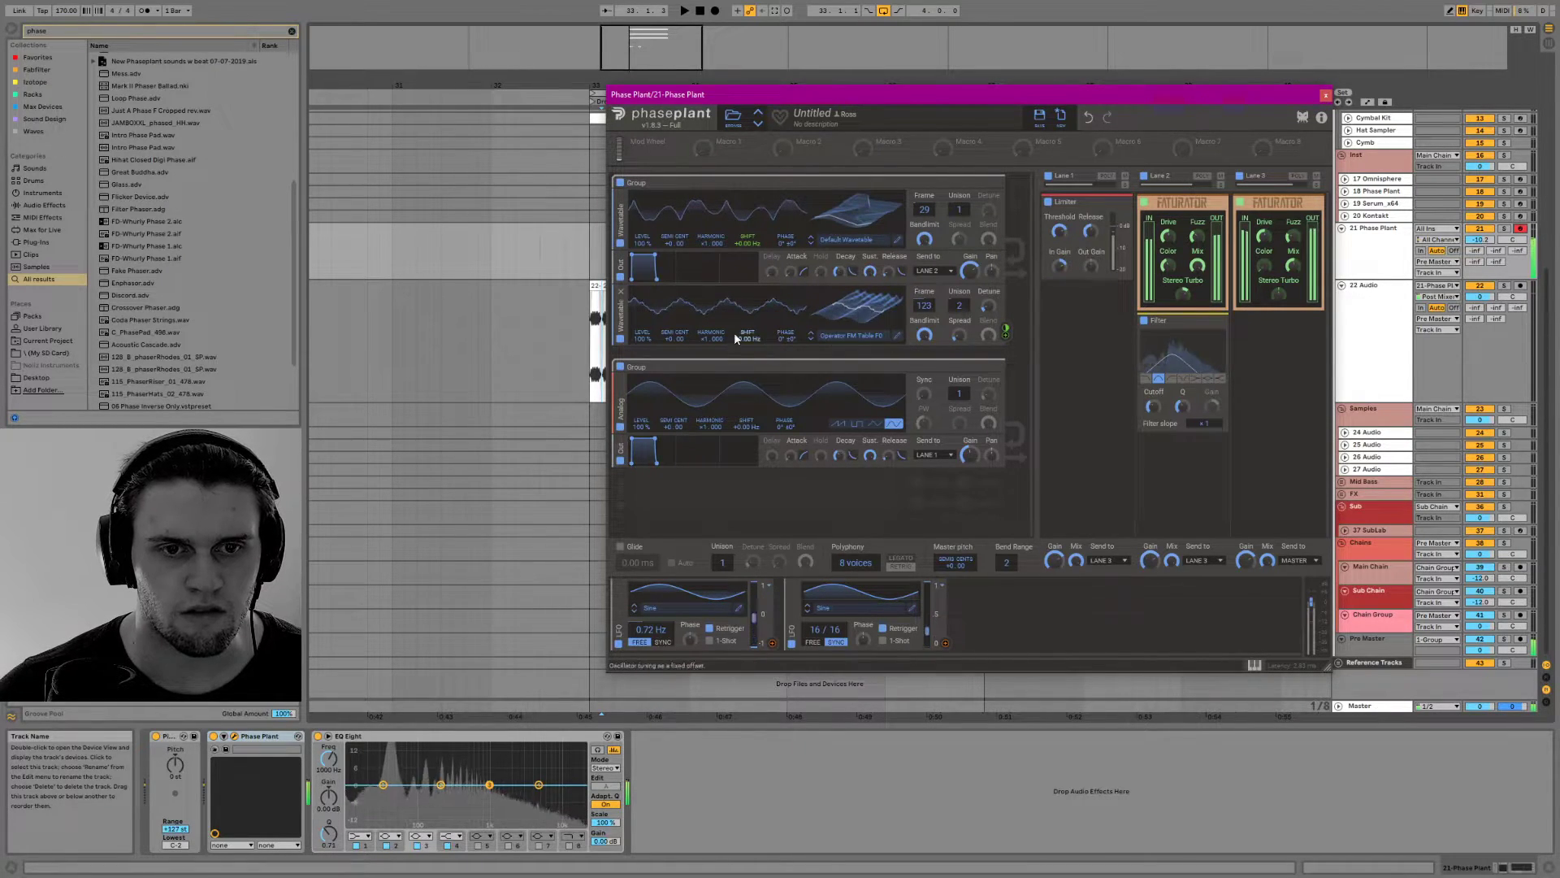
pyautogui.moveTo(716, 338)
pyautogui.mouseDown()
pyautogui.moveTo(706, 312)
pyautogui.moveTo(705, 330)
pyautogui.mouseUp()
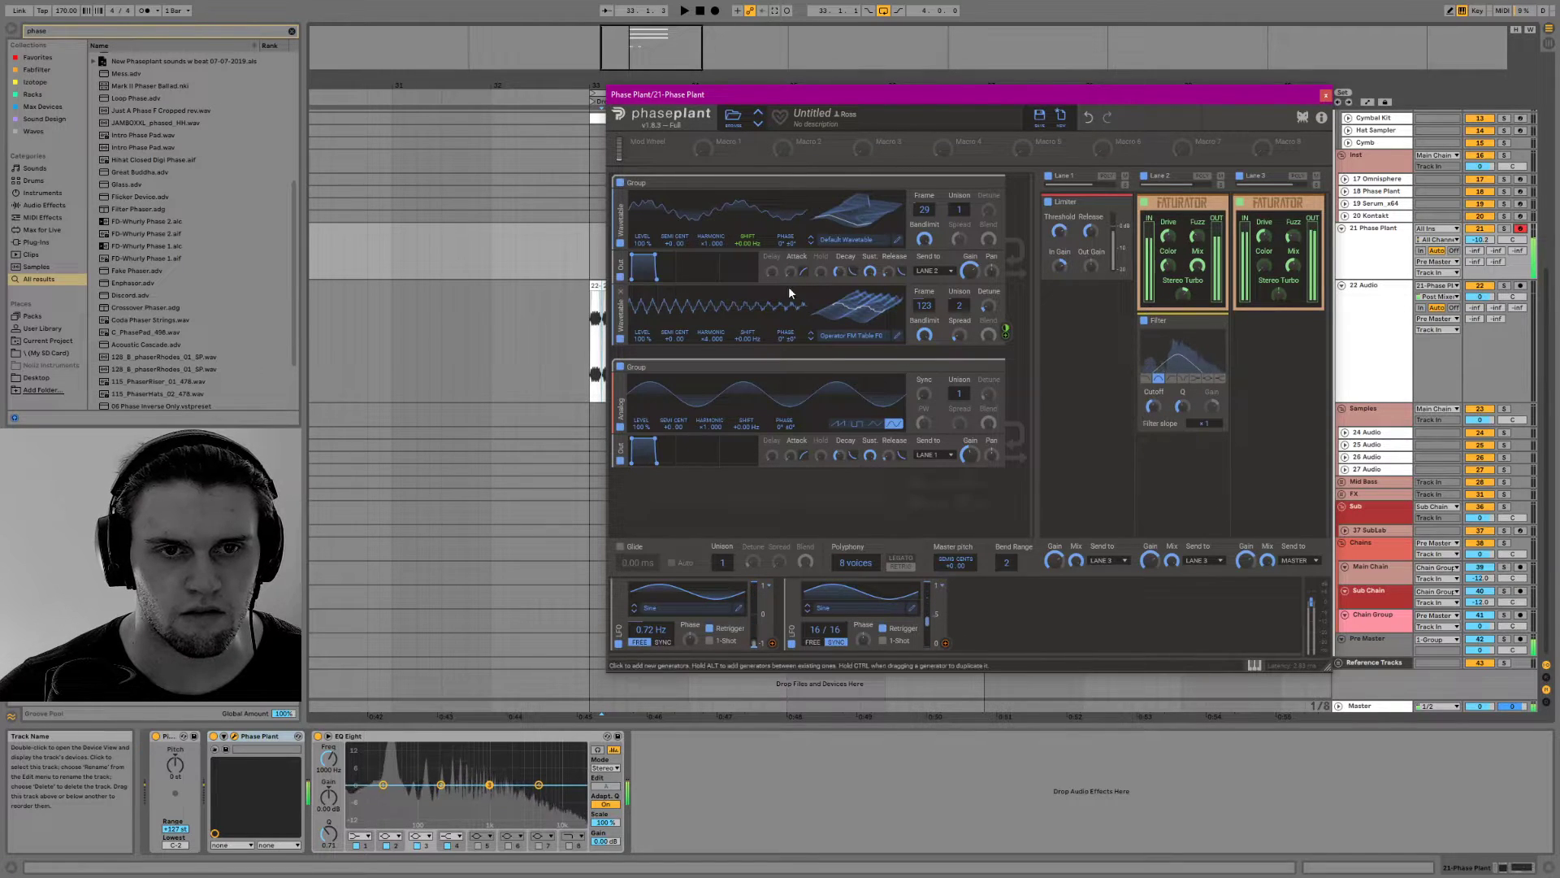
pyautogui.moveTo(717, 329); pyautogui.dragTo(716, 337)
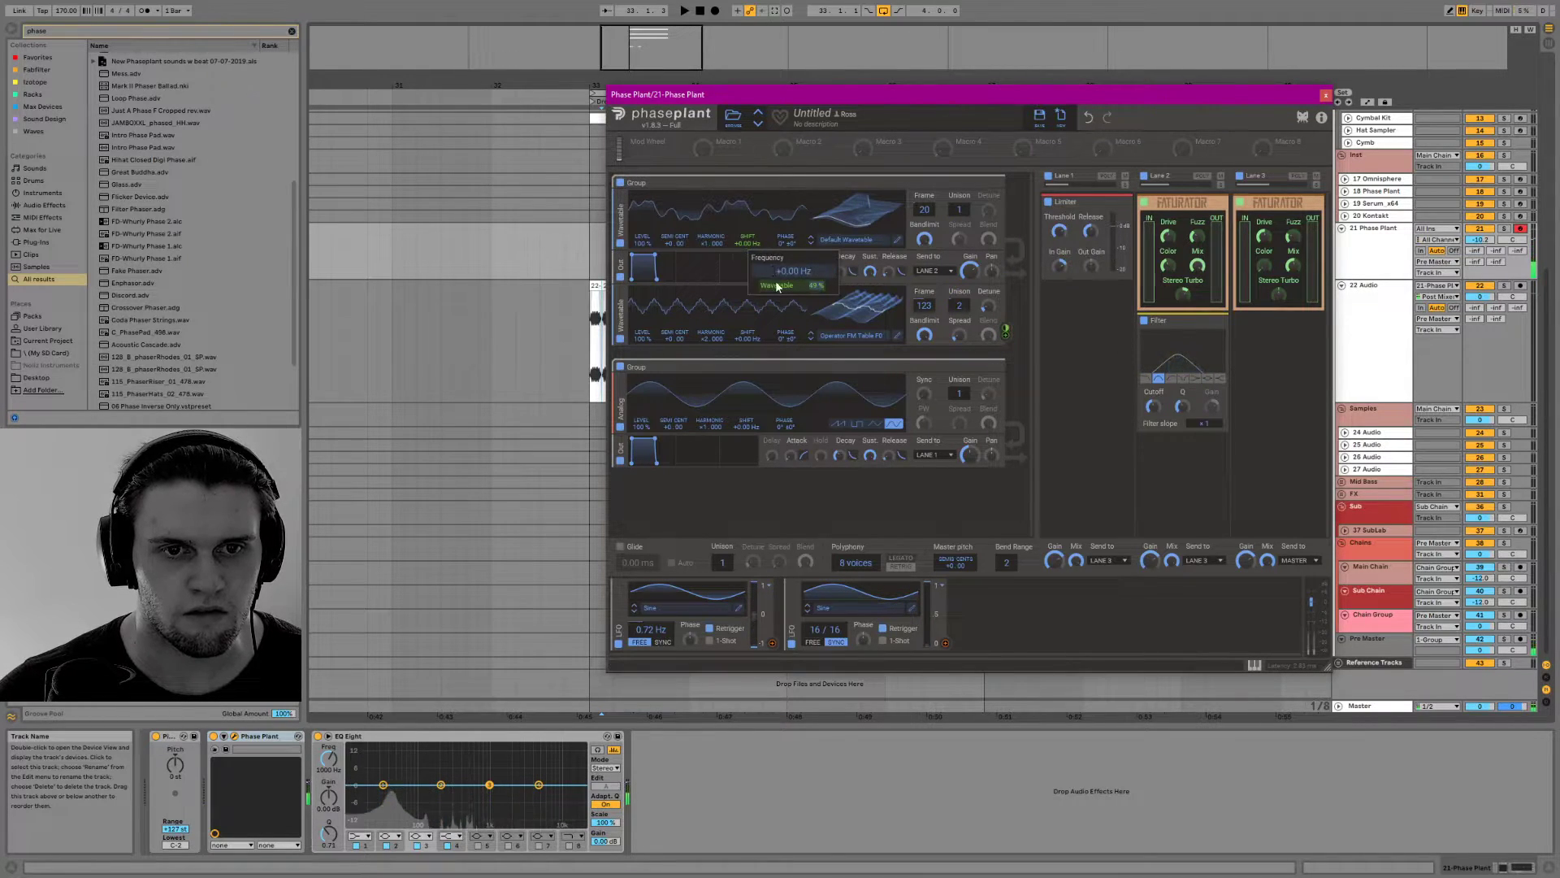
# Remove the first oscillator's frequency shift modulation and try modulating its semitone tuning from the second oscillator instead
pyautogui.doubleClick(749, 250)
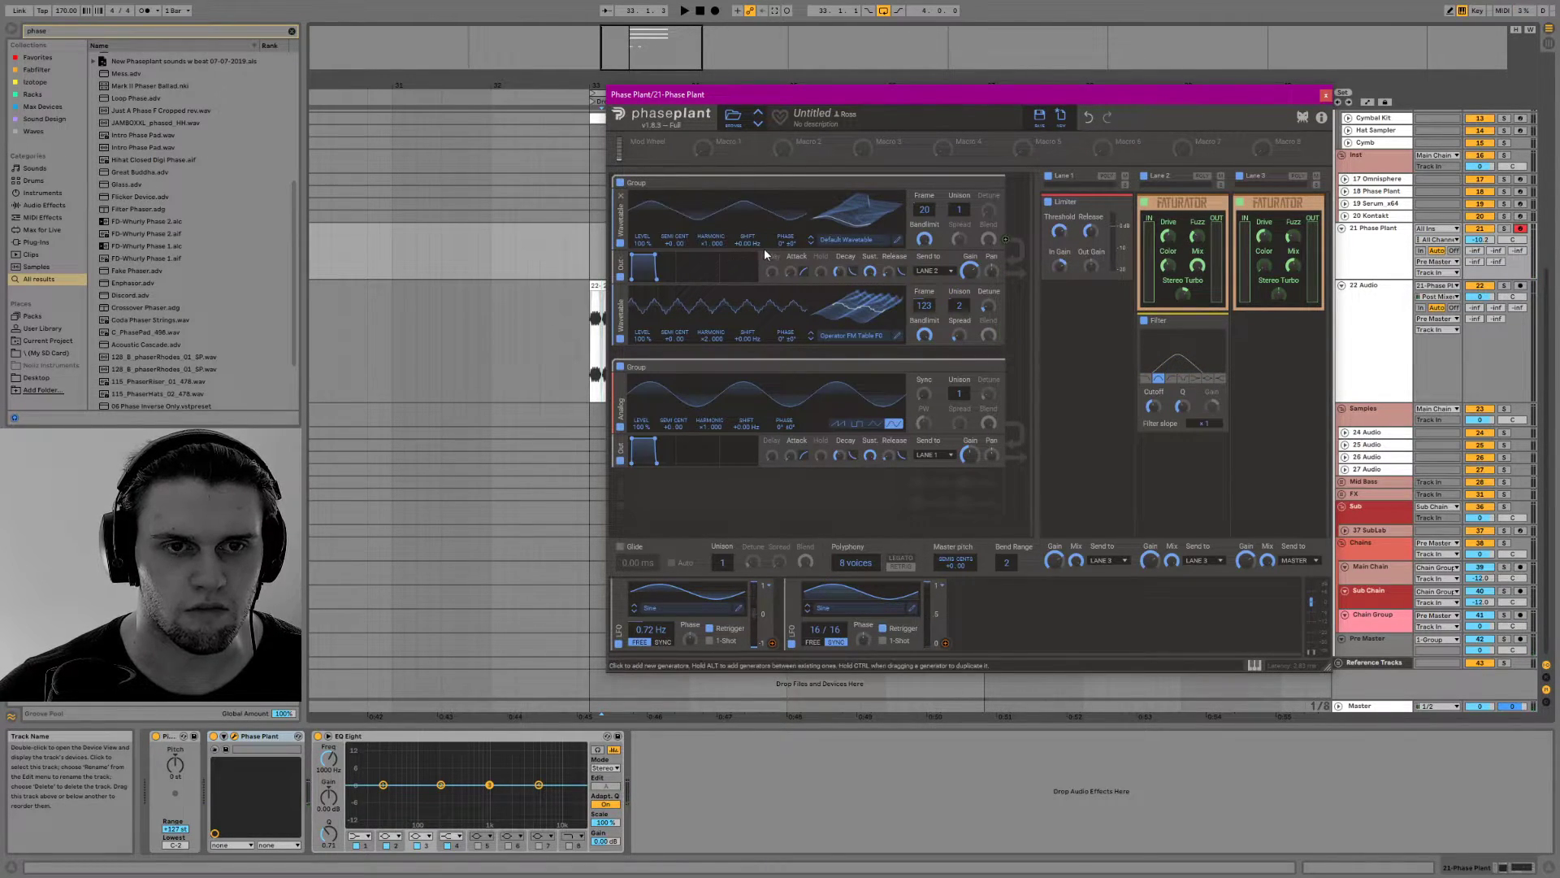
pyautogui.click(1005, 335)
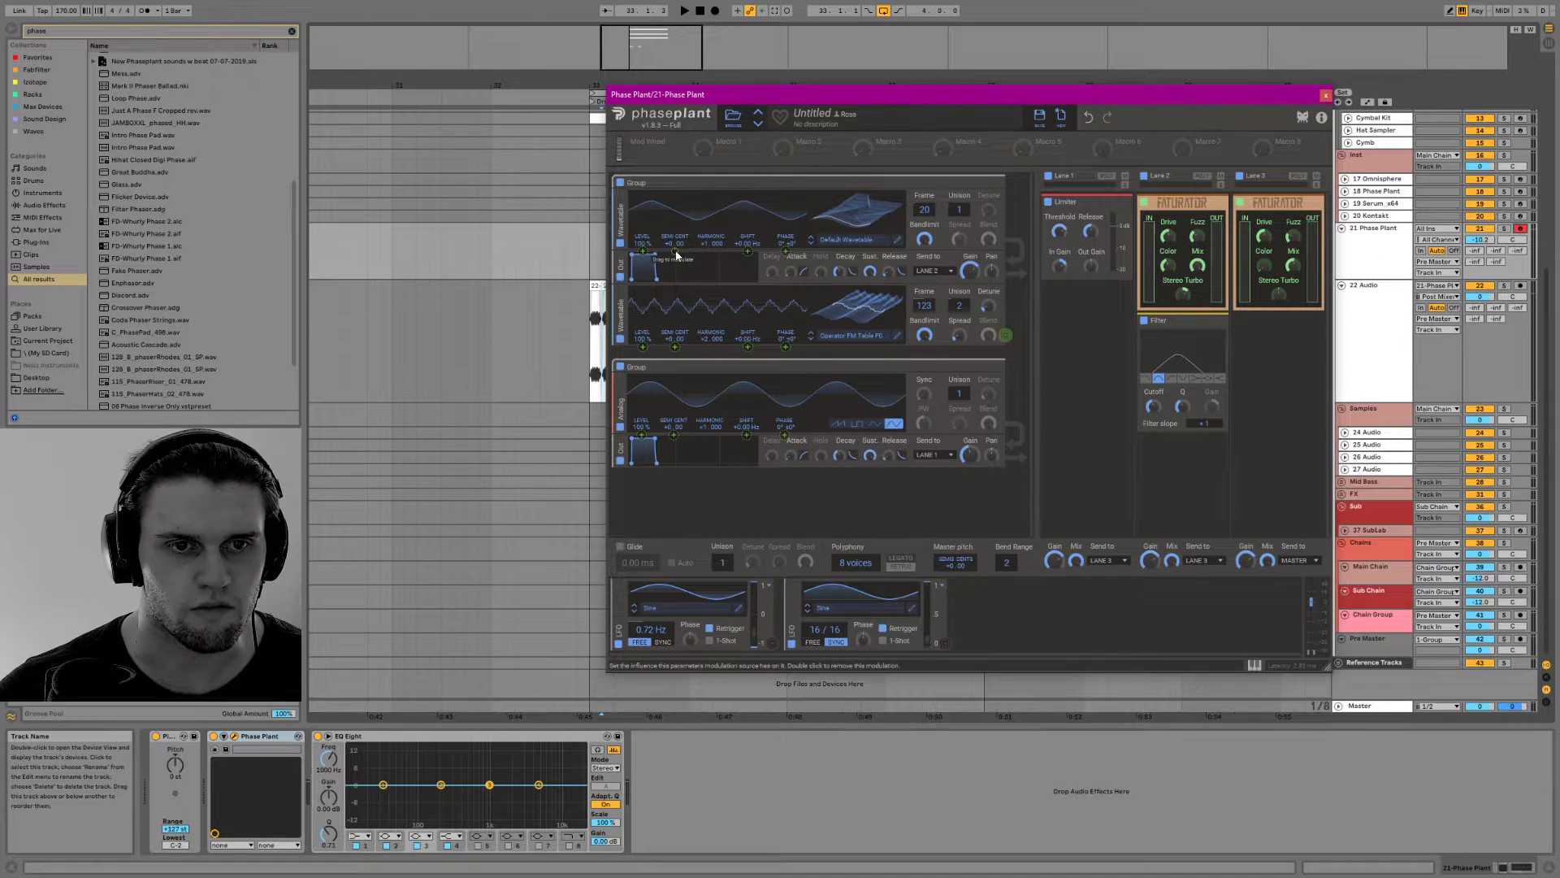
pyautogui.doubleClick(675, 251)
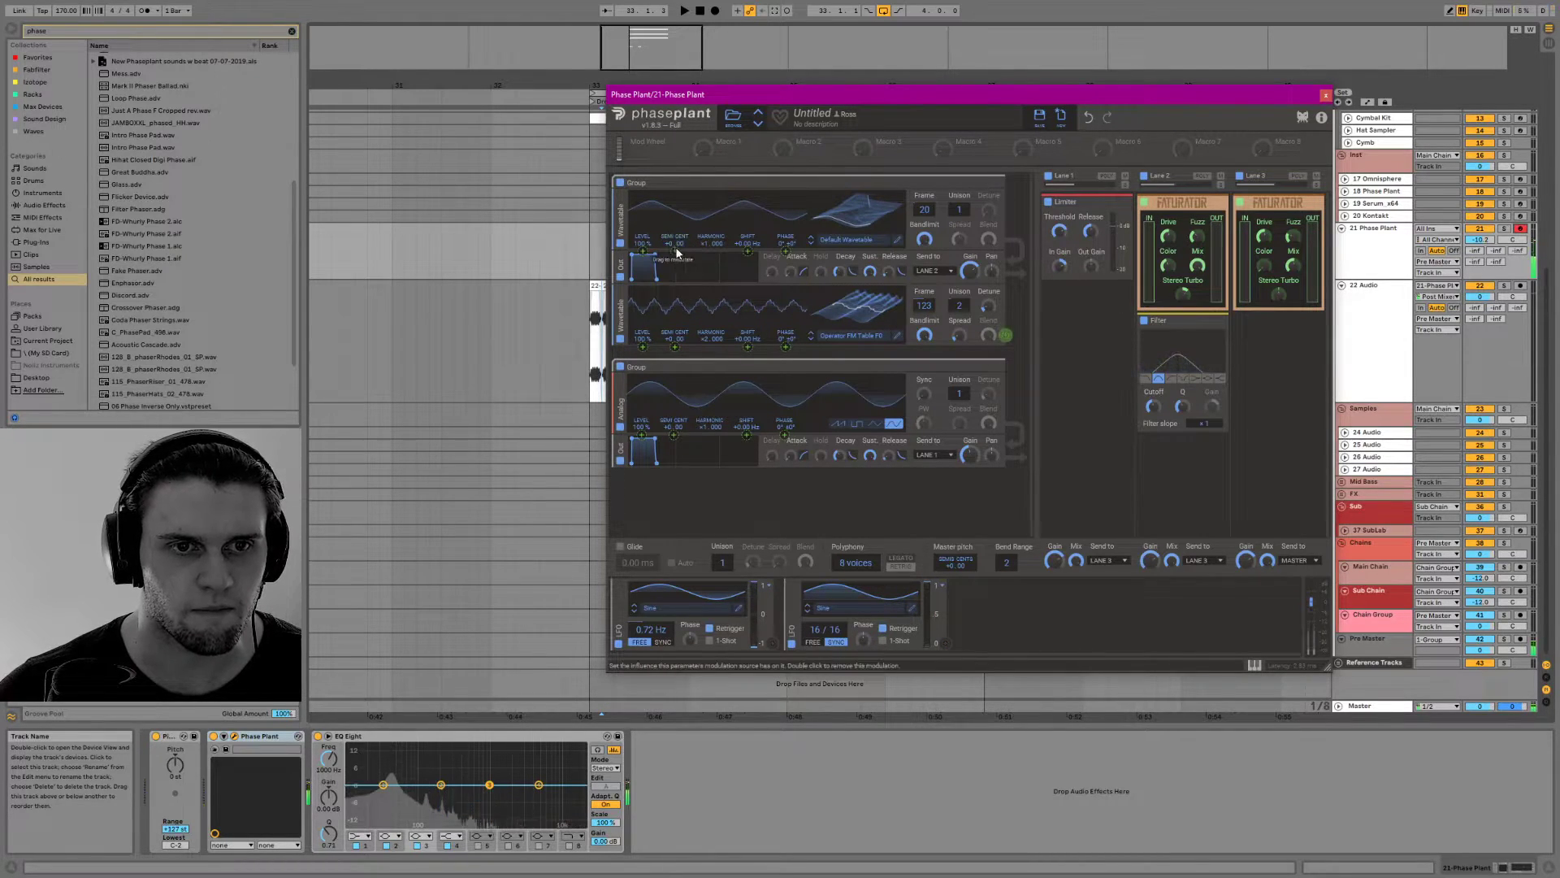
pyautogui.click(675, 252)
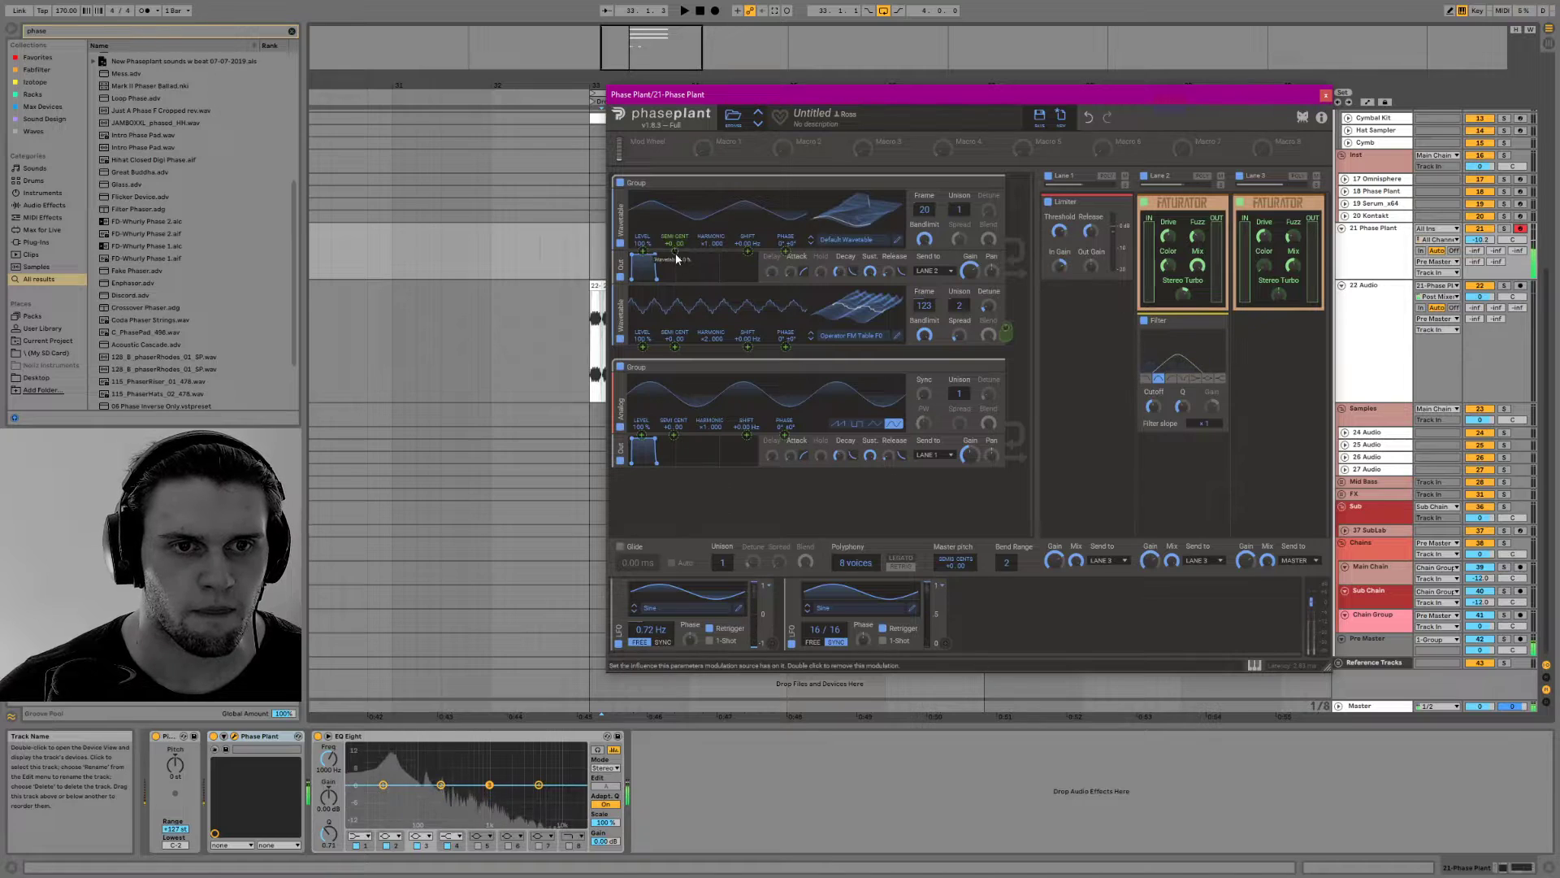
pyautogui.moveTo(675, 251); pyautogui.dragTo(676, 146)
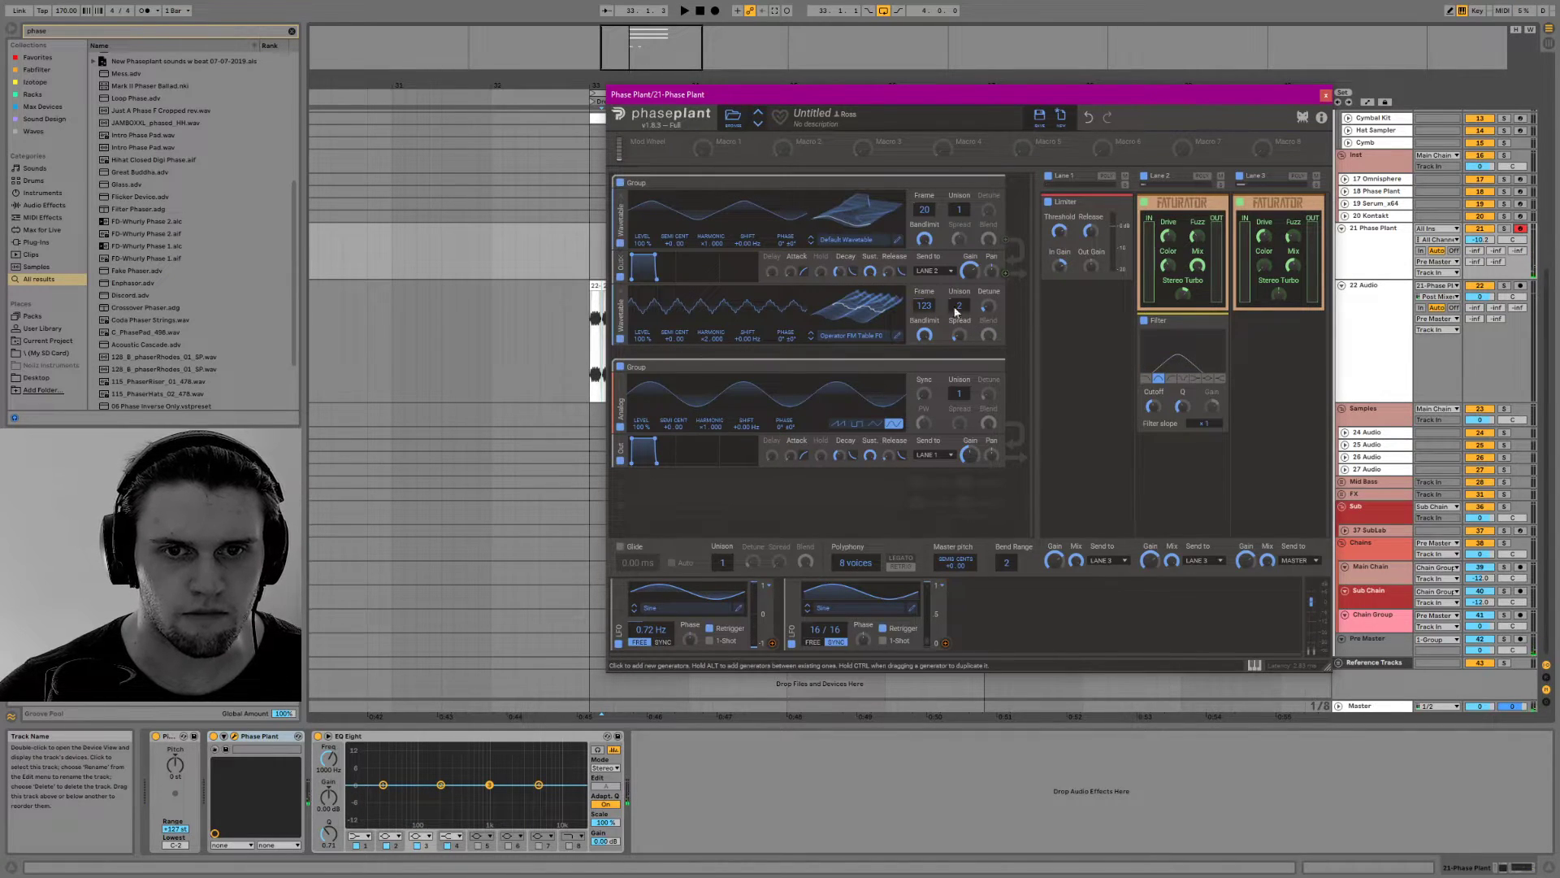
# Modulate the first oscillator's phase from the second oscillator and reduce the second oscillator's unison to 1
pyautogui.click(1005, 335)
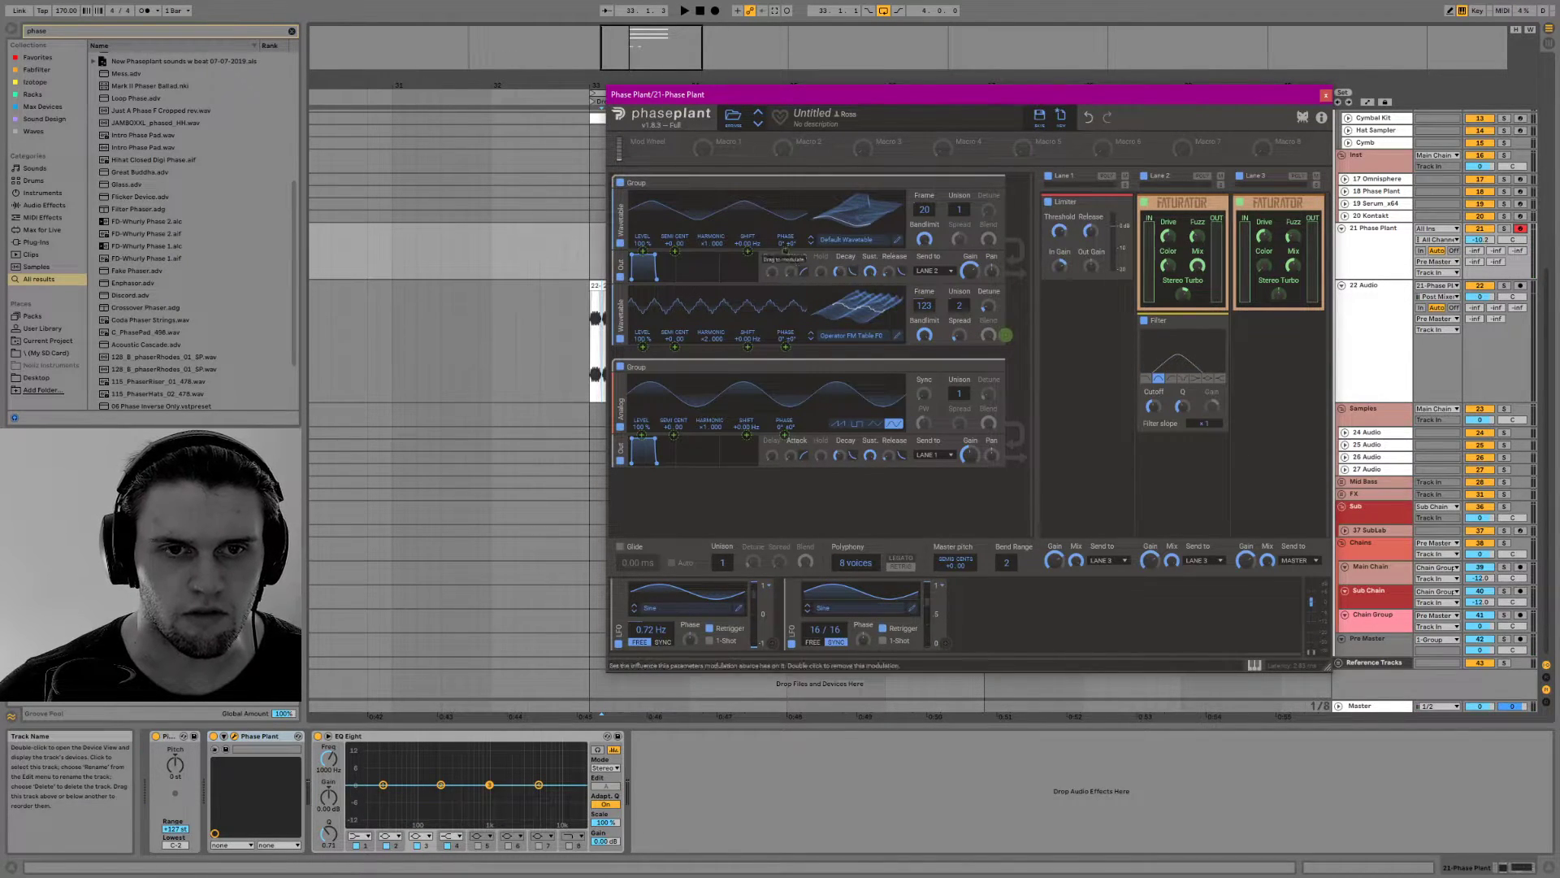
pyautogui.moveTo(786, 254); pyautogui.dragTo(785, 250)
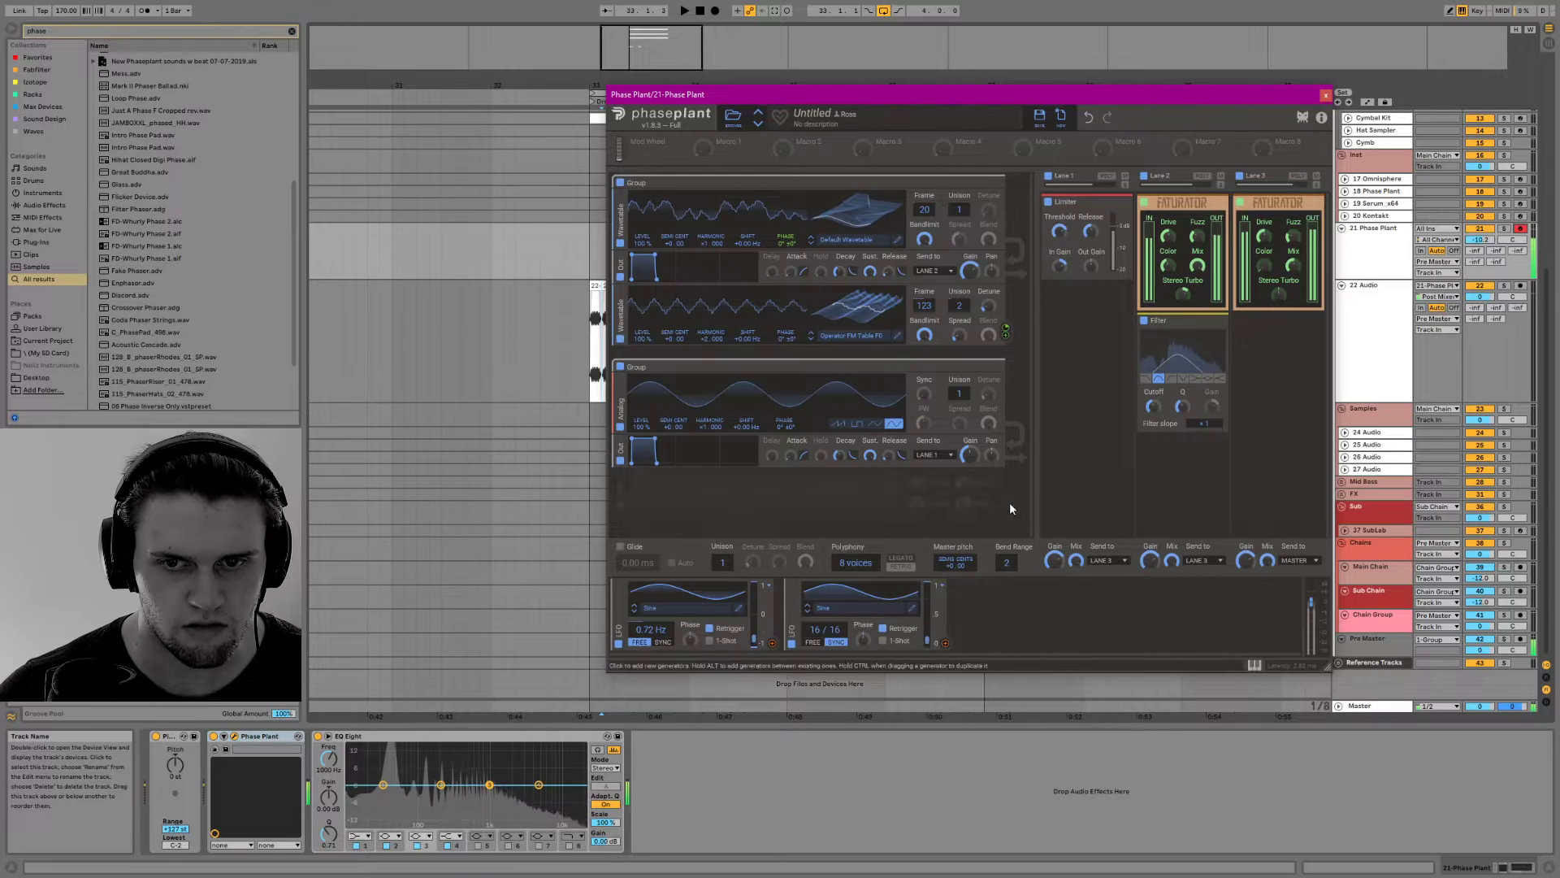
pyautogui.moveTo(959, 306); pyautogui.dragTo(884, 319)
# Adjust the second oscillator's harmonic ratio and the cutoff of the Filter in Lane 2
pyautogui.moveTo(704, 338); pyautogui.dragTo(703, 329)
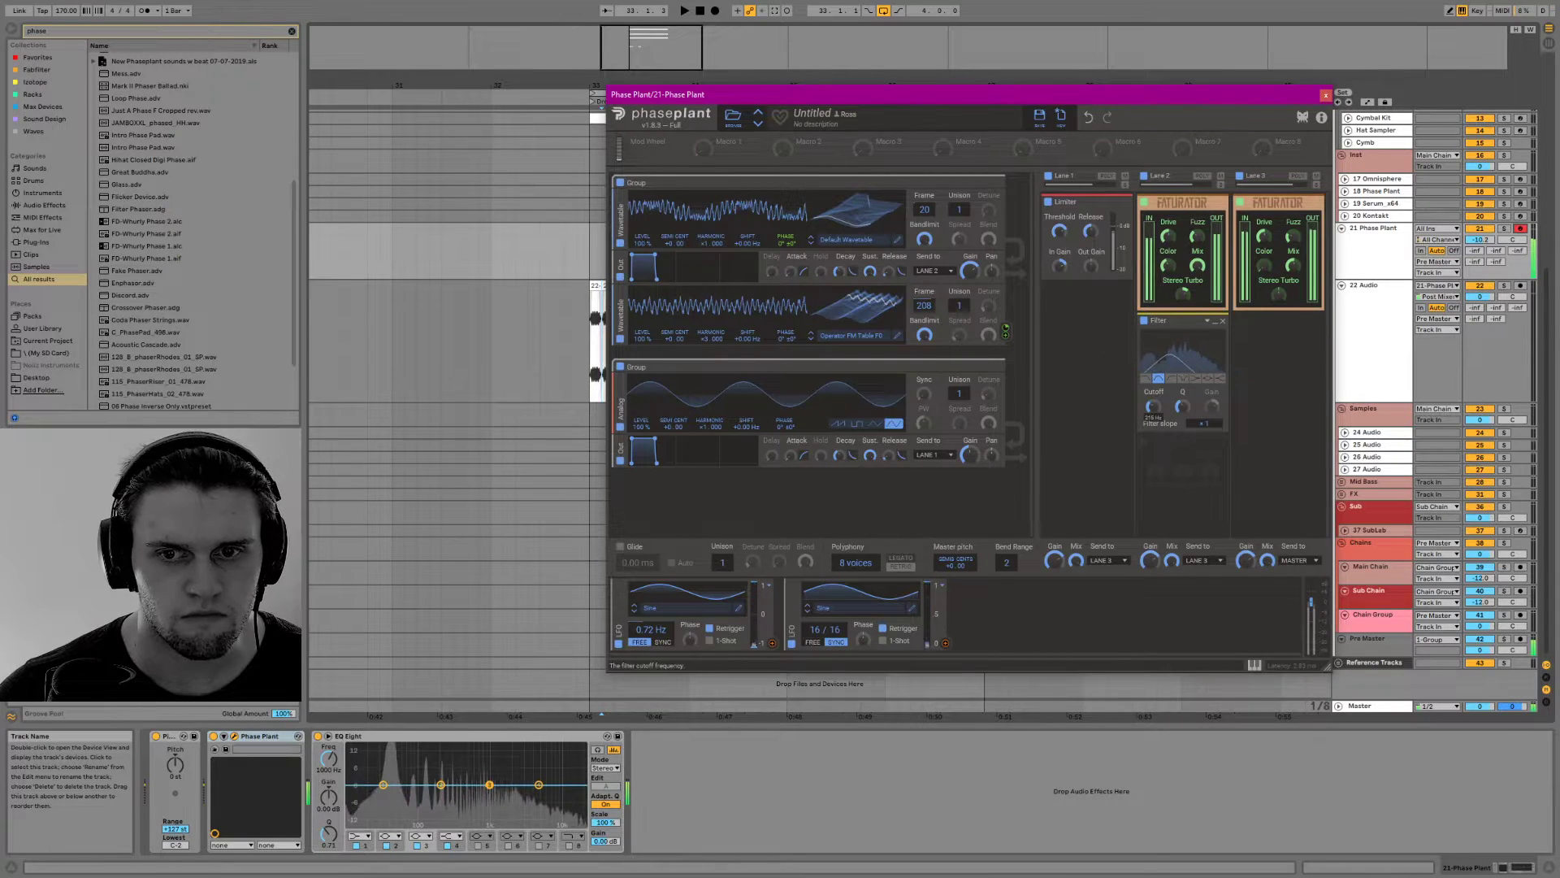
pyautogui.moveTo(1152, 406); pyautogui.dragTo(1152, 390)
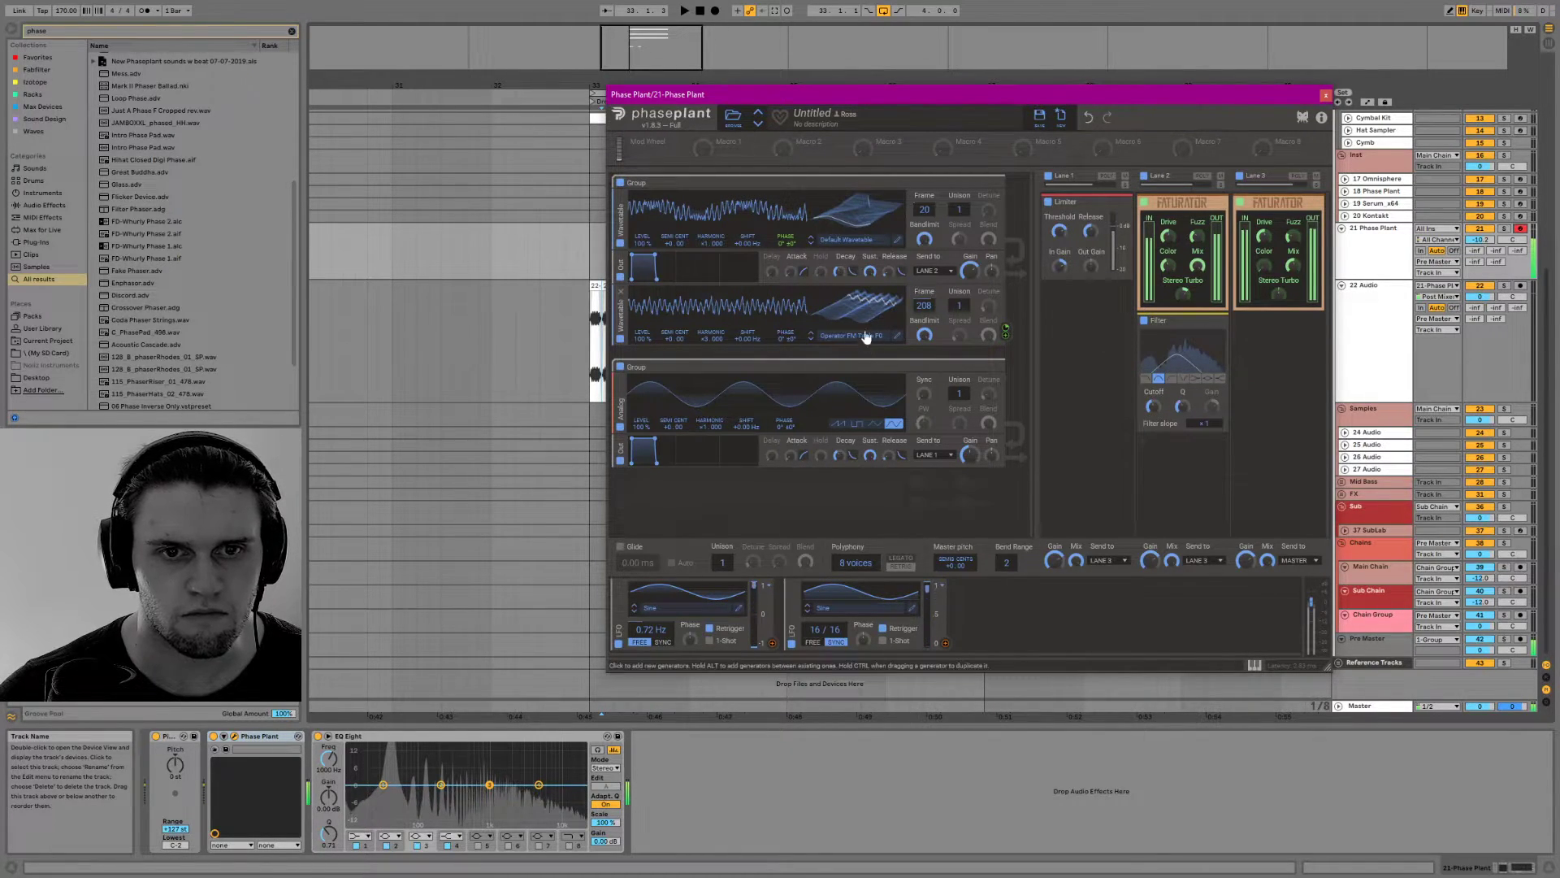
pyautogui.moveTo(707, 338); pyautogui.dragTo(707, 357)
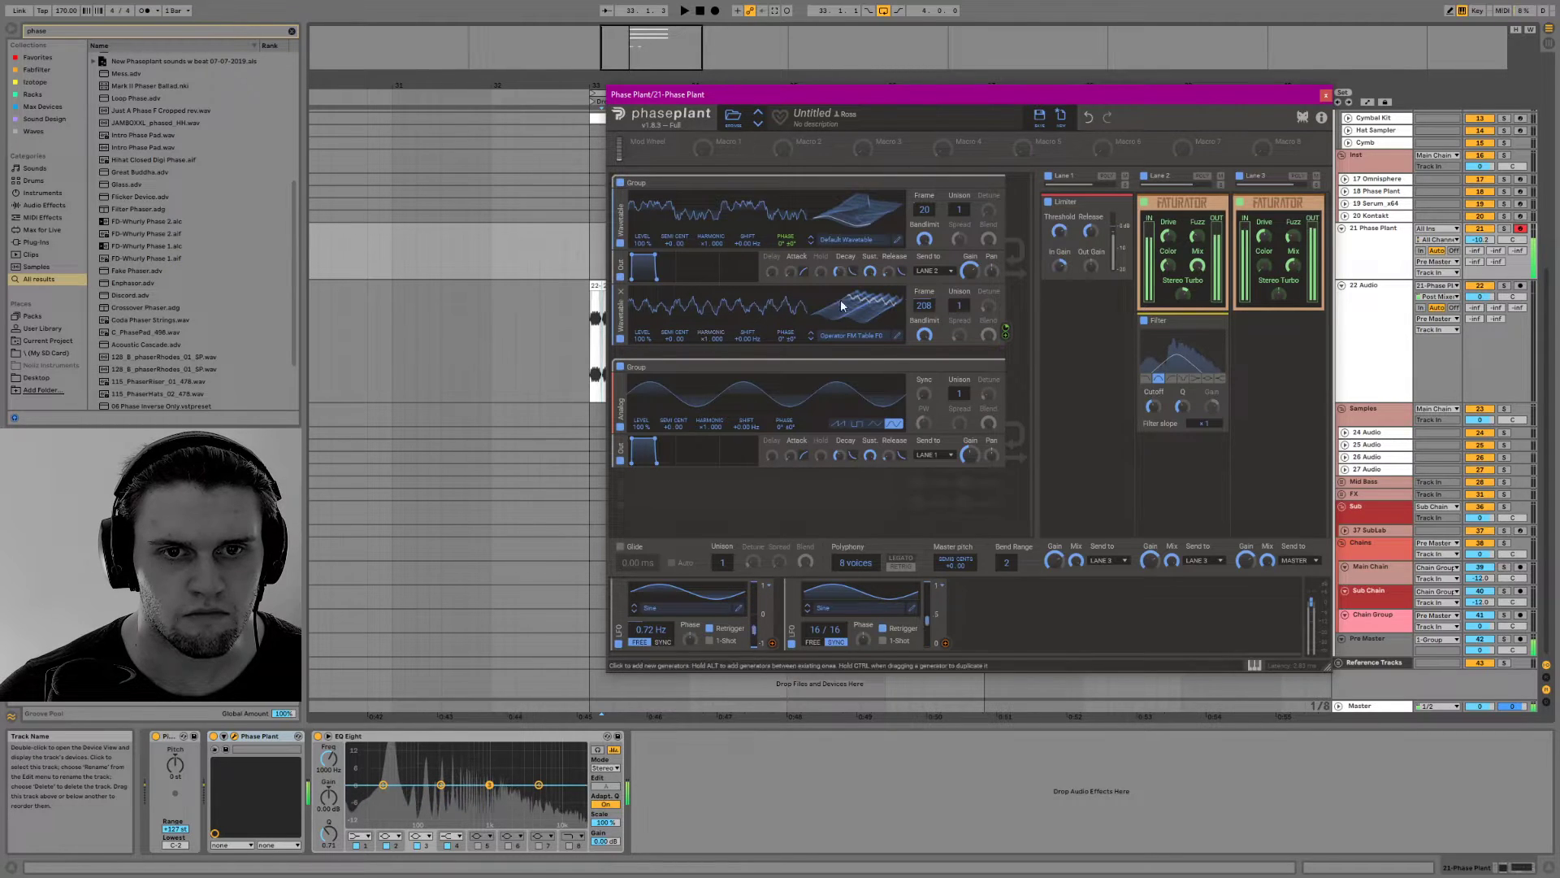
# Set the two wavetable oscillators' frames to 1 and 256 and adjust the first oscillator's phase modulation amount
pyautogui.moveTo(876, 304); pyautogui.dragTo(868, 313)
pyautogui.moveTo(785, 252); pyautogui.dragTo(786, 272)
pyautogui.moveTo(860, 308); pyautogui.dragTo(860, 286)
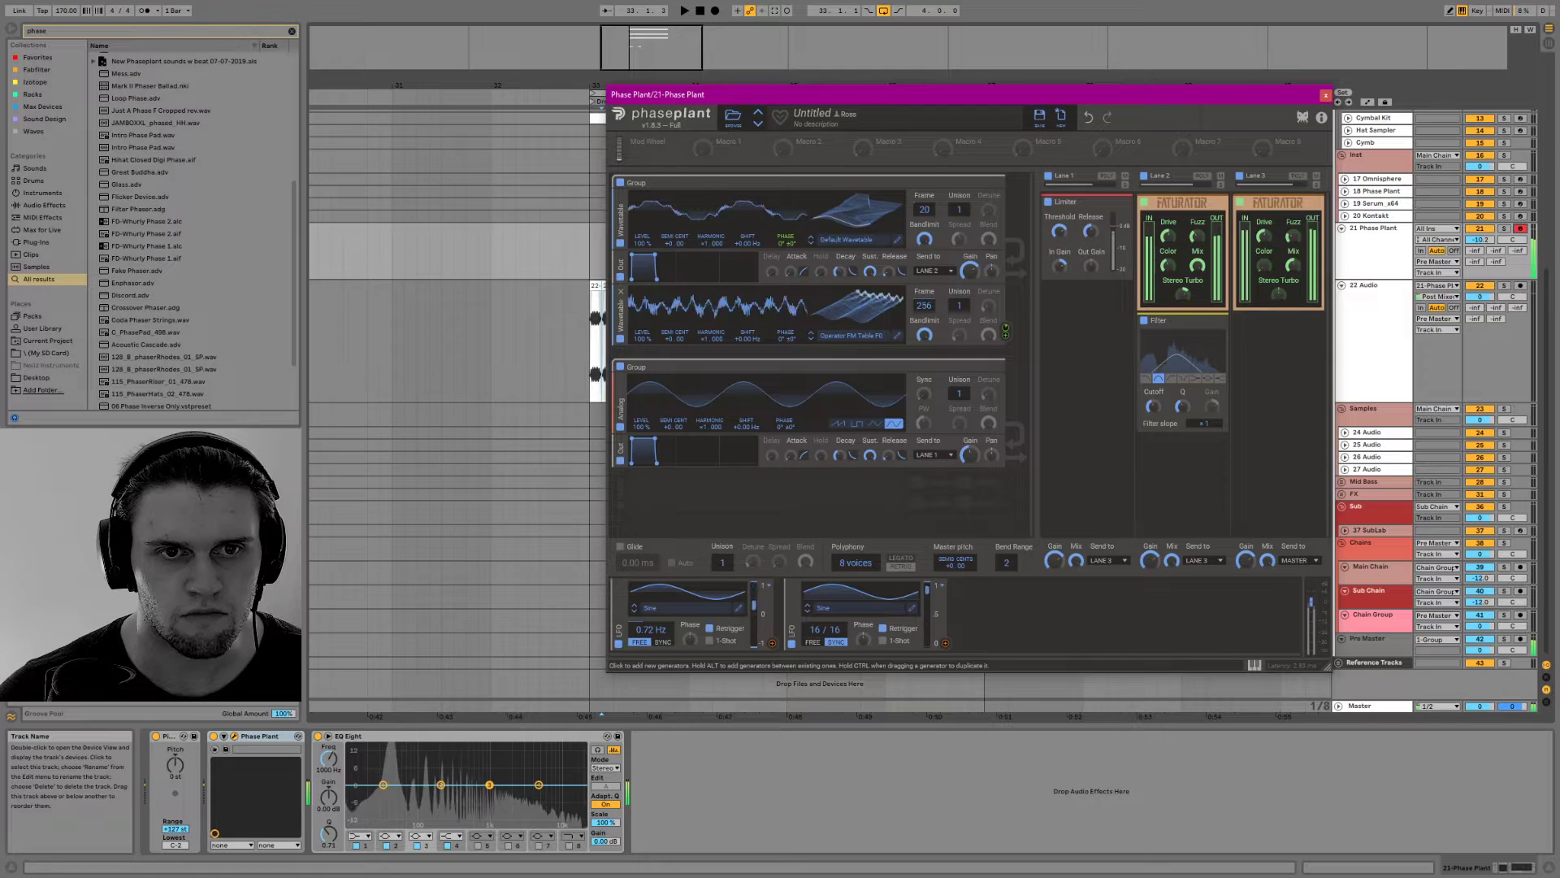
pyautogui.moveTo(855, 209); pyautogui.dragTo(854, 224)
# Load the Bandlimited Impulse wavetable from the Sweeps category into the first oscillator and set its frame to 8
pyautogui.click(846, 242)
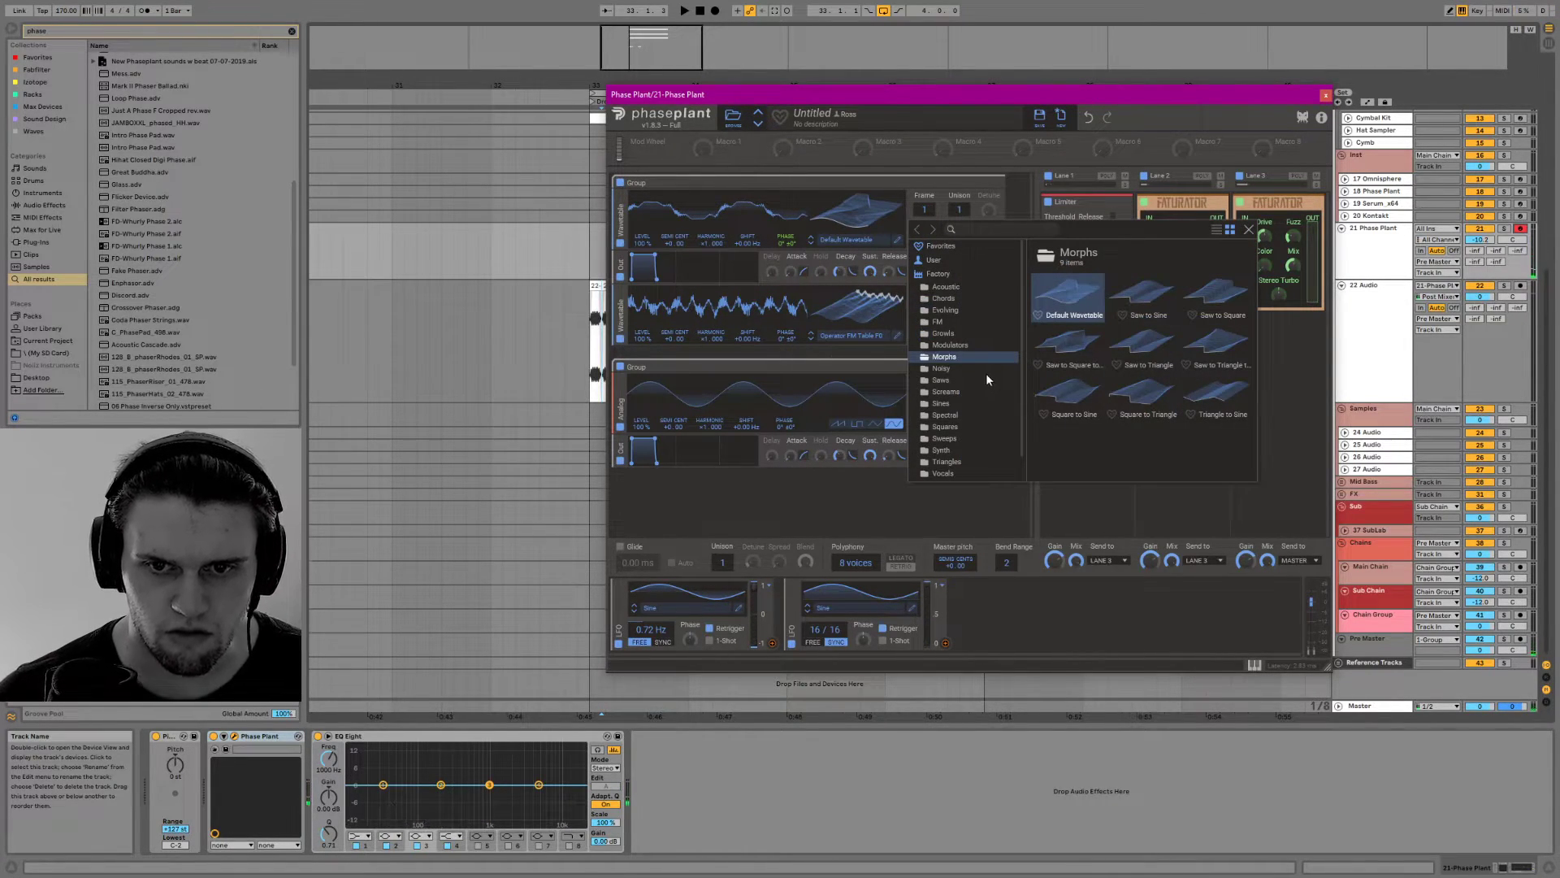
pyautogui.click(947, 439)
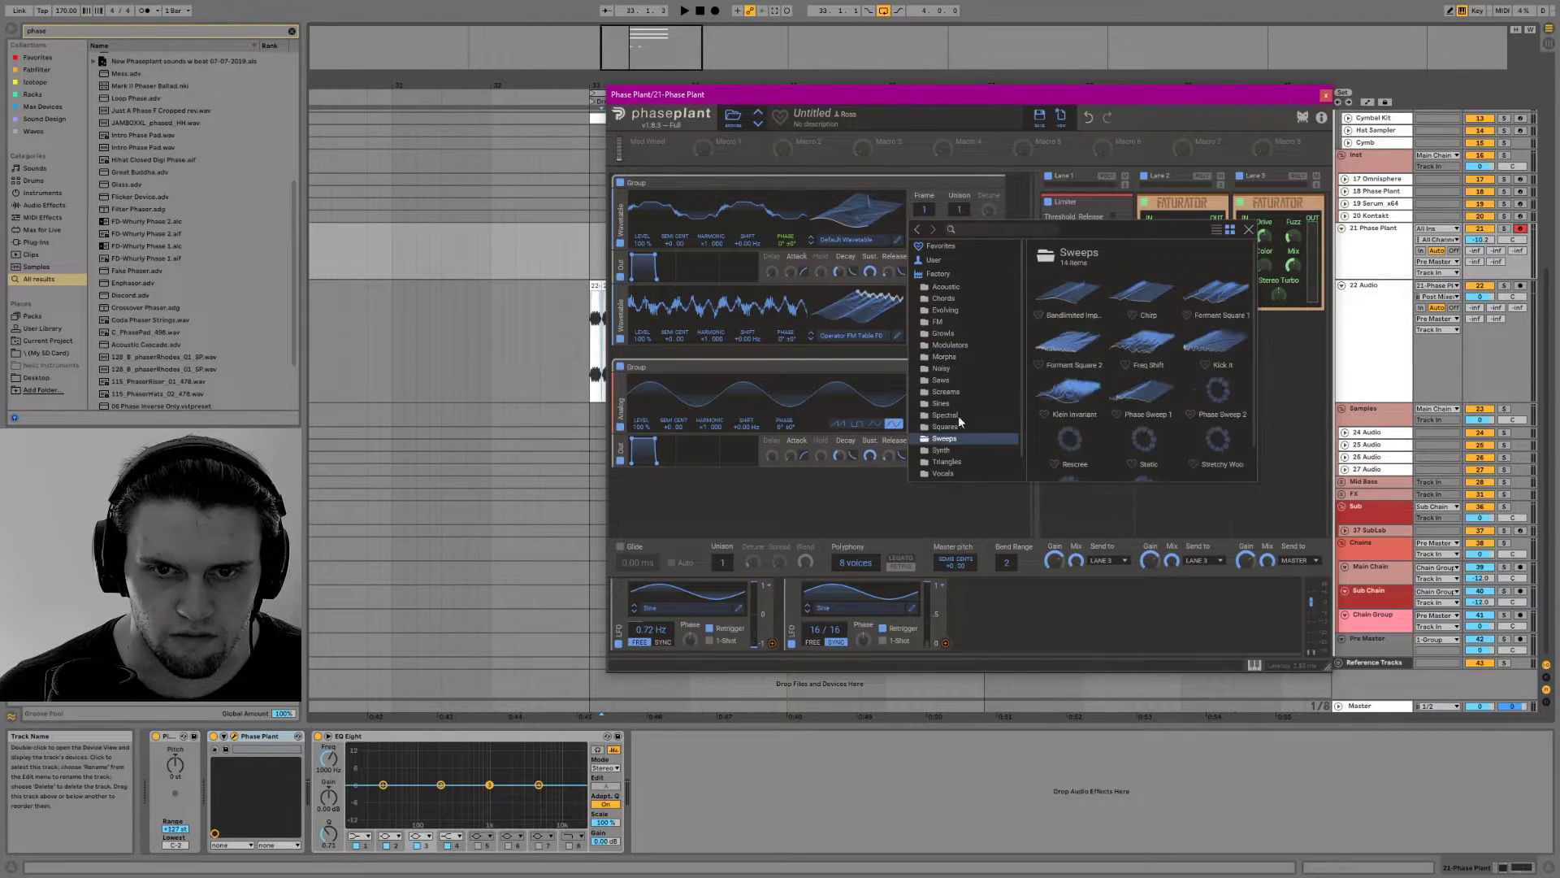
pyautogui.click(1076, 290)
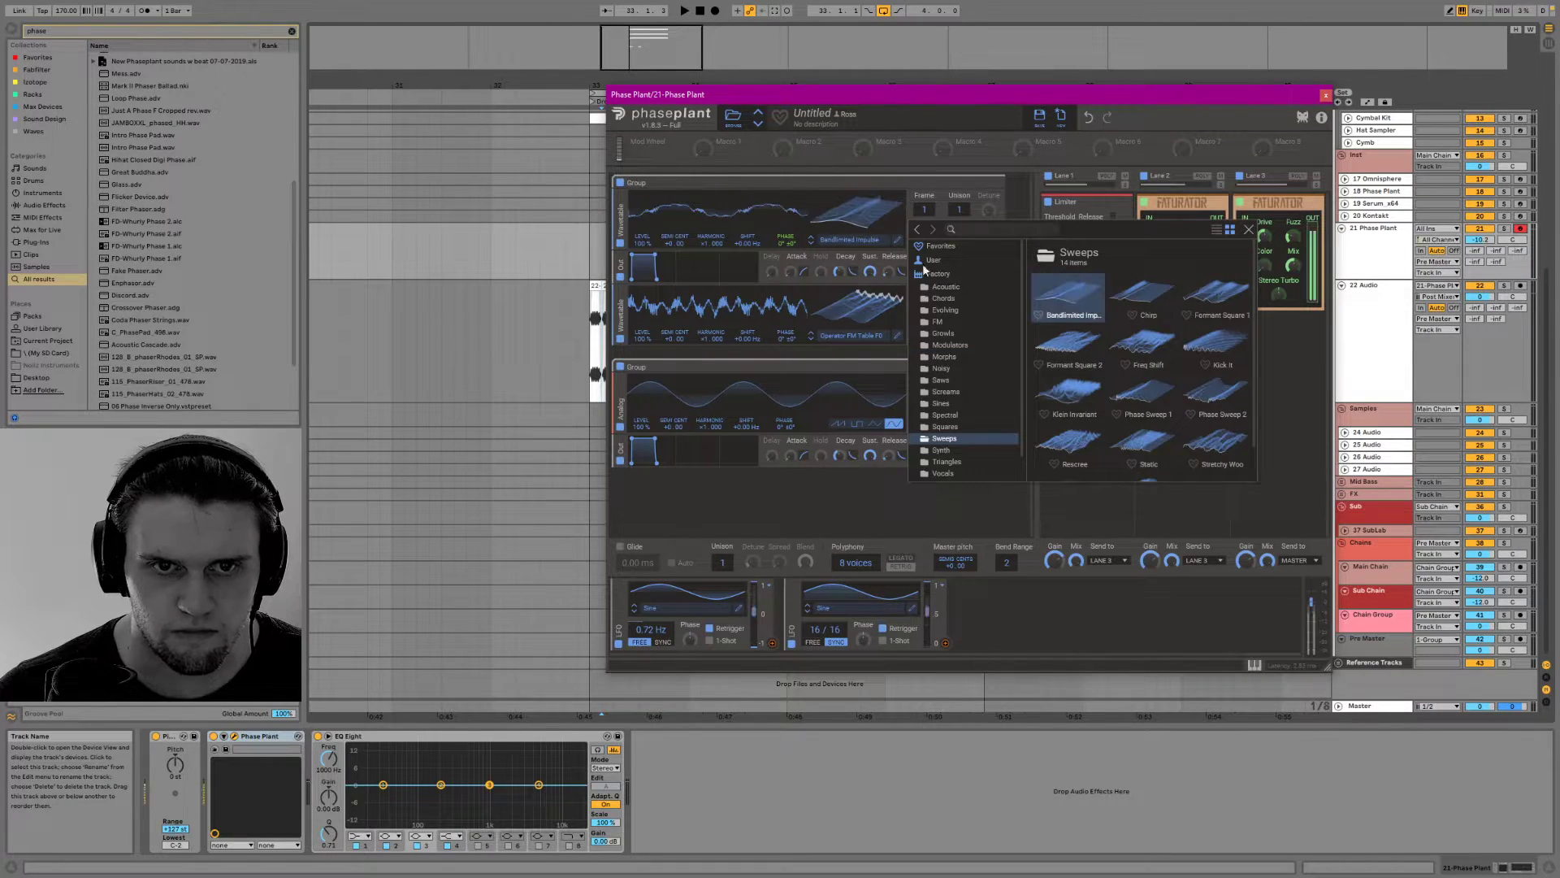
pyautogui.click(854, 221)
pyautogui.moveTo(924, 210); pyautogui.dragTo(924, 406)
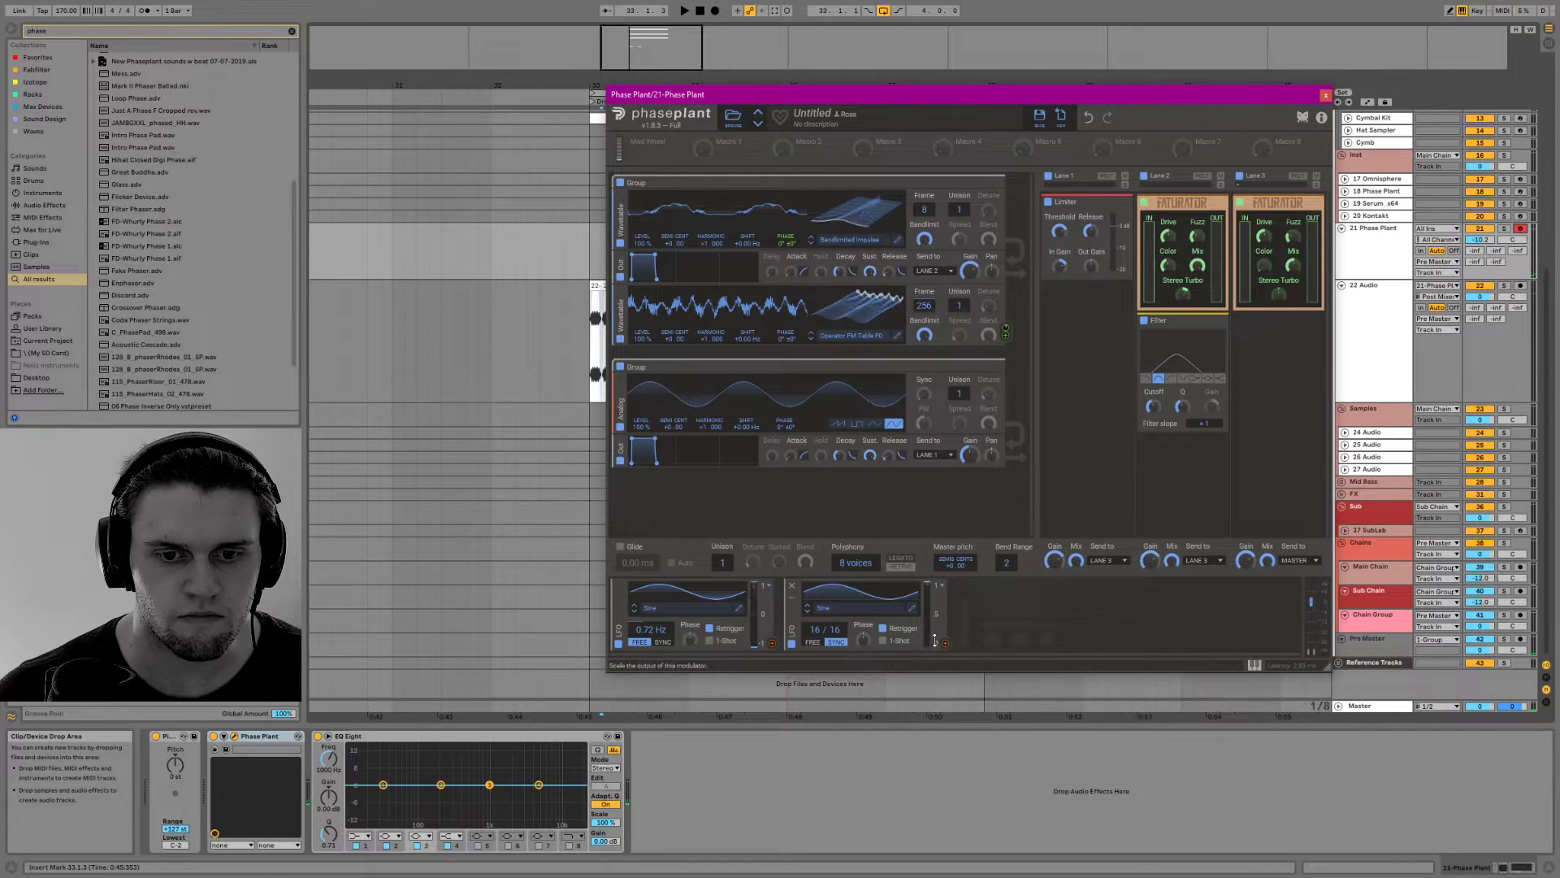
pyautogui.moveTo(925, 220); pyautogui.dragTo(929, 174)
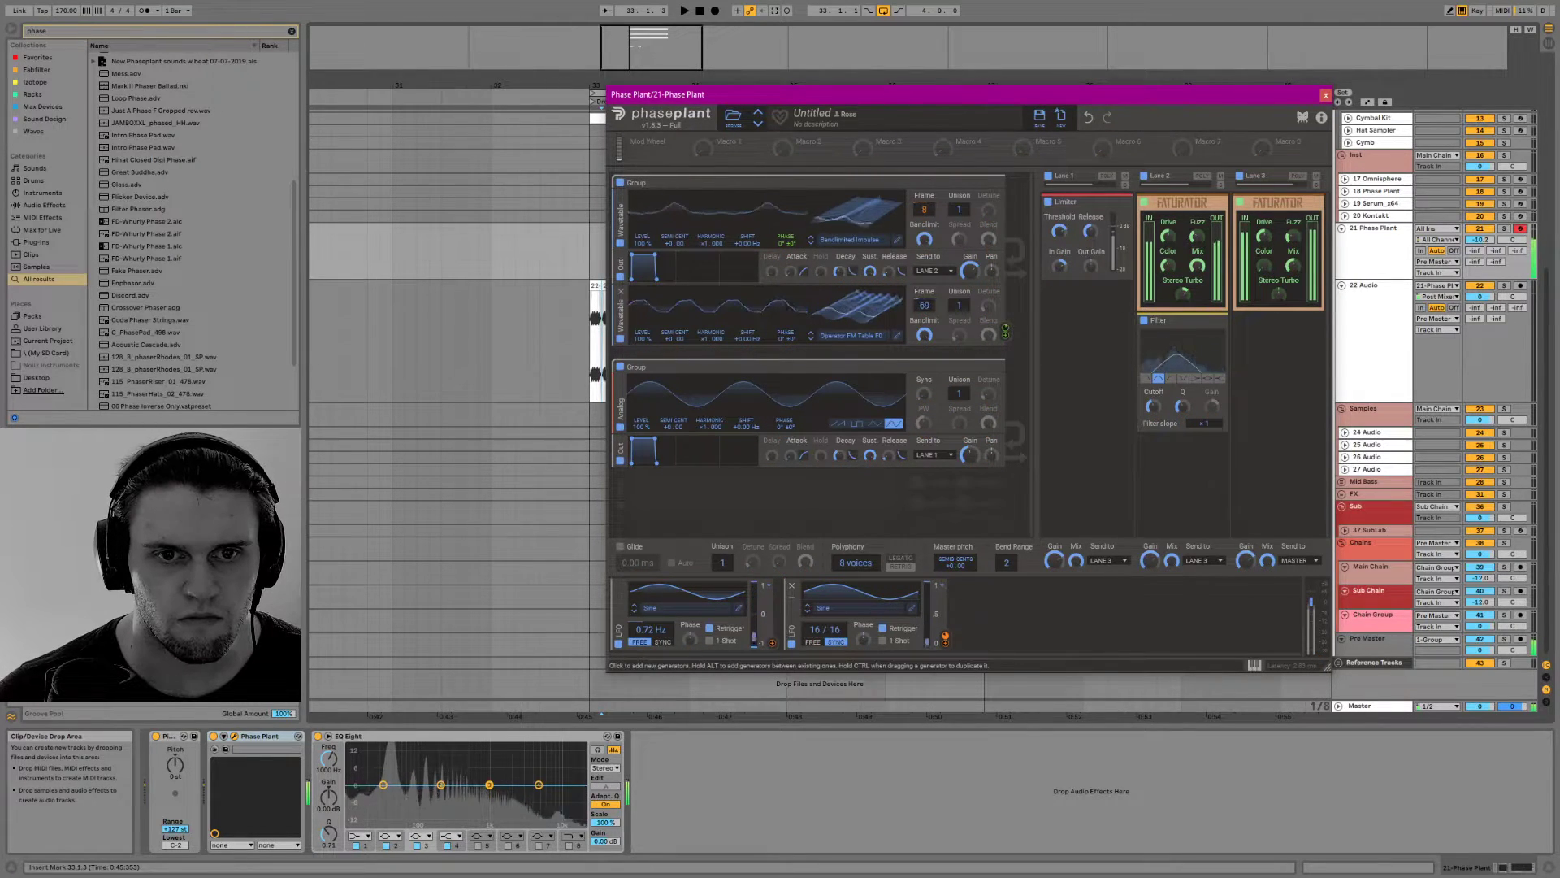
# Swap the order of the two wavetable oscillators, then set the Operator FM Table FX oscillator's frame to 207 and adjust its phase modulation
pyautogui.moveTo(621, 317); pyautogui.dragTo(621, 217)
pyautogui.moveTo(620, 283); pyautogui.dragTo(633, 374)
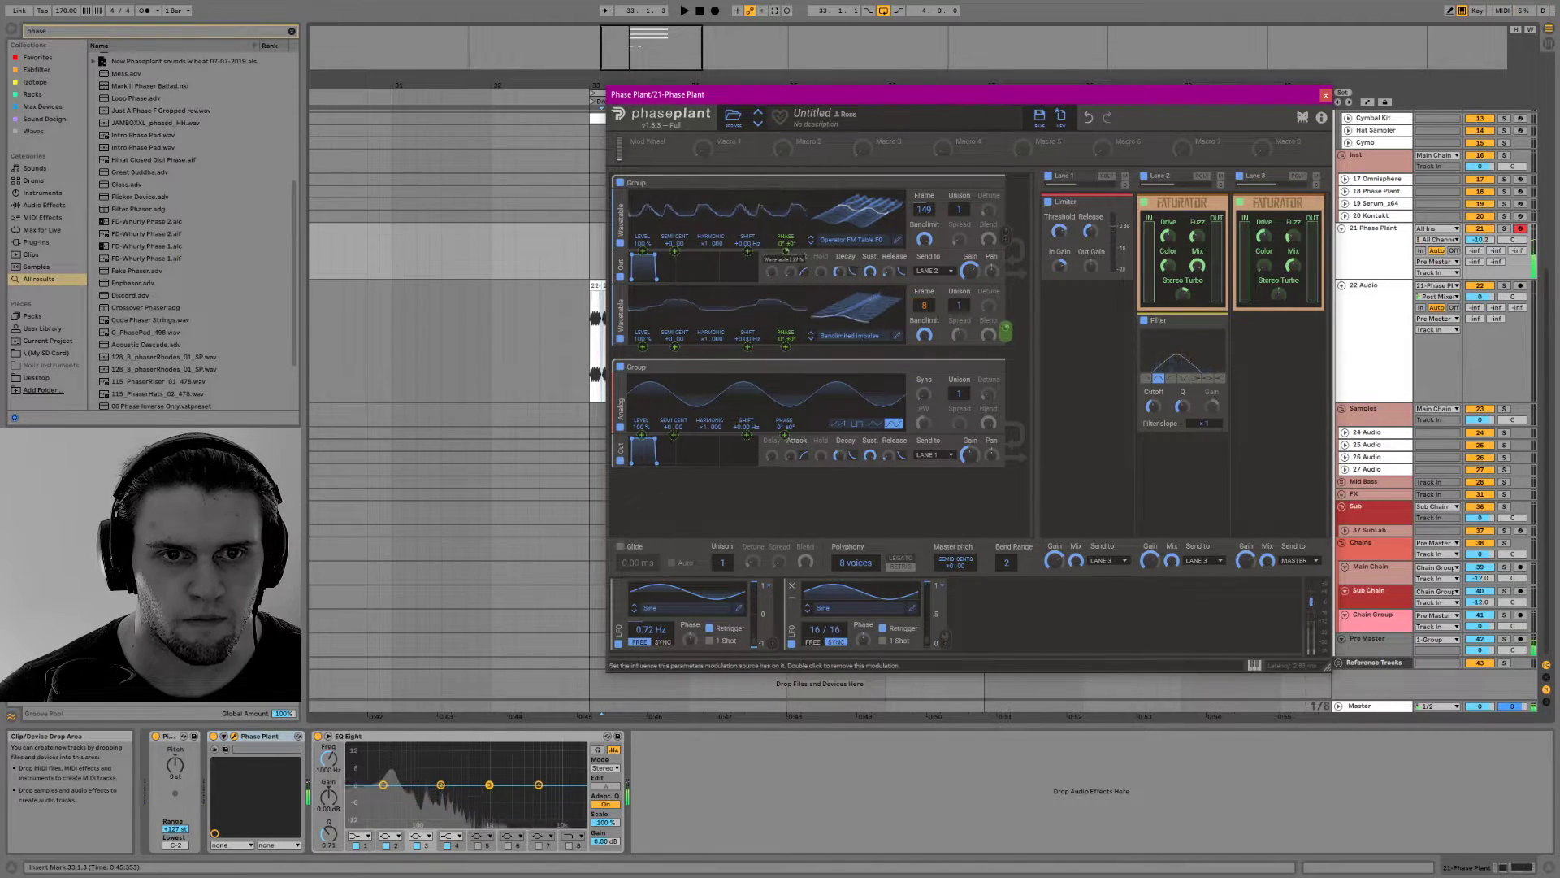
pyautogui.moveTo(861, 226); pyautogui.dragTo(861, 183)
pyautogui.moveTo(783, 244)
pyautogui.moveTo(784, 250); pyautogui.dragTo(784, 235)
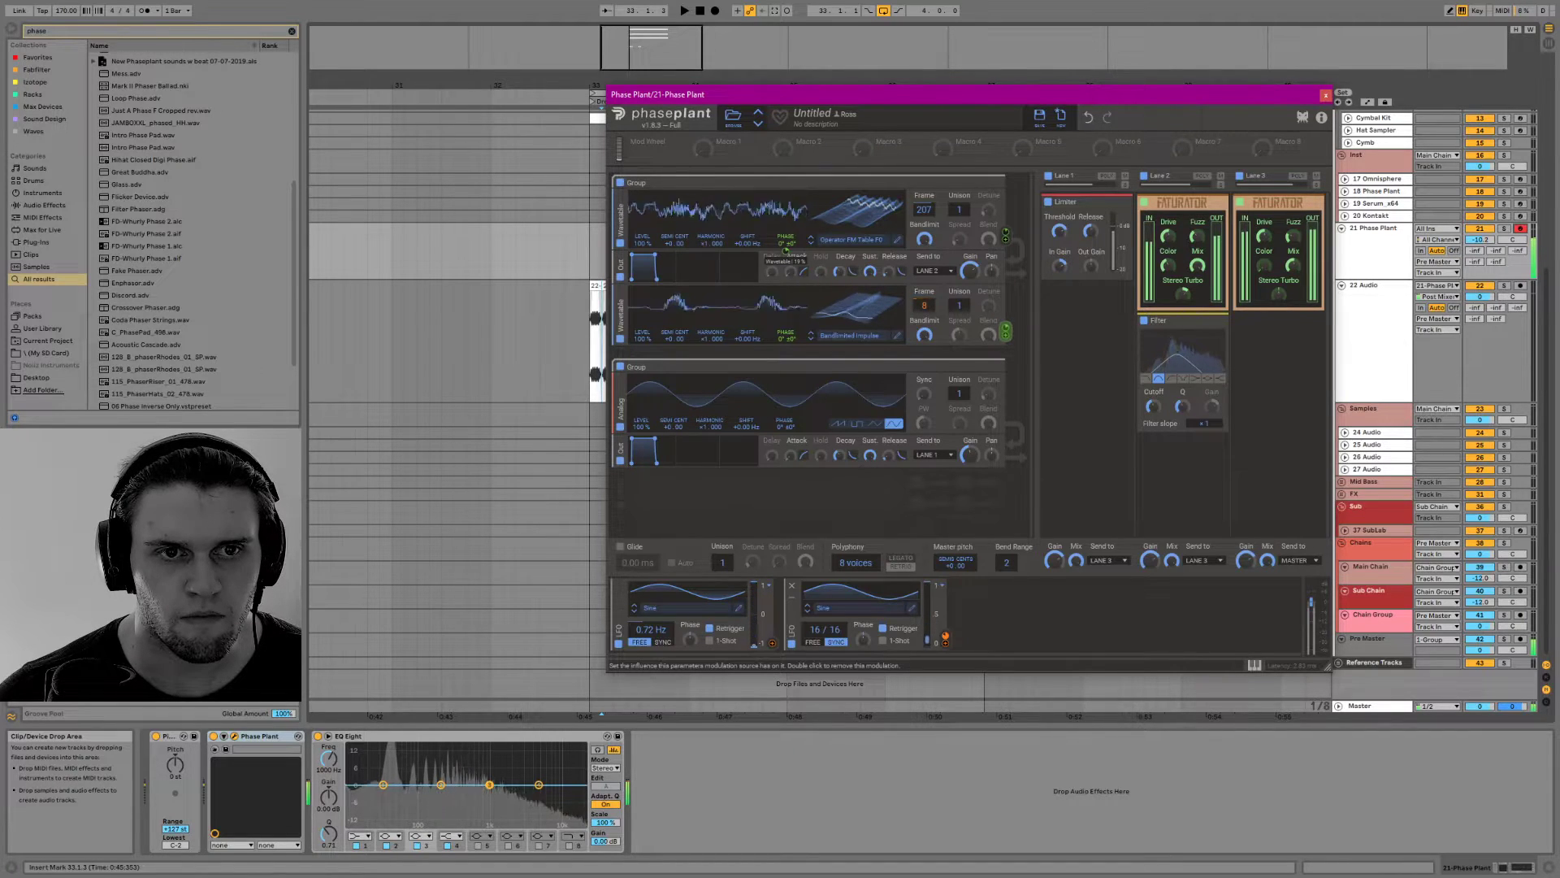
# Fine-tune the Filter cutoff and the Faturator's stereo and fuzz amounts in Lane 2
pyautogui.moveTo(1154, 403); pyautogui.dragTo(1154, 408)
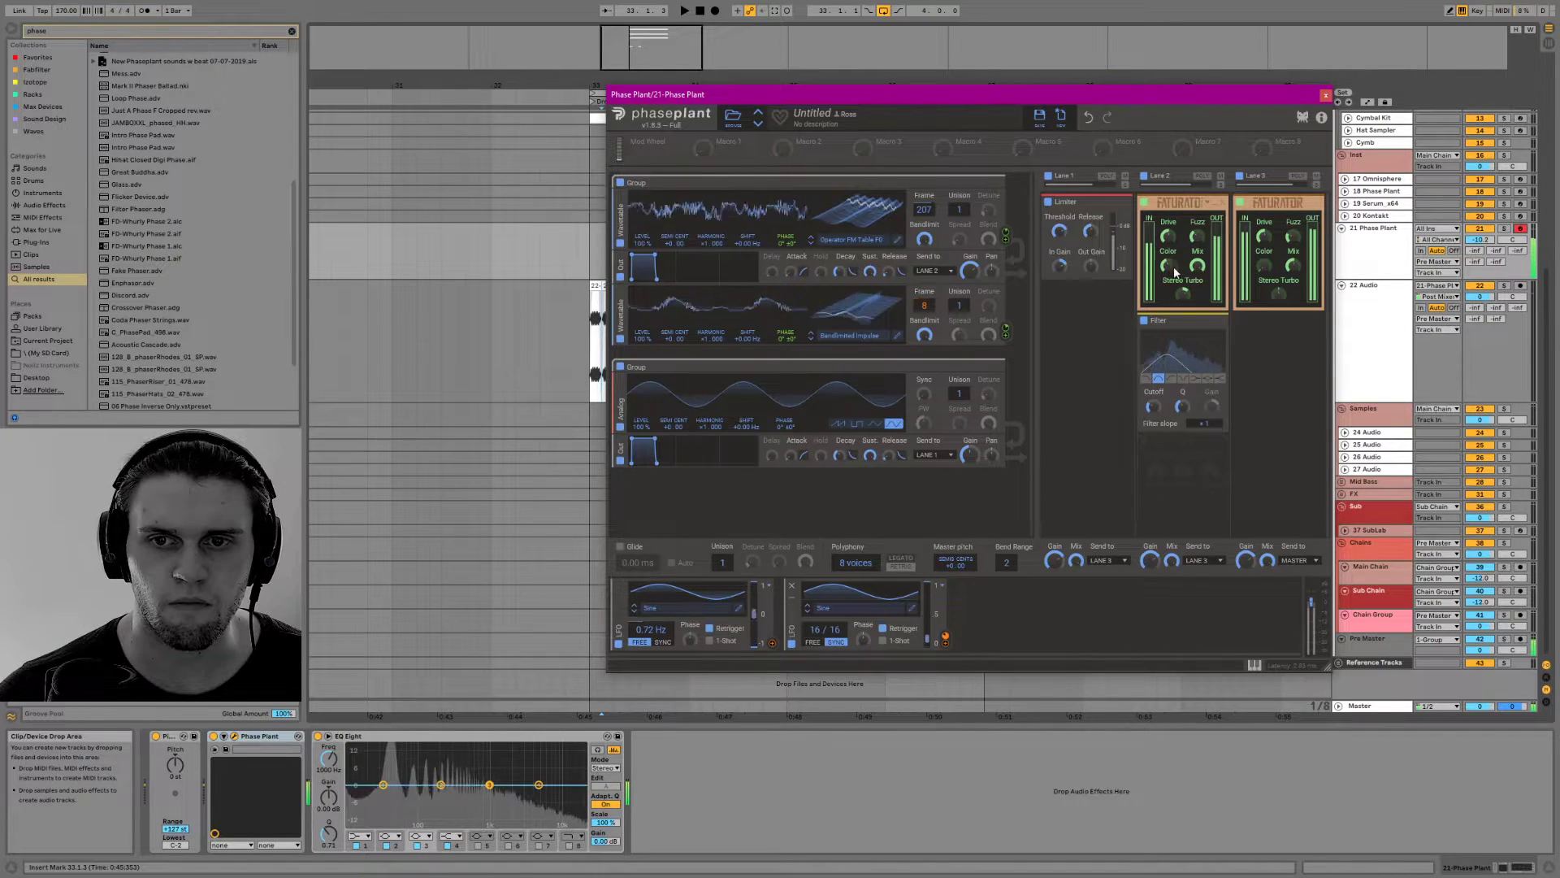
pyautogui.moveTo(1183, 294); pyautogui.dragTo(1183, 294)
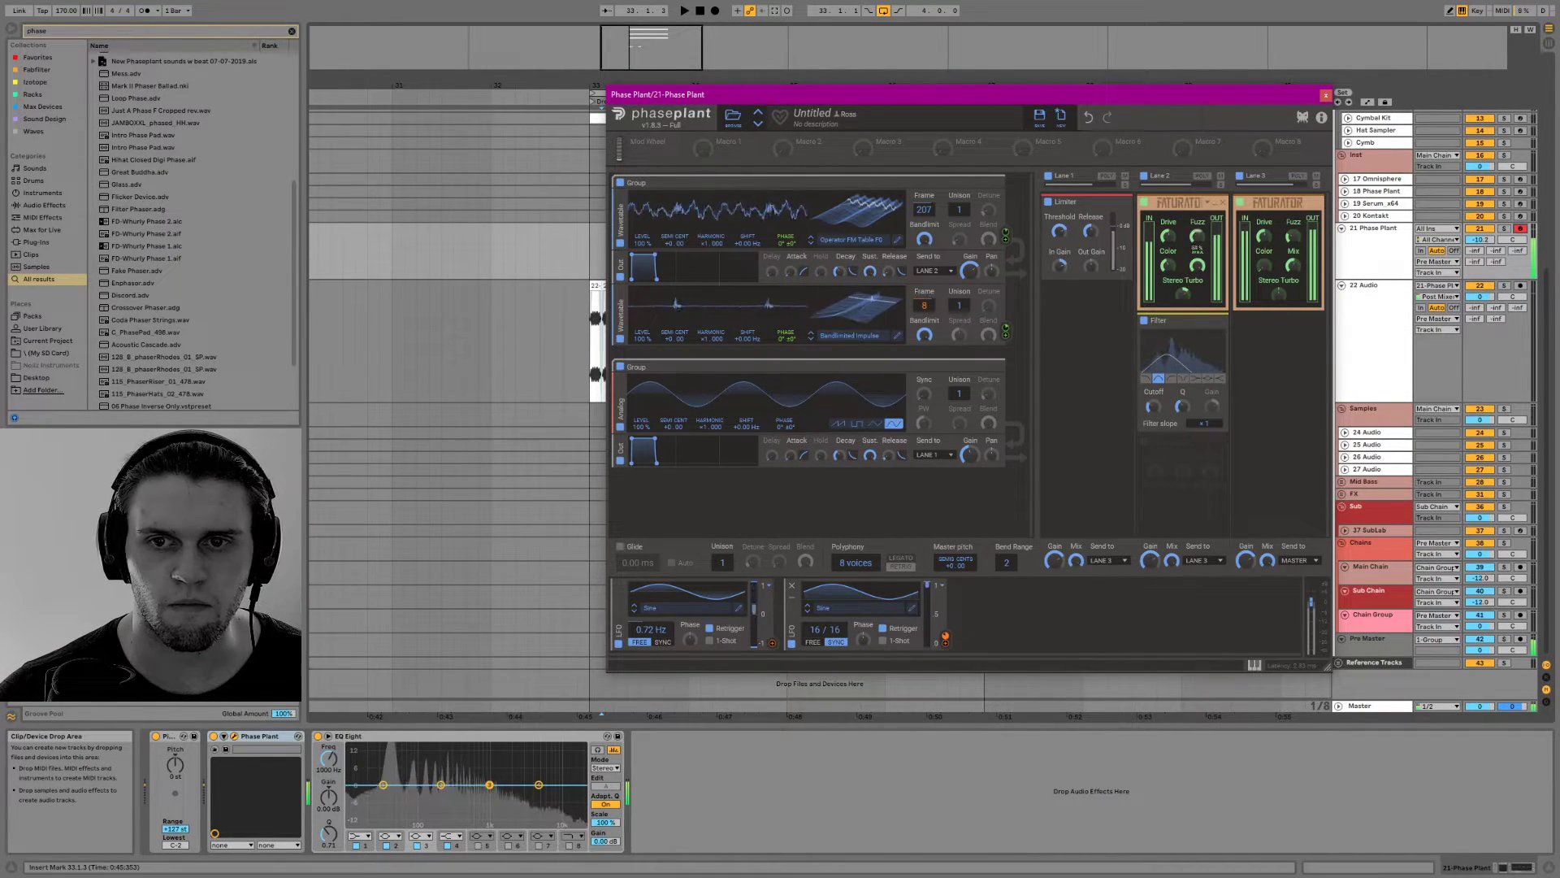
pyautogui.moveTo(1197, 236); pyautogui.dragTo(1197, 239)
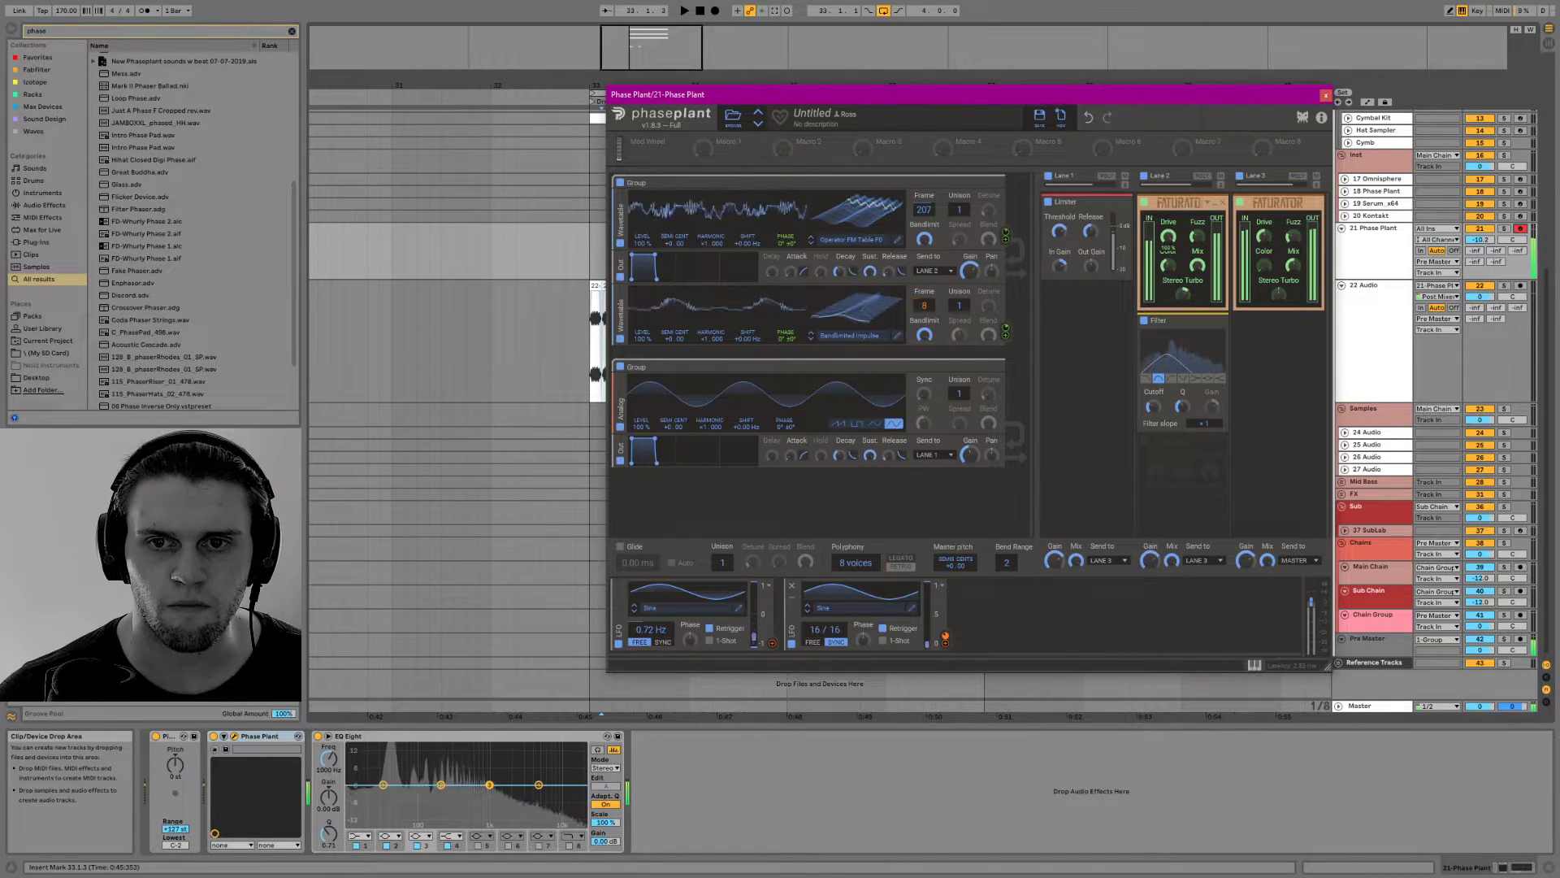
# Add a Gain effect at +3.23 dB and a notch Filter below it at the end of Lane 2
pyautogui.click(1177, 435)
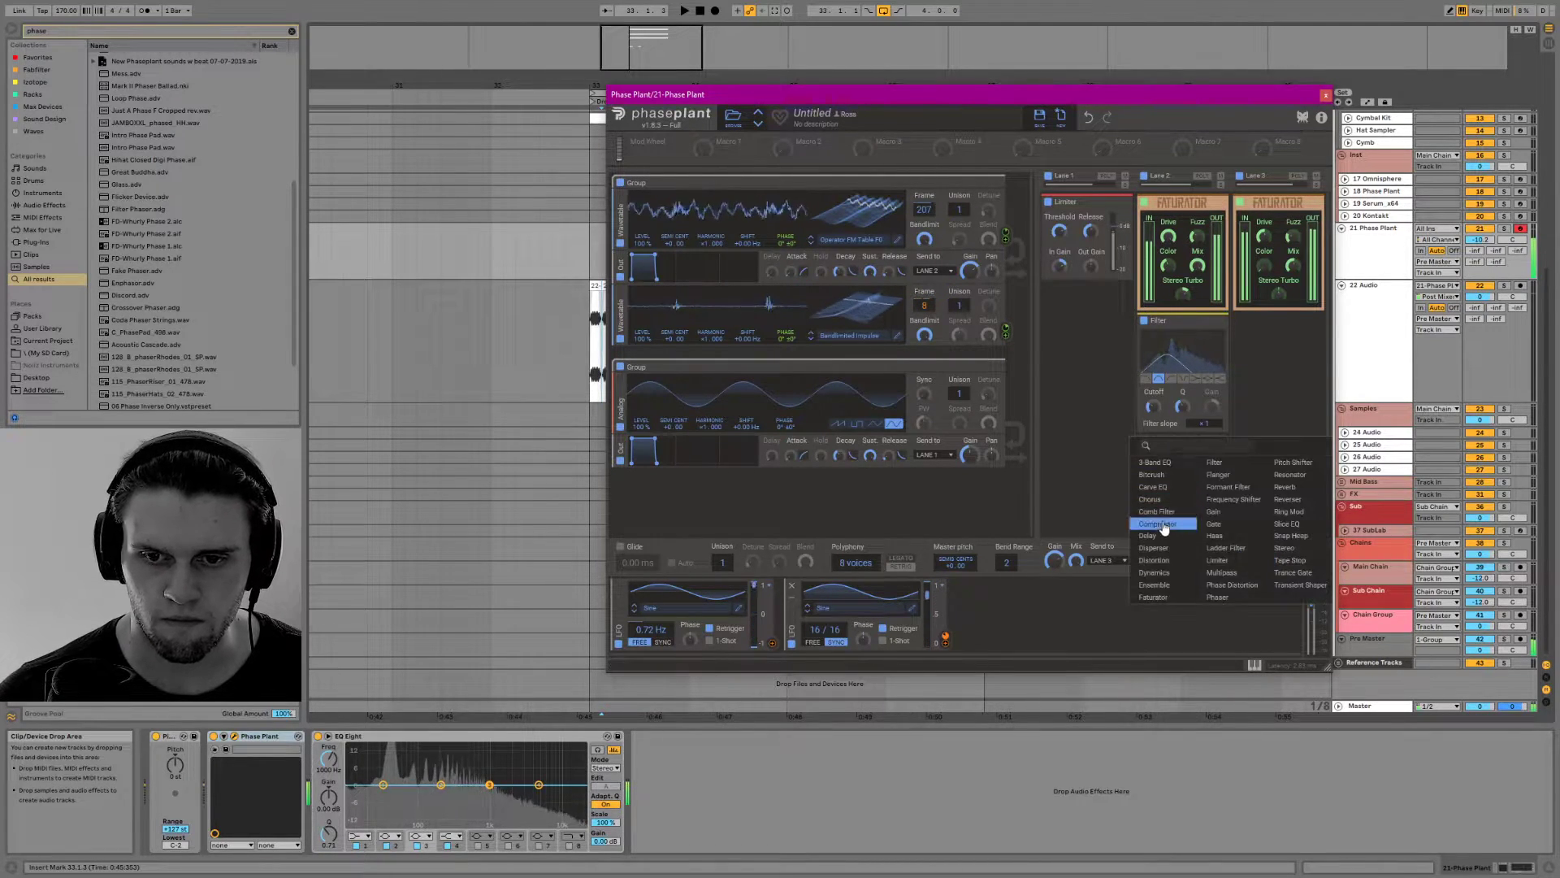
pyautogui.click(1214, 511)
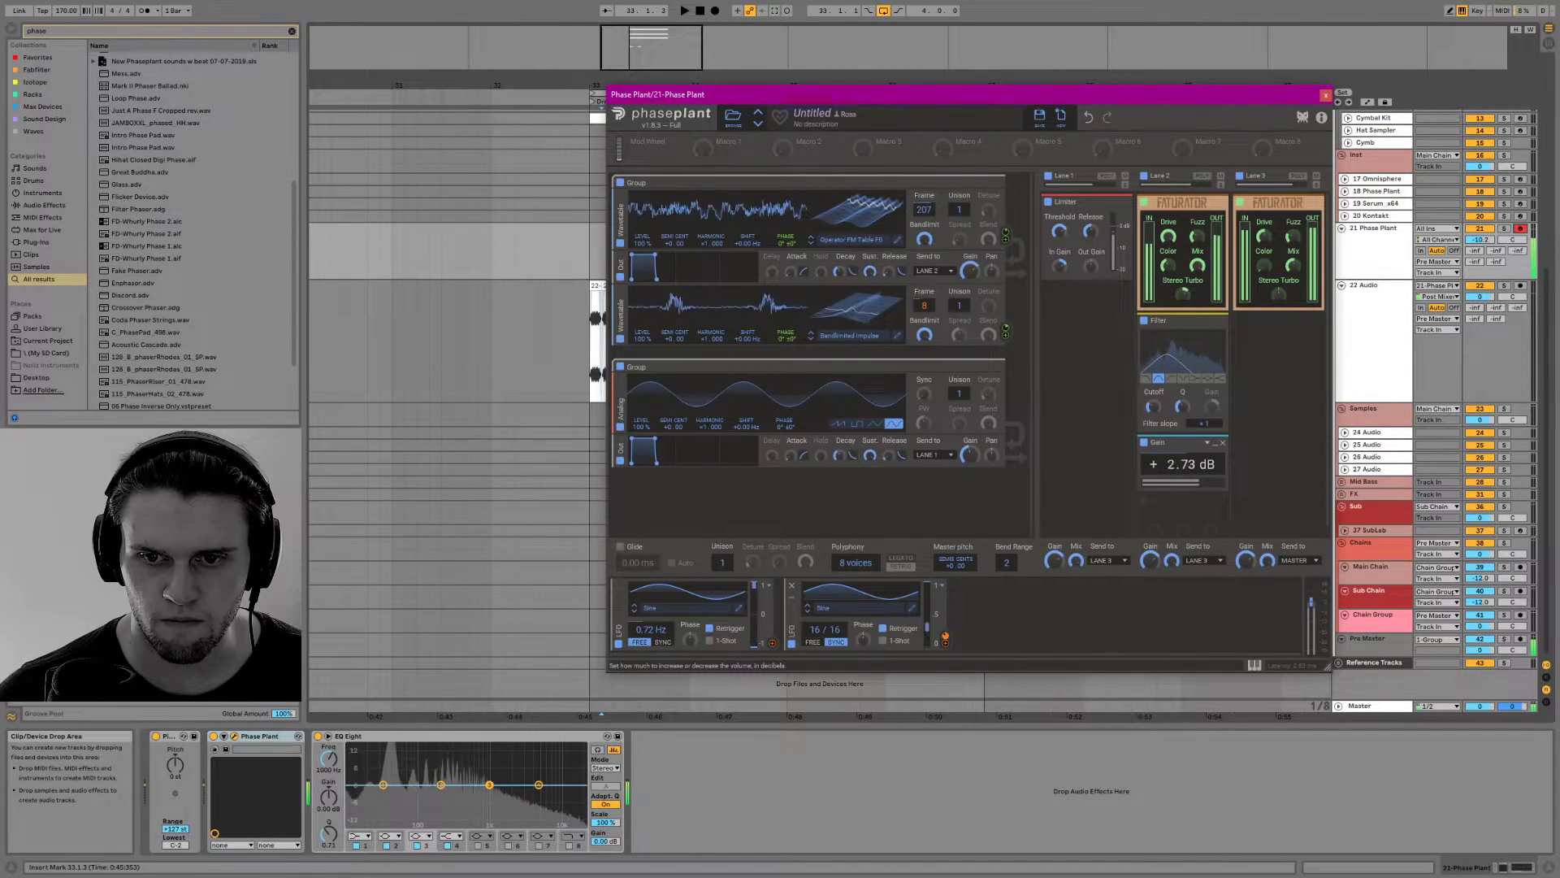
pyautogui.click(1179, 500)
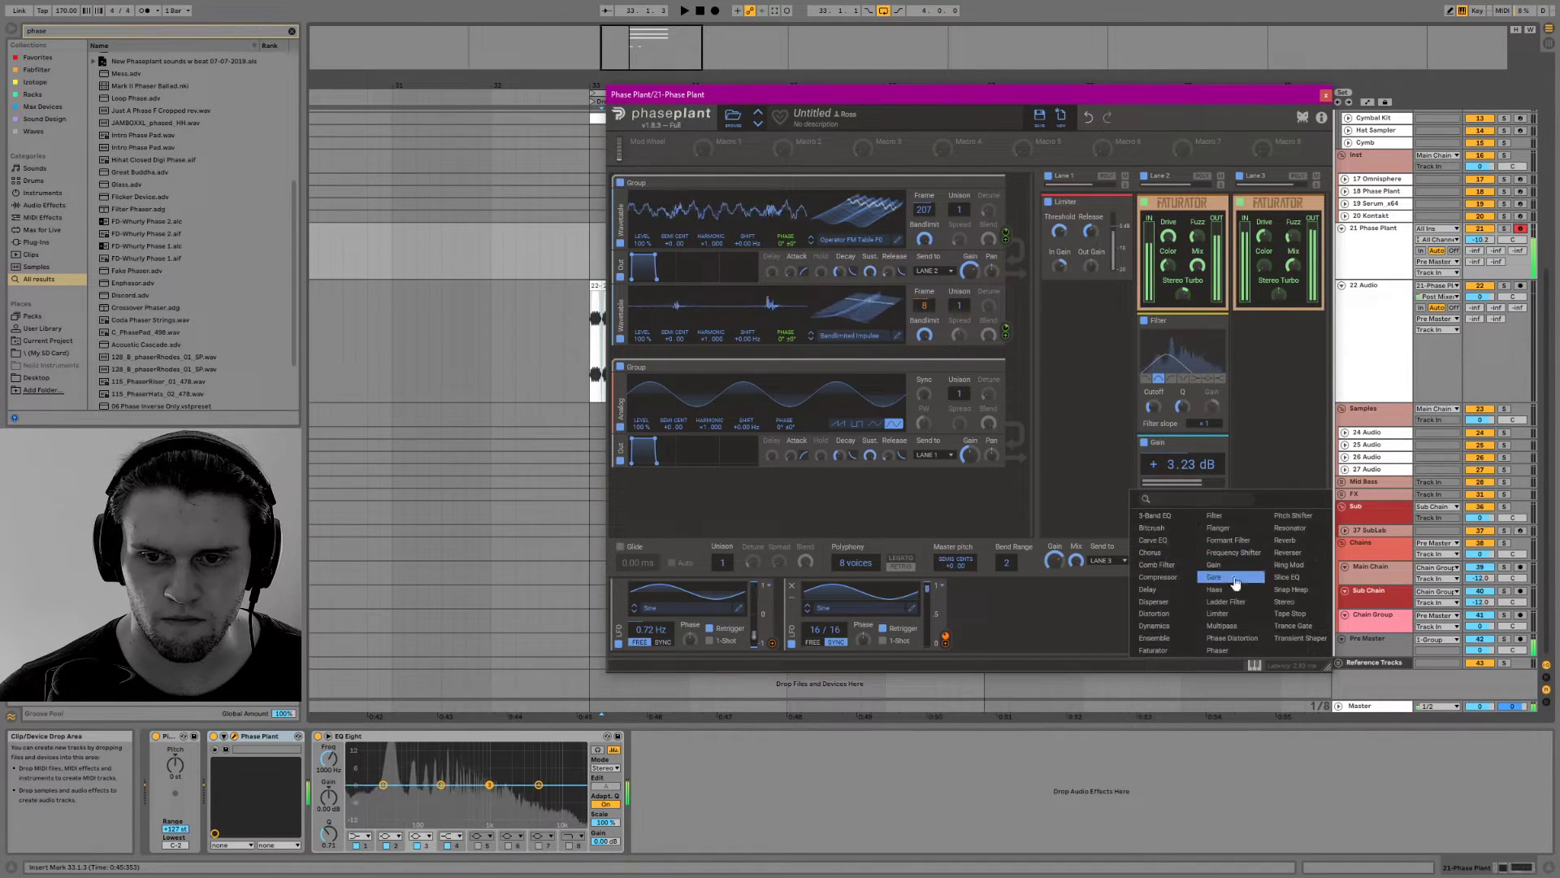
pyautogui.click(1214, 516)
pyautogui.scroll(-3, 1197, 525)
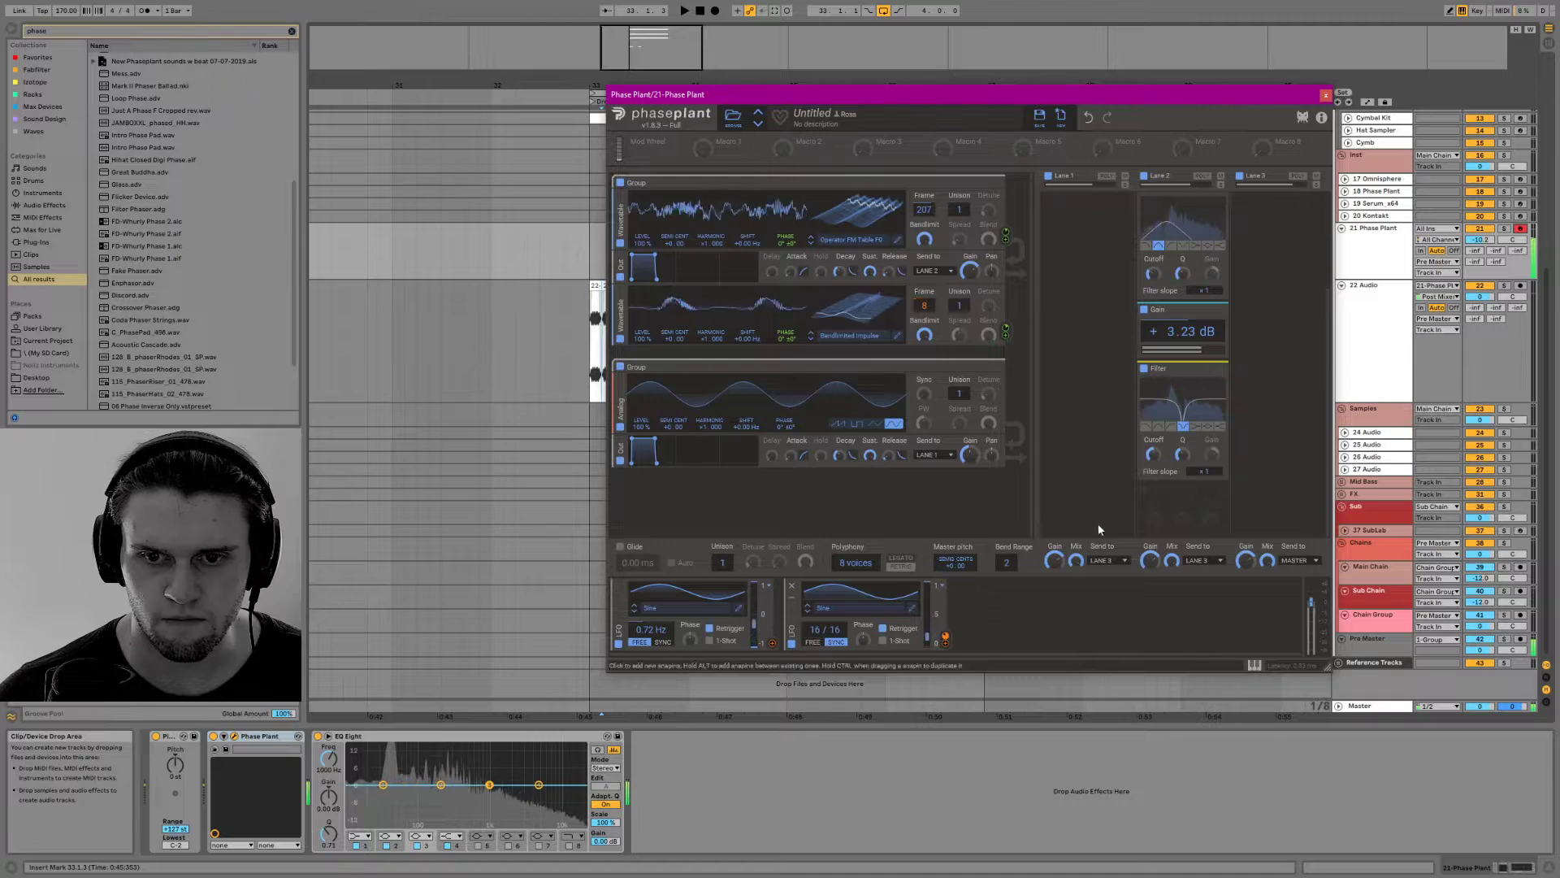
# Modulate the notch Filter's cutoff with the first LFO, adjust the cutoff, and set the LFO rate to 0.53 Hz
pyautogui.moveTo(772, 643); pyautogui.dragTo(1153, 457)
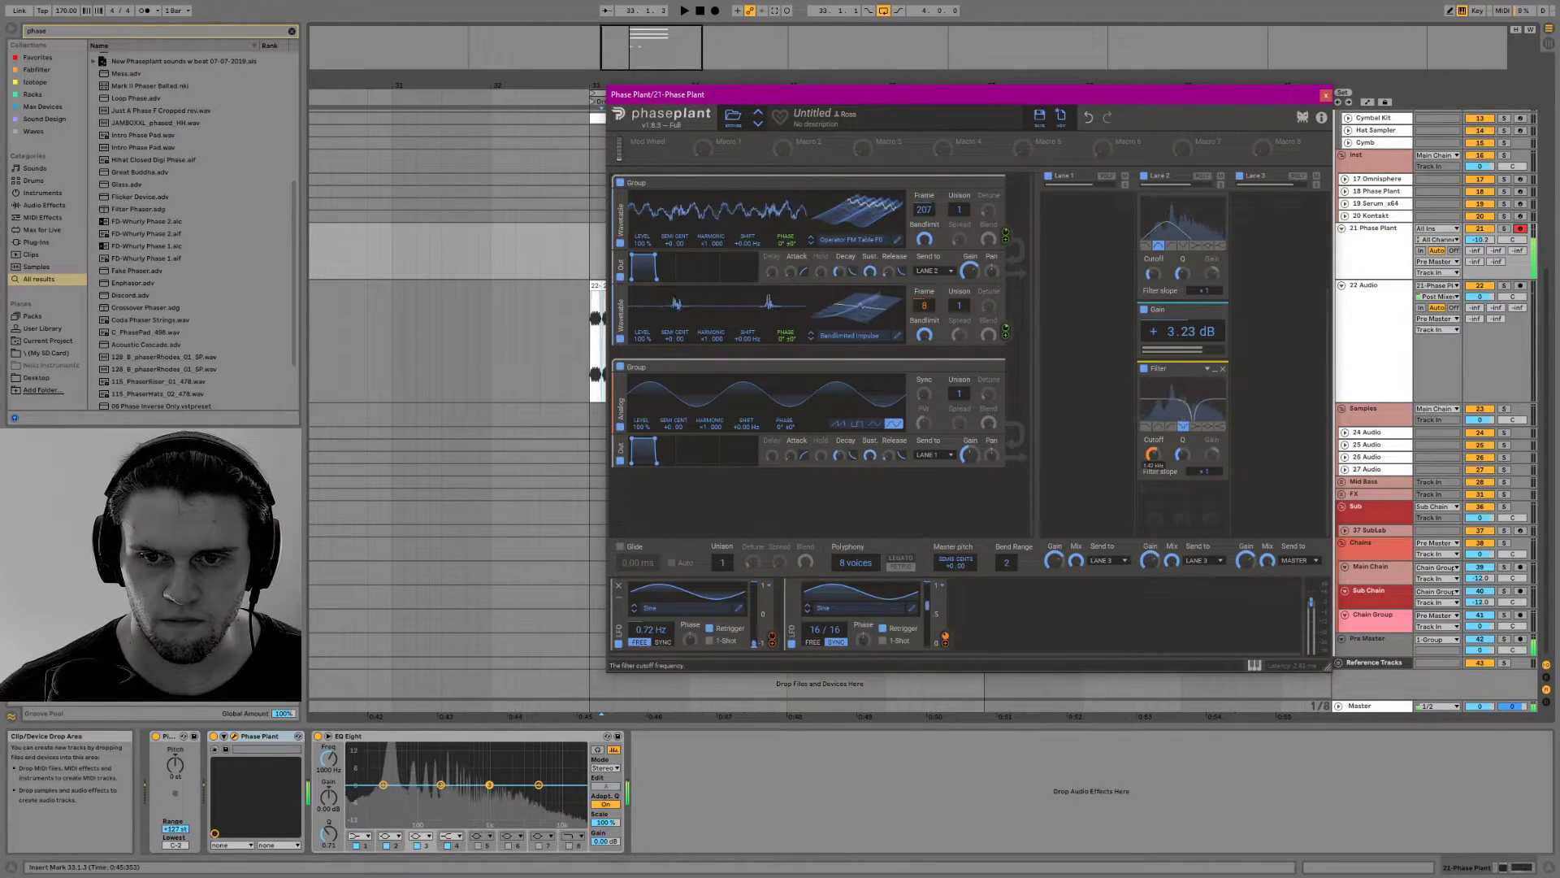
pyautogui.moveTo(1154, 465); pyautogui.dragTo(1153, 494)
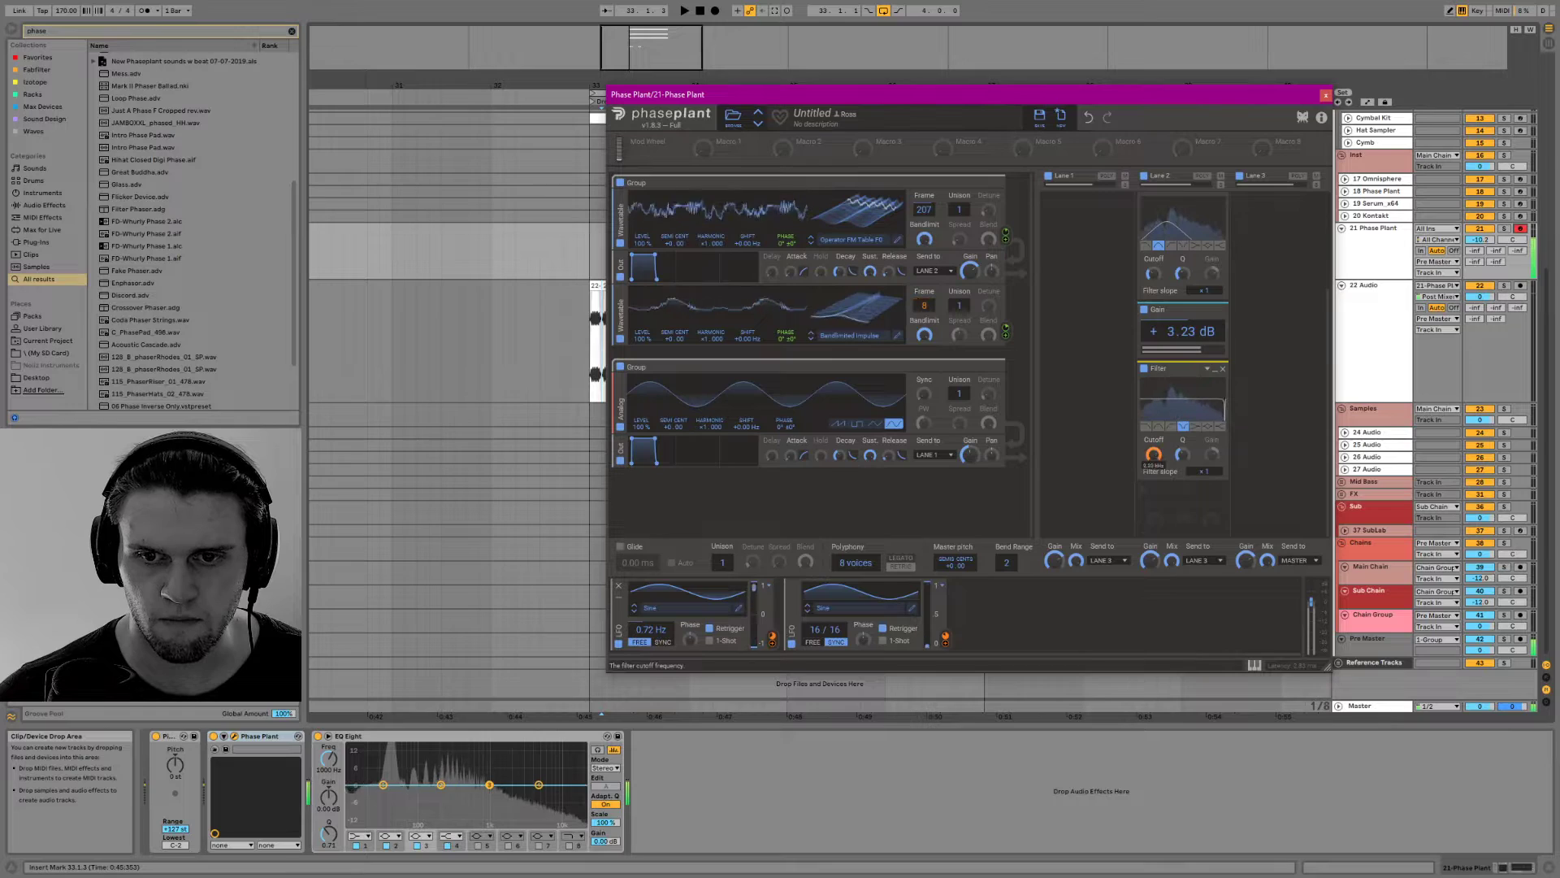
pyautogui.moveTo(1157, 475); pyautogui.dragTo(1157, 469)
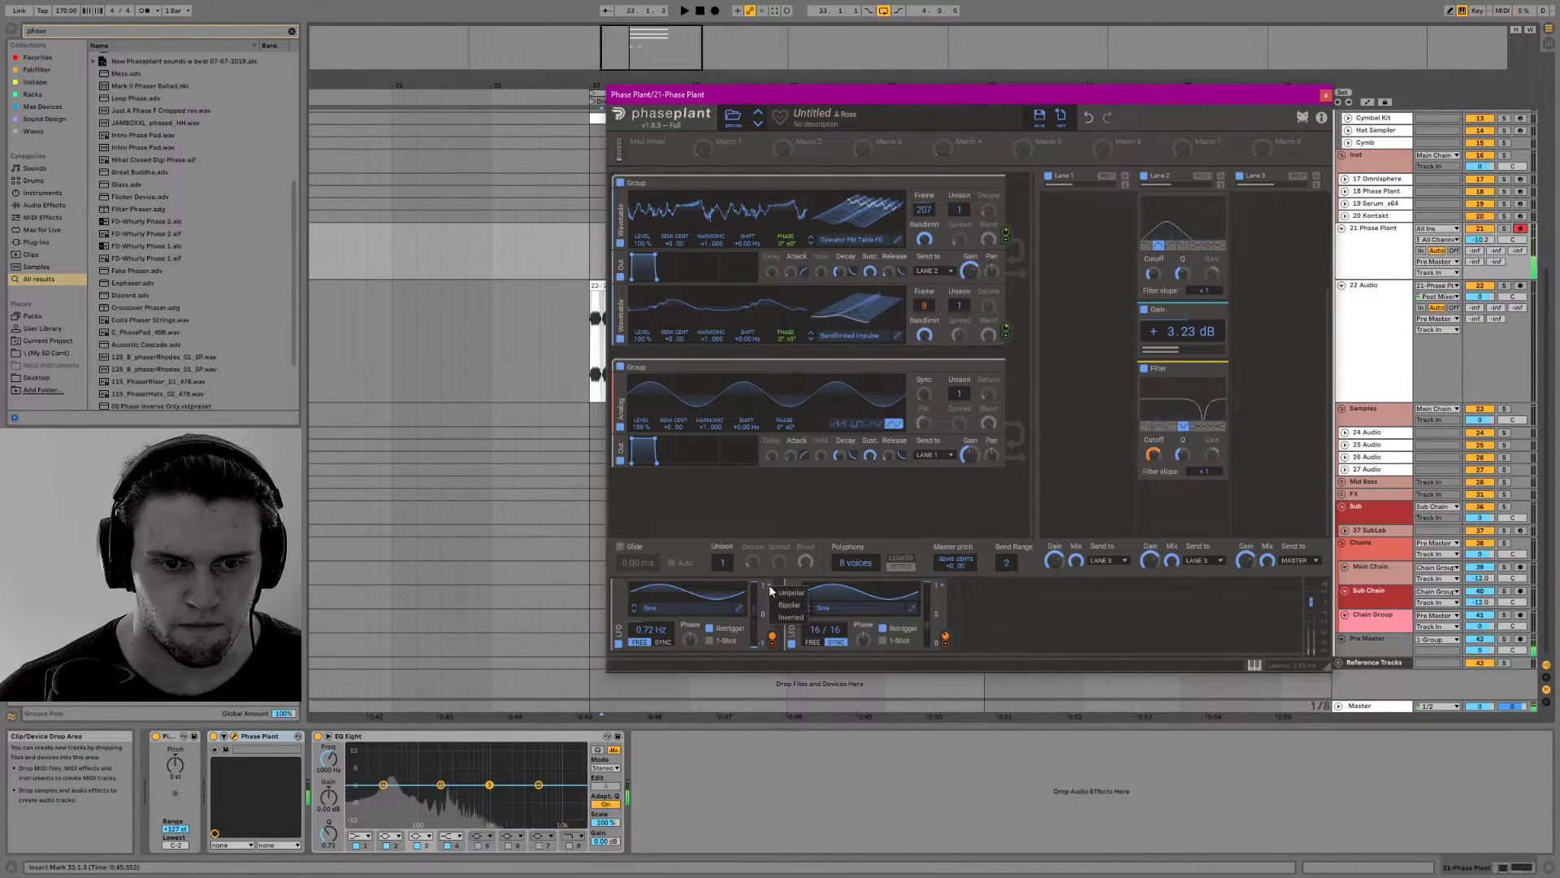
pyautogui.click(763, 585)
pyautogui.click(760, 586)
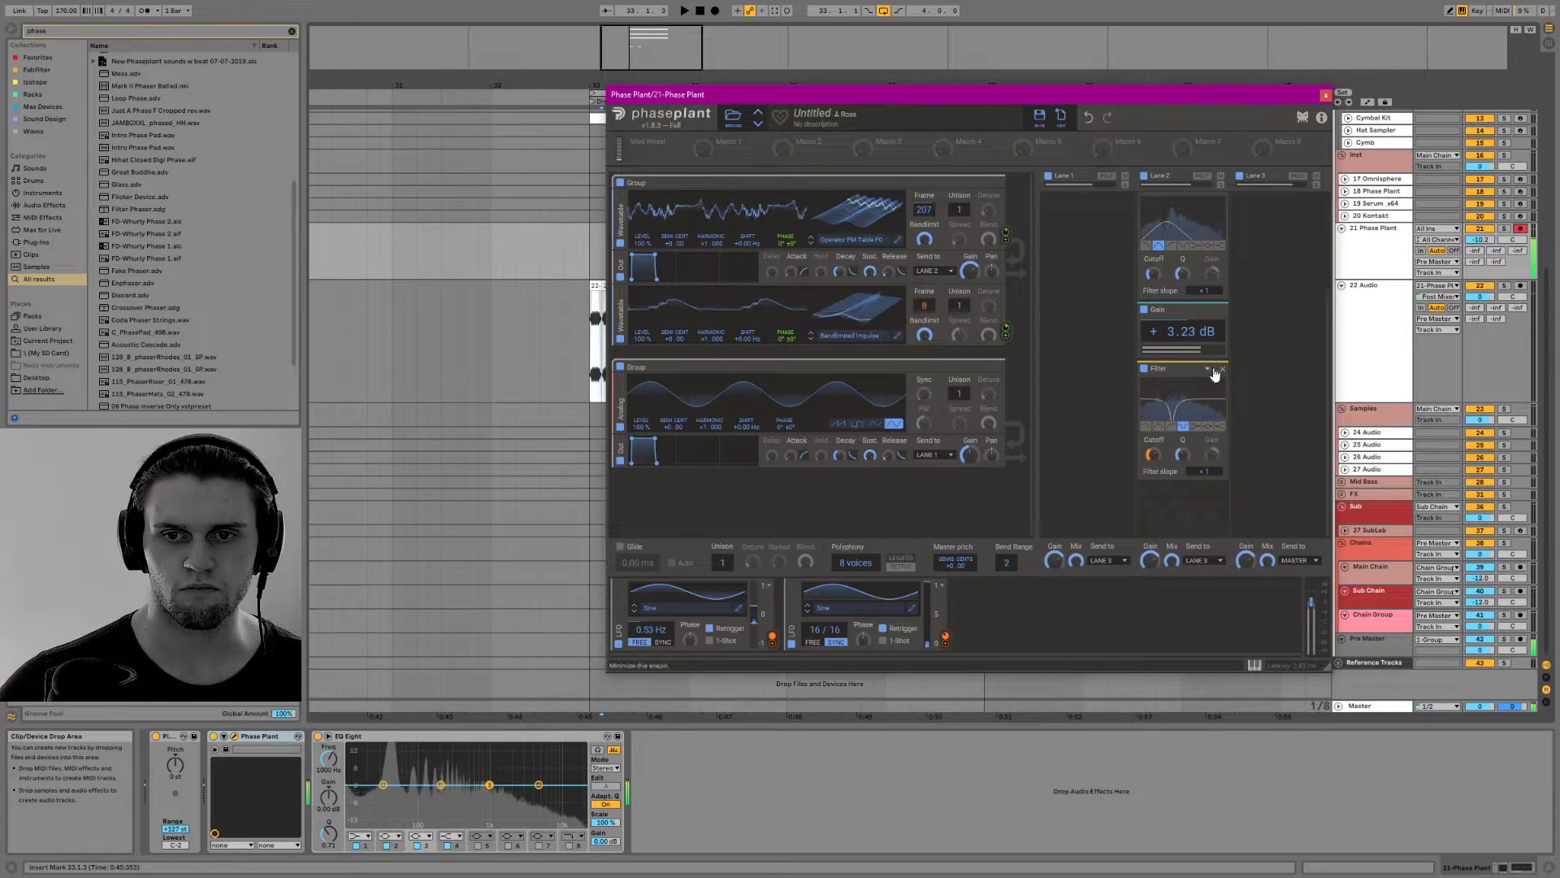
# Collapse the notch Filter and remove the Gain effect from Lane 2
pyautogui.scroll(3, 1215, 366)
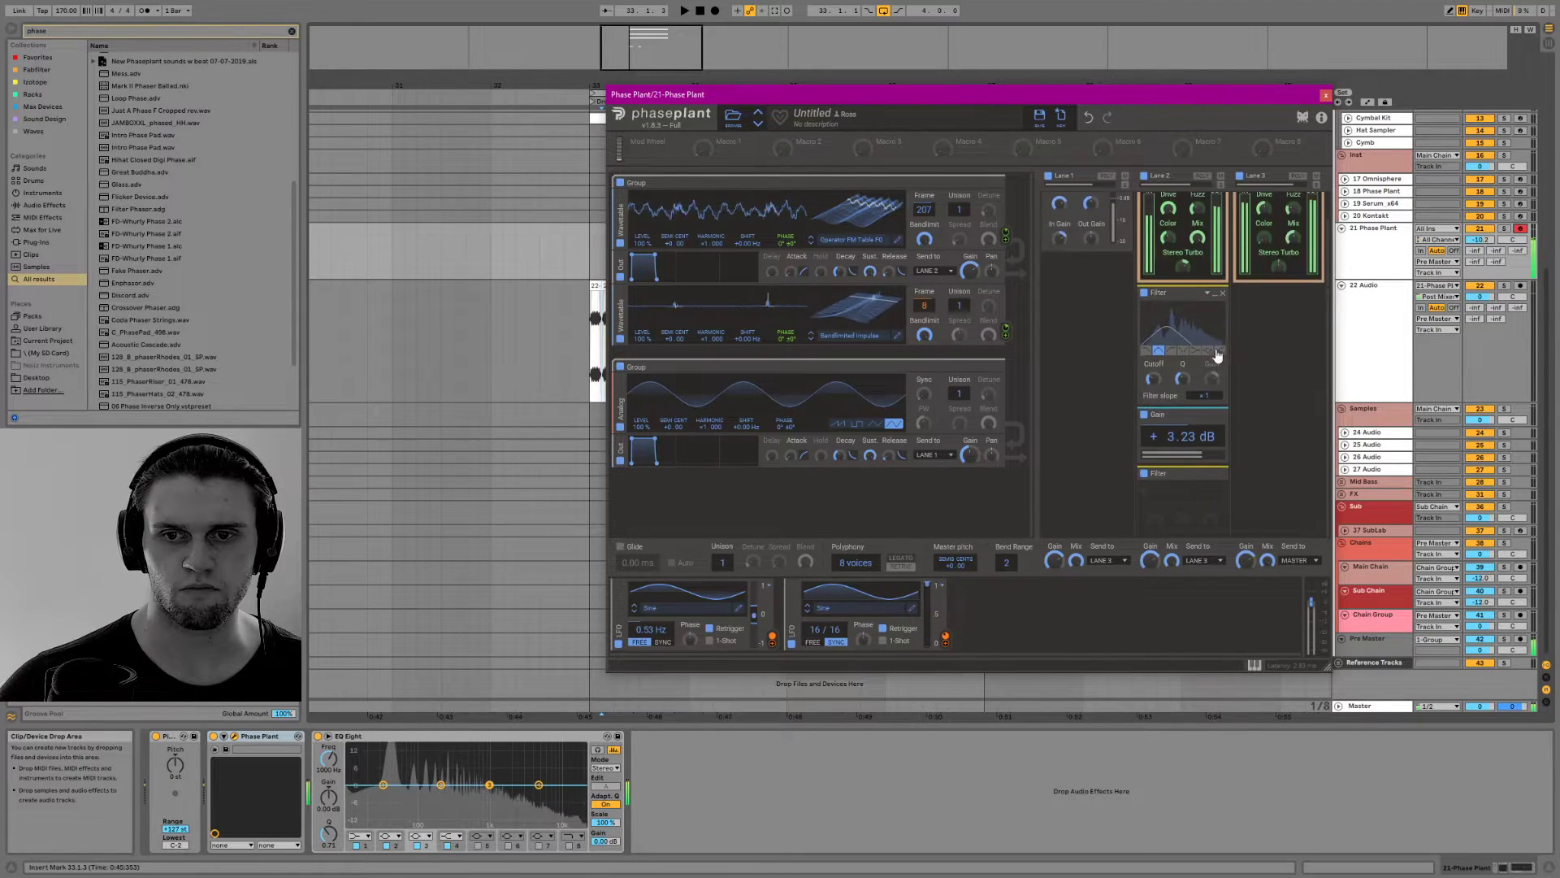
pyautogui.click(1221, 416)
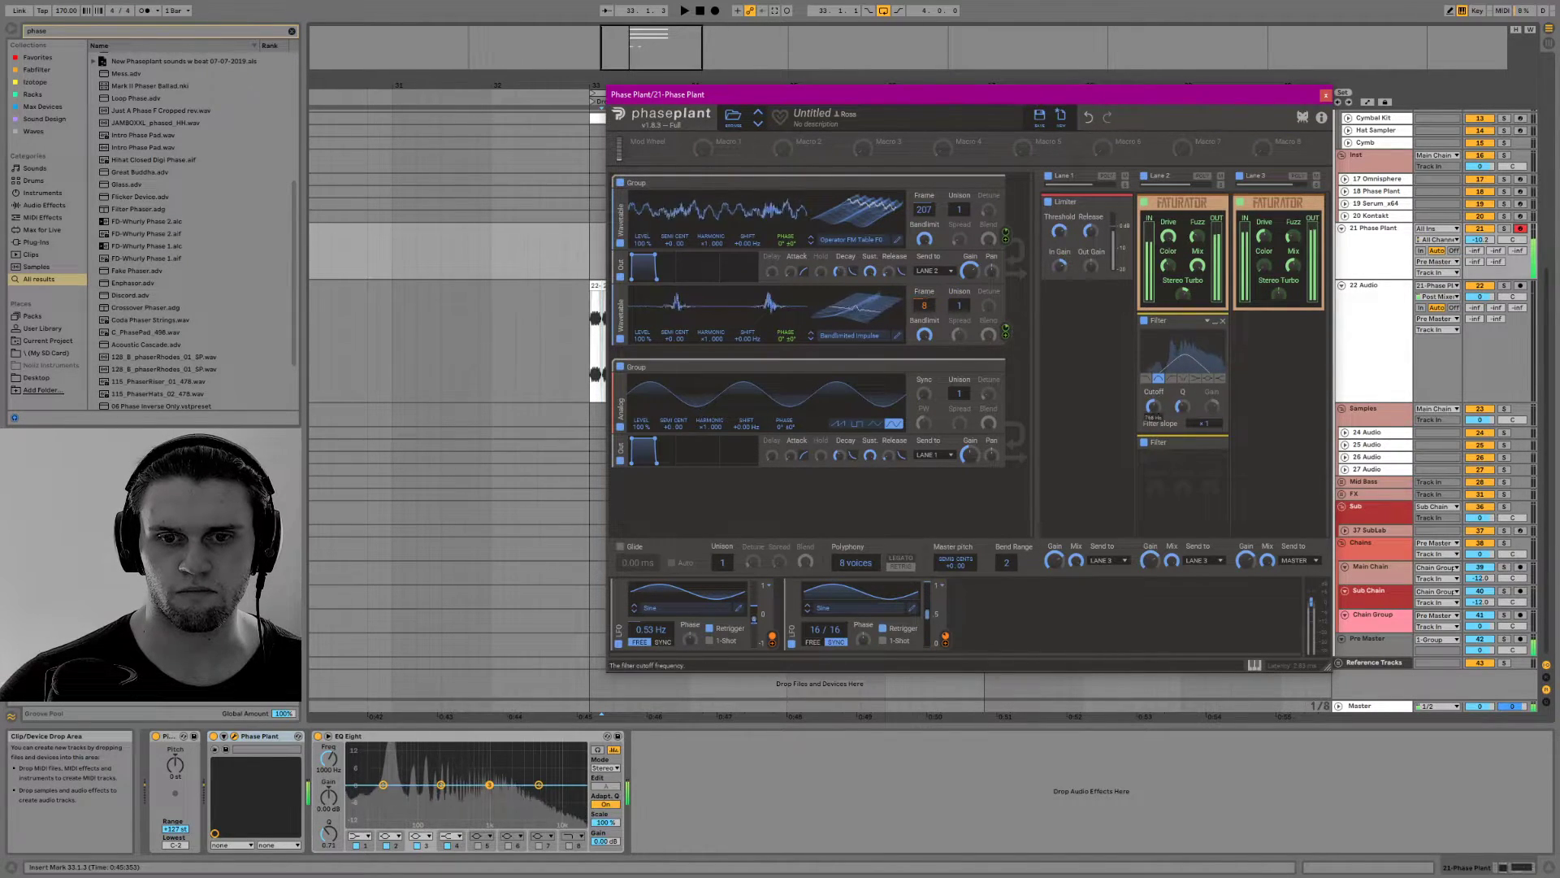
# Add a third LFO, adjust the Q of the upper Filter in Lane 2, and modulate that filter's cutoff with the new LFO
pyautogui.click(984, 588)
pyautogui.click(968, 589)
pyautogui.click(991, 607)
pyautogui.click(1009, 638)
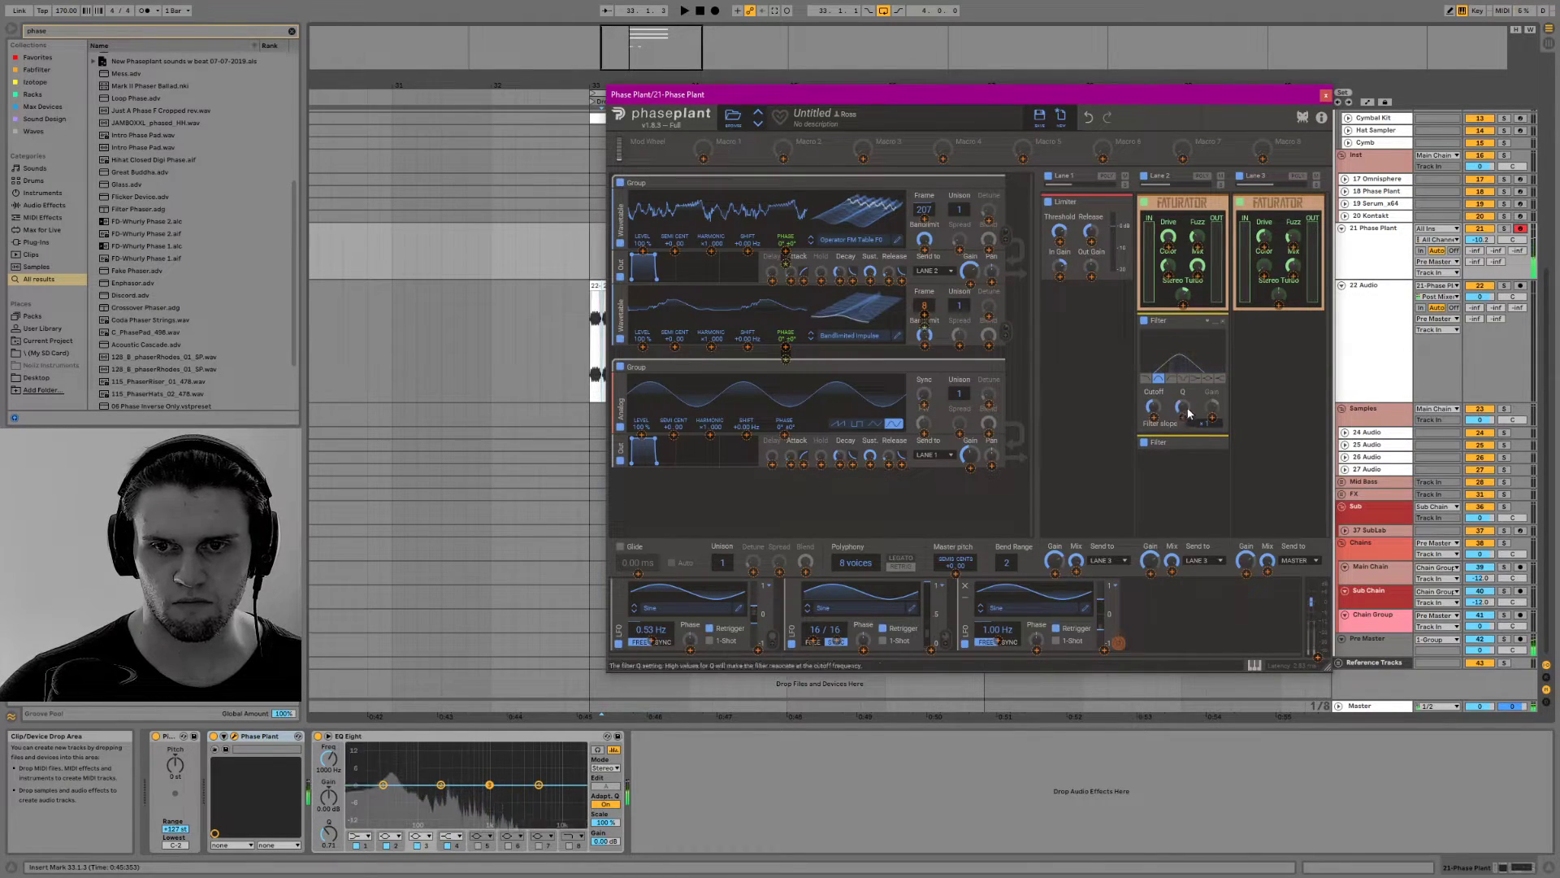
pyautogui.moveTo(1182, 418); pyautogui.dragTo(1182, 411)
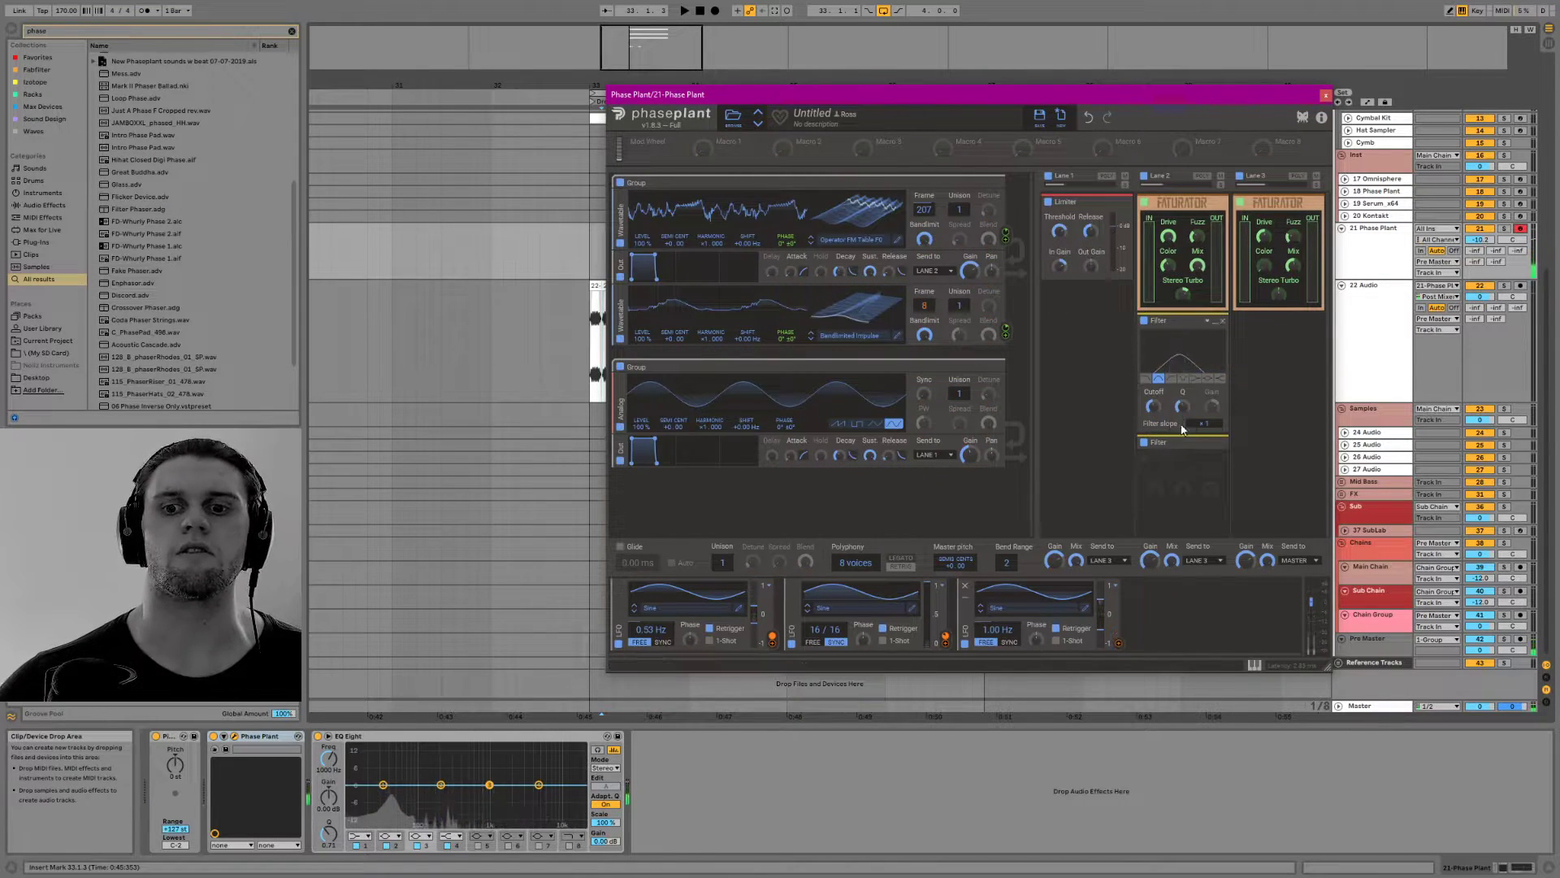
pyautogui.moveTo(1119, 640); pyautogui.dragTo(1154, 410)
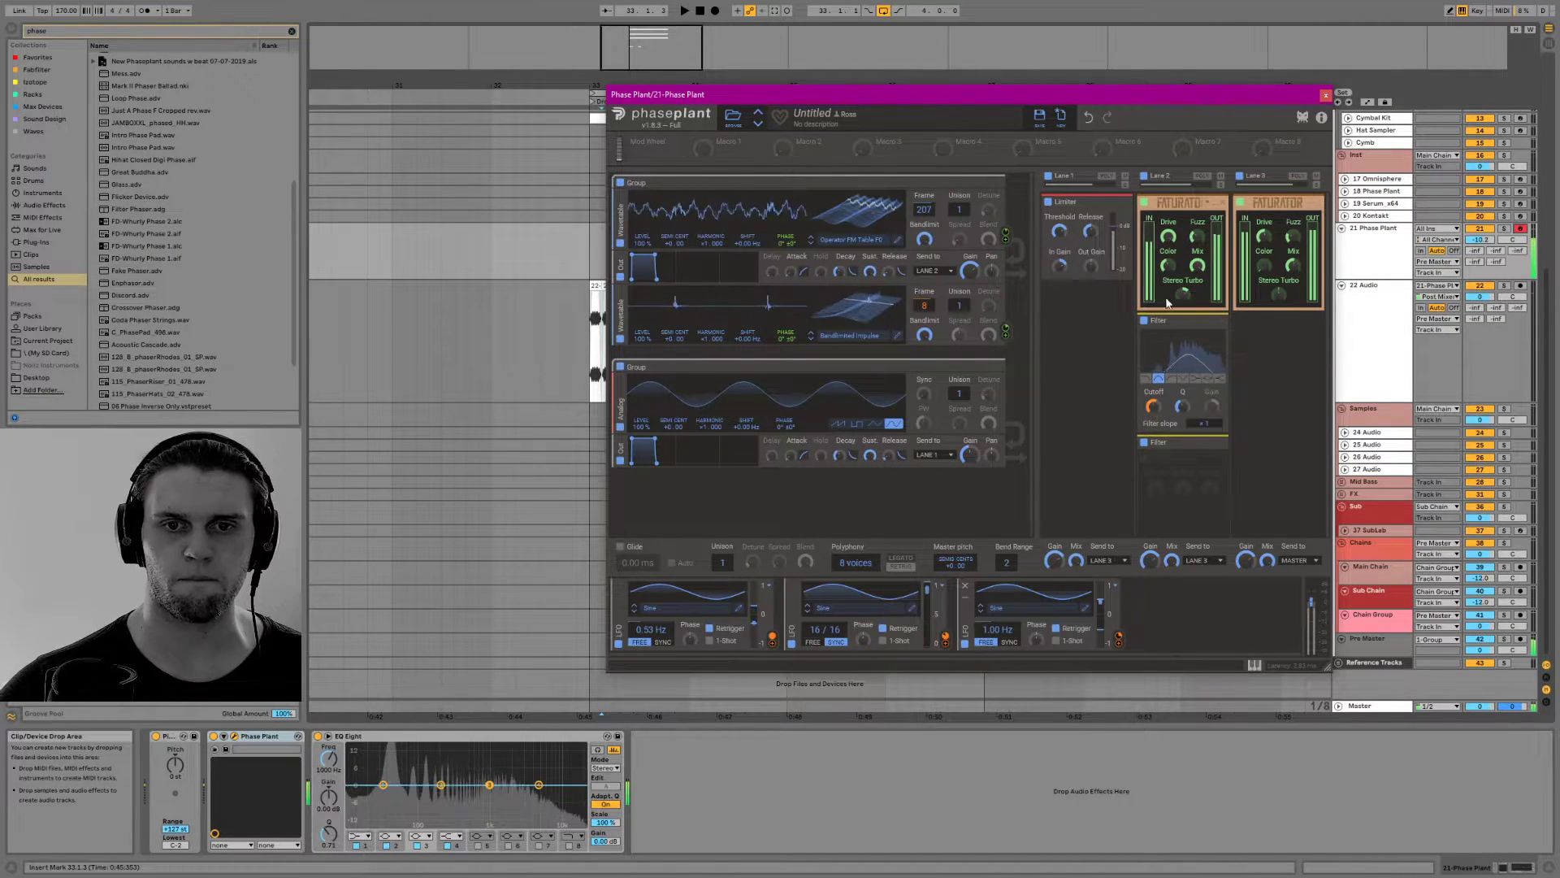
# Load the Triple FM wavetable from the FM category into the second oscillator and adjust the second LFO's modulation amount
pyautogui.click(861, 334)
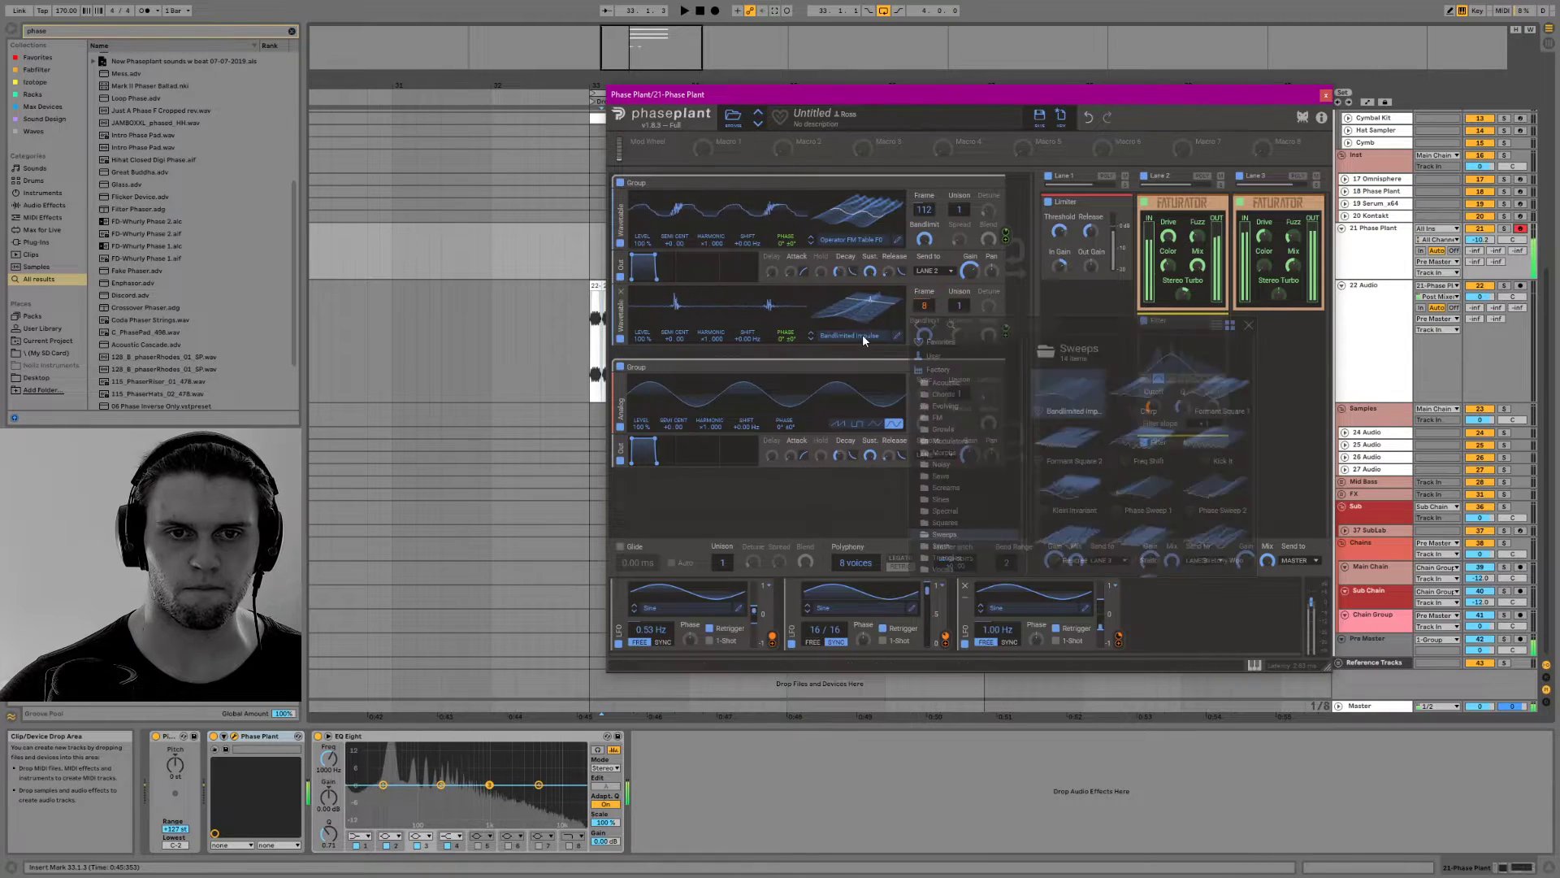
pyautogui.click(949, 417)
pyautogui.scroll(-2, 1159, 510)
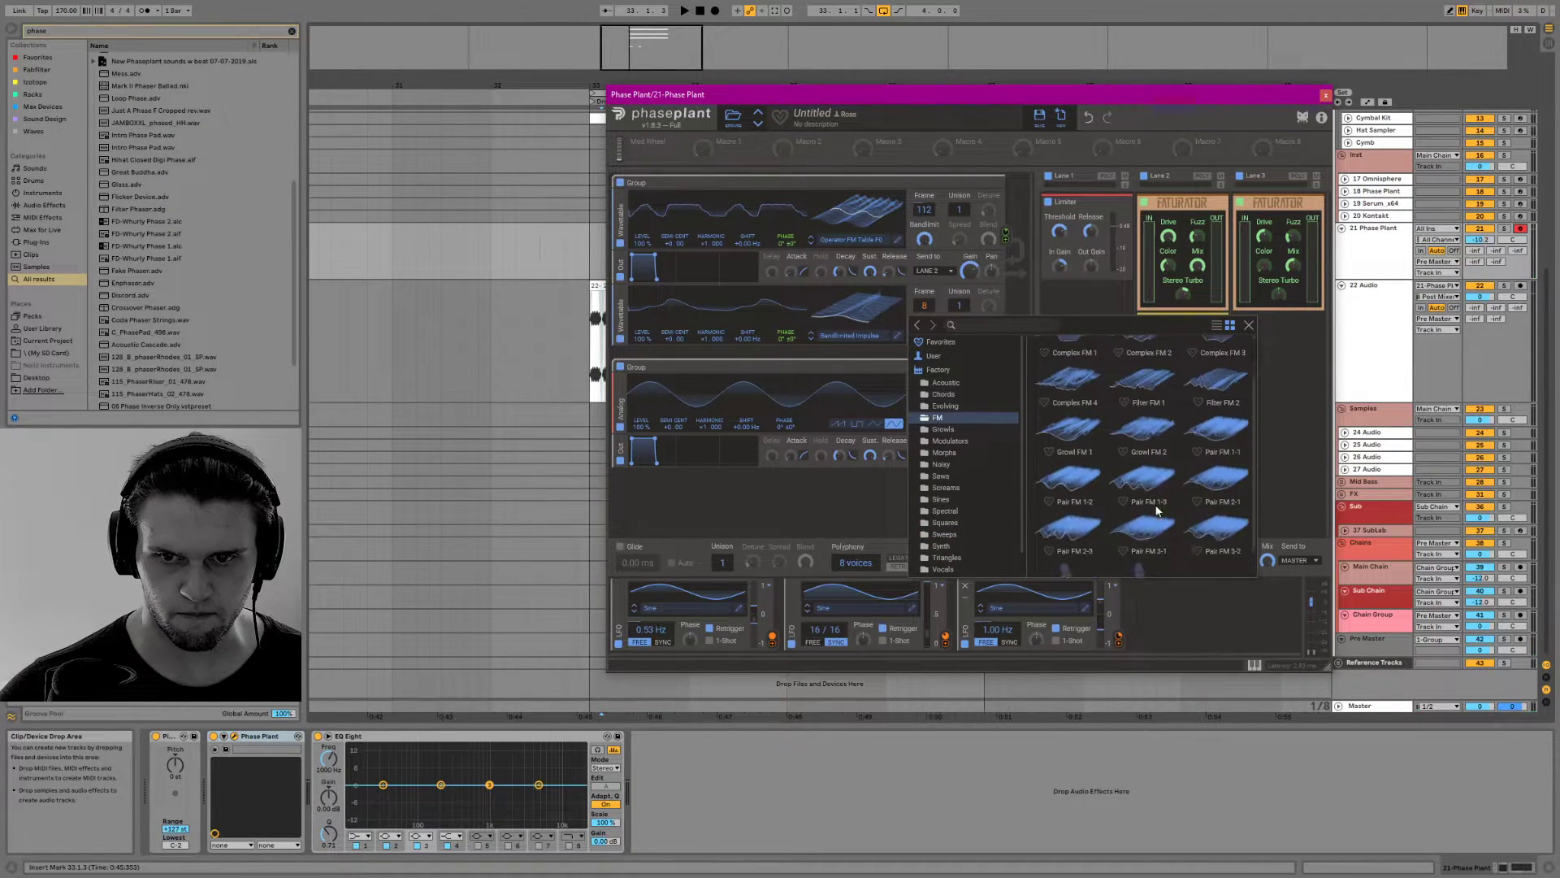
pyautogui.scroll(-1, 1241, 463)
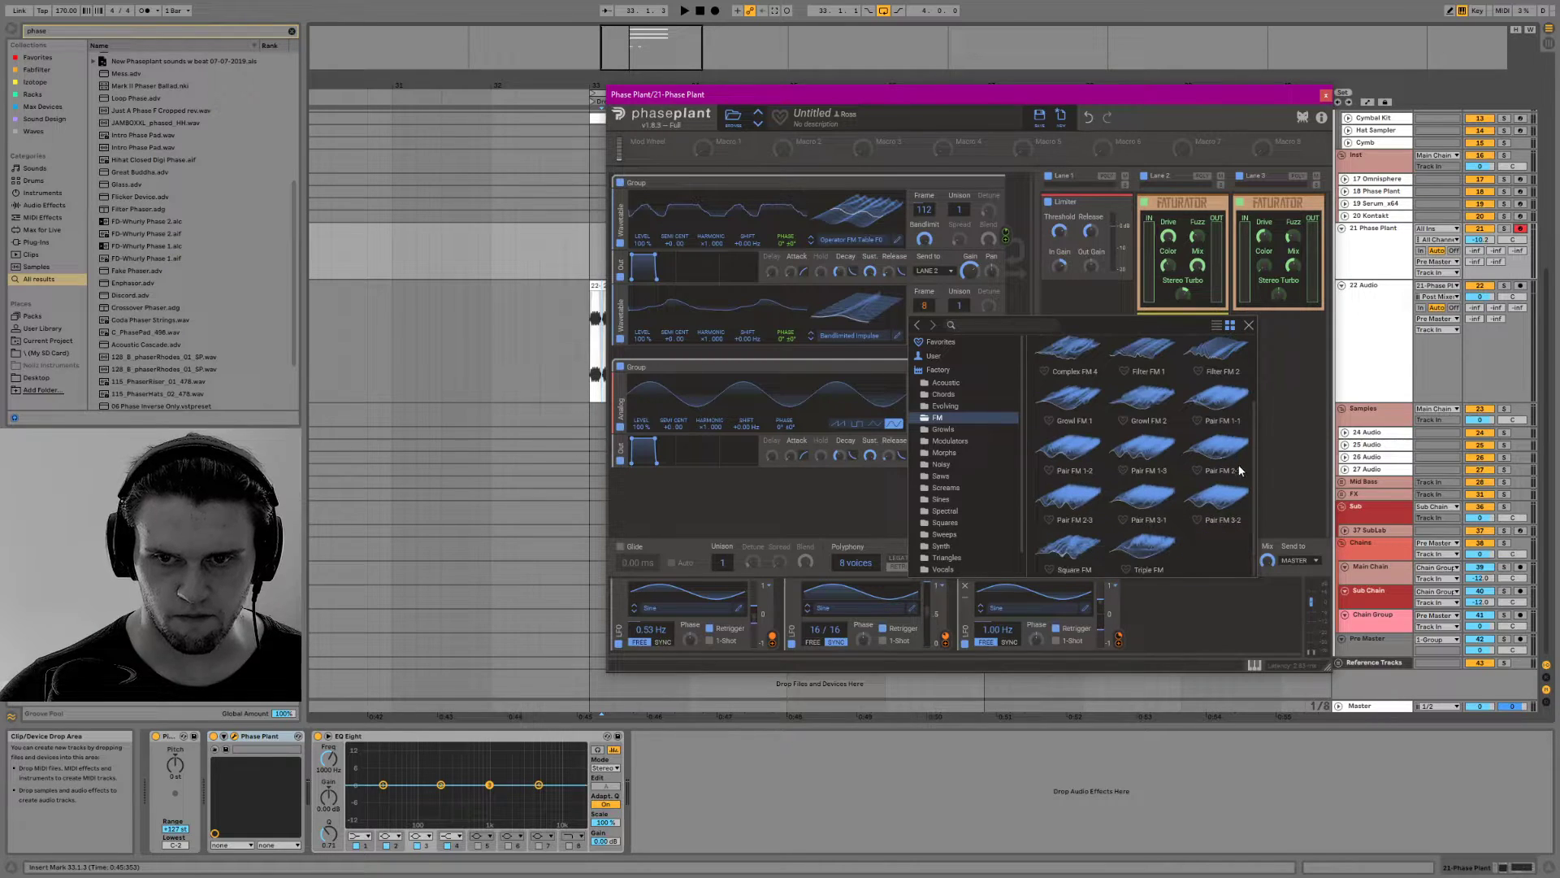
pyautogui.click(1163, 559)
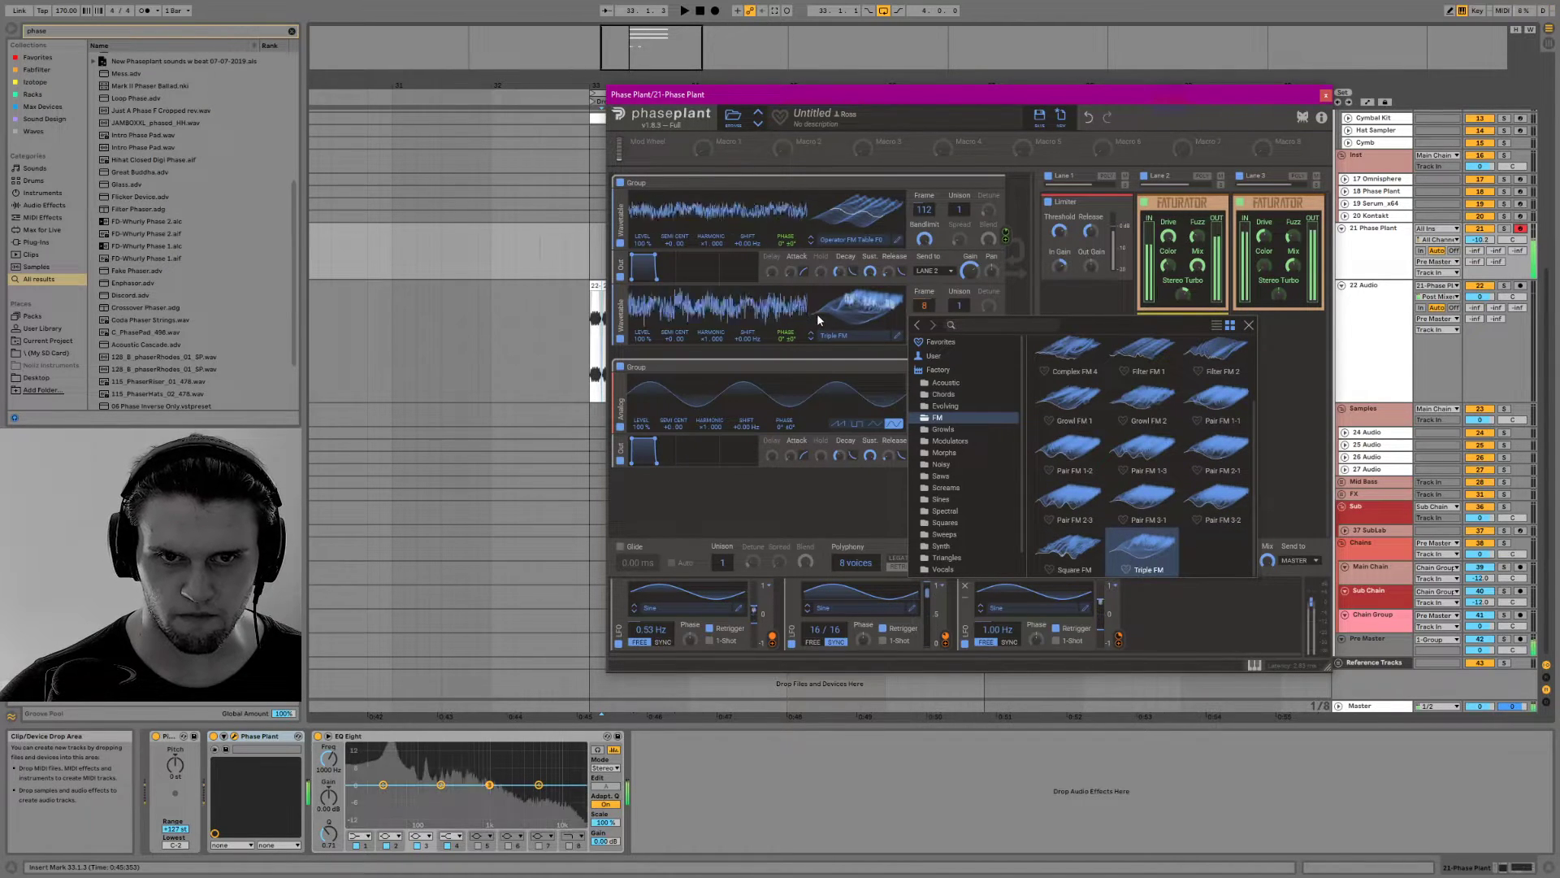
pyautogui.click(1249, 326)
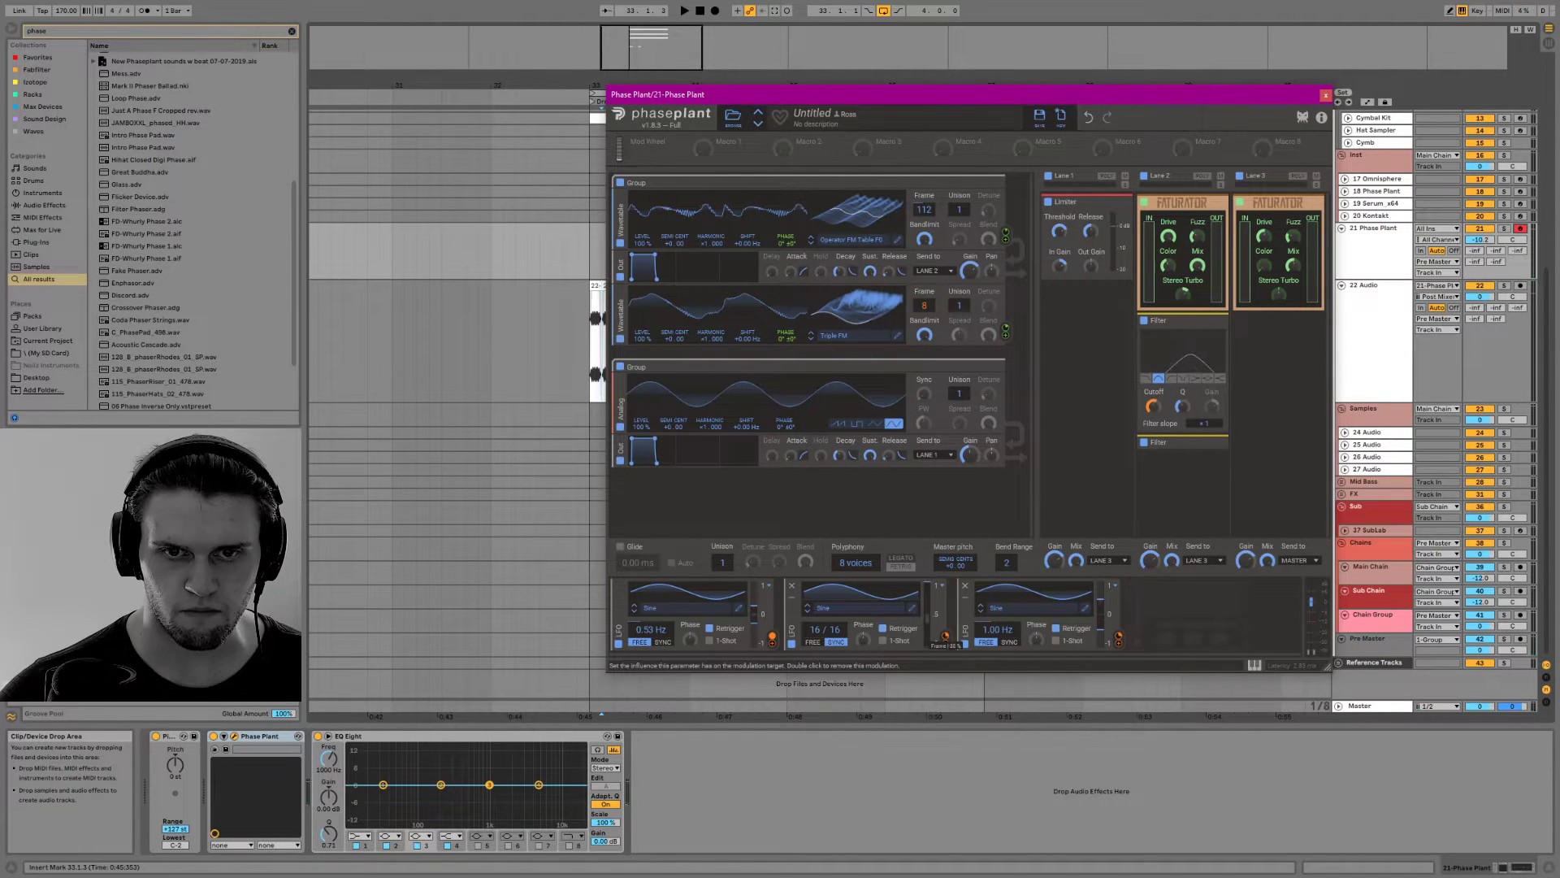
pyautogui.moveTo(945, 636); pyautogui.dragTo(945, 656)
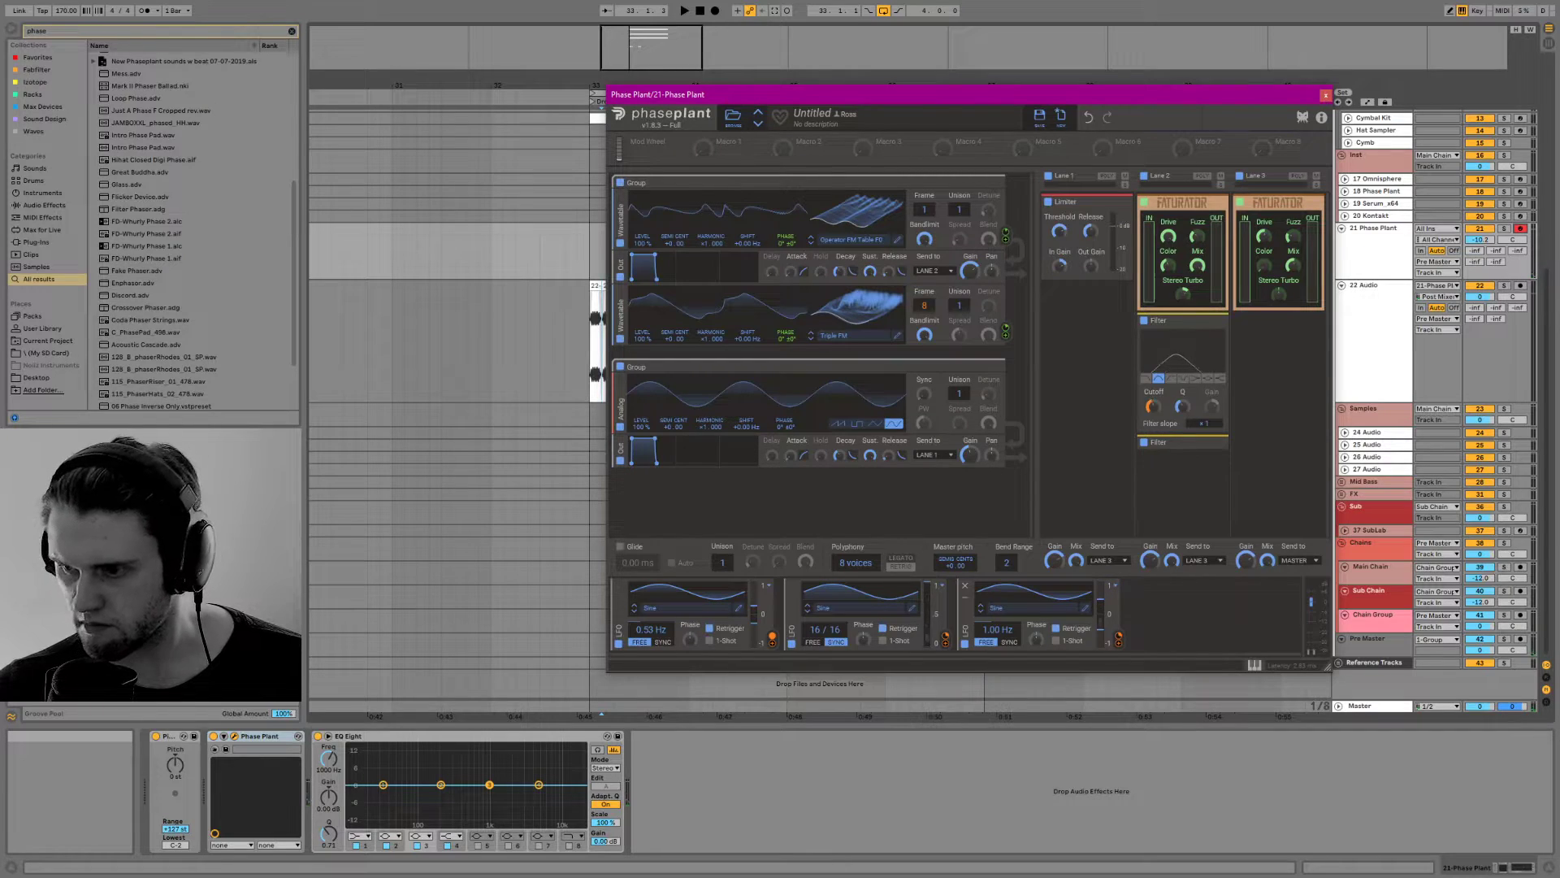
# Close the Phase Plant window and reset the 21 Phase Plant track's volume to 0 dB
pyautogui.click(1326, 95)
pyautogui.click(611, 258)
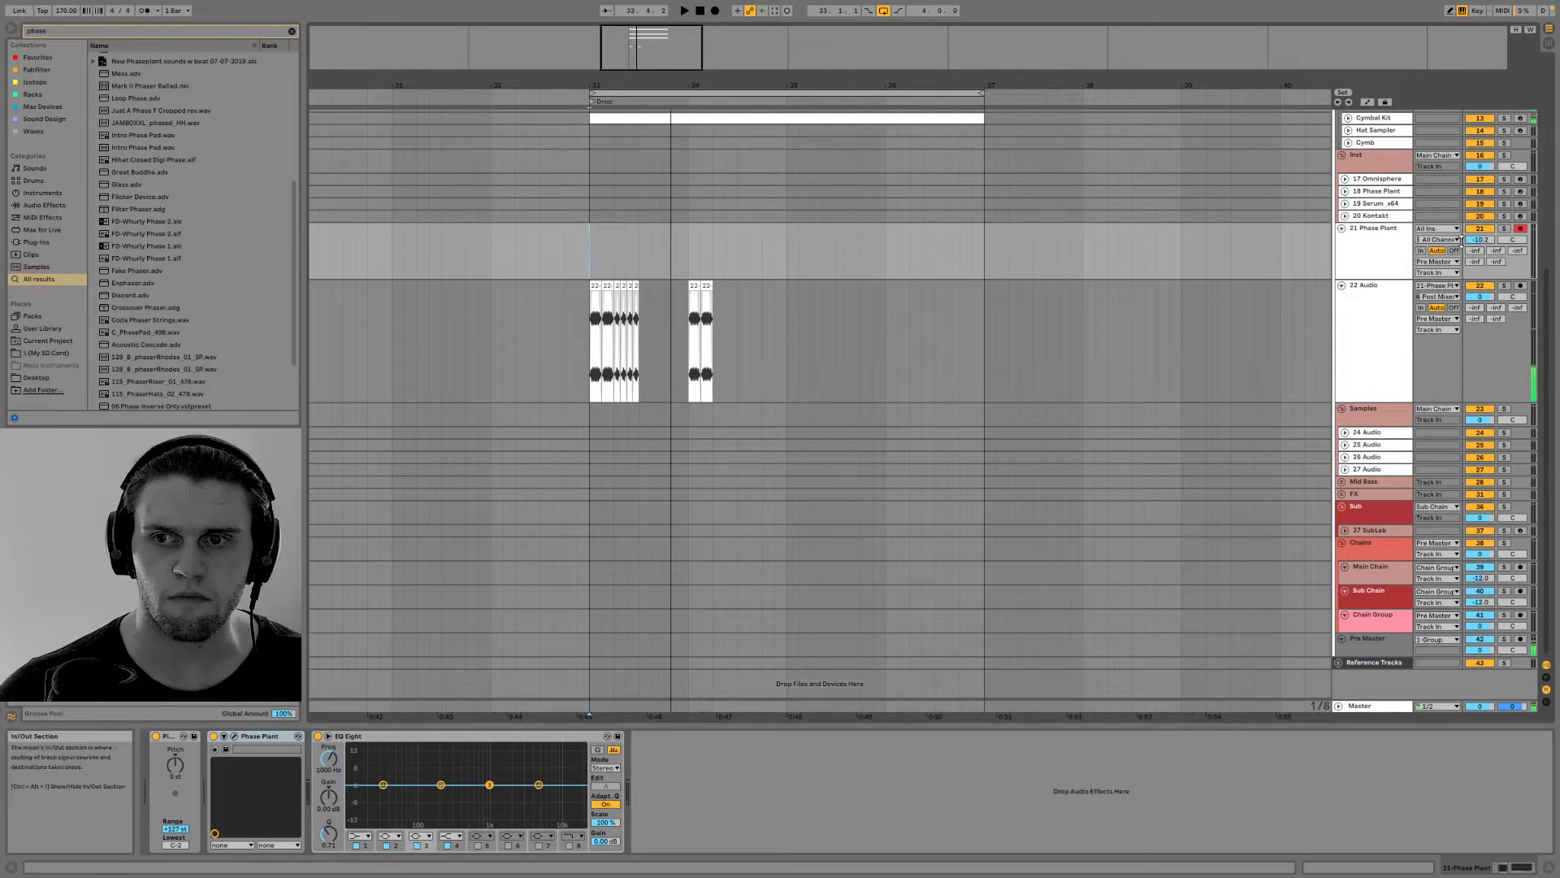
pyautogui.doubleClick(1474, 242)
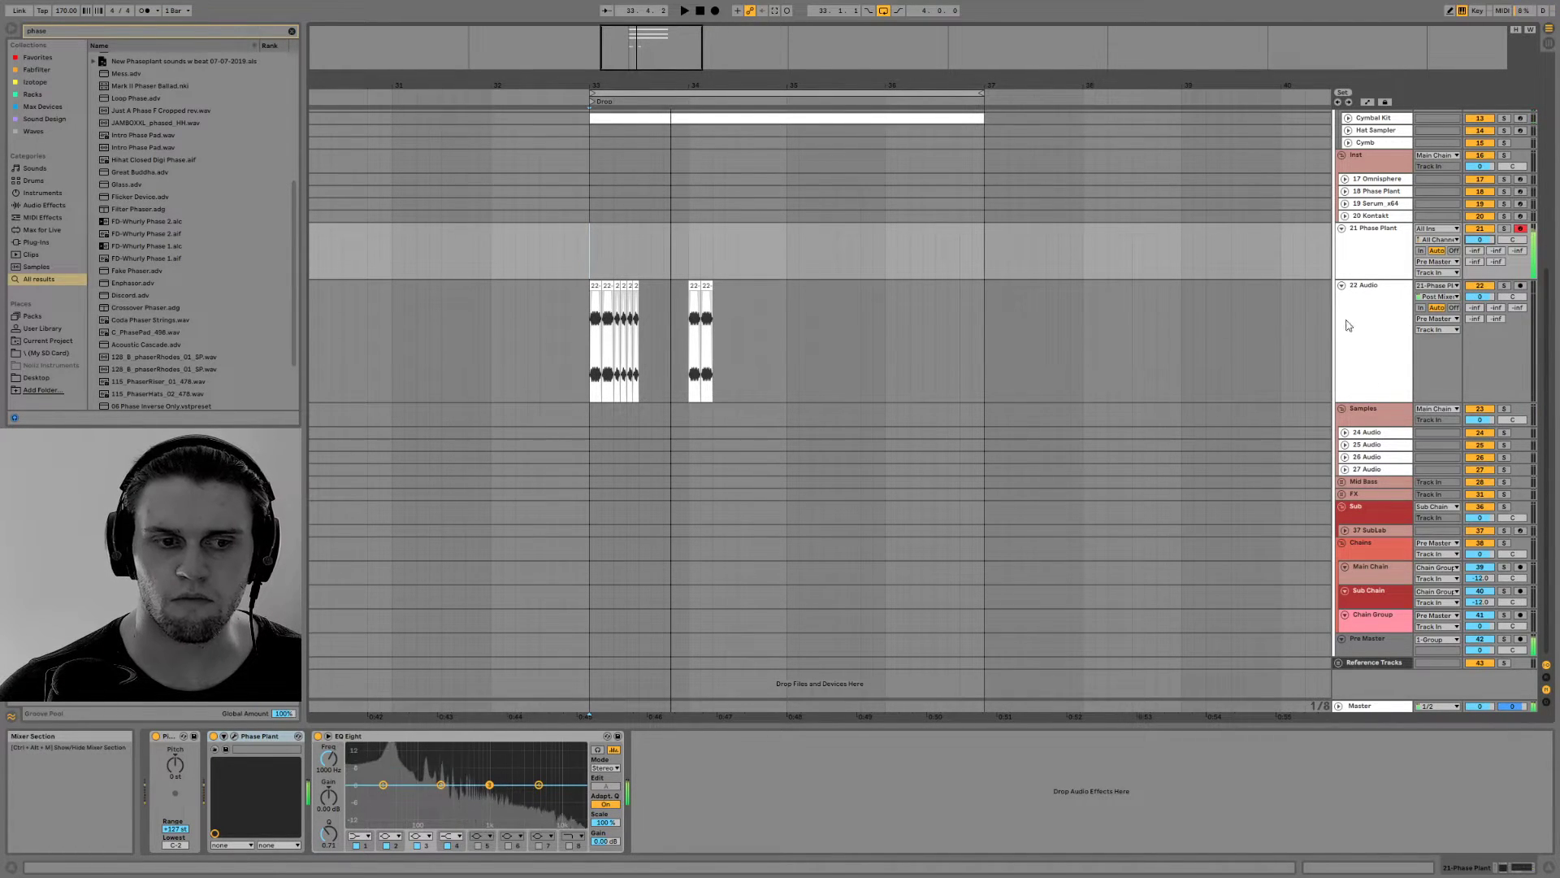
# Play back the arrangement from bar 33 and adjust the global gain of the EQ Eight on the 22 Audio track
pyautogui.press('space')
pyautogui.moveTo(836, 313); pyautogui.dragTo(590, 319)
pyautogui.click(440, 842)
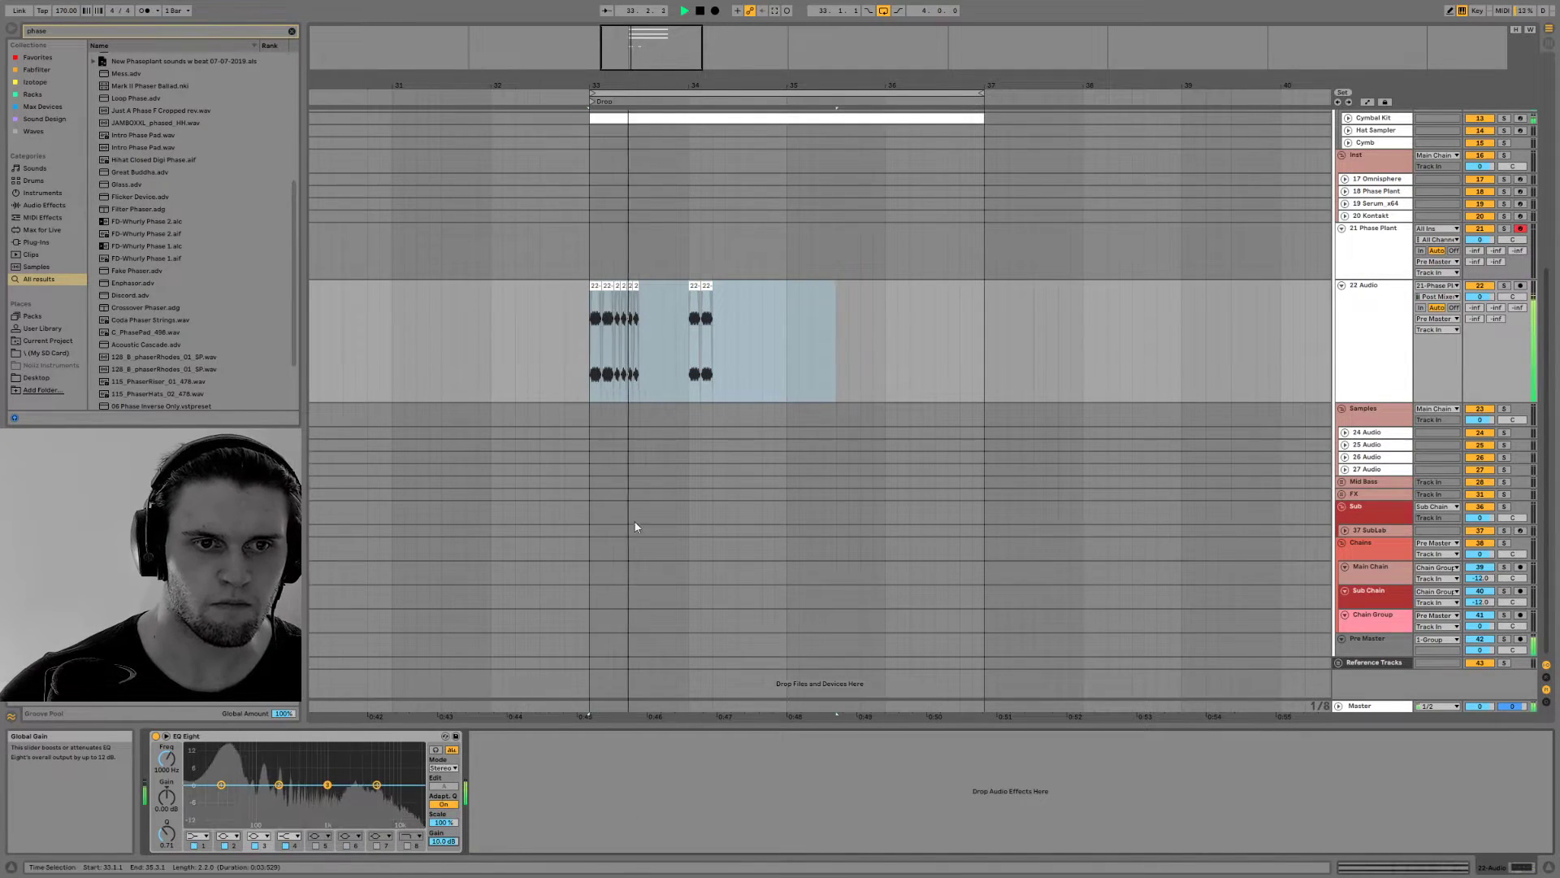
pyautogui.press('space')
# Insert a MIDI clip from 33.3.1 to 34.1.1 on the 21 Phase Plant track, fill it with one F0 note and play it
pyautogui.moveTo(638, 241); pyautogui.dragTo(685, 238)
pyautogui.rightClick(685, 238)
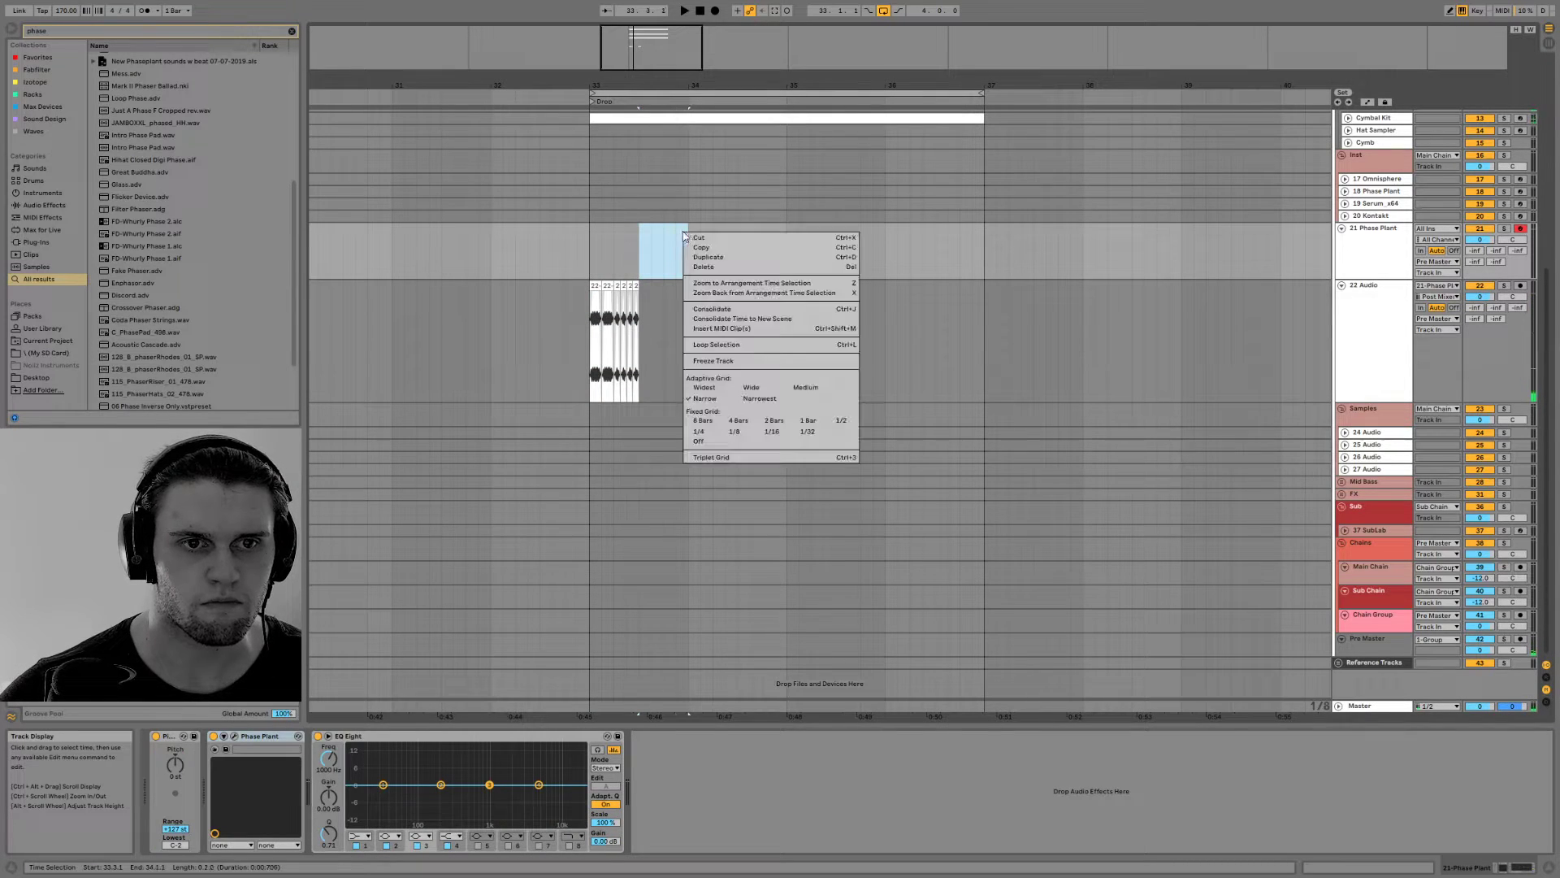
pyautogui.click(731, 319)
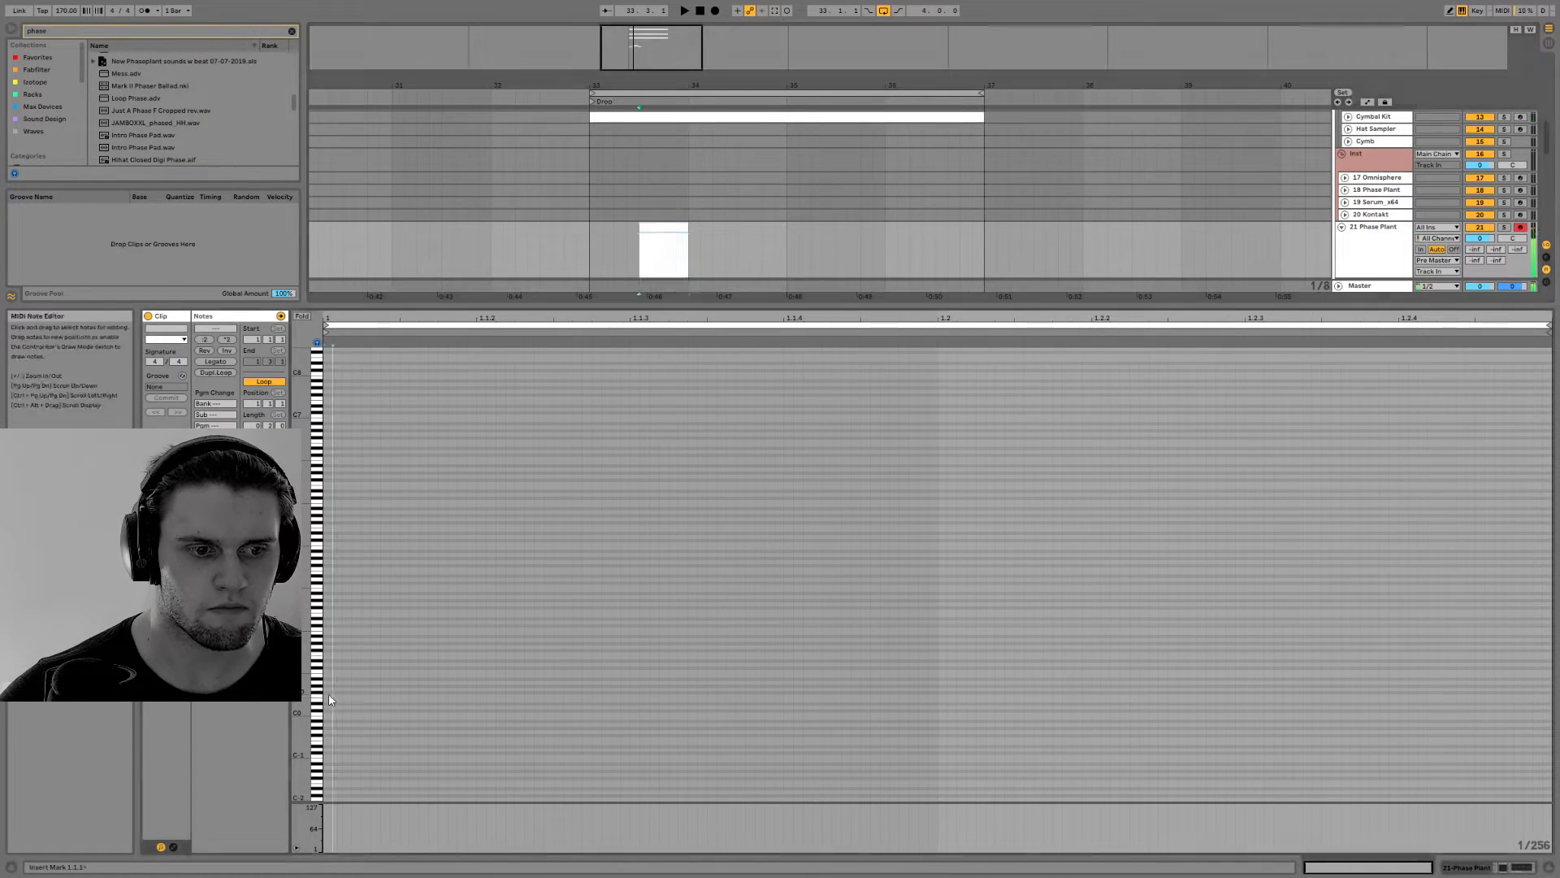
pyautogui.moveTo(329, 695); pyautogui.dragTo(1547, 695)
pyautogui.press('space')
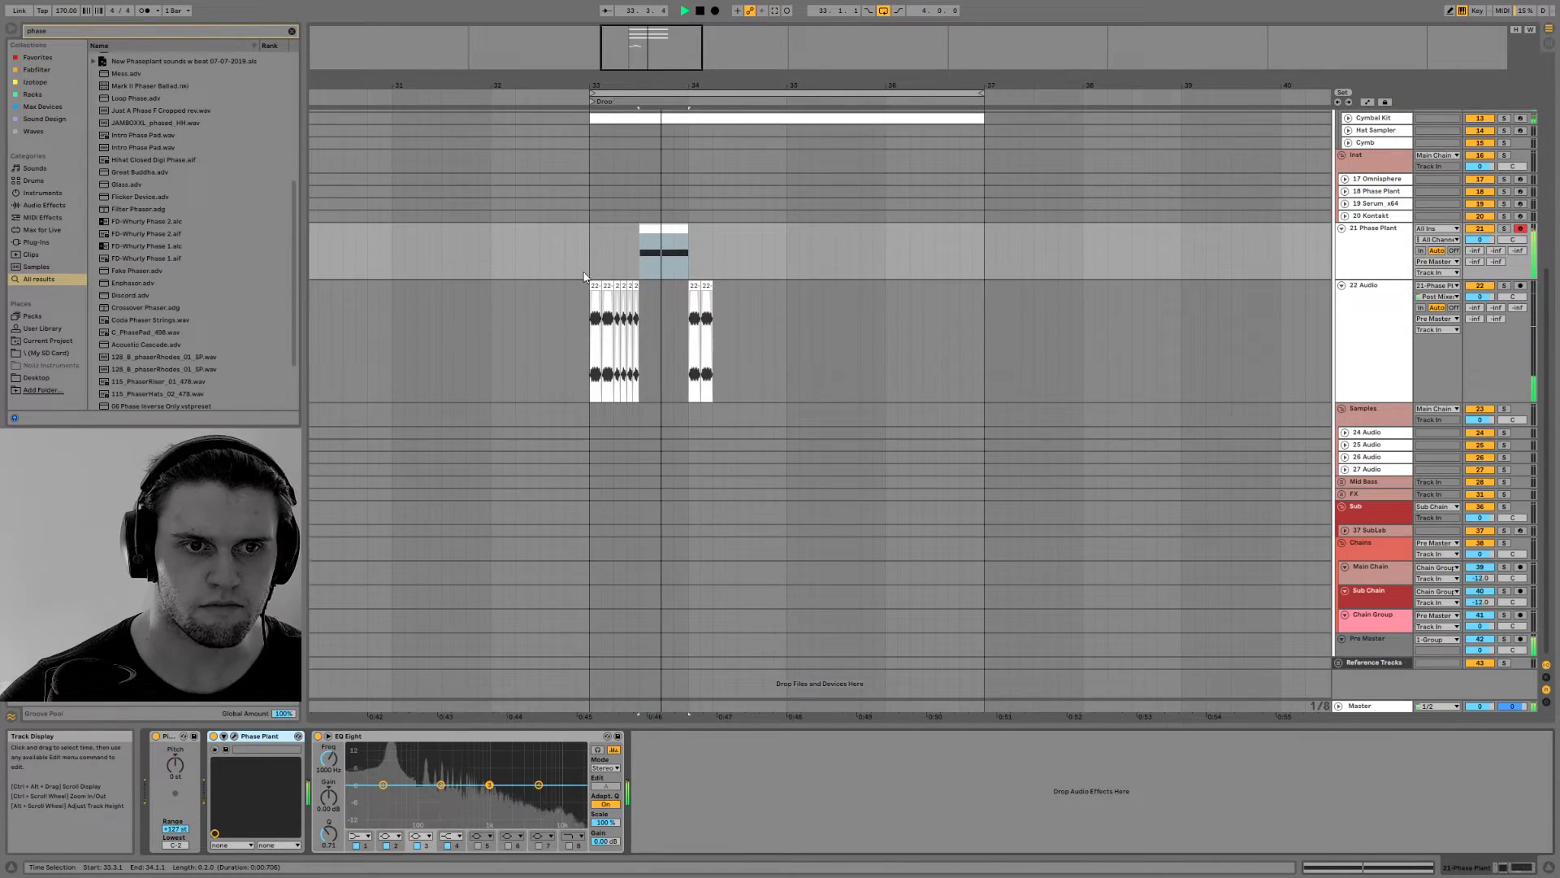
# Trim the start of the MIDI clip on the 21 Phase Plant track to 33.4.1 and play the arrangement from bar 33
pyautogui.click(588, 284)
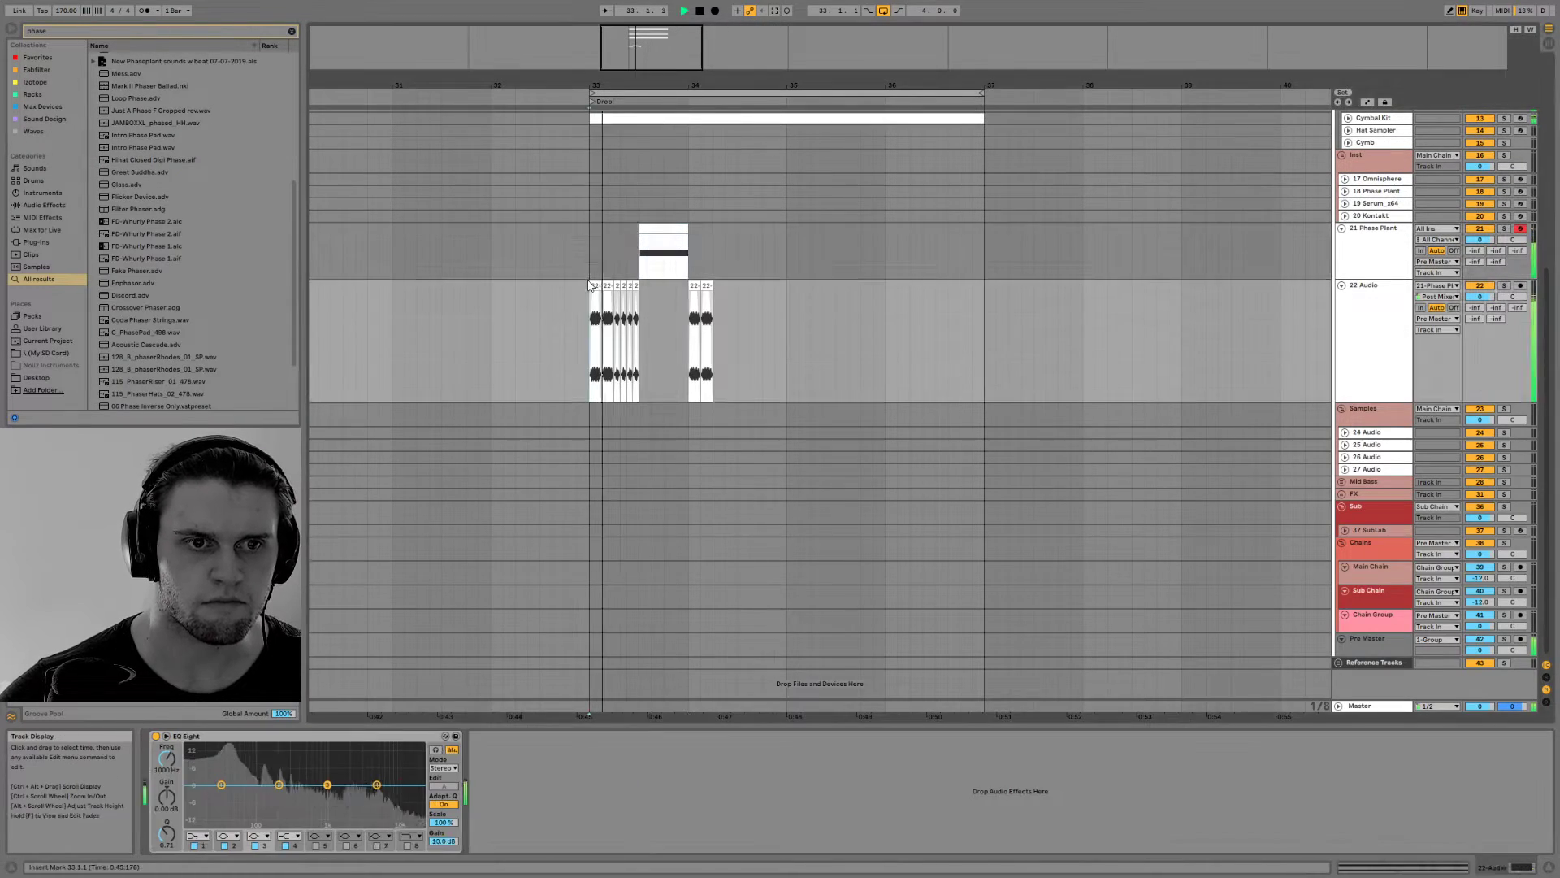
pyautogui.press('space')
pyautogui.moveTo(641, 228); pyautogui.dragTo(668, 226)
pyautogui.press('space')
pyautogui.press('space')
pyautogui.click(590, 251)
pyautogui.press('space')
pyautogui.press('space')
# Move the trimmed MIDI clip's start marker back to 1.1.1, shorten the clip to end at 33.4.3 and play it from bar 33
pyautogui.doubleClick(677, 230)
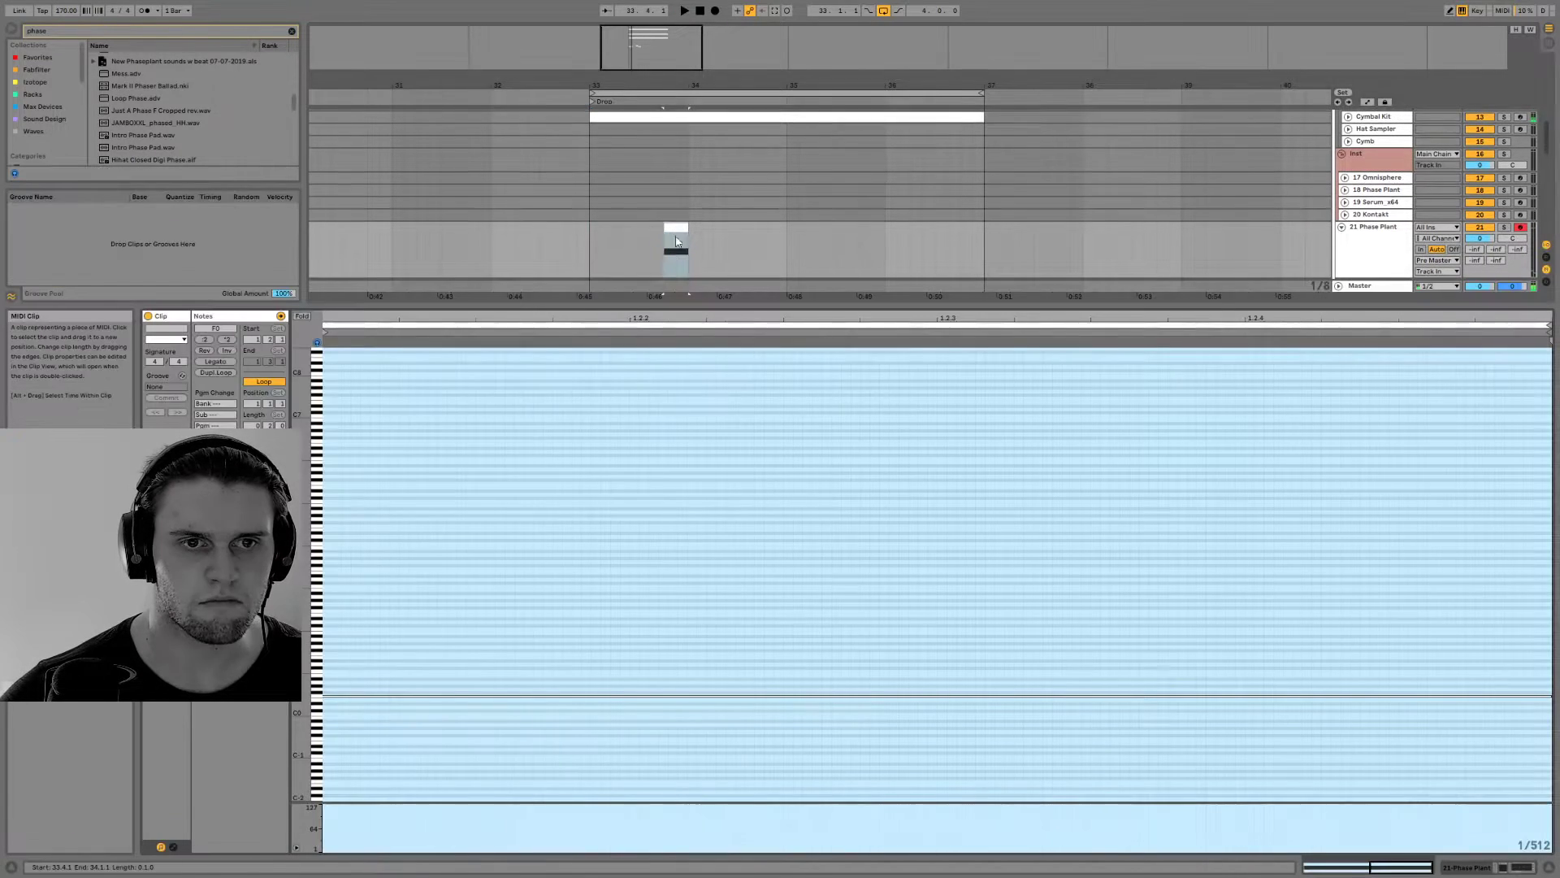
pyautogui.moveTo(560, 308); pyautogui.dragTo(568, 285)
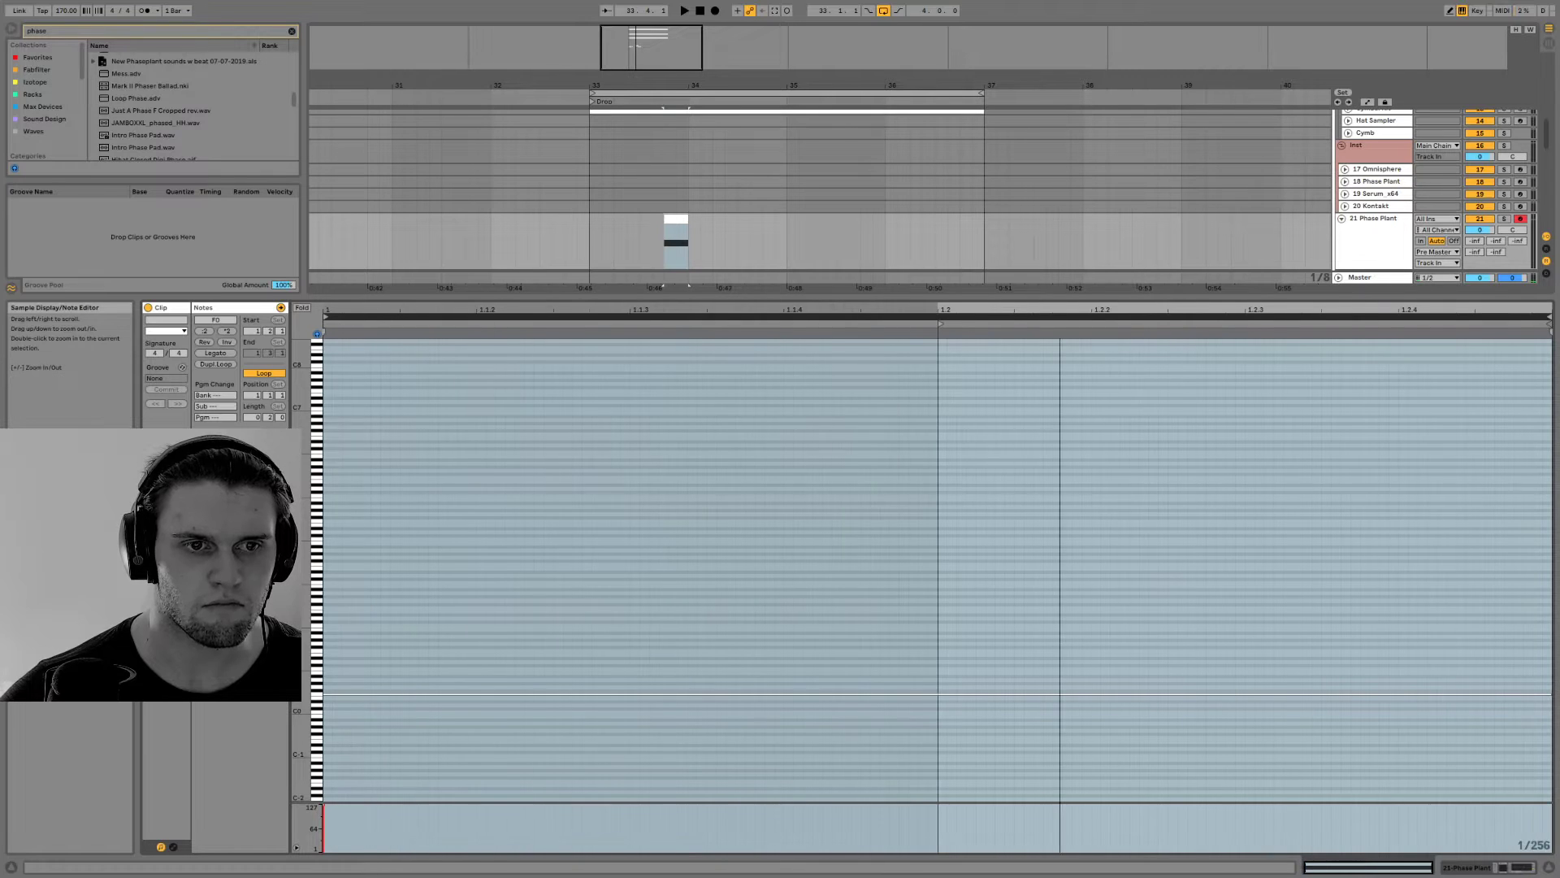
pyautogui.moveTo(937, 322)
pyautogui.mouseDown()
pyautogui.moveTo(491, 377)
pyautogui.moveTo(325, 358)
pyautogui.mouseUp()
pyautogui.press('space')
pyautogui.click(1479, 867)
pyautogui.press('space')
pyautogui.press('space')
pyautogui.click(591, 250)
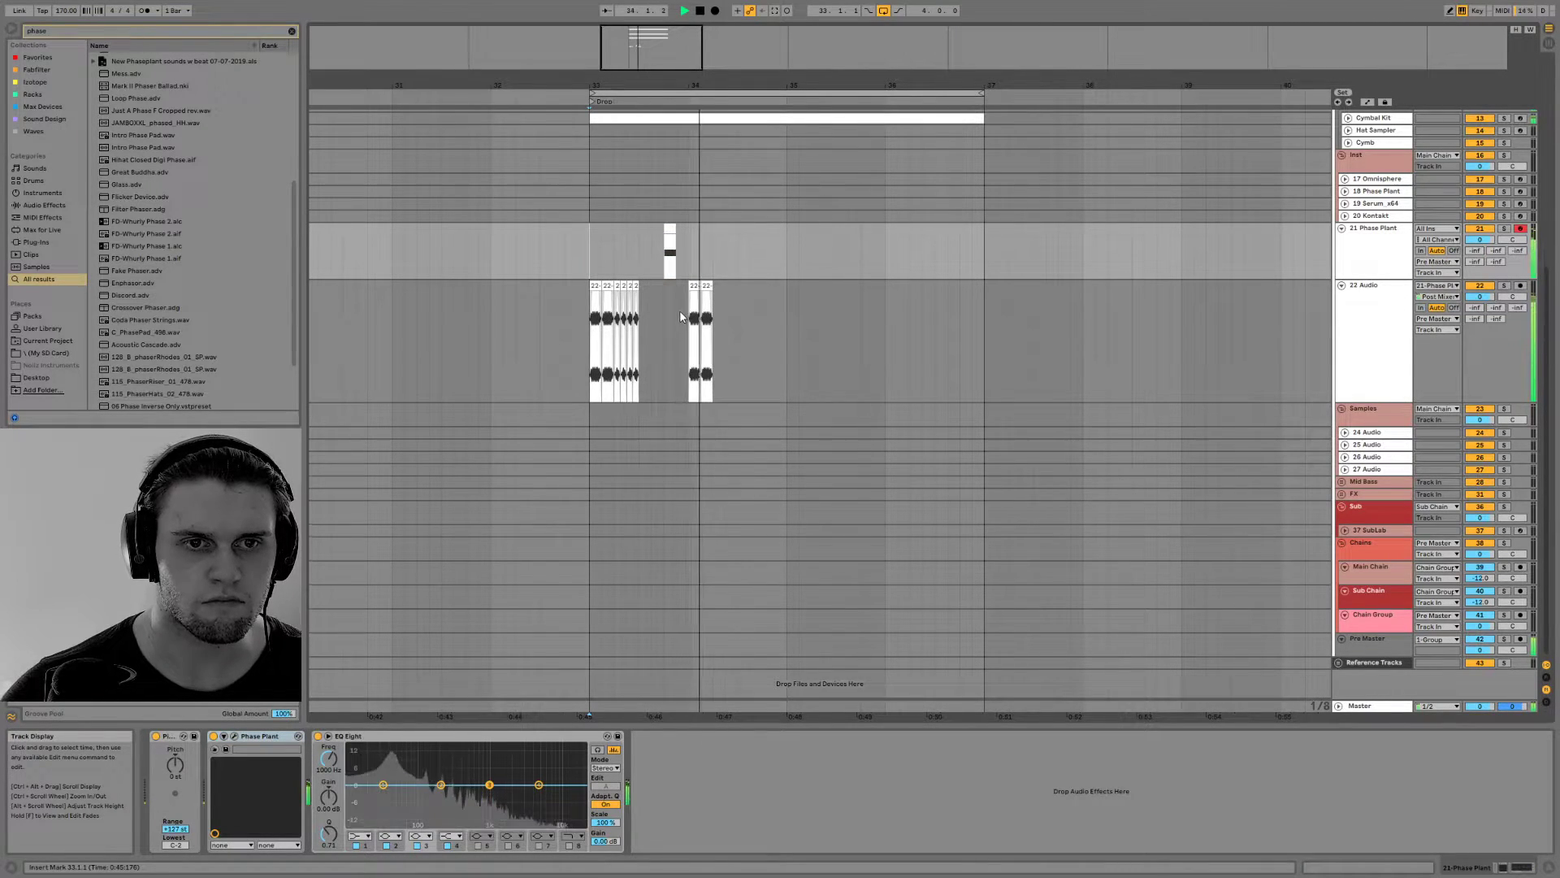
# Copy the short MIDI clip to 33.3.1 on the 21 Phase Plant track and play the pattern
pyautogui.click(669, 228)
pyautogui.press('space')
pyautogui.moveTo(669, 228); pyautogui.dragTo(645, 230)
pyautogui.press('space')
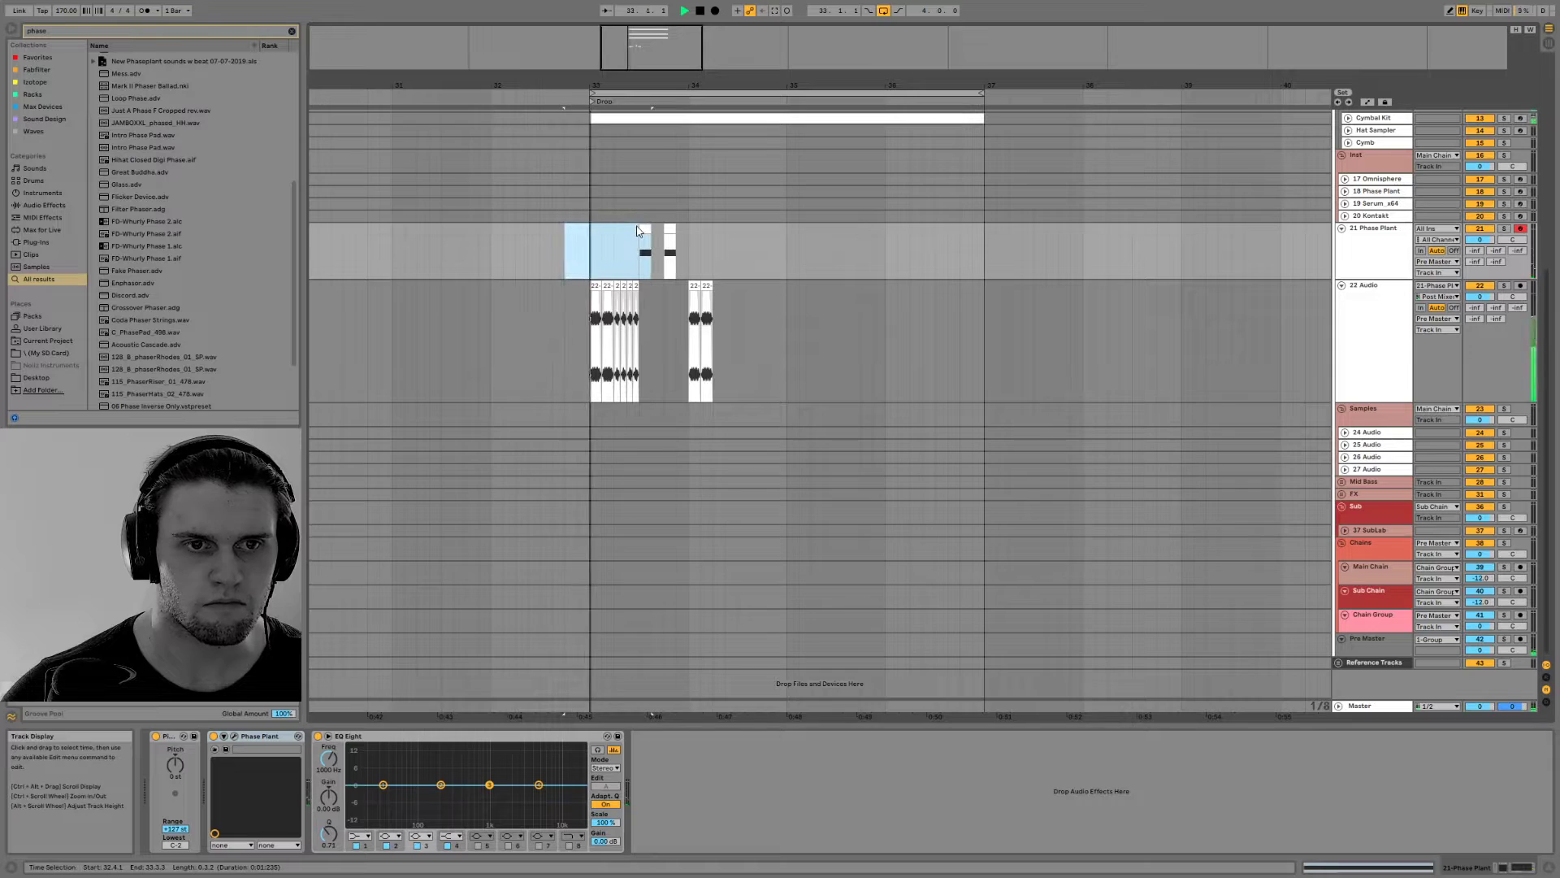
pyautogui.press('space')
# Delete the 22 Audio slices from 33.2.3 to 33.3.1, extend the first MIDI clip to 33.4.1 and play the result
pyautogui.moveTo(639, 294); pyautogui.dragTo(627, 297)
pyautogui.press('Delete')
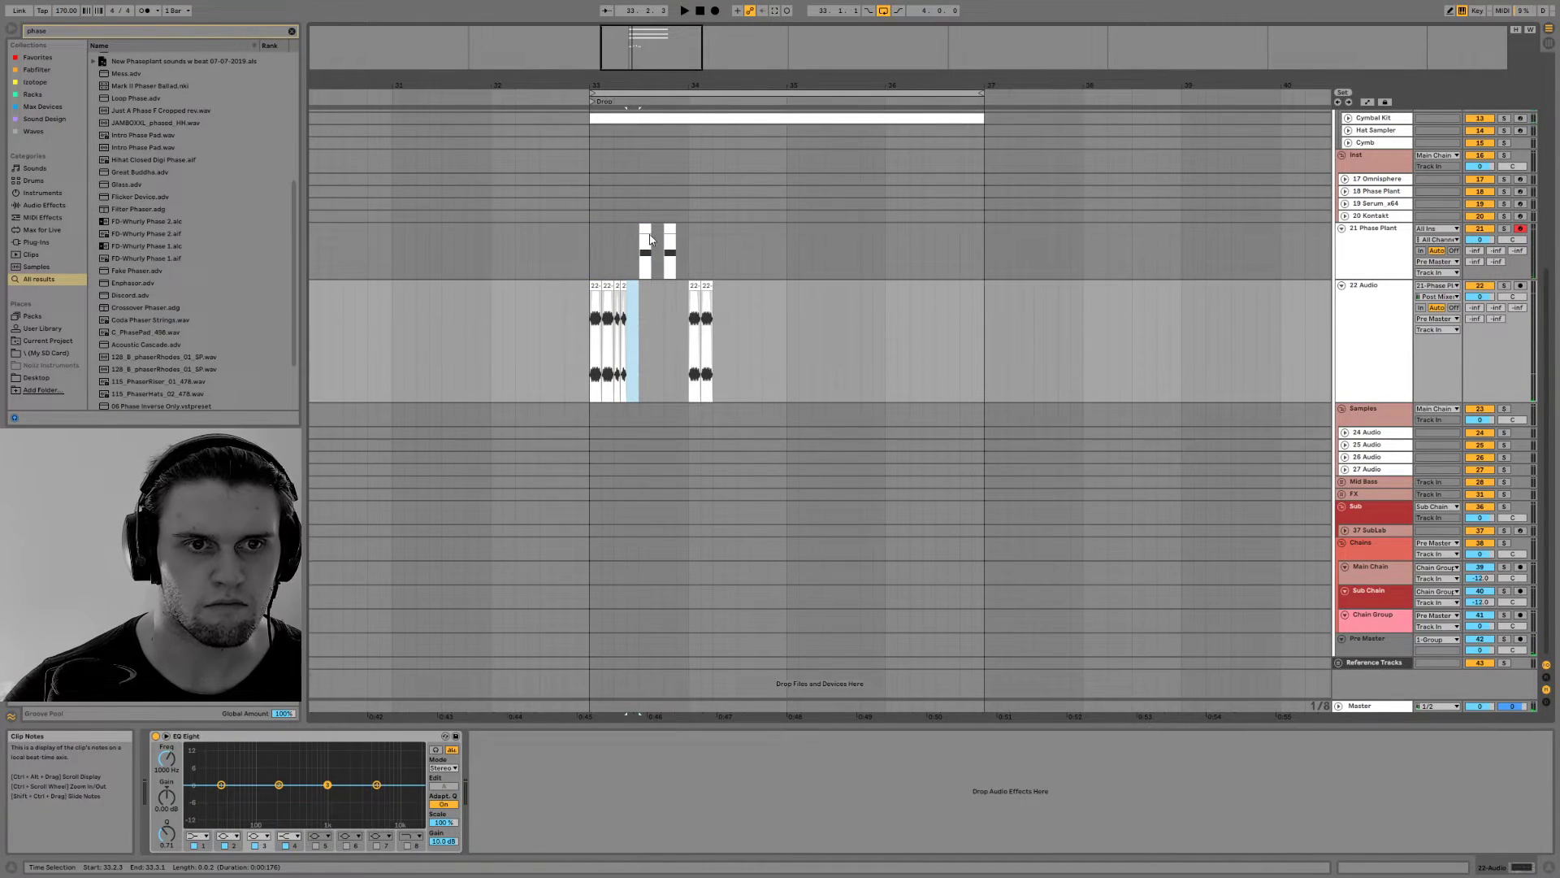
pyautogui.click(650, 240)
pyautogui.press('space')
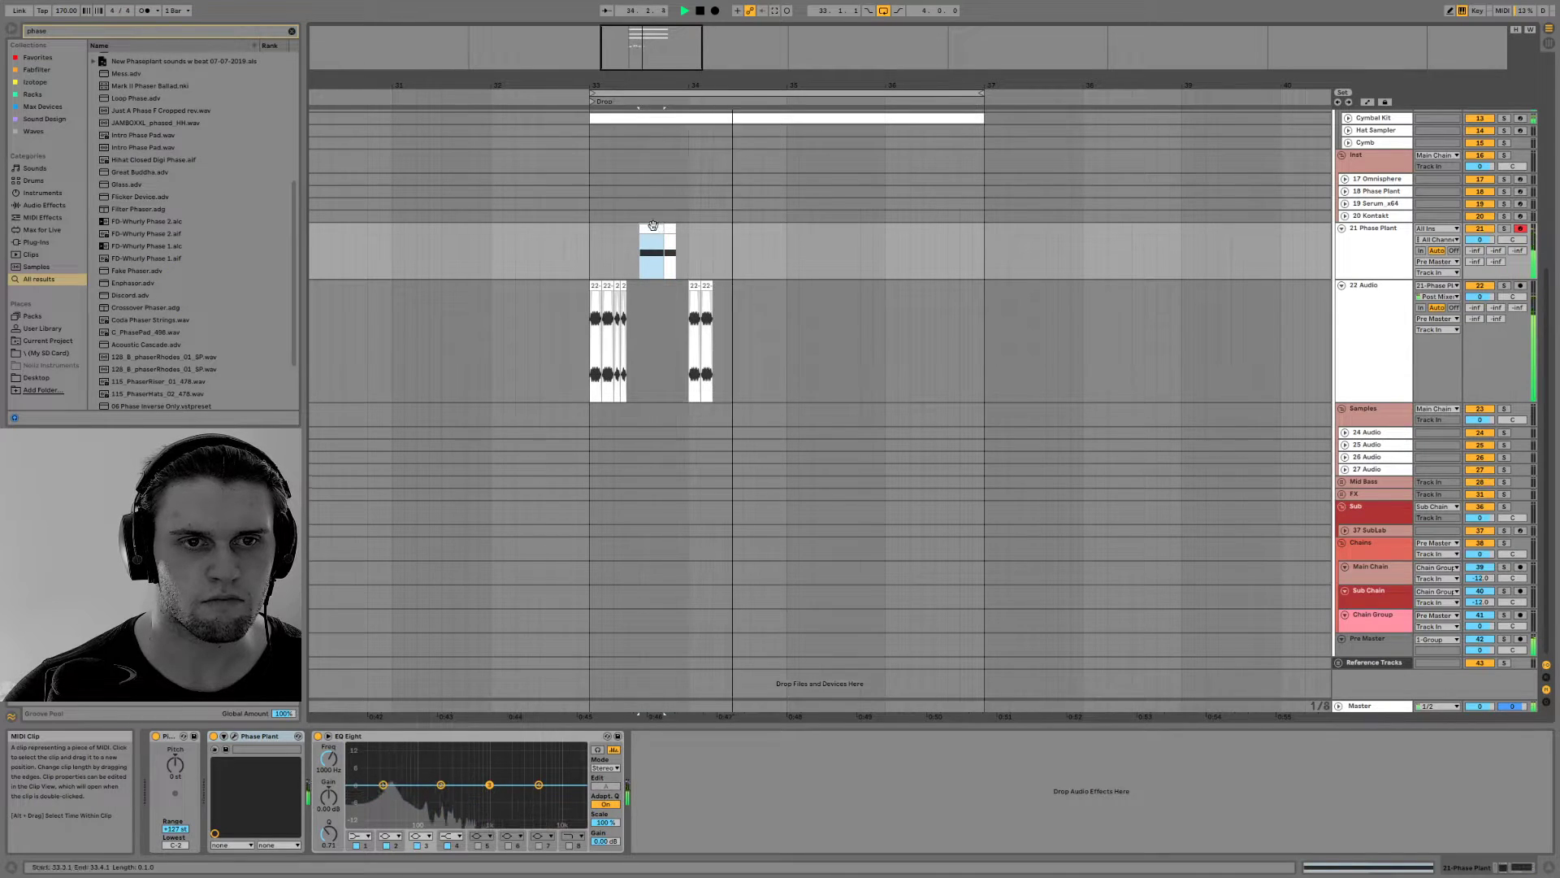
pyautogui.press('space')
# Delete the MIDI clip at 33.4.1 on the 21 Phase Plant track and play back from bar 33
pyautogui.click(669, 228)
pyautogui.press('Delete')
pyautogui.click(590, 236)
pyautogui.press('space')
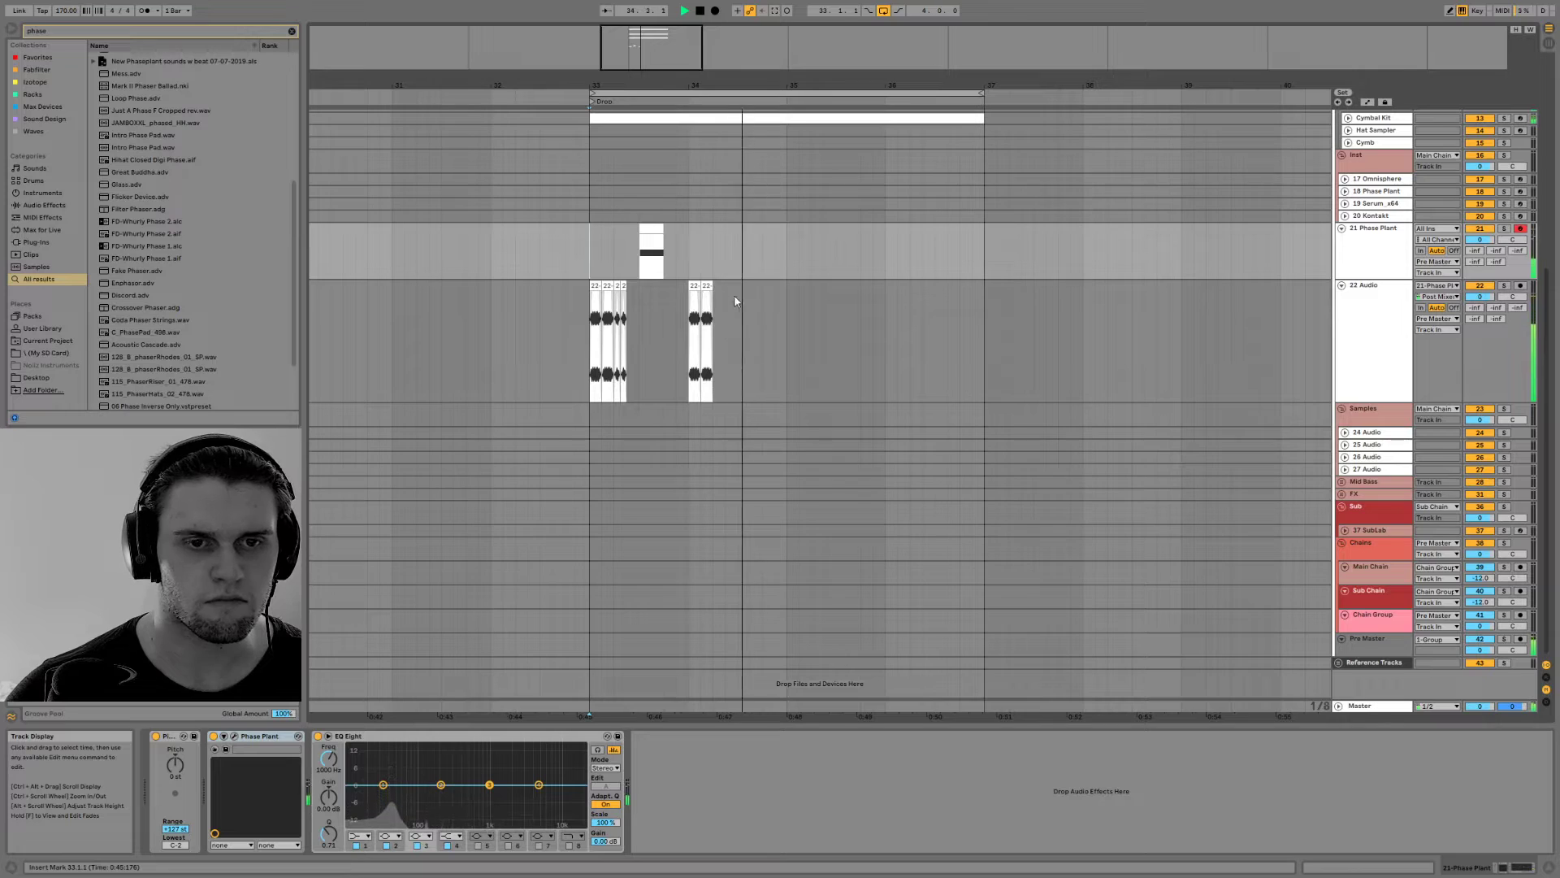
# Clear the browser search and delete the audio slices from 34.1.1 onward on the 22 Audio track
pyautogui.click(290, 32)
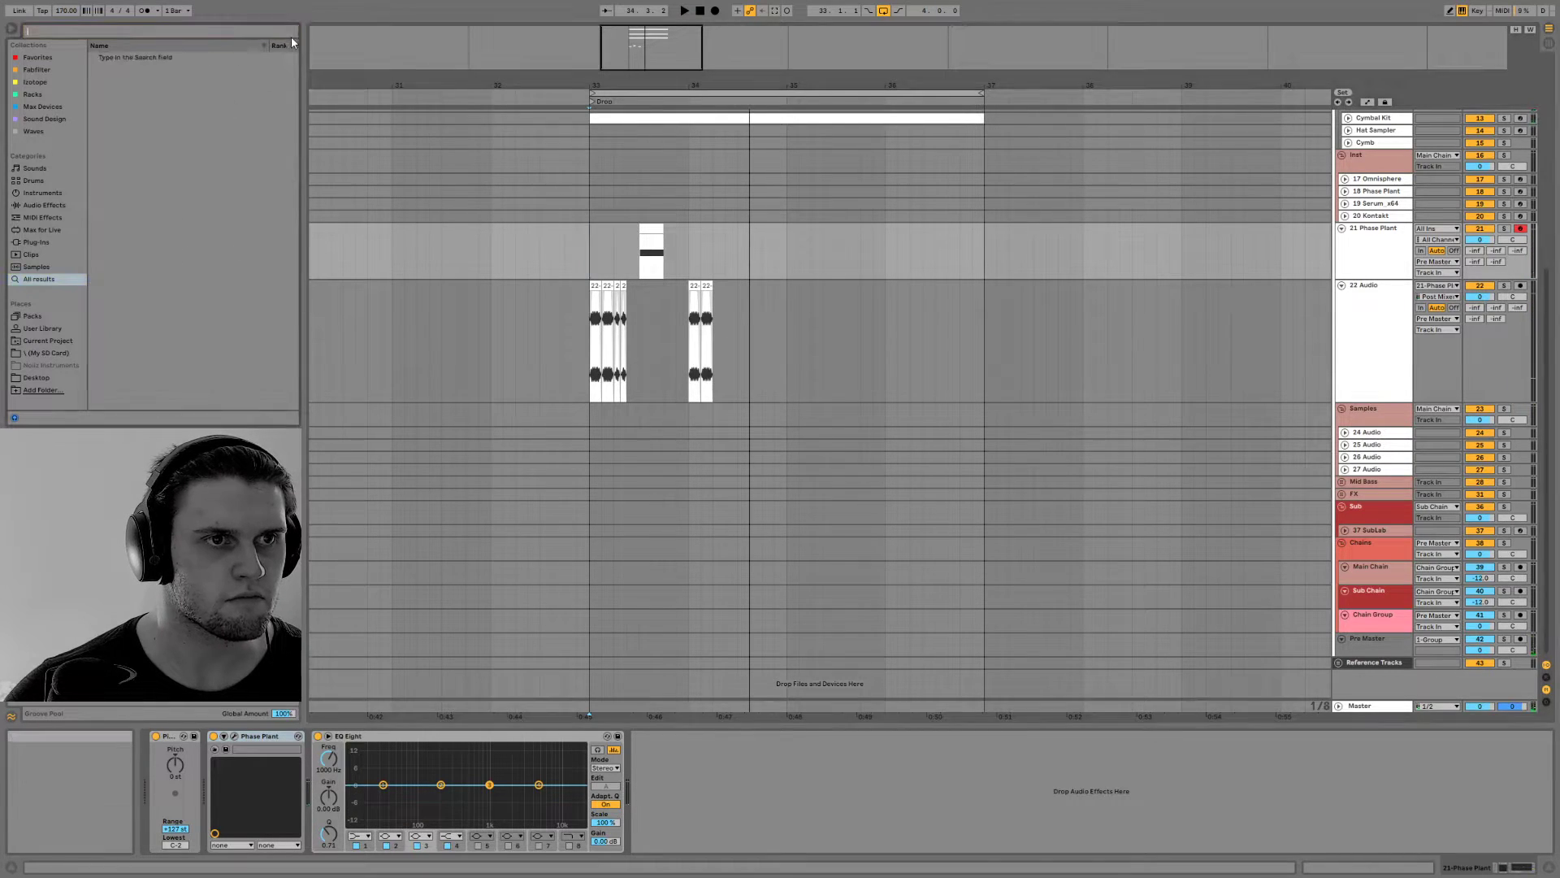
pyautogui.press('space')
pyautogui.moveTo(735, 345); pyautogui.dragTo(686, 316)
pyautogui.press('Delete')
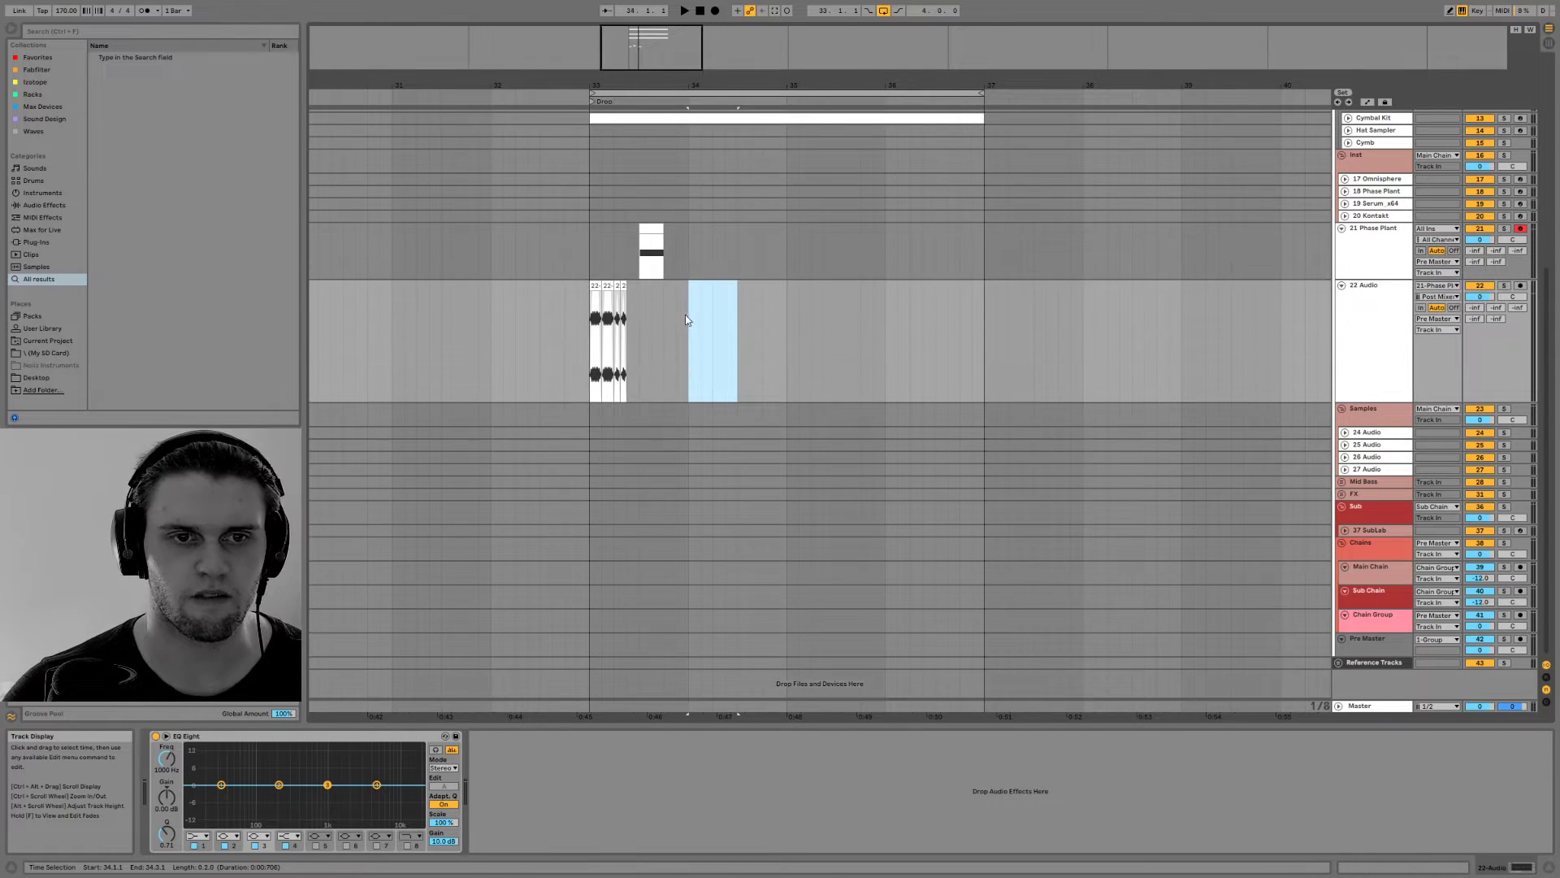
# Extend the first audio clip on the 22 Audio track from 33.1.1 to 34.1.1 and play it
pyautogui.click(597, 286)
pyautogui.press('space')
pyautogui.press('space')
pyautogui.moveTo(601, 286); pyautogui.dragTo(690, 287)
pyautogui.press('space')
pyautogui.press('space')
# Delete the remaining MIDI clip on the 21 Phase Plant track and play the one-bar audio clip
pyautogui.click(647, 230)
pyautogui.press('Delete')
pyautogui.click(592, 286)
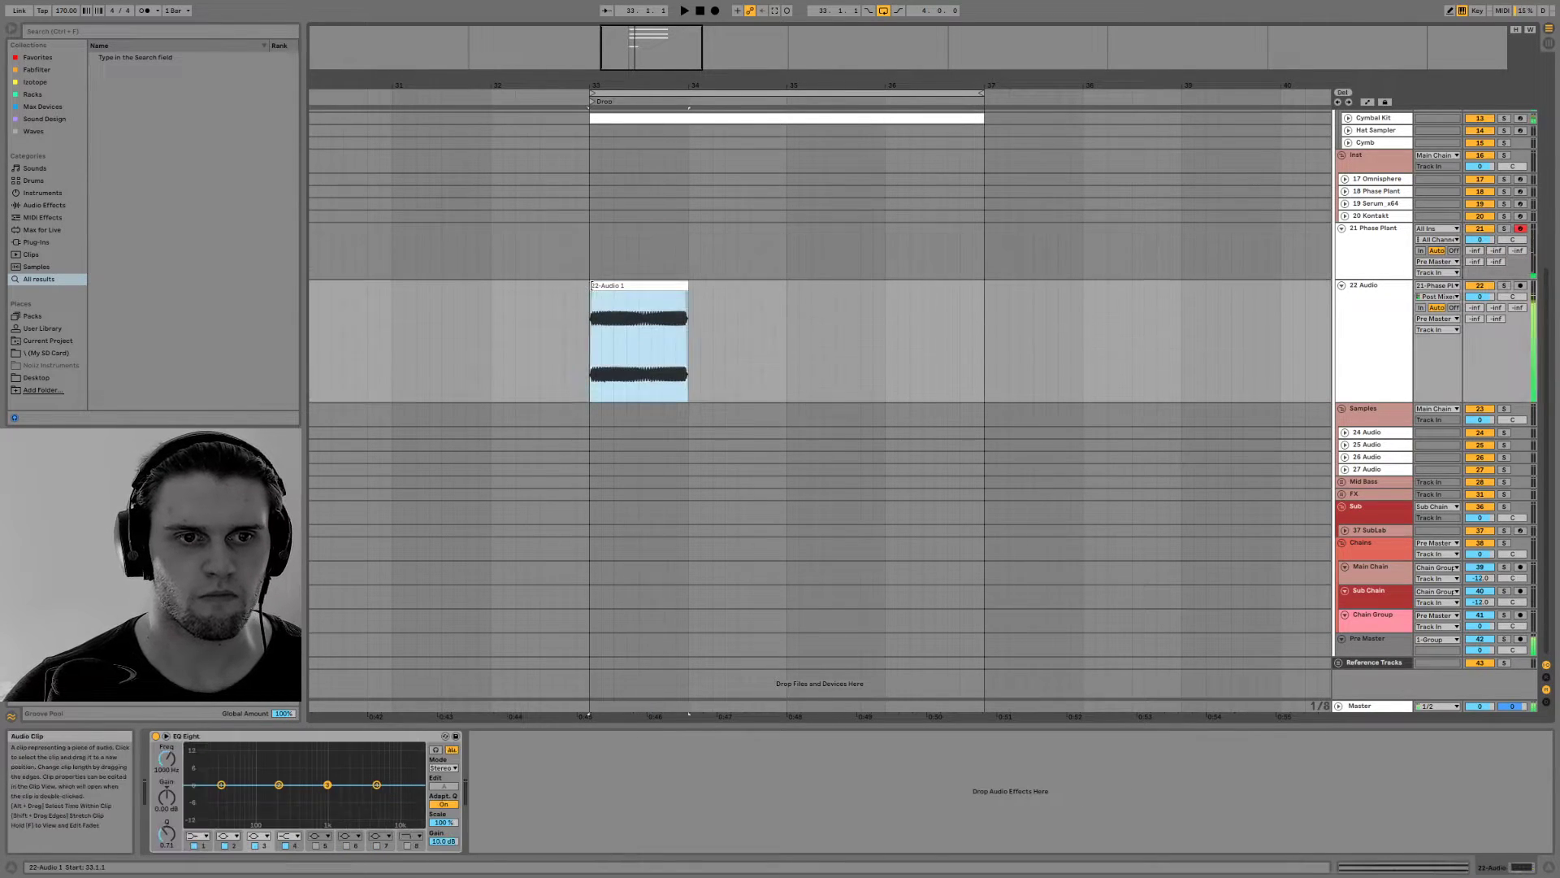
pyautogui.press('space')
# Open the one-bar clip on the 22 Audio track, shift its start marker further into the recording and audition that section
pyautogui.press('space')
pyautogui.doubleClick(669, 287)
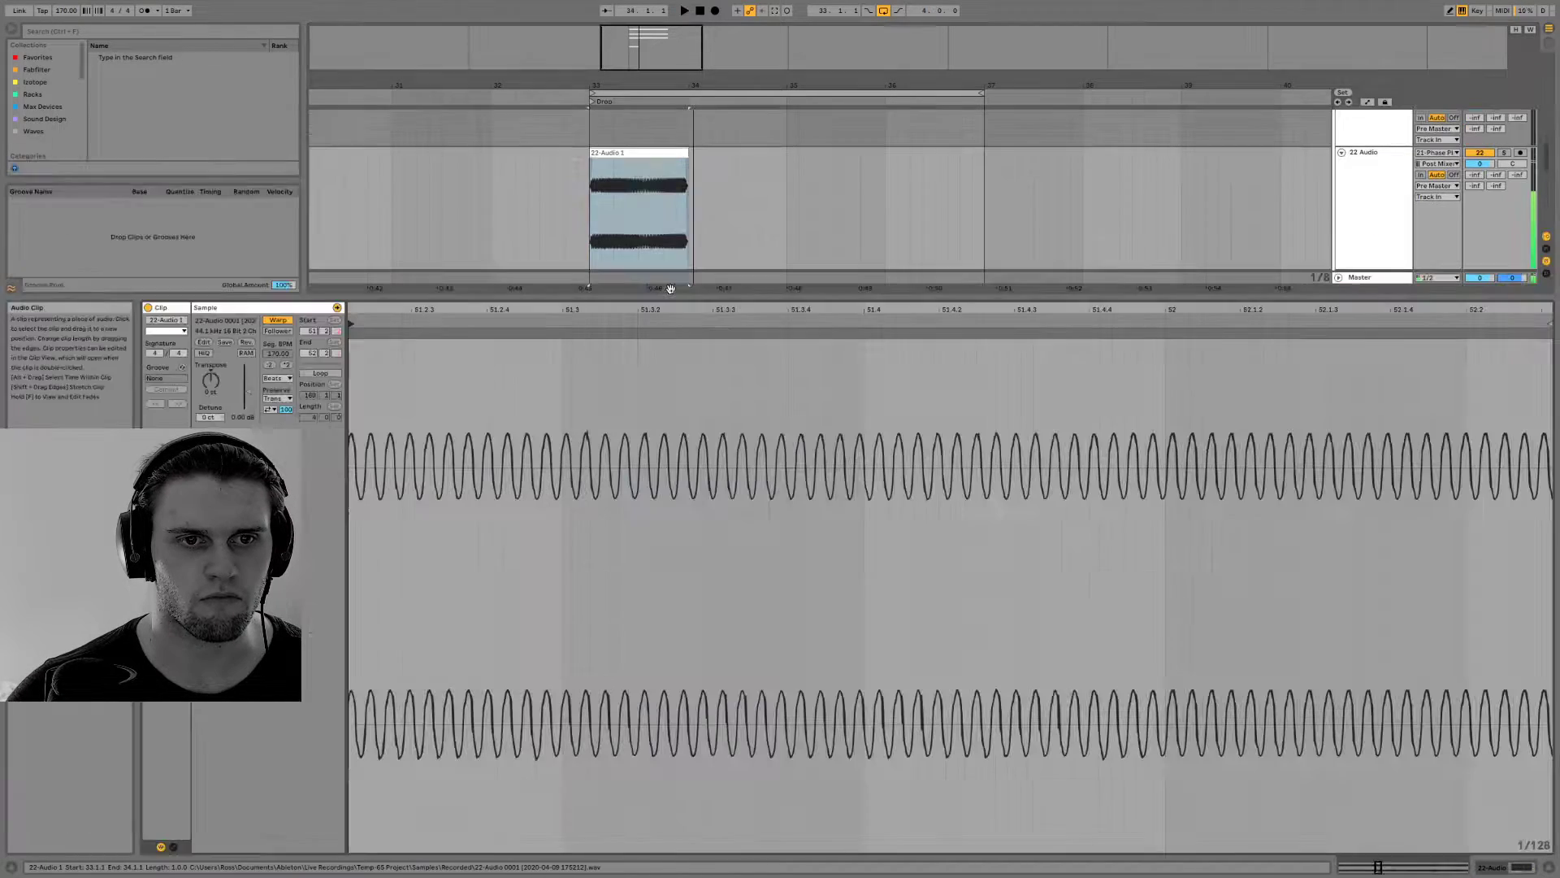
pyautogui.doubleClick(658, 310)
pyautogui.moveTo(707, 326); pyautogui.dragTo(1081, 331)
# Try the section of the recording around bar 134 as the clip's start and play it
pyautogui.press('space')
pyautogui.press('space')
pyautogui.press('space')
pyautogui.moveTo(988, 322); pyautogui.dragTo(1281, 325)
pyautogui.press('space')
pyautogui.press('space')
pyautogui.press('space')
pyautogui.hotkey('alt', 'space')
pyautogui.press('Escape')
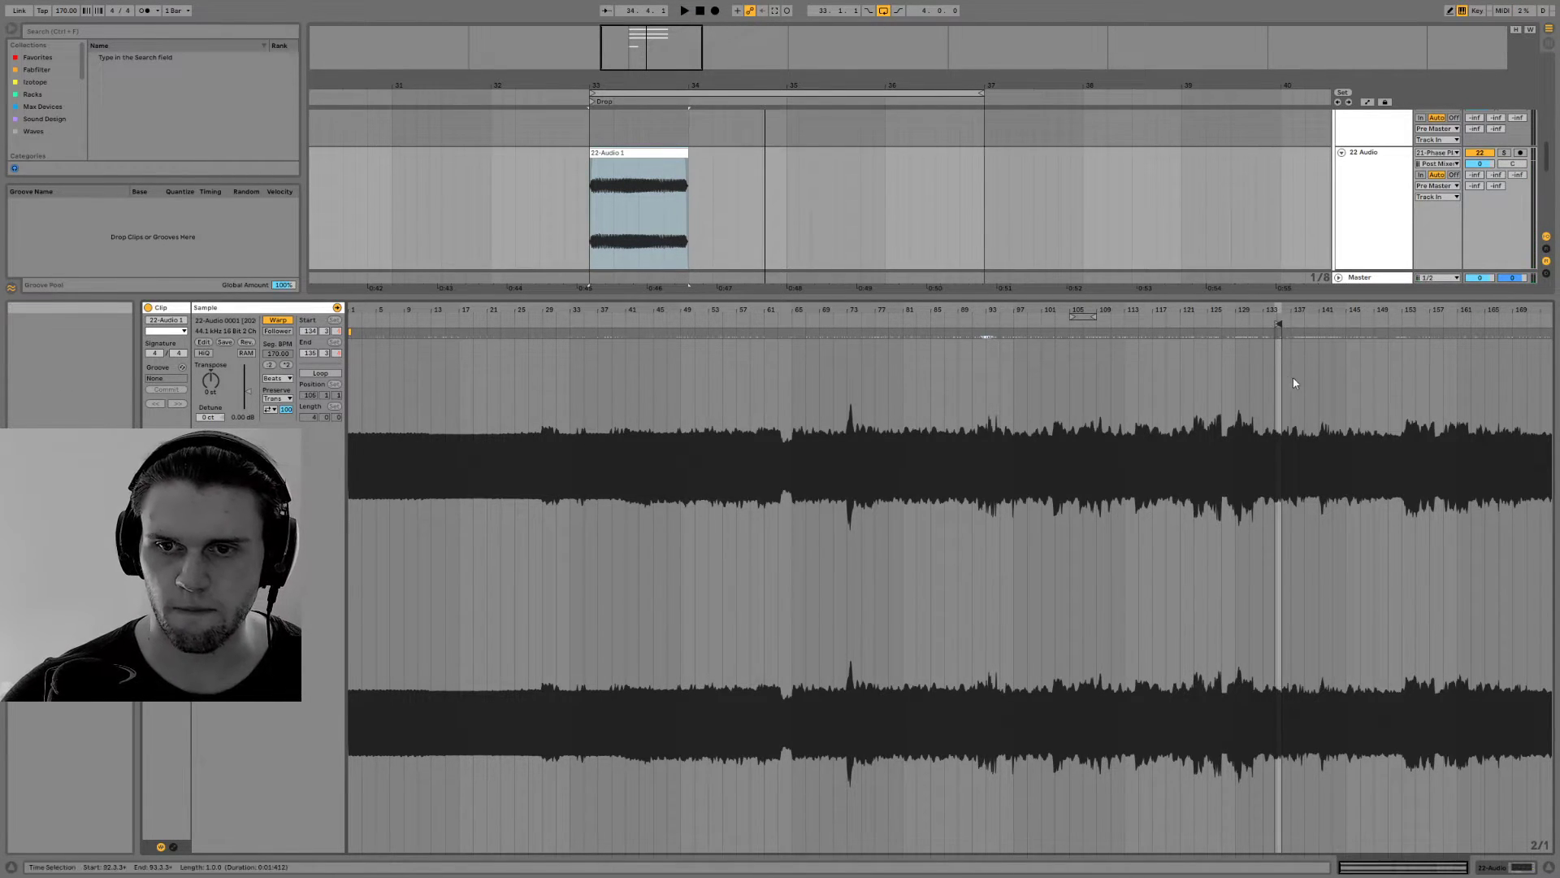
# Audition the sections around bars 166 and 142 of the recording by shifting the clip's sample region
pyautogui.moveTo(1278, 324); pyautogui.dragTo(1497, 325)
pyautogui.press('space')
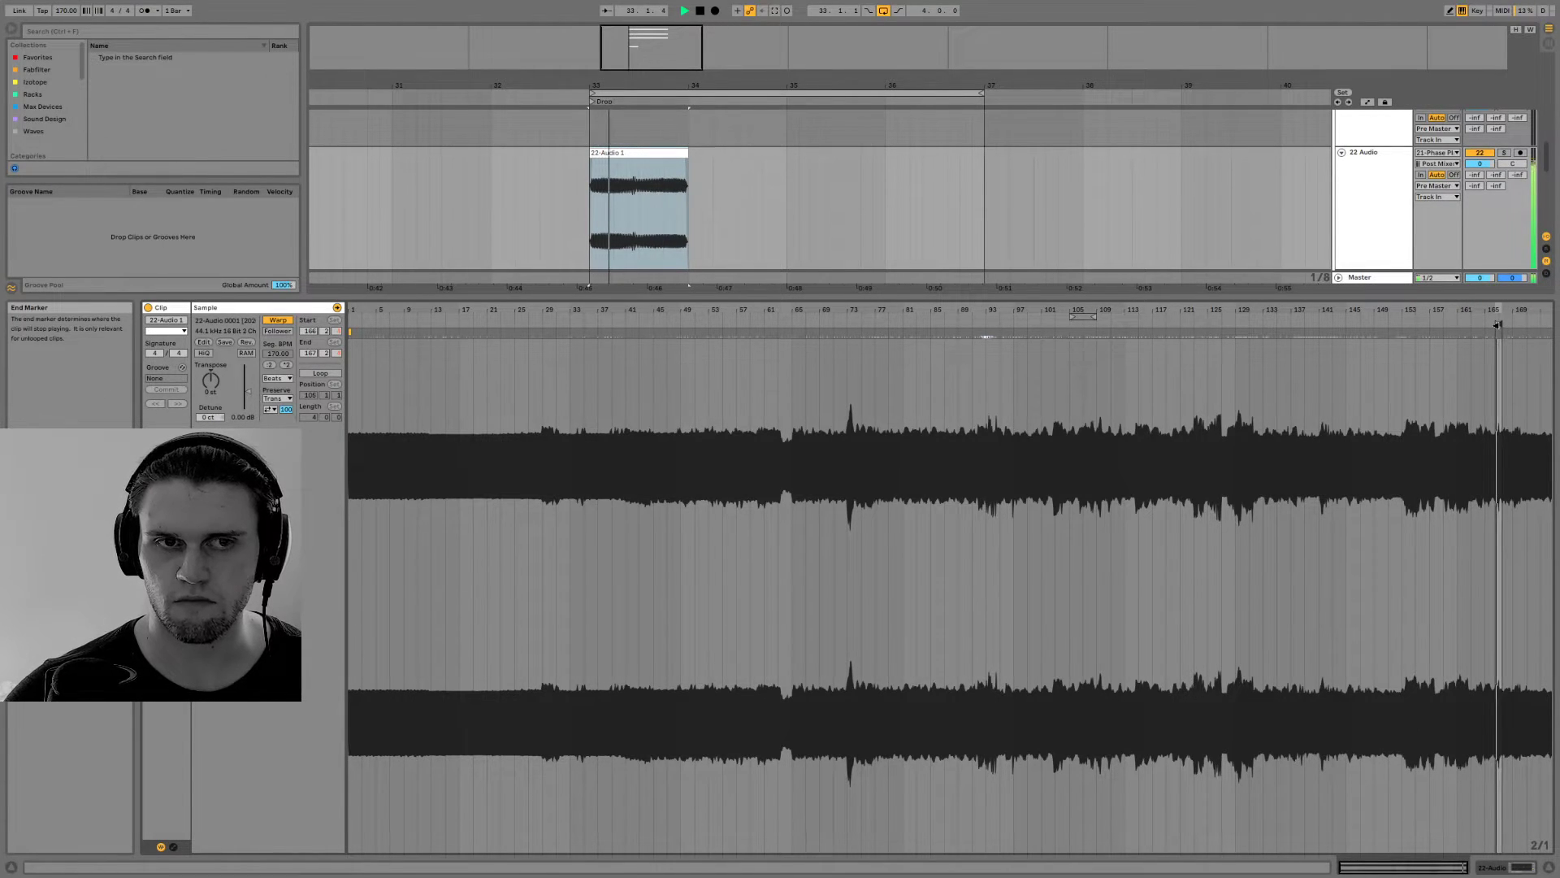
pyautogui.moveTo(1502, 326); pyautogui.dragTo(1335, 331)
pyautogui.hotkey('alt', 'space')
pyautogui.click(576, 192)
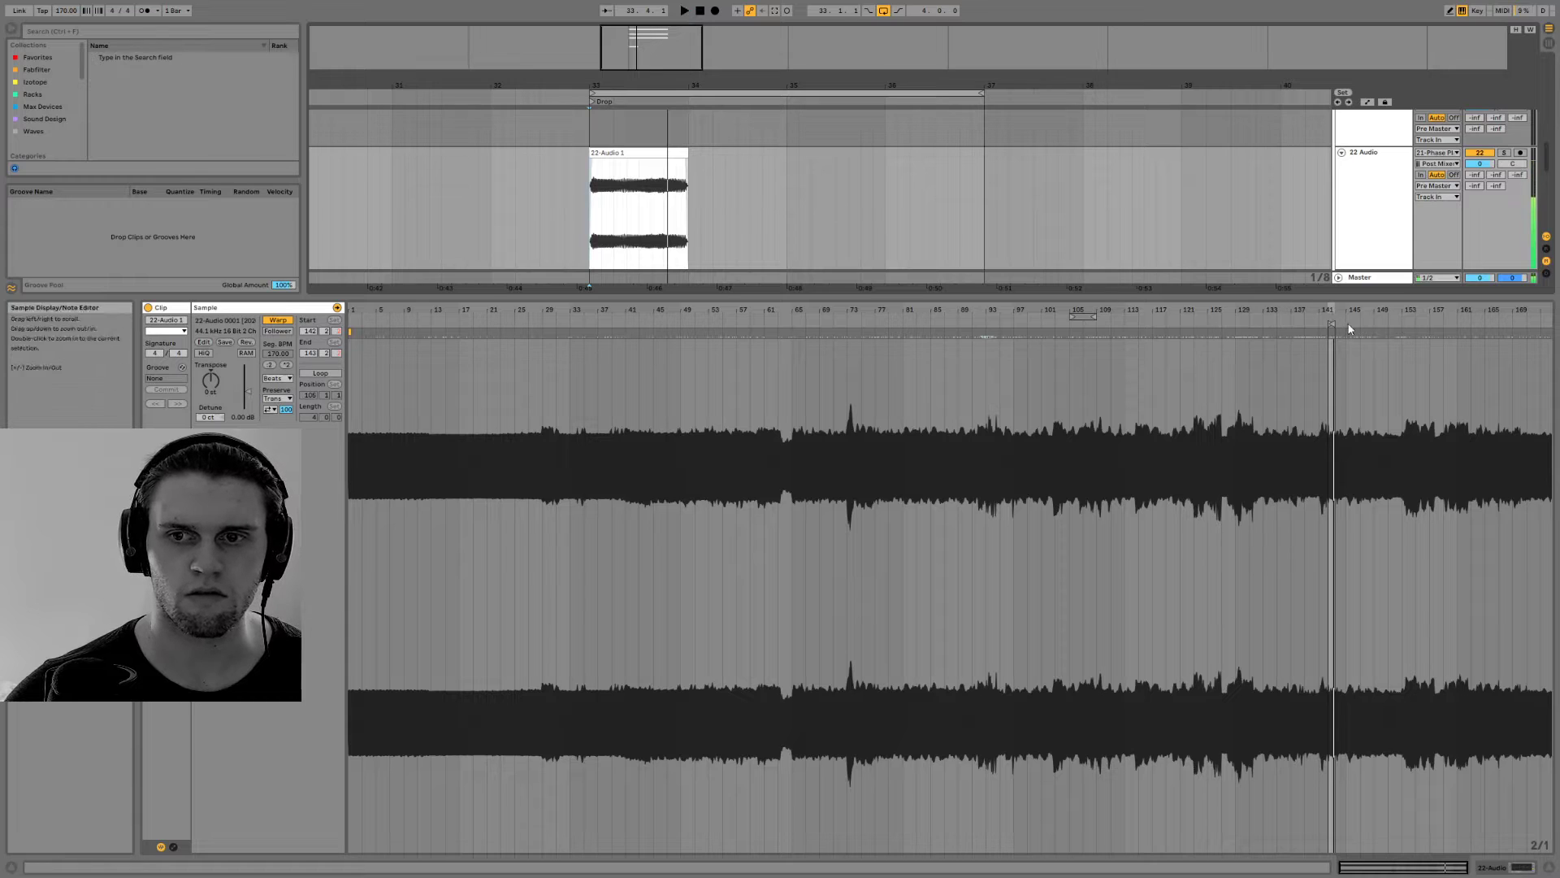
# Set the audio clip to play the recording from bar 35 and play it
pyautogui.moveTo(1332, 325)
pyautogui.mouseDown()
pyautogui.moveTo(907, 339)
pyautogui.moveTo(587, 325)
pyautogui.mouseUp()
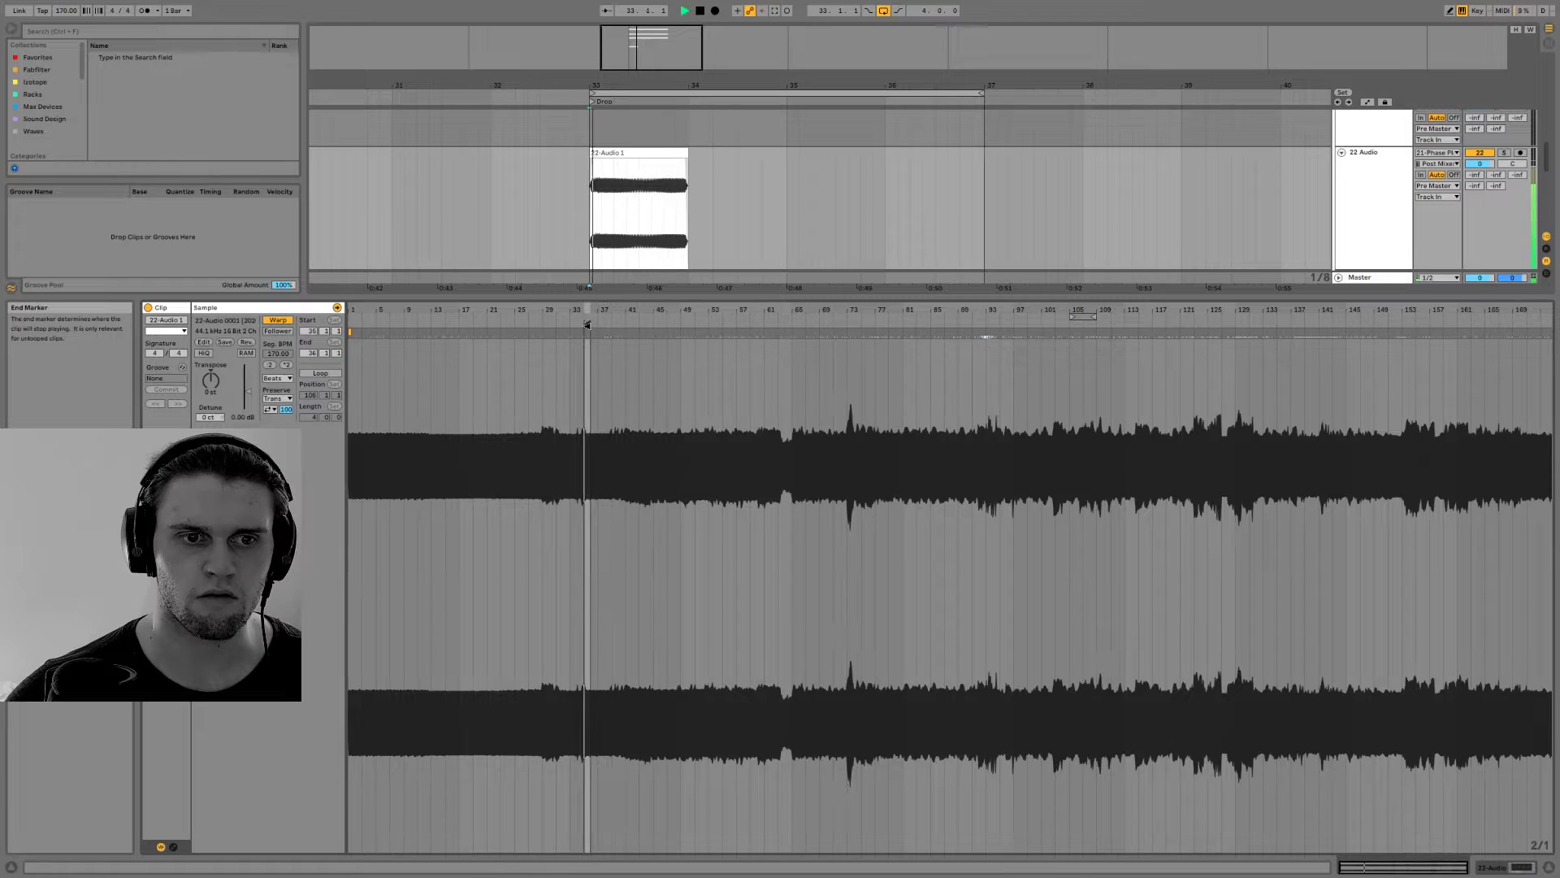
pyautogui.click(618, 153)
pyautogui.press('space')
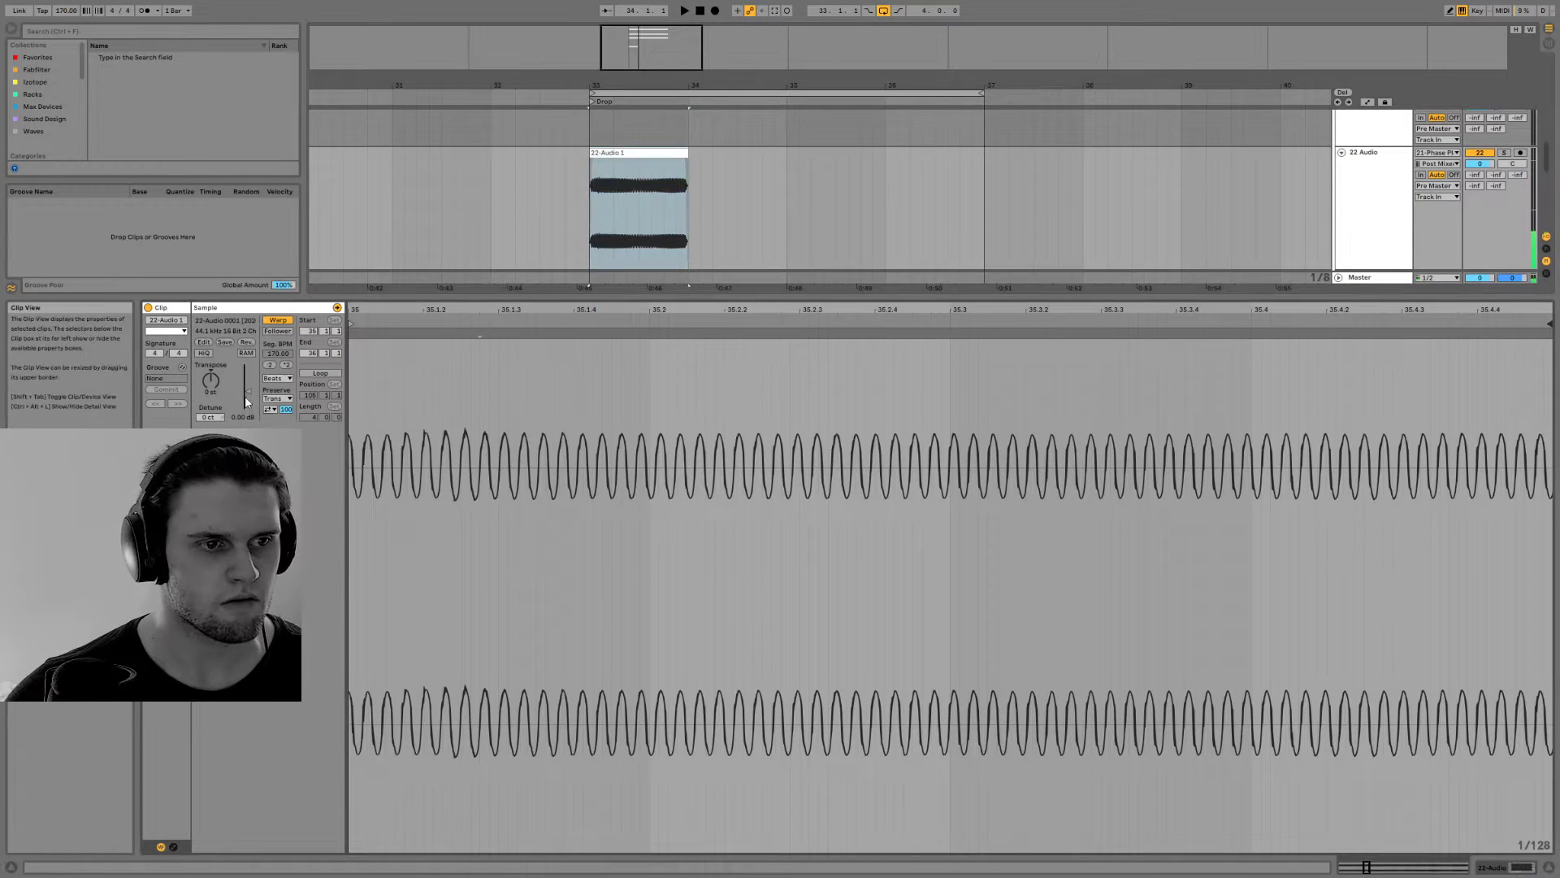
# Copy the one-bar audio clip to 31.3.1 and consolidate the clip at 33.1.1 into a new sample
pyautogui.moveTo(631, 153); pyautogui.dragTo(481, 185)
pyautogui.click(615, 169)
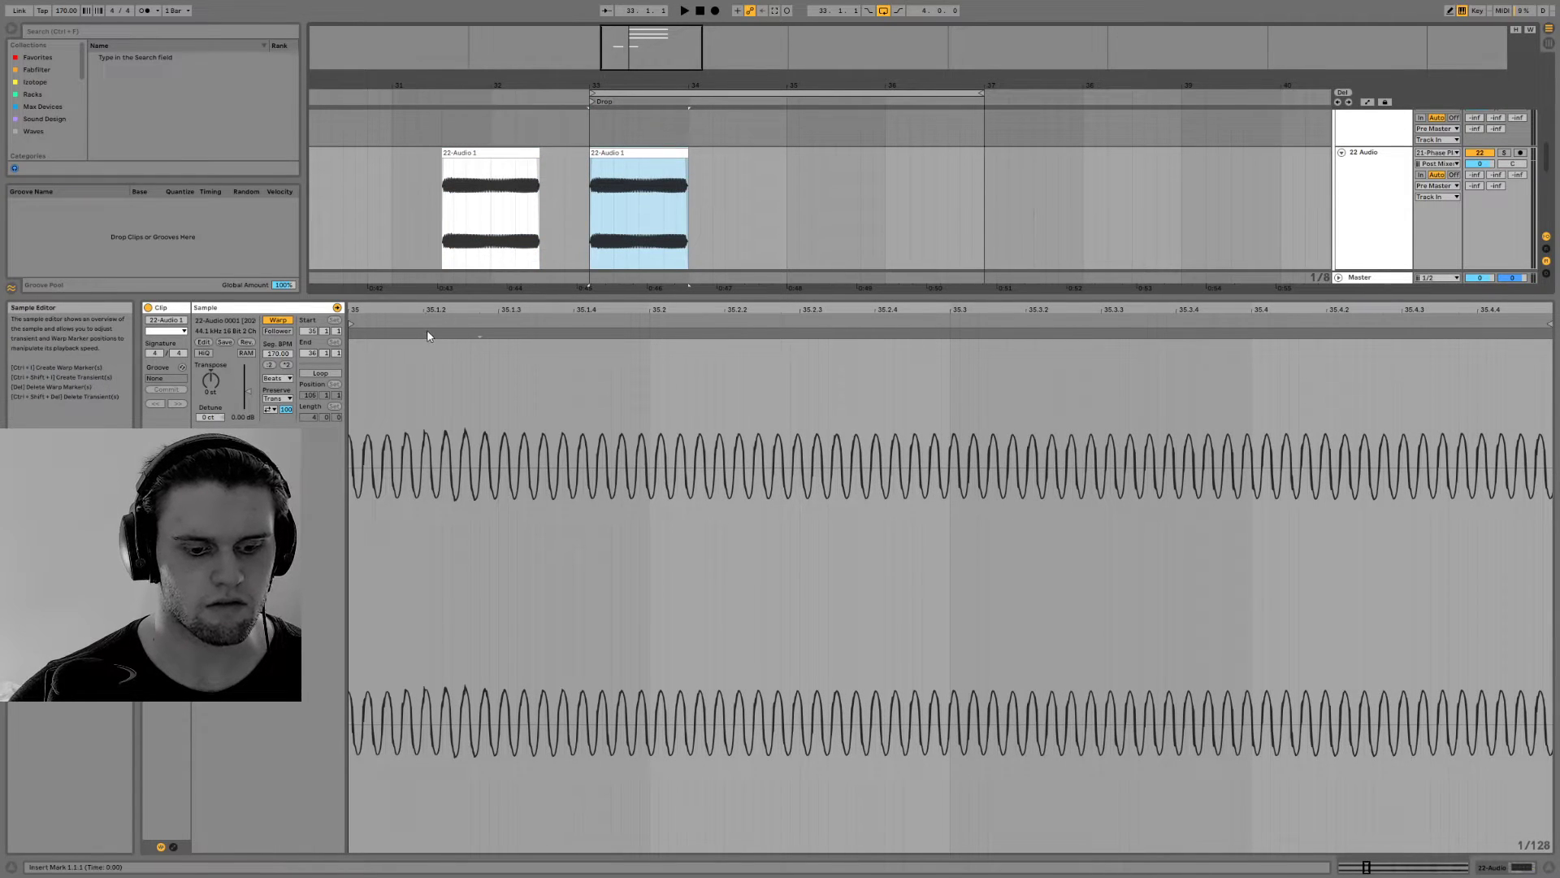
pyautogui.hotkey('ctrl', 'j')
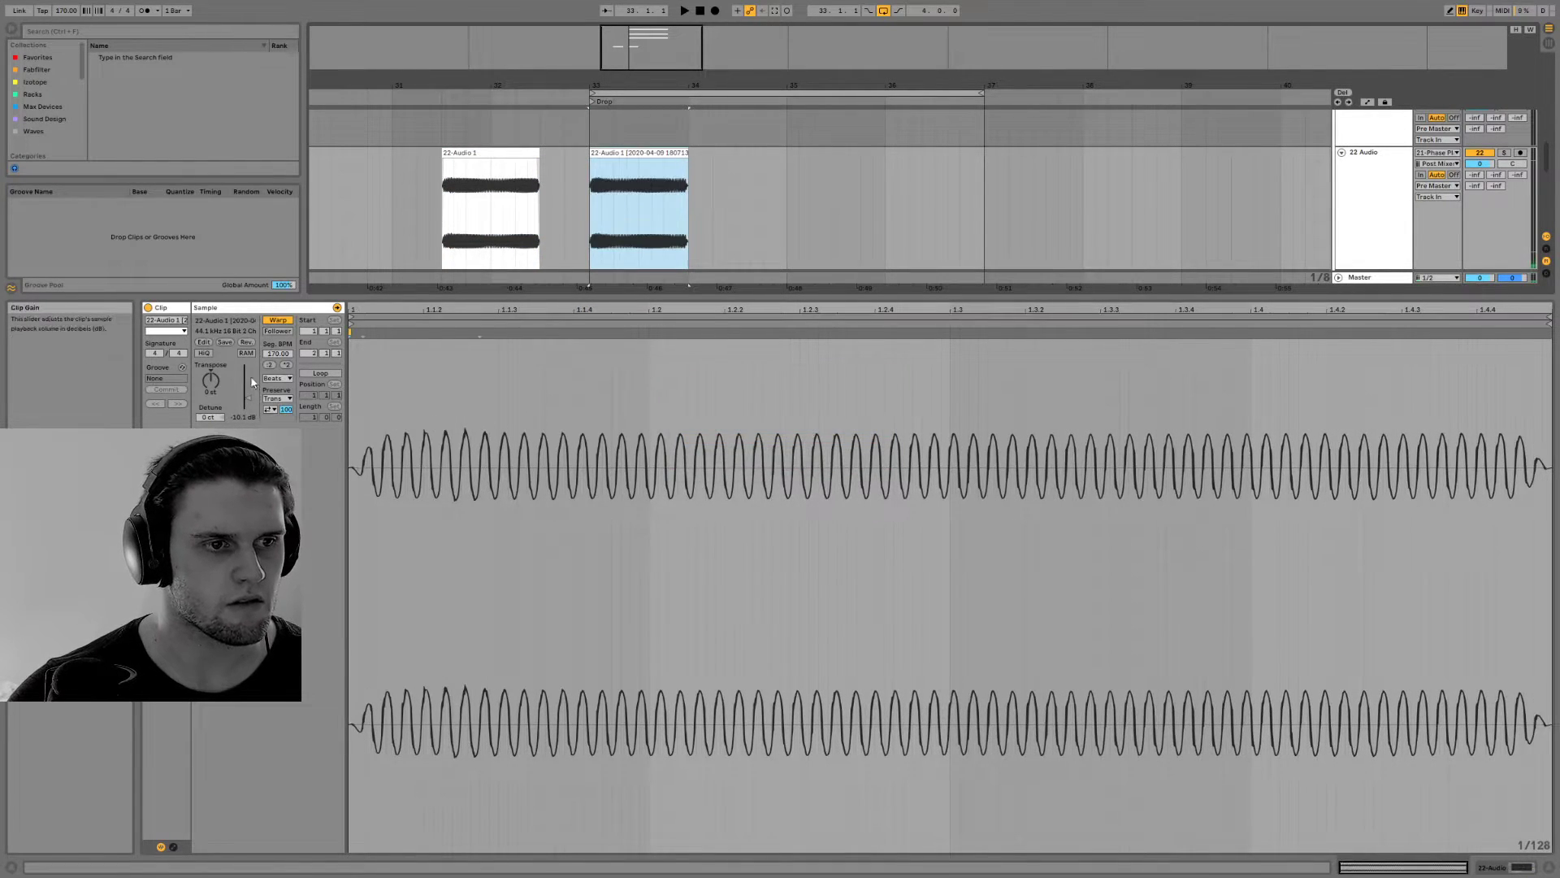
# Show the consolidated clip's envelopes and choose the Clip device's Transposition envelope
pyautogui.click(173, 846)
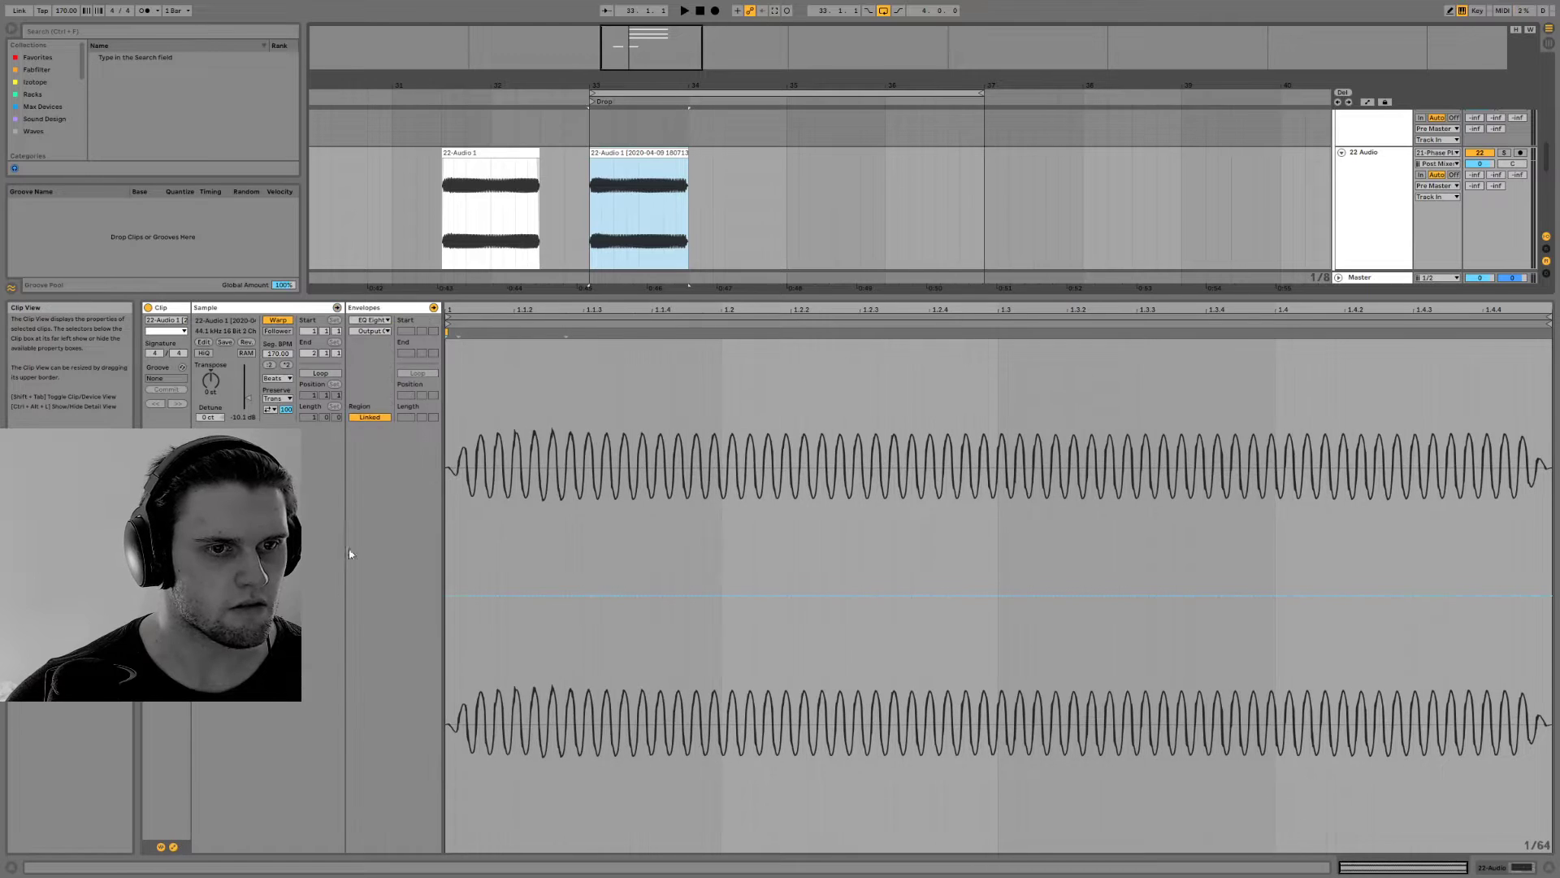
pyautogui.click(372, 330)
pyautogui.click(373, 318)
pyautogui.click(373, 318)
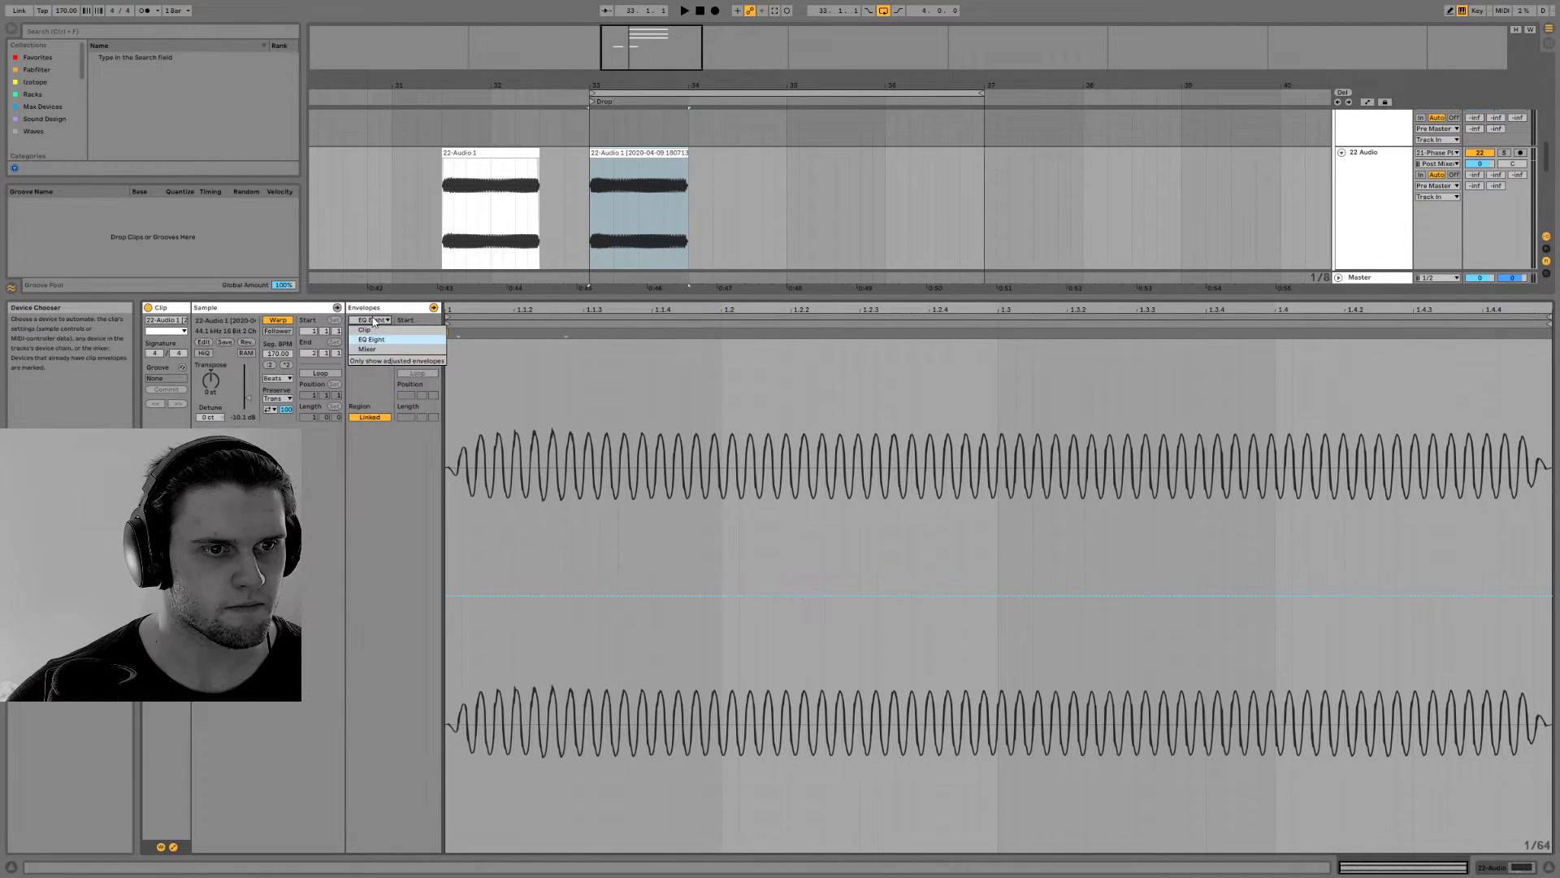
pyautogui.click(372, 319)
pyautogui.click(373, 319)
pyautogui.click(372, 330)
pyautogui.click(372, 332)
pyautogui.click(379, 350)
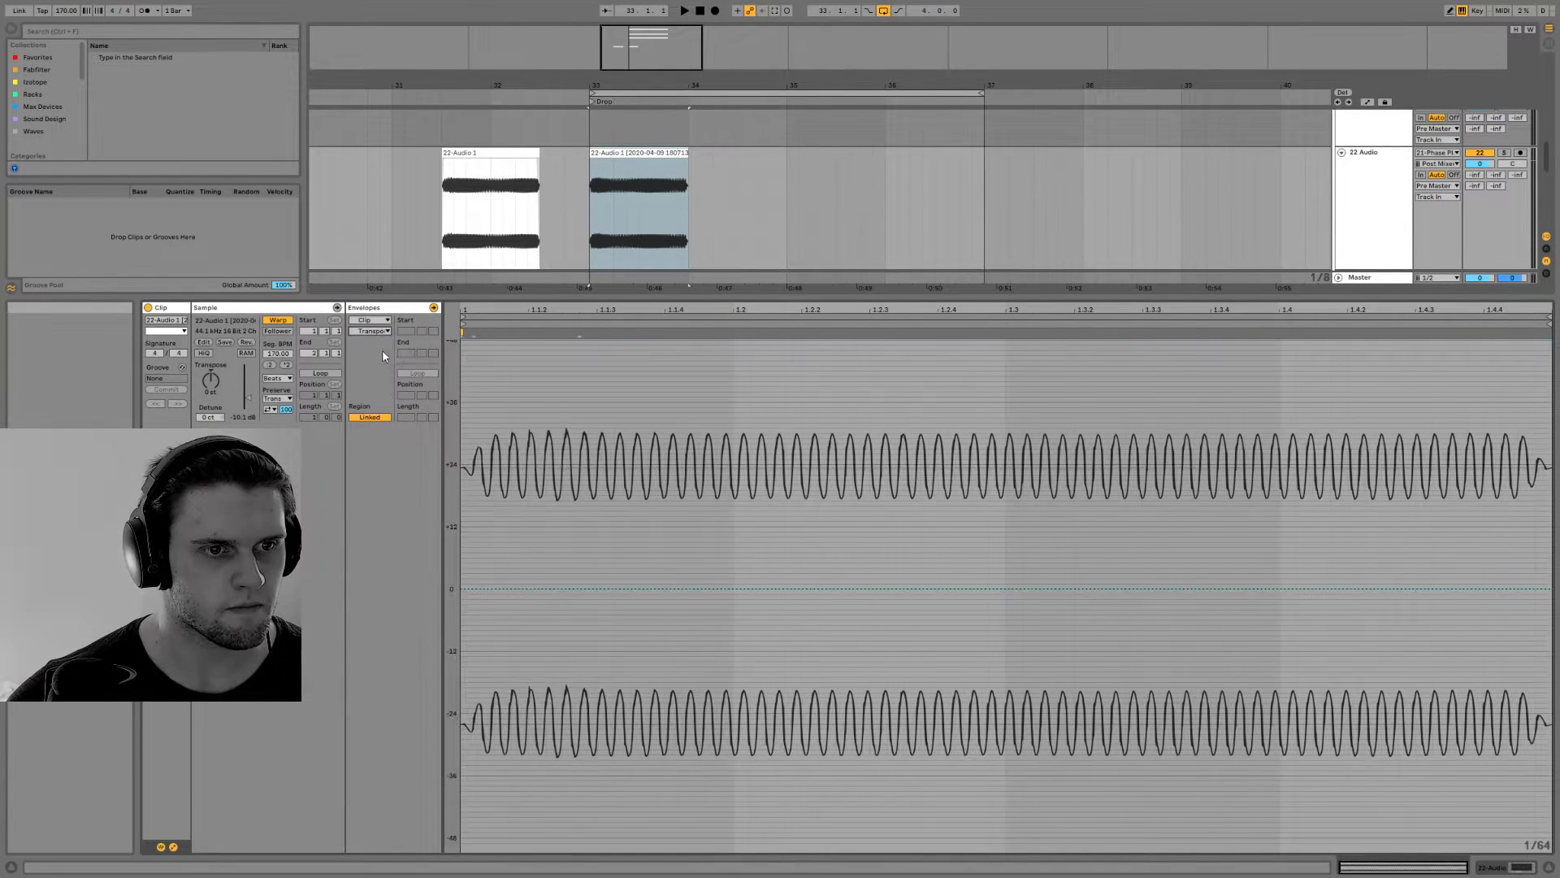
# Shape the transposition envelope to rise to about +8 semitones shortly after 1.1.3 and fall to 0 at 1.3, then play it
pyautogui.click(1004, 589)
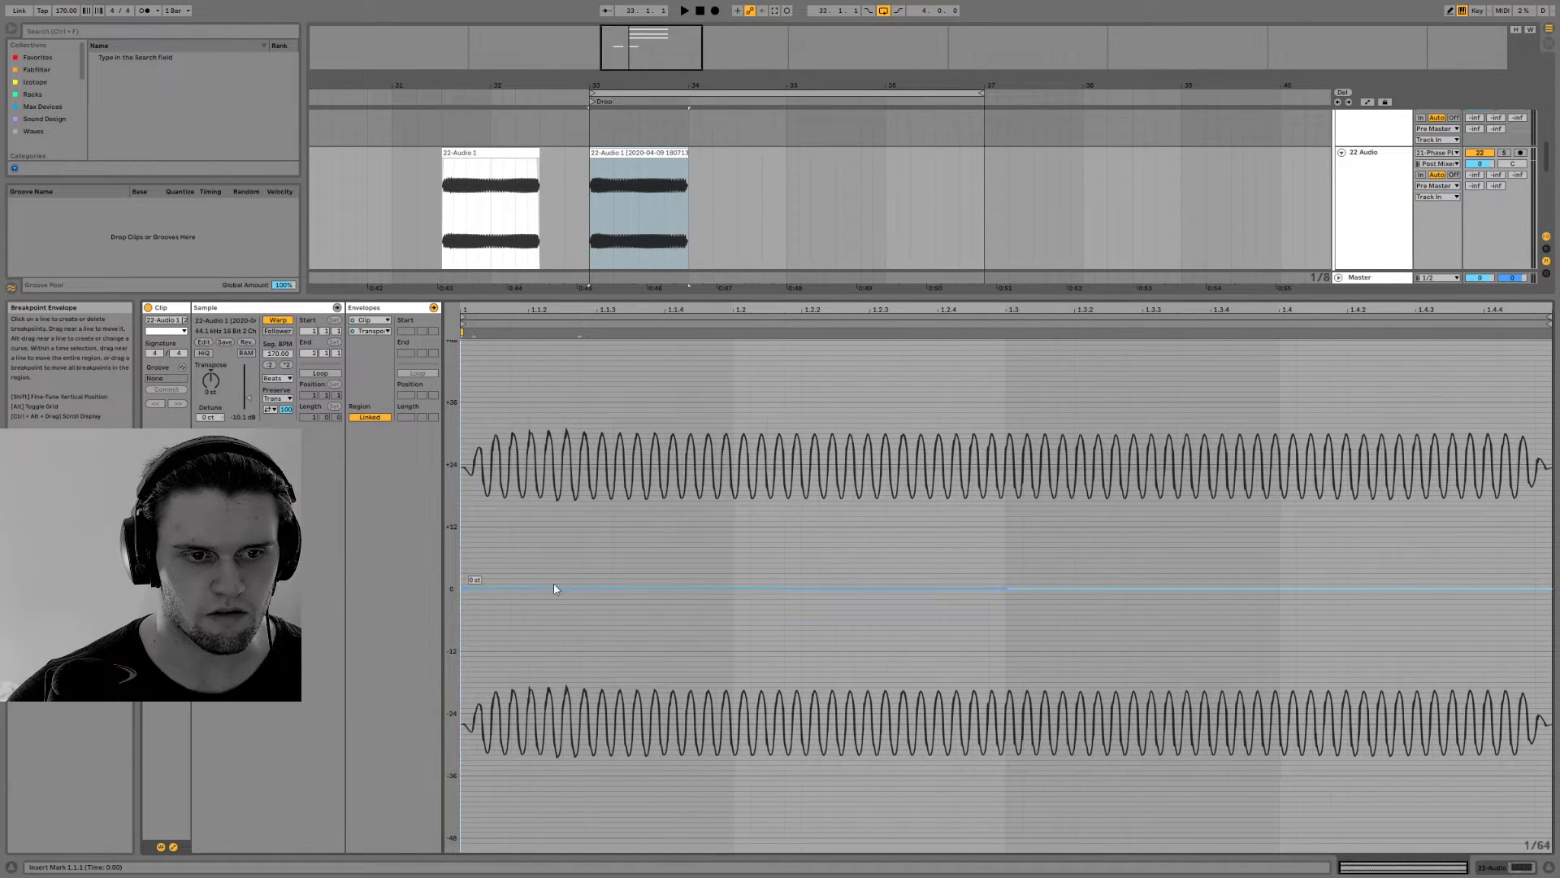
pyautogui.press('space')
pyautogui.moveTo(692, 587); pyautogui.dragTo(631, 548)
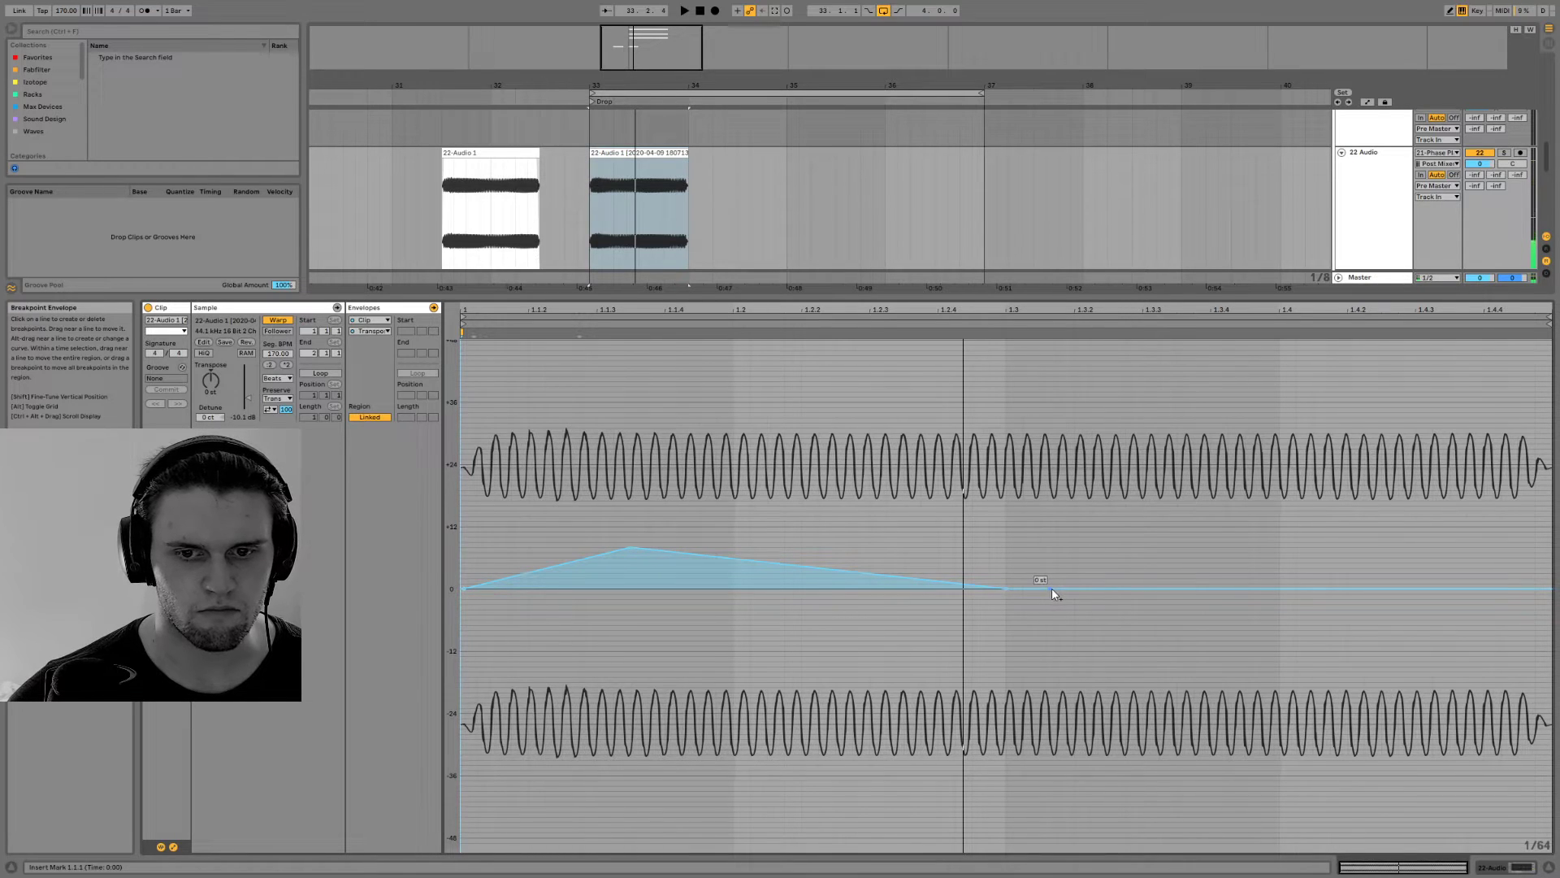
pyautogui.press('space')
pyautogui.moveTo(1039, 593); pyautogui.dragTo(1279, 589)
pyautogui.press('space')
pyautogui.press('space')
pyautogui.press('space')
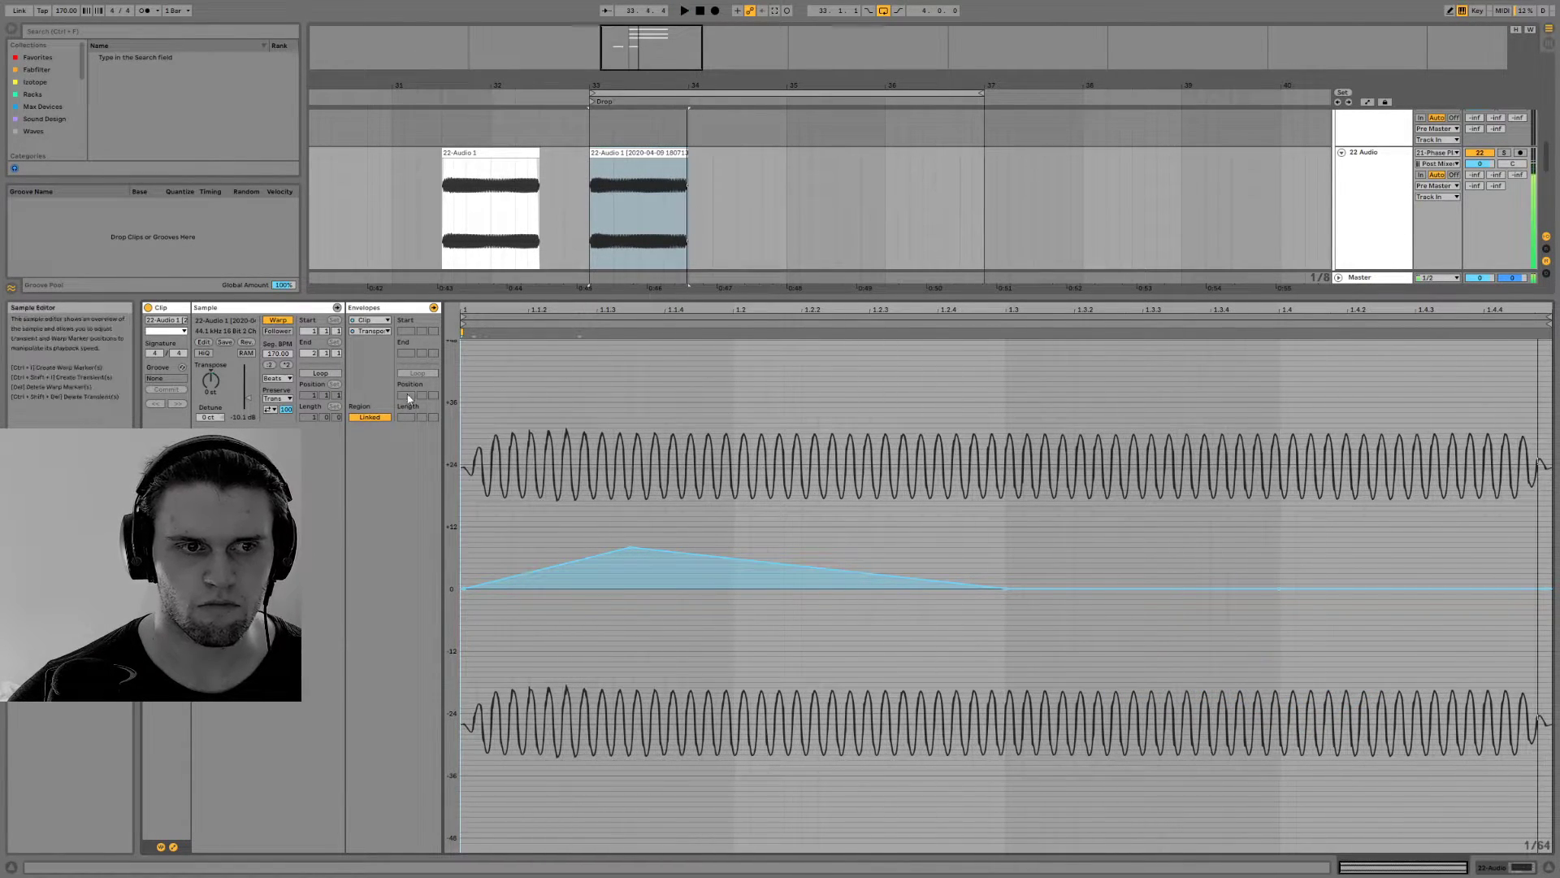
pyautogui.press('space')
# Play the consolidated clip with warping turned off, and turn warping back on
pyautogui.press('space')
pyautogui.click(276, 320)
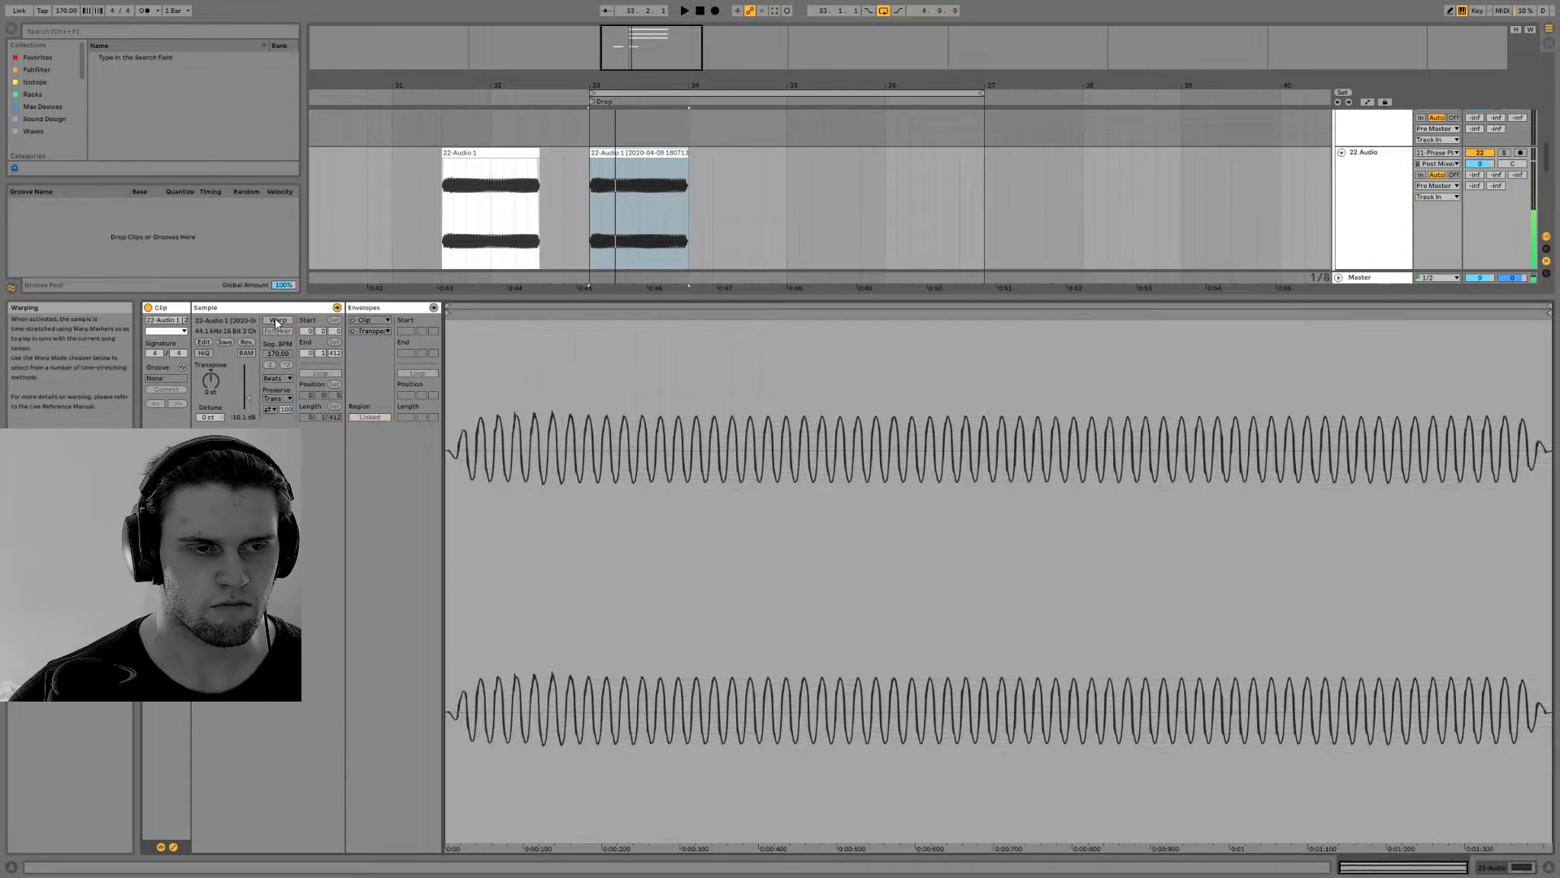
pyautogui.press('space')
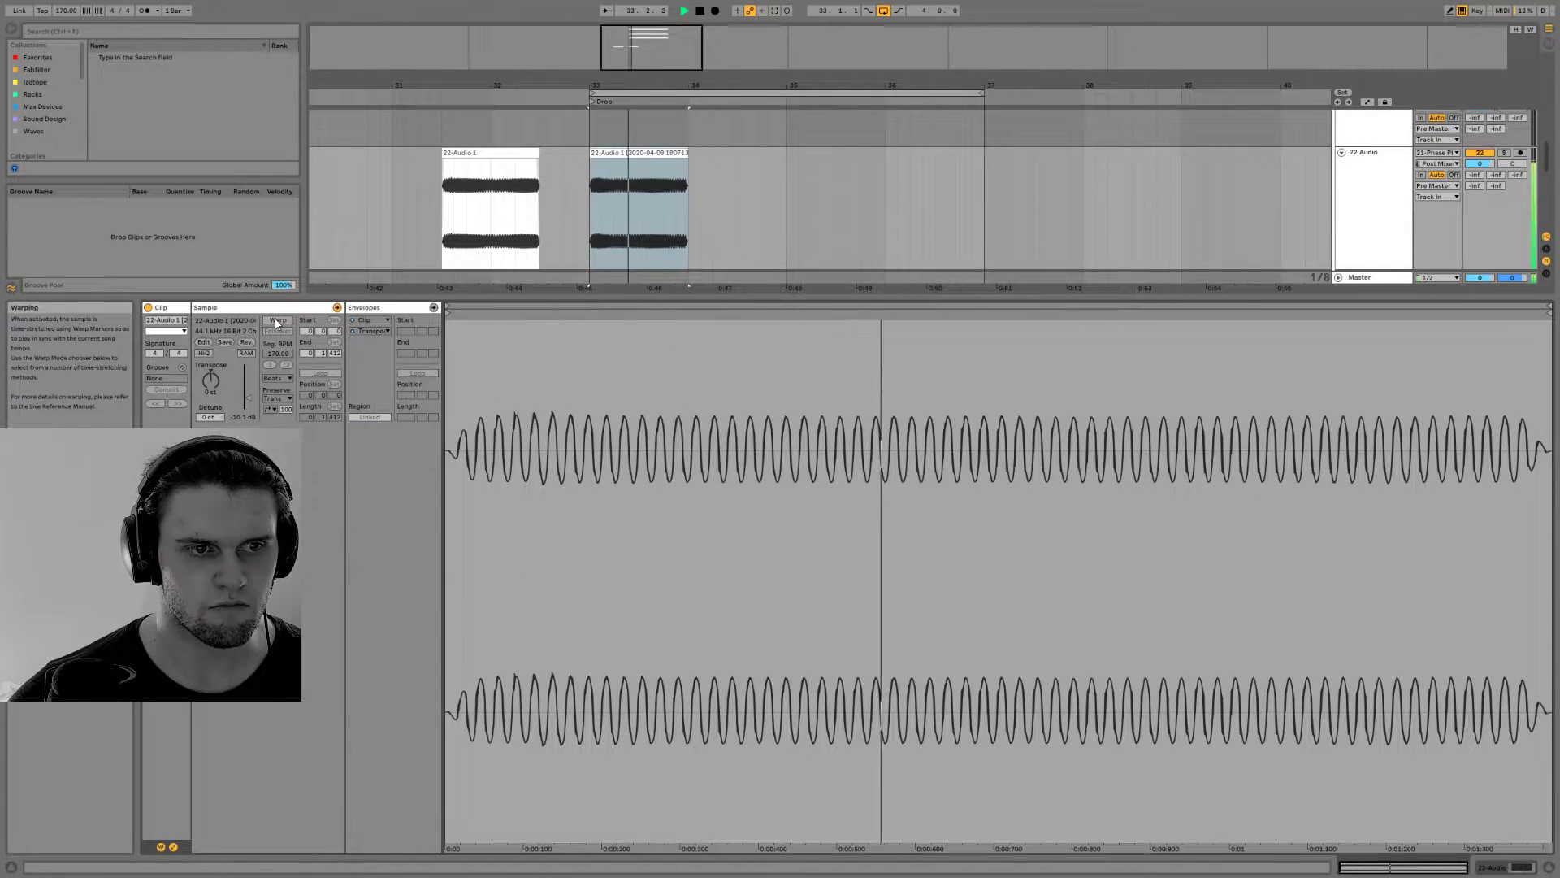
pyautogui.click(277, 320)
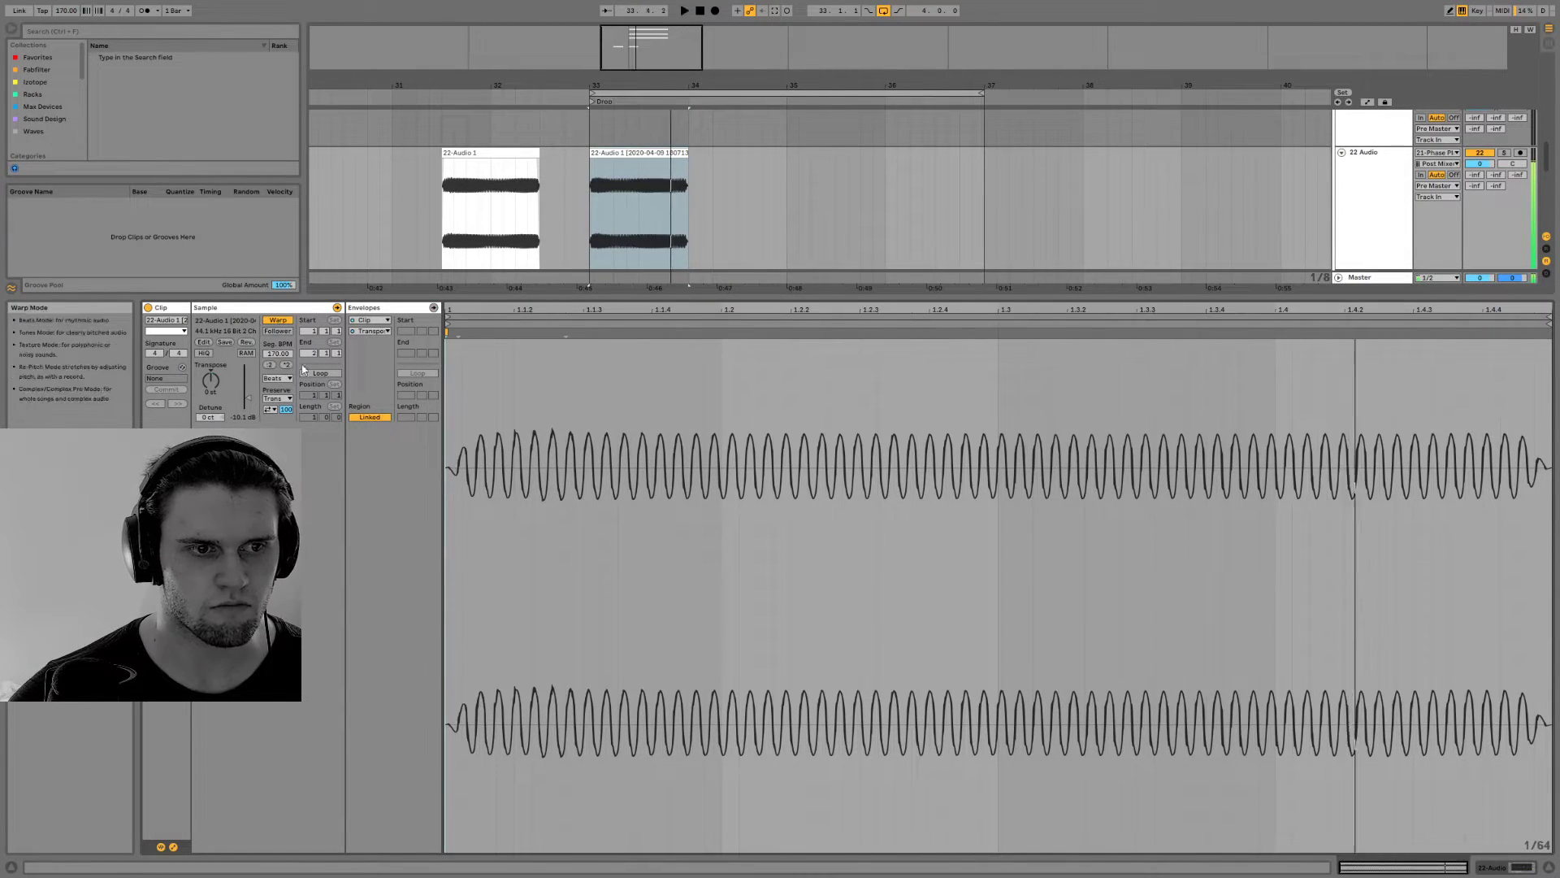
# Set the consolidated clip's warp mode to Complex and play it from bar 33
pyautogui.click(278, 379)
pyautogui.click(282, 426)
pyautogui.press('space')
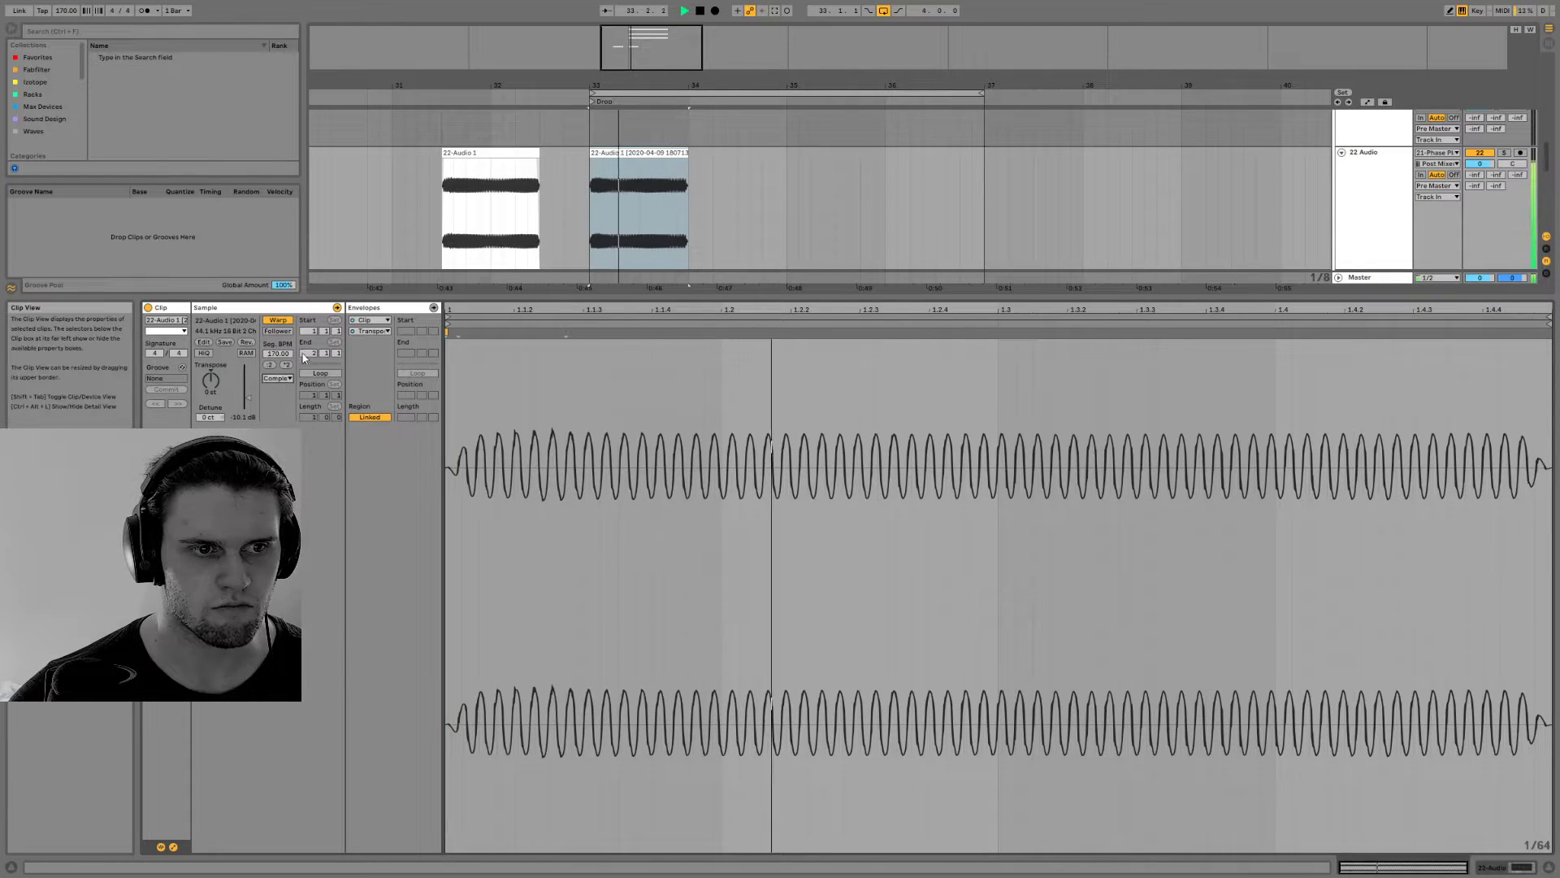
pyautogui.click(625, 154)
pyautogui.press('space')
pyautogui.press('space')
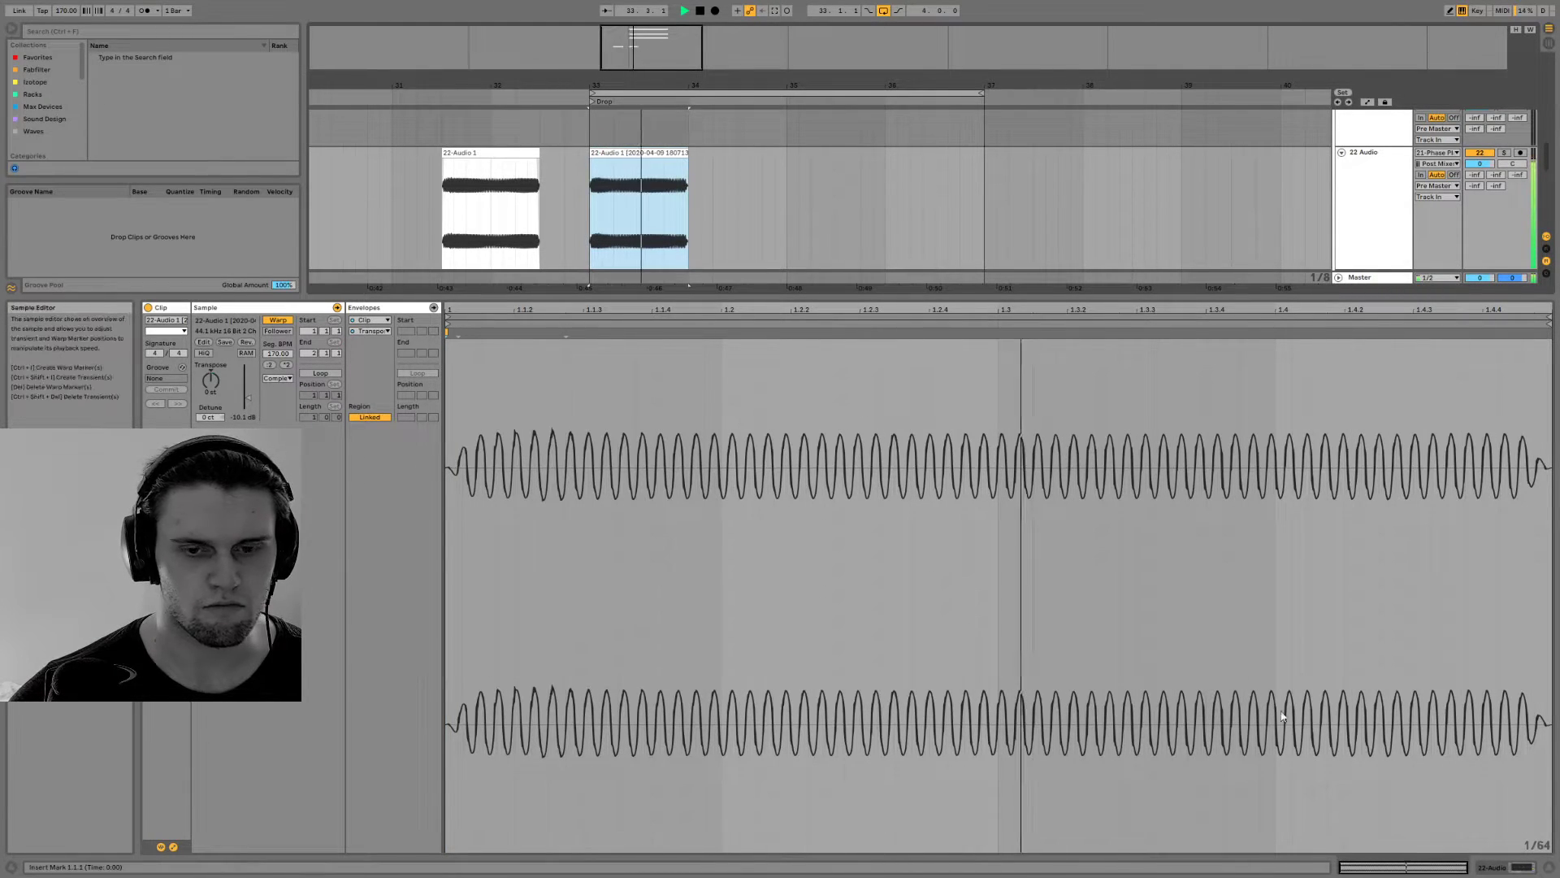
# Close the clip editor and trim the end of the consolidated clip to 33.3.1
pyautogui.click(1491, 868)
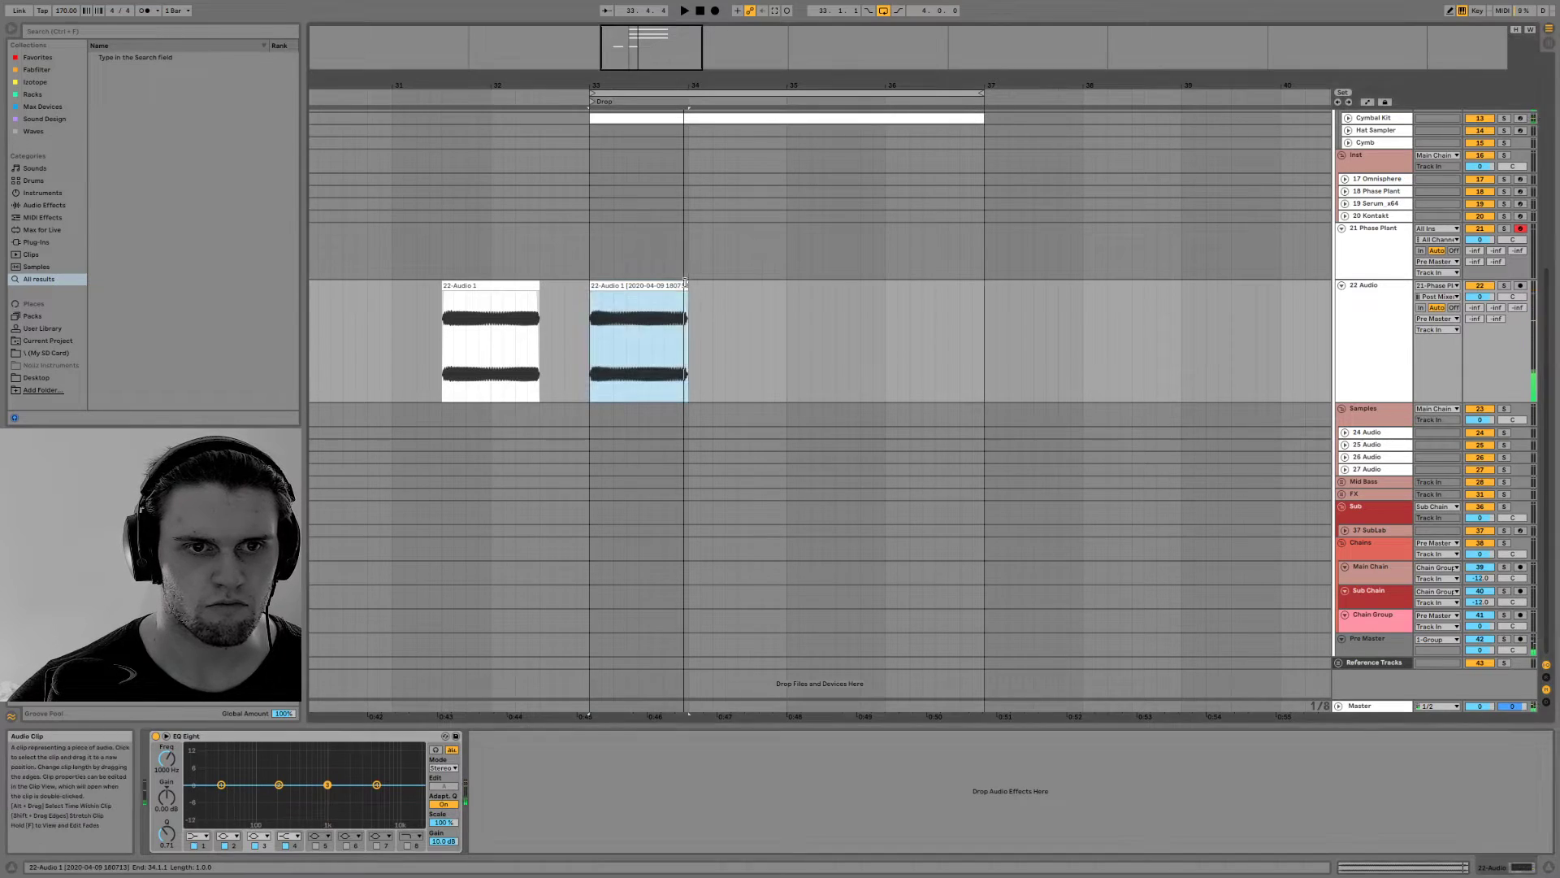
pyautogui.moveTo(688, 282); pyautogui.dragTo(636, 280)
pyautogui.press('space')
# Place a short audio slice at 33.4.1 on the 22 Audio track, duplicate it directly behind and play the pattern
pyautogui.moveTo(504, 301); pyautogui.dragTo(681, 289)
pyautogui.press('space')
pyautogui.click(669, 309)
pyautogui.hotkey('ctrl', 'd')
pyautogui.click(615, 286)
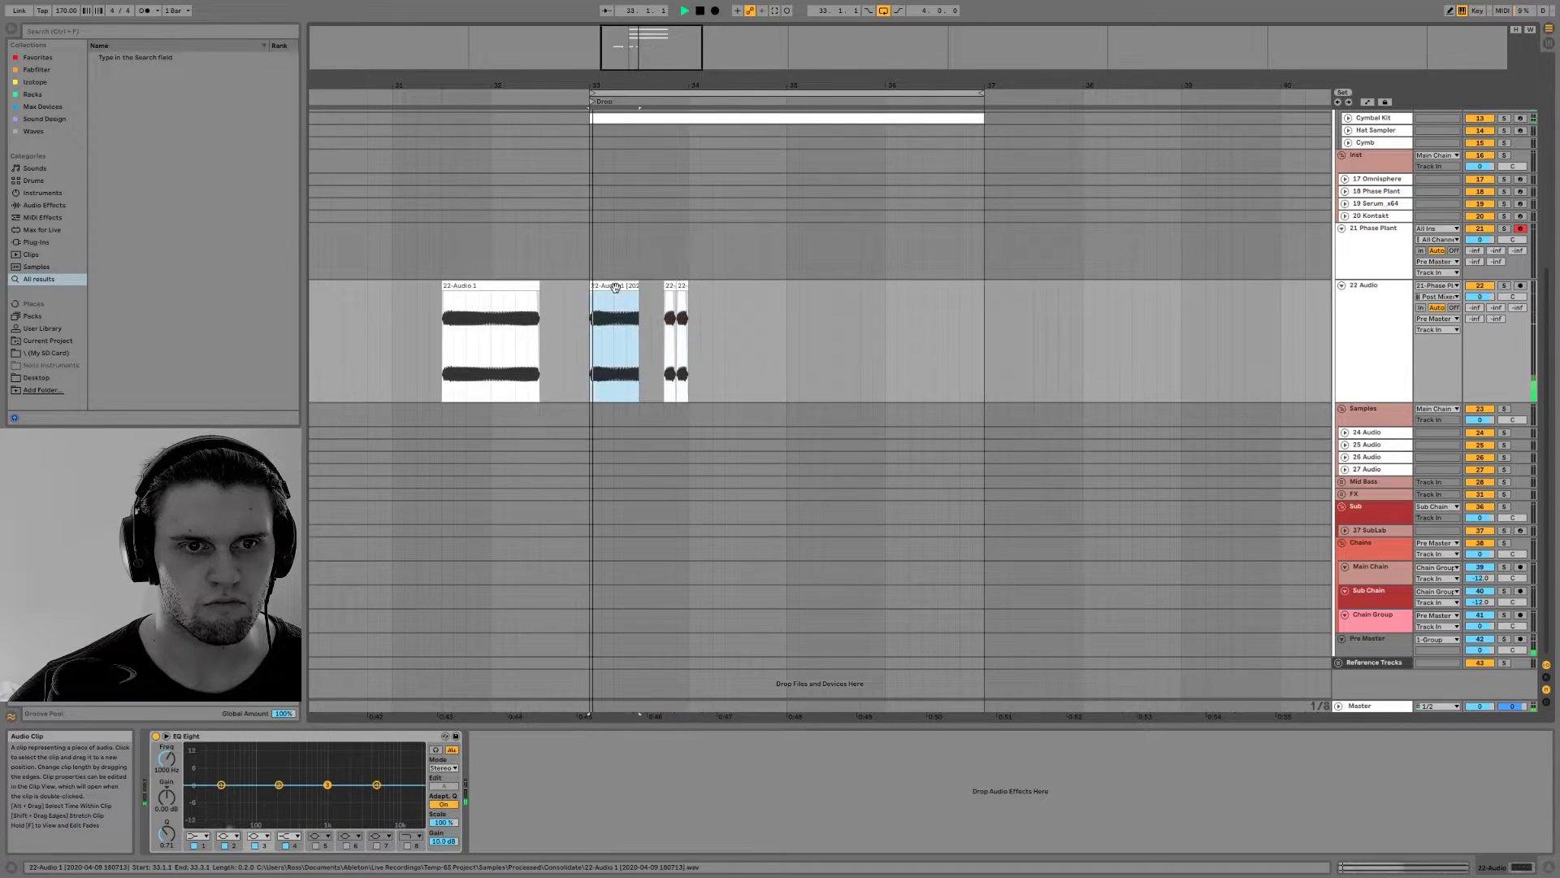
pyautogui.press('space')
# Move the two short audio slices earlier to start at 33.3.3 and play from bar 33
pyautogui.moveTo(670, 287); pyautogui.dragTo(669, 287)
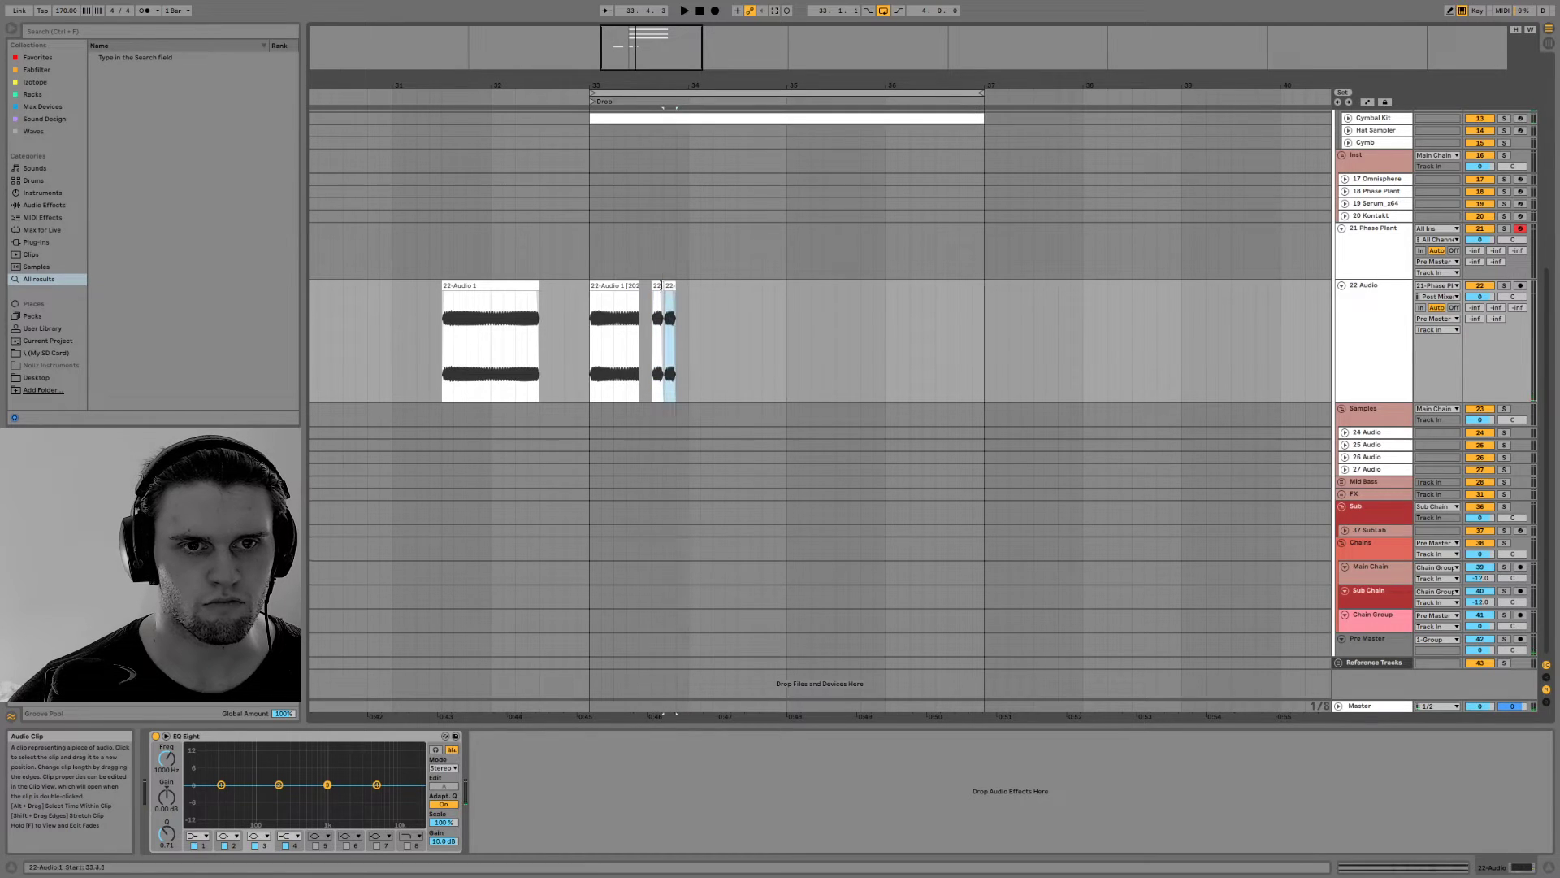
pyautogui.click(618, 285)
pyautogui.press('space')
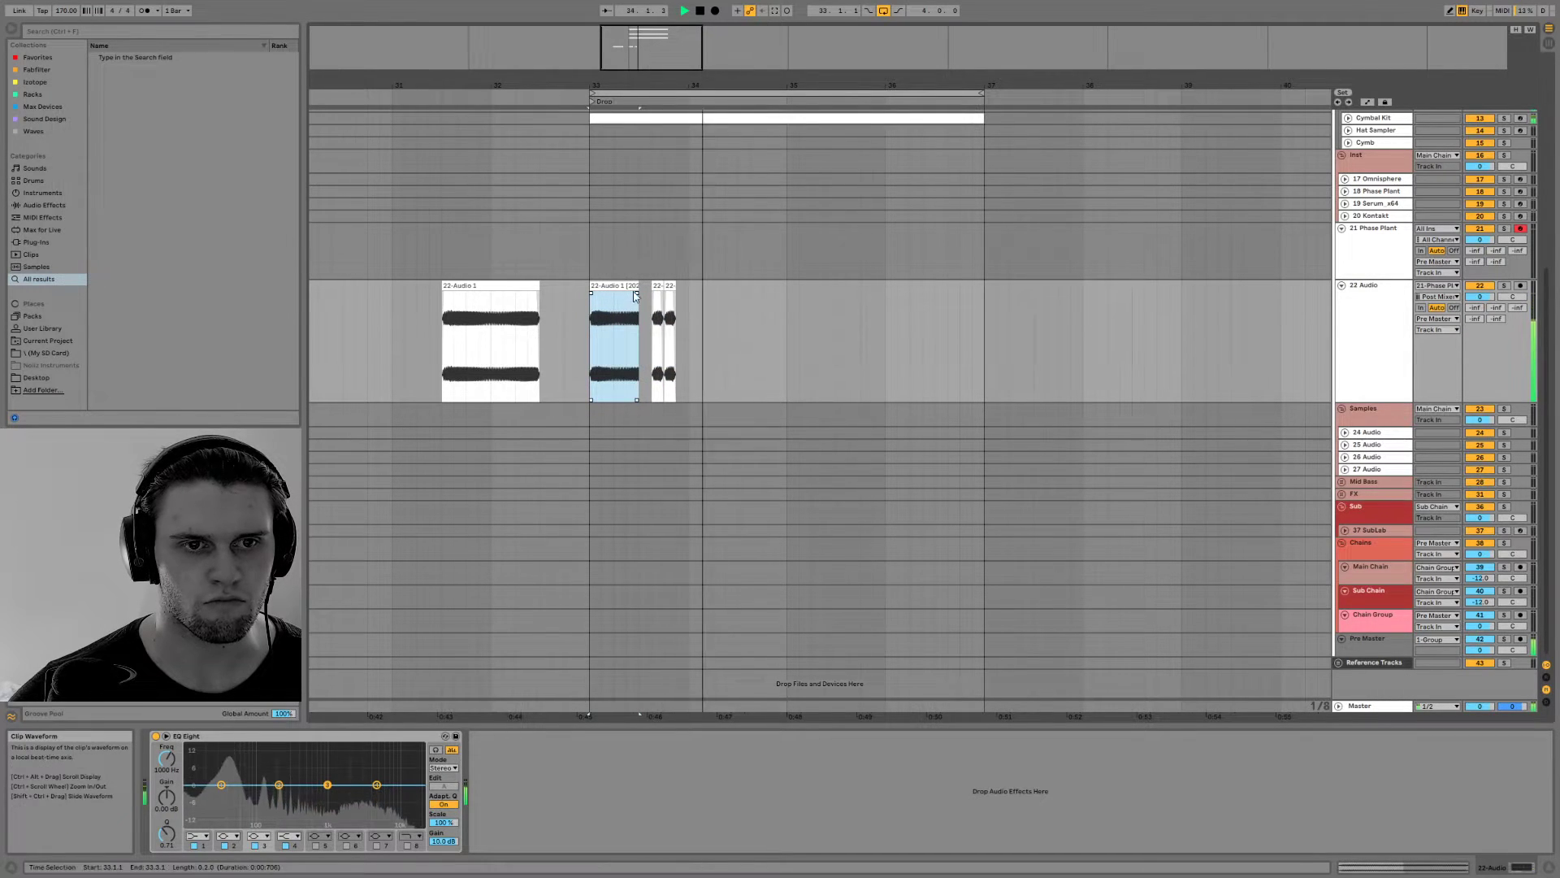
# Duplicate the range from 33.3.3 to 34.1.1 on the 22 Audio track so the two short slices repeat at 34.1.1
pyautogui.press('space')
pyautogui.moveTo(688, 290); pyautogui.dragTo(652, 289)
pyautogui.hotkey('ctrl', 'd')
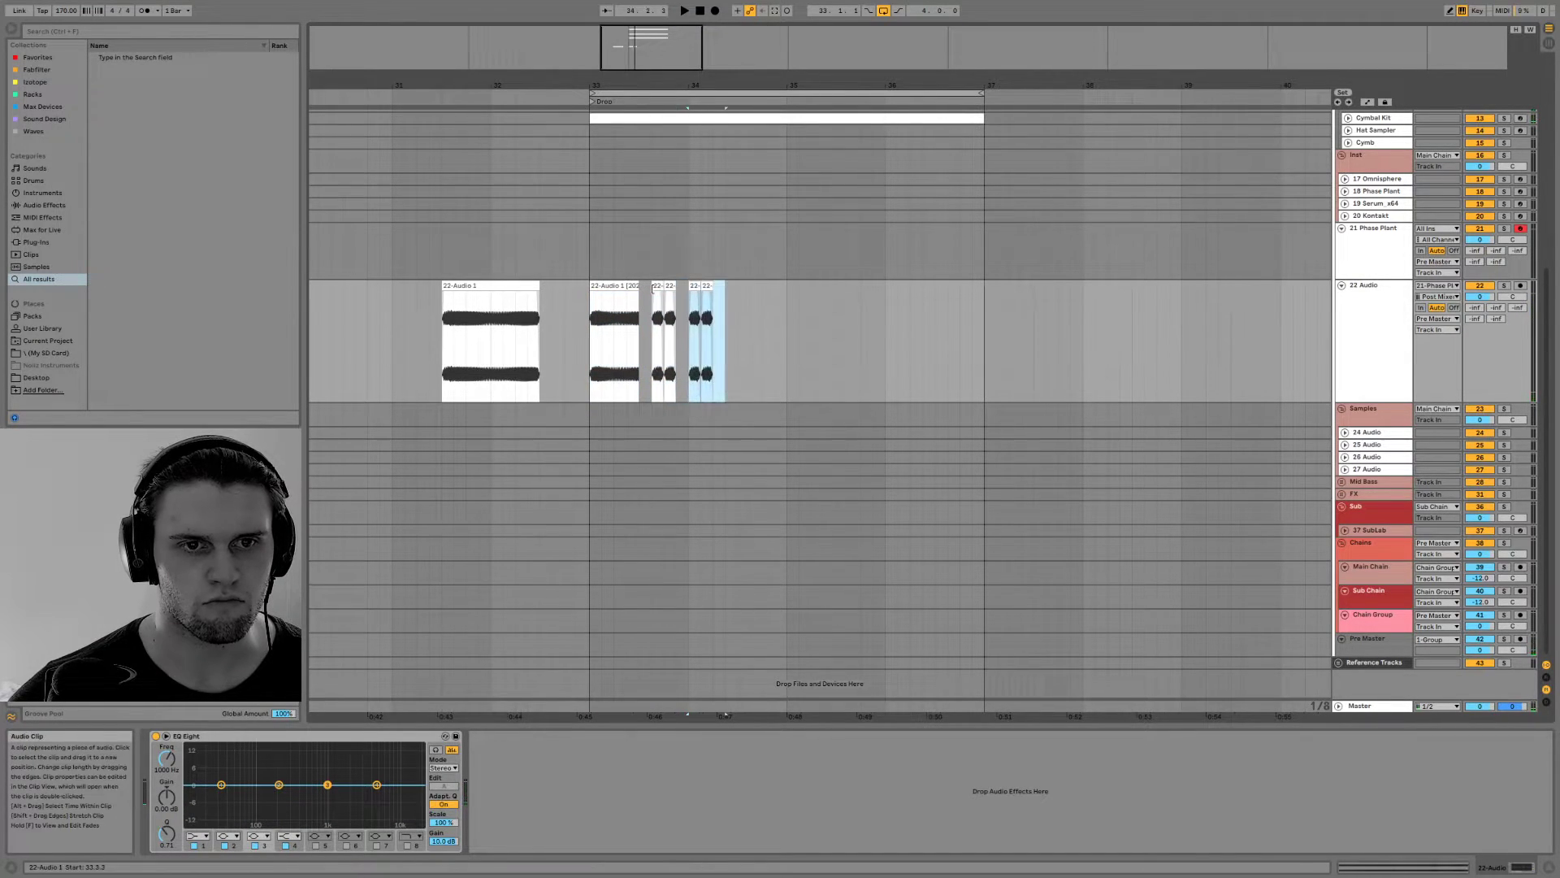
# Duplicate the two short slices on the 22 Audio track so they repeat at 34.2.3, and play from bar 33
pyautogui.hotkey('ctrl', 'd')
pyautogui.click(618, 286)
pyautogui.press('space')
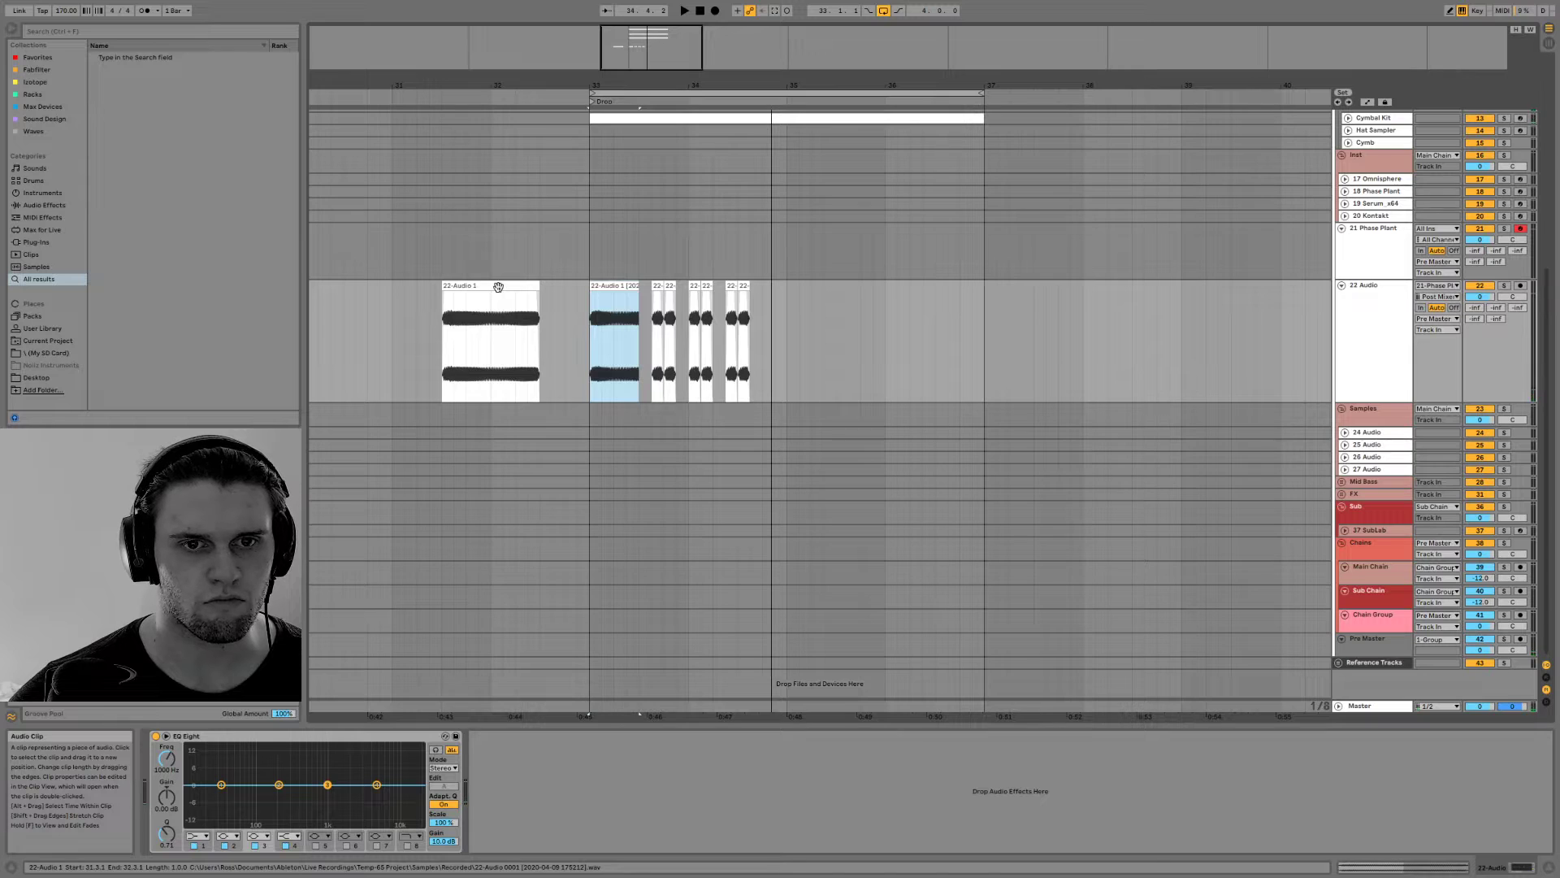
# Open the Perc Kit clip's notes for editing and play the drop from bar 33
pyautogui.scroll(3, 769, 200)
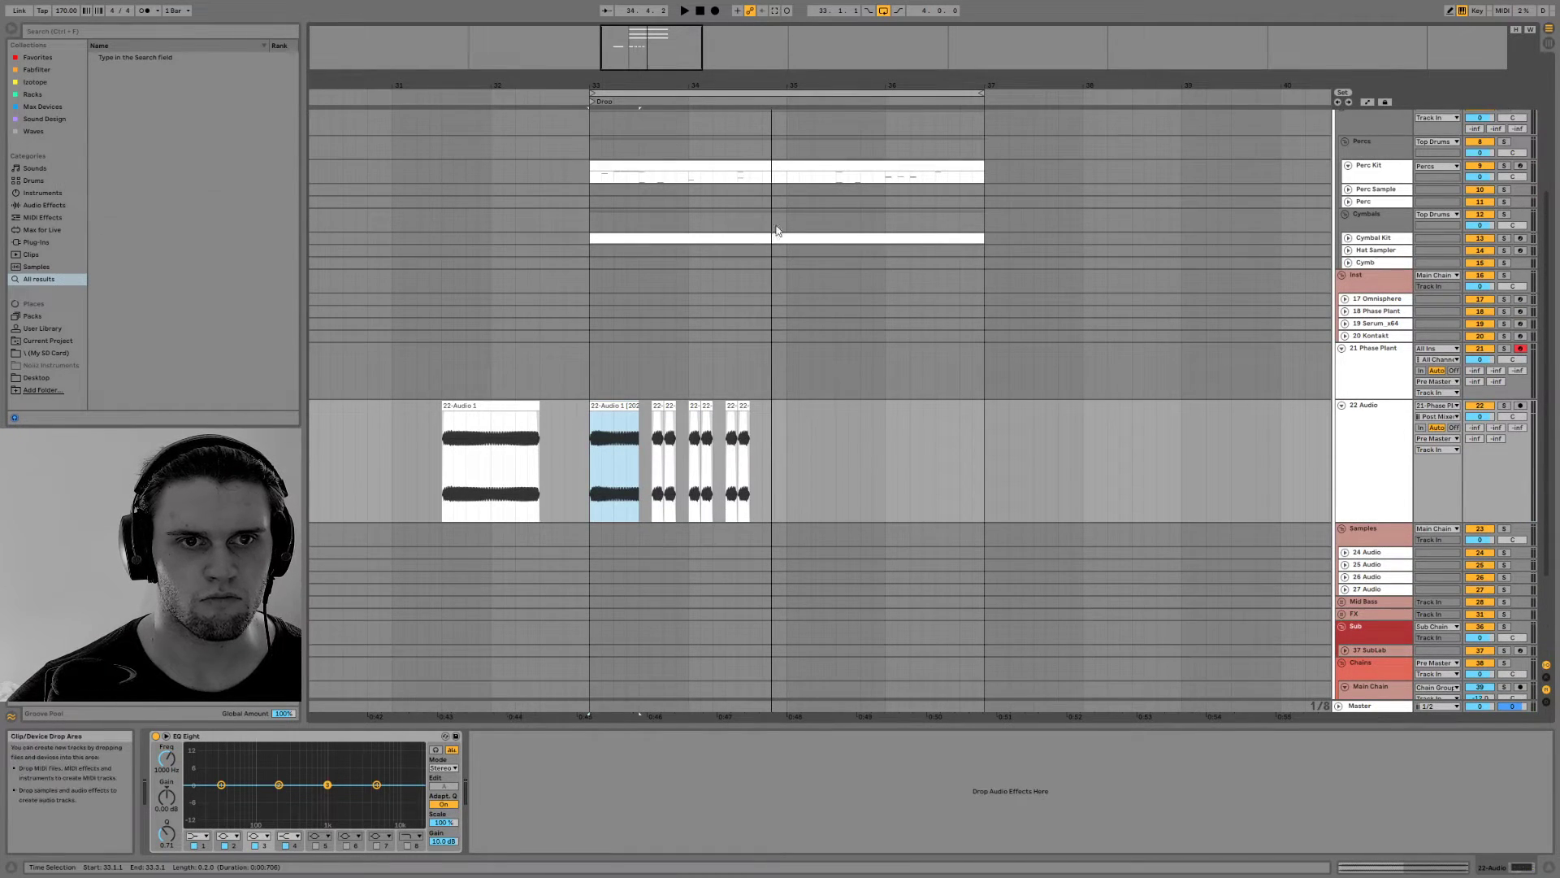
pyautogui.doubleClick(787, 177)
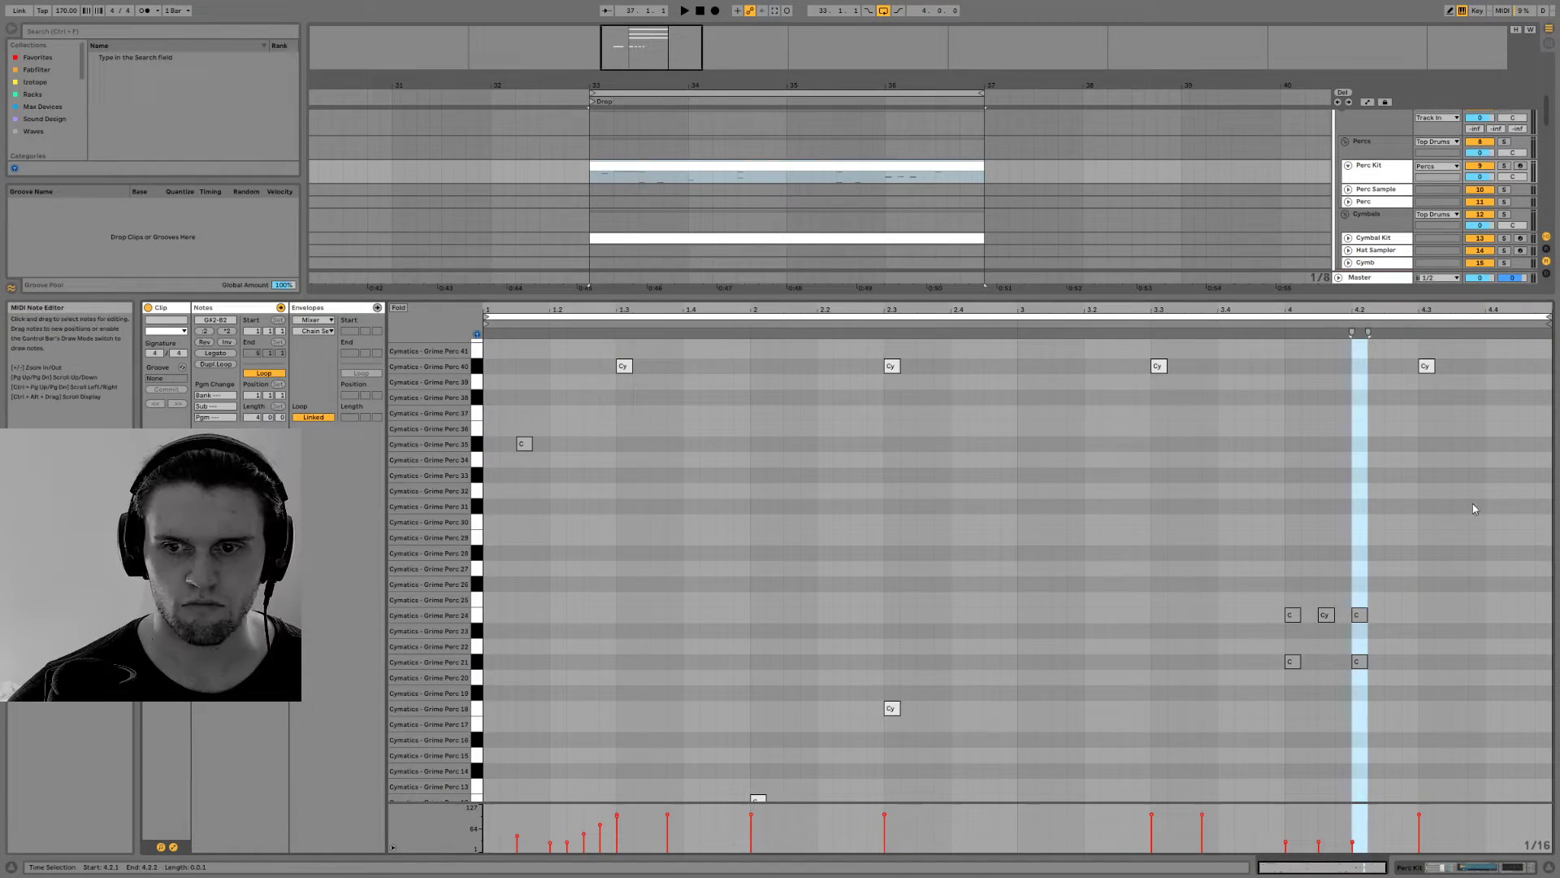
pyautogui.press('space')
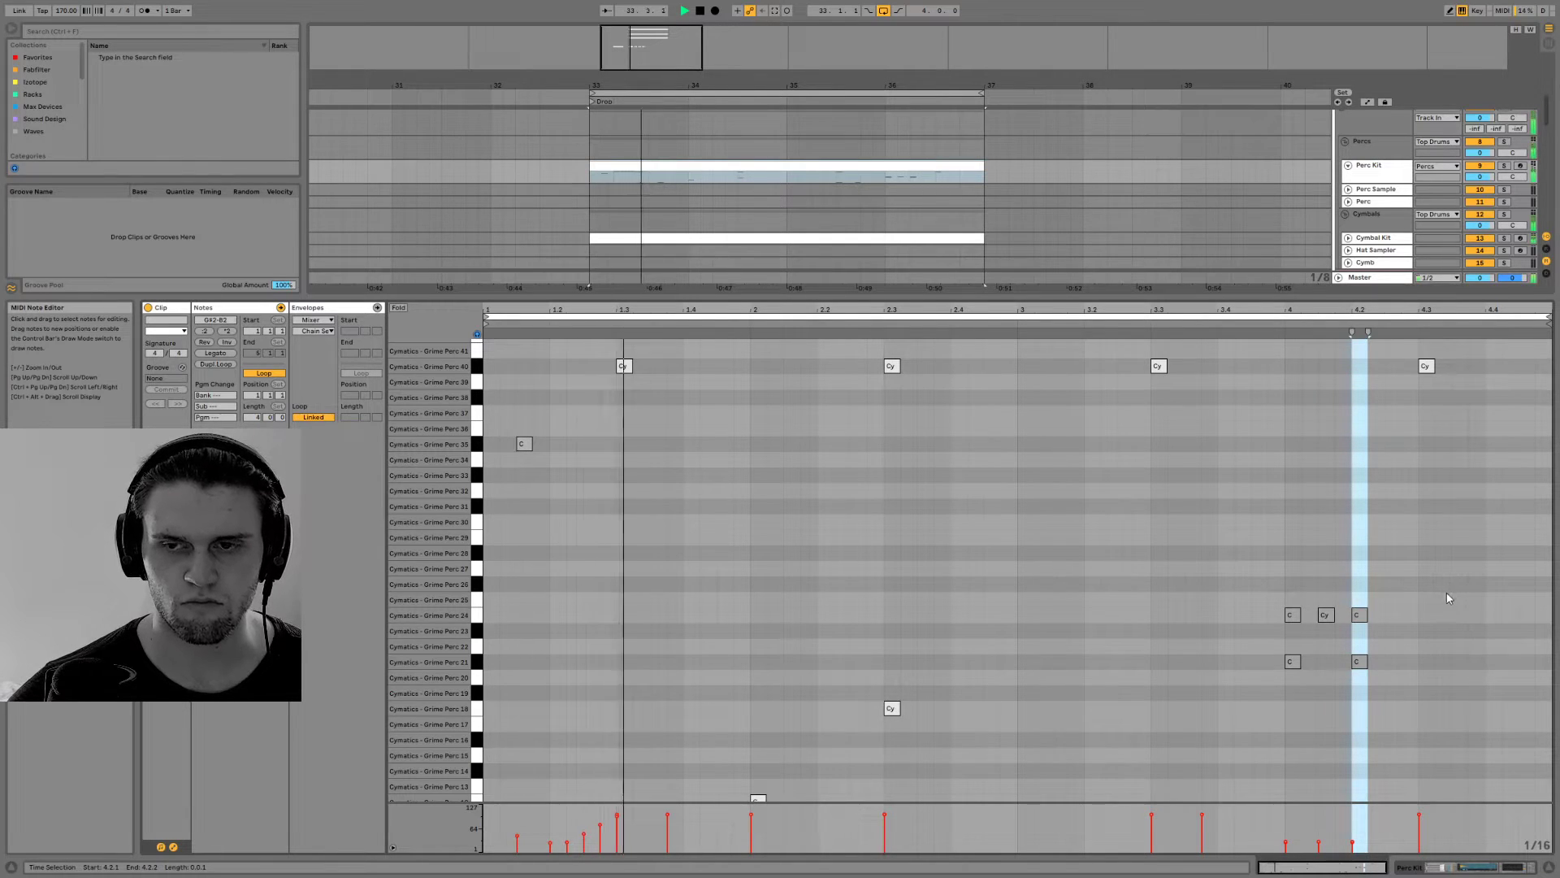
pyautogui.scroll(-2, 946, 574)
pyautogui.scroll(-3, 946, 583)
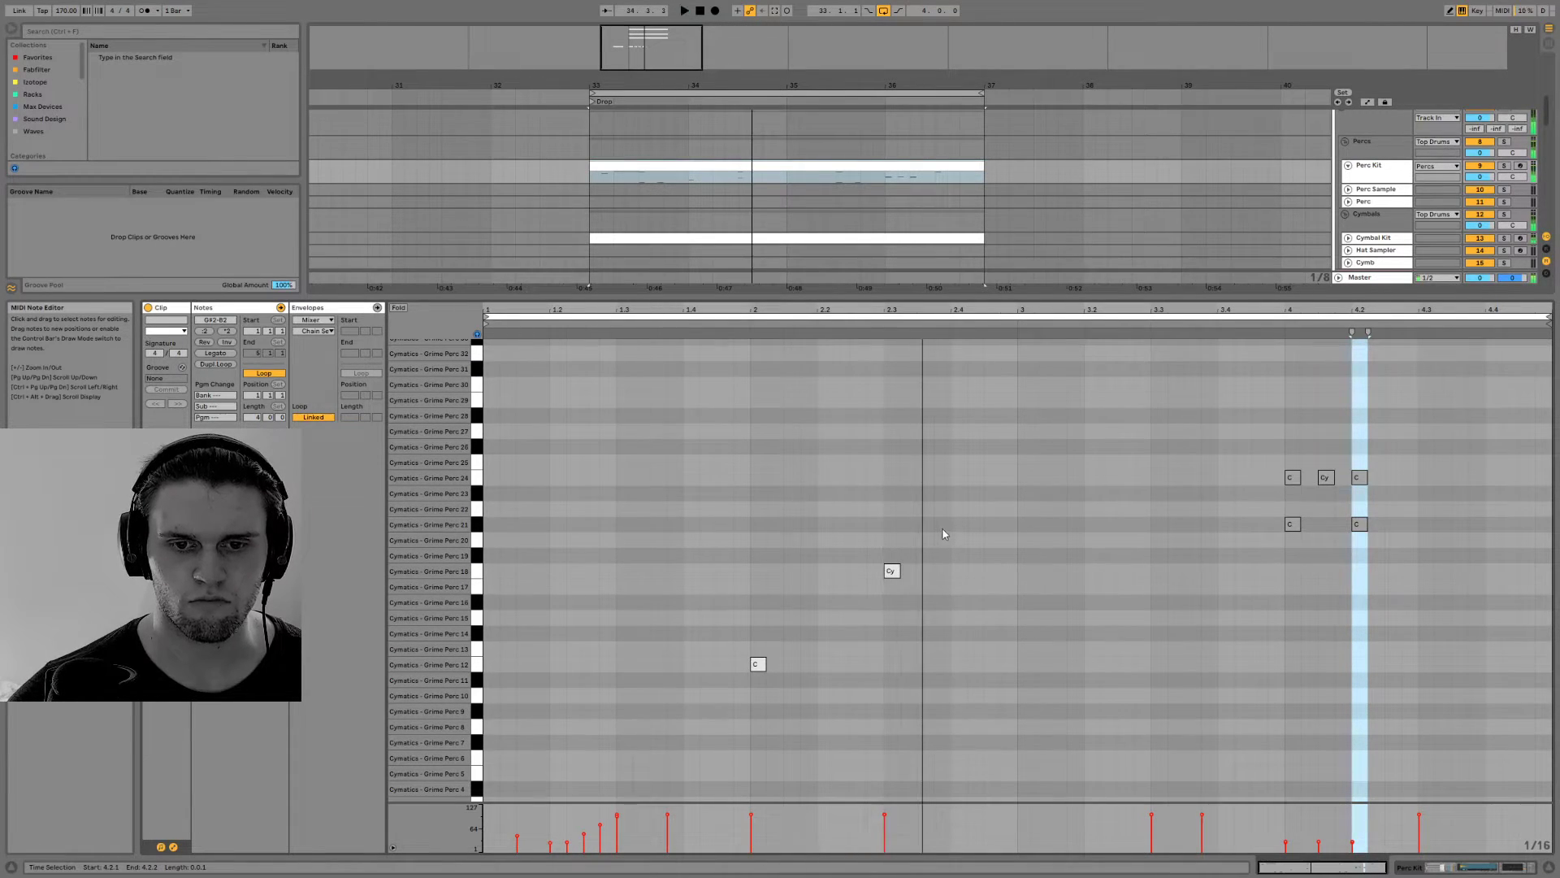
# Add three consecutive sixteenth-note percussion hits: Grime Perc 24 at 2.4.1, Grime Perc 29 at 2.4.2 and Grime Perc 27 at 2.4.3
pyautogui.doubleClick(959, 509)
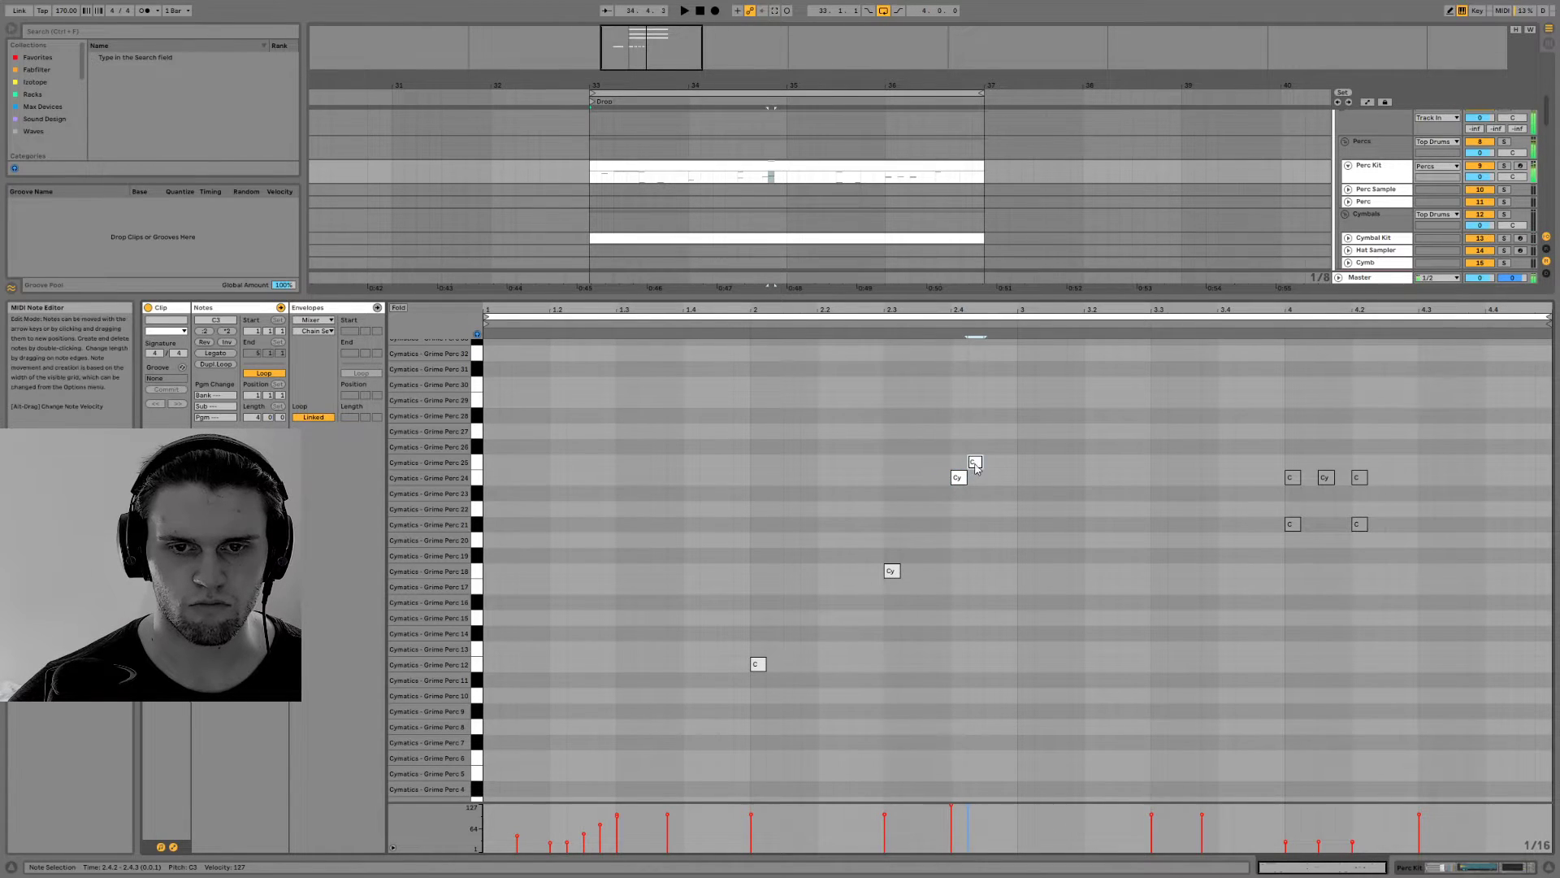
pyautogui.doubleClick(992, 431)
pyautogui.doubleClick(975, 400)
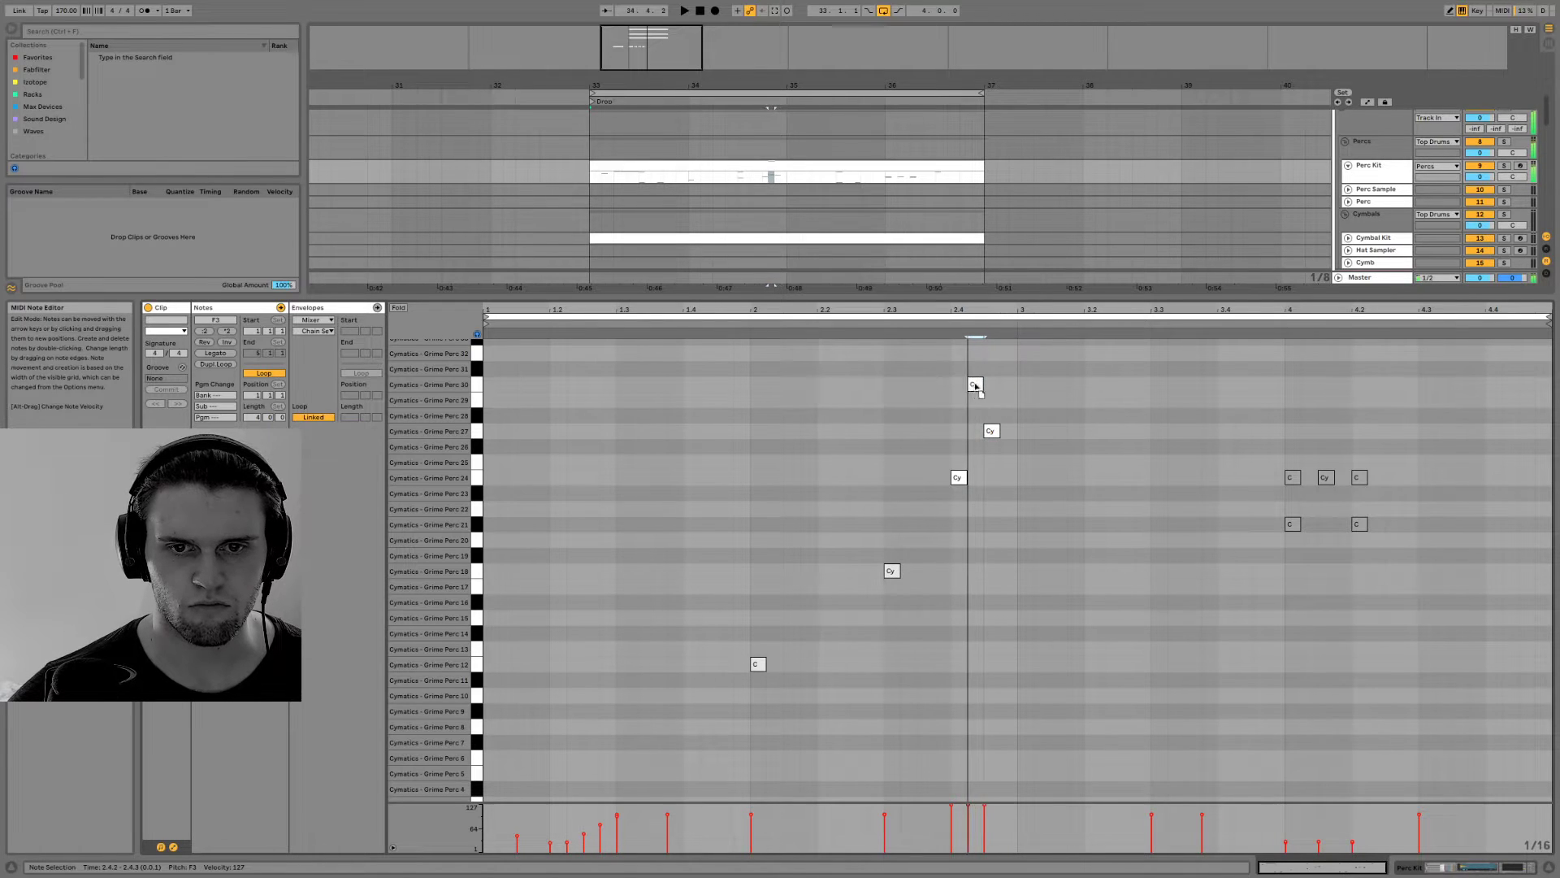
pyautogui.doubleClick(975, 402)
pyautogui.doubleClick(976, 404)
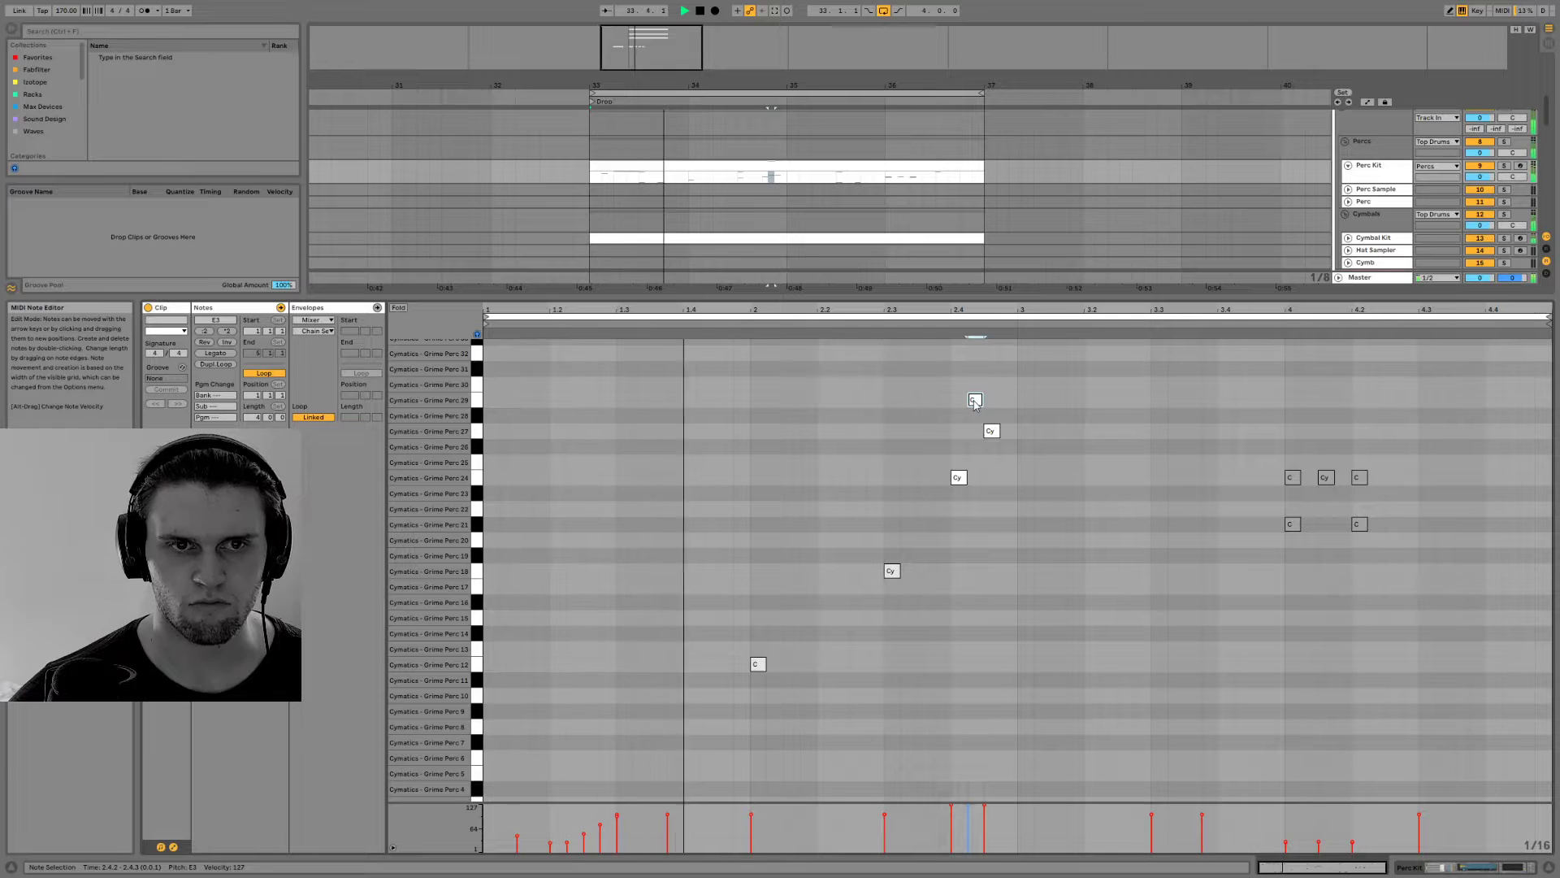
# Add a Grime Perc 33 hit at 4.4.1 and four sixteenth-note Grime Perc 37 hits from 4.4.1 to the clip's end, then play
pyautogui.scroll(-2, 1001, 536)
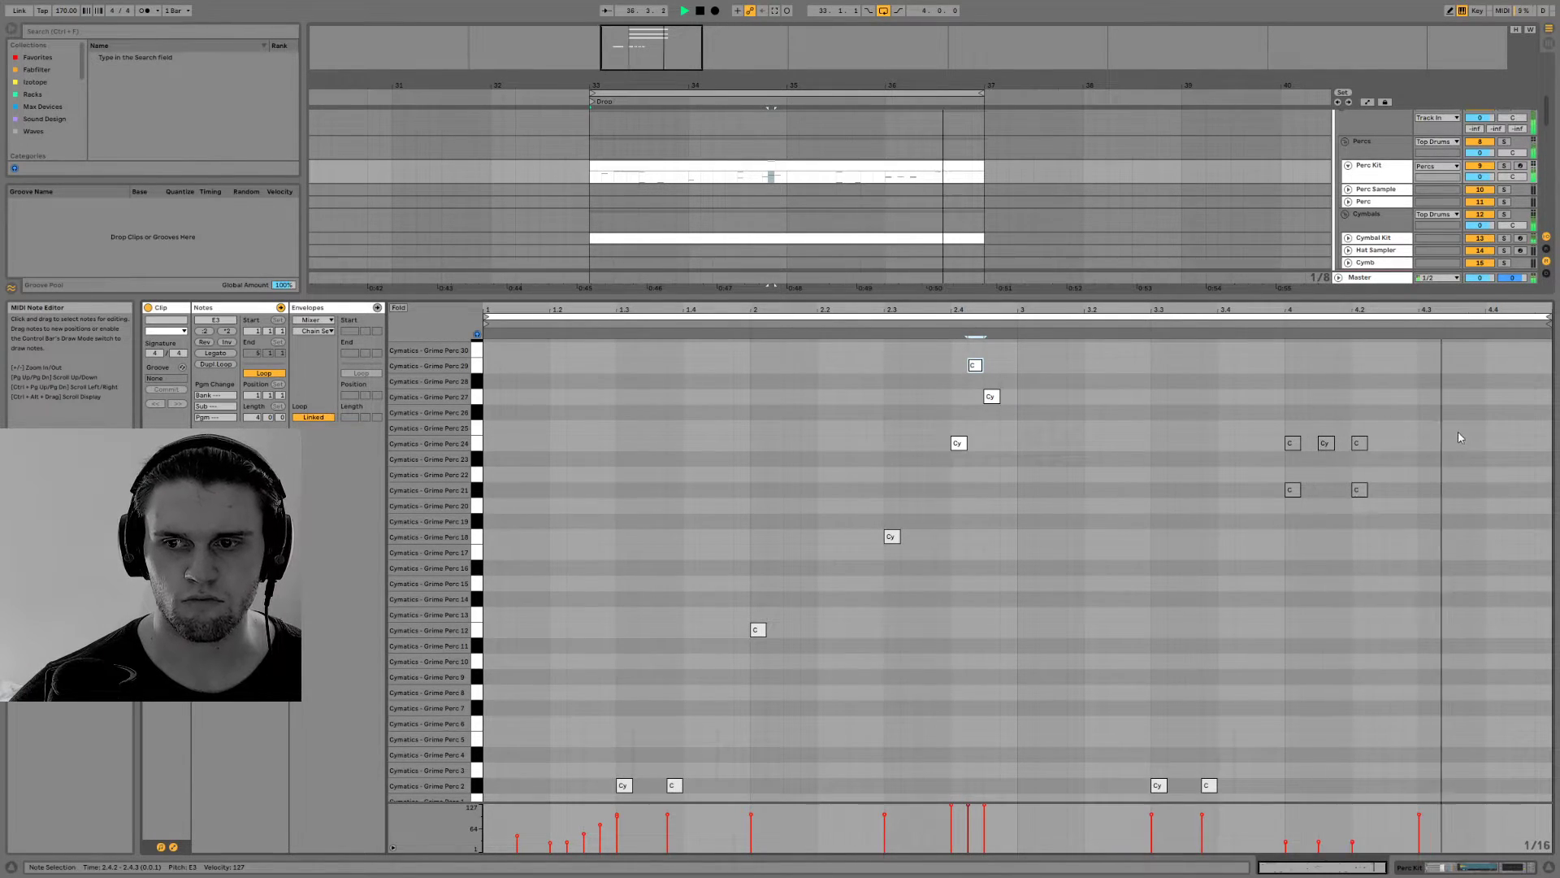
pyautogui.doubleClick(1492, 396)
pyautogui.moveTo(1493, 400); pyautogui.dragTo(1495, 479)
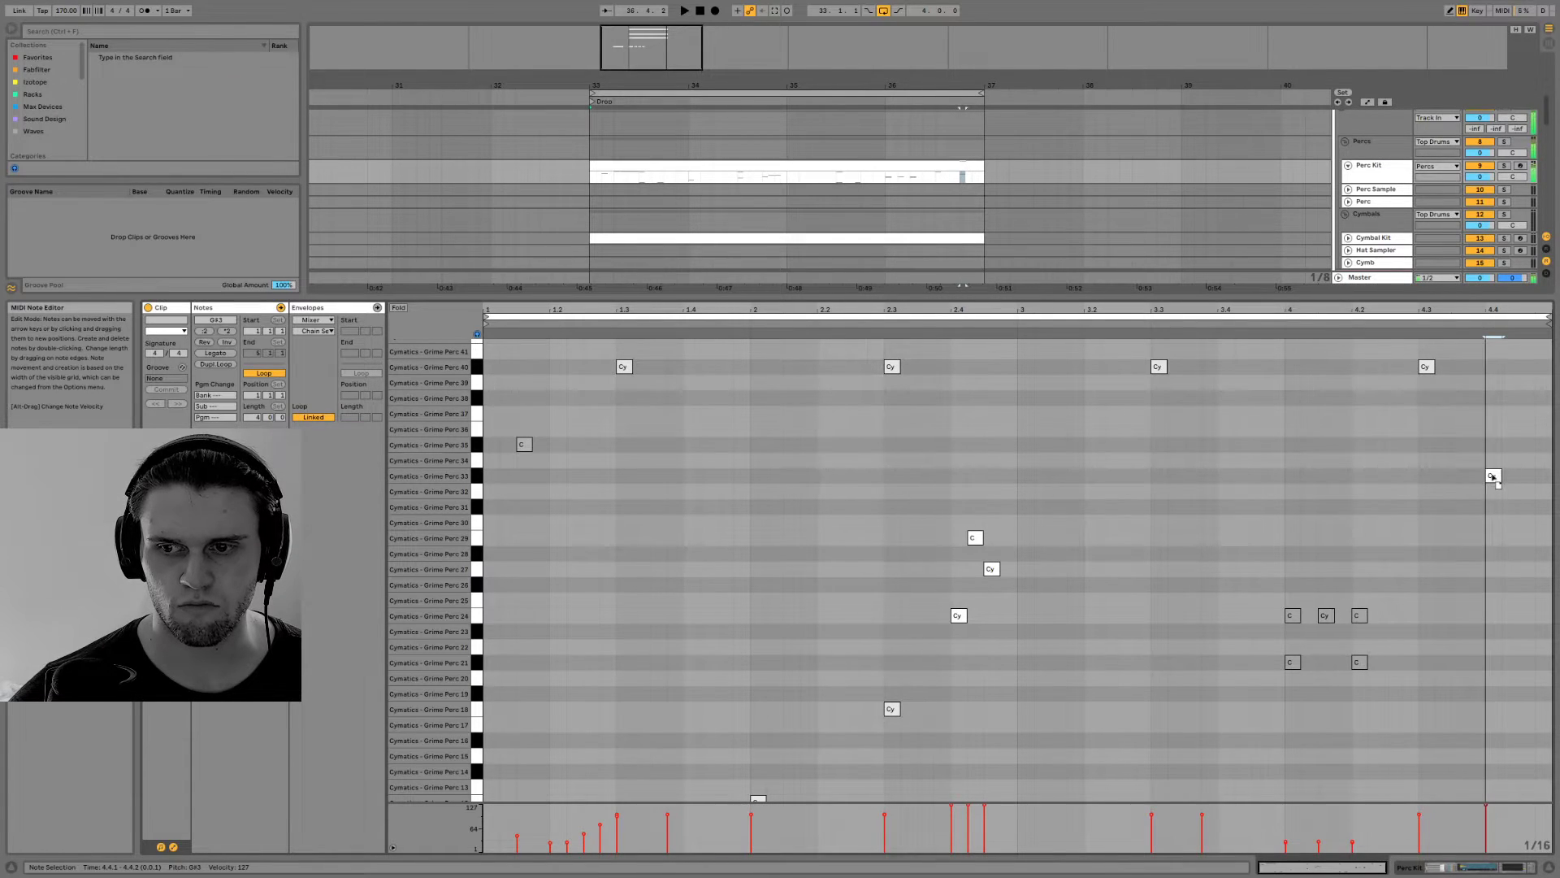
pyautogui.moveTo(1495, 480); pyautogui.dragTo(1495, 463)
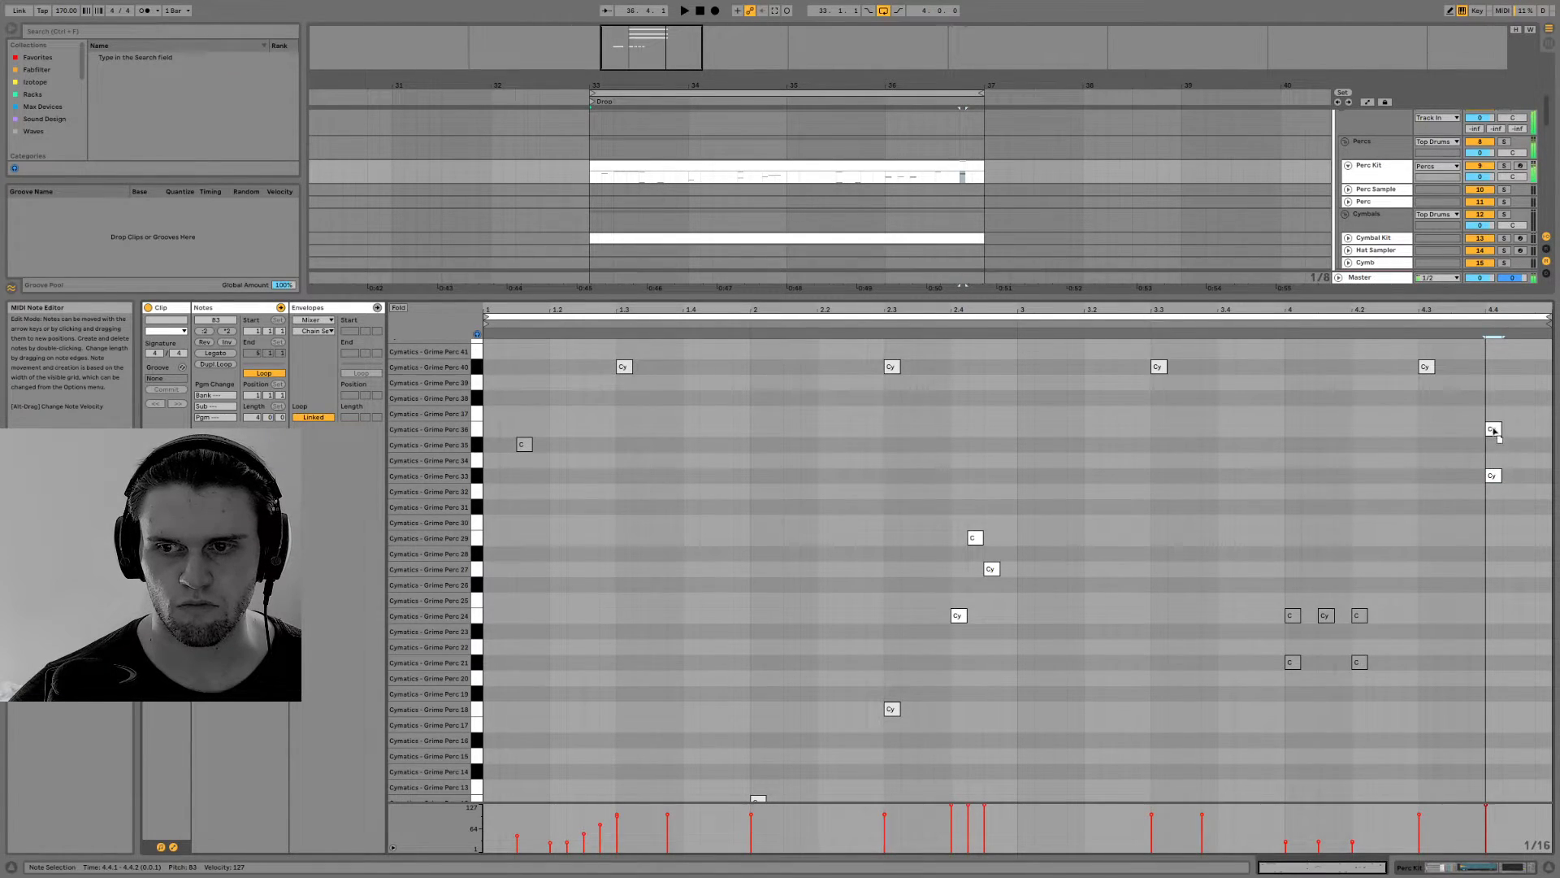
pyautogui.moveTo(1497, 418); pyautogui.dragTo(1548, 421)
pyautogui.press('space')
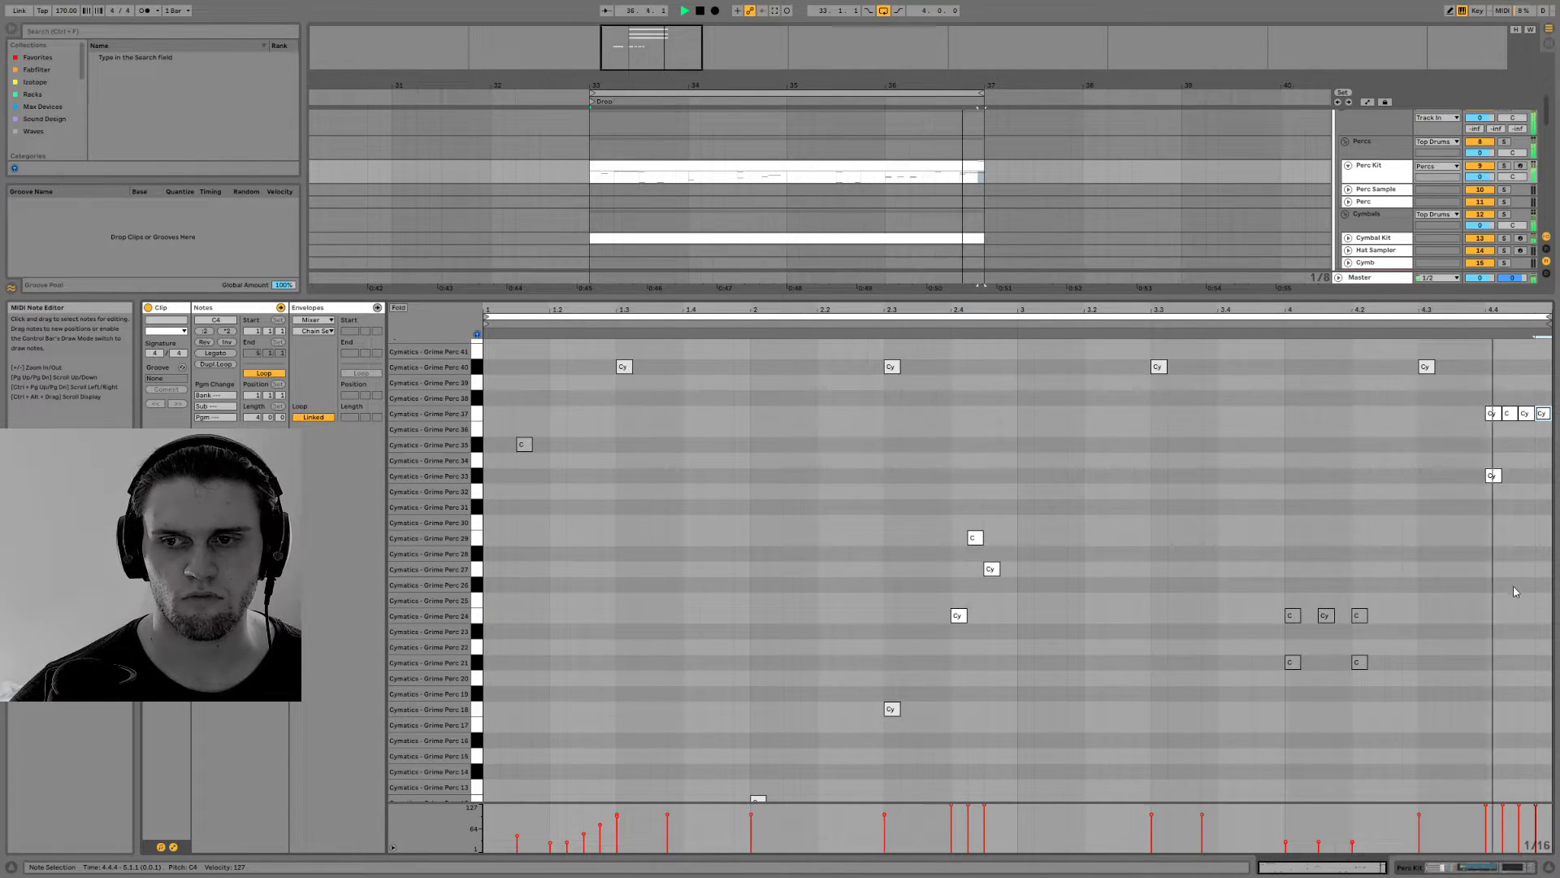
# Move the Grime Perc 33 hit at 4.4.1 up to Grime Perc 41
pyautogui.click(1492, 476)
pyautogui.press('space')
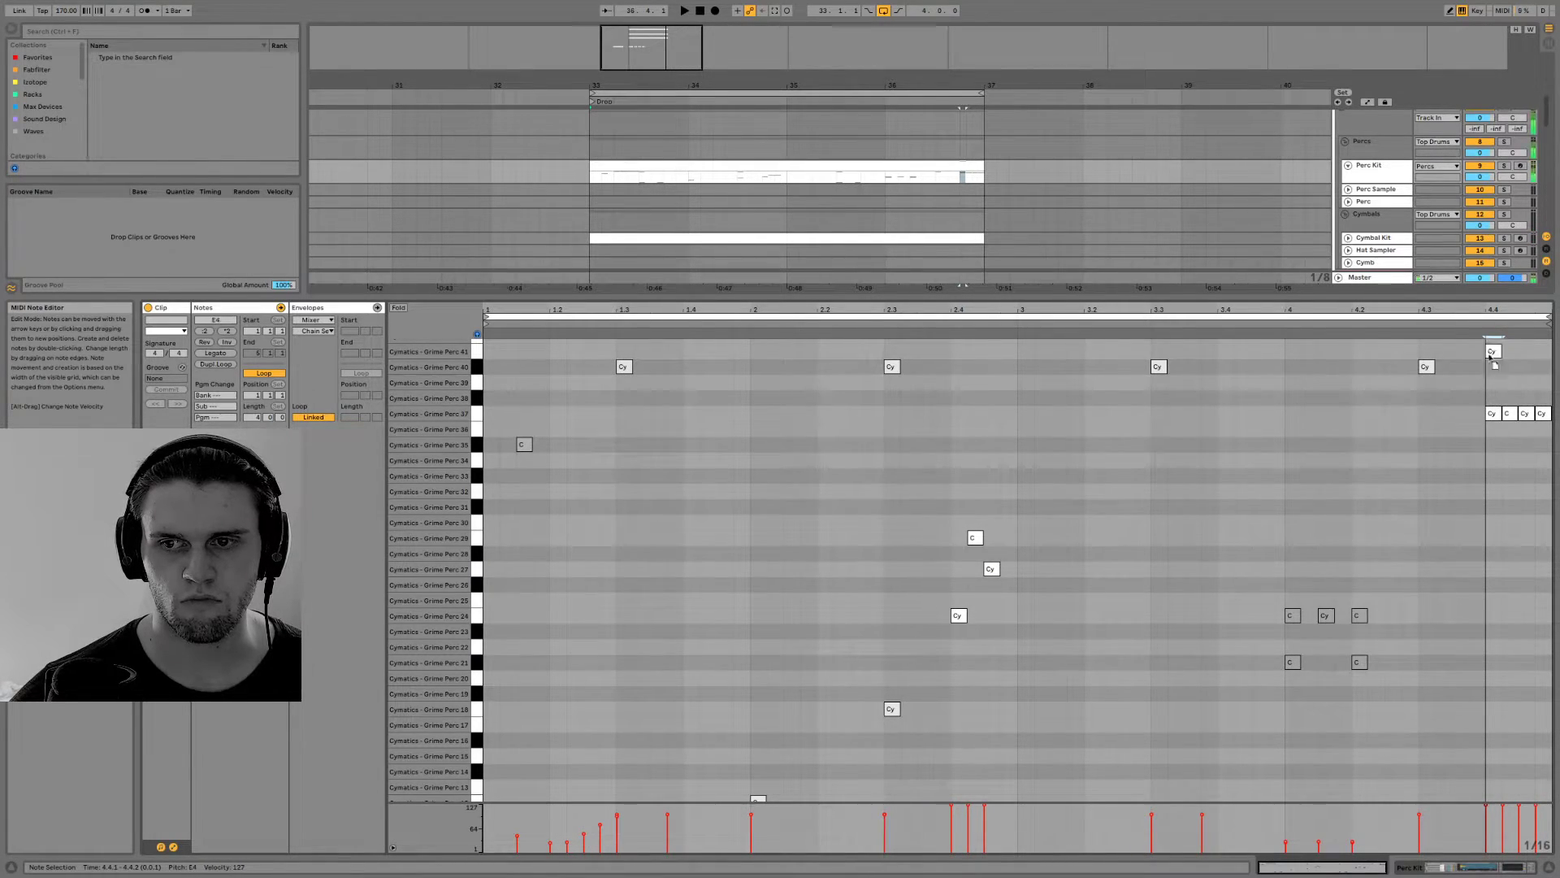
pyautogui.scroll(5, 1493, 351)
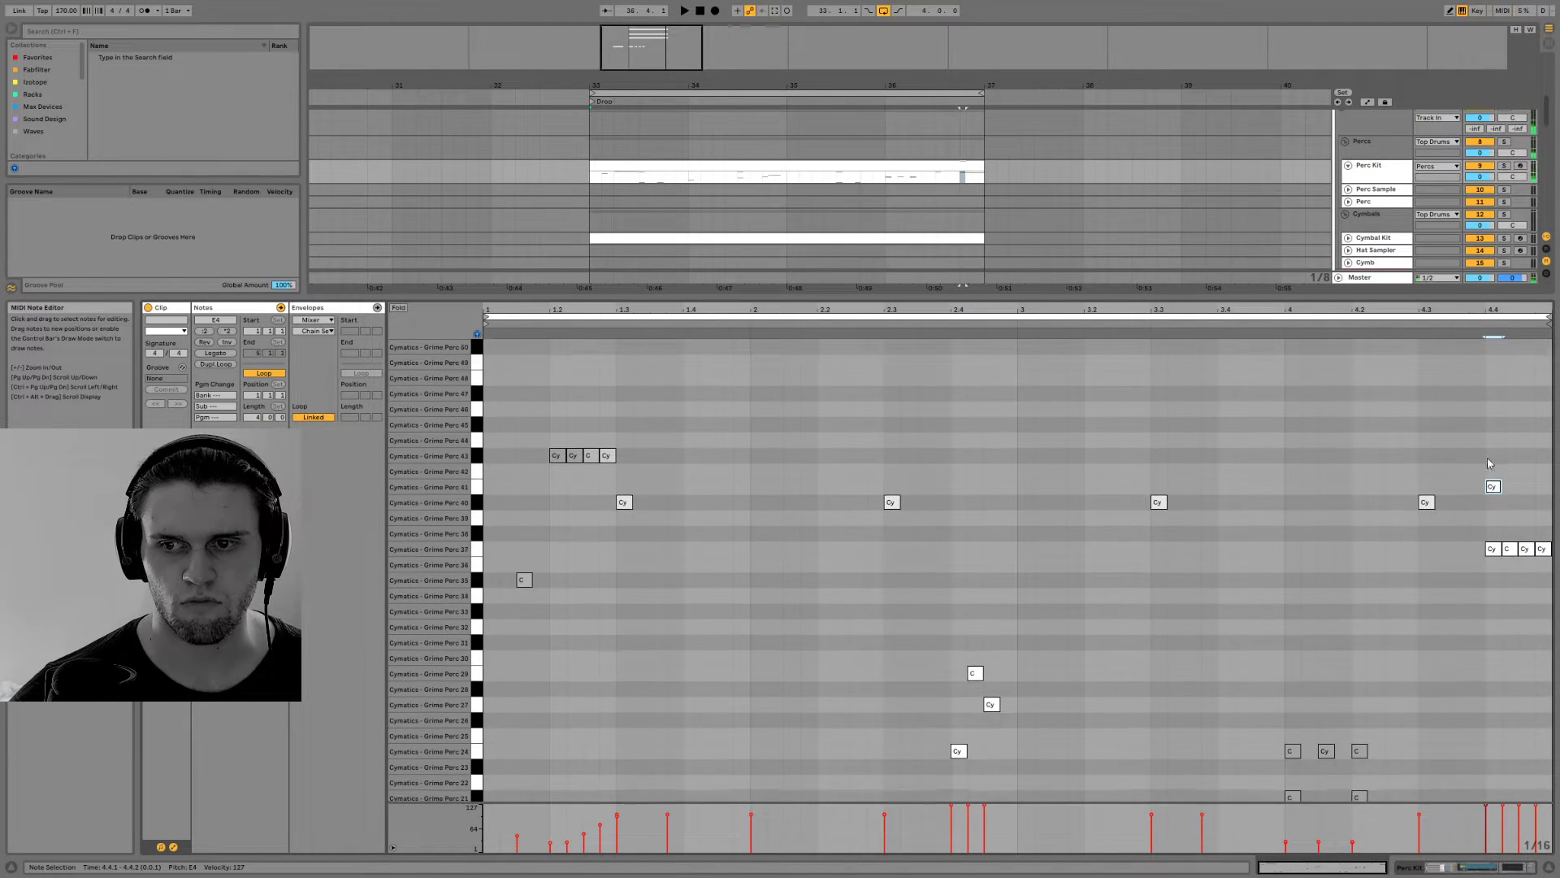
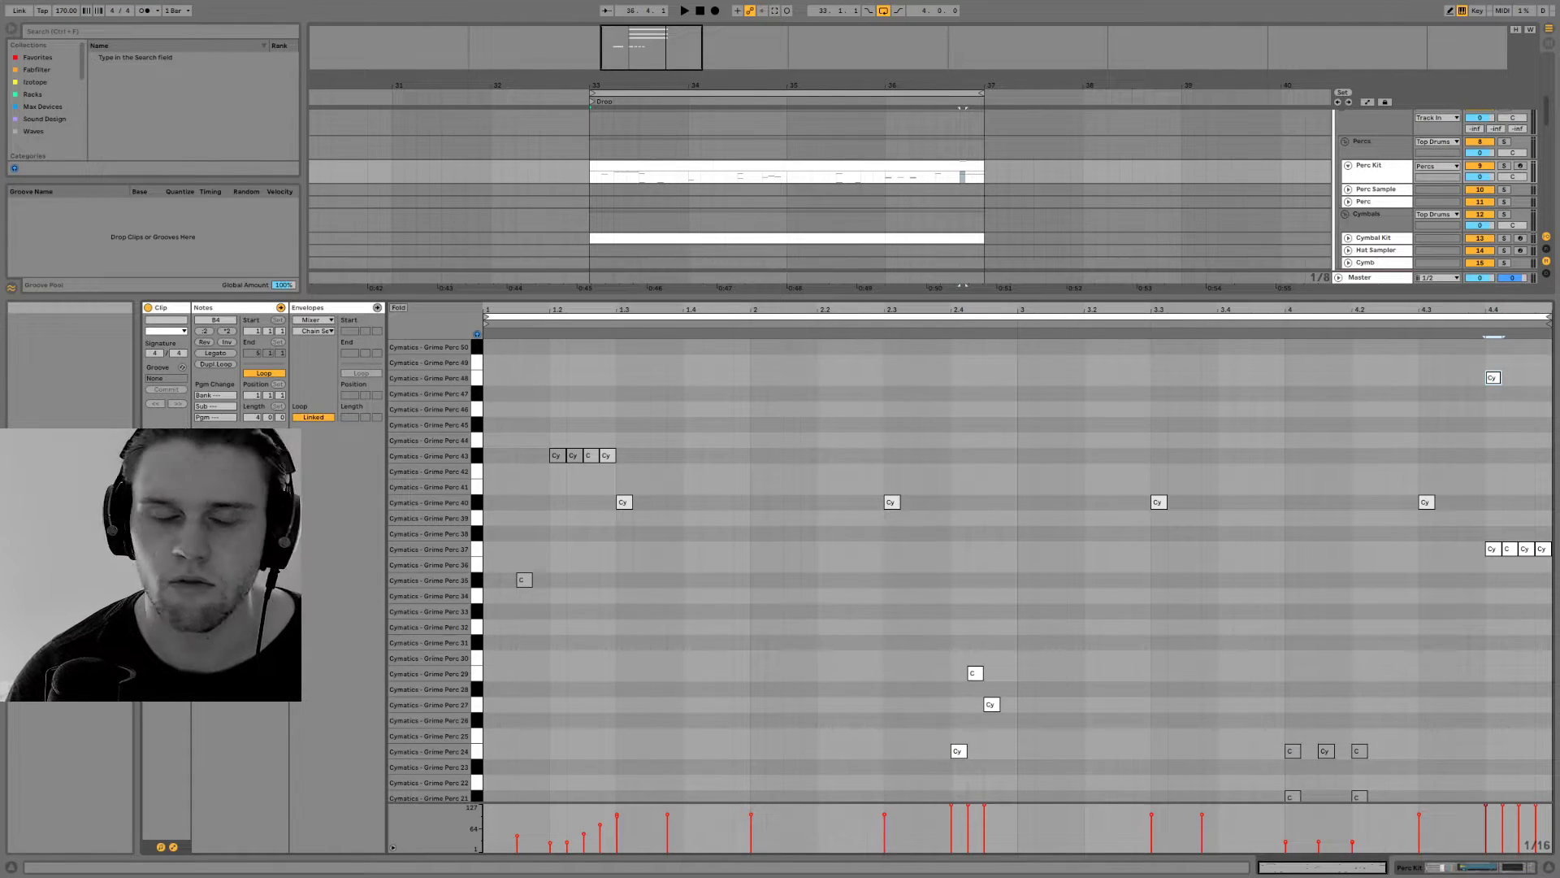
# Play the Drop loop and lower the 22 Audio track's volume to -4 dB
pyautogui.moveTo(892, 85); pyautogui.dragTo(893, 62)
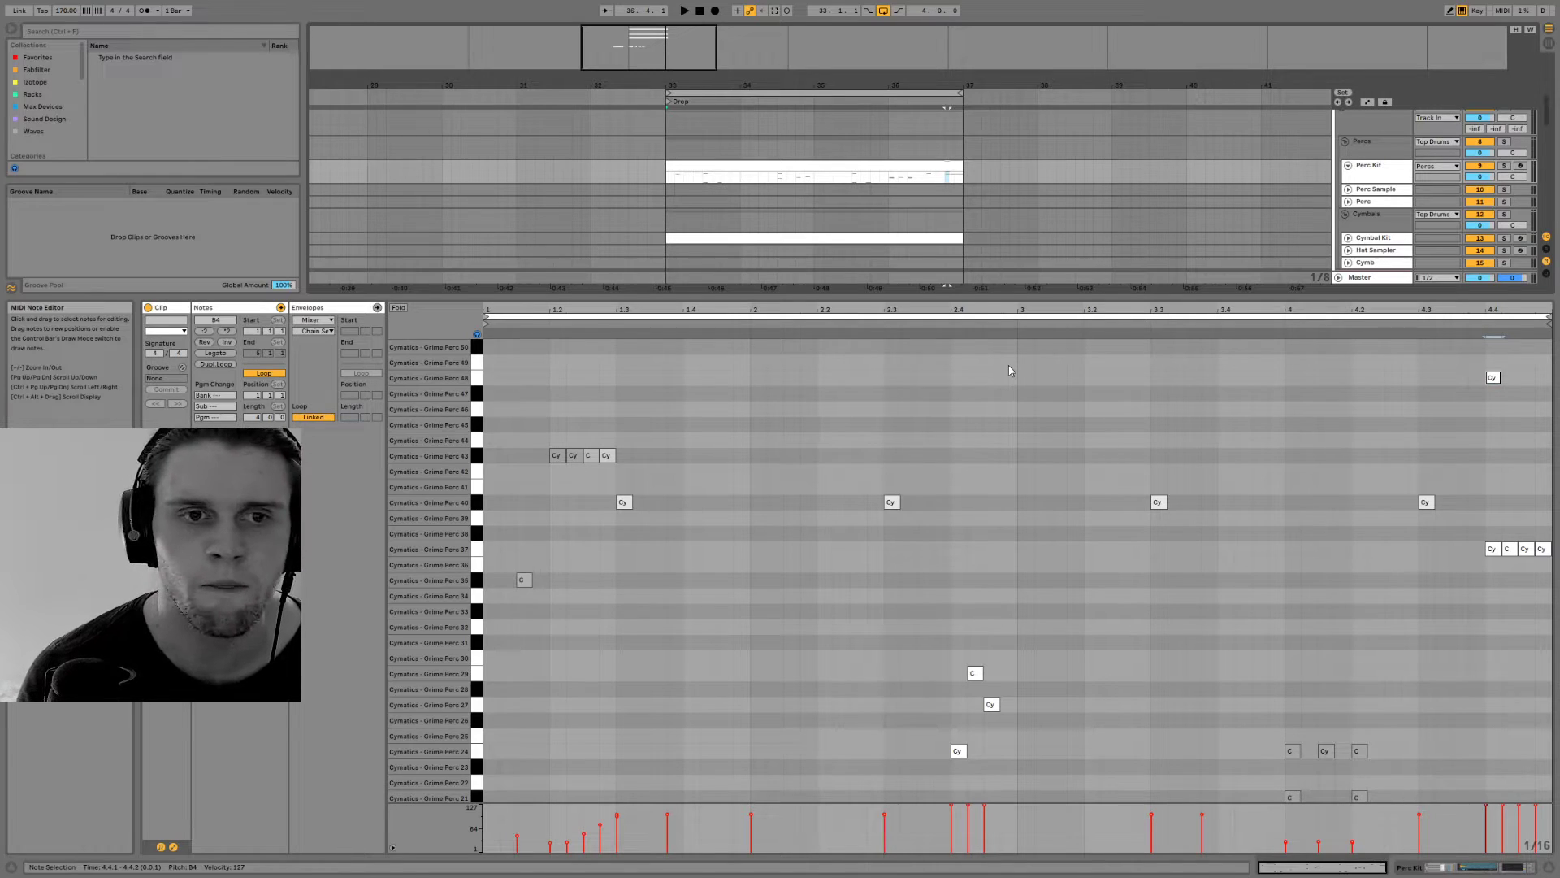
pyautogui.press('space')
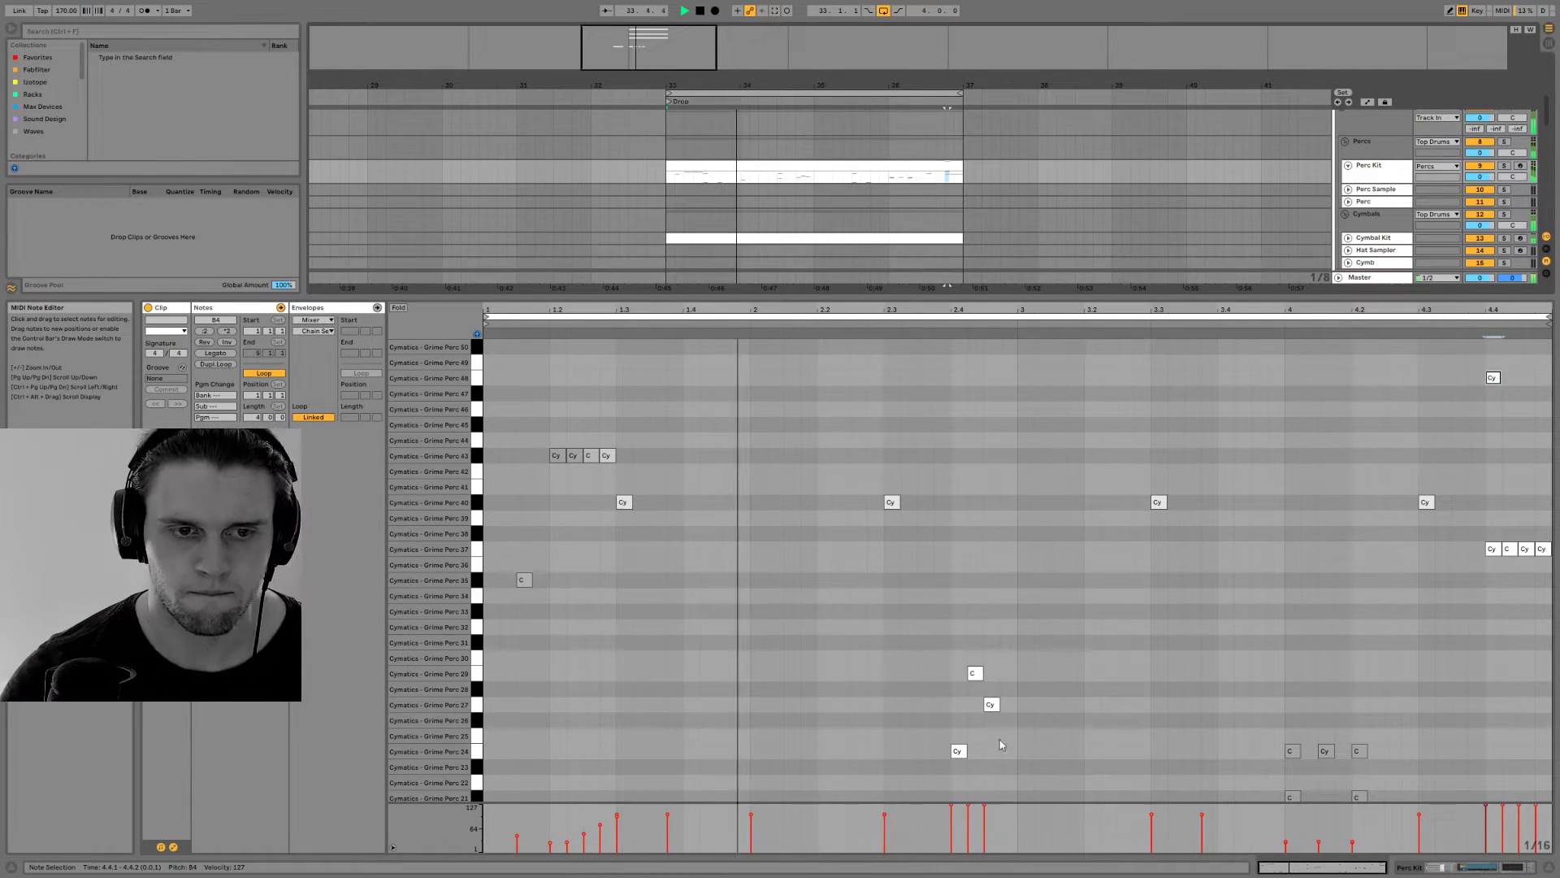
pyautogui.click(1445, 866)
pyautogui.press('space')
pyautogui.press('space')
pyautogui.moveTo(1480, 417); pyautogui.dragTo(1479, 430)
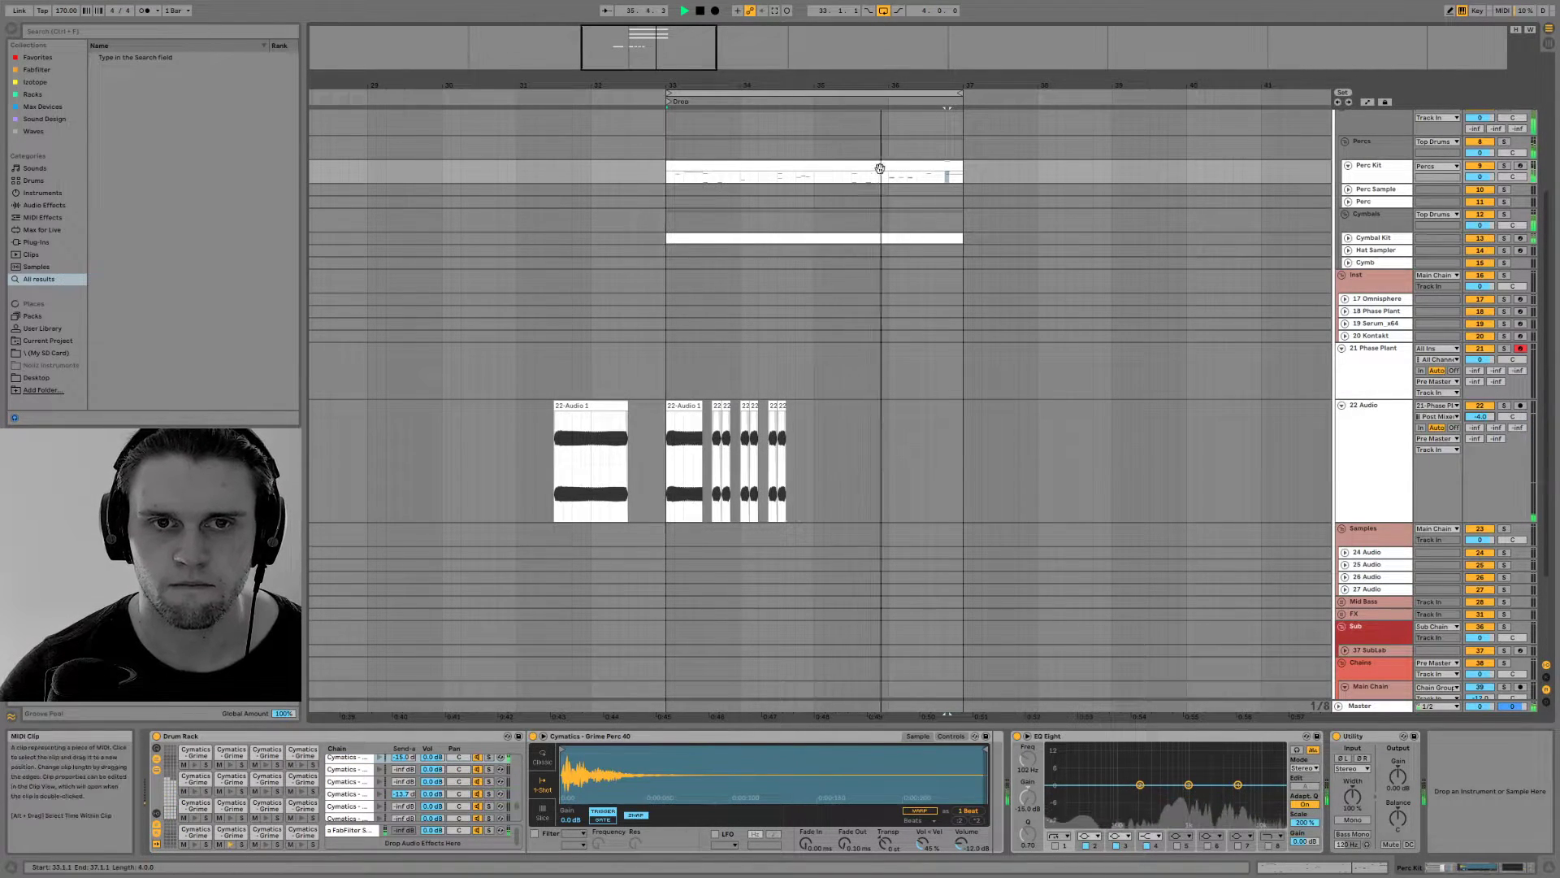
# Duplicate the two-bar phrase on 22 Audio from bar 33 to bar 35, and trim the spare clip in bar 31 to two beats
pyautogui.moveTo(814, 431); pyautogui.dragTo(667, 449)
pyautogui.press('space')
pyautogui.hotkey('ctrl', 'd')
pyautogui.click(832, 406)
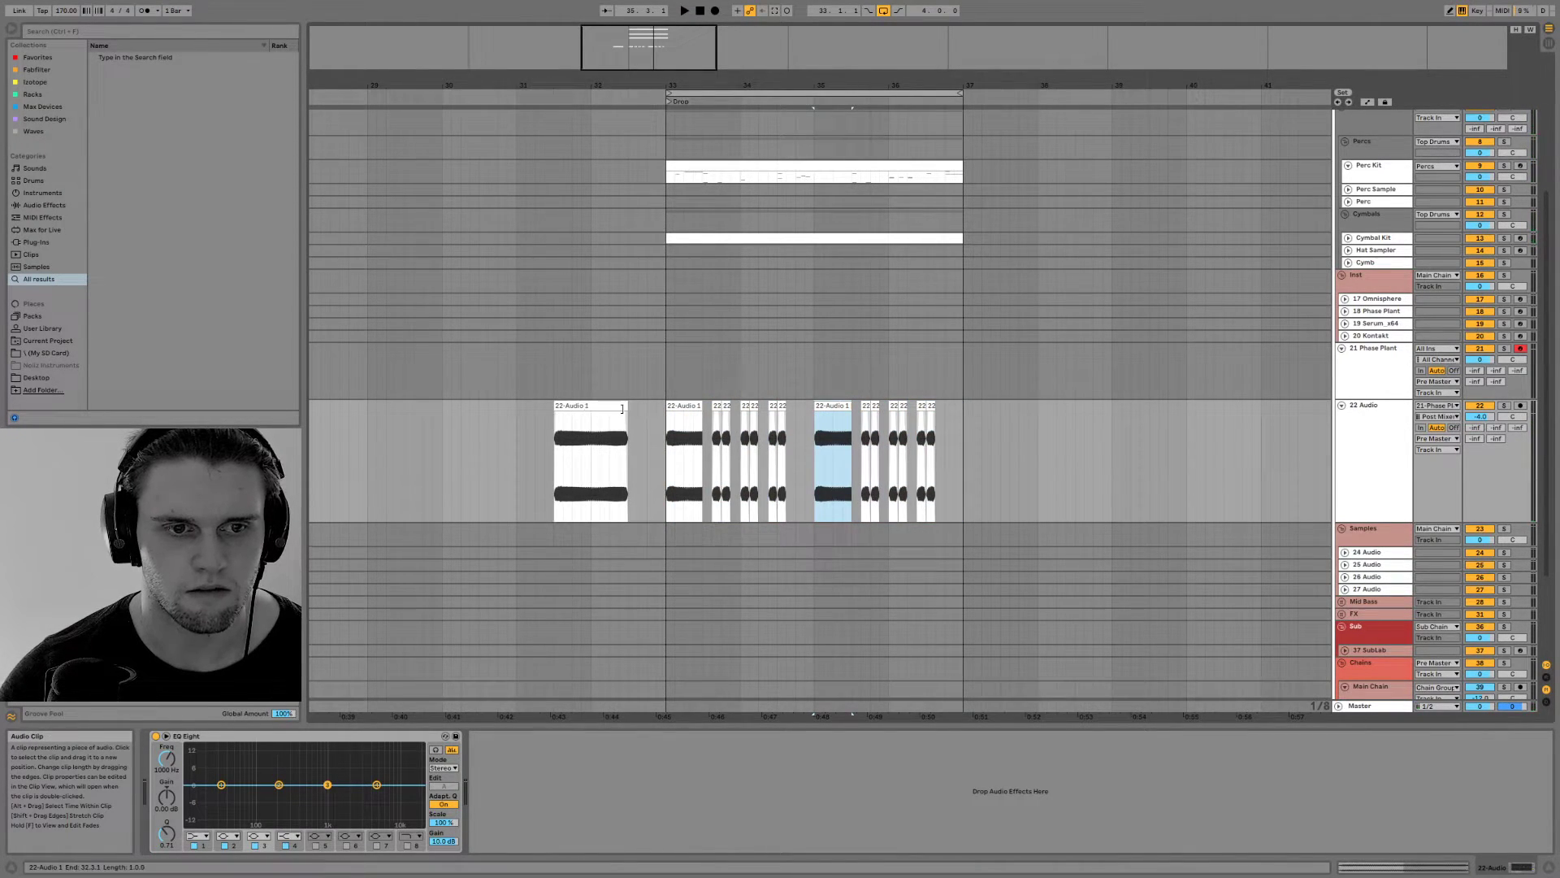
pyautogui.moveTo(622, 409); pyautogui.dragTo(591, 409)
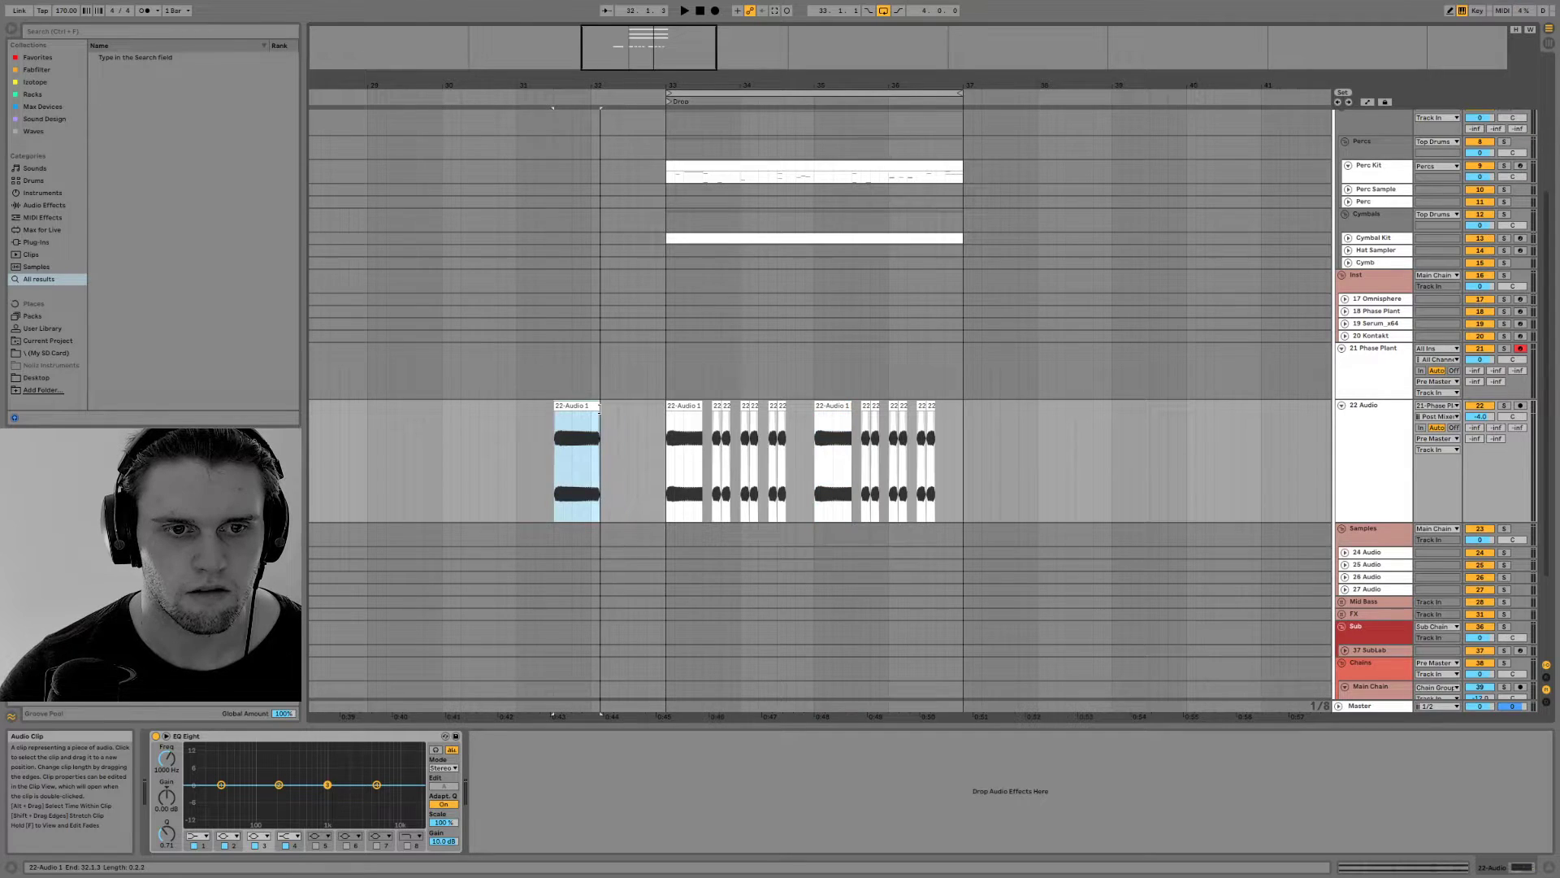
# Insert a new MIDI track below 22 Audio and duplicate the 22 Audio track with its clips
pyautogui.click(1370, 431)
pyautogui.hotkey('ctrl', 'shift', 't')
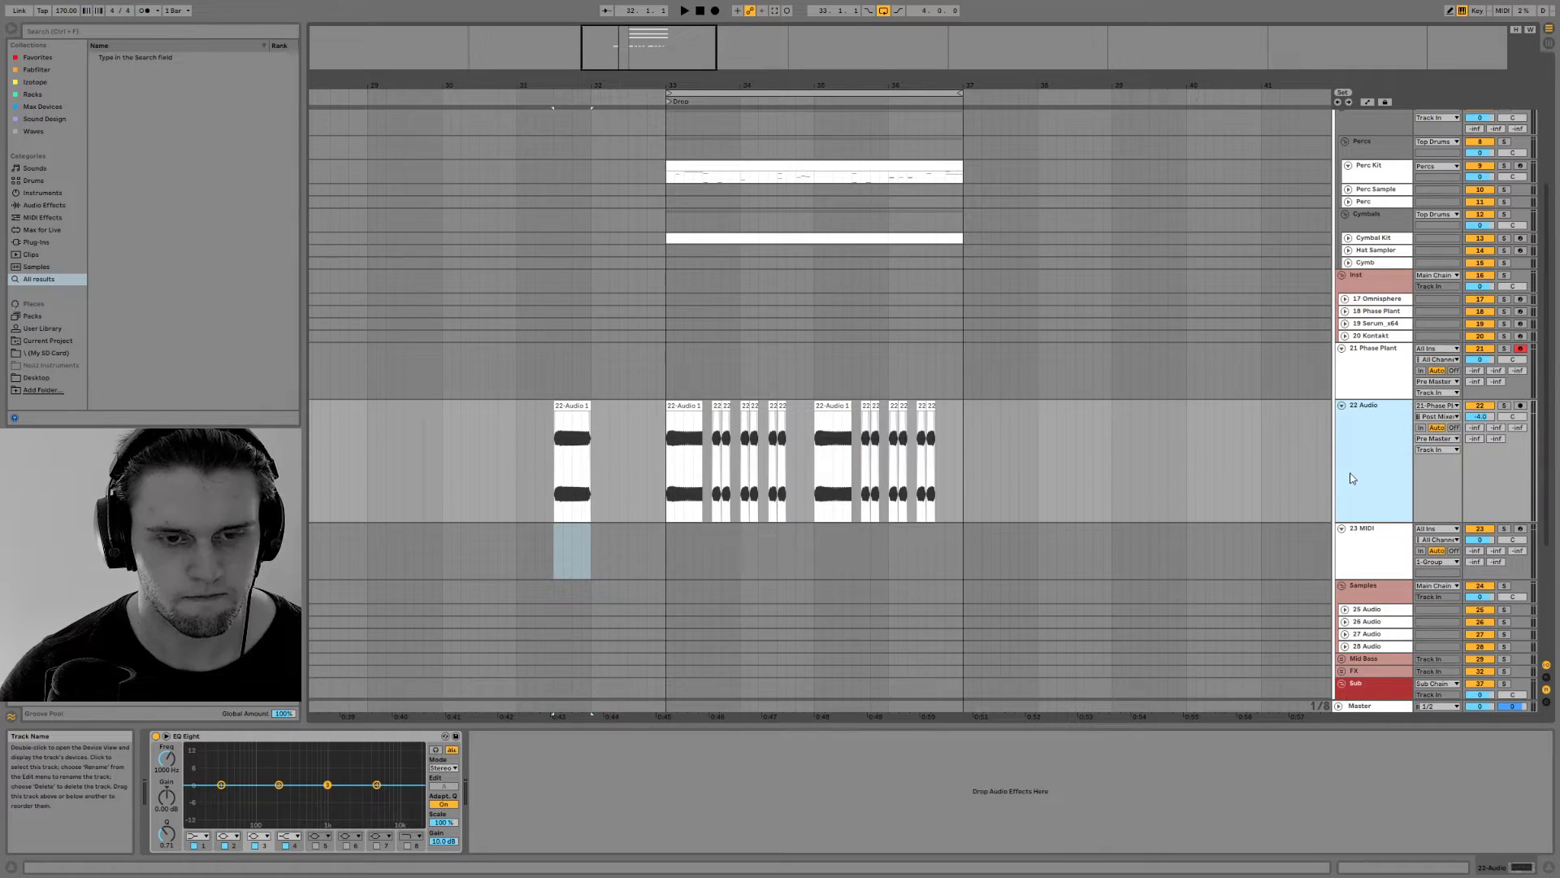
pyautogui.hotkey('ctrl', 'd')
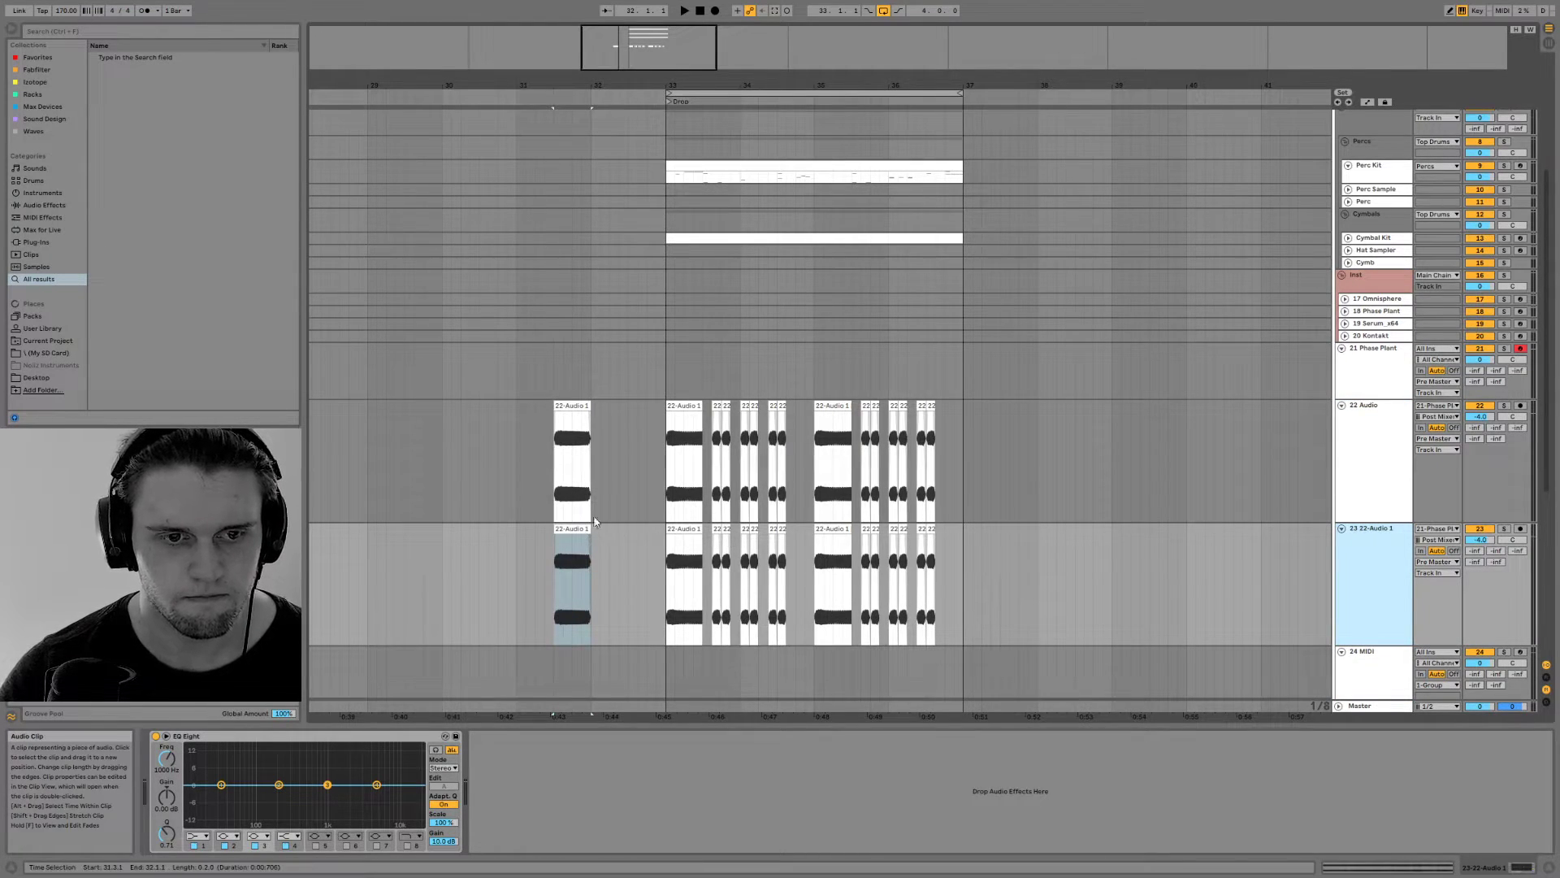
# Delete the spare bar 31 clip and the first phrase's short chops from the original 22 Audio track
pyautogui.click(565, 528)
pyautogui.click(569, 452)
pyautogui.press('Delete')
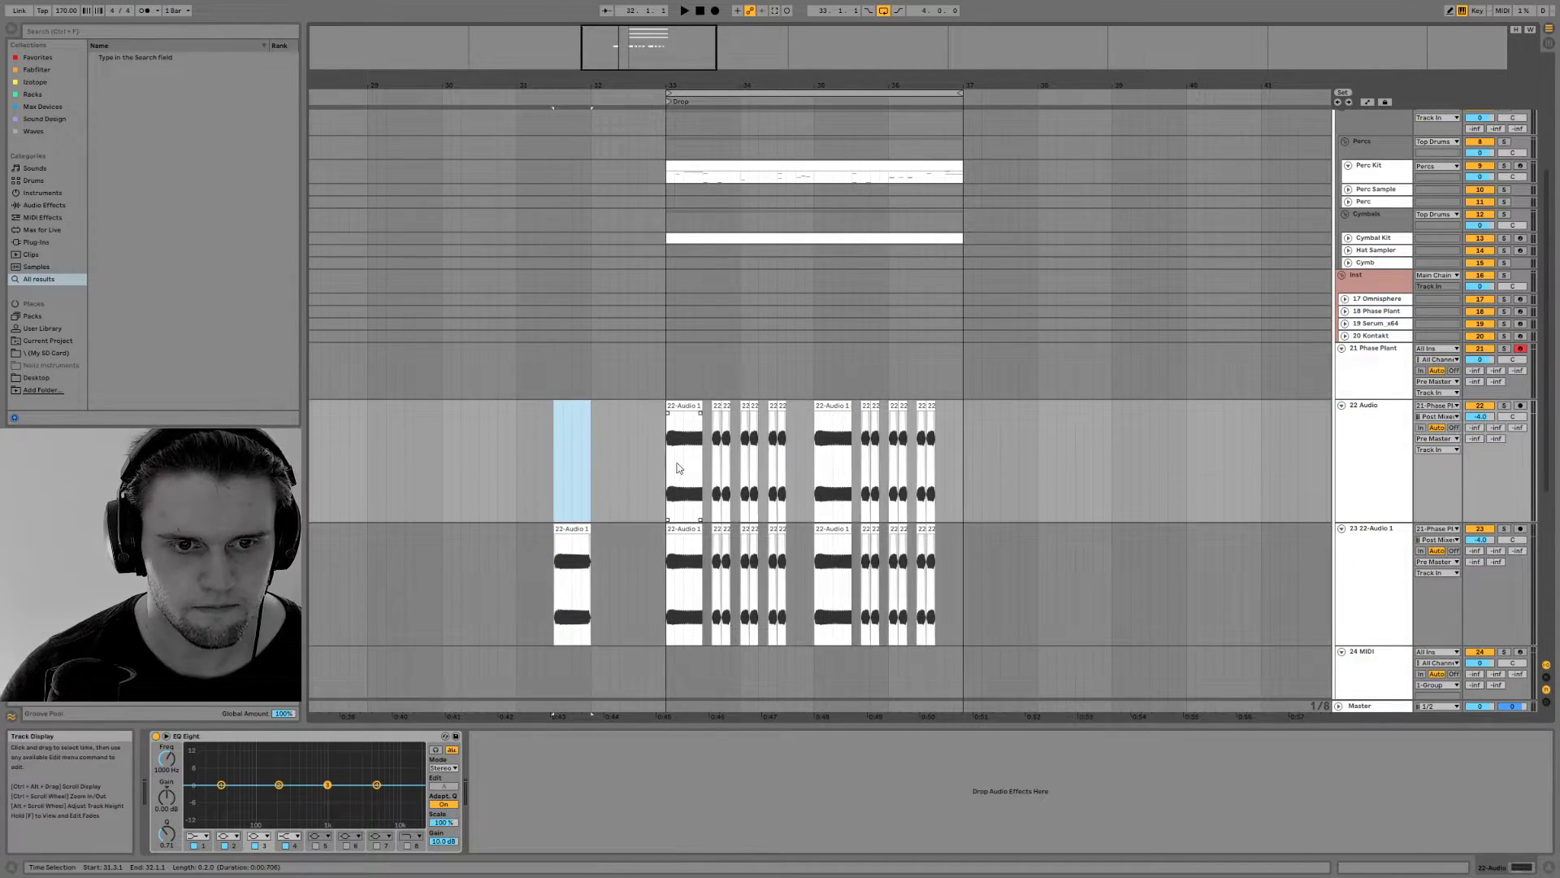
pyautogui.moveTo(710, 435); pyautogui.dragTo(813, 438)
pyautogui.press('Delete')
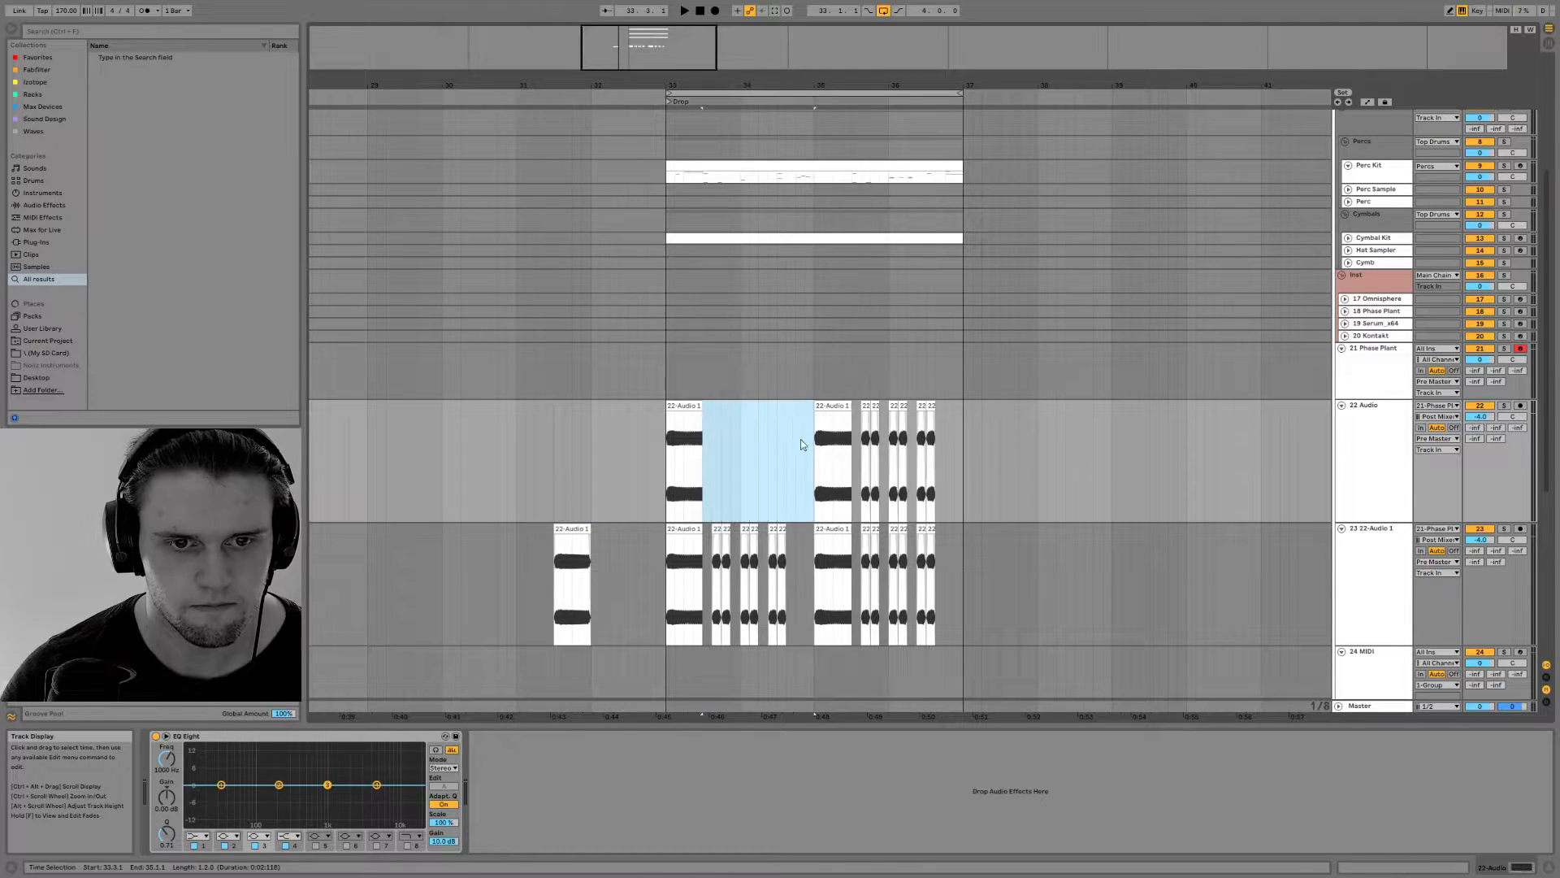
# Delete both long clips from the duplicate track and the second phrase's short chops from 22 Audio
pyautogui.click(687, 530)
pyautogui.press('Delete')
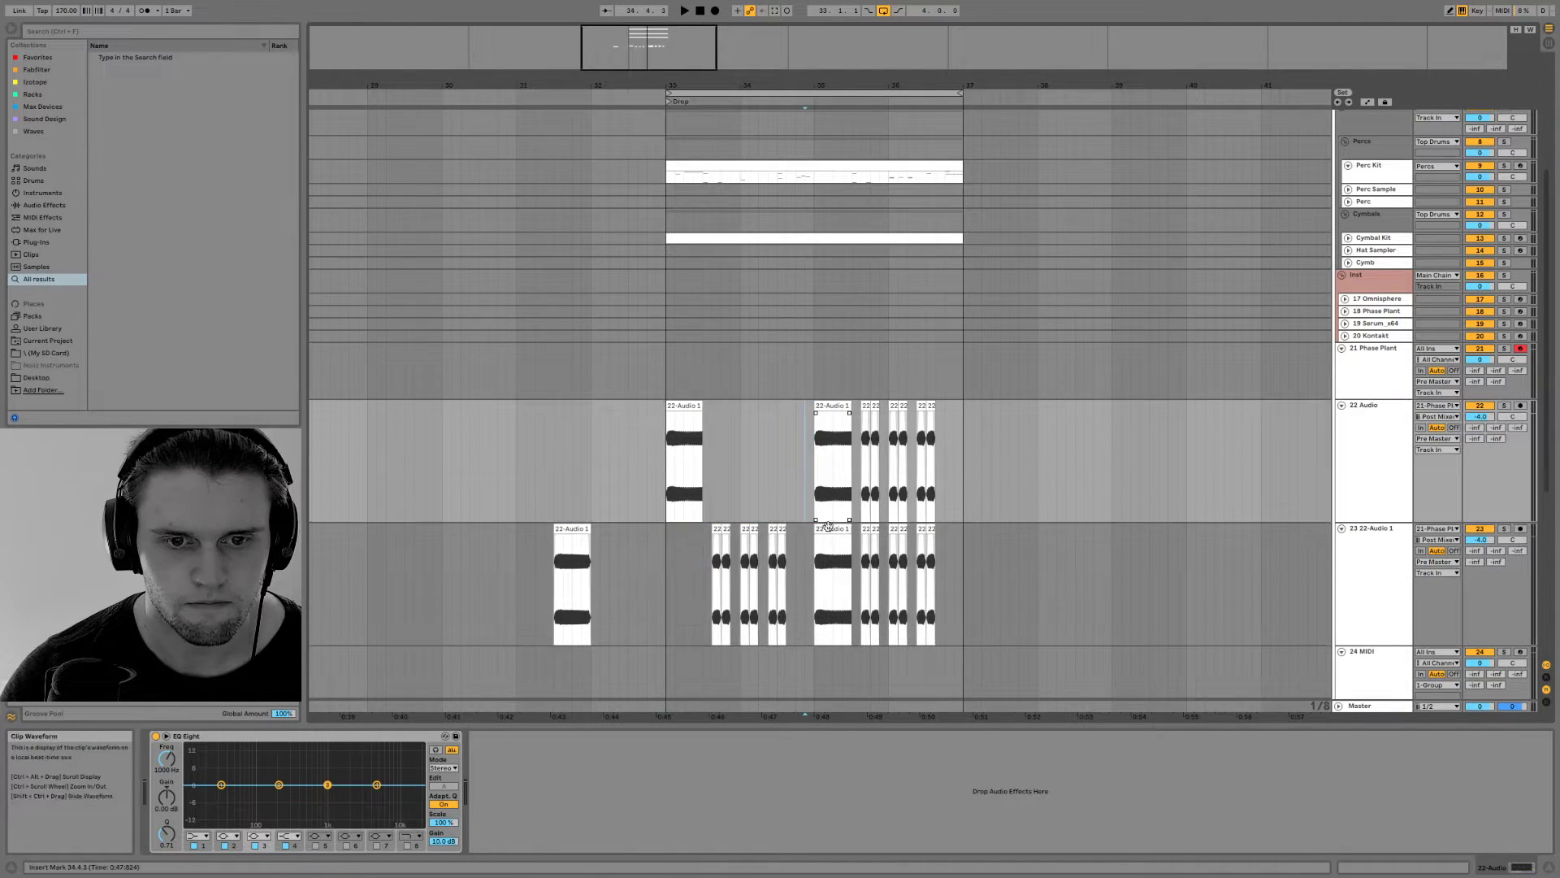
pyautogui.click(838, 532)
pyautogui.press('Delete')
pyautogui.moveTo(860, 443); pyautogui.dragTo(964, 445)
pyautogui.press('Delete')
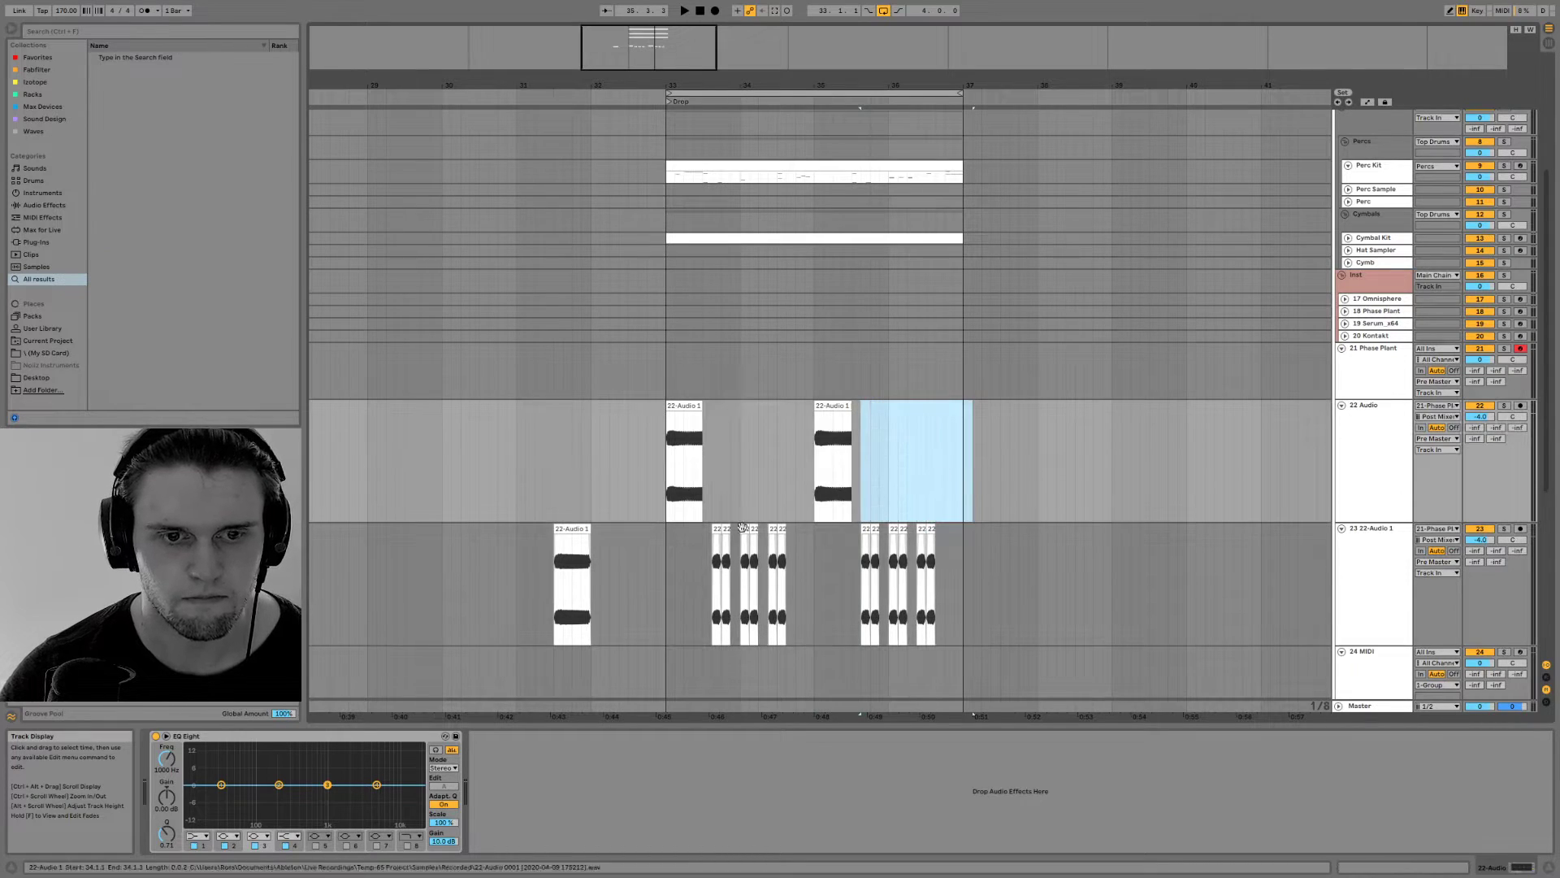
# Shape 22 Audio's EQ Eight during playback with a 1.12 dB low-mid boost and a dip in the highs
pyautogui.click(694, 455)
pyautogui.press('space')
pyautogui.moveTo(279, 784)
pyautogui.mouseDown()
pyautogui.moveTo(283, 815)
pyautogui.moveTo(368, 801)
pyautogui.moveTo(374, 768)
pyautogui.moveTo(284, 782)
pyautogui.mouseUp()
pyautogui.press('space')
pyautogui.press('space')
pyautogui.press('space')
pyautogui.press('space')
pyautogui.press('space')
pyautogui.press('space')
pyautogui.press('space')
pyautogui.press('space')
pyautogui.press('space')
pyautogui.press('space')
pyautogui.press('space')
pyautogui.press('space')
# Show the bar 33 clip's transposition envelope and move its peak earlier and down to about +5 semitones
pyautogui.press('space')
pyautogui.press('space')
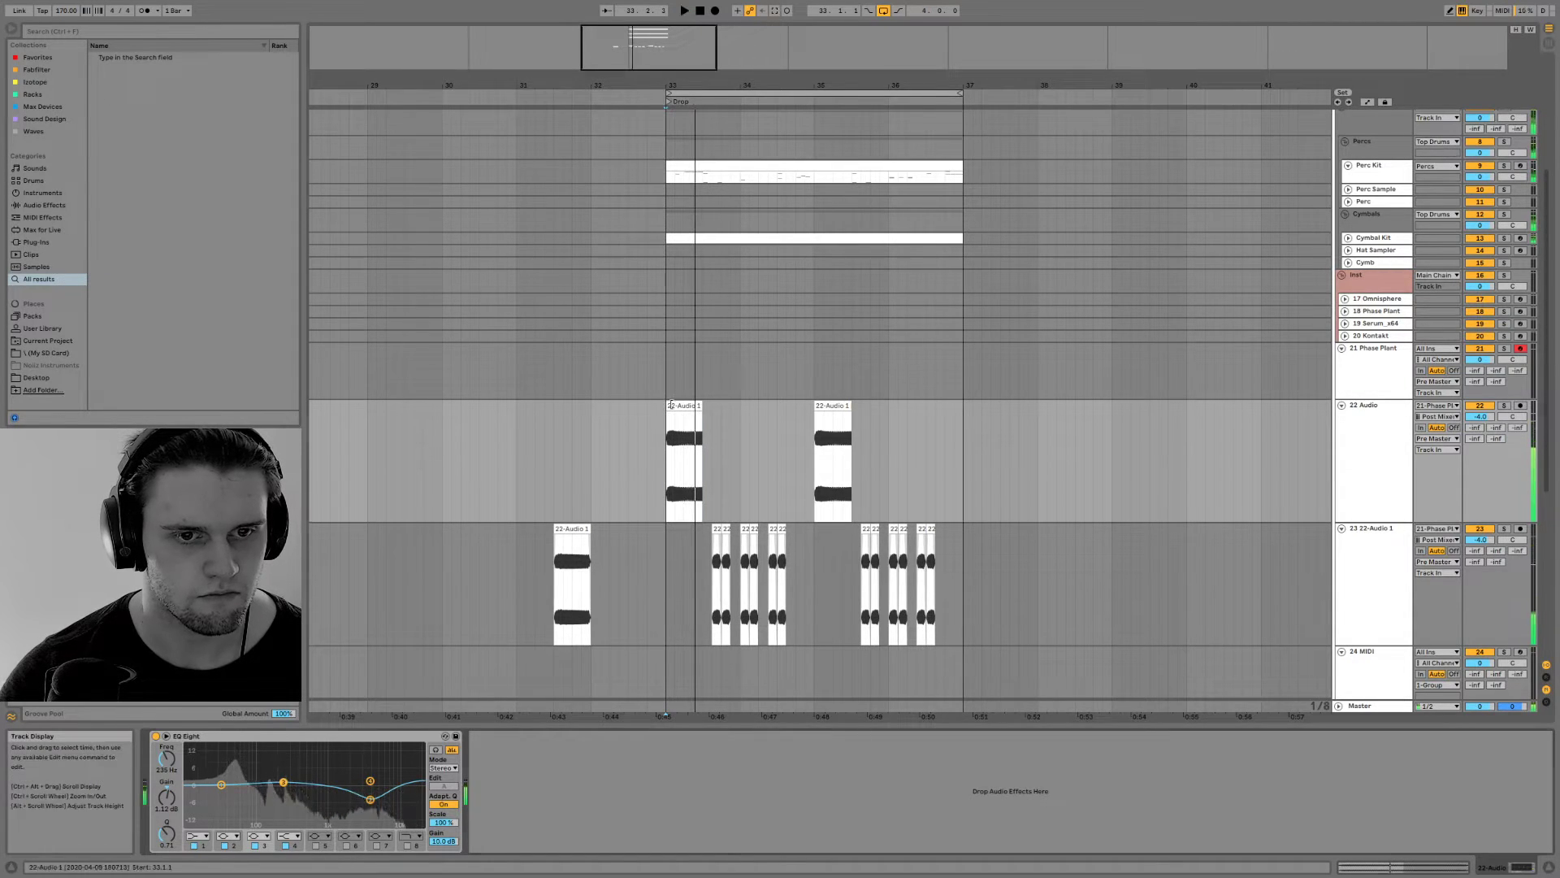
pyautogui.doubleClick(685, 406)
pyautogui.press('space')
pyautogui.press('space')
pyautogui.click(364, 332)
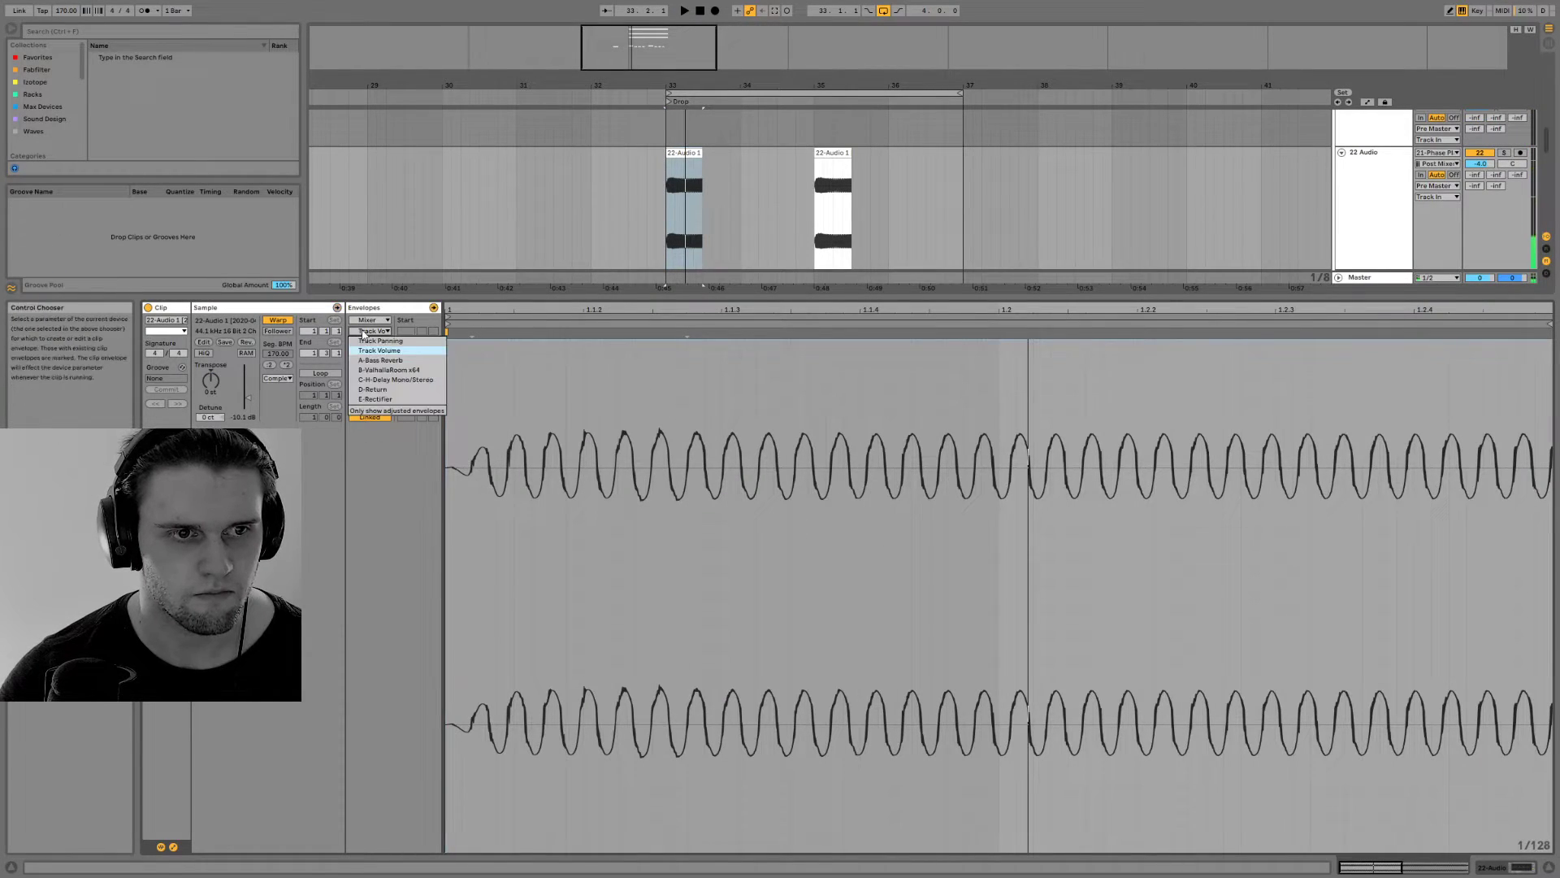
pyautogui.click(364, 322)
pyautogui.click(364, 320)
pyautogui.click(364, 330)
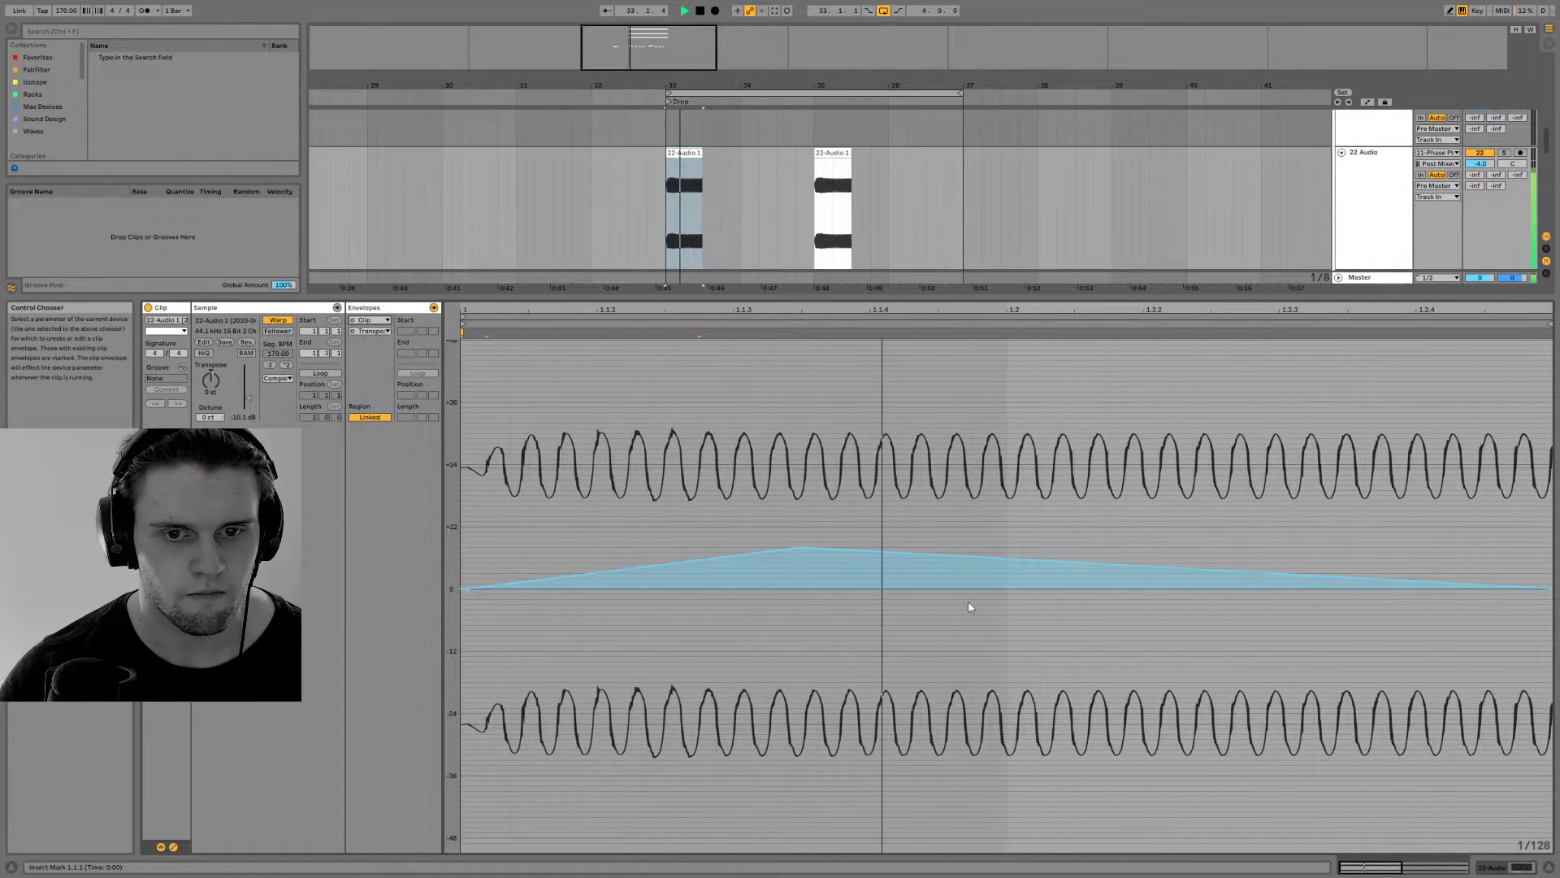
pyautogui.moveTo(801, 548); pyautogui.dragTo(750, 552)
pyautogui.press('space')
pyautogui.moveTo(750, 557); pyautogui.dragTo(750, 562)
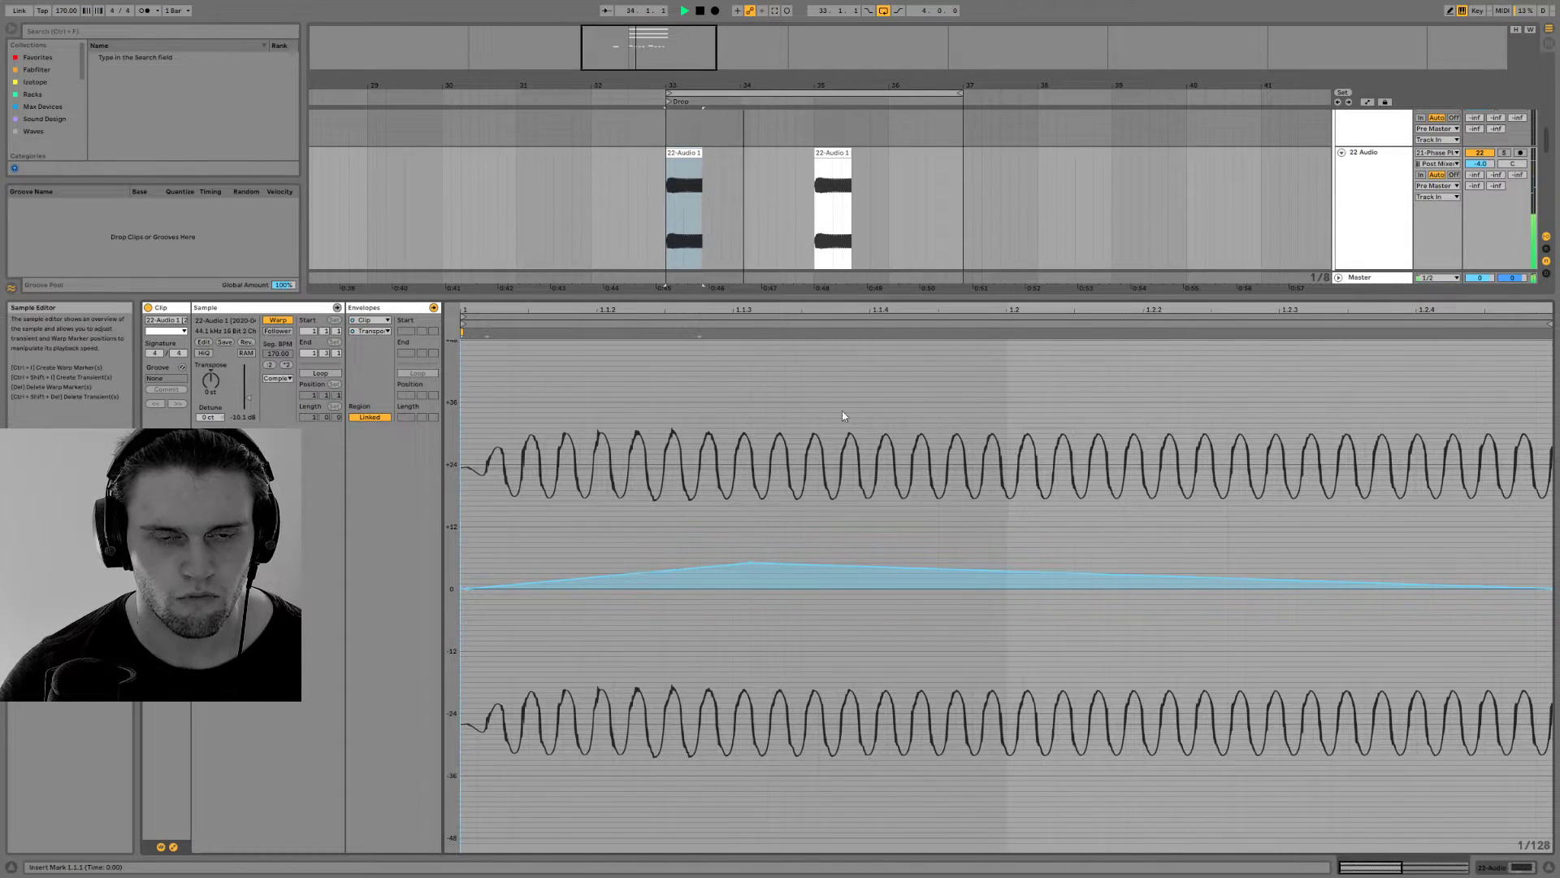
# Bend the end of the bar 35 clip's transposition envelope down to -3 semitones and audition it
pyautogui.click(829, 154)
pyautogui.press('space')
pyautogui.press('space')
pyautogui.press('space')
pyautogui.press('space')
pyautogui.press('space')
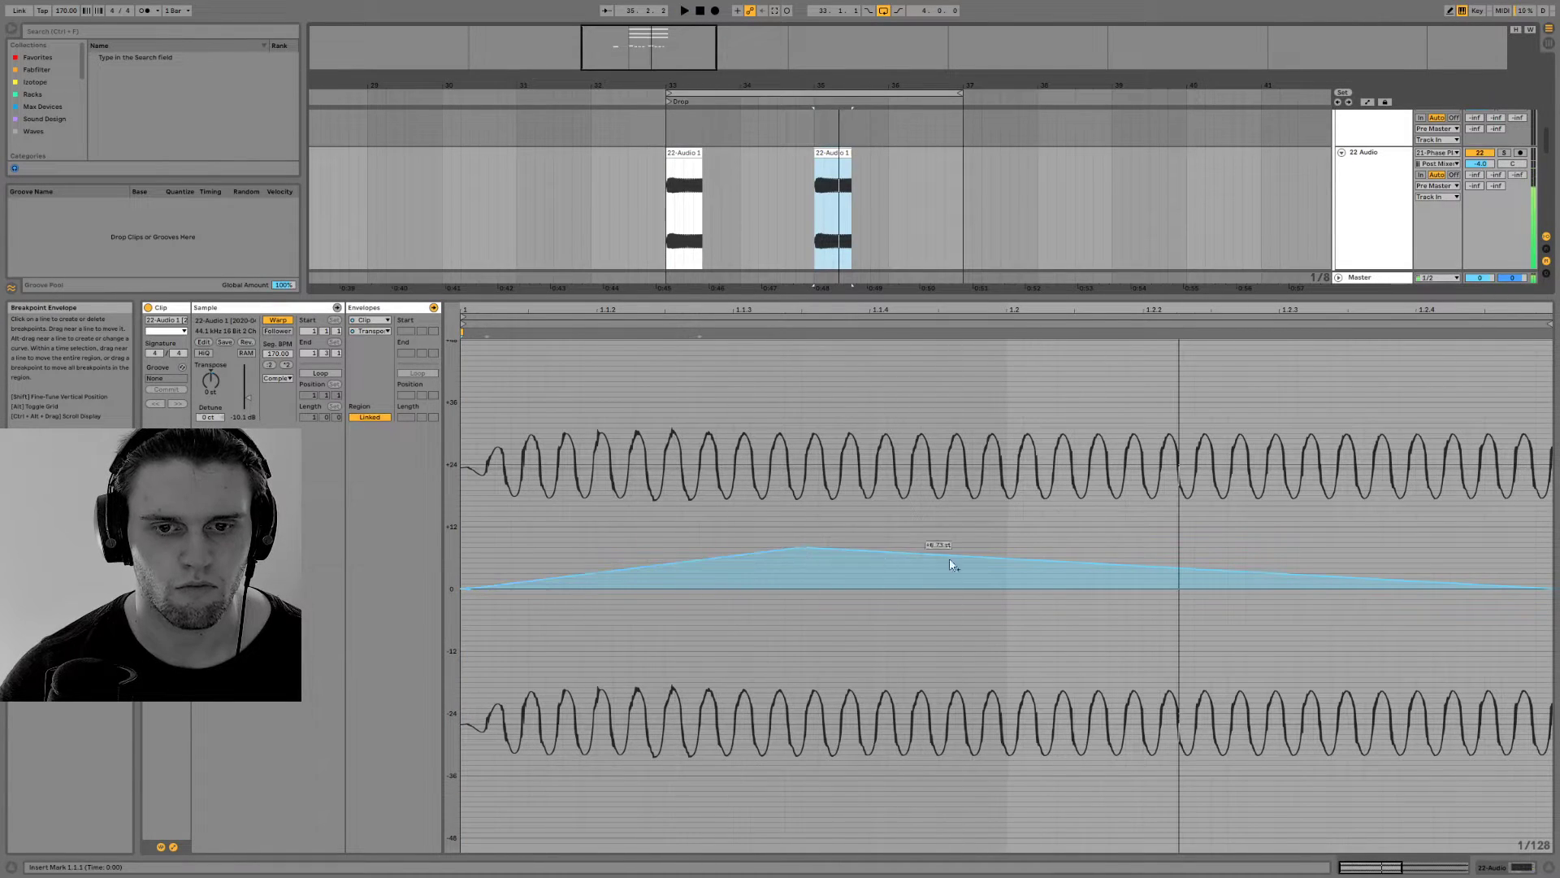
pyautogui.moveTo(1178, 567); pyautogui.dragTo(1477, 596)
pyautogui.press('space')
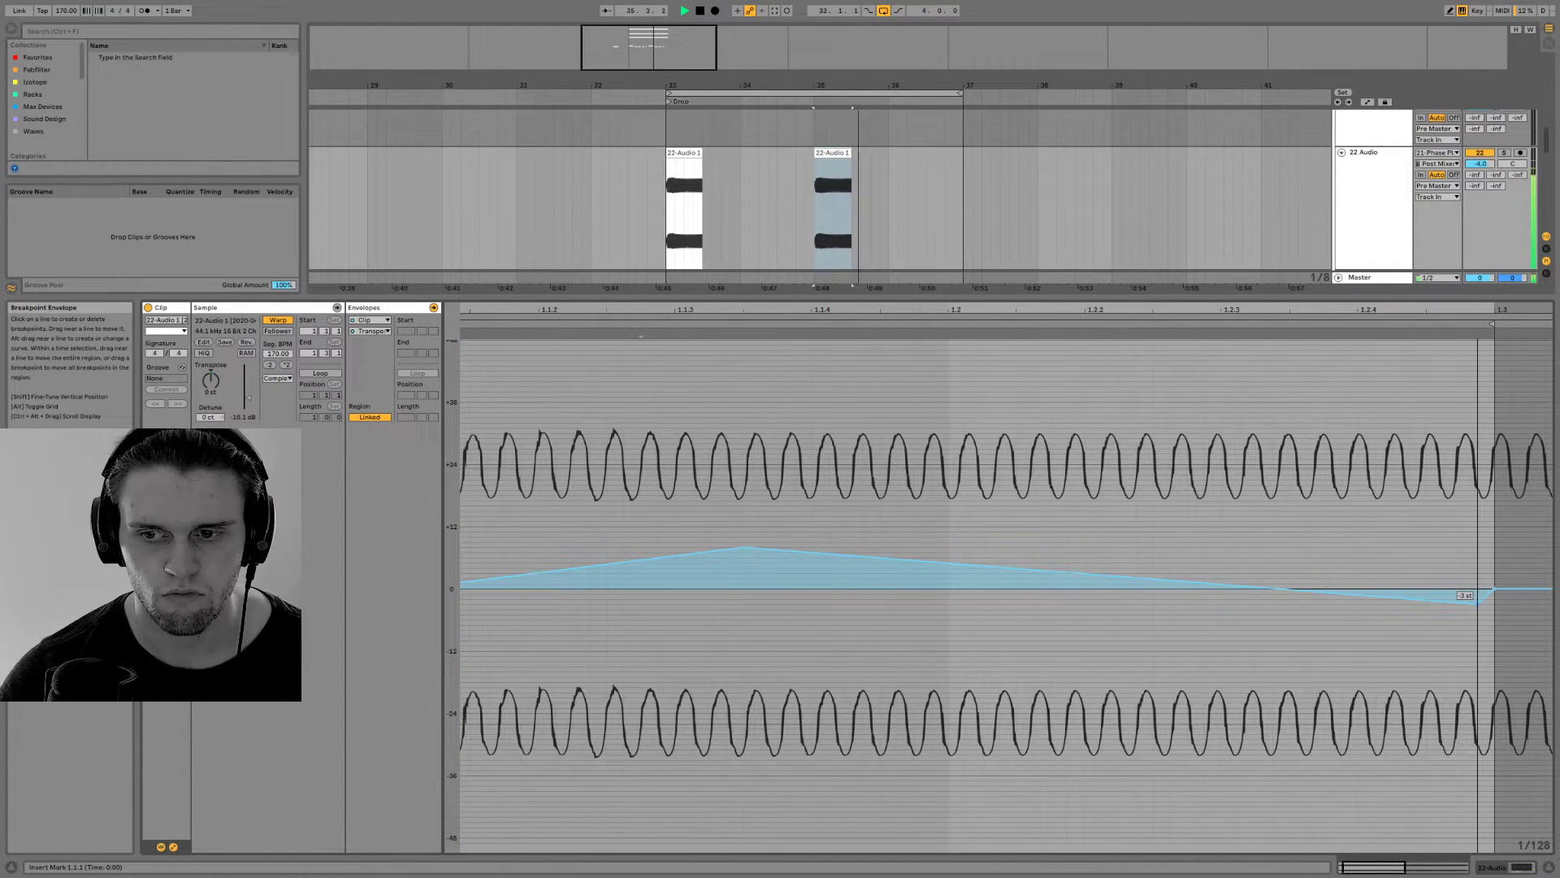
pyautogui.click(1495, 868)
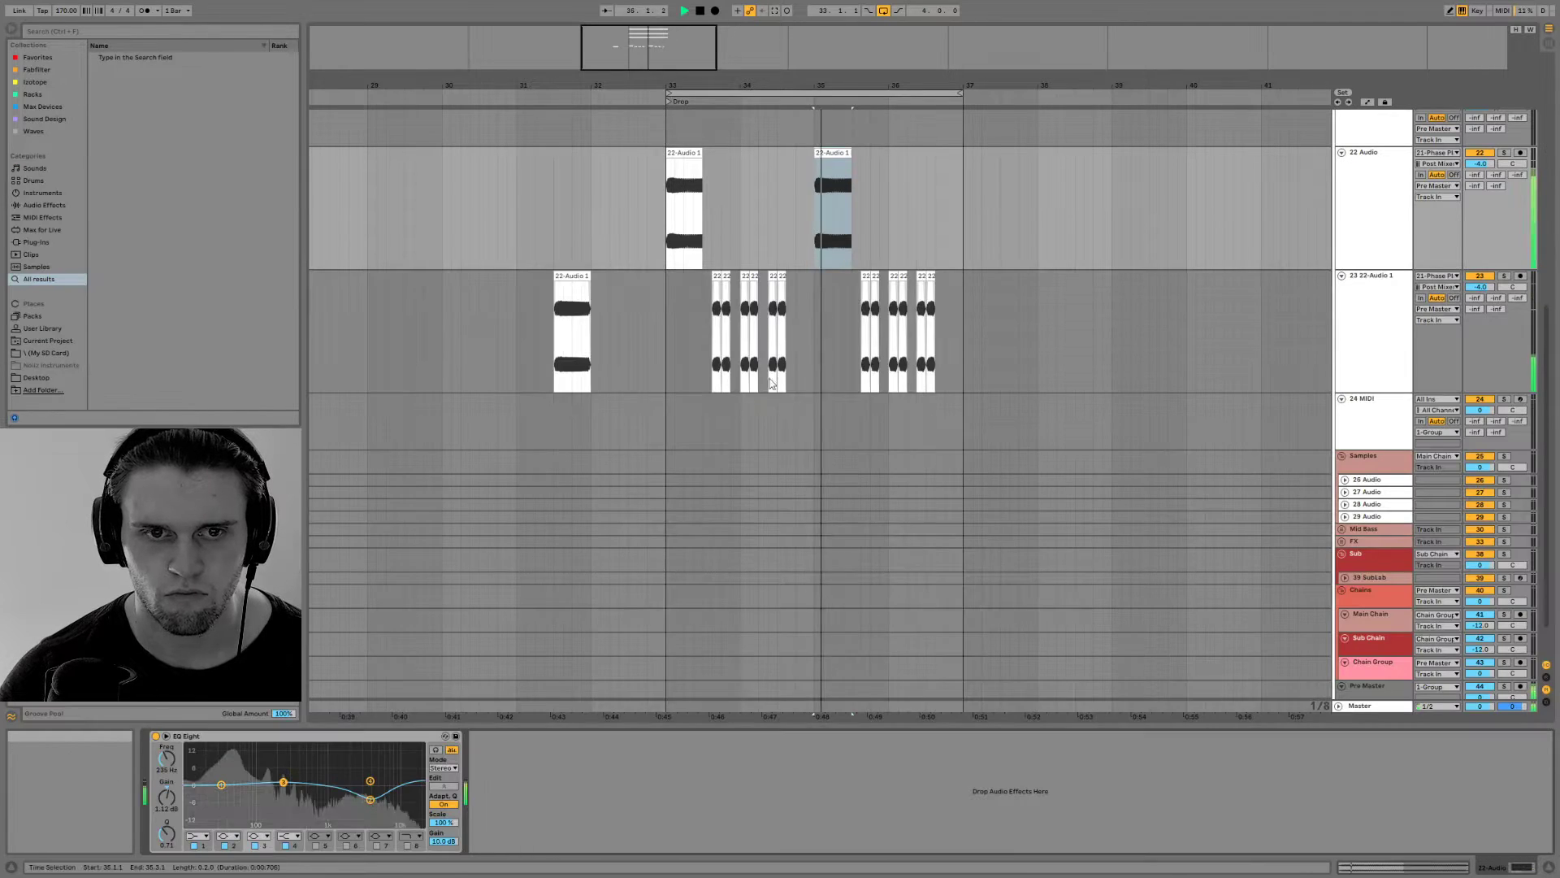
pyautogui.doubleClick(829, 152)
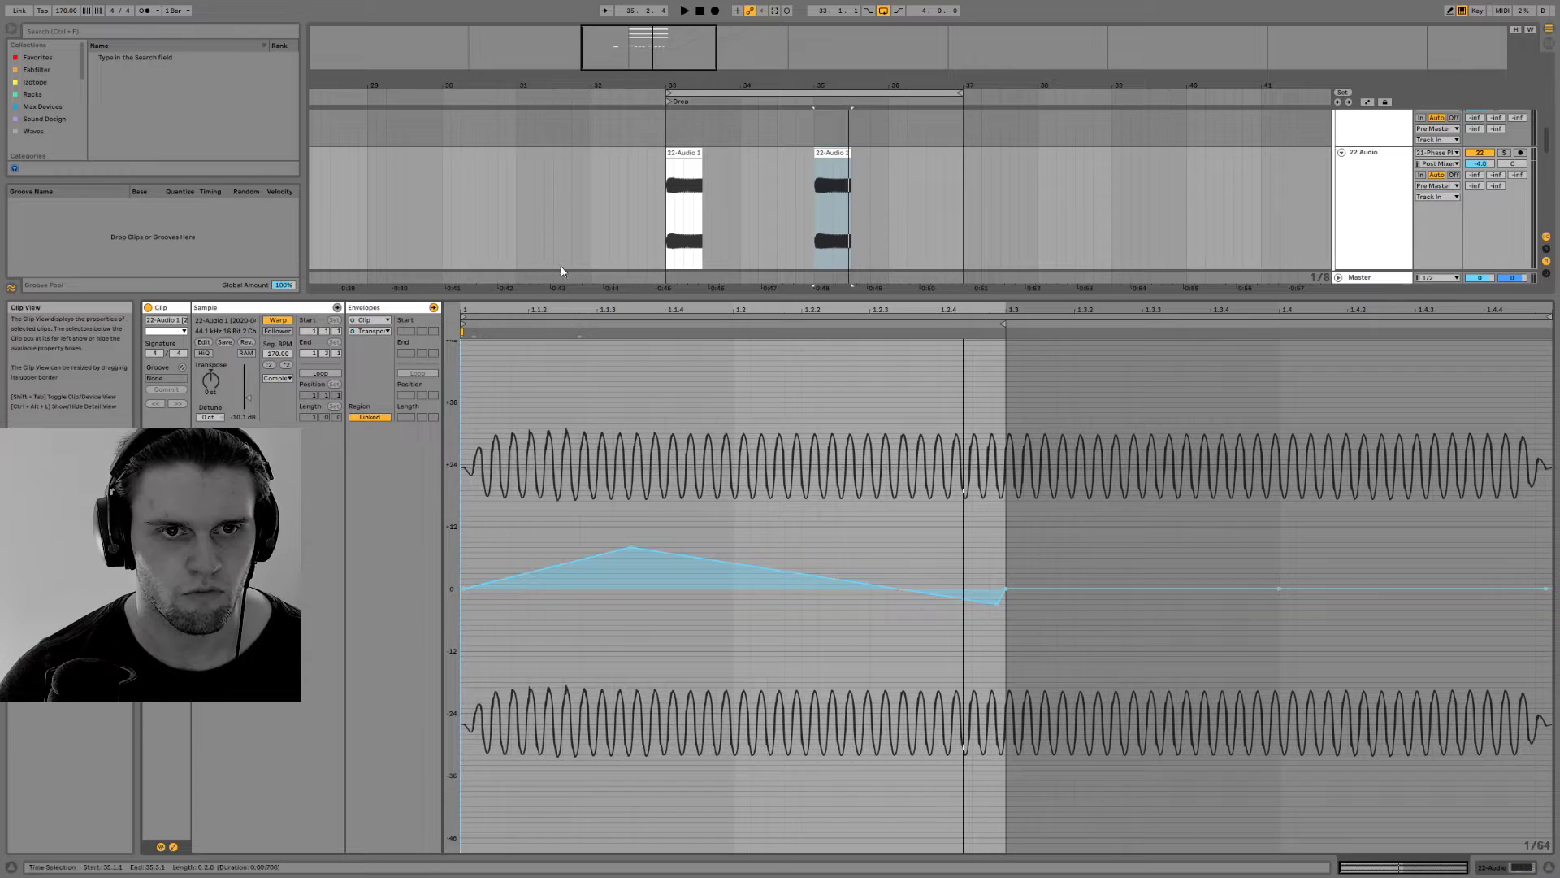
# Replace the bar 35 clip on 22 Audio with a copy of the spare clip and move its sample region to around bar 166
pyautogui.click(1507, 869)
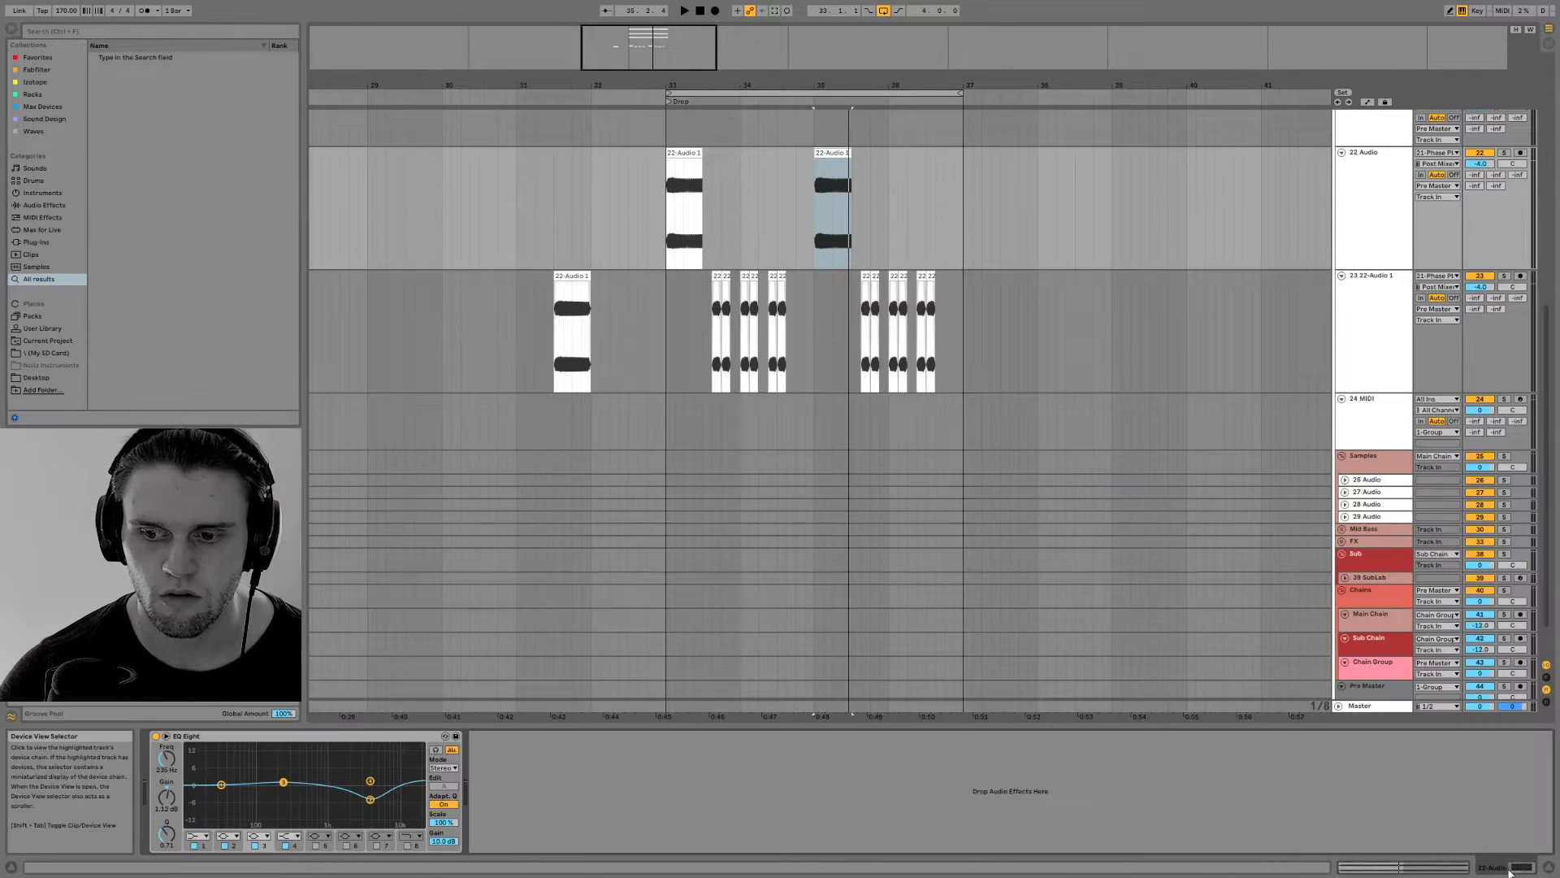
pyautogui.doubleClick(826, 153)
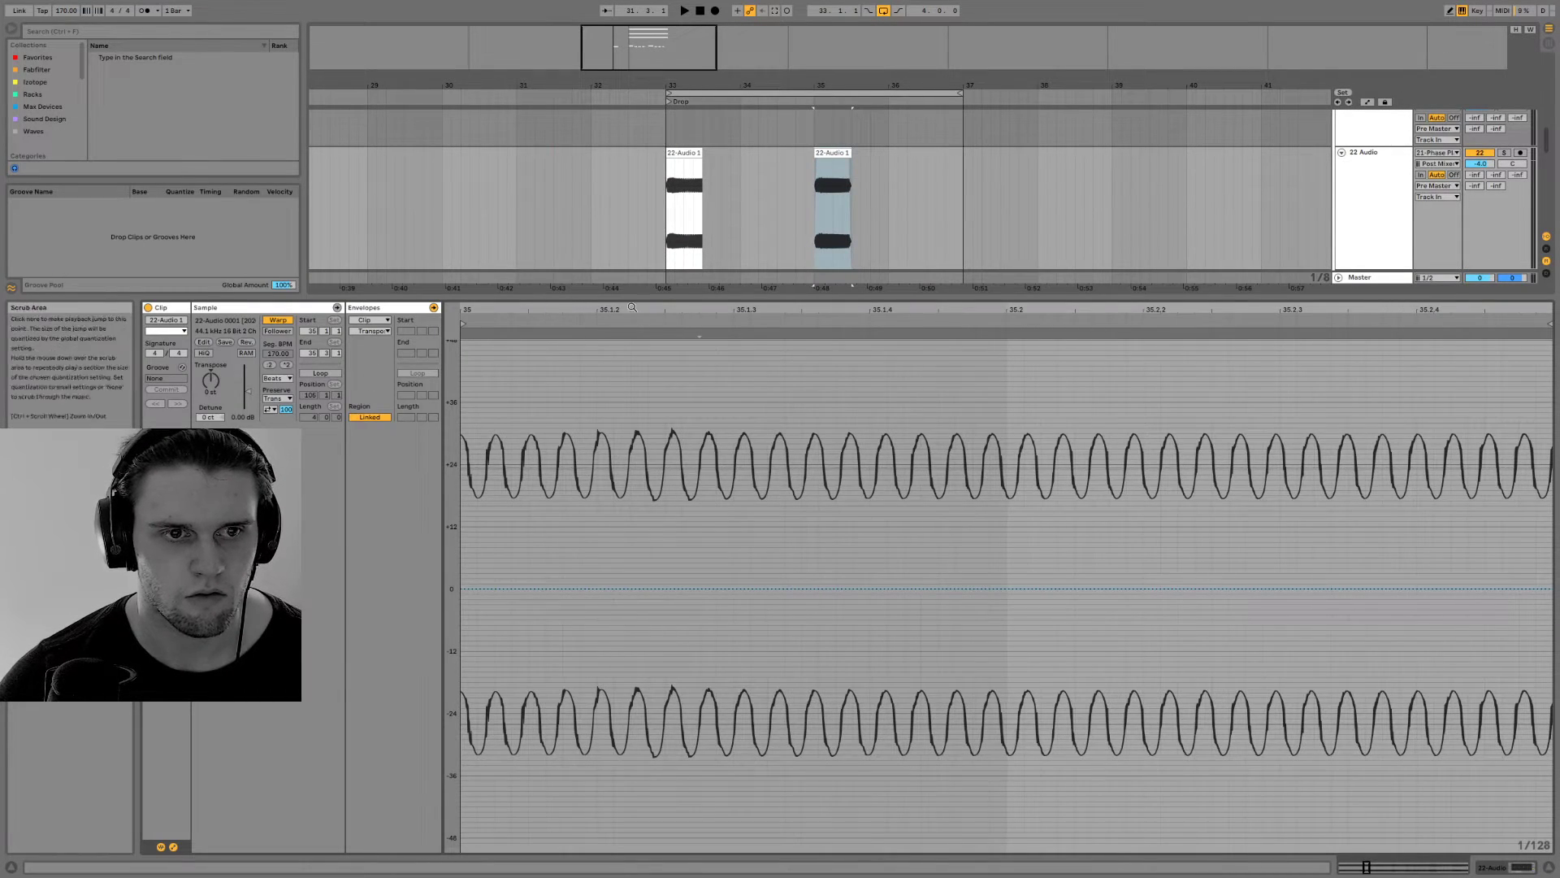
pyautogui.moveTo(624, 310); pyautogui.dragTo(624, 195)
pyautogui.moveTo(721, 320)
pyautogui.mouseDown()
pyautogui.moveTo(1062, 321)
pyautogui.moveTo(1030, 324)
pyautogui.mouseUp()
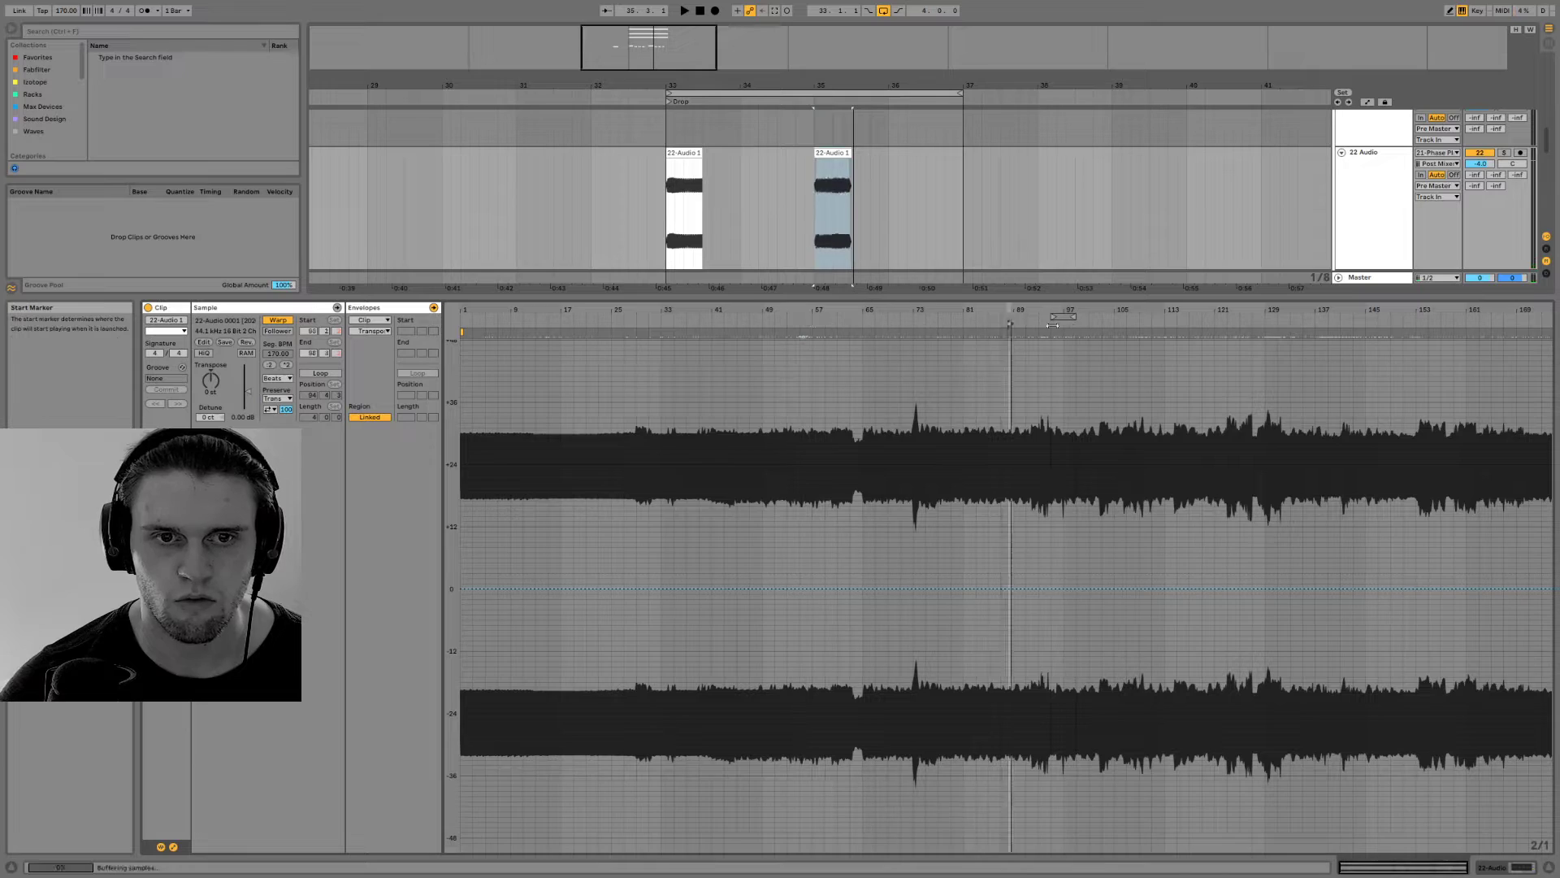
pyautogui.press('space')
pyautogui.moveTo(1188, 323); pyautogui.dragTo(1493, 322)
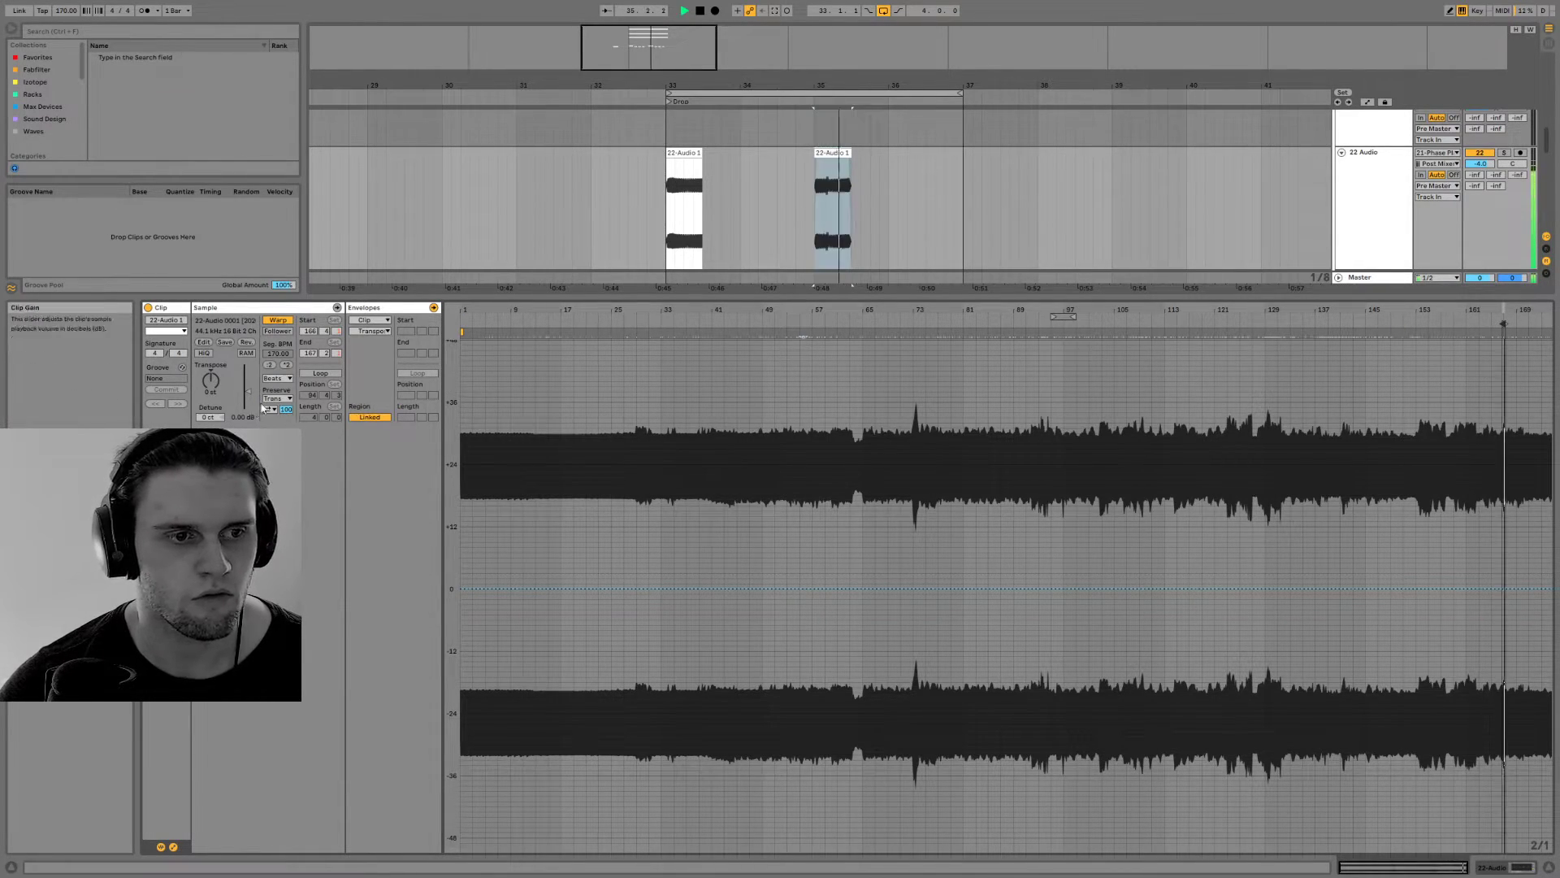
# Fine-tune the bar 35 clip's sample region to start just before bar 167, and play the drop from bar 33
pyautogui.moveTo(1503, 311); pyautogui.dragTo(1092, 298)
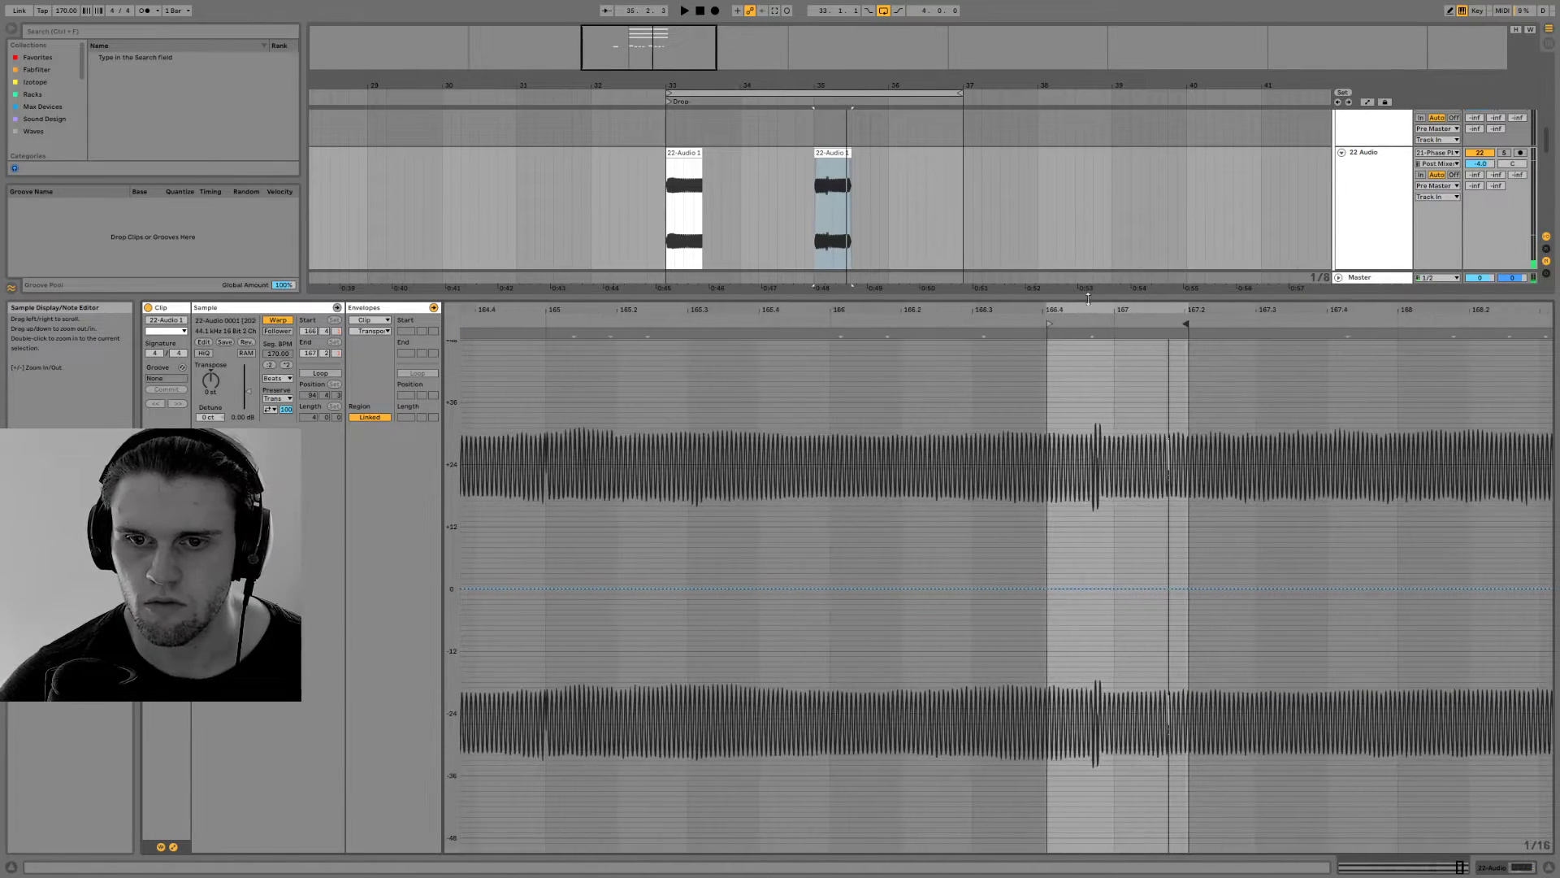
pyautogui.moveTo(1187, 324); pyautogui.dragTo(1111, 325)
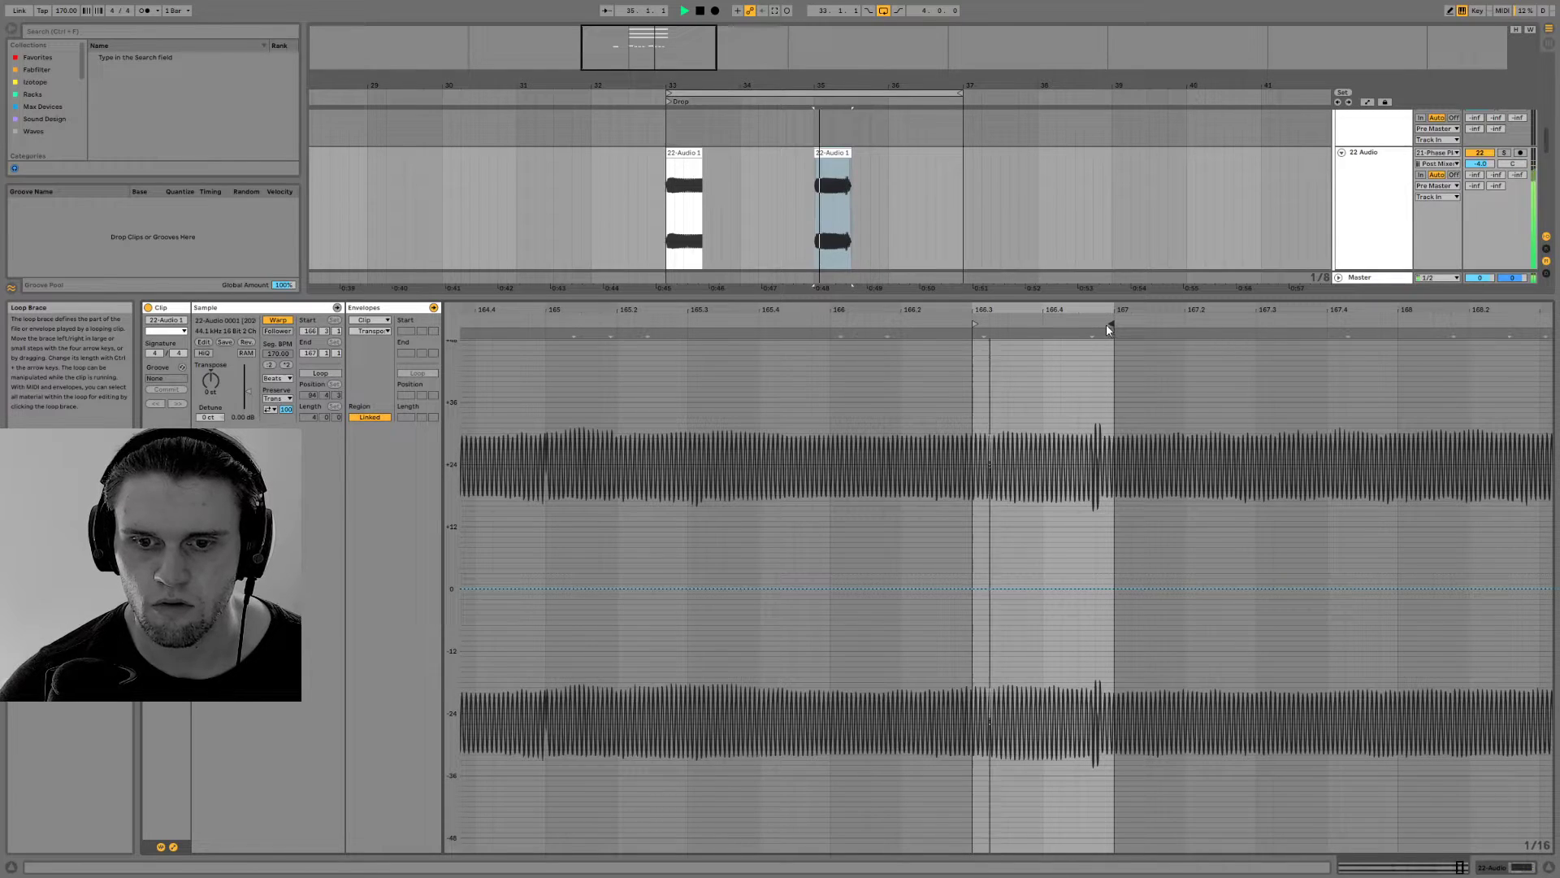
pyautogui.moveTo(1113, 324)
pyautogui.mouseDown()
pyautogui.moveTo(1254, 324)
pyautogui.moveTo(1228, 322)
pyautogui.mouseUp()
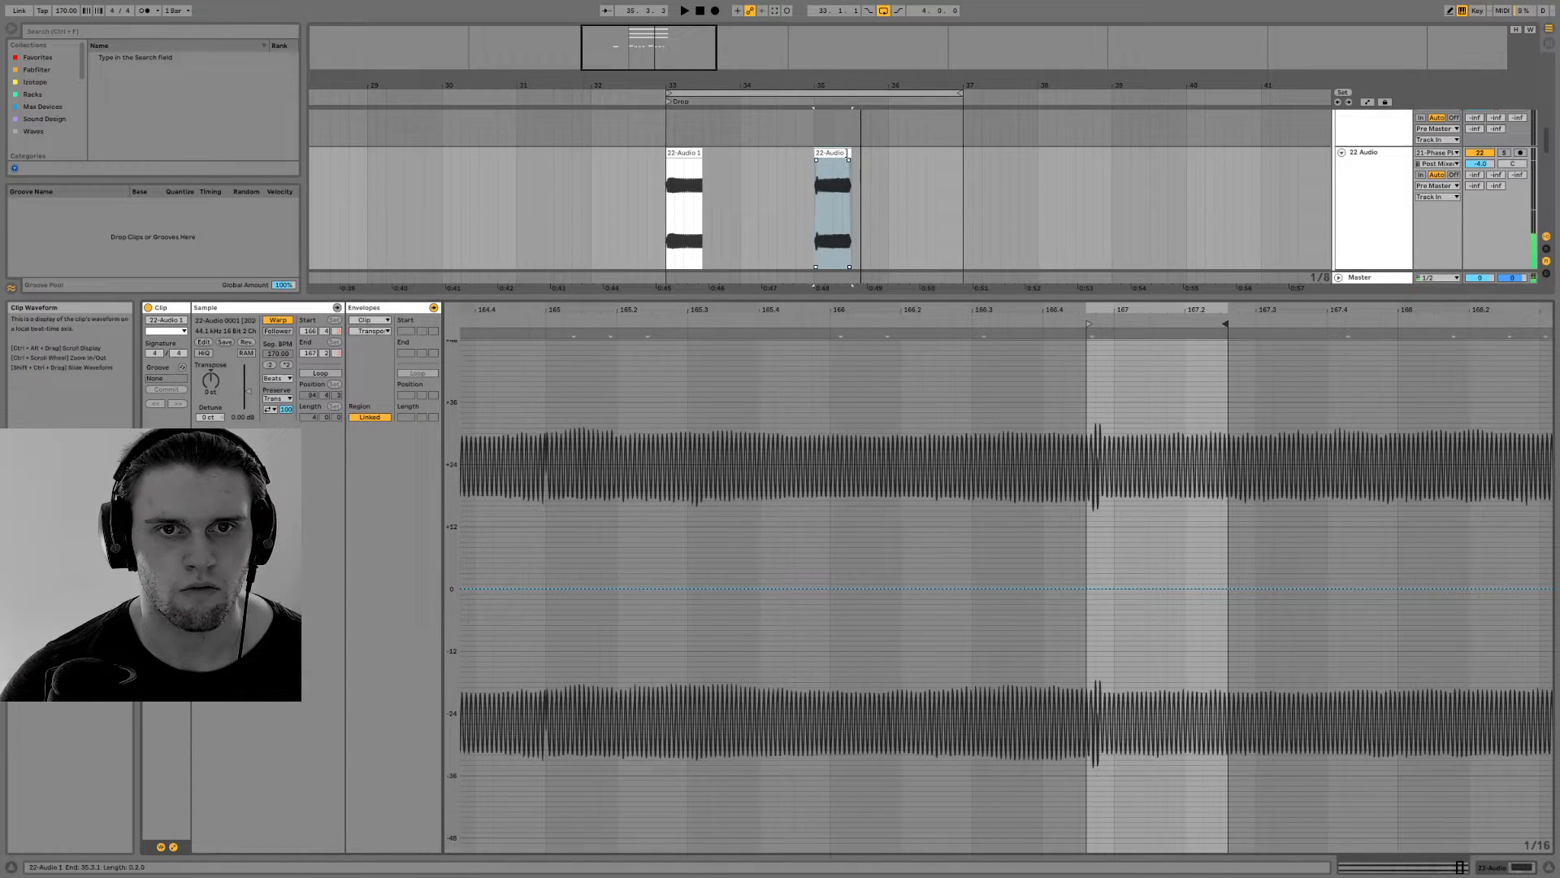
pyautogui.press('space')
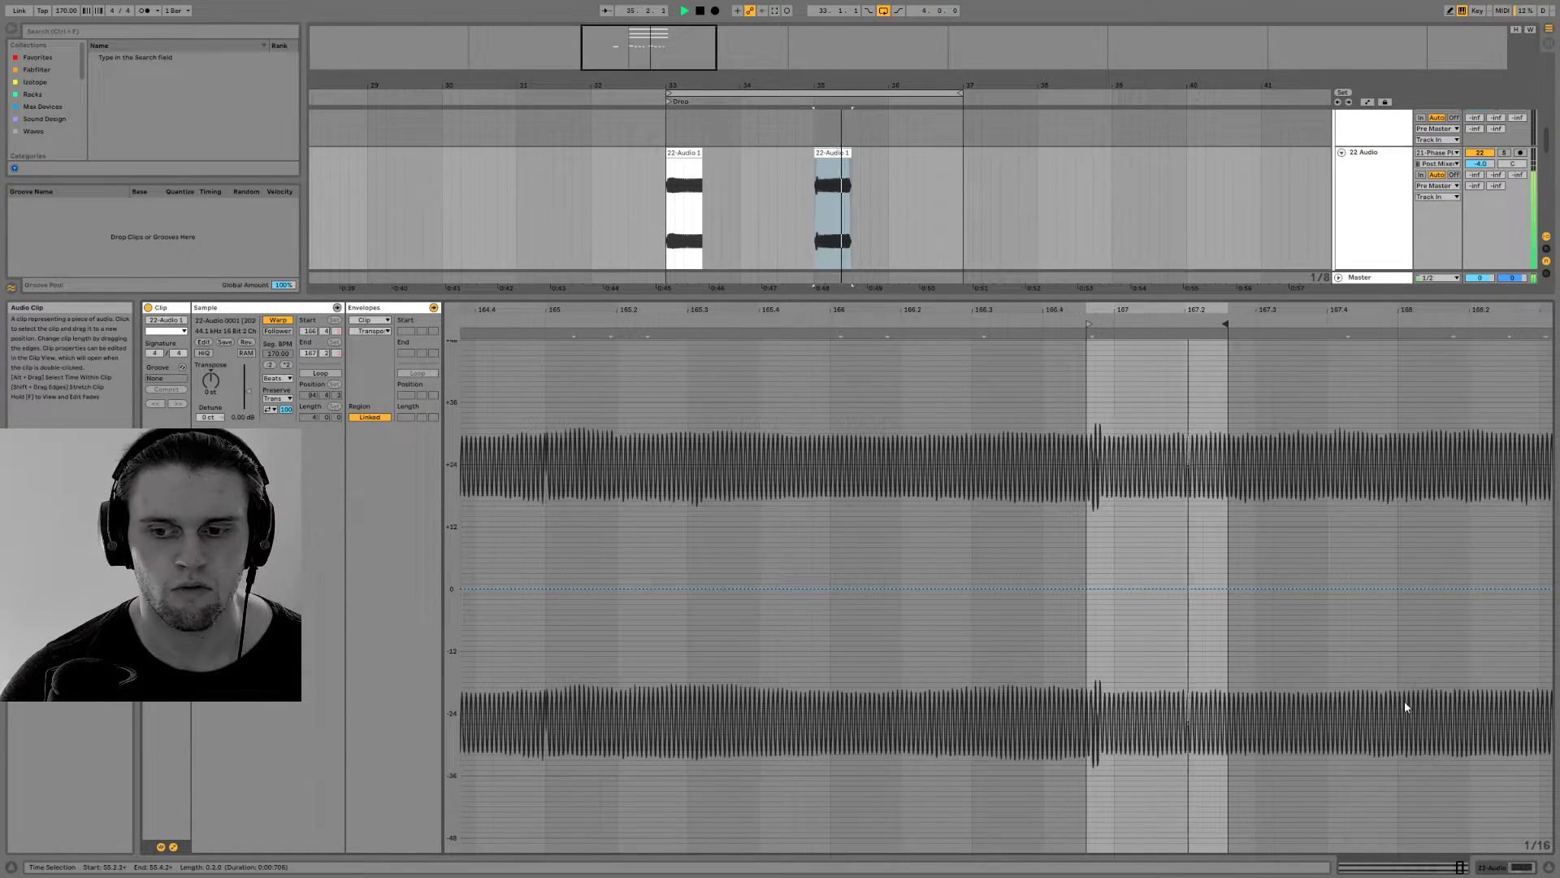
pyautogui.click(1495, 867)
pyautogui.press('space')
pyautogui.press('space')
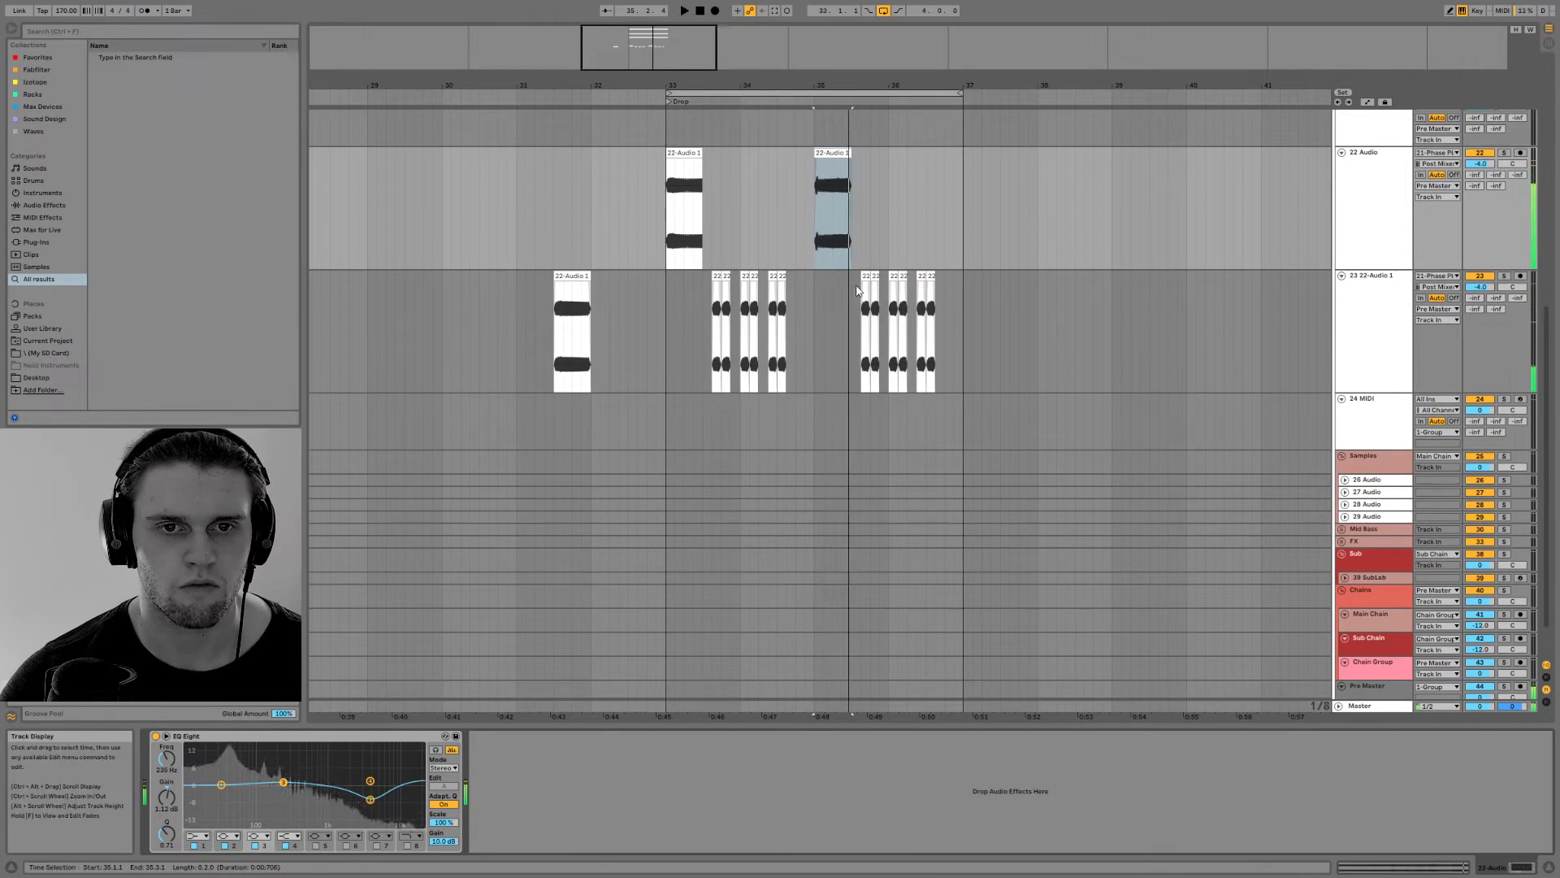
pyautogui.click(819, 325)
pyautogui.click(663, 213)
pyautogui.press('space')
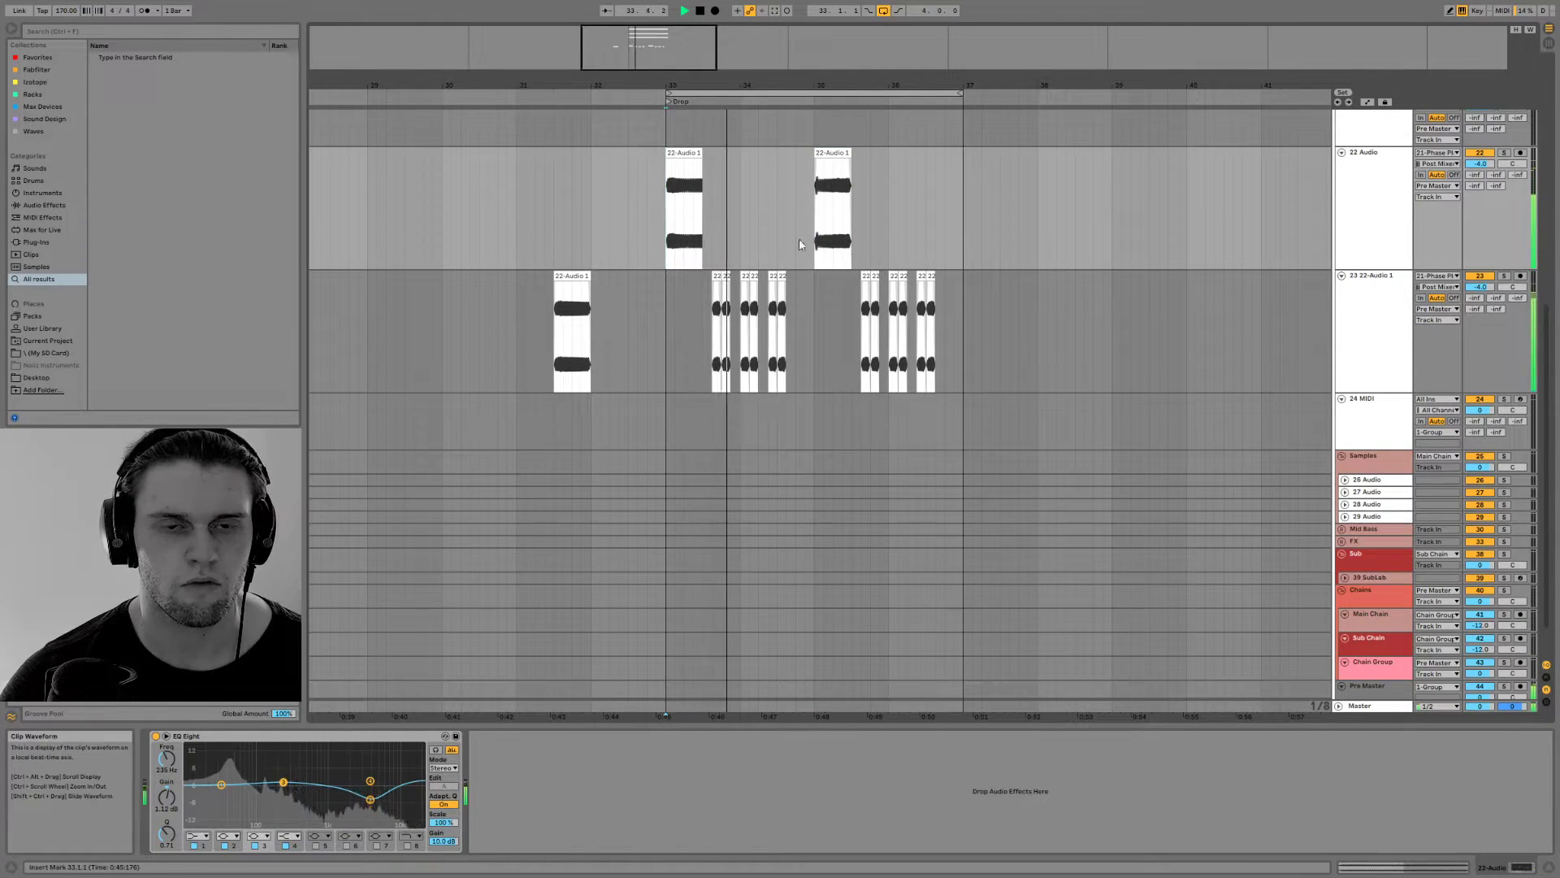
# Change the bar 35 clip's warp mode to Complex and audition it
pyautogui.click(828, 186)
pyautogui.doubleClick(828, 187)
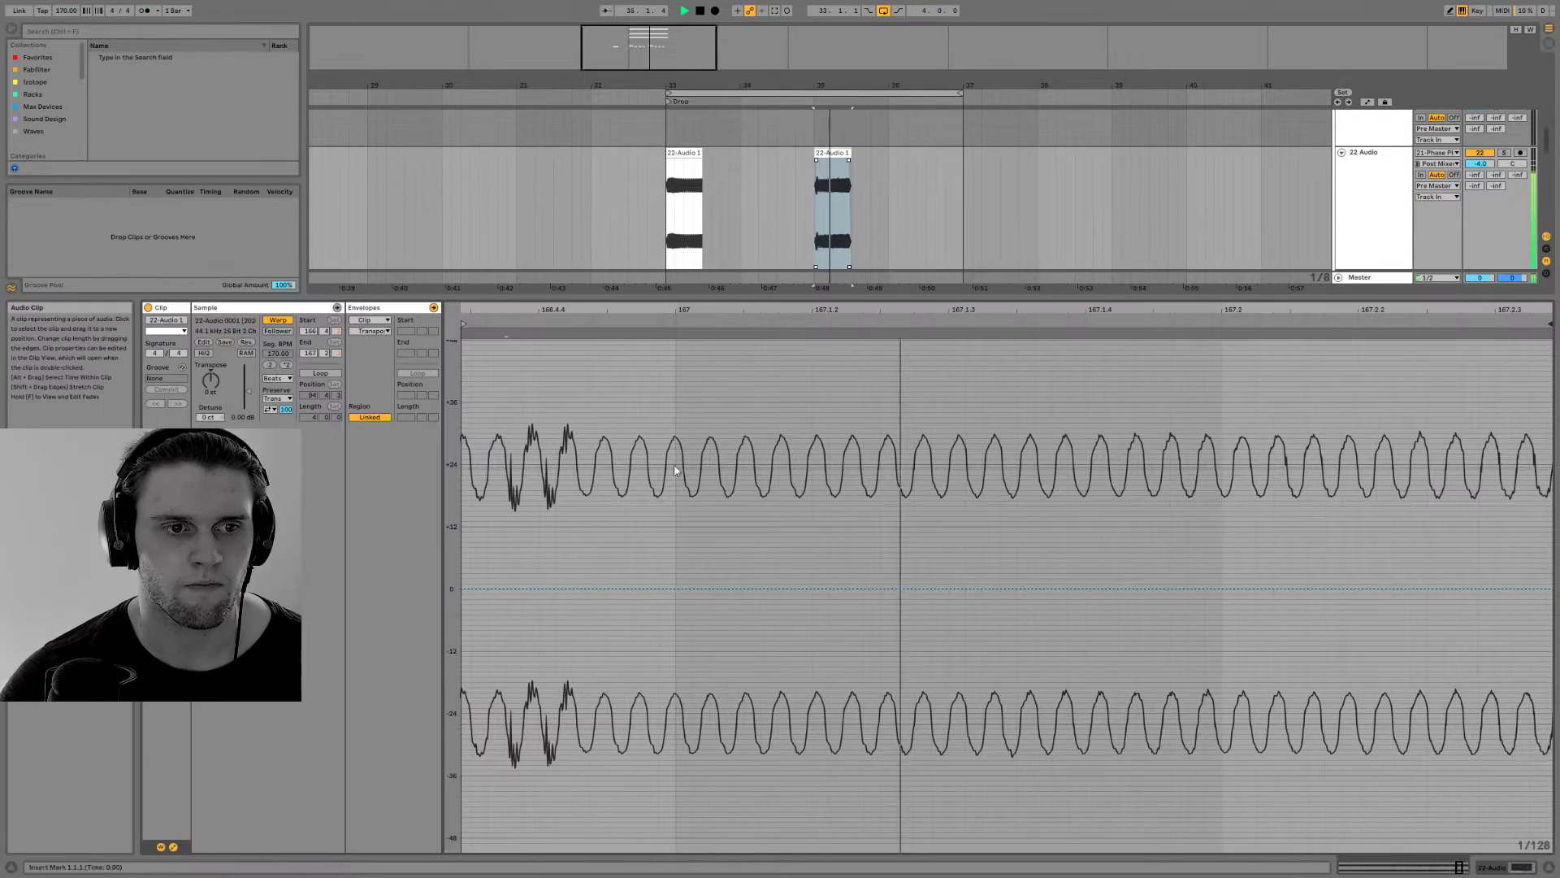
pyautogui.press('space')
pyautogui.click(278, 378)
pyautogui.click(278, 422)
pyautogui.press('space')
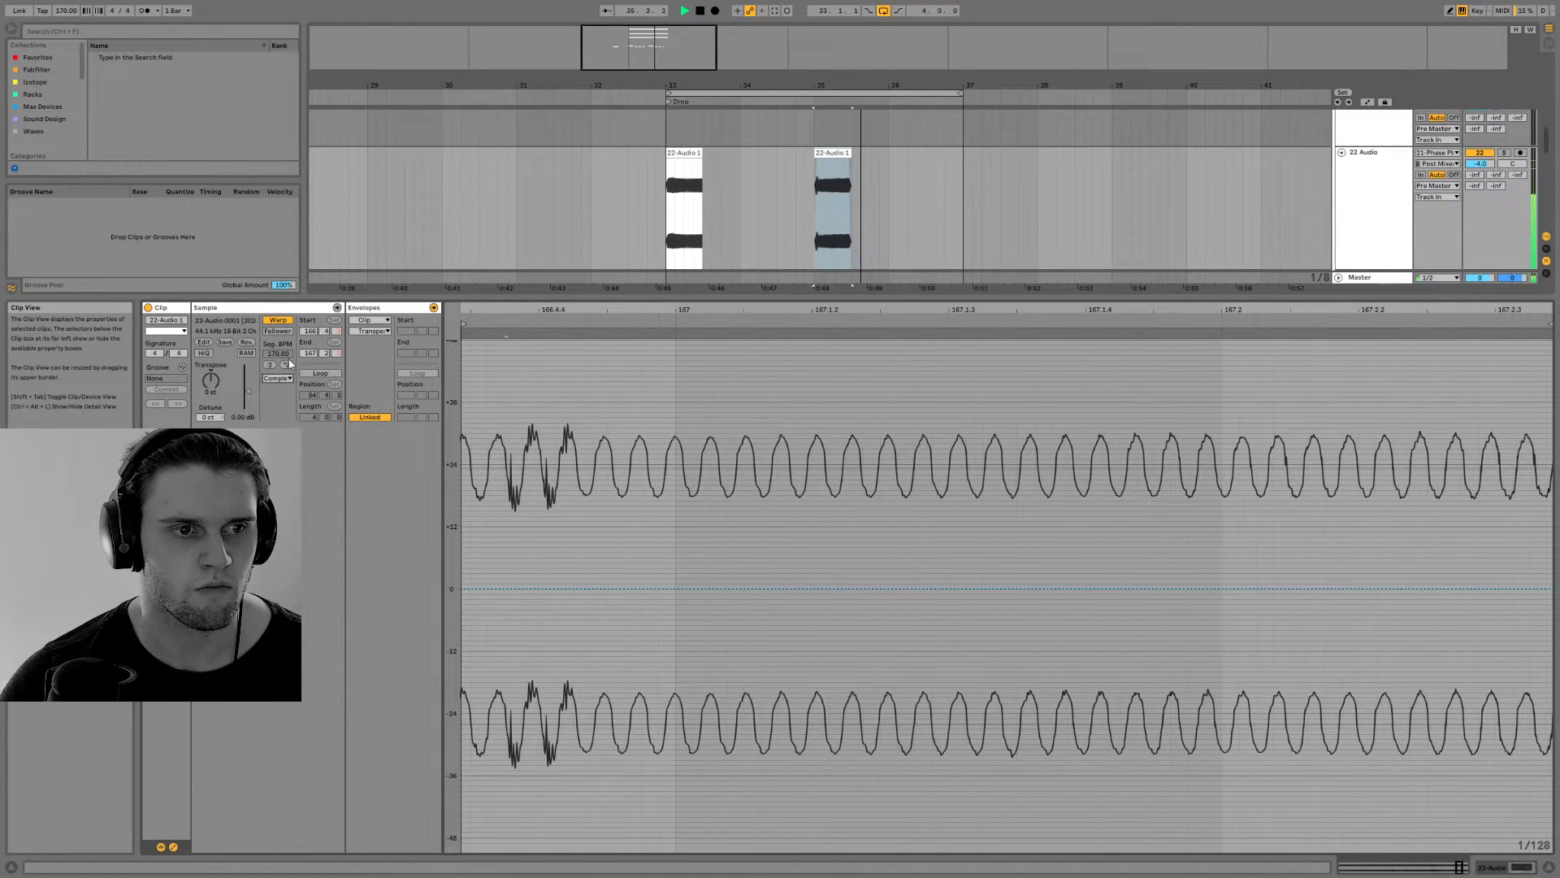
# Add a peak of +2 semitones early in the bar 35 clip's transposition envelope, and play it back
pyautogui.click(371, 331)
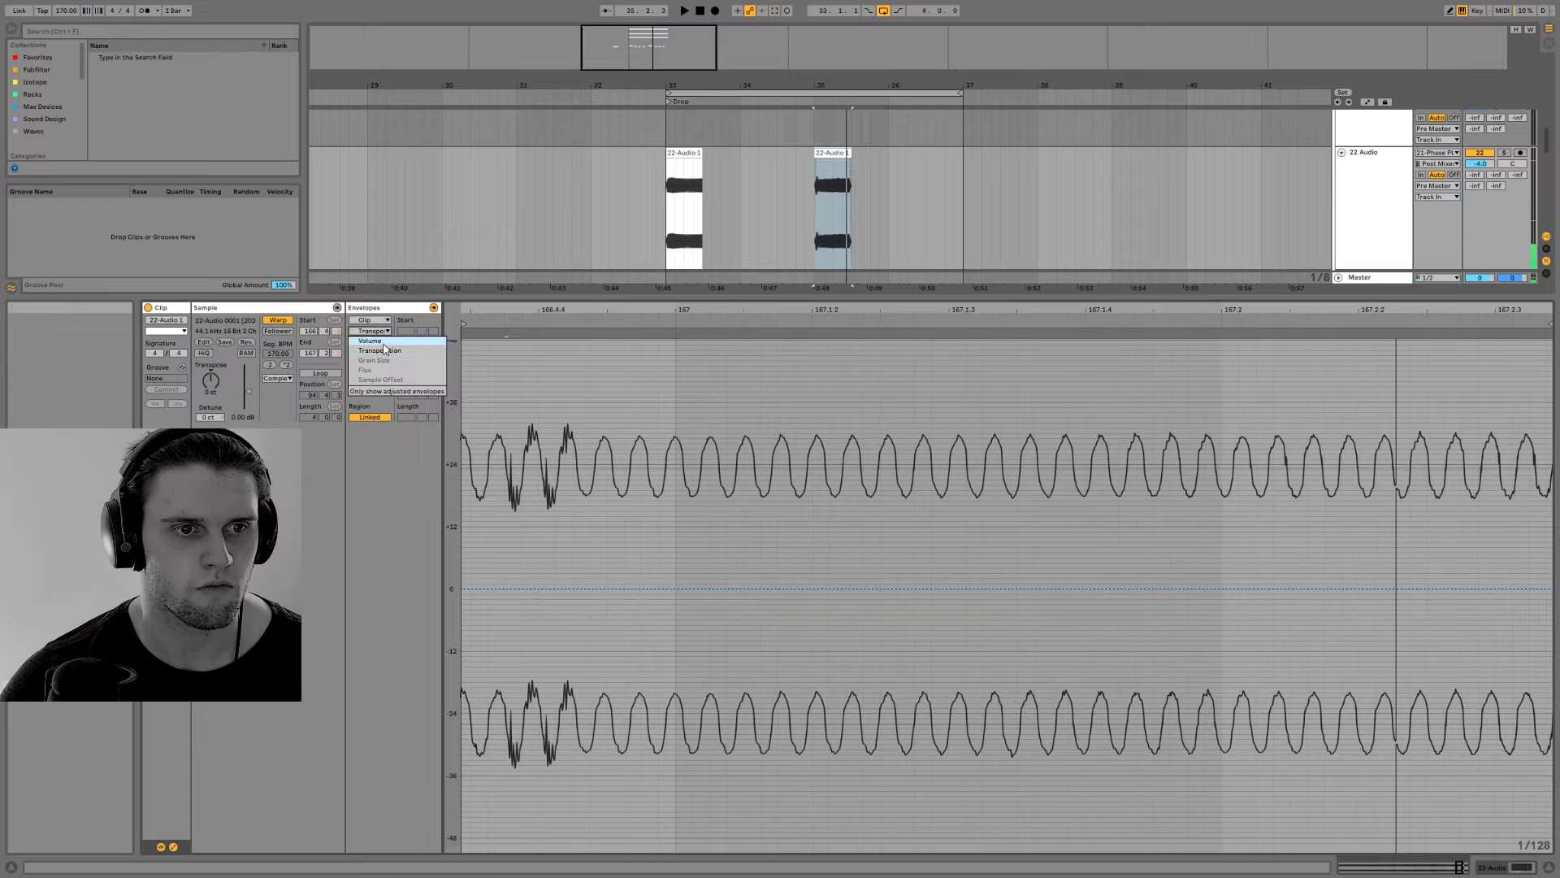
pyautogui.click(385, 356)
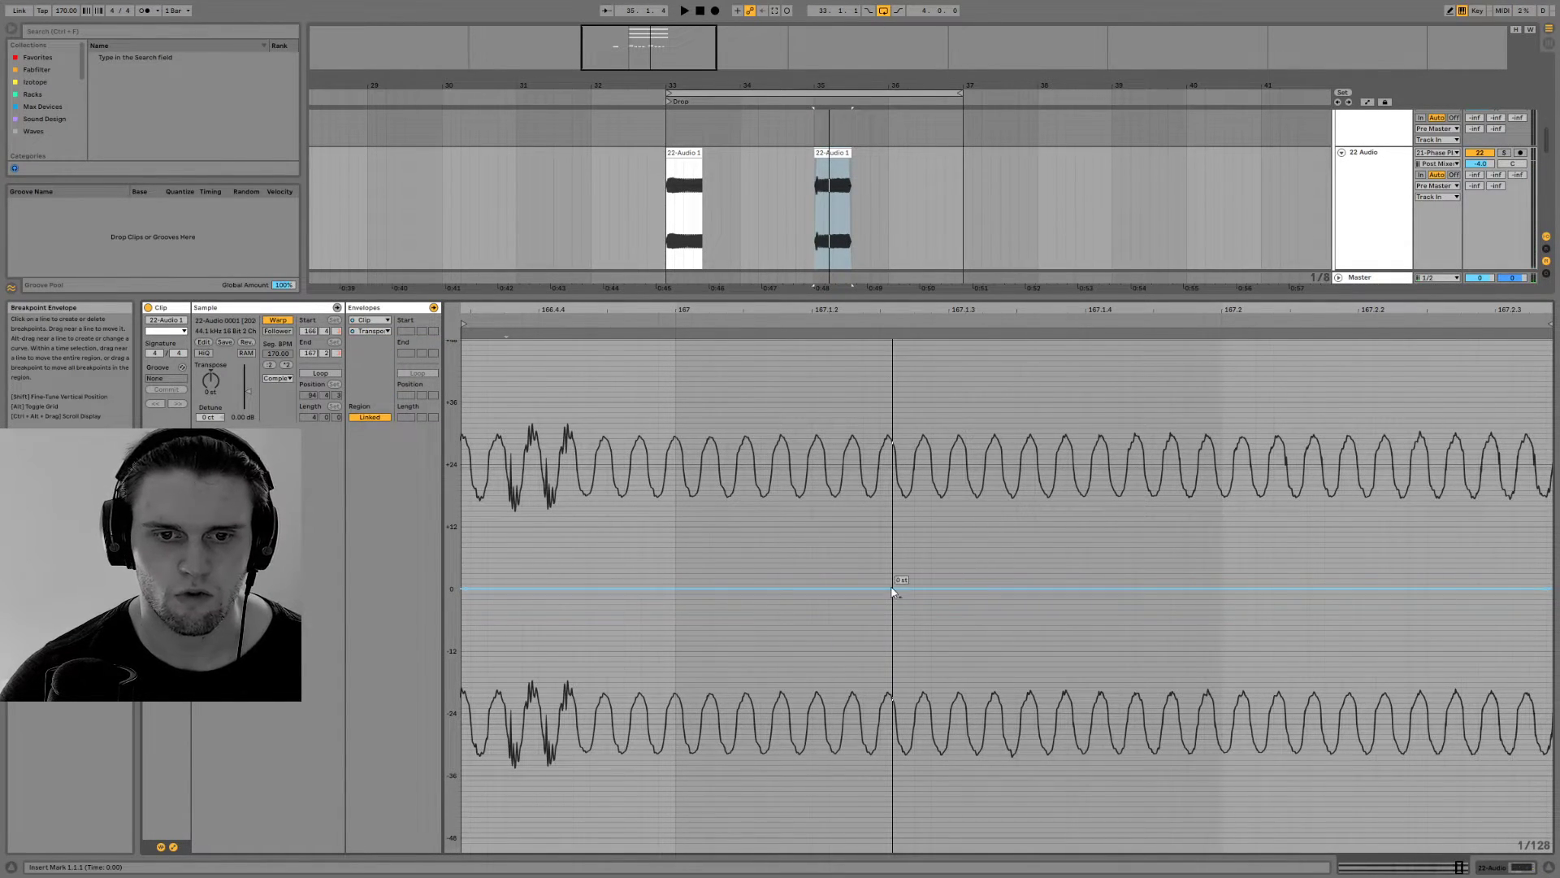
pyautogui.moveTo(892, 588); pyautogui.dragTo(607, 577)
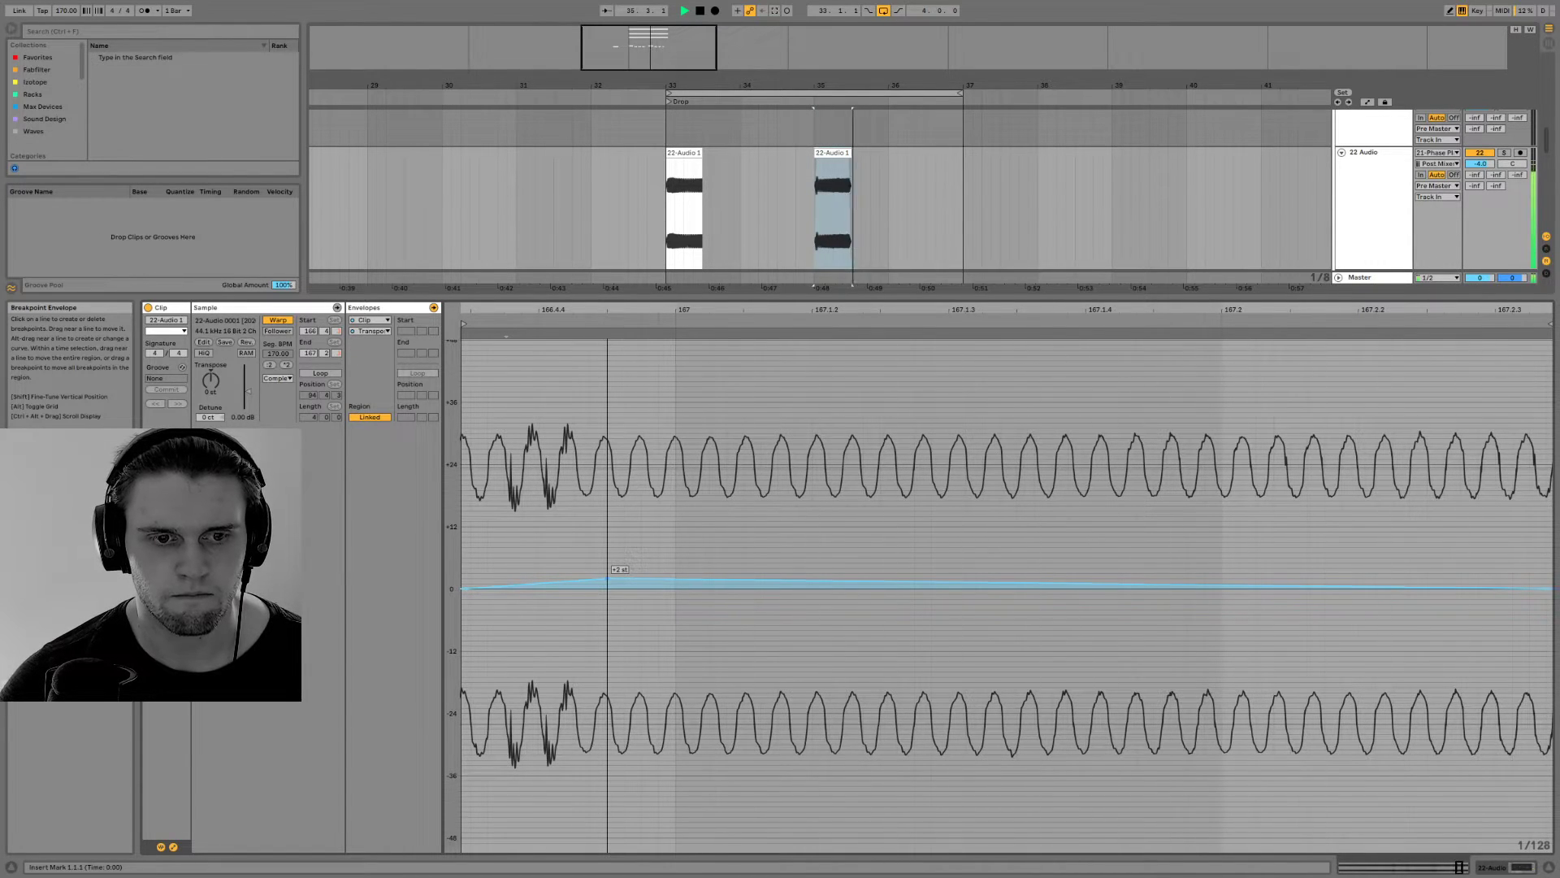
pyautogui.click(607, 578)
pyautogui.press('space')
# Shorten the bar 35 clip on 22 Audio to one beat, duplicate it right after itself, and play it back
pyautogui.press('space')
pyautogui.click(1518, 866)
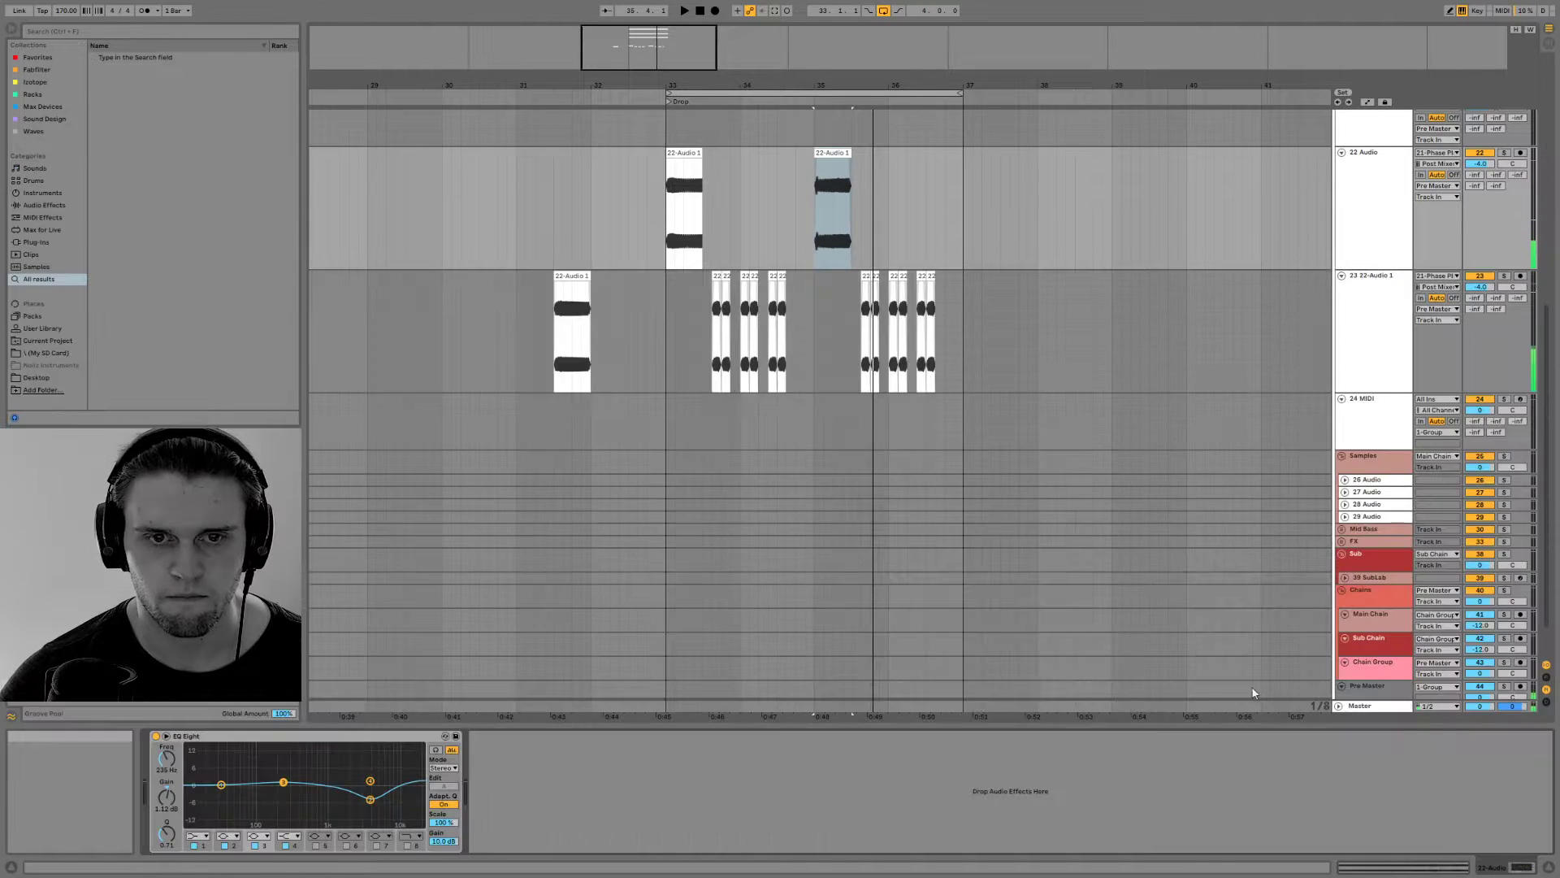
pyautogui.click(840, 155)
pyautogui.moveTo(850, 154); pyautogui.dragTo(834, 154)
pyautogui.hotkey('ctrl', 'd')
pyautogui.click(819, 155)
pyautogui.press('space')
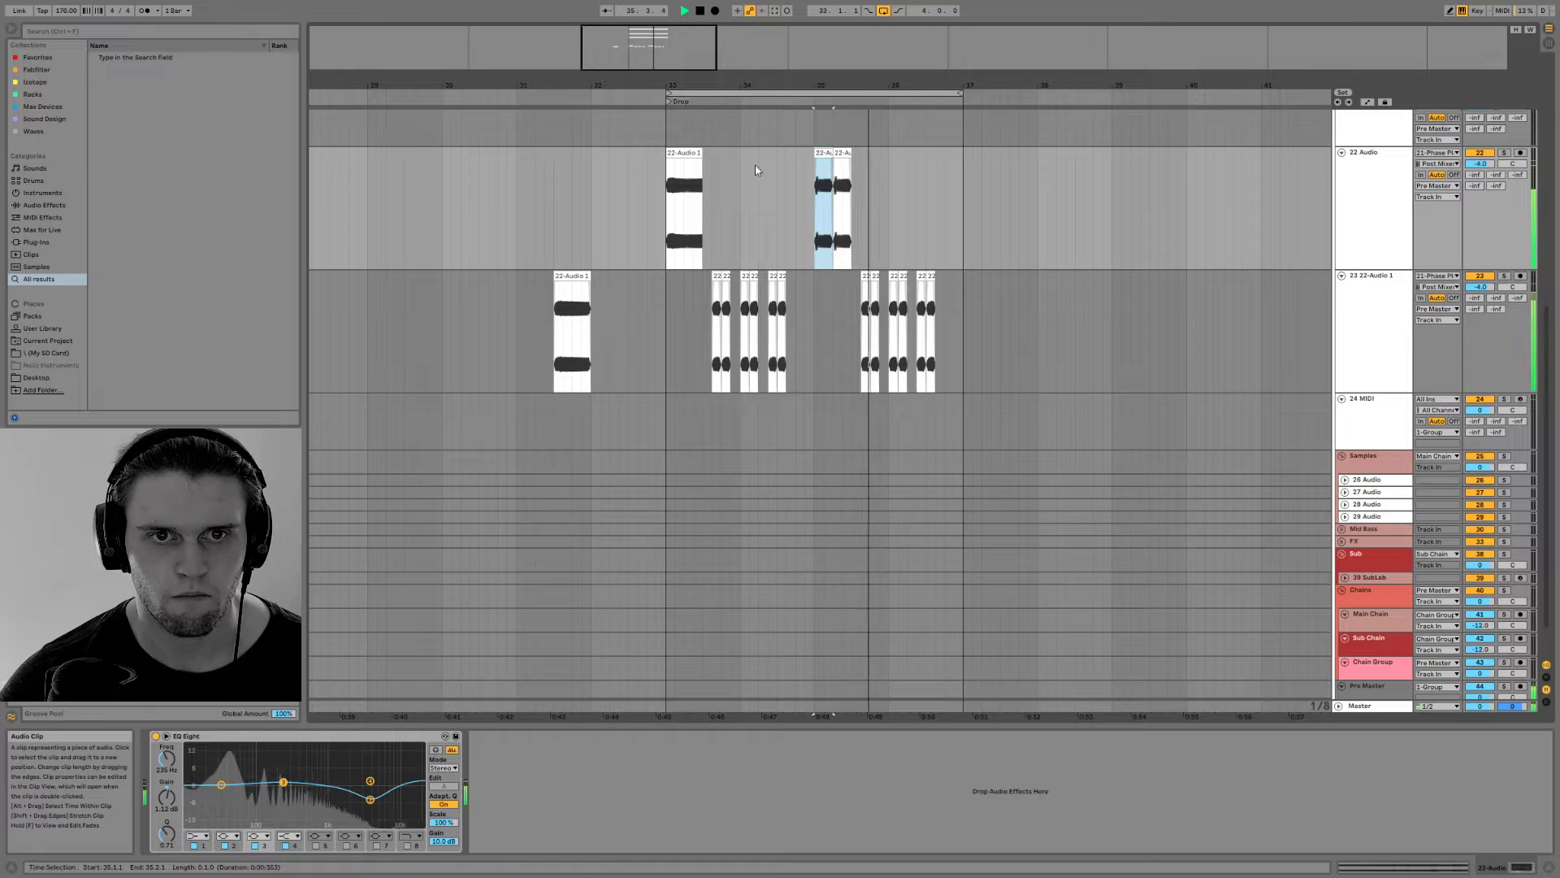
pyautogui.click(660, 192)
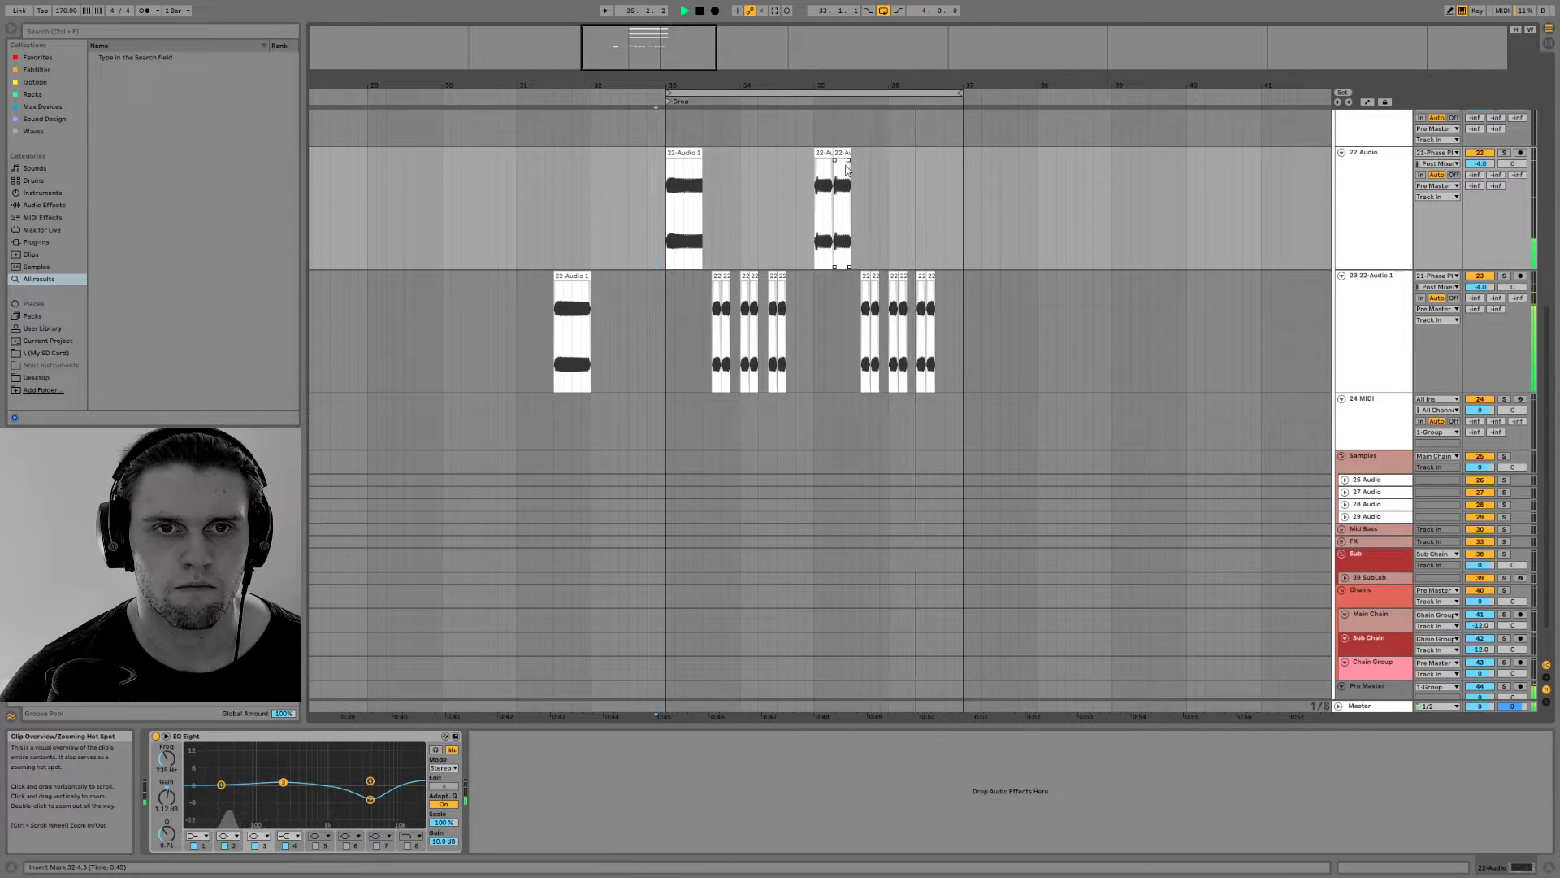
# Open the Cymbal Kit clip of the drop for note editing and play it from bar 33
pyautogui.moveTo(845, 86); pyautogui.dragTo(886, 85)
pyautogui.scroll(-2, 859, 397)
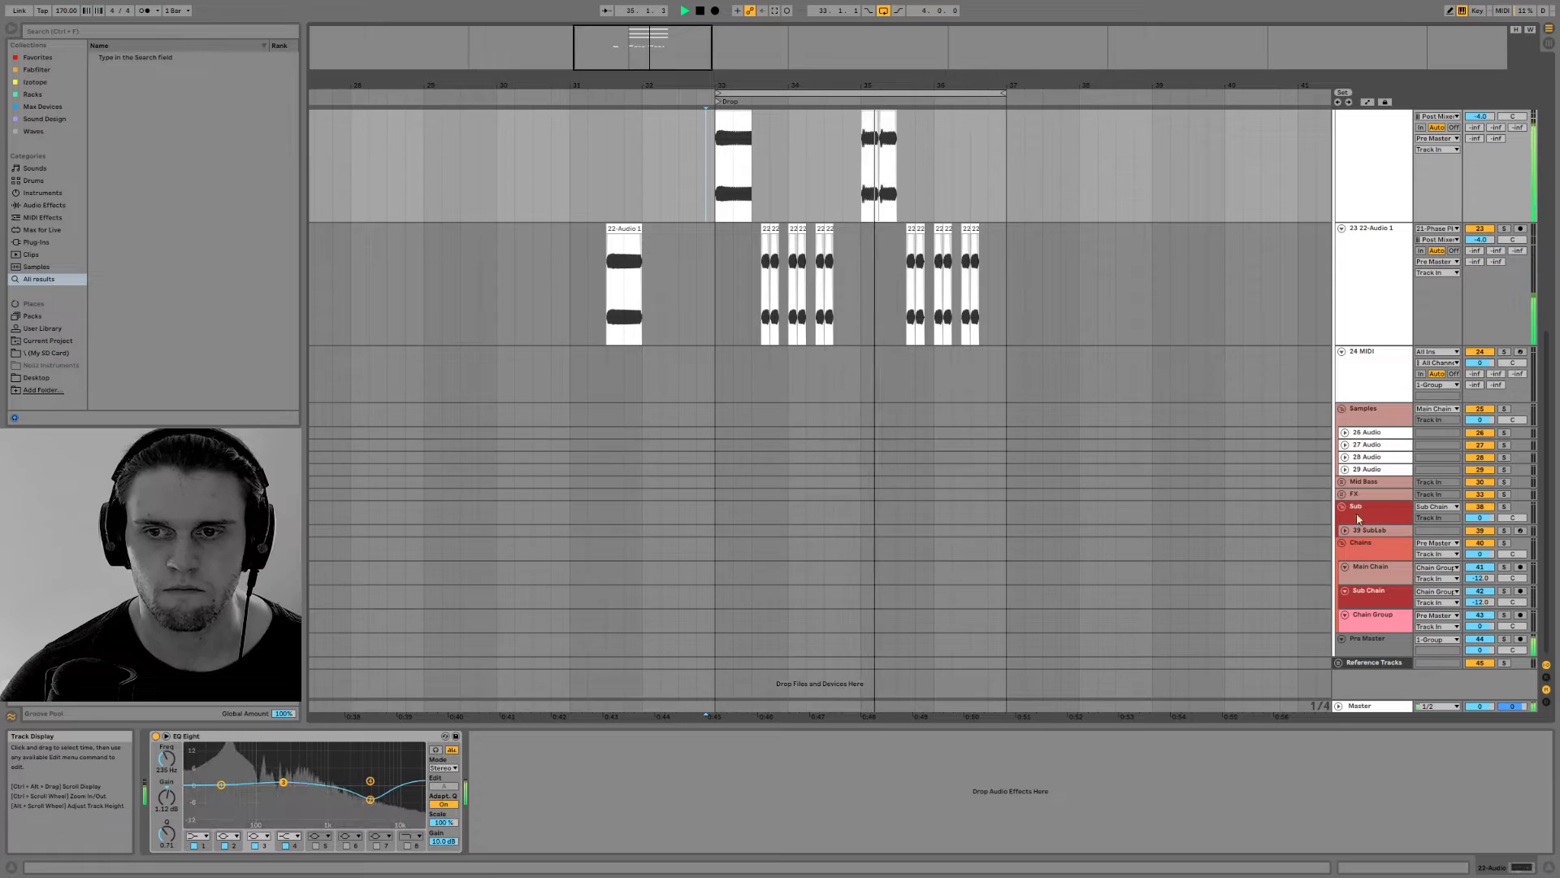
pyautogui.scroll(5, 1365, 532)
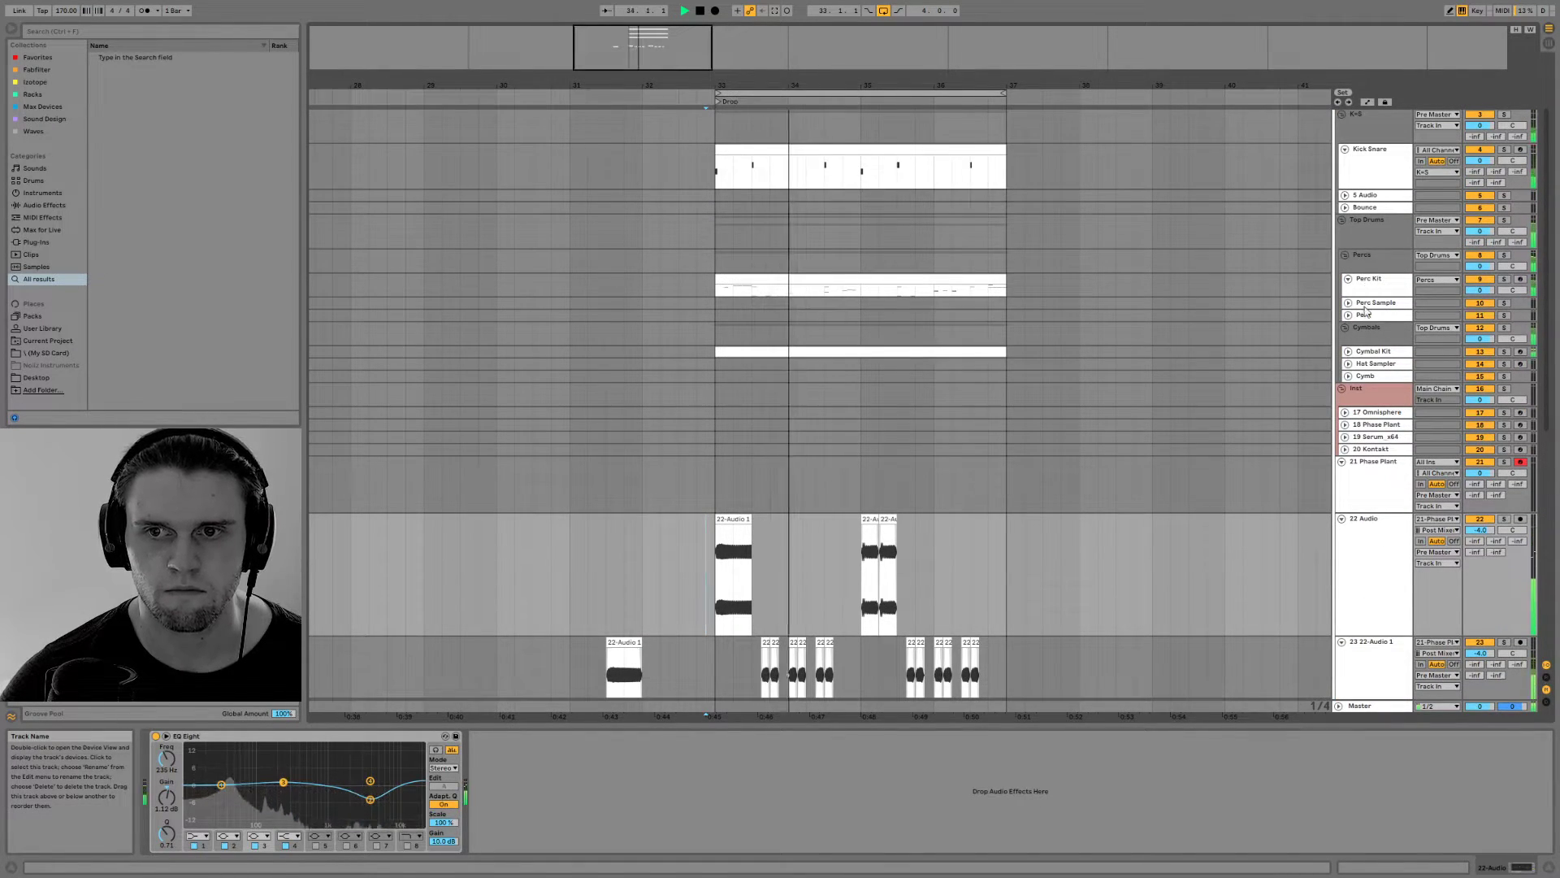
pyautogui.press('space')
pyautogui.doubleClick(861, 351)
pyautogui.press('space')
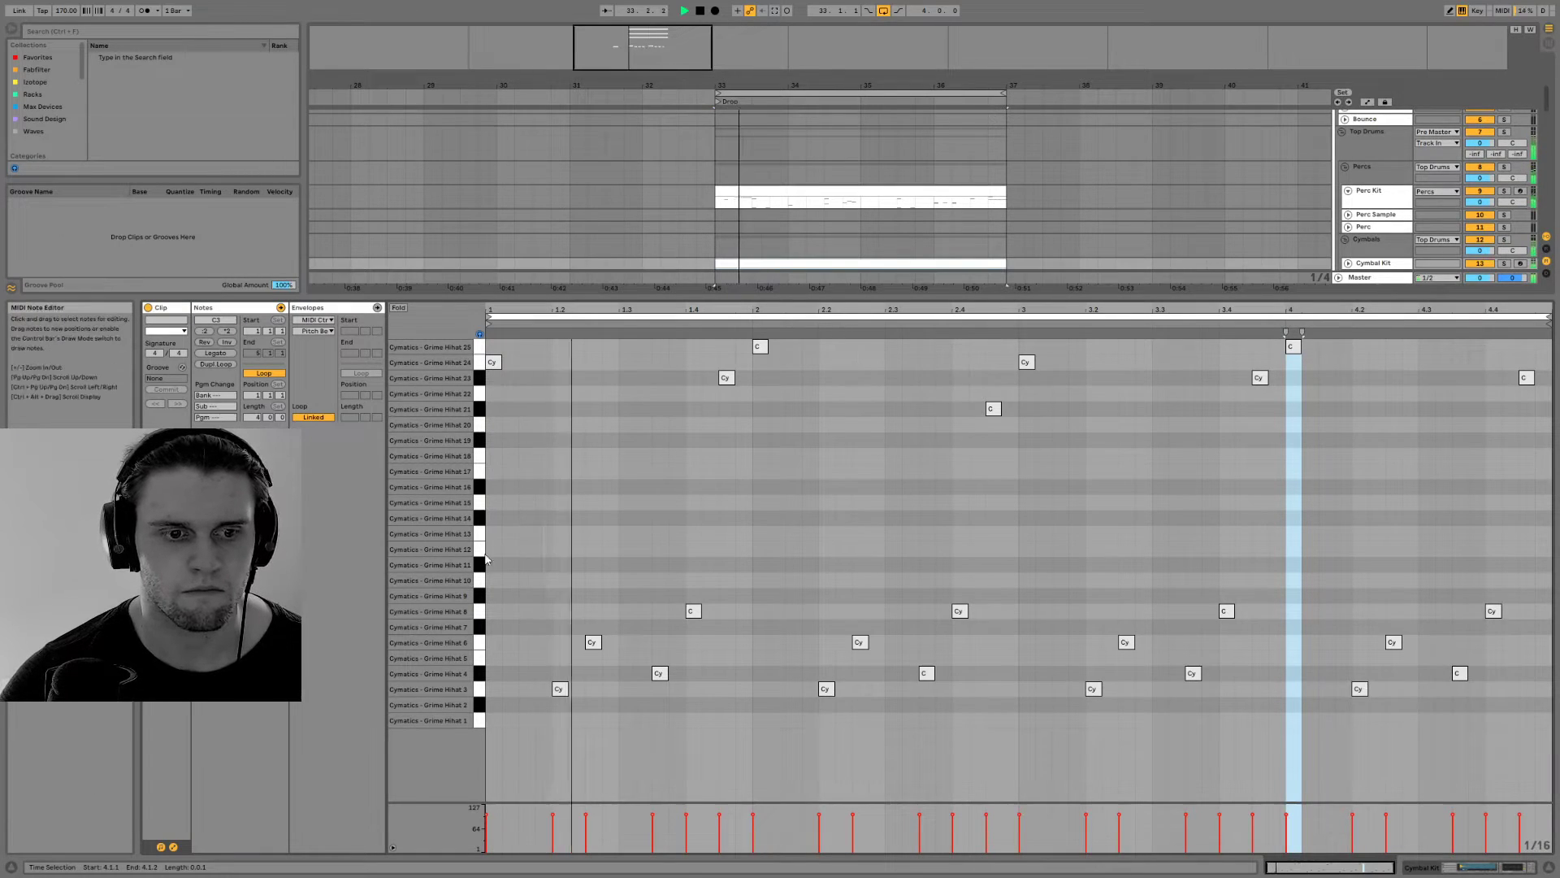
# Add Grime Hihat 11 notes on every eighth throughout the four-bar Cymbal Kit clip and play it back
pyautogui.doubleClick(493, 564)
pyautogui.press('space')
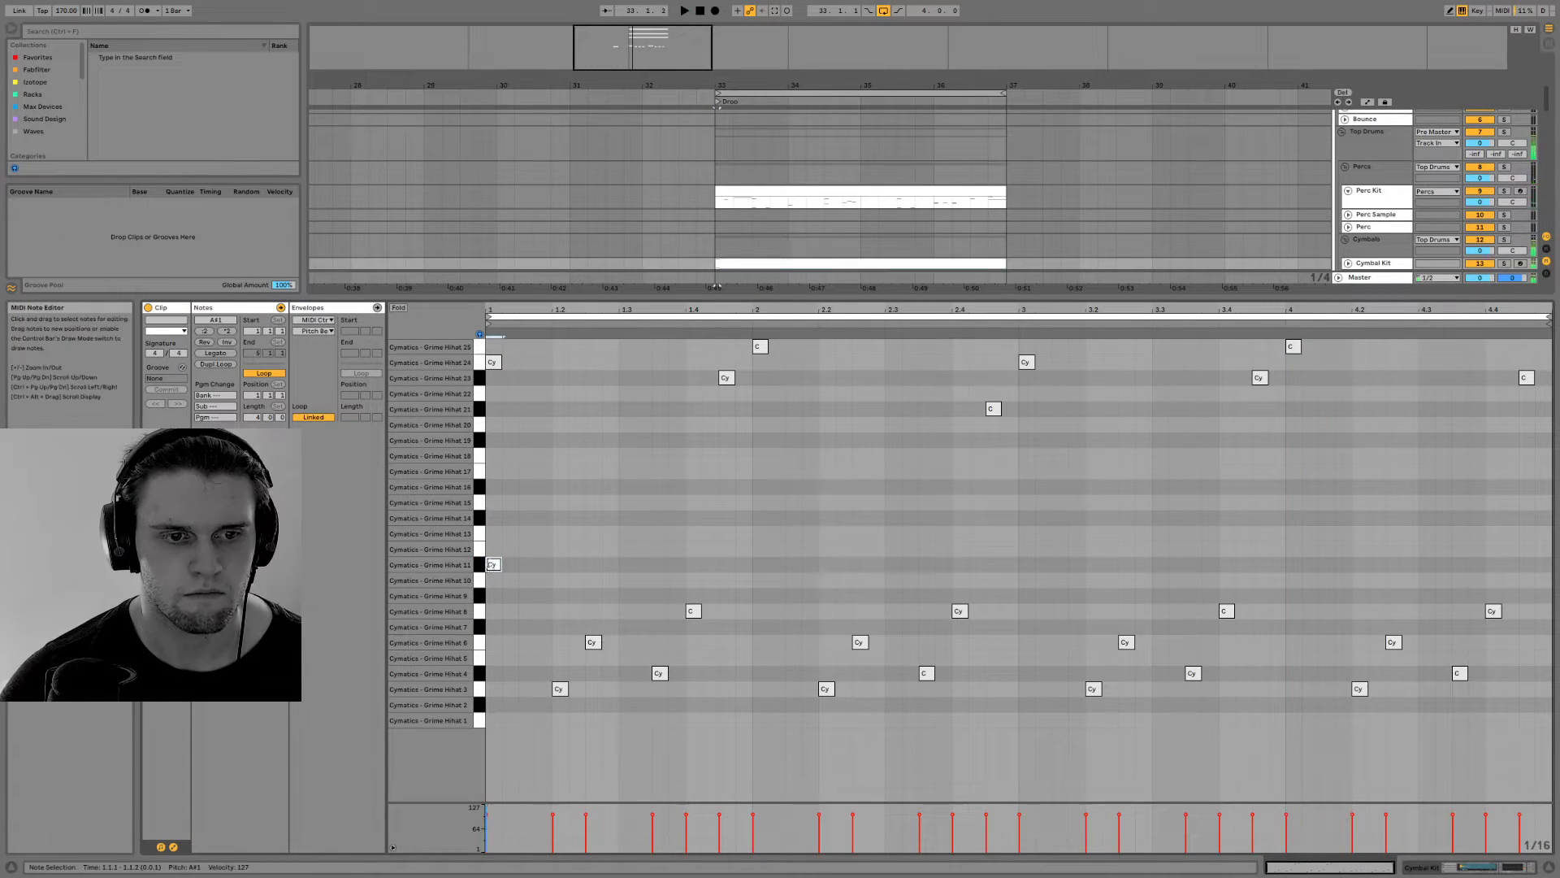
pyautogui.press('space')
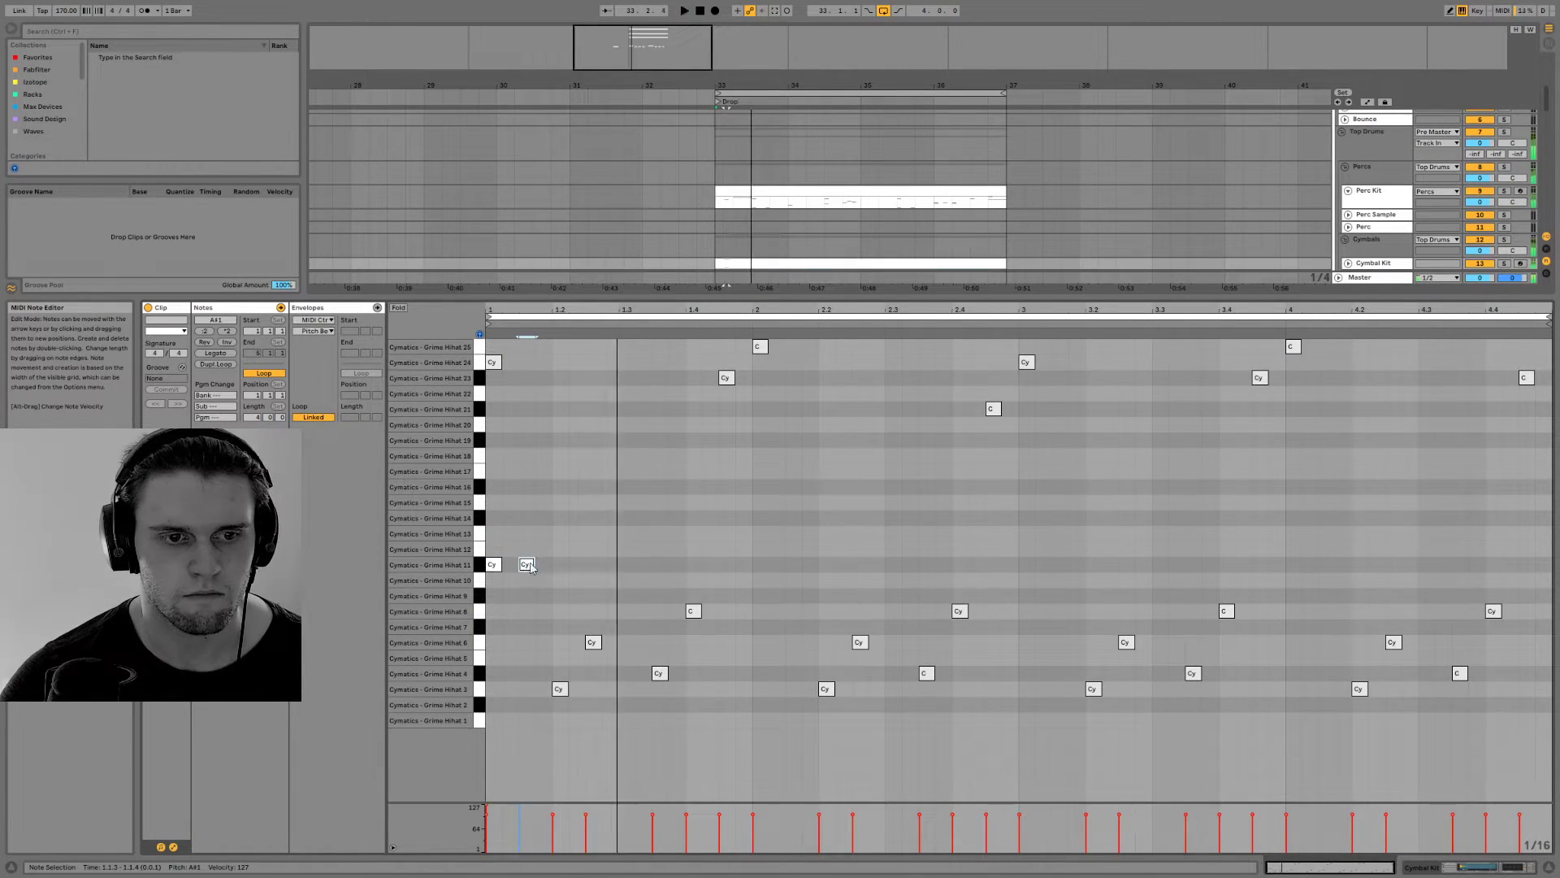
pyautogui.doubleClick(559, 565)
pyautogui.press('space')
pyautogui.moveTo(620, 567); pyautogui.dragTo(488, 554)
pyautogui.hotkey('ctrl', 'd')
pyautogui.hotkey('ctrl', 'd')
pyautogui.hotkey('ctrl', 'd')
pyautogui.hotkey('ctrl', 'd')
pyautogui.hotkey('ctrl', 'd')
pyautogui.hotkey('ctrl', 'd')
pyautogui.hotkey('ctrl', 'd')
pyautogui.press('space')
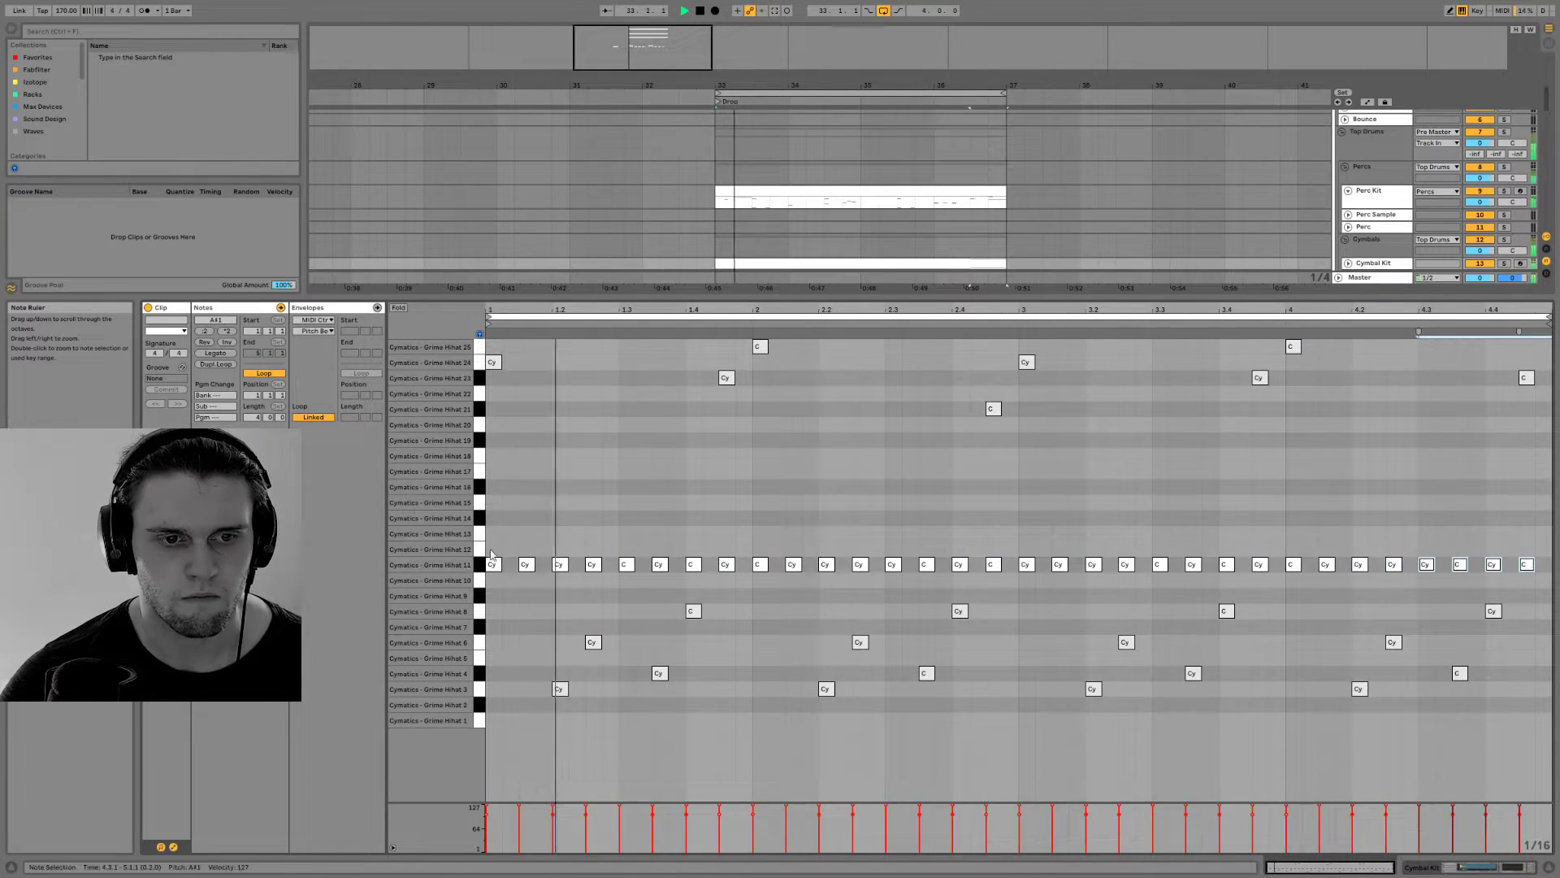
# Add Grime Hihat 12 notes on beats 1 and 3 of all four bars and play the clip
pyautogui.press('space')
pyautogui.click(482, 555)
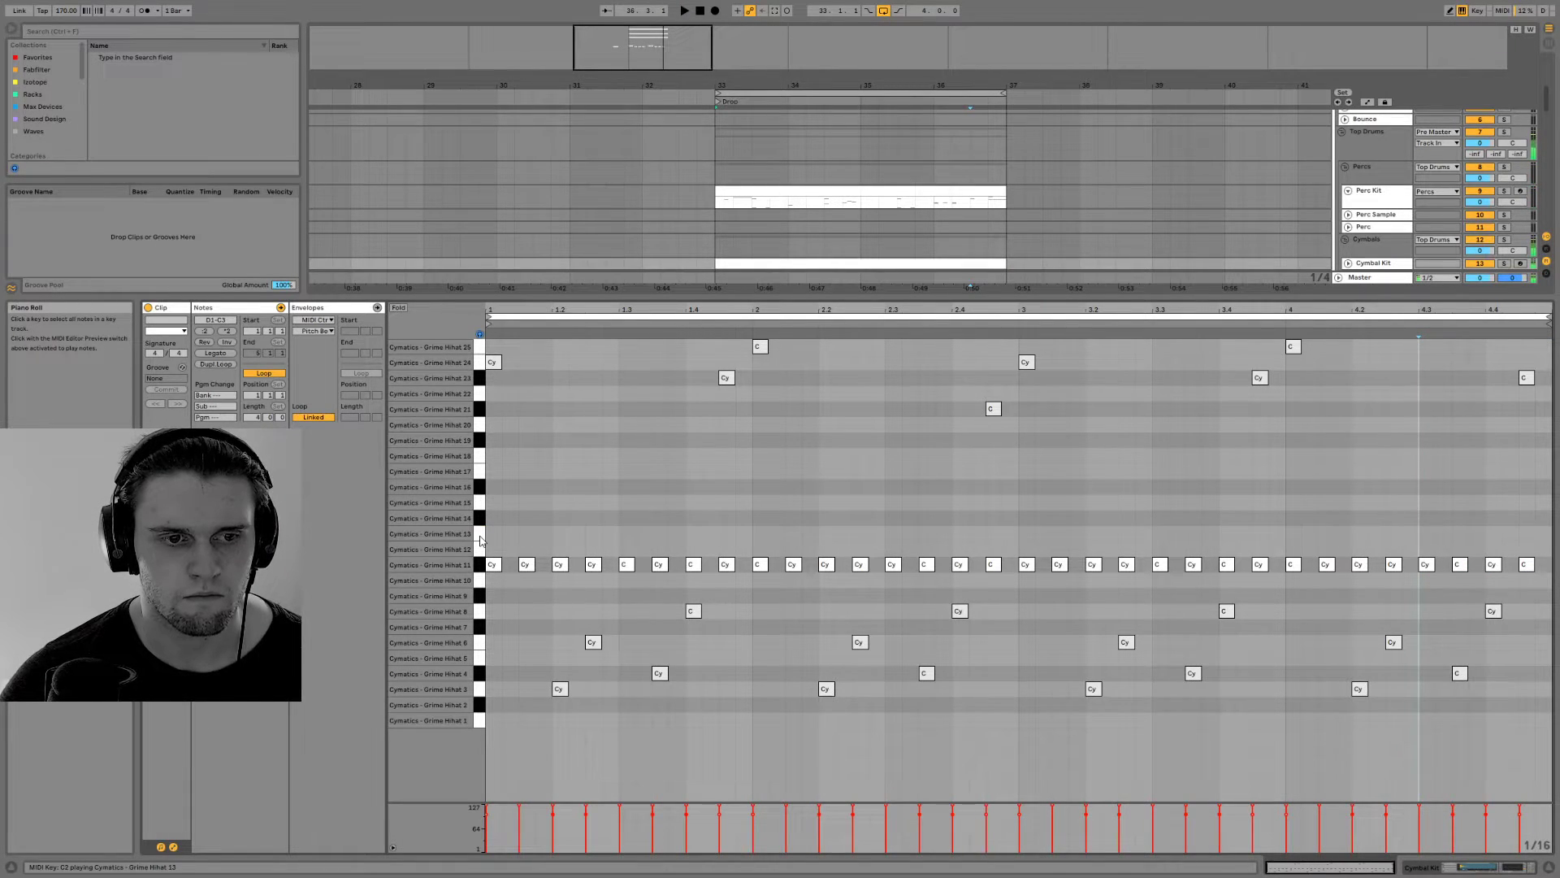
pyautogui.doubleClick(492, 550)
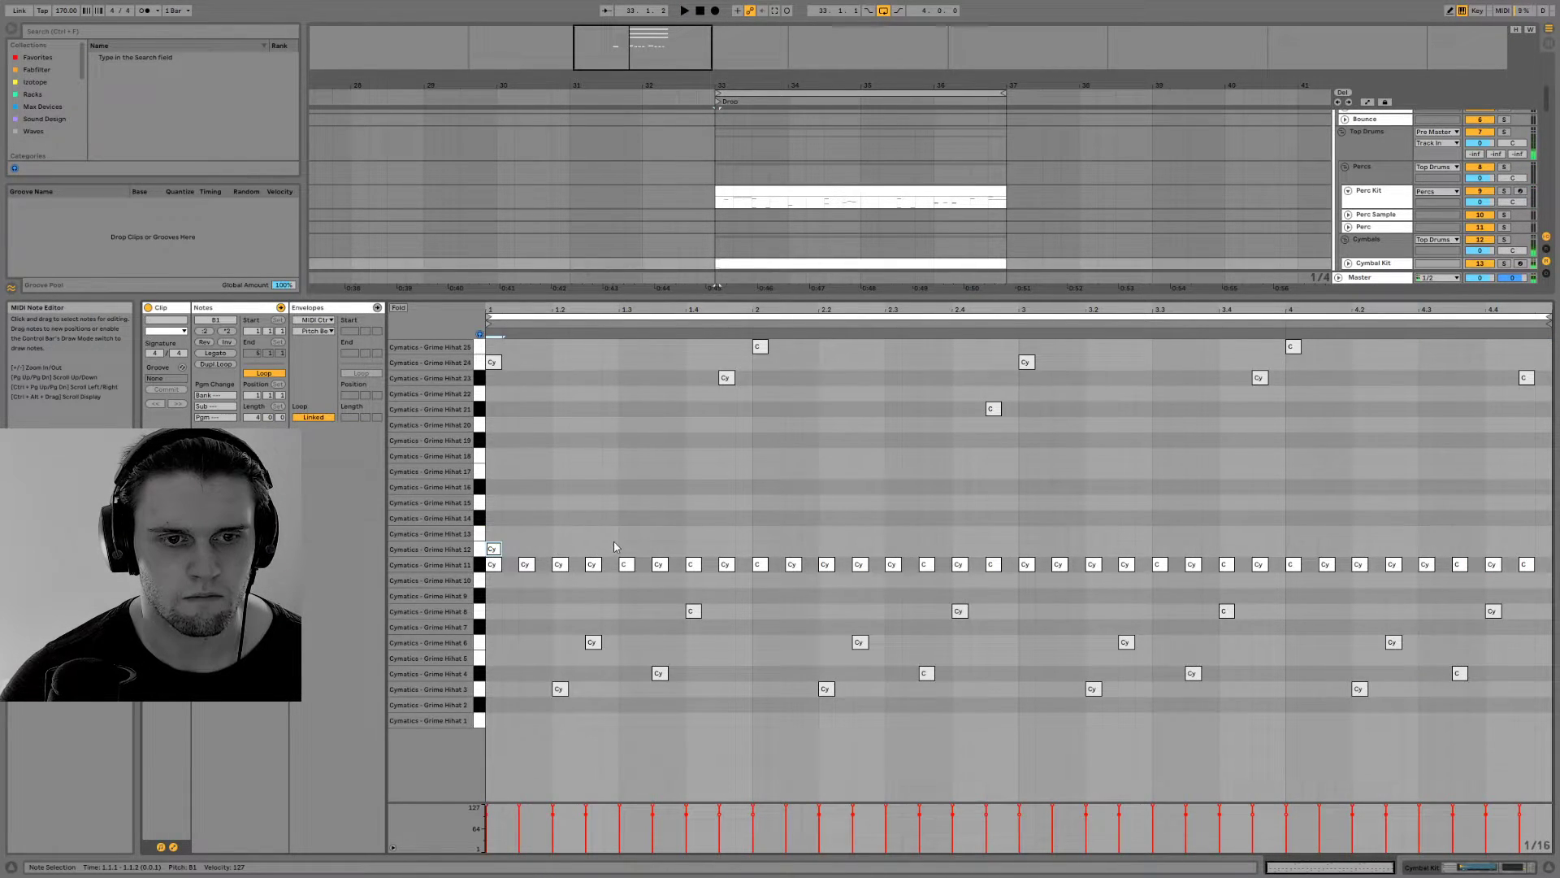
pyautogui.moveTo(758, 552); pyautogui.dragTo(467, 540)
pyautogui.hotkey('ctrl', 'd')
pyautogui.hotkey('ctrl', 'd')
pyautogui.hotkey('ctrl', 'd')
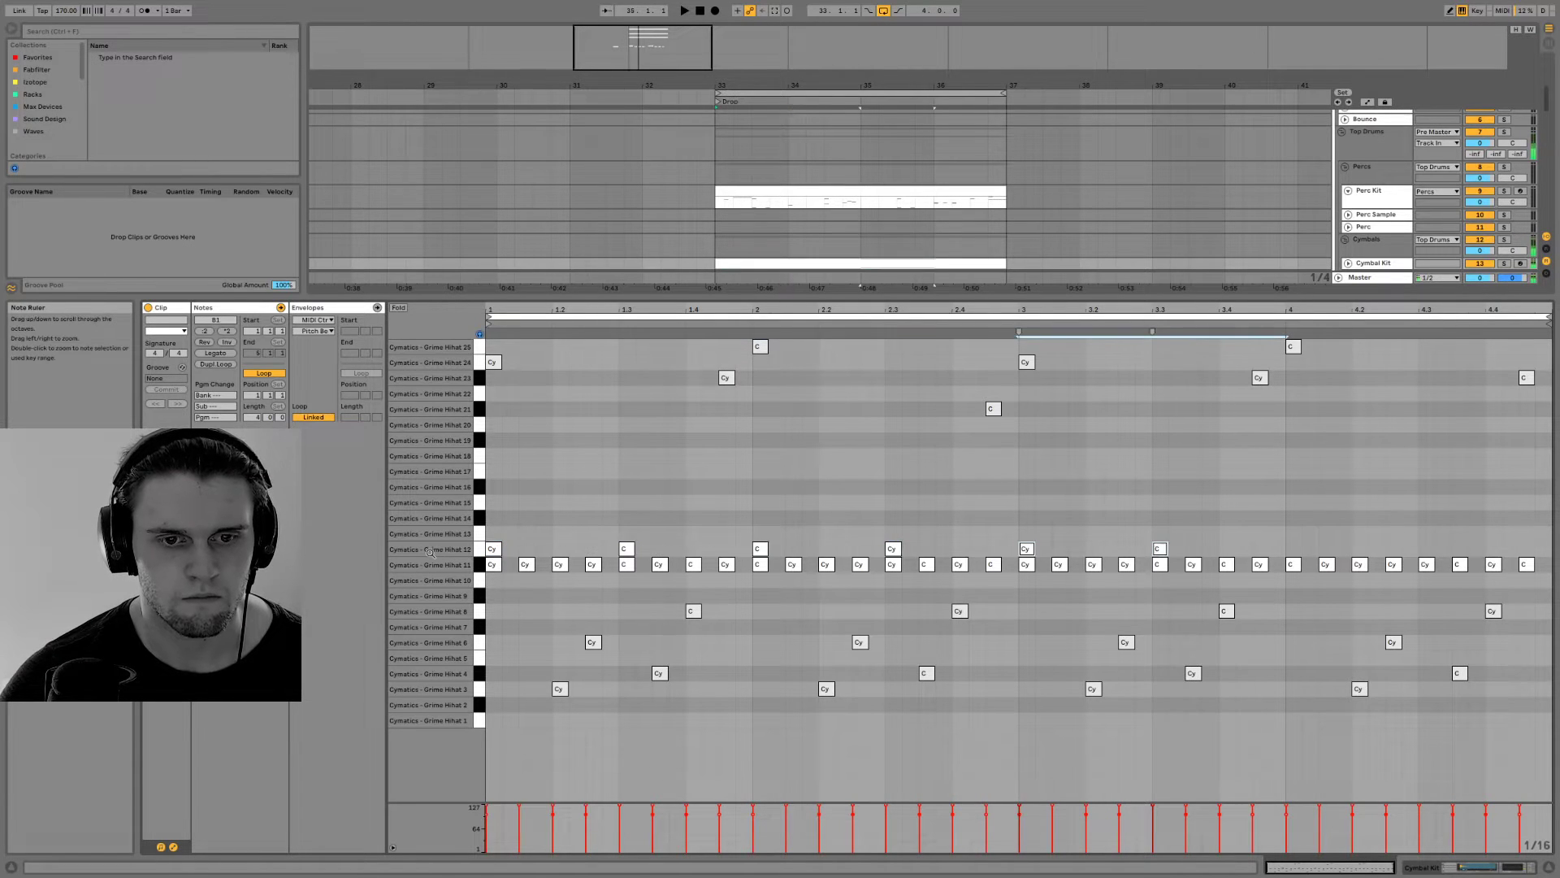
pyautogui.press('space')
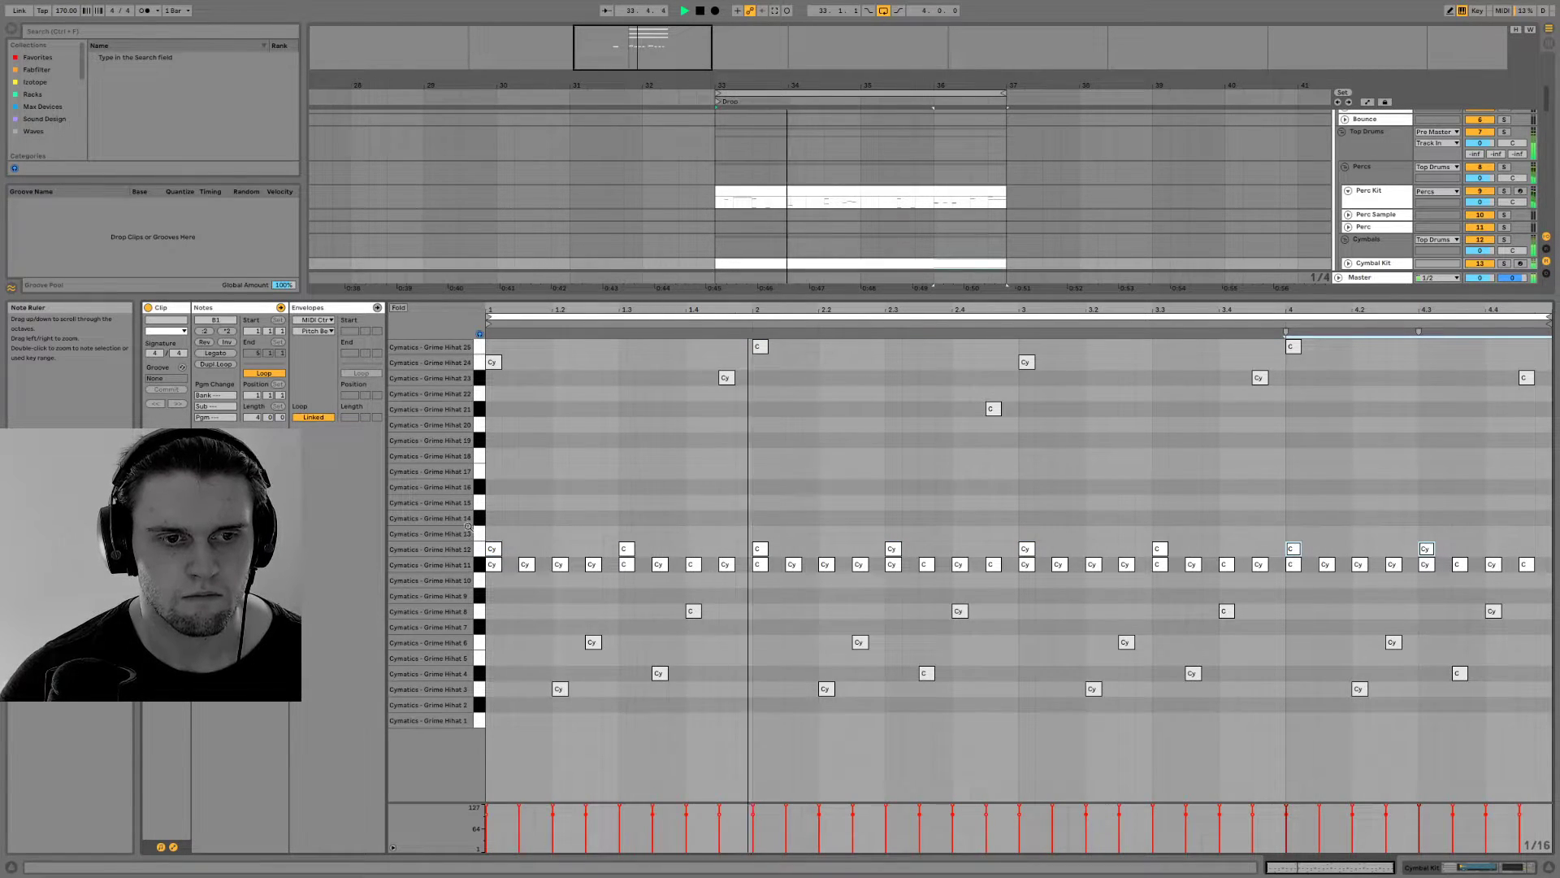
# Try a repeating Grime Hihat 15 pattern starting at 1.1.3 across the clip, play it, and delete those notes
pyautogui.press('space')
pyautogui.click(483, 508)
pyautogui.click(522, 503)
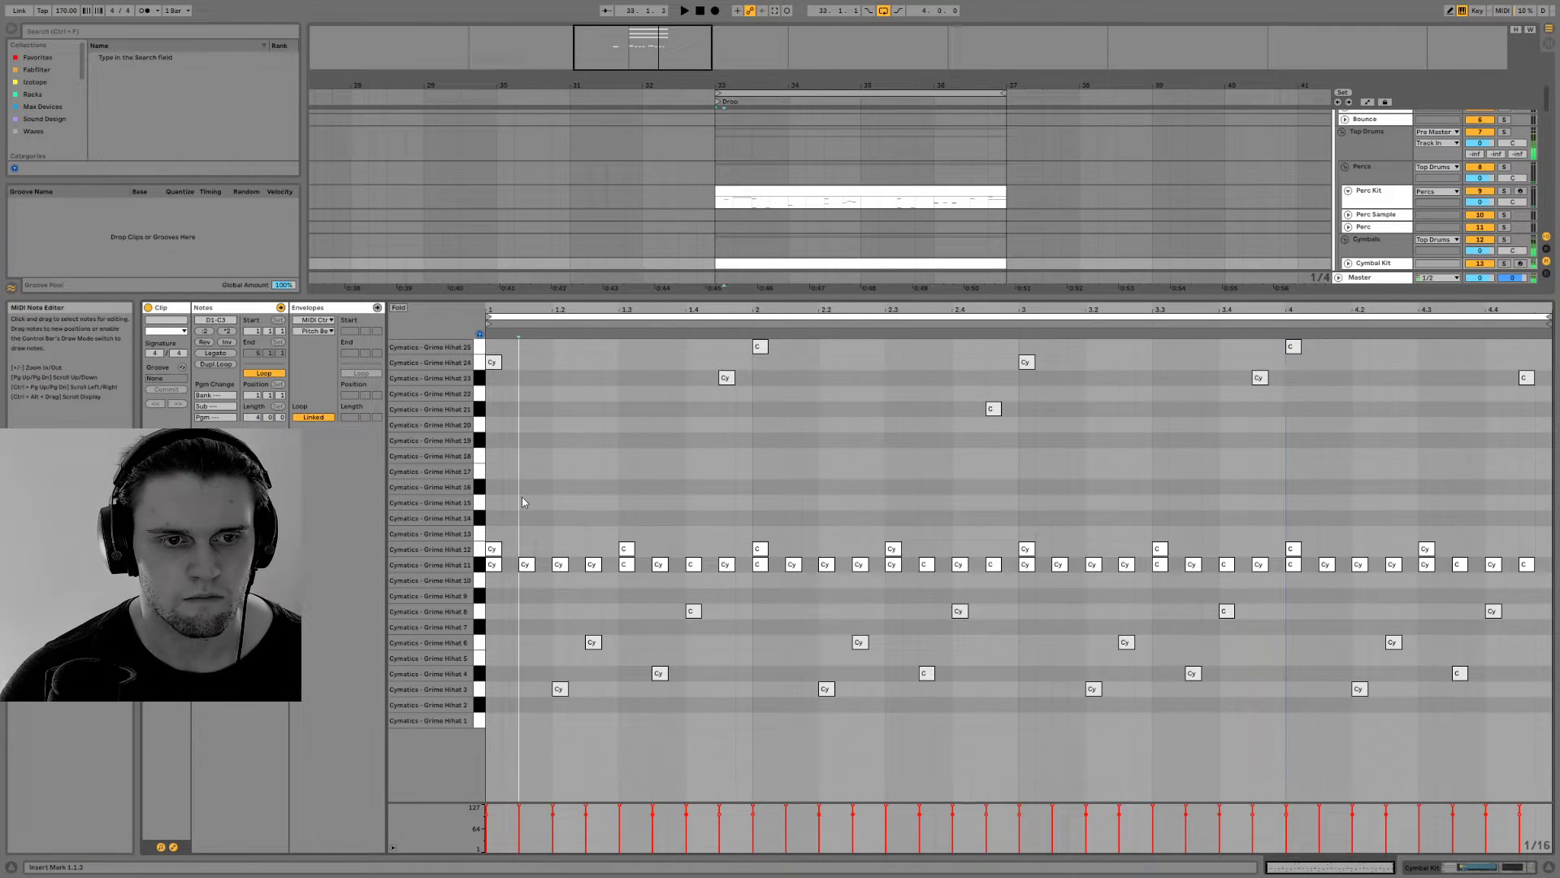
pyautogui.hotkey('ctrl', 'd')
pyautogui.hotkey('ctrl', 'd')
pyautogui.hotkey('ctrl', 'd')
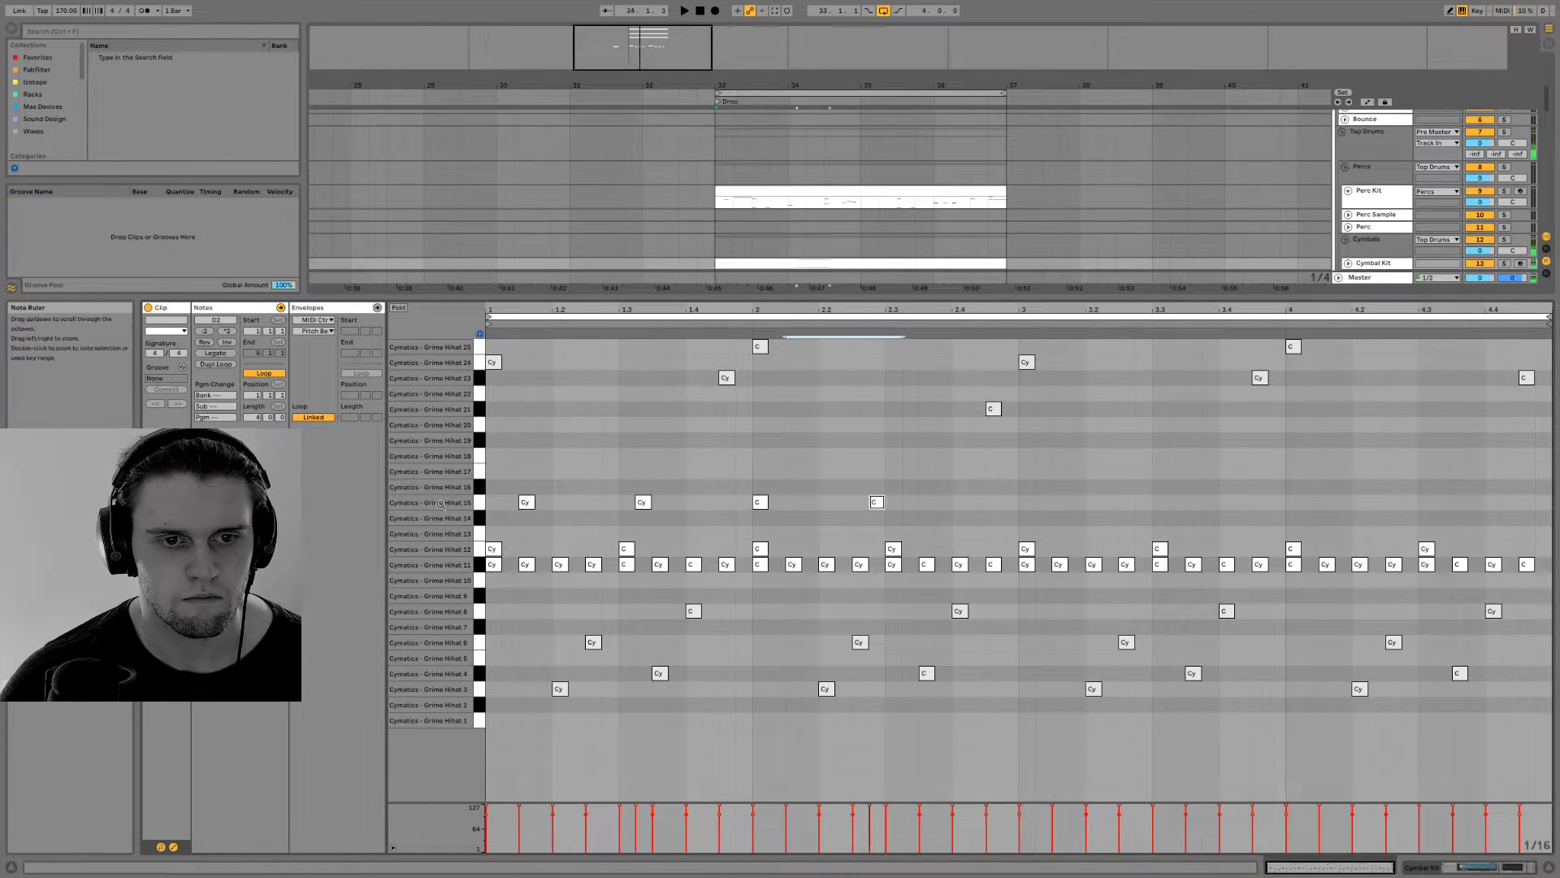
pyautogui.hotkey('ctrl', 'd')
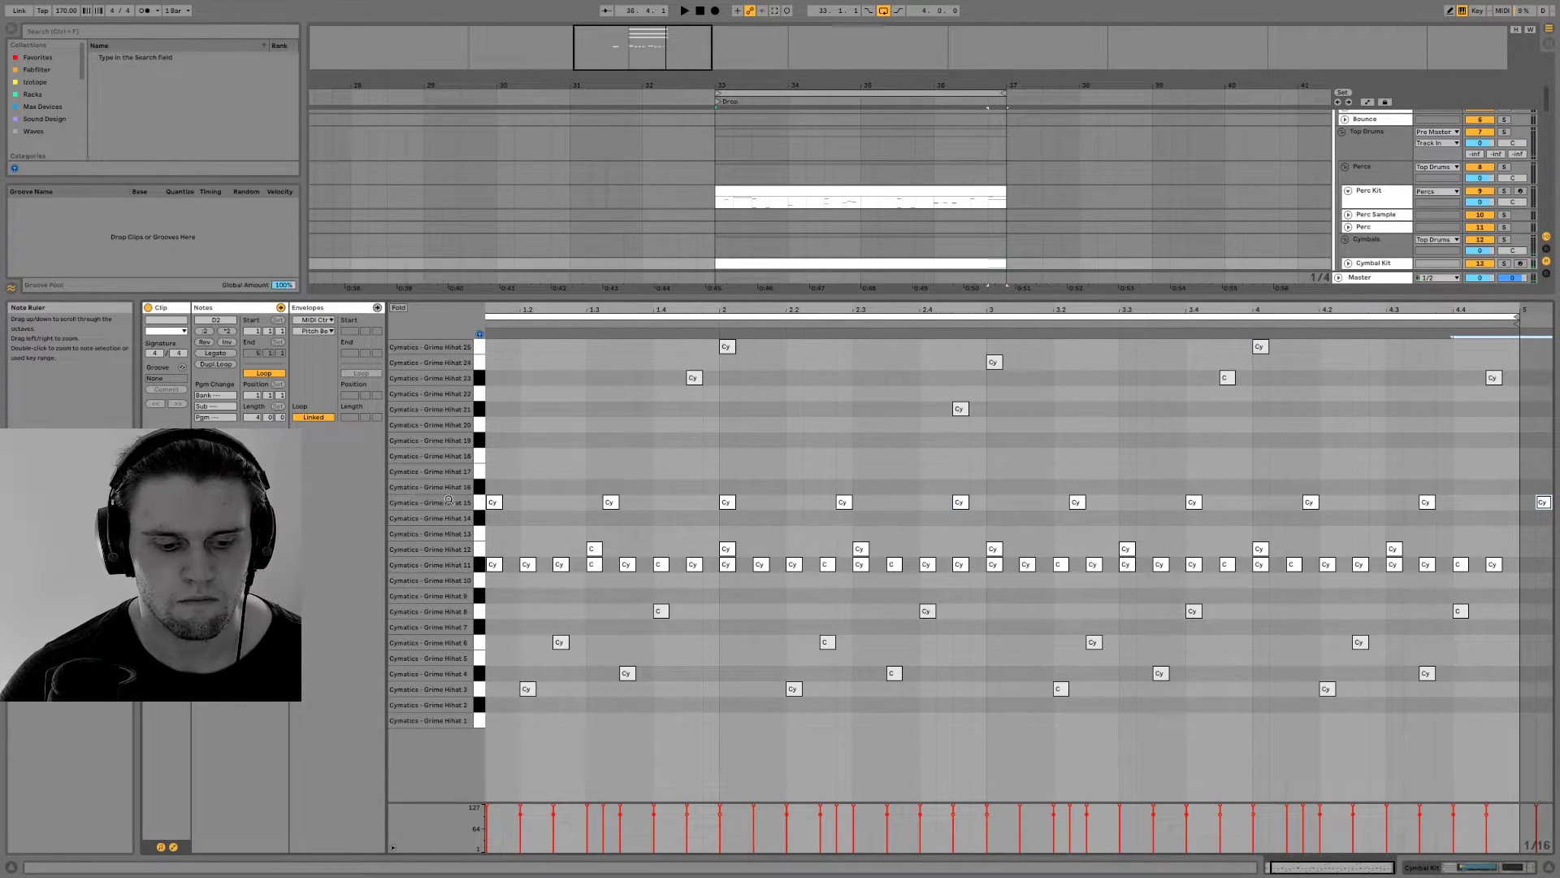
pyautogui.press('space')
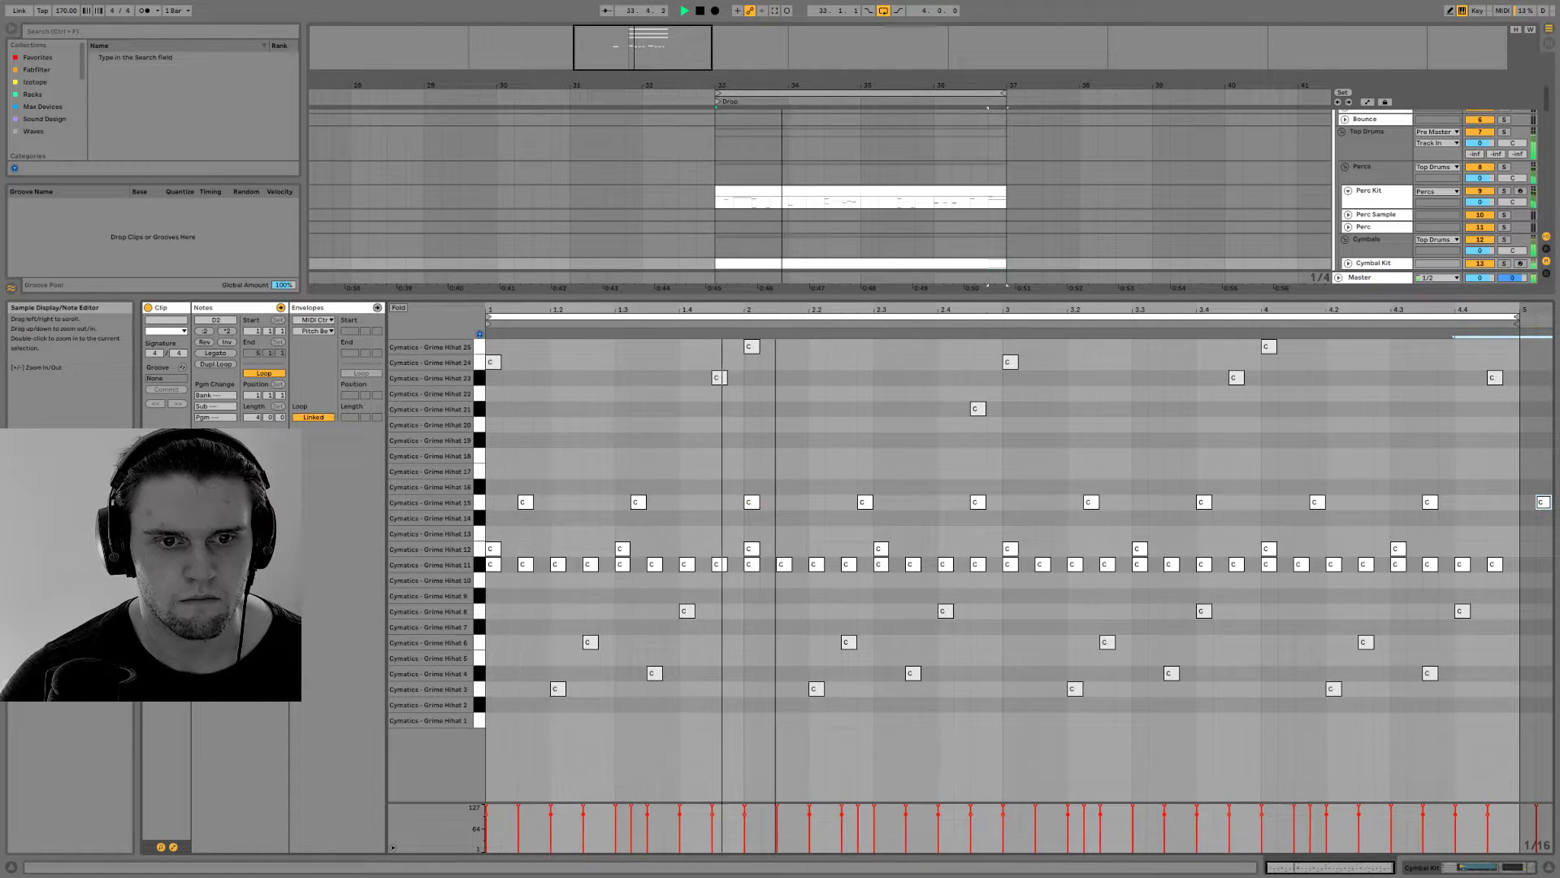
pyautogui.press('space')
pyautogui.click(478, 502)
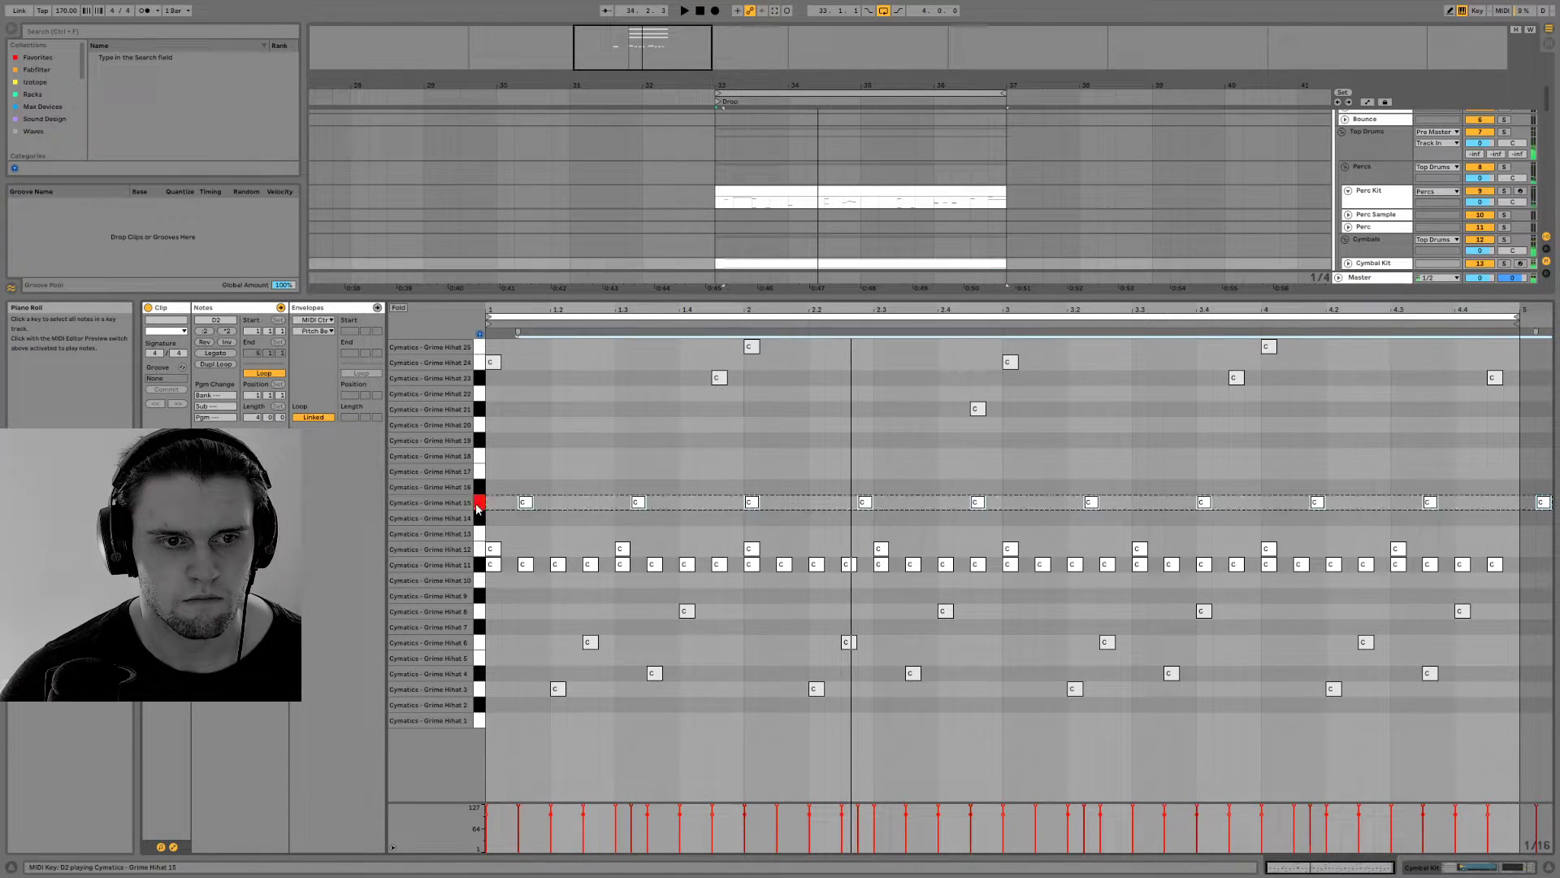
pyautogui.press('Delete')
# Place Grime Hihat 15 notes on every off-beat eighth and lower the velocities of the Hihat 11 and 15 notes slightly
pyautogui.doubleClick(529, 506)
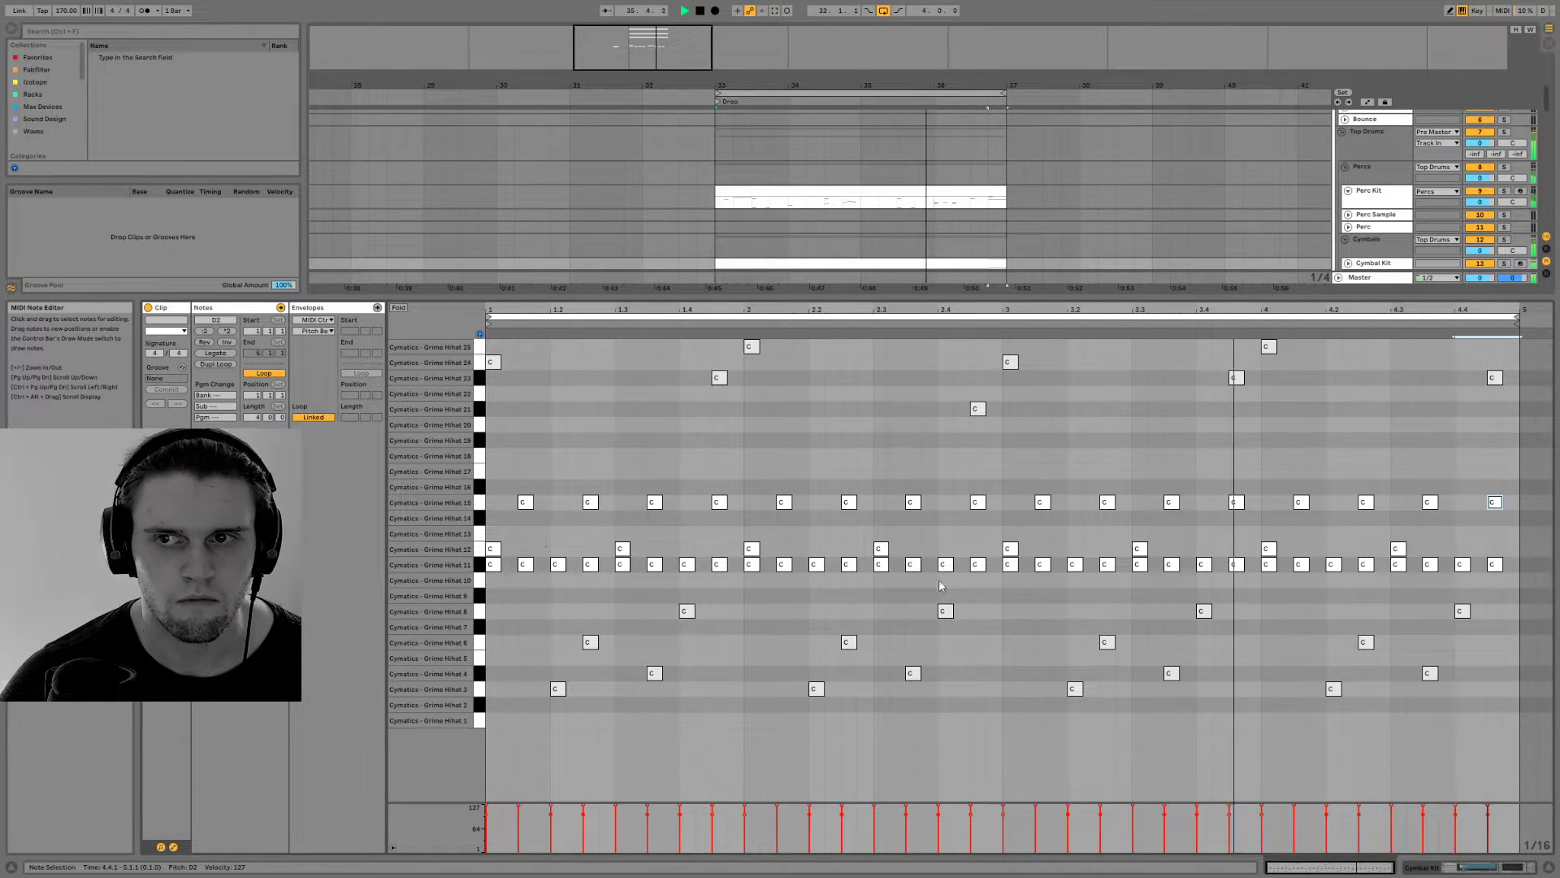
pyautogui.moveTo(484, 505); pyautogui.dragTo(481, 564)
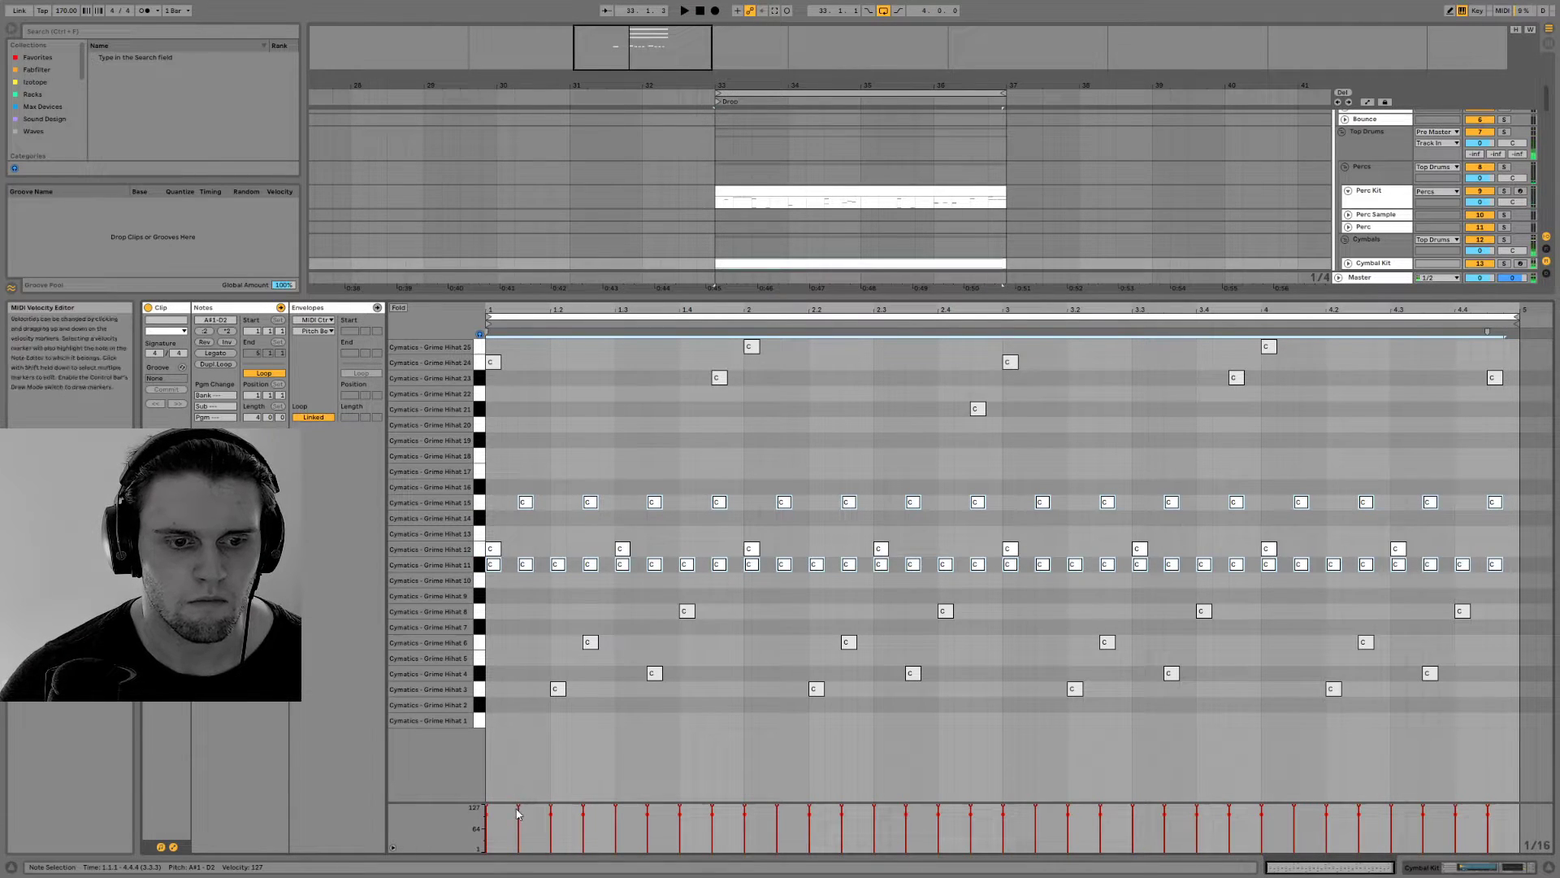
pyautogui.moveTo(518, 808); pyautogui.dragTo(518, 818)
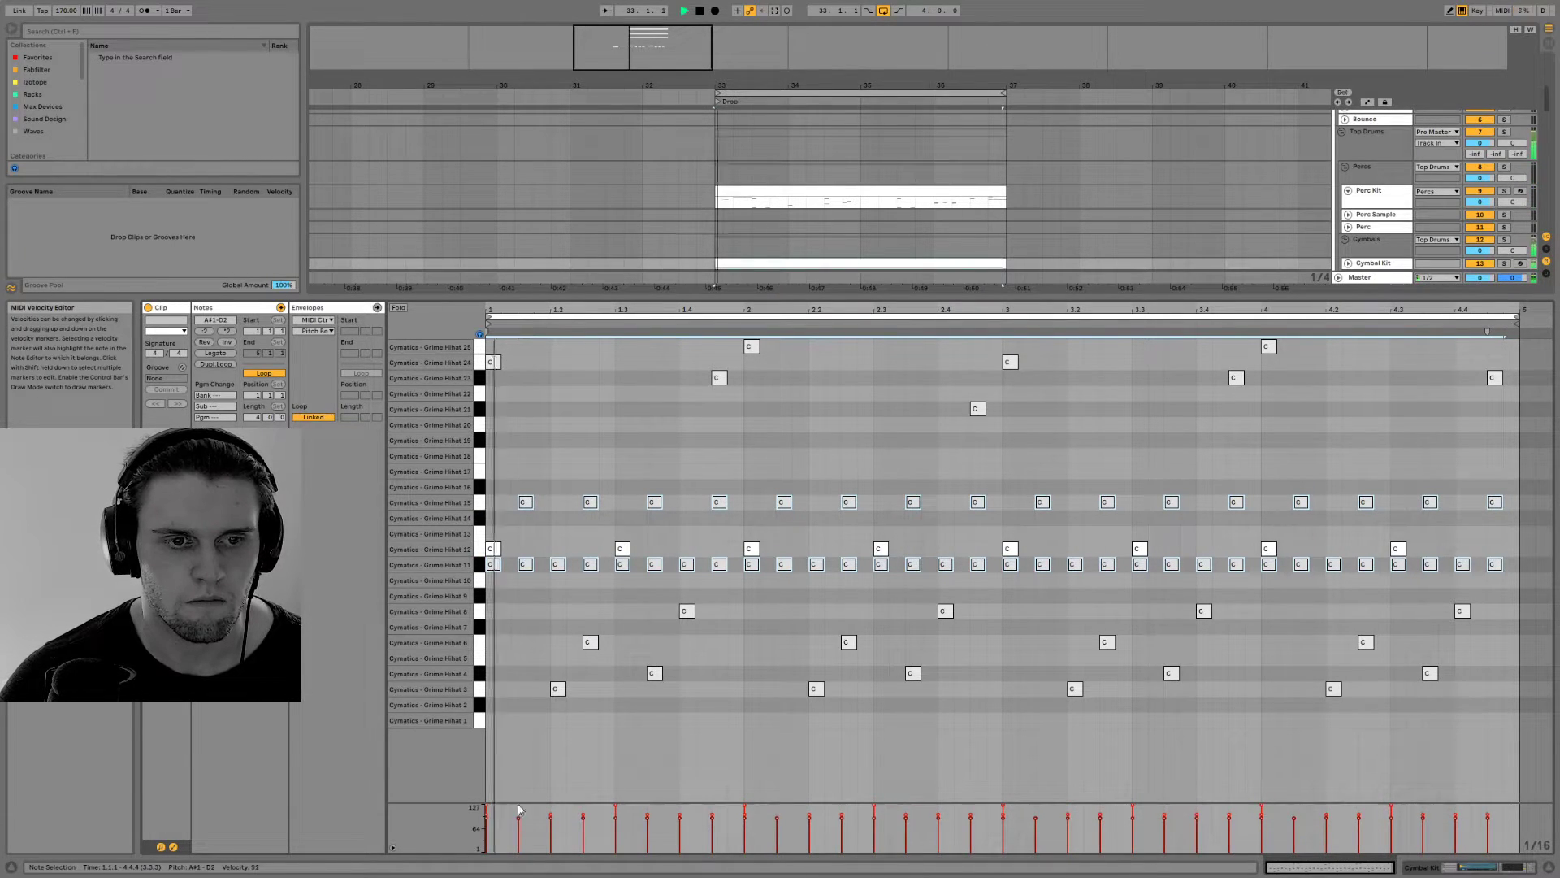
# Move the beat 3 note to Grime Hihat 13 and repeat the alternating Hihat 12 and 13 pattern through all four bars
pyautogui.click(483, 548)
pyautogui.click(483, 541)
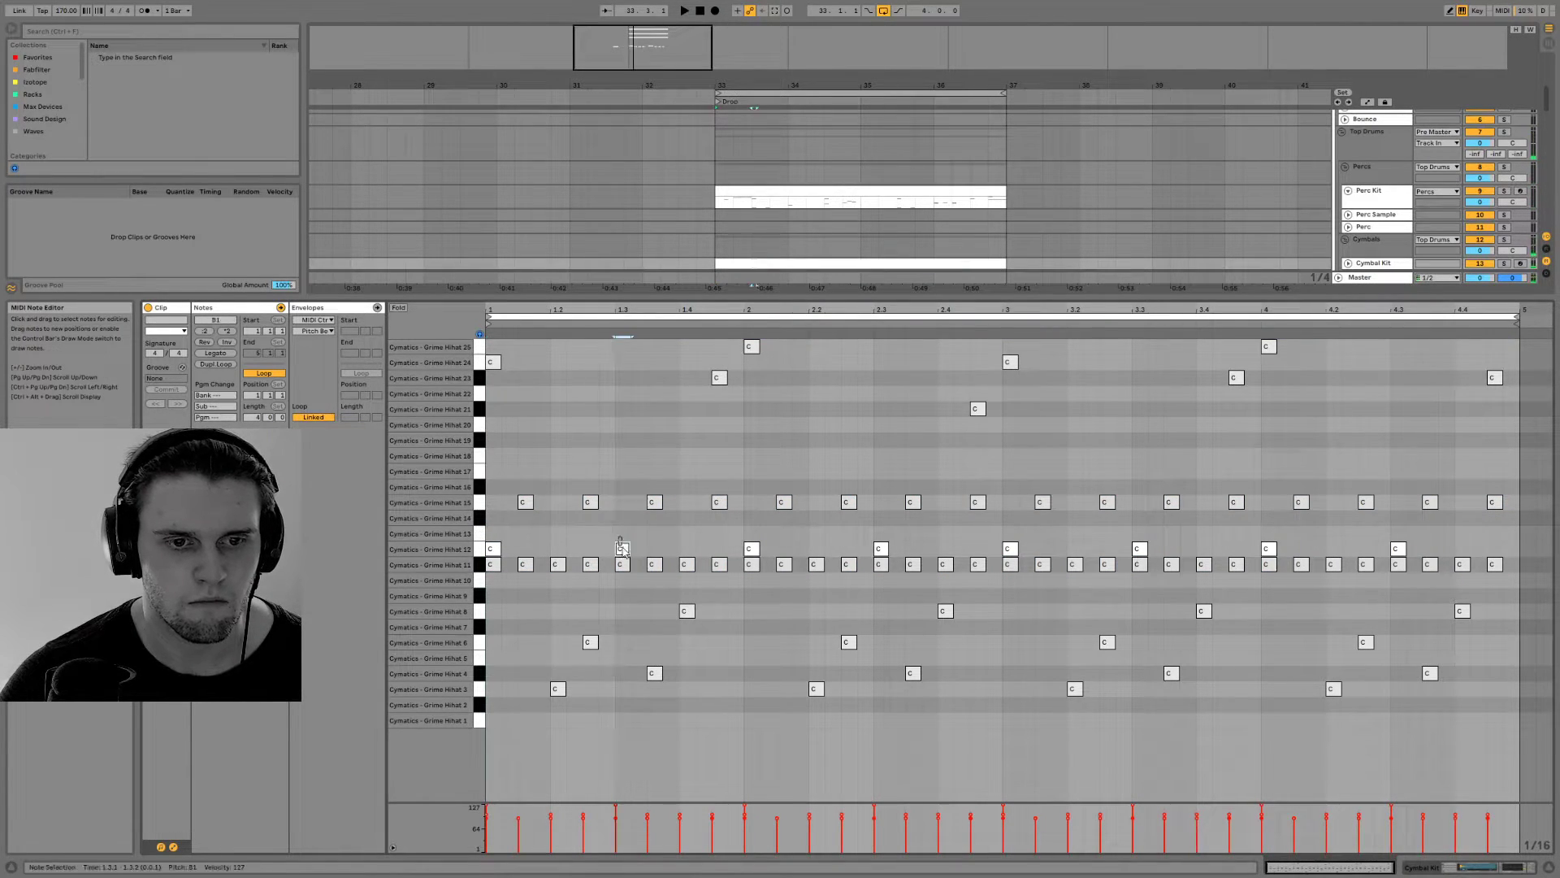
pyautogui.moveTo(625, 550); pyautogui.dragTo(1513, 546)
pyautogui.press('Delete')
pyautogui.click(751, 546)
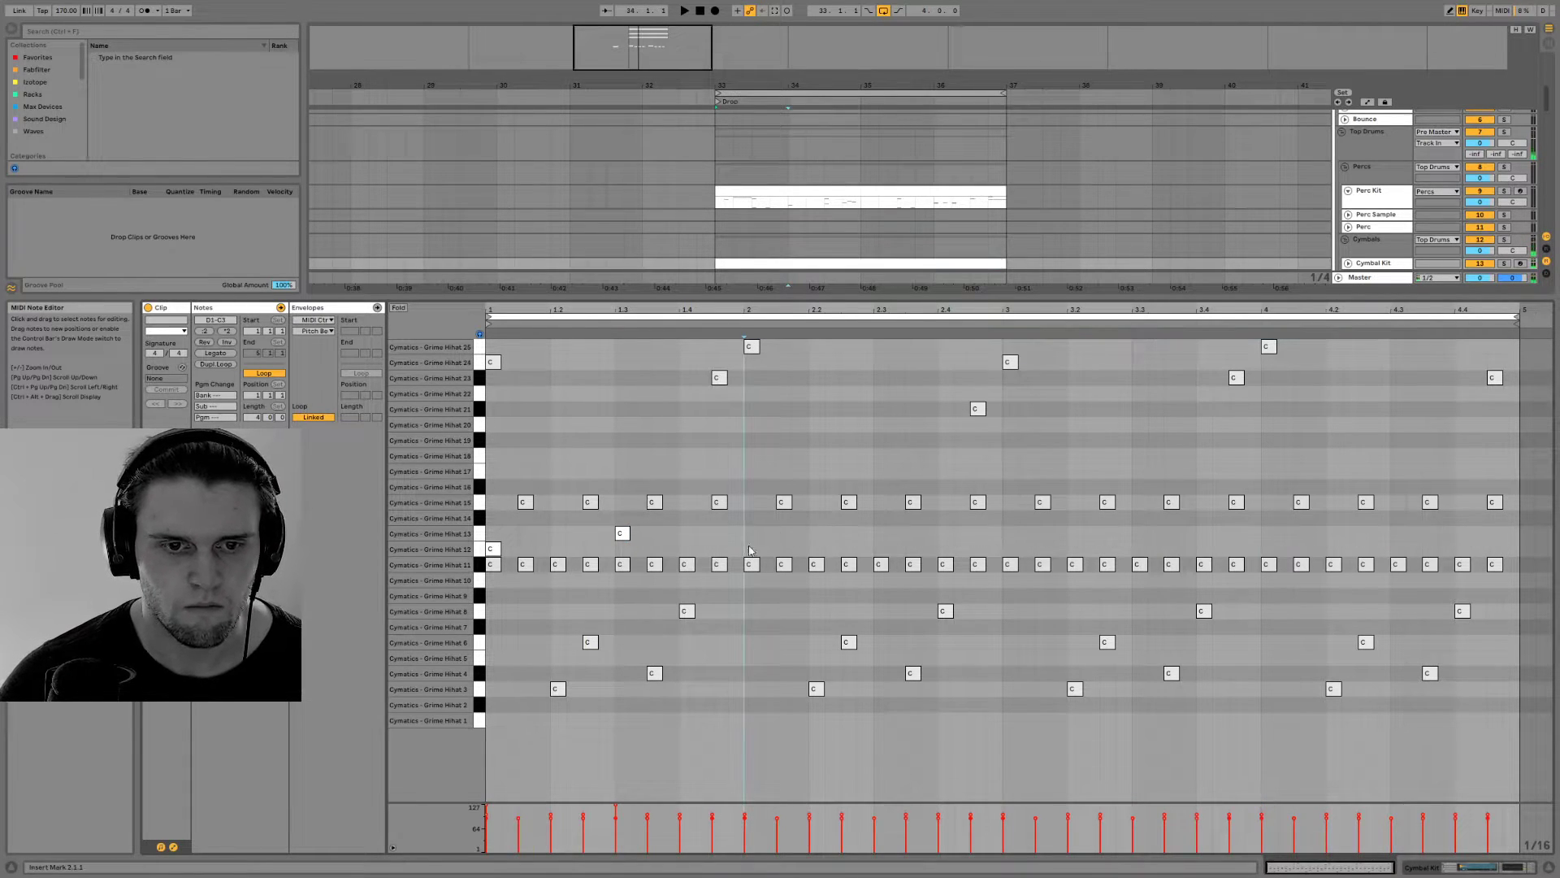
pyautogui.hotkey('ctrl', 'v')
pyautogui.press('space')
pyautogui.hotkey('ctrl', 'd')
pyautogui.hotkey('ctrl', 'd')
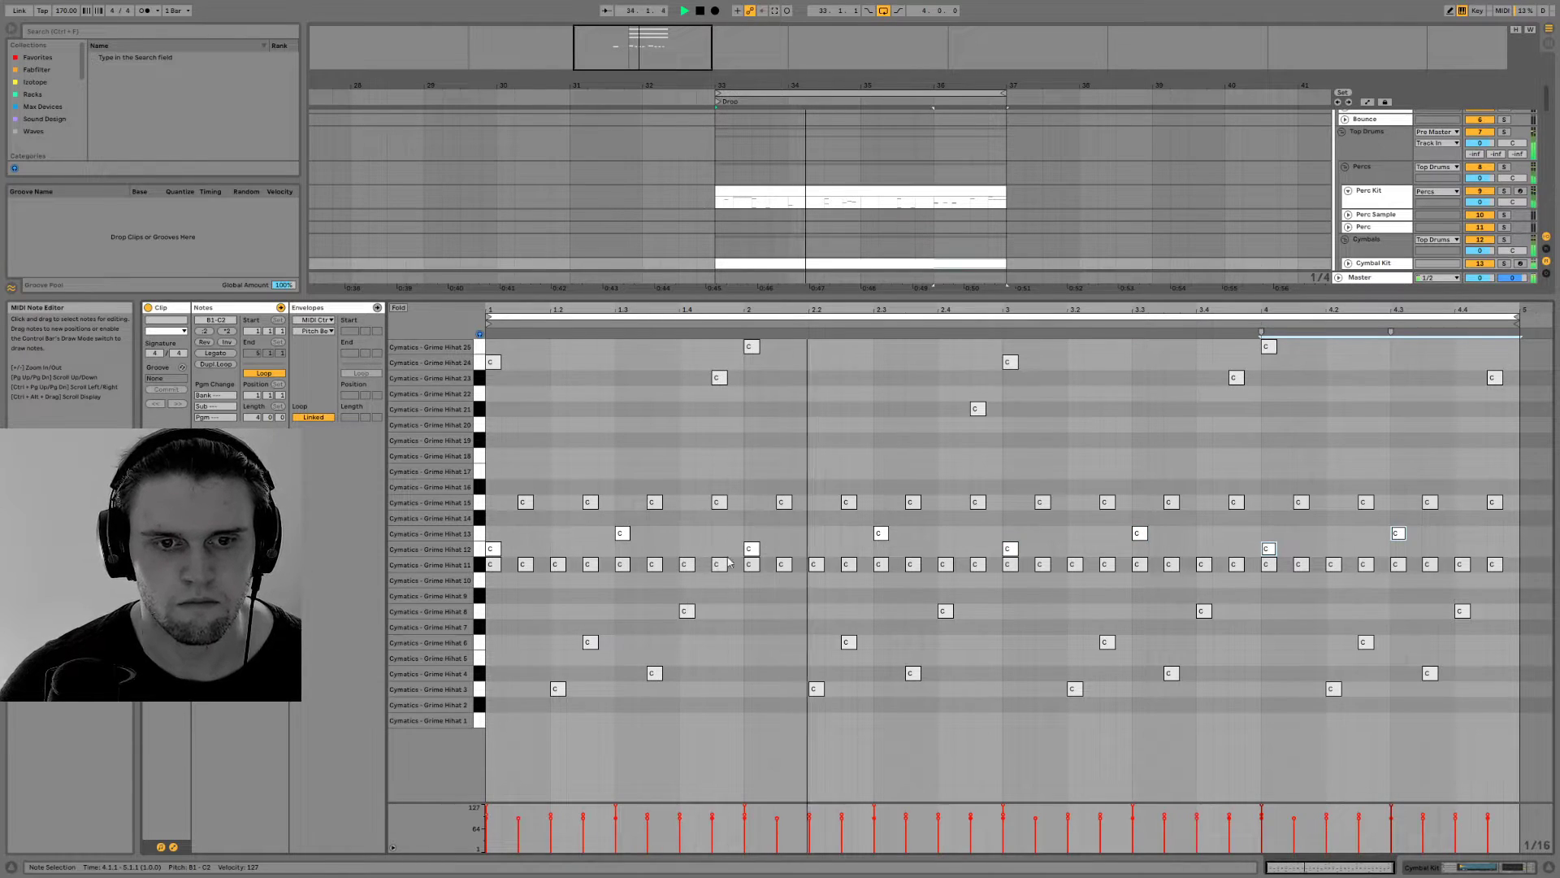
# Bring up the Cymbal Kit's devices, select the Grime Hihat 12 pad, and inspect its sampler controls
pyautogui.hotkey('shift', 'Tab')
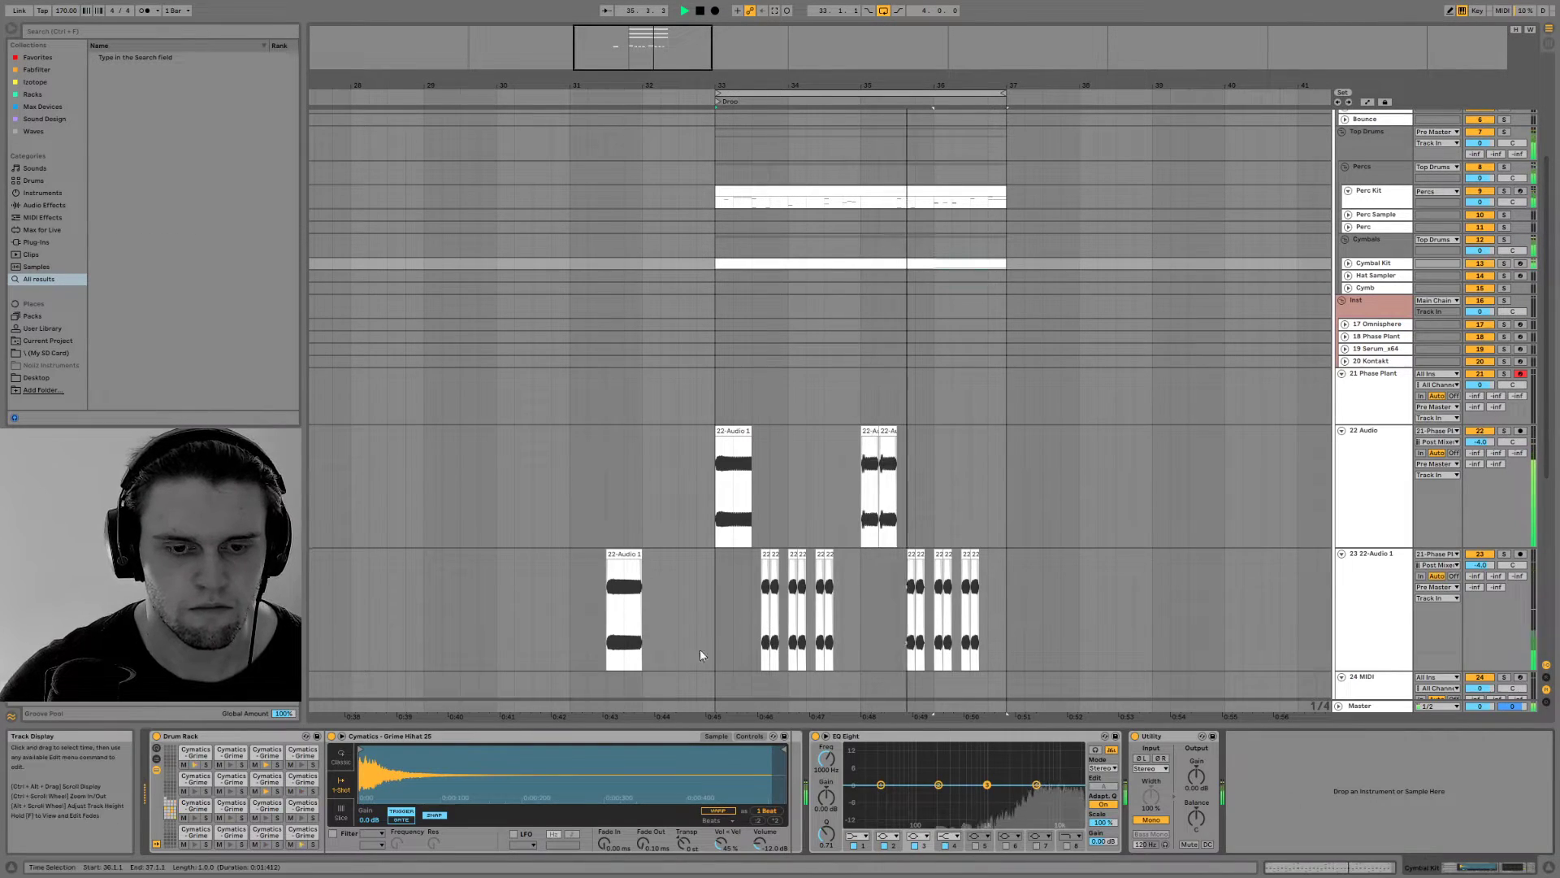
pyautogui.click(300, 781)
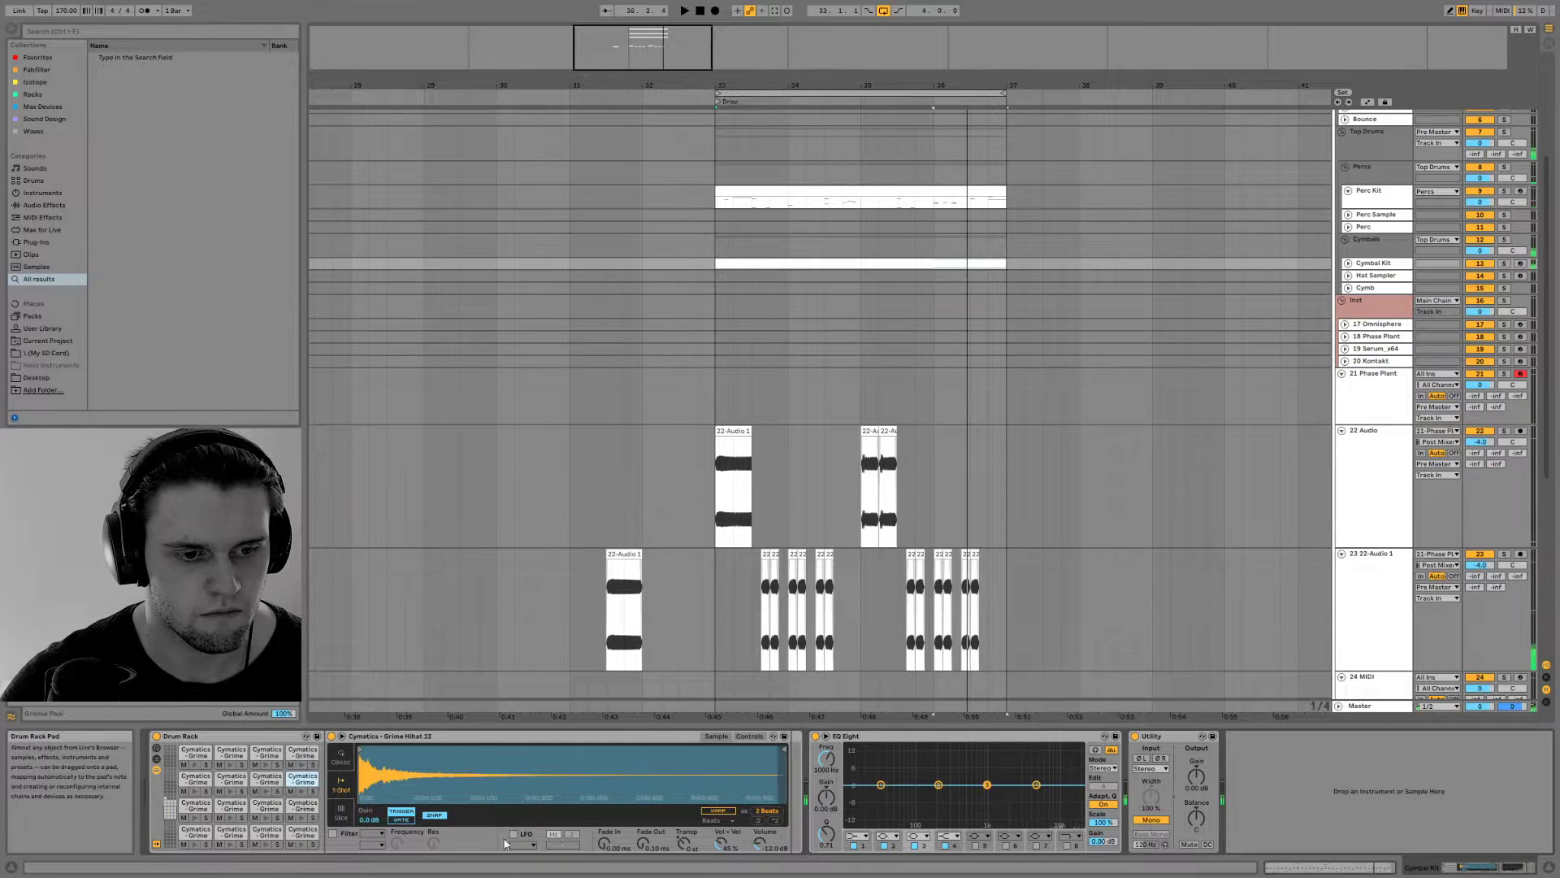
pyautogui.click(751, 736)
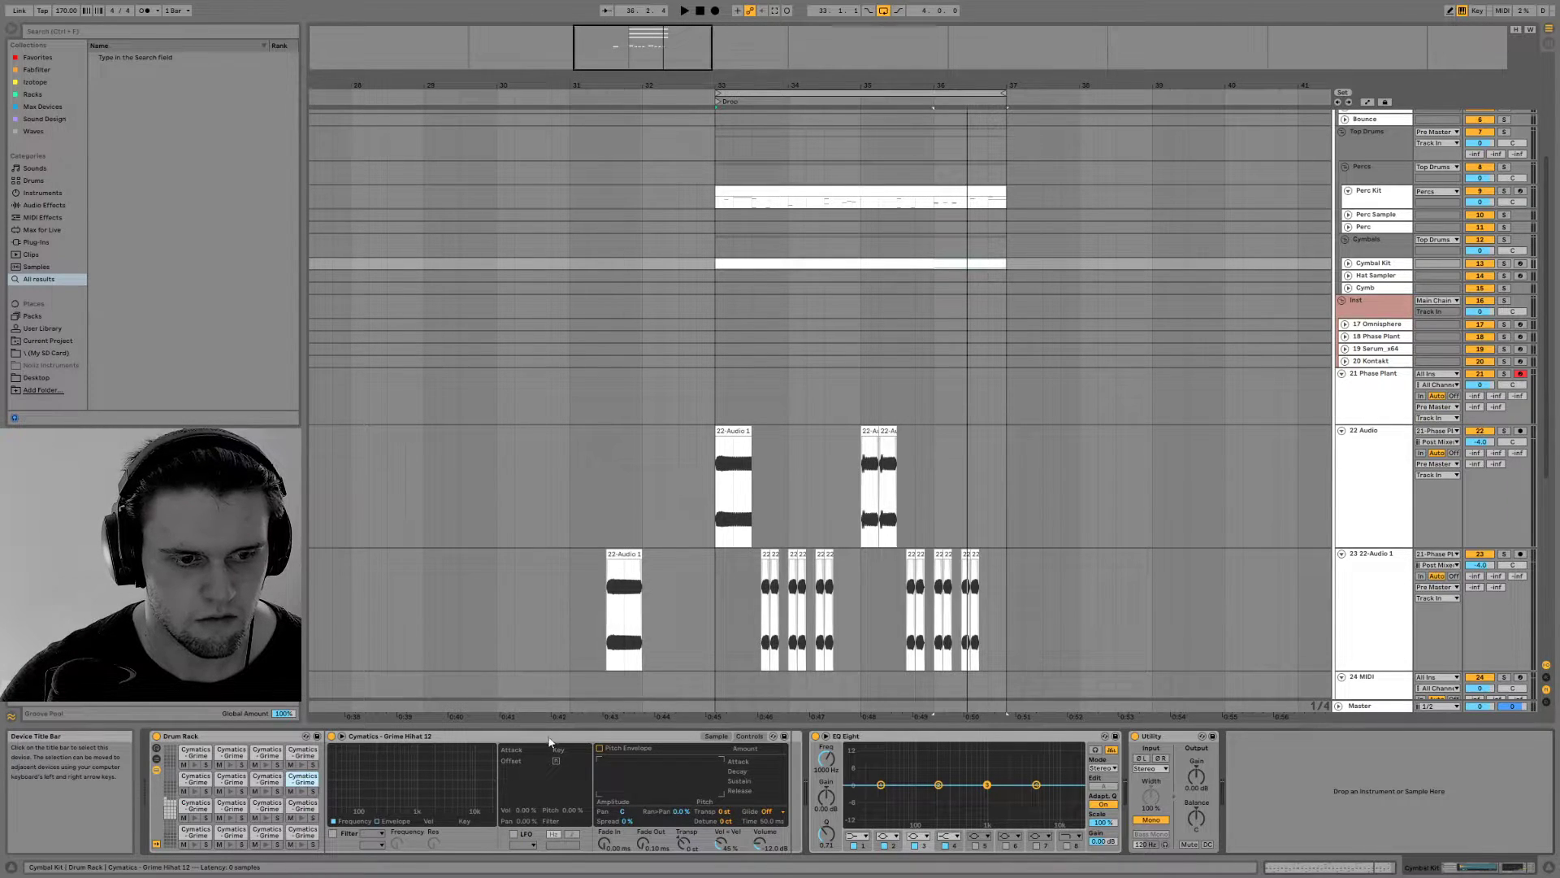
pyautogui.click(484, 736)
pyautogui.rightClick(483, 737)
pyautogui.press('Escape')
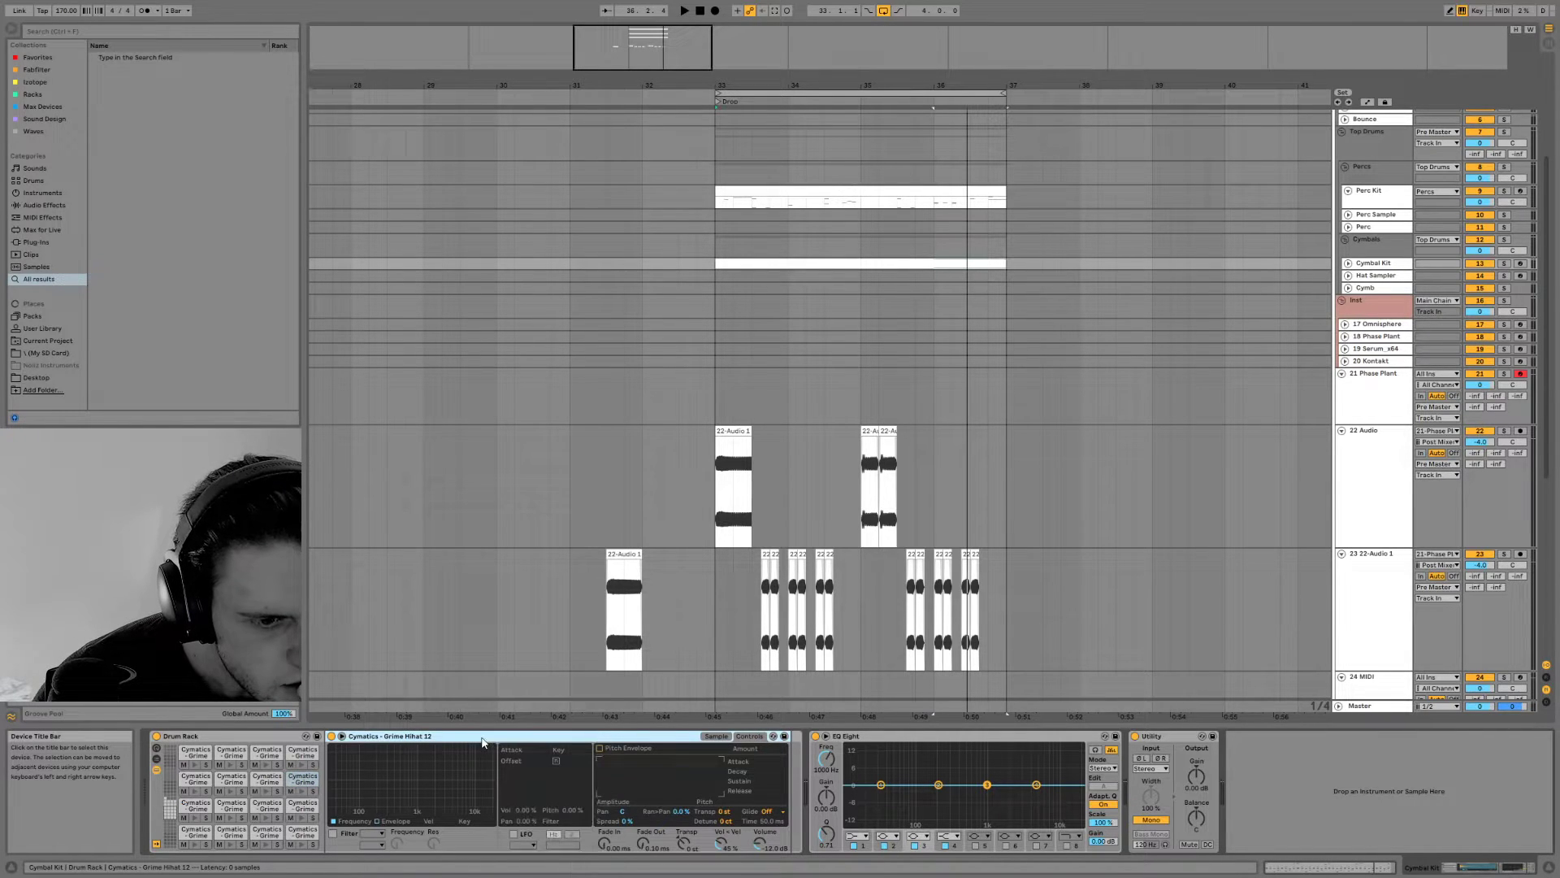
pyautogui.click(713, 737)
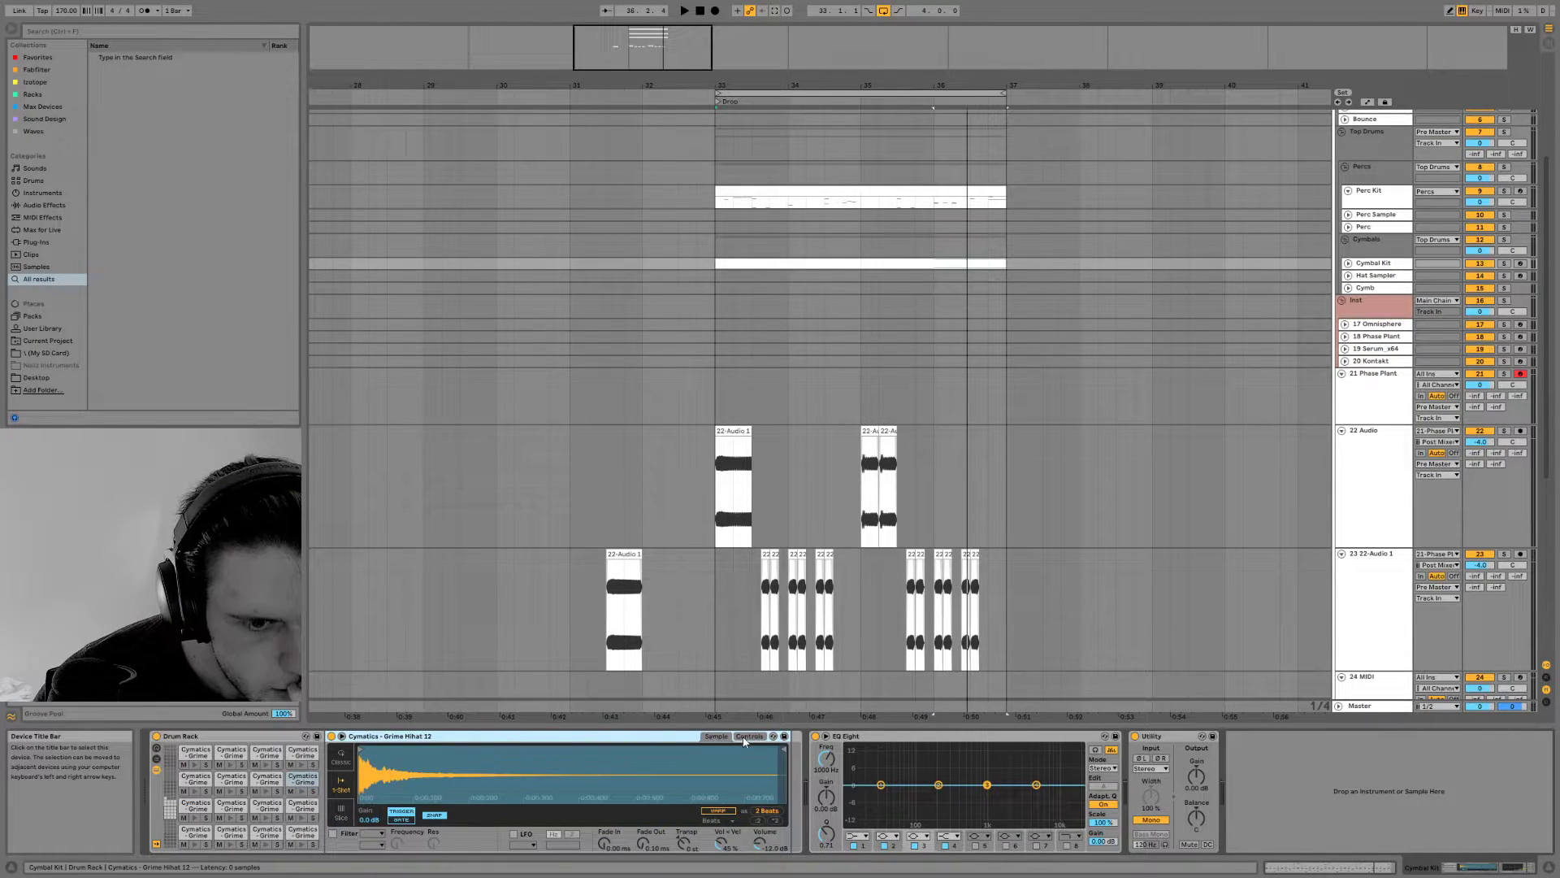
# Insert a Frequency Shifter after the Grime Hihat 12 sampler, turn off Mono in the Utility, and play the drop
pyautogui.click(32, 205)
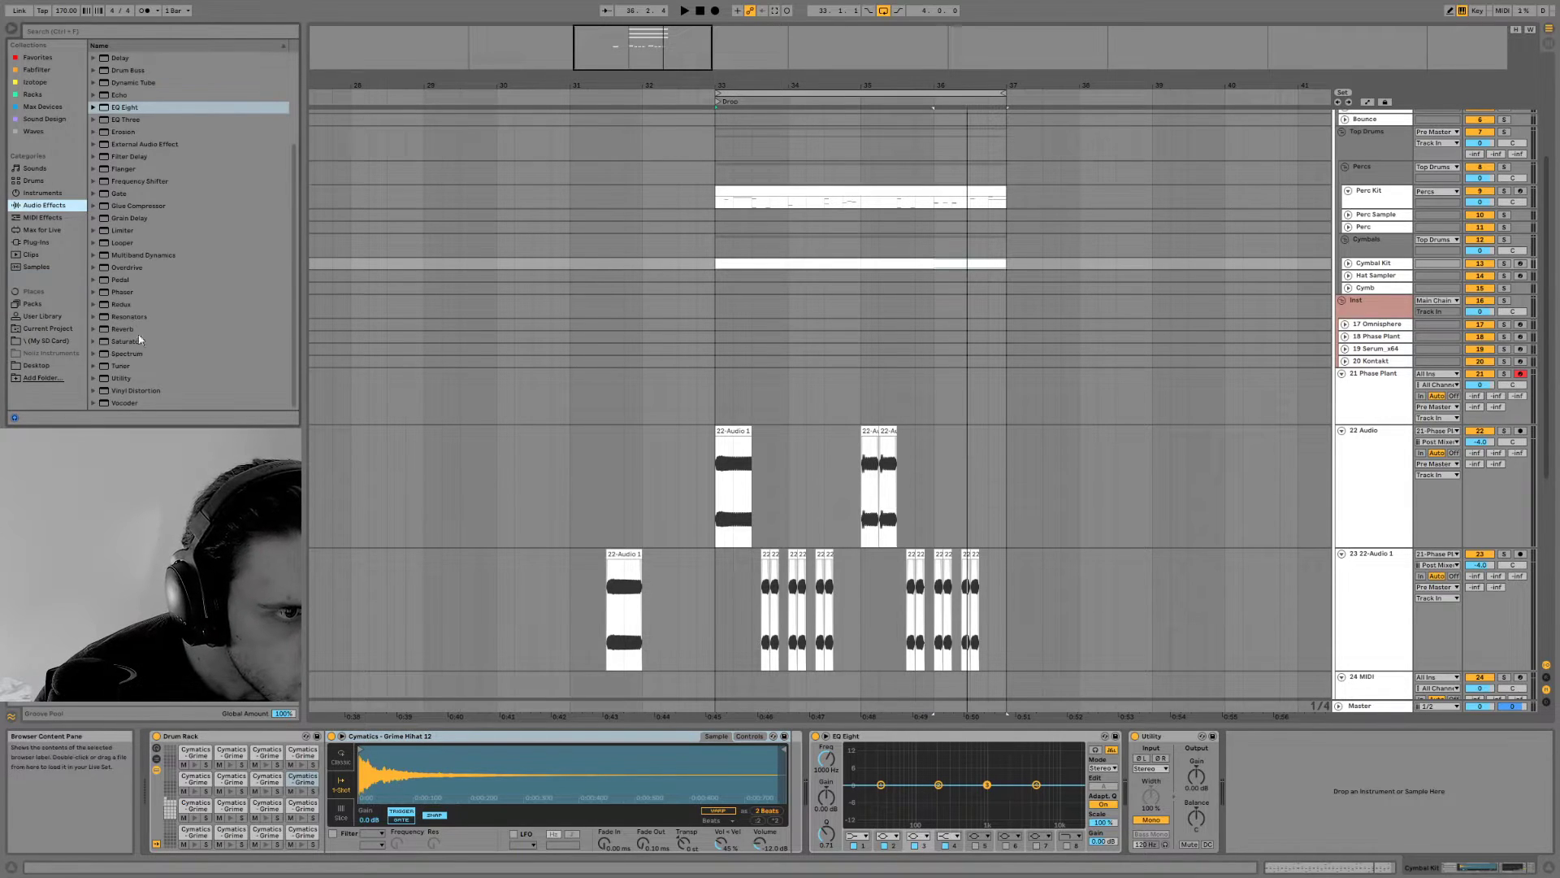
pyautogui.click(142, 181)
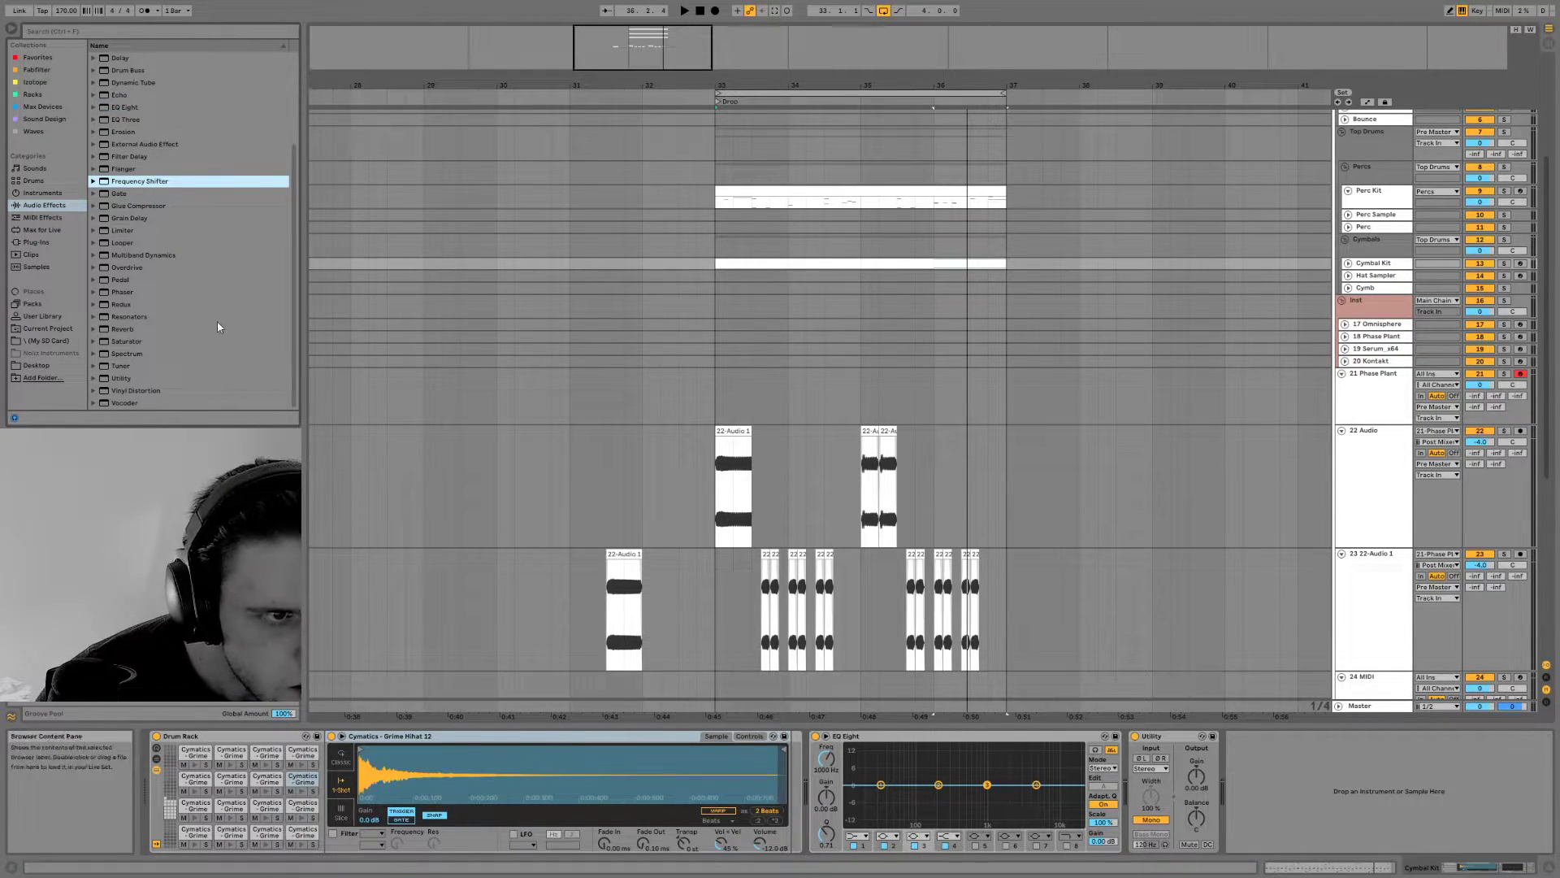
pyautogui.moveTo(785, 766); pyautogui.dragTo(789, 764)
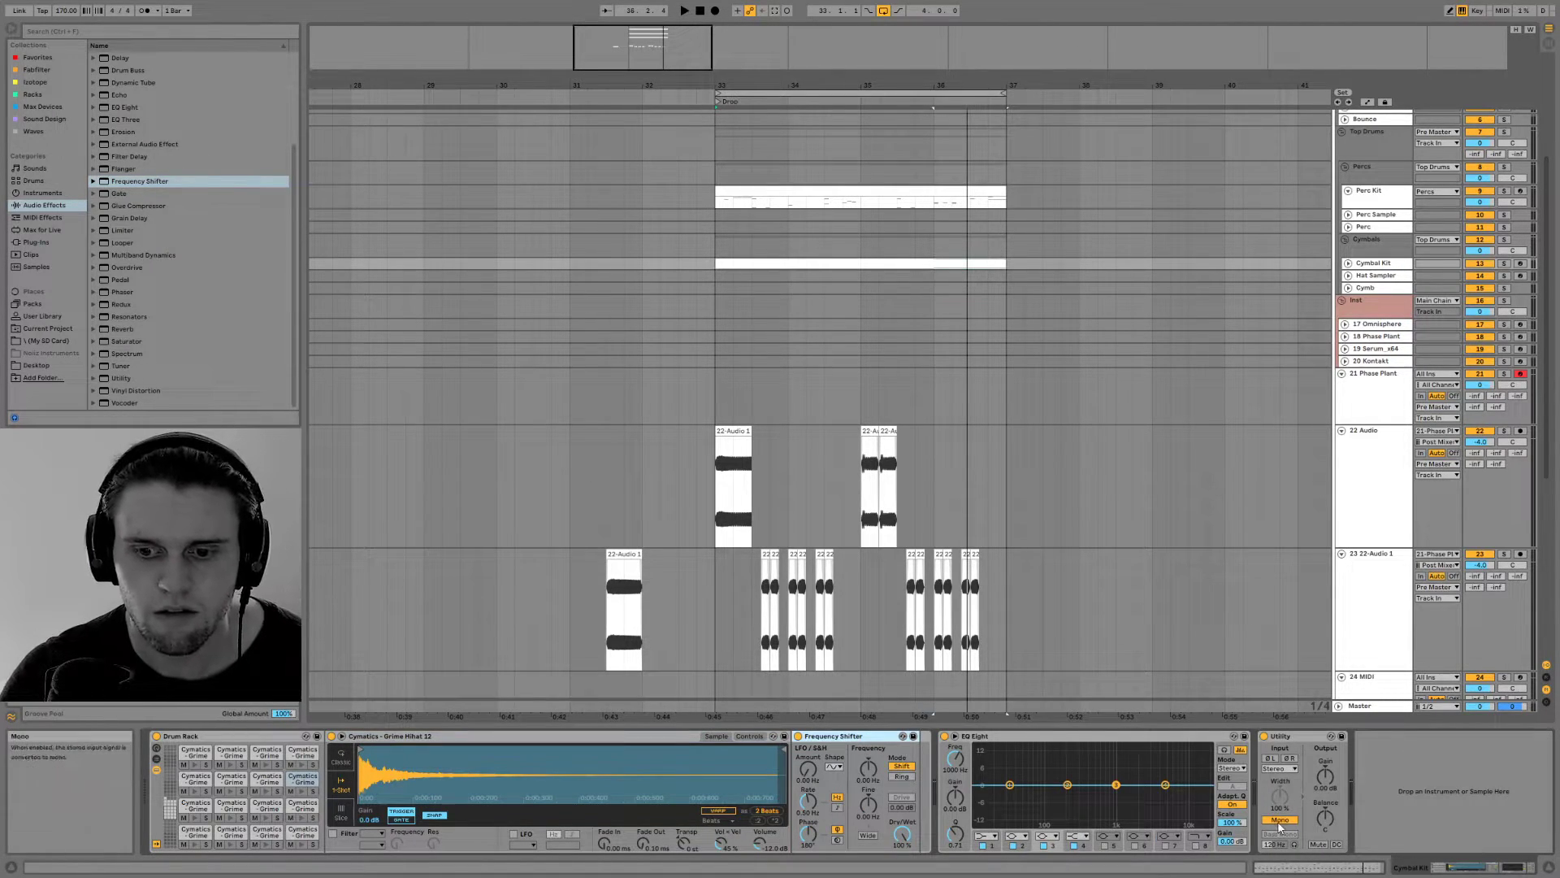
pyautogui.press('space')
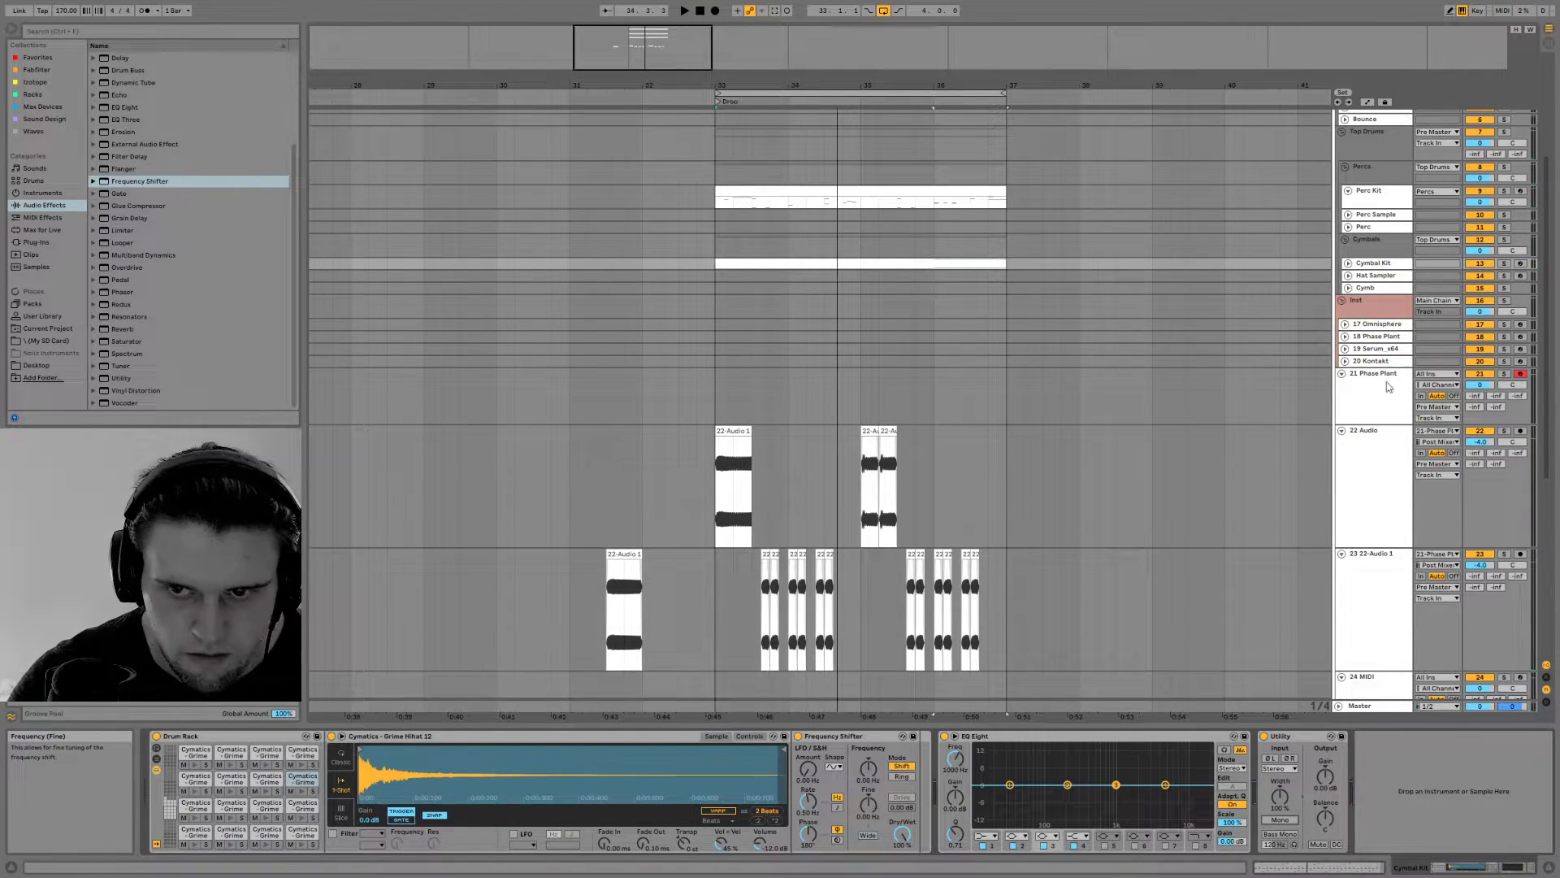
# Solo the Cymbal Kit track and raise the Frequency Shifter's LFO modulation amount slightly during playback
pyautogui.click(1504, 264)
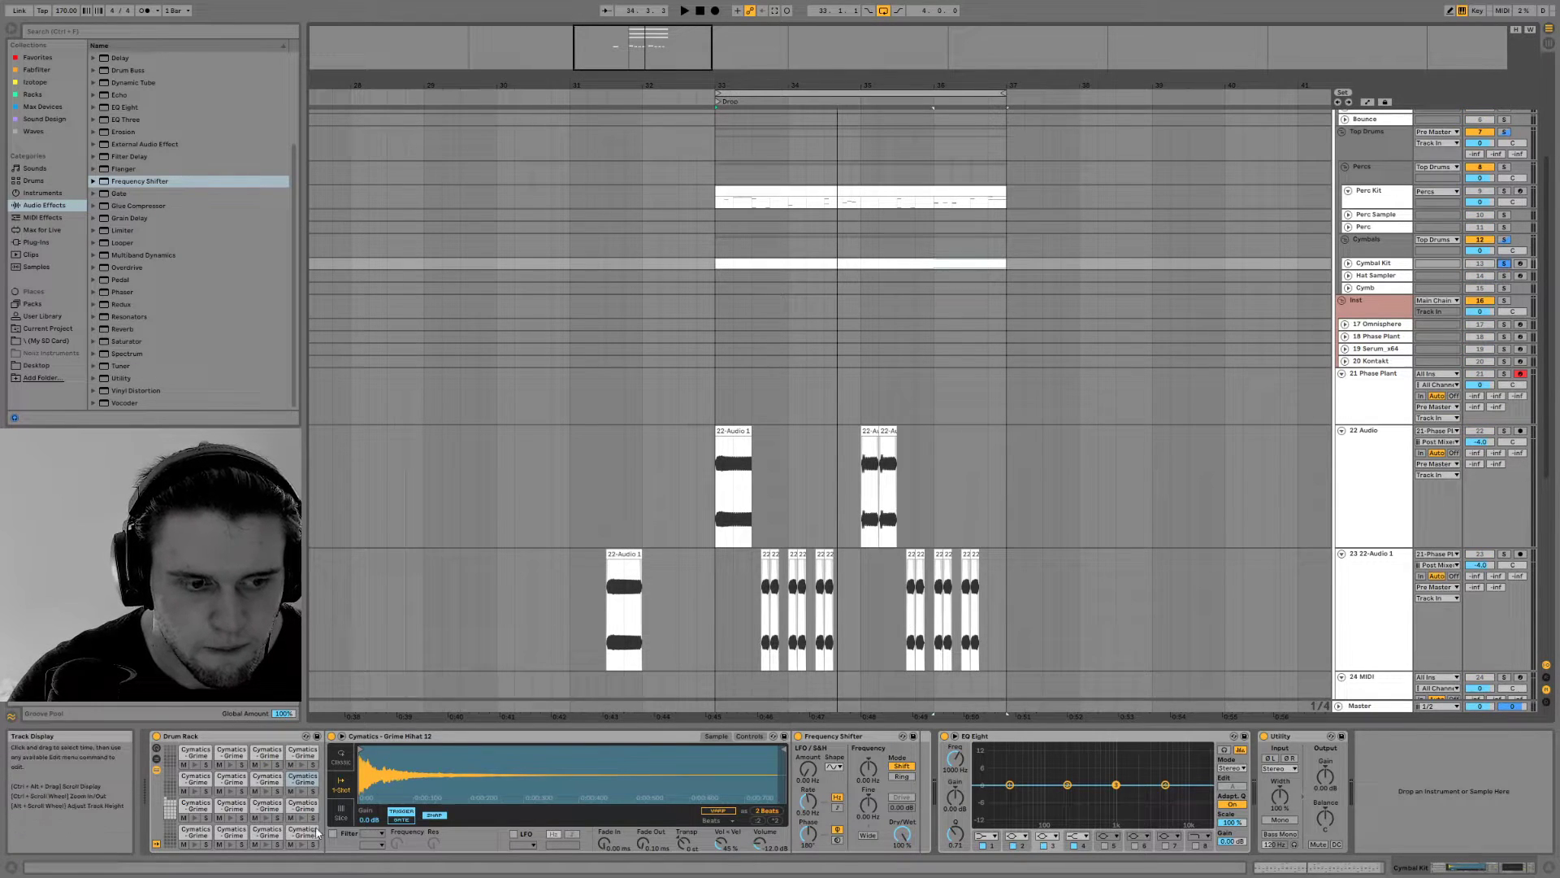
pyautogui.press('space')
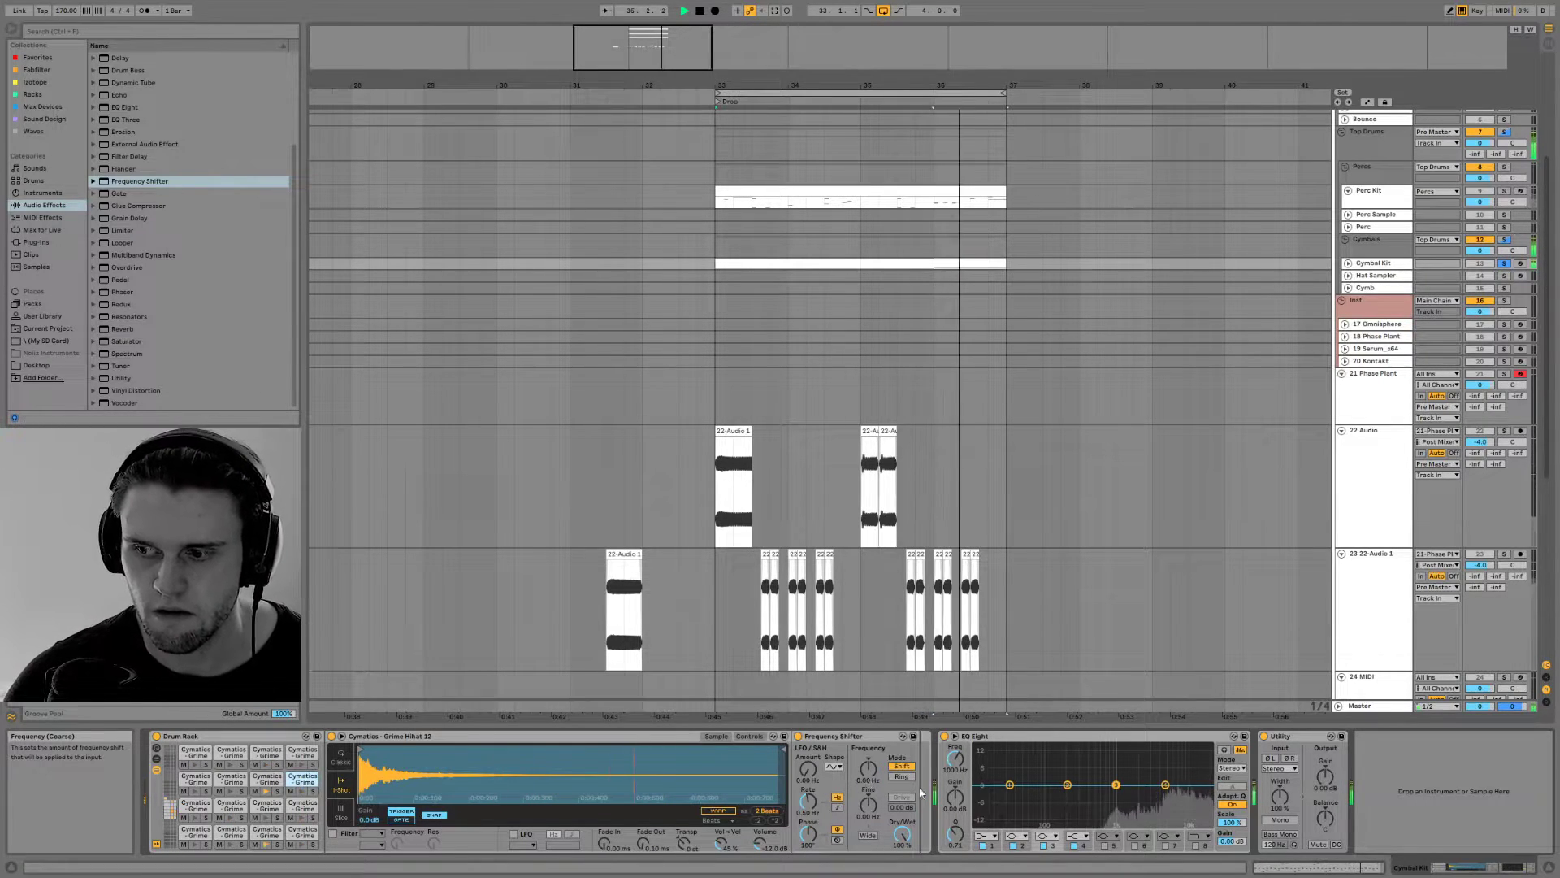
pyautogui.moveTo(807, 769)
pyautogui.mouseDown()
pyautogui.moveTo(808, 735)
pyautogui.moveTo(810, 800)
pyautogui.moveTo(810, 771)
pyautogui.mouseUp()
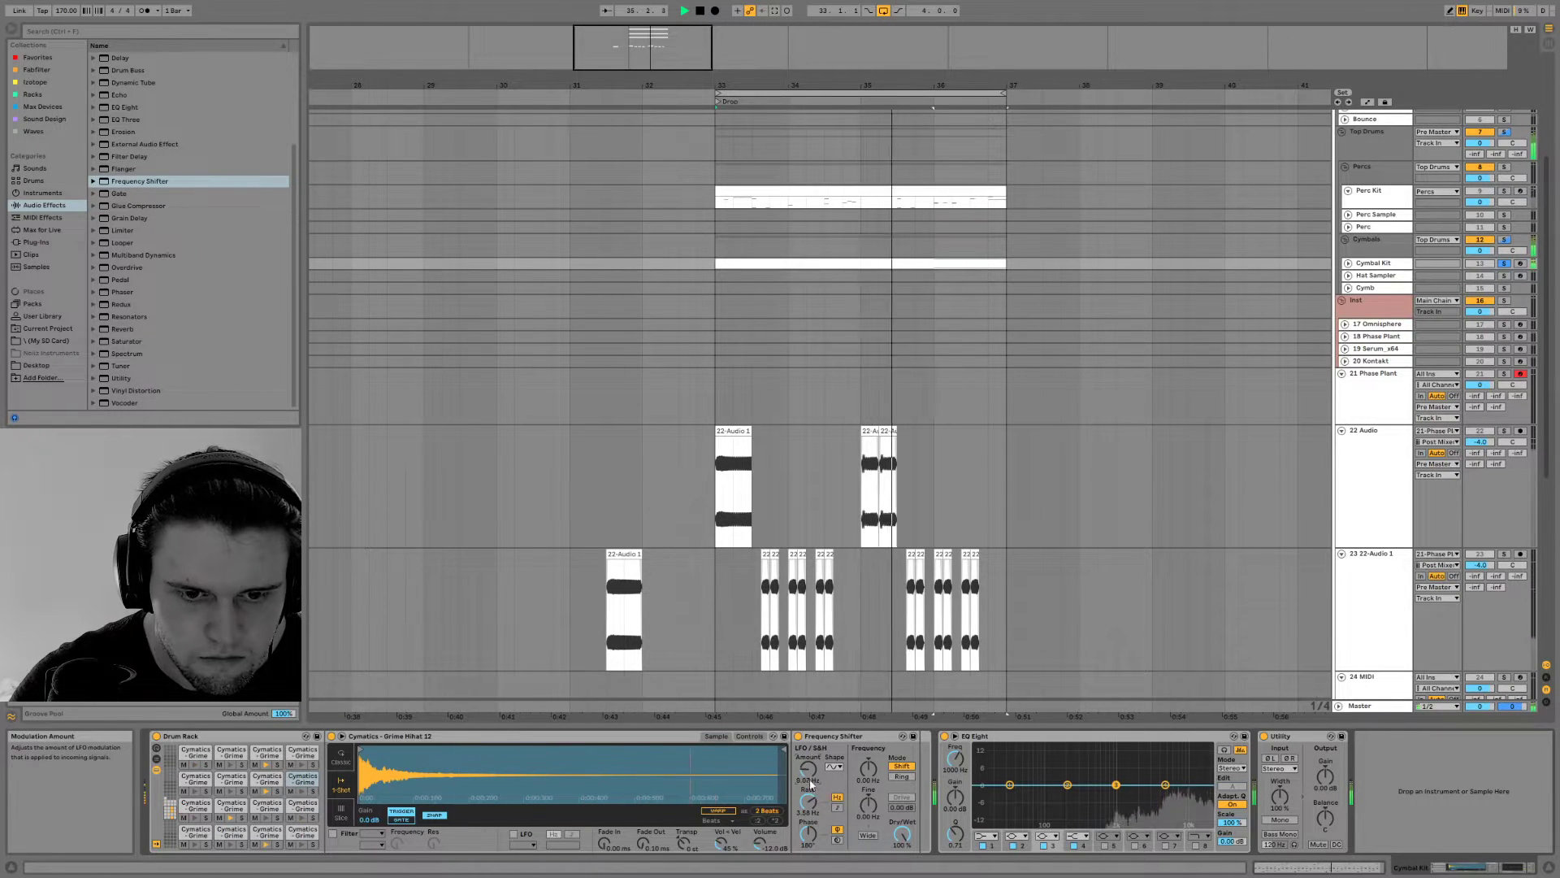
# Switch the Frequency Shifter to Ring mode and browse the plug-in collections through to the Waves effects
pyautogui.click(902, 776)
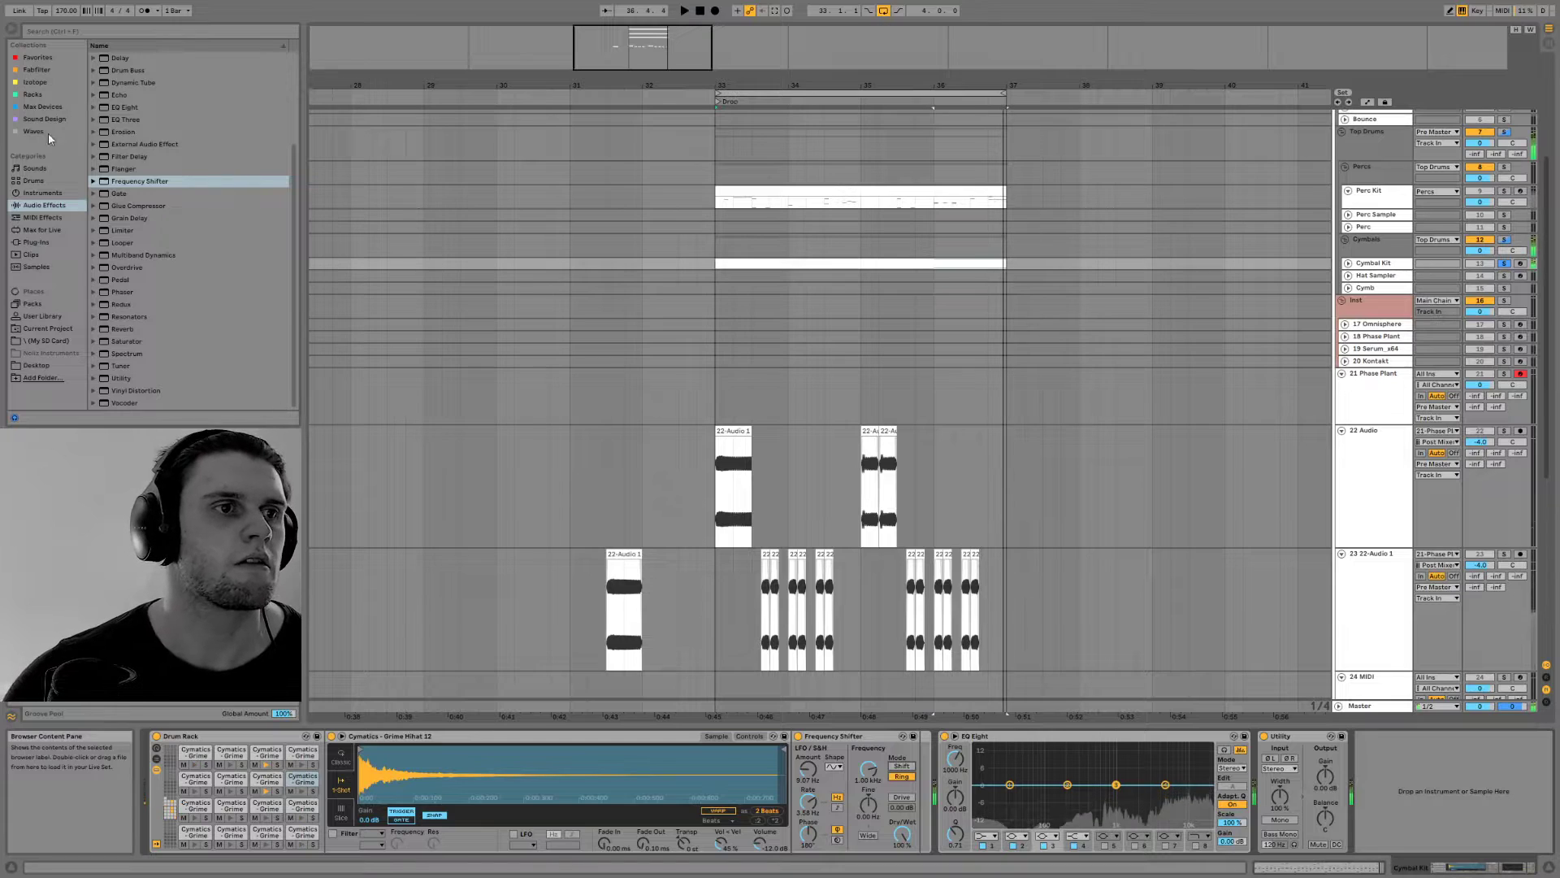
pyautogui.click(45, 84)
pyautogui.click(39, 69)
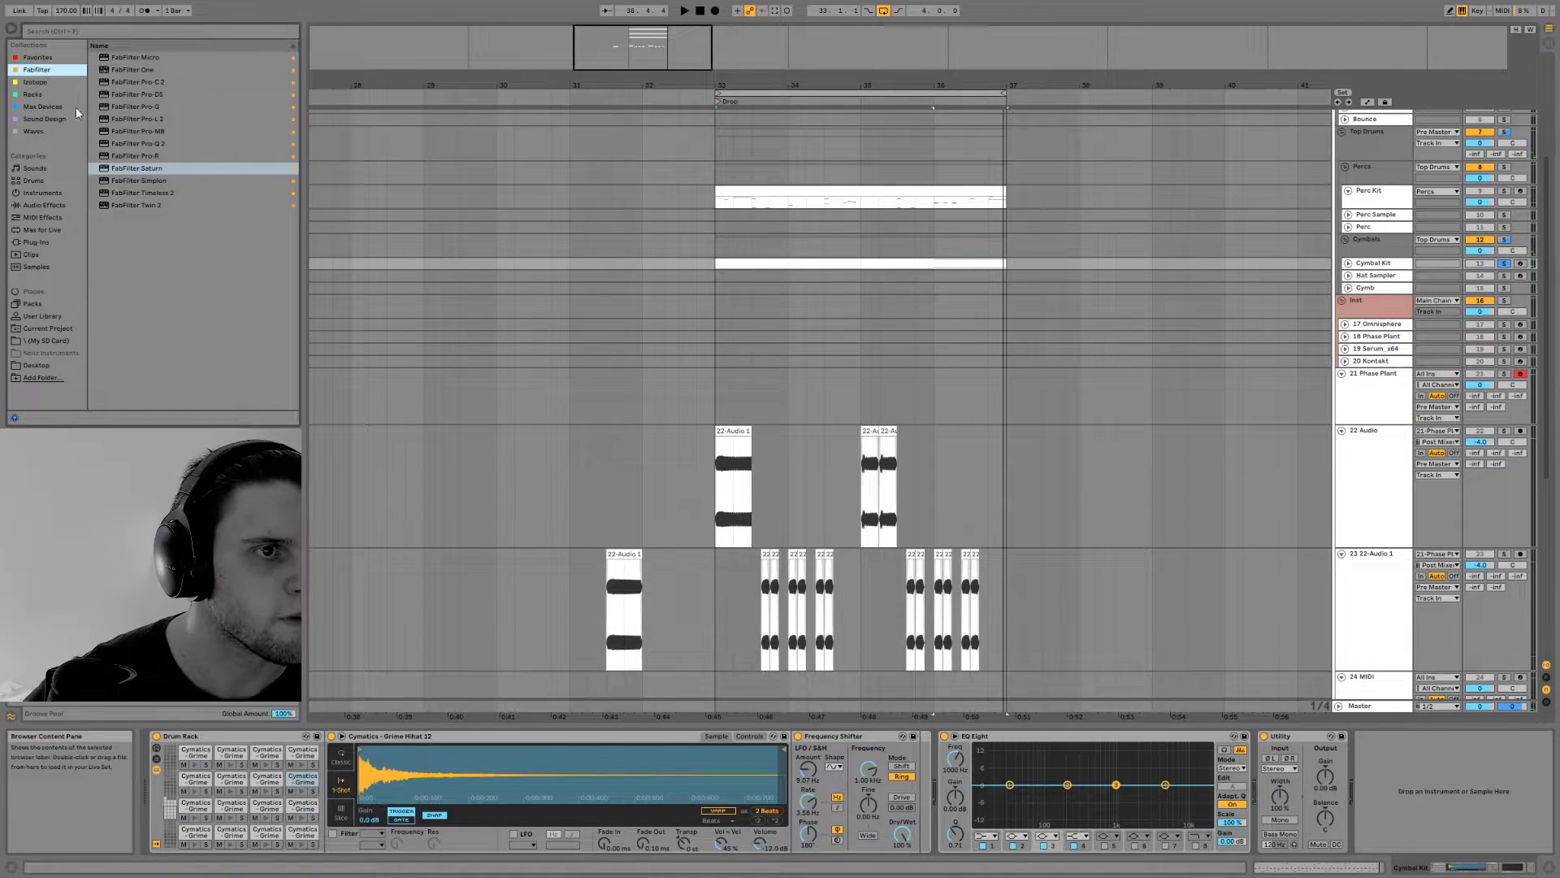
pyautogui.click(45, 120)
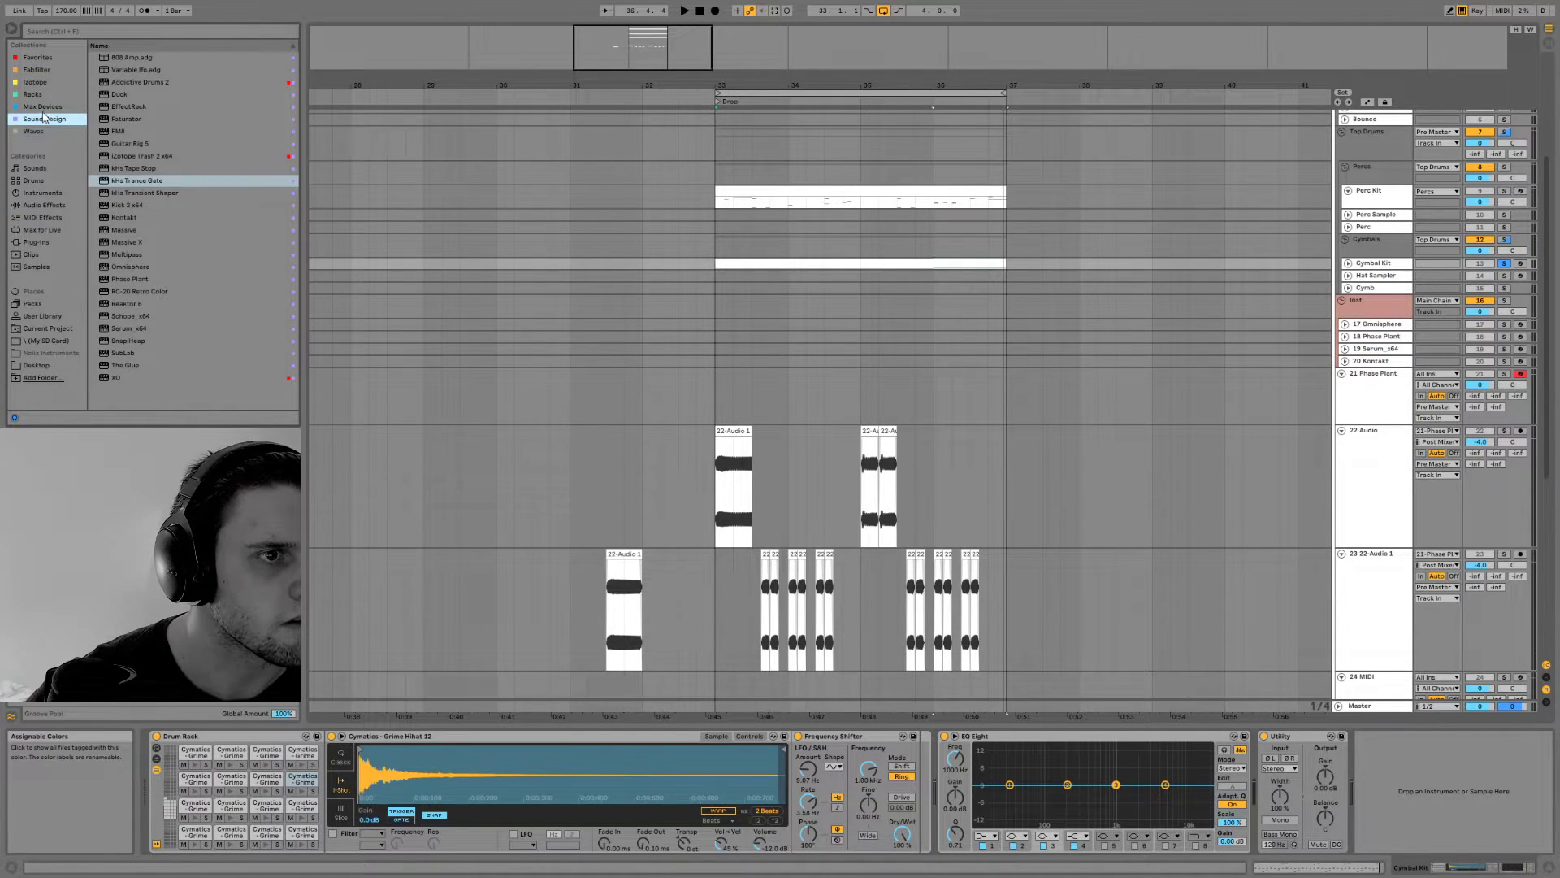
pyautogui.click(41, 107)
pyautogui.click(37, 132)
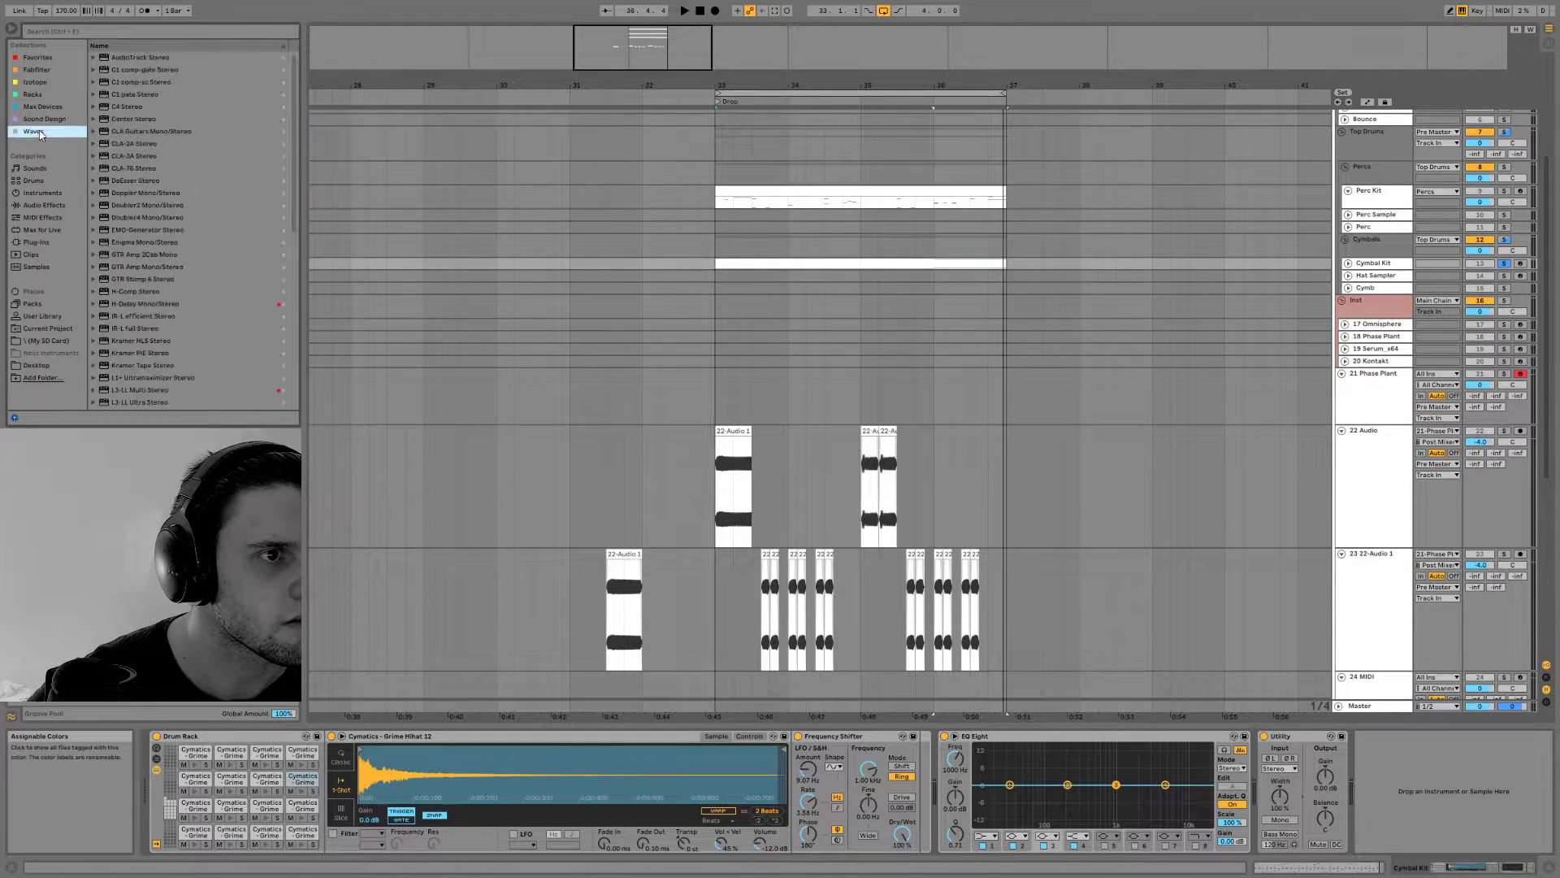
pyautogui.scroll(-3, 161, 184)
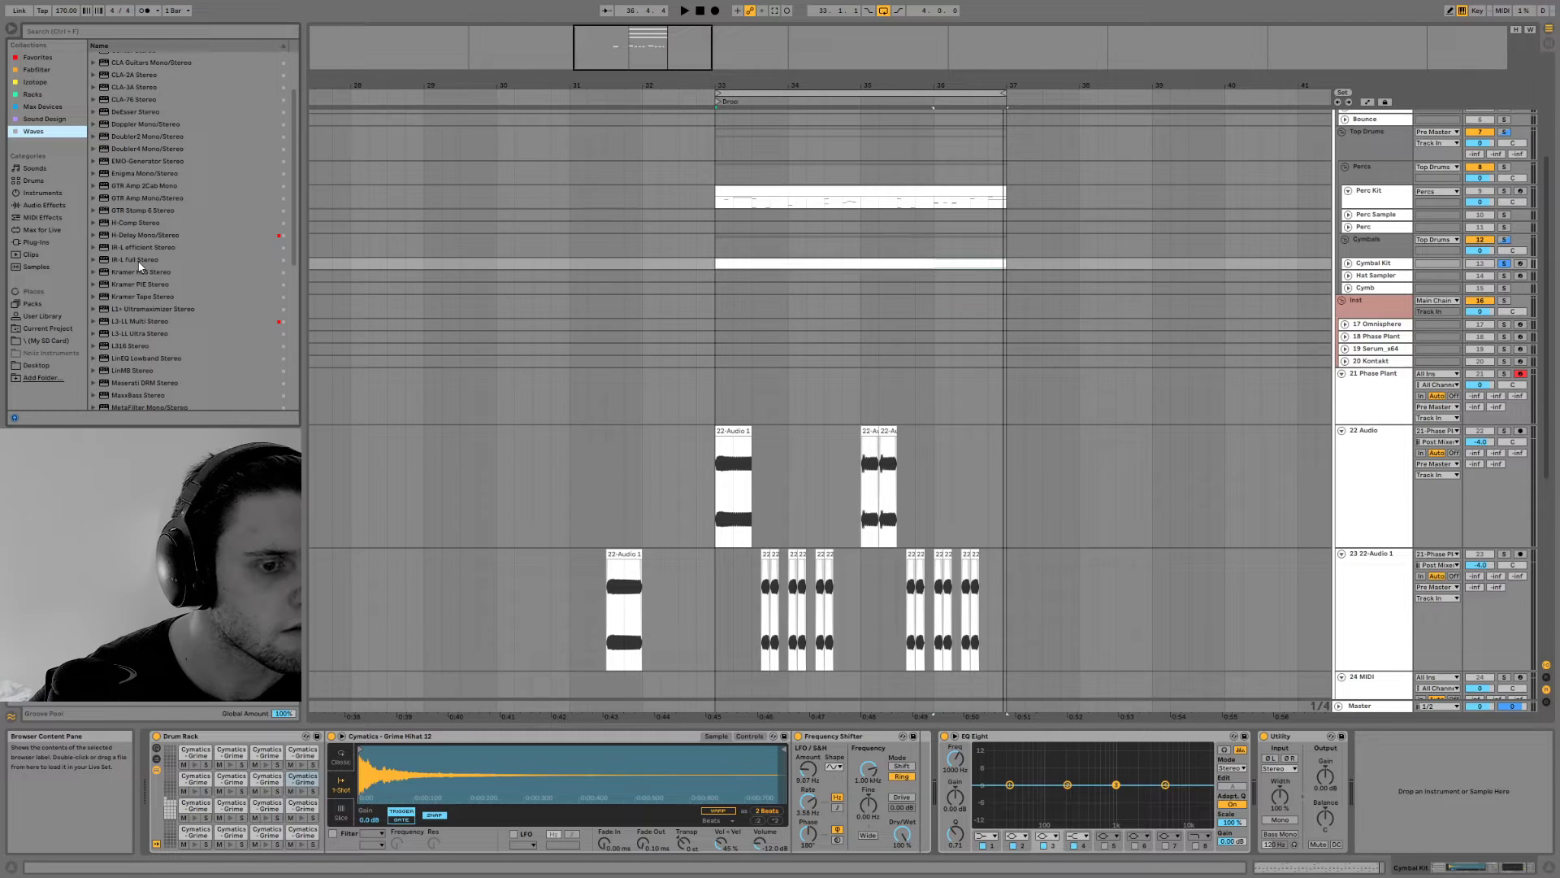
# Show the Drum Rack's chain list and return chains, and add IR-L efficient Stereo as a return chain
pyautogui.click(156, 758)
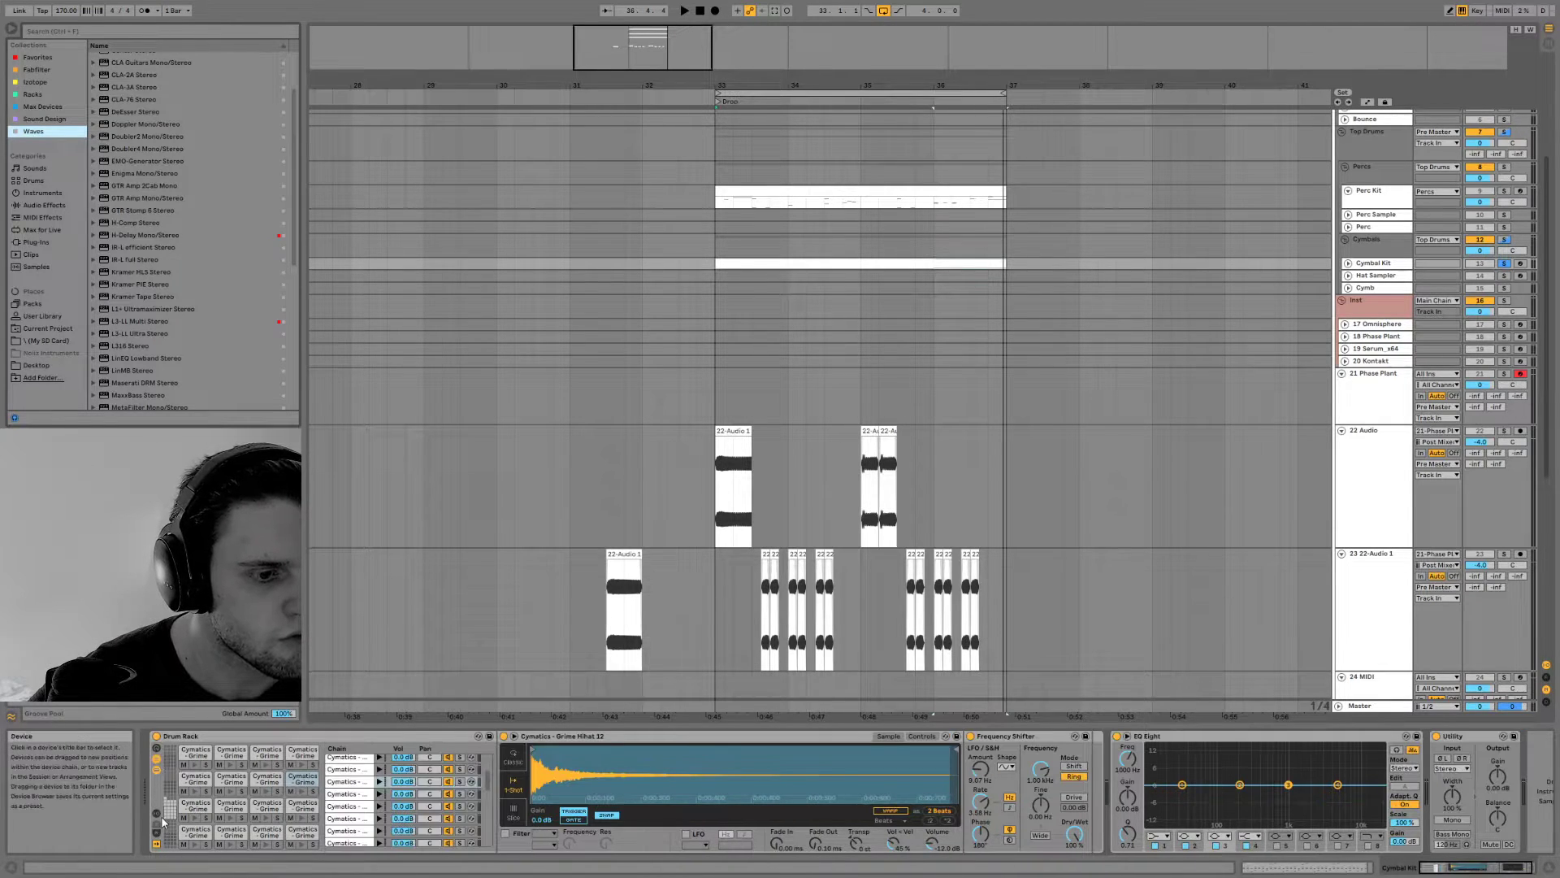
pyautogui.click(157, 840)
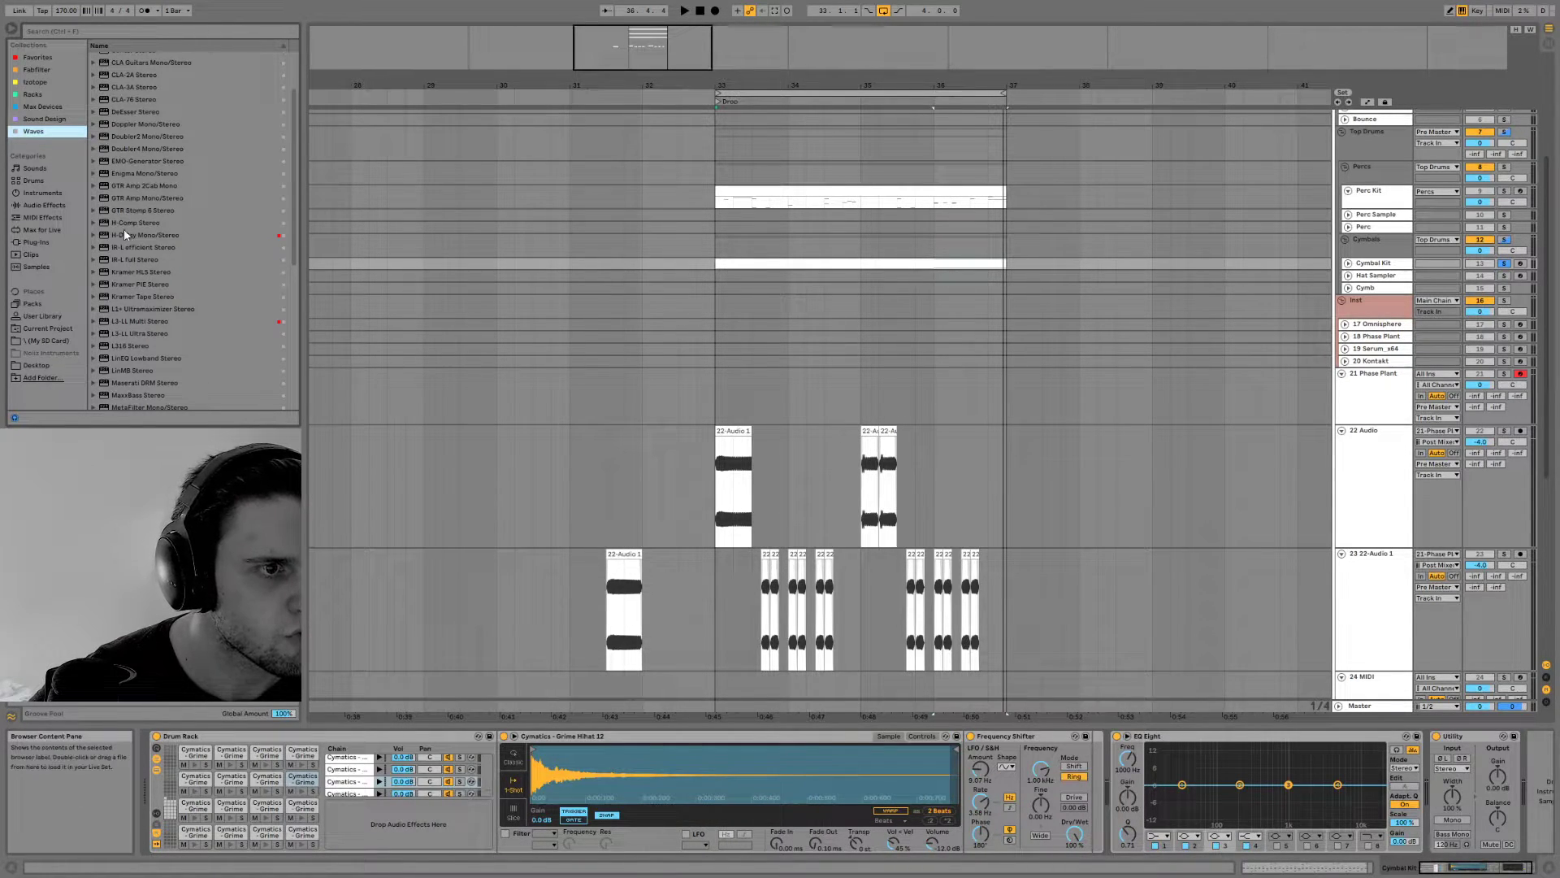
pyautogui.moveTo(129, 252); pyautogui.dragTo(477, 841)
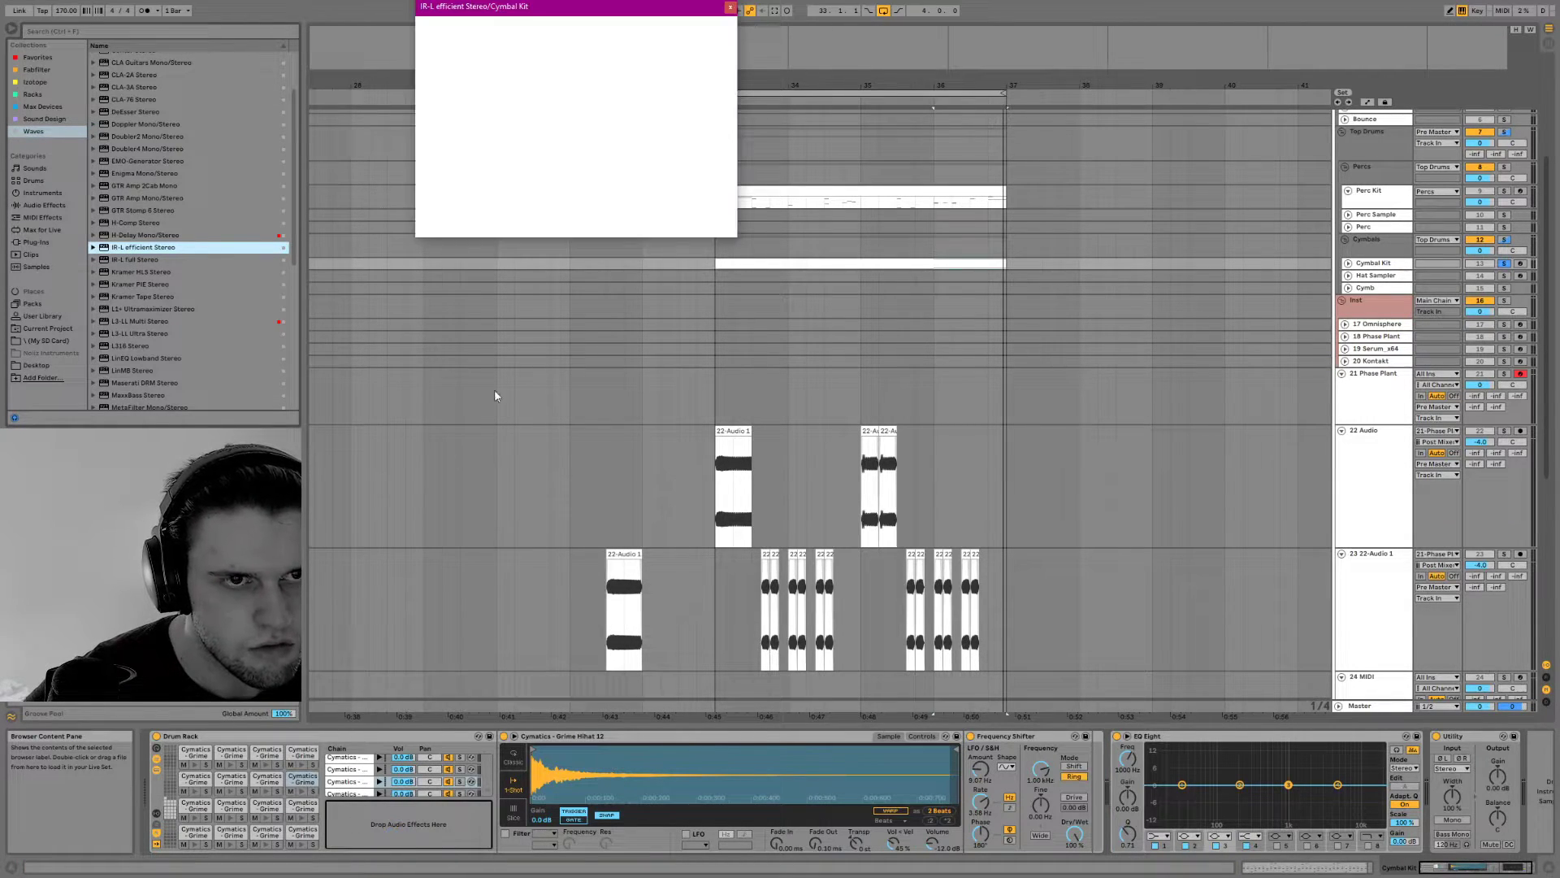
pyautogui.moveTo(536, 13); pyautogui.dragTo(852, 222)
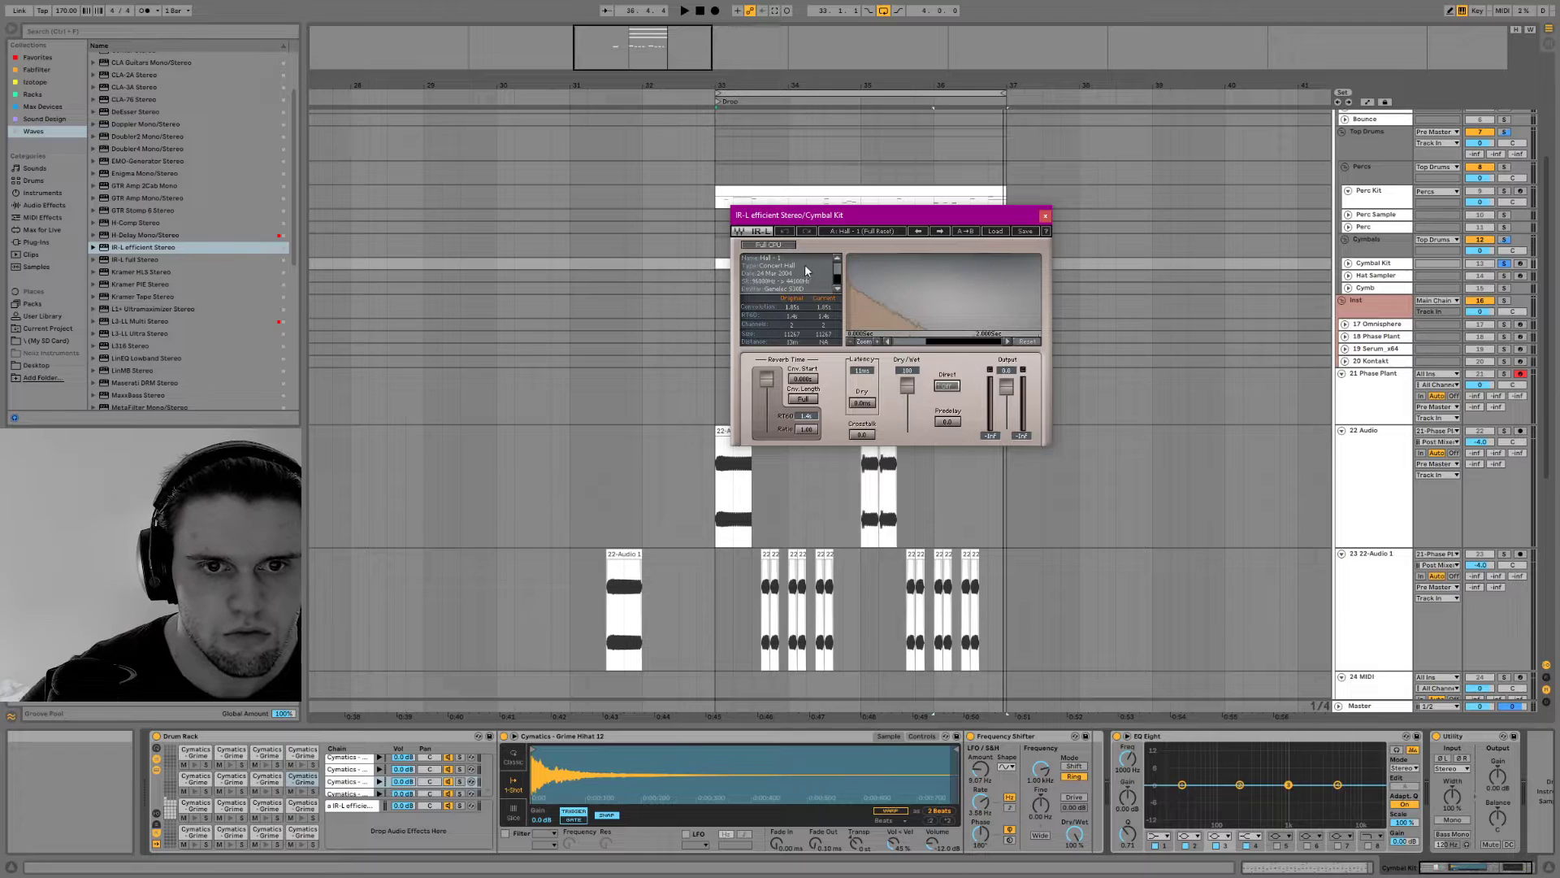
# Load the Room - 1 factory preset in the IR-L efficient reverb
pyautogui.click(996, 233)
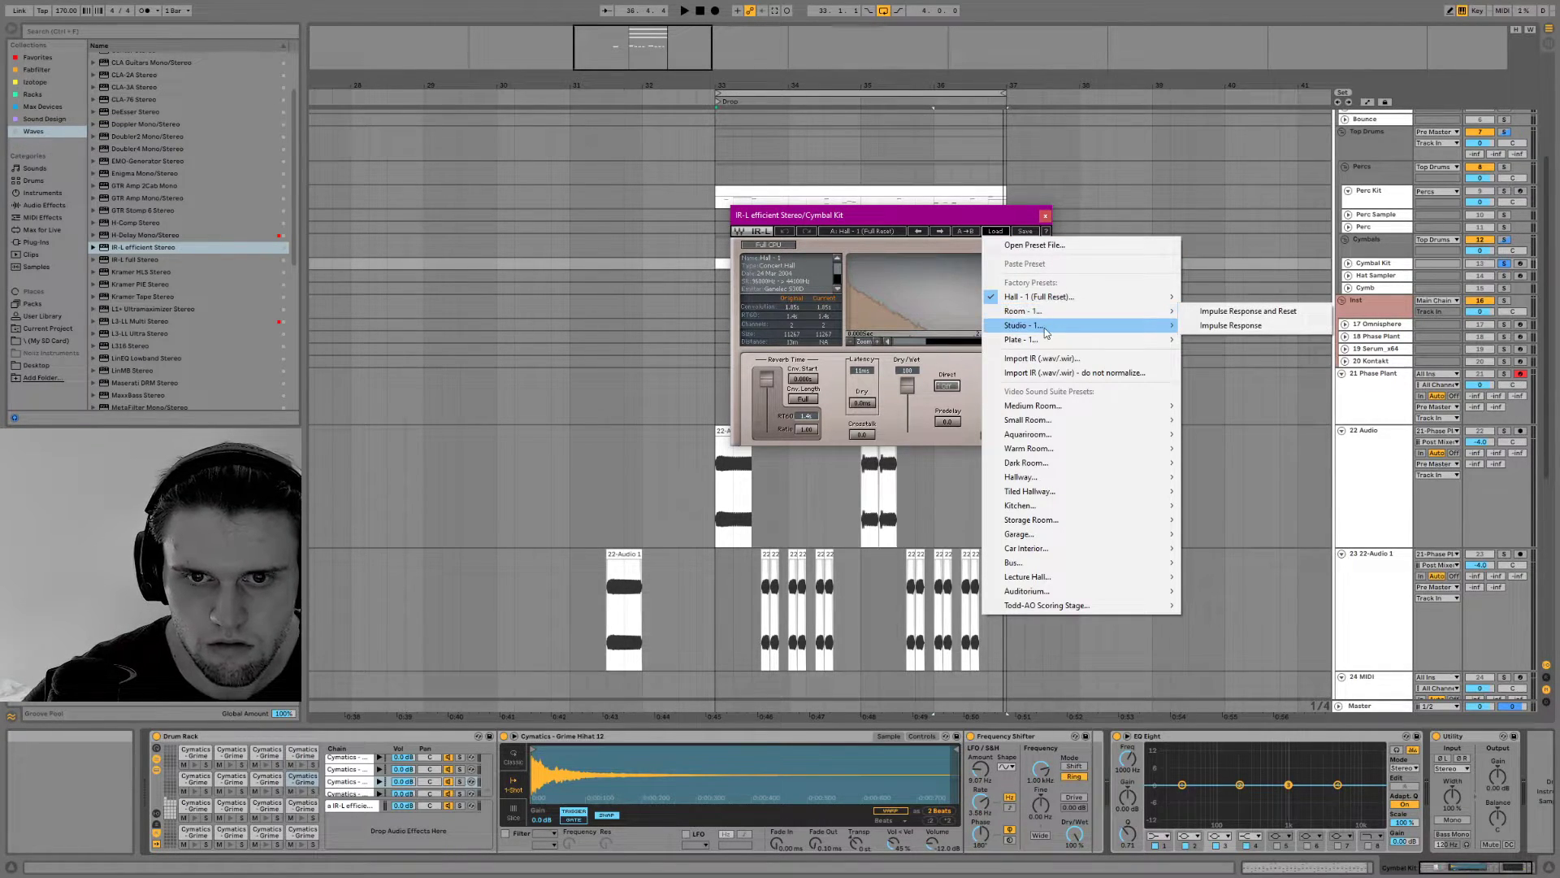
pyautogui.moveTo(1044, 313)
pyautogui.click(1228, 314)
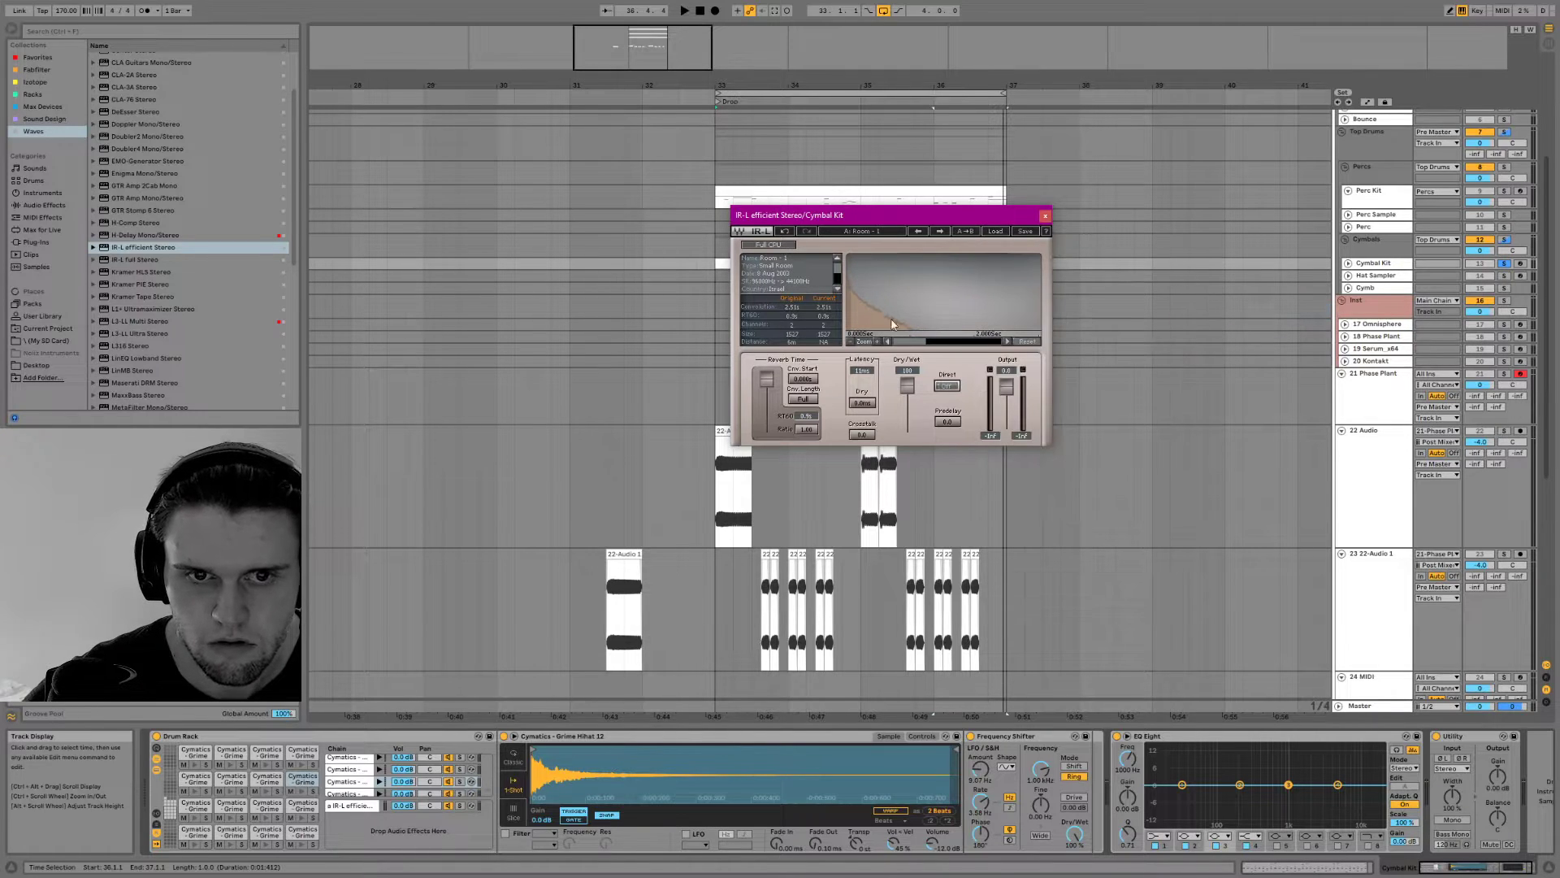
# Show the Drum Rack's send levels and select all of its hi-hat chains
pyautogui.scroll(-5, 350, 793)
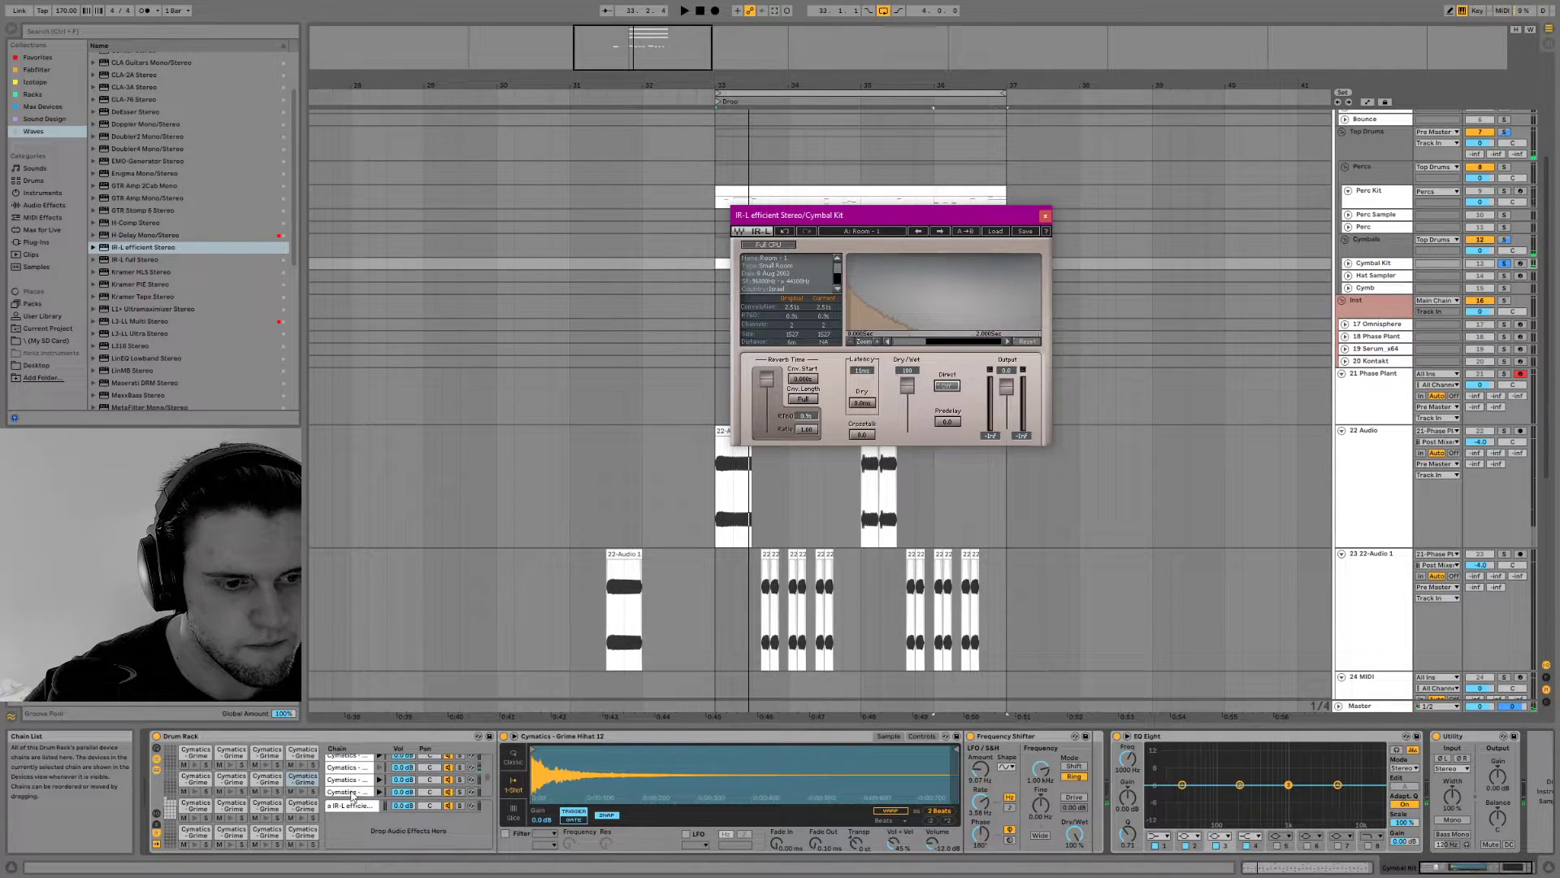
pyautogui.click(156, 826)
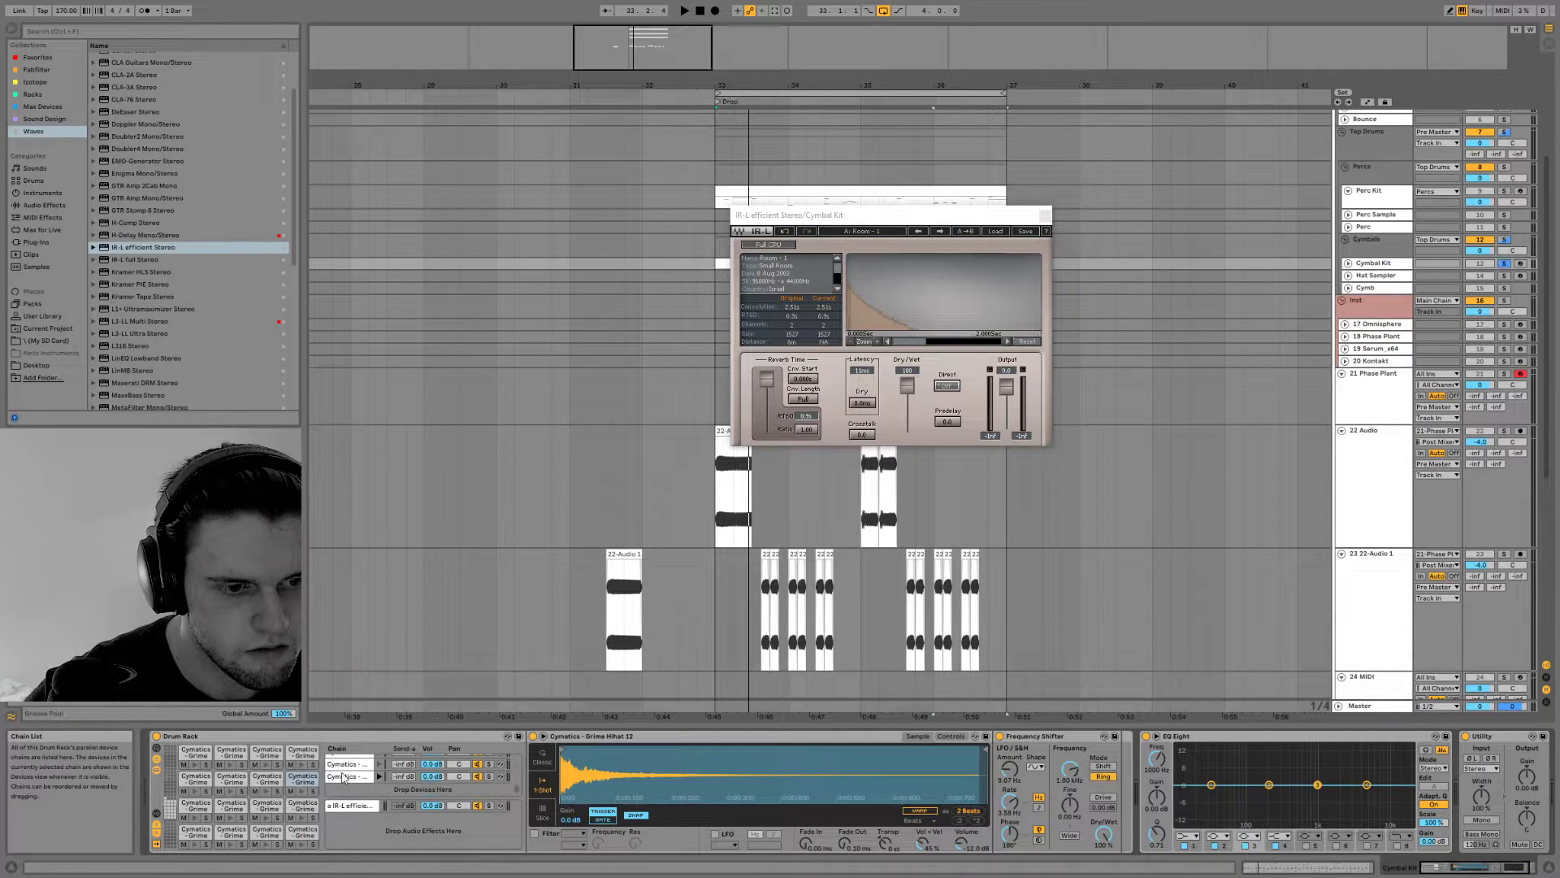
pyautogui.click(343, 777)
pyautogui.scroll(3, 344, 776)
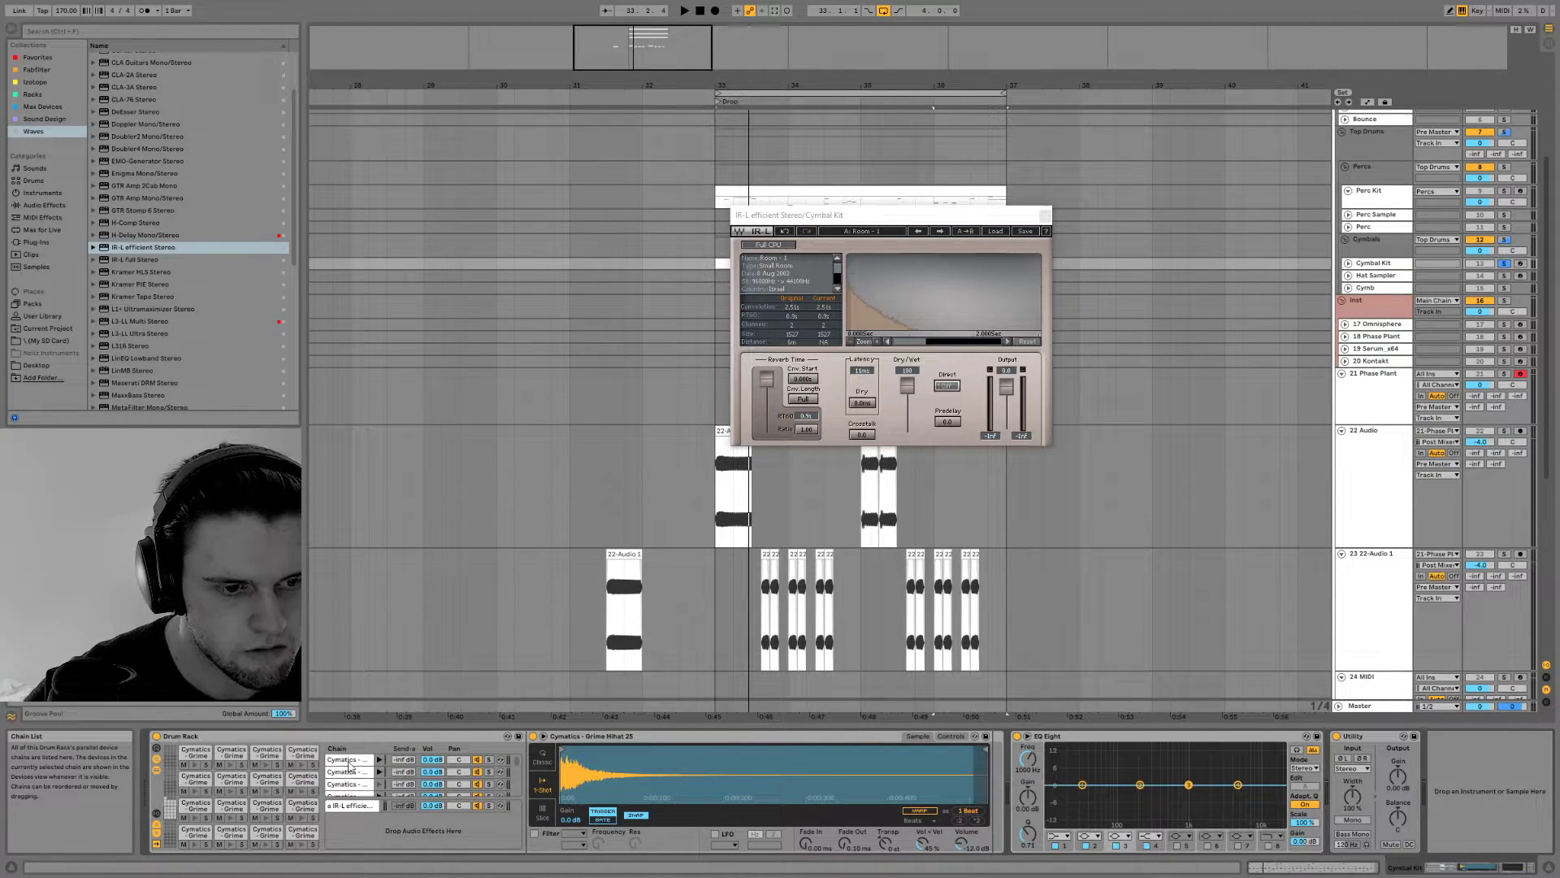
pyautogui.hotkey('ctrl', 'a')
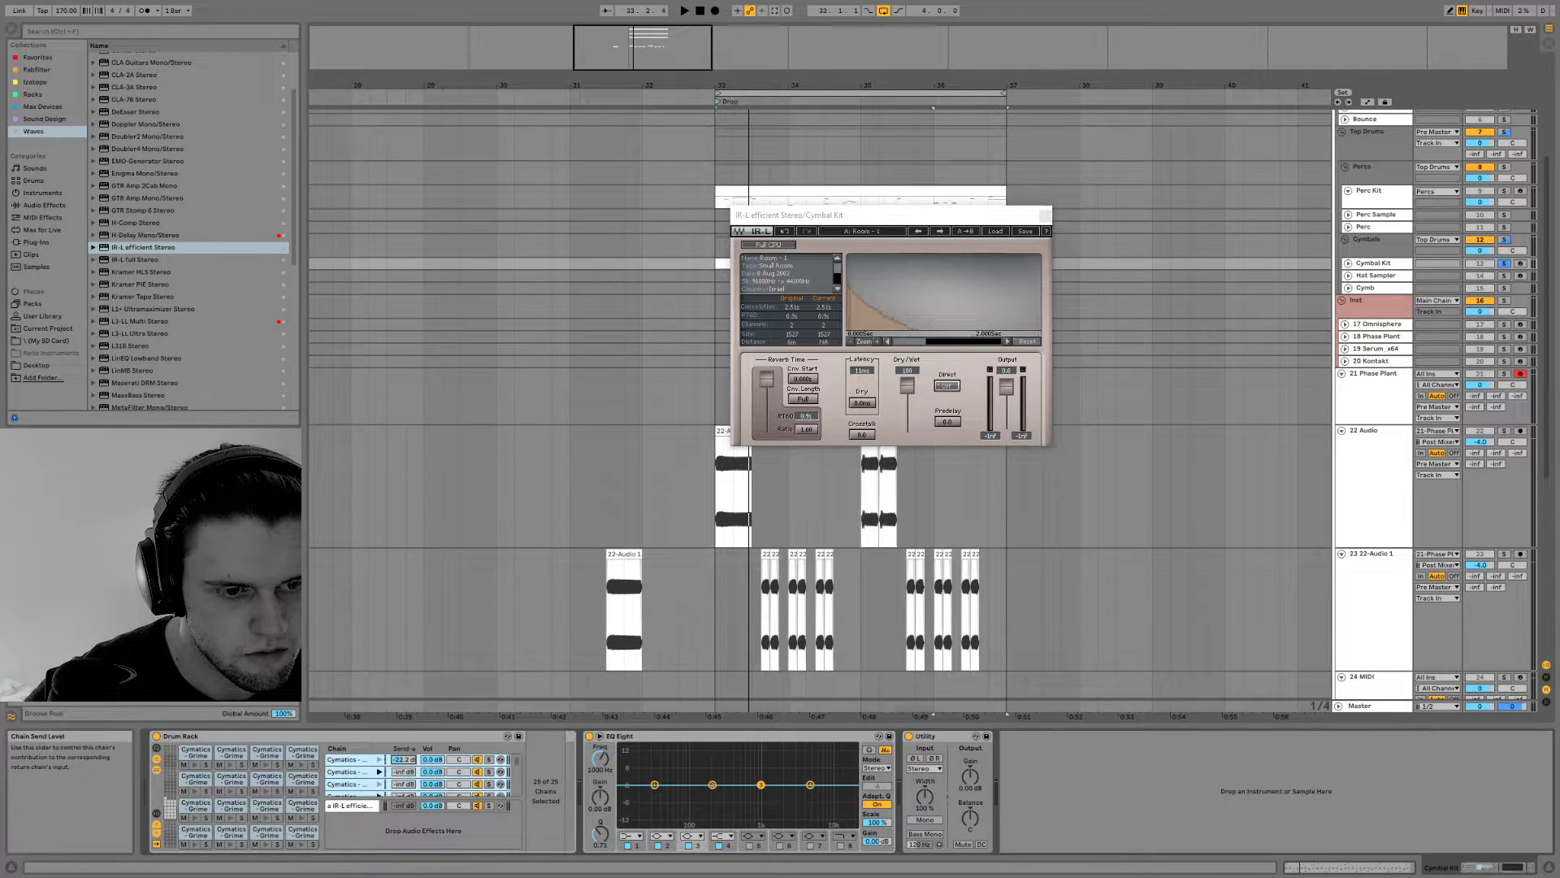
pyautogui.click(343, 761)
pyautogui.scroll(-5, 345, 785)
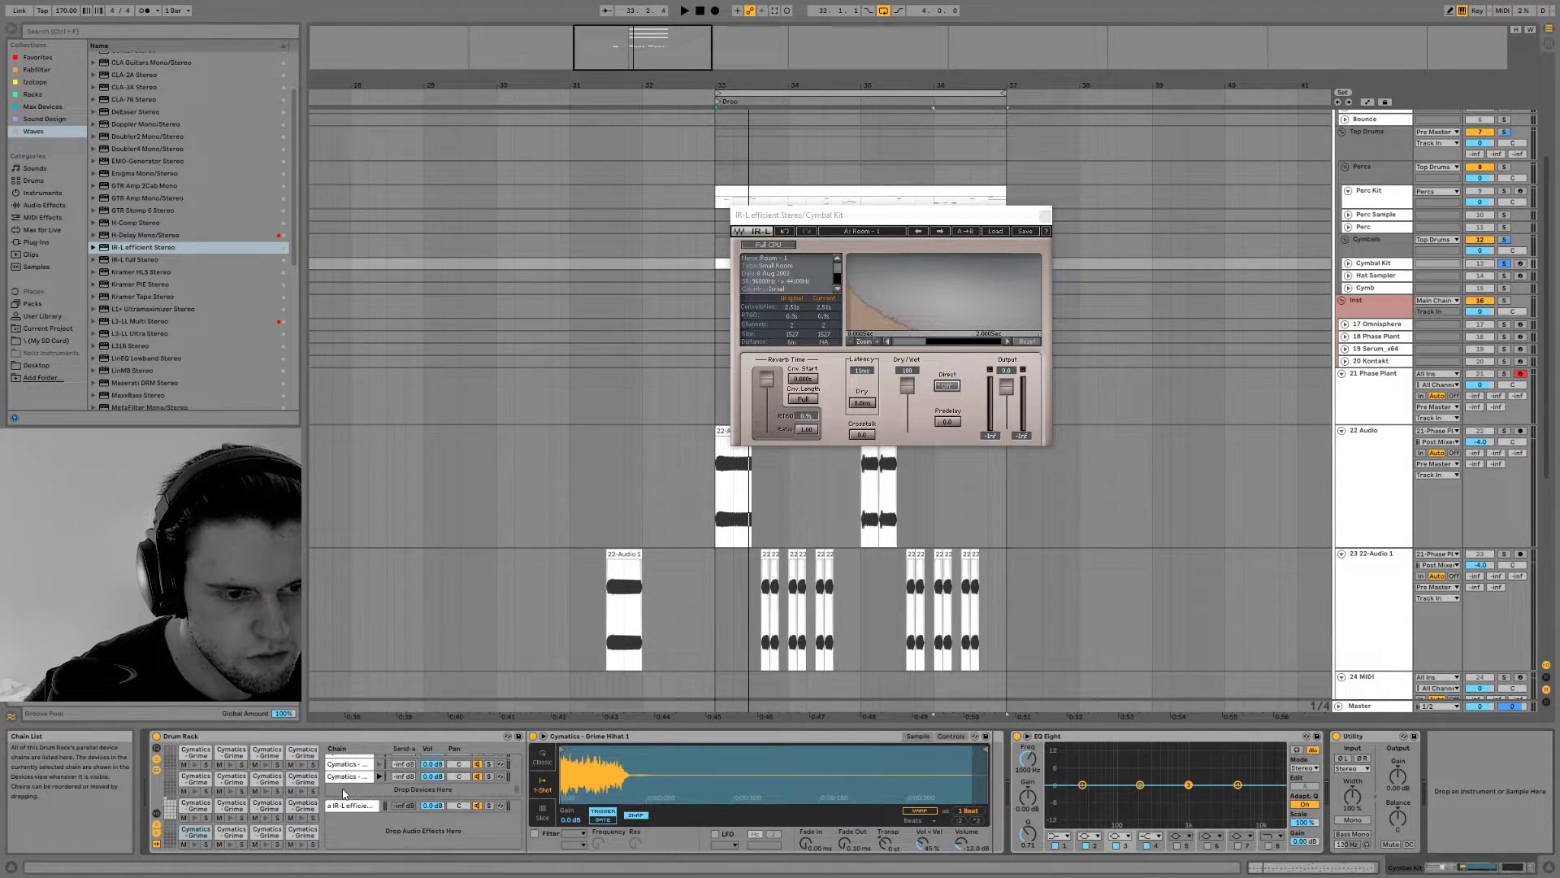
pyautogui.keyDown('shift'); pyautogui.click(361, 778); pyautogui.keyUp('shift')
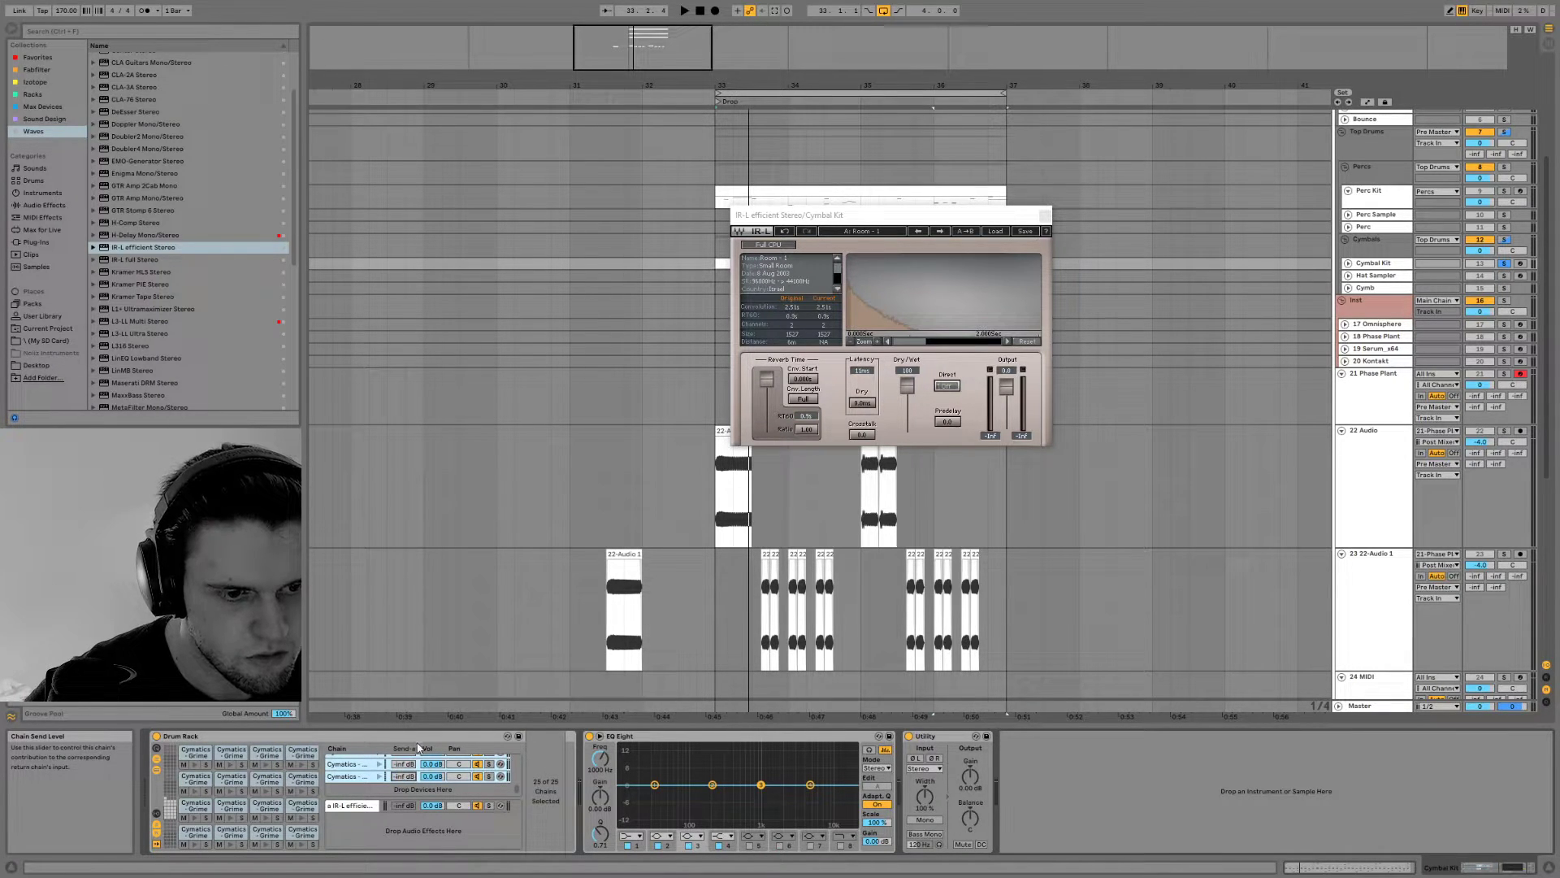
# Play the drop while trying the chain sends, and delete the IR-L efficient return chain from the Drum Rack
pyautogui.click(373, 806)
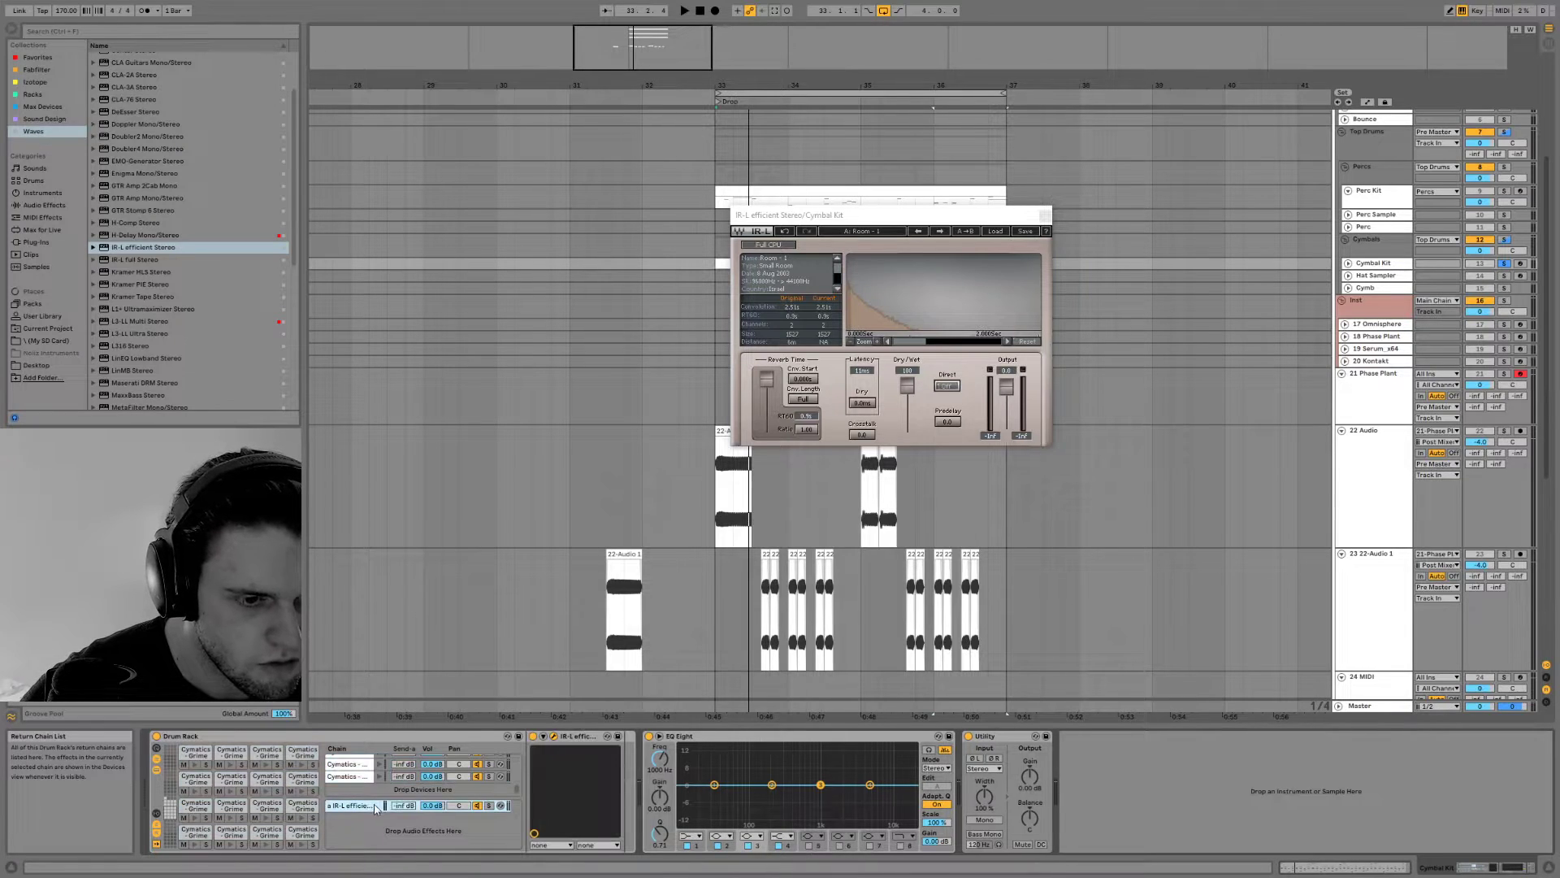
pyautogui.press('space')
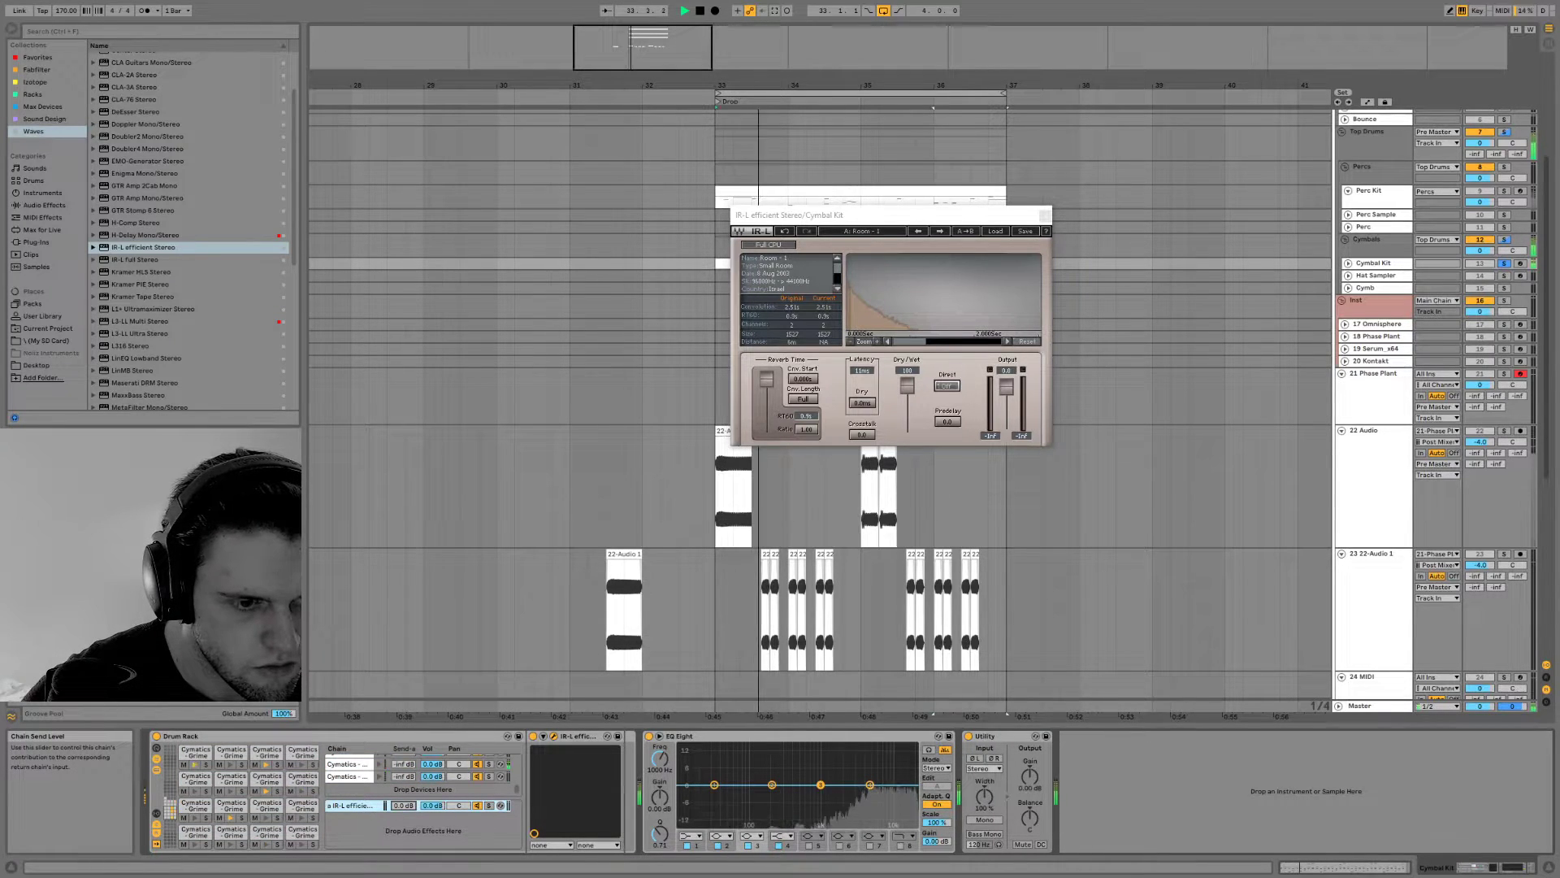
pyautogui.click(403, 780)
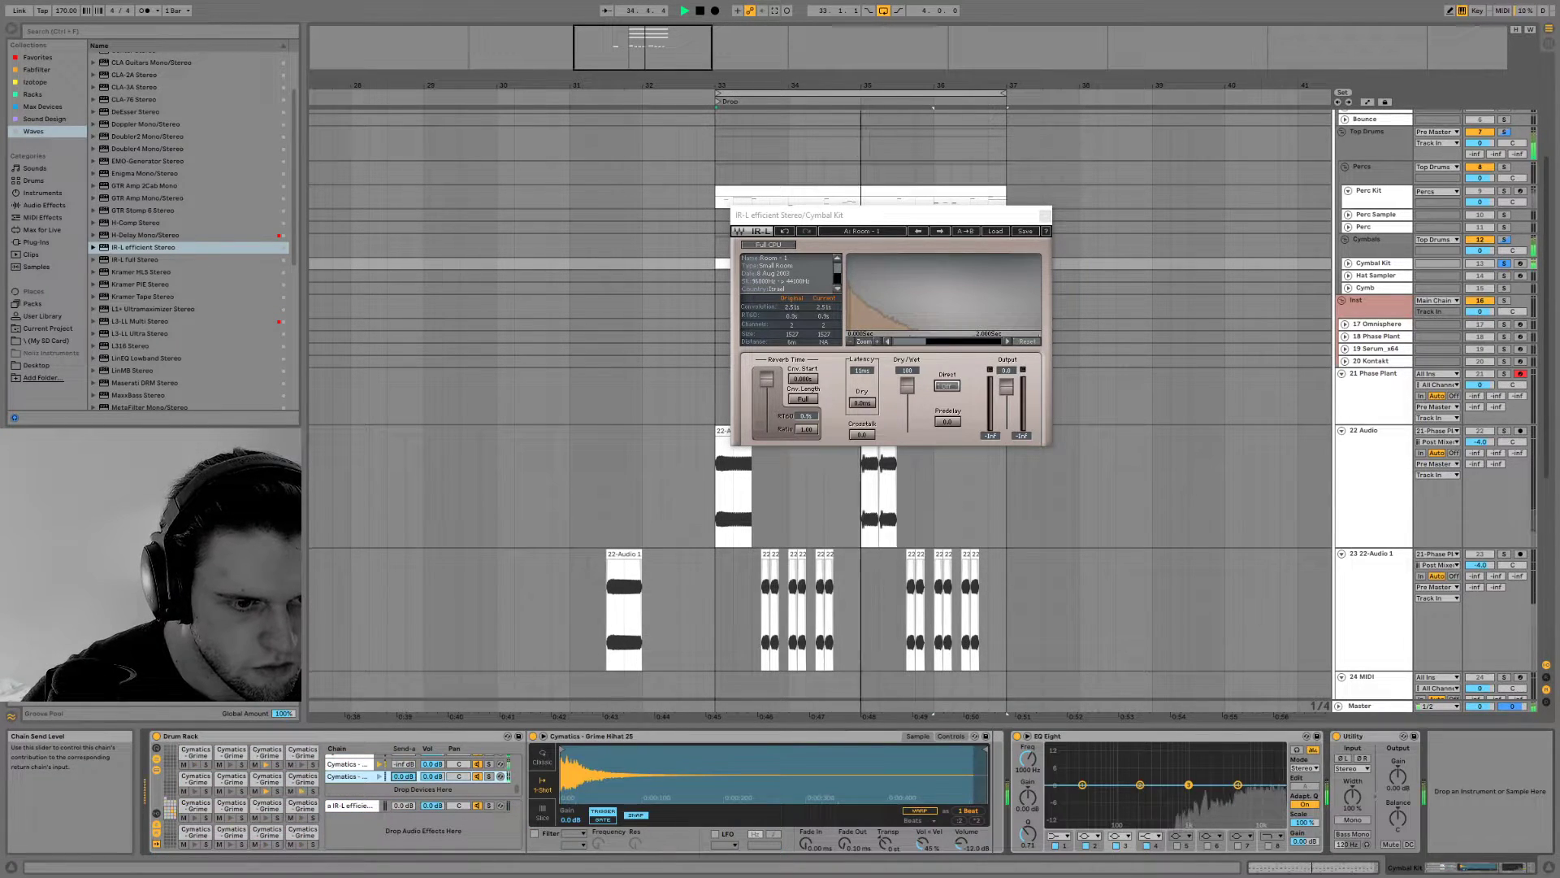
pyautogui.scroll(3, 378, 768)
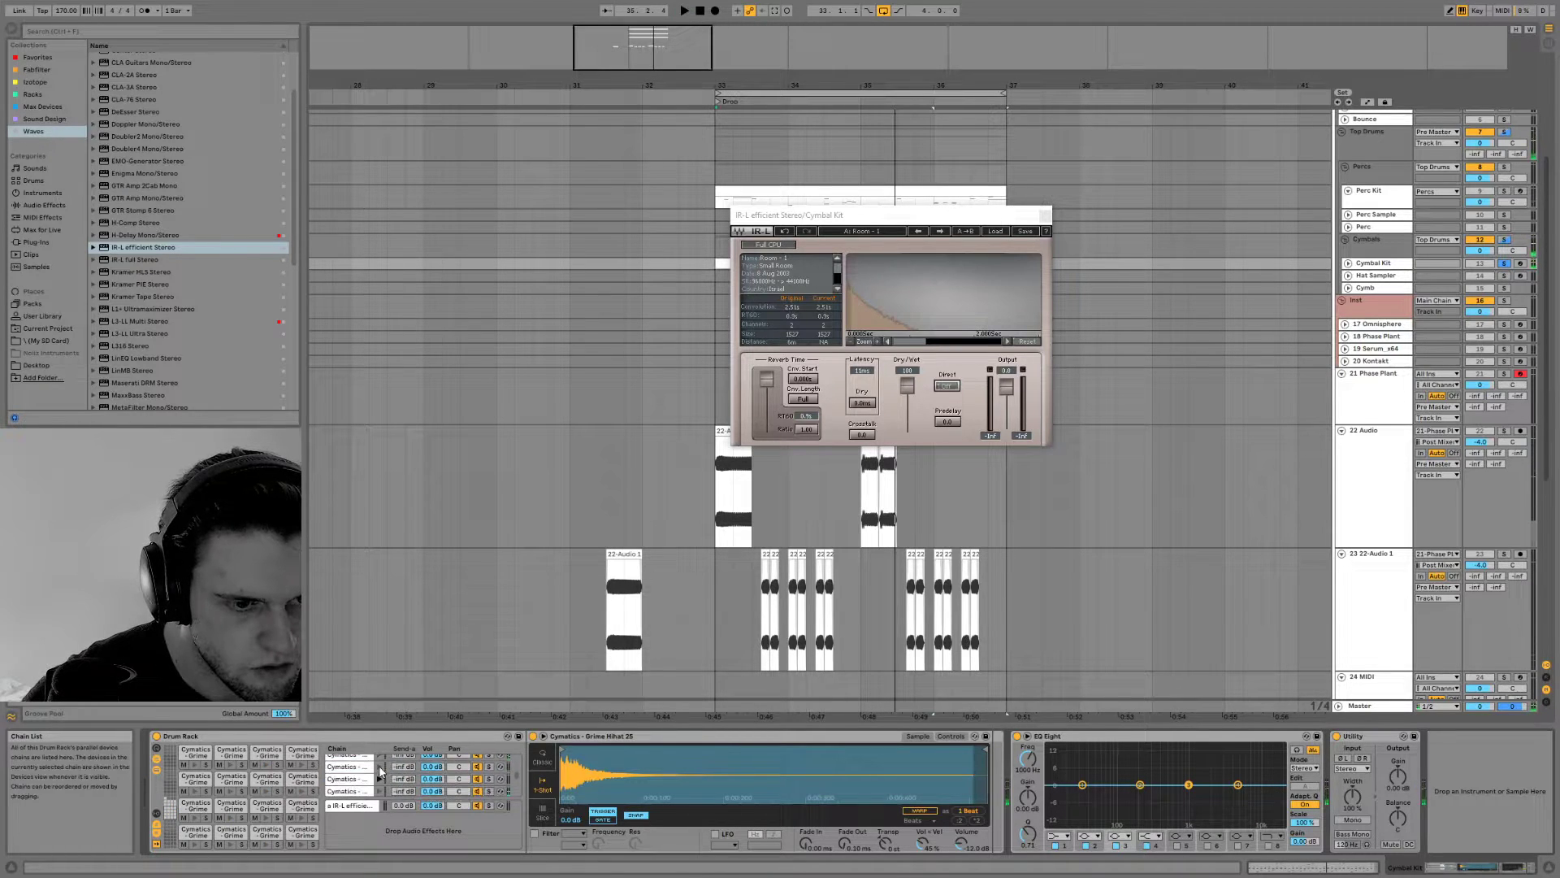
pyautogui.click(346, 807)
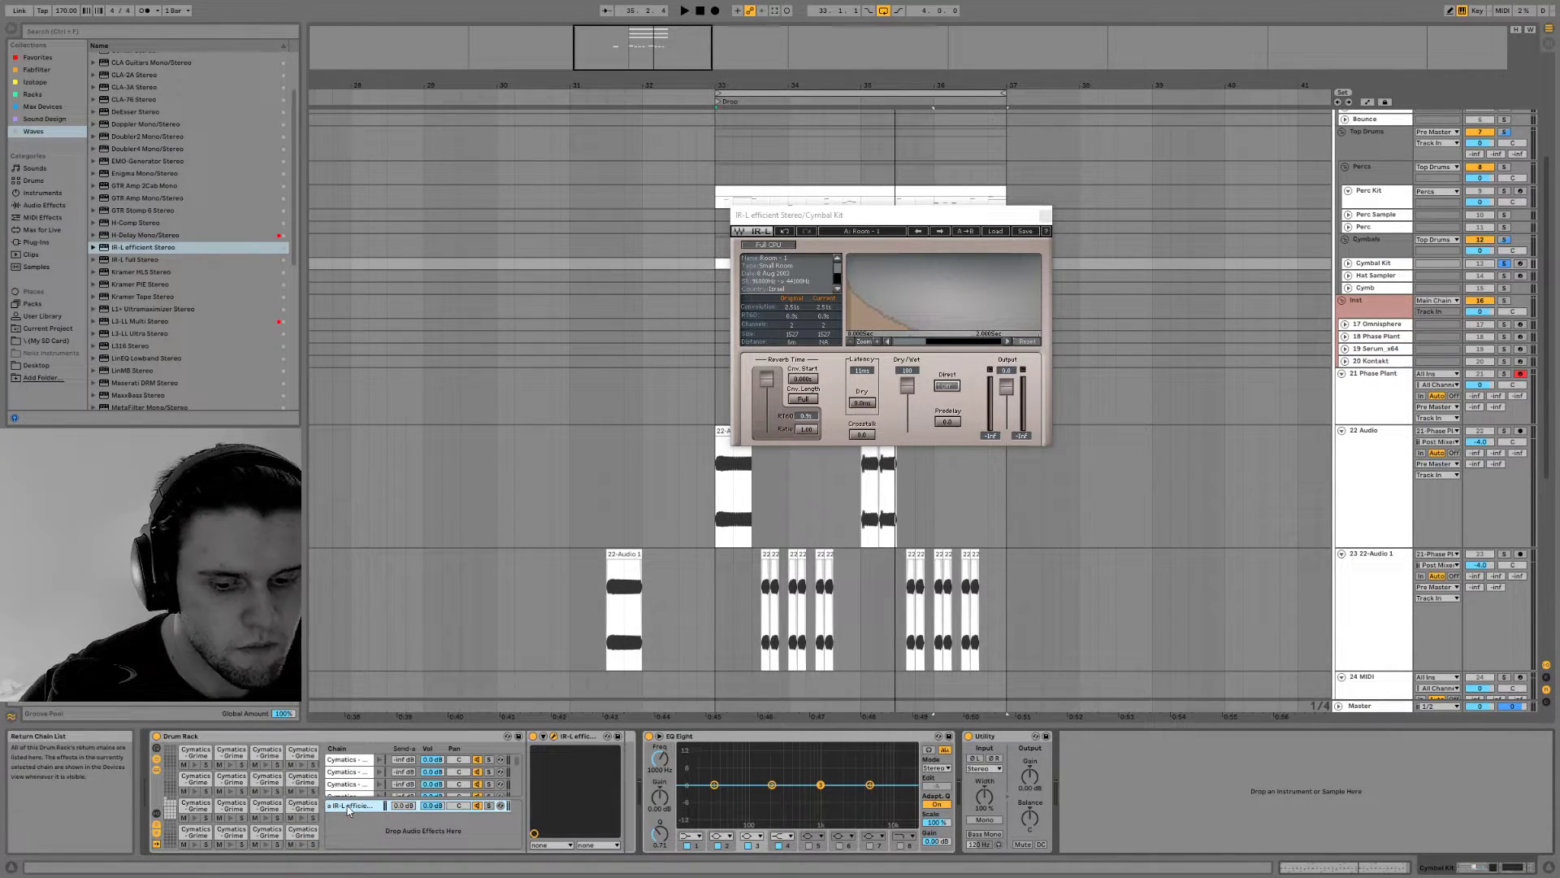
pyautogui.press('Delete')
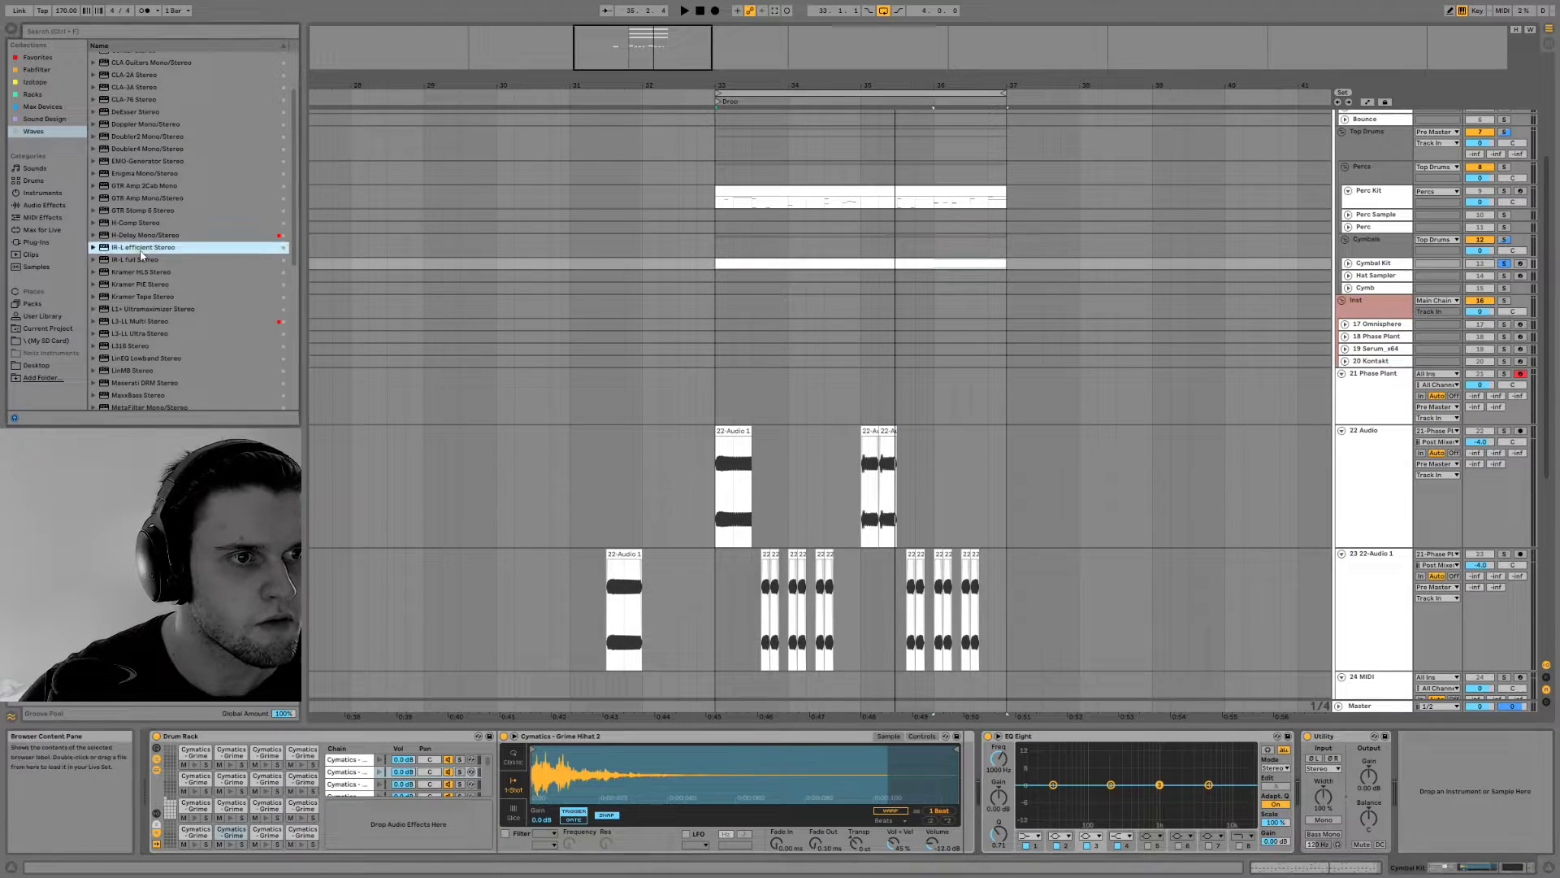
# Insert IR-L efficient Stereo after the Cymbal Kit's Drum Rack and set its Dry/Wet to about 5 during playback
pyautogui.moveTo(996, 697); pyautogui.dragTo(972, 767)
pyautogui.press('space')
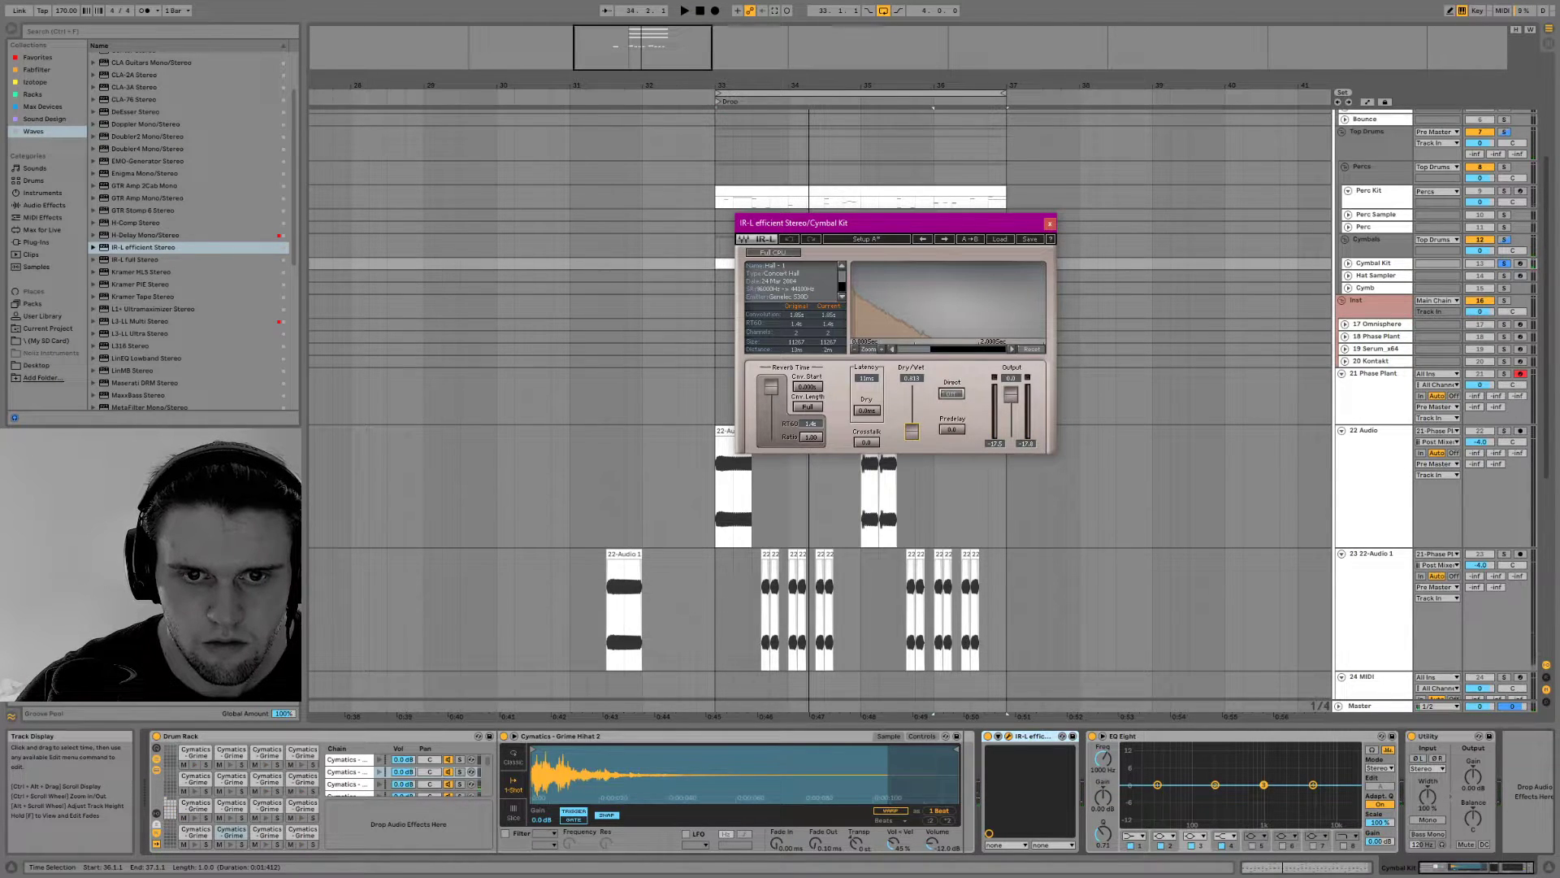
pyautogui.press('space')
pyautogui.moveTo(912, 431); pyautogui.dragTo(912, 429)
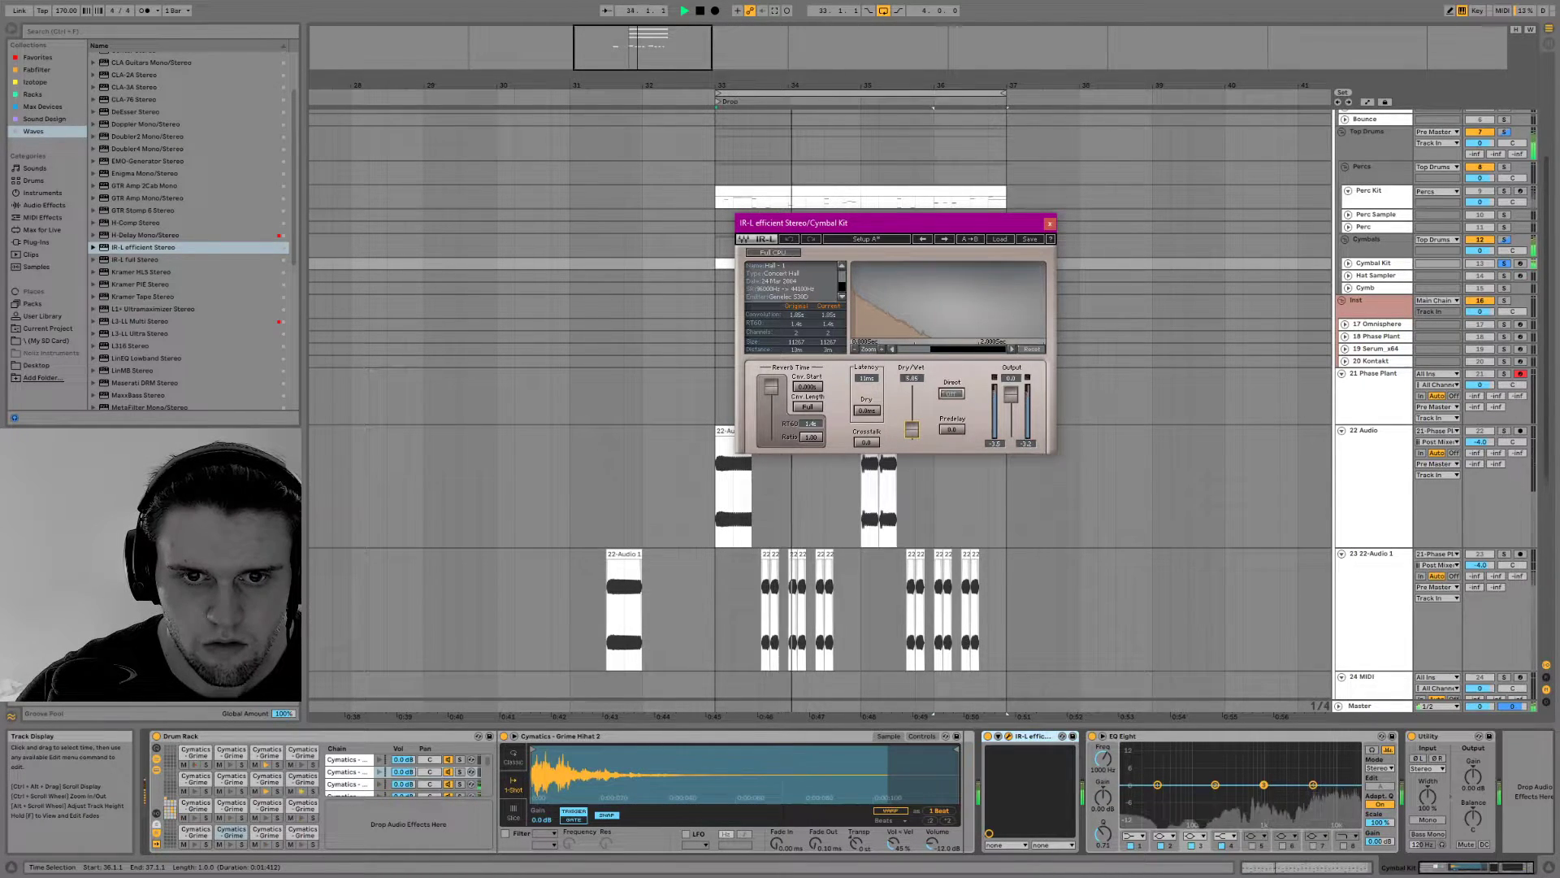
pyautogui.click(1050, 222)
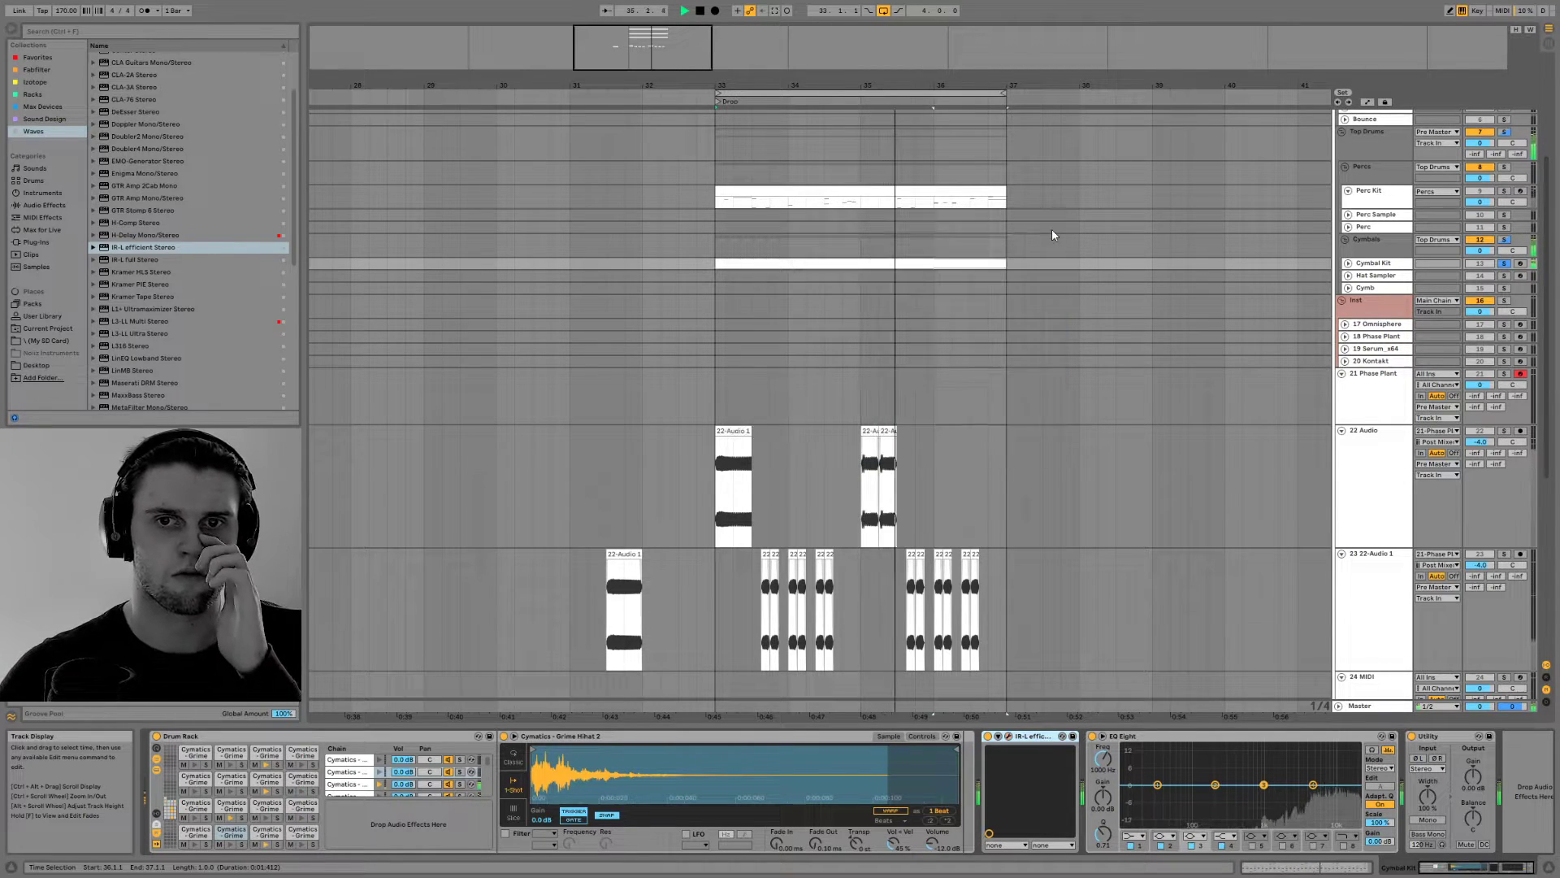
# Unsolo the Cymbal Kit and group the two resampled bass tracks, 22 Audio and 23 22-Audio 1
pyautogui.click(1504, 263)
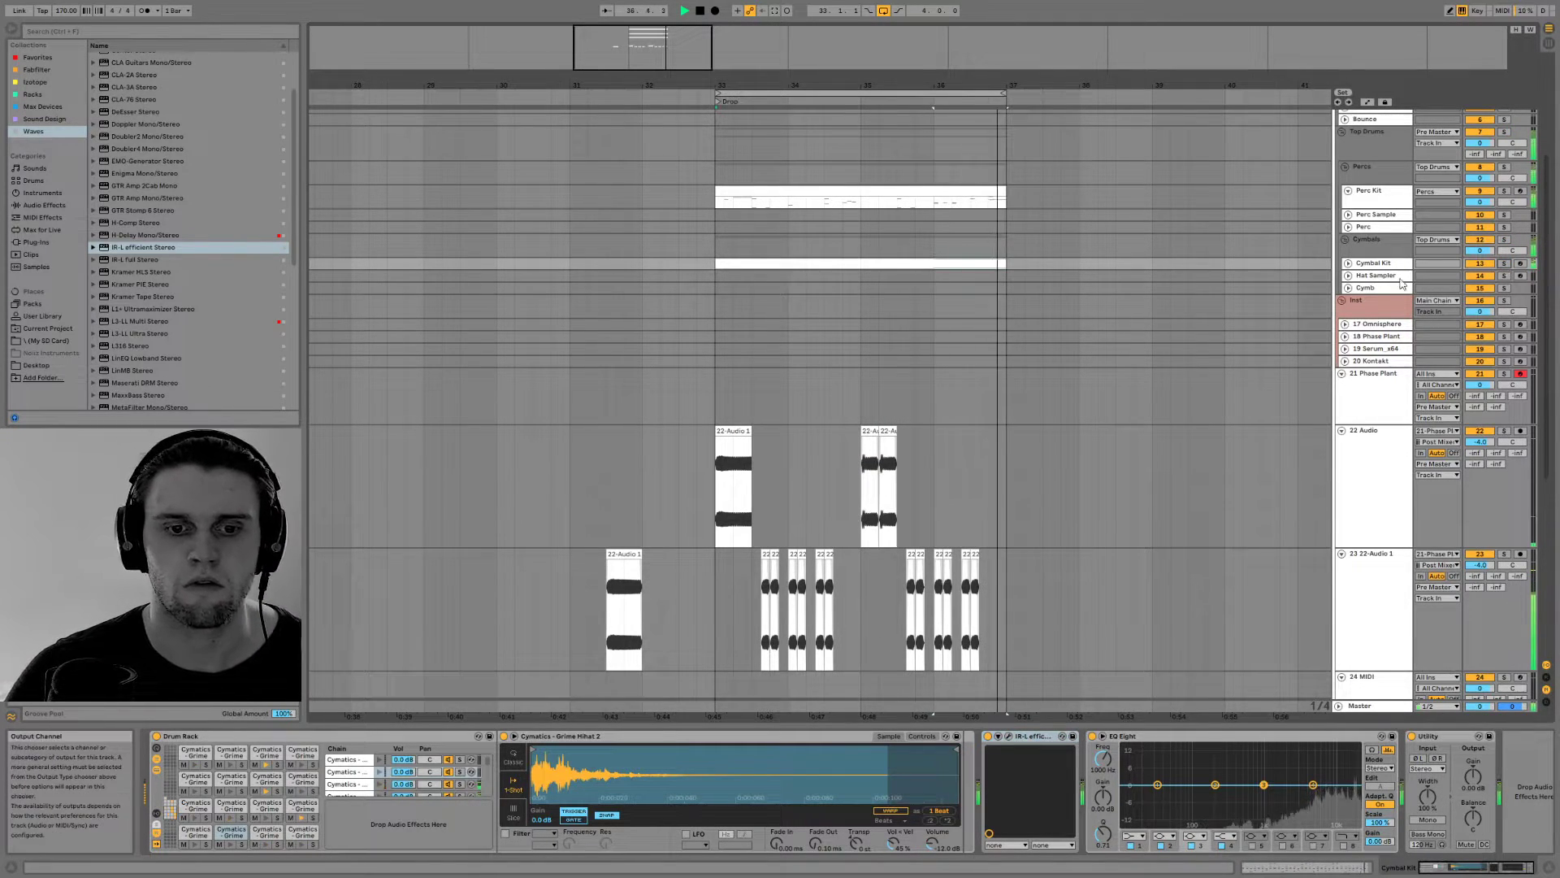
pyautogui.scroll(-5, 1084, 342)
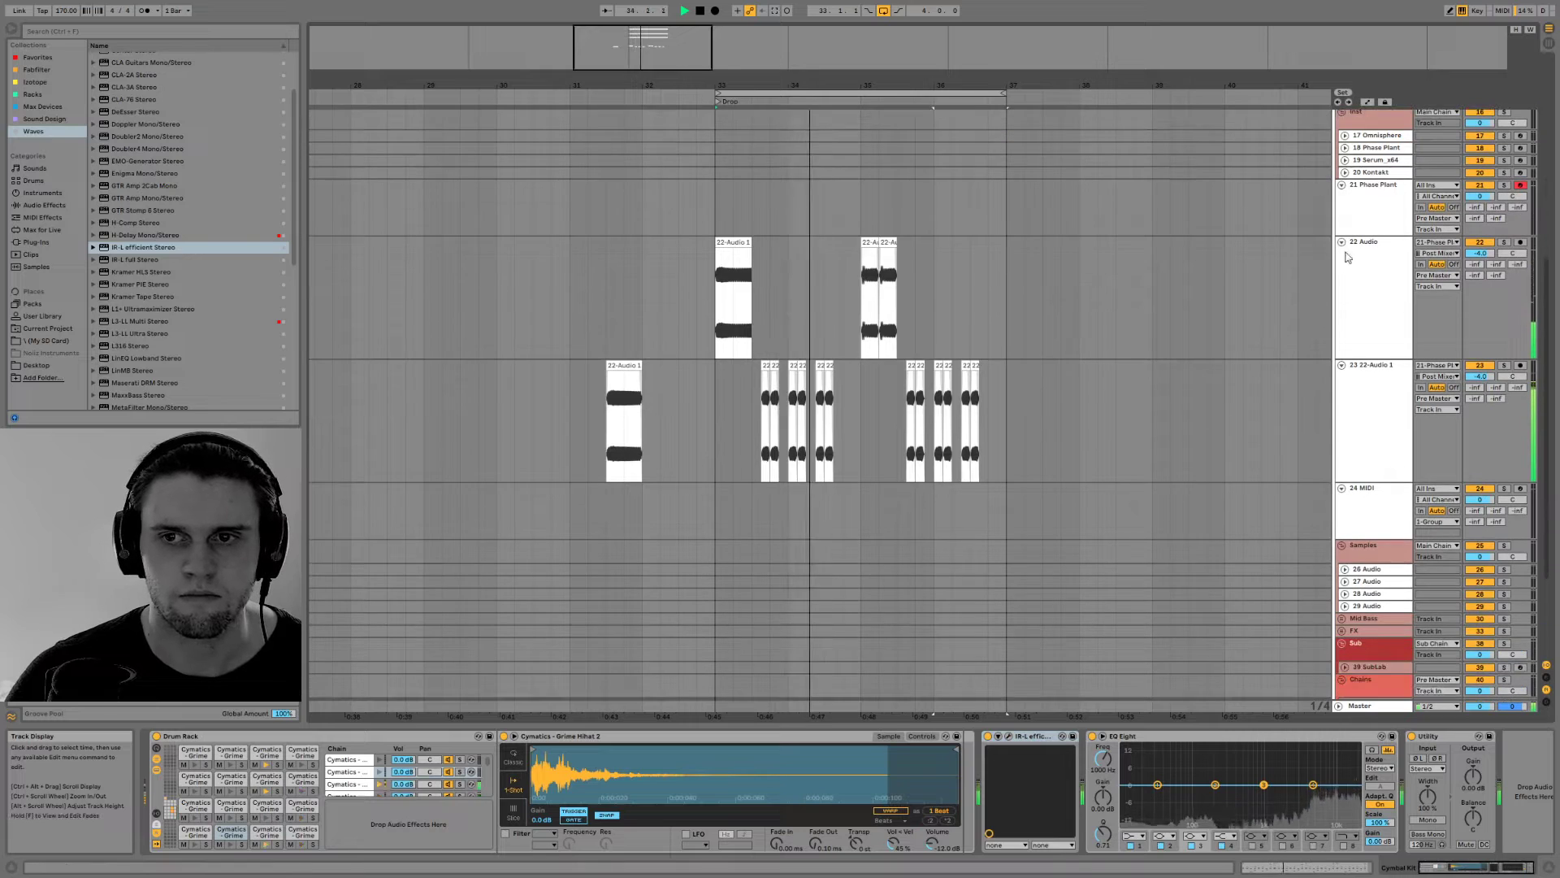
pyautogui.click(1359, 282)
pyautogui.keyDown('shift'); pyautogui.click(1394, 412); pyautogui.keyUp('shift')
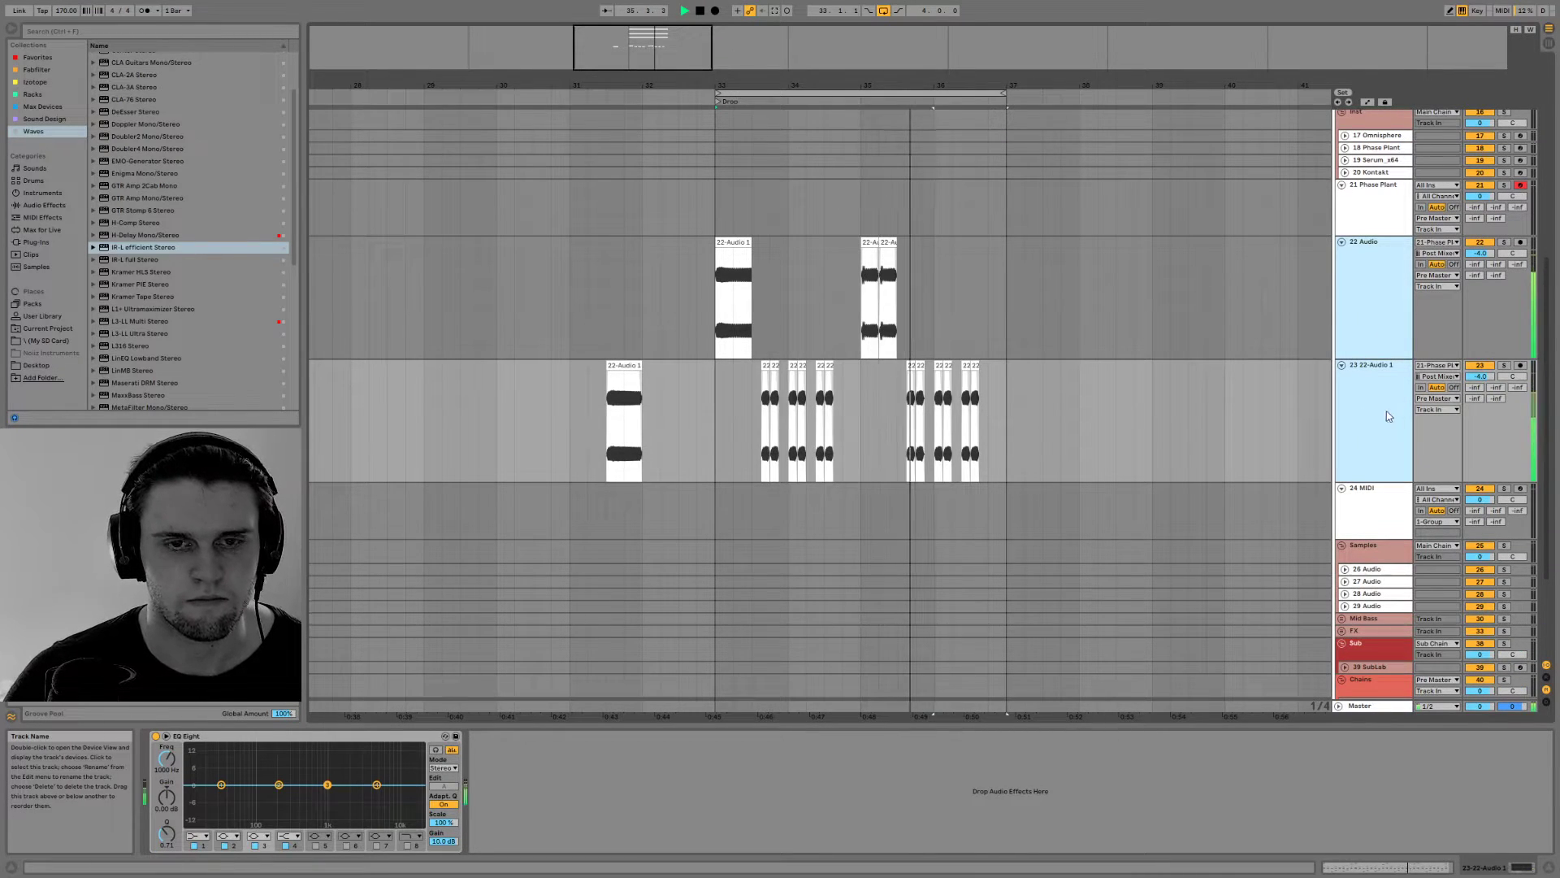
pyautogui.hotkey('ctrl', 'g')
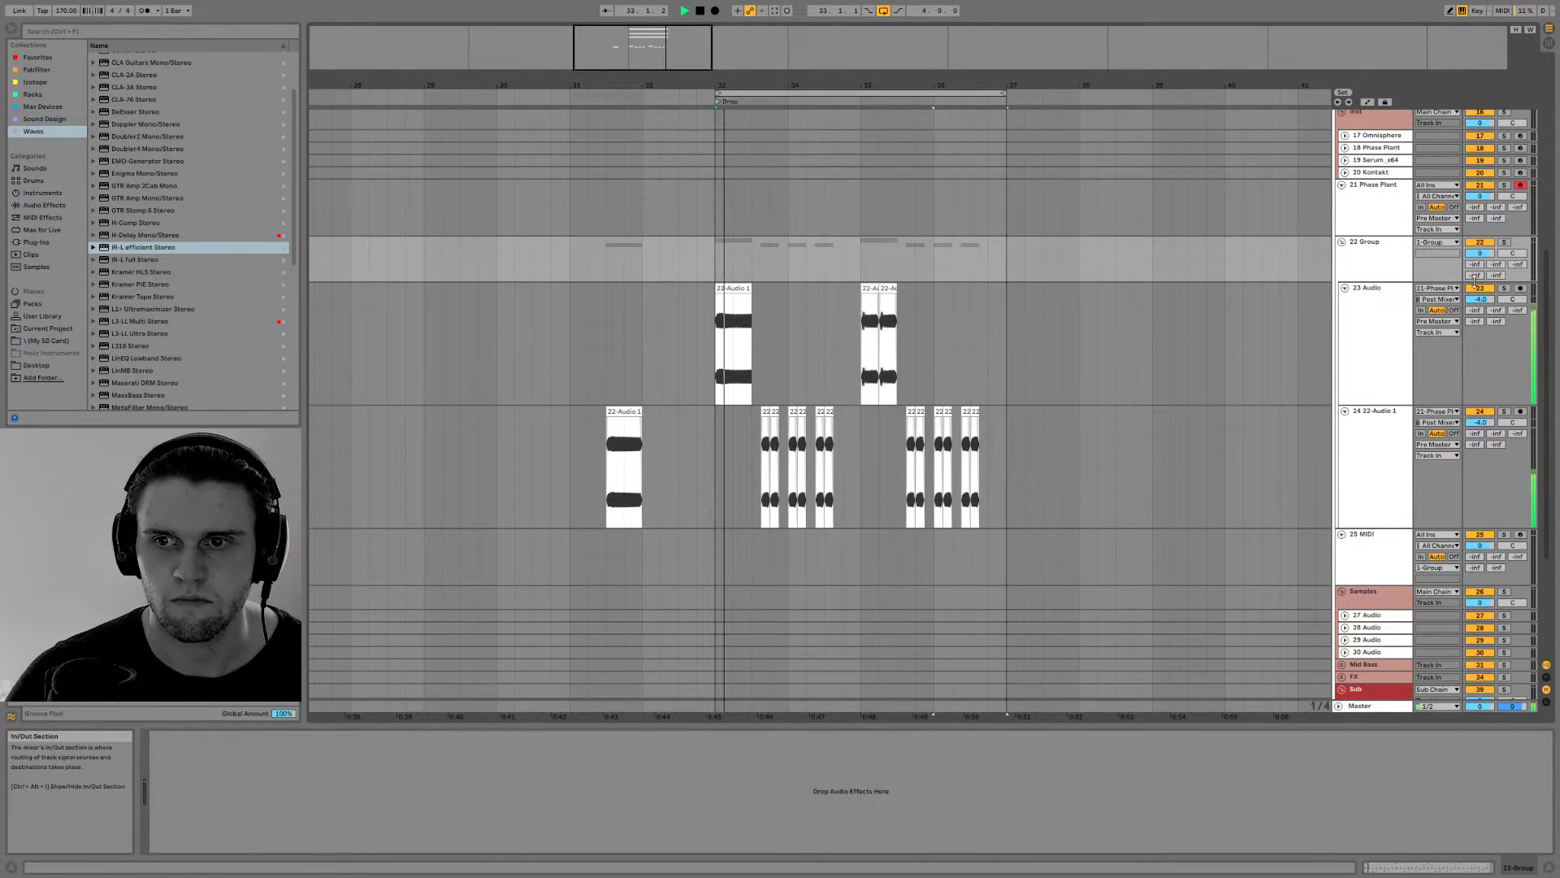
# Raise the first send on the new bass group, make the group track taller, and route its output to Pre Master
pyautogui.moveTo(1475, 268)
pyautogui.mouseDown()
pyautogui.moveTo(1475, 243)
pyautogui.moveTo(1476, 272)
pyautogui.mouseUp()
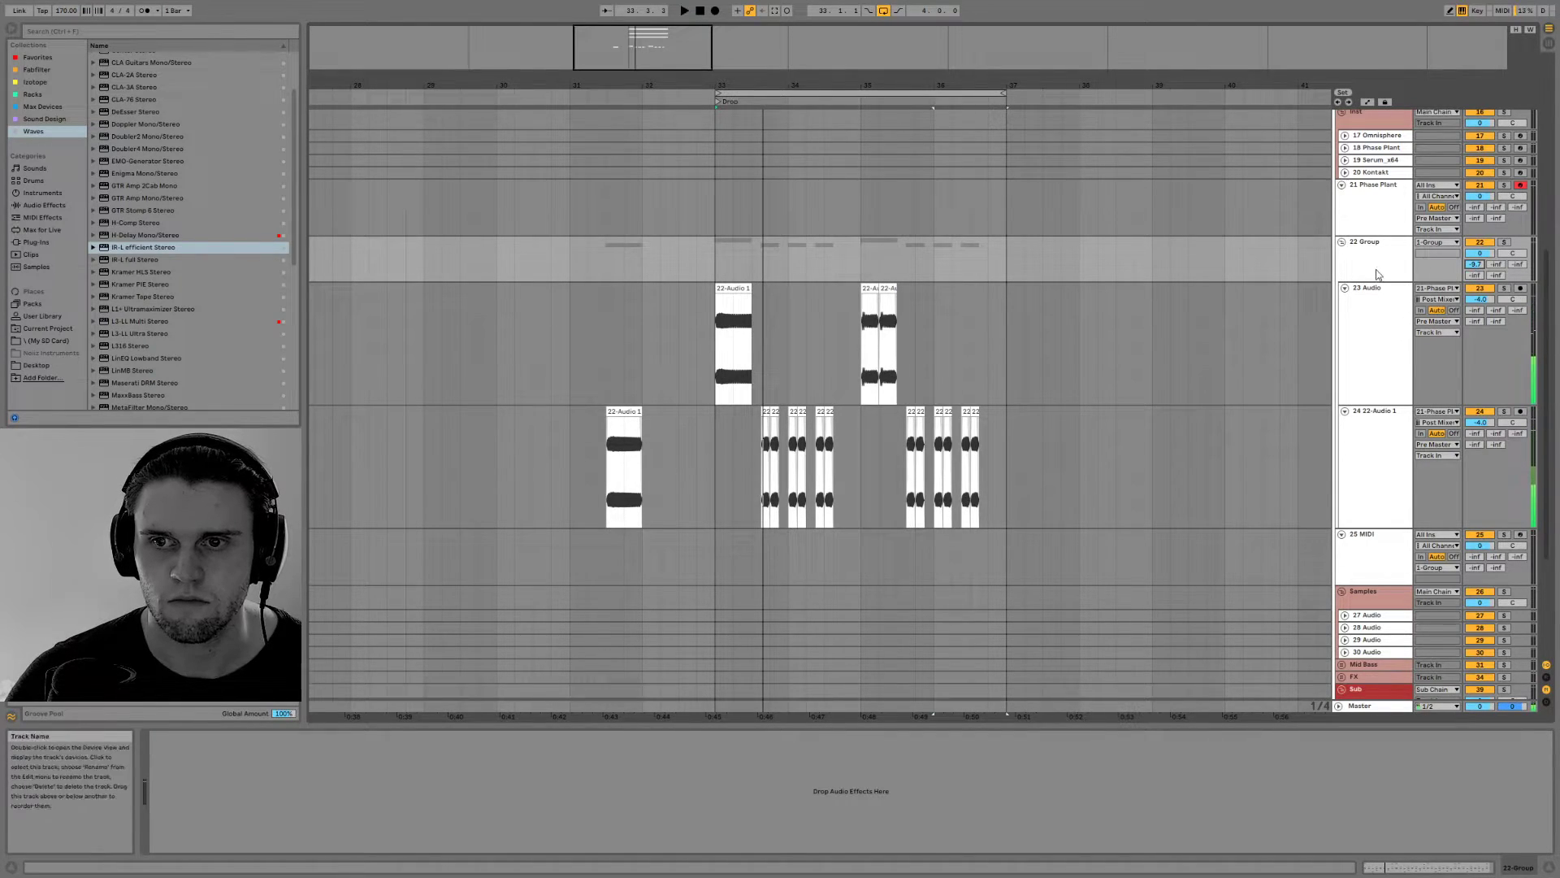
pyautogui.moveTo(1403, 280)
pyautogui.mouseDown()
pyautogui.moveTo(1402, 367)
pyautogui.moveTo(1400, 303)
pyautogui.mouseUp()
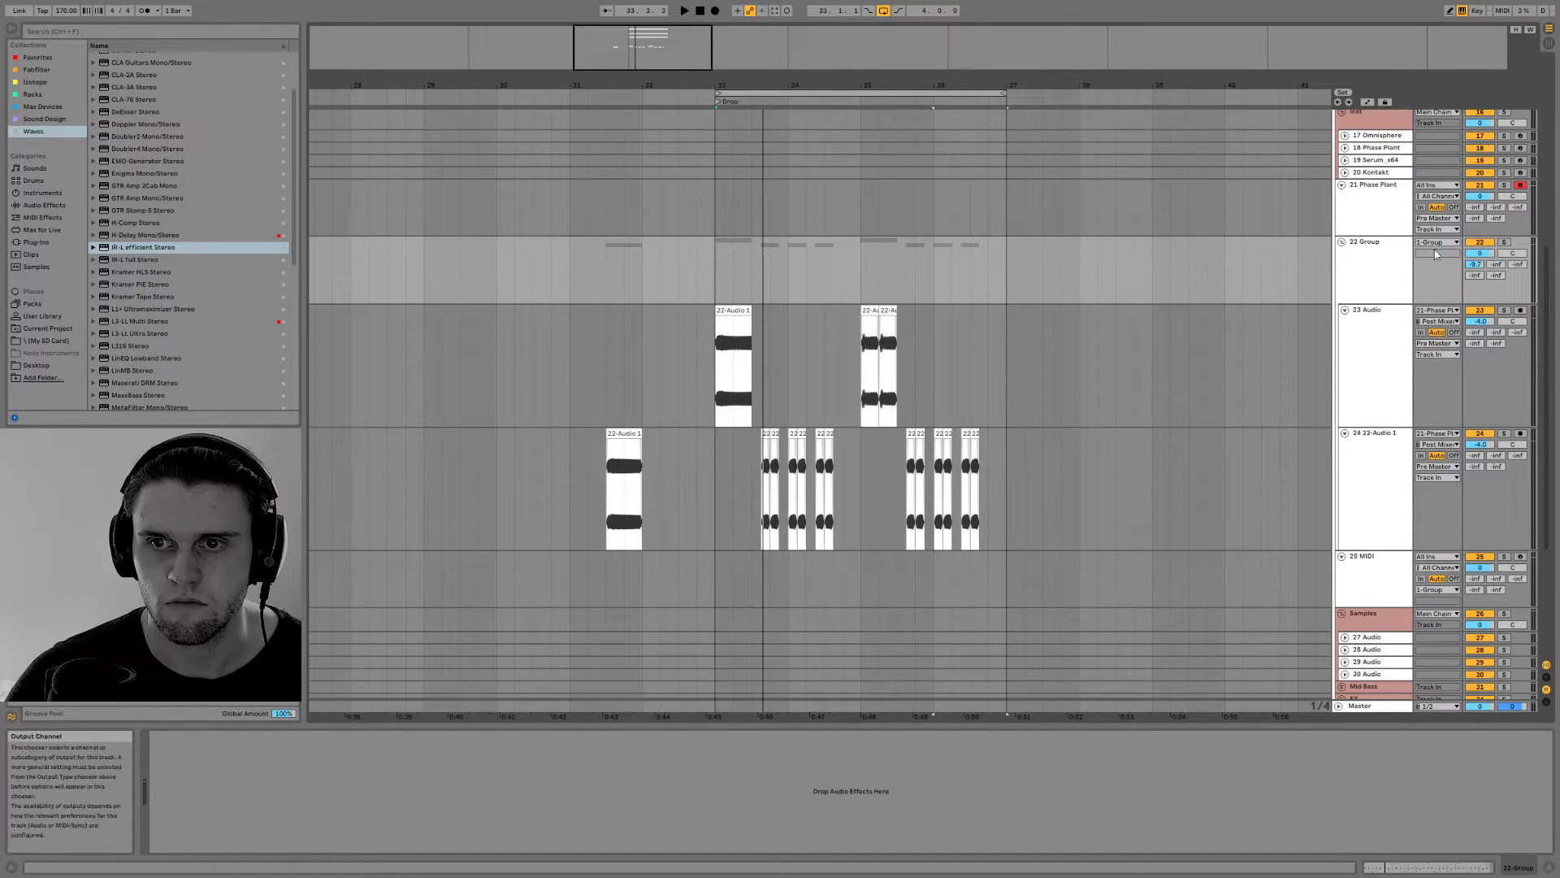
pyautogui.click(1435, 242)
pyautogui.click(1445, 508)
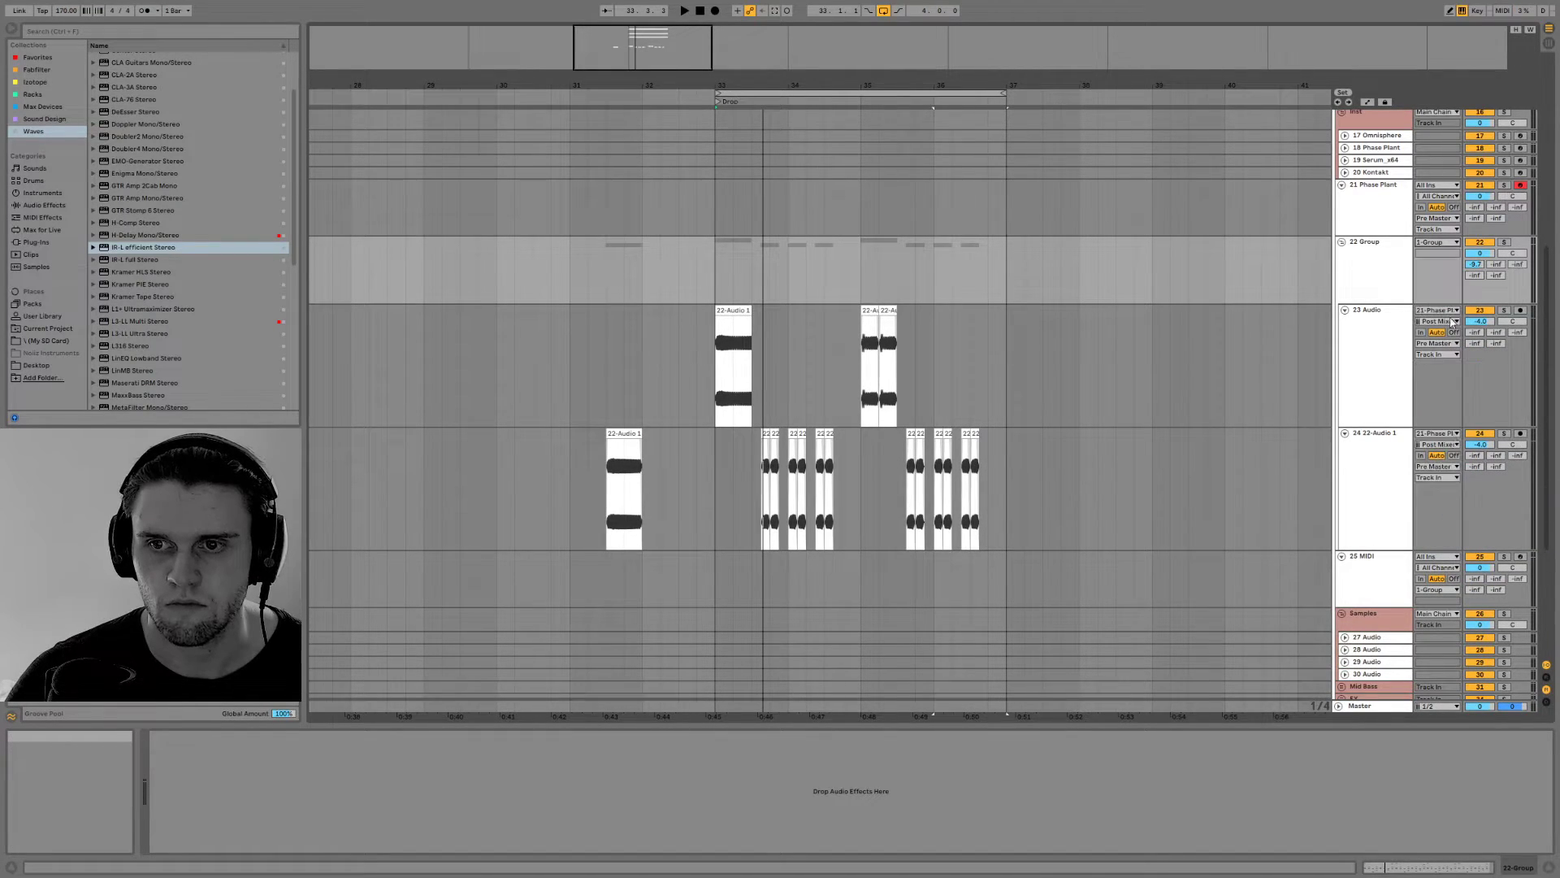
# Route the outputs of the two resampled bass tracks, 23 Audio and 24 22-Audio 1, to 22-Group
pyautogui.click(1434, 355)
pyautogui.click(1435, 355)
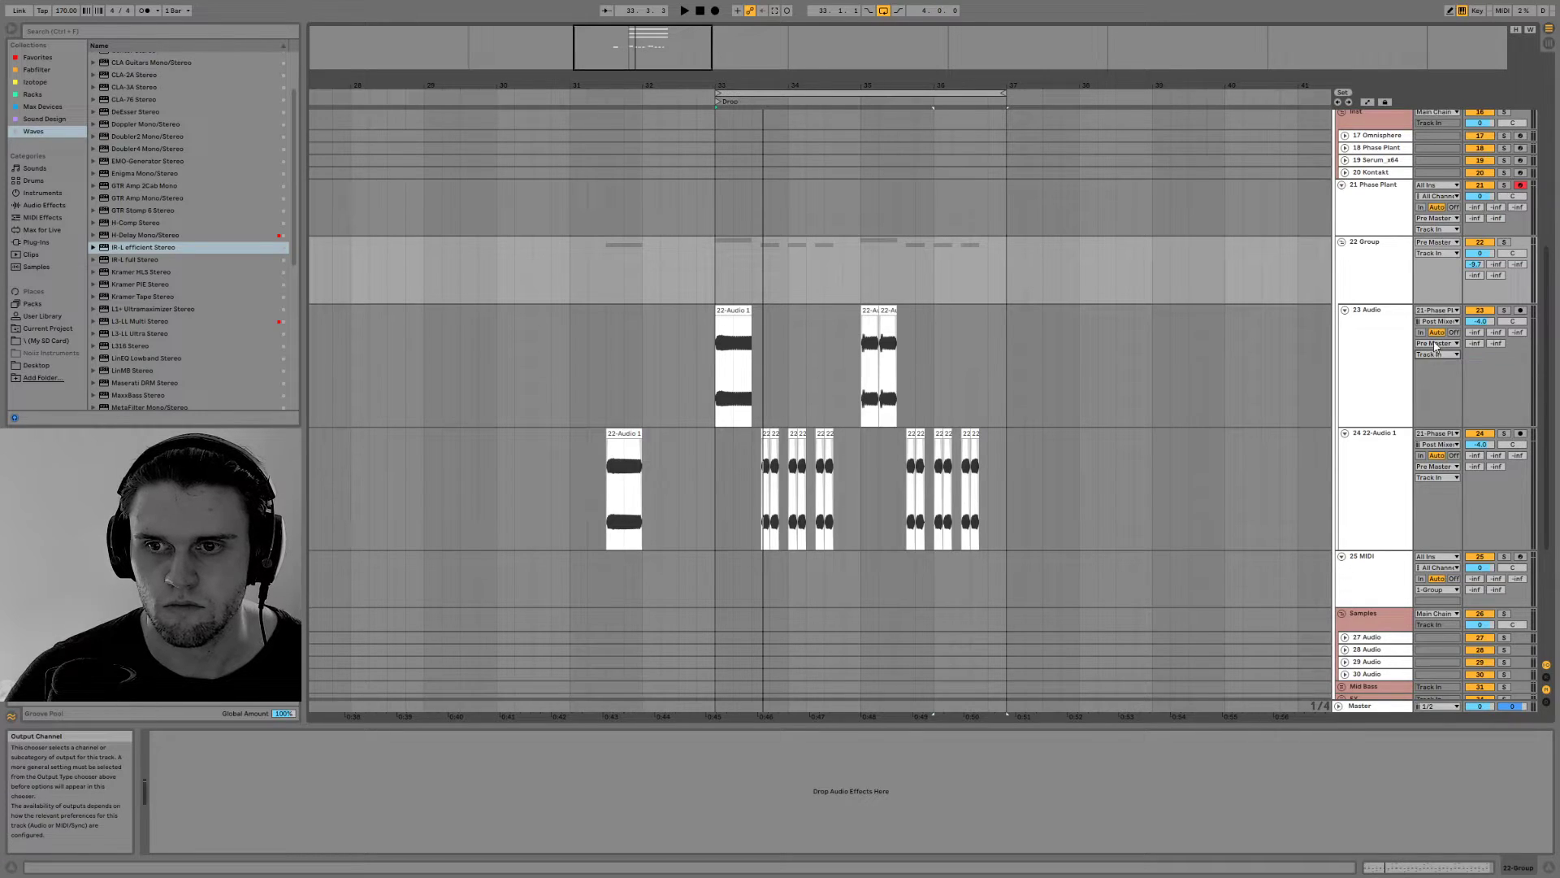
pyautogui.click(1435, 343)
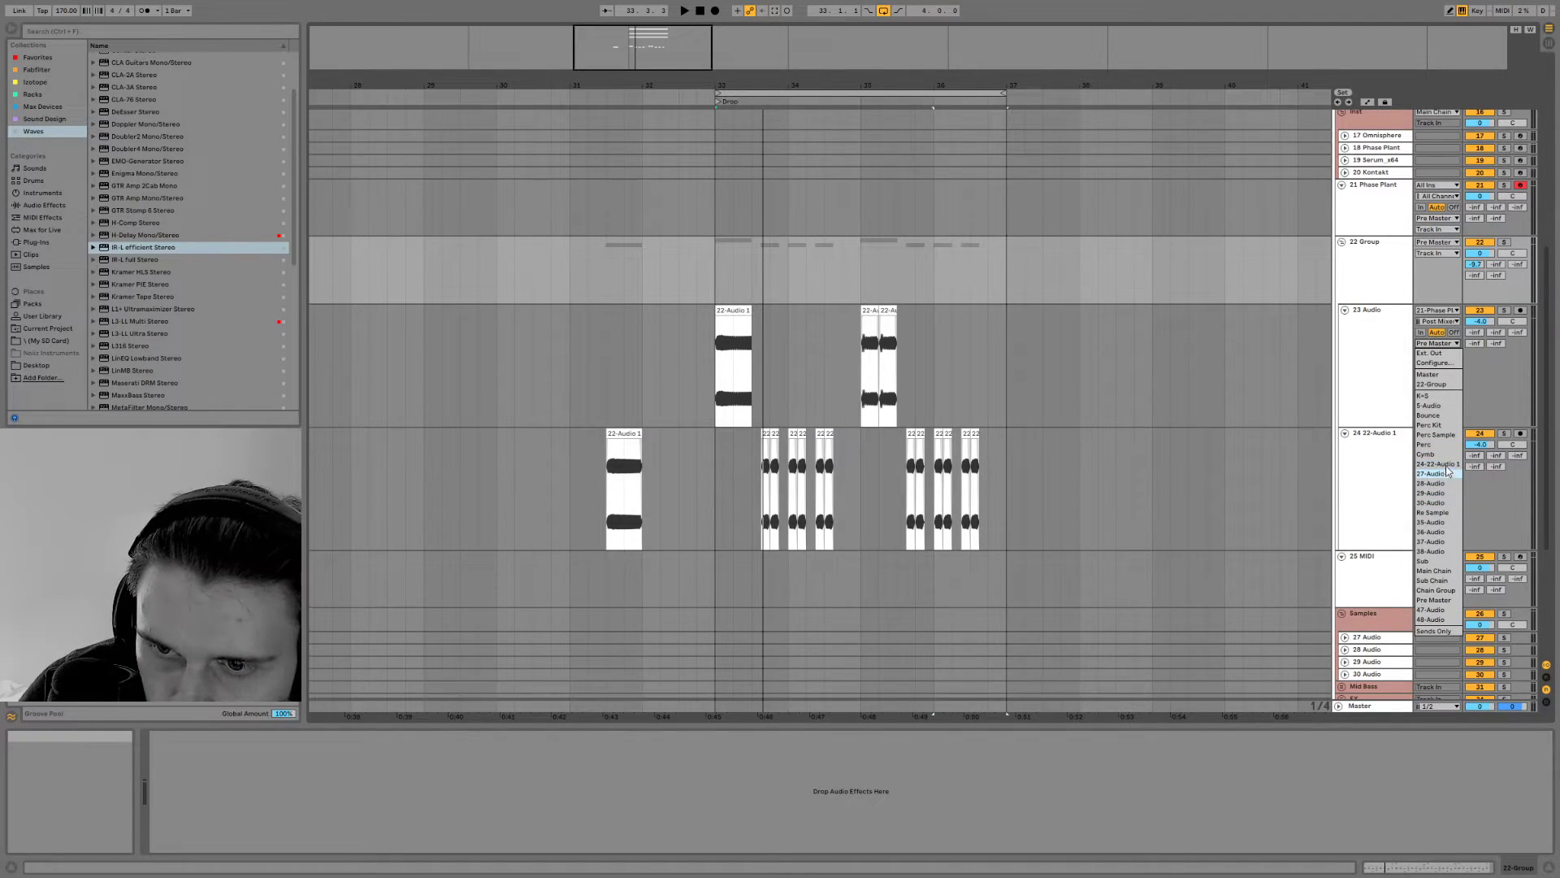
pyautogui.click(1323, 338)
pyautogui.click(1355, 273)
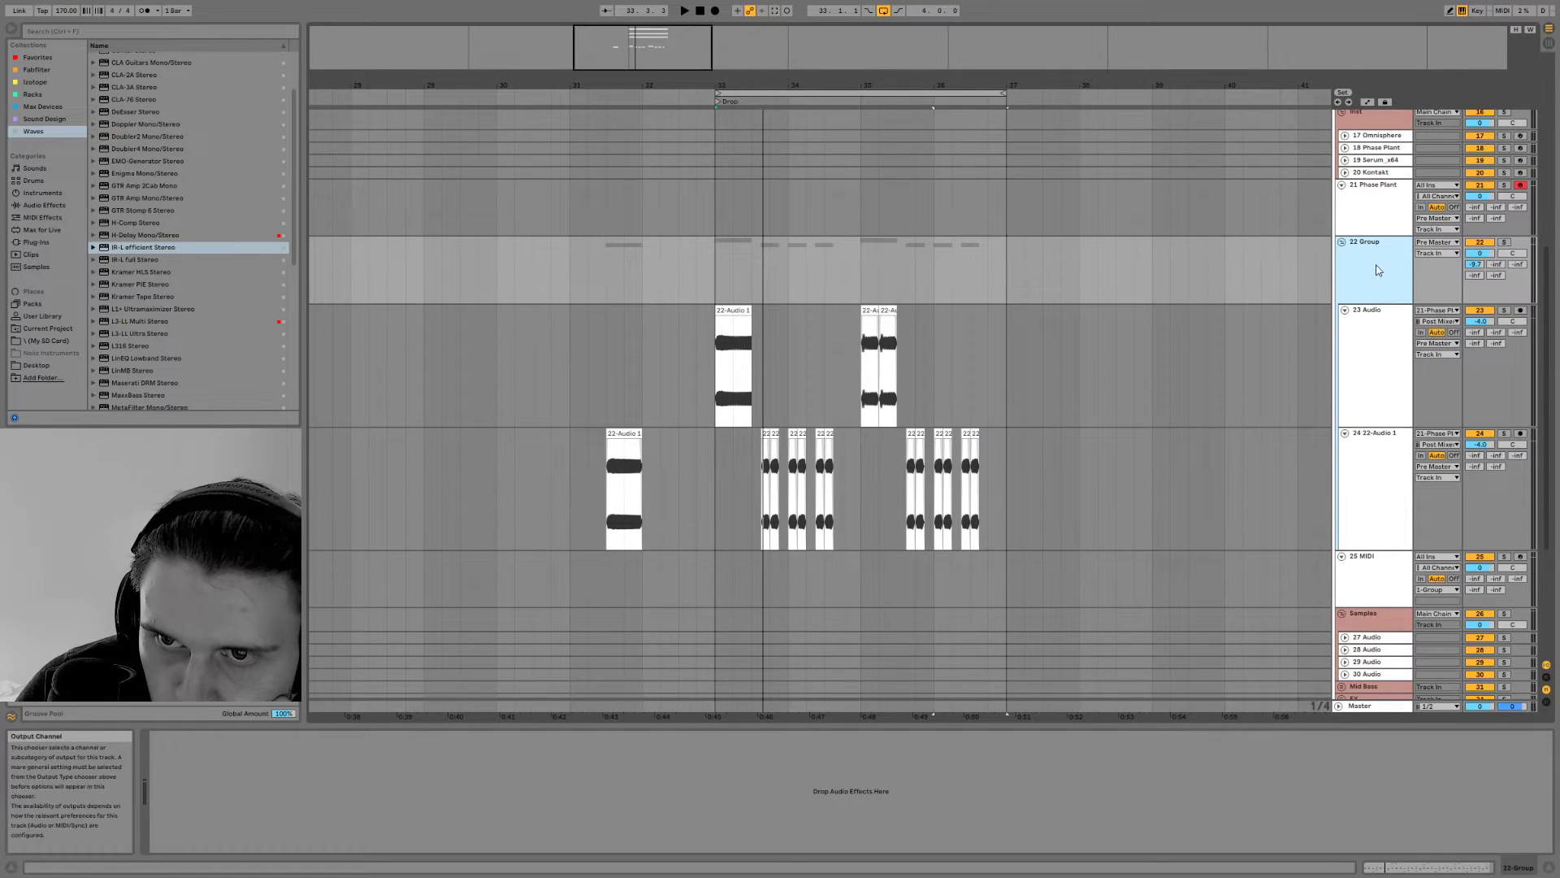
pyautogui.click(1453, 345)
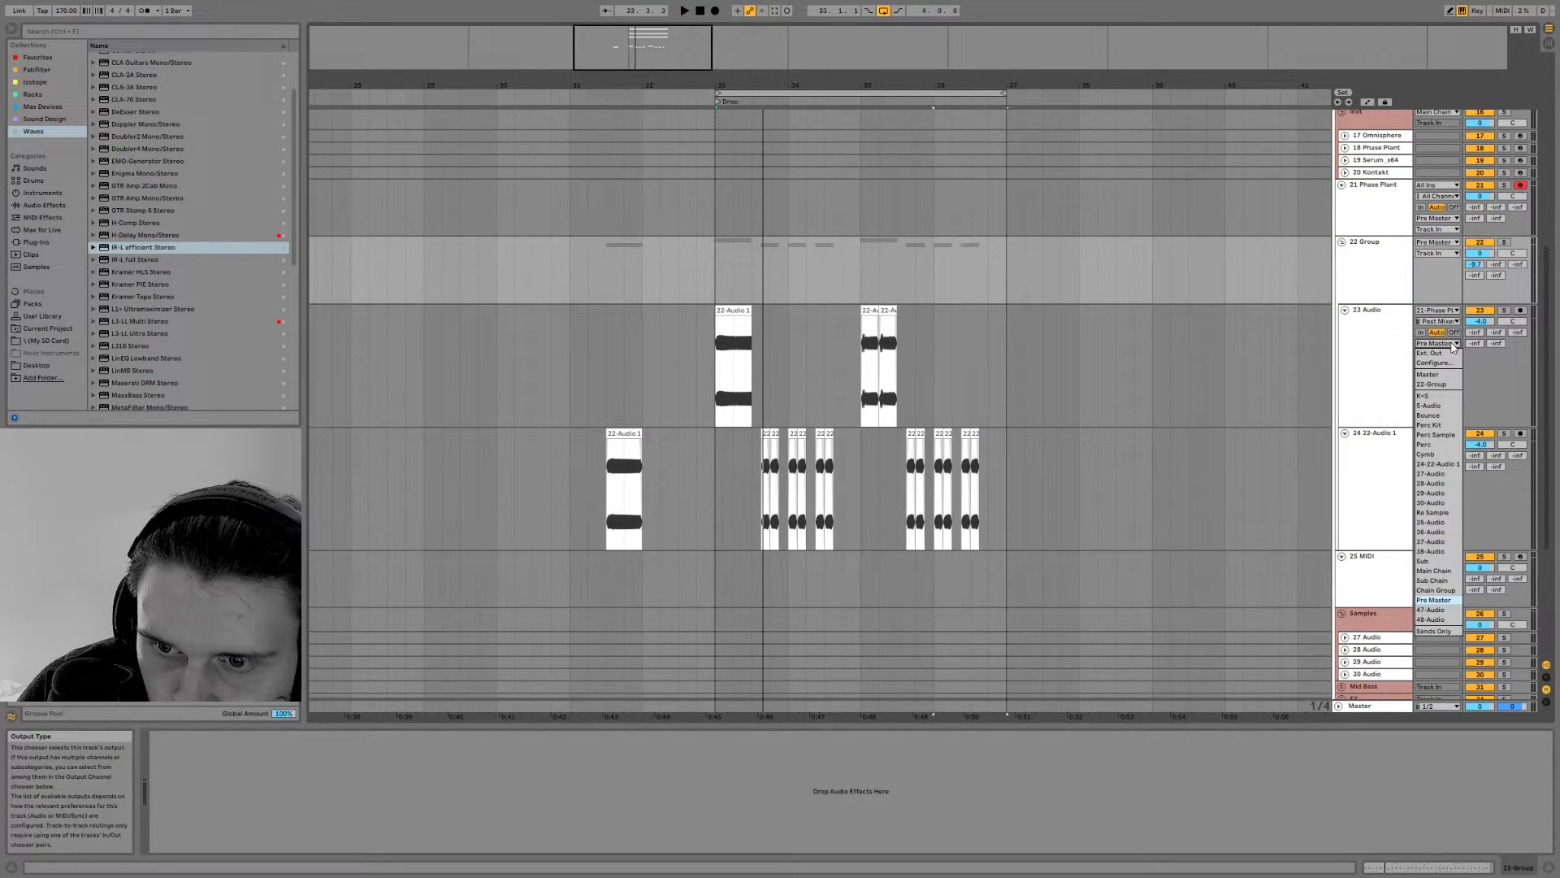
pyautogui.click(1449, 393)
pyautogui.click(1439, 469)
pyautogui.click(1439, 505)
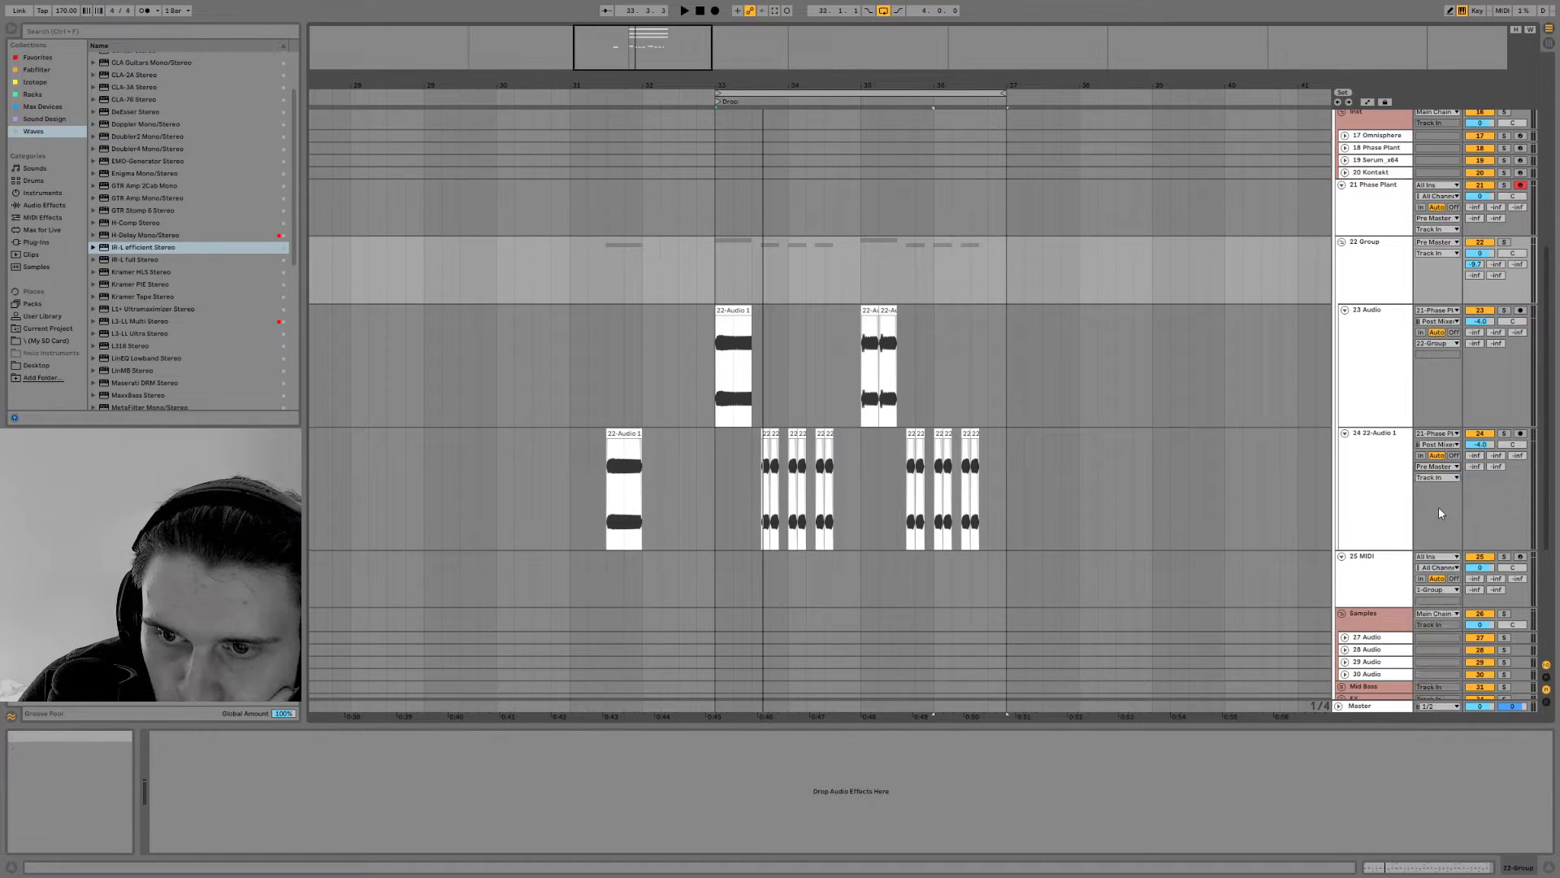
# Play the drop, lower the bass group's first send, and show the return tracks
pyautogui.press('space')
pyautogui.moveTo(1475, 264); pyautogui.dragTo(1474, 288)
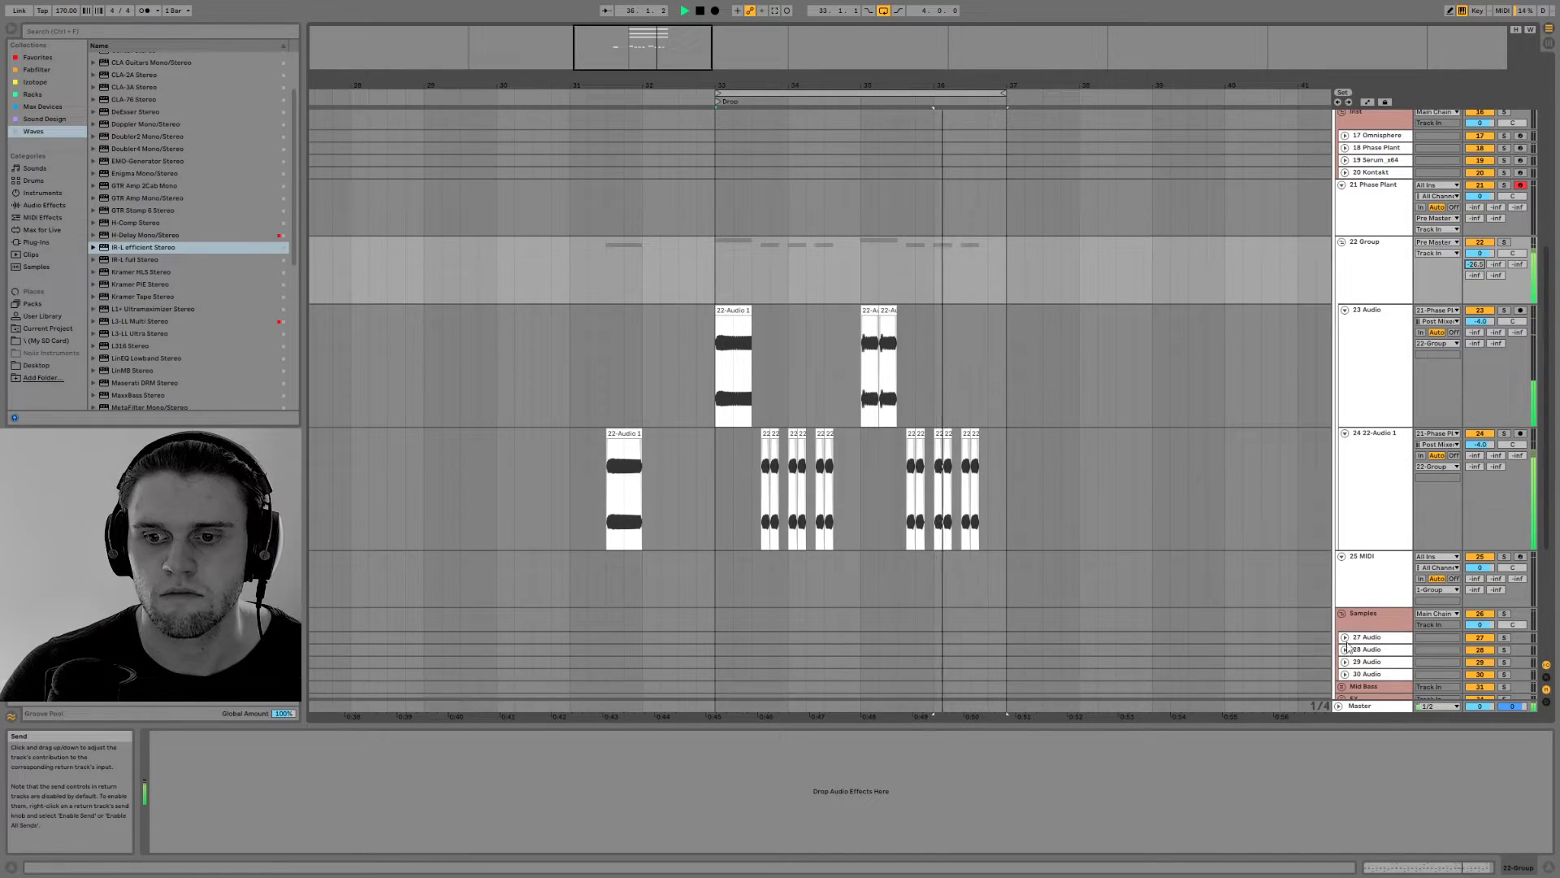
pyautogui.click(1546, 677)
# Replace FabFilter Pro-R on the A Bass Reverb return with IR-L efficient Stereo after the EQ Eight
pyautogui.click(1377, 644)
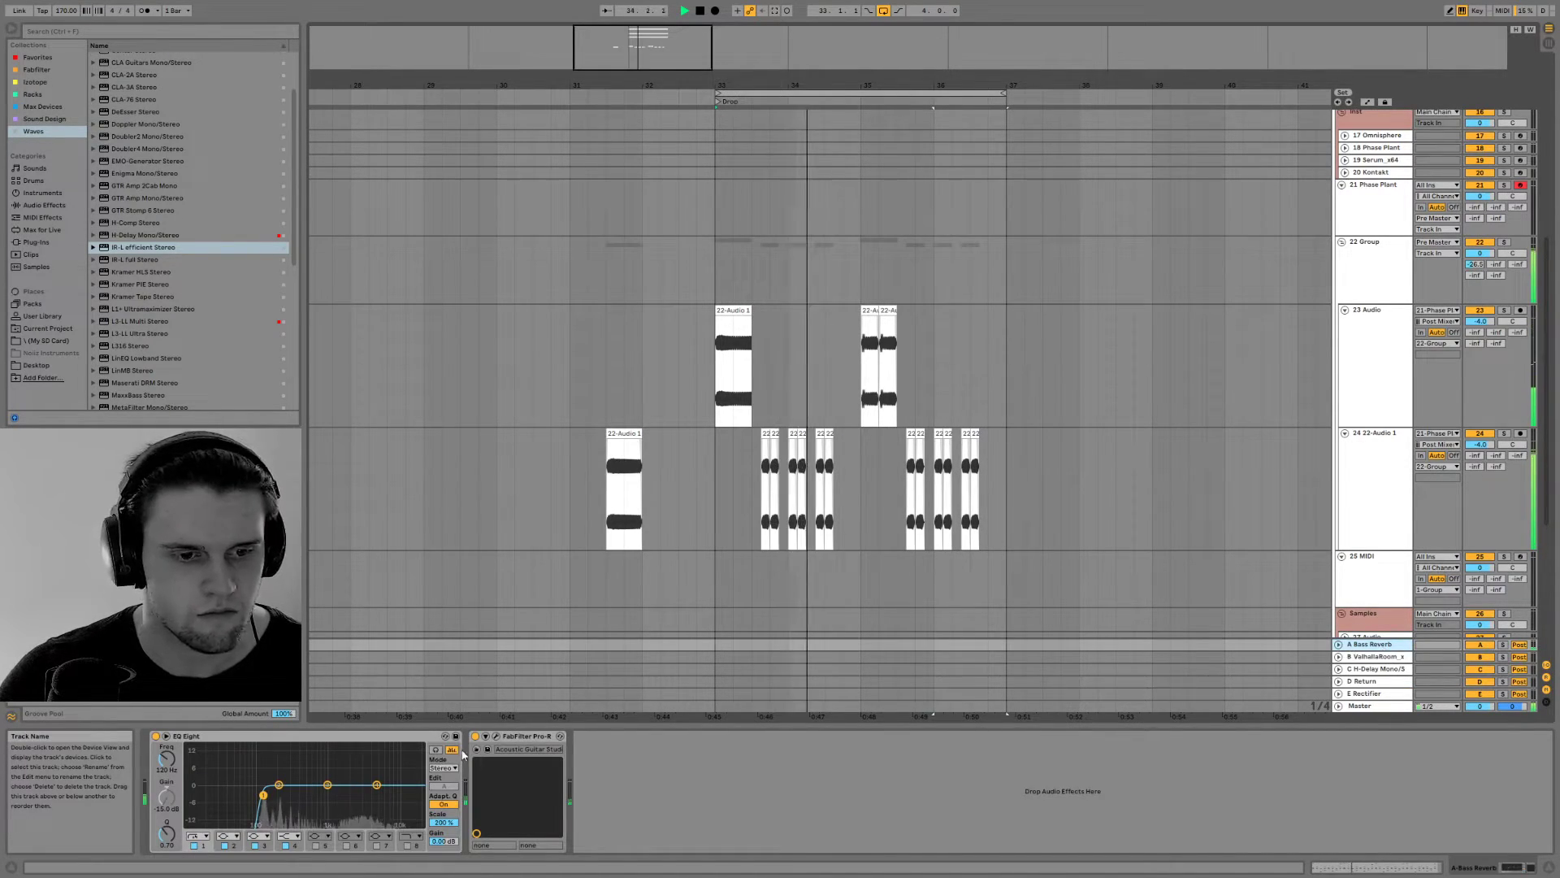
pyautogui.click(488, 736)
pyautogui.click(520, 736)
pyautogui.press('space')
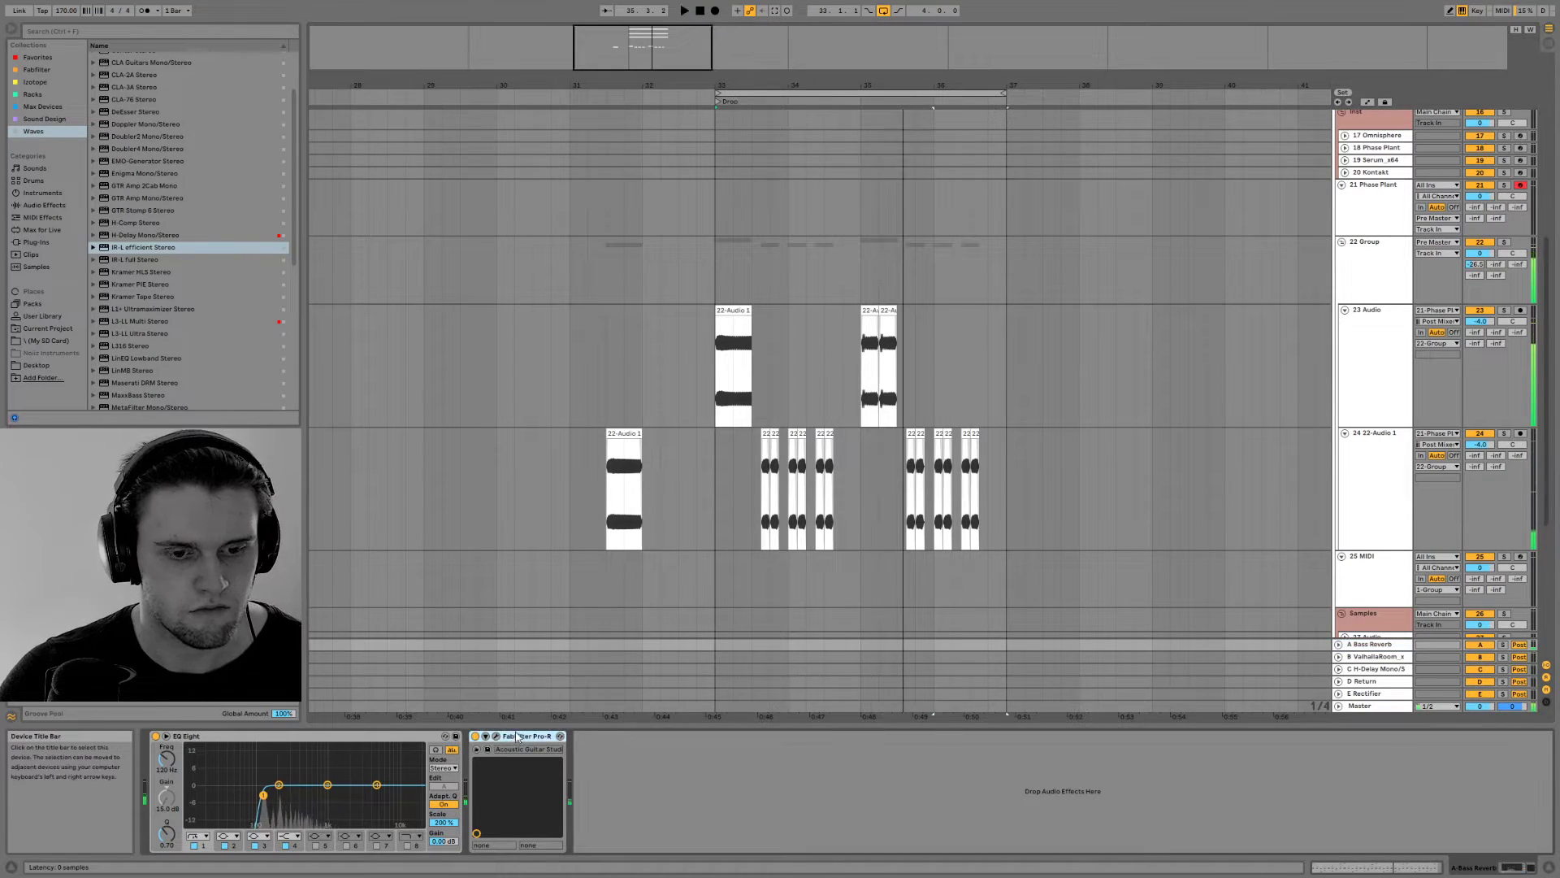
pyautogui.press('Delete')
pyautogui.moveTo(123, 252); pyautogui.dragTo(507, 748)
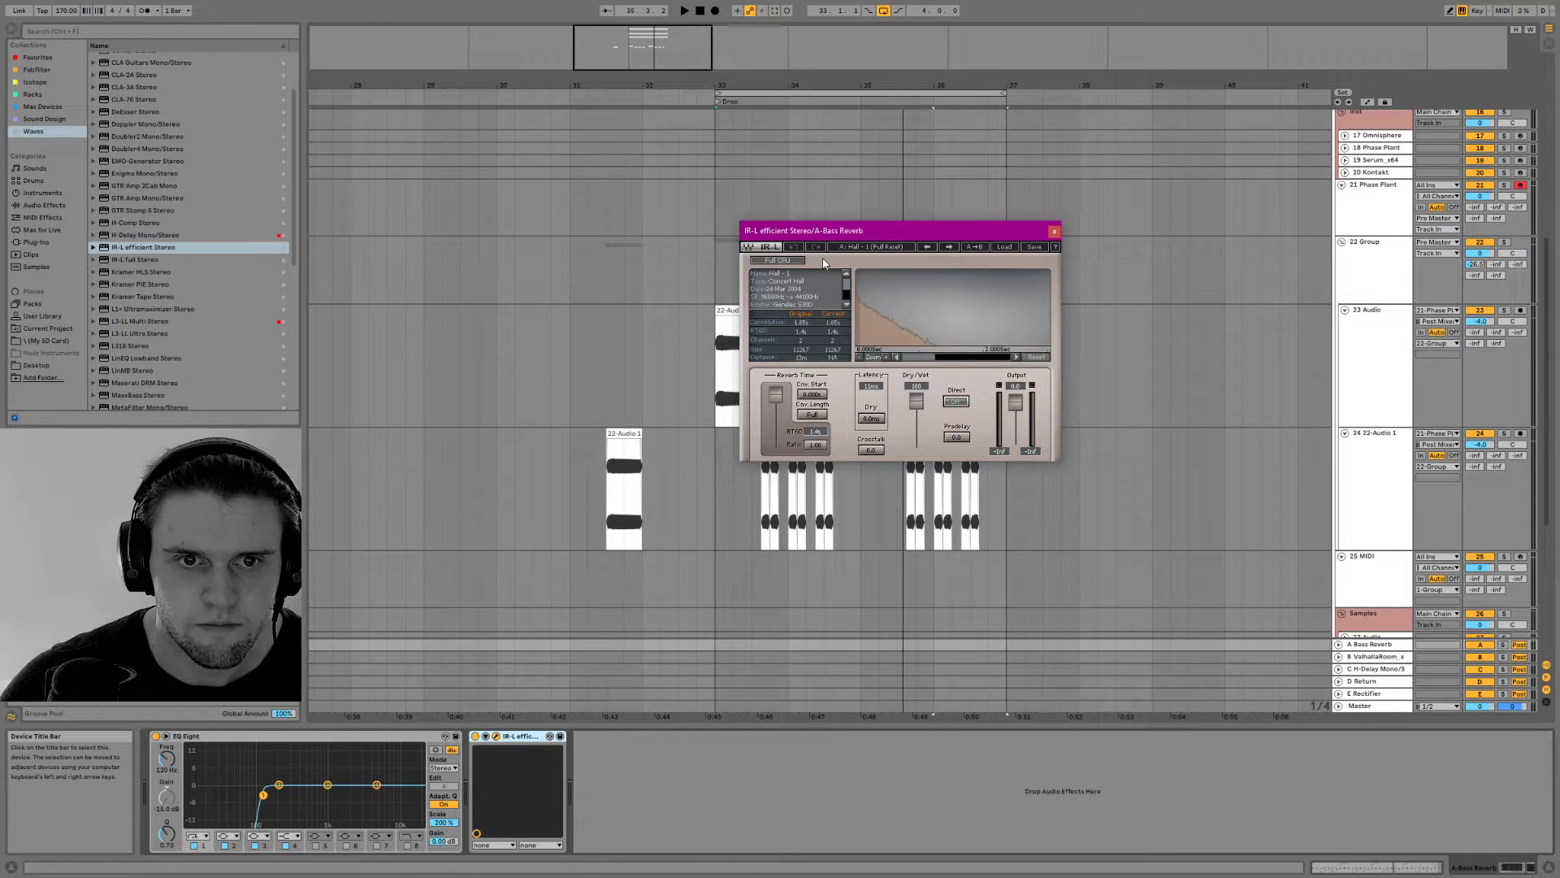
# Load the Plate - 1 impulse response with reset in the IR-L reverb and audition it with the drop
pyautogui.click(1004, 247)
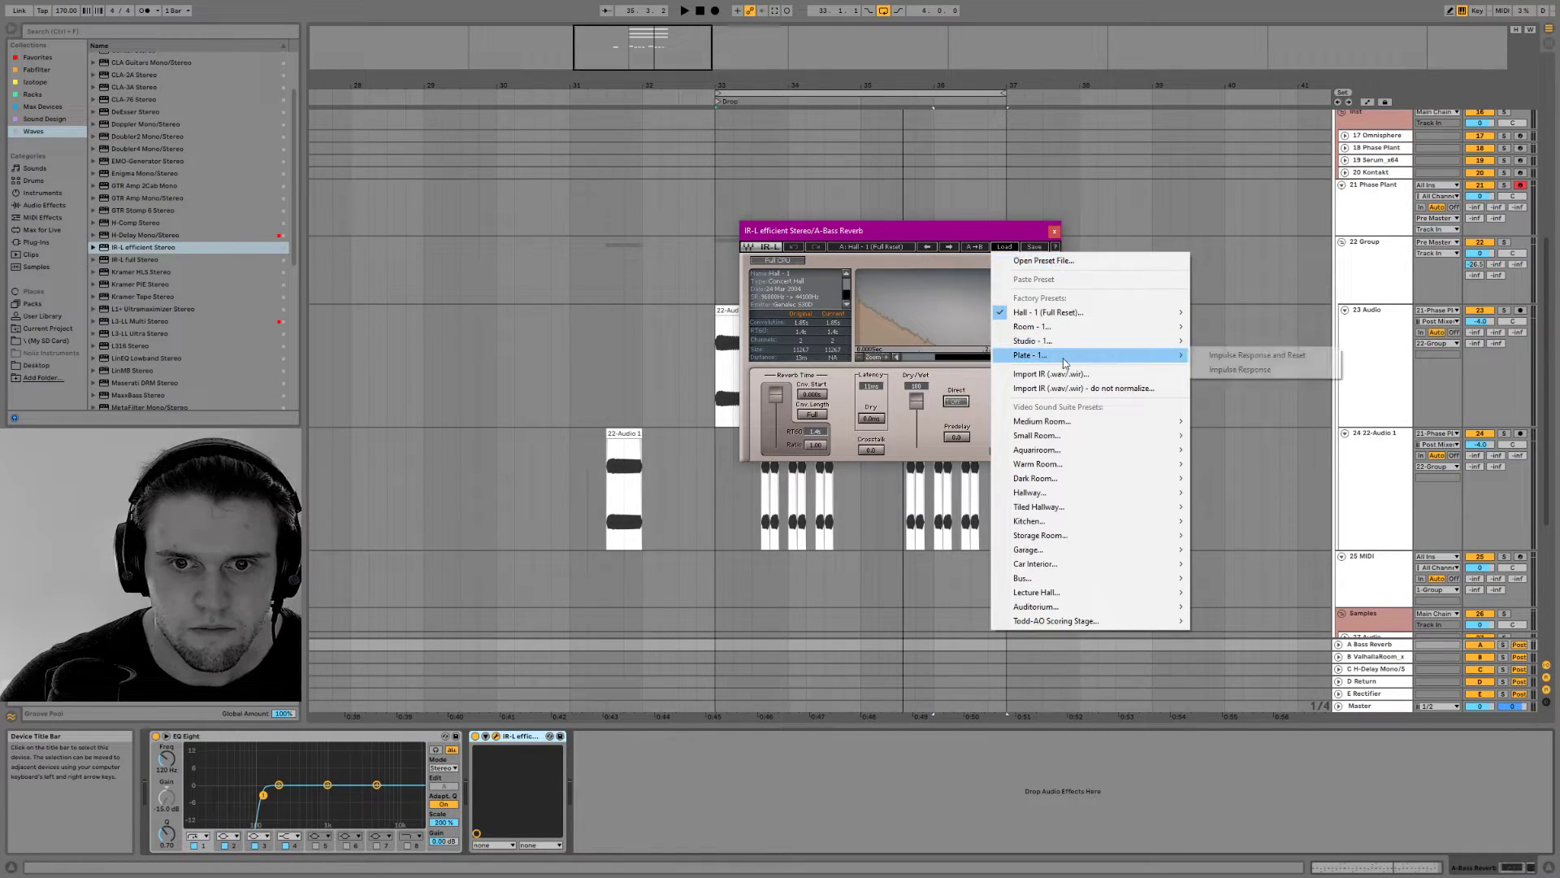
pyautogui.click(1215, 359)
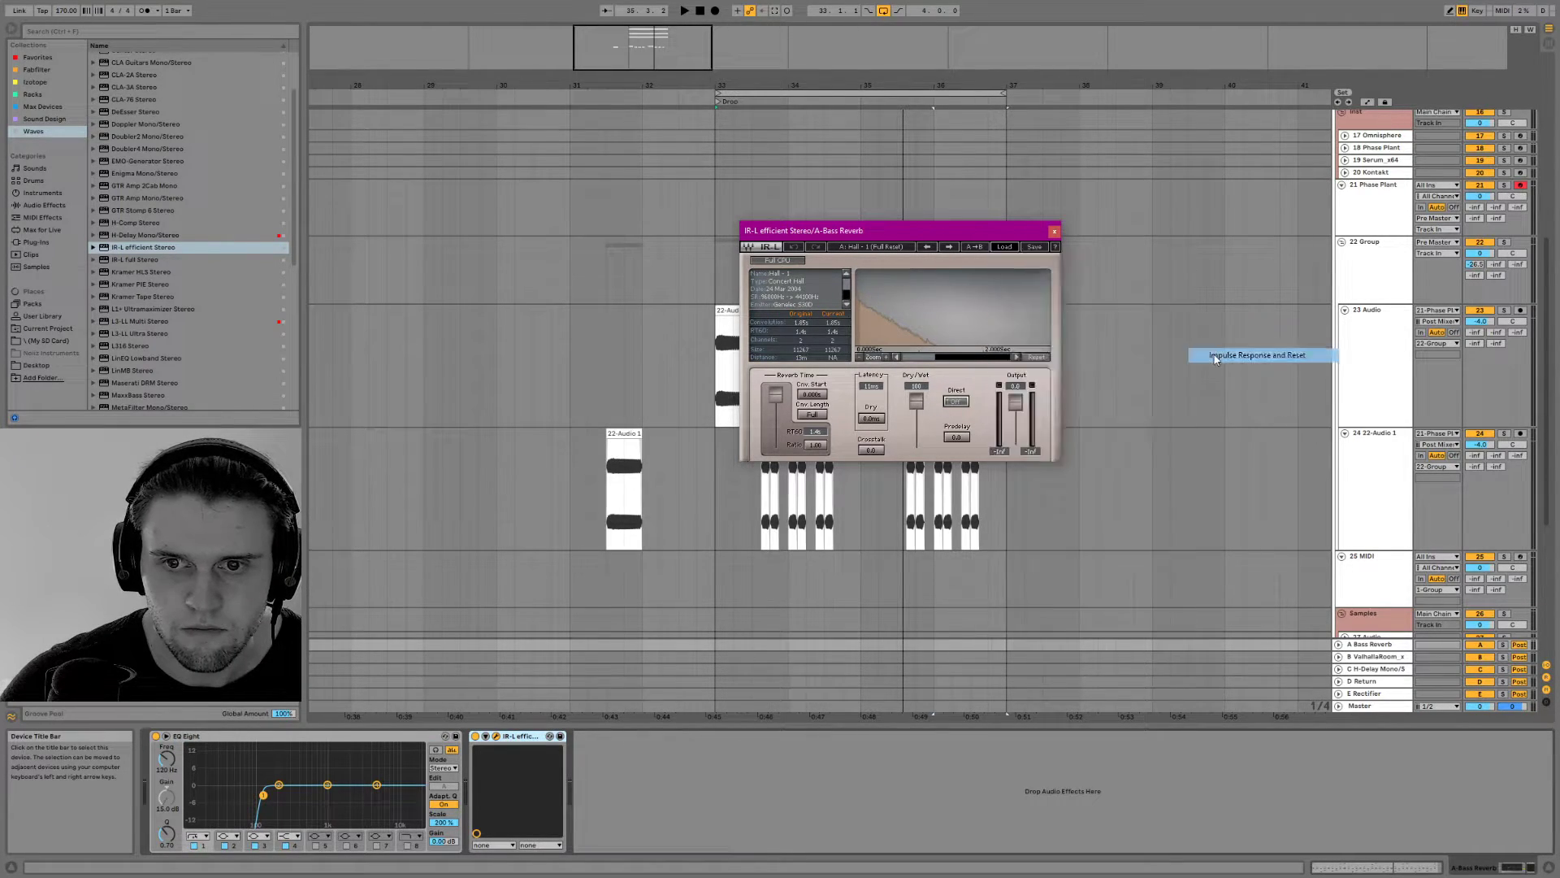
pyautogui.press('space')
pyautogui.moveTo(923, 401); pyautogui.dragTo(921, 430)
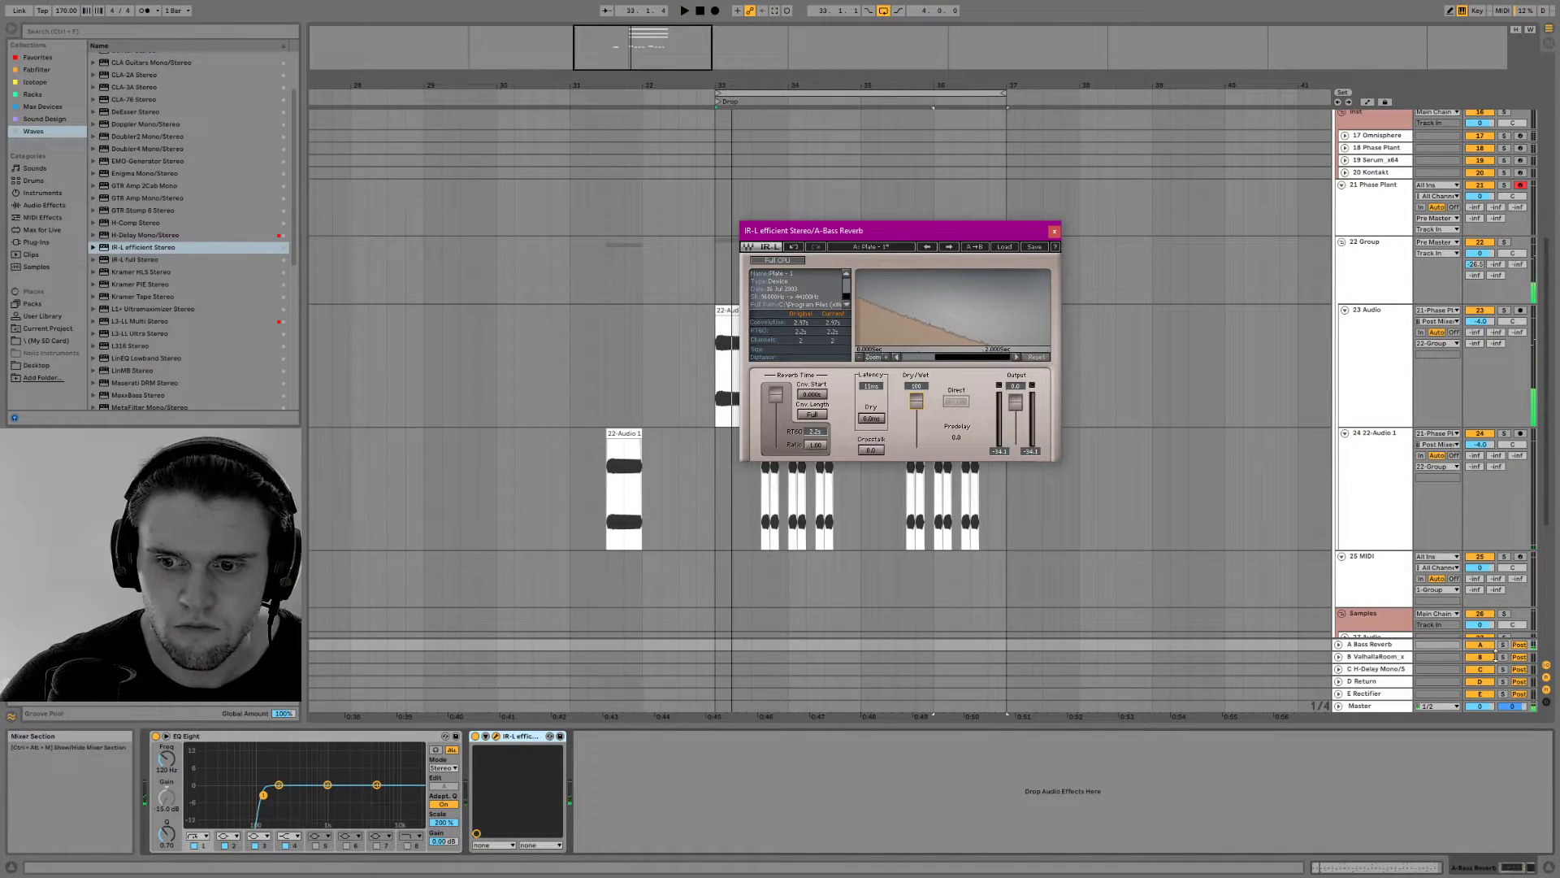
# With the A Bass Reverb return soloed, shorten its reverb time to about 0.7 s and set the bass group's first send to about -9.4 dB
pyautogui.click(1503, 645)
pyautogui.press('space')
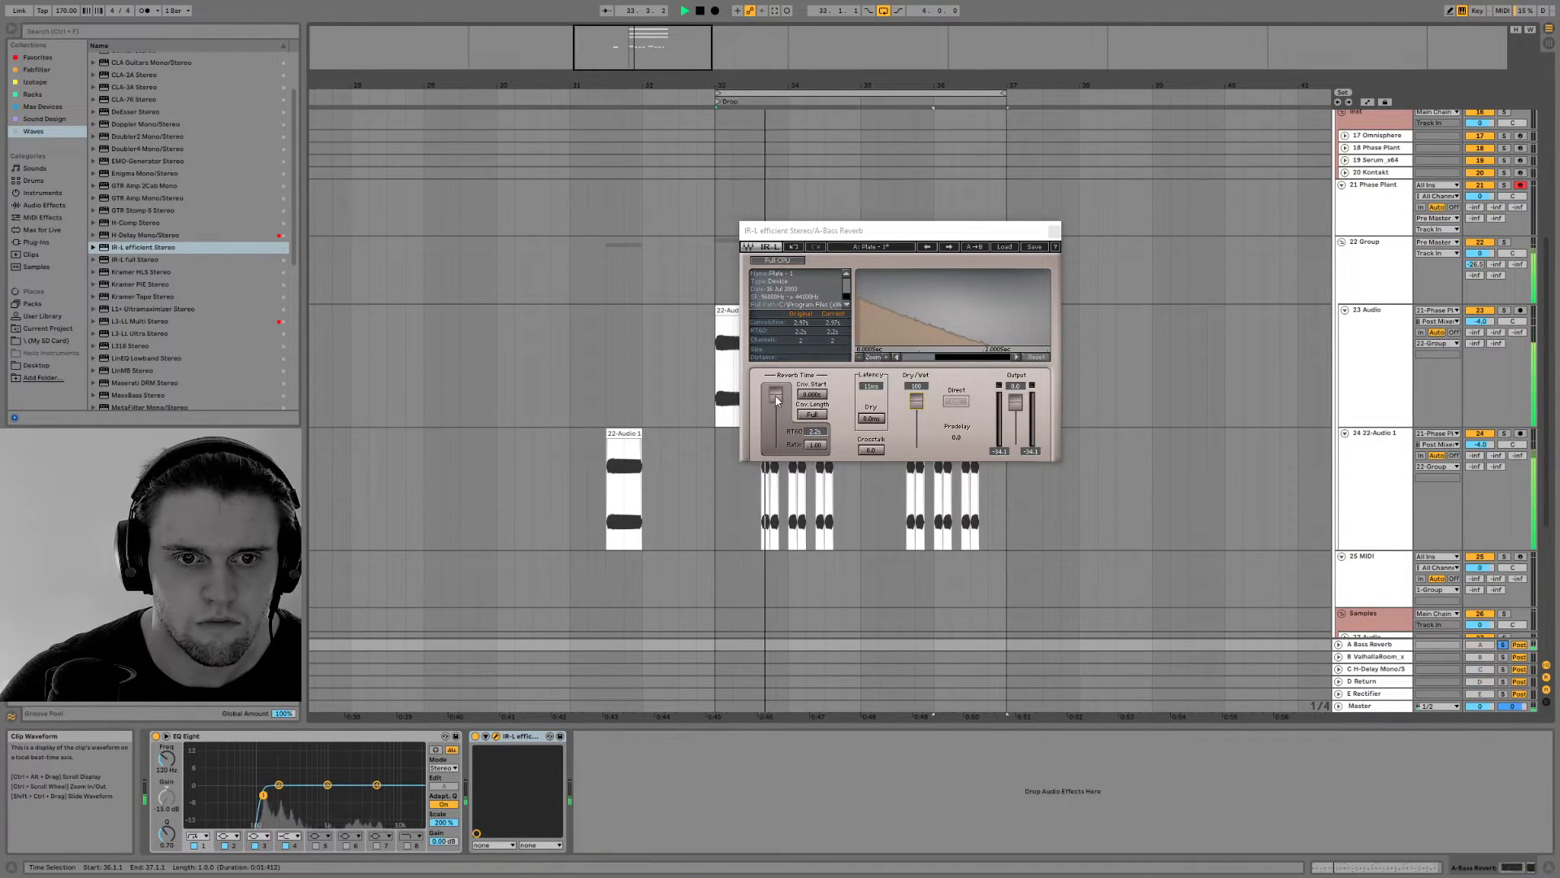
pyautogui.moveTo(776, 400); pyautogui.dragTo(775, 406)
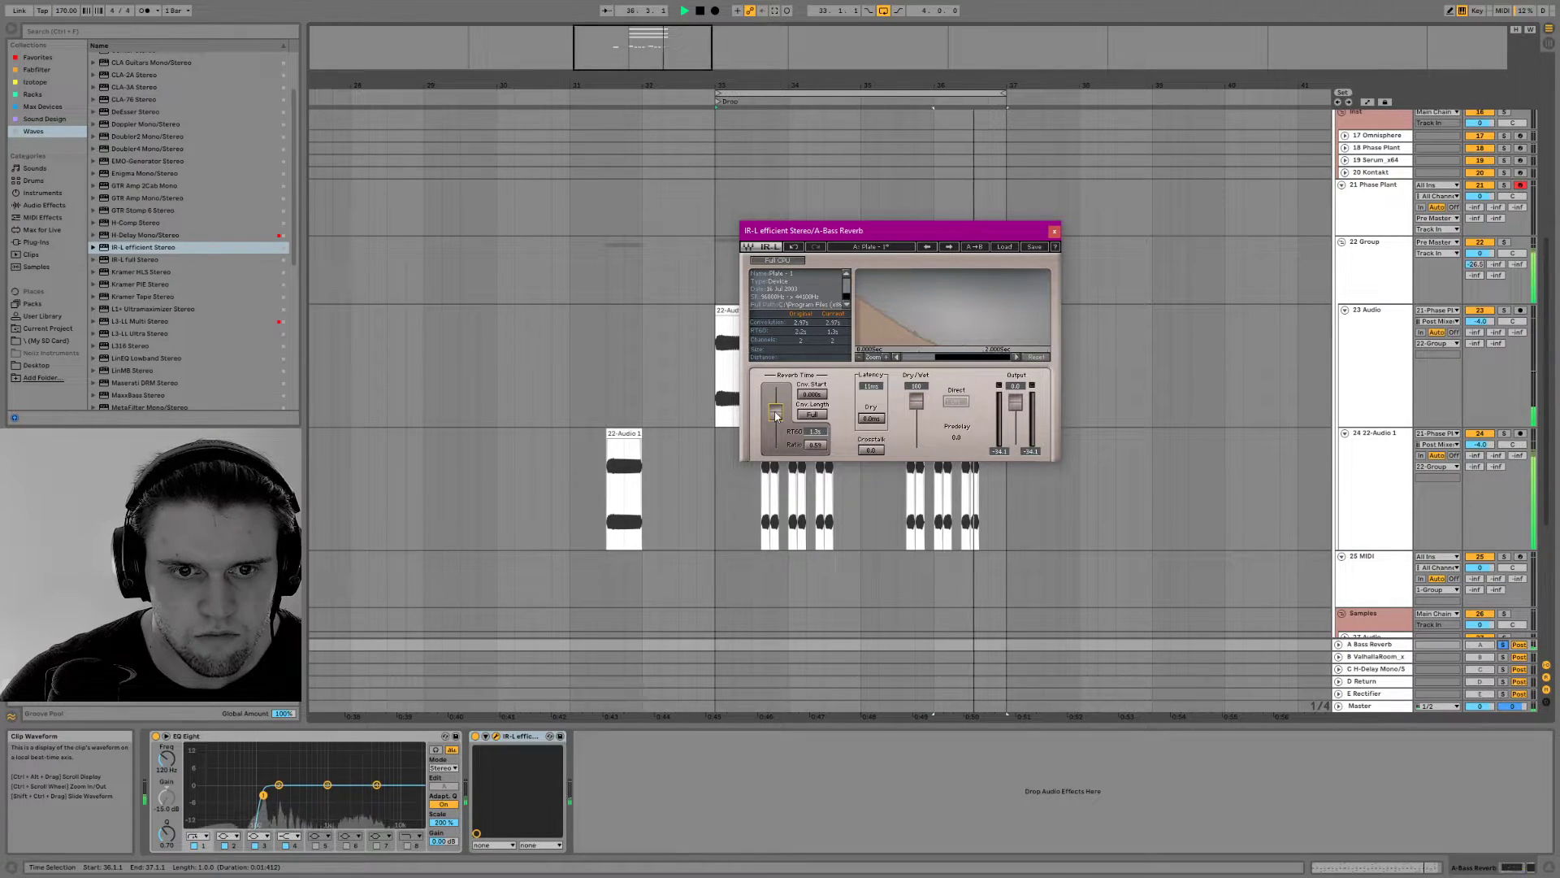
pyautogui.moveTo(776, 415); pyautogui.dragTo(776, 435)
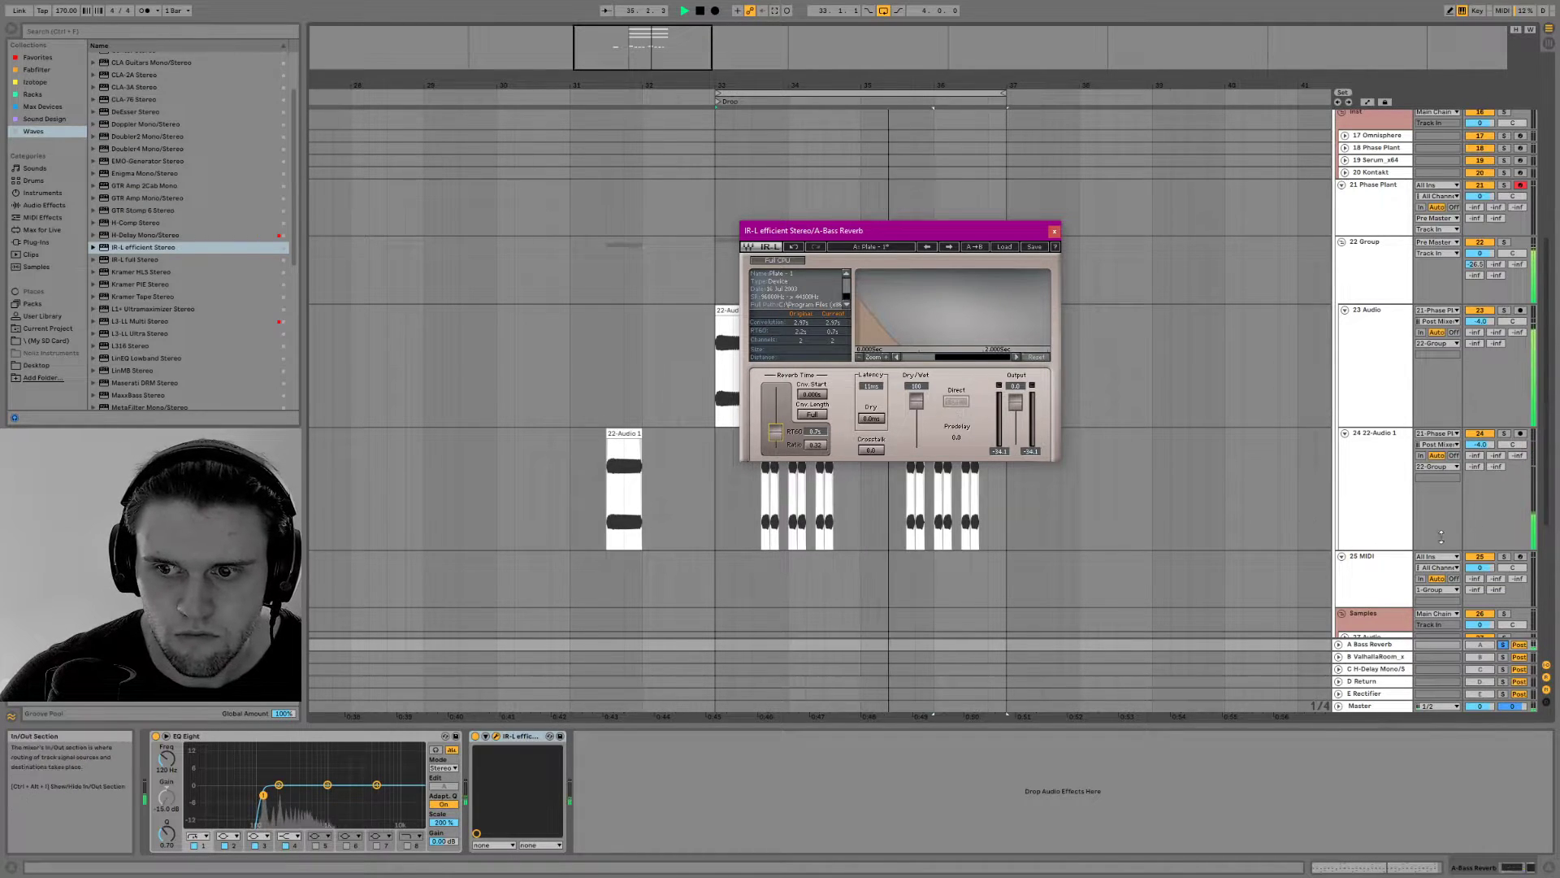
pyautogui.moveTo(1474, 265); pyautogui.dragTo(1472, 269)
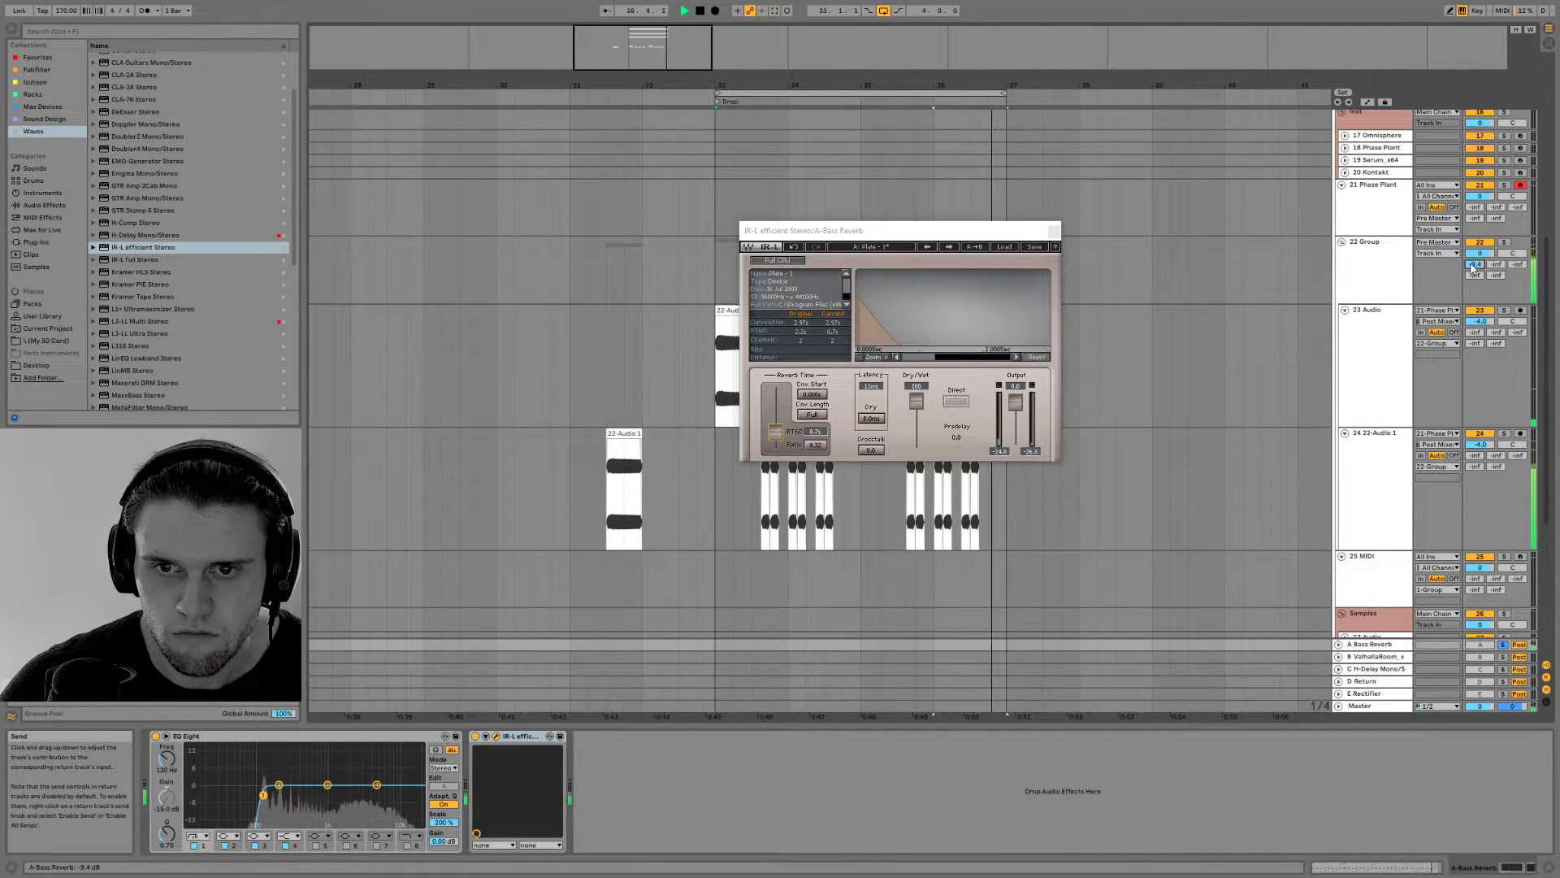
pyautogui.click(1501, 645)
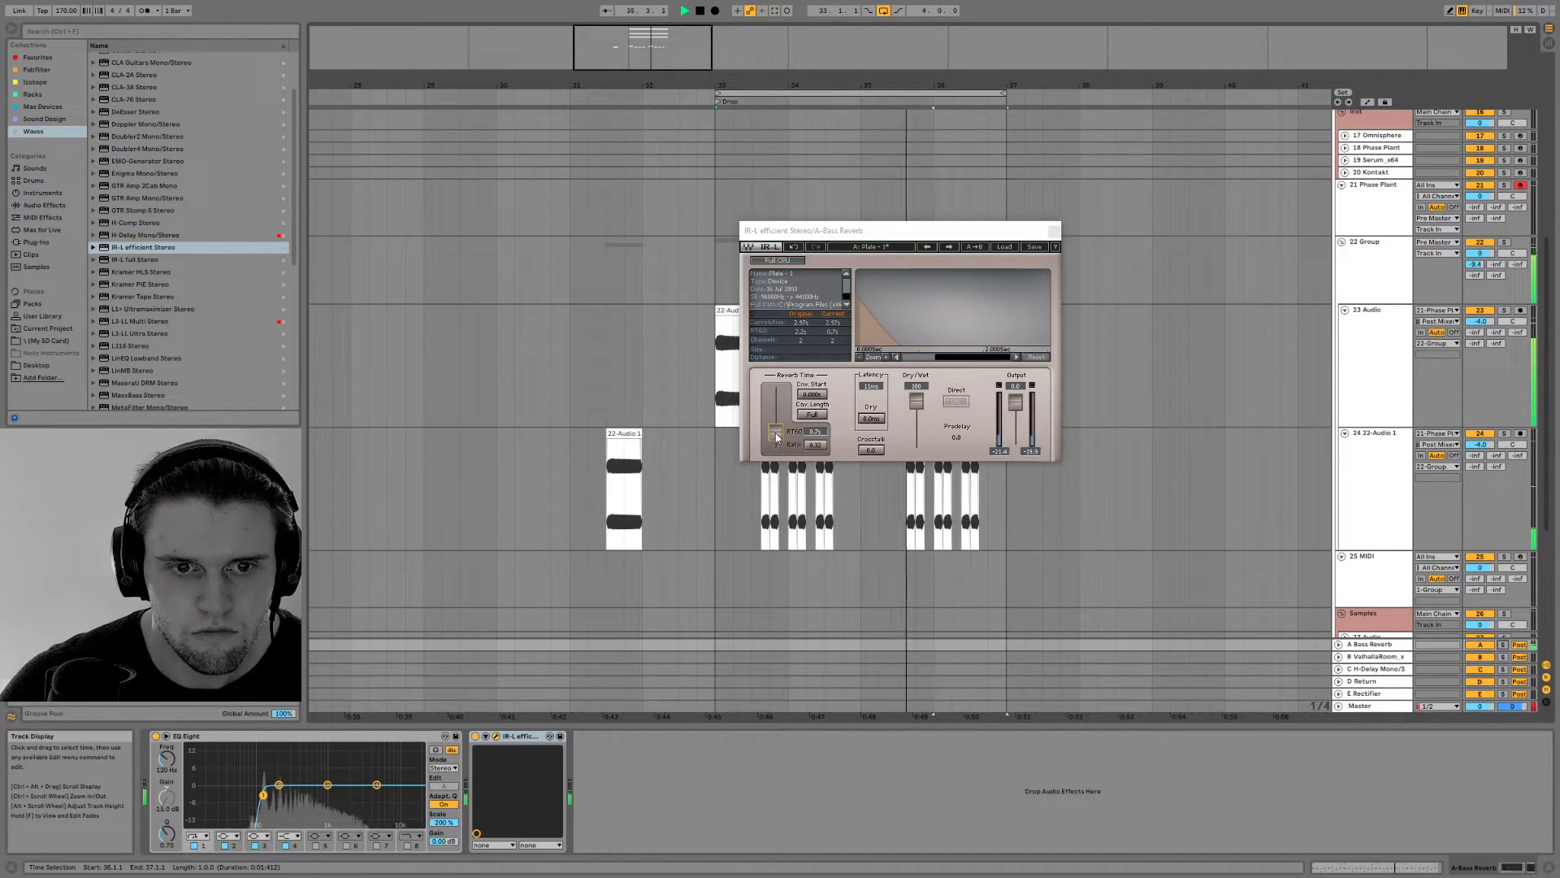
# Shorten the plate reverb's time to about 0.5 s and lower the bass group's first send to about -14 dB
pyautogui.moveTo(774, 438); pyautogui.dragTo(776, 445)
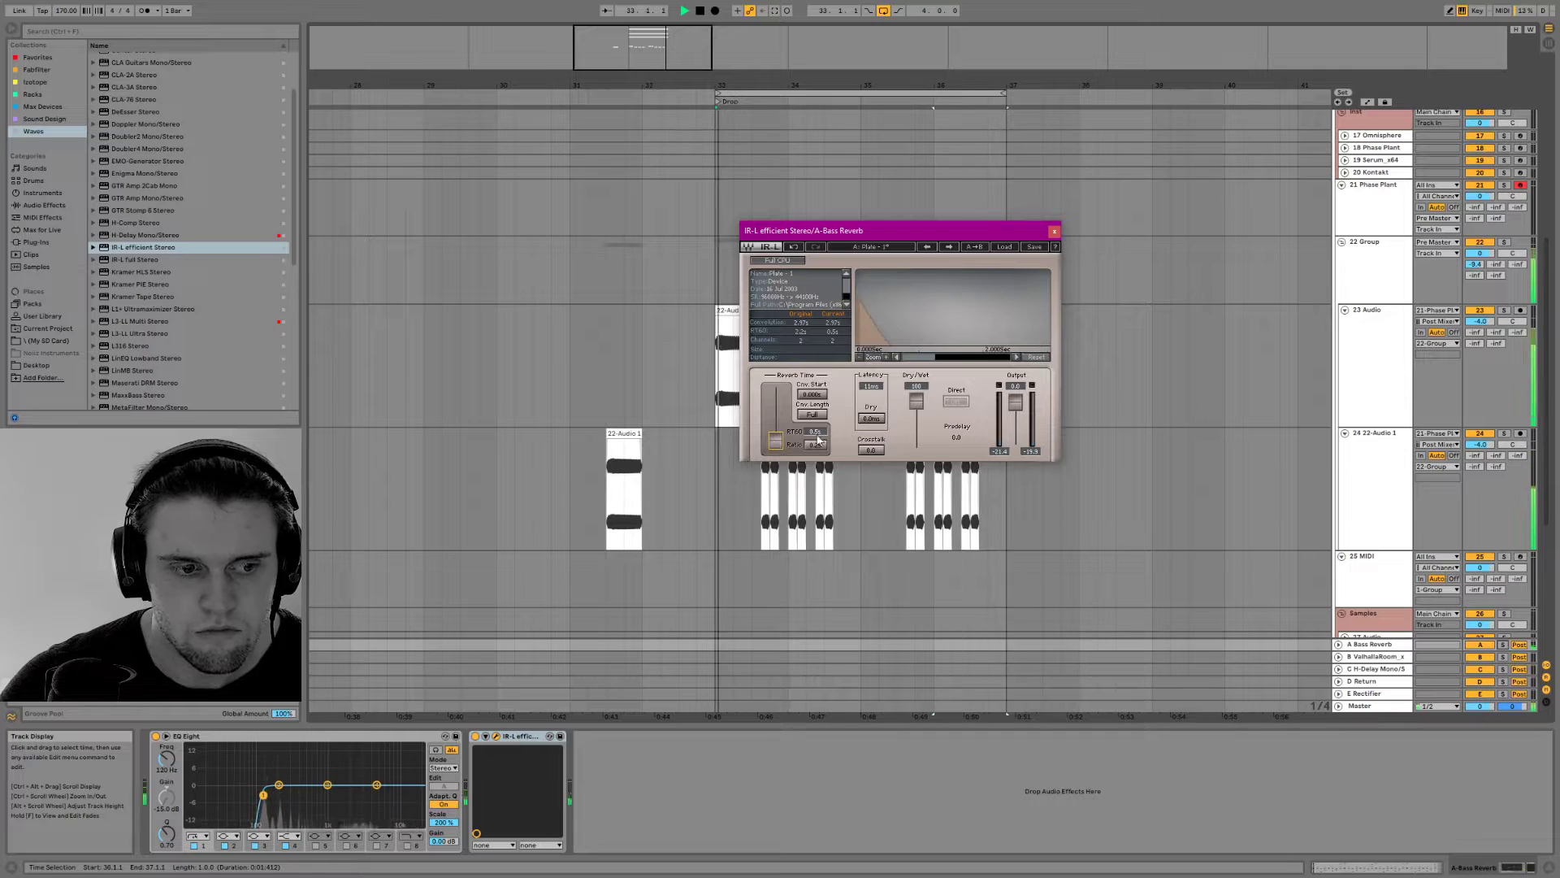
pyautogui.click(1055, 231)
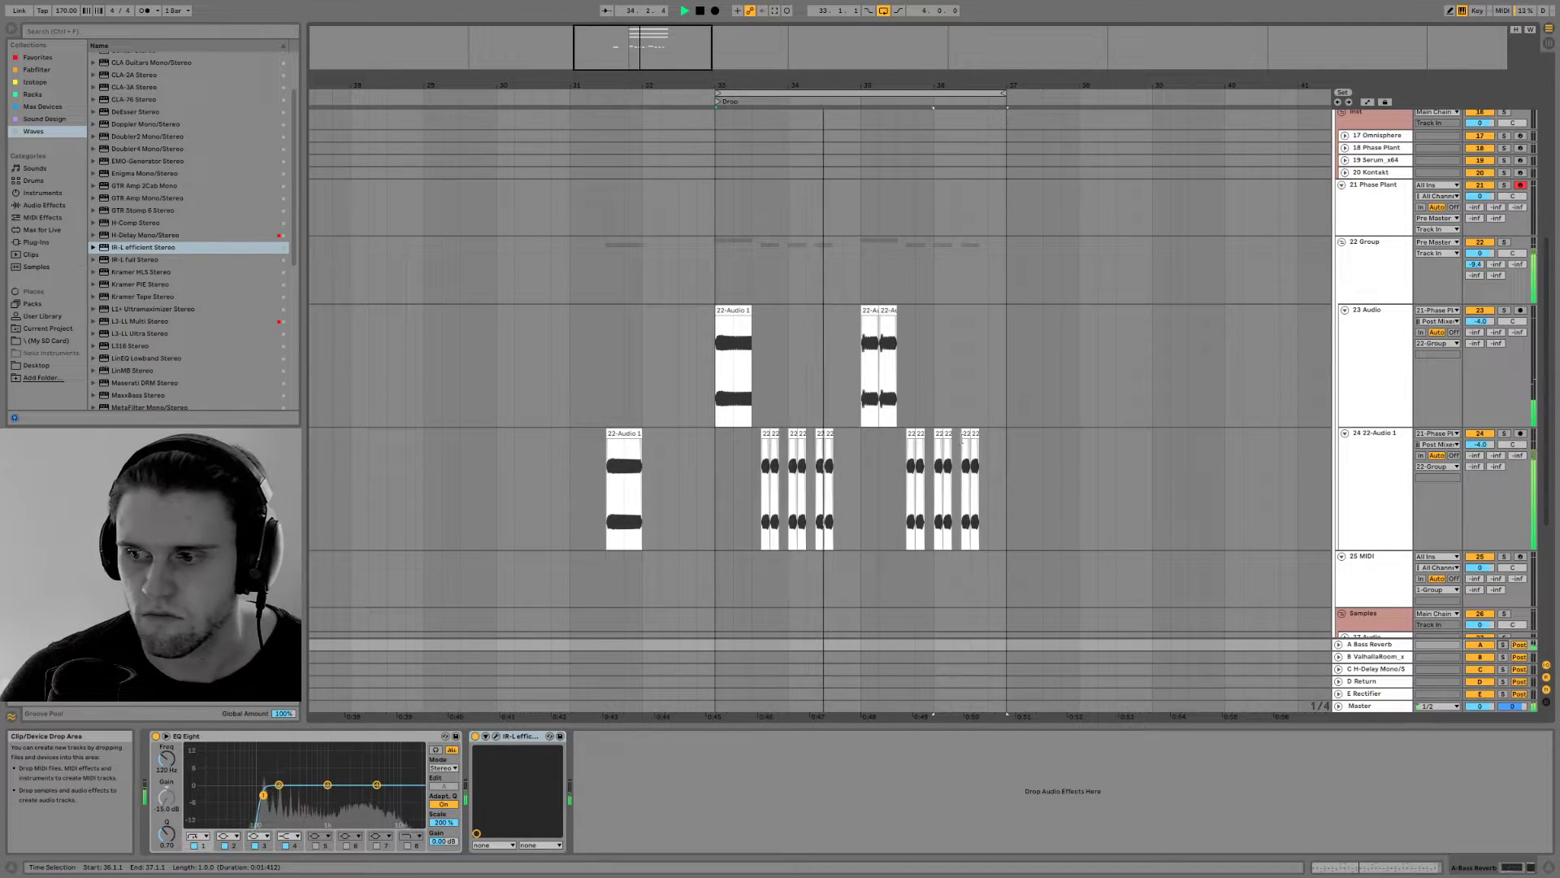
pyautogui.scroll(-3, 1217, 591)
pyautogui.scroll(2, 929, 497)
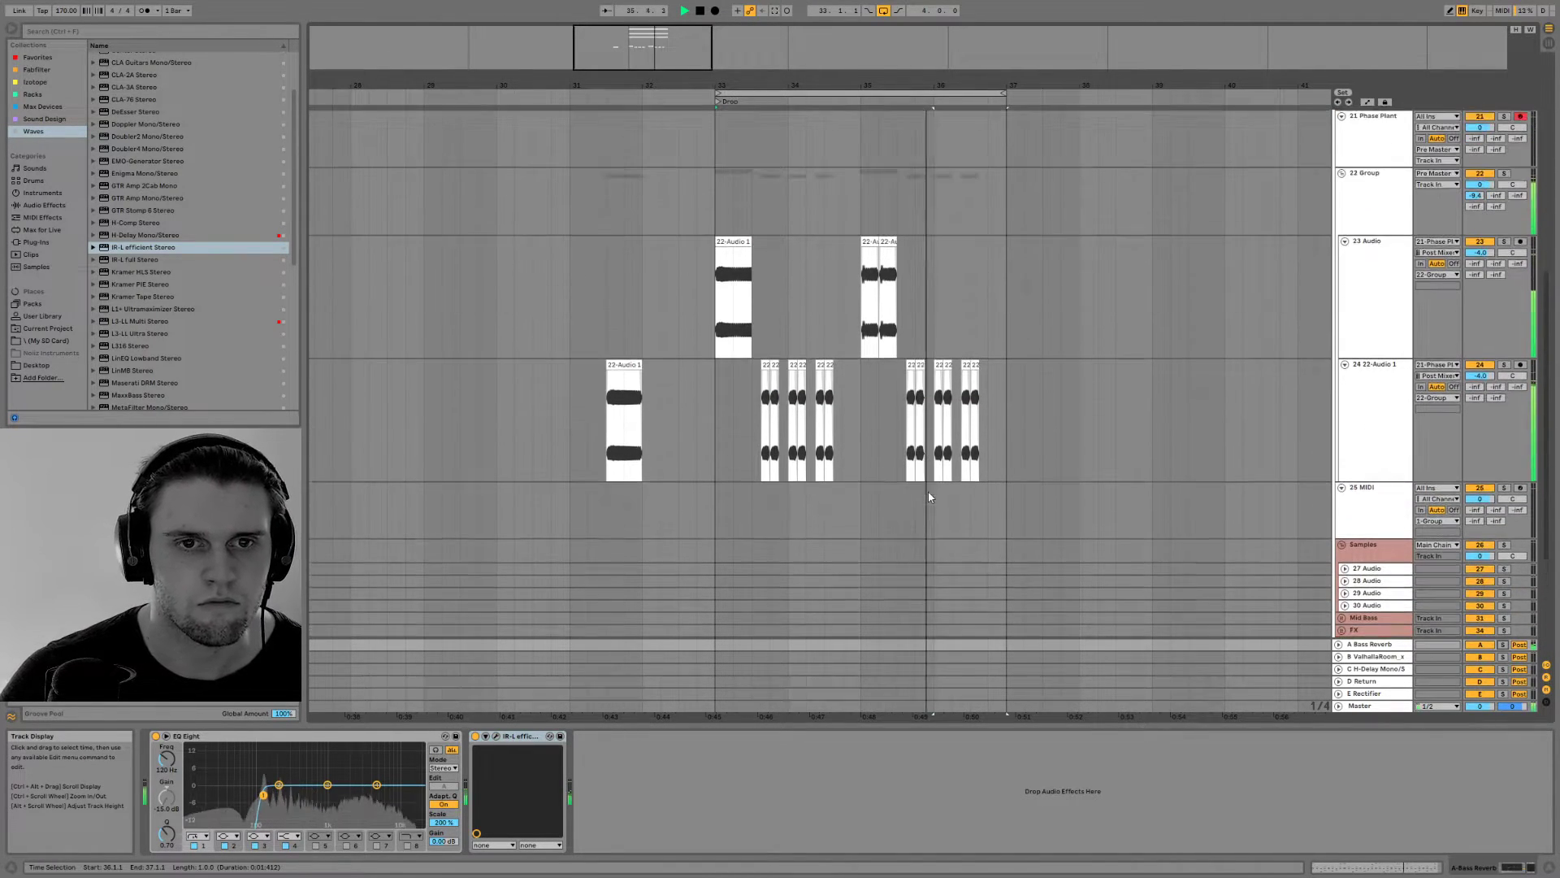
pyautogui.moveTo(1474, 198); pyautogui.dragTo(1475, 209)
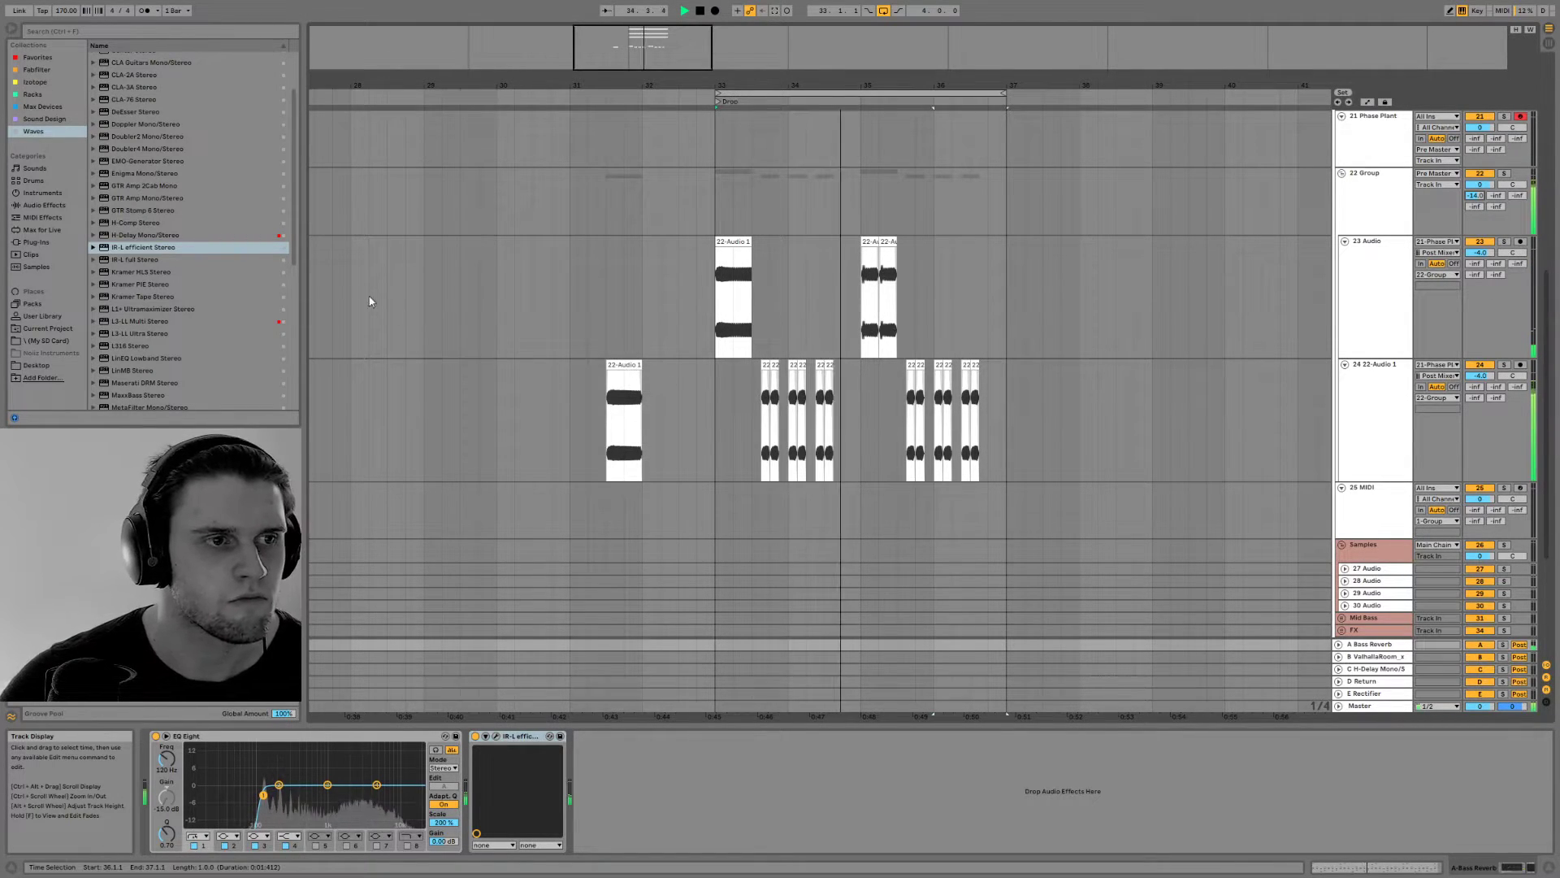
# Find the 808s folder in the Cymatics Grime drum one shots and preview Cymatics - Grime 808 3 - C#.wav
pyautogui.click(60, 341)
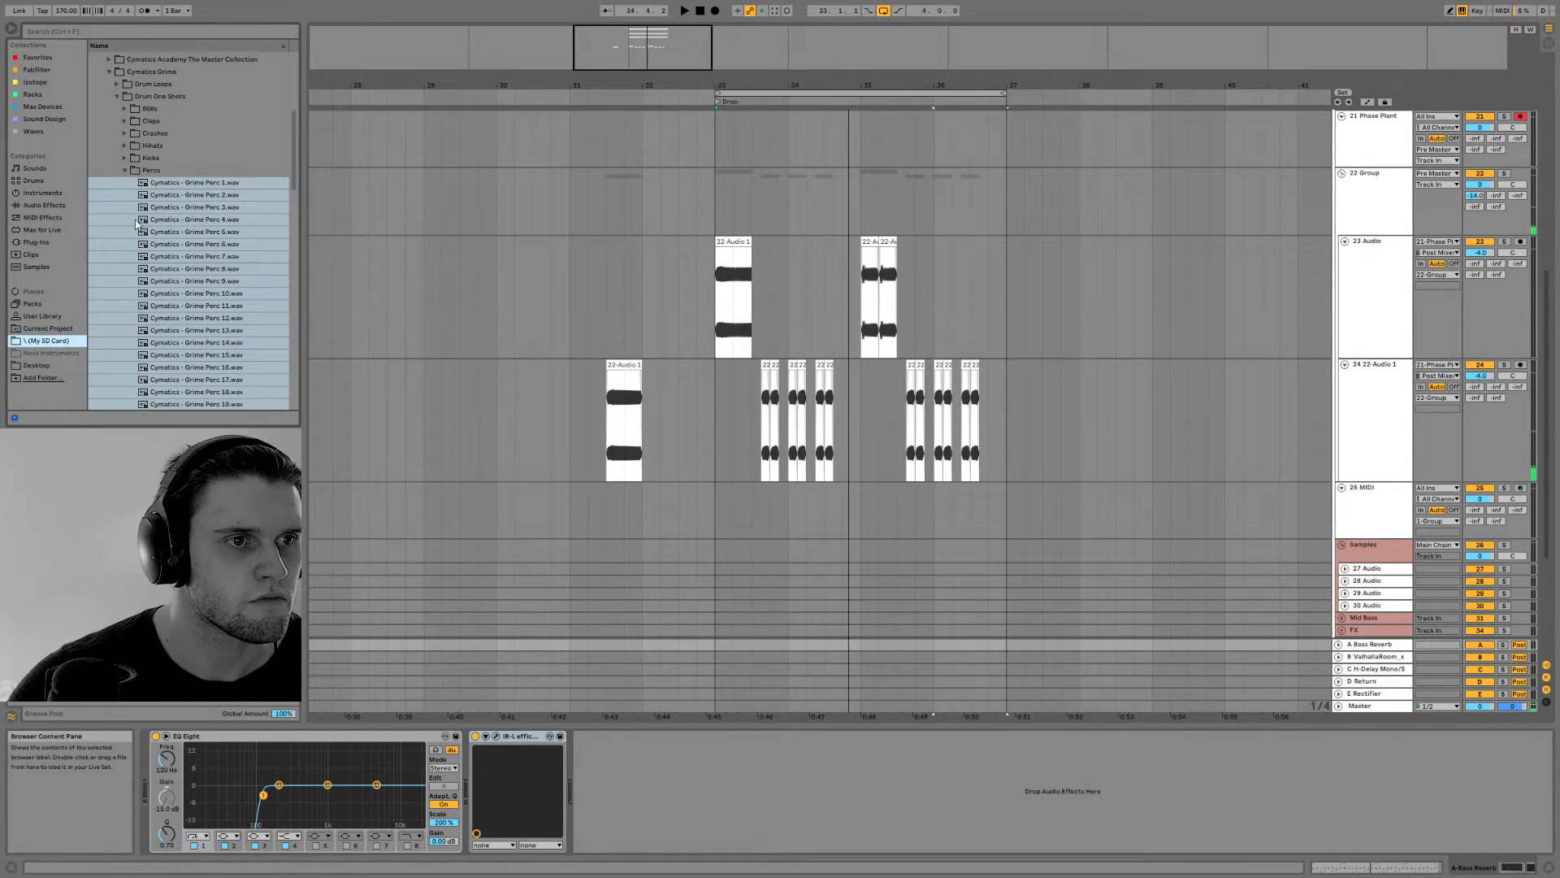
pyautogui.click(128, 173)
pyautogui.scroll(4, 105, 195)
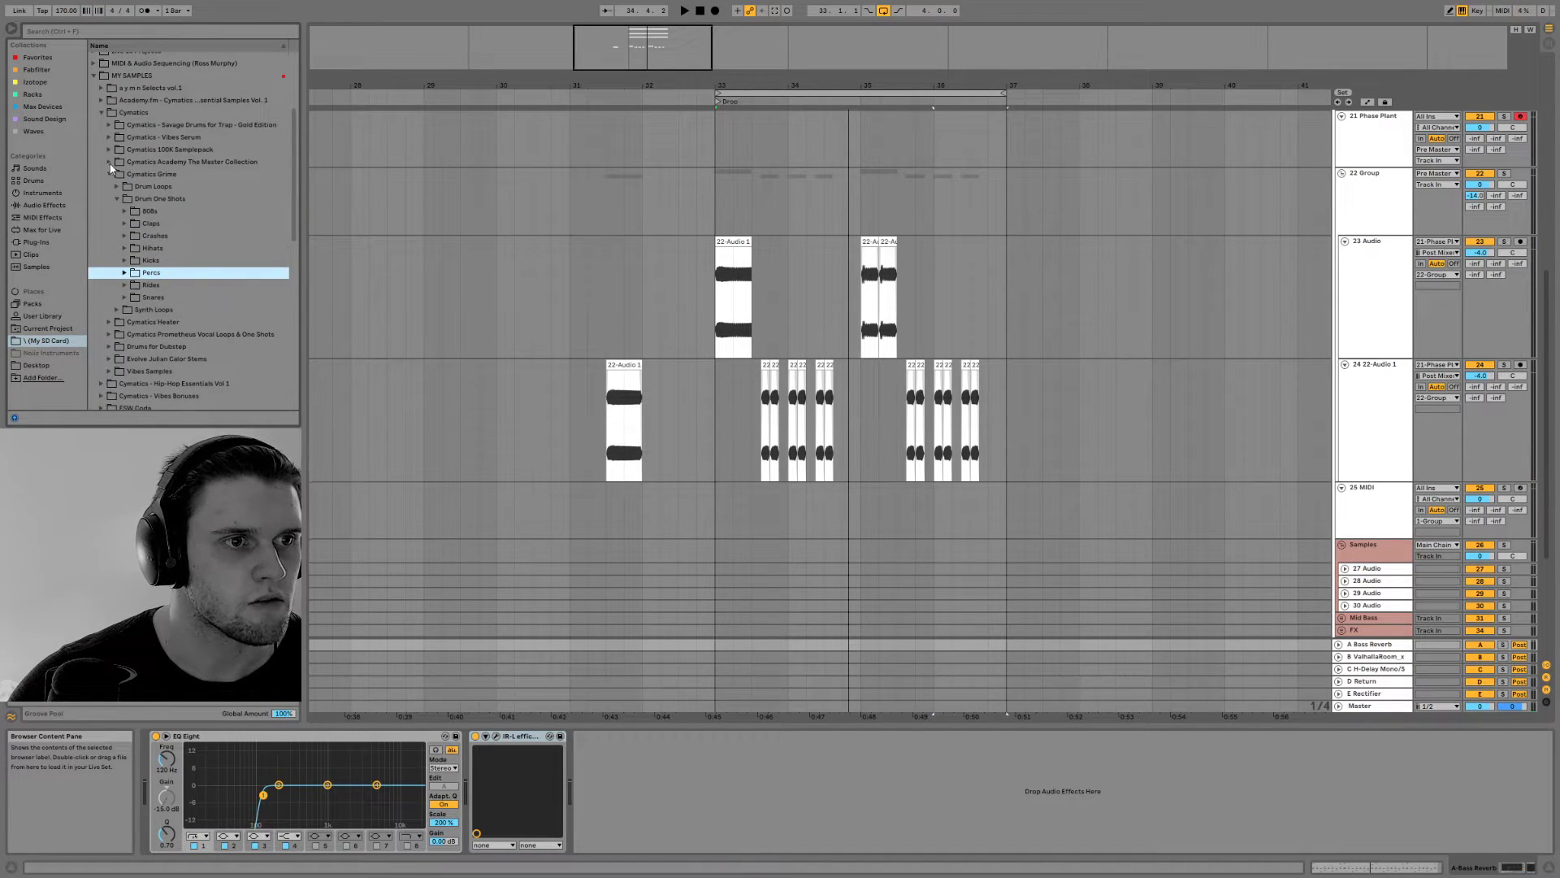
pyautogui.click(125, 212)
pyautogui.click(164, 249)
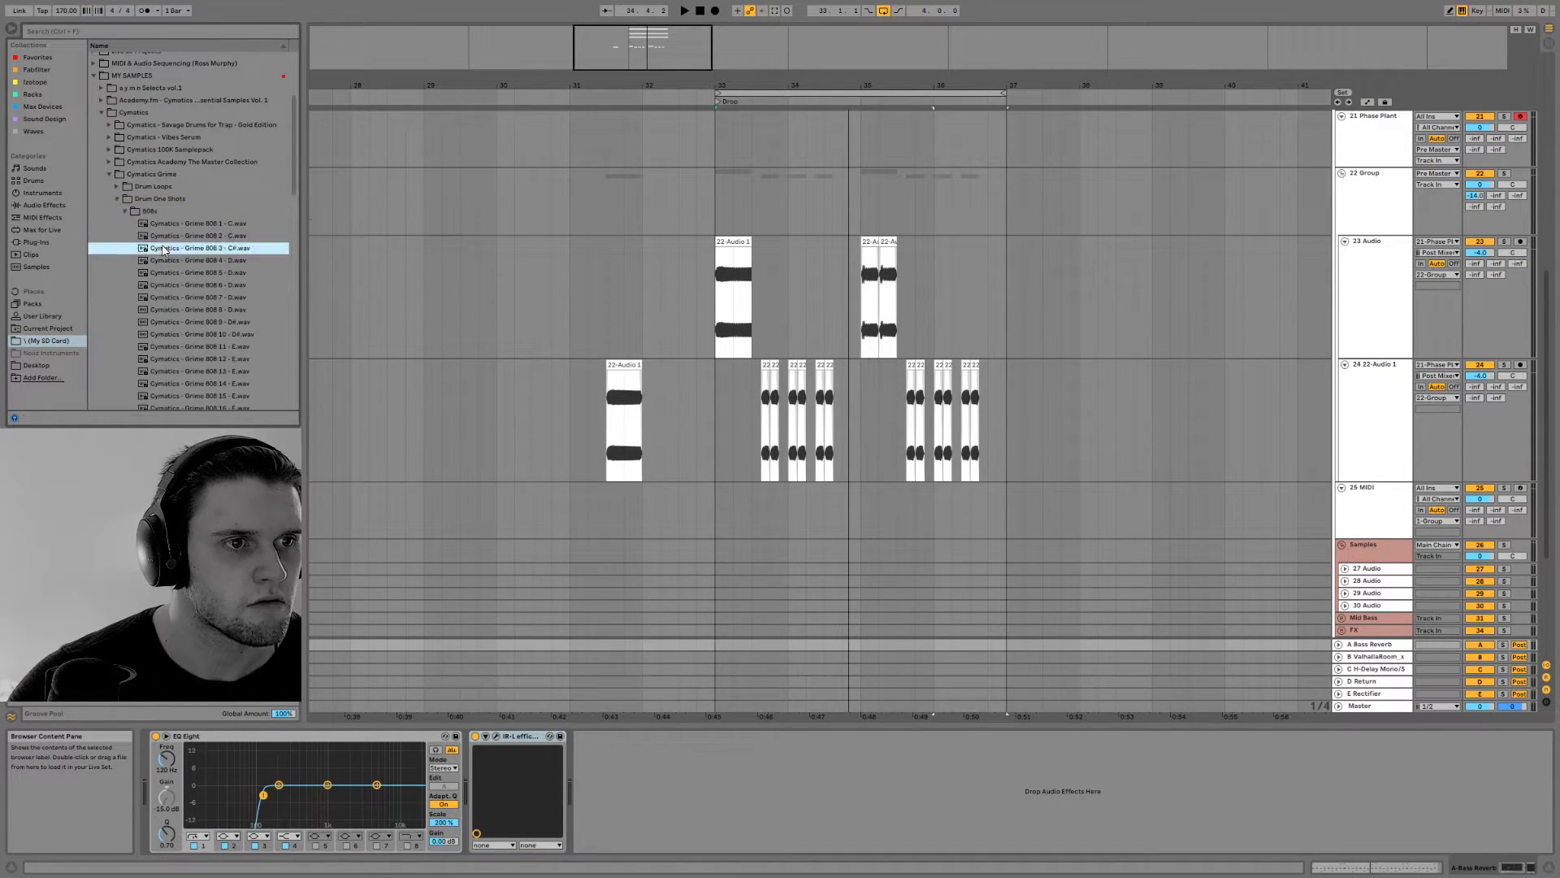
pyautogui.scroll(-3, 169, 256)
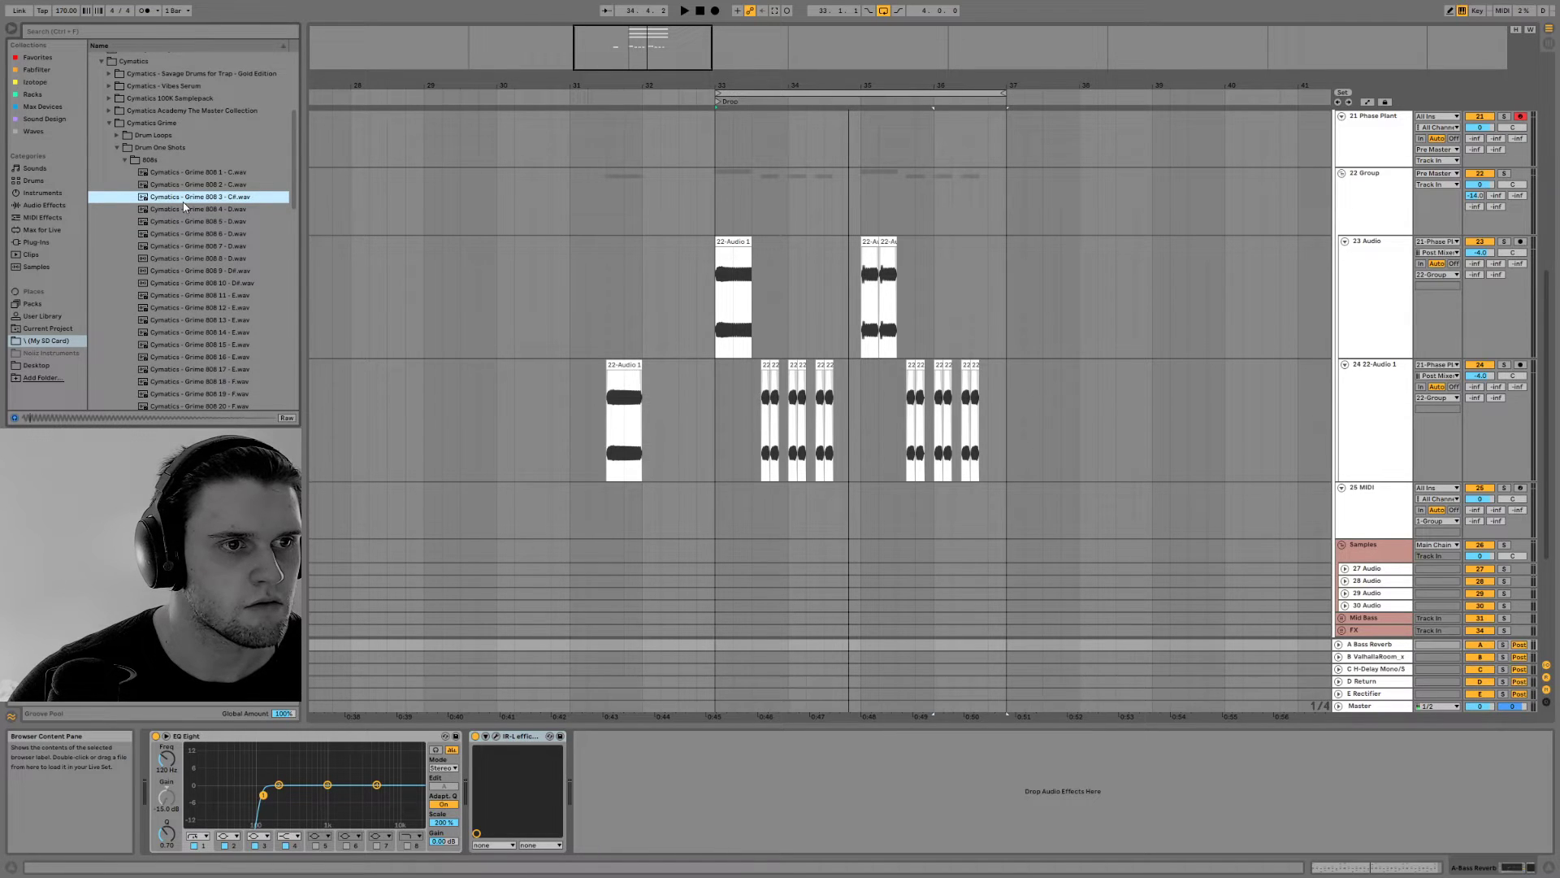
# Duplicate the four-bar section from bar 33 to 37 on both resampled bass tracks during playback
pyautogui.press('space')
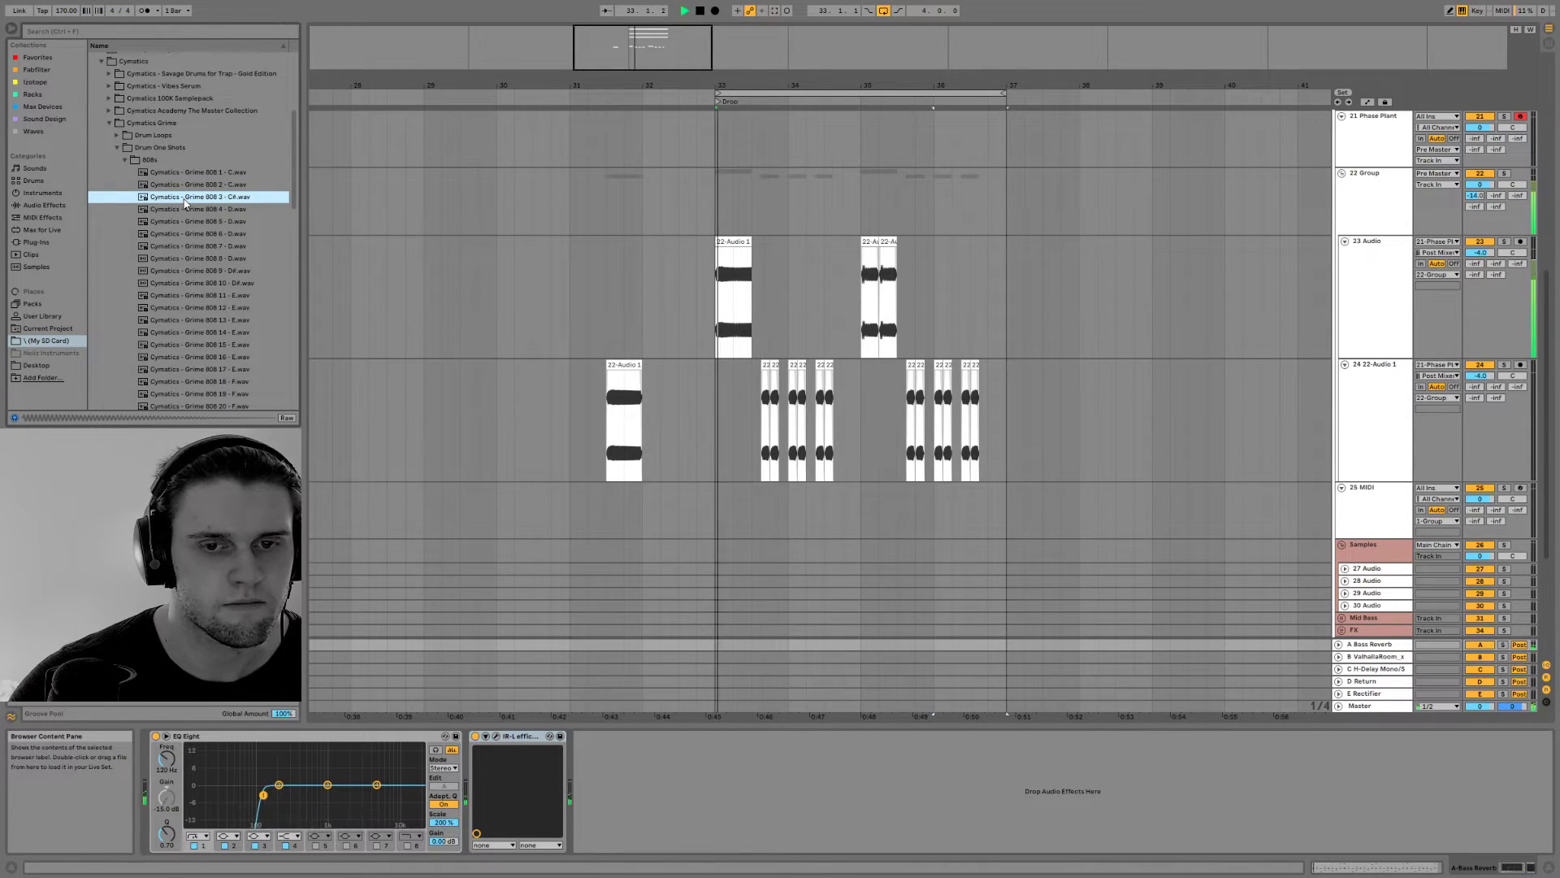
pyautogui.moveTo(734, 287); pyautogui.dragTo(988, 453)
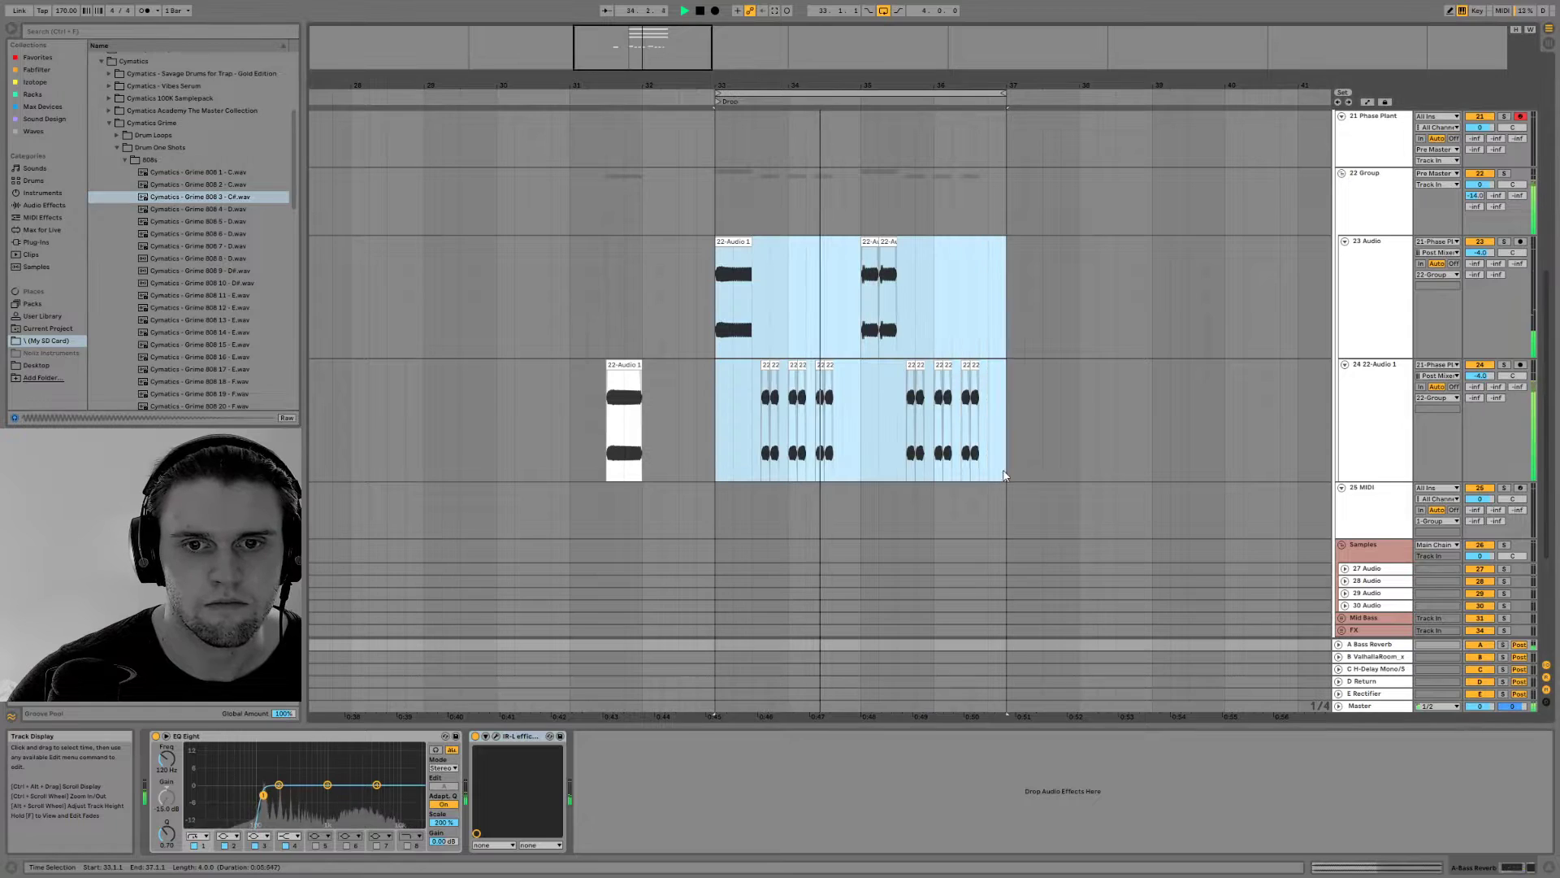
pyautogui.hotkey('ctrl', 'd')
pyautogui.scroll(5, 923, 345)
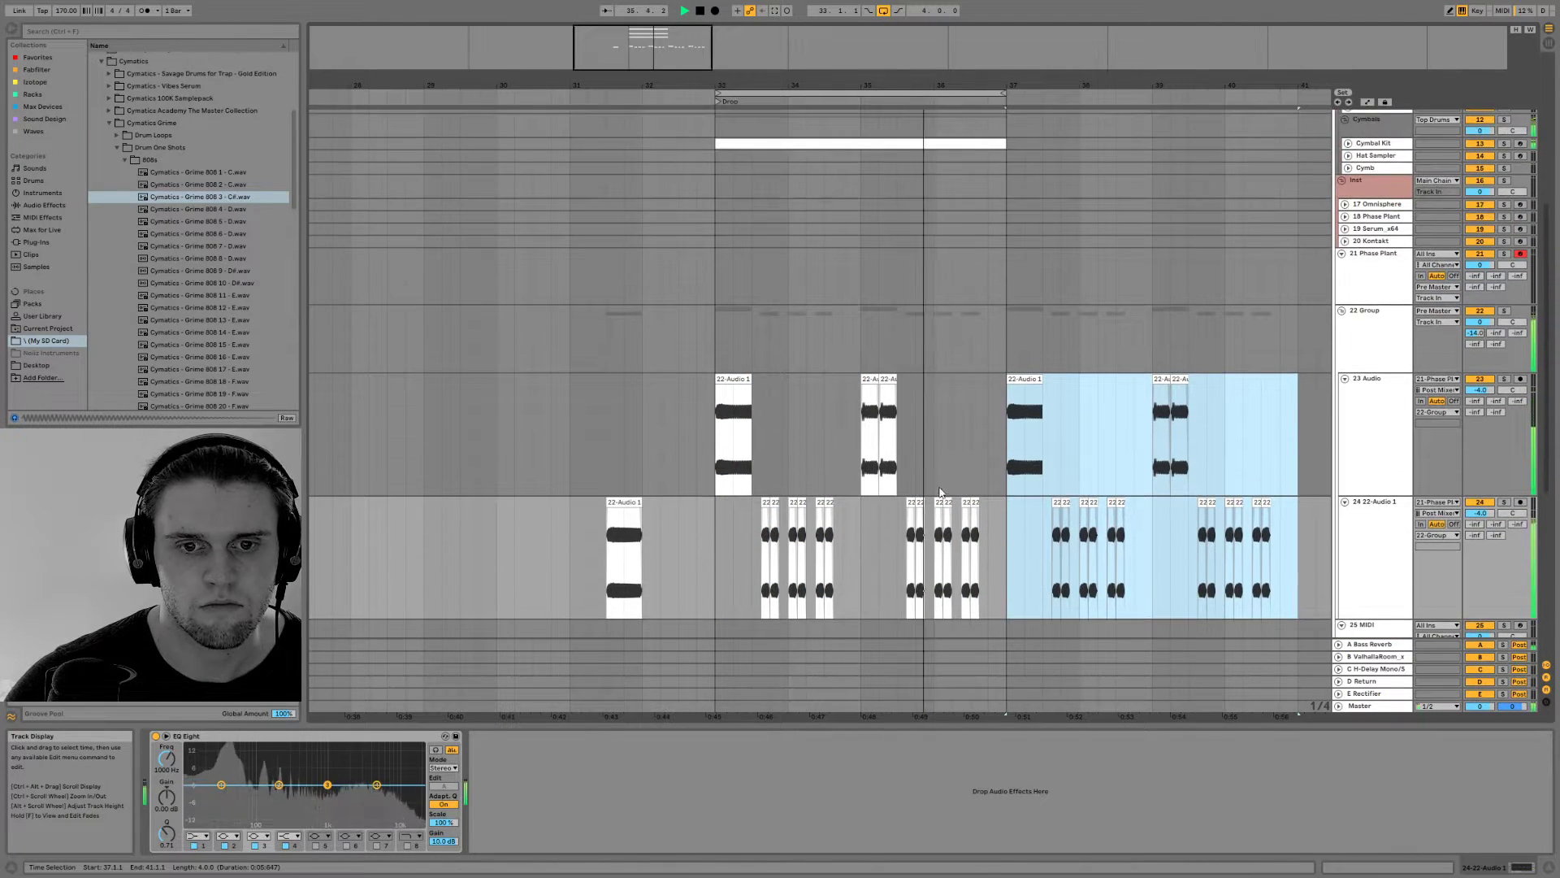
# Delete the last bass clip before bar 37 and place Cymatics - Grime 808 3 - C#.wav at its position on a new track in the bass group
pyautogui.click(975, 541)
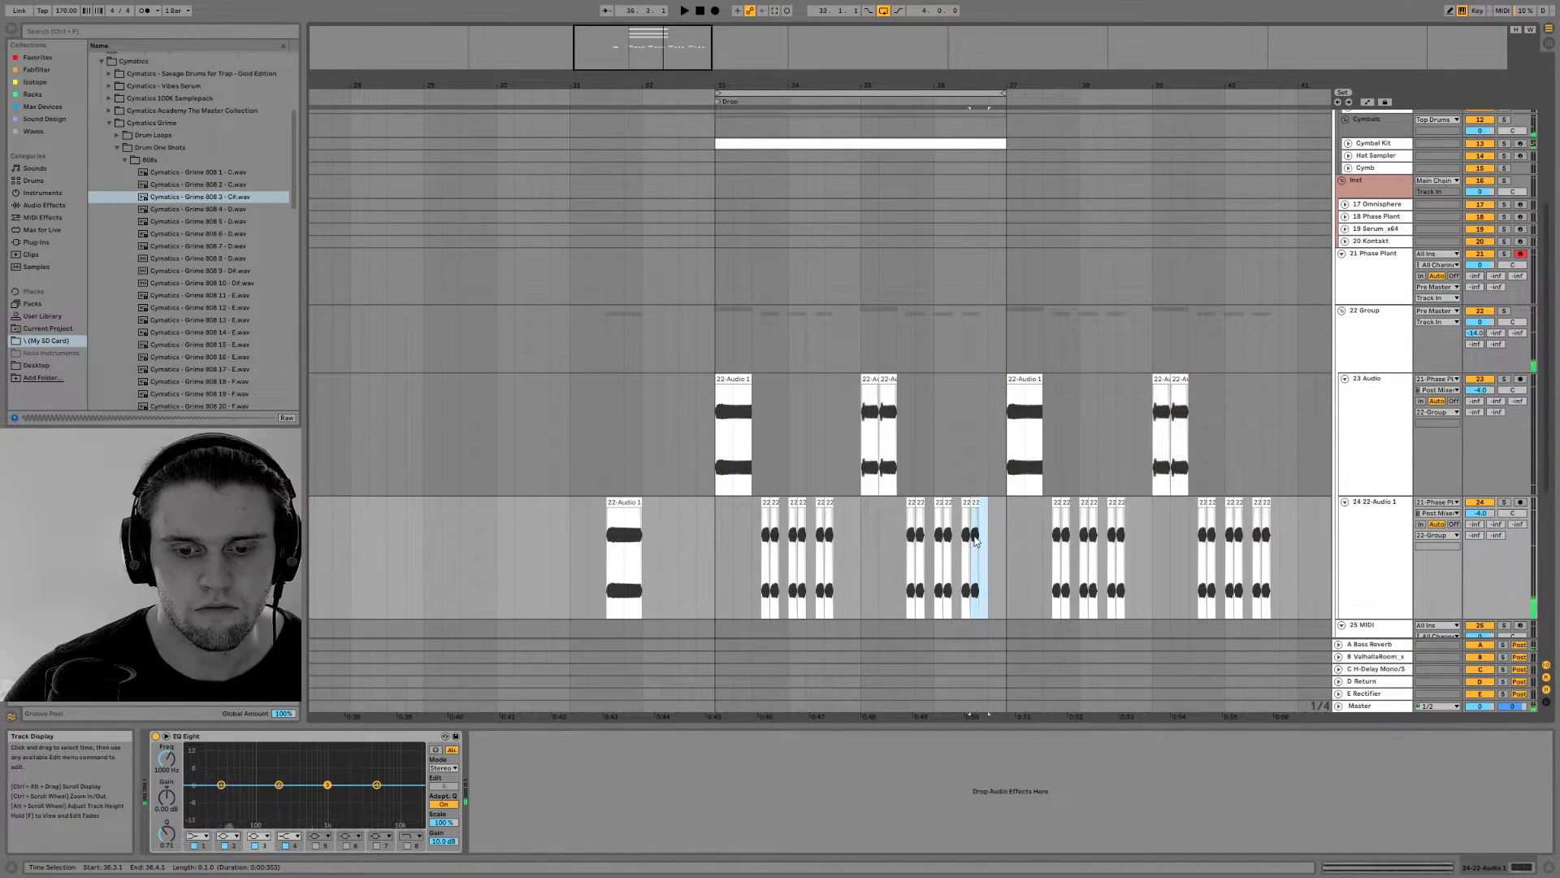
pyautogui.scroll(-5, 798, 388)
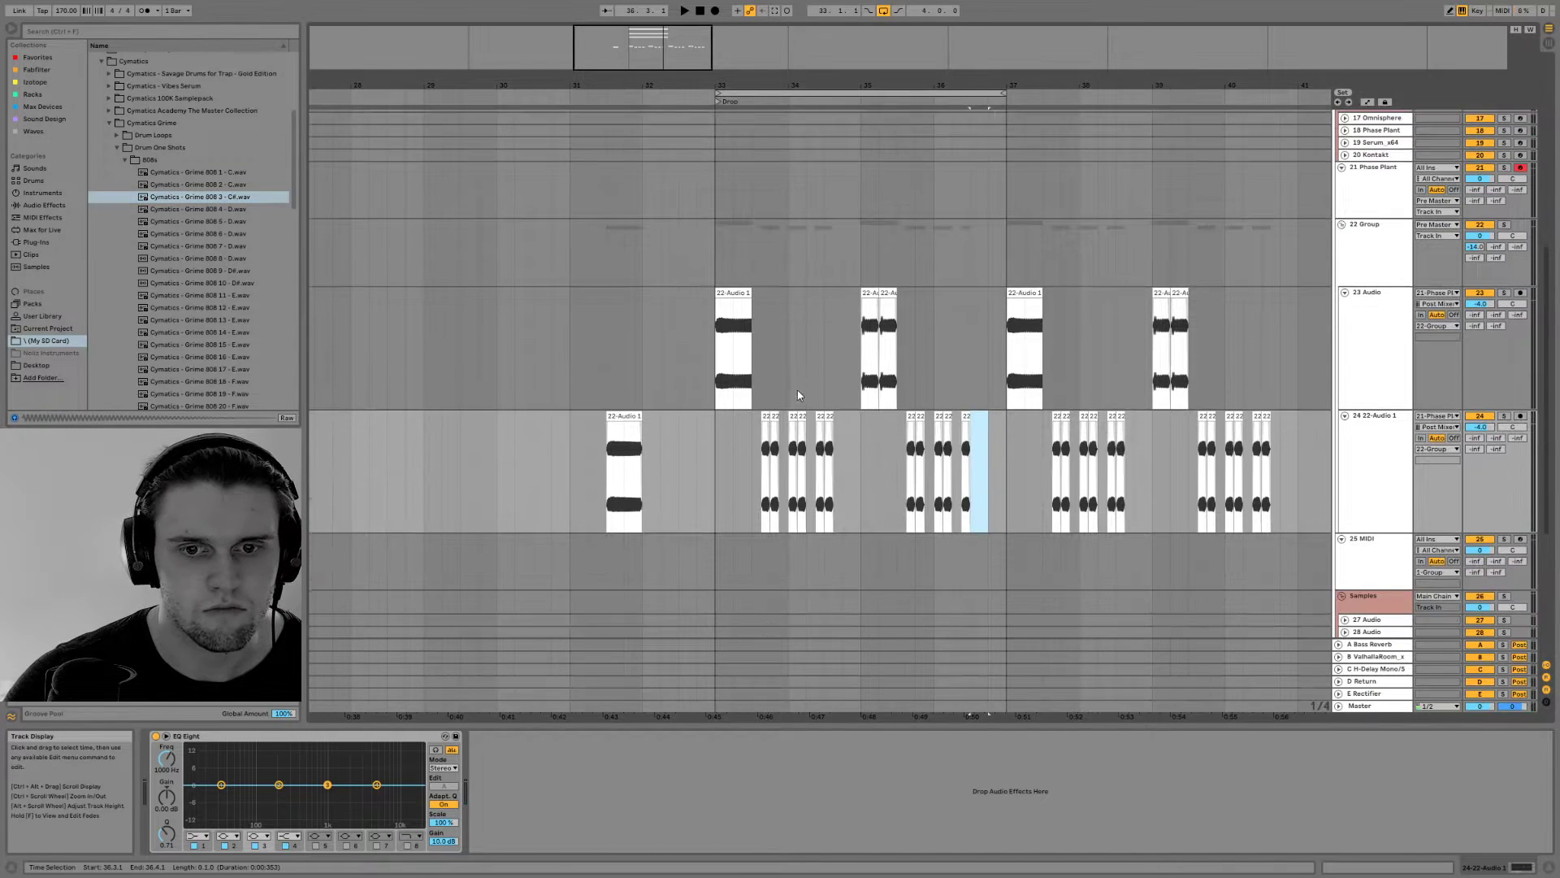
pyautogui.click(1389, 392)
pyautogui.moveTo(227, 203); pyautogui.dragTo(1005, 477)
pyautogui.press('space')
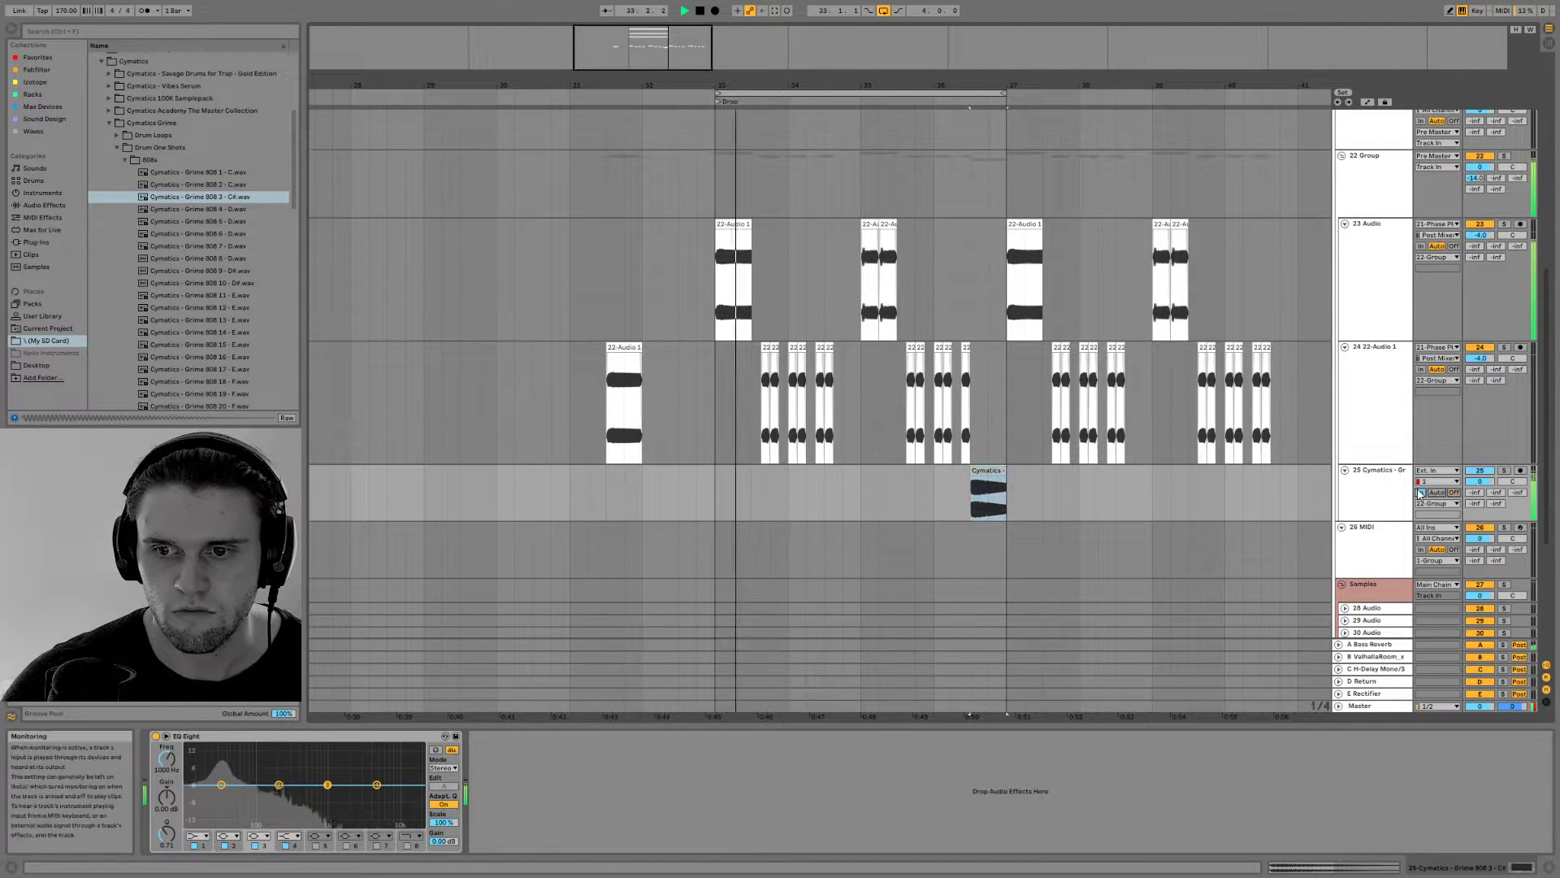
# Set the new 808 track's audio input to Resampling
pyautogui.click(1434, 481)
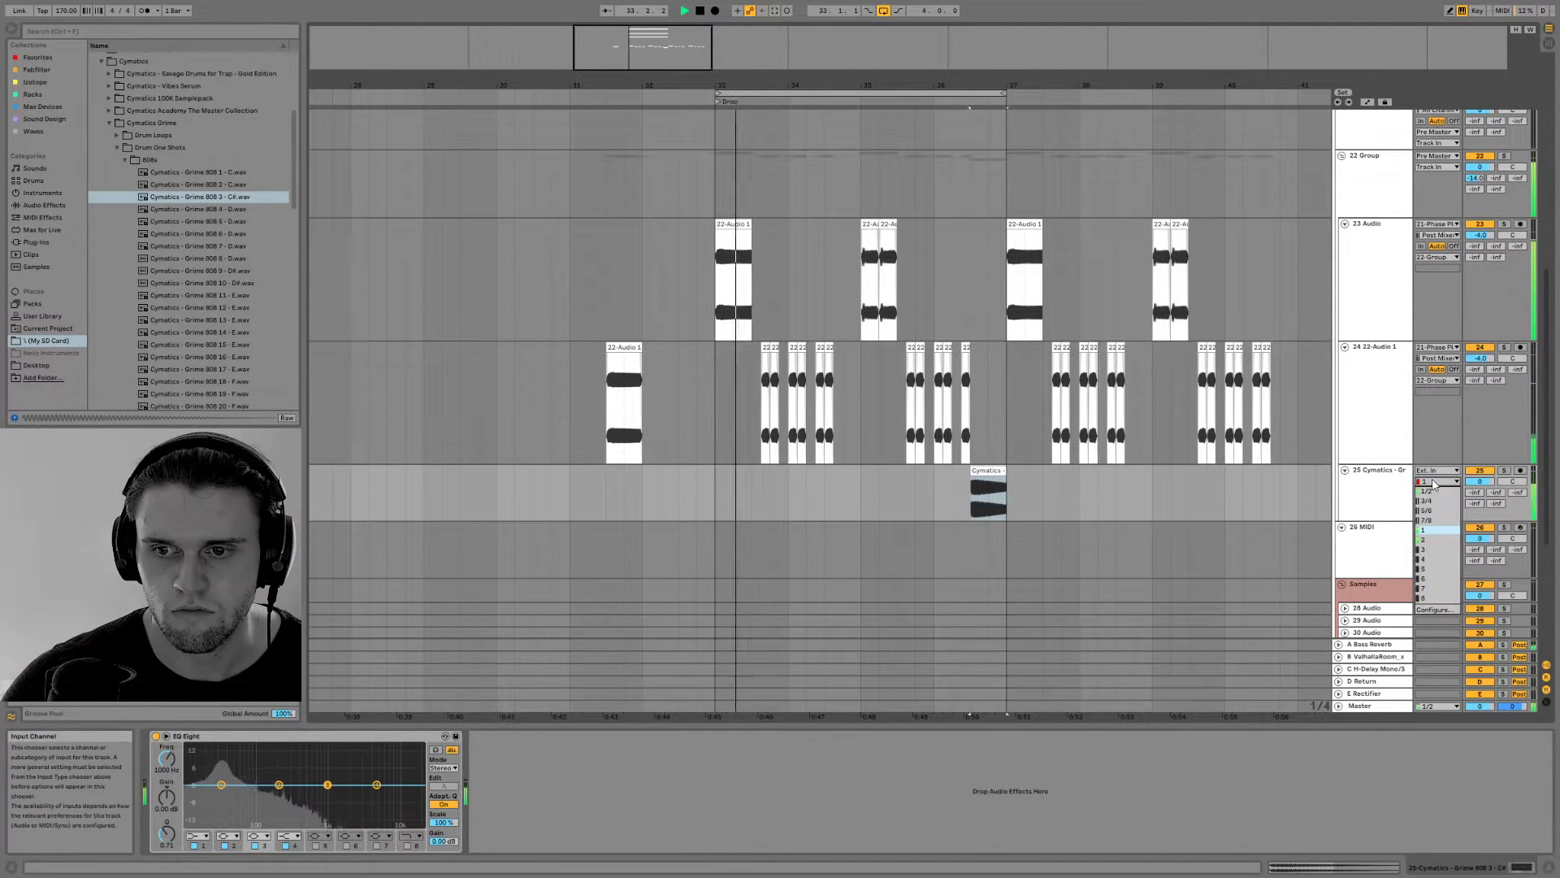
pyautogui.click(1423, 530)
pyautogui.click(1436, 470)
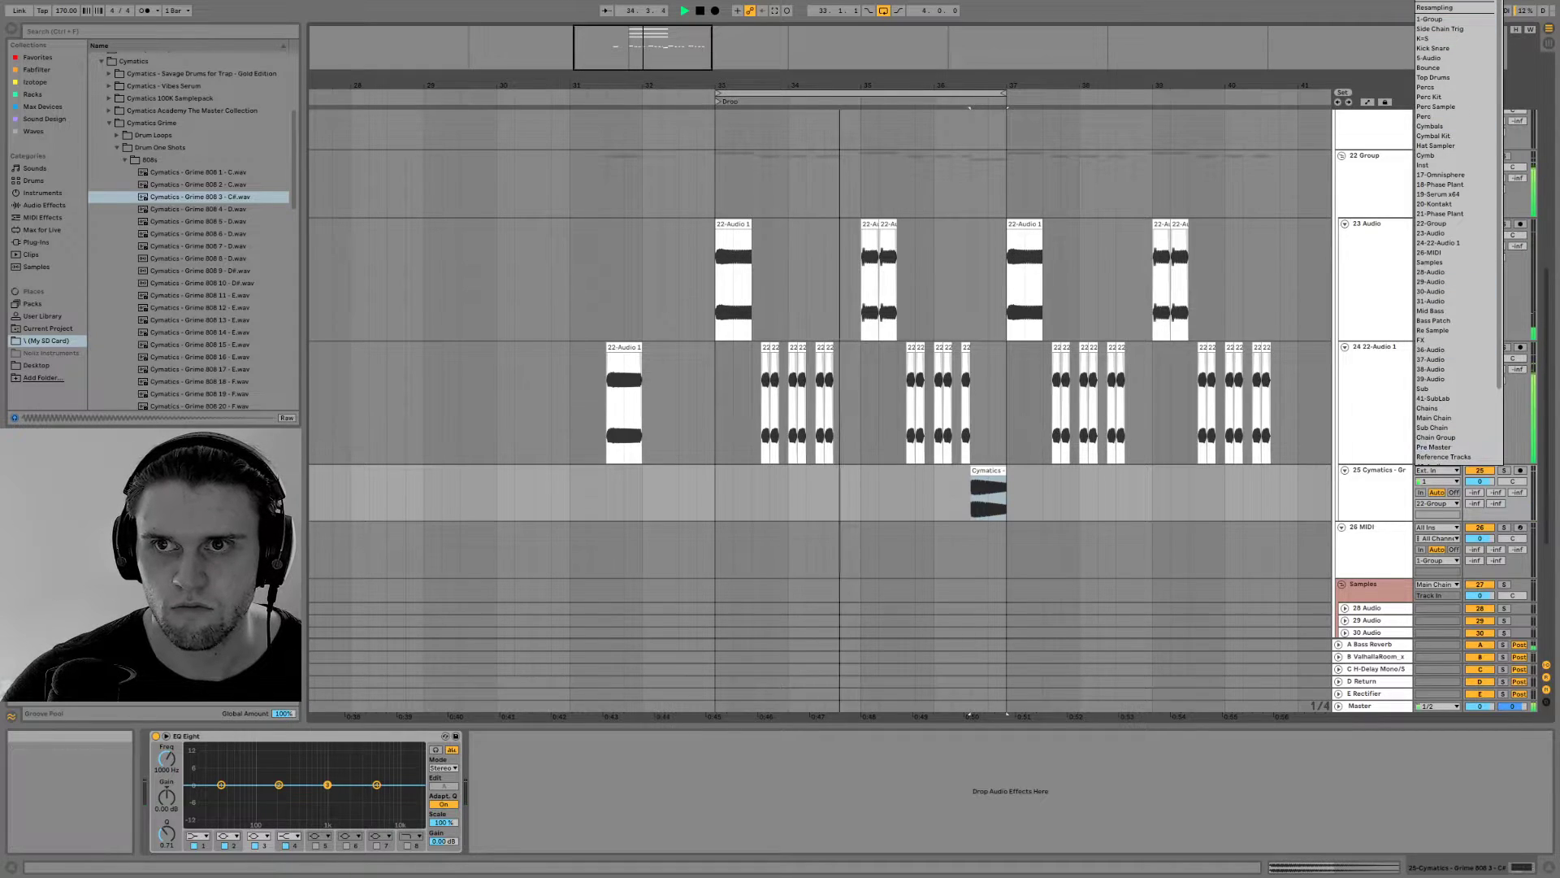
pyautogui.click(1439, 7)
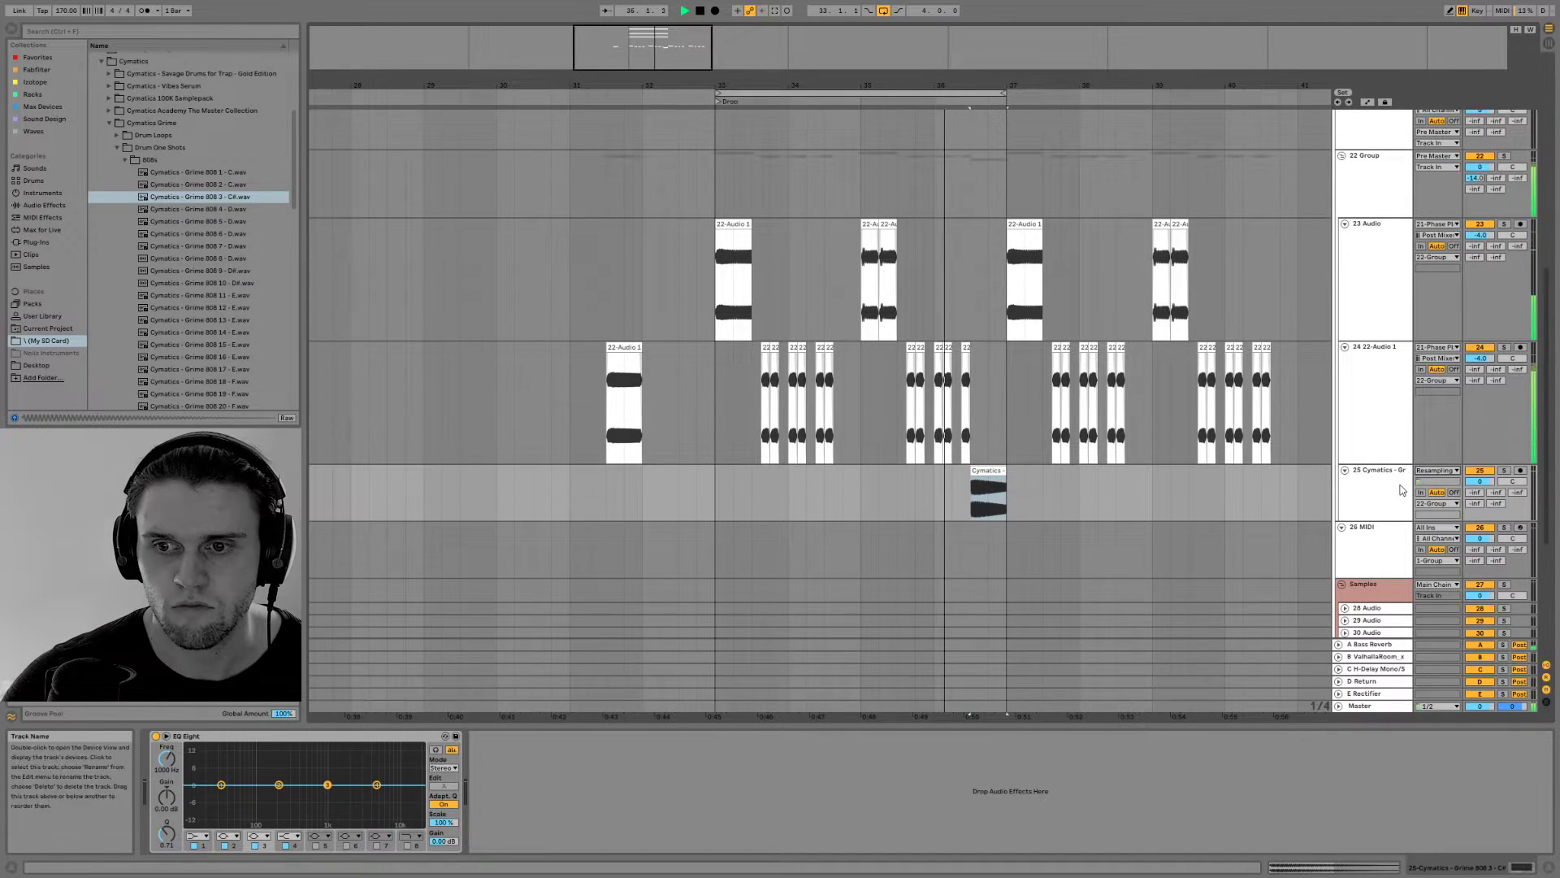
pyautogui.scroll(1, 1399, 497)
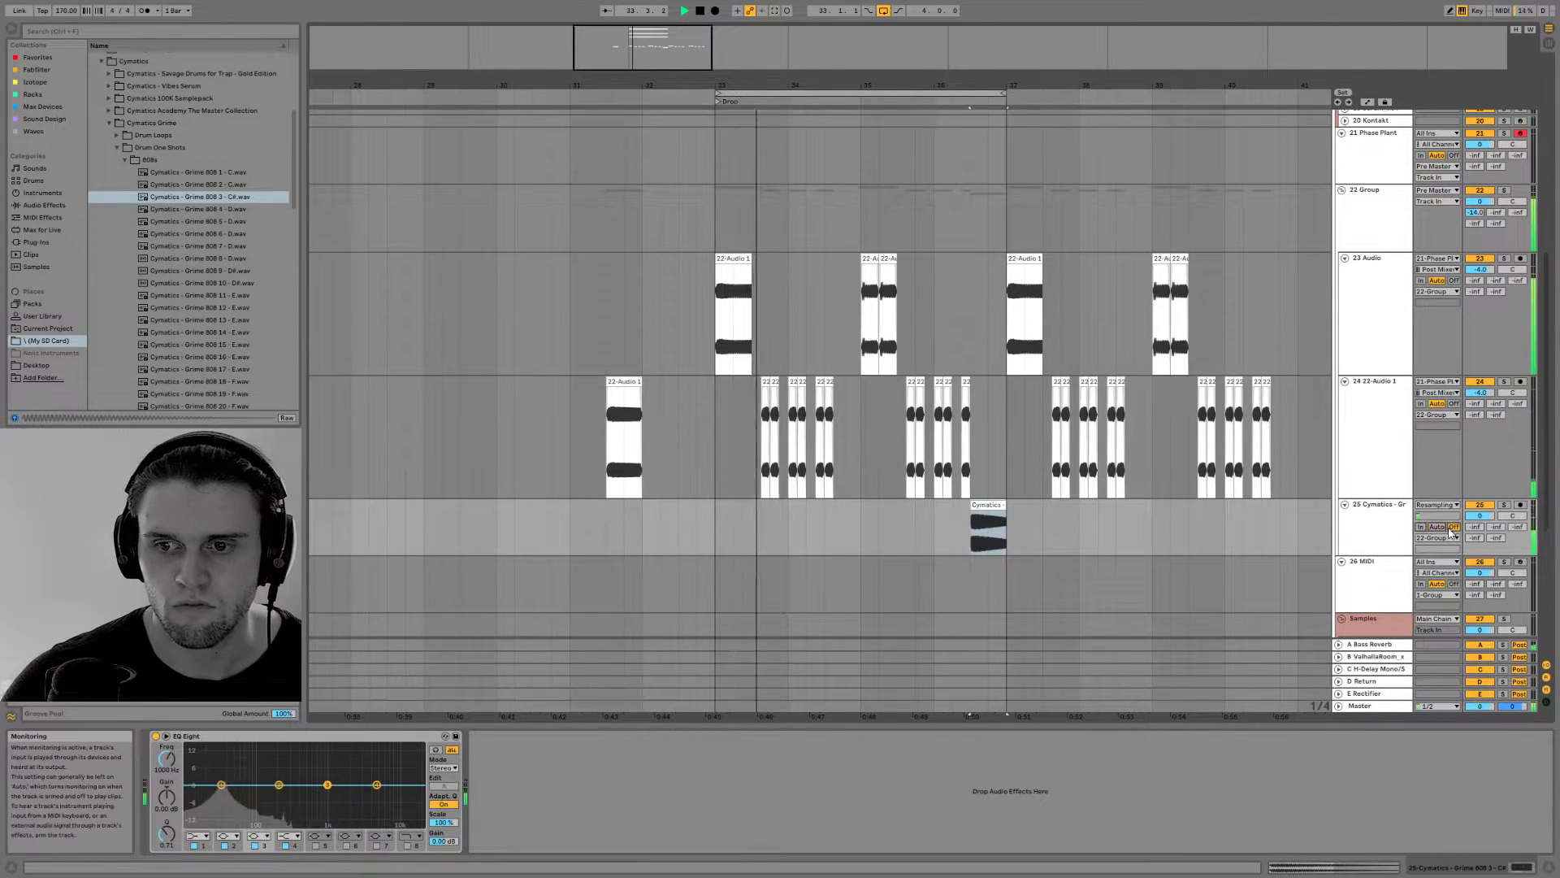
# Reverse the 808 clip before bar 37 and trim its start to half the clip's length
pyautogui.scroll(3, 1066, 486)
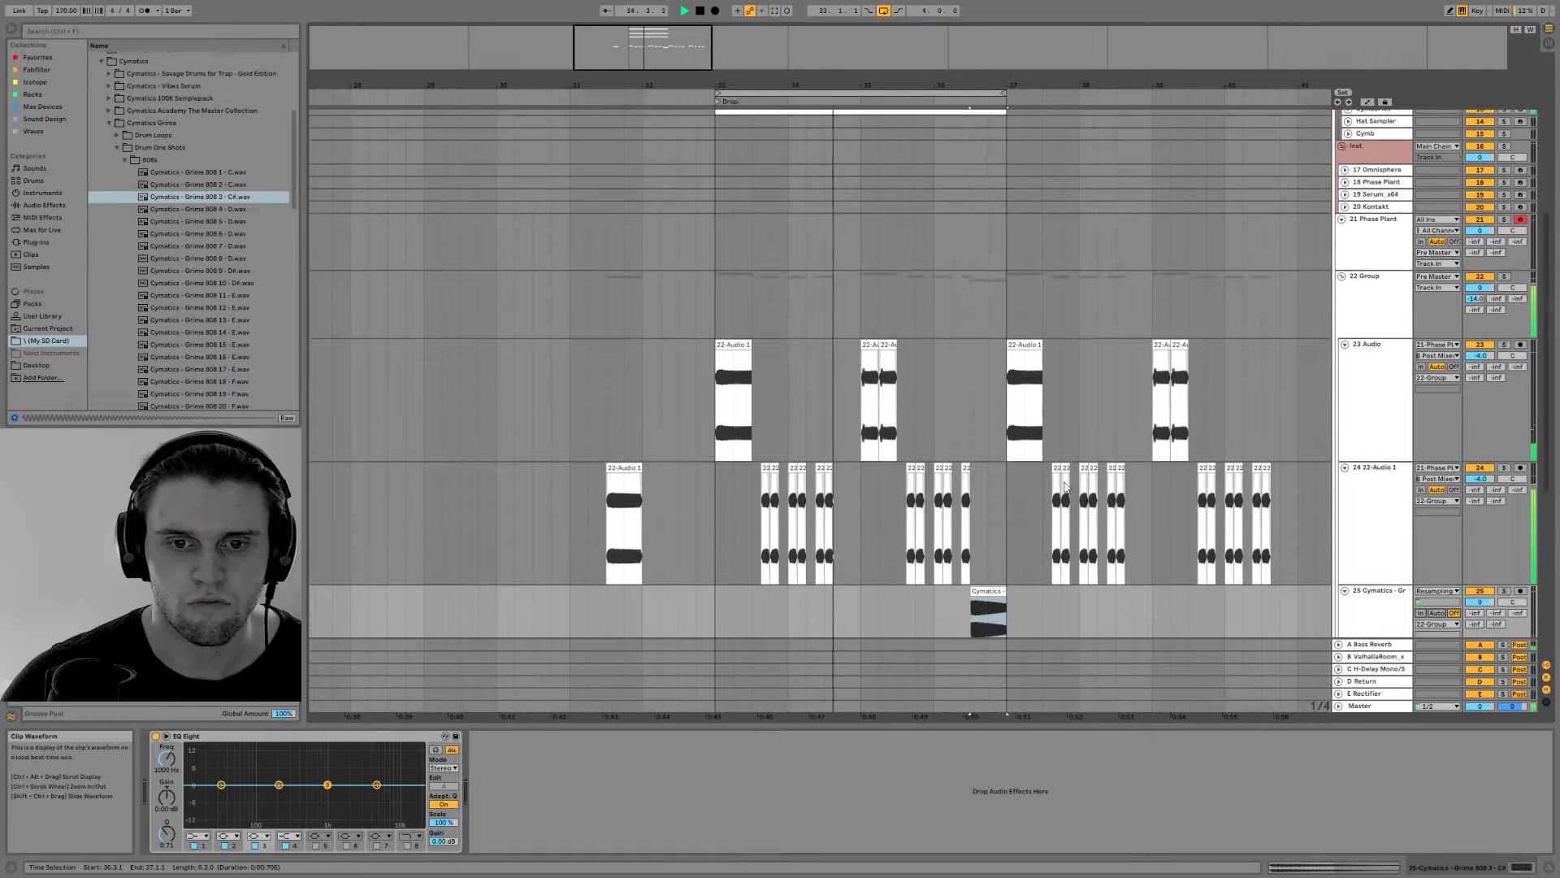
pyautogui.click(995, 591)
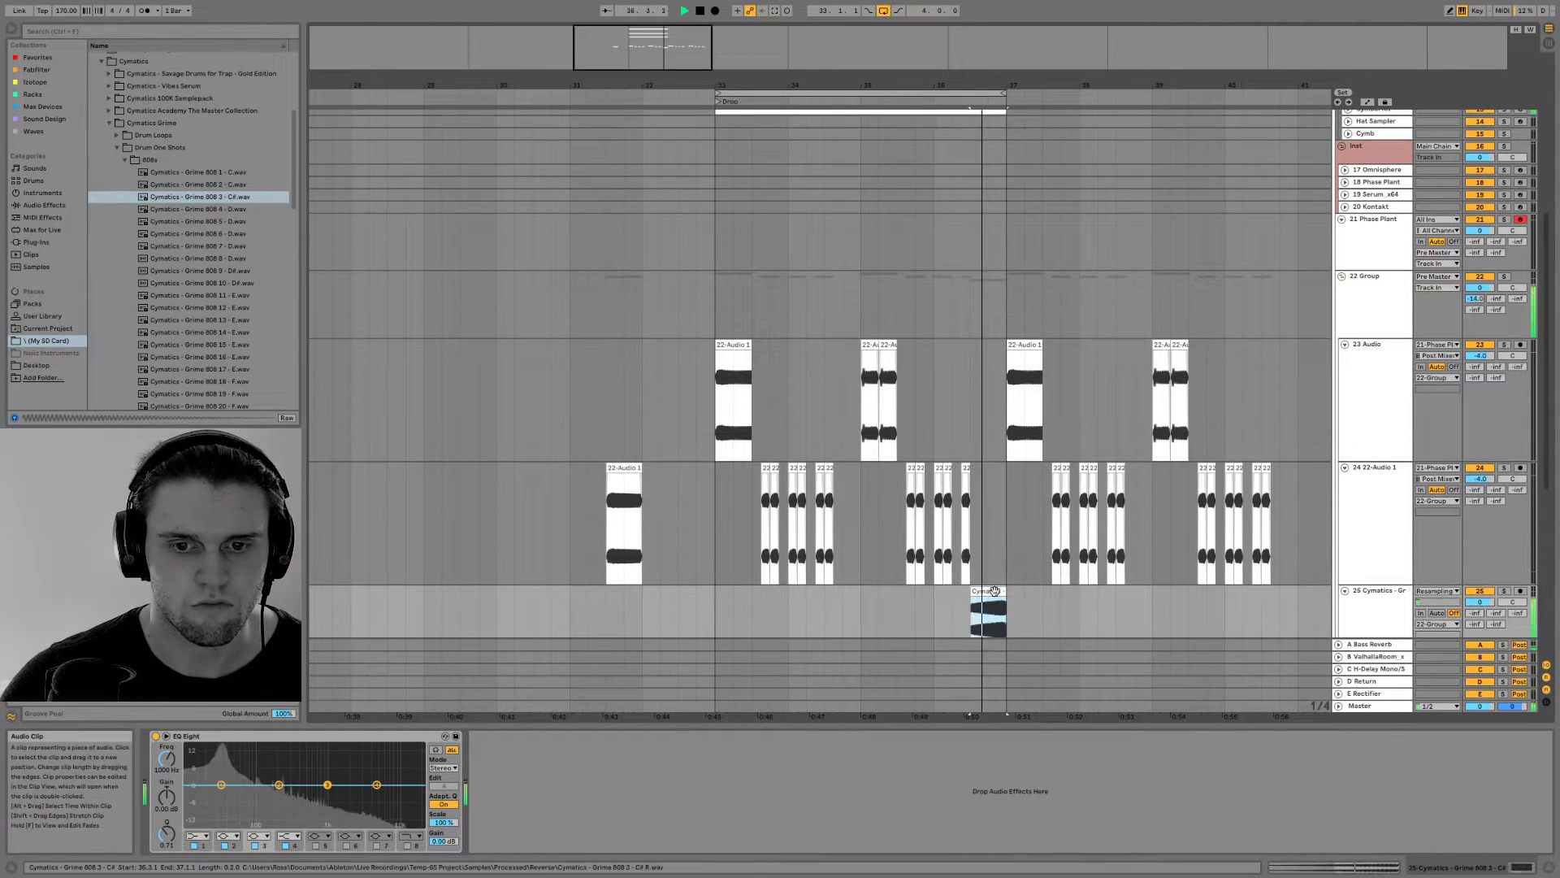
pyautogui.press('space')
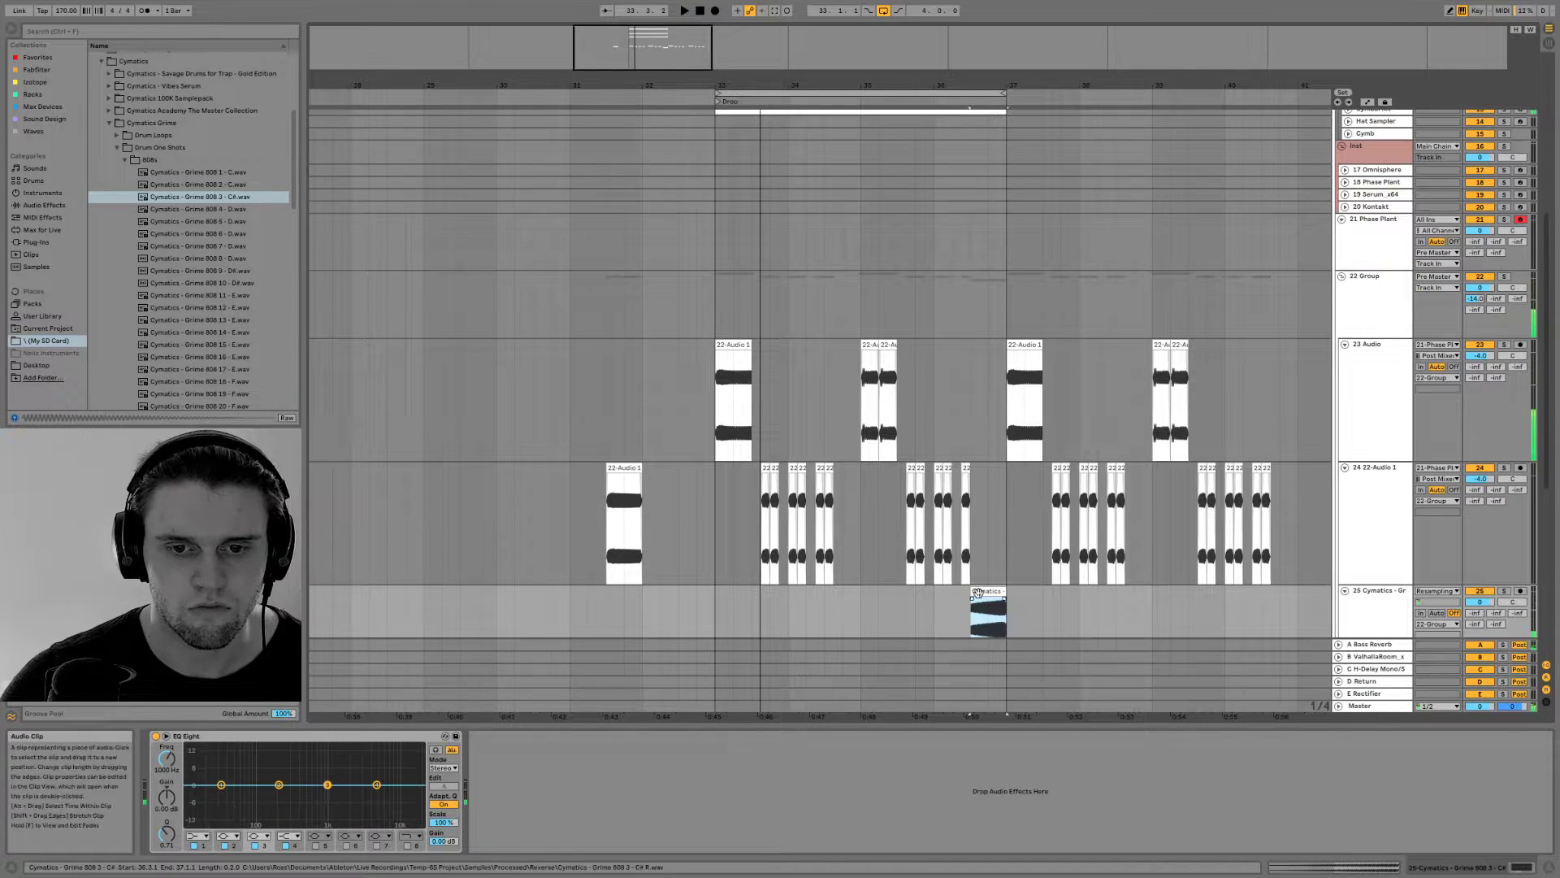
pyautogui.moveTo(974, 591); pyautogui.dragTo(991, 602)
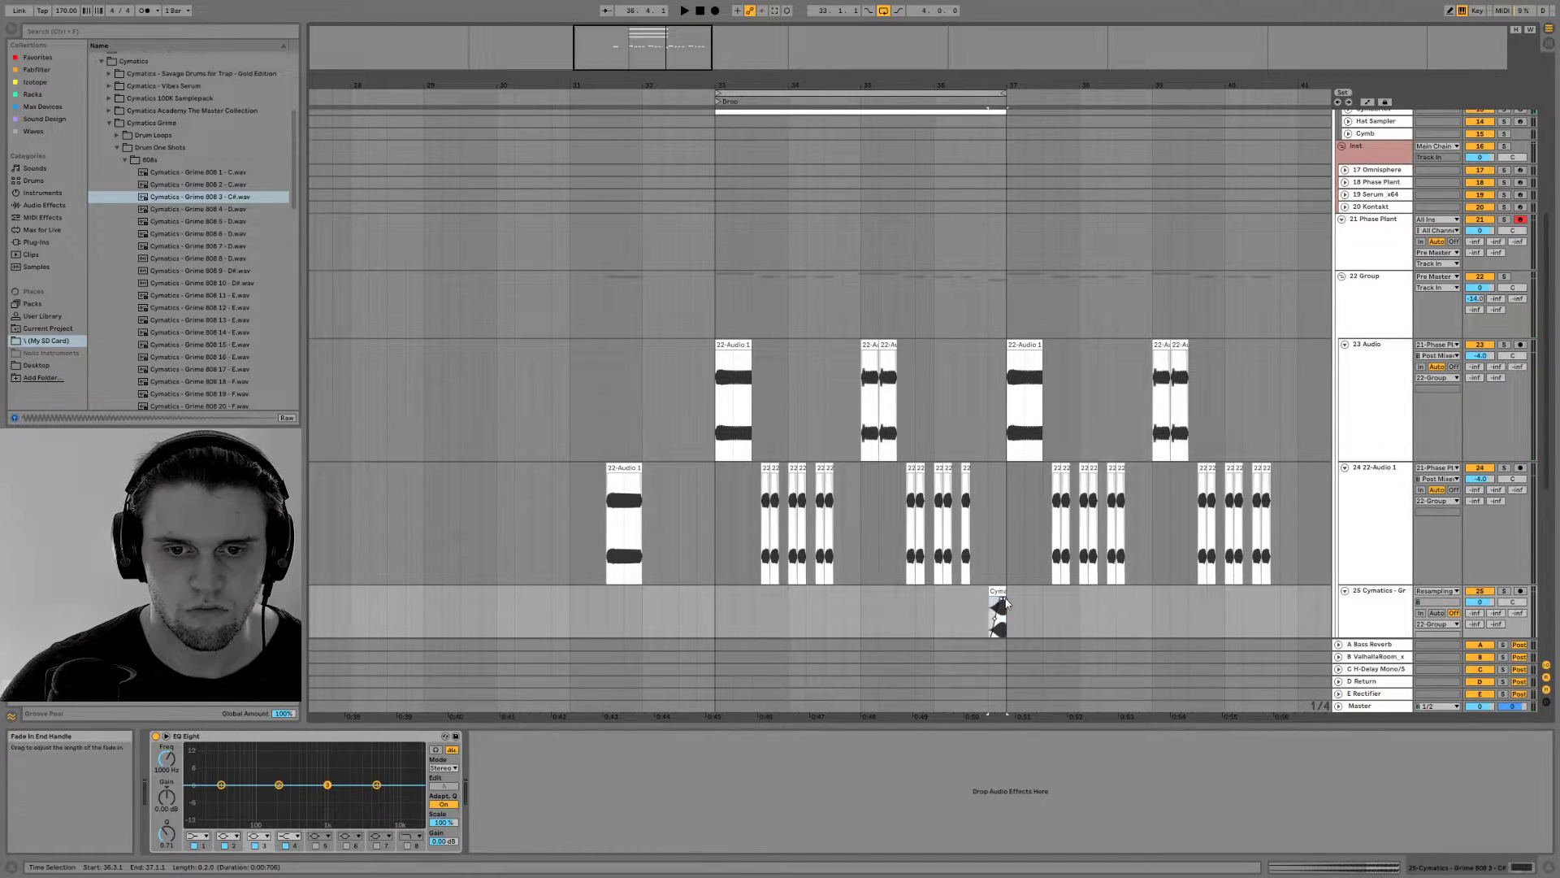
# Duplicate the last bass clip before the 808 into the freed gap at 36.3.1 and hide the device view
pyautogui.press('space')
pyautogui.click(975, 520)
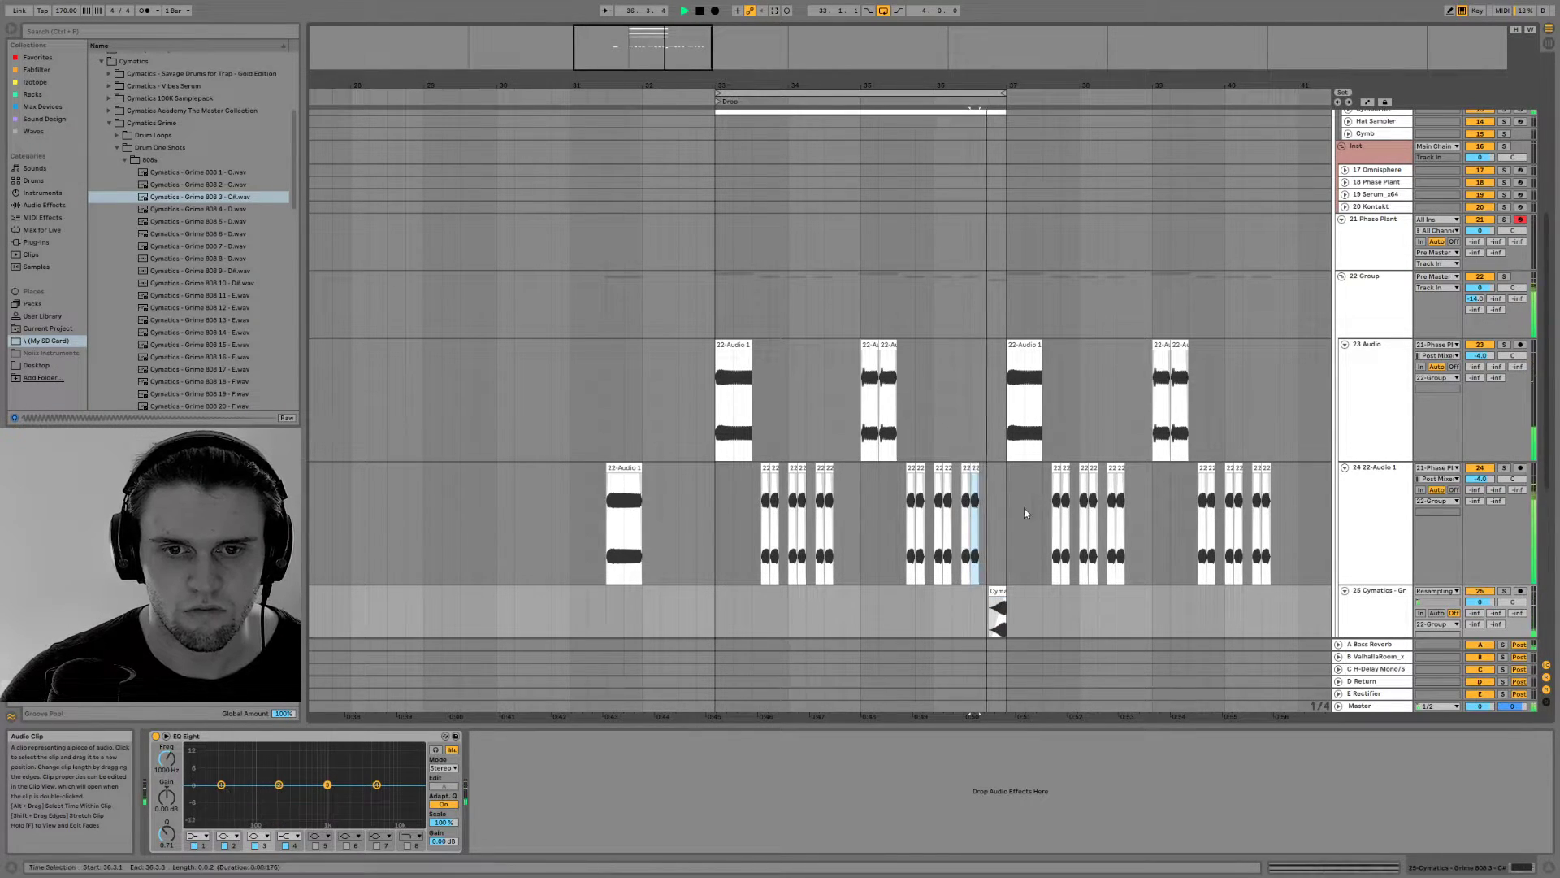
pyautogui.click(1546, 867)
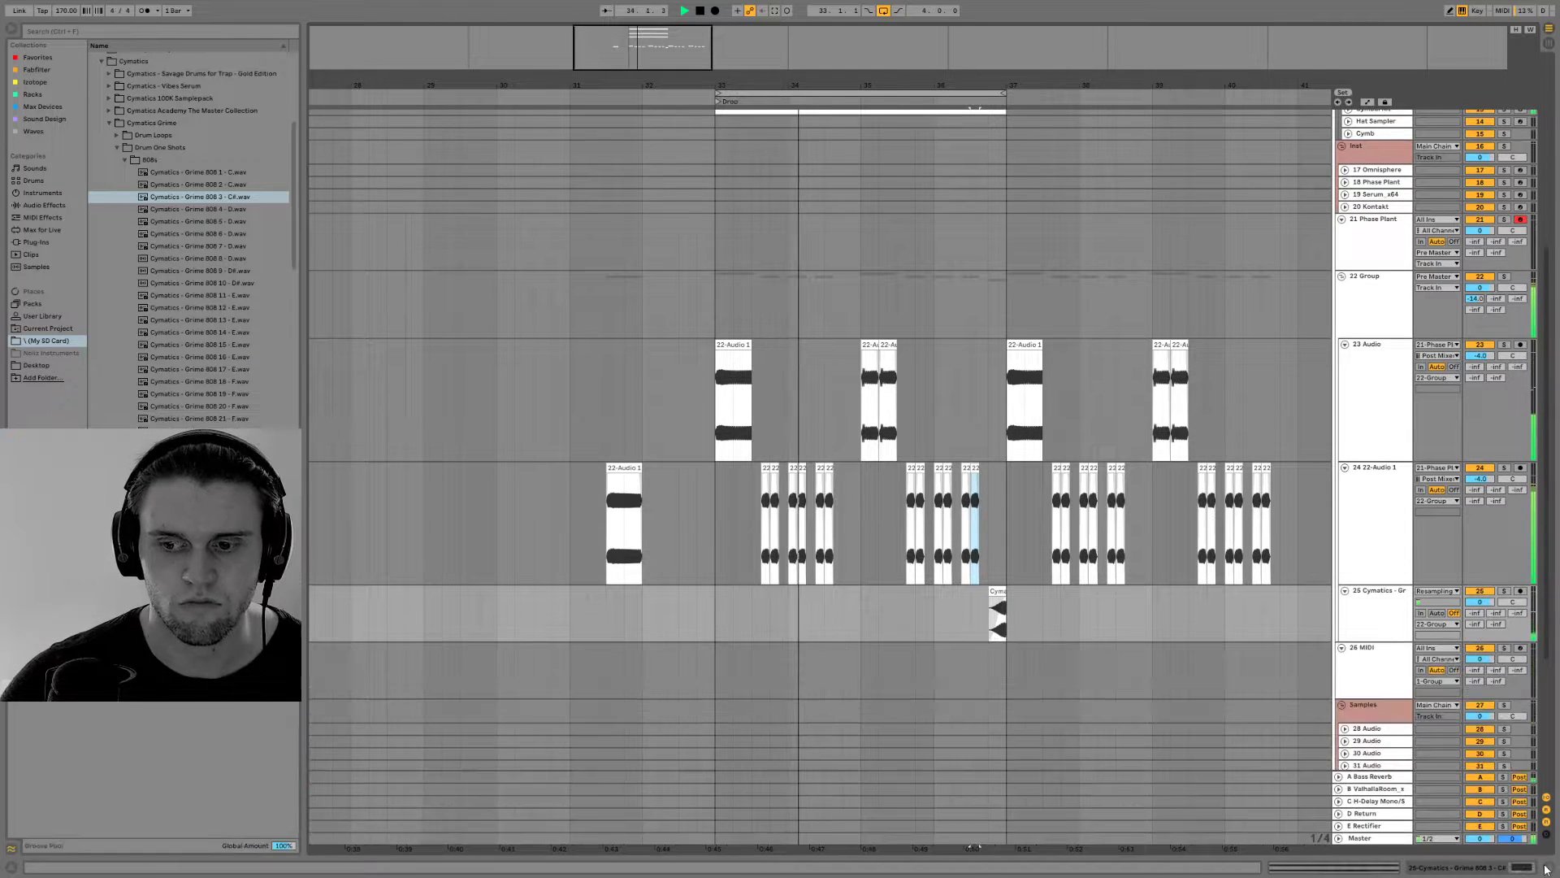
# Duplicate the drum tracks' four-bar section from bar 33 to 37 and extend the loop to bar 41
pyautogui.scroll(-4, 861, 516)
pyautogui.scroll(2, 943, 517)
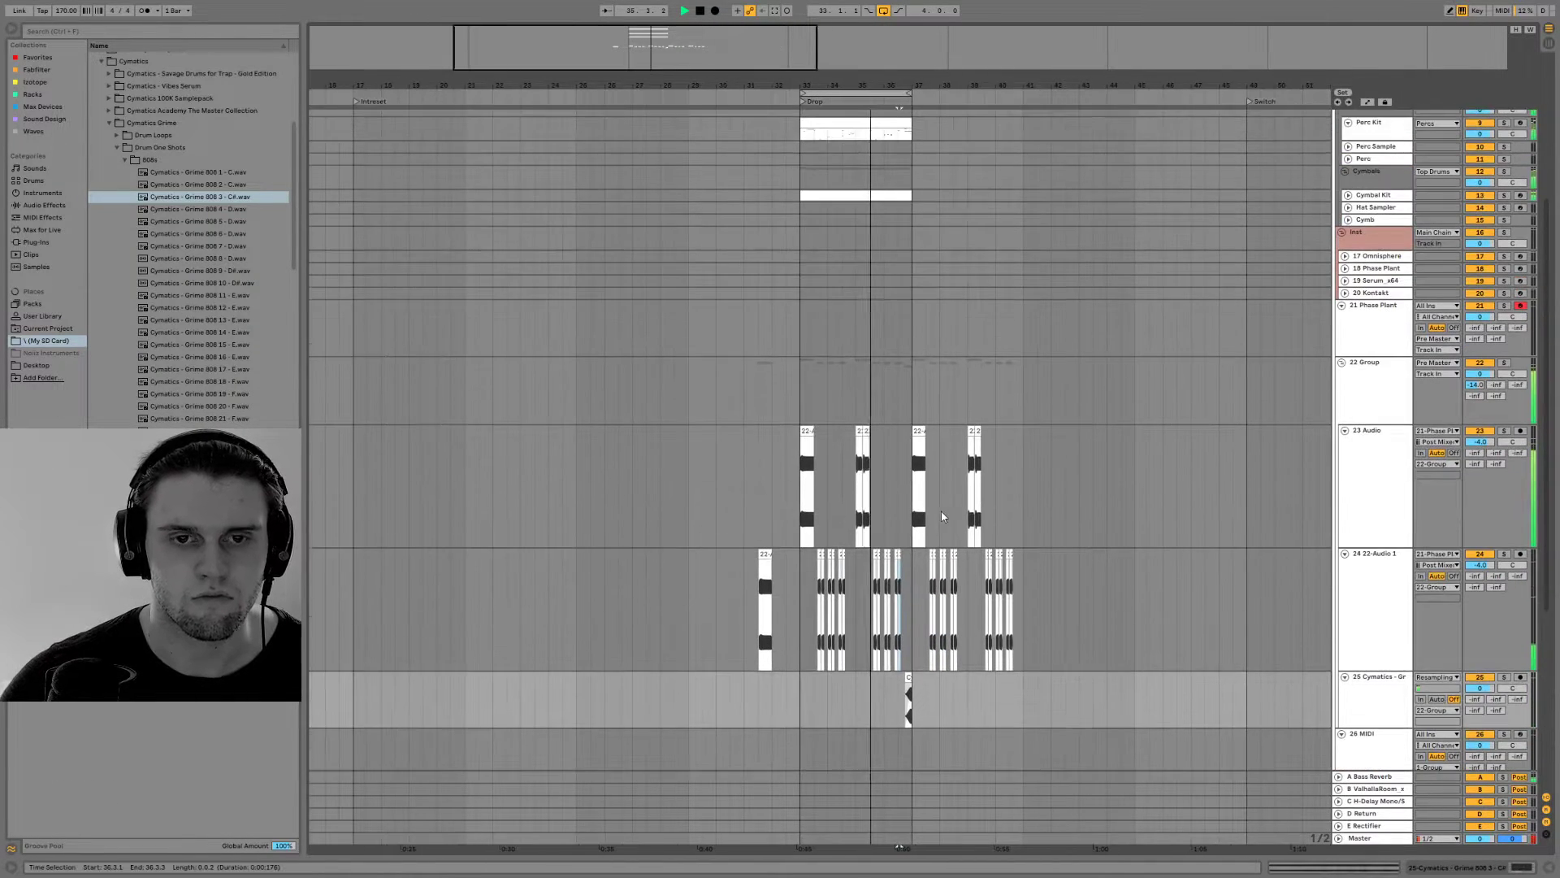
pyautogui.scroll(3, 979, 477)
pyautogui.moveTo(890, 174); pyautogui.dragTo(796, 356)
pyautogui.hotkey('ctrl', 'd')
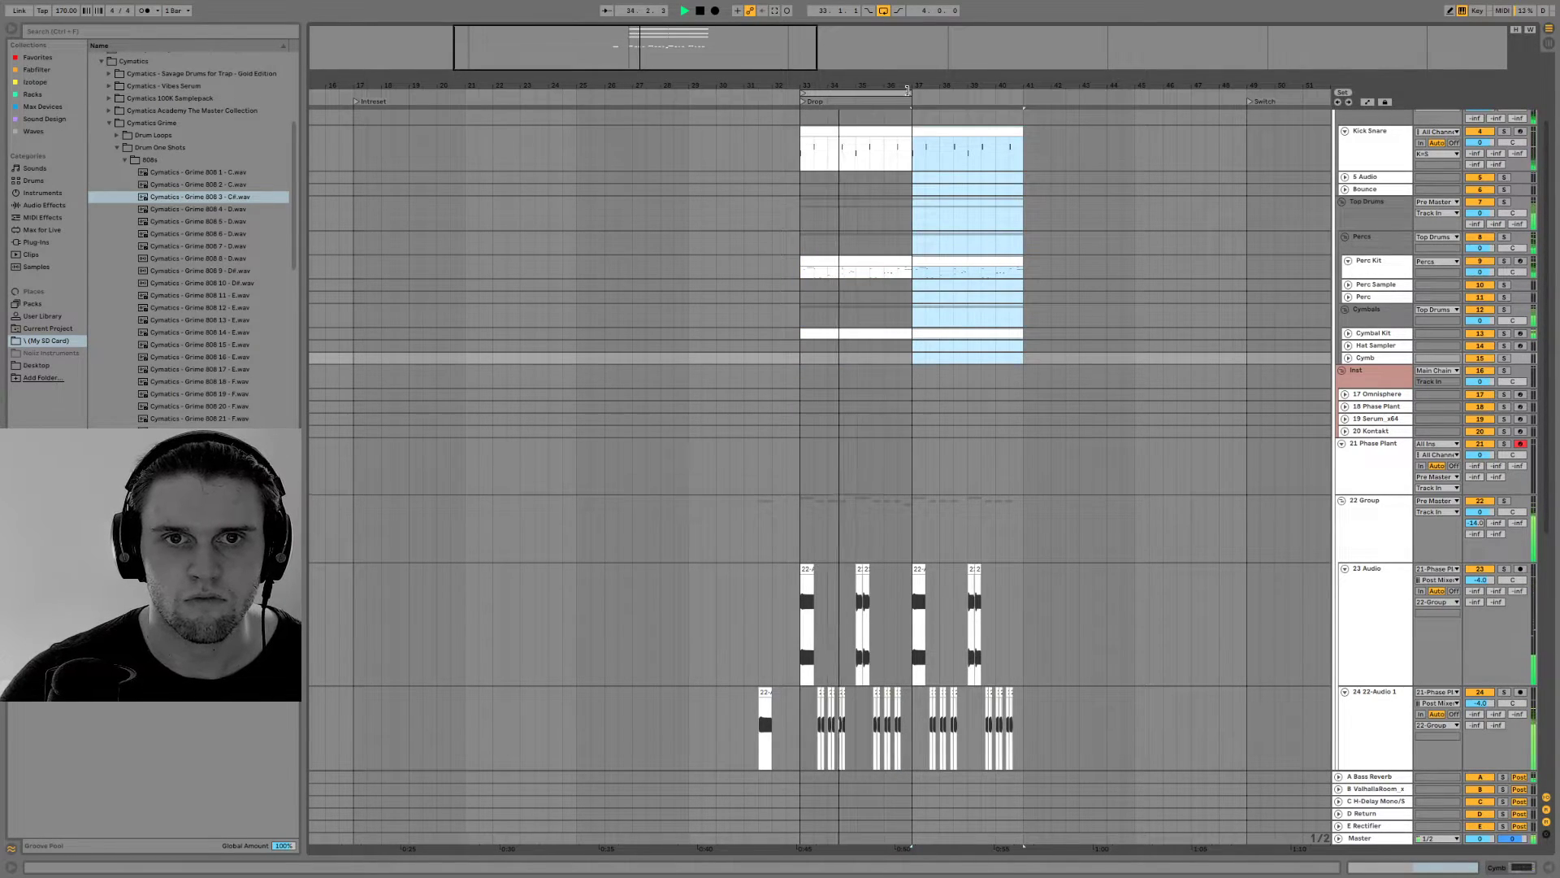
pyautogui.moveTo(912, 94); pyautogui.dragTo(1023, 95)
pyautogui.scroll(-5, 959, 416)
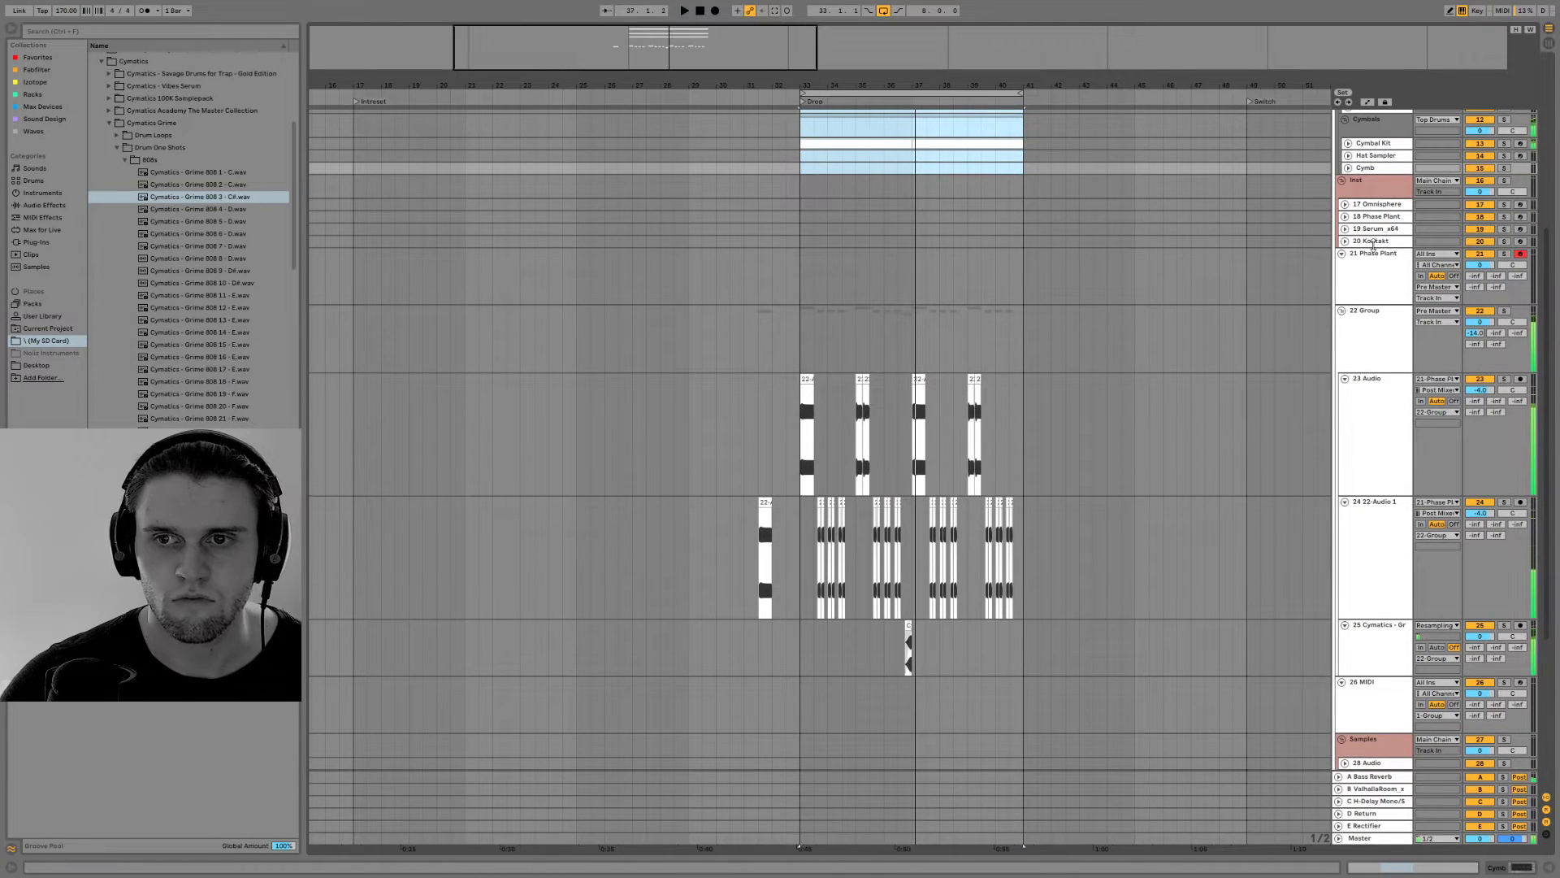
# Insert an empty eight-bar MIDI clip on the Serum_x64 track from bar 33 to 41
pyautogui.click(1372, 242)
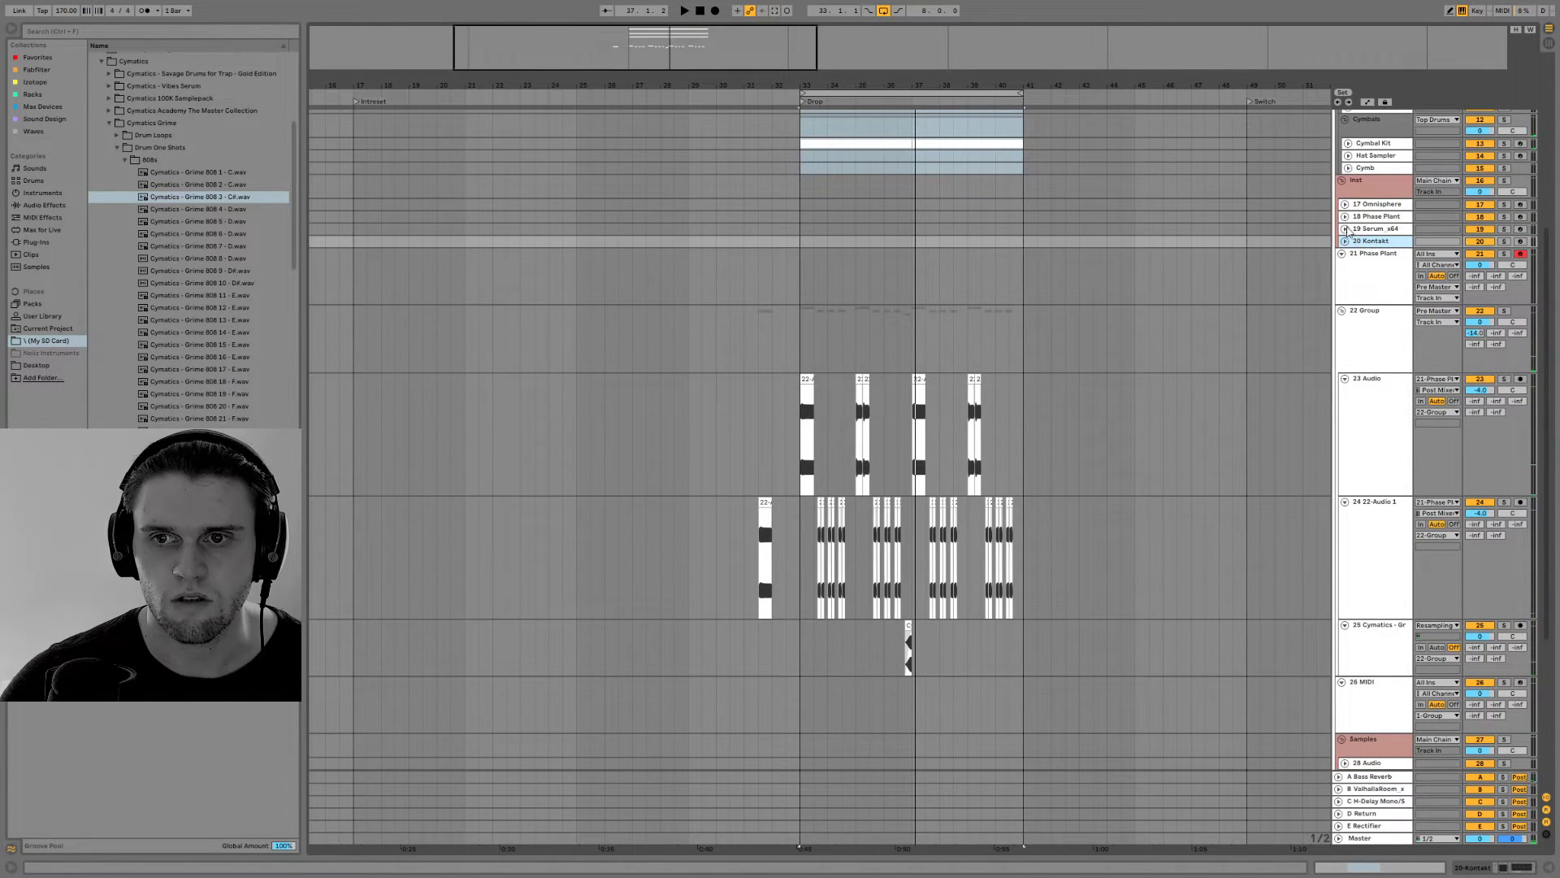
pyautogui.click(1372, 230)
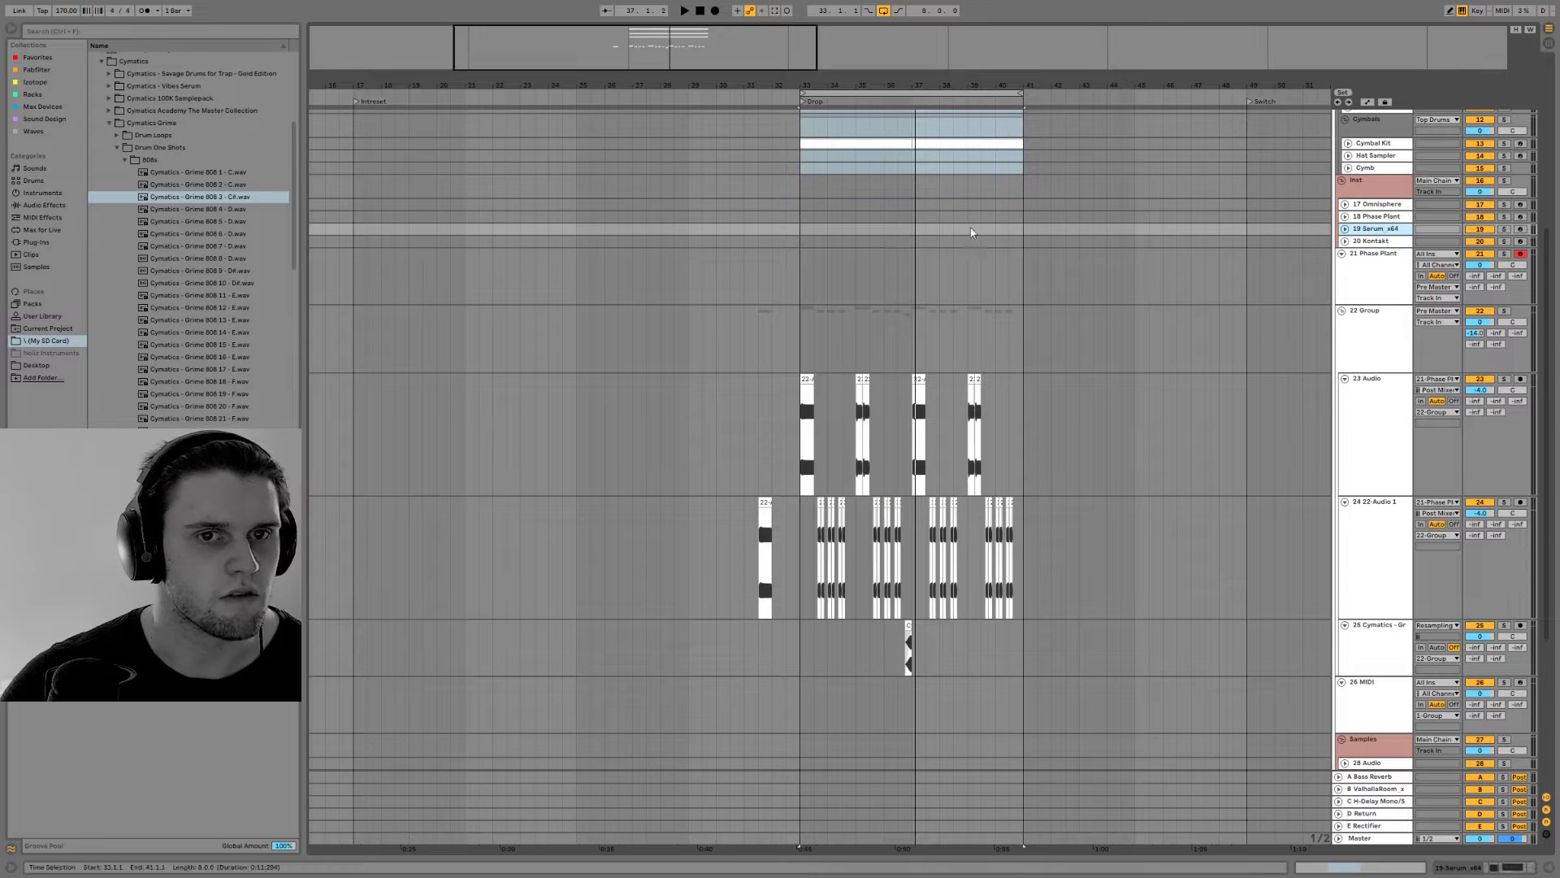
pyautogui.moveTo(800, 233); pyautogui.dragTo(1023, 234)
pyautogui.rightClick(1023, 234)
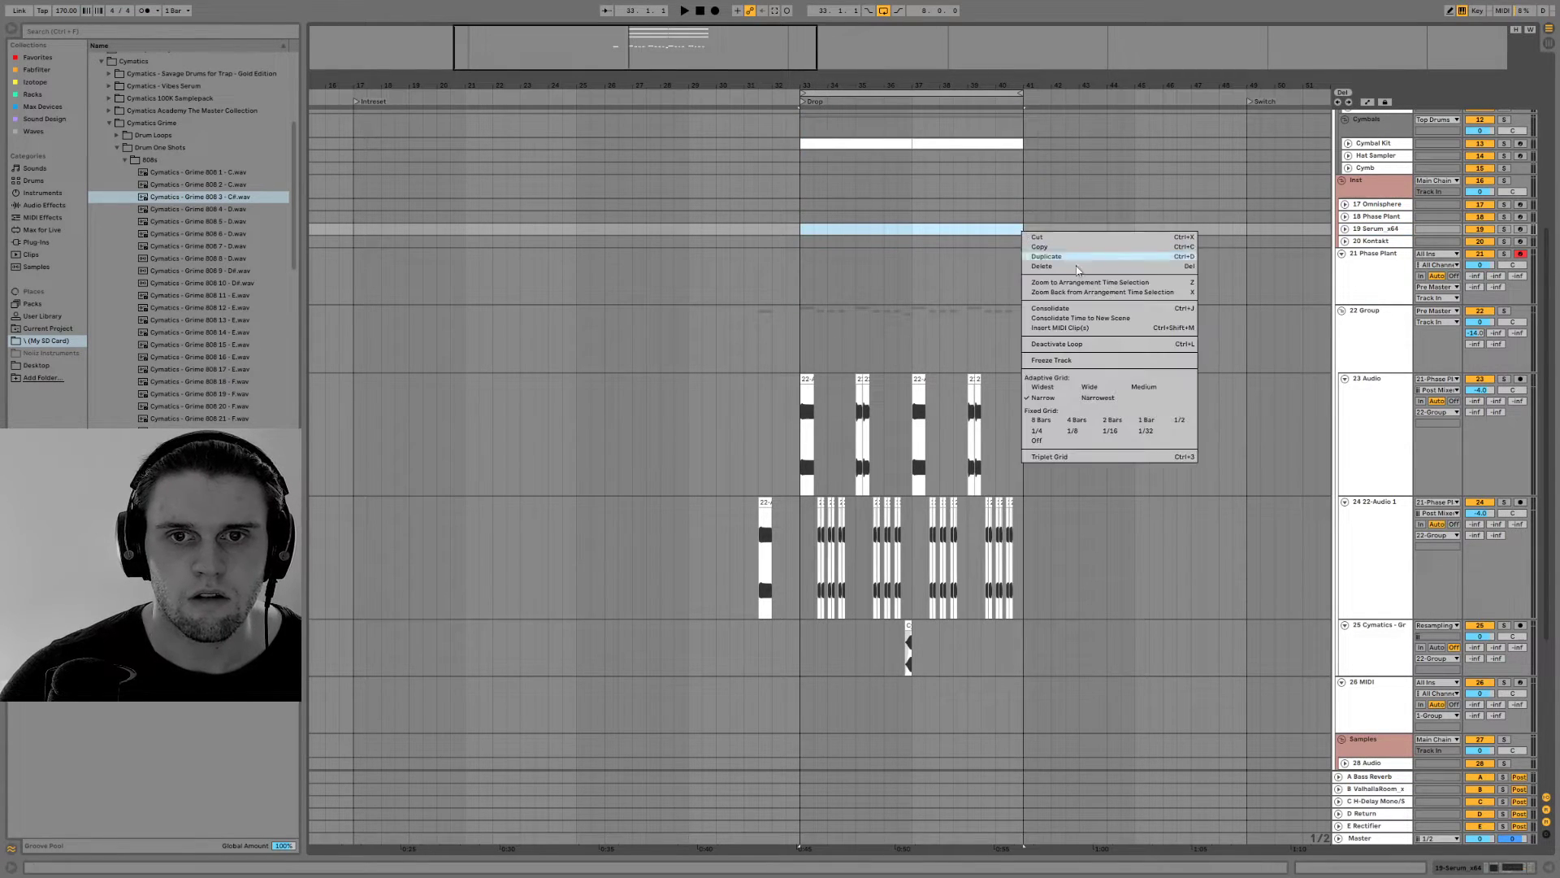
pyautogui.click(1060, 329)
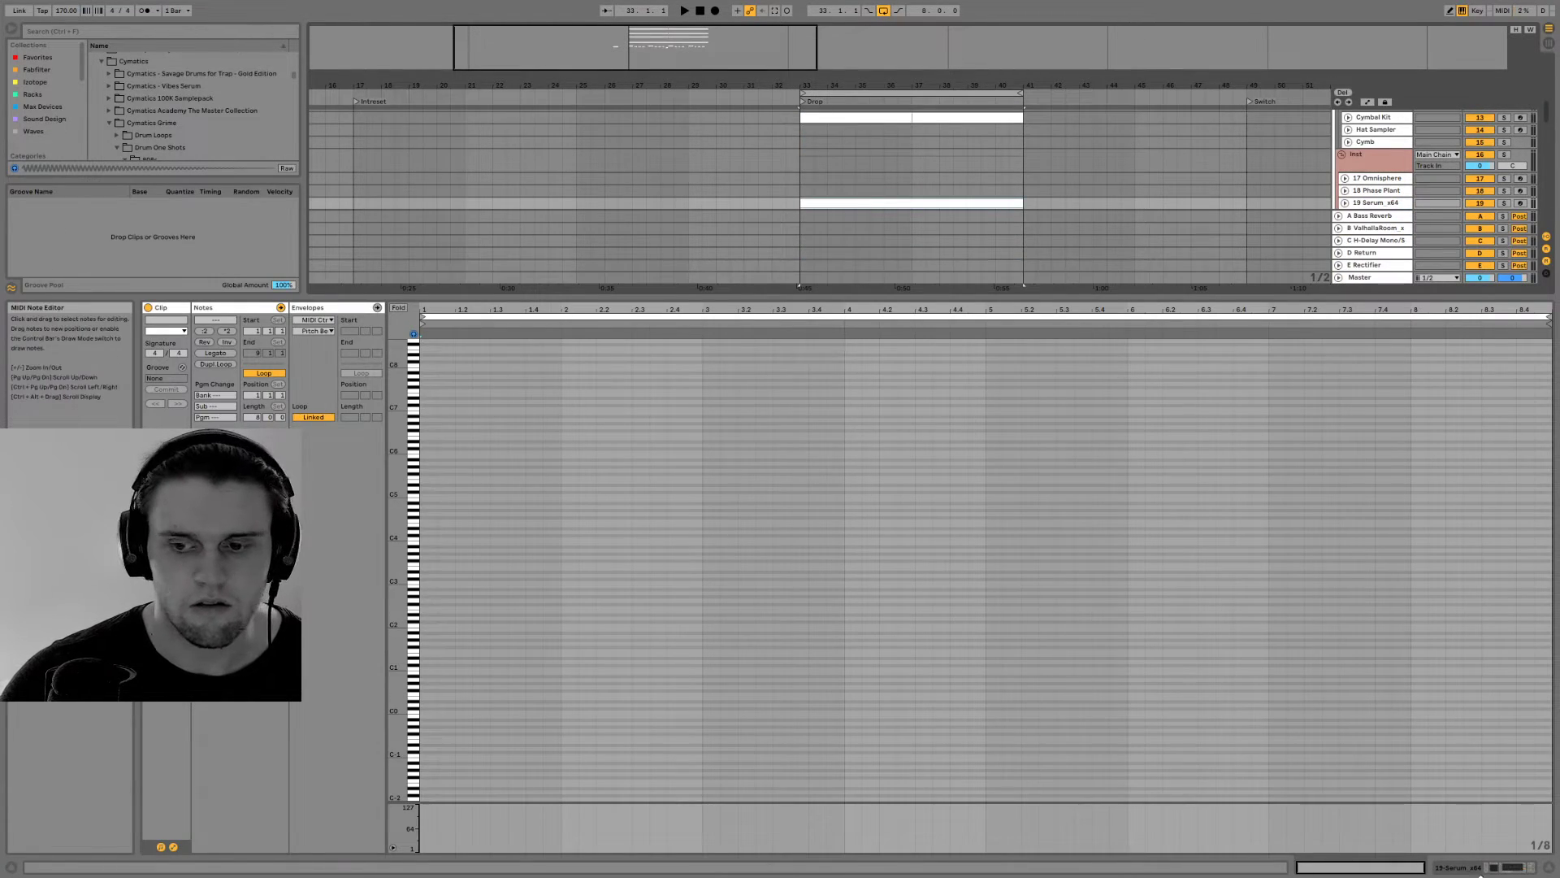
# Open the Serum synth on the track and load the user preset Ross Stomp (FM)
pyautogui.click(1463, 867)
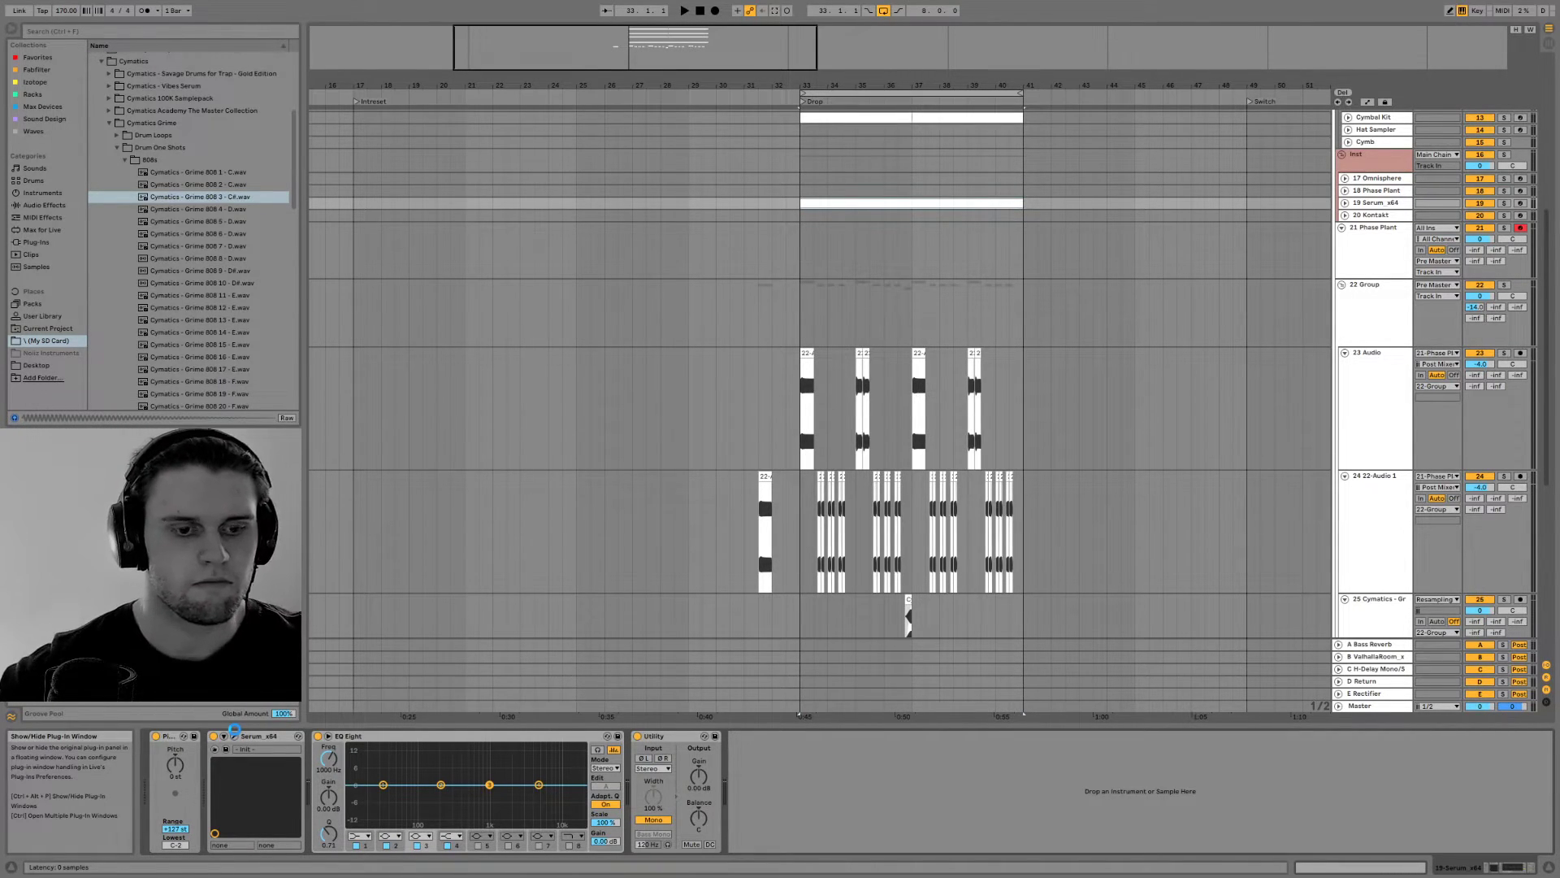
pyautogui.click(234, 735)
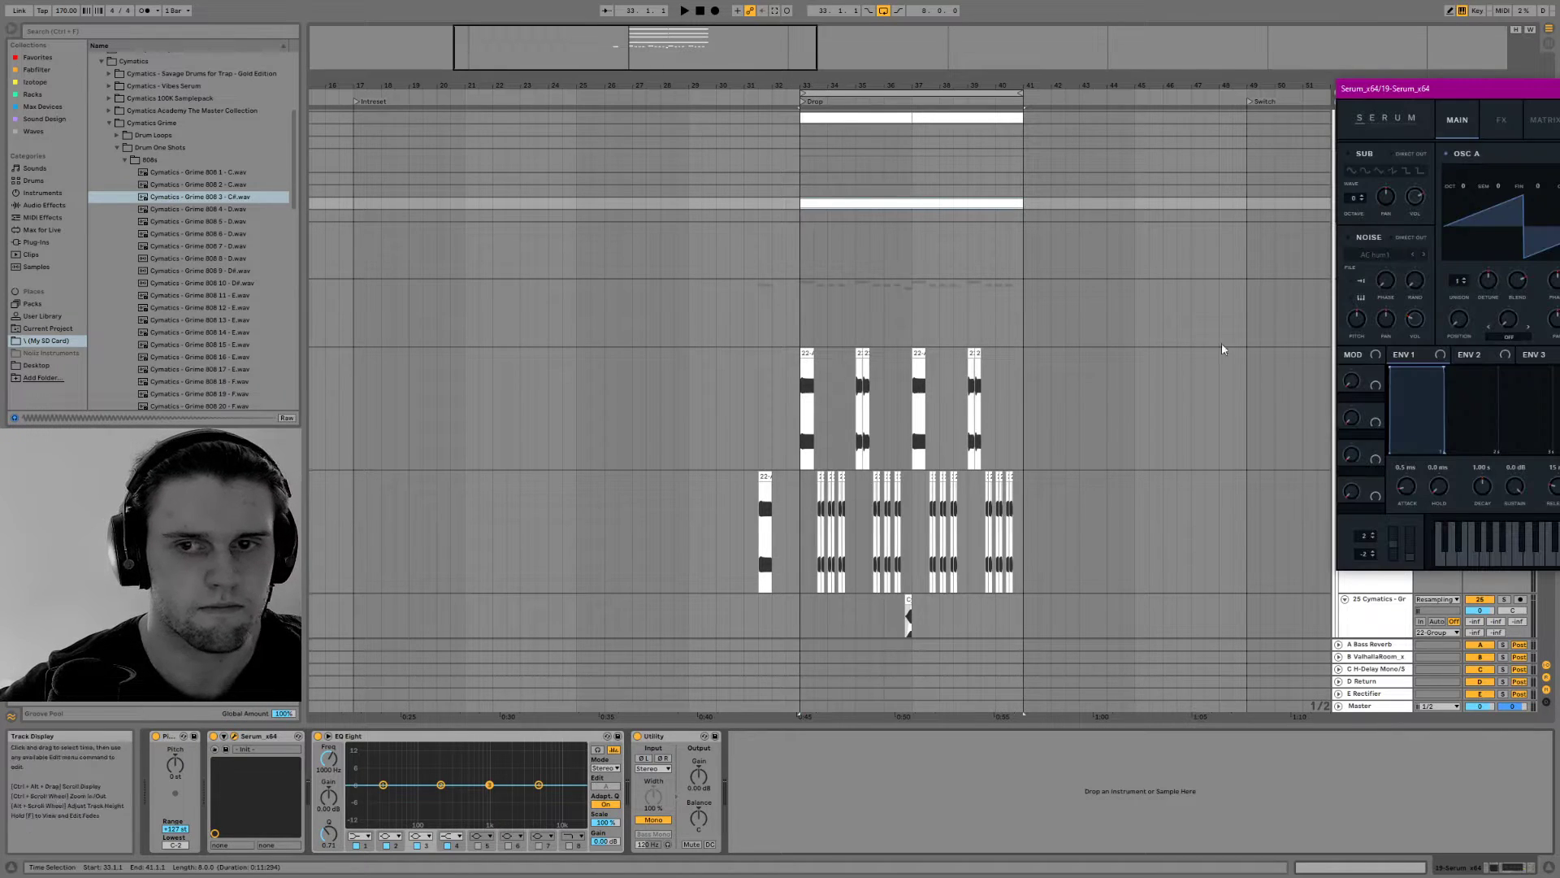
pyautogui.moveTo(1525, 89); pyautogui.dragTo(526, 98)
pyautogui.click(692, 121)
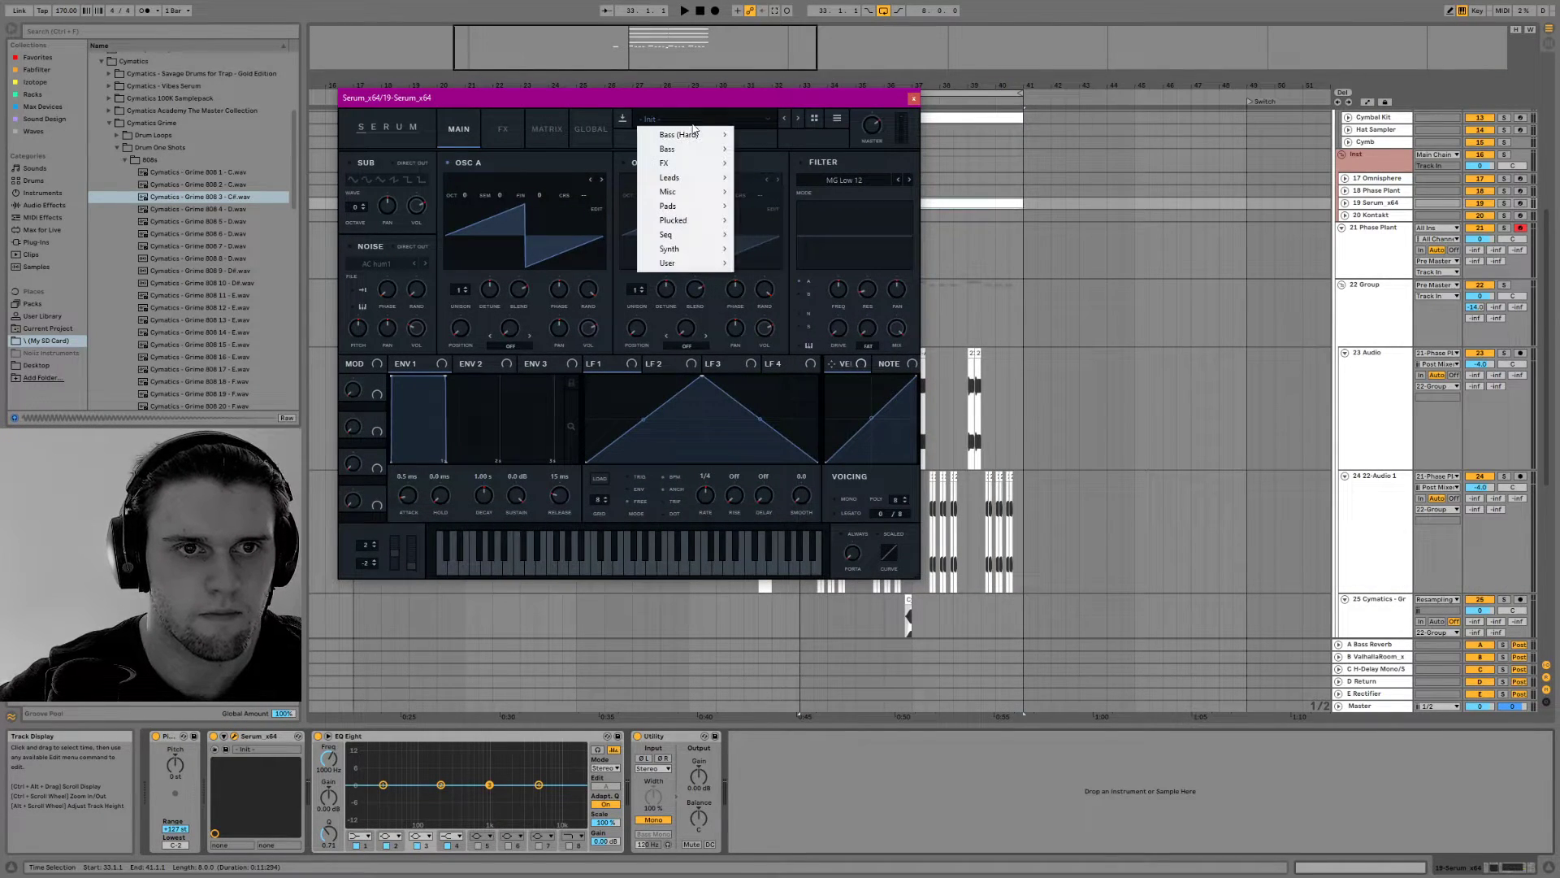
pyautogui.moveTo(715, 264)
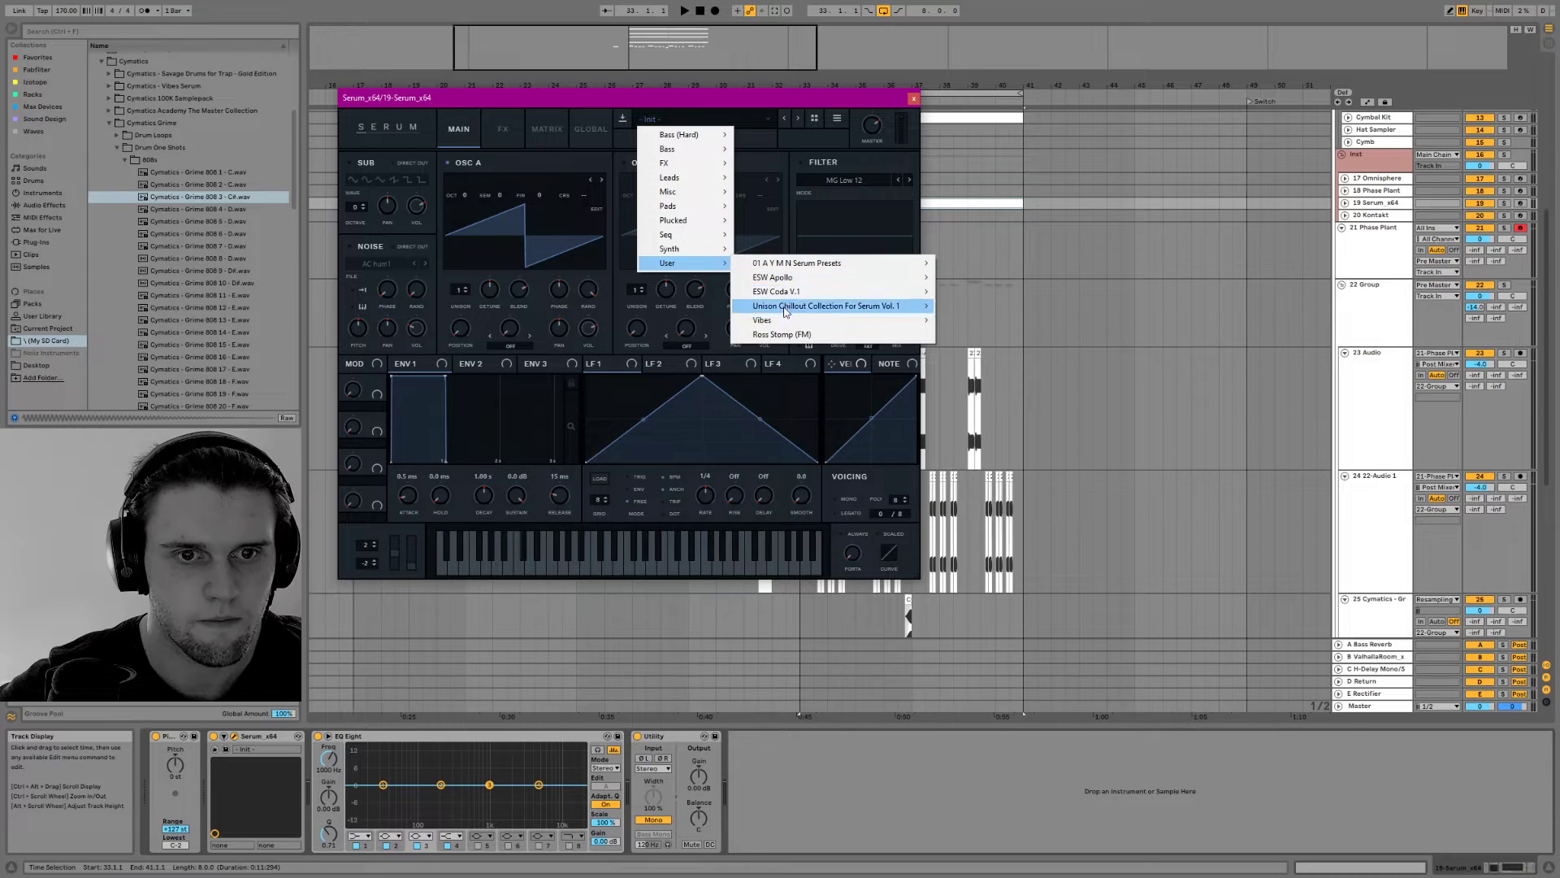
pyautogui.click(791, 334)
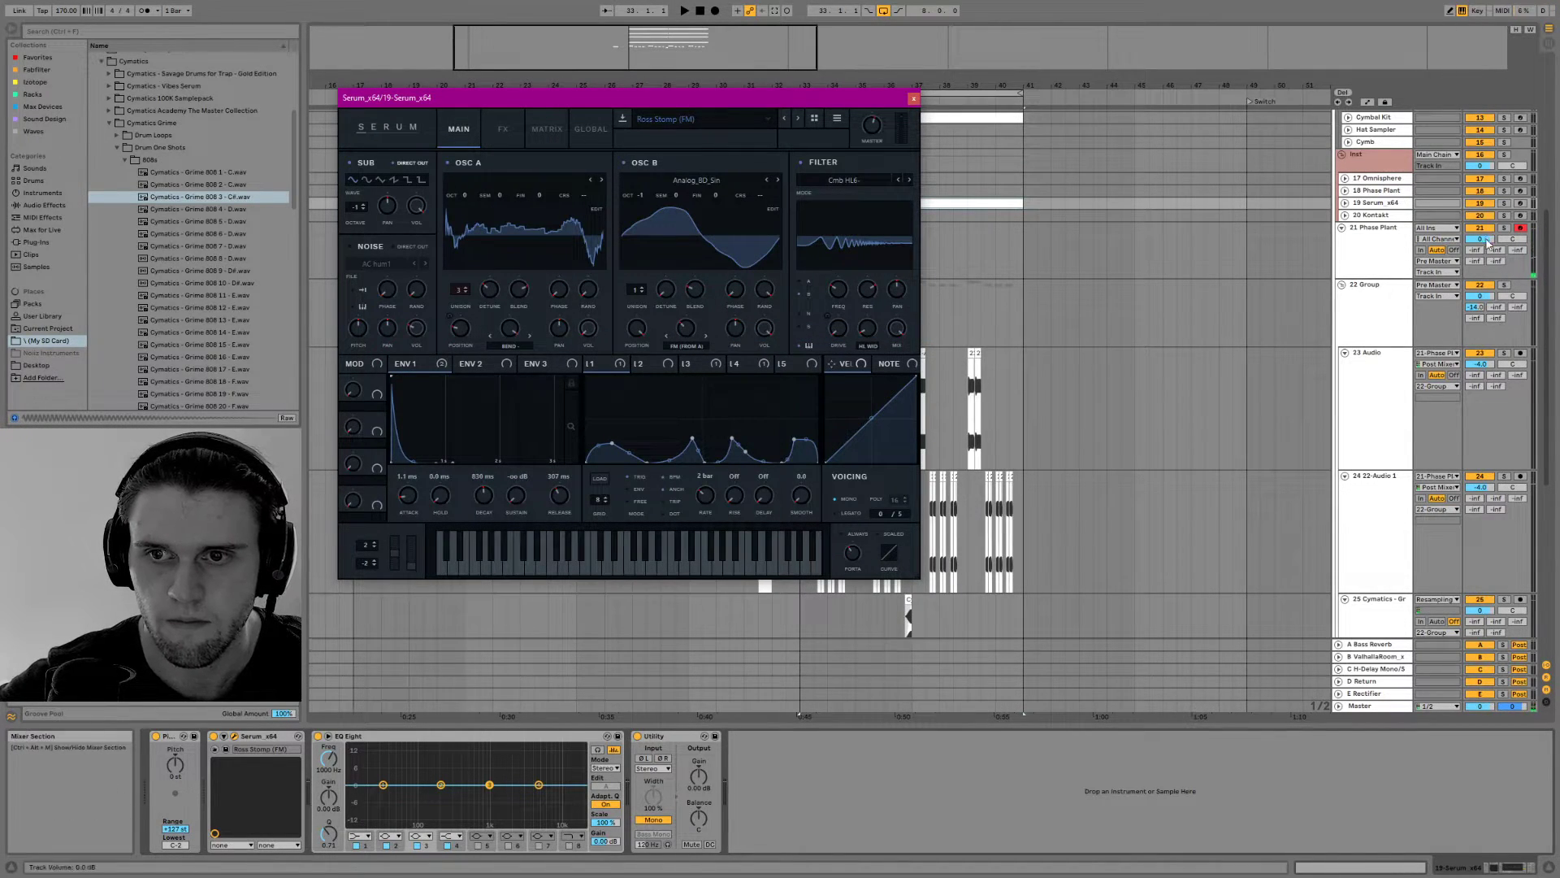
# Arm the Serum track for recording and audition the preset by playing a few notes
pyautogui.click(1520, 203)
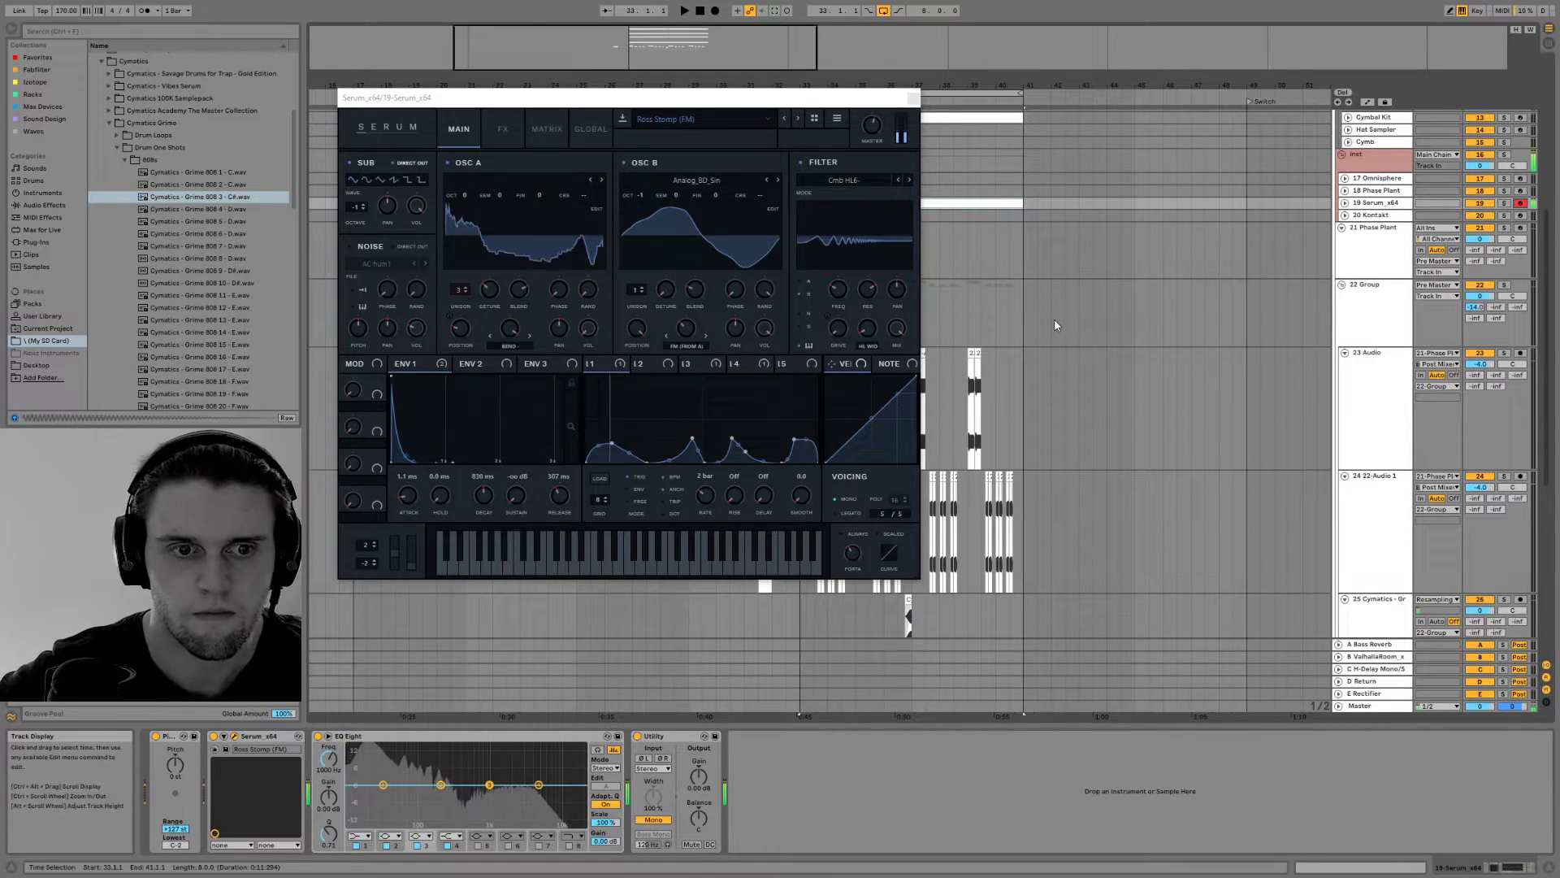
pyautogui.press('z')
pyautogui.press('f')
pyautogui.press('f')
pyautogui.press('z')
# Reduce oscillator A's unison to 1 voice and raise Serum's master volume while playing test notes
pyautogui.moveTo(681, 97); pyautogui.dragTo(764, 208)
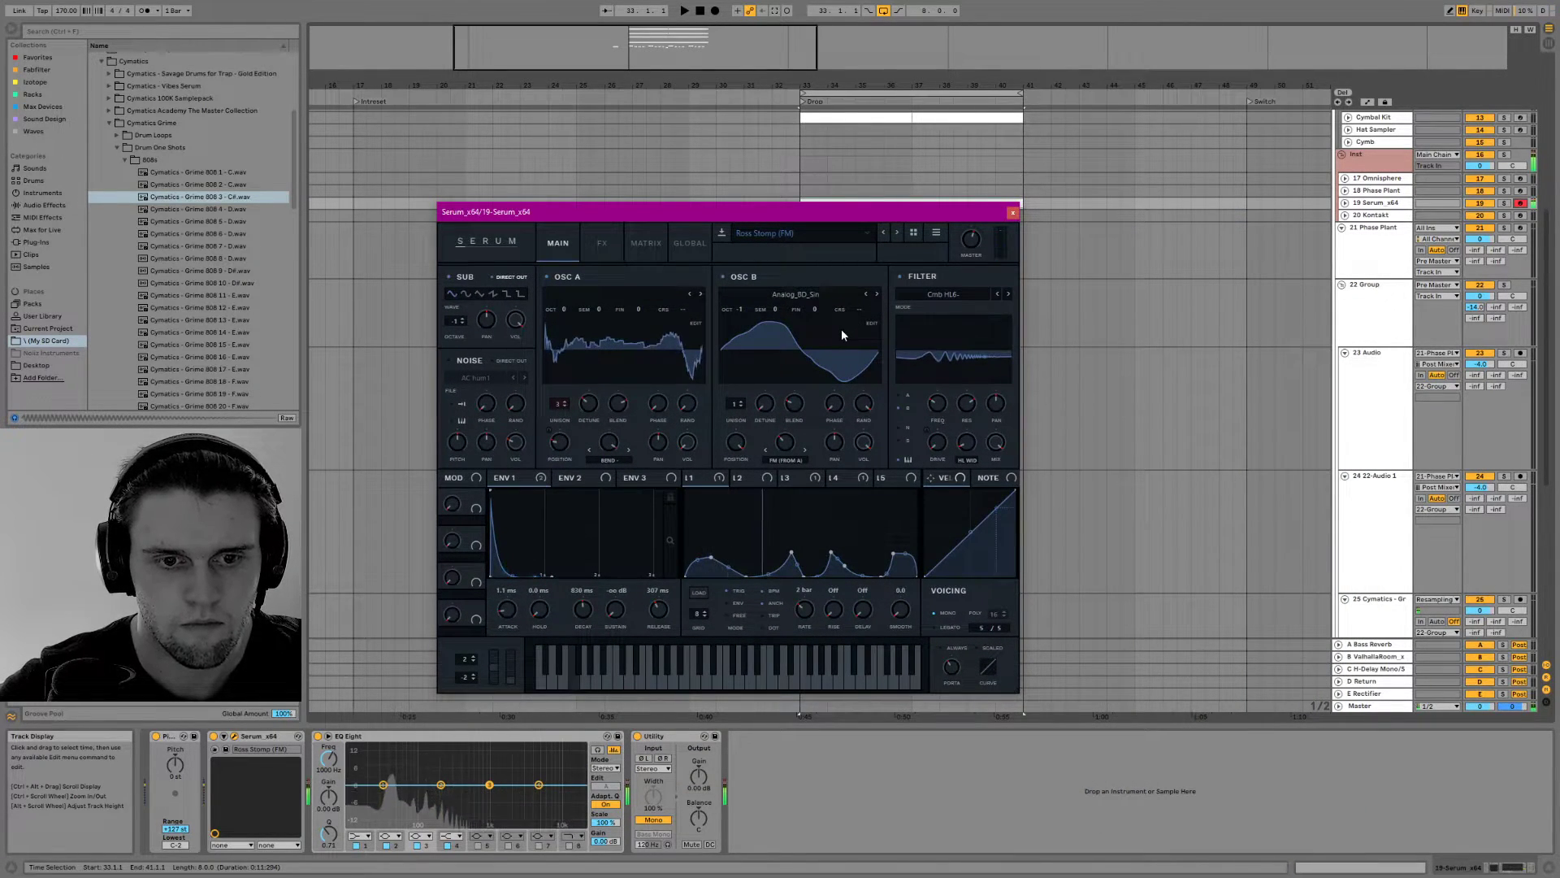
pyautogui.press('f')
pyautogui.press('f')
pyautogui.moveTo(553, 410); pyautogui.dragTo(554, 426)
pyautogui.moveTo(973, 246); pyautogui.dragTo(976, 202)
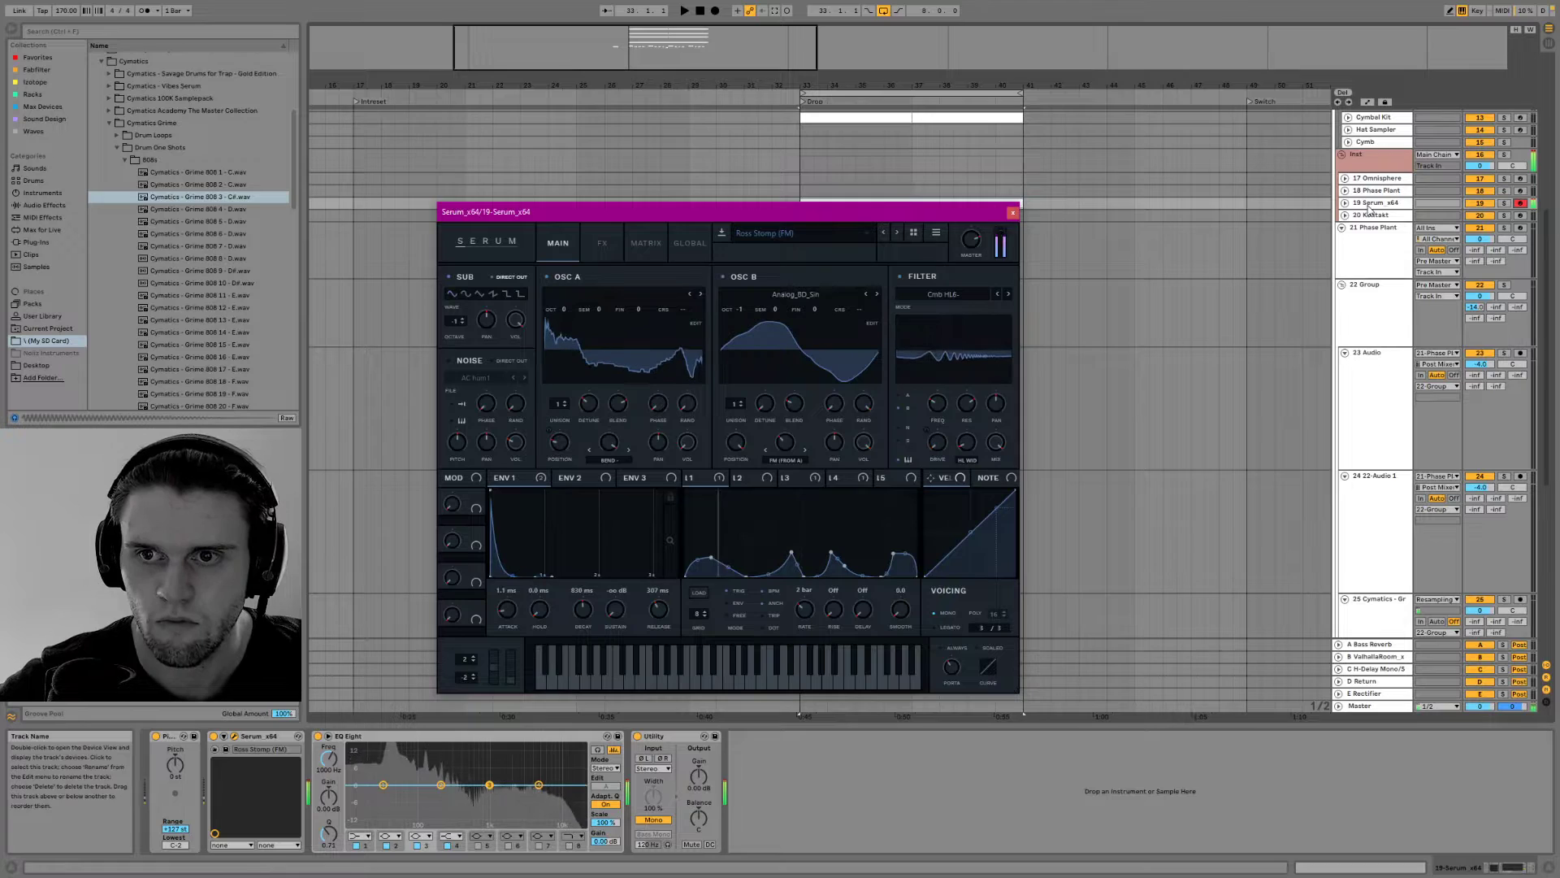
# Move the Serum track into the bass group above 23 Audio and close the synth window
pyautogui.click(1379, 315)
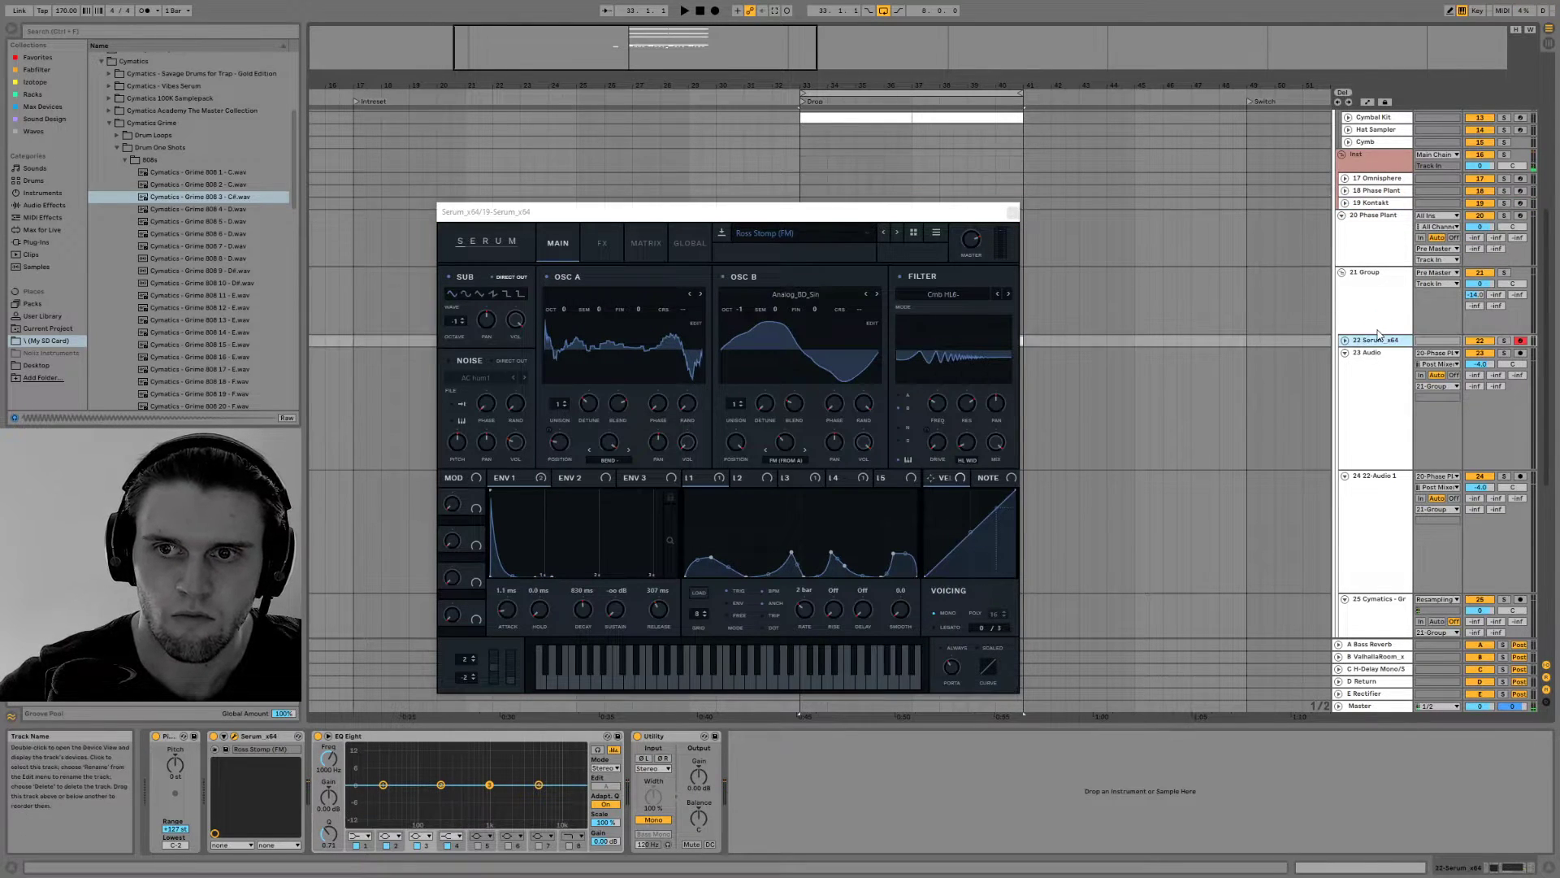
pyautogui.click(1012, 212)
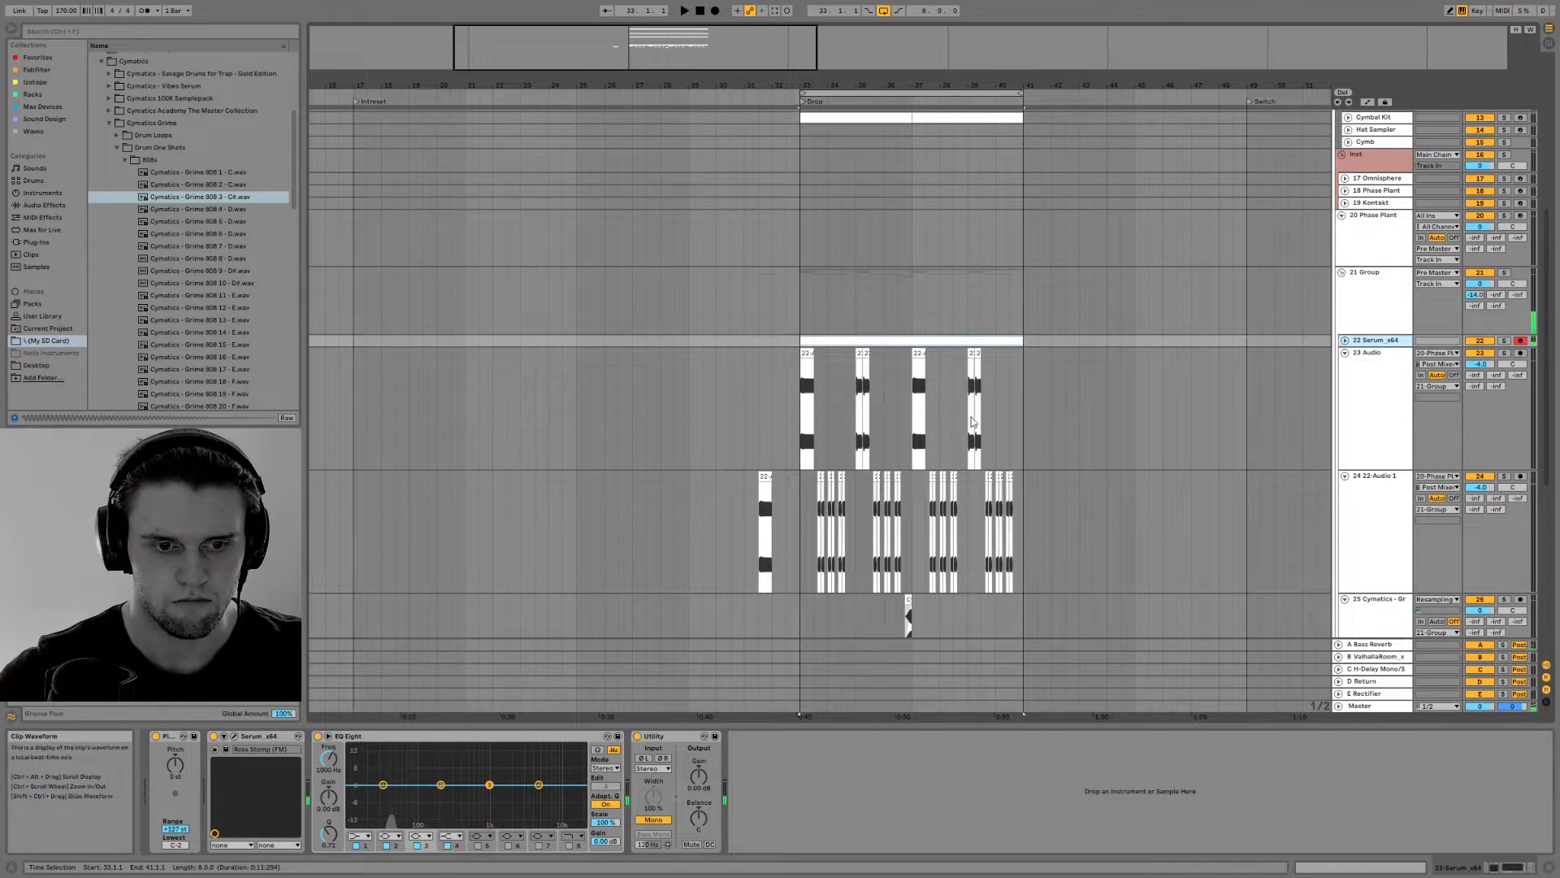
pyautogui.click(662, 822)
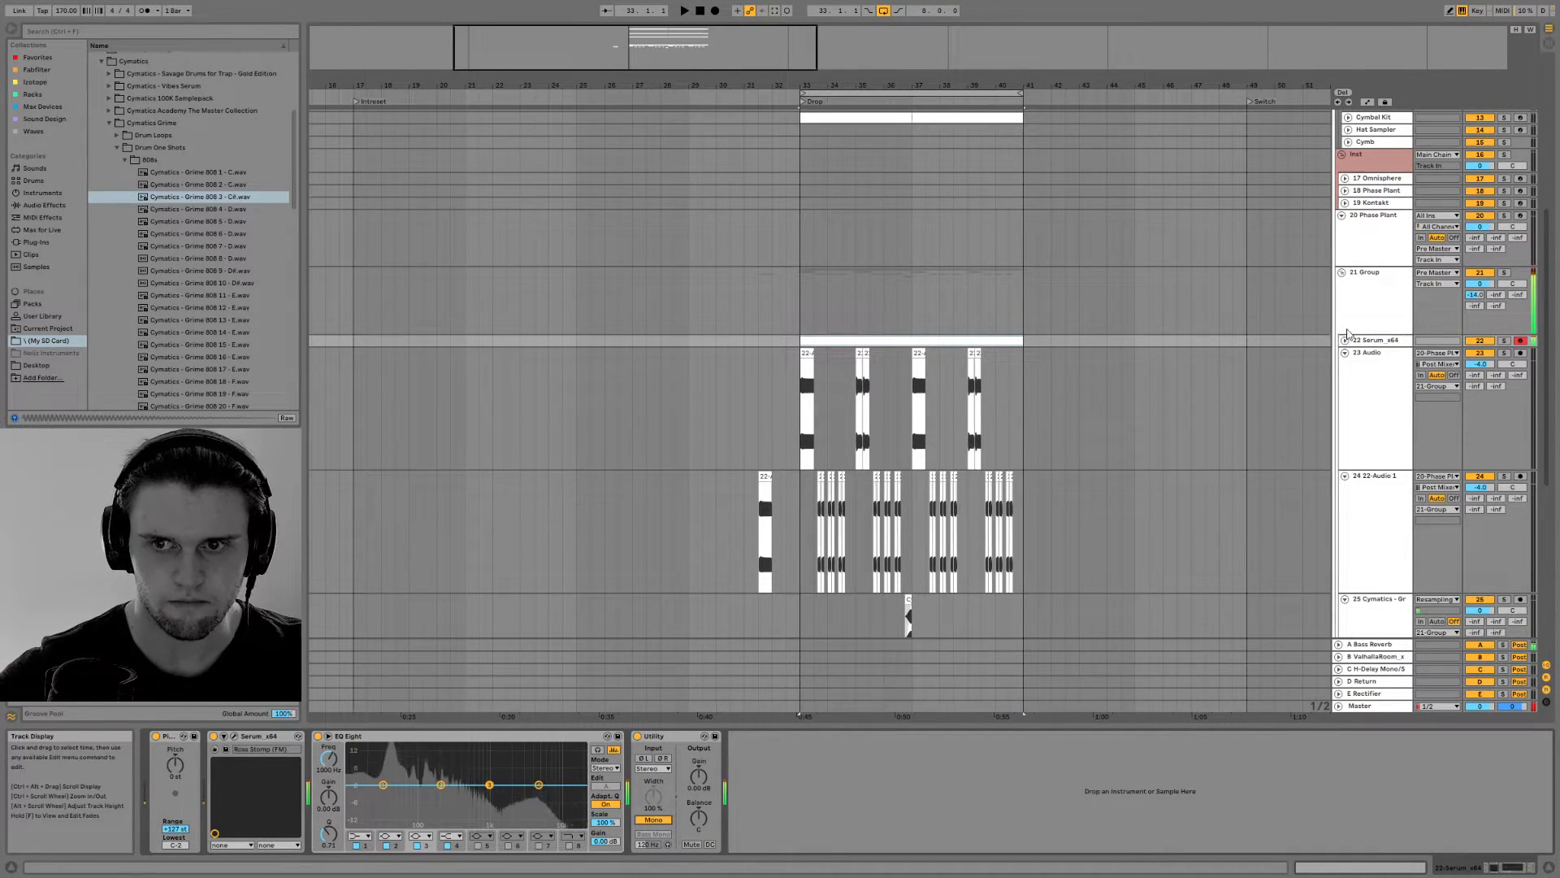
# Play the drop and trim the start of the Serum MIDI clip to bar 36, matching the bass clip there
pyautogui.press('space')
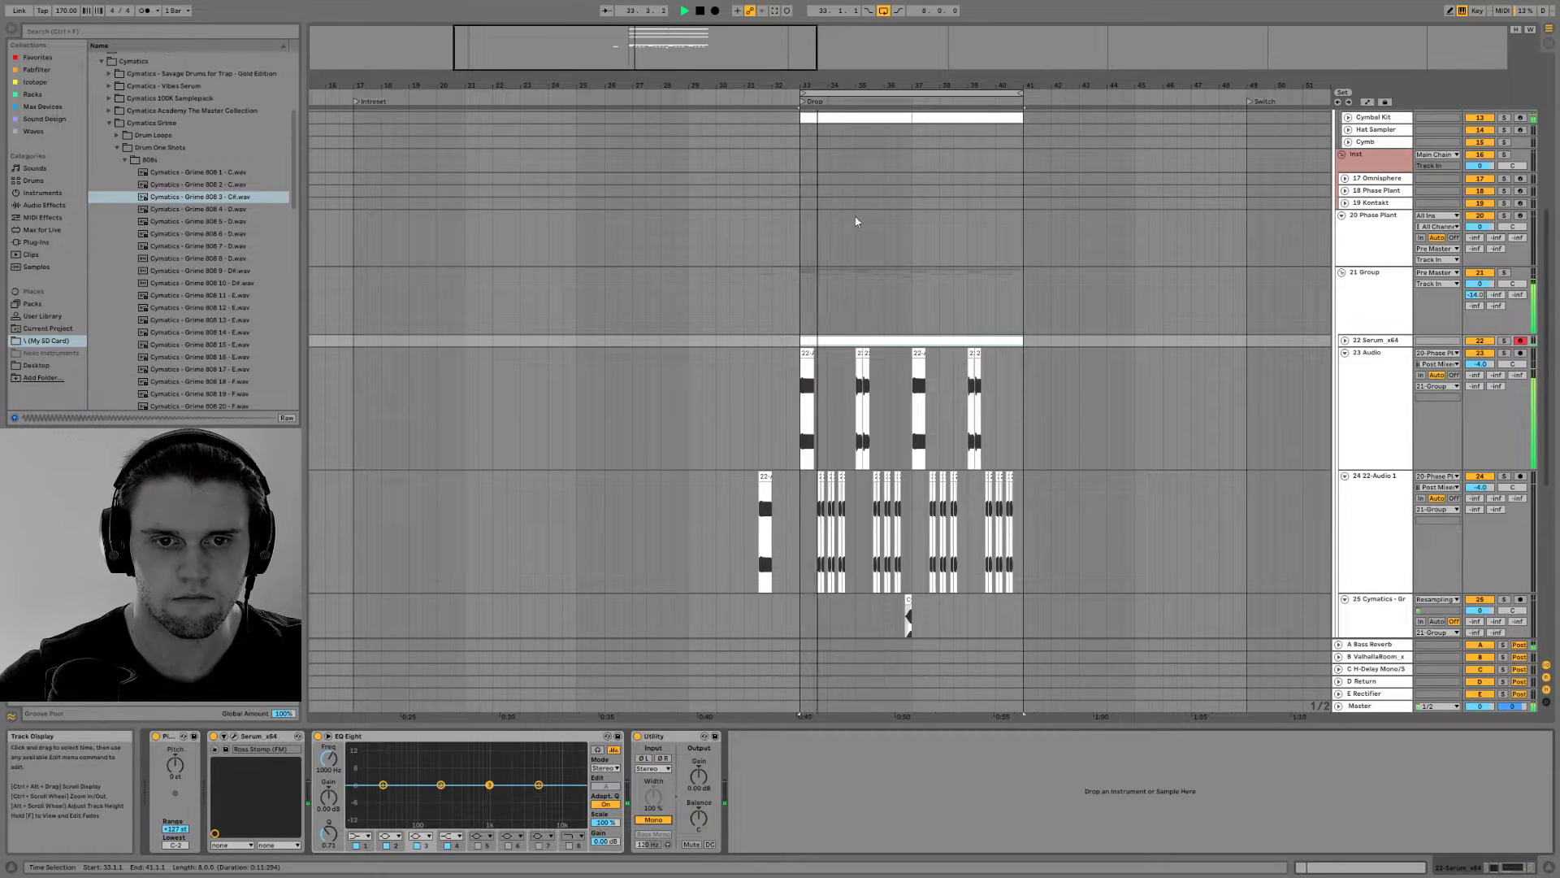
pyautogui.moveTo(645, 32); pyautogui.dragTo(682, 76)
pyautogui.scroll(-3, 759, 489)
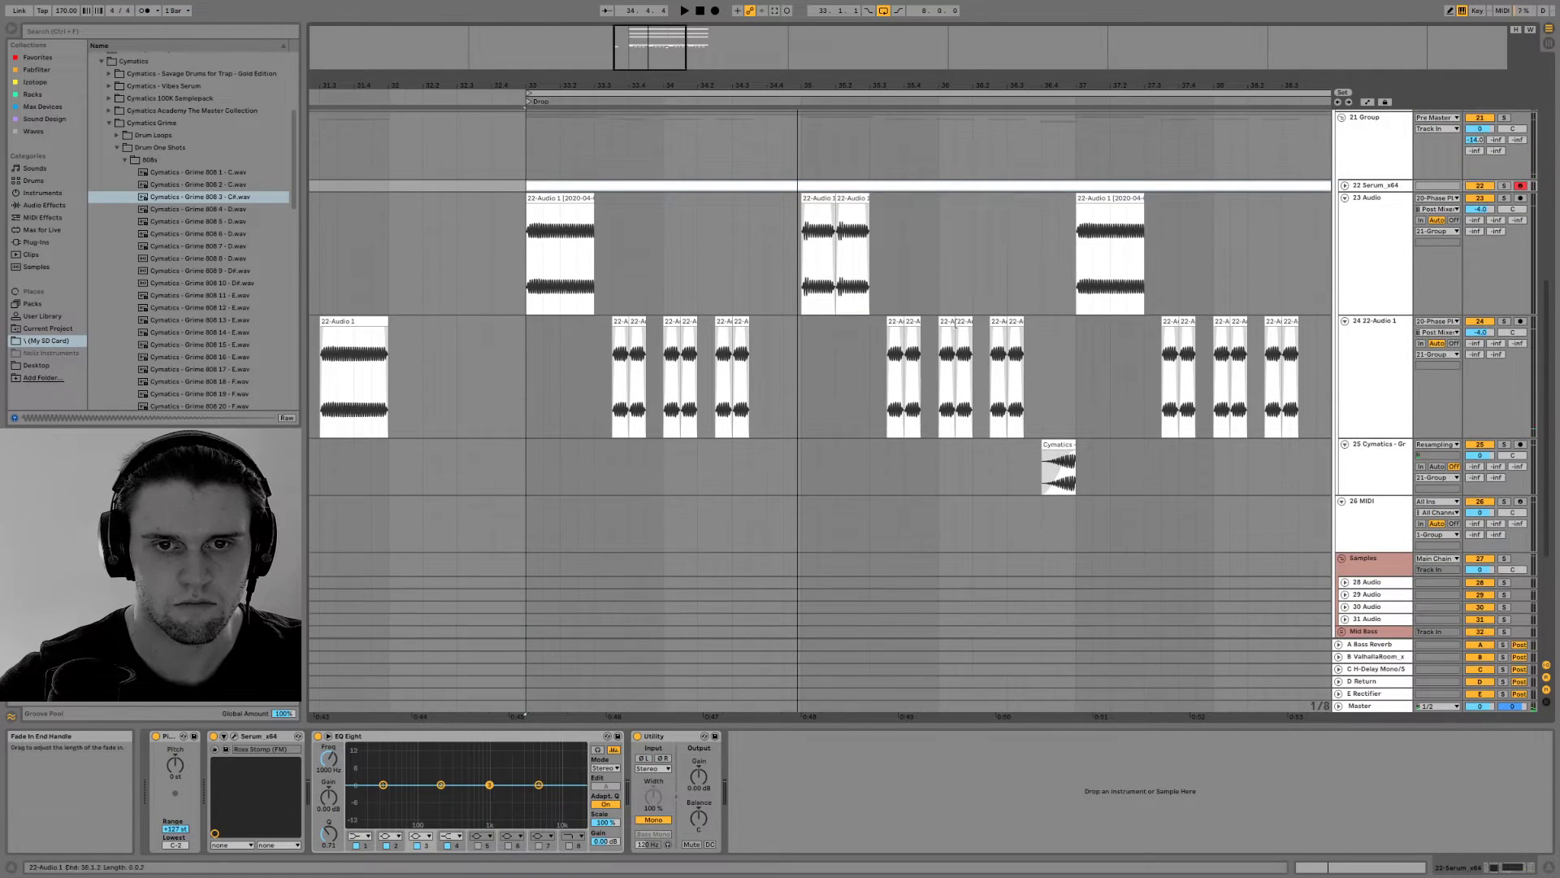
pyautogui.click(949, 319)
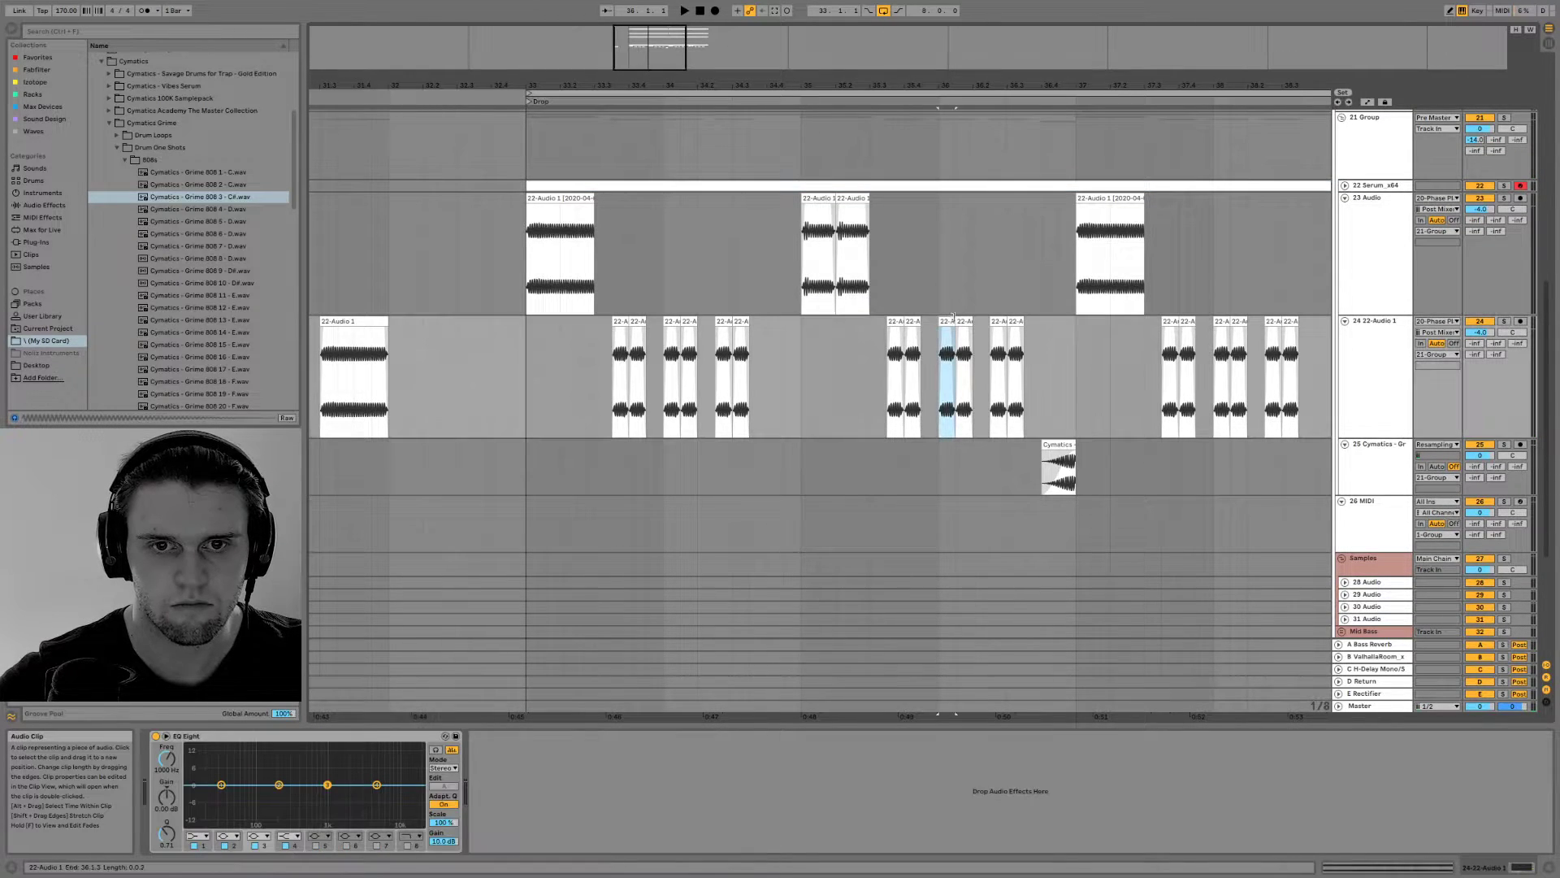
pyautogui.moveTo(528, 185); pyautogui.dragTo(940, 185)
# Open the Serum clip, draw a one-beat F1 note at its start and duplicate it onto the next beat
pyautogui.doubleClick(951, 185)
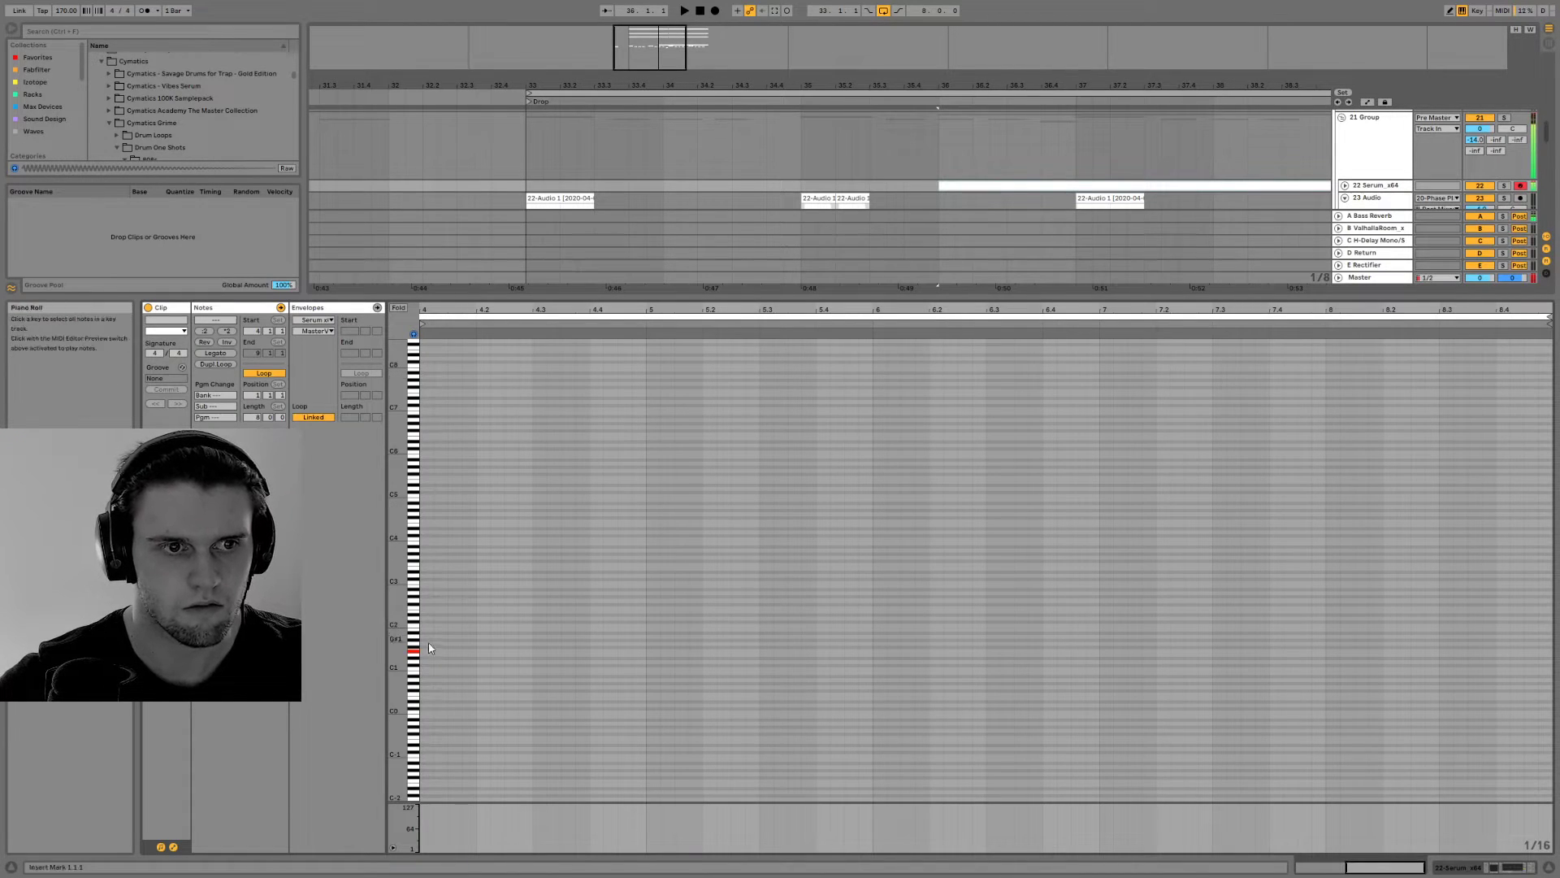
pyautogui.press('space')
pyautogui.moveTo(515, 647)
pyautogui.mouseDown()
pyautogui.moveTo(564, 650)
pyautogui.moveTo(487, 650)
pyautogui.mouseUp()
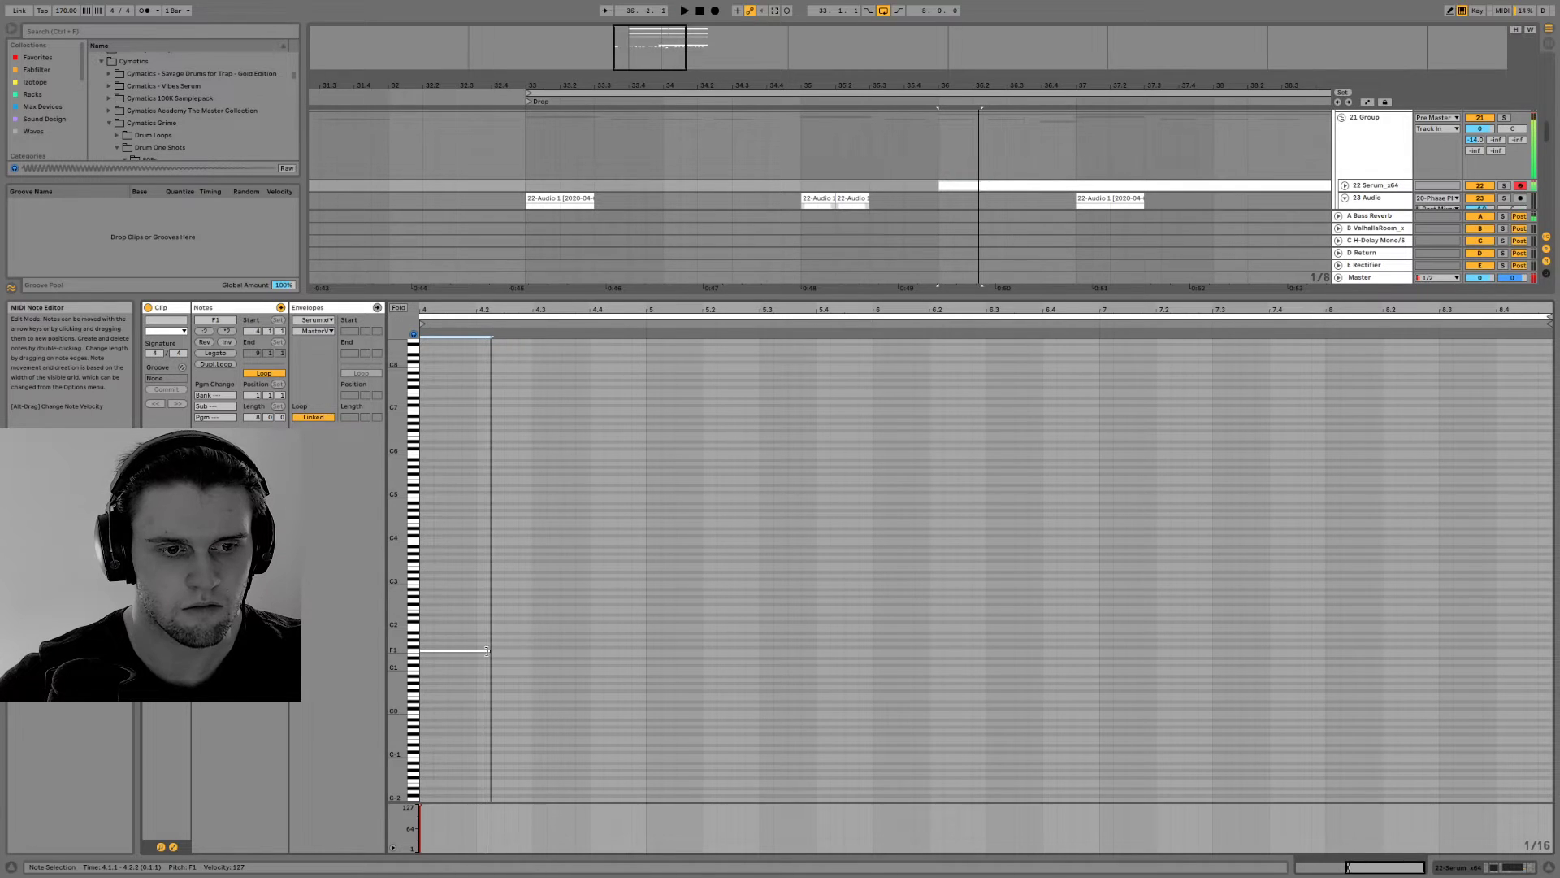
pyautogui.hotkey('ctrl', 'd')
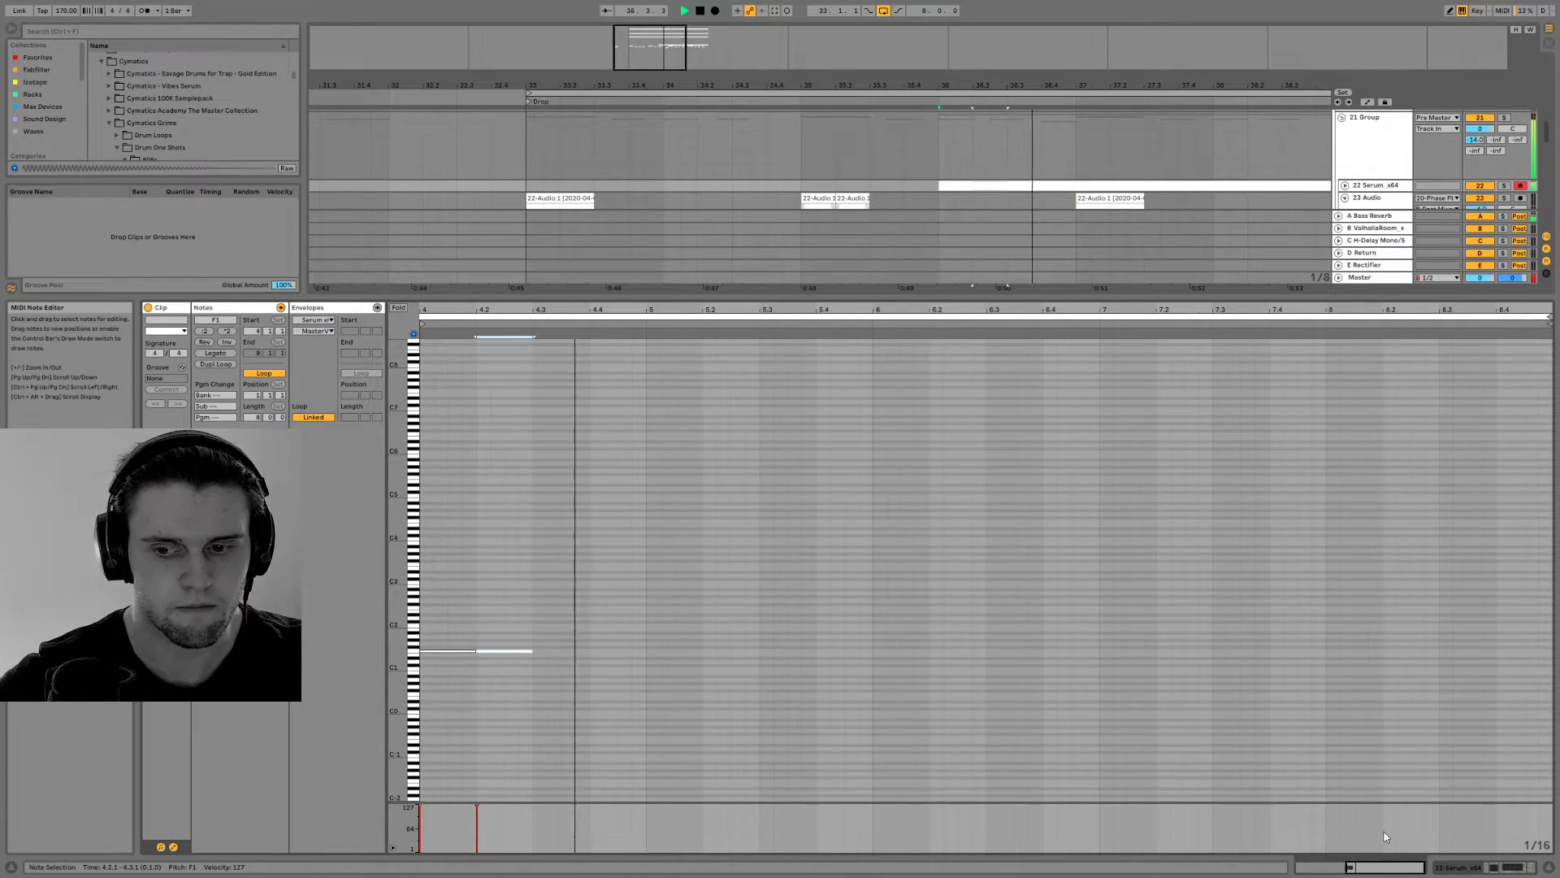
# Shorten both F1 notes to half a beat each and play the passage back in the arrangement
pyautogui.click(494, 668)
pyautogui.press('space')
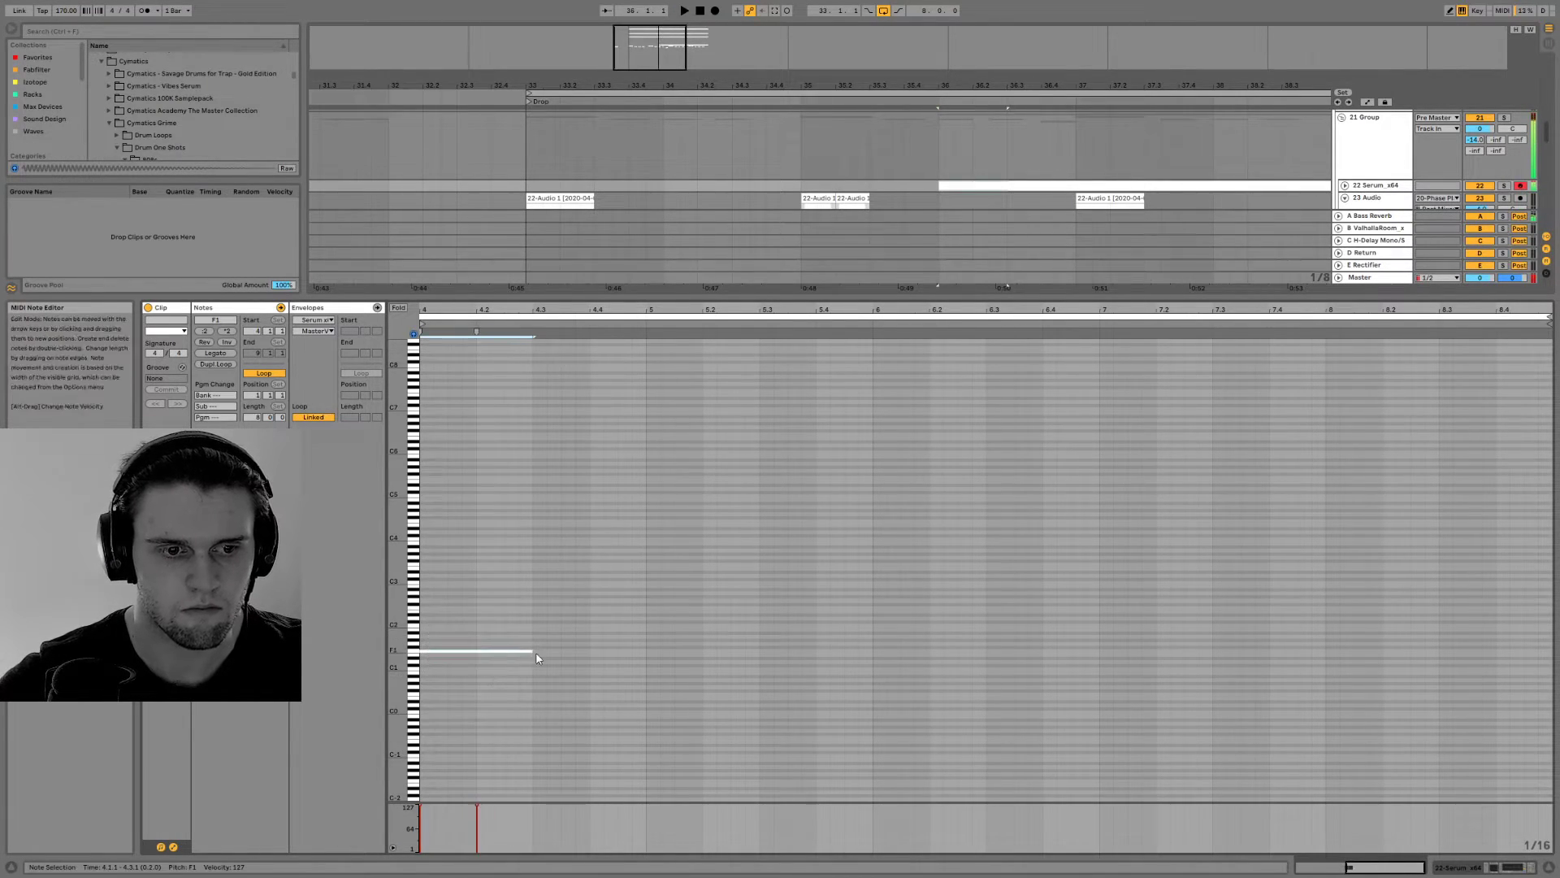
pyautogui.moveTo(516, 651); pyautogui.dragTo(504, 651)
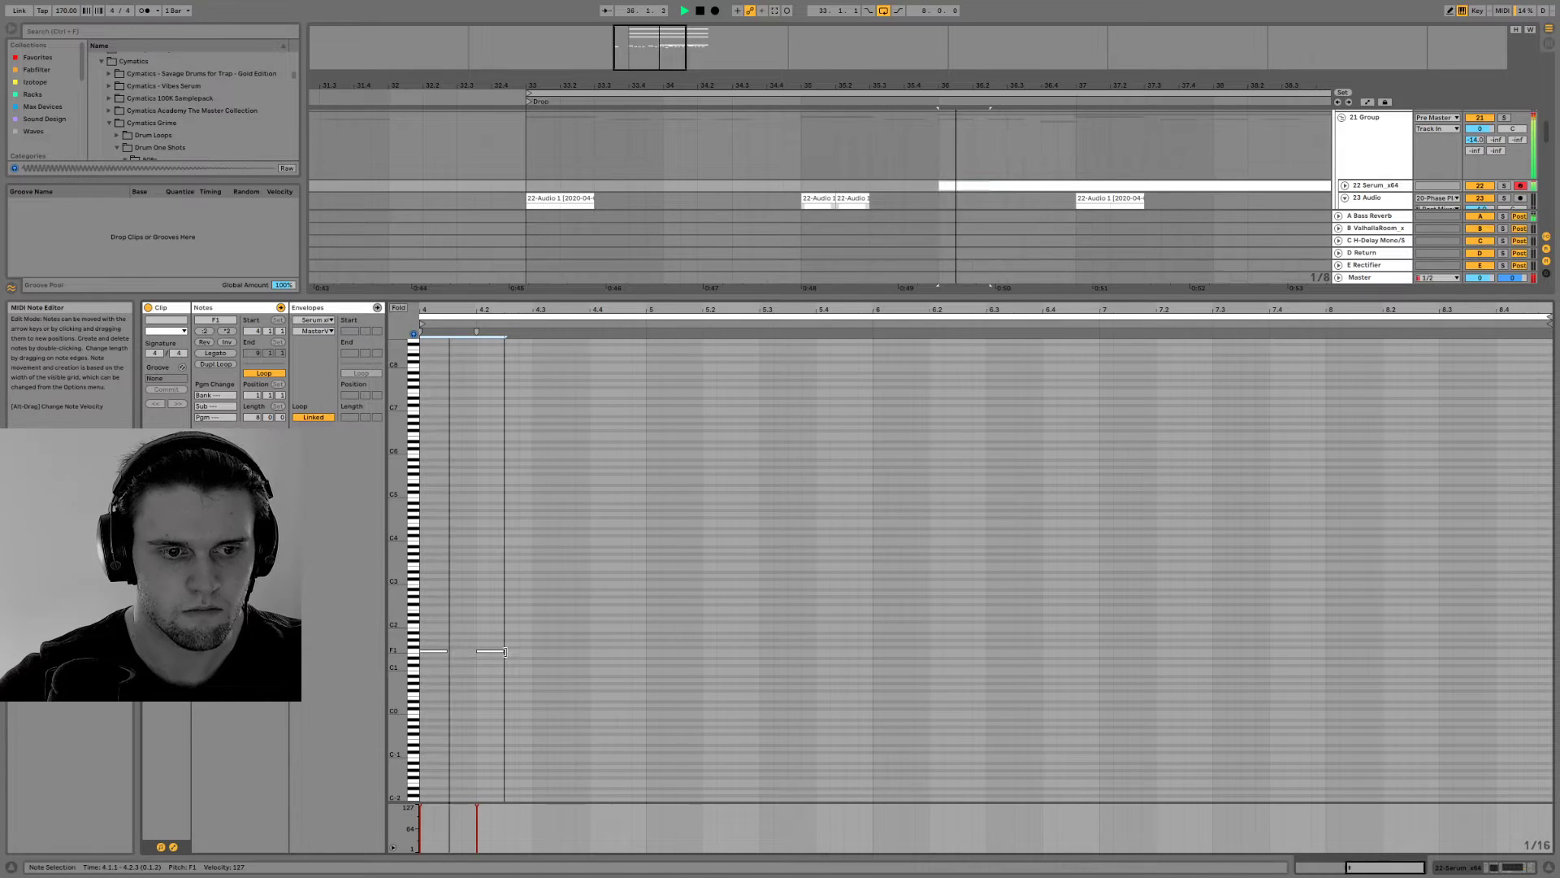
pyautogui.click(1460, 866)
pyautogui.press('space')
pyautogui.press('space')
pyautogui.press('space')
# Deactivate the two bass clips at the start of bar 36 on 24 22-Audio 1 and play the section
pyautogui.click(944, 331)
pyautogui.click(945, 341)
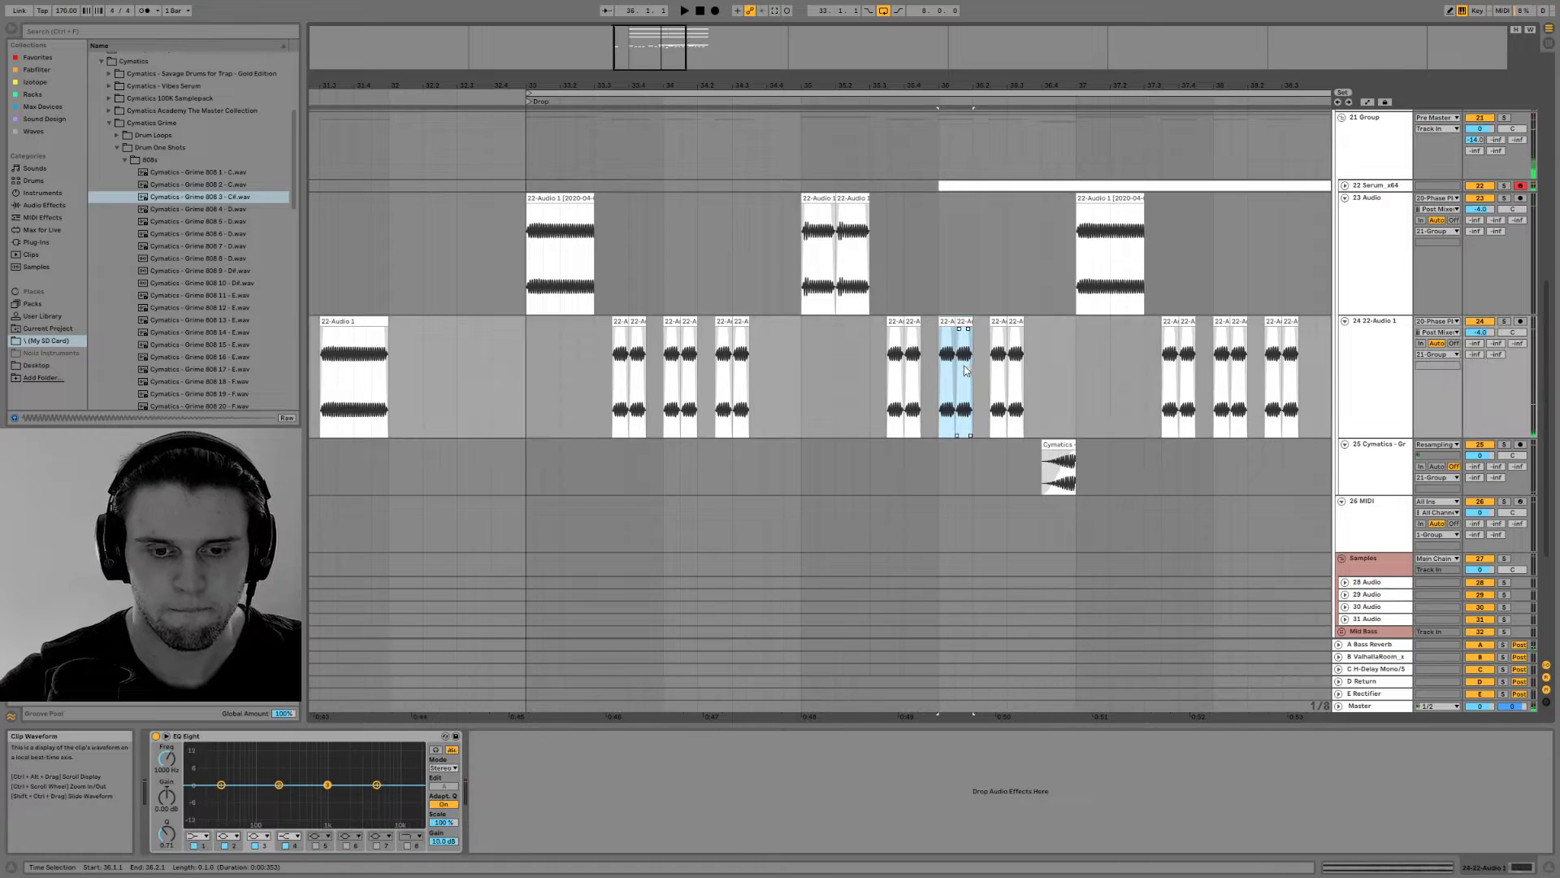
pyautogui.scroll(-2, 948, 350)
pyautogui.press('space')
pyautogui.click(902, 357)
pyautogui.press('space')
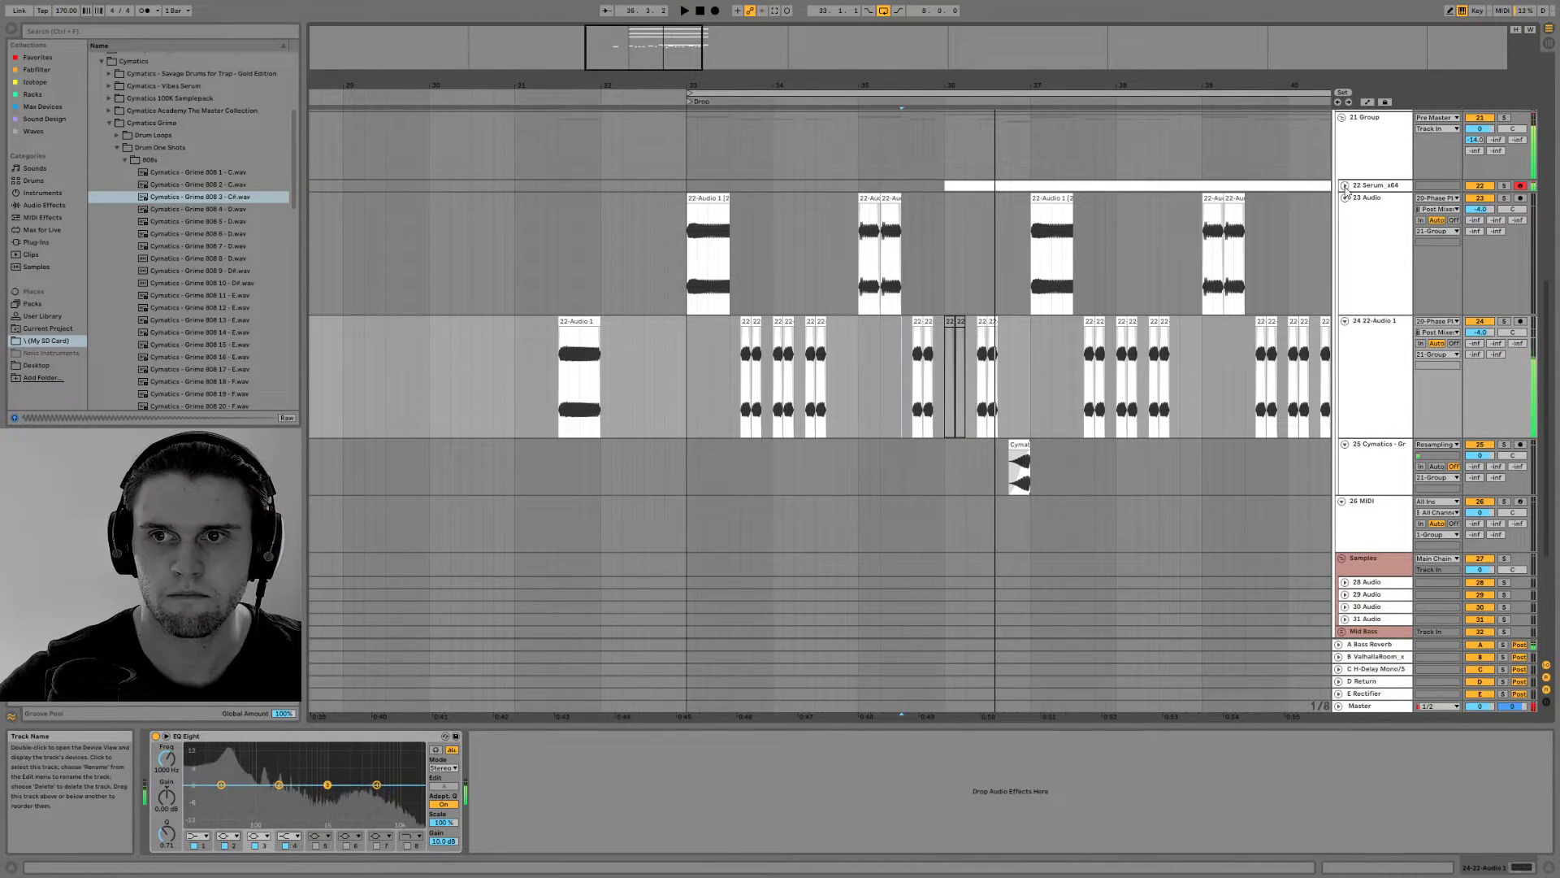
# Unfold the Serum track, lower its volume to -4.0 dB and play the section again
pyautogui.click(1345, 185)
pyautogui.press('space')
pyautogui.moveTo(1479, 196); pyautogui.dragTo(1480, 204)
pyautogui.press('space')
pyautogui.press('space')
pyautogui.press('space')
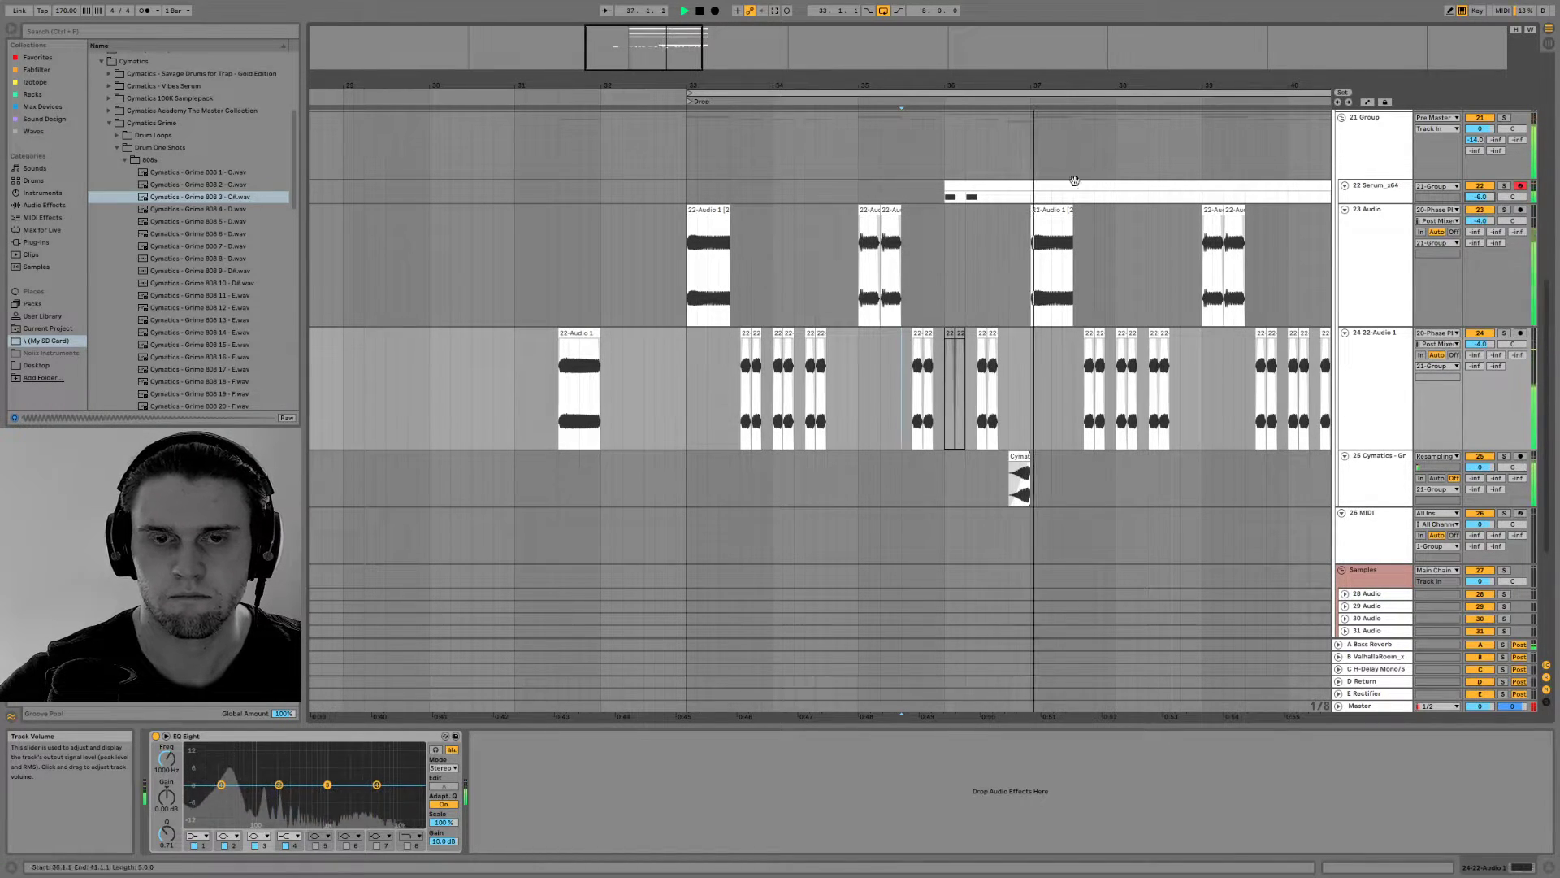
# Lower the Serum track's volume to -6.4 dB and play the drop
pyautogui.moveTo(1480, 196); pyautogui.dragTo(1479, 206)
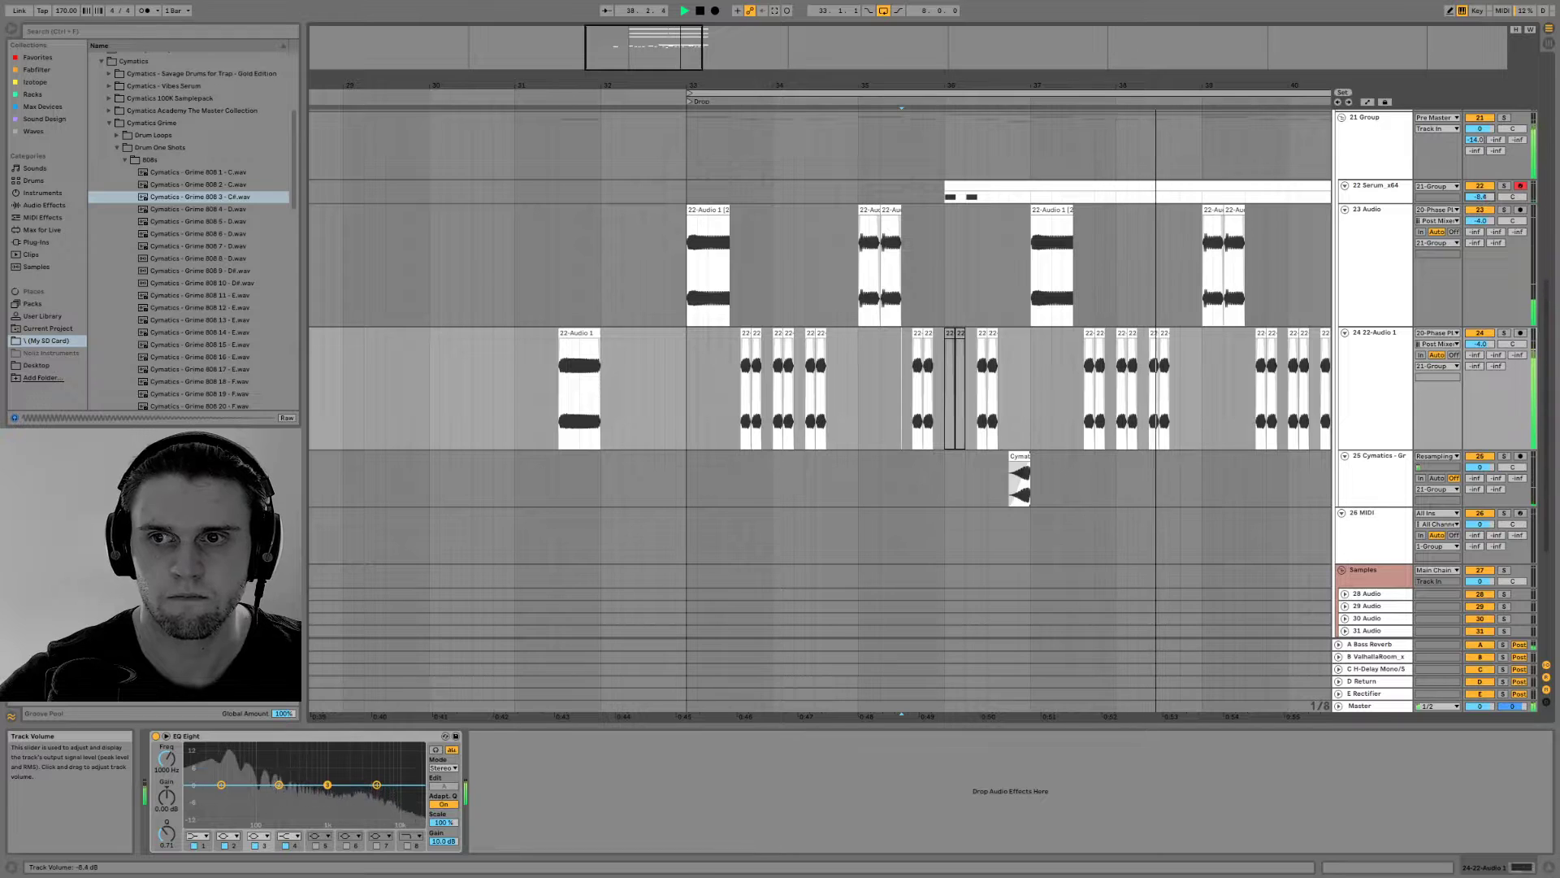
pyautogui.press('space')
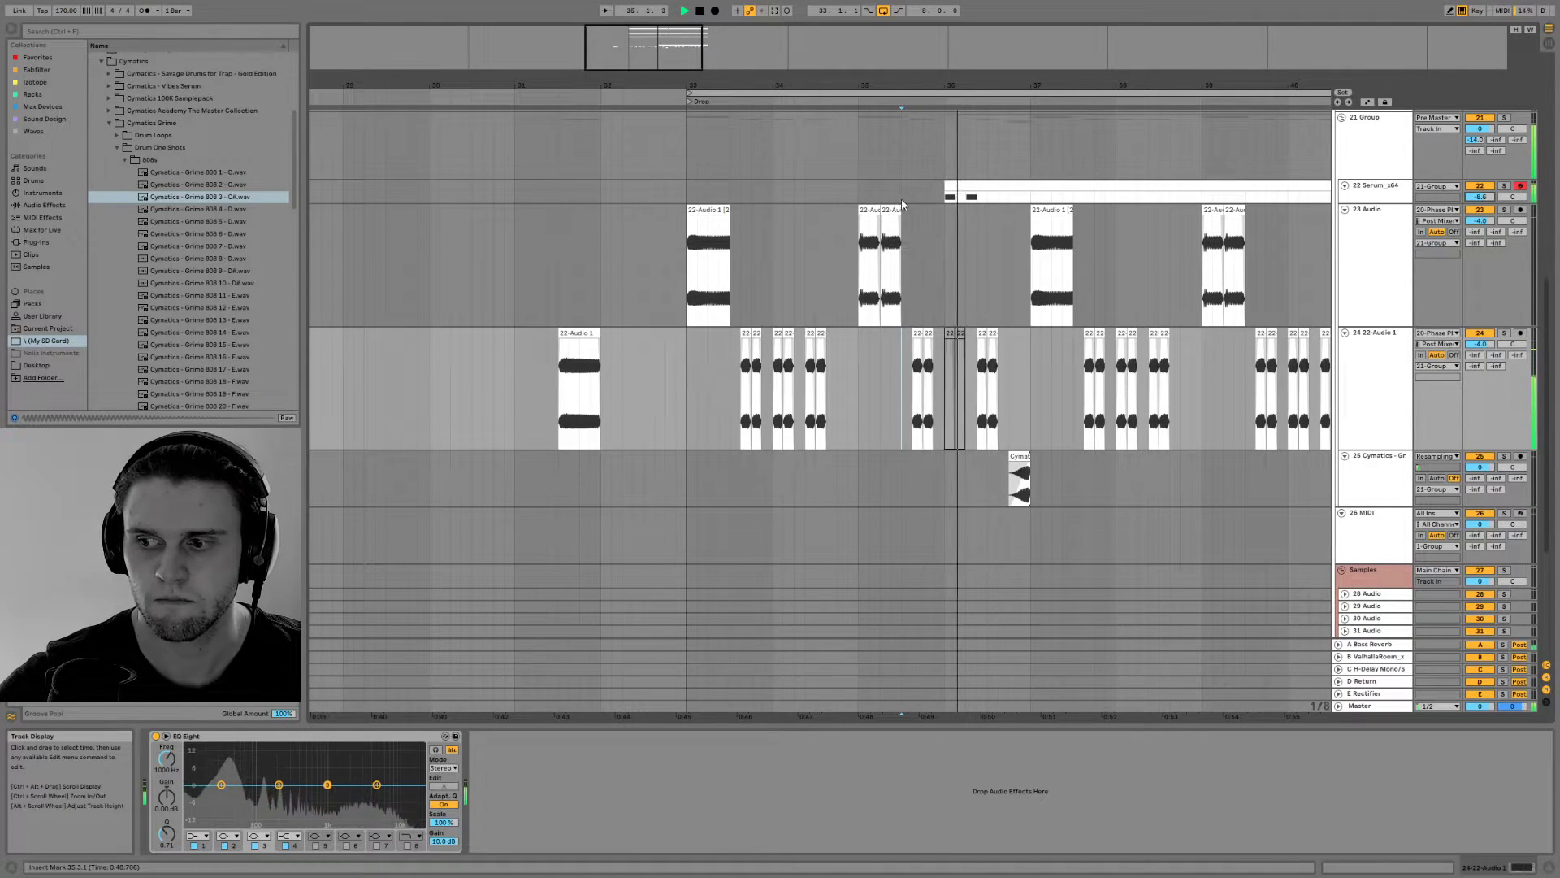
pyautogui.press('space')
# Open the Serum clip at bar 36, try duplicating its first F1 note to 4.1.3 and listen in the arrangement
pyautogui.click(695, 195)
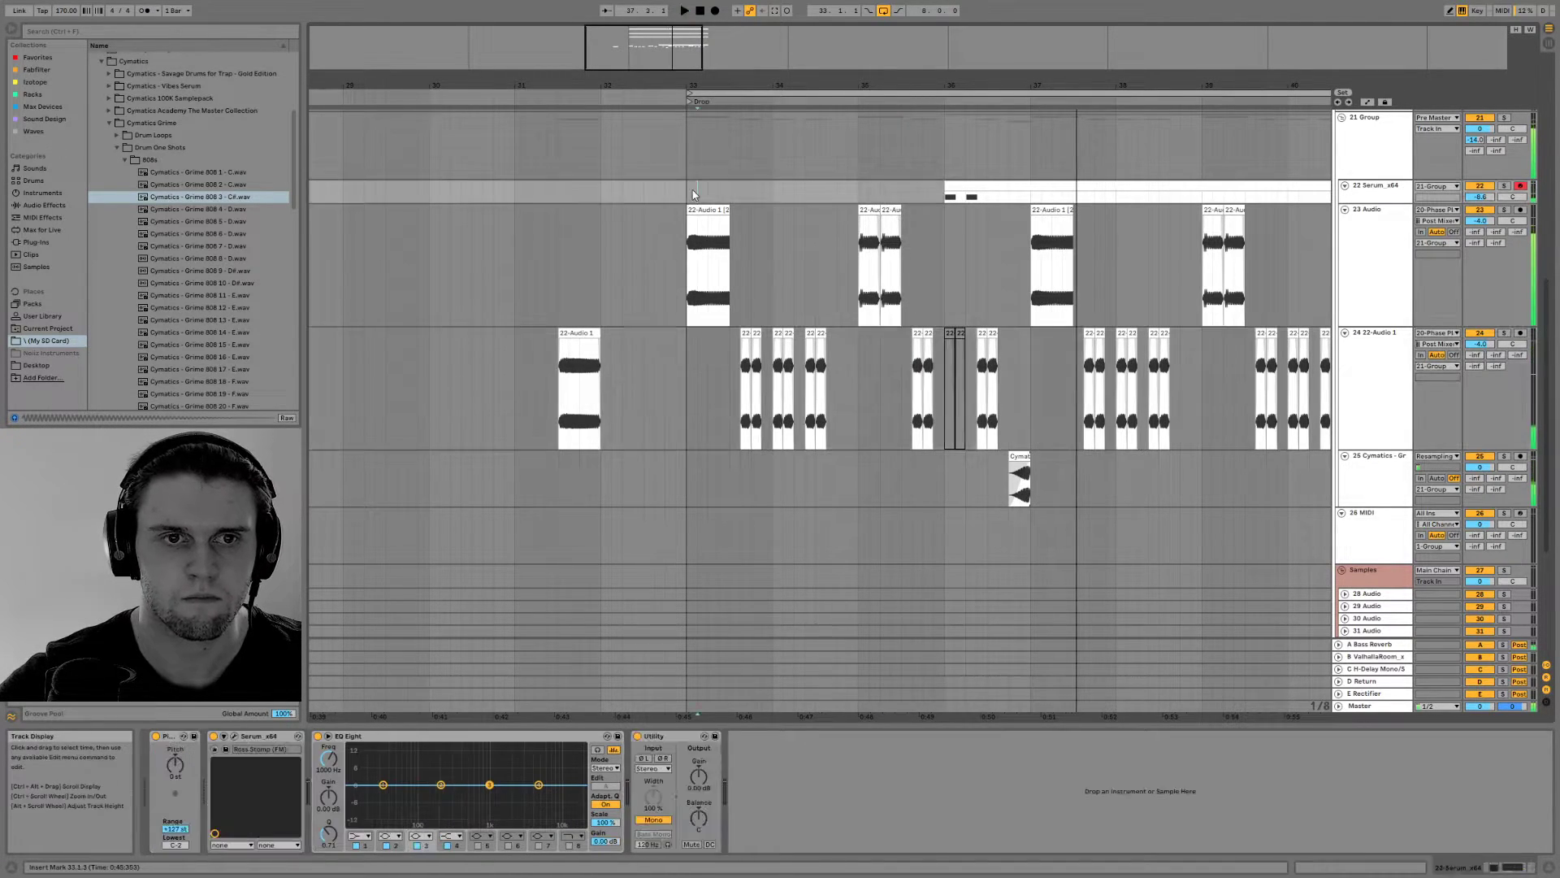
pyautogui.moveTo(659, 85); pyautogui.dragTo(533, 67)
pyautogui.click(1548, 868)
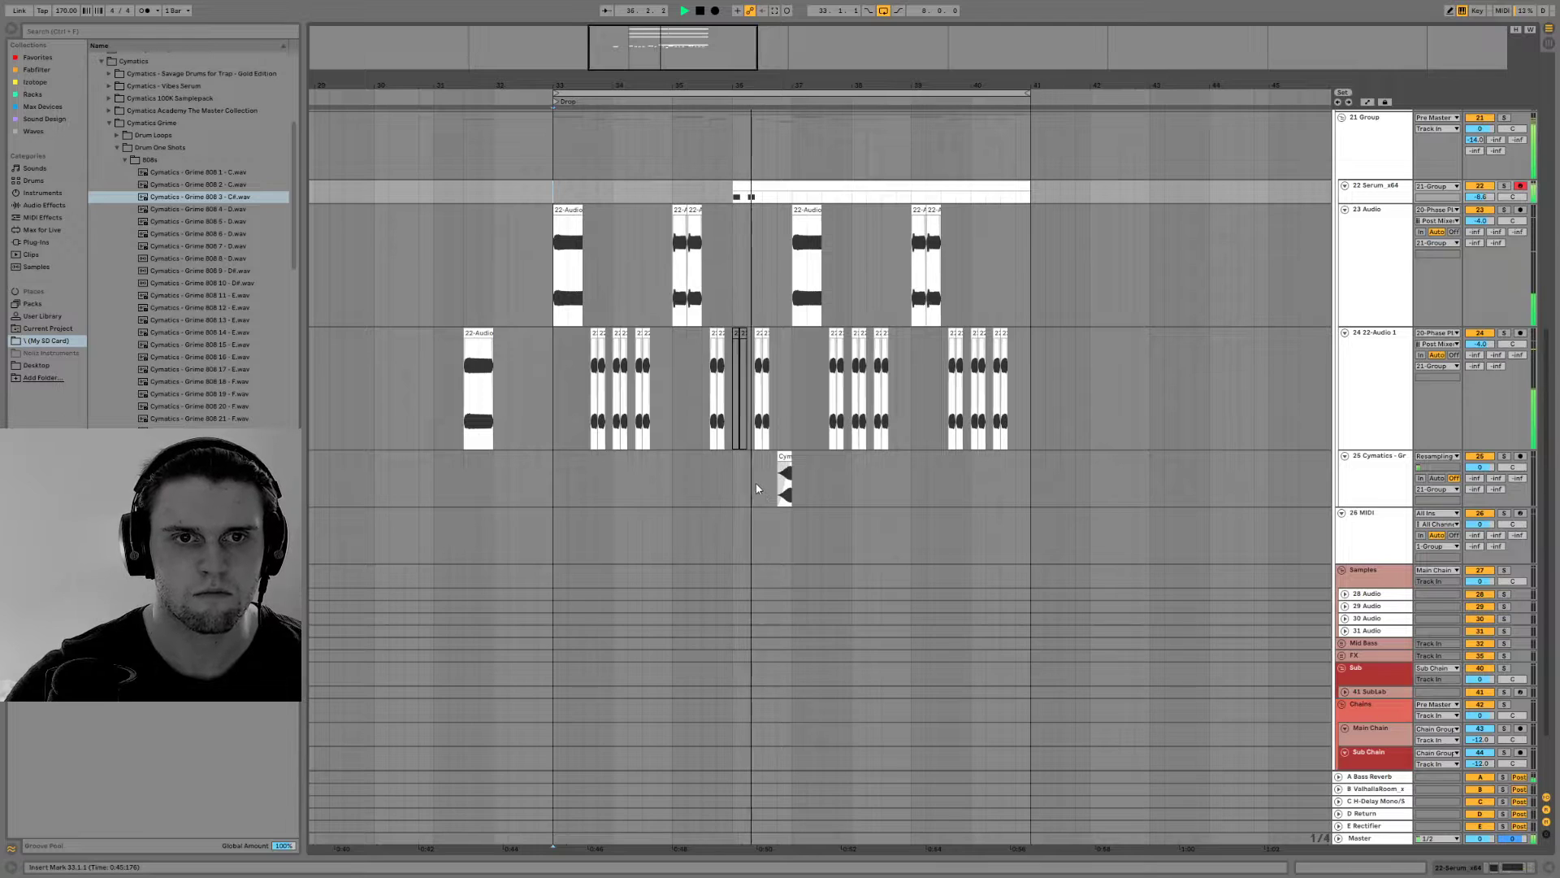
pyautogui.doubleClick(740, 192)
pyautogui.click(465, 611)
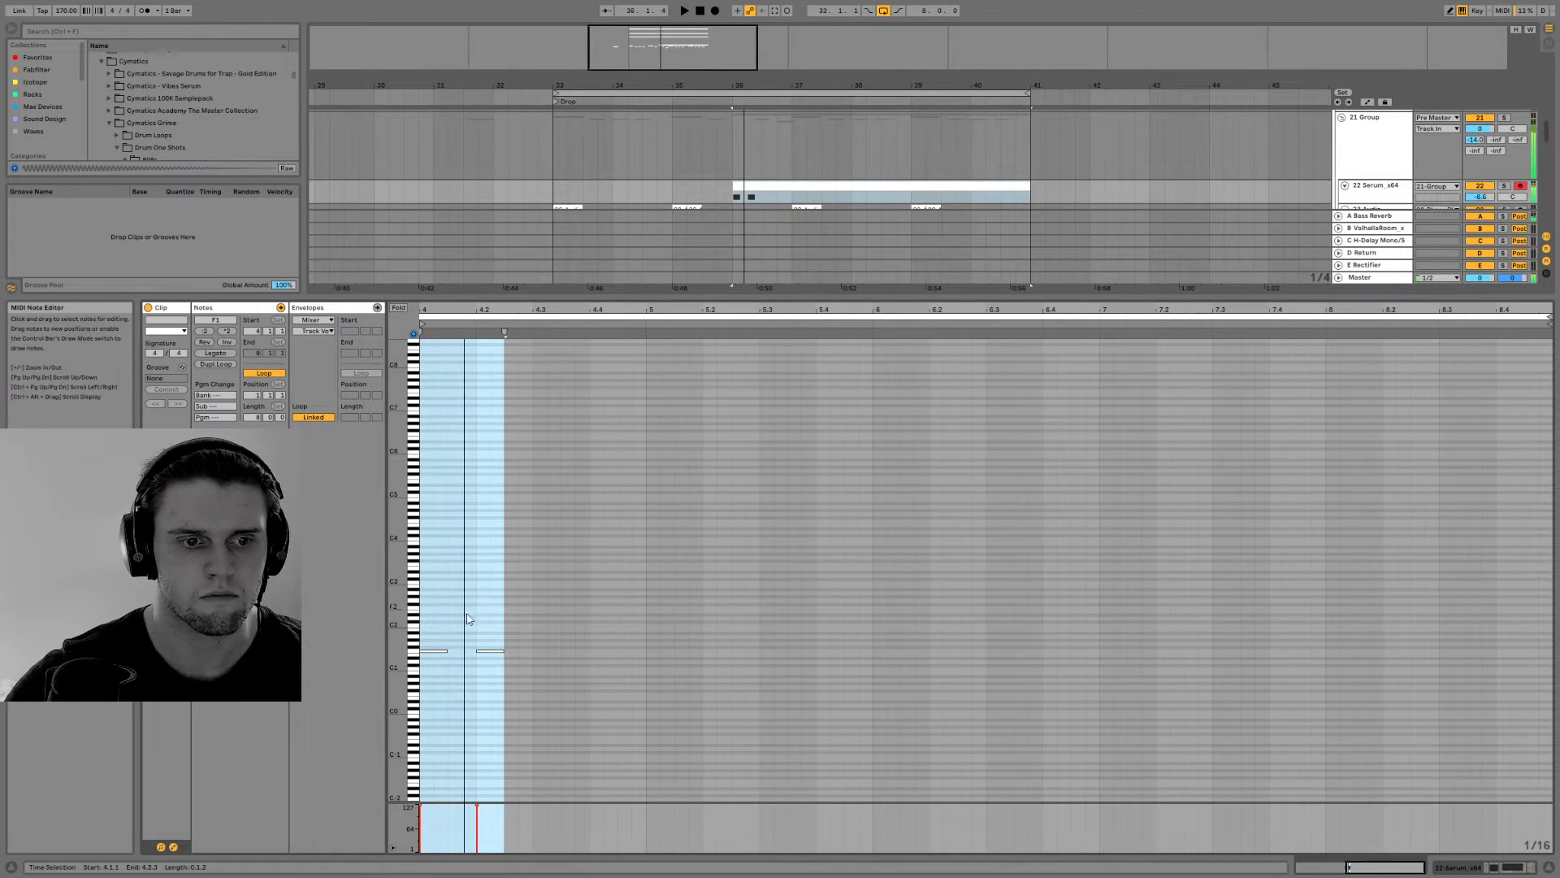
pyautogui.click(437, 652)
pyautogui.hotkey('ctrl', 'd')
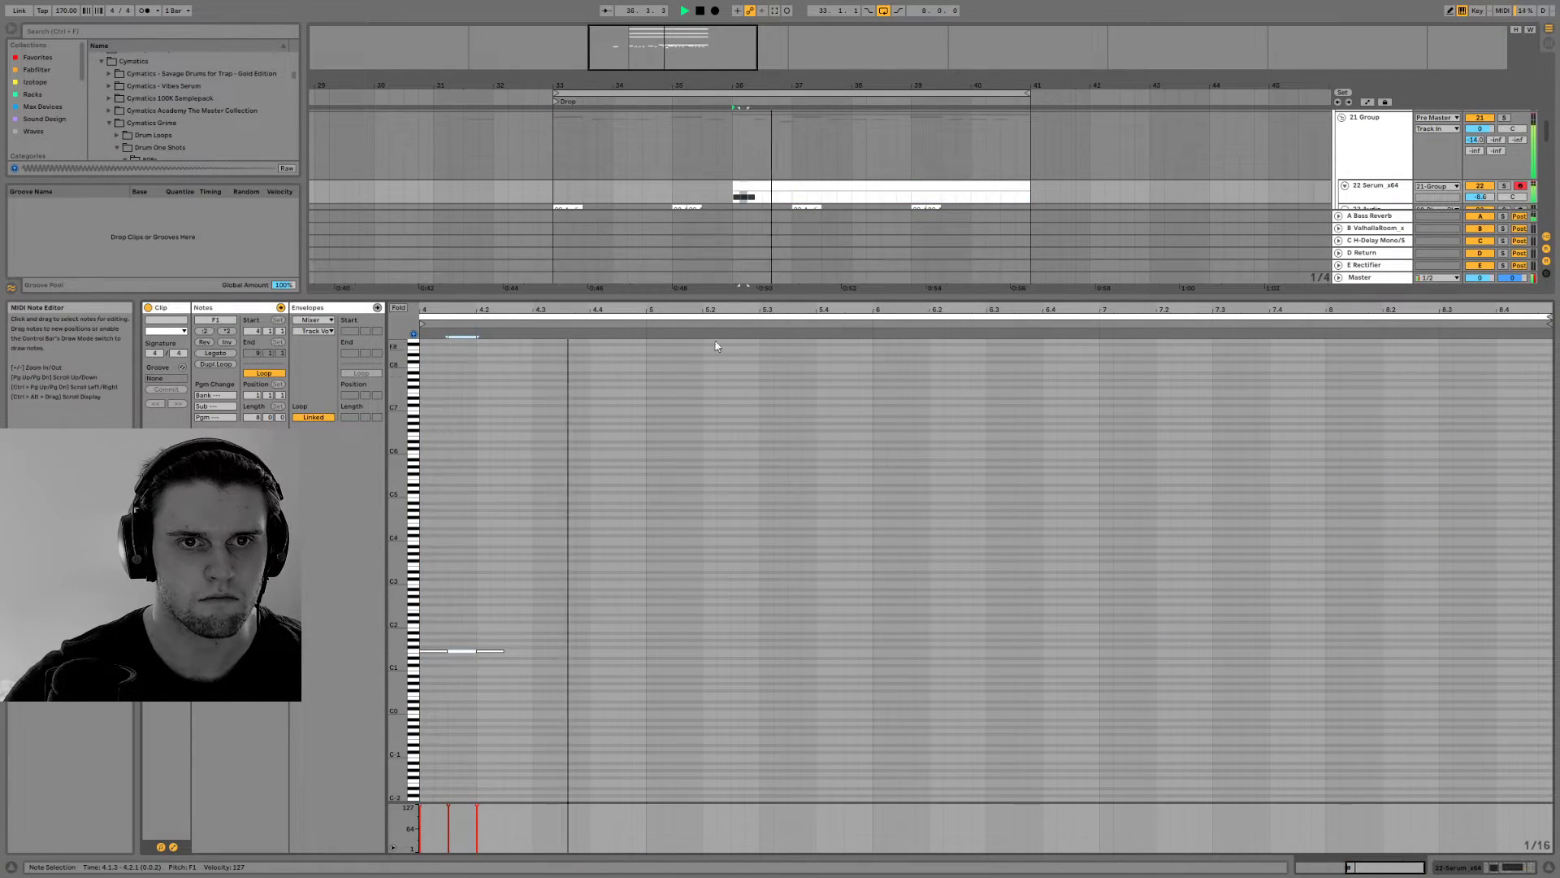
pyautogui.click(1548, 872)
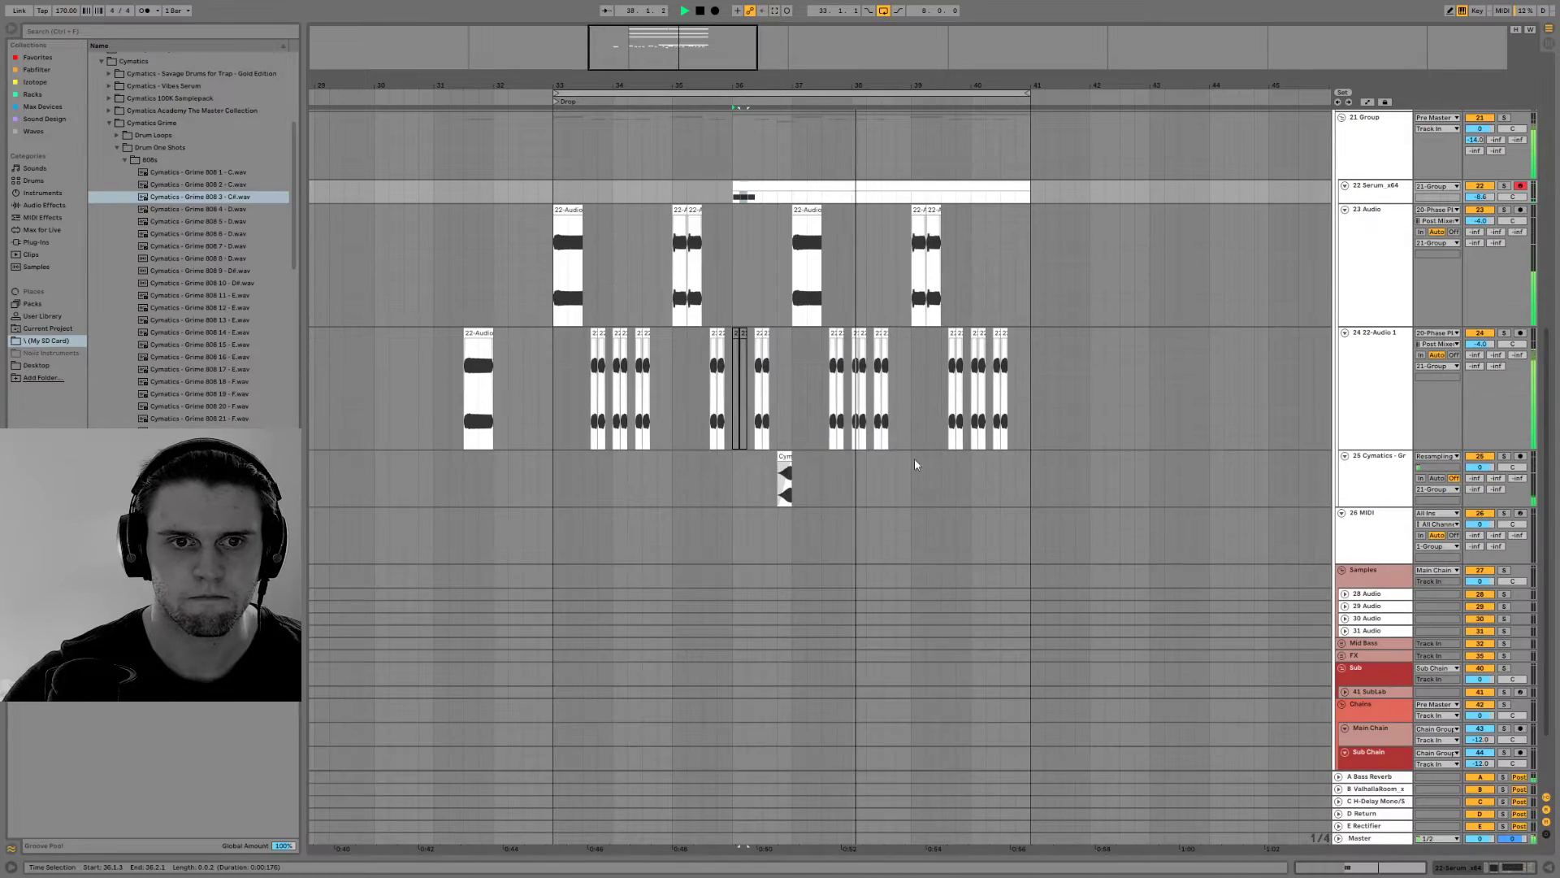
# Deactivate the pair of bass clips at 36.2.3 on 24 22-Audio 1 and play the passage
pyautogui.press('space')
pyautogui.click(757, 337)
pyautogui.click(762, 338)
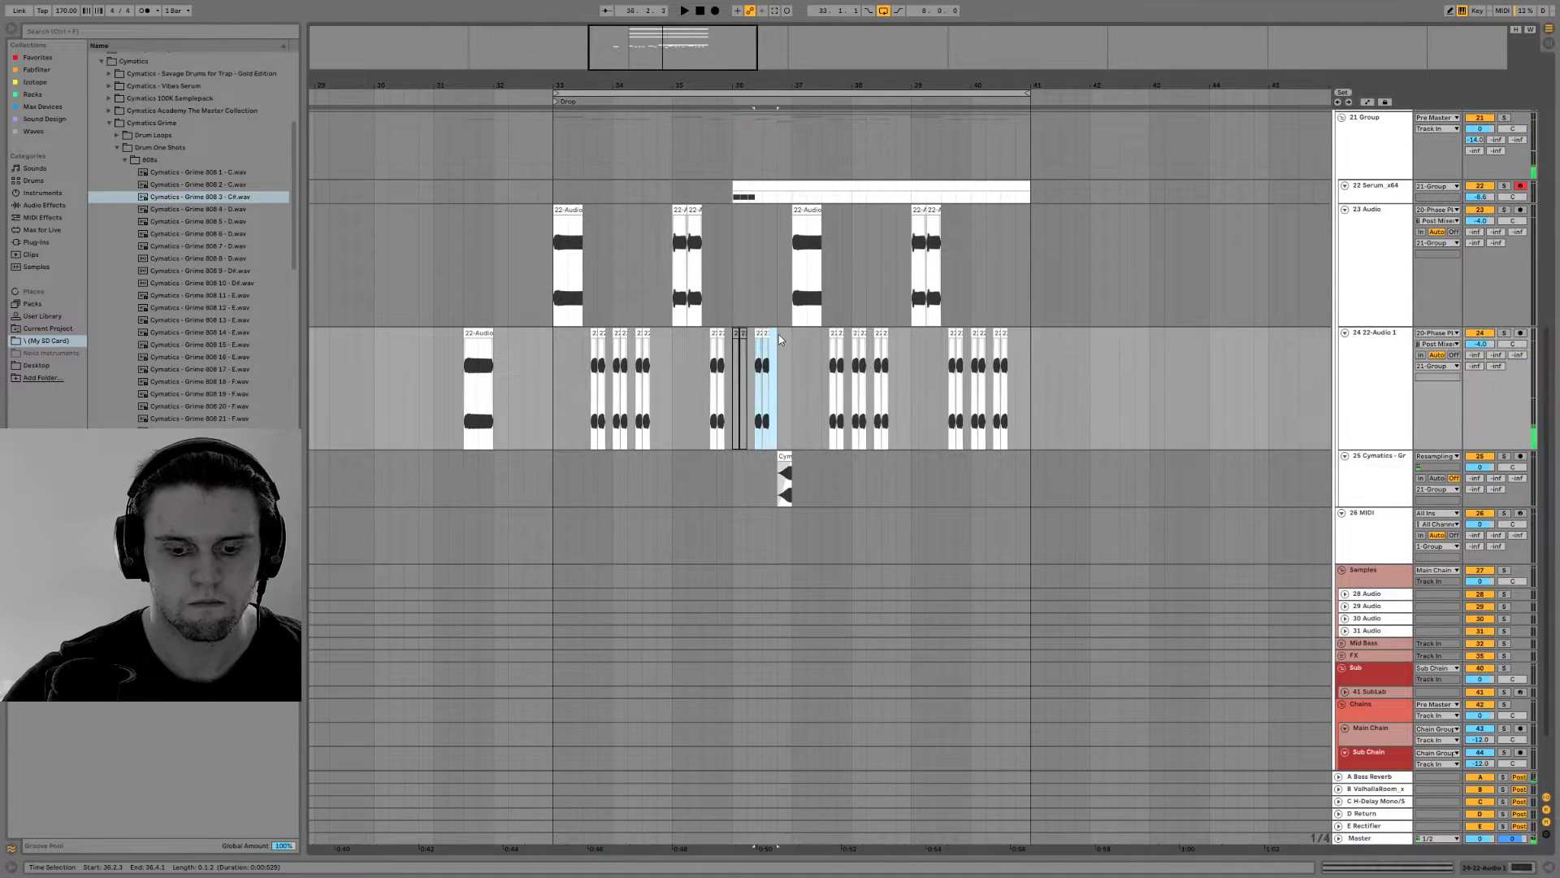
pyautogui.press('space')
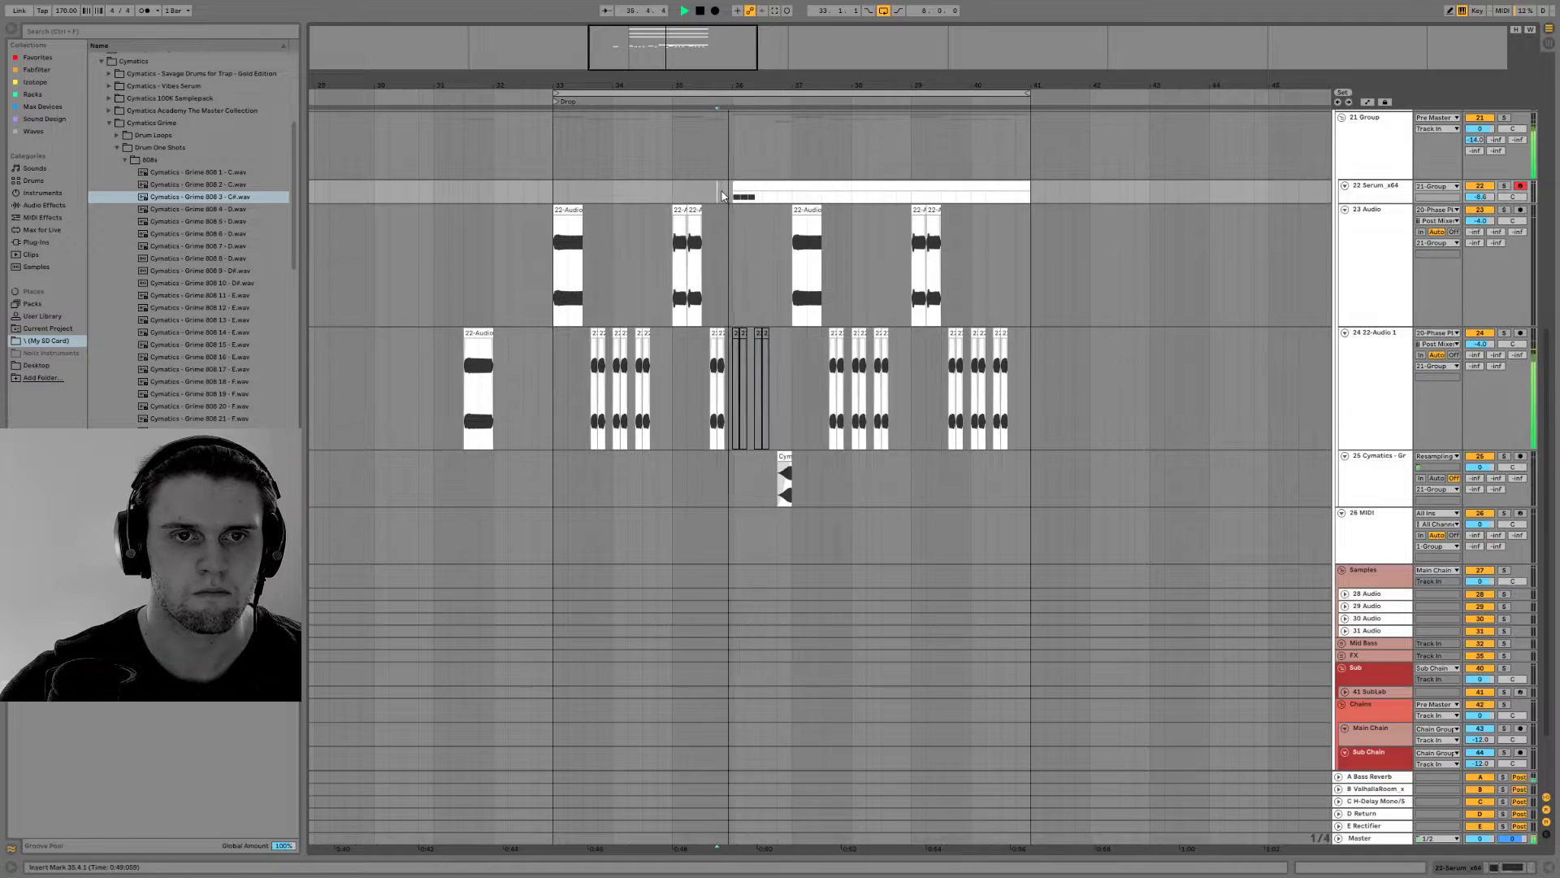
# In the Serum clip, delete the F1 note at 4.1.3 and add a half-beat F1 note at 4.2.3
pyautogui.click(741, 182)
pyautogui.doubleClick(742, 182)
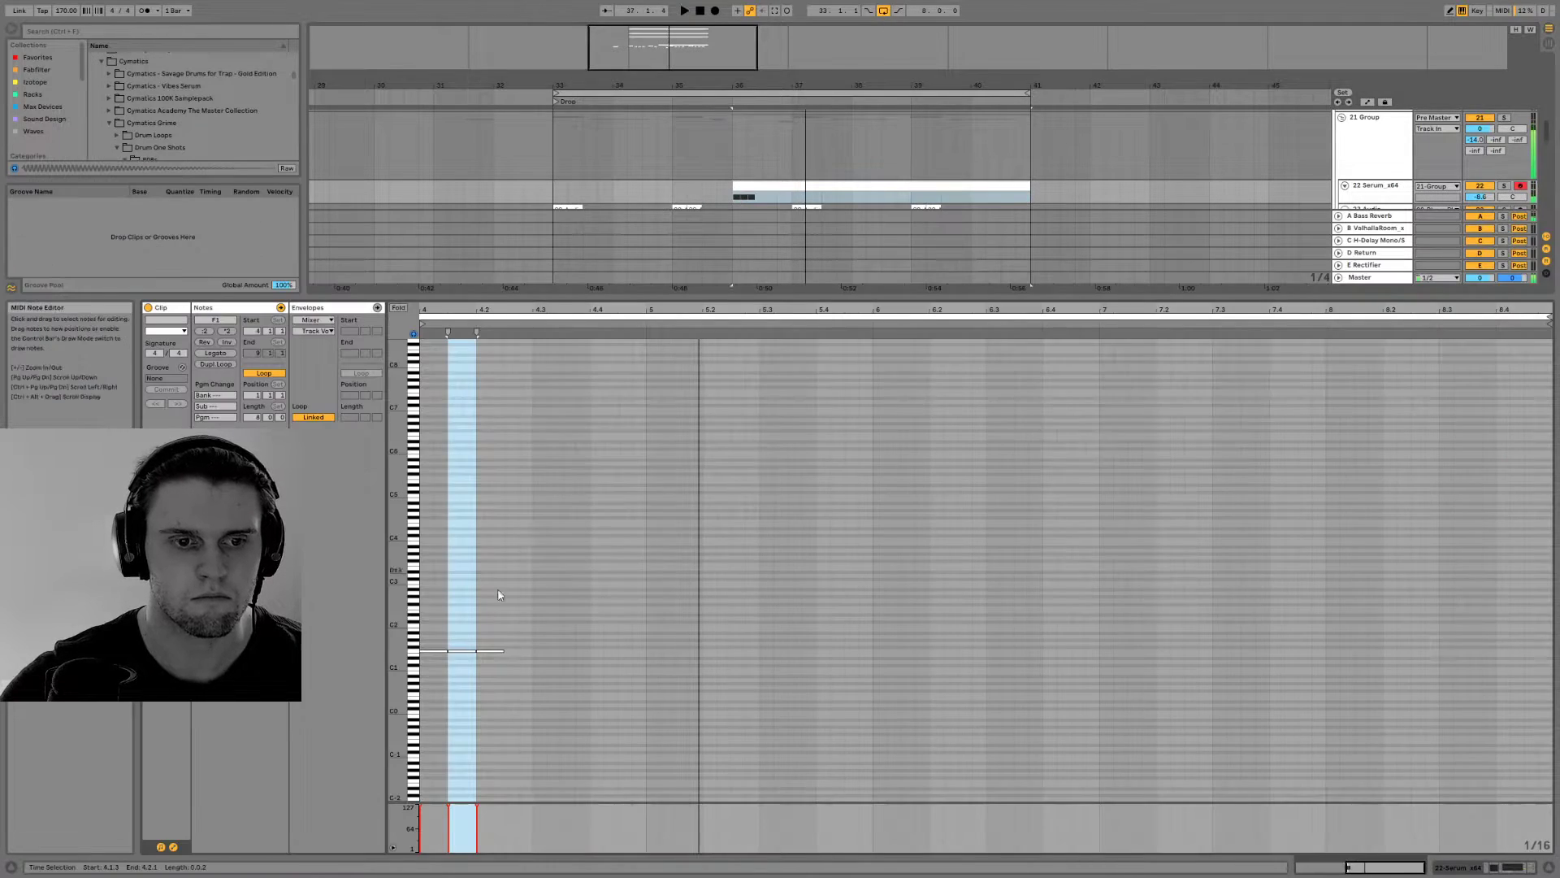
pyautogui.doubleClick(469, 655)
pyautogui.doubleClick(530, 654)
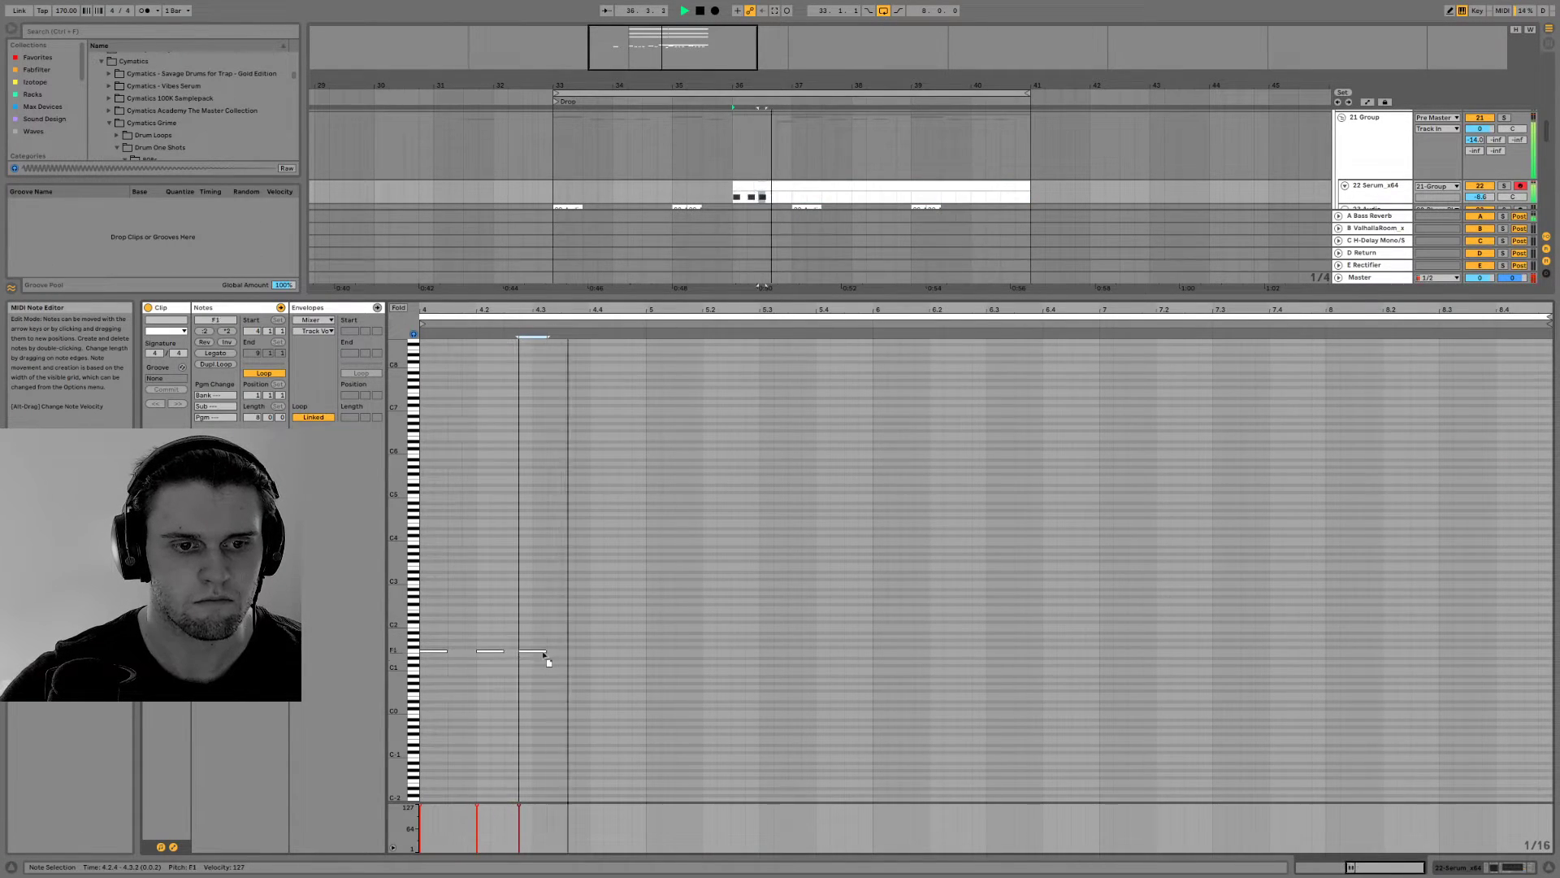
pyautogui.moveTo(544, 654); pyautogui.dragTo(526, 655)
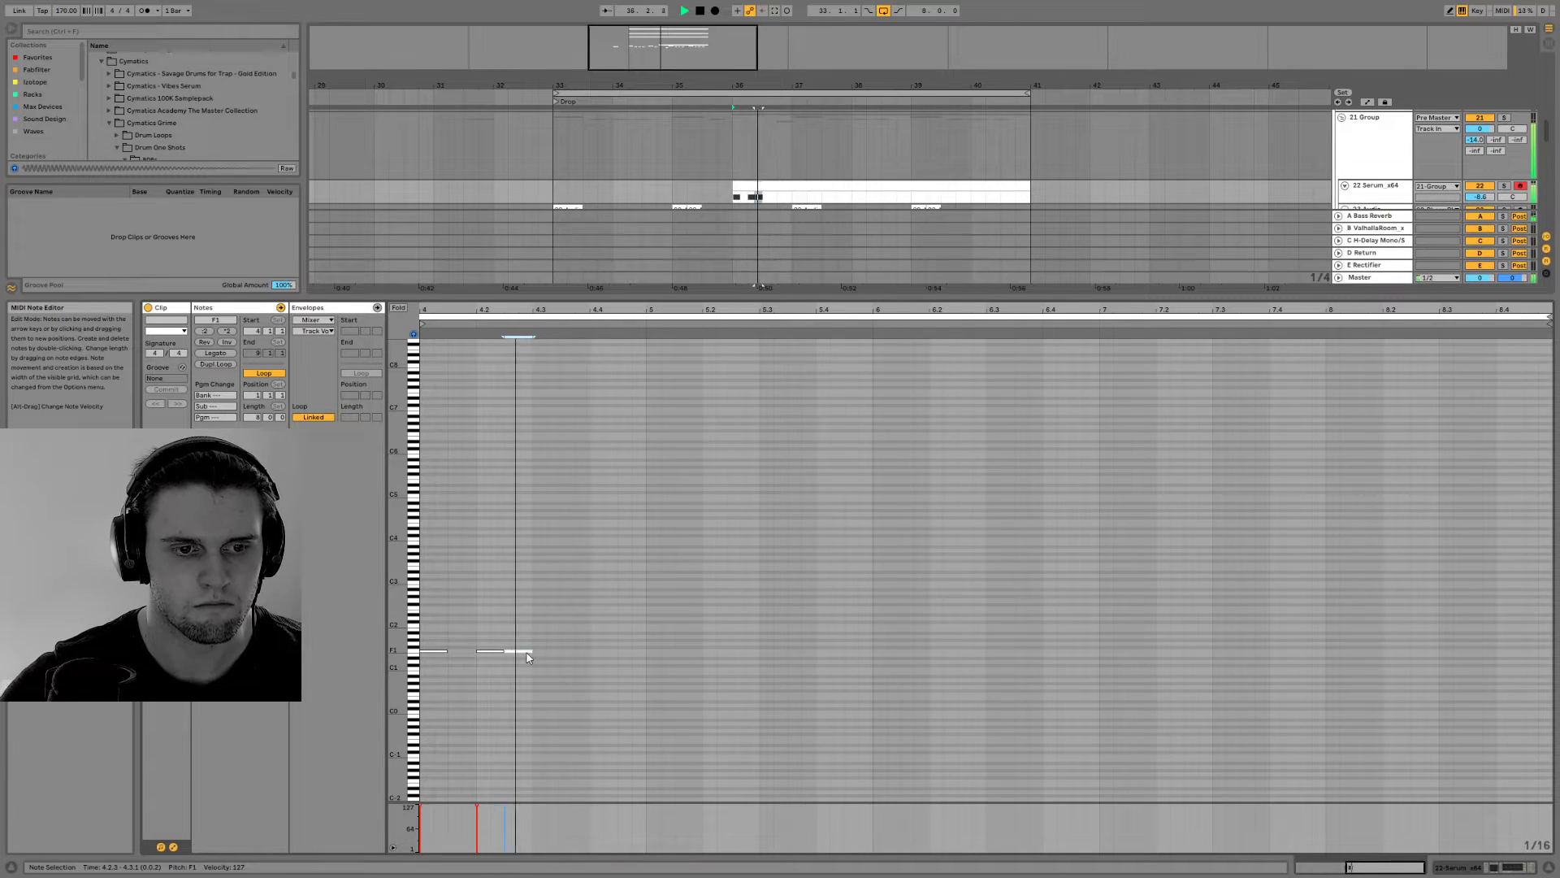
pyautogui.click(830, 671)
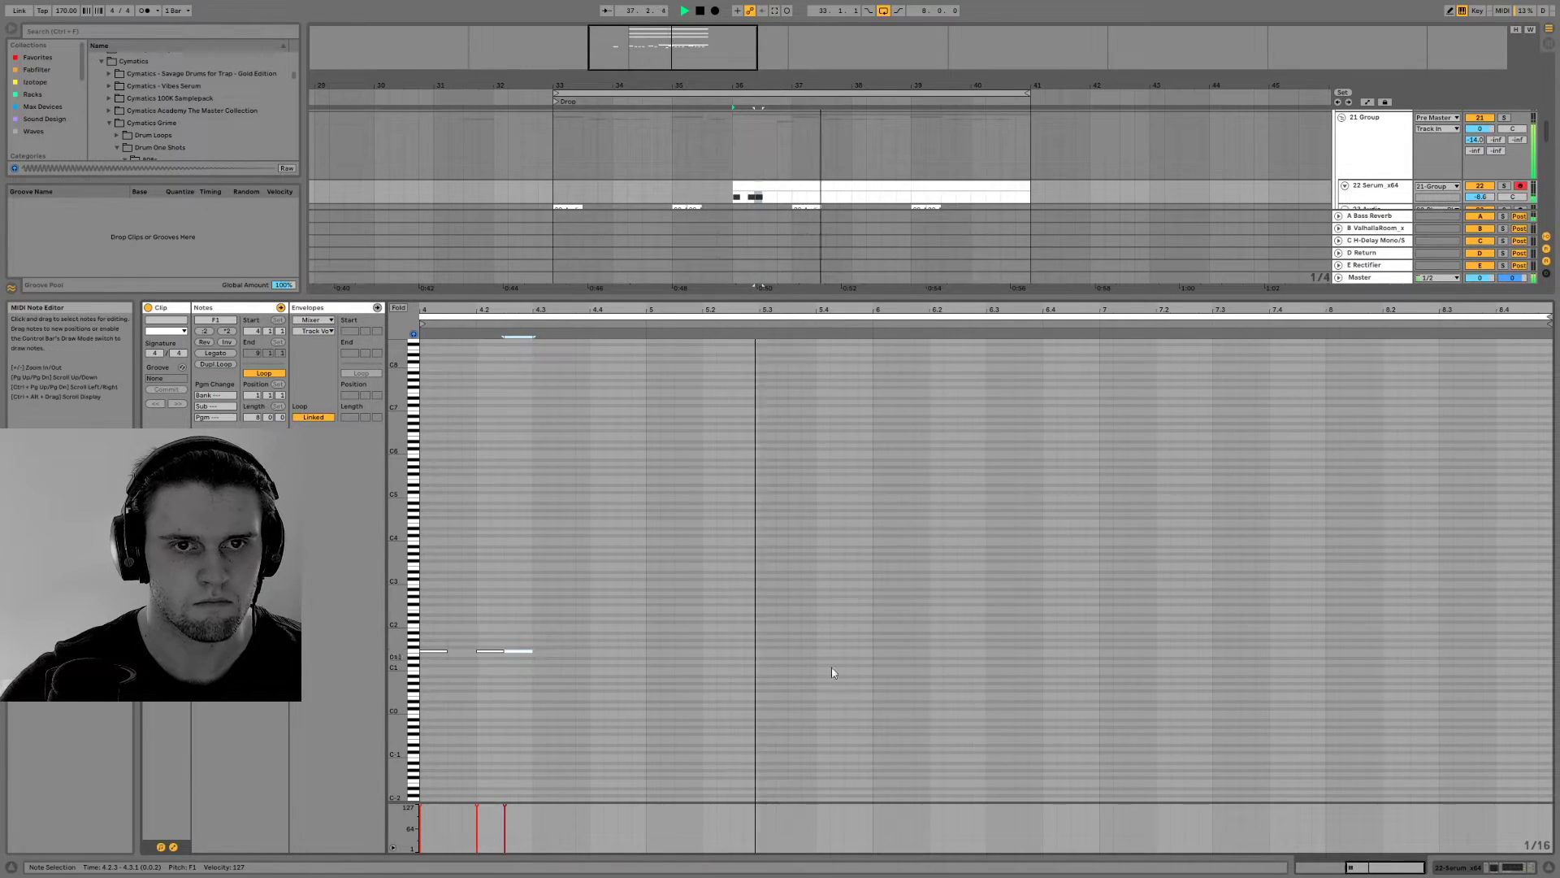
pyautogui.click(1500, 866)
# Reopen the Serum clip, raise the second note to F#1 and place the third note at 4.2.3 after trying 4.2.4
pyautogui.doubleClick(762, 198)
pyautogui.press('space')
pyautogui.moveTo(517, 651)
pyautogui.mouseDown()
pyautogui.moveTo(546, 651)
pyautogui.moveTo(531, 650)
pyautogui.mouseUp()
pyautogui.press('space')
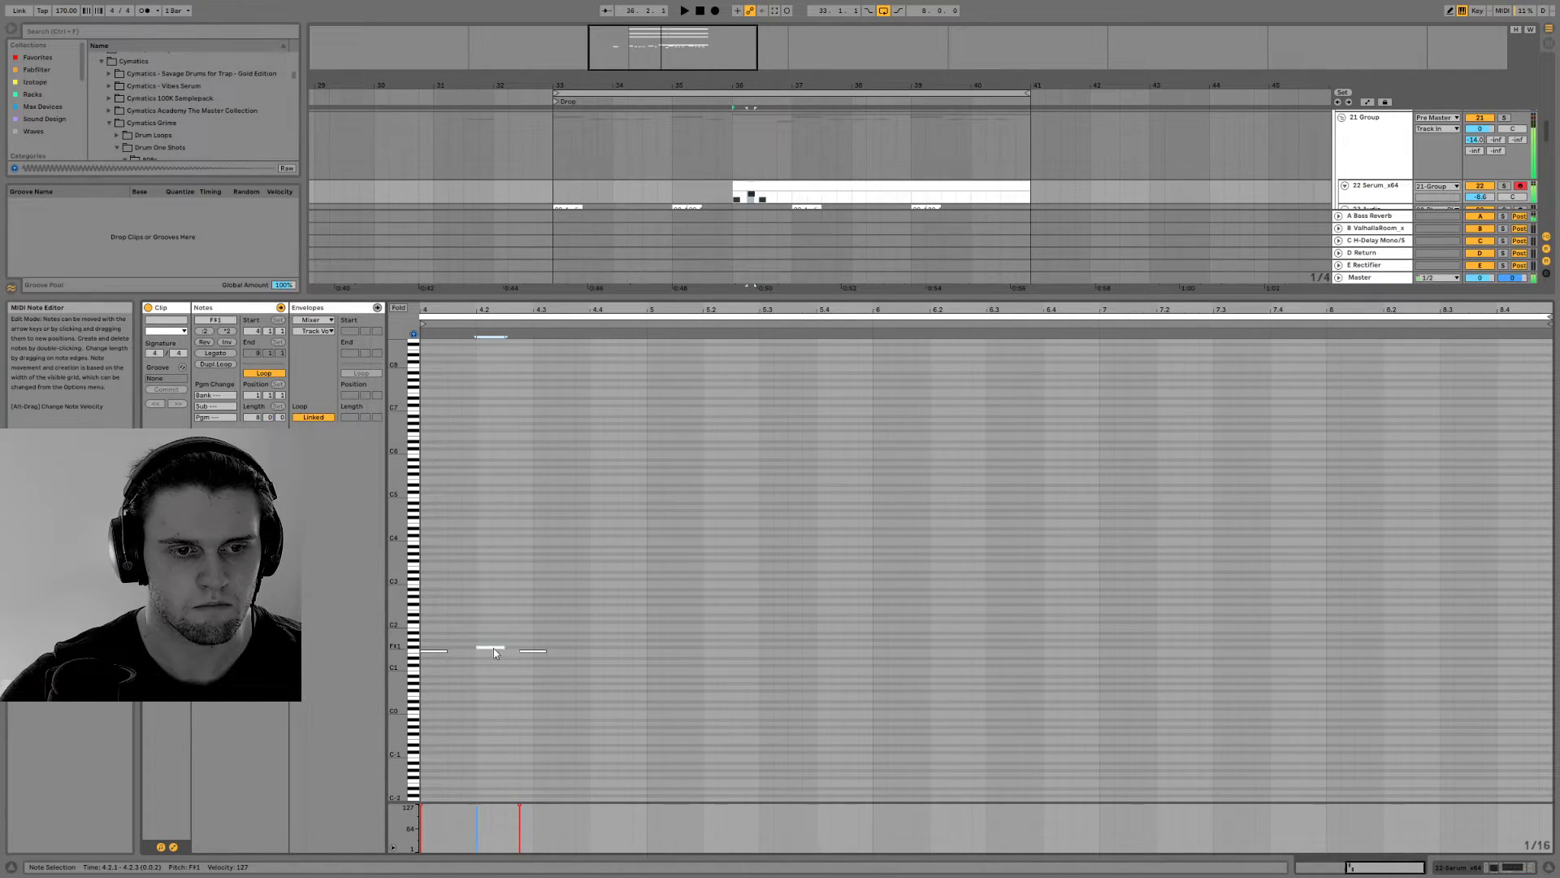
pyautogui.click(525, 652)
pyautogui.moveTo(524, 655); pyautogui.dragTo(494, 655)
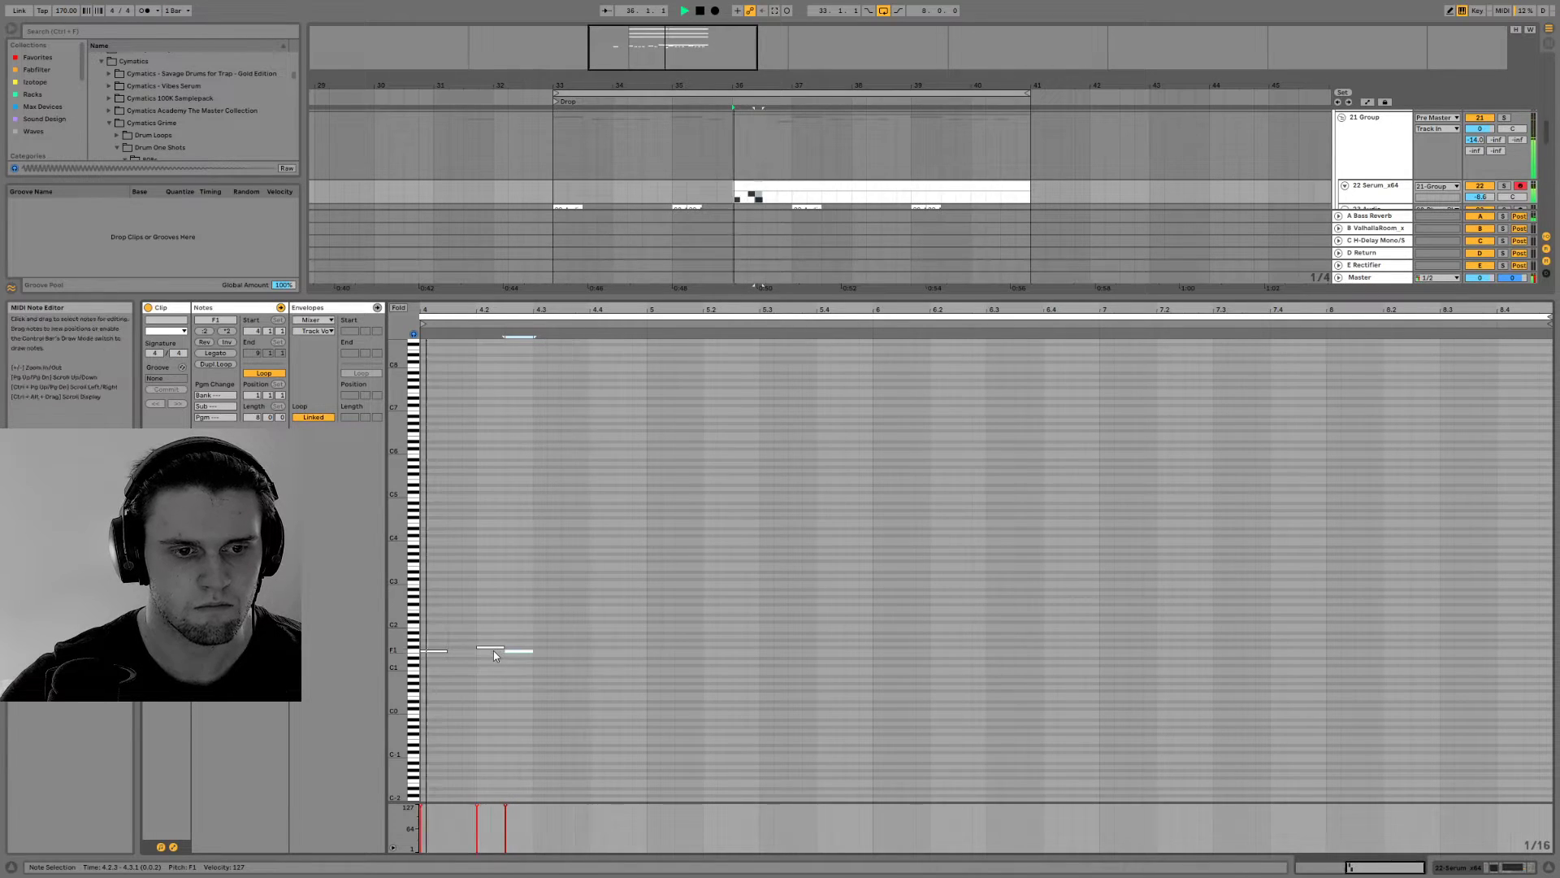
# Turn off Mono in the Serum track's Utility, lower the track's volume further and play the drop
pyautogui.click(1480, 866)
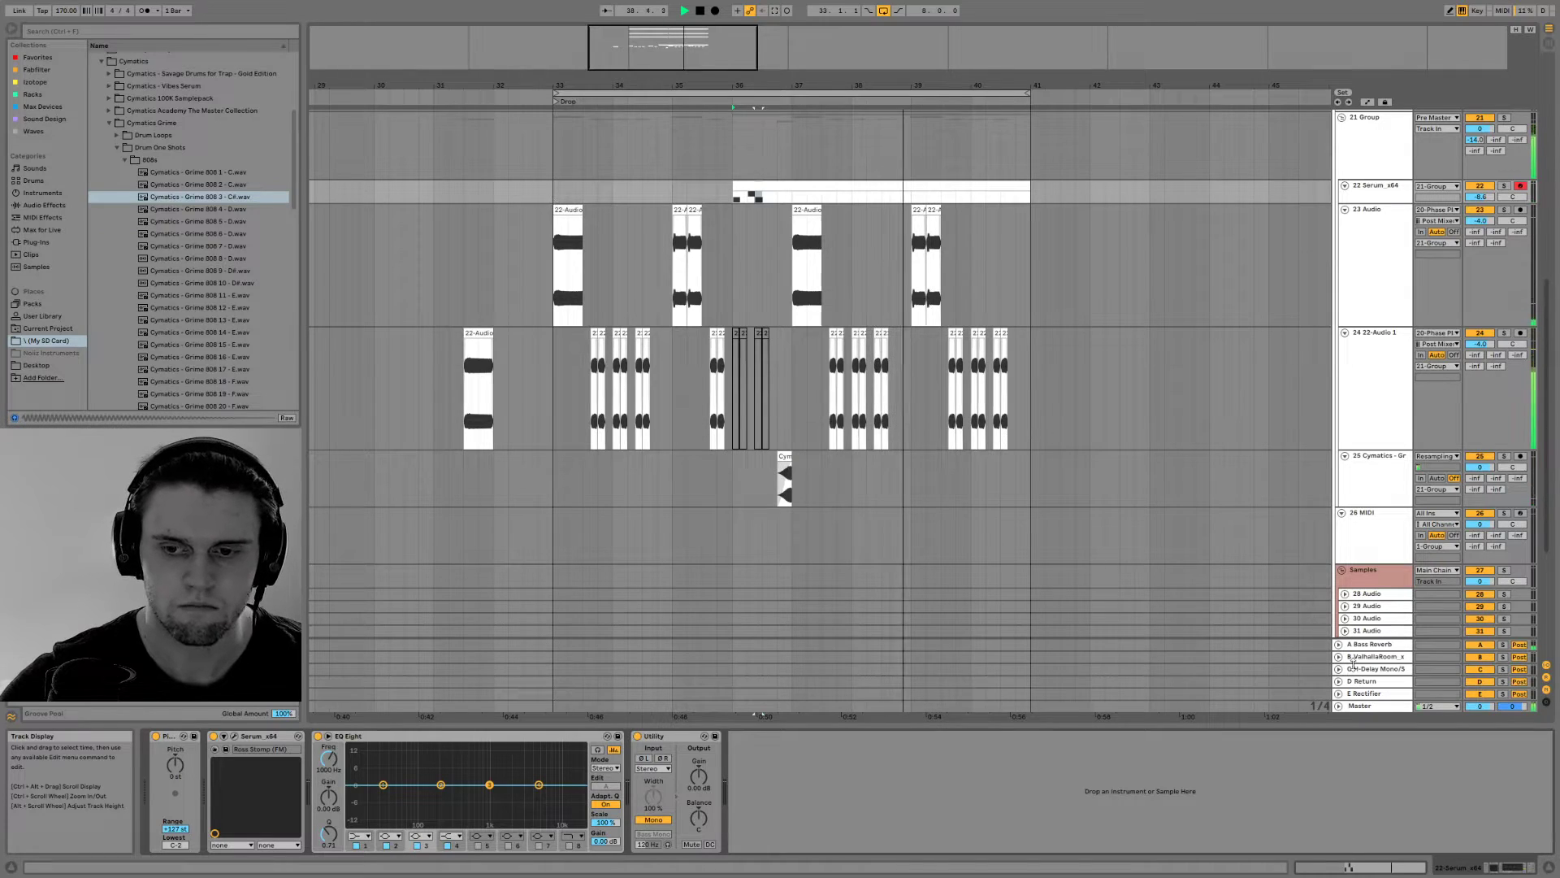
pyautogui.click(652, 820)
pyautogui.press('space')
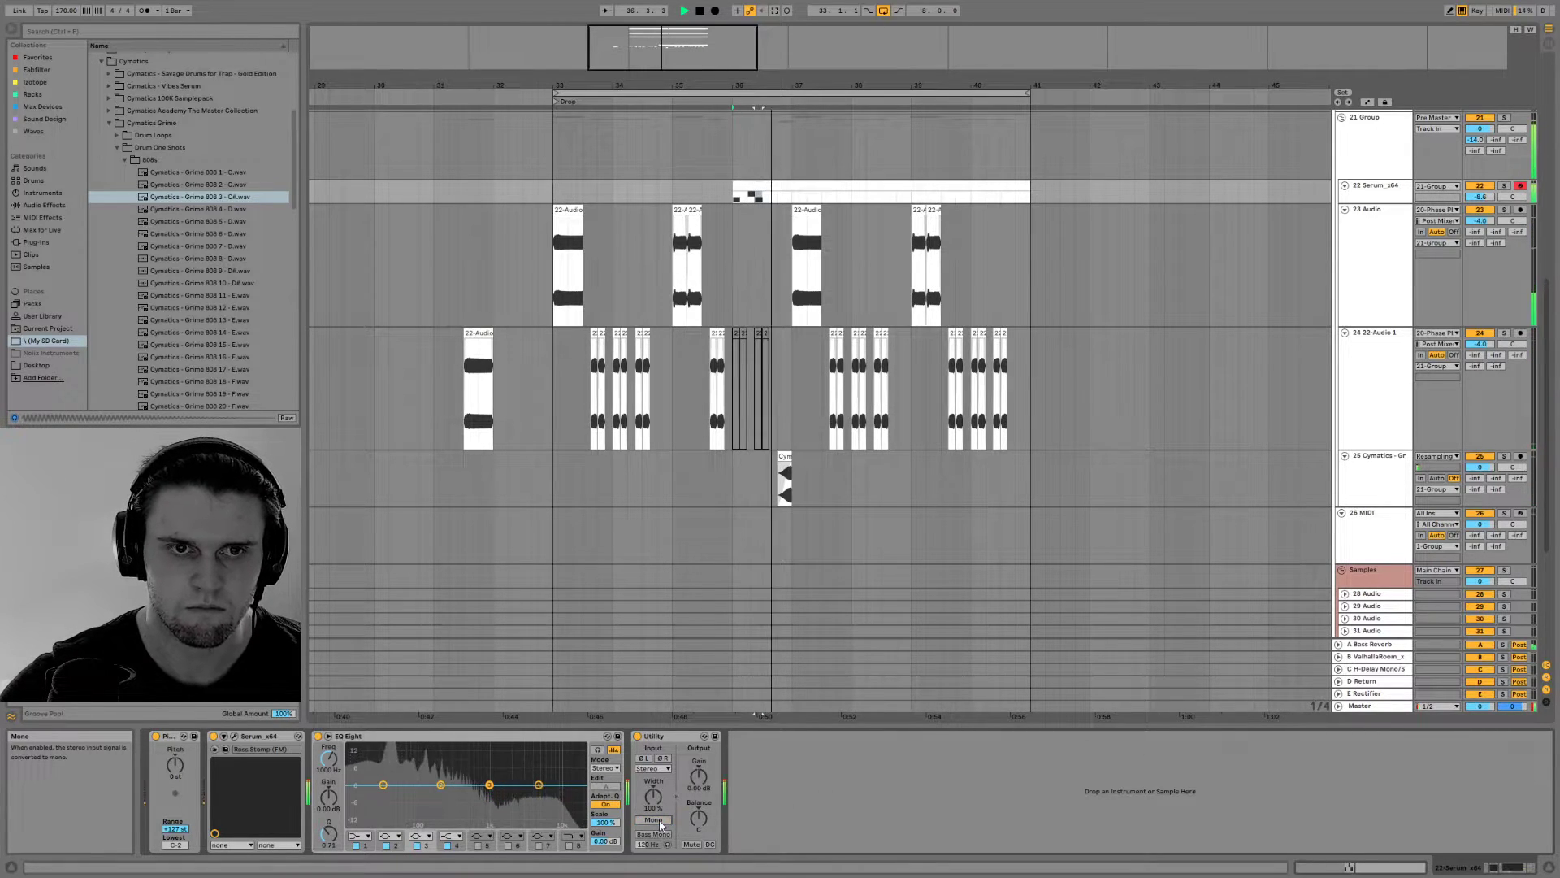
pyautogui.moveTo(1481, 196); pyautogui.dragTo(1482, 204)
pyautogui.press('space')
pyautogui.press('space')
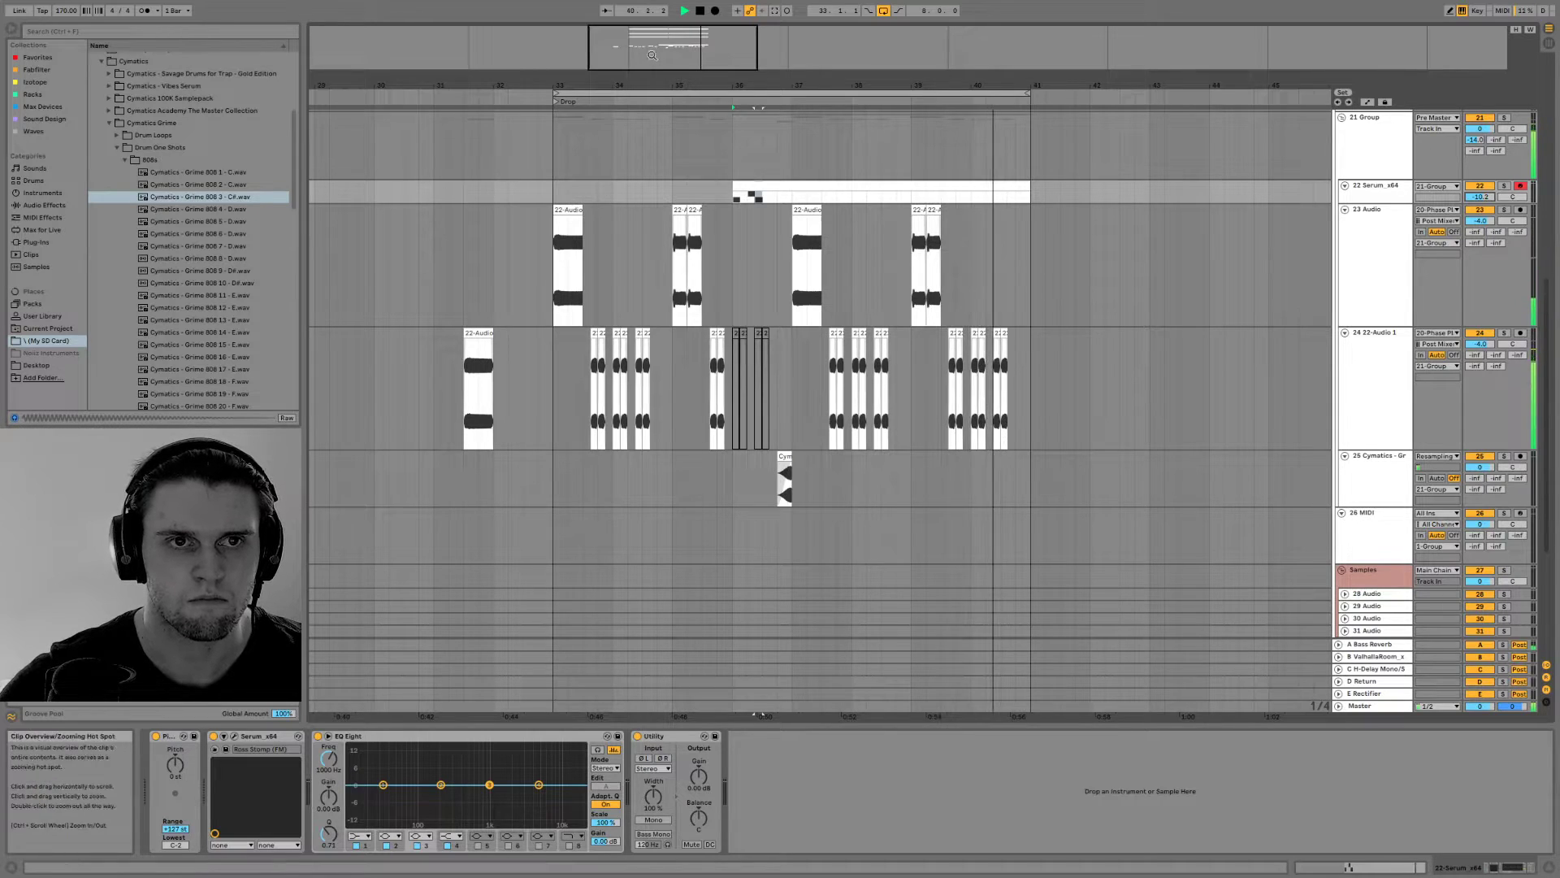
# Trim the Serum clip at bar 36 to two beats, ending at 36.3.1
pyautogui.moveTo(673, 68); pyautogui.dragTo(697, 63)
pyautogui.scroll(-4, 894, 279)
pyautogui.scroll(5, 882, 264)
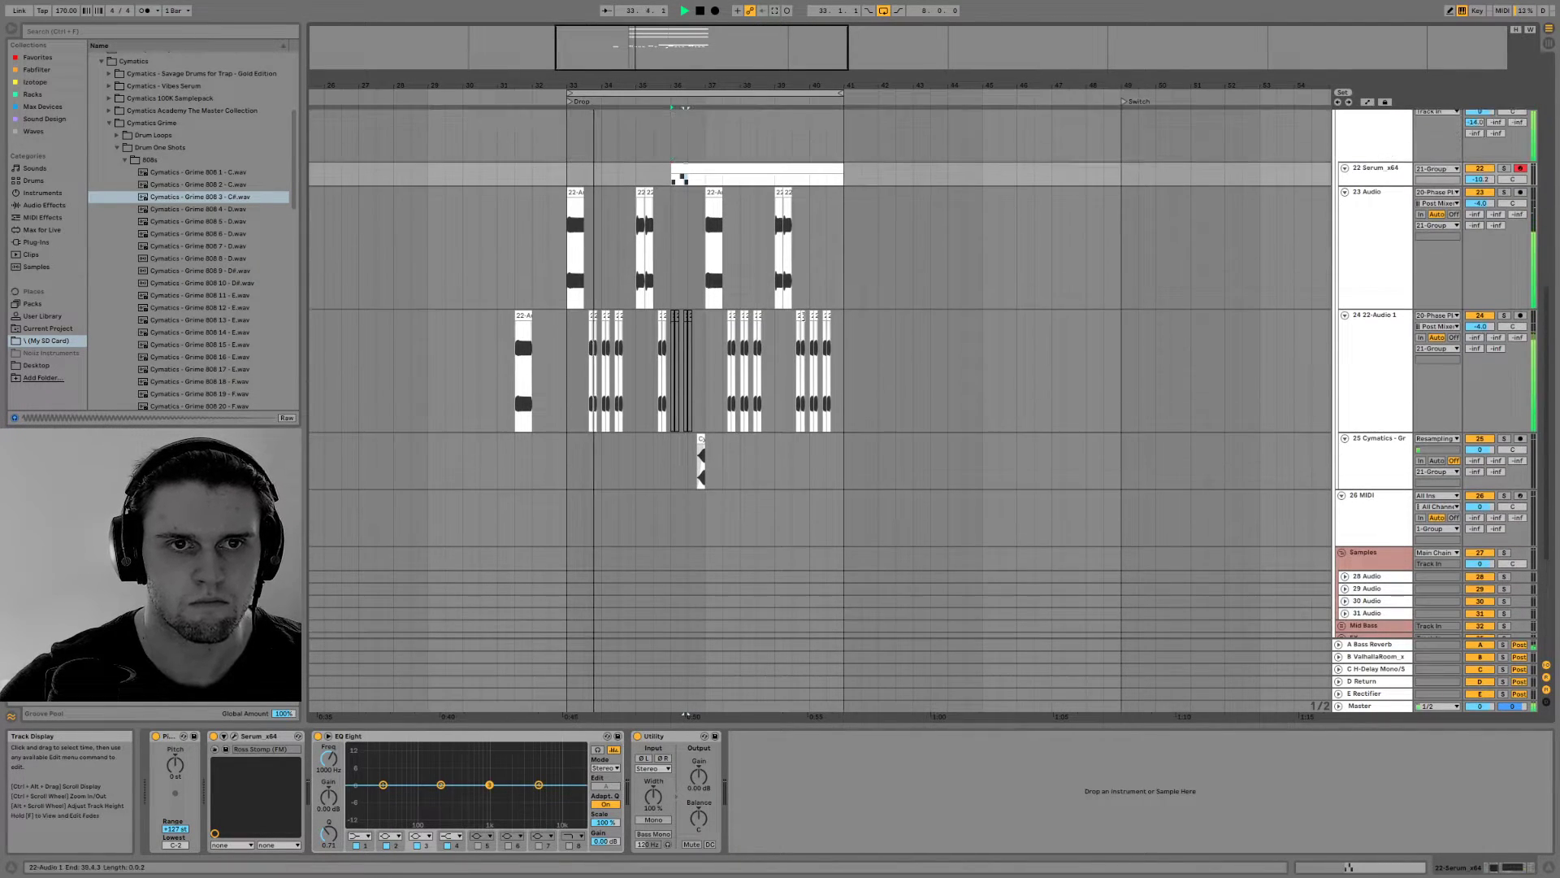
pyautogui.moveTo(842, 209); pyautogui.dragTo(695, 211)
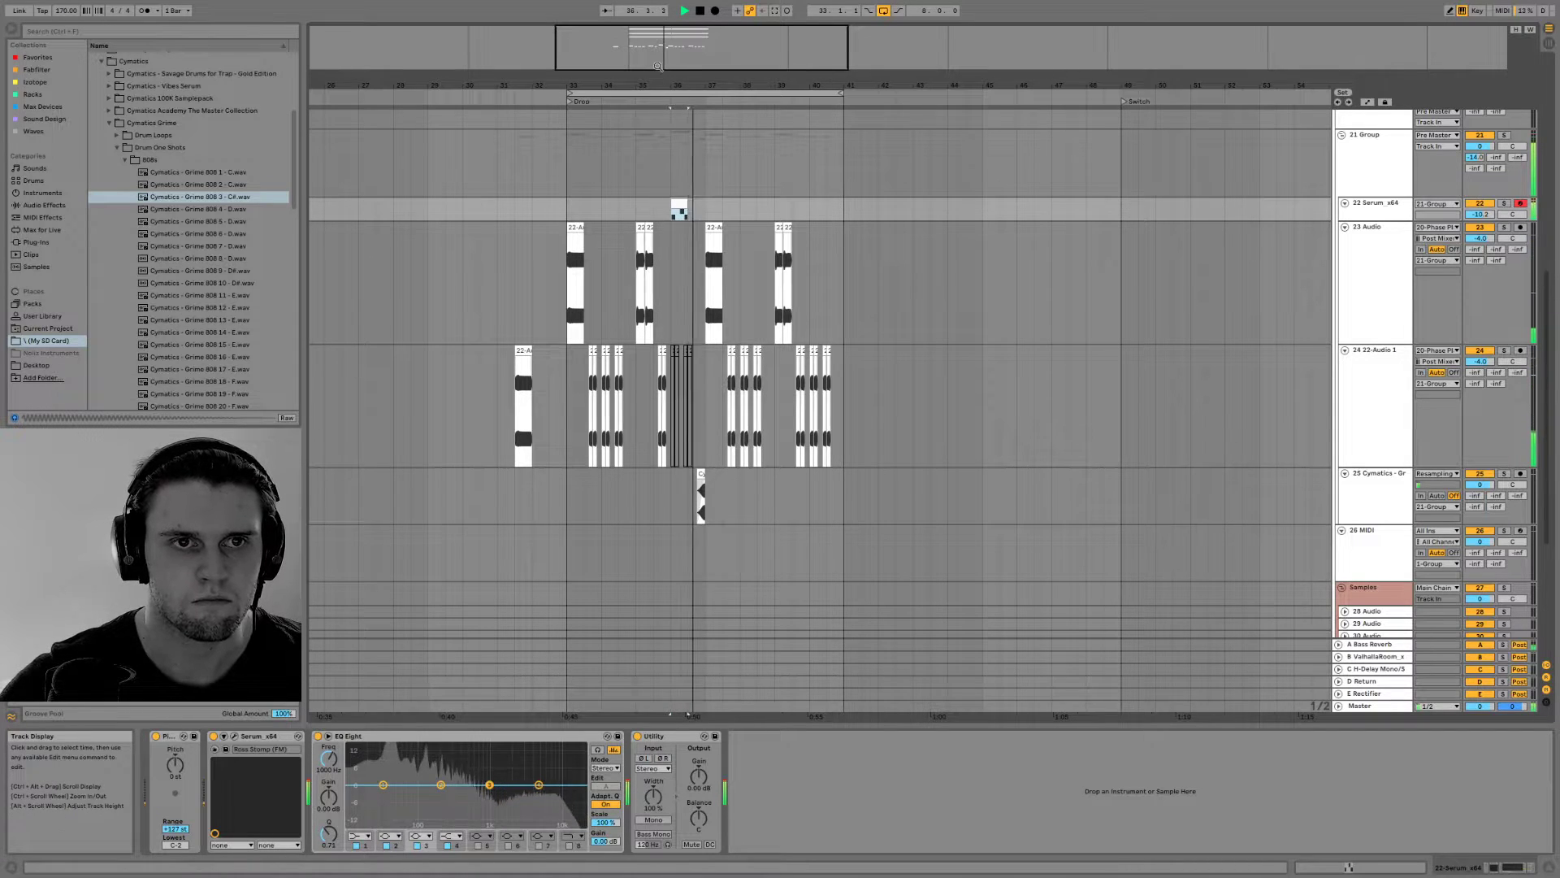
# Copy bars 33 to 37 of the Serum track and both bass audio tracks to bar 41, and delete the original four bars
pyautogui.moveTo(658, 66); pyautogui.dragTo(657, 50)
pyautogui.press('space')
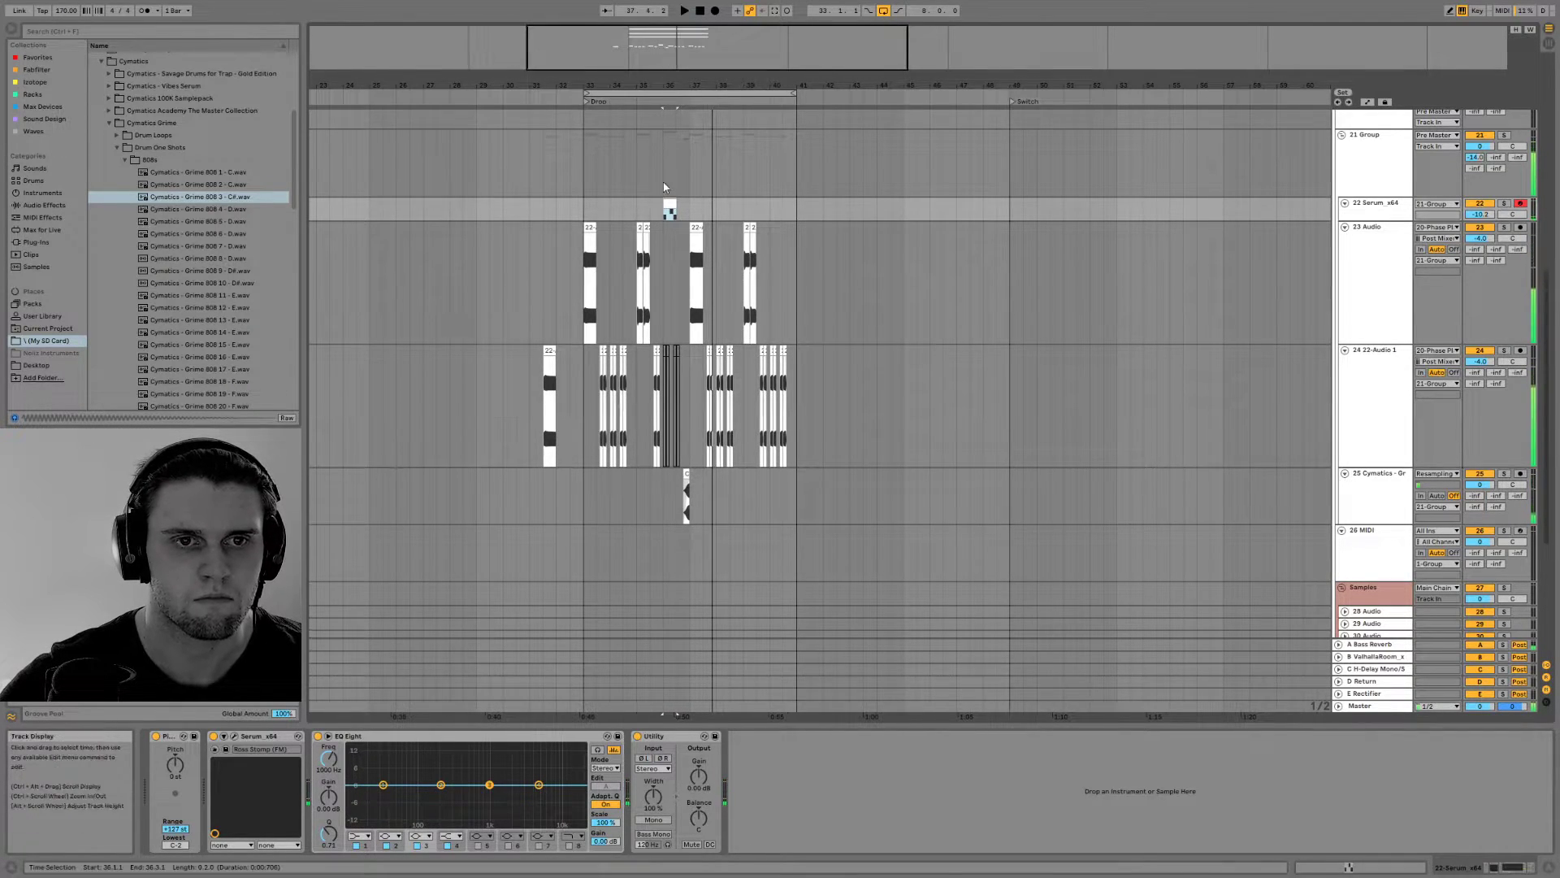
pyautogui.moveTo(670, 206); pyautogui.dragTo(594, 370)
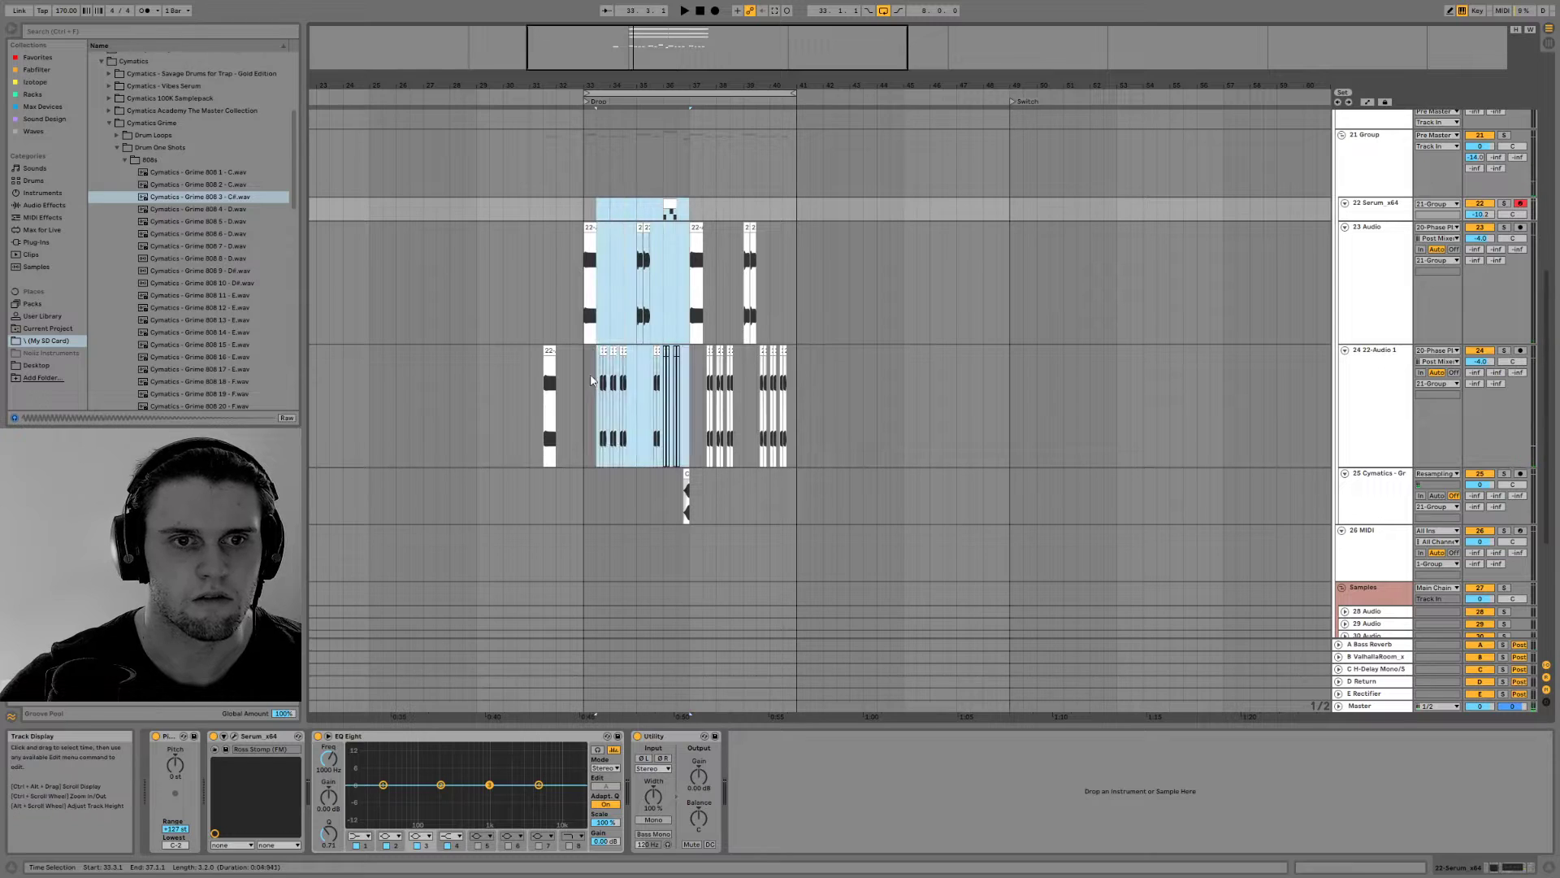
pyautogui.moveTo(587, 422); pyautogui.dragTo(585, 423)
pyautogui.click(798, 207)
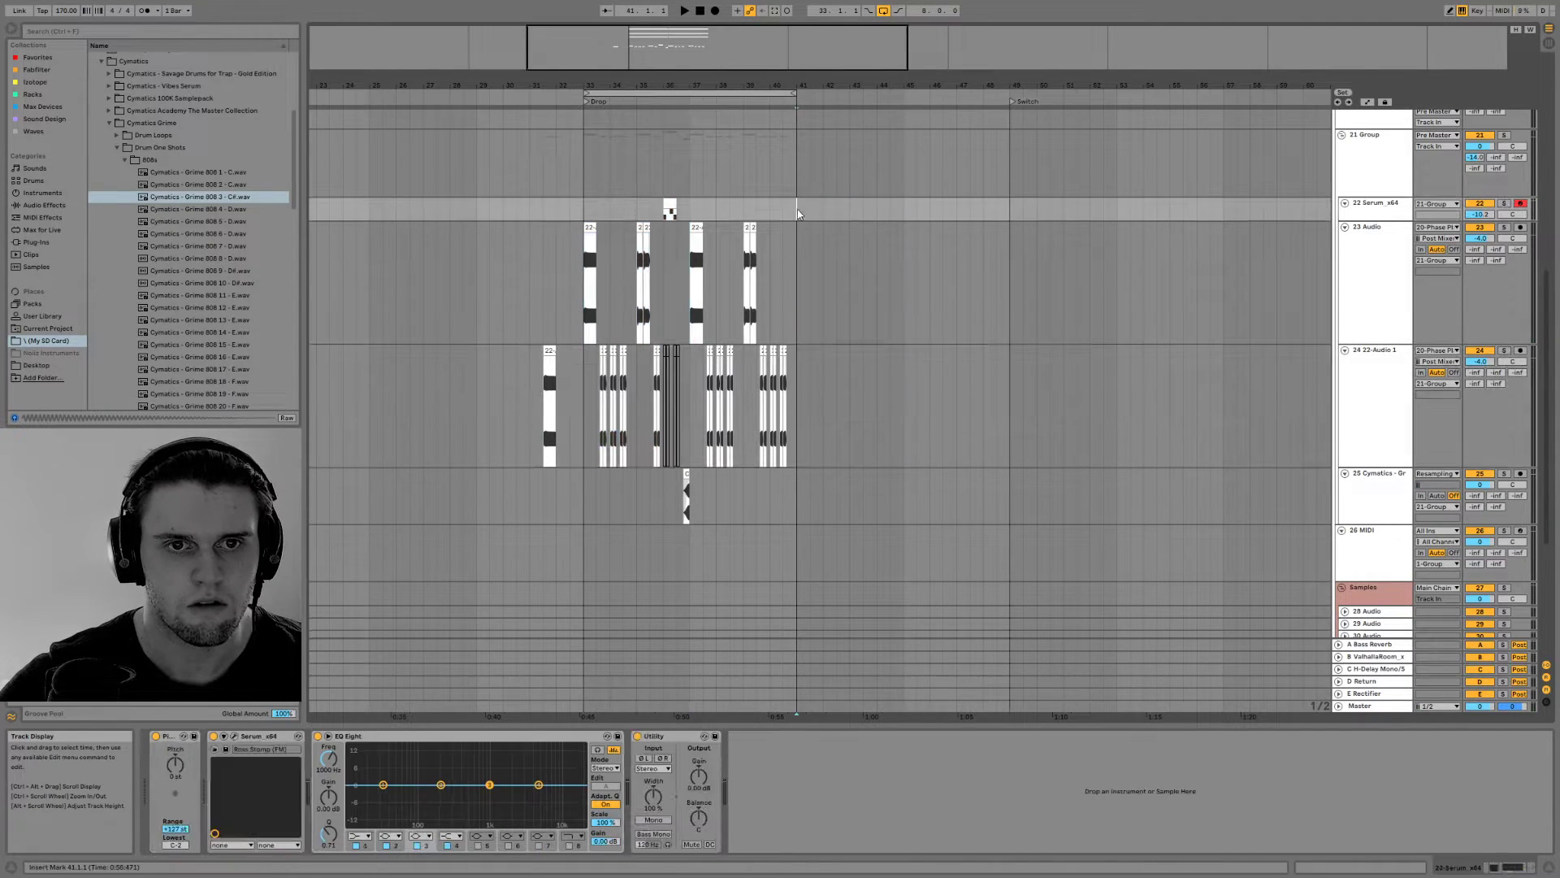
pyautogui.hotkey('ctrl', 'v')
pyautogui.moveTo(689, 208); pyautogui.dragTo(601, 398)
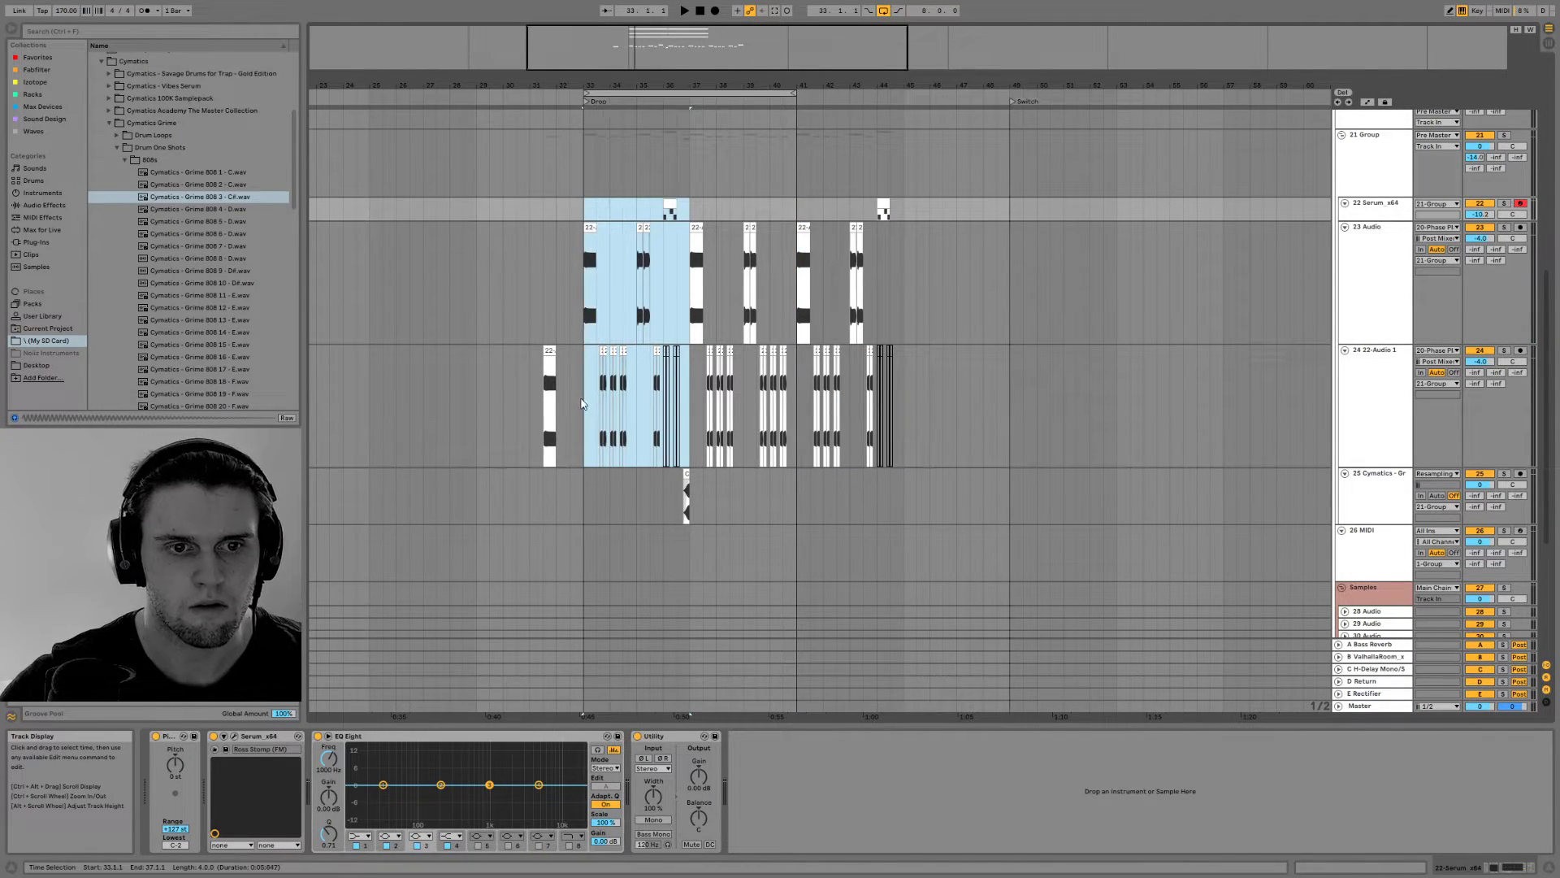
pyautogui.press('Delete')
pyautogui.moveTo(909, 418); pyautogui.dragTo(582, 276)
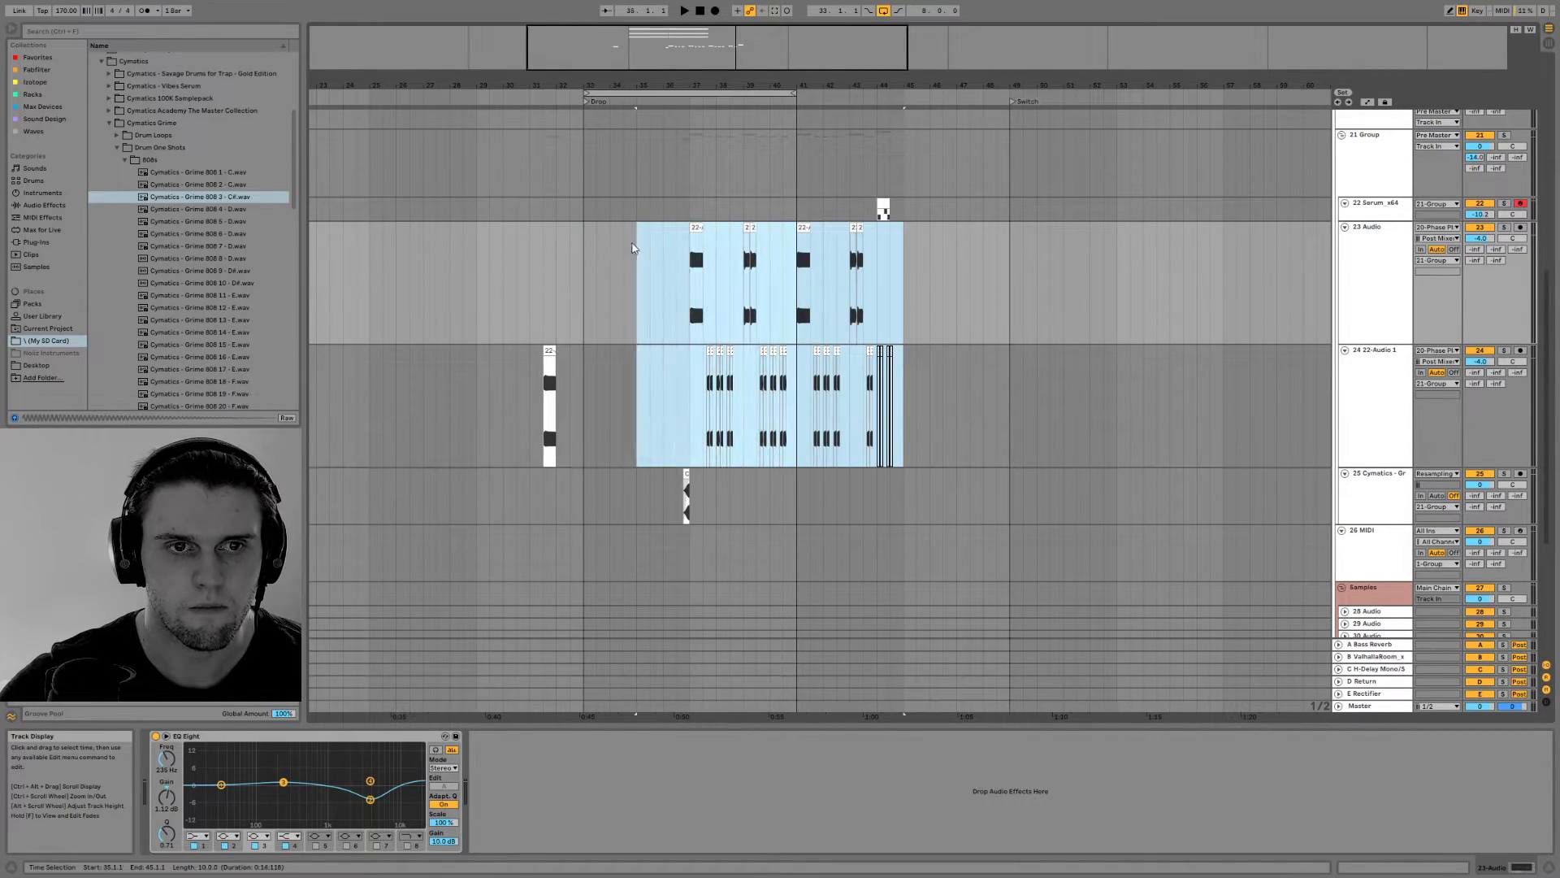
pyautogui.keyDown('shift'); pyautogui.click(882, 207); pyautogui.keyUp('shift')
pyautogui.moveTo(883, 207); pyautogui.dragTo(788, 208)
pyautogui.press('space')
pyautogui.click(587, 289)
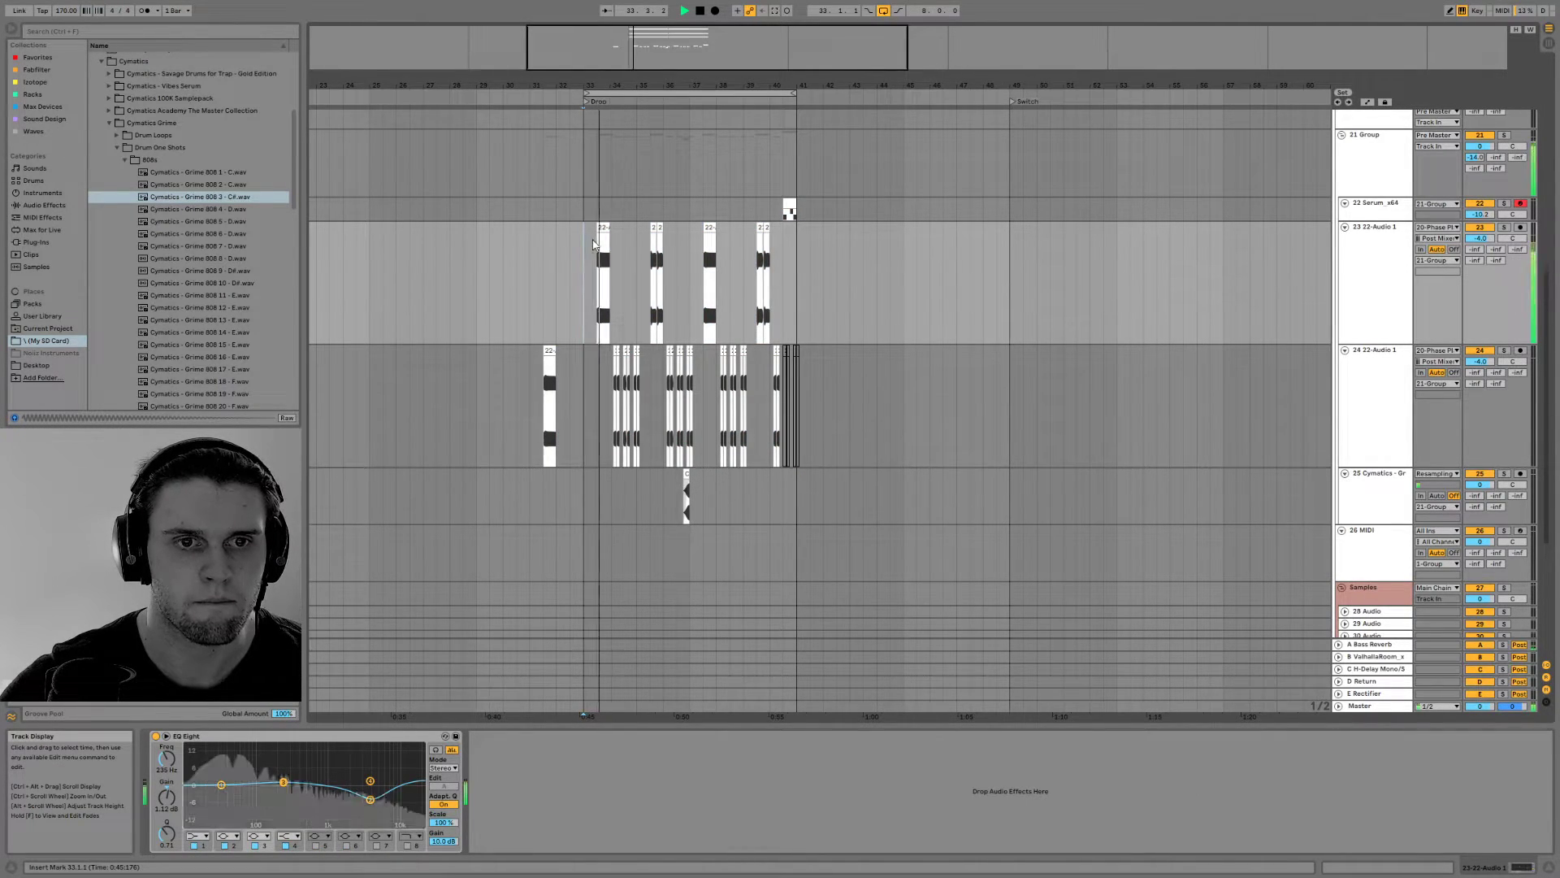
pyautogui.hotkey('ctrl', 'z')
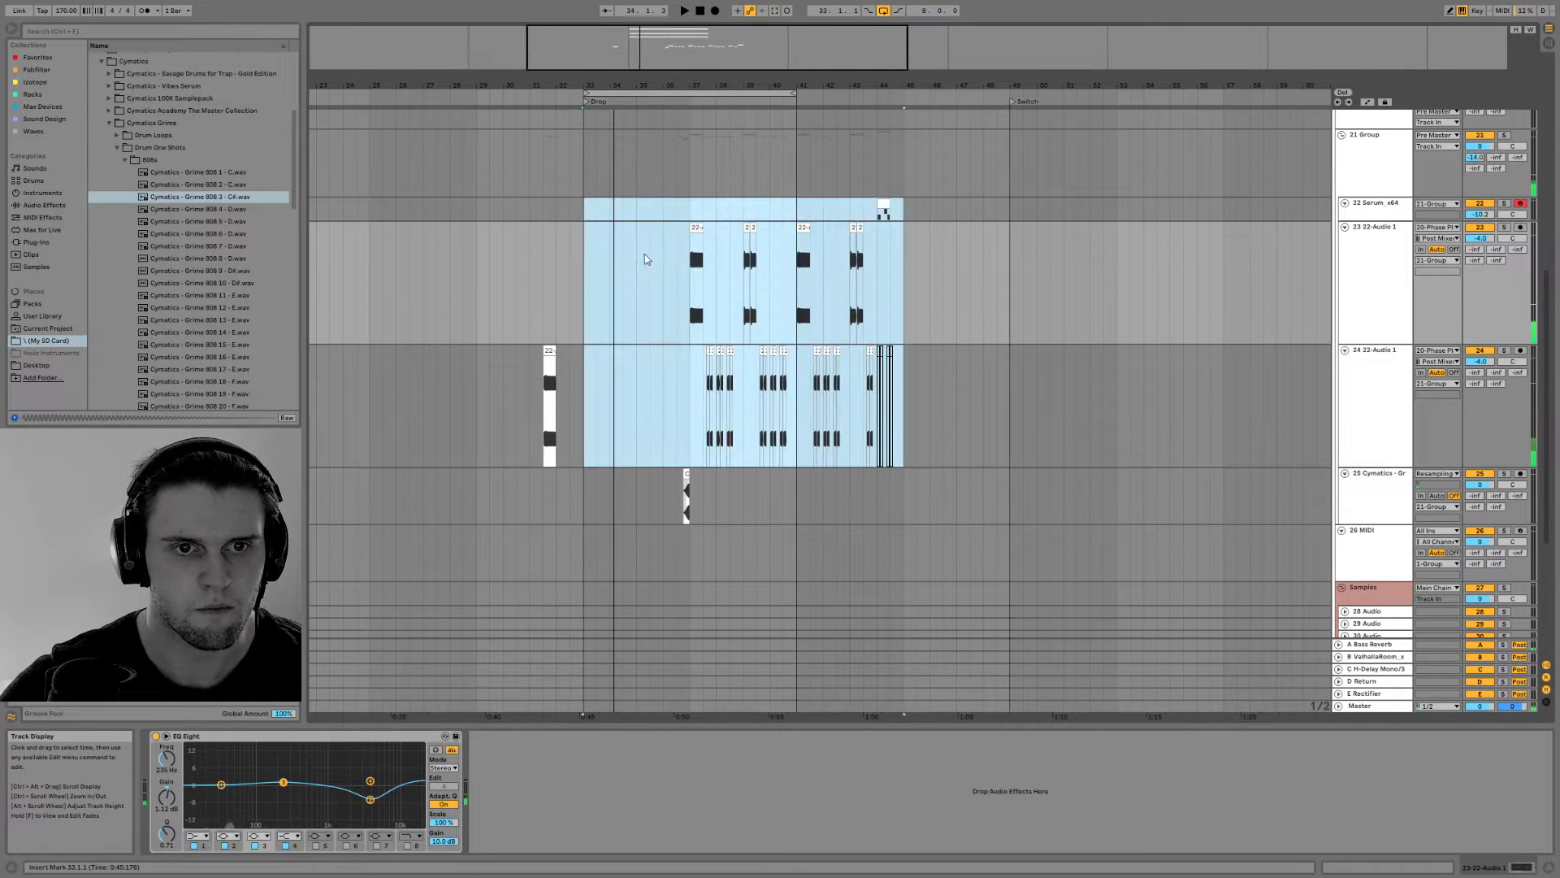
# Move the selected Serum and bass audio clips four bars earlier so the bass pattern starts at bar 33, and play it
pyautogui.moveTo(892, 208); pyautogui.dragTo(776, 209)
pyautogui.press('space')
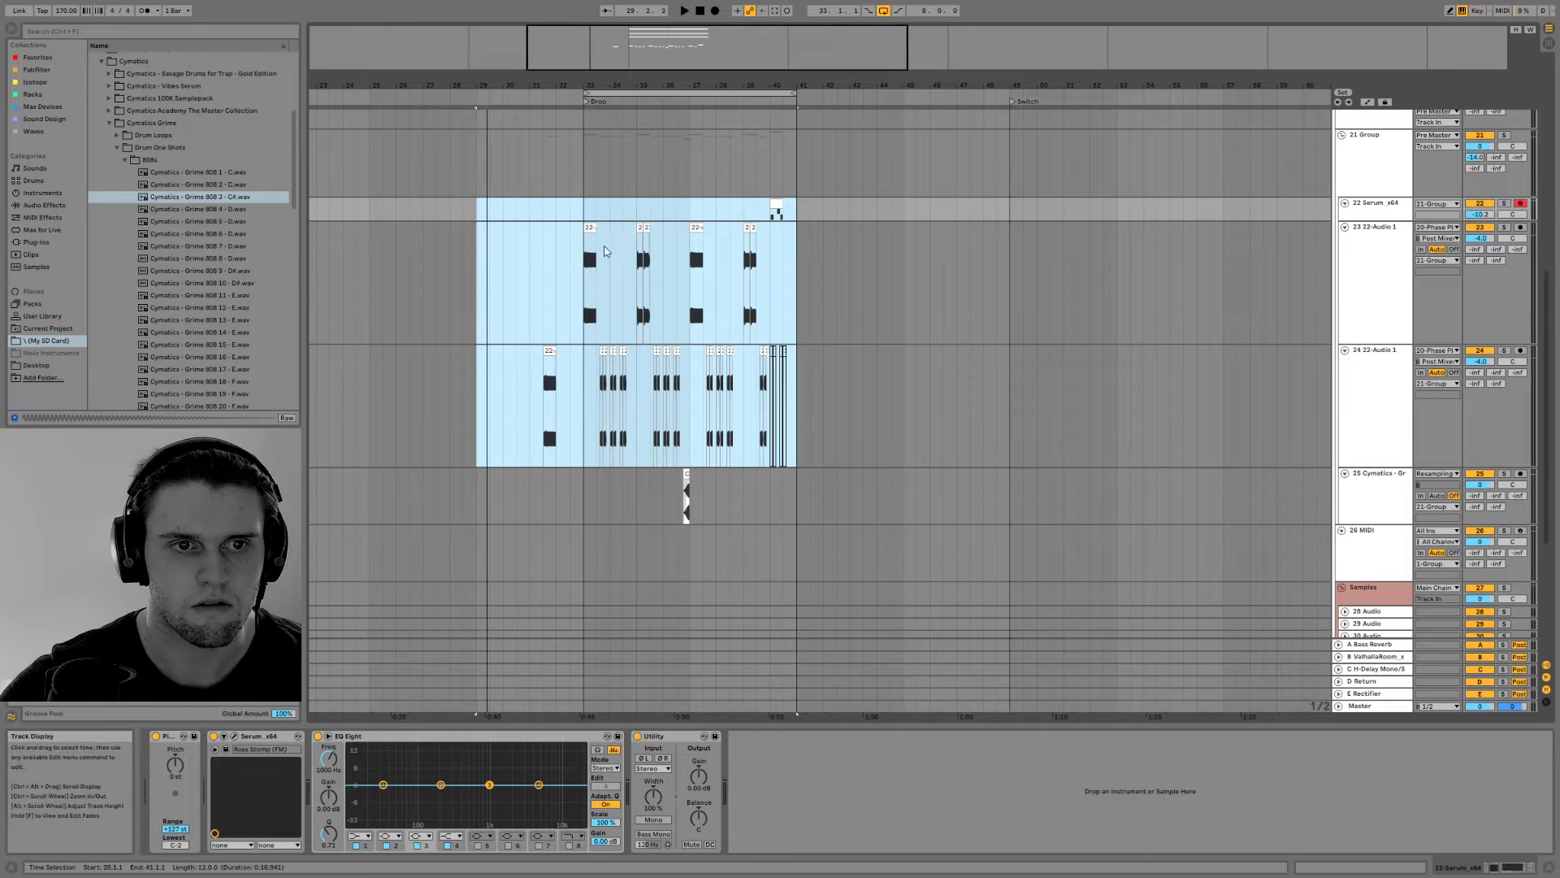
pyautogui.click(589, 254)
pyautogui.press('space')
# Delete the deactivated bass clips in bar 40 on 24 22-Audio 1 and check the playback
pyautogui.keyDown('ctrl'); pyautogui.scroll(4, 625, 136); pyautogui.keyUp('ctrl')
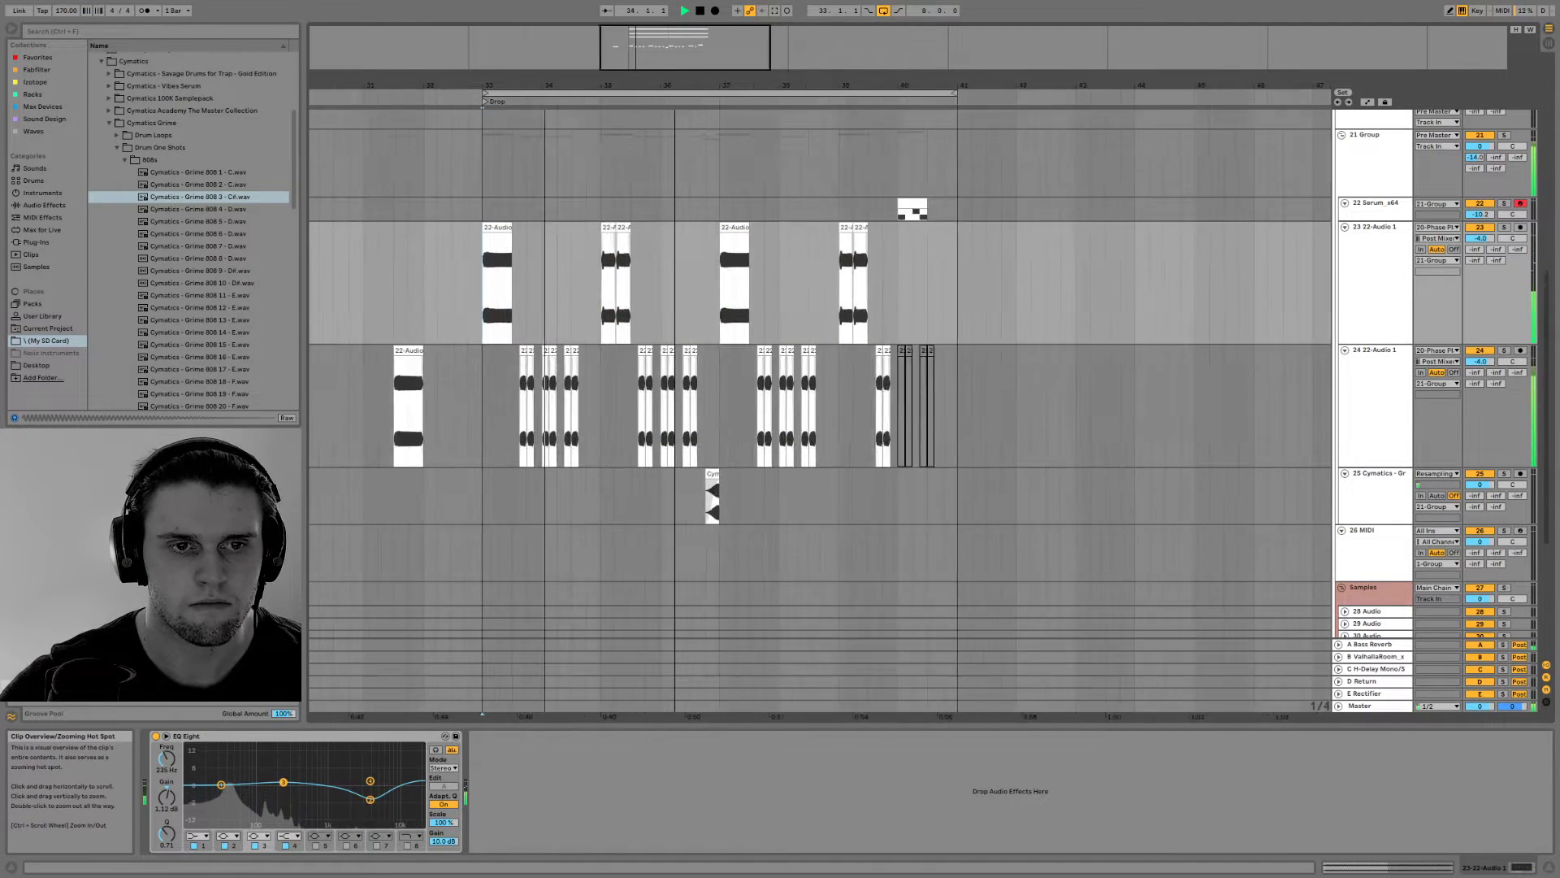
pyautogui.keyDown('ctrl'); pyautogui.scroll(-2, 870, 179); pyautogui.keyUp('ctrl')
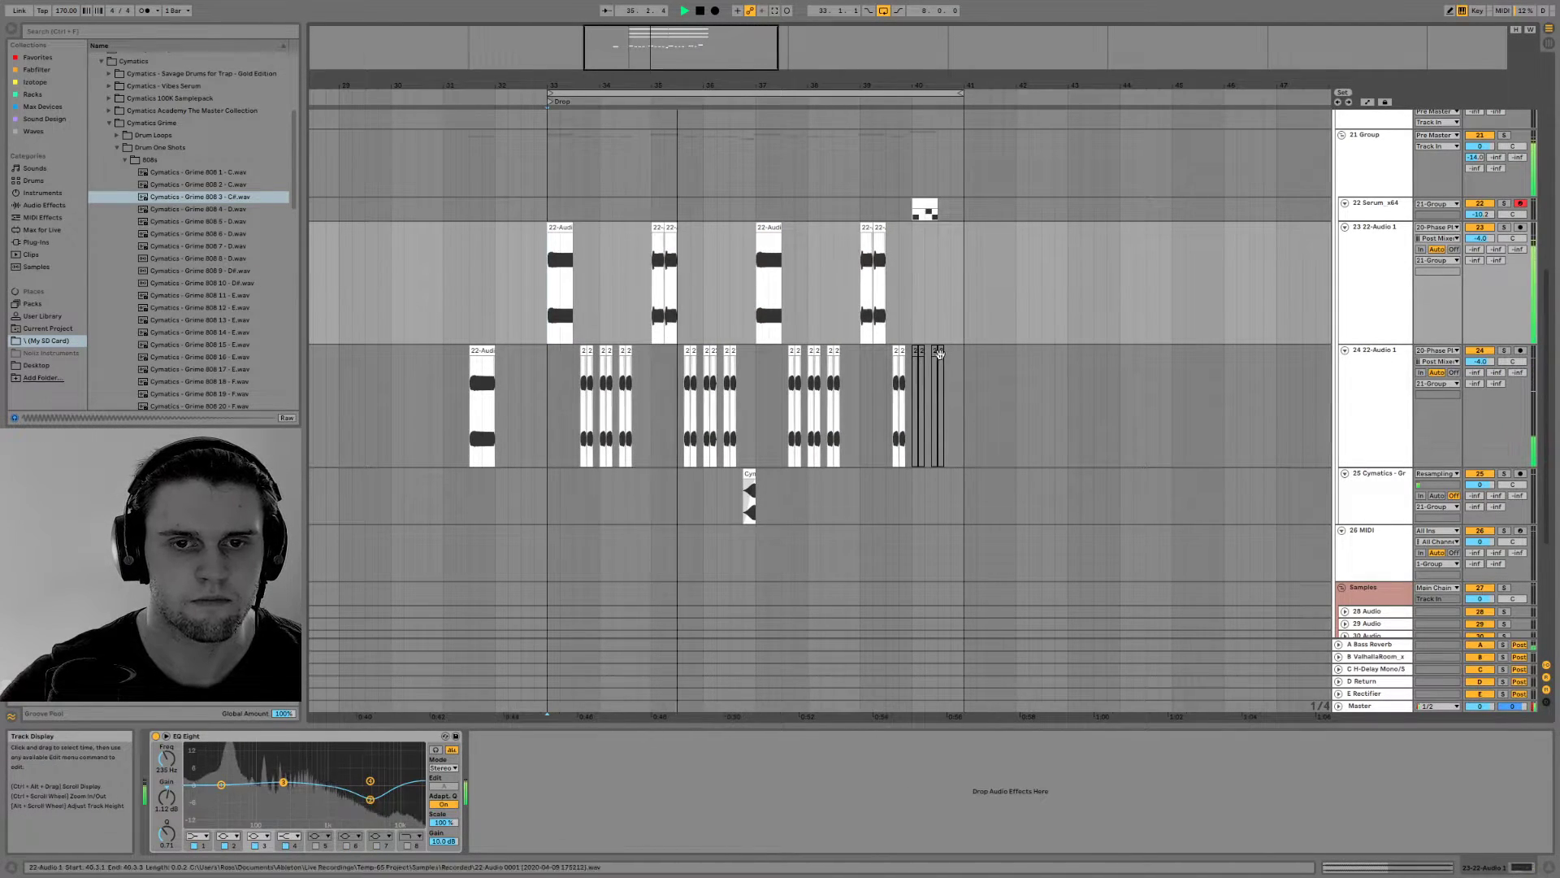
pyautogui.moveTo(951, 387); pyautogui.dragTo(914, 387)
pyautogui.press('Delete')
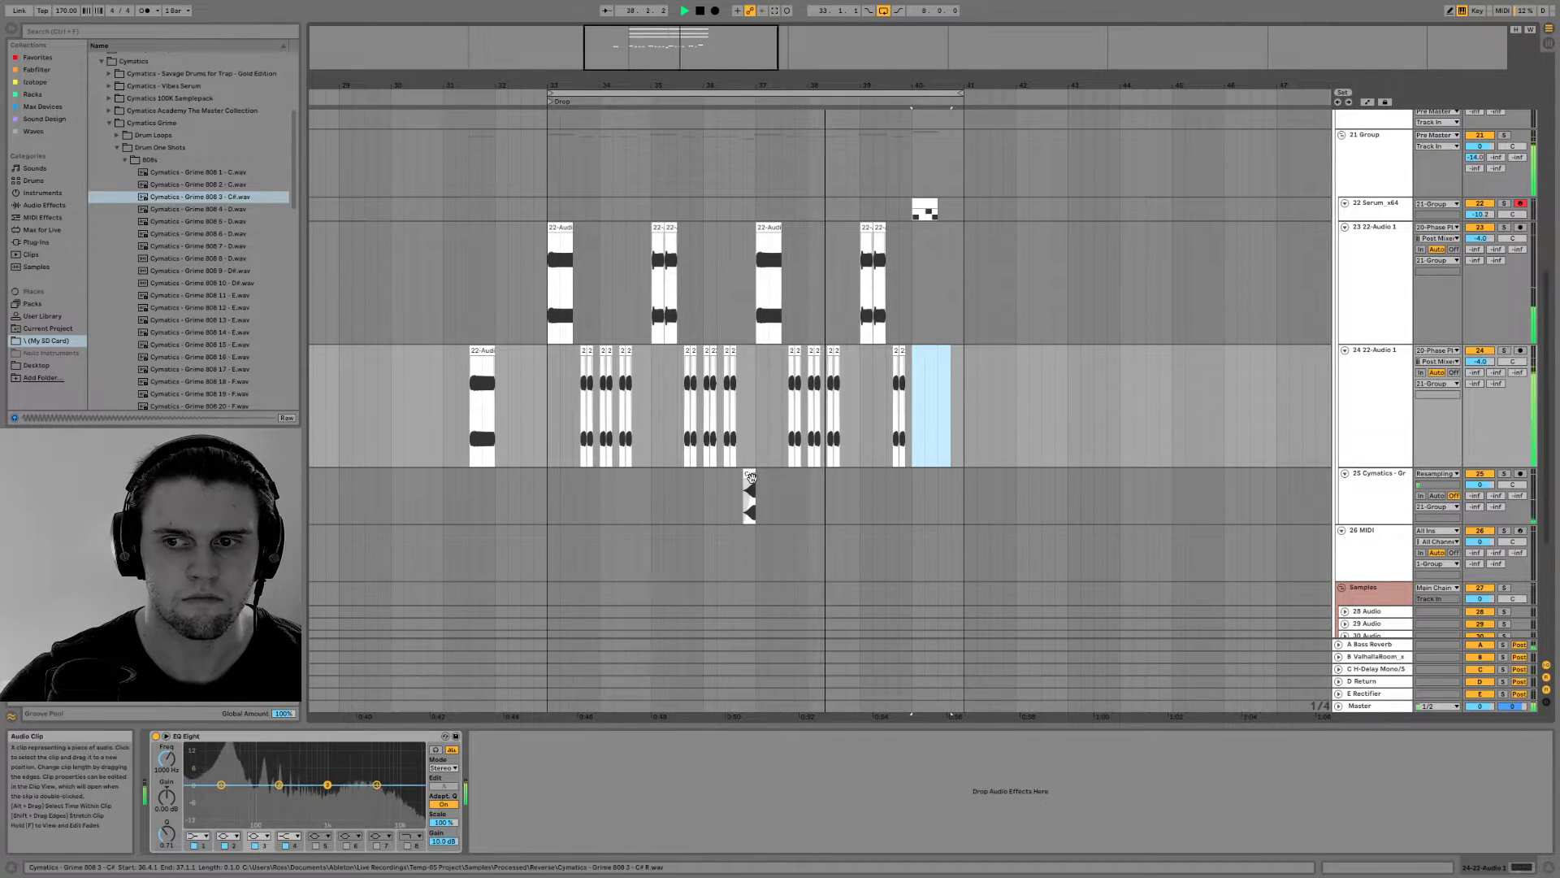
pyautogui.moveTo(797, 75); pyautogui.dragTo(697, 75)
pyautogui.press('space')
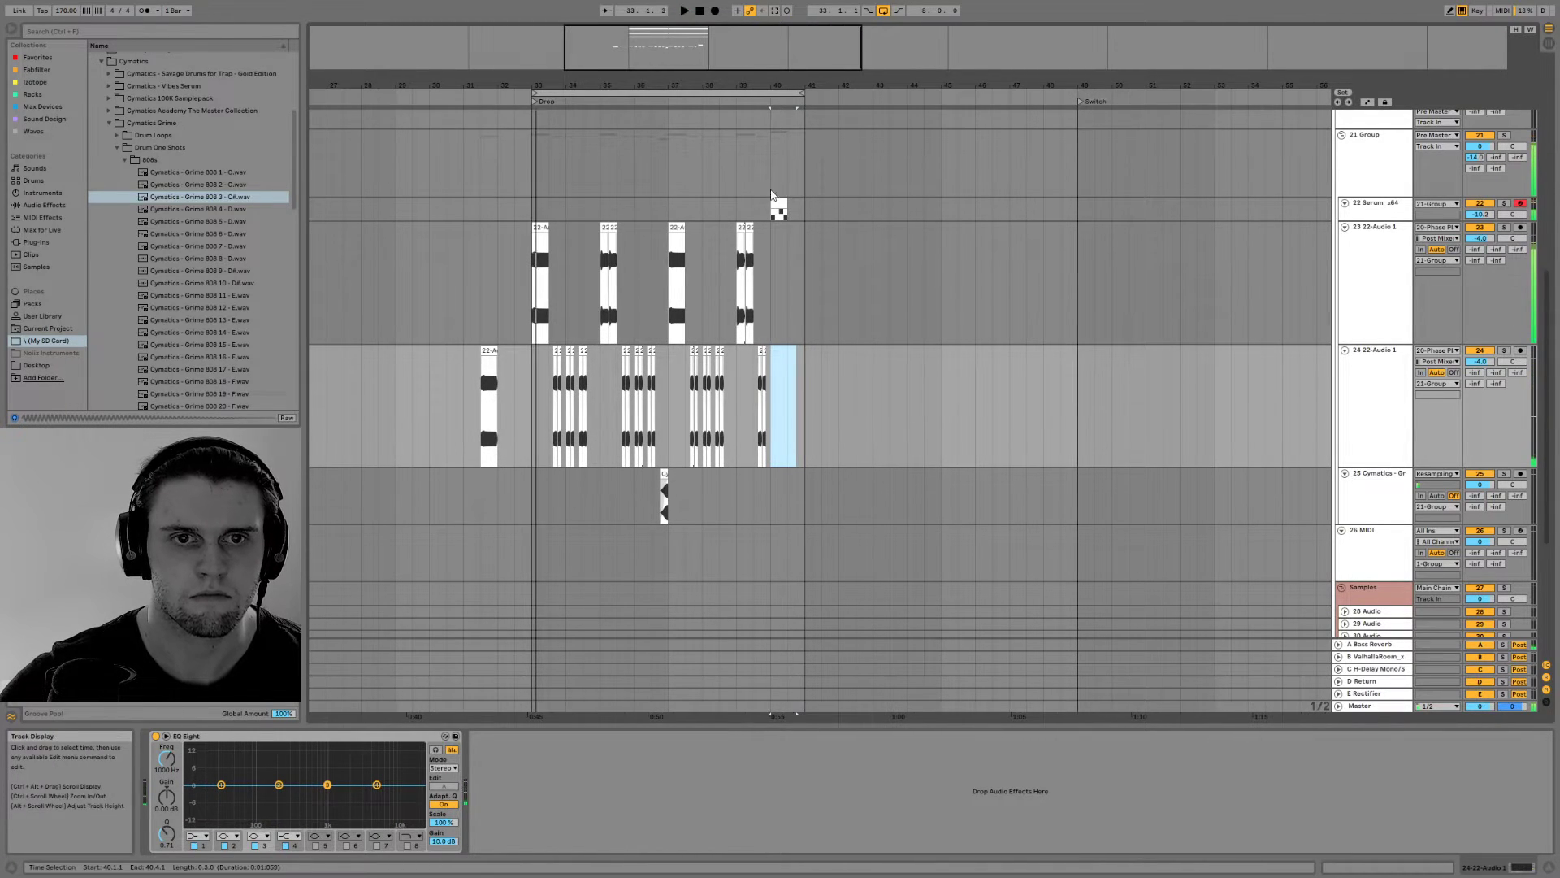
# Duplicate the Serum track and move the duplicate's clip two beats later to 40.3.1
pyautogui.click(778, 204)
pyautogui.press('Delete')
pyautogui.click(1382, 205)
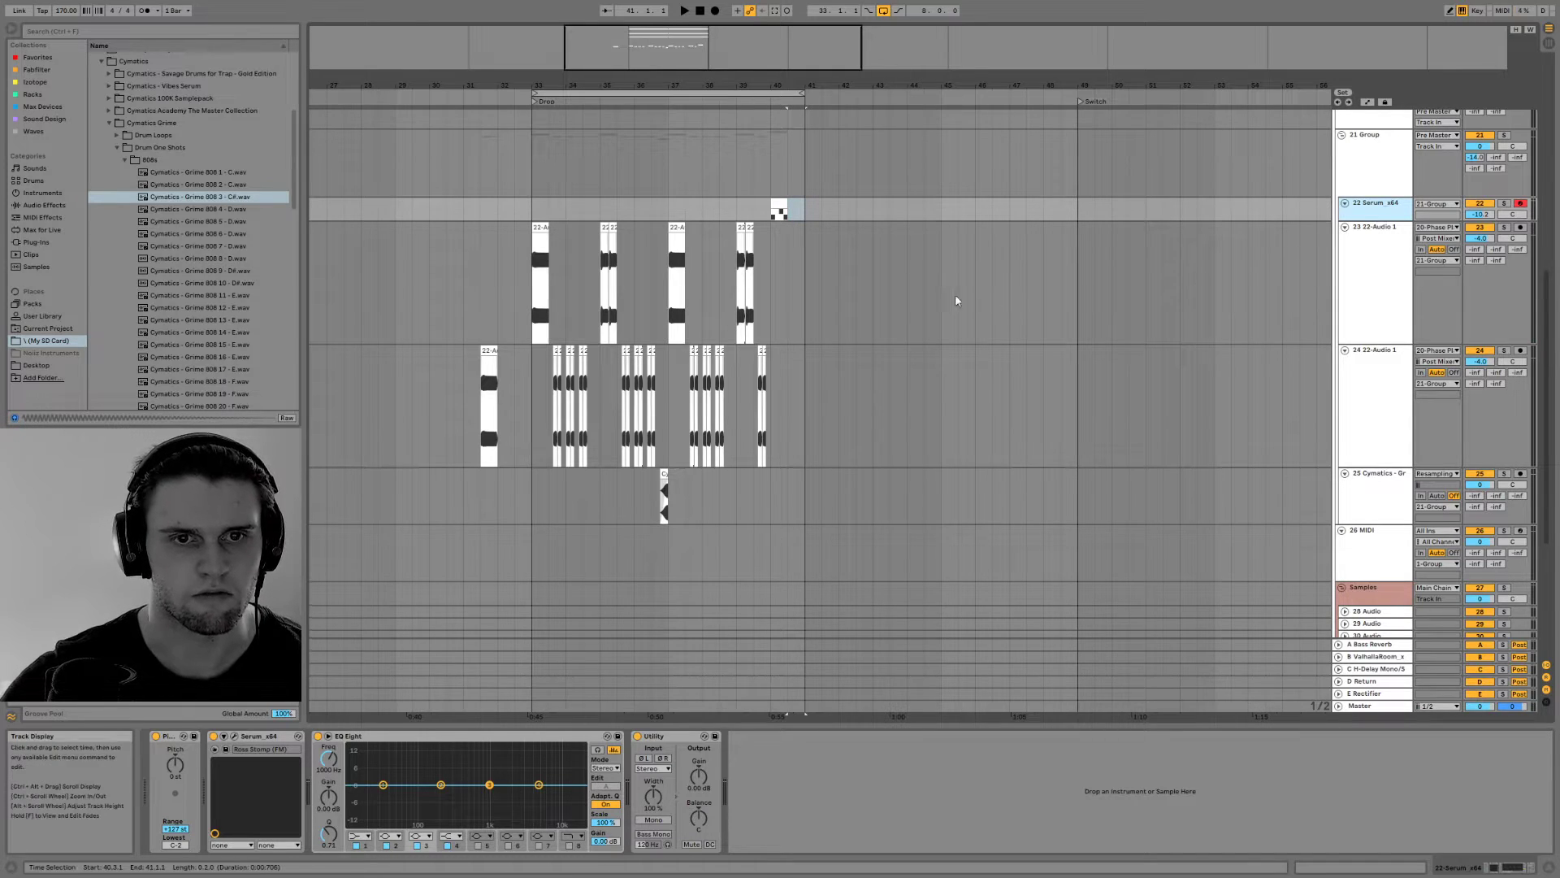
pyautogui.hotkey('ctrl', 'd')
pyautogui.moveTo(778, 237); pyautogui.dragTo(795, 236)
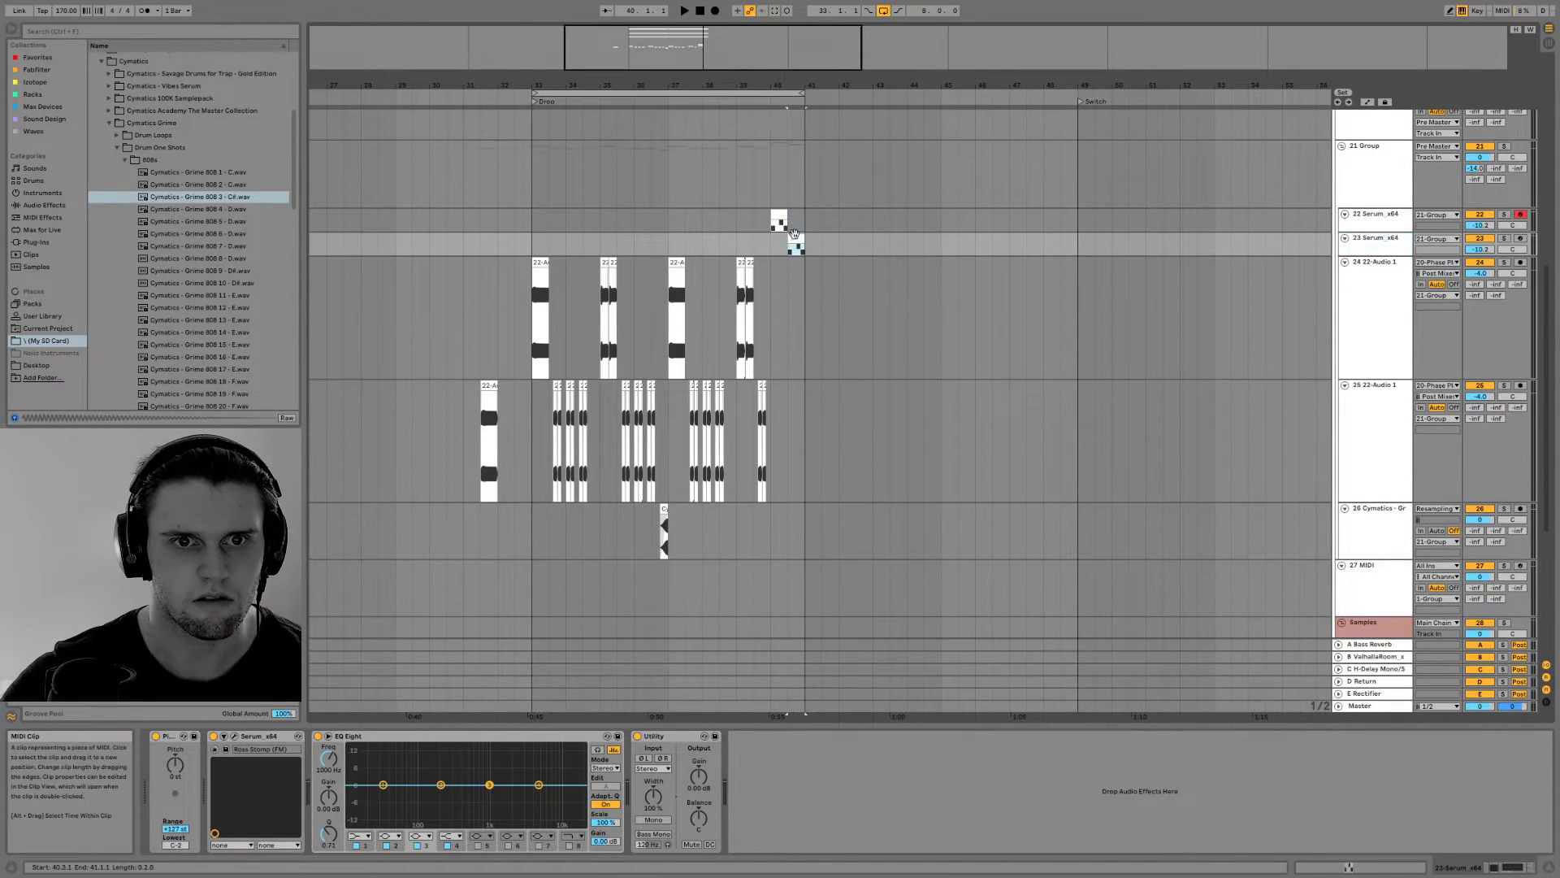
# Open the duplicated track's Serum clip and delete every note after the first F1 note
pyautogui.doubleClick(794, 237)
pyautogui.moveTo(1005, 519); pyautogui.dragTo(1522, 559)
pyautogui.press('Delete')
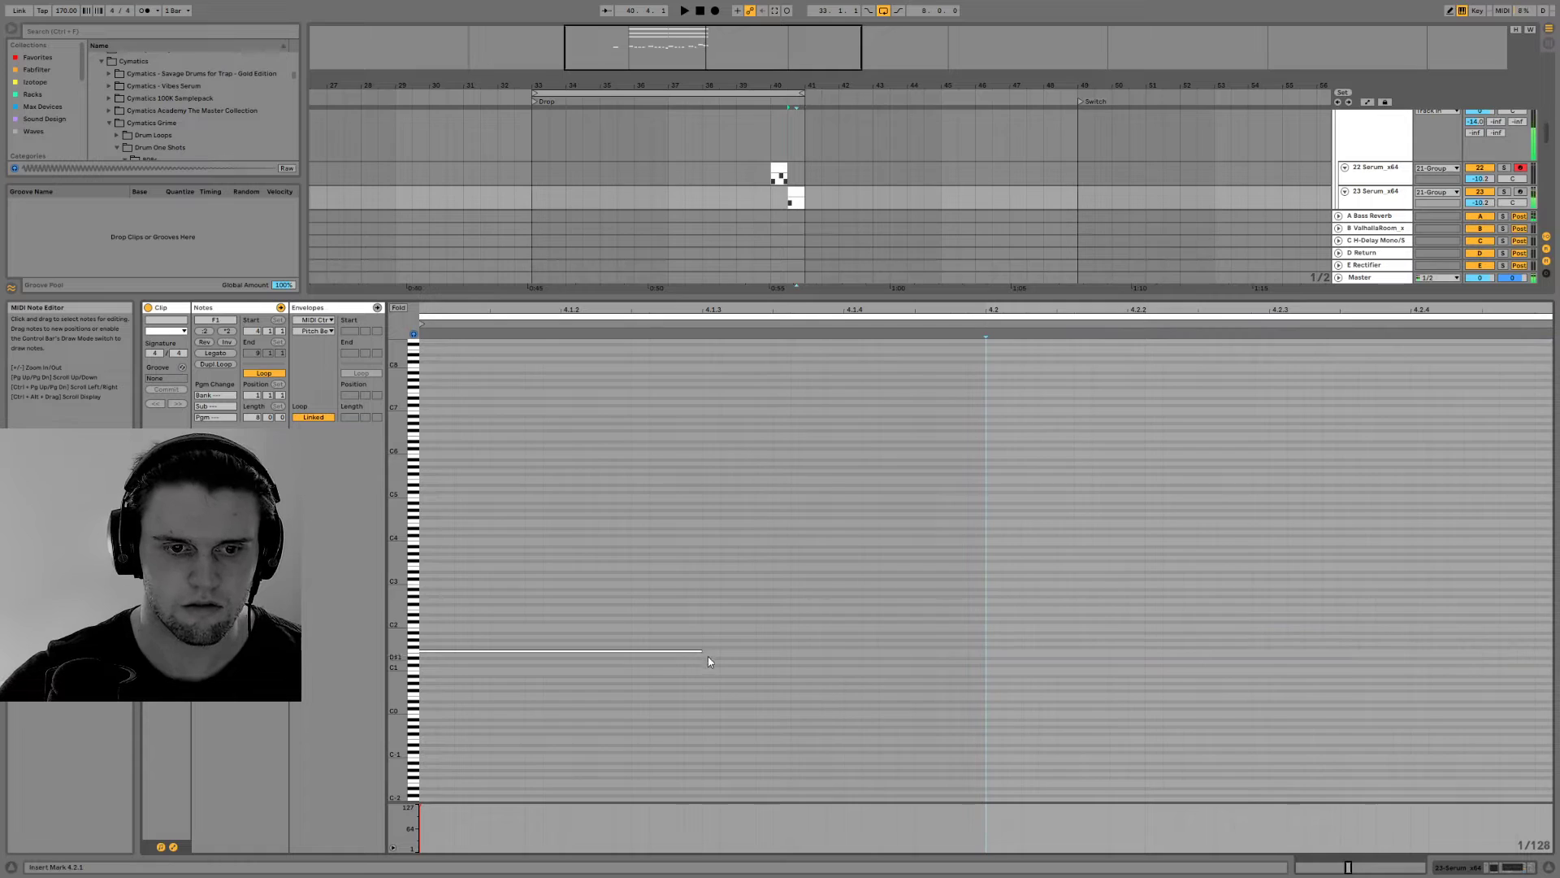
# Extend the F1 note to 4.2, and arm track 23 Serum_x64 with its Serum synth open
pyautogui.moveTo(704, 655); pyautogui.dragTo(1033, 655)
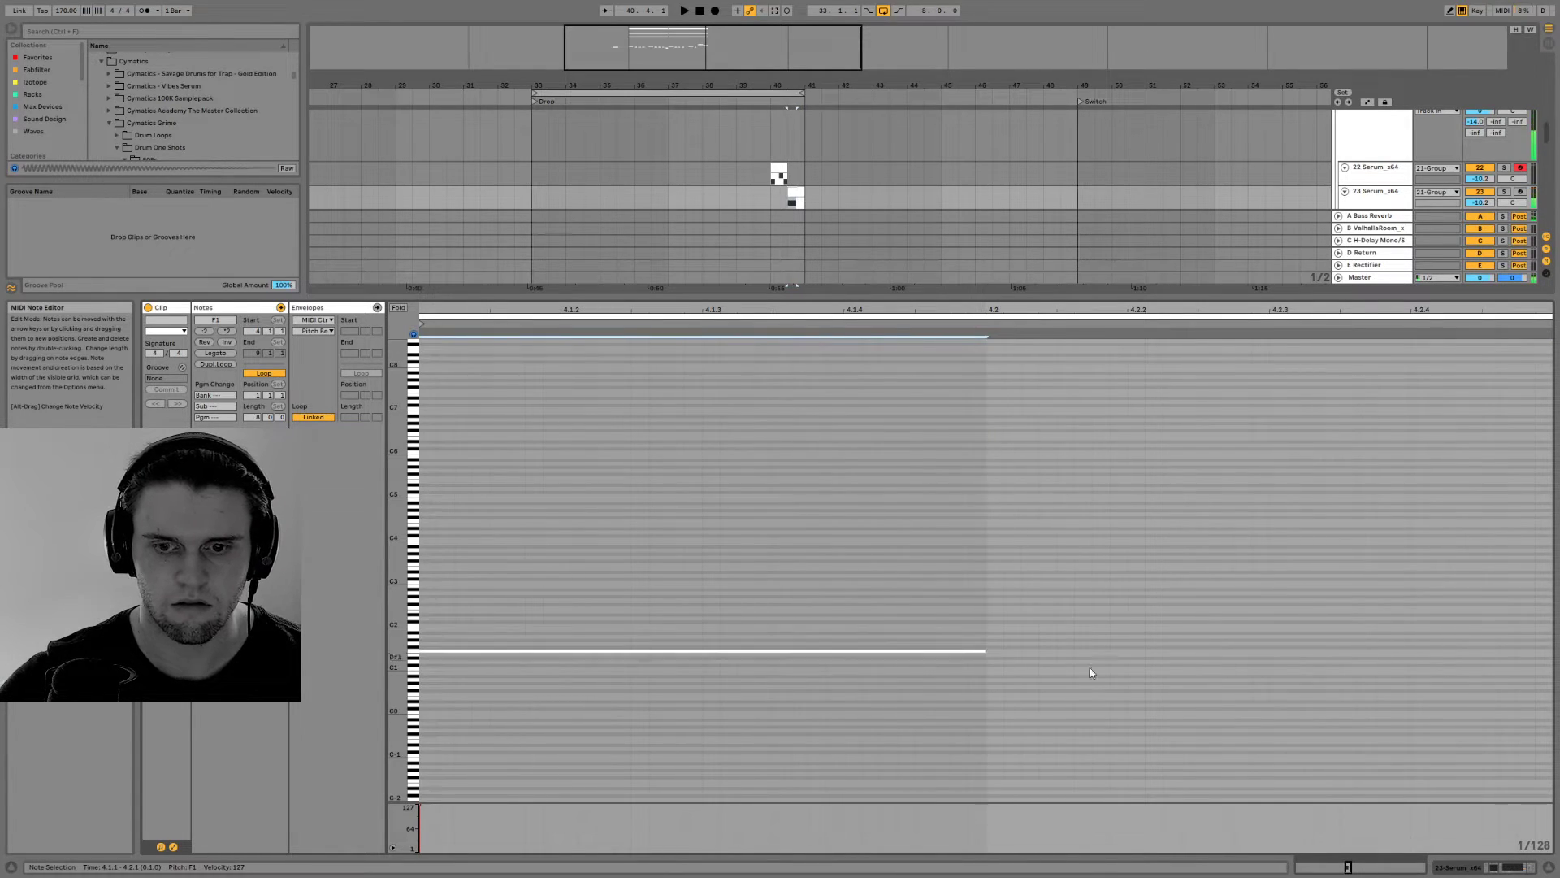
pyautogui.click(1491, 868)
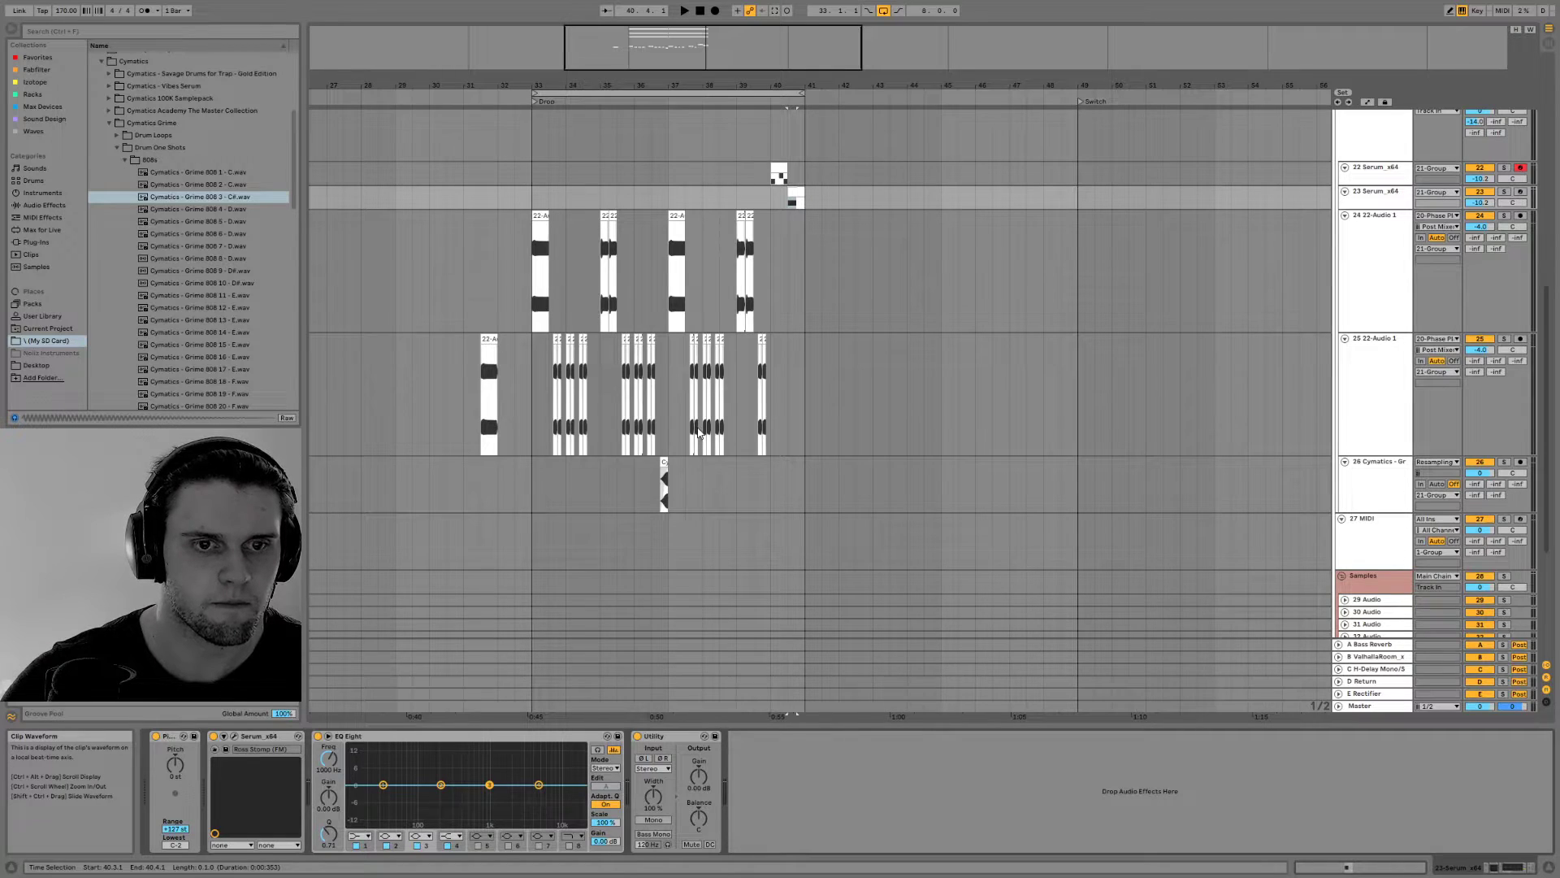
pyautogui.click(235, 737)
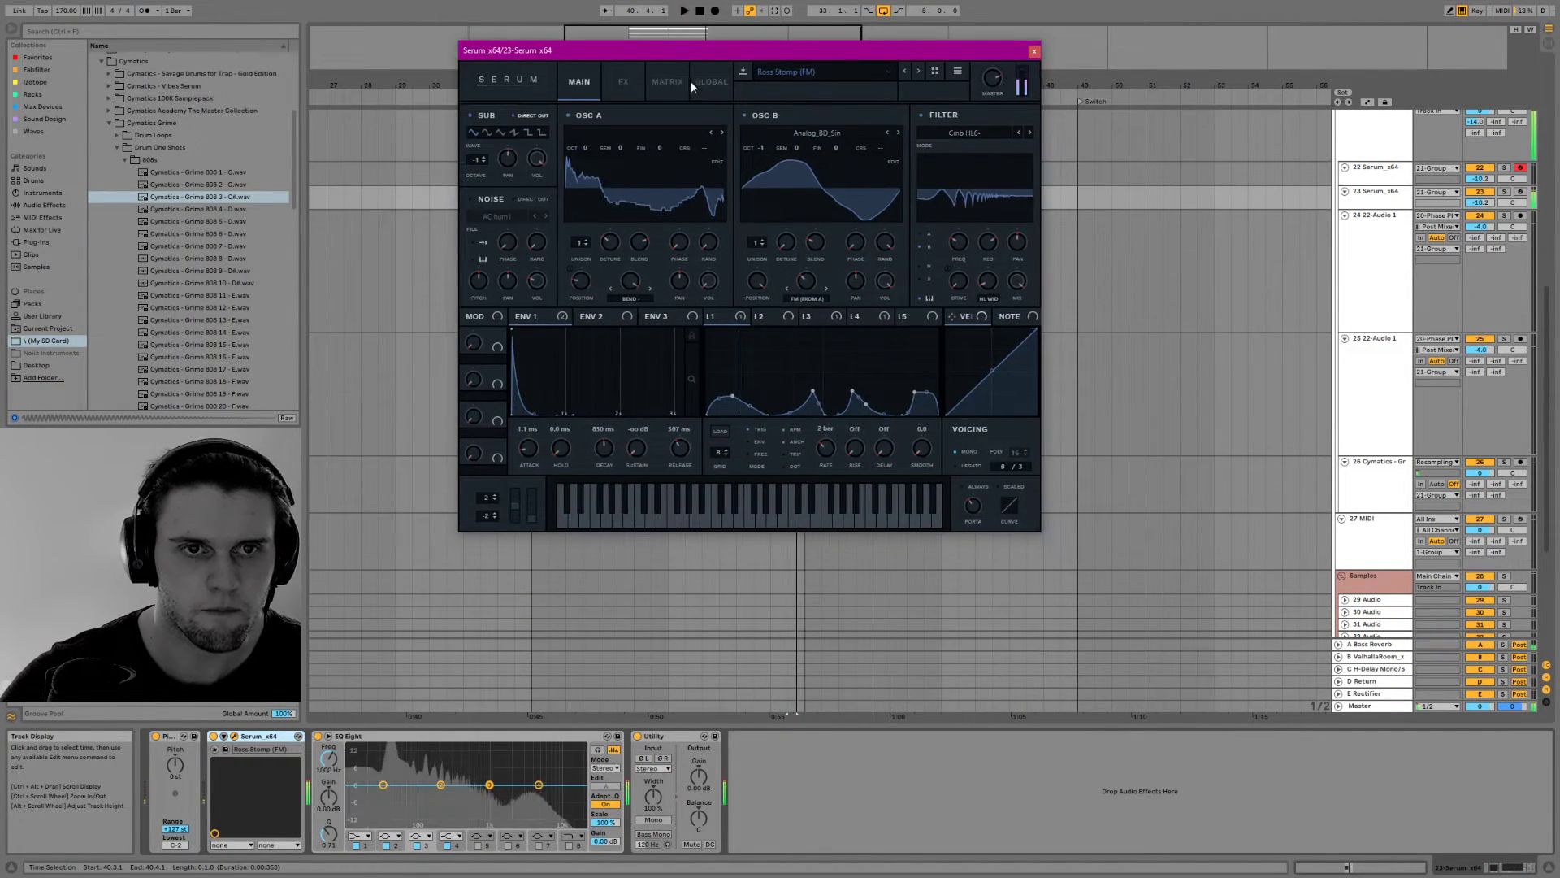
pyautogui.click(1520, 191)
# Adjust the wavetable positions of OSC A and OSC B and the filter cutoff in Serum
pyautogui.moveTo(584, 286); pyautogui.dragTo(567, 247)
pyautogui.moveTo(758, 281); pyautogui.dragTo(778, 438)
pyautogui.moveTo(958, 243)
pyautogui.mouseDown()
pyautogui.moveTo(953, 218)
pyautogui.moveTo(949, 262)
pyautogui.moveTo(949, 247)
pyautogui.mouseUp()
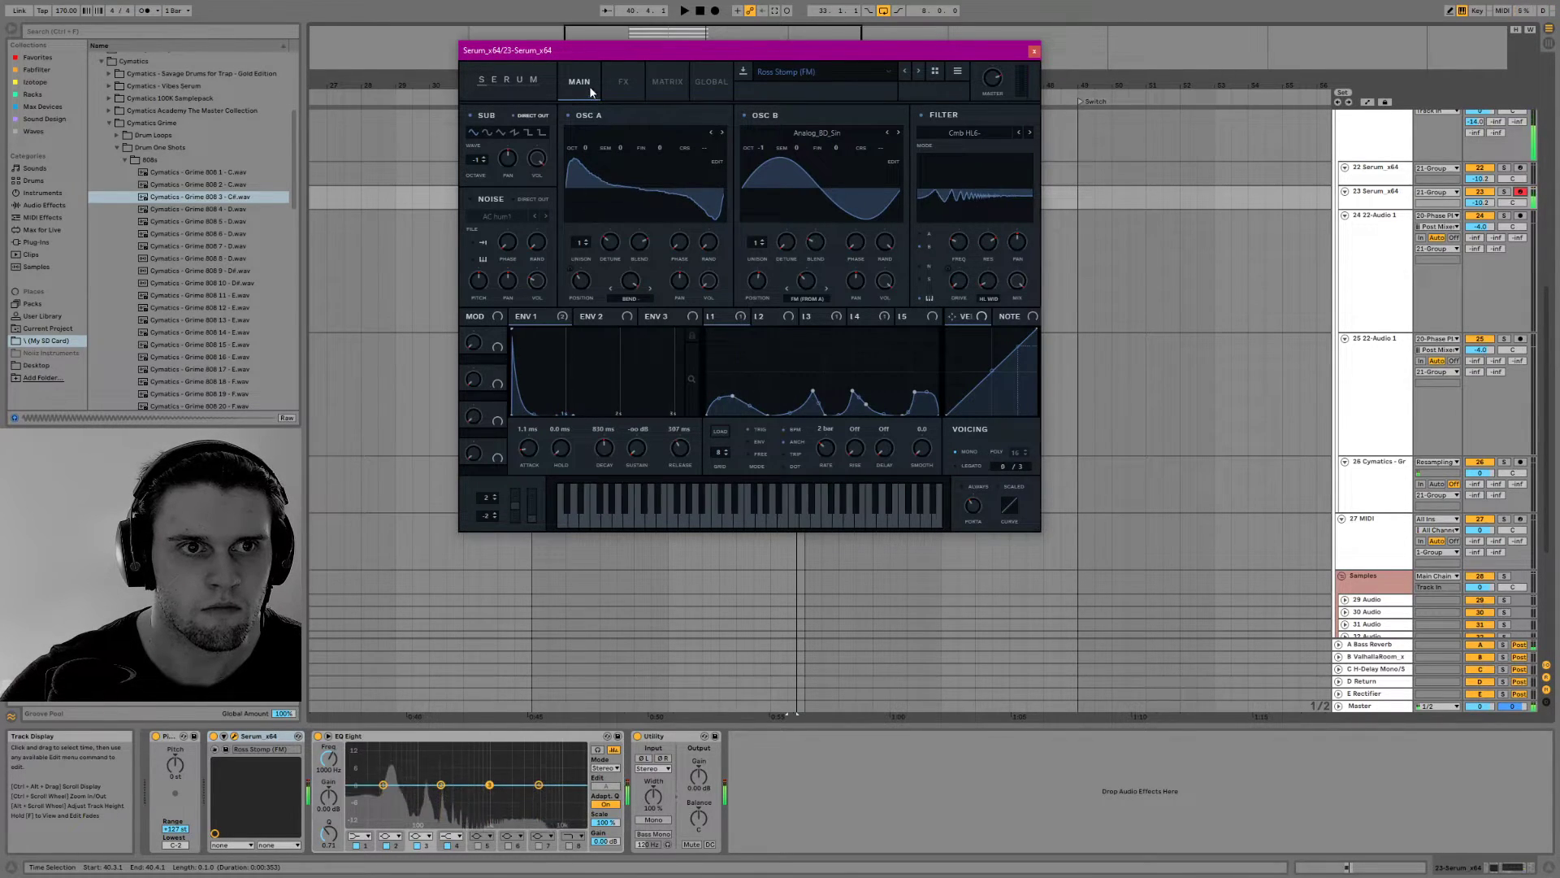
# Lower the frequency of the distortion's filter in Serum's effects and close the synth
pyautogui.click(622, 84)
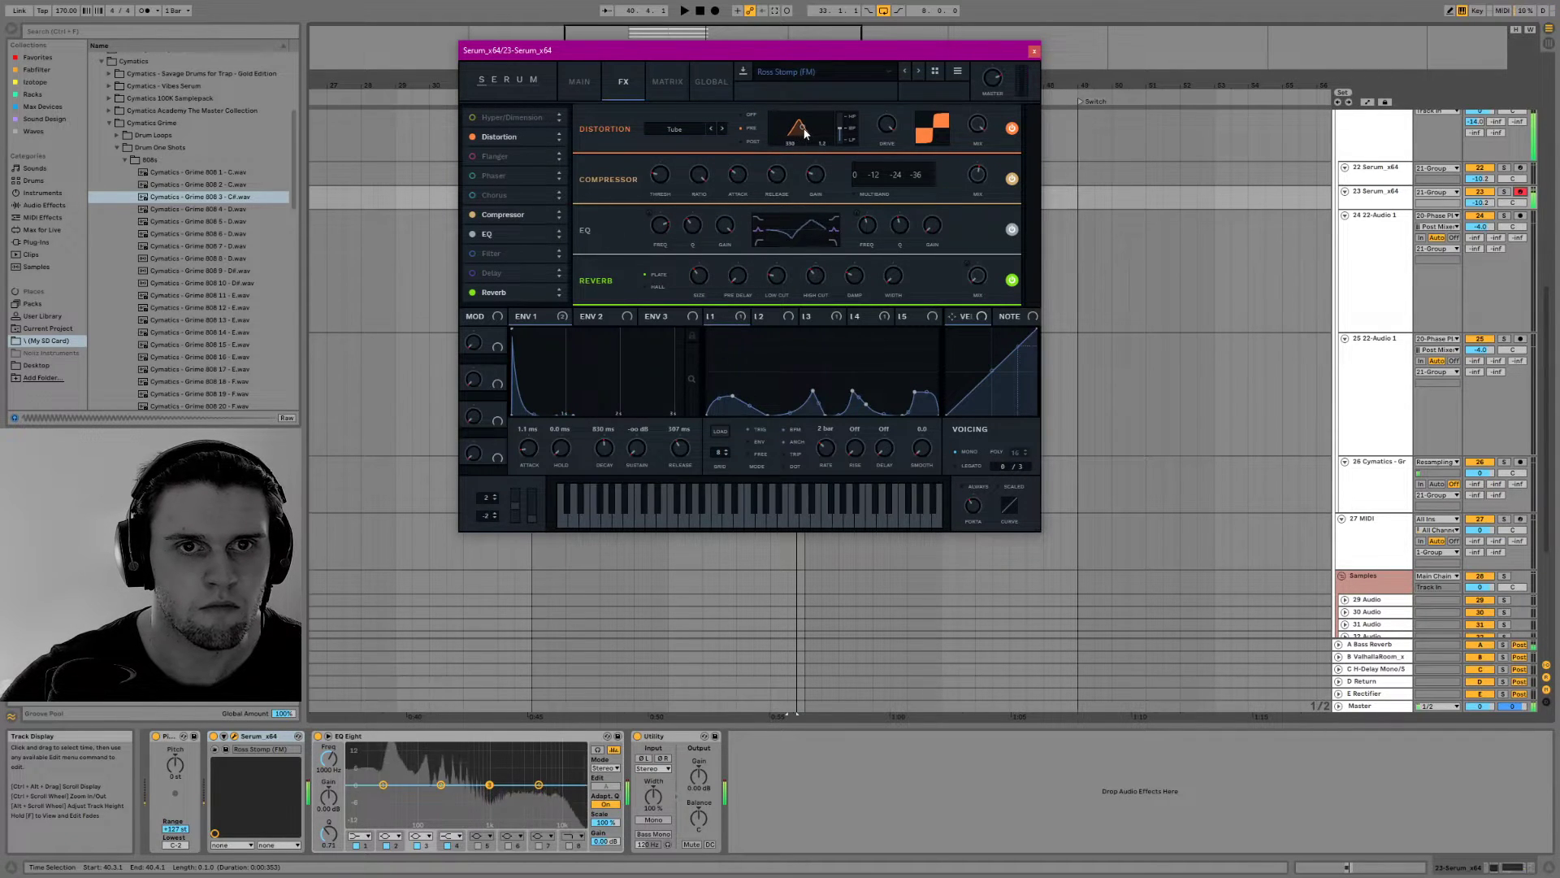
pyautogui.moveTo(808, 134); pyautogui.dragTo(801, 138)
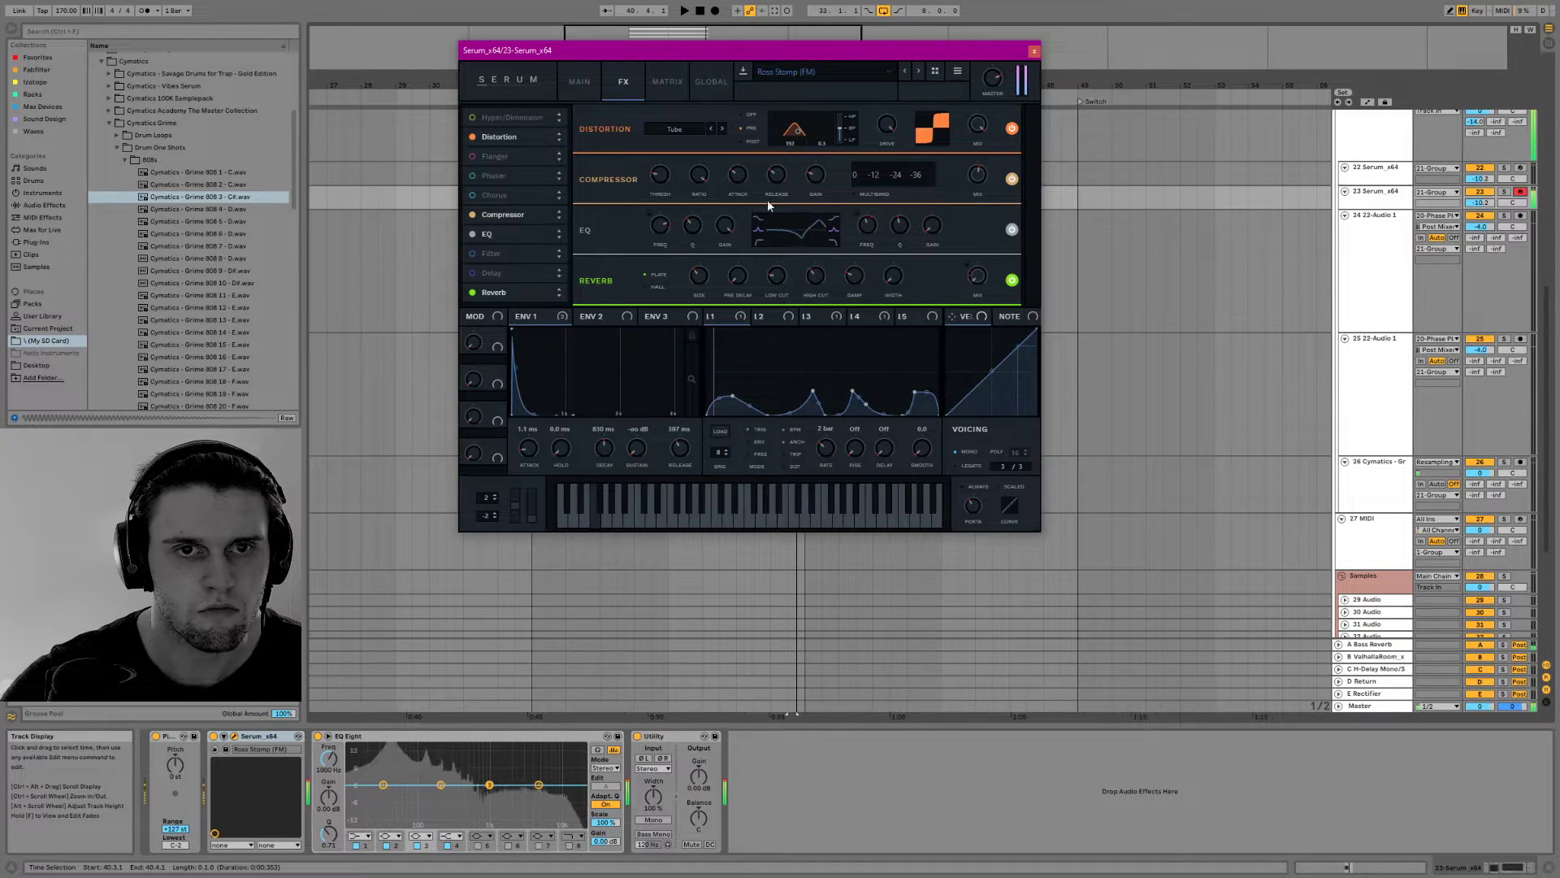
pyautogui.click(1034, 53)
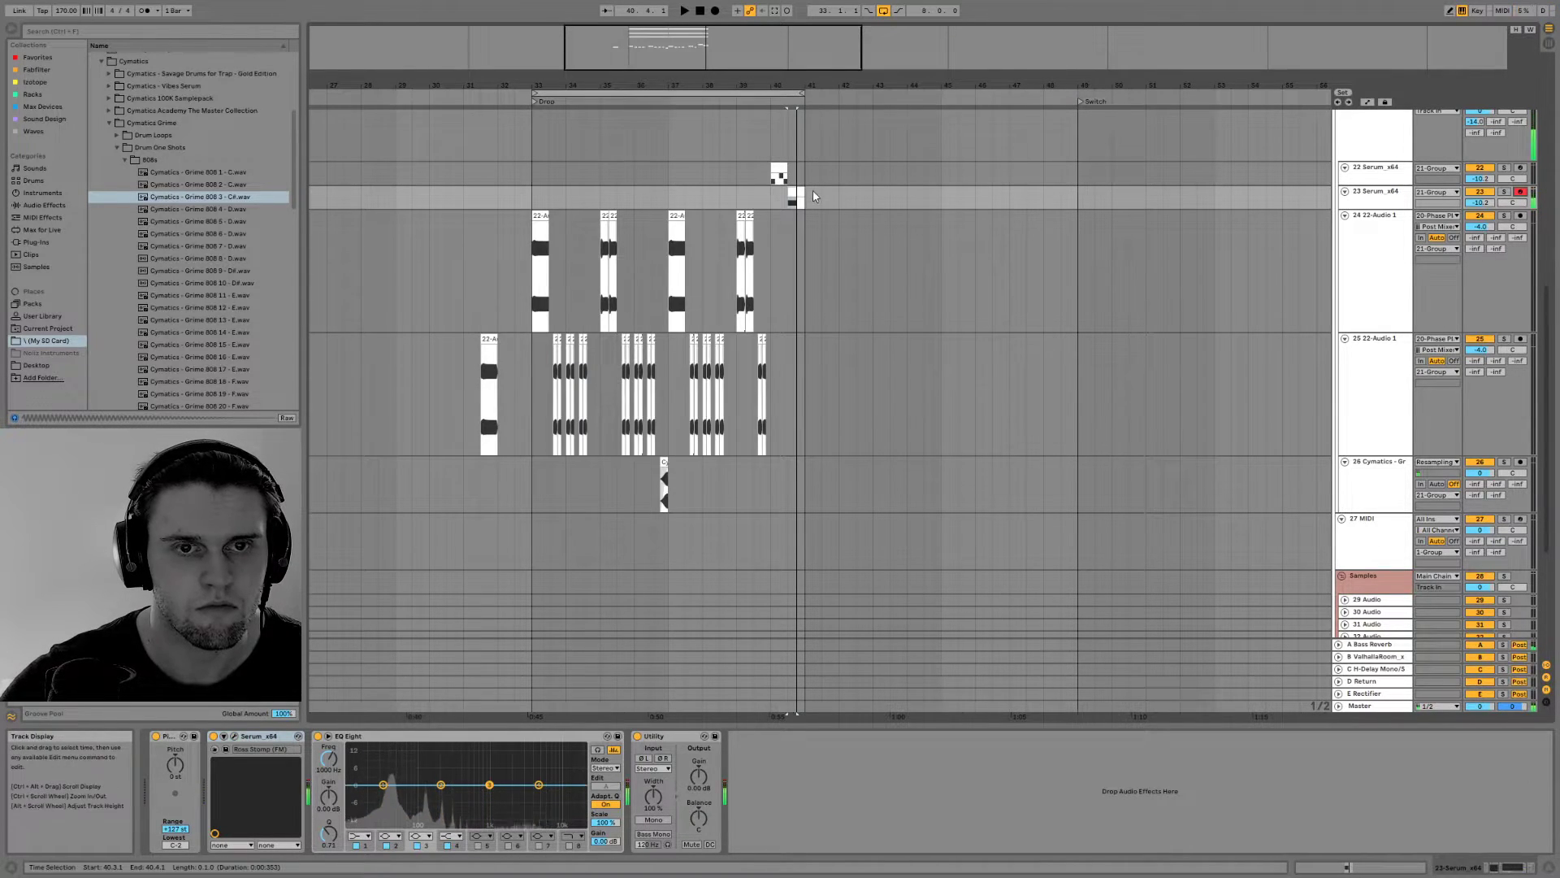
# Reopen Serum on the duplicated track, raise Env 1's attack to about 363 ms and sweep the filter cutoff
pyautogui.click(235, 736)
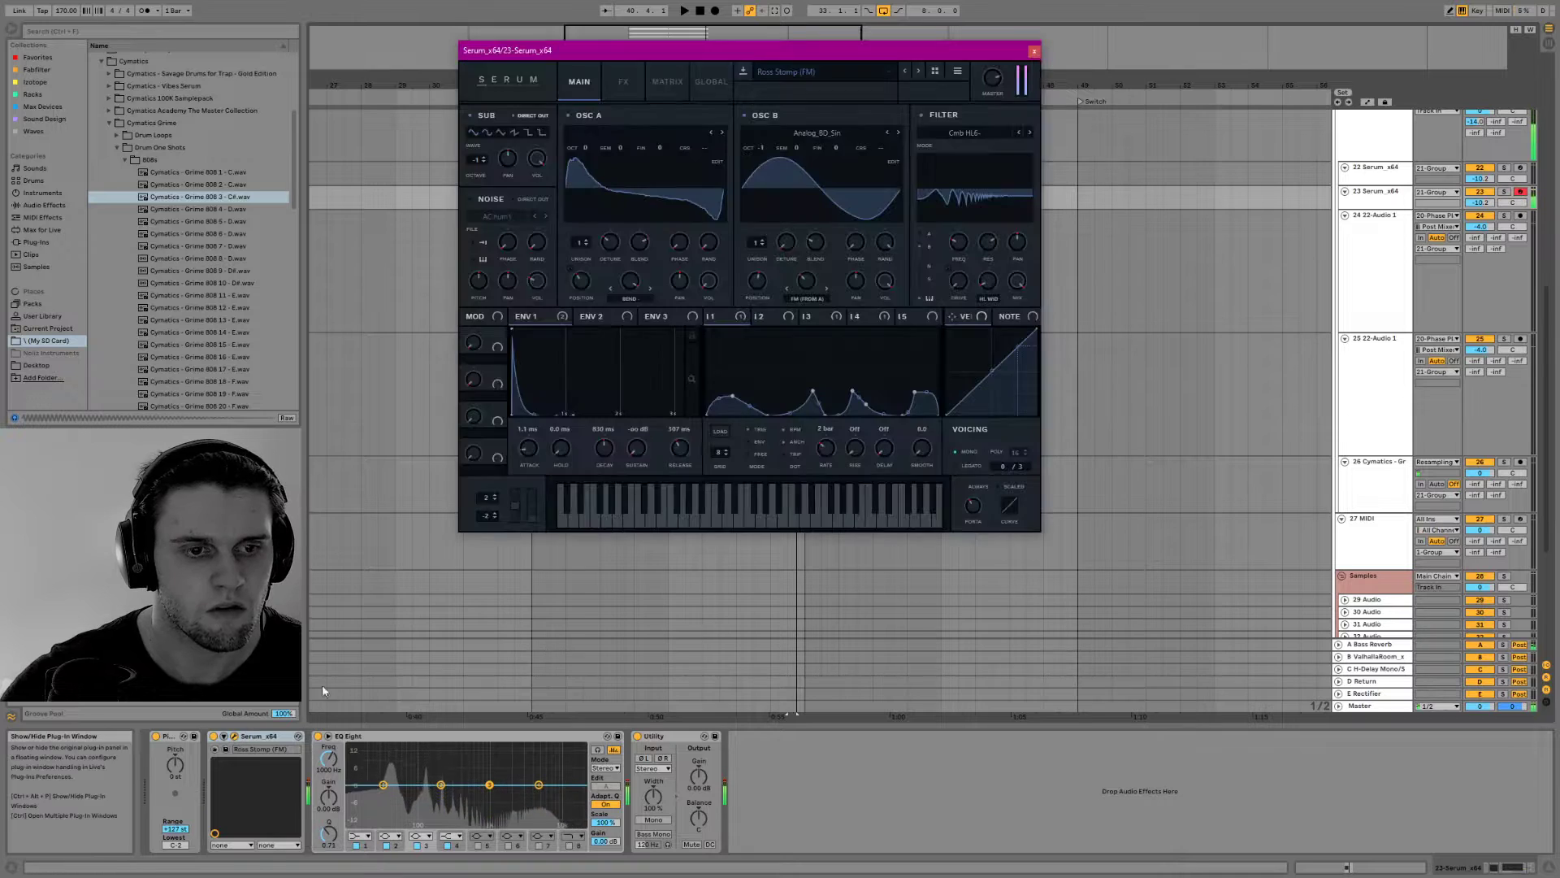
pyautogui.moveTo(527, 456); pyautogui.dragTo(524, 416)
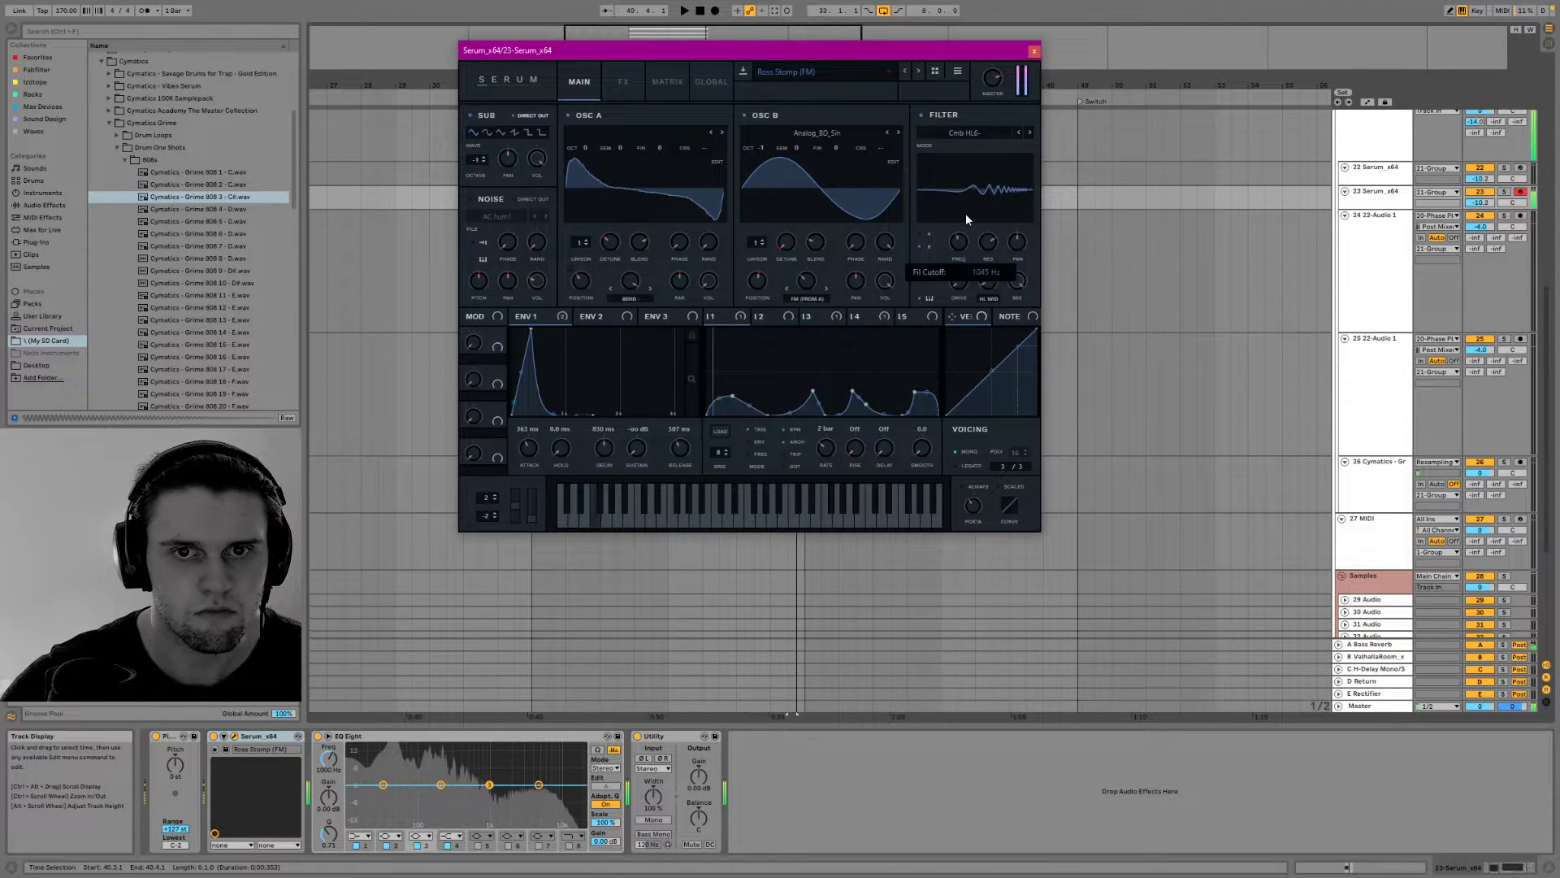
pyautogui.moveTo(961, 237)
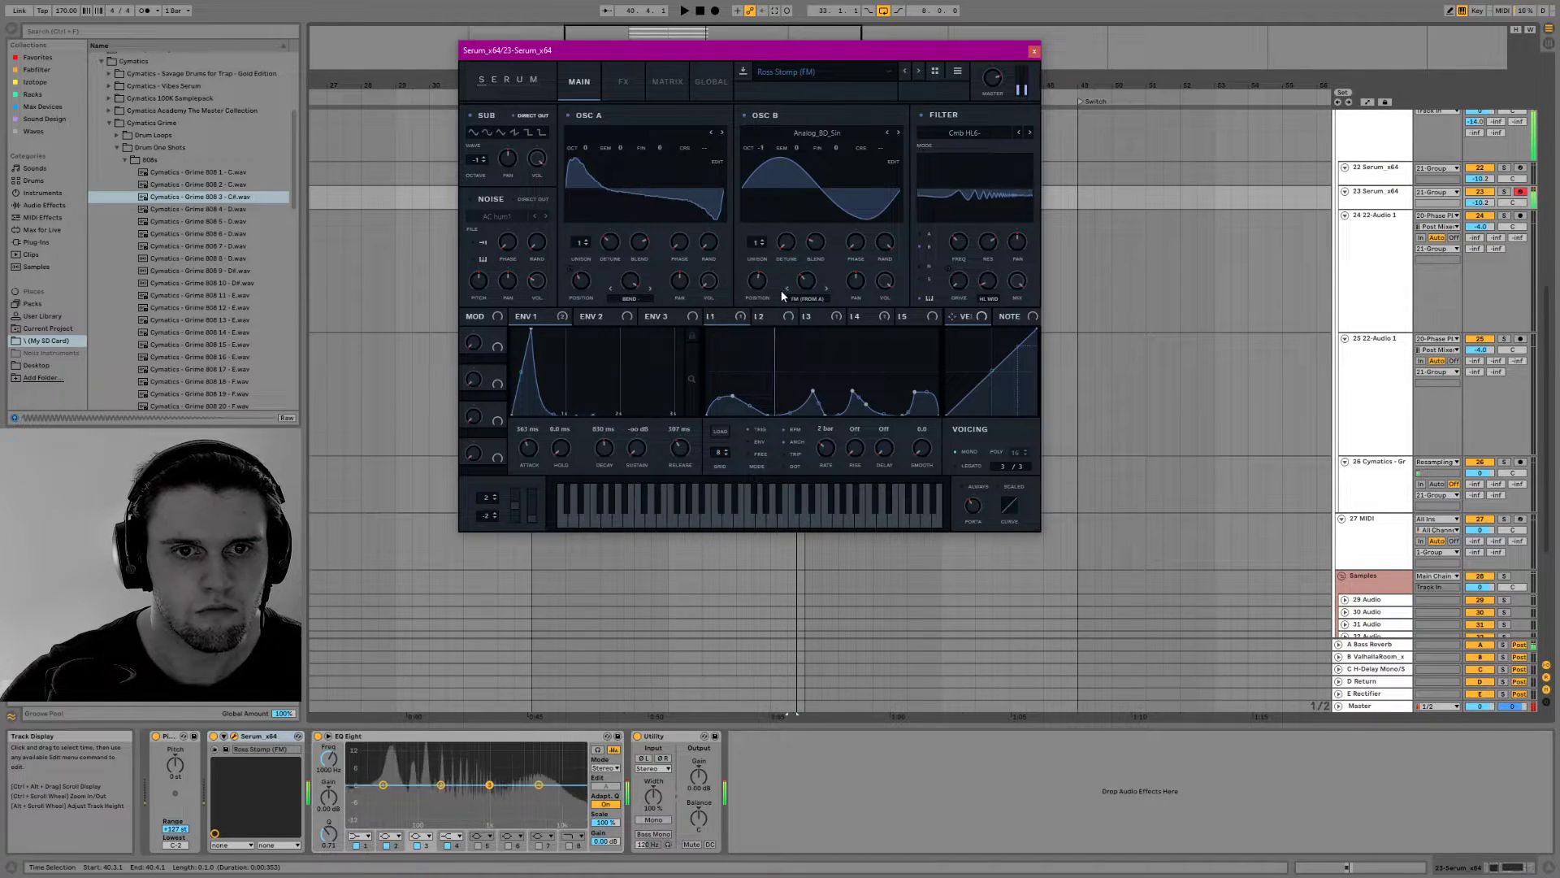
# Fine-tune the warp amounts of OSC B and OSC A and OSC B's wavetable position, and close Serum
pyautogui.moveTo(809, 267)
pyautogui.moveTo(810, 266); pyautogui.dragTo(805, 286)
pyautogui.moveTo(636, 294); pyautogui.dragTo(626, 465)
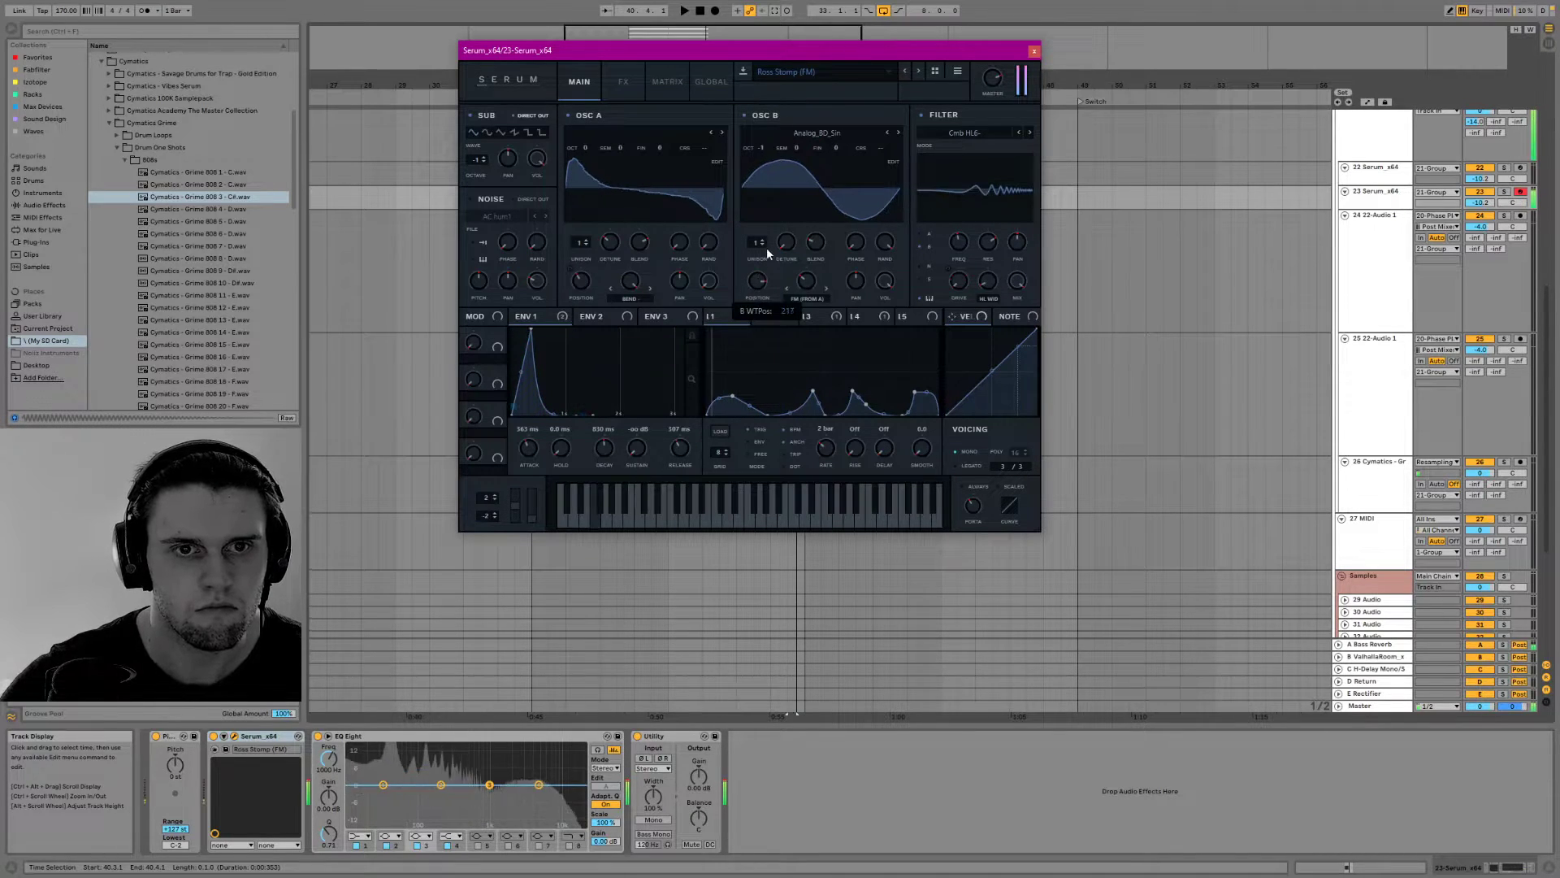
pyautogui.moveTo(756, 280); pyautogui.dragTo(755, 349)
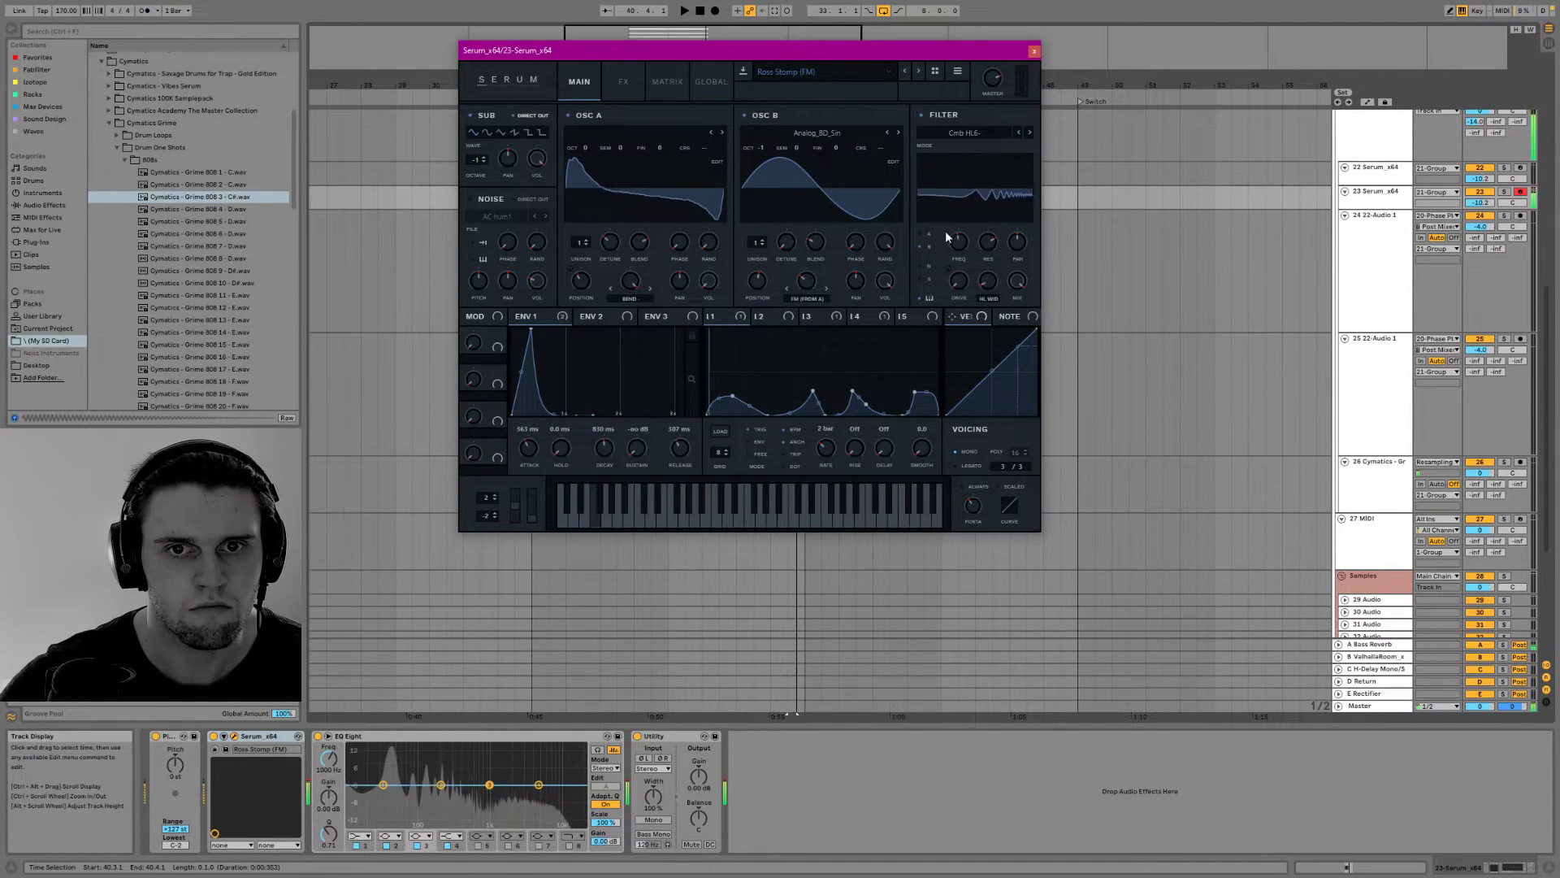
pyautogui.moveTo(958, 241)
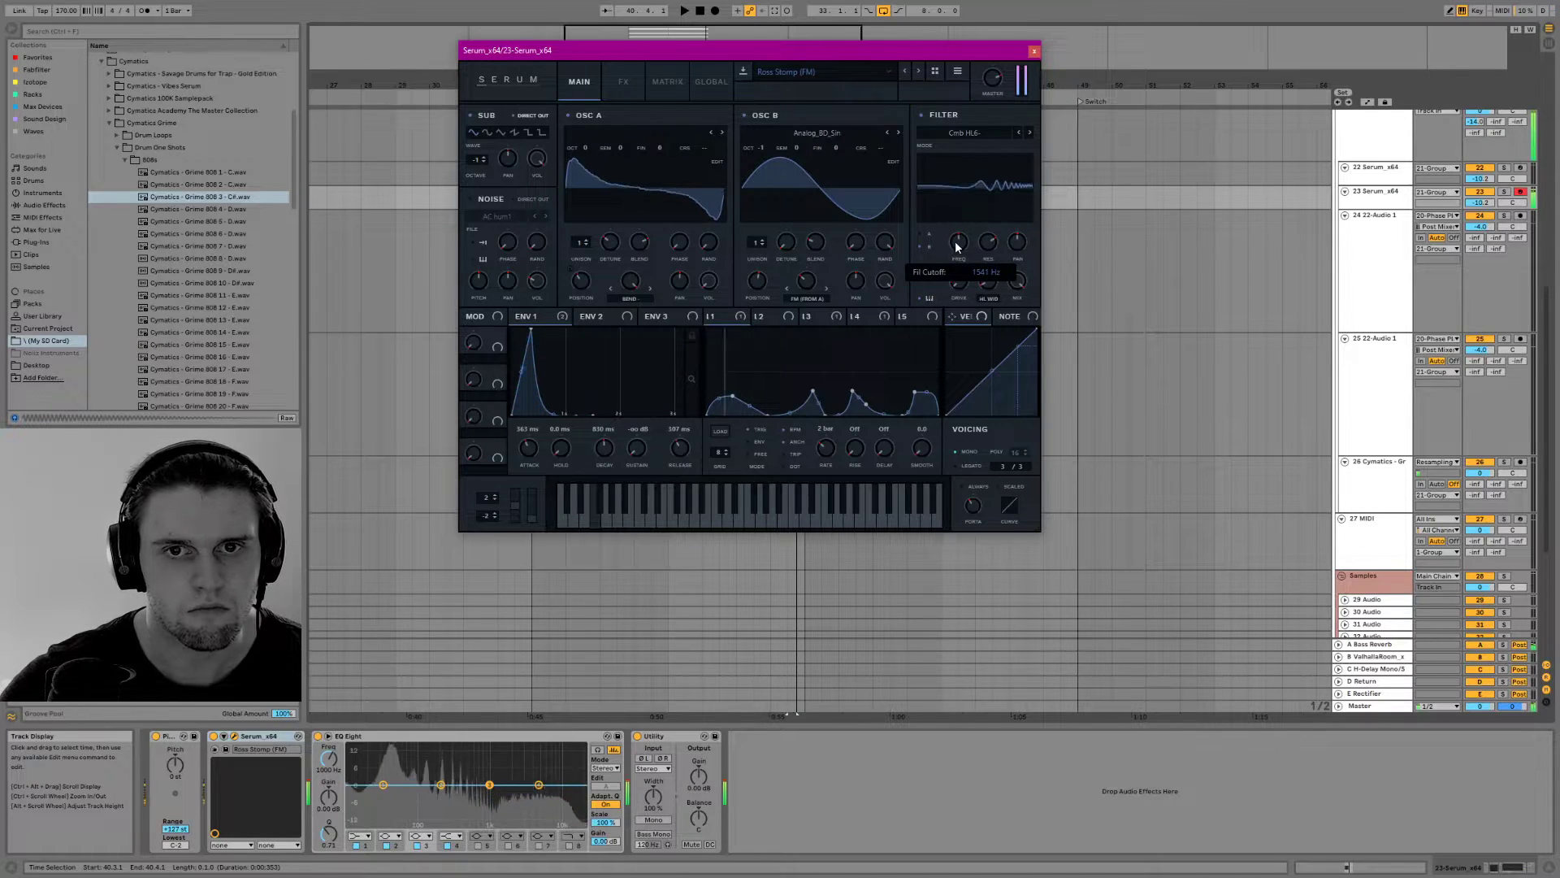
pyautogui.click(1034, 51)
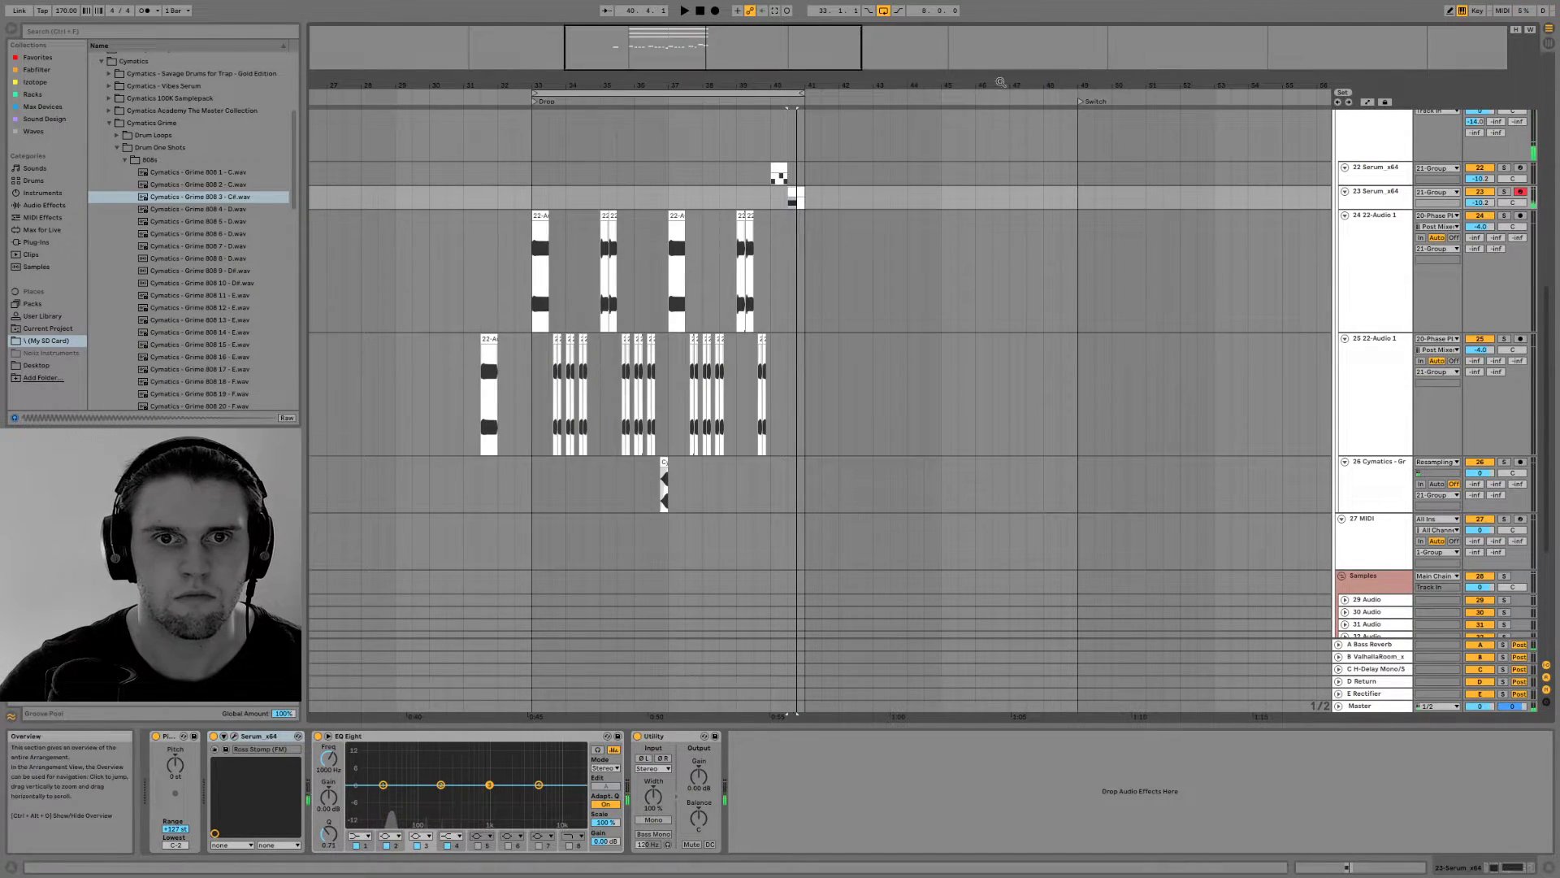
# Extend the F1 note in the 40.3.1 Serum clip to two beats, filling the clip, and play it
pyautogui.press('space')
pyautogui.doubleClick(793, 195)
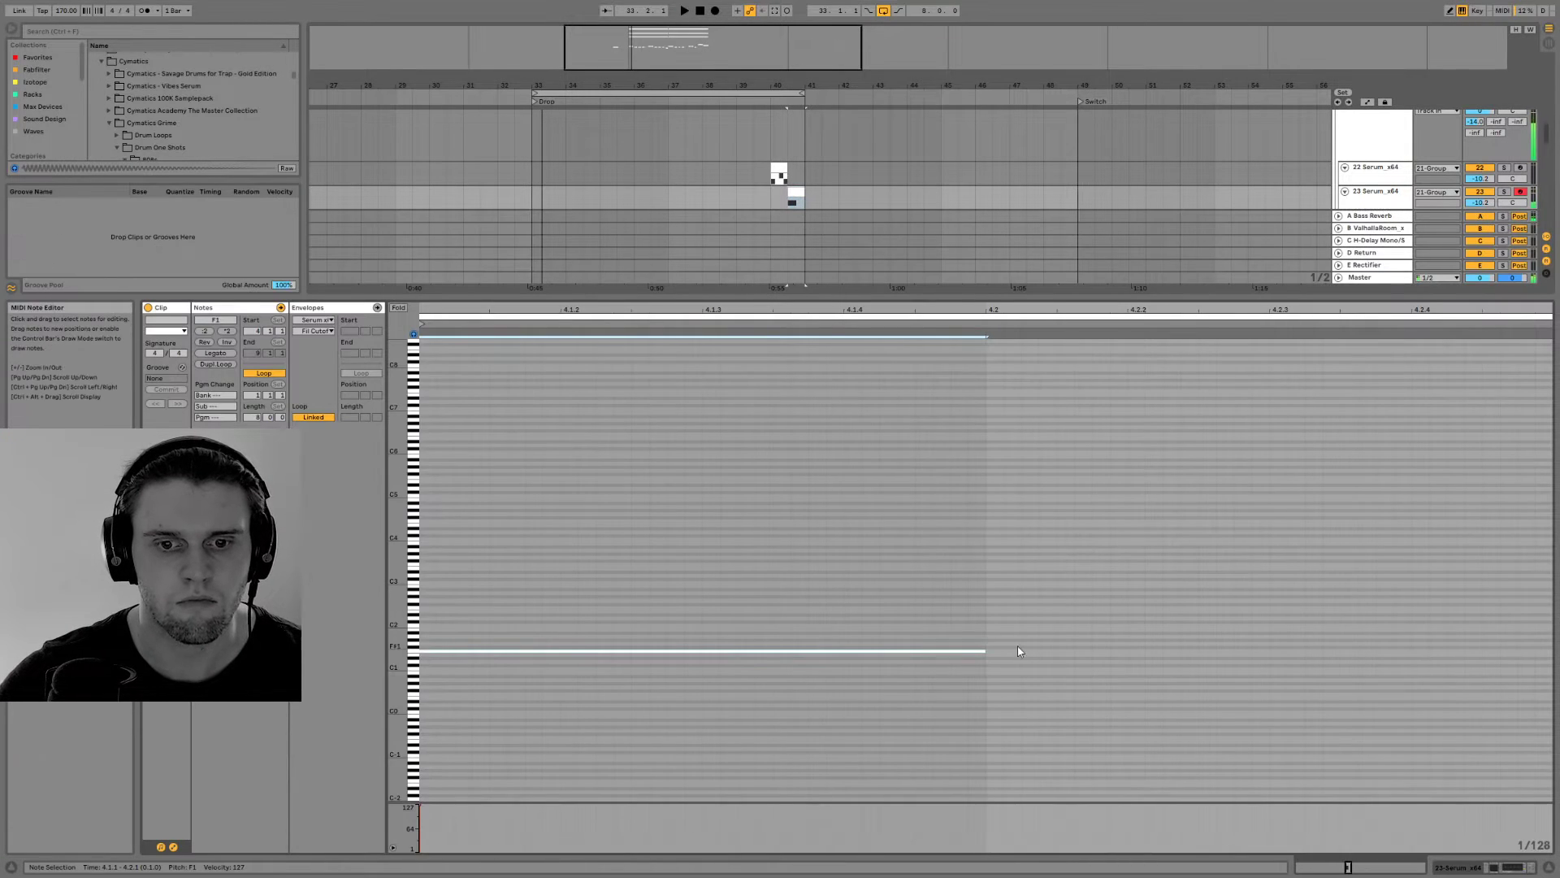
pyautogui.moveTo(982, 650); pyautogui.dragTo(1549, 652)
pyautogui.press('space')
pyautogui.click(1505, 866)
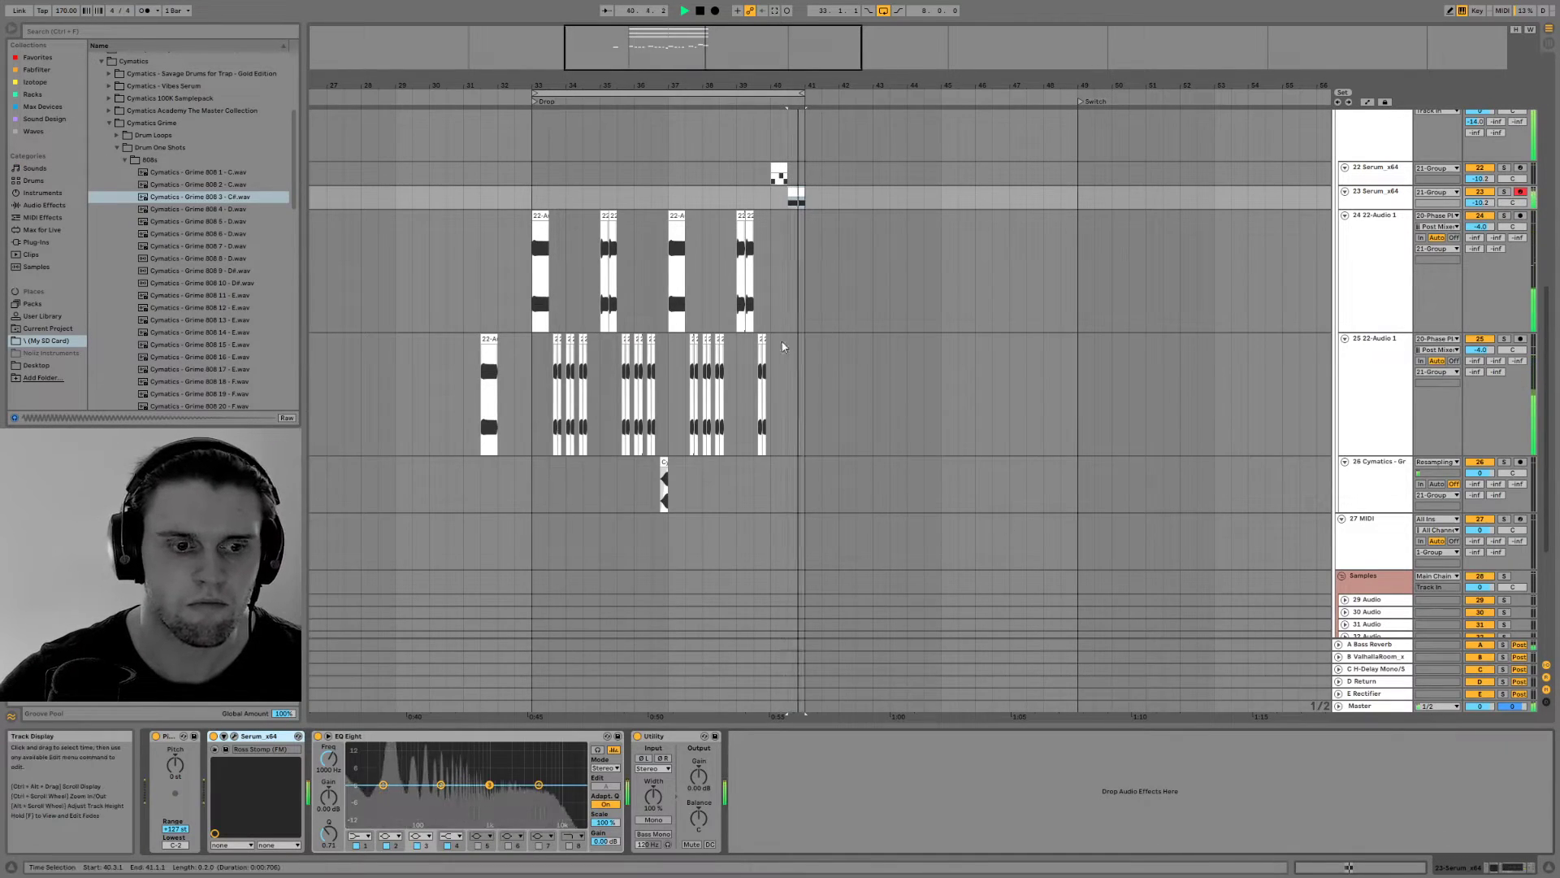
# Reshape LFO 3 in Serum with its peak near the start of the cycle, and check the playback
pyautogui.click(235, 735)
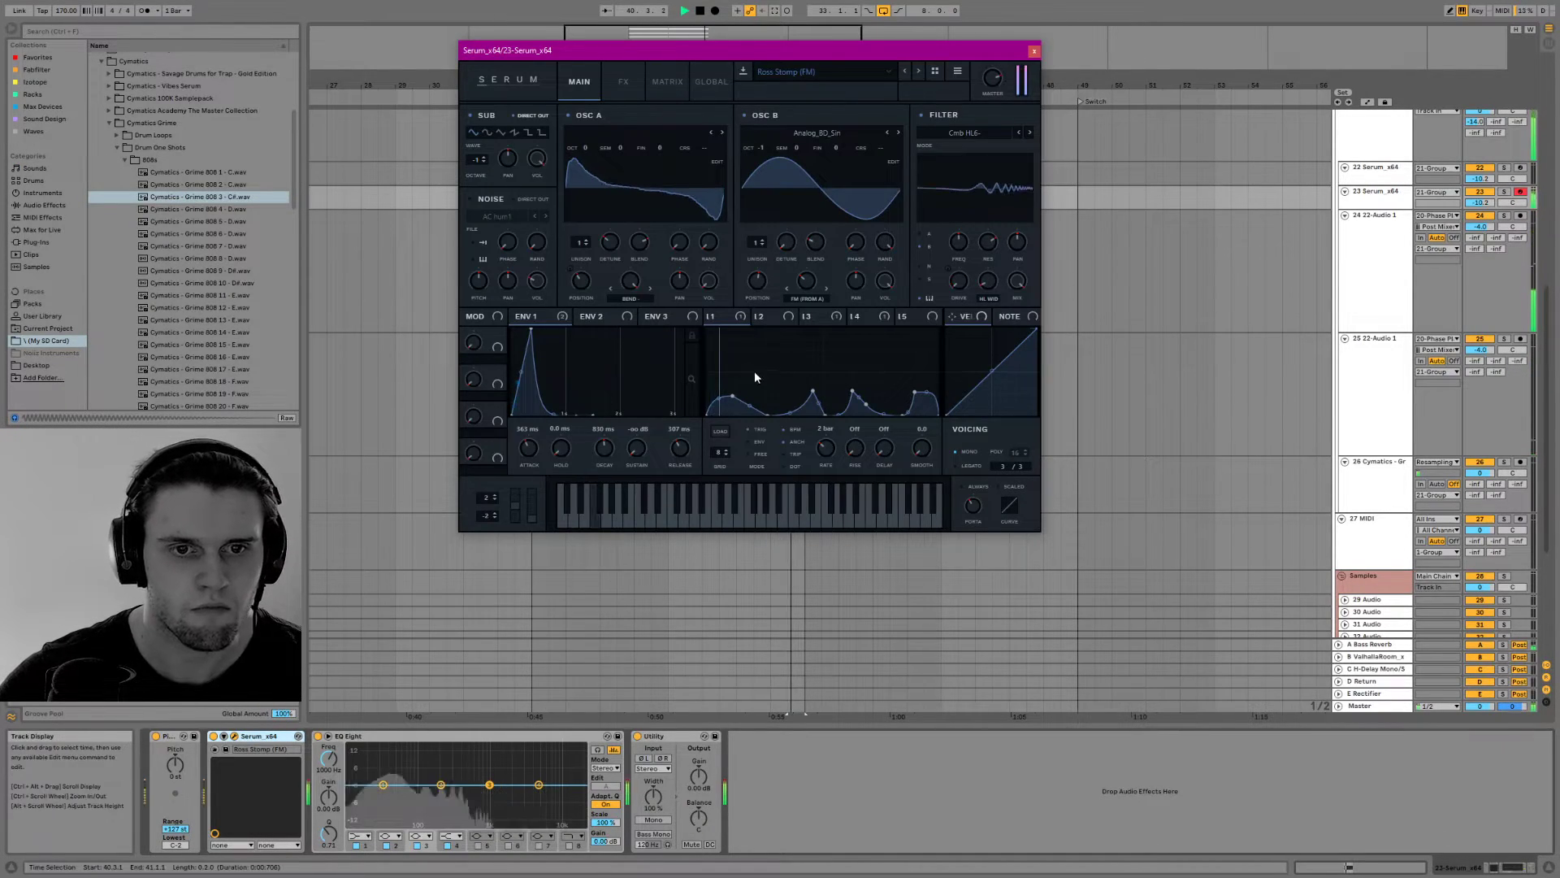
pyautogui.press('space')
pyautogui.click(764, 317)
pyautogui.click(813, 316)
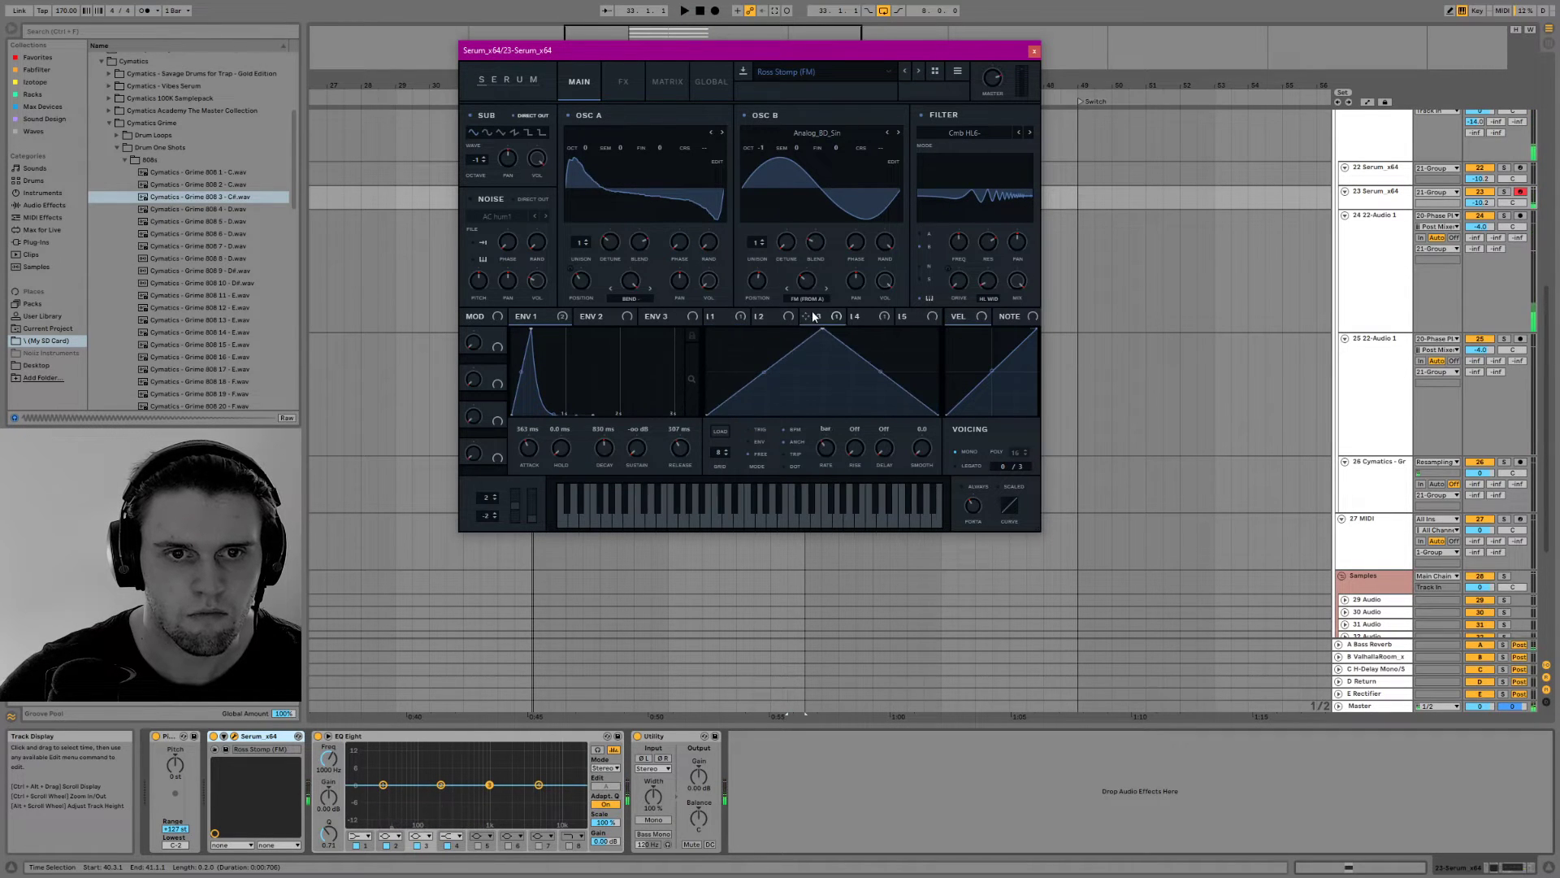
pyautogui.press('space')
pyautogui.moveTo(823, 329); pyautogui.dragTo(730, 322)
pyautogui.press('space')
pyautogui.press('space')
pyautogui.press('space')
pyautogui.press('space')
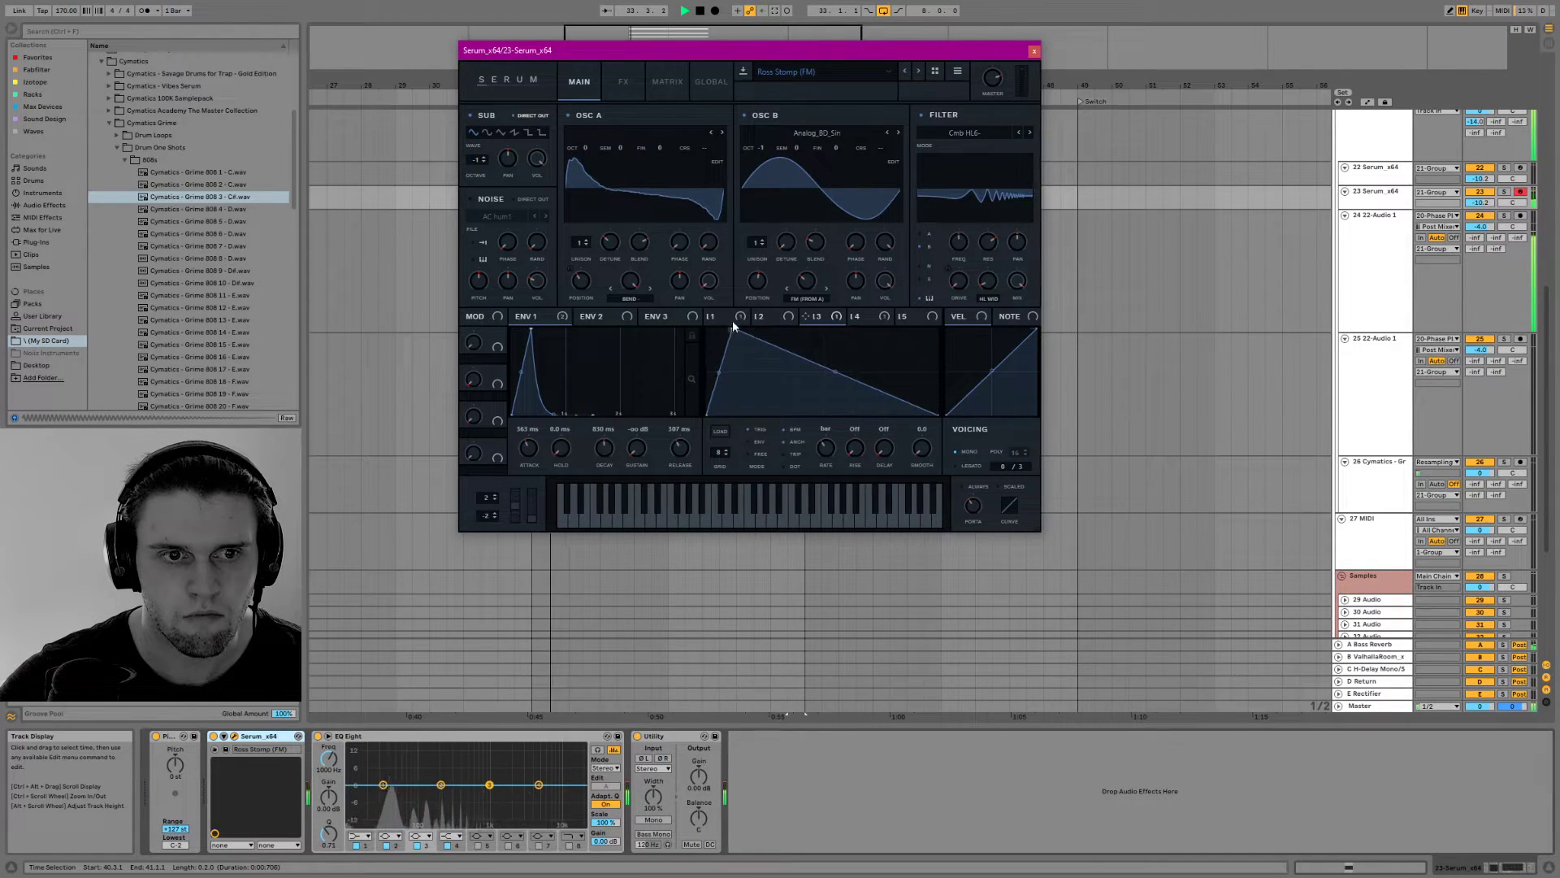
pyautogui.press('space')
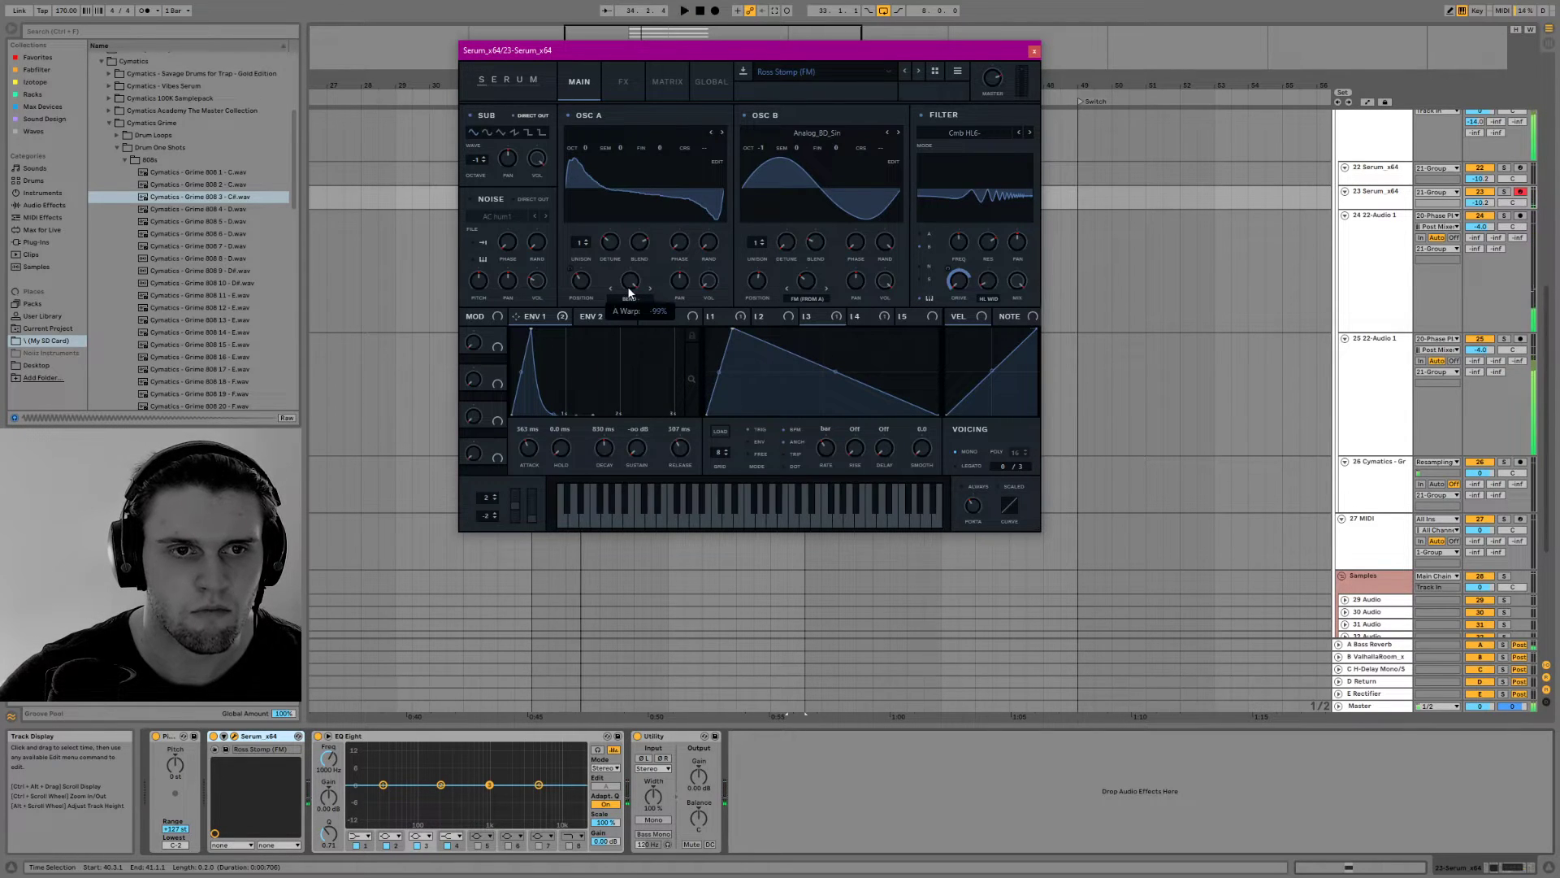
# Set OSC A's octave to +1 during playback while adjusting the filter cutoff and OSC B's volume
pyautogui.press('space')
pyautogui.moveTo(583, 147); pyautogui.dragTo(585, 119)
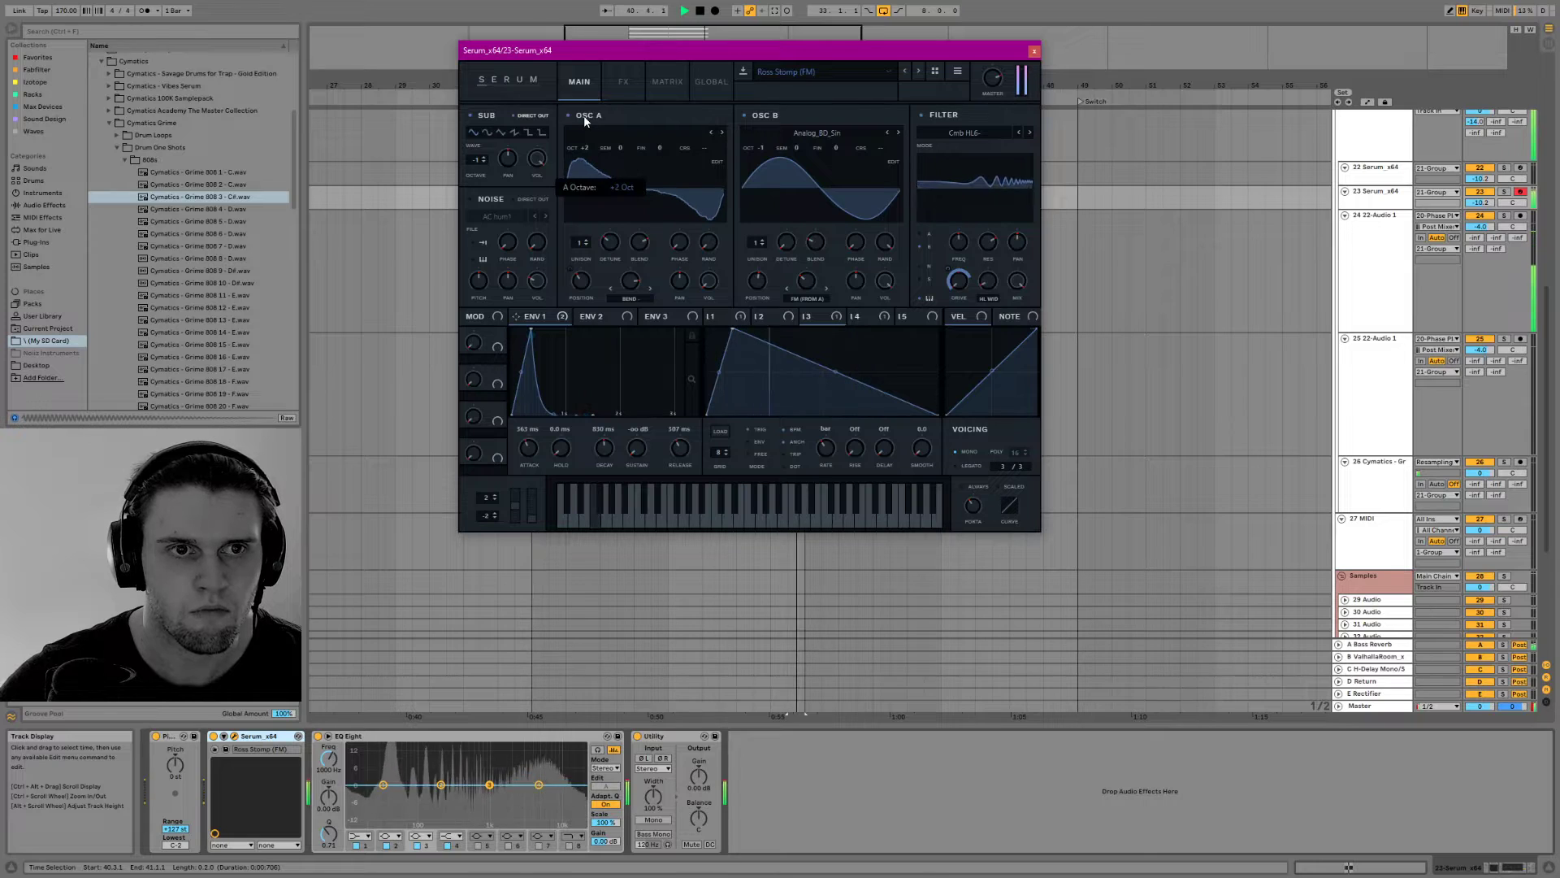
pyautogui.moveTo(958, 243)
pyautogui.mouseDown()
pyautogui.moveTo(950, 271)
pyautogui.moveTo(955, 254)
pyautogui.mouseUp()
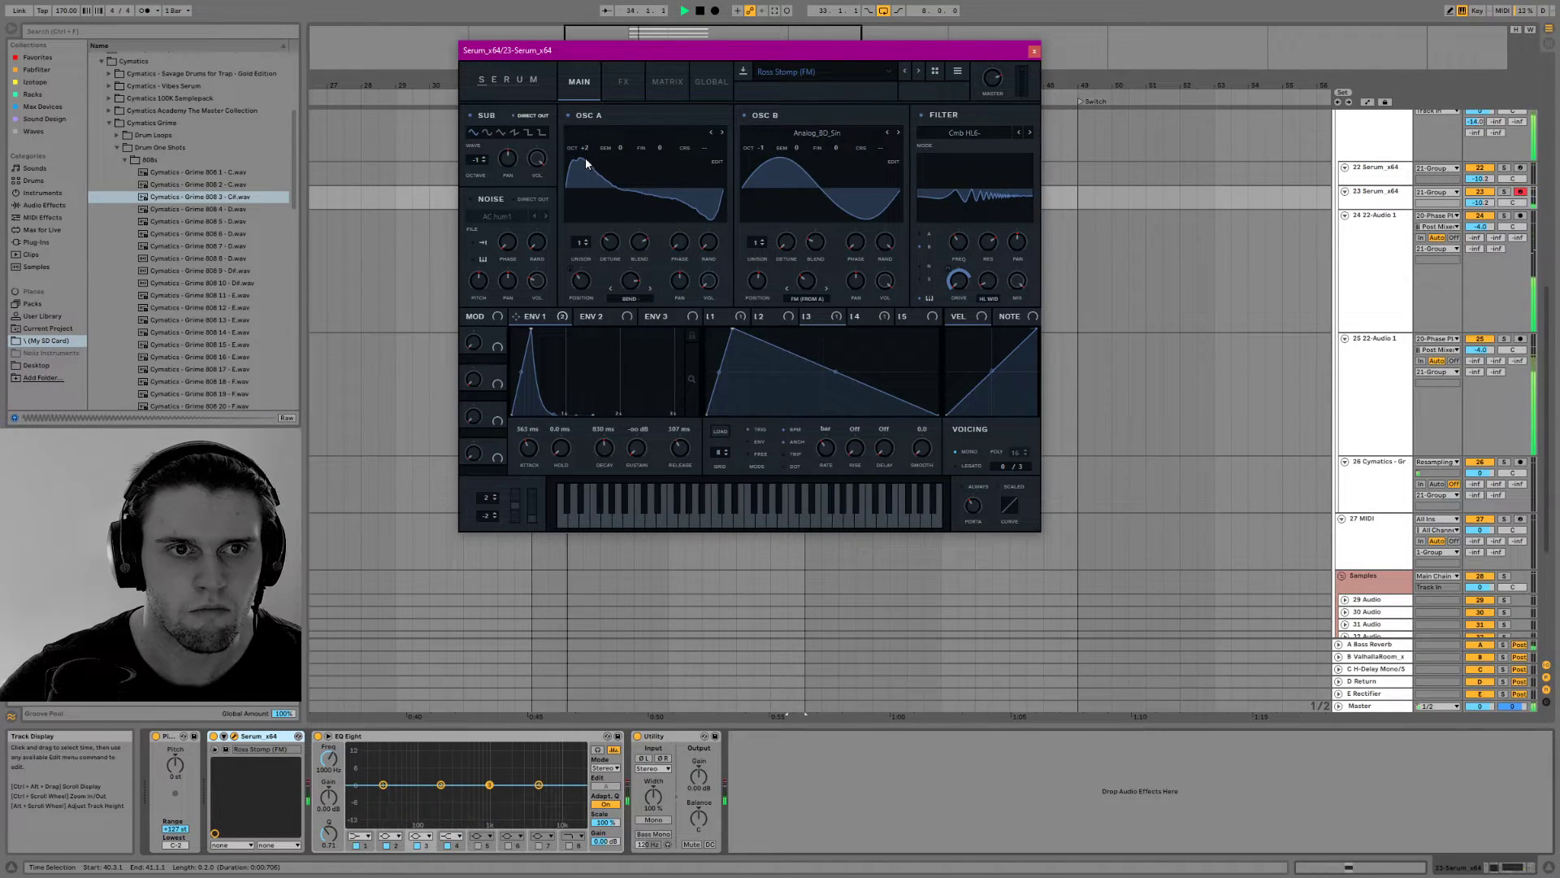
pyautogui.moveTo(583, 149); pyautogui.dragTo(577, 157)
pyautogui.moveTo(755, 153); pyautogui.dragTo(755, 154)
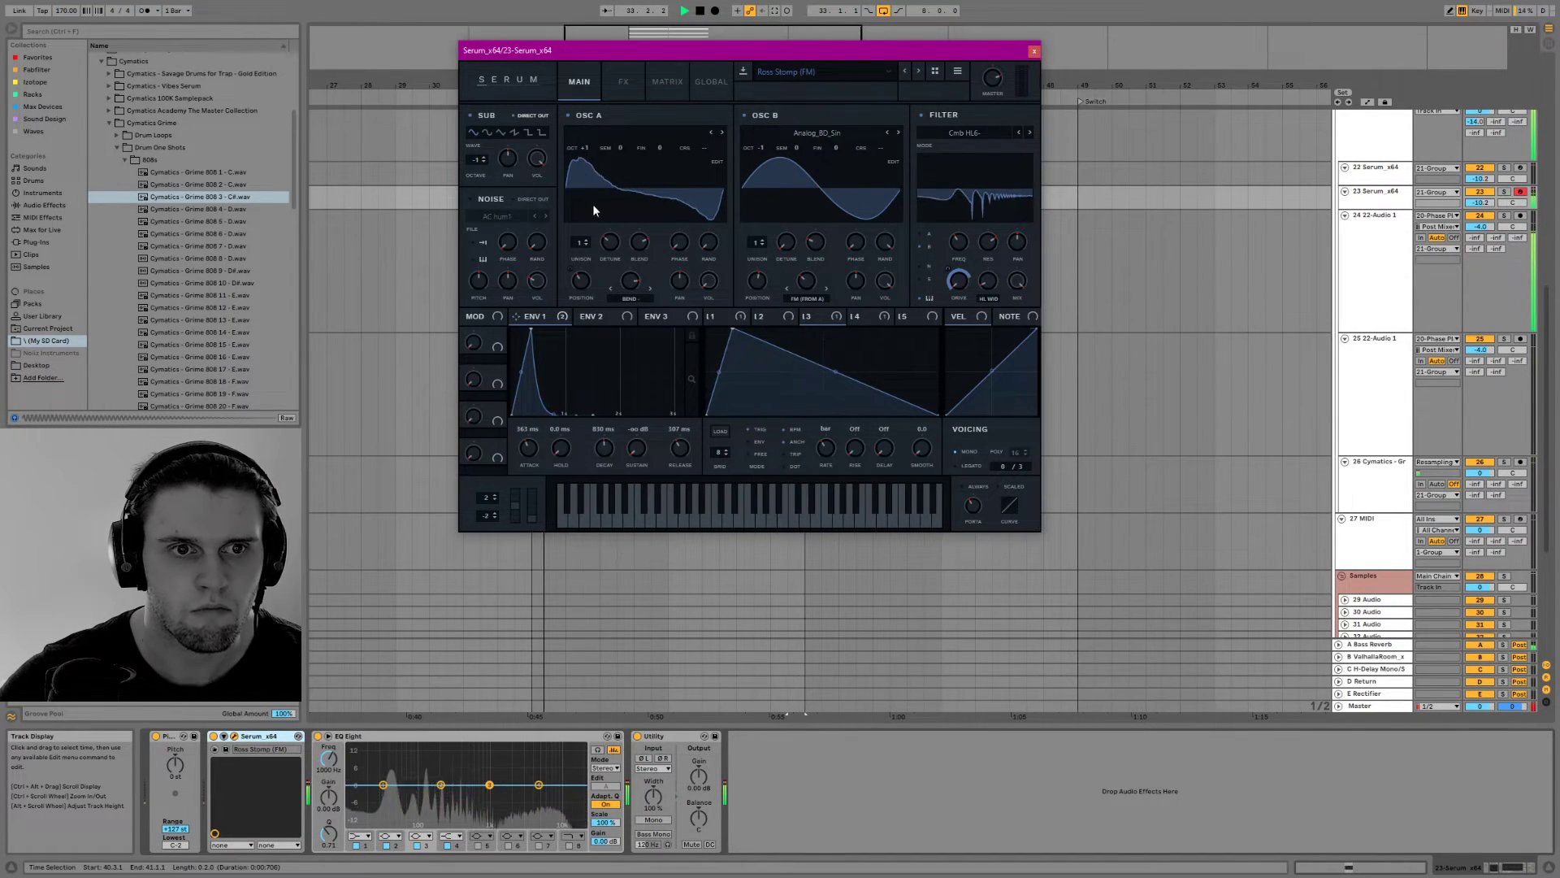
pyautogui.moveTo(885, 282); pyautogui.dragTo(888, 311)
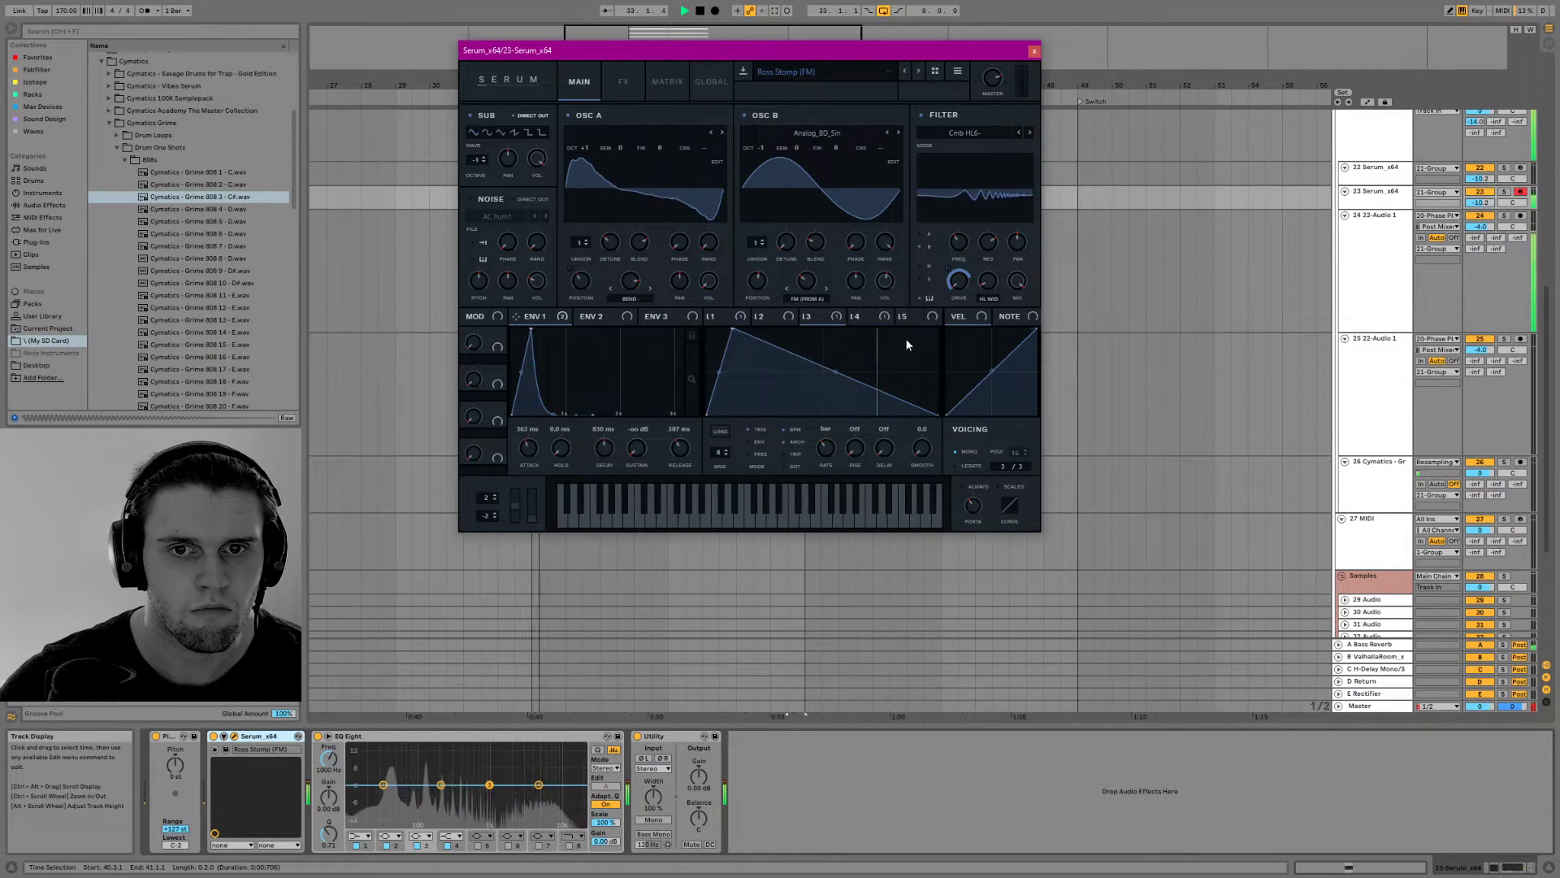
pyautogui.moveTo(962, 227)
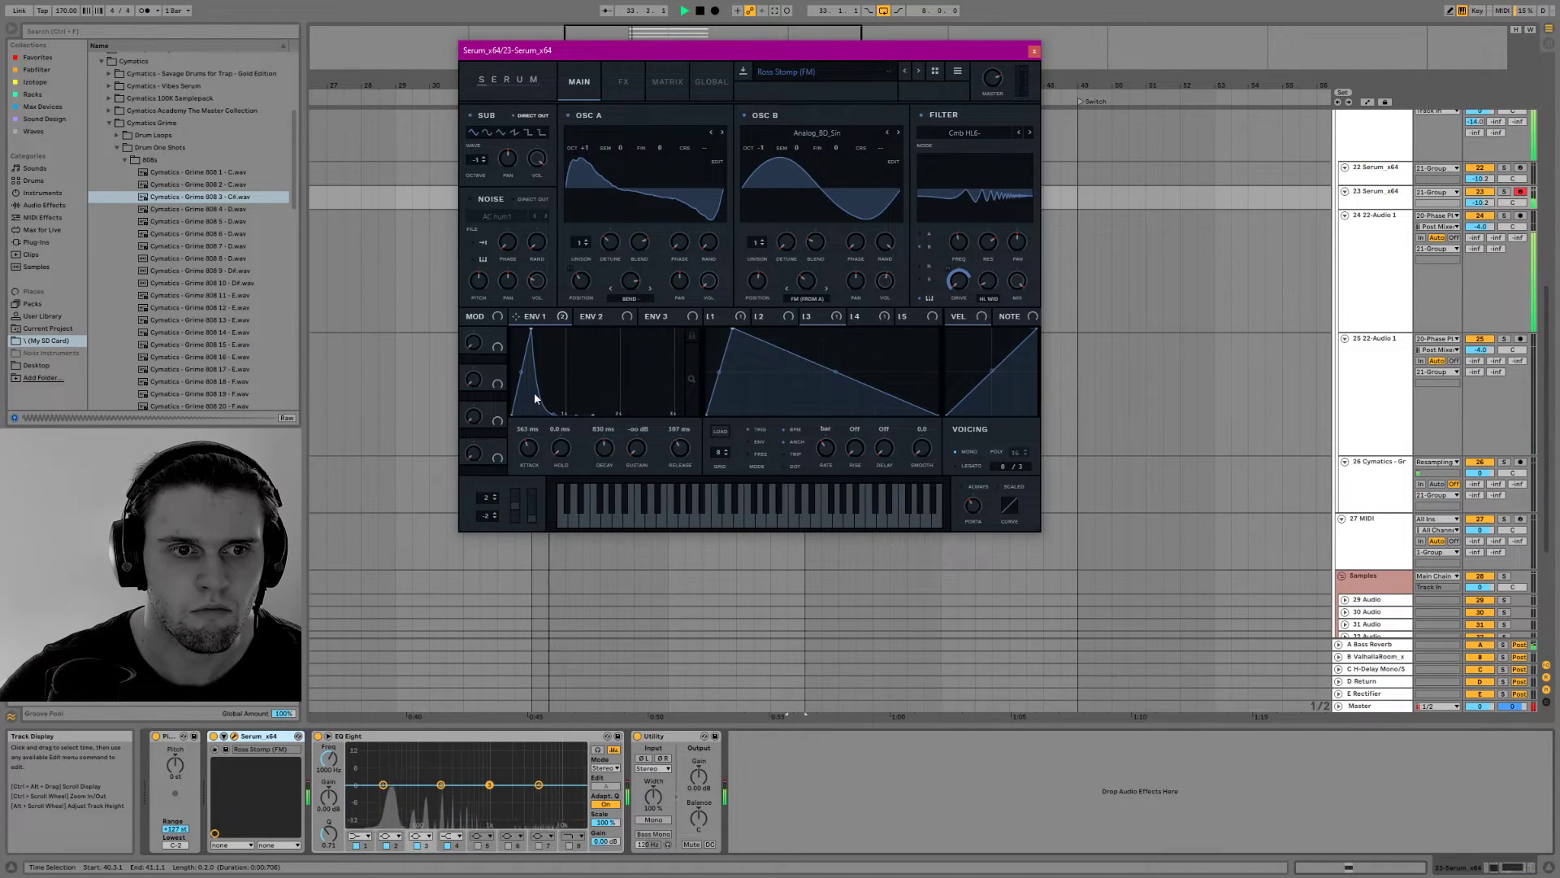
# Shape Env 1 with about 344 ms attack, 420 ms decay and 115 ms release, and close Serum
pyautogui.press('space')
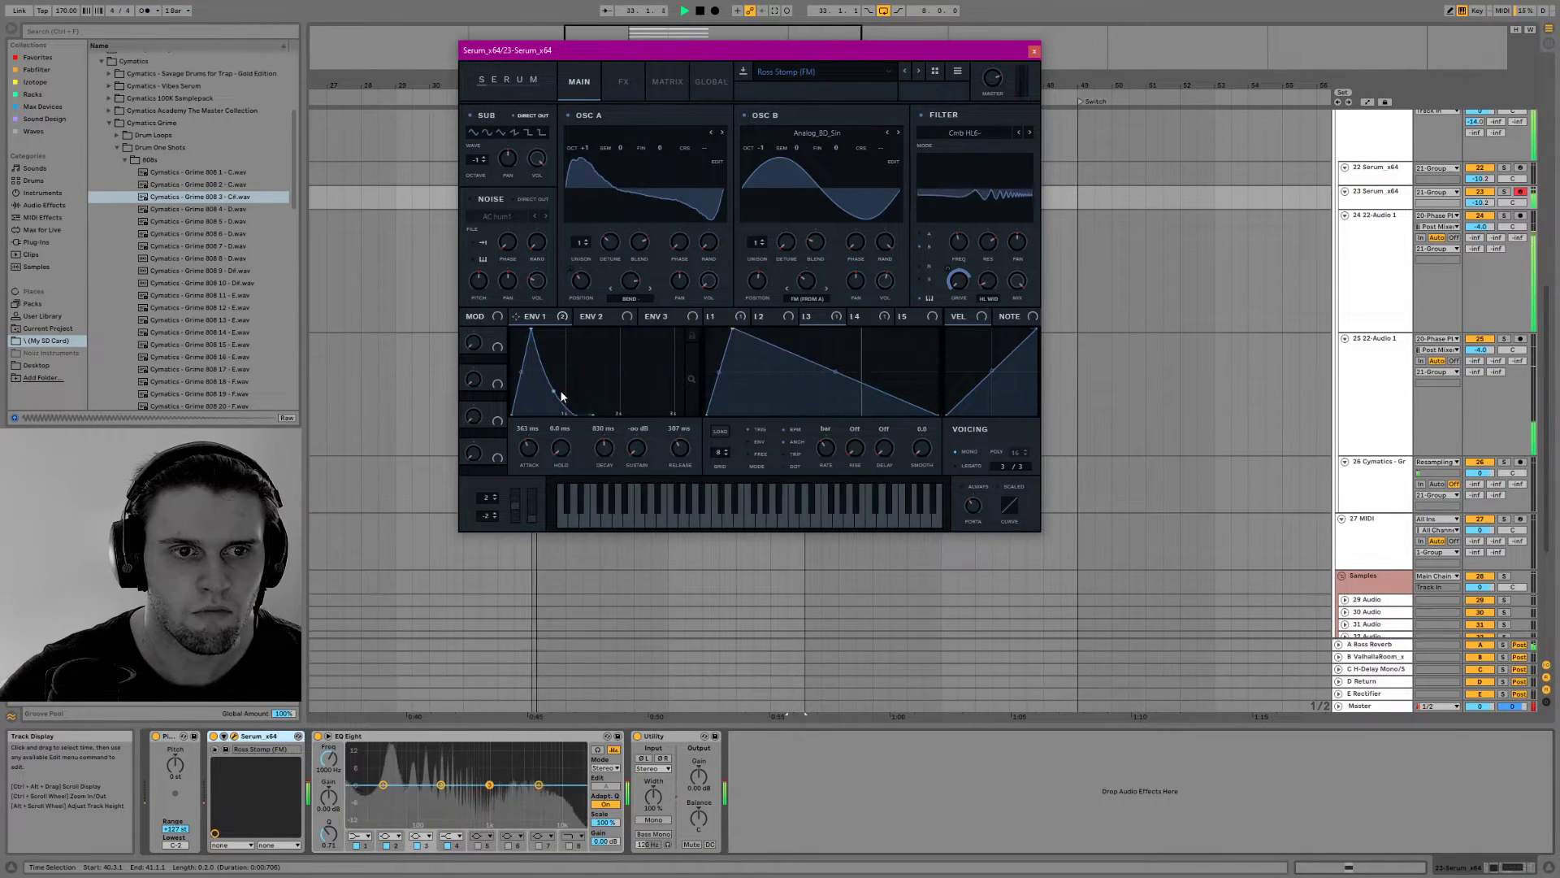
pyautogui.moveTo(675, 452); pyautogui.dragTo(525, 460)
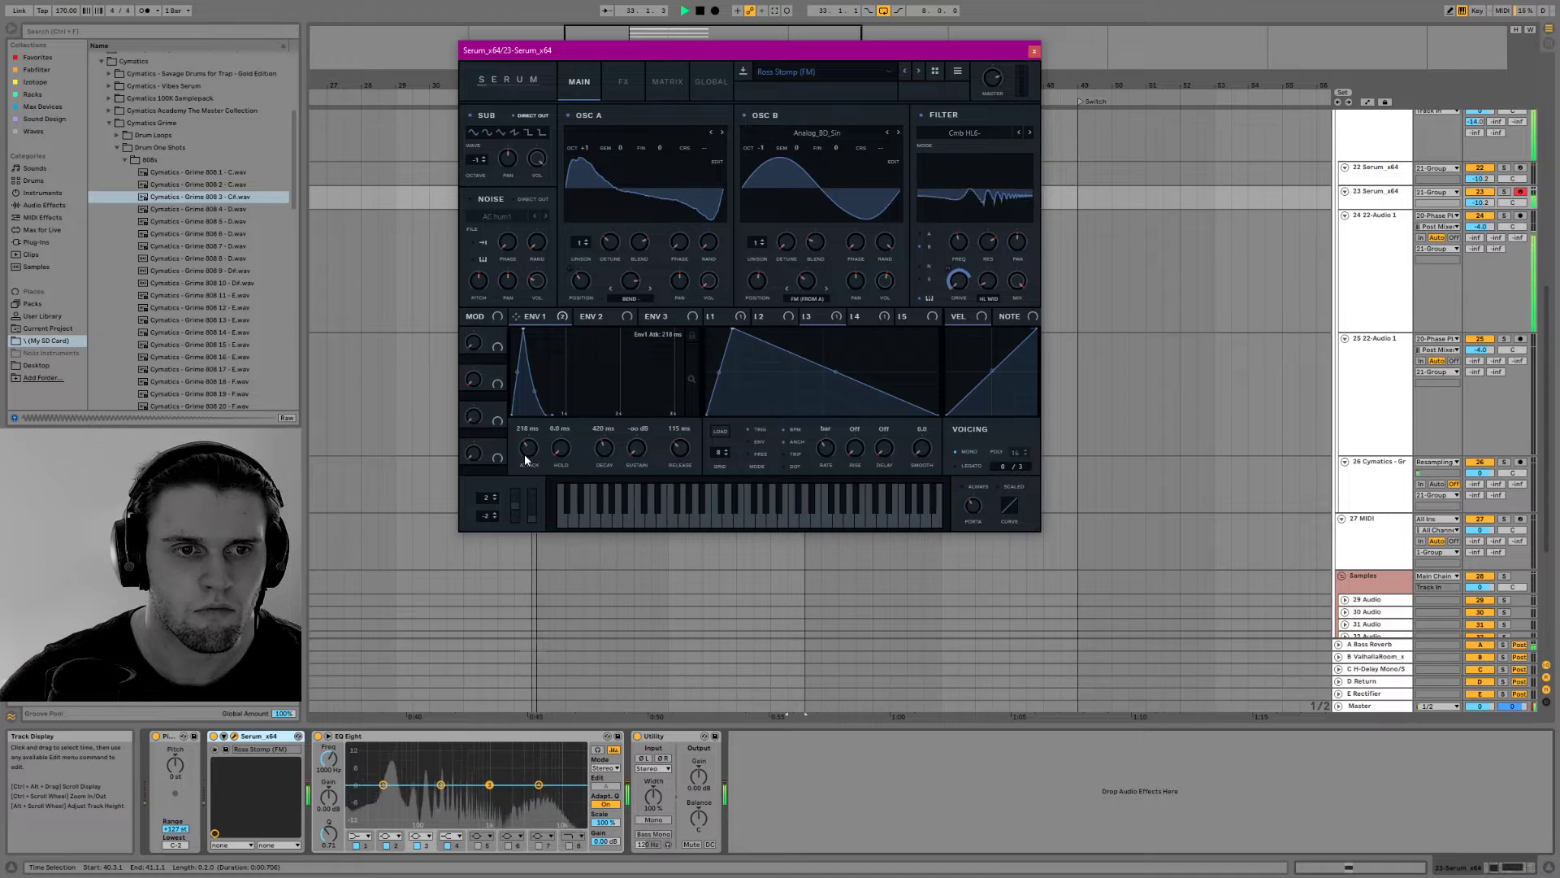
pyautogui.scroll(3, 524, 454)
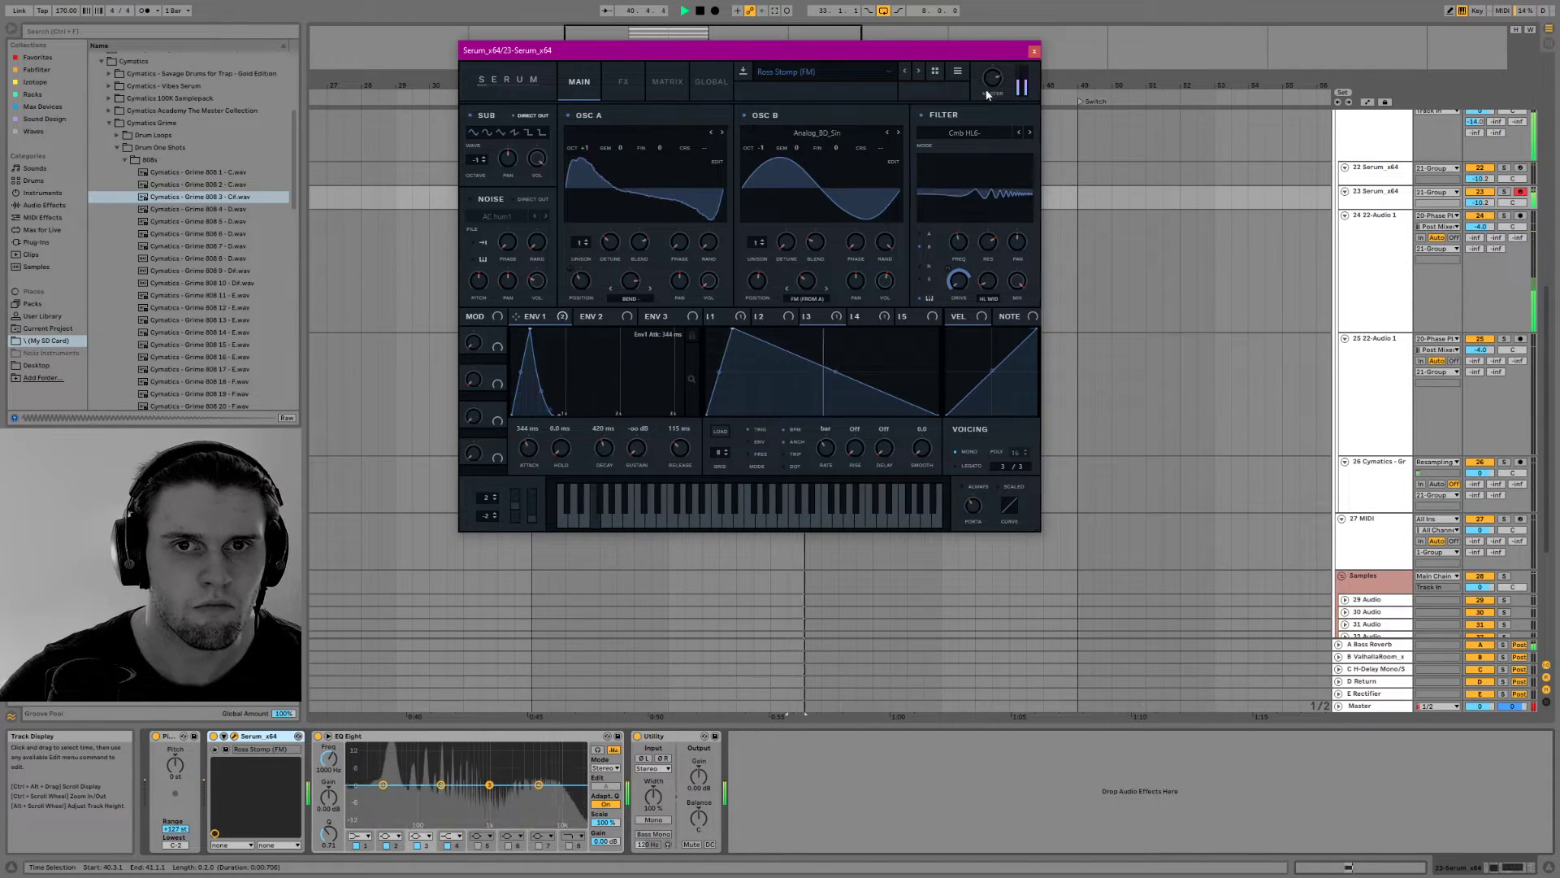
pyautogui.click(1034, 51)
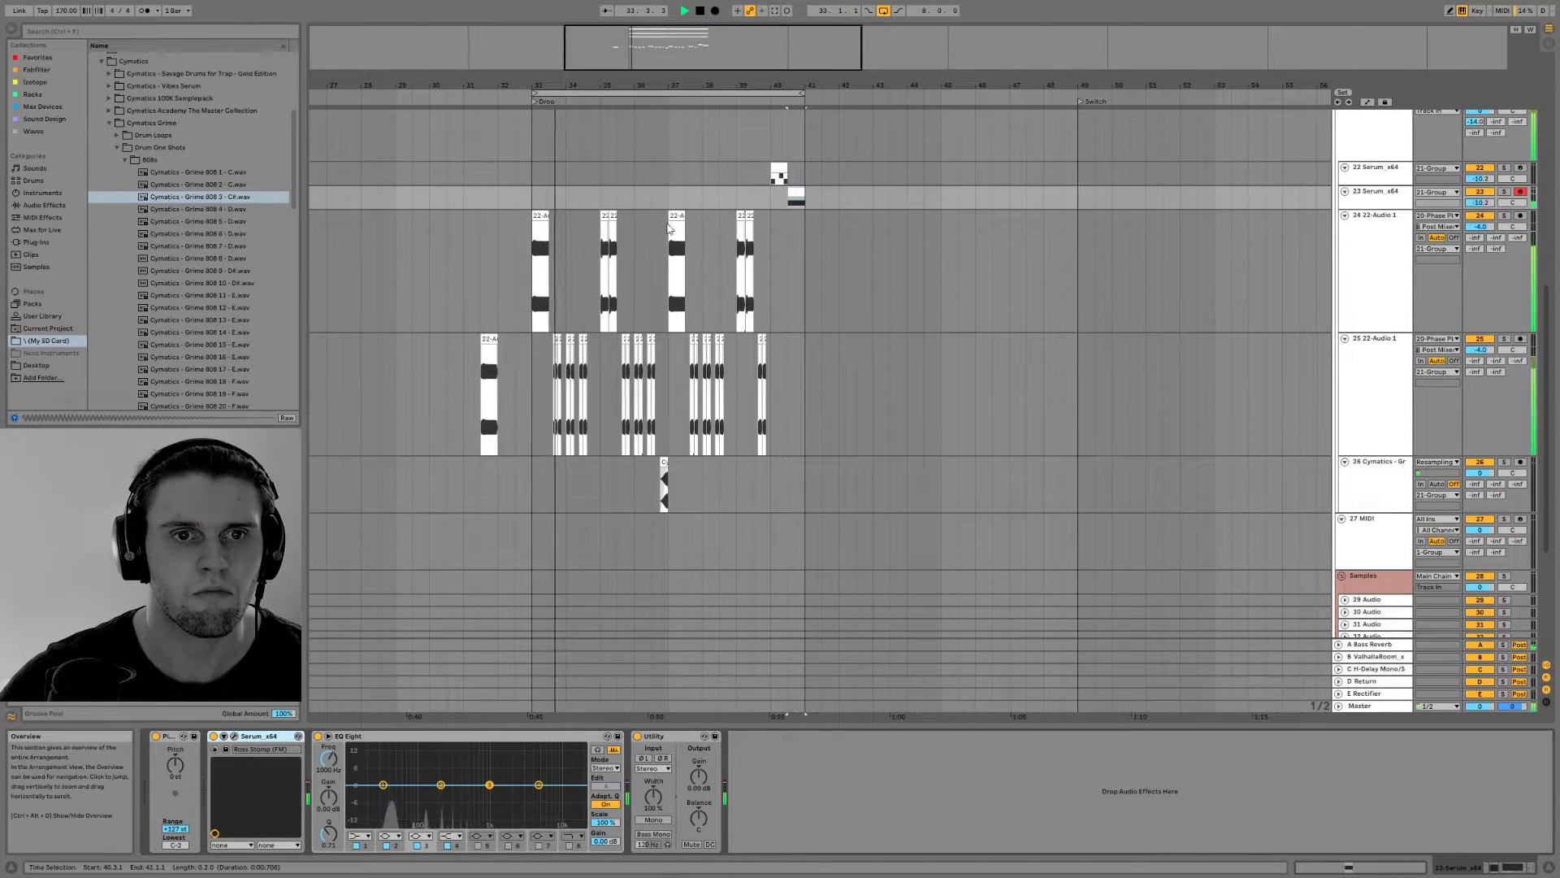
# Duplicate the Serum and bass clips of bars 33 to 41 into the following eight bars
pyautogui.moveTo(802, 167); pyautogui.dragTo(525, 474)
pyautogui.hotkey('ctrl', 'd')
# Copy the 22 Serum_x64 fill clip to 42.1.1 and delete every note after its first F1 note
pyautogui.click(780, 172)
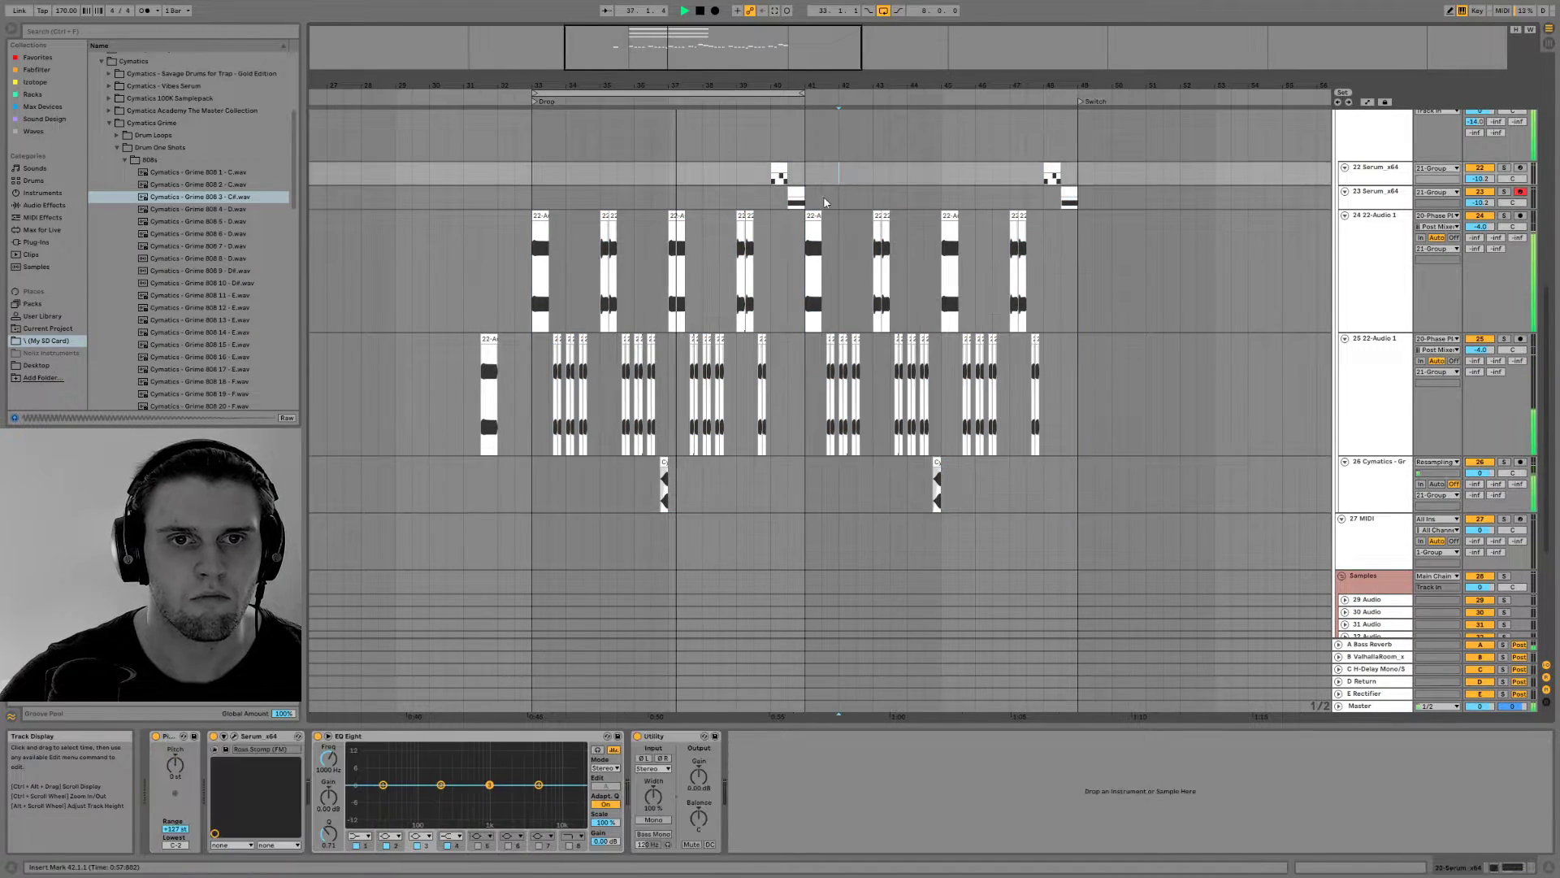
pyautogui.moveTo(782, 168); pyautogui.dragTo(848, 169)
pyautogui.doubleClick(848, 168)
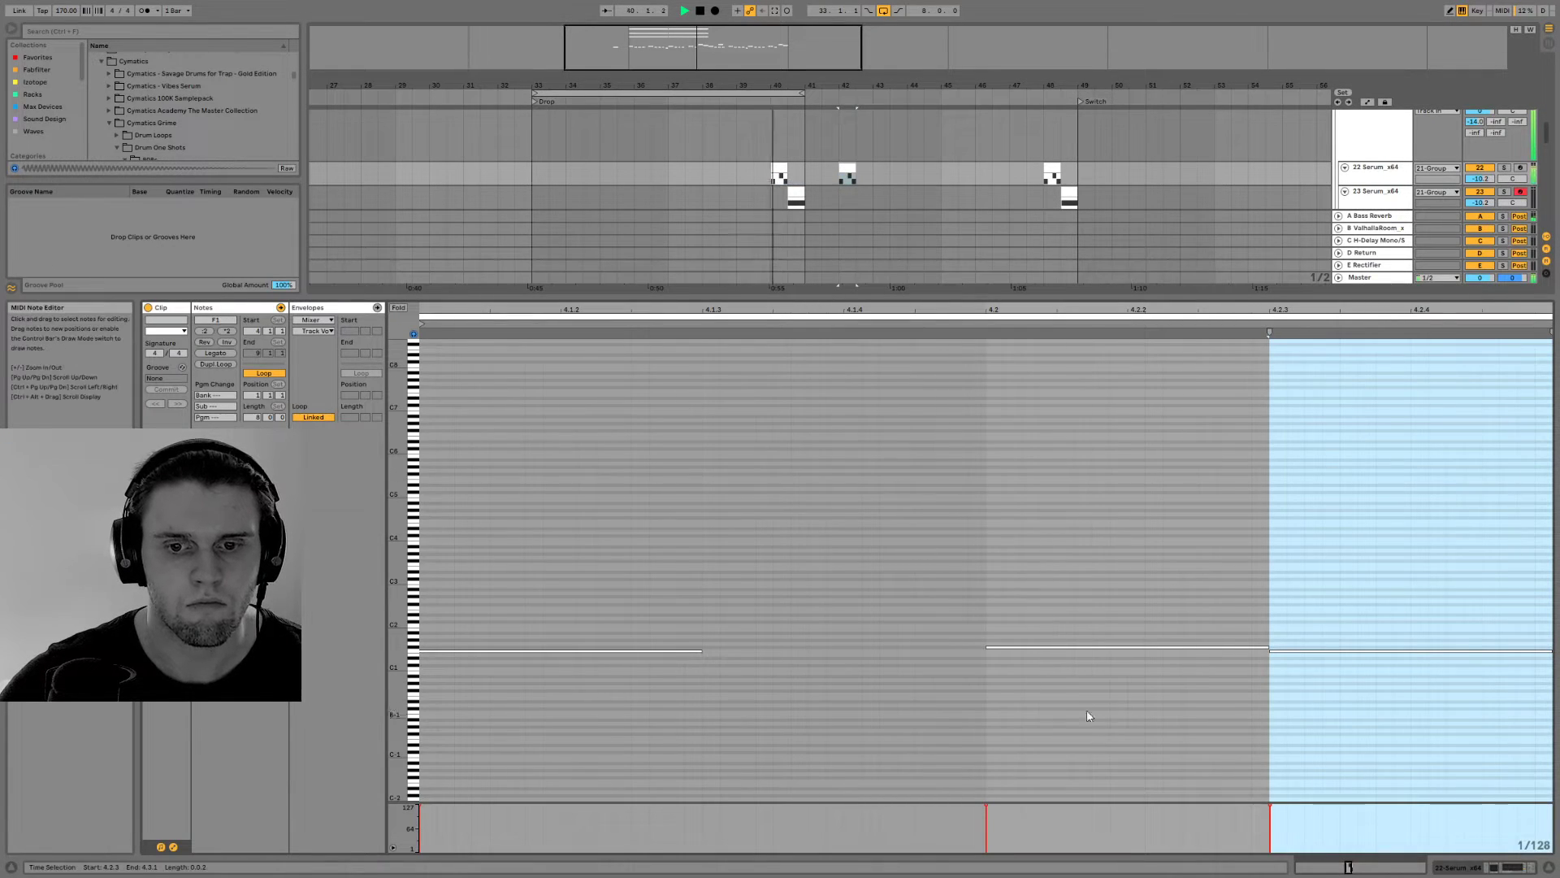
pyautogui.moveTo(1070, 721); pyautogui.dragTo(1465, 571)
pyautogui.press('Delete')
pyautogui.click(1488, 867)
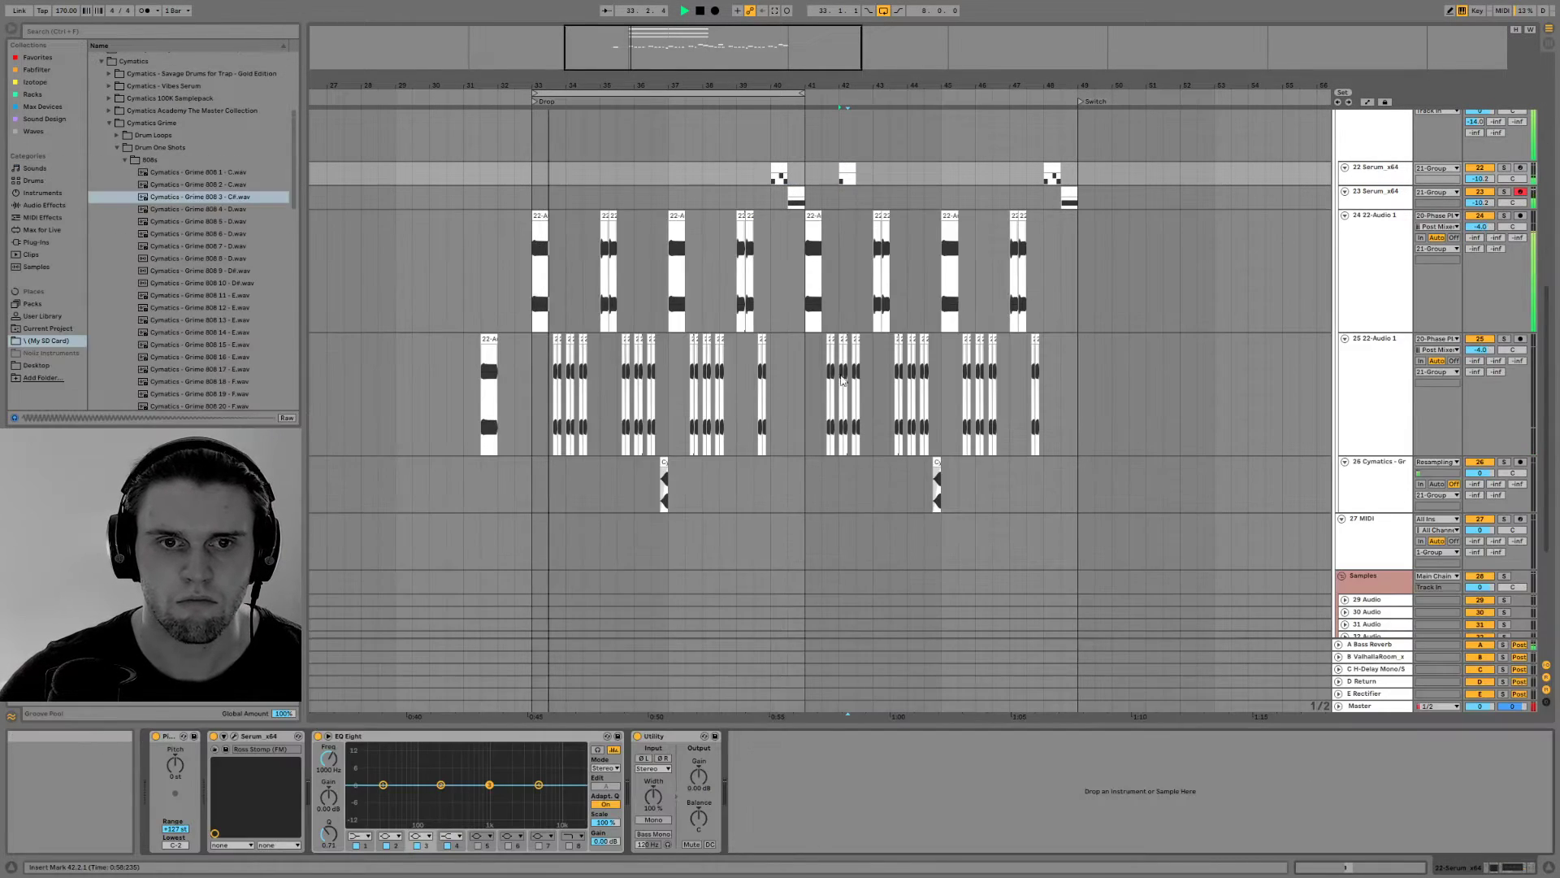
# Extend the arrangement loop to 16 bars, ending at the Switch marker
pyautogui.moveTo(803, 93); pyautogui.dragTo(1077, 94)
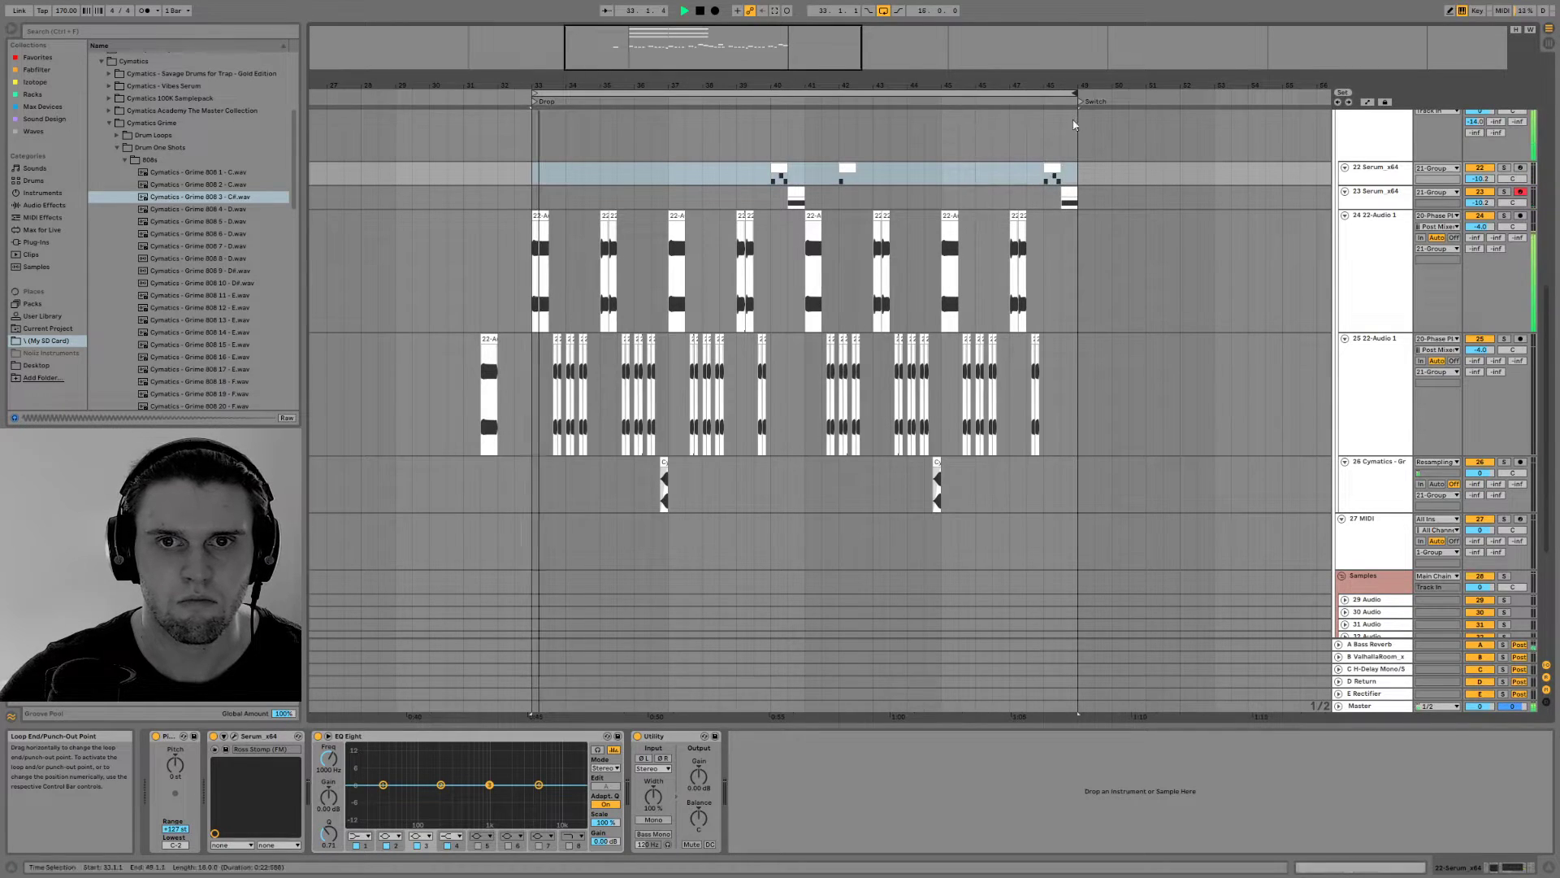
pyautogui.click(822, 198)
# Delete the three short bass clips from 41.3.1 on the second 22-Audio 1 track and start the Serum fill at 41.3.1
pyautogui.moveTo(820, 376); pyautogui.dragTo(860, 378)
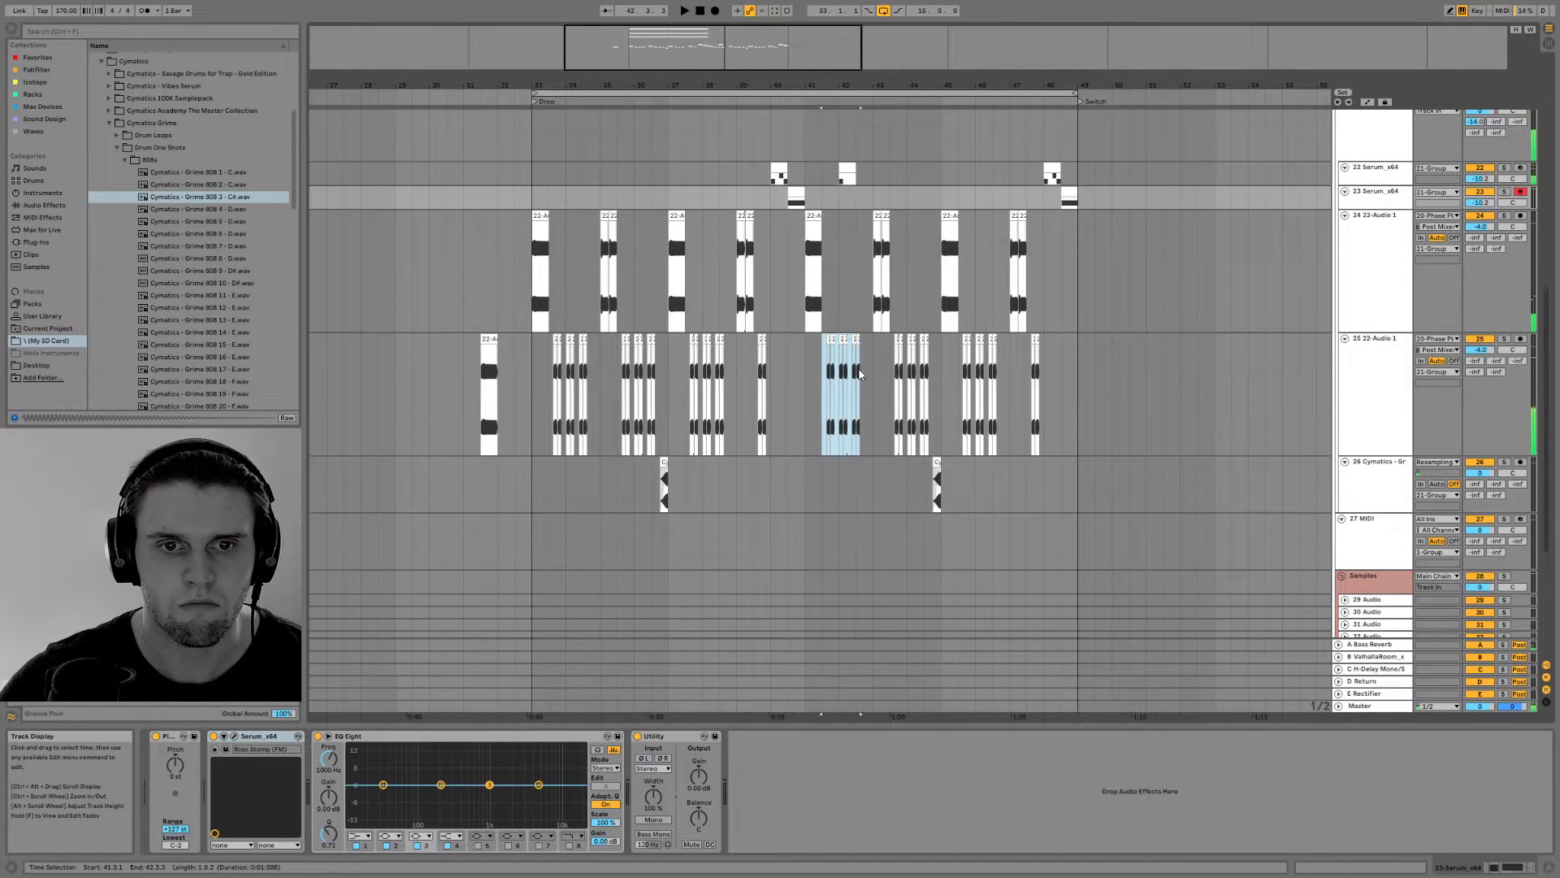
pyautogui.moveTo(837, 172); pyautogui.dragTo(837, 173)
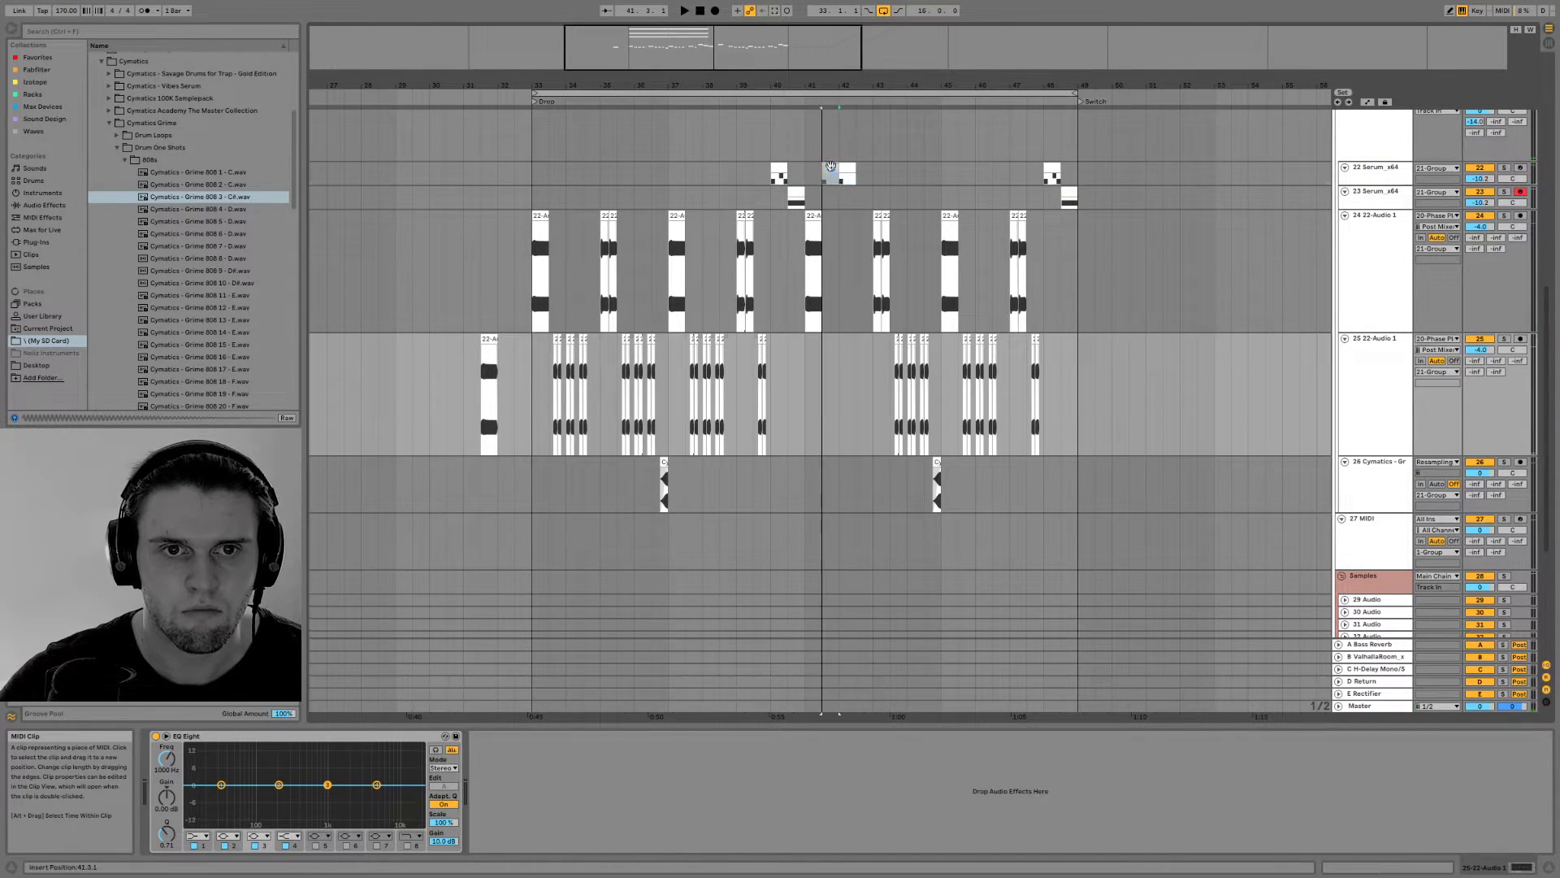
pyautogui.click(809, 193)
pyautogui.press('space')
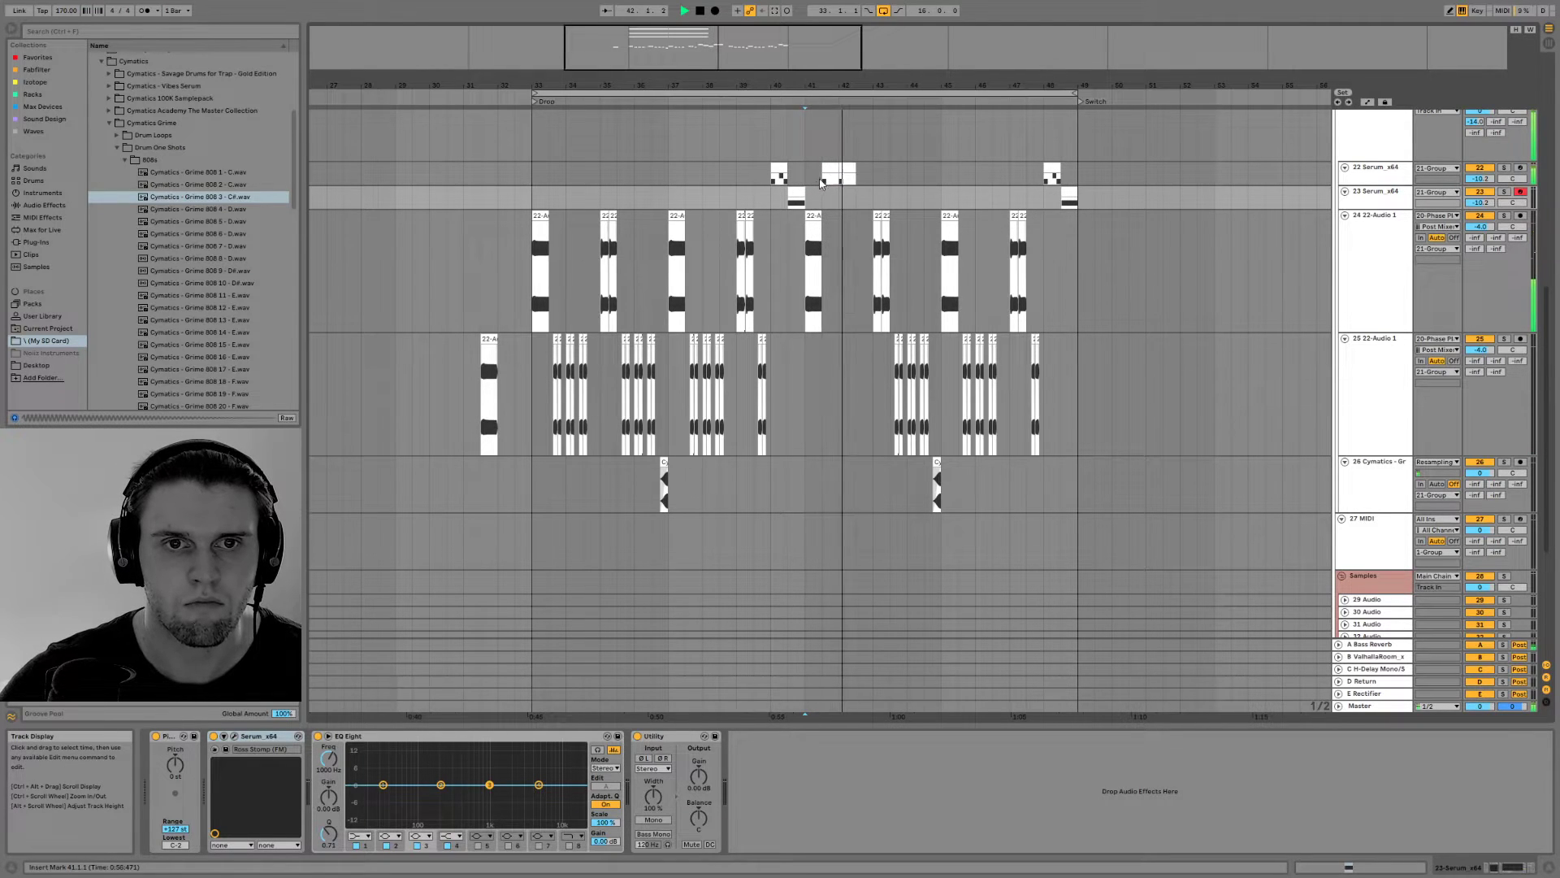
# Trim the 22 Serum_x64 fill after bar 41 so it starts at 41.4.1, and play from bar 41
pyautogui.scroll(3, 836, 145)
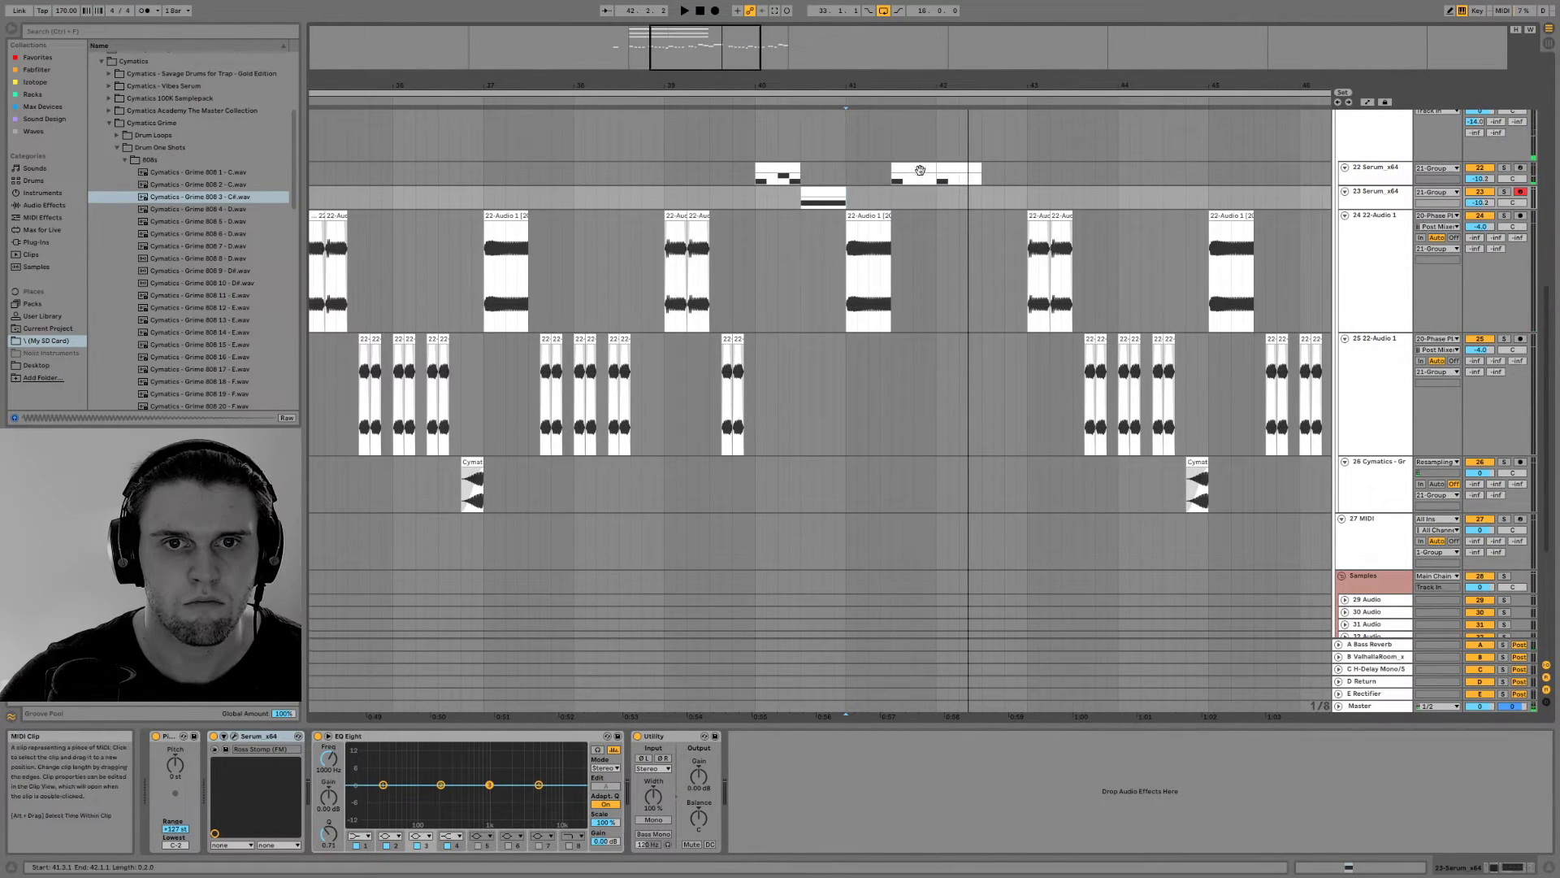
pyautogui.moveTo(935, 166)
pyautogui.mouseDown()
pyautogui.moveTo(910, 166)
pyautogui.moveTo(936, 173)
pyautogui.mouseUp()
pyautogui.press('space')
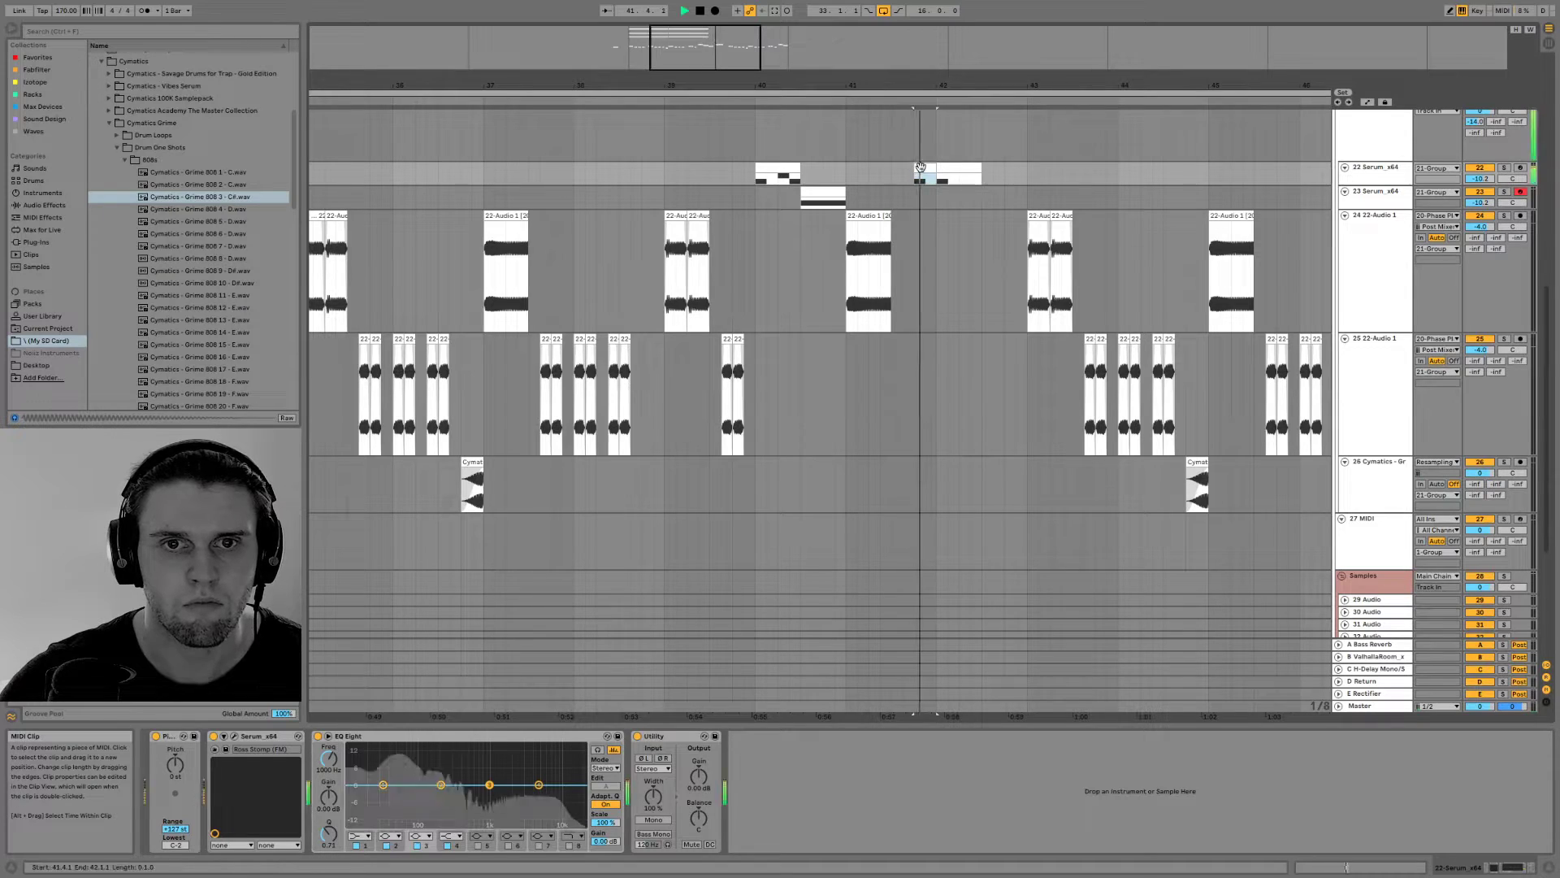
pyautogui.click(849, 171)
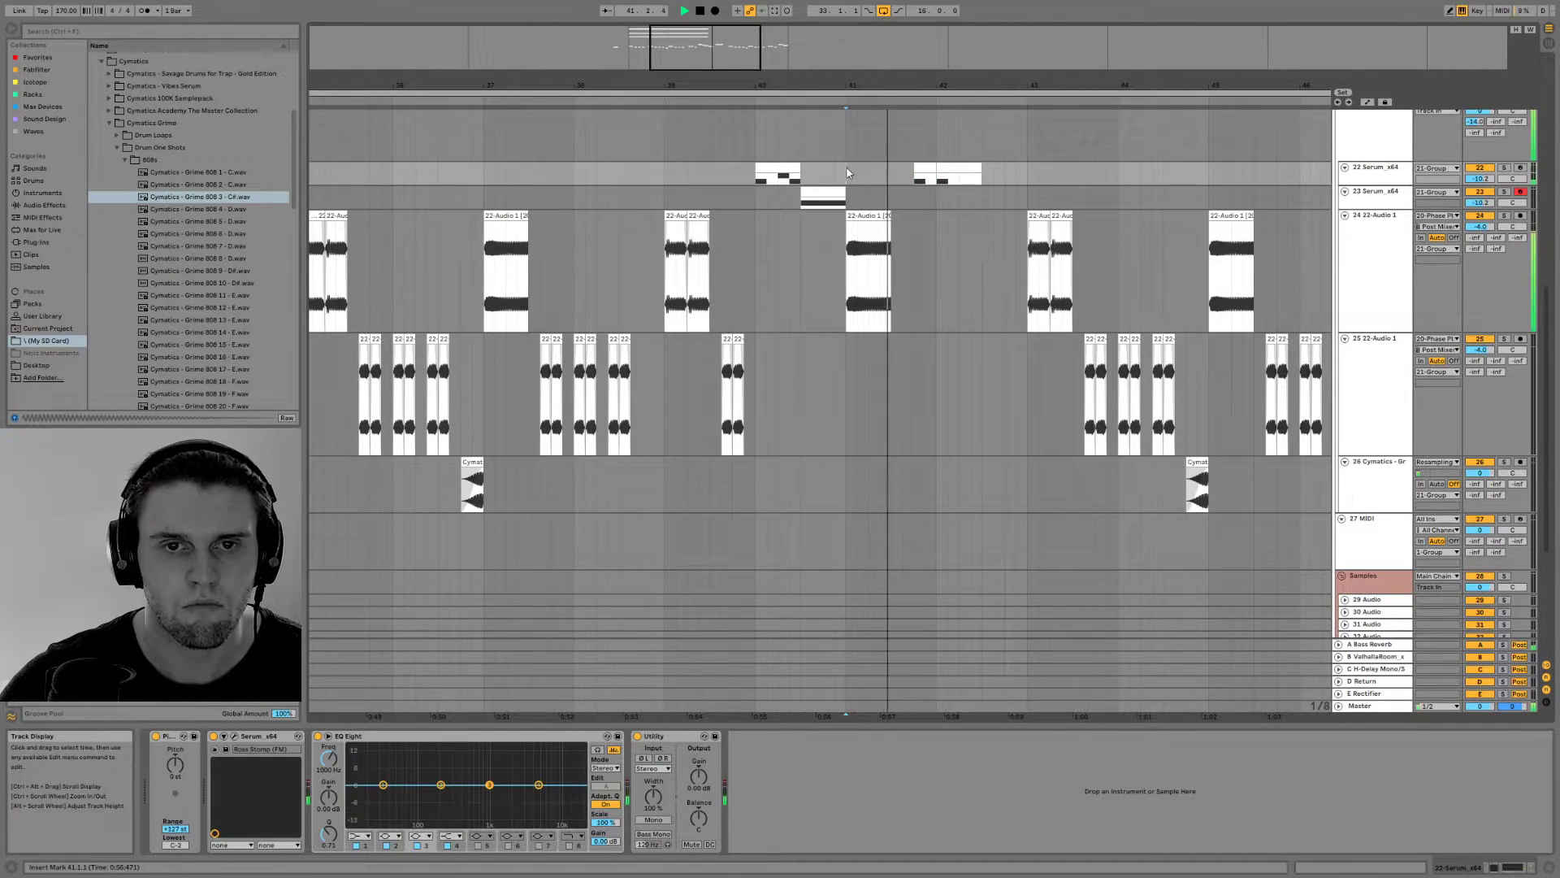
# Rearrange the fill into short clips, one group from 41.4.1 and another from 42.2.1, and audition the rhythm
pyautogui.click(931, 169)
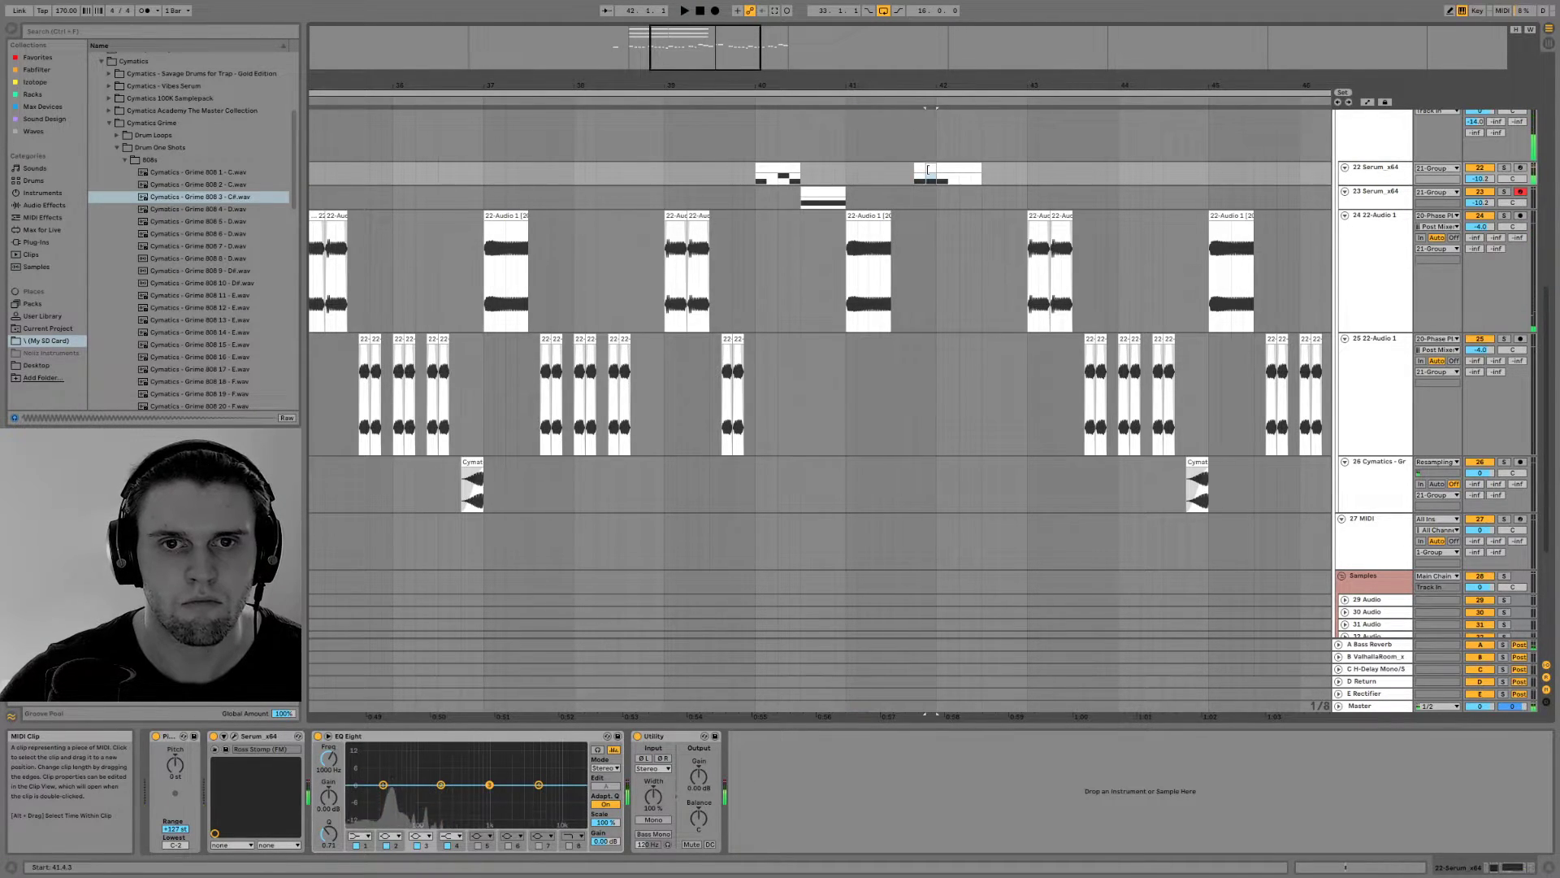
pyautogui.press('space')
pyautogui.press('space')
pyautogui.keyDown('shift'); pyautogui.click(950, 169); pyautogui.keyUp('shift')
pyautogui.moveTo(950, 169); pyautogui.dragTo(971, 175)
pyautogui.click(910, 170)
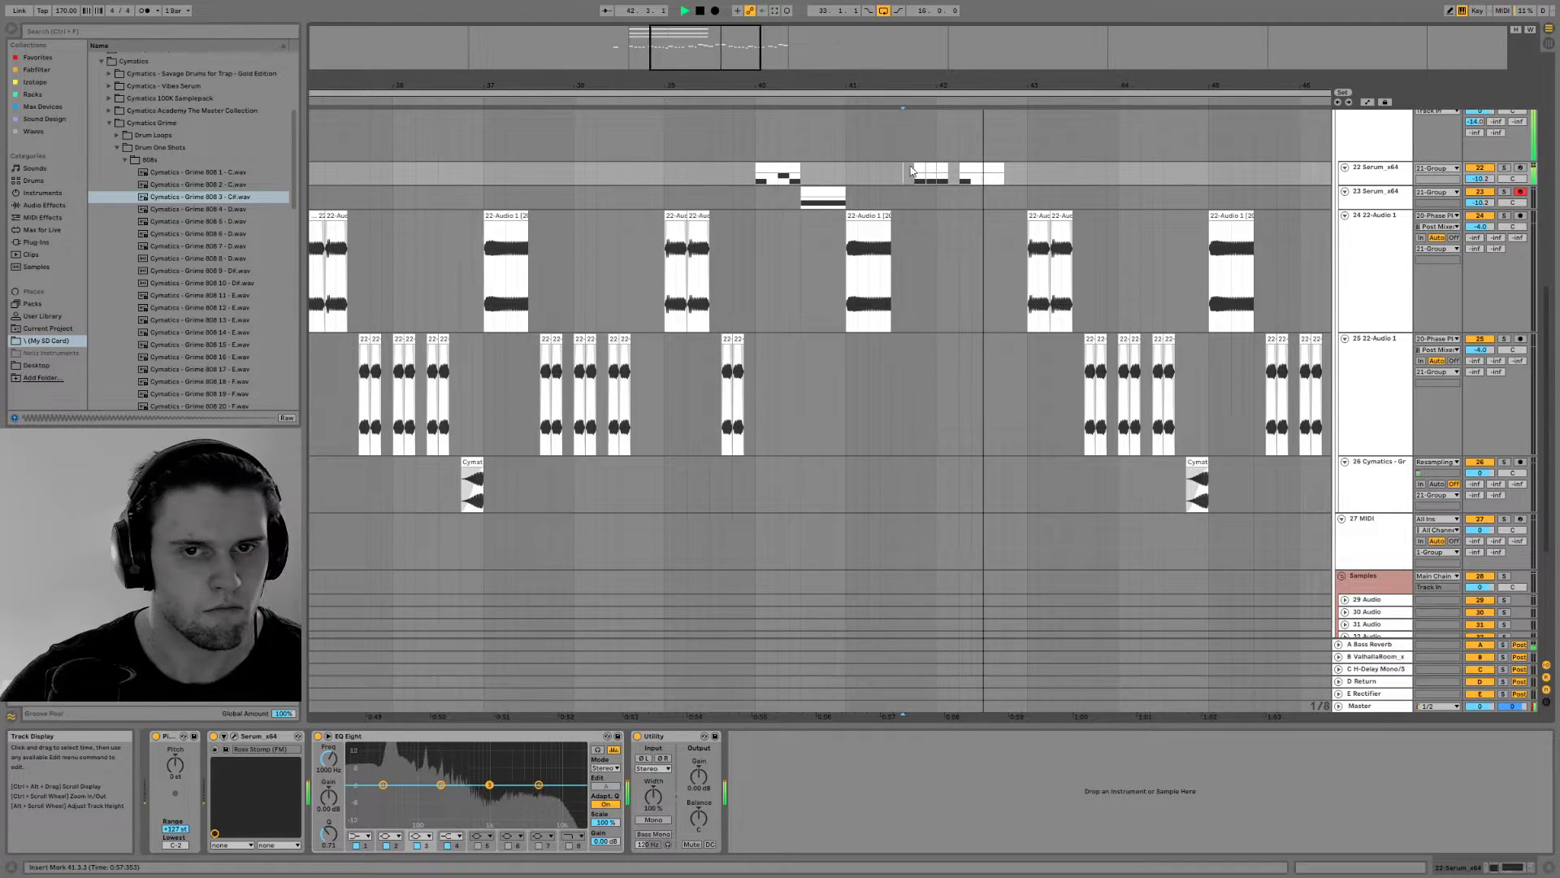
pyautogui.press('space')
pyautogui.press('space')
pyautogui.moveTo(1001, 170)
pyautogui.mouseDown()
pyautogui.moveTo(979, 170)
pyautogui.moveTo(996, 172)
pyautogui.mouseUp()
pyautogui.press('space')
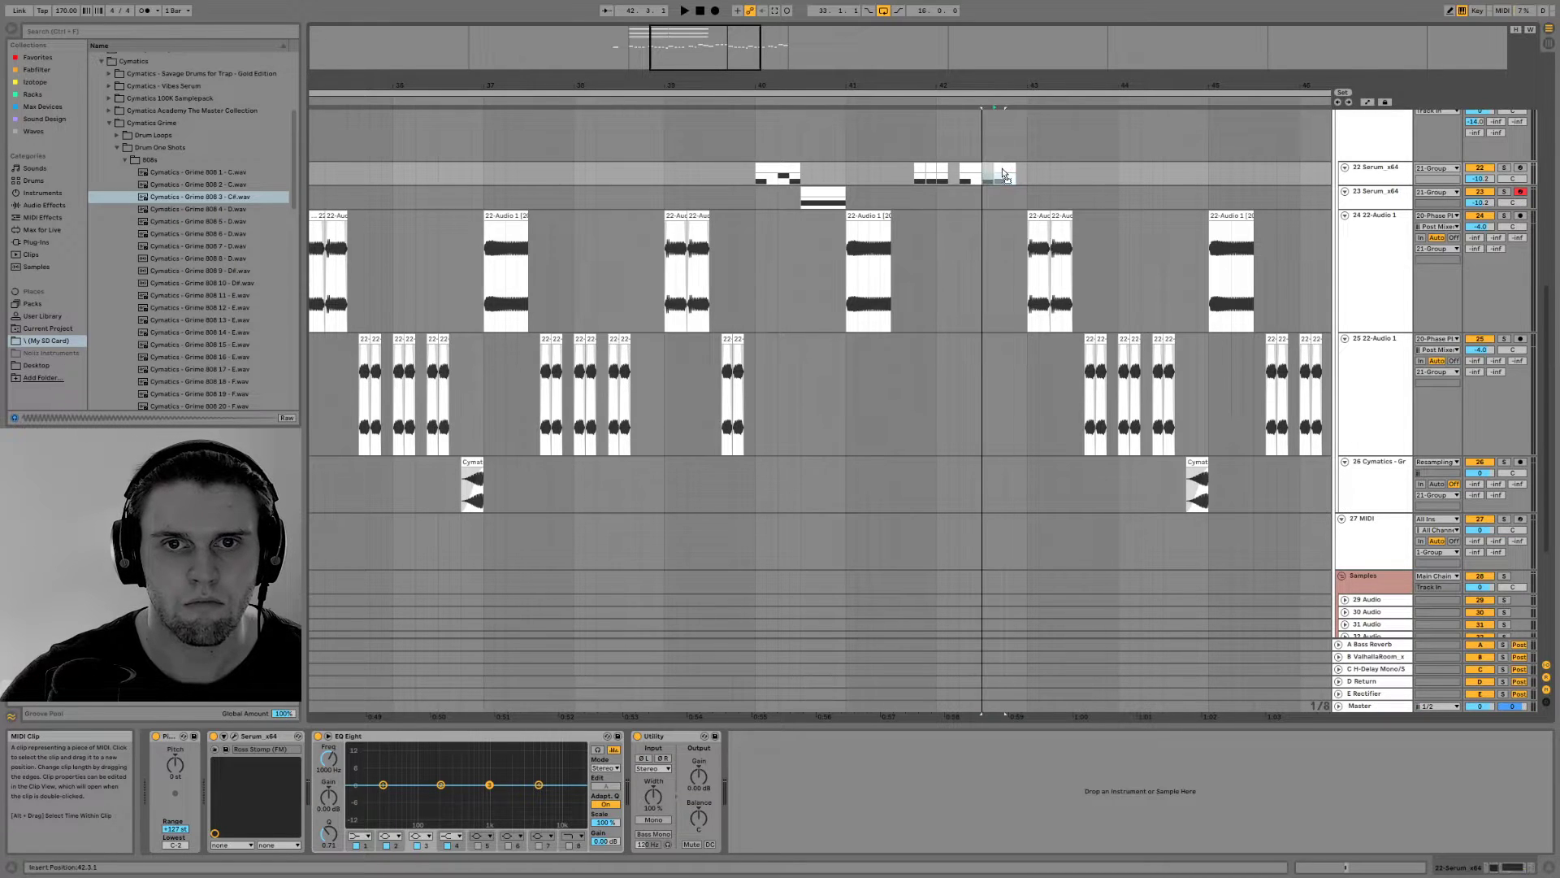
# Open the short fill clip at 41.4.1, raise its note and play it back
pyautogui.doubleClick(920, 166)
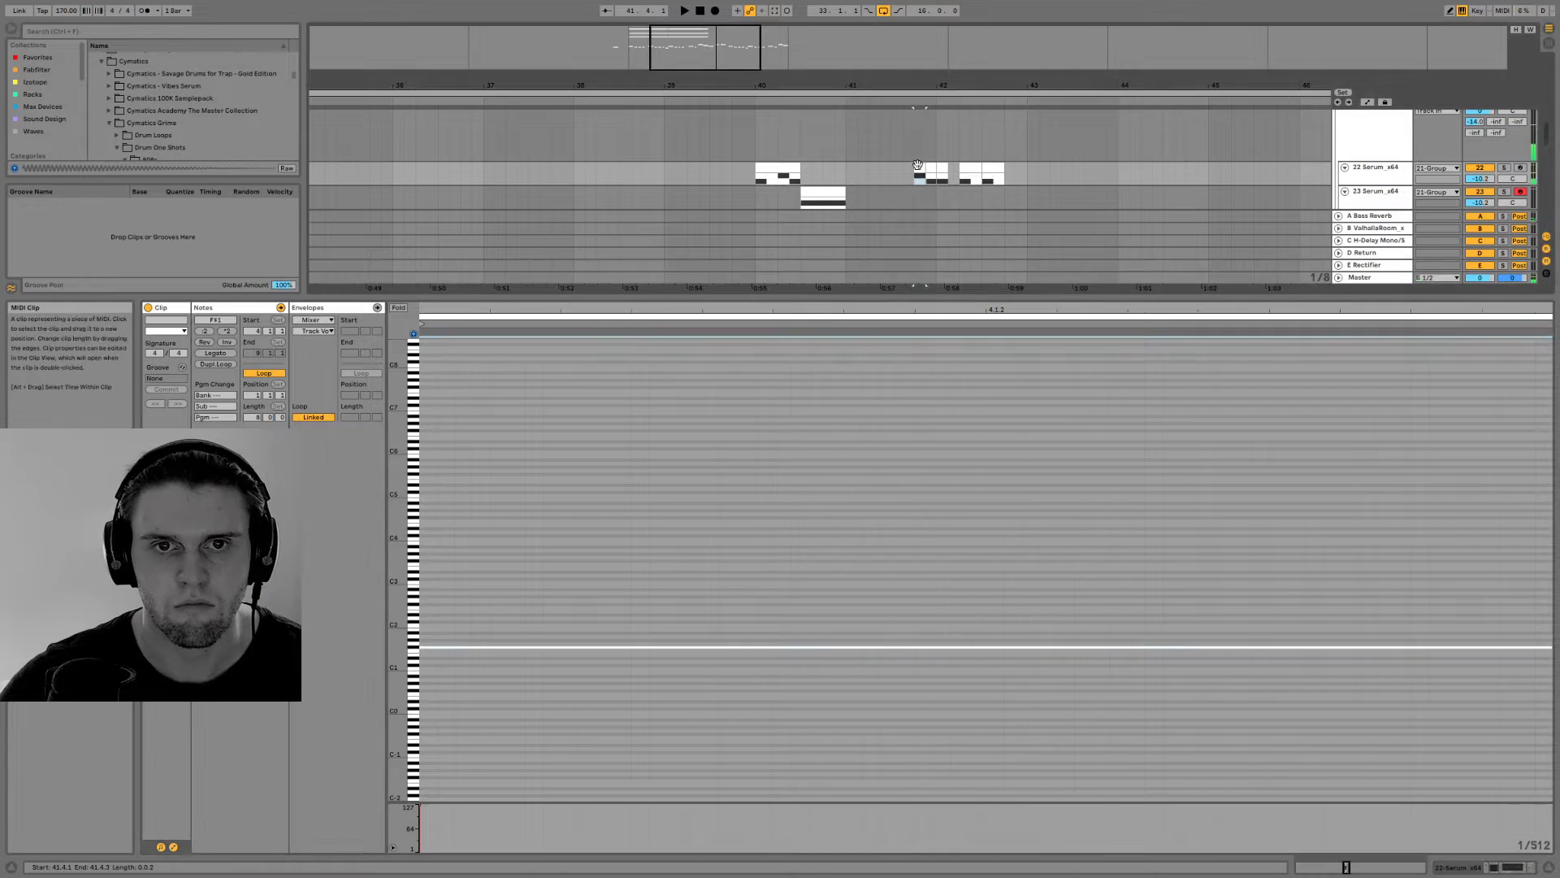
pyautogui.click(917, 165)
pyautogui.press('space')
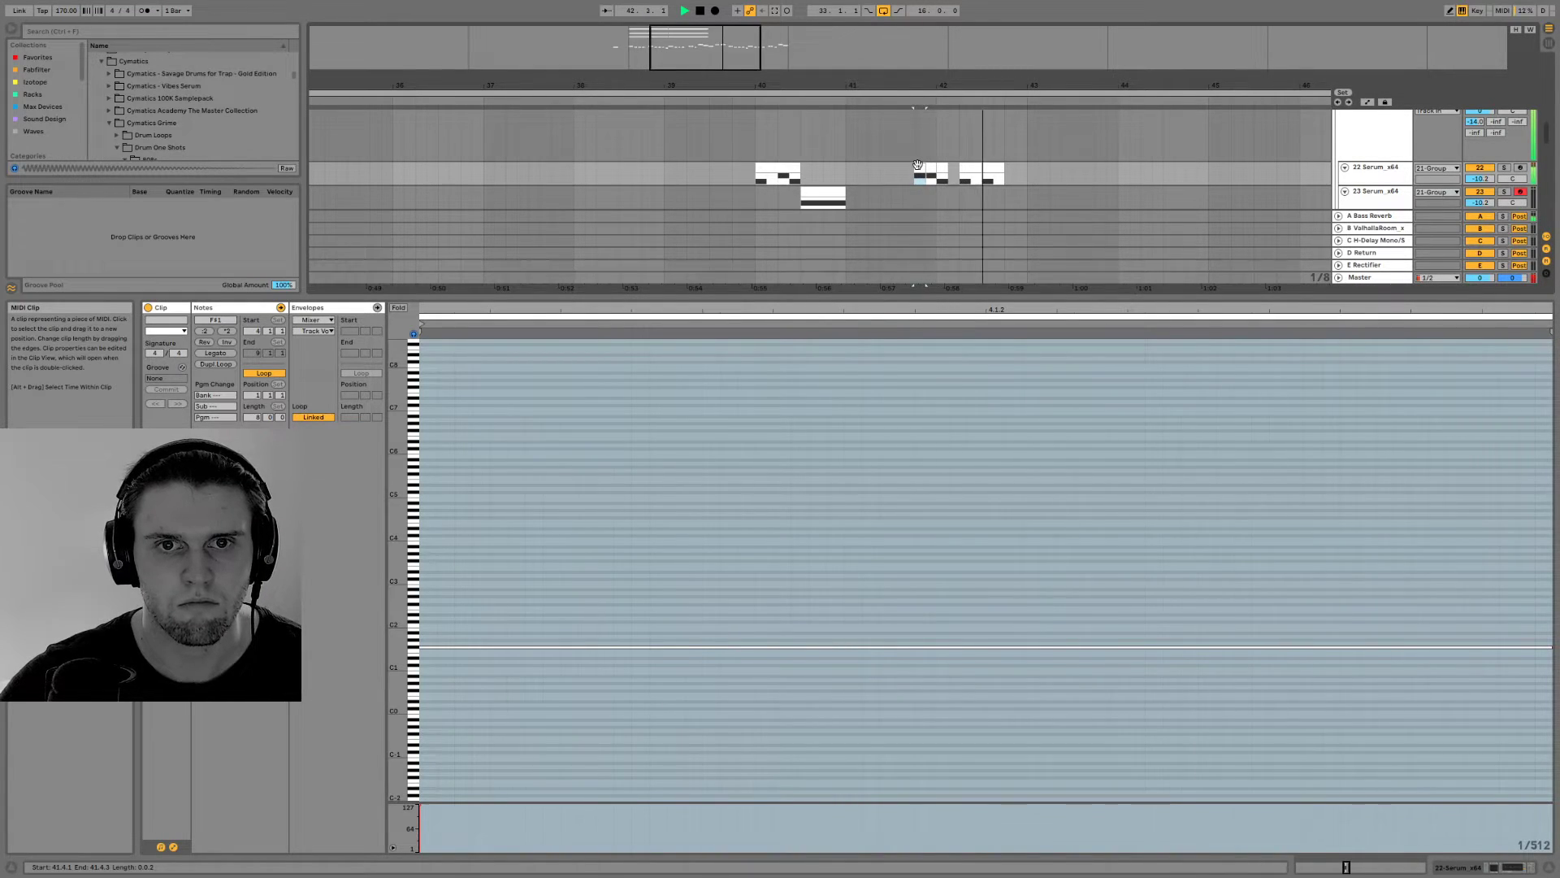
pyautogui.press('space')
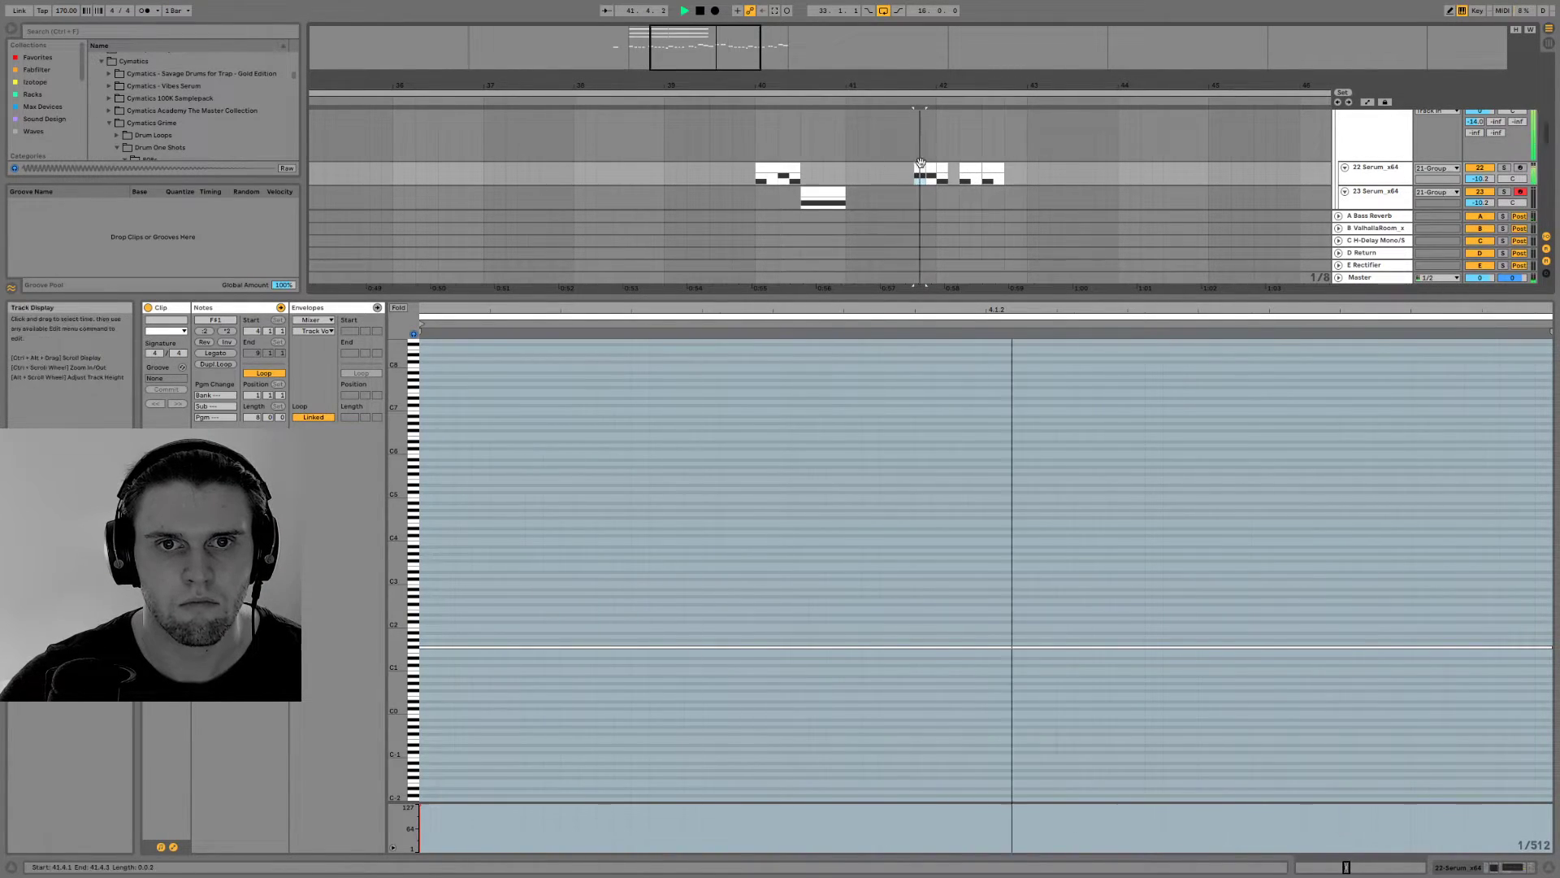
# Try removing the 42.2.1 to 42.2.3 piece of the second fill group and audition from 41.4.1
pyautogui.moveTo(978, 168)
pyautogui.mouseDown()
pyautogui.moveTo(962, 165)
pyautogui.moveTo(982, 170)
pyautogui.mouseUp()
pyautogui.press('space')
pyautogui.click(920, 167)
pyautogui.press('space')
pyautogui.press('space')
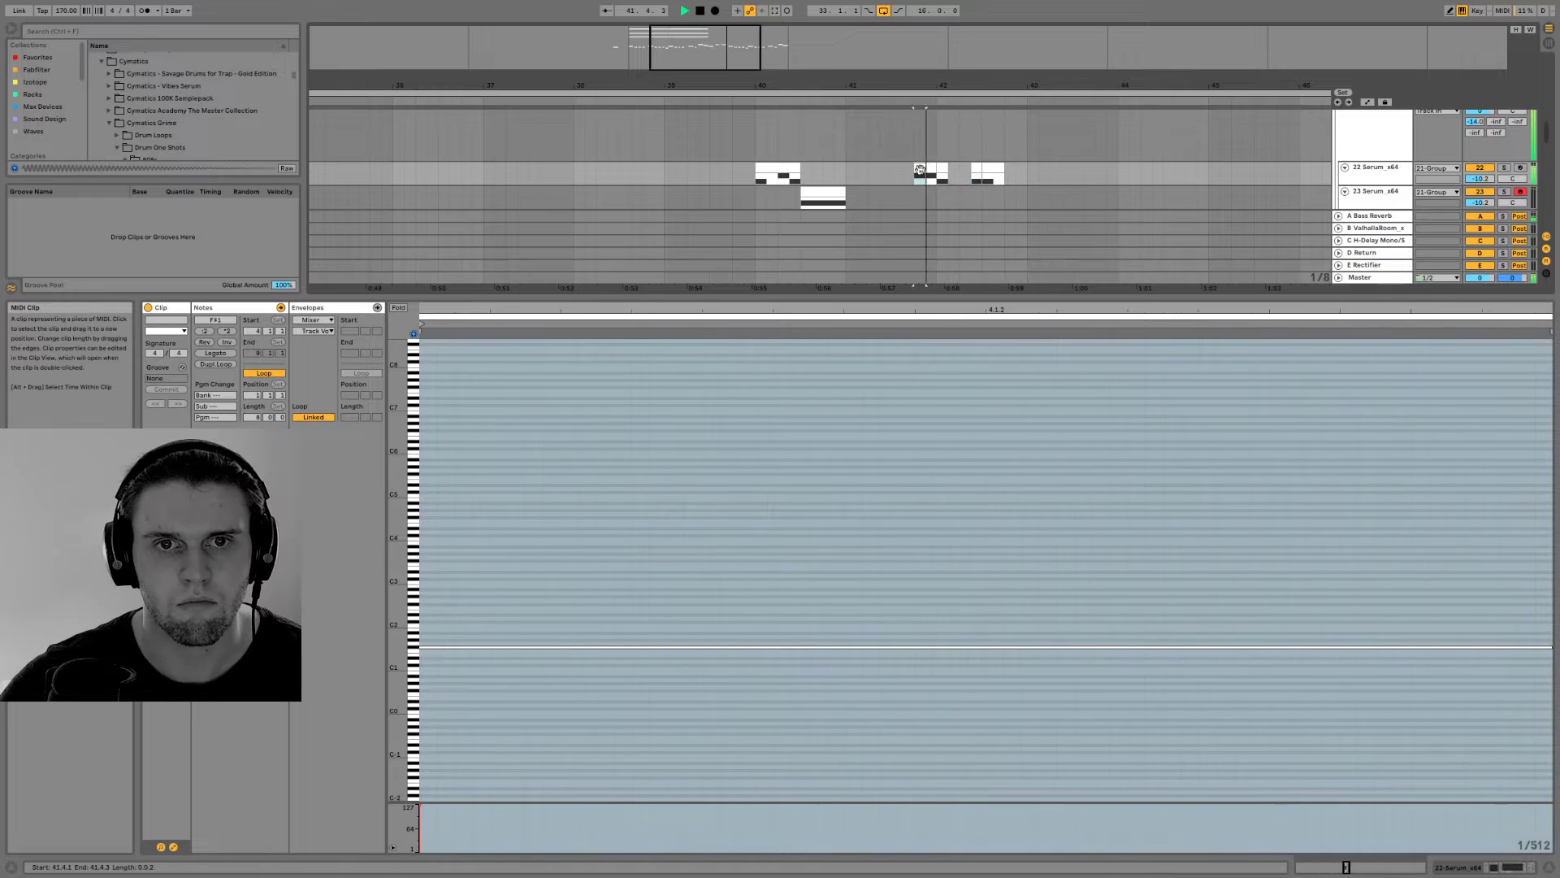
pyautogui.press('space')
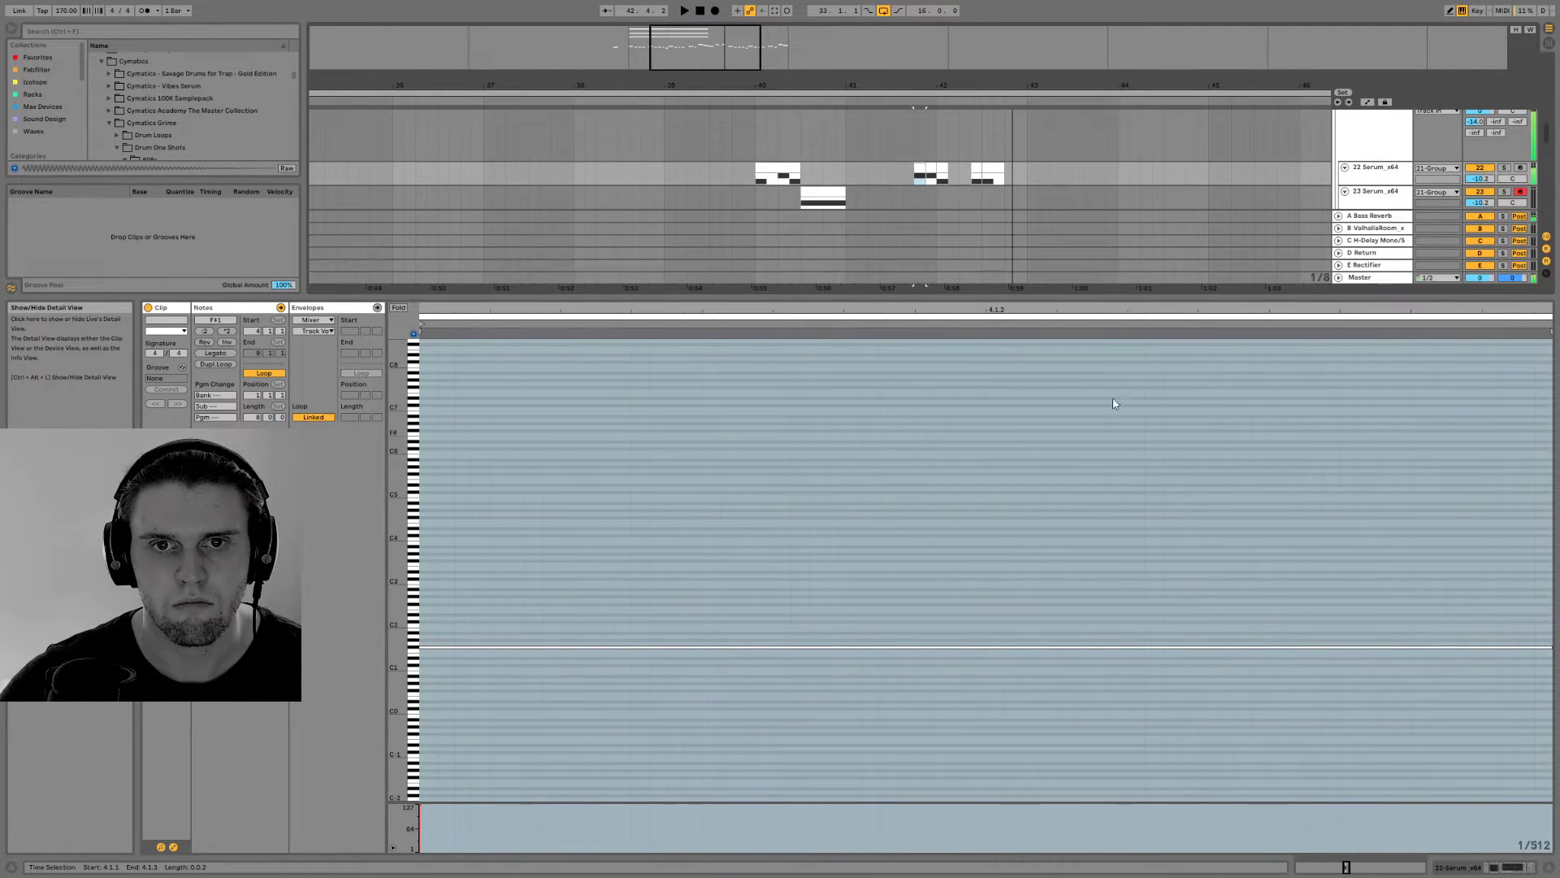
# Transpose all notes of the fill clip before 42.3.1 up, audition from 41.4.1 and hide the clip editor
pyautogui.click(977, 166)
pyautogui.click(826, 733)
pyautogui.hotkey('ctrl', 'a')
pyautogui.press('Up')
pyautogui.press('space')
pyautogui.click(919, 168)
pyautogui.press('space')
pyautogui.hotkey('ctrl', 'alt', 'l')
pyautogui.press('space')
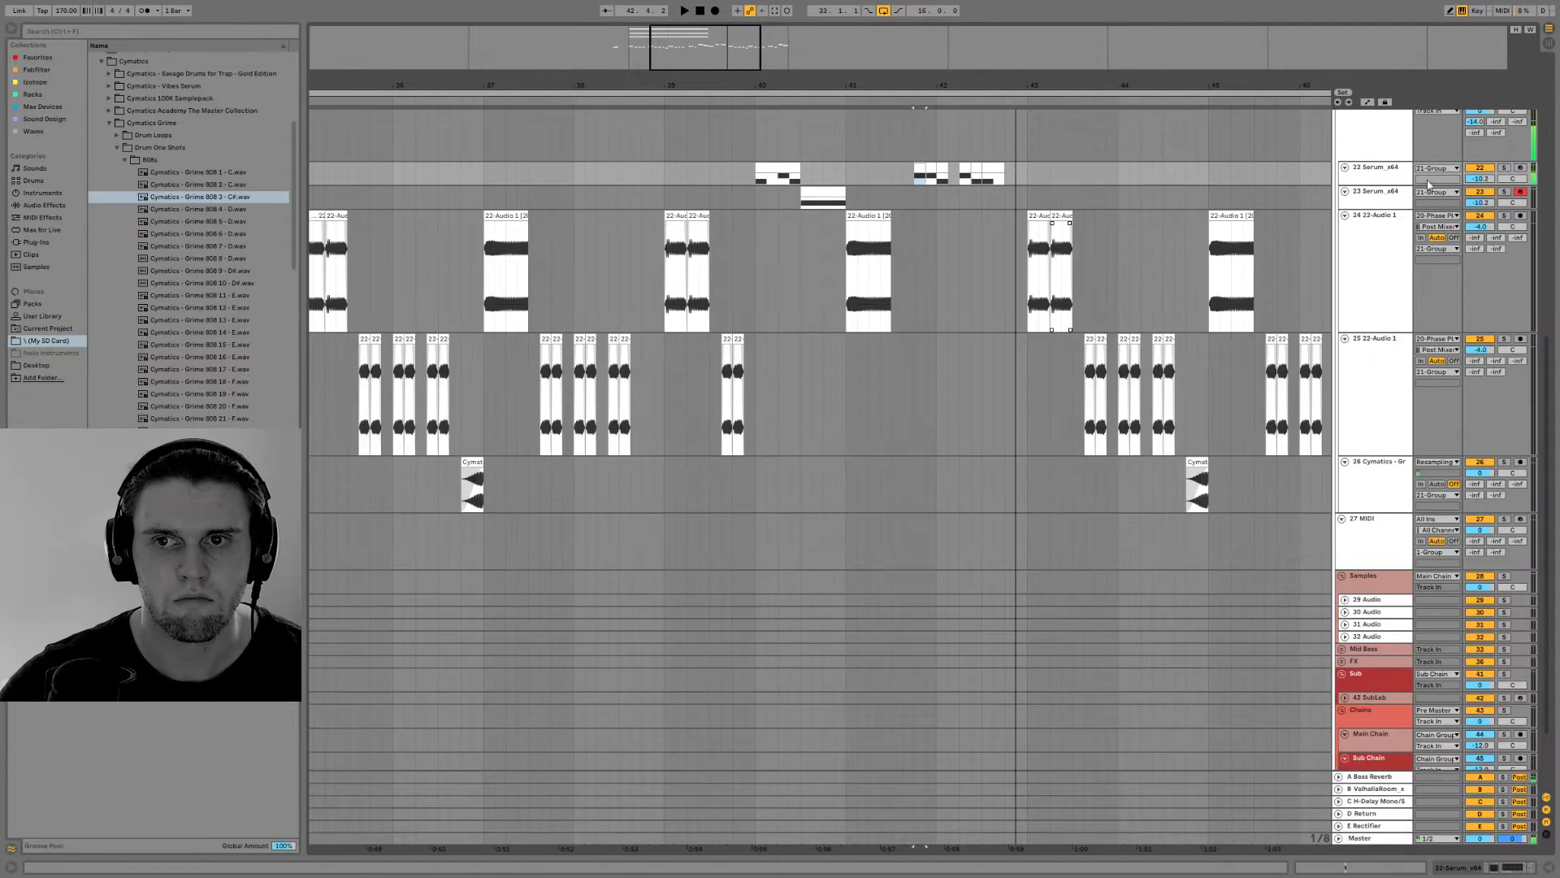
# Remove the 42.2.1 to 42.2.3 piece of the second Serum fill group and play the passage back
pyautogui.press('space')
pyautogui.press('-')
pyautogui.press('-')
pyautogui.press('-')
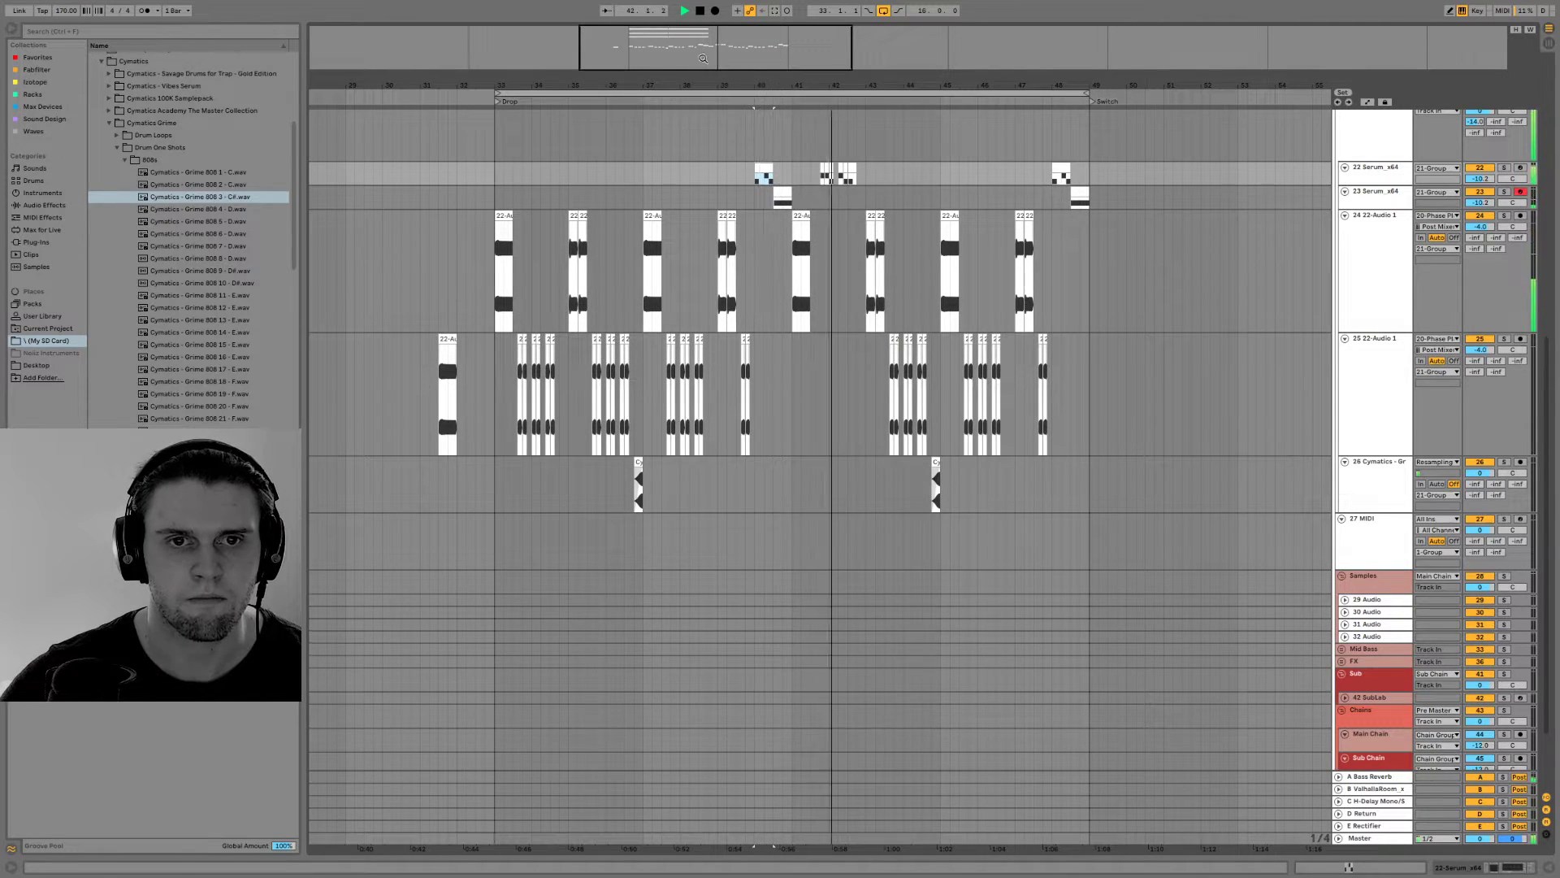
pyautogui.scroll(3, 808, 390)
pyautogui.click(808, 390)
pyautogui.scroll(4, 809, 378)
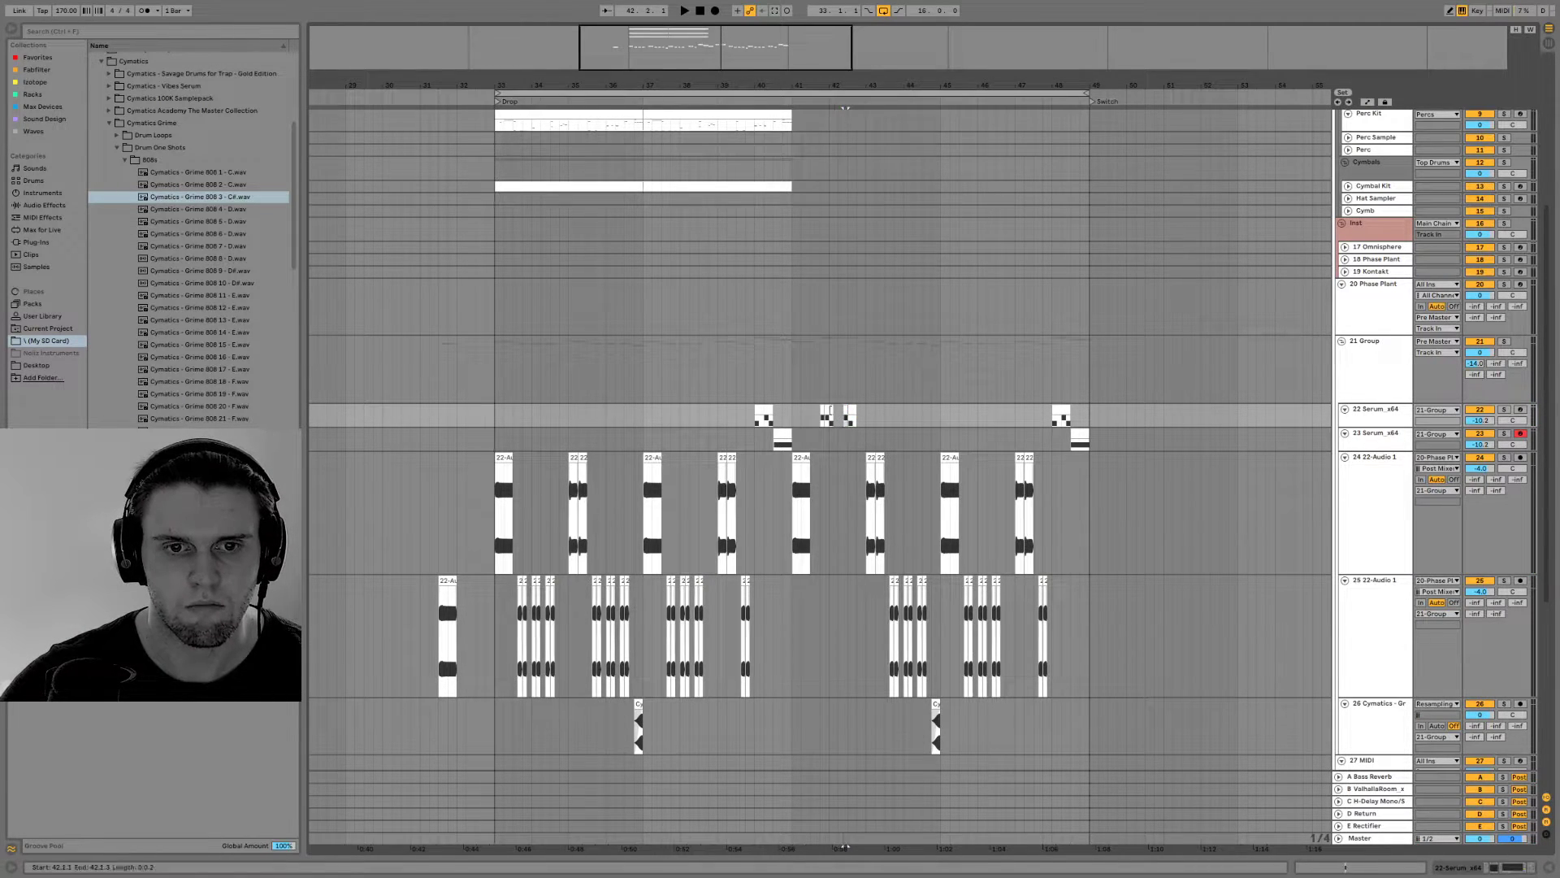
pyautogui.scroll(3, 805, 232)
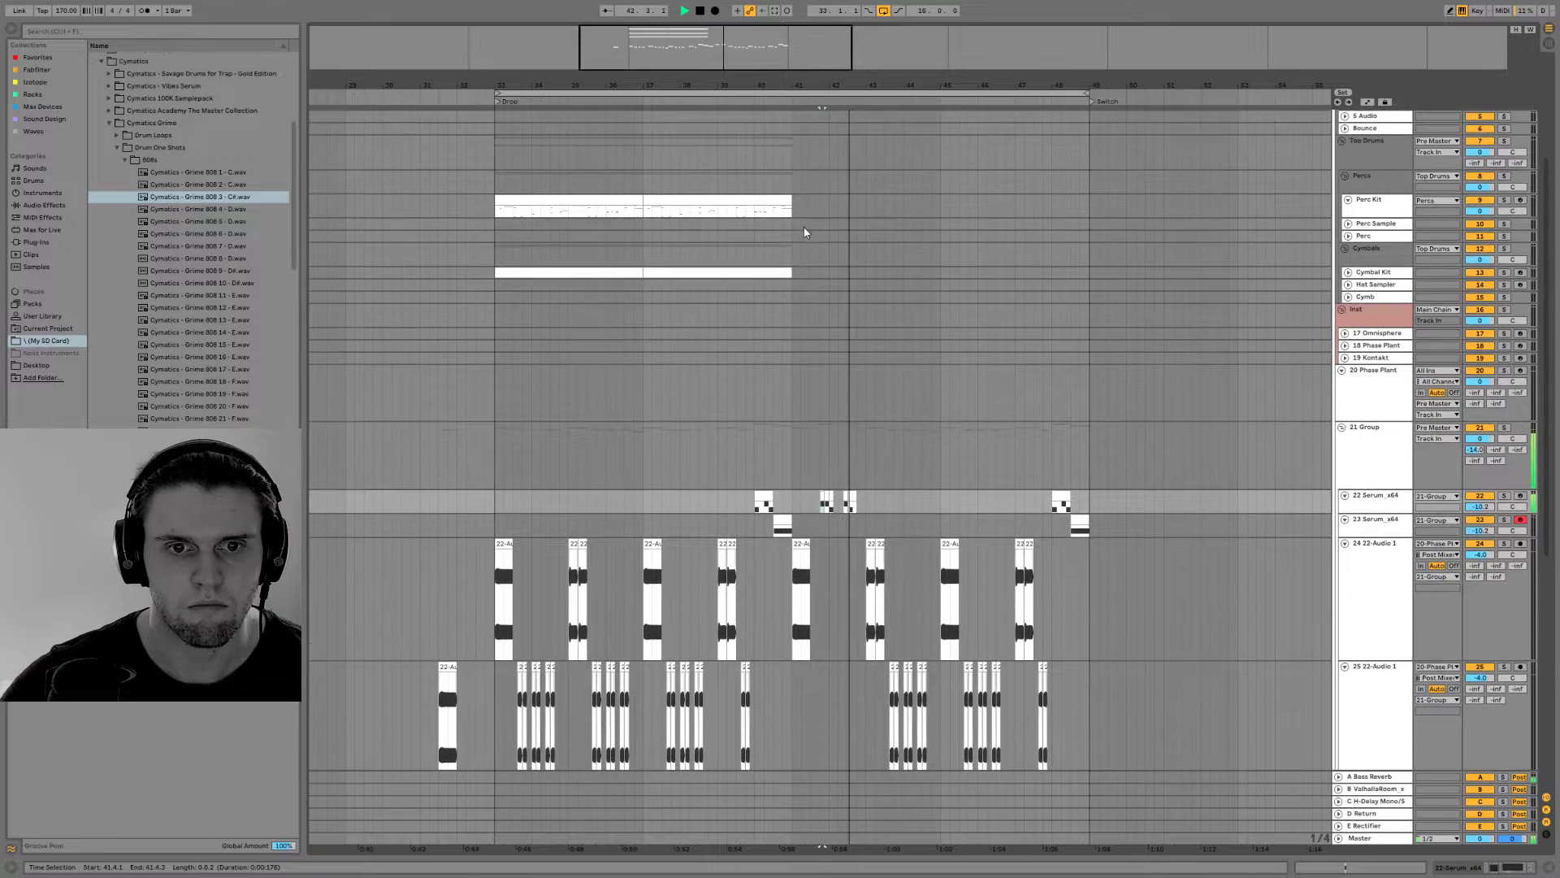
pyautogui.press('space')
# Duplicate the Perc Kit and Cymbal Kit clips of bars 33 to 41 into the following eight bars
pyautogui.moveTo(800, 203); pyautogui.dragTo(533, 274)
pyautogui.moveTo(792, 276); pyautogui.dragTo(496, 196)
pyautogui.click(497, 196)
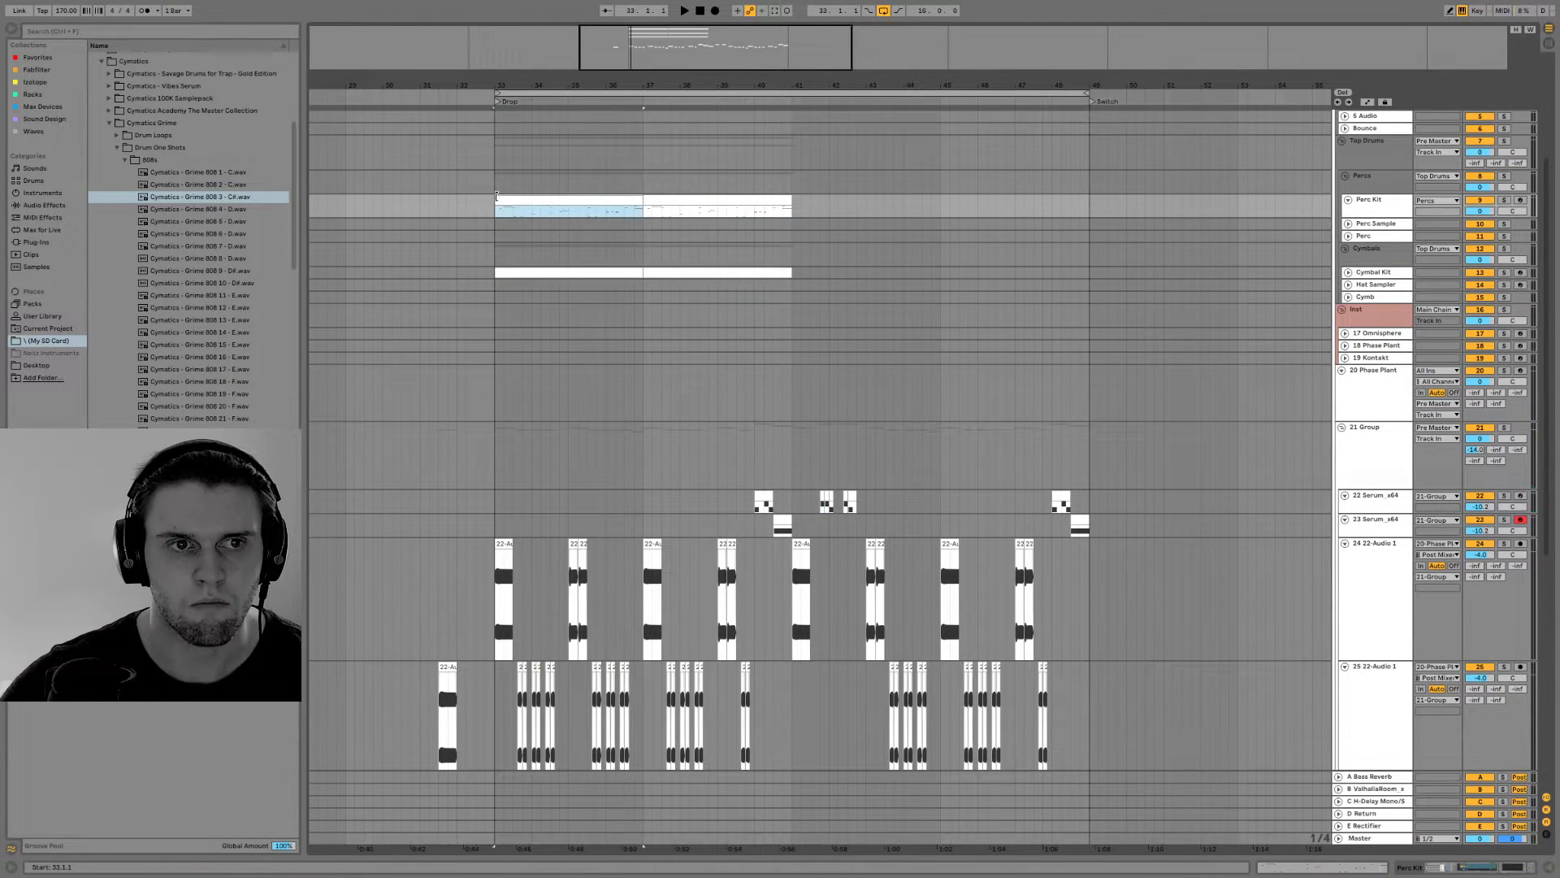
pyautogui.keyDown('shift'); pyautogui.click(795, 276); pyautogui.keyUp('shift')
pyautogui.hotkey('ctrl', 'd')
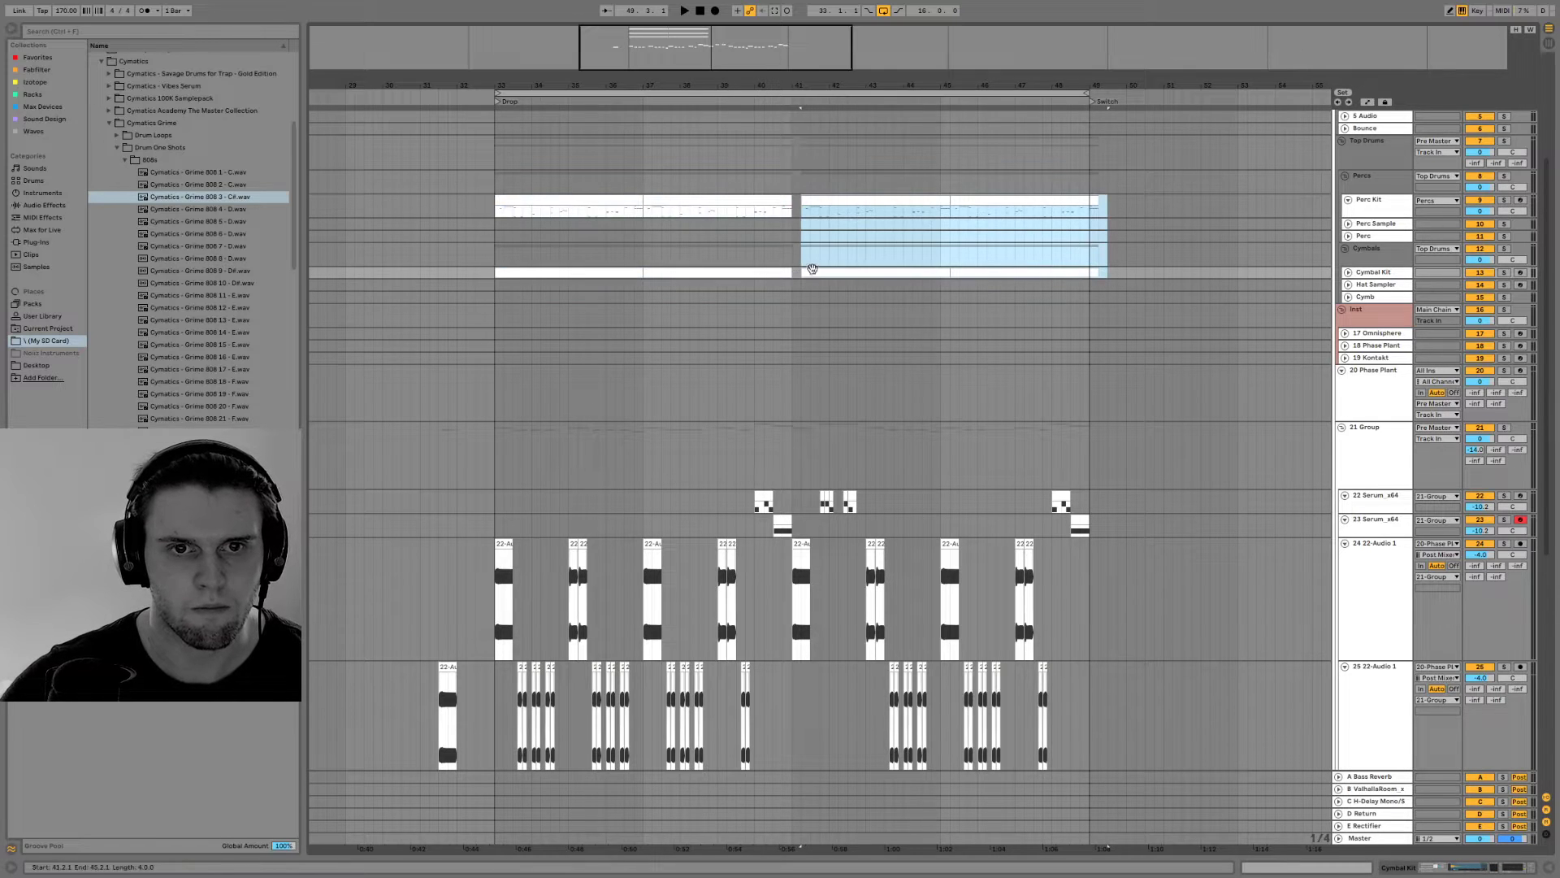
# Duplicate the Kick Snare clips through to bar 49 and play the drop from bar 33
pyautogui.scroll(3, 815, 216)
pyautogui.click(770, 209)
pyautogui.hotkey('ctrl', 'd')
pyautogui.hotkey('ctrl', 'd')
pyautogui.click(620, 208)
pyautogui.press('space')
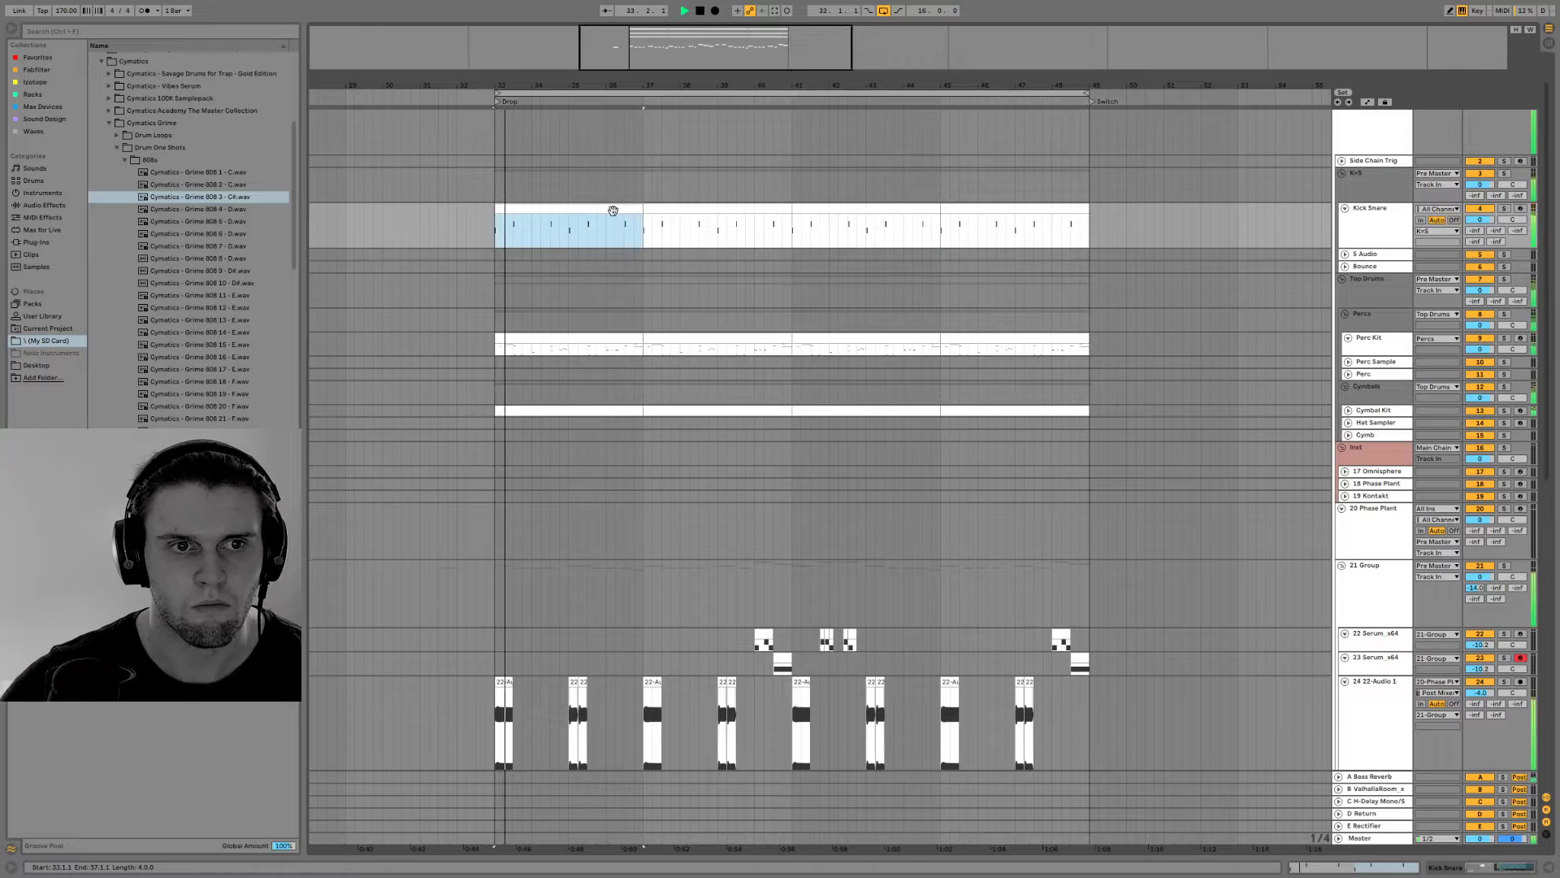
# Copy the Kick Snare clips of bars 33 to 49 onto the Side Chain Trig track and hide the clip editor
pyautogui.scroll(-4, 582, 216)
pyautogui.scroll(4, 581, 221)
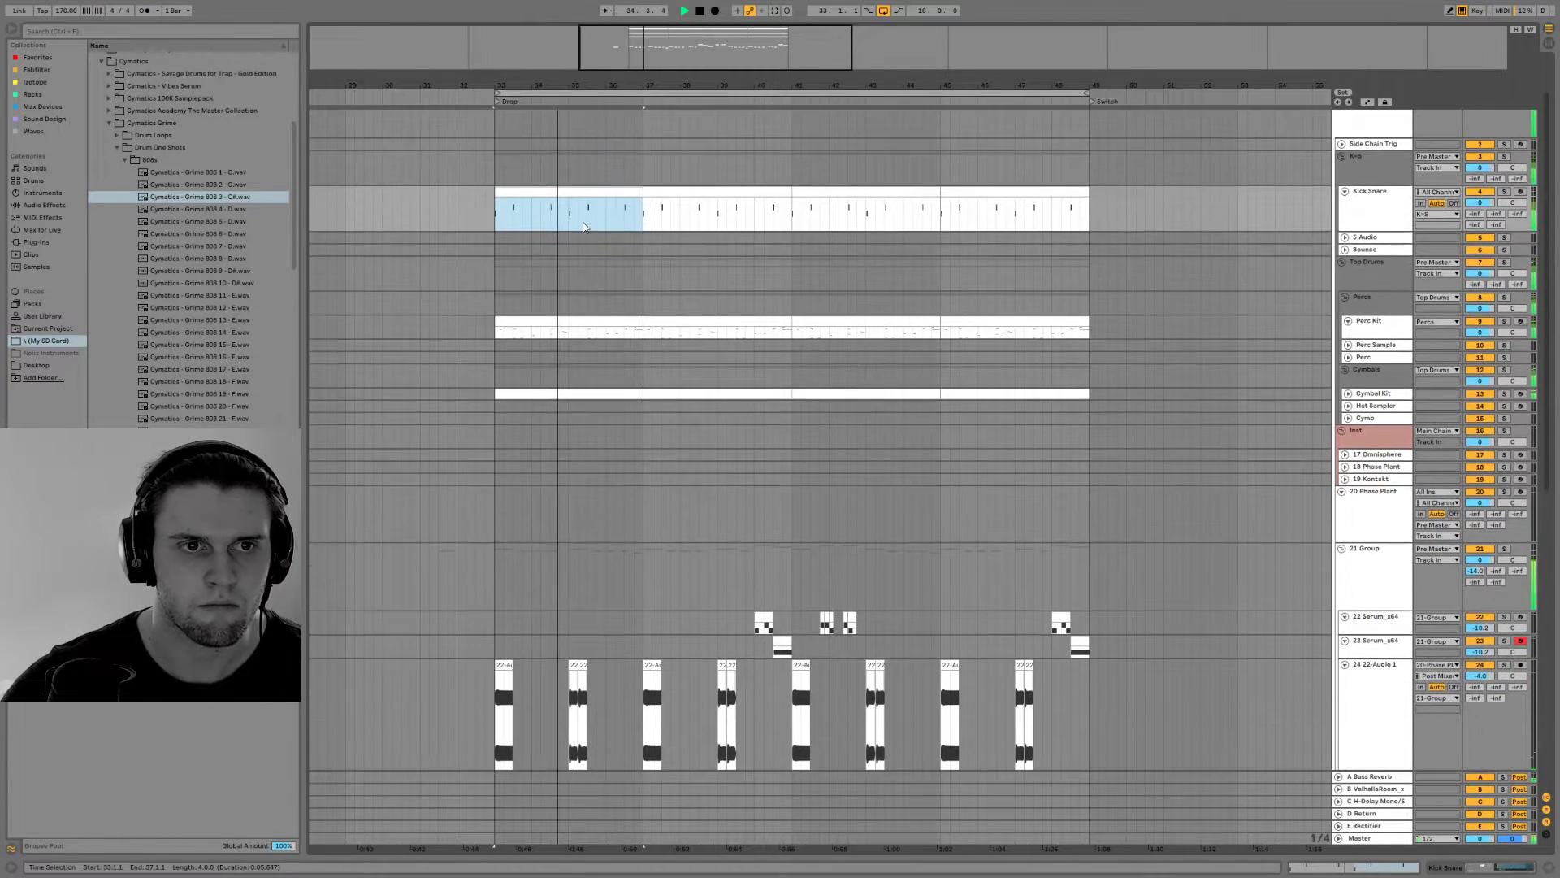
pyautogui.click(1056, 201)
pyautogui.keyDown('shift'); pyautogui.click(609, 194); pyautogui.keyUp('shift')
pyautogui.doubleClick(609, 194)
pyautogui.moveTo(574, 192); pyautogui.dragTo(577, 144)
pyautogui.click(1549, 867)
# Replace the two short bass clips at bar 43 with one clip ending at 43.3.1 and open its sample
pyautogui.scroll(-3, 1132, 515)
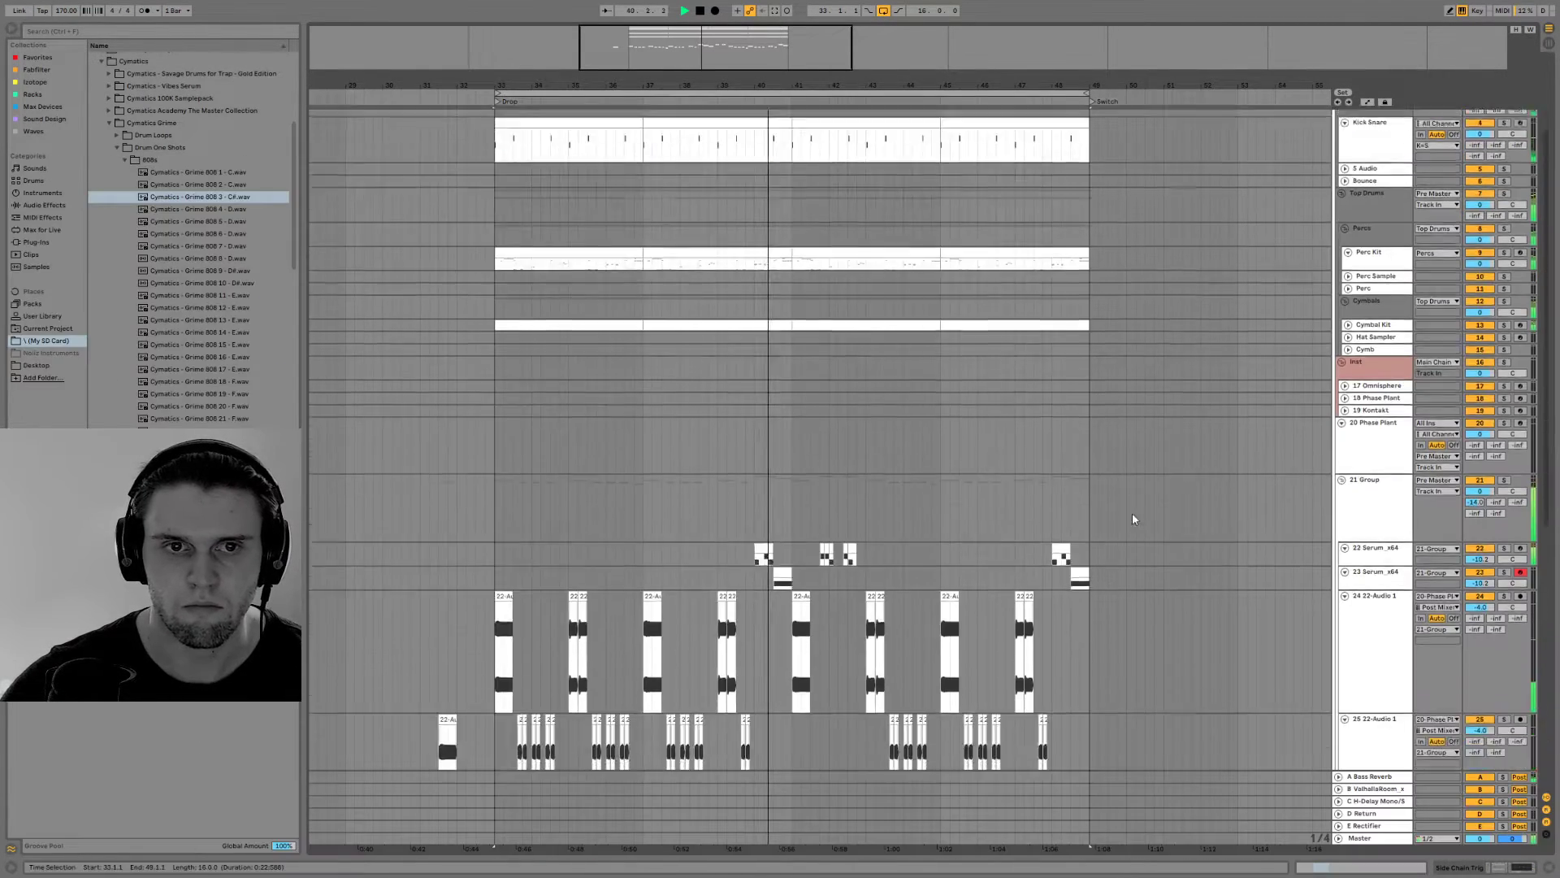
pyautogui.scroll(-5, 1129, 515)
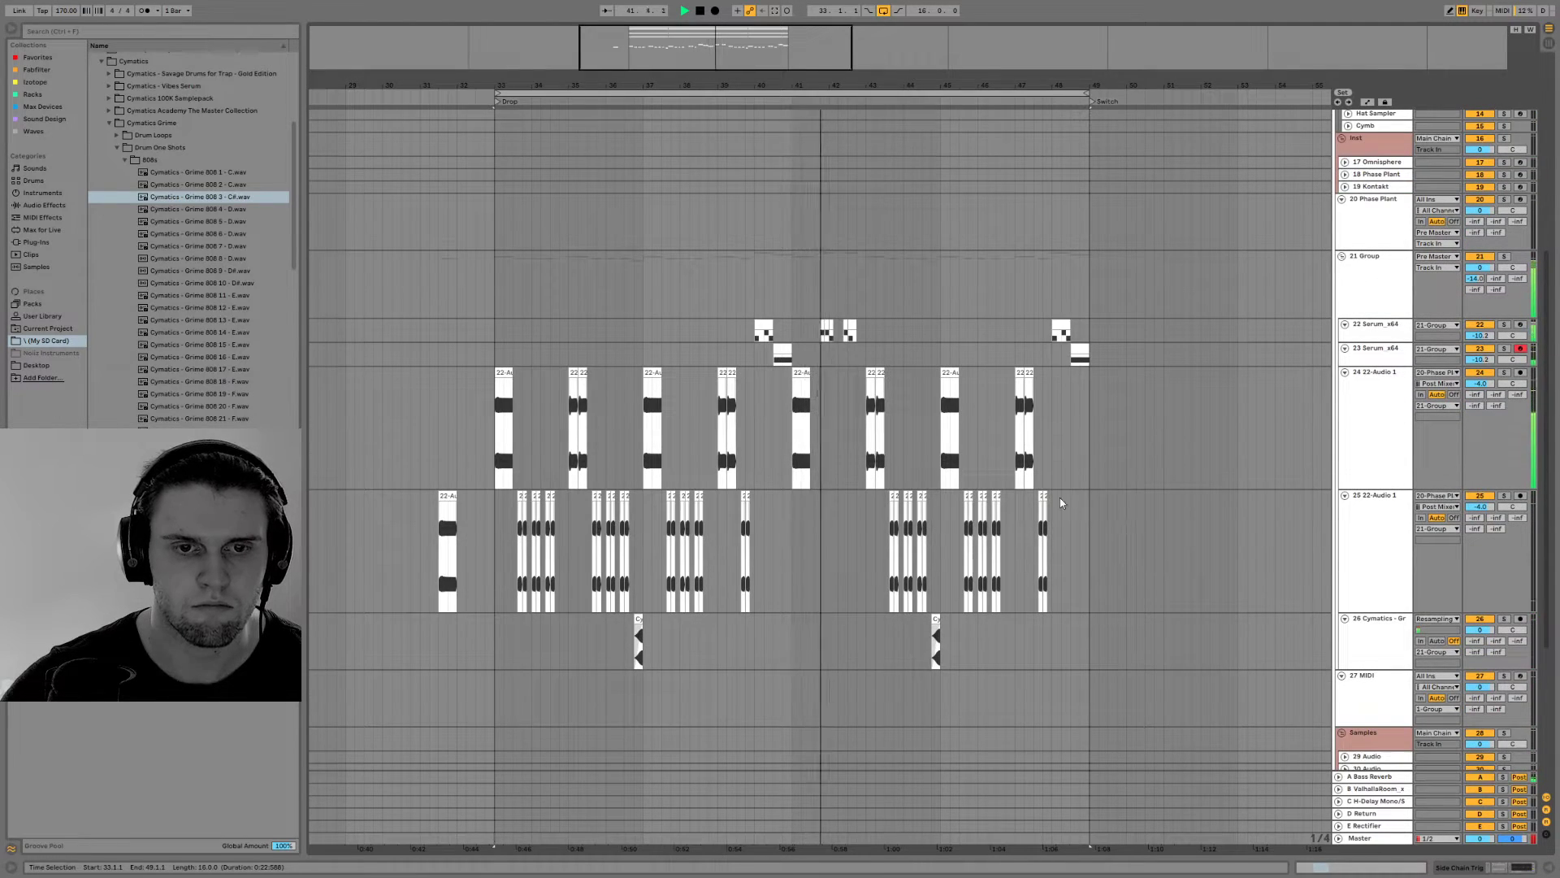
pyautogui.scroll(4, 1058, 496)
pyautogui.moveTo(967, 85); pyautogui.dragTo(942, 461)
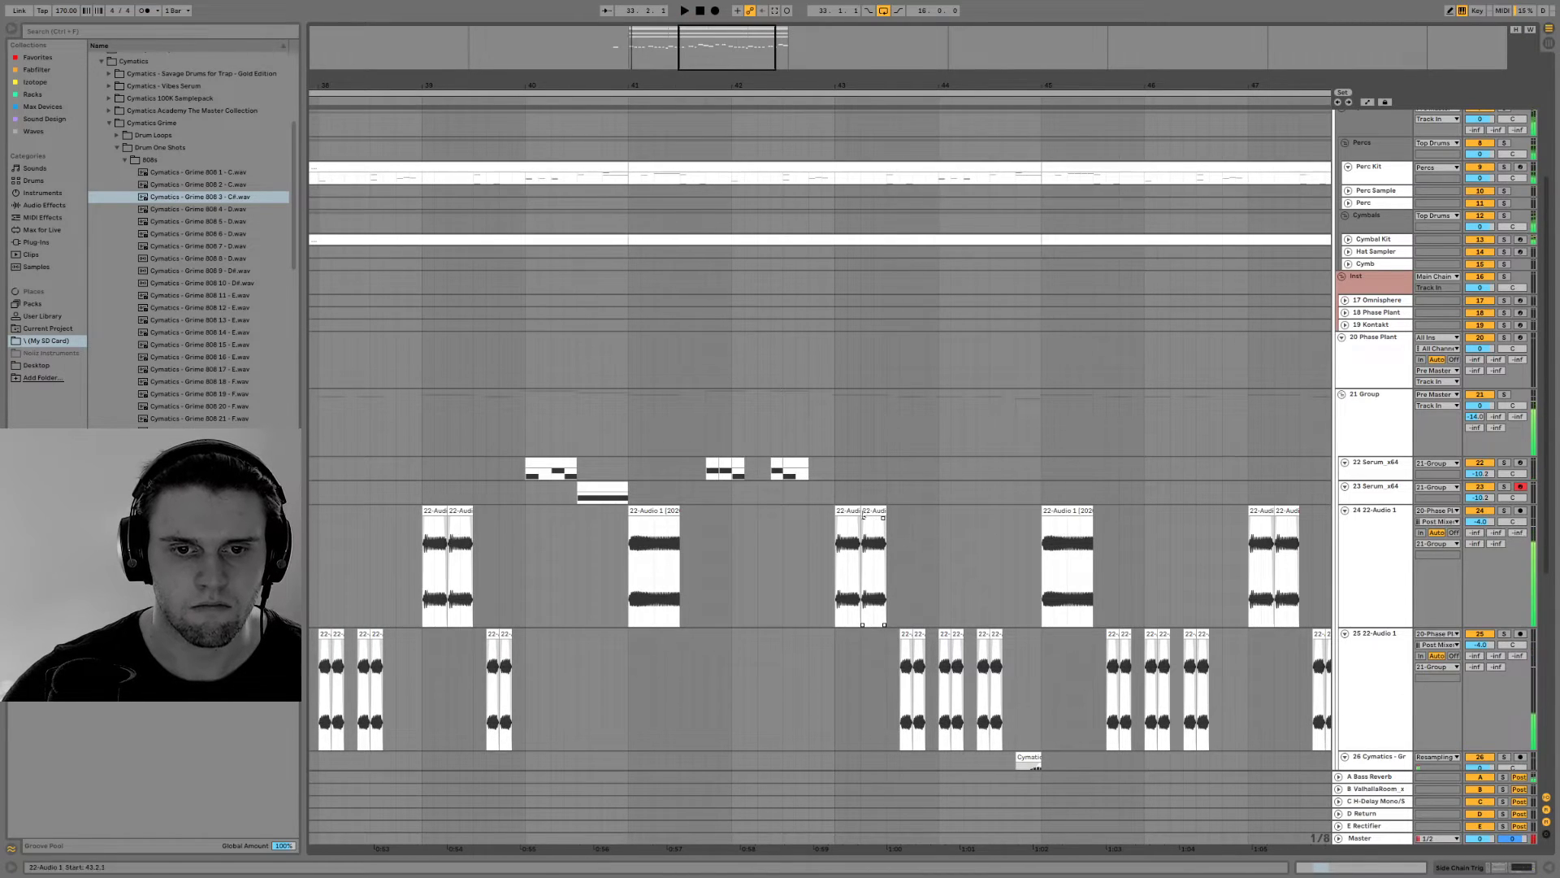
pyautogui.moveTo(861, 511); pyautogui.dragTo(887, 511)
pyautogui.press('space')
pyautogui.press('space')
pyautogui.press('space')
pyautogui.doubleClick(867, 510)
# Move the bar 43 clip's playback region to an earlier part of the resampled audio and audition it
pyautogui.press('space')
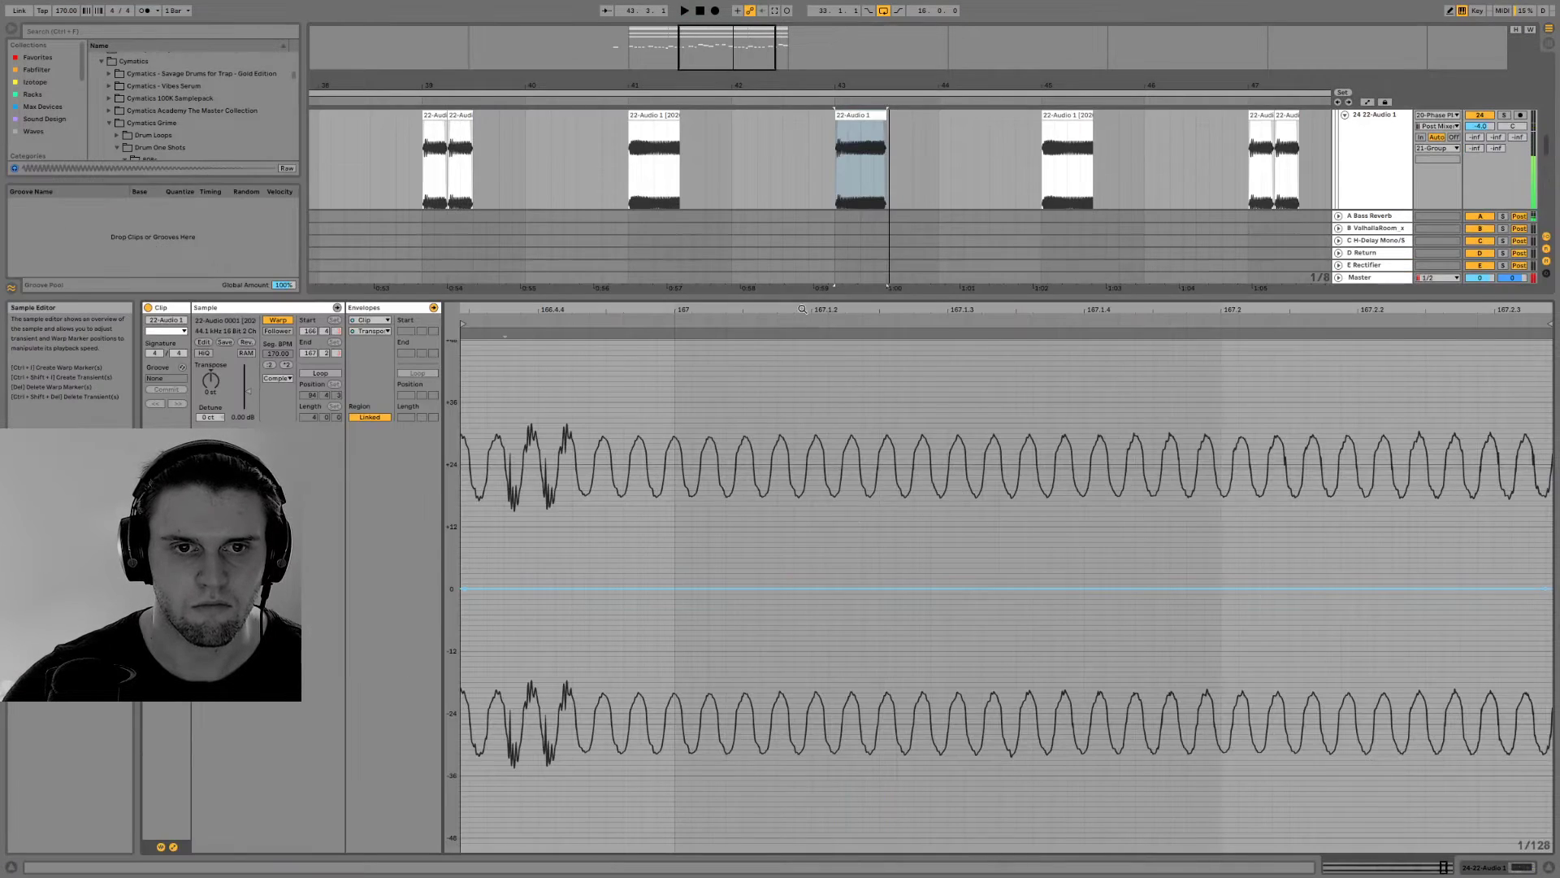
pyautogui.moveTo(803, 310); pyautogui.dragTo(802, 268)
pyautogui.moveTo(1349, 310); pyautogui.dragTo(1001, 319)
pyautogui.press('space')
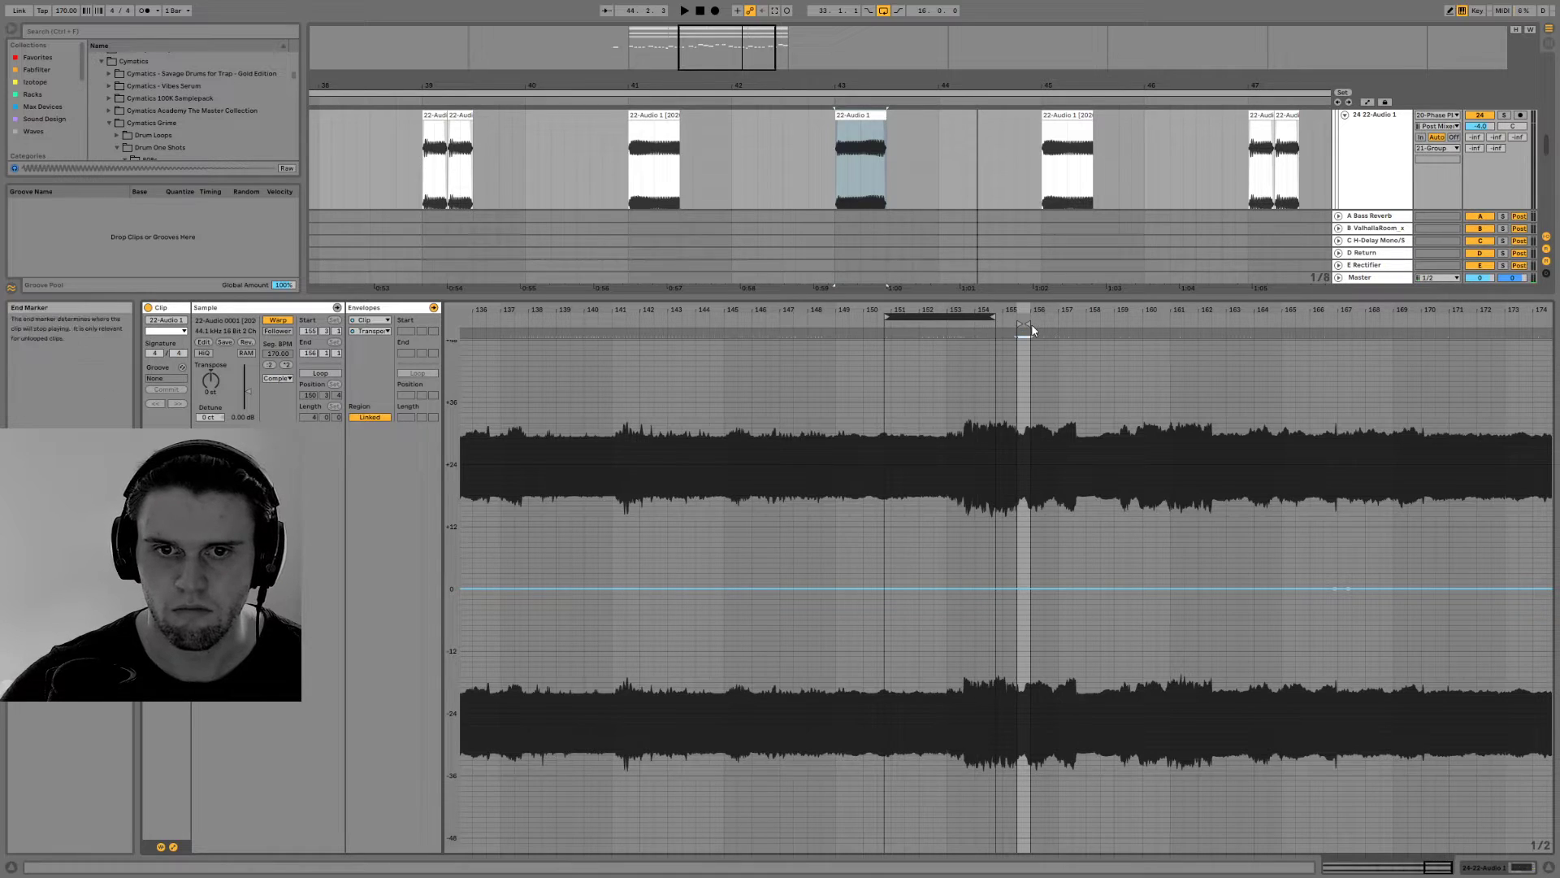
pyautogui.moveTo(1023, 325); pyautogui.dragTo(644, 327)
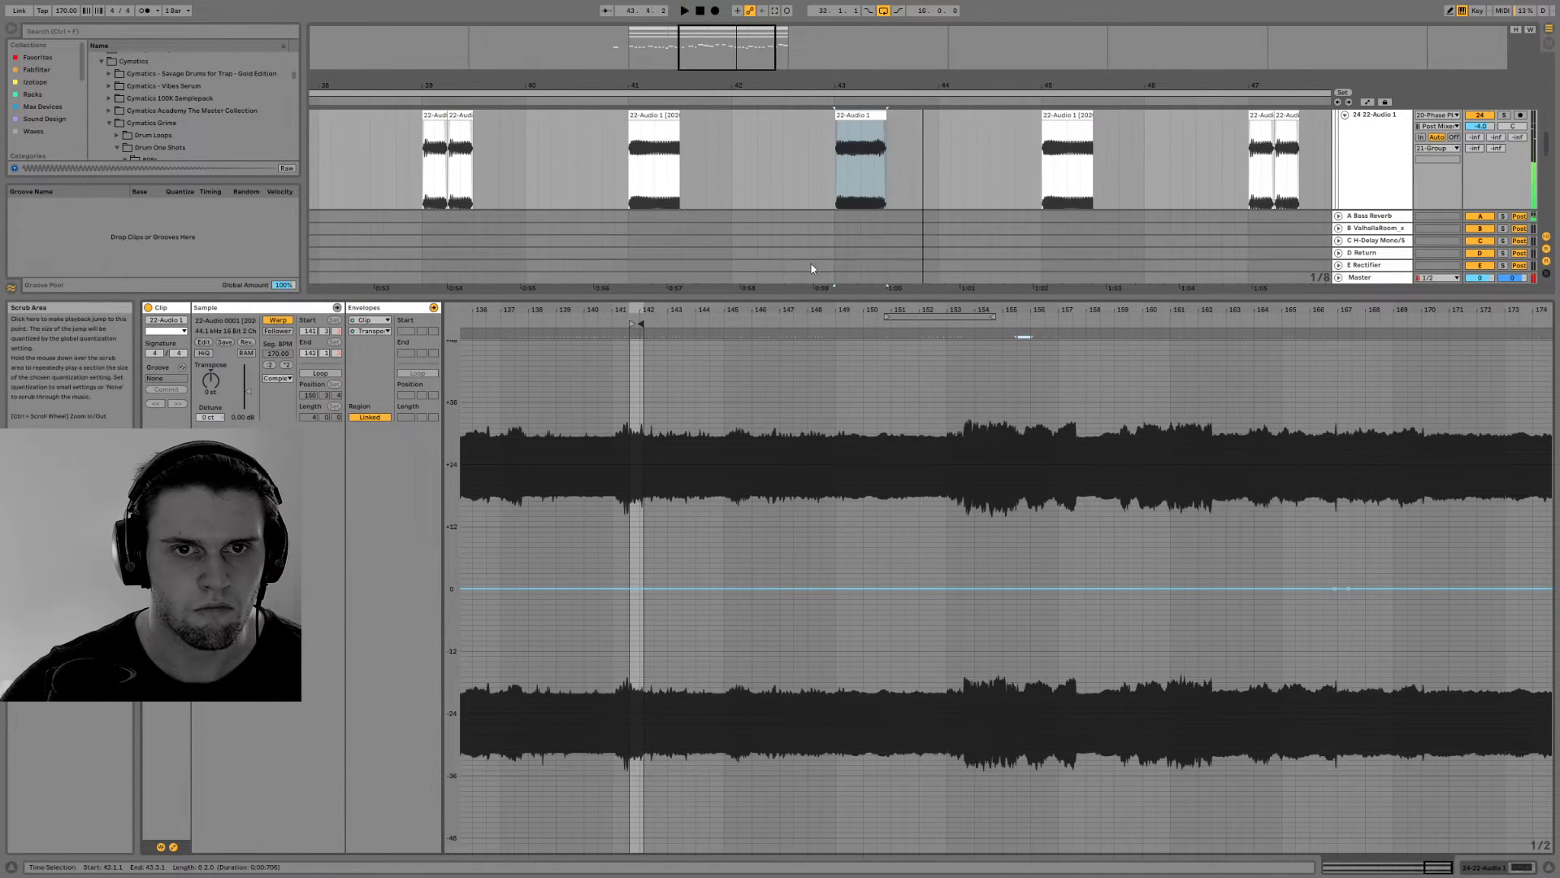
pyautogui.moveTo(642, 324)
pyautogui.mouseDown()
pyautogui.moveTo(520, 326)
pyautogui.moveTo(1168, 316)
pyautogui.moveTo(1006, 345)
pyautogui.moveTo(792, 347)
pyautogui.mouseUp()
pyautogui.press('space')
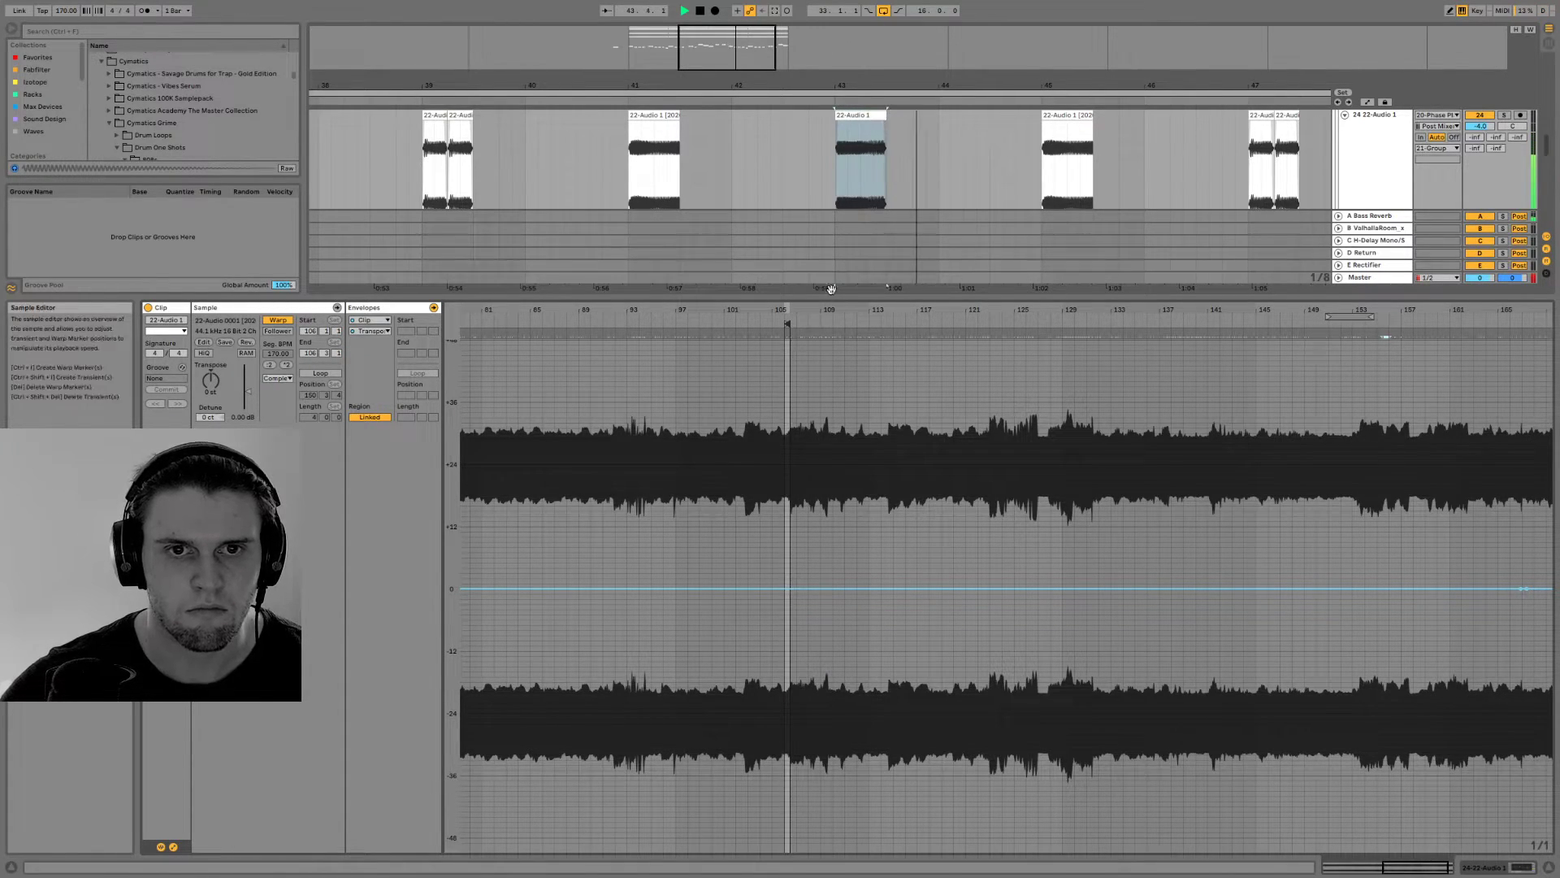
# Hide the clip editor, play the whole drop and reset track 24's volume to 0 dB
pyautogui.moveTo(624, 85); pyautogui.dragTo(715, 37)
pyautogui.hotkey('ctrl', 'alt', 'l')
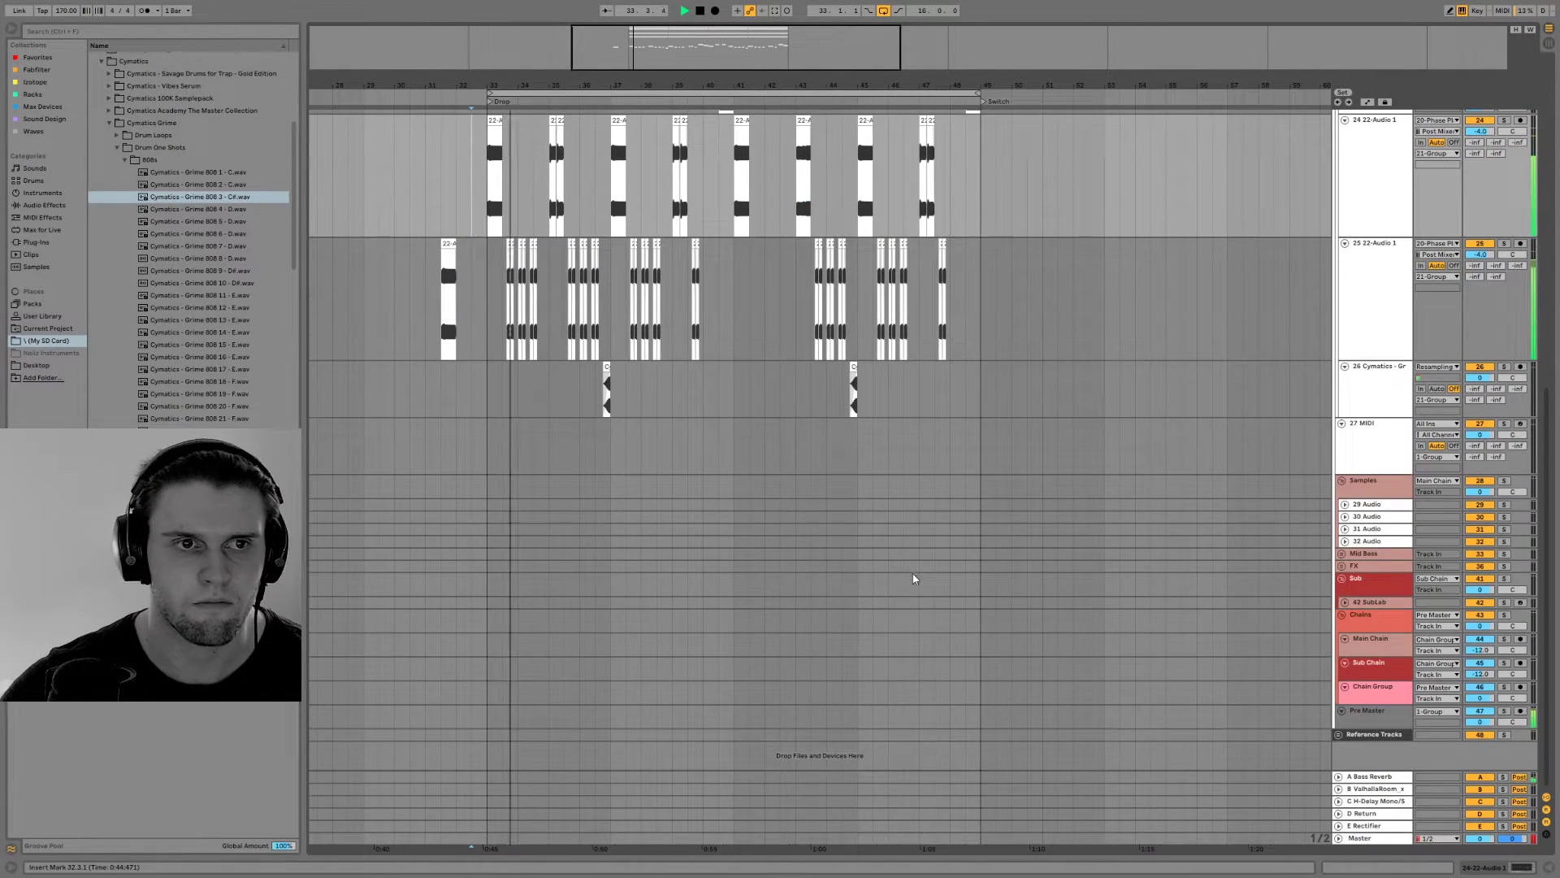
pyautogui.scroll(8, 790, 530)
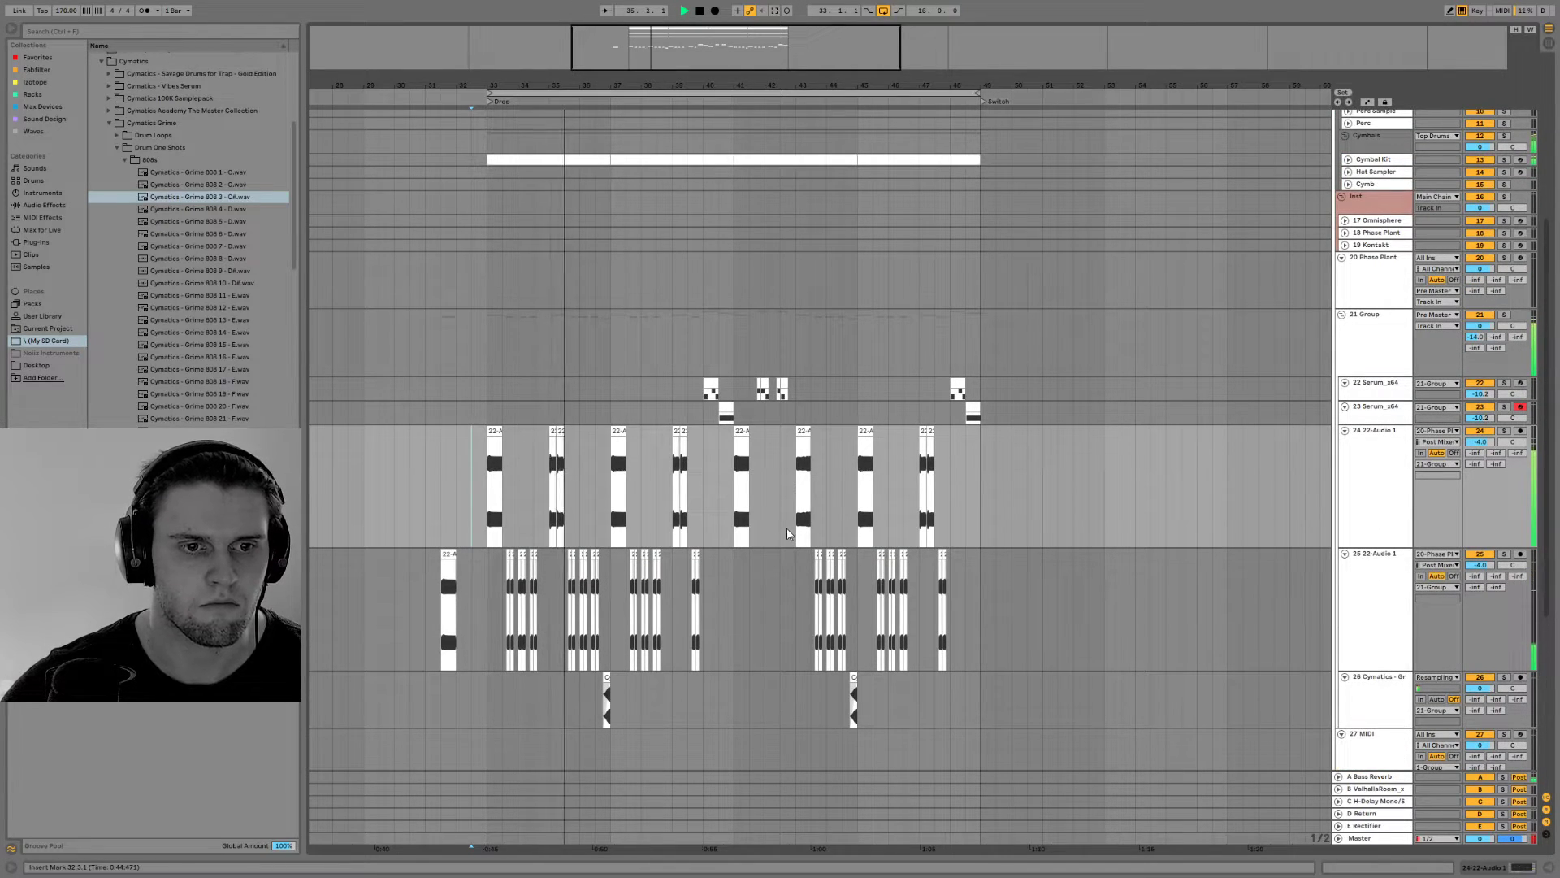
pyautogui.doubleClick(1482, 444)
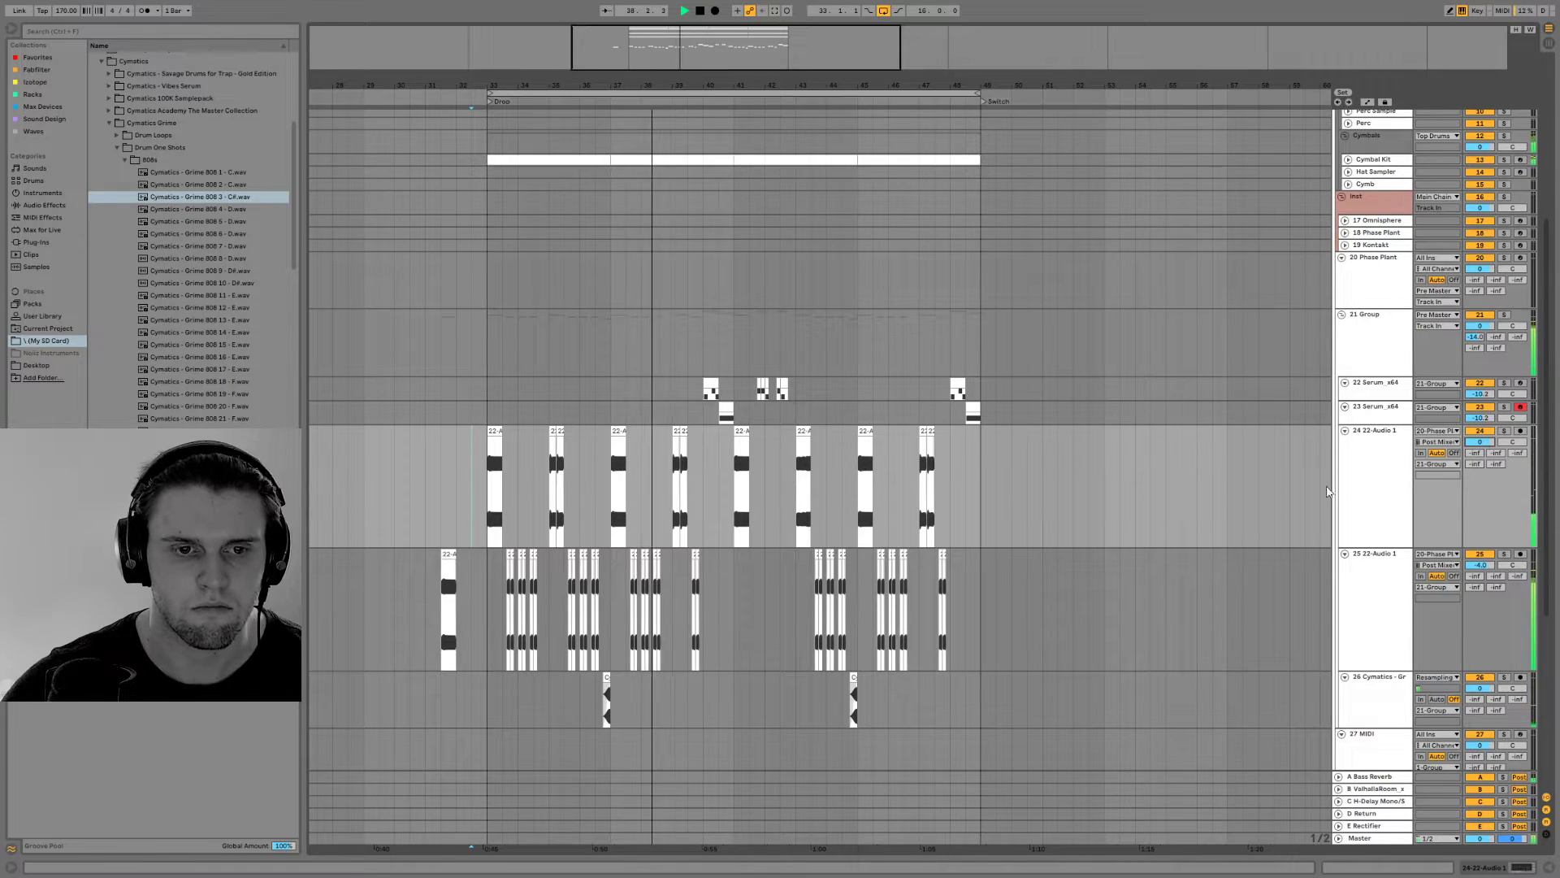
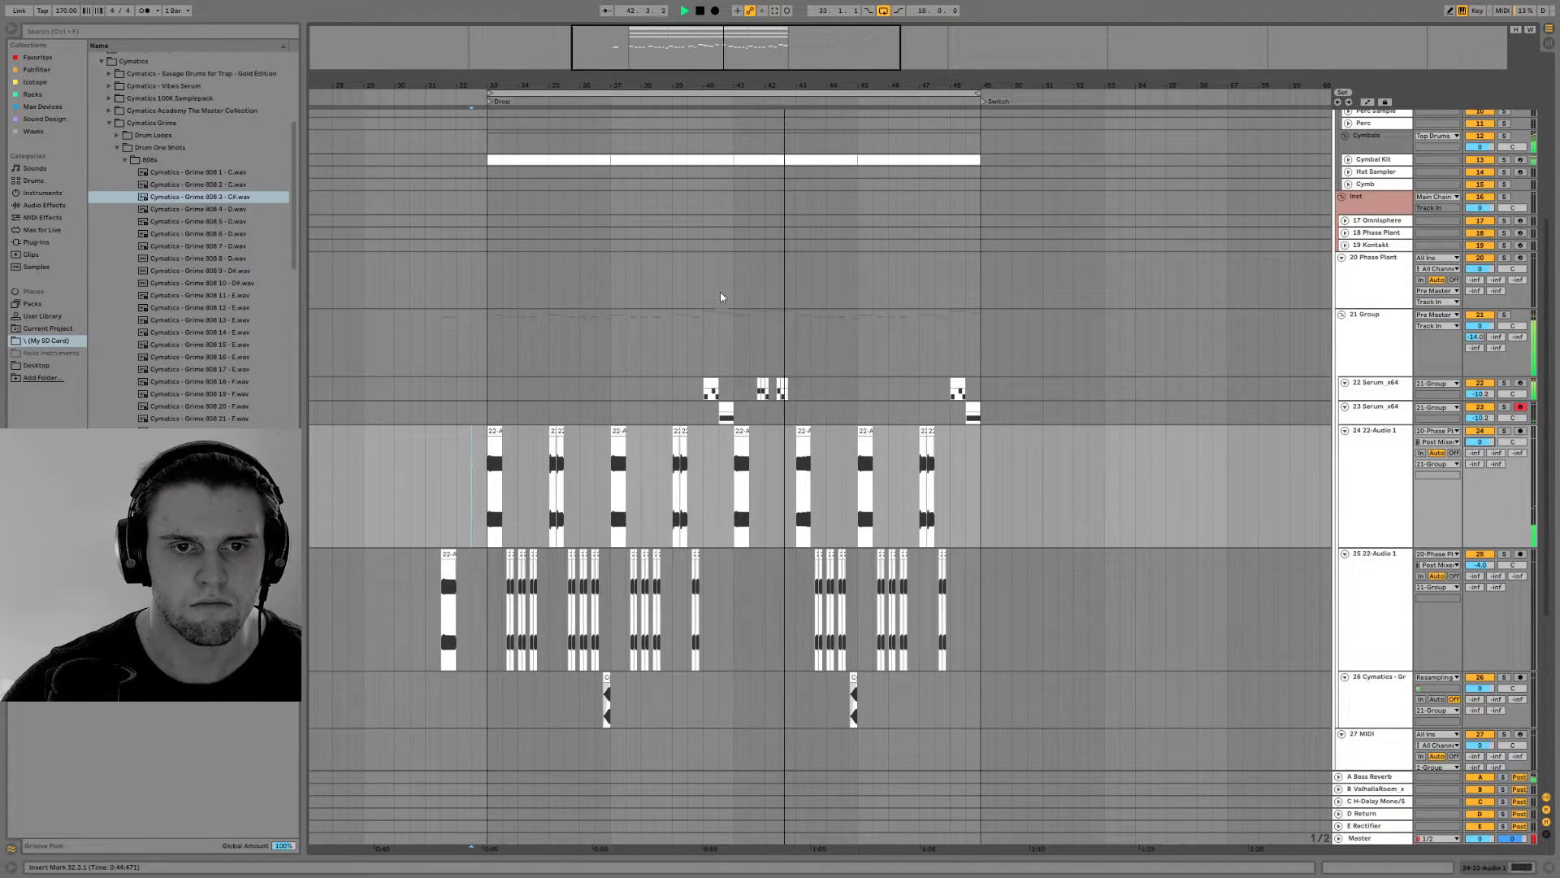
# Join the two short MIDI clips after 41.4.1 on the first Serum track into one clip and open its notes
pyautogui.moveTo(688, 85); pyautogui.dragTo(688, 134)
pyautogui.press('space')
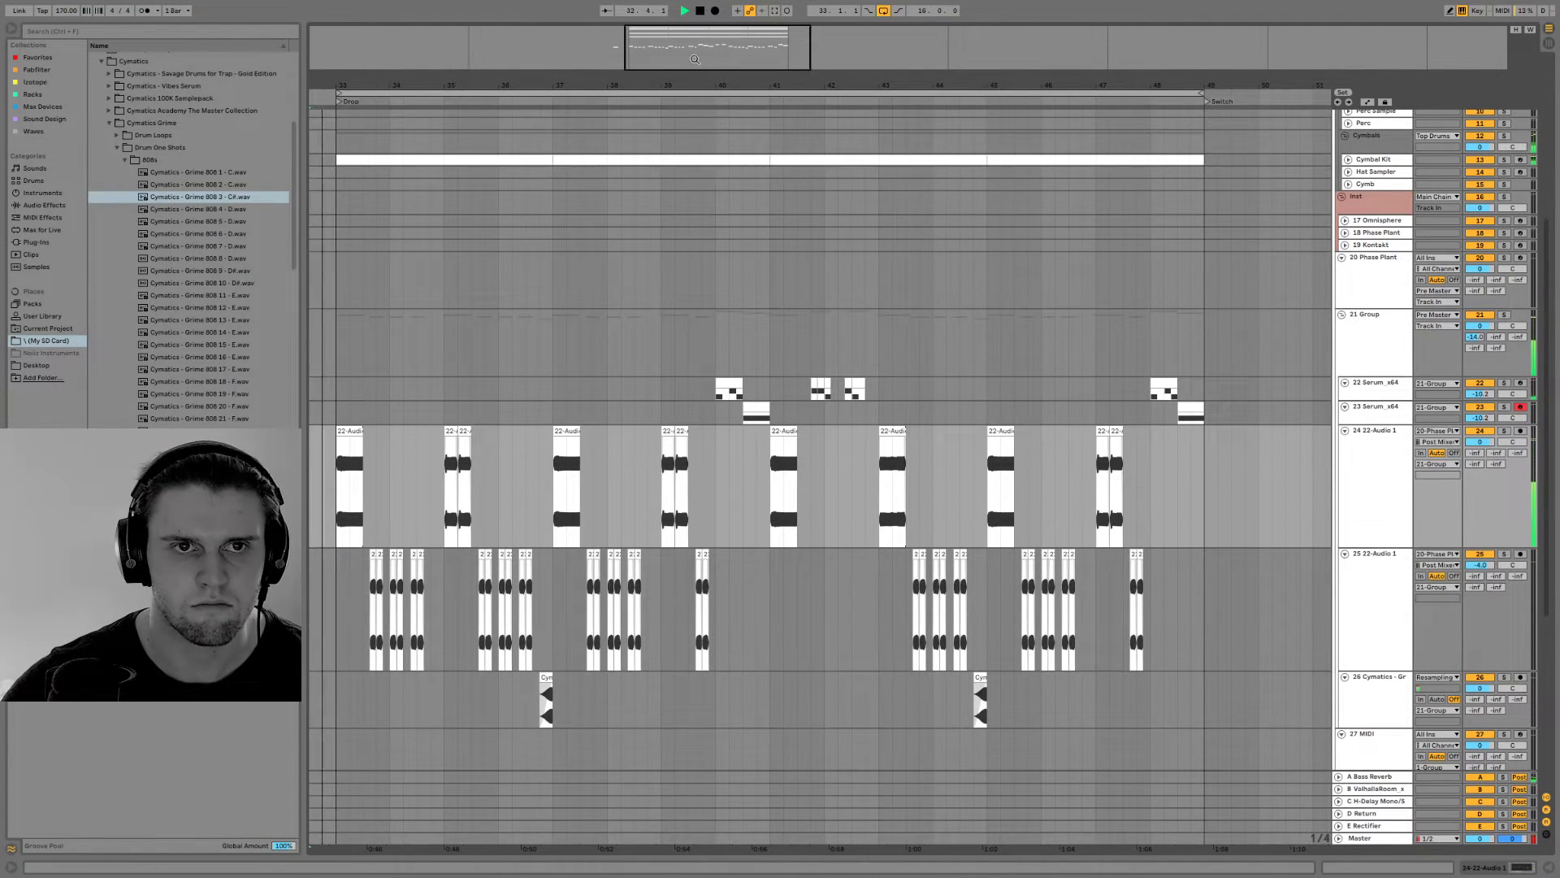
pyautogui.press('+')
pyautogui.click(945, 386)
pyautogui.press('space')
pyautogui.press('space')
pyautogui.click(946, 384)
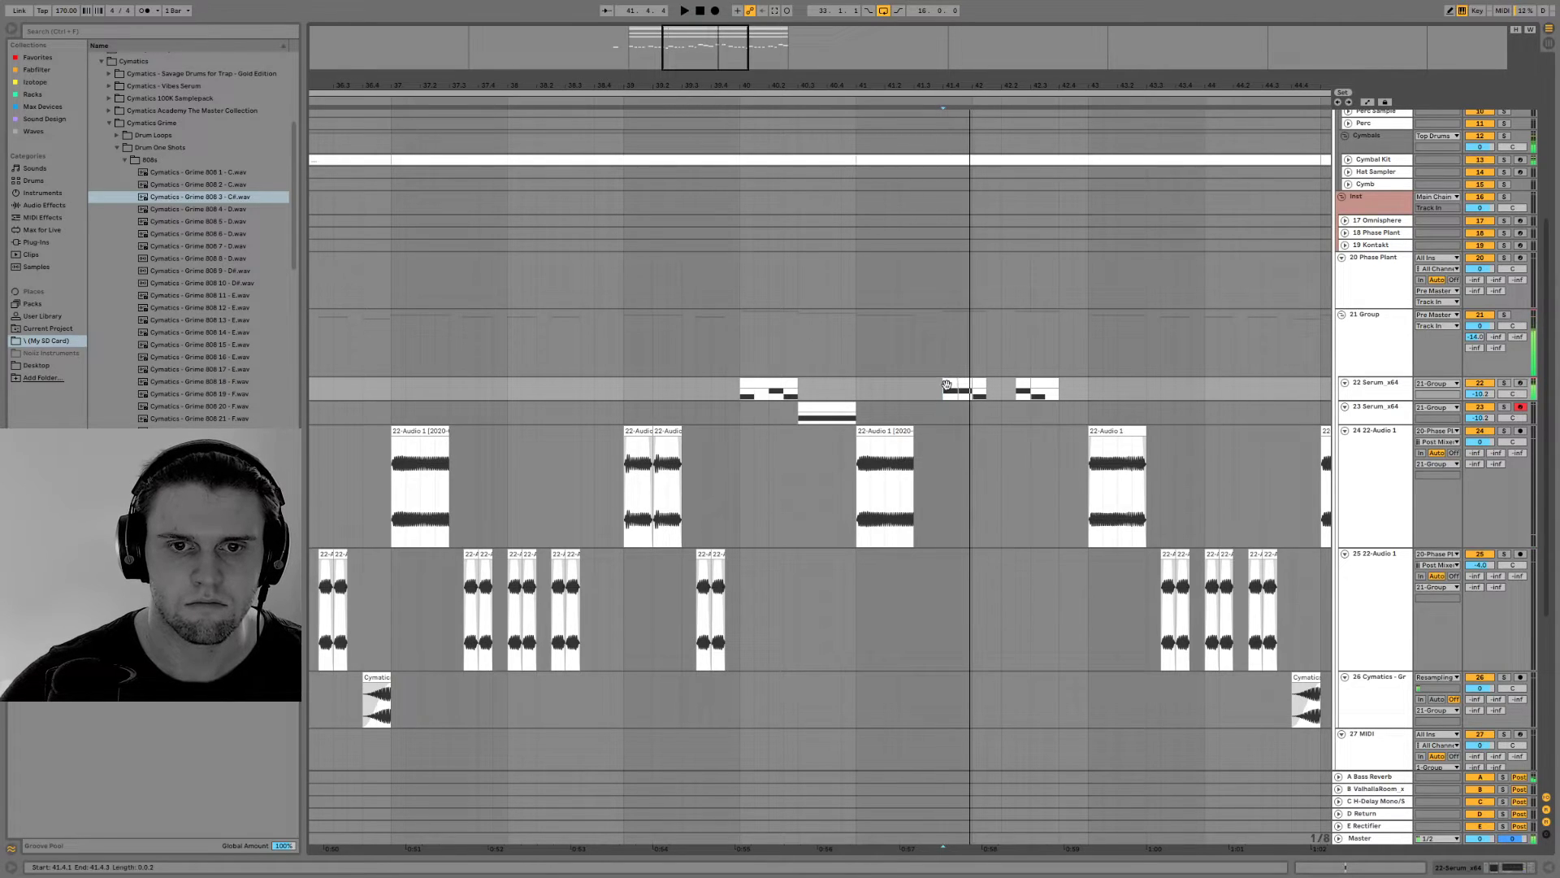
pyautogui.doubleClick(1051, 386)
pyautogui.press('space')
pyautogui.press('space')
pyautogui.moveTo(620, 416); pyautogui.dragTo(1270, 362)
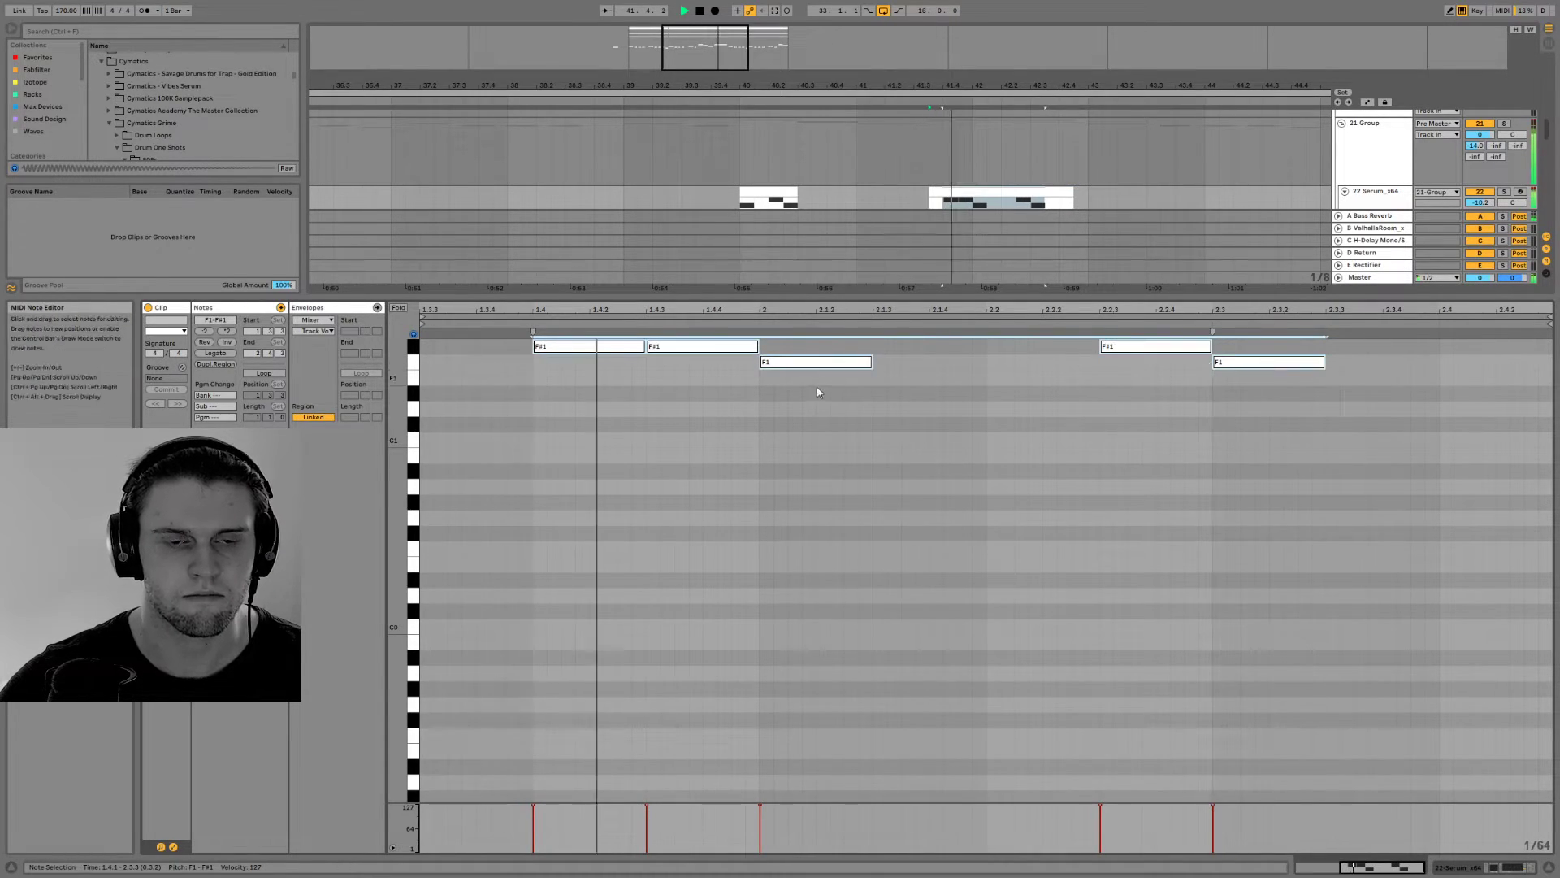
# Shift the two F1 notes of the joined Serum clip slightly later, just past 2.1 and 2.3
pyautogui.click(794, 363)
pyautogui.moveTo(794, 363); pyautogui.dragTo(851, 365)
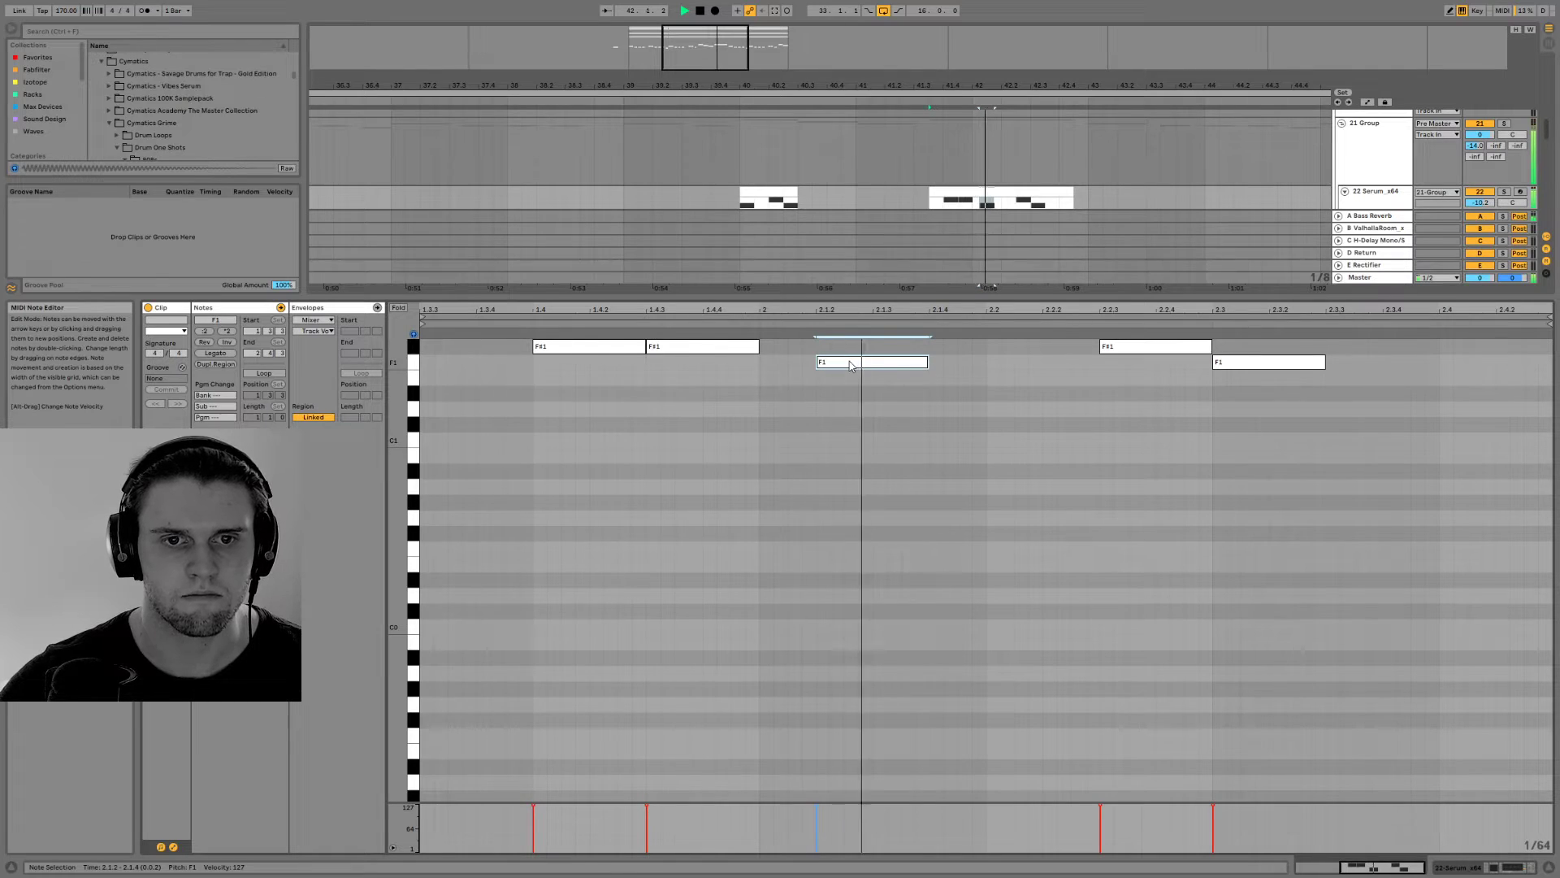
pyautogui.moveTo(704, 353); pyautogui.dragTo(734, 352)
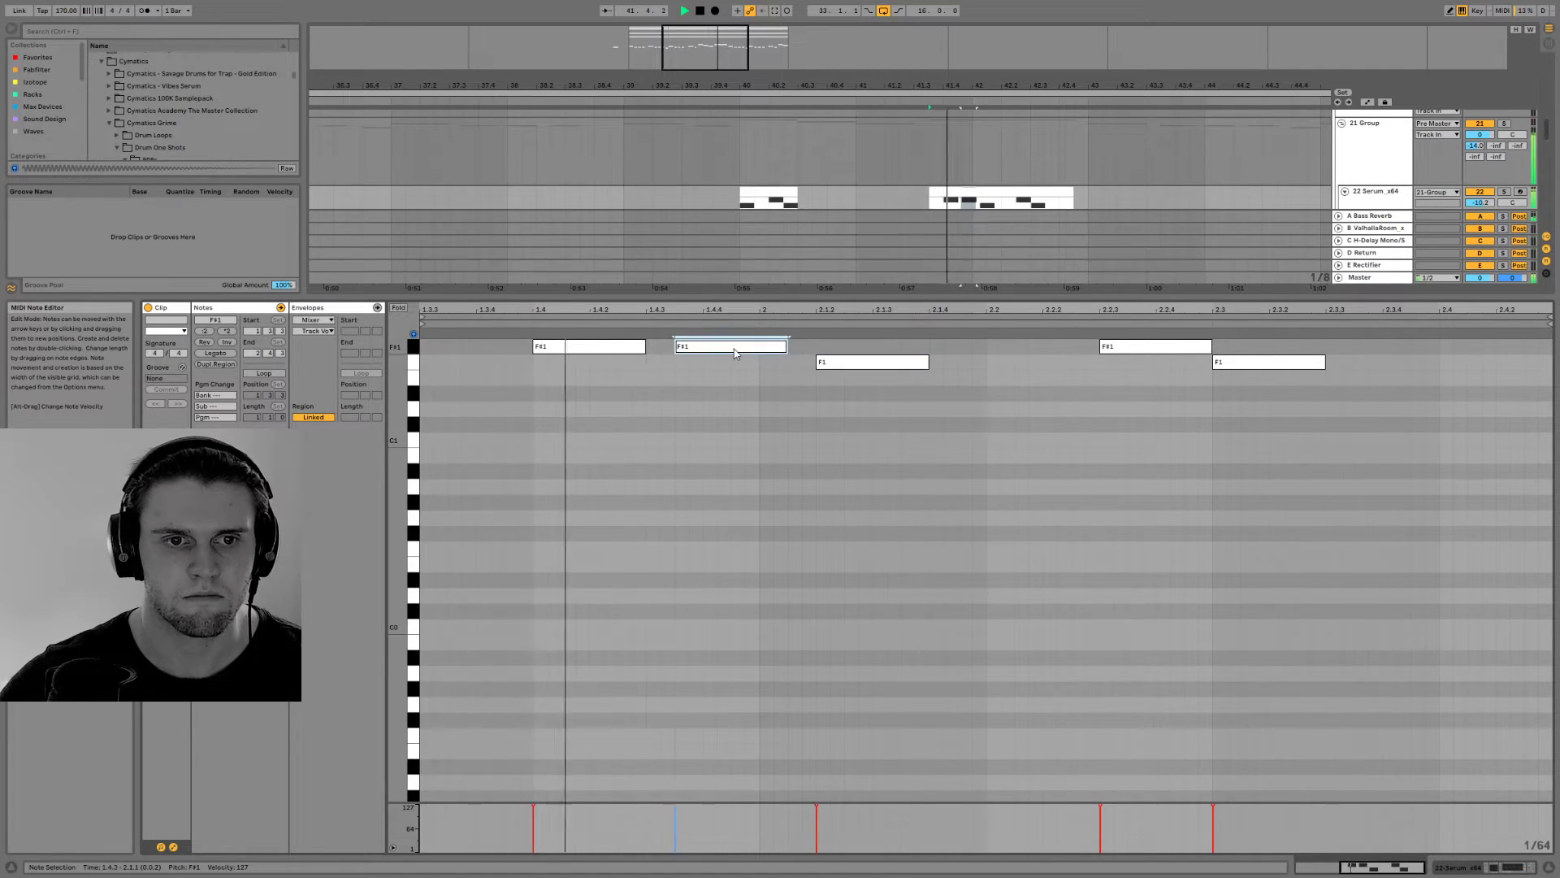
pyautogui.press('Left')
pyautogui.press('Left')
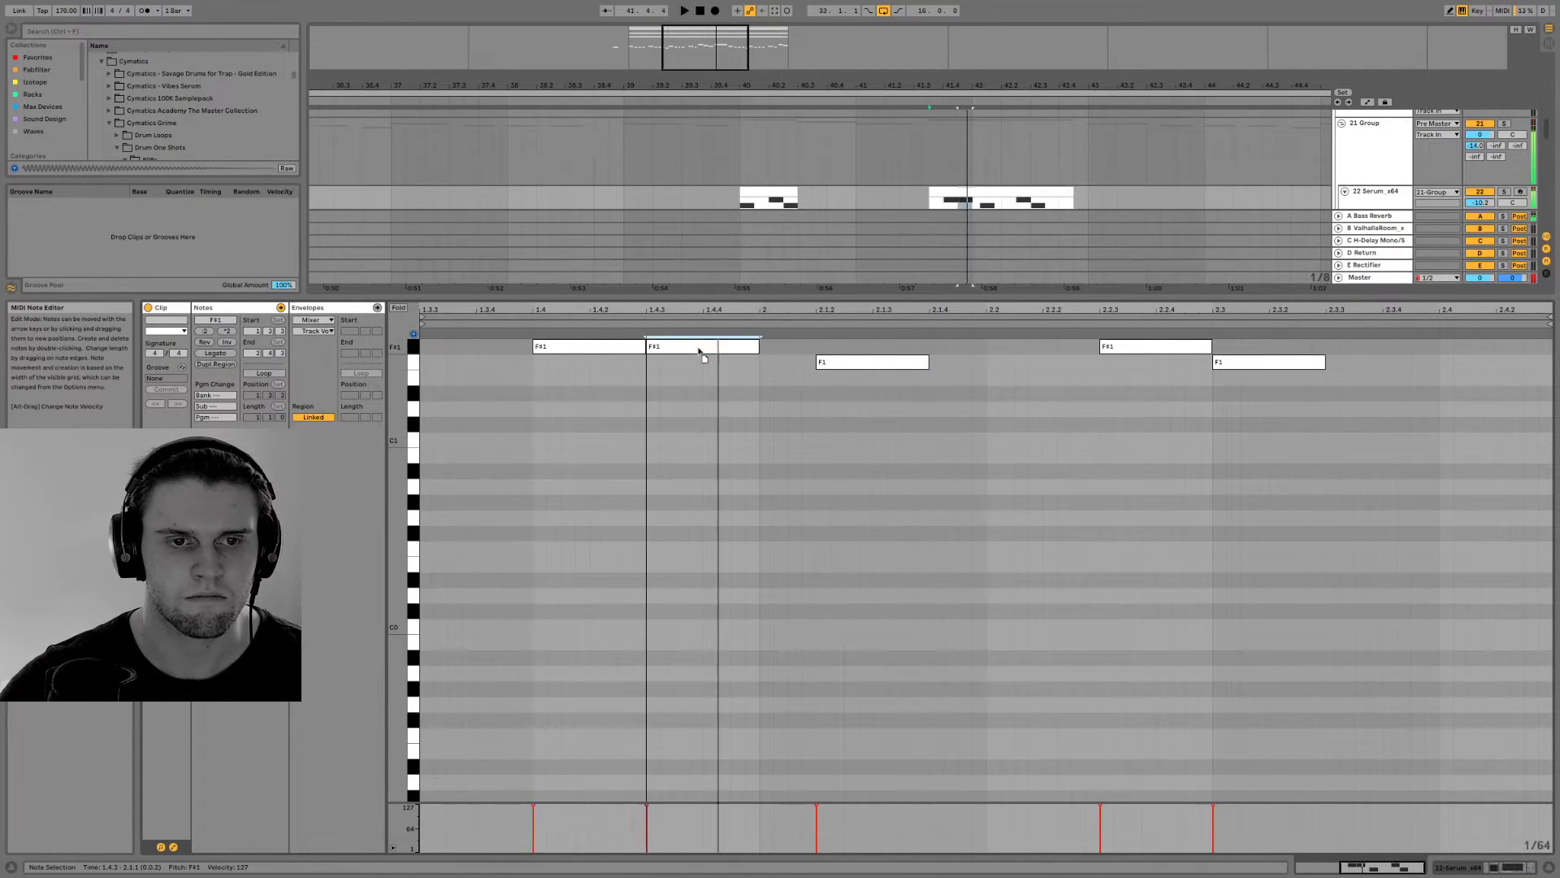
pyautogui.moveTo(829, 365)
pyautogui.mouseDown()
pyautogui.moveTo(868, 368)
pyautogui.moveTo(803, 363)
pyautogui.mouseUp()
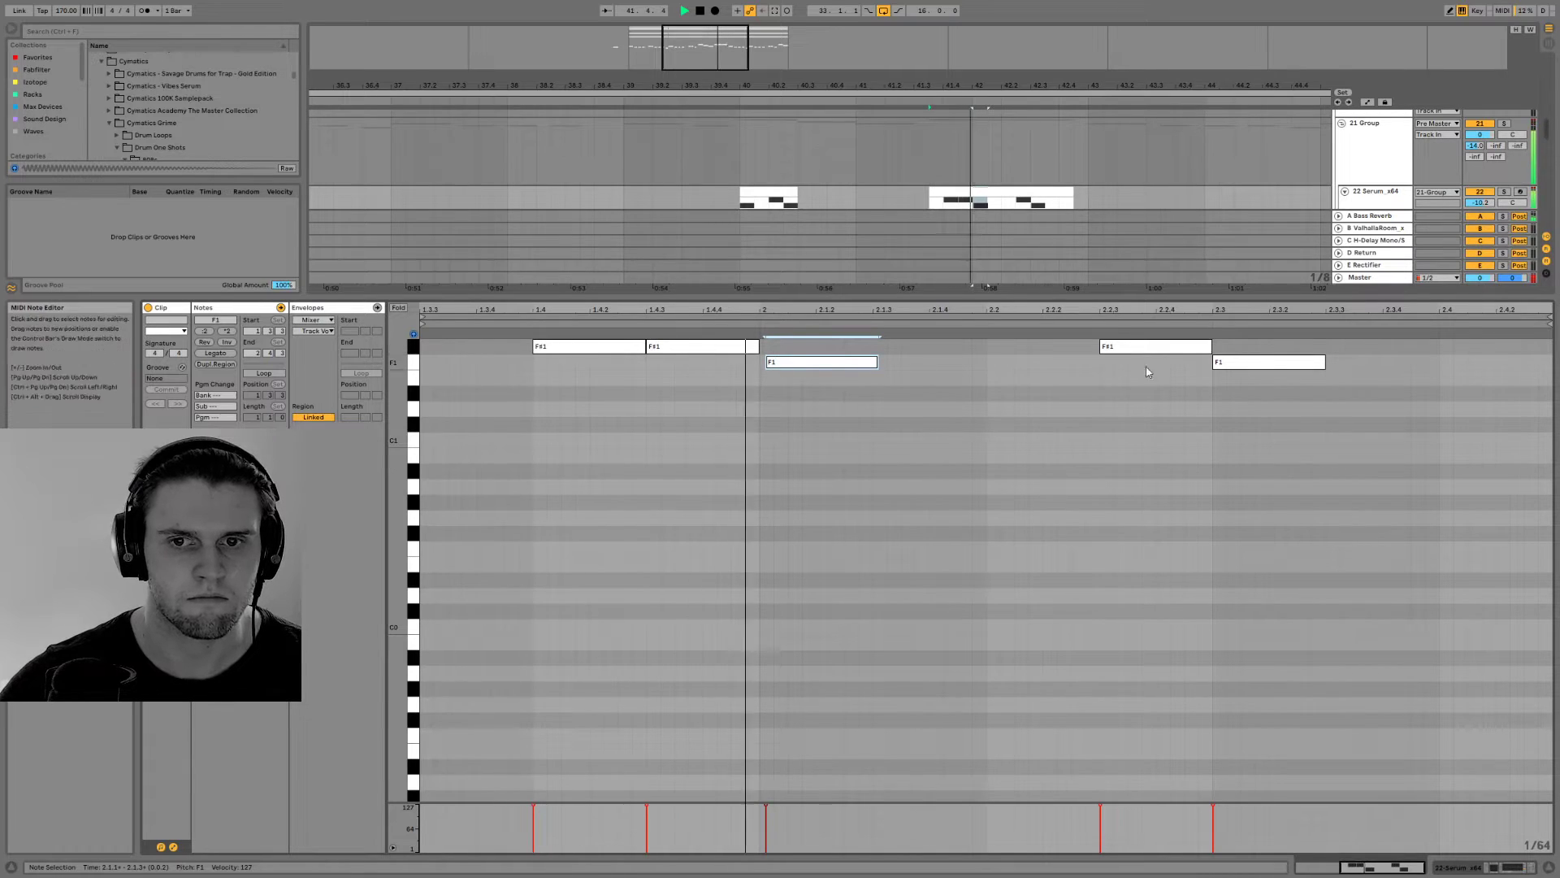
pyautogui.moveTo(1243, 365); pyautogui.dragTo(1272, 367)
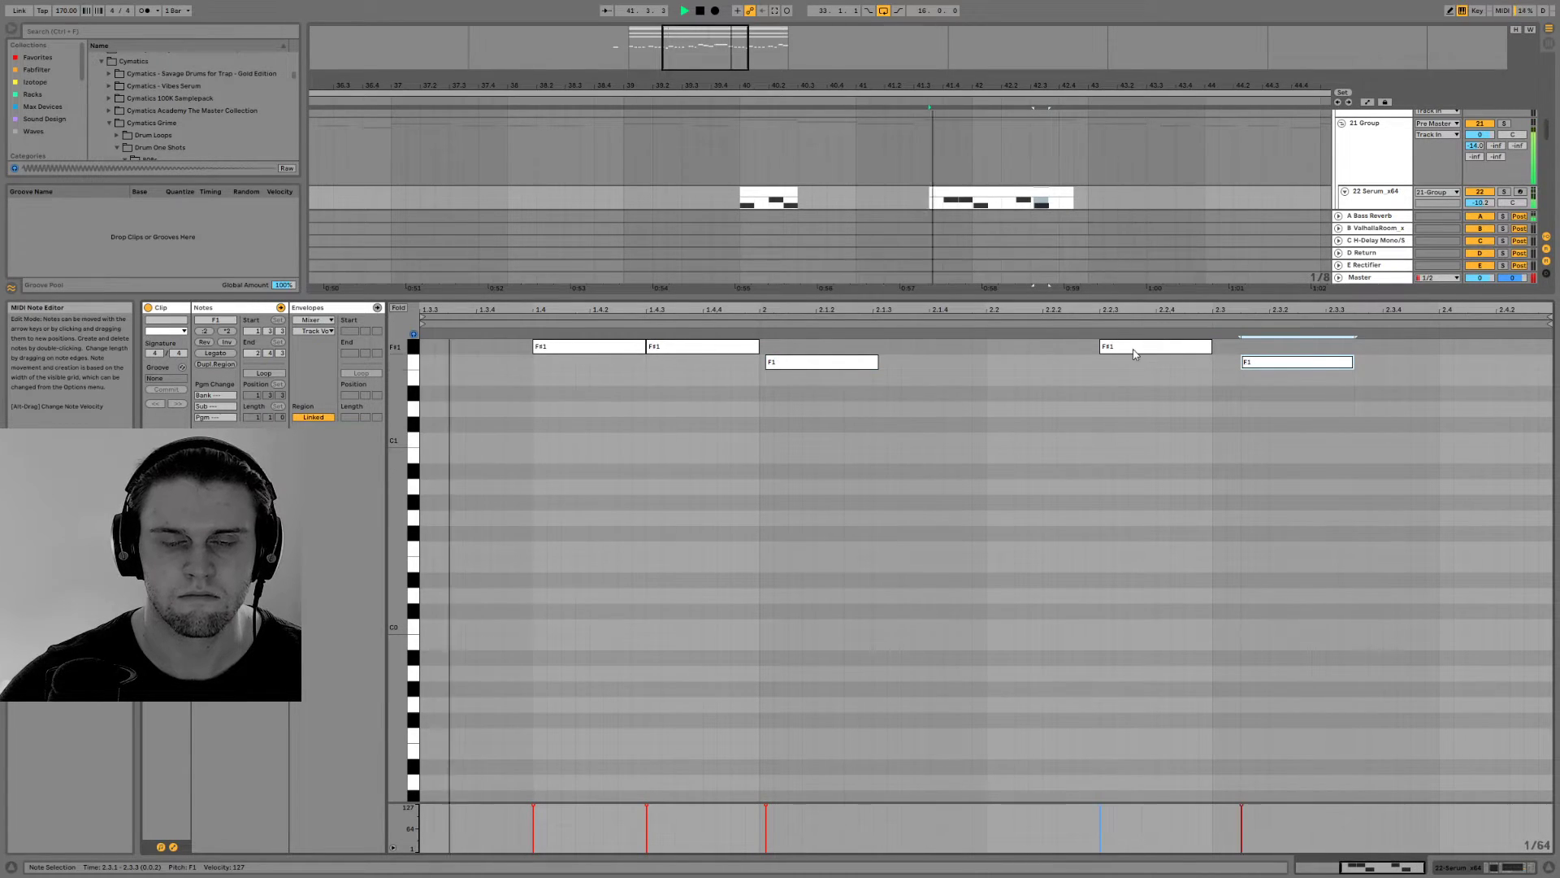
pyautogui.moveTo(1277, 367); pyautogui.dragTo(1262, 367)
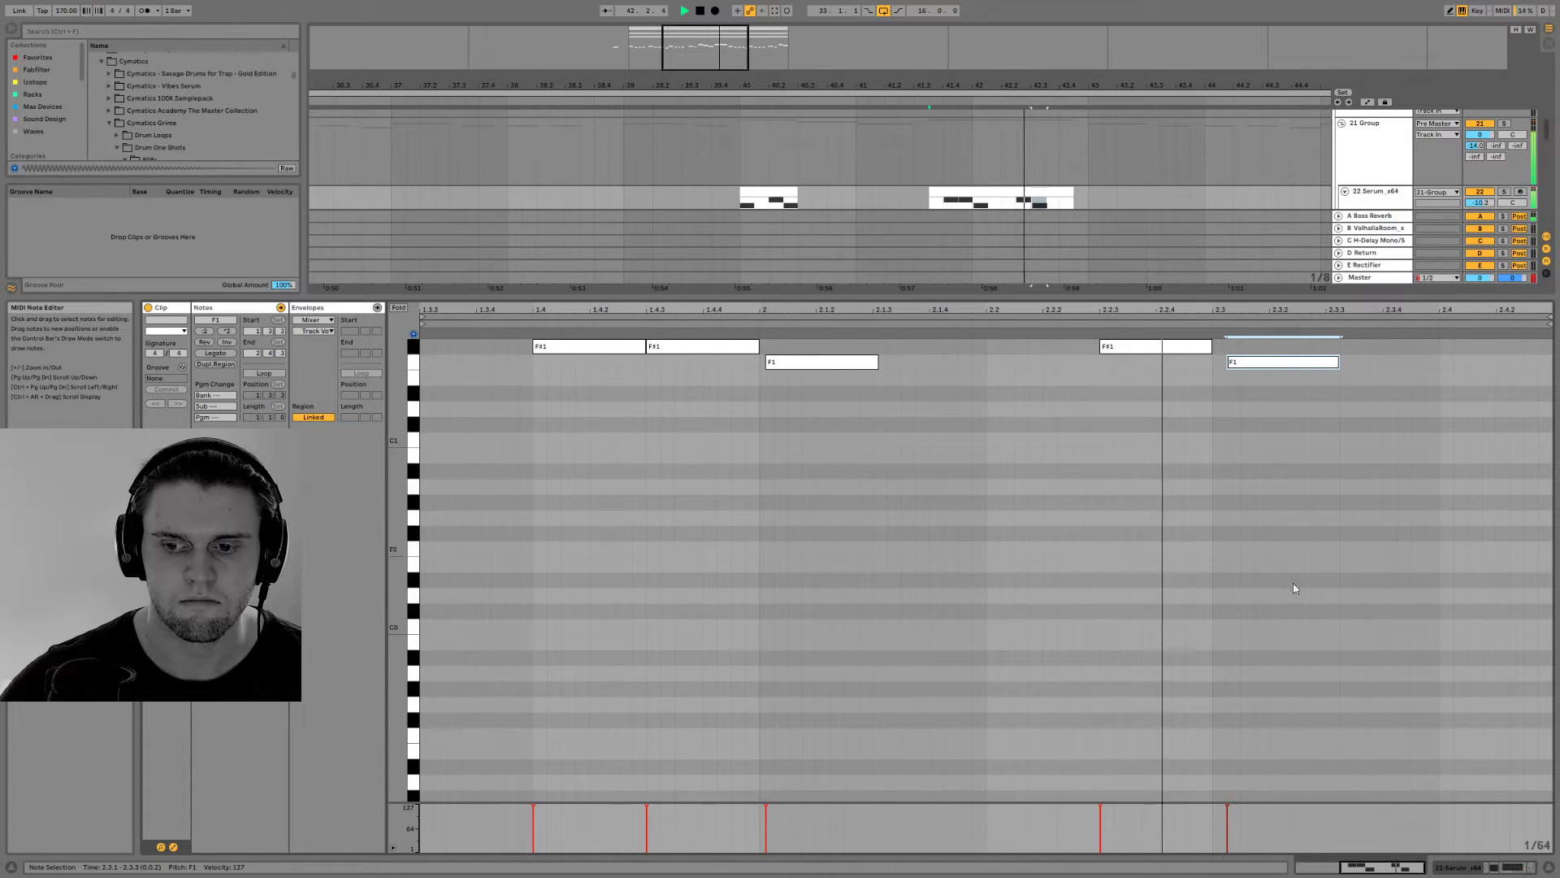
# Open the bar 45 bass clip on track 24, show its clip transposition envelope and audition it
pyautogui.click(1500, 867)
pyautogui.moveTo(692, 47); pyautogui.dragTo(699, 28)
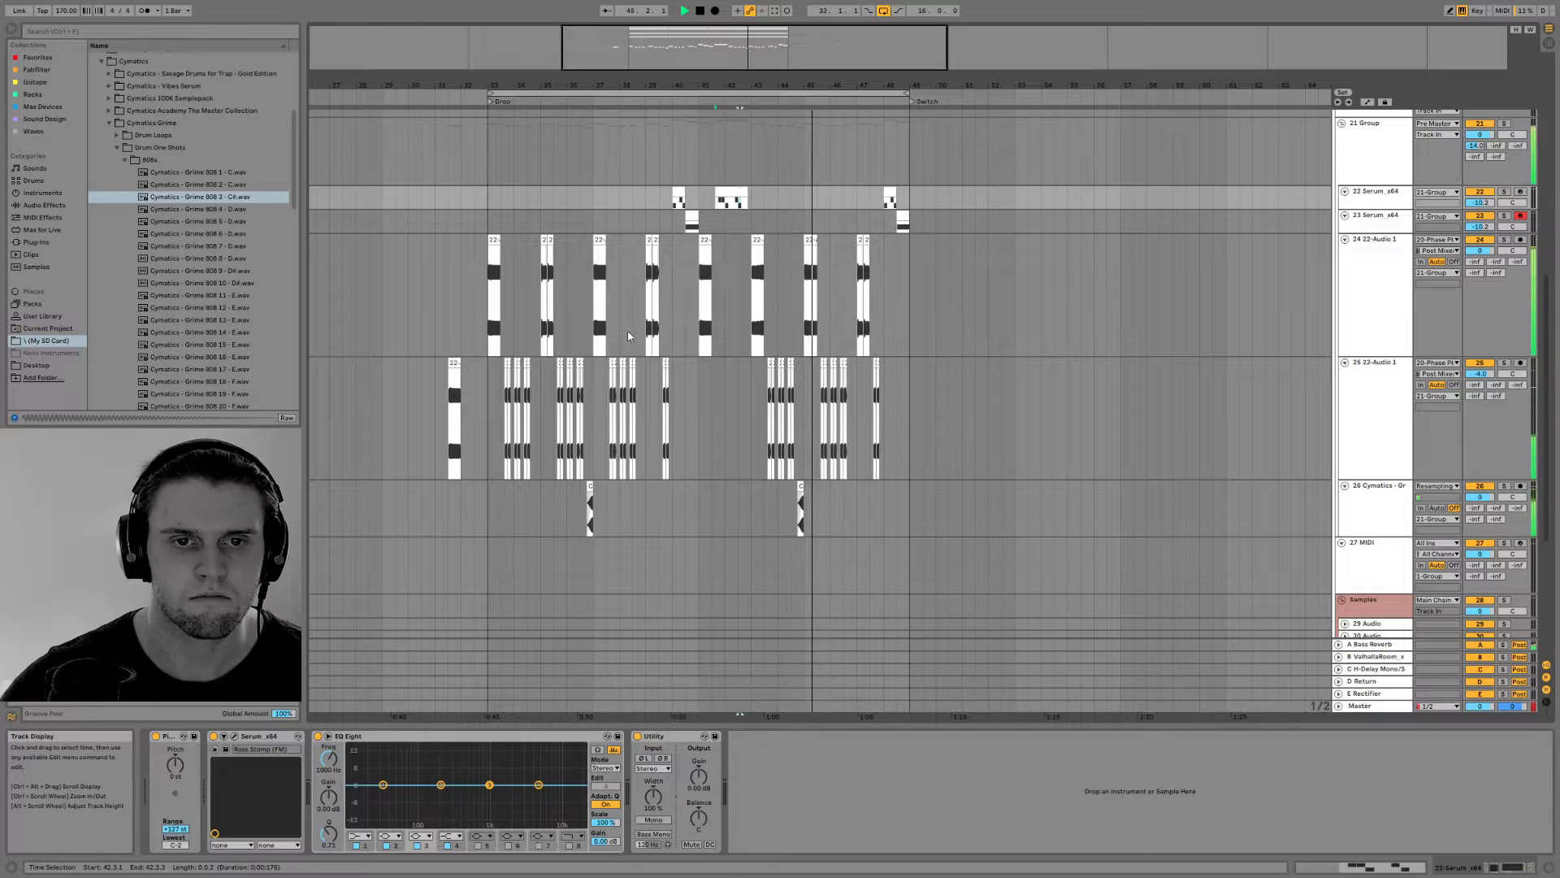
pyautogui.scroll(2, 632, 411)
pyautogui.doubleClick(811, 327)
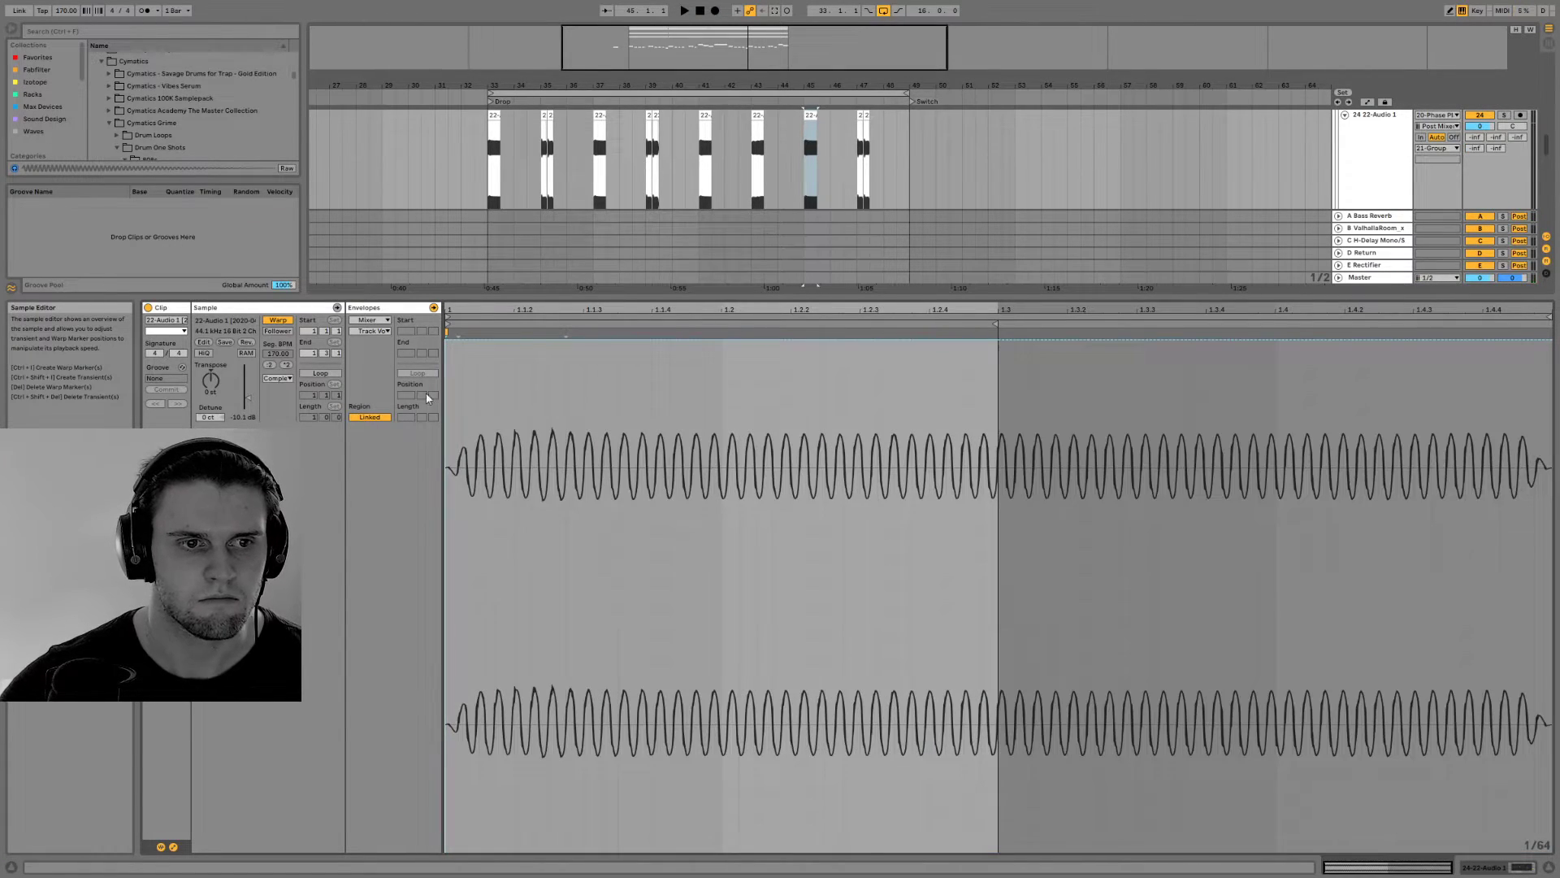
pyautogui.click(377, 331)
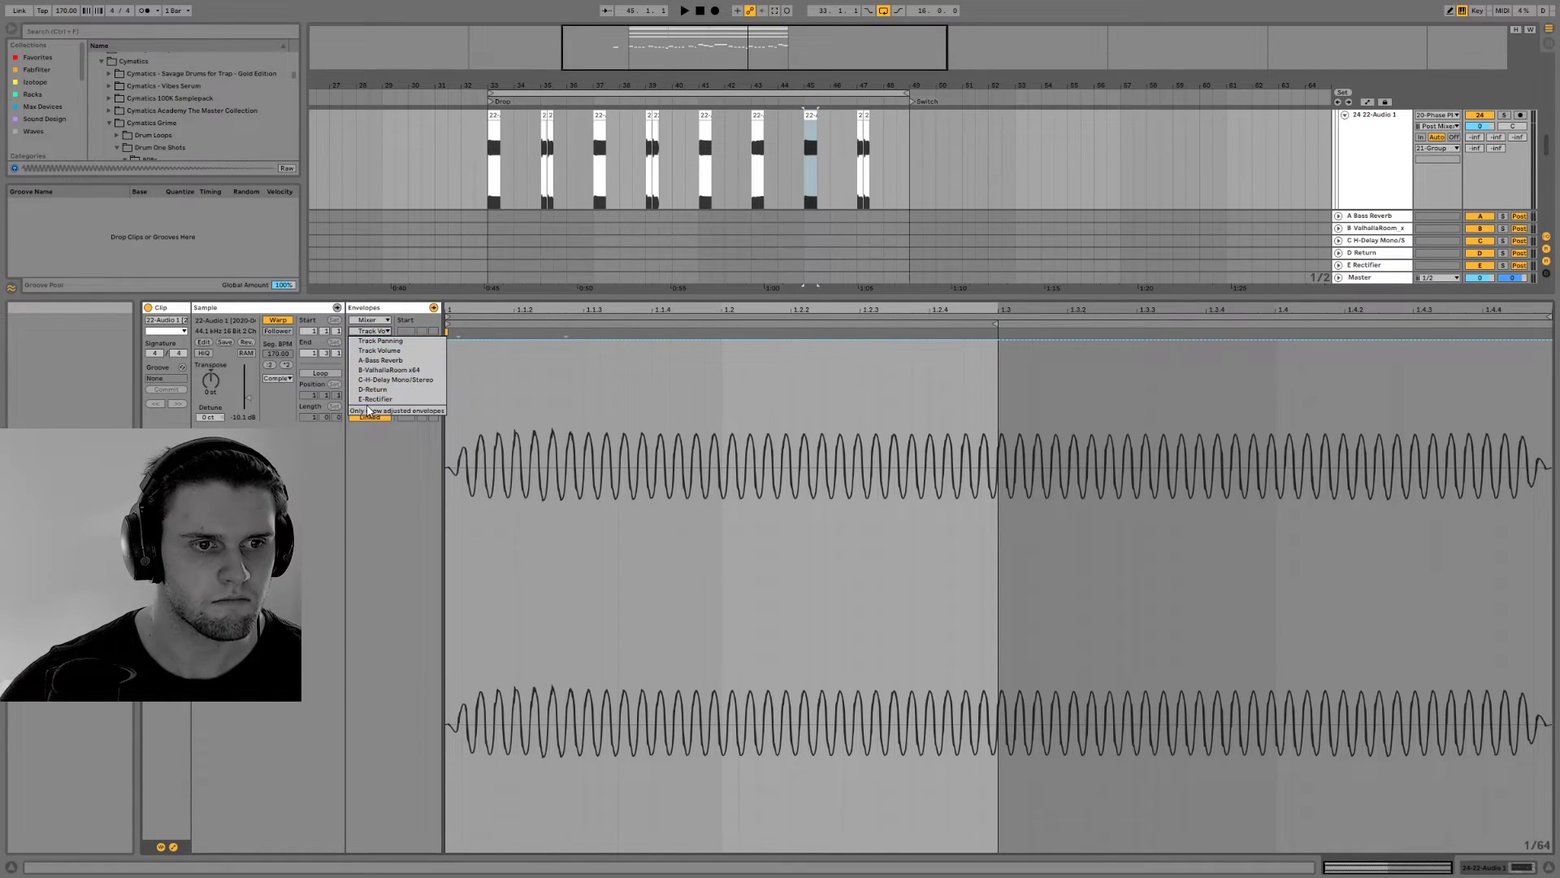
pyautogui.click(387, 350)
pyautogui.click(377, 321)
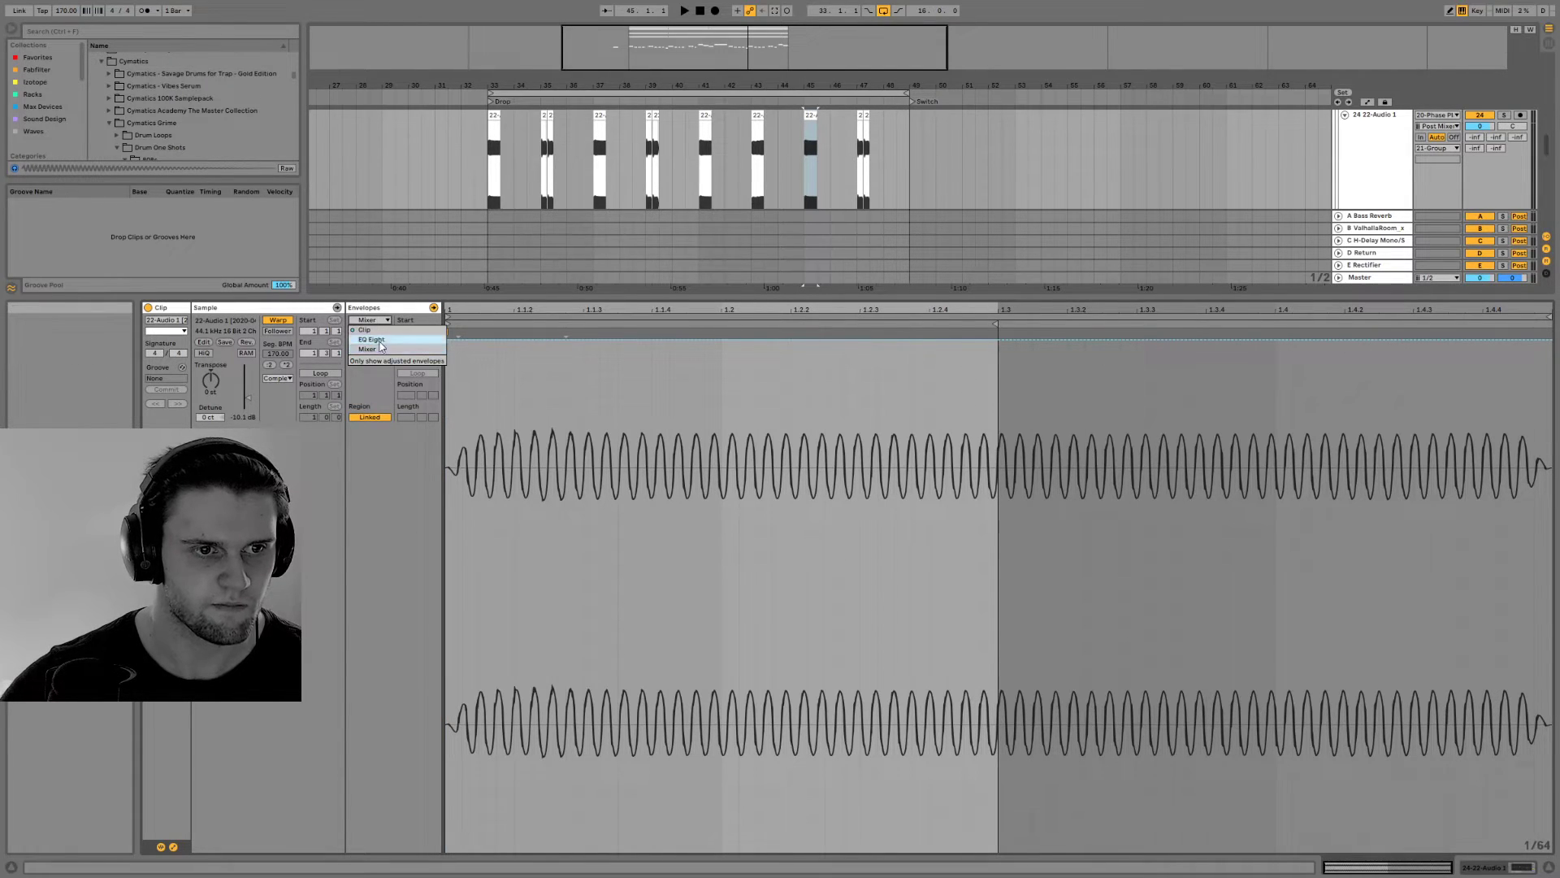
pyautogui.click(364, 330)
pyautogui.press('space')
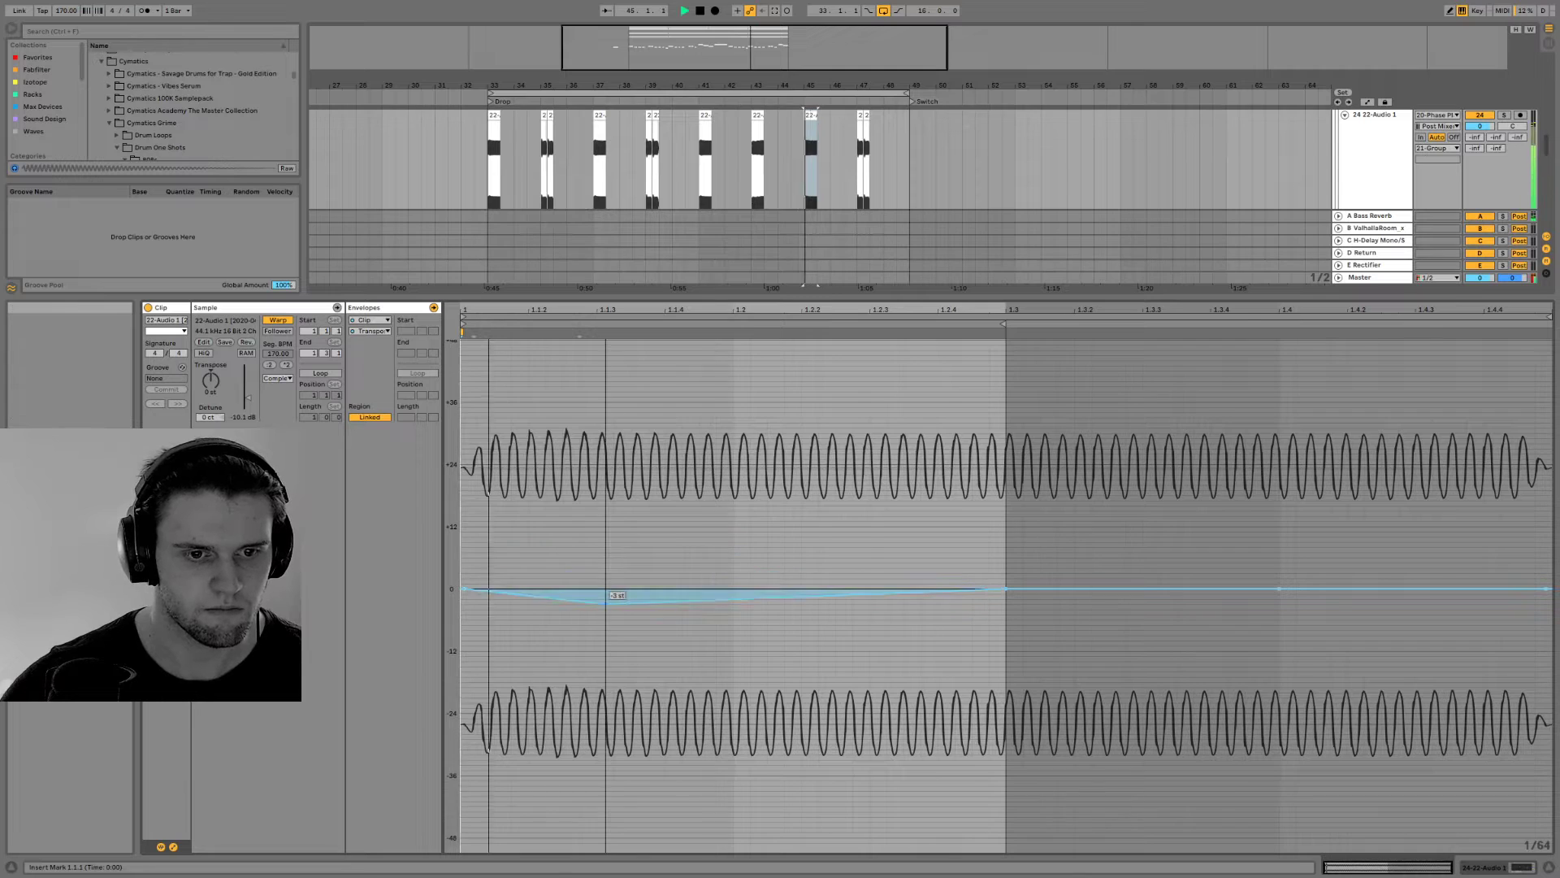
pyautogui.press('space')
# Shorten the bar 45 bass clip to one beat ending at 45.2.1 and duplicate it directly behind itself
pyautogui.moveTo(834, 86); pyautogui.dragTo(880, 179)
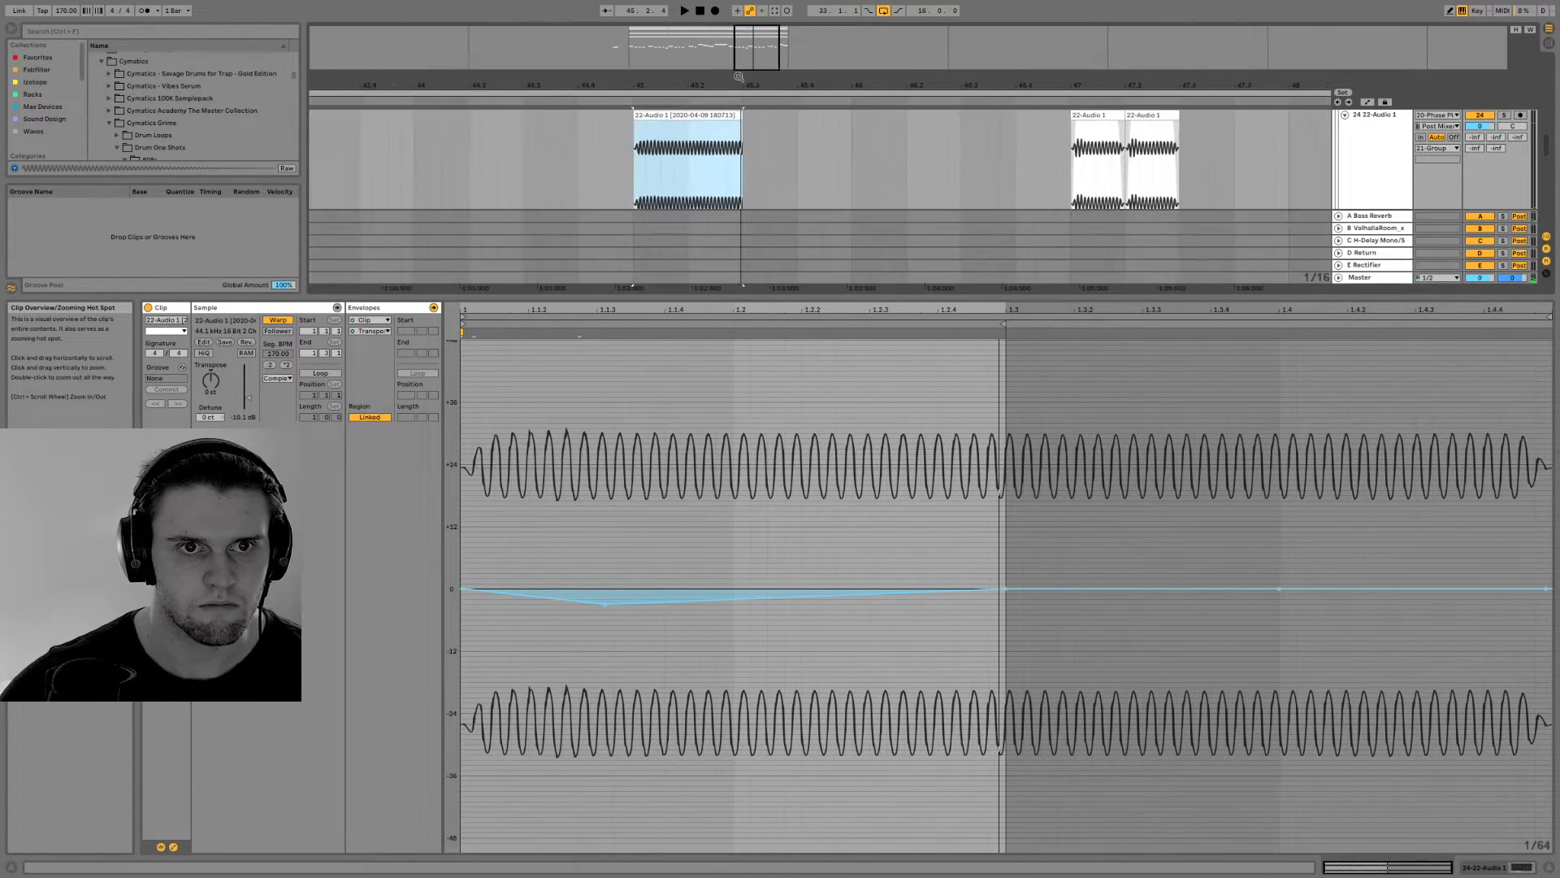
pyautogui.moveTo(741, 116); pyautogui.dragTo(689, 117)
pyautogui.press('space')
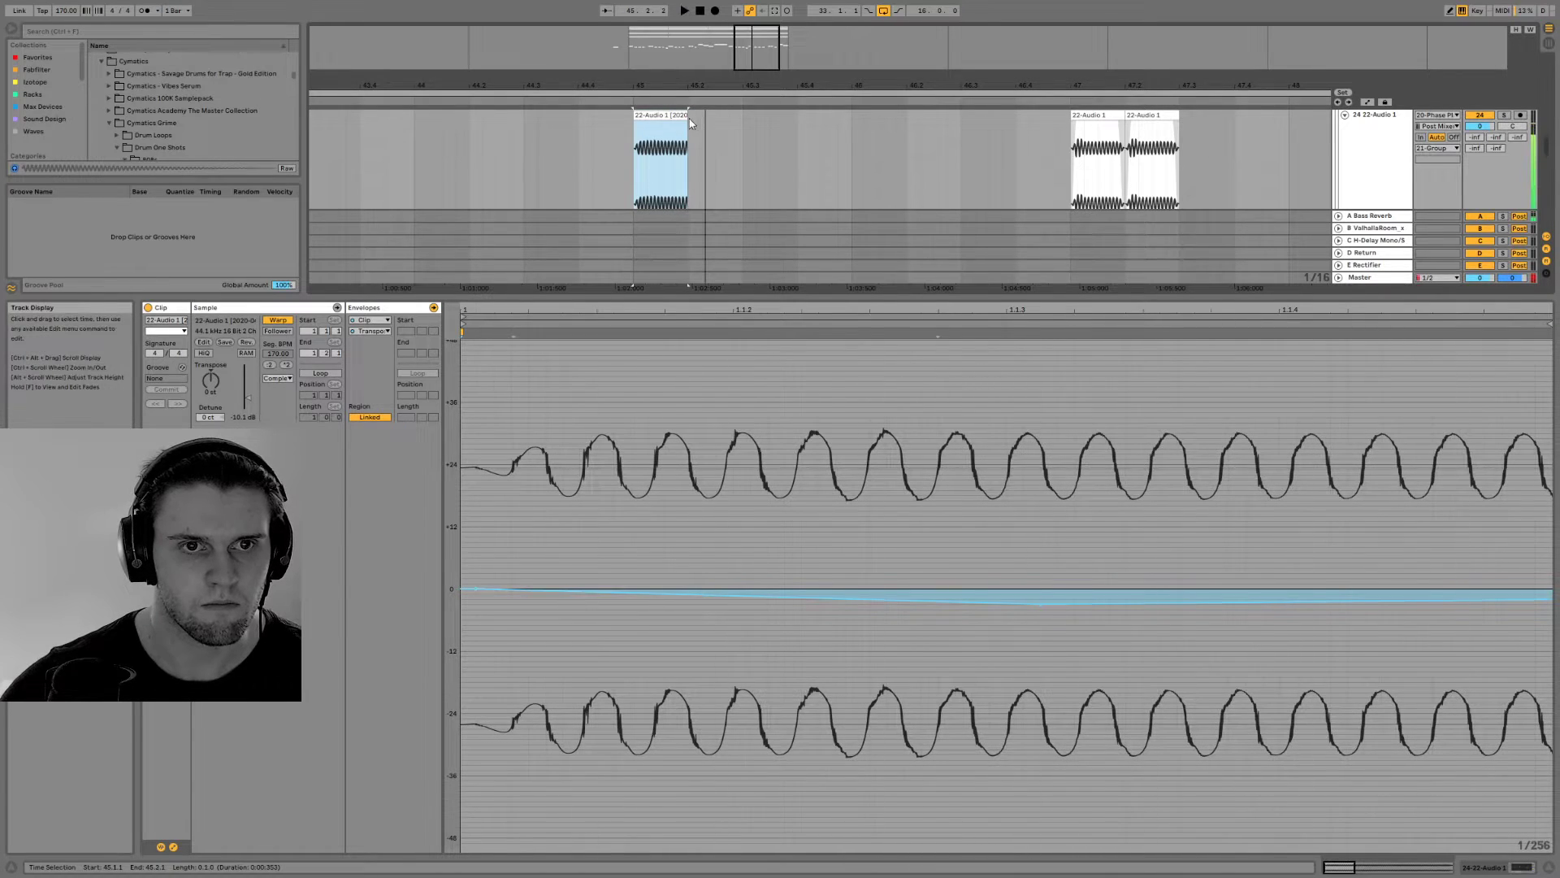
pyautogui.hotkey('ctrl', 'd')
pyautogui.press('space')
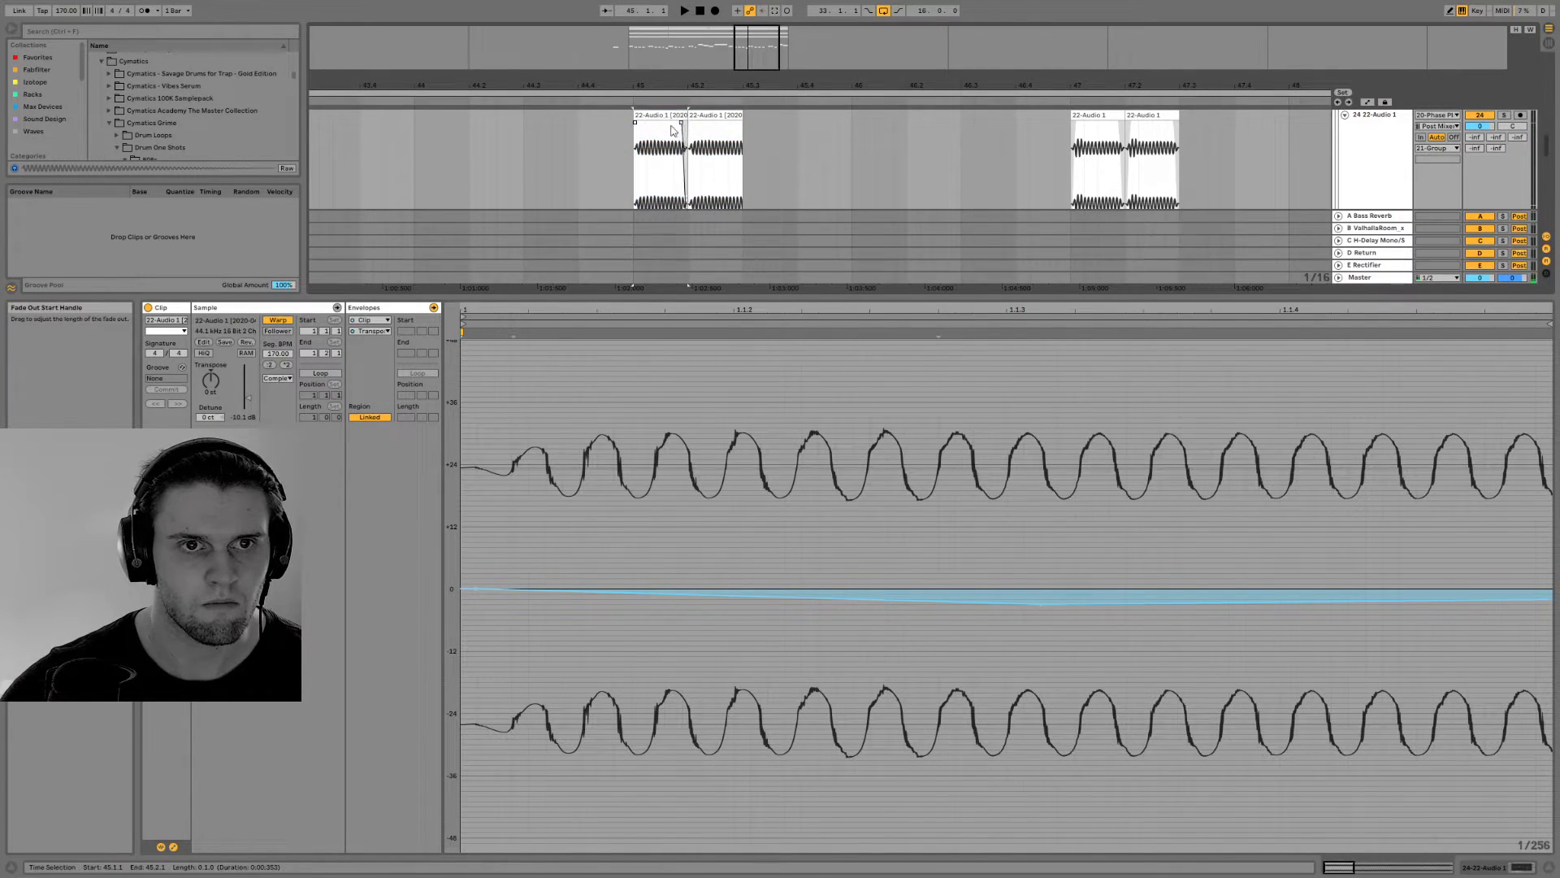
# Give the first bar 45 clip longer fades, duplicate it over the second one and play the pair
pyautogui.click(659, 115)
pyautogui.hotkey('ctrl', 'd')
pyautogui.keyDown('shift'); pyautogui.click(660, 115); pyautogui.keyUp('shift')
pyautogui.press('space')
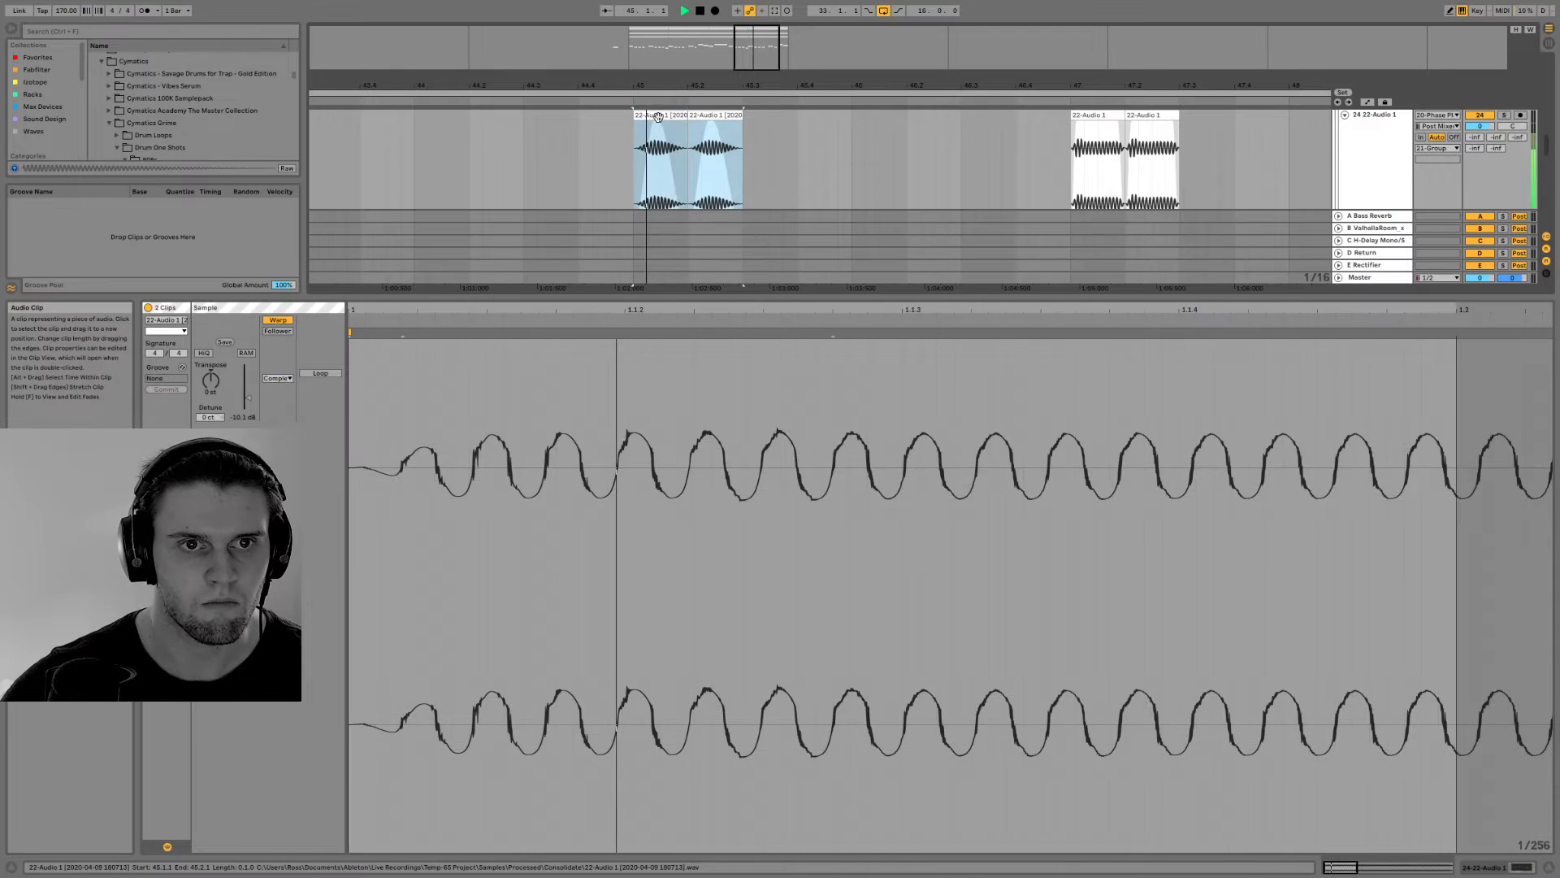
# Swap the bar 43 and bar 45 bass clips on track 24, placing the two faded clips at bar 43
pyautogui.moveTo(733, 85); pyautogui.dragTo(737, 75)
pyautogui.scroll(-1, 887, 182)
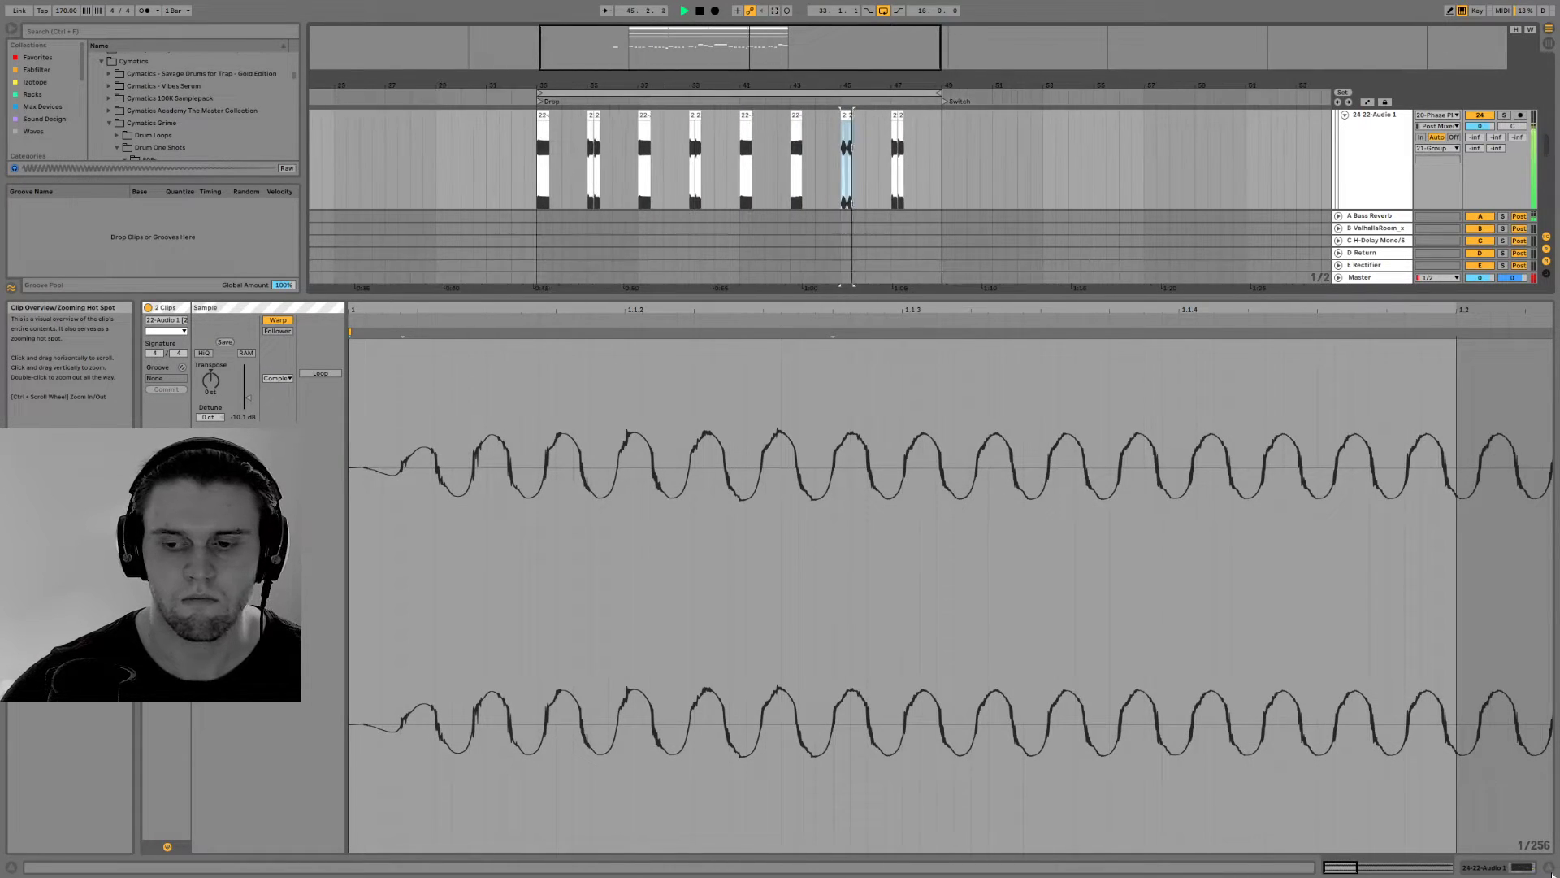
pyautogui.hotkey('ctrl', 'alt', 'l')
pyautogui.click(543, 236)
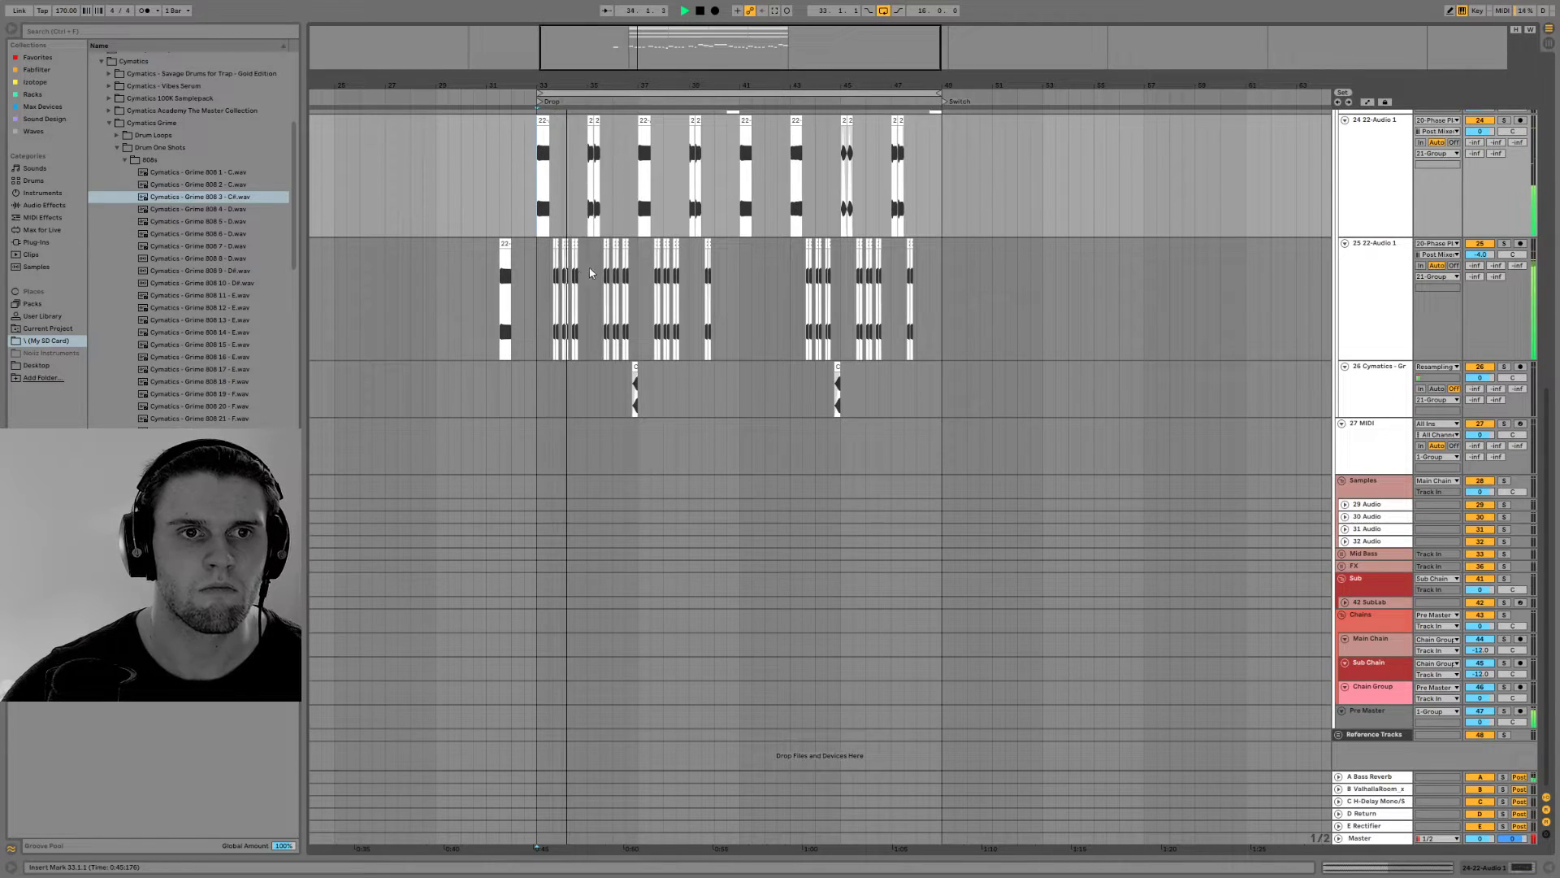
pyautogui.click(849, 123)
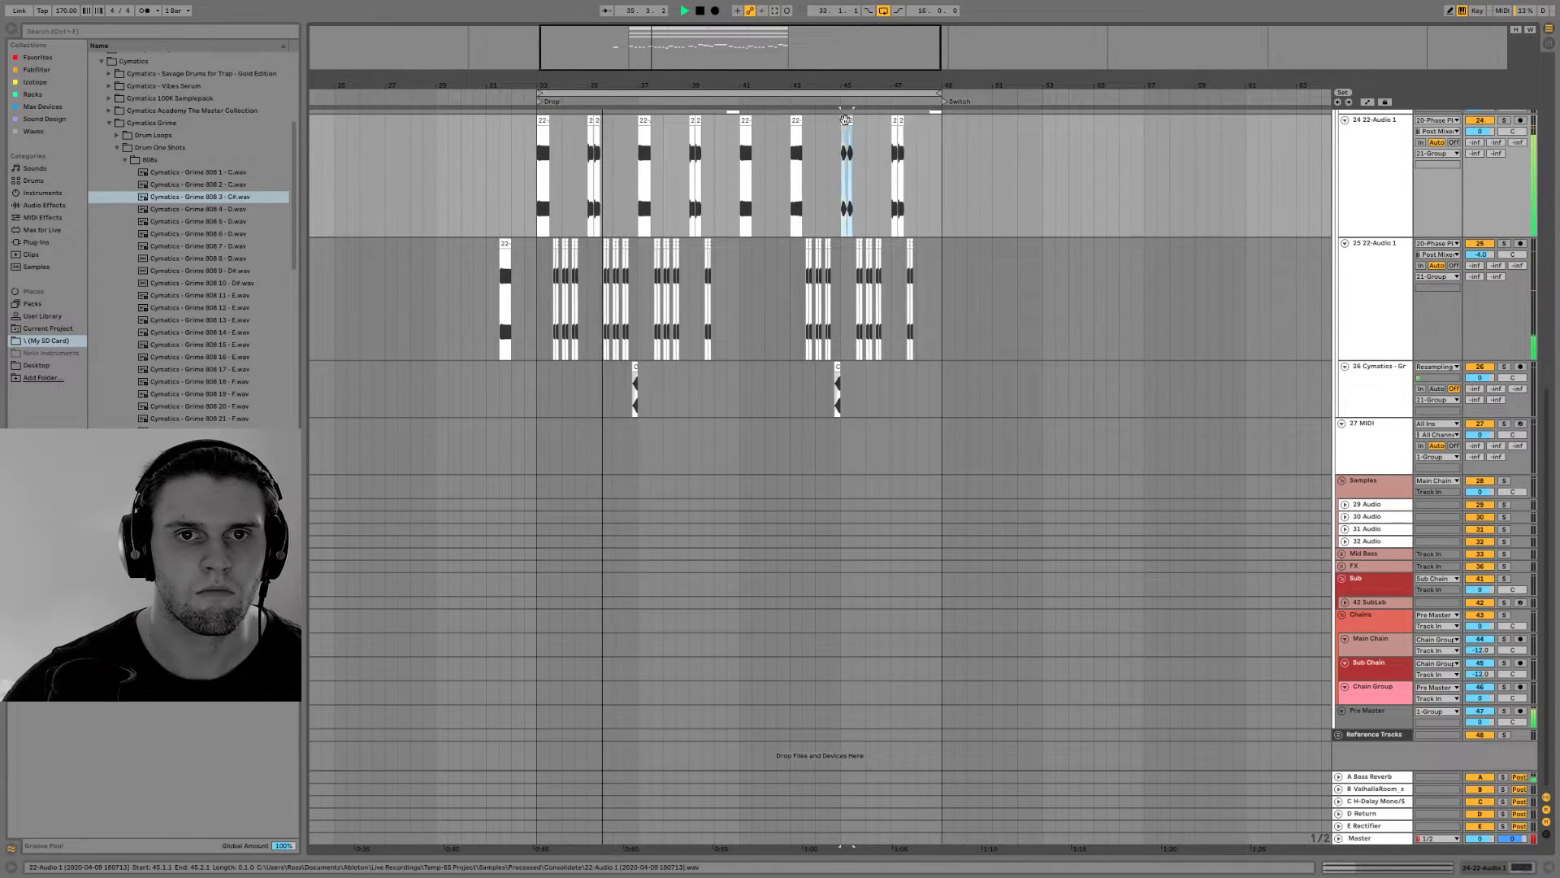
pyautogui.click(802, 130)
pyautogui.moveTo(803, 128); pyautogui.dragTo(842, 132)
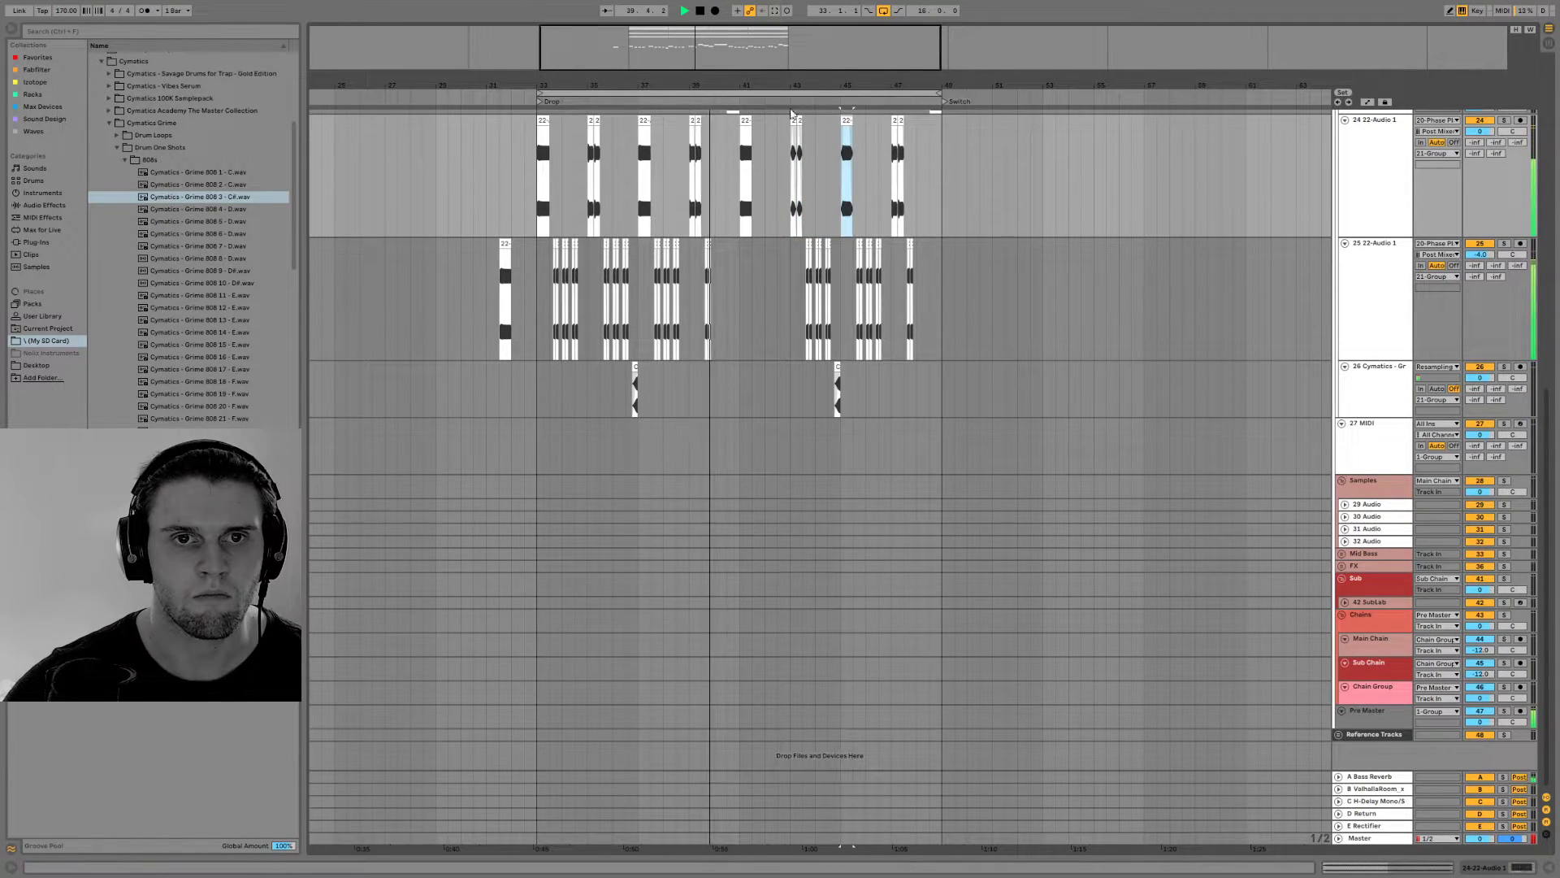
# Open the first short bass clip at bar 43, move its playback start later to 1.3 and audition it
pyautogui.moveTo(763, 85); pyautogui.dragTo(759, 122)
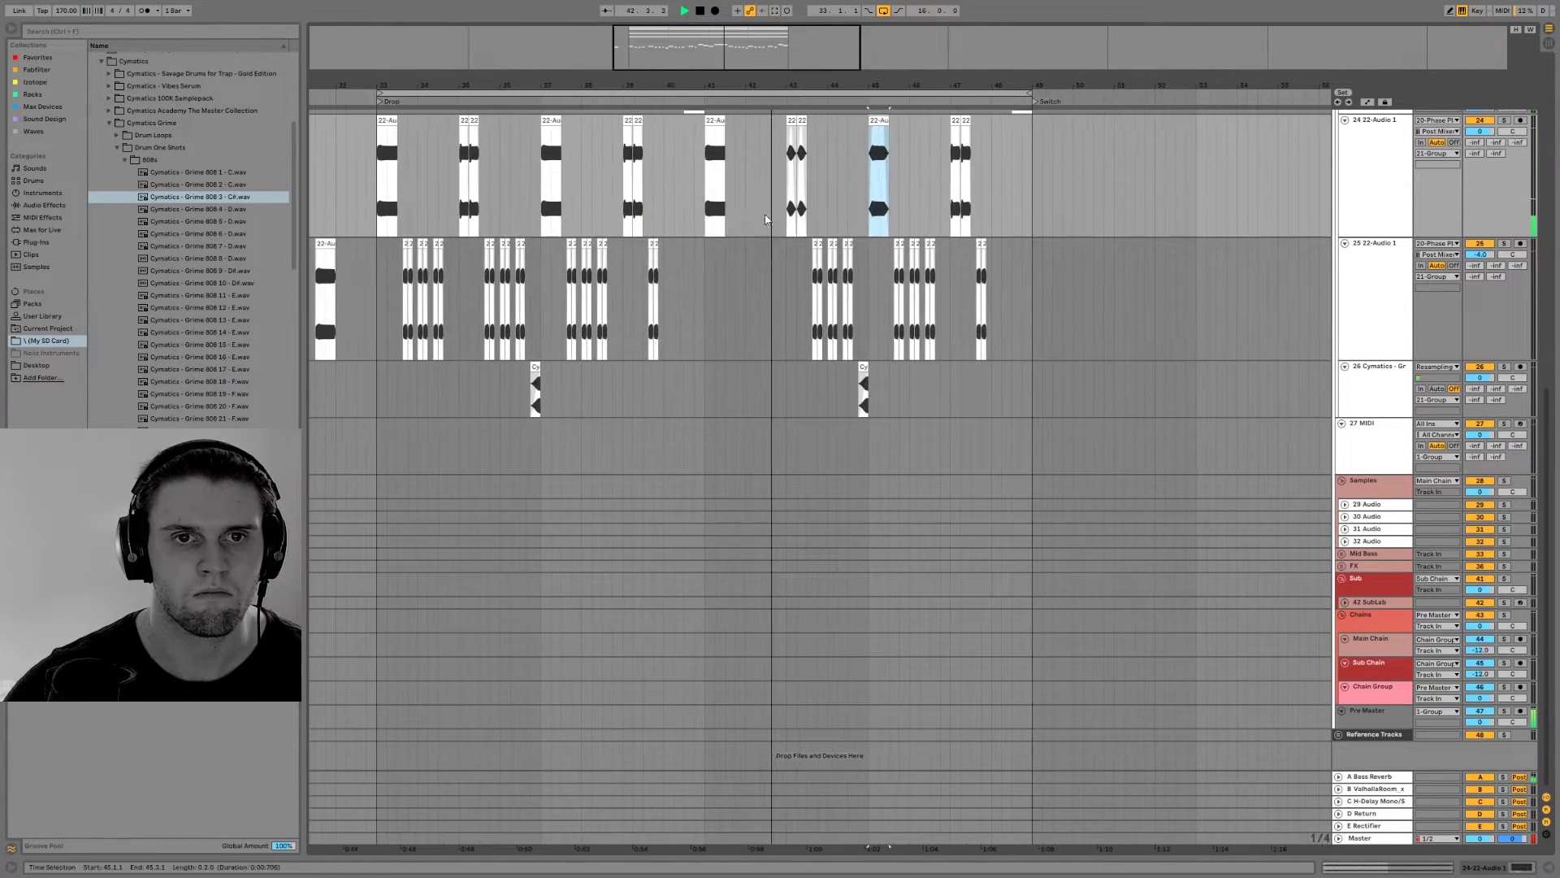
pyautogui.scroll(3, 771, 361)
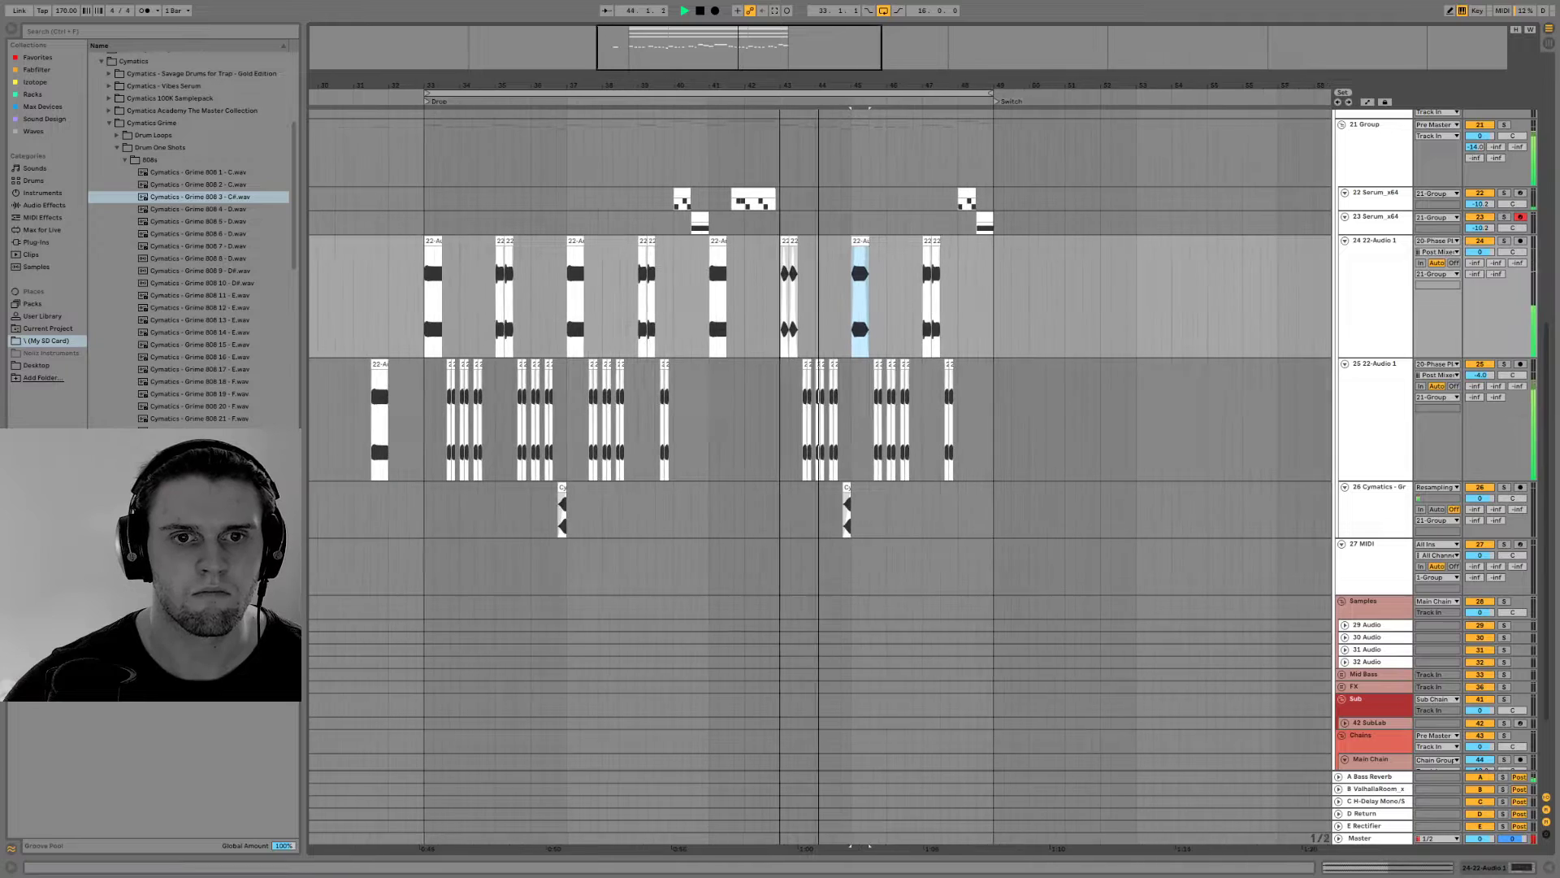
pyautogui.press('space')
pyautogui.doubleClick(778, 245)
pyautogui.press('space')
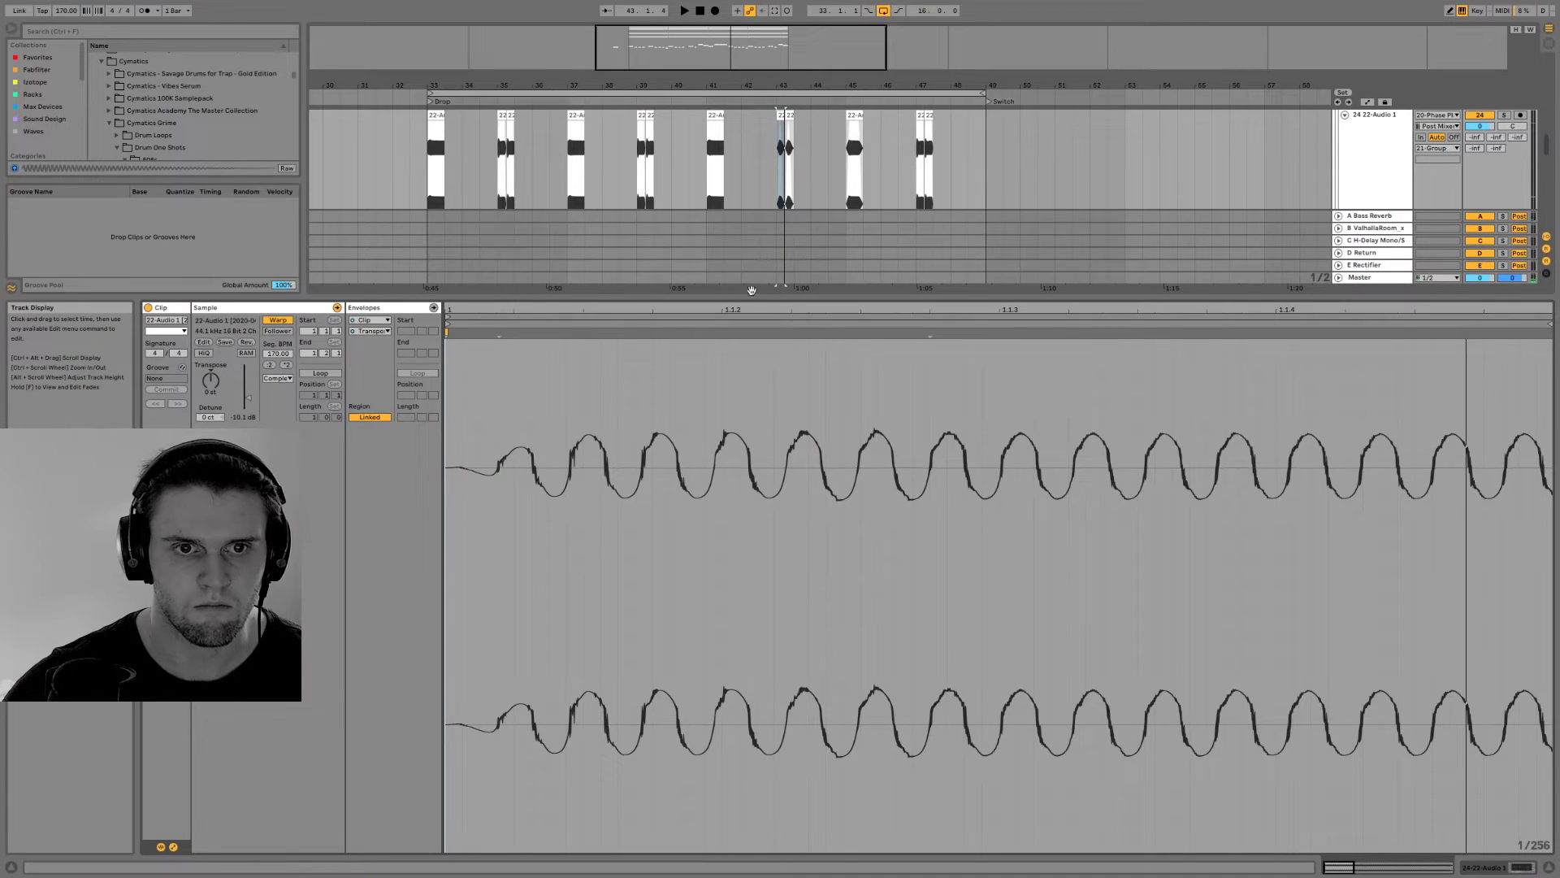
pyautogui.doubleClick(752, 316)
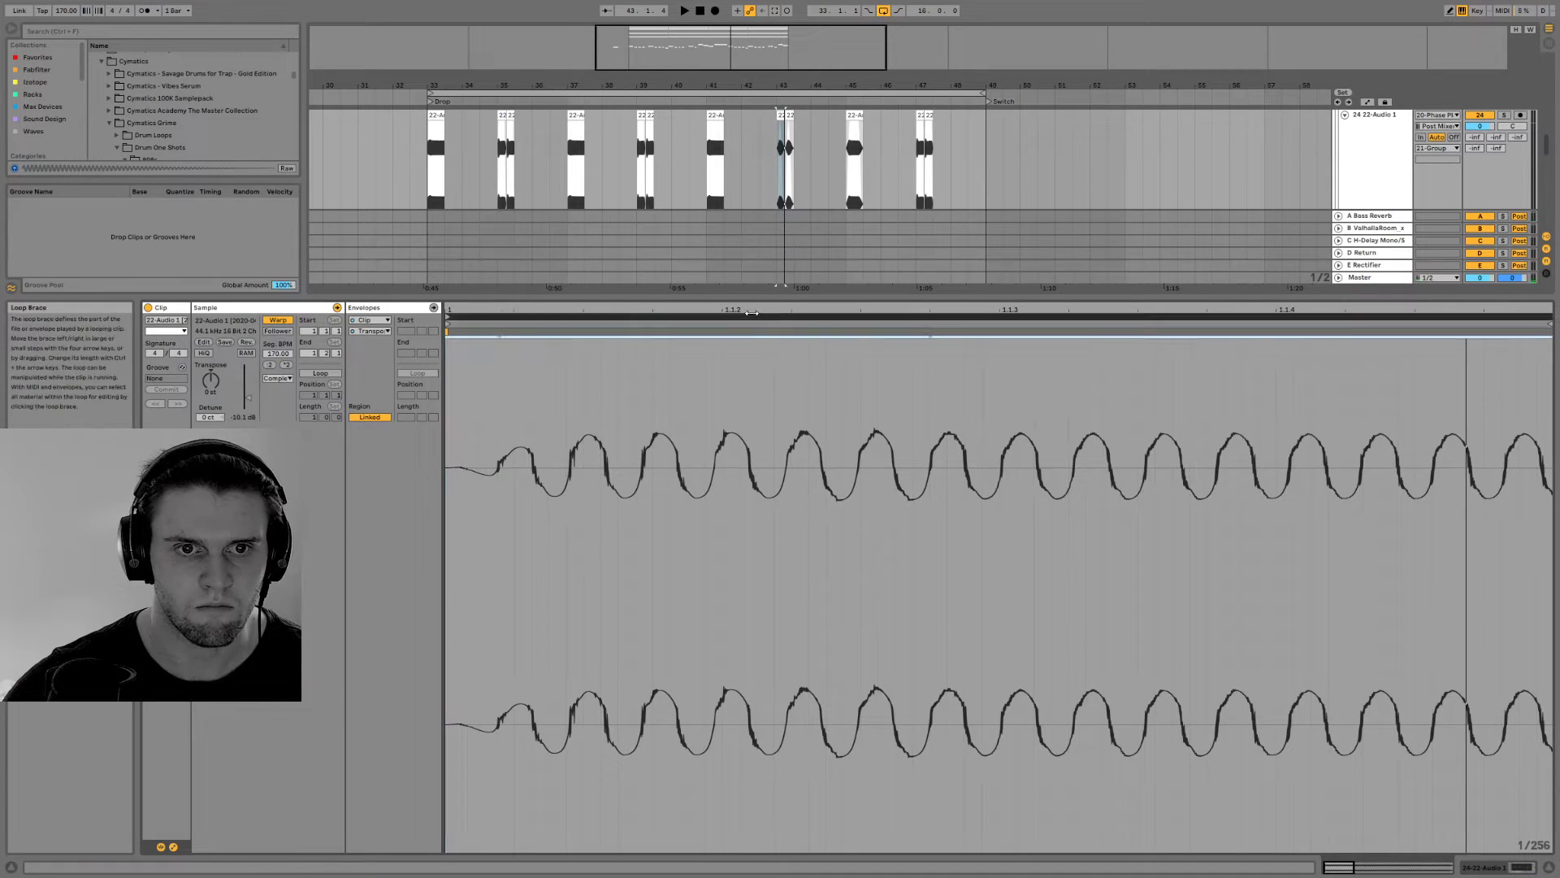
pyautogui.press('space')
pyautogui.press('space')
pyautogui.moveTo(448, 325)
pyautogui.mouseDown()
pyautogui.moveTo(1100, 368)
pyautogui.moveTo(980, 376)
pyautogui.moveTo(998, 373)
pyautogui.mouseUp()
# Shorten the first bar 43 clip to half a beat ending at 43.1.3, duplicate it and audition the clips
pyautogui.press('space')
pyautogui.moveTo(779, 86); pyautogui.dragTo(786, 127)
pyautogui.press('space')
pyautogui.press('space')
pyautogui.hotkey('ctrl', 'd')
pyautogui.click(832, 116)
pyautogui.press('space')
pyautogui.press('space')
pyautogui.press('space')
pyautogui.press('space')
pyautogui.press('space')
pyautogui.press('space')
pyautogui.press('space')
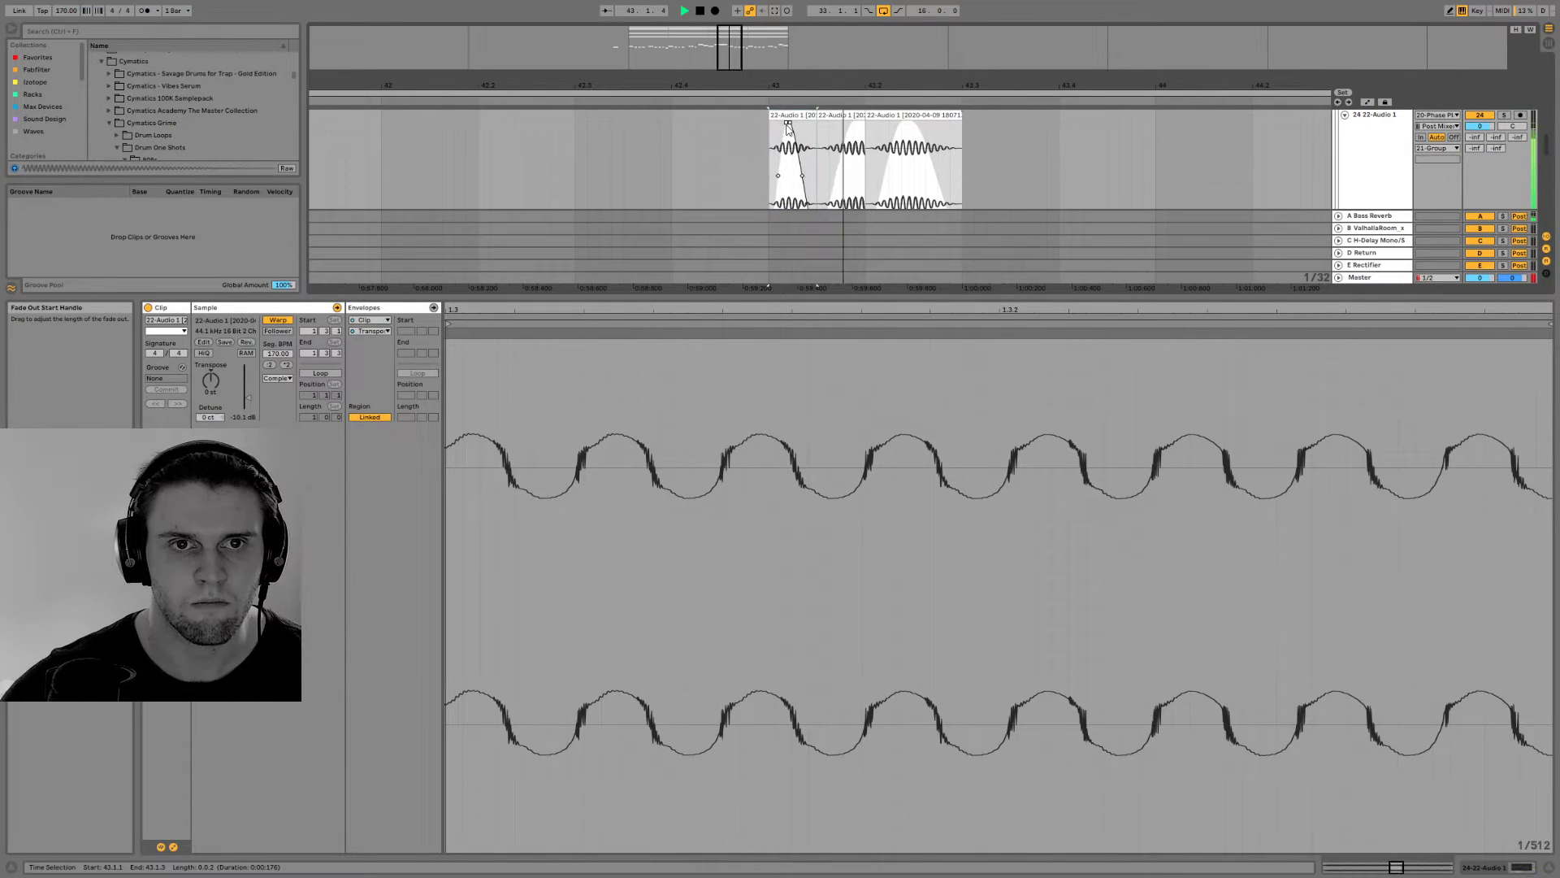
# Duplicate the faded half-beat clip at 43.1.1 over the second one and stretch the first clip's fade-in to its end
pyautogui.click(792, 117)
pyautogui.hotkey('ctrl', 'd')
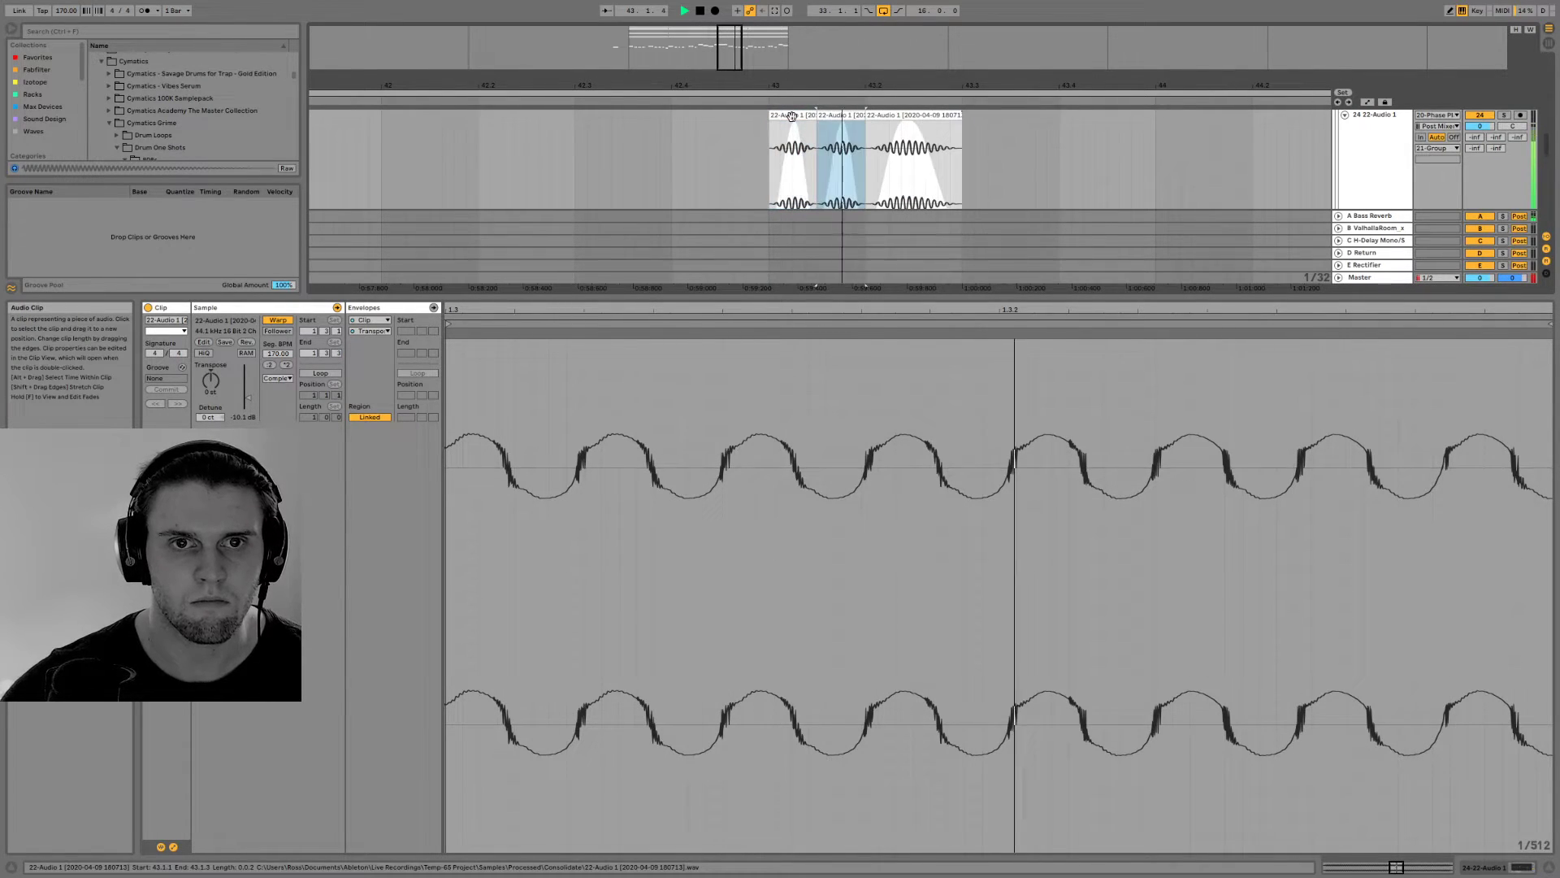
pyautogui.click(791, 117)
pyautogui.press('space')
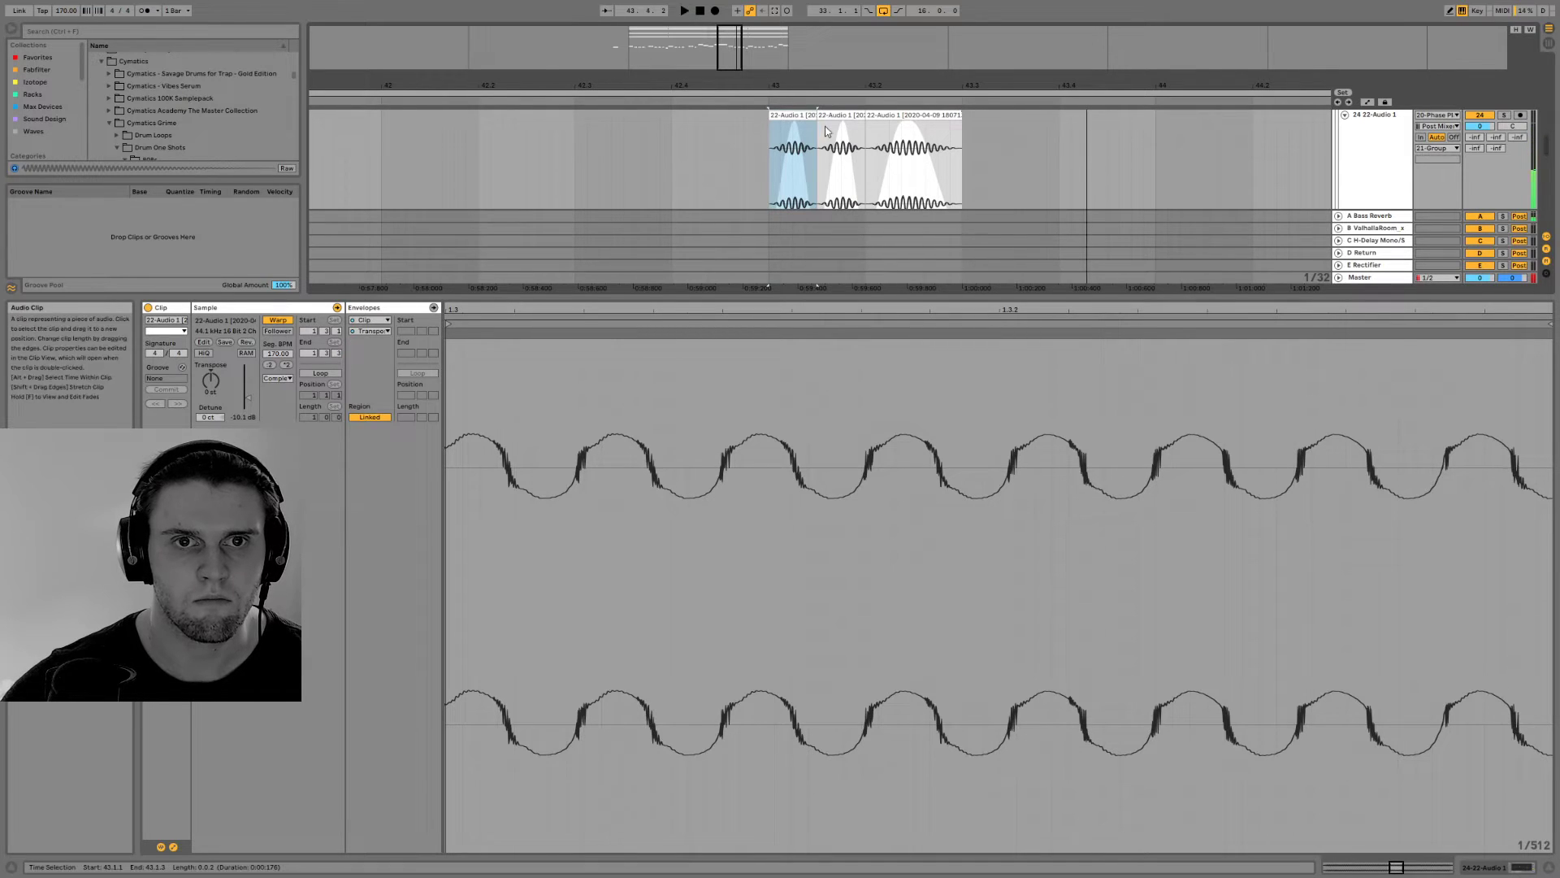
pyautogui.moveTo(794, 124); pyautogui.dragTo(815, 124)
pyautogui.press('space')
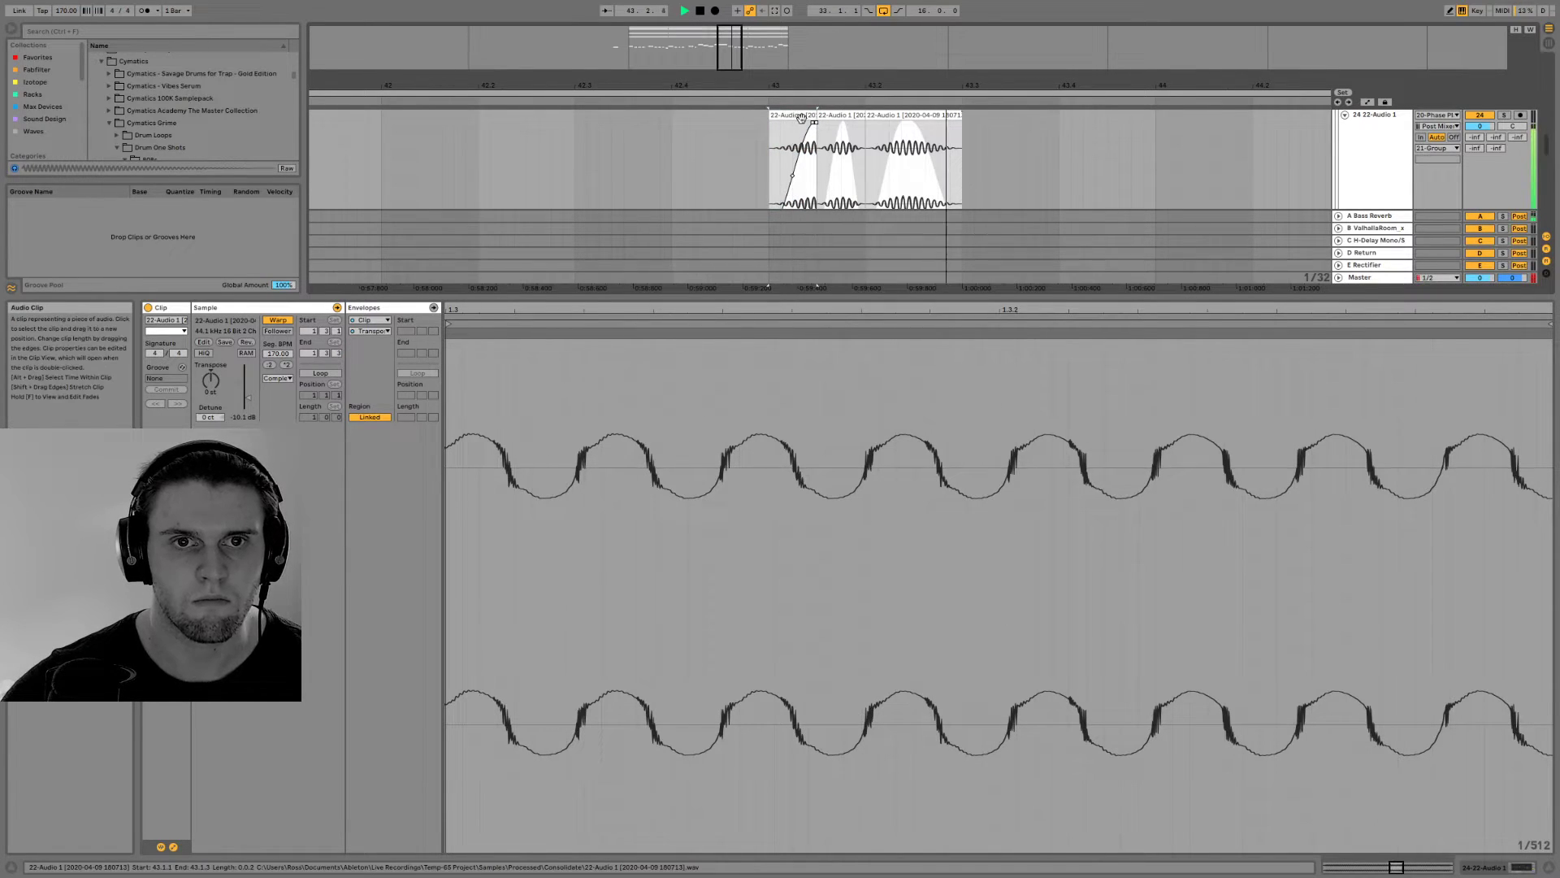
# Play the drop from bar 33 with the clip editor hidden and review the bass and Serum tracks
pyautogui.moveTo(738, 58); pyautogui.dragTo(771, 46)
pyautogui.click(675, 147)
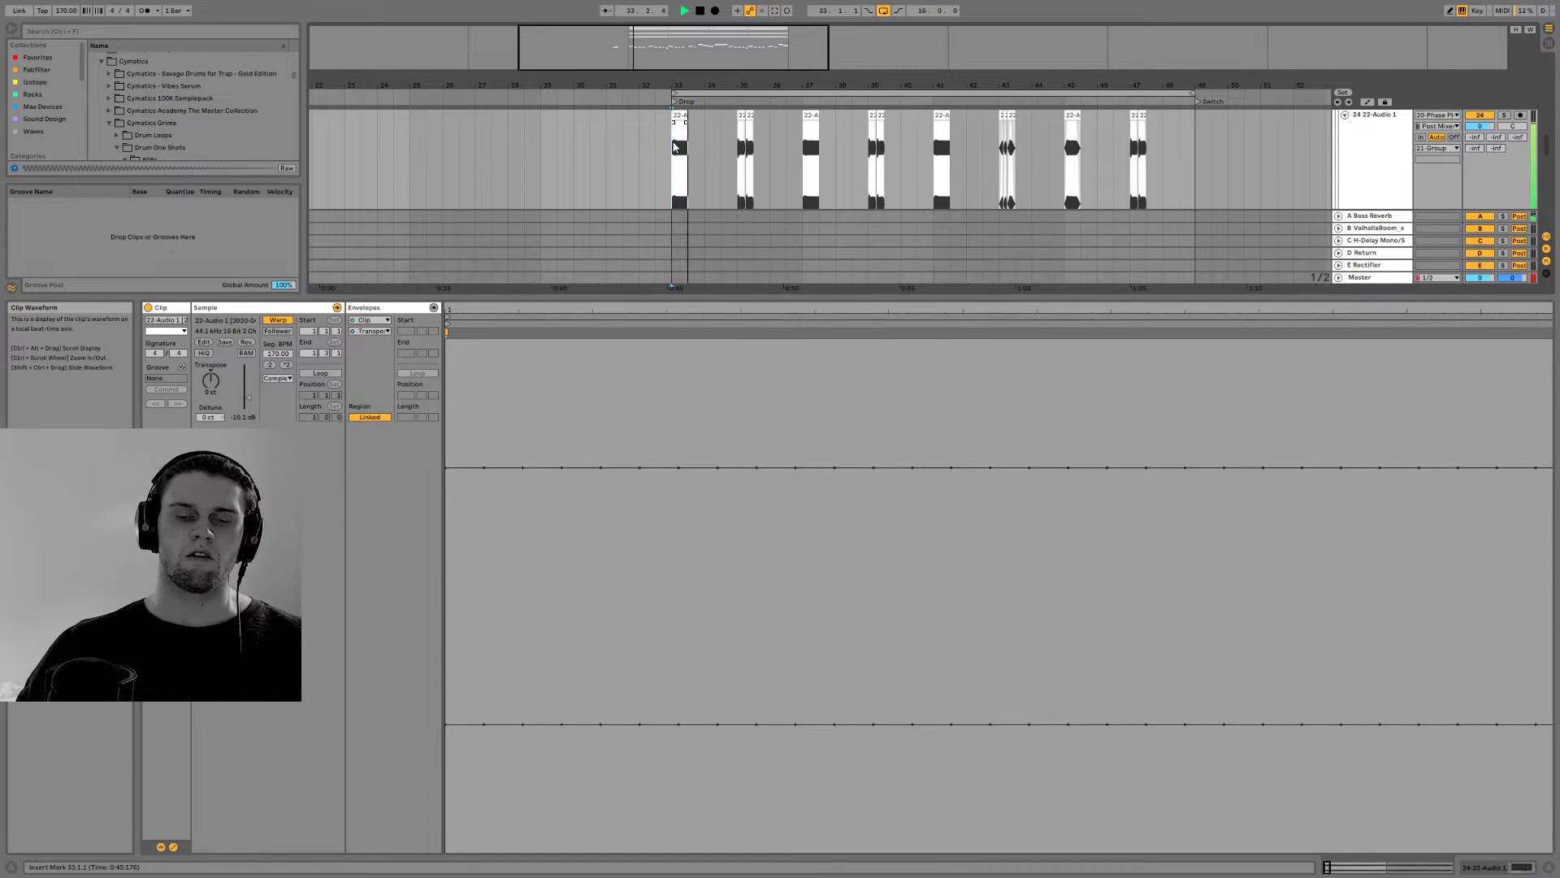
pyautogui.hotkey('ctrl', 'alt', 'l')
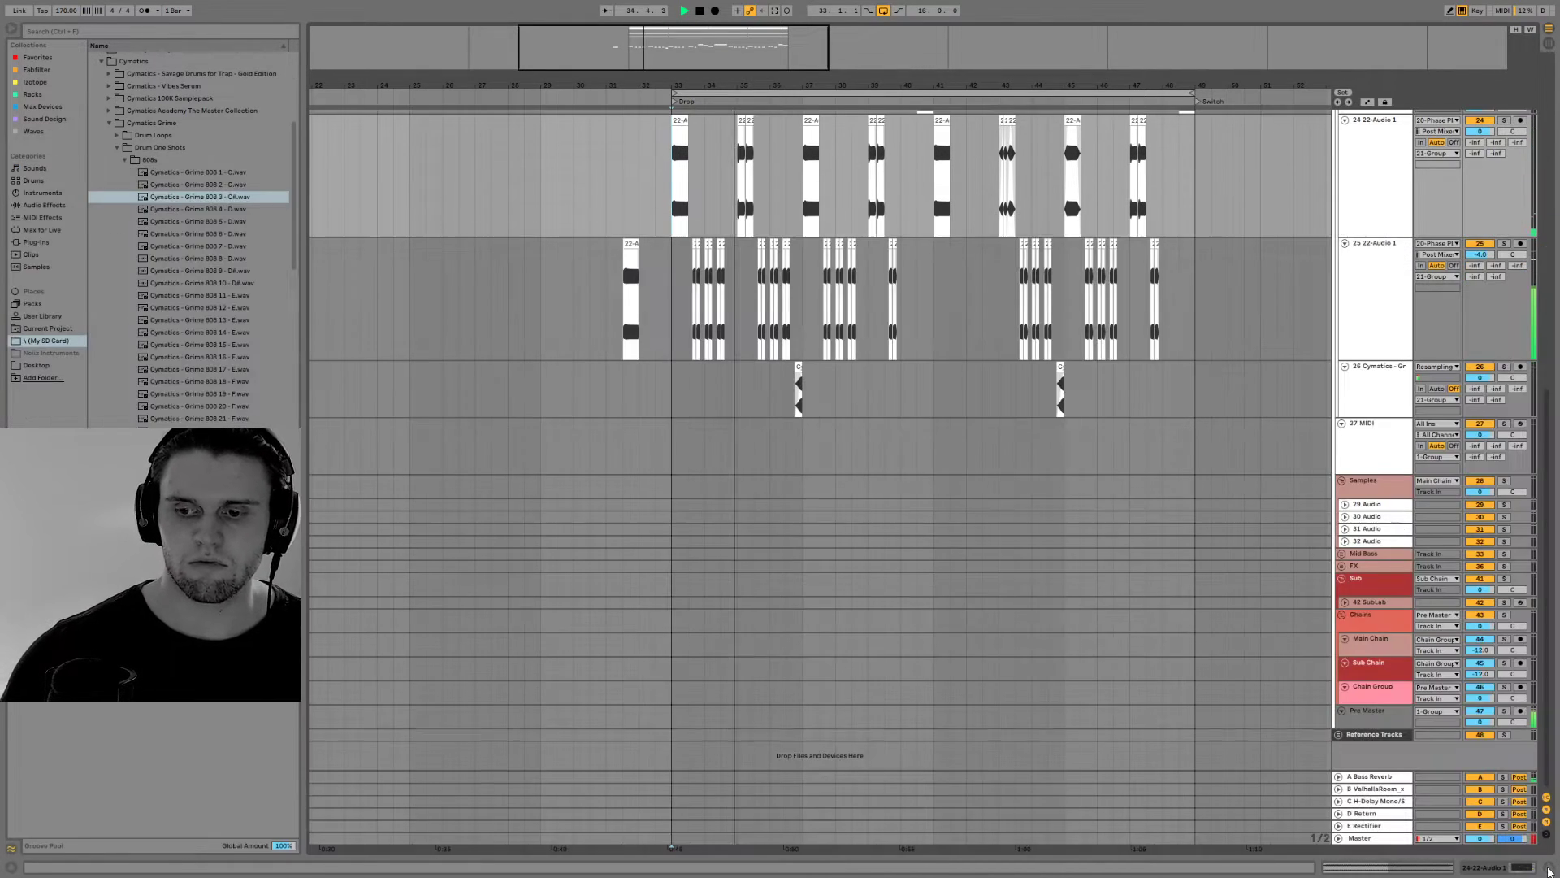
pyautogui.moveTo(774, 85); pyautogui.dragTo(696, 72)
pyautogui.scroll(14, 889, 461)
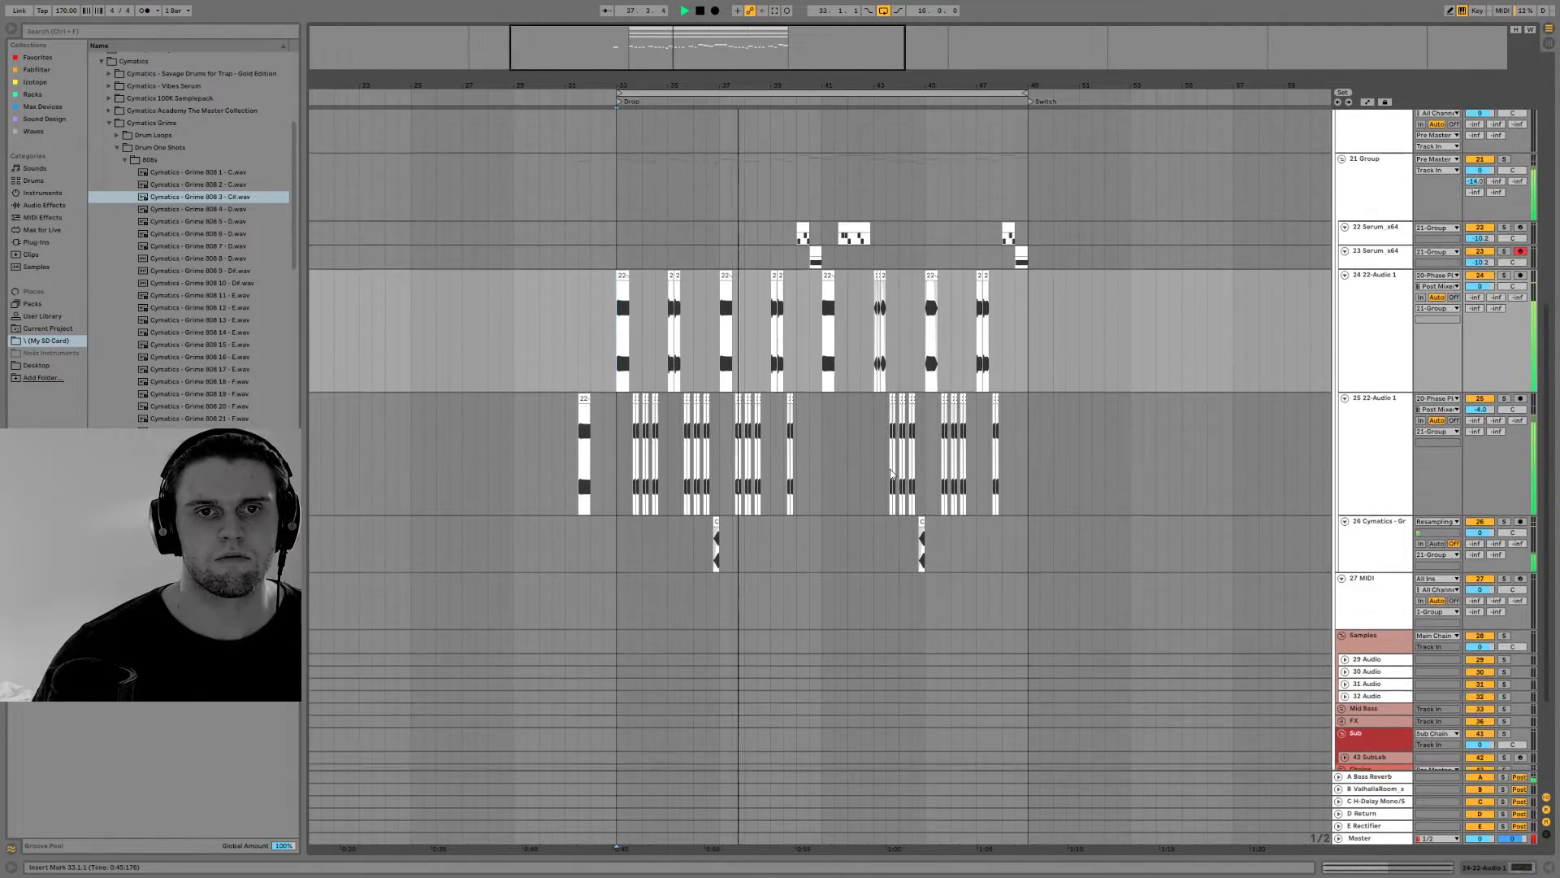
pyautogui.scroll(2, 891, 475)
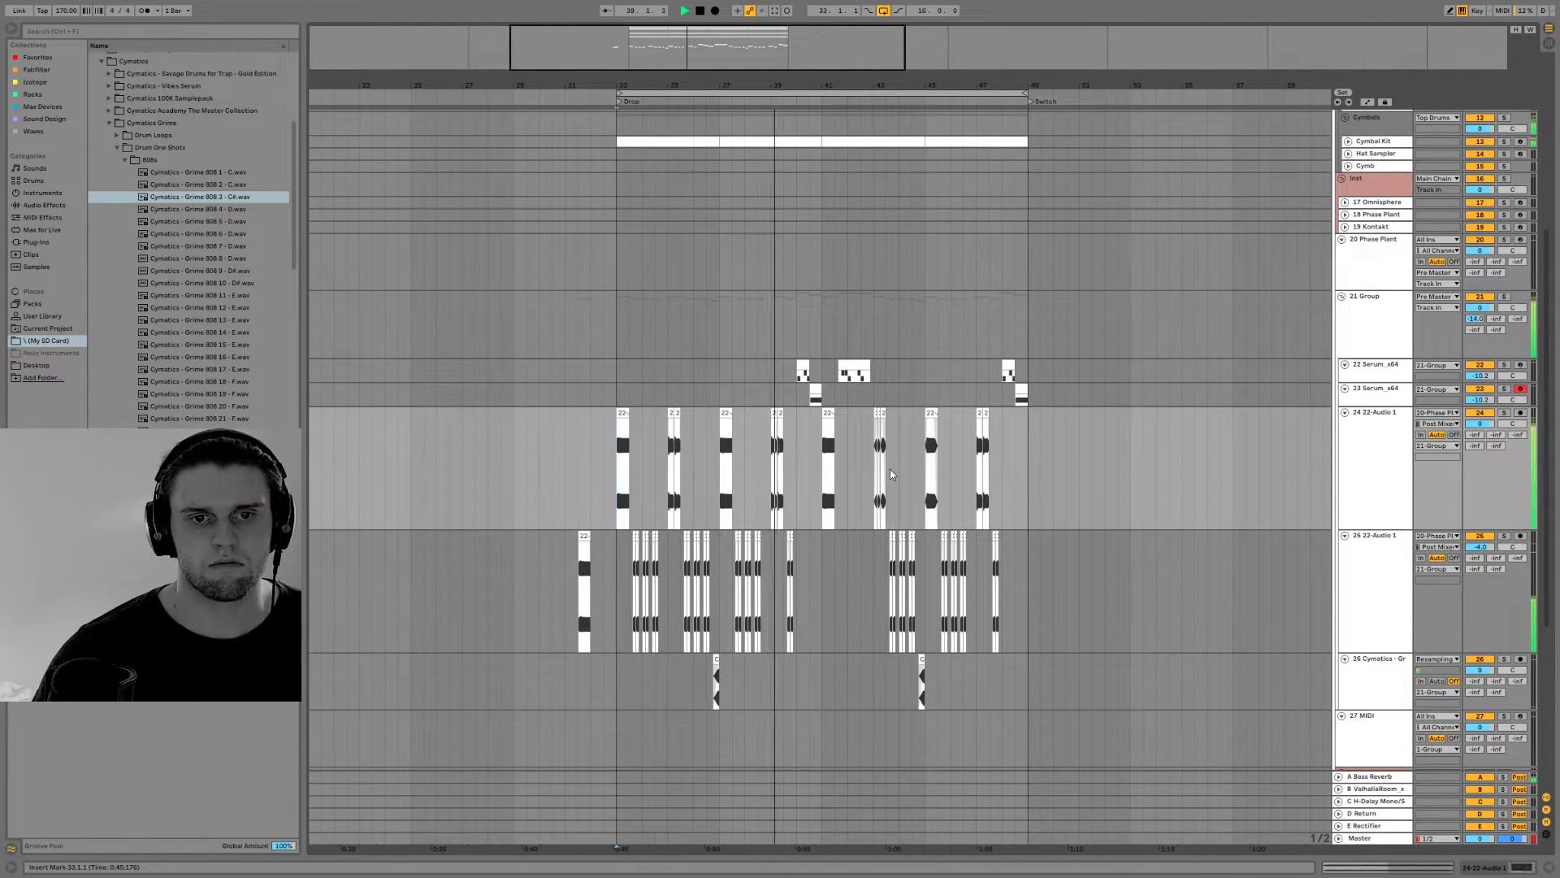
pyautogui.scroll(-4, 892, 475)
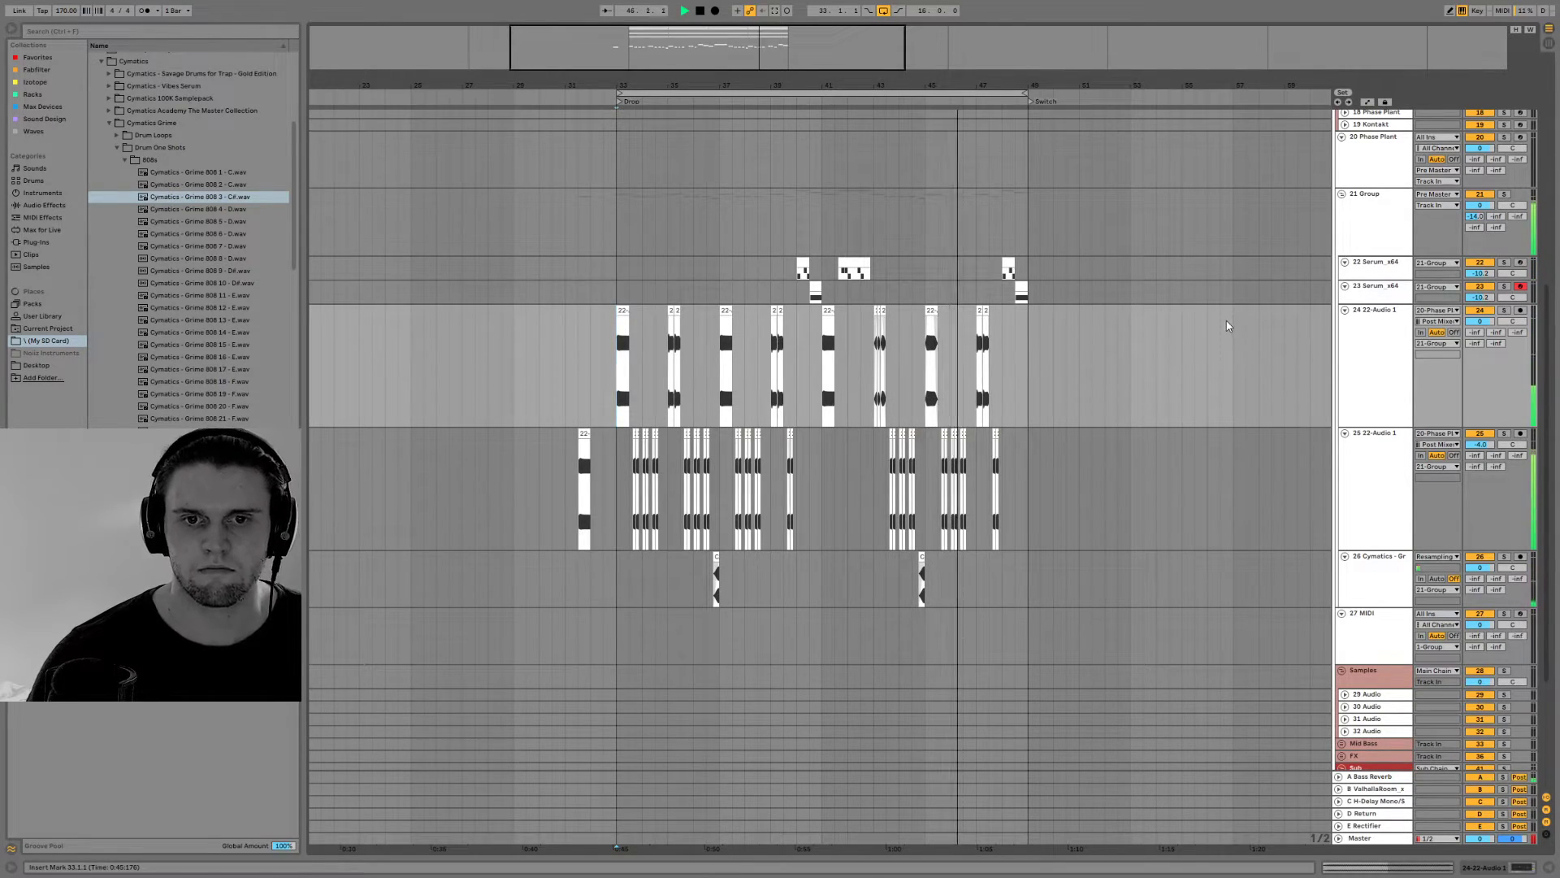
# Duplicate the second Serum track, keeping the bar 48 clip only on the copy and the bar 40 clip only on the original
pyautogui.press('space')
pyautogui.click(1020, 292)
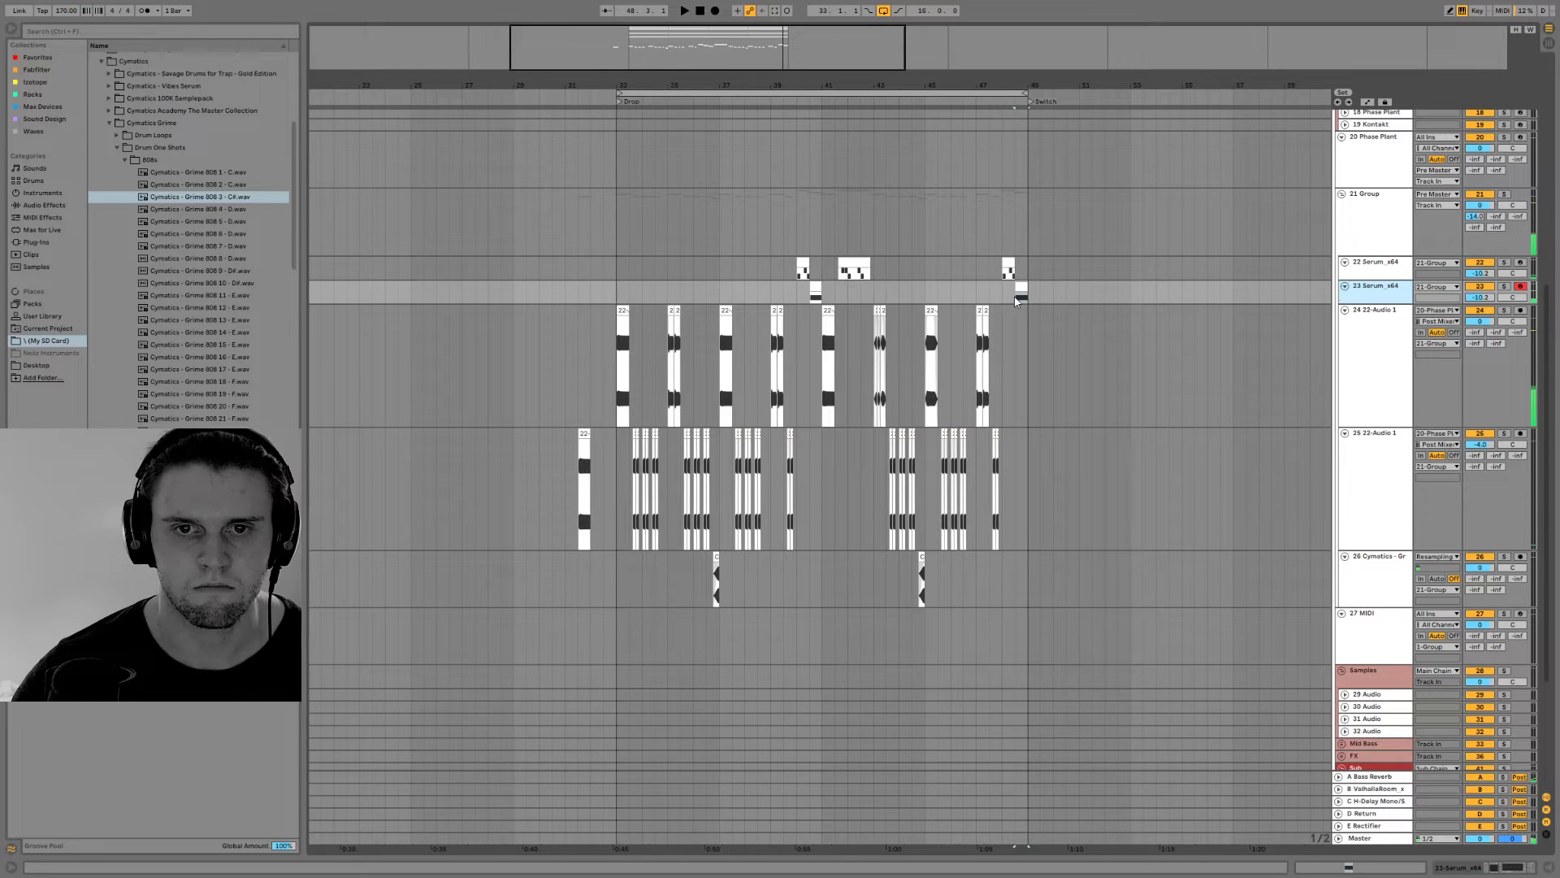
pyautogui.hotkey('ctrl', 'd')
pyautogui.click(812, 318)
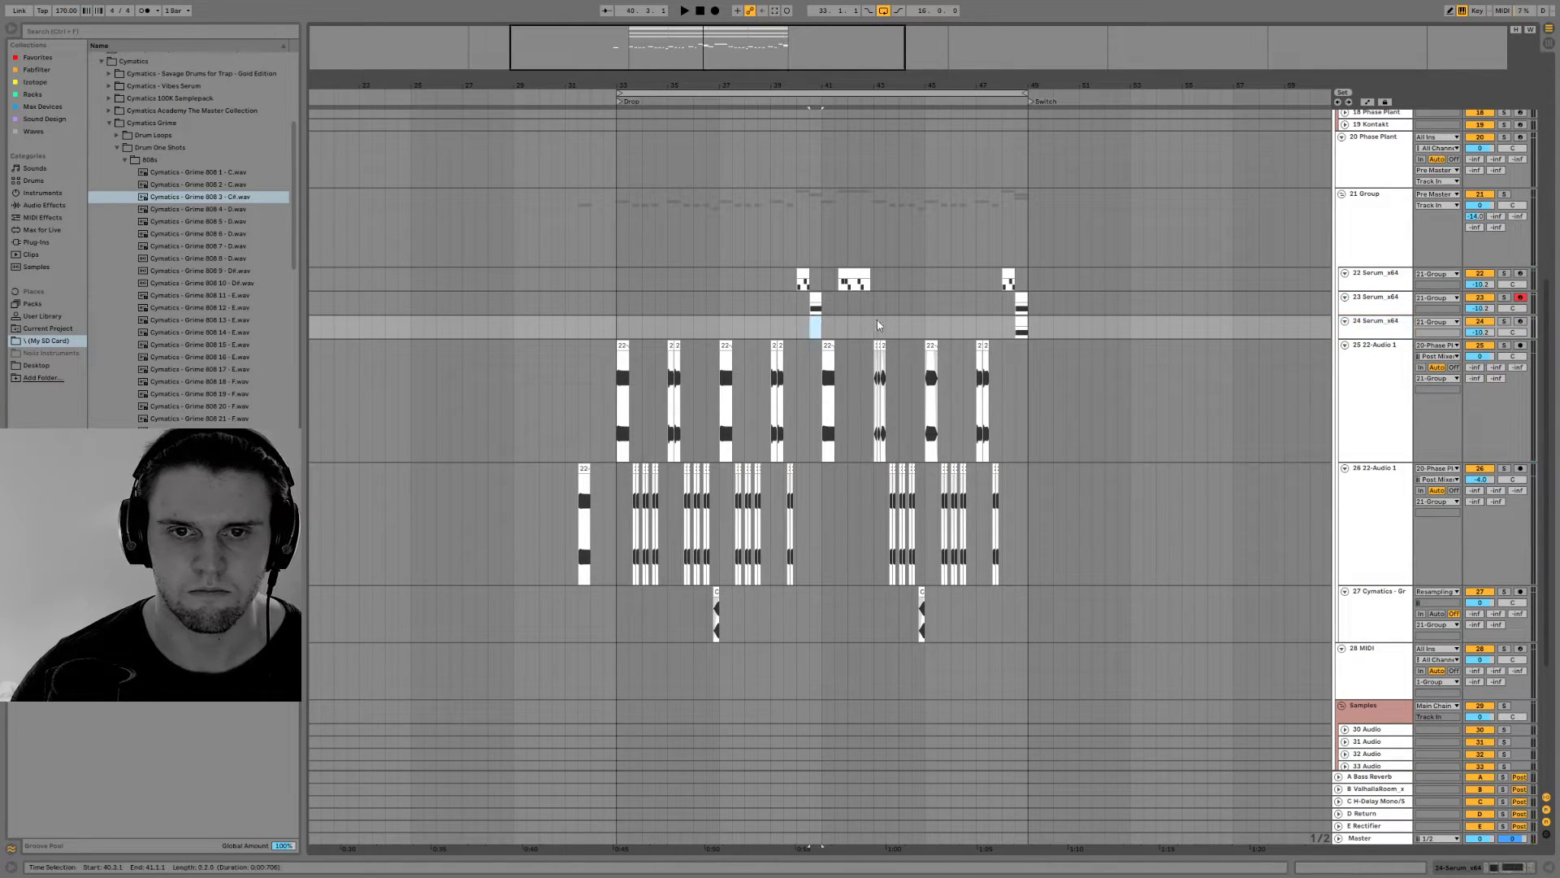
pyautogui.click(1022, 300)
pyautogui.moveTo(1020, 325); pyautogui.dragTo(1021, 326)
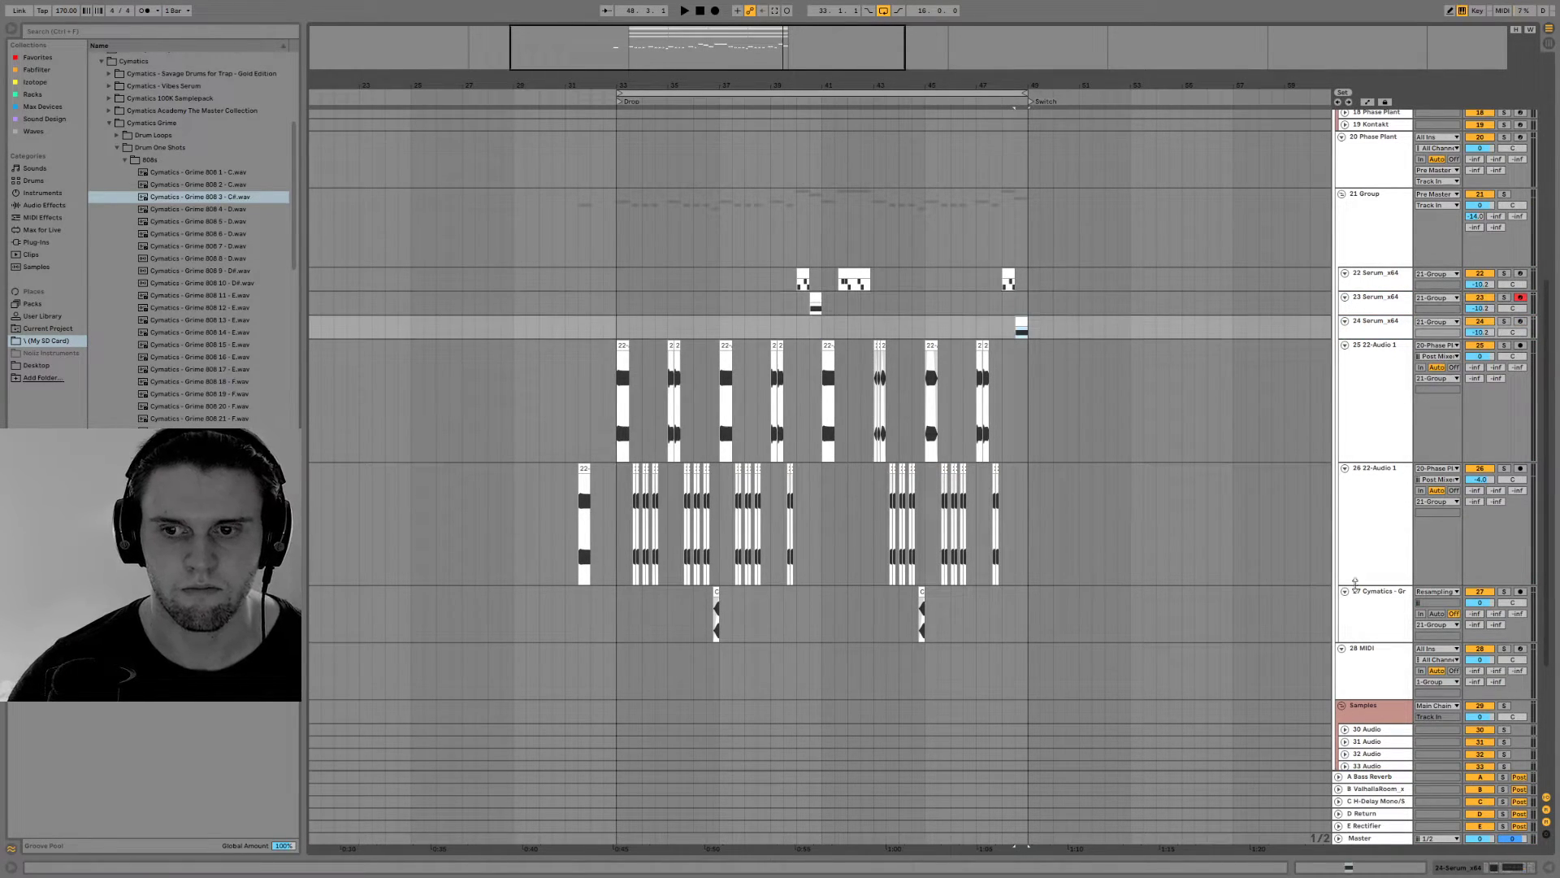
# Open Serum on the duplicated track, audition the last fill and lengthen the attack of Env 1
pyautogui.click(1514, 868)
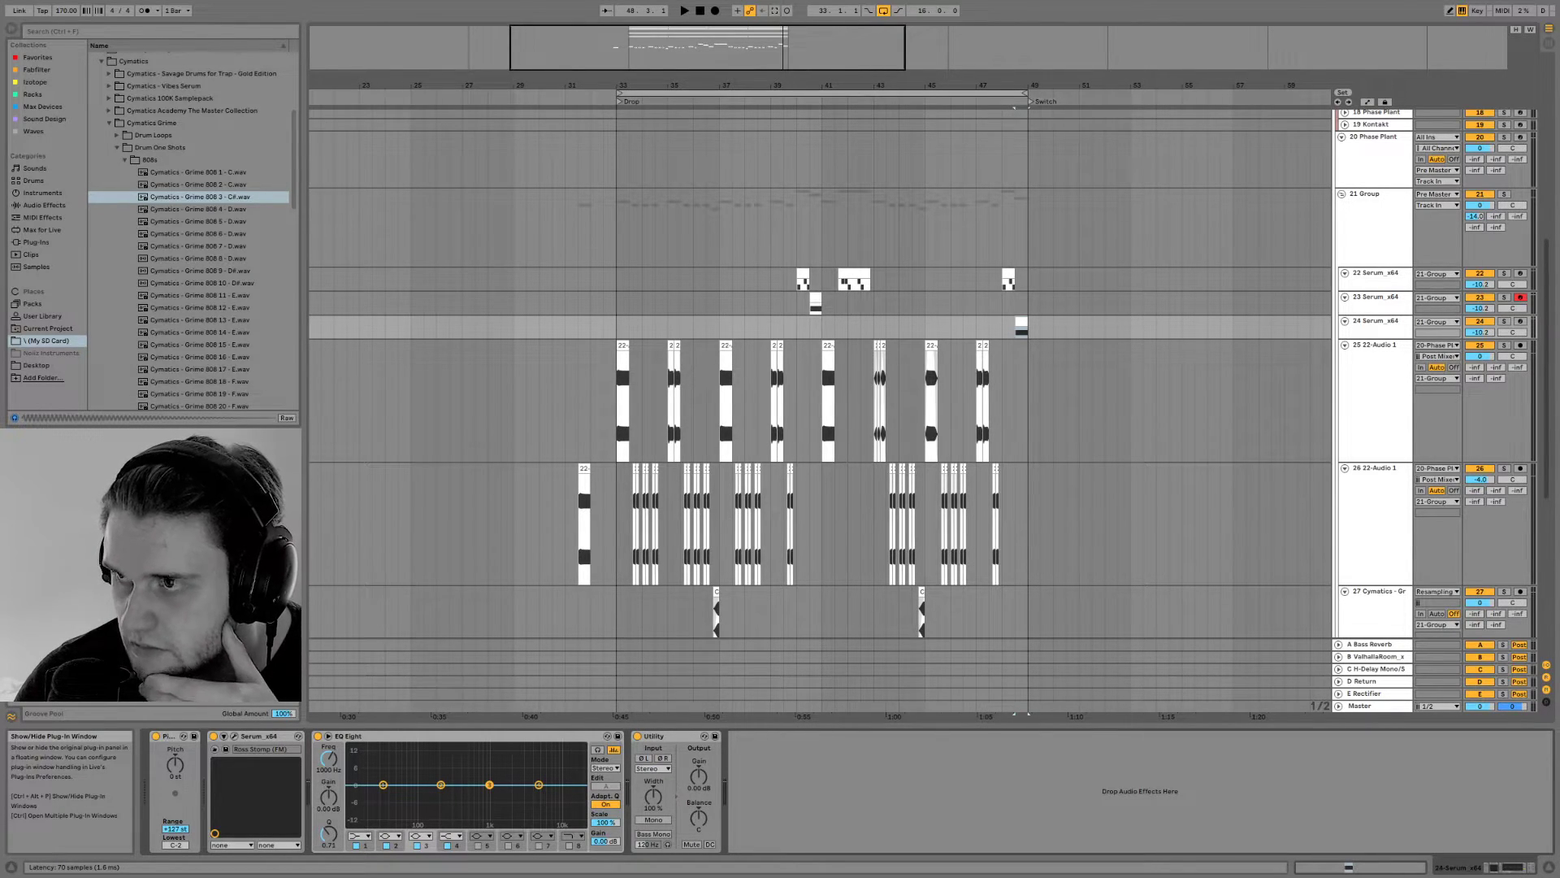
pyautogui.hotkey('ctrl', 'alt', 'p')
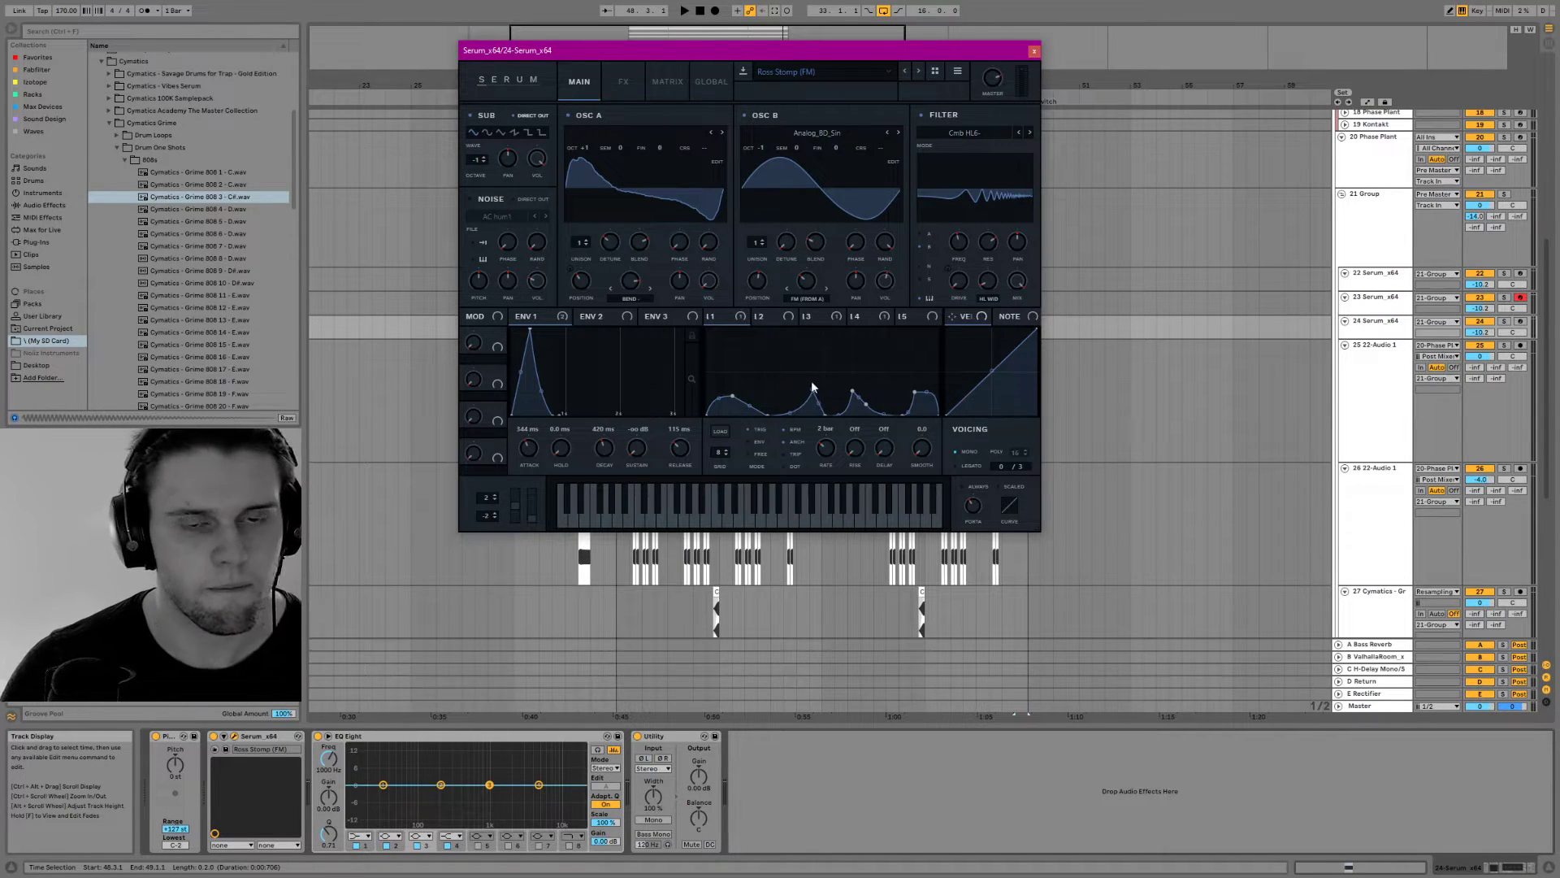
pyautogui.press('space')
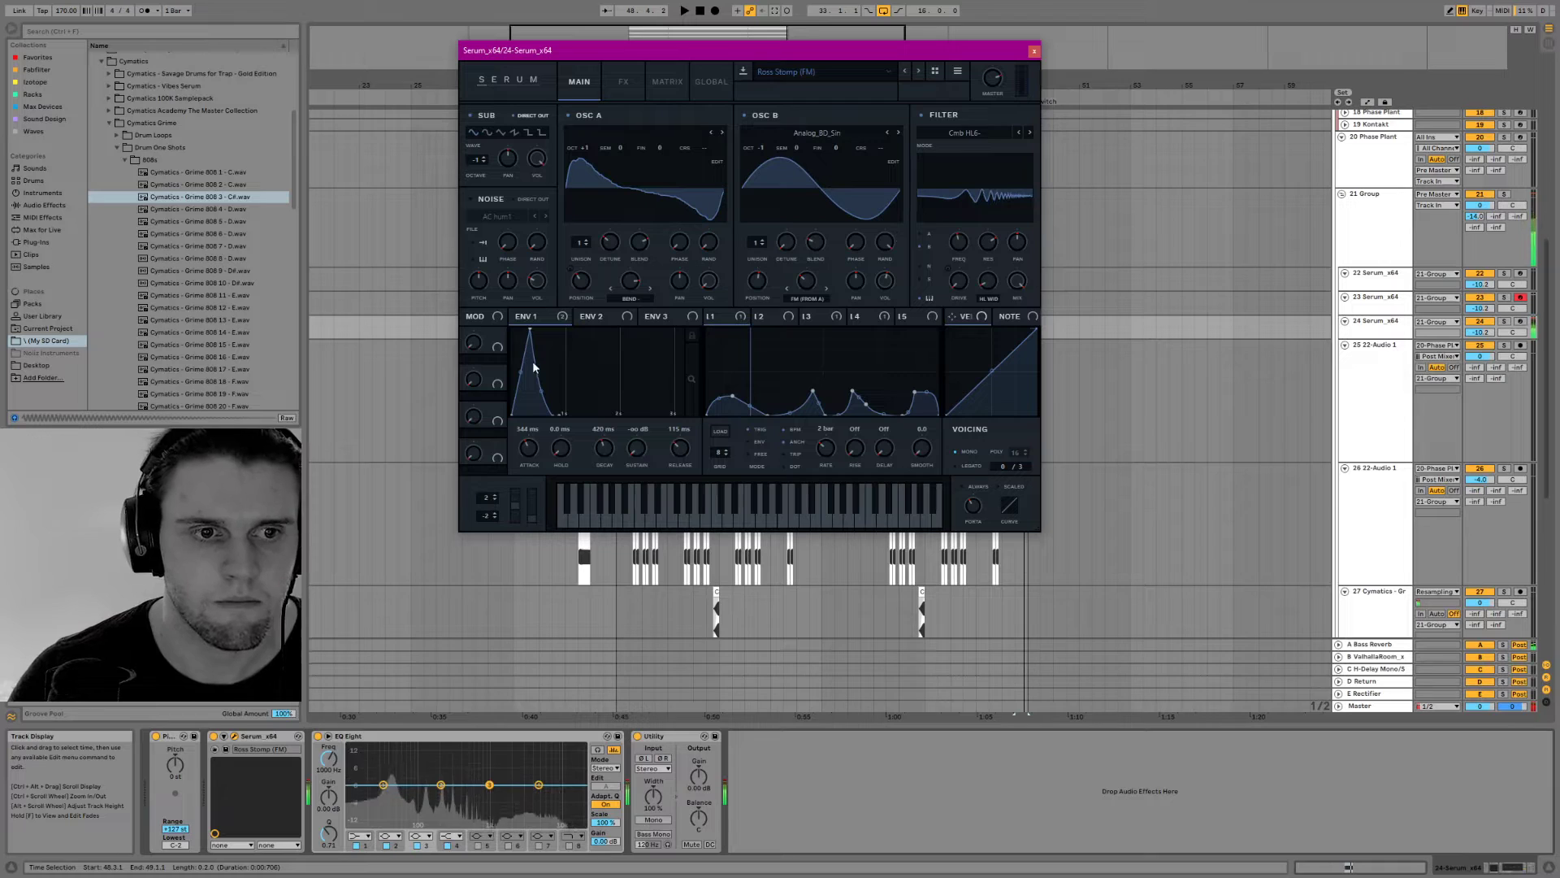
pyautogui.press('space')
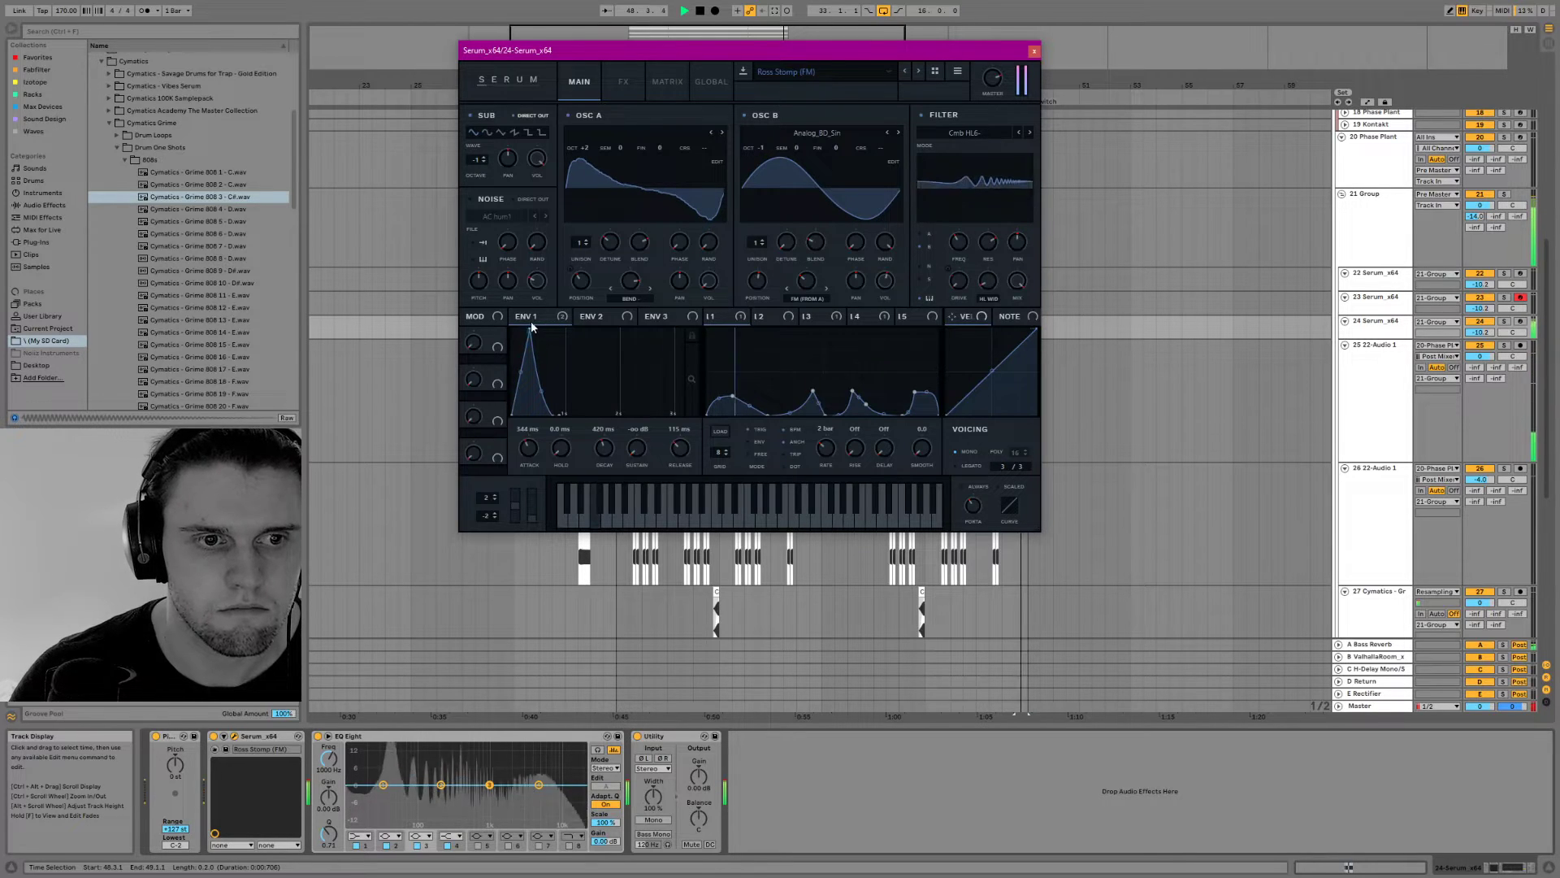
pyautogui.moveTo(529, 328); pyautogui.dragTo(554, 327)
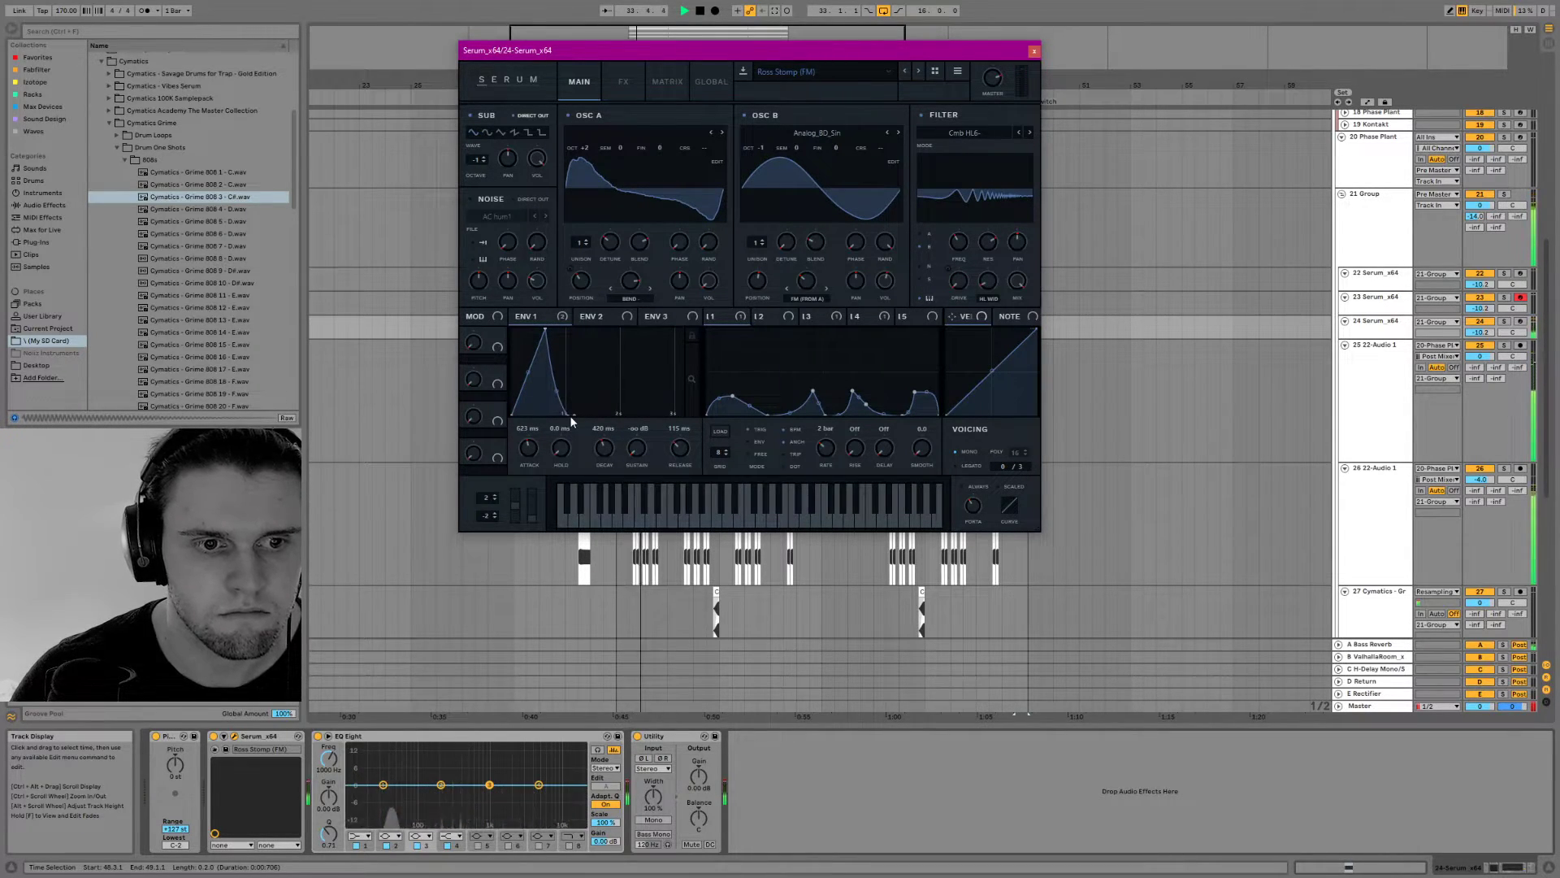
pyautogui.press('space')
pyautogui.moveTo(588, 246)
pyautogui.mouseDown()
pyautogui.moveTo(580, 170)
pyautogui.moveTo(572, 235)
pyautogui.mouseUp()
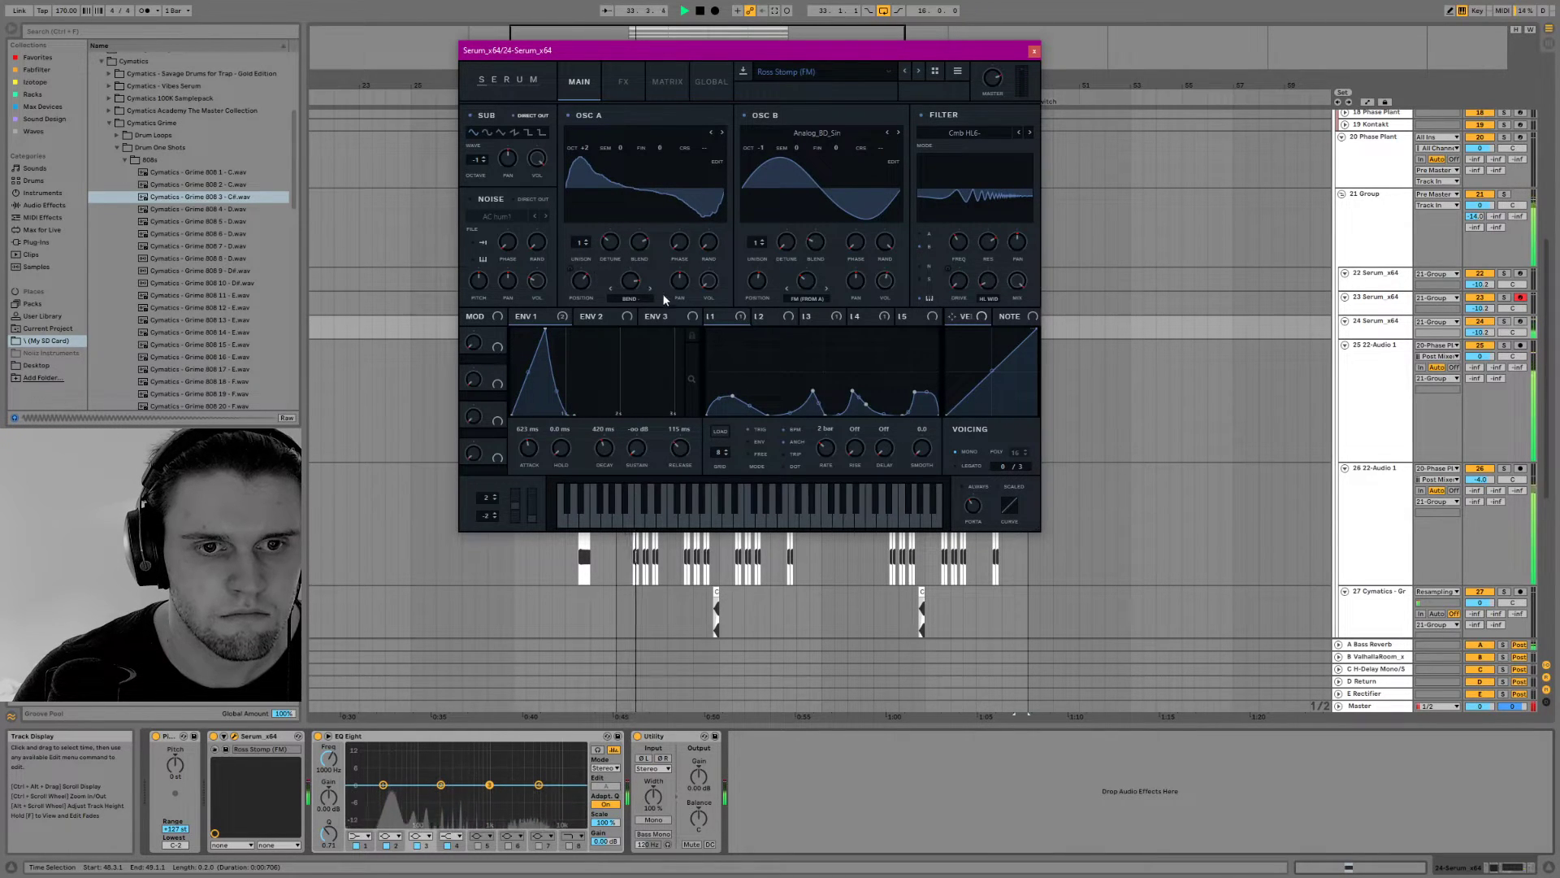
# Raise the first peak of LFO 1 and reshape LFO 3 and LFO 4 into falling ramps by moving their peaks to the start
pyautogui.moveTo(735, 402); pyautogui.dragTo(737, 339)
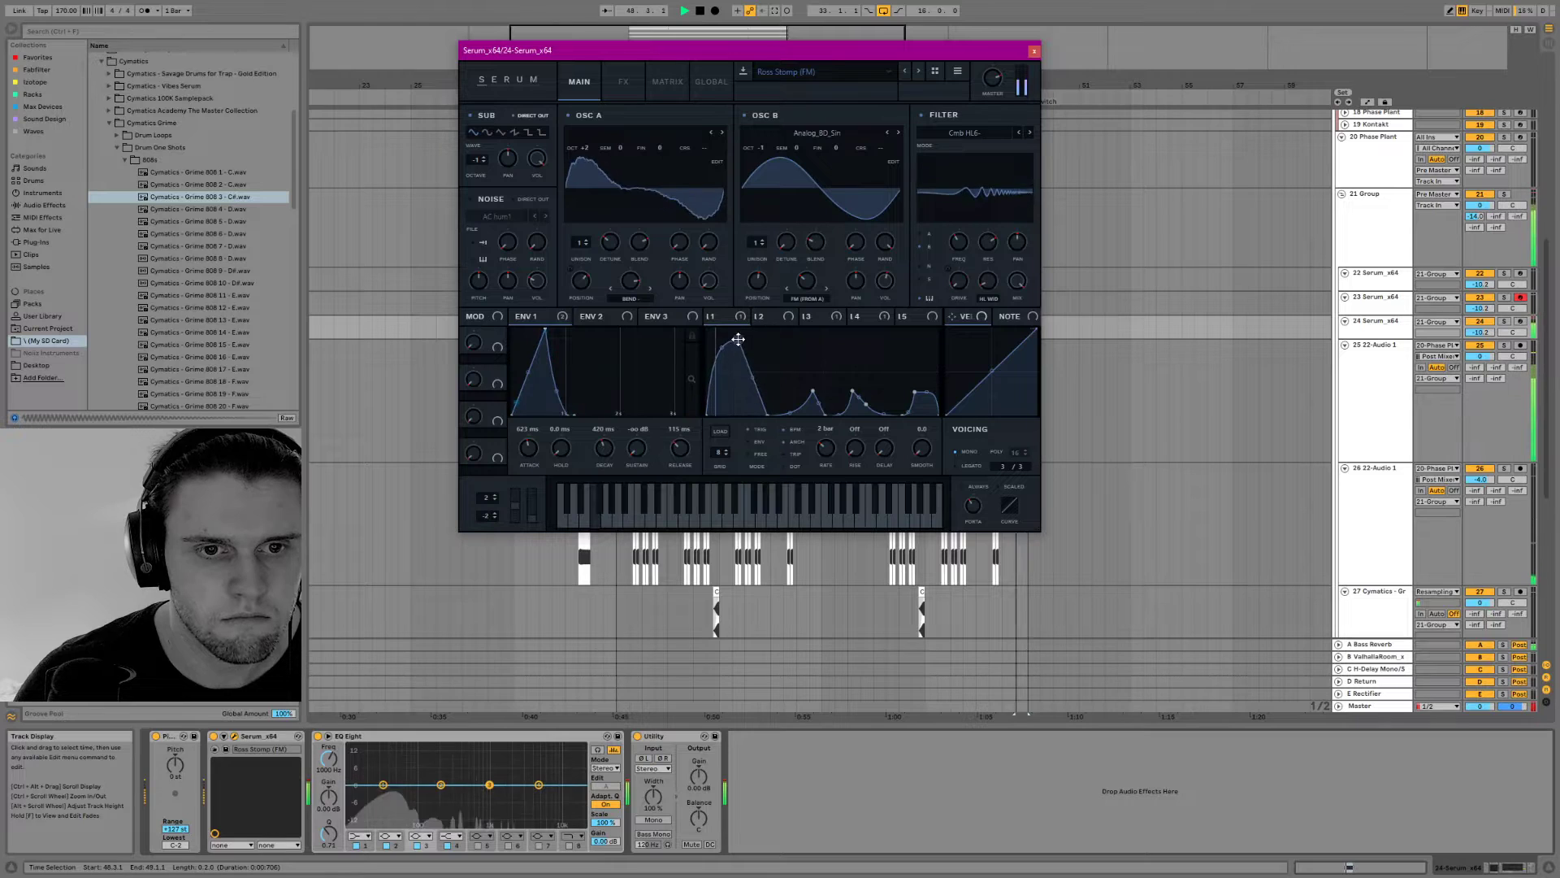
pyautogui.click(785, 322)
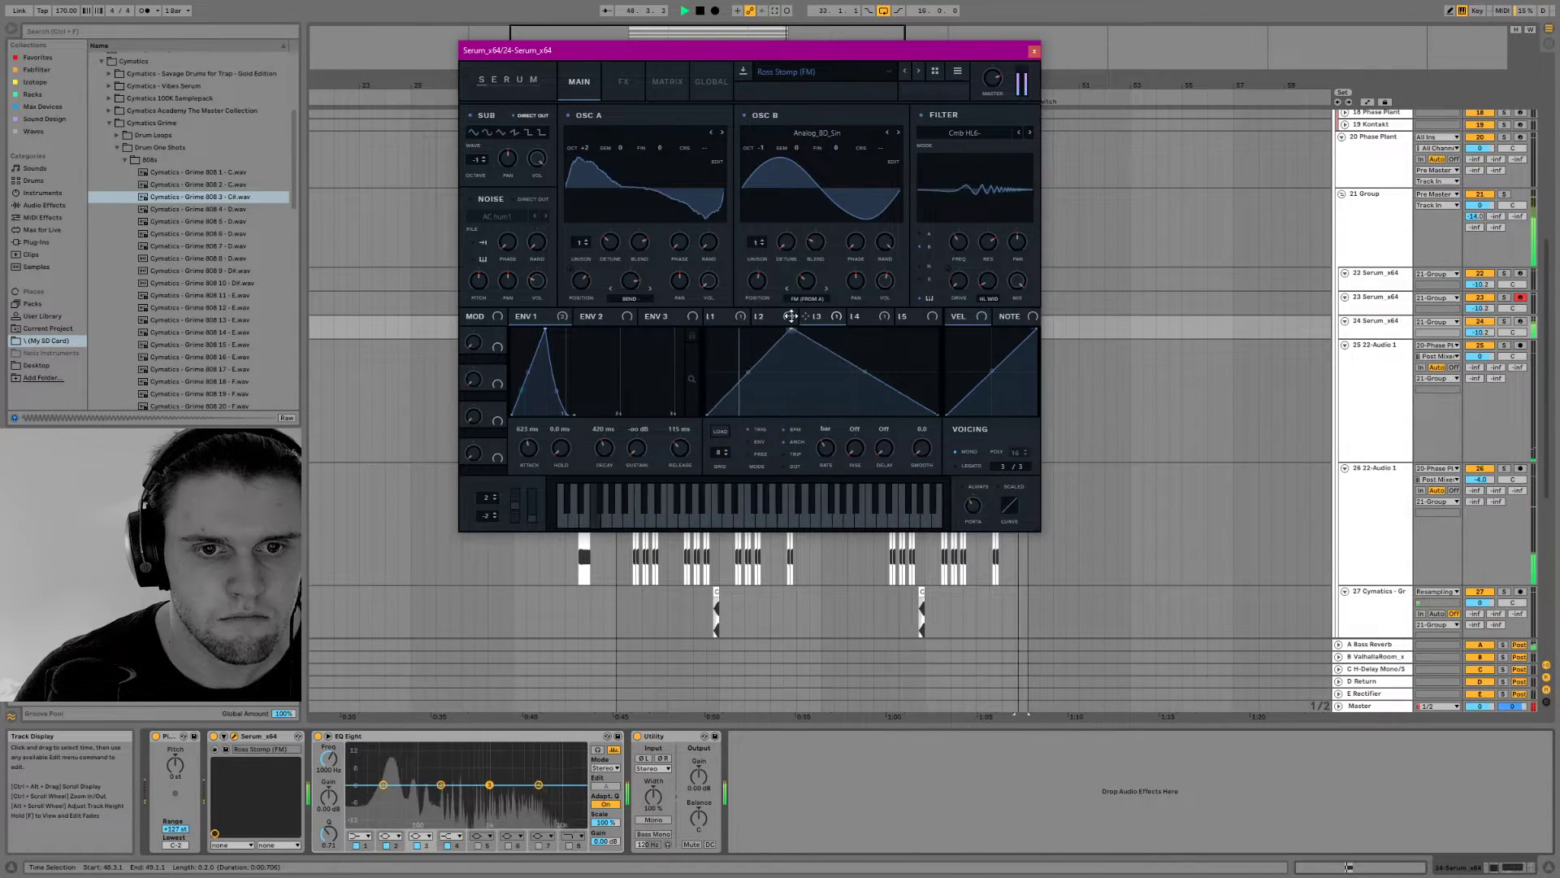
pyautogui.moveTo(791, 316); pyautogui.dragTo(700, 245)
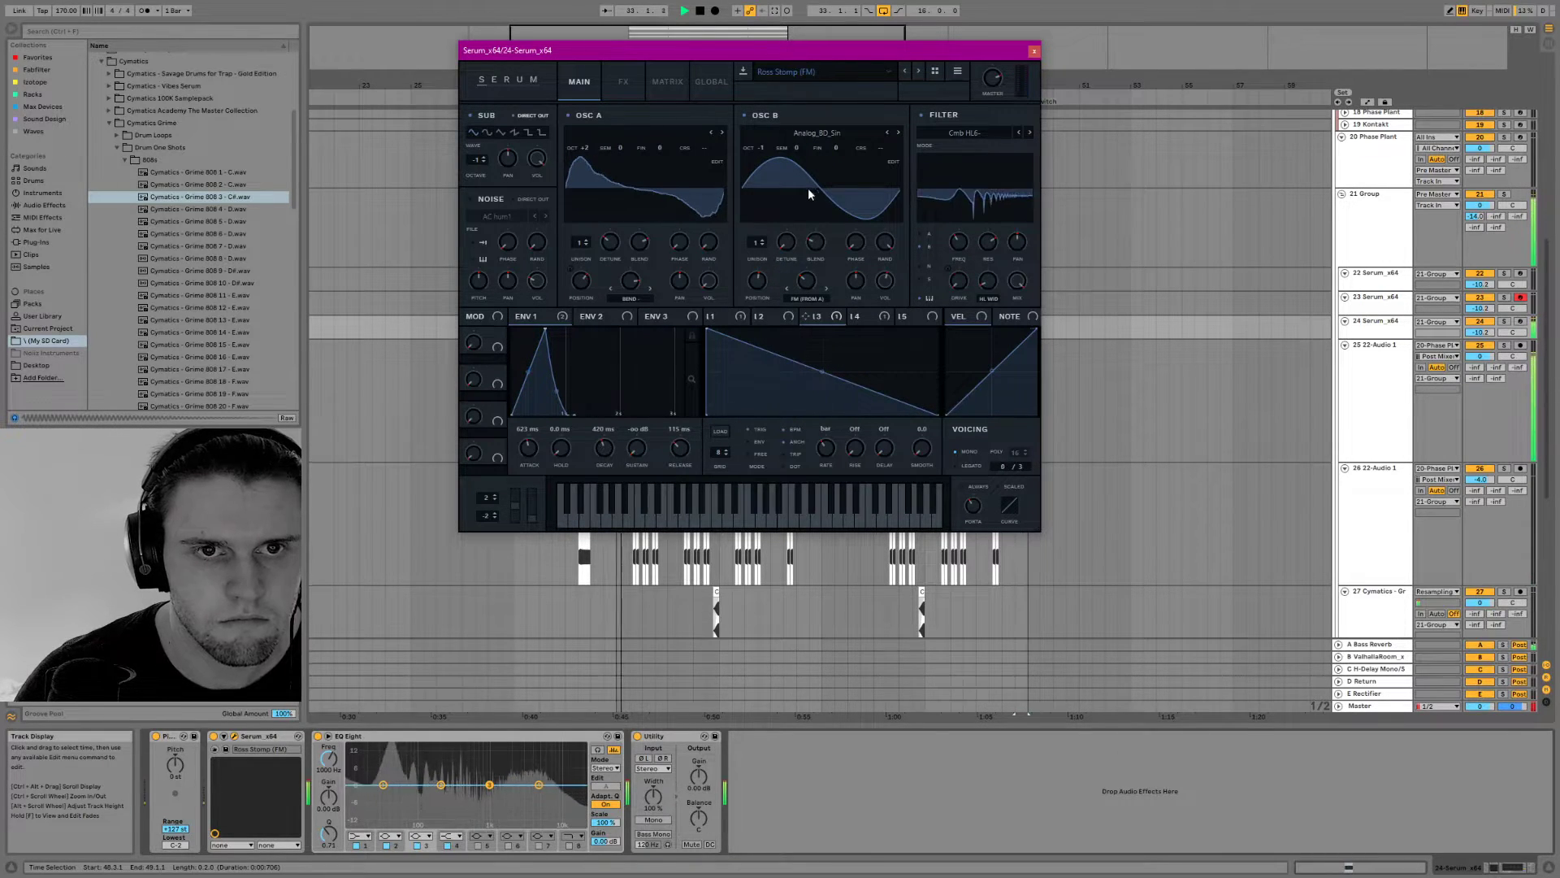
pyautogui.click(867, 315)
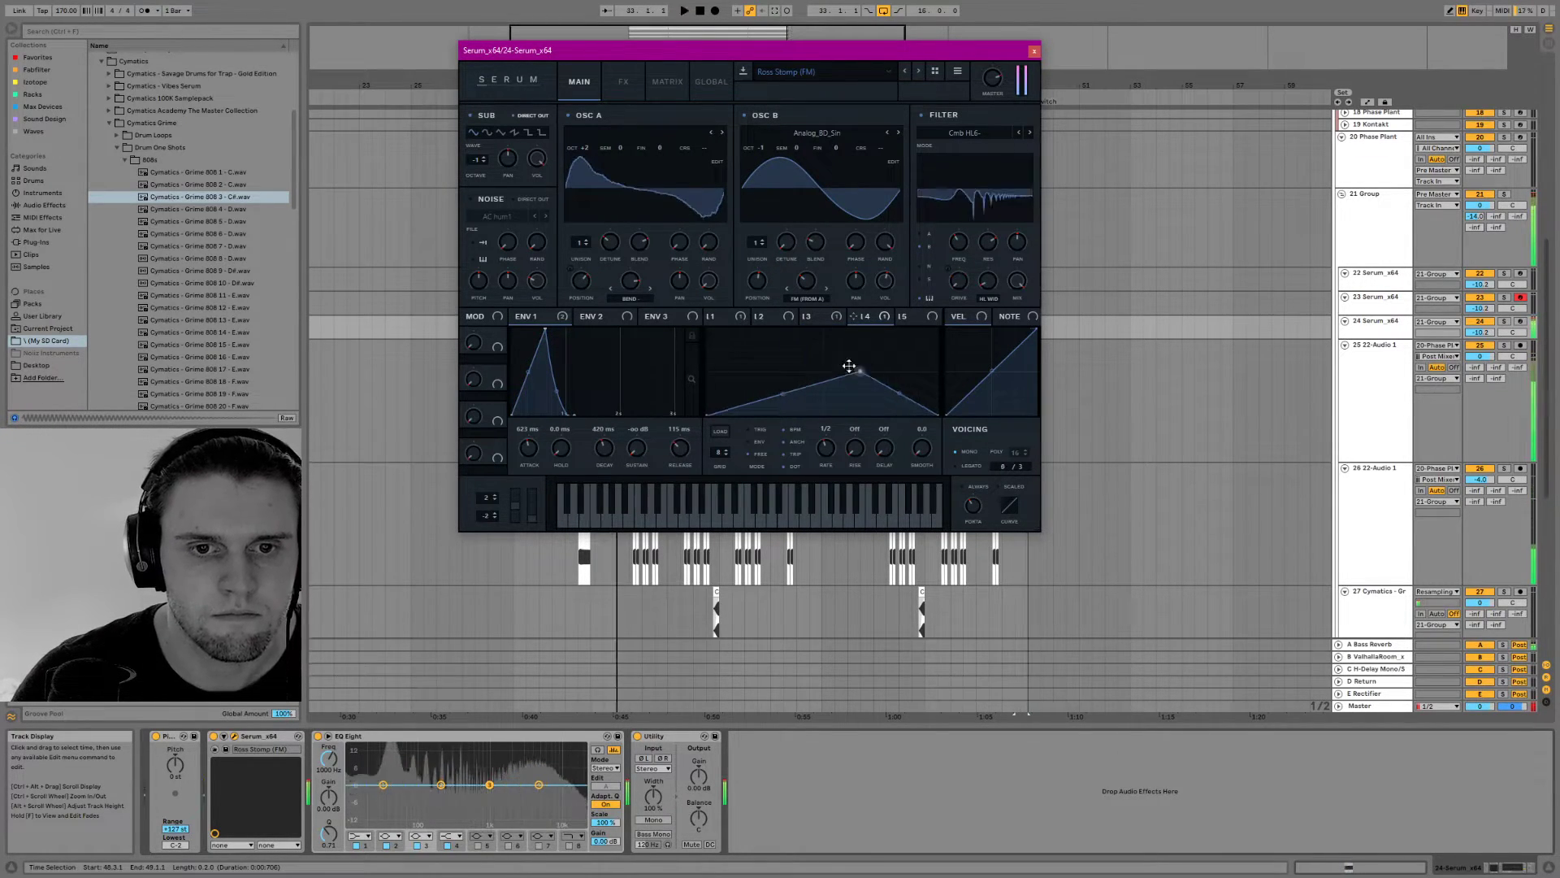
pyautogui.moveTo(860, 370); pyautogui.dragTo(713, 320)
# Compare the fill with and without reverb, enable Serum's filter effect and set its type to German LP
pyautogui.click(626, 82)
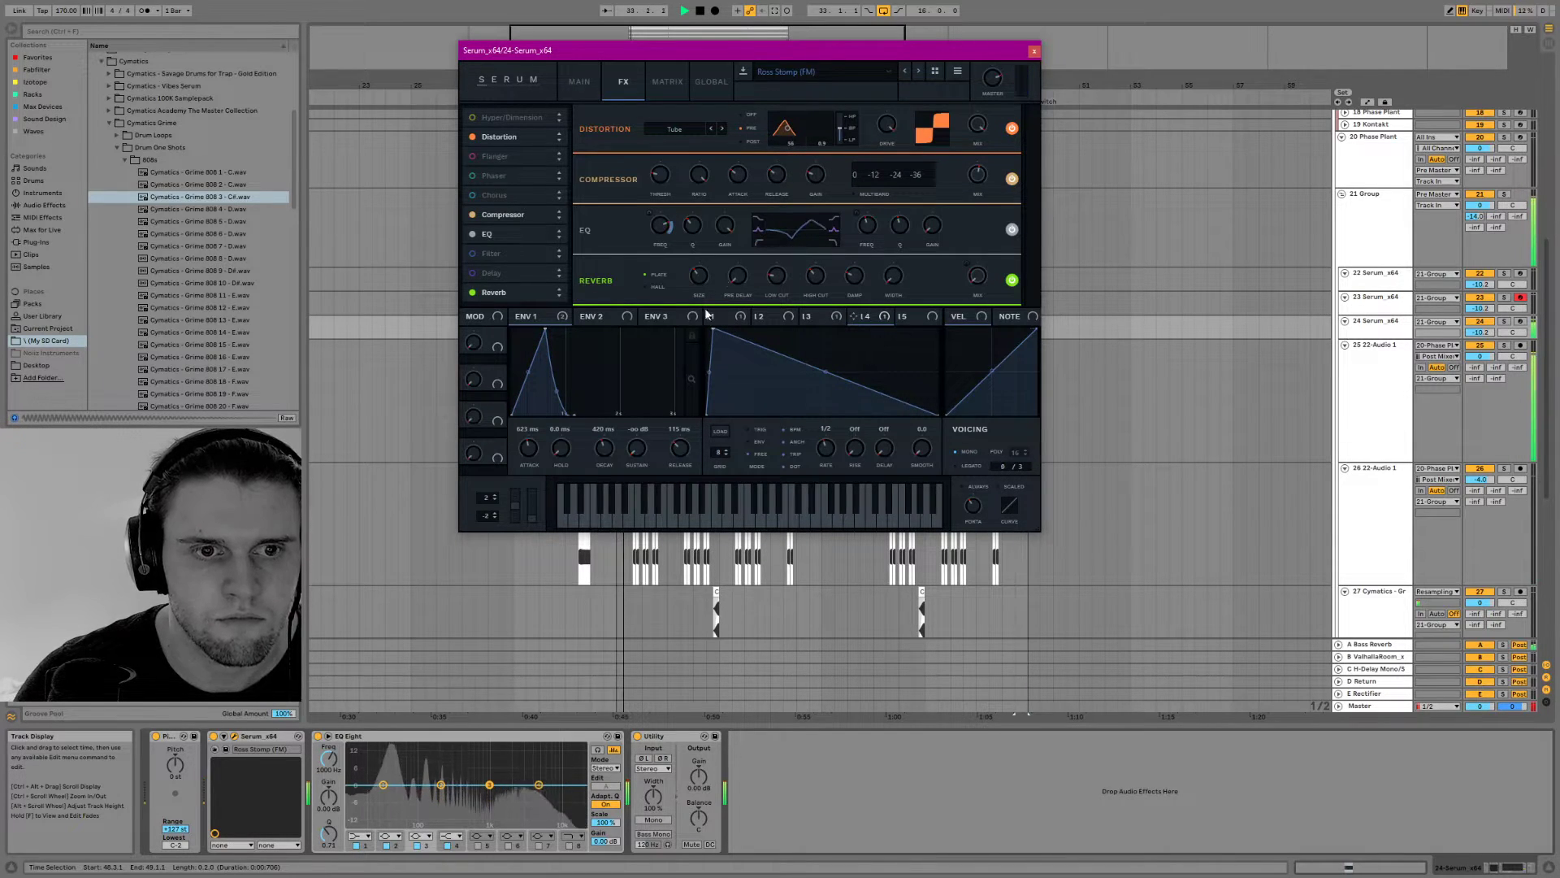
pyautogui.click(473, 293)
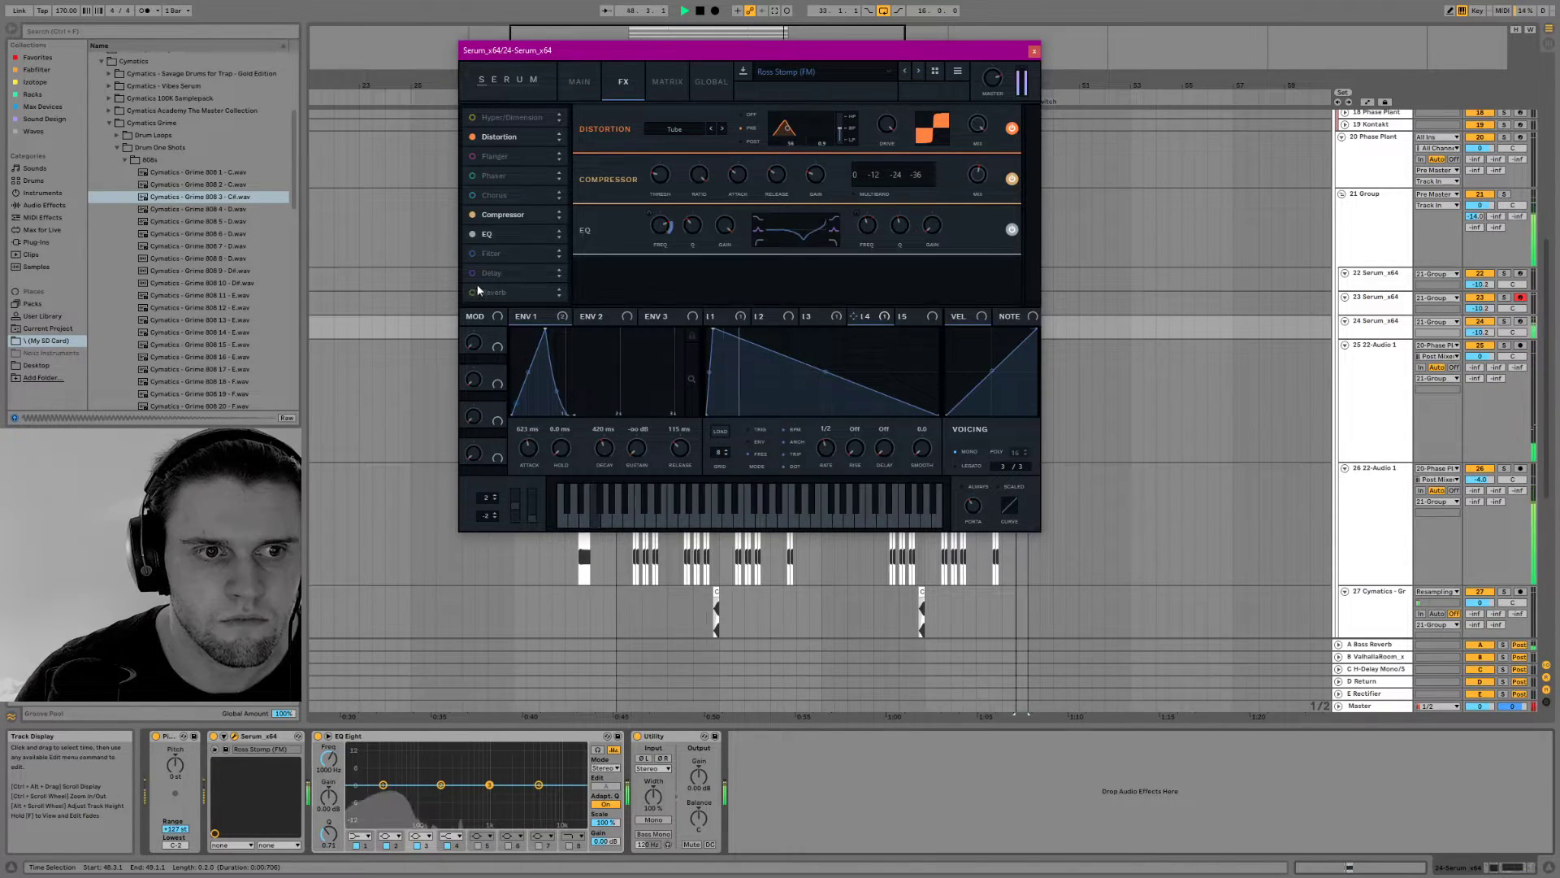
pyautogui.click(472, 292)
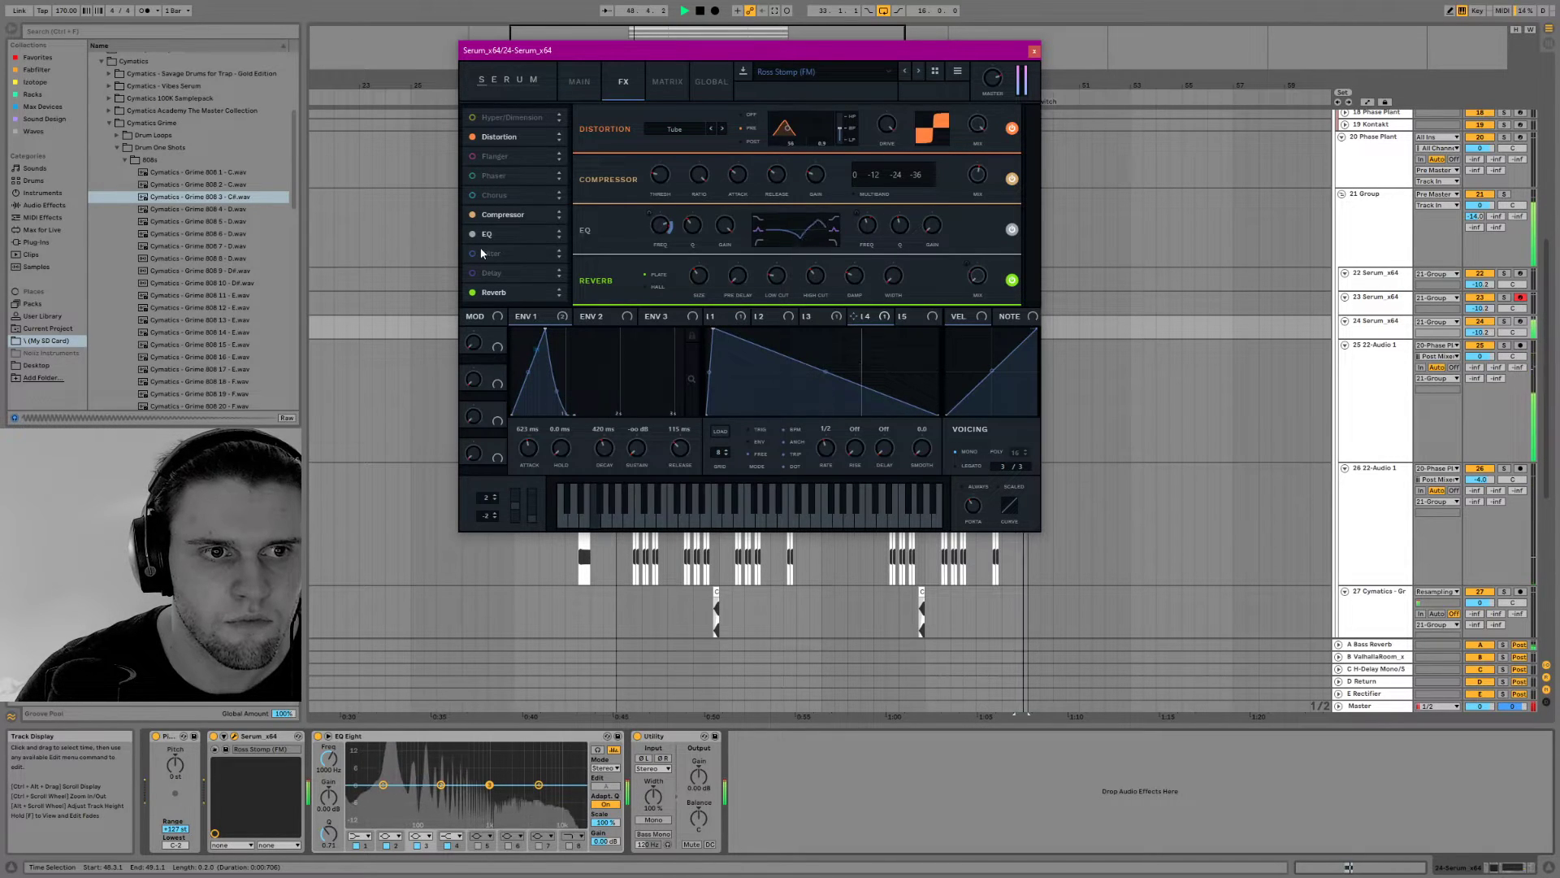
pyautogui.click(472, 253)
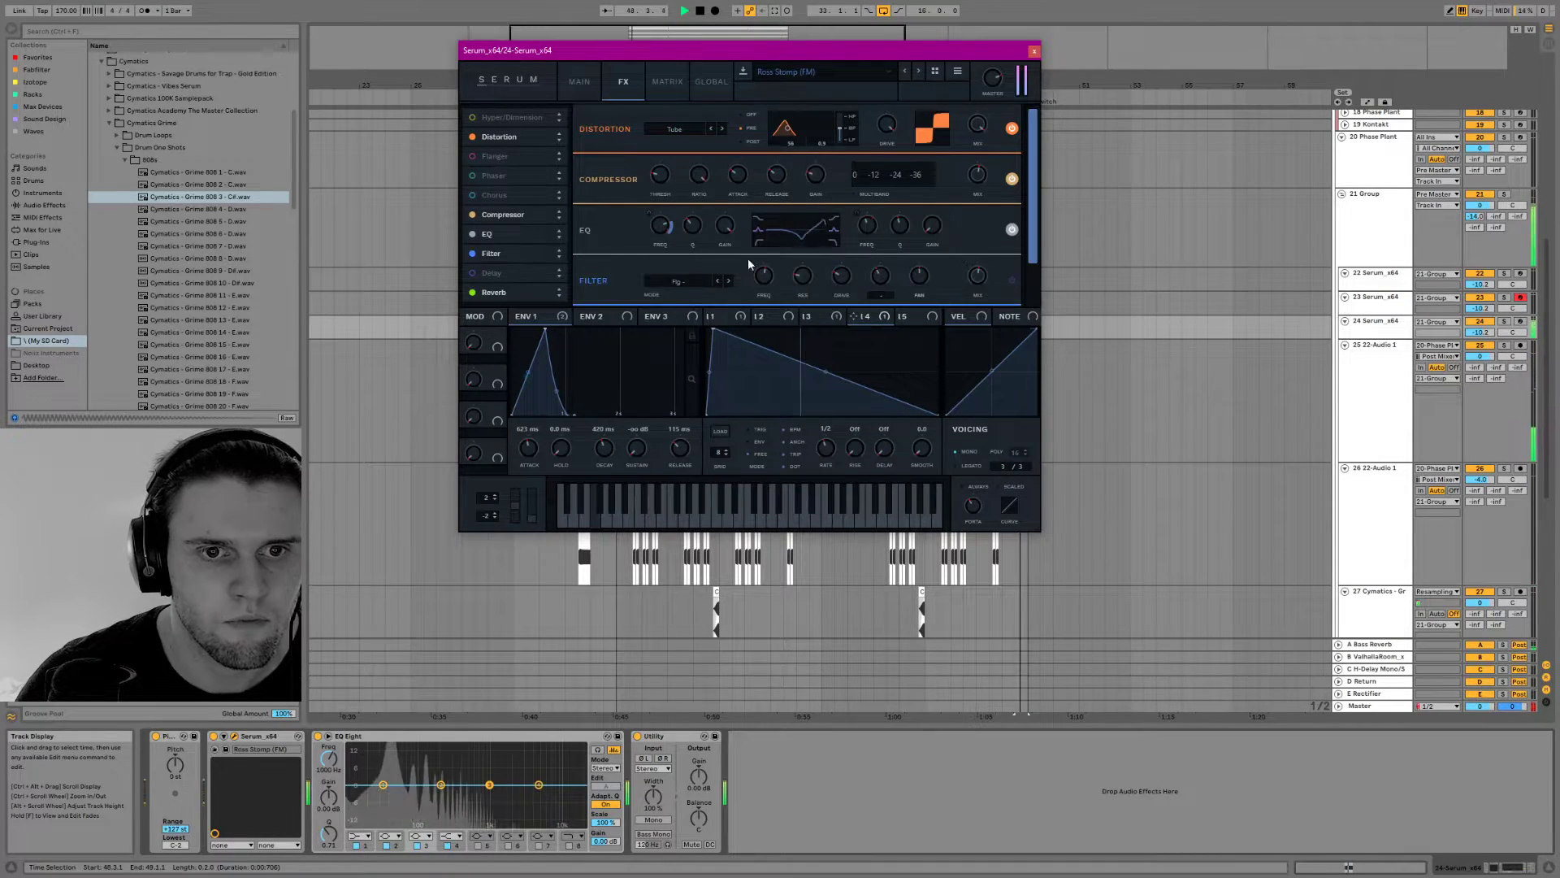
pyautogui.press('space')
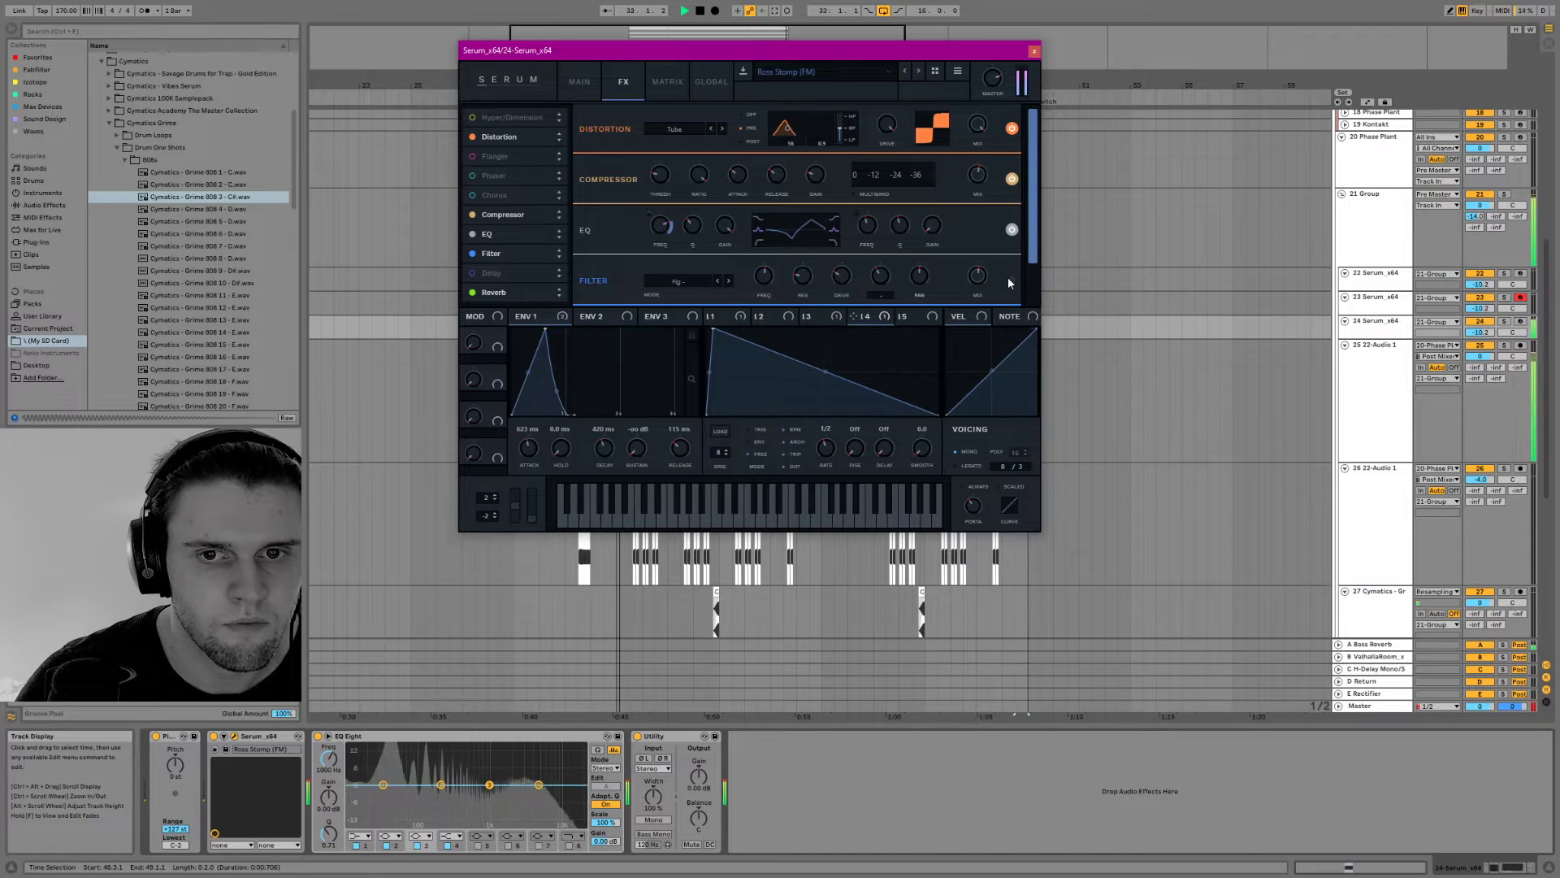
pyautogui.click(691, 284)
pyautogui.moveTo(682, 338)
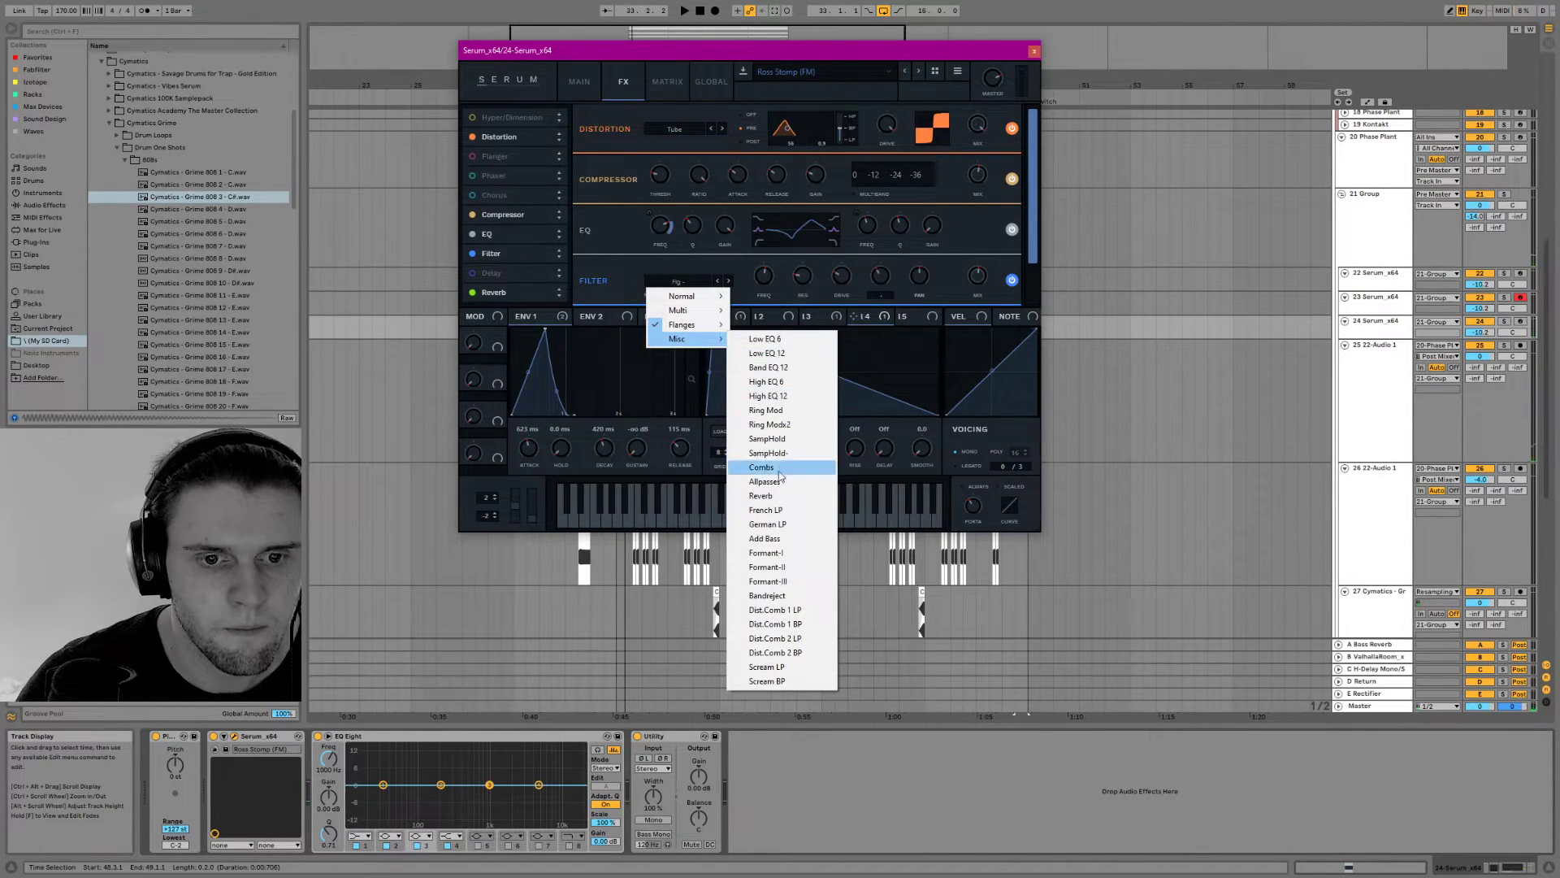
pyautogui.click(767, 524)
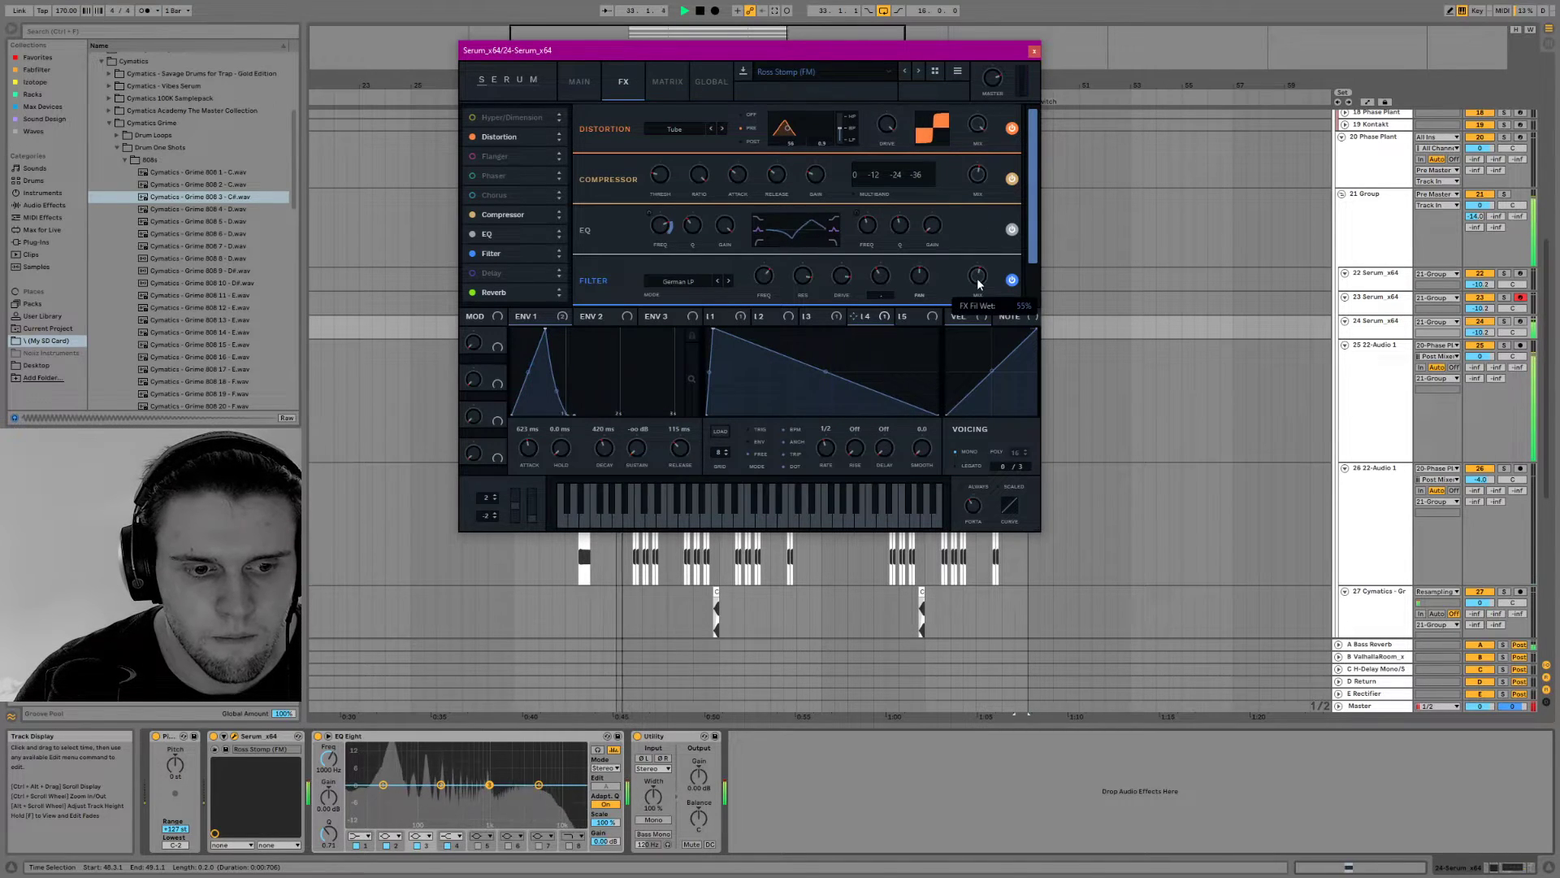
pyautogui.click(1034, 52)
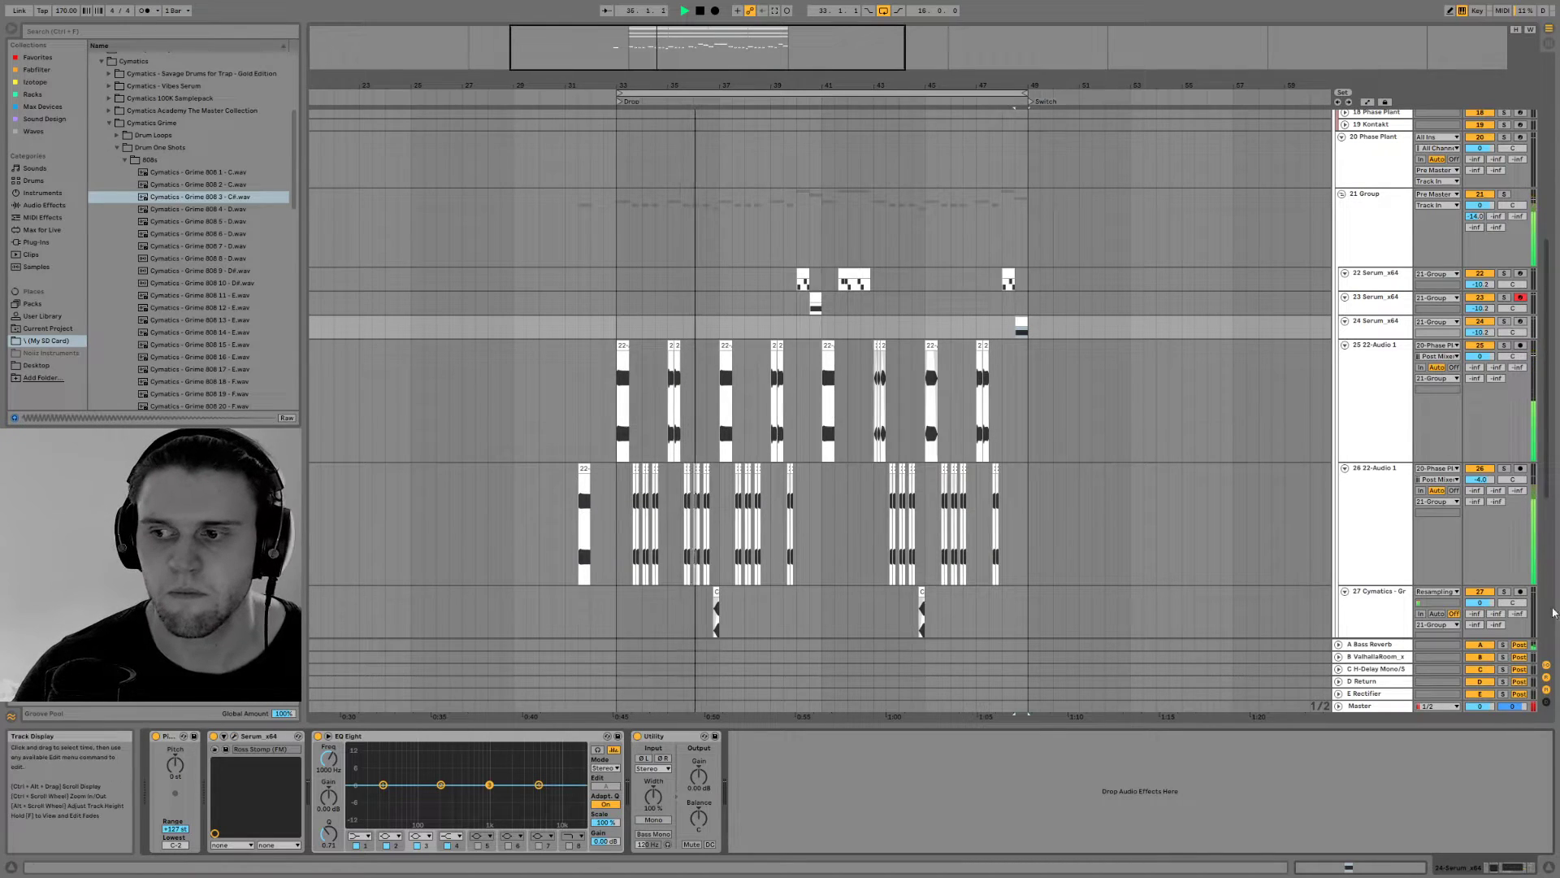
pyautogui.scroll(-5, 1027, 437)
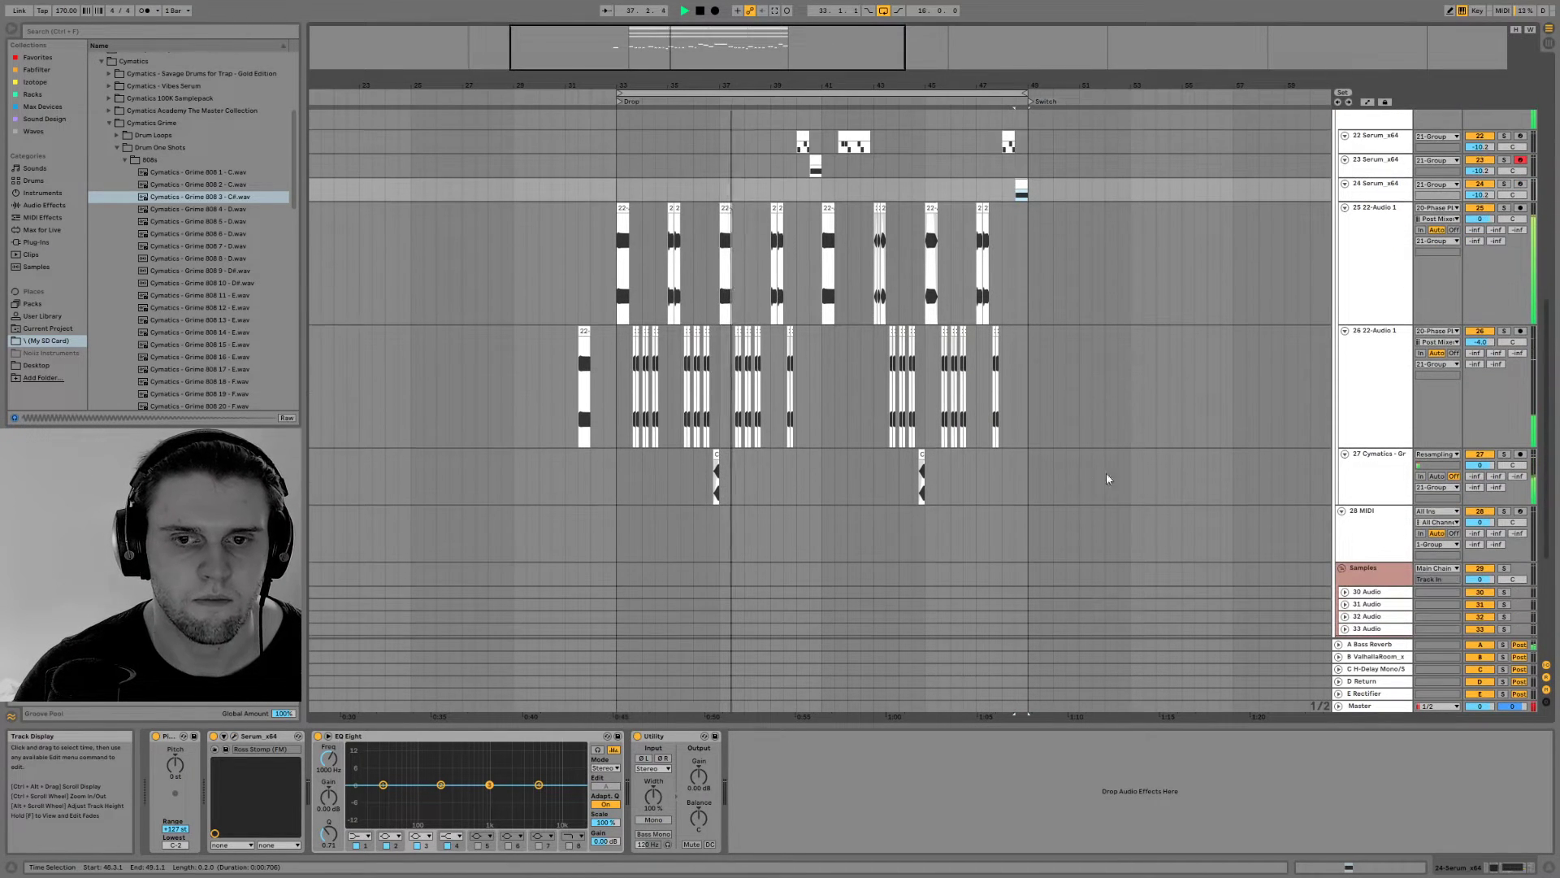
pyautogui.scroll(-2, 1260, 506)
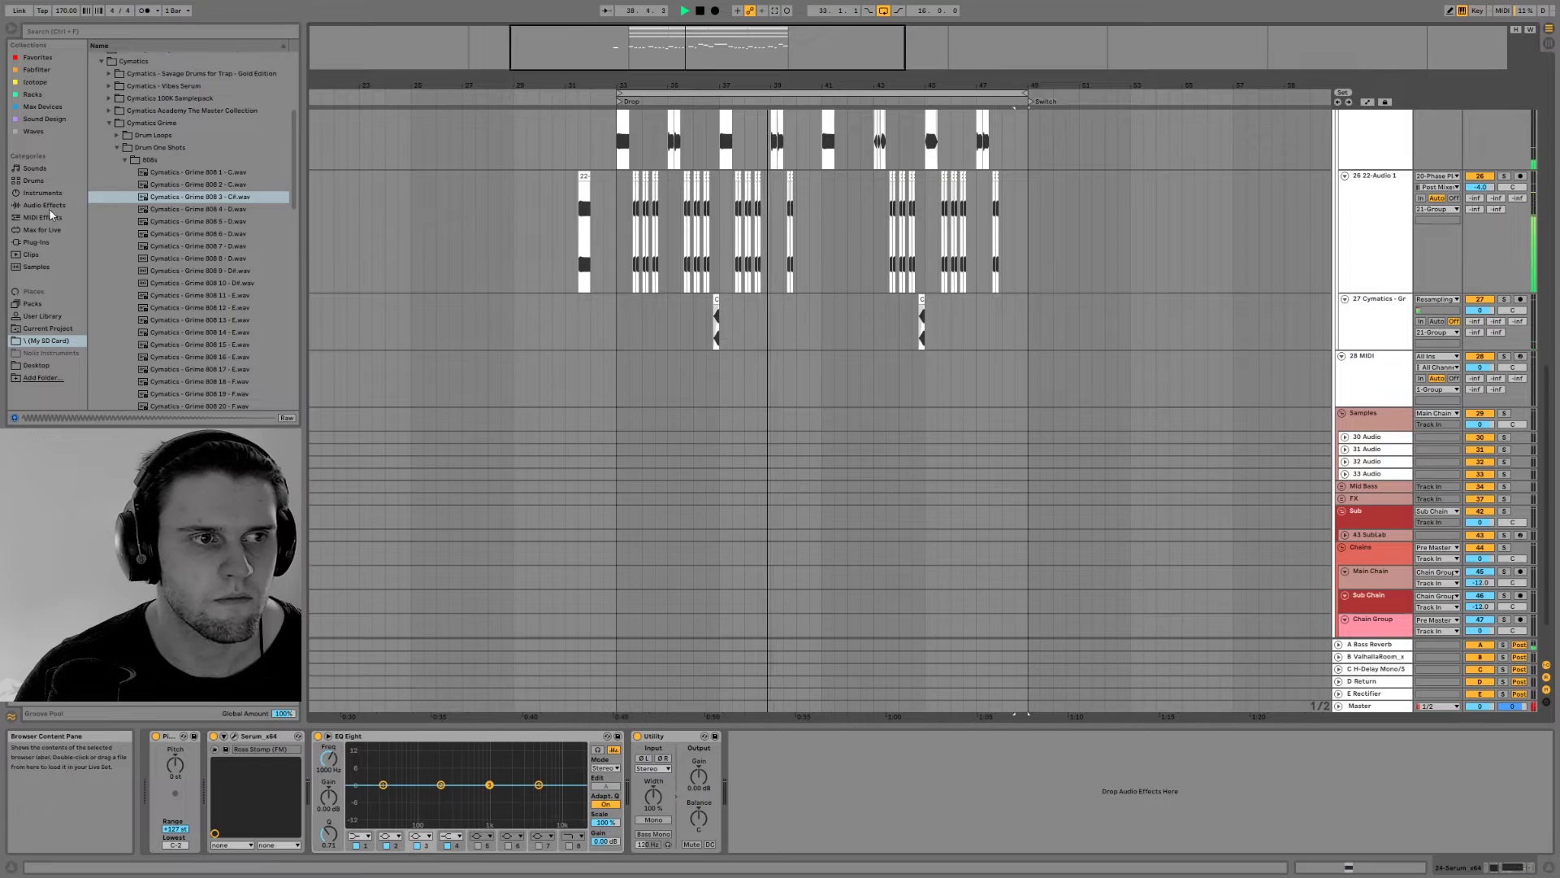
pyautogui.click(42, 377)
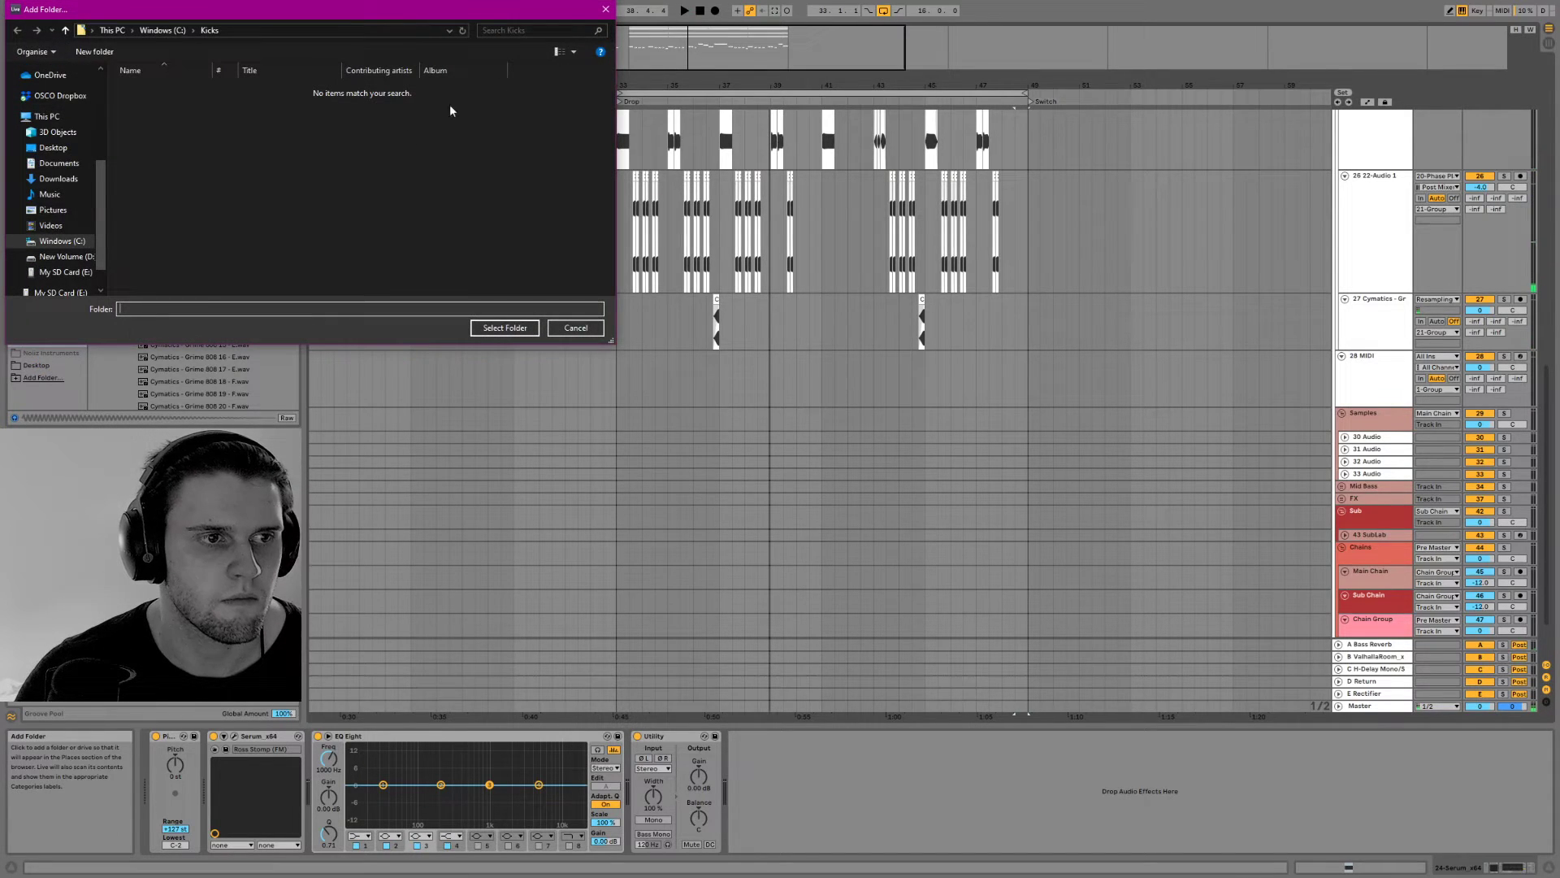
pyautogui.click(606, 11)
# Add FabFilter Pro-MB to the Percs group
pyautogui.scroll(10, 866, 333)
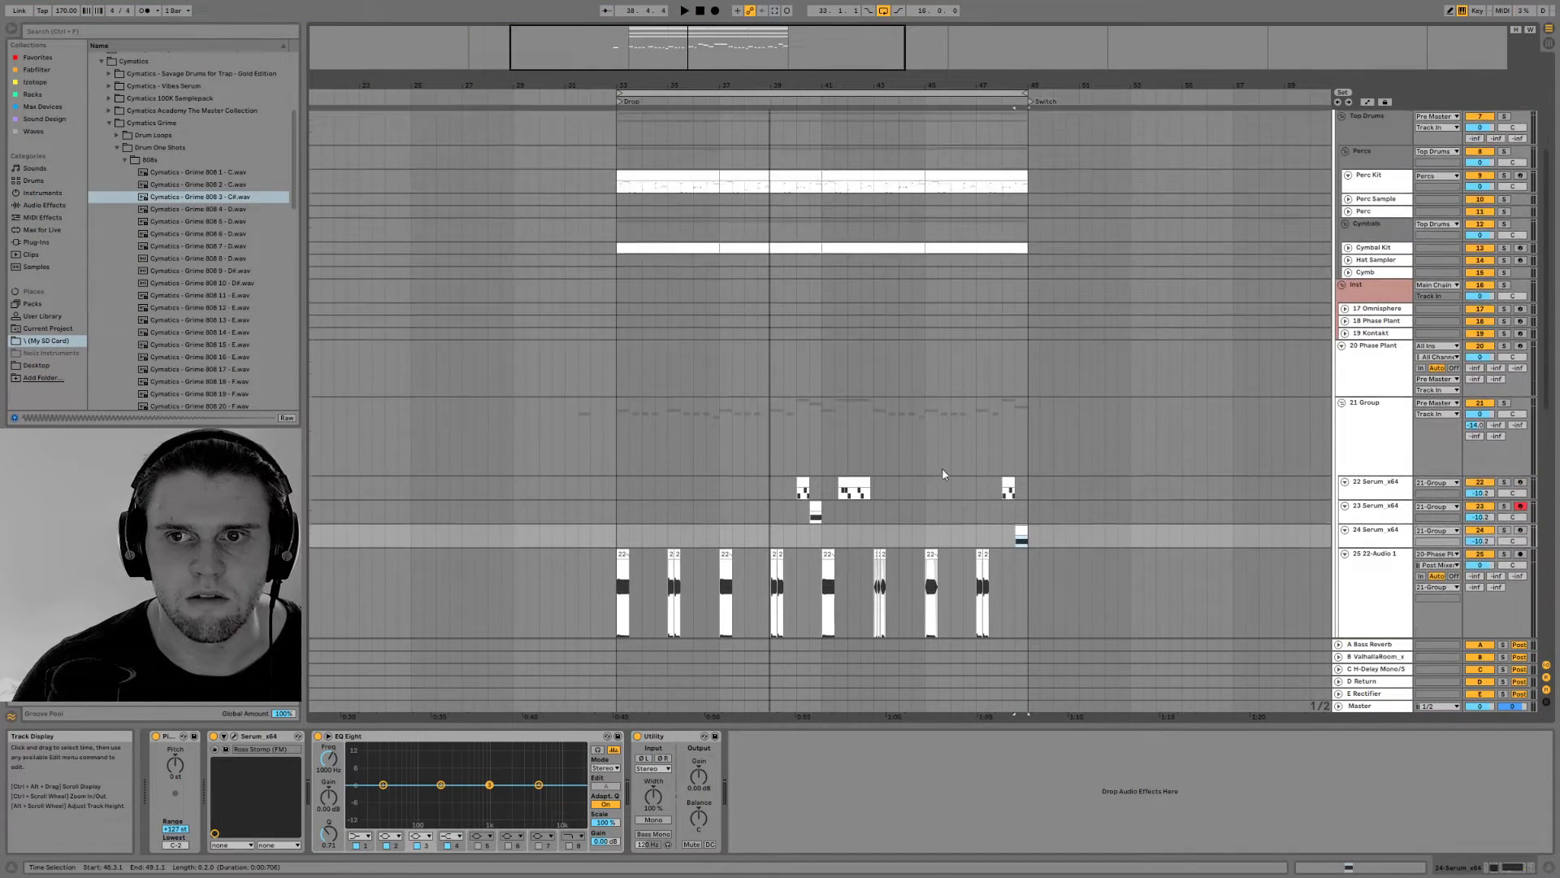
pyautogui.scroll(2, 933, 475)
pyautogui.click(1374, 204)
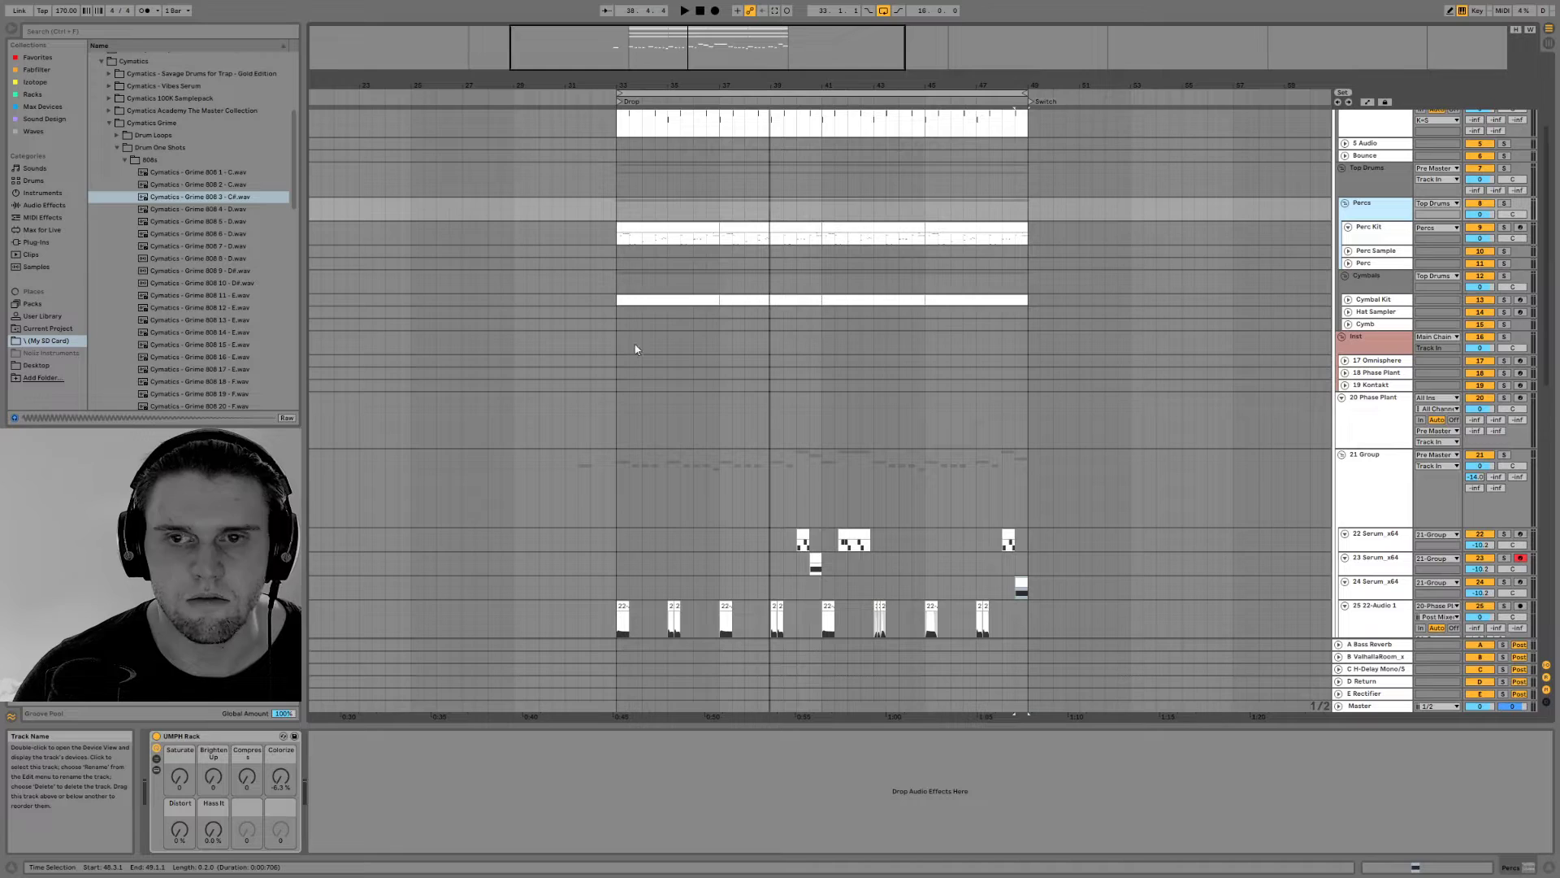
pyautogui.click(45, 71)
pyautogui.doubleClick(145, 132)
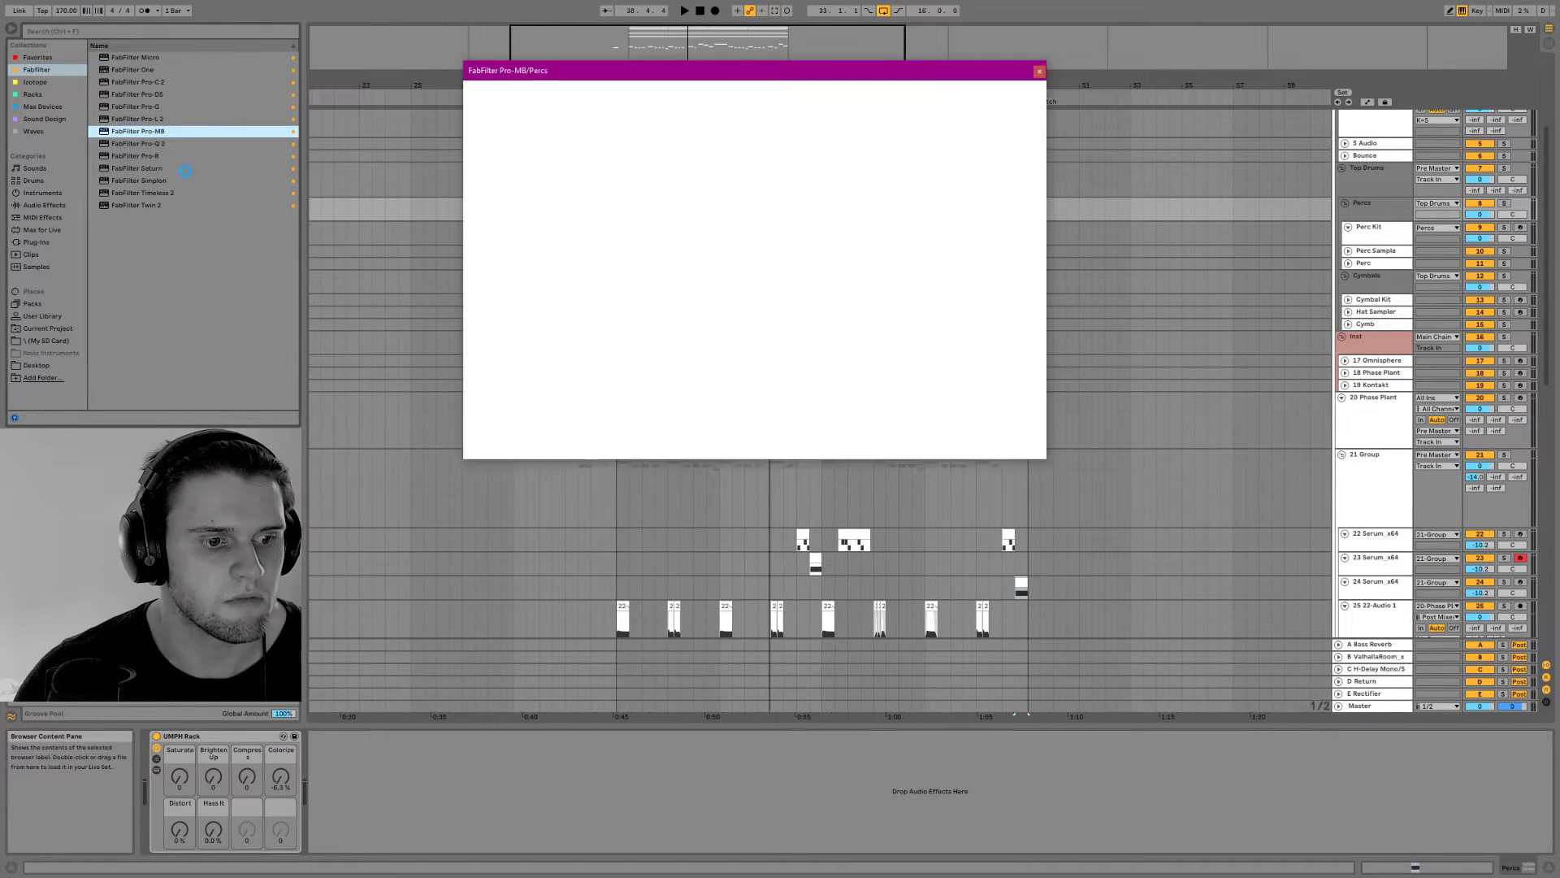
# Create four adjacent Pro-MB compression bands from the low mids to the highest frequencies while the drop plays
pyautogui.press('space')
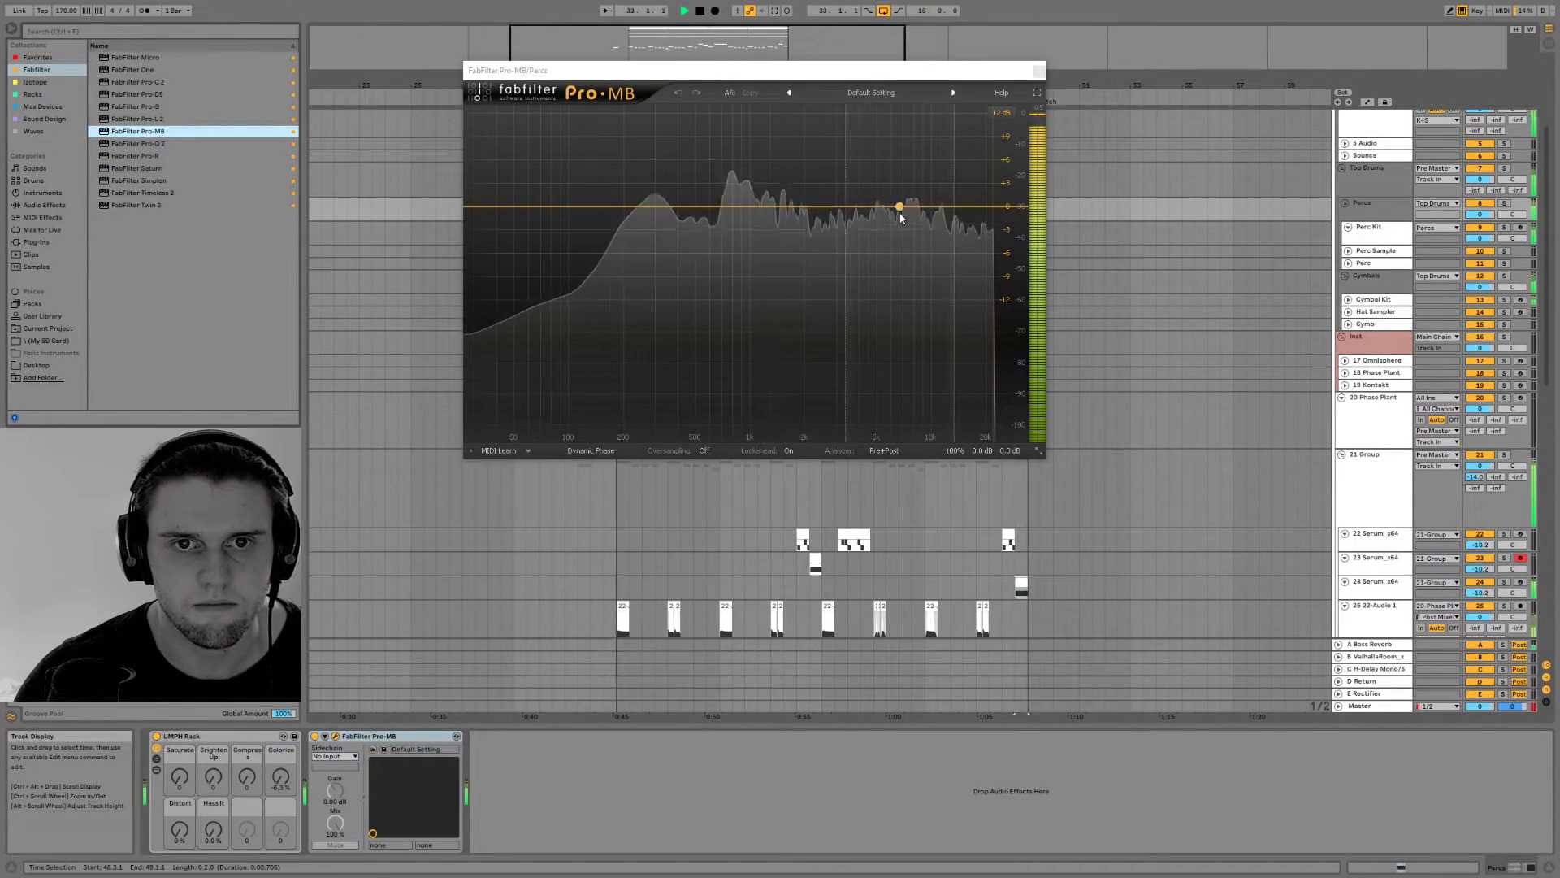
pyautogui.click(899, 206)
pyautogui.click(792, 207)
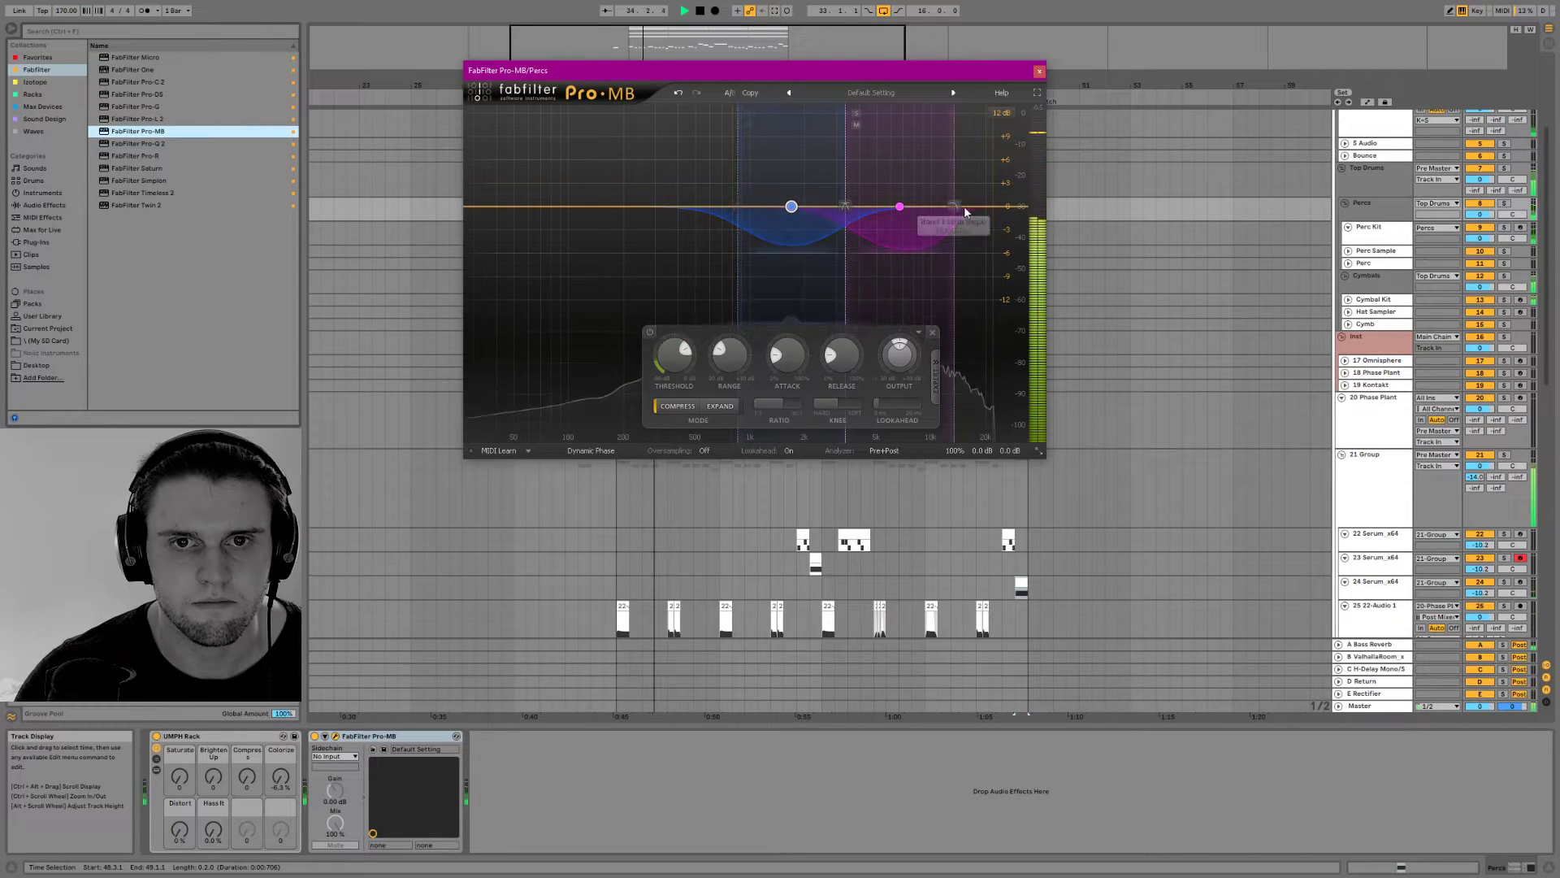
pyautogui.click(988, 206)
pyautogui.click(696, 205)
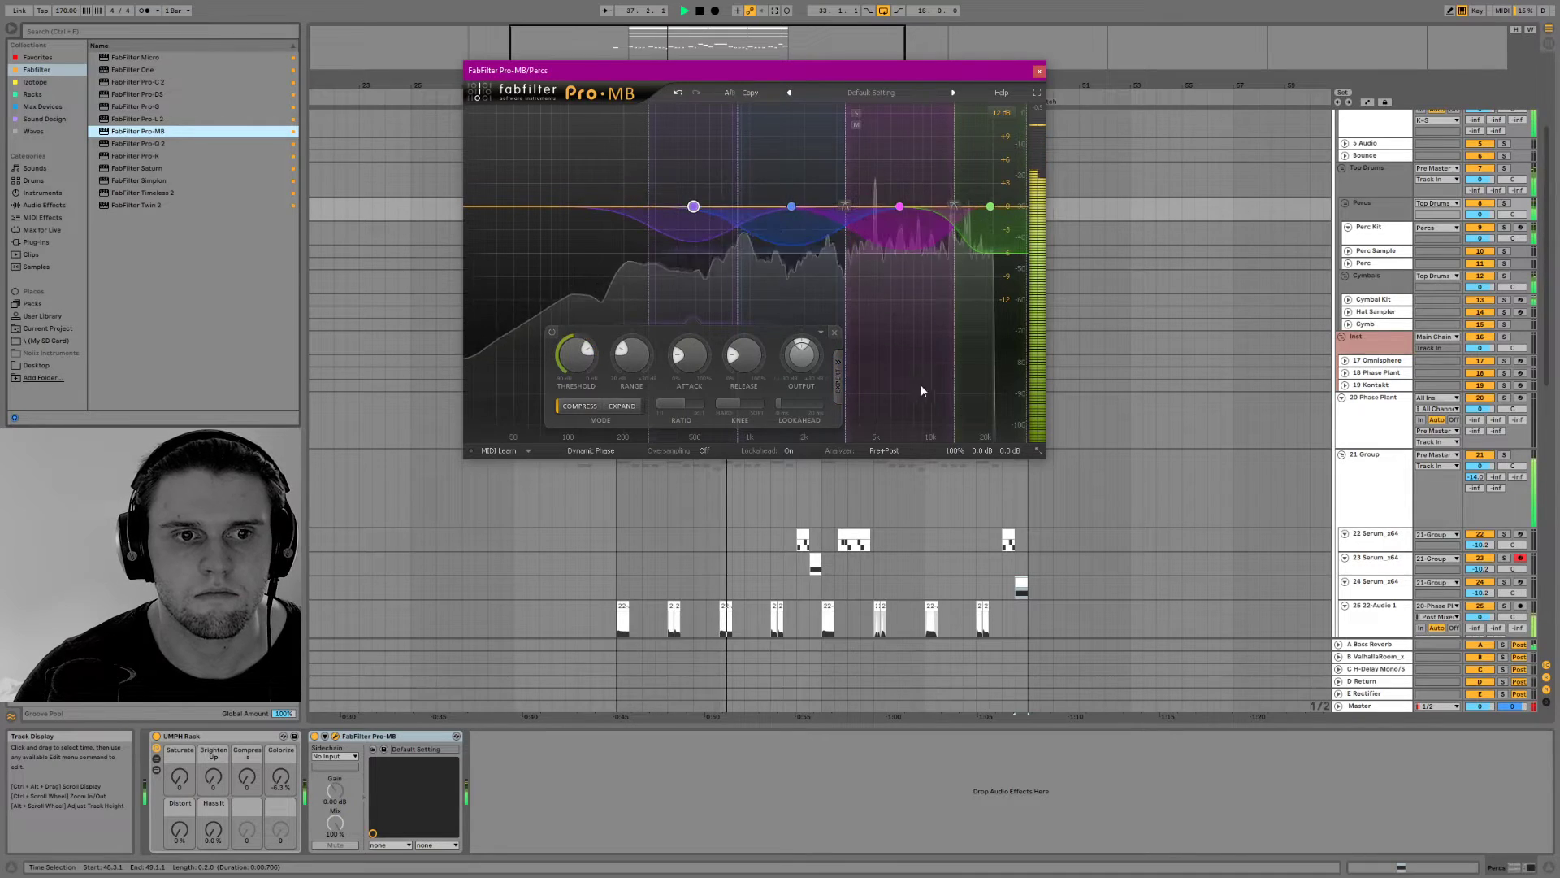
pyautogui.click(1038, 71)
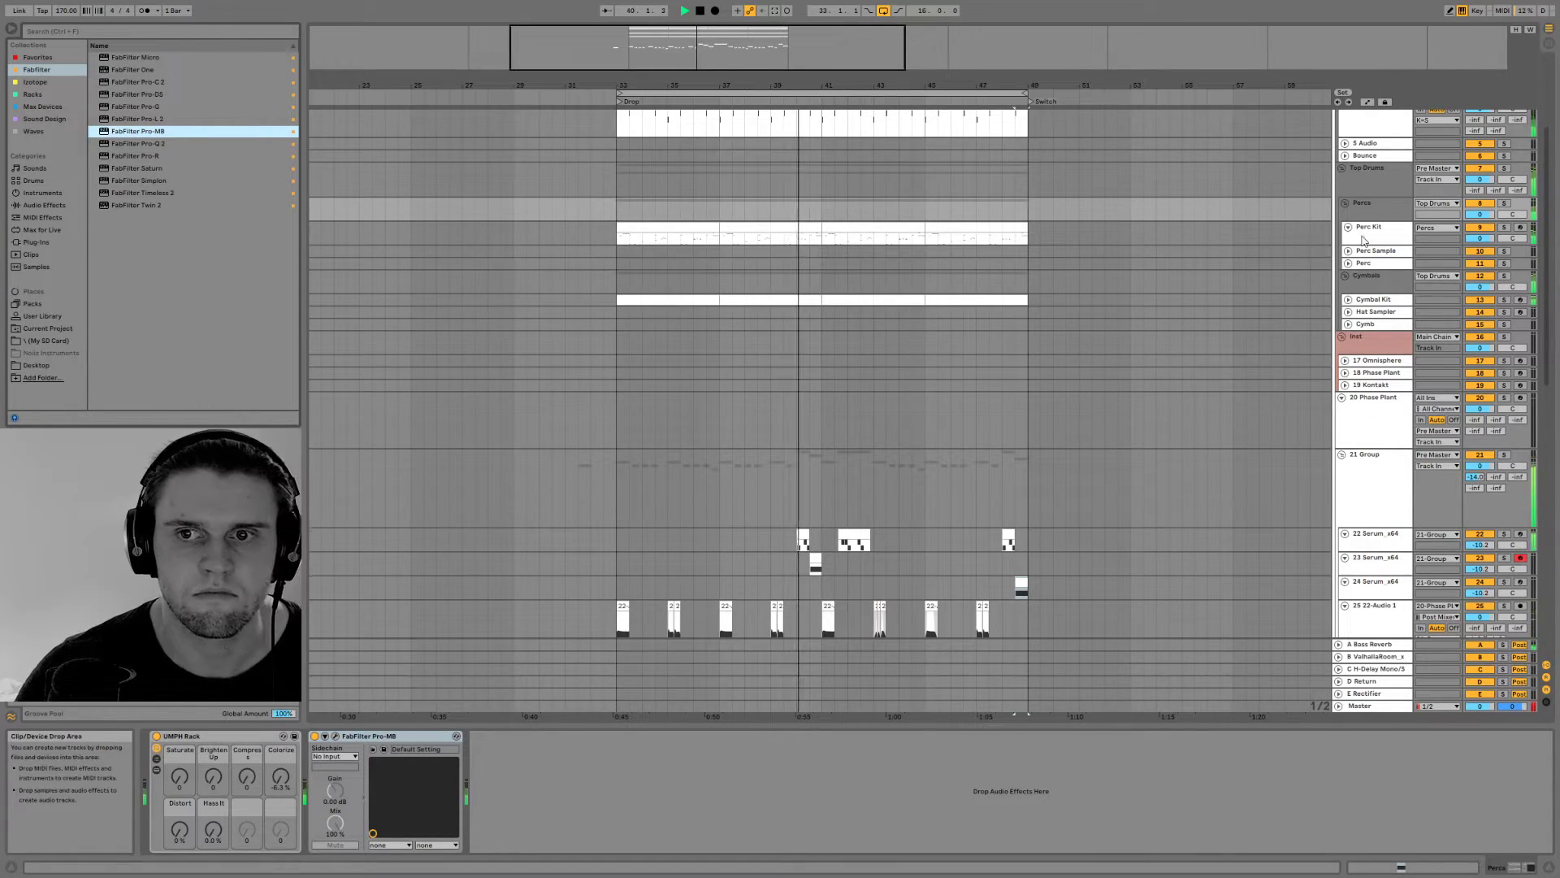
# Arm the Hat Sampler track, audition its sound and insert an empty four-bar MIDI clip from bar 33 to 37
pyautogui.click(1375, 312)
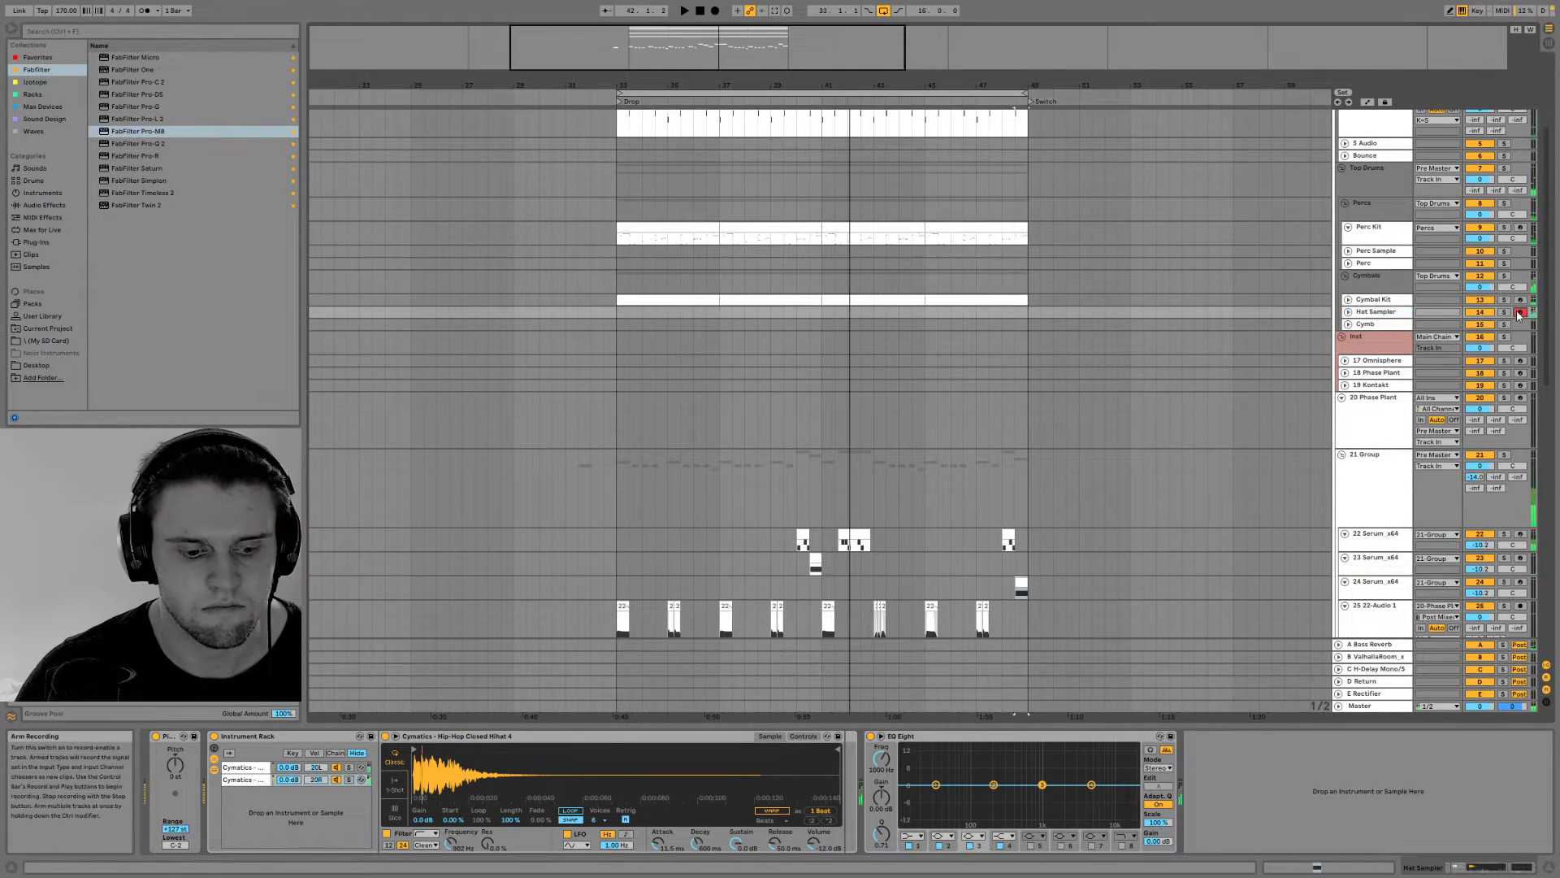
pyautogui.press('z')
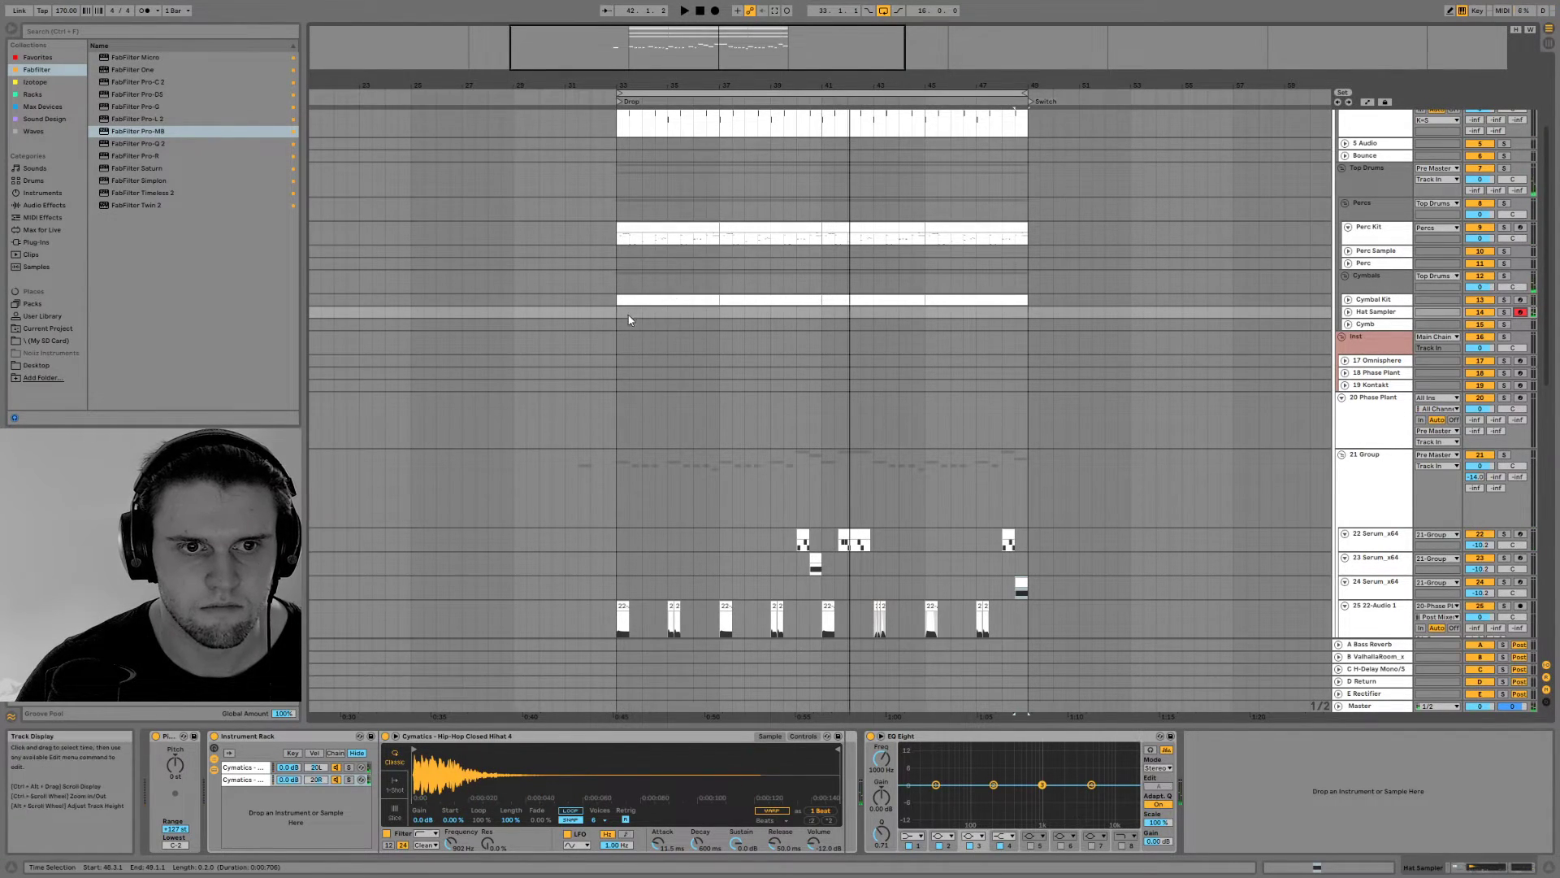
pyautogui.rightClick(716, 314)
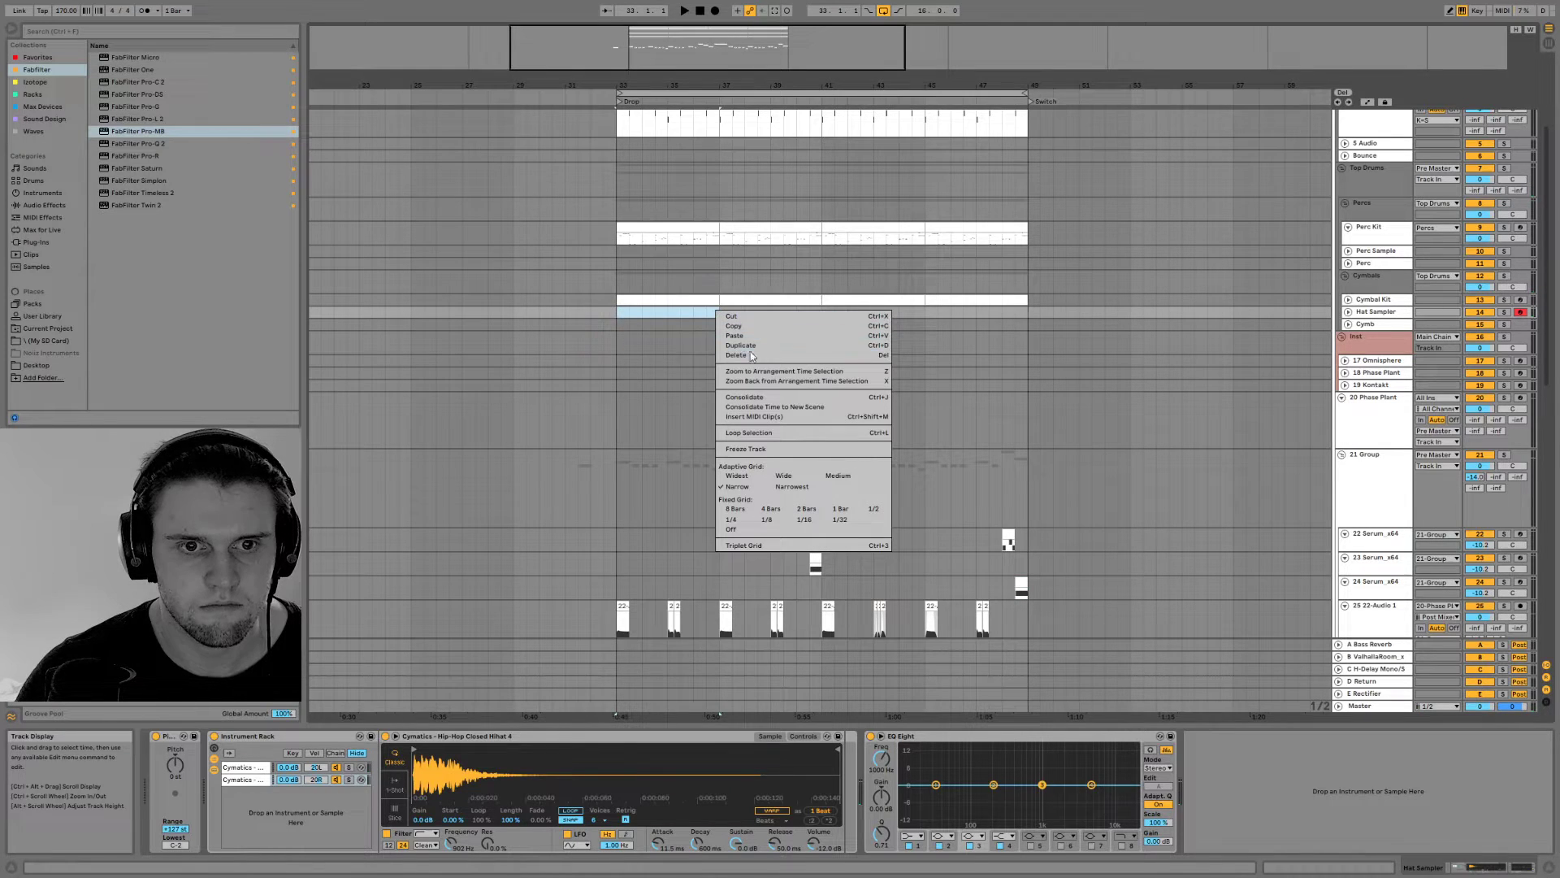
pyautogui.click(770, 417)
pyautogui.scroll(-3, 487, 673)
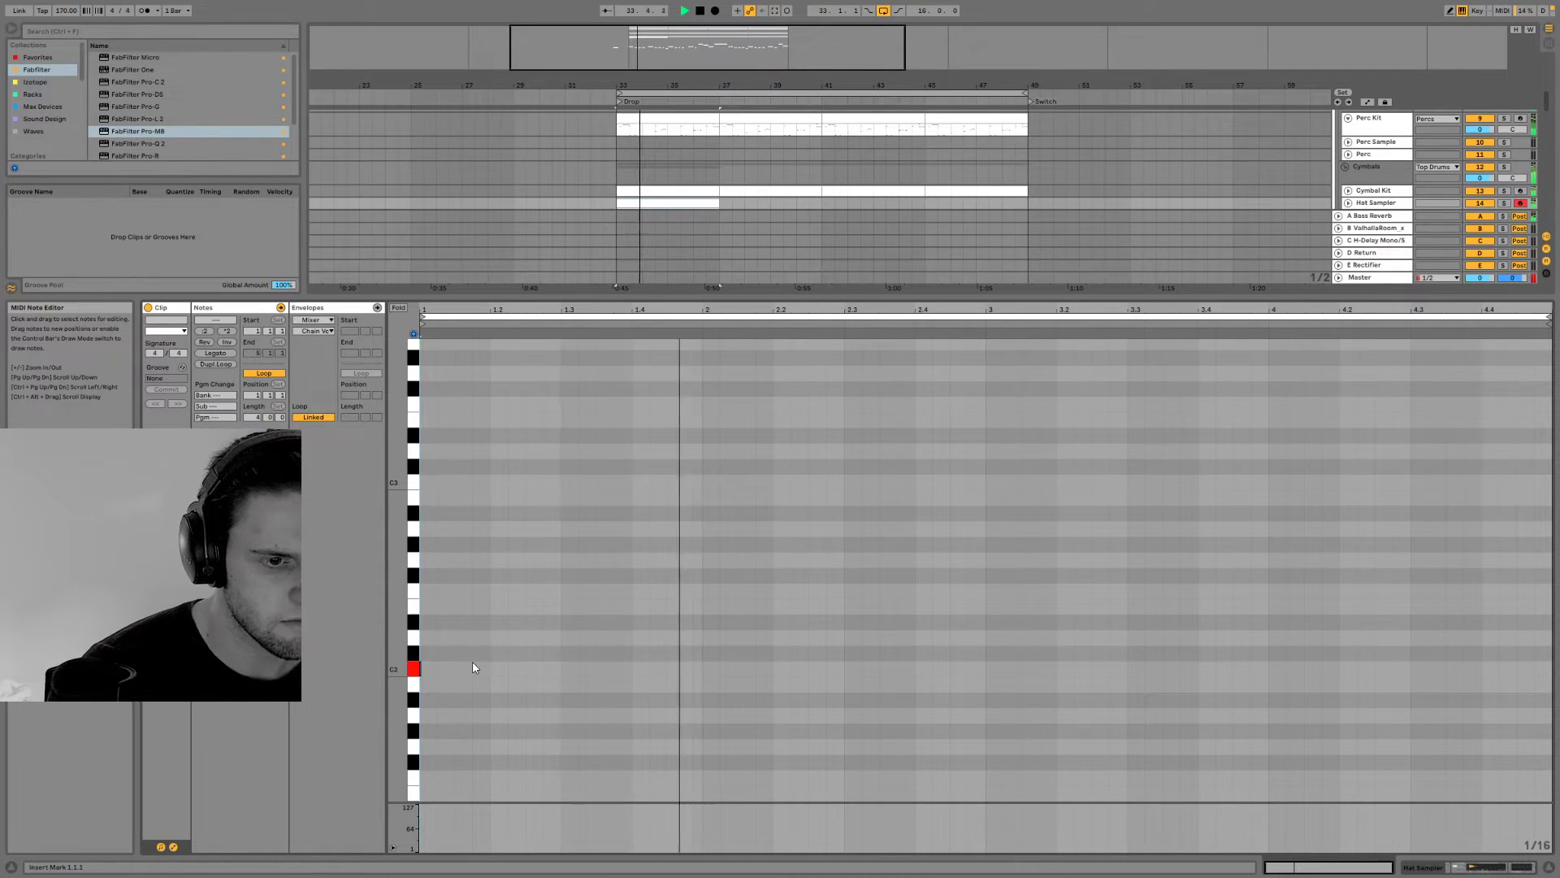
# Play a sparse C2 hat rhythm along with the drop and capture the performance into the four-bar Hat Sampler clip
pyautogui.press('a')
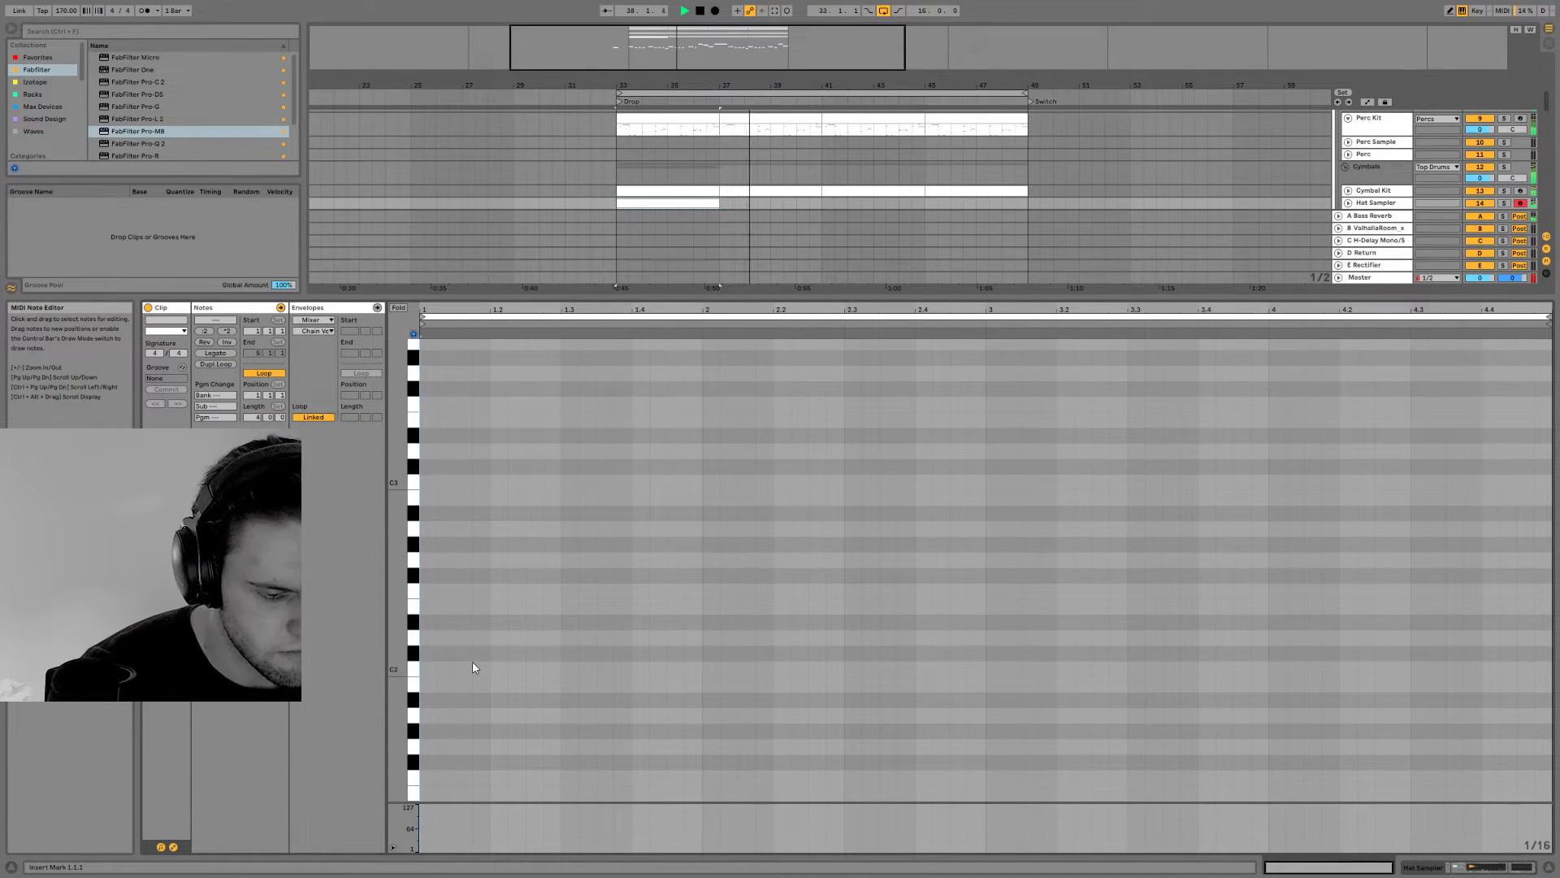
pyautogui.press('a')
pyautogui.press('a')
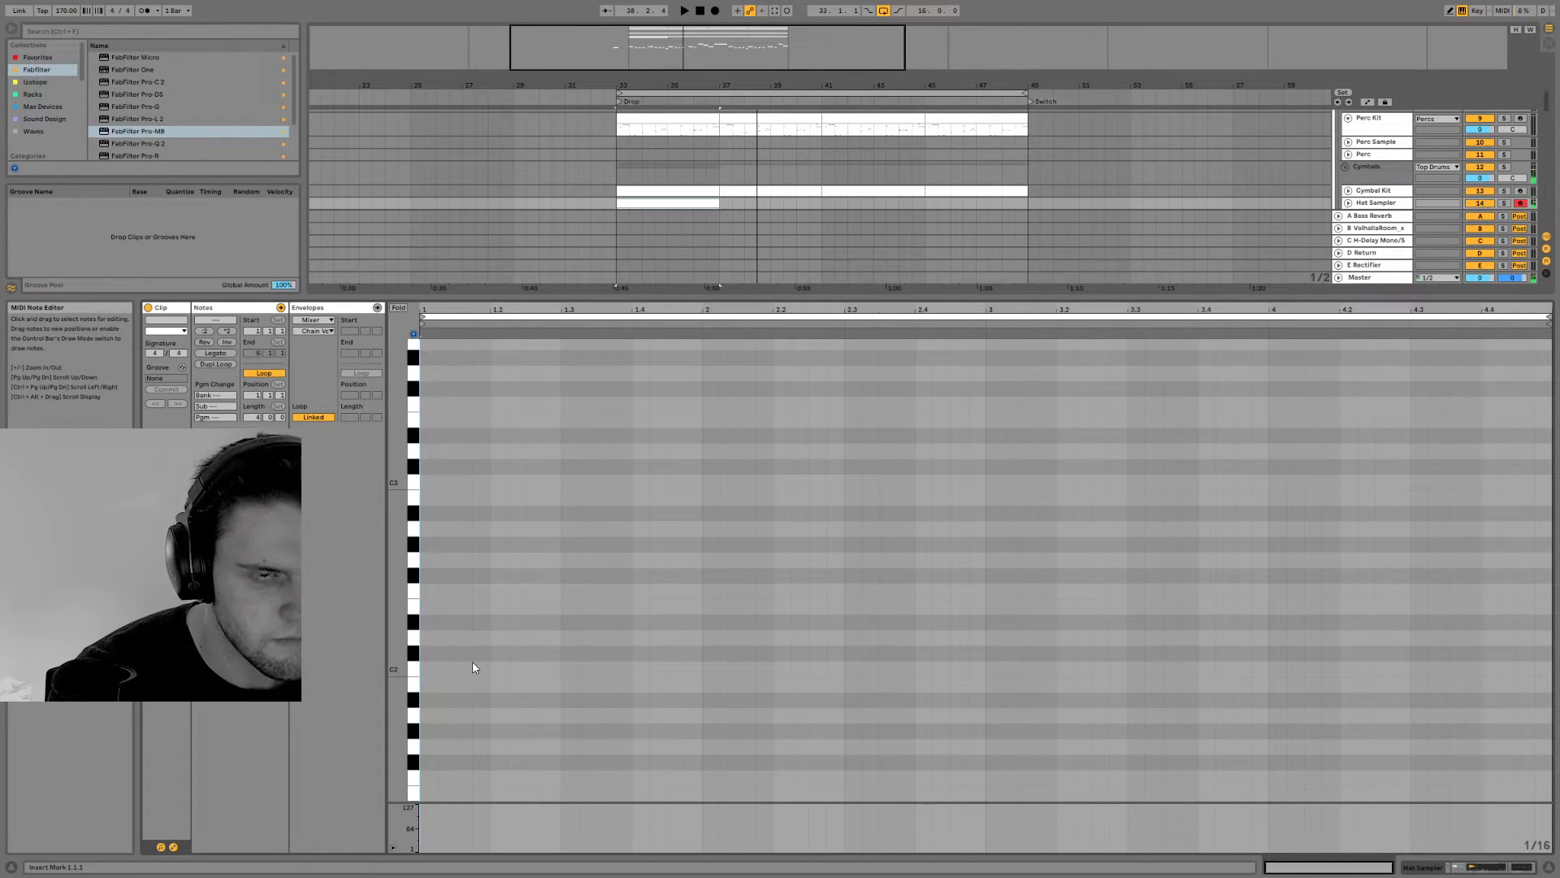
pyautogui.press('a')
pyautogui.press('a')
pyautogui.press('a')
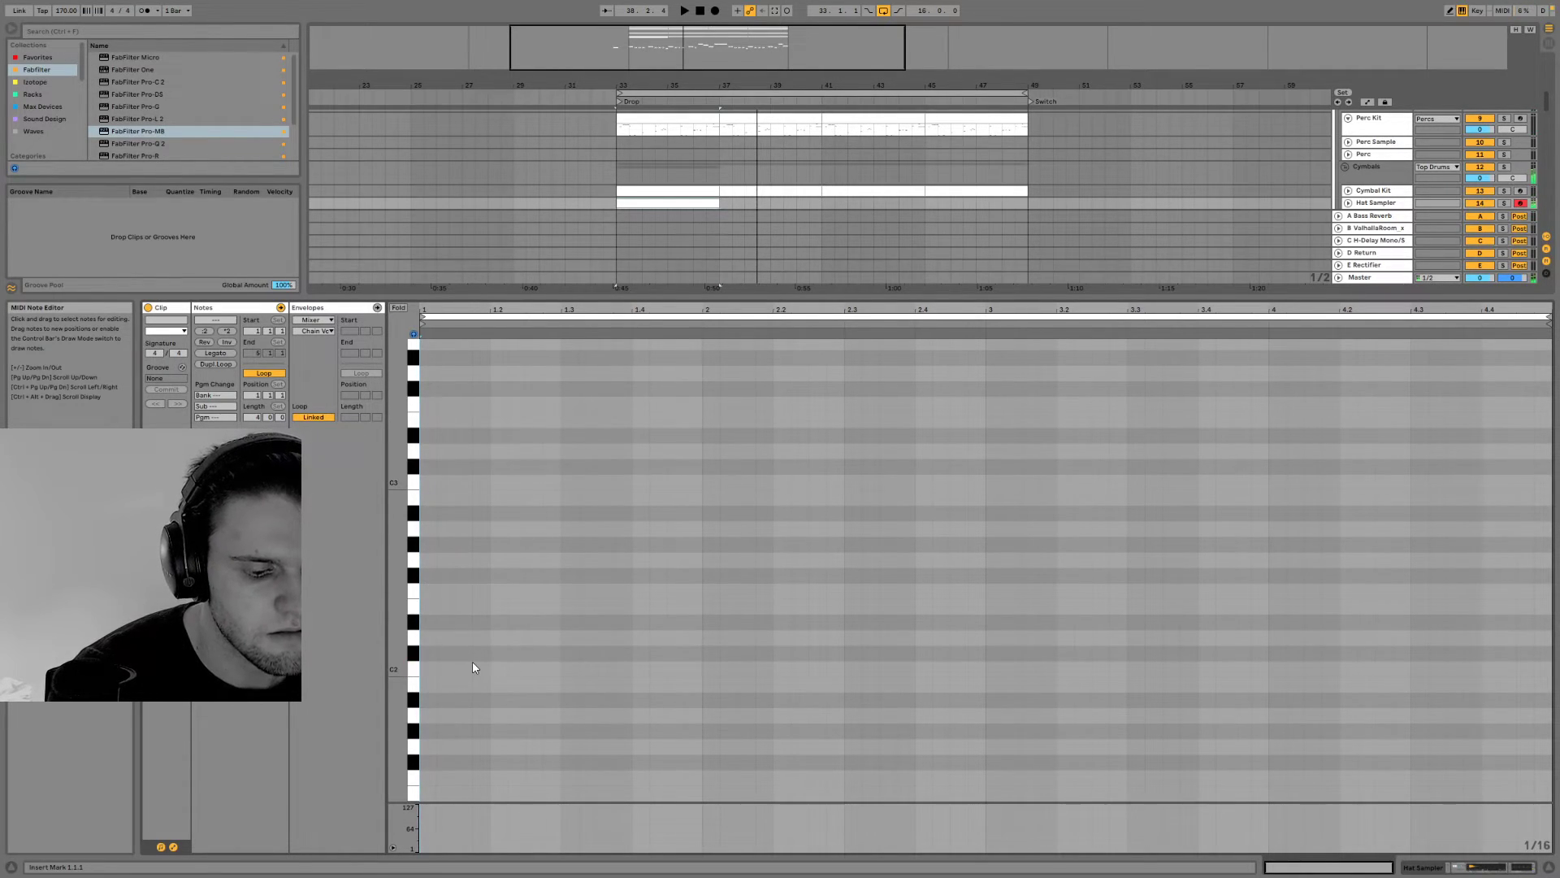
pyautogui.press('space')
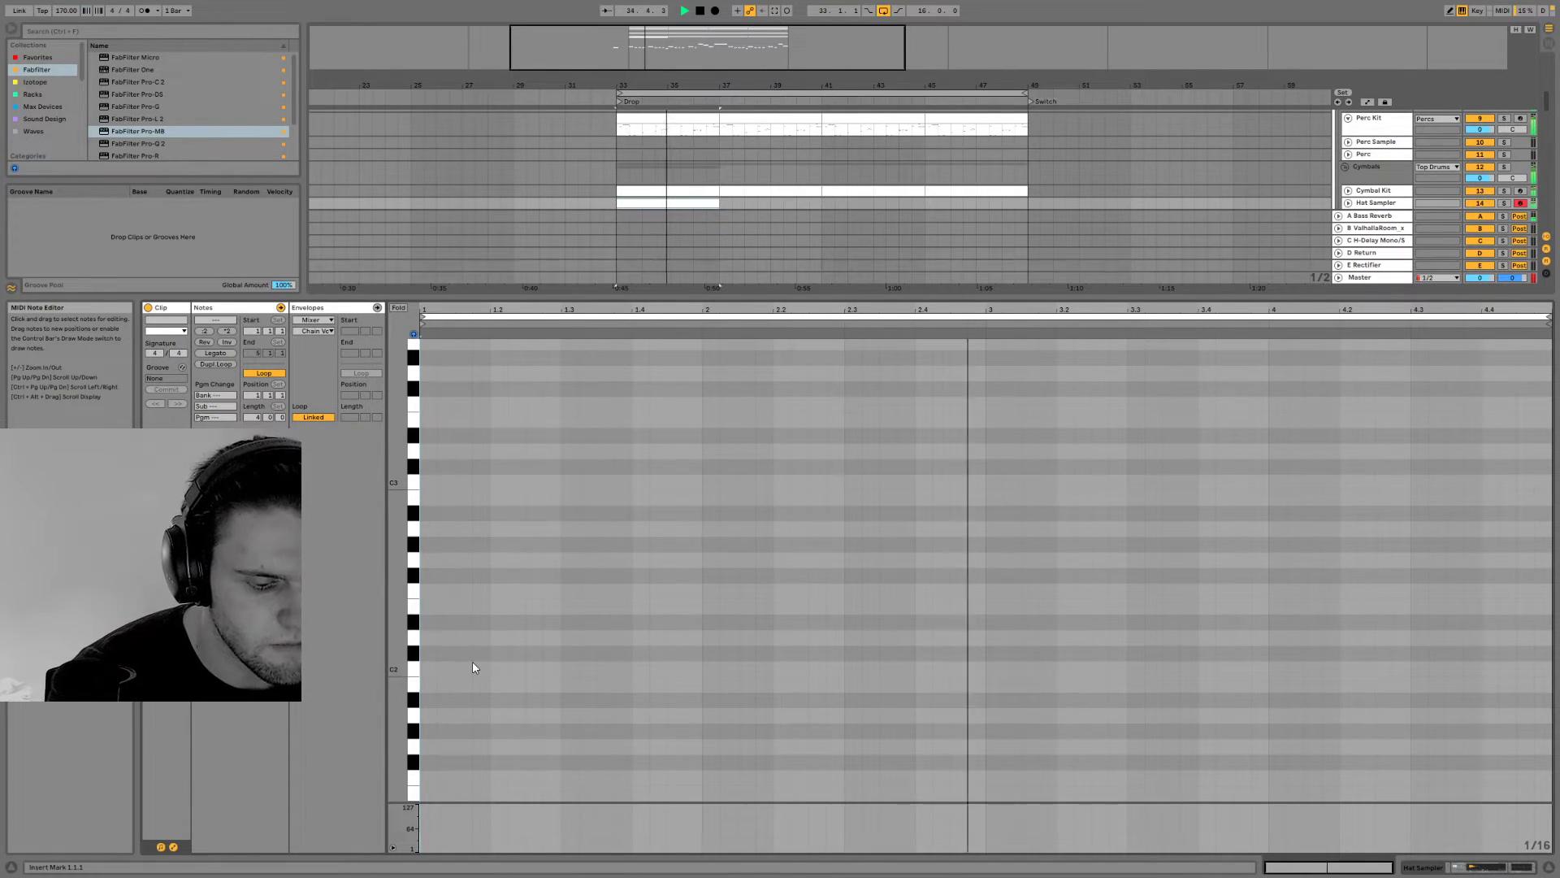
pyautogui.press('a')
pyautogui.press('a')
pyautogui.press('space')
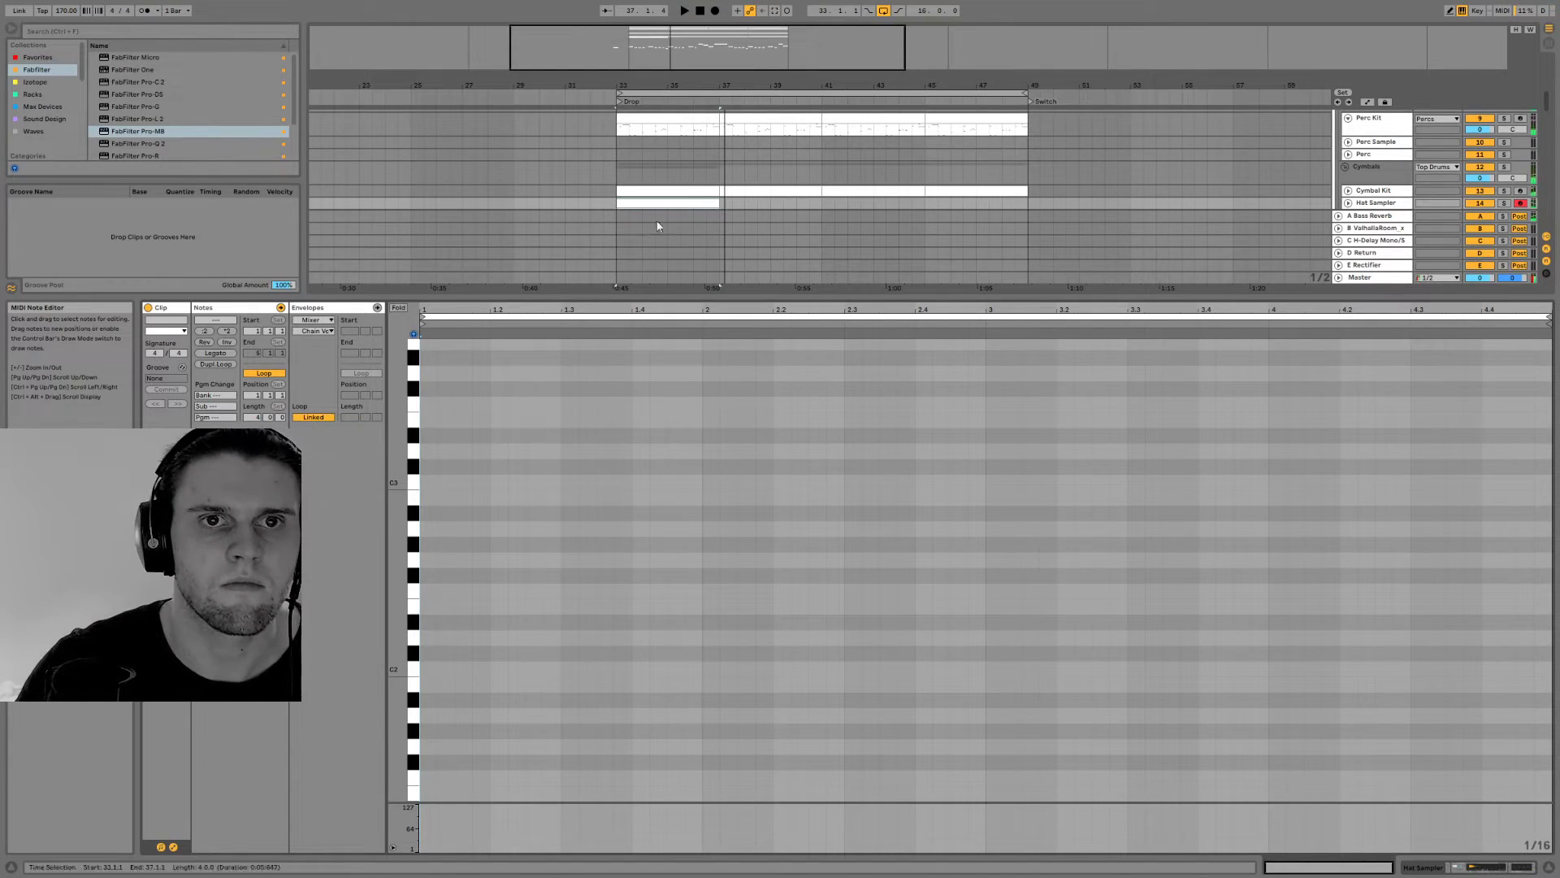
pyautogui.click(775, 12)
# Move the first hat note of the clip's second bar slightly earlier and delete all hat notes in bars three and four
pyautogui.press('space')
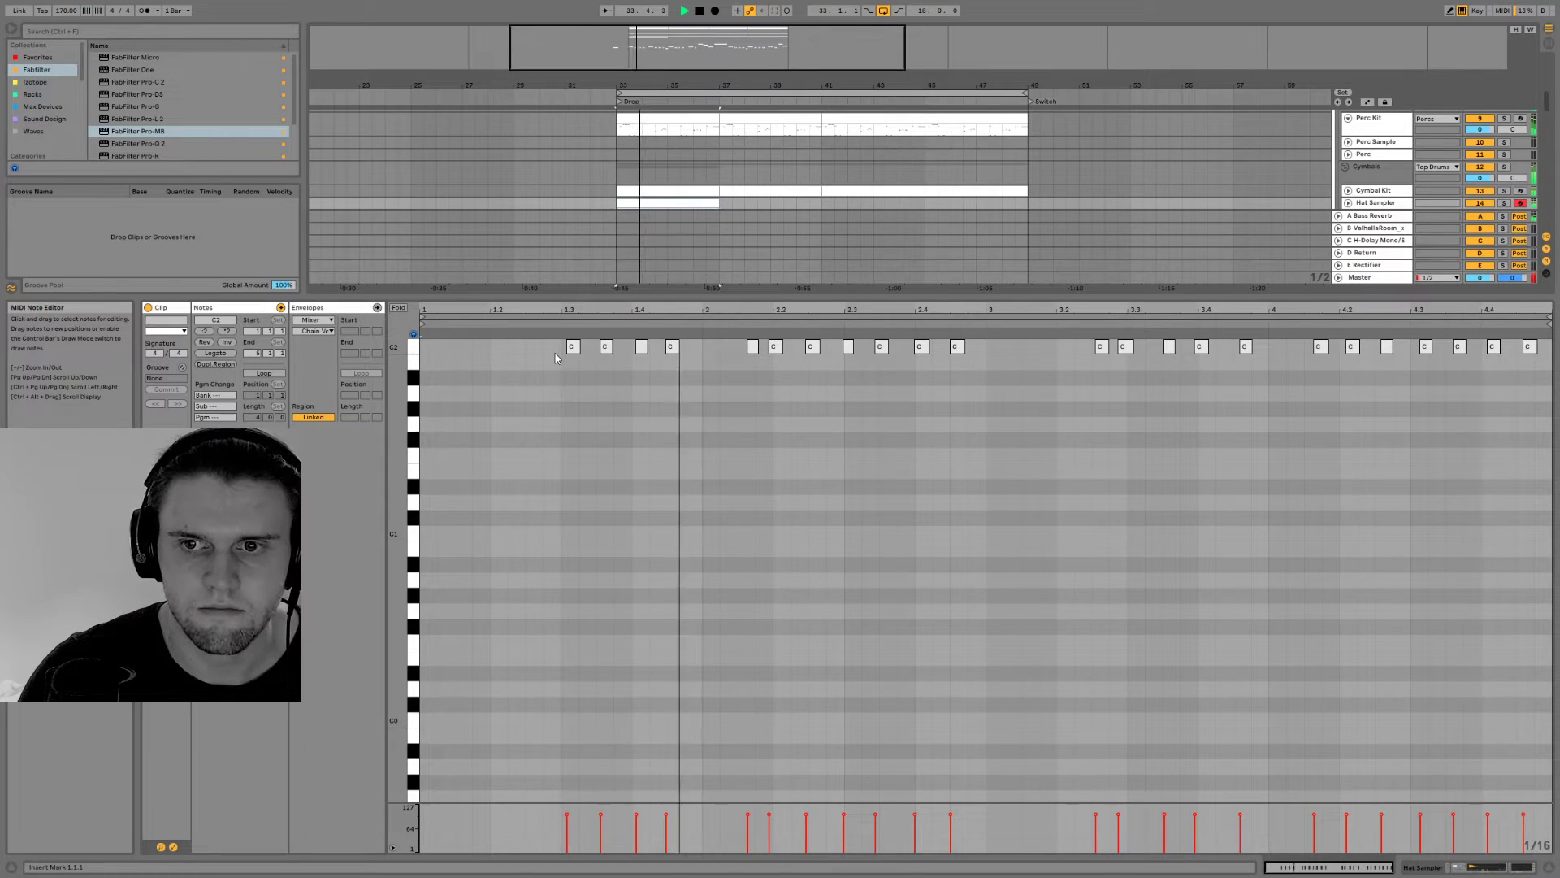
pyautogui.moveTo(754, 354); pyautogui.dragTo(751, 357)
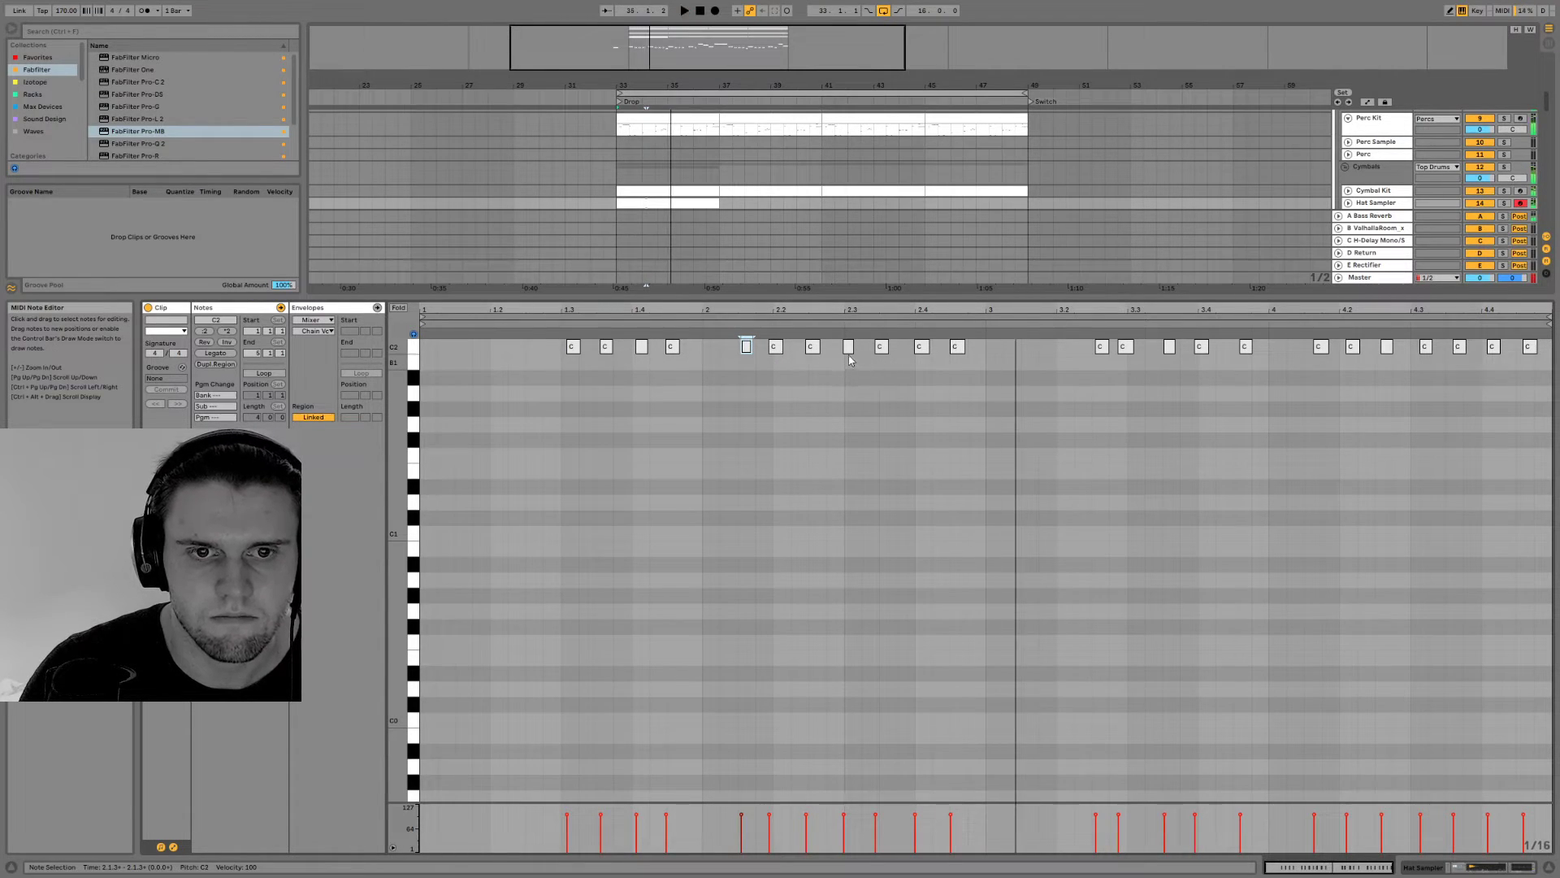
pyautogui.press('space')
pyautogui.moveTo(986, 350); pyautogui.dragTo(425, 349)
pyautogui.moveTo(1039, 362); pyautogui.dragTo(1548, 358)
pyautogui.press('Delete')
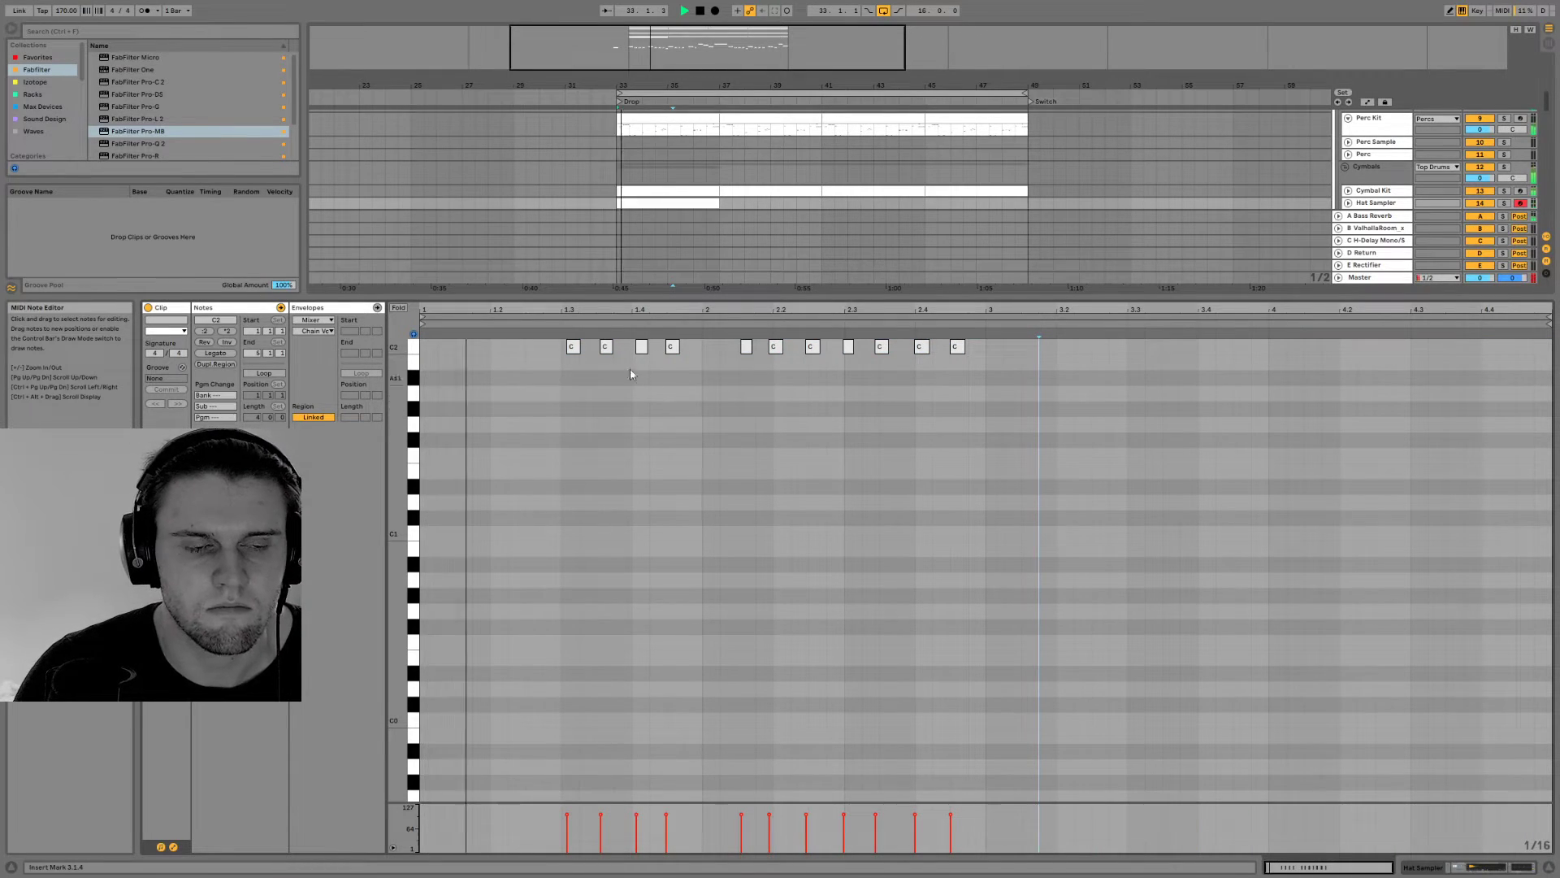
# Tighten the hat timing by nudging the note at 1.3 slightly earlier and the note at 2.2 slightly later
pyautogui.press('space')
pyautogui.click(571, 348)
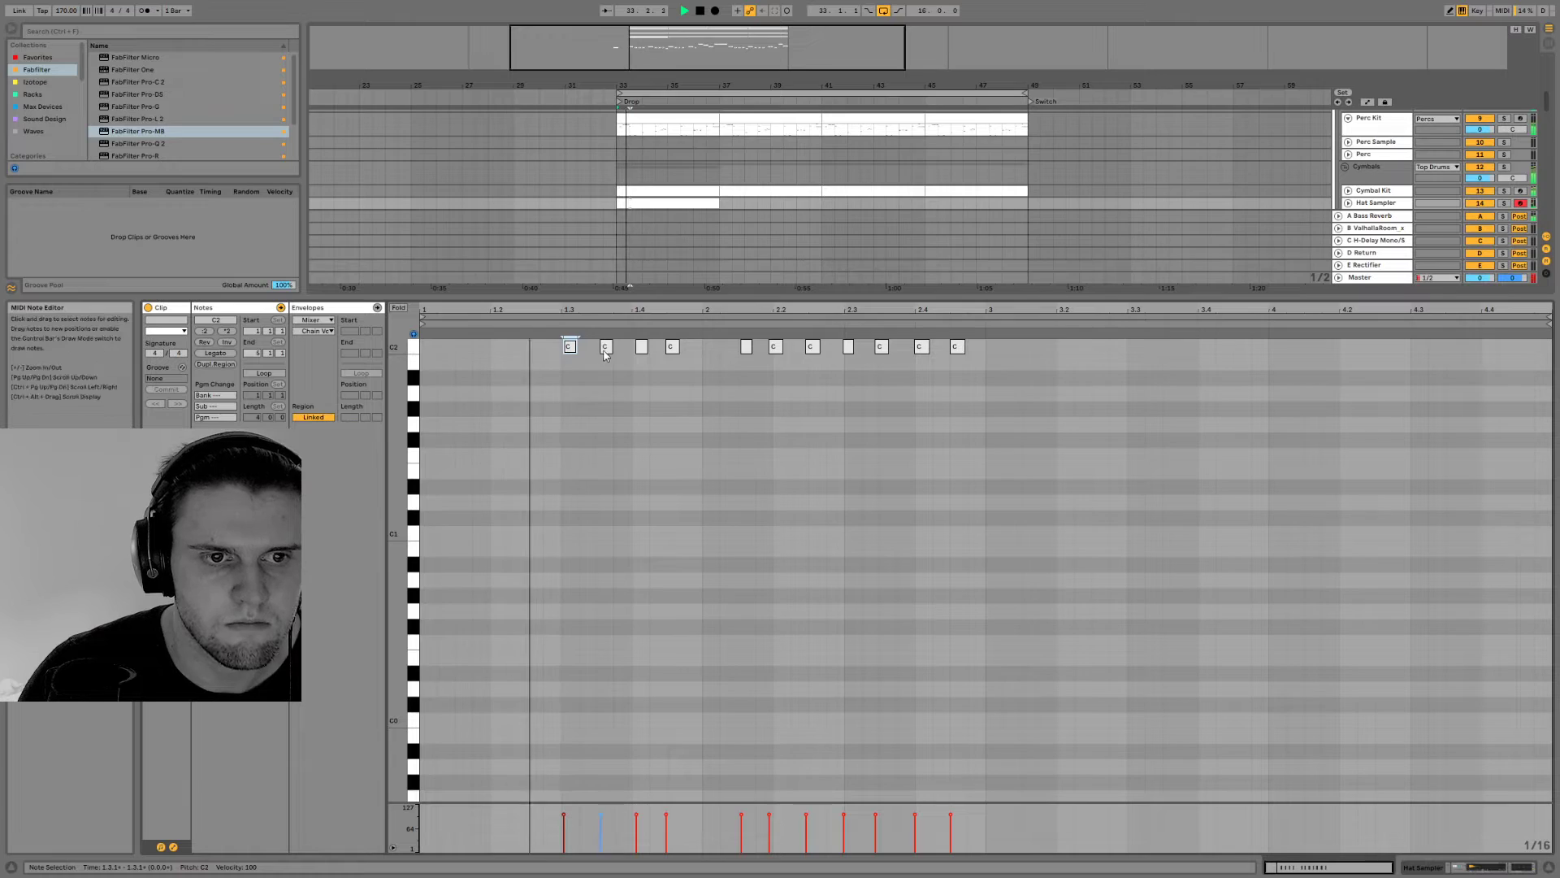
pyautogui.click(605, 347)
pyautogui.click(777, 348)
pyautogui.moveTo(778, 350); pyautogui.dragTo(786, 355)
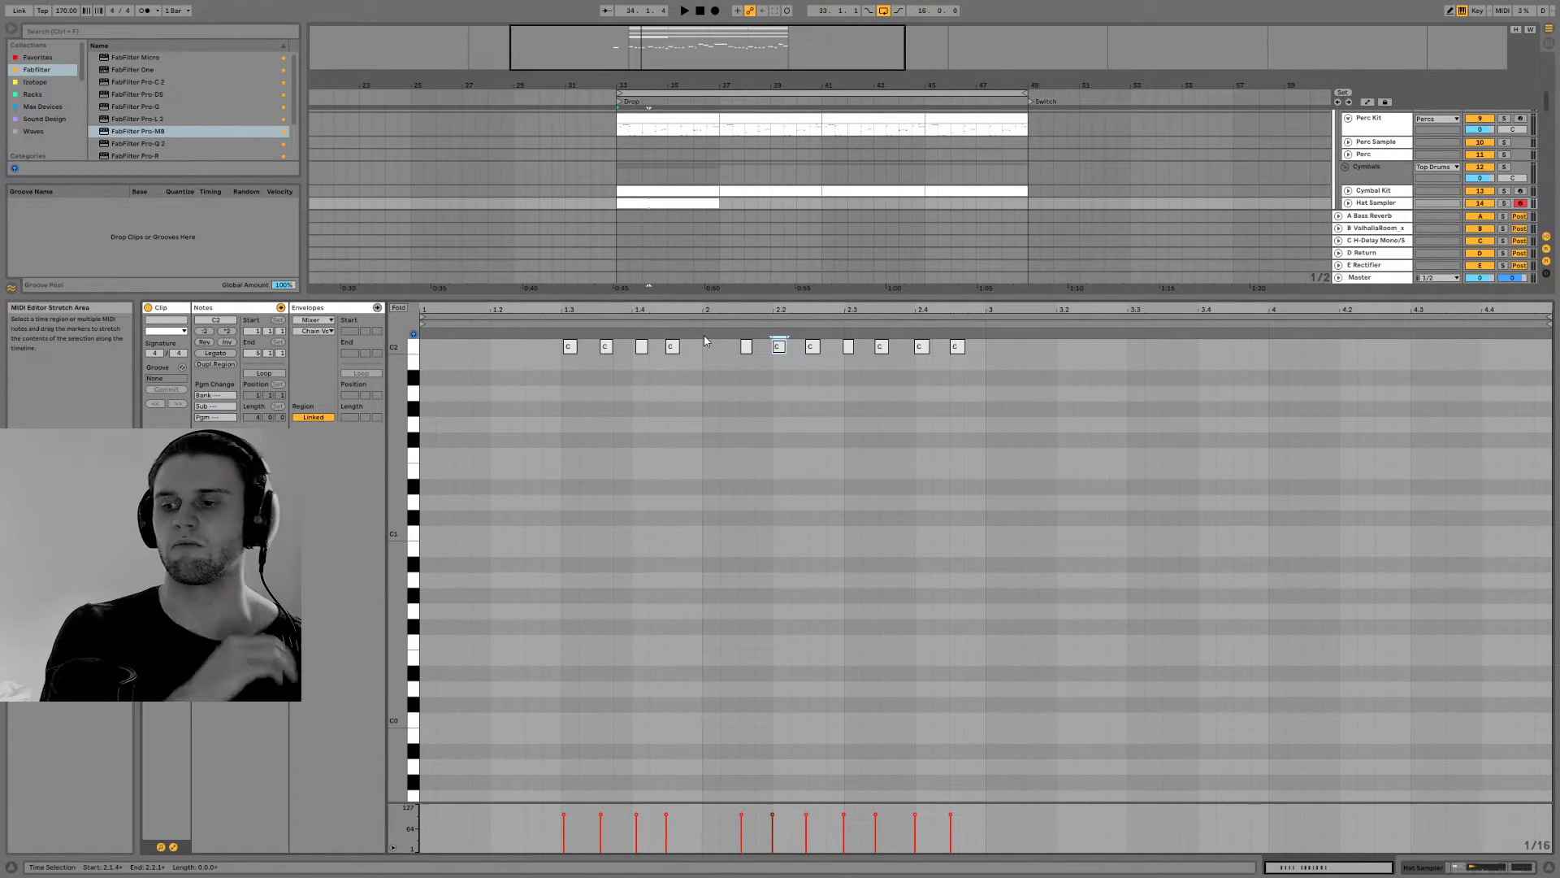
# Duplicate the first two bars of the hat pattern into bars three and four of the clip
pyautogui.press('space')
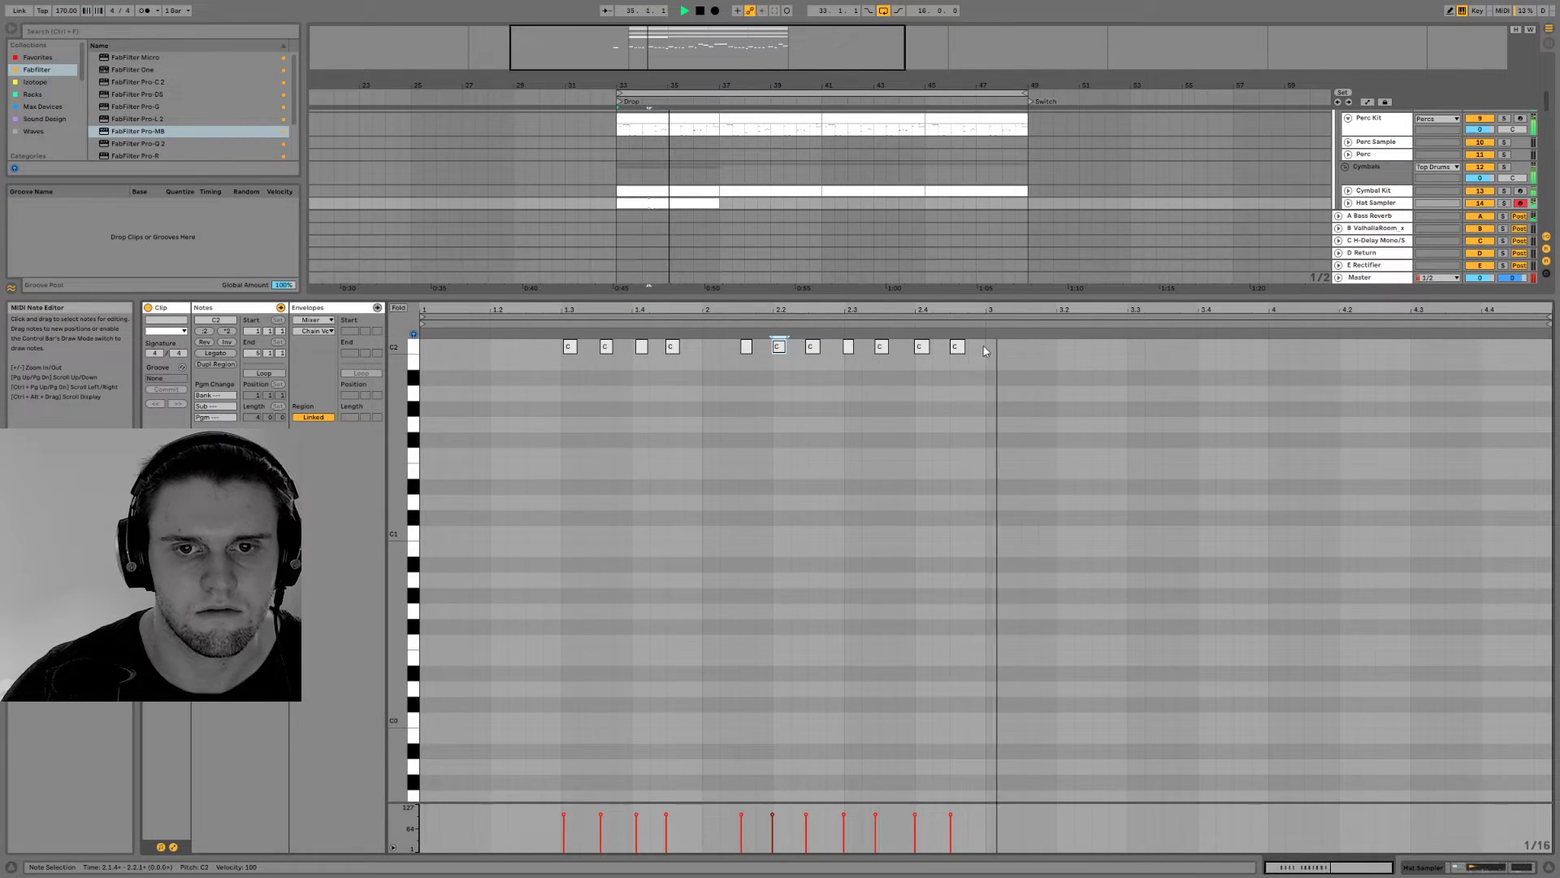
pyautogui.press('space')
pyautogui.moveTo(986, 346); pyautogui.dragTo(593, 349)
pyautogui.hotkey('ctrl', 'd')
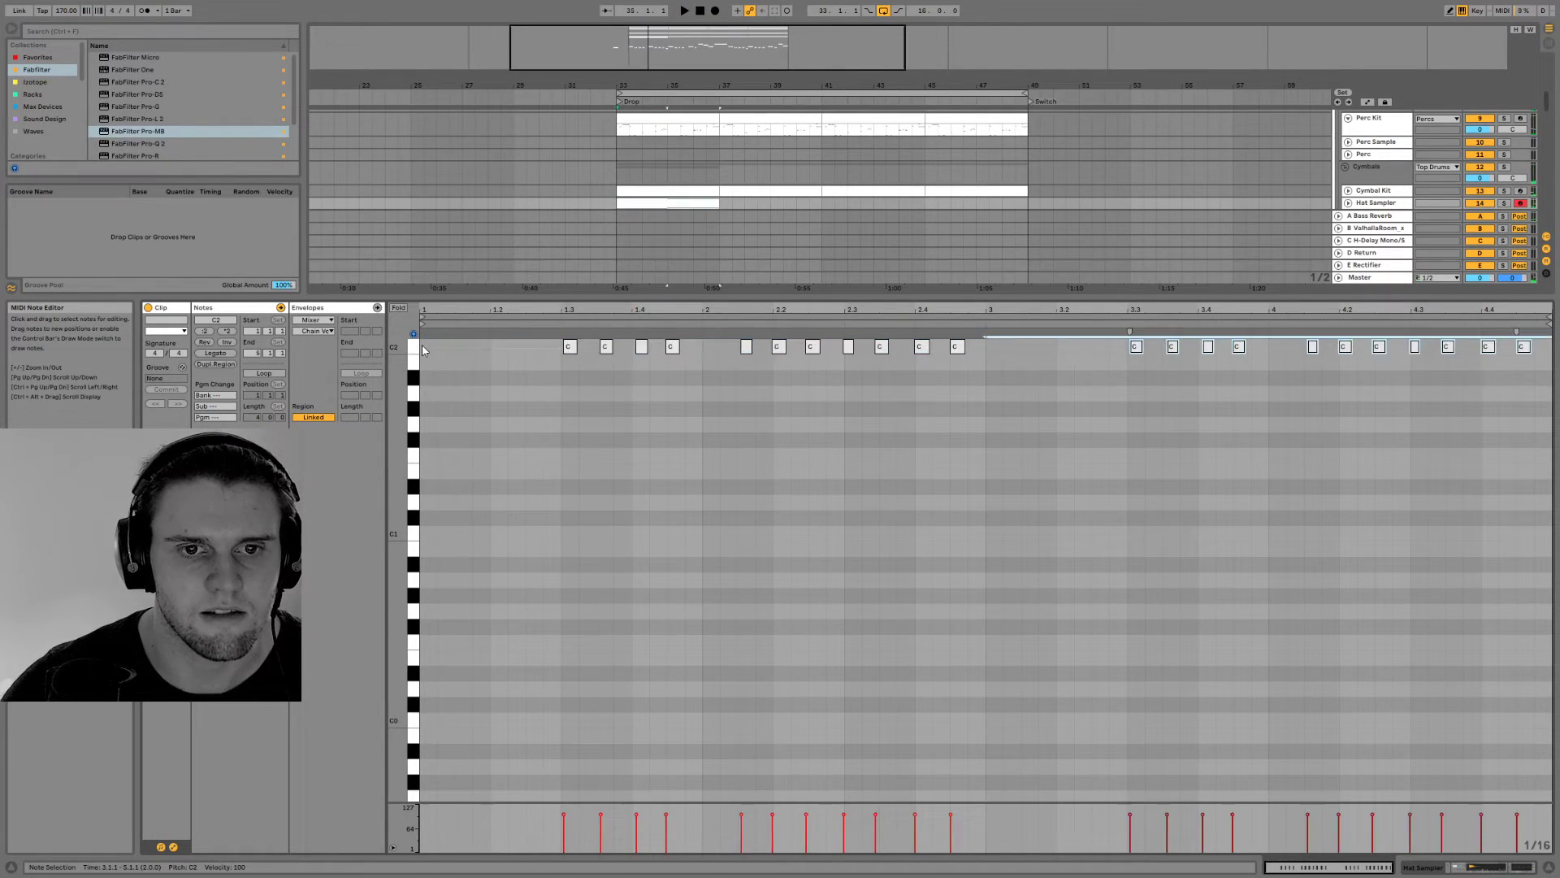
# Duplicate the four-bar hat clip along the Hat Sampler track until it fills the sixteen-bar drop up to bar 49
pyautogui.click(1416, 867)
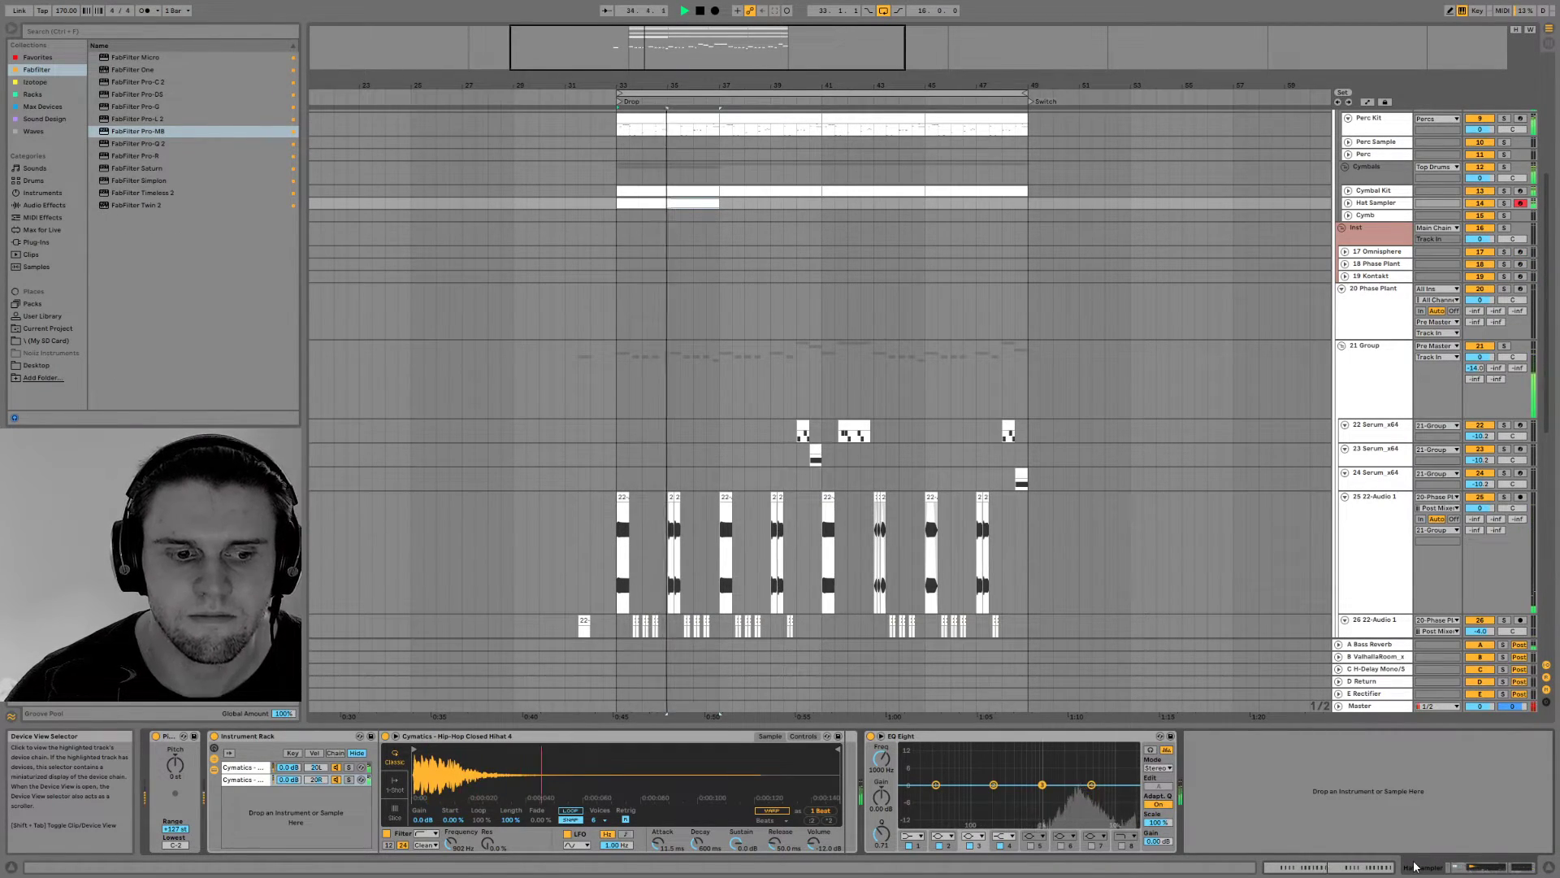
pyautogui.click(662, 203)
pyautogui.hotkey('ctrl', 'd')
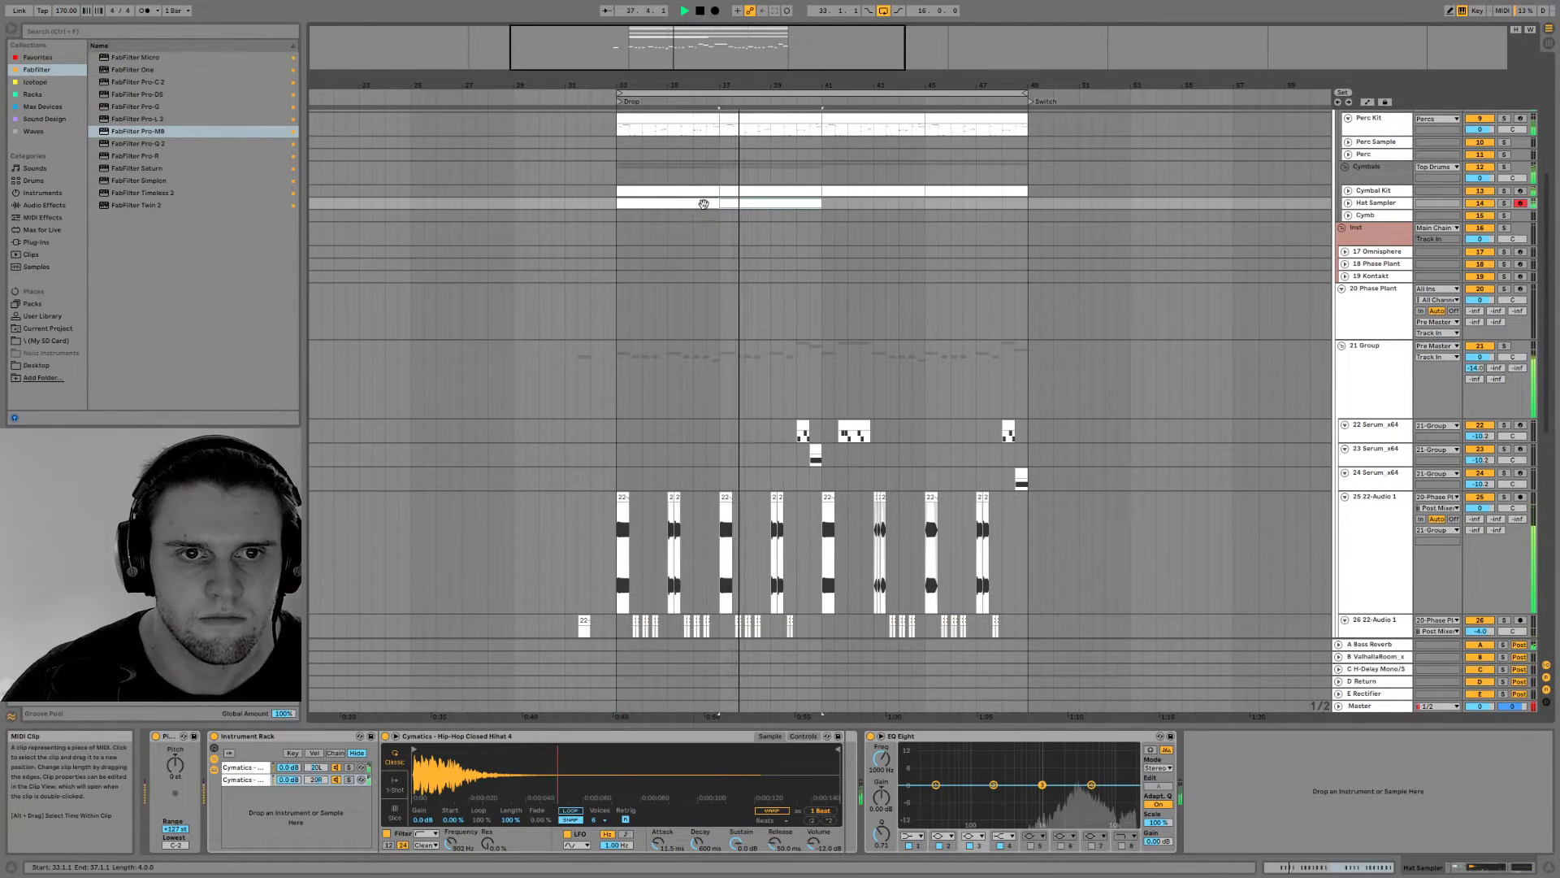
pyautogui.hotkey('ctrl', 'd')
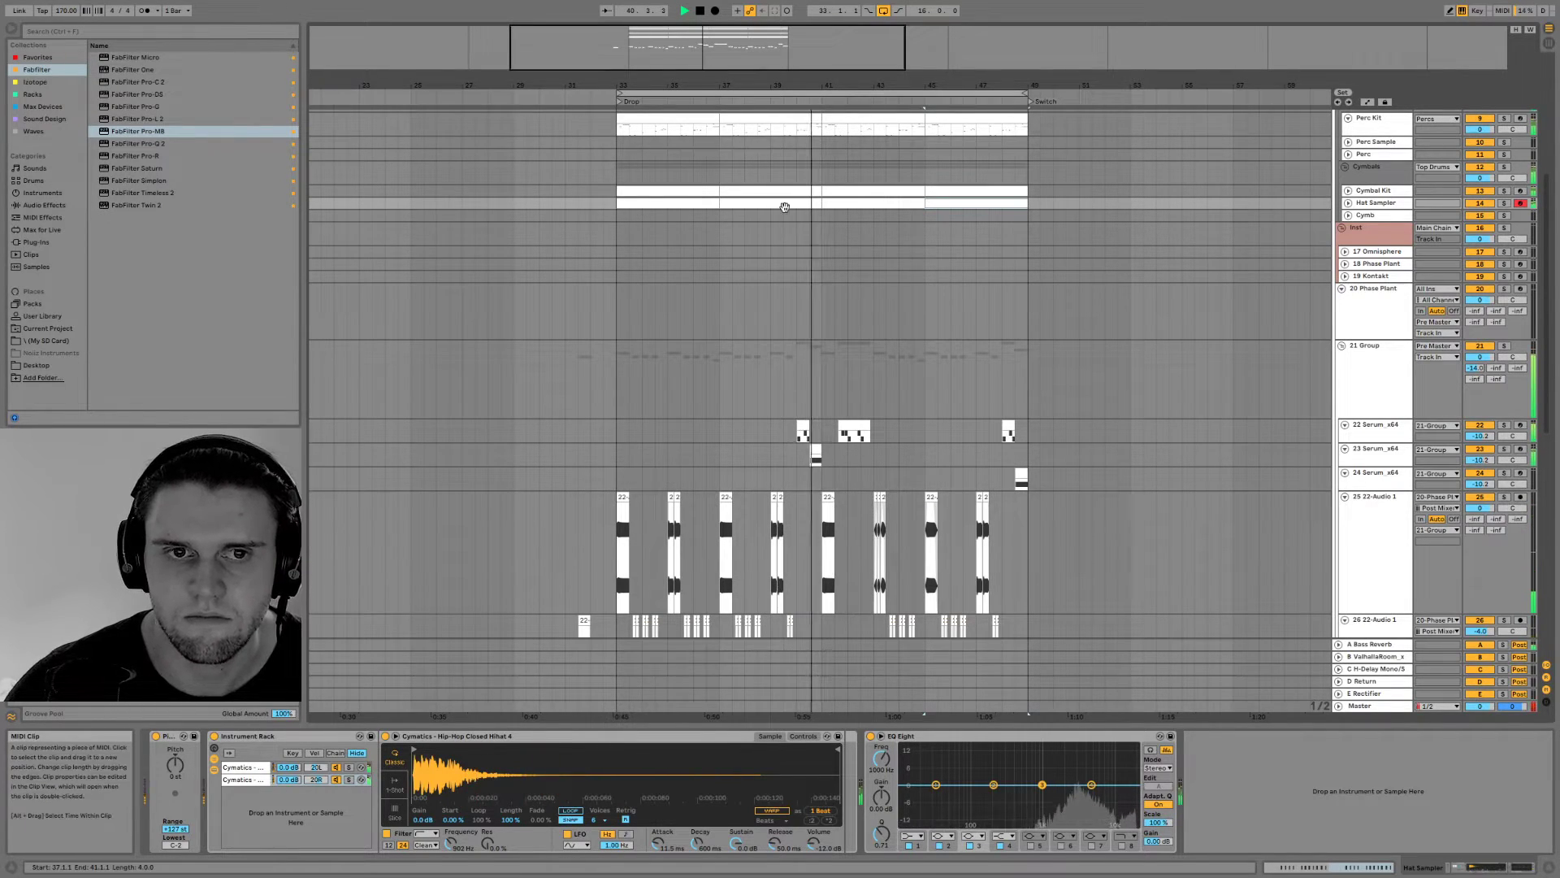
# Shorten the second and fourth hat clips by half a bar each, ending them at 40.3 and 48.3
pyautogui.press('space')
pyautogui.moveTo(819, 203); pyautogui.dragTo(810, 203)
pyautogui.press('space')
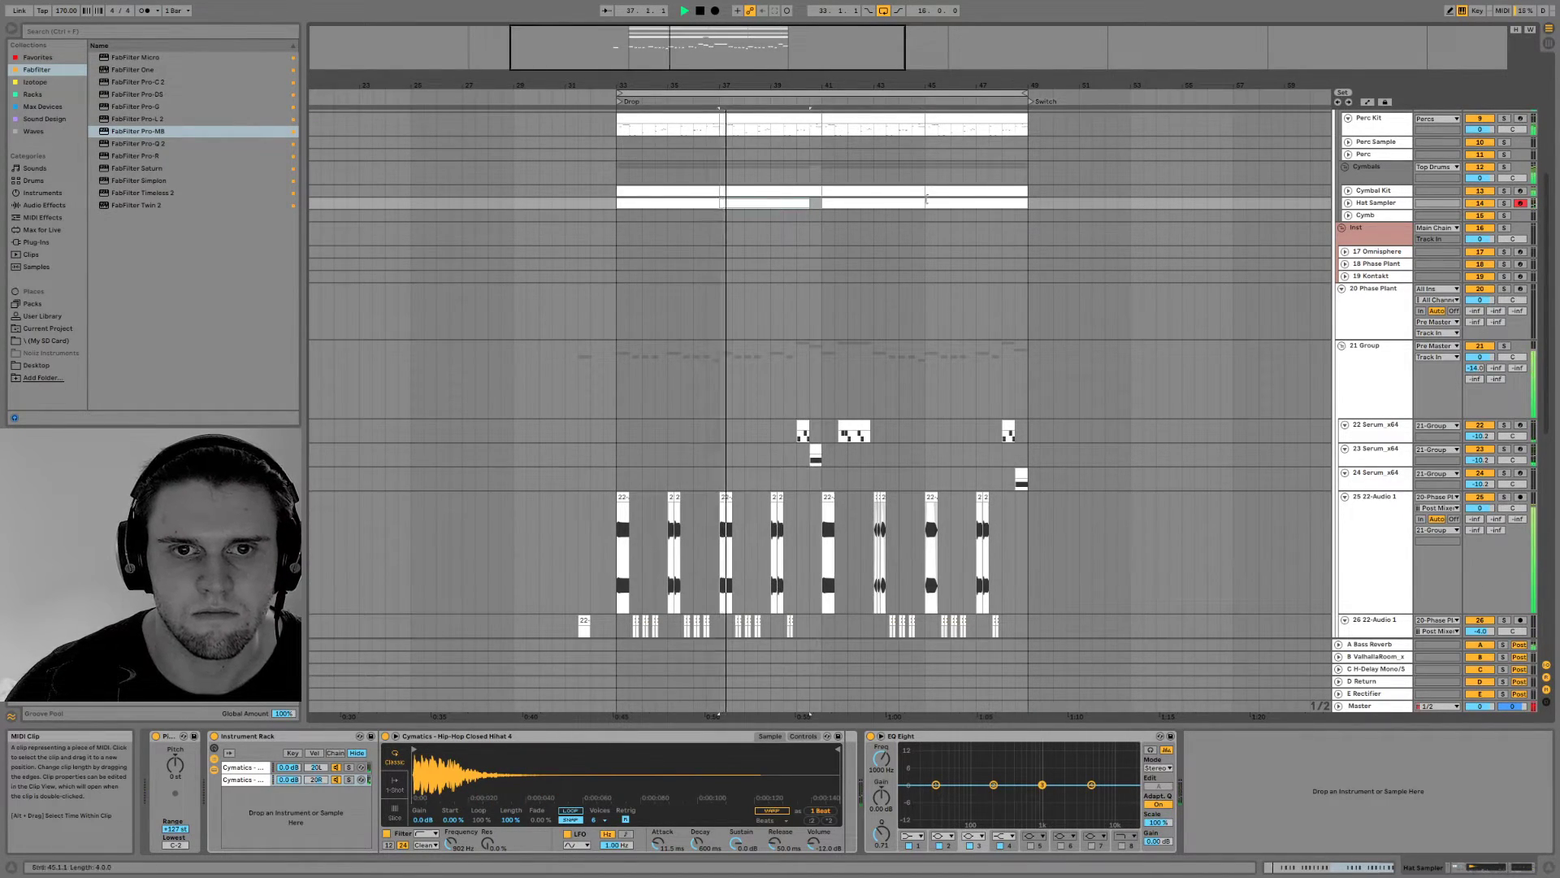
pyautogui.moveTo(1026, 203); pyautogui.dragTo(1015, 203)
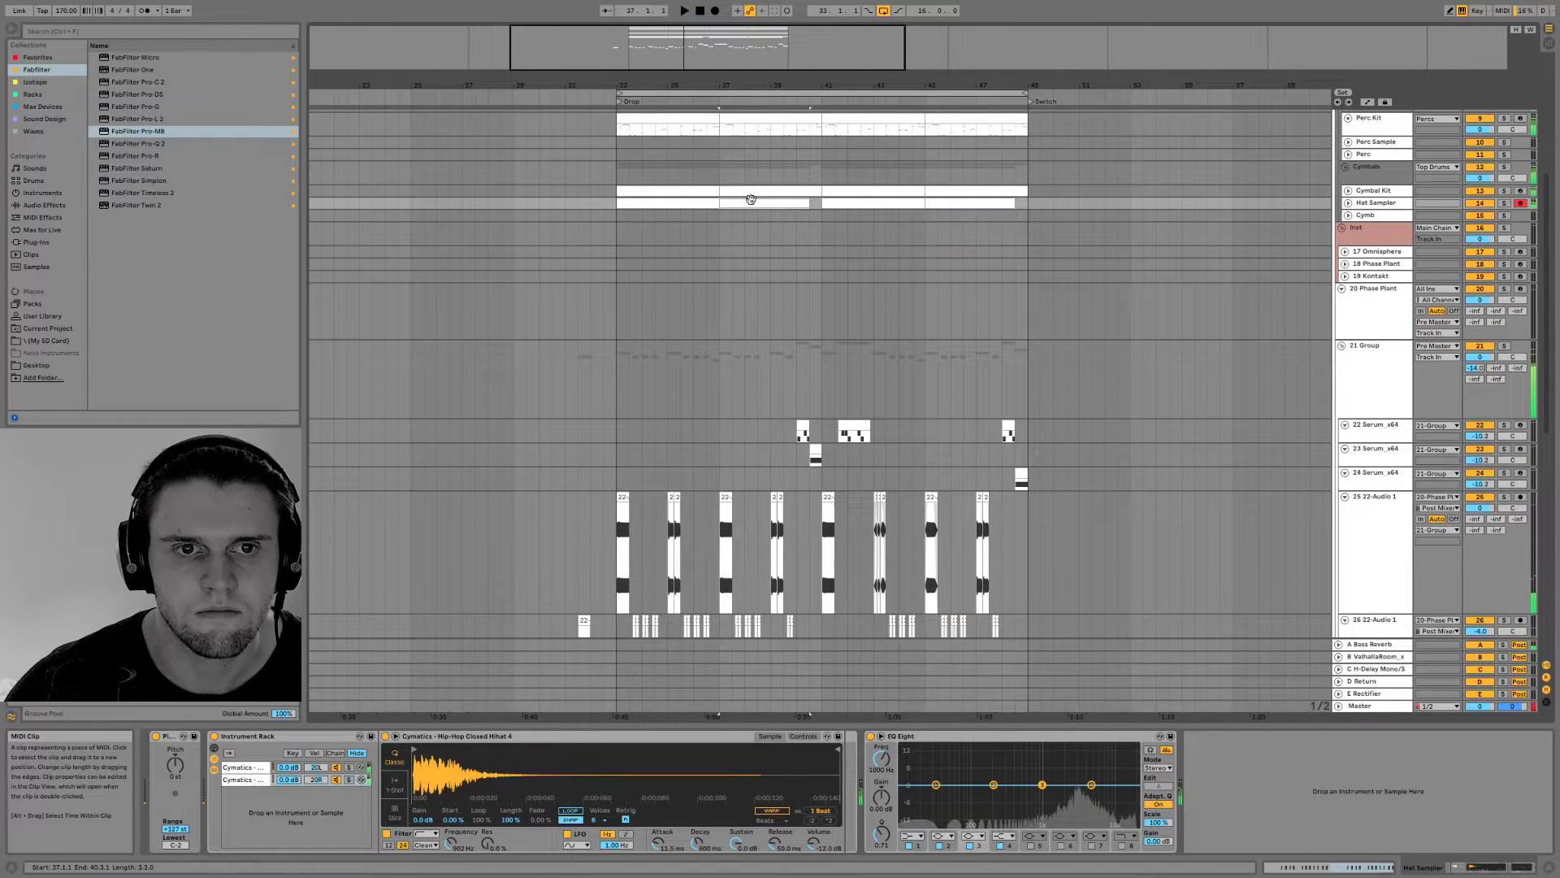
# In the second hat clip, replace the C2 note at 1.3.3 with an E2 note
pyautogui.doubleClick(774, 208)
pyautogui.press('space')
pyautogui.scroll(1, 594, 398)
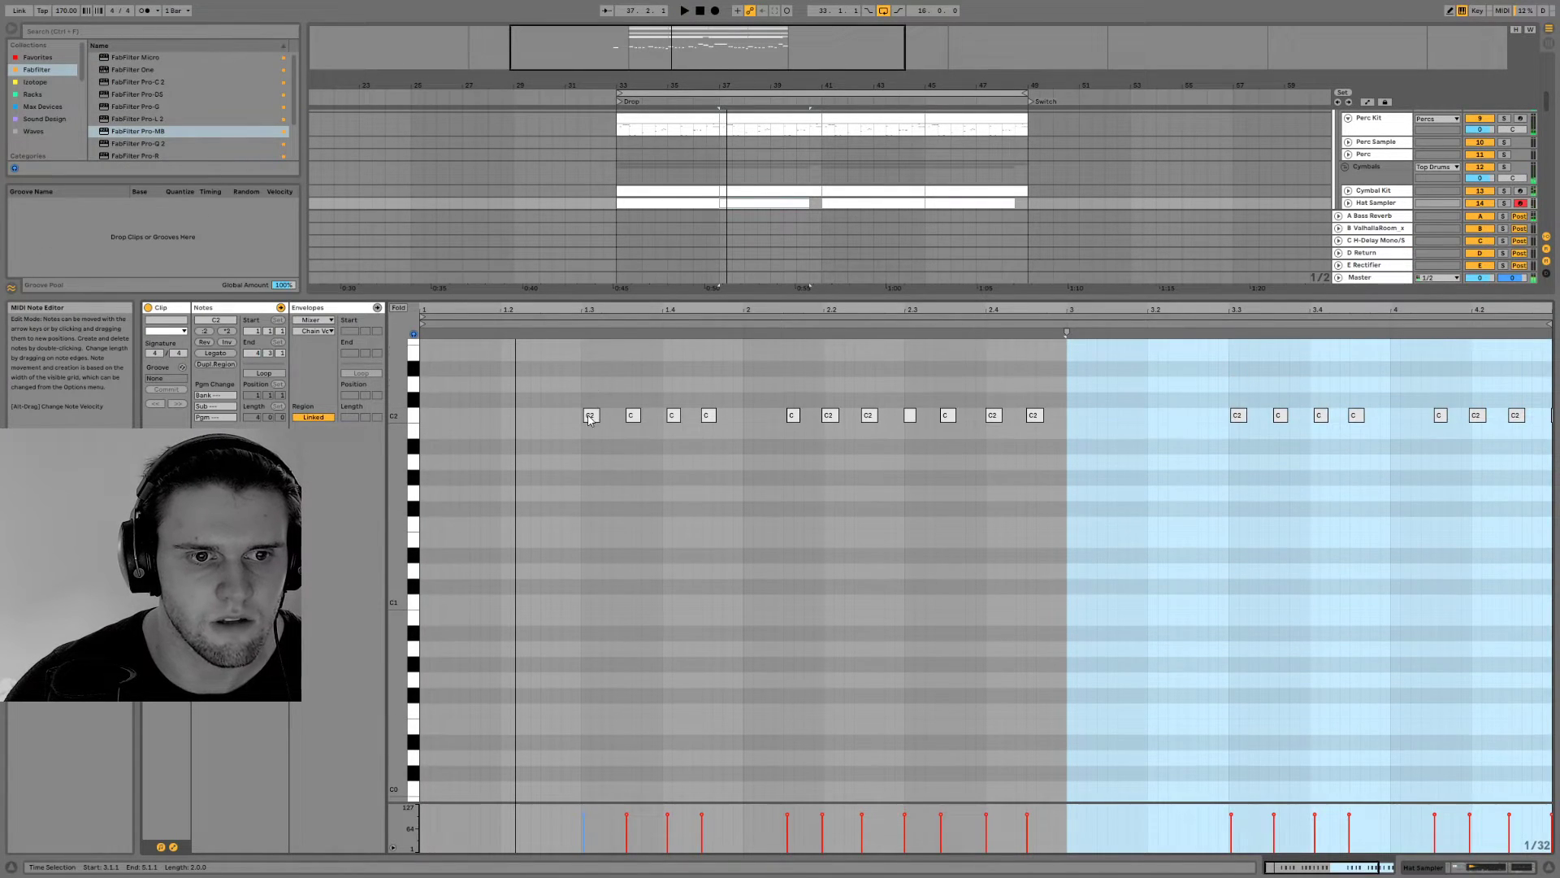
pyautogui.doubleClick(609, 383)
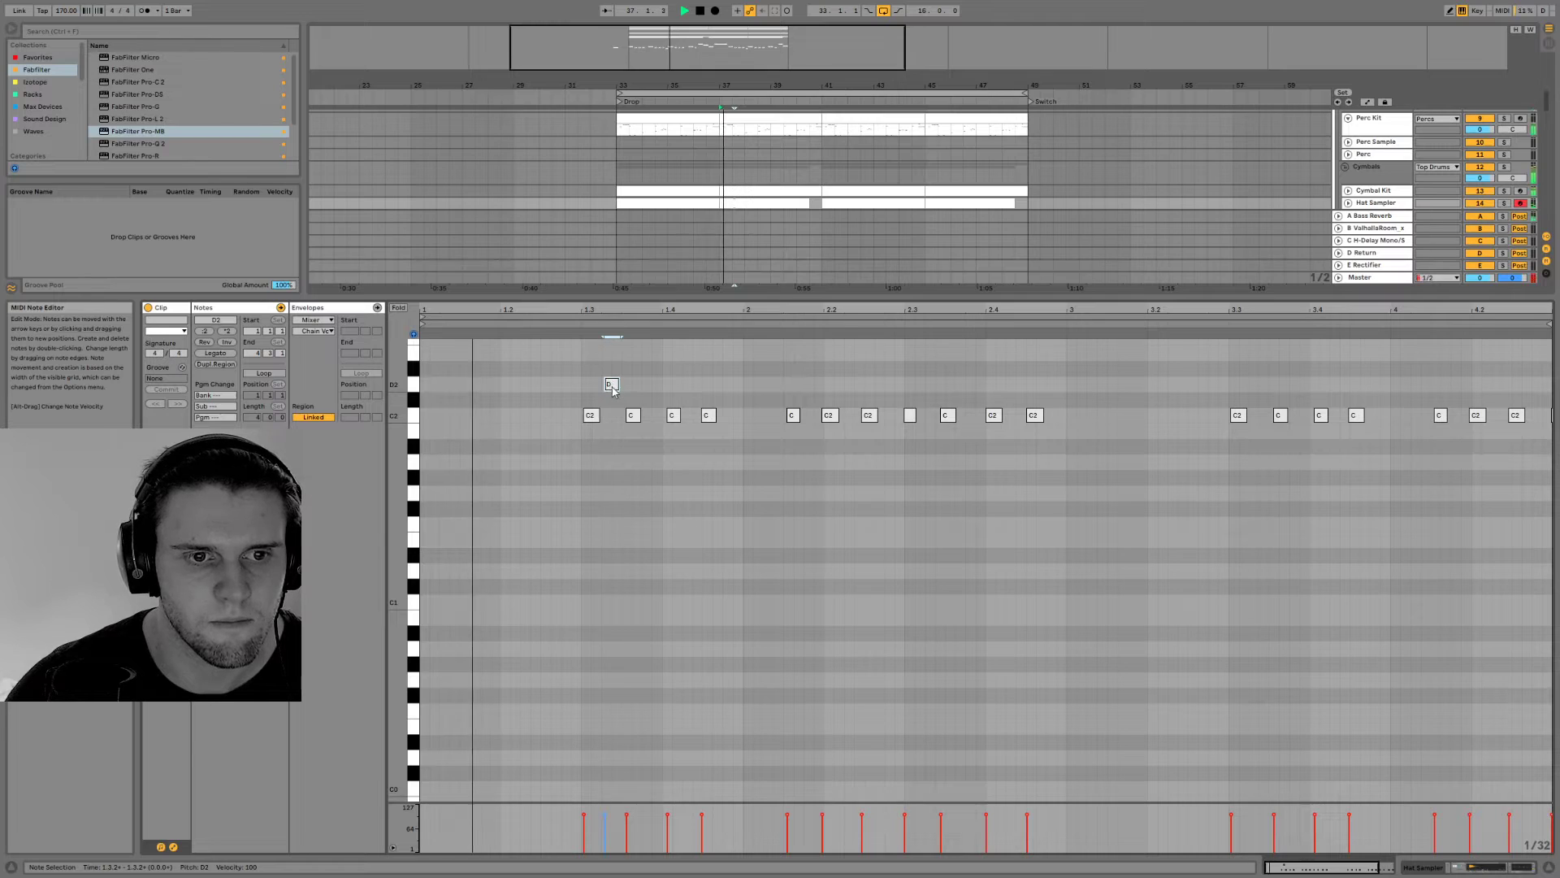
pyautogui.moveTo(612, 387); pyautogui.dragTo(613, 356)
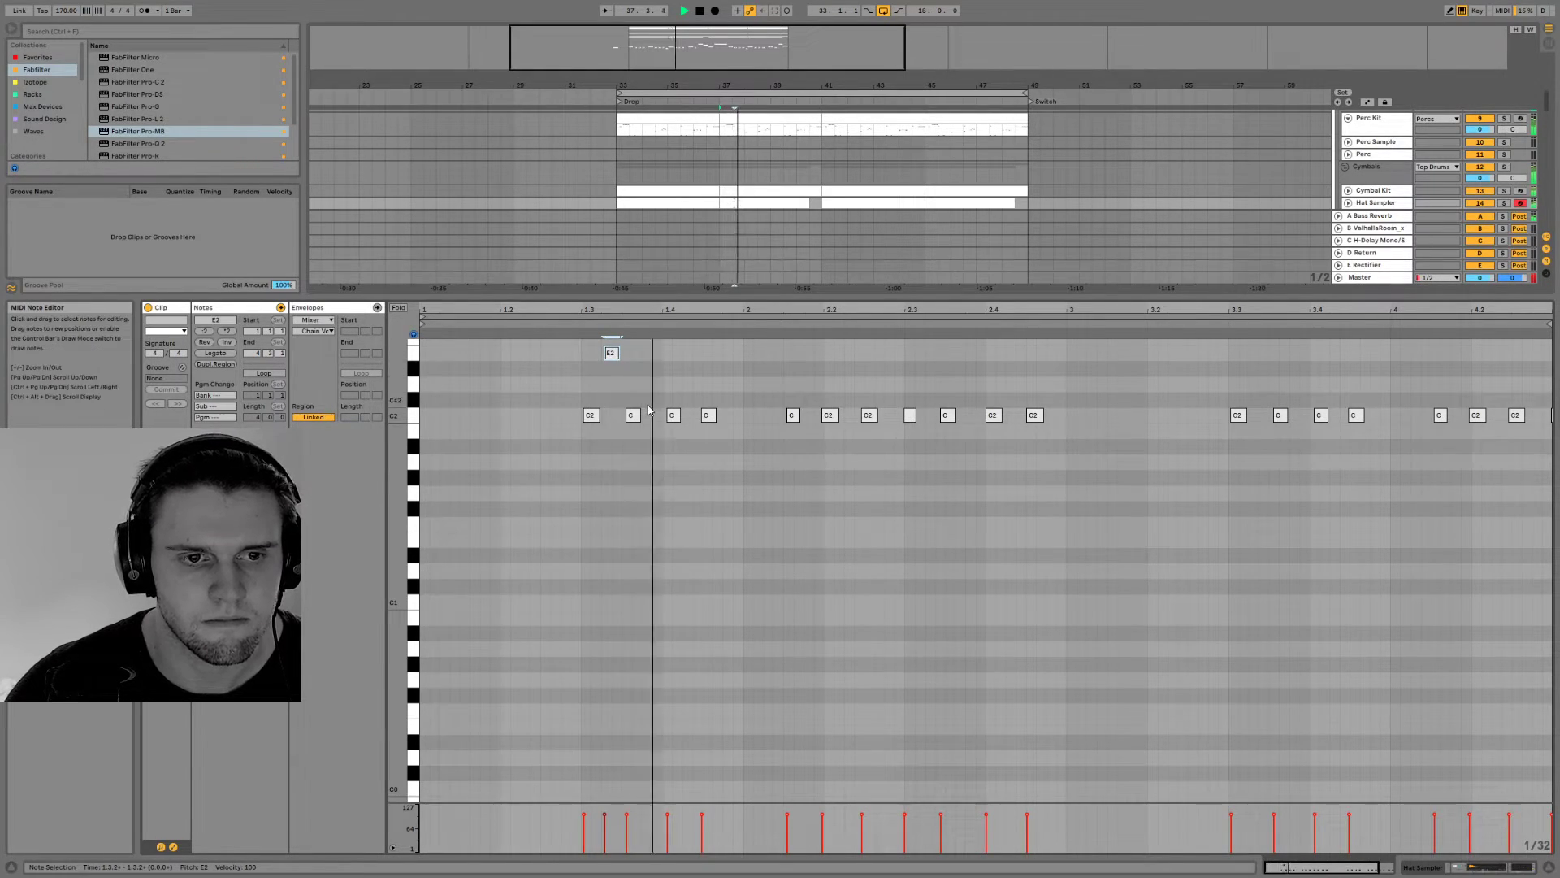
pyautogui.moveTo(612, 356); pyautogui.dragTo(632, 356)
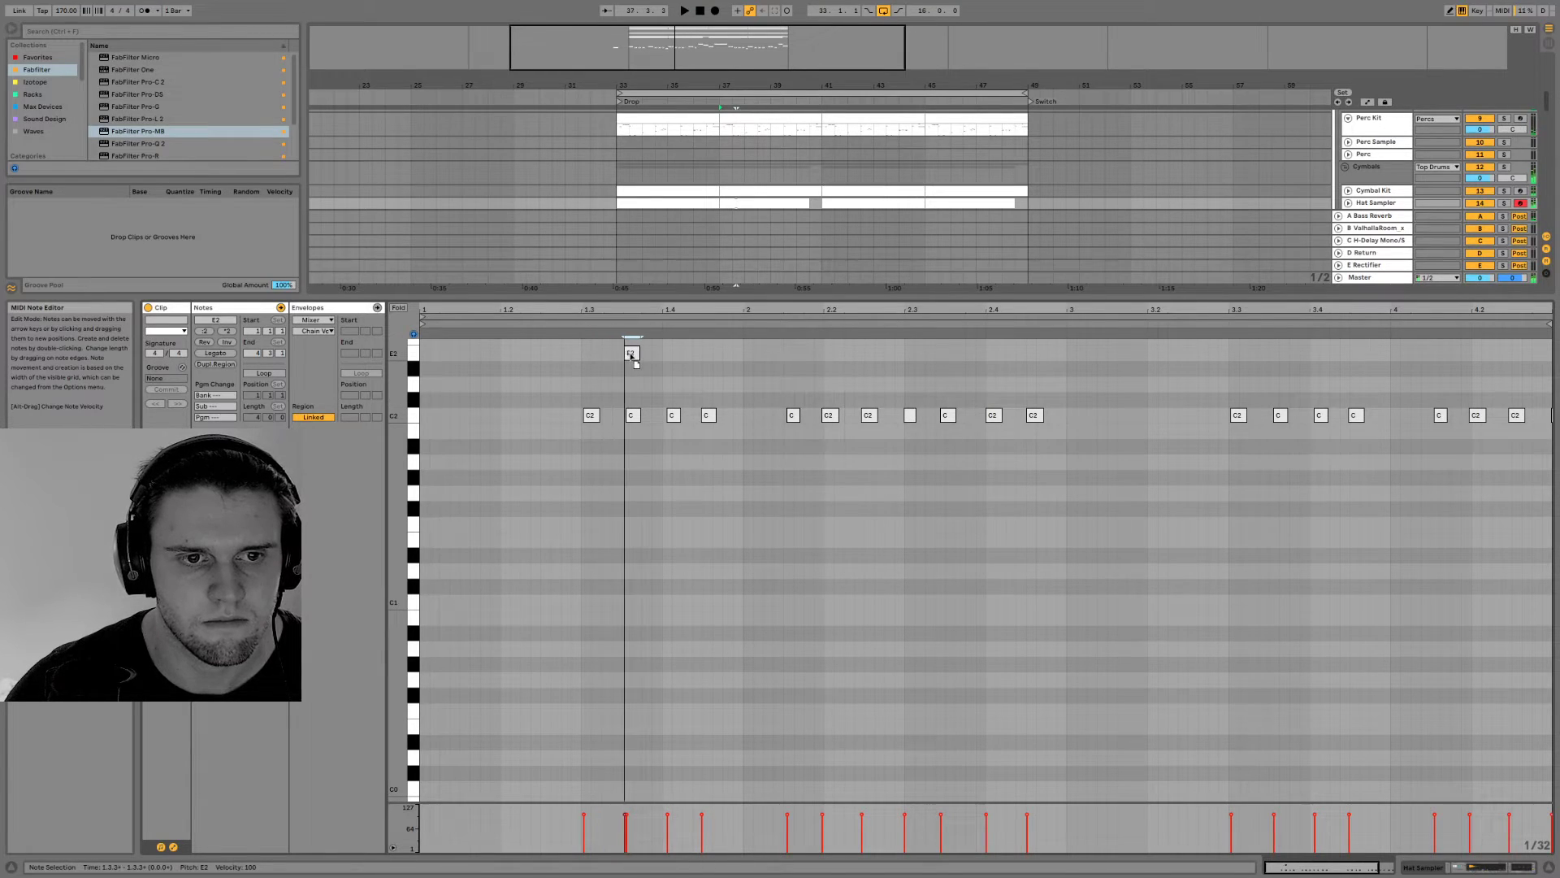
pyautogui.doubleClick(627, 412)
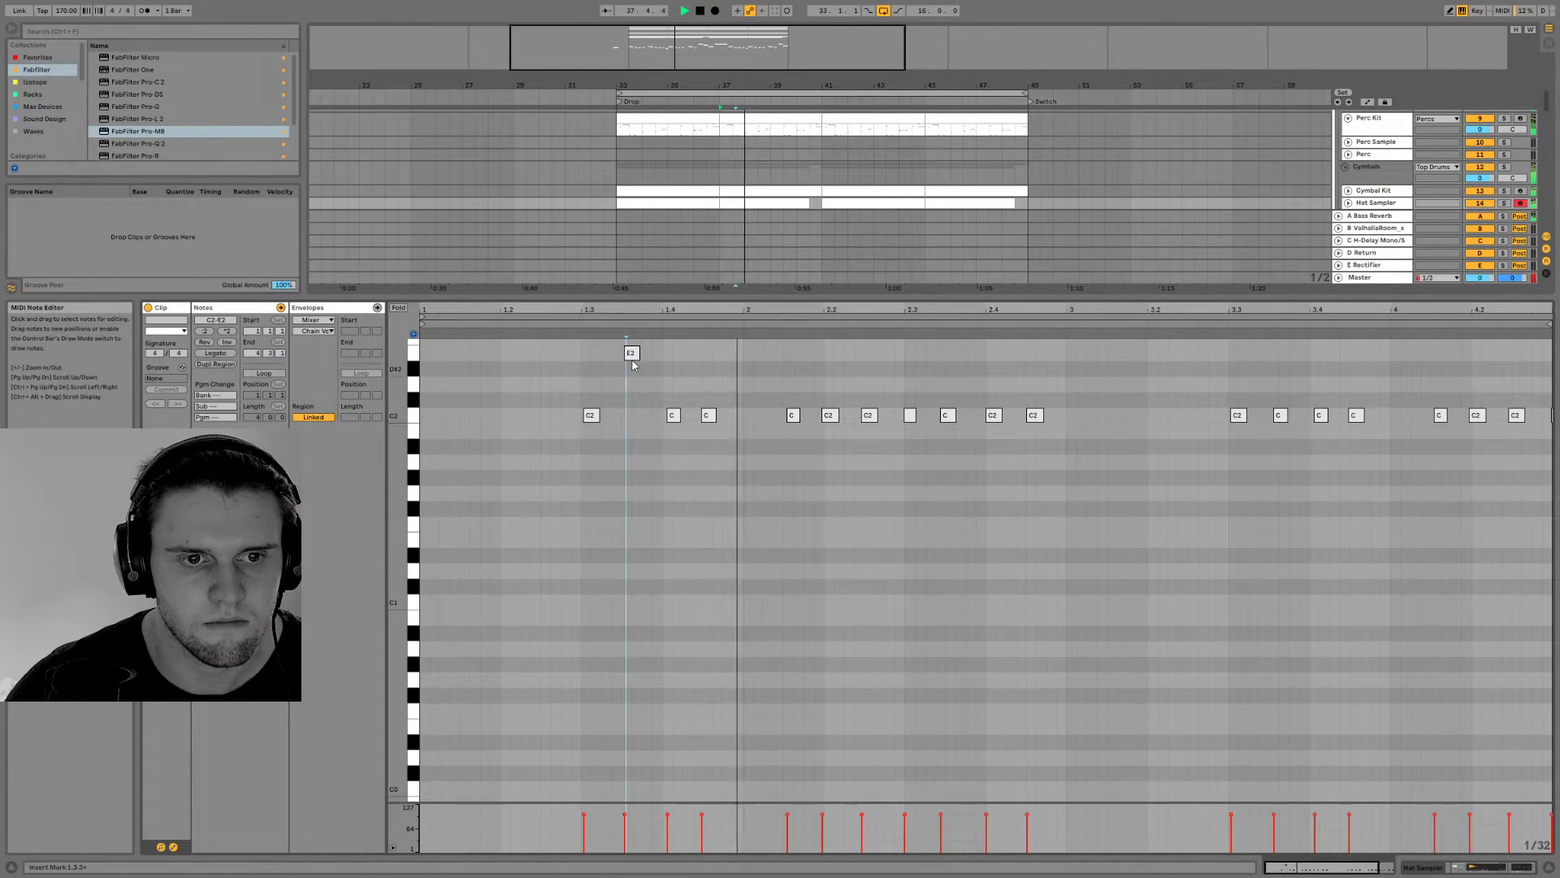
# Insert an extra hat note at 1.3.2 in the second clip and raise it to F3
pyautogui.press('space')
pyautogui.doubleClick(610, 415)
pyautogui.moveTo(615, 425); pyautogui.dragTo(616, 451)
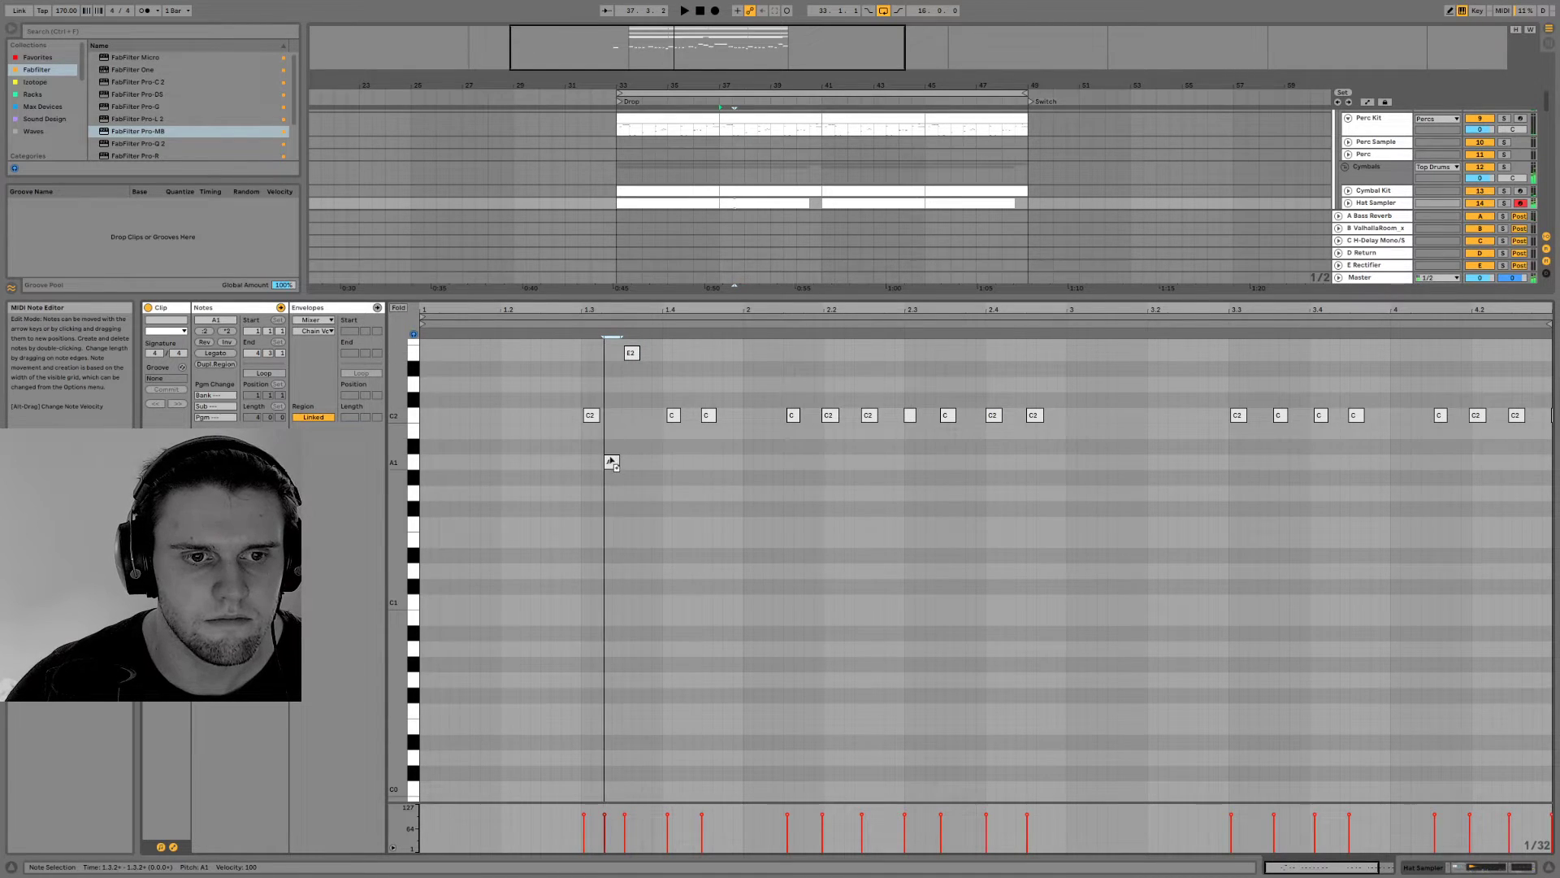
pyautogui.moveTo(615, 465); pyautogui.dragTo(619, 400)
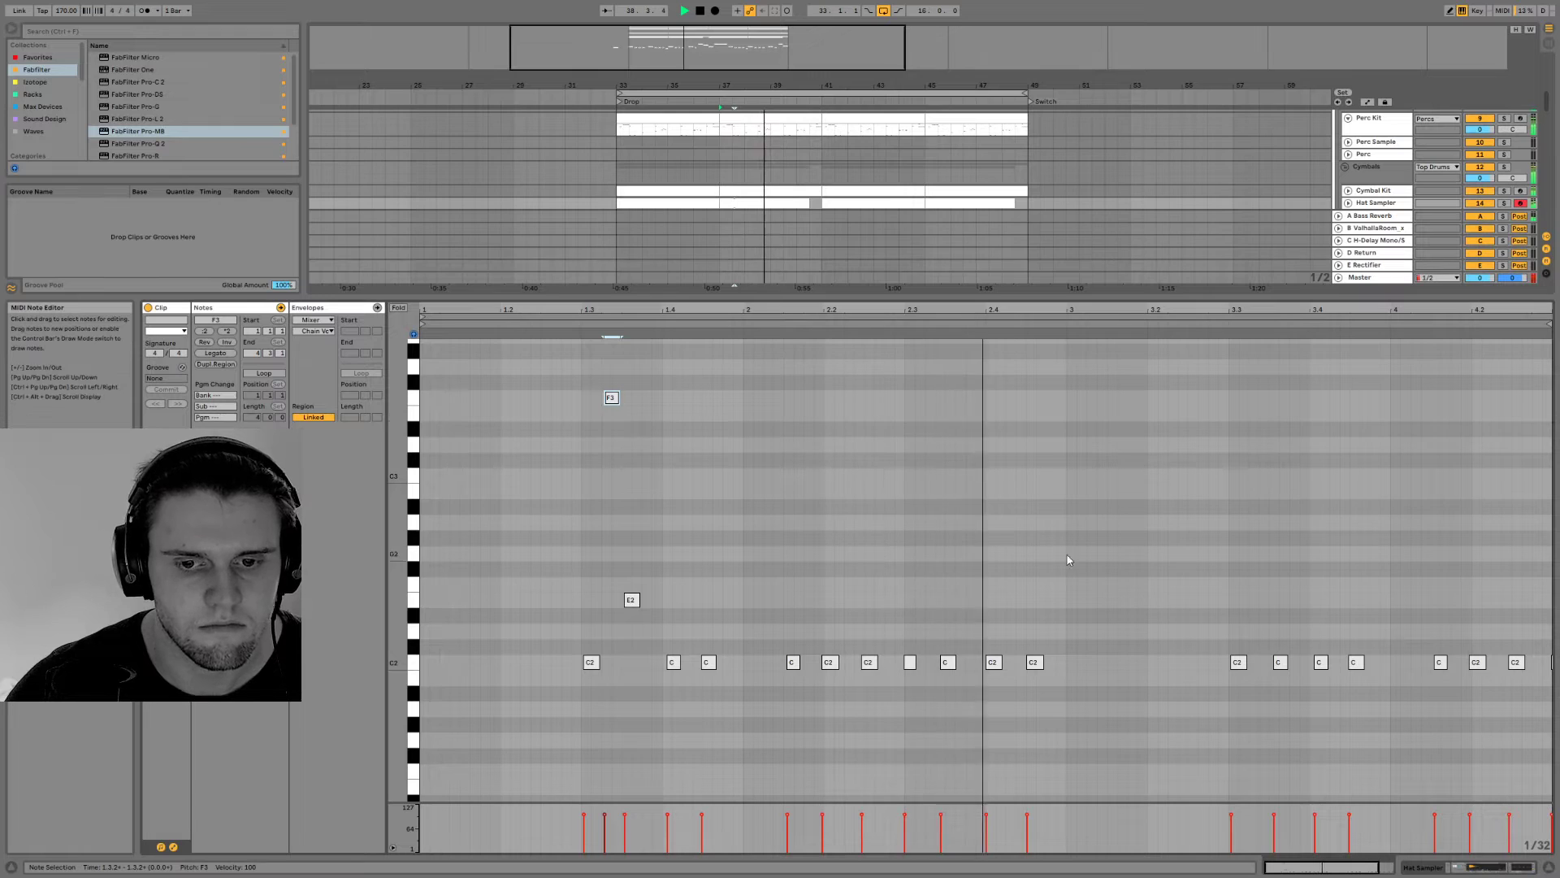
# Add a roll of four consecutive 1/32 hat notes on C3 from 3.3.2, using a finer note grid
pyautogui.doubleClick(1255, 506)
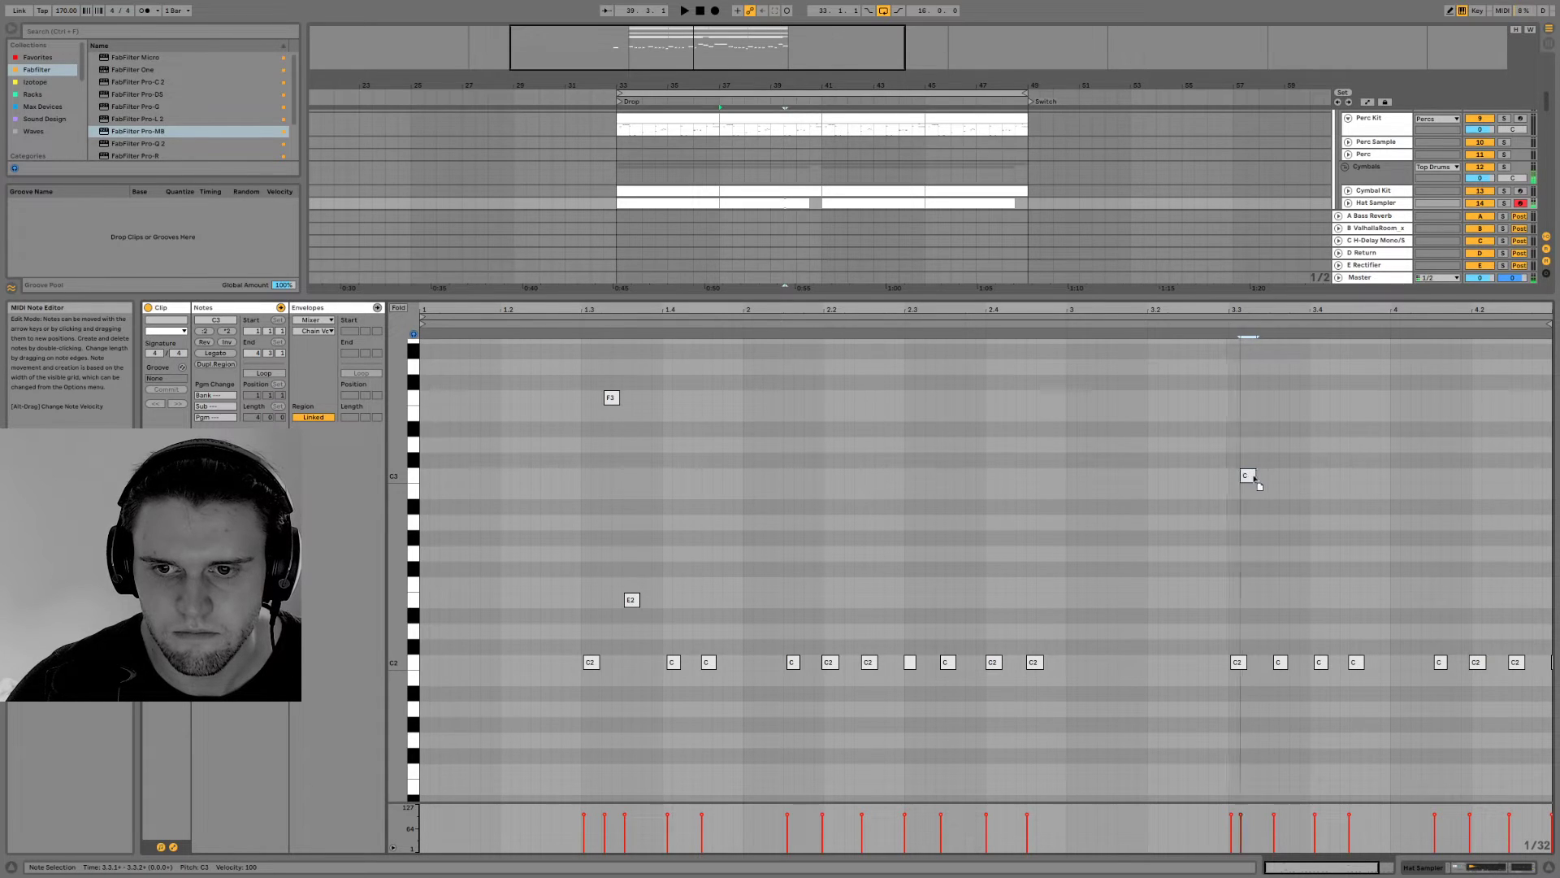
pyautogui.moveTo(1264, 477); pyautogui.dragTo(1255, 477)
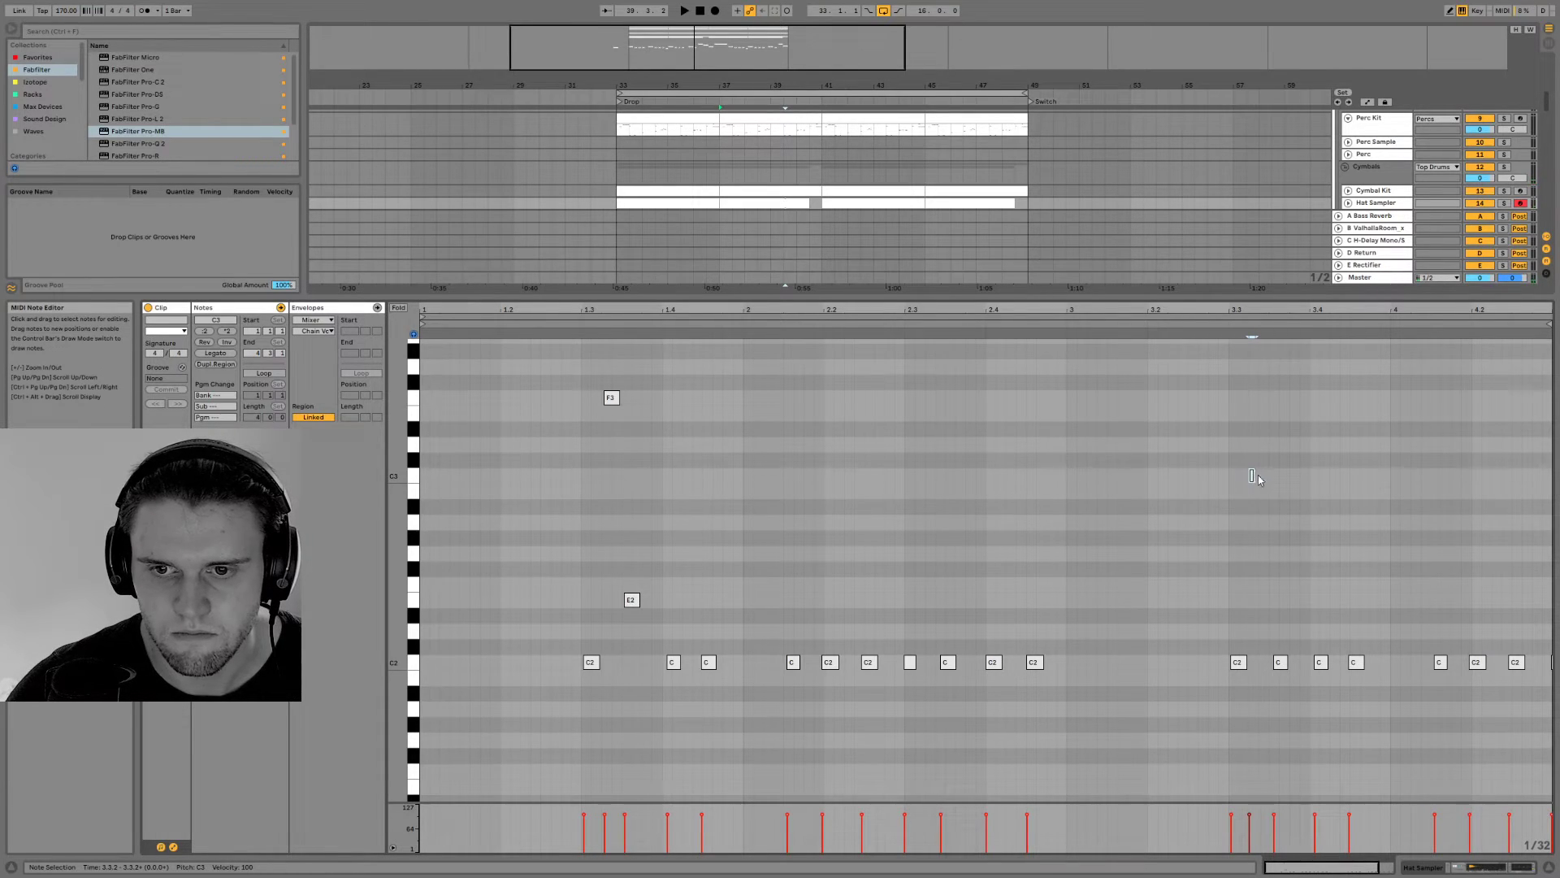
pyautogui.rightClick(1253, 475)
pyautogui.click(1363, 668)
pyautogui.rightClick(1267, 480)
pyautogui.click(1337, 674)
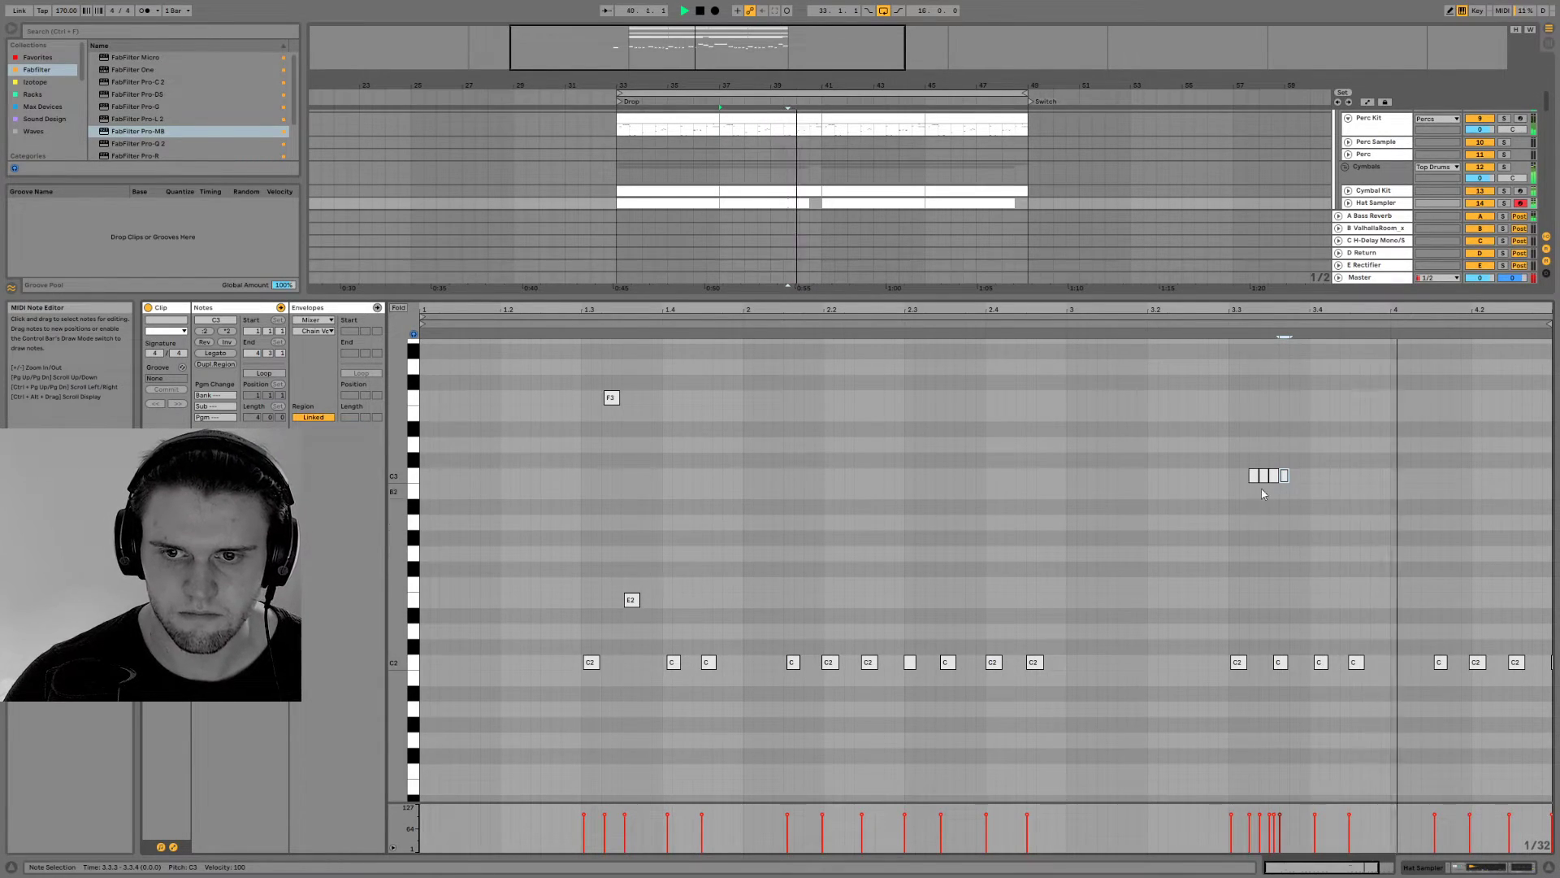
# Copy the varied hat clip over the one at bar 45 and add a descending A3, G3, F3, E3 run of 1/32 notes at 2.1
pyautogui.moveTo(753, 203); pyautogui.dragTo(958, 172)
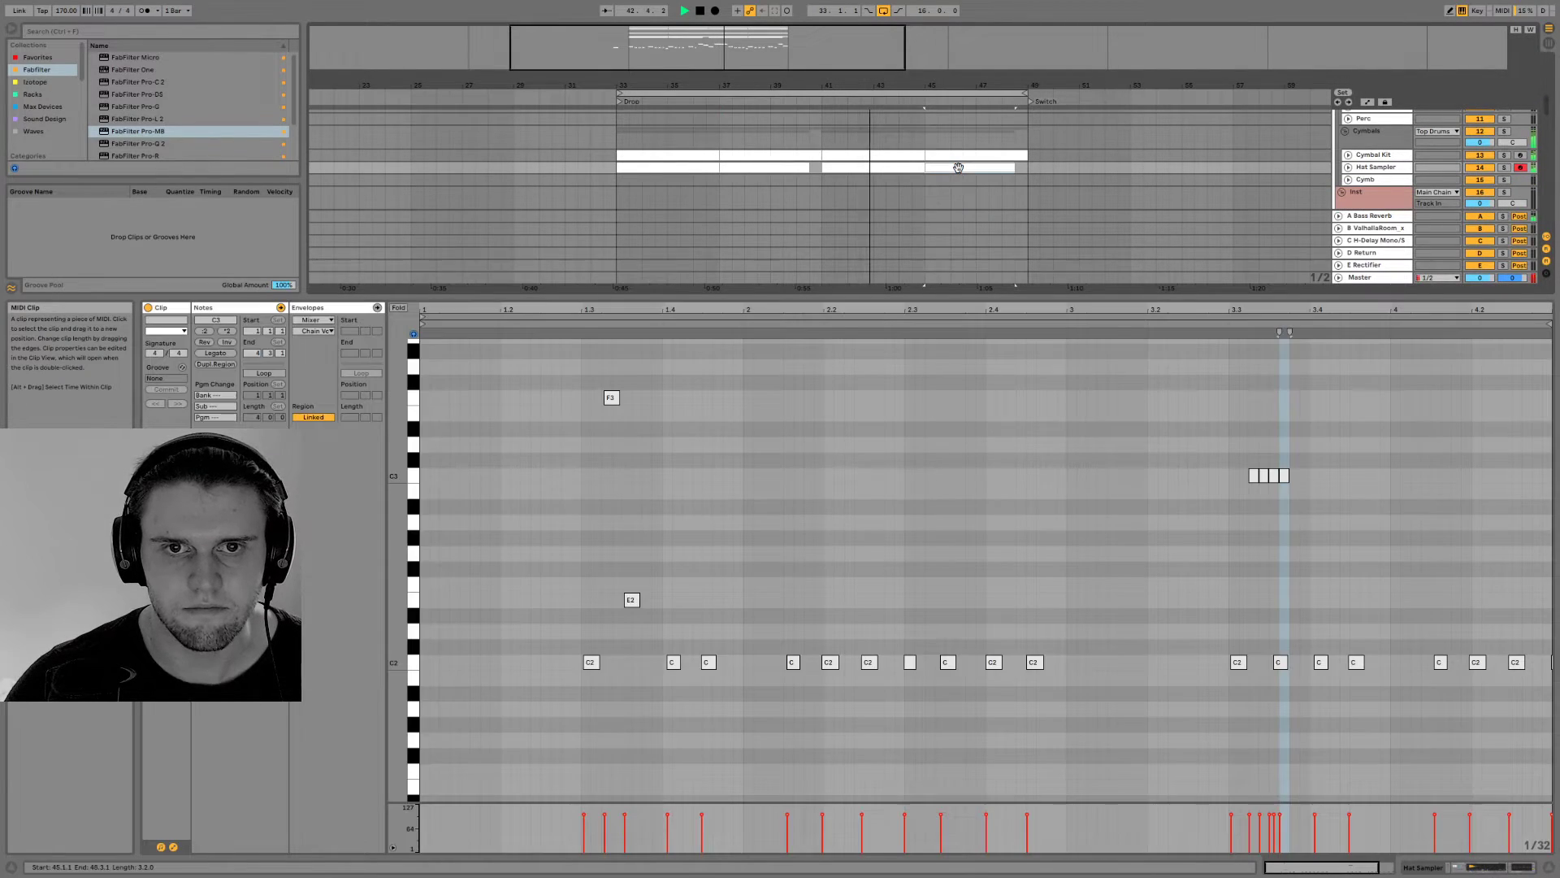
pyautogui.scroll(5, 1396, 690)
pyautogui.scroll(-3, 1398, 697)
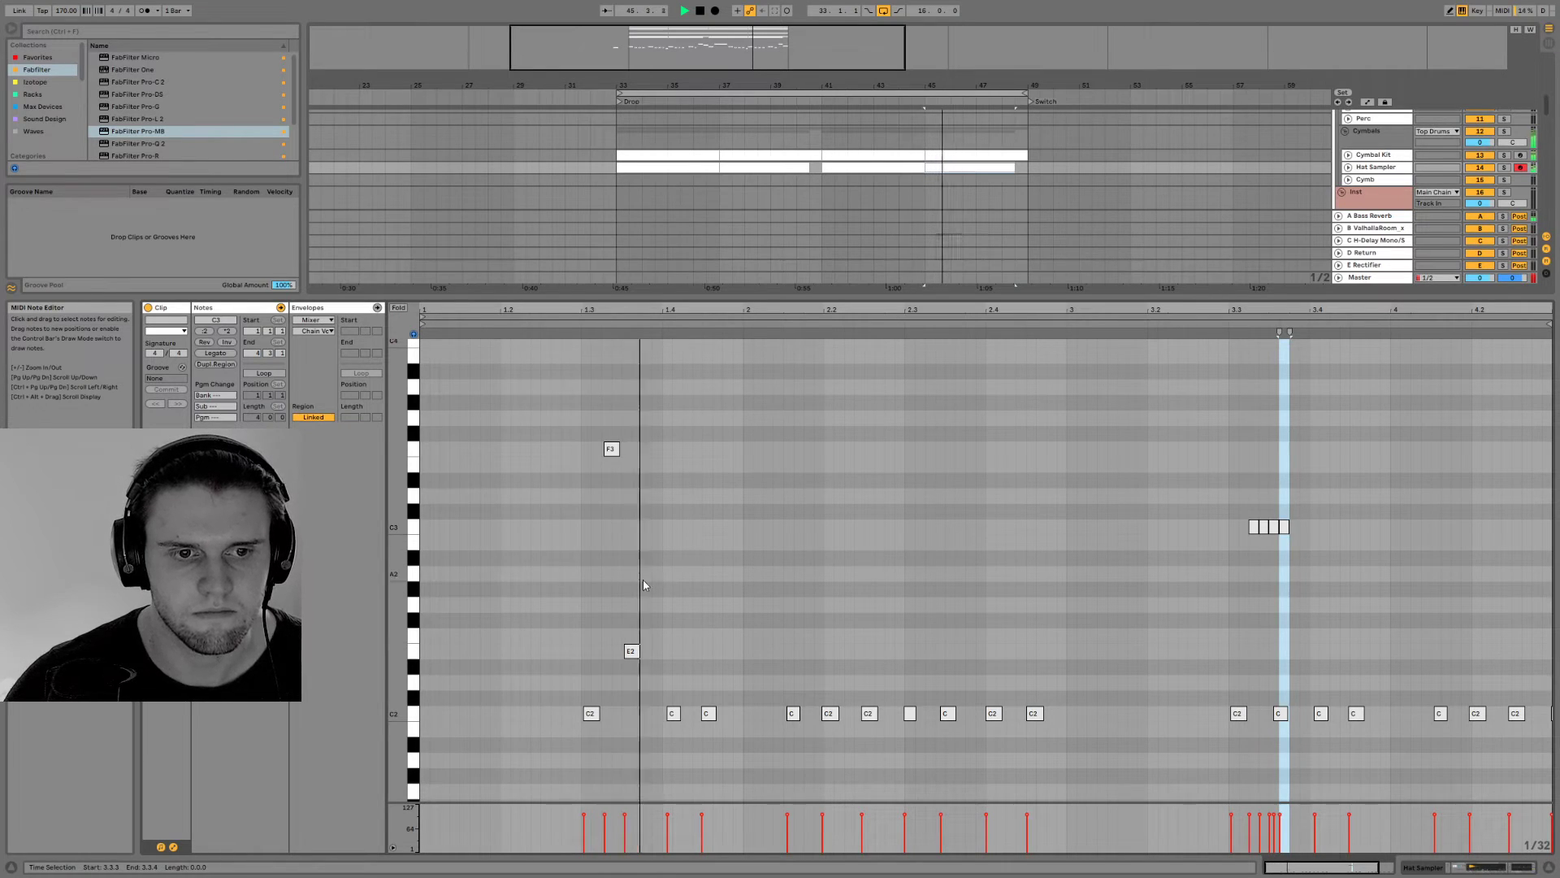
pyautogui.press('space')
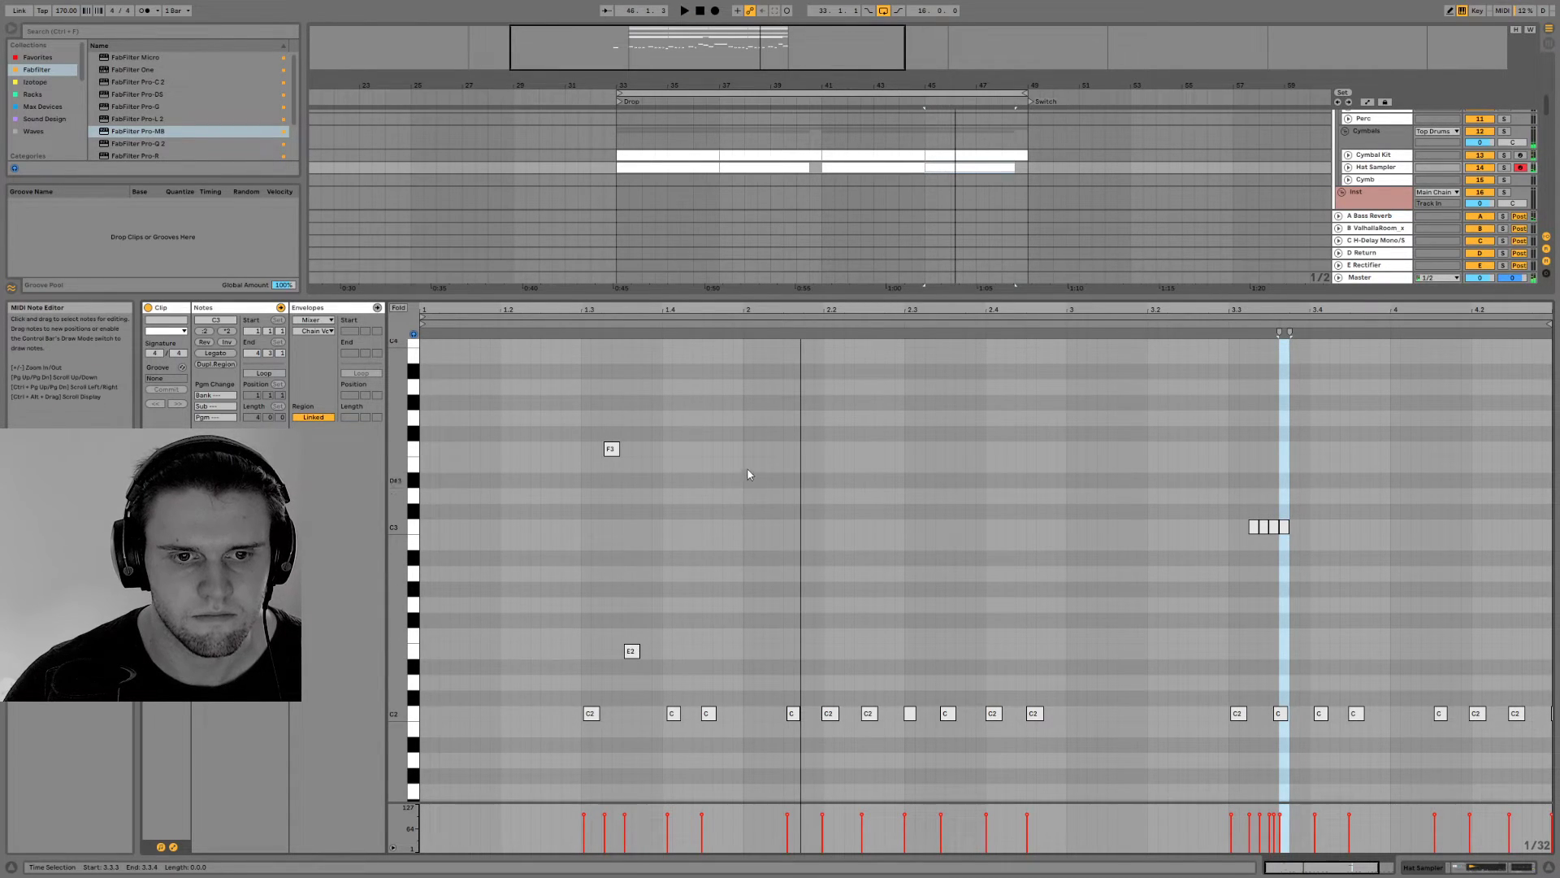
pyautogui.doubleClick(747, 387)
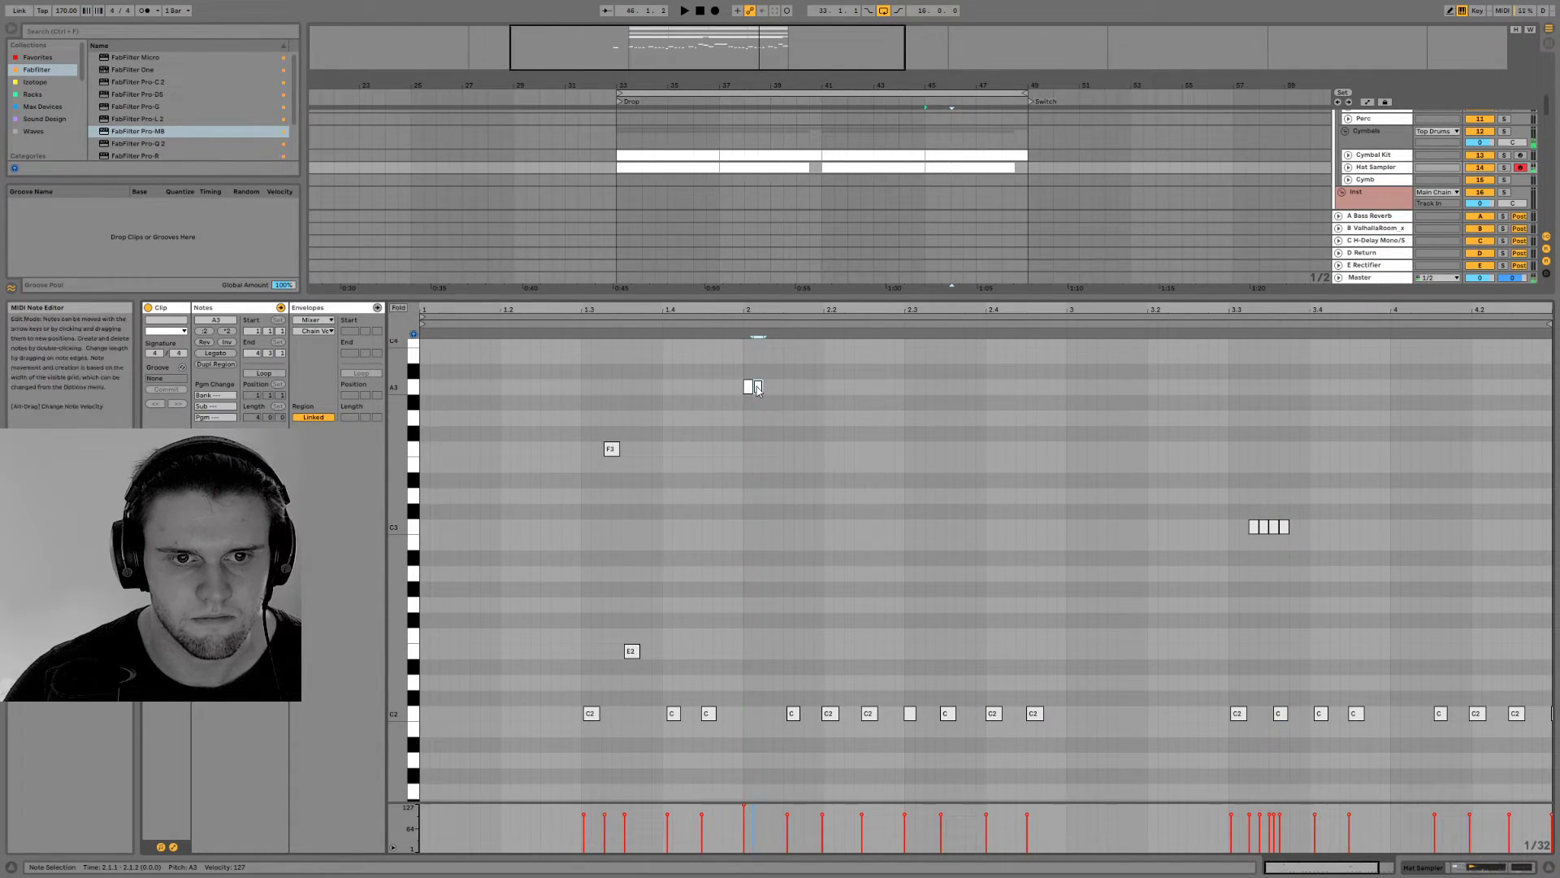
pyautogui.doubleClick(778, 466)
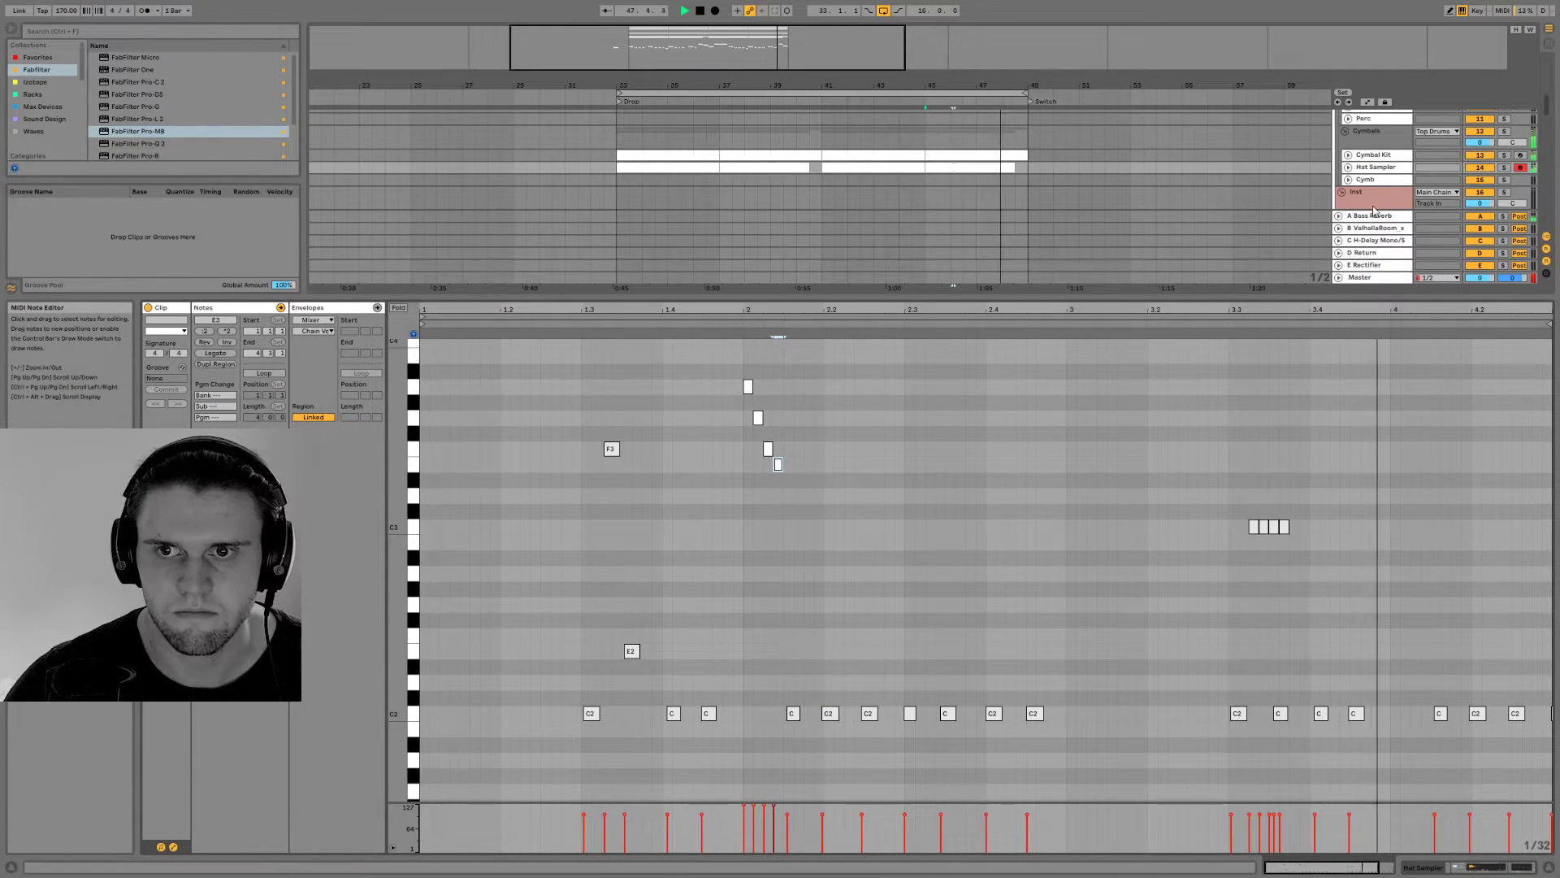
# Unfold the Hat Sampler track and enable band 8 of its EQ Eight as a high cut on the top frequencies
pyautogui.click(1348, 168)
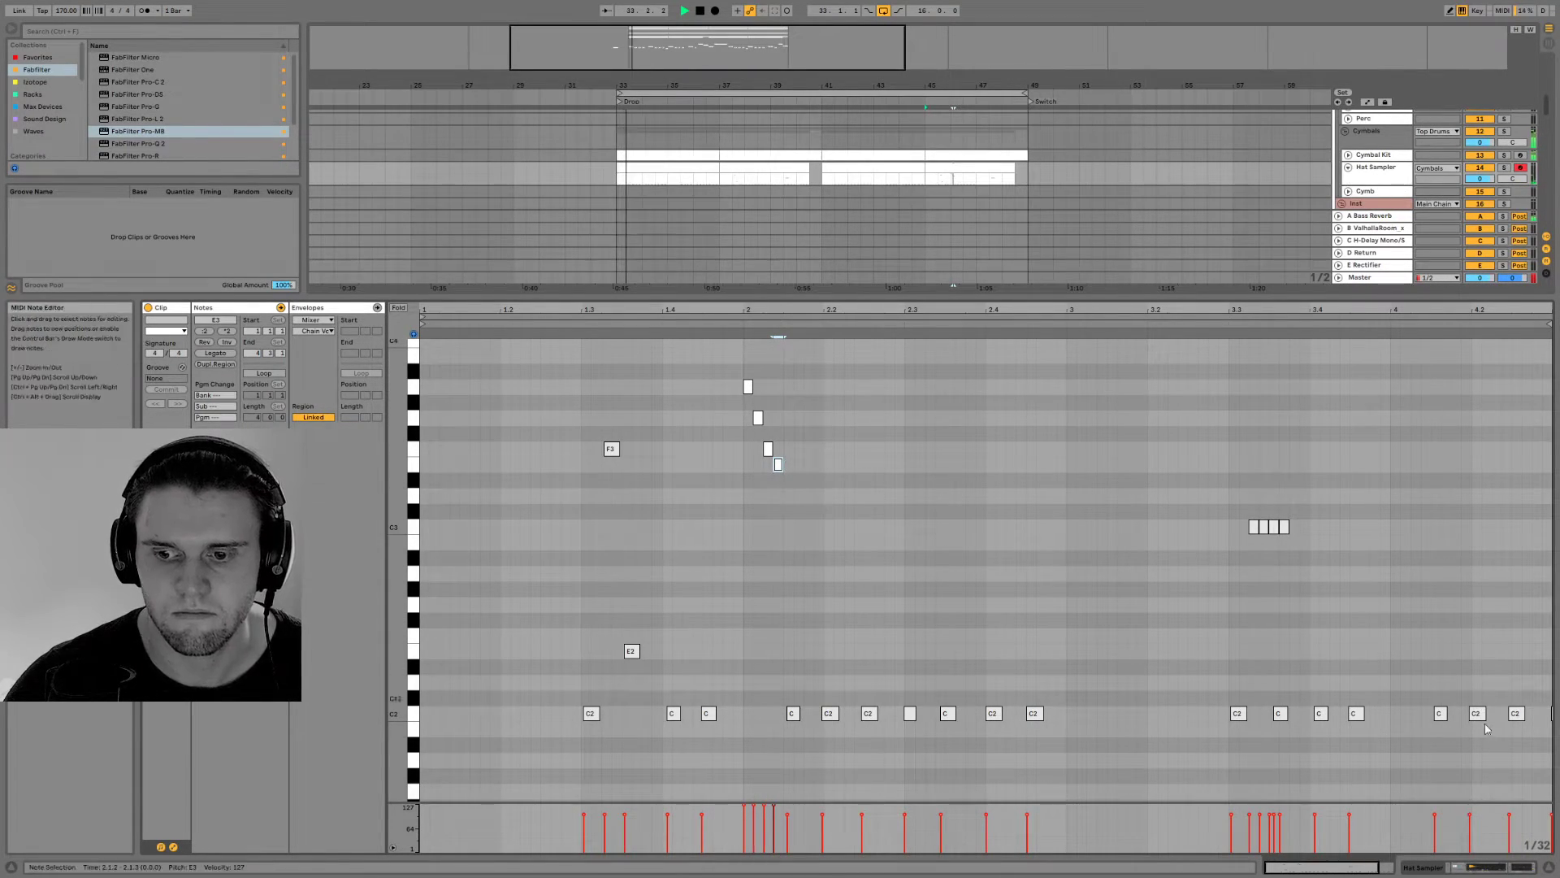
pyautogui.click(1475, 865)
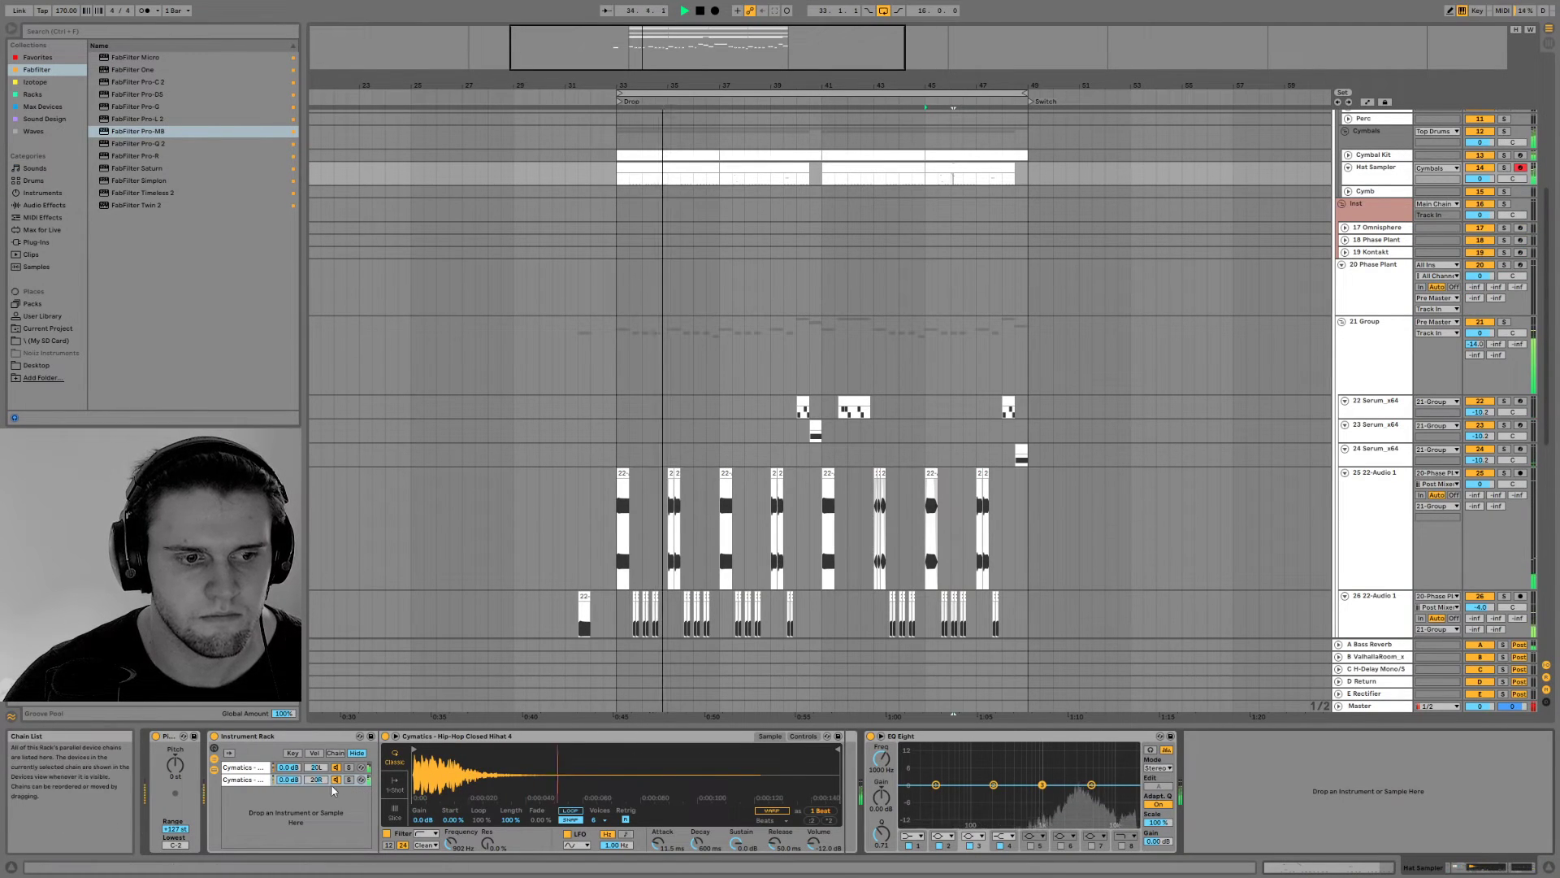
pyautogui.click(1121, 845)
pyautogui.moveTo(1130, 794); pyautogui.dragTo(1107, 790)
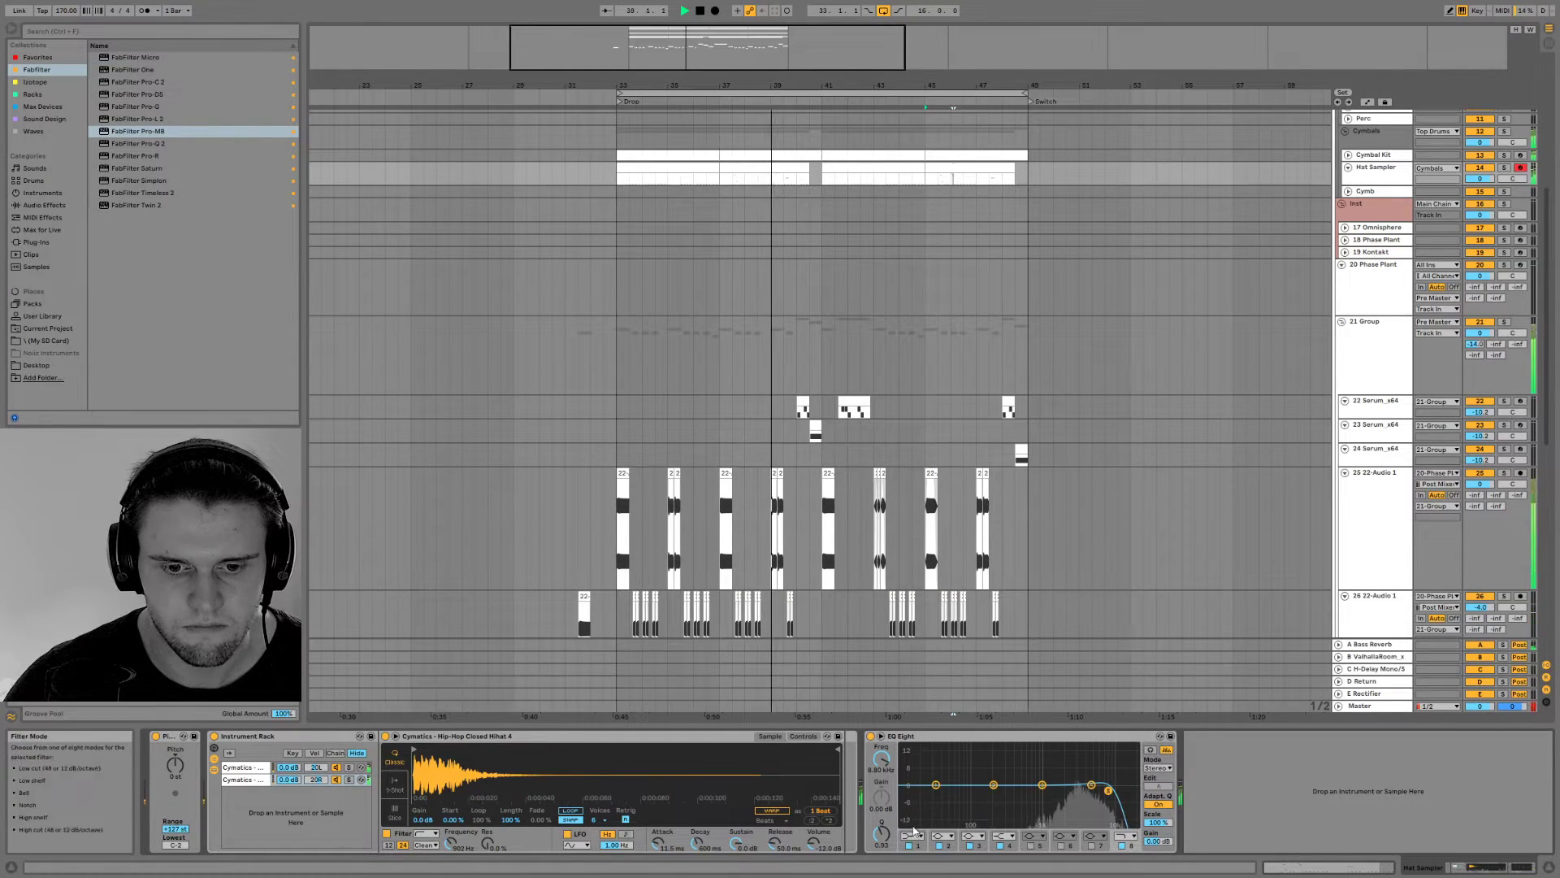
# Enable band 1 of the Hat Sampler's EQ Eight as a steep low cut and slightly boost the upper mids
pyautogui.click(912, 835)
pyautogui.click(912, 768)
pyautogui.moveTo(935, 785); pyautogui.dragTo(1024, 824)
pyautogui.moveTo(1091, 784); pyautogui.dragTo(1067, 776)
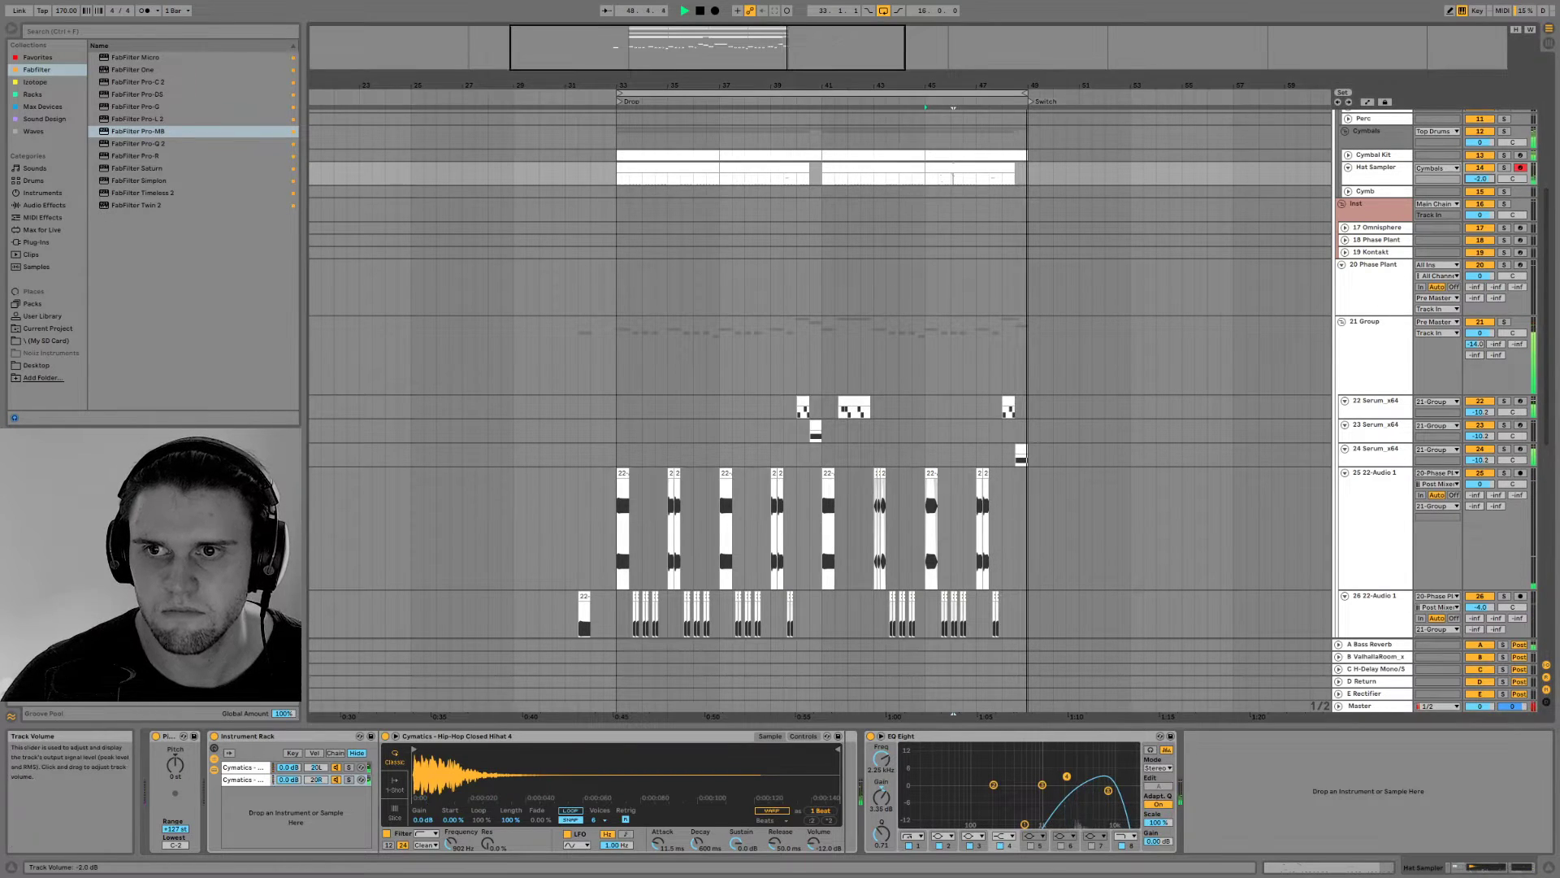
# Look through the Samples group's audio tracks and the Cymatics sample folders on the SD card for material to add
pyautogui.moveTo(1513, 725); pyautogui.dragTo(1514, 849)
pyautogui.scroll(-5, 1016, 641)
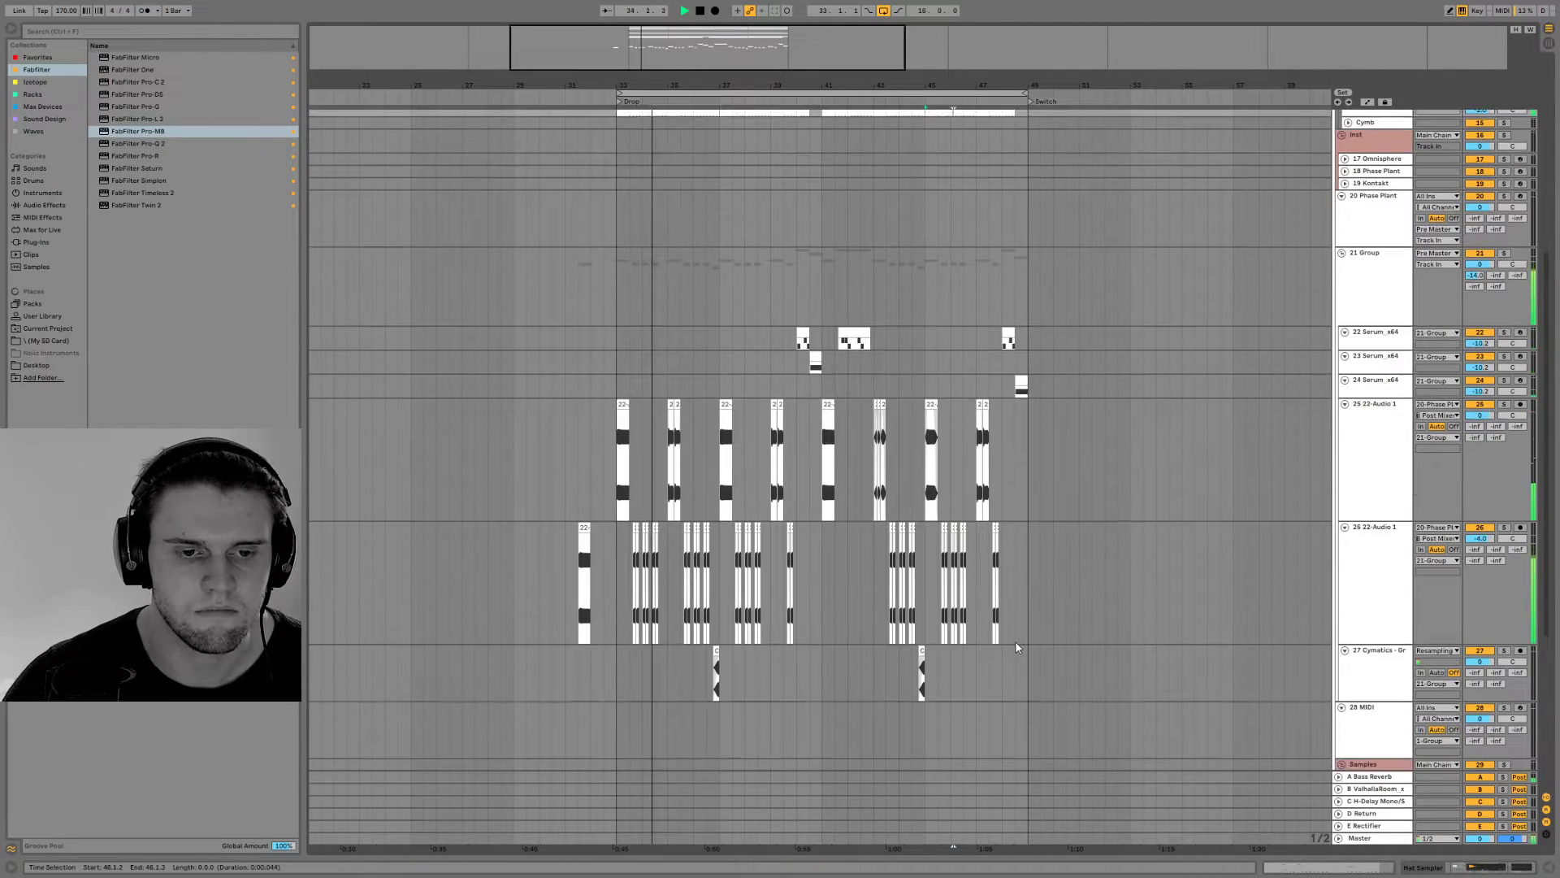
pyautogui.press('space')
pyautogui.scroll(-3, 1012, 656)
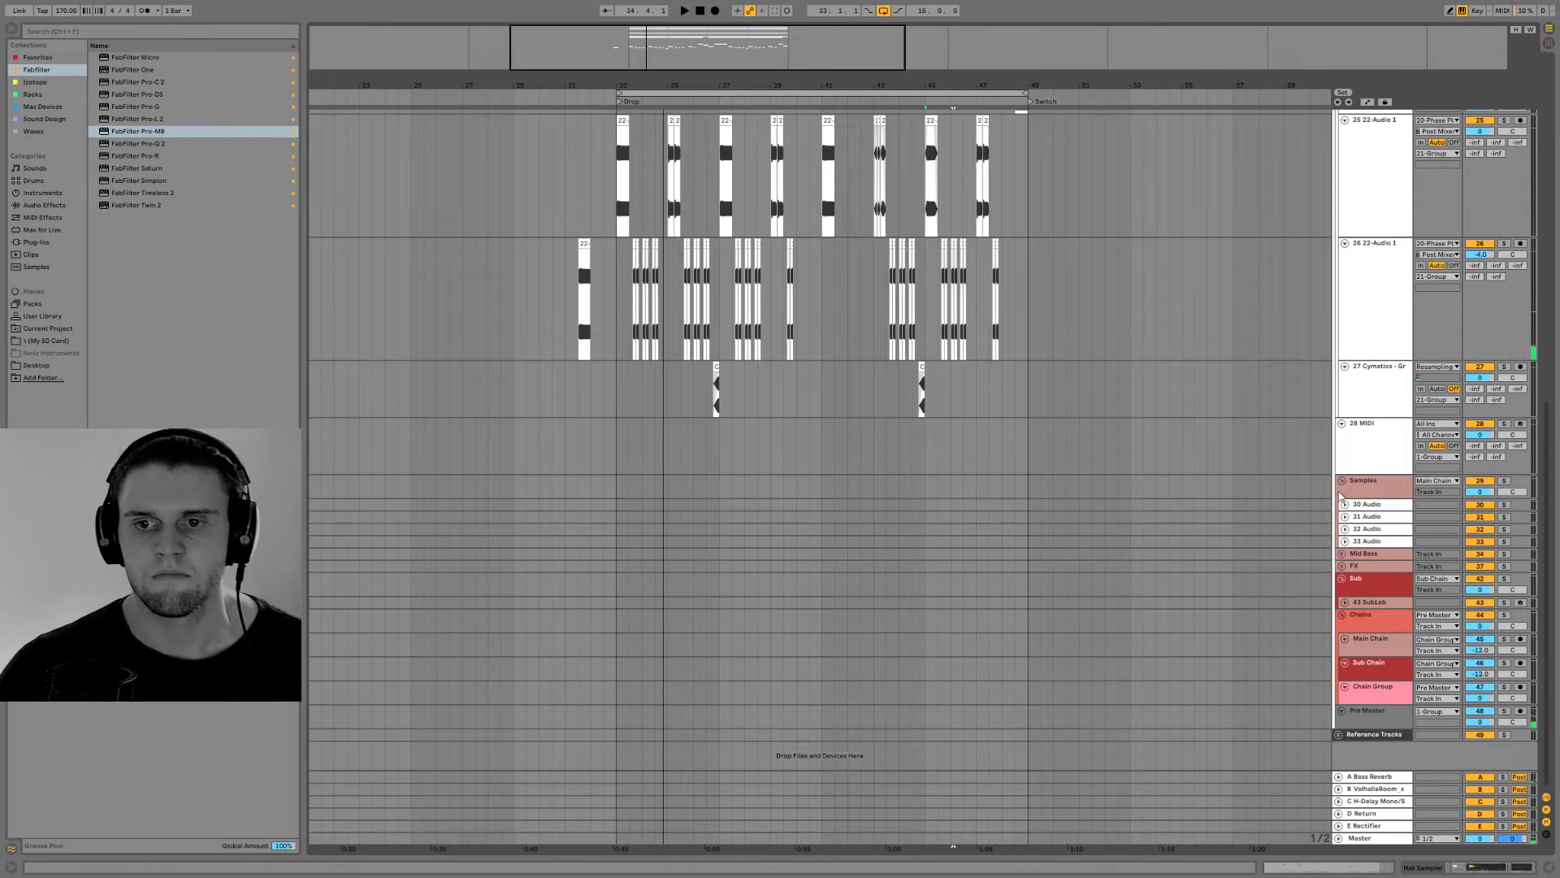
pyautogui.click(1354, 516)
pyautogui.click(1367, 505)
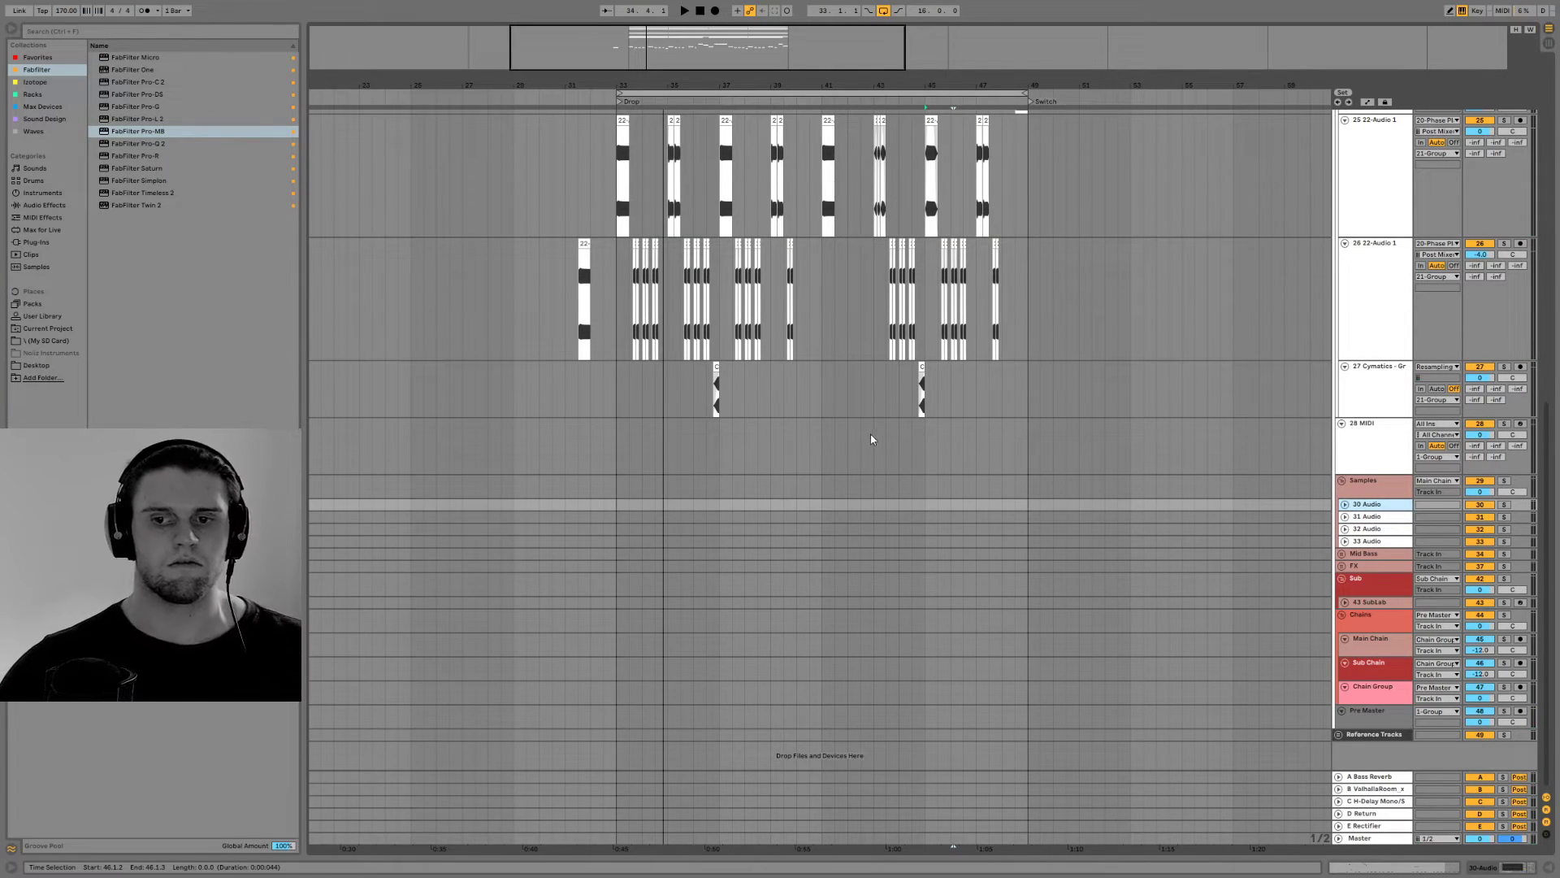
pyautogui.click(59, 194)
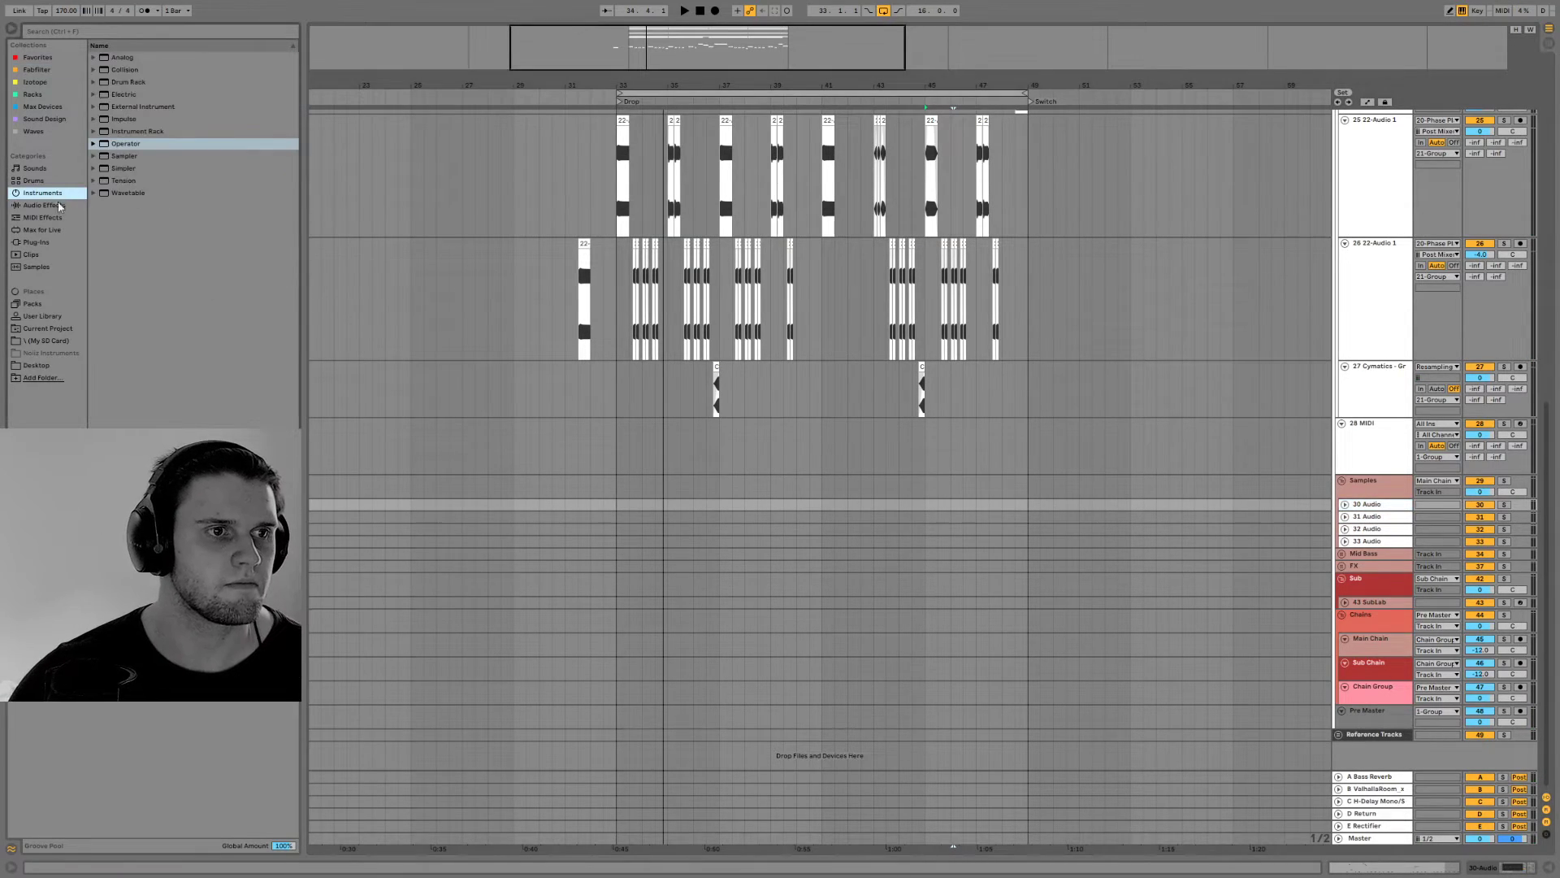
pyautogui.click(65, 340)
pyautogui.scroll(10, 970, 382)
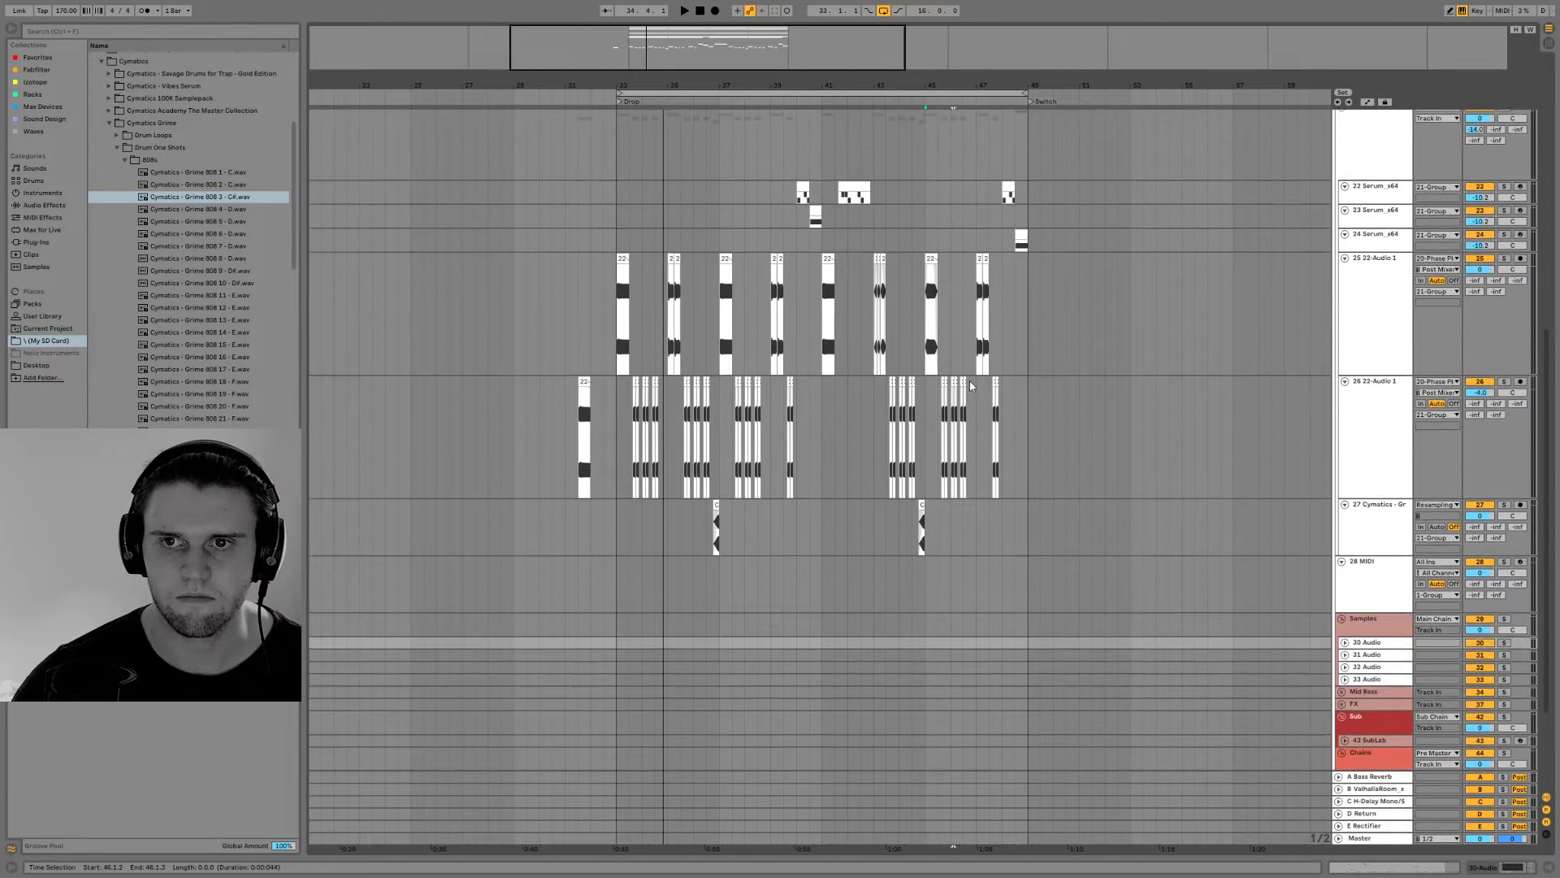
# Replace the flute in the Kontakt track with Brass Ensemble Essential from the Symphony Essentials library
pyautogui.click(1361, 262)
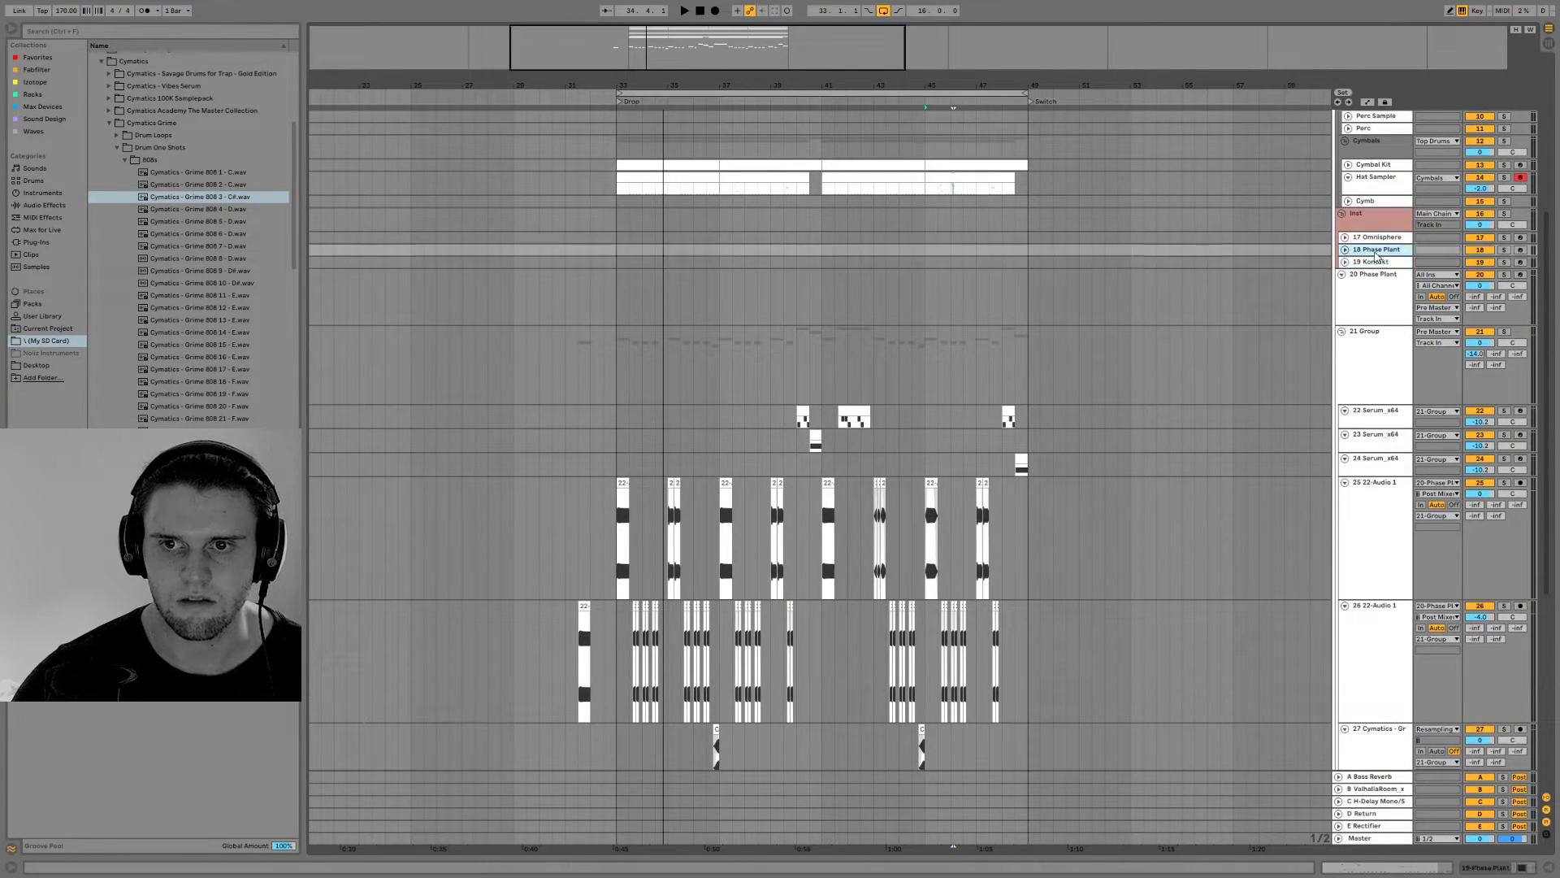
pyautogui.click(1498, 866)
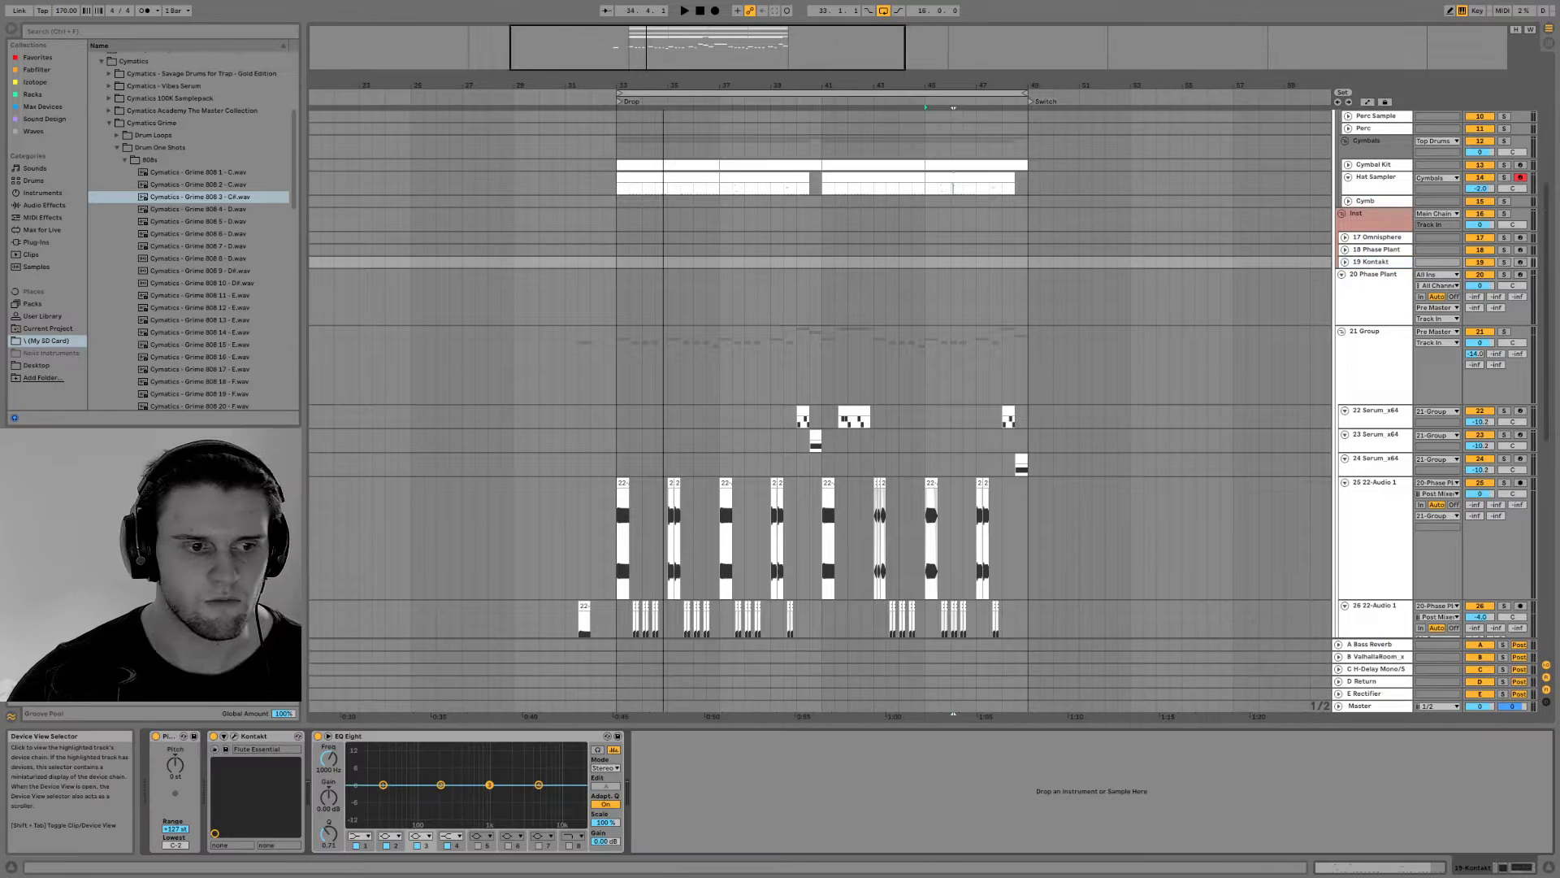
pyautogui.hotkey('ctrl', 'alt', 'p')
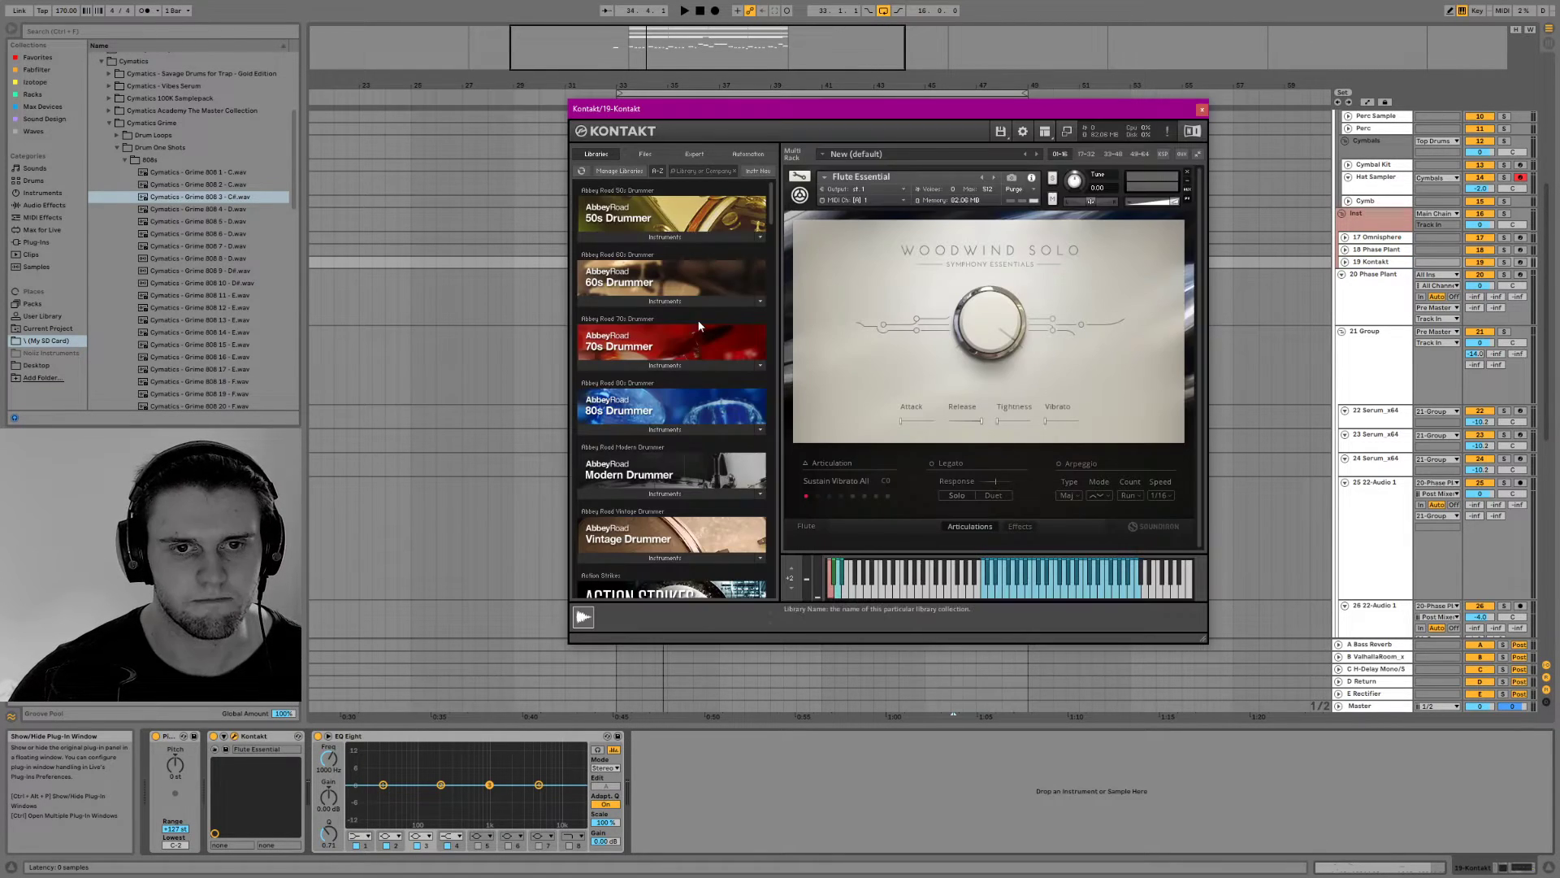
pyautogui.moveTo(773, 208); pyautogui.dragTo(788, 522)
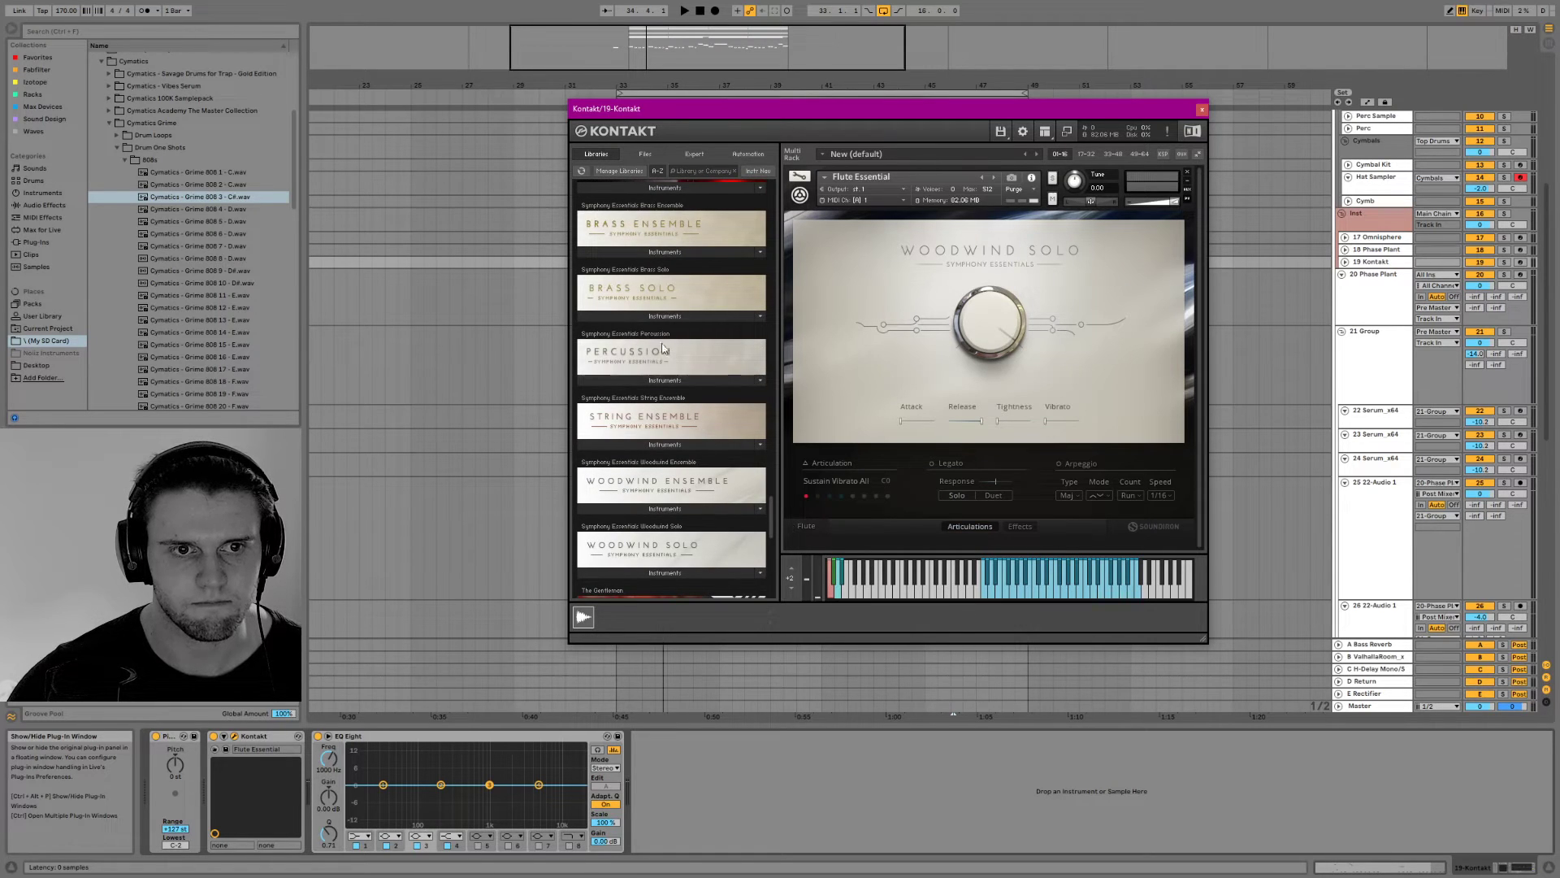
pyautogui.click(648, 251)
pyautogui.moveTo(642, 269); pyautogui.dragTo(983, 317)
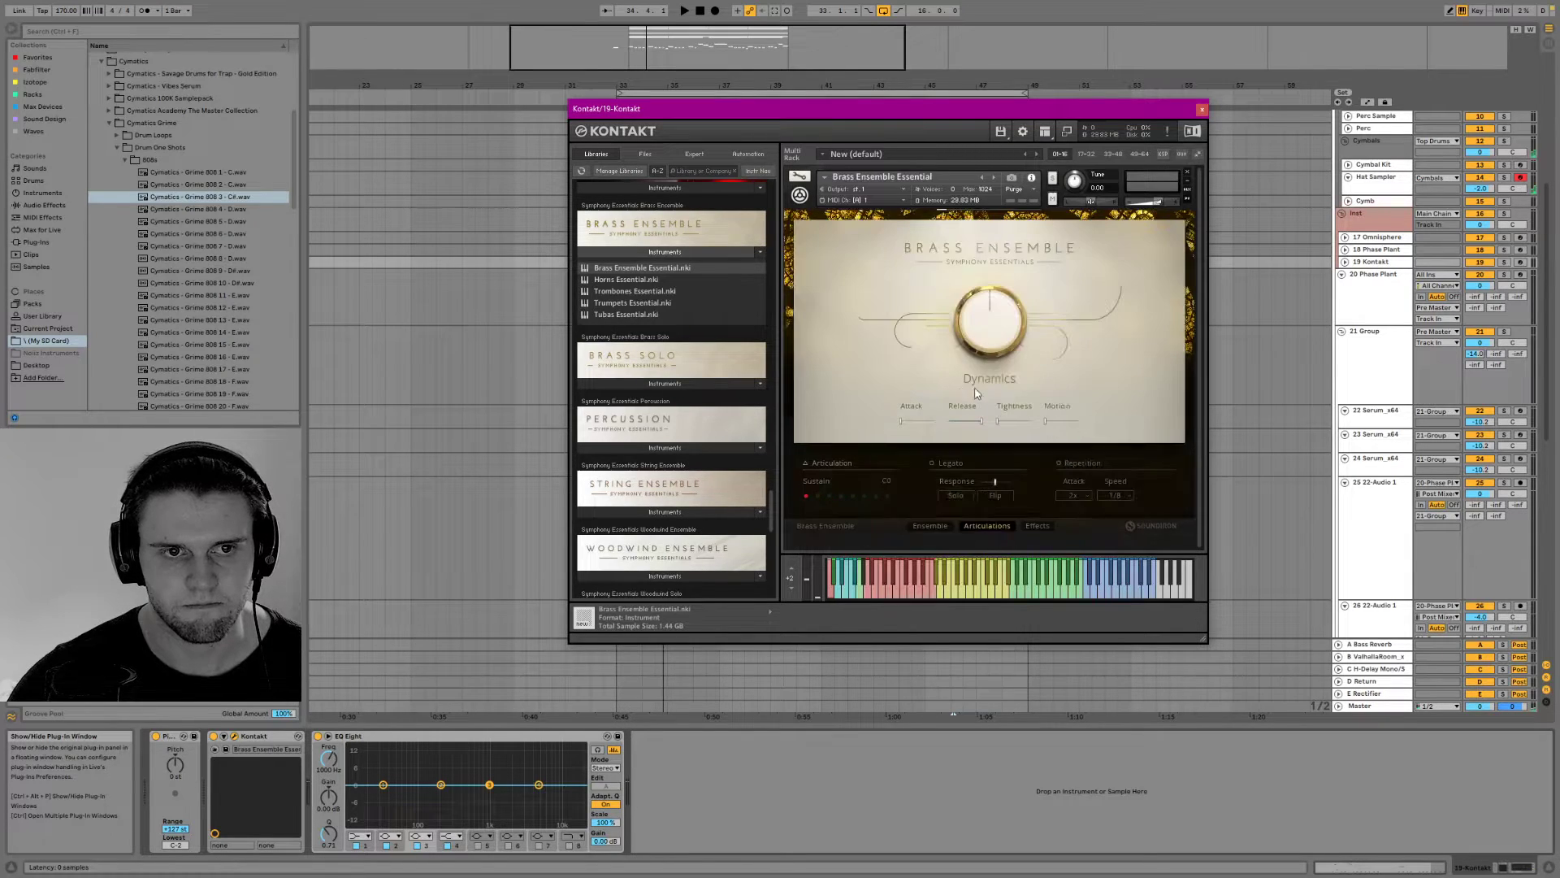
# Arm the Kontakt track and set the Brass Ensemble to high Dynamics with the Staccato articulation
pyautogui.click(1520, 263)
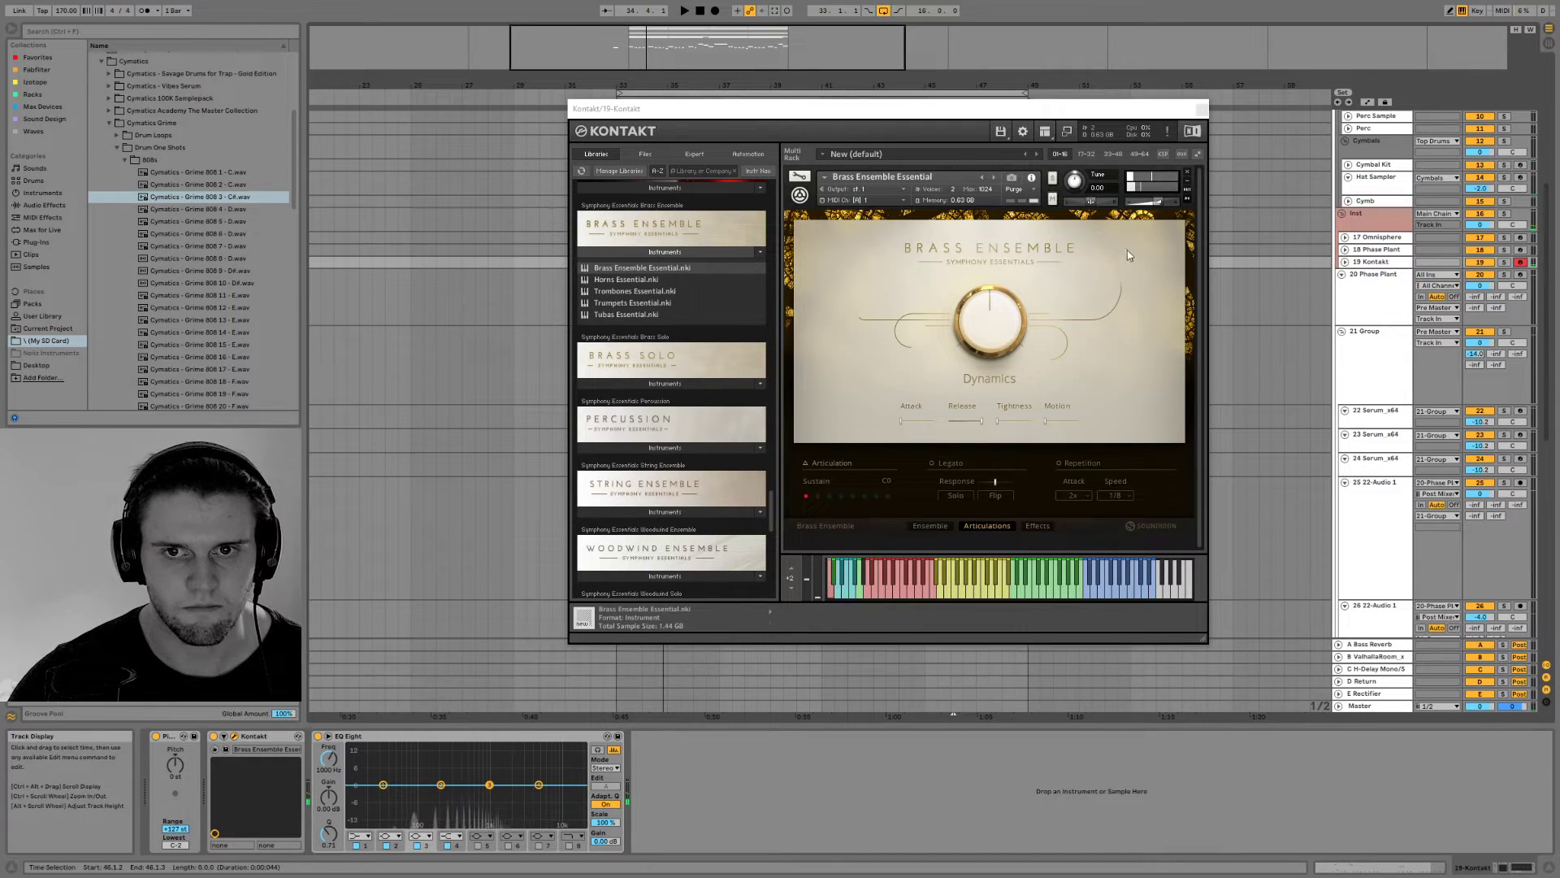
pyautogui.click(1164, 208)
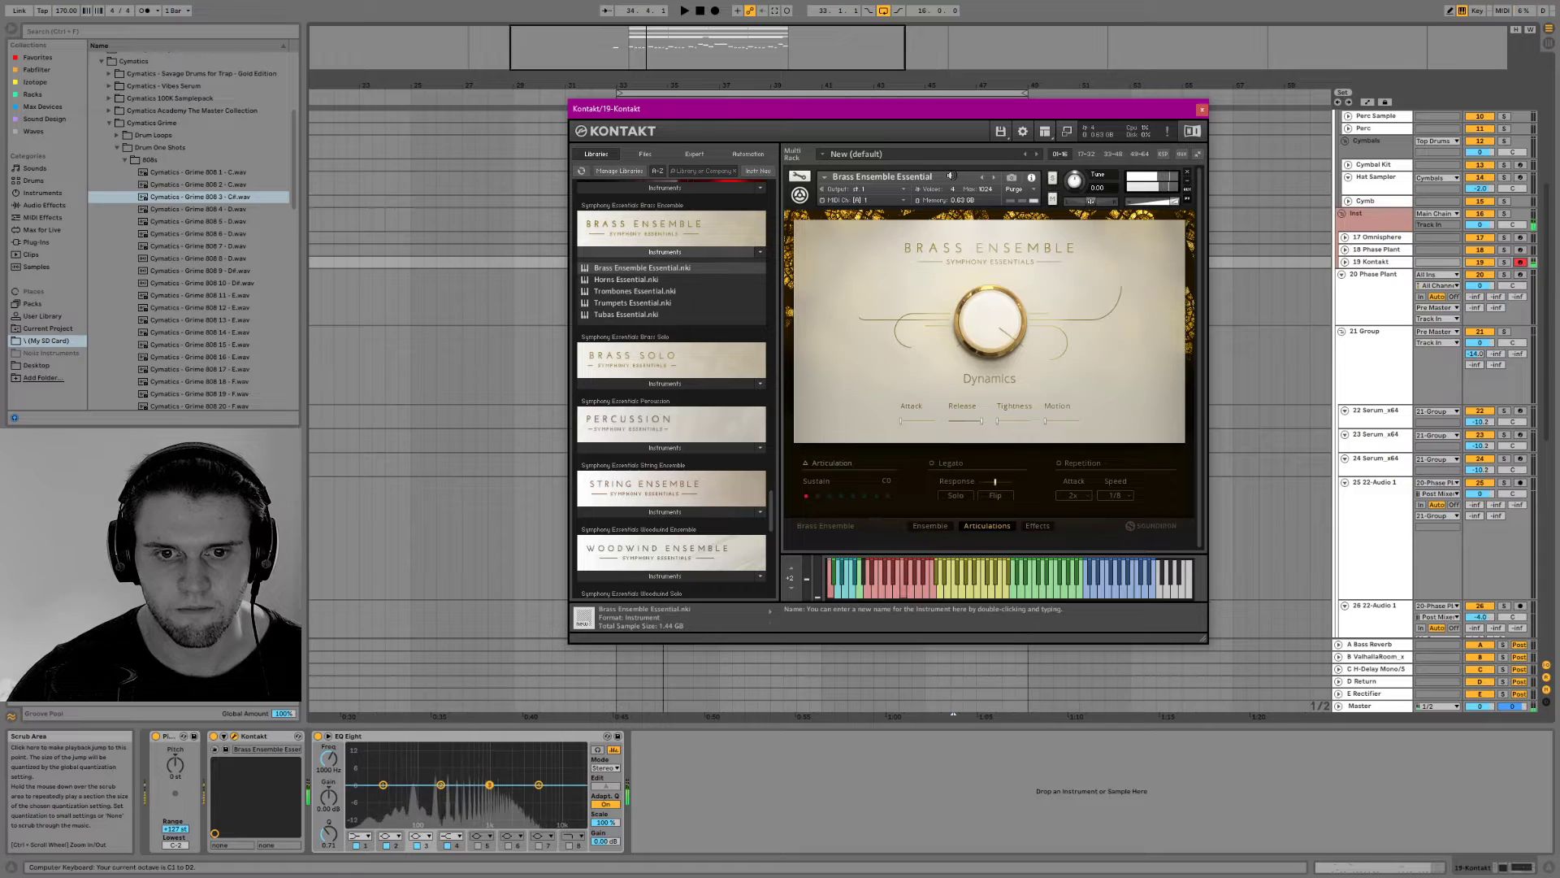
pyautogui.click(816, 496)
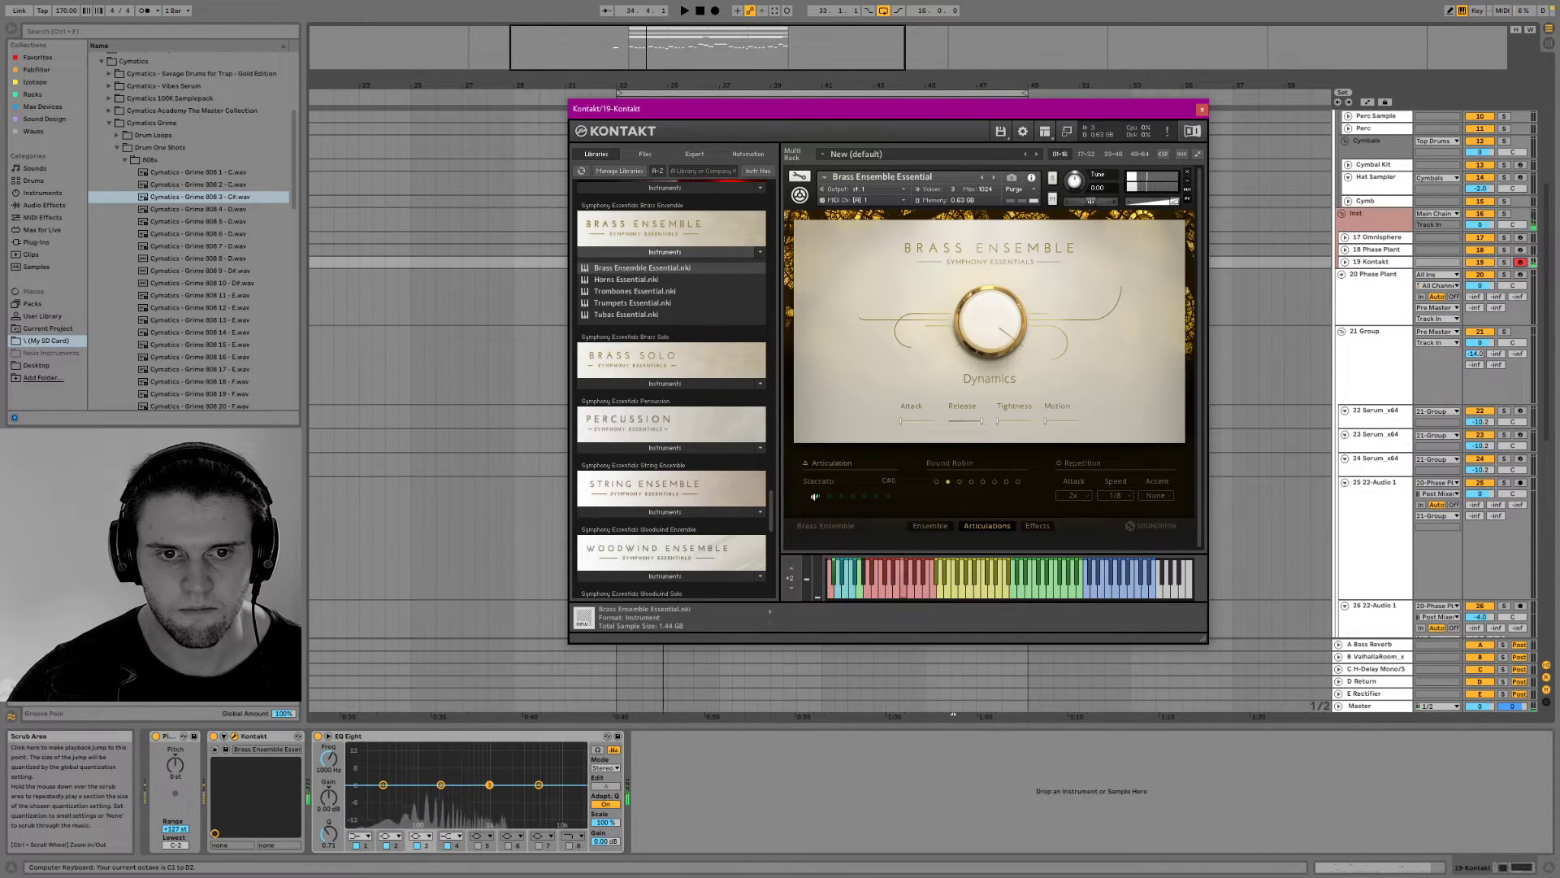
# Move the Kontakt track into the bass group above the Serum tracks and raise its volume
pyautogui.moveTo(1367, 261); pyautogui.dragTo(1372, 400)
pyautogui.click(1344, 399)
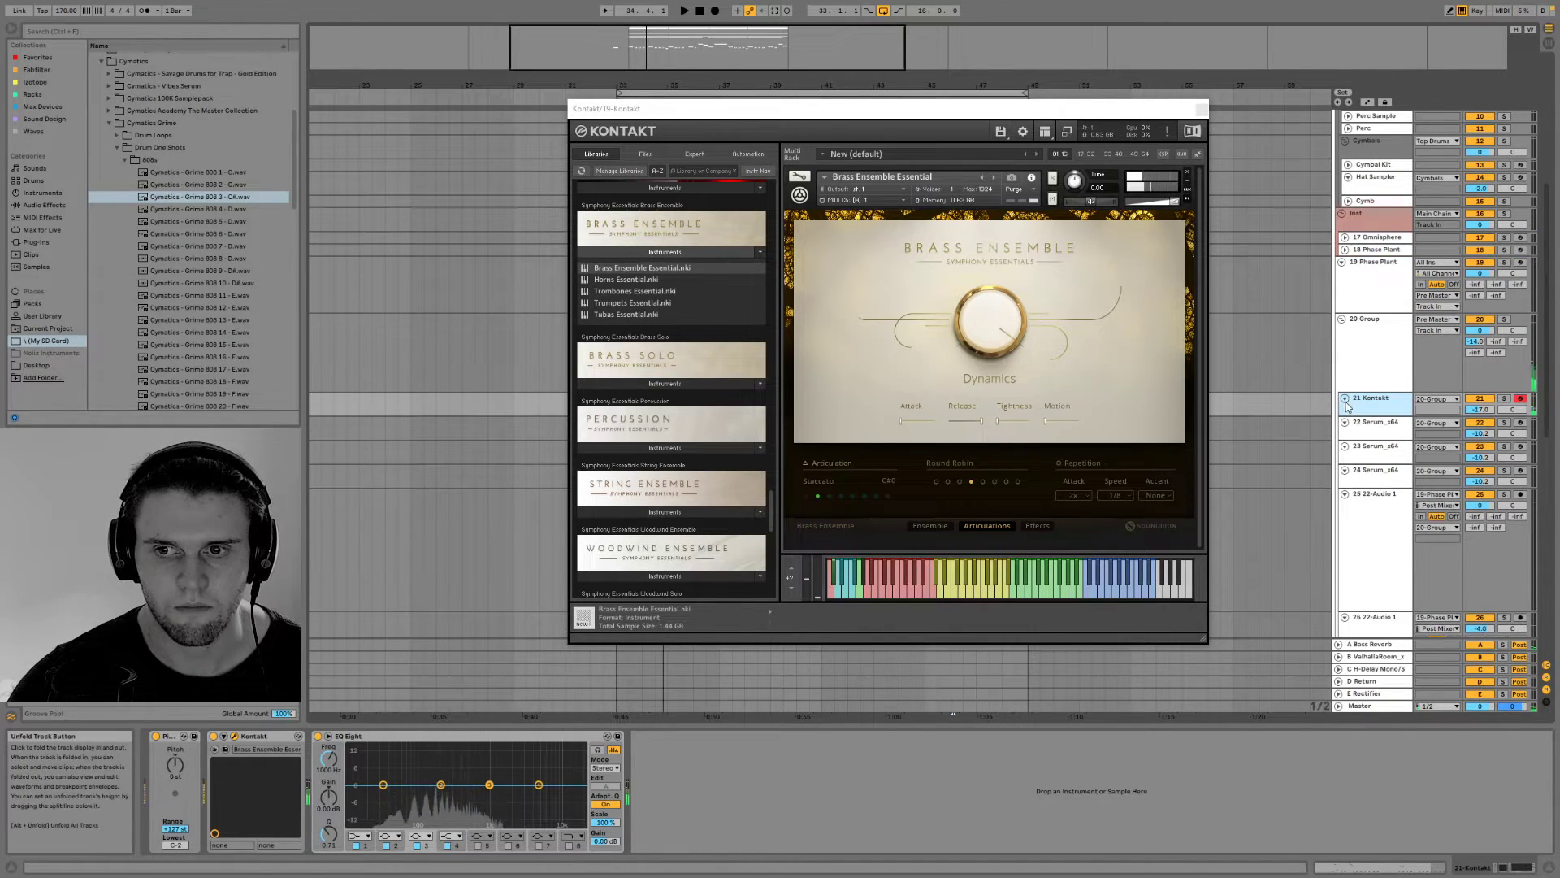
pyautogui.moveTo(1478, 412); pyautogui.dragTo(1477, 390)
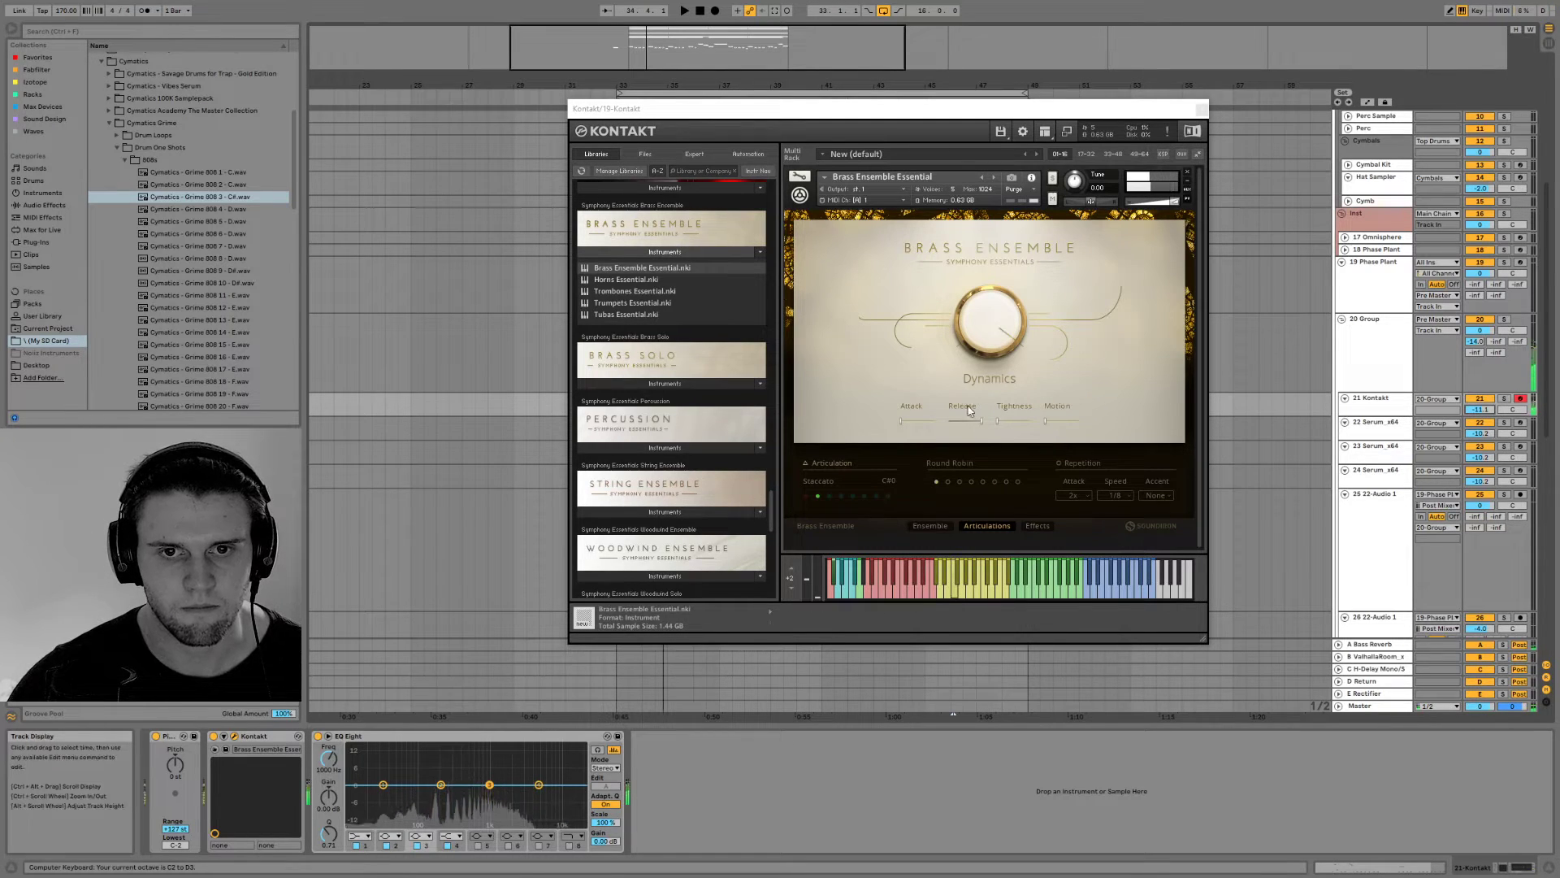
# Play brass stabs against the drop, lower the Kontakt track's volume, and show the instrument's Effects page
pyautogui.moveTo(1018, 110); pyautogui.dragTo(1001, 546)
pyautogui.click(628, 408)
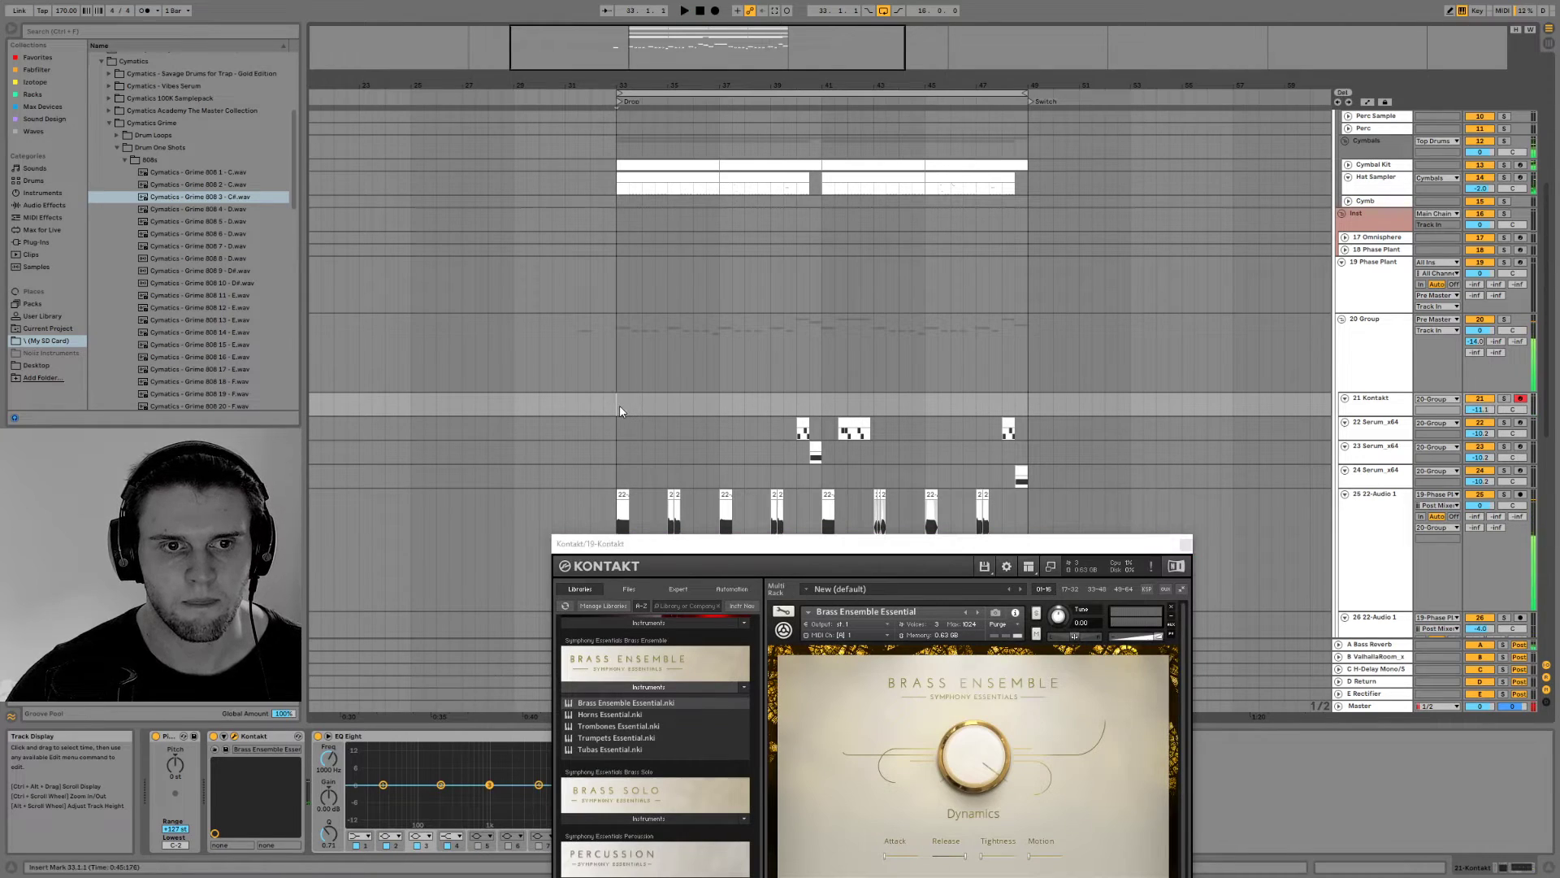
pyautogui.press('space')
pyautogui.moveTo(767, 554); pyautogui.dragTo(918, 187)
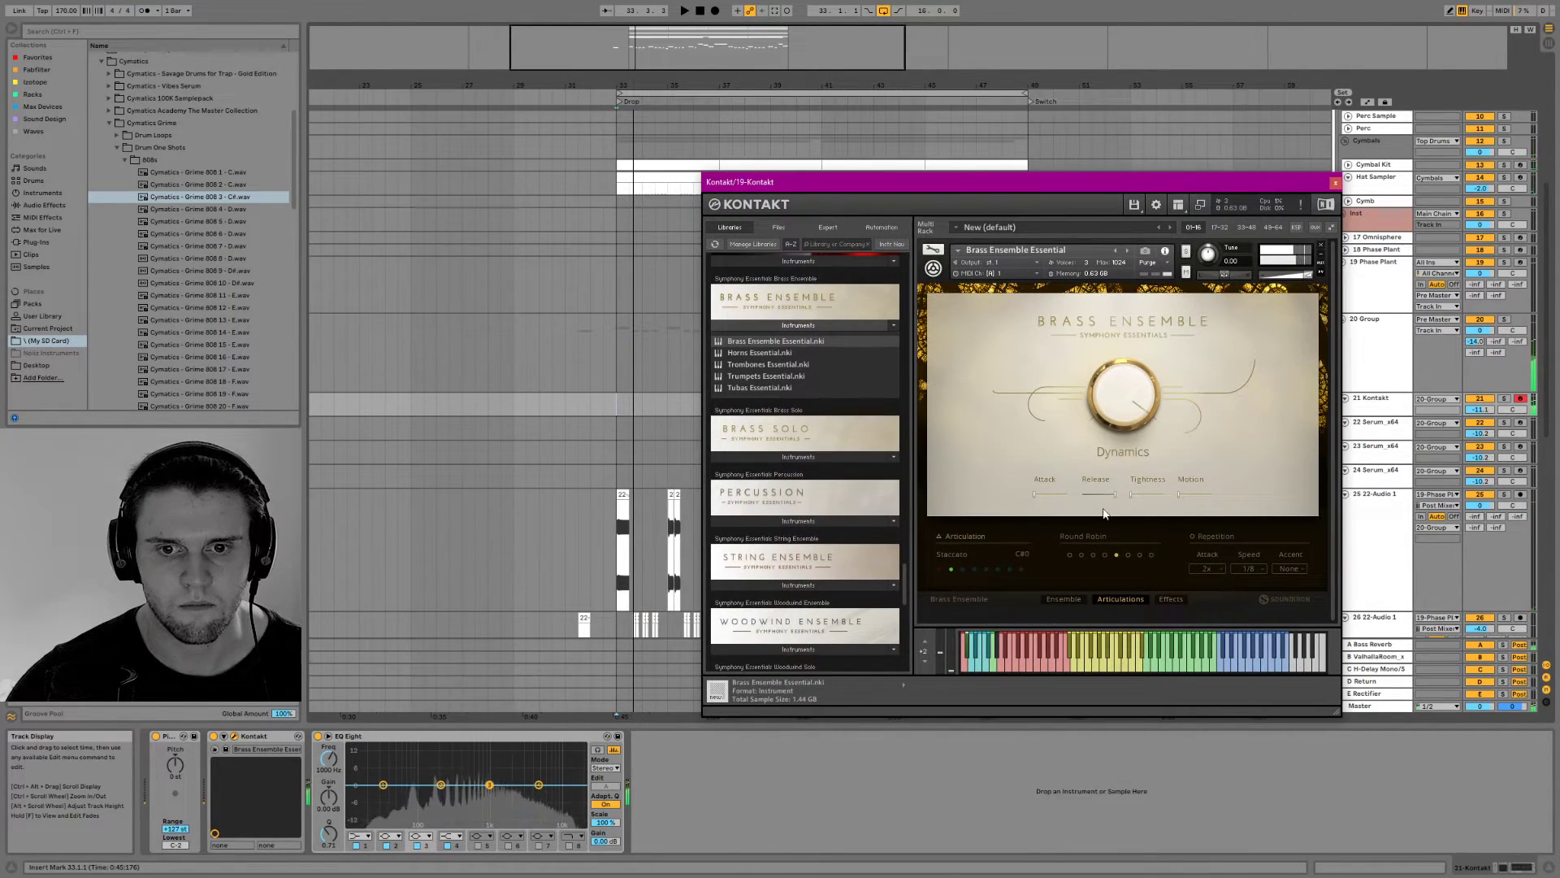
pyautogui.click(1480, 410)
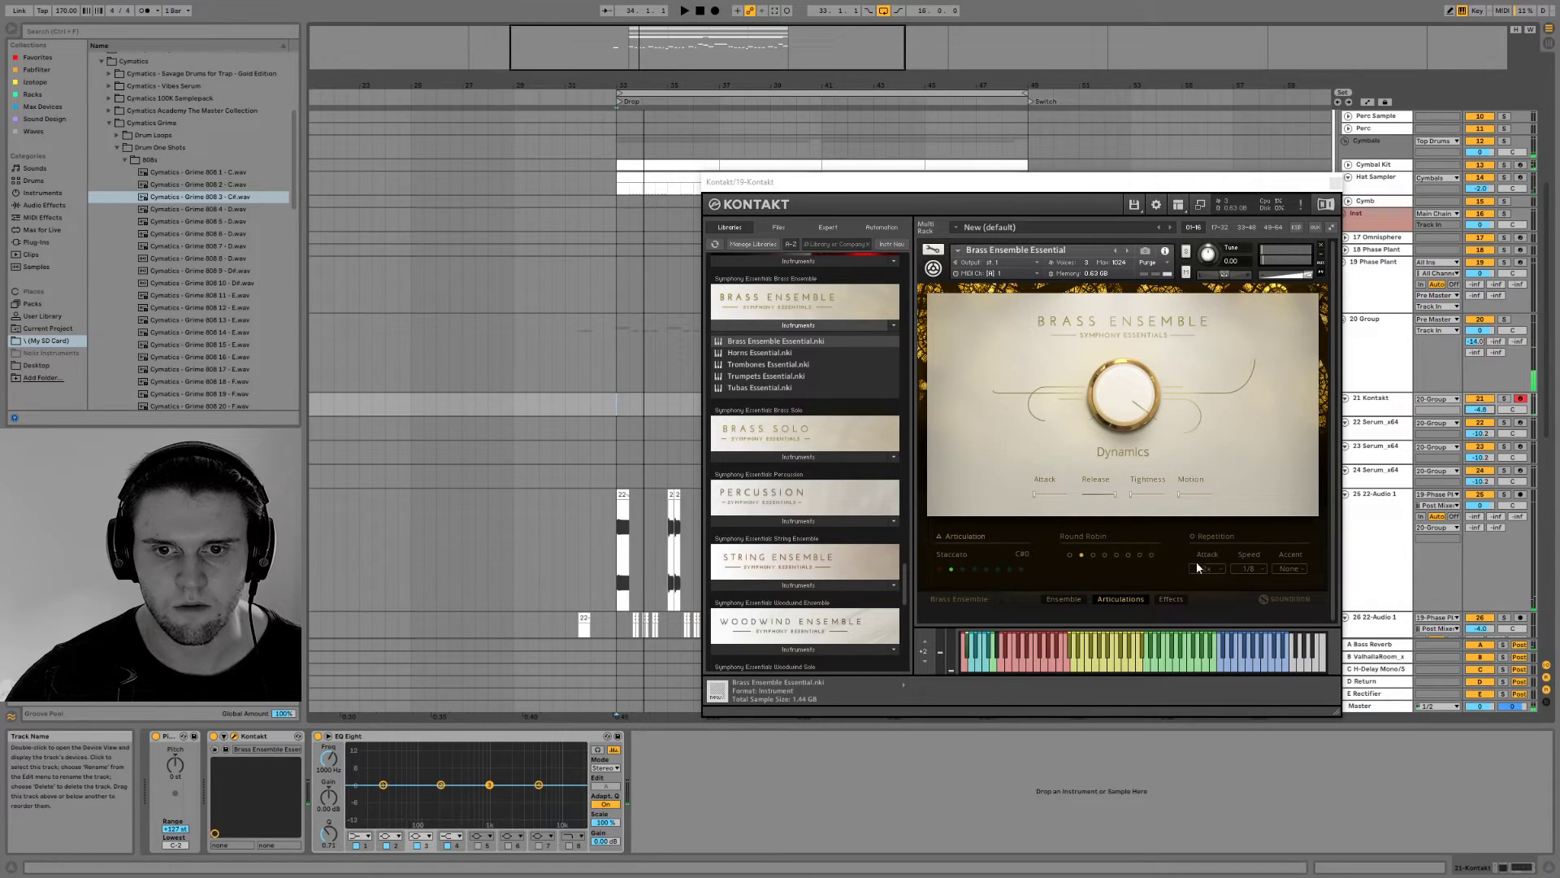
pyautogui.click(1148, 605)
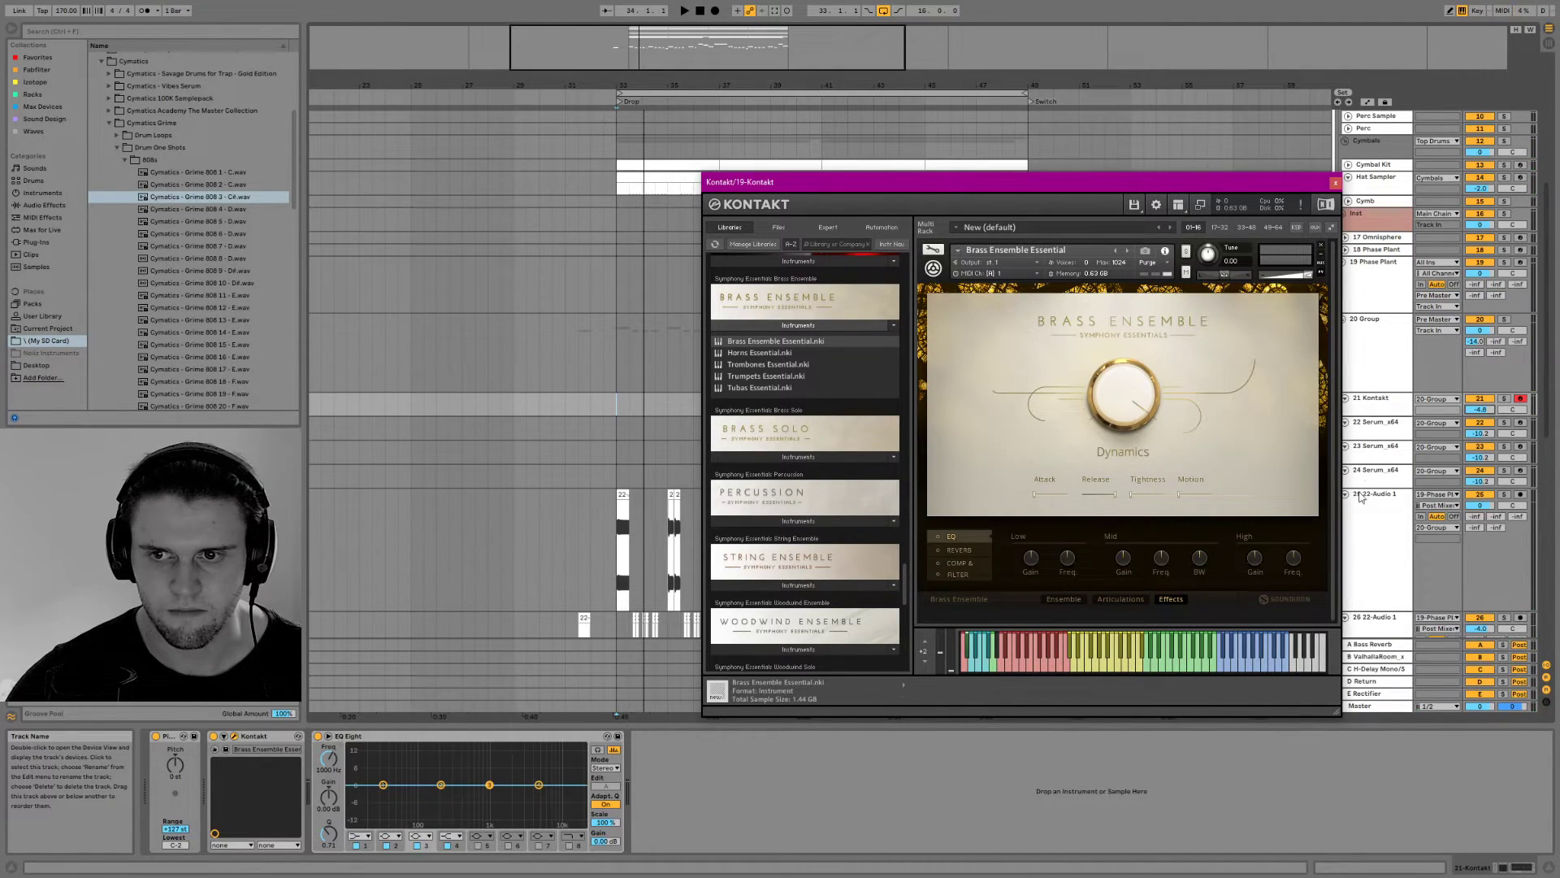
# Move the Kontakt track out of the bass group to just above it and route its output to Chain Group
pyautogui.moveTo(1391, 416); pyautogui.dragTo(1388, 435)
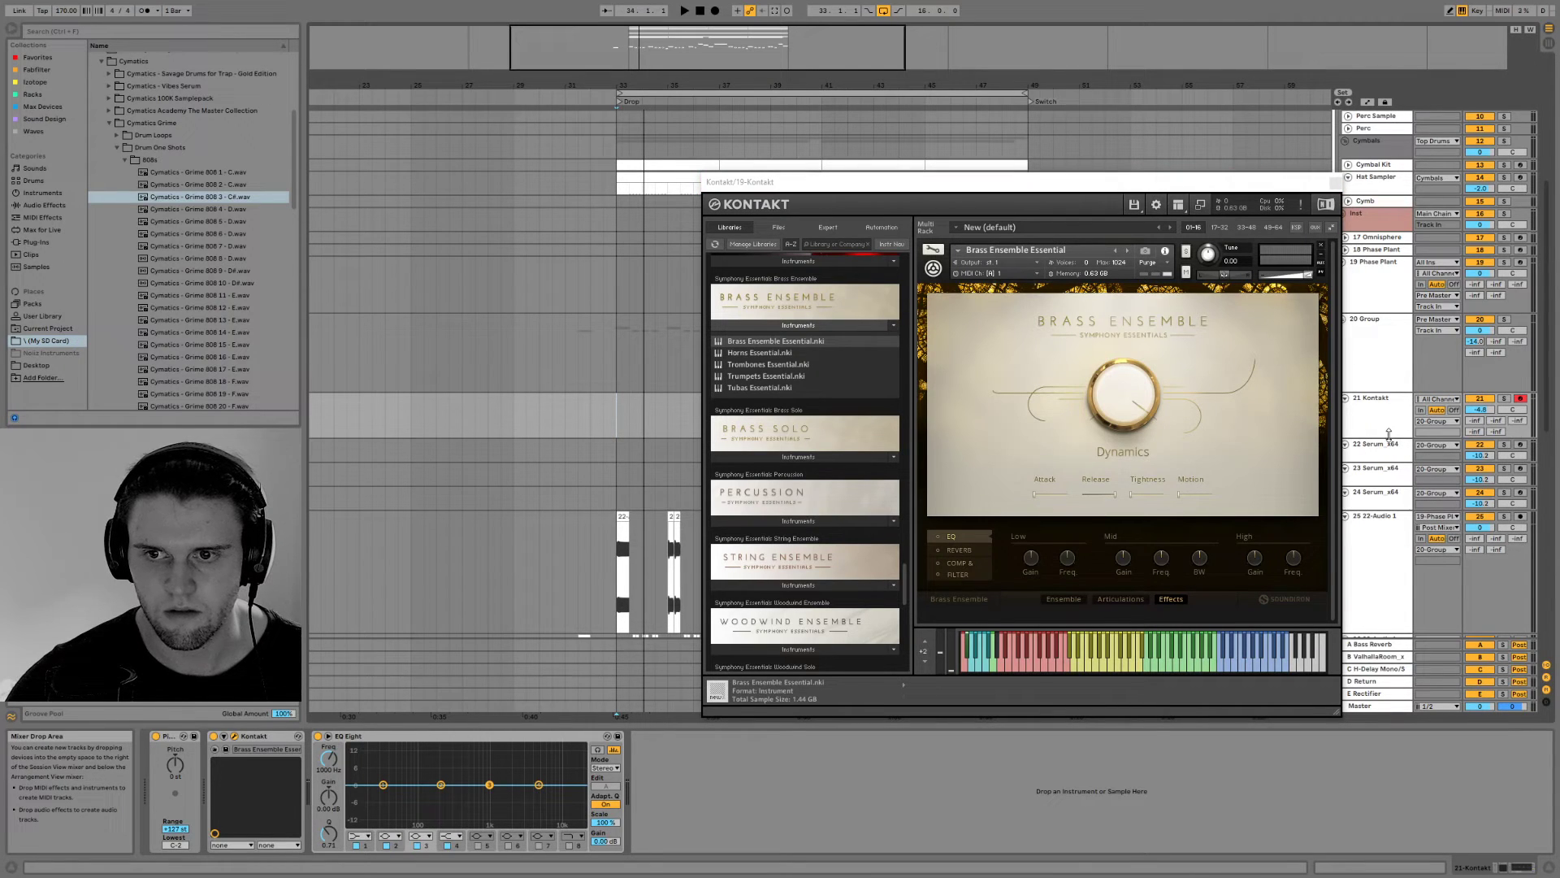
pyautogui.moveTo(1223, 181); pyautogui.dragTo(974, 140)
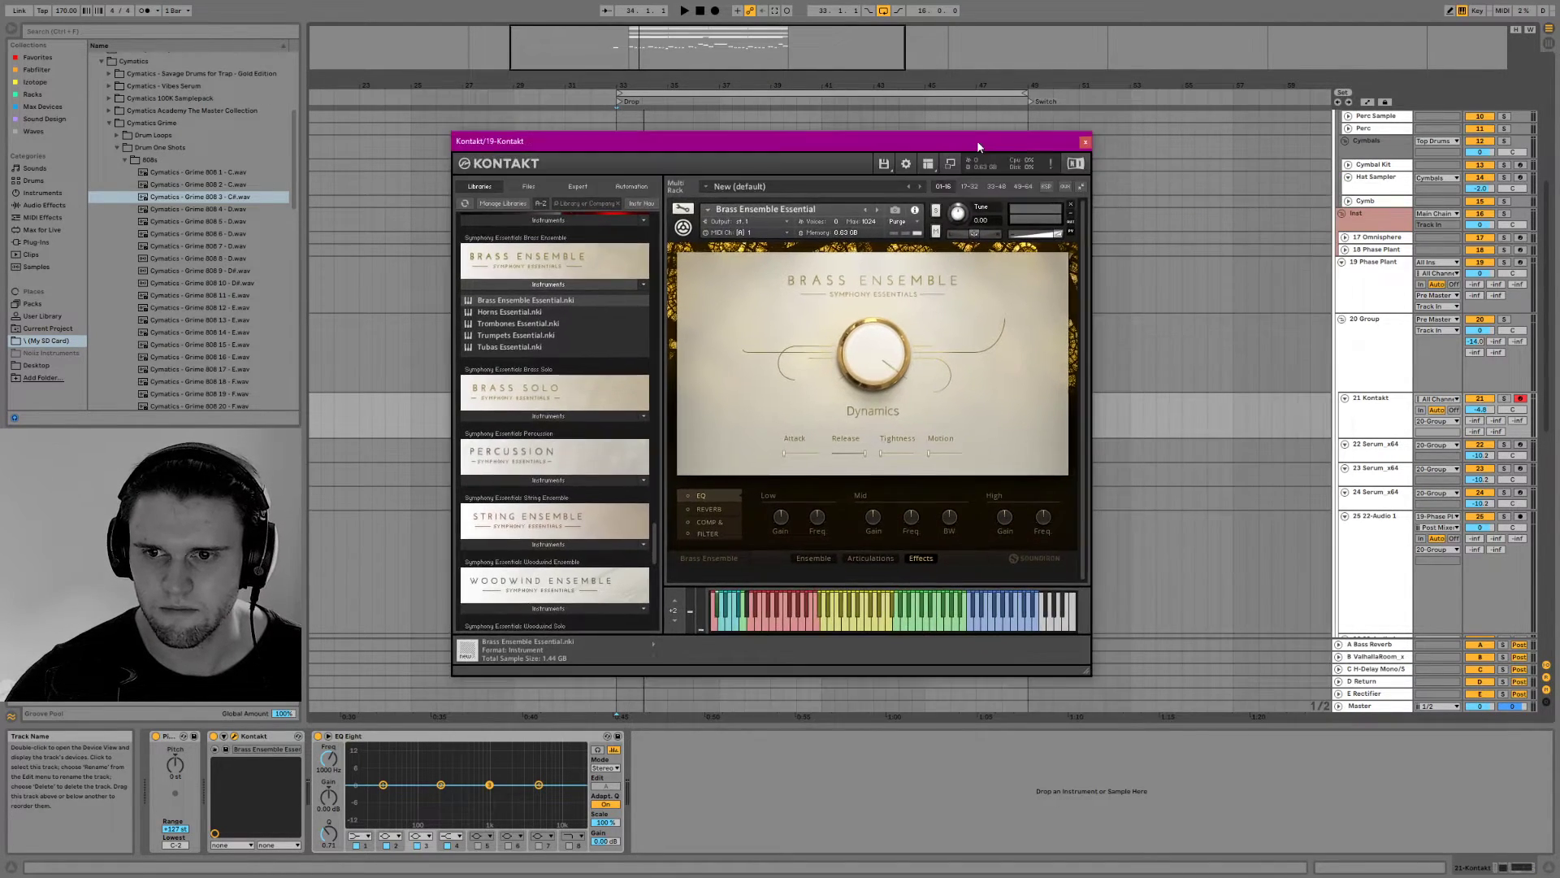
pyautogui.click(1378, 424)
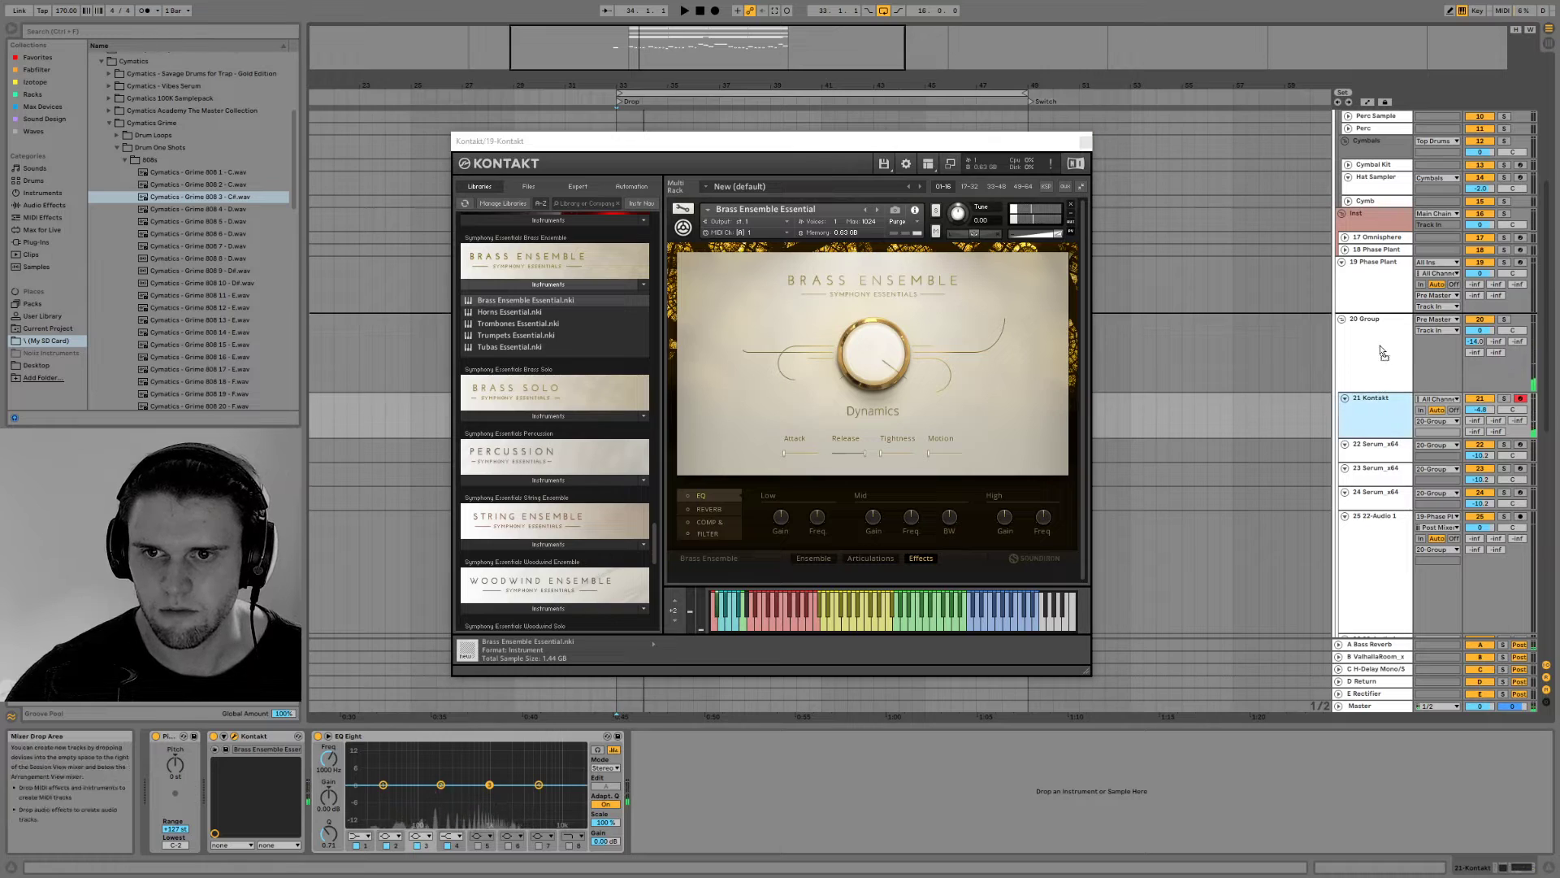
pyautogui.moveTo(1404, 321); pyautogui.dragTo(1417, 325)
pyautogui.click(1437, 342)
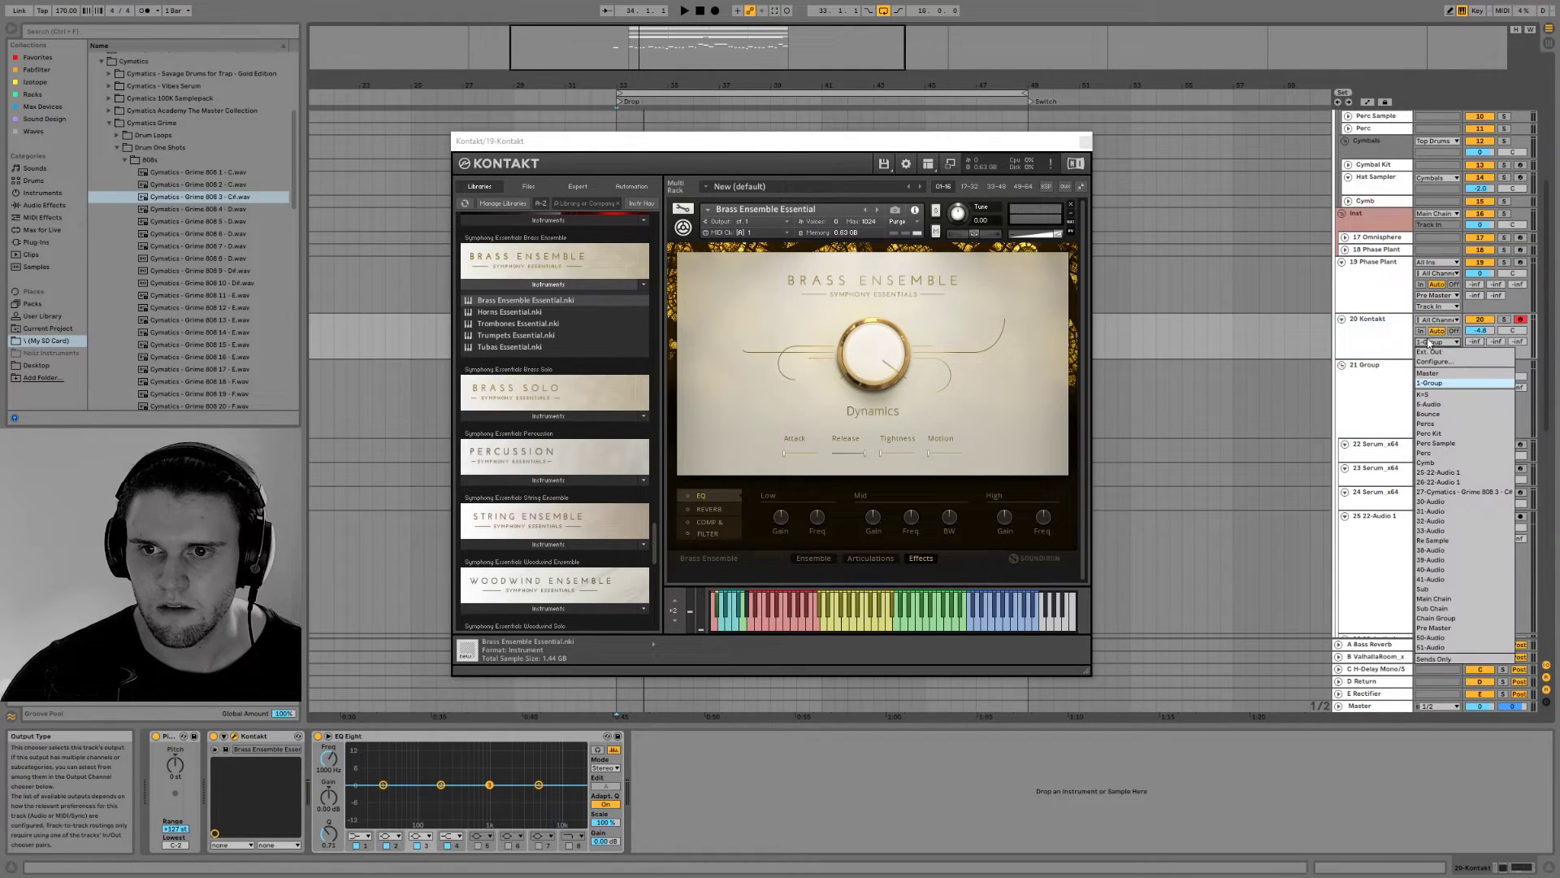
pyautogui.click(1443, 619)
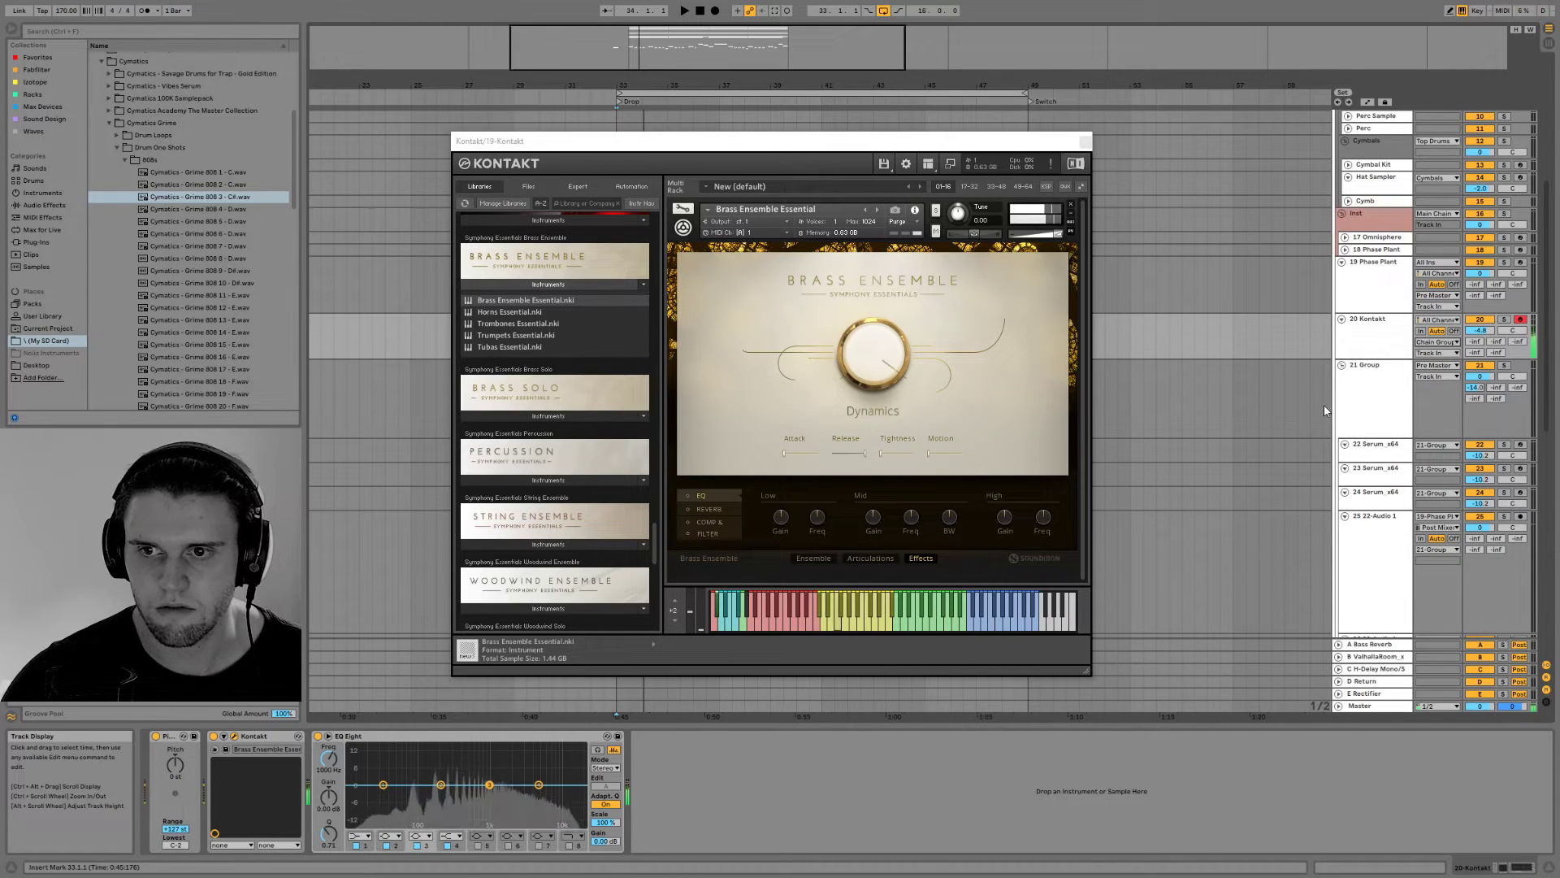
# Audition the brass over the drop from bar 33 and check the instrument's Reverb effect settings
pyautogui.press('space')
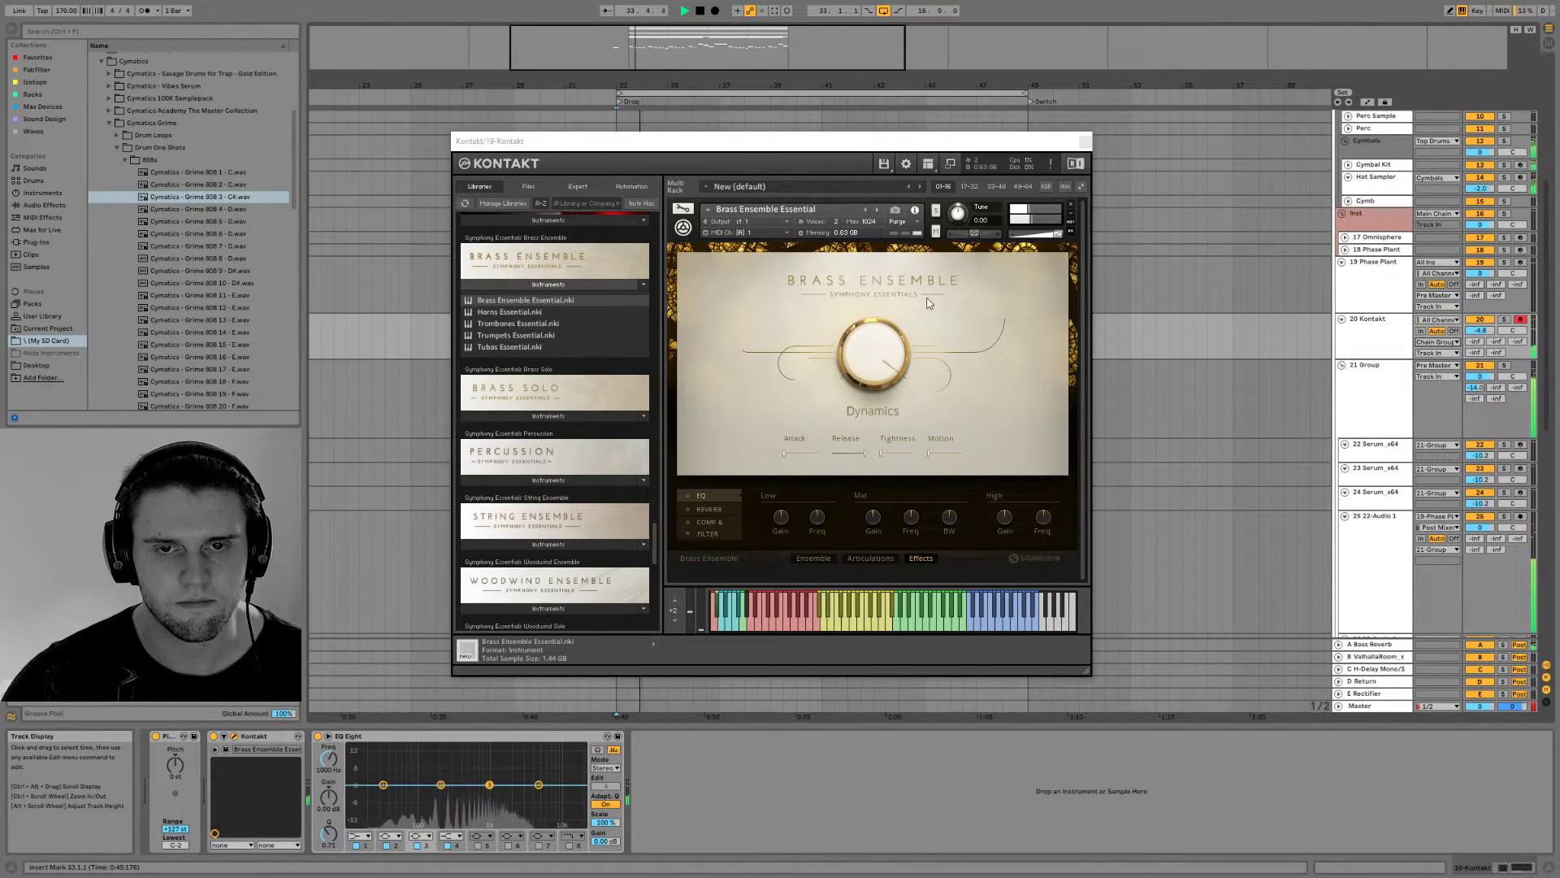
pyautogui.press('space')
pyautogui.click(767, 151)
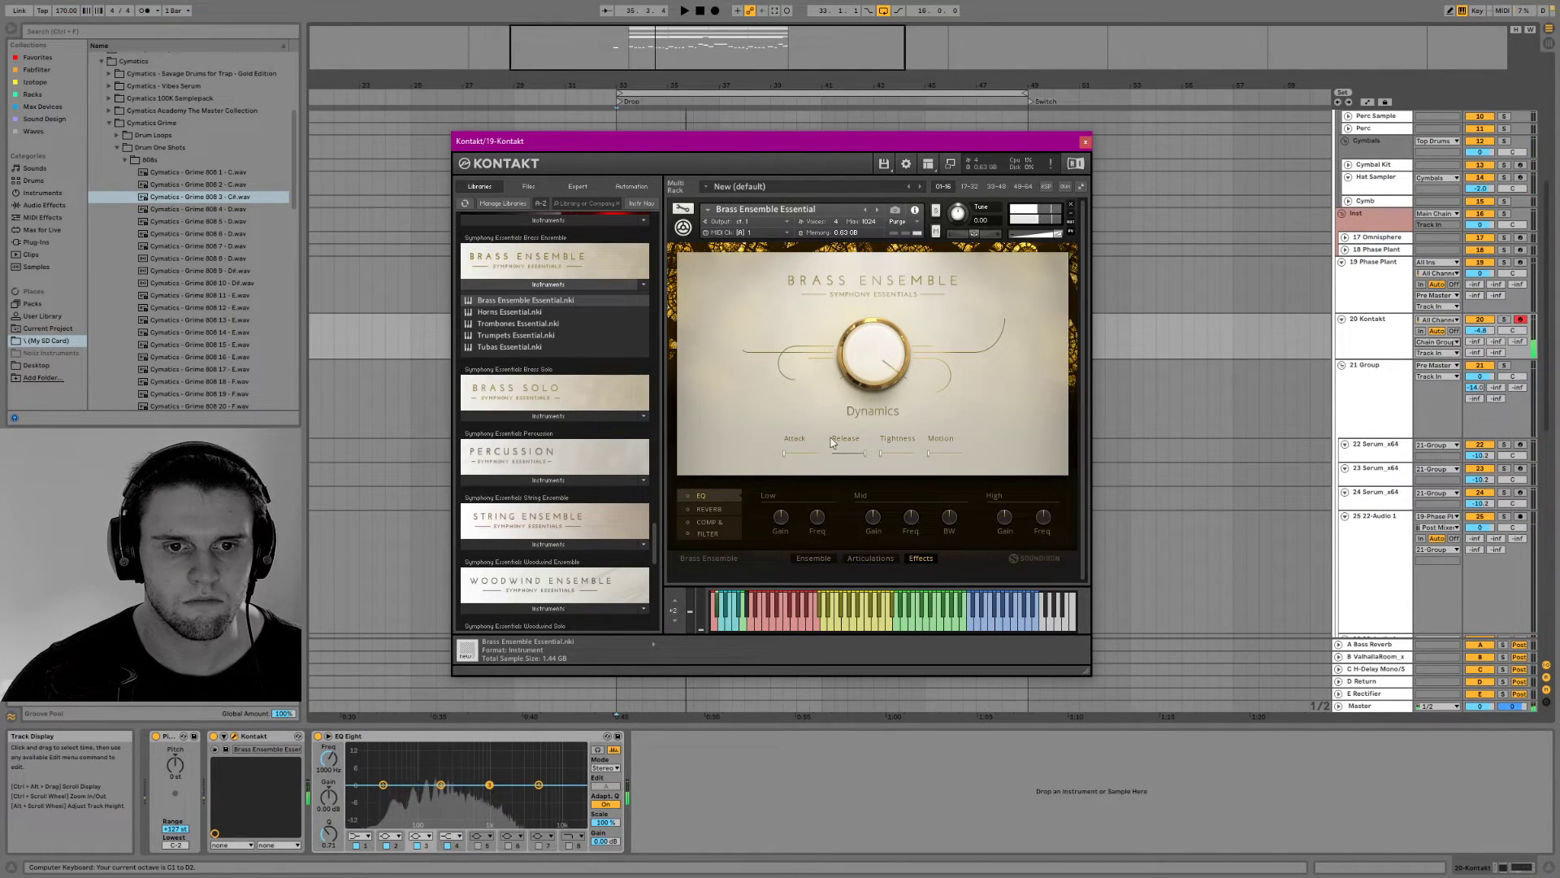
pyautogui.press('x')
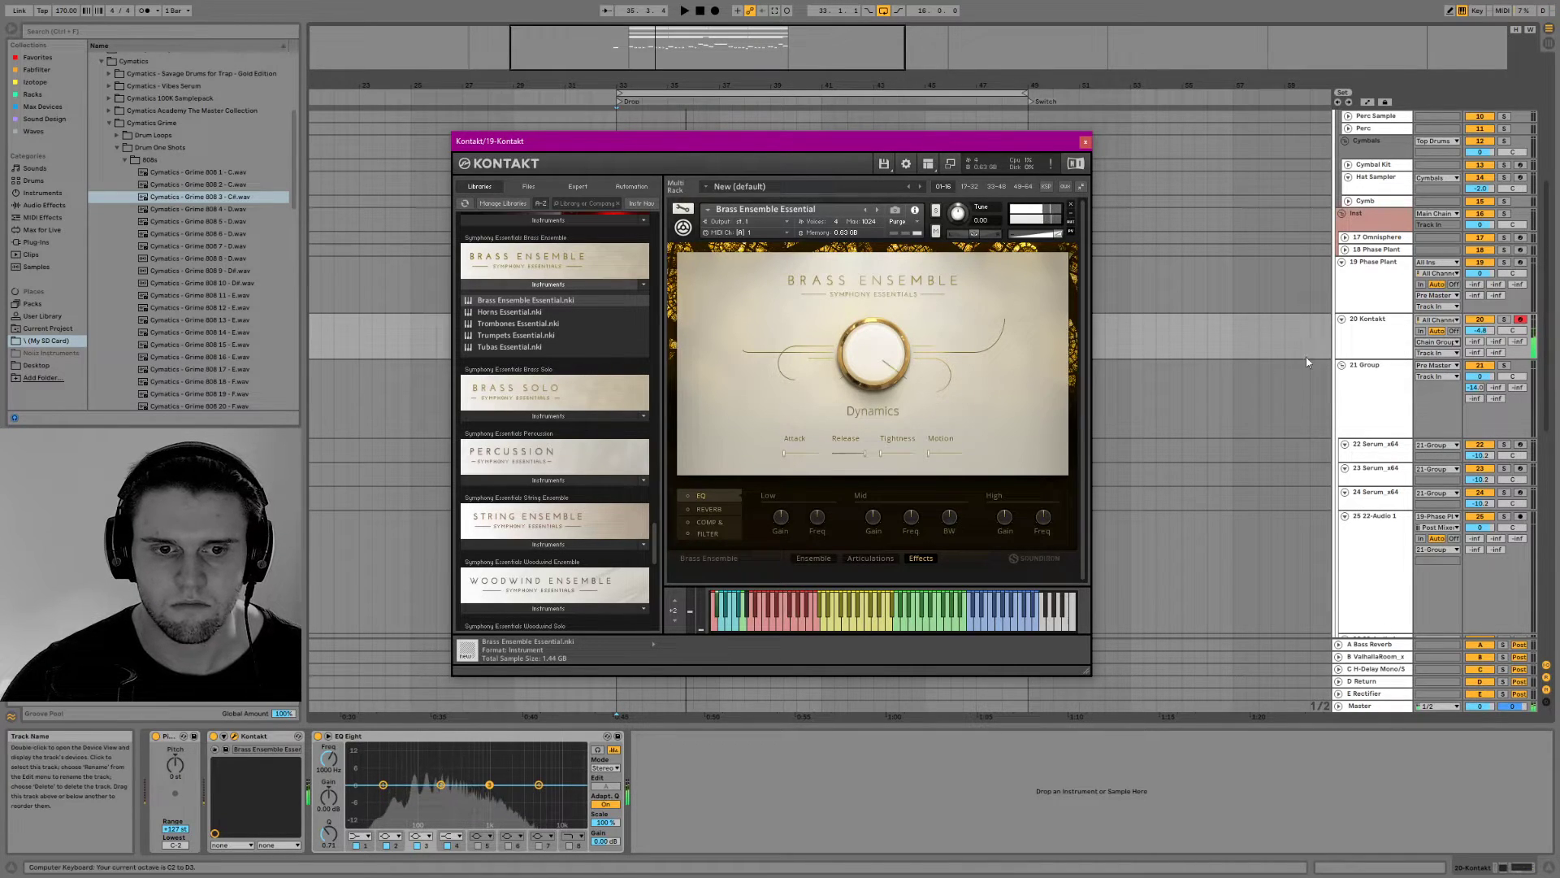
pyautogui.click(707, 512)
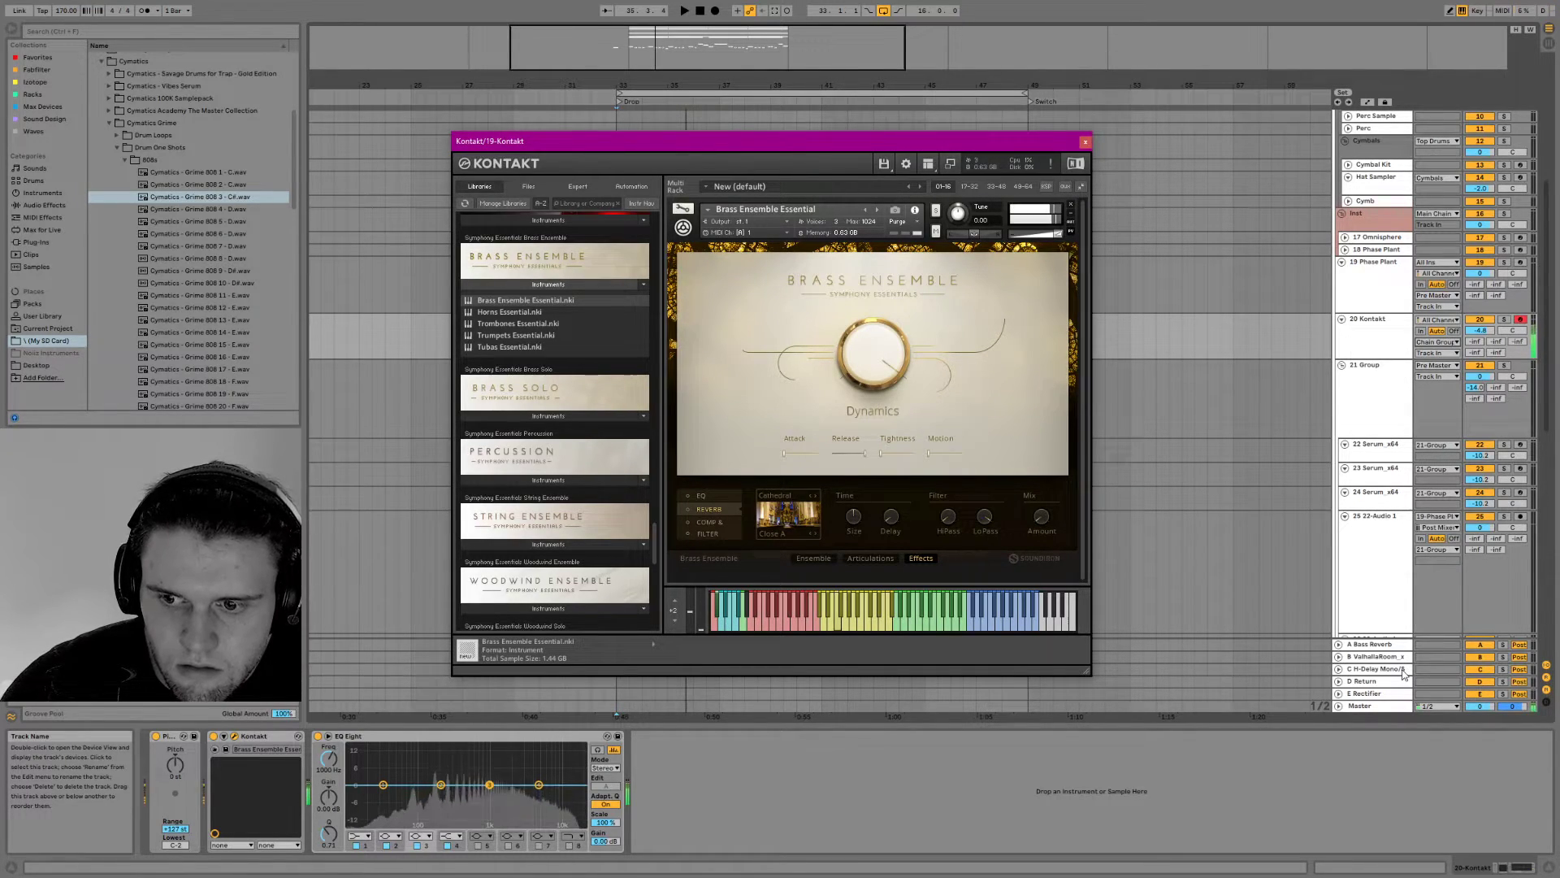
pyautogui.click(1084, 144)
# Place a half-bar brass clip at bar 33 on the Kontakt track and set its Pitch device to +12 st
pyautogui.press('space')
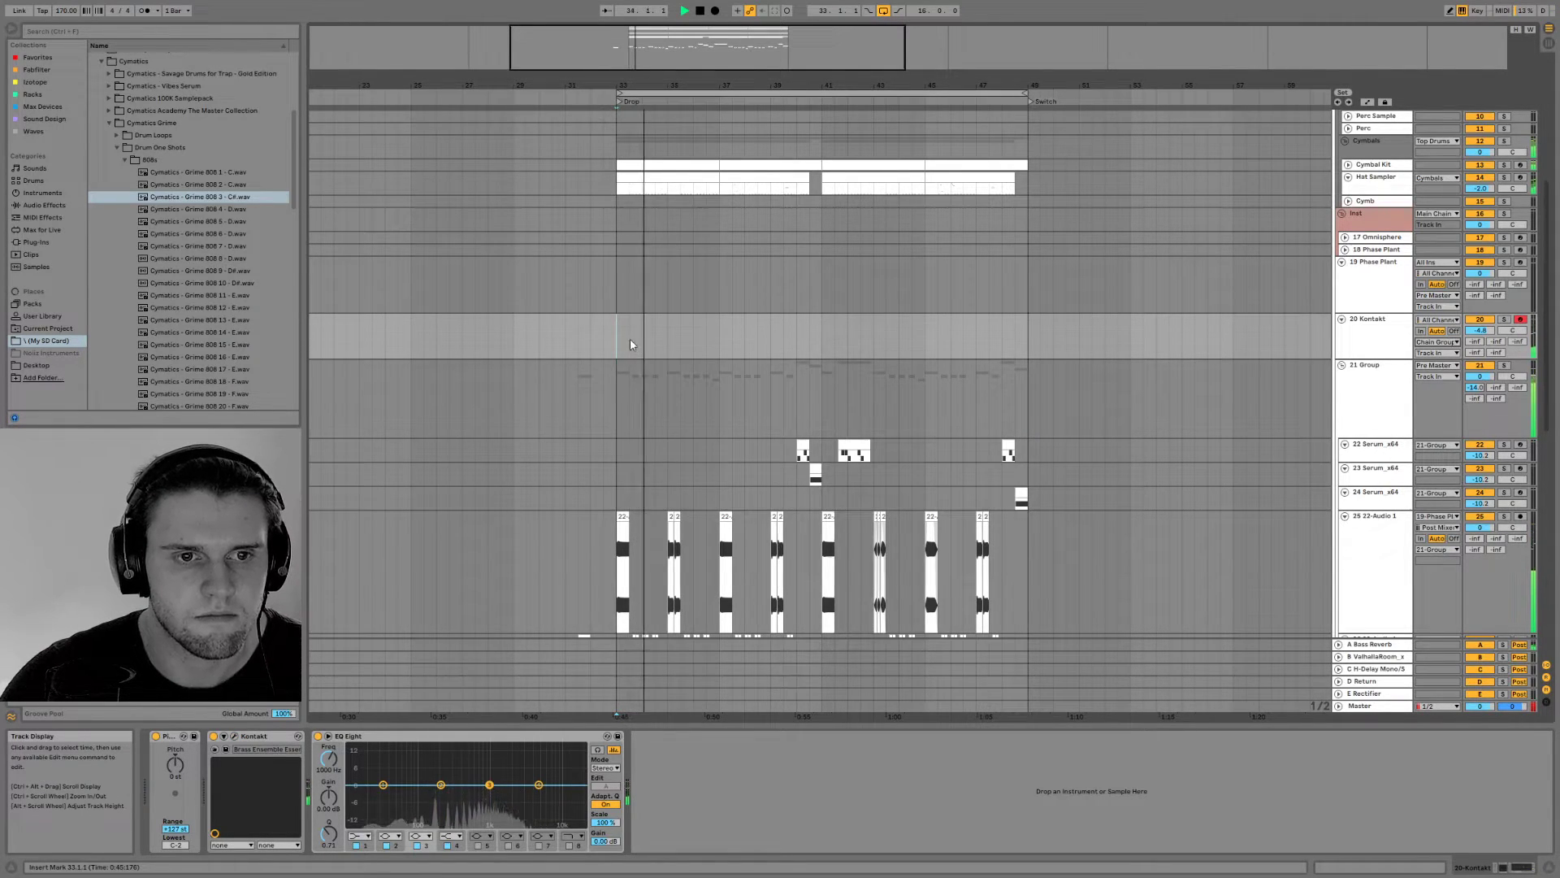
pyautogui.click(649, 360)
pyautogui.moveTo(649, 361); pyautogui.dragTo(620, 323)
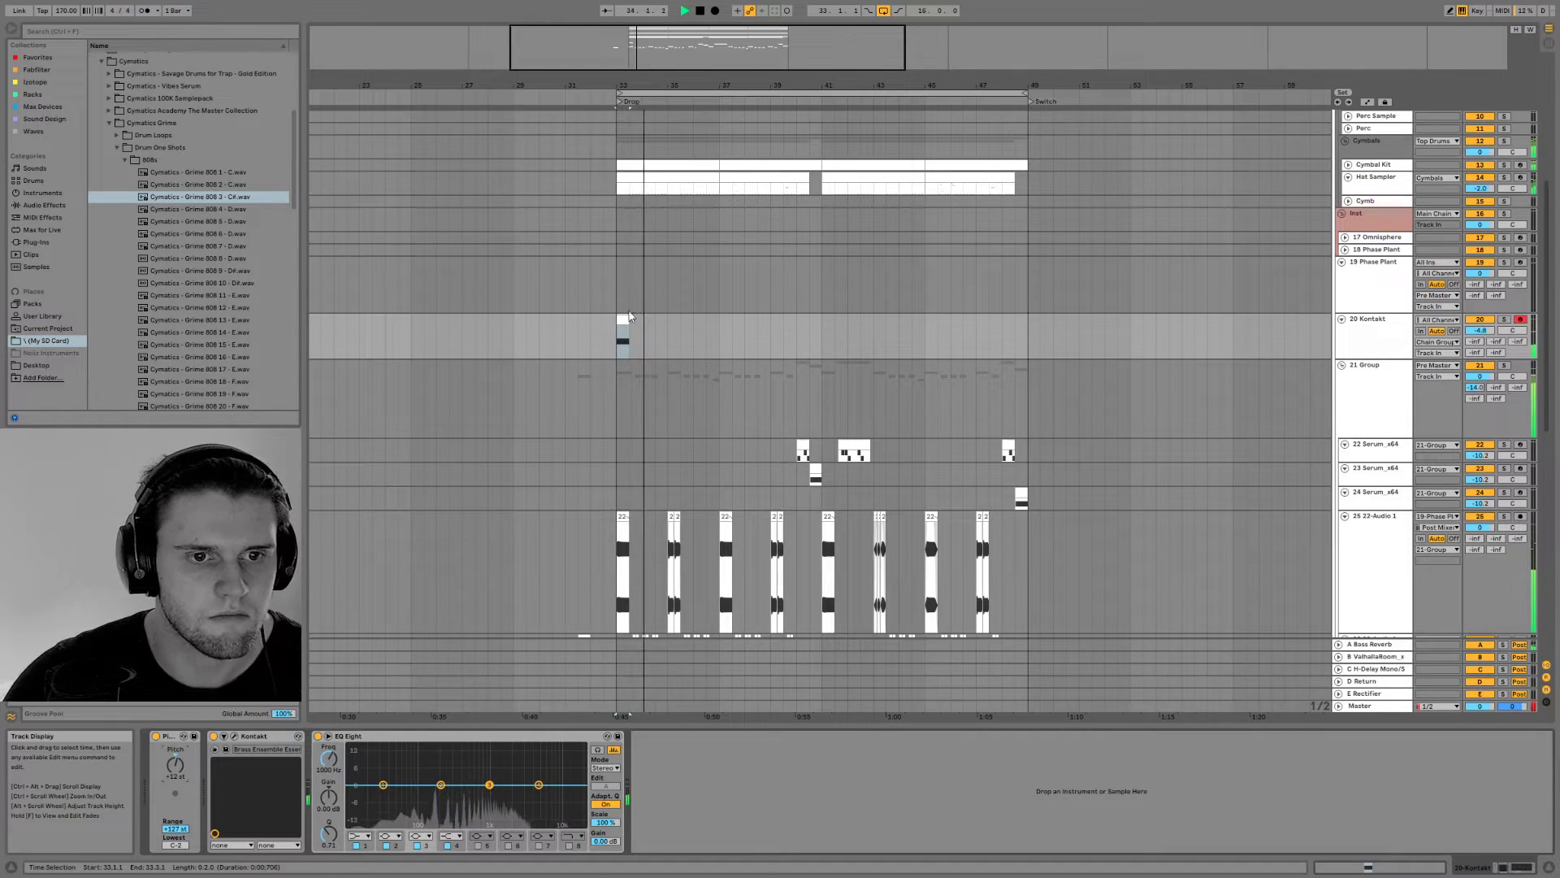
# Try a higher Tightness on the Brass Ensemble, and shorten its Release to about half
pyautogui.click(234, 736)
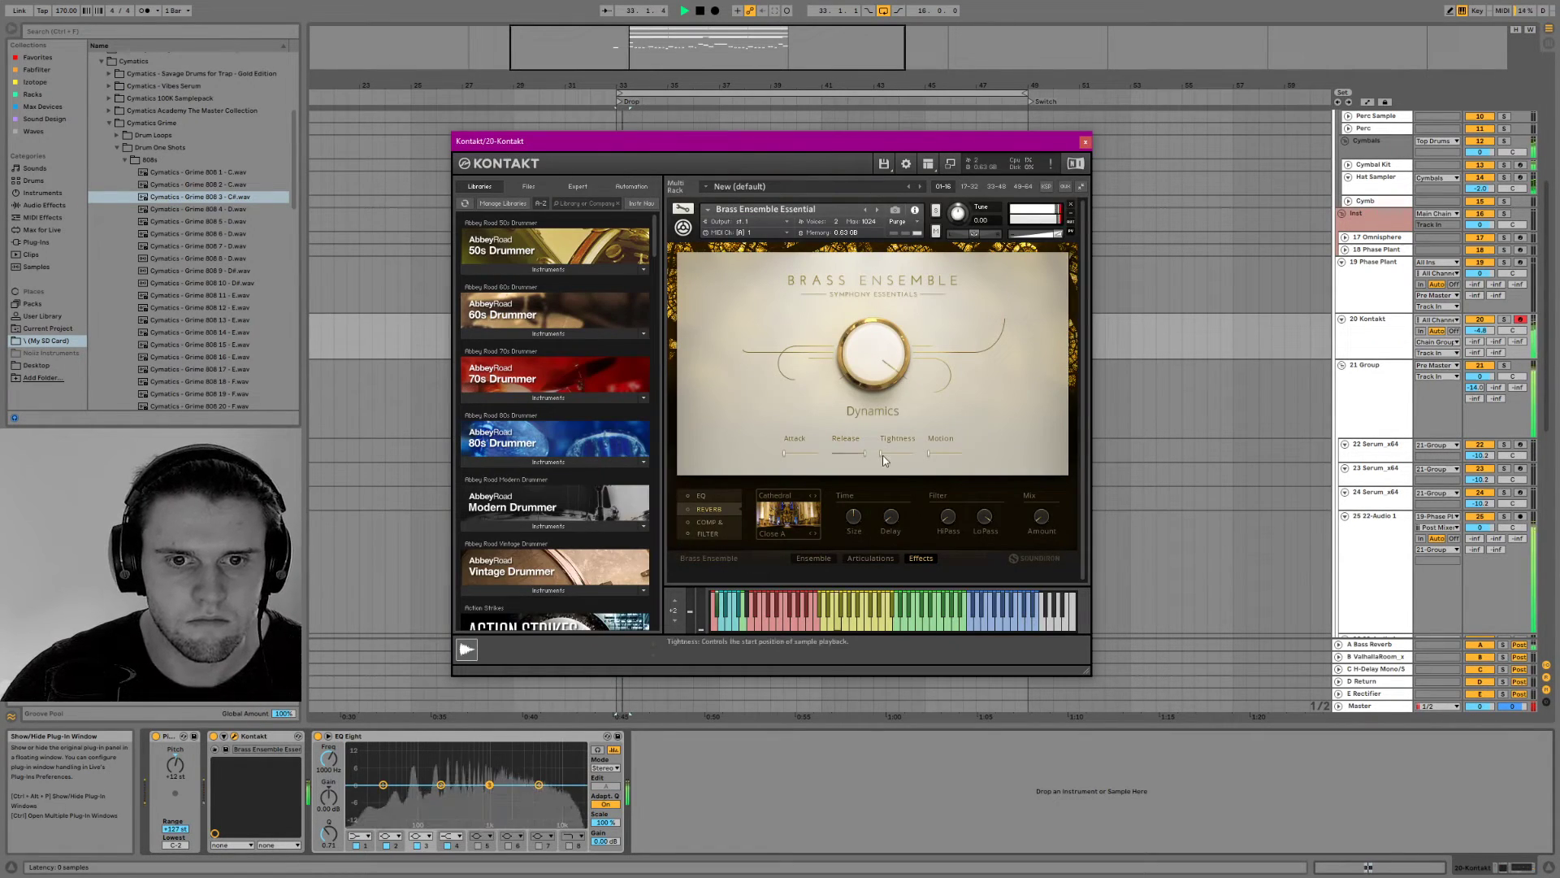
pyautogui.moveTo(887, 455); pyautogui.dragTo(948, 457)
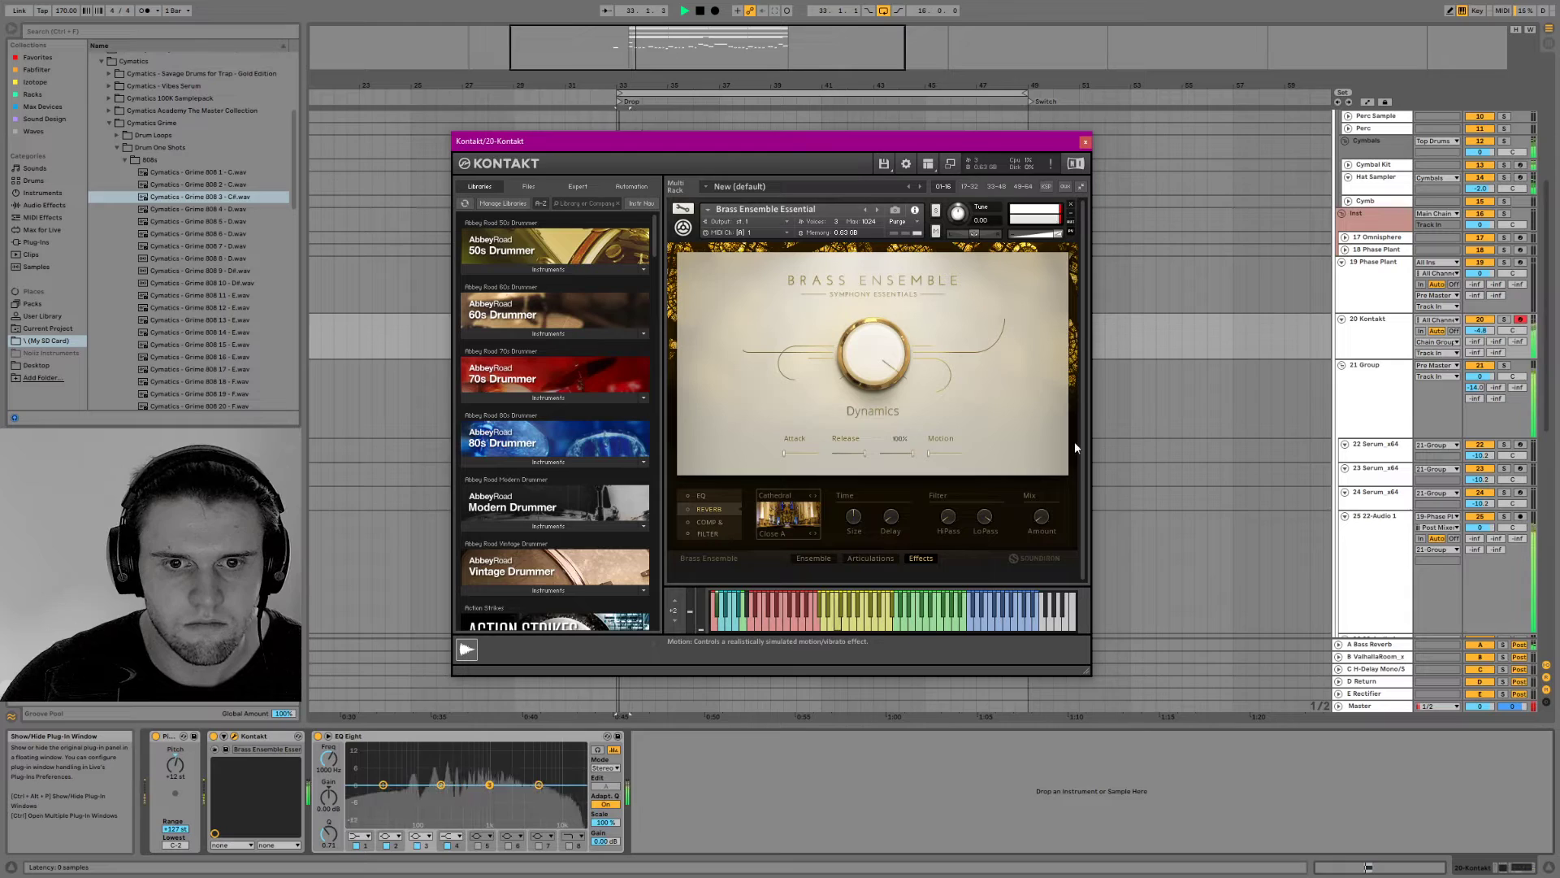
pyautogui.moveTo(864, 453); pyautogui.dragTo(788, 468)
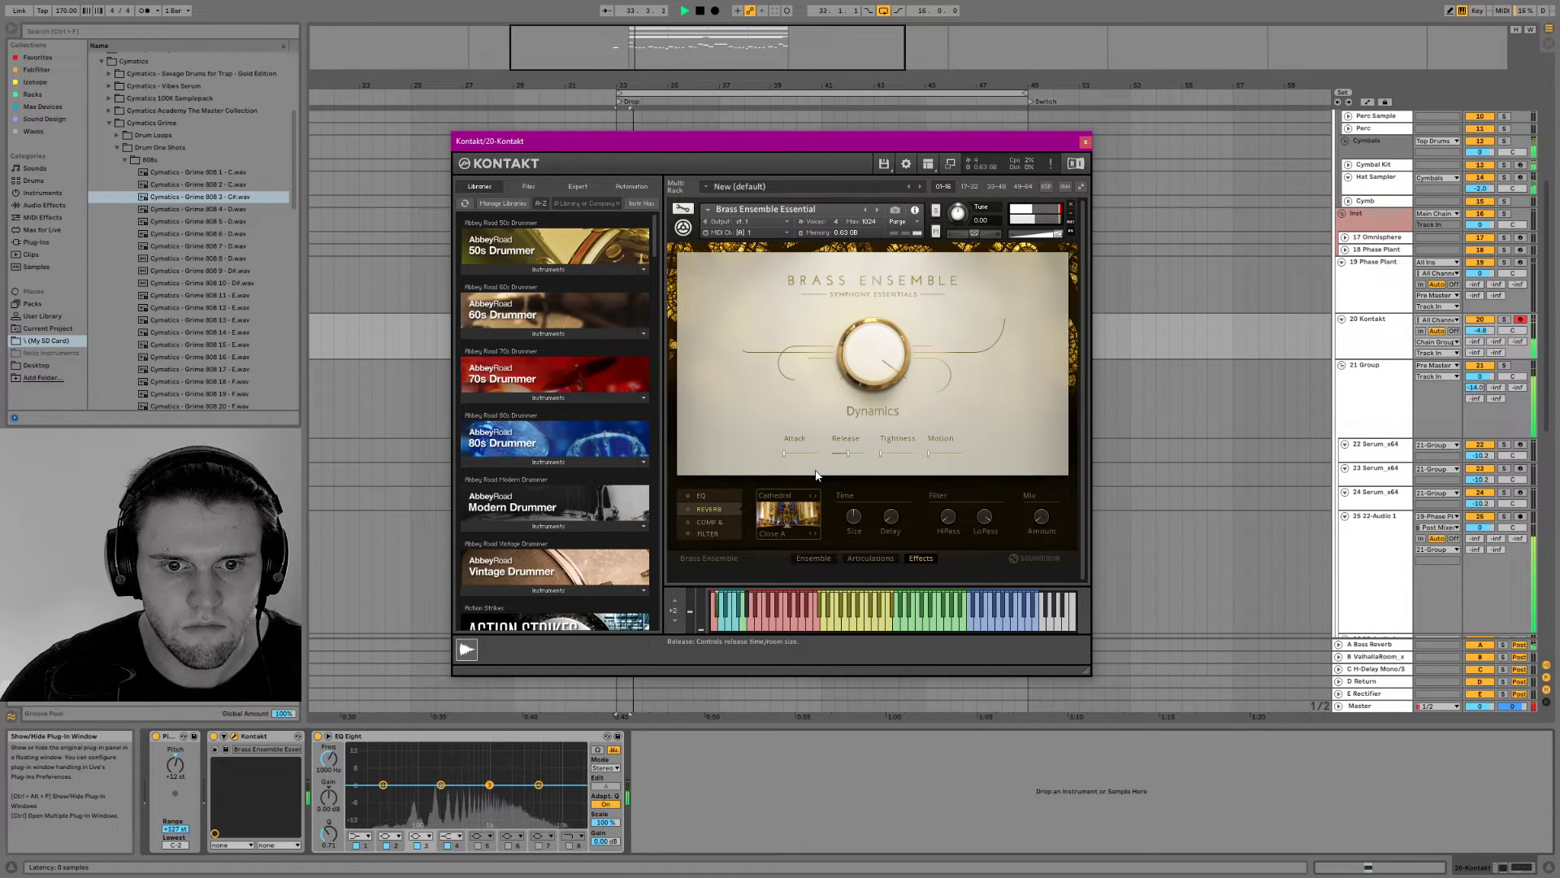
pyautogui.click(1085, 142)
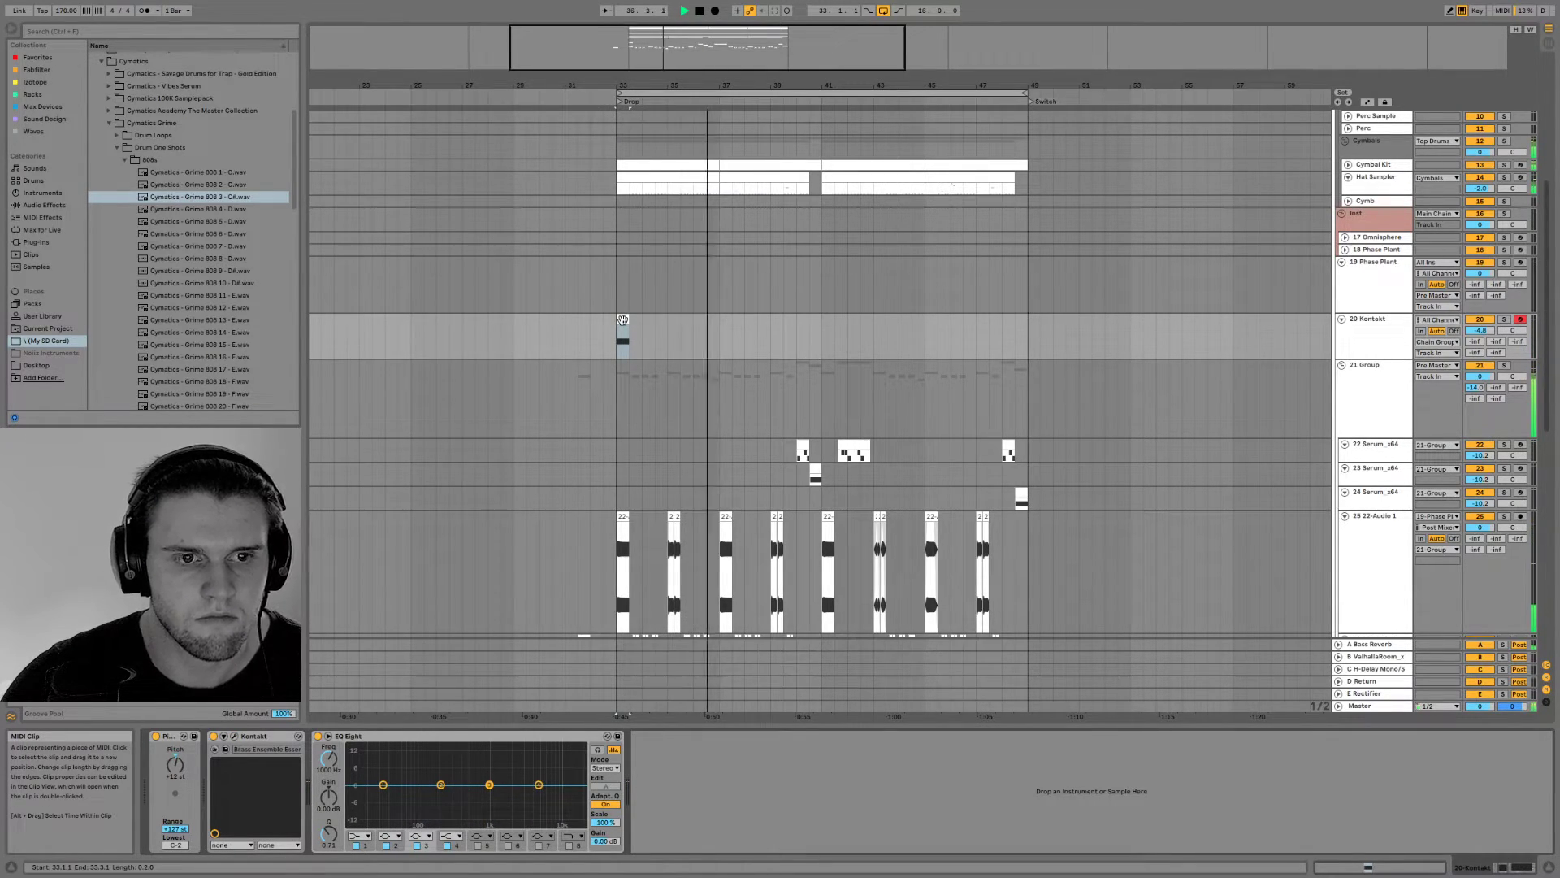
# Copy the half-bar brass clip to bar 41 and insert a new MIDI track below the Kontakt track
pyautogui.moveTo(623, 320); pyautogui.dragTo(825, 334)
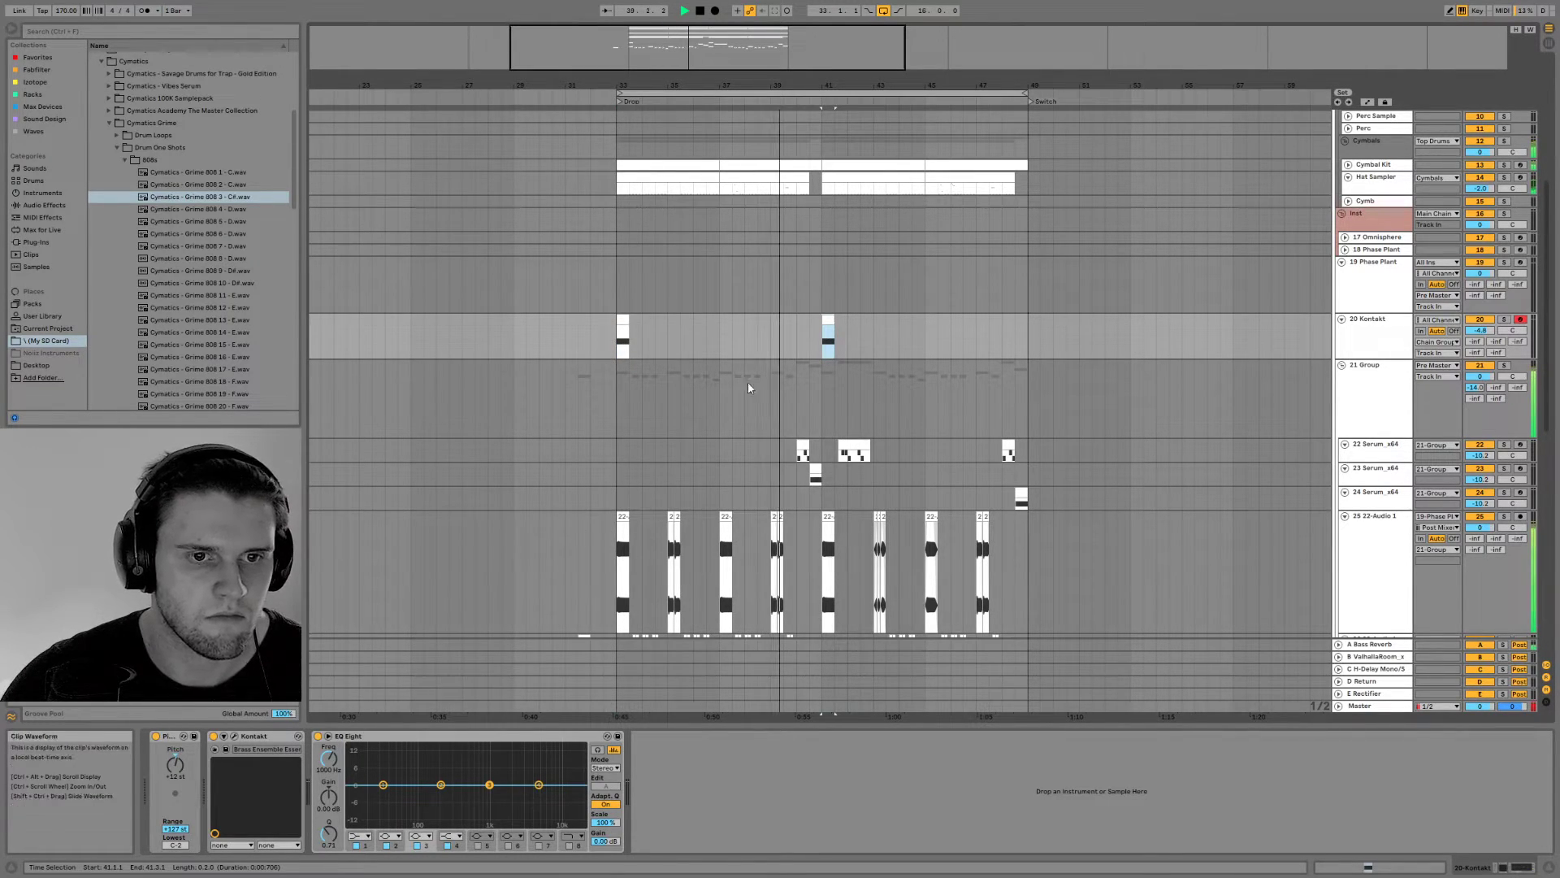
pyautogui.click(1376, 356)
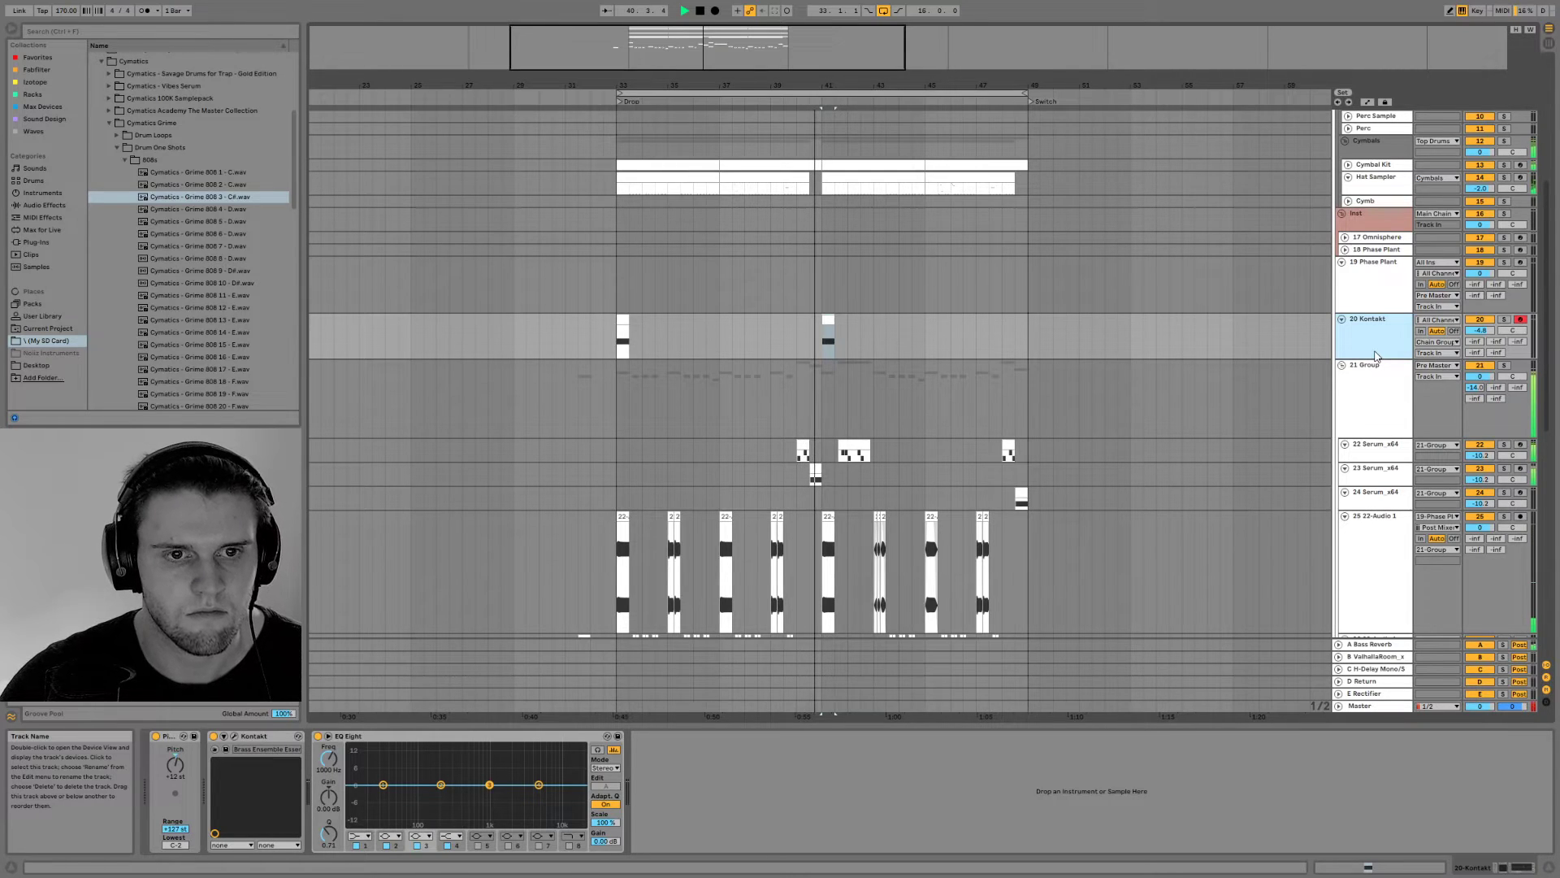
pyautogui.hotkey('ctrl', 'shift', 't')
# Lower the Kontakt track's volume and place a clip-free copy of the track below the new MIDI track
pyautogui.moveTo(1480, 330); pyautogui.dragTo(1480, 357)
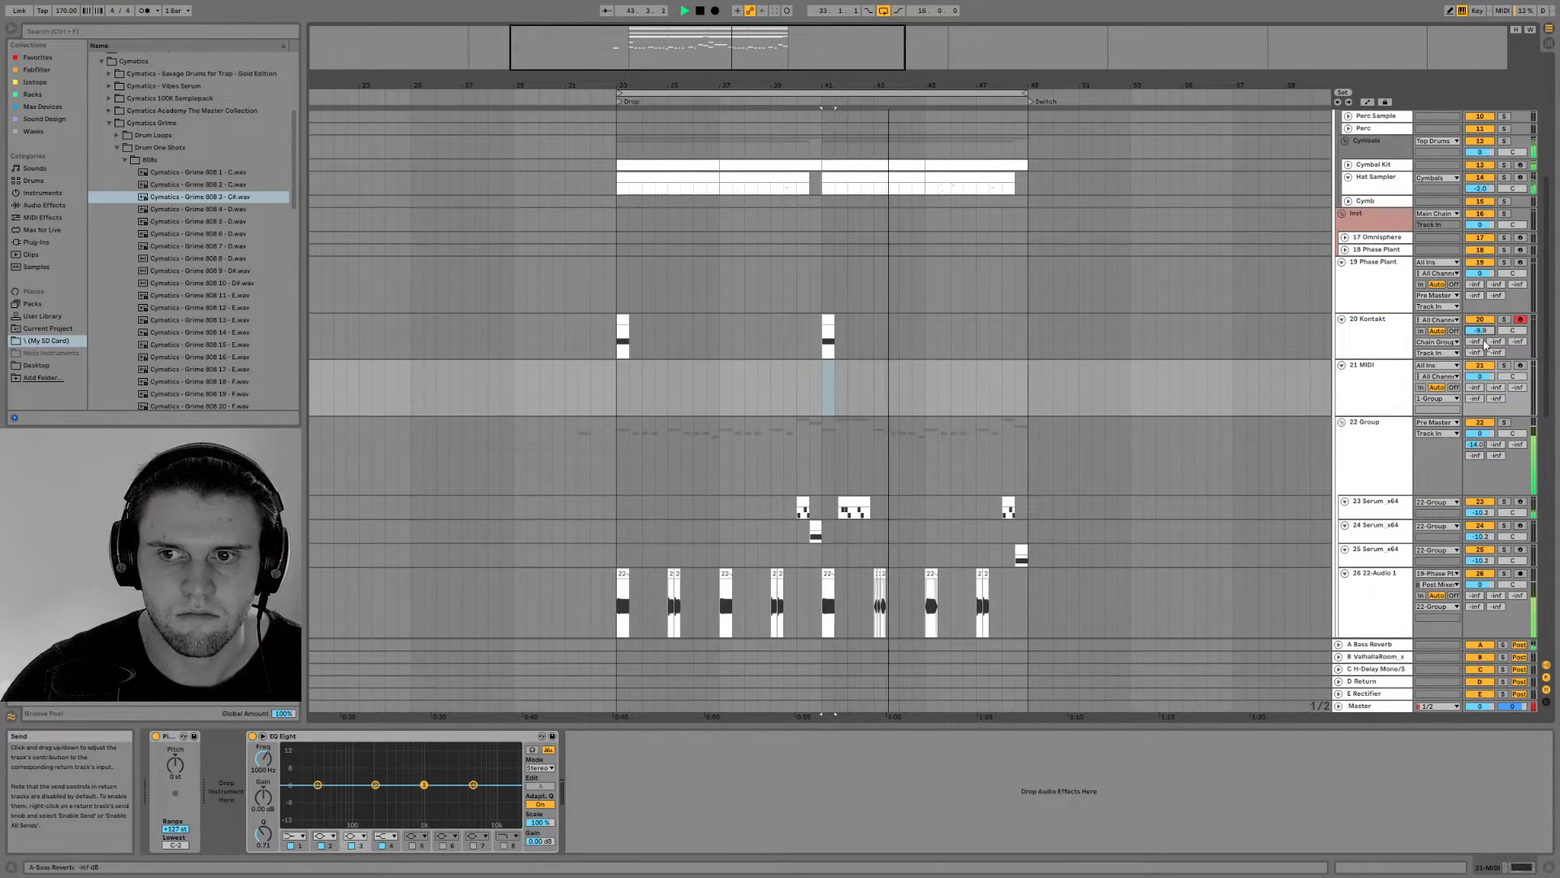
pyautogui.click(1359, 339)
pyautogui.moveTo(1358, 339); pyautogui.dragTo(596, 431)
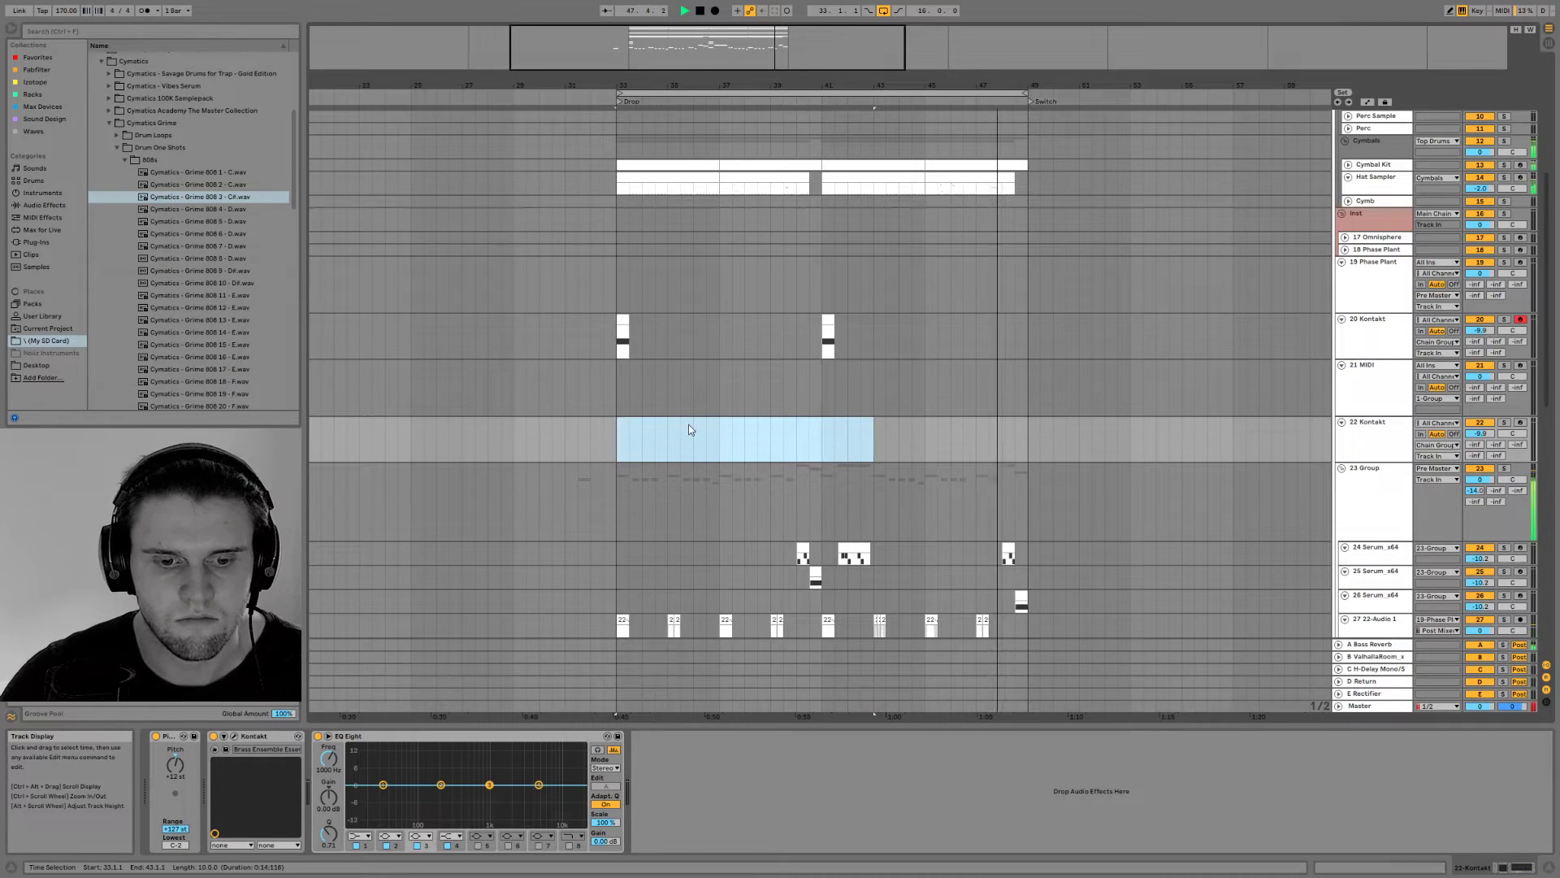
# Audition the copied Brass Ensemble with the Sustain articulation and lower its track volume to about -14 dB
pyautogui.click(234, 736)
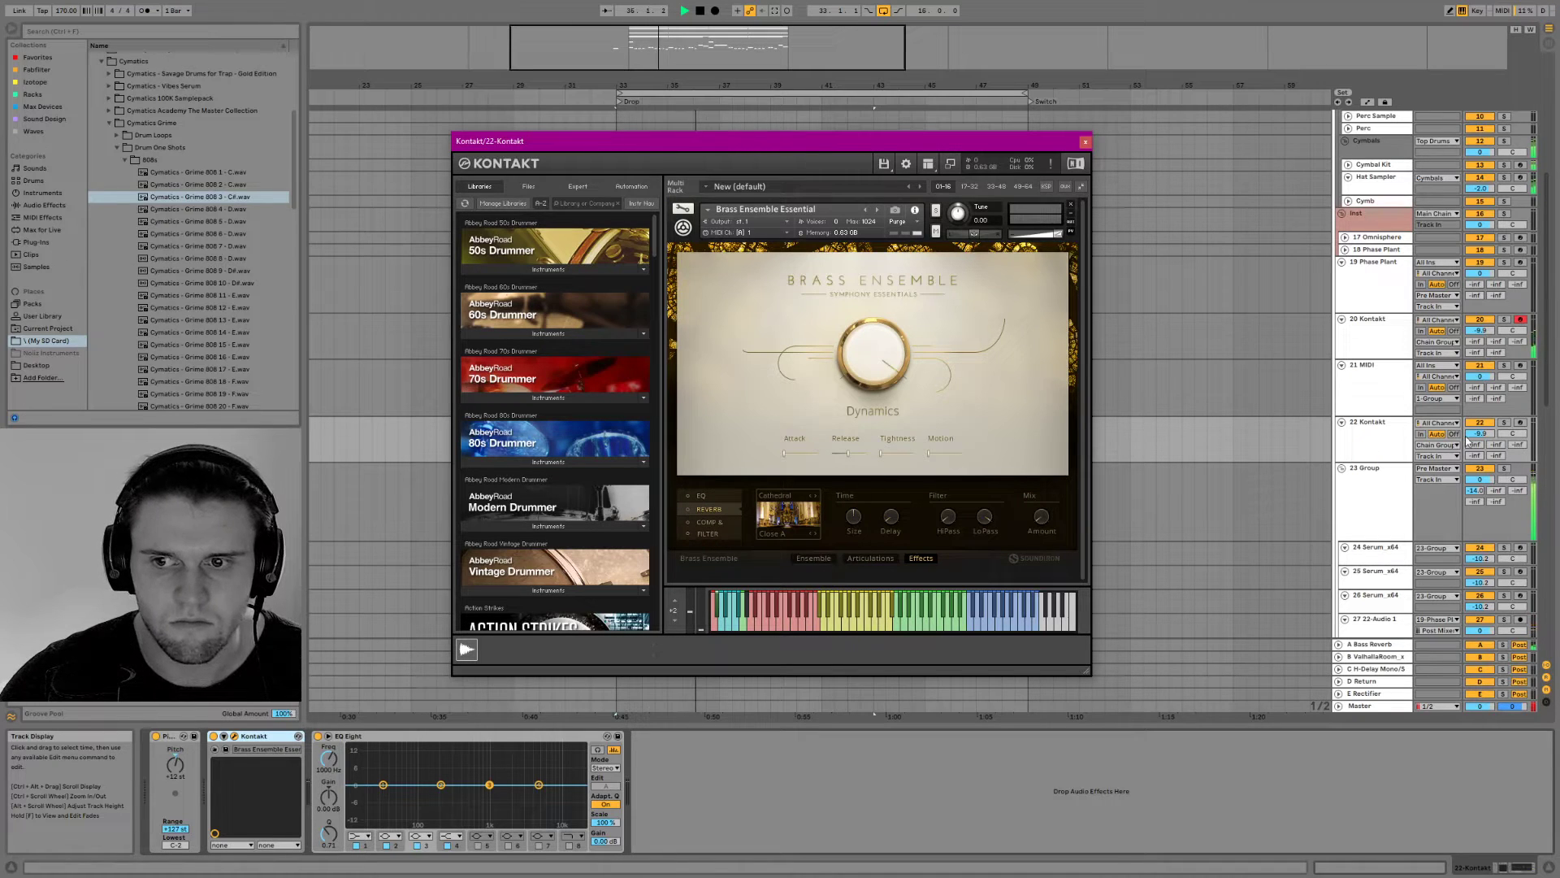
pyautogui.click(1520, 422)
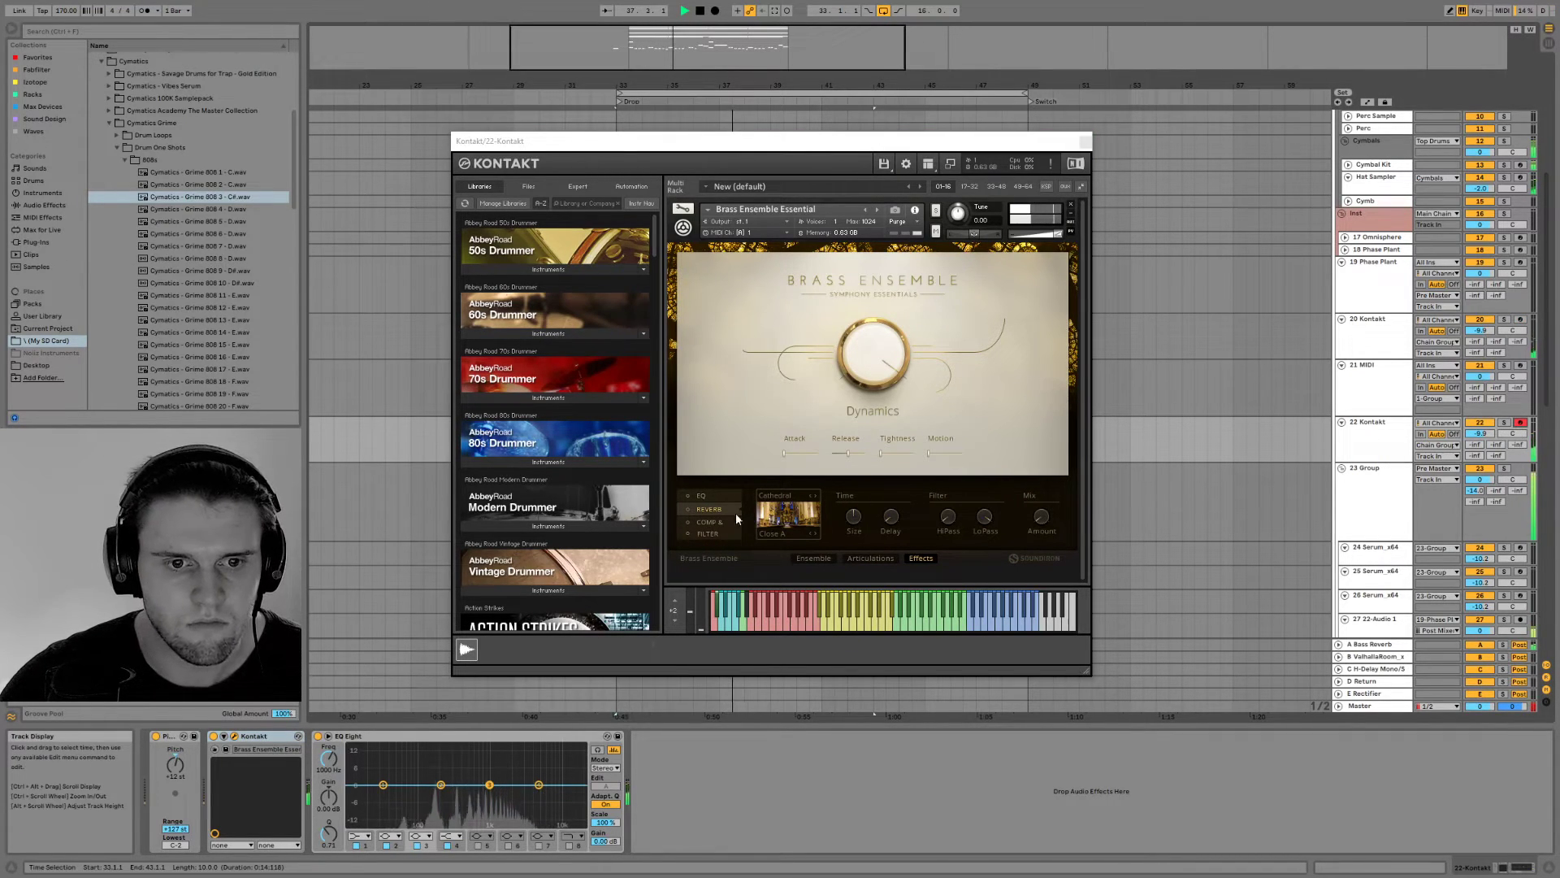
pyautogui.click(811, 558)
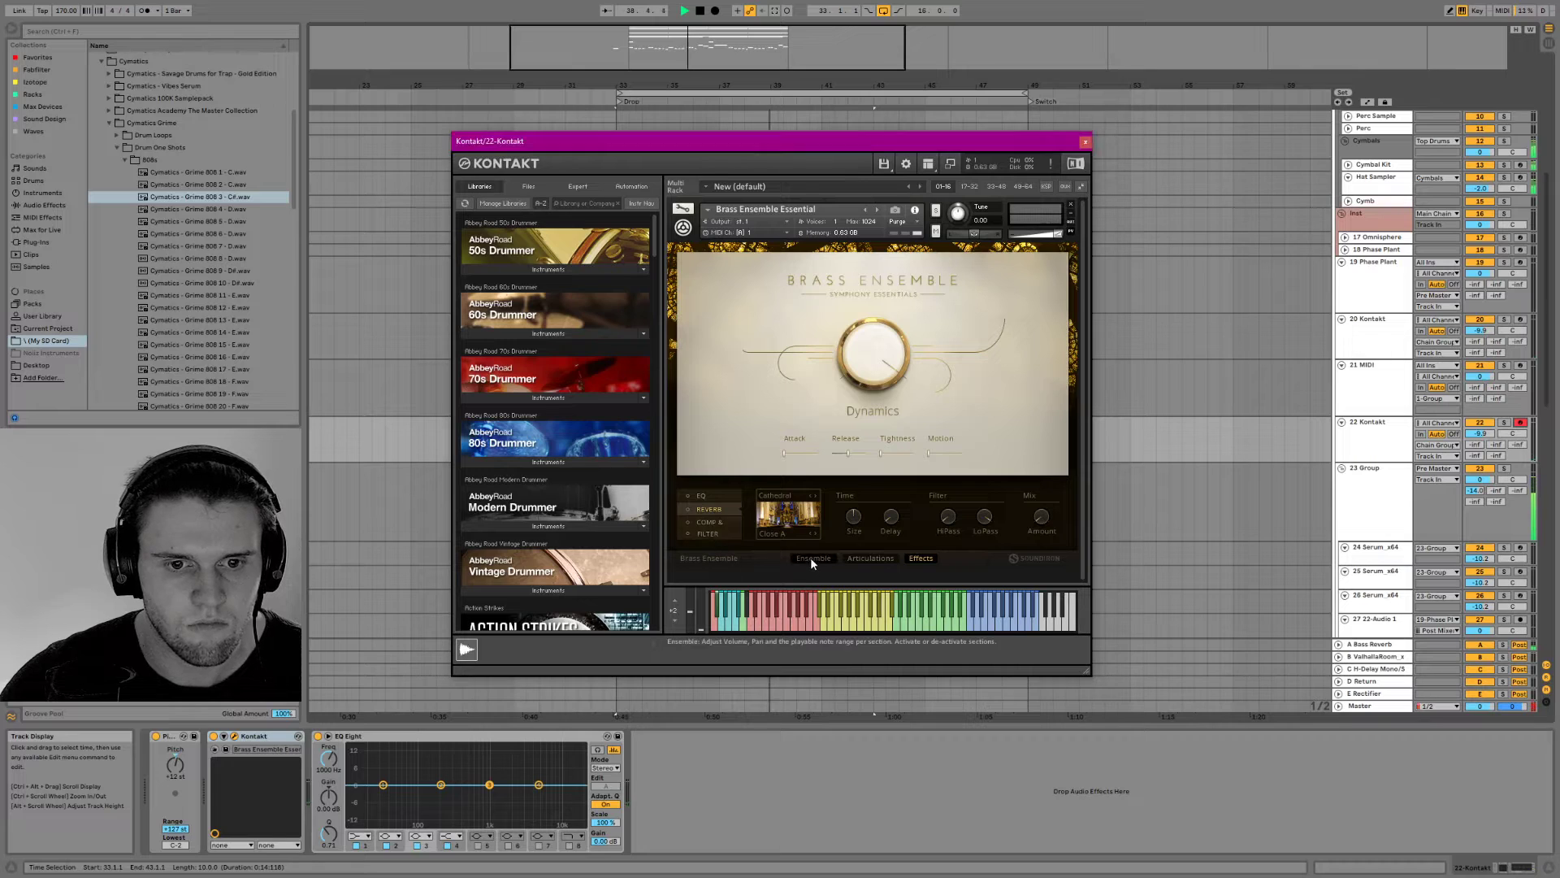
pyautogui.click(868, 555)
pyautogui.click(689, 529)
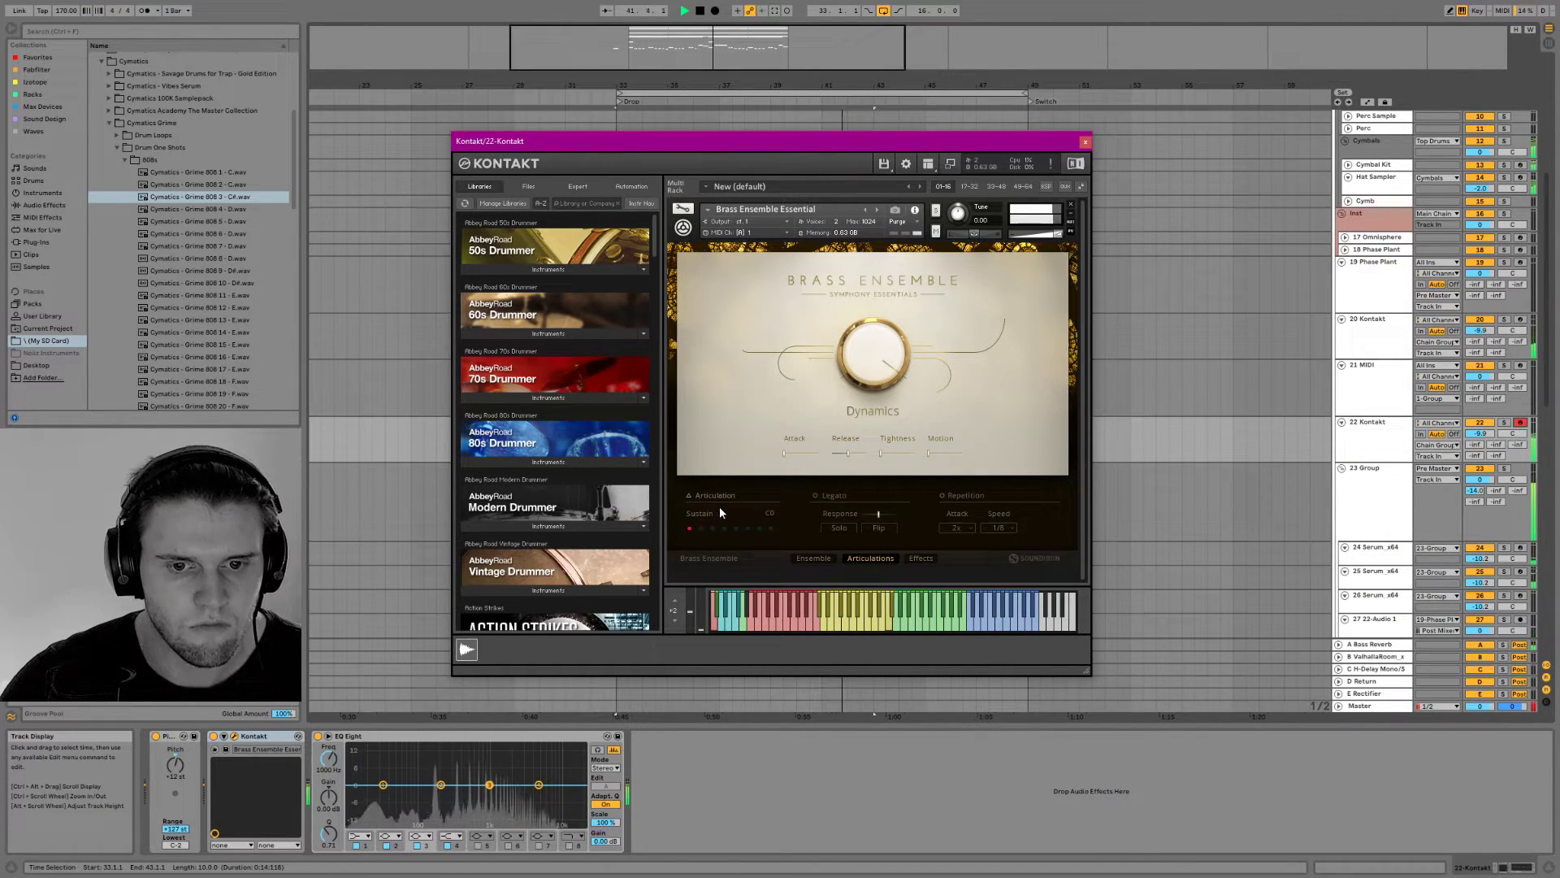
pyautogui.press('z')
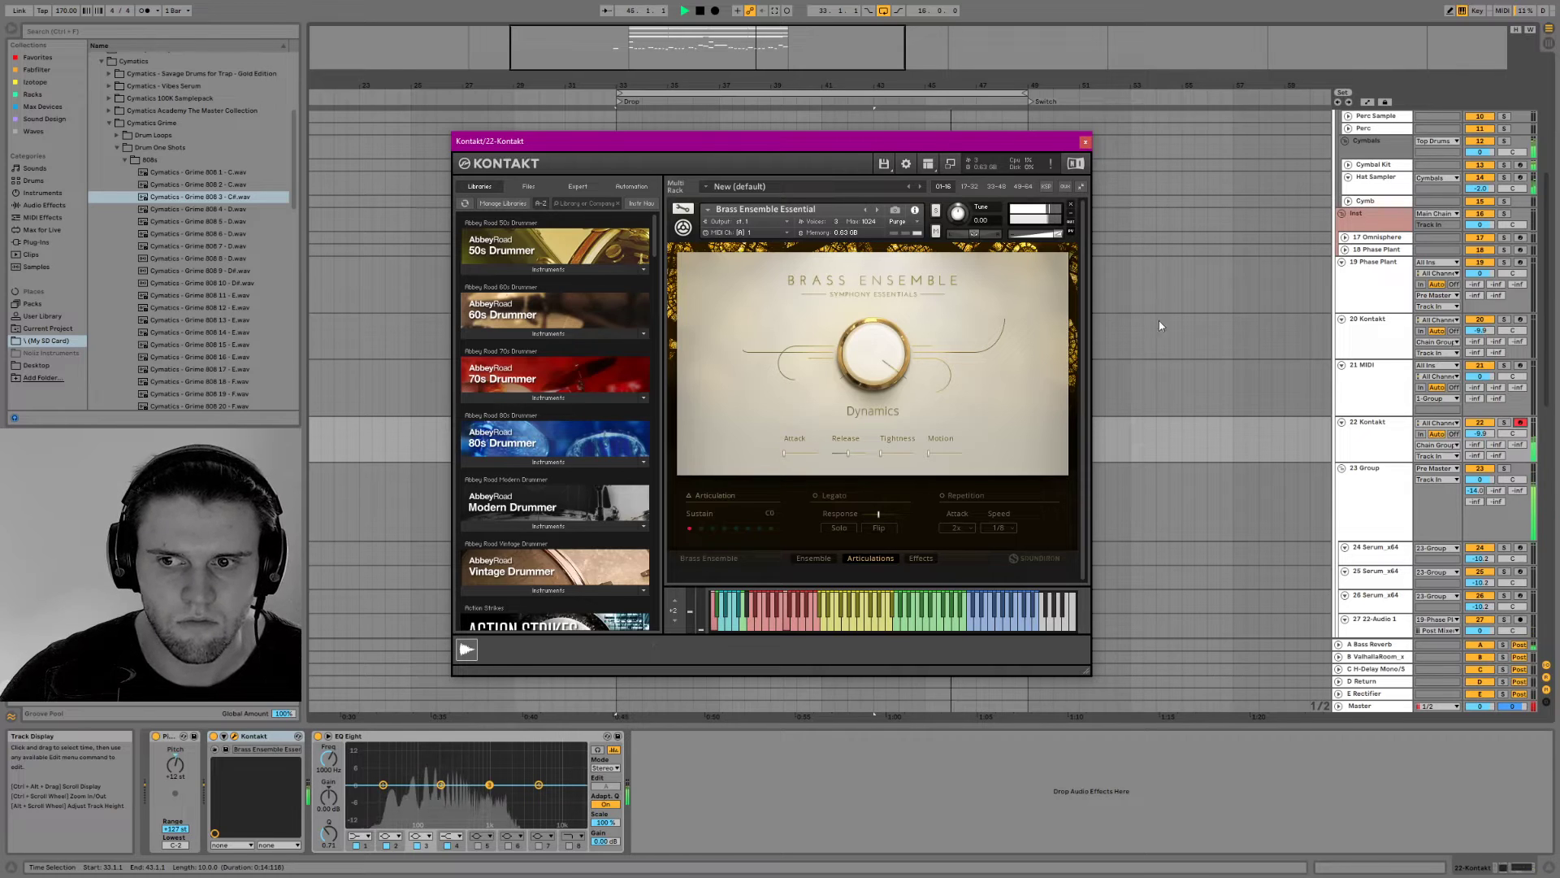
pyautogui.moveTo(1477, 437); pyautogui.dragTo(1476, 467)
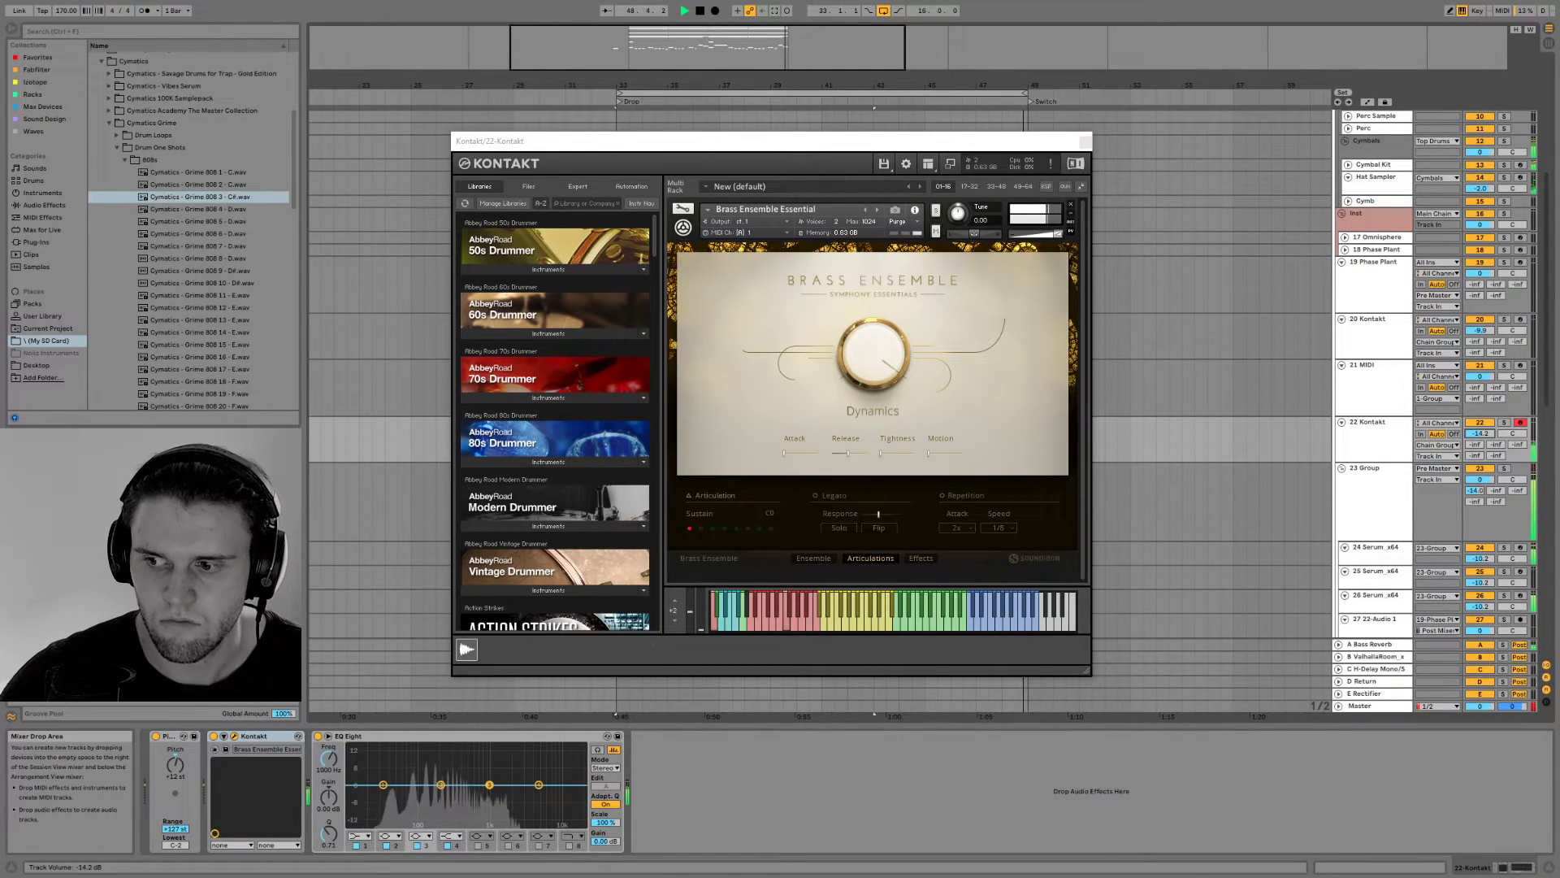
pyautogui.click(1084, 144)
# Create an eight-bar MIDI clip from bar 41 to 49 on the copied Kontakt track, filled with one low sustained note
pyautogui.moveTo(642, 437); pyautogui.dragTo(717, 435)
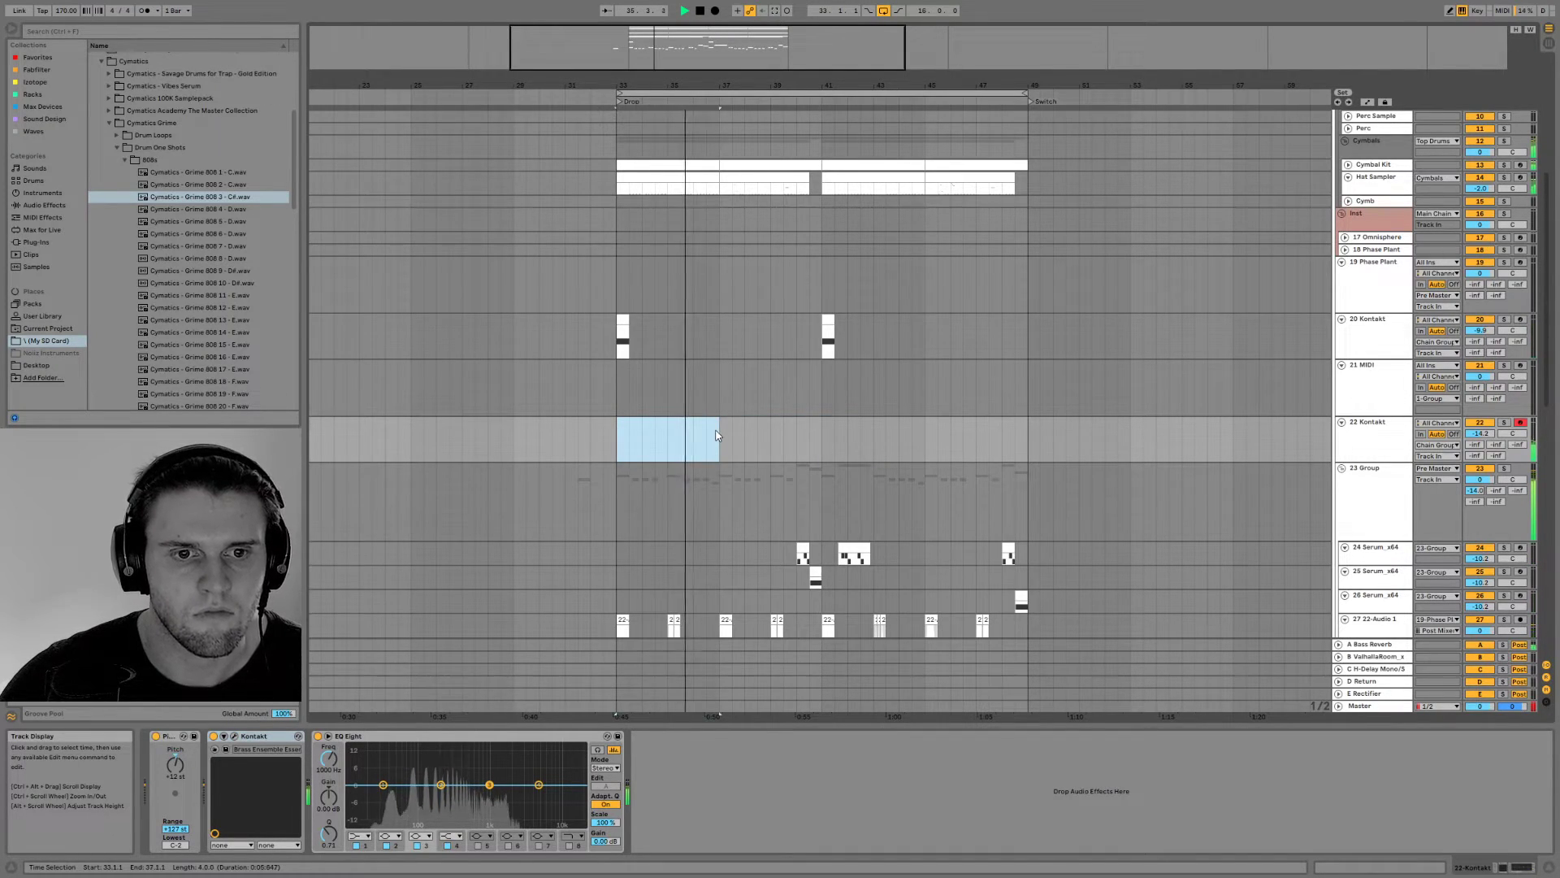
pyautogui.moveTo(822, 432); pyautogui.dragTo(1027, 434)
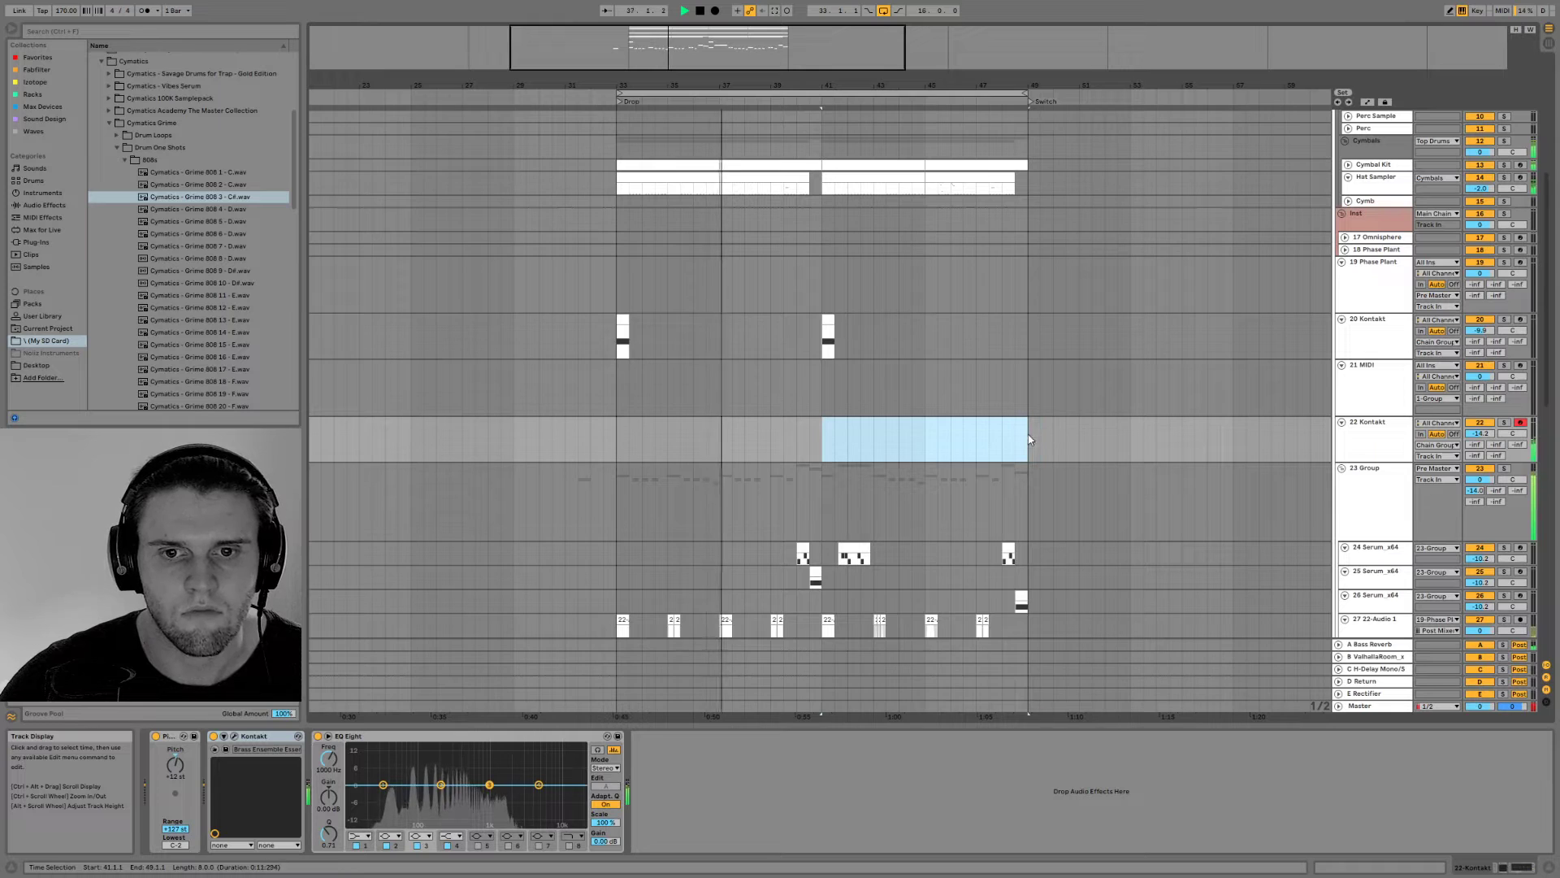
pyautogui.rightClick(1028, 439)
pyautogui.click(1072, 522)
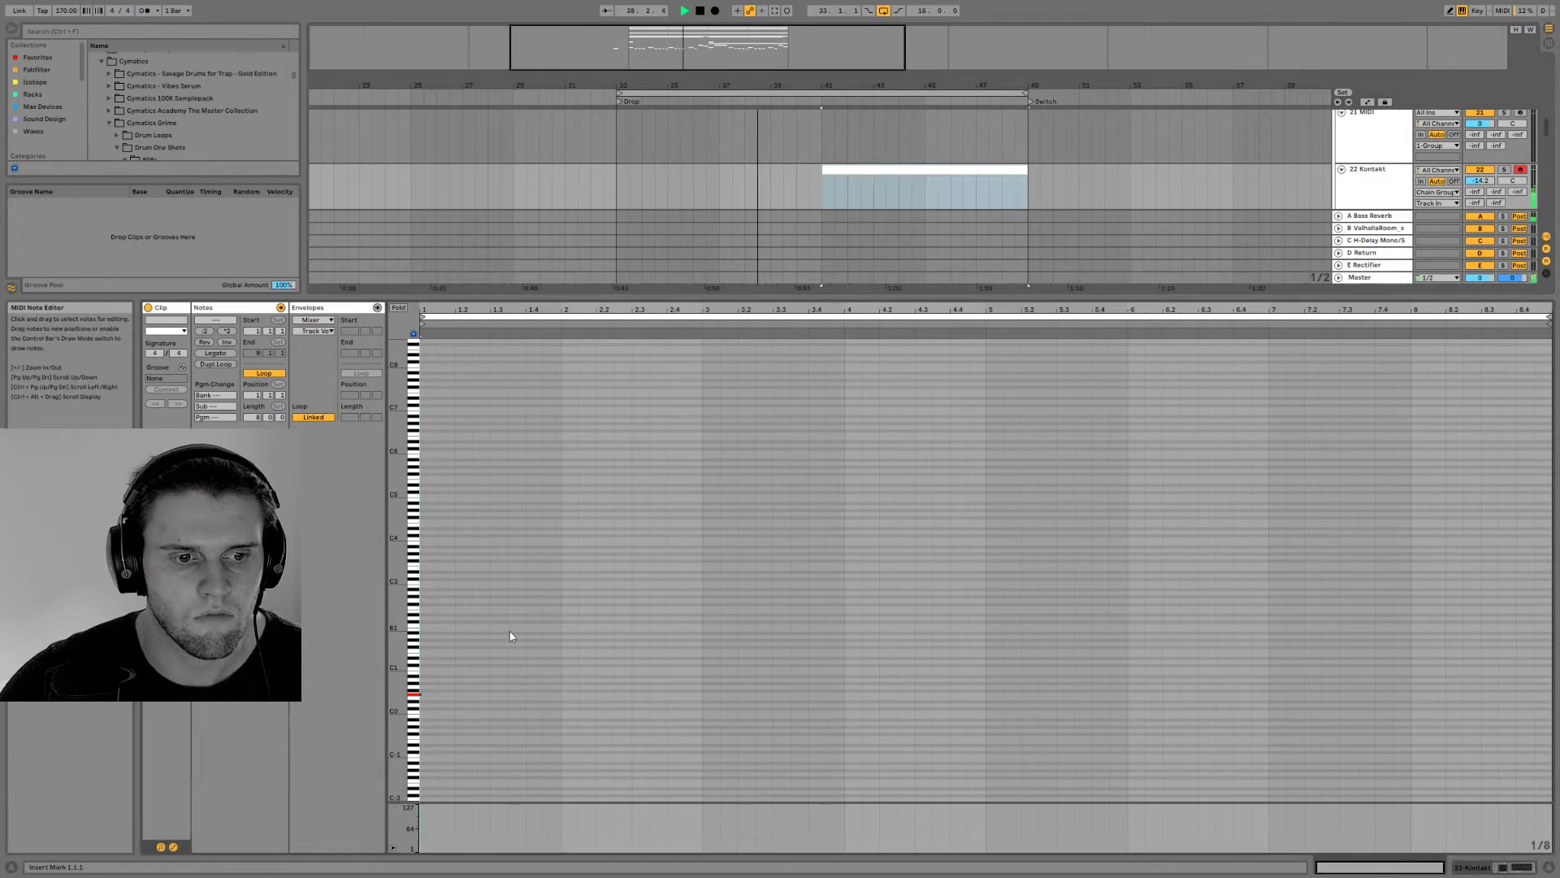
pyautogui.doubleClick(436, 694)
pyautogui.moveTo(439, 695); pyautogui.dragTo(1551, 676)
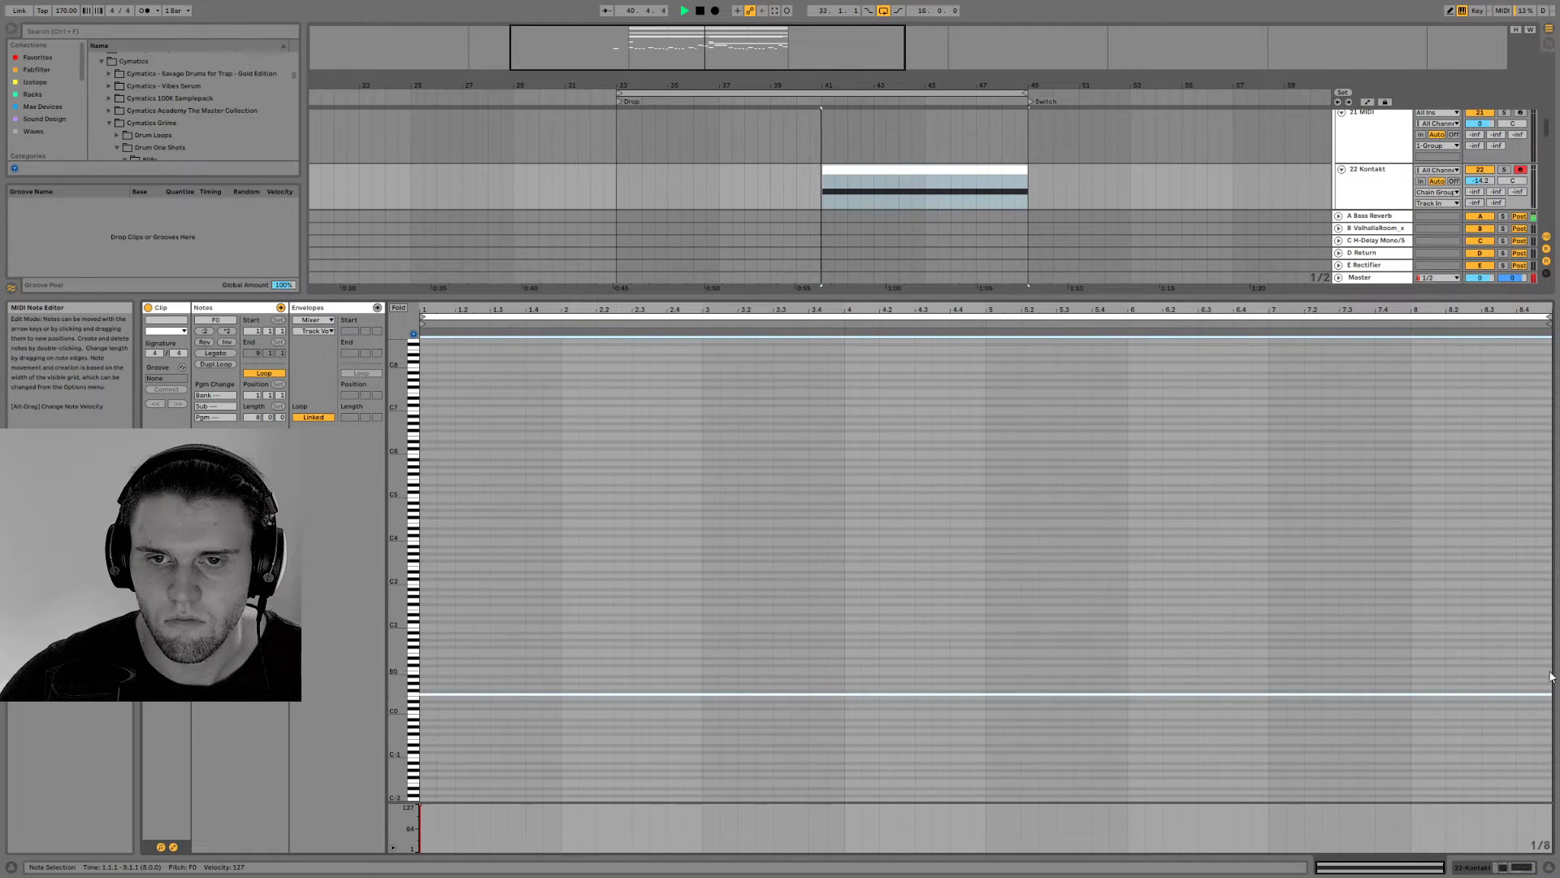
# Check the devices on Chain Group and route the copied Kontakt track's output to Main Chain
pyautogui.click(1521, 867)
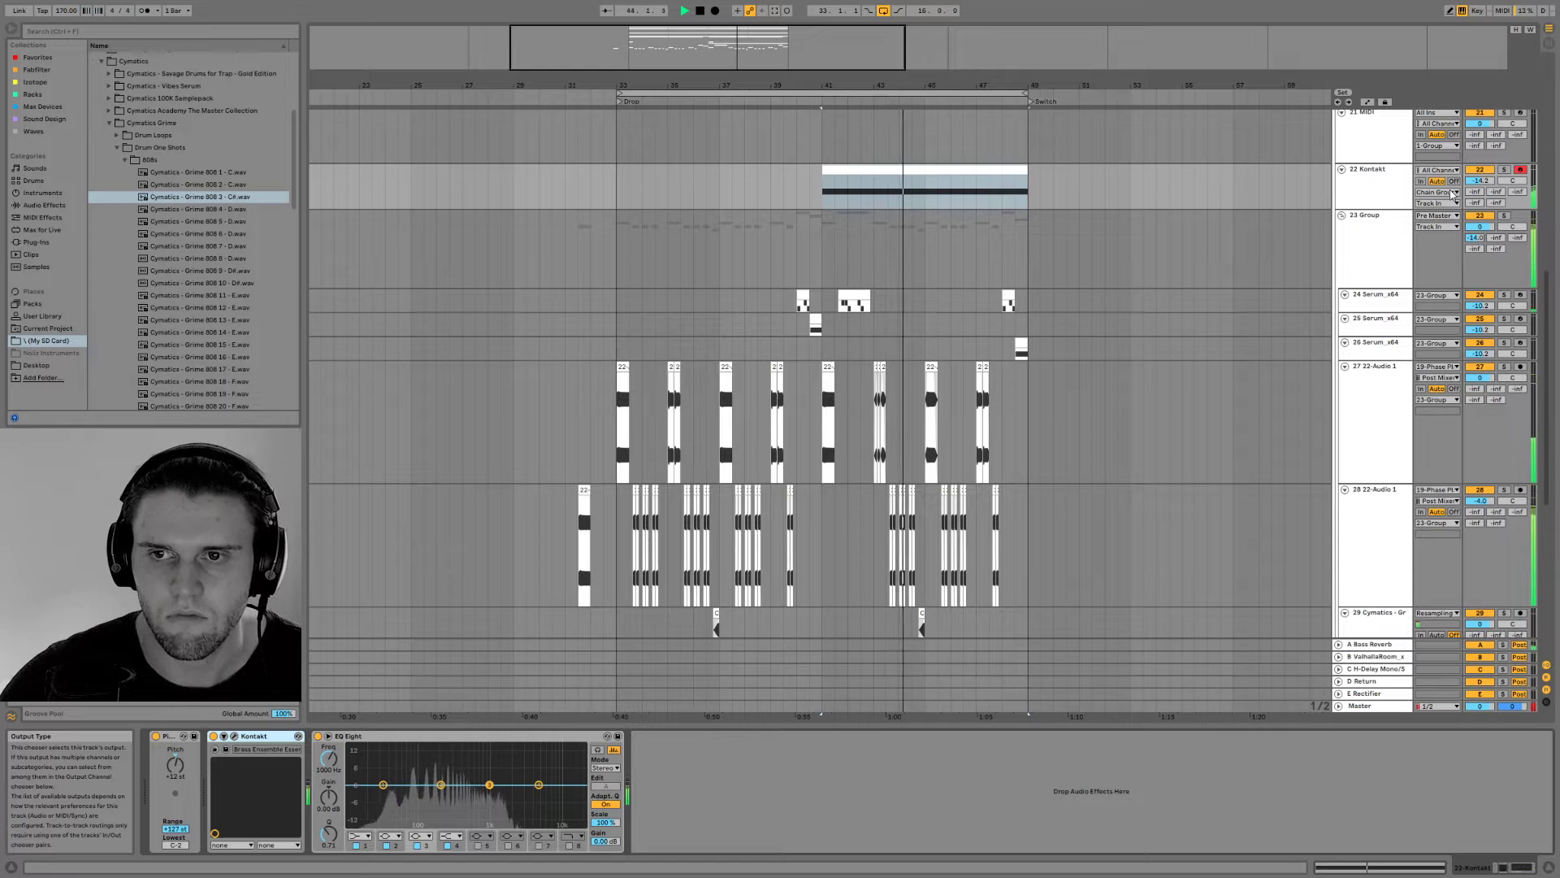
pyautogui.scroll(-4, 1368, 585)
pyautogui.scroll(-5, 1446, 509)
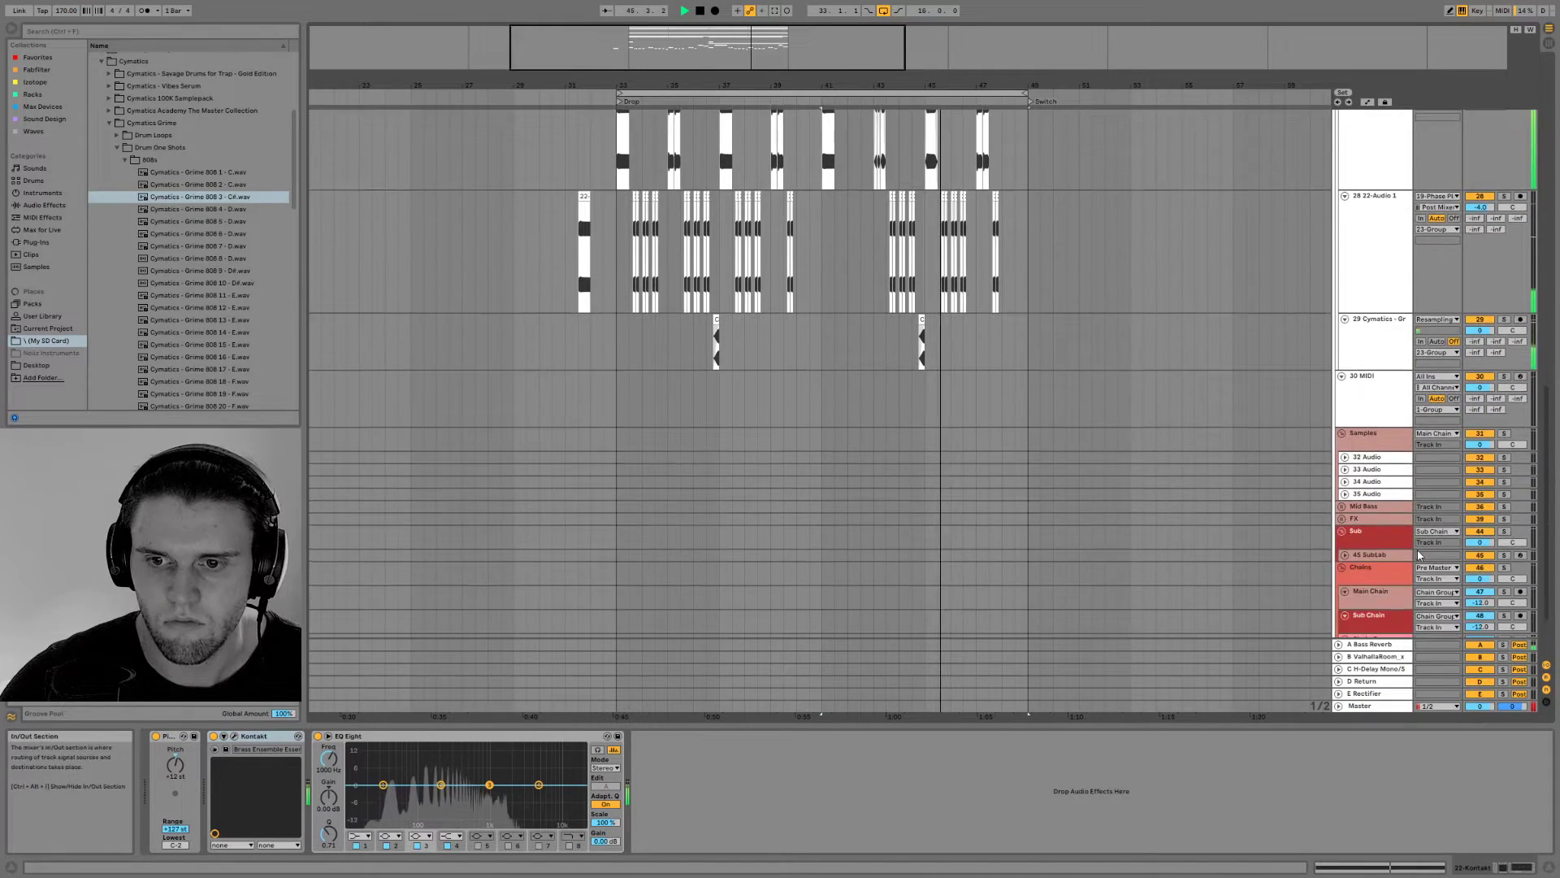
pyautogui.click(1385, 560)
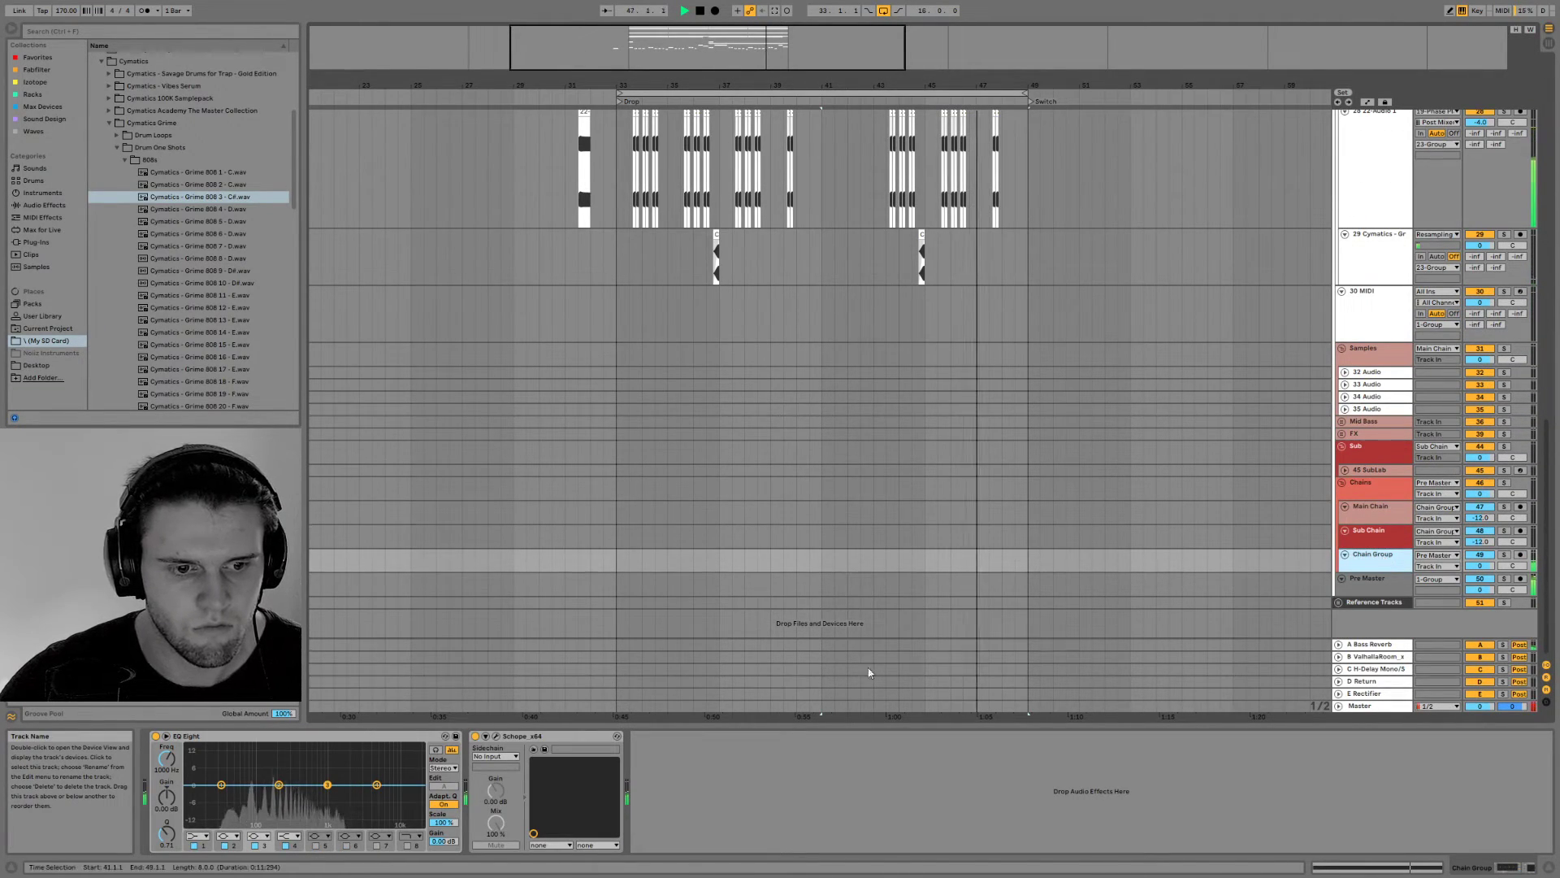
pyautogui.click(1376, 489)
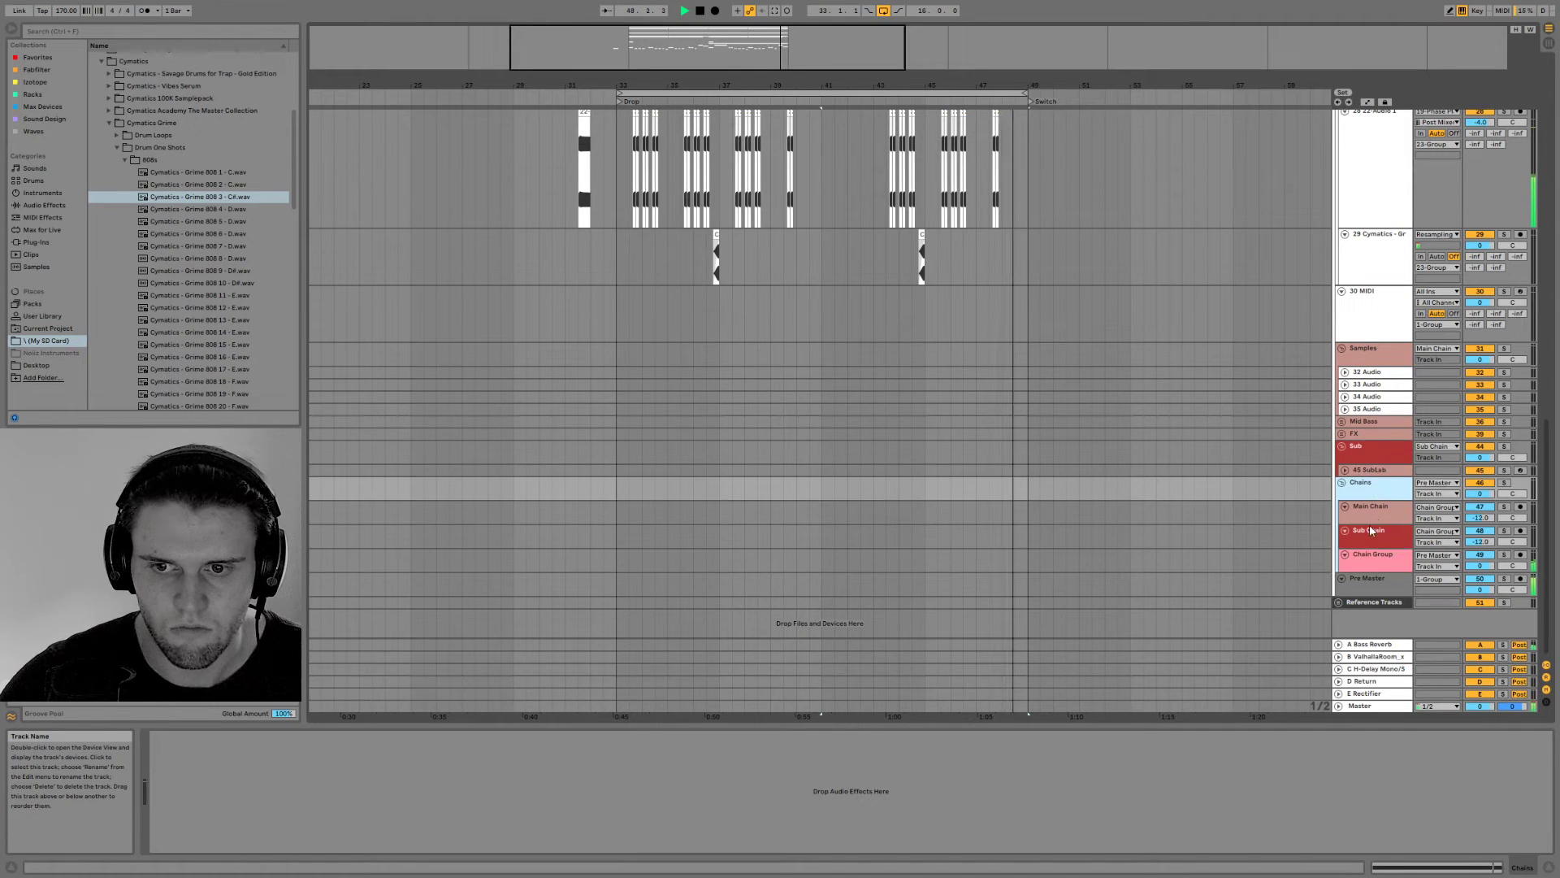
pyautogui.click(1376, 568)
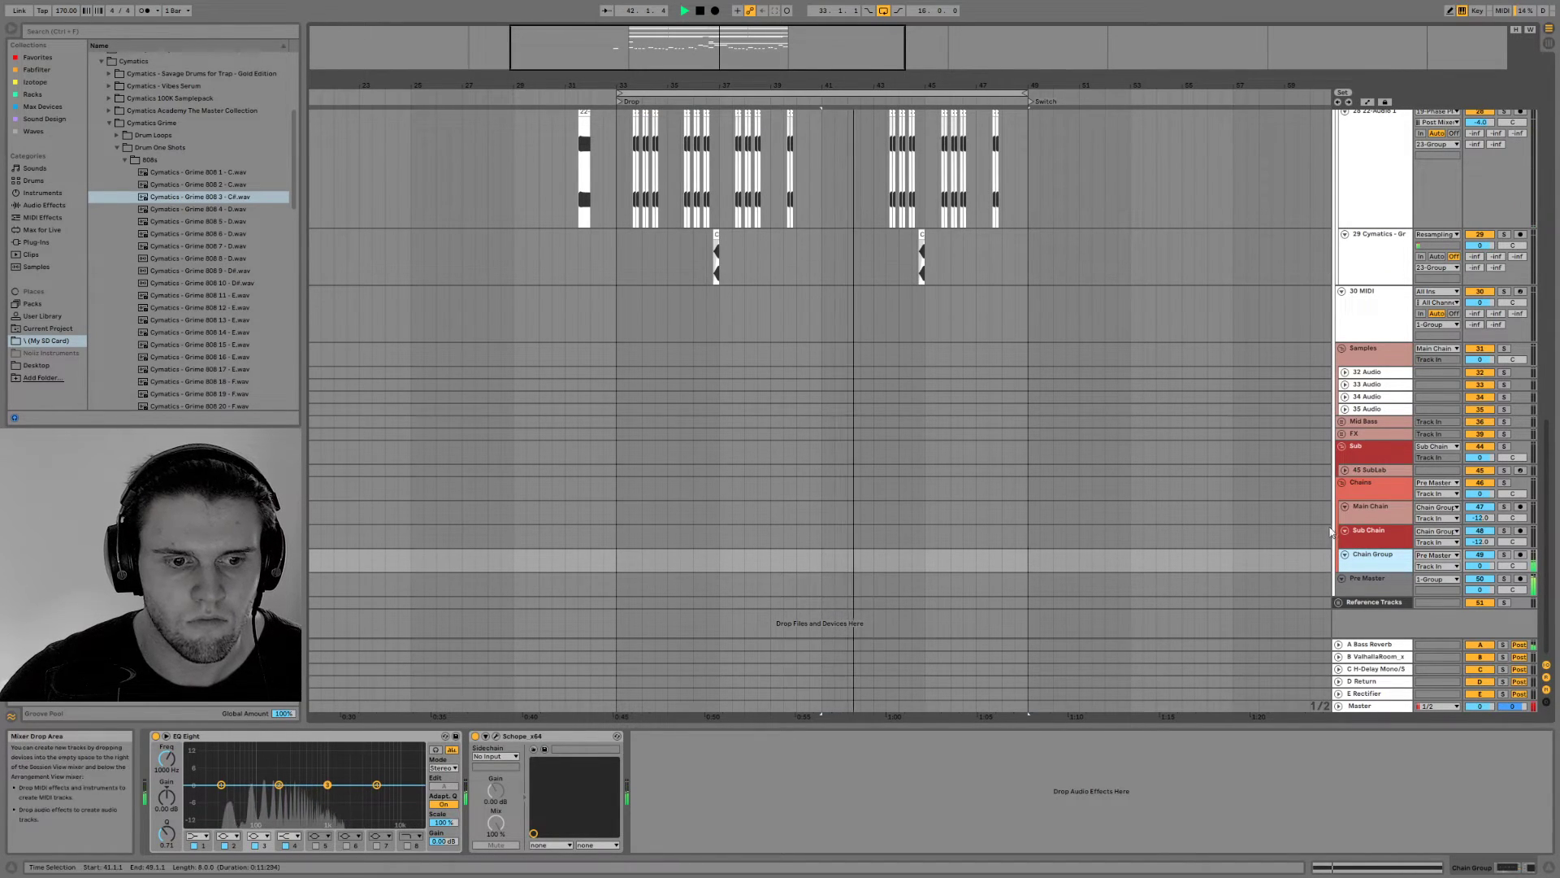
pyautogui.scroll(15, 1292, 512)
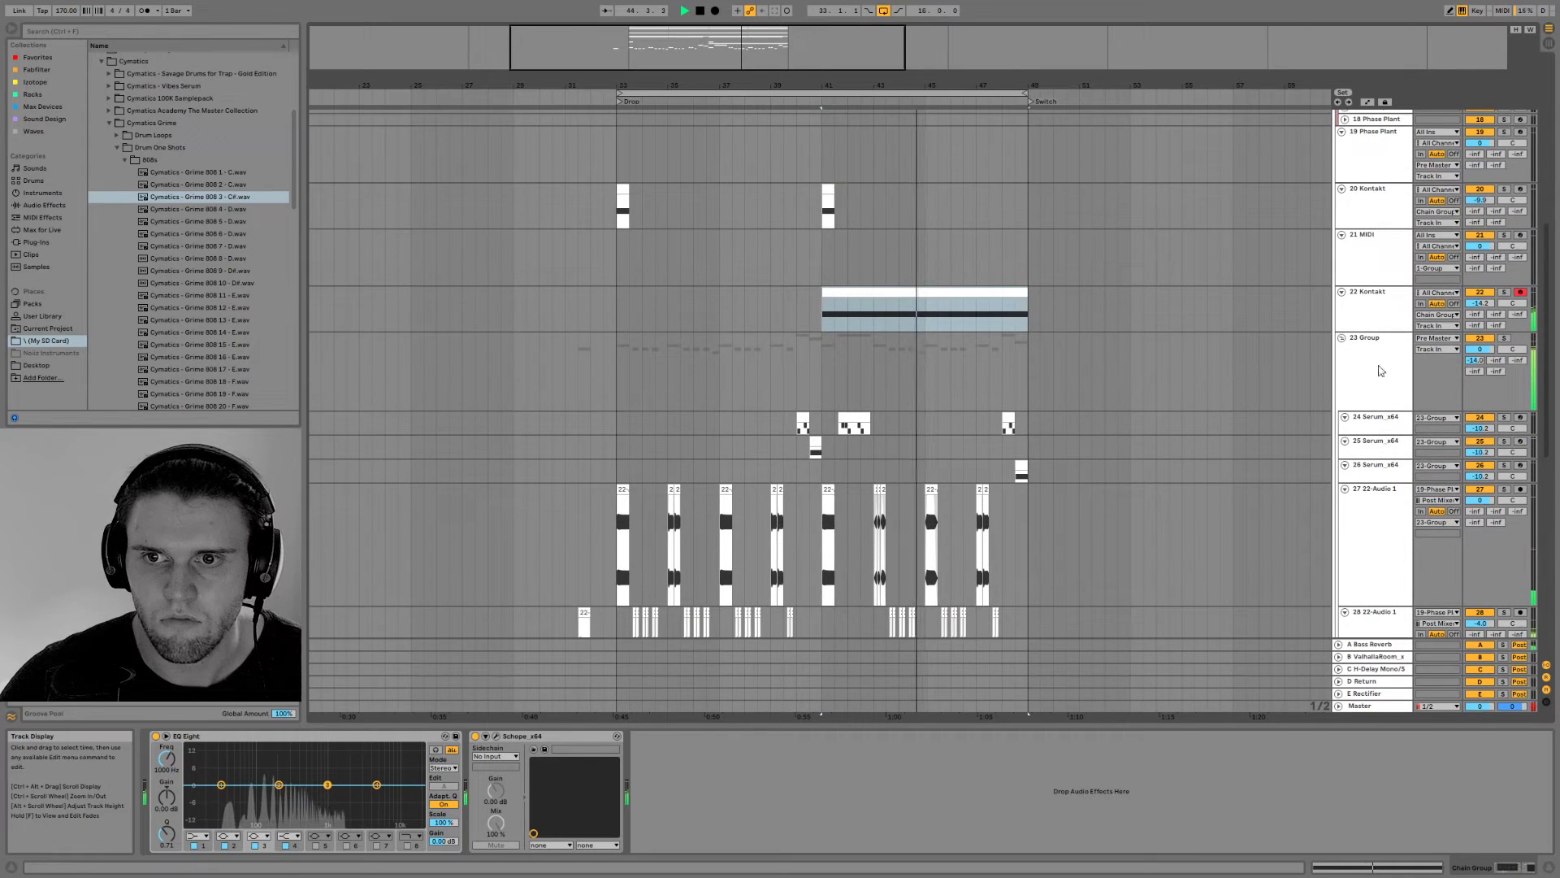
pyautogui.click(1436, 314)
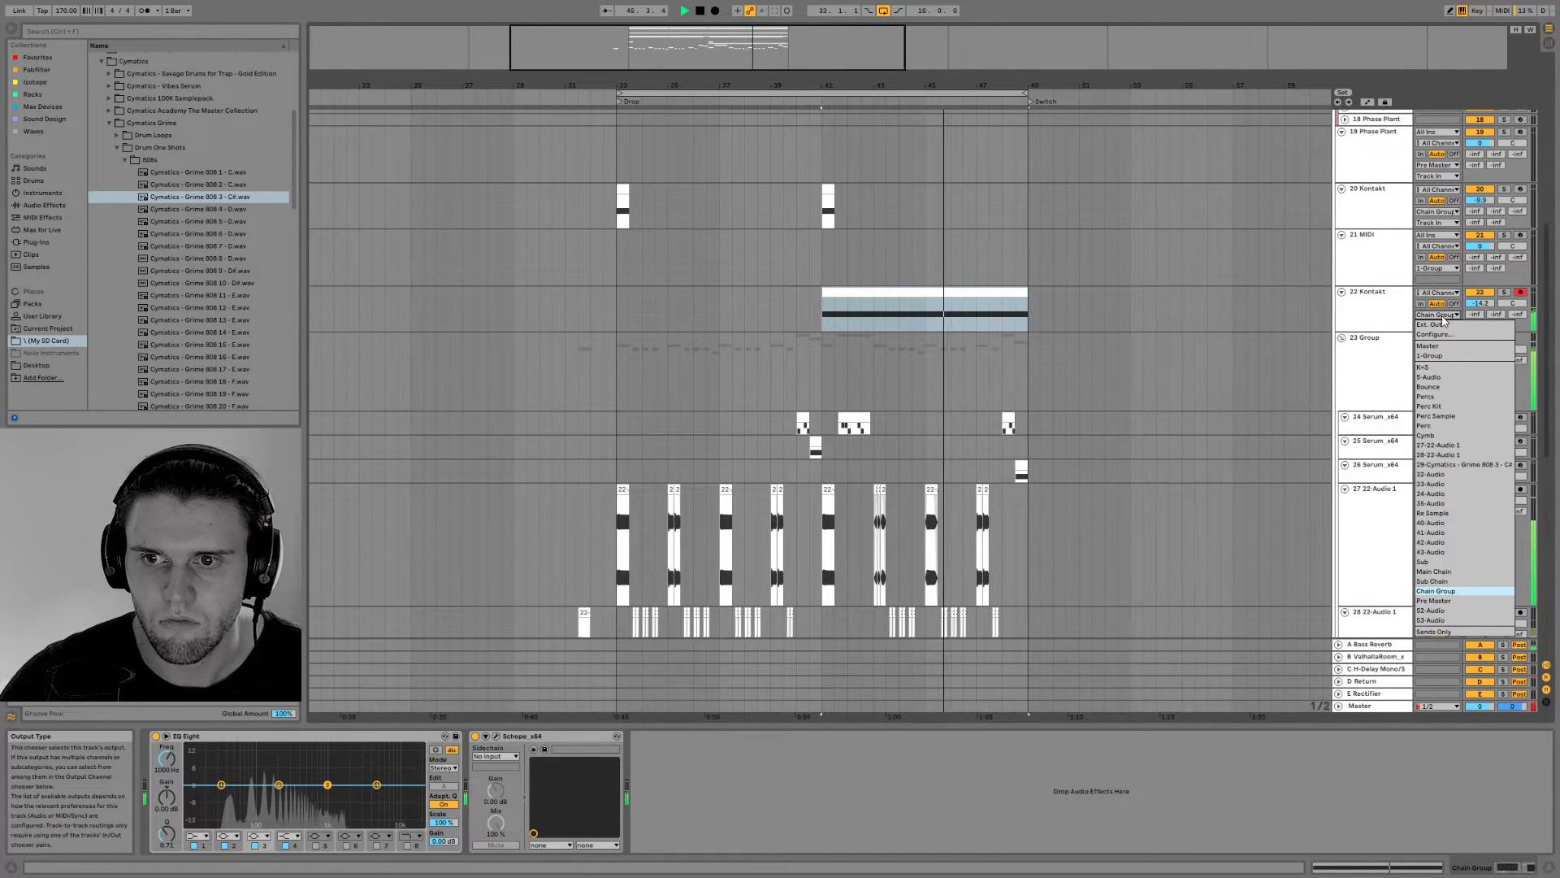
pyautogui.click(1456, 571)
# Copy the Duck device from the Sub group onto the Main Chain track, after its EQ Eight
pyautogui.scroll(-4, 1377, 392)
pyautogui.scroll(-11, 1378, 392)
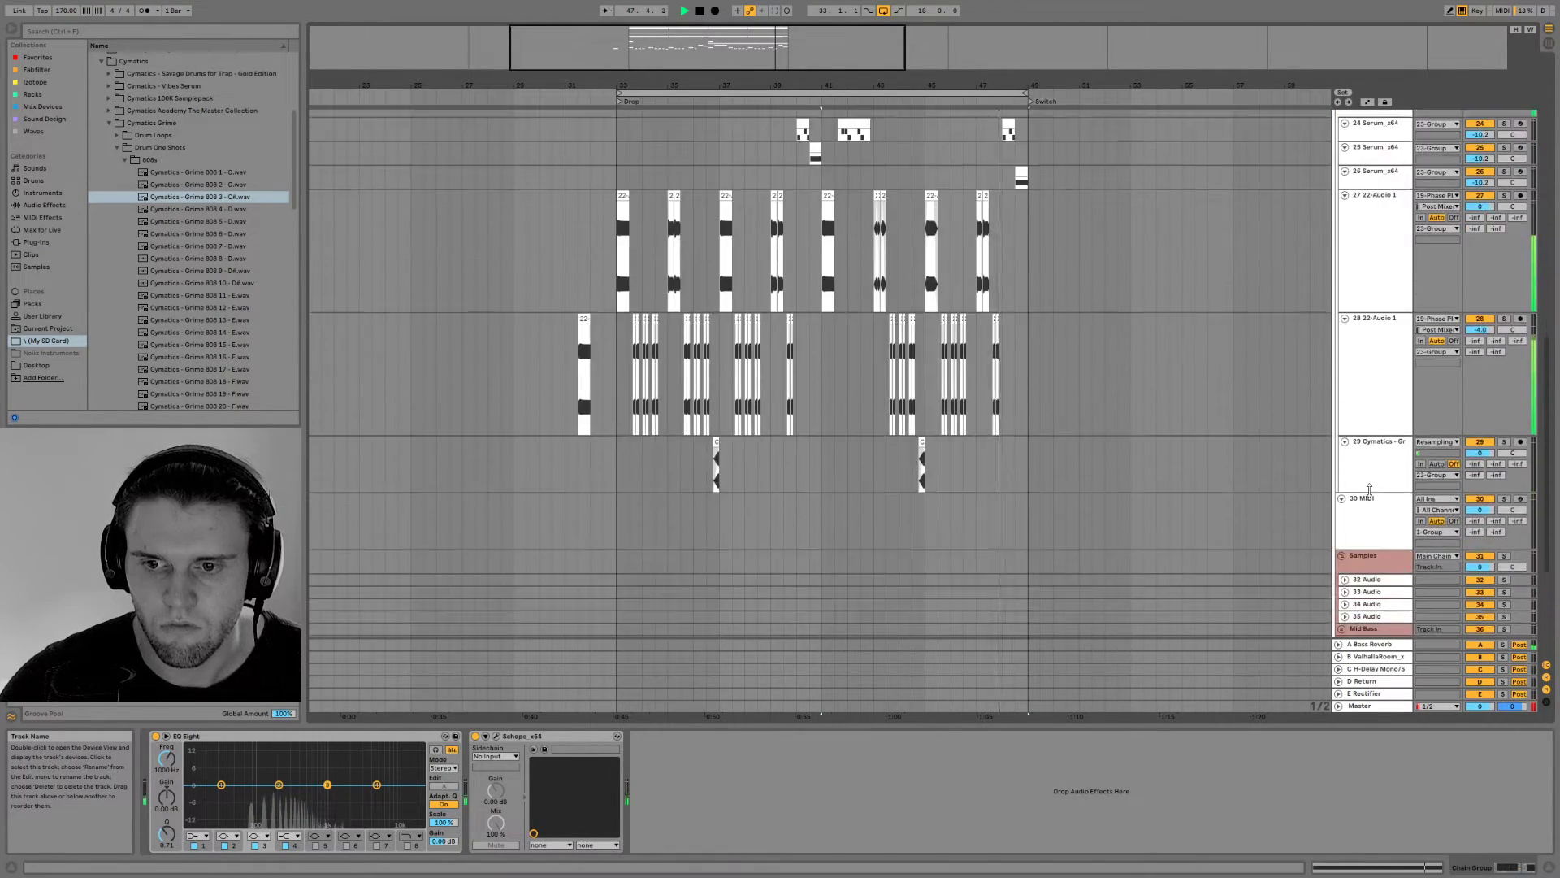
pyautogui.click(1373, 510)
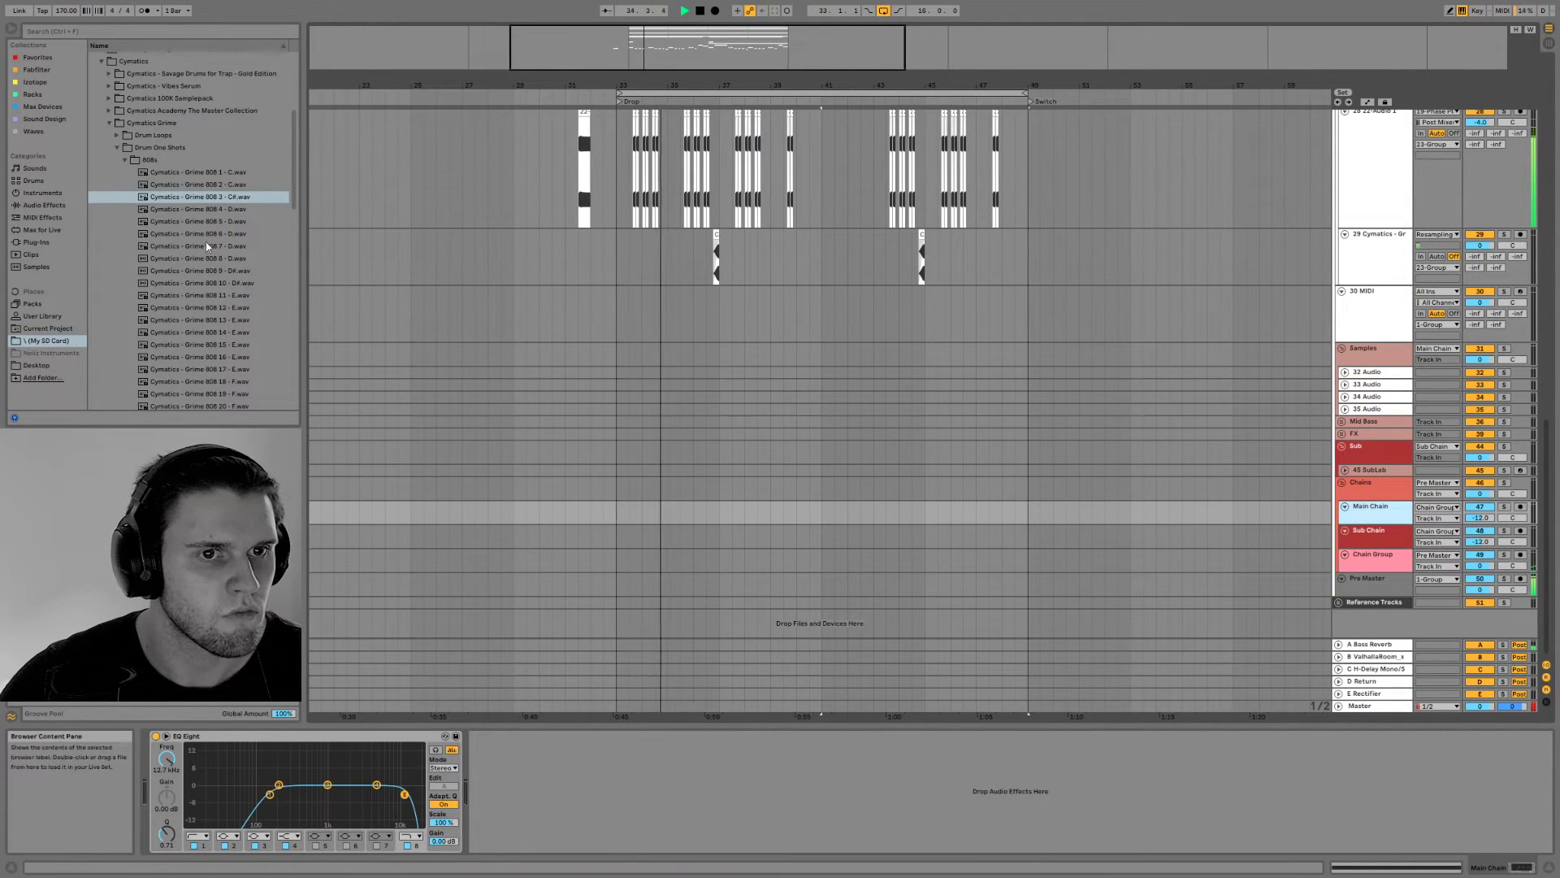
pyautogui.click(1383, 469)
pyautogui.click(1387, 444)
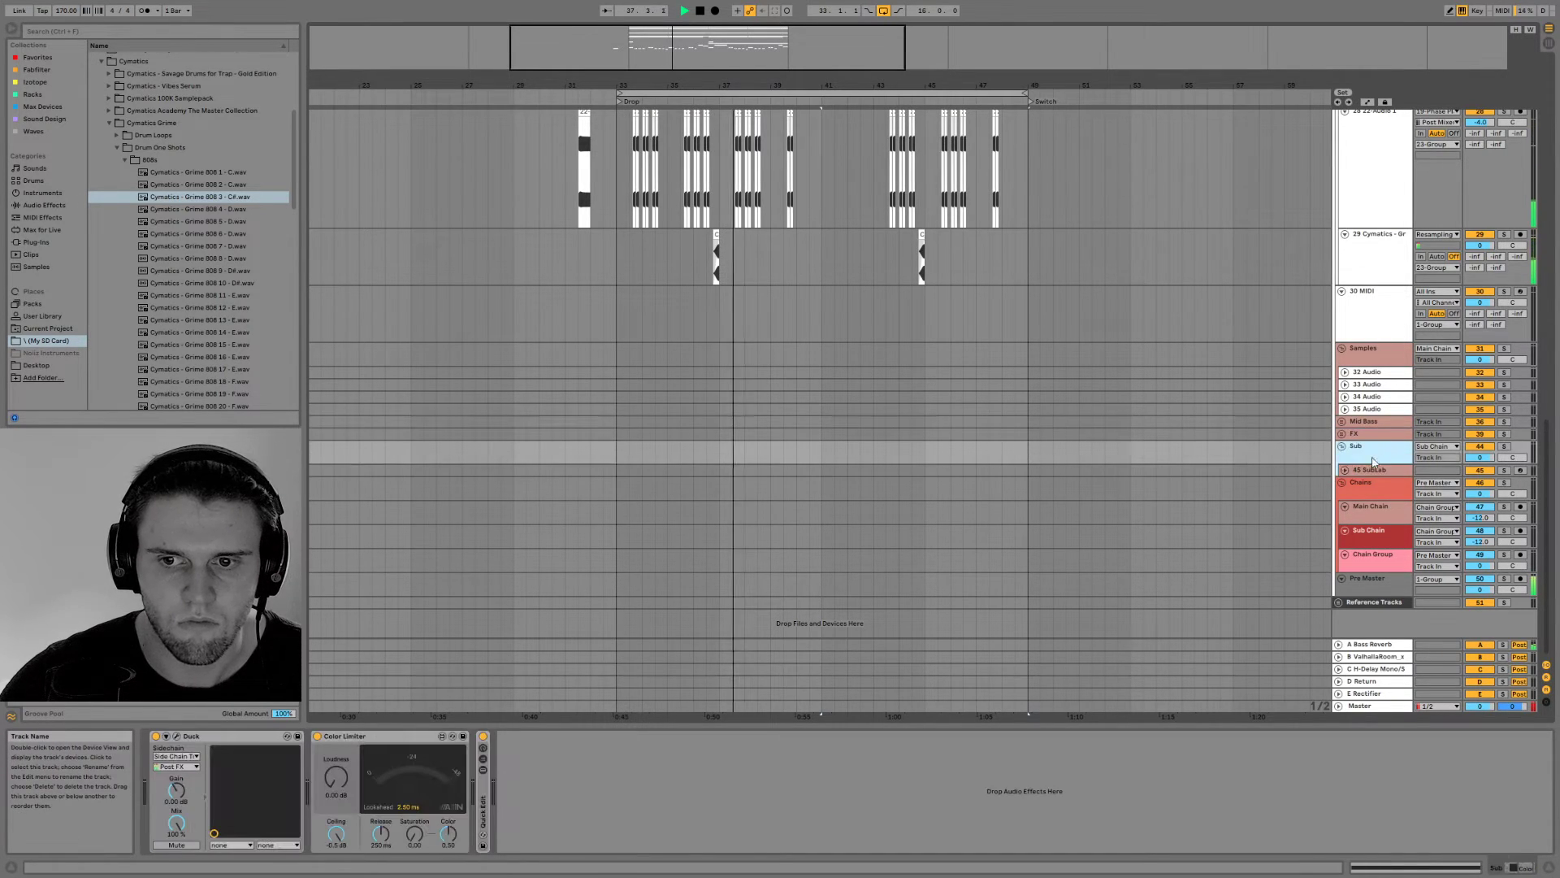
pyautogui.click(276, 762)
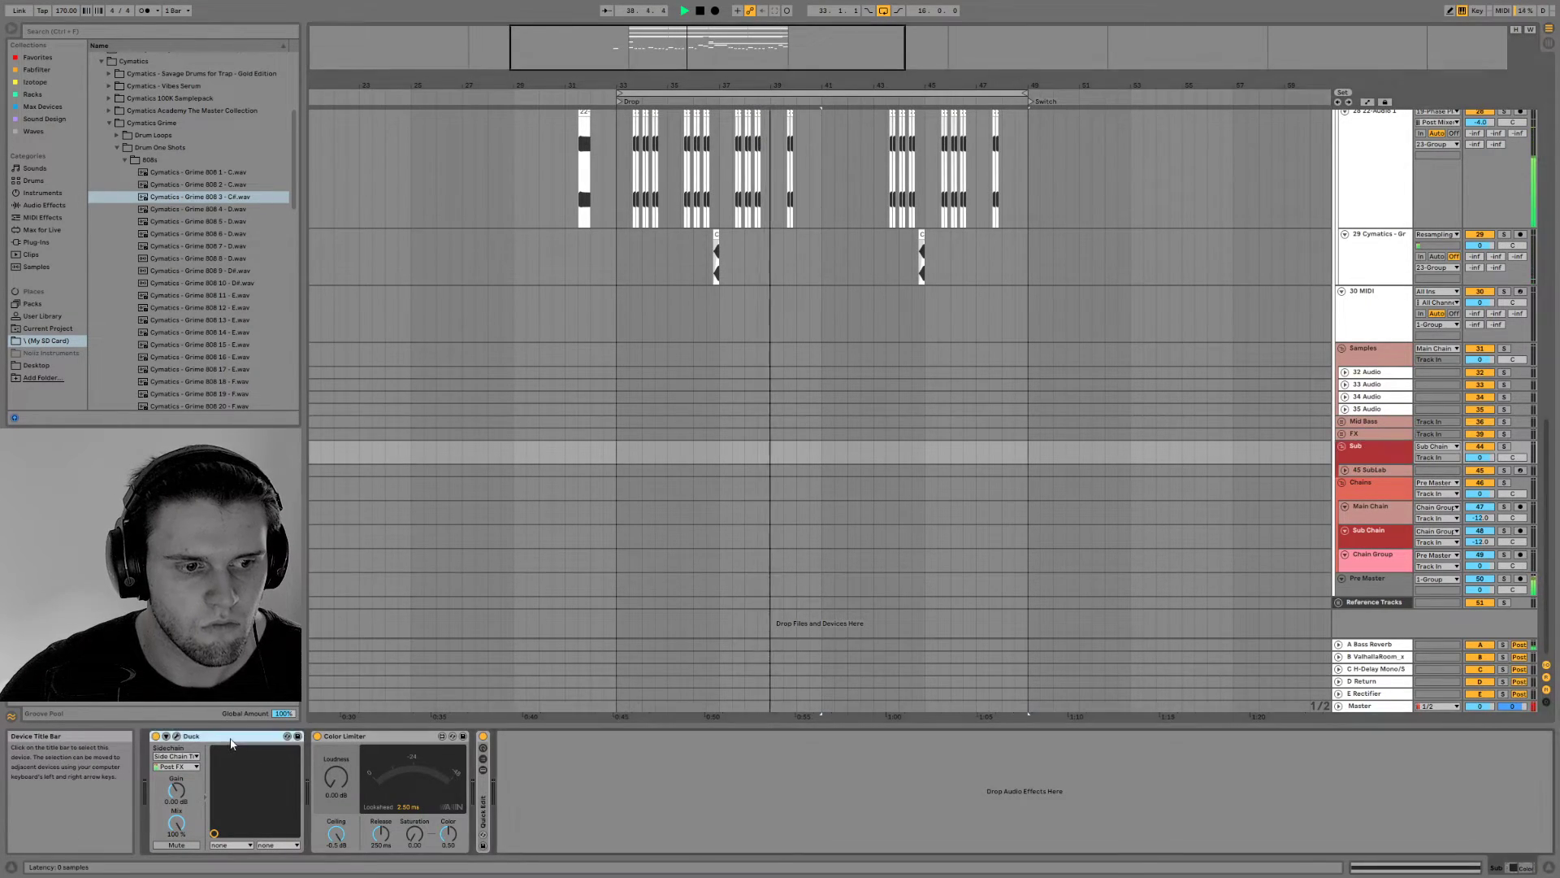
pyautogui.click(1372, 510)
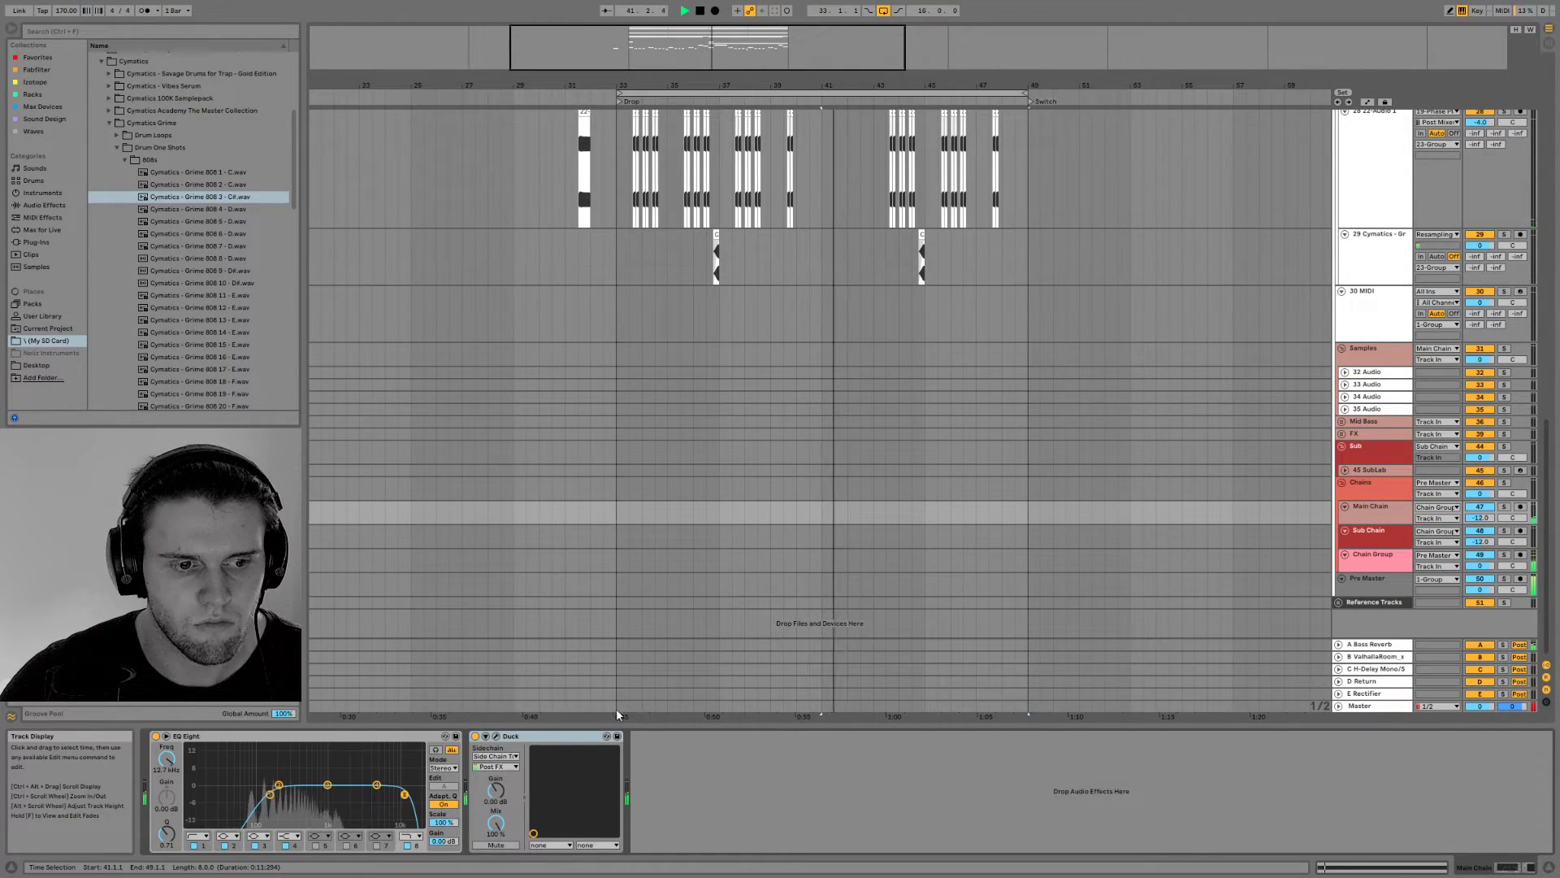
# Lengthen the recovery of Main Chain's Duck curve and add a midpoint that bends it into an S-shape
pyautogui.click(494, 735)
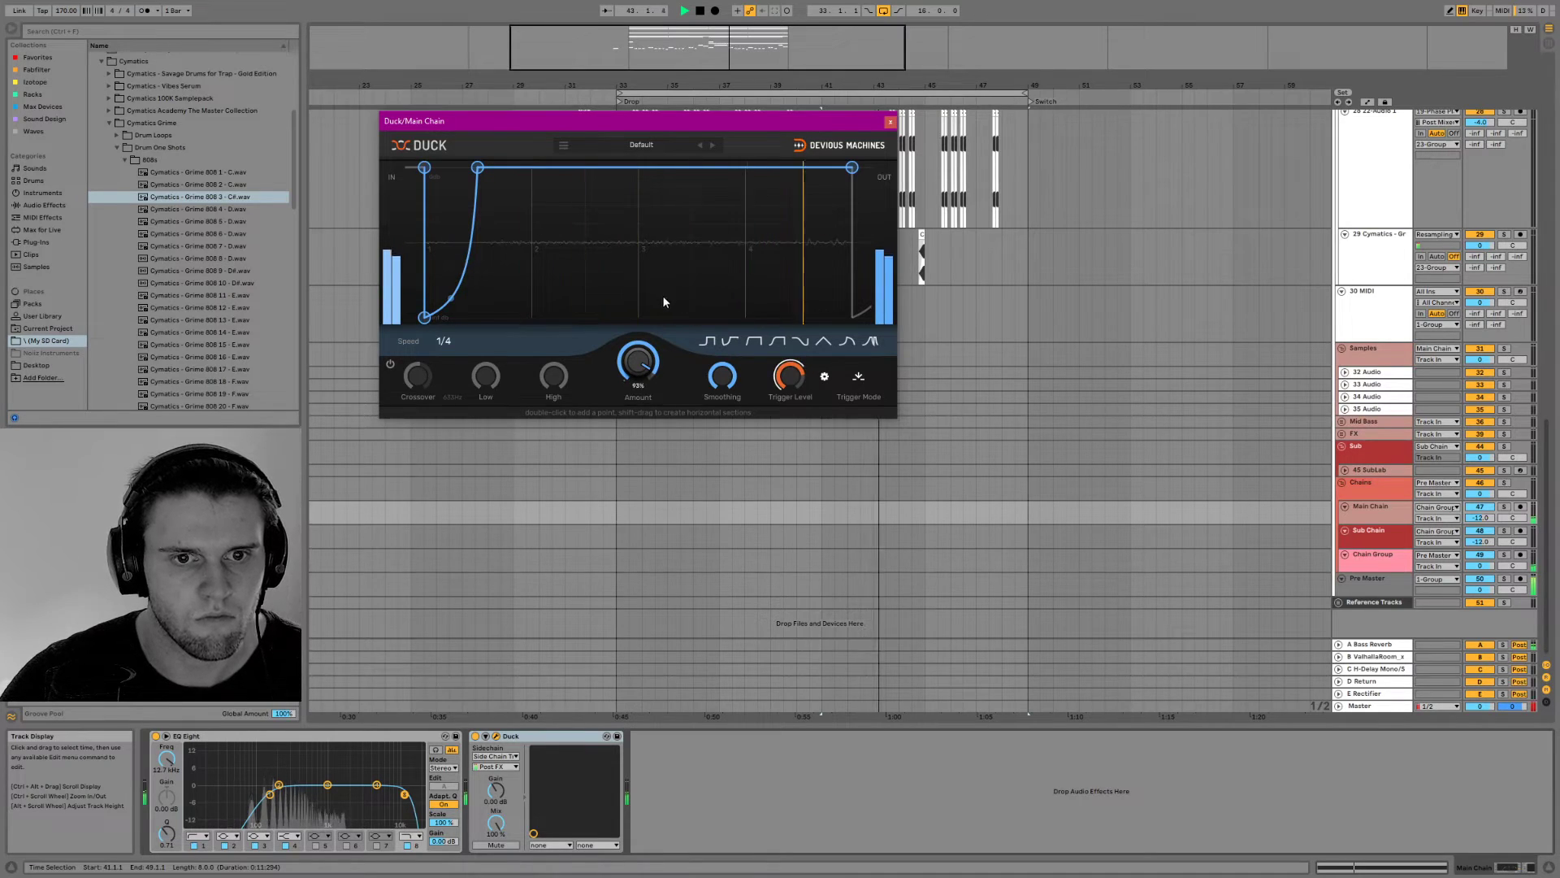
pyautogui.moveTo(477, 168); pyautogui.dragTo(529, 167)
pyautogui.doubleClick(481, 238)
pyautogui.moveTo(505, 203); pyautogui.dragTo(504, 177)
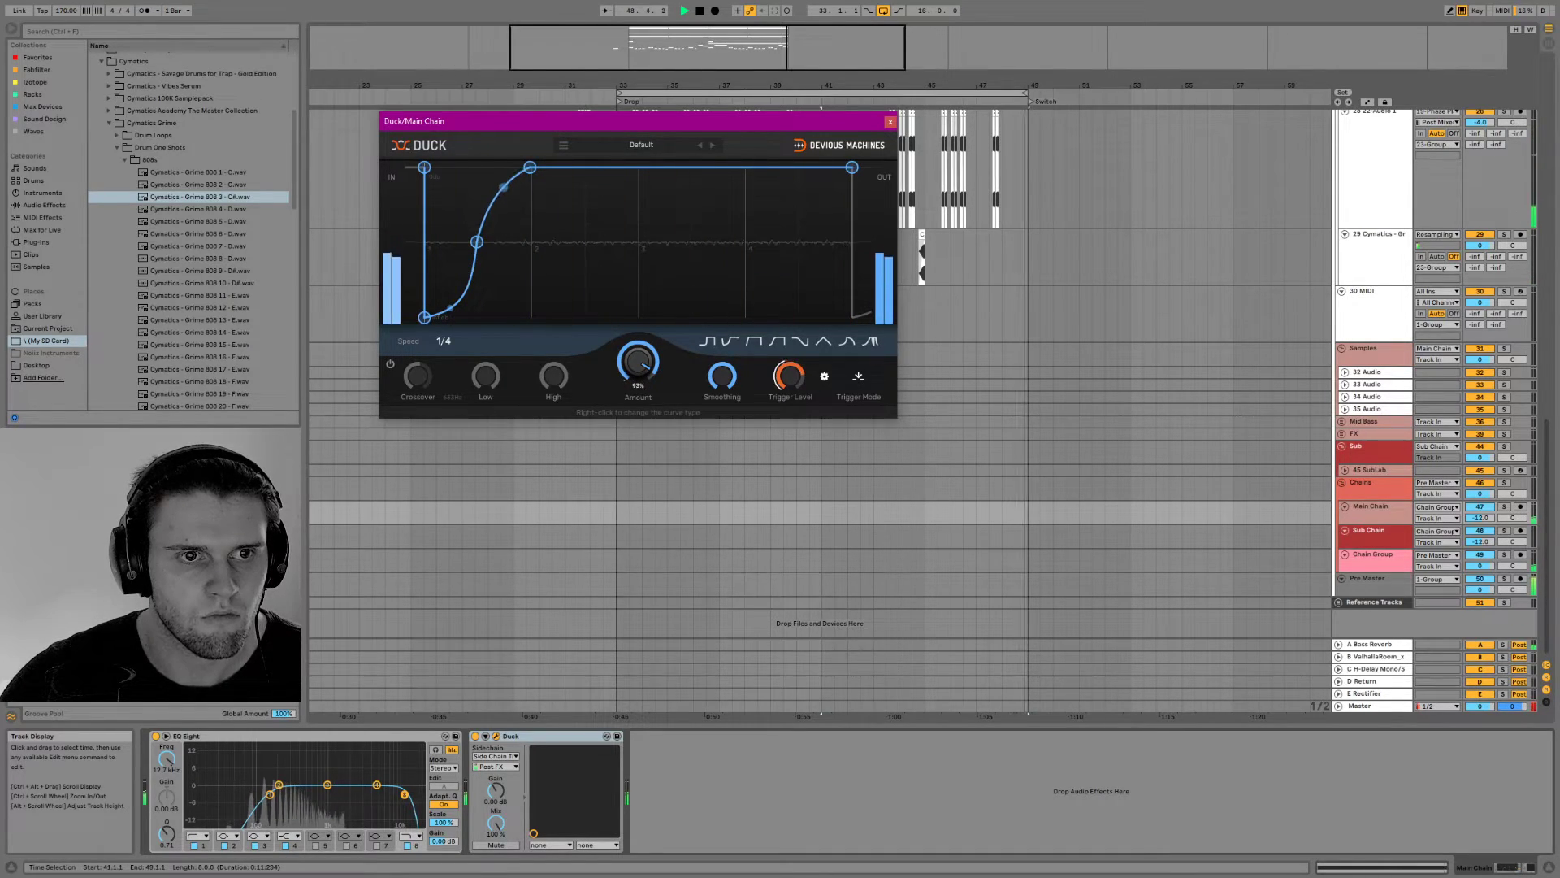
pyautogui.click(891, 124)
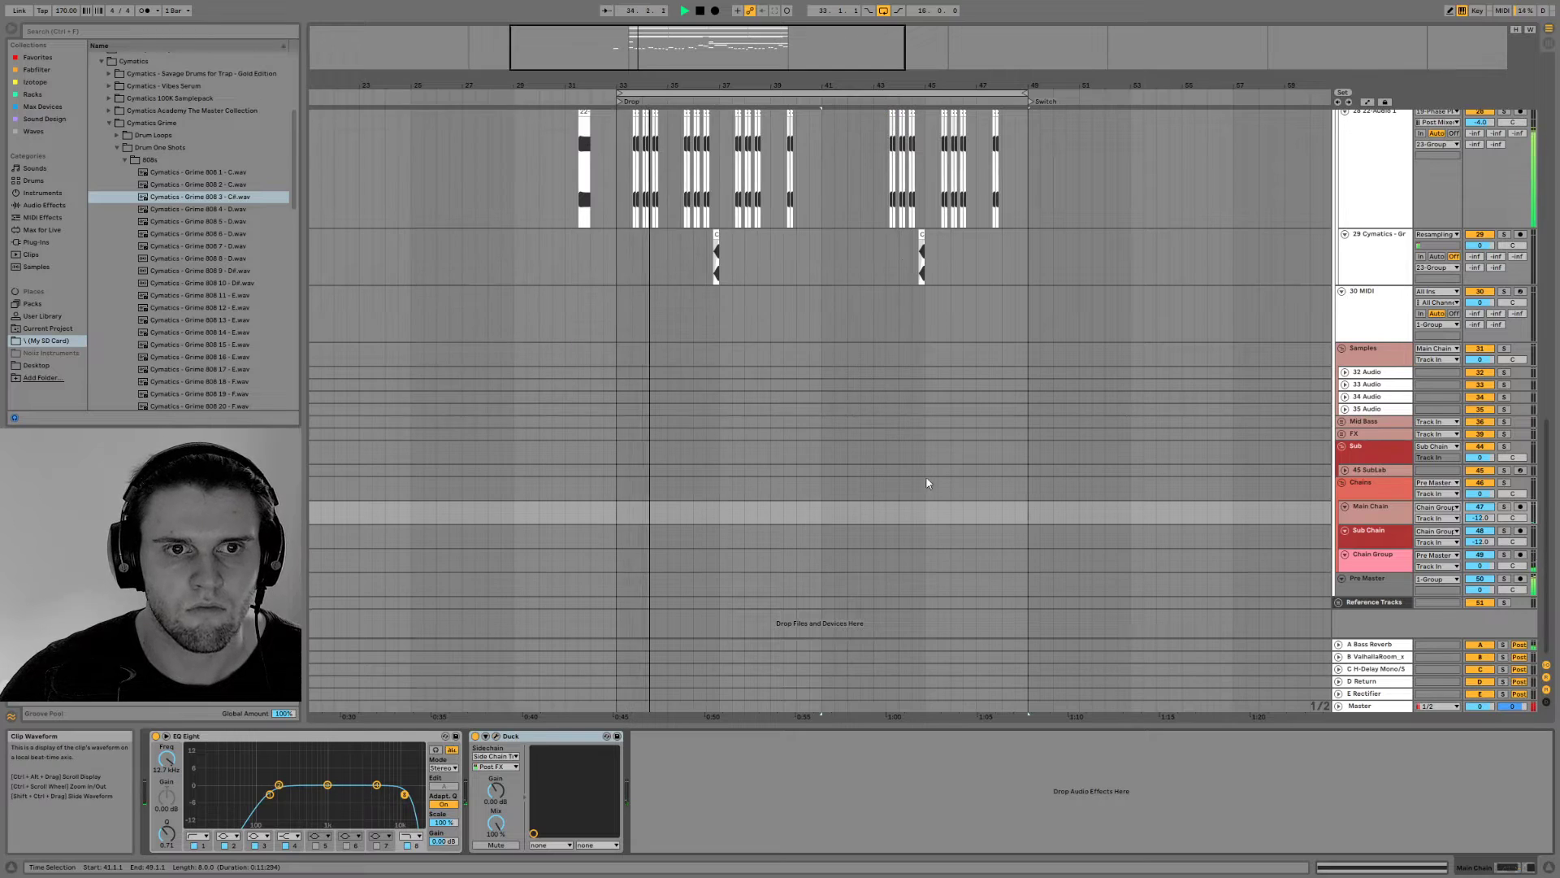
# Examine the master's loudness, levels and spectrum in Insight 2 during playback of the drop
pyautogui.scroll(3, 1002, 507)
pyautogui.click(1386, 706)
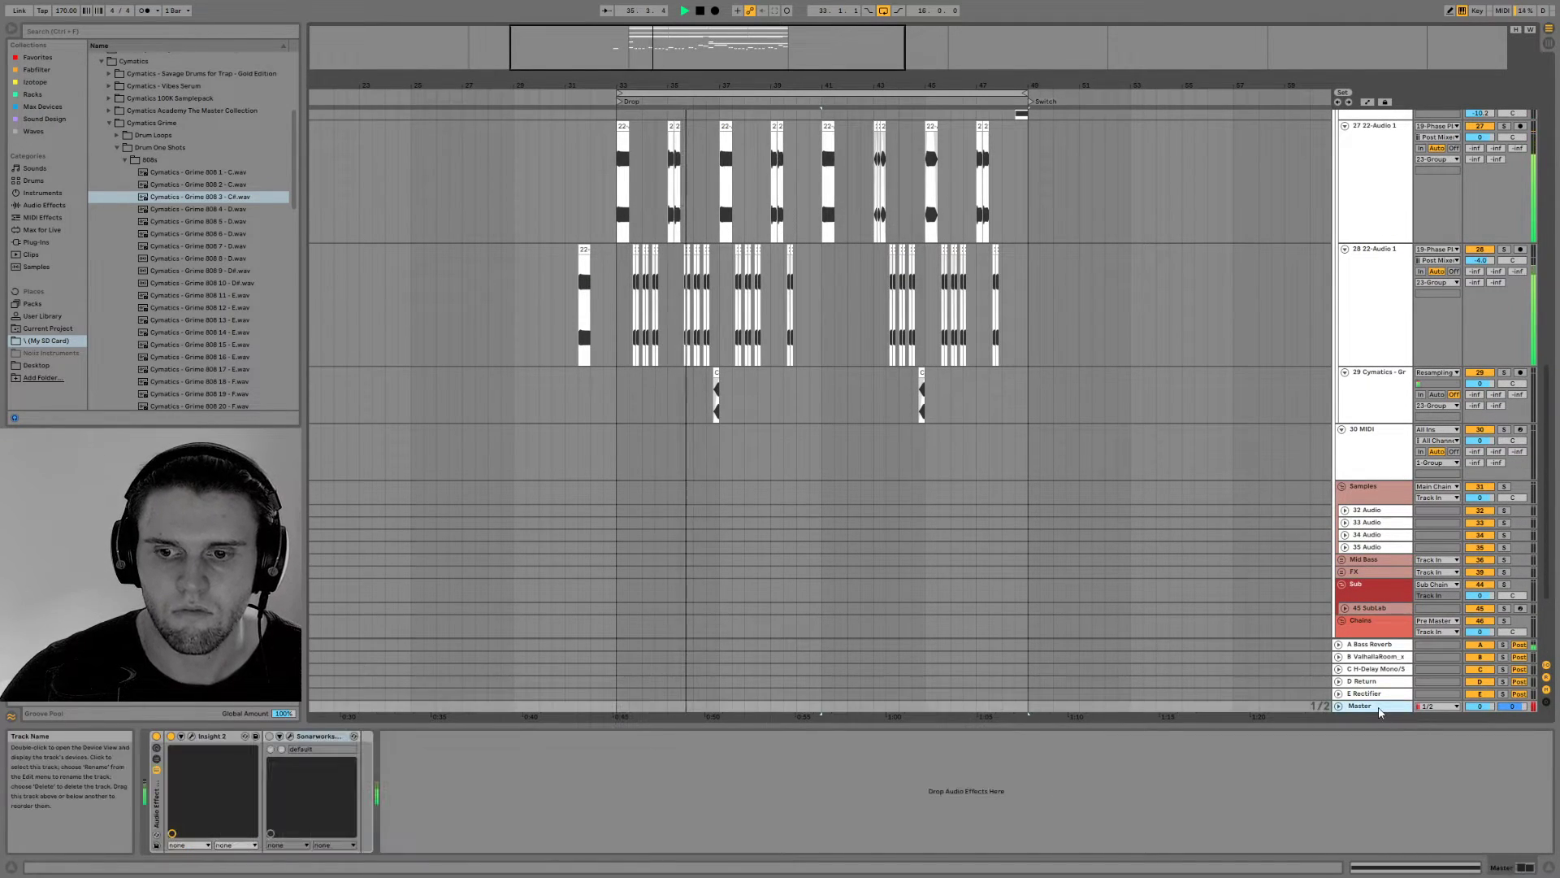
pyautogui.click(190, 735)
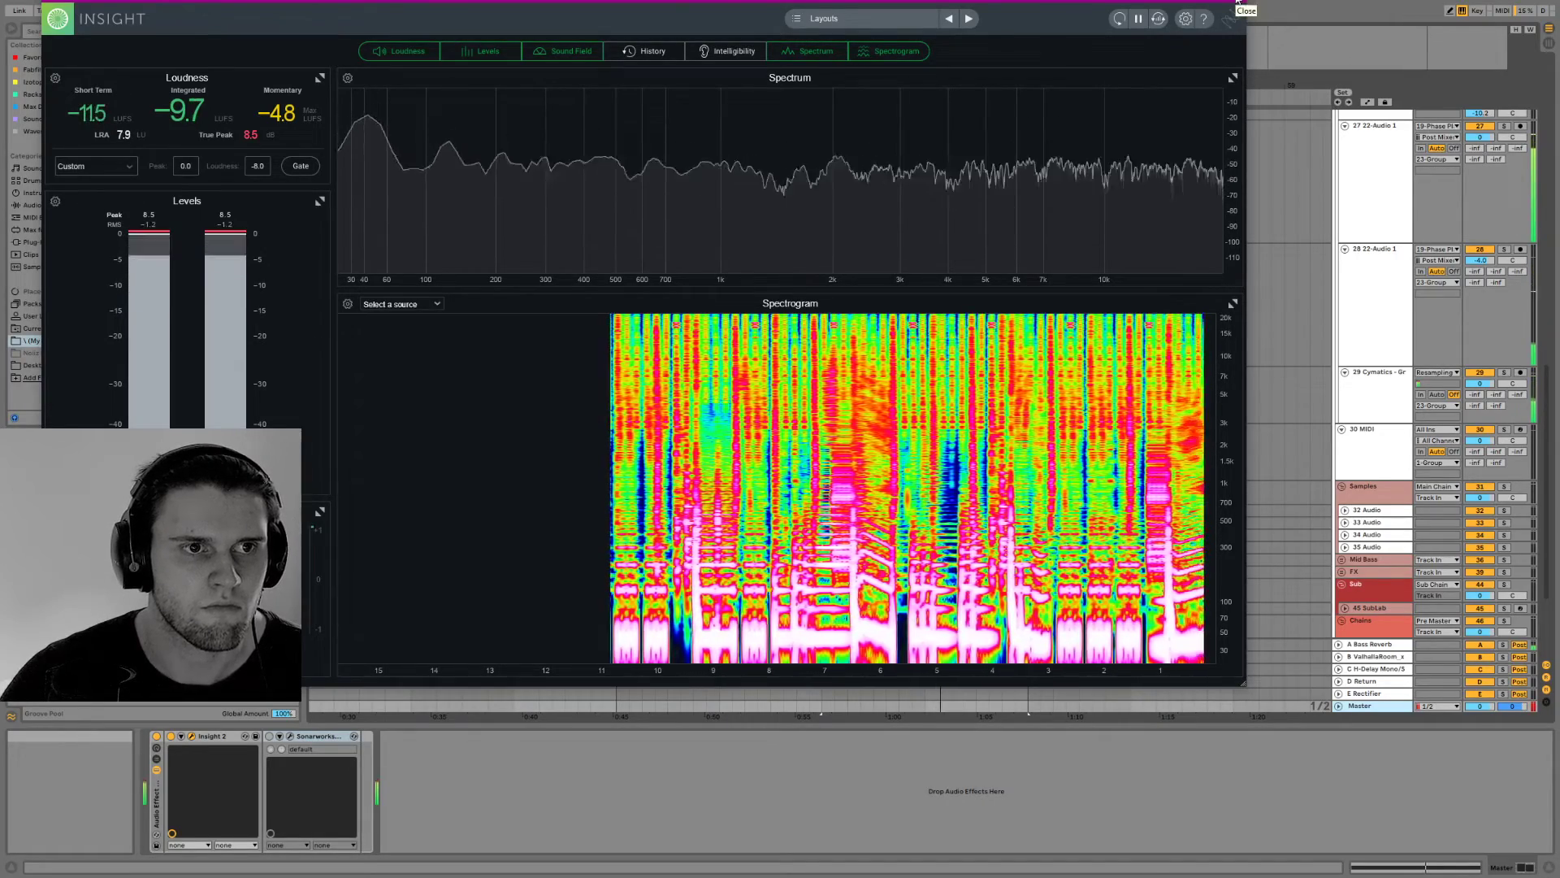
pyautogui.click(1238, 3)
# Audition the two resampled bass tracks, 27 and 28, in solo one after the other from bar 33
pyautogui.scroll(2, 944, 250)
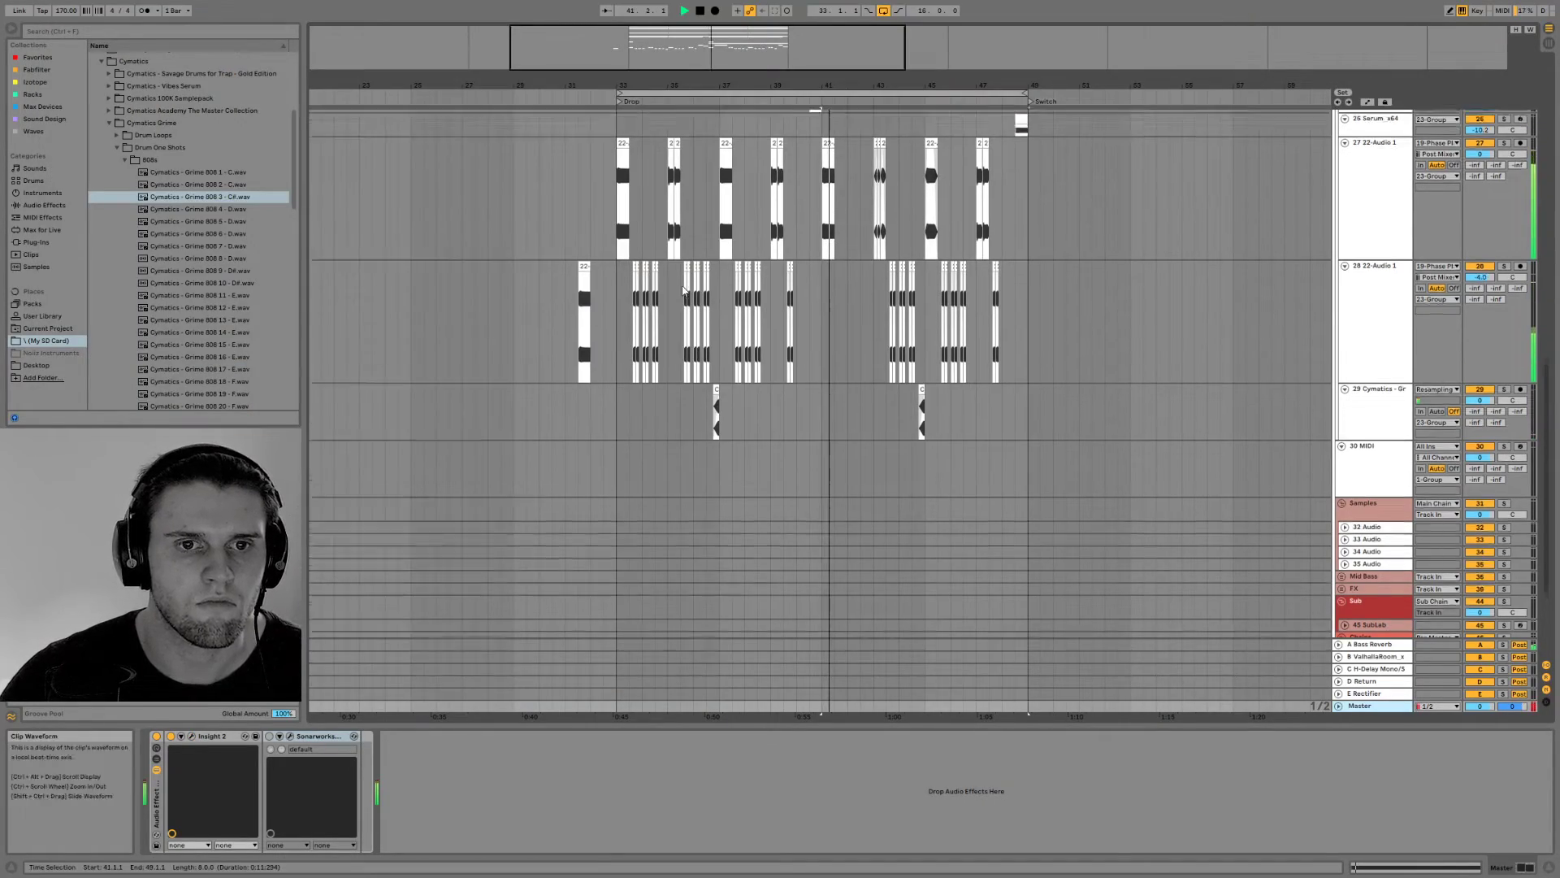
pyautogui.press('space')
pyautogui.press('space')
pyautogui.click(618, 216)
pyautogui.press('space')
pyautogui.press('space')
pyautogui.click(1504, 195)
pyautogui.click(1504, 318)
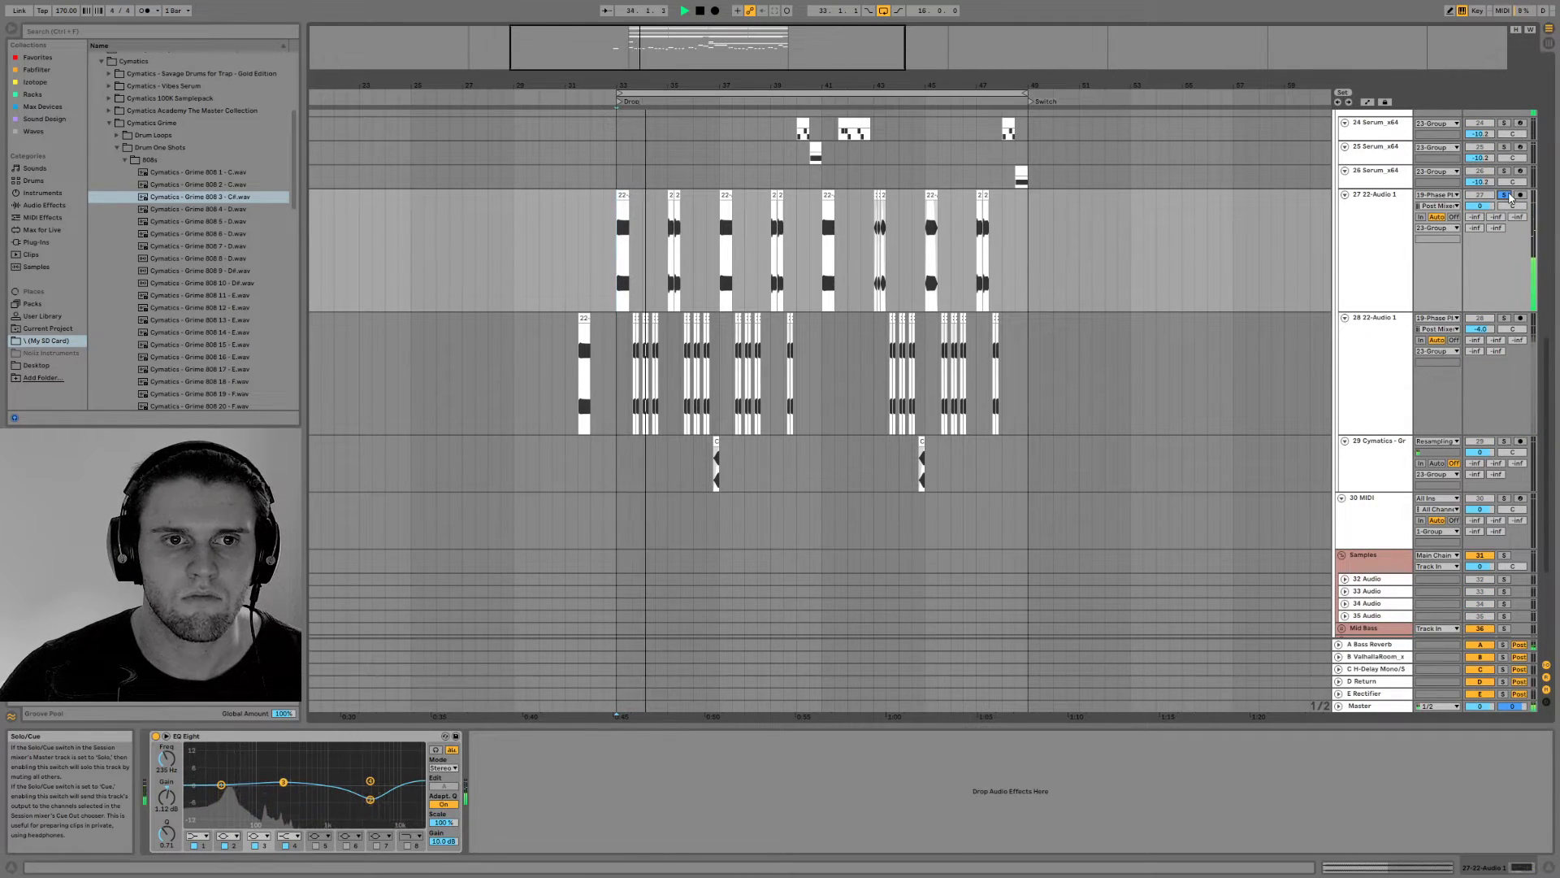
pyautogui.press('space')
pyautogui.press('space')
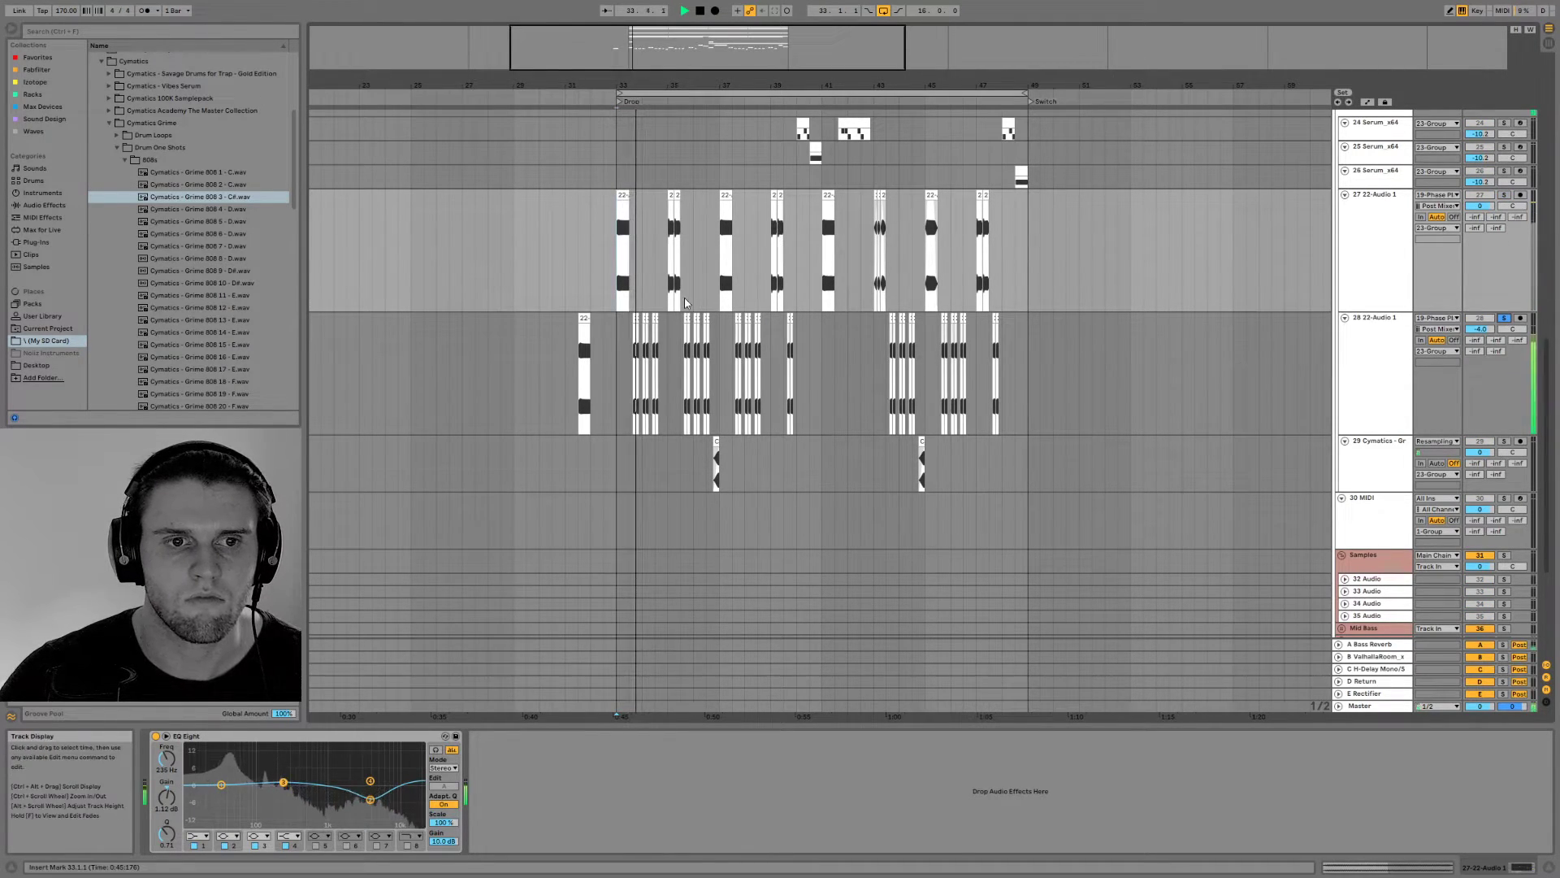
pyautogui.press('space')
# Open the first bass clip in bar 35 on track 28 and audition its waveform in solo
pyautogui.moveTo(684, 86); pyautogui.dragTo(842, 153)
pyautogui.doubleClick(861, 318)
pyautogui.moveTo(860, 311); pyautogui.dragTo(657, 114)
pyautogui.press('space')
pyautogui.press('space')
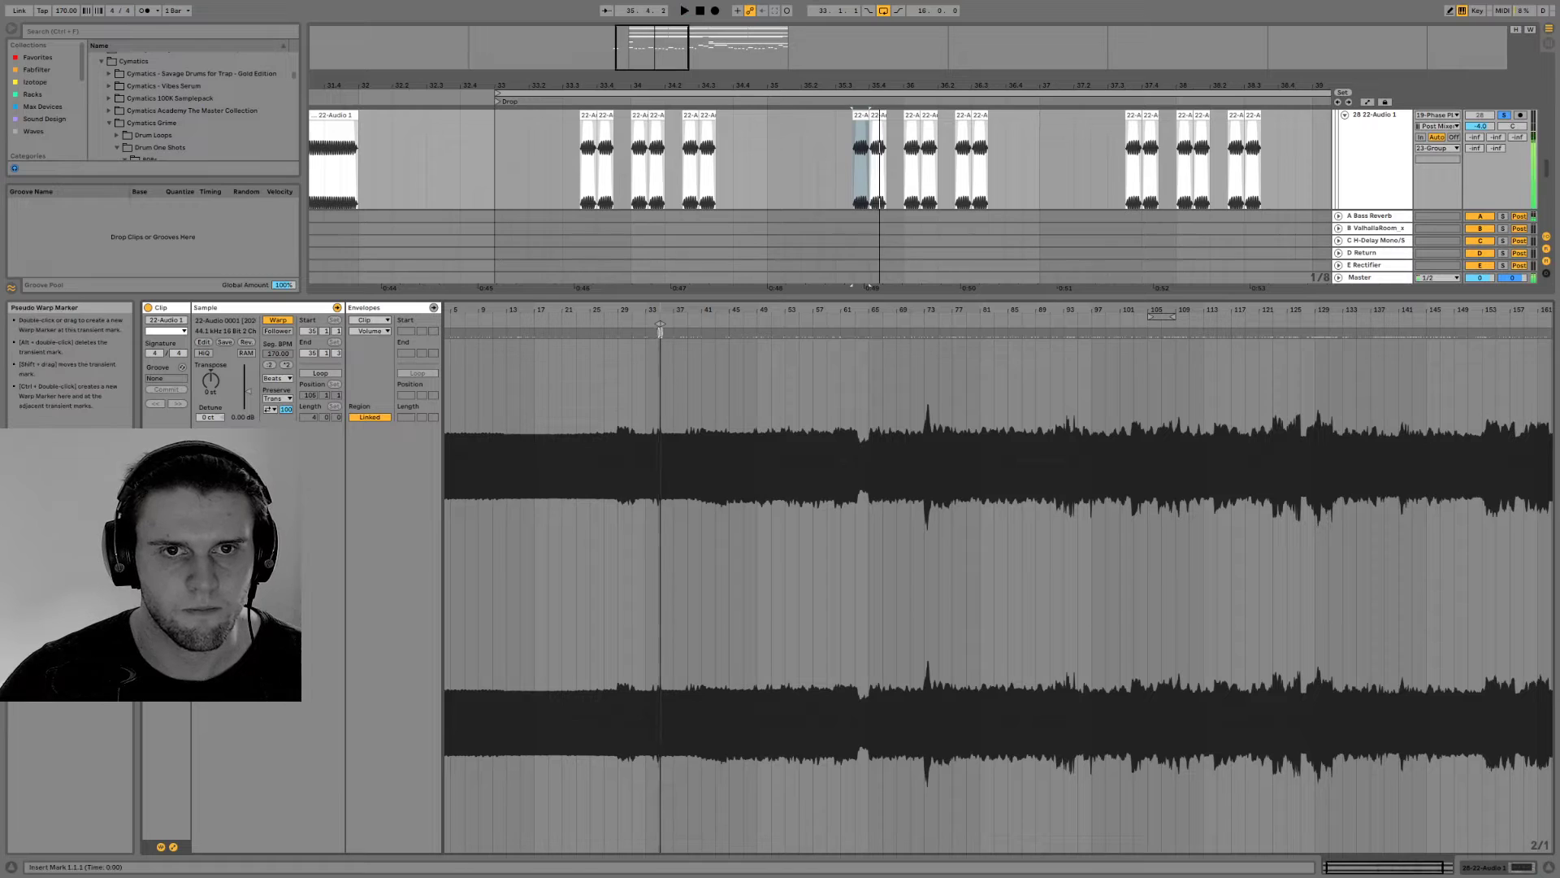
# Slide the first bass clip of bar 35 through its recording to start at source bar 35, auditioning it in solo
pyautogui.moveTo(657, 324); pyautogui.dragTo(561, 325)
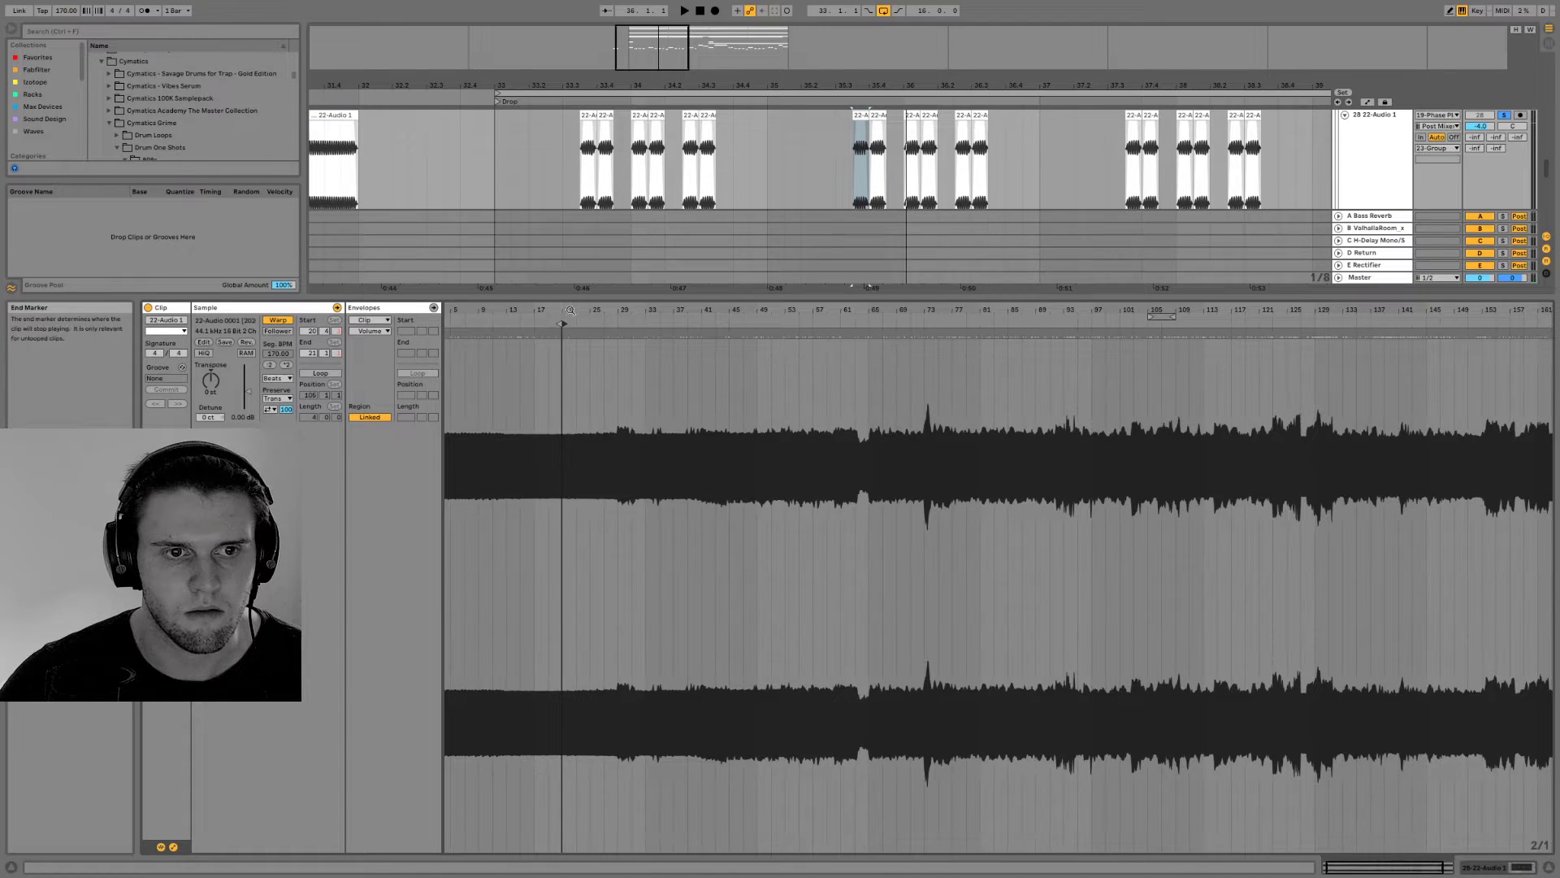
pyautogui.moveTo(572, 303)
pyautogui.mouseDown()
pyautogui.moveTo(536, 324)
pyautogui.moveTo(966, 323)
pyautogui.mouseUp()
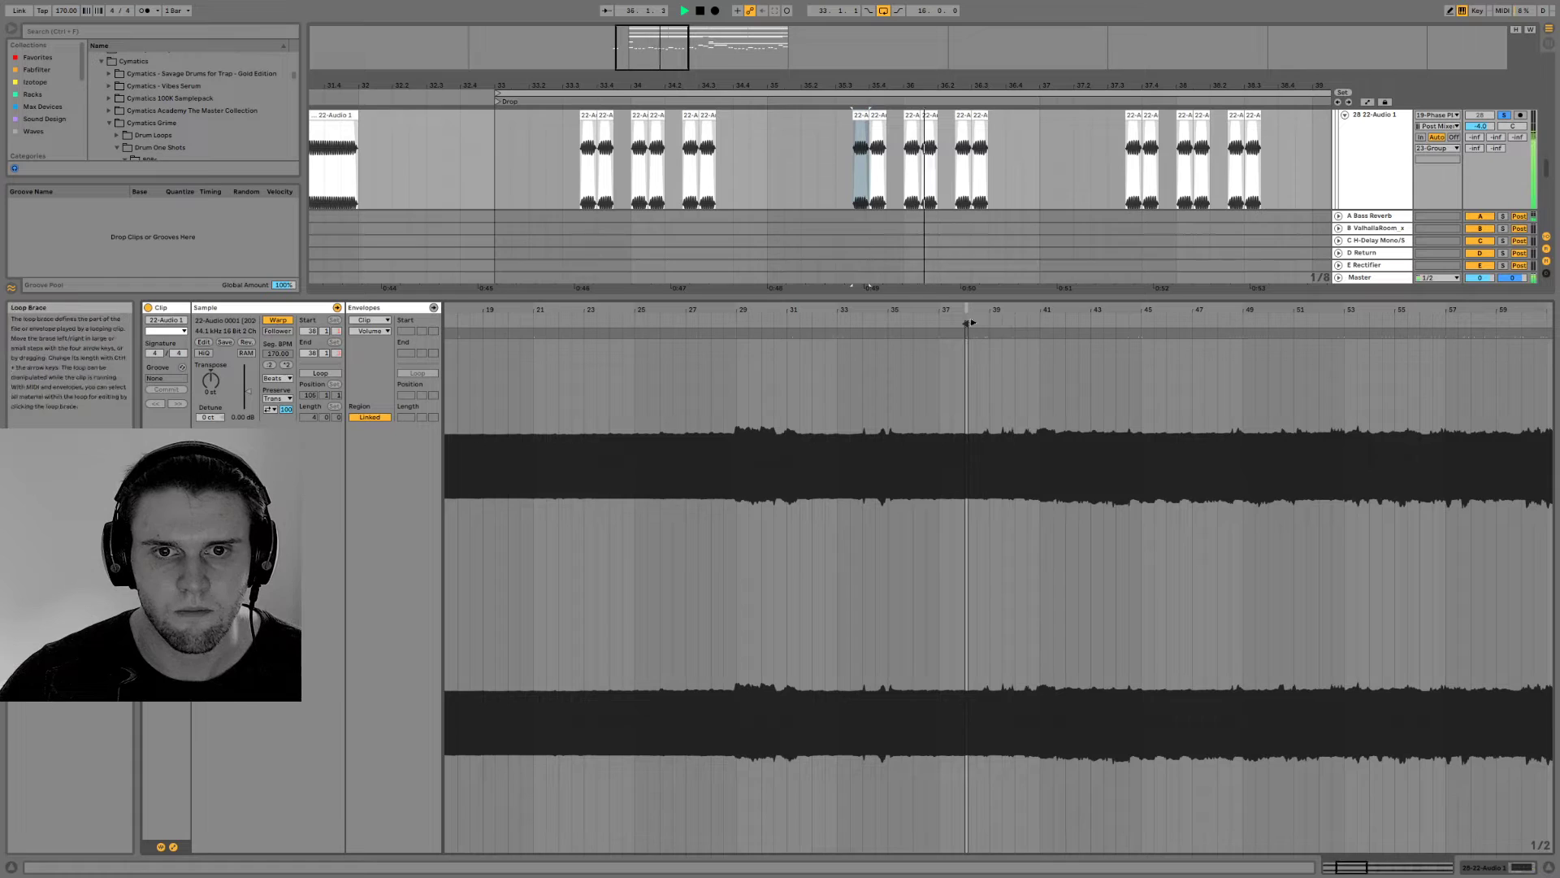
pyautogui.press('space')
pyautogui.moveTo(861, 116); pyautogui.dragTo(912, 166)
pyautogui.click(574, 157)
pyautogui.press('space')
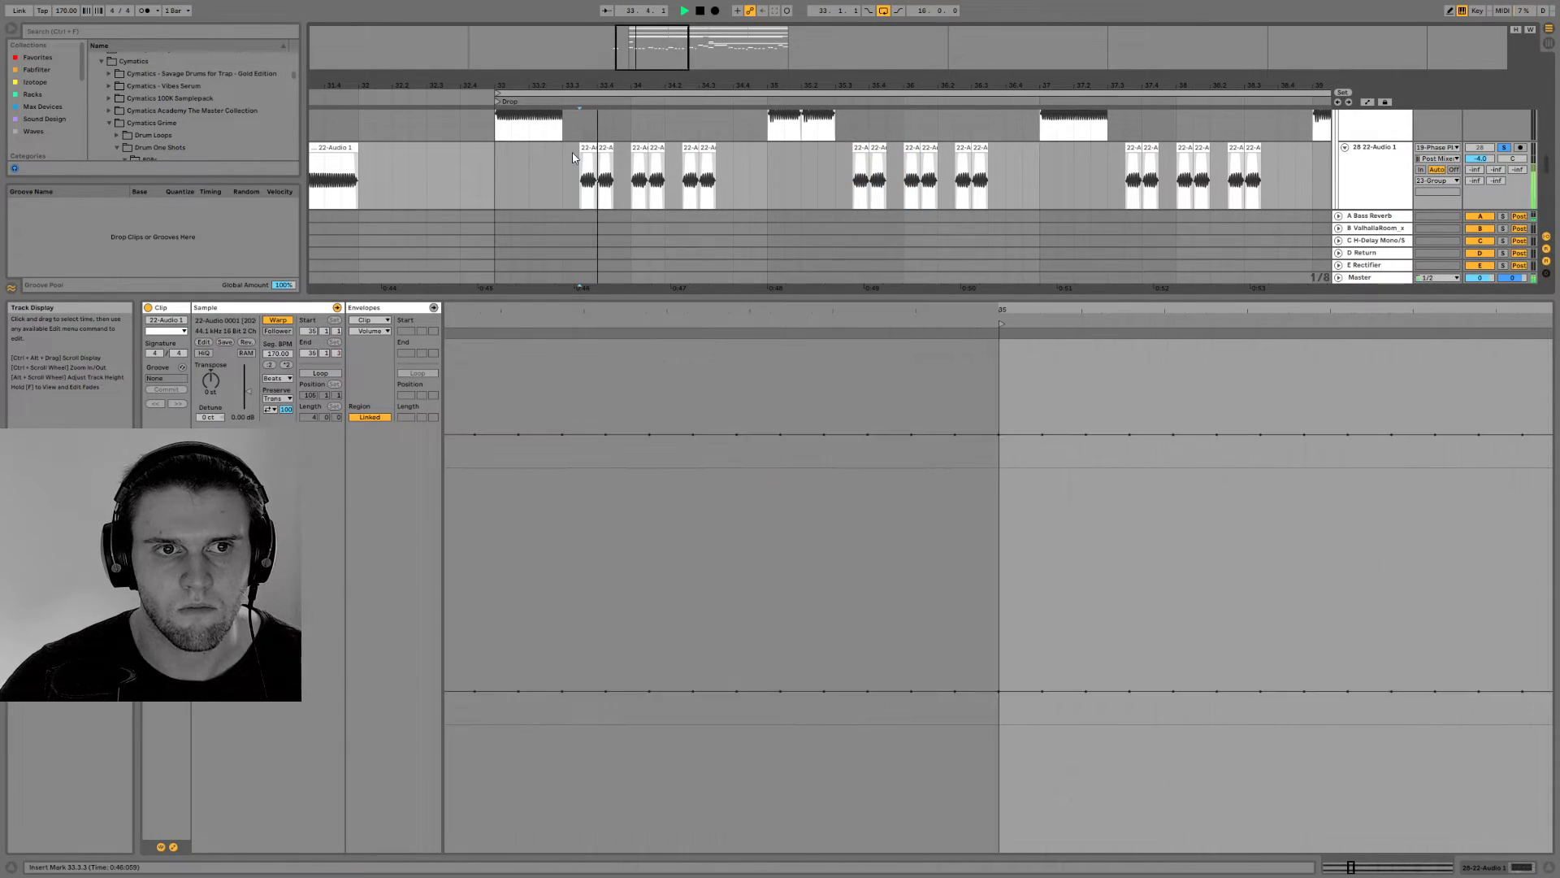
# Unsolo track 28 and audition the bass clips of bars 33 to 36 in the full mix
pyautogui.click(1504, 147)
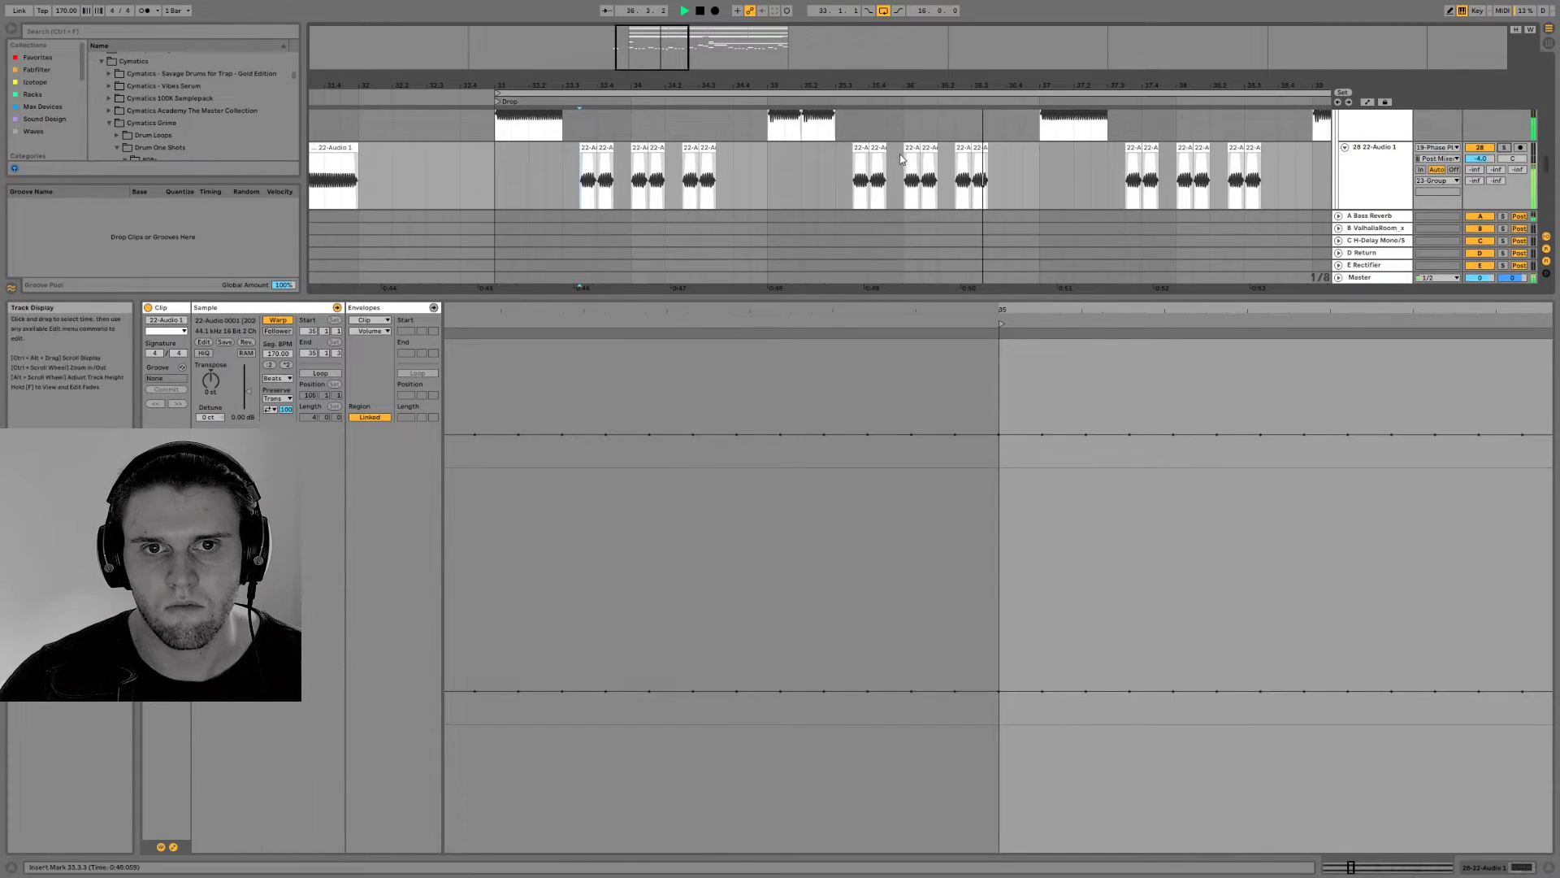
pyautogui.press('space')
pyautogui.moveTo(1100, 317); pyautogui.dragTo(832, 73)
pyautogui.click(860, 178)
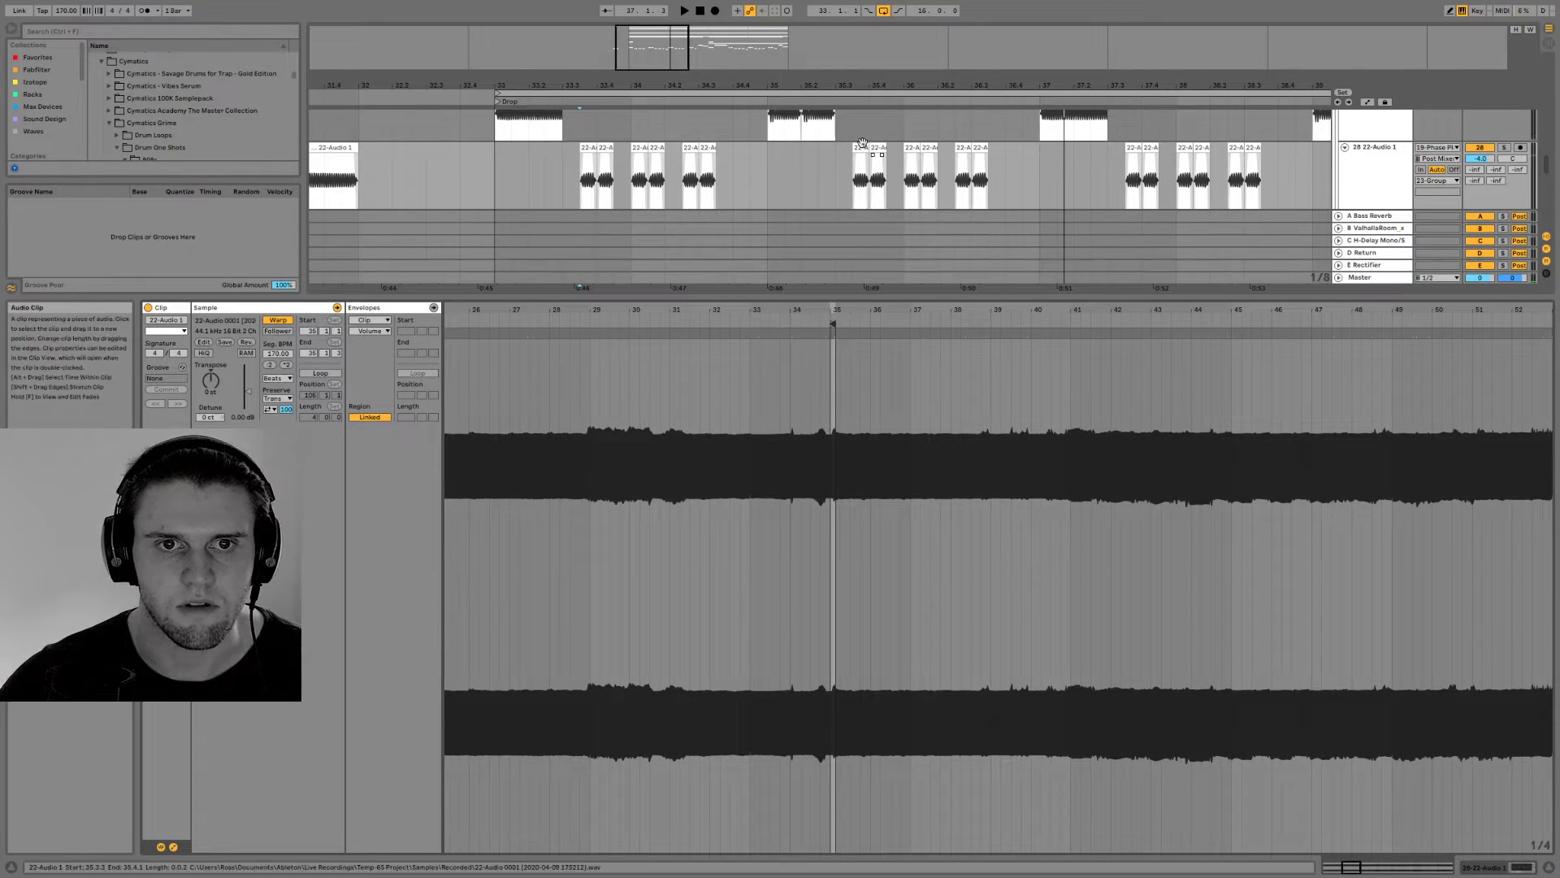
pyautogui.press('space')
pyautogui.click(585, 147)
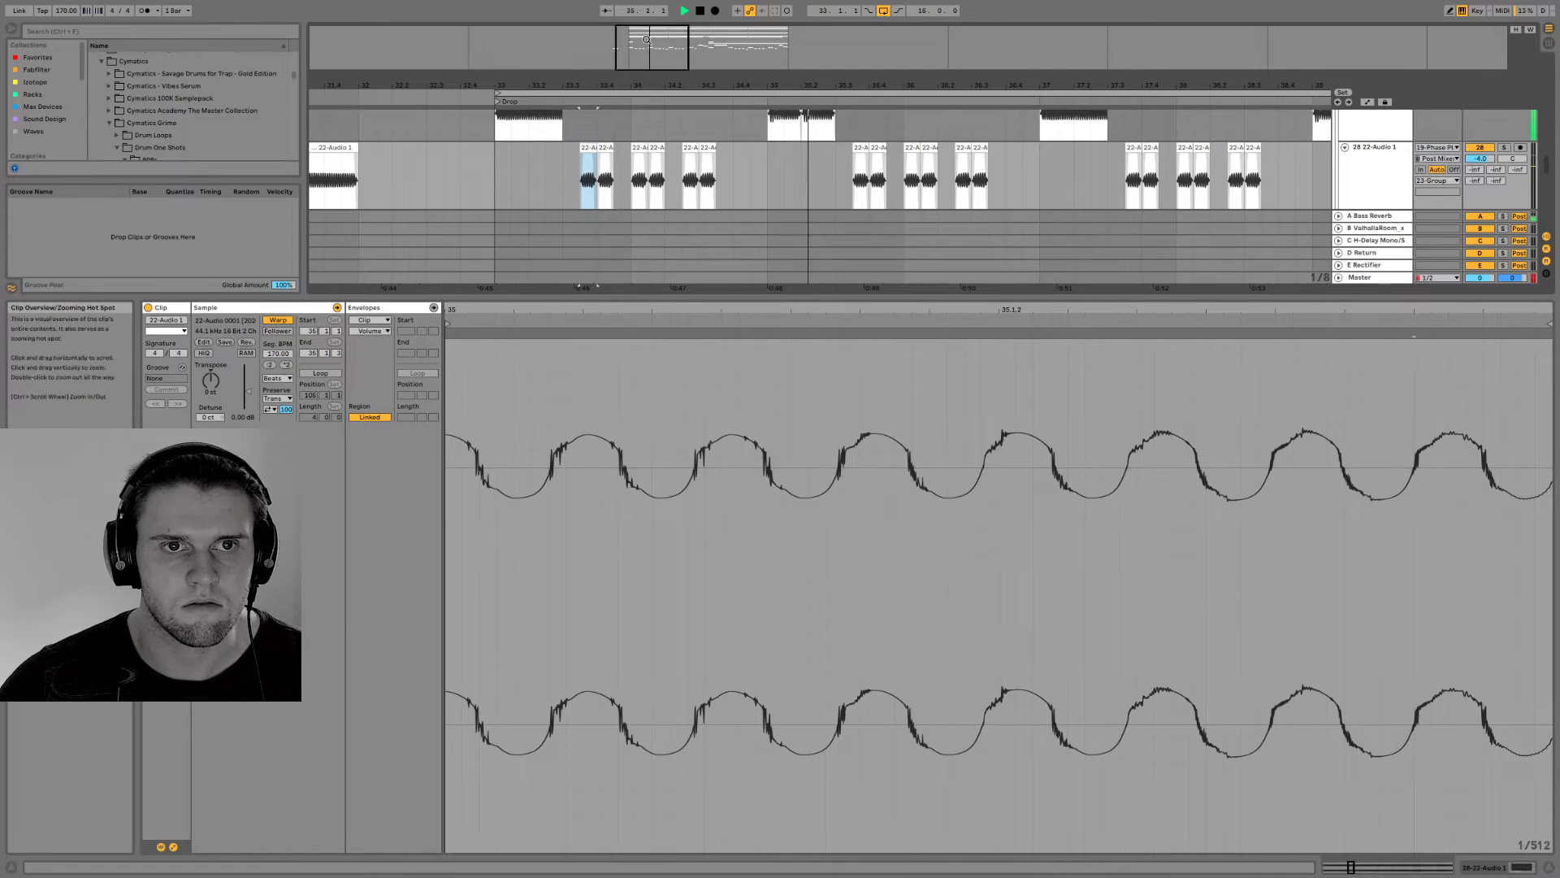
pyautogui.moveTo(647, 39); pyautogui.dragTo(647, 20)
pyautogui.press('space')
# Open the first bass clip in bar 34 and audition its current section of the recording
pyautogui.click(675, 148)
pyautogui.moveTo(684, 407); pyautogui.dragTo(684, 370)
pyautogui.press('space')
pyautogui.moveTo(690, 311); pyautogui.dragTo(690, 244)
pyautogui.rightClick(692, 322)
pyautogui.click(690, 313)
pyautogui.moveTo(691, 310); pyautogui.dragTo(691, 260)
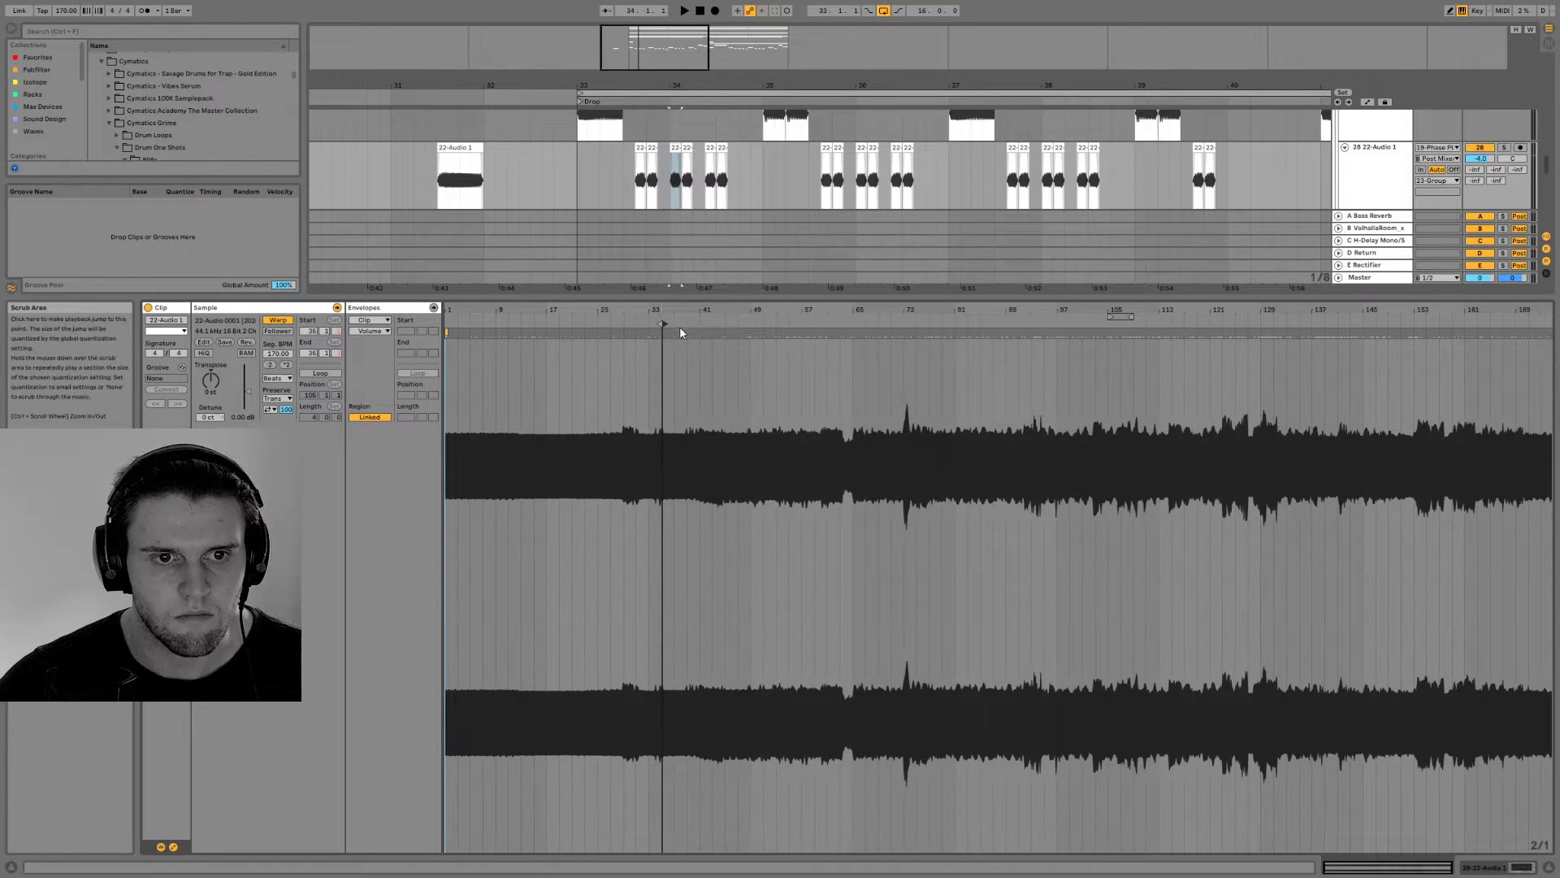
pyautogui.moveTo(657, 310); pyautogui.dragTo(657, 373)
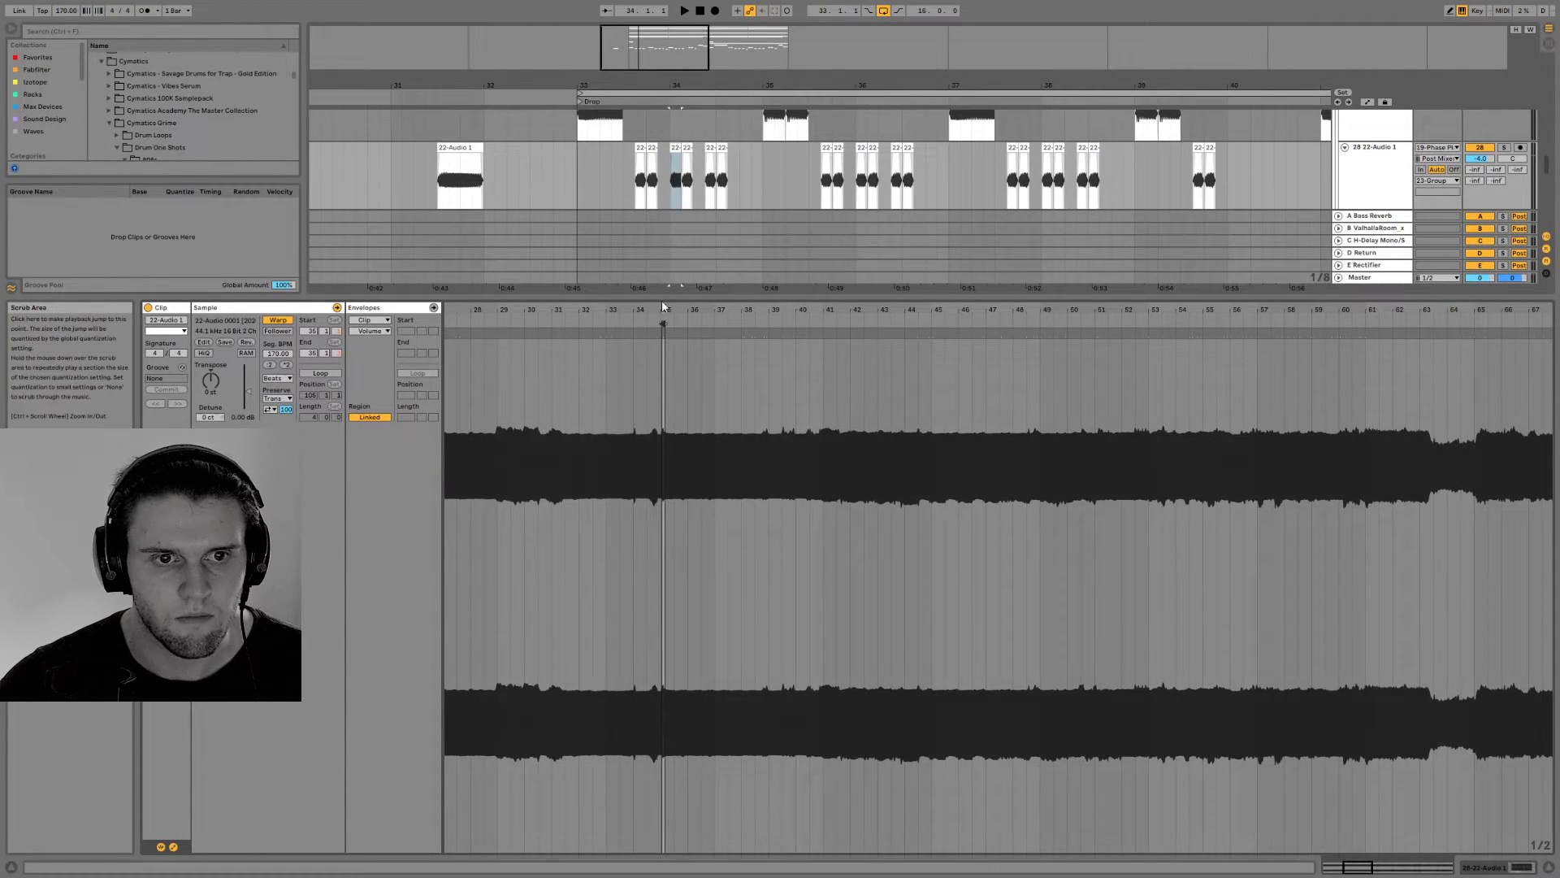
pyautogui.moveTo(665, 319); pyautogui.dragTo(651, 320)
pyautogui.press('space')
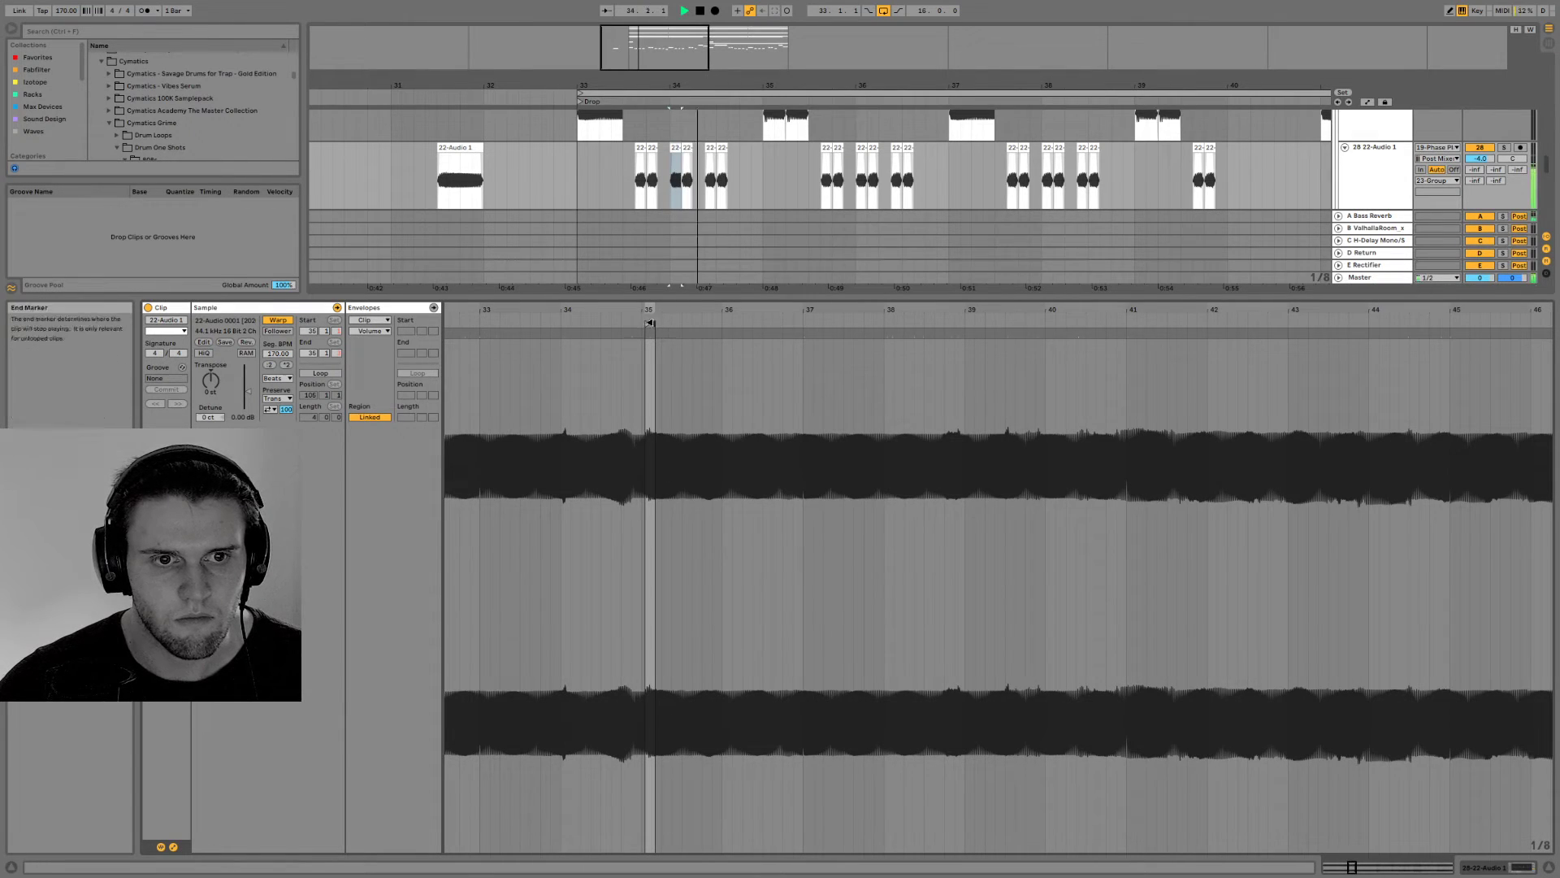
# Try the section at 38.4.3 of the recording in the first bass clip of bar 34
pyautogui.moveTo(650, 321)
pyautogui.mouseDown()
pyautogui.moveTo(959, 322)
pyautogui.moveTo(959, 260)
pyautogui.mouseUp()
pyautogui.press('space')
pyautogui.press('space')
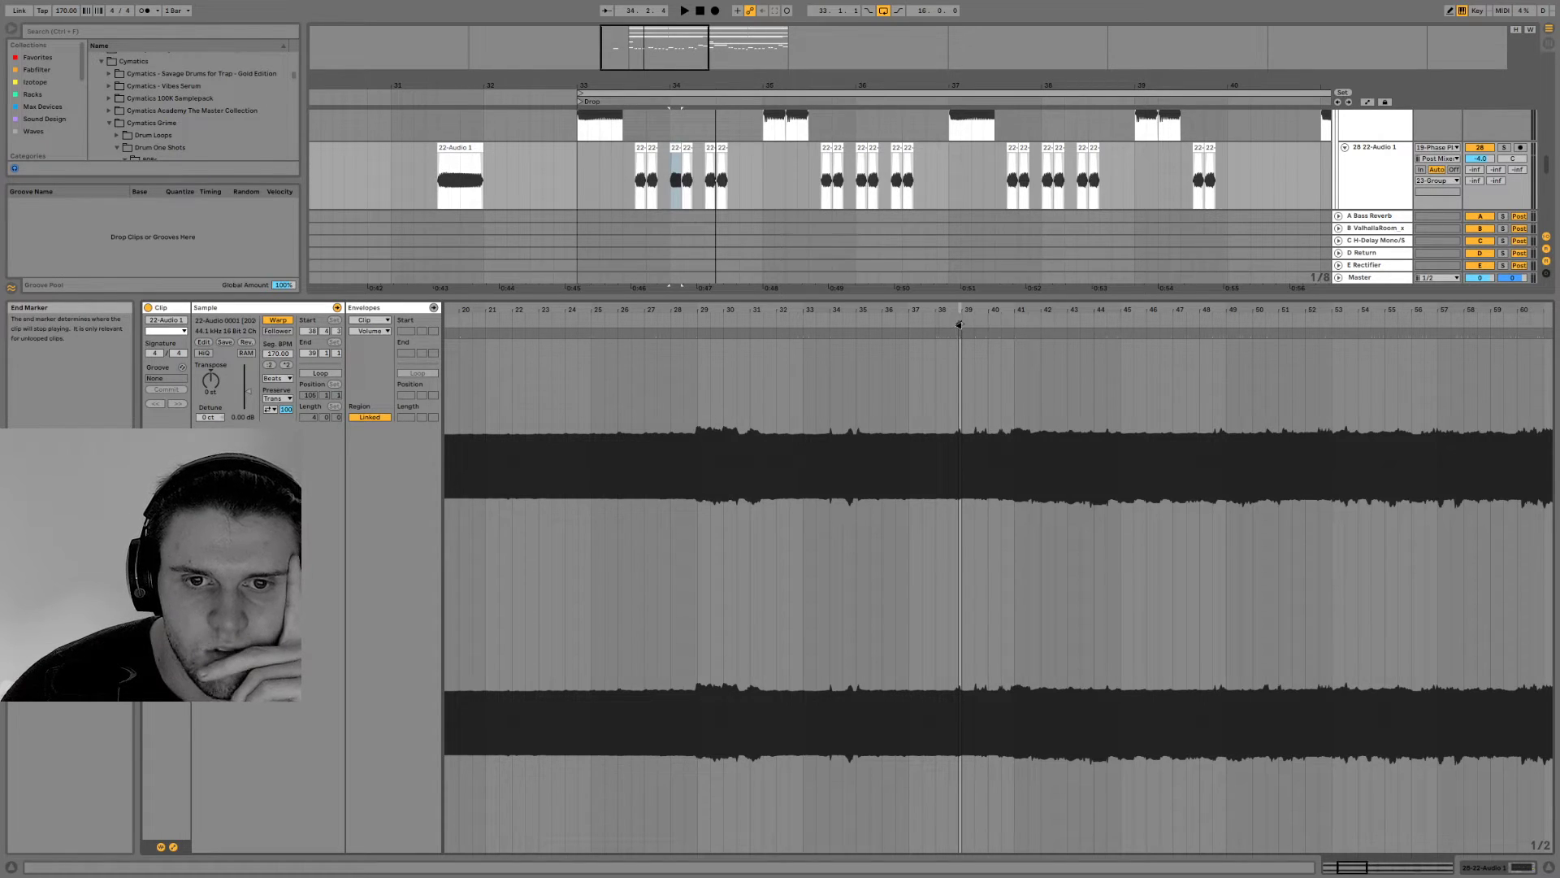
pyautogui.moveTo(966, 310); pyautogui.dragTo(967, 382)
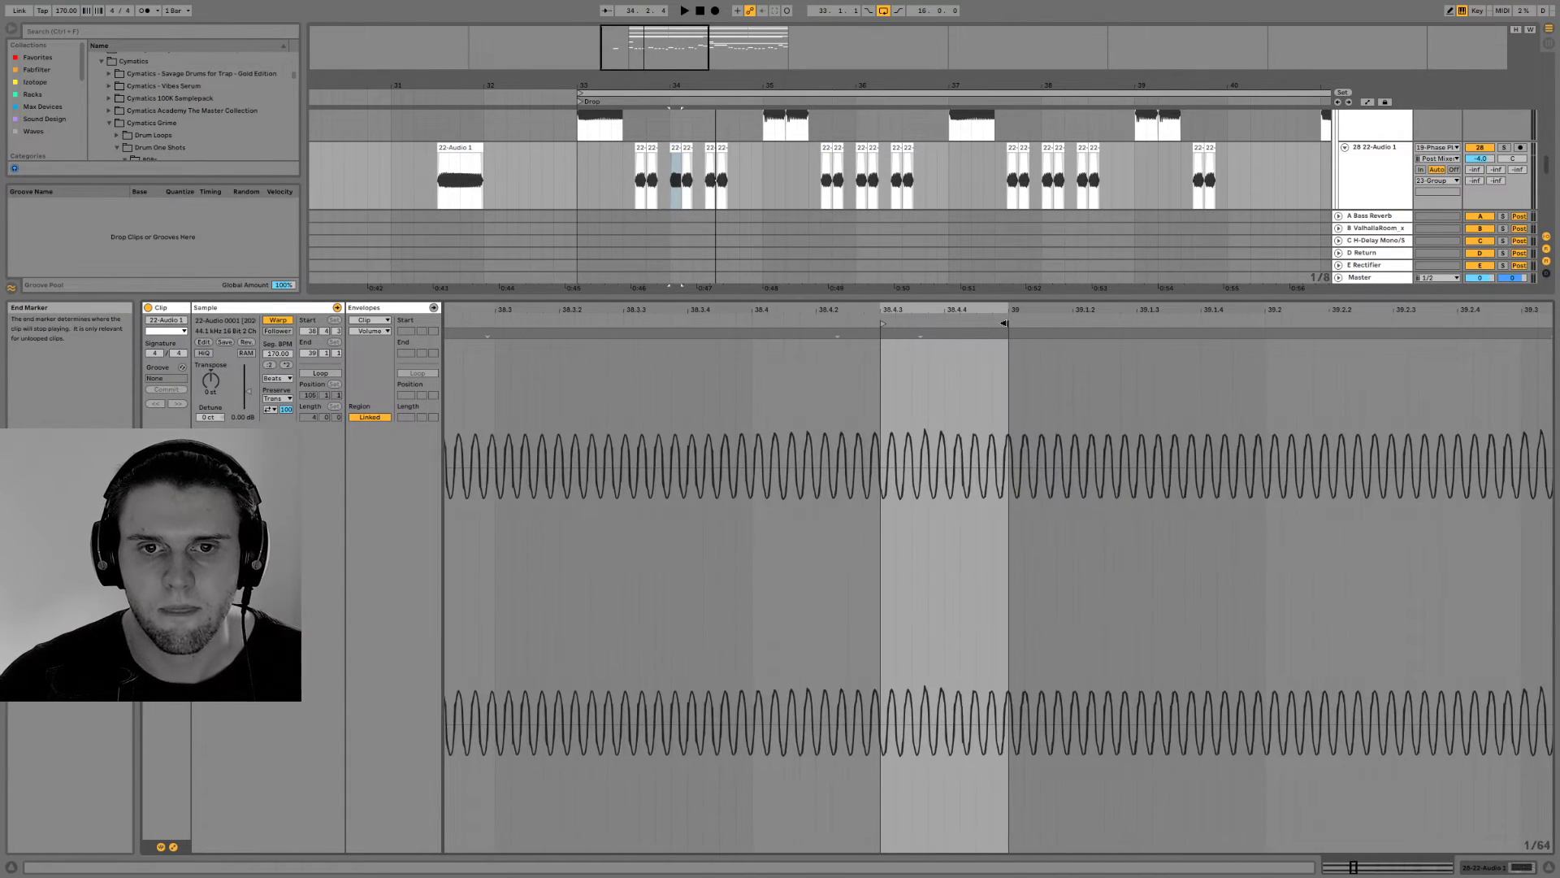
pyautogui.moveTo(924, 311); pyautogui.dragTo(924, 243)
pyautogui.moveTo(686, 311); pyautogui.dragTo(687, 382)
pyautogui.press('space')
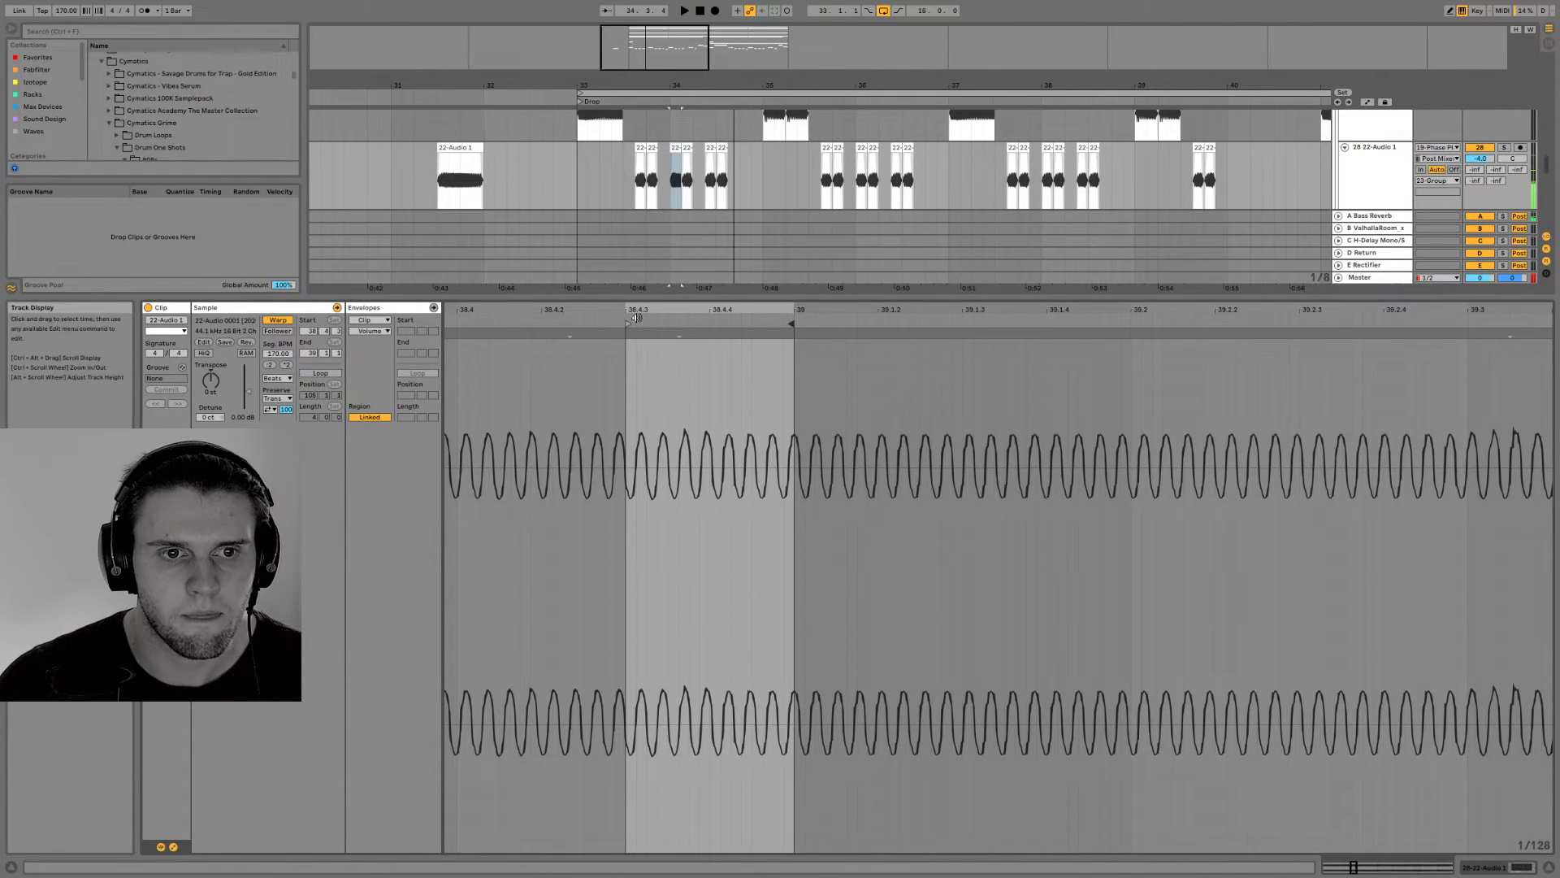
# Move the first bass clip of bar 34 to source bar 29 of its recording and play the drop from bar 33
pyautogui.moveTo(797, 326)
pyautogui.mouseDown()
pyautogui.moveTo(1375, 353)
pyautogui.moveTo(1286, 256)
pyautogui.mouseUp()
pyautogui.press('space')
pyautogui.moveTo(1287, 326)
pyautogui.mouseDown()
pyautogui.moveTo(583, 327)
pyautogui.moveTo(628, 326)
pyautogui.moveTo(624, 339)
pyautogui.mouseUp()
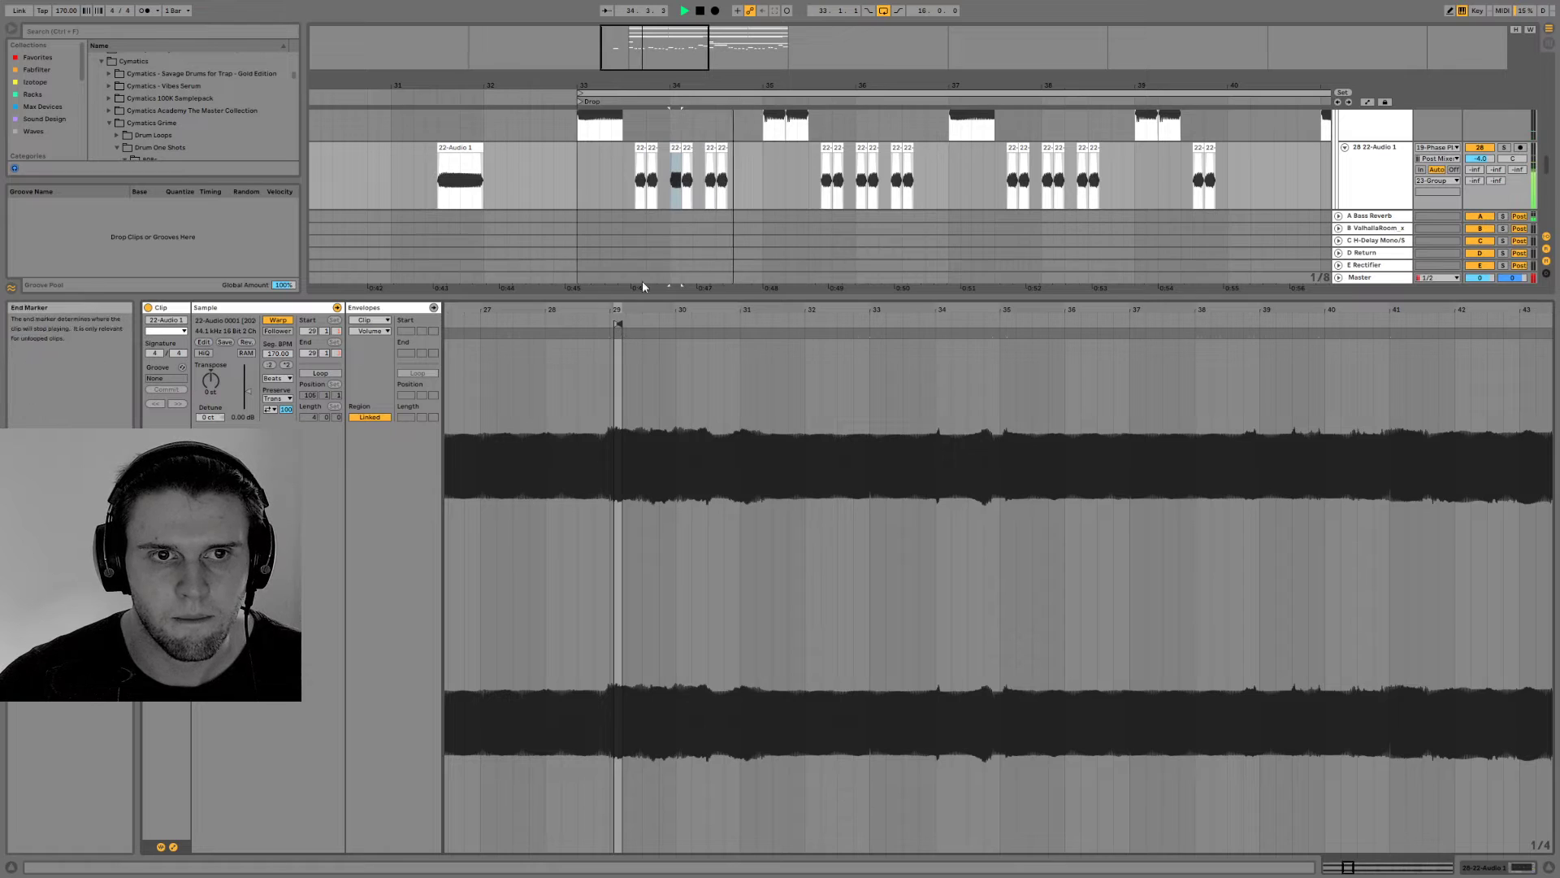
pyautogui.click(578, 156)
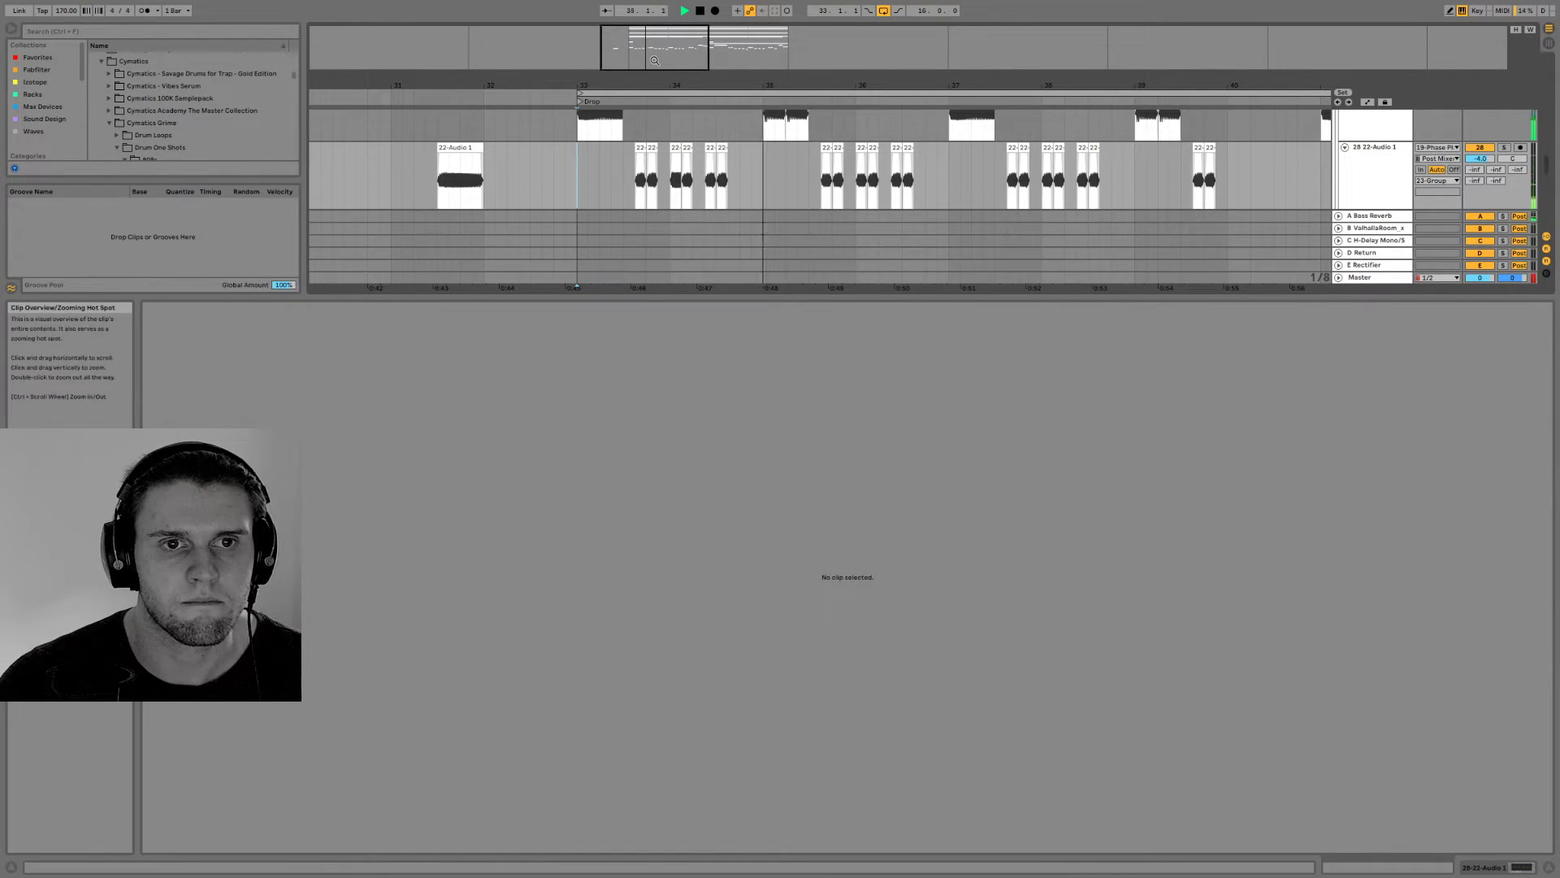
# Try different transpositions on the first bass clip in bar 34, auditioning each one
pyautogui.click(673, 148)
pyautogui.press('space')
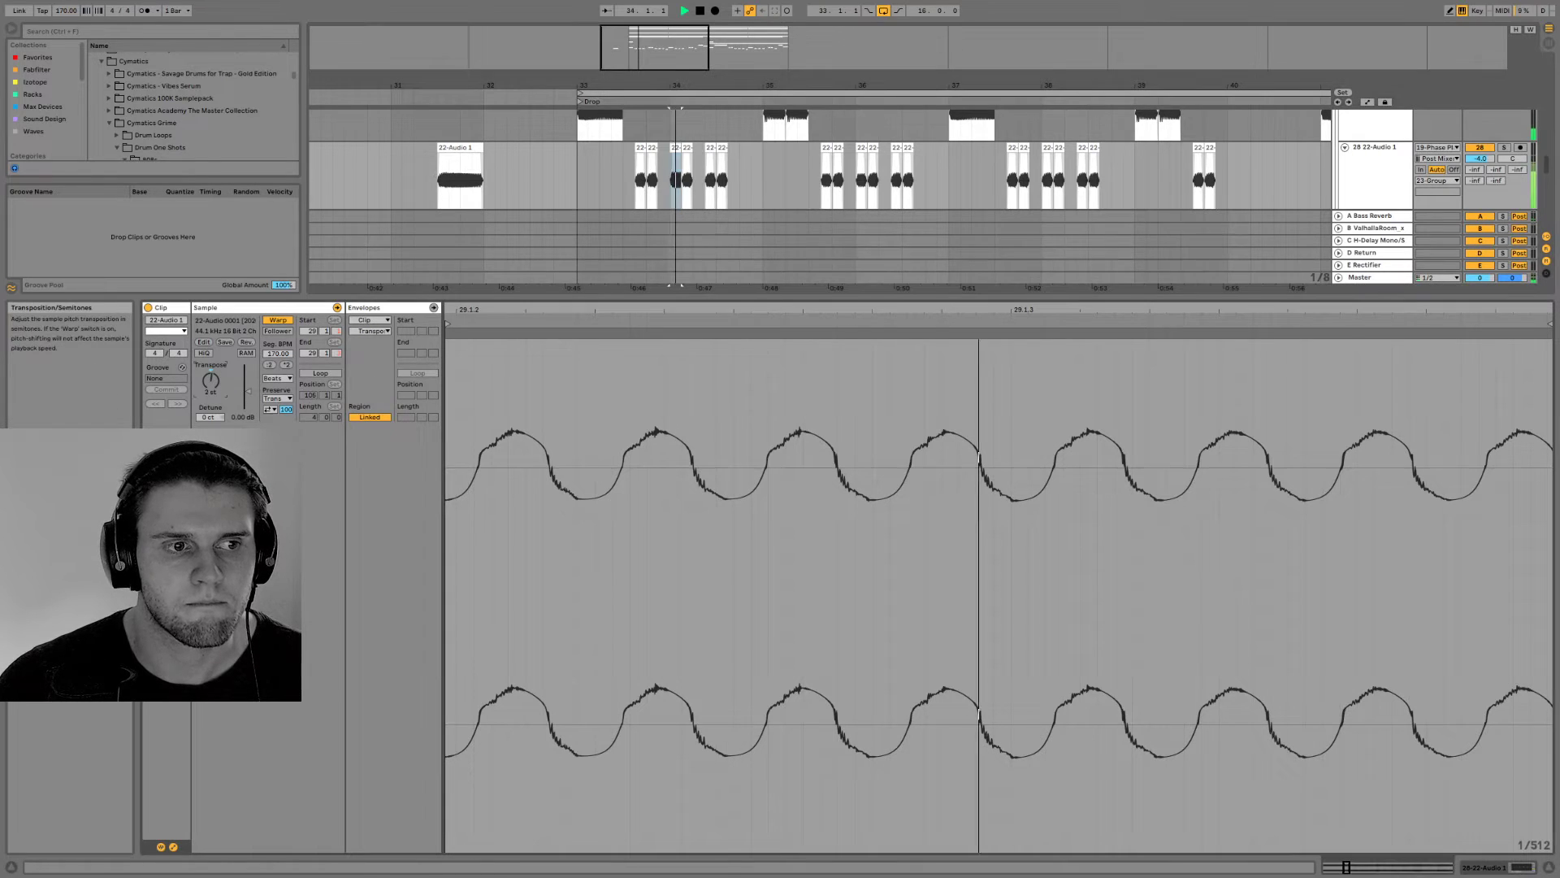
pyautogui.press('space')
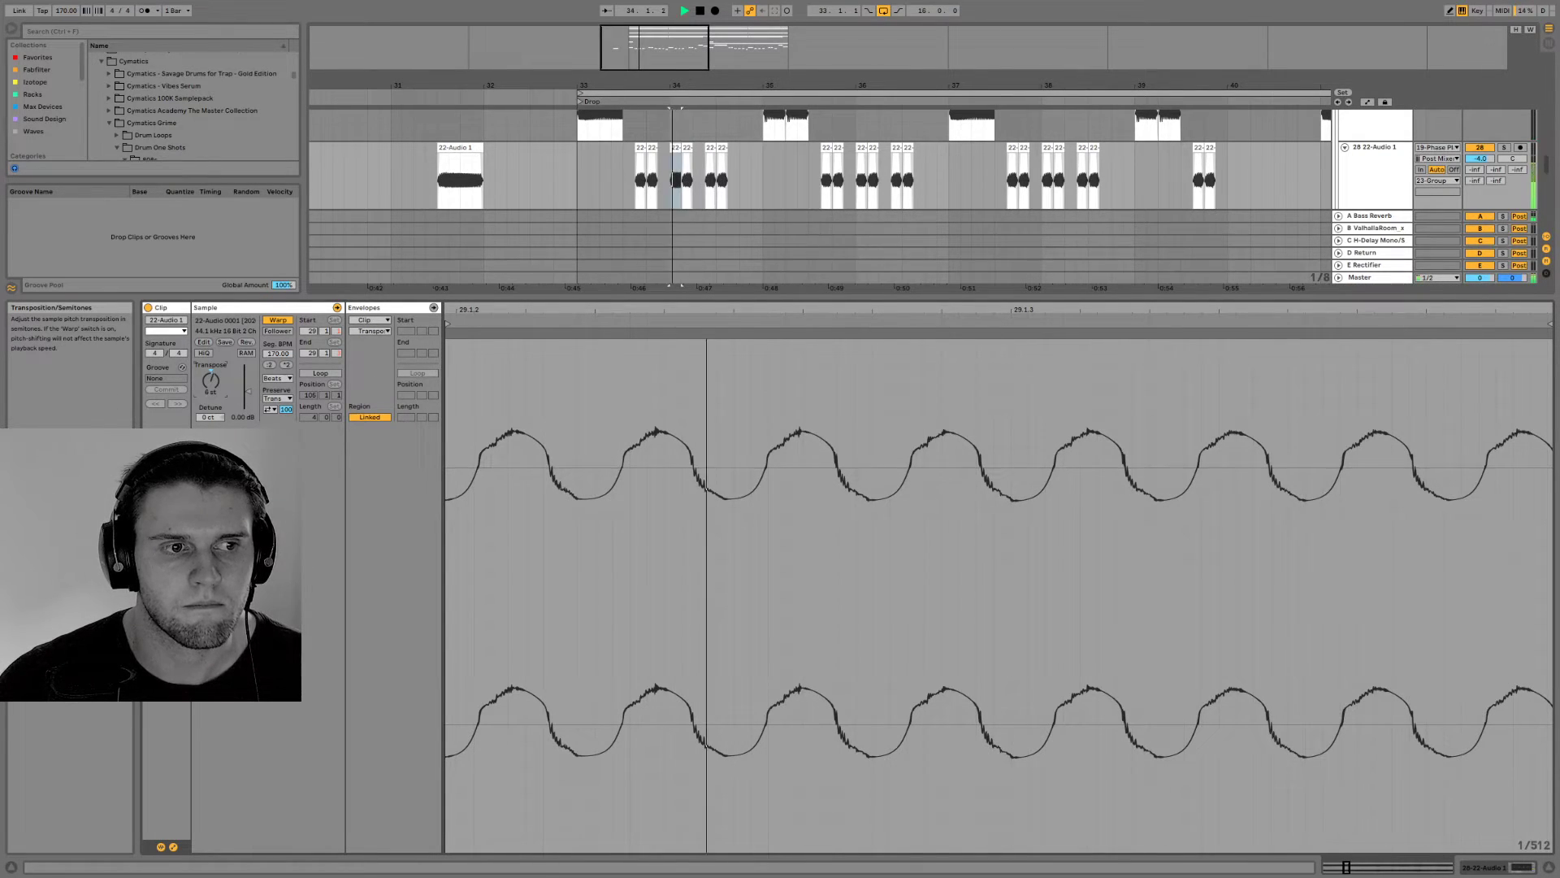
pyautogui.press('space')
pyautogui.press('space')
pyautogui.moveTo(211, 380); pyautogui.dragTo(211, 360)
pyautogui.press('space')
pyautogui.press('space')
pyautogui.press('space')
# Play into the drop, then set the transposition of bar 34's first bass clip to 3 st and audition it
pyautogui.click(573, 162)
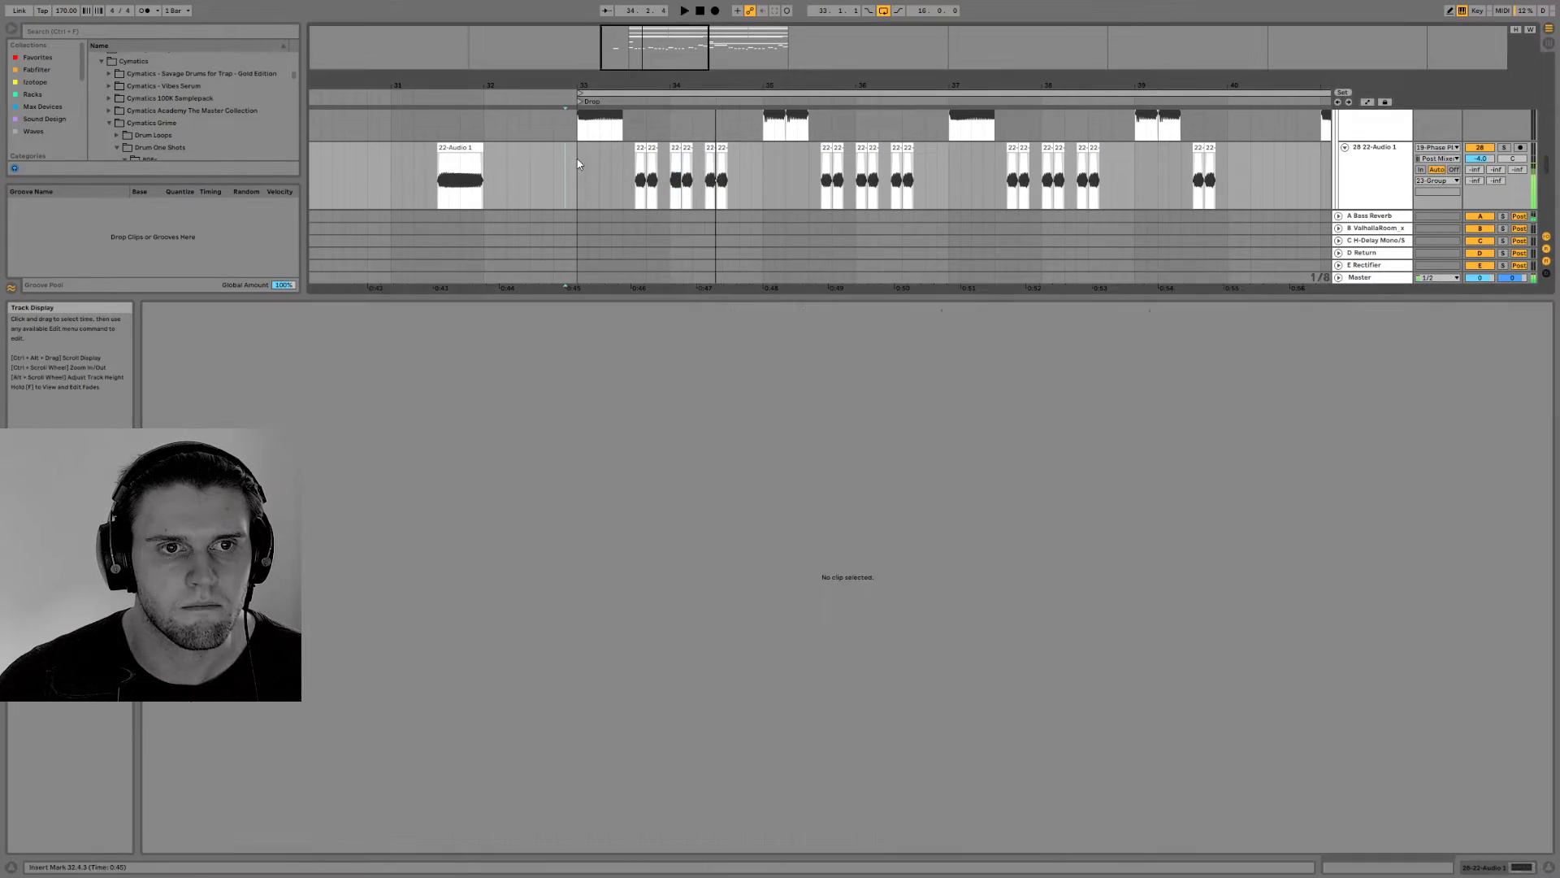
pyautogui.keyDown('ctrl'); pyautogui.scroll(-3, 772, 210); pyautogui.keyUp('ctrl')
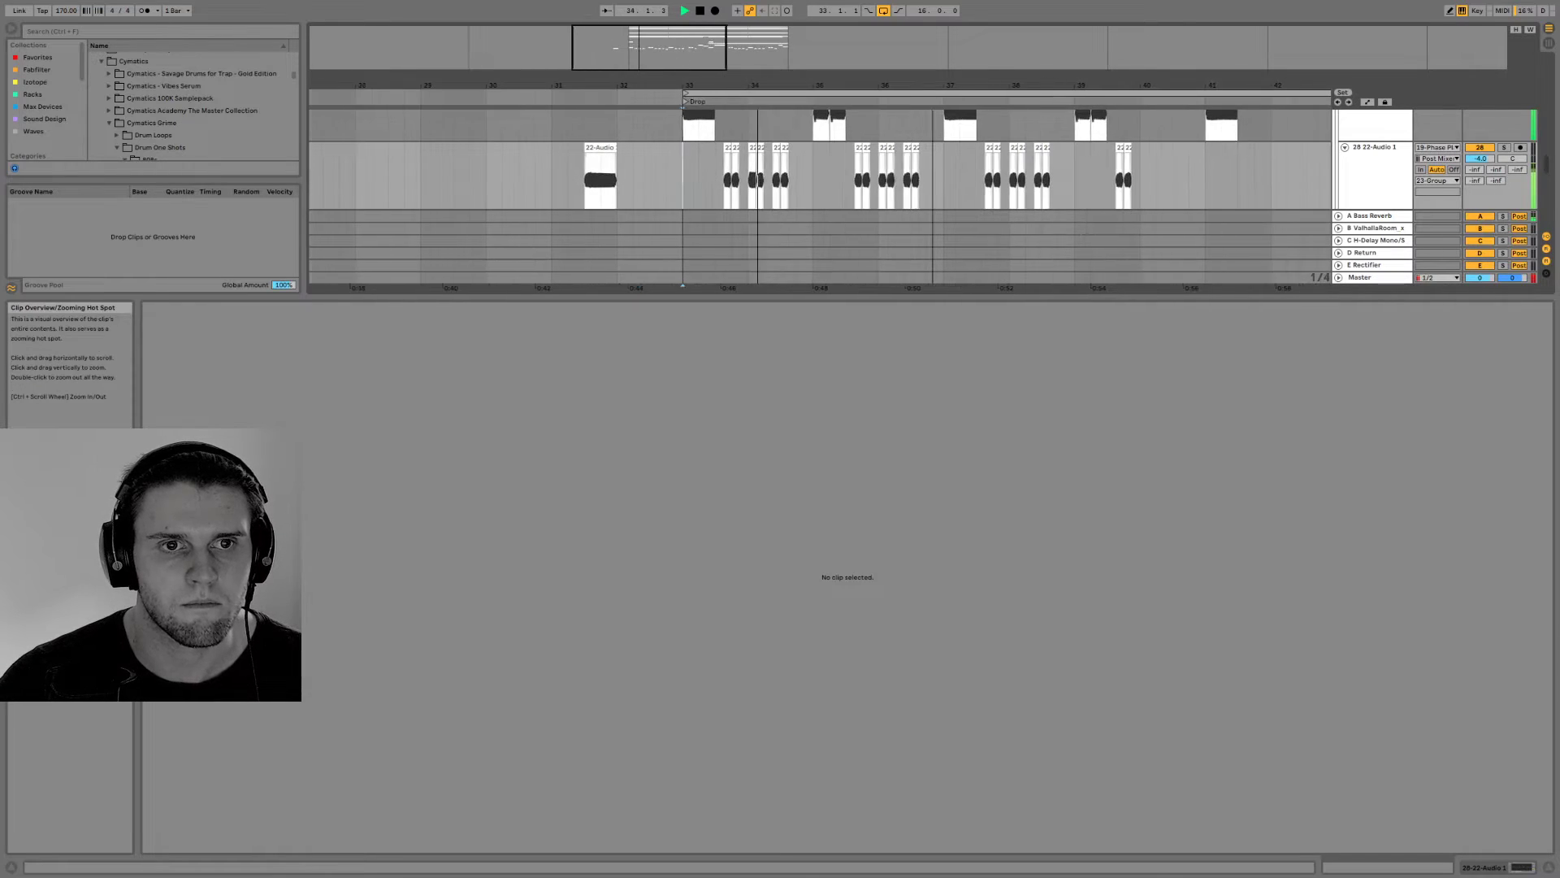
pyautogui.click(714, 149)
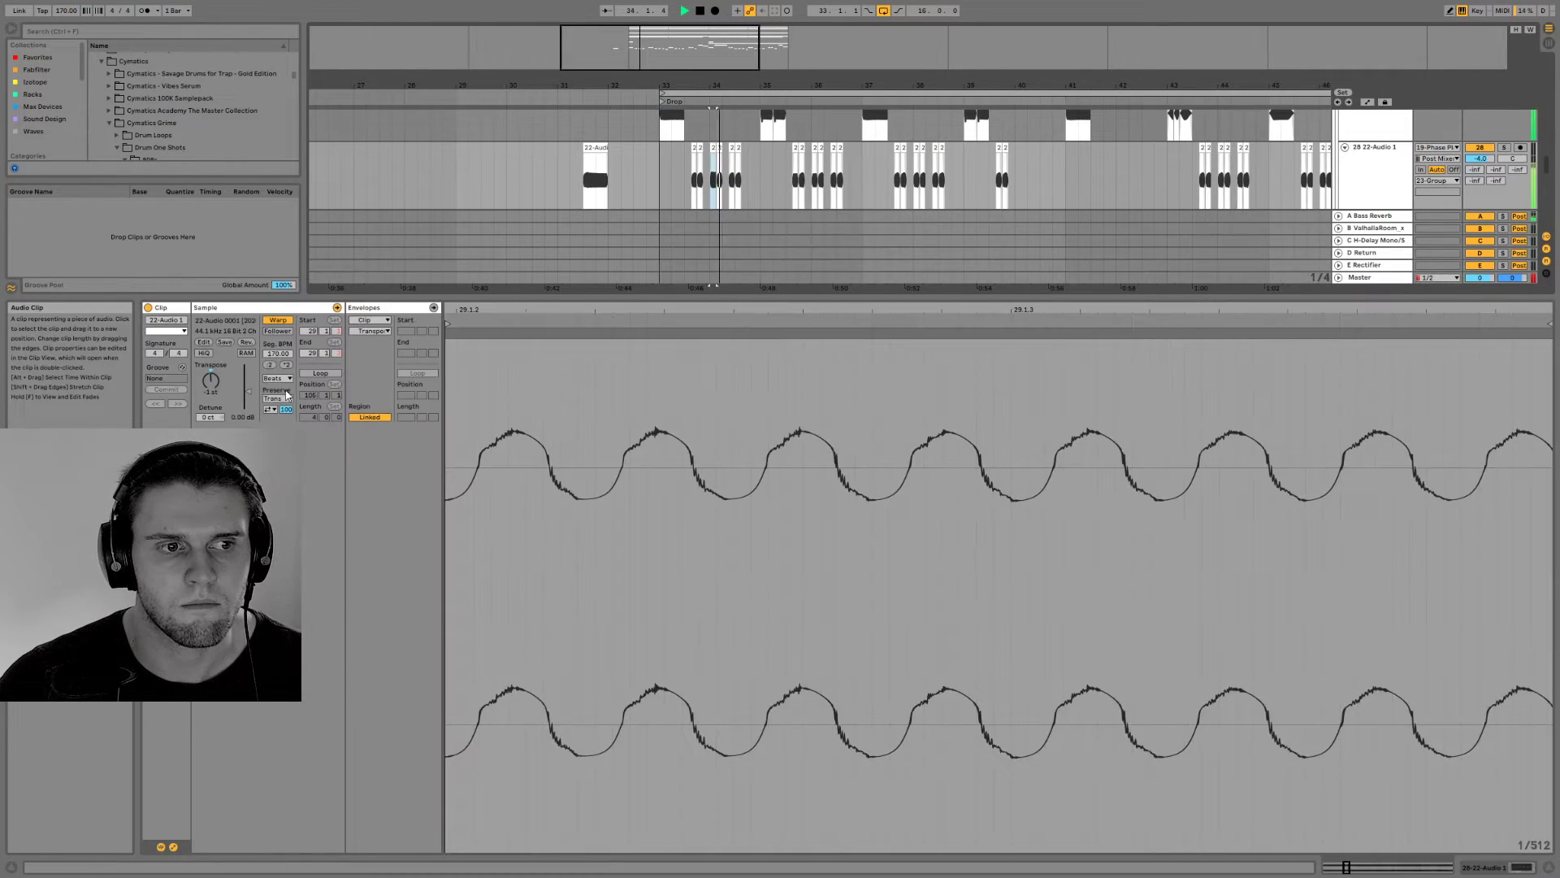
pyautogui.moveTo(211, 380); pyautogui.dragTo(211, 373)
pyautogui.press('space')
# Transpose the second bass clip in bar 34 by 3 st and set its warp mode to Complex
pyautogui.press('space')
pyautogui.click(719, 149)
pyautogui.press('space')
pyautogui.press('space')
pyautogui.press('space')
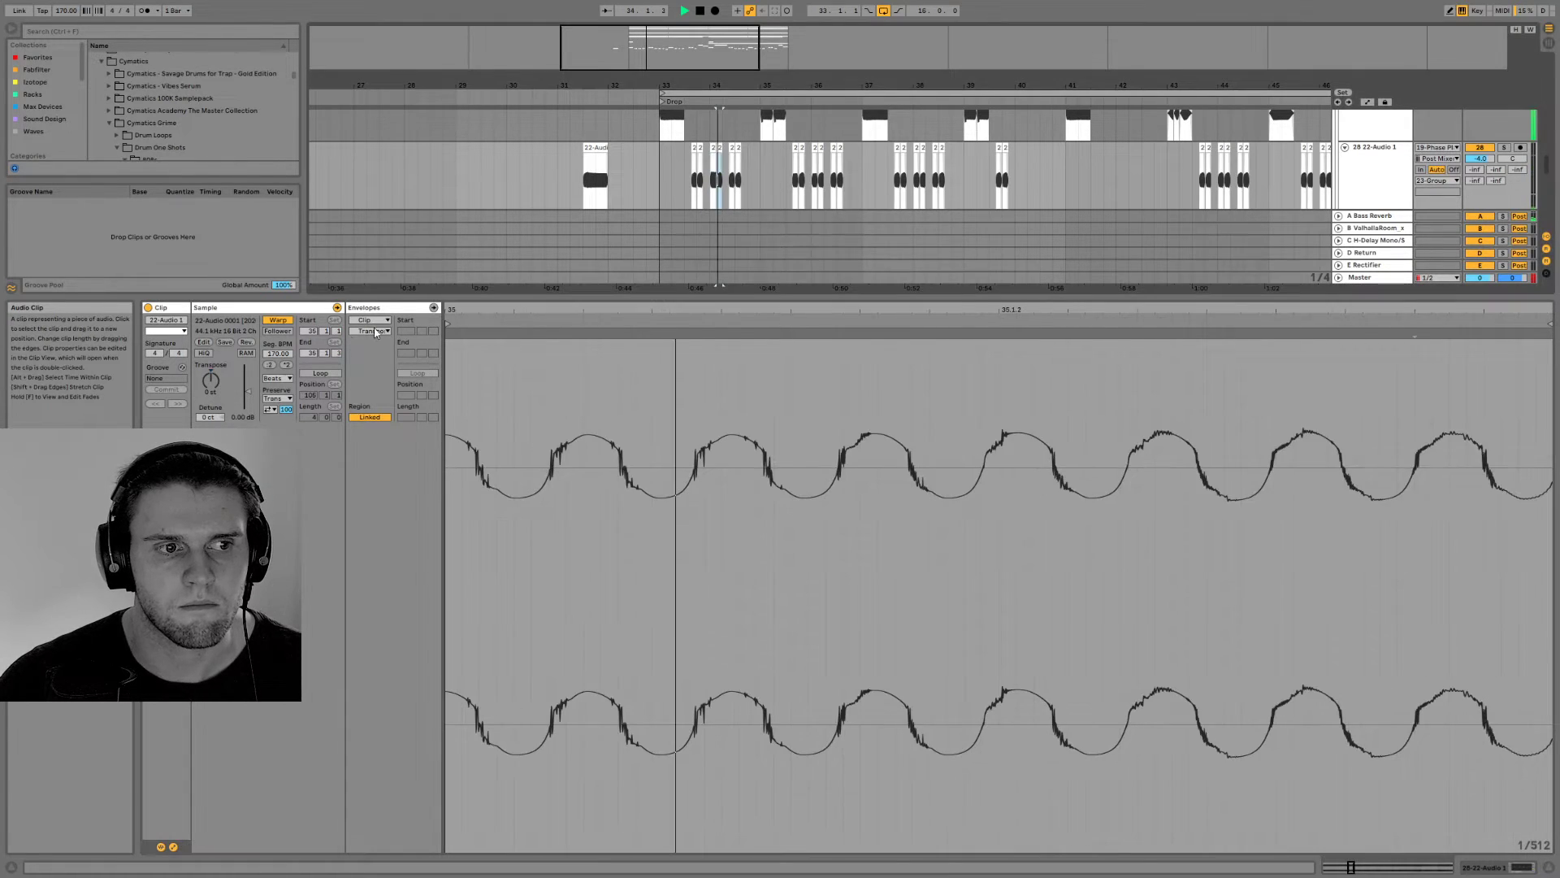
pyautogui.click(211, 384)
pyautogui.press('space')
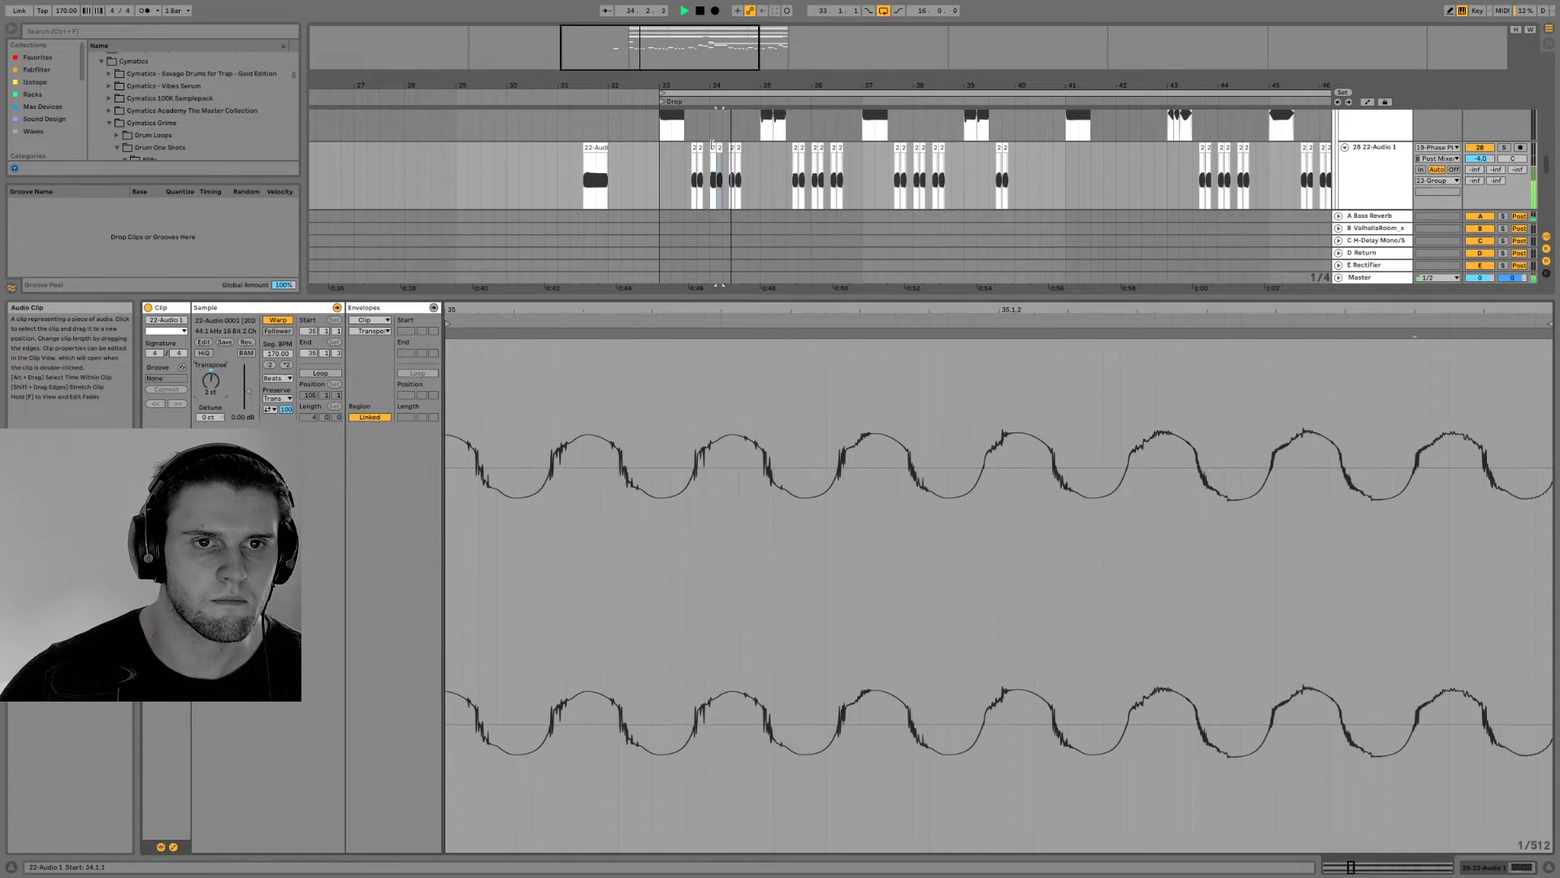
pyautogui.press('space')
pyautogui.press('space')
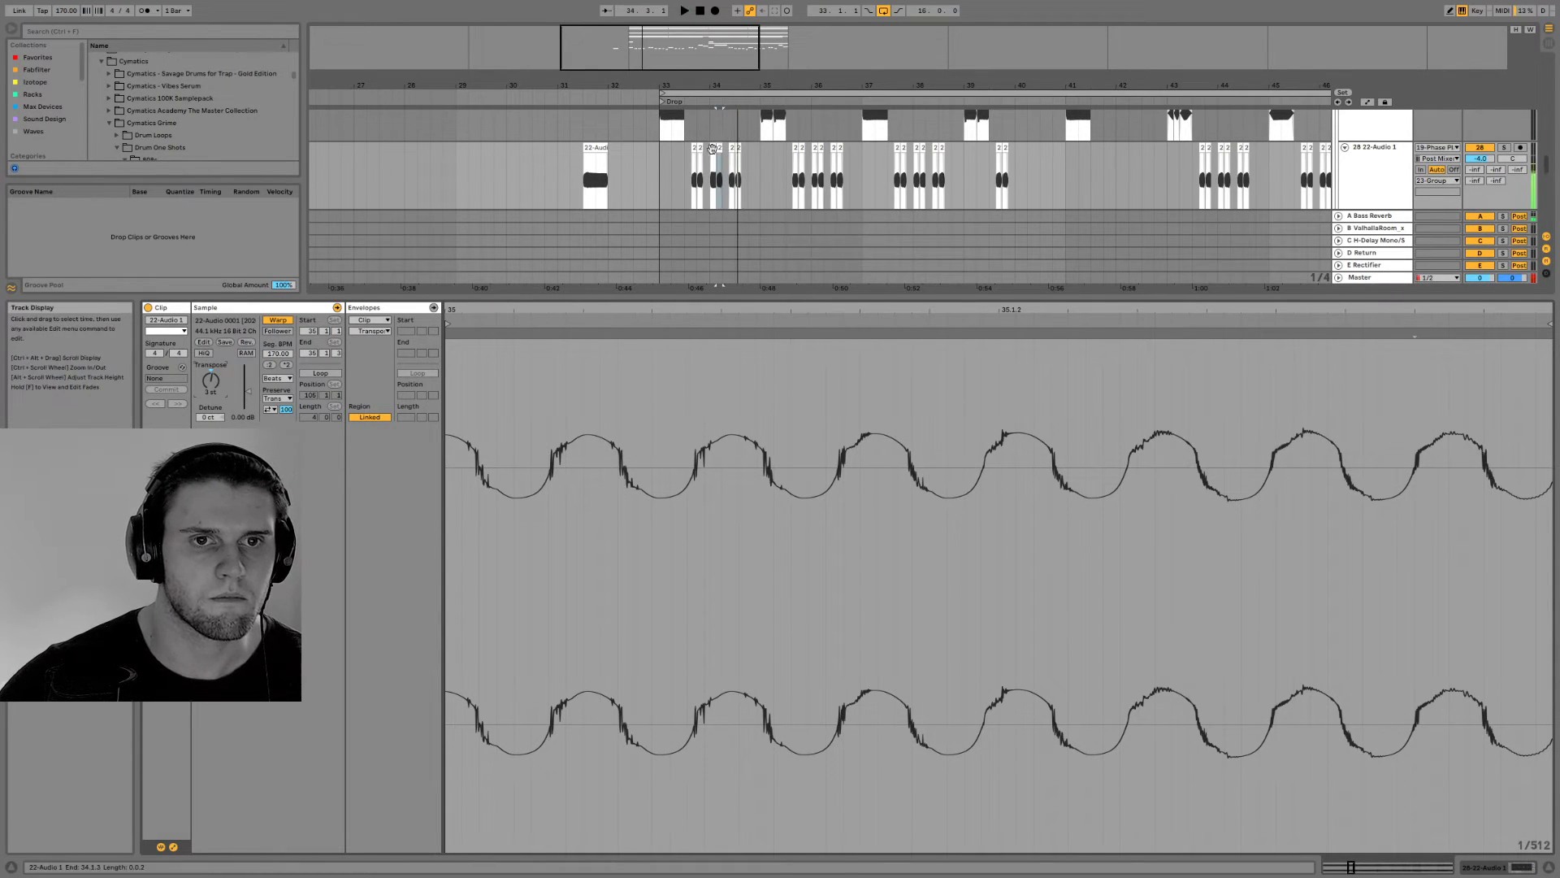
pyautogui.press('space')
pyautogui.press('space')
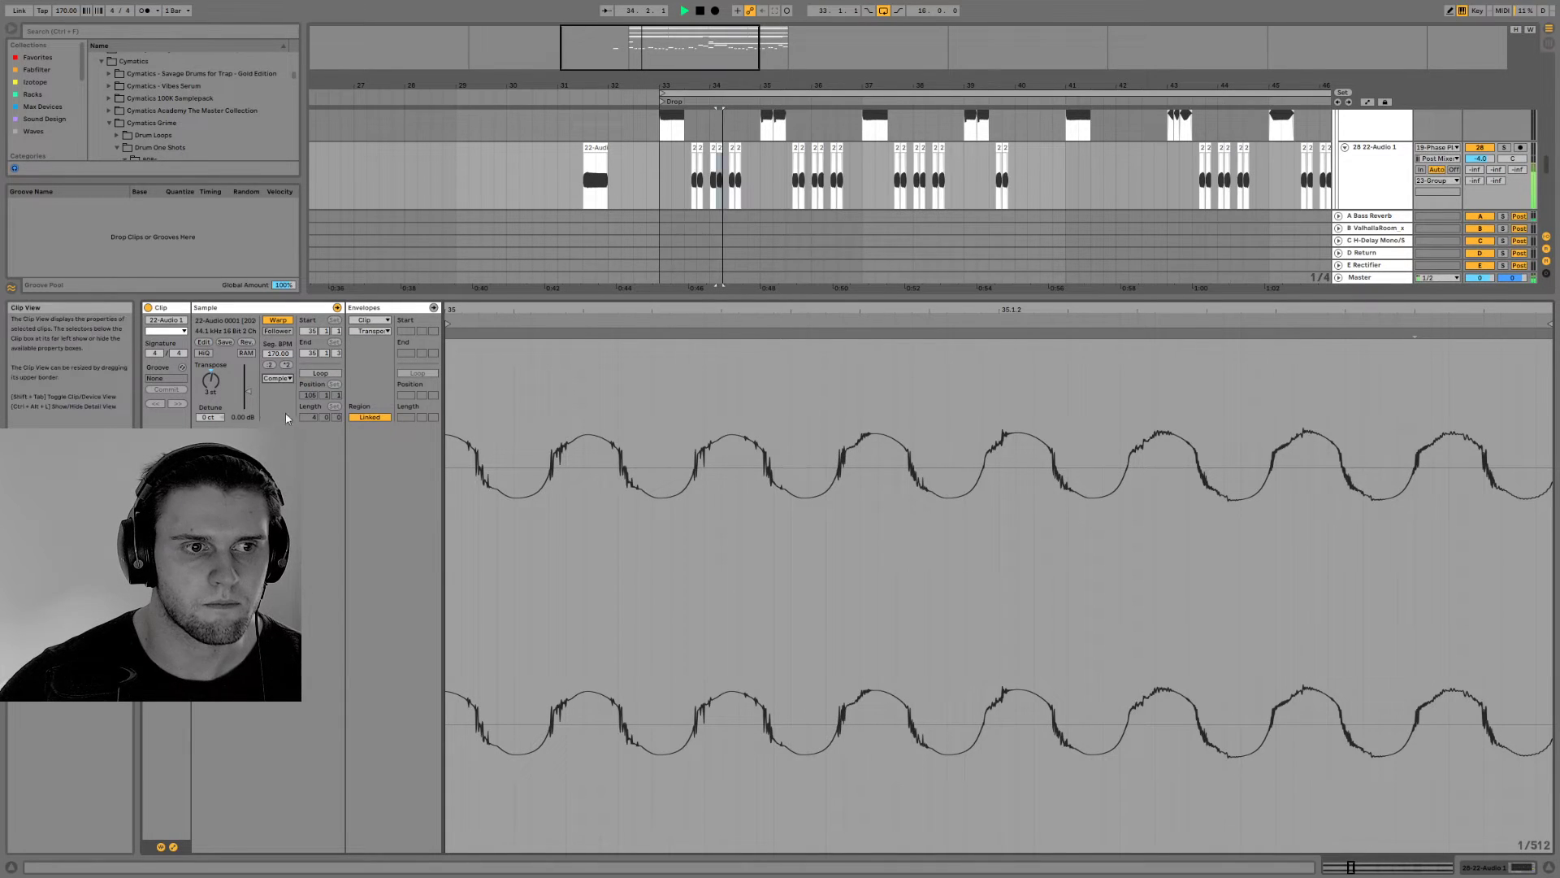
# Set the warp mode of the first bass clip in bar 34 to Complex and audition it
pyautogui.click(711, 147)
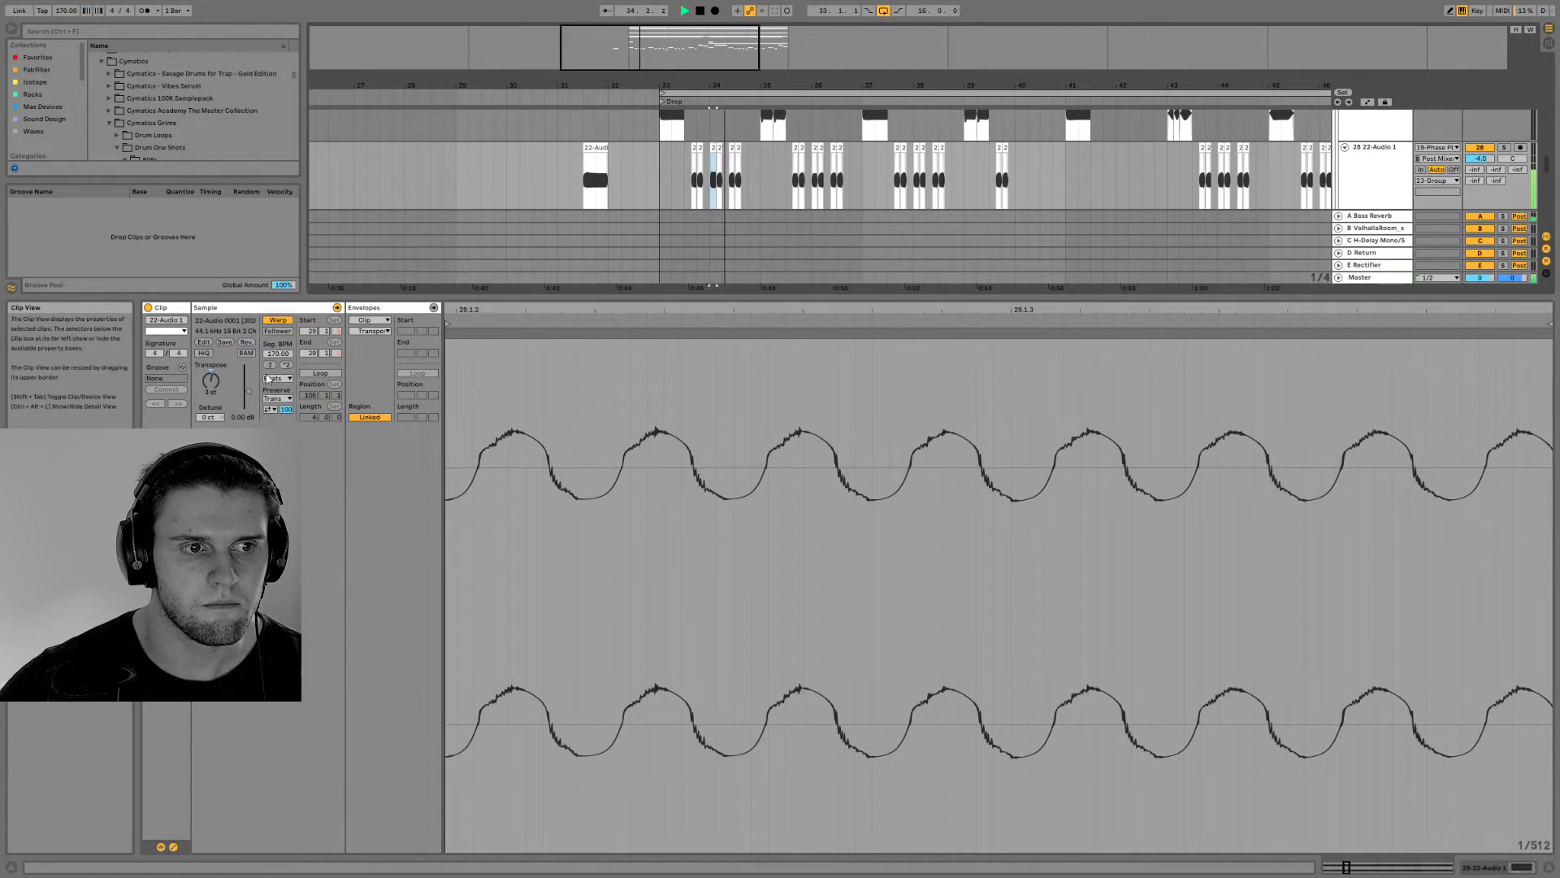
pyautogui.click(277, 378)
pyautogui.click(277, 414)
pyautogui.press('space')
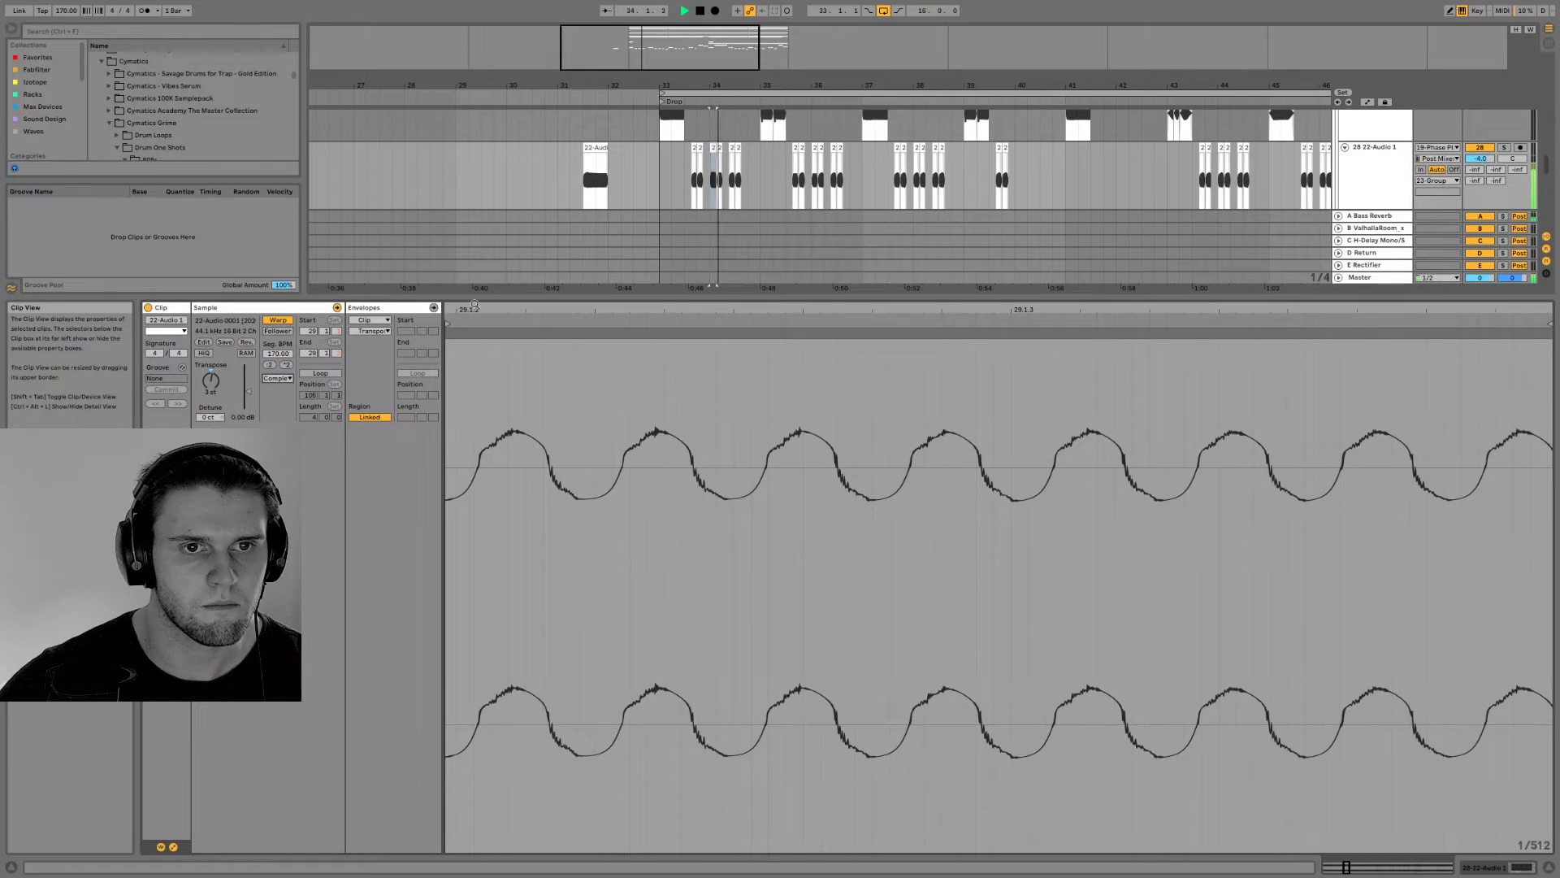
# Play the drop from bar 33 and compare the two-bar bass phrases on track 28
pyautogui.click(665, 165)
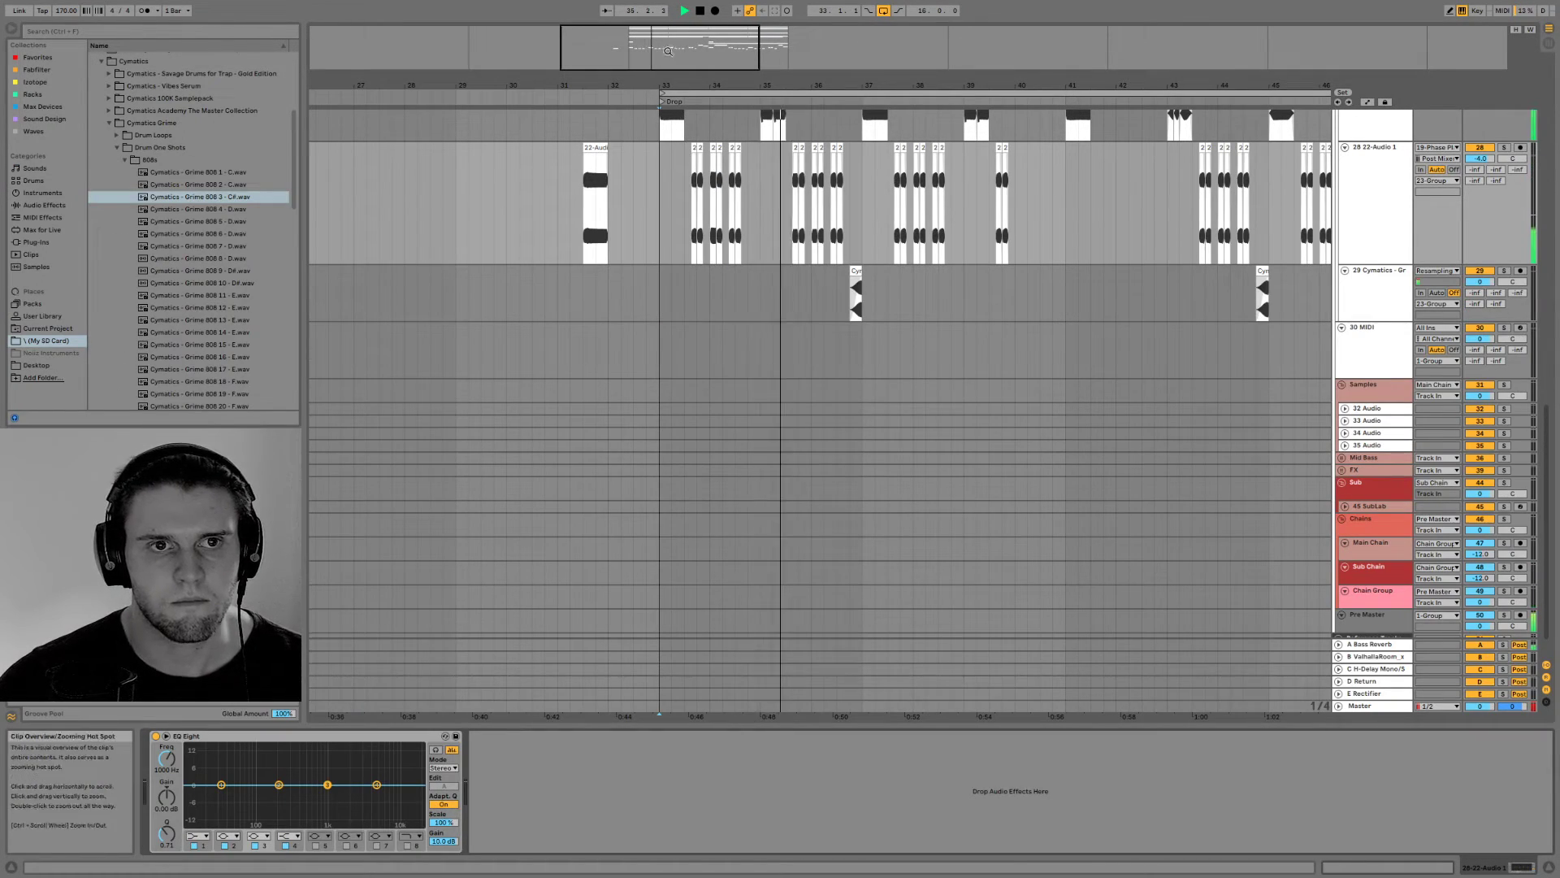
pyautogui.moveTo(799, 85); pyautogui.dragTo(848, 130)
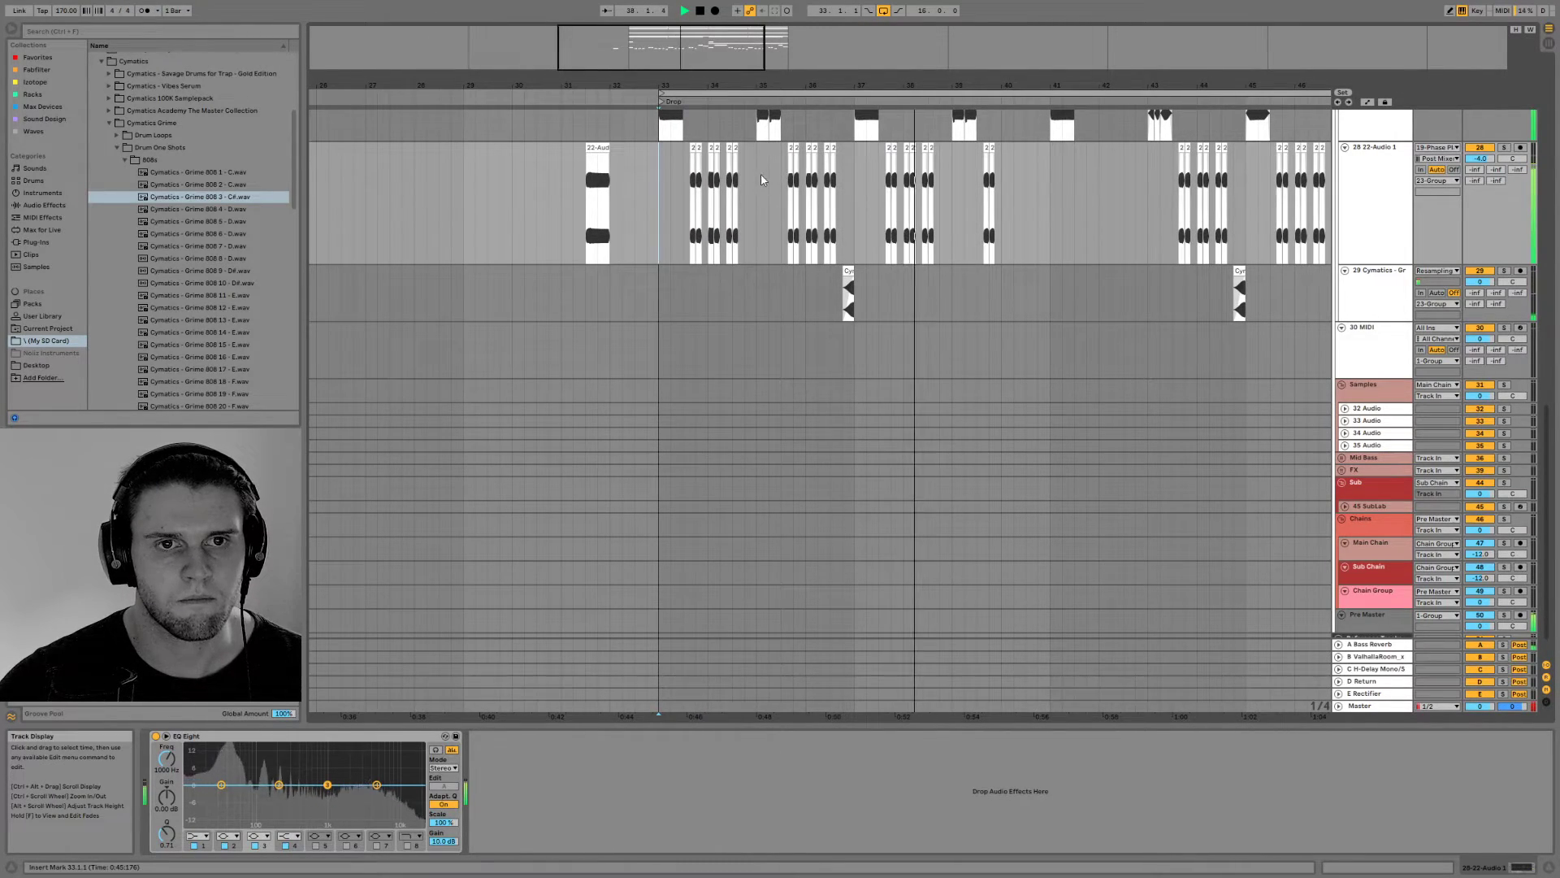
pyautogui.moveTo(758, 183); pyautogui.dragTo(691, 183)
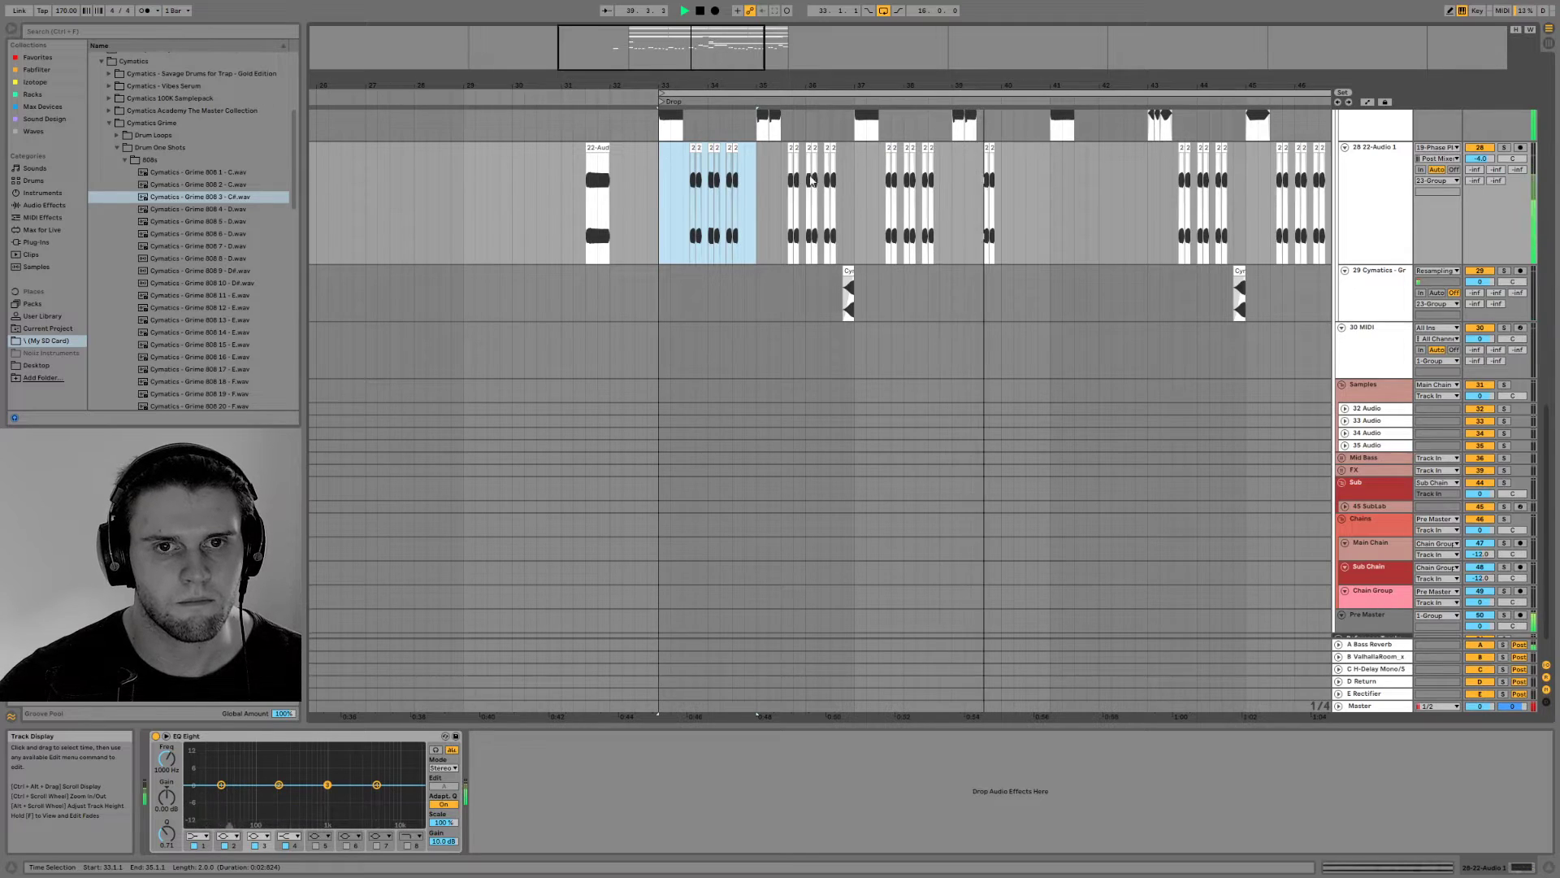
pyautogui.click(851, 190)
pyautogui.moveTo(851, 190); pyautogui.dragTo(955, 190)
pyautogui.click(693, 167)
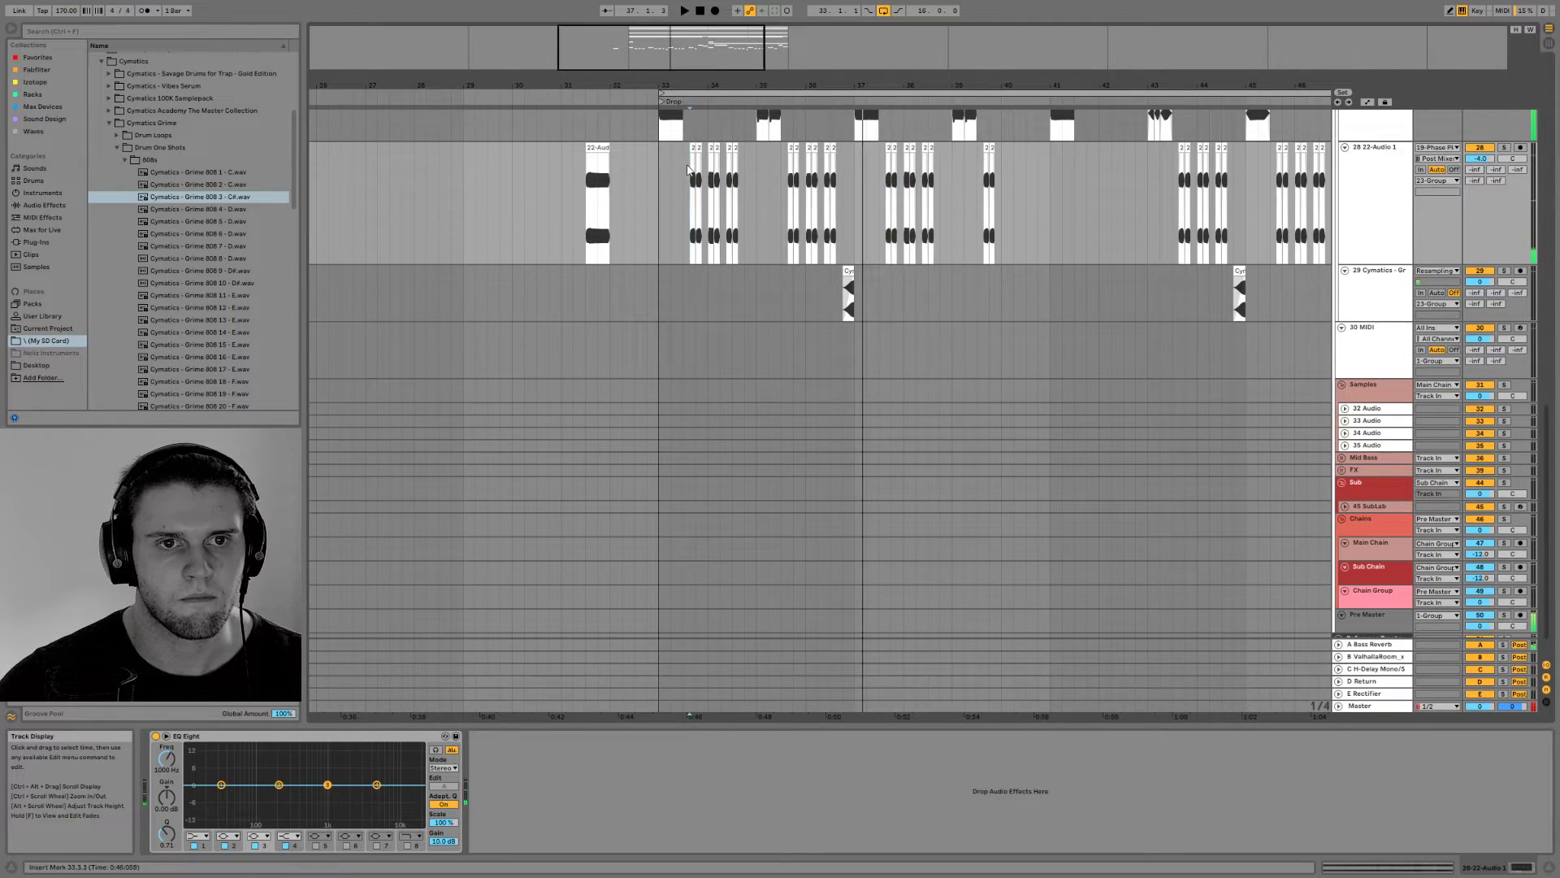
# Try a section around source bar 32 in the first bass clip of bar 34 with track 28 soloed
pyautogui.press('space')
pyautogui.click(1504, 148)
pyautogui.press('space')
pyautogui.moveTo(677, 47); pyautogui.dragTo(648, 77)
pyautogui.press('space')
pyautogui.click(741, 148)
pyautogui.doubleClick(741, 148)
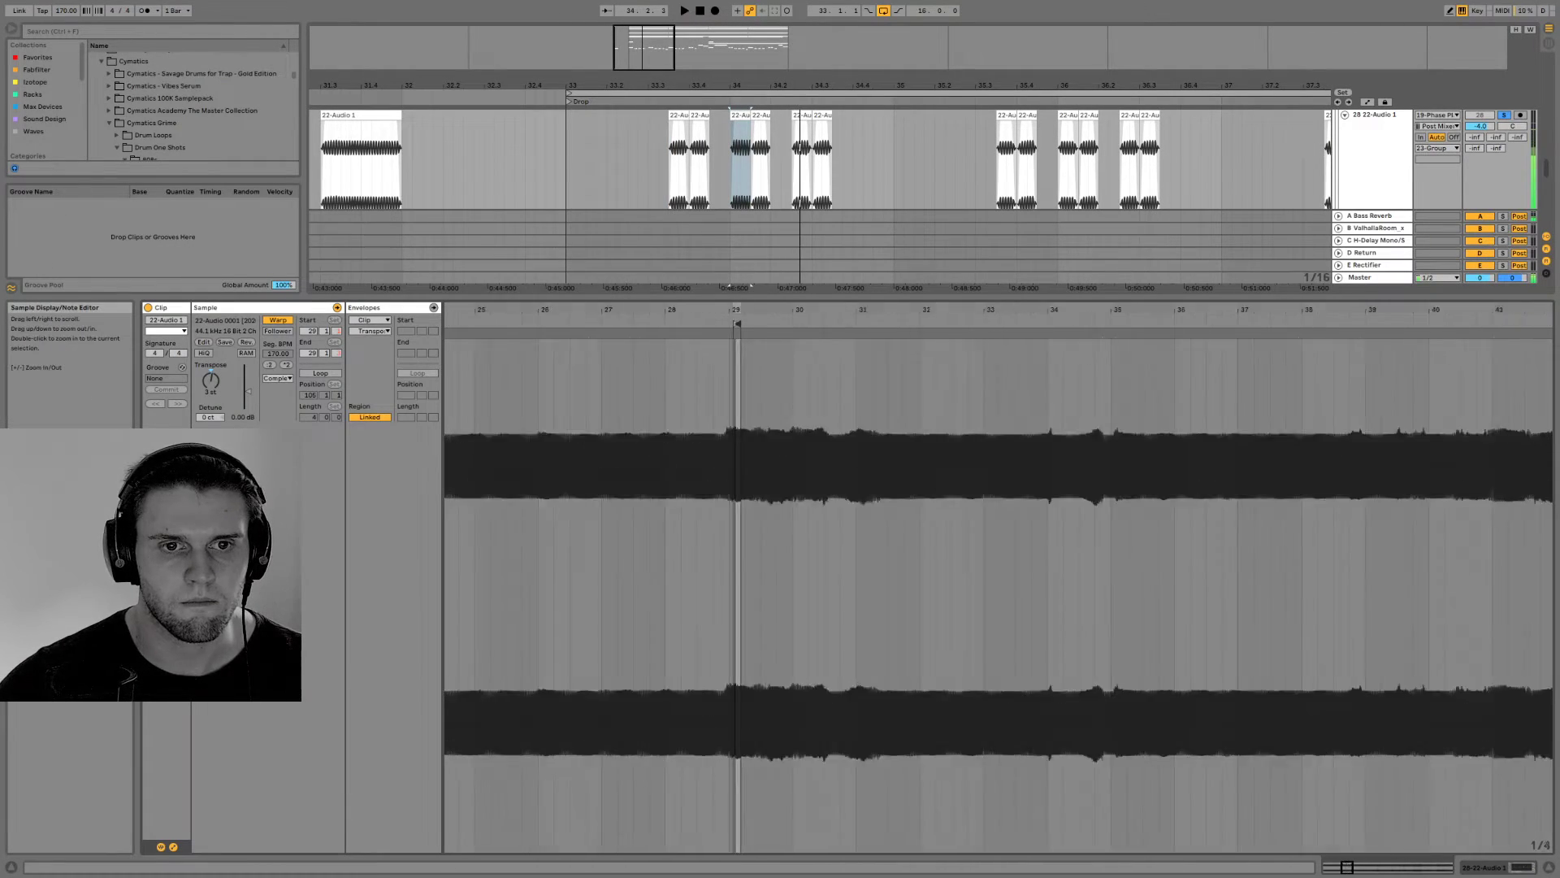
pyautogui.moveTo(741, 312)
pyautogui.mouseDown()
pyautogui.moveTo(741, 289)
pyautogui.moveTo(823, 325)
pyautogui.mouseUp()
pyautogui.press('space')
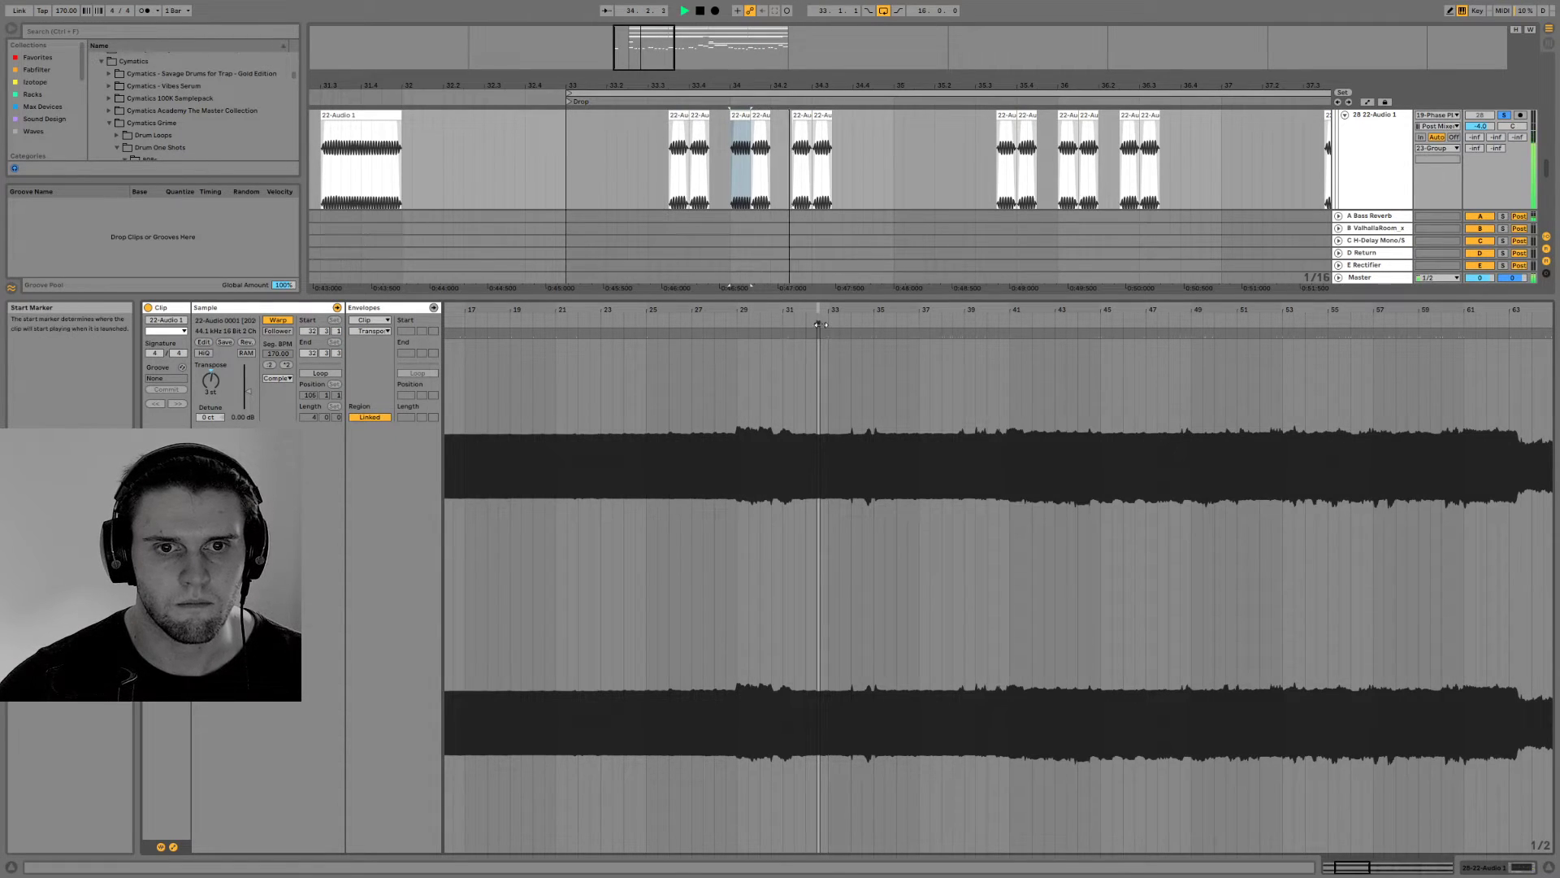
# Move that clip to 50.2 of its recording, audition it, then unsolo track 28 and play the drop from bar 33
pyautogui.moveTo(932, 324)
pyautogui.mouseDown()
pyautogui.moveTo(1282, 333)
pyautogui.moveTo(1282, 358)
pyautogui.moveTo(1142, 325)
pyautogui.moveTo(945, 346)
pyautogui.mouseUp()
pyautogui.press('space')
pyautogui.press('space')
pyautogui.press('space')
pyautogui.click(1481, 116)
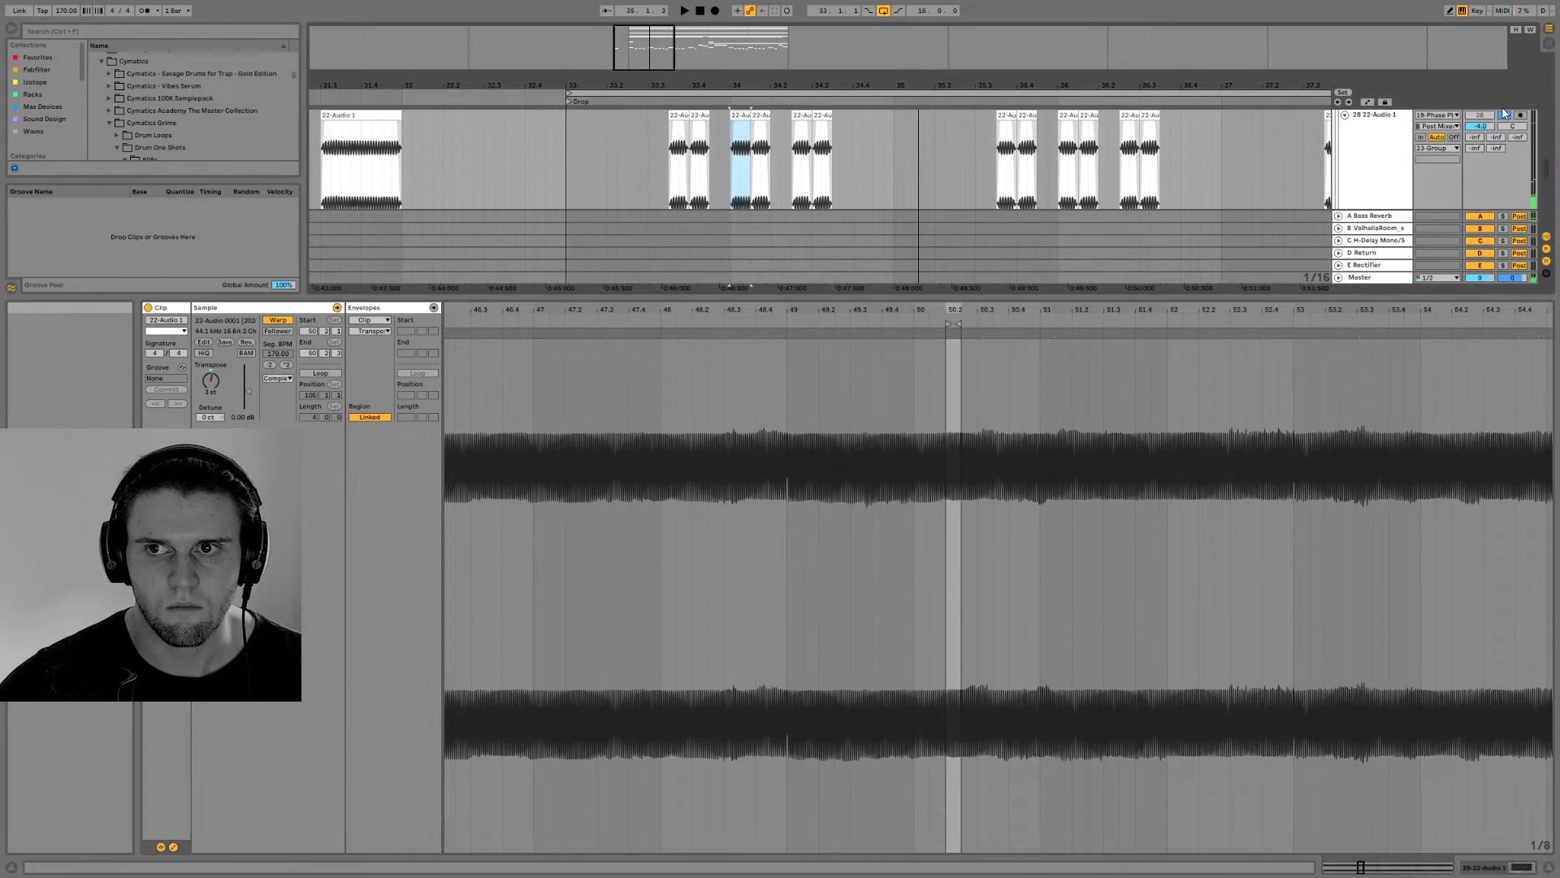
pyautogui.press('space')
pyautogui.click(565, 150)
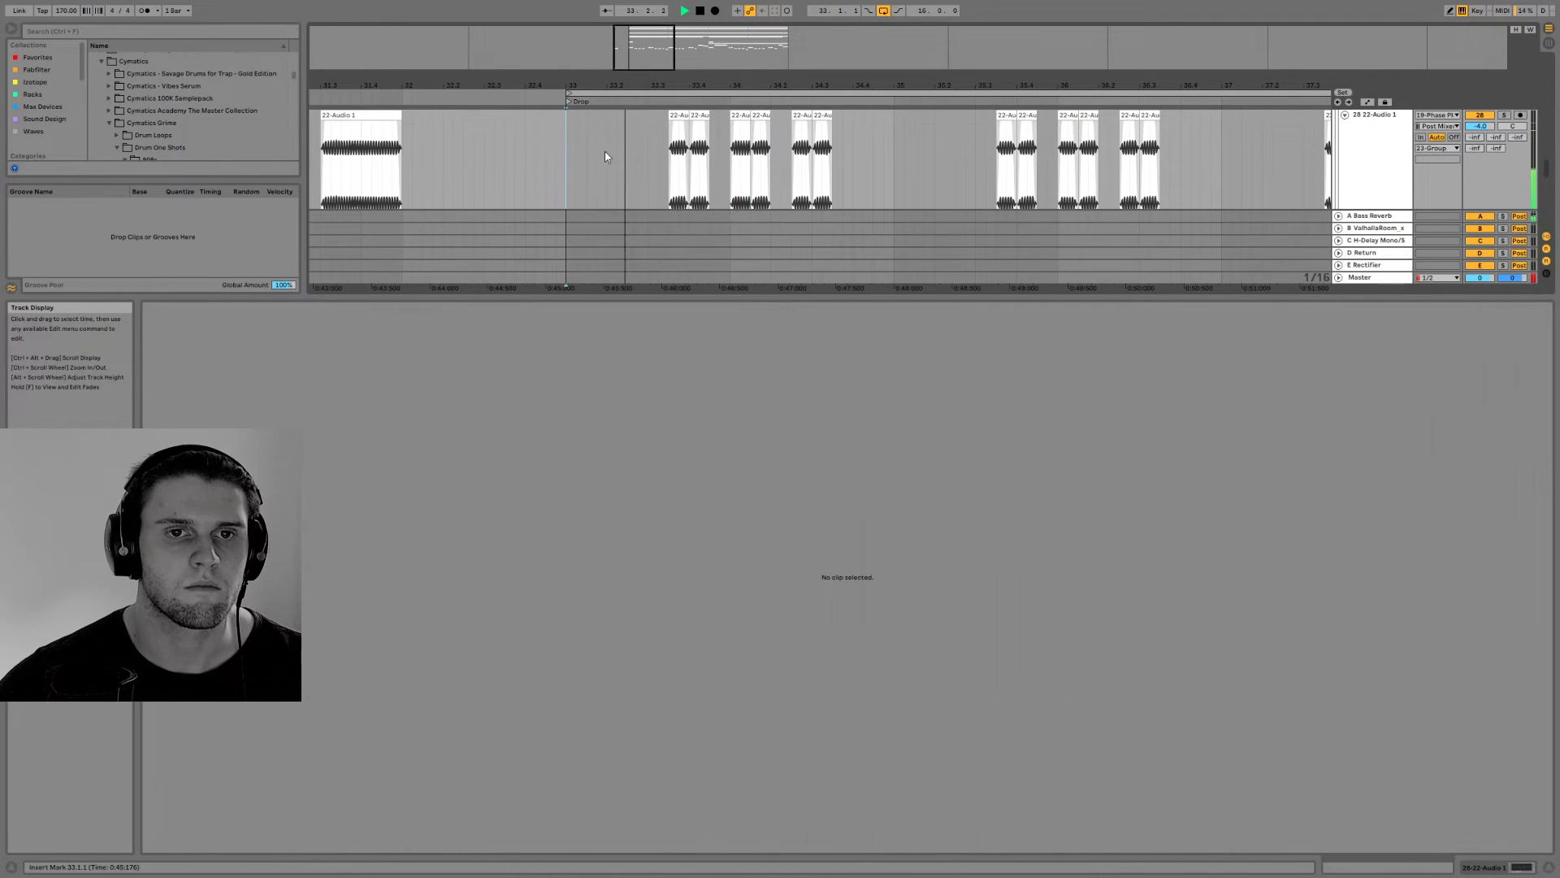
# Set the transposition of the first bass clip in bar 34 to 12 st and audition it
pyautogui.click(741, 154)
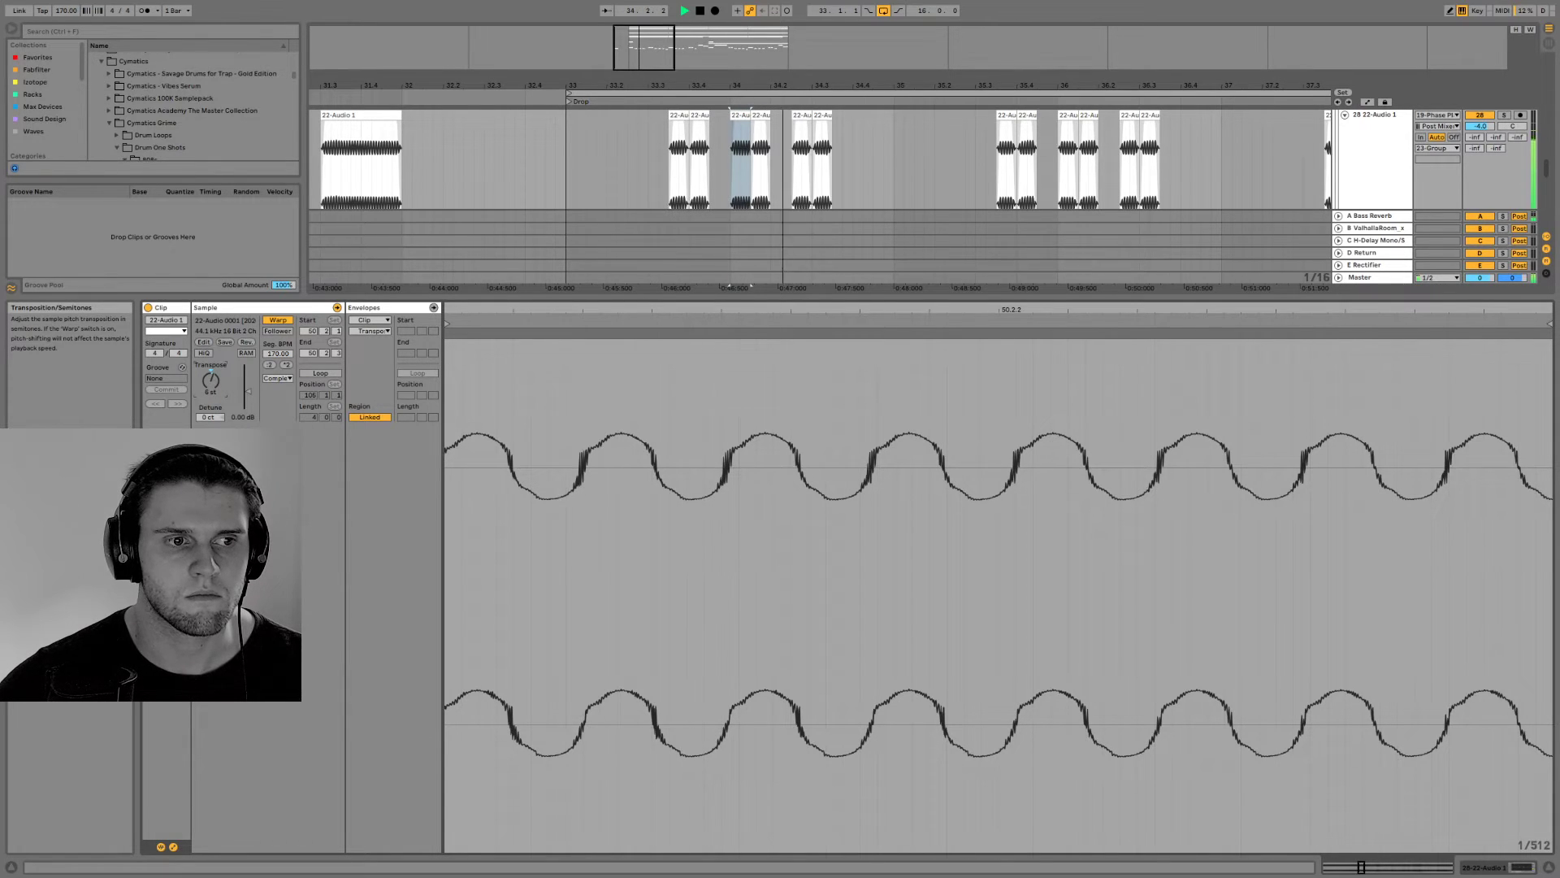
pyautogui.press('space')
pyautogui.moveTo(210, 380); pyautogui.dragTo(210, 370)
pyautogui.press('space')
pyautogui.press('space')
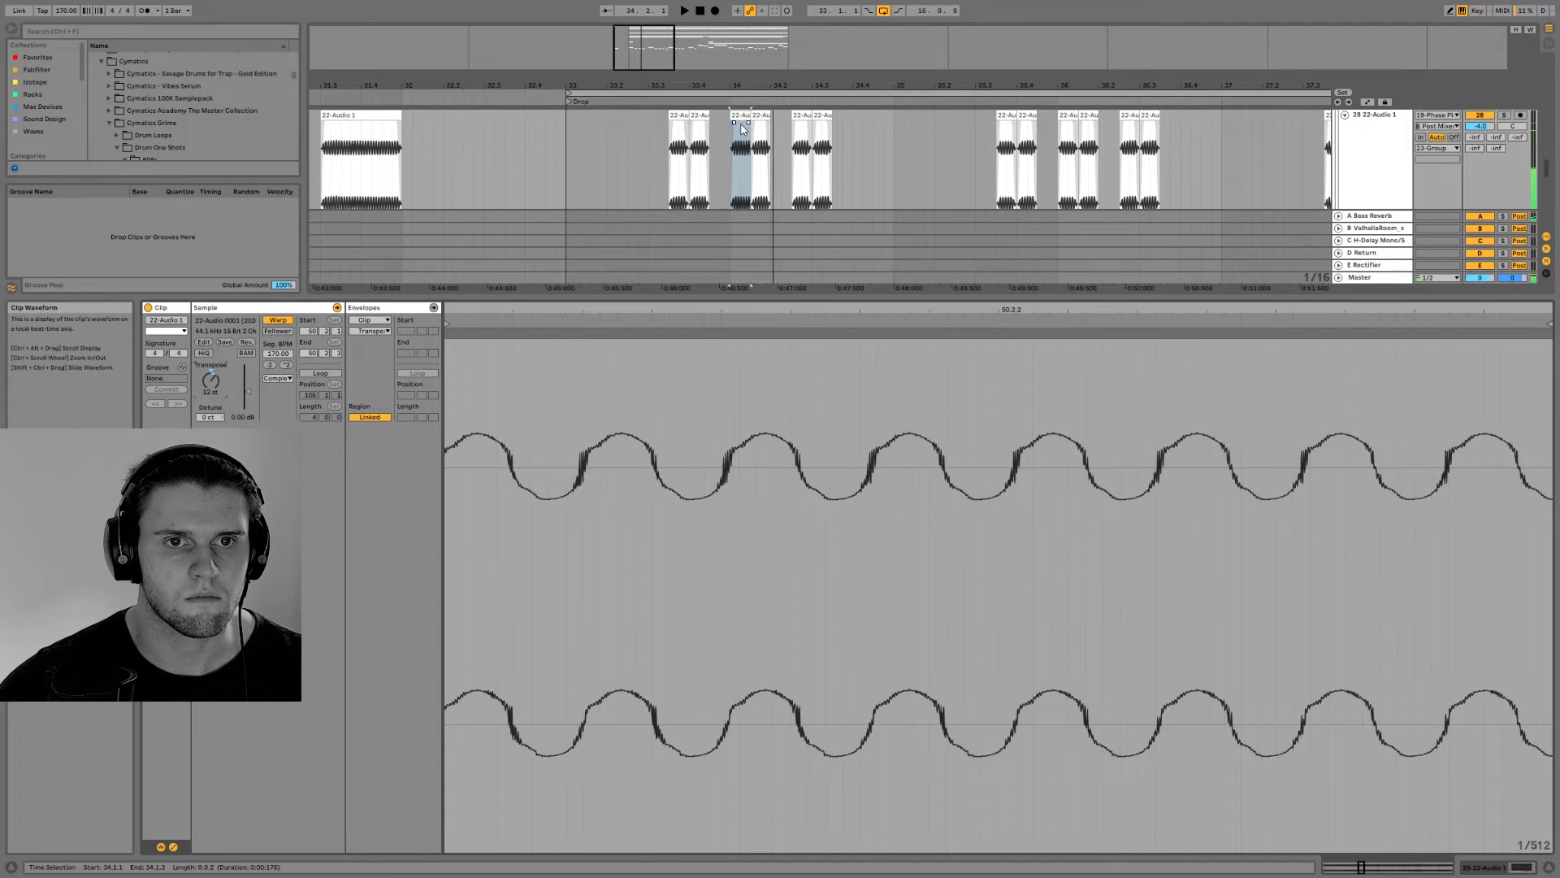
# Shorten the first bass clip in bar 34 to a 0.0.1 slice, duplicate it once, and audition the result
pyautogui.click(681, 116)
pyautogui.press('space')
pyautogui.press('space')
pyautogui.click(737, 119)
pyautogui.hotkey('ctrl', 'd')
pyautogui.press('space')
pyautogui.press('space')
# Duplicate the slice further so four short bass clips fill the first beat of bar 34, and play them
pyautogui.moveTo(689, 35); pyautogui.dragTo(674, 48)
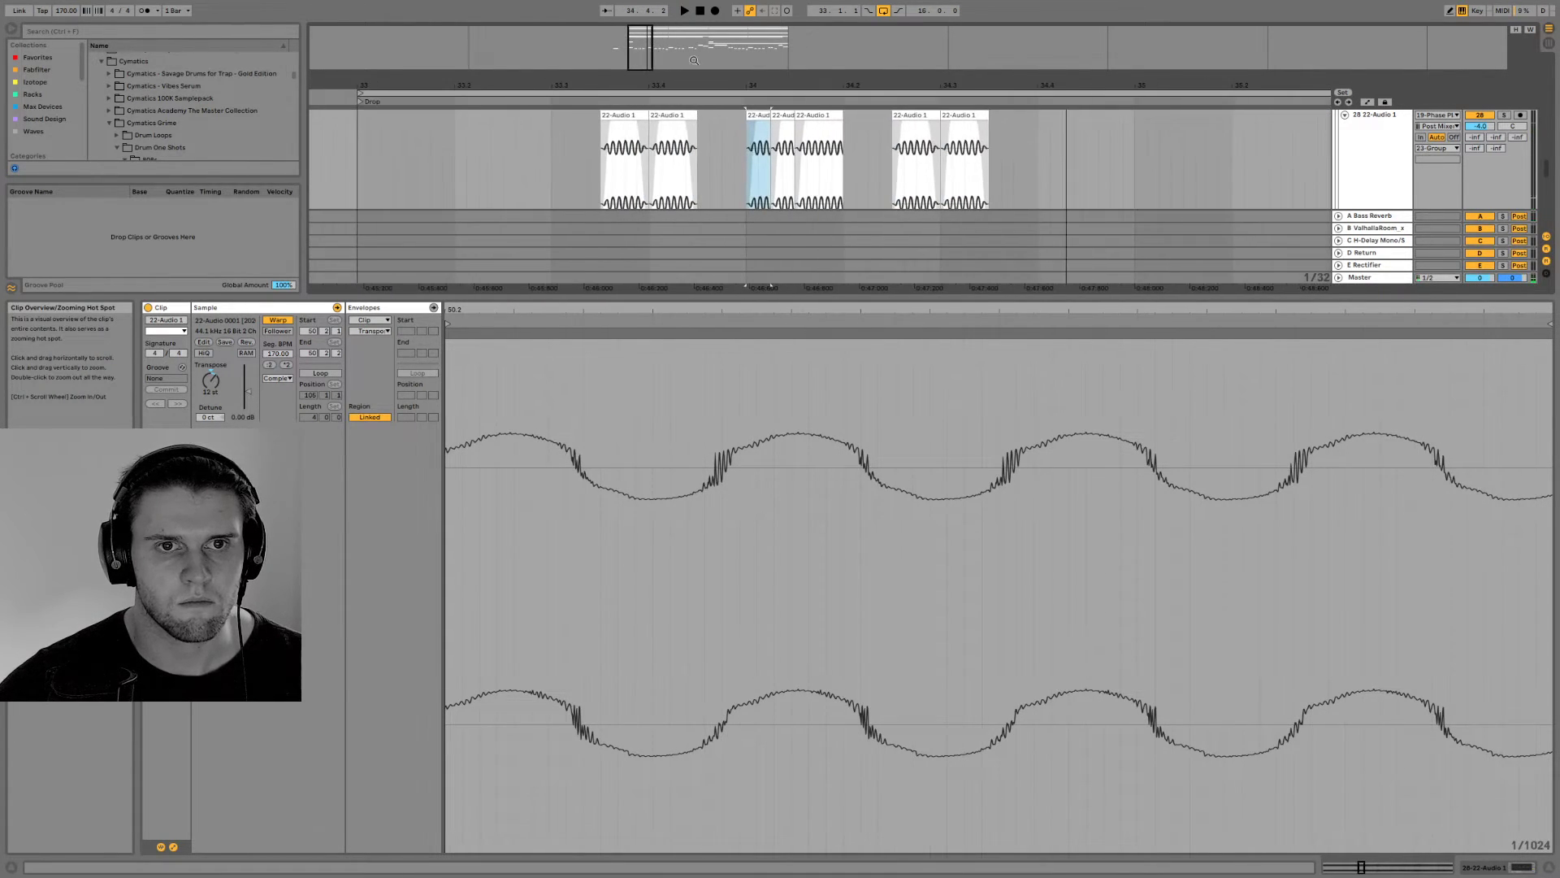
pyautogui.hotkey('ctrl', 'd')
pyautogui.hotkey('ctrl', 'd')
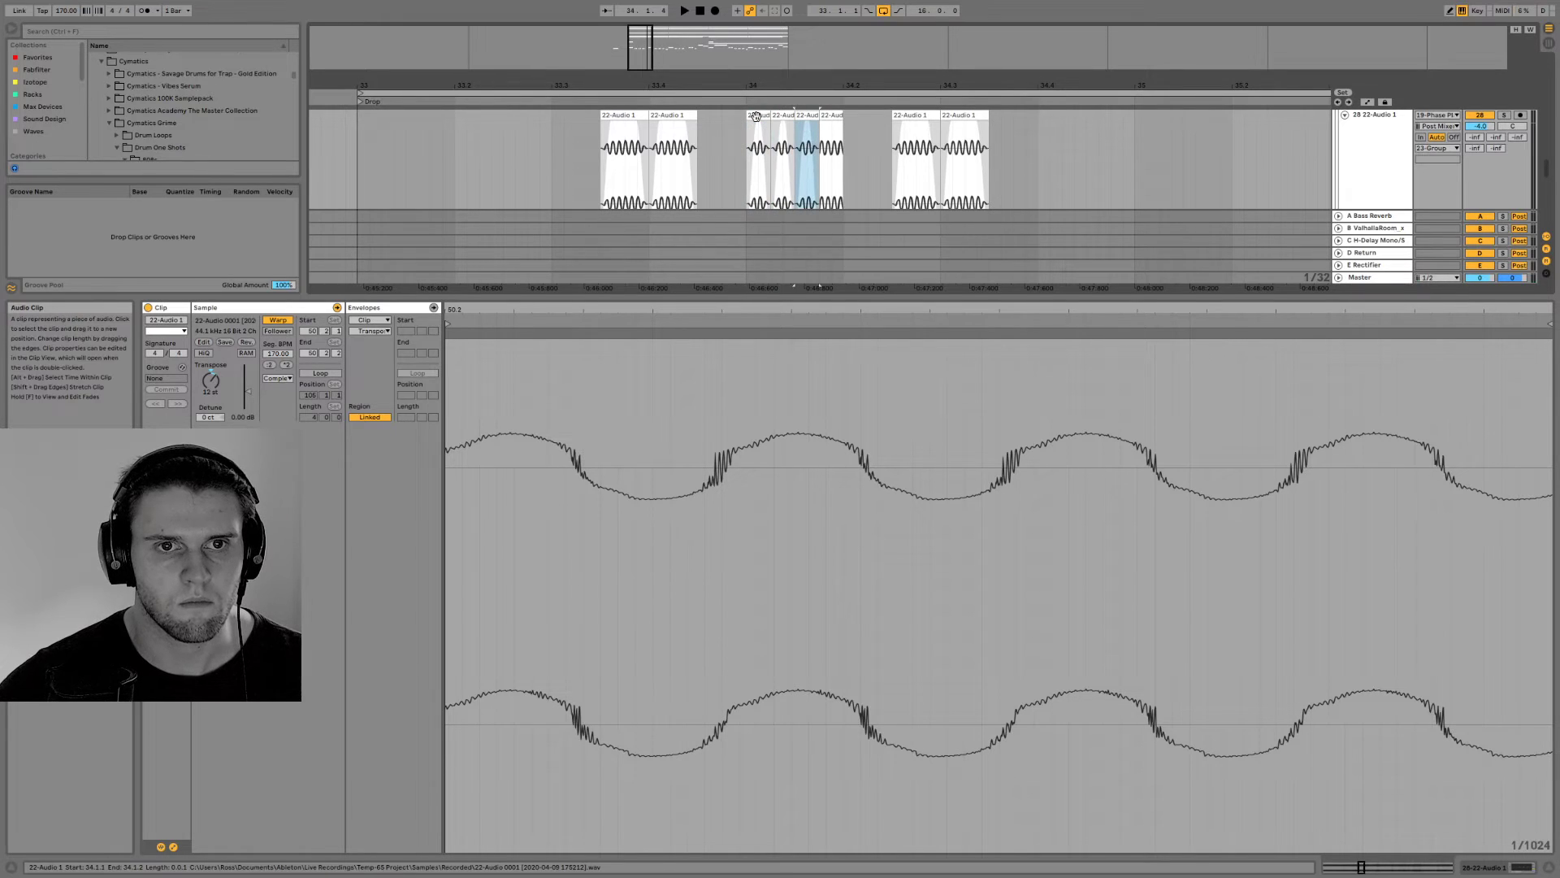
pyautogui.click(756, 115)
pyautogui.press('space')
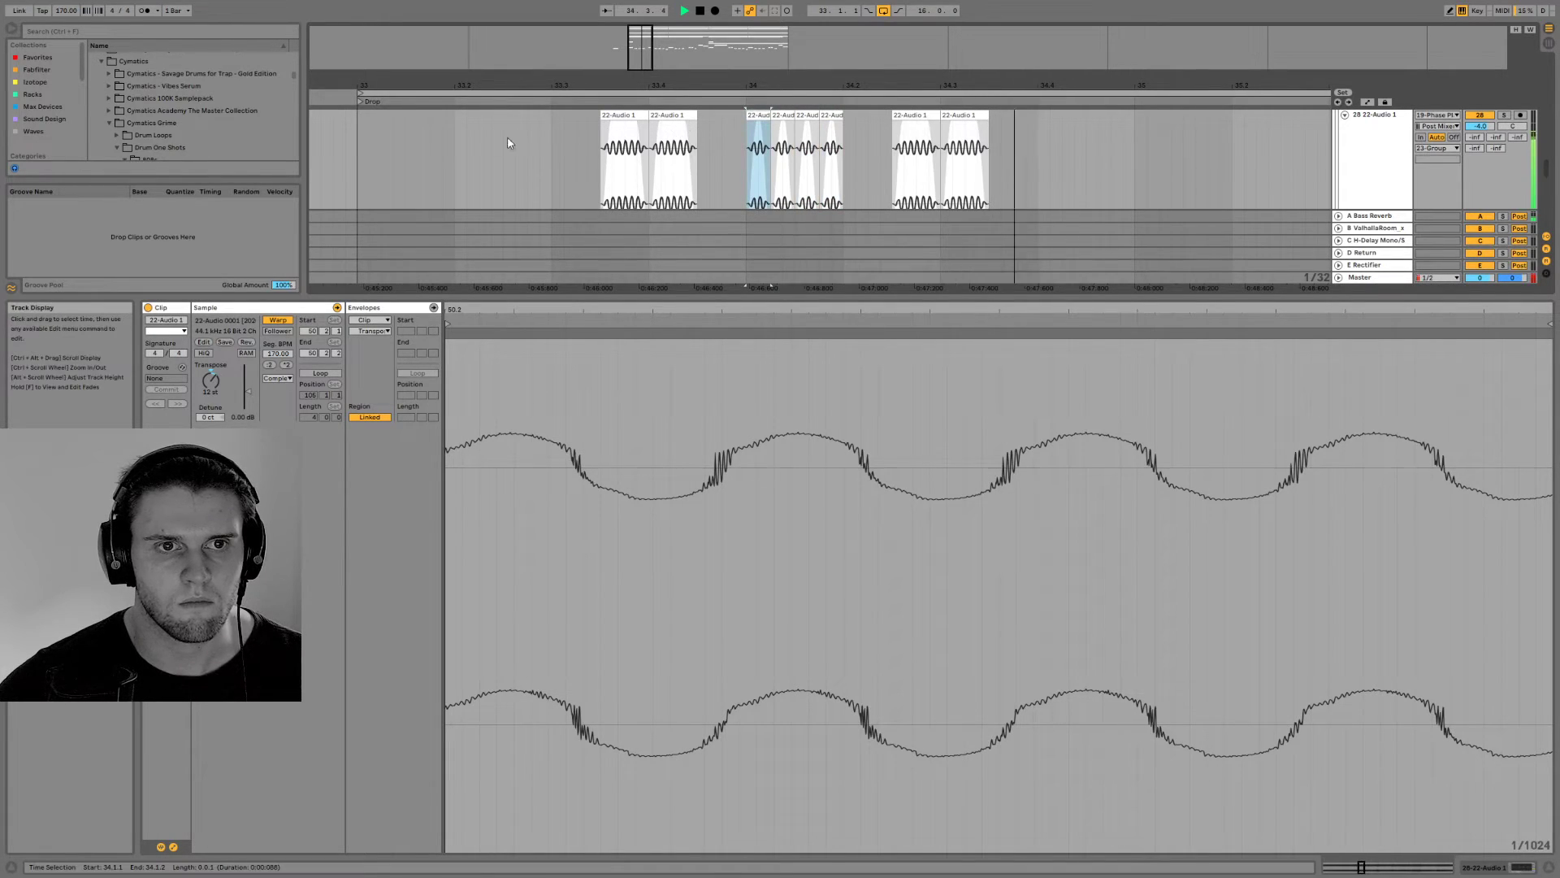
pyautogui.click(342, 145)
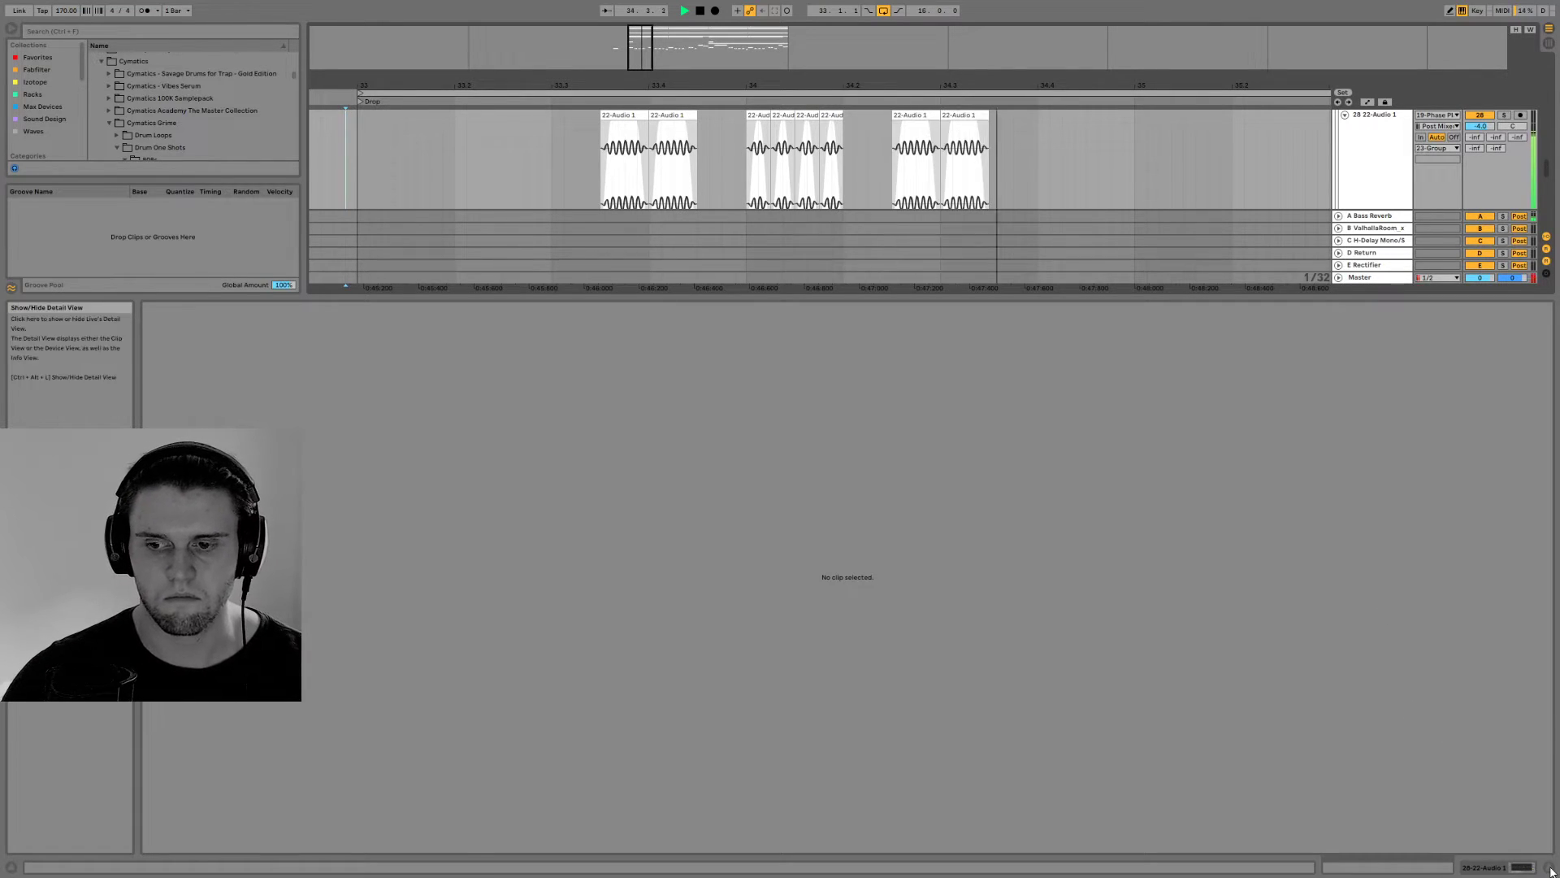
# Try different transpositions on the second, third and fourth short bass clips, using 7 st on the fourth, and play from 33.3
pyautogui.click(1524, 866)
pyautogui.doubleClick(779, 262)
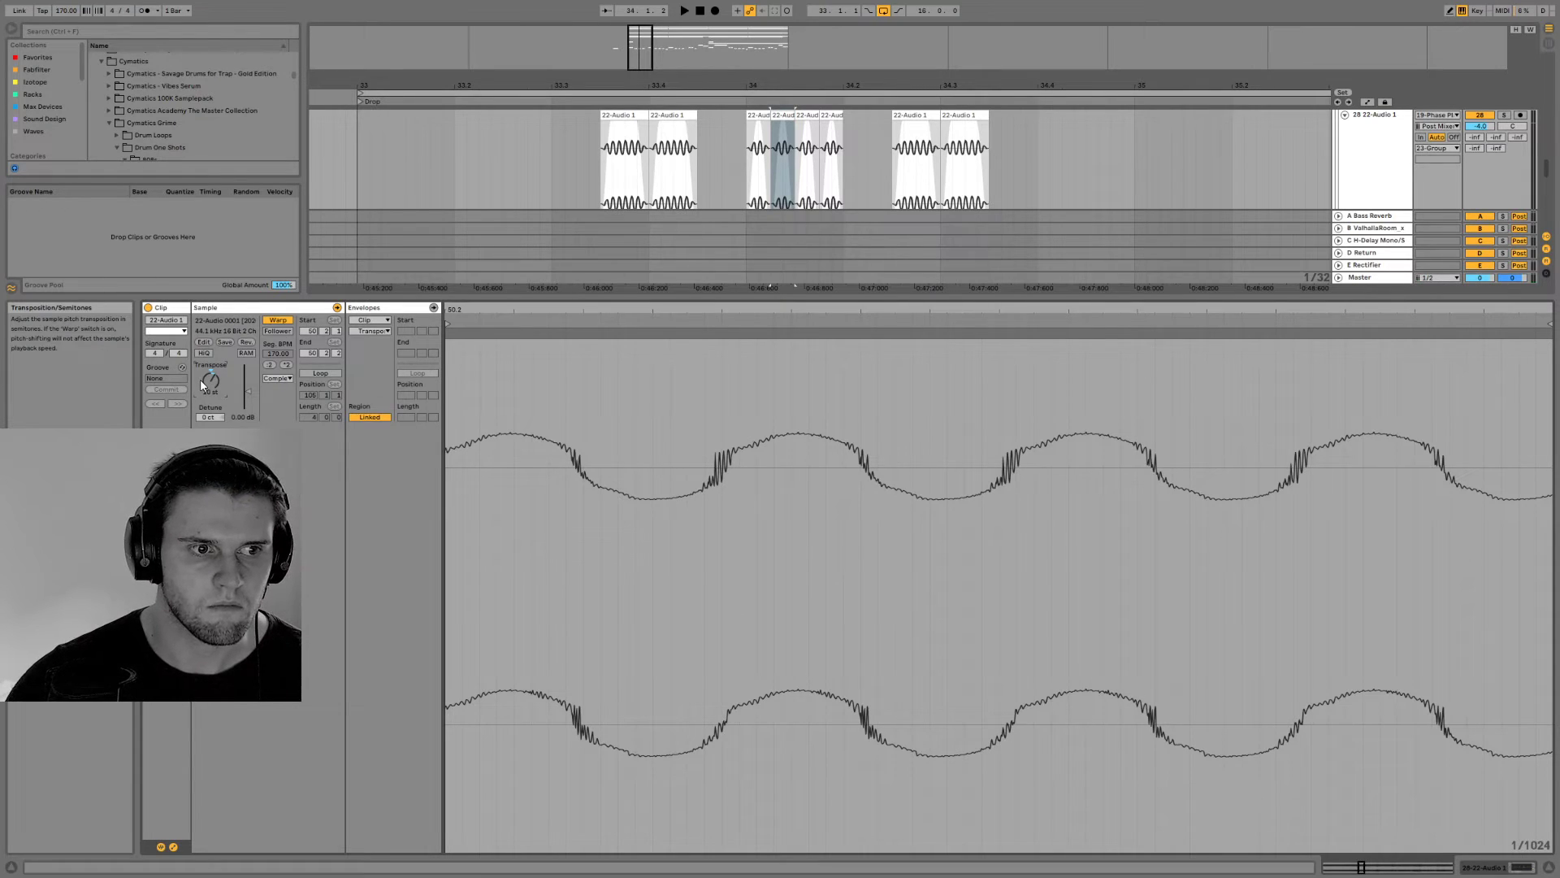
pyautogui.click(807, 114)
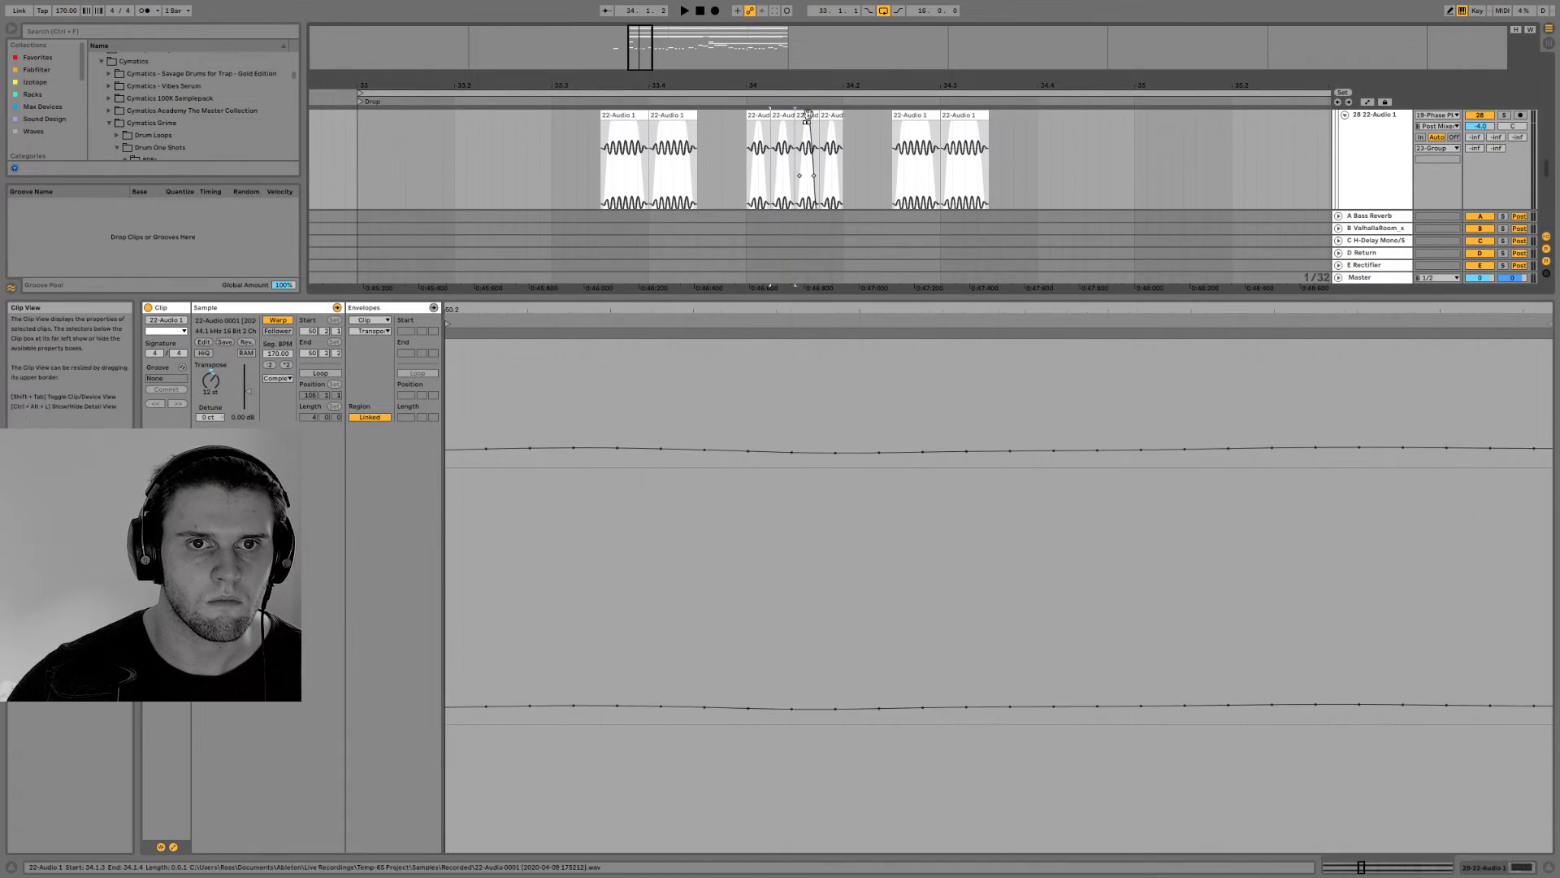
pyautogui.click(204, 384)
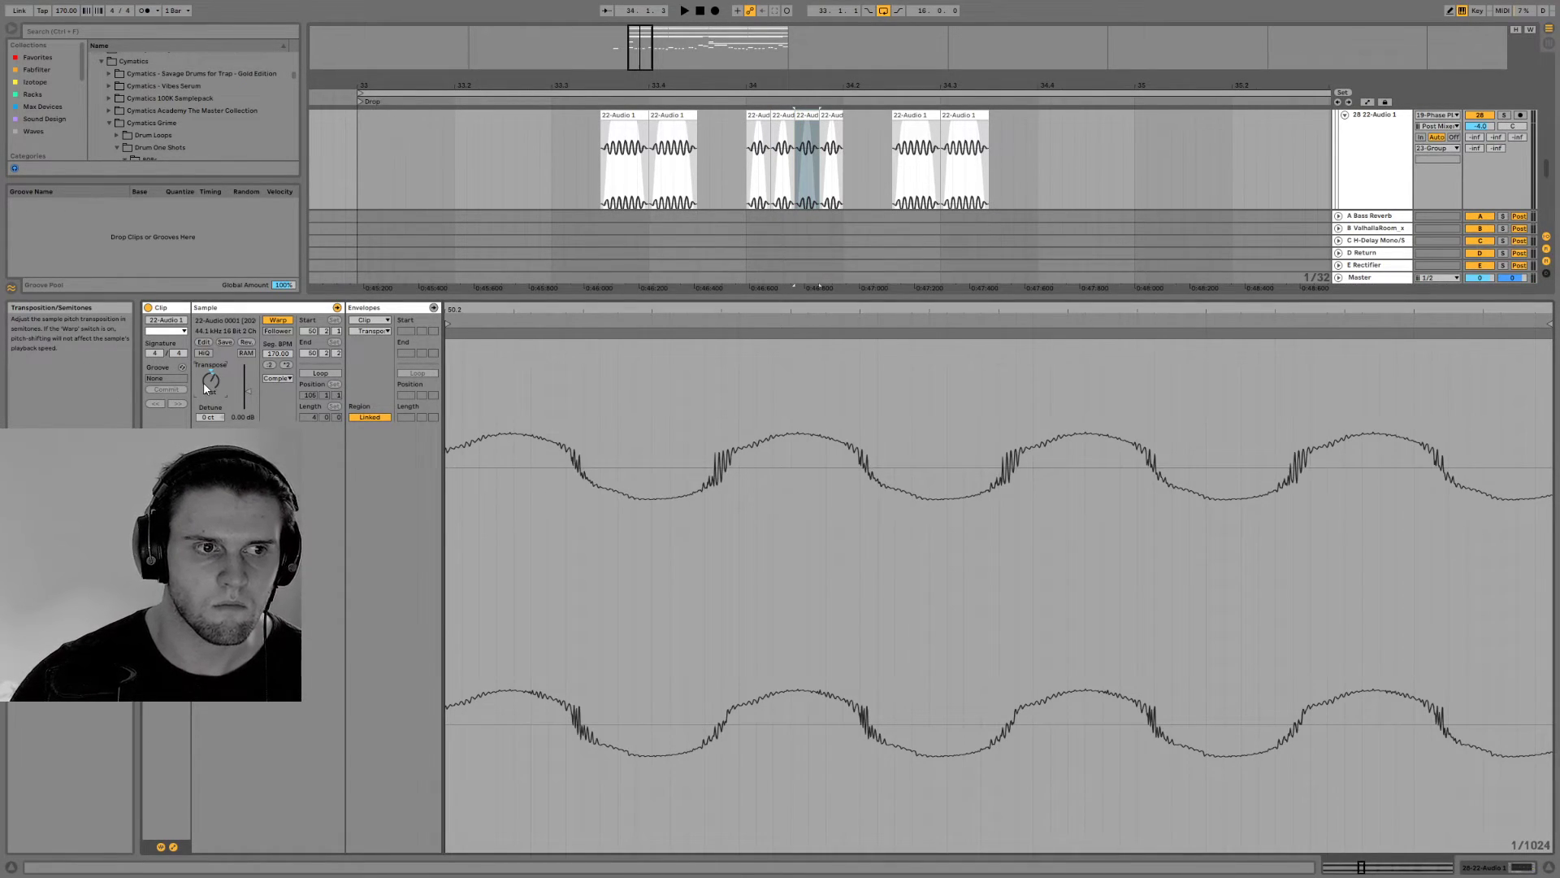
pyautogui.click(832, 159)
pyautogui.click(217, 381)
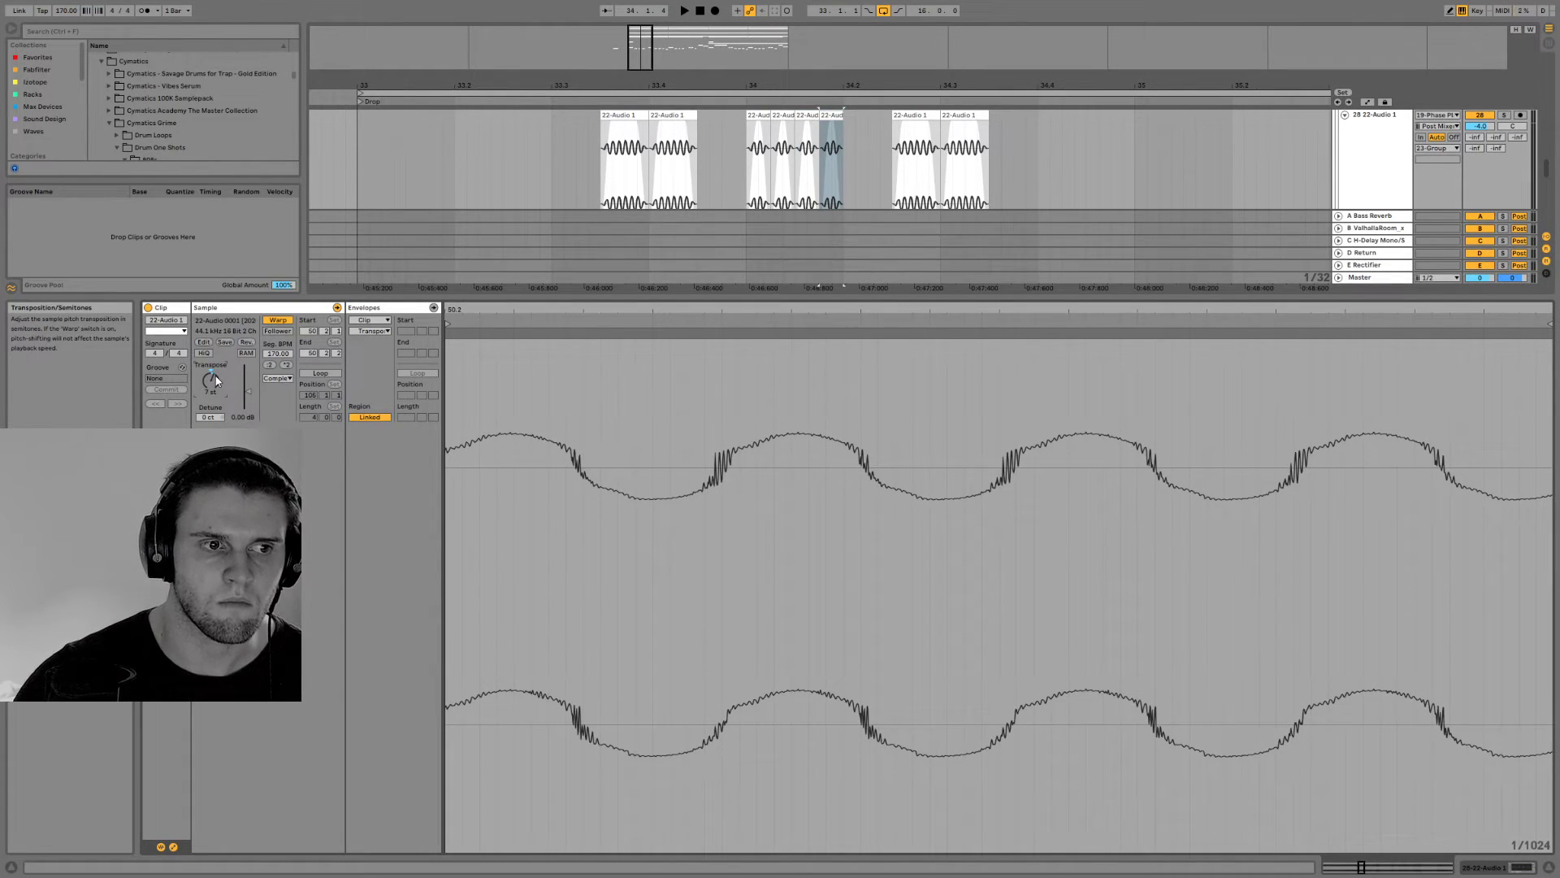
pyautogui.click(616, 137)
pyautogui.press('space')
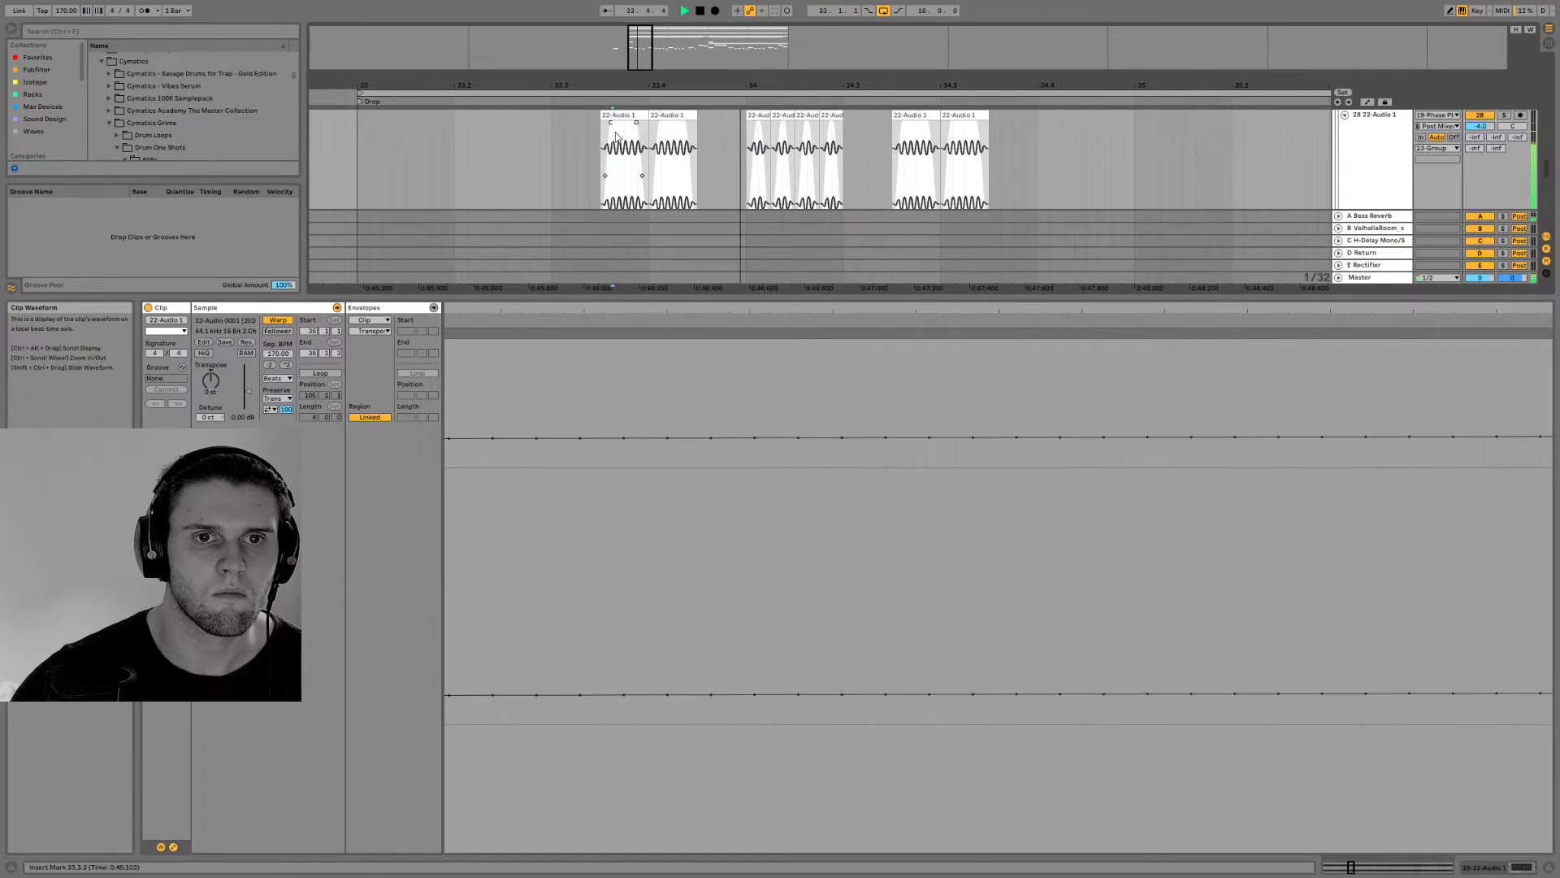
# Set the transposition of the first short bass clip in bar 34 to 0 st and audition it
pyautogui.click(758, 131)
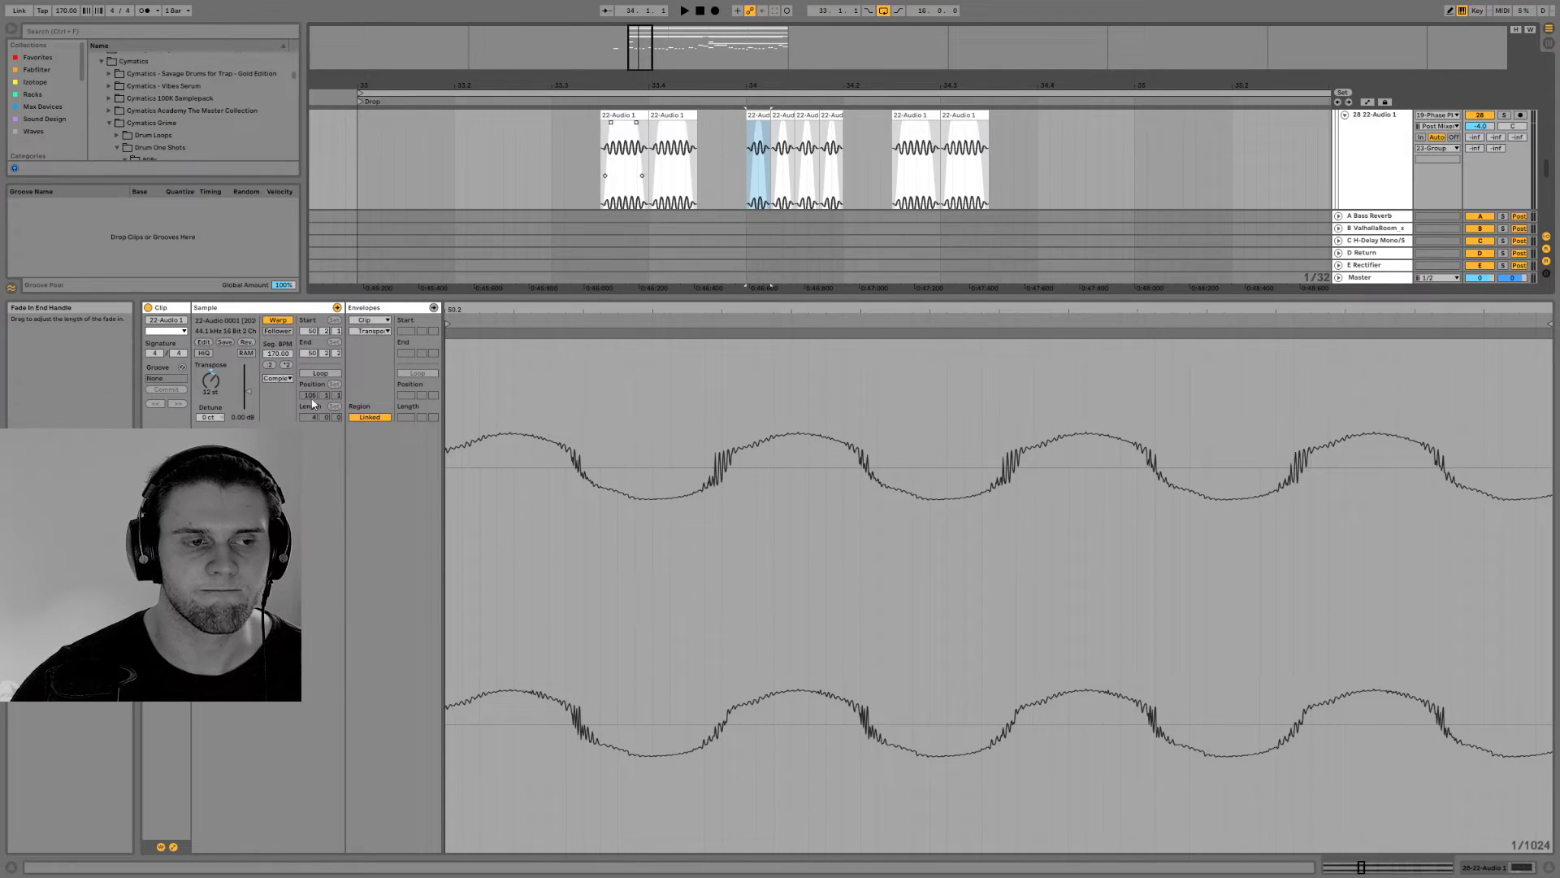
pyautogui.moveTo(212, 380); pyautogui.dragTo(212, 403)
pyautogui.press('space')
pyautogui.press('space')
pyautogui.press('space')
pyautogui.press('space')
pyautogui.press('space')
# Duplicate the 0 st clip over the other three short clips, and copy the group of four into the second beat
pyautogui.click(757, 116)
pyautogui.hotkey('ctrl', 'd')
pyautogui.hotkey('ctrl', 'd')
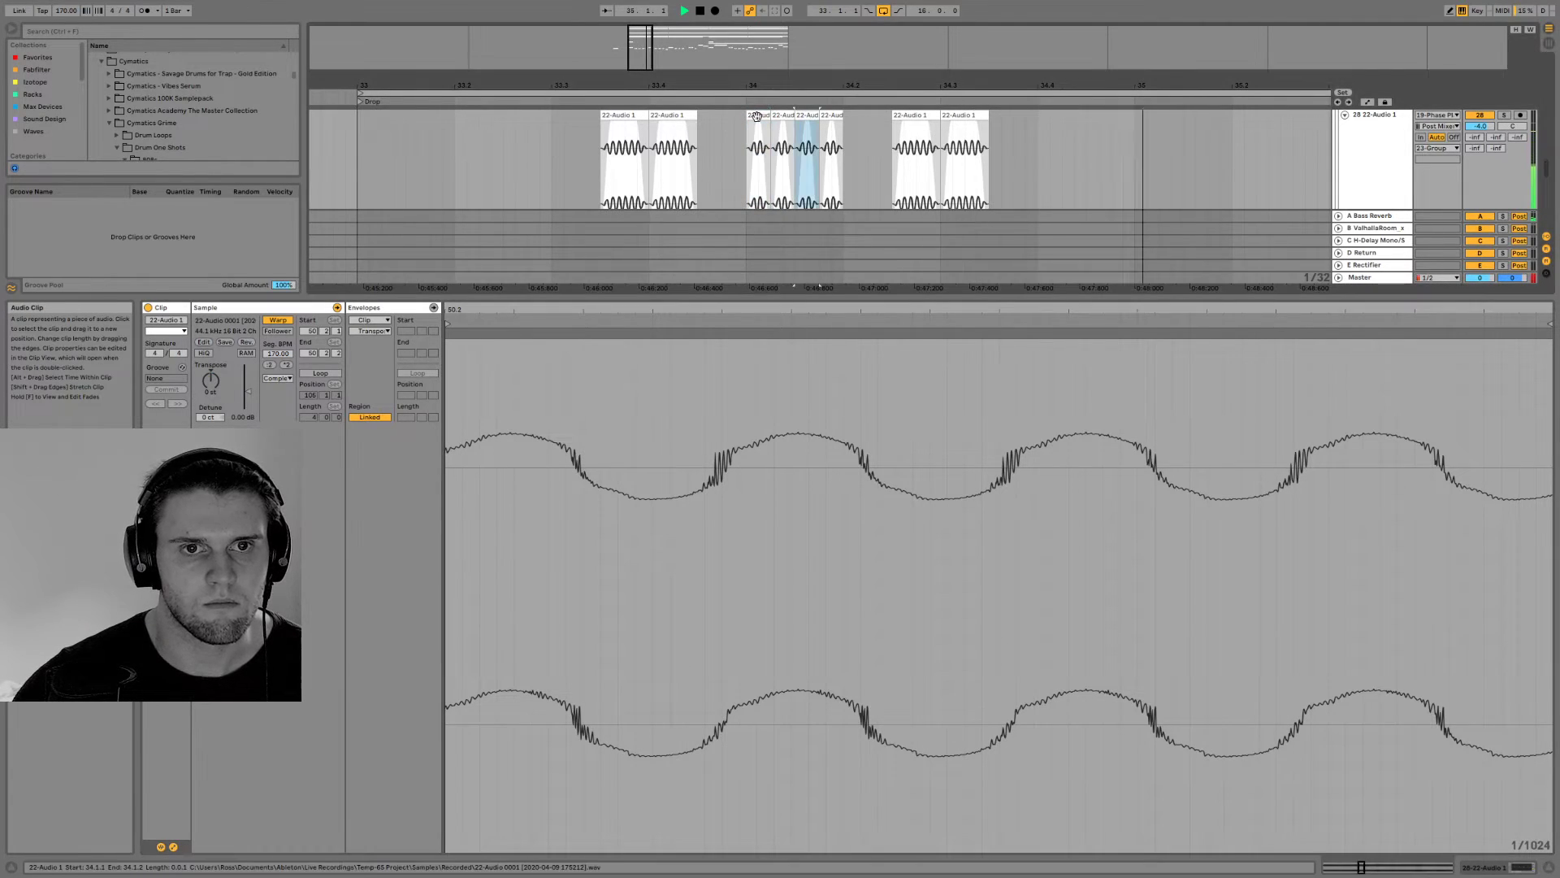
pyautogui.keyDown('shift'); pyautogui.click(756, 116); pyautogui.keyUp('shift')
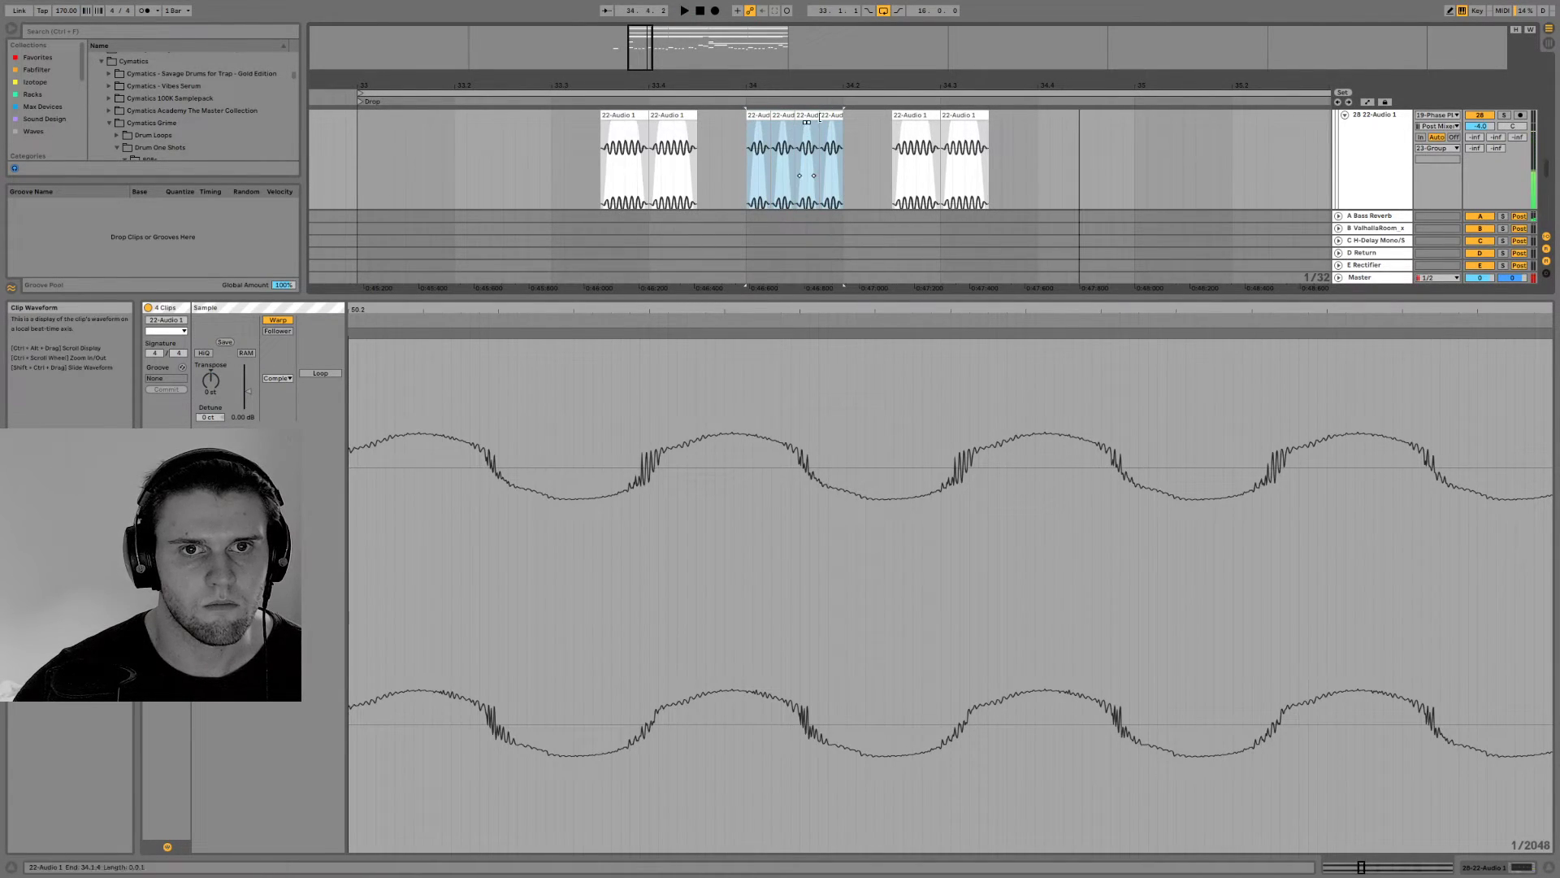
pyautogui.hotkey('ctrl', 'd')
pyautogui.click(759, 115)
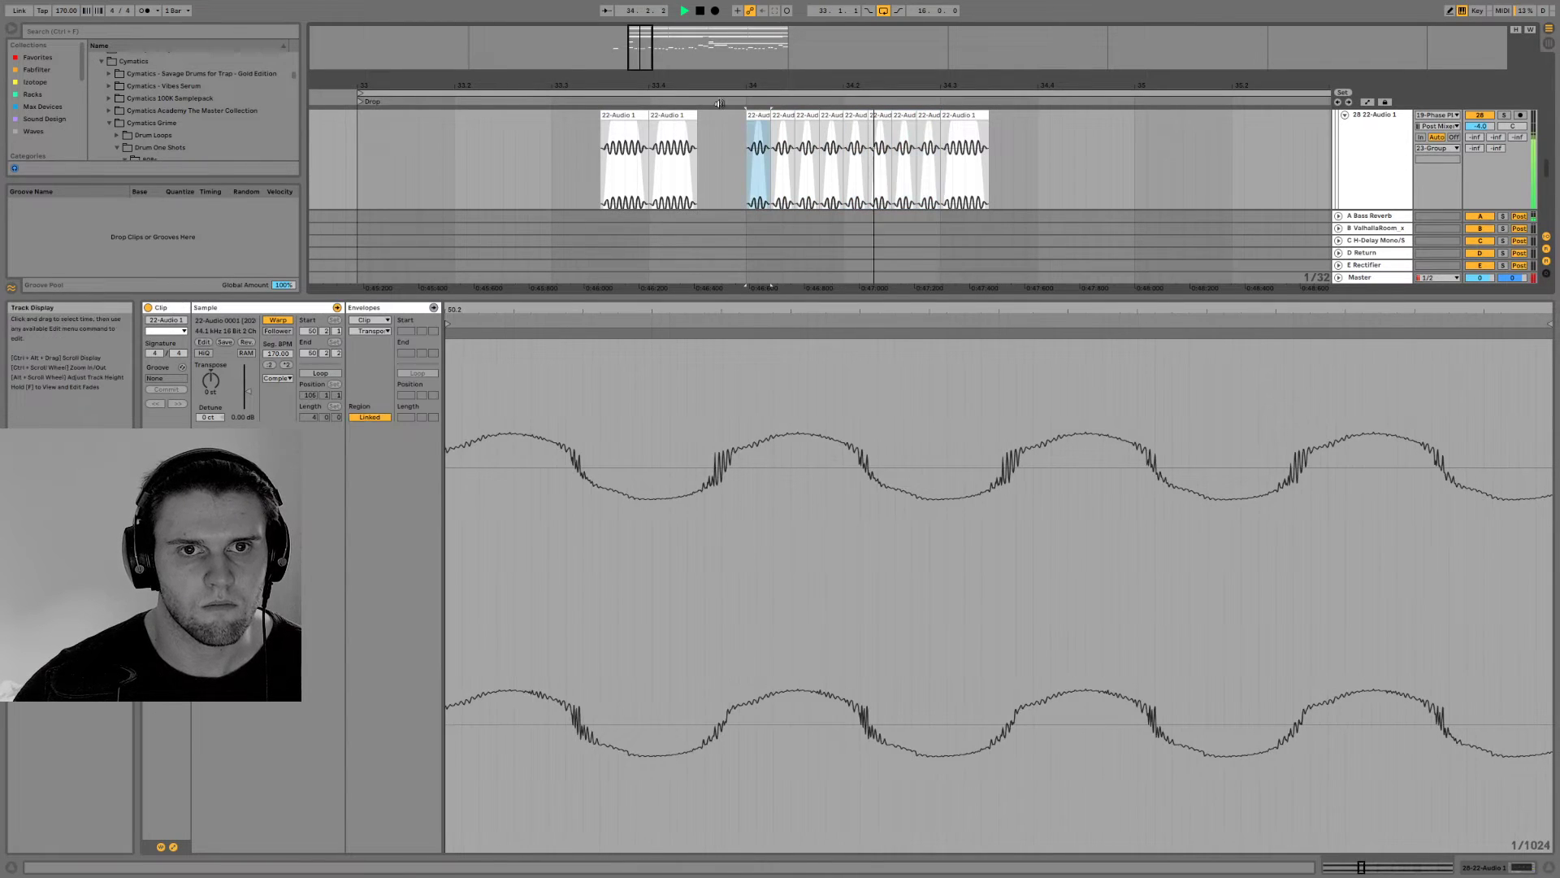
# Lengthen the last bass clip of bar 34 to one beat, ending at 34.4.1, and play the drop from bar 33
pyautogui.moveTo(649, 48); pyautogui.dragTo(634, 21)
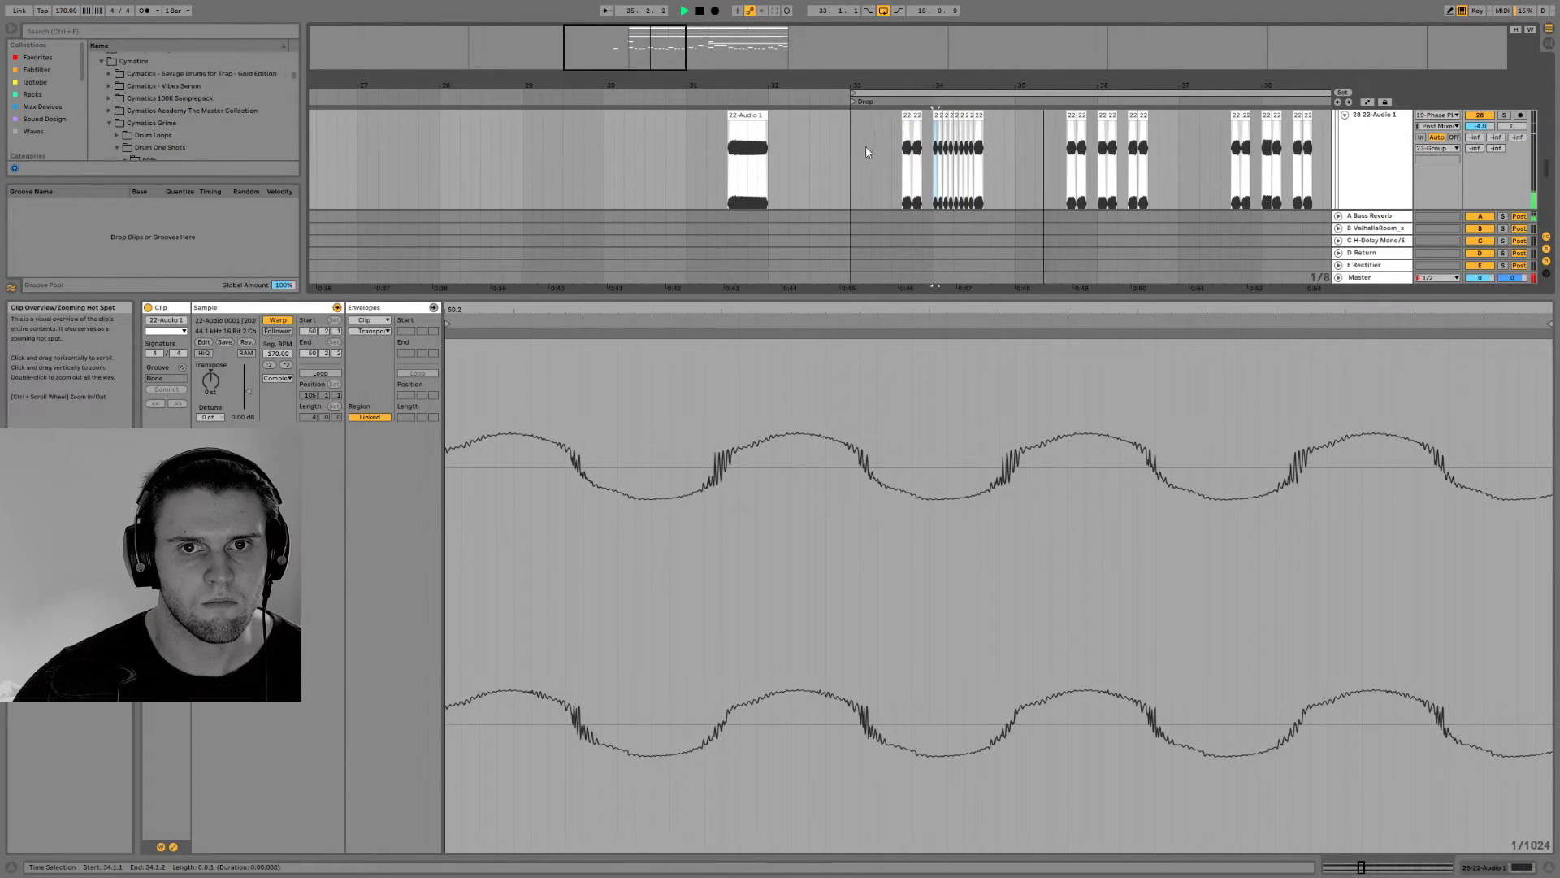
pyautogui.press('space')
pyautogui.click(980, 116)
pyautogui.moveTo(987, 115); pyautogui.dragTo(993, 114)
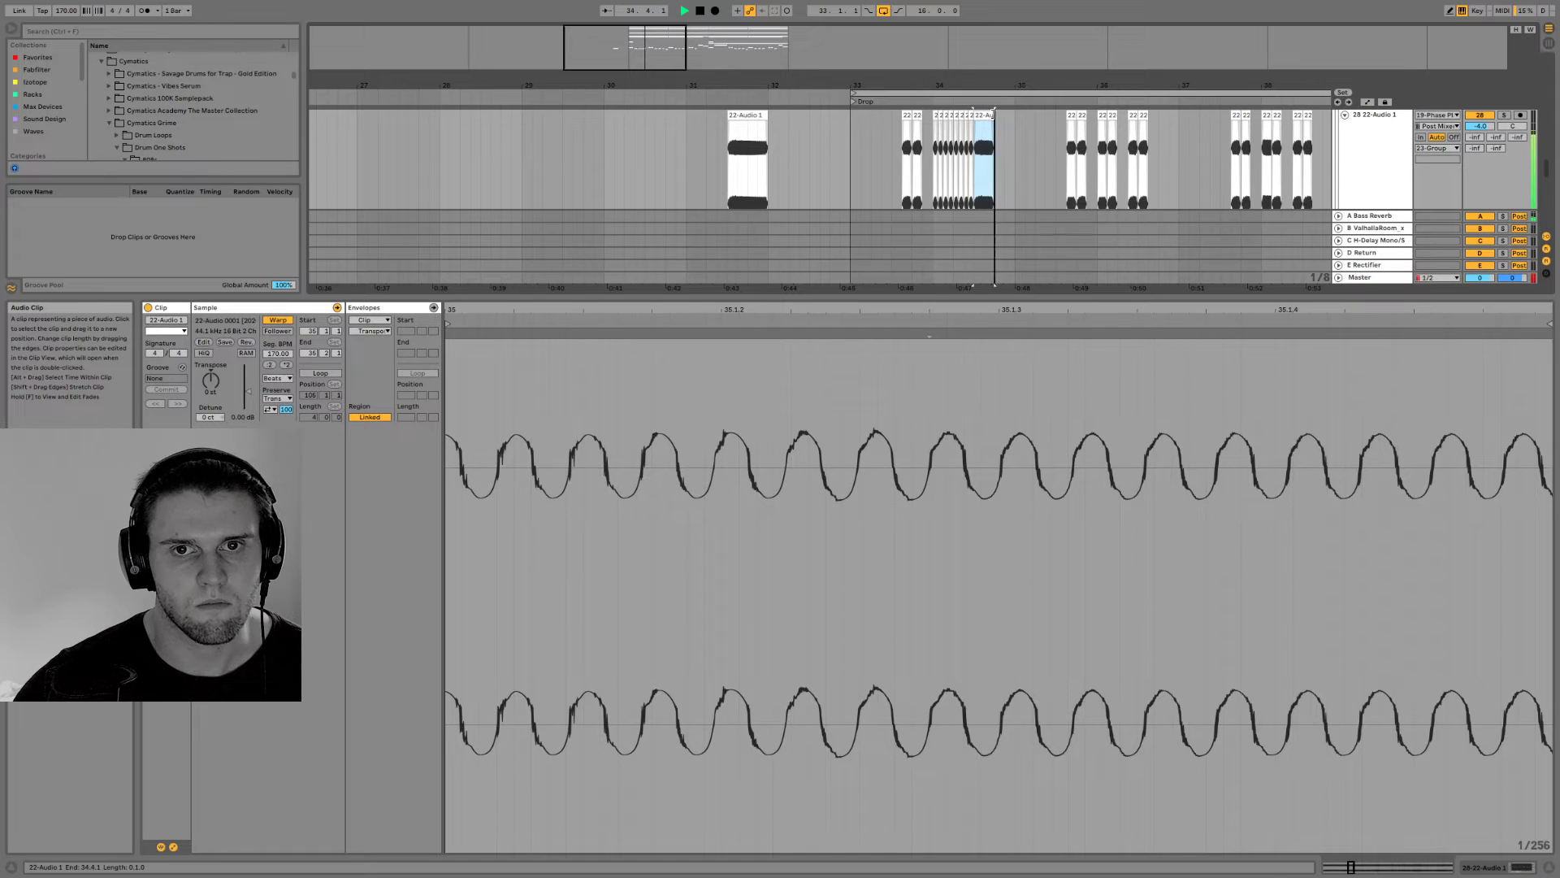
pyautogui.click(850, 145)
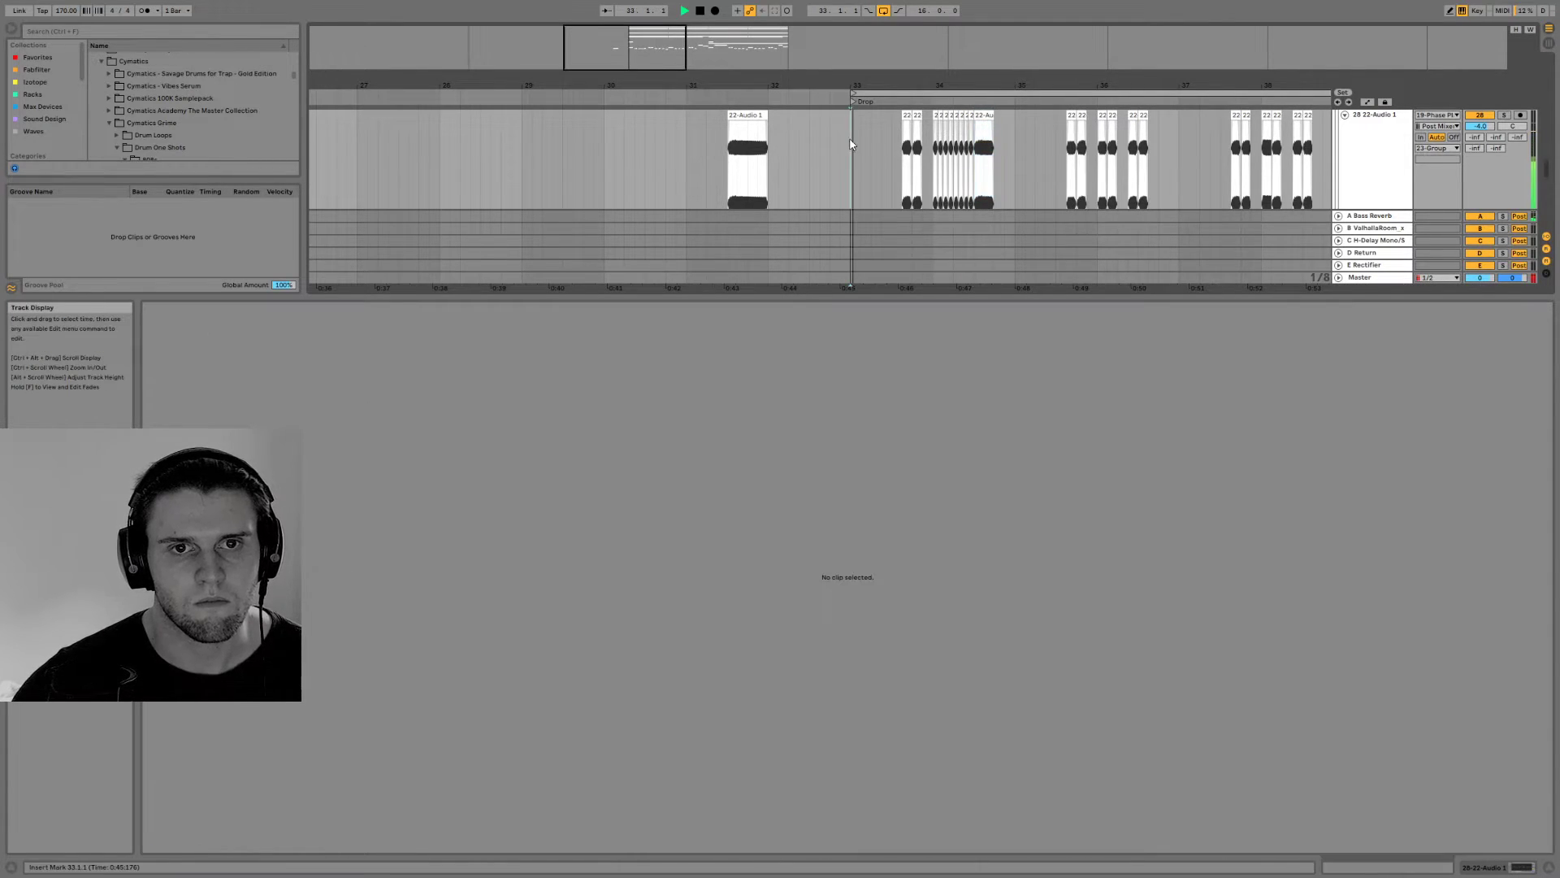
# Duplicate bars 33 to 40 of track 28 to bar 41, and clear the copied clips between 41.2.1 and 43.1.1
pyautogui.hotkey('ctrl', 'alt', 'l')
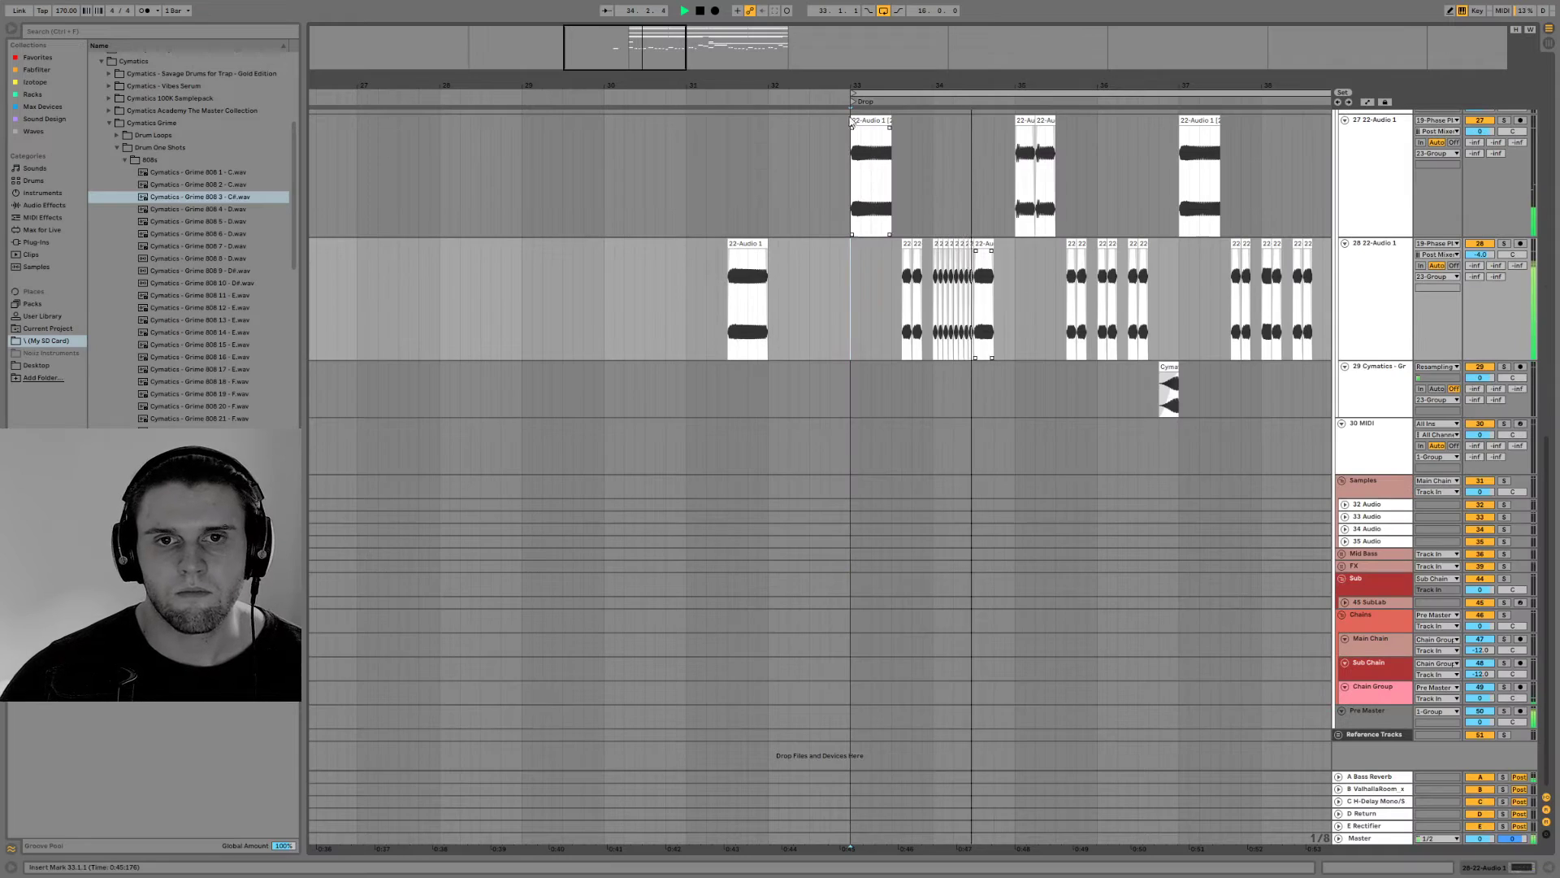
pyautogui.moveTo(607, 38); pyautogui.dragTo(657, 34)
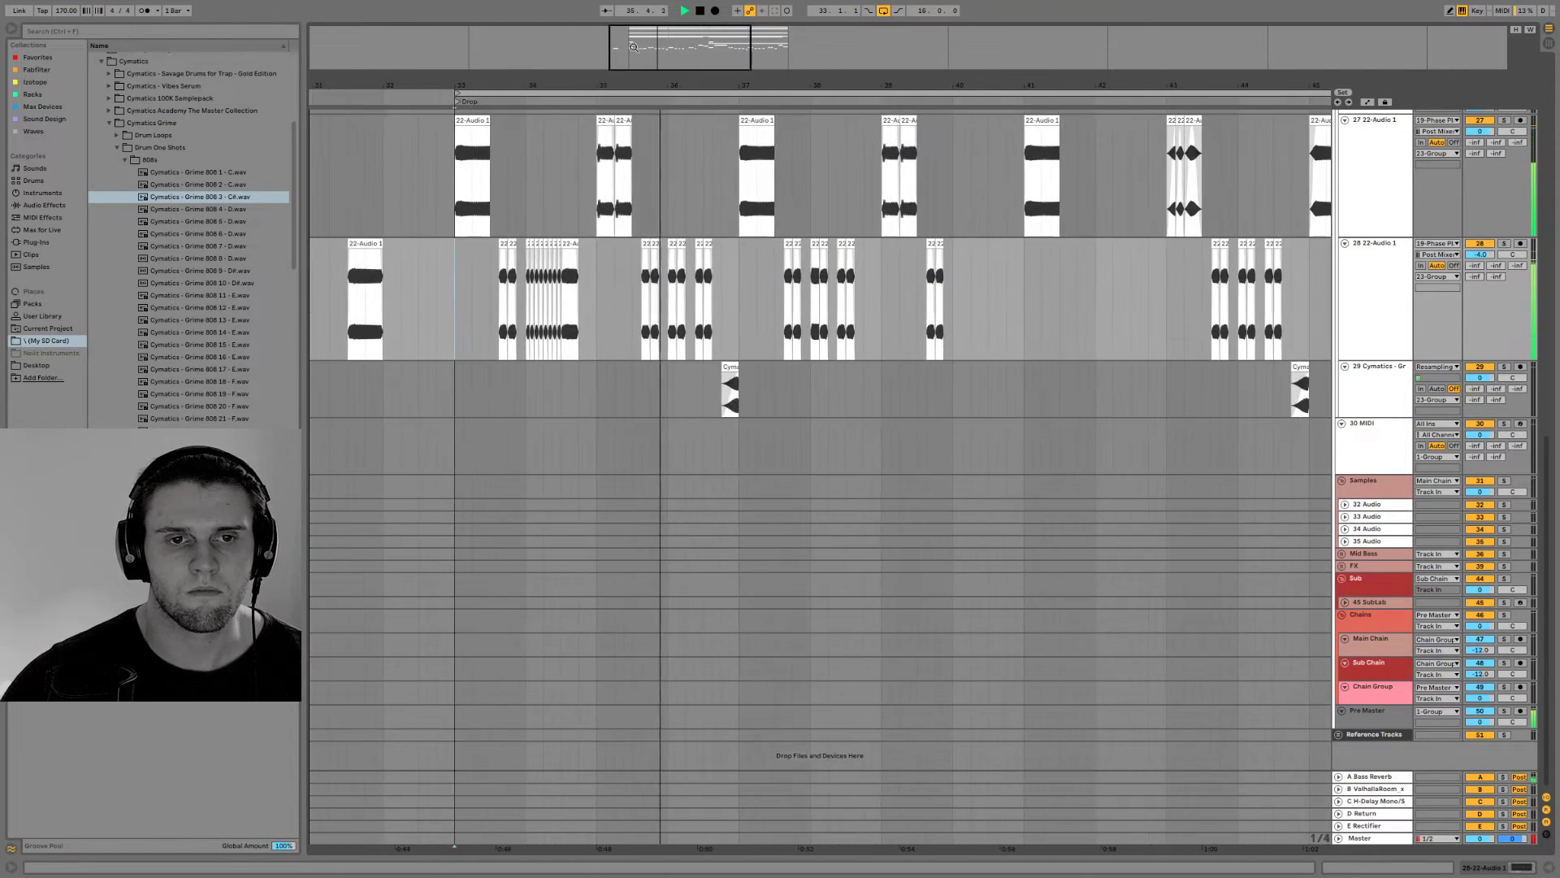
pyautogui.moveTo(674, 87); pyautogui.dragTo(695, 58)
pyautogui.scroll(3, 681, 378)
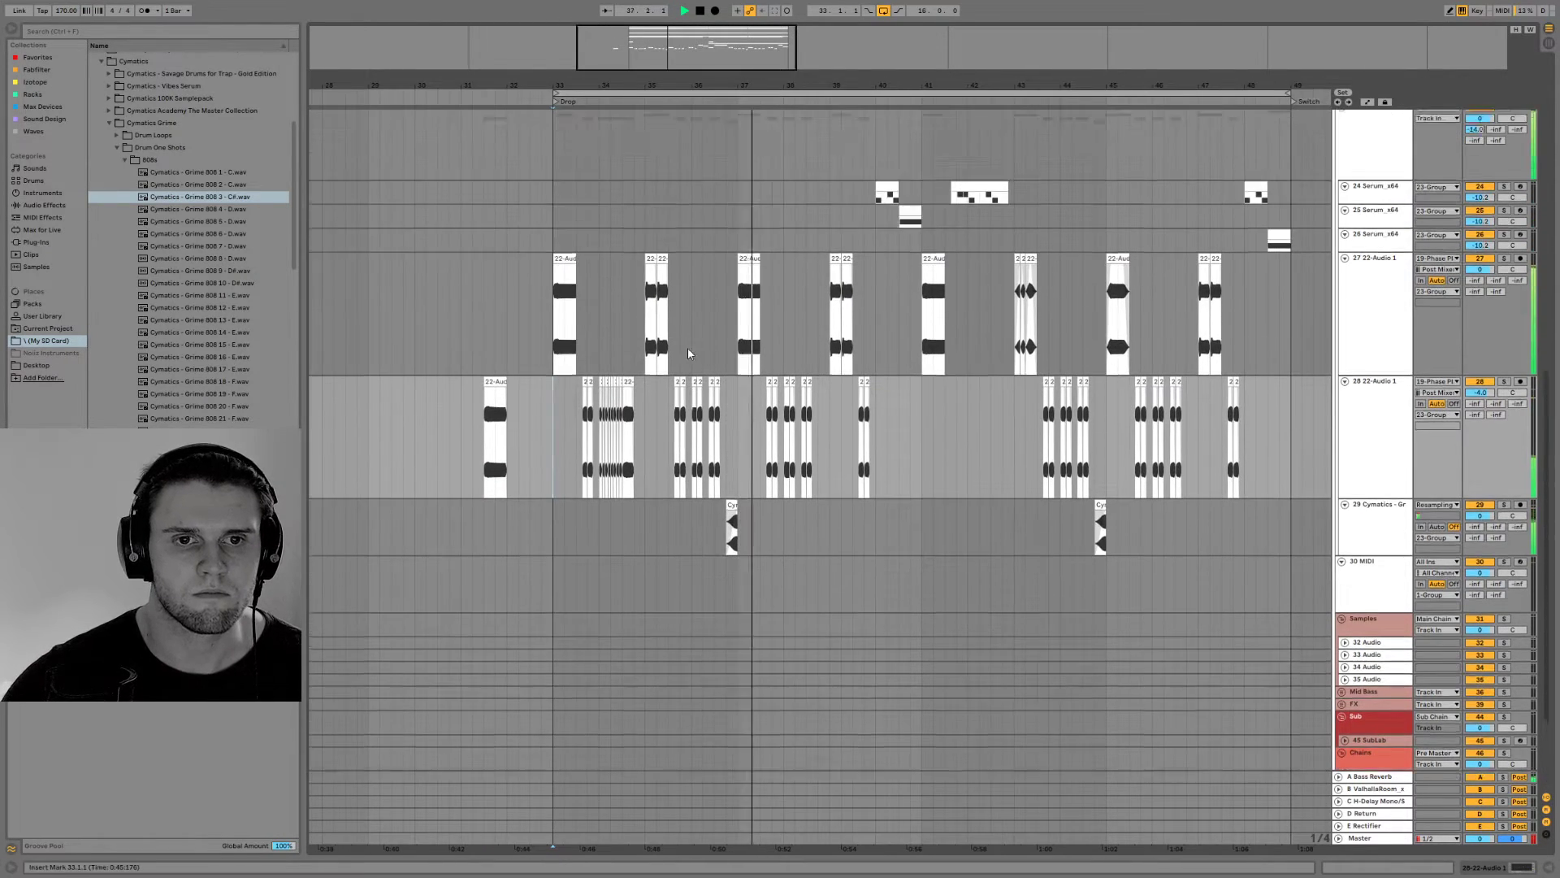
pyautogui.scroll(2, 681, 383)
pyautogui.scroll(-4, 724, 439)
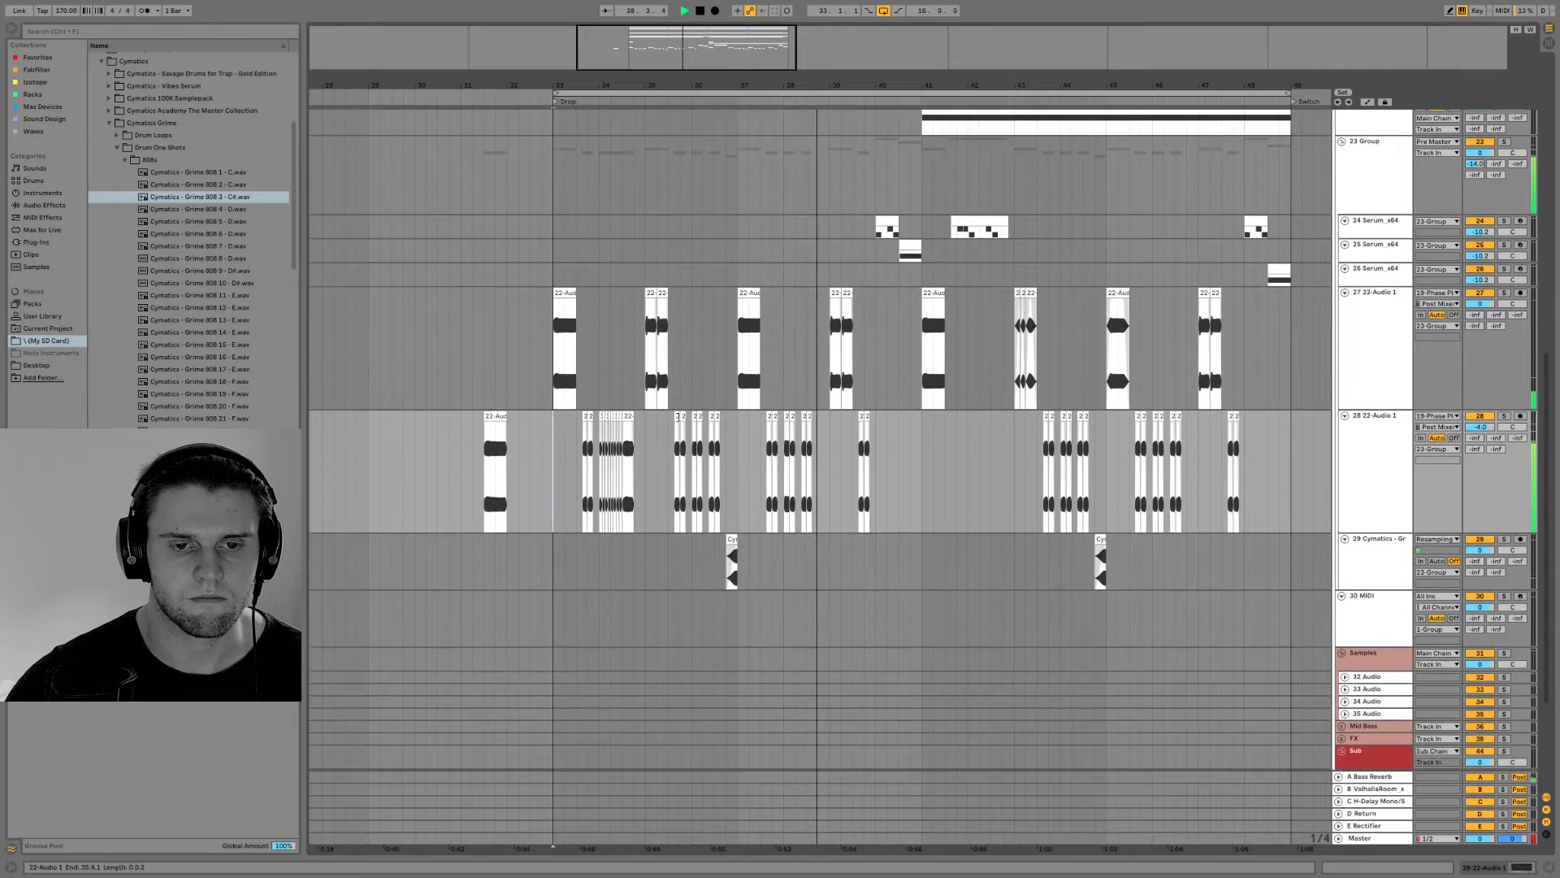
pyautogui.moveTo(916, 446); pyautogui.dragTo(546, 471)
pyautogui.hotkey('ctrl', 'd')
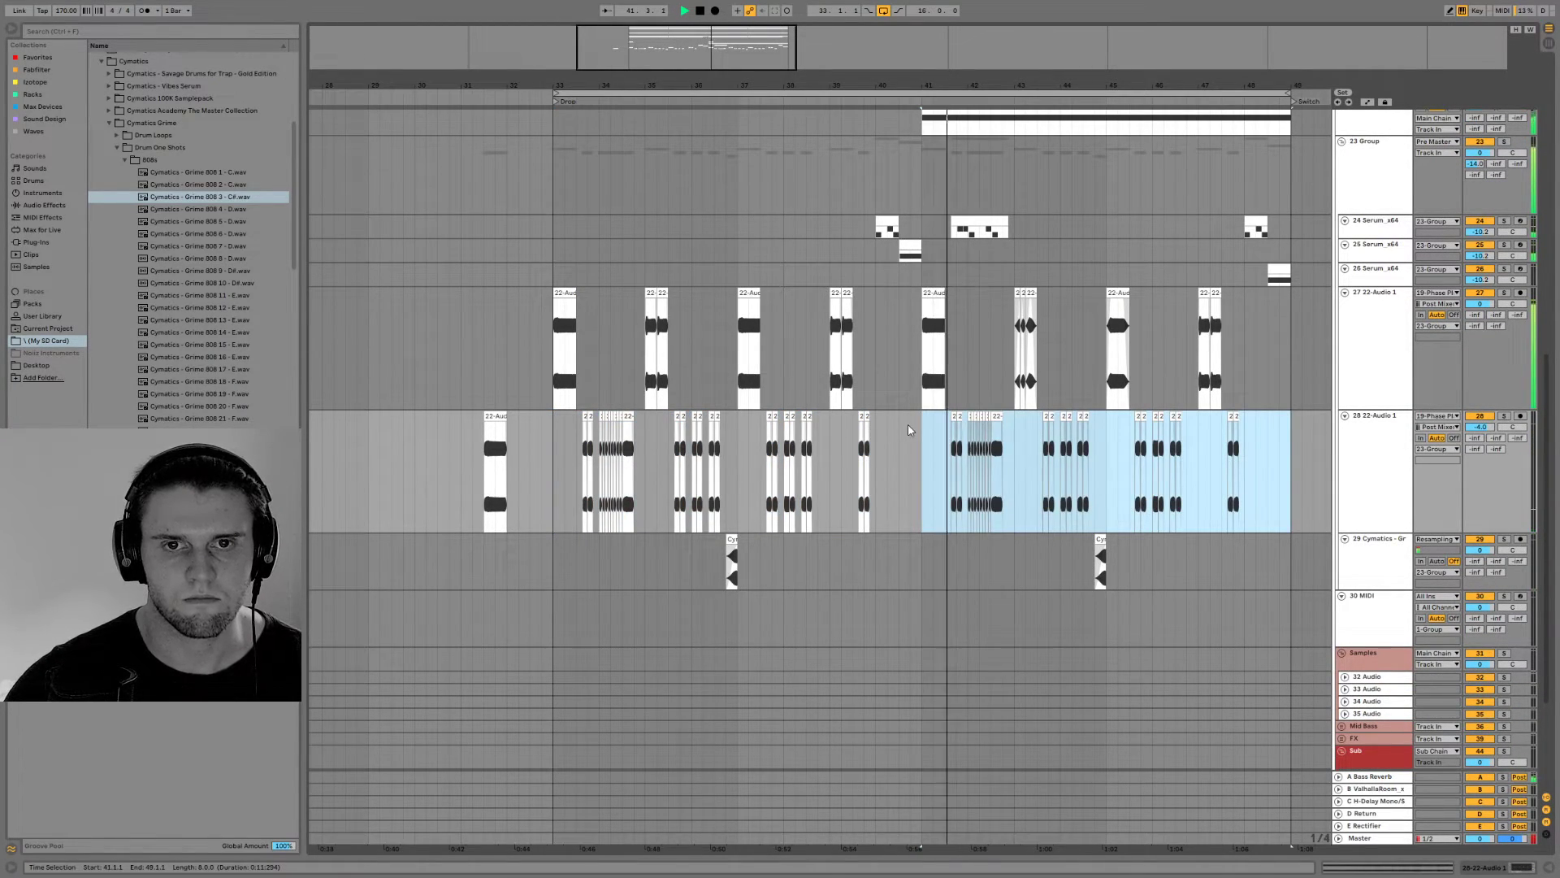
pyautogui.moveTo(953, 418); pyautogui.dragTo(1005, 422)
pyautogui.press('Delete')
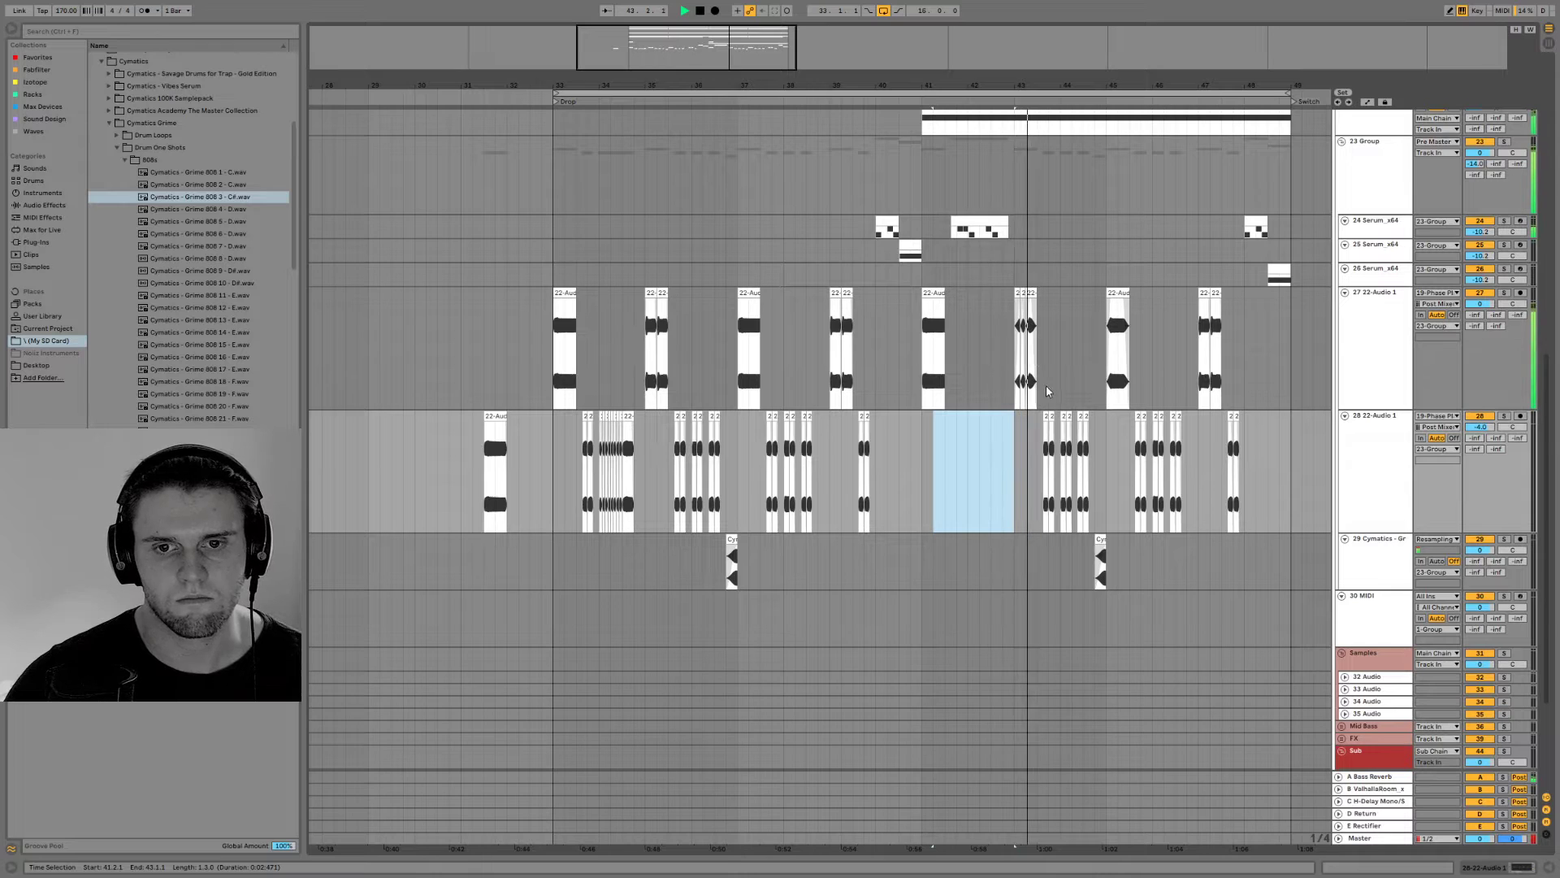
# Play through the second half of the drop and review the tracks above and below the bass
pyautogui.moveTo(738, 33)
pyautogui.mouseDown()
pyautogui.moveTo(755, 13)
pyautogui.moveTo(715, 15)
pyautogui.mouseUp()
pyautogui.scroll(1, 861, 313)
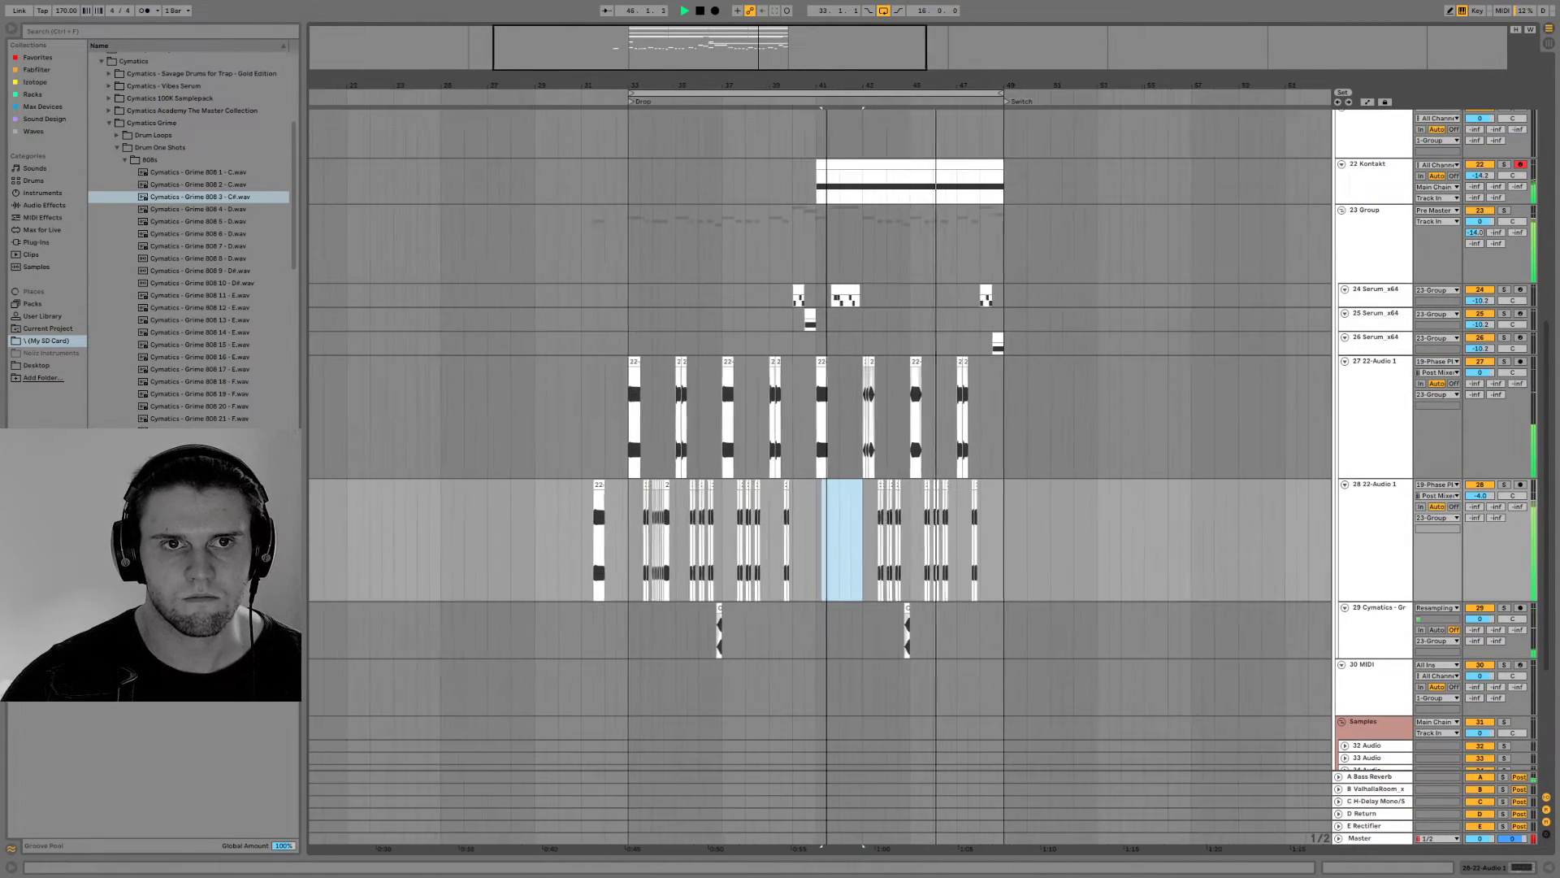
pyautogui.scroll(1, 878, 398)
pyautogui.scroll(-2, 877, 432)
pyautogui.scroll(-2, 767, 452)
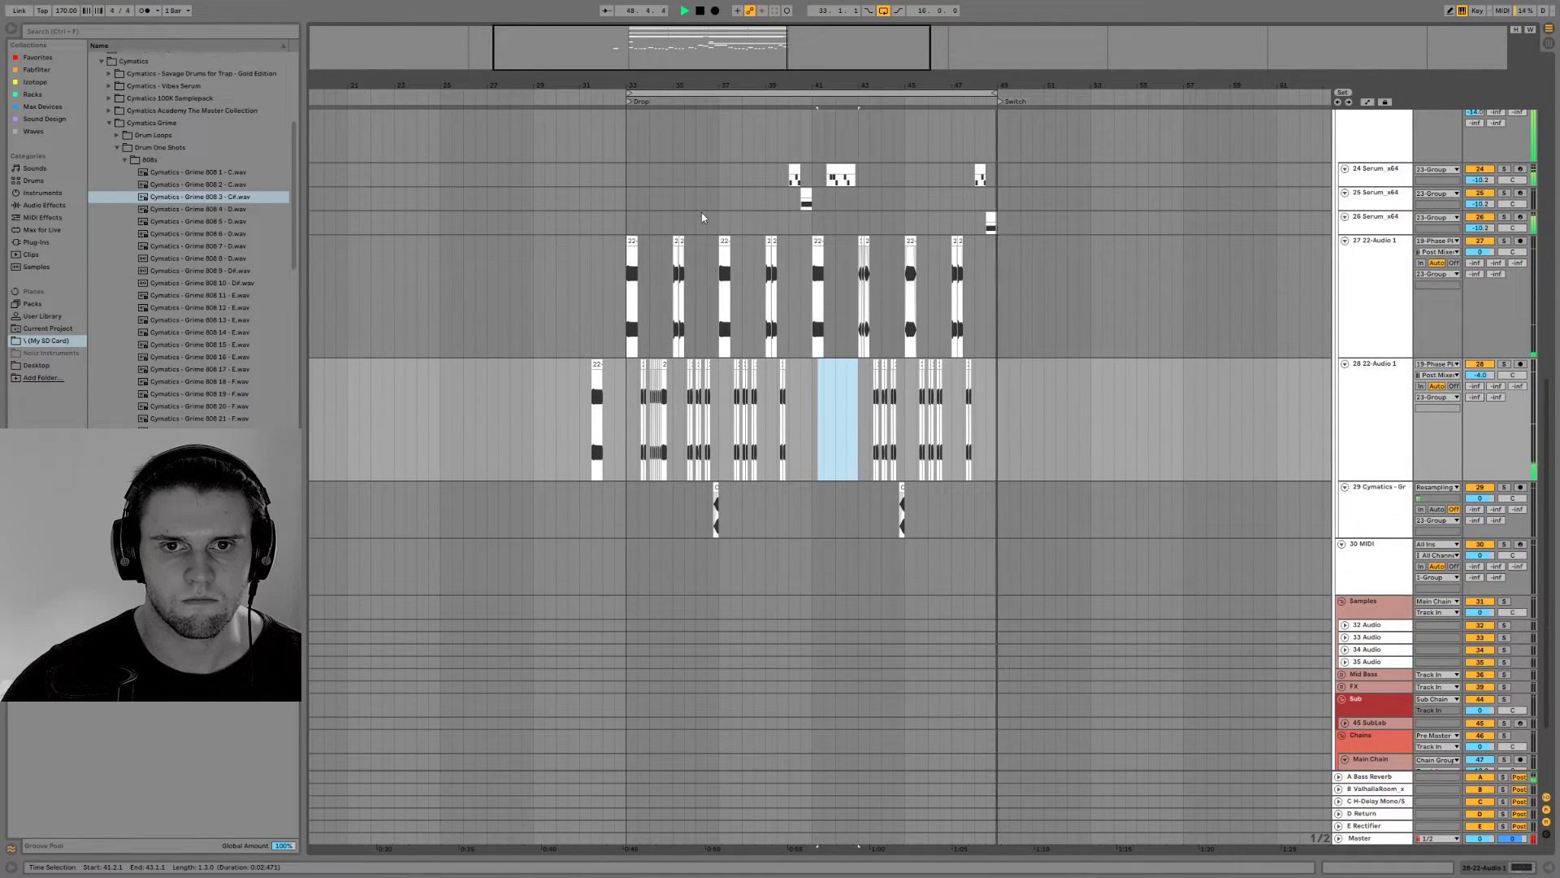
pyautogui.press('space')
pyautogui.press('space')
# Raise the volume of track 26's Serum fill in bar 48 and boost its EQ Eight around 1.24 kHz during playback
pyautogui.press('space')
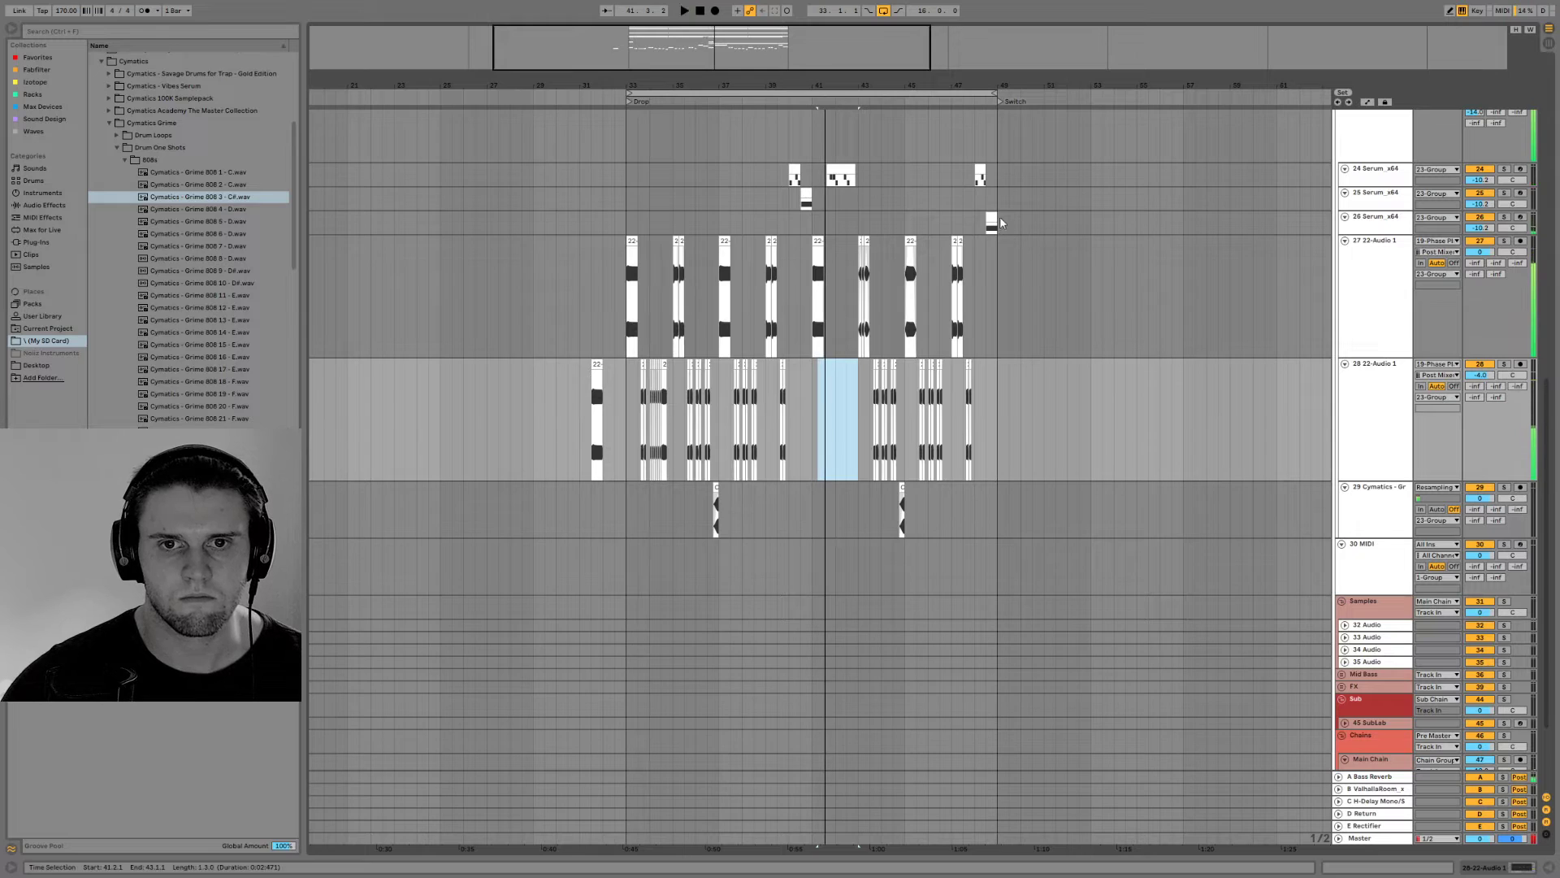
pyautogui.click(1005, 224)
pyautogui.press('space')
pyautogui.moveTo(1479, 228); pyautogui.dragTo(1479, 224)
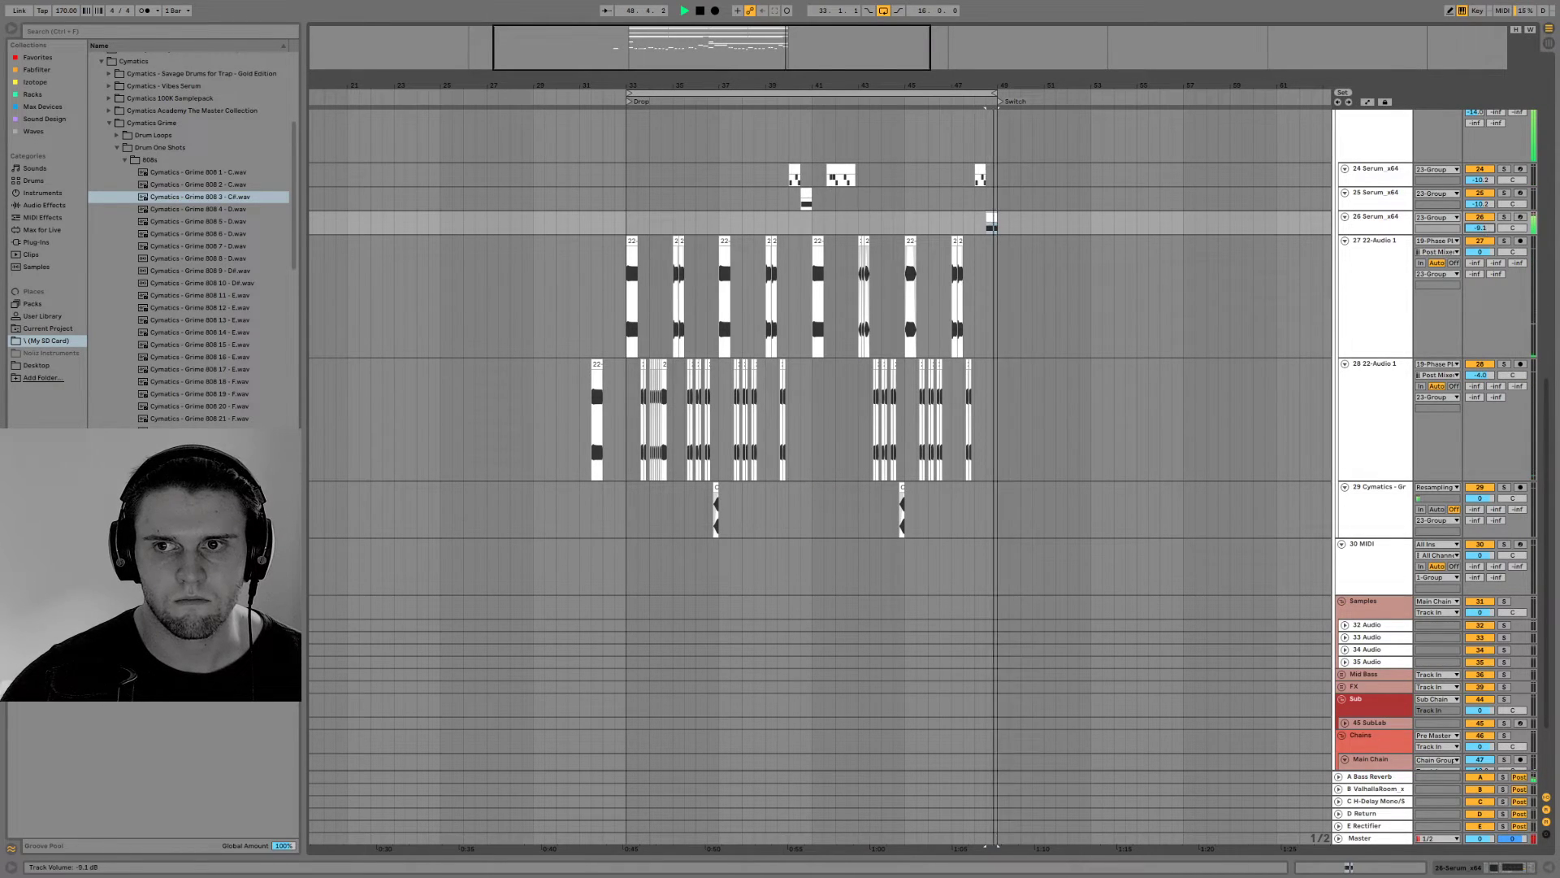
pyautogui.click(1500, 863)
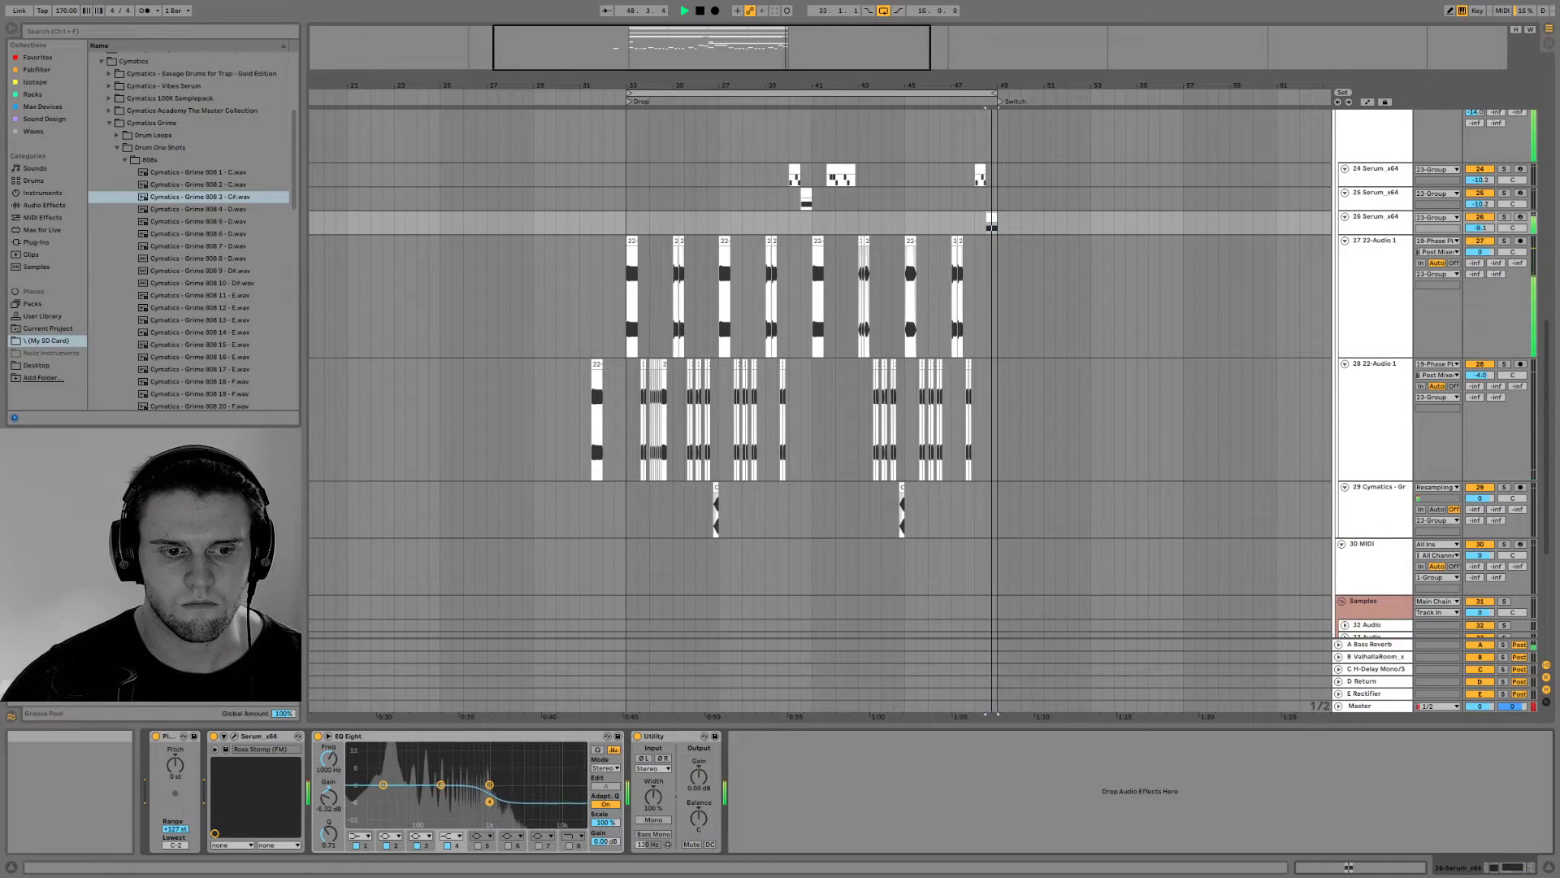
pyautogui.moveTo(510, 800)
pyautogui.mouseDown()
pyautogui.moveTo(493, 805)
pyautogui.moveTo(493, 776)
pyautogui.mouseUp()
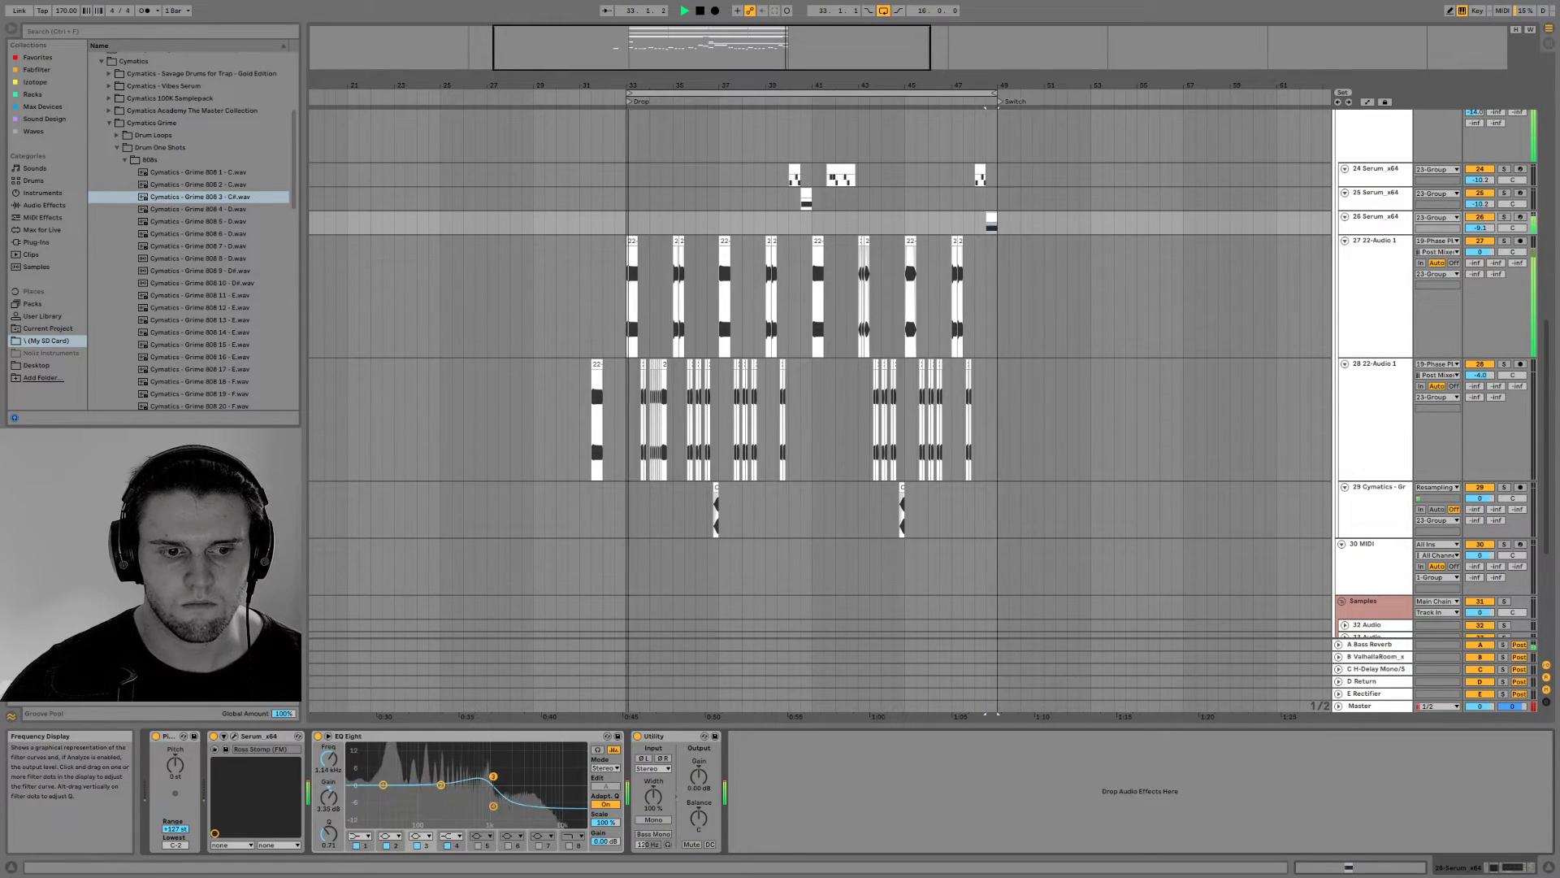
pyautogui.press('space')
pyautogui.press('space')
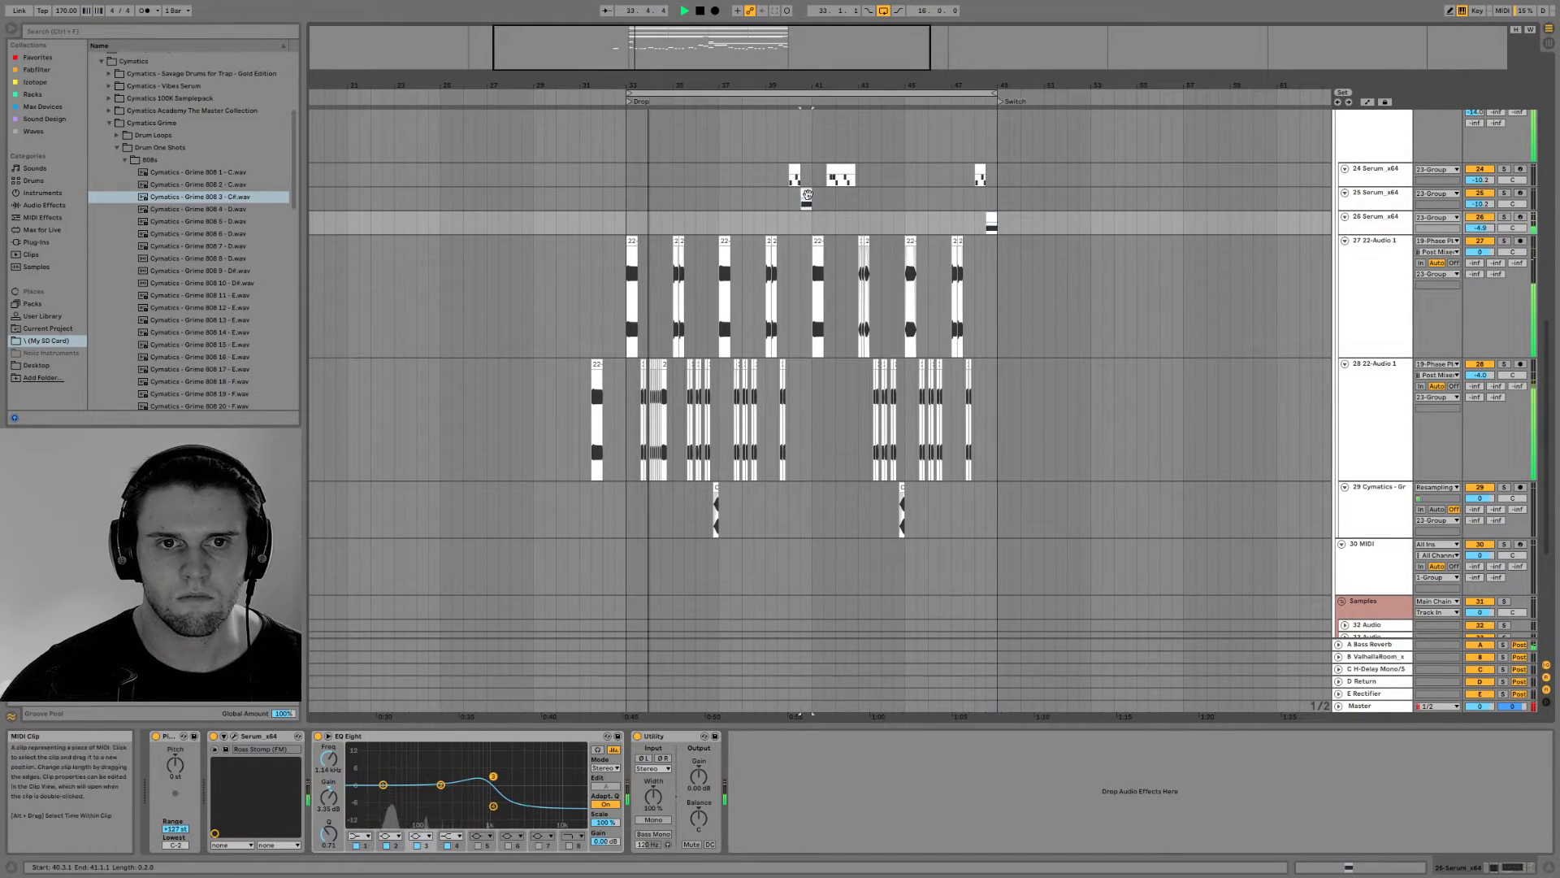
pyautogui.click(1488, 205)
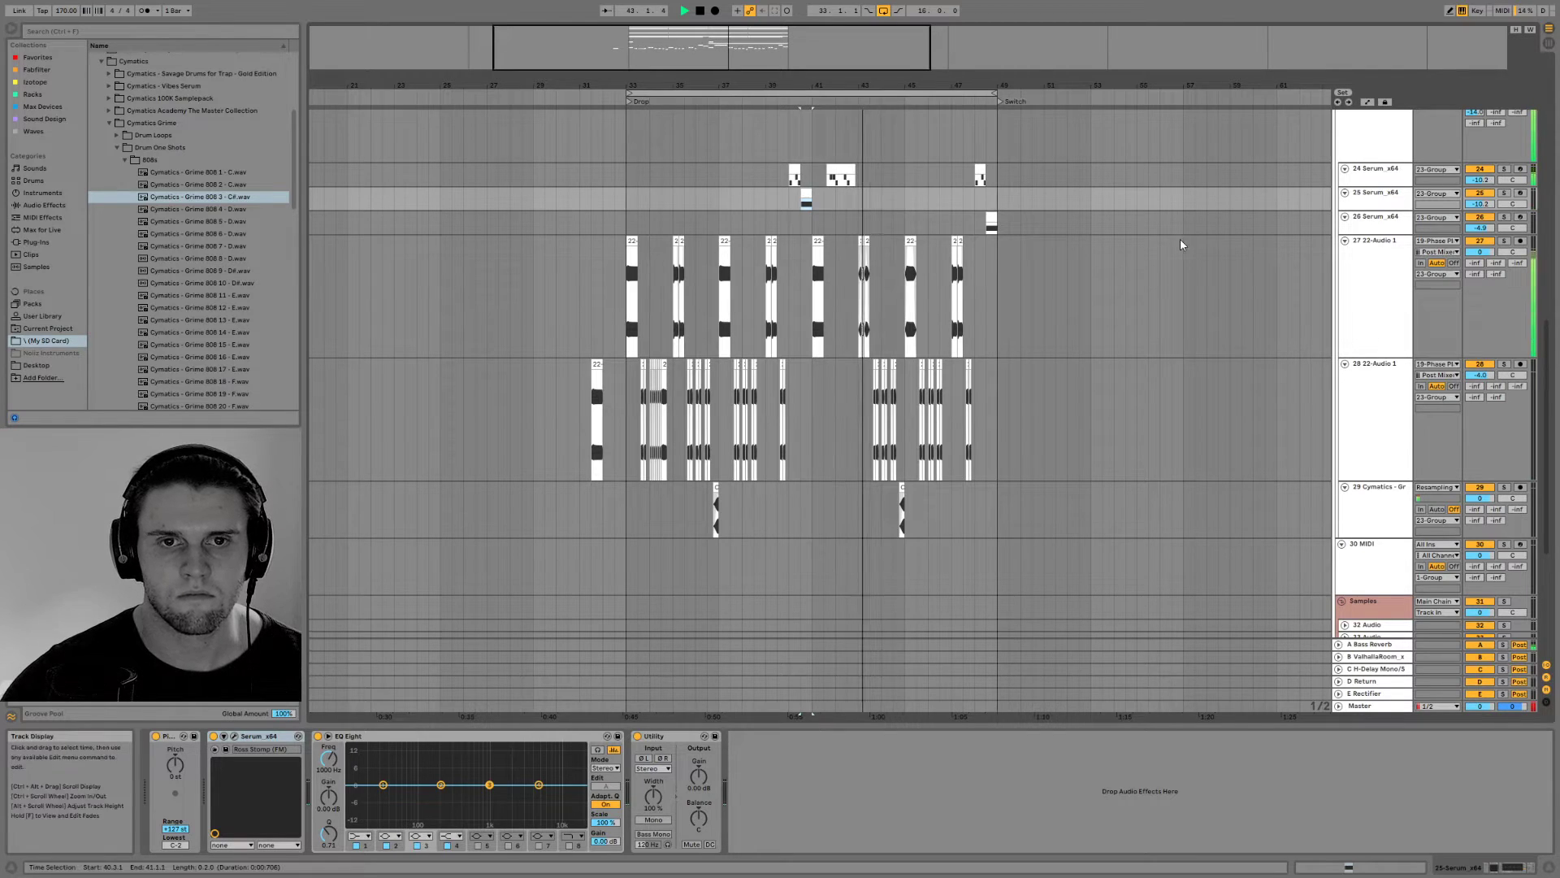
# Extend the third bass clip of bar 43 on track 27 to end at 43.3.3, and audition from bar 43
pyautogui.moveTo(743, 49); pyautogui.dragTo(798, 230)
pyautogui.press('space')
pyautogui.press('space')
pyautogui.click(799, 237)
pyautogui.click(837, 241)
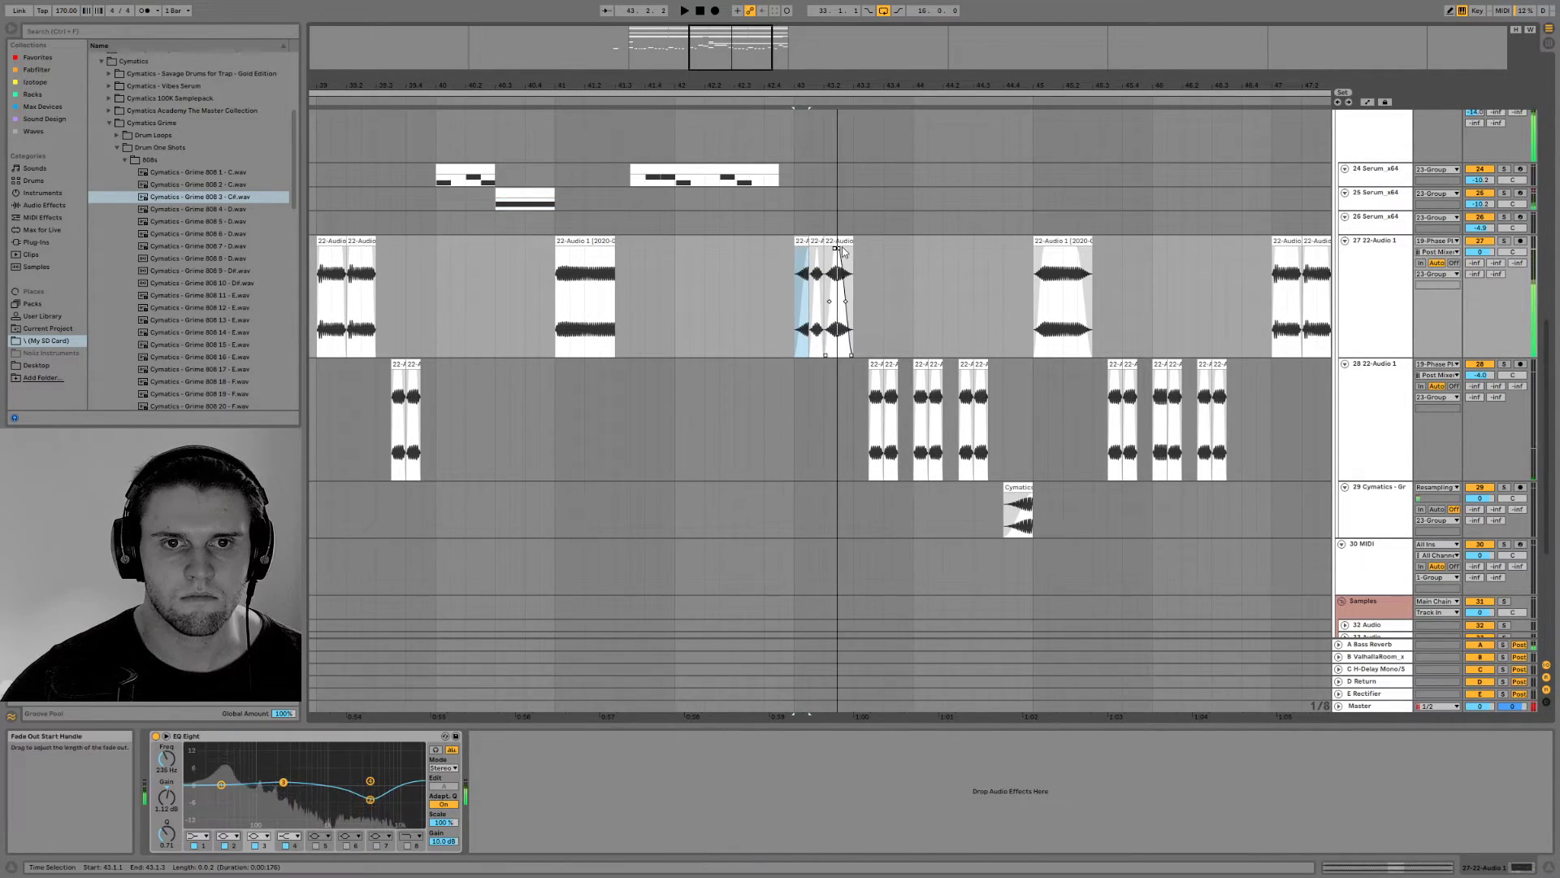
pyautogui.moveTo(849, 241); pyautogui.dragTo(868, 241)
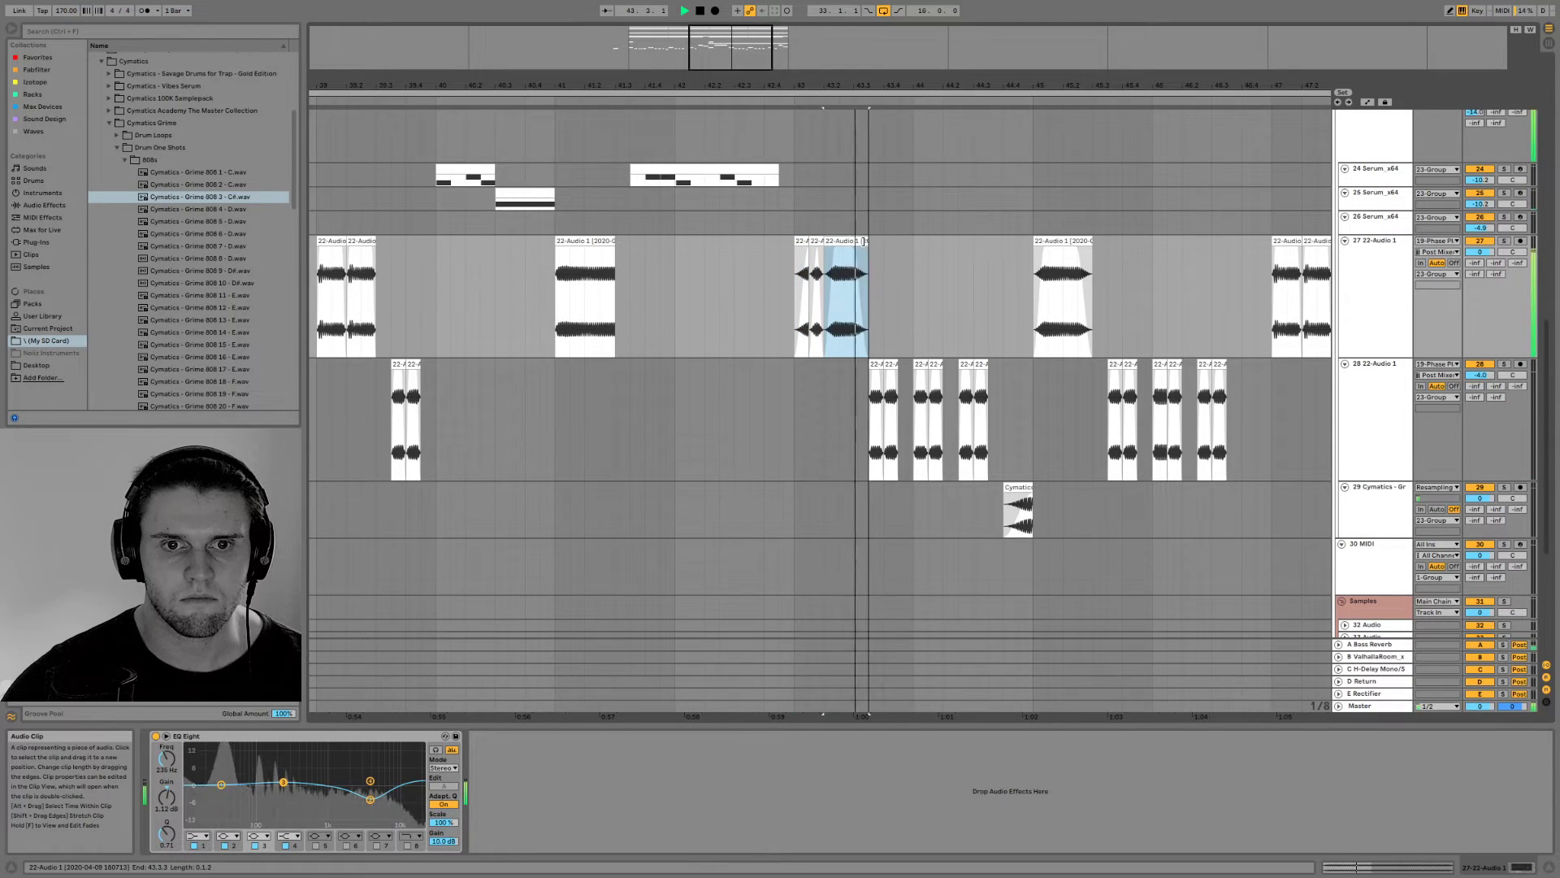
pyautogui.click(790, 247)
pyautogui.press('space')
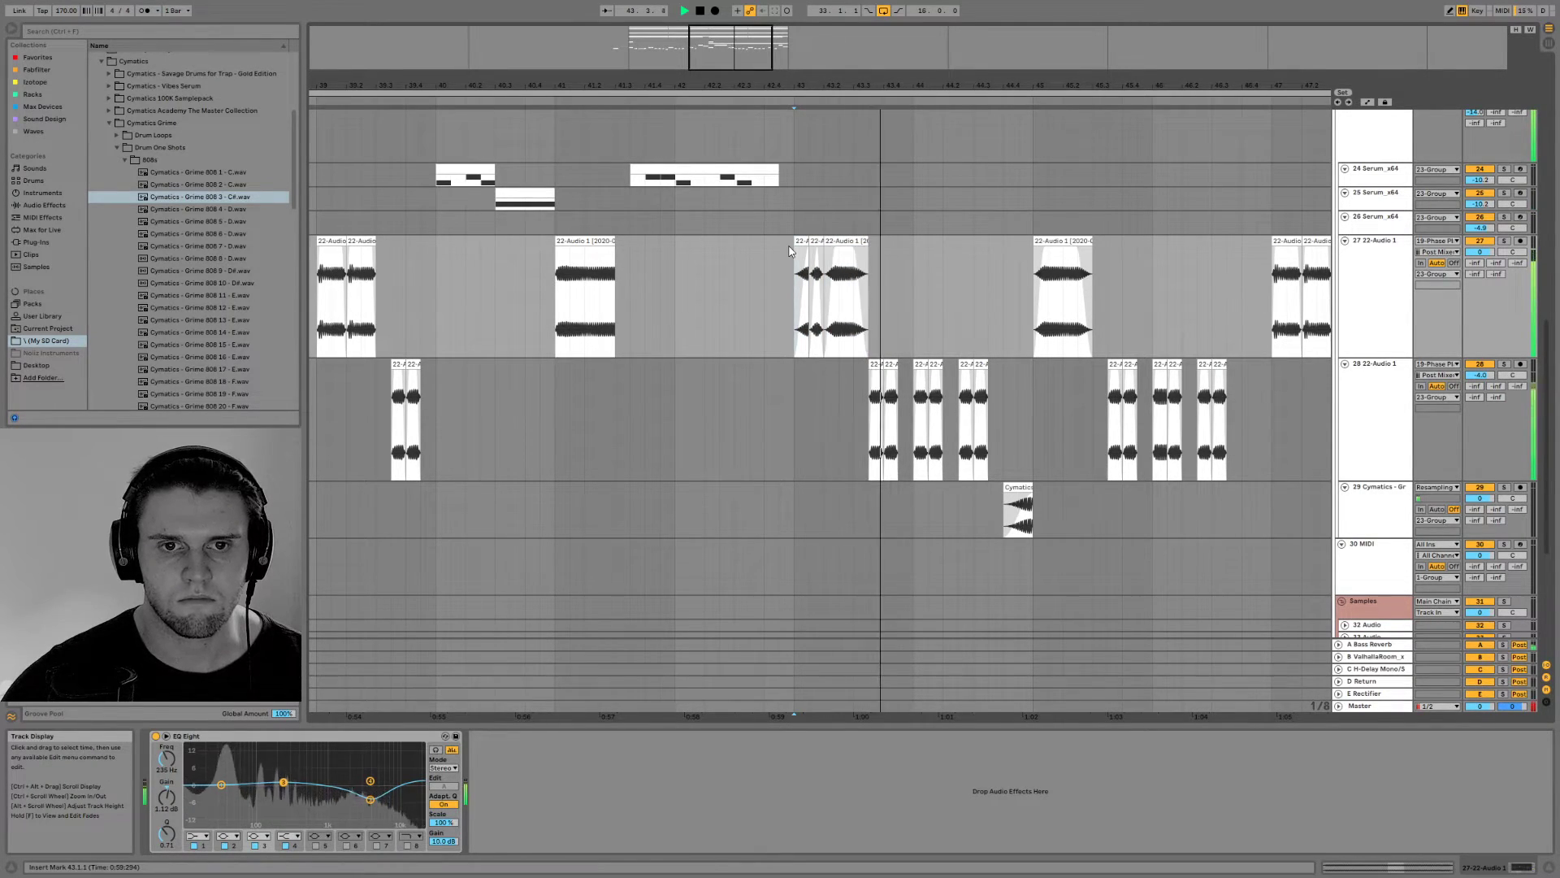
# Draw a transposition envelope on the extended clip dipping to about -3 st near 1.1.3 and returning to 0 st near 1.2.2, and audition it
pyautogui.doubleClick(842, 258)
pyautogui.moveTo(699, 313); pyautogui.dragTo(697, 299)
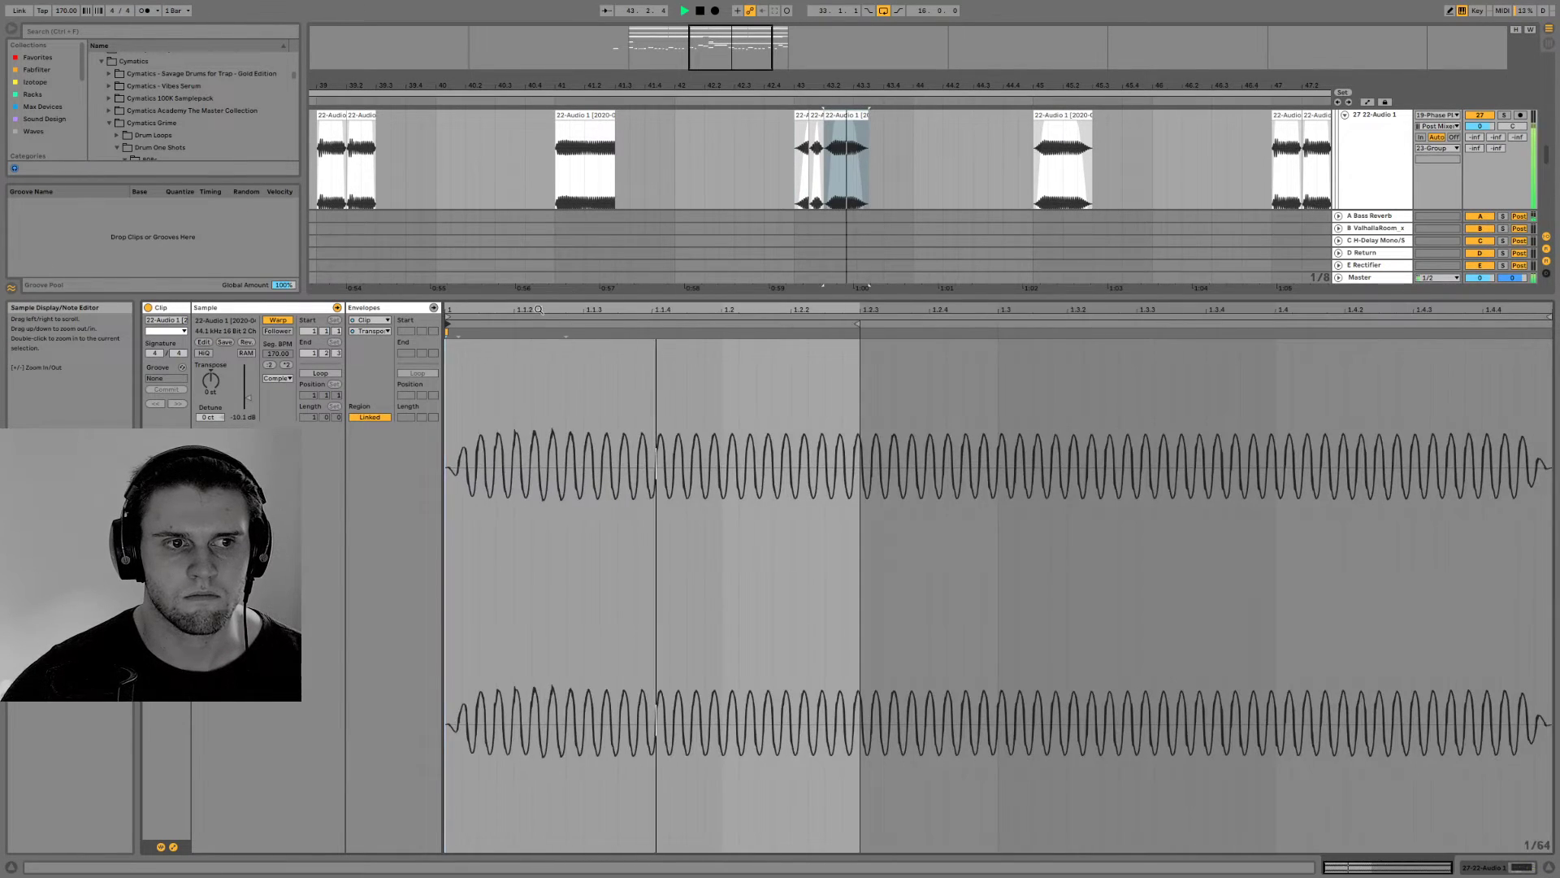
pyautogui.click(368, 331)
pyautogui.click(580, 622)
pyautogui.press('space')
pyautogui.moveTo(603, 608); pyautogui.dragTo(836, 587)
pyautogui.press('space')
pyautogui.press('space')
pyautogui.press('space')
pyautogui.press('space')
pyautogui.press('space')
pyautogui.press('space')
pyautogui.press('space')
pyautogui.press('space')
pyautogui.press('space')
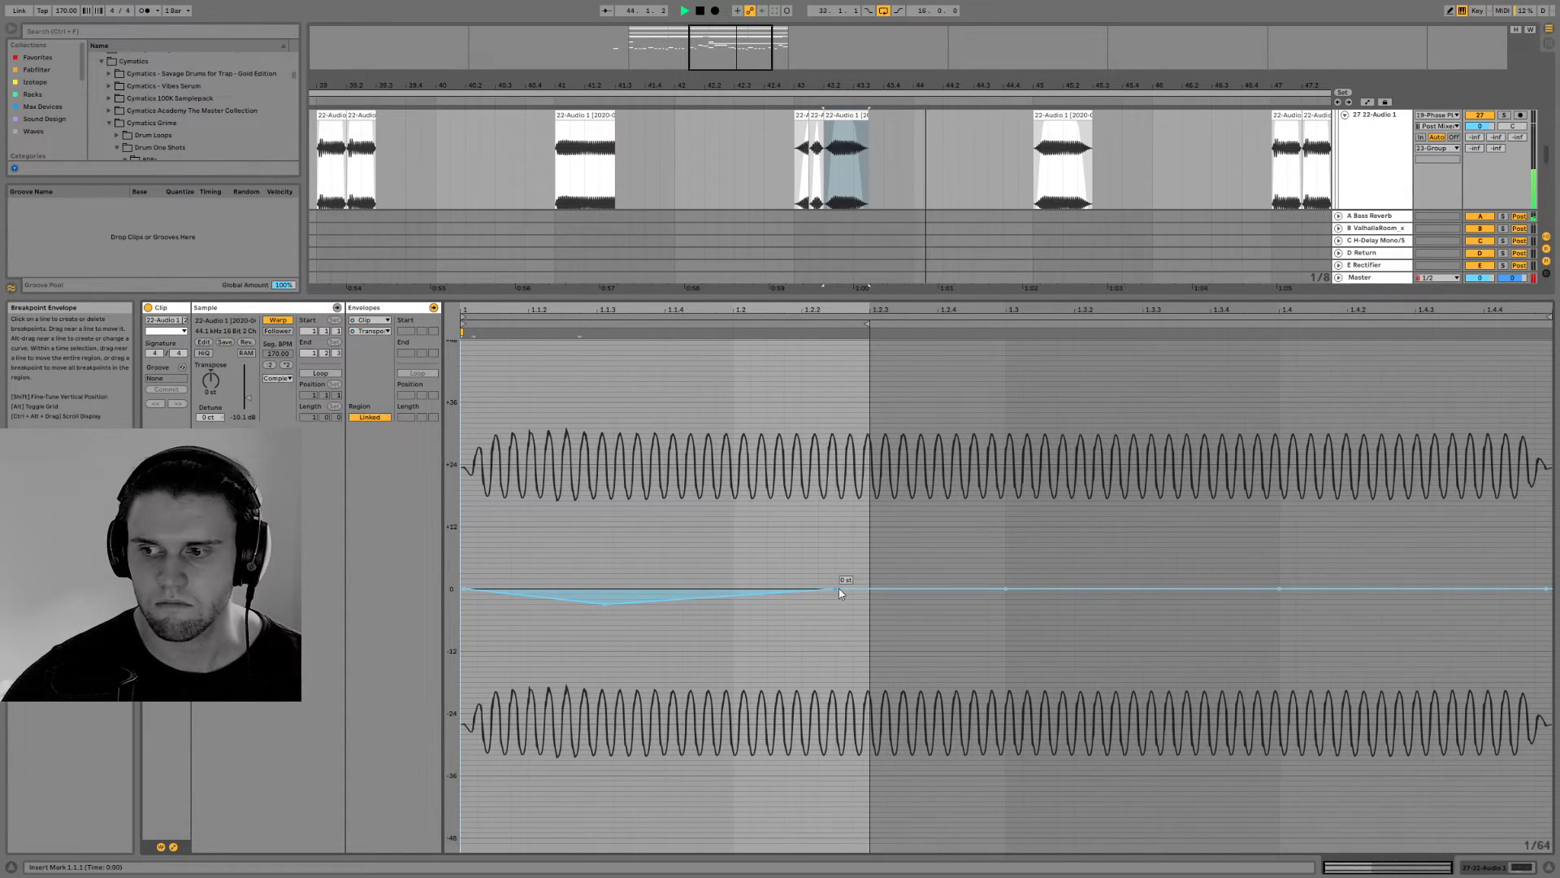
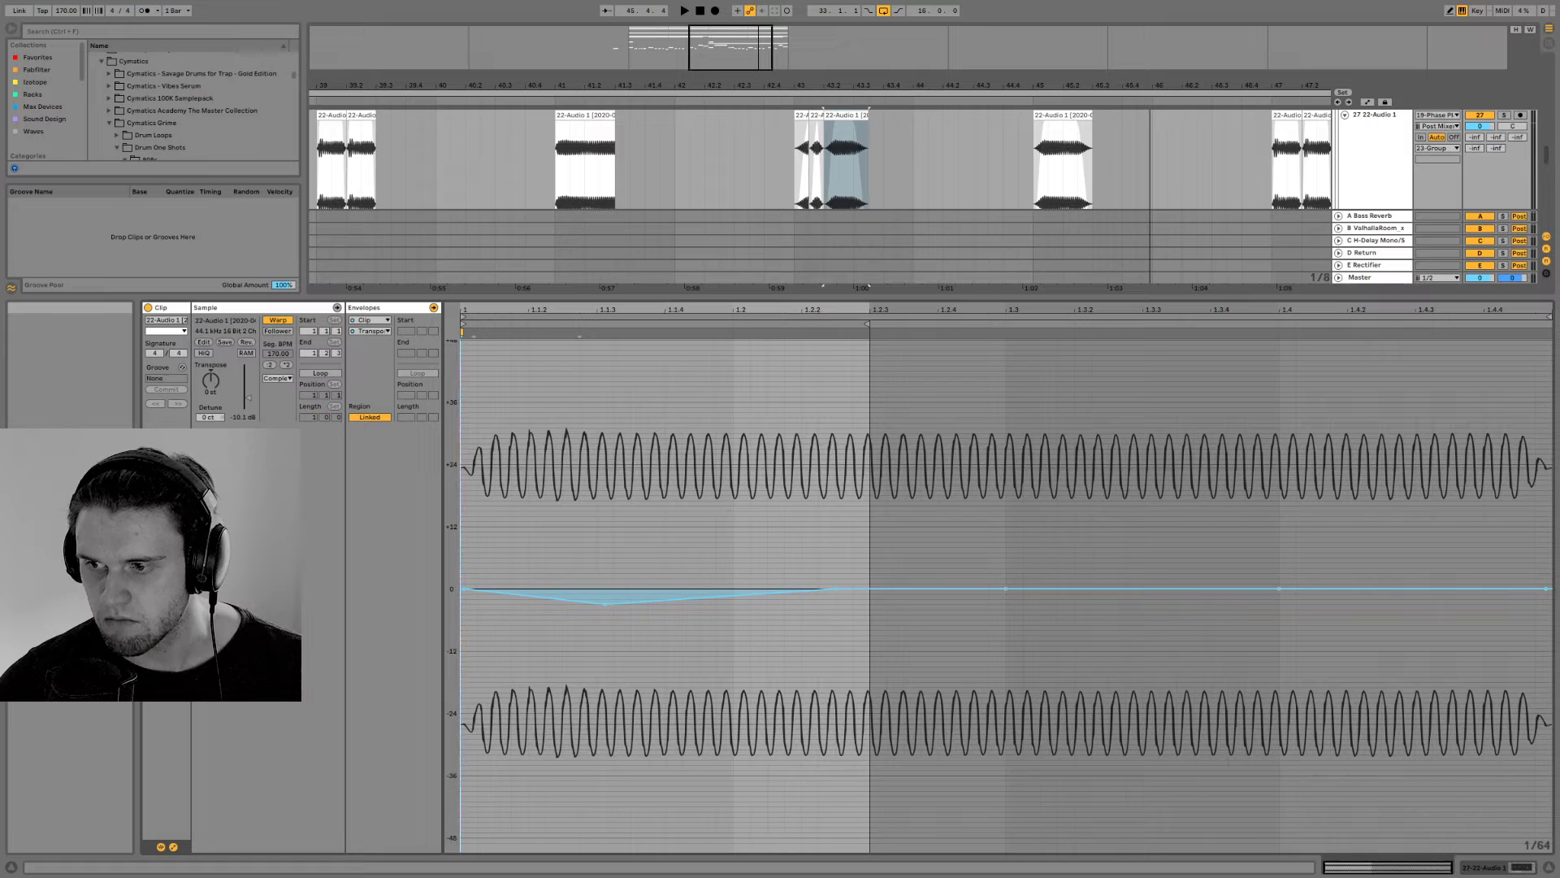
# Arm track 19, audition its Phase Plant patch with the plugin window open, and close the window
pyautogui.click(1513, 870)
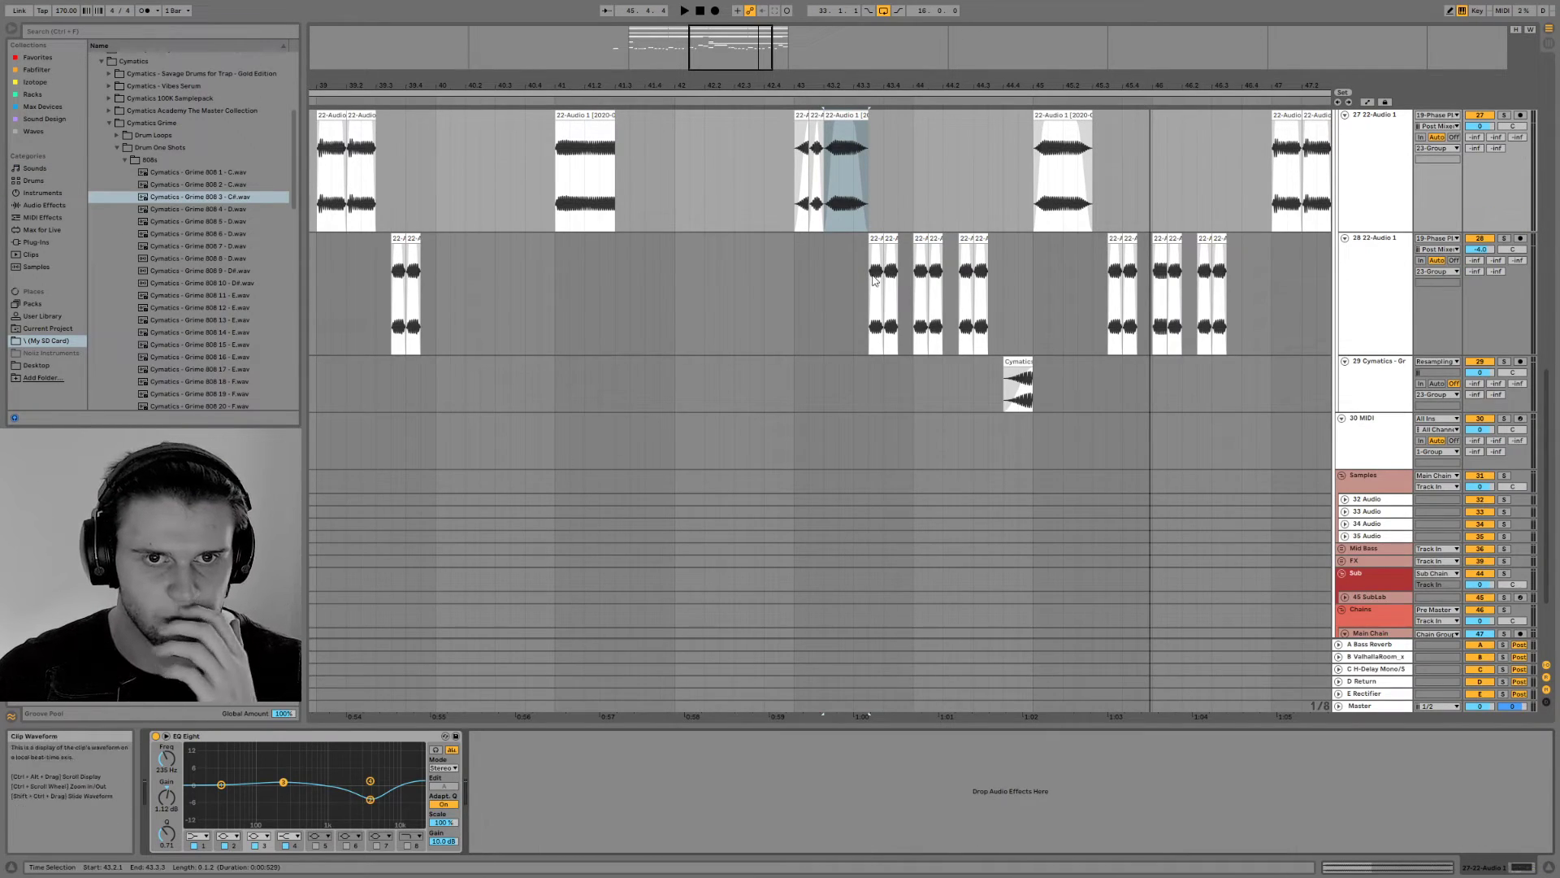
pyautogui.scroll(5, 952, 329)
pyautogui.scroll(4, 1334, 270)
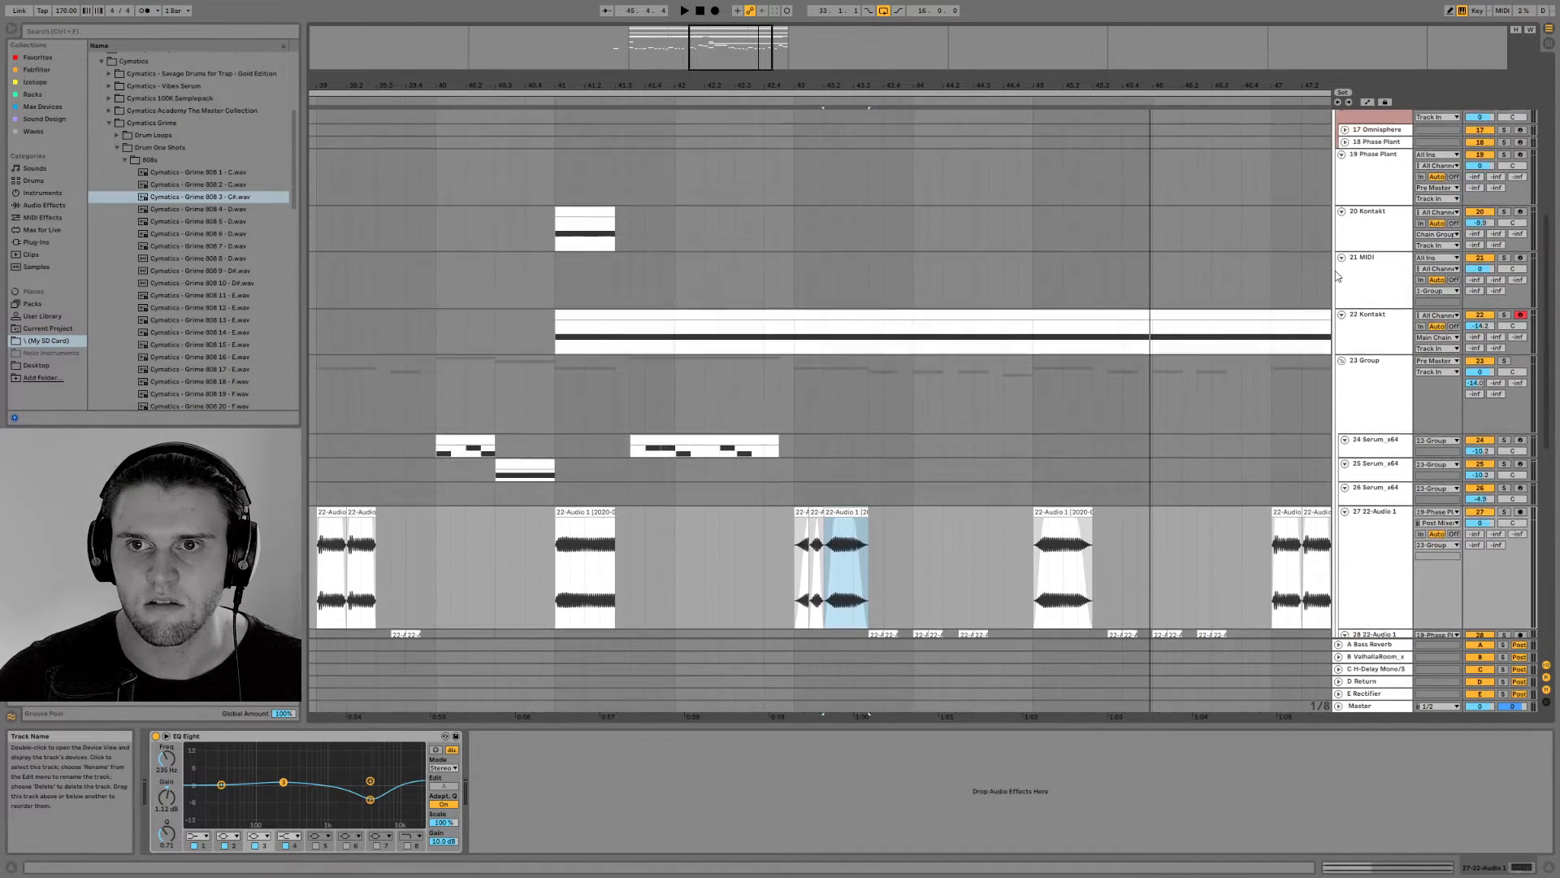
pyautogui.click(1375, 235)
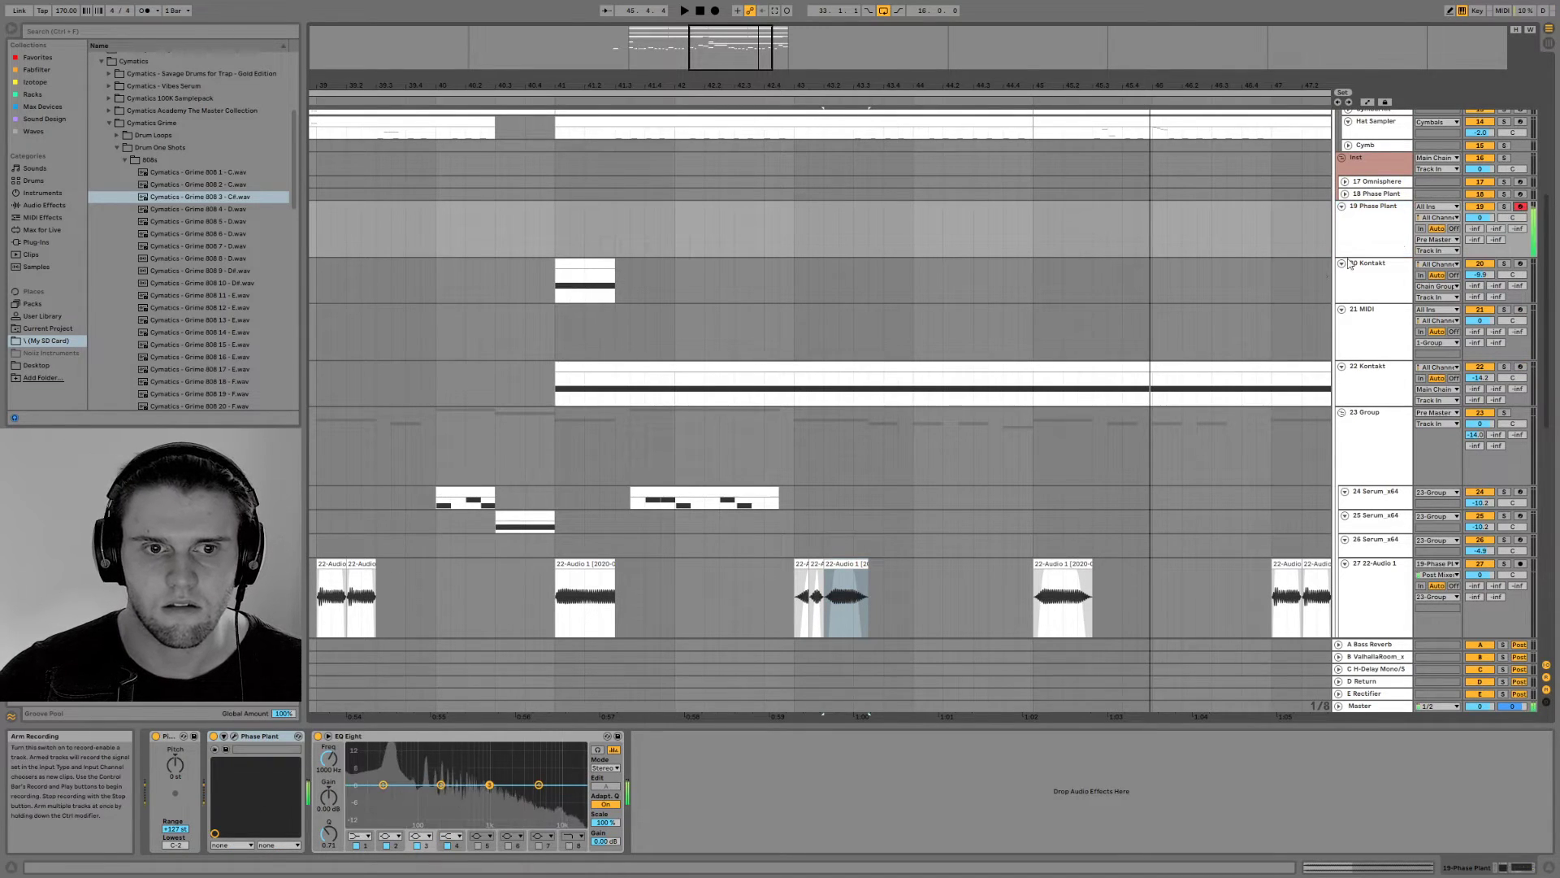
pyautogui.click(234, 736)
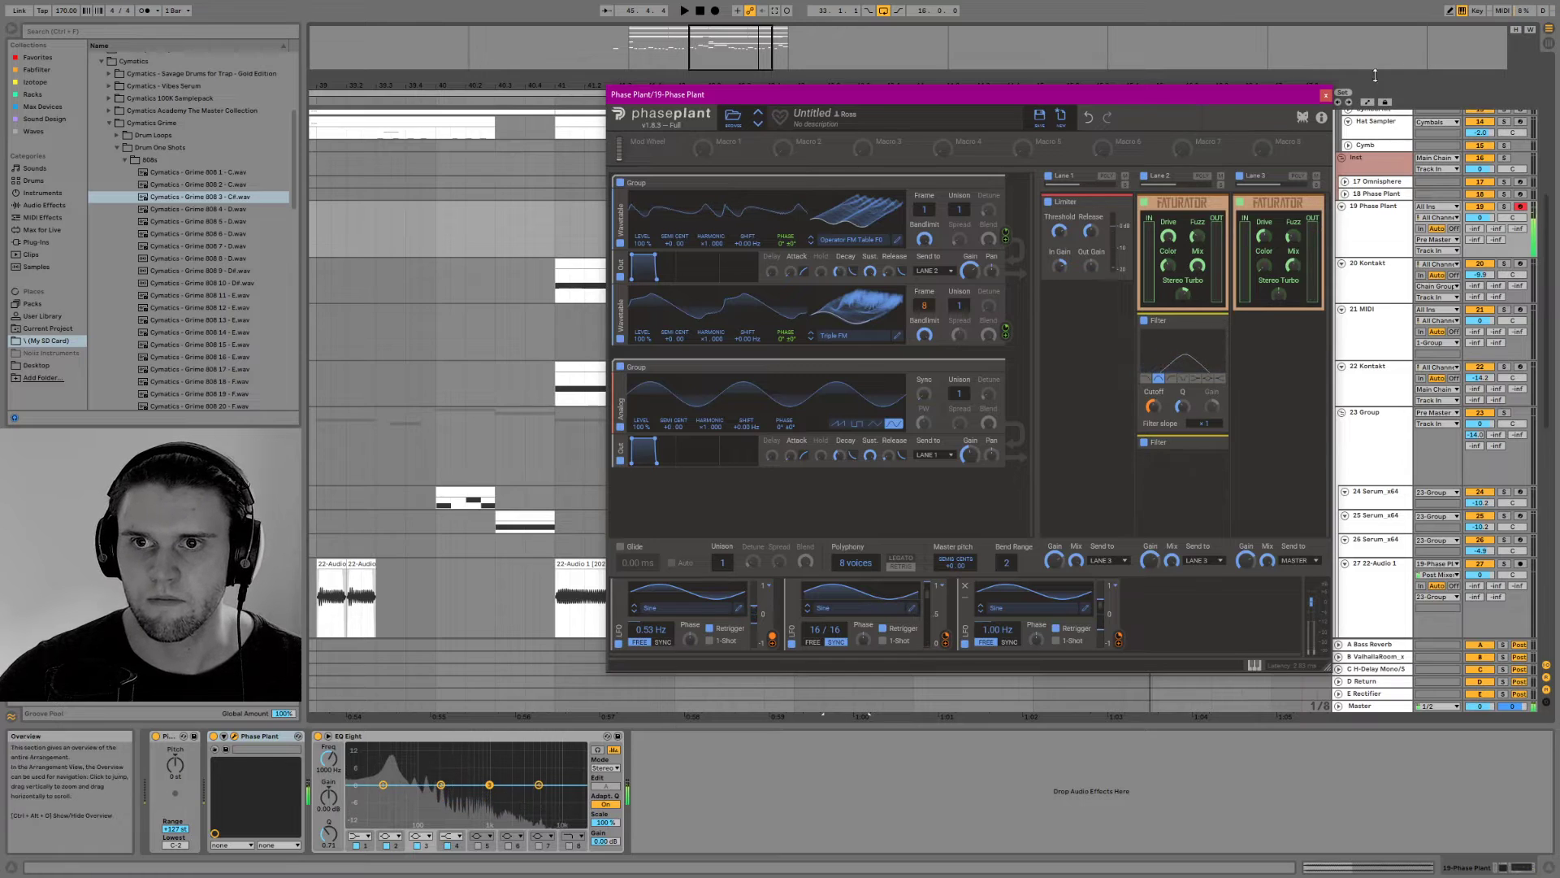
pyautogui.click(1325, 95)
# Inspect the first bass clip of the drop on track 27 and audition the source clip at bar 31 on track 28
pyautogui.moveTo(727, 47); pyautogui.dragTo(685, 70)
pyautogui.doubleClick(657, 570)
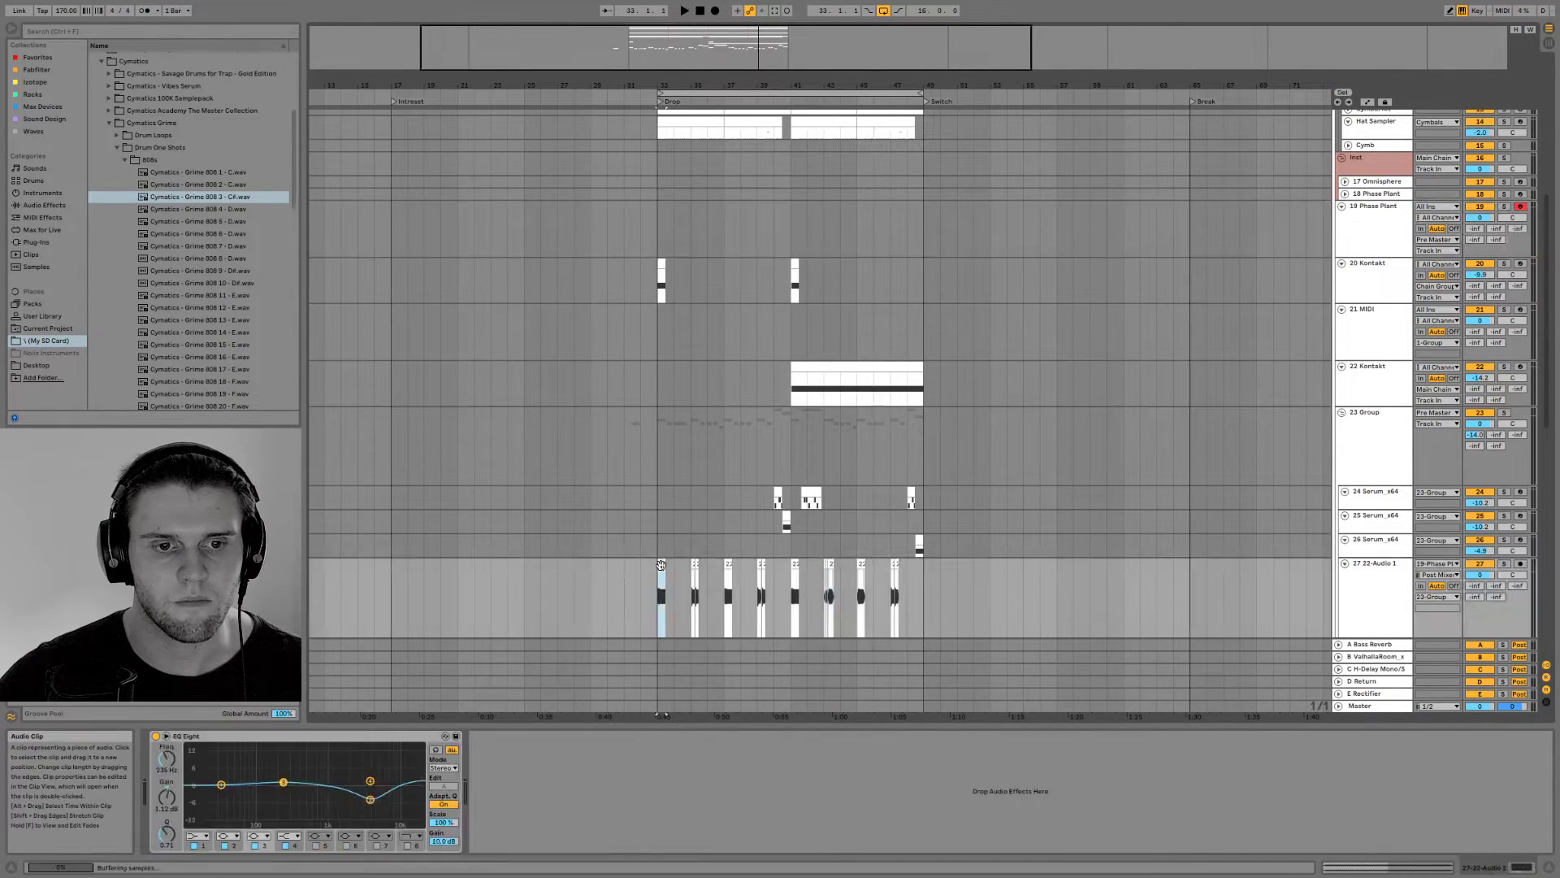
pyautogui.click(1511, 871)
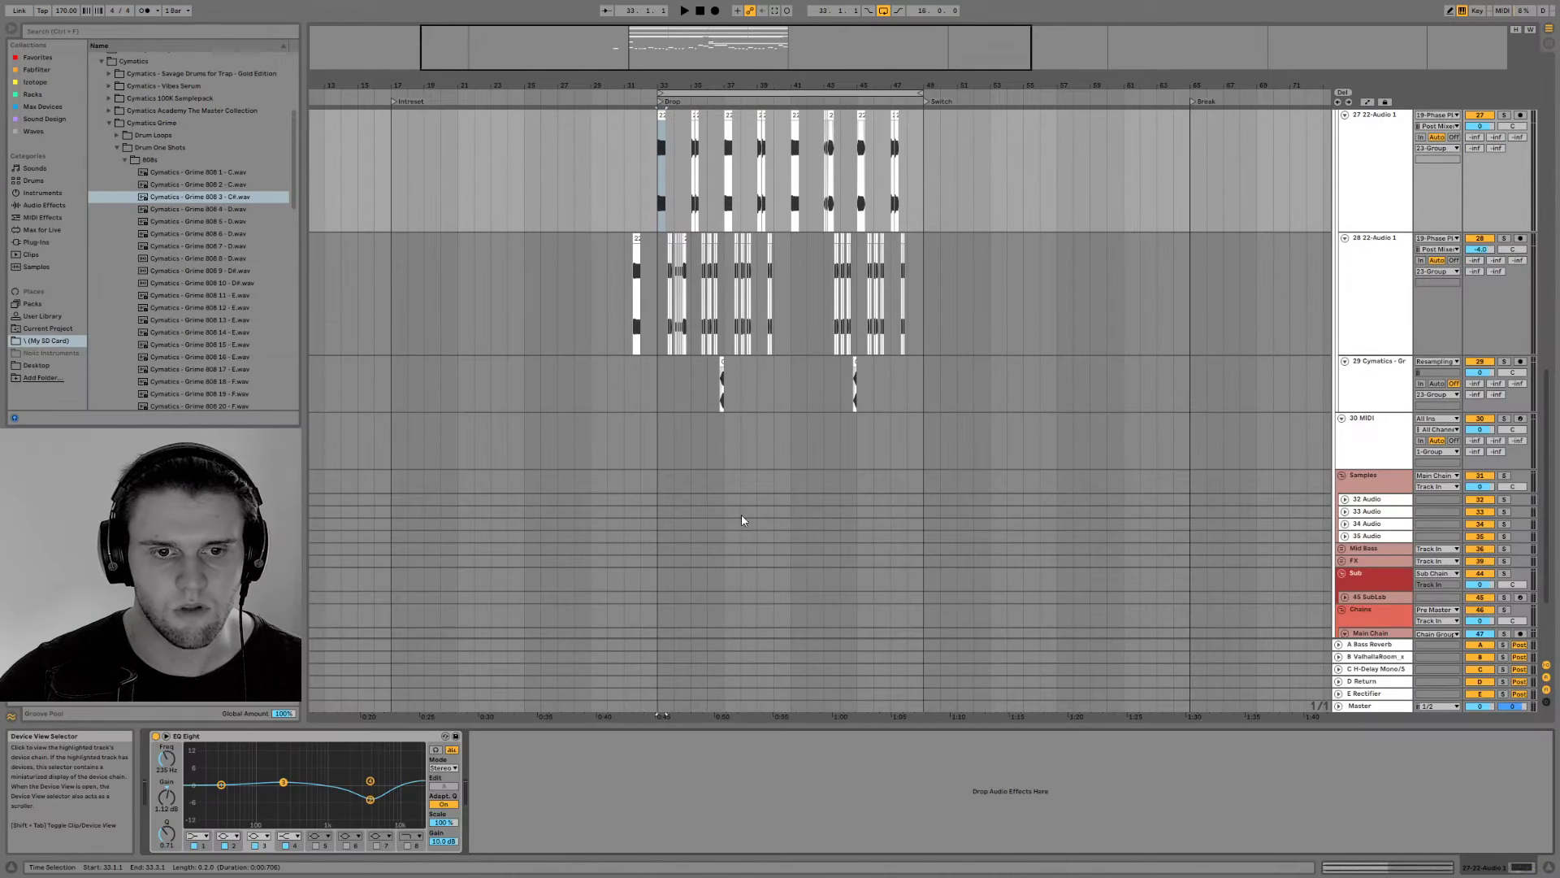
pyautogui.scroll(-1, 735, 525)
pyautogui.doubleClick(635, 191)
pyautogui.press('space')
pyautogui.moveTo(813, 308); pyautogui.dragTo(812, 195)
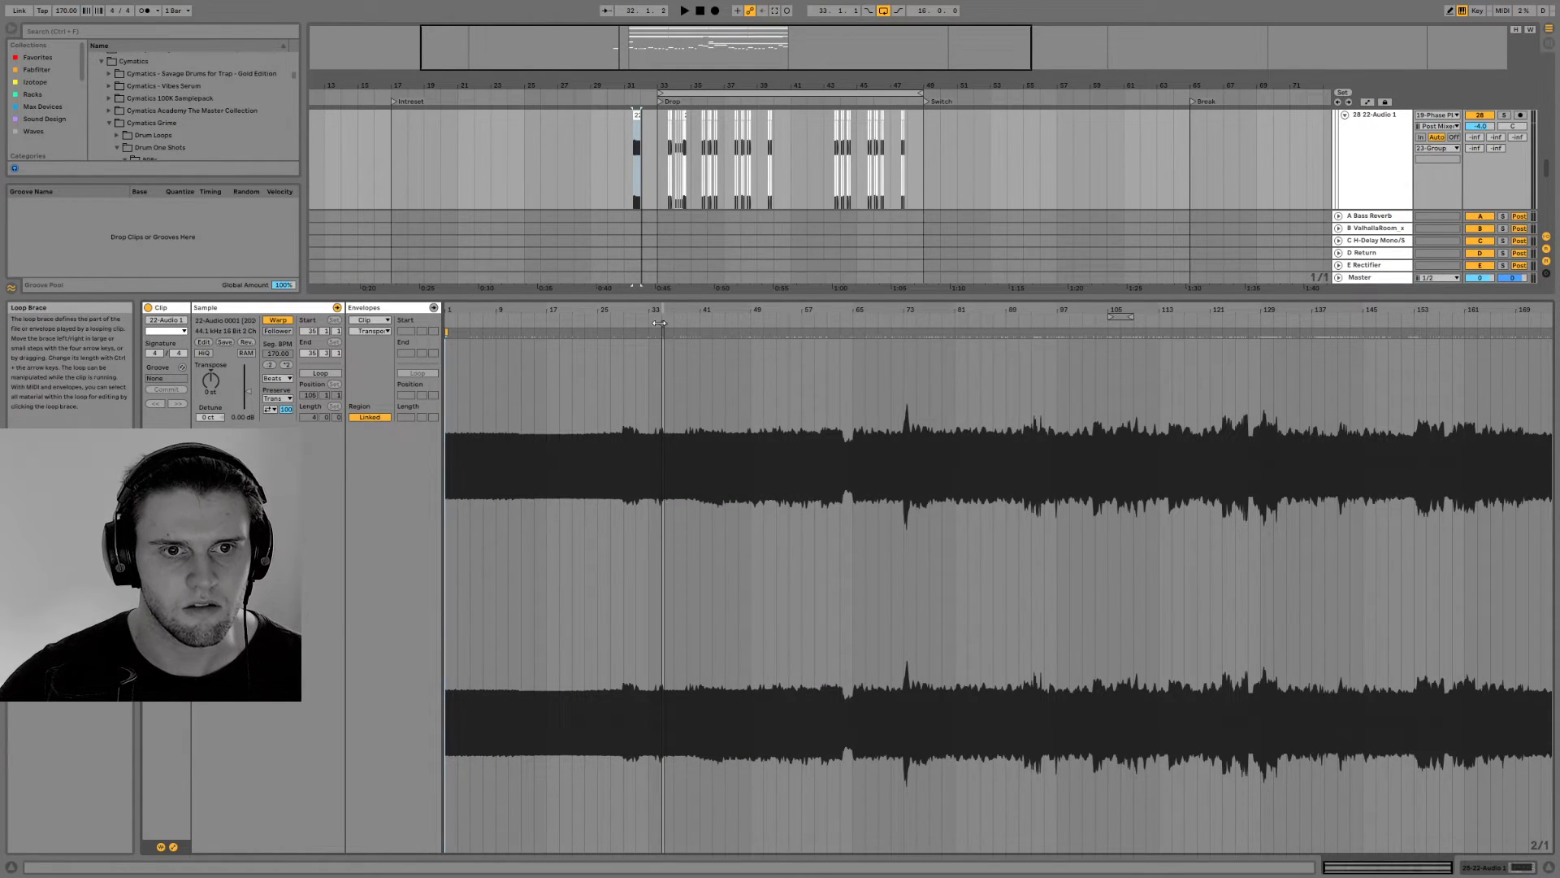
pyautogui.moveTo(1310, 332); pyautogui.dragTo(1314, 332)
pyautogui.press('space')
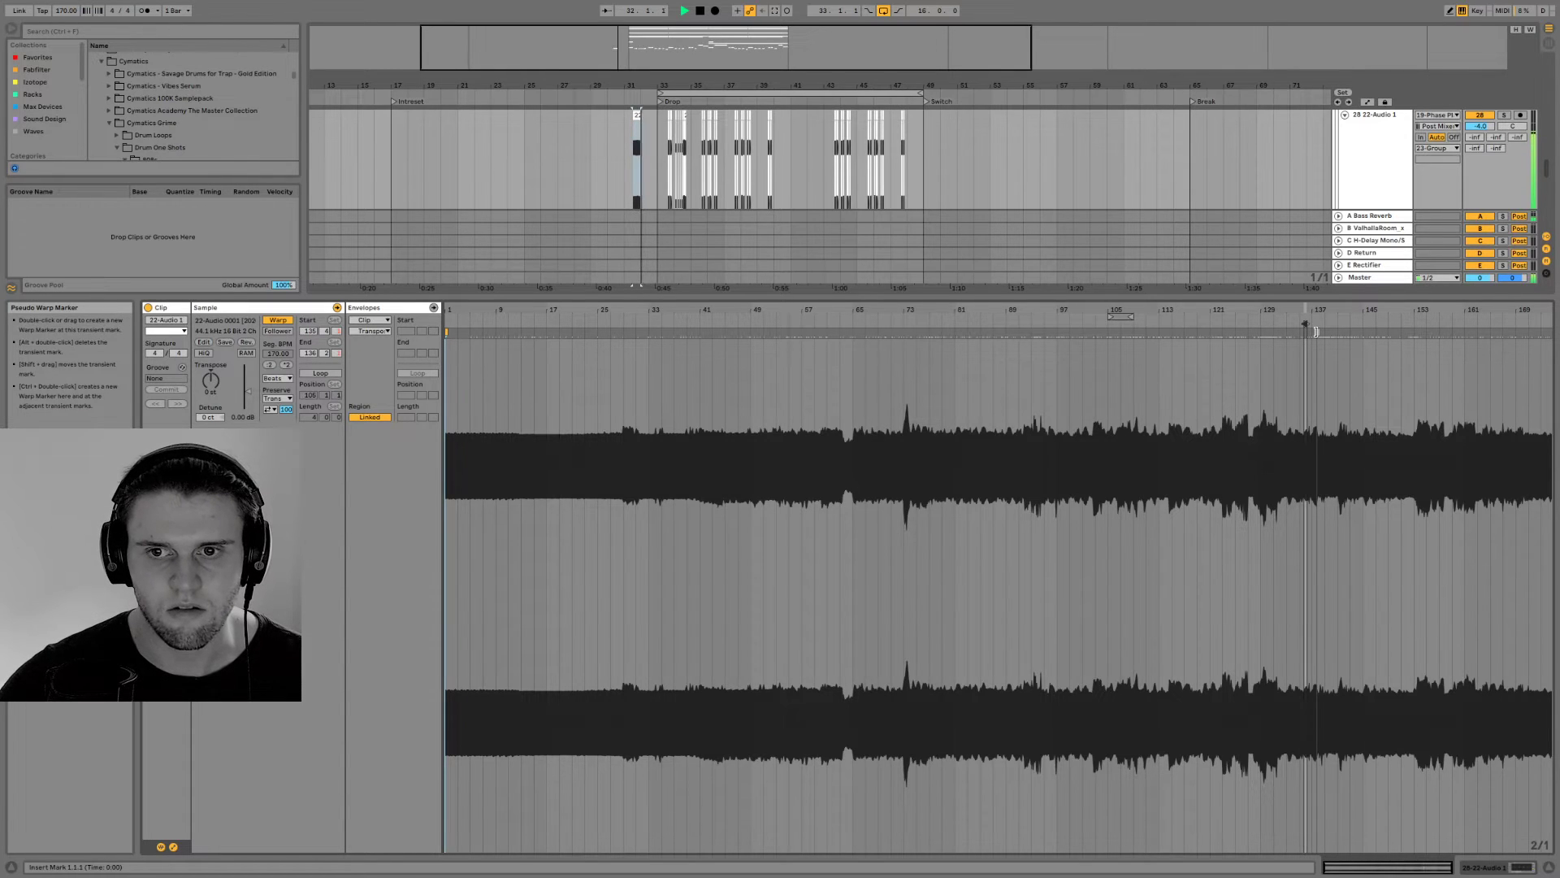
pyautogui.click(1494, 860)
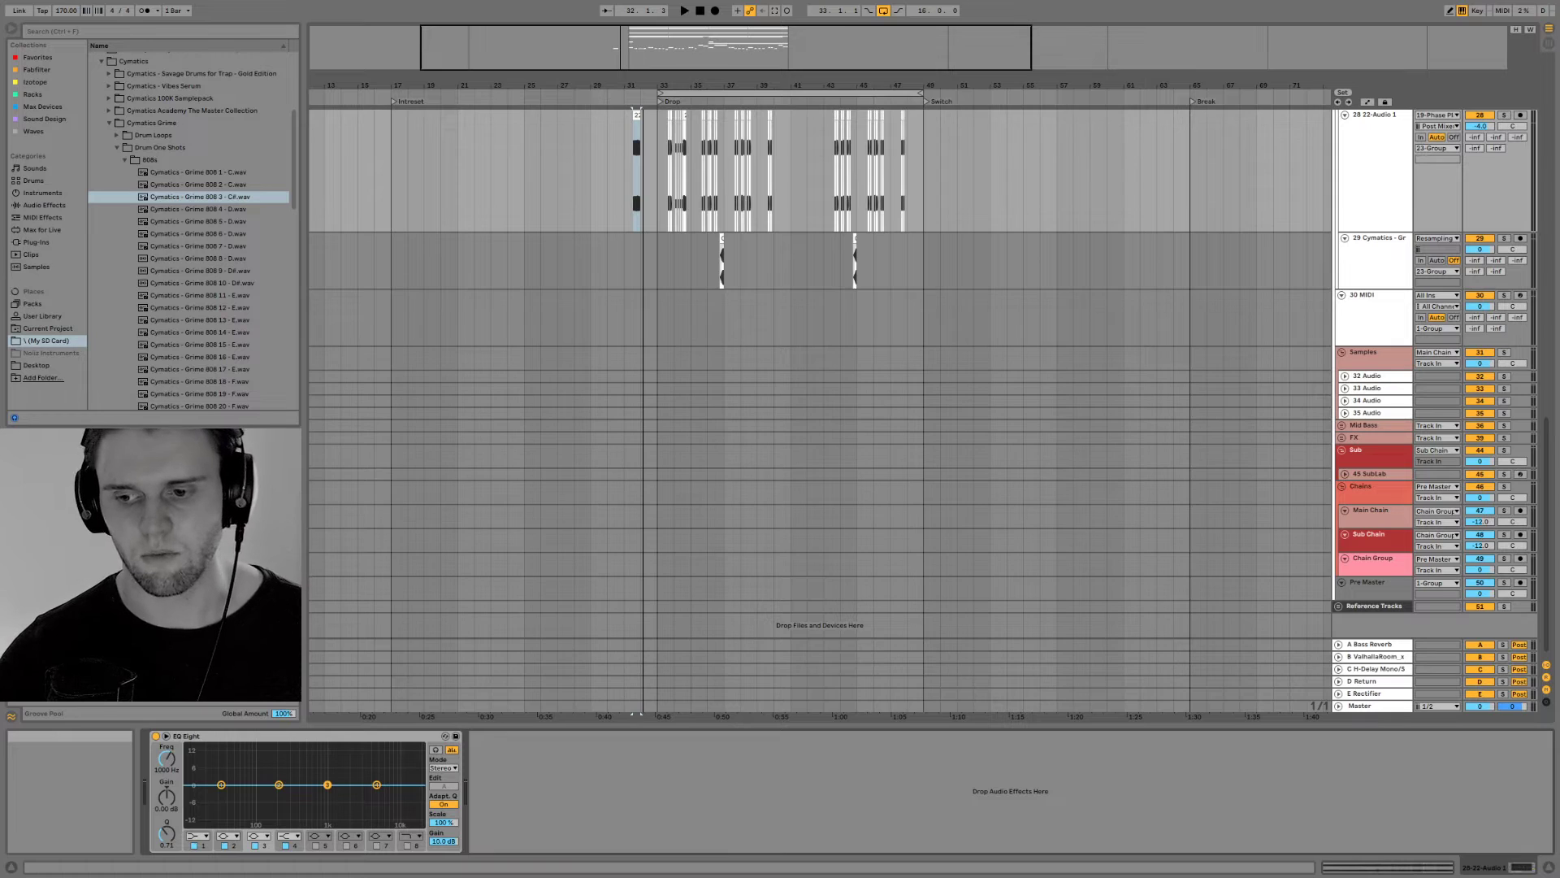
# Hide the device view and play the drop from bar 33, reviewing the brass, Serum and bass tracks
pyautogui.click(1550, 868)
pyautogui.scroll(5, 653, 330)
pyautogui.click(653, 329)
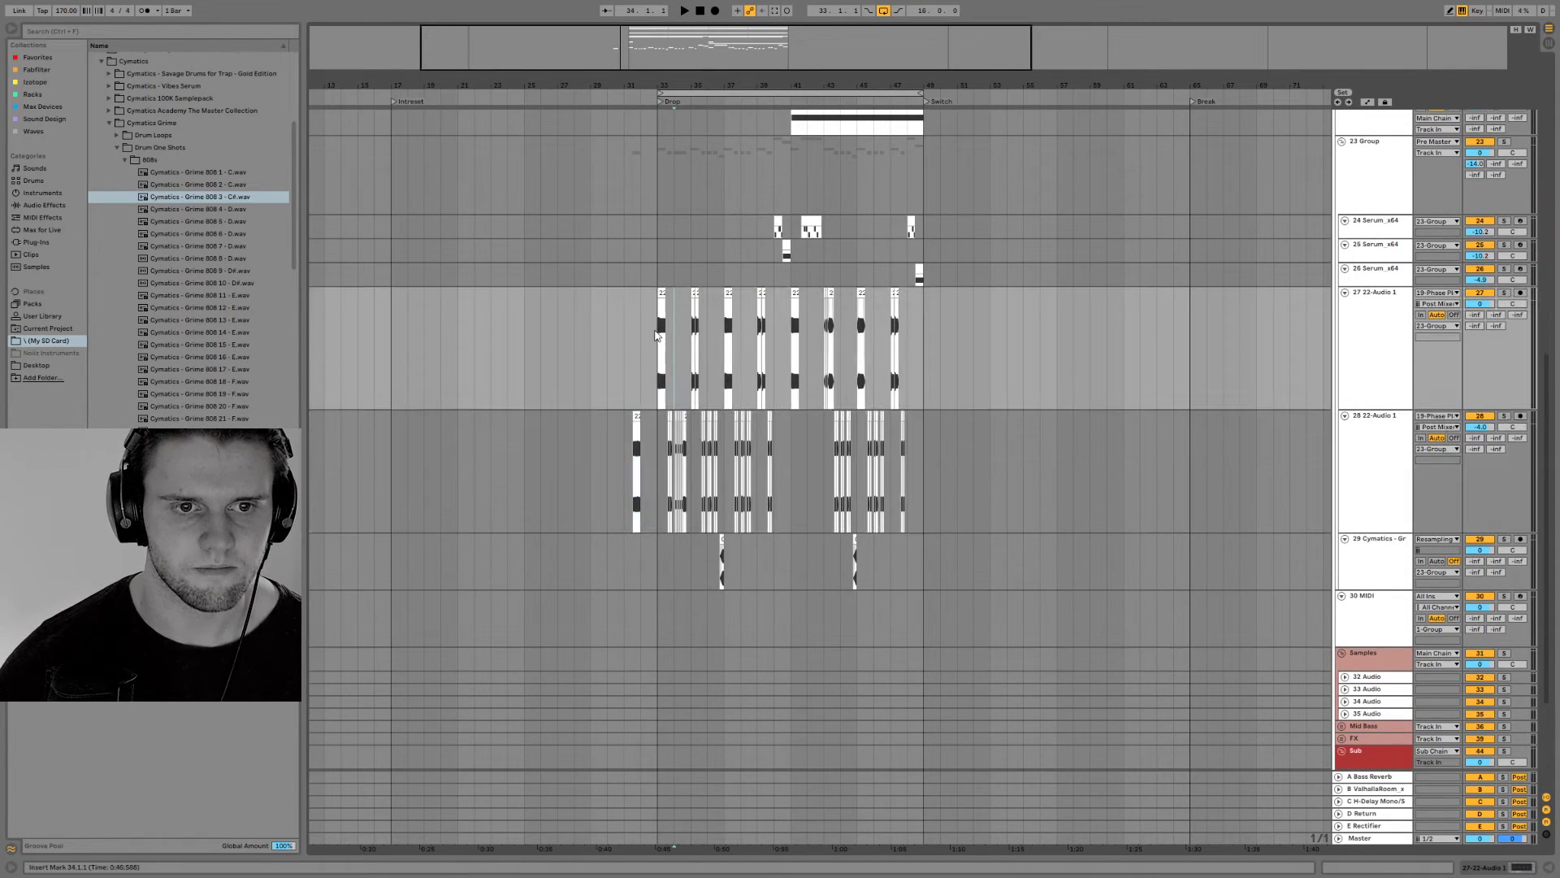
pyautogui.moveTo(658, 41); pyautogui.dragTo(607, 71)
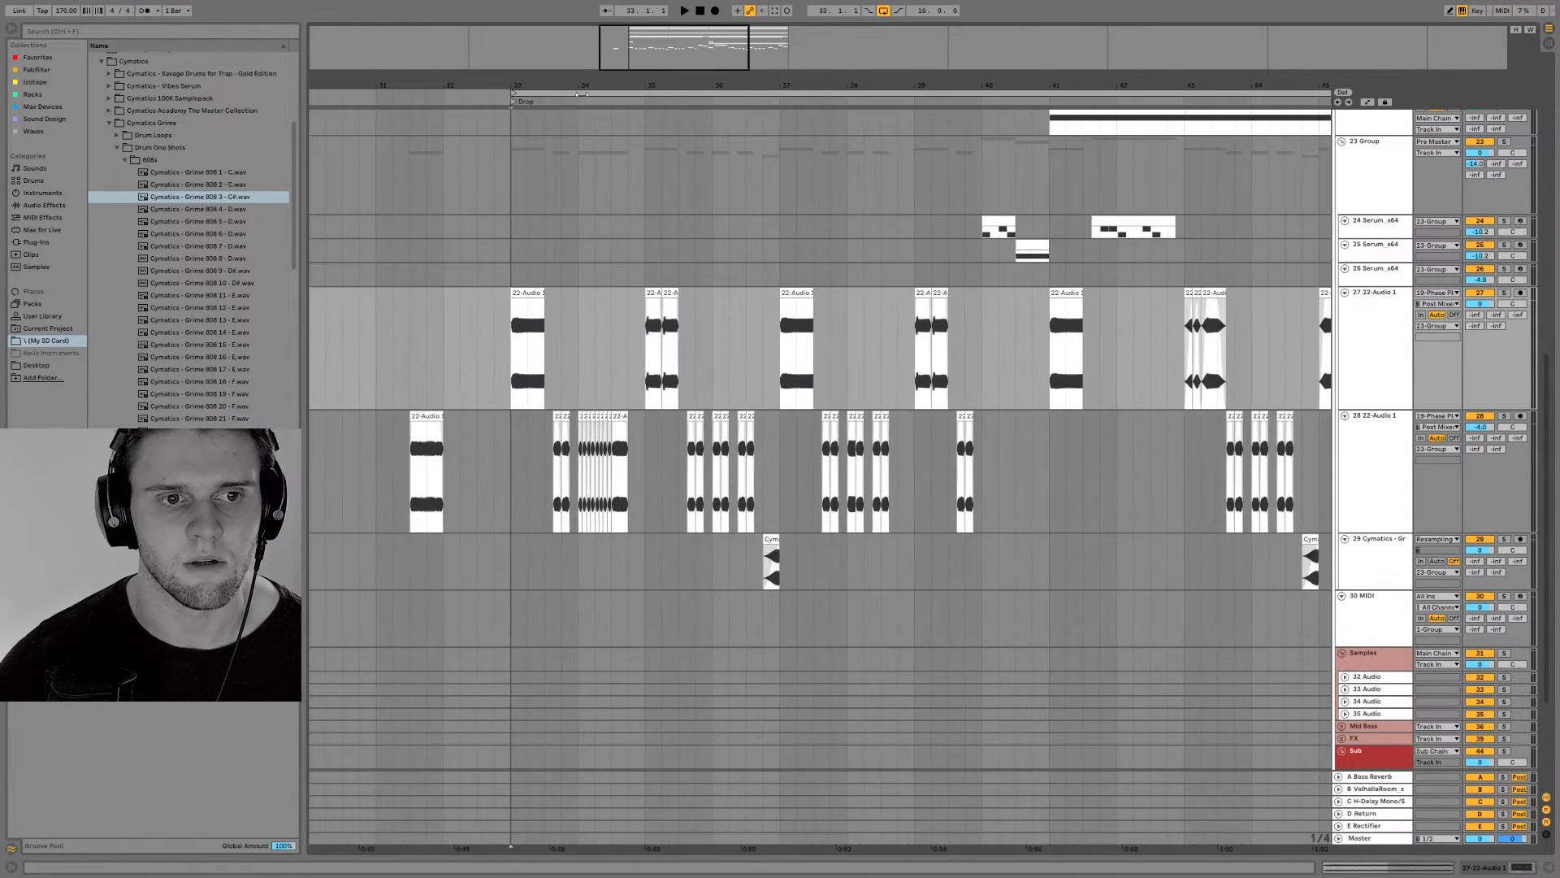
pyautogui.scroll(-5, 619, 203)
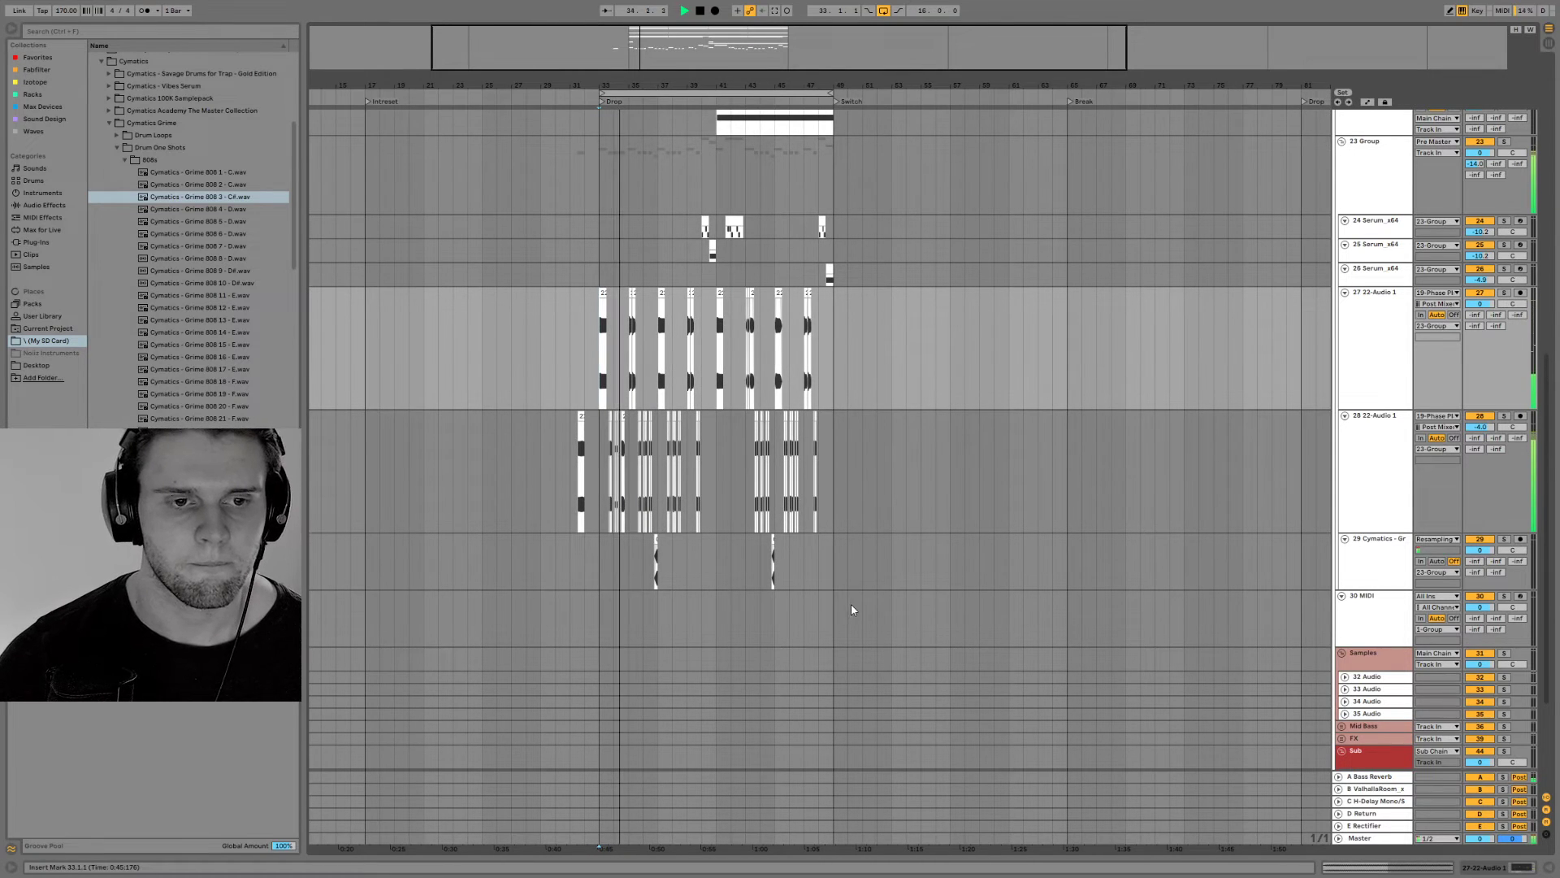
pyautogui.moveTo(673, 43); pyautogui.dragTo(670, 70)
pyautogui.scroll(5, 849, 321)
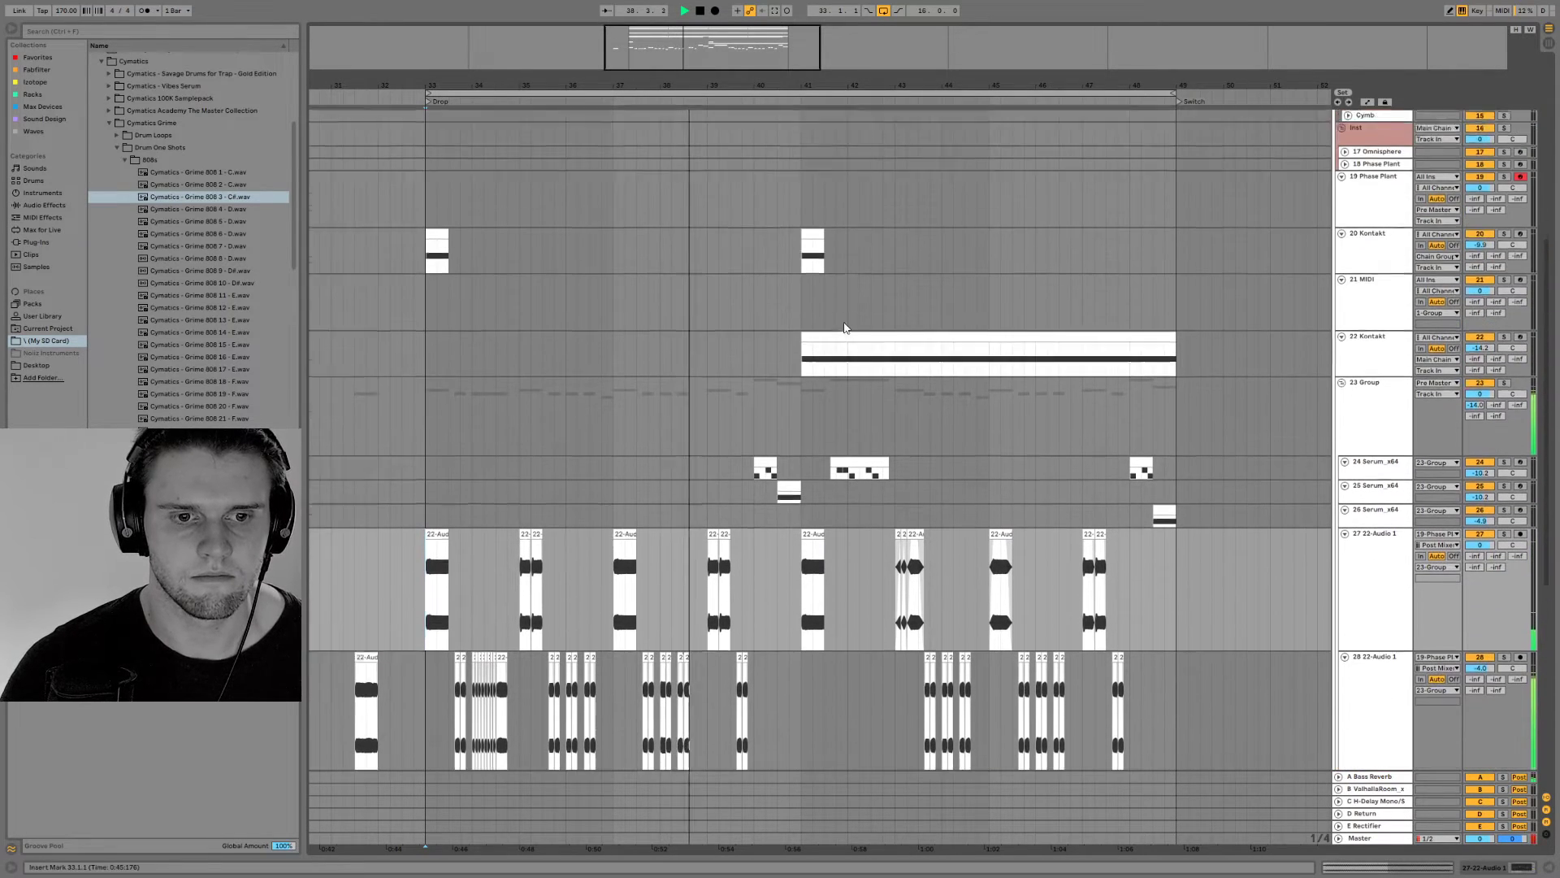
pyautogui.scroll(-5, 849, 333)
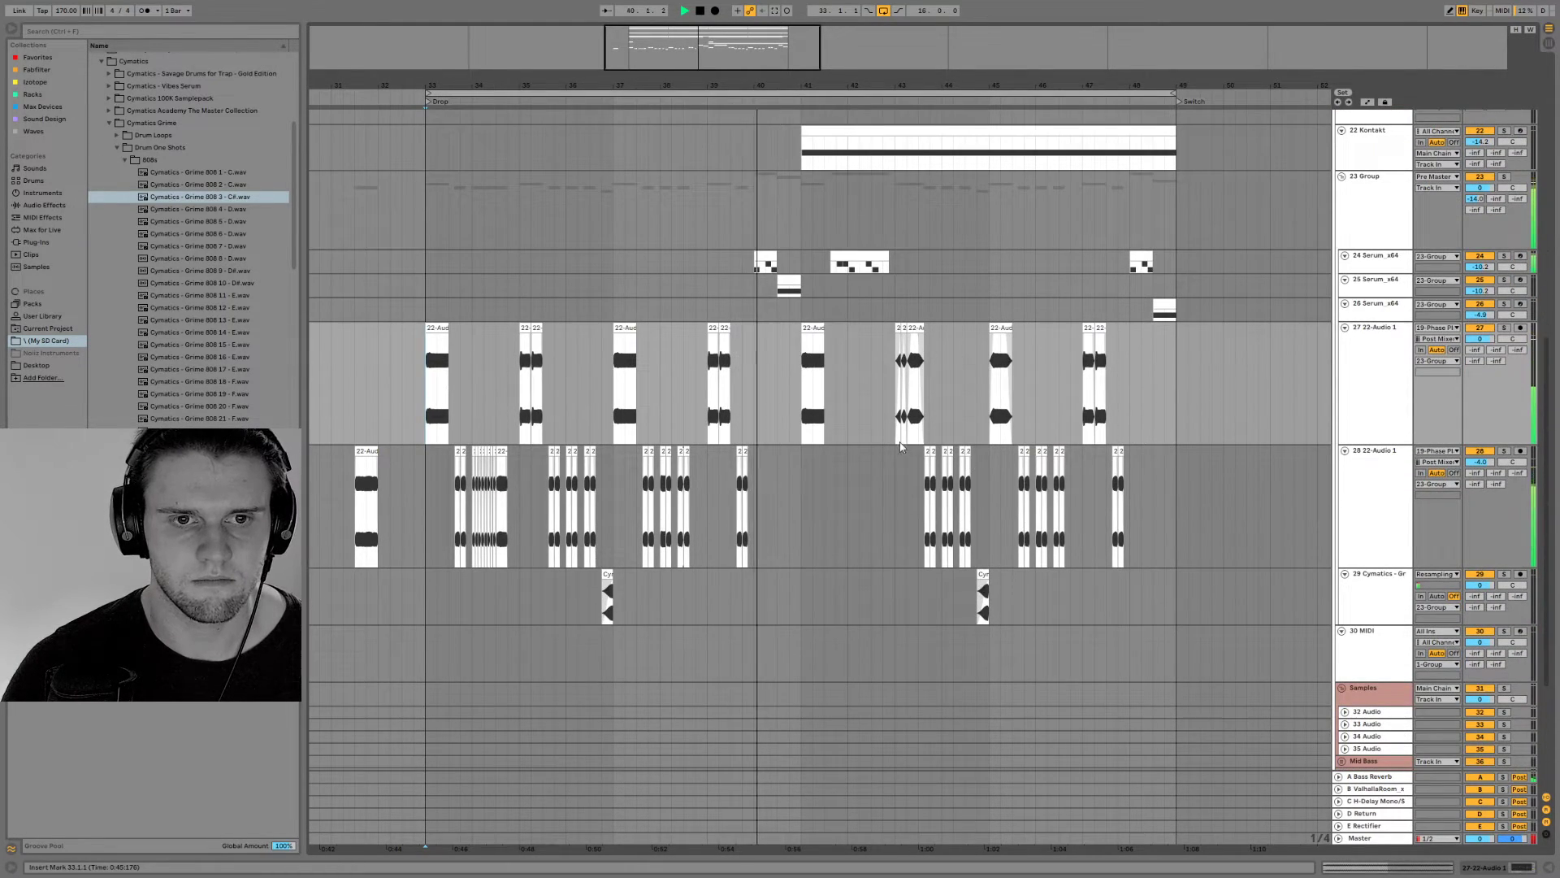
pyautogui.scroll(6, 858, 408)
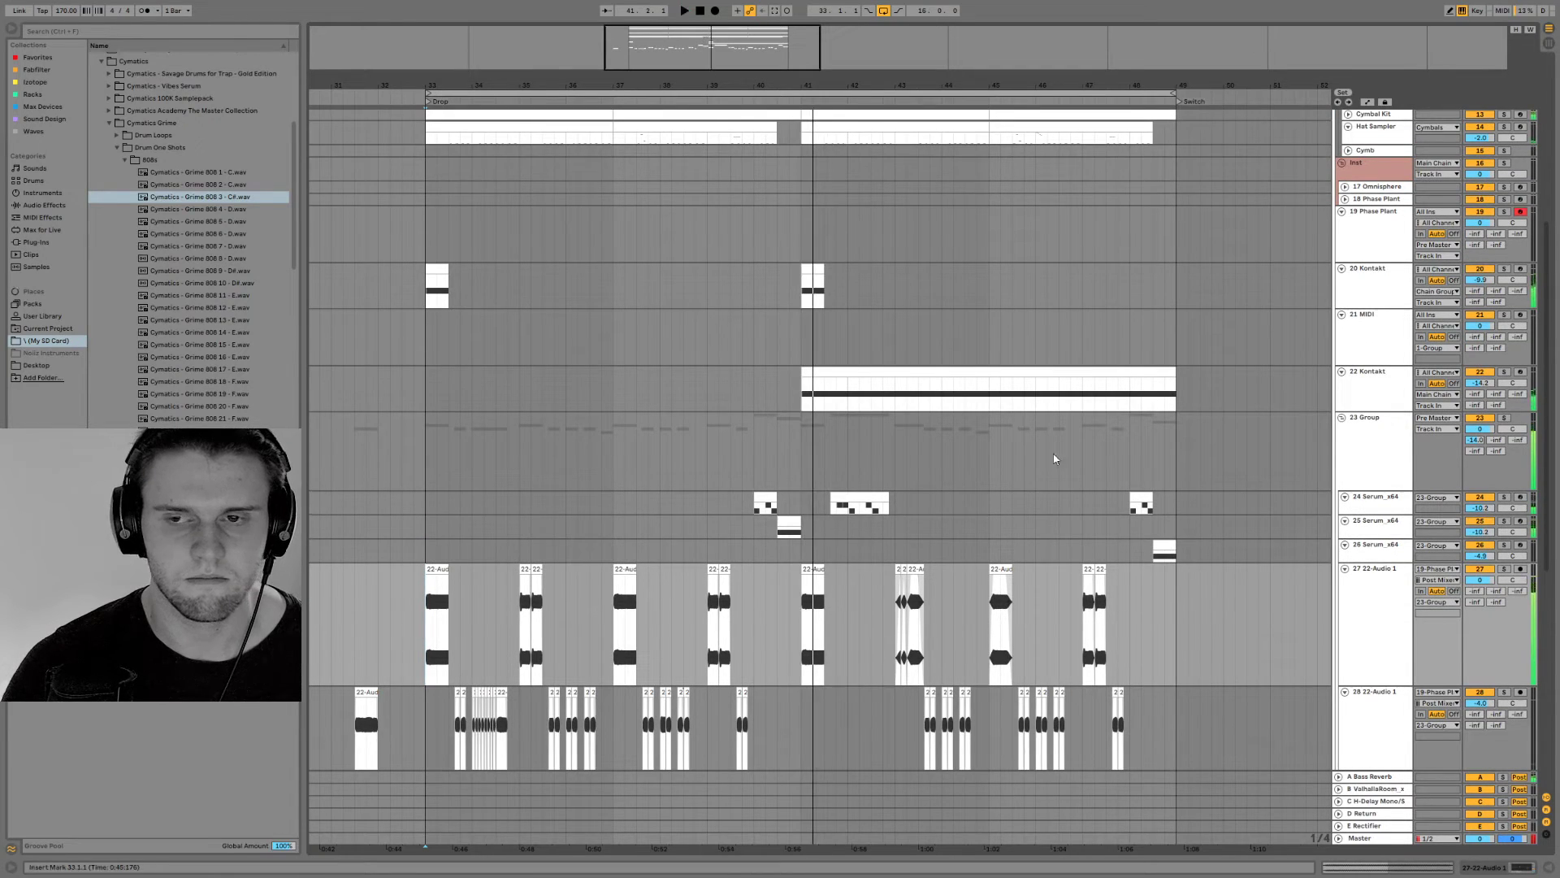
pyautogui.scroll(-8, 1037, 436)
pyautogui.scroll(7, 1094, 494)
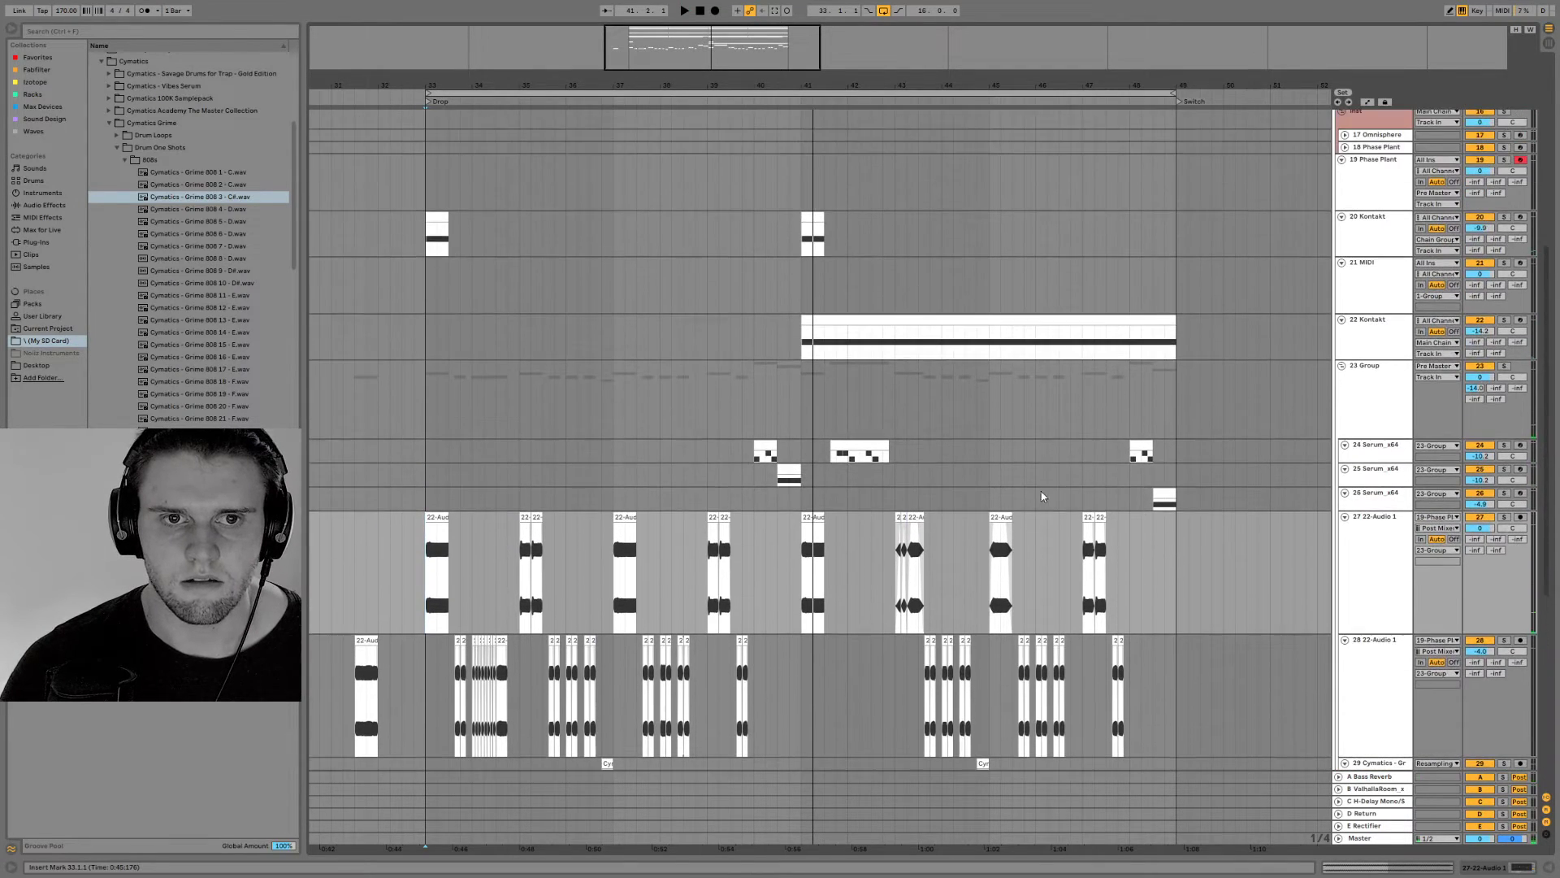
# Select track 20 Kontakt and show the Sound Design collection in the browser
pyautogui.click(1344, 235)
pyautogui.click(32, 94)
pyautogui.click(46, 119)
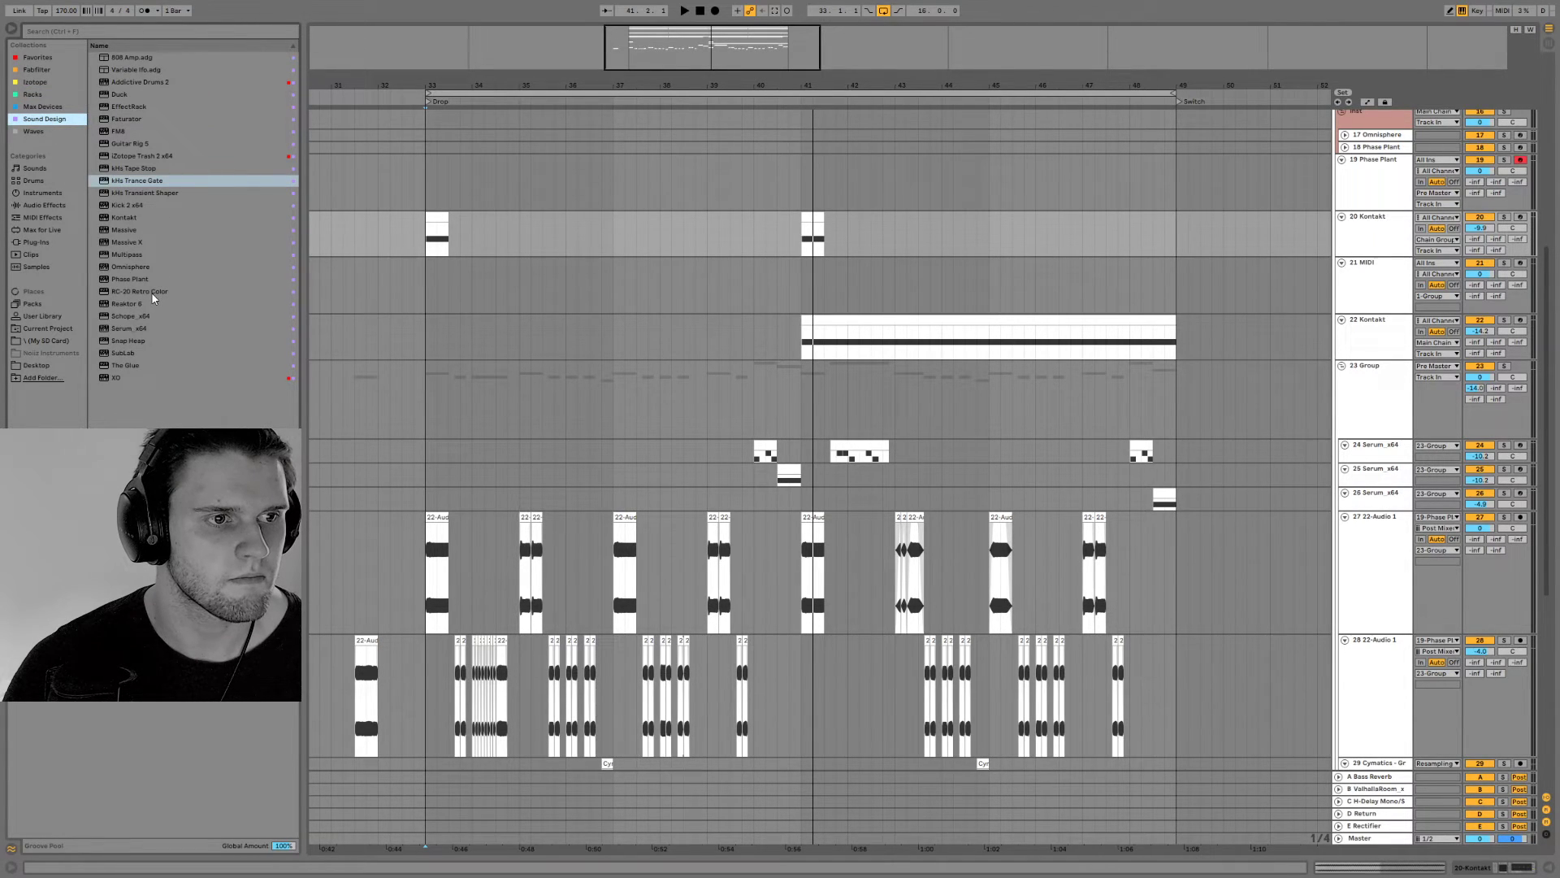
# Copy the drop's sidechain trigger and drum clips from bar 33 to the Break at bar 65 and play from there
pyautogui.scroll(-9, 533, 346)
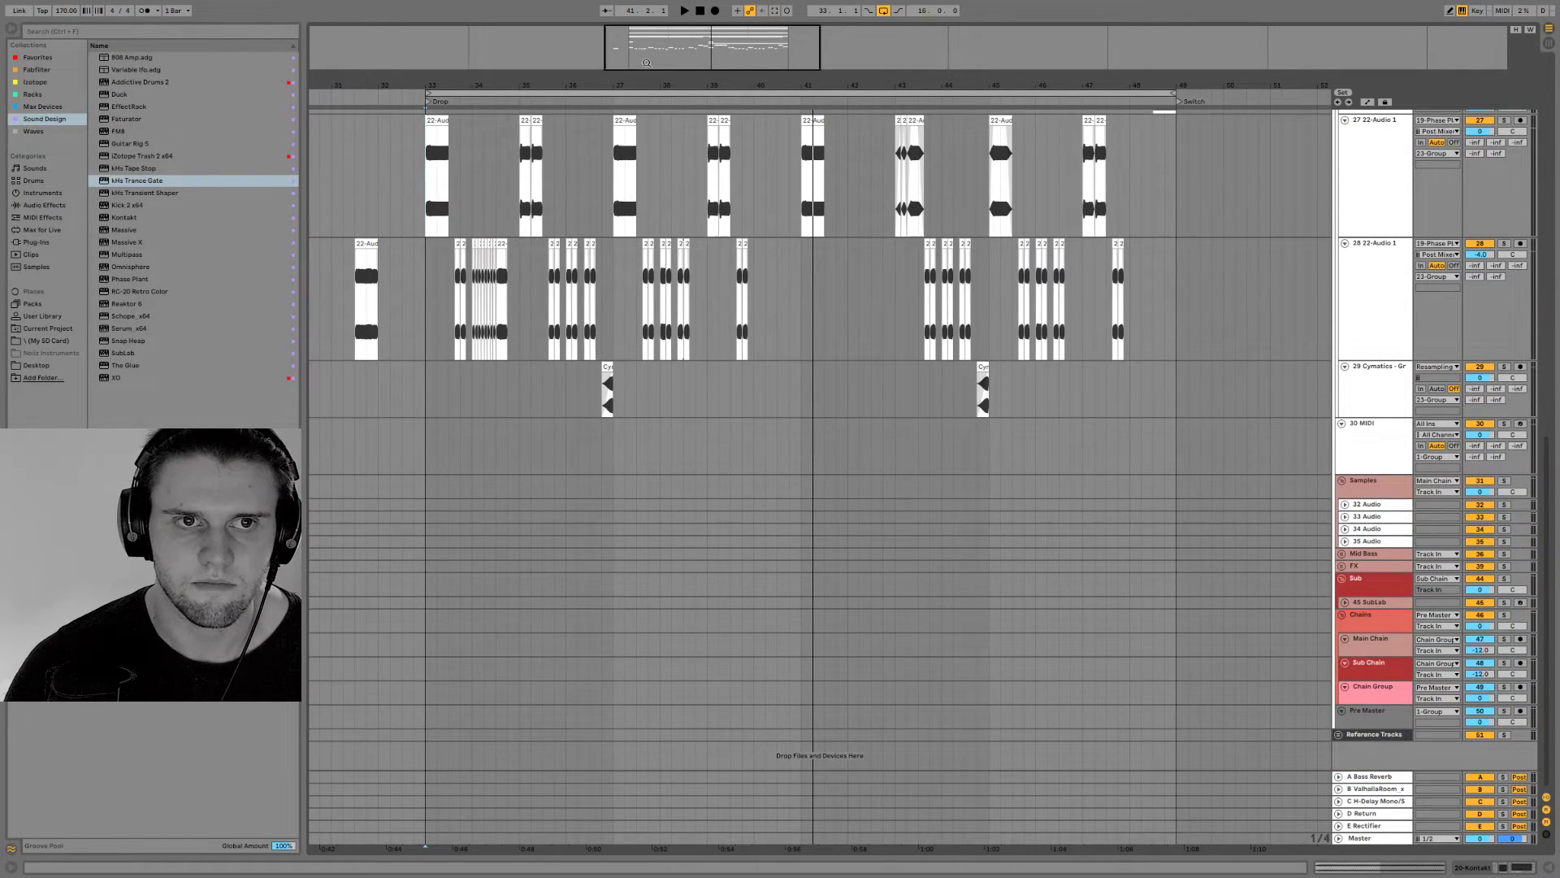
pyautogui.moveTo(601, 86); pyautogui.dragTo(594, 33)
pyautogui.scroll(1, 677, 439)
pyautogui.scroll(10, 661, 509)
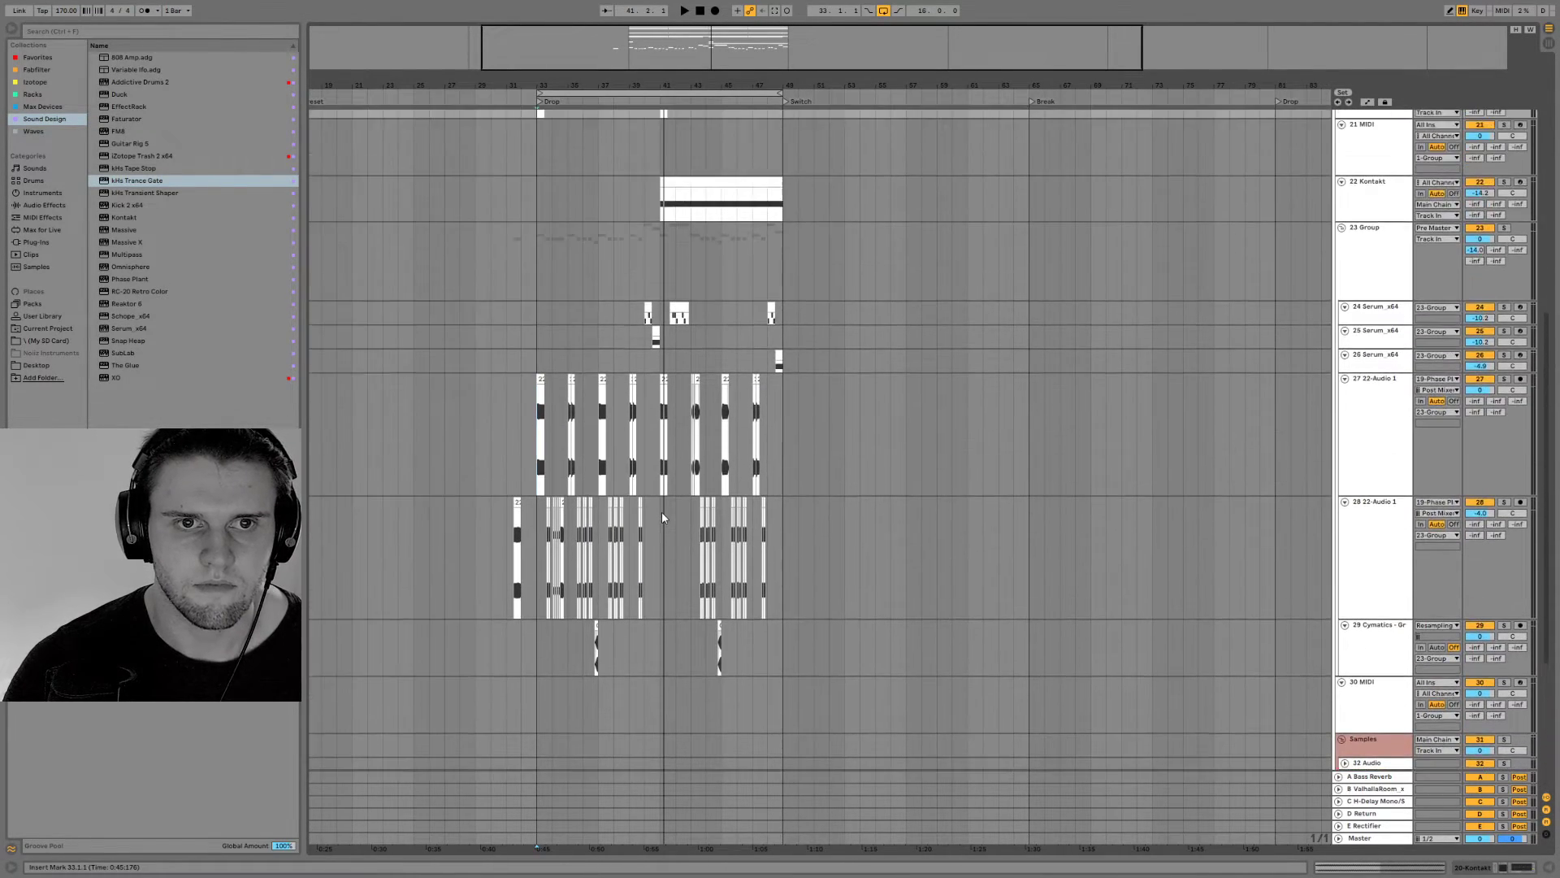
pyautogui.scroll(6, 666, 516)
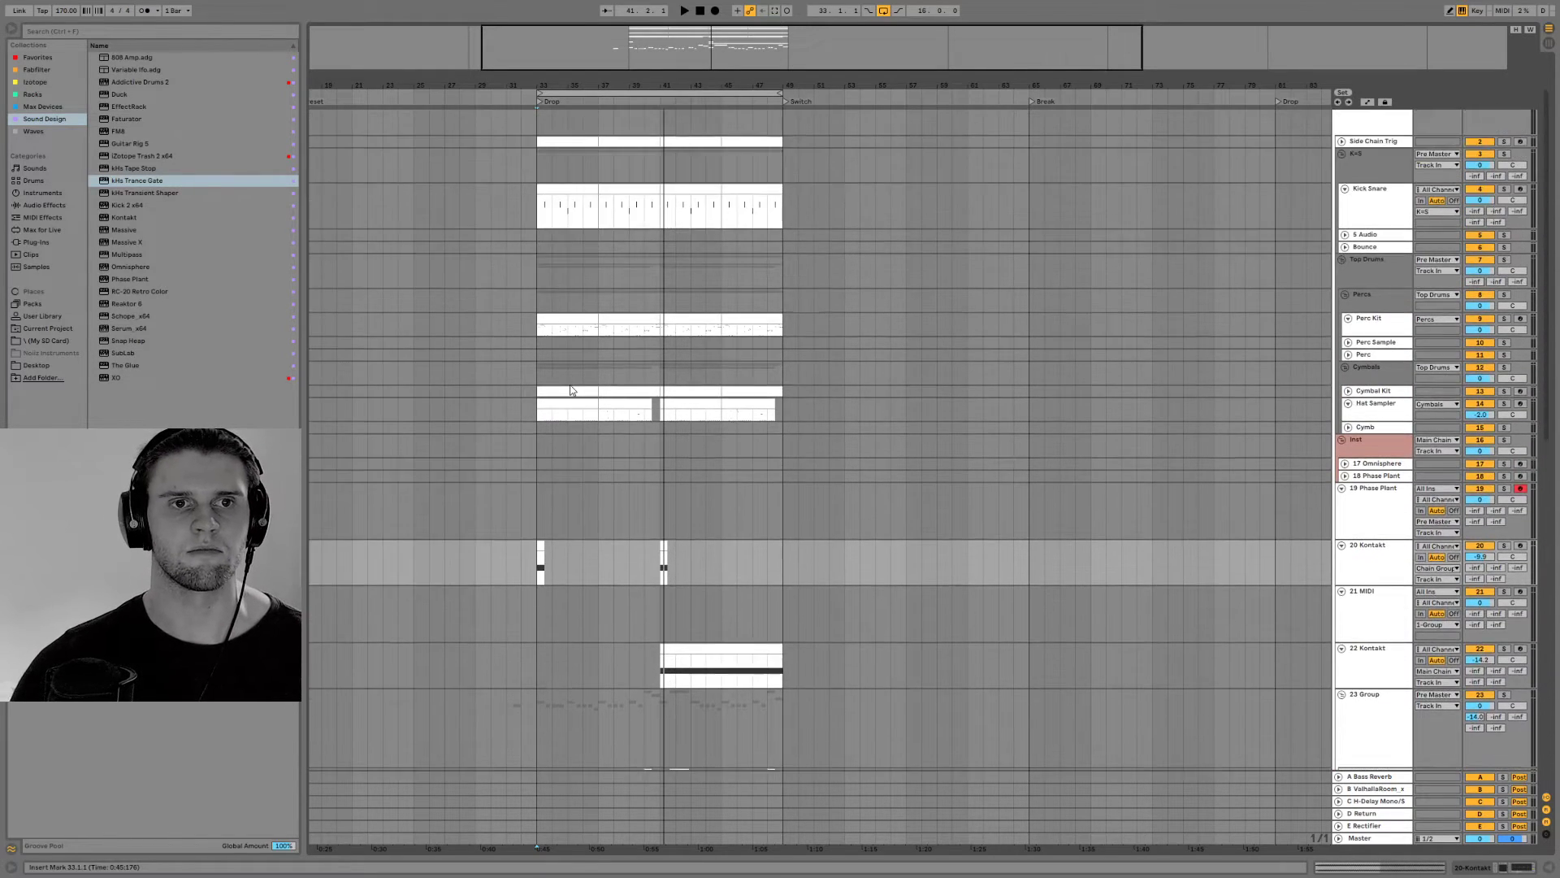
pyautogui.moveTo(533, 209); pyautogui.dragTo(1238, 466)
pyautogui.press('space')
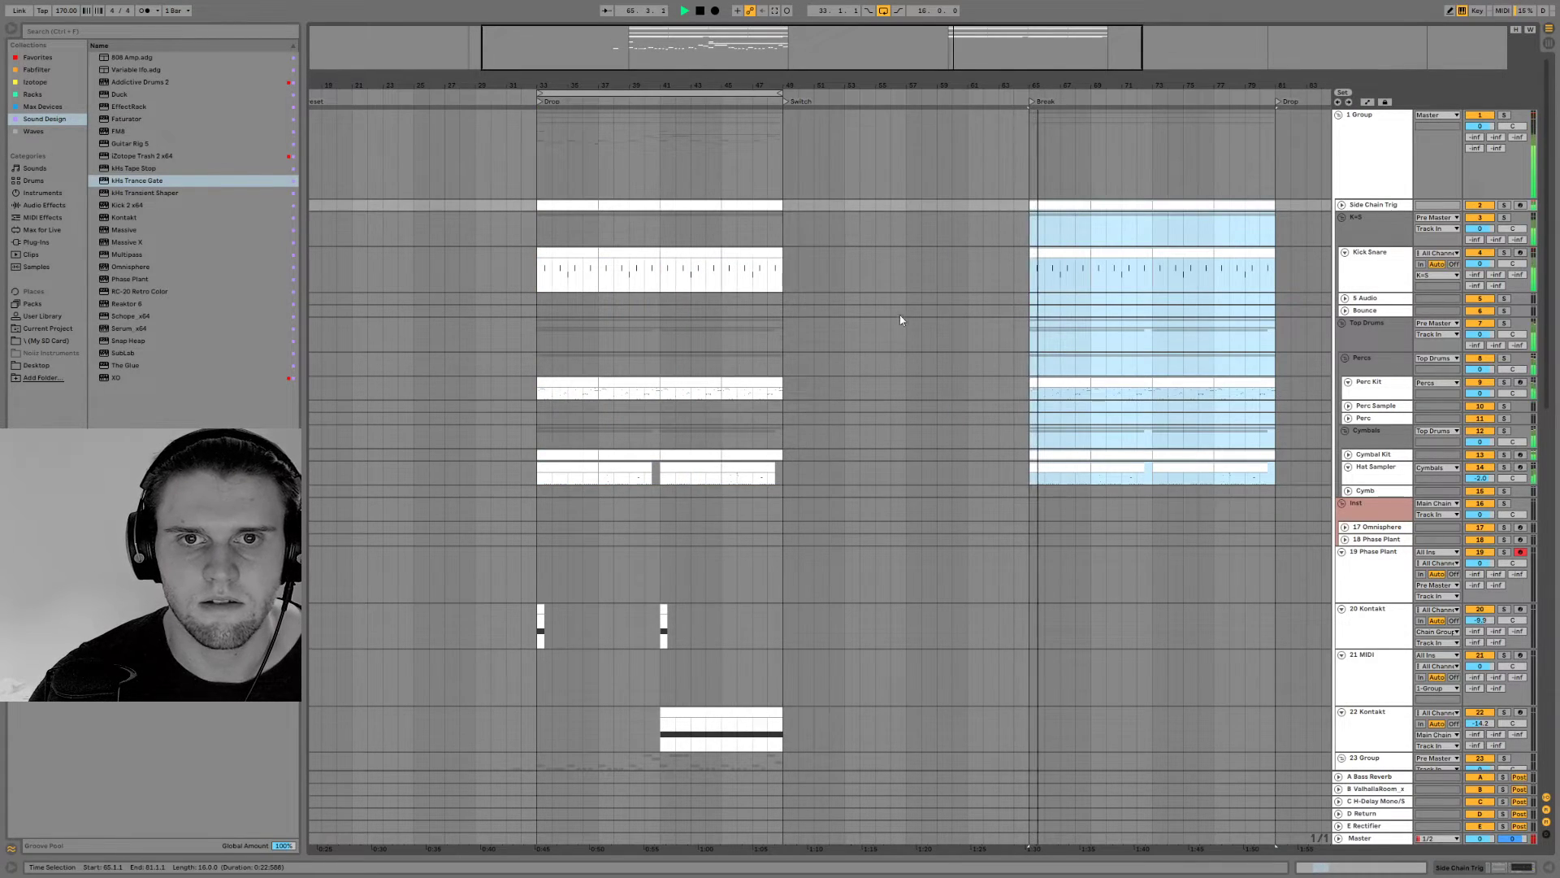
# Play back the copied drums in the Break section and examine their clips up close
pyautogui.scroll(-4, 904, 317)
pyautogui.scroll(3, 910, 345)
pyautogui.moveTo(1044, 87); pyautogui.dragTo(985, 118)
pyautogui.moveTo(1095, 87); pyautogui.dragTo(874, 134)
pyautogui.press('space')
# Delete all Perc Kit clips from the Break section during playback
pyautogui.click(1130, 375)
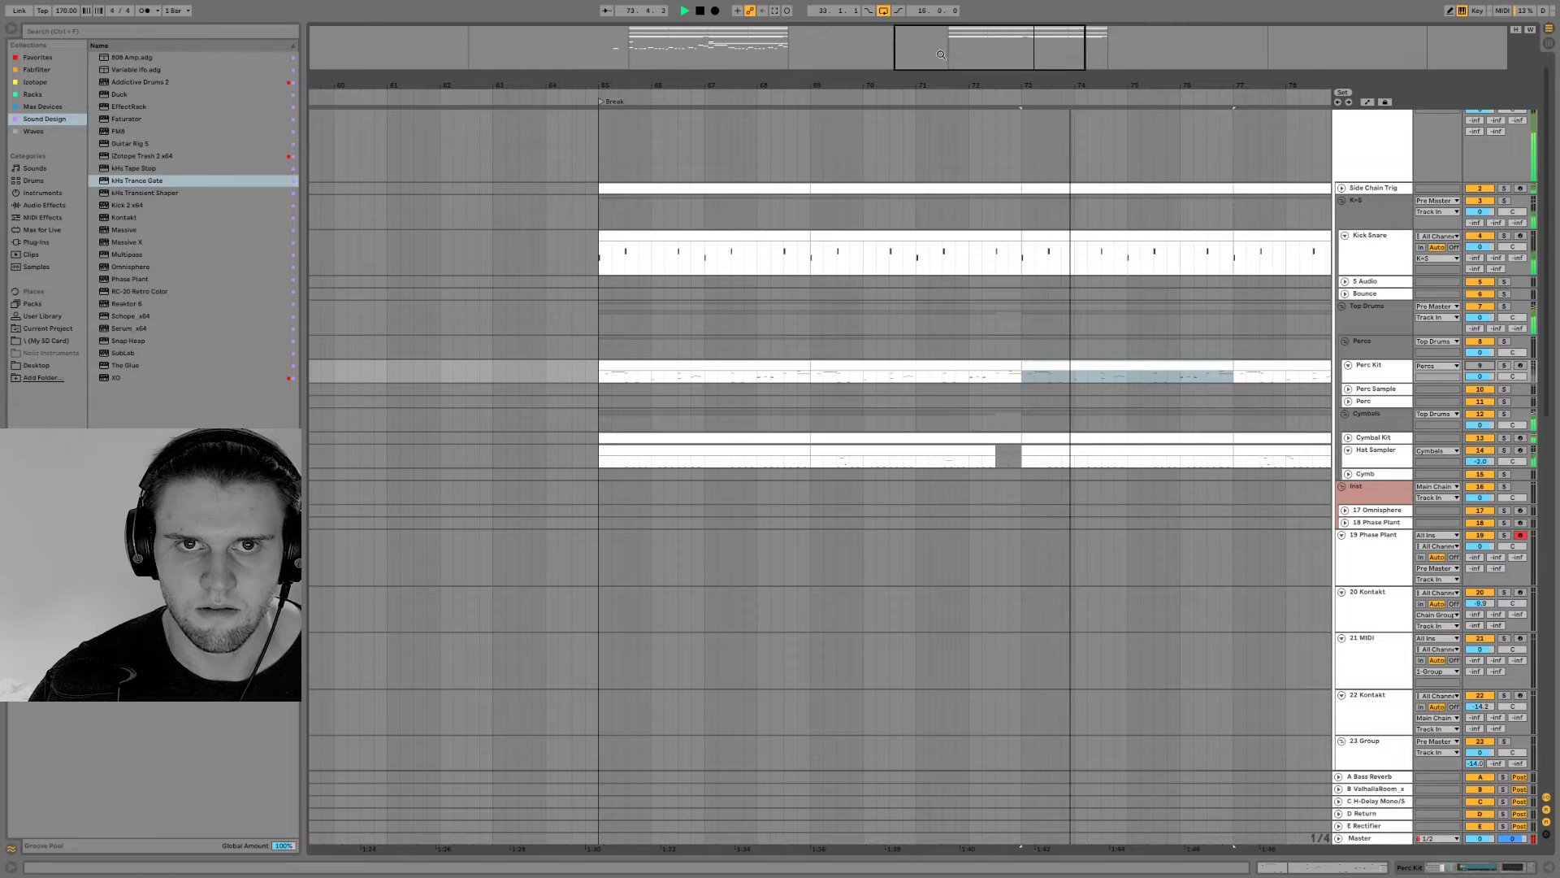
pyautogui.moveTo(1202, 86); pyautogui.dragTo(894, 50)
pyautogui.moveTo(1024, 373); pyautogui.dragTo(598, 363)
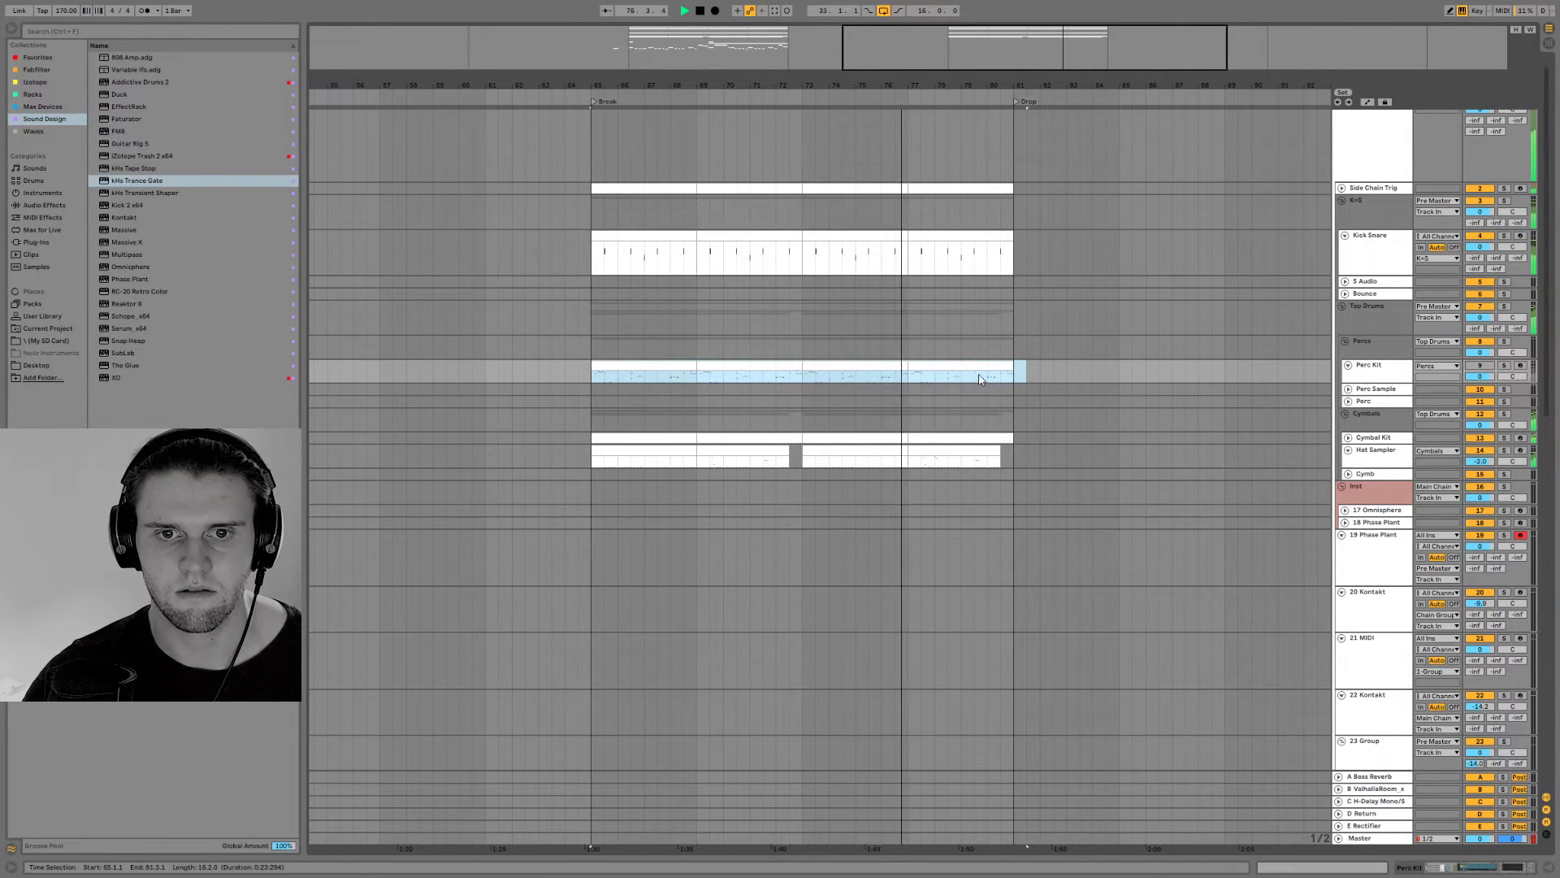
pyautogui.press('Delete')
pyautogui.click(1479, 367)
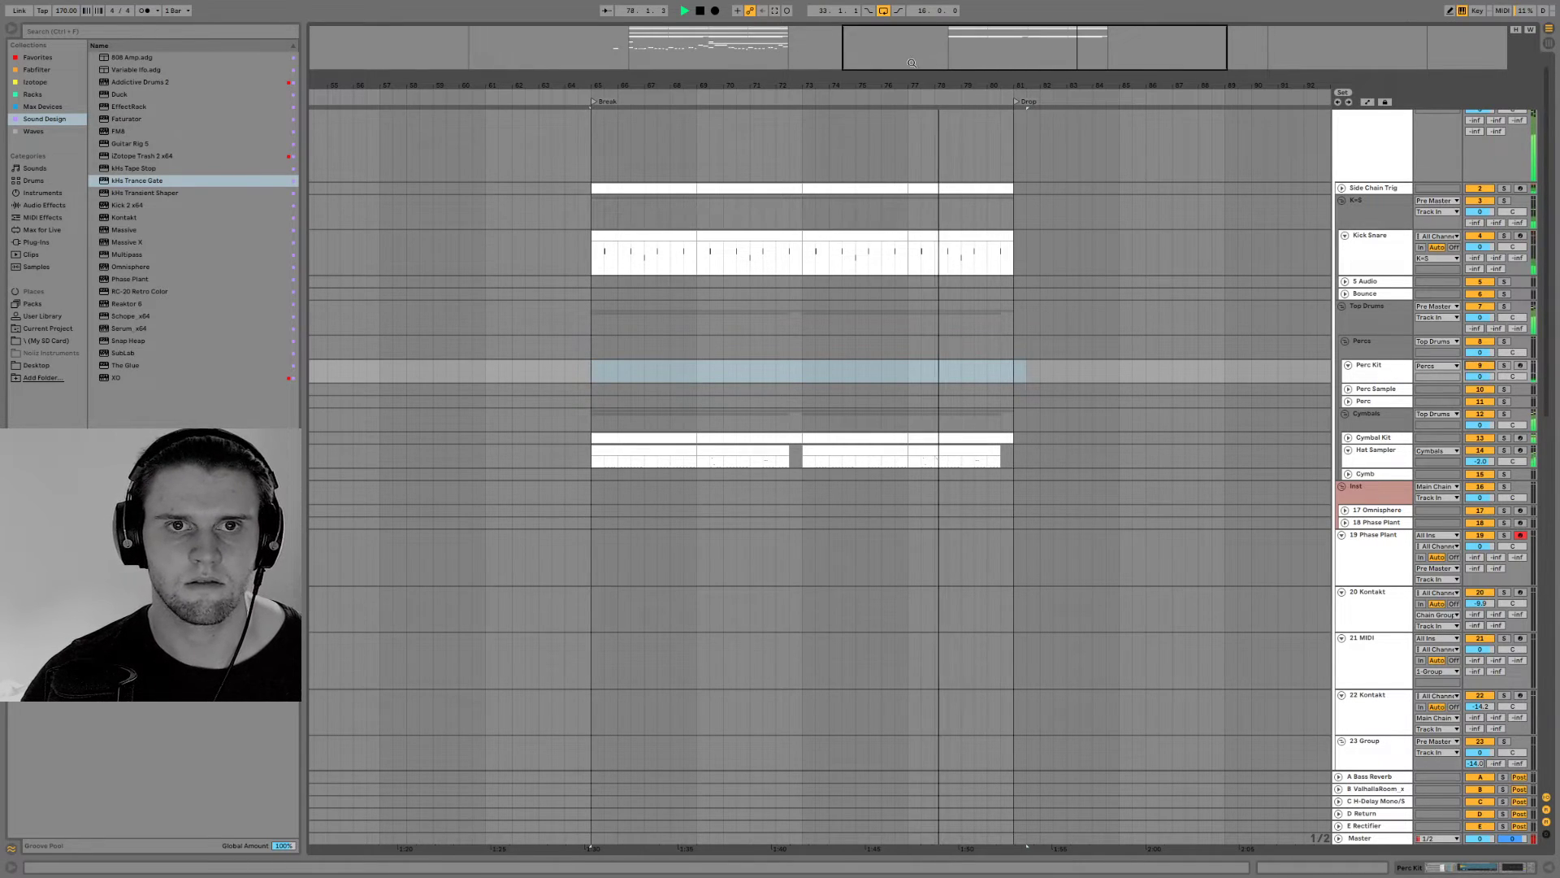
# Review the lower tracks and check the Mid Bass and FX groups
pyautogui.scroll(-5, 797, 544)
pyautogui.scroll(-4, 792, 545)
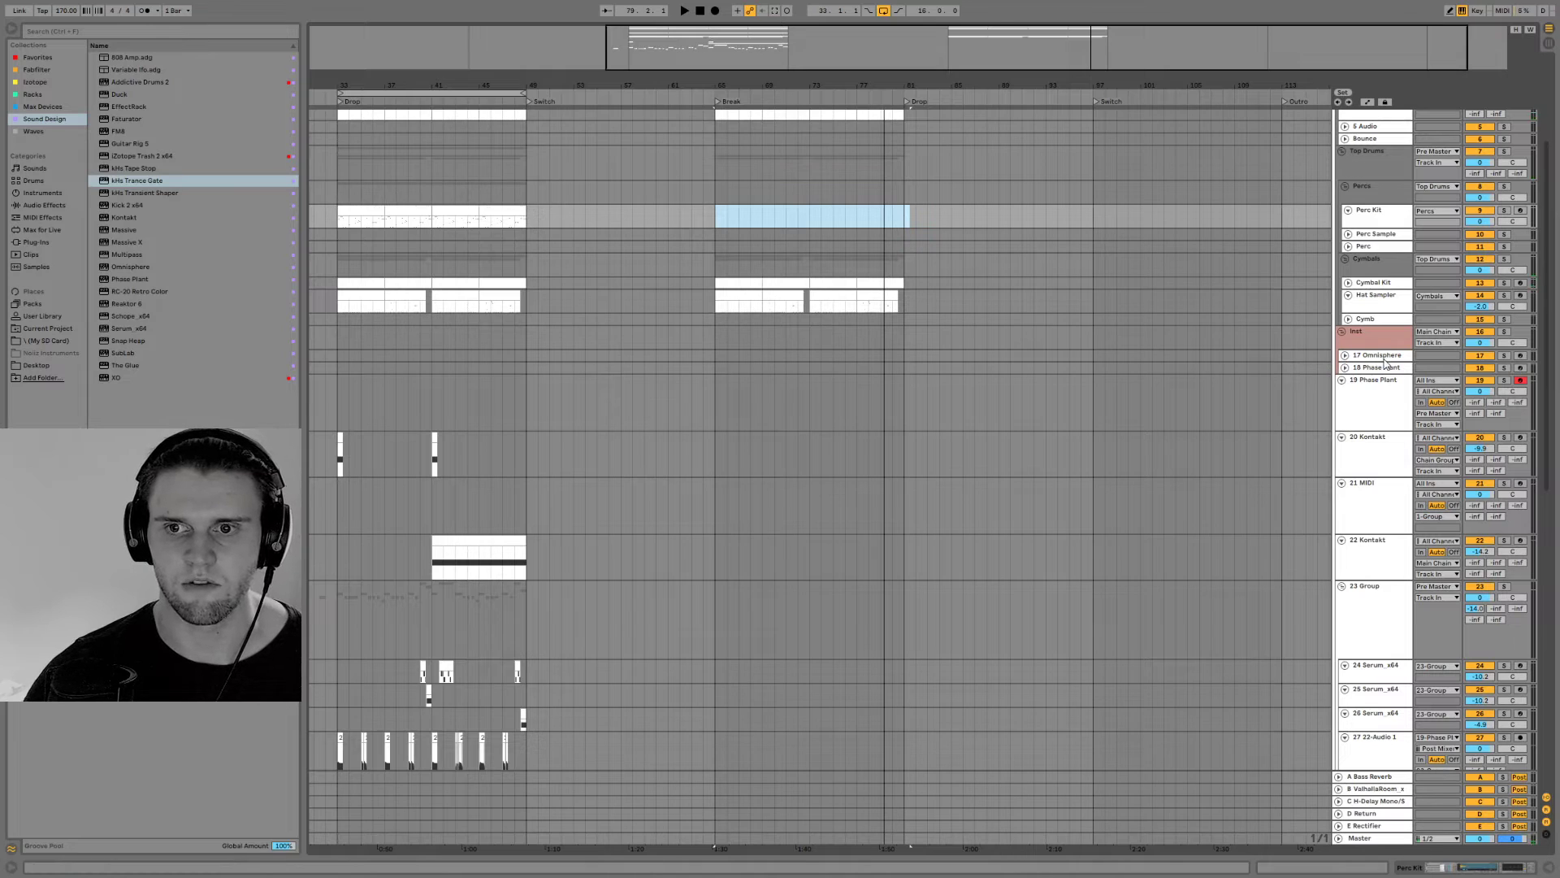
pyautogui.scroll(-15, 1365, 457)
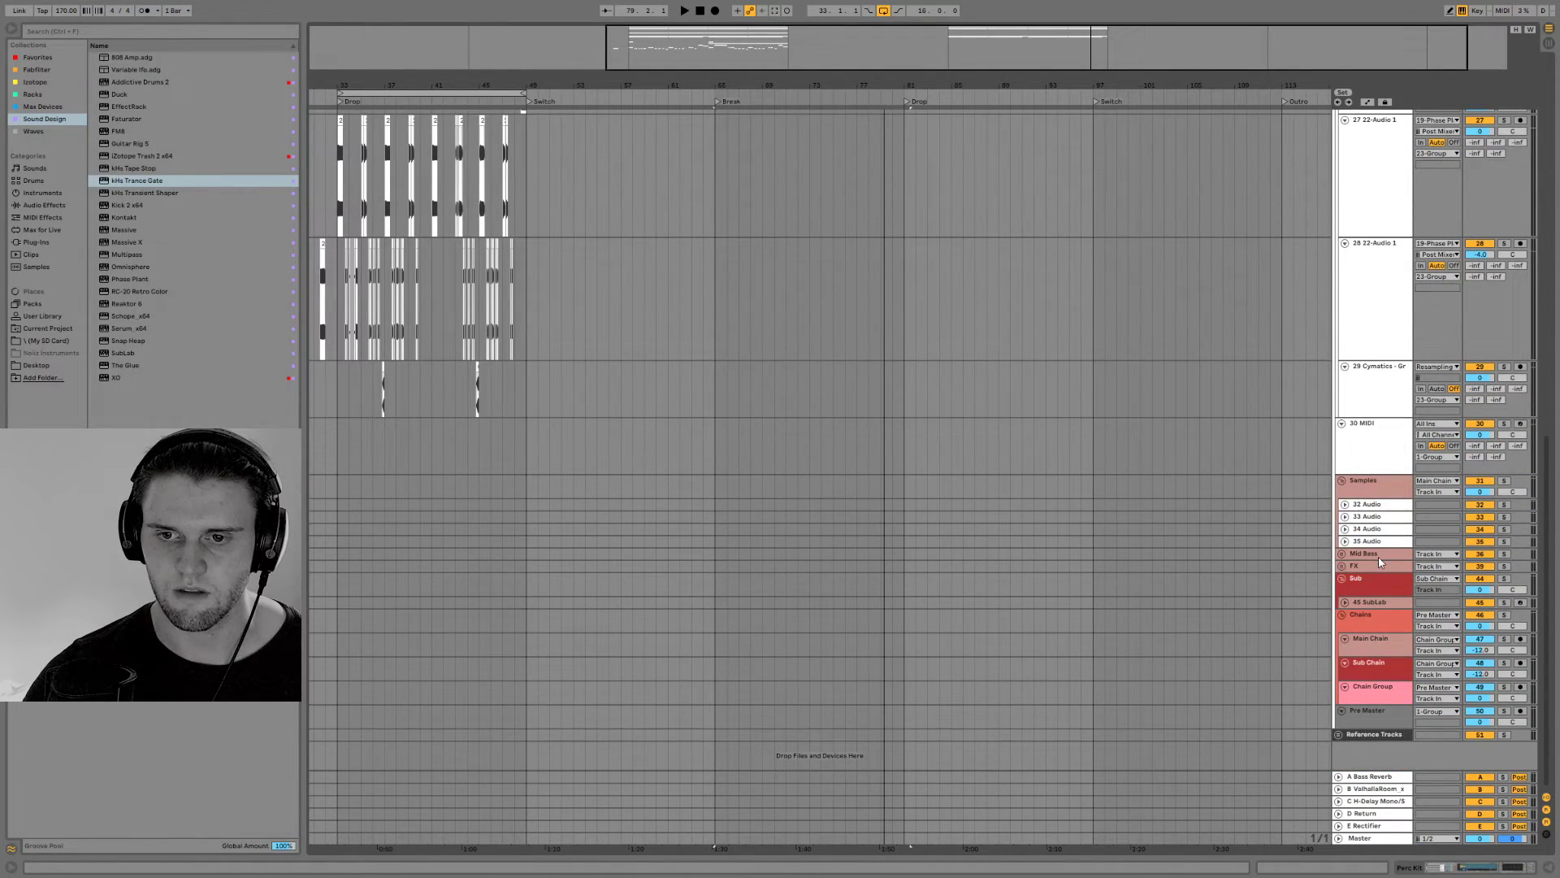
pyautogui.click(1349, 557)
pyautogui.click(1341, 555)
pyautogui.click(1340, 556)
pyautogui.click(1342, 567)
pyautogui.click(1342, 567)
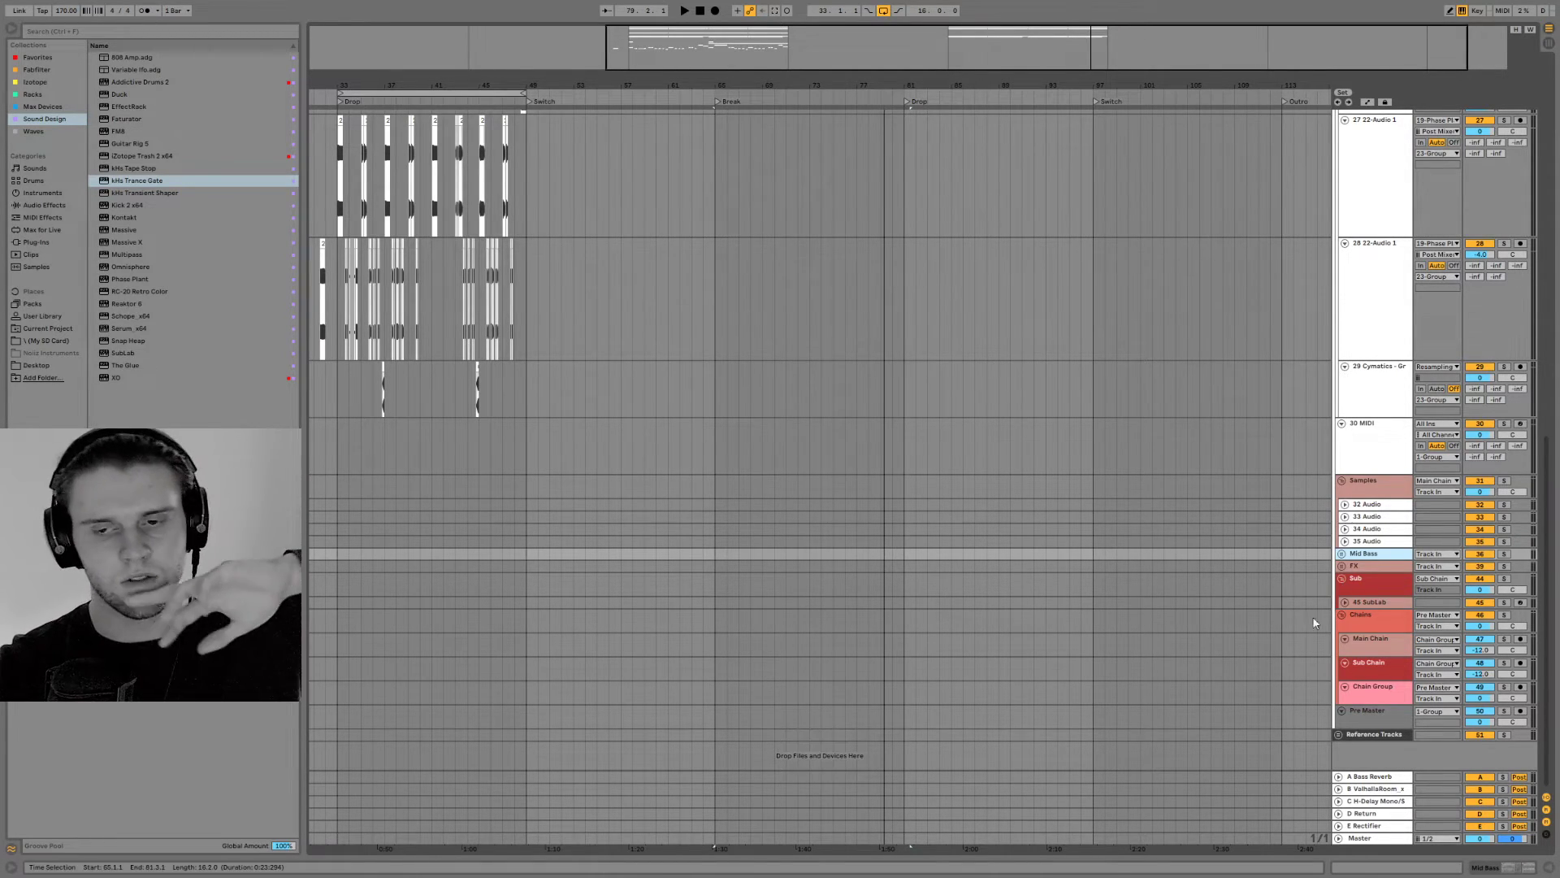
# Insert an empty 16-bar MIDI clip on track 45 SubLab spanning the Break from bar 65 to bar 81
pyautogui.click(1360, 600)
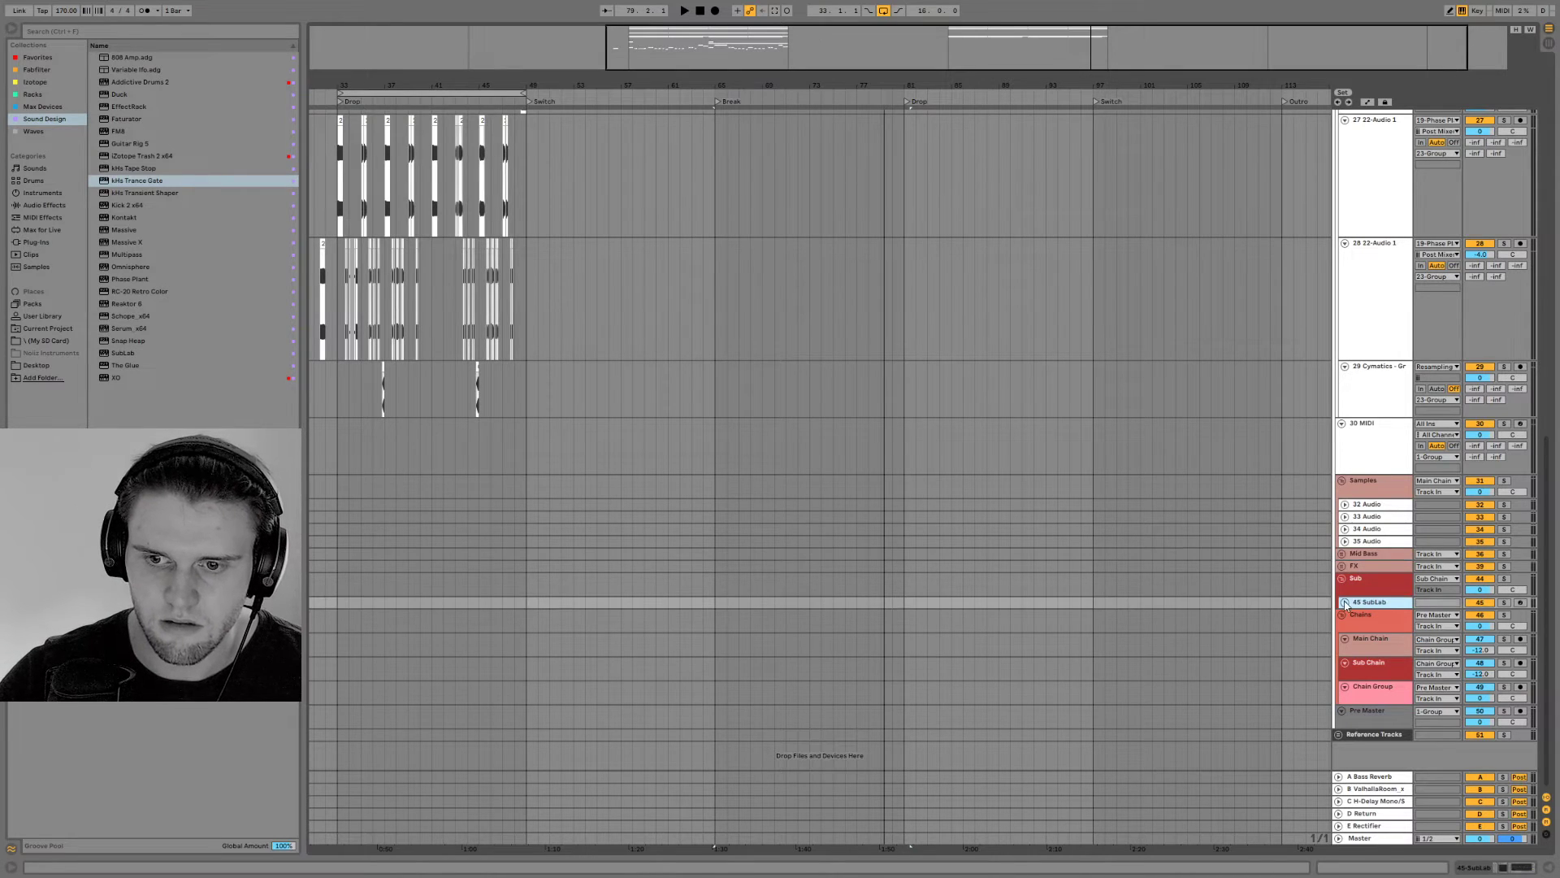
pyautogui.scroll(10, 875, 575)
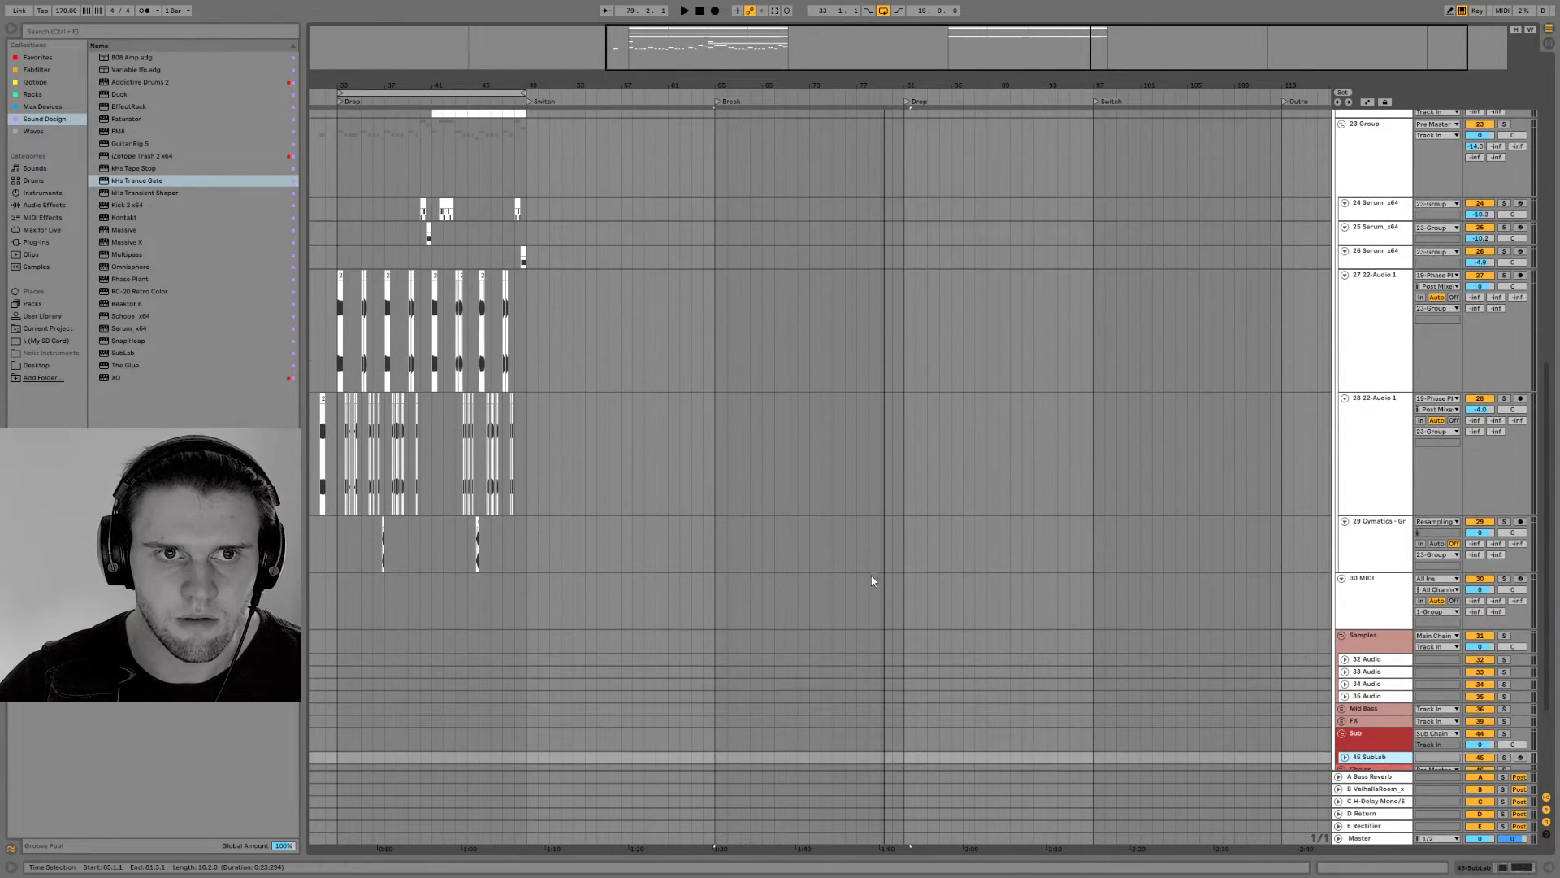
pyautogui.scroll(-10, 874, 576)
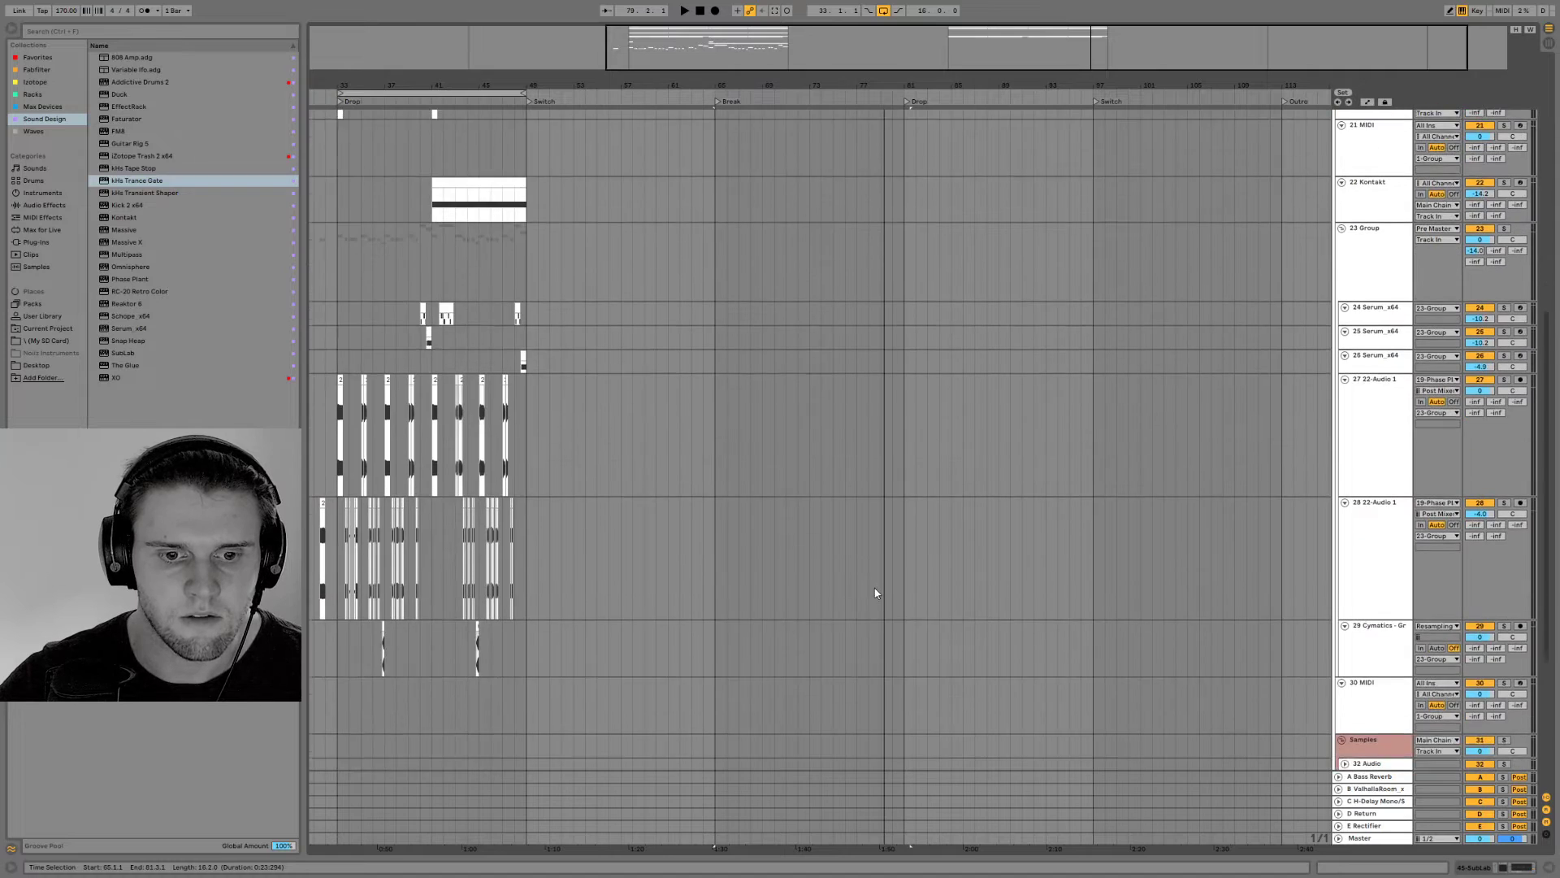
pyautogui.moveTo(715, 601); pyautogui.dragTo(901, 602)
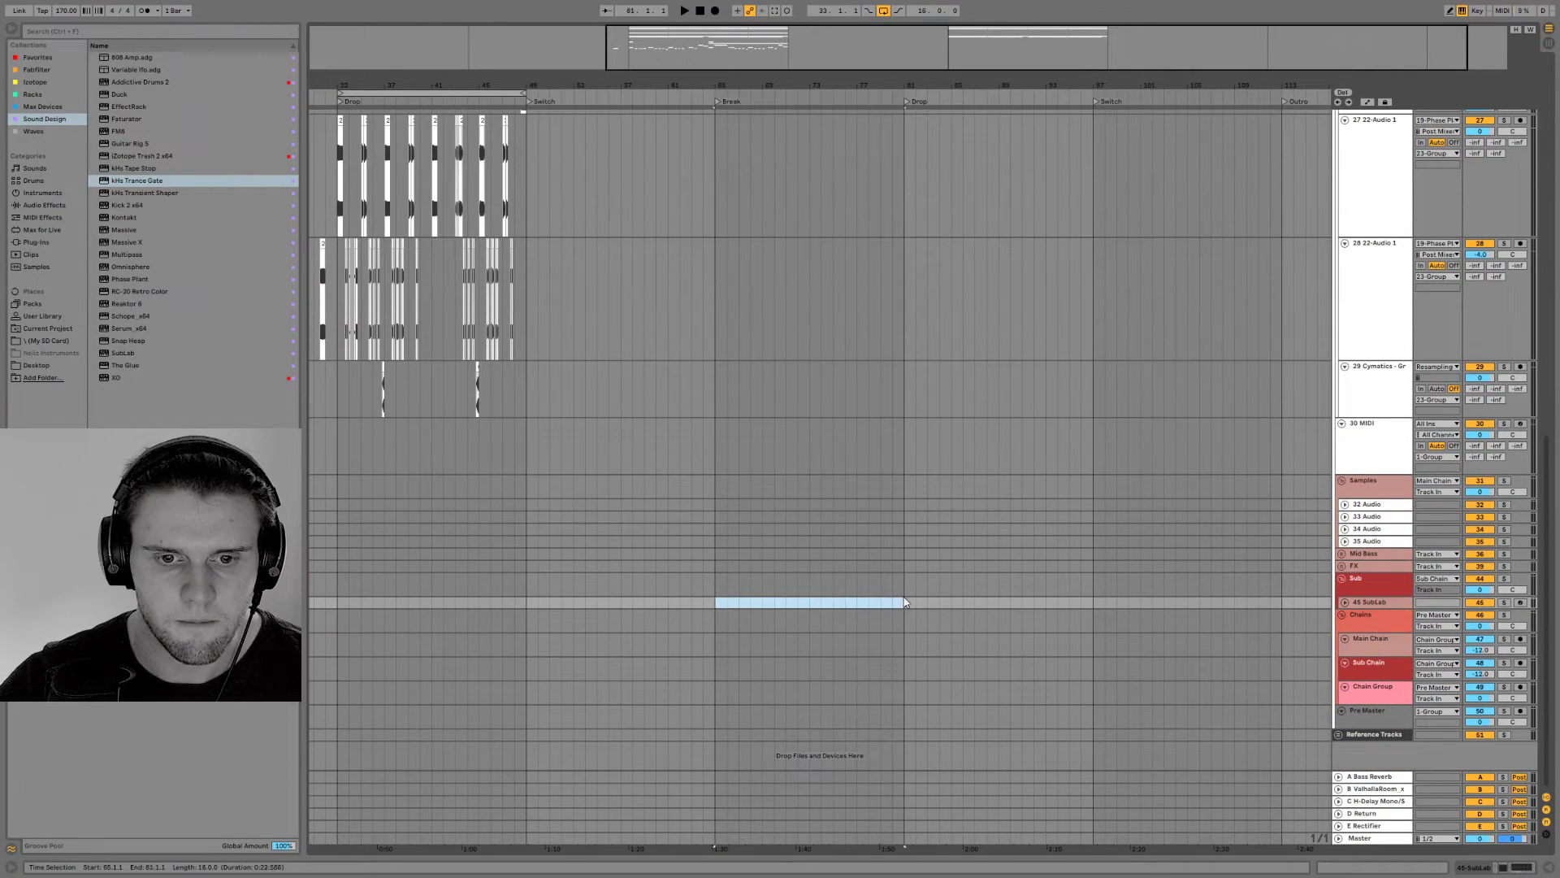
pyautogui.rightClick(899, 605)
pyautogui.click(963, 700)
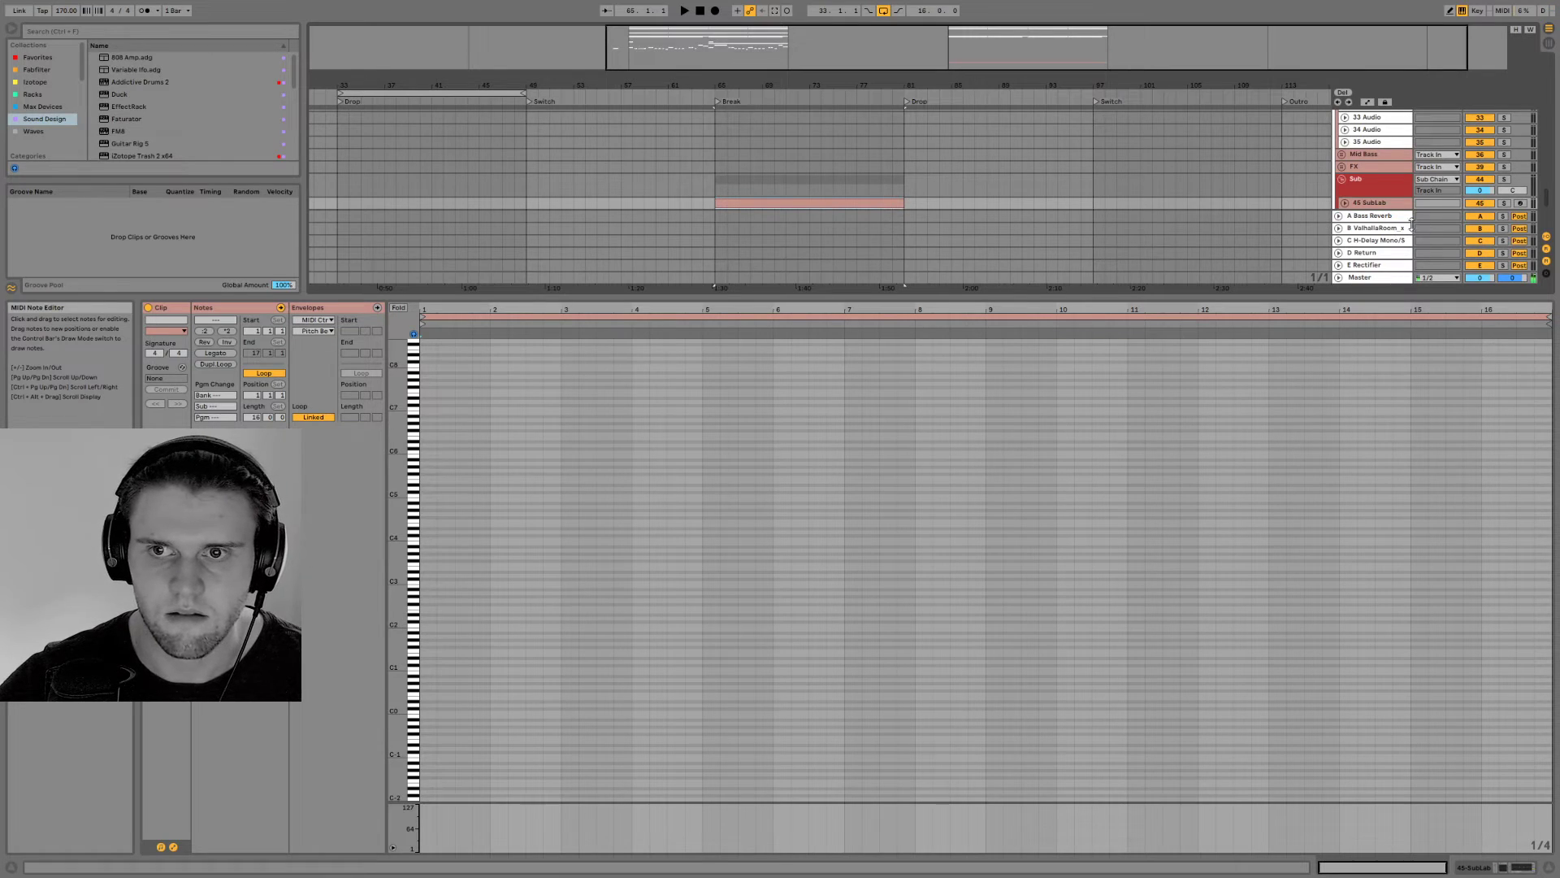
# Arm the SubLab track, add a one-beat F0 note at the start of the new clip, and audition it
pyautogui.click(1520, 204)
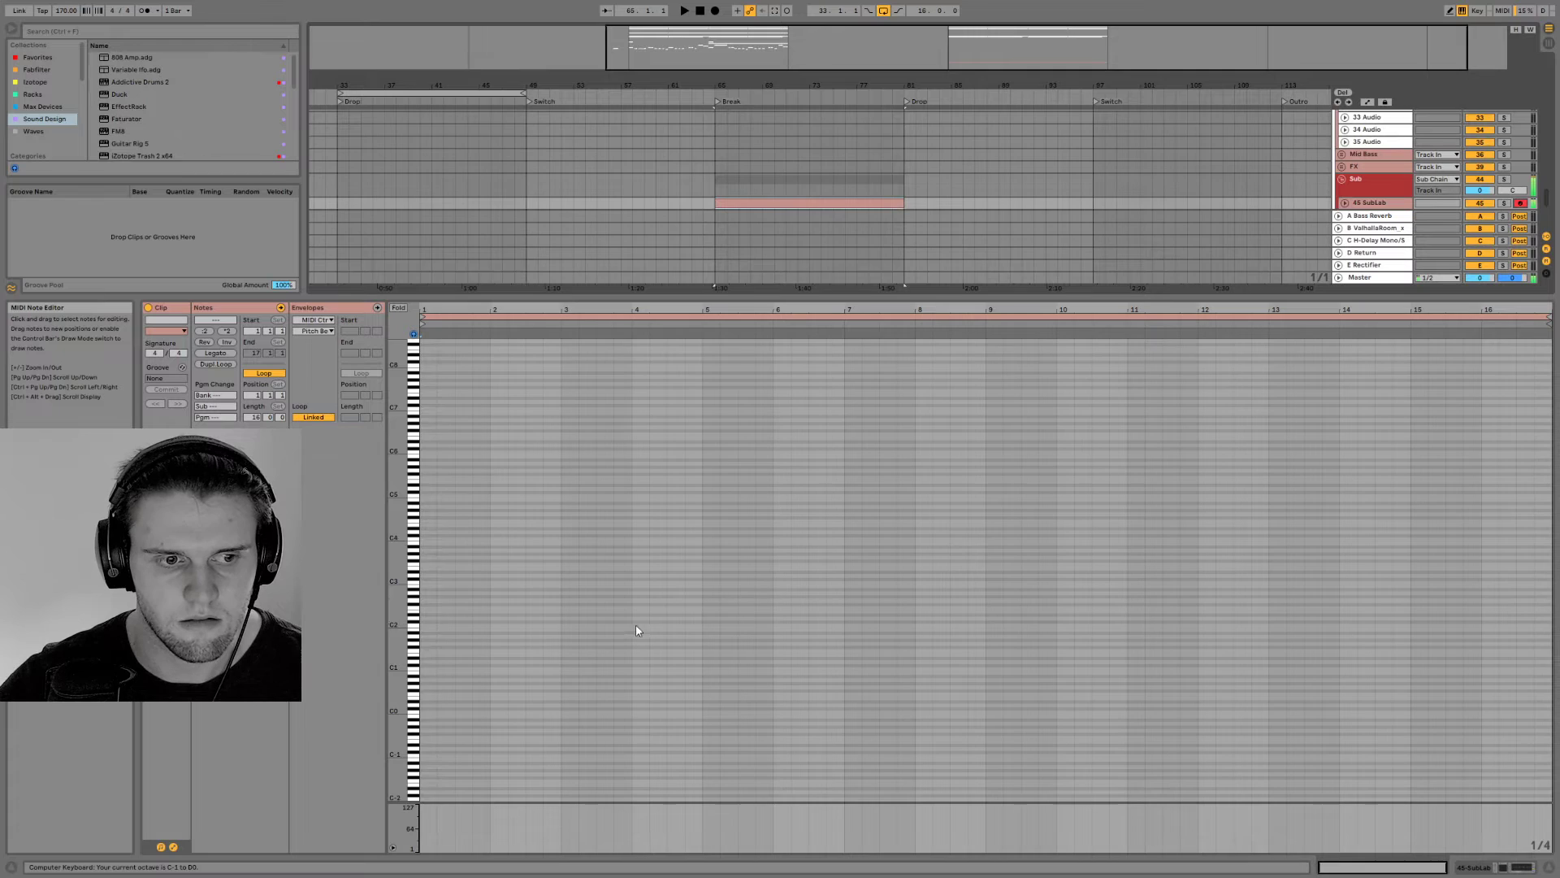
pyautogui.press('x')
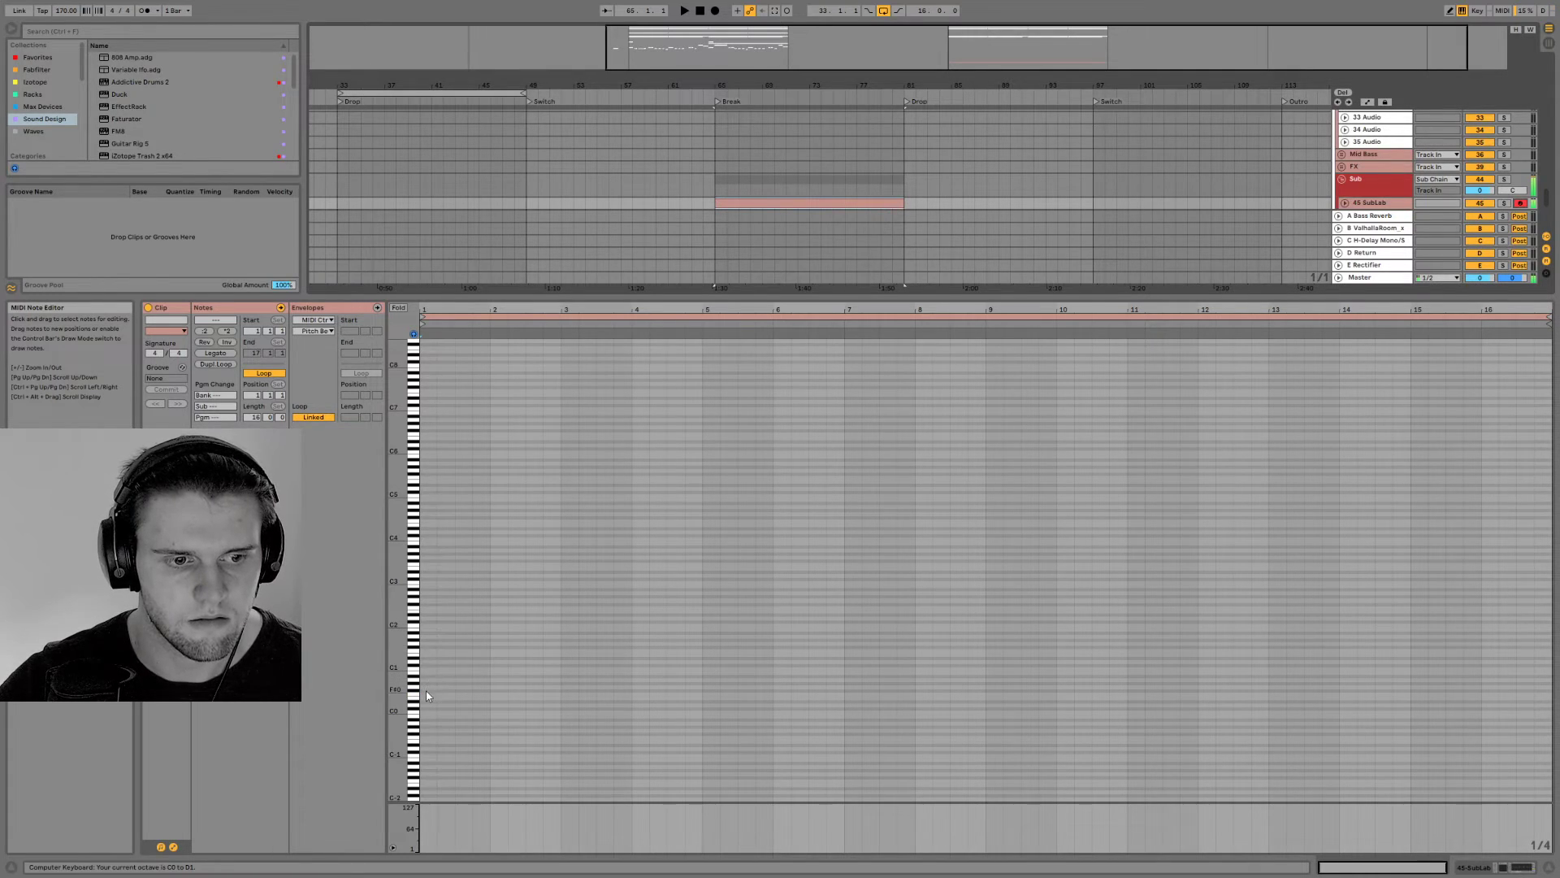
pyautogui.doubleClick(433, 693)
pyautogui.press('space')
pyautogui.moveTo(493, 693); pyautogui.dragTo(436, 693)
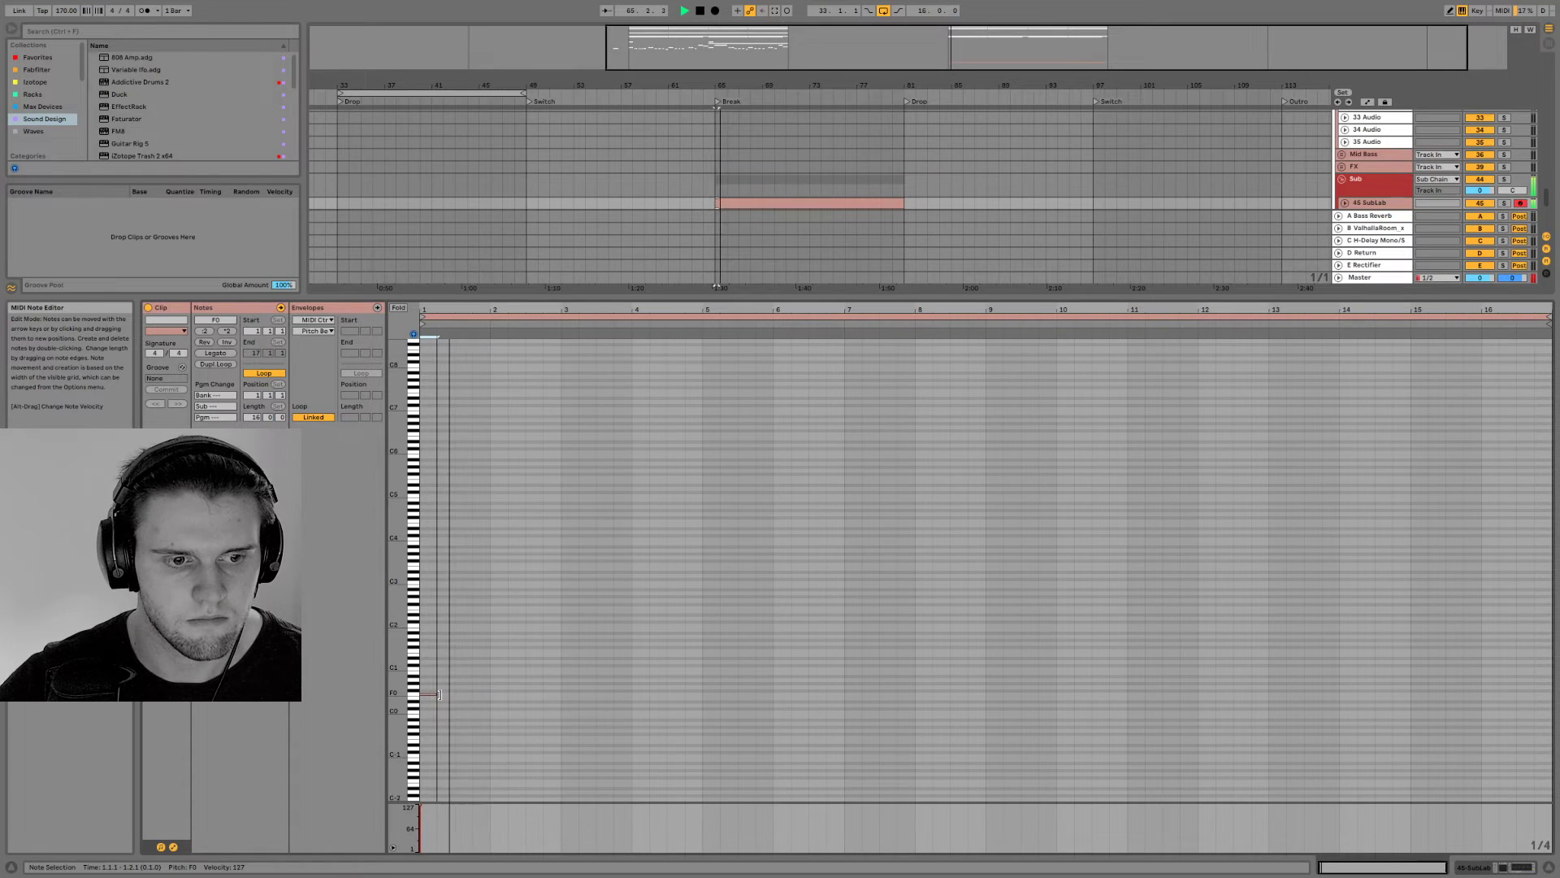
# Shorten the F0 note at the start of the SubLab clip slightly and audition it
pyautogui.press('space')
pyautogui.press('space')
pyautogui.press('space')
pyautogui.moveTo(444, 310)
pyautogui.mouseDown()
pyautogui.moveTo(433, 341)
pyautogui.moveTo(465, 330)
pyautogui.mouseUp()
pyautogui.press('space')
pyautogui.press('space')
pyautogui.moveTo(448, 695); pyautogui.dragTo(432, 697)
pyautogui.press('space')
# Examine the SubLab settings and the devices on the Sub group, Chain Group and Sub Chain while auditioning the sub
pyautogui.hotkey('shift', 'Tab')
pyautogui.hotkey('ctrl', 'alt', 'p')
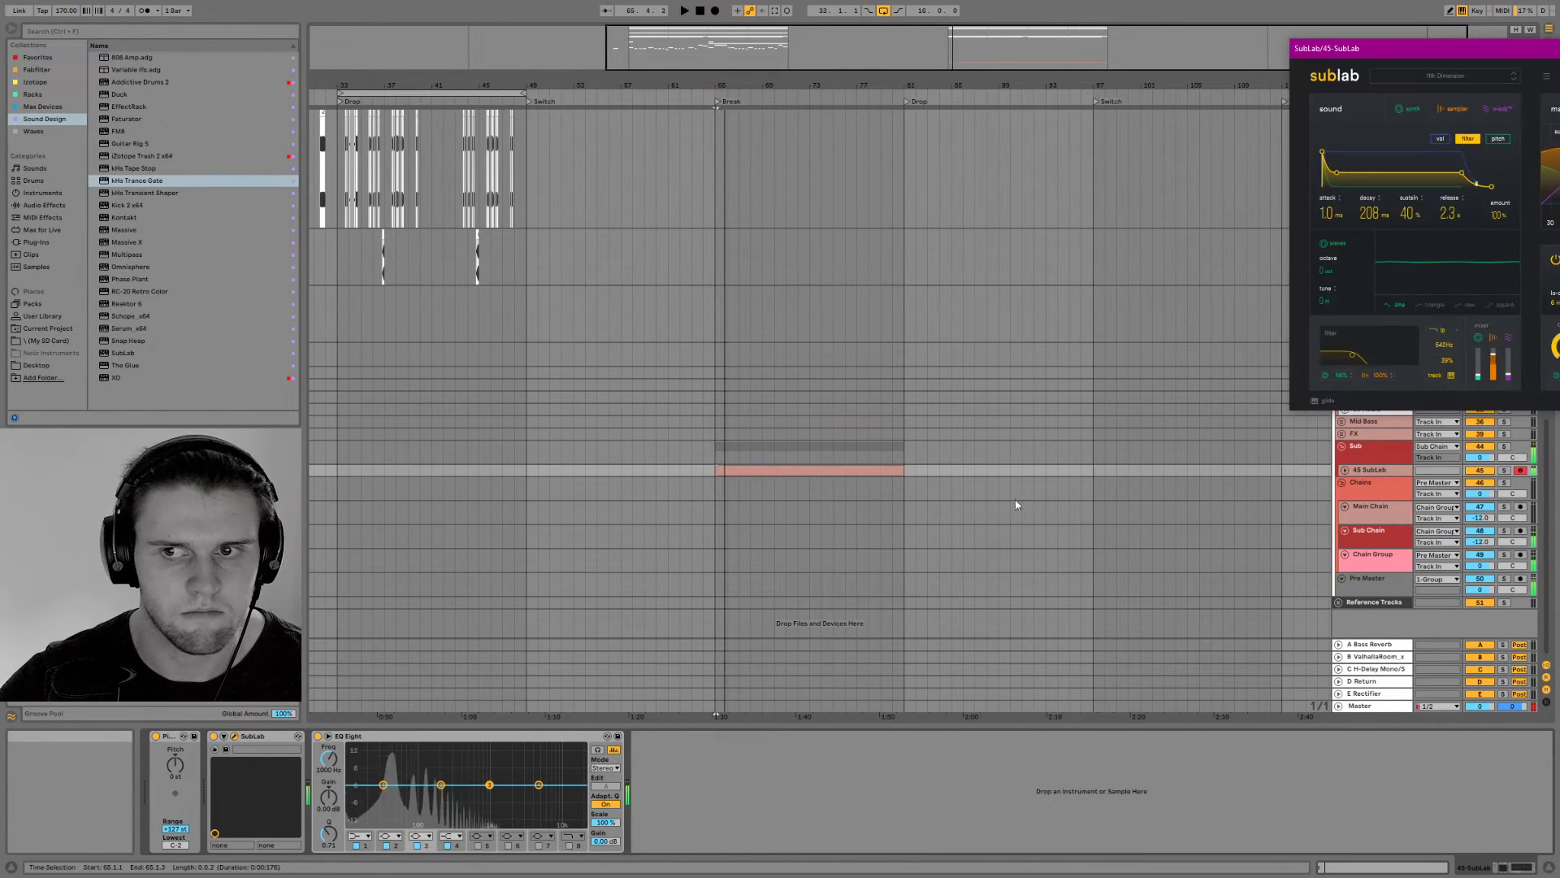
pyautogui.click(1373, 457)
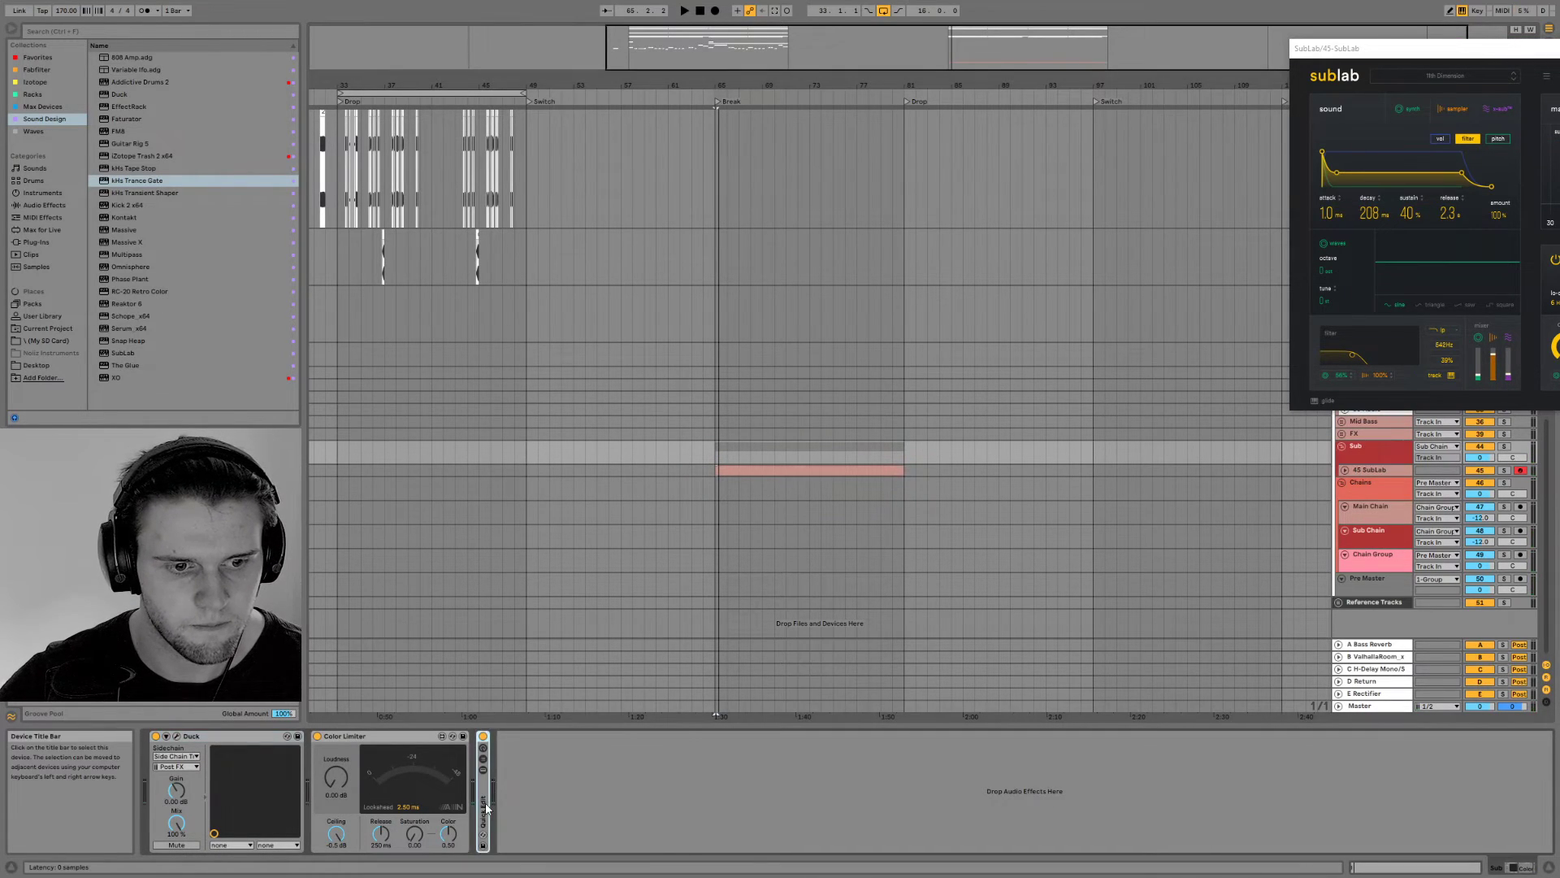
pyautogui.doubleClick(485, 802)
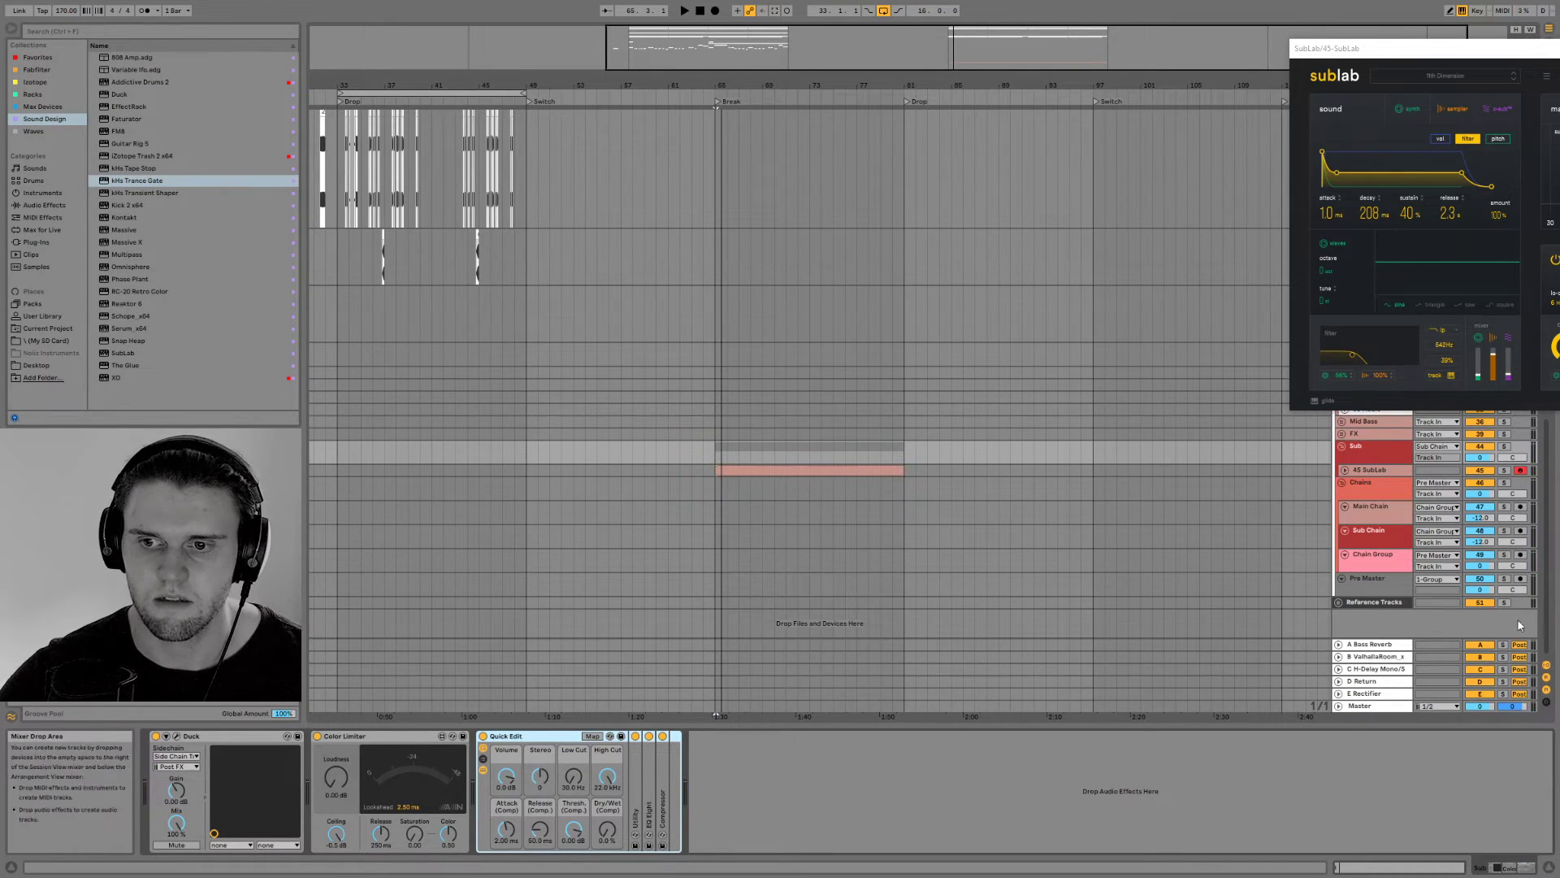
pyautogui.click(1370, 559)
pyautogui.click(1368, 529)
pyautogui.press('space')
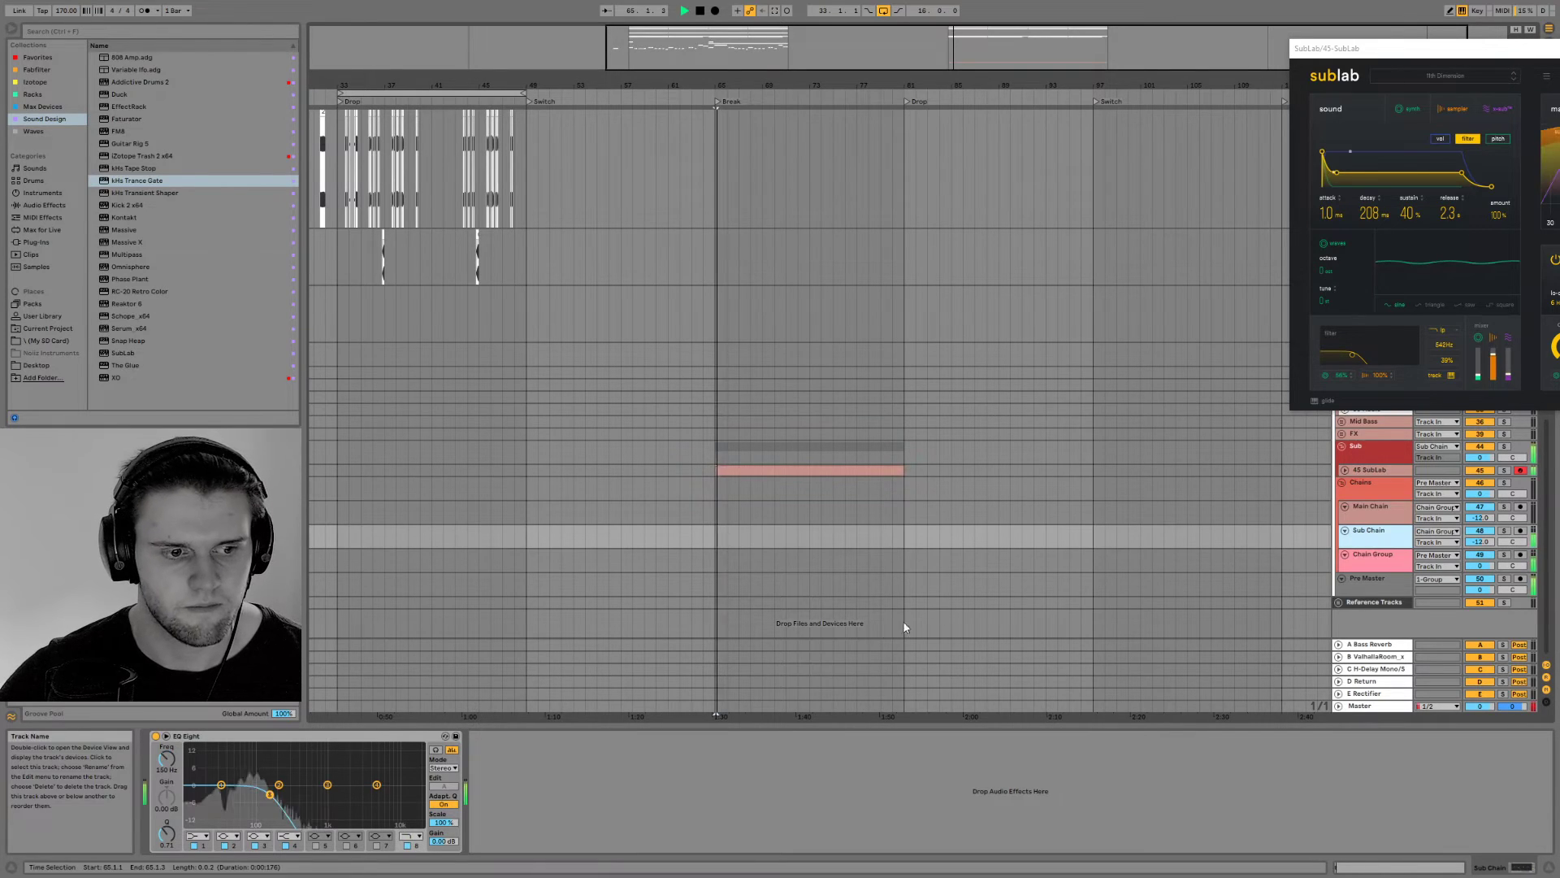
pyautogui.press('space')
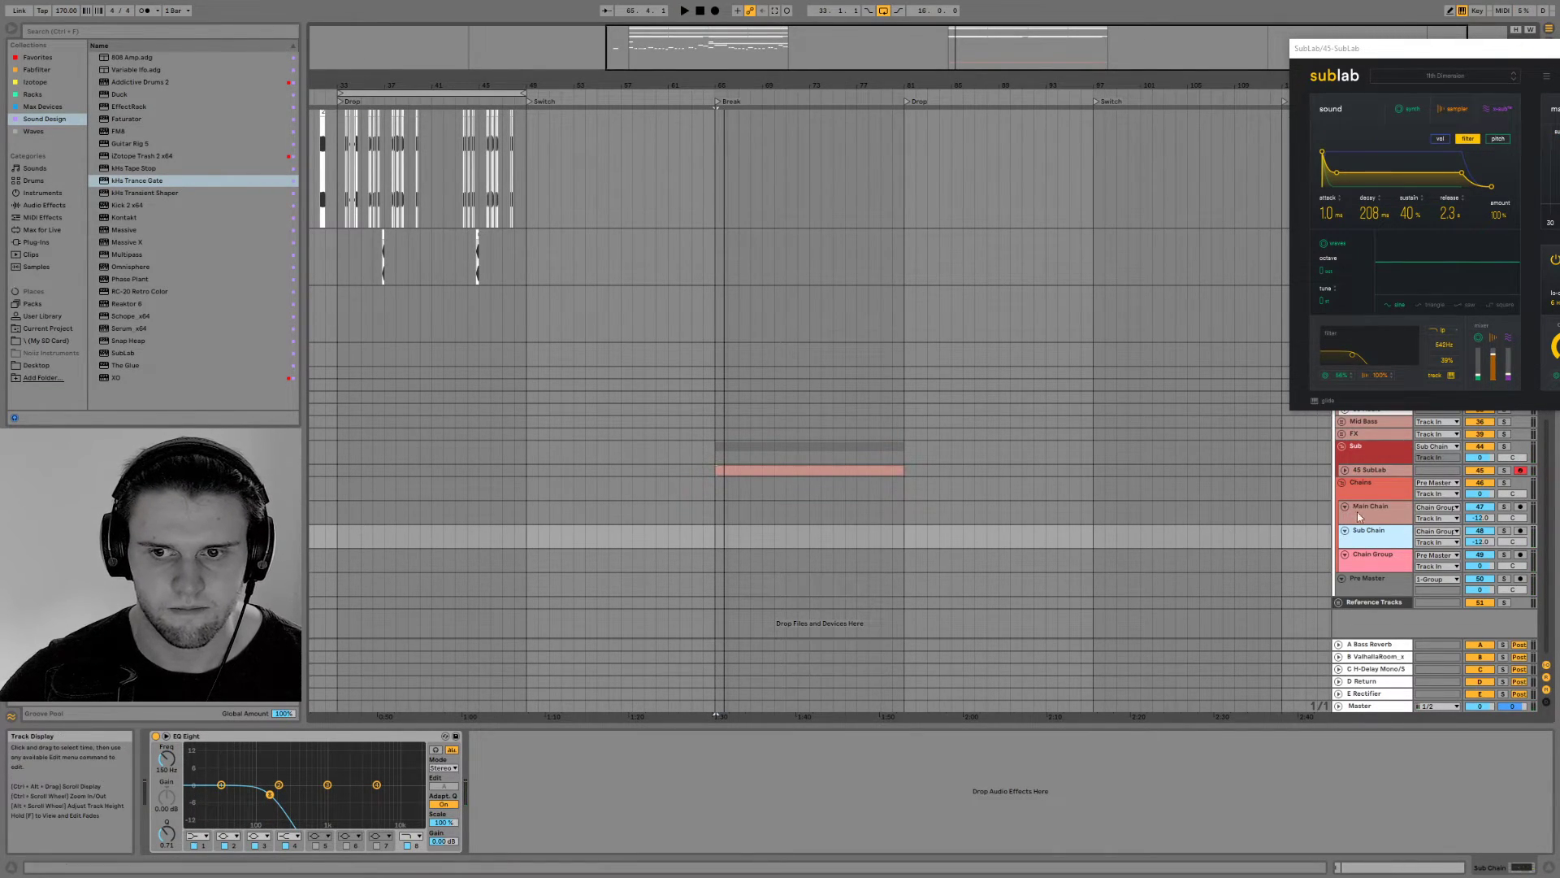
pyautogui.click(1557, 48)
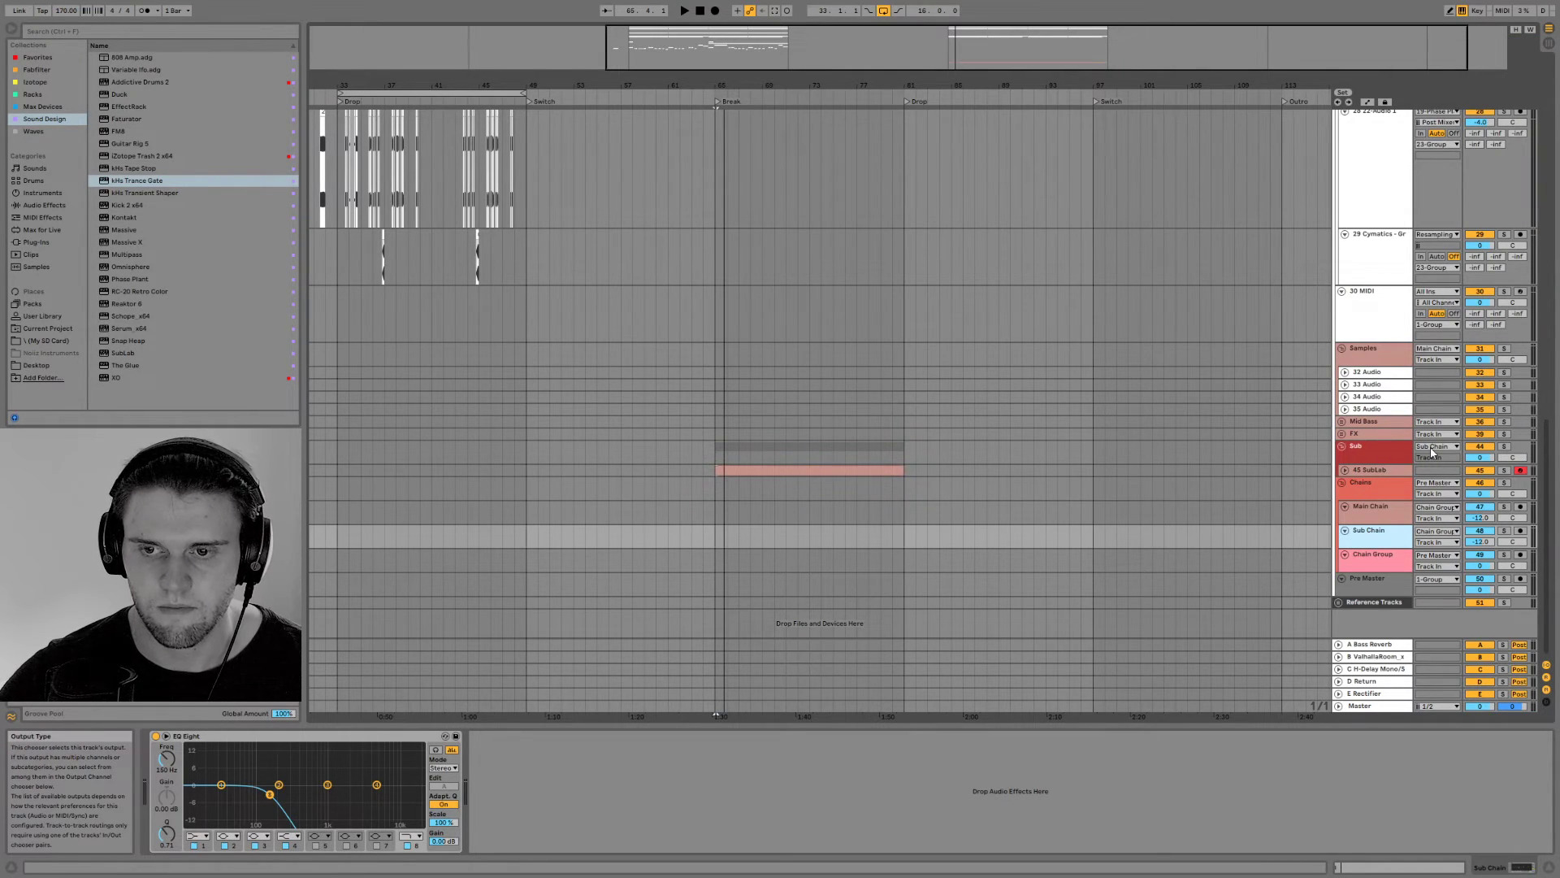
# Duplicate the 45 SubLab track with its Break clip and move the copy into the Mid Bass group
pyautogui.click(1371, 472)
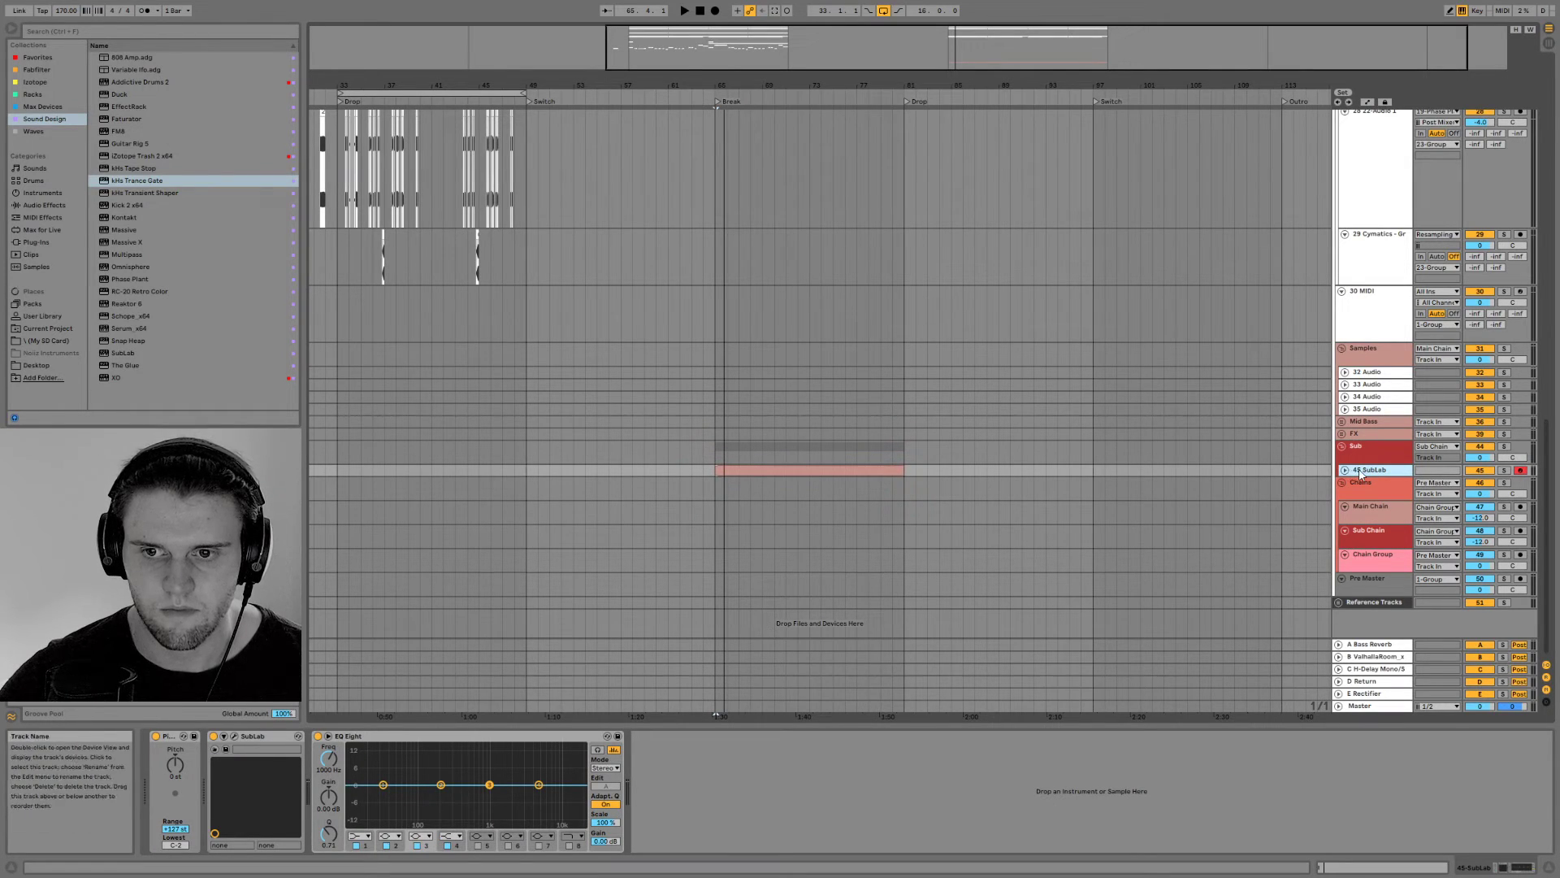
pyautogui.hotkey('ctrl', 'd')
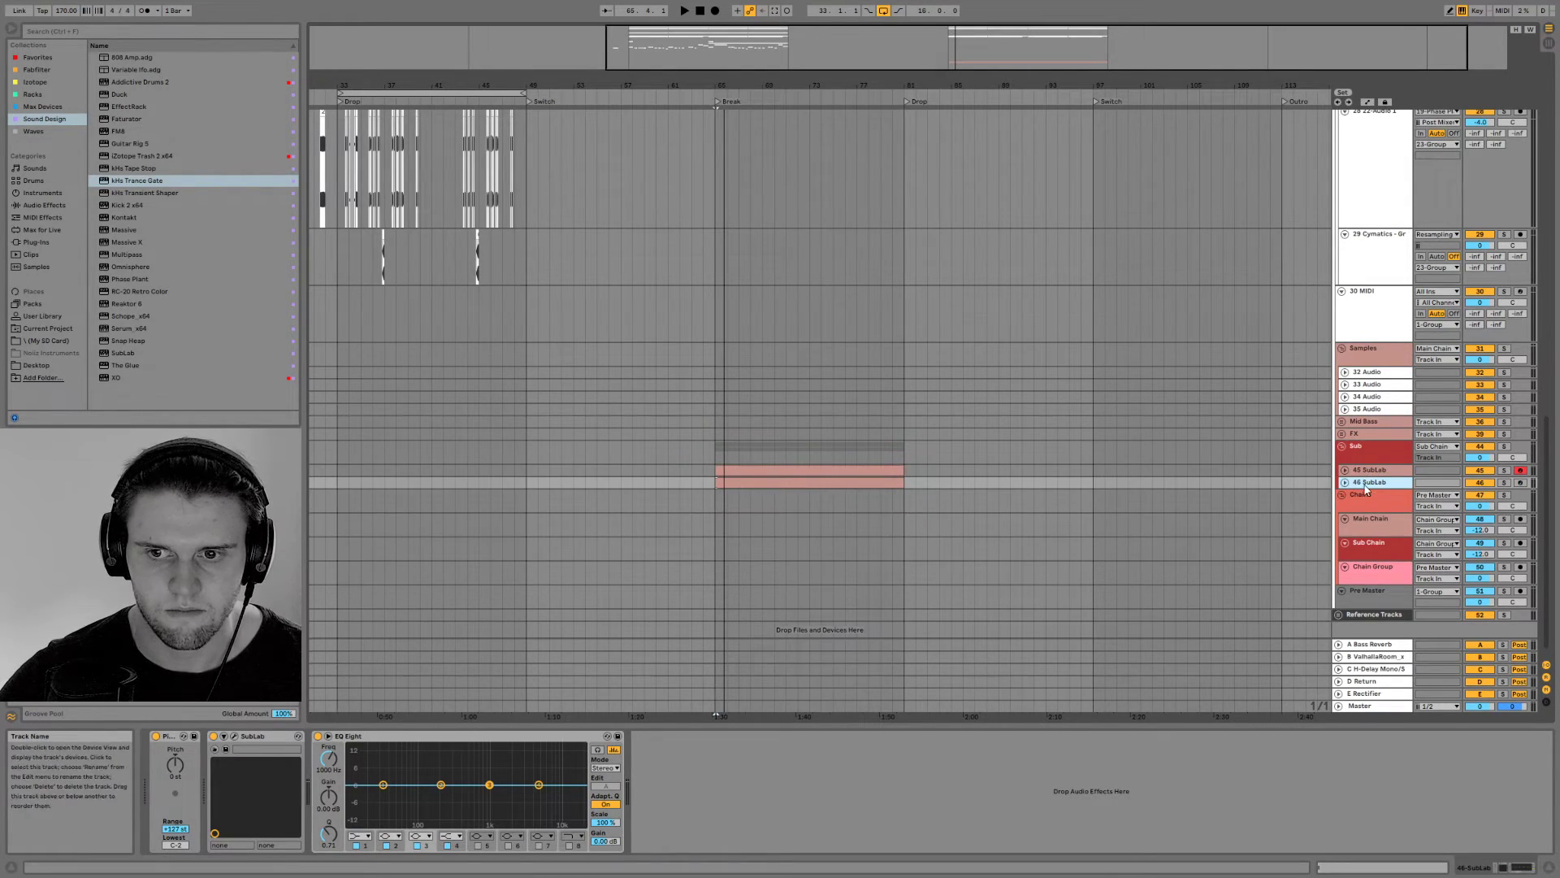
pyautogui.moveTo(1373, 485); pyautogui.dragTo(1365, 429)
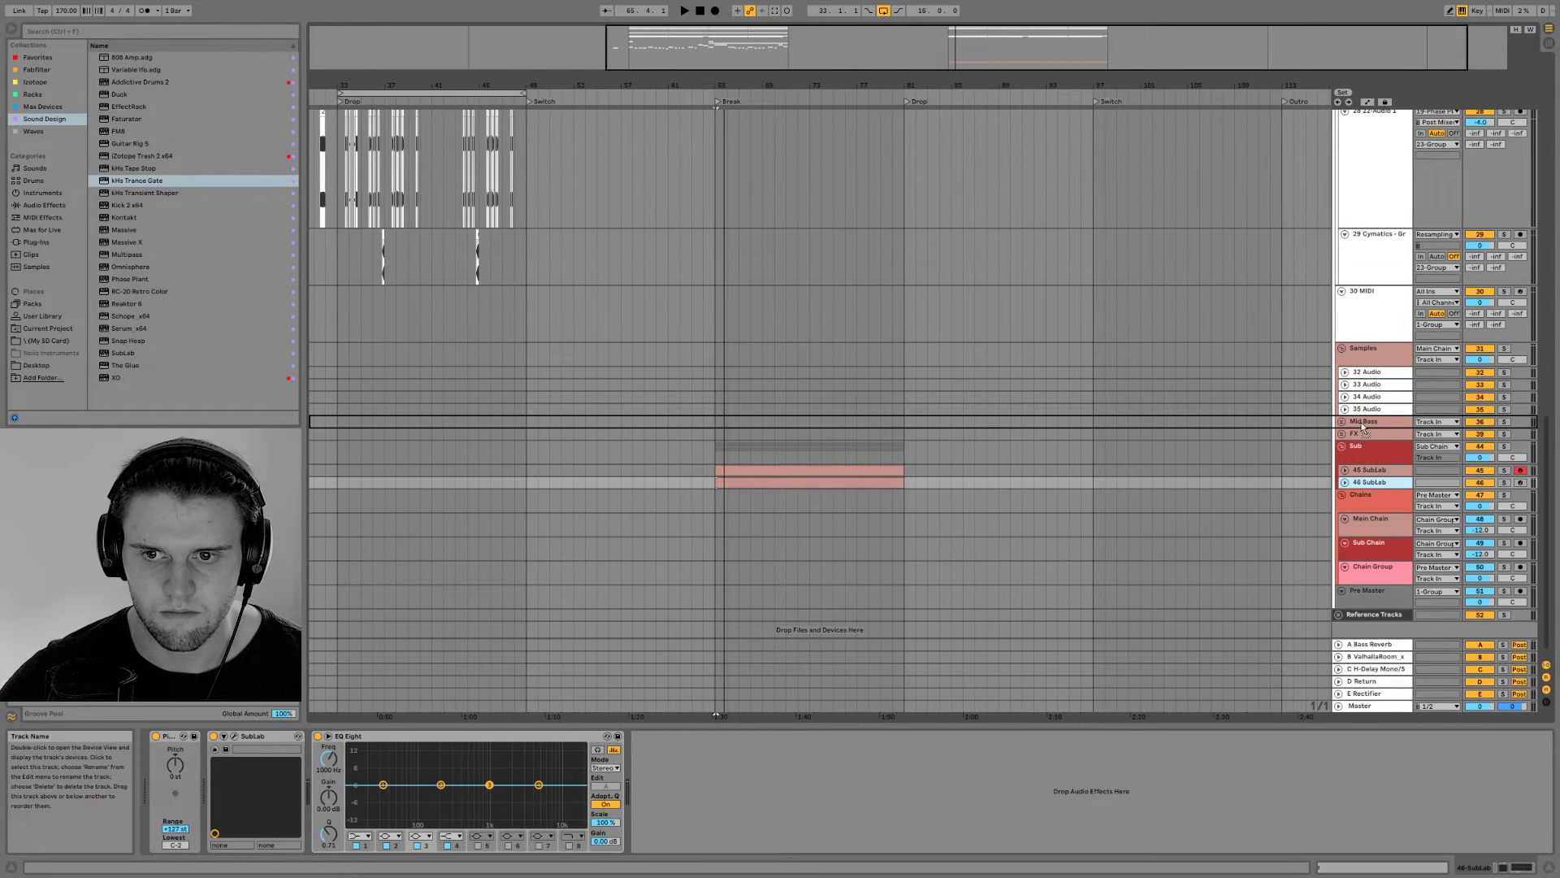
# Fold tracks 19 Phase Plant, 20 Kontakt, 21 MIDI, 22 Kontakt and 23 Group
pyautogui.scroll(-6, 1095, 505)
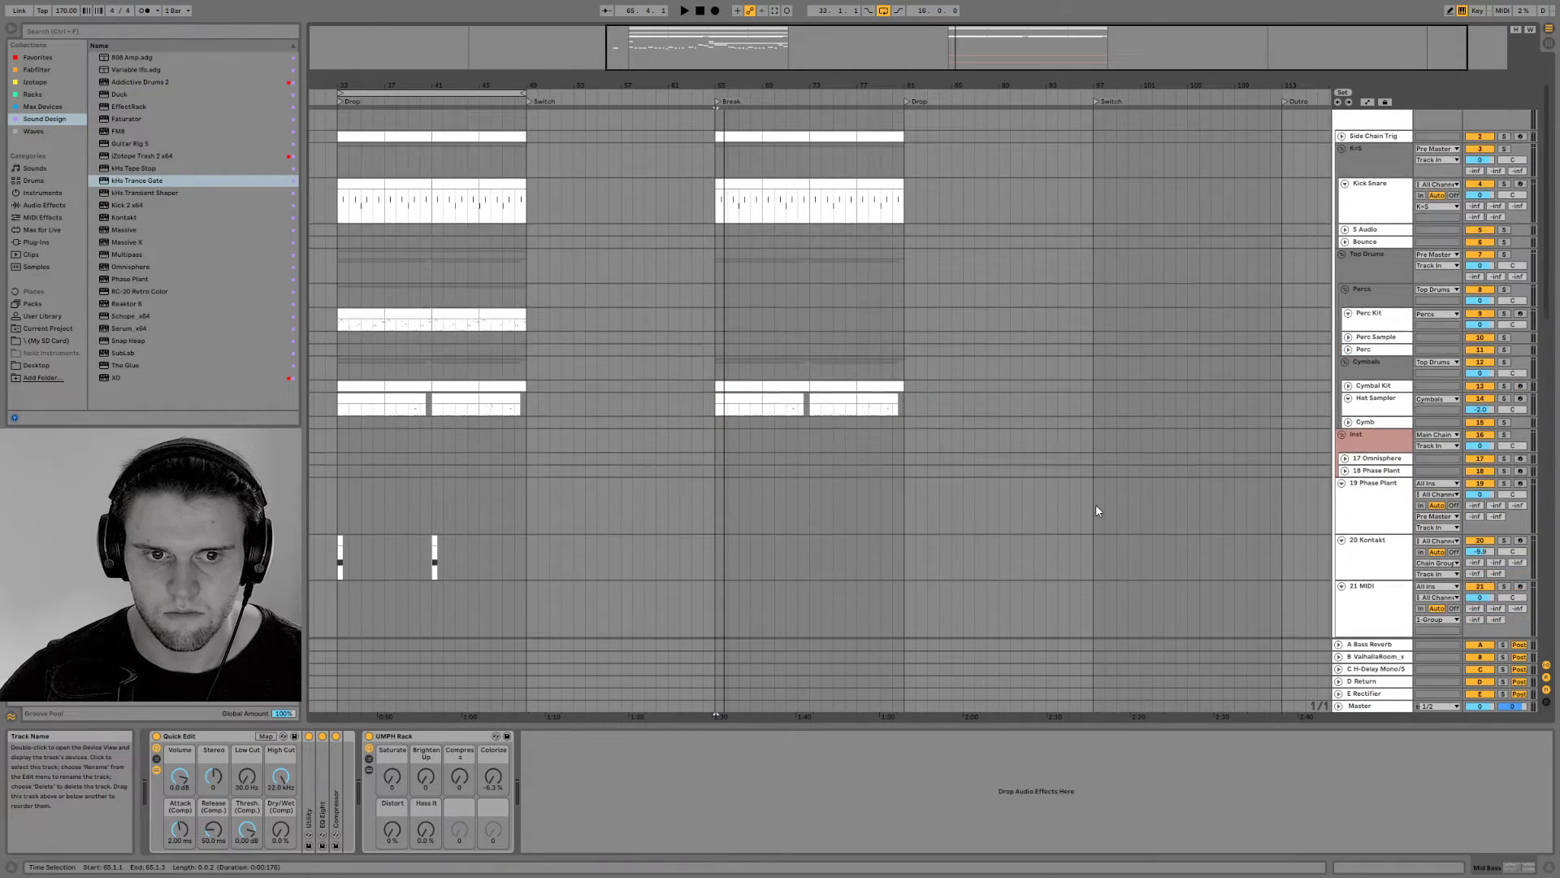
pyautogui.scroll(5, 1095, 536)
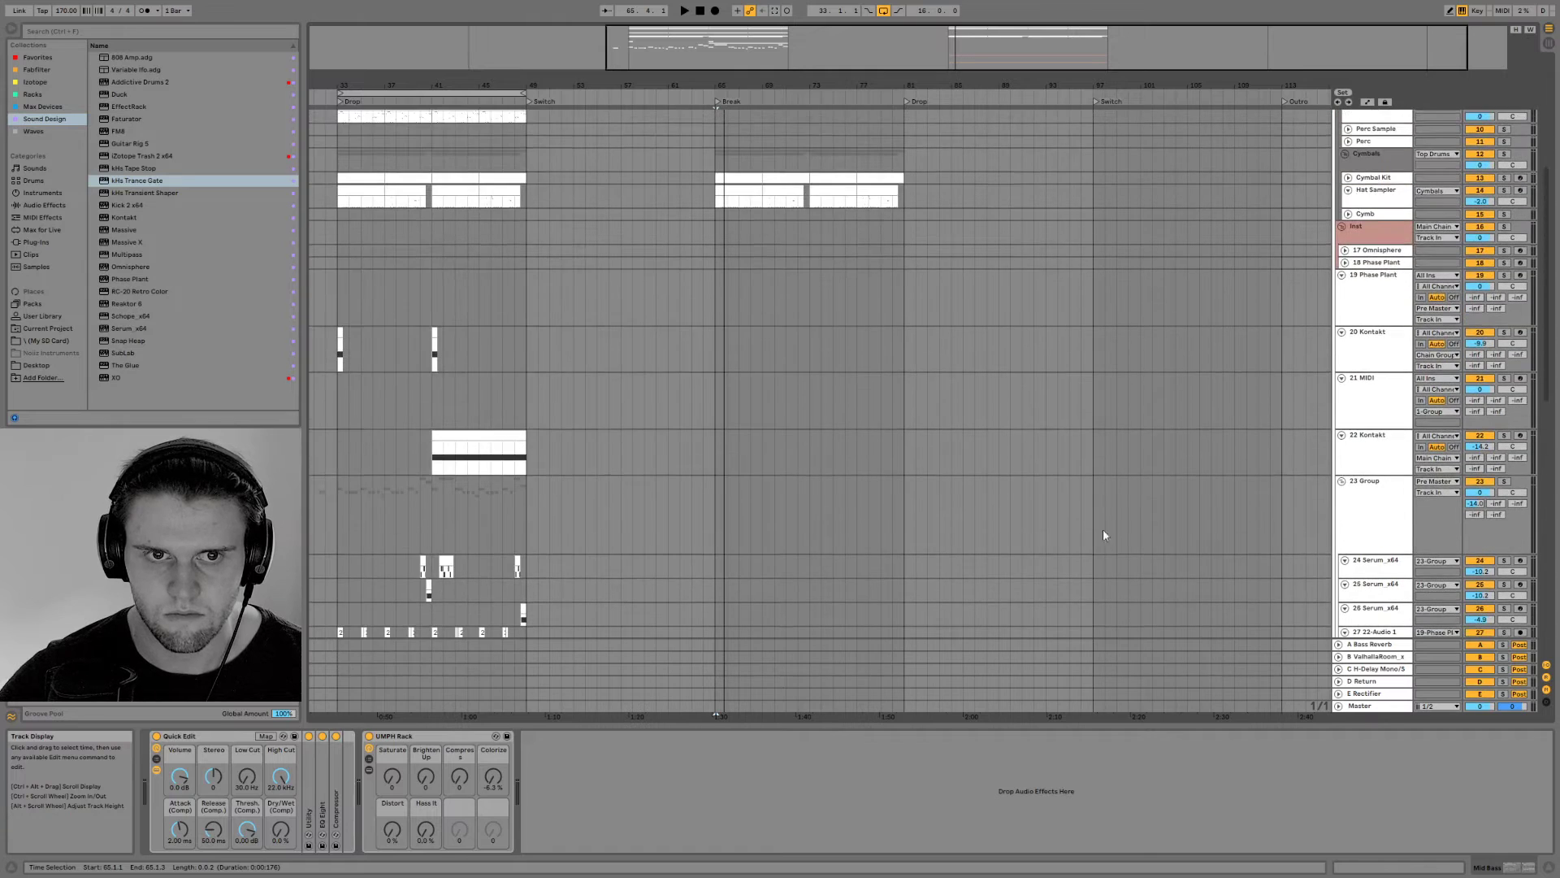
pyautogui.click(1341, 276)
pyautogui.click(1342, 287)
pyautogui.click(1342, 299)
pyautogui.click(1341, 311)
pyautogui.click(1342, 324)
# Unfold the Mid Bass group and solo its 37 SubLab track for playback from the Break
pyautogui.press('space')
pyautogui.scroll(-2, 1257, 490)
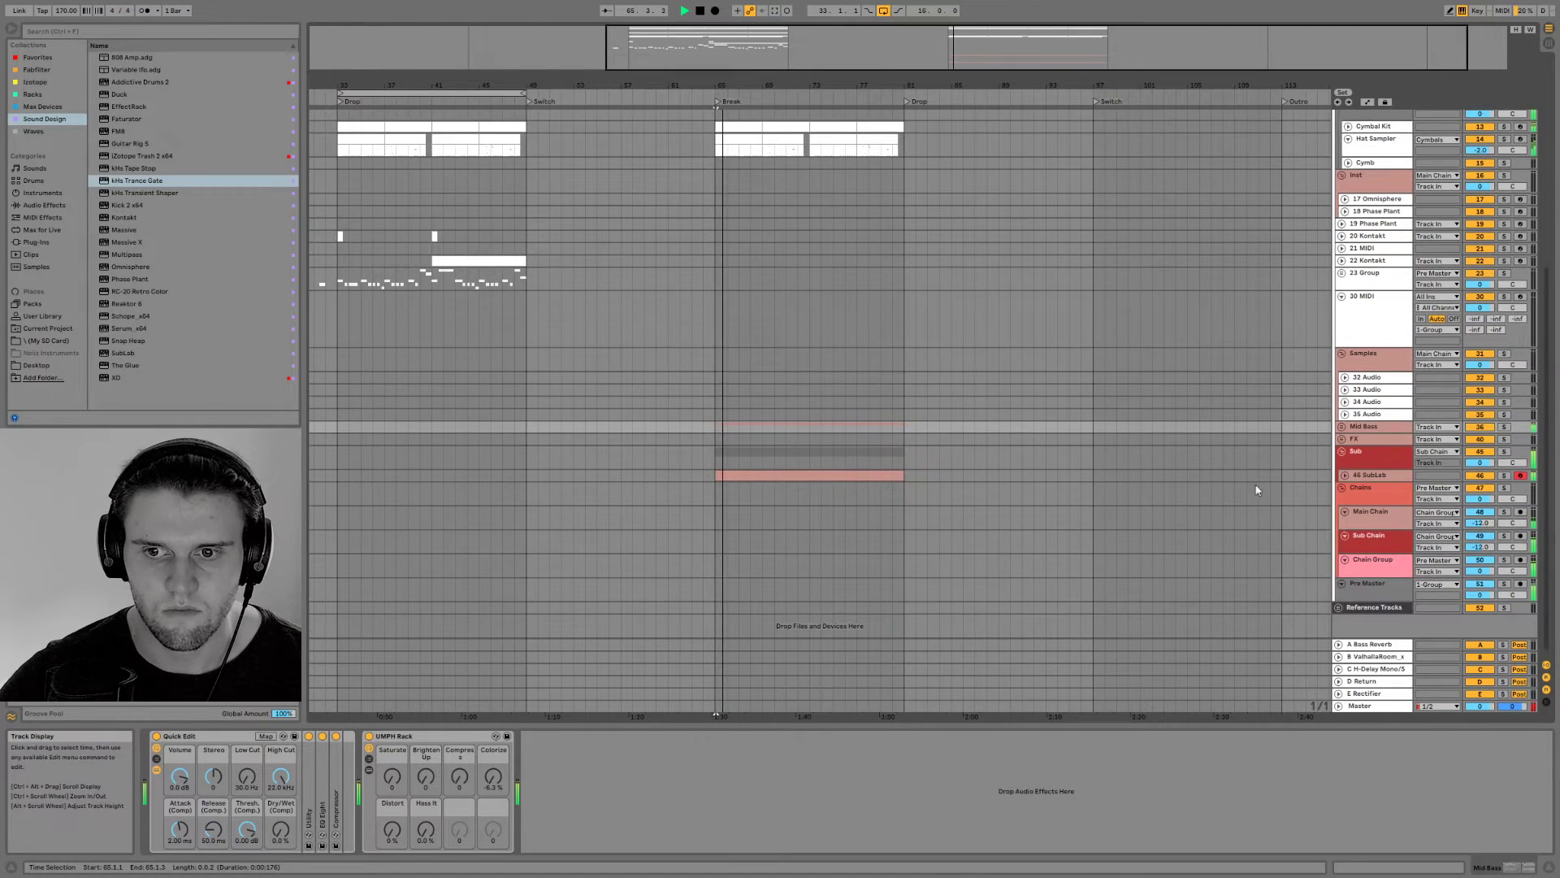
pyautogui.click(1341, 425)
pyautogui.press('space')
pyautogui.press('space')
pyautogui.click(1503, 450)
pyautogui.press('space')
# Raise Compress to 127 and Colorize to maximum on the Mid Bass UMPH Rack, with Brighten Up at about 64, during auditioning
pyautogui.moveTo(392, 777)
pyautogui.mouseDown()
pyautogui.moveTo(392, 739)
pyautogui.moveTo(424, 715)
pyautogui.mouseUp()
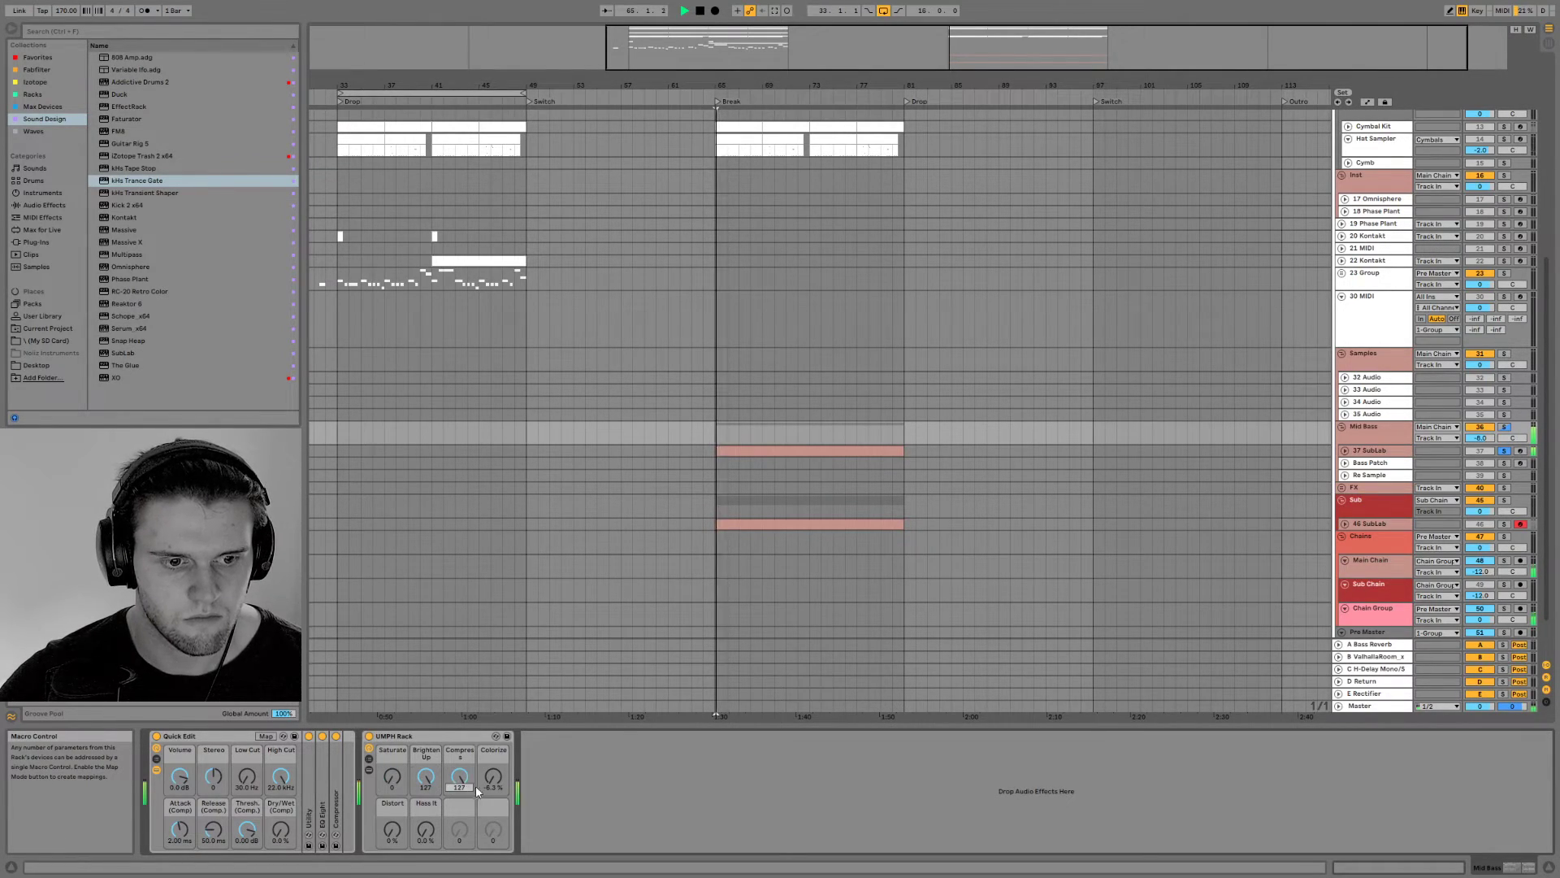
pyautogui.moveTo(493, 778); pyautogui.dragTo(493, 715)
pyautogui.press('space')
pyautogui.moveTo(426, 778); pyautogui.dragTo(425, 812)
pyautogui.press('space')
pyautogui.press('space')
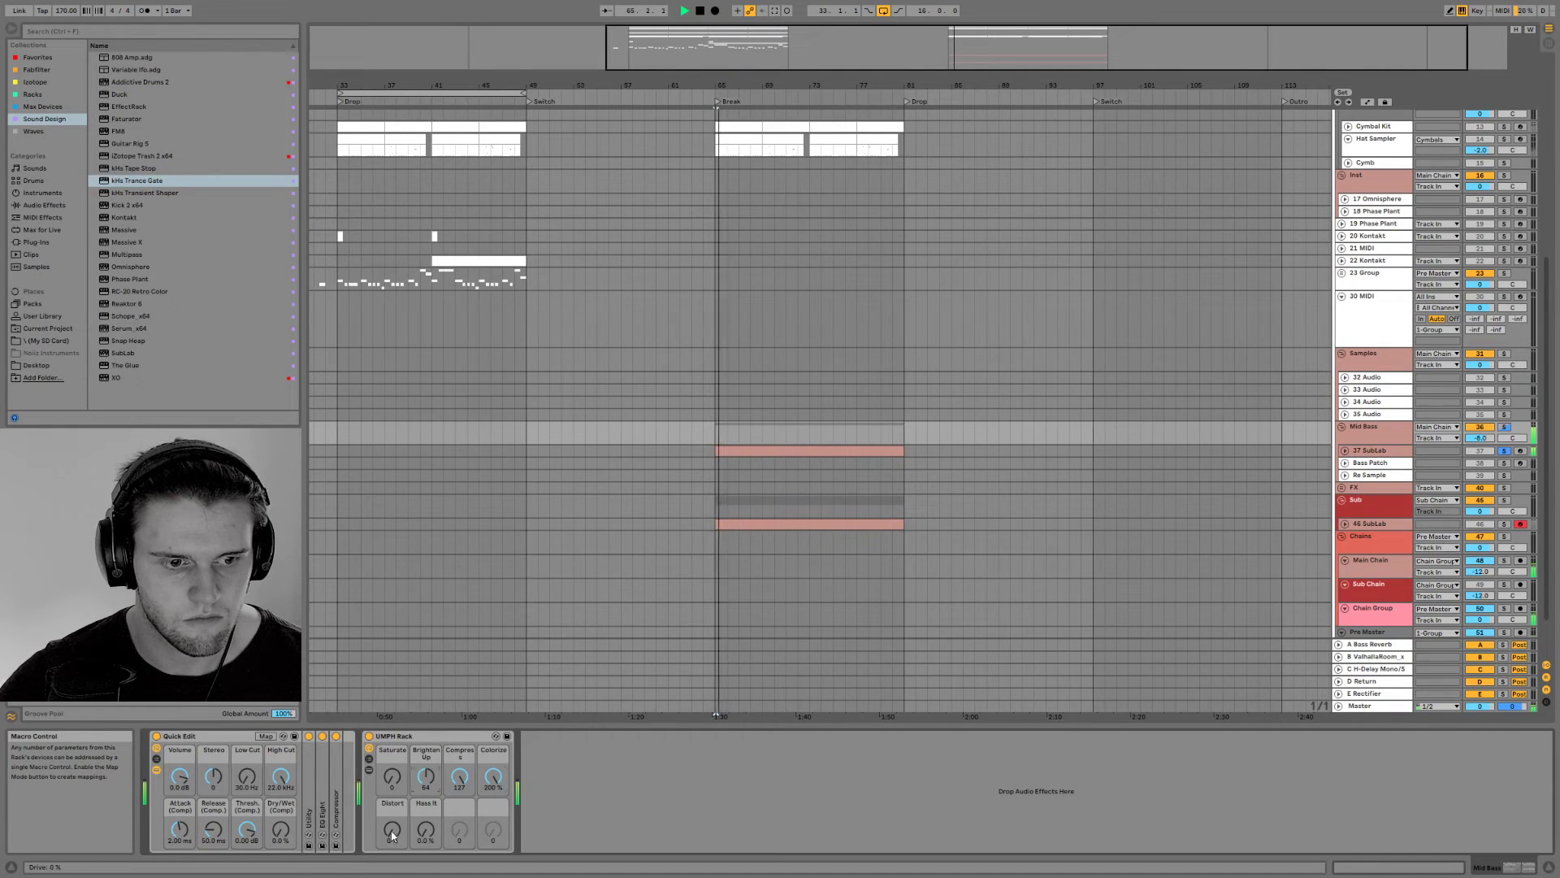
# Reset Distort to 0 on the UMPH Rack and turn Compress and Colorize down to minimum, comparing the sound
pyautogui.press('space')
pyautogui.press('space')
pyautogui.write('0')
pyautogui.press('space')
# Raise the UMPH Rack's Colorize to maximum, Brighten Up to 77 and Saturate to 127 during playback
pyautogui.press('space')
pyautogui.moveTo(490, 780); pyautogui.dragTo(490, 836)
pyautogui.moveTo(458, 780); pyautogui.dragTo(458, 845)
pyautogui.press('space')
pyautogui.press('space')
pyautogui.moveTo(492, 780); pyautogui.dragTo(492, 715)
pyautogui.press('space')
pyautogui.press('space')
pyautogui.moveTo(426, 777); pyautogui.dragTo(393, 675)
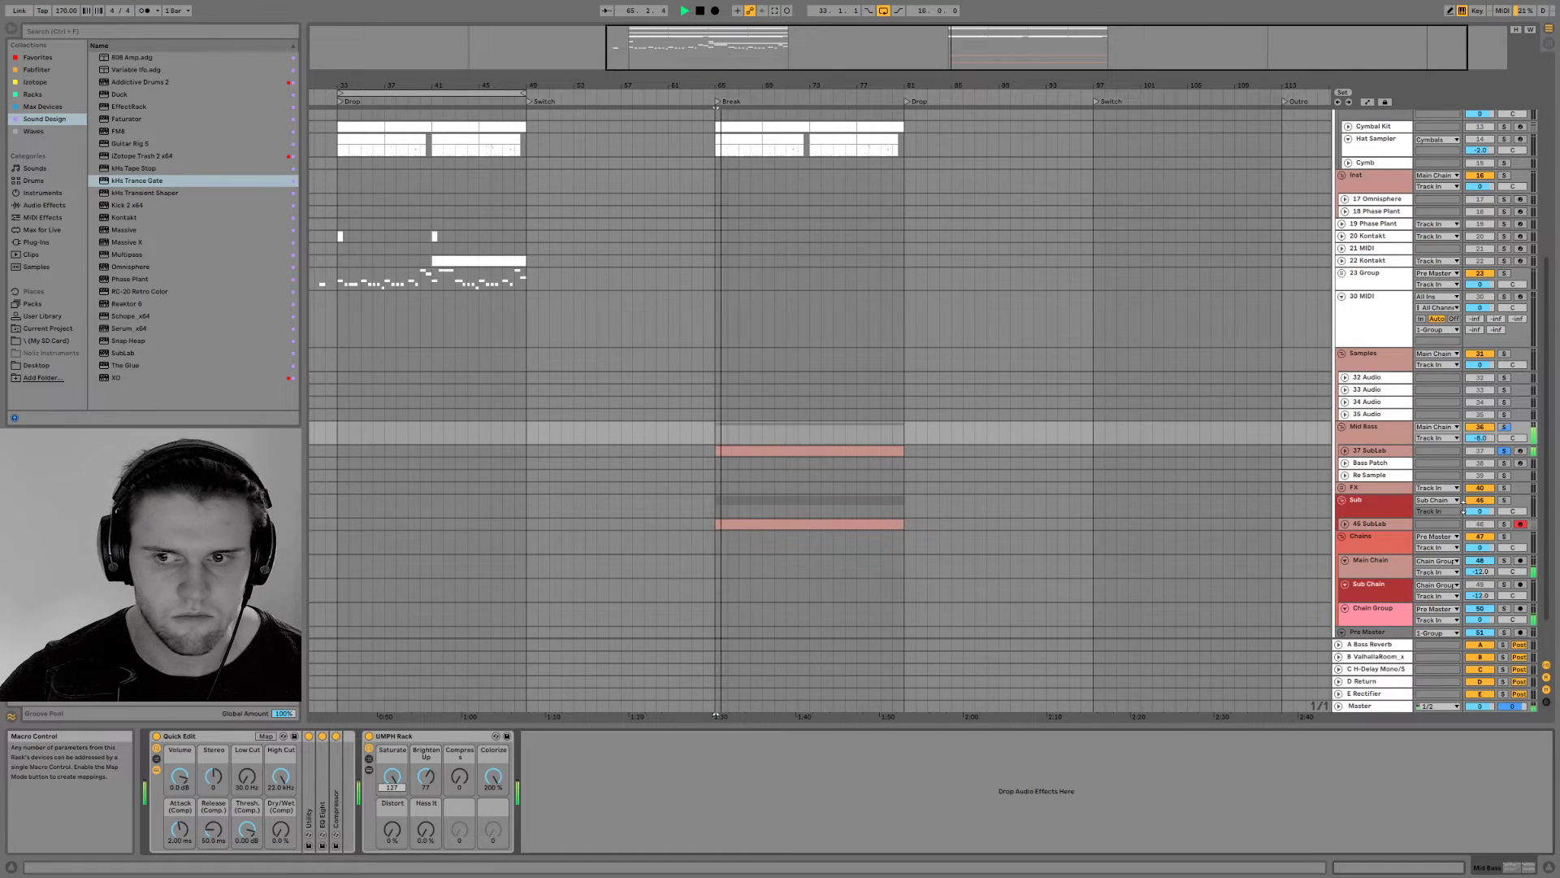
# Unsolo the 37 SubLab track and hear it together with the drums and sub
pyautogui.click(1499, 451)
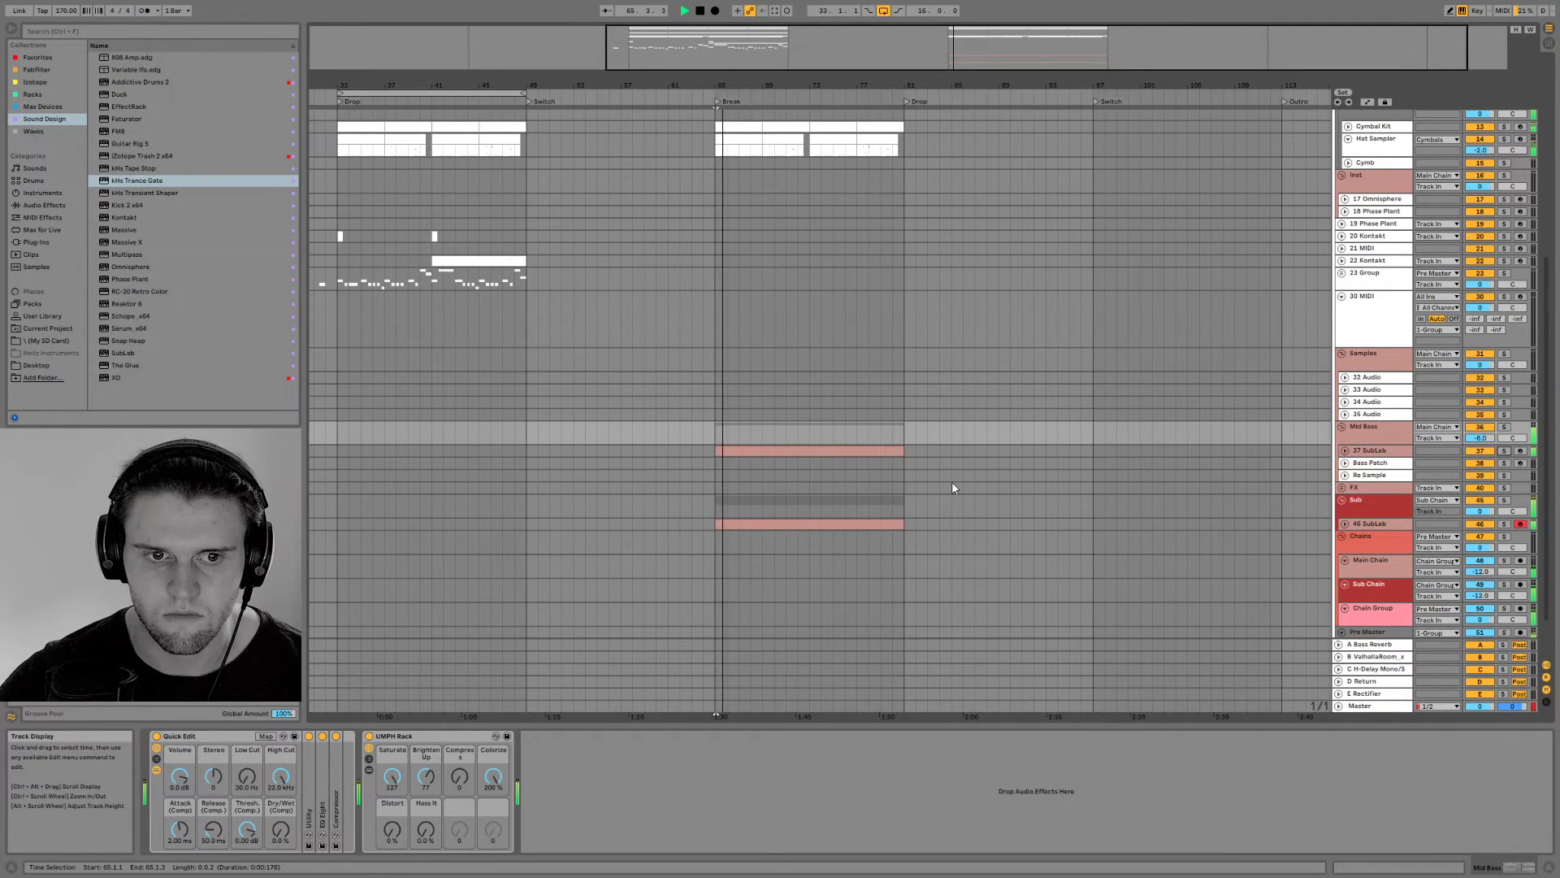
pyautogui.moveTo(679, 85); pyautogui.dragTo(686, 147)
pyautogui.press('space')
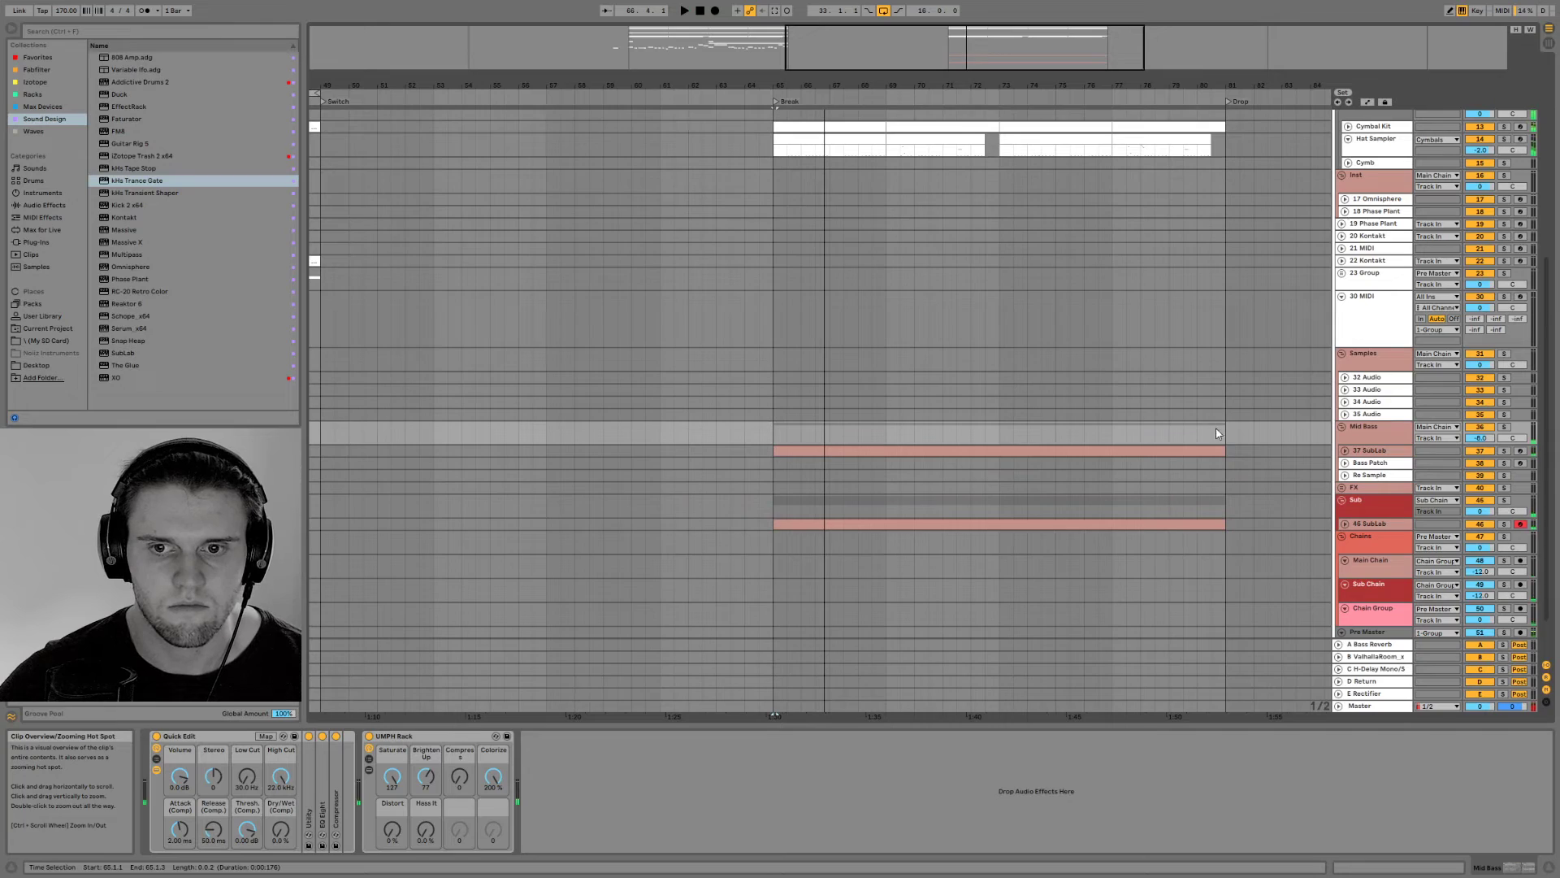
# Unfold both SubLab tracks and shorten their Break clips to half a bar from bar 65, auditioning the result
pyautogui.click(1346, 451)
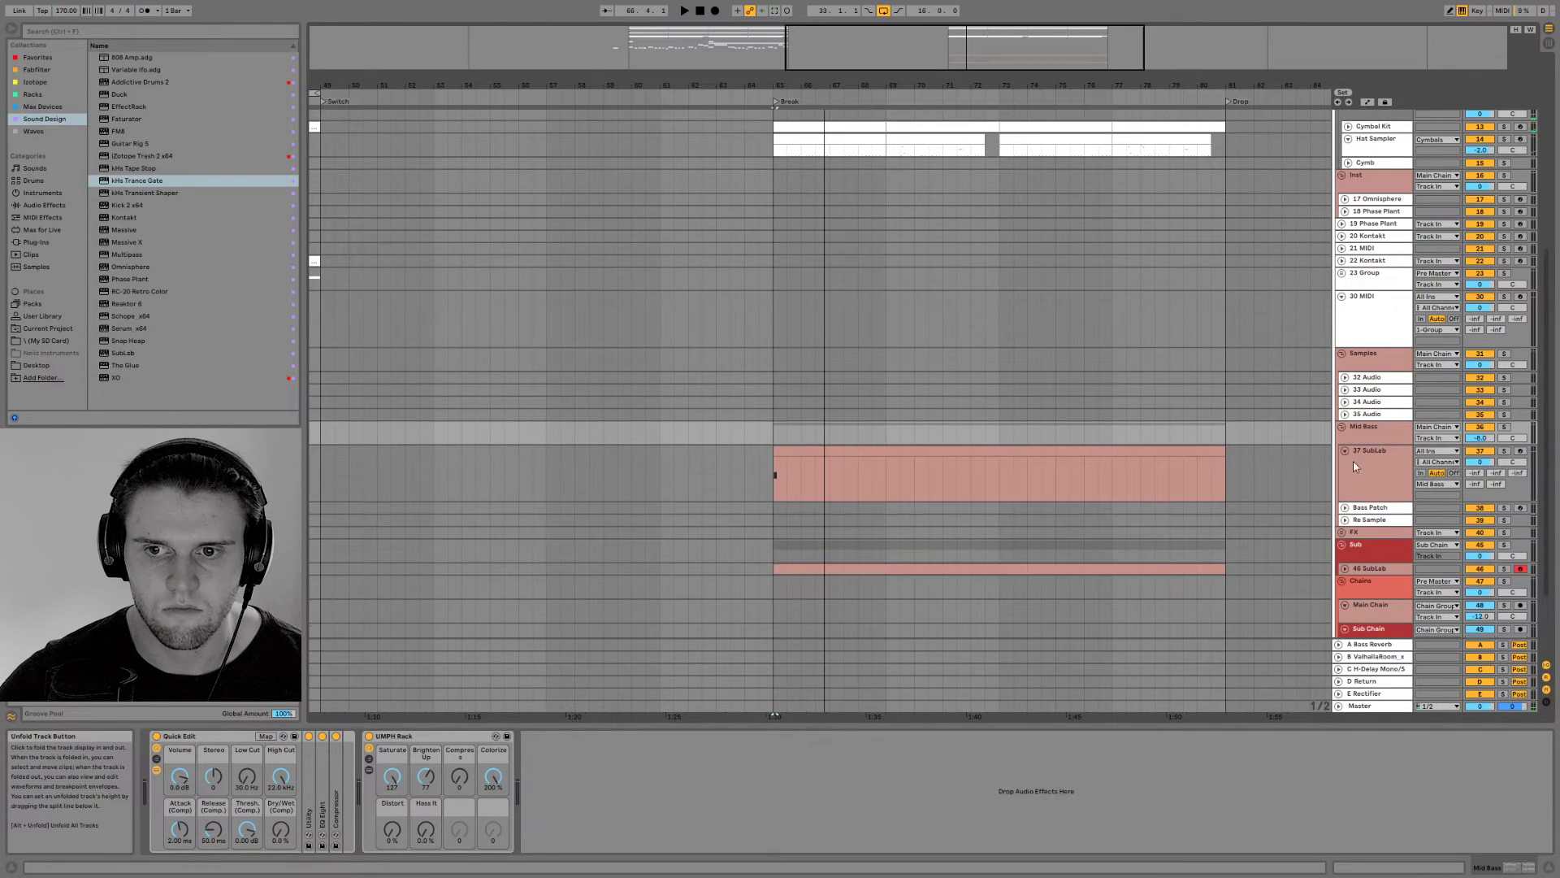
pyautogui.click(1345, 568)
pyautogui.moveTo(1219, 569); pyautogui.dragTo(787, 573)
pyautogui.moveTo(1218, 454); pyautogui.dragTo(786, 456)
pyautogui.press('space')
pyautogui.press('space')
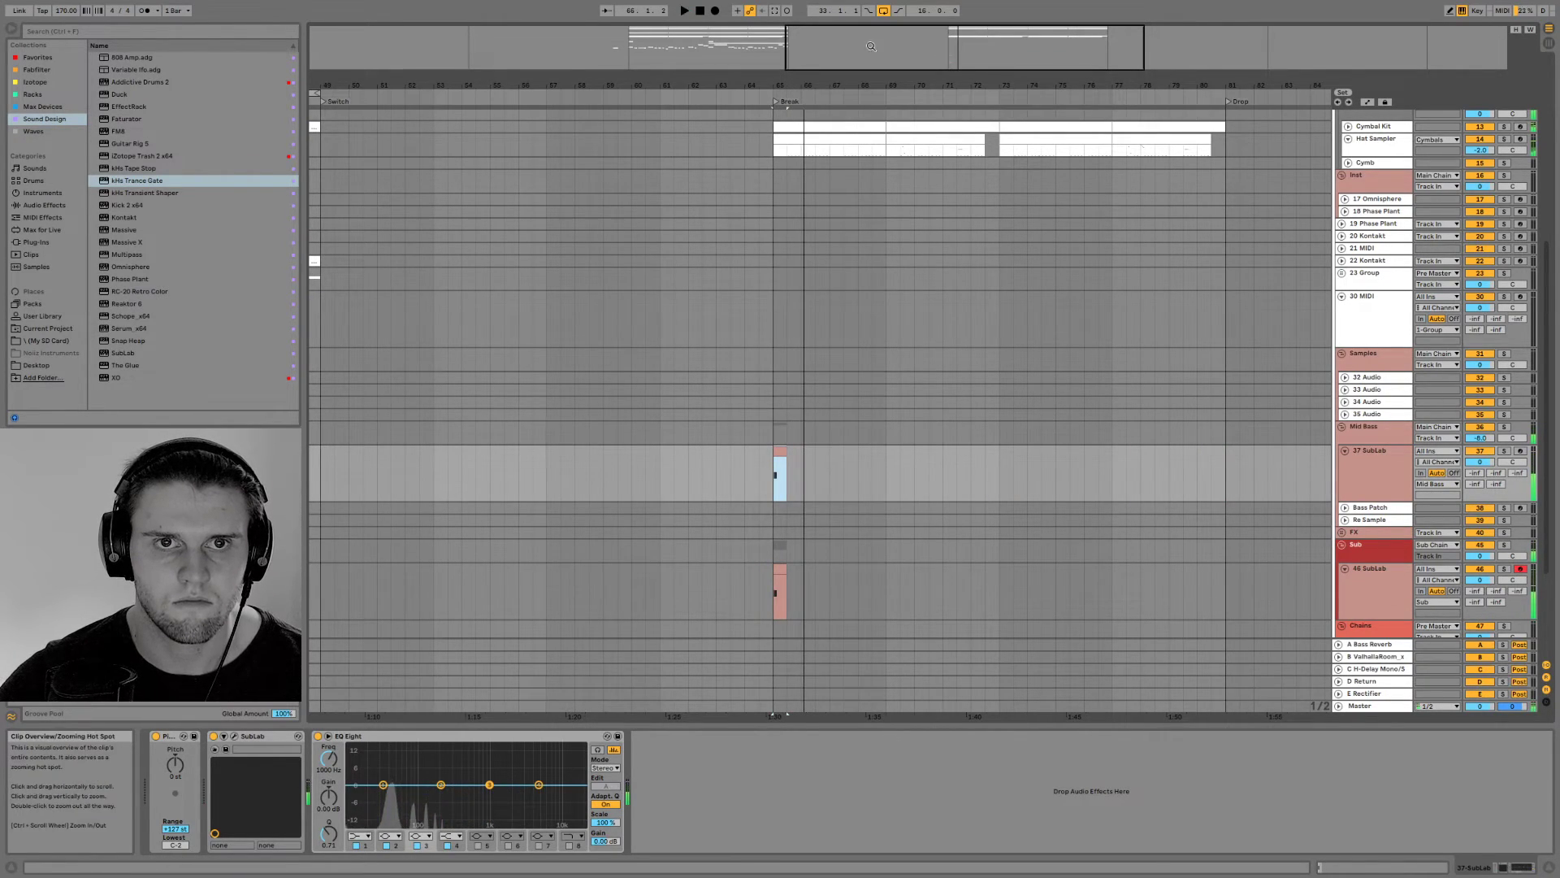
# Reset the Pitch device on the 17 Omnisphere track to 0 st
pyautogui.click(1370, 510)
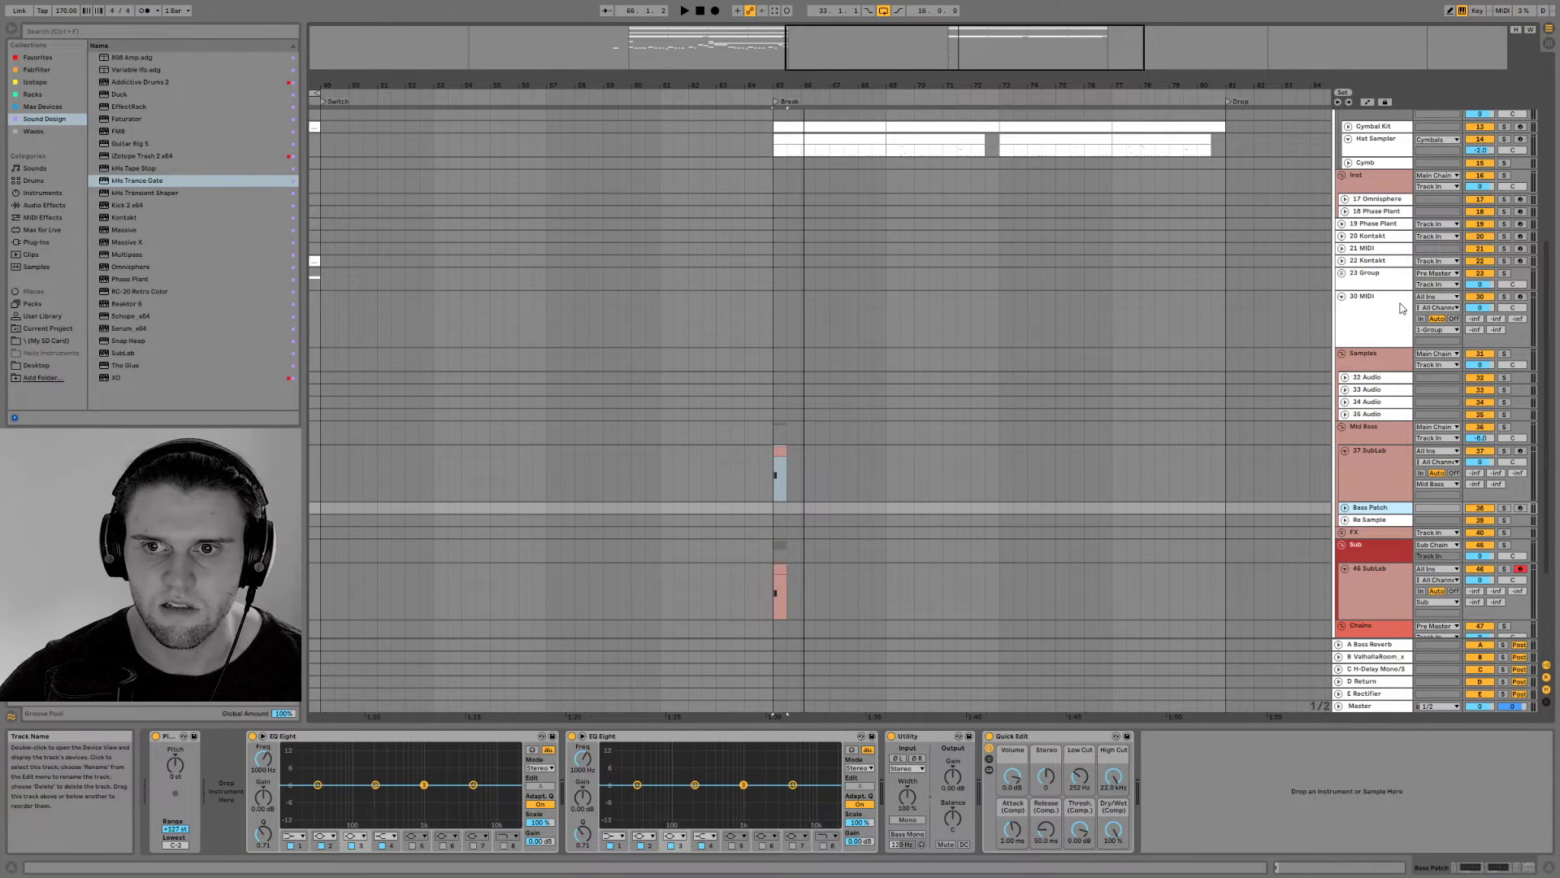
pyautogui.click(1378, 204)
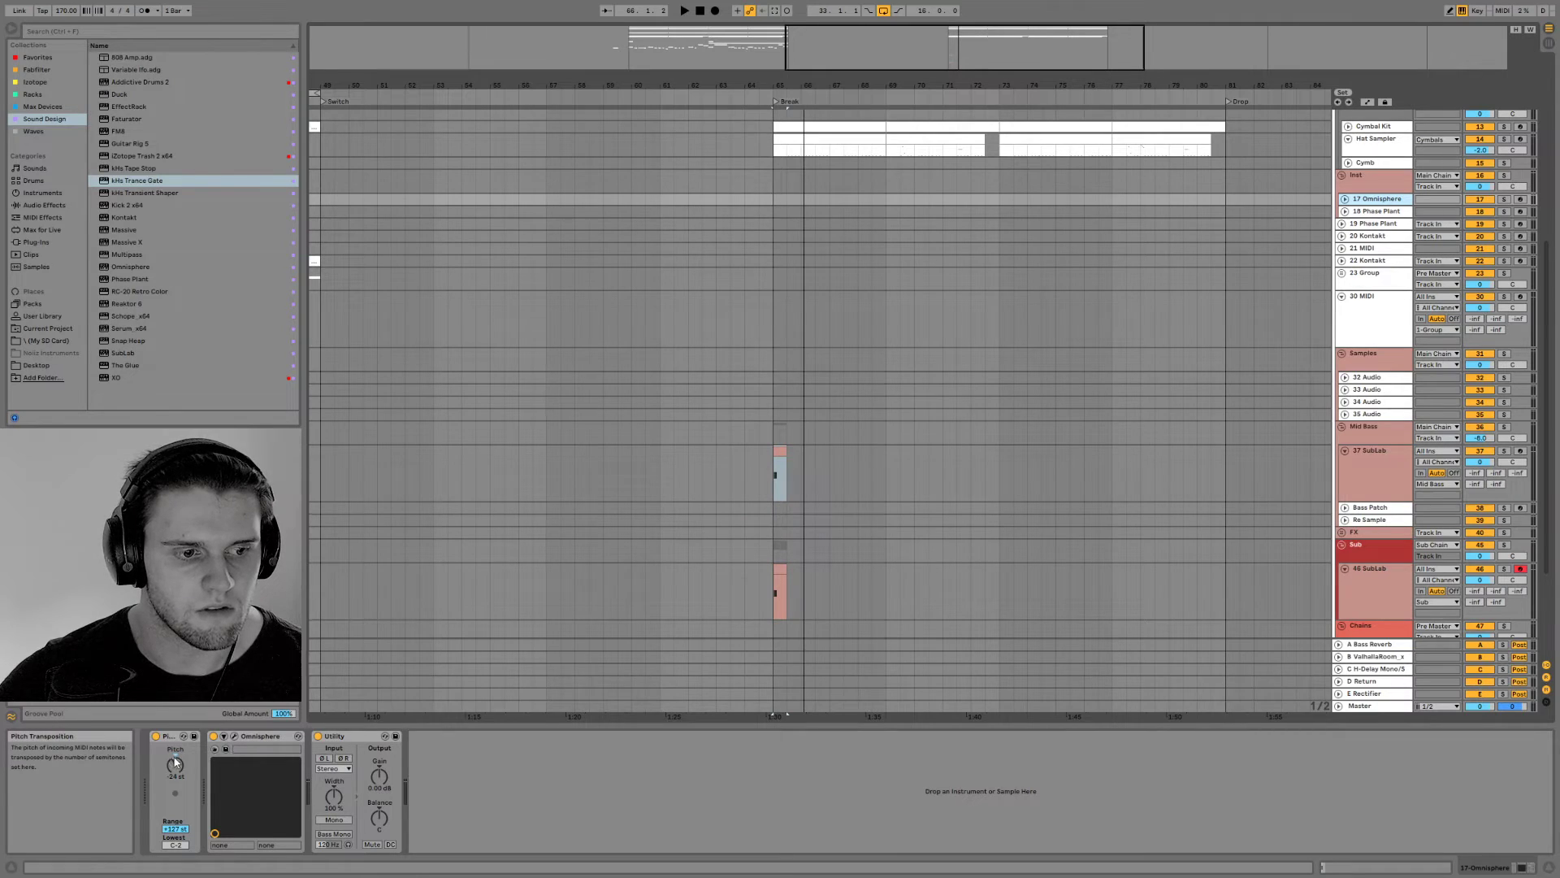
pyautogui.click(174, 763)
pyautogui.press('Delete')
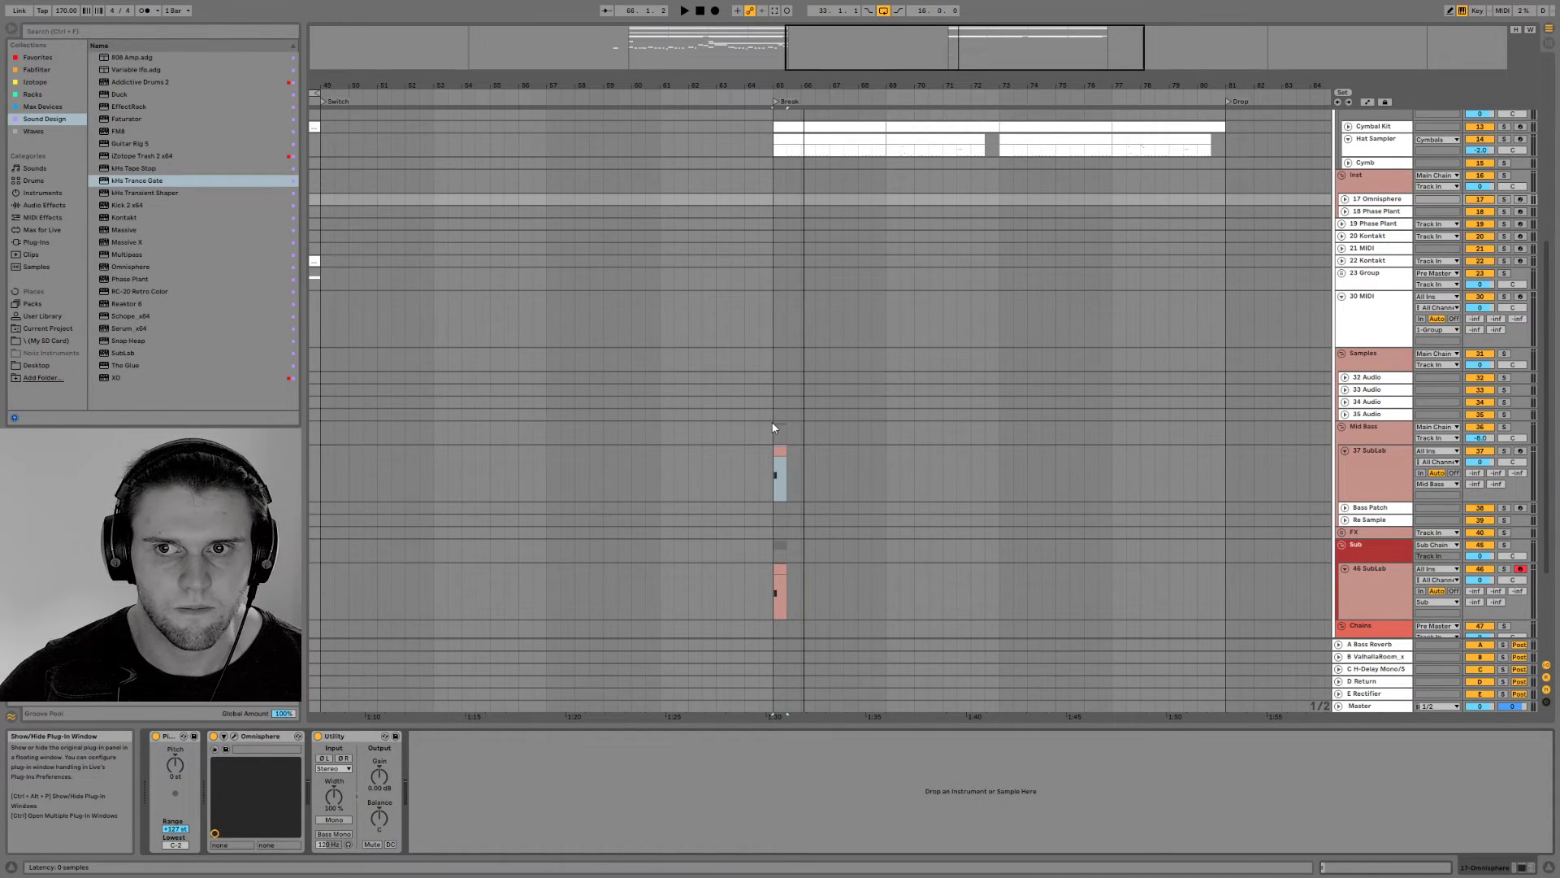
# Open the Omnisphere instrument and look through its patch browser categories
pyautogui.hotkey('ctrl', 'alt', 'p')
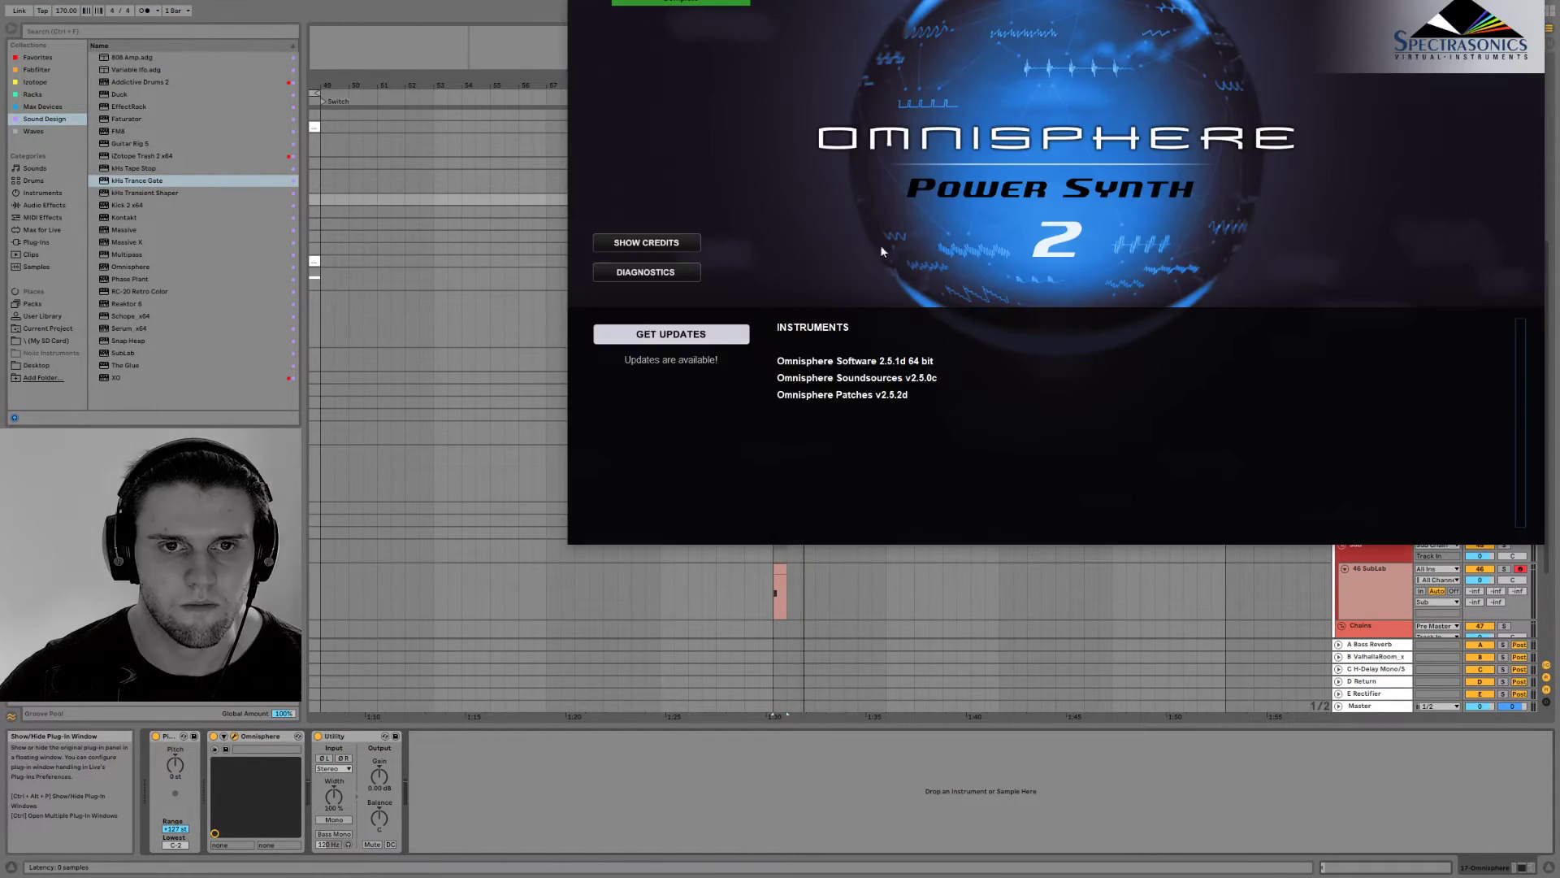
pyautogui.click(1096, 166)
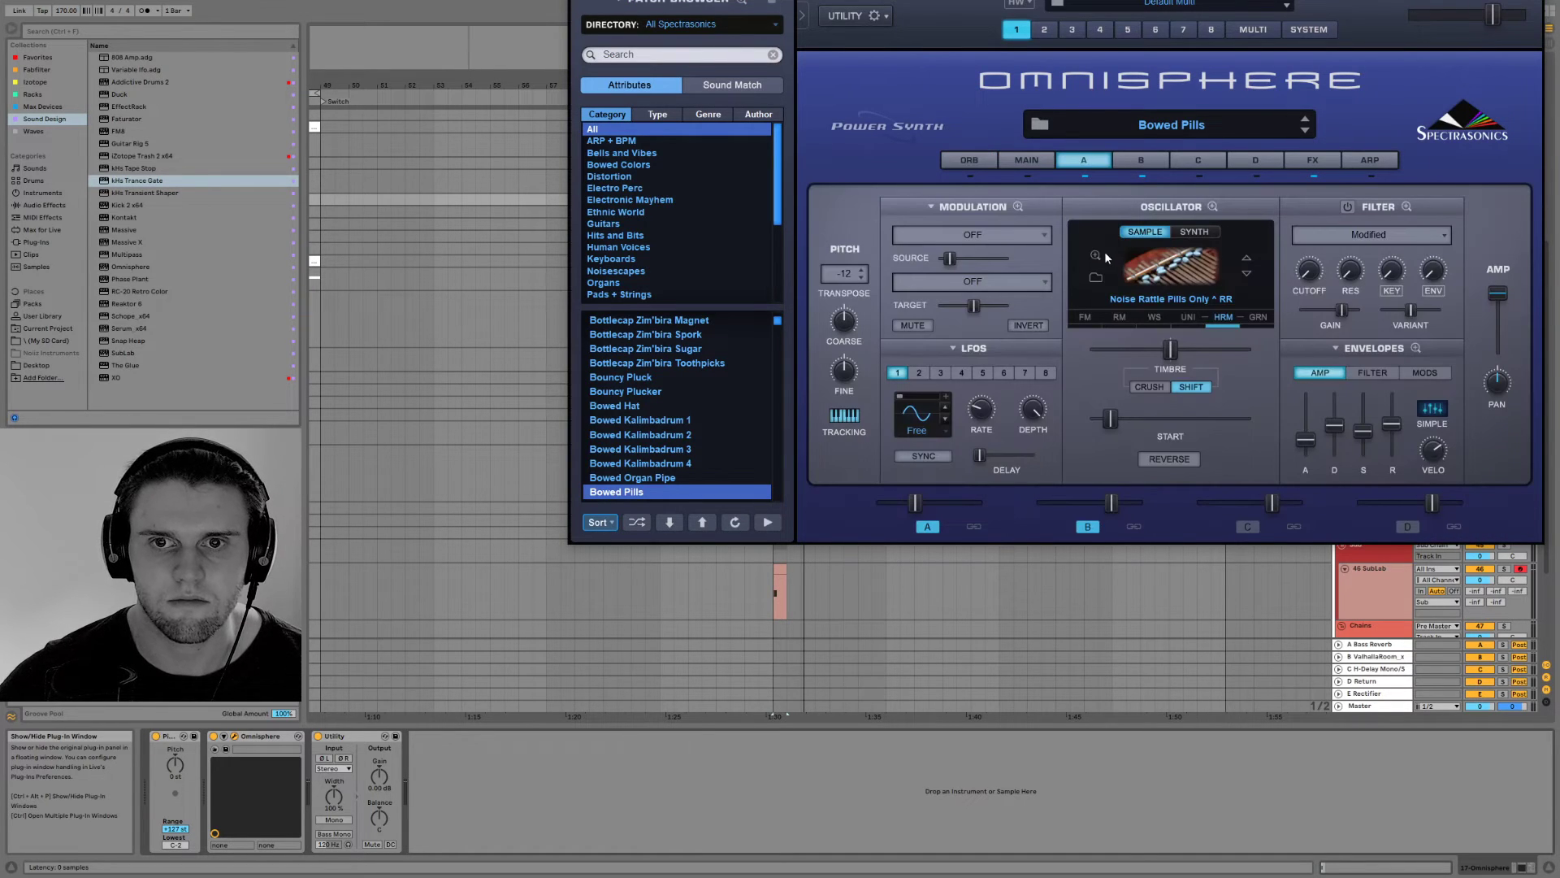
pyautogui.moveTo(1299, 0); pyautogui.dragTo(1193, 134)
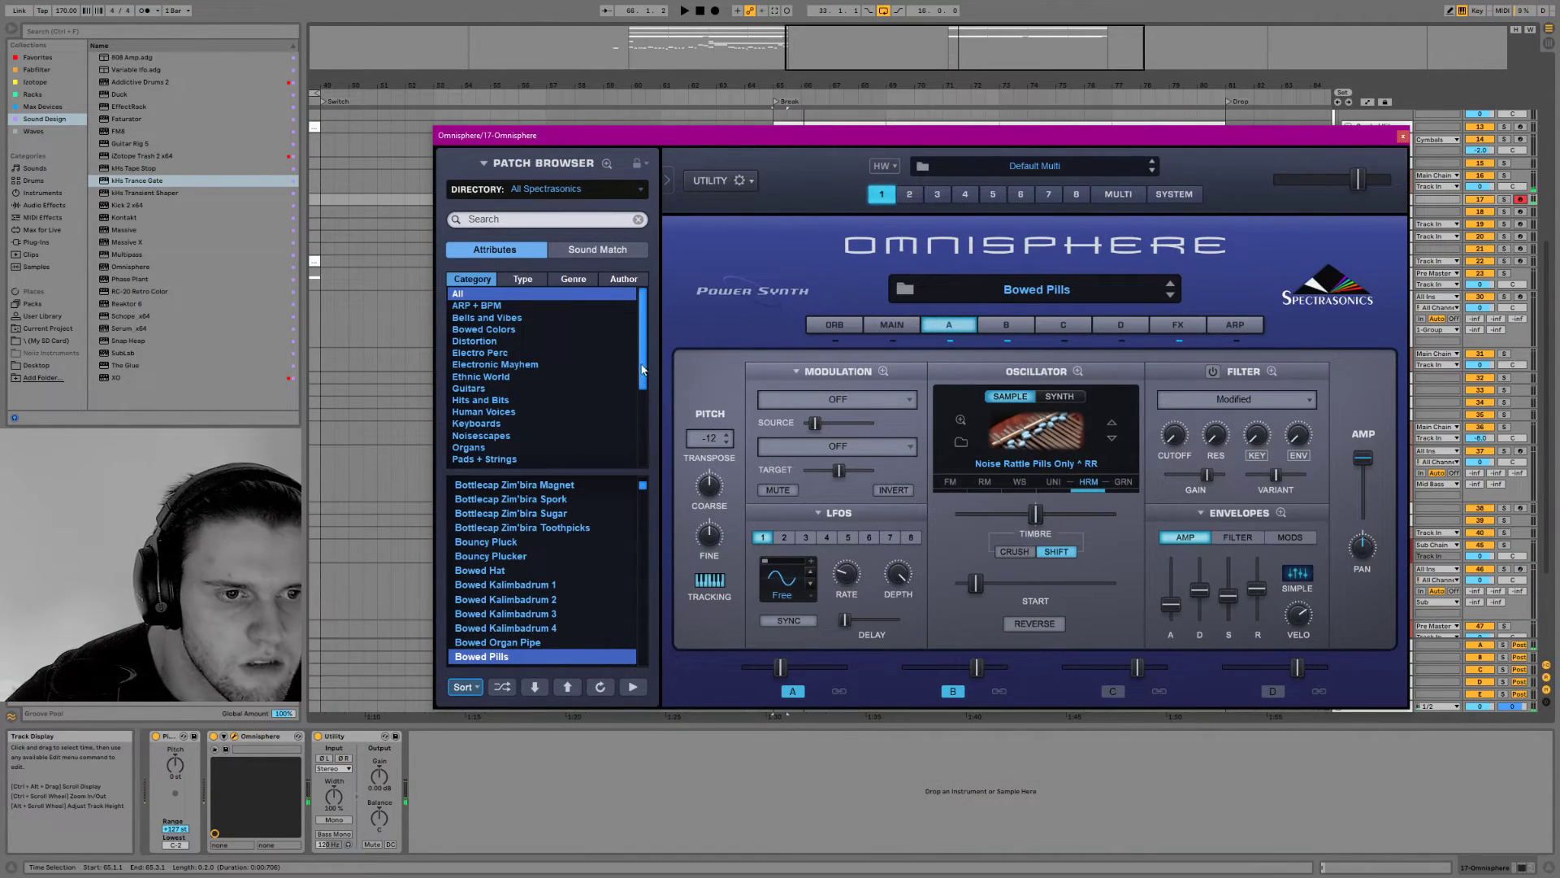
pyautogui.scroll(-5, 525, 390)
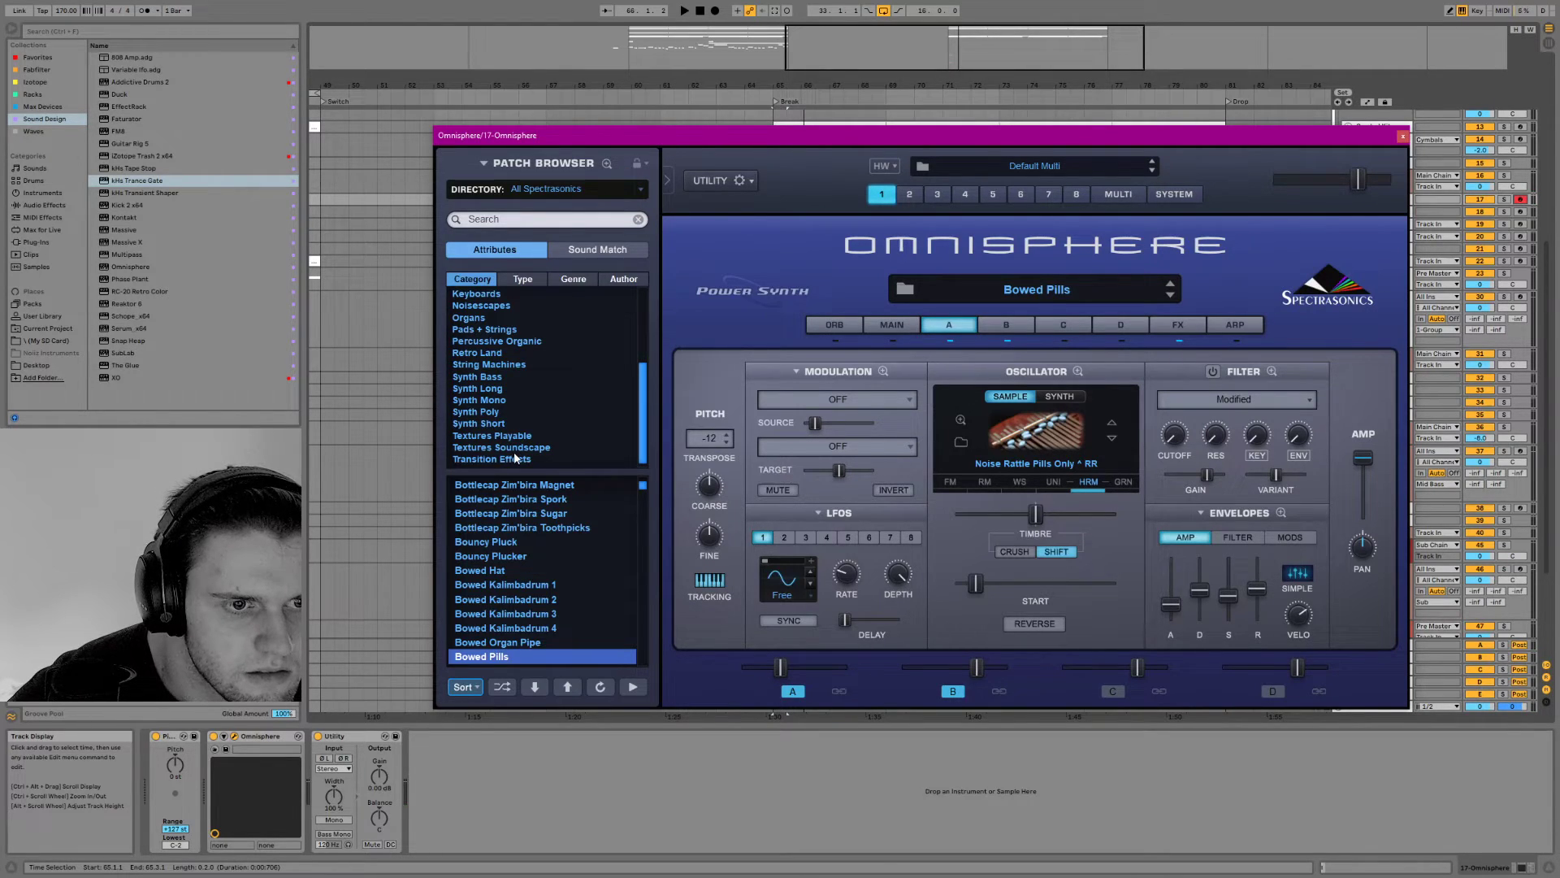
pyautogui.click(1402, 134)
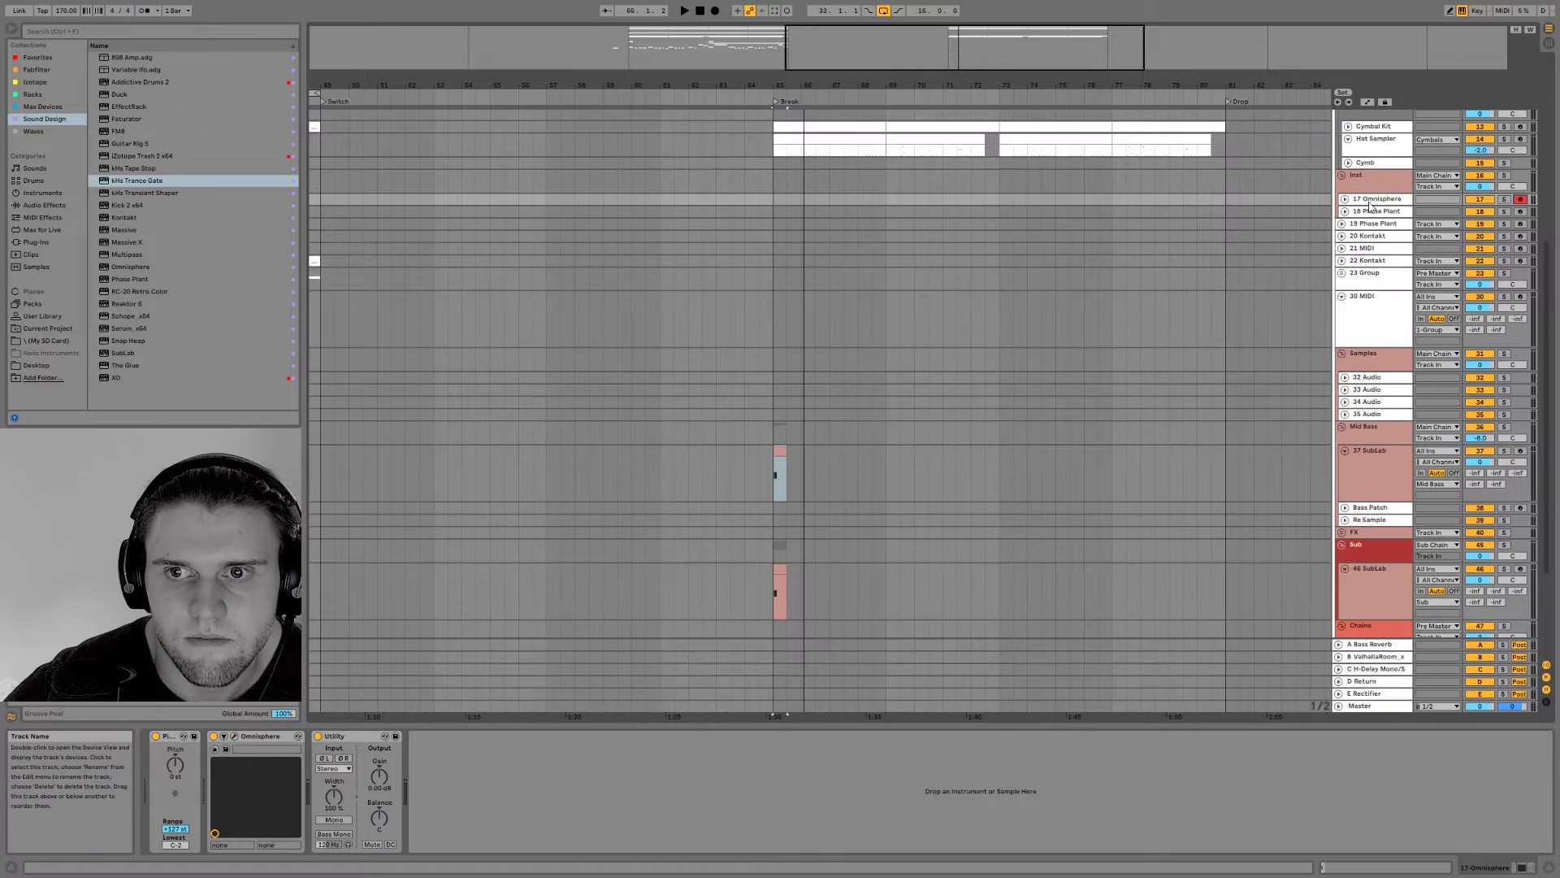
# Add the Duck plug-in to the Inst group with its trigger mode set to Repeat
pyautogui.click(1370, 188)
pyautogui.scroll(-5, 396, 178)
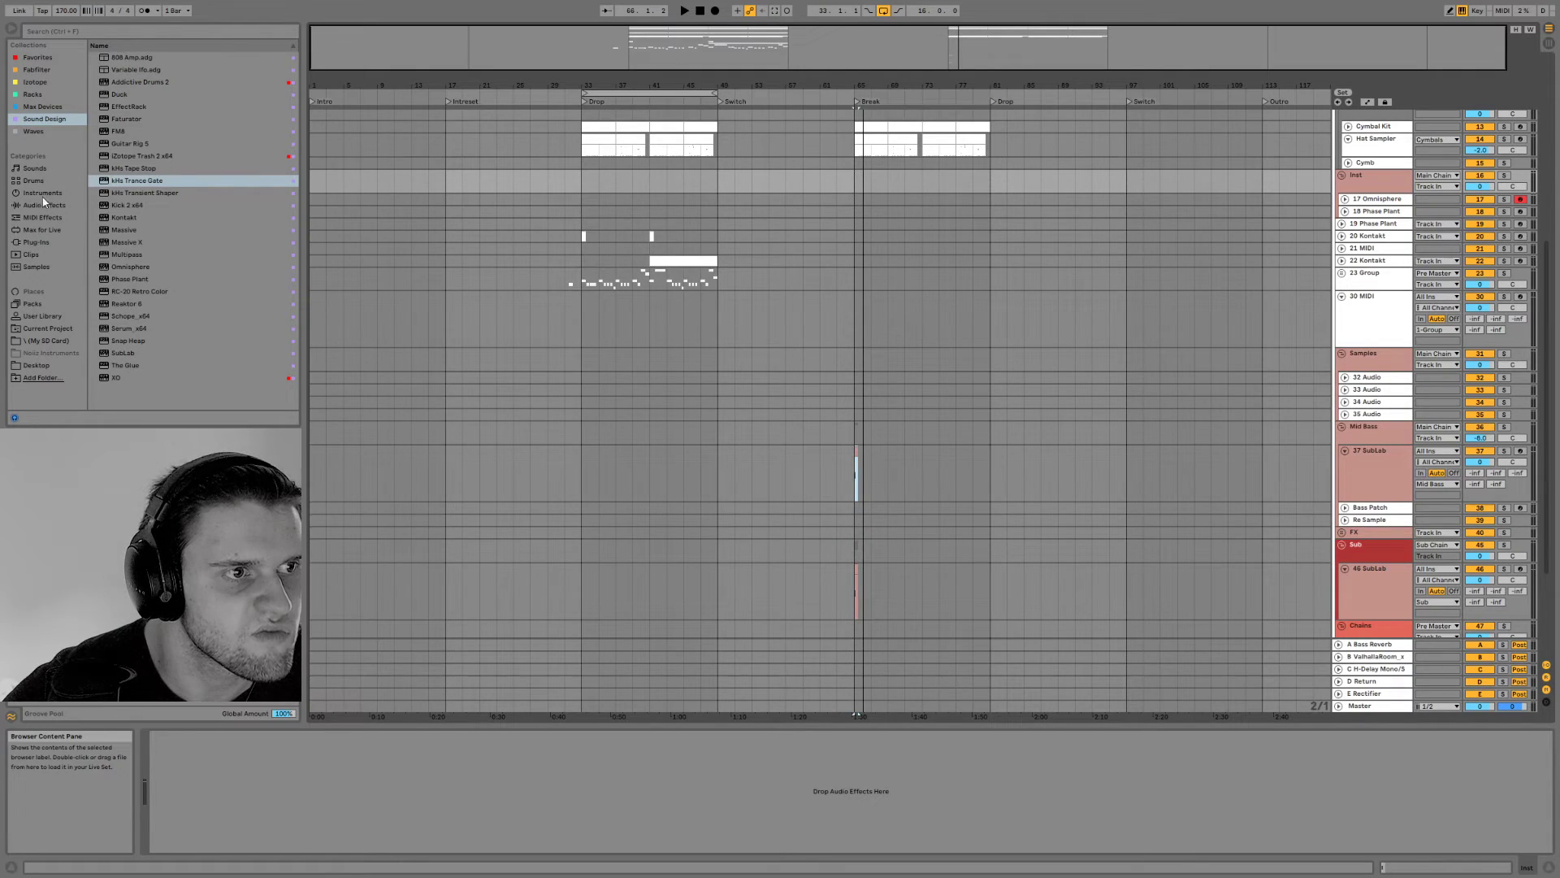
pyautogui.doubleClick(122, 94)
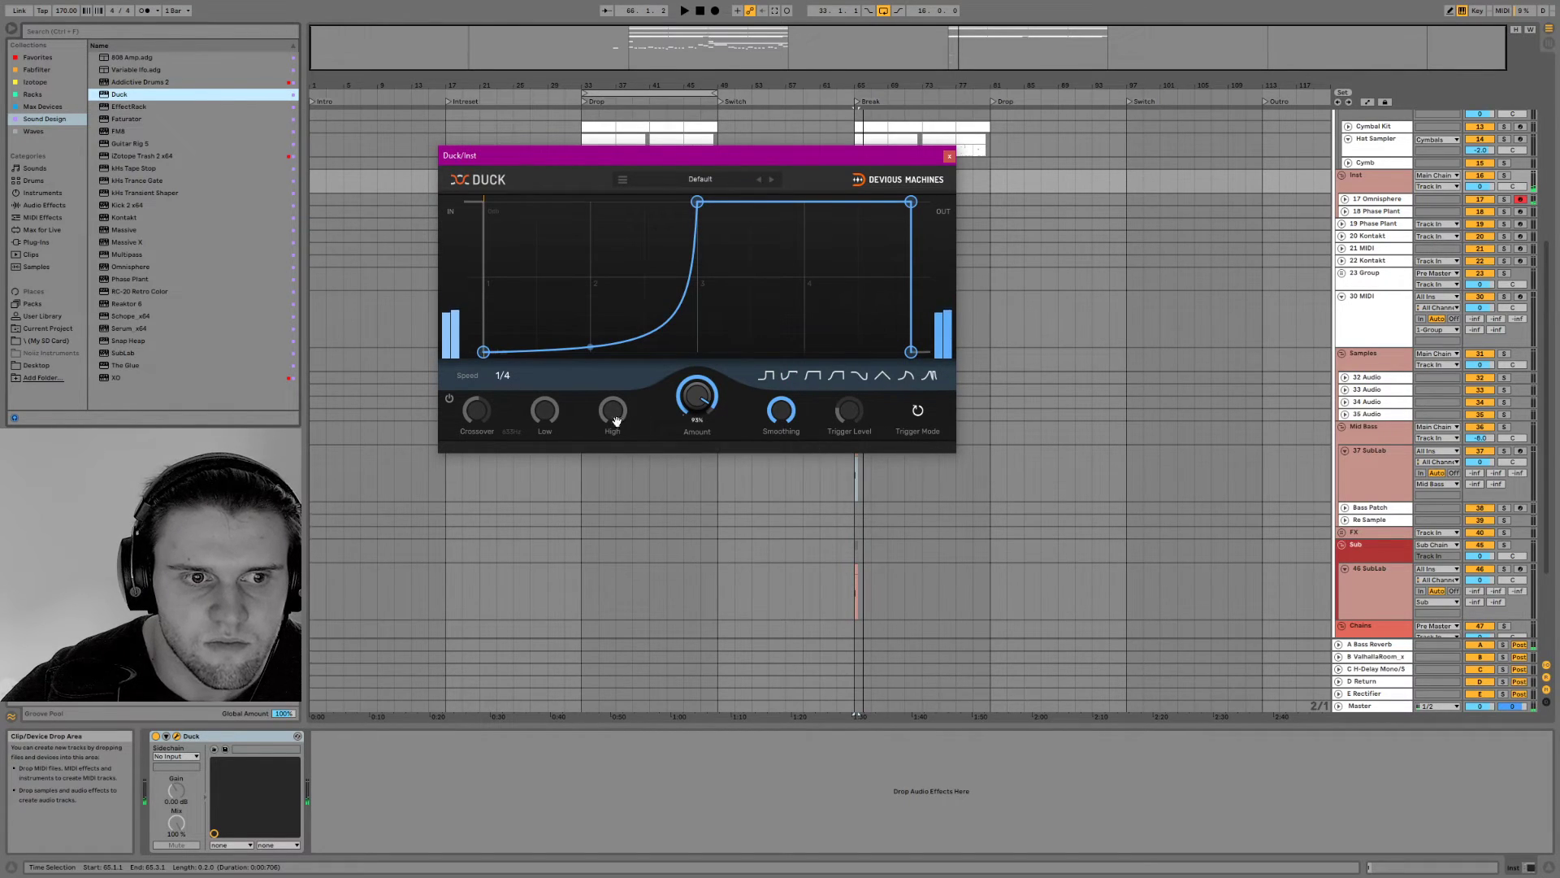
pyautogui.click(913, 413)
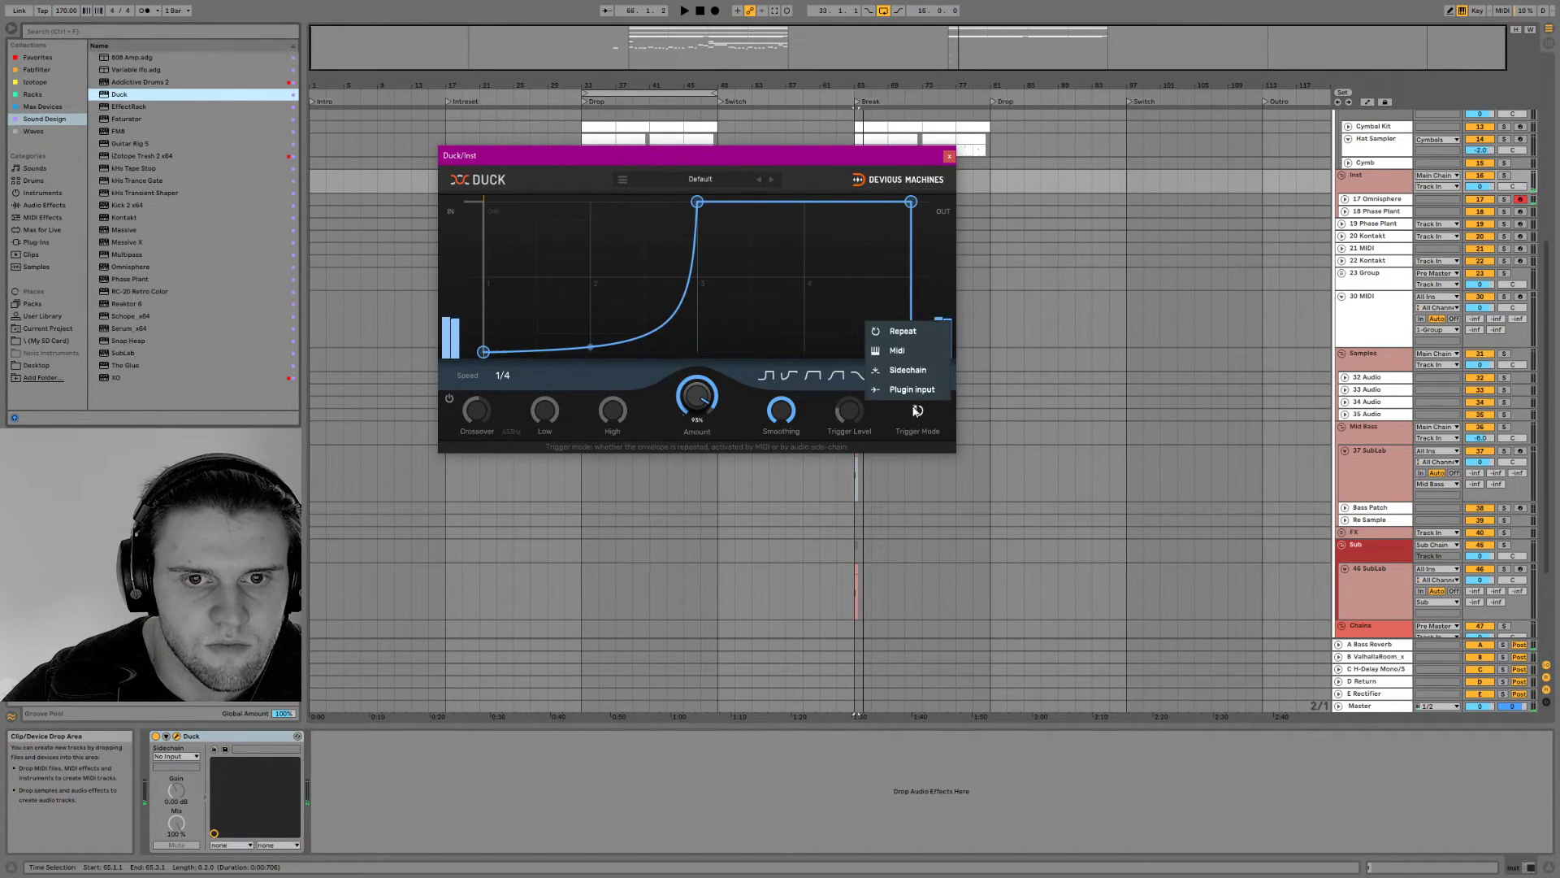
pyautogui.click(887, 337)
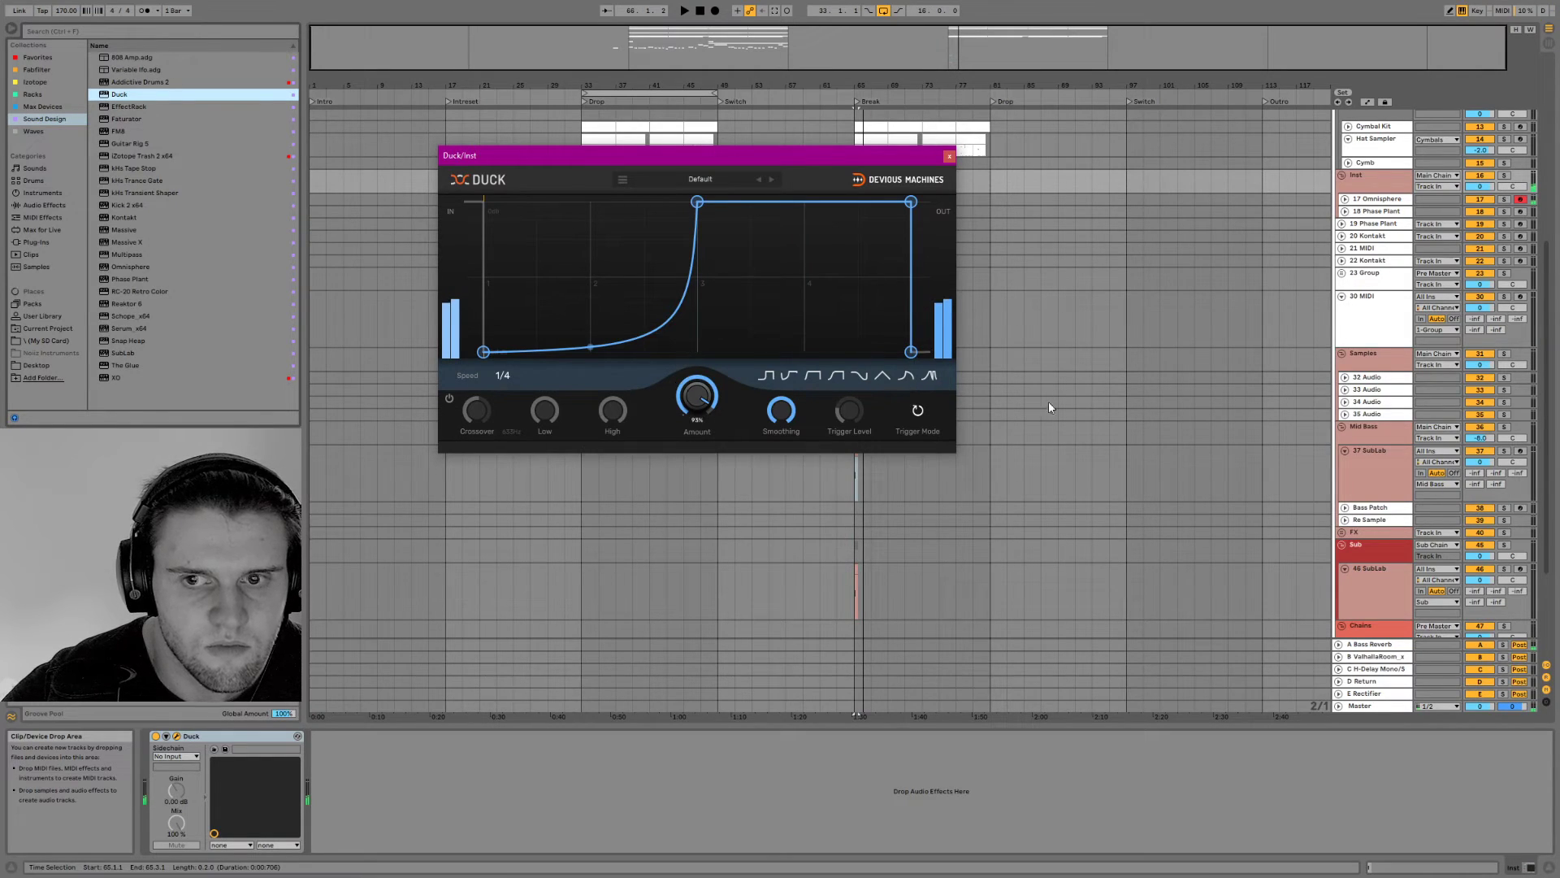
# Move Duck to the end of the 17 Omnisphere track's device chain and audition it in Repeat trigger mode
pyautogui.moveTo(242, 736); pyautogui.dragTo(1366, 203)
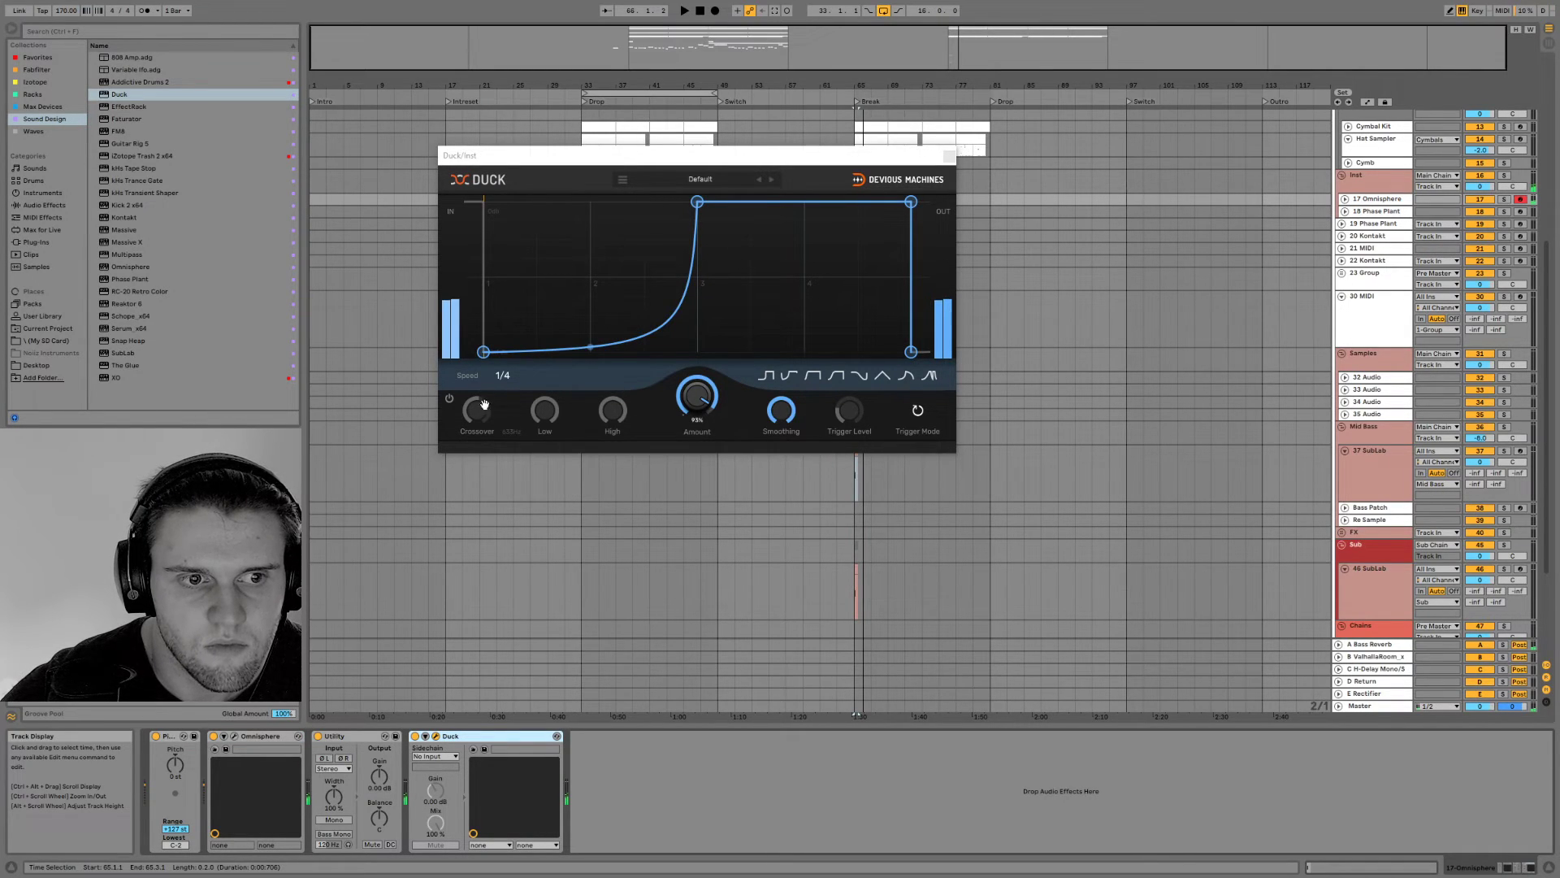
pyautogui.click(929, 417)
pyautogui.click(919, 411)
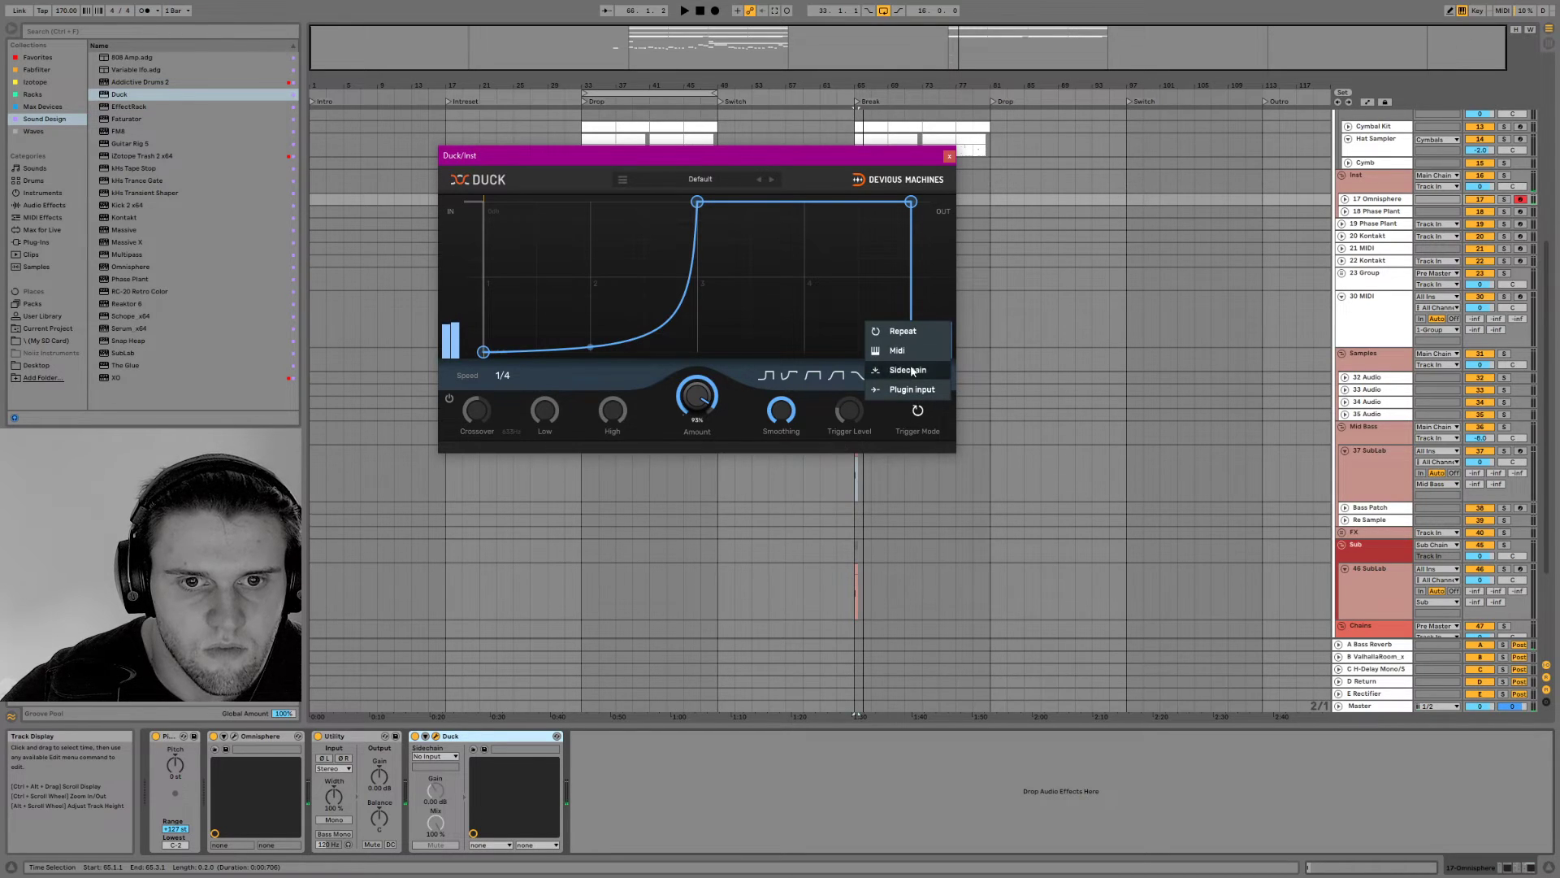
pyautogui.click(909, 333)
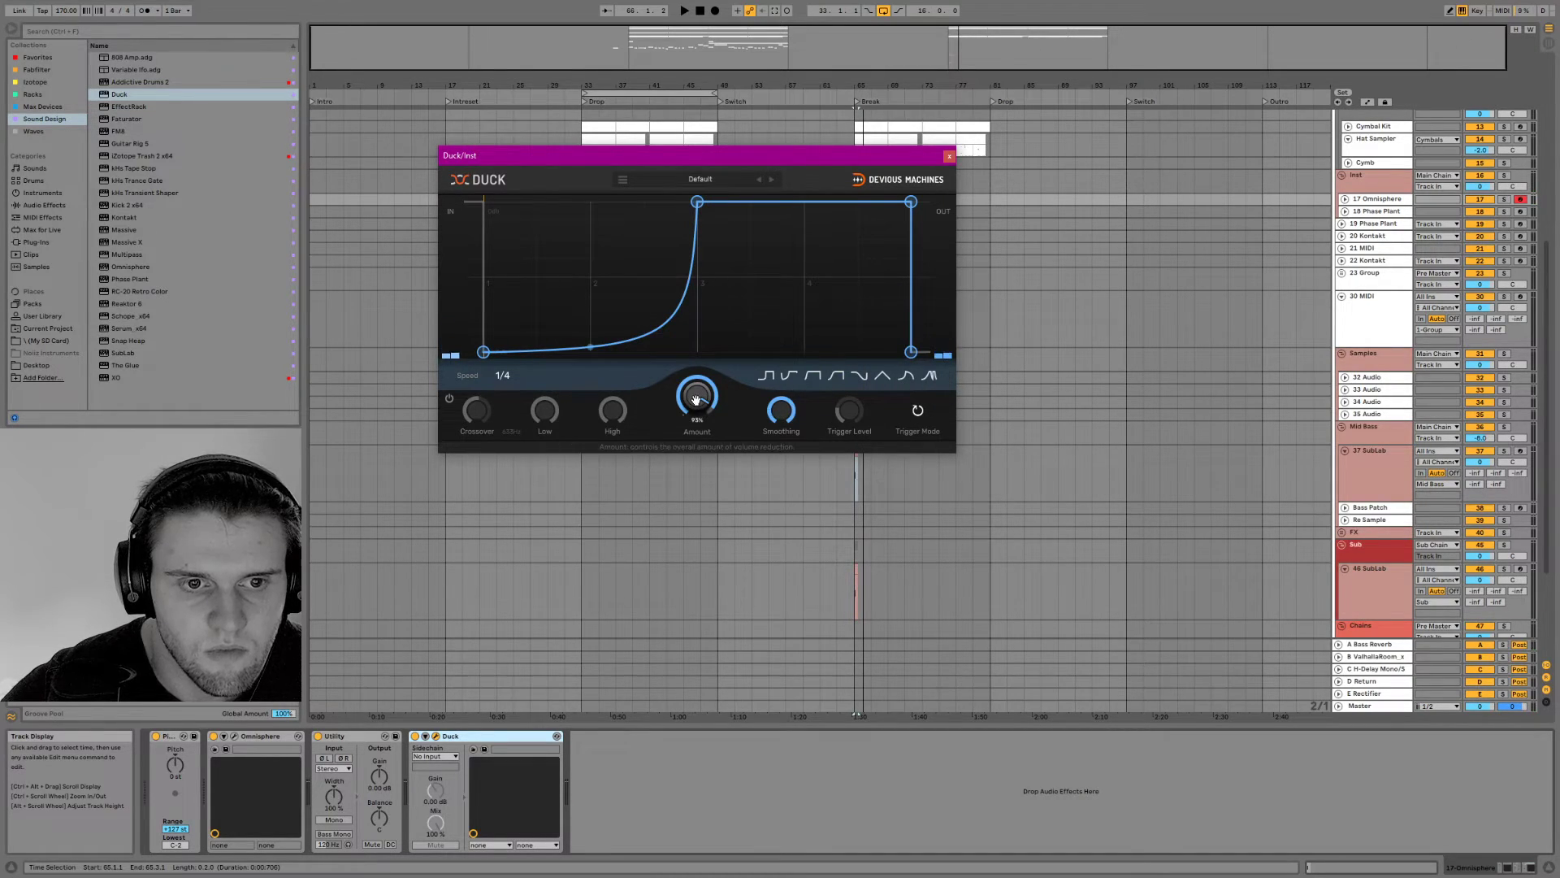
pyautogui.press('space')
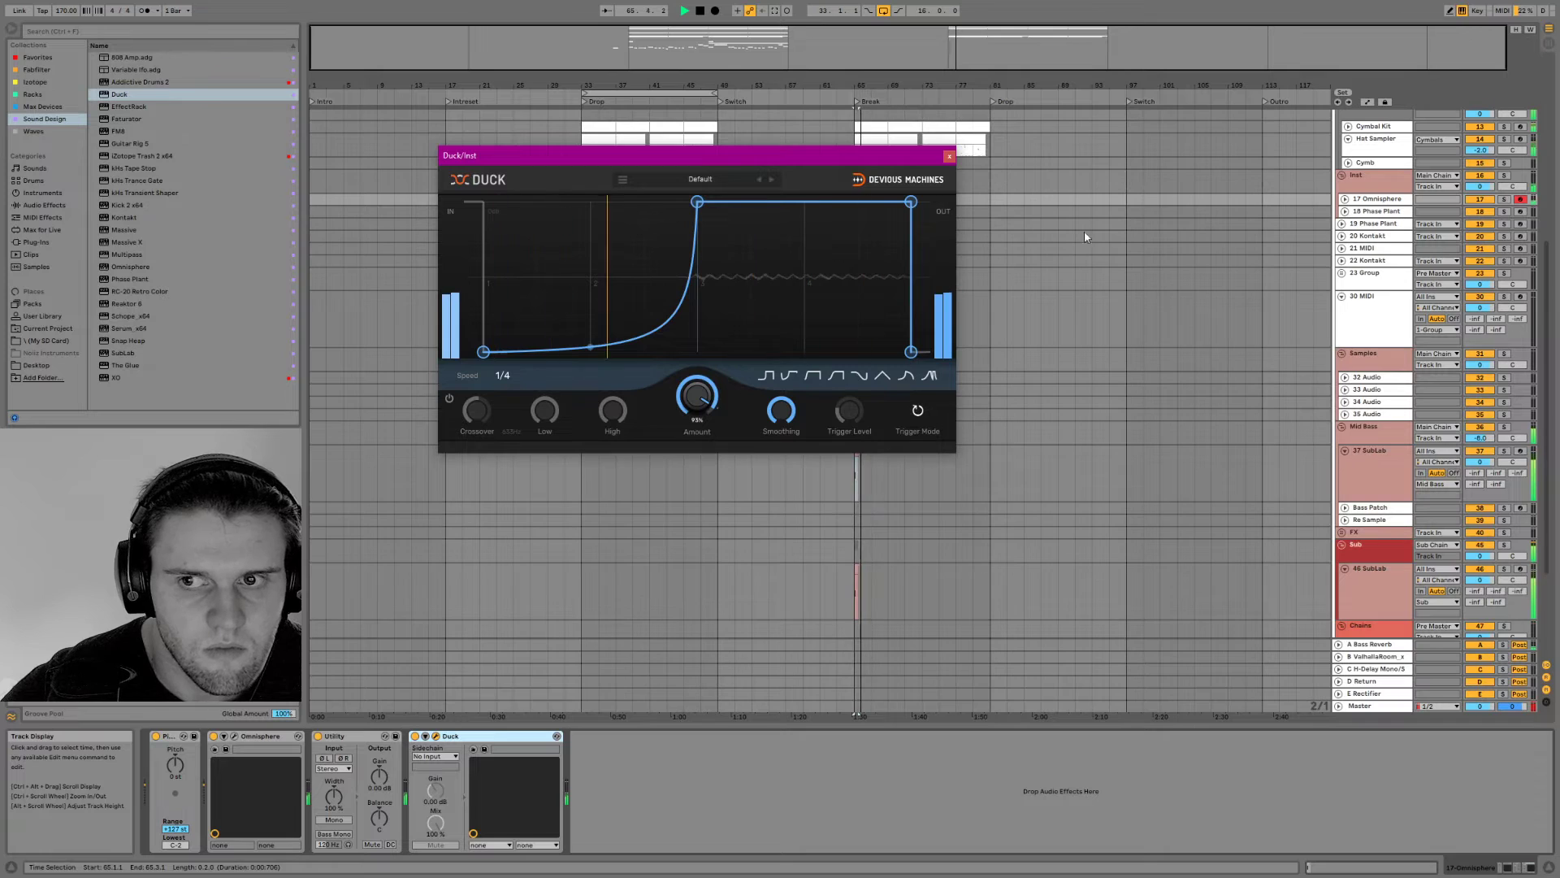
# Move the sixteen-bar loop to the Break at bar 65 and audition it with and without the 17 Omnisphere track soloed
pyautogui.click(1504, 199)
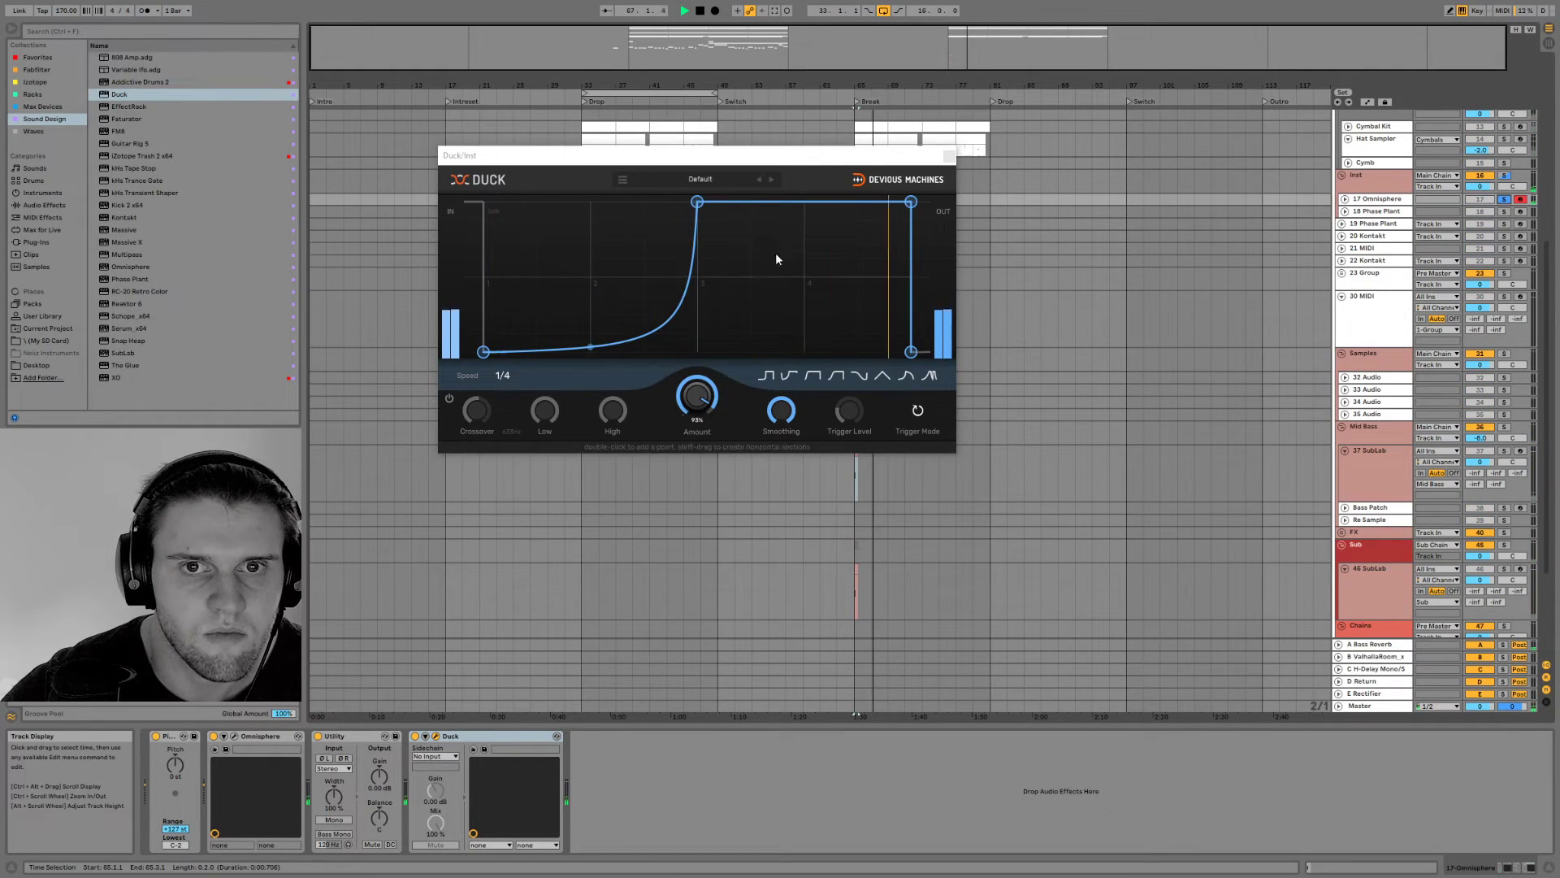
pyautogui.moveTo(678, 93); pyautogui.dragTo(952, 89)
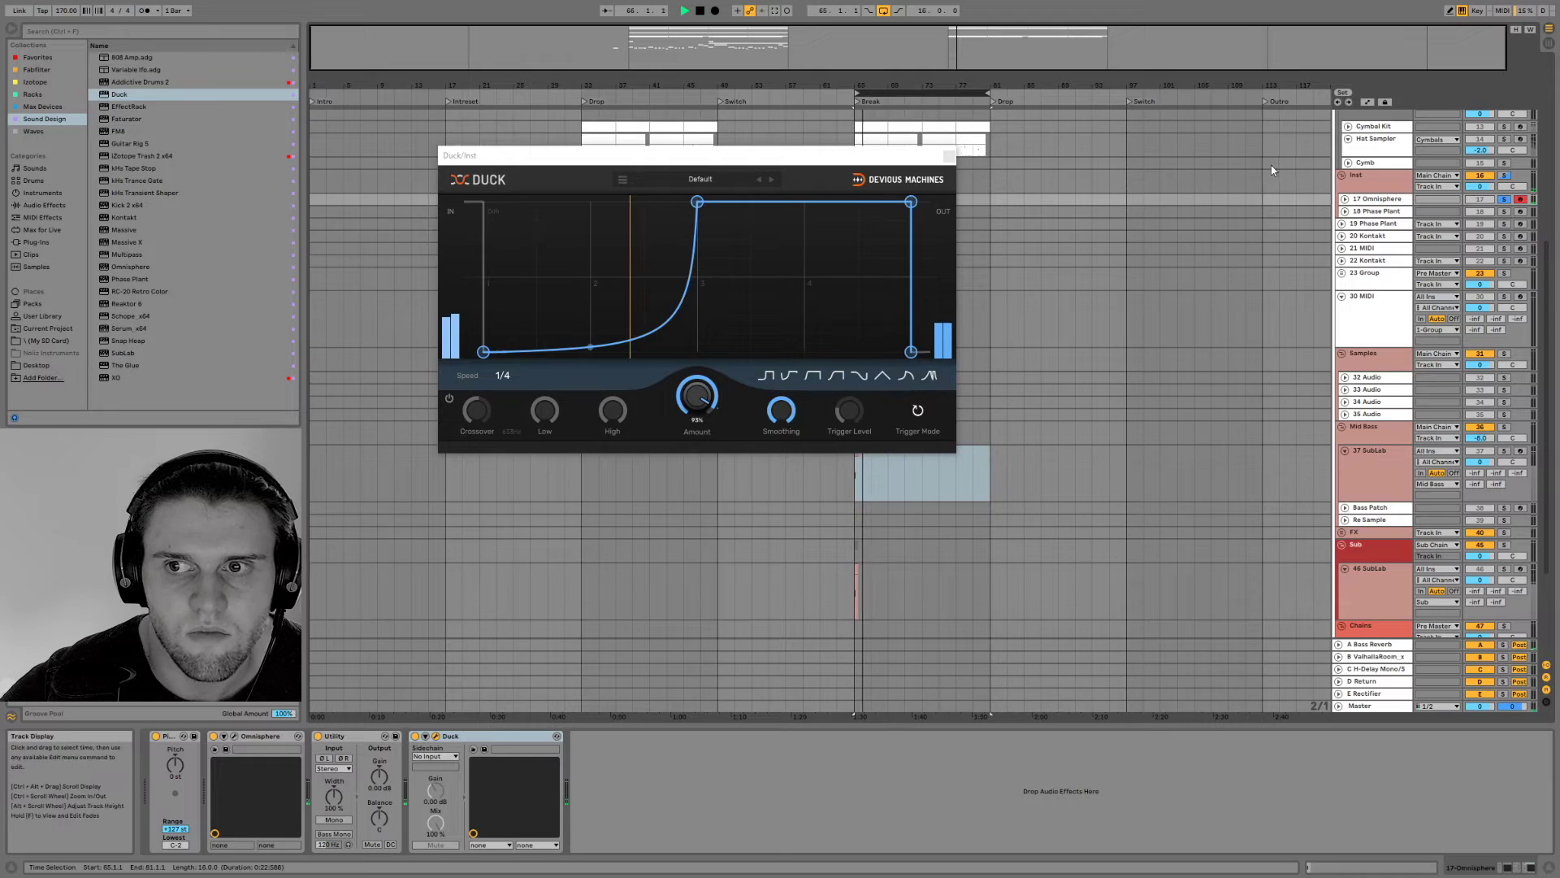
pyautogui.press('space')
pyautogui.click(1504, 199)
pyautogui.press('space')
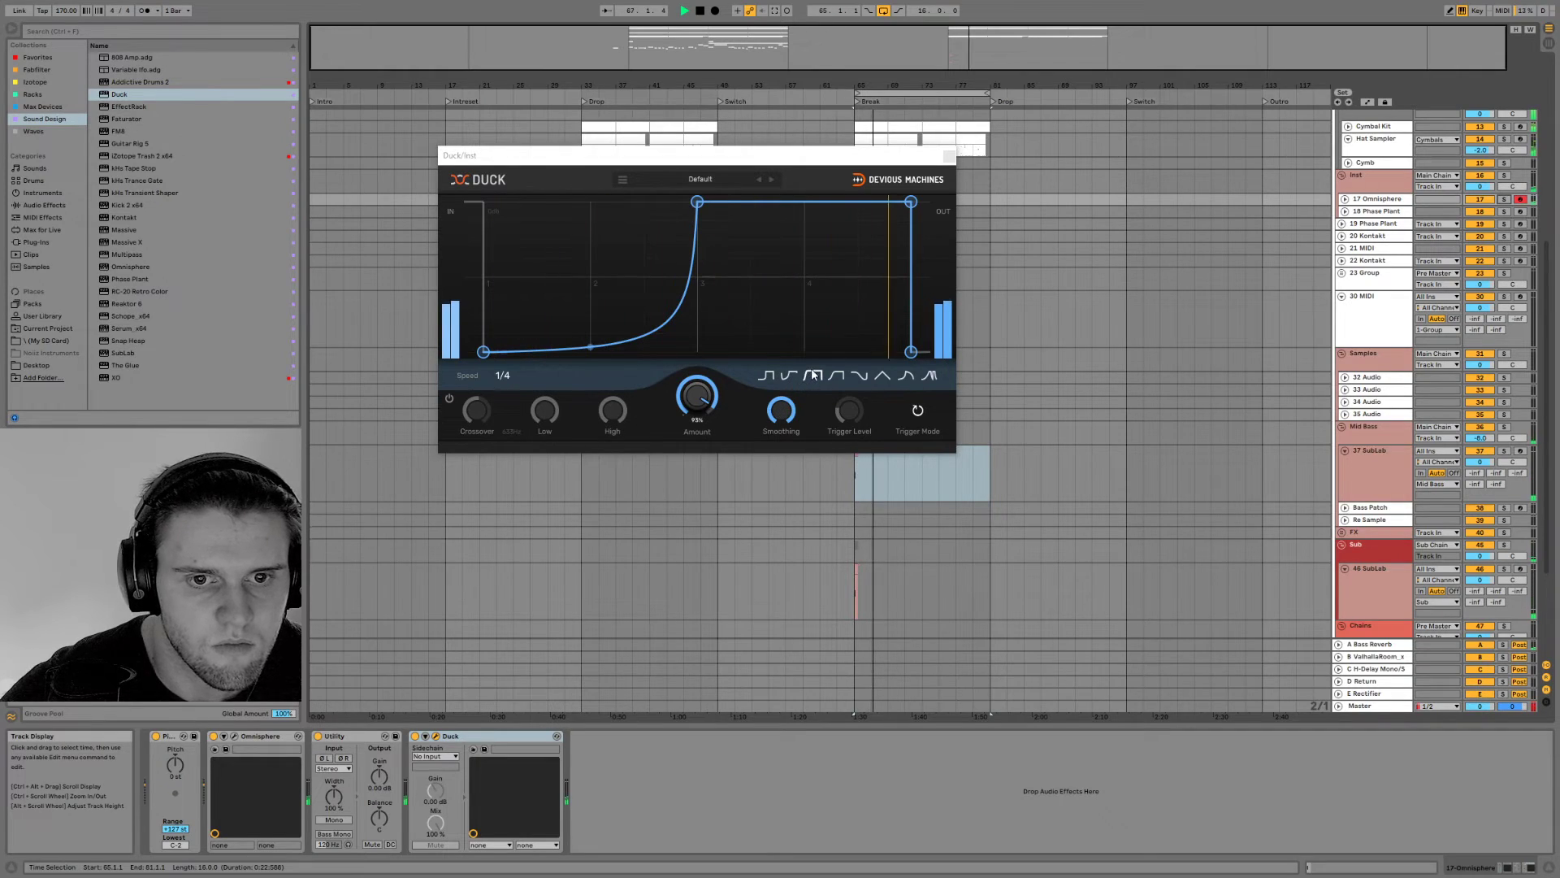
# Switch Duck to the triangle envelope shape and set its speed to 1/8, playing the Break loop to hear it
pyautogui.click(880, 376)
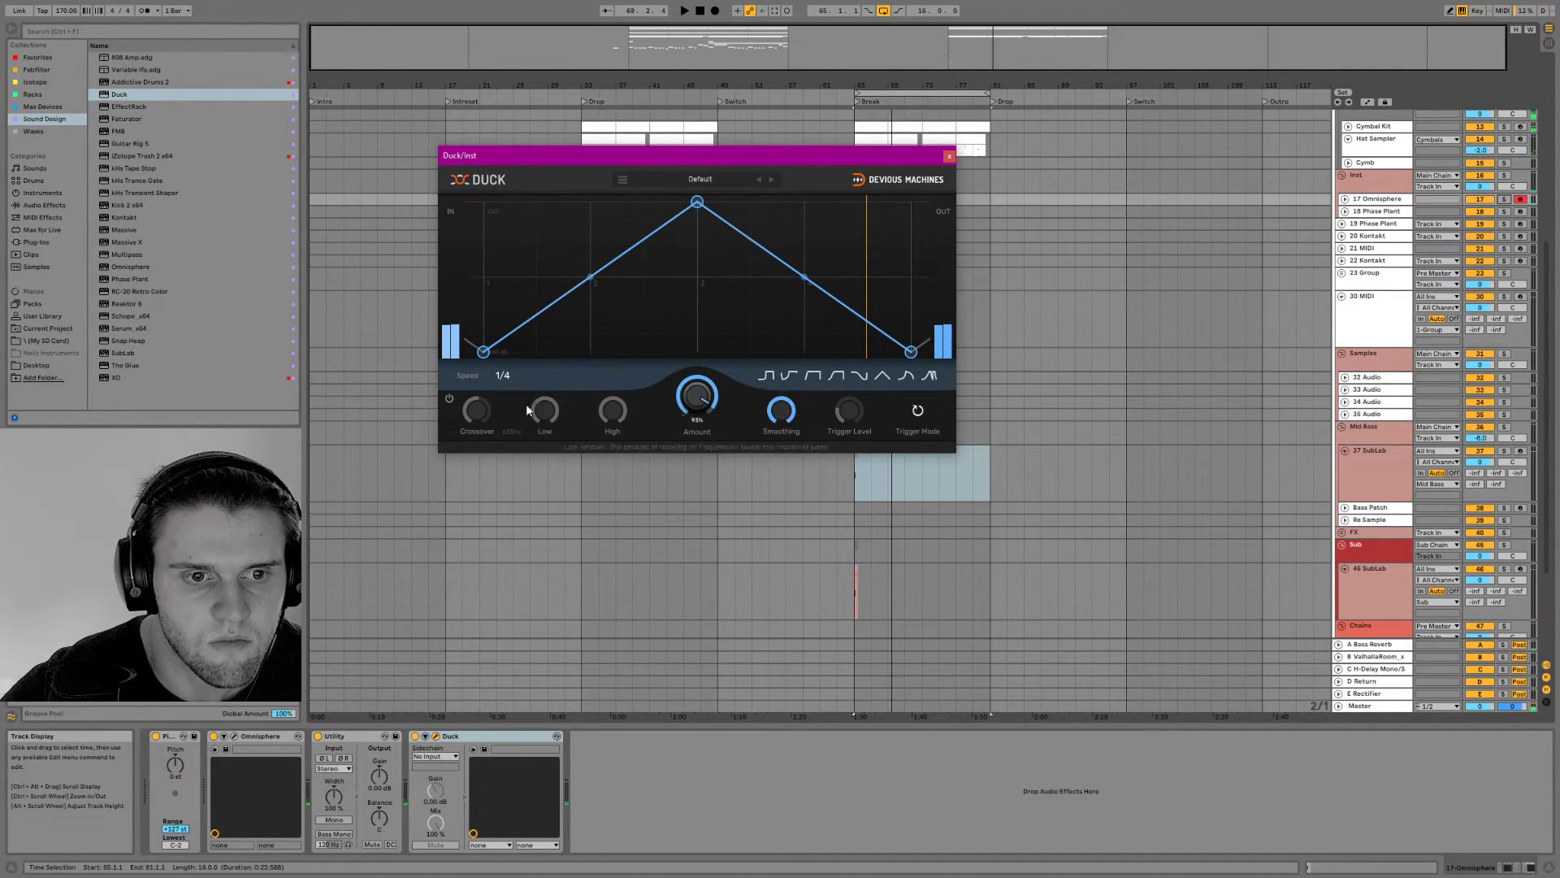
pyautogui.click(501, 375)
pyautogui.click(534, 305)
pyautogui.press('space')
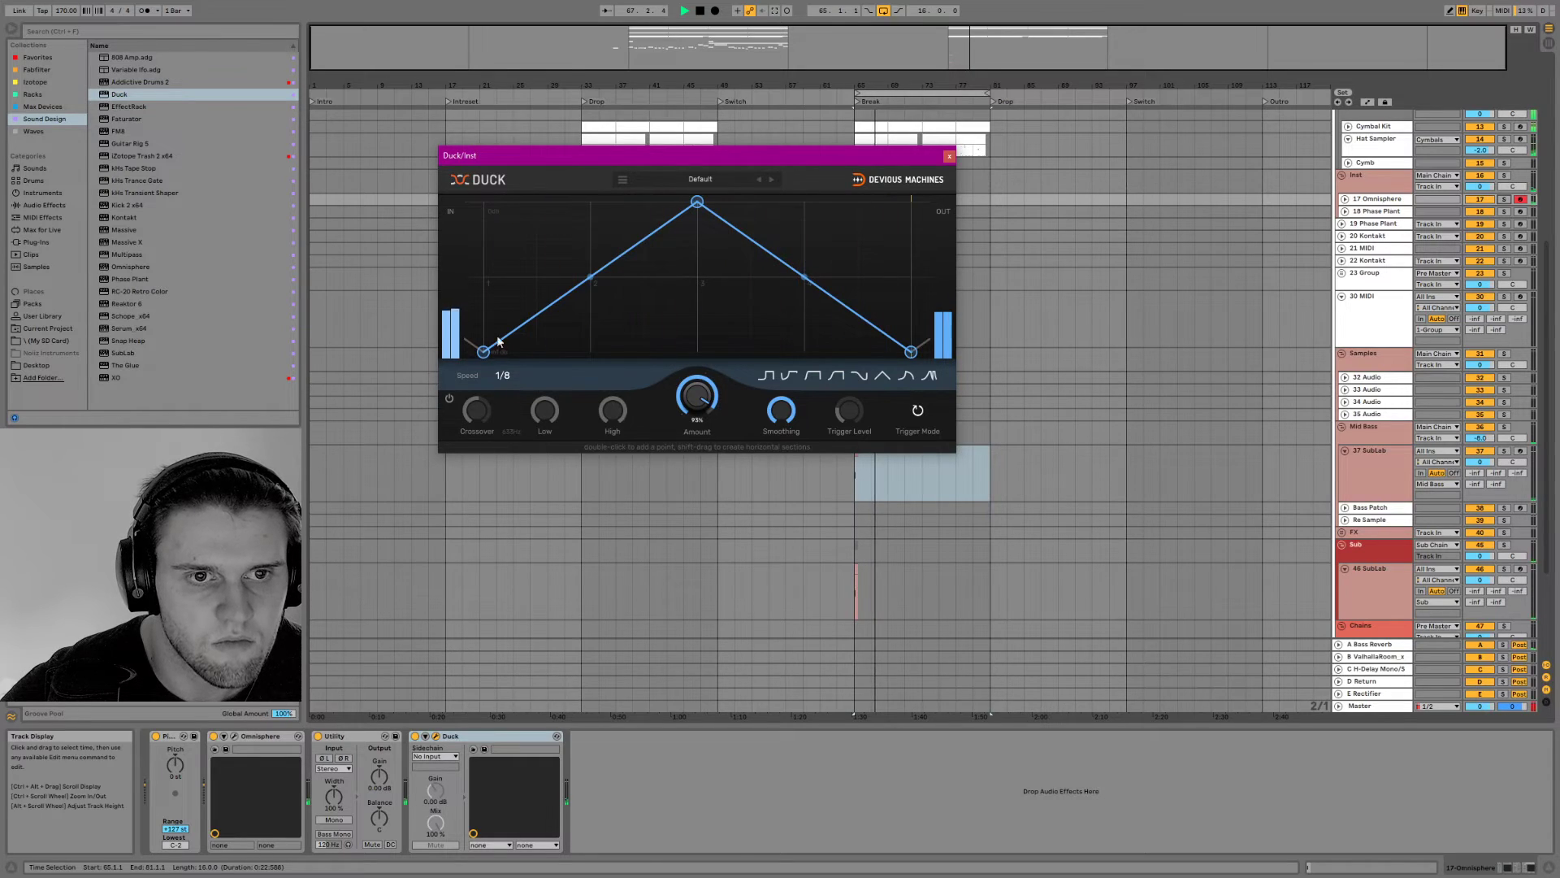
# Try the Caminaro patch from Omnisphere's Textures Soundscape category
pyautogui.click(234, 736)
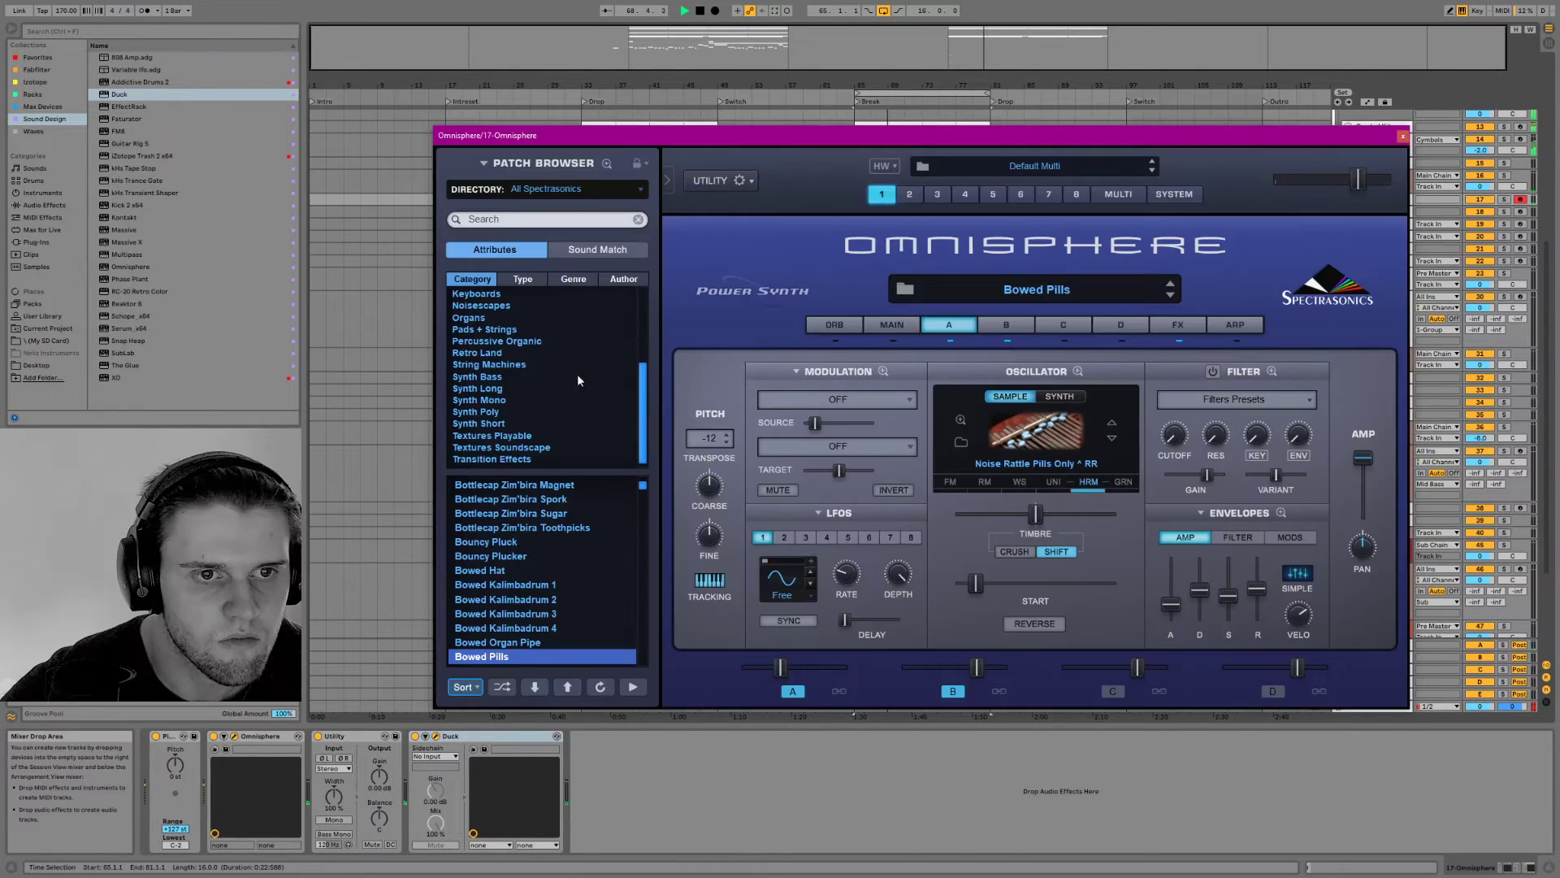
pyautogui.press('space')
pyautogui.scroll(-1, 509, 421)
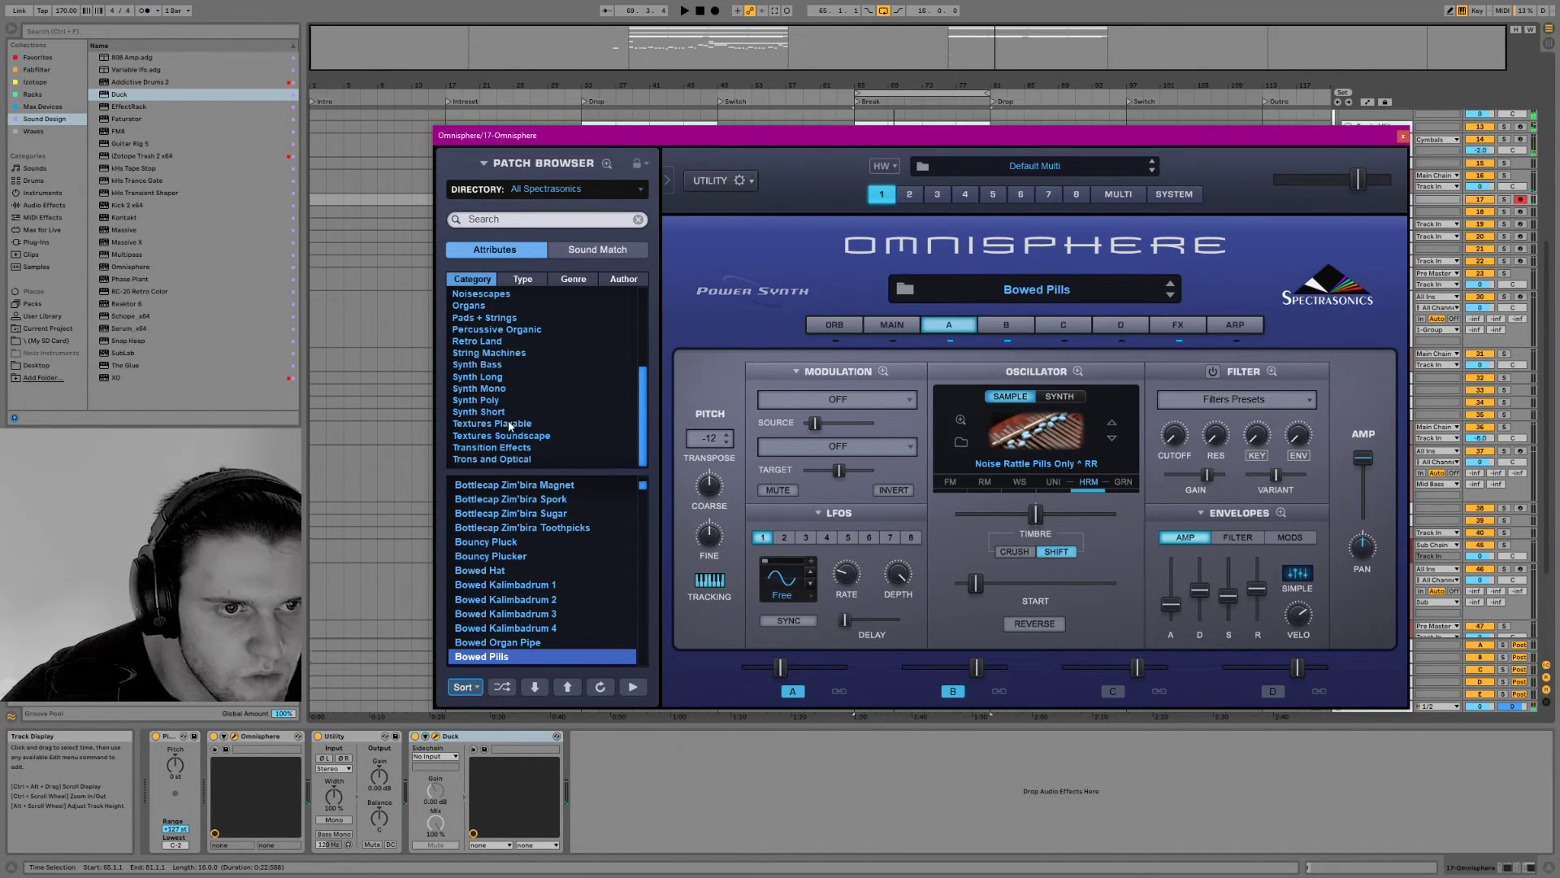
pyautogui.click(535, 437)
pyautogui.click(527, 529)
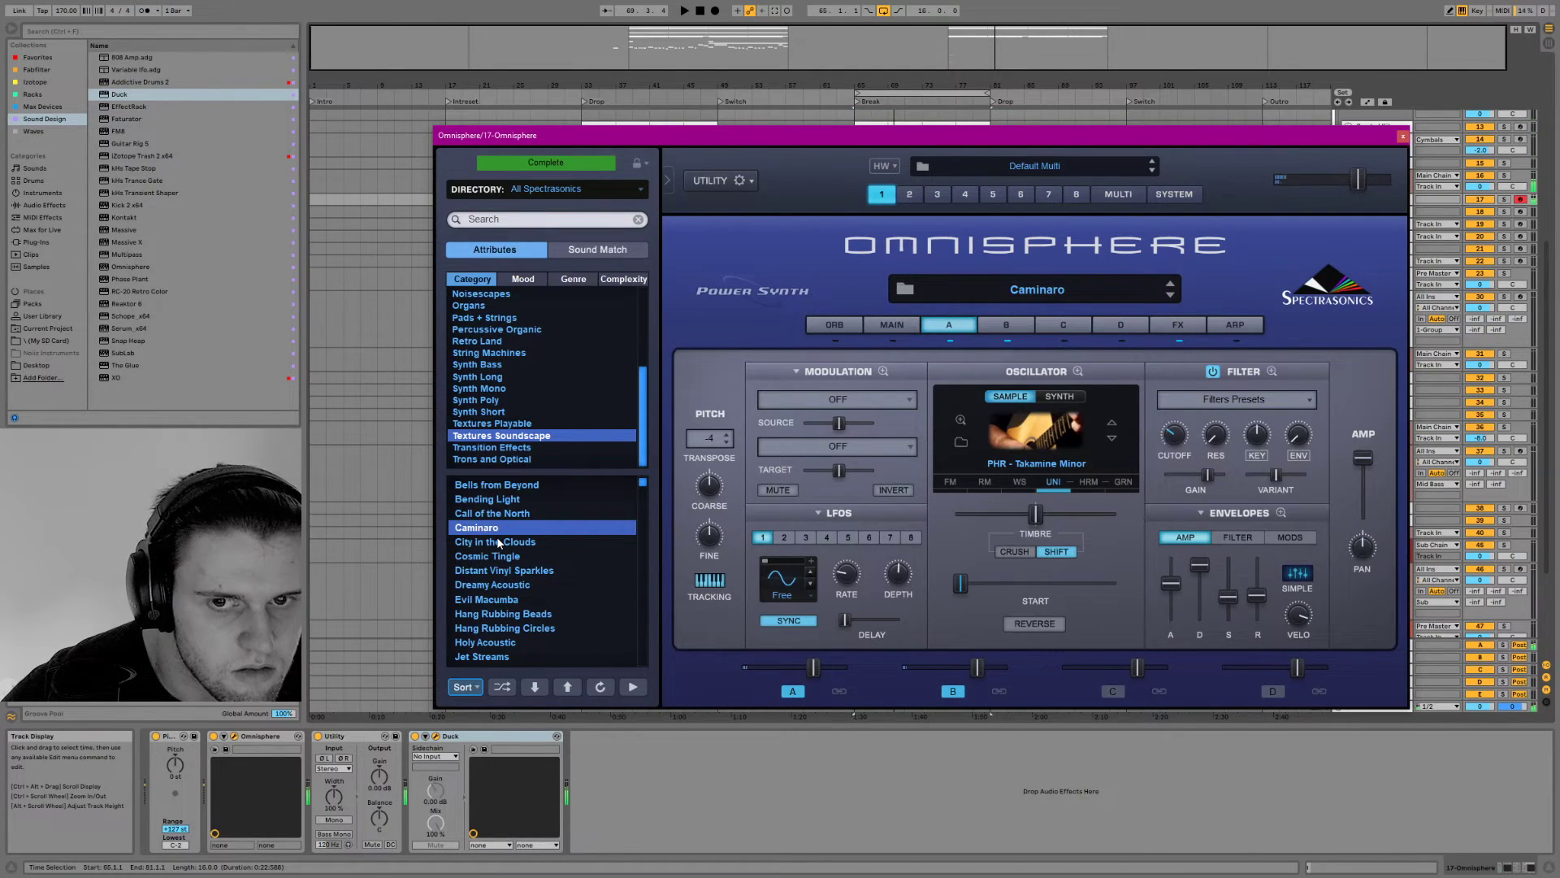
# Load the Boys Choir Oos ^ patch from Omnisphere's Human Voices category and audition it with the Break loop
pyautogui.moveTo(641, 403); pyautogui.dragTo(651, 325)
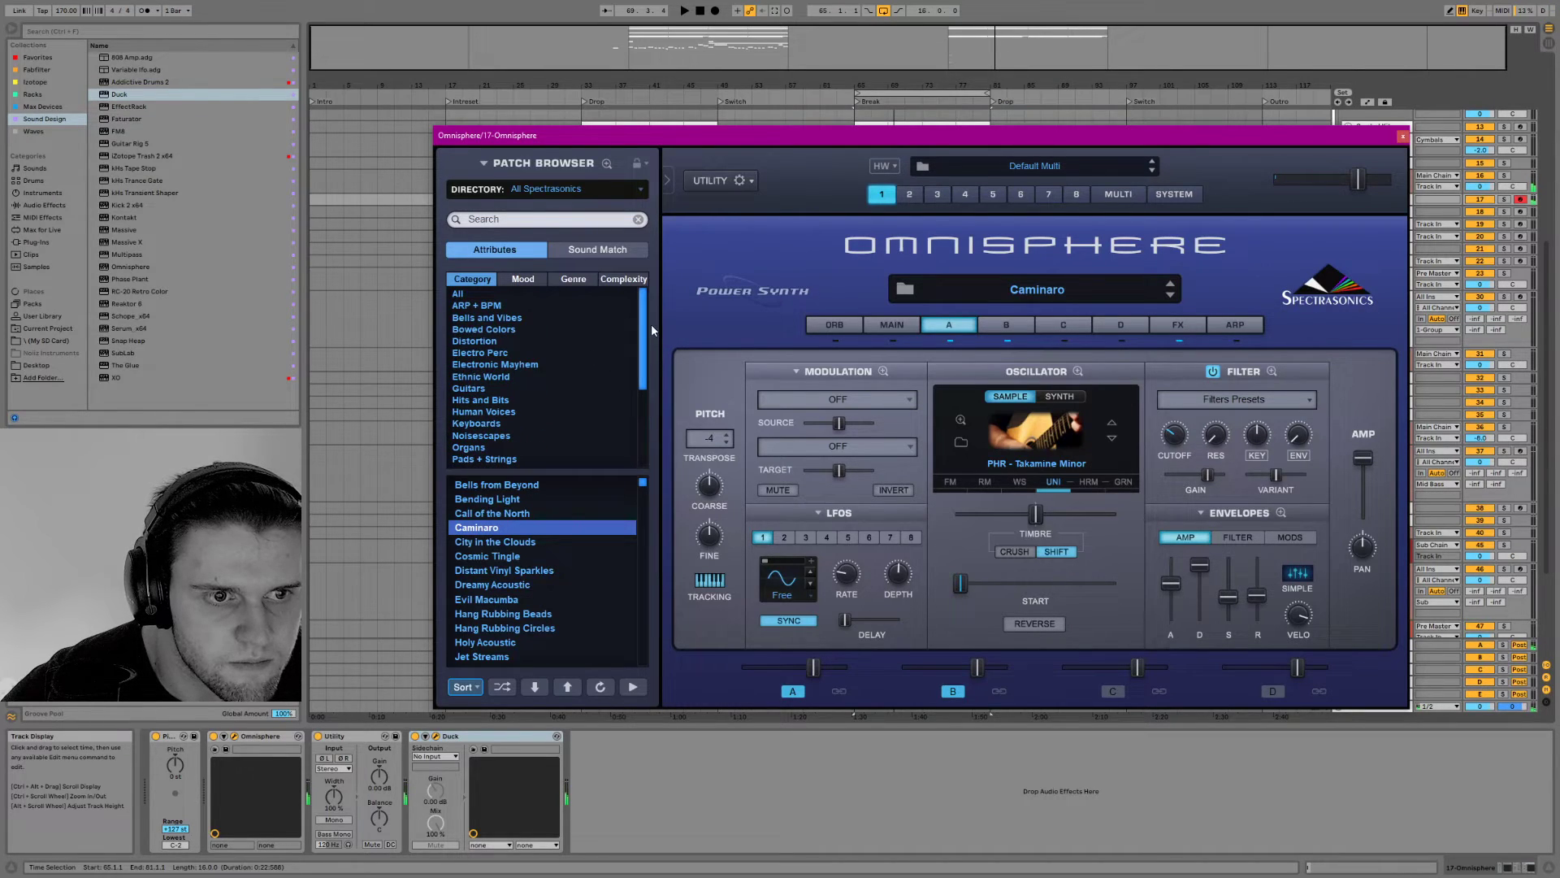
pyautogui.click(475, 412)
pyautogui.scroll(-10, 515, 583)
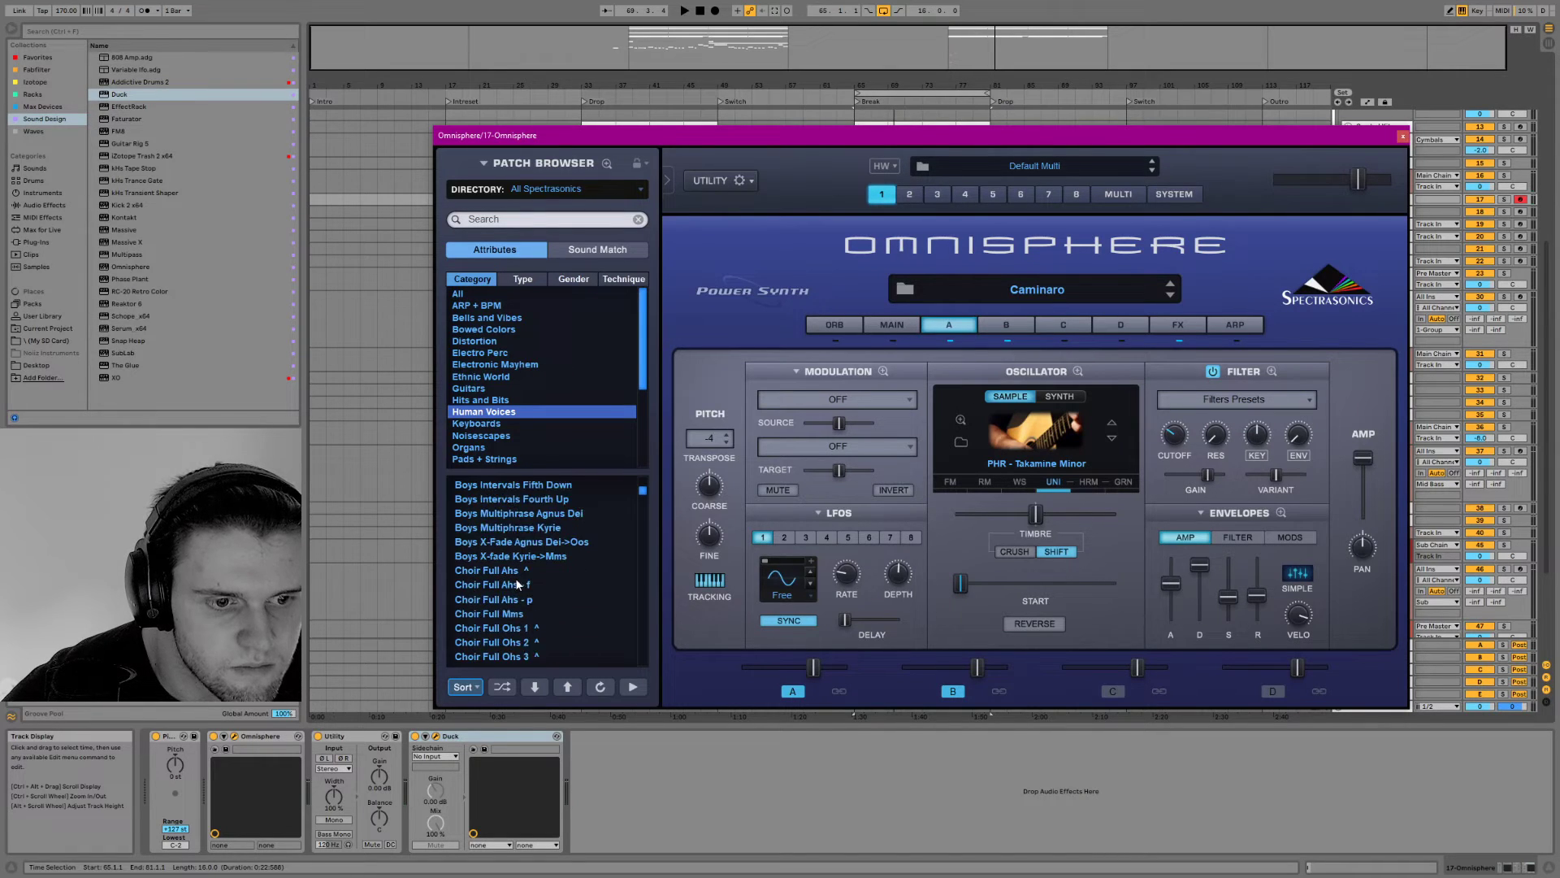
pyautogui.scroll(10, 644, 499)
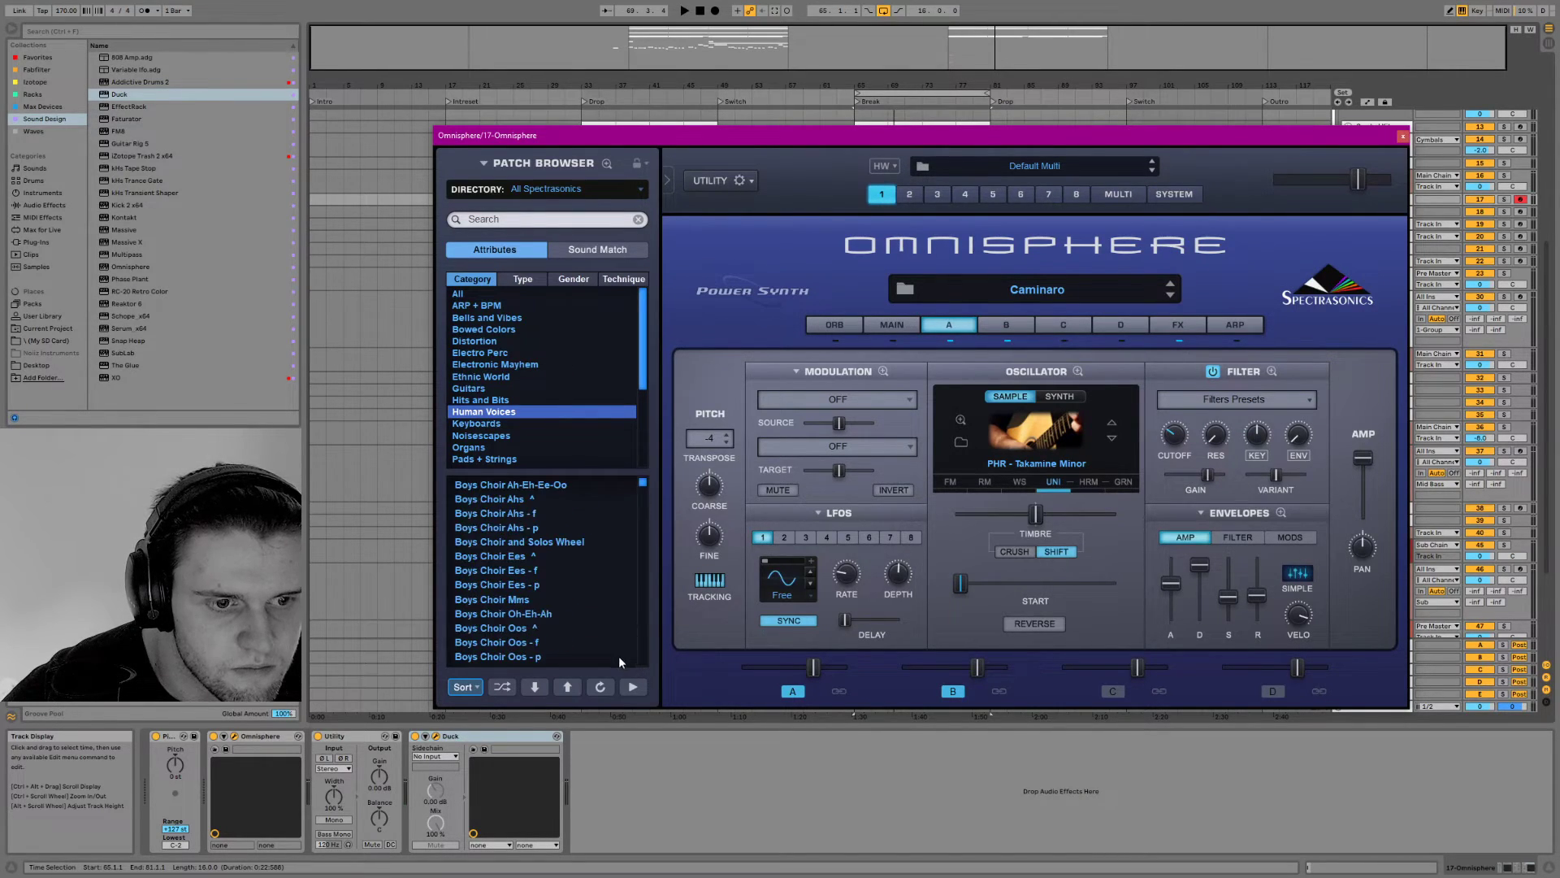
pyautogui.click(524, 625)
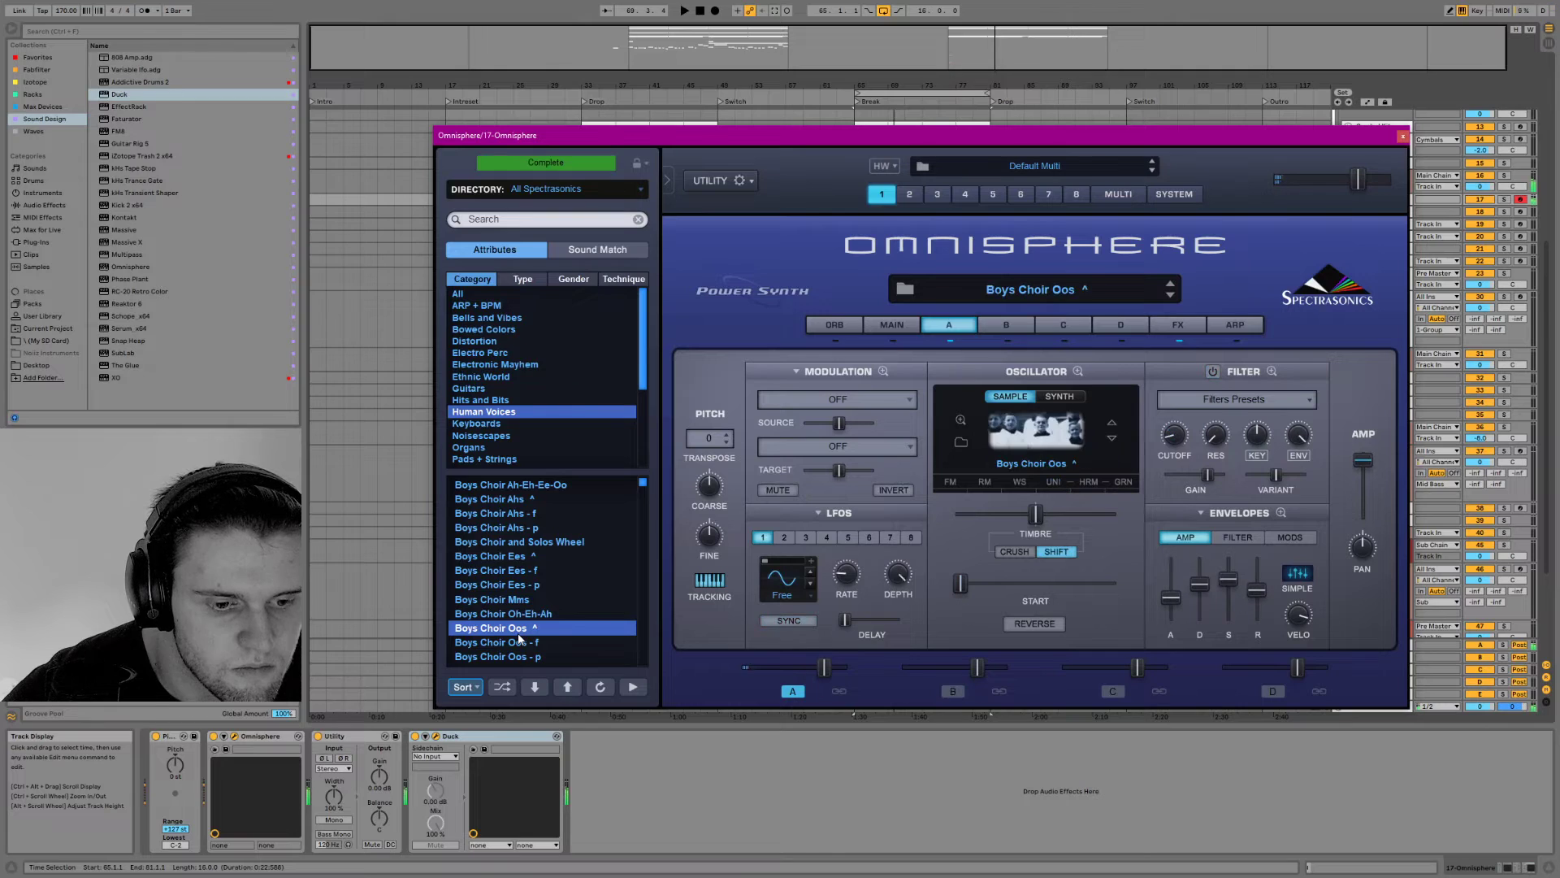
pyautogui.press('space')
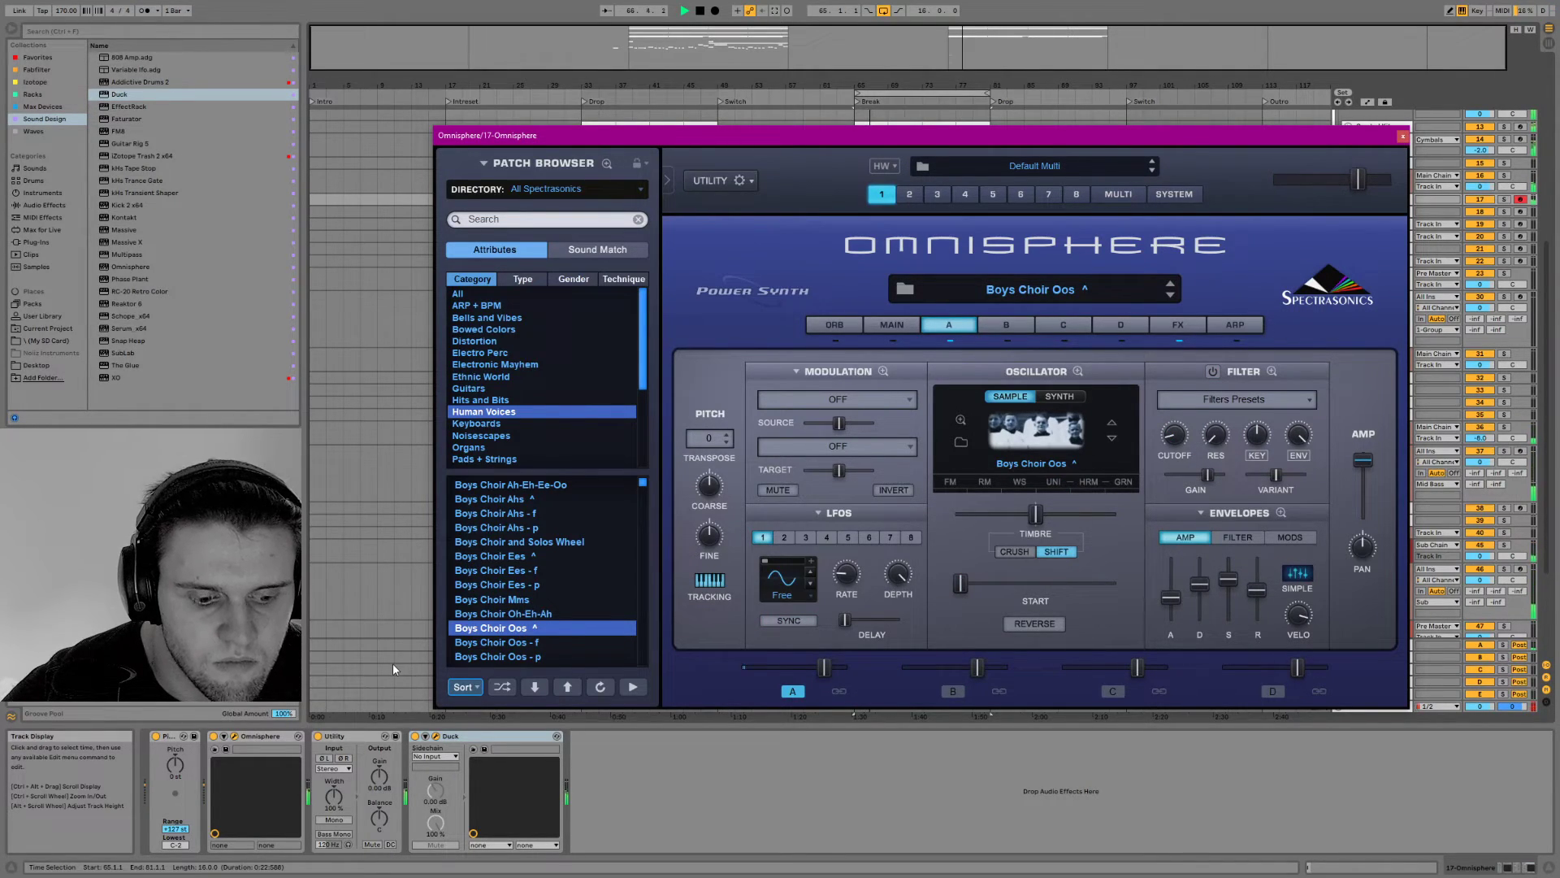
pyautogui.press('z')
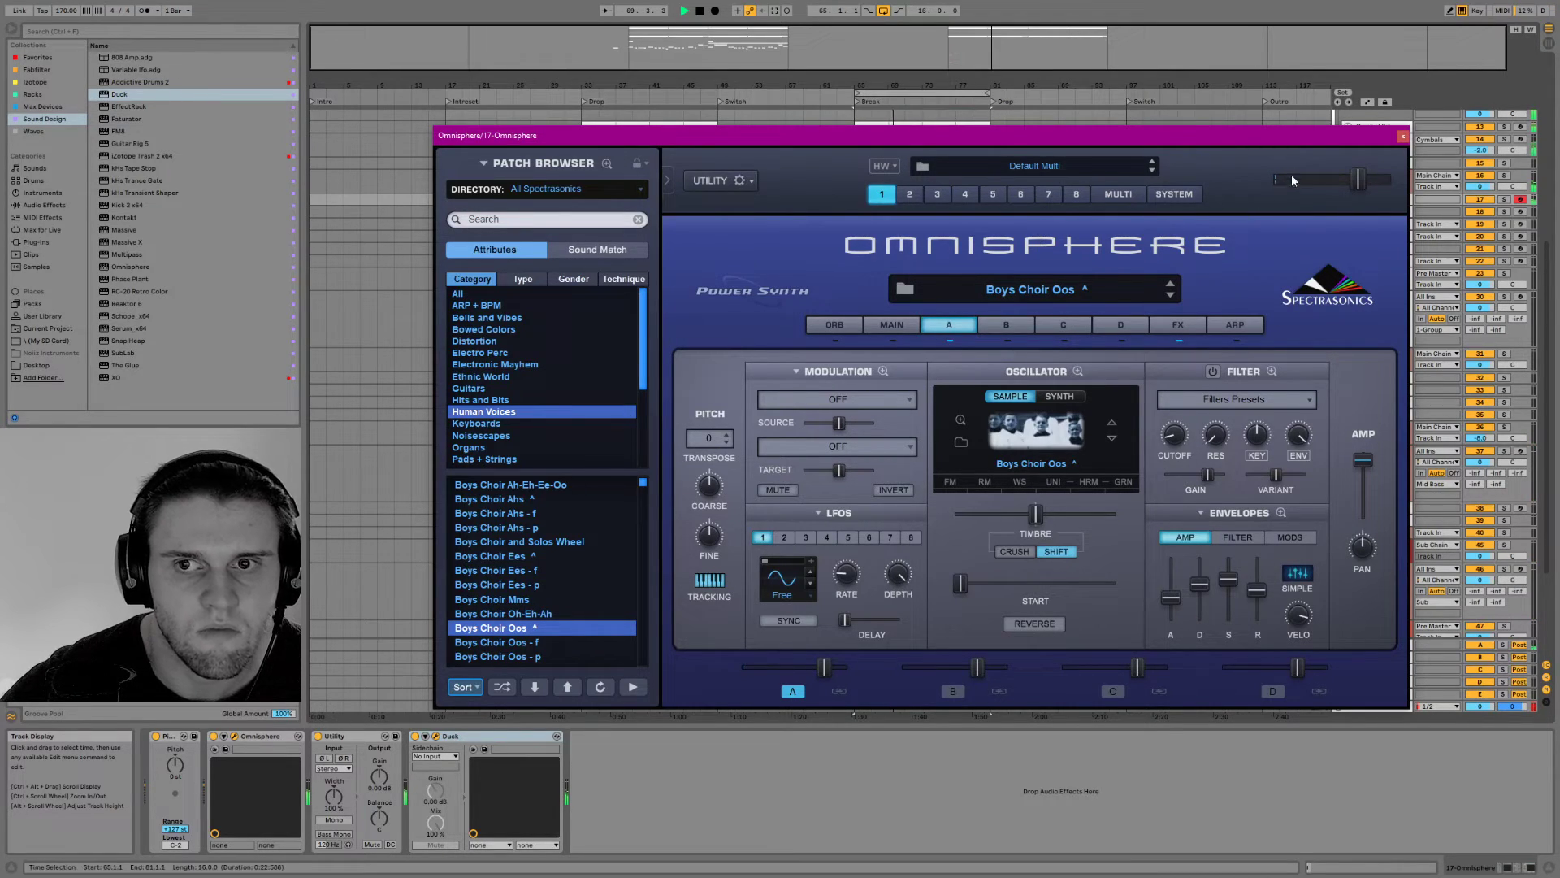
pyautogui.click(1403, 136)
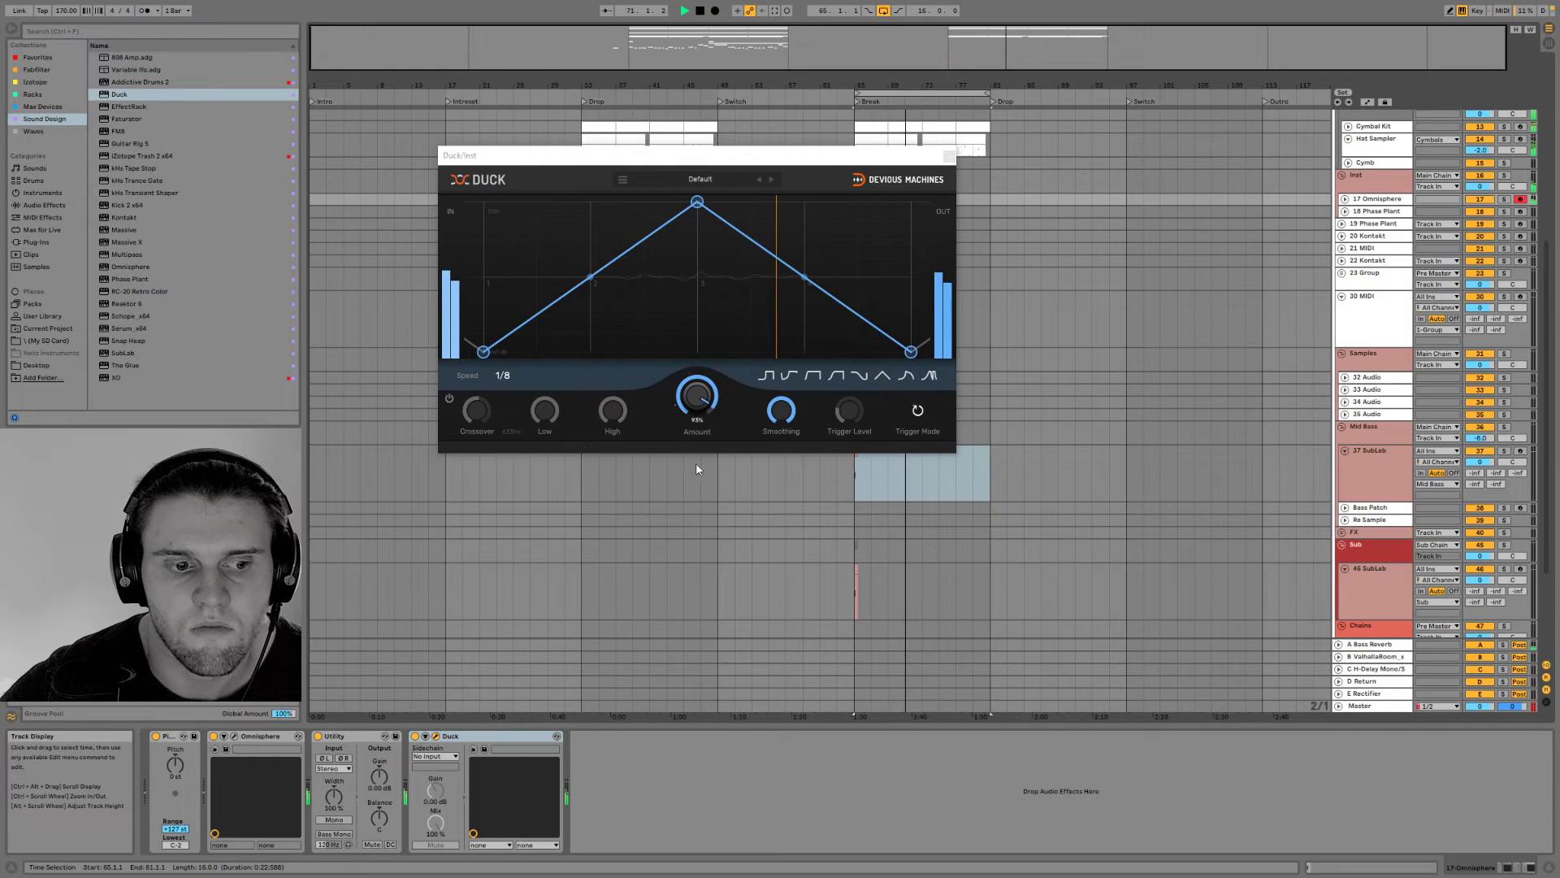
pyautogui.press('space')
# Load the Gregorian Men Mms soundsource from Human Voices, type Gregorian Men, into layer B of the Omnisphere patch
pyautogui.click(1346, 199)
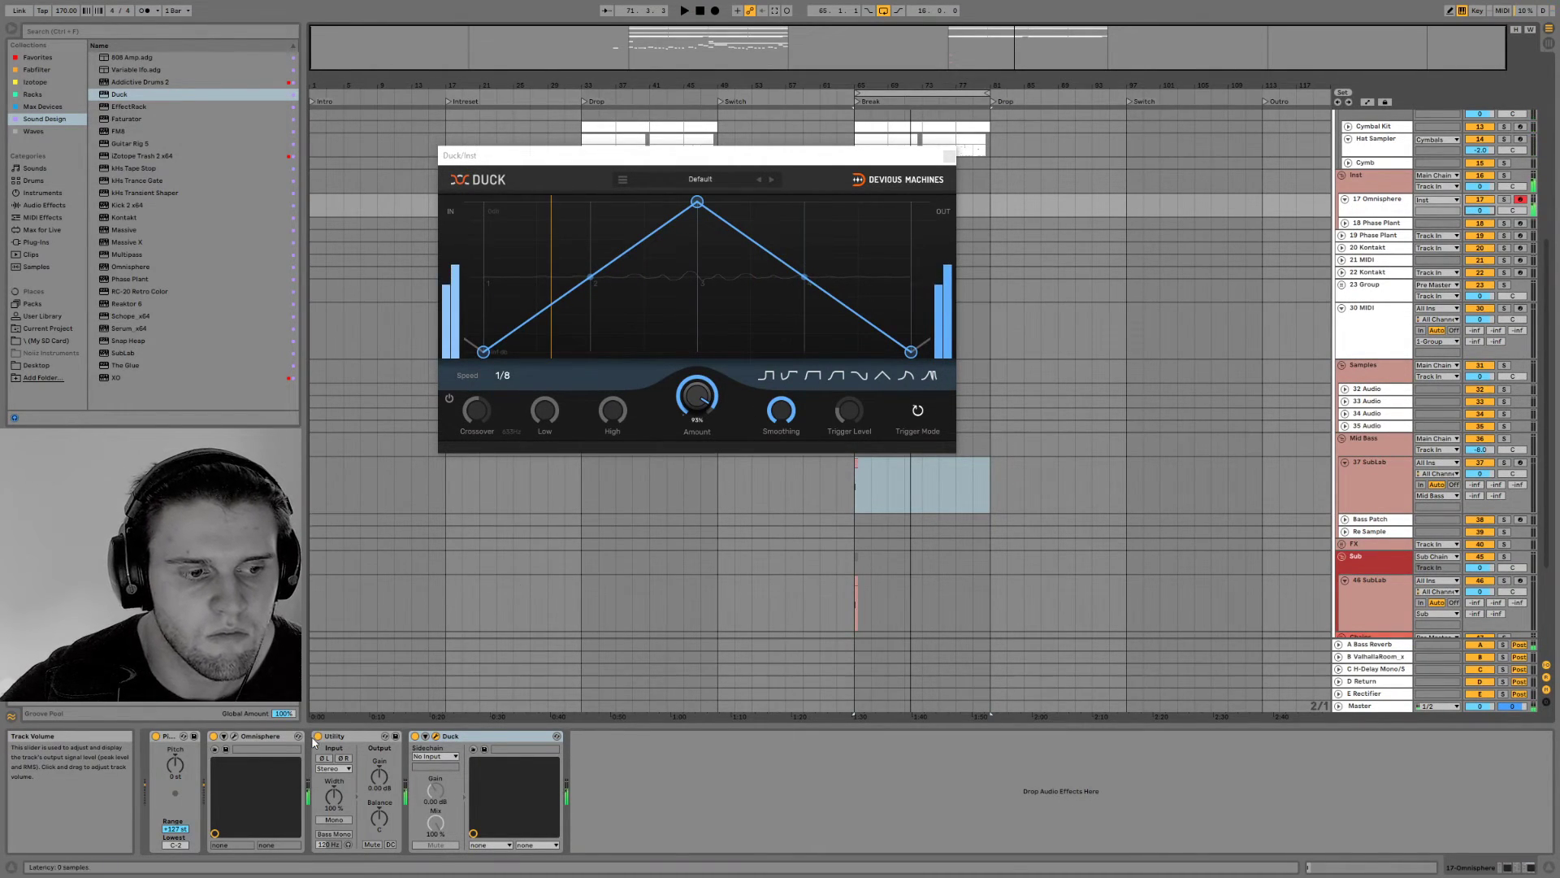
pyautogui.click(234, 735)
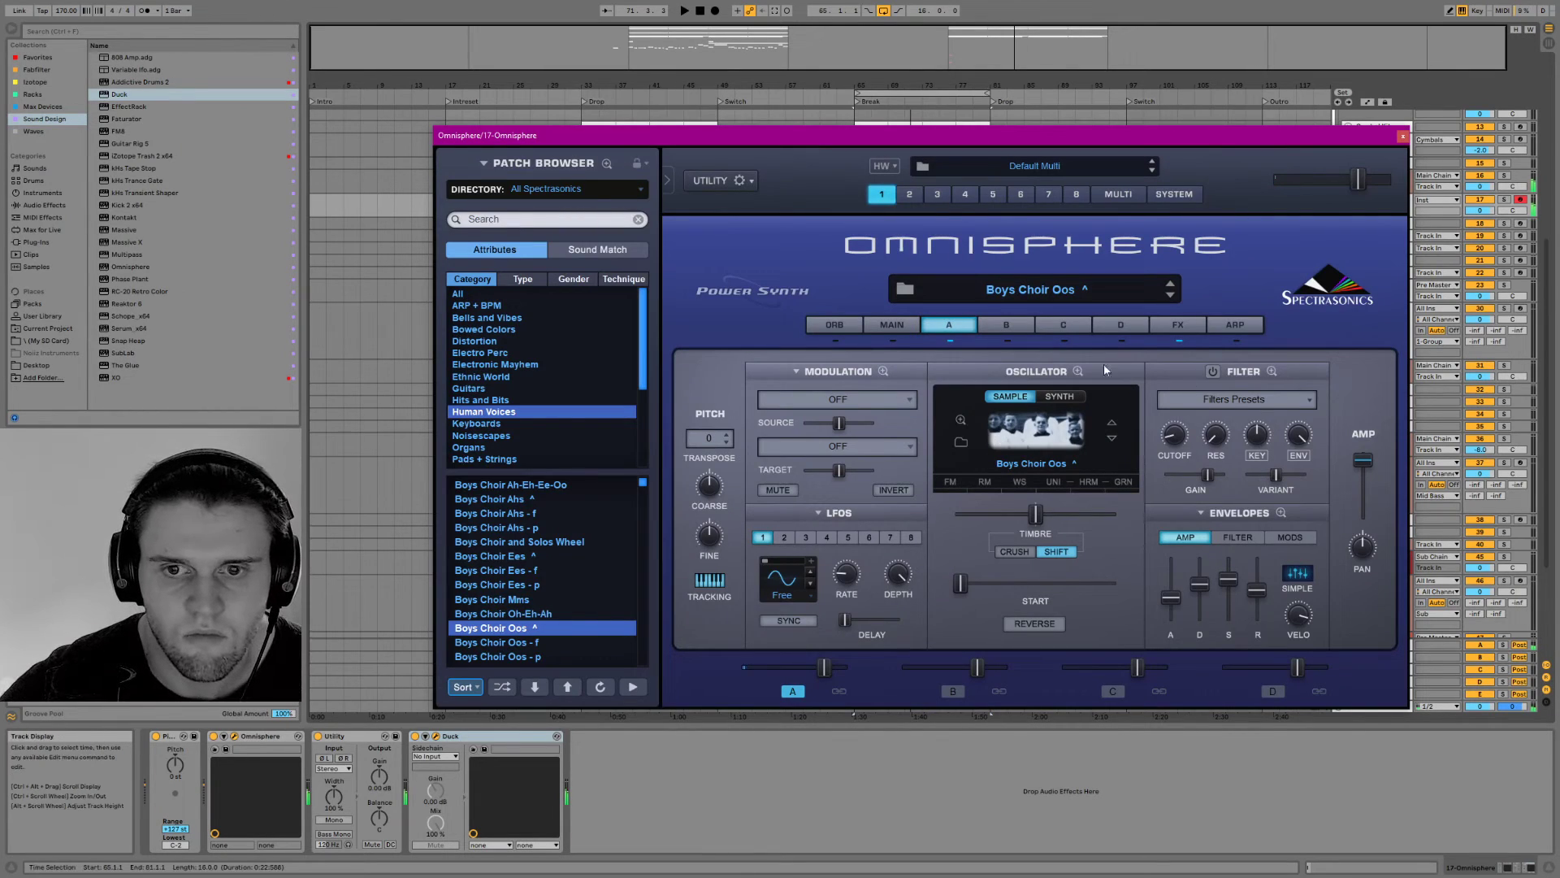
pyautogui.click(893, 325)
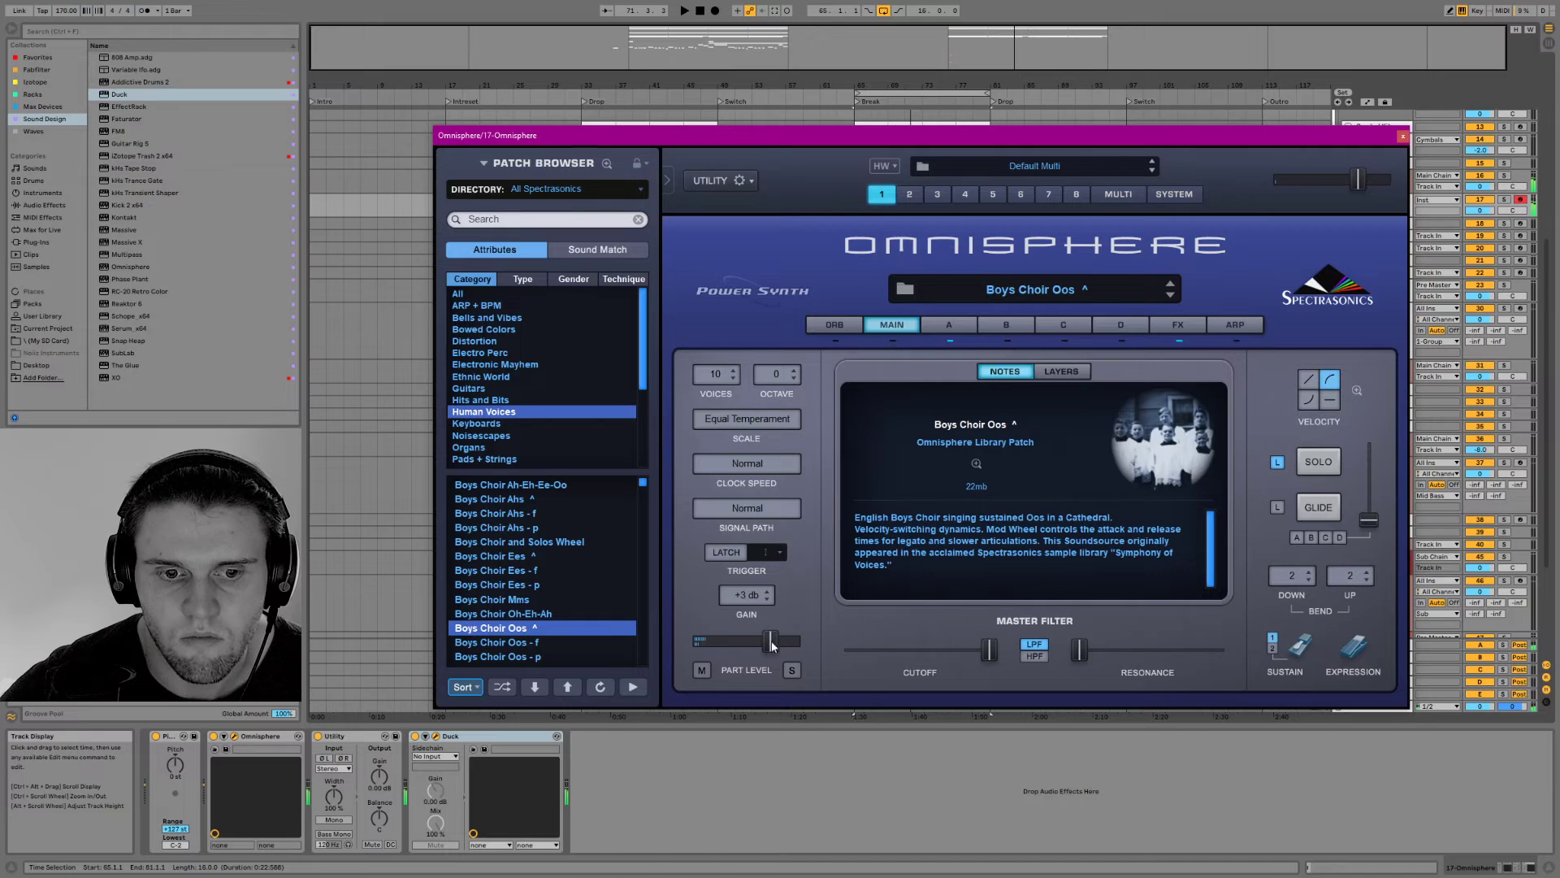
pyautogui.click(949, 329)
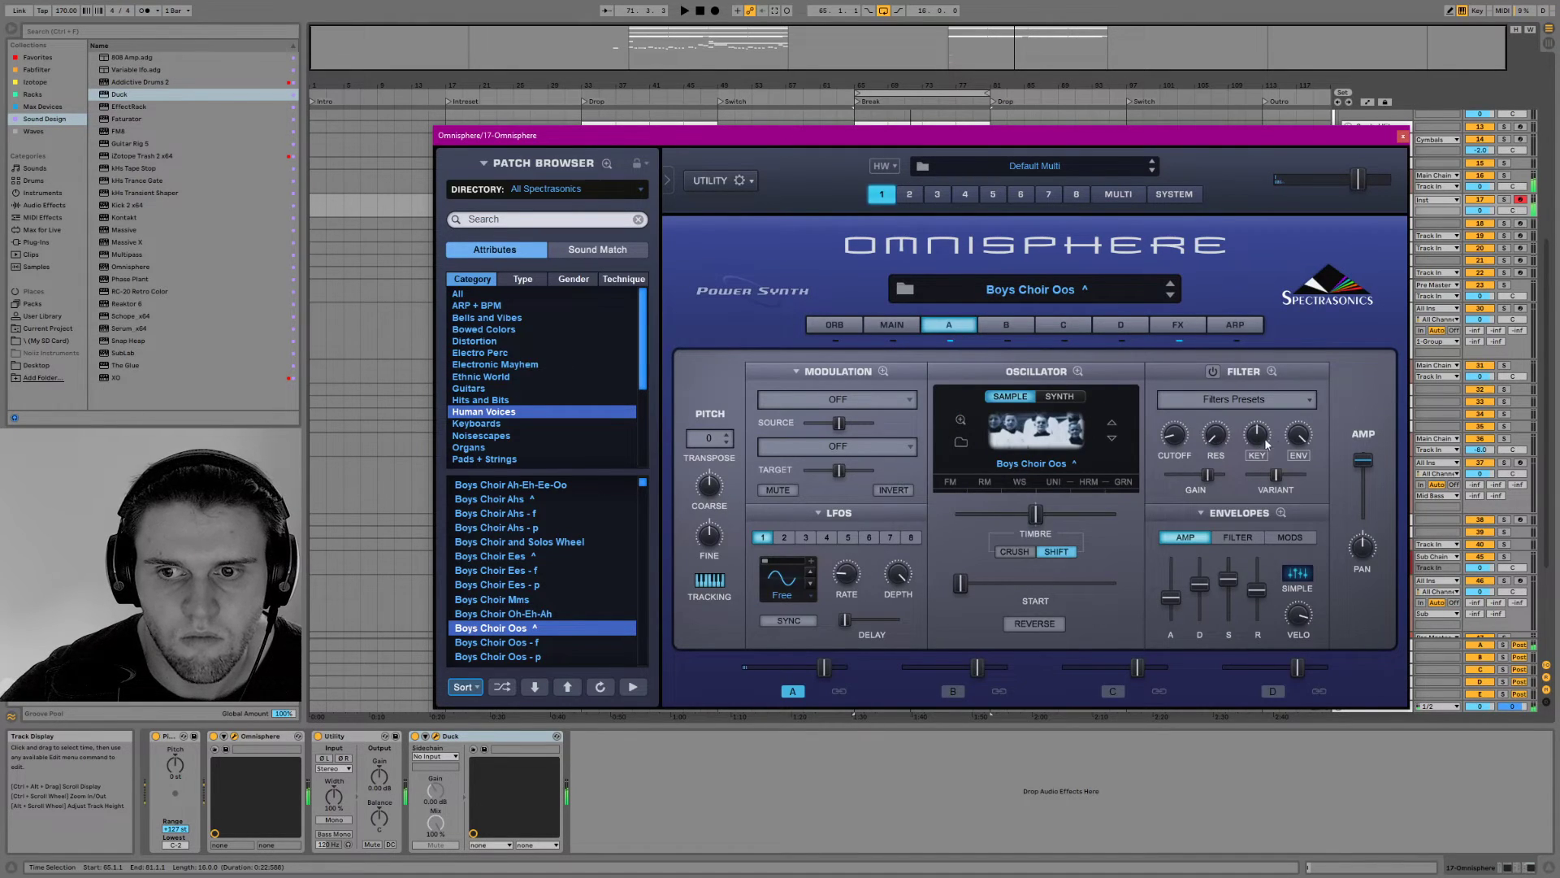
pyautogui.click(998, 326)
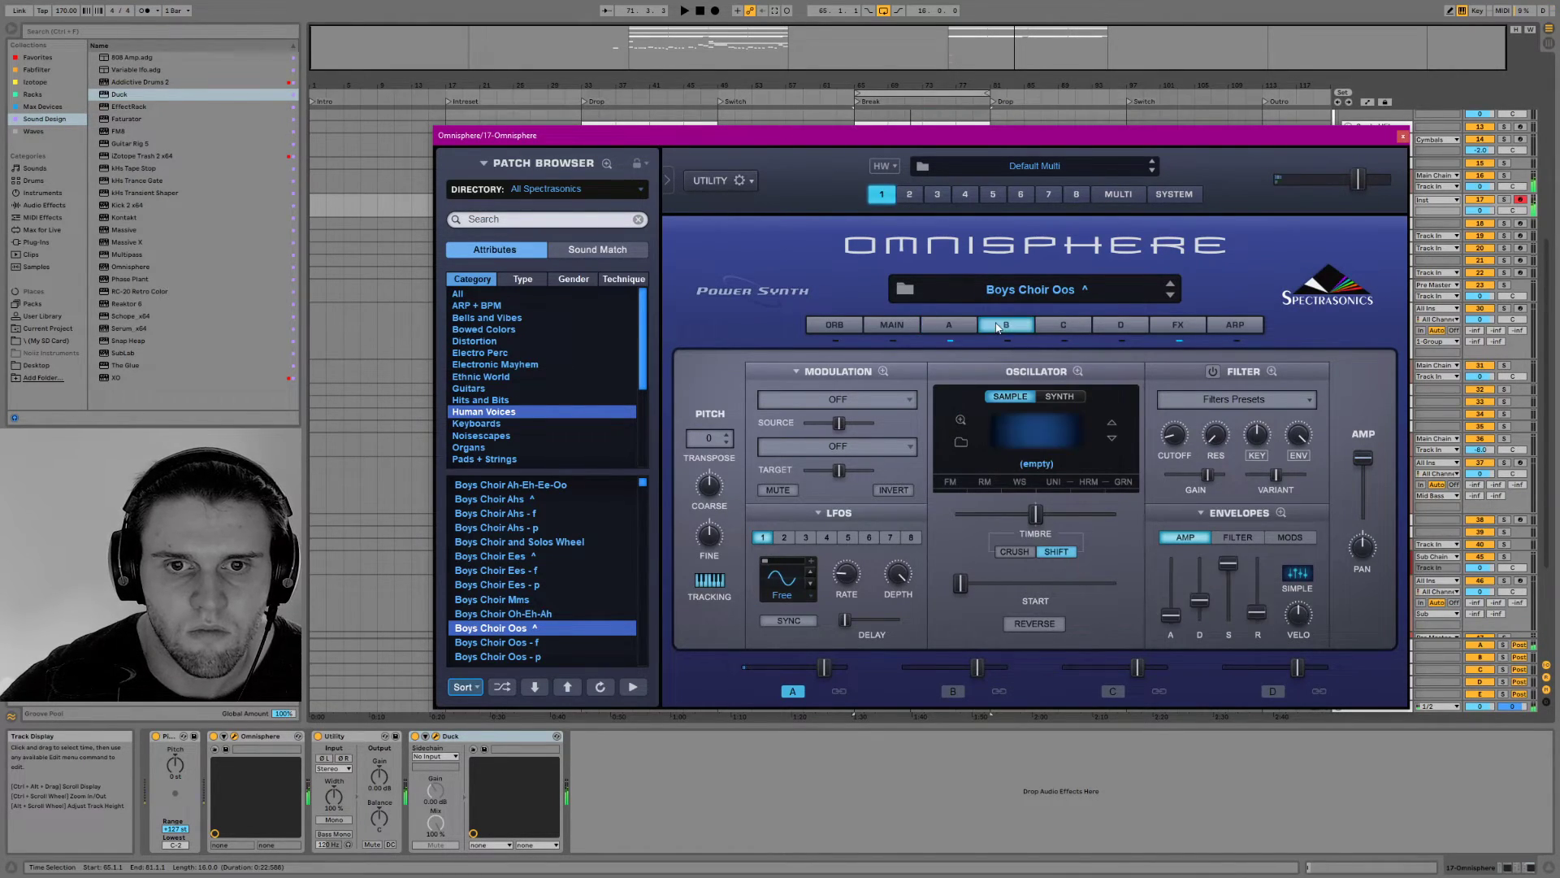
pyautogui.click(1043, 416)
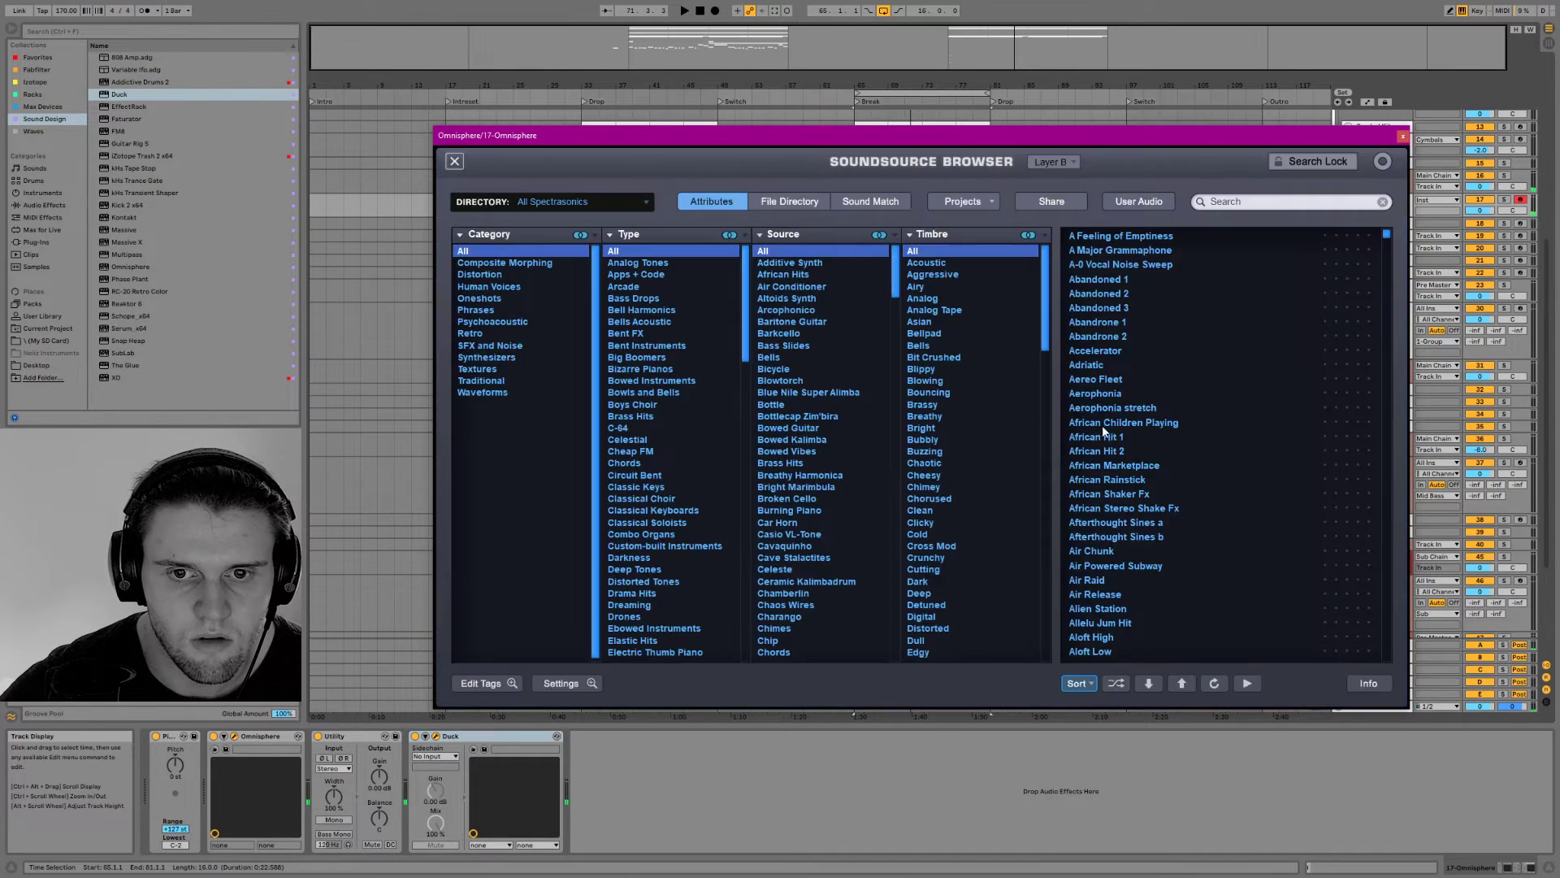
pyautogui.click(508, 287)
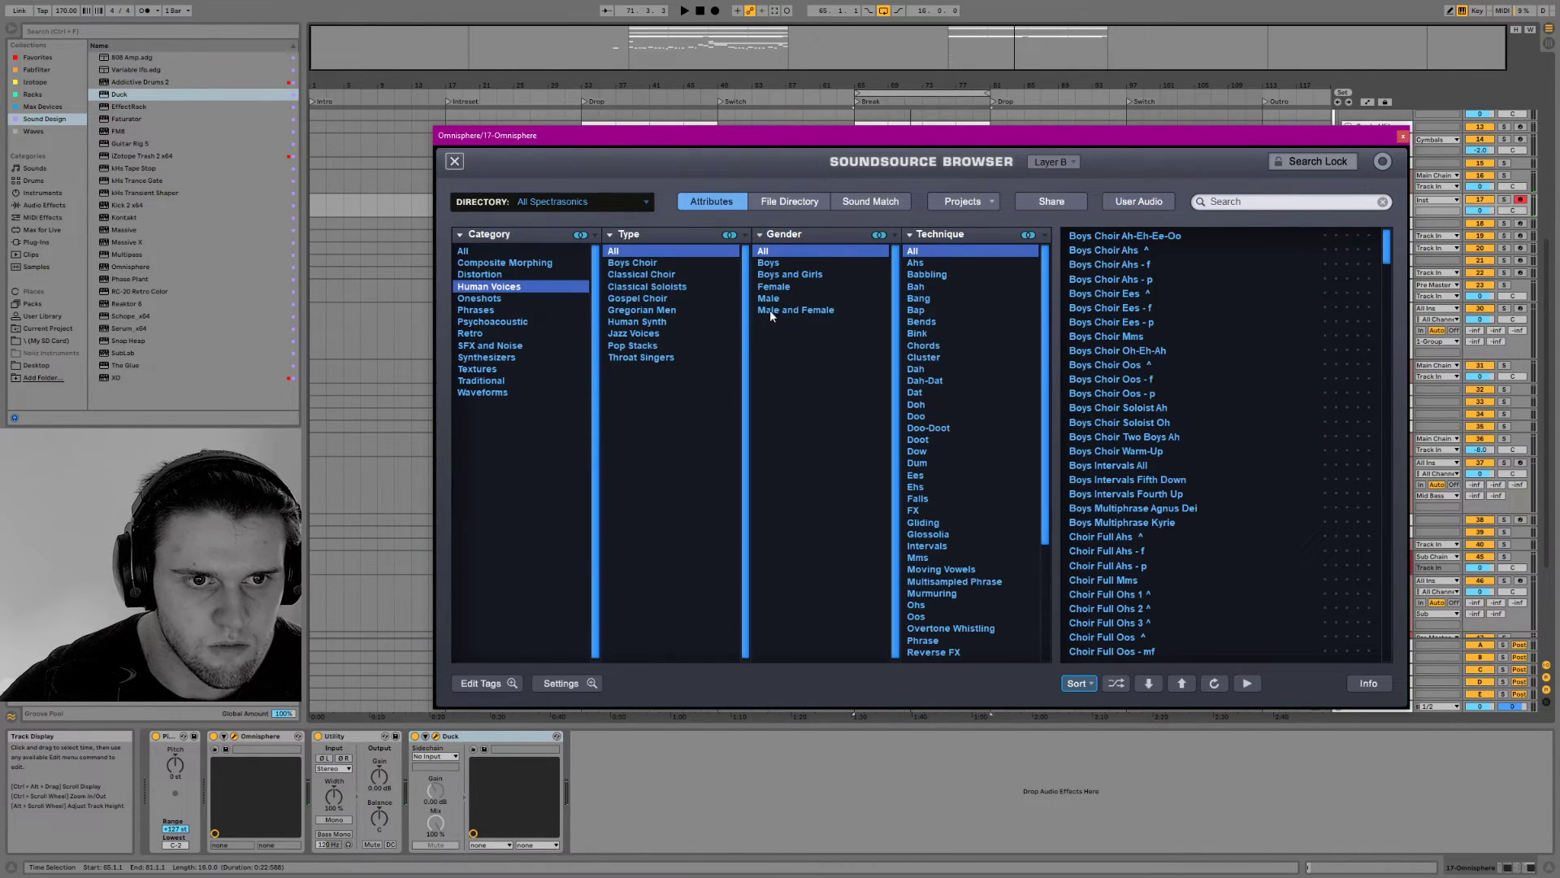
pyautogui.click(660, 310)
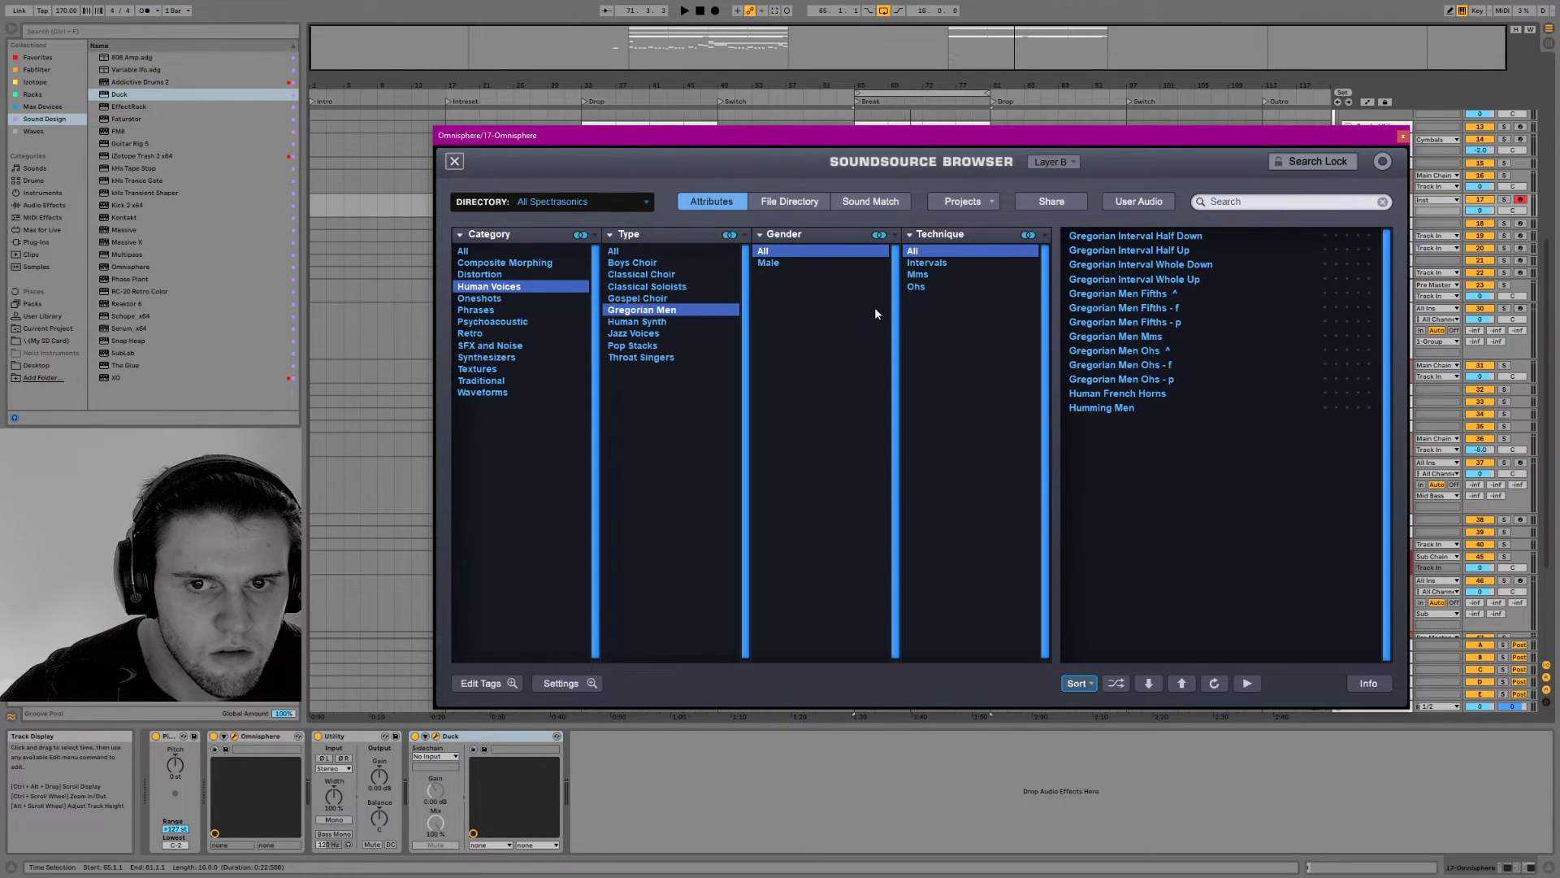
pyautogui.click(1132, 339)
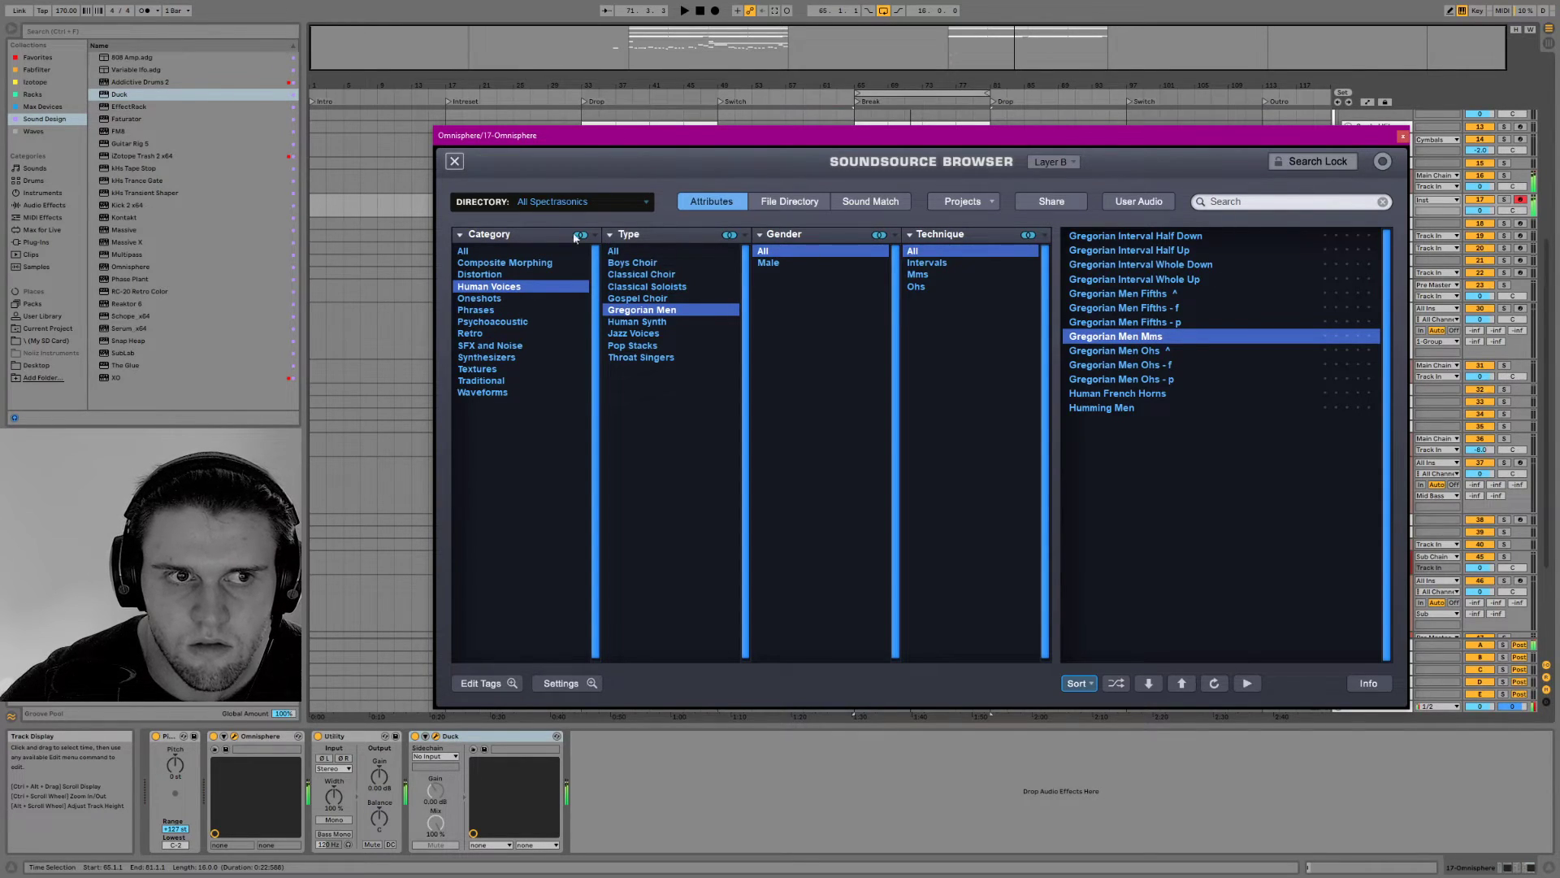
pyautogui.click(455, 161)
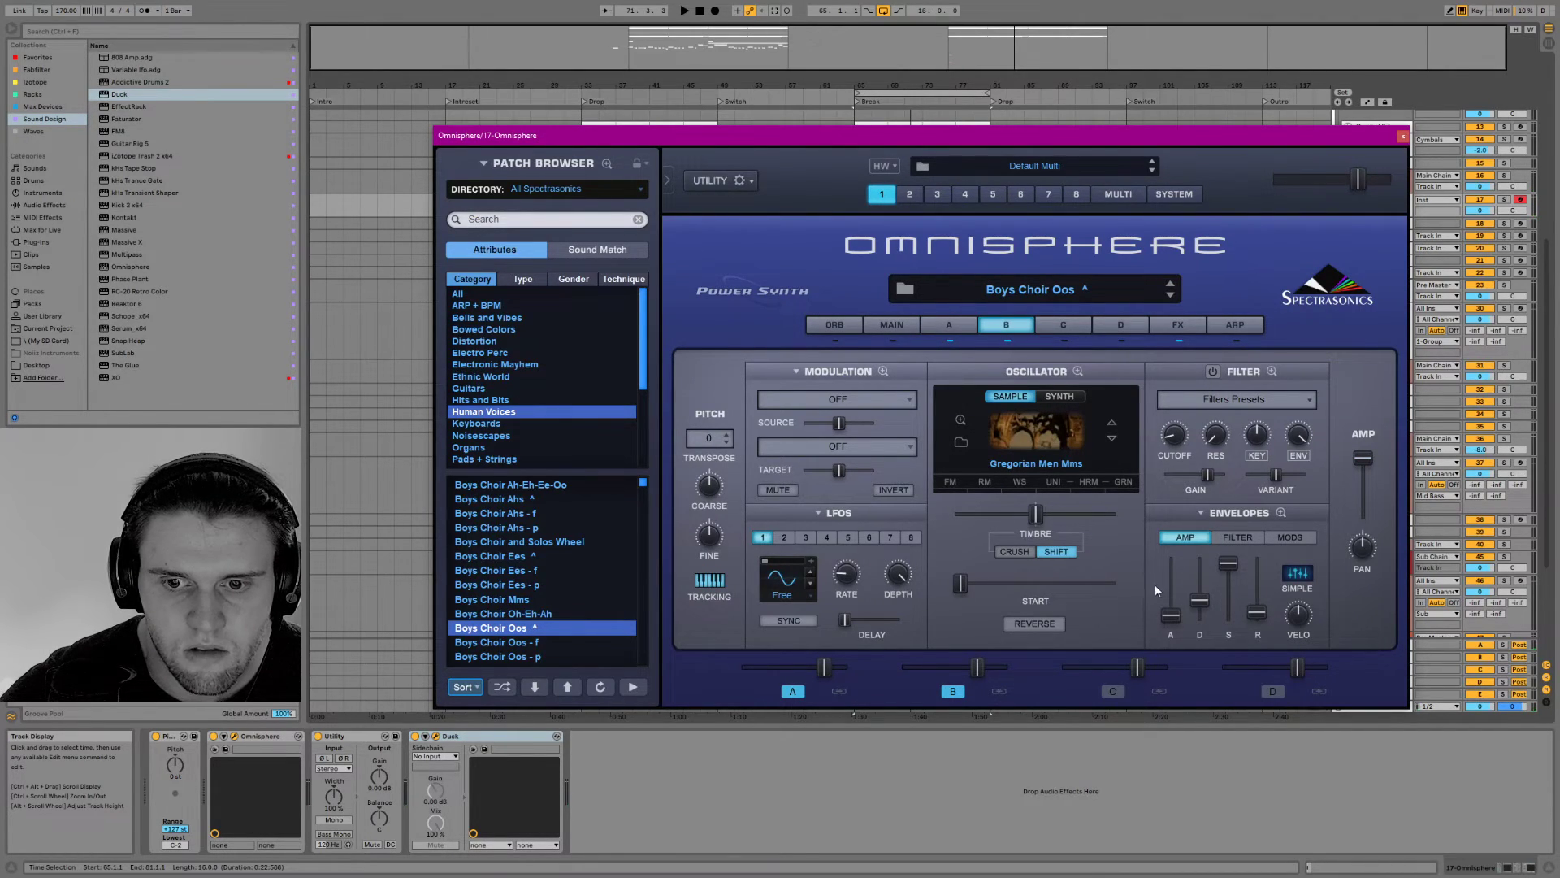
# Compare layers A and B and raise the attack and lower the sustain of layer B's amp envelope
pyautogui.click(956, 327)
pyautogui.click(1016, 325)
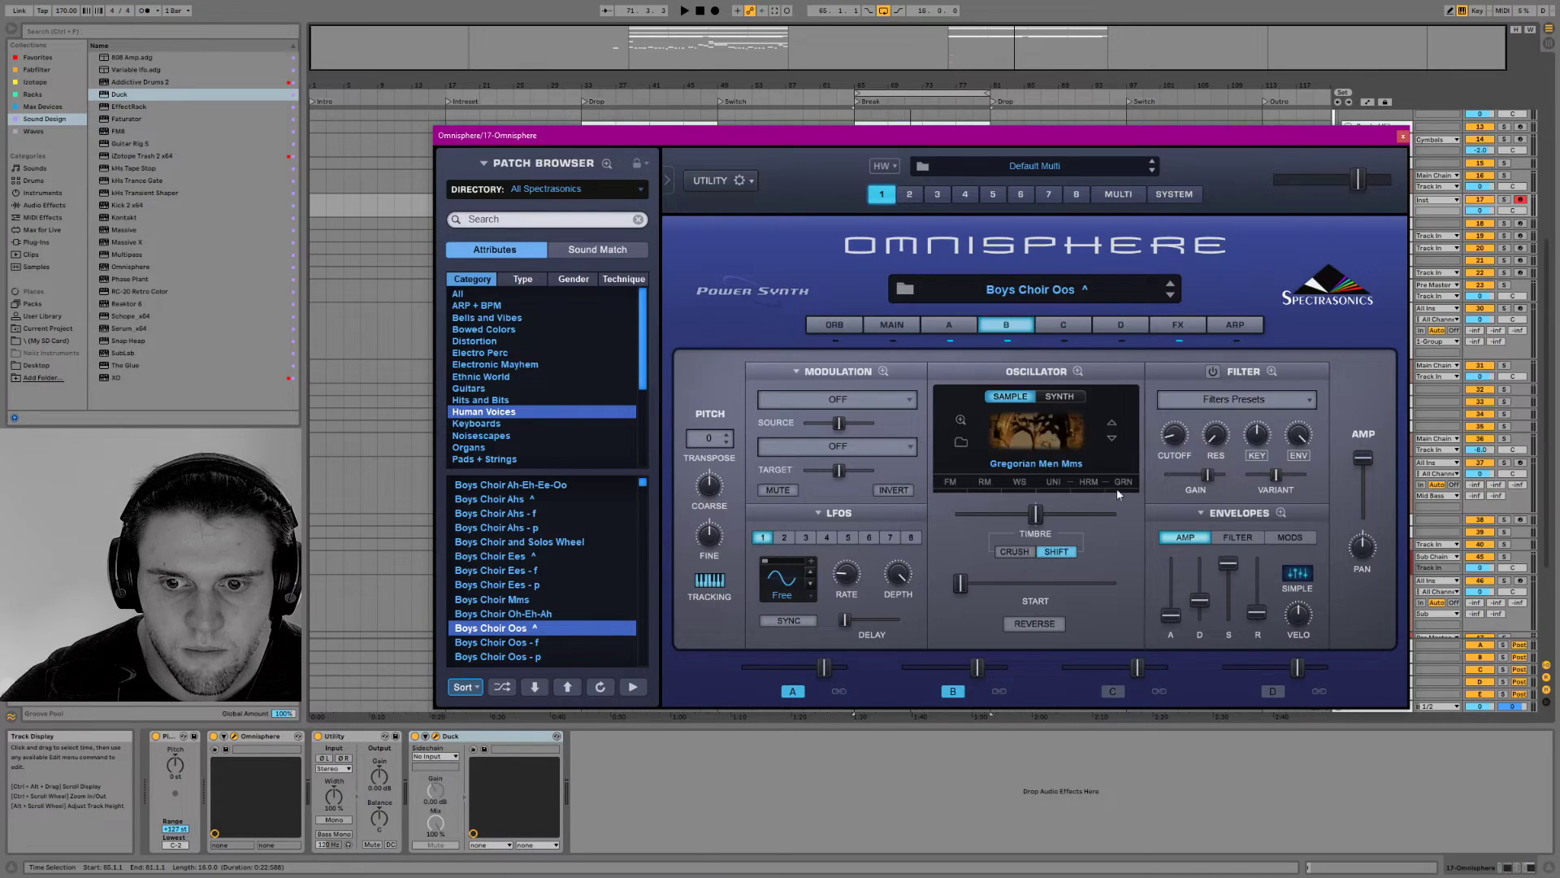
pyautogui.moveTo(1170, 619); pyautogui.dragTo(1173, 602)
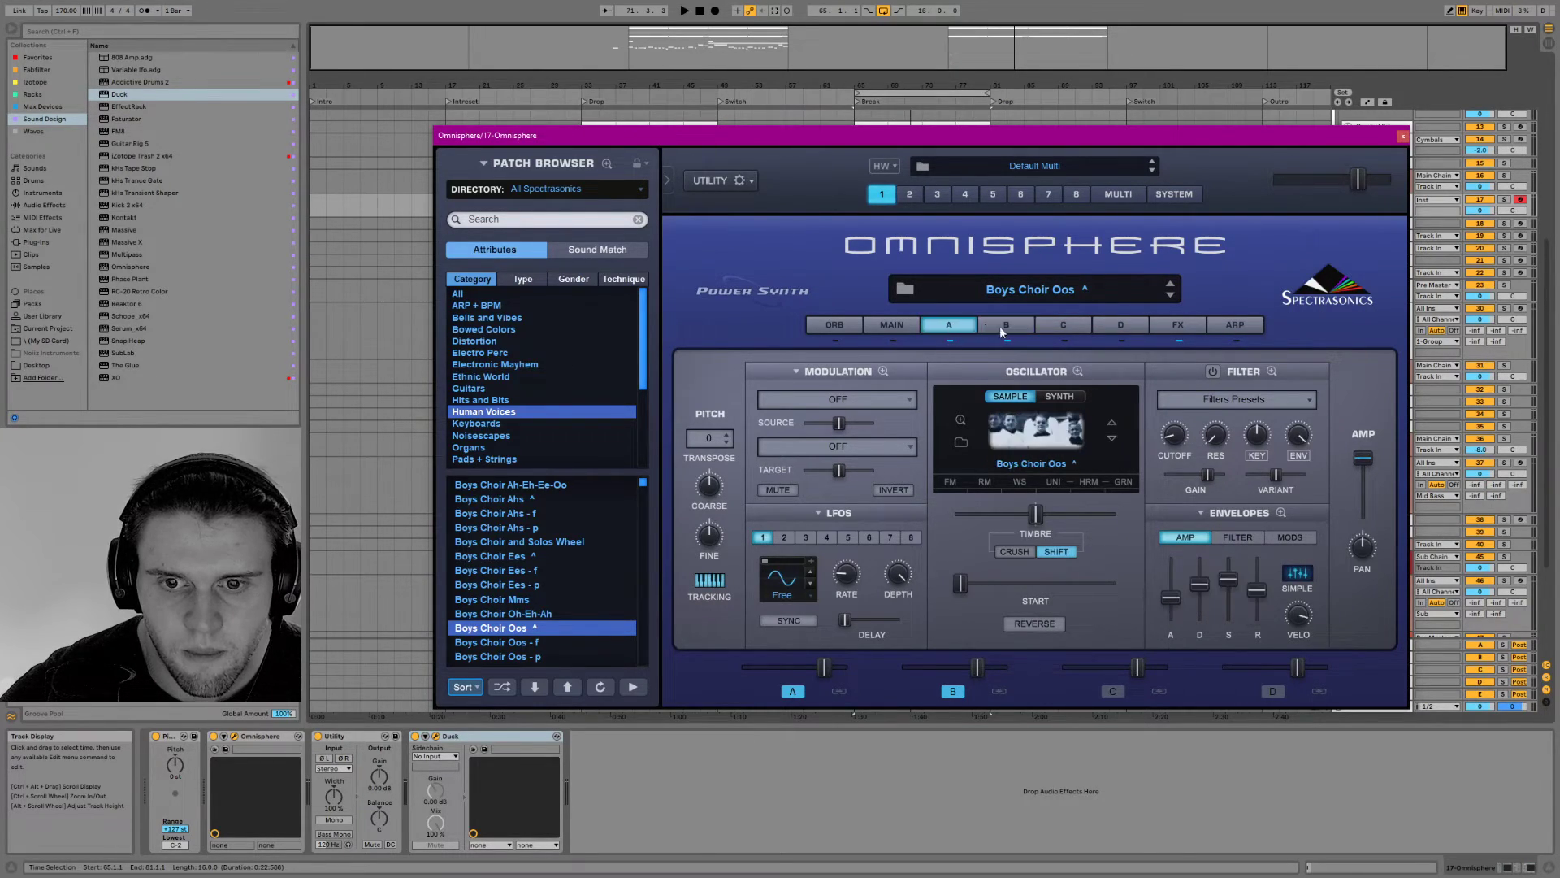
pyautogui.moveTo(1217, 561); pyautogui.dragTo(1230, 602)
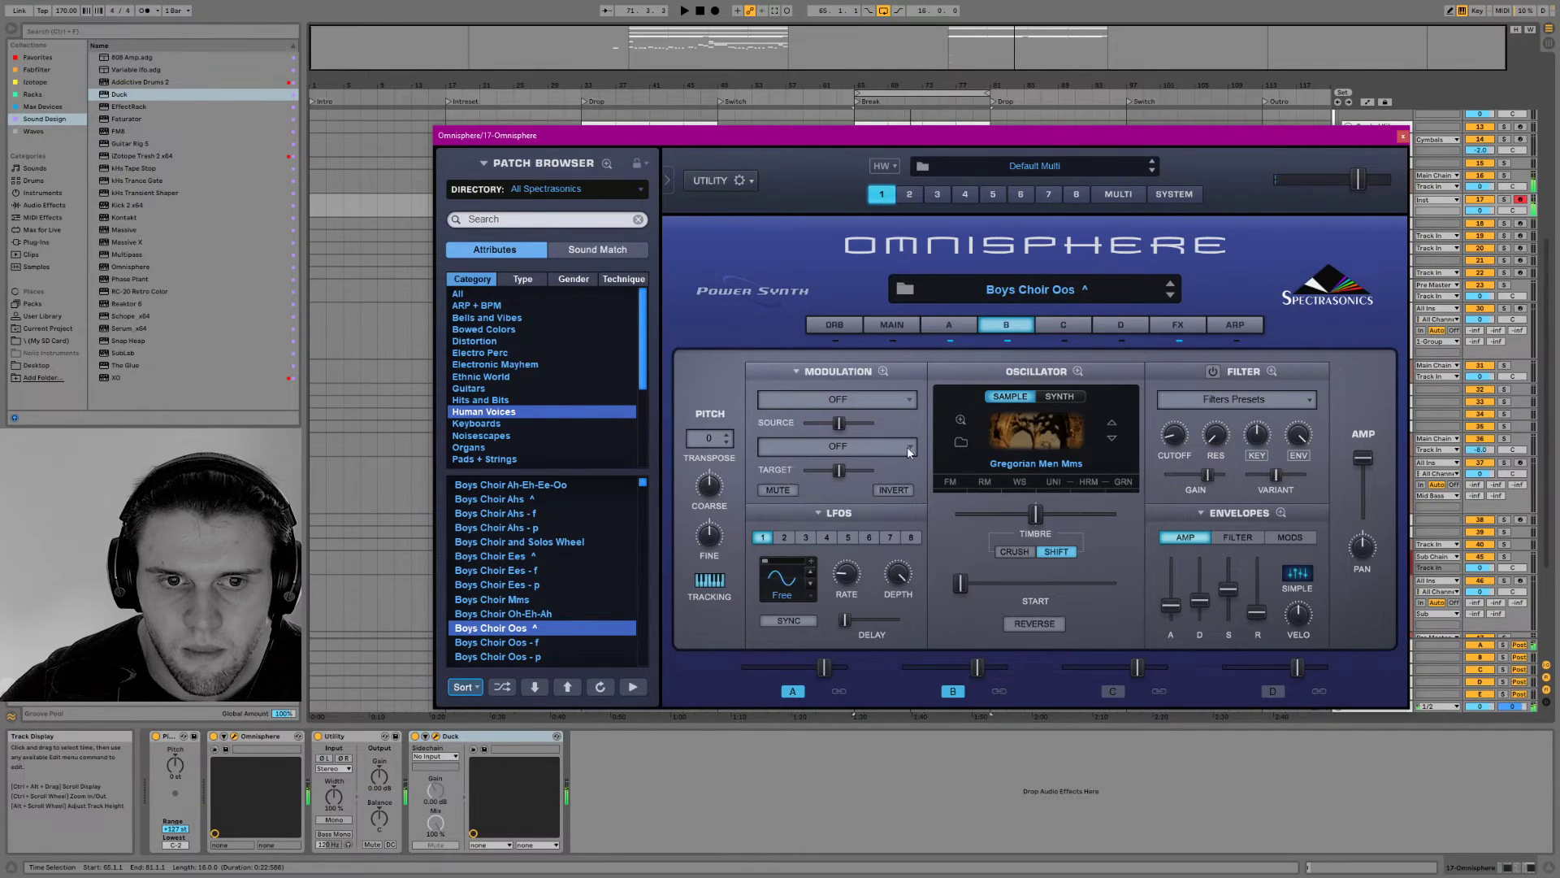
# Transpose Omnisphere's layer B by -12 semitones and audition the layered choir with the loop
pyautogui.click(706, 442)
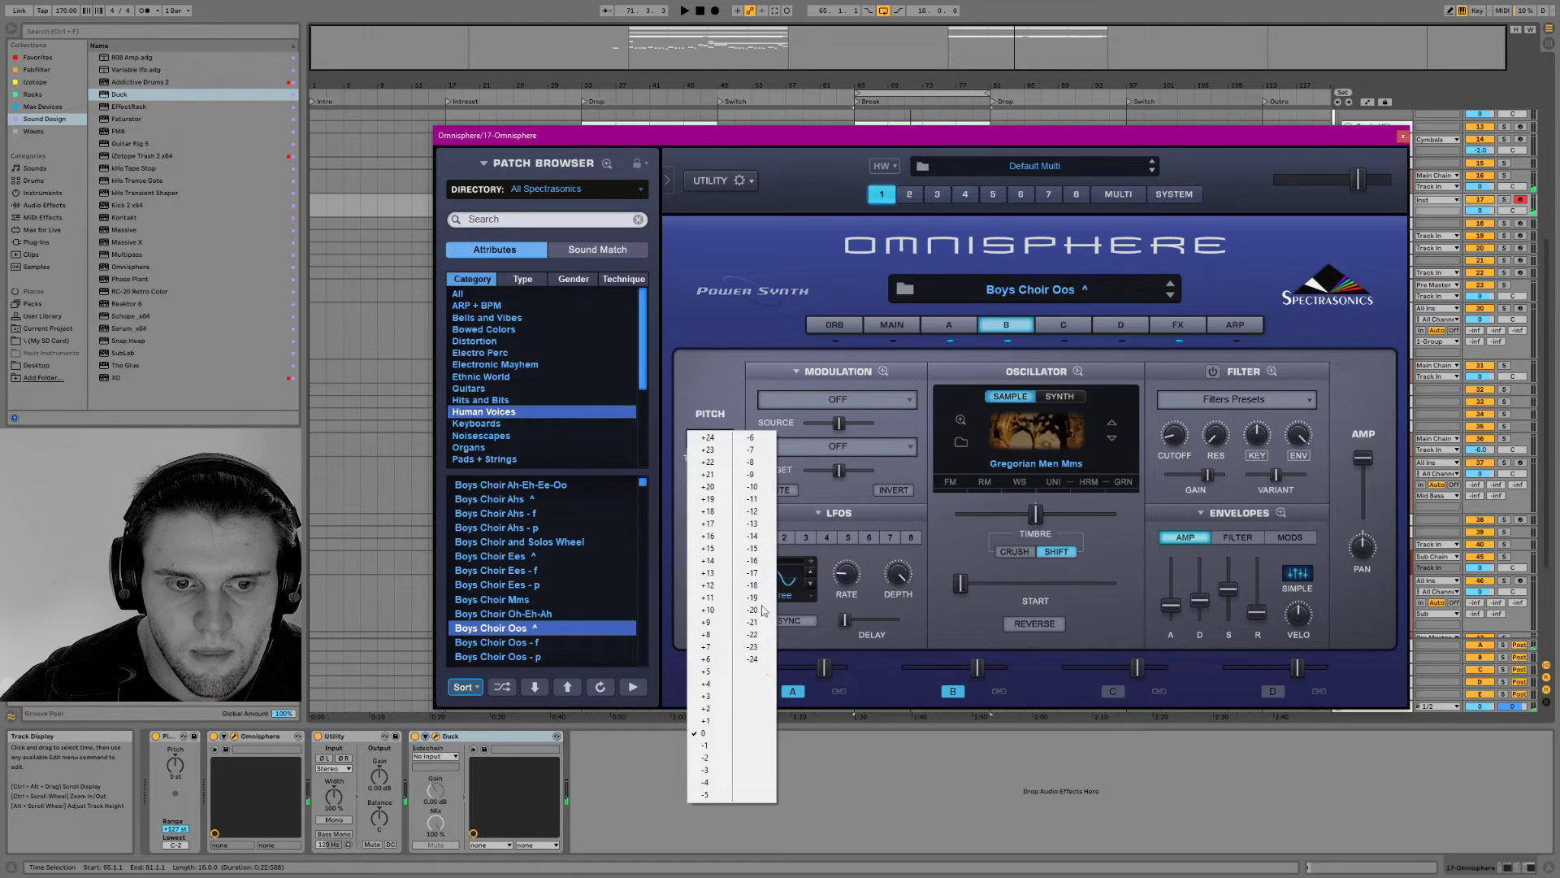
pyautogui.click(754, 511)
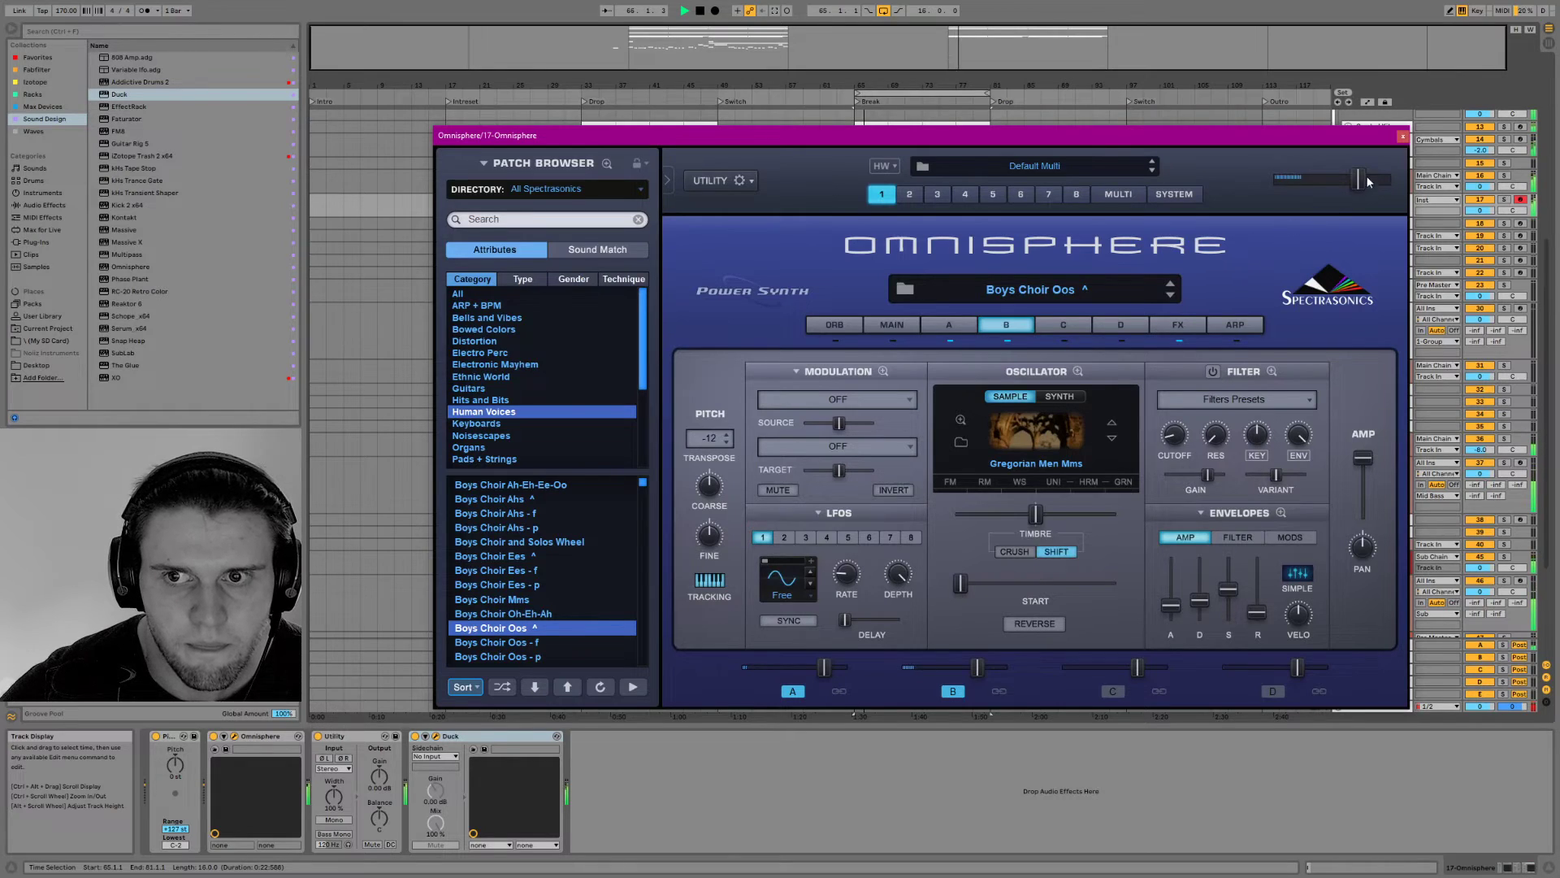
pyautogui.click(1400, 138)
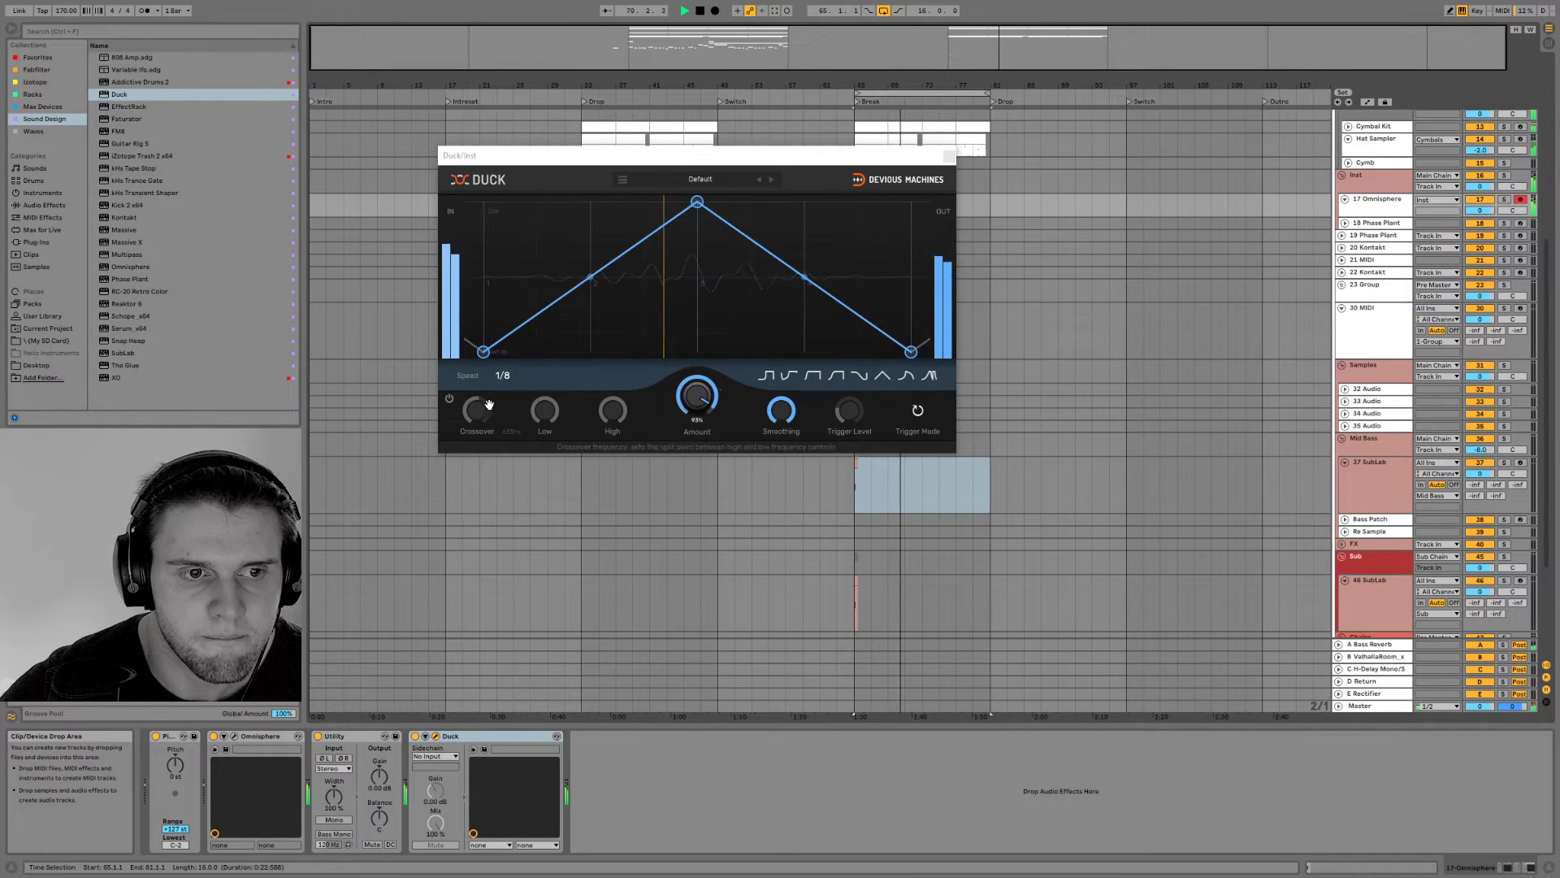
# Audition Duck speeds of 1/16 and 1/4 against the loop and set the speed to 1/6
pyautogui.click(502, 375)
pyautogui.click(550, 303)
pyautogui.click(509, 377)
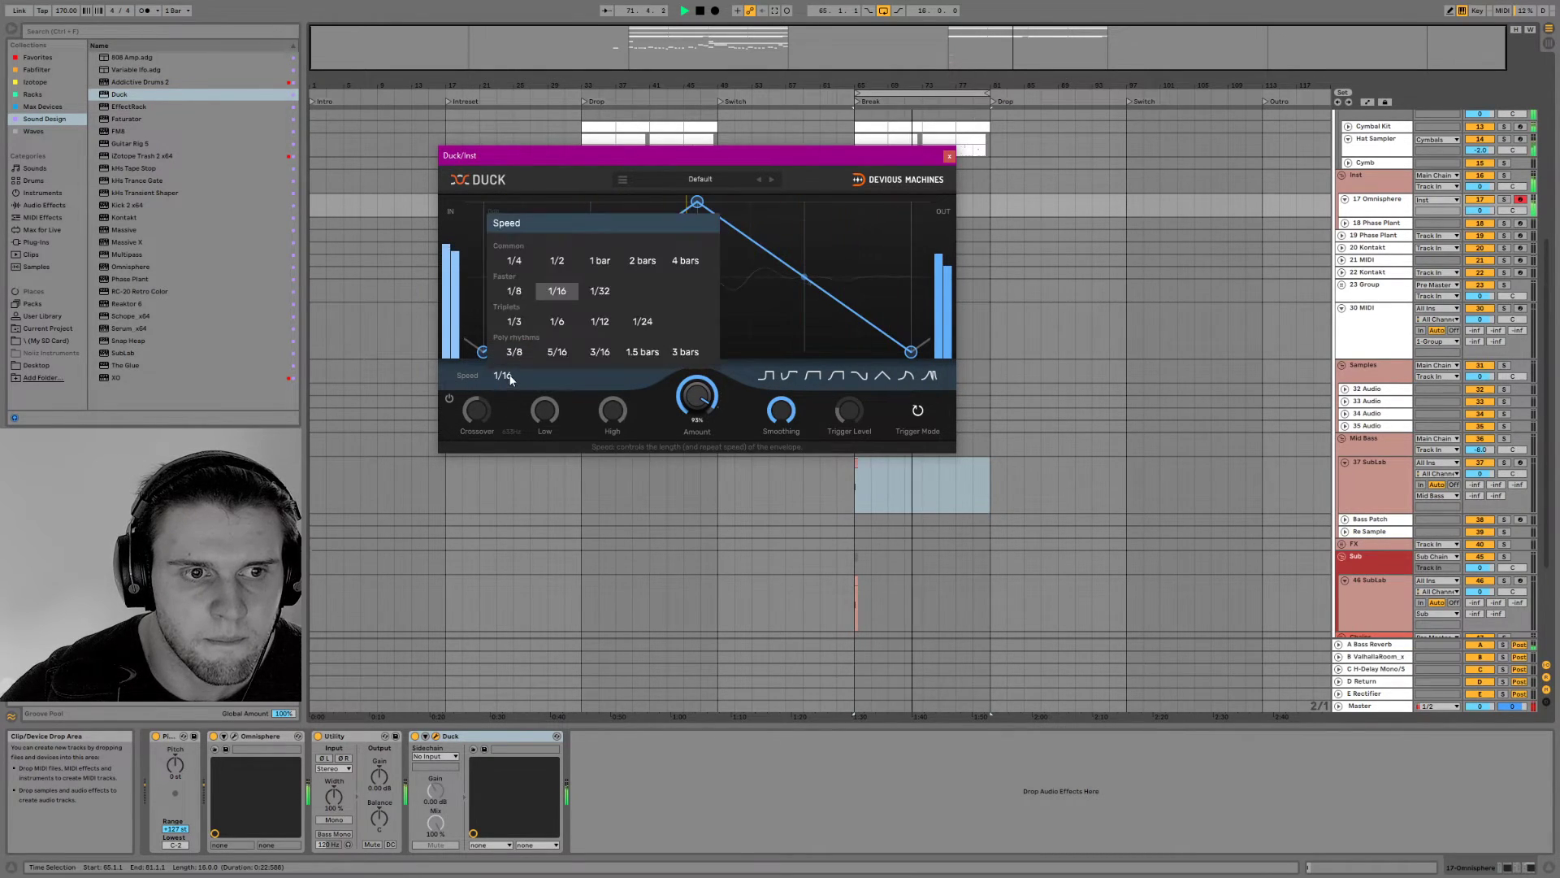
pyautogui.click(523, 259)
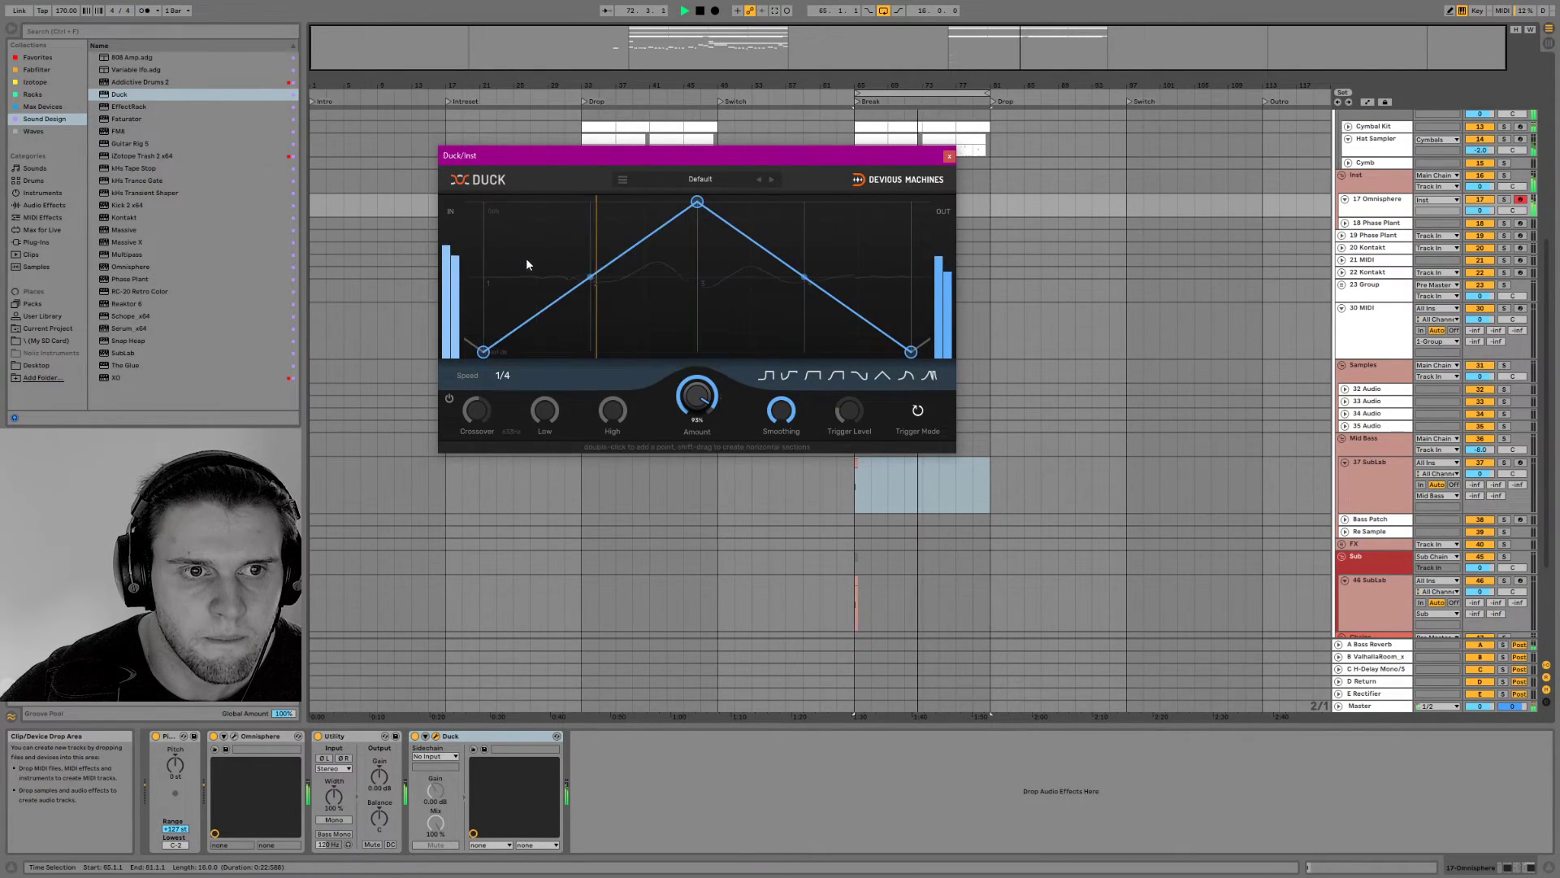
pyautogui.click(507, 375)
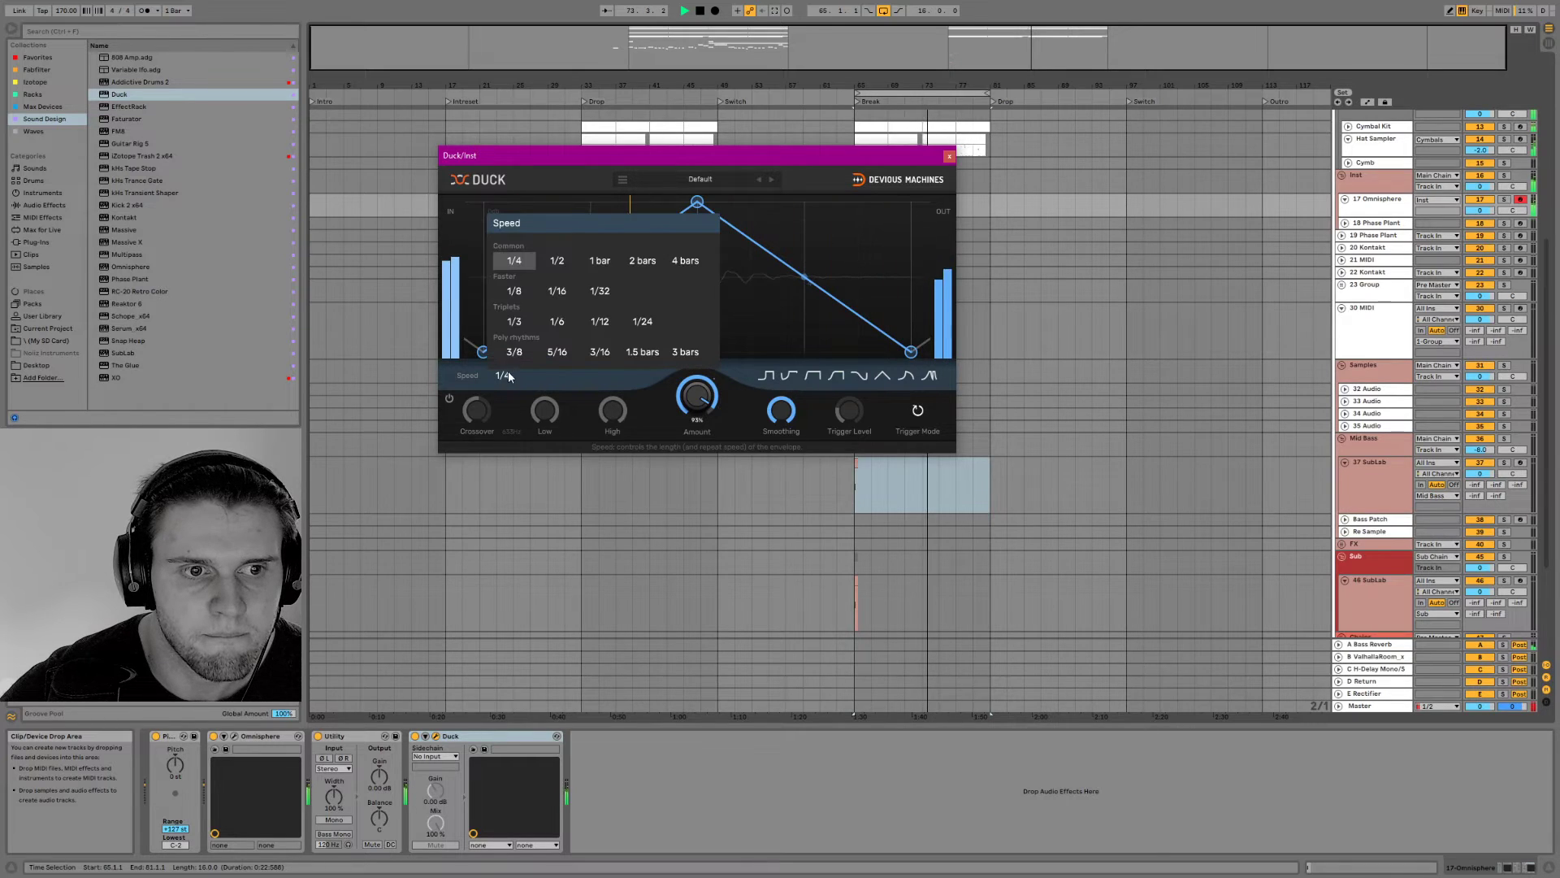
pyautogui.click(546, 323)
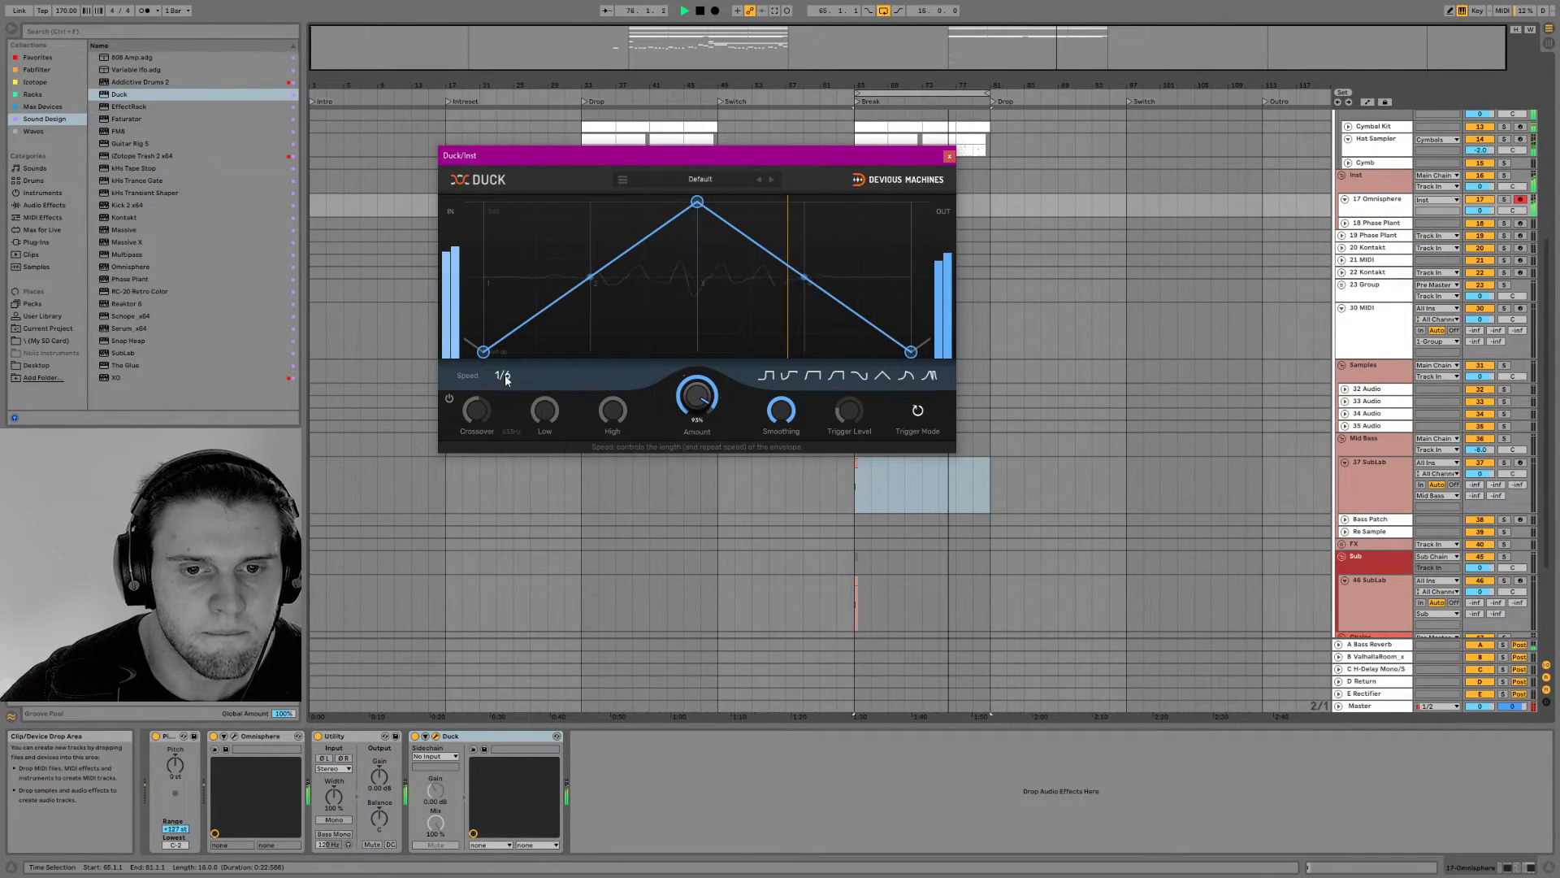
# Audition Duck's 1/3 speed against the loop and set the speed to 1/4
pyautogui.press('space')
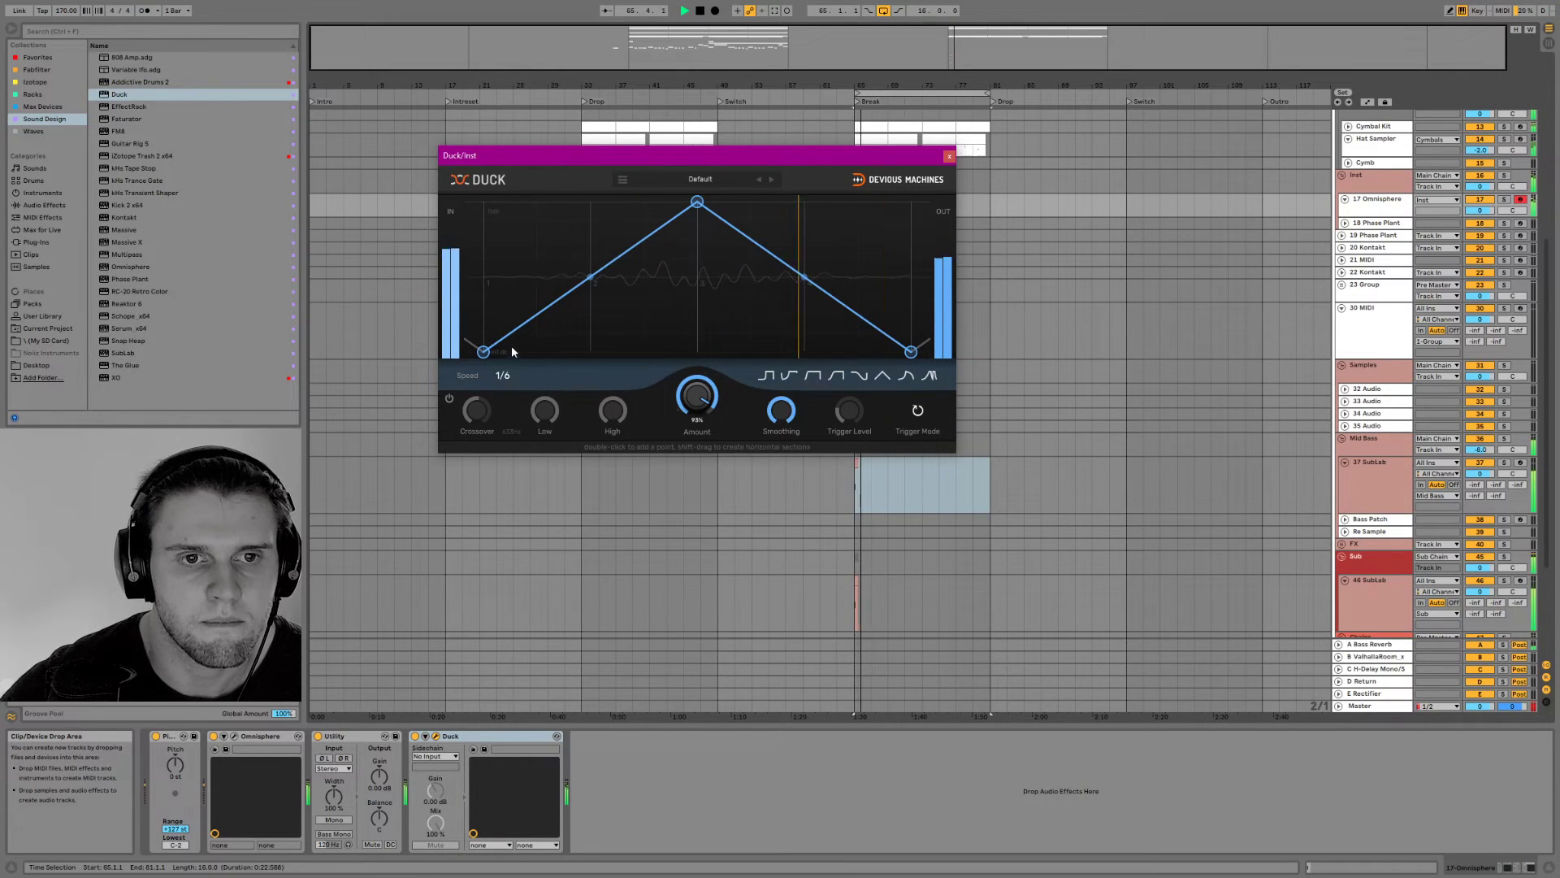
pyautogui.click(502, 375)
pyautogui.click(513, 323)
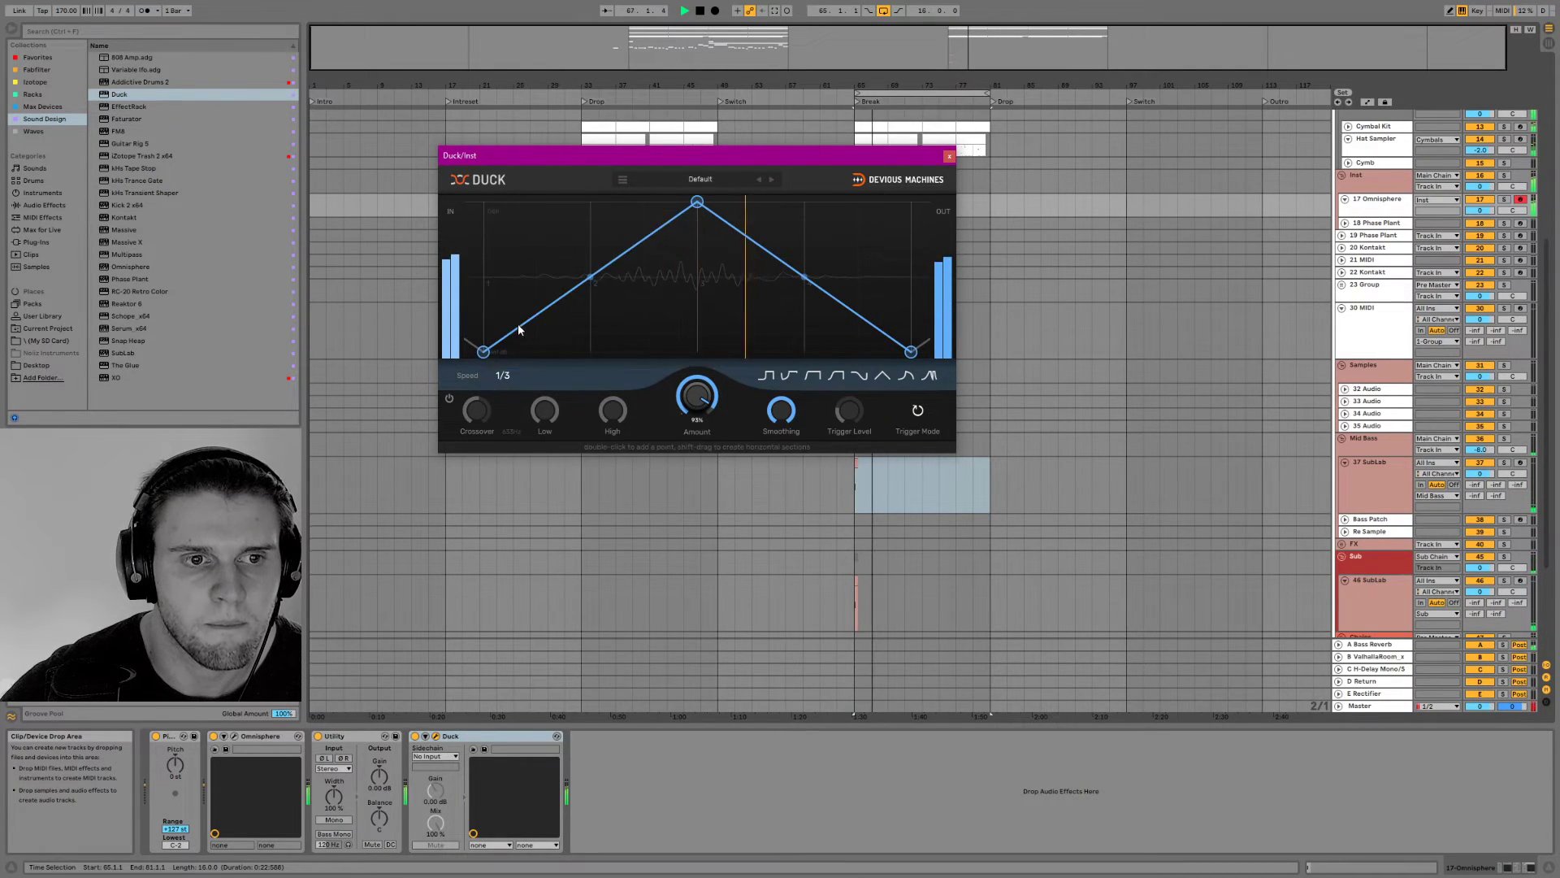
pyautogui.click(502, 374)
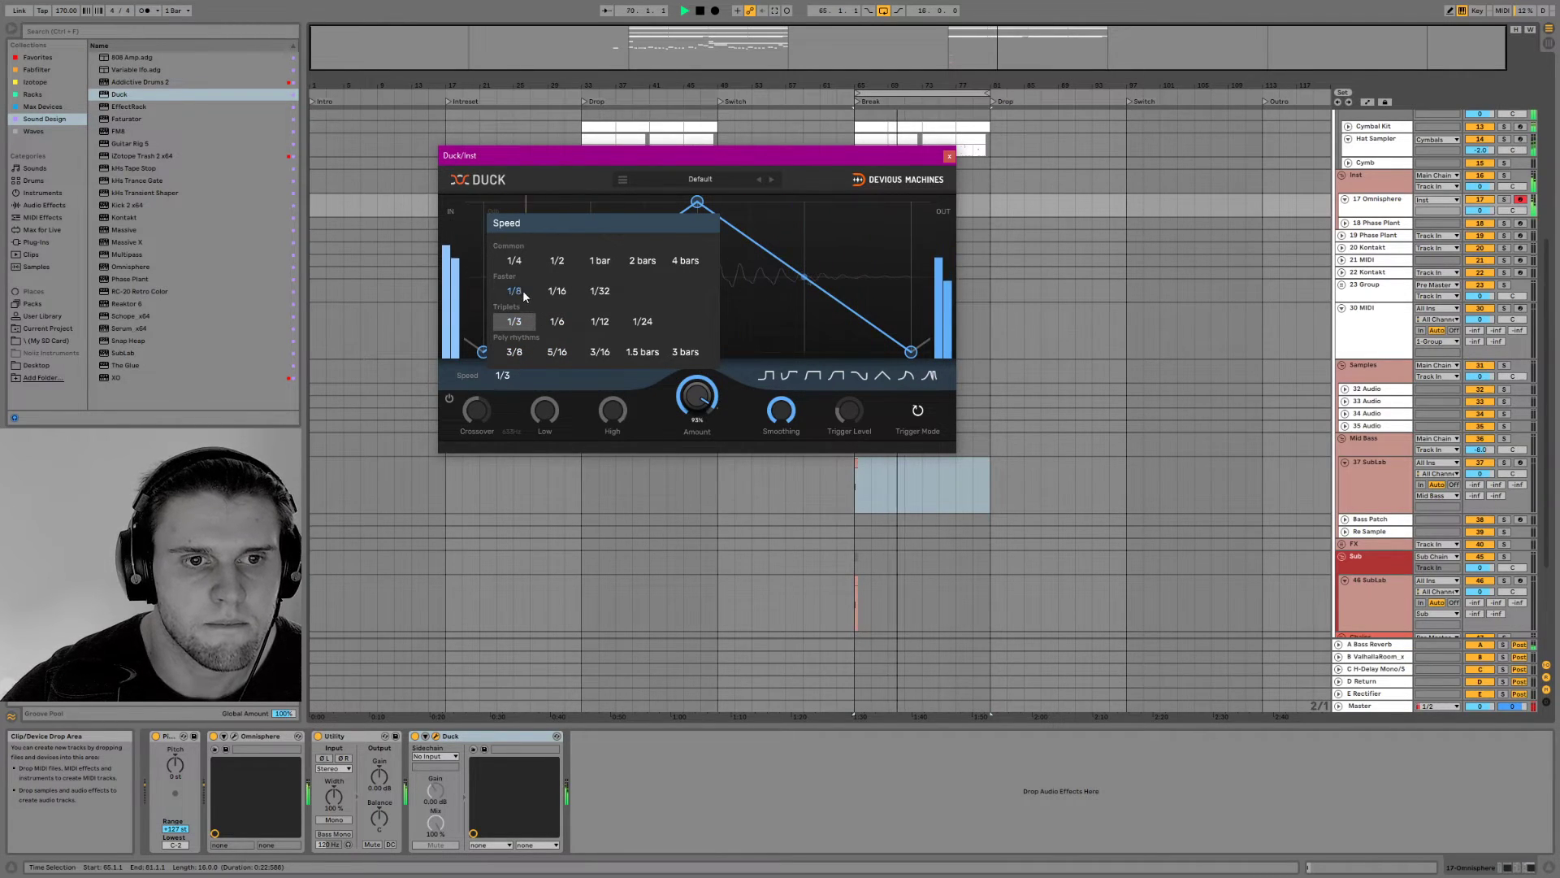
pyautogui.click(516, 260)
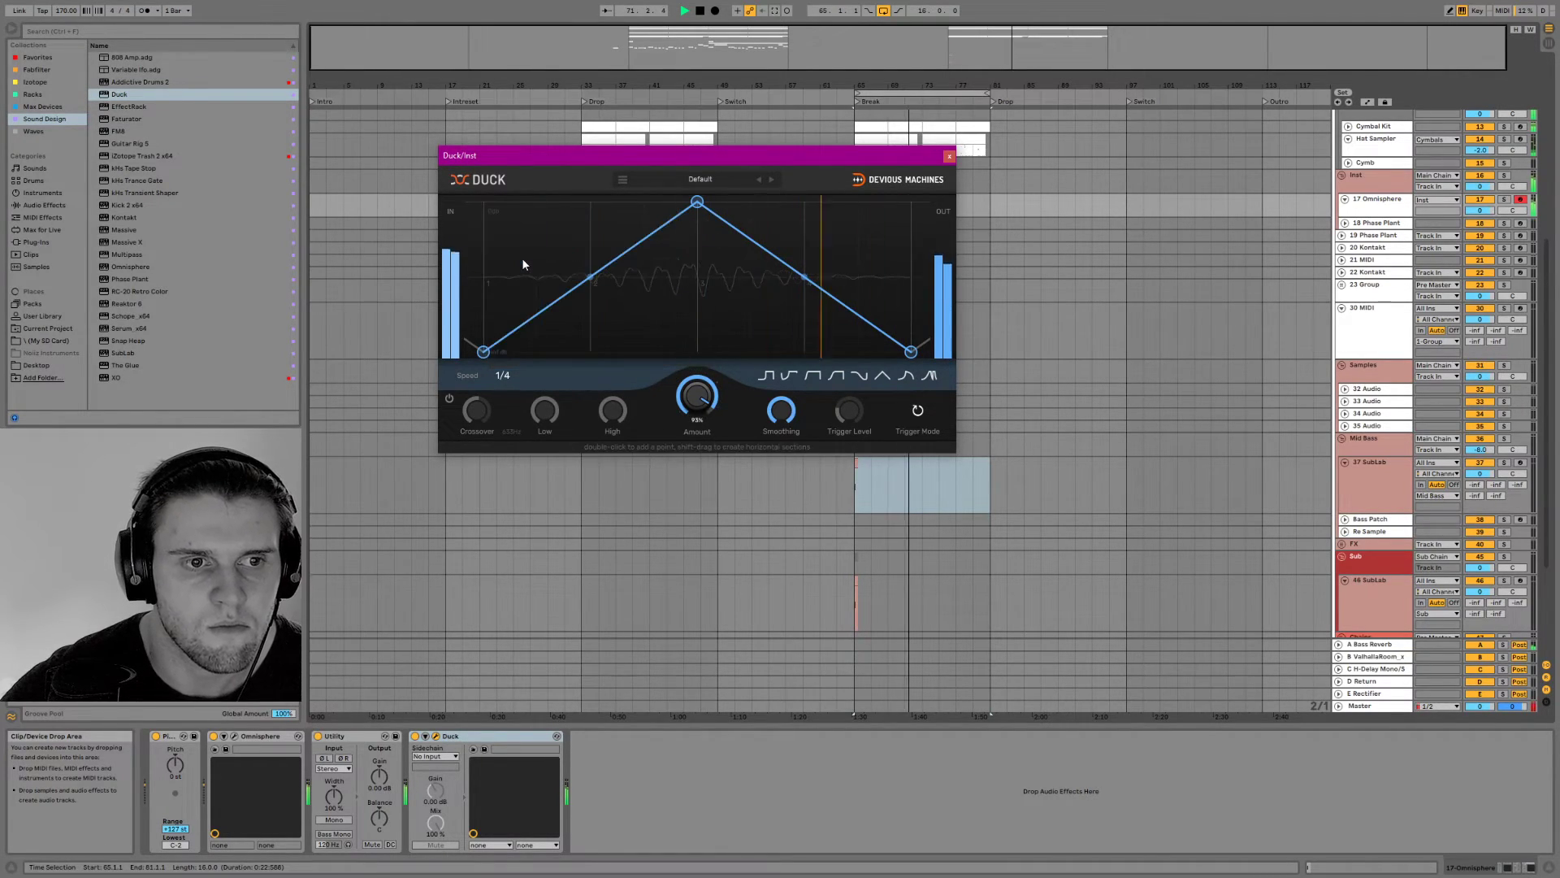
# Compare Duck's preset envelope shapes, restore the triangle, and shift its peak earlier to about a quarter of the cycle
pyautogui.click(815, 372)
pyautogui.click(859, 376)
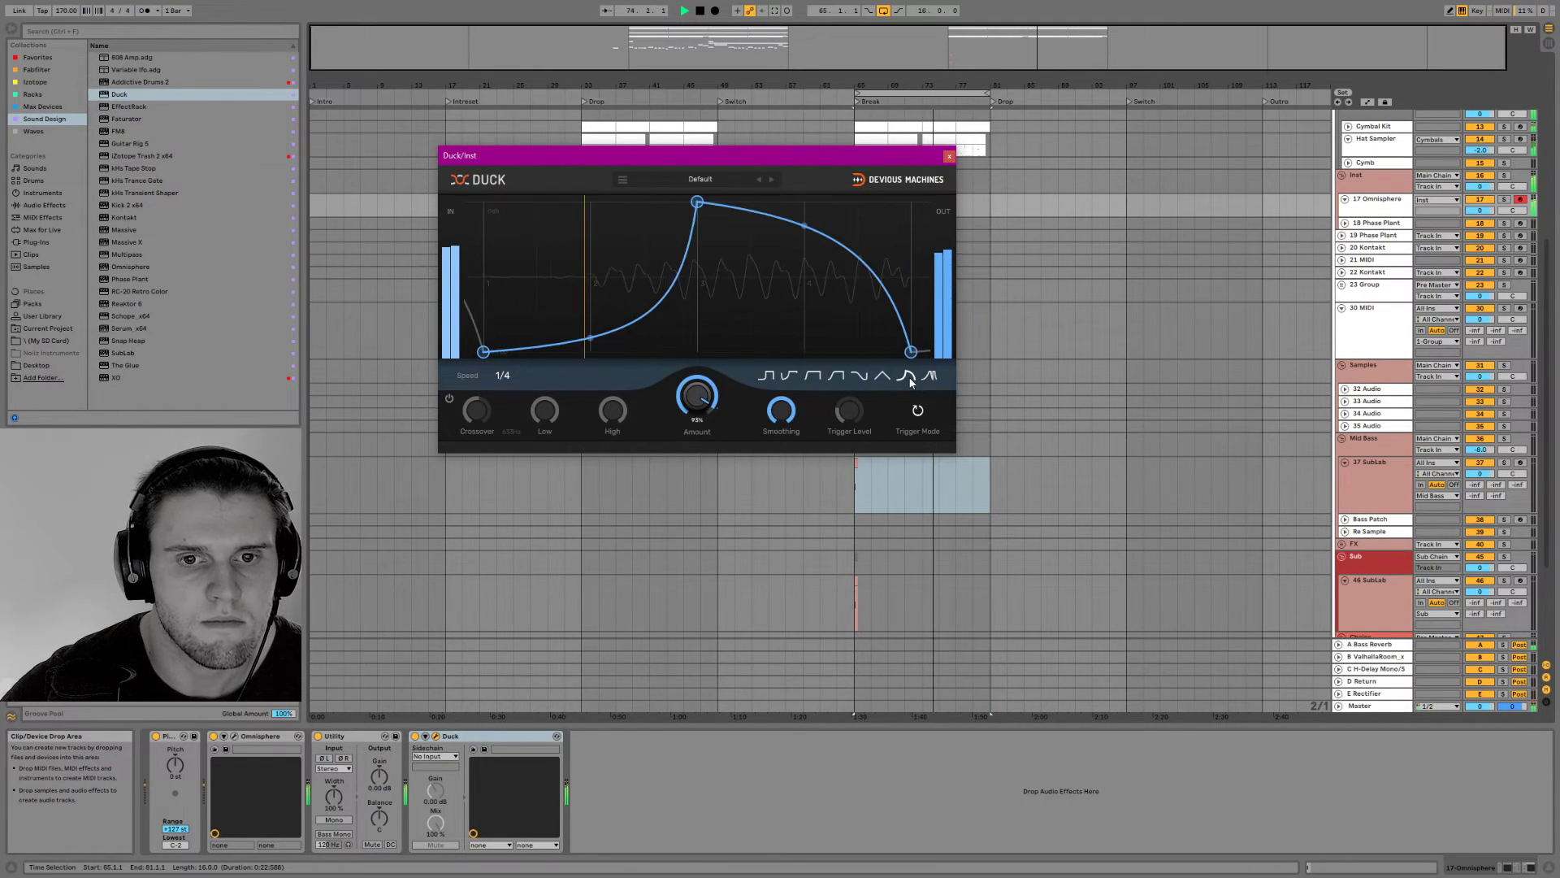
pyautogui.click(790, 375)
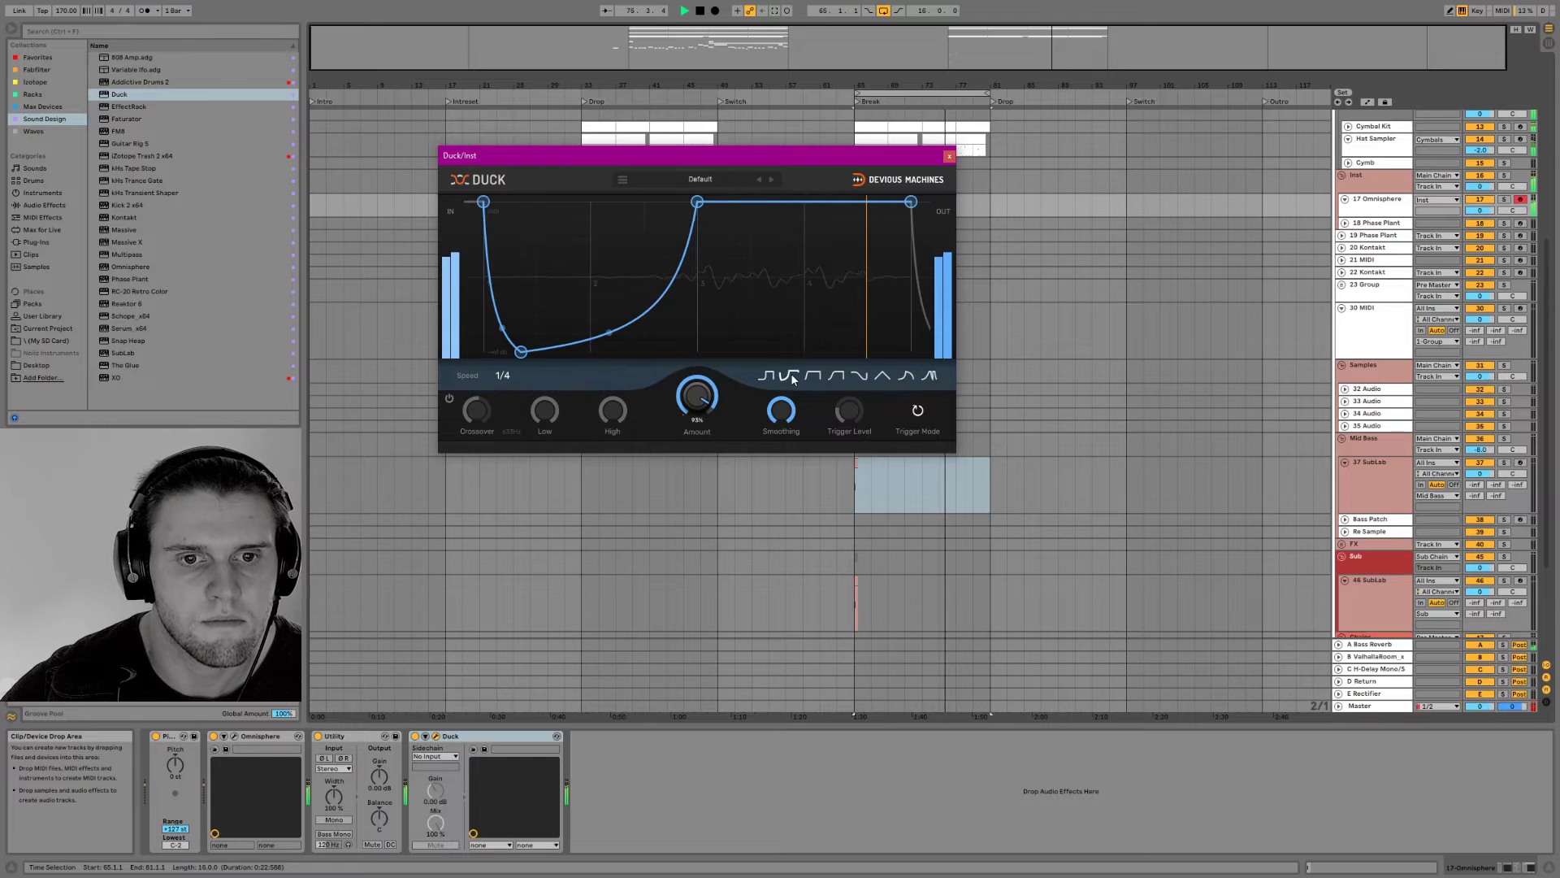
pyautogui.click(836, 375)
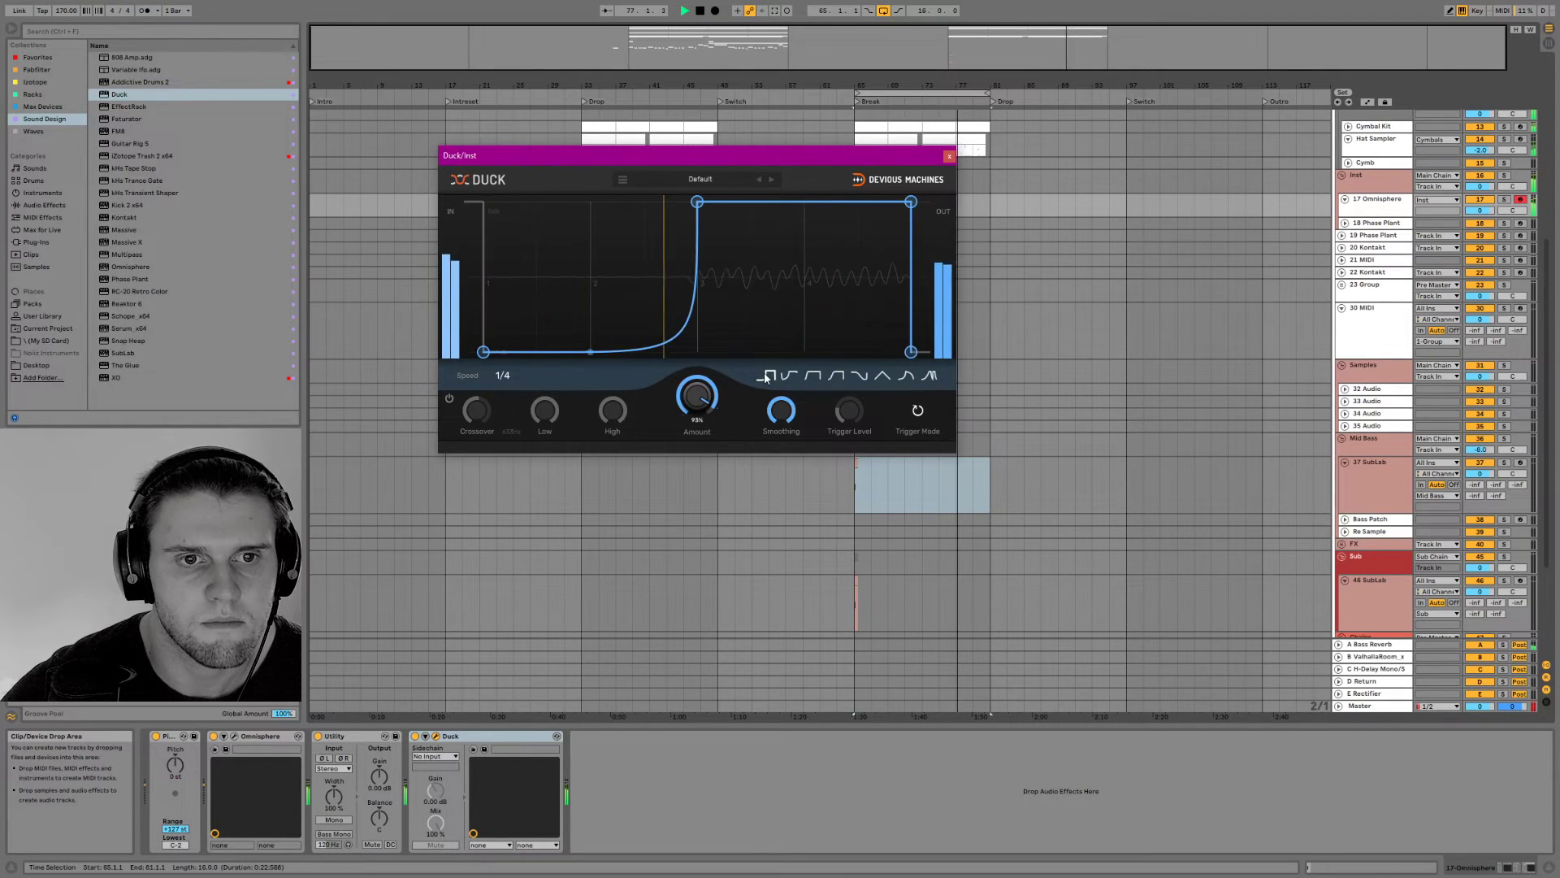
pyautogui.click(882, 375)
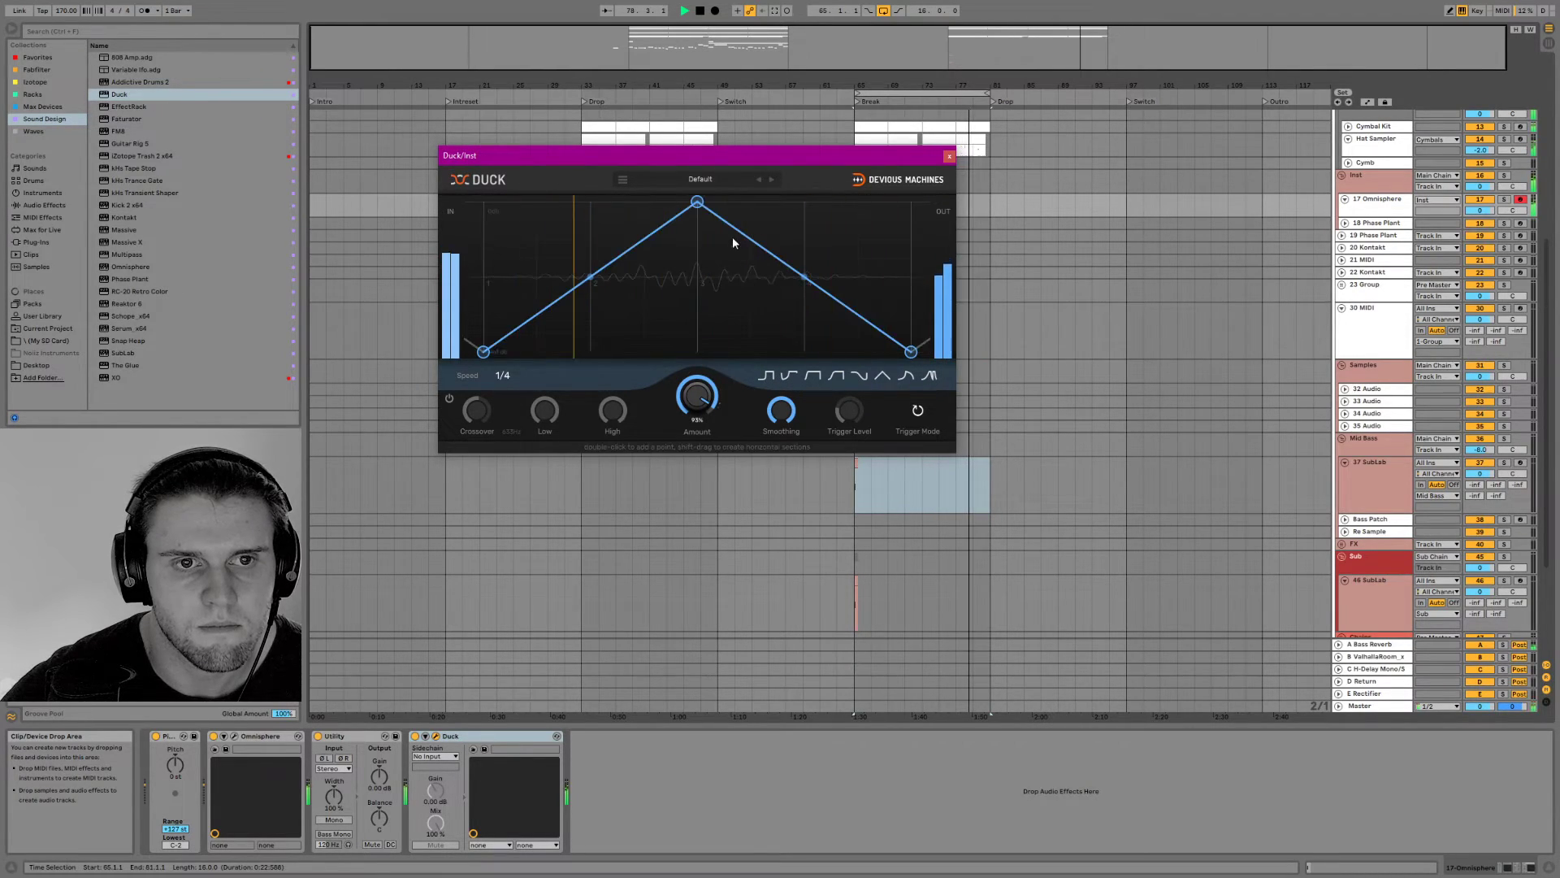
pyautogui.moveTo(697, 203); pyautogui.dragTo(591, 201)
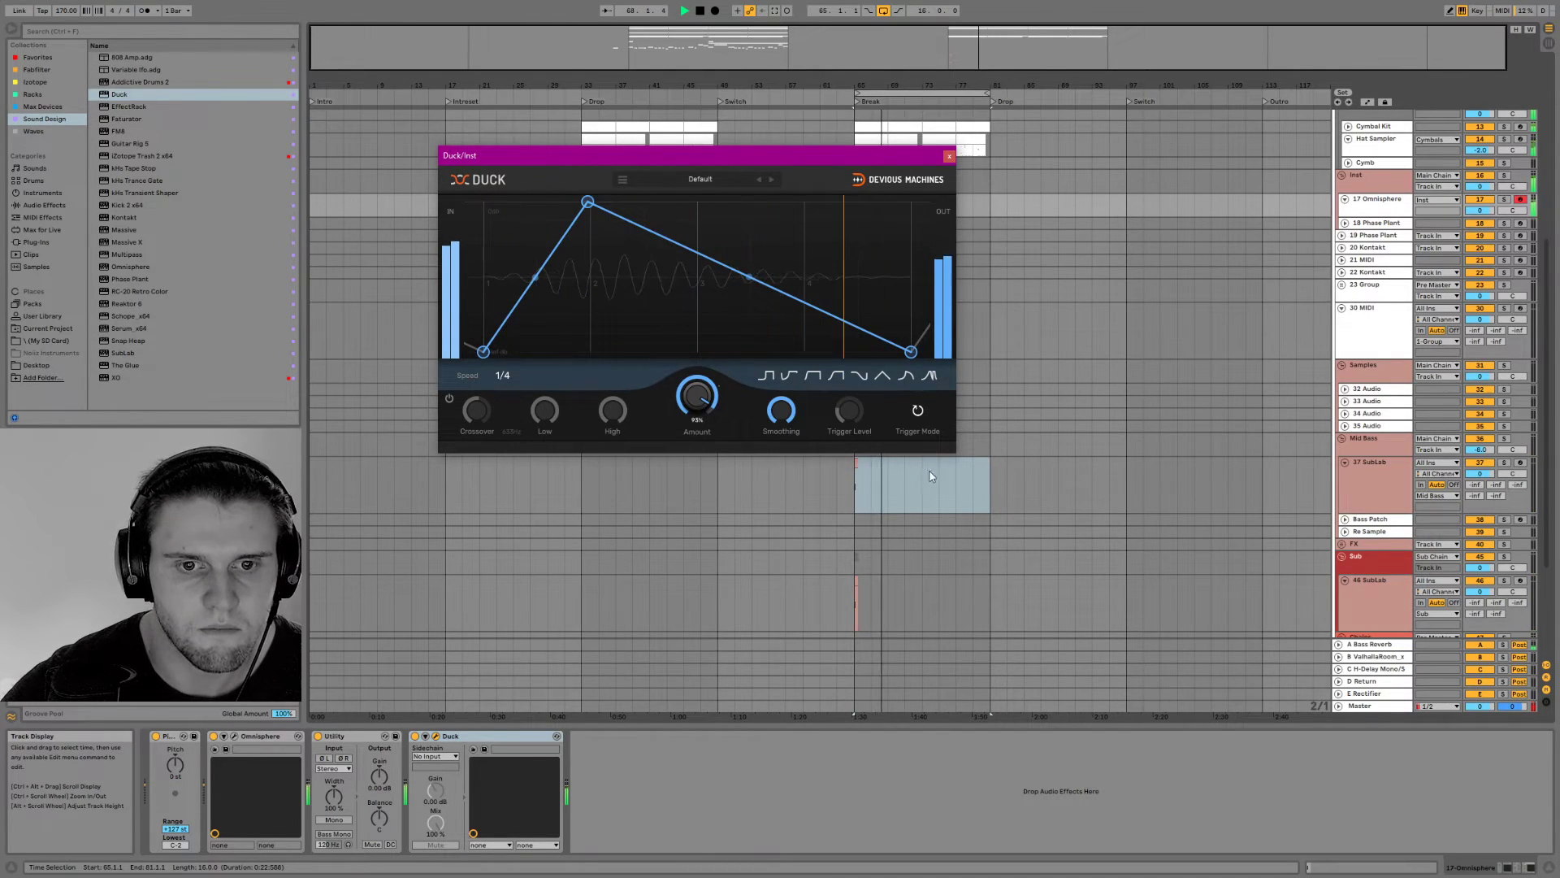
# Group Omnisphere's devices into an Instrument Rack with Duck placed after it, and show the rack's chain list
pyautogui.click(274, 736)
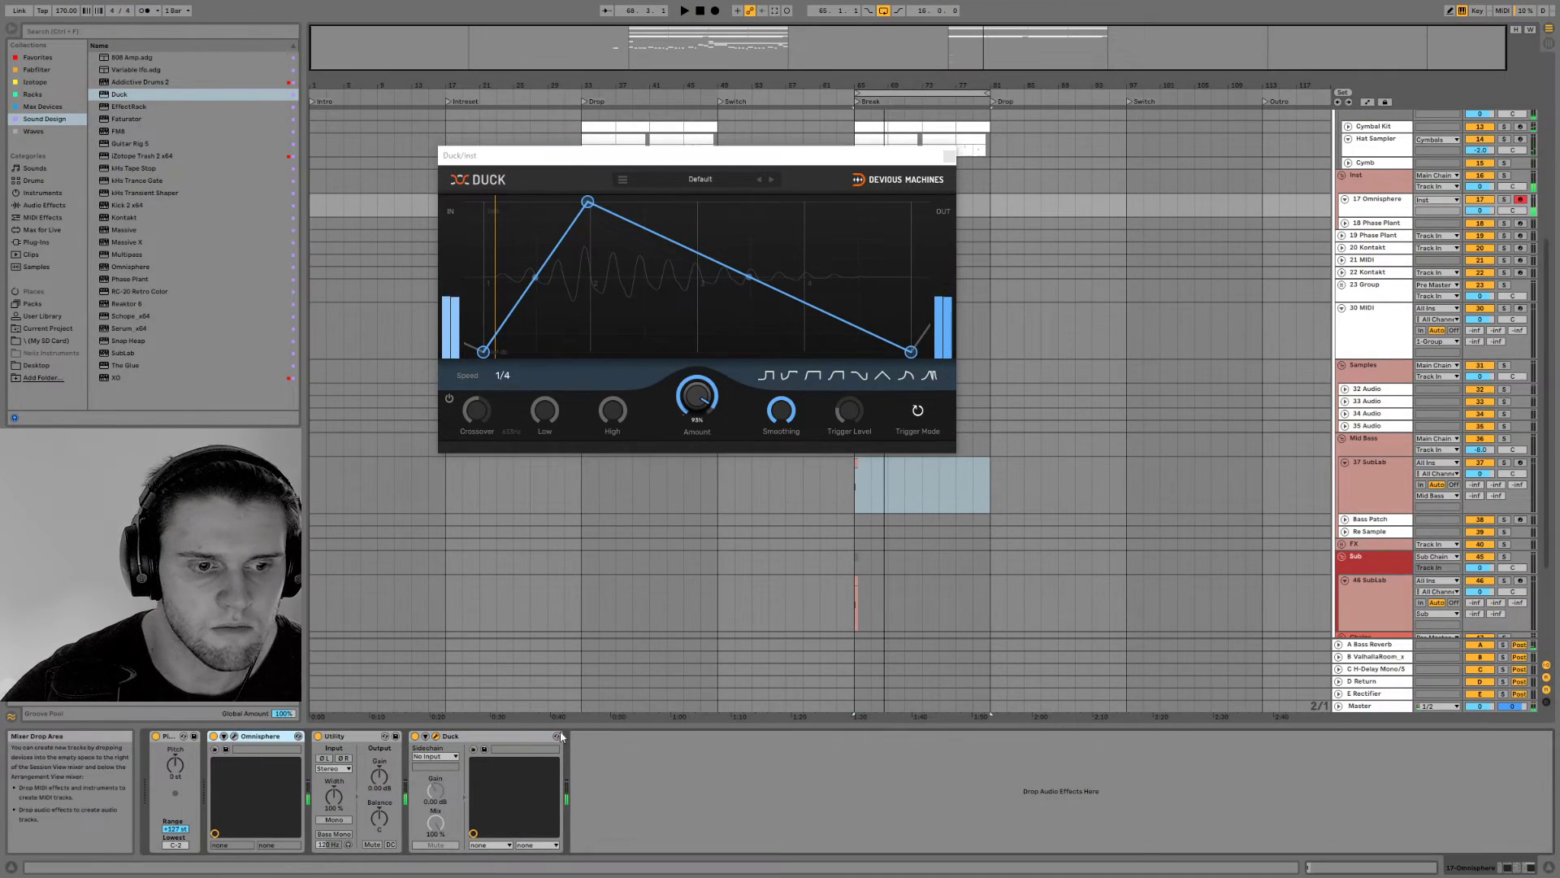
pyautogui.keyDown('shift'); pyautogui.click(503, 737); pyautogui.keyUp('shift')
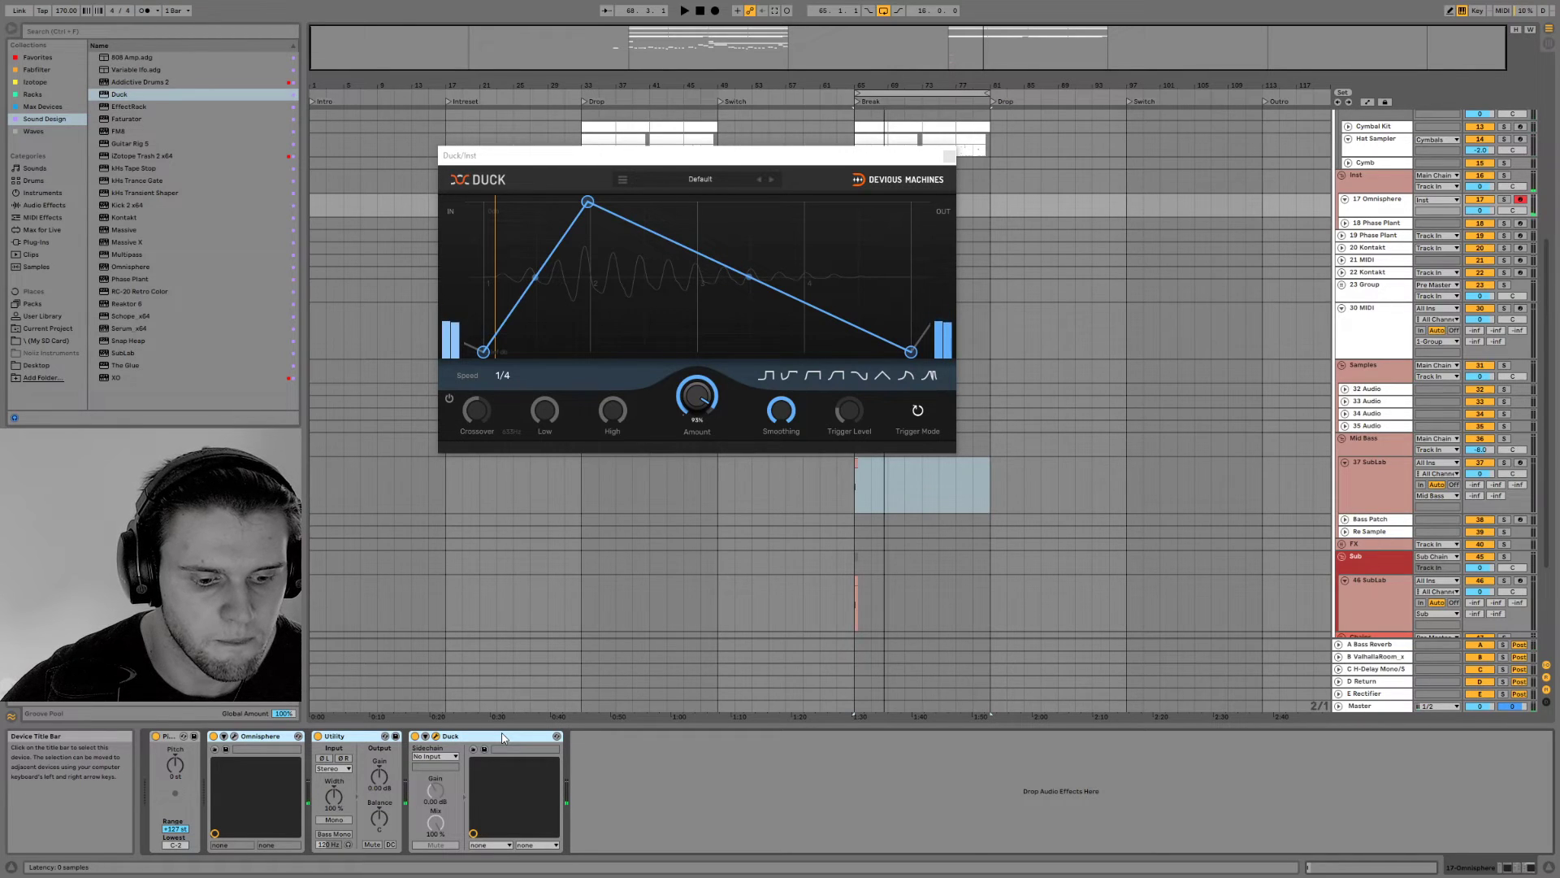
pyautogui.hotkey('ctrl', 'g')
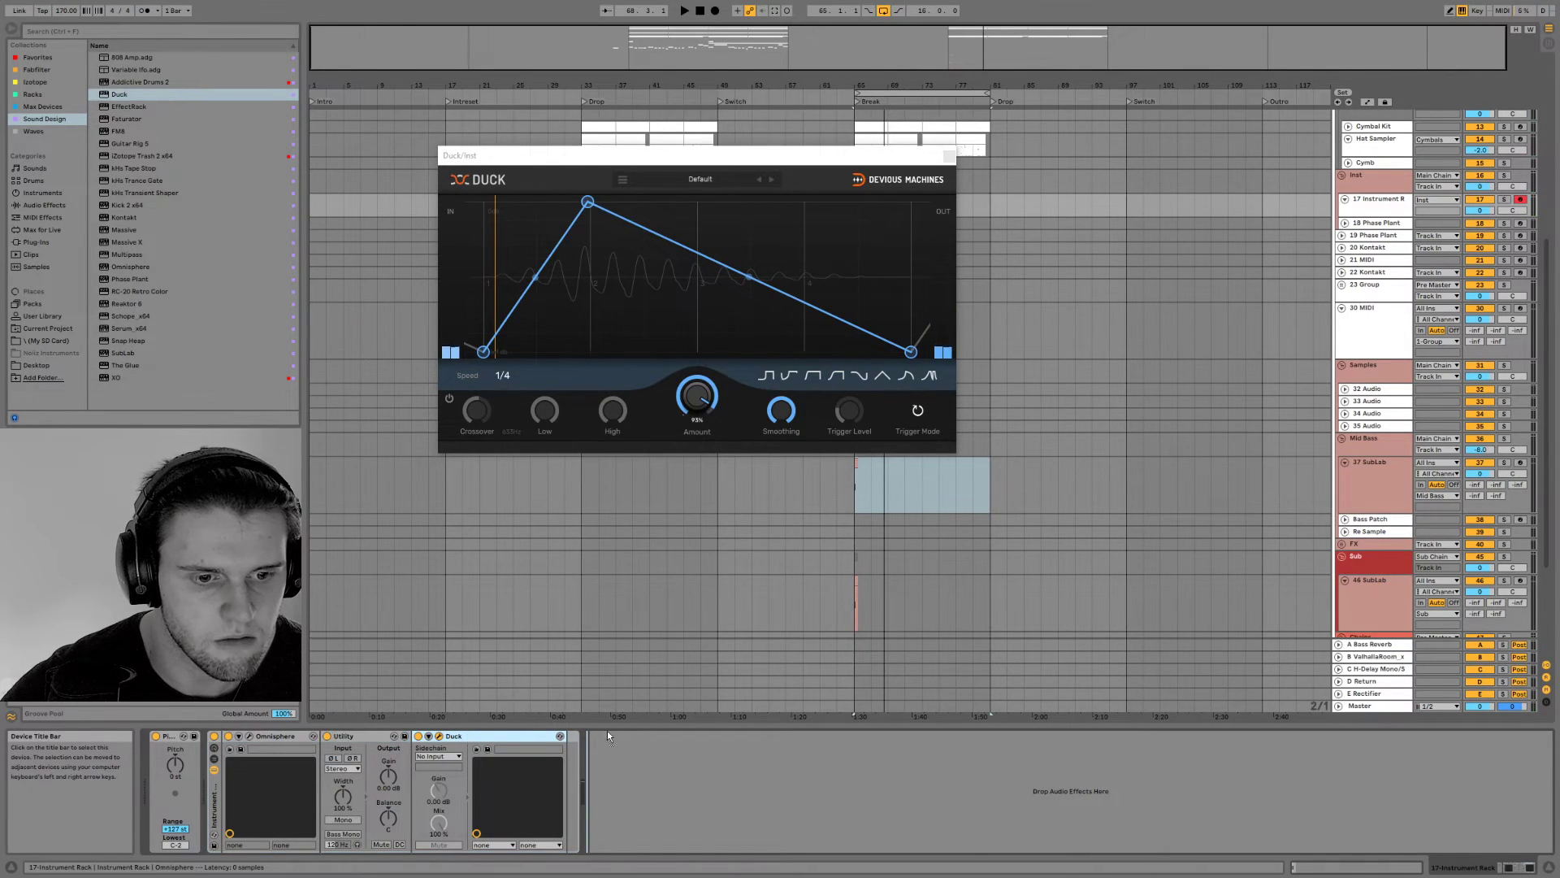
pyautogui.click(213, 758)
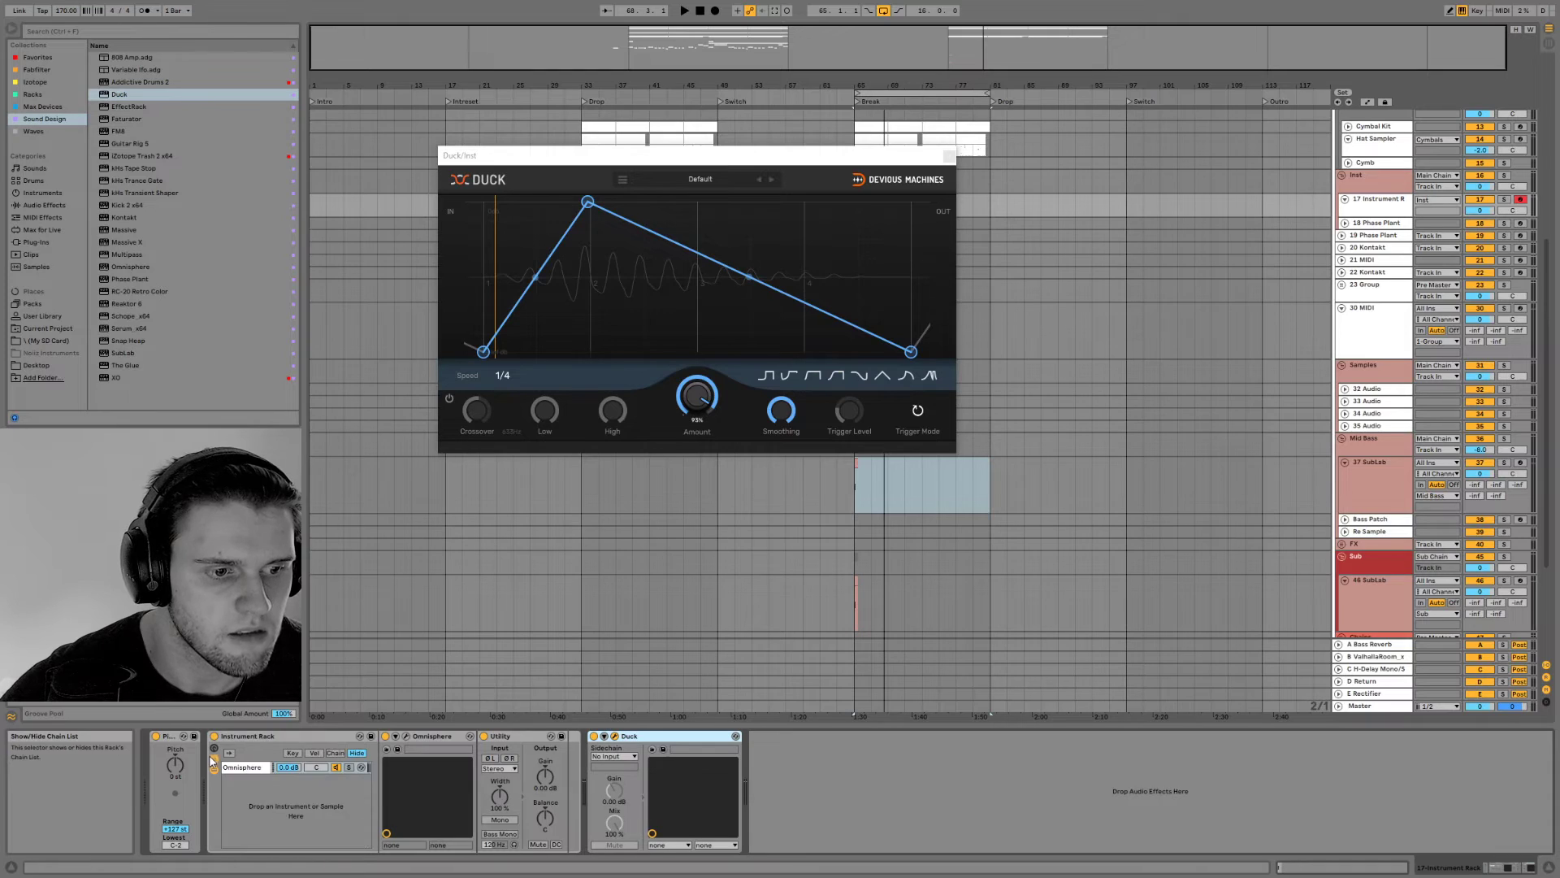
# Add the Operator instrument as a second chain in the Instrument Rack
pyautogui.click(35, 195)
pyautogui.click(126, 143)
pyautogui.moveTo(126, 143); pyautogui.dragTo(264, 785)
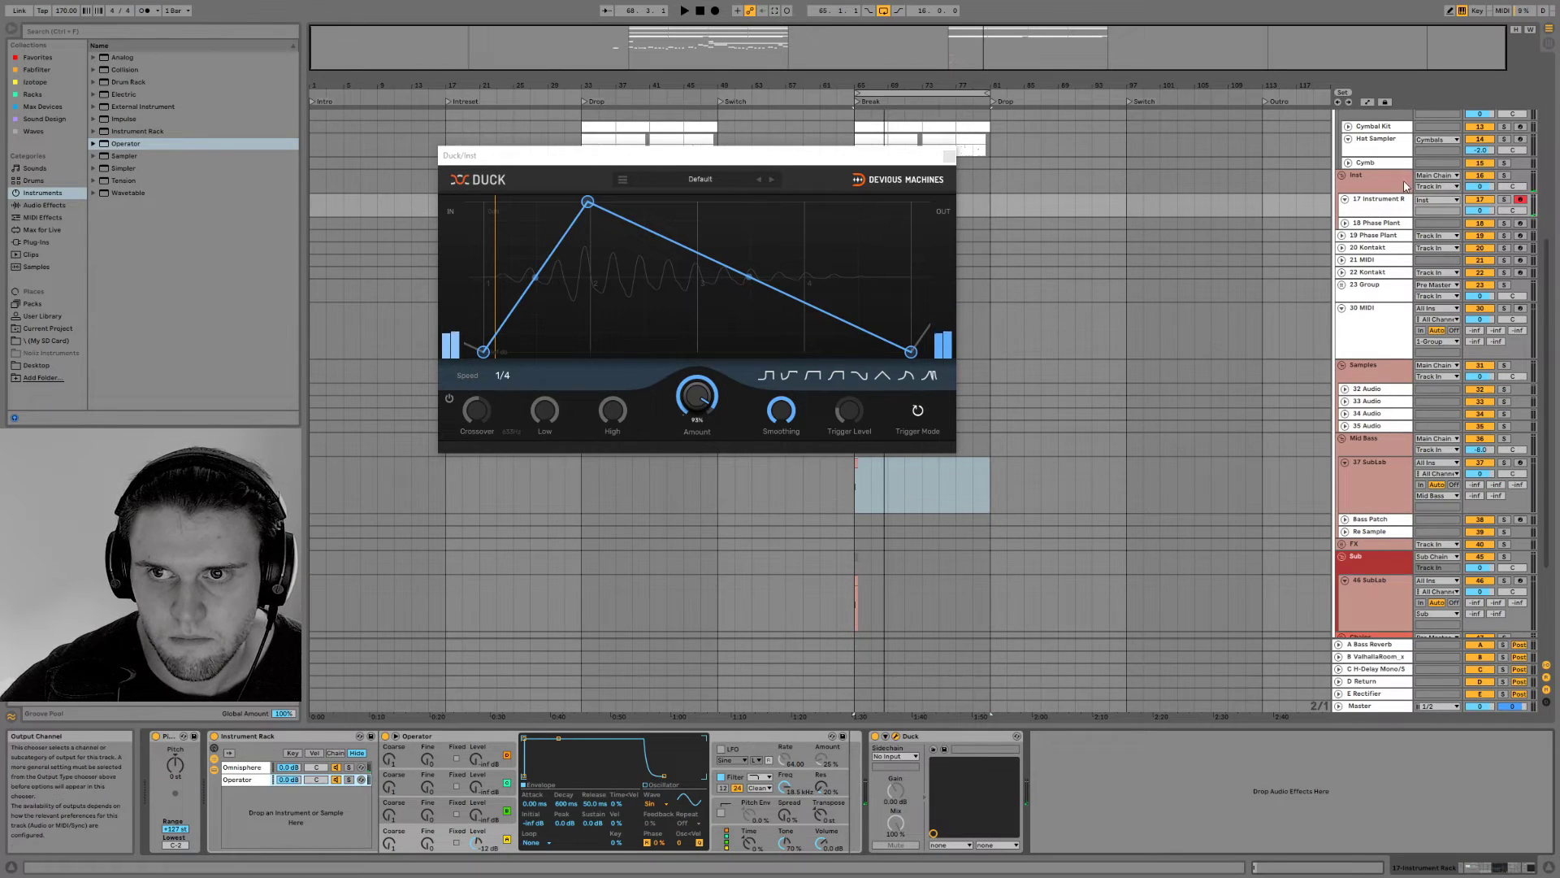
# Route the Inst group's output to Pre Master and audition the layered rack with the Break loop
pyautogui.click(1437, 175)
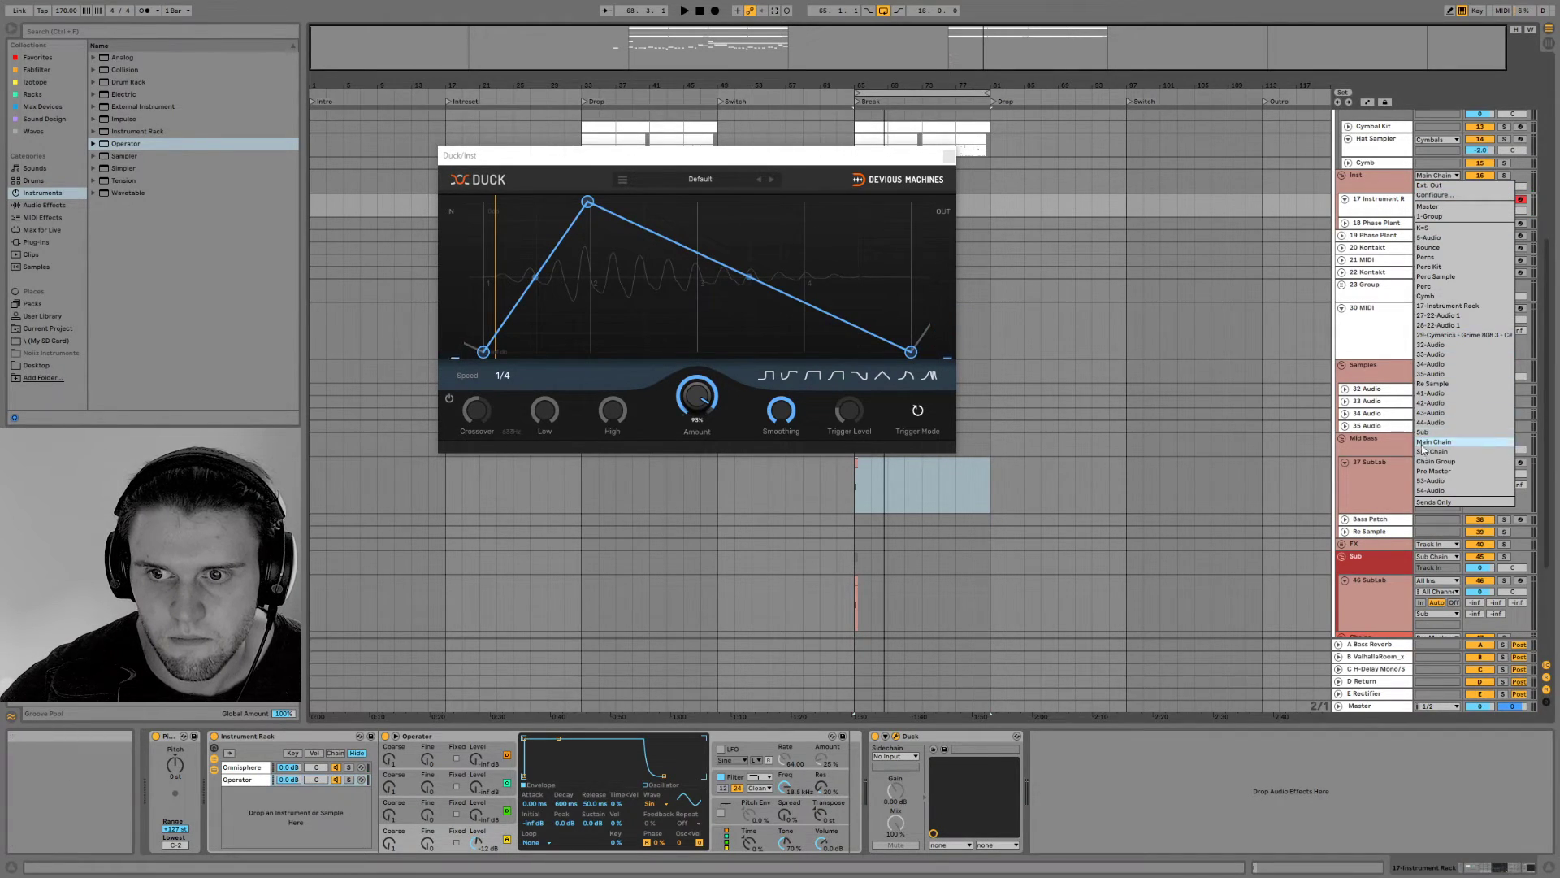
pyautogui.click(1432, 472)
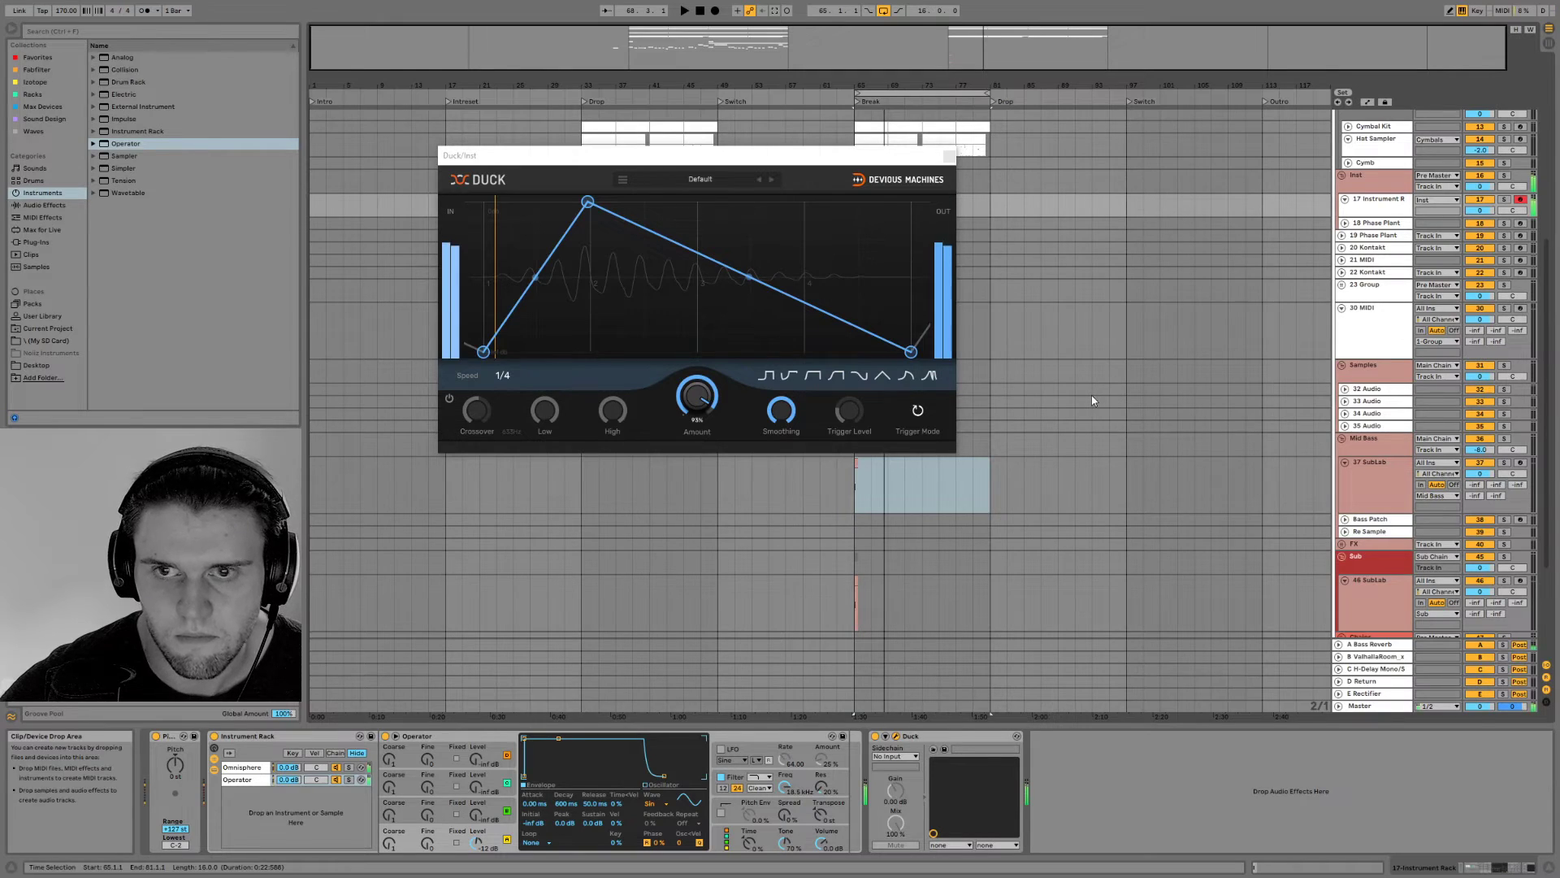
pyautogui.press('space')
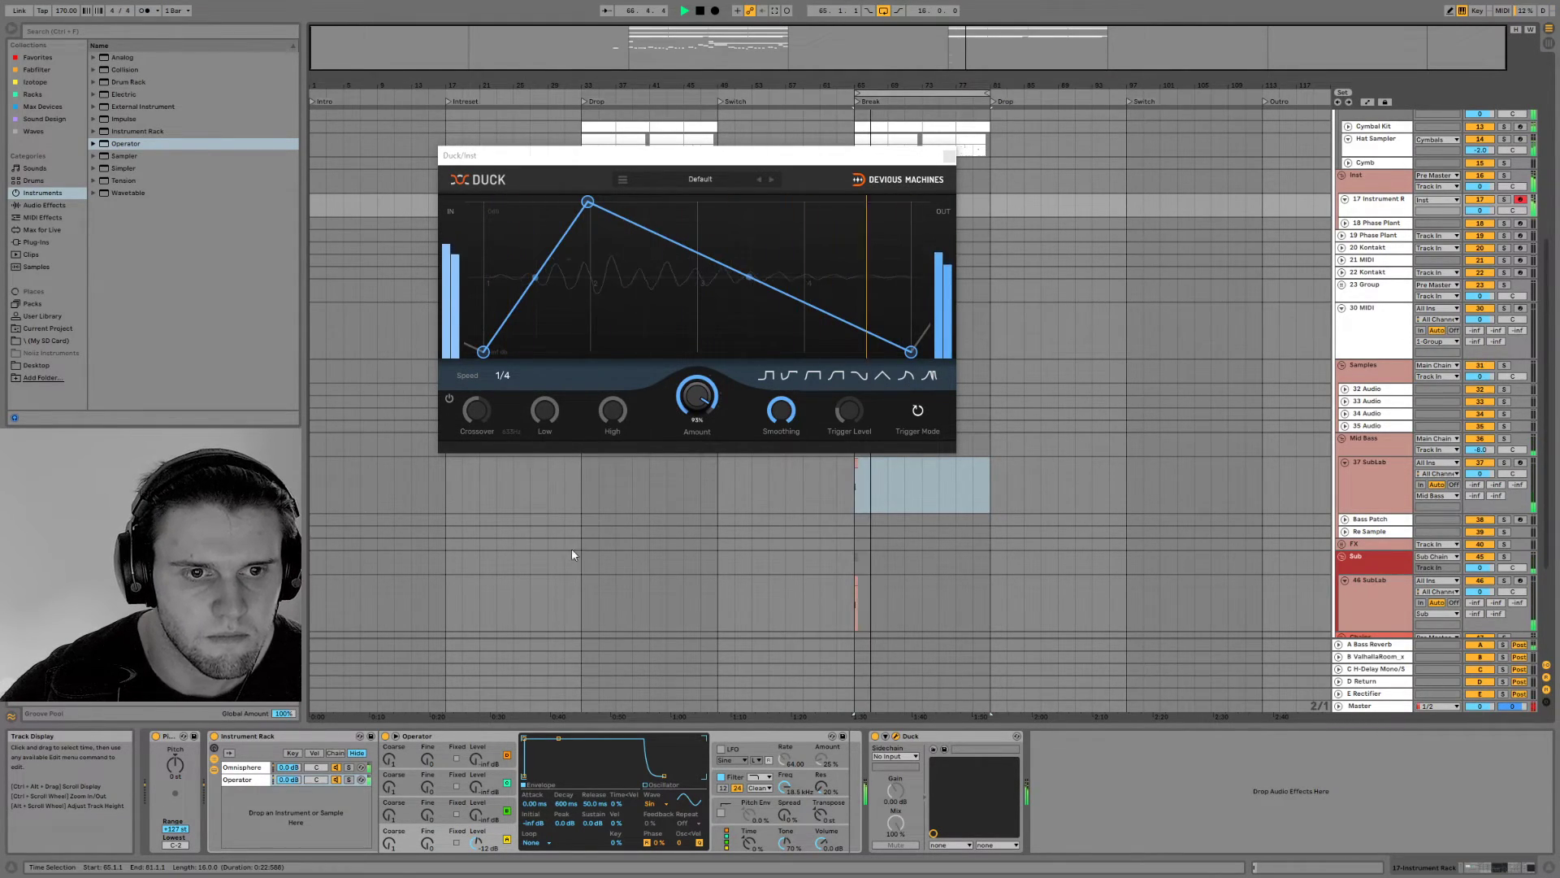
pyautogui.press('space')
pyautogui.press('space')
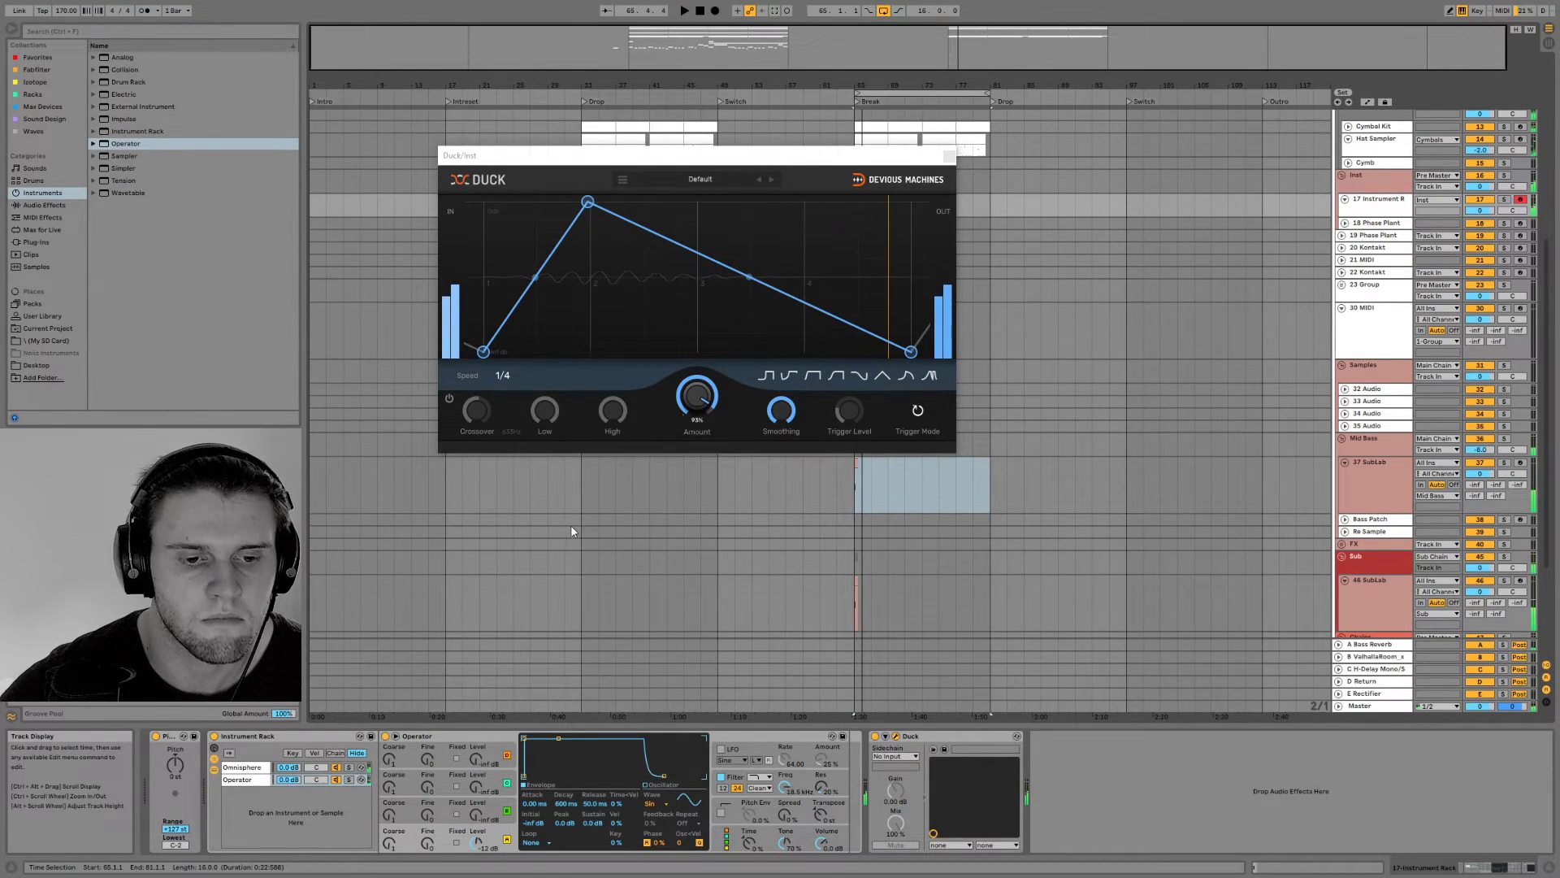
pyautogui.press('space')
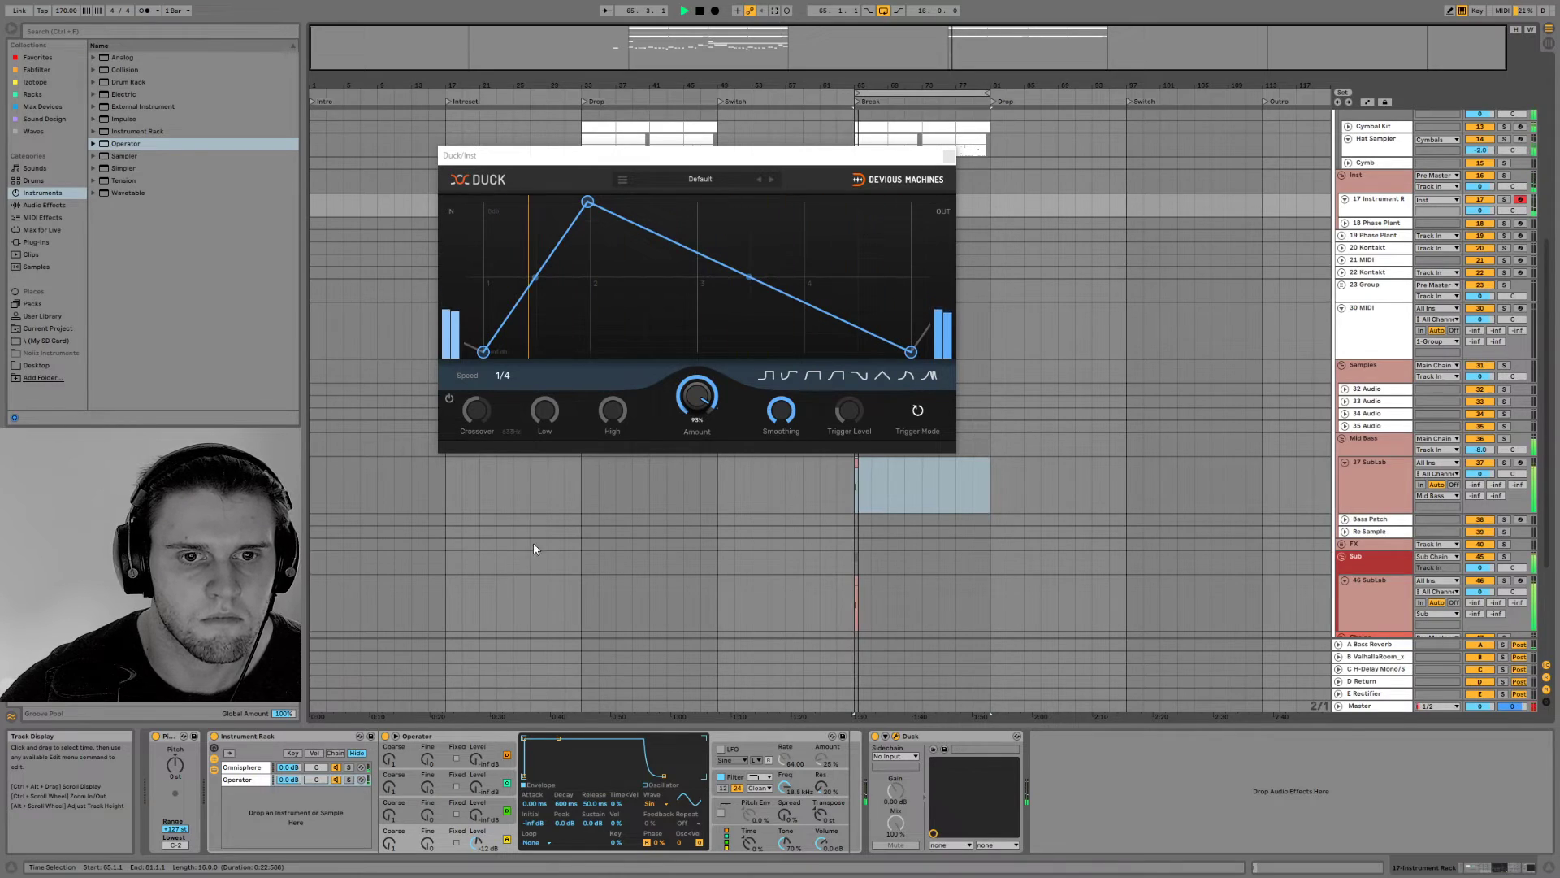
# Set Duck's speed to 1/8, audition it with the loop, and close the plug-in window
pyautogui.click(504, 375)
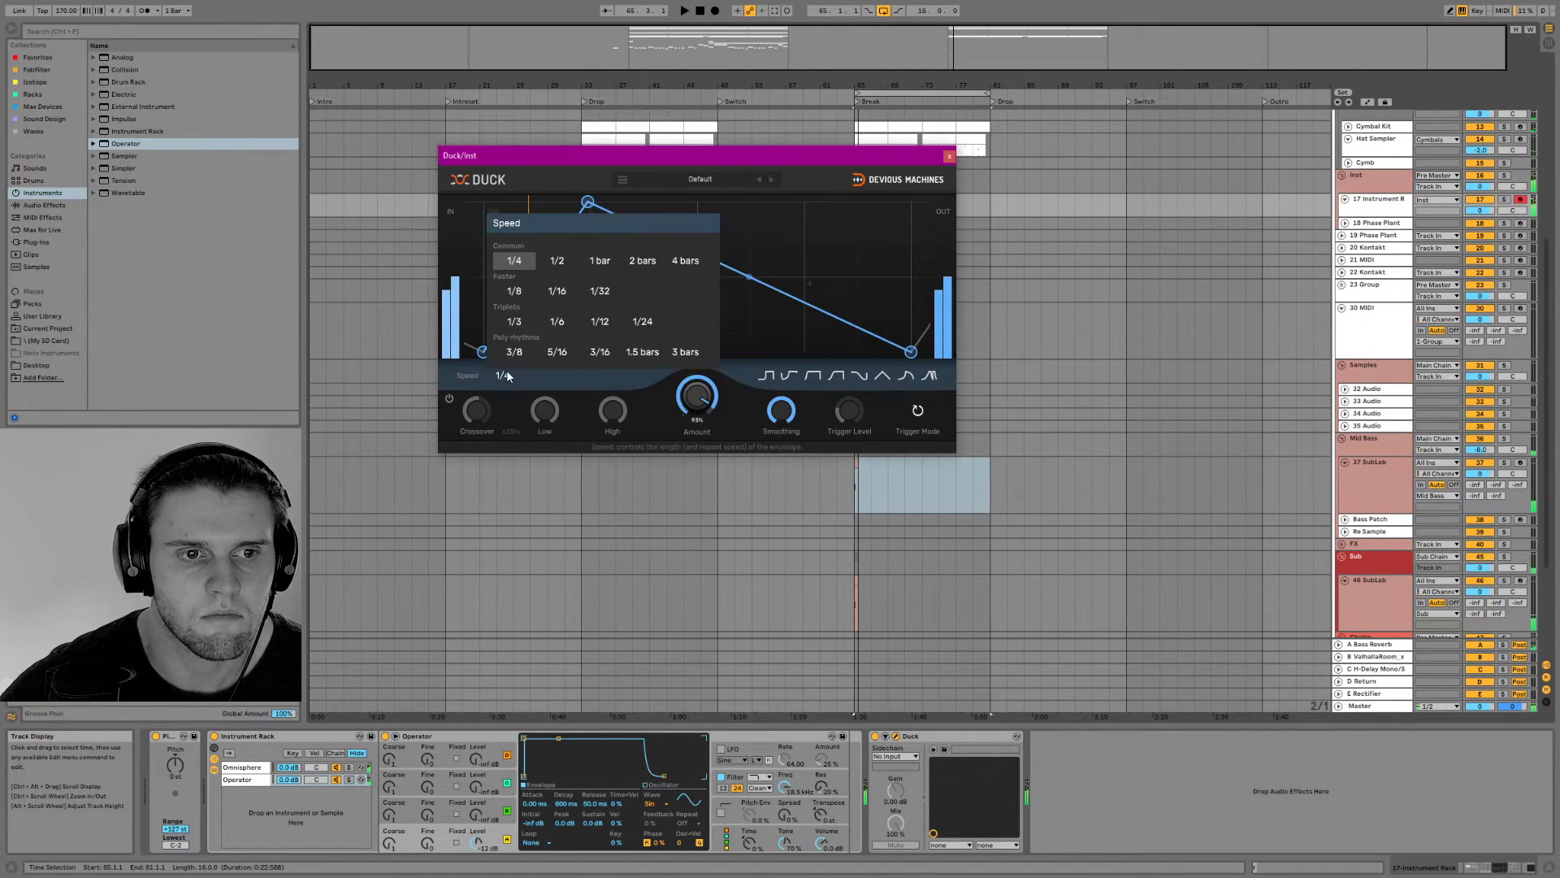
pyautogui.click(515, 291)
pyautogui.moveTo(692, 159); pyautogui.dragTo(798, 467)
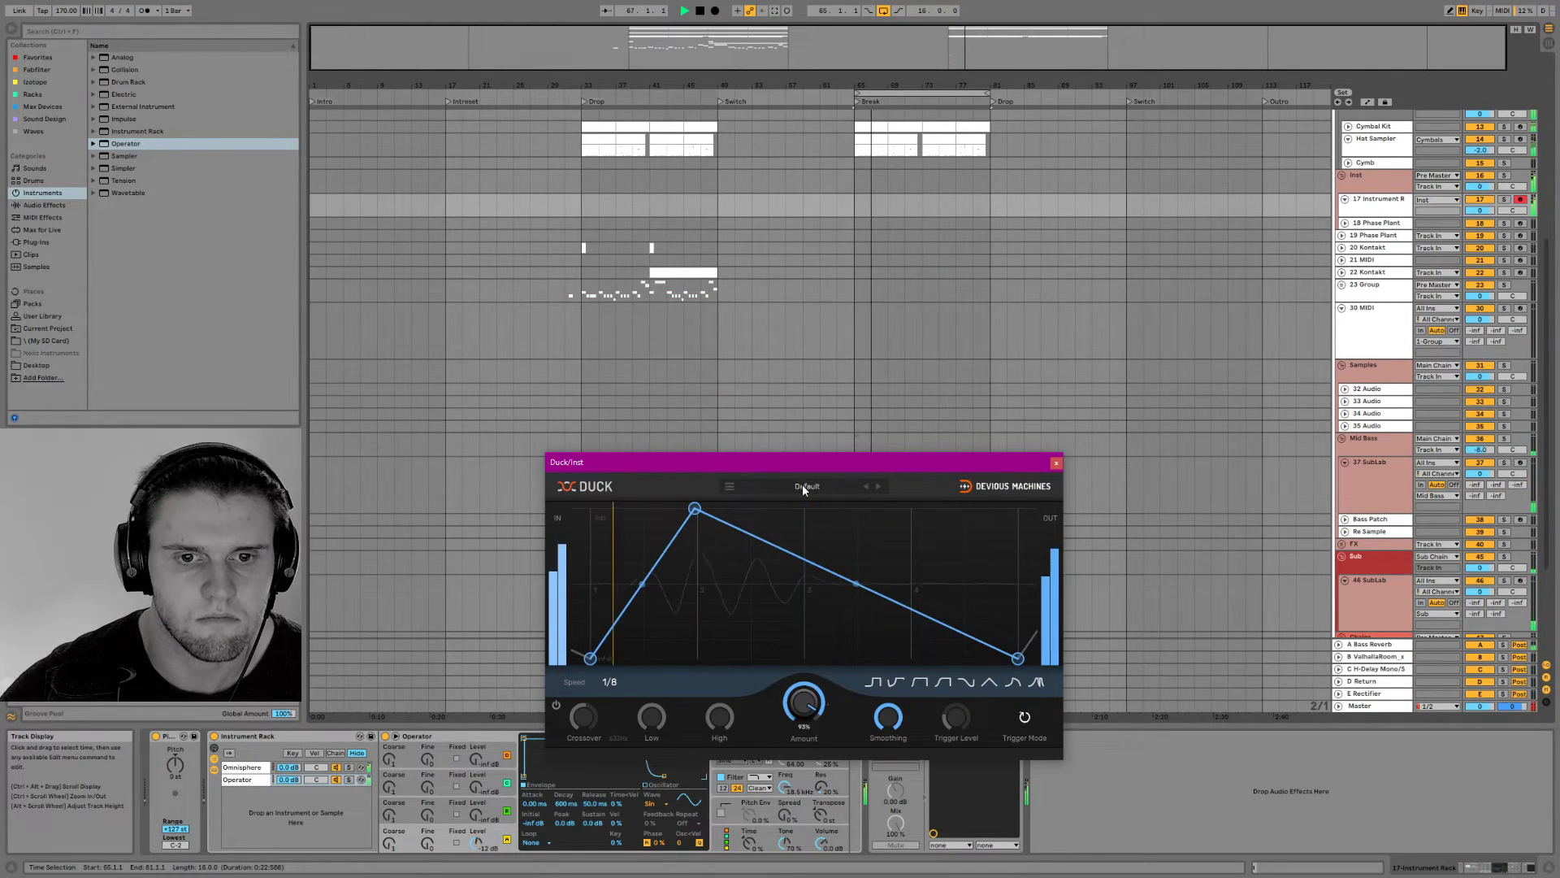
pyautogui.click(1055, 462)
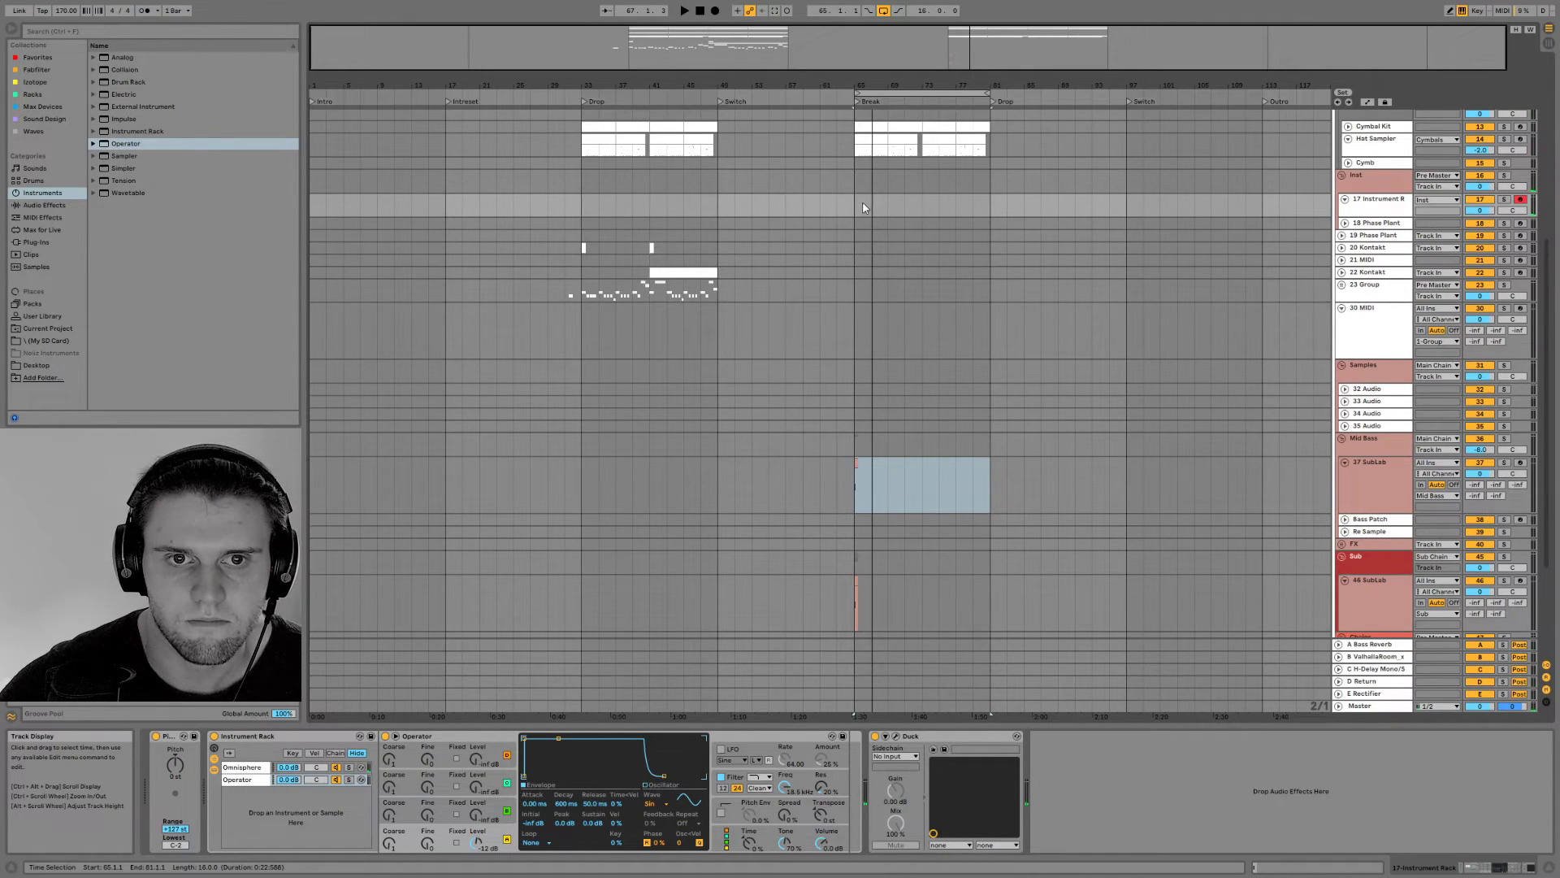
# Create a two-bar MIDI clip at bar 65 on track 17 and draw a low note filling its second bar
pyautogui.click(863, 207)
pyautogui.rightClick(867, 202)
pyautogui.click(905, 298)
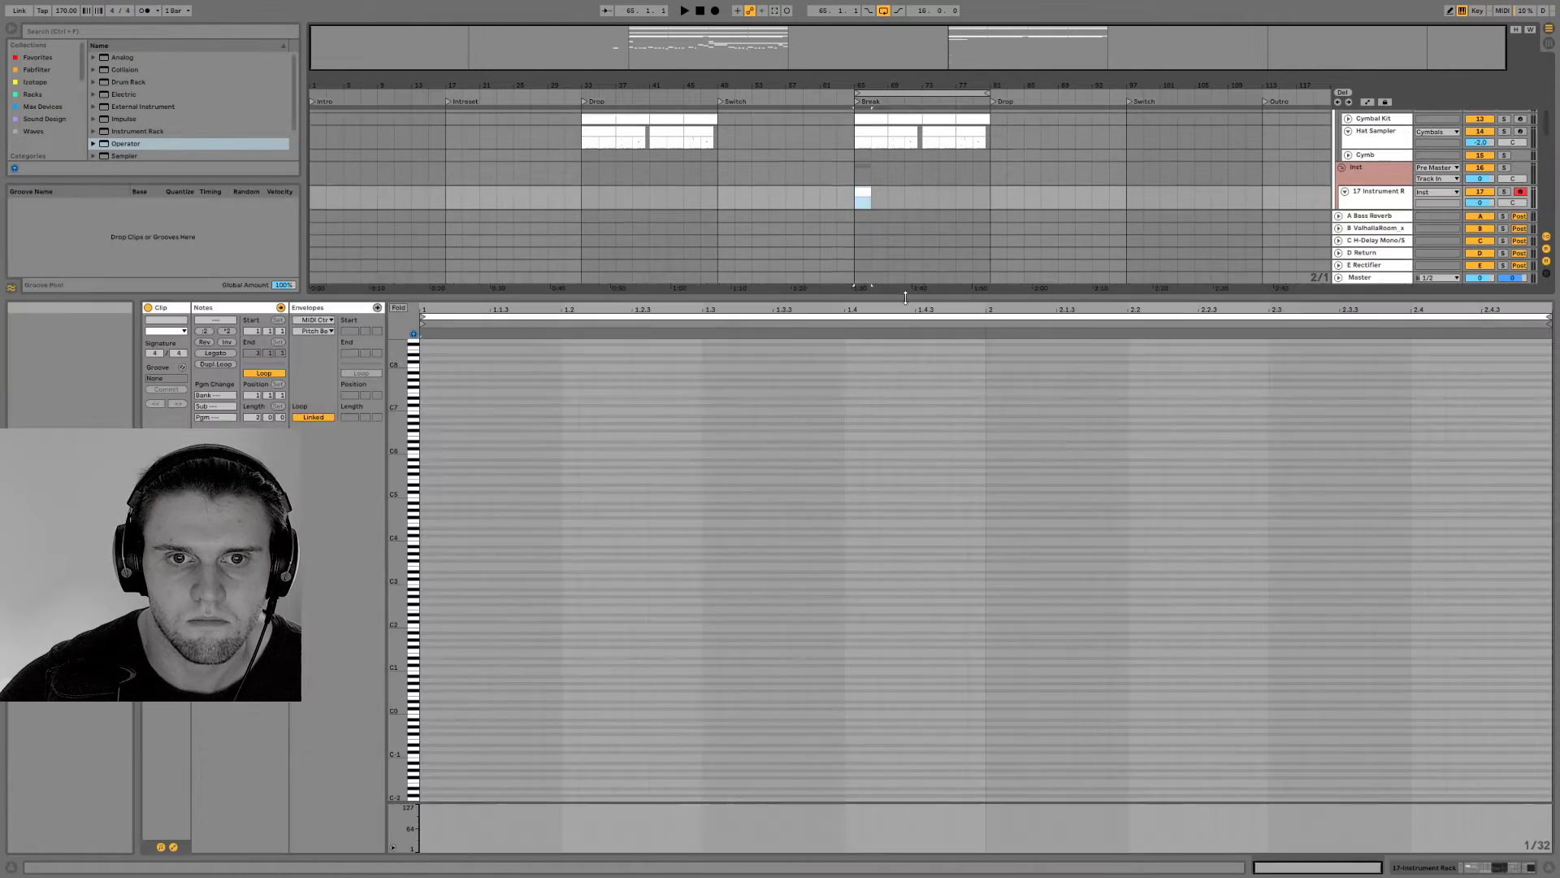
pyautogui.press('space')
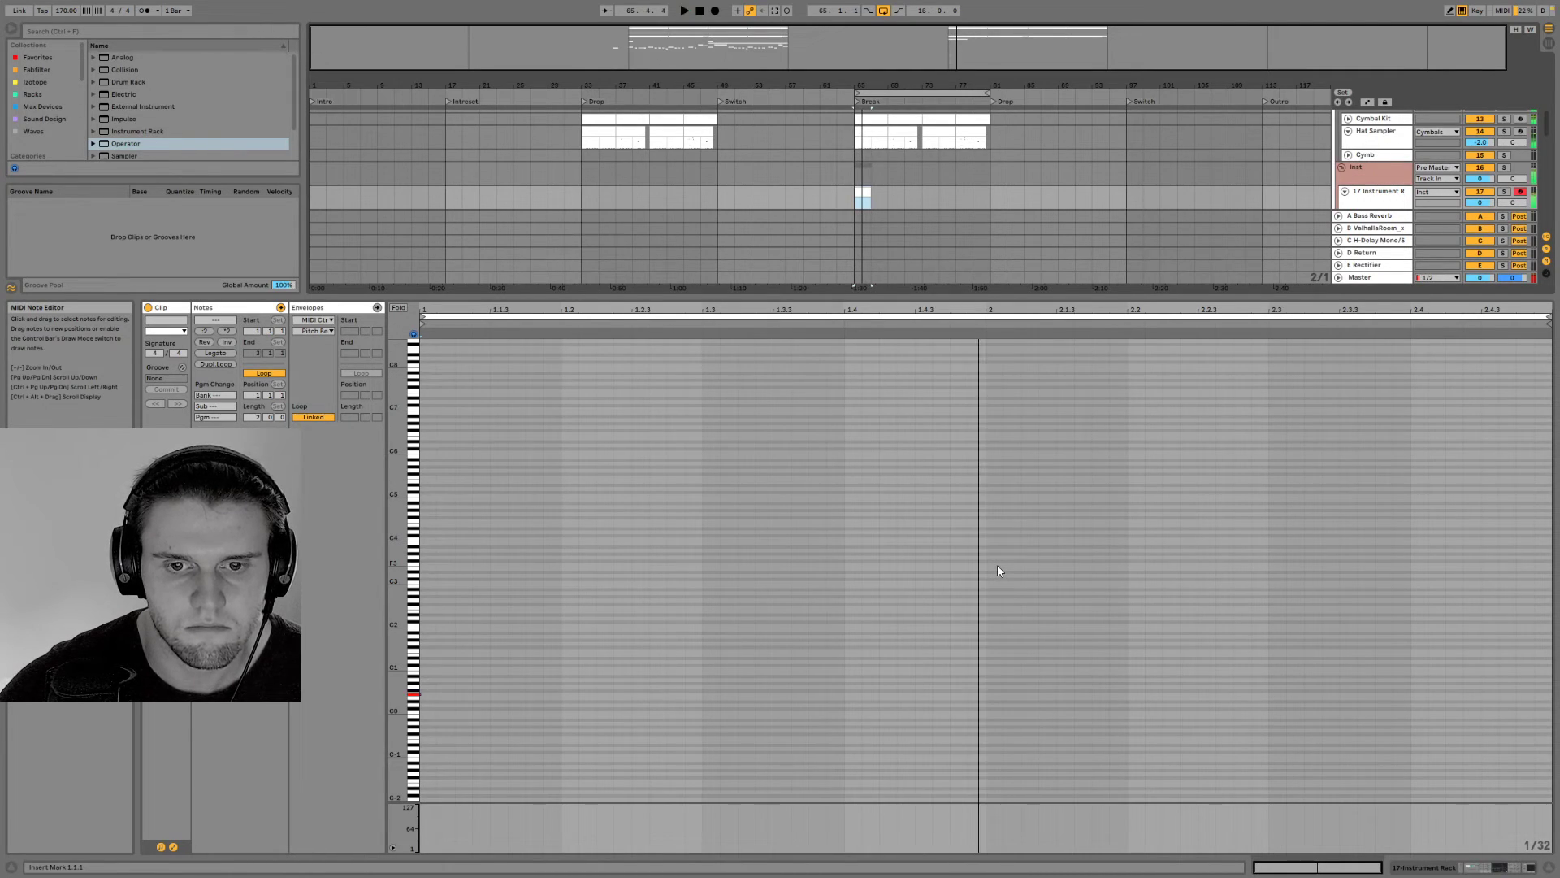
pyautogui.doubleClick(991, 692)
pyautogui.moveTo(1007, 693); pyautogui.dragTo(1552, 692)
pyautogui.click(1524, 869)
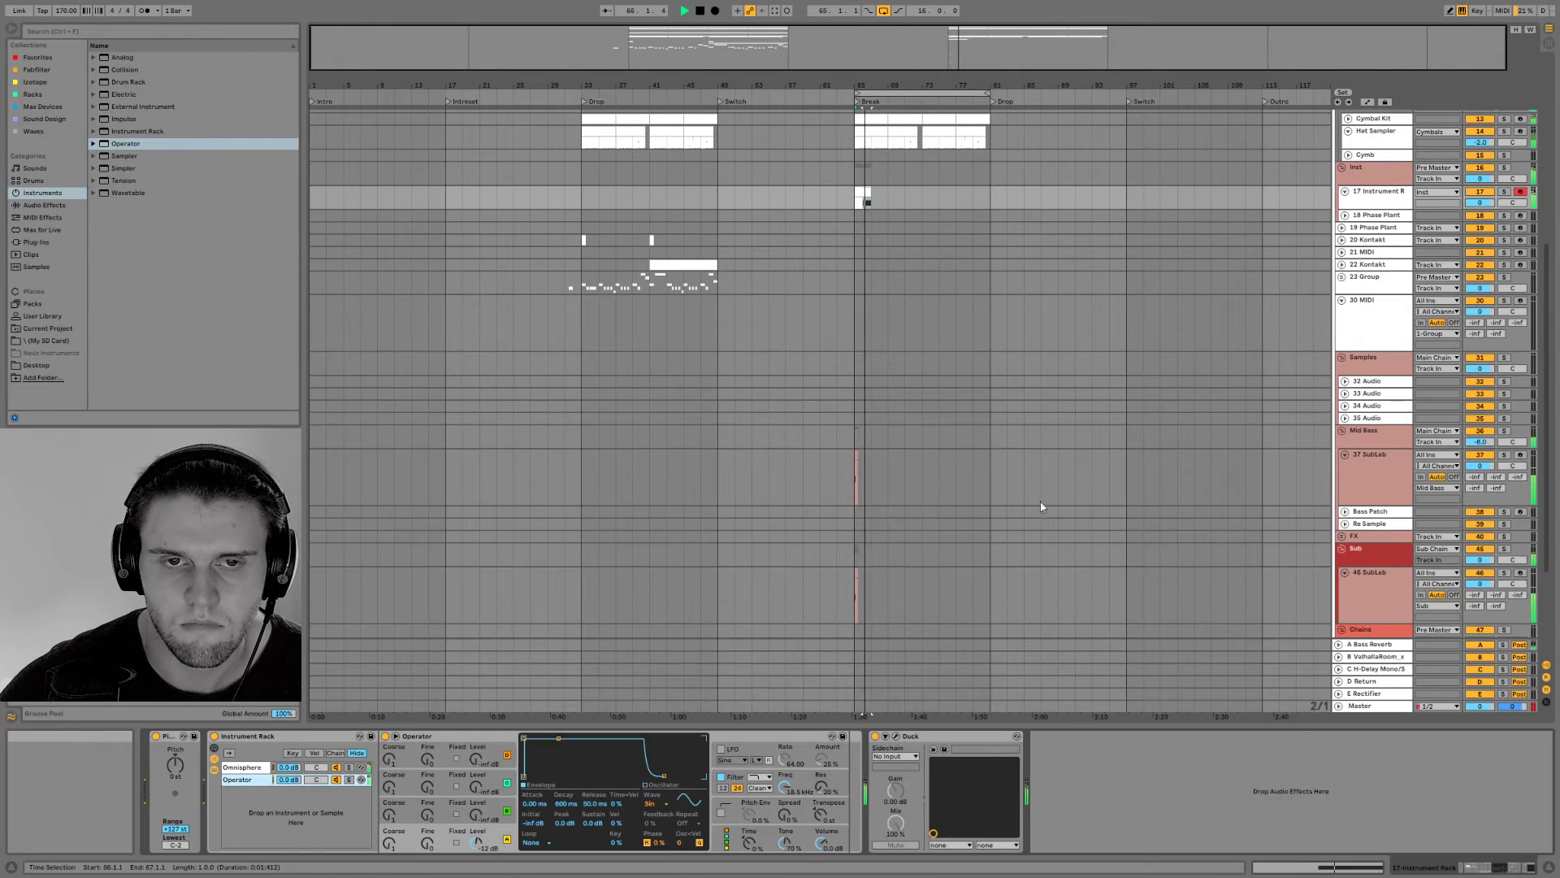
# Insert EQ Eight after Utility in the rack's Omnisphere chain and set its low cut to 132 Hz
pyautogui.moveTo(936, 46)
pyautogui.mouseDown()
pyautogui.moveTo(919, 74)
pyautogui.moveTo(933, 63)
pyautogui.mouseUp()
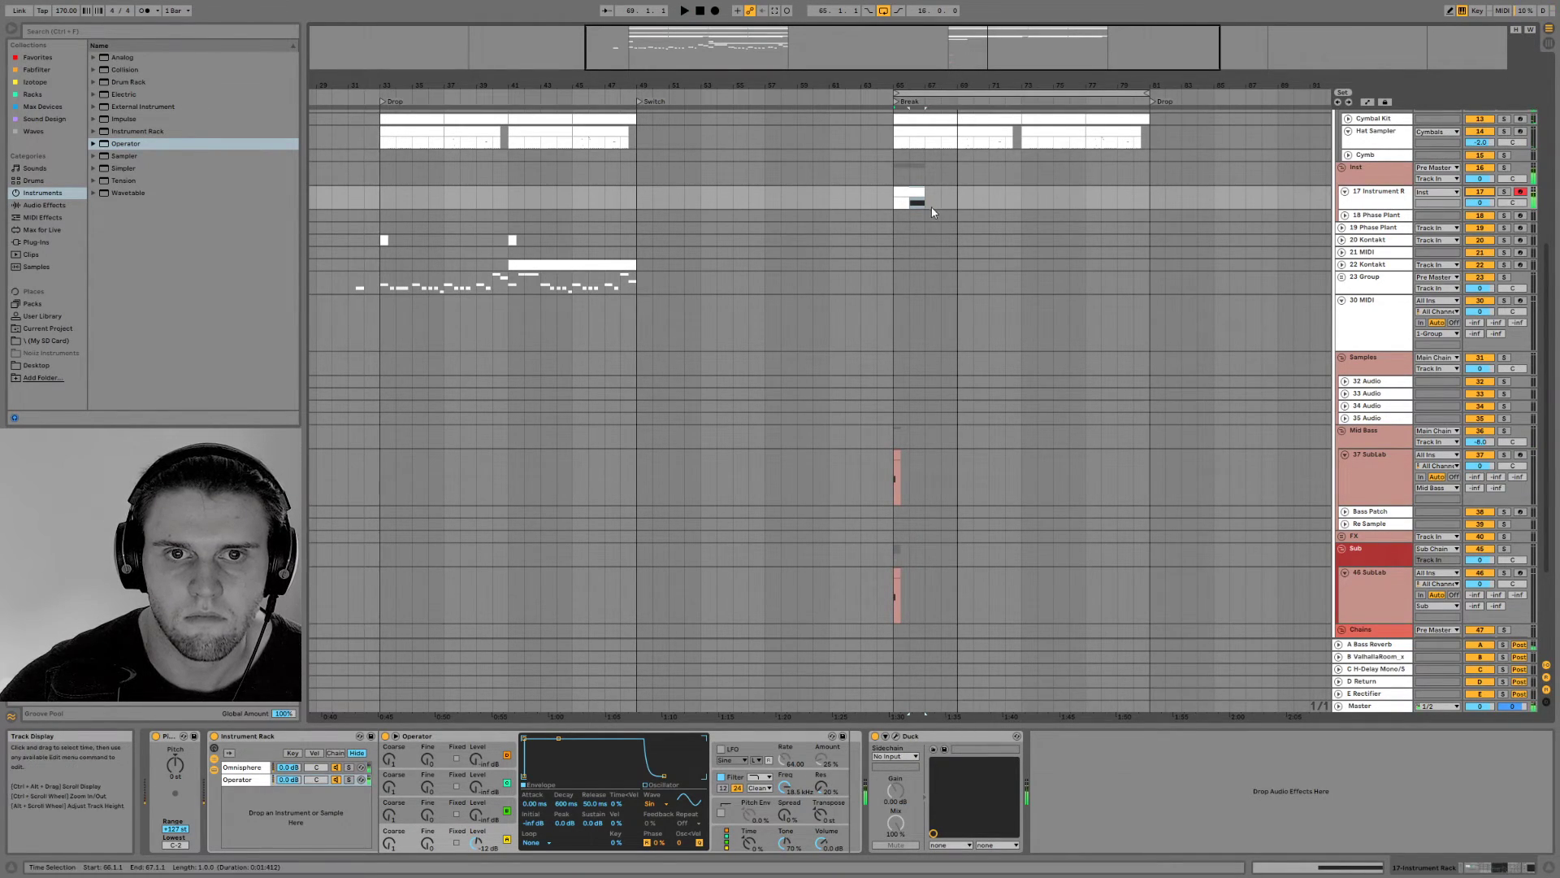
pyautogui.click(242, 767)
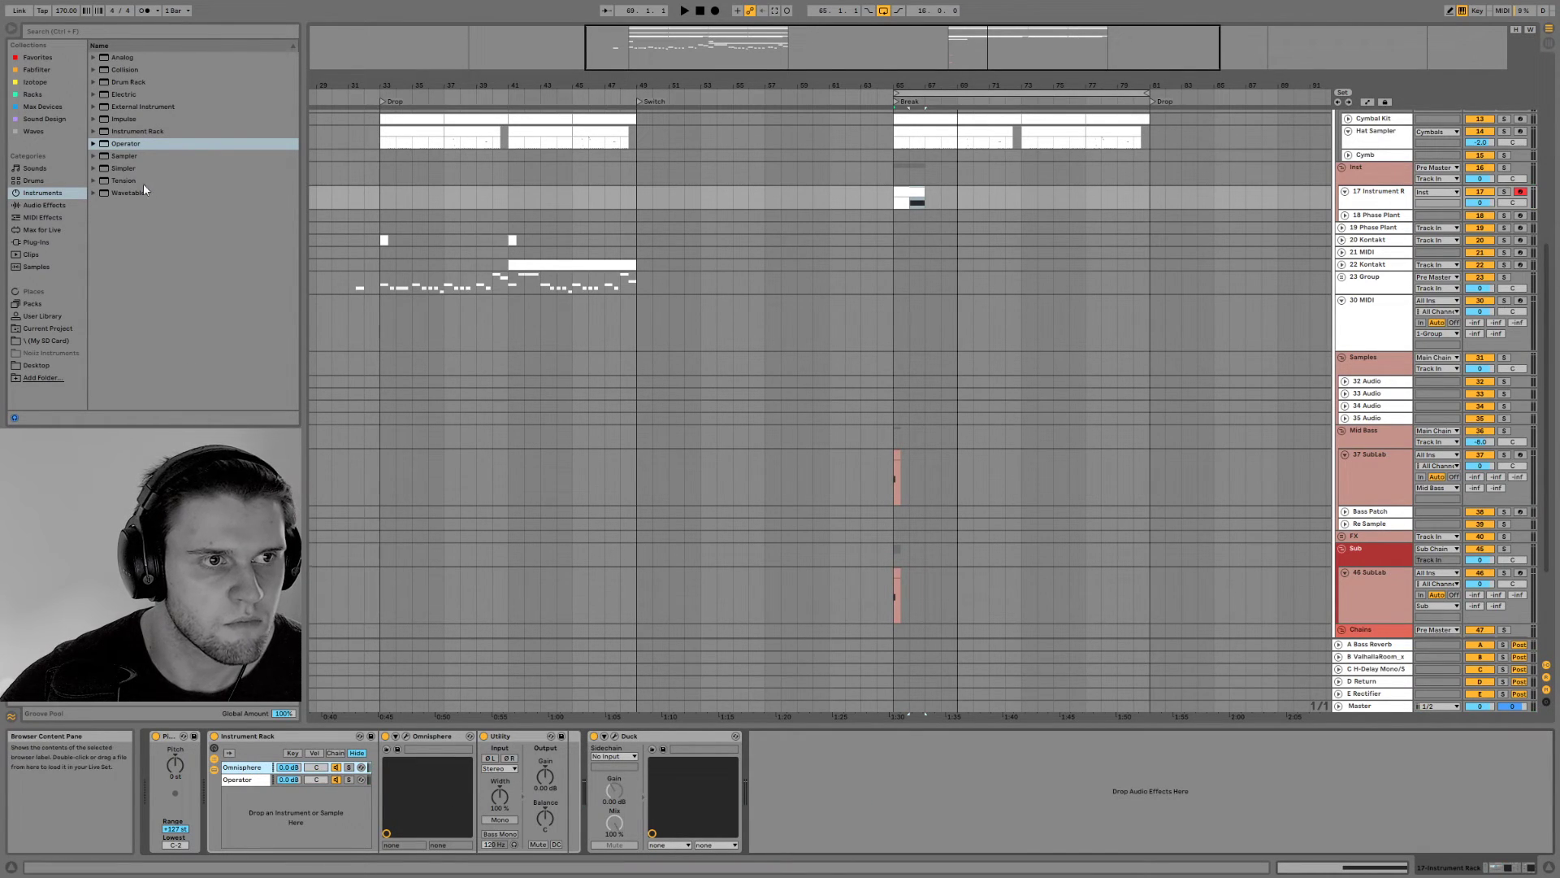
pyautogui.click(44, 205)
pyautogui.click(52, 230)
pyautogui.click(47, 206)
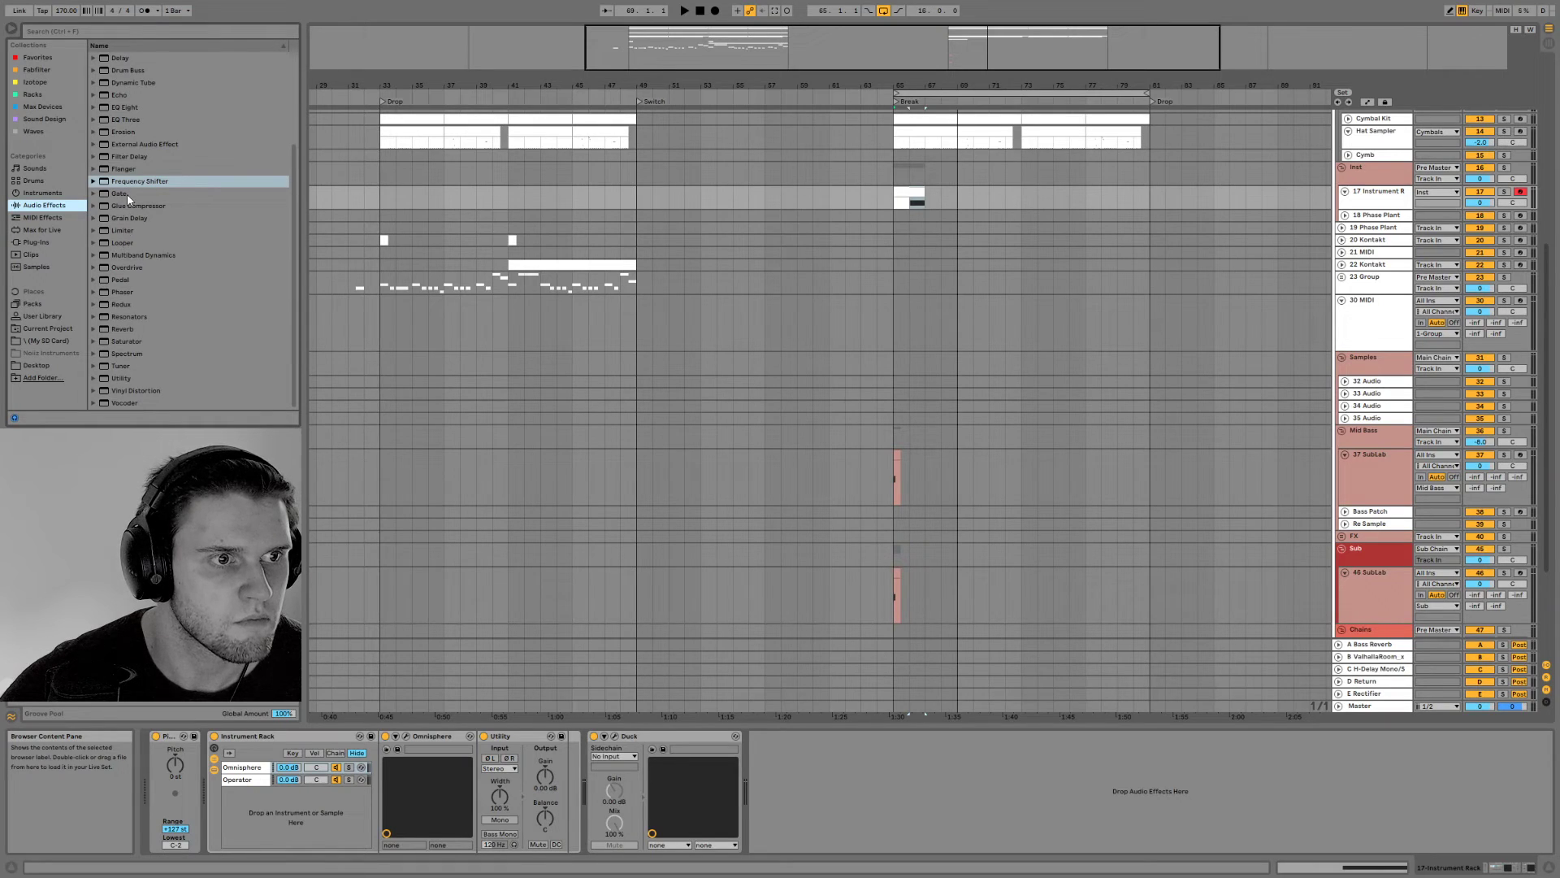
pyautogui.doubleClick(128, 108)
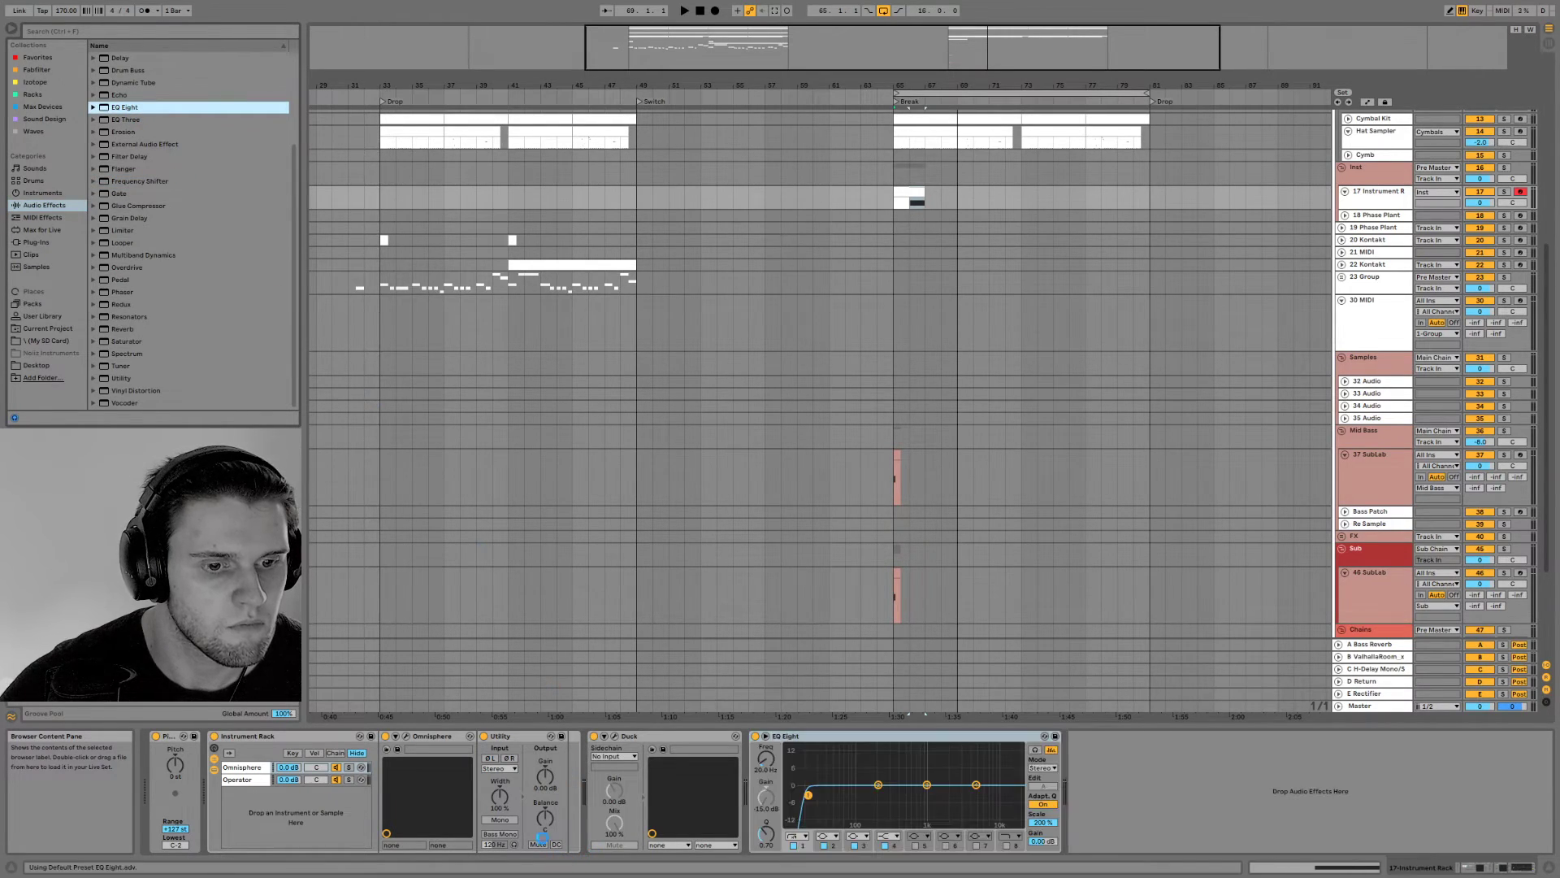
pyautogui.moveTo(821, 737)
pyautogui.mouseDown()
pyautogui.moveTo(563, 767)
pyautogui.moveTo(586, 735)
pyautogui.mouseUp()
pyautogui.press('space')
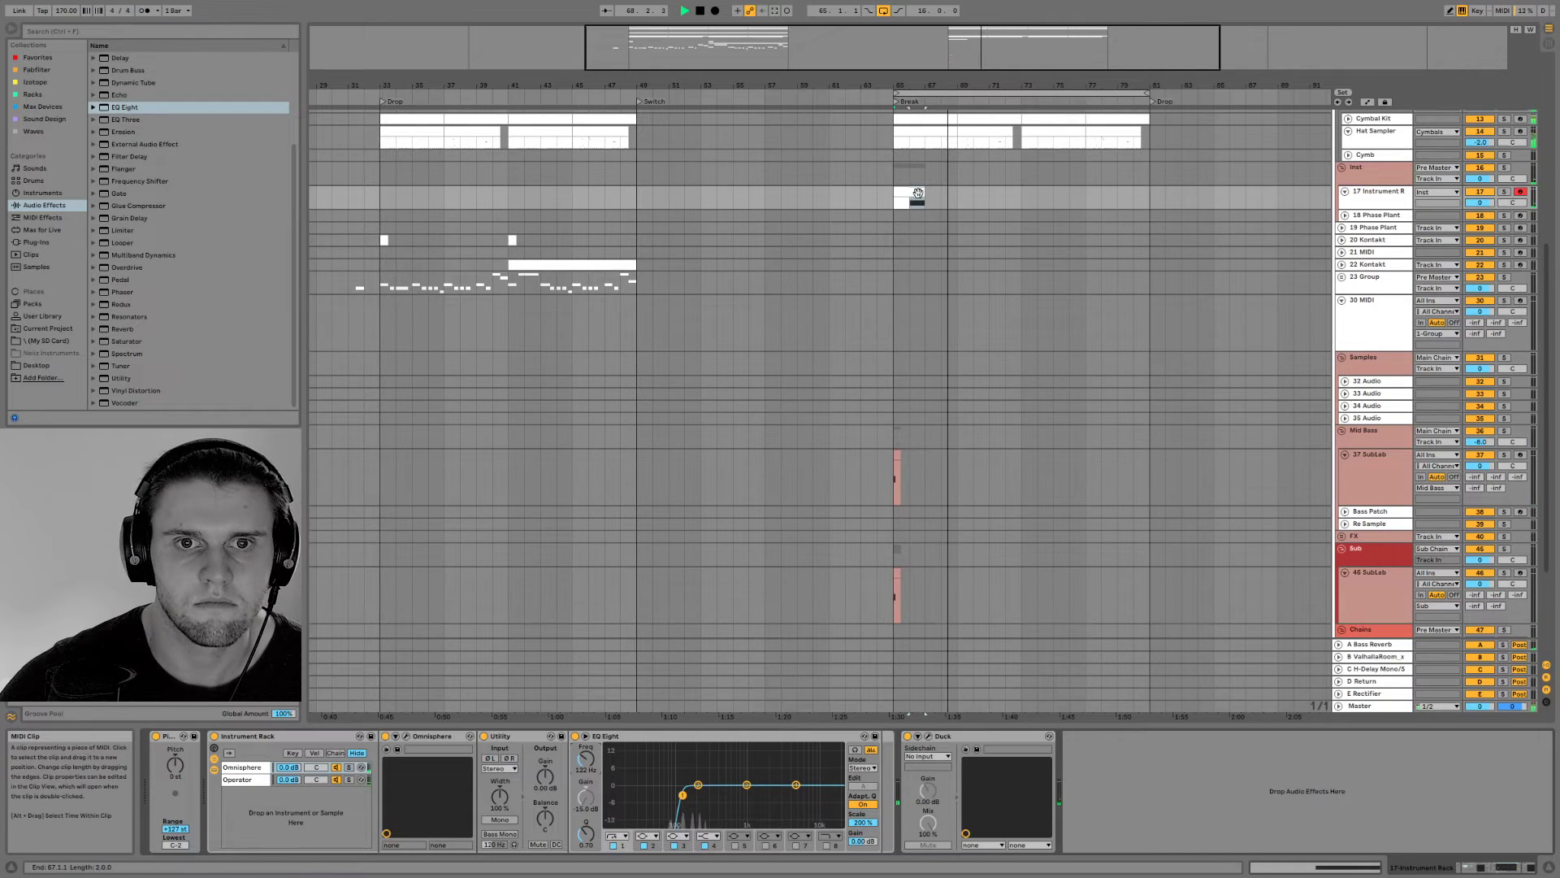
# Duplicate the choir and SubLab clips from bar 65 to bar 69 and audition the repeat
pyautogui.moveTo(953, 200); pyautogui.dragTo(889, 611)
pyautogui.press('space')
pyautogui.hotkey('ctrl', 'd')
pyautogui.click(957, 462)
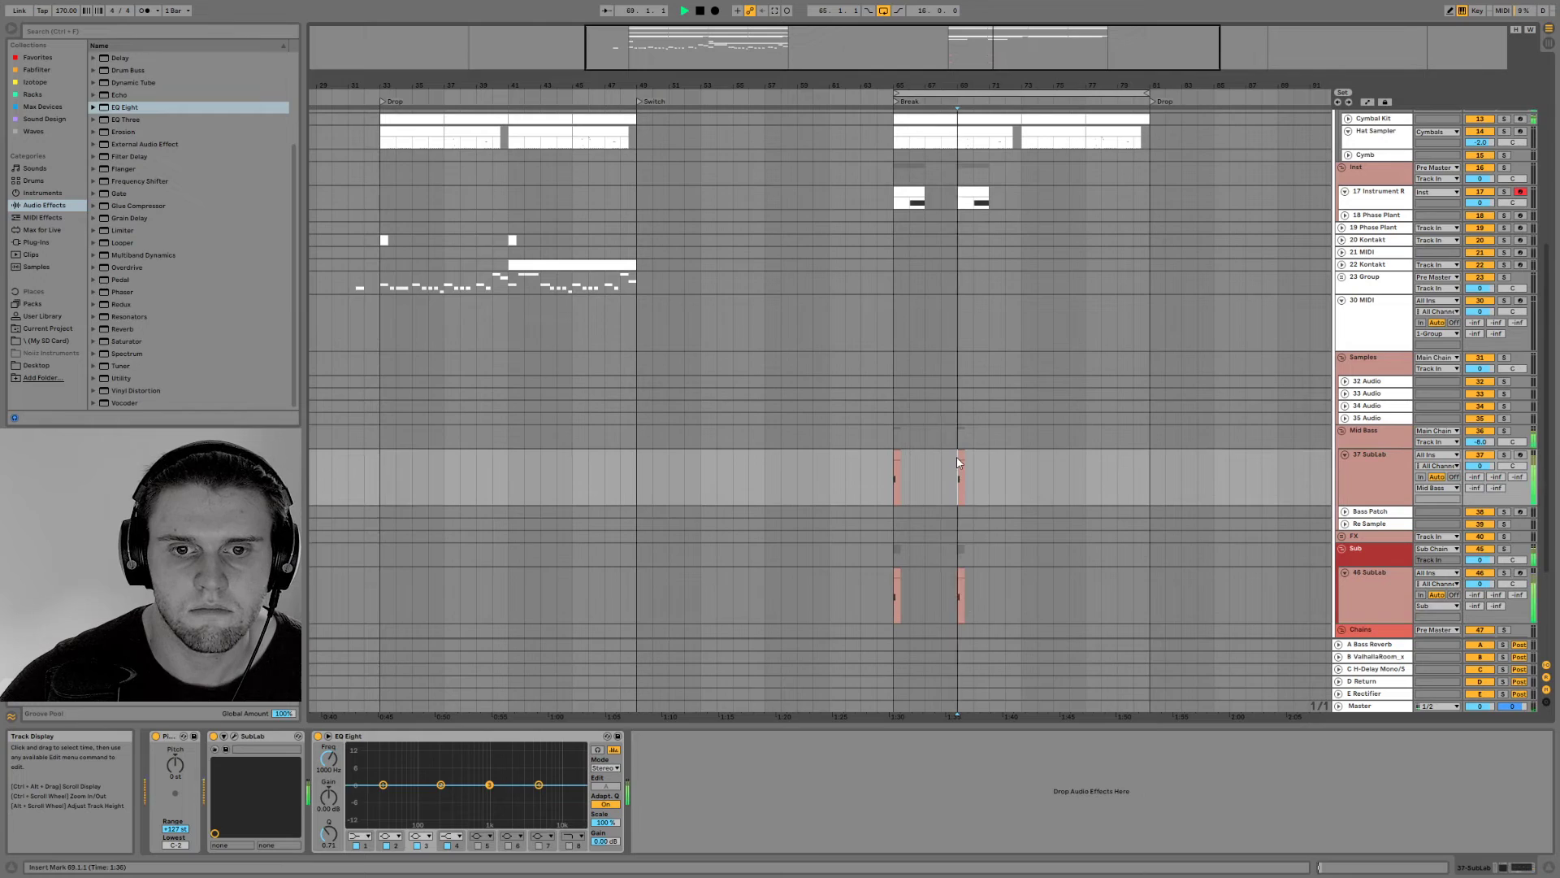
pyautogui.press('space')
pyautogui.press('space')
# Duplicate track 17, keeping only the bar 65 clip on the original and the bar 69 clip on the copy
pyautogui.click(1382, 195)
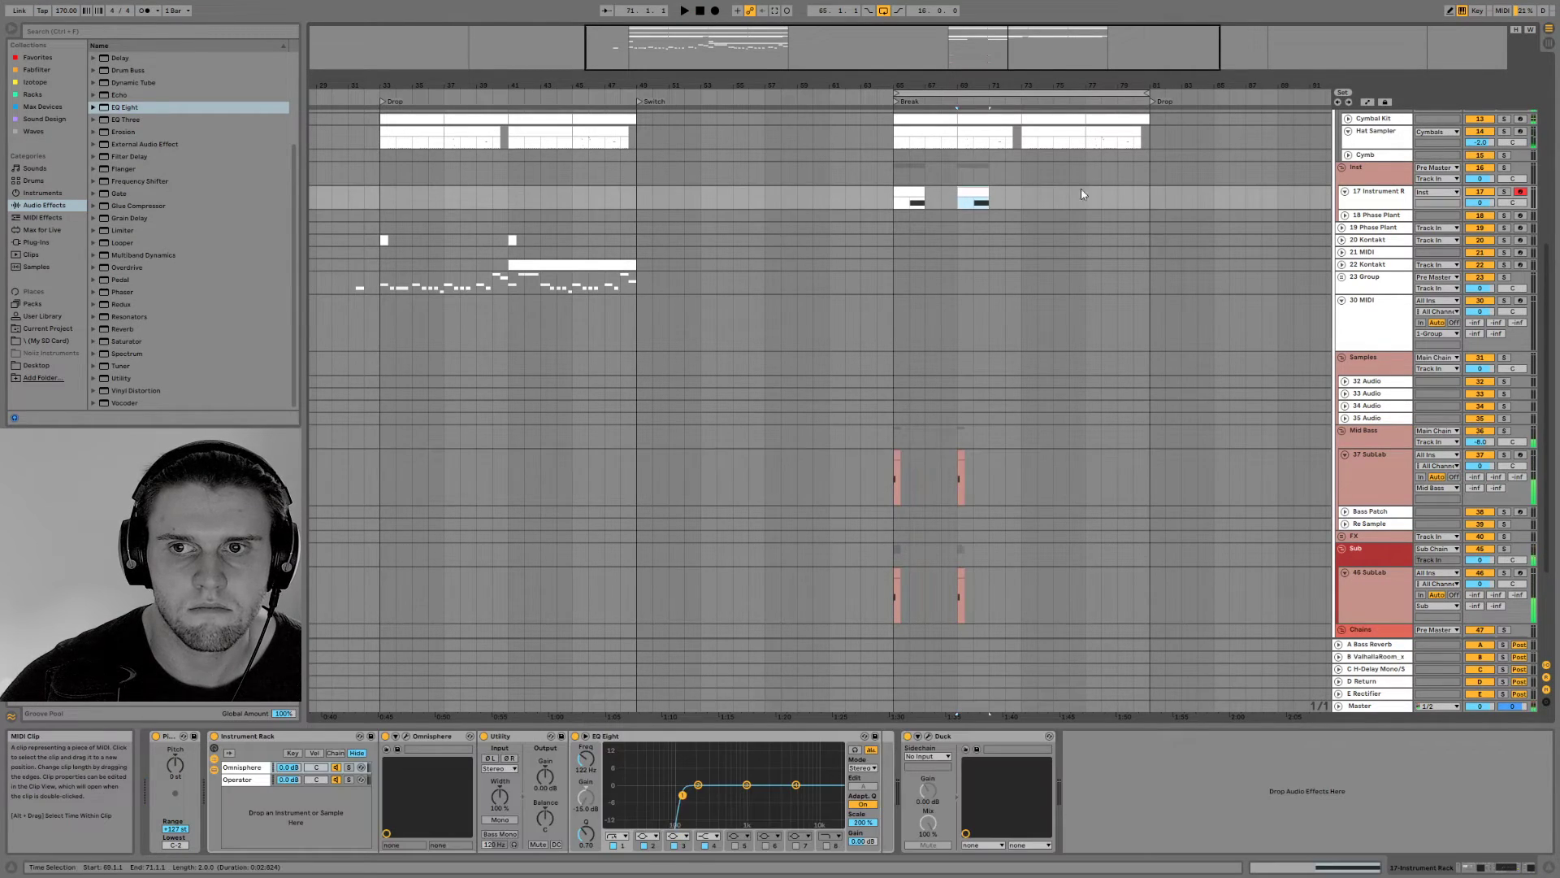
pyautogui.hotkey('ctrl', 'd')
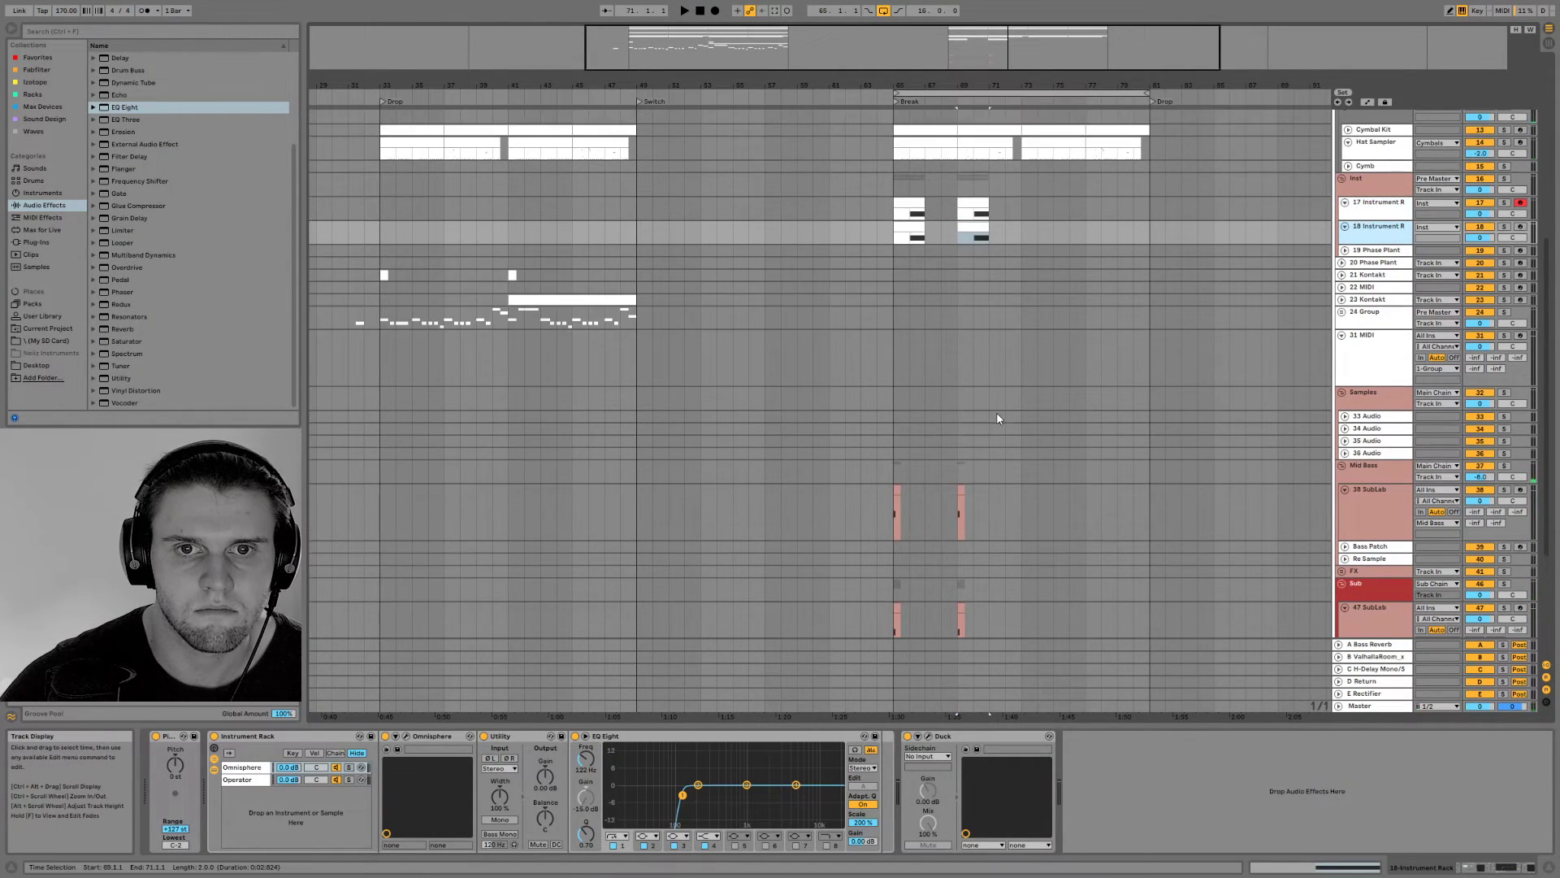
pyautogui.click(915, 227)
pyautogui.press('Delete')
pyautogui.click(973, 204)
pyautogui.press('Delete')
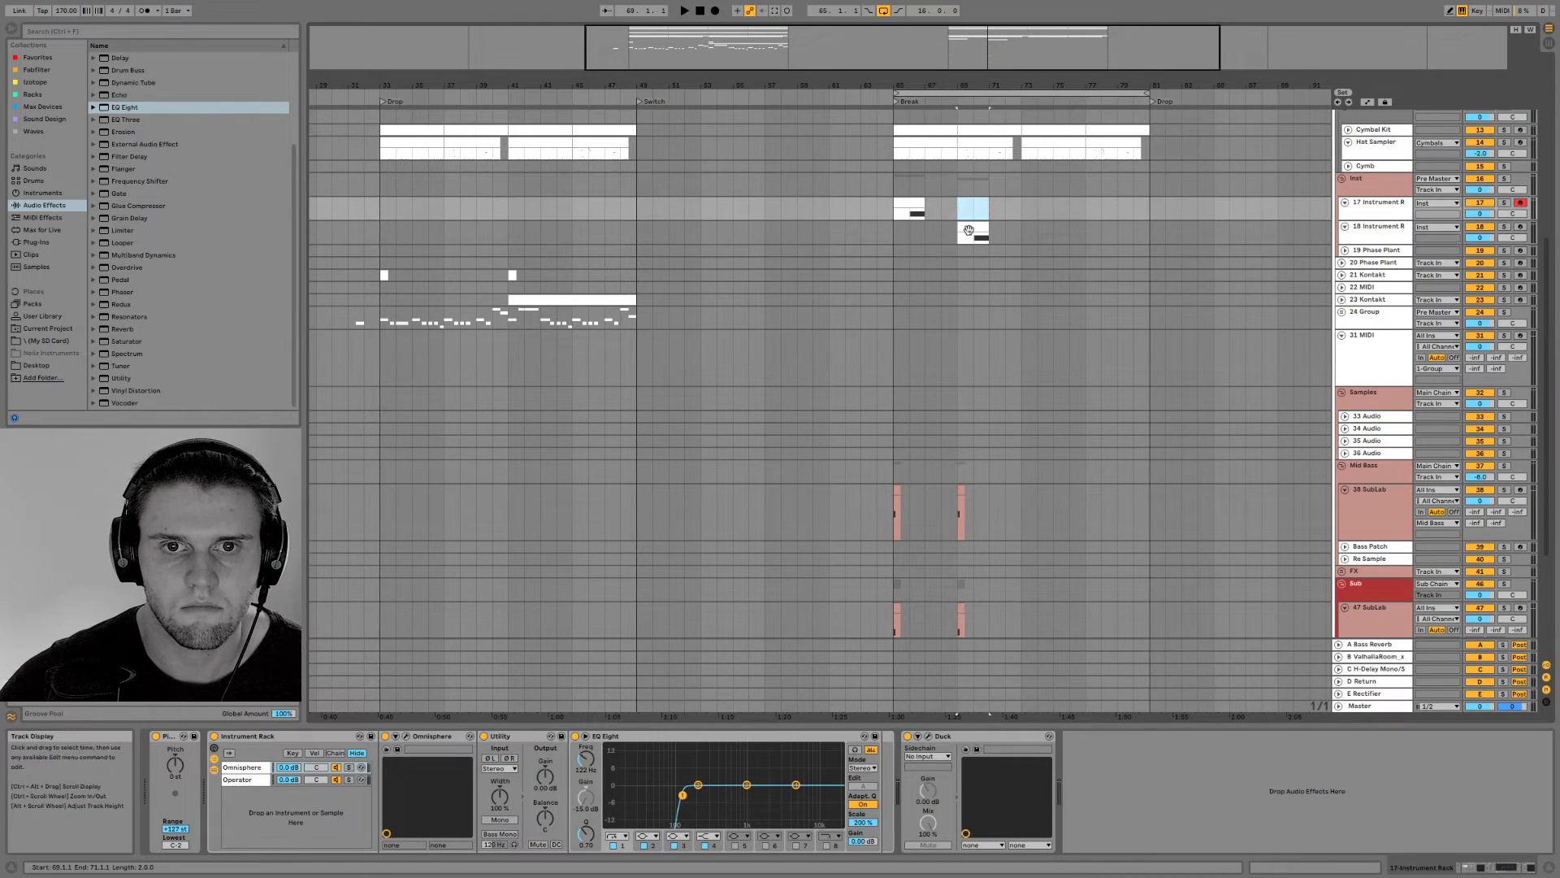
# Trim the empty first bar from both choir clips so they start at bars 66 and 70
pyautogui.click(978, 227)
pyautogui.moveTo(962, 228); pyautogui.dragTo(911, 203)
pyautogui.moveTo(942, 85); pyautogui.dragTo(884, 140)
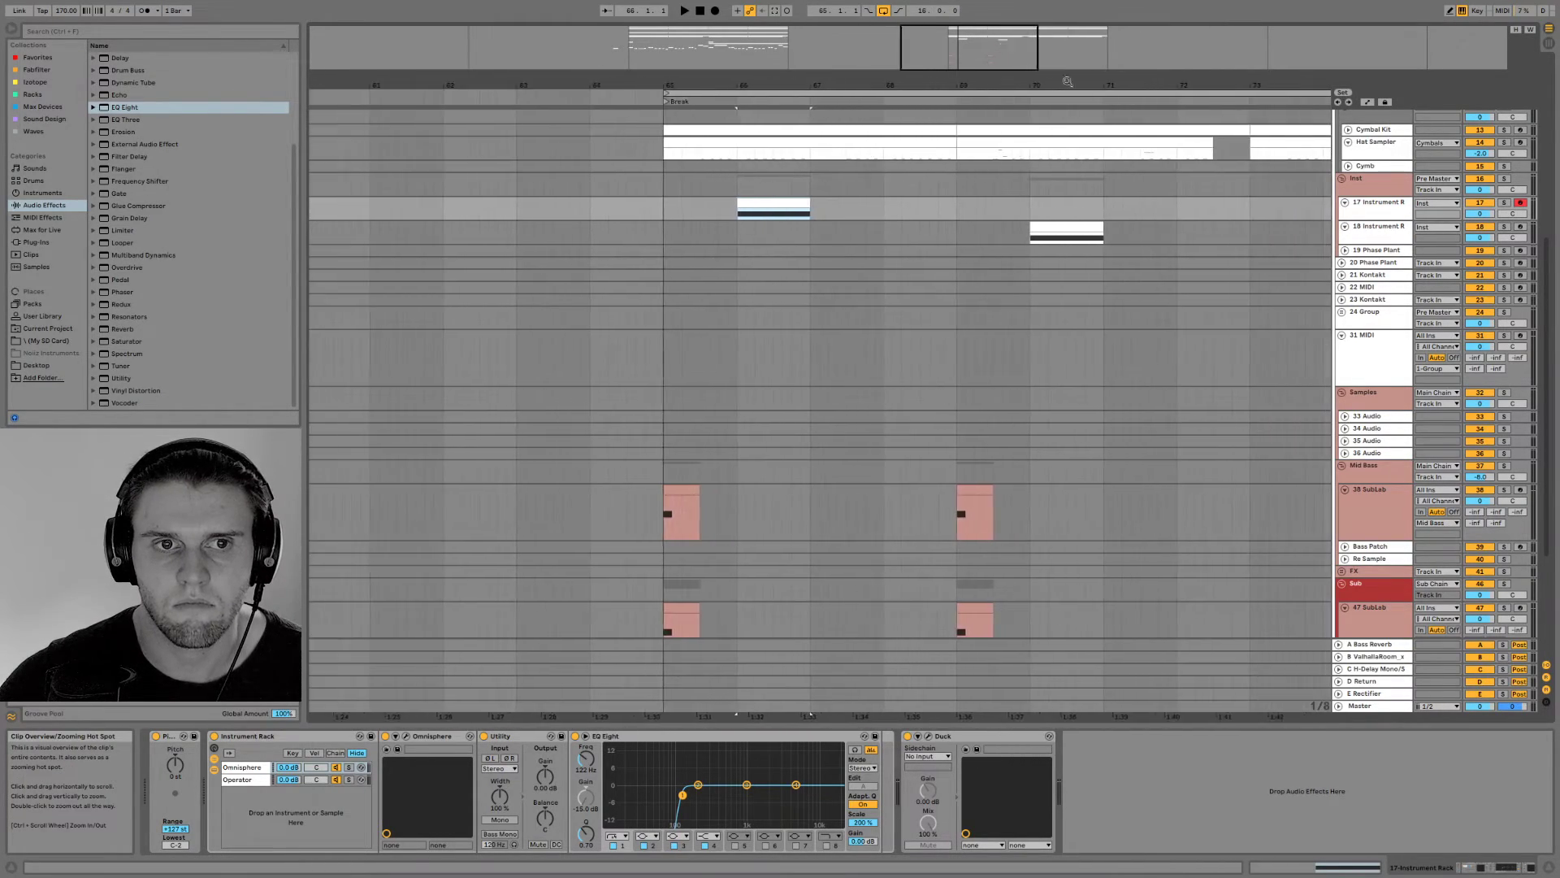
# Audition the bar 70 choir clip on track 18 and set the speed of its Duck to 1/16
pyautogui.click(1061, 227)
pyautogui.press('space')
pyautogui.press('space')
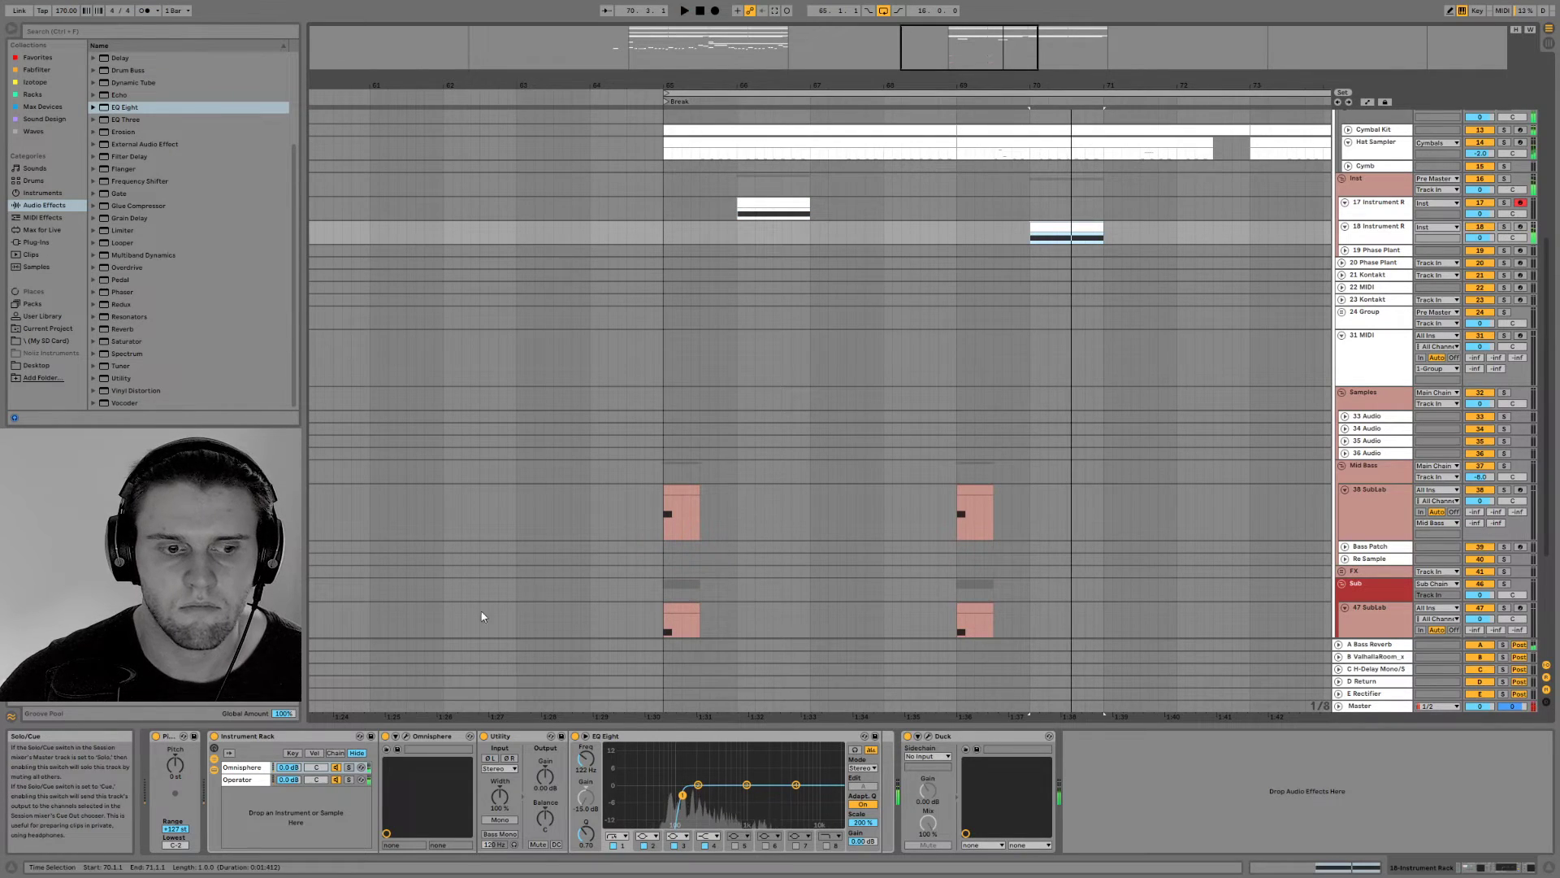
pyautogui.click(929, 736)
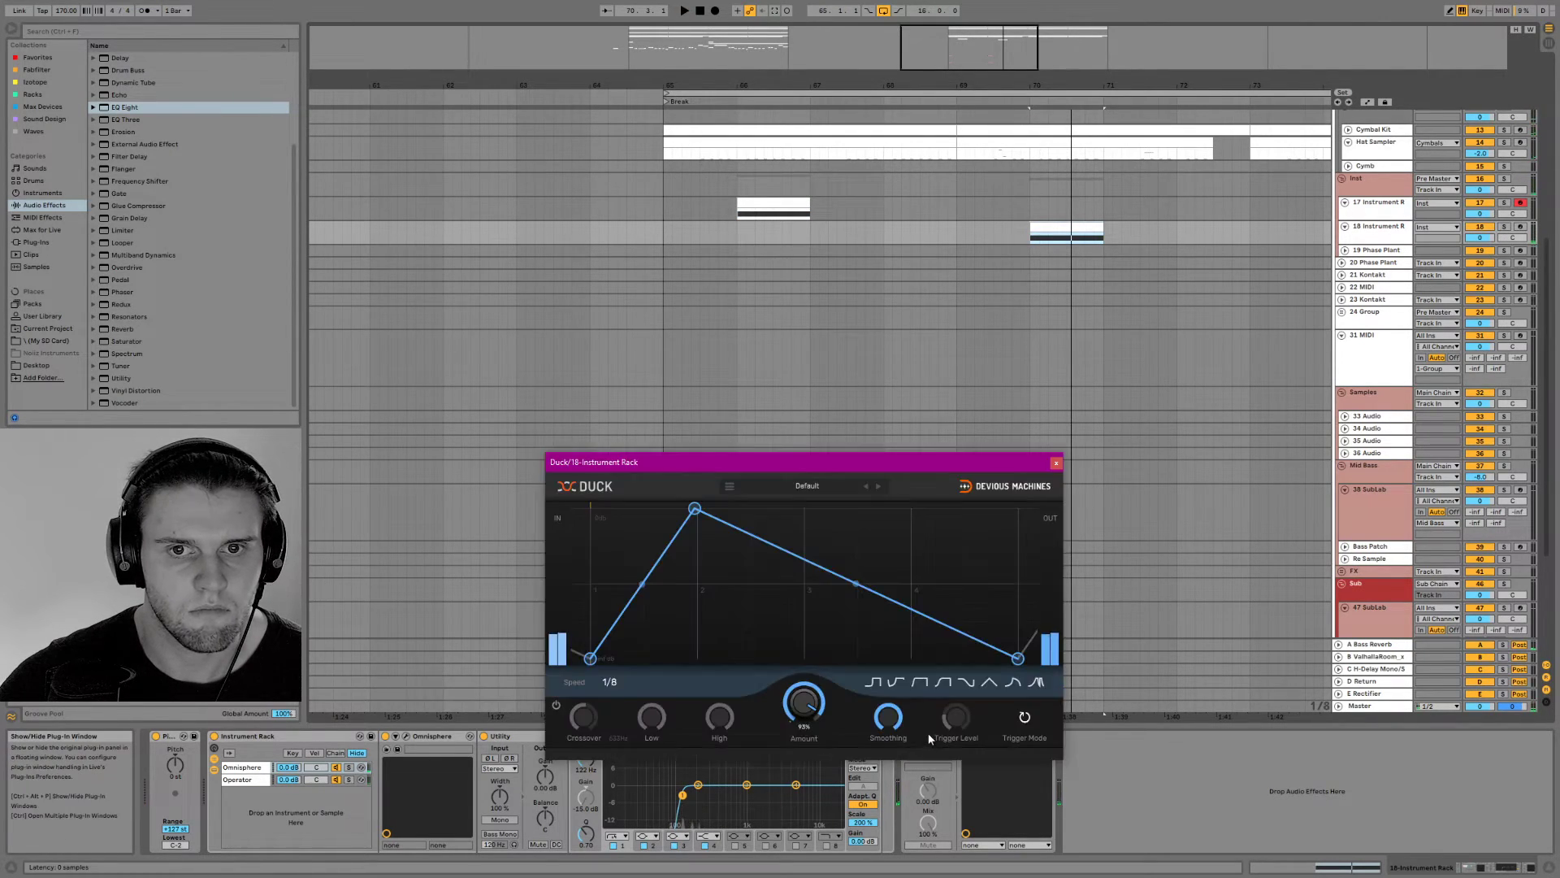
pyautogui.moveTo(1371, 244); pyautogui.dragTo(1371, 299)
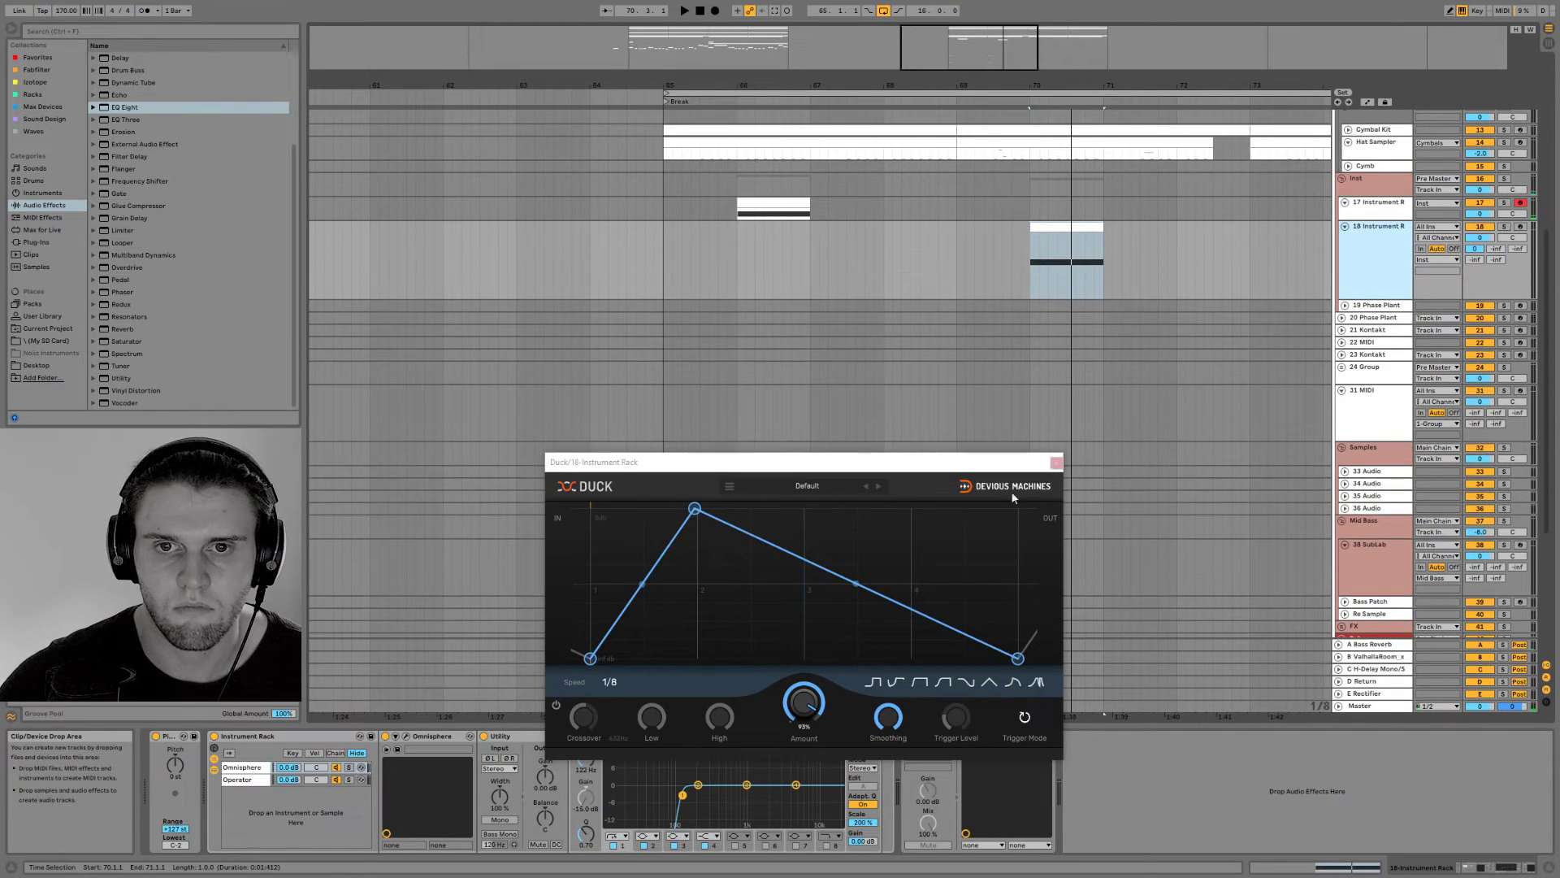
pyautogui.click(610, 684)
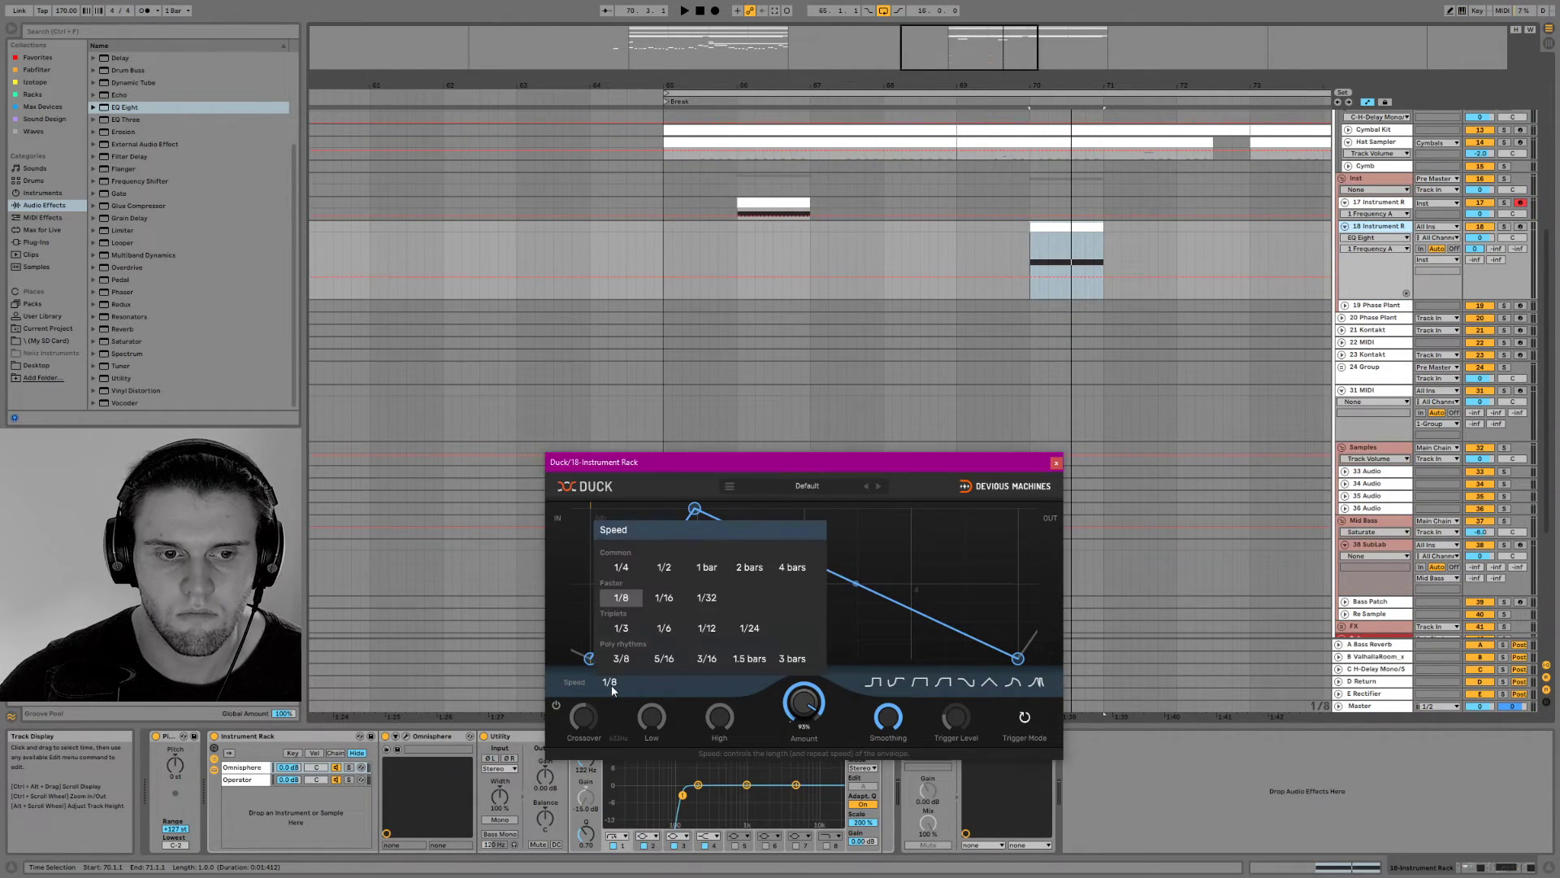
pyautogui.click(662, 598)
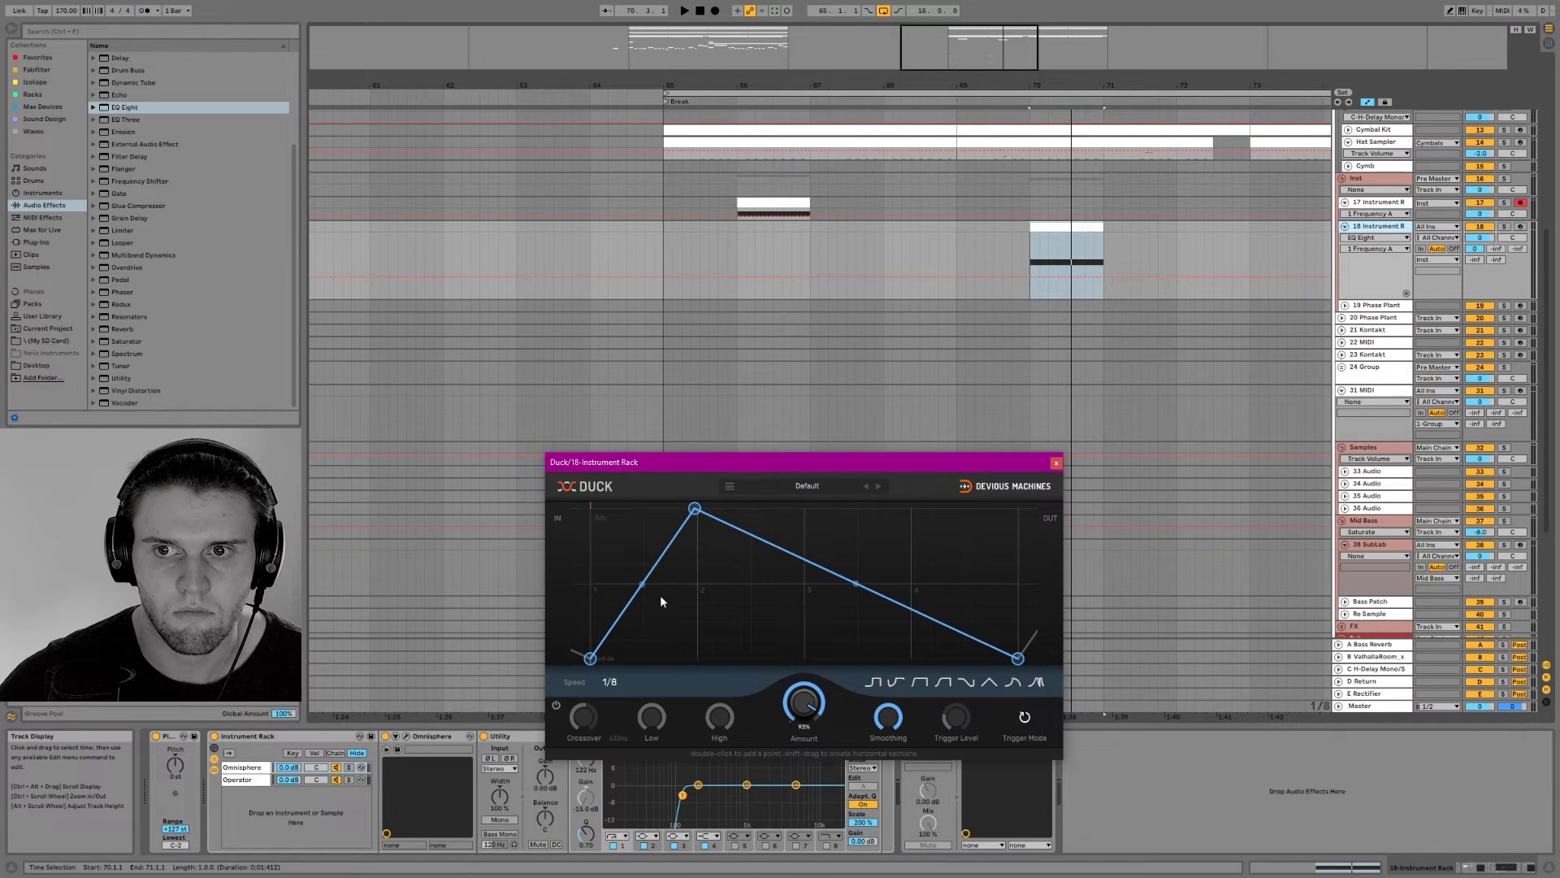
# Compare Duck speeds of 1/8, 1/16 and 1/6 on the bar 70 choir, and settle on 1/12
pyautogui.click(610, 683)
pyautogui.click(615, 598)
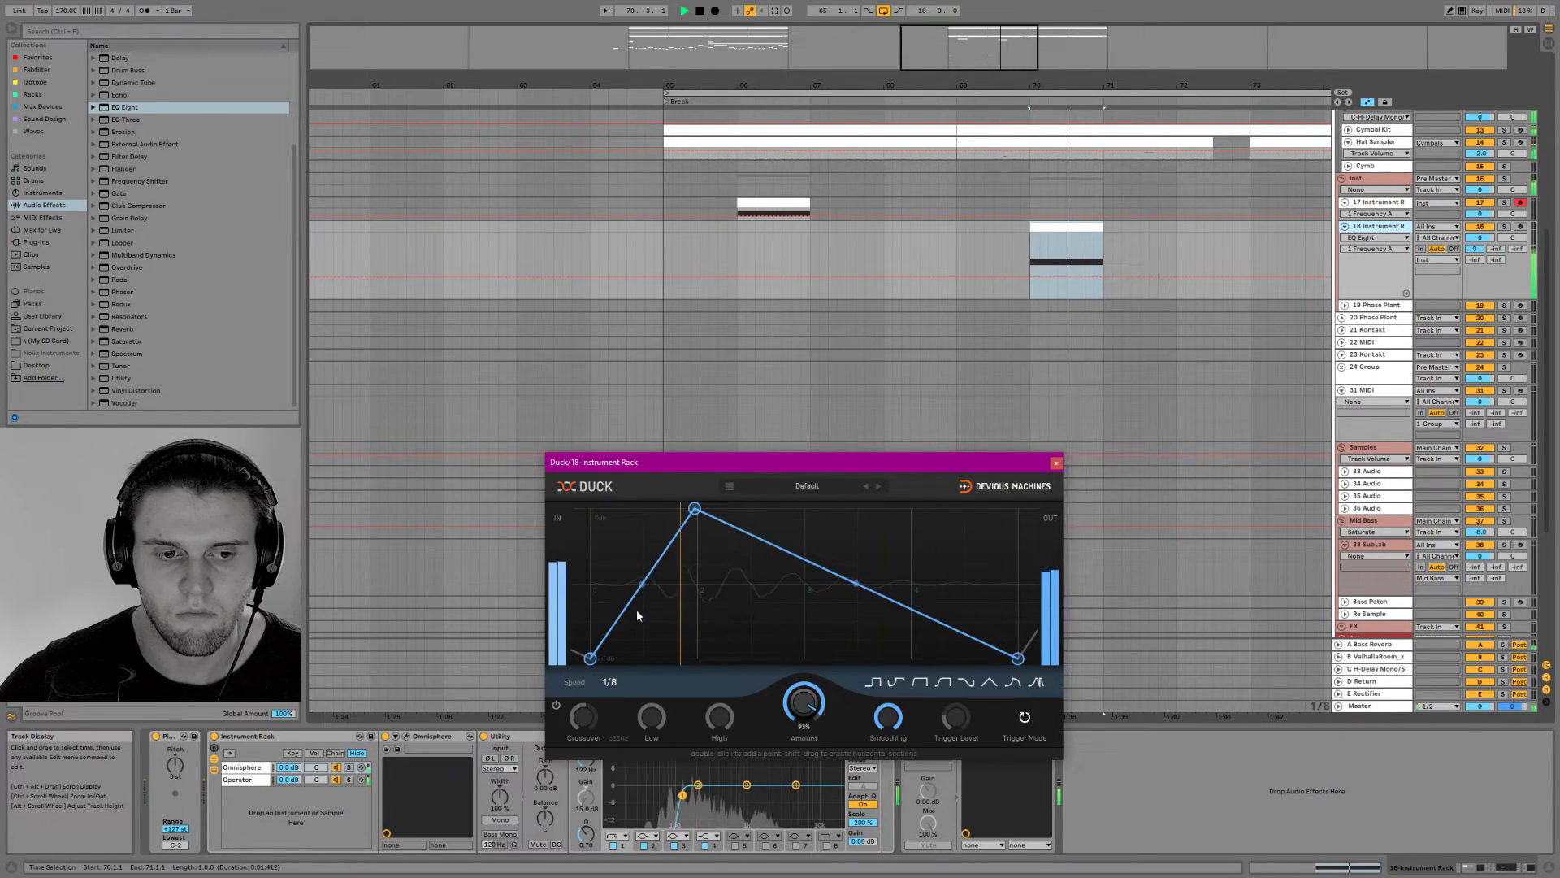
pyautogui.click(611, 682)
pyautogui.click(664, 598)
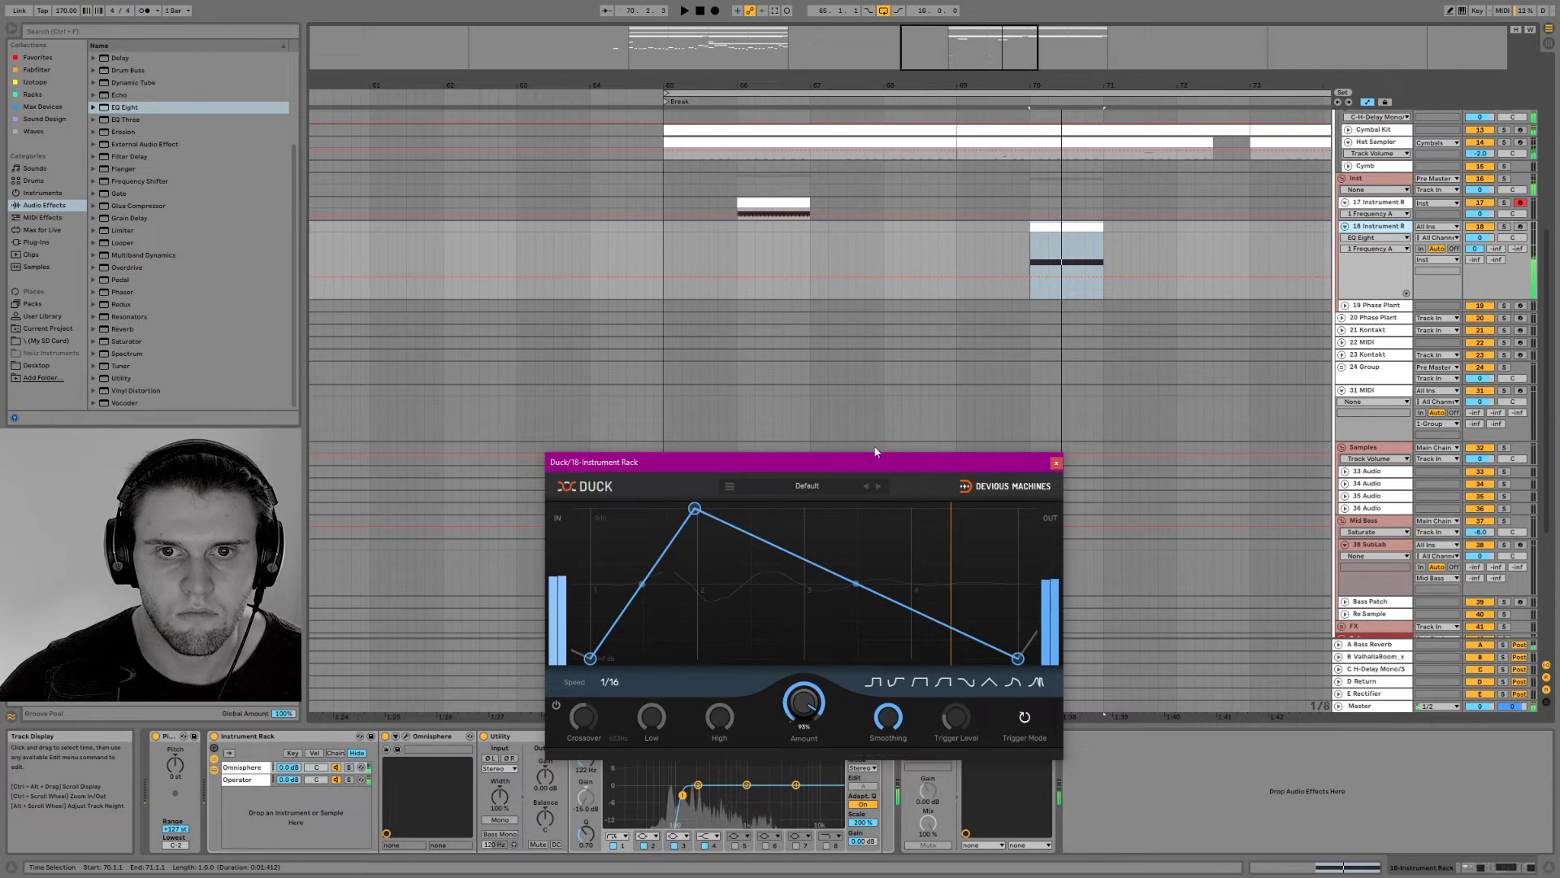
pyautogui.click(611, 681)
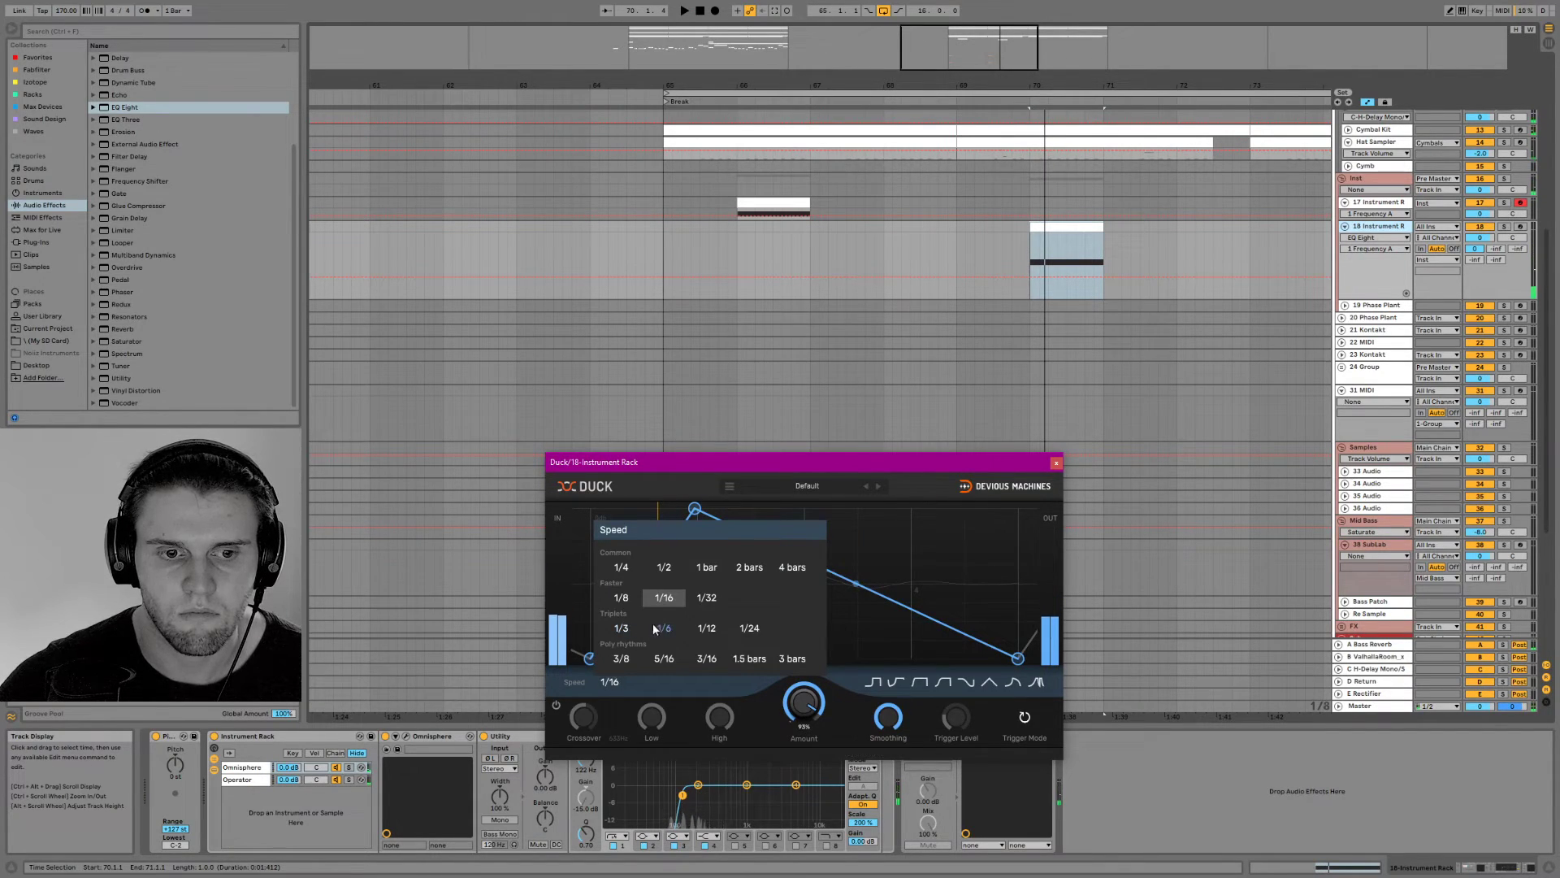
pyautogui.click(656, 628)
pyautogui.click(611, 682)
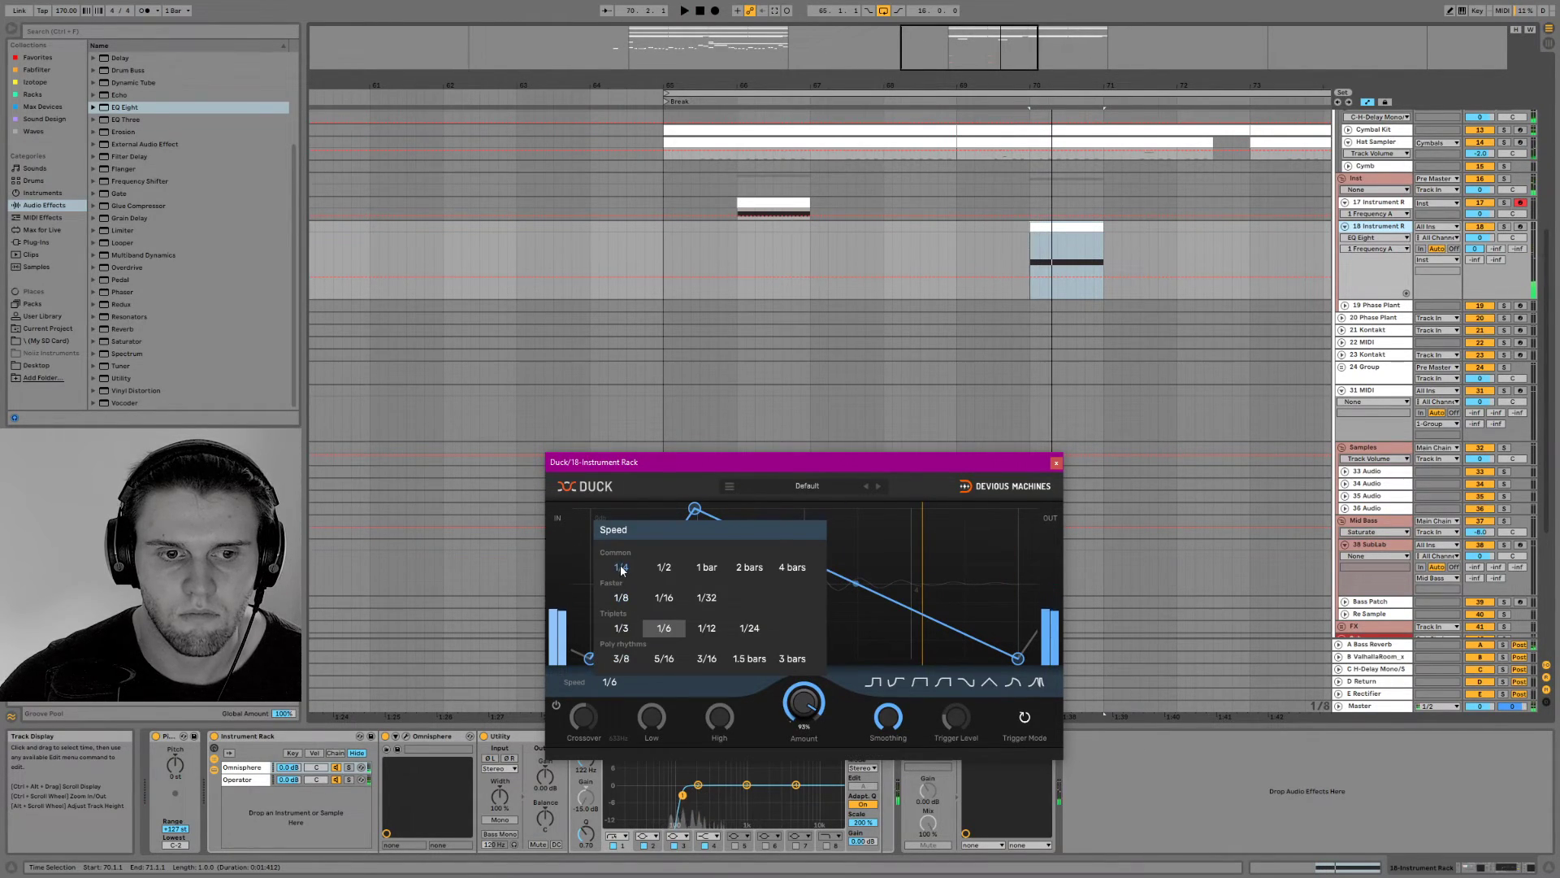
pyautogui.click(707, 629)
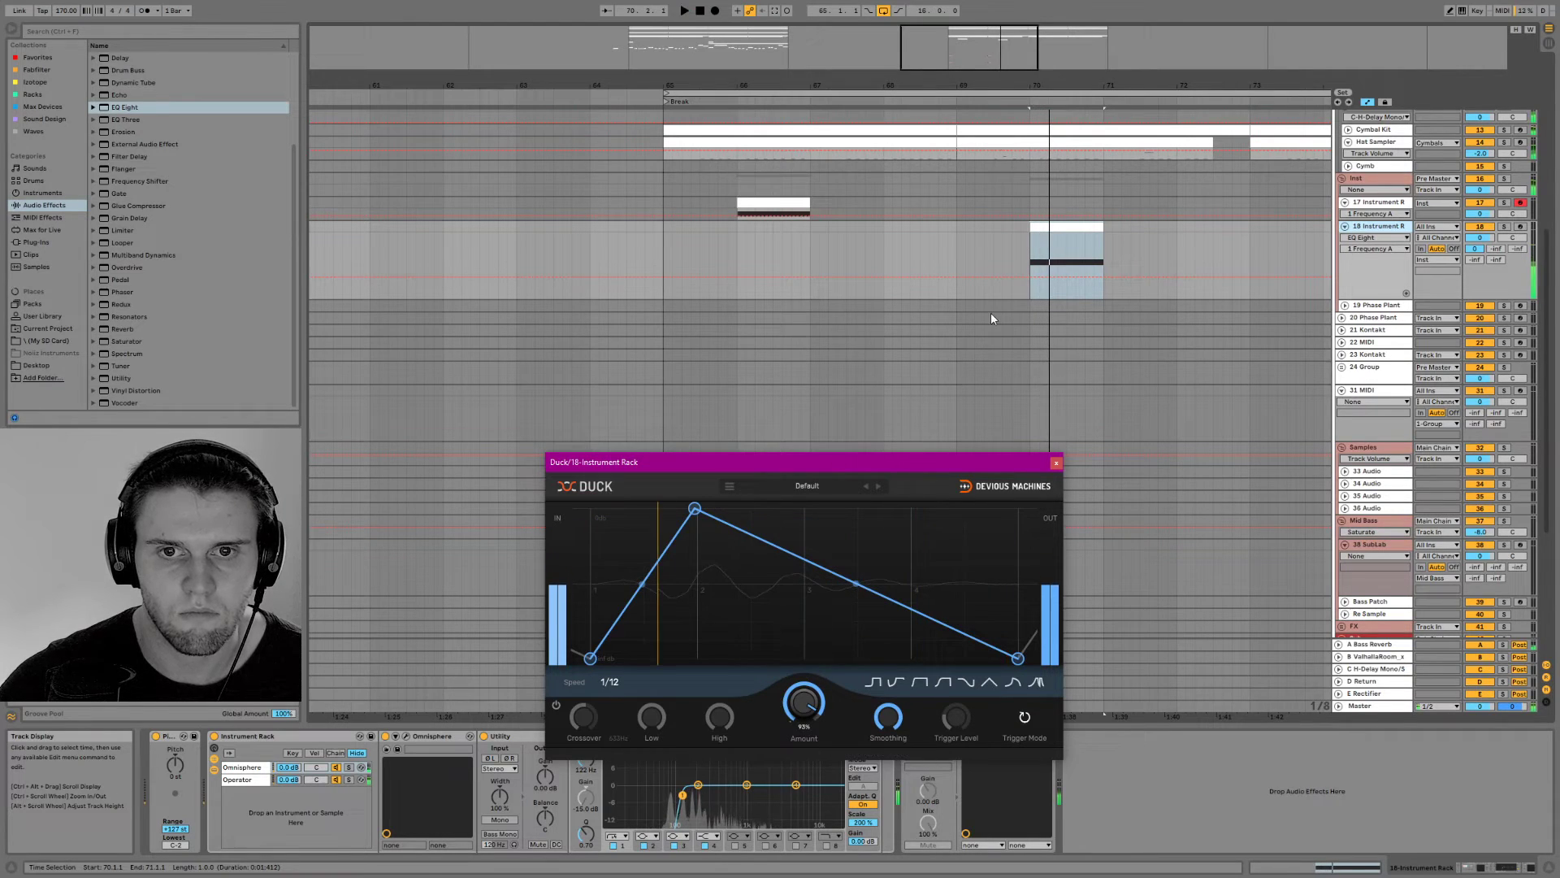
pyautogui.click(1056, 464)
# Duplicate Duck on track 18 and automate the first instance's Device On to switch off from beat 2 of bar 70
pyautogui.click(1043, 738)
pyautogui.hotkey('ctrl', 'd')
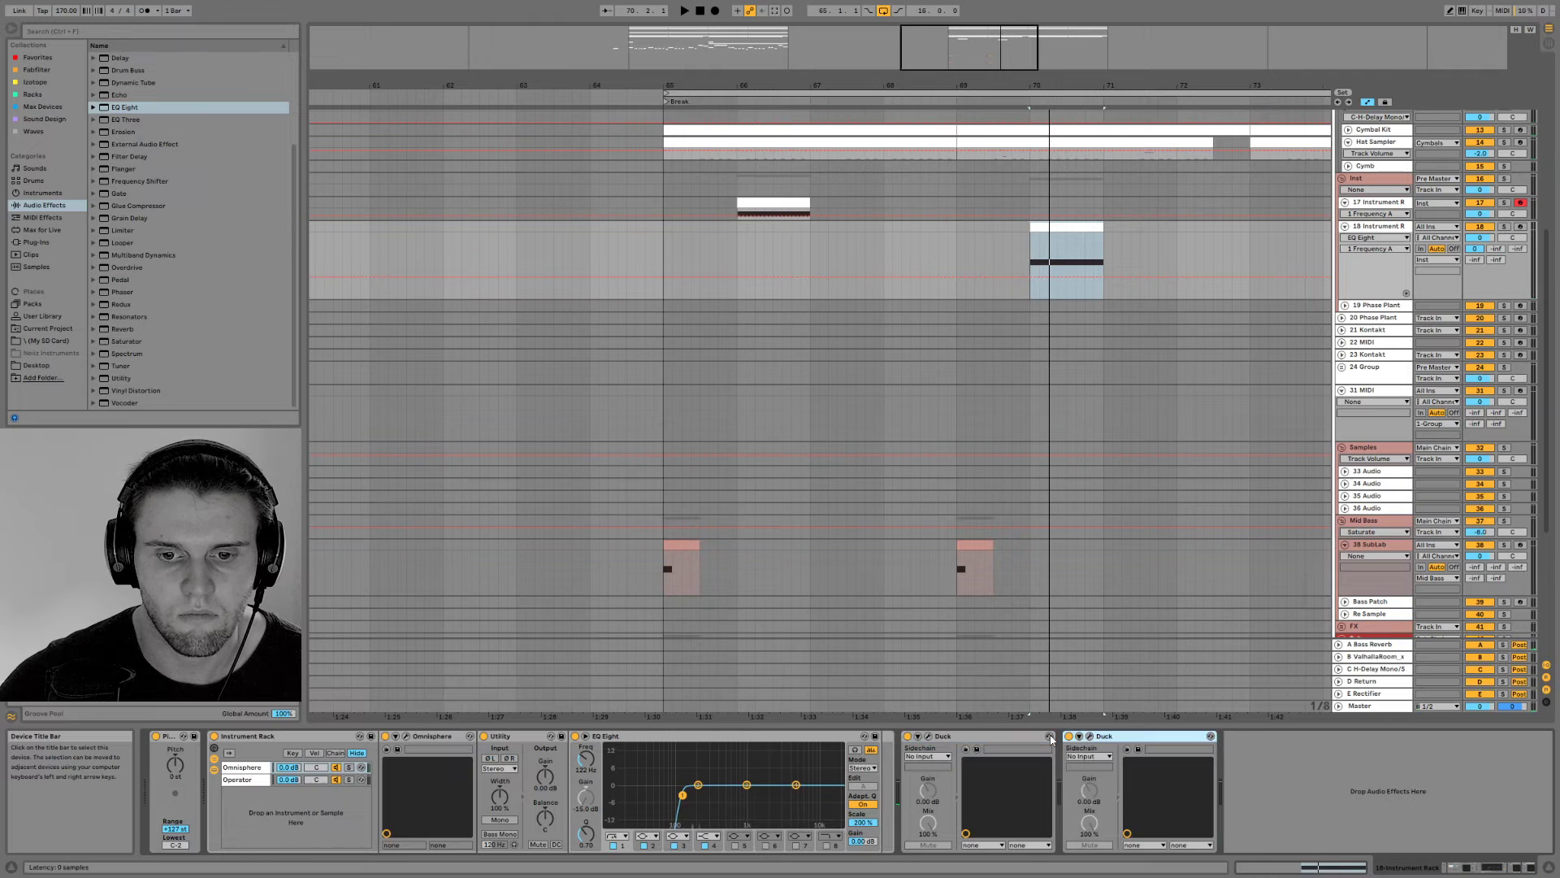
pyautogui.click(907, 736)
pyautogui.click(907, 736)
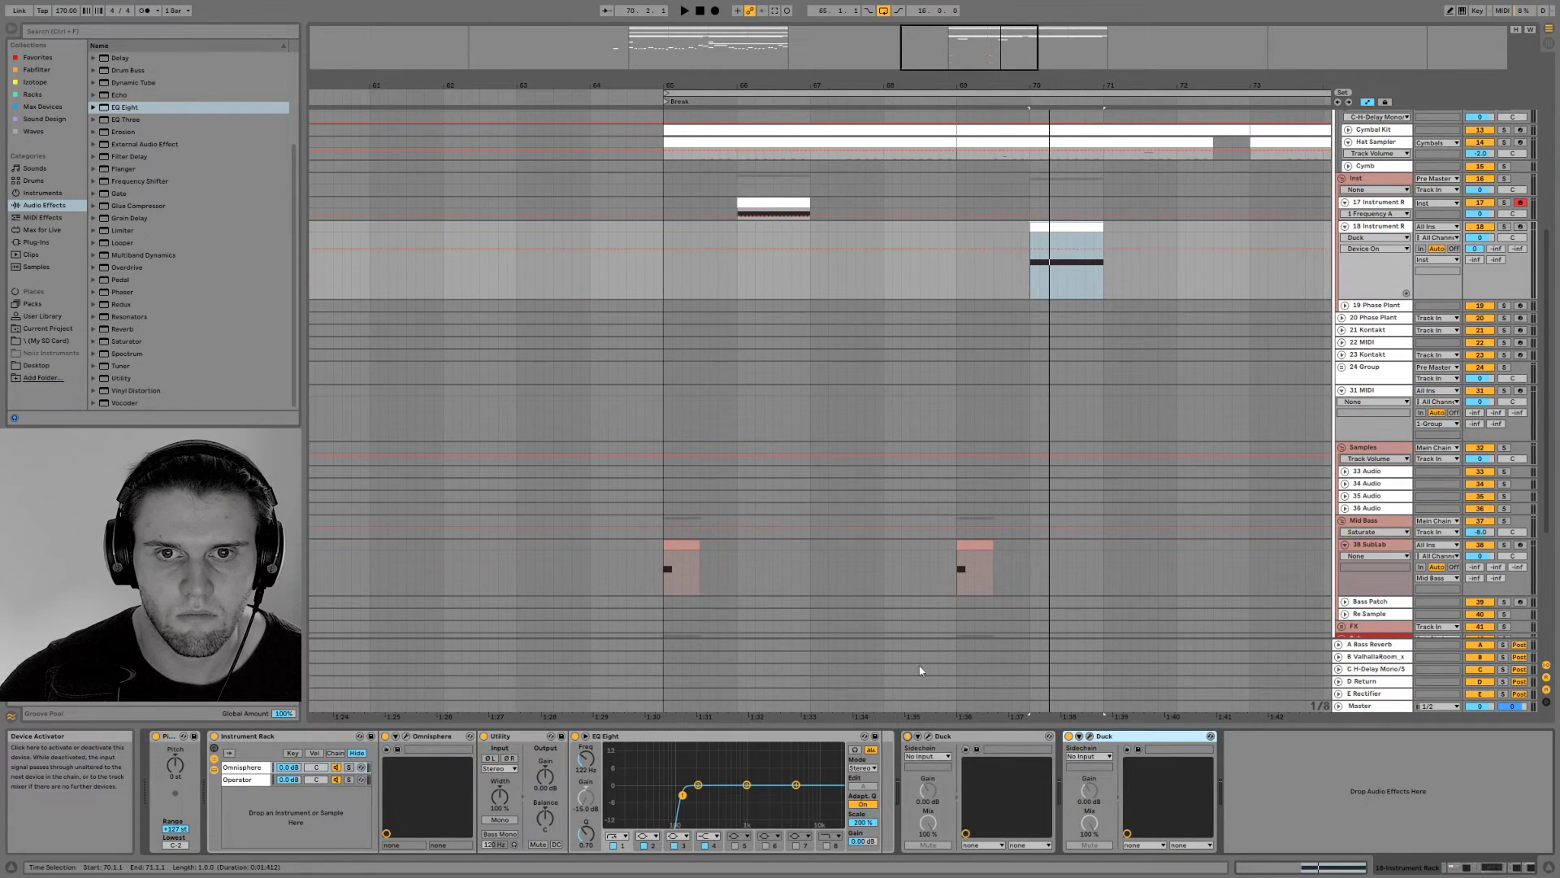
pyautogui.press('b')
pyautogui.click(1053, 274)
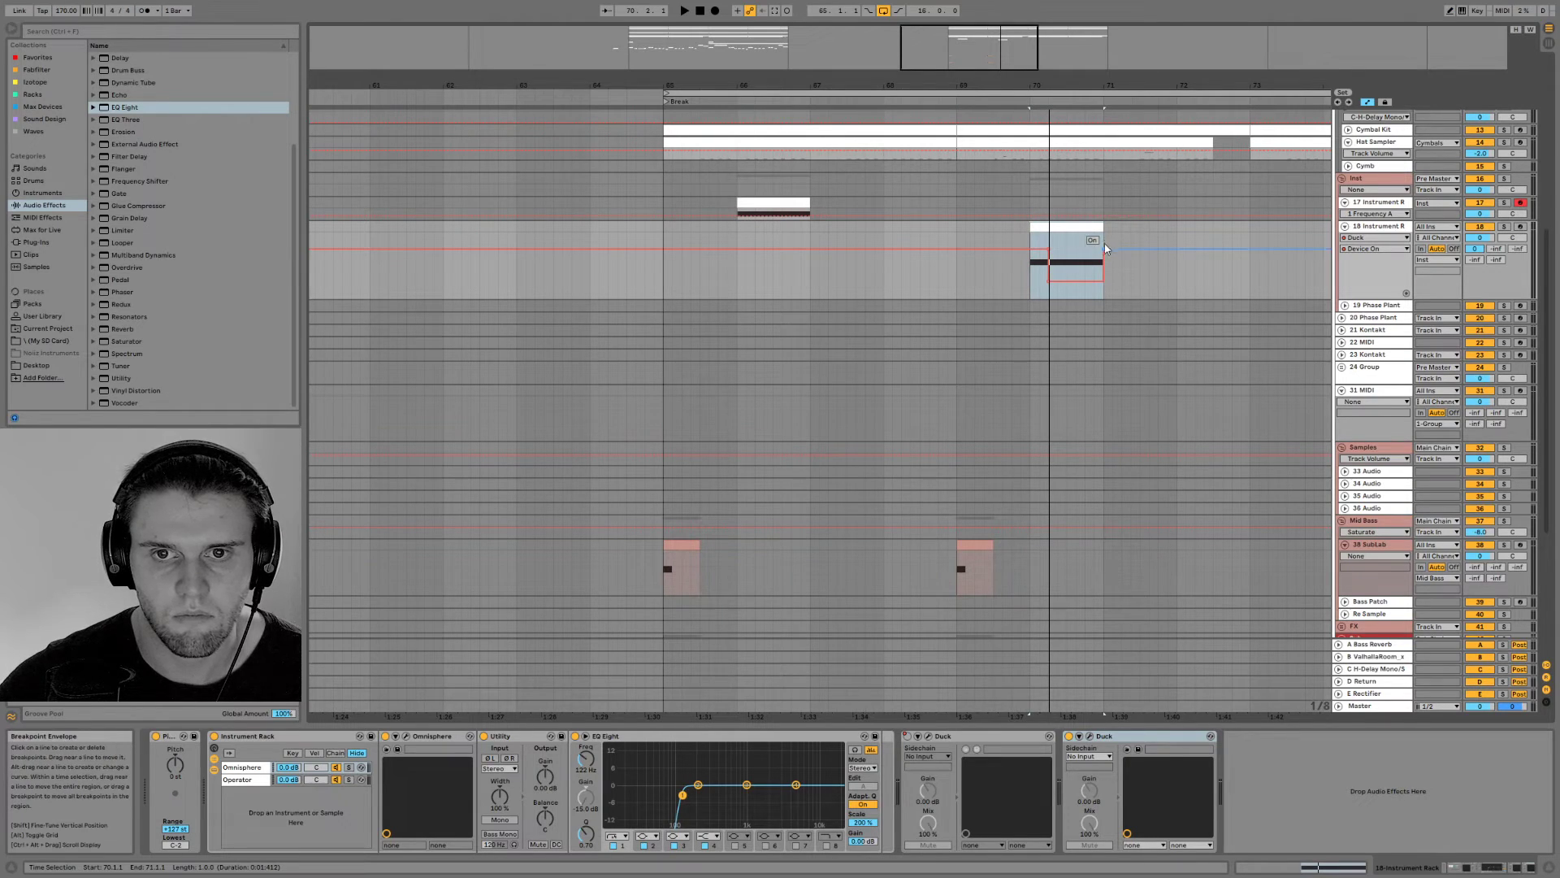
# Set the first Duck on track 18 to a speed of 1/8, leaving the second Duck's speed as copied
pyautogui.click(1089, 737)
pyautogui.click(1089, 736)
pyautogui.click(927, 736)
pyautogui.click(620, 684)
pyautogui.click(621, 598)
pyautogui.click(1055, 462)
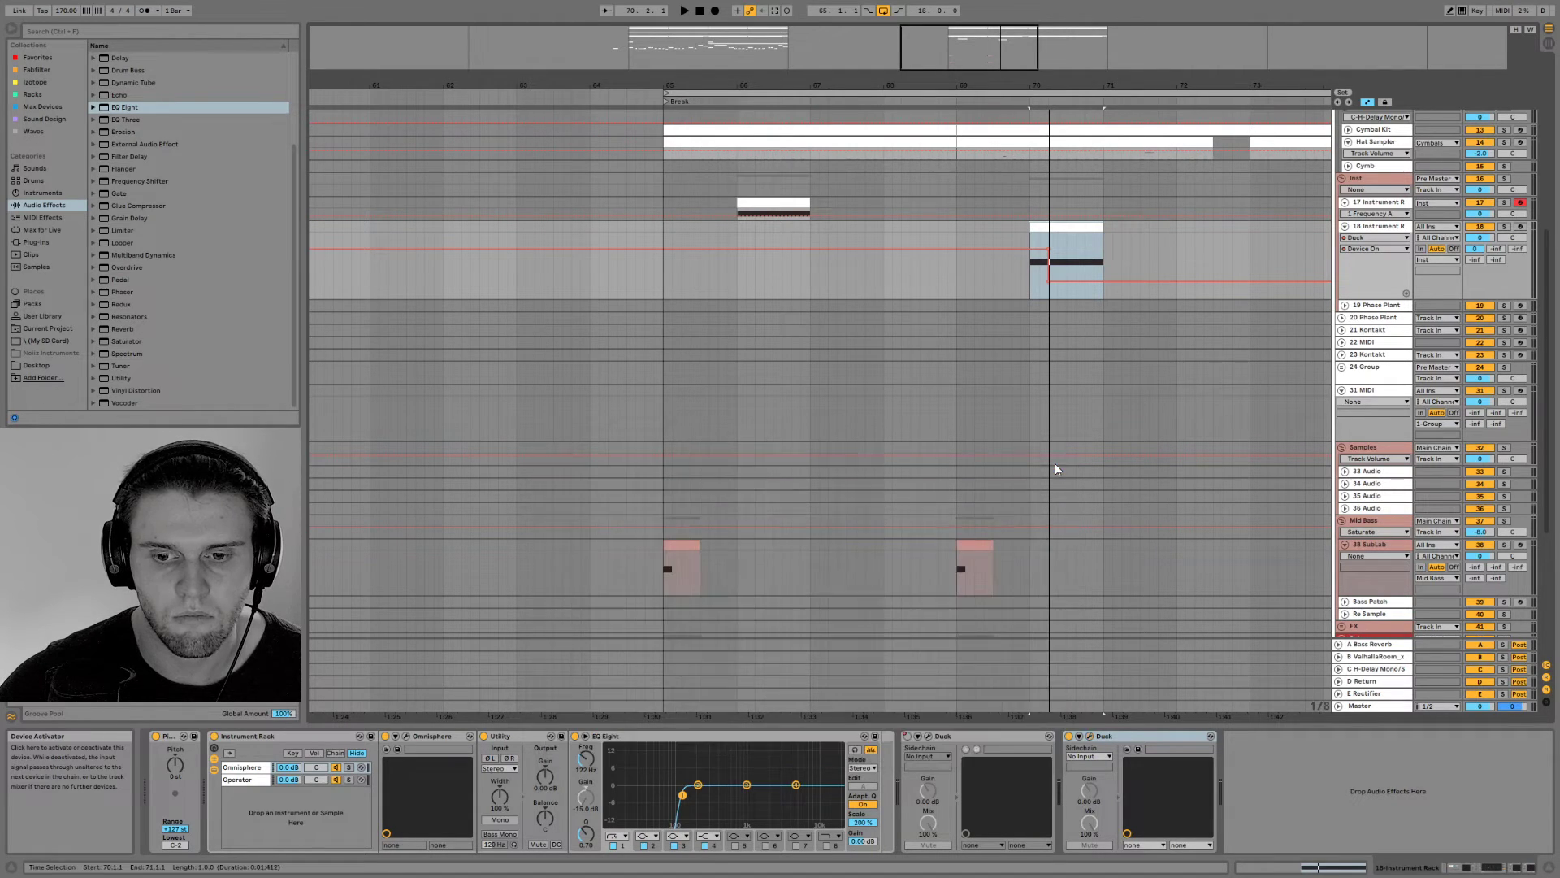
# Automate the second Duck's Device On to stay off until beat 2 of bar 70, and audition the speed switch
pyautogui.click(1068, 737)
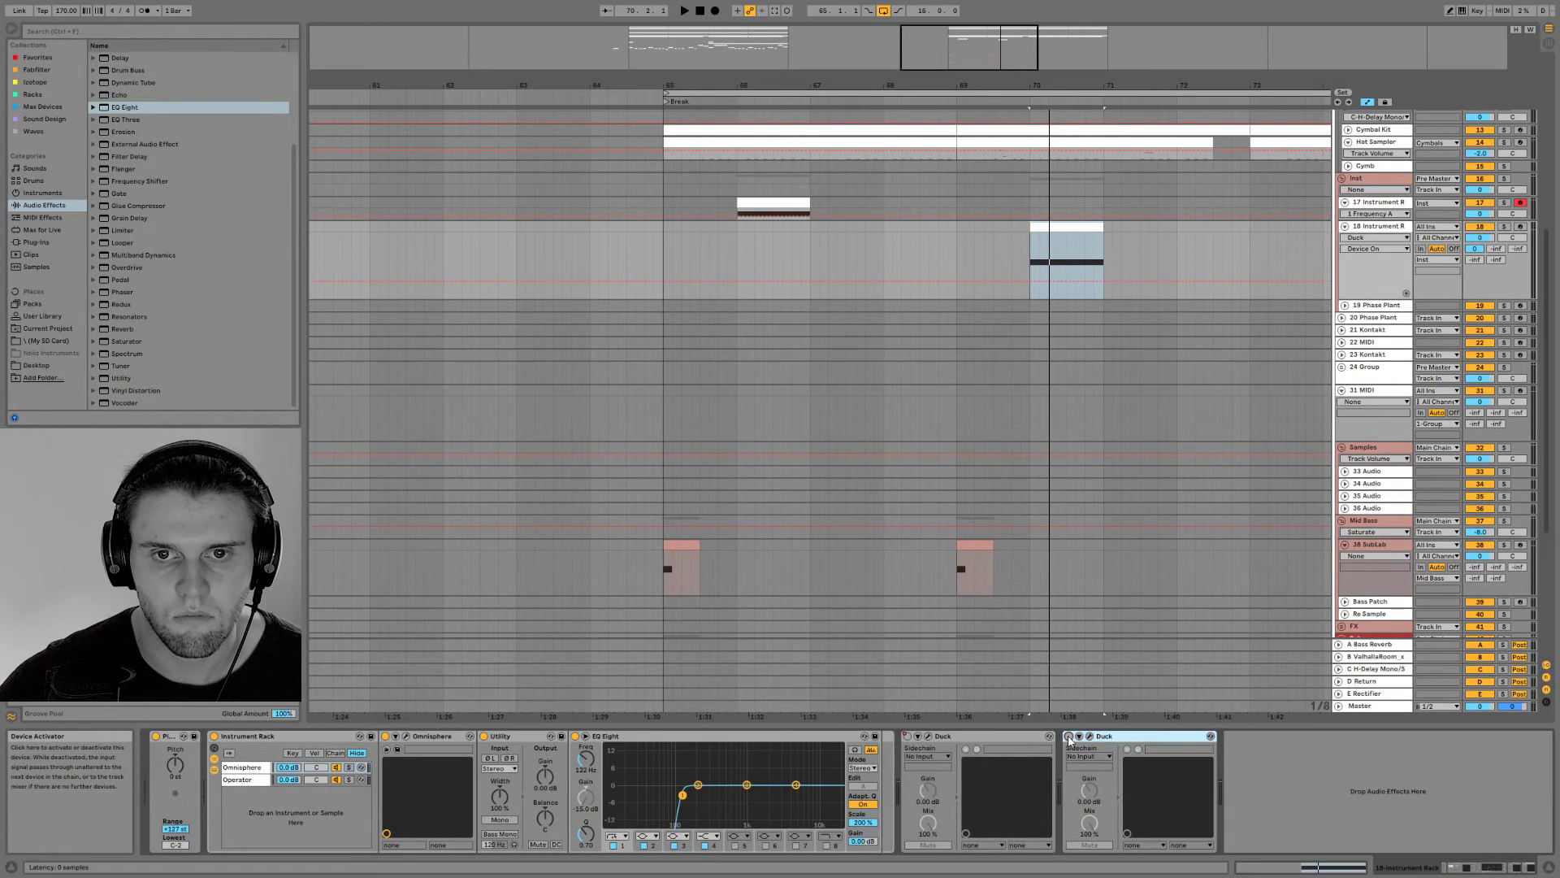
pyautogui.press('b')
pyautogui.click(1055, 254)
pyautogui.press('b')
pyautogui.press('space')
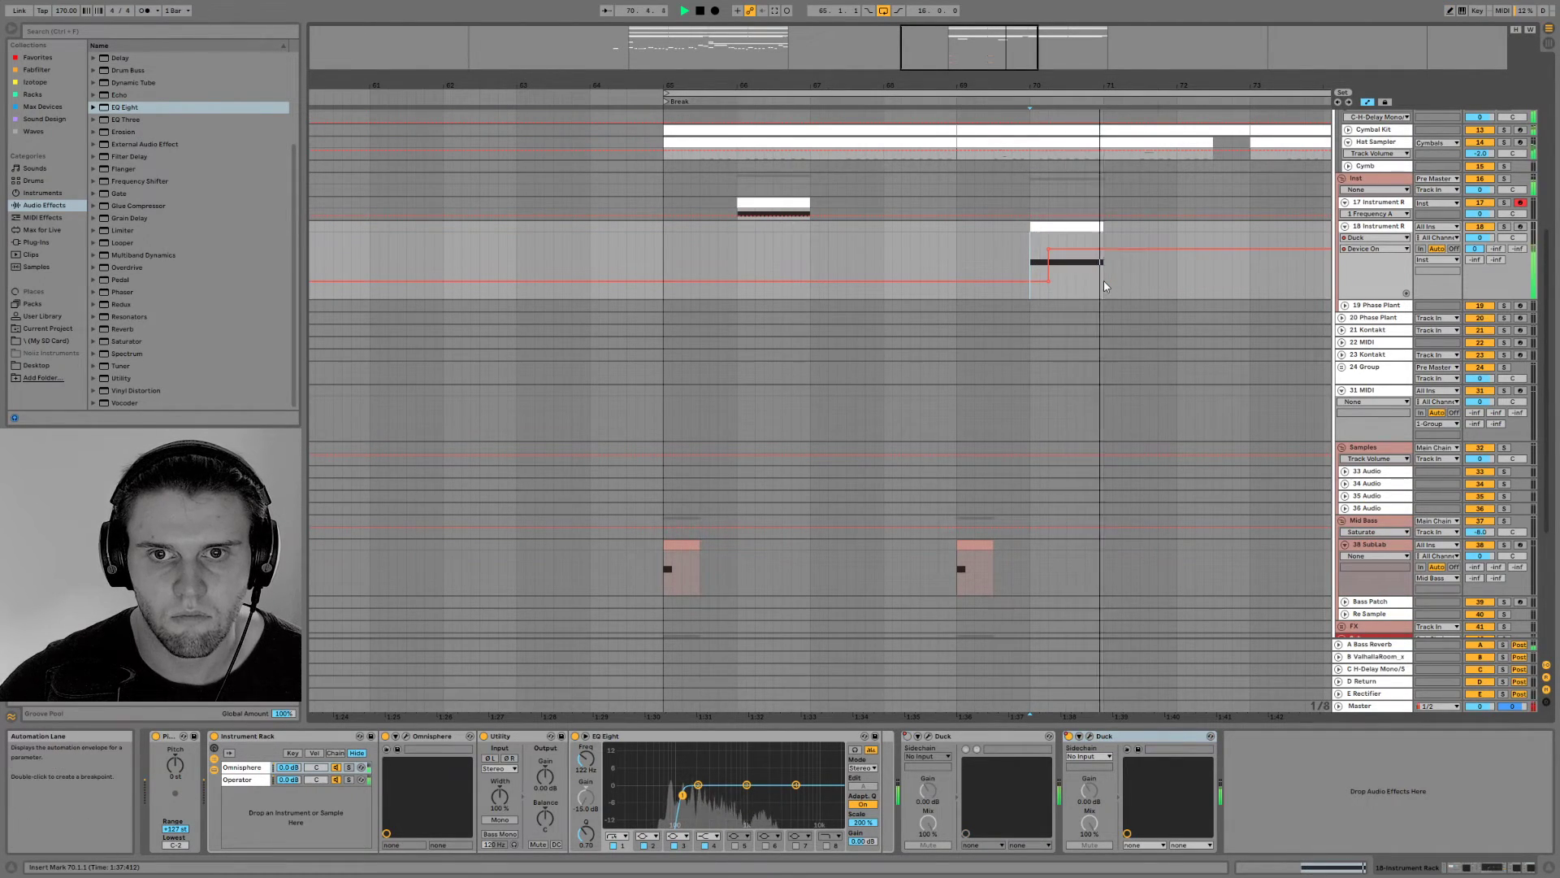
pyautogui.click(1040, 268)
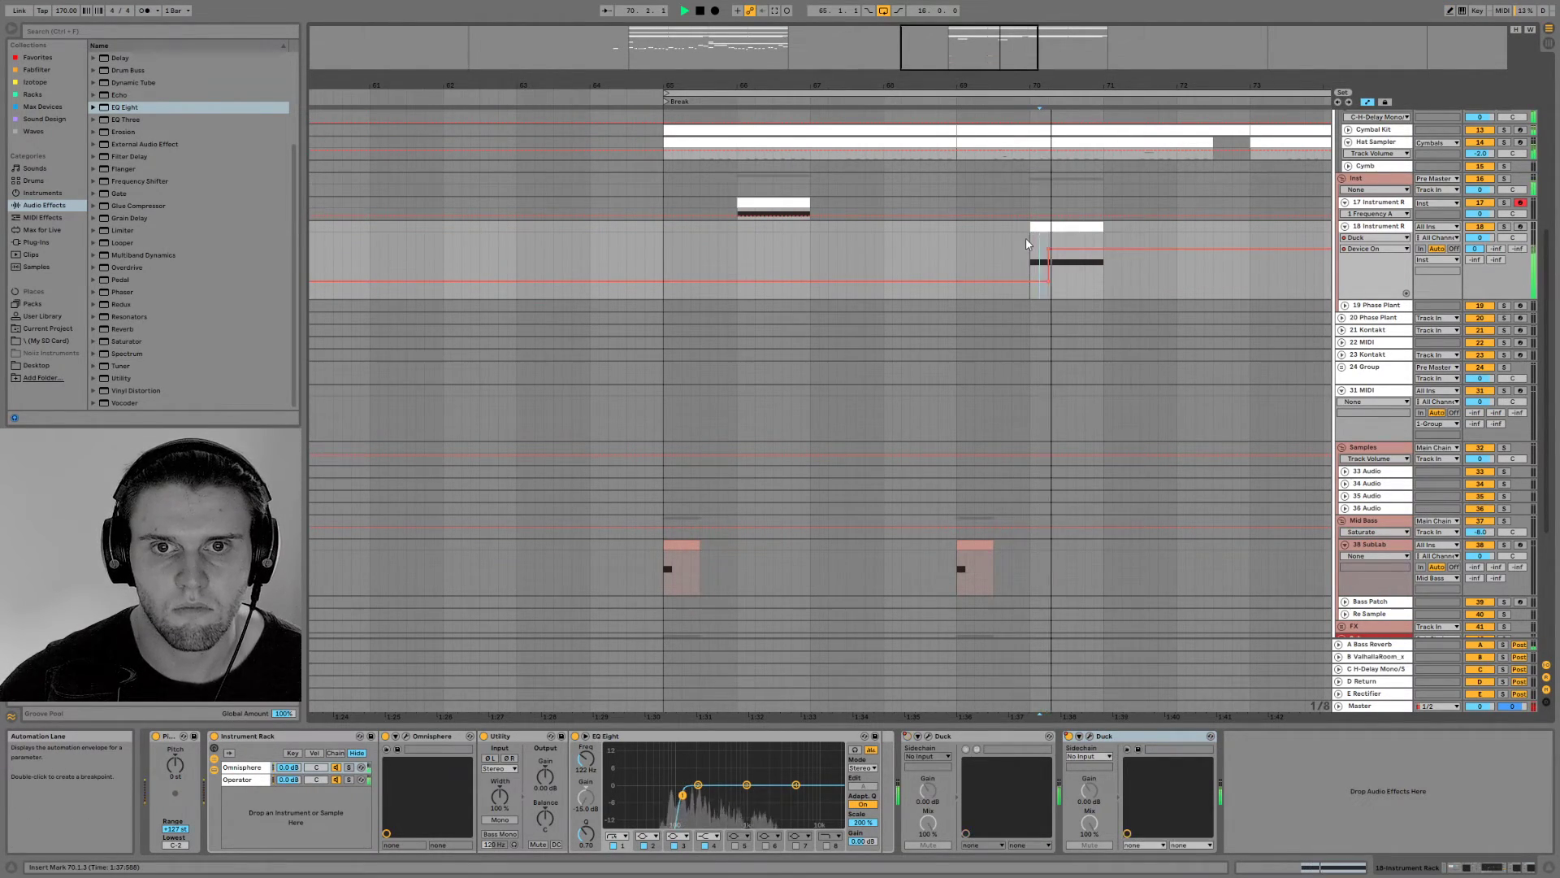
# Hide the automation lanes, audition the Break from bar 65, and enlarge track 17
pyautogui.click(662, 250)
pyautogui.press('a')
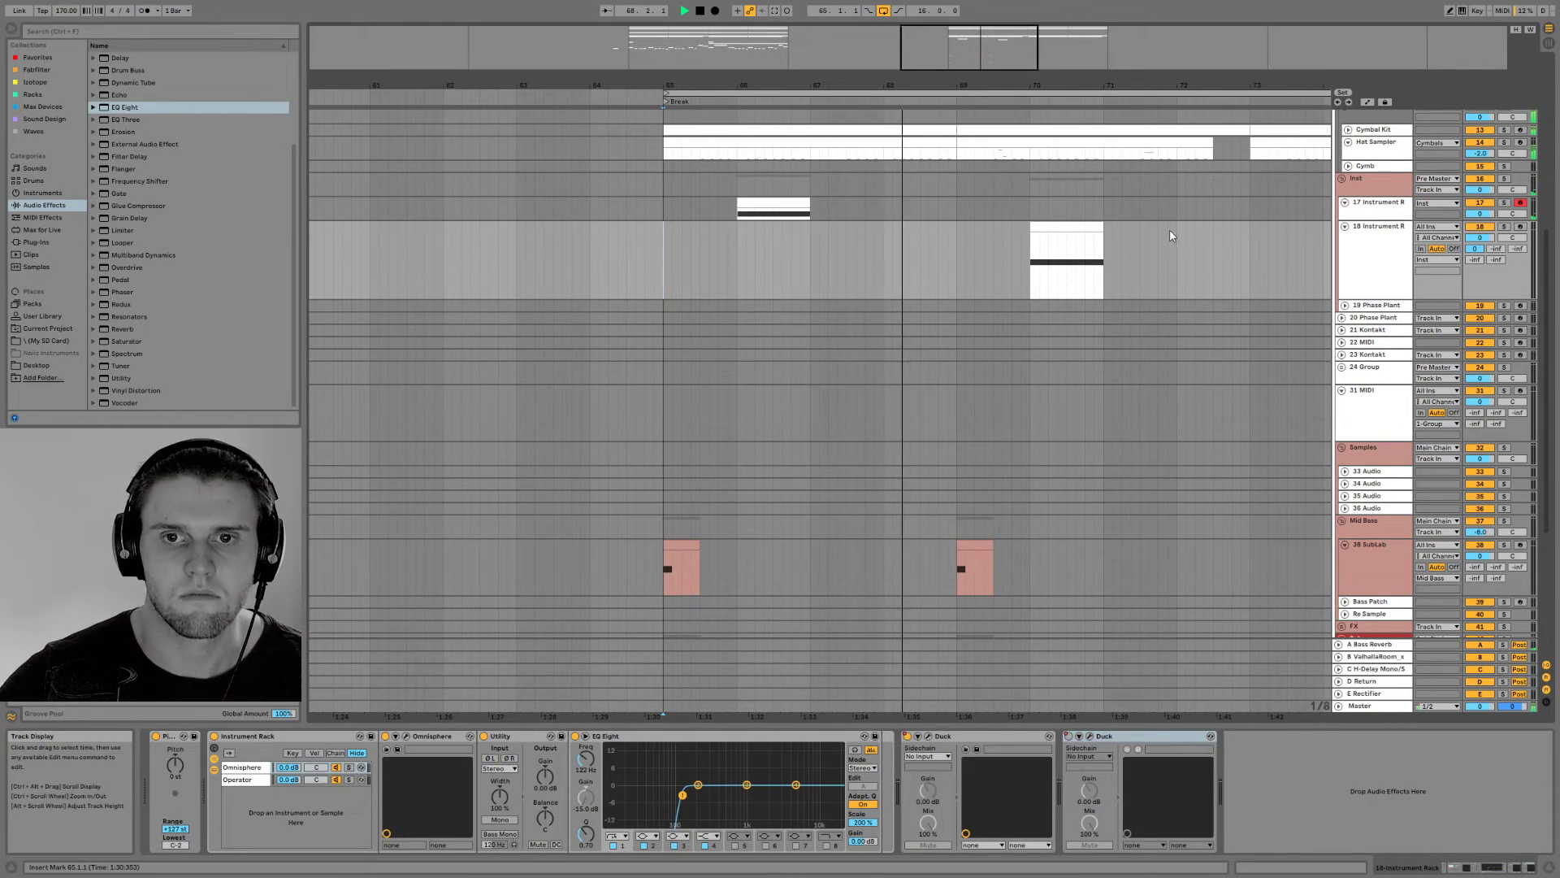
pyautogui.click(1373, 209)
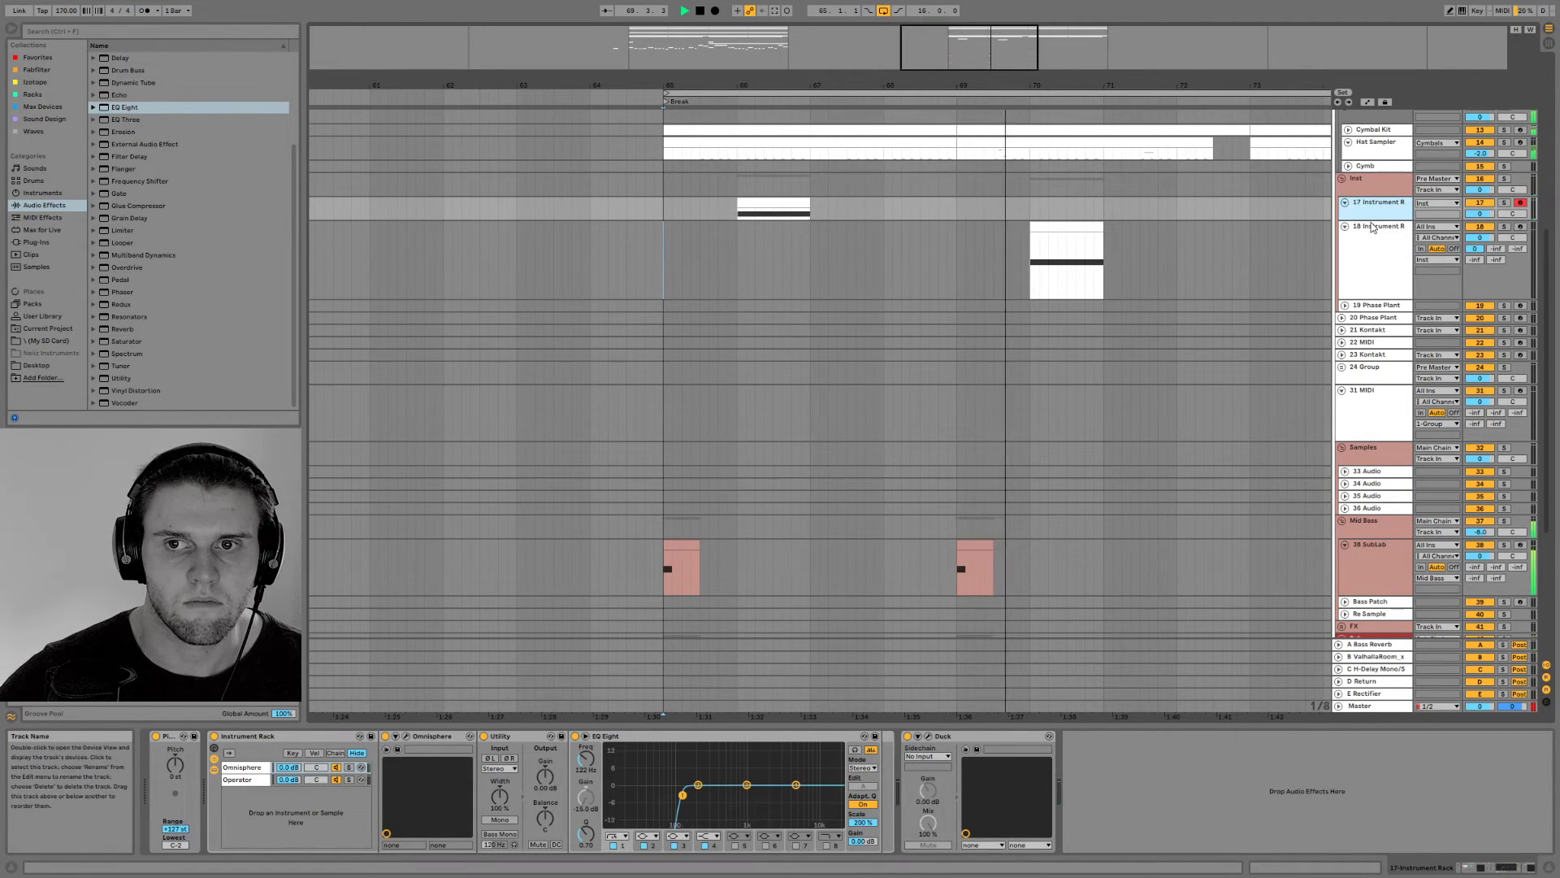
pyautogui.moveTo(1371, 219); pyautogui.dragTo(1372, 253)
pyautogui.press('space')
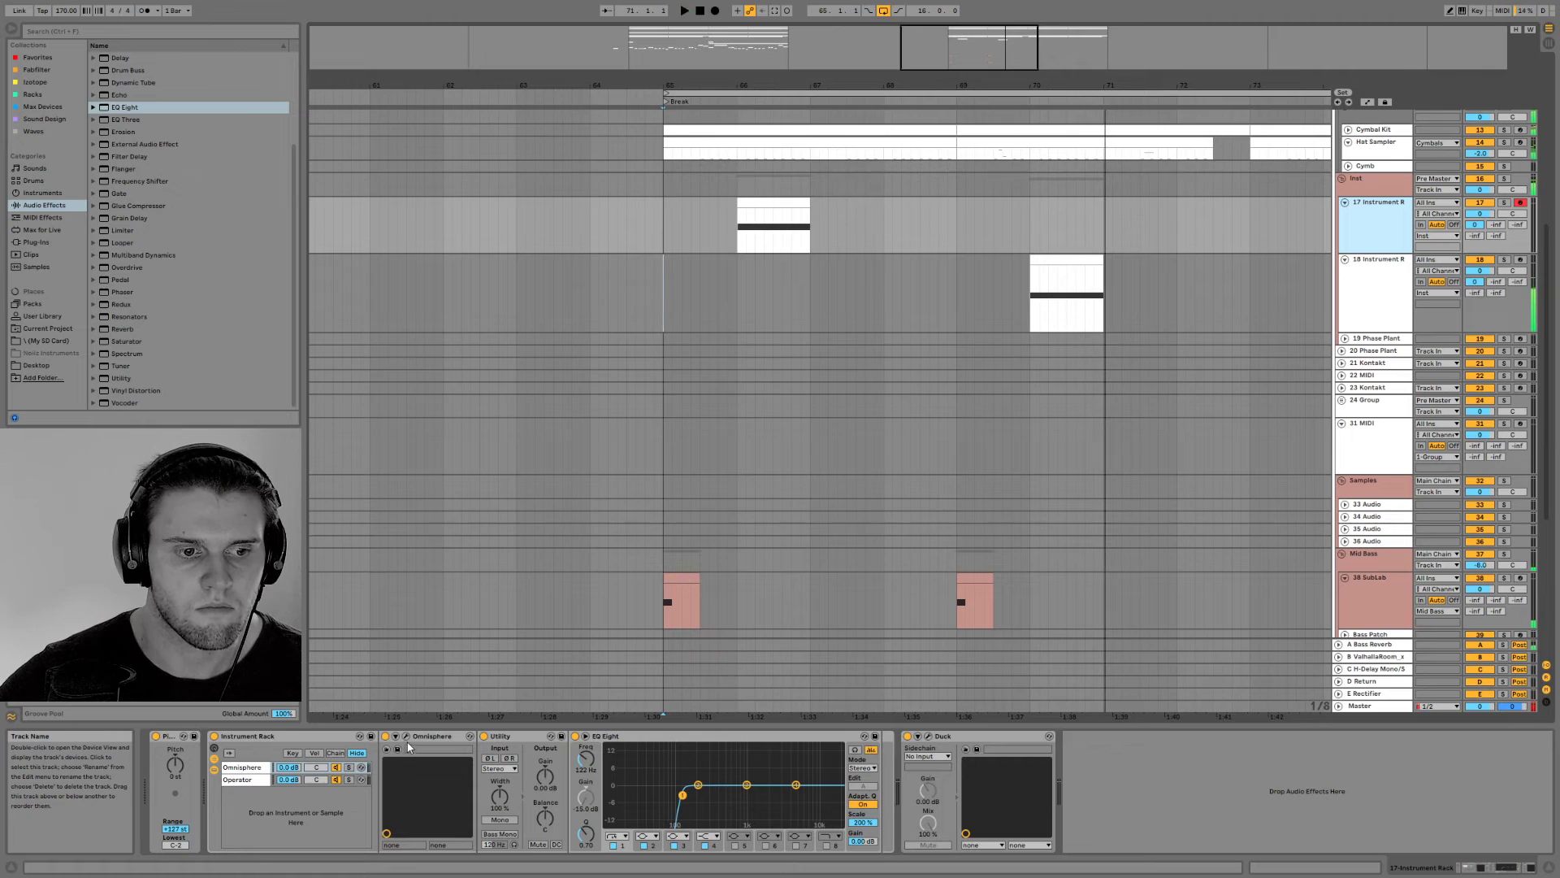
# Set the transpose of layer C to 0 in track 17's Omnisphere
pyautogui.click(407, 735)
pyautogui.click(1064, 325)
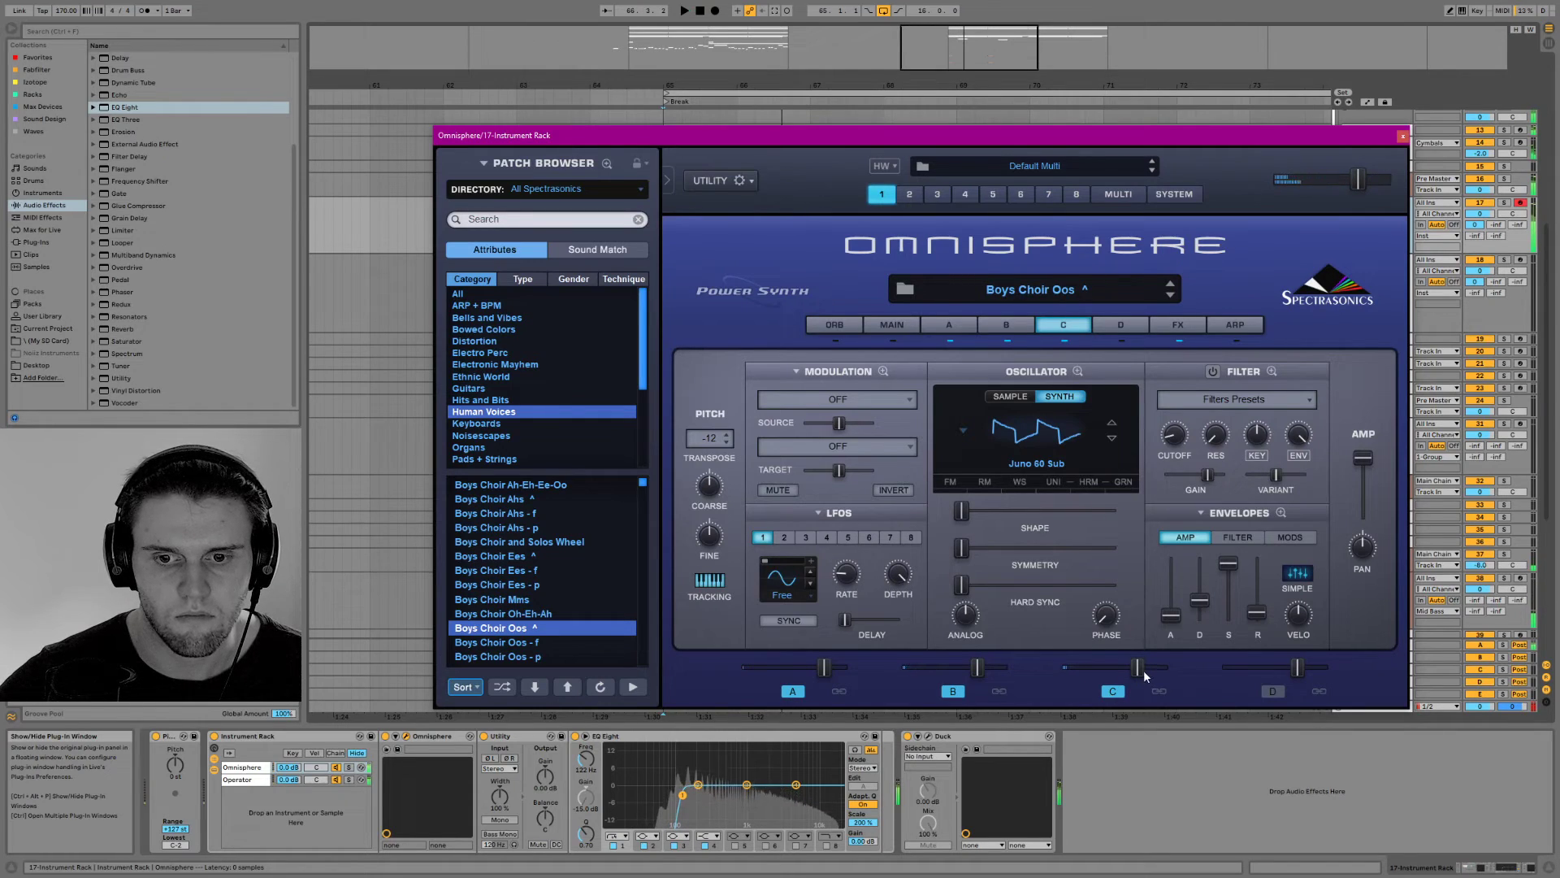
pyautogui.click(706, 439)
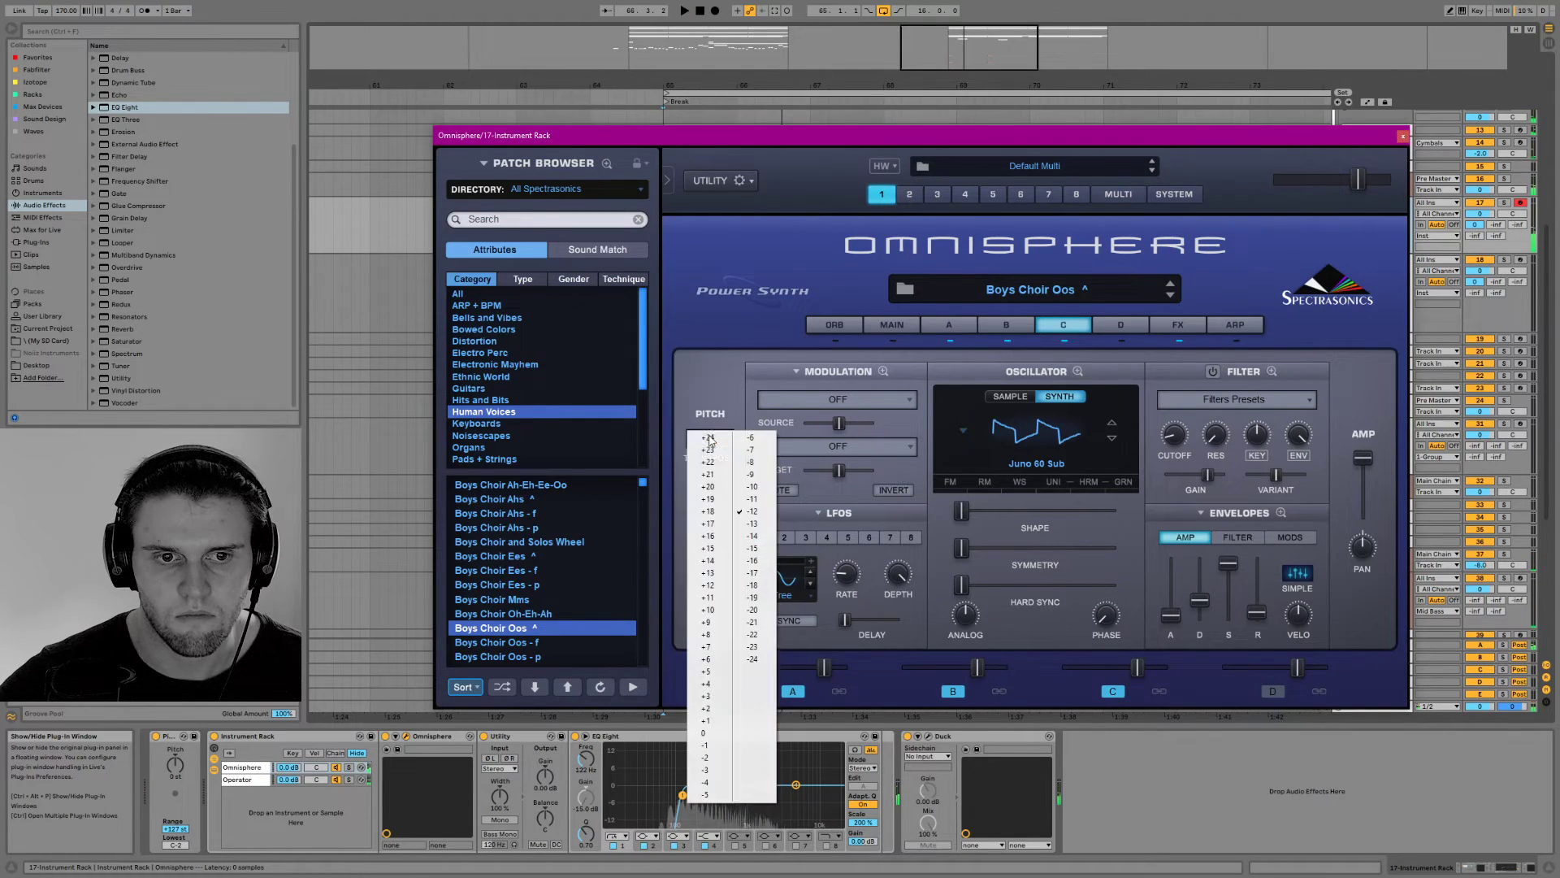
pyautogui.click(705, 738)
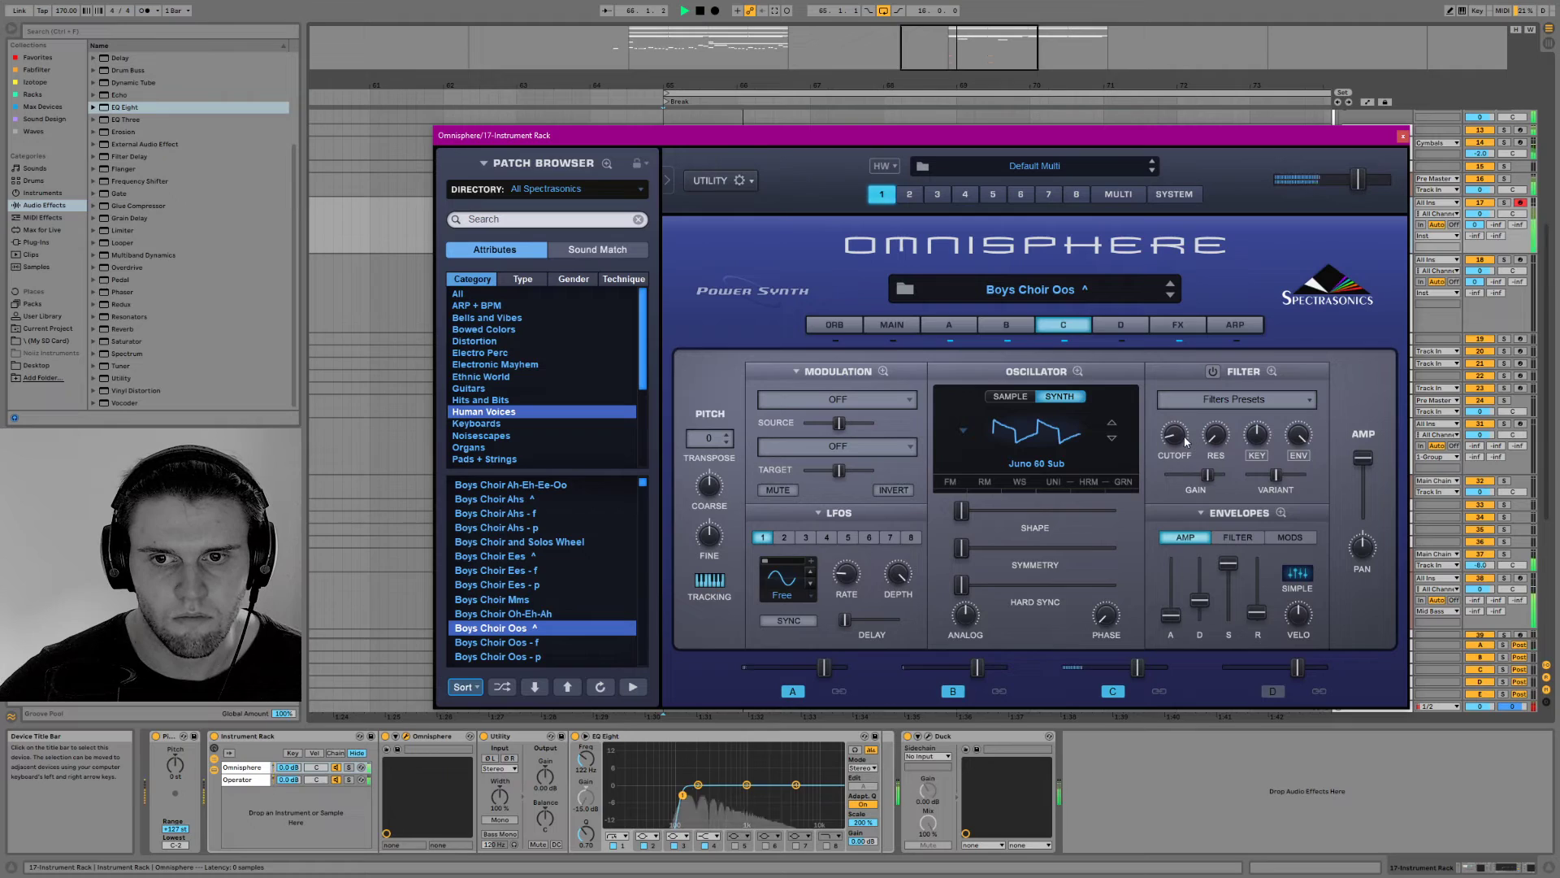
# Reduce layer C's amp level and enable its filter, adjusting the cutoff while auditioning the choir
pyautogui.moveTo(1364, 458); pyautogui.dragTo(1363, 505)
pyautogui.moveTo(1176, 439); pyautogui.dragTo(1175, 431)
pyautogui.press('space')
pyautogui.press('space')
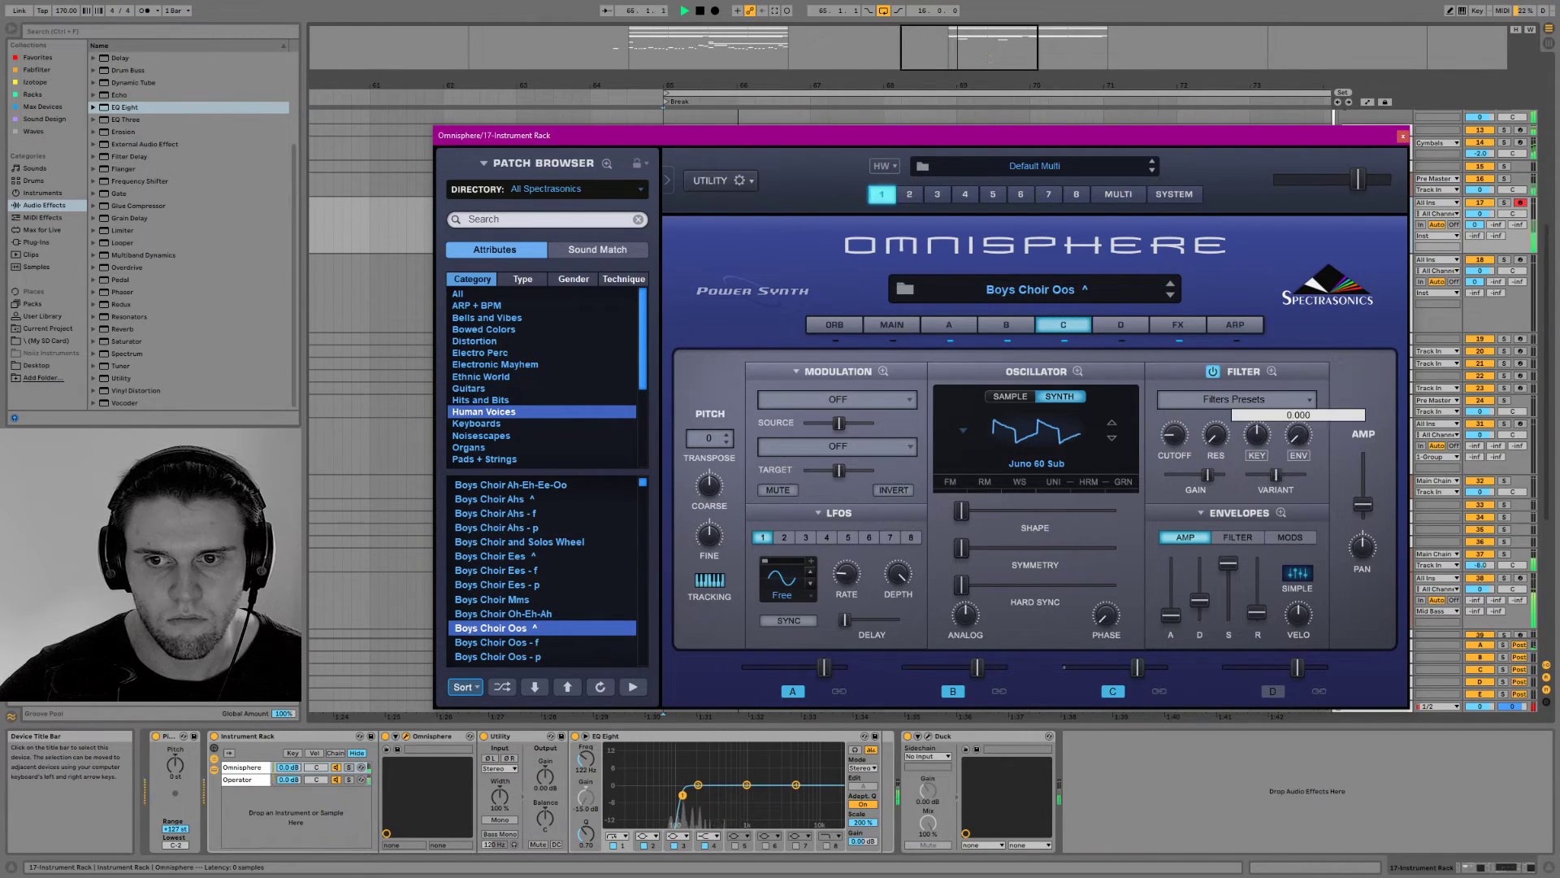
pyautogui.moveTo(1363, 505); pyautogui.dragTo(1362, 480)
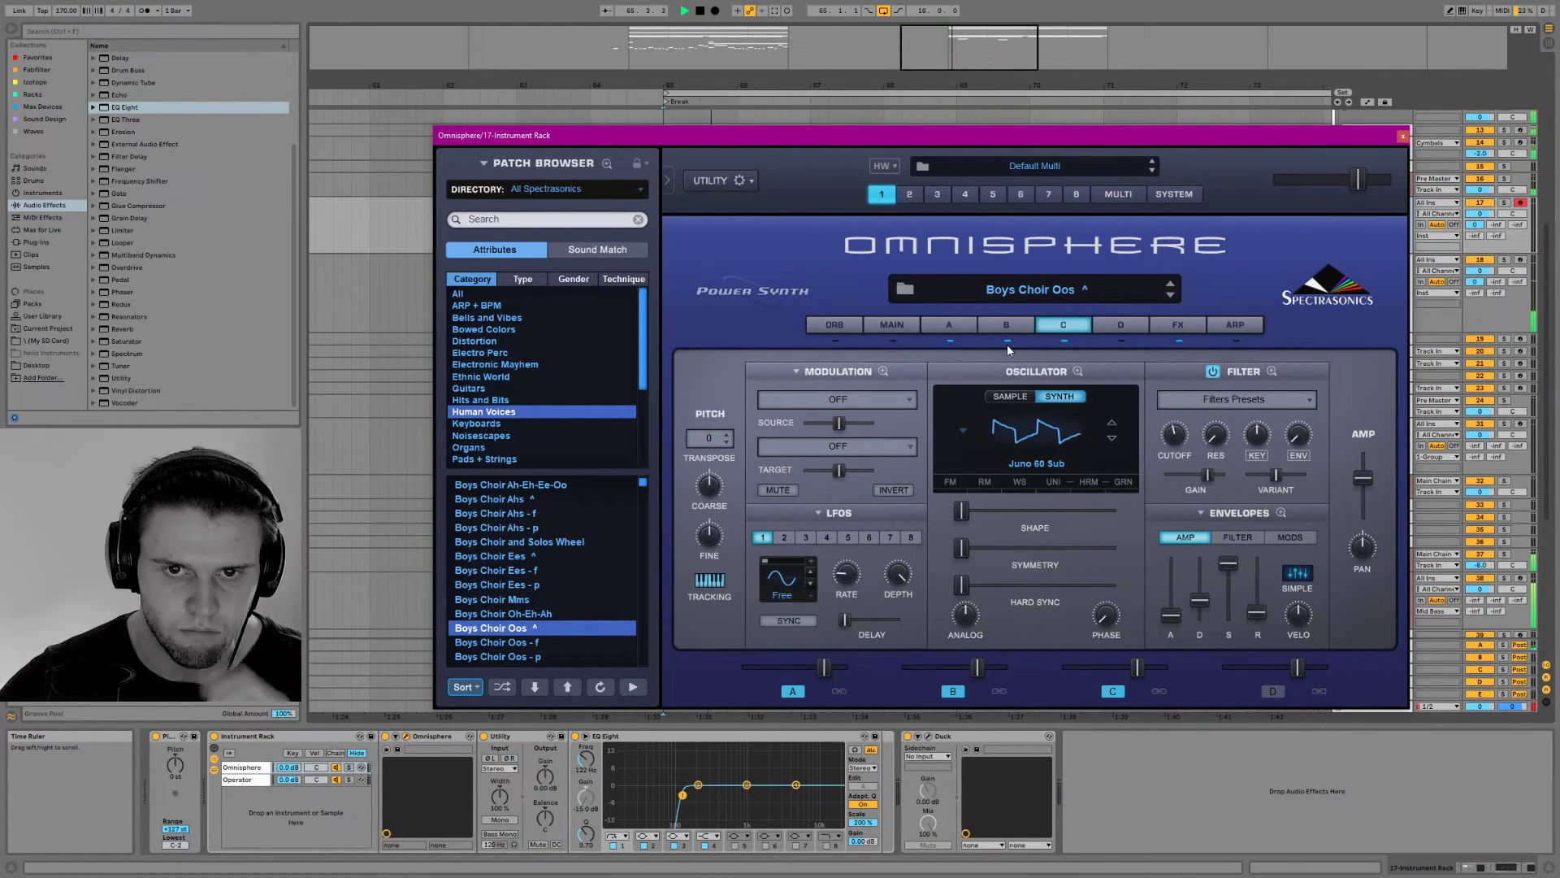
# Examine layer C's modulation and filter envelopes, the patch effects and layer A's settings for comparison
pyautogui.click(1272, 541)
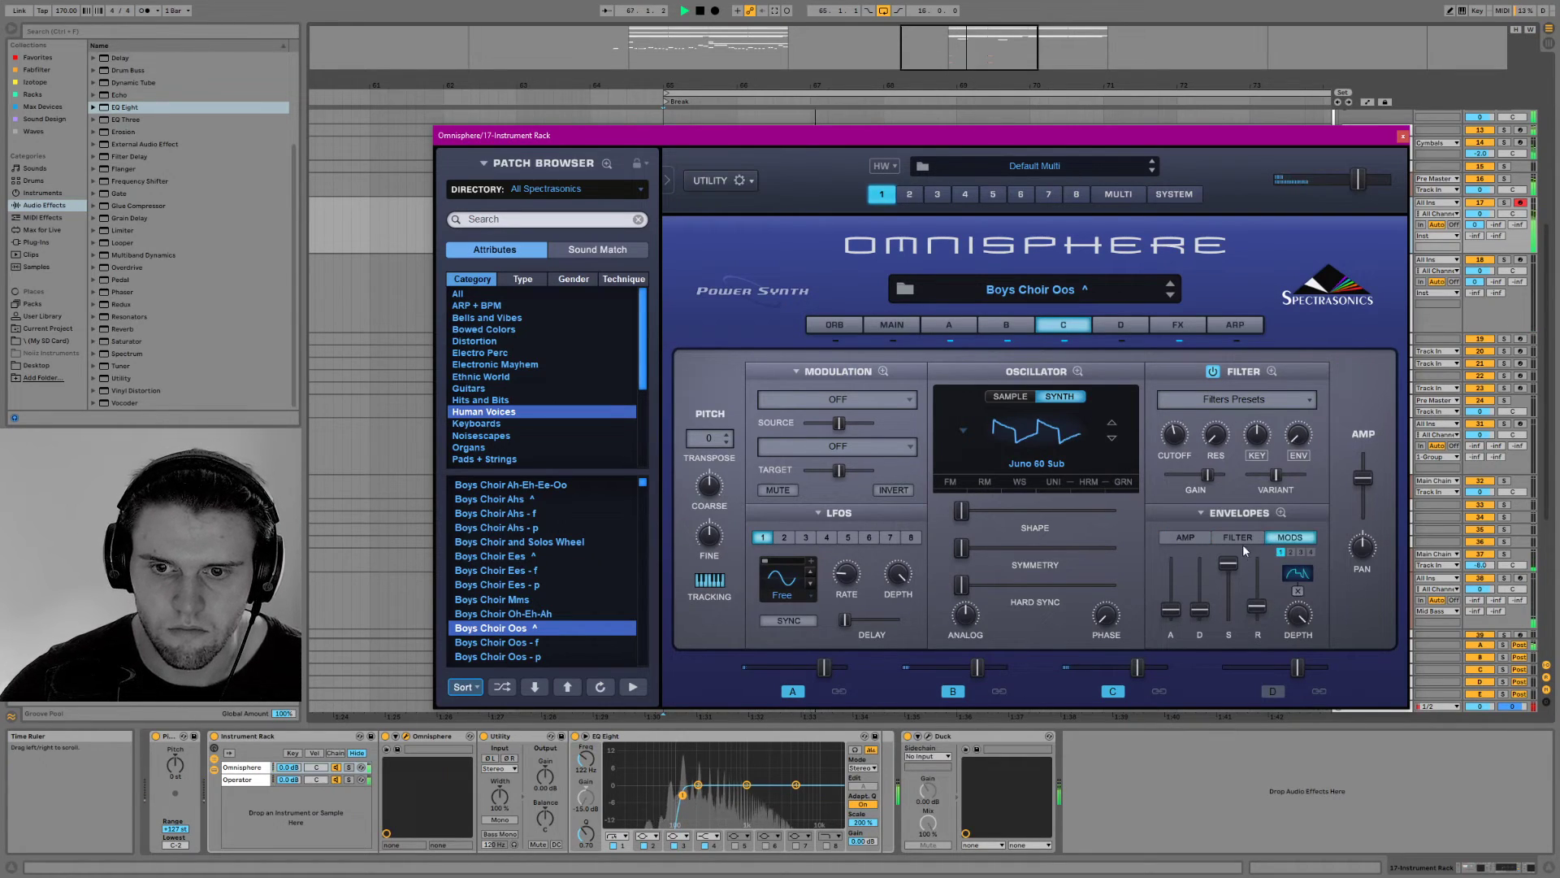
pyautogui.click(1239, 538)
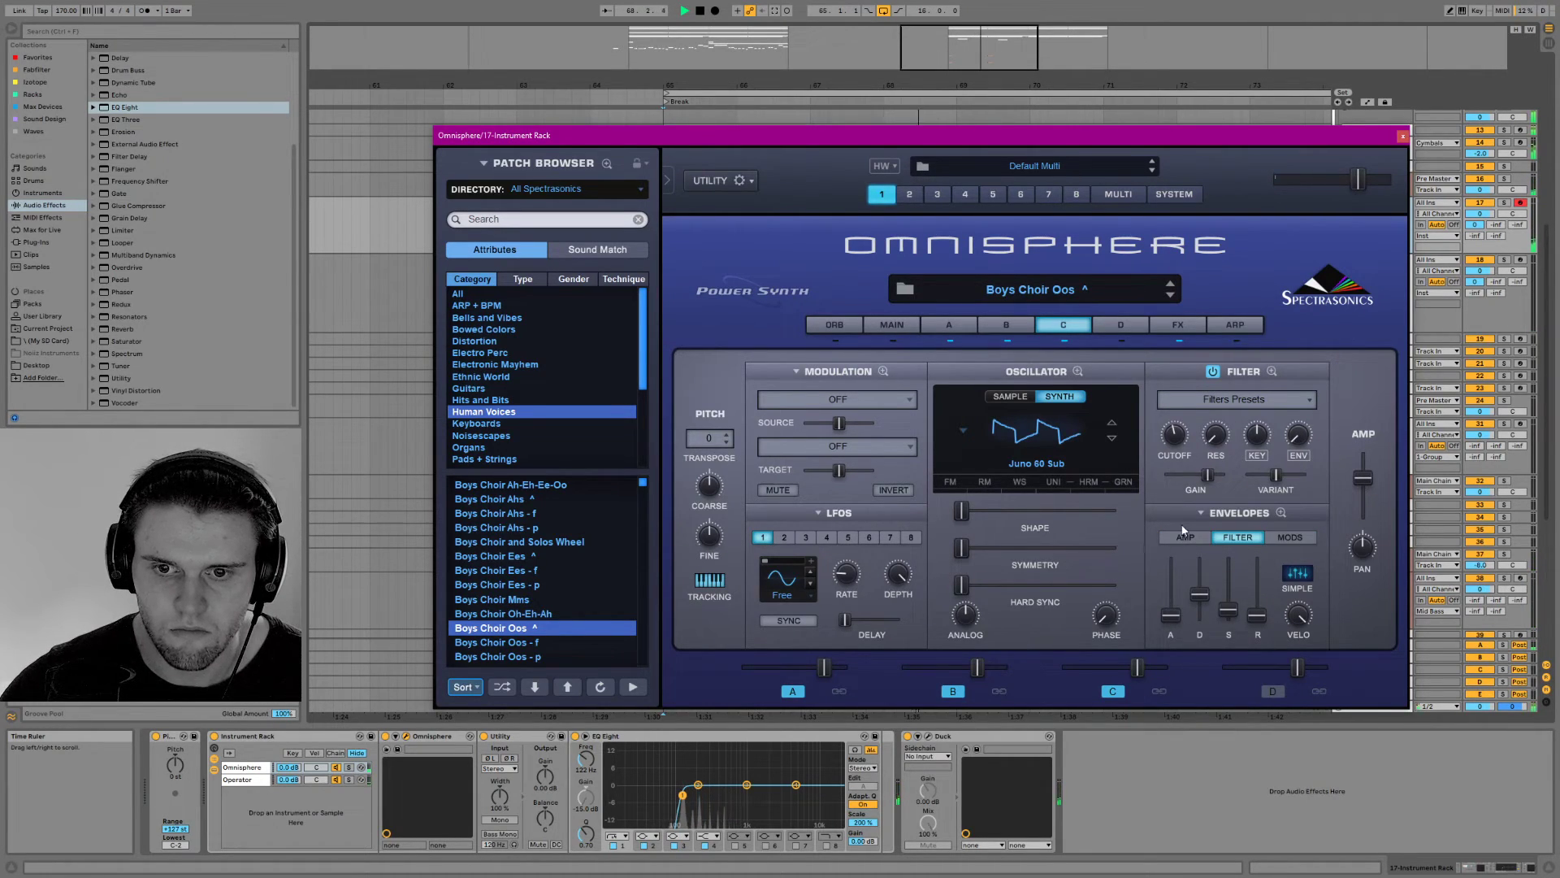
pyautogui.click(1177, 325)
pyautogui.click(800, 426)
pyautogui.click(949, 324)
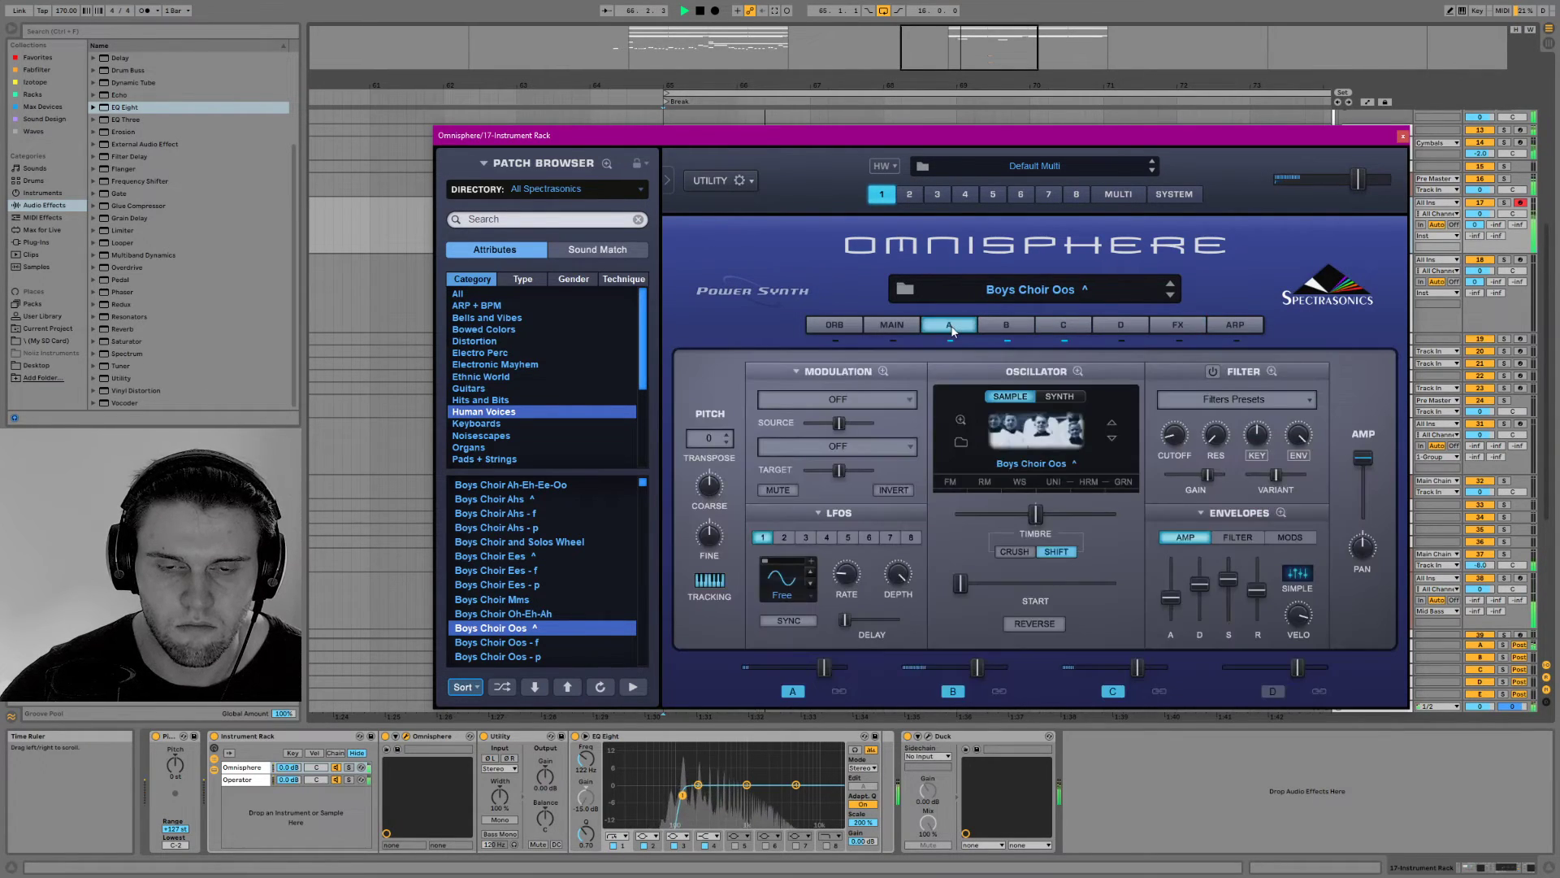
pyautogui.click(1063, 324)
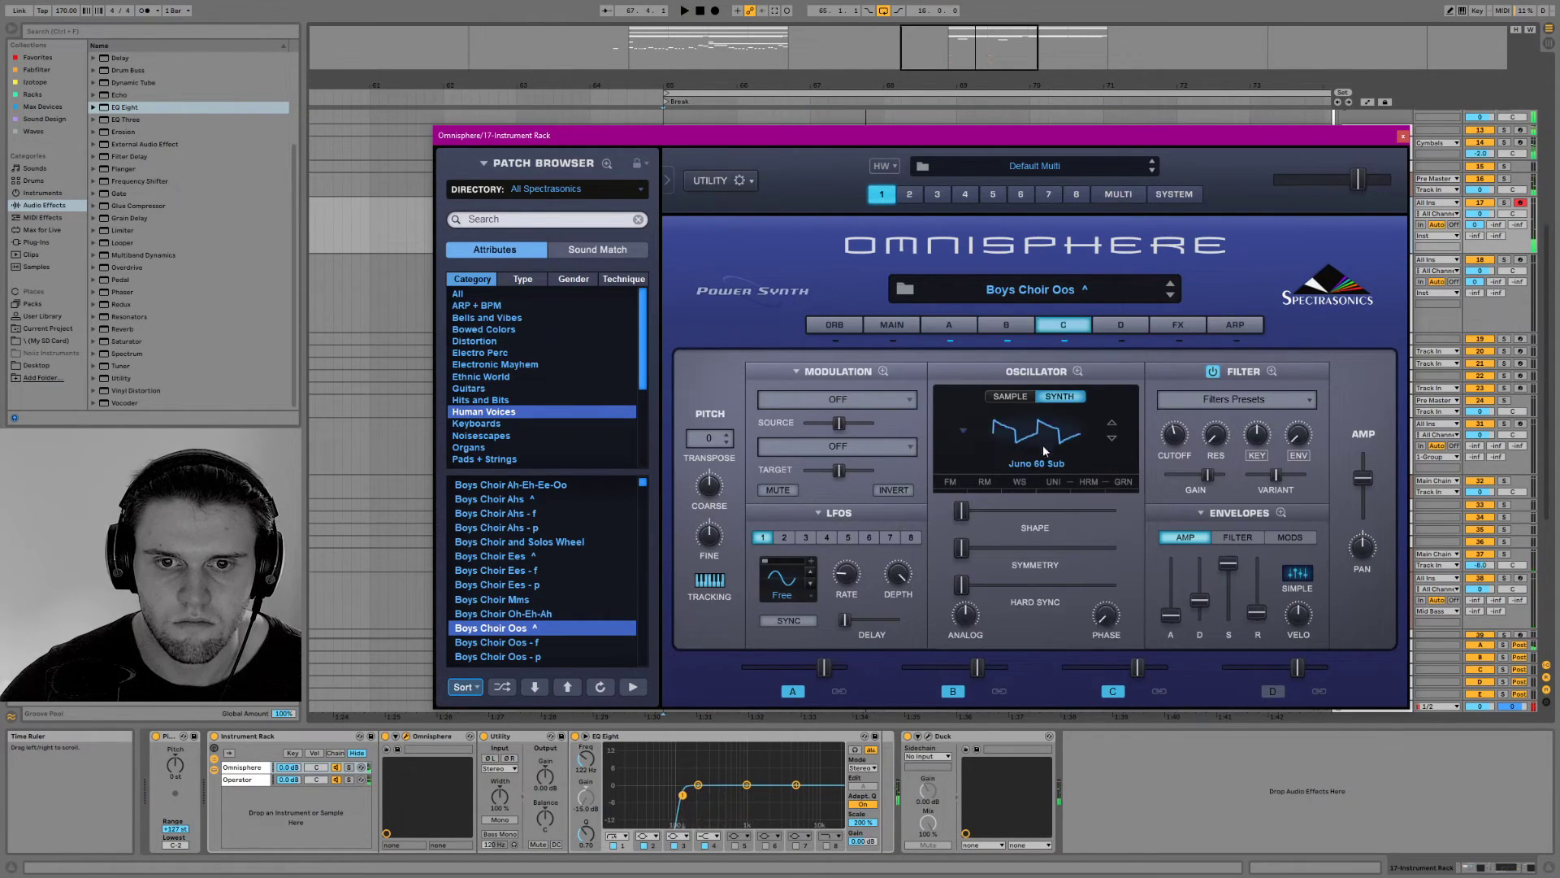
# Try Shape and Symmetry at 1.000 on layer C's Juno 60 Sub oscillator, returning each to its minimum
pyautogui.press('space')
pyautogui.click(1066, 386)
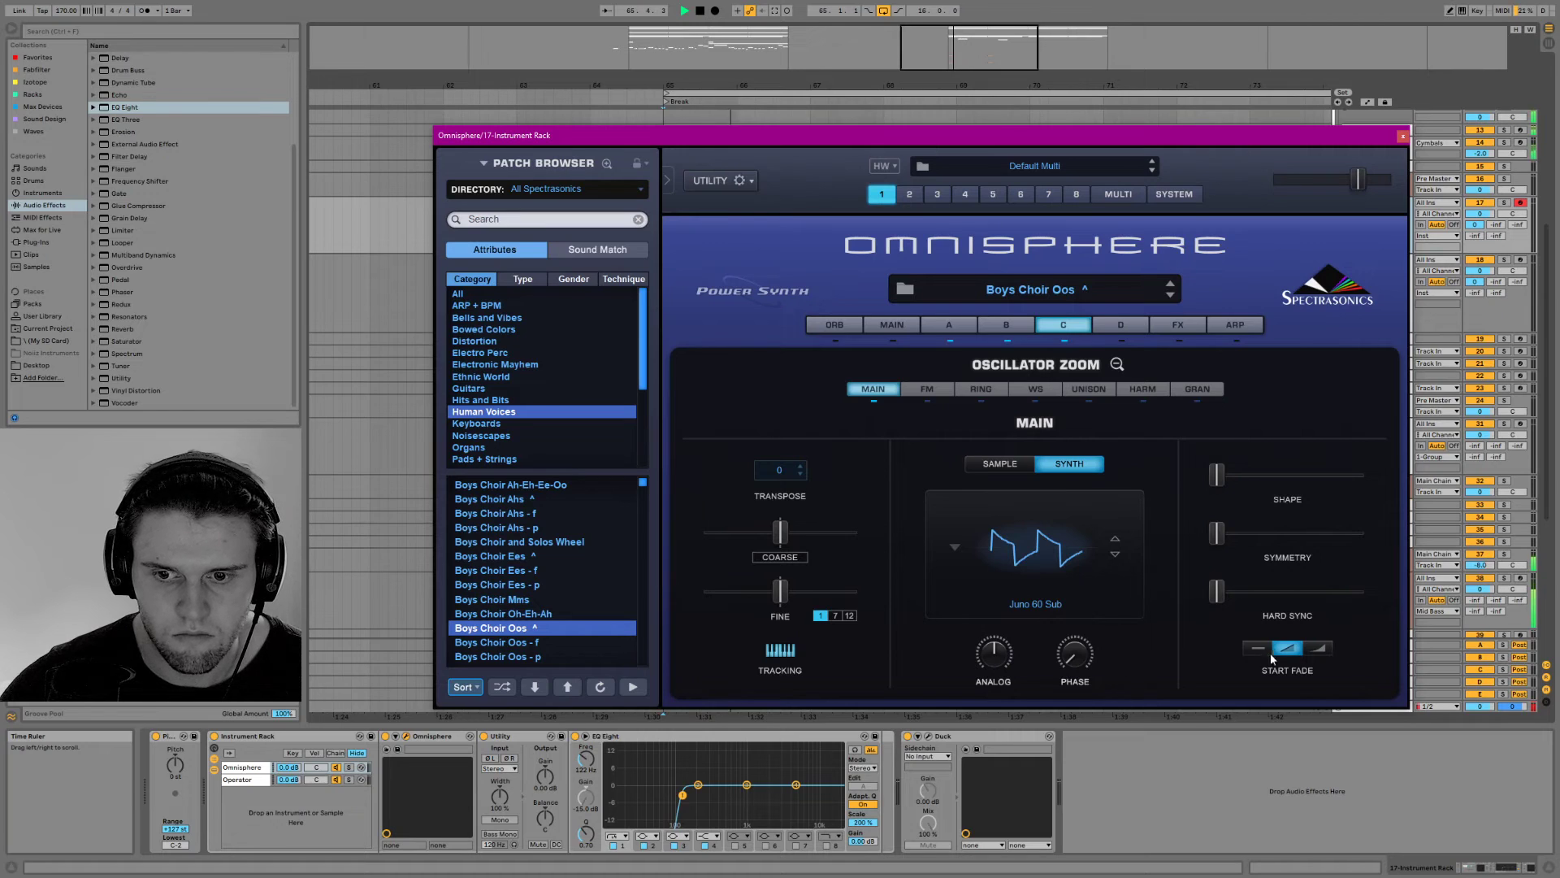
pyautogui.press('space')
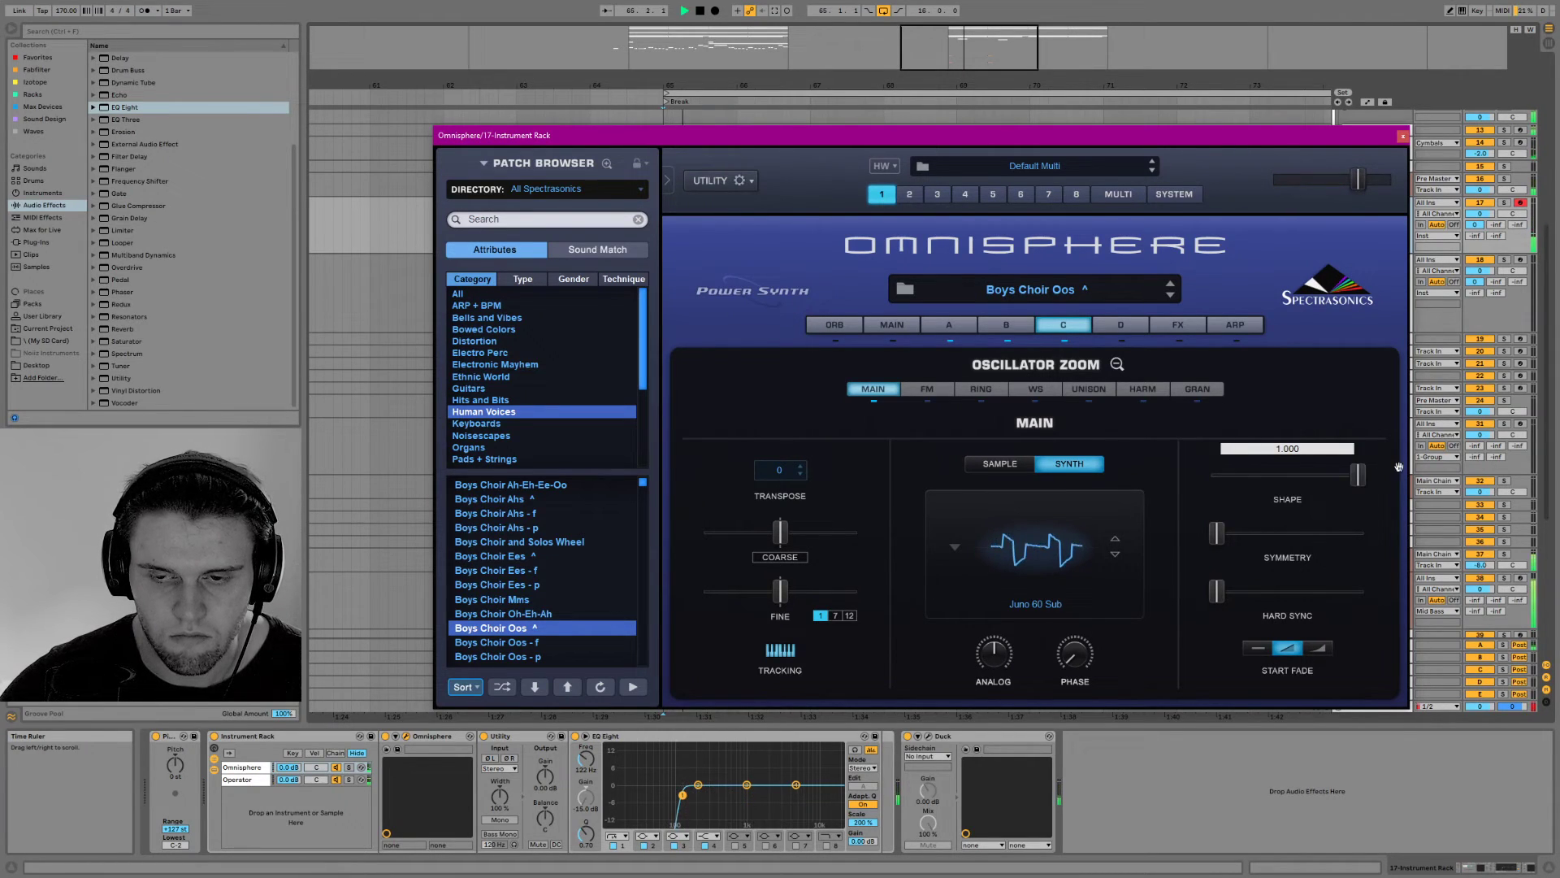
pyautogui.moveTo(1219, 538); pyautogui.dragTo(1391, 522)
pyautogui.press('space')
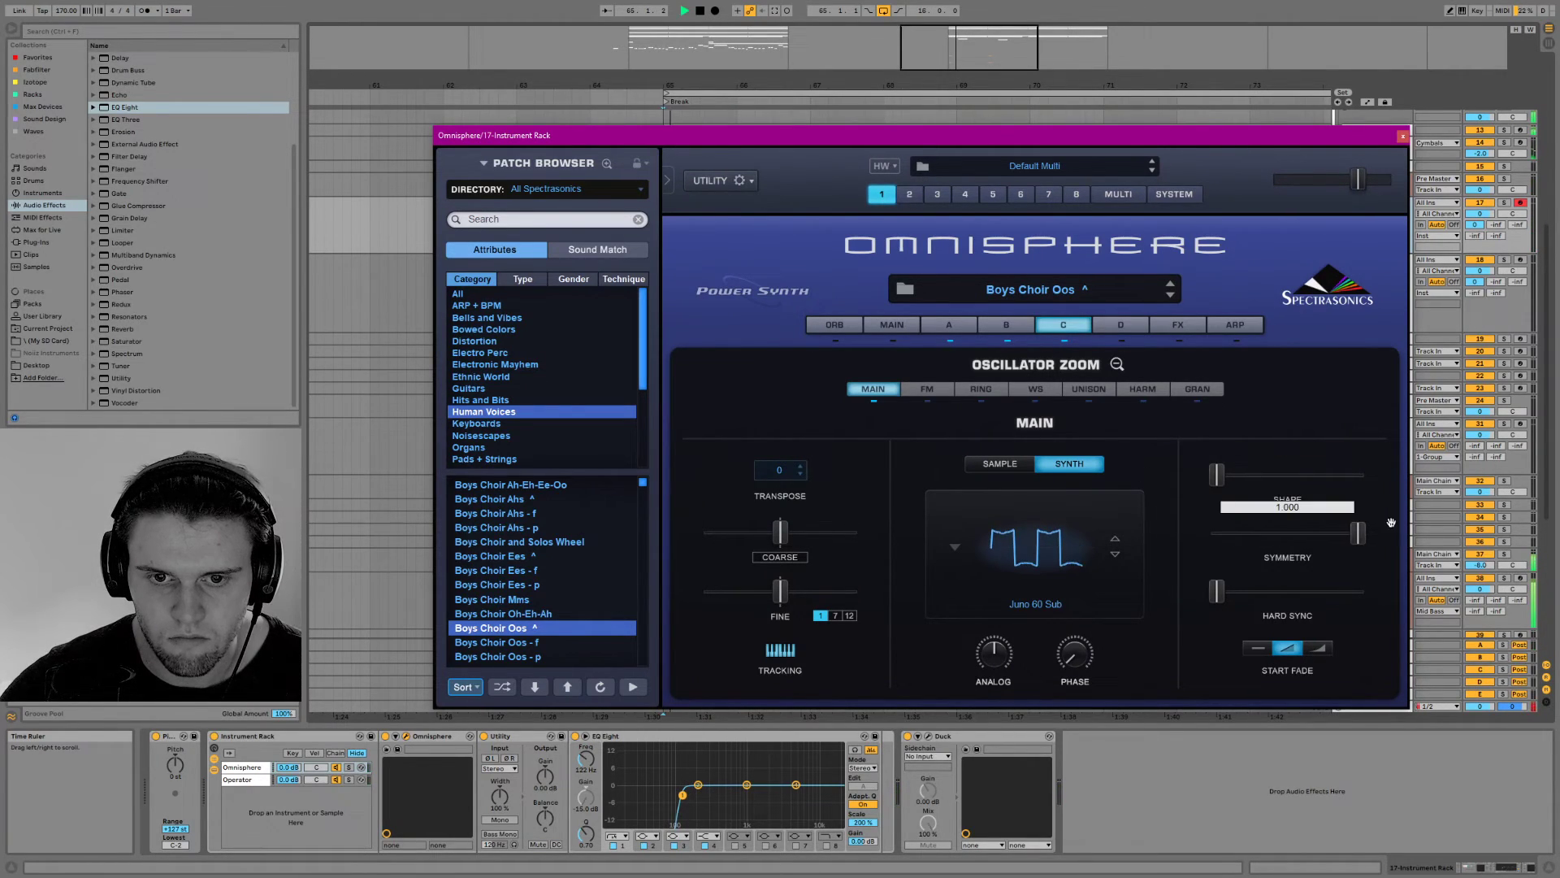
pyautogui.moveTo(1391, 521); pyautogui.dragTo(1216, 533)
# Try different Analog and Phase amounts on layer C's Juno 60 Sub oscillator while auditioning the choir
pyautogui.moveTo(983, 670); pyautogui.dragTo(987, 569)
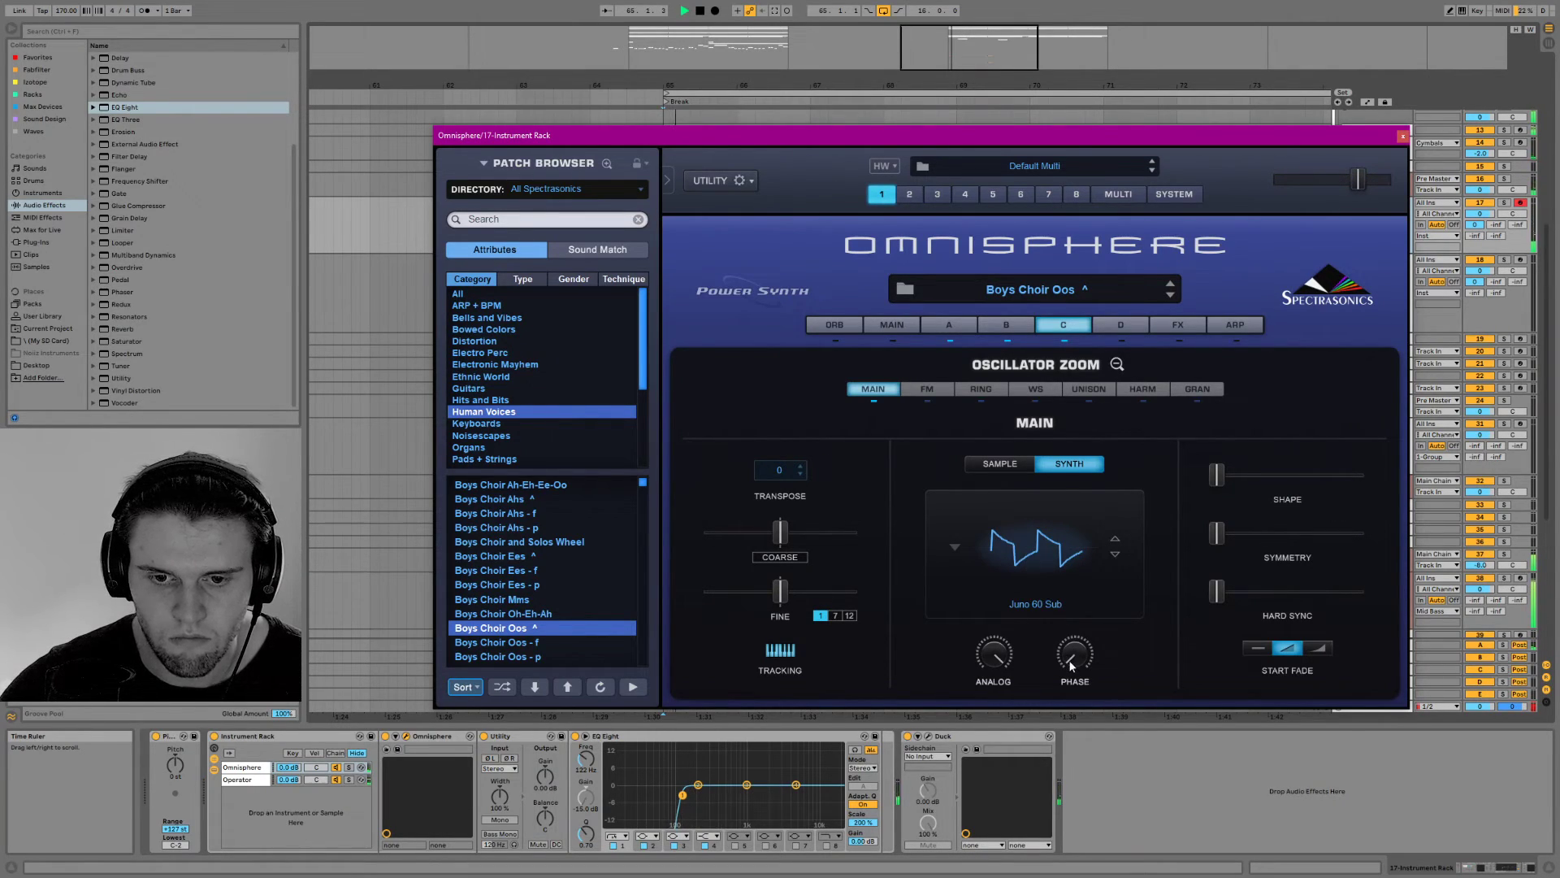
pyautogui.moveTo(1075, 654); pyautogui.dragTo(1097, 494)
pyautogui.moveTo(1073, 659); pyautogui.dragTo(1071, 813)
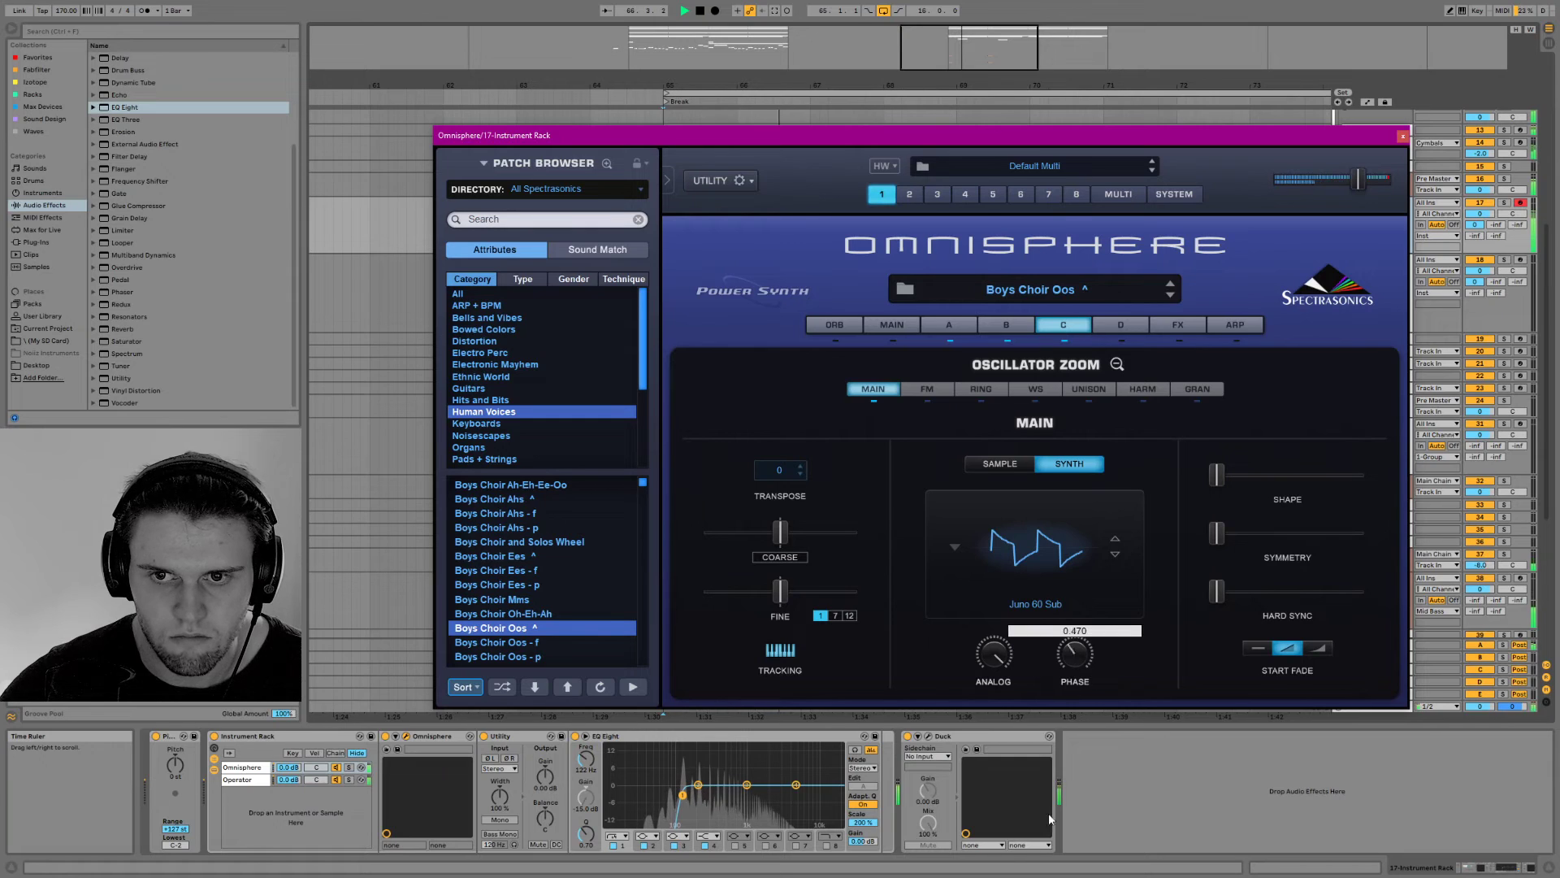
# Enable Unison on layer C's oscillator and raise its detune slightly
pyautogui.click(1081, 390)
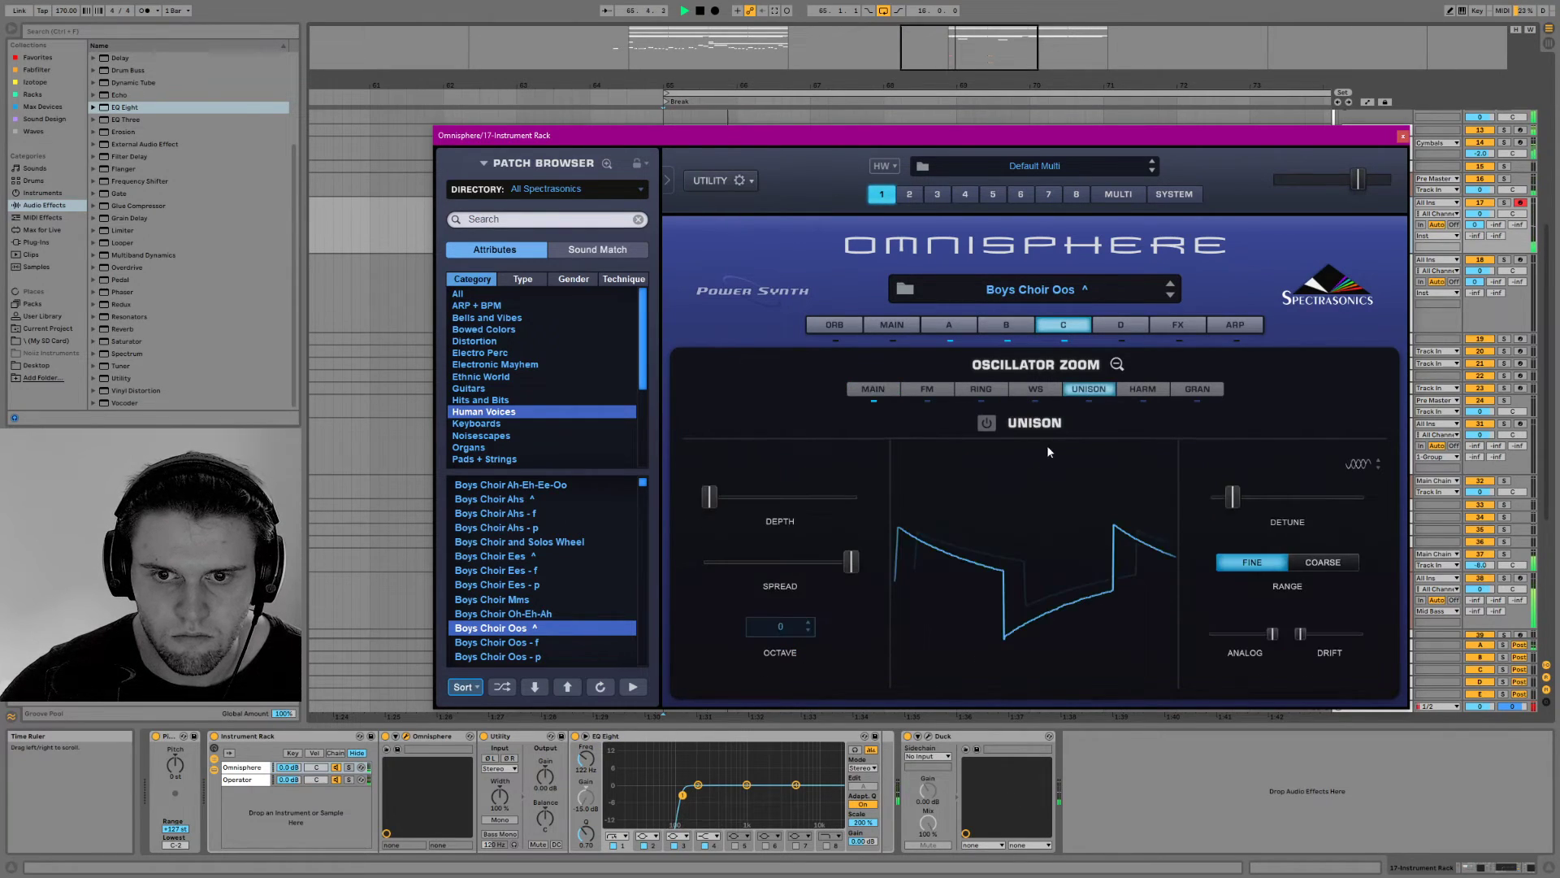
pyautogui.click(986, 423)
pyautogui.moveTo(1232, 496); pyautogui.dragTo(1240, 498)
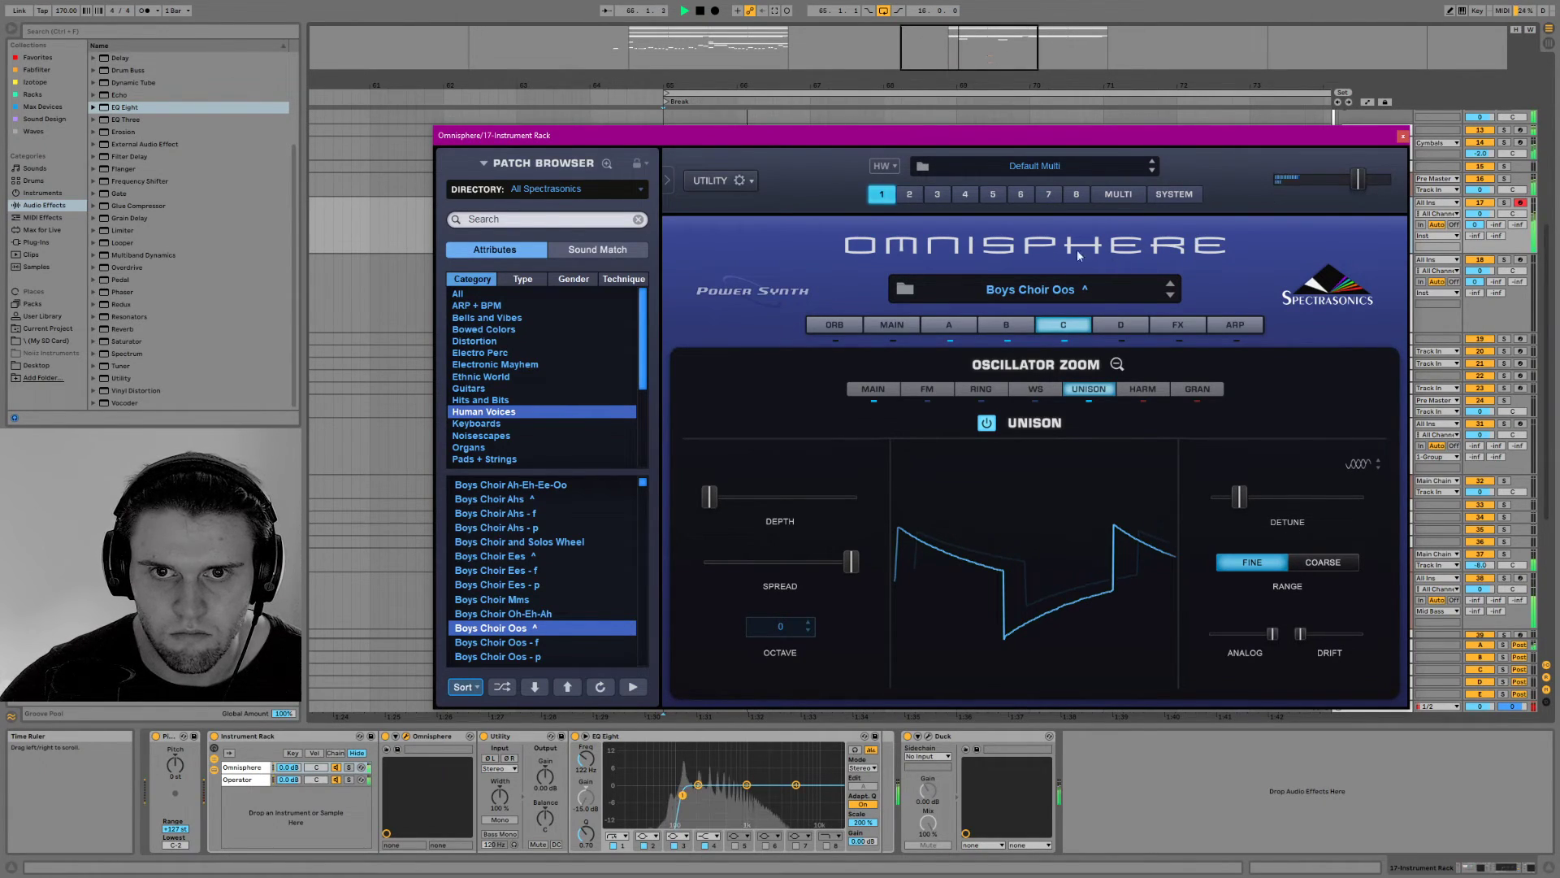
pyautogui.click(894, 325)
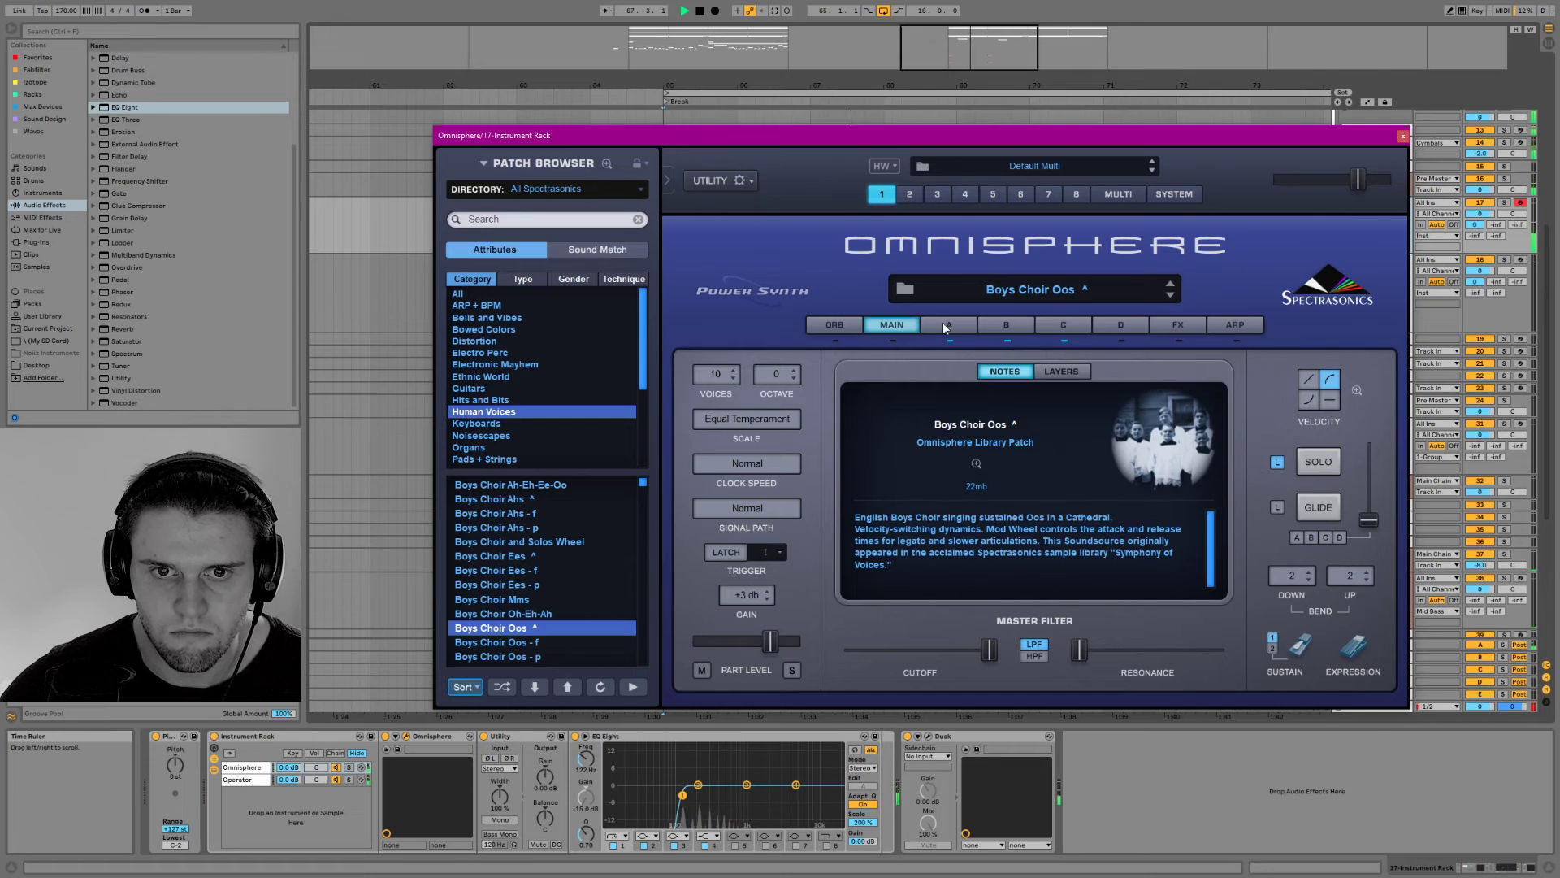
pyautogui.click(1061, 323)
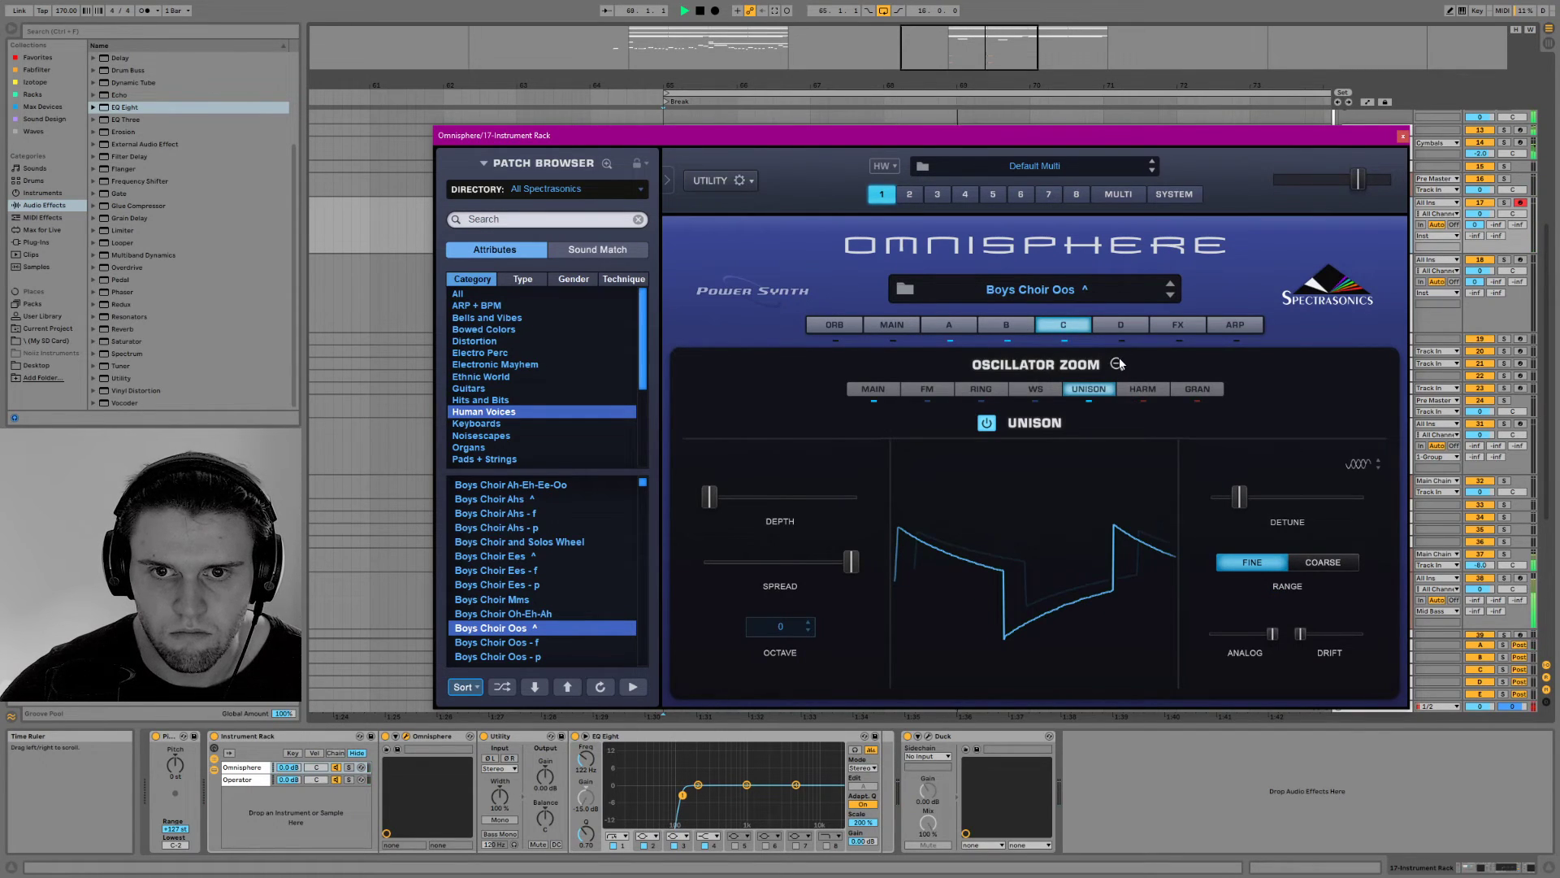
# Set layer C's filter resonance to 0.400 and raise the filter gain slightly while auditioning
pyautogui.click(1118, 364)
pyautogui.moveTo(1176, 445); pyautogui.dragTo(1232, 391)
pyautogui.press('space')
pyautogui.press('space')
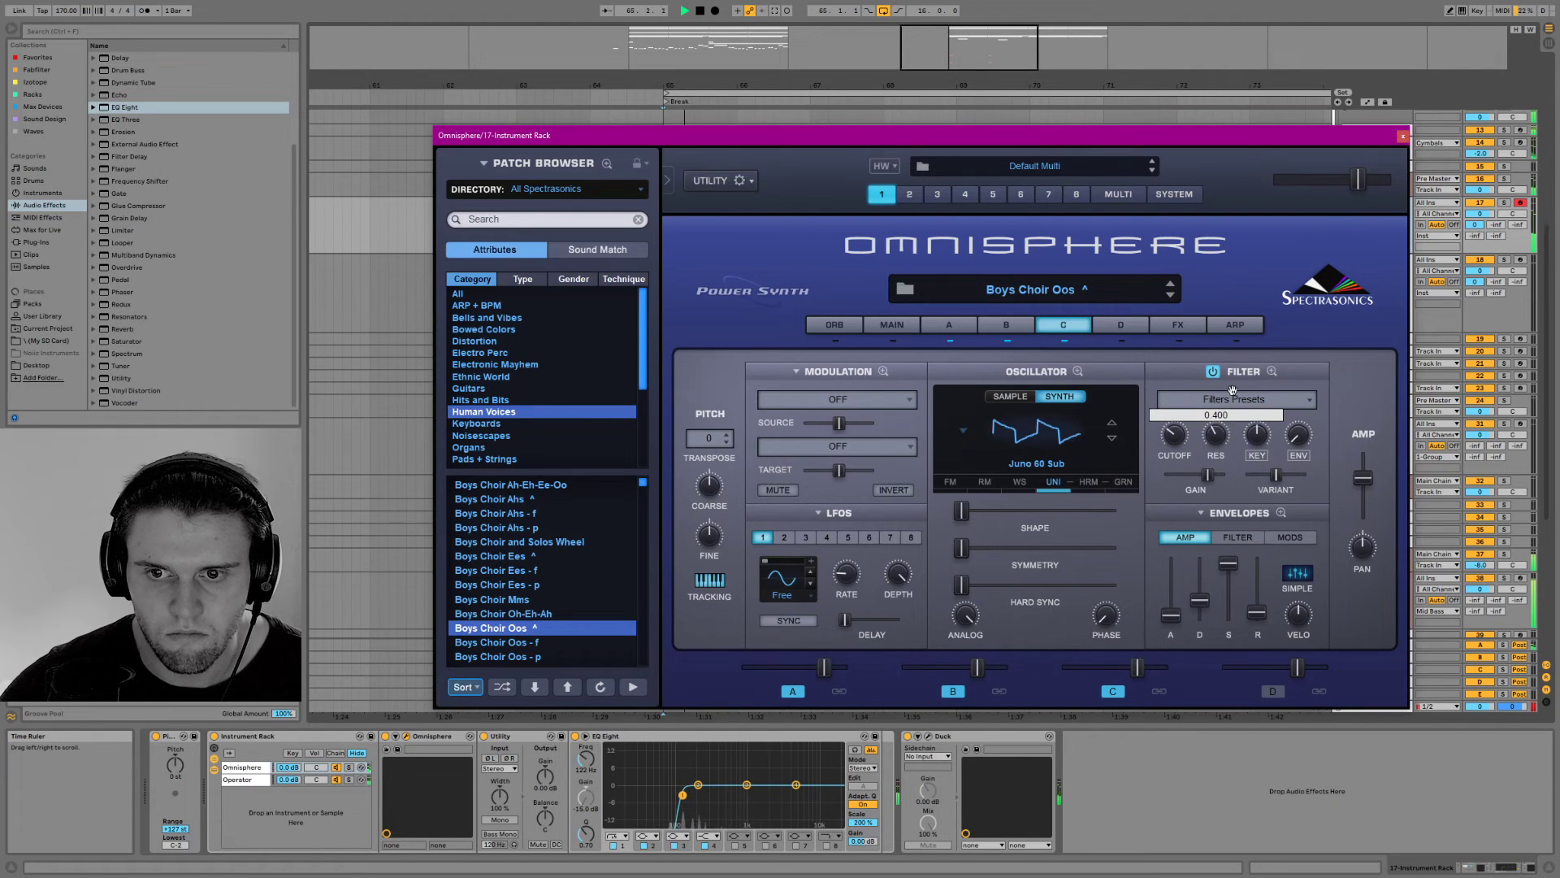
pyautogui.moveTo(1208, 475); pyautogui.dragTo(1221, 424)
pyautogui.press('space')
pyautogui.press('space')
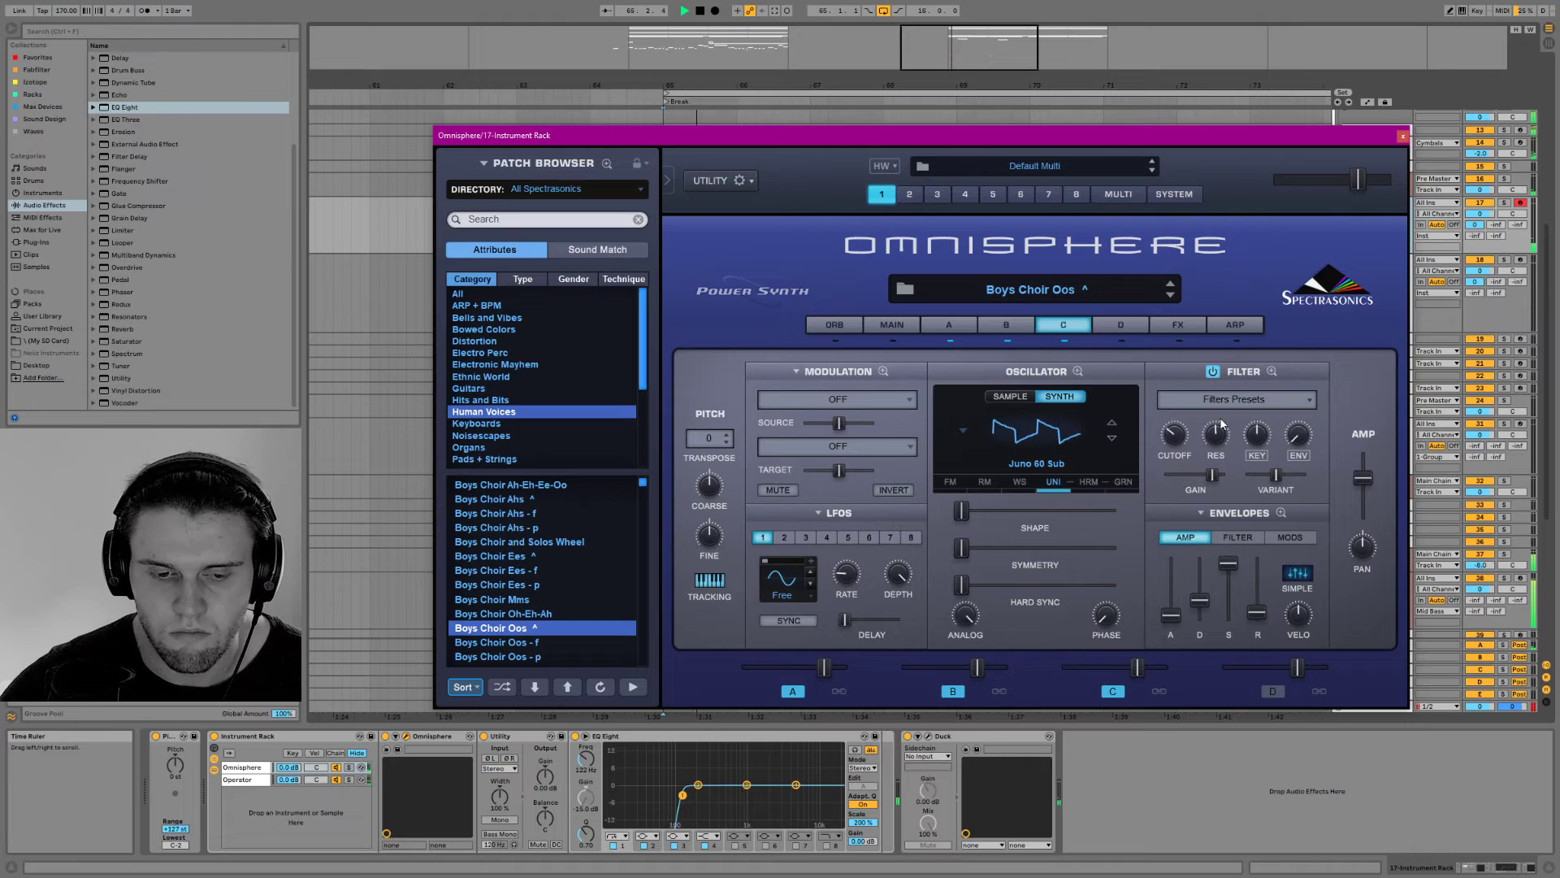
# Copy track 17's revised instrument rack and effects to track 18, keeping only one Duck device
pyautogui.click(1402, 137)
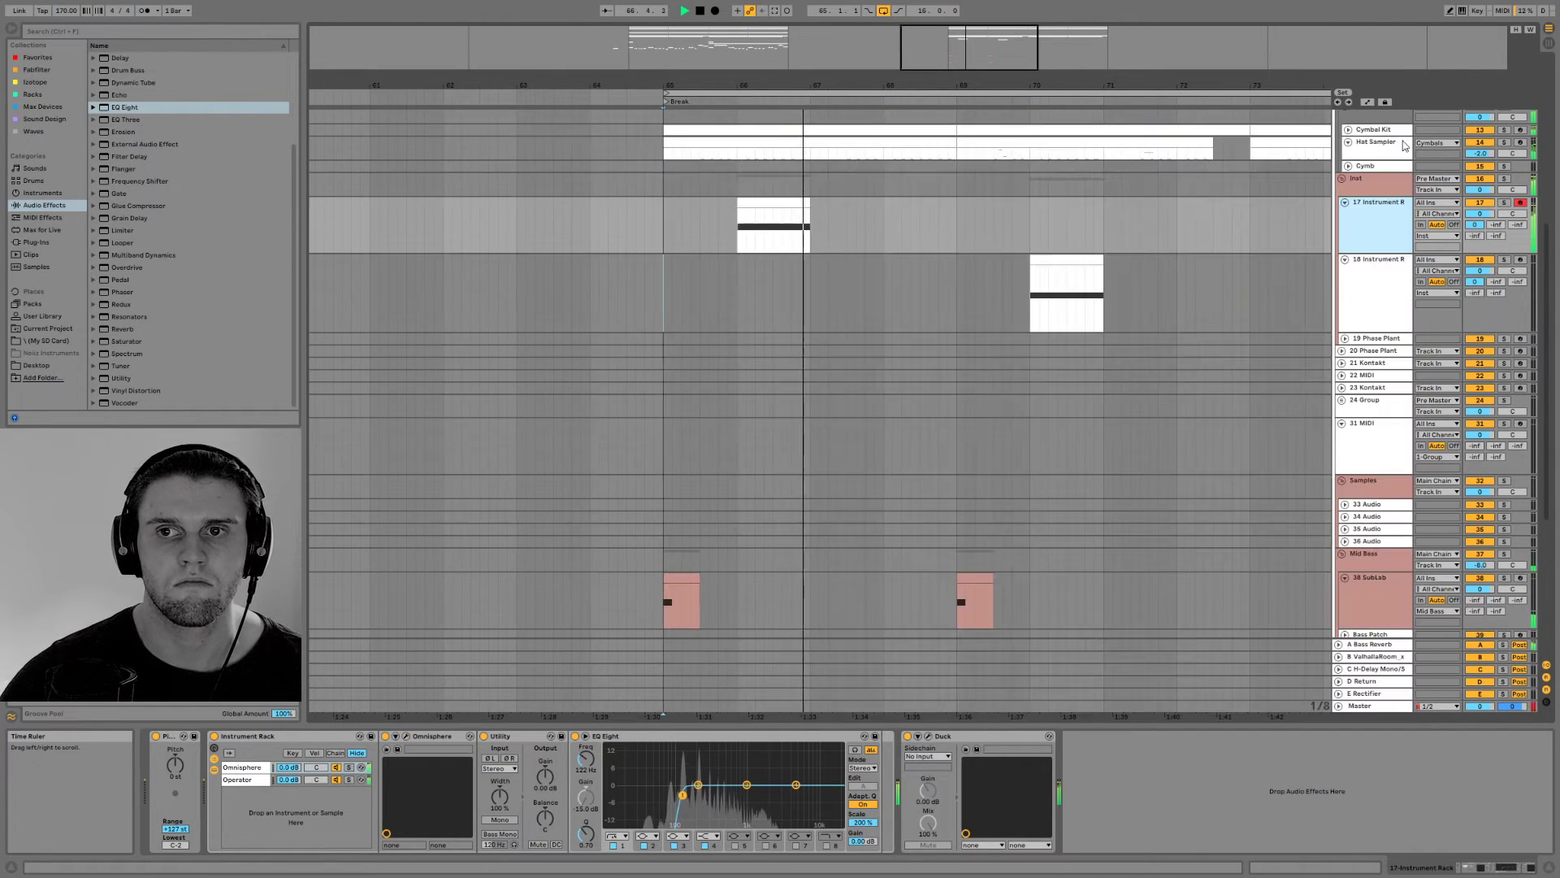
pyautogui.moveTo(284, 737); pyautogui.dragTo(974, 339)
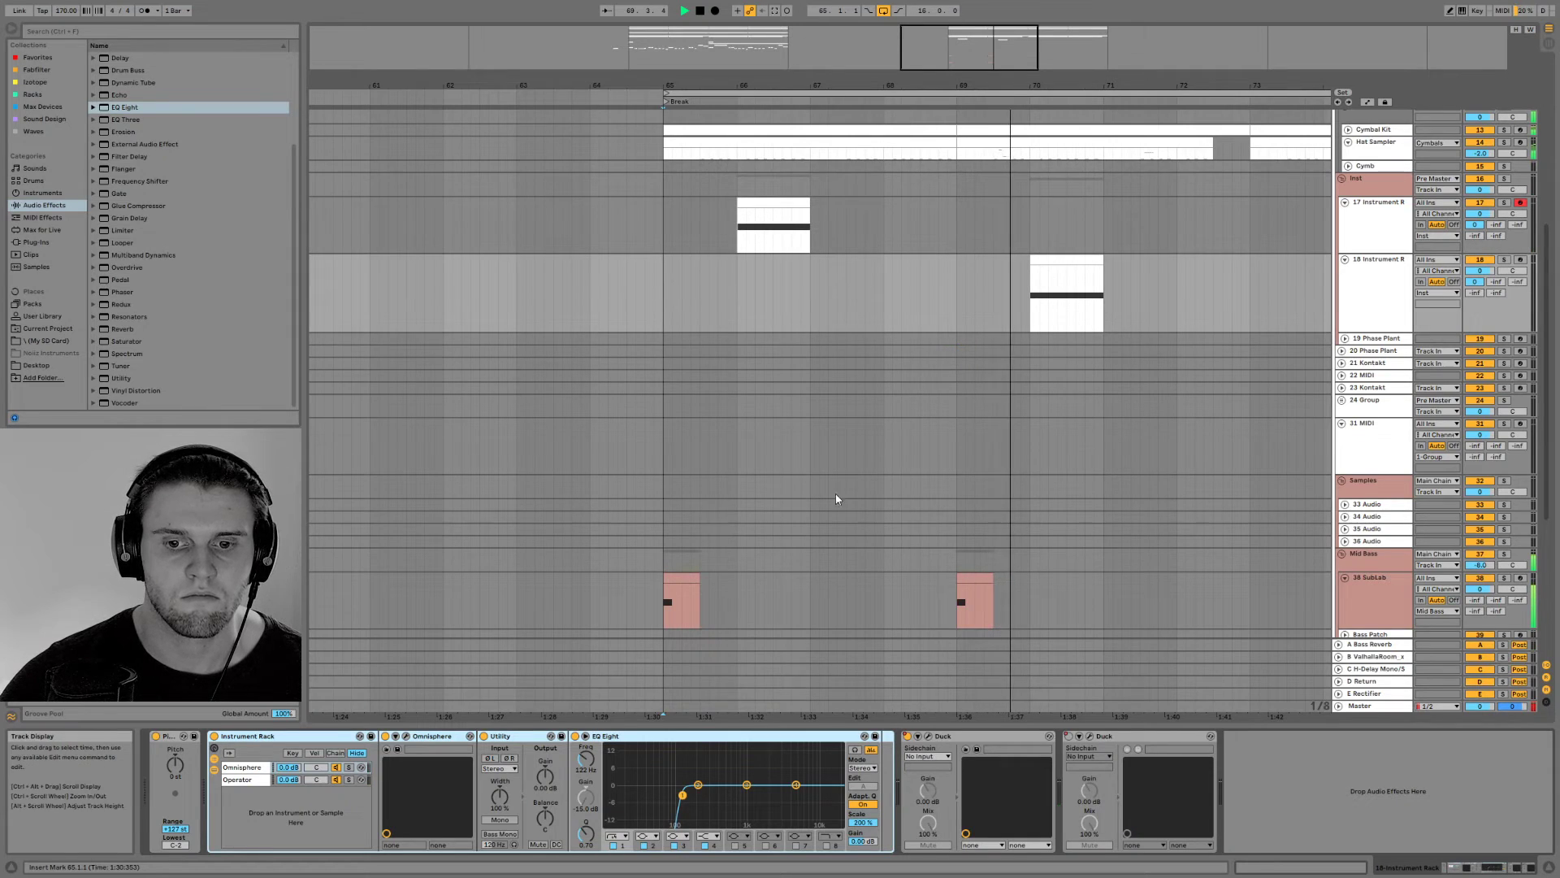
pyautogui.press('space')
pyautogui.click(956, 737)
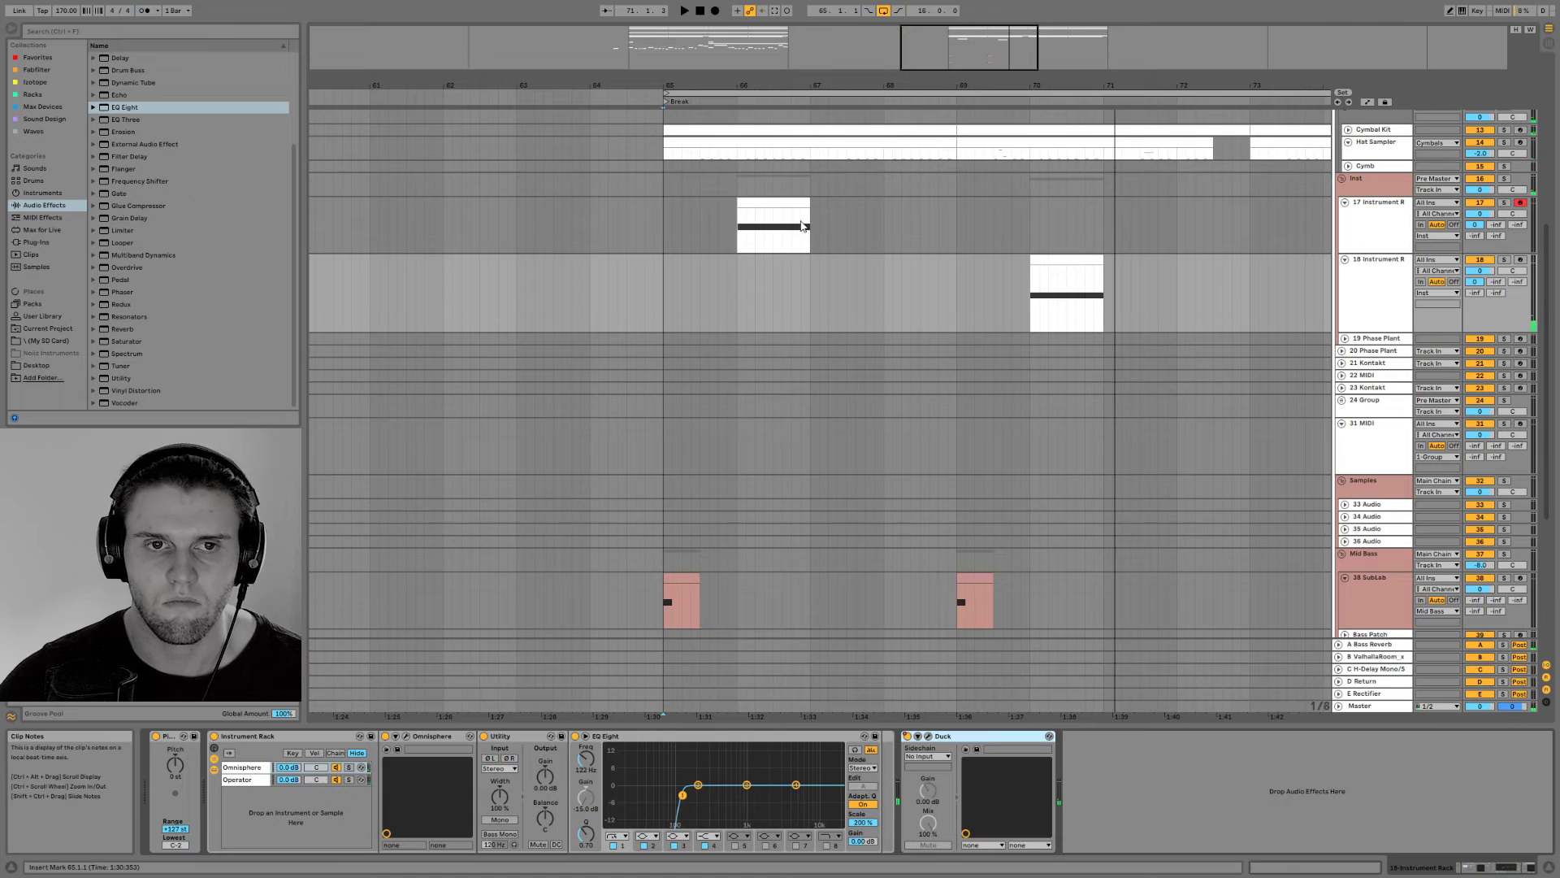
# Switch off layers A and B in track 17's Omnisphere and raise the output level while auditioning layer C alone
pyautogui.click(767, 206)
pyautogui.press('space')
pyautogui.press('space')
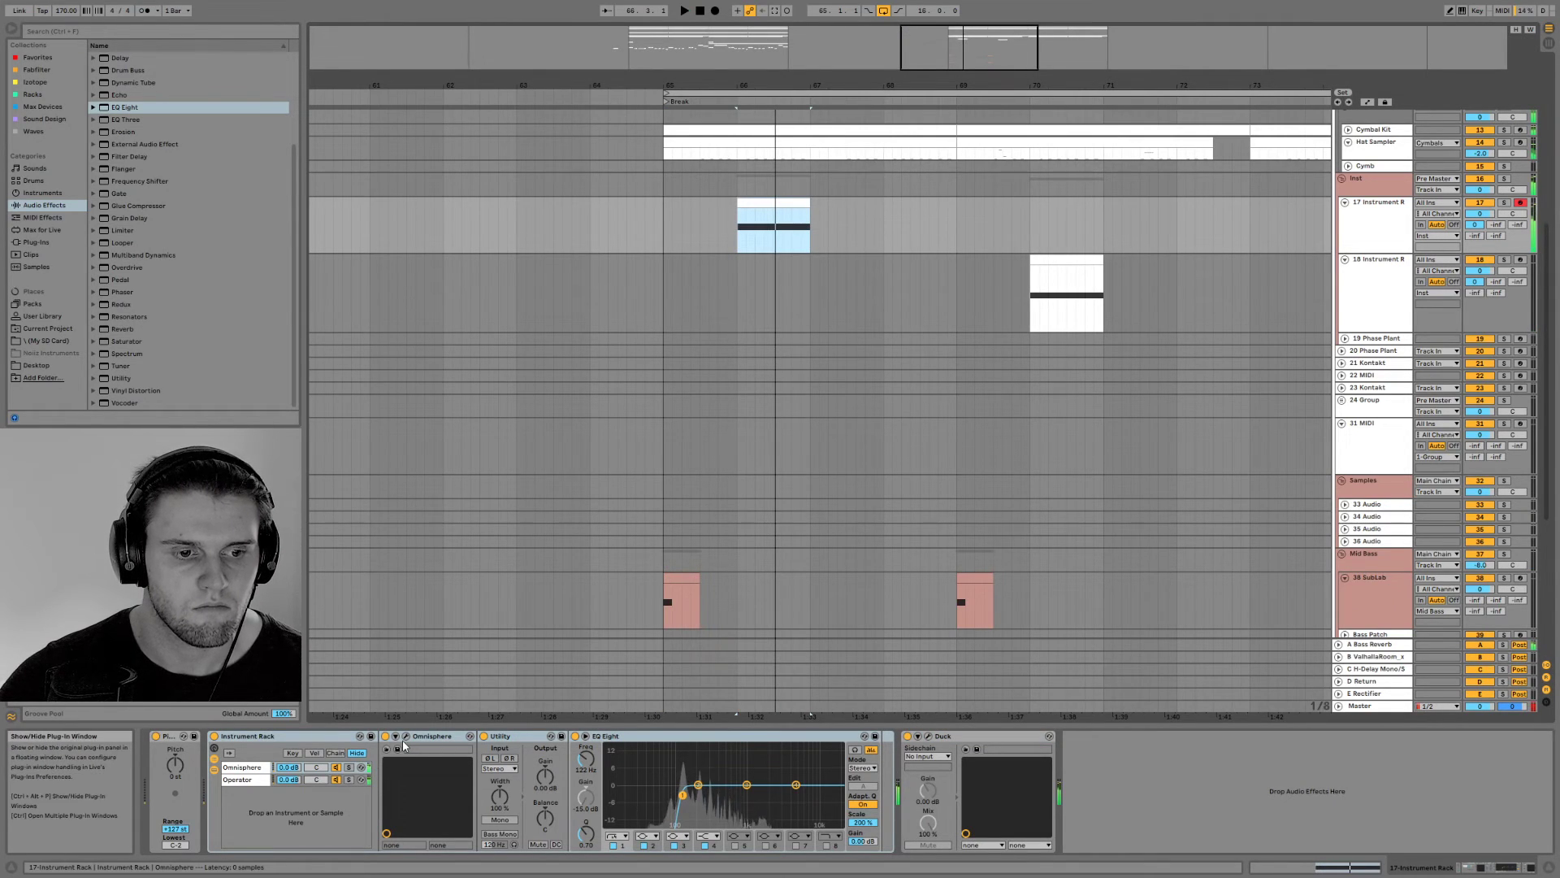
pyautogui.click(407, 736)
pyautogui.click(1005, 325)
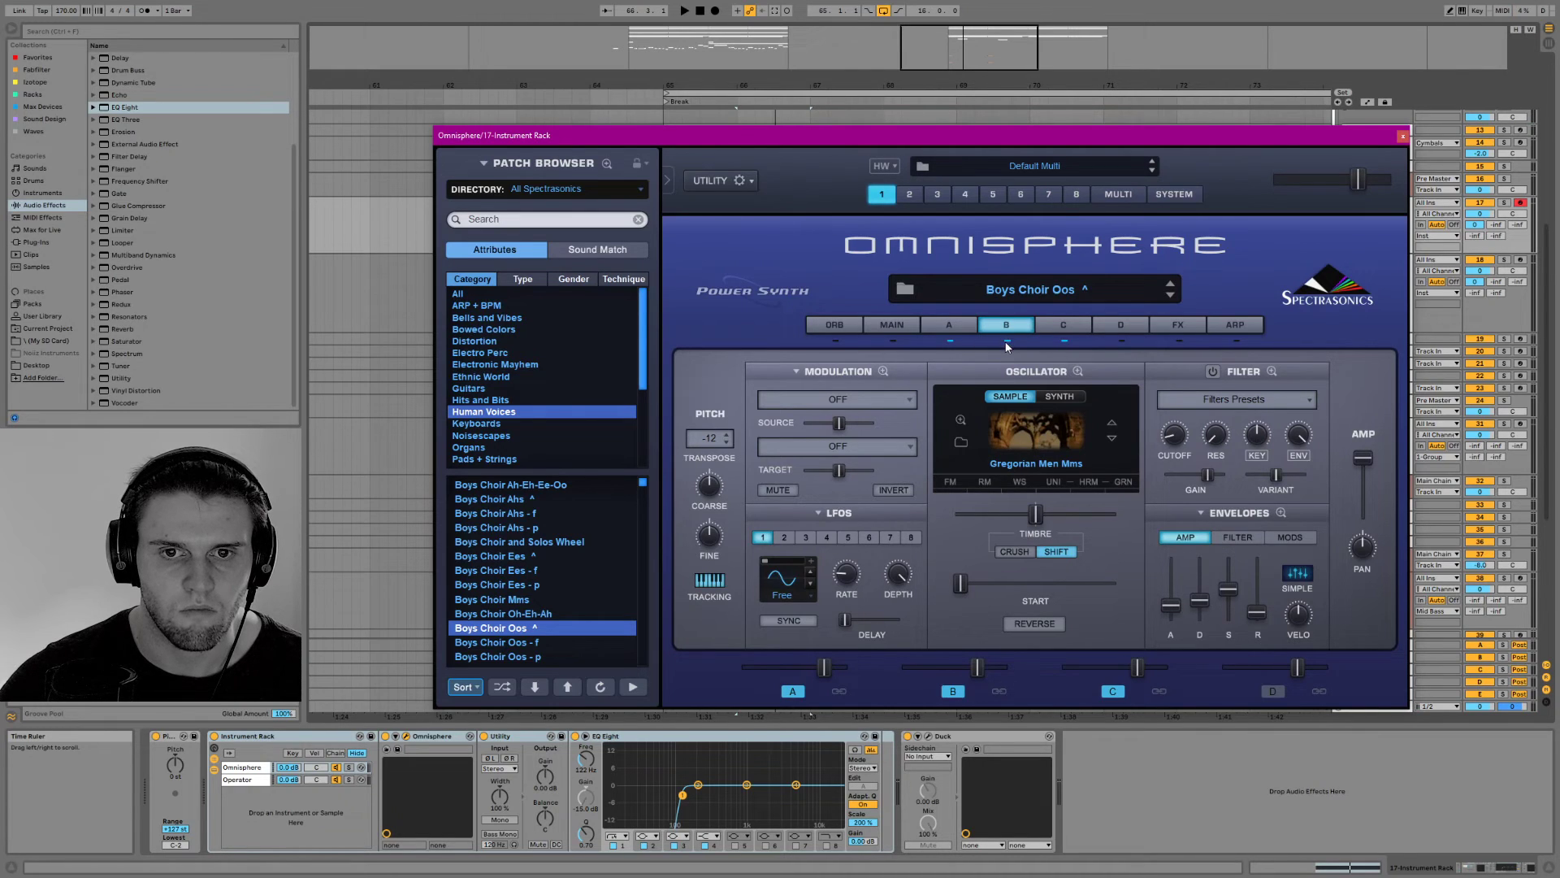
pyautogui.click(949, 339)
pyautogui.press('space')
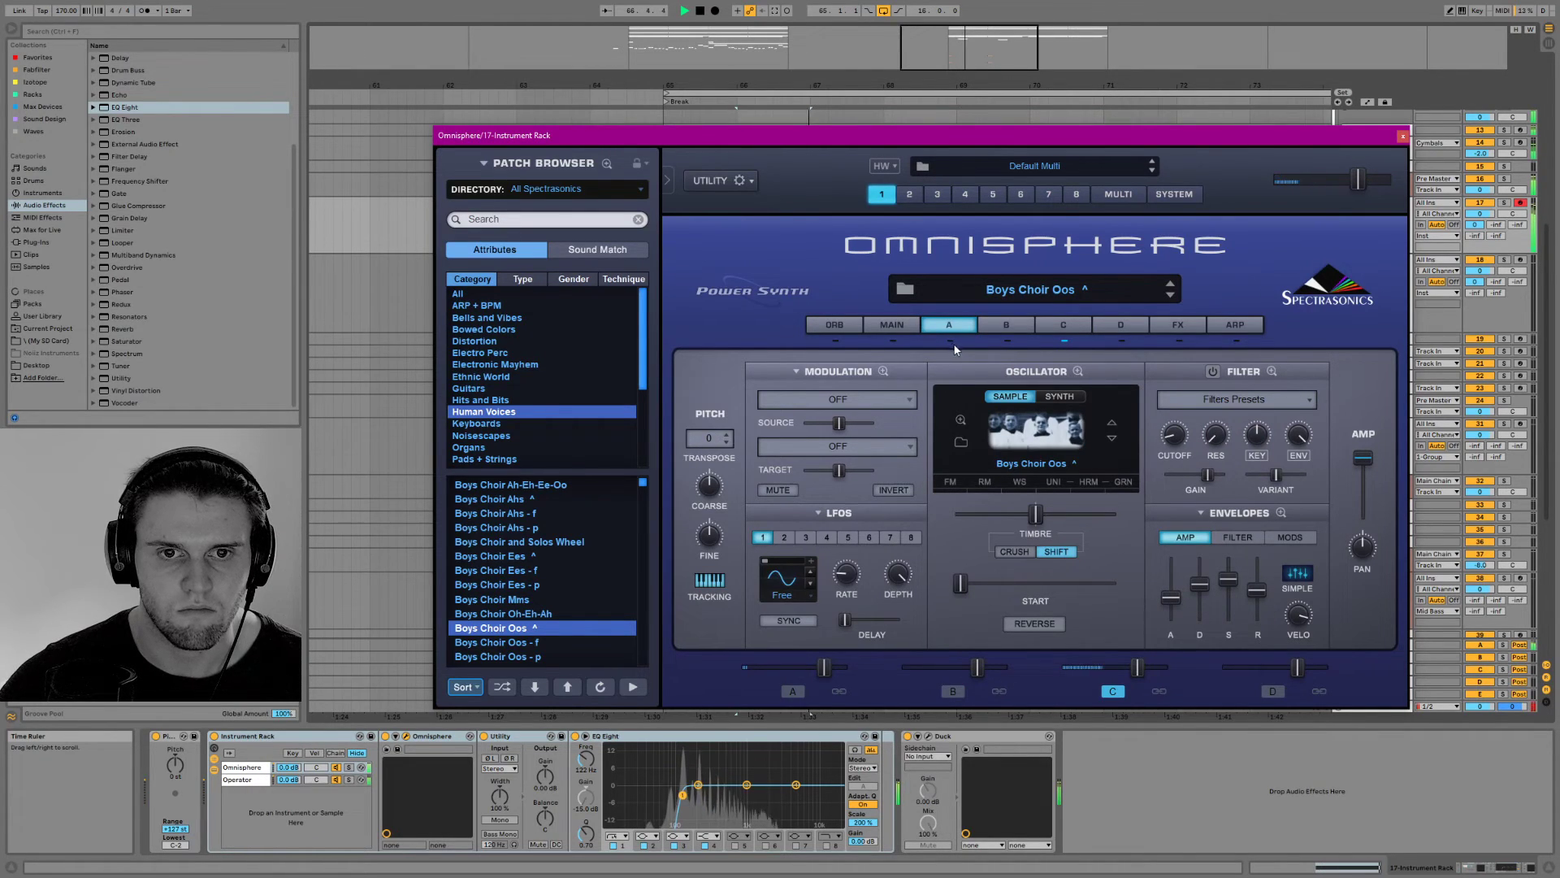
pyautogui.moveTo(1357, 180)
pyautogui.mouseDown()
pyautogui.moveTo(1404, 183)
pyautogui.moveTo(1386, 183)
pyautogui.mouseUp()
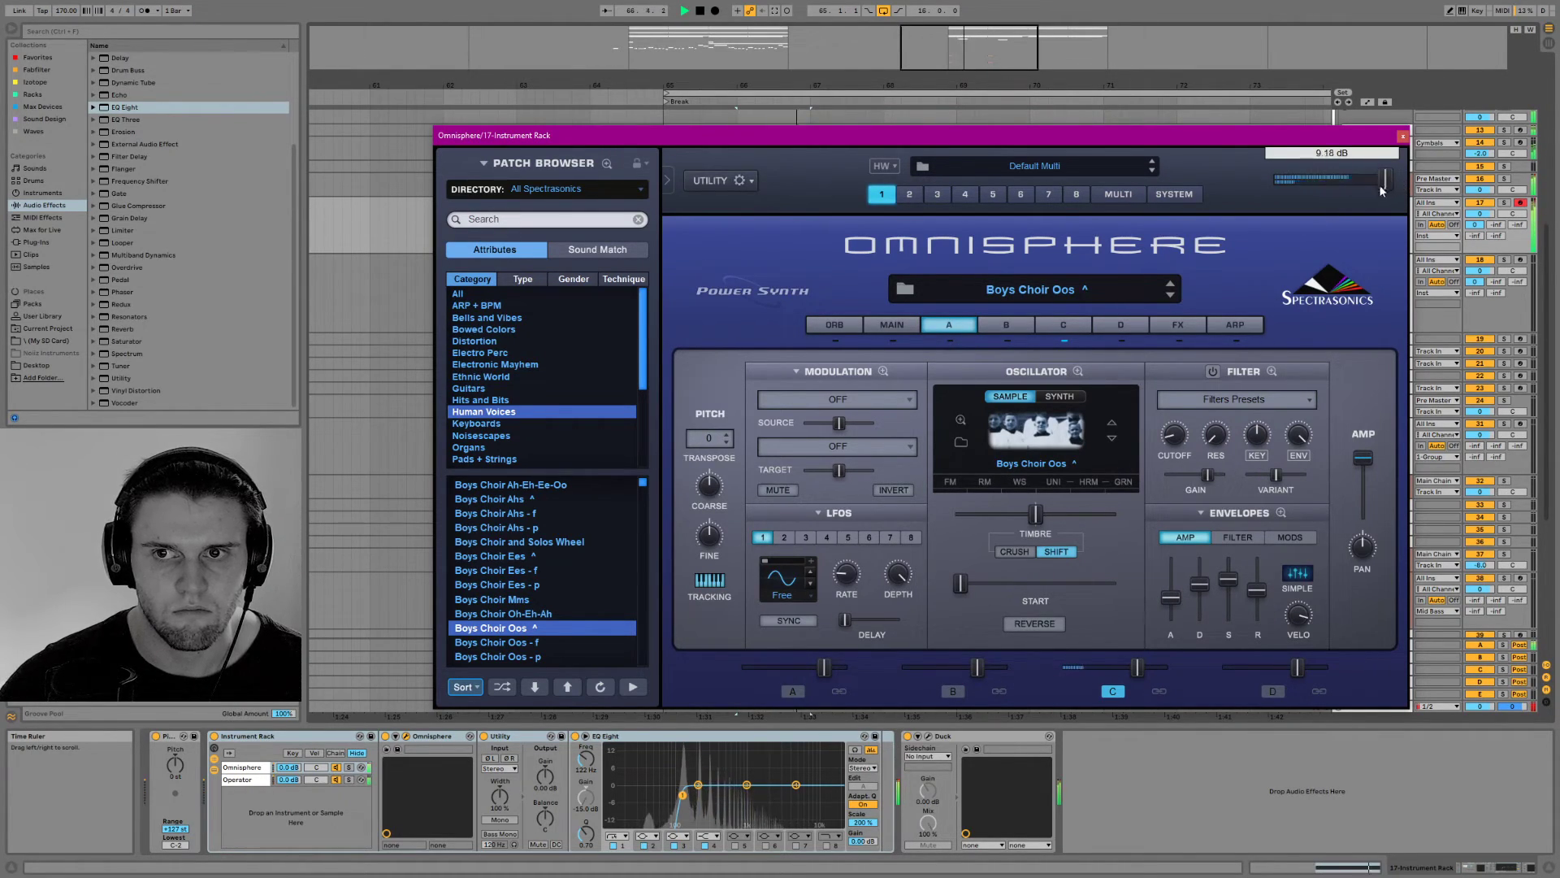
# Lower the Unison detune of layer C's oscillator slightly and check its main oscillator settings
pyautogui.click(1064, 324)
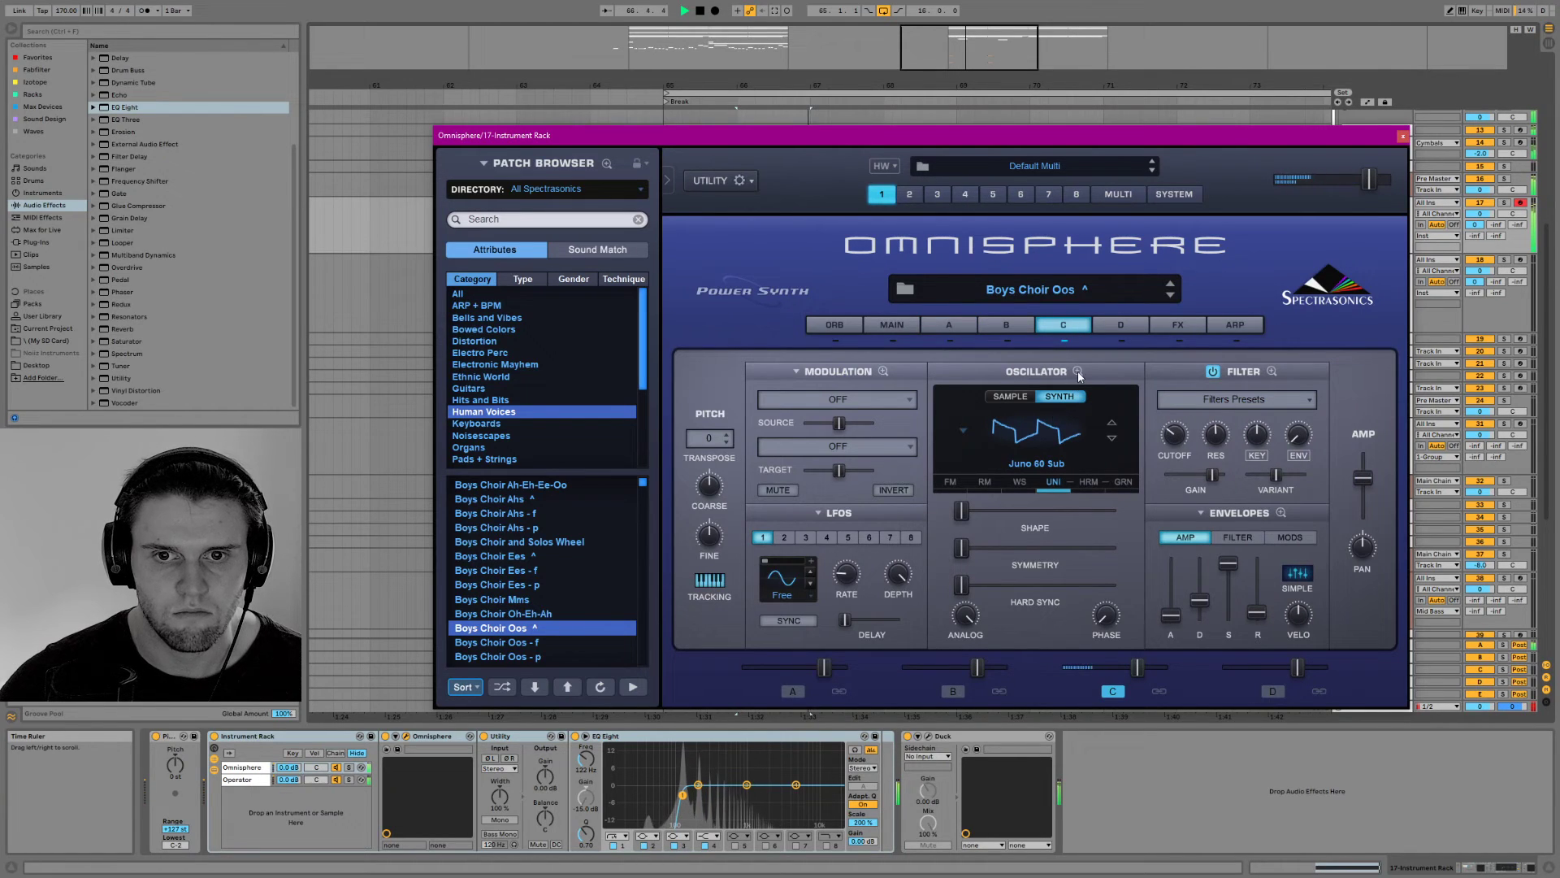
pyautogui.click(1065, 431)
pyautogui.click(1071, 389)
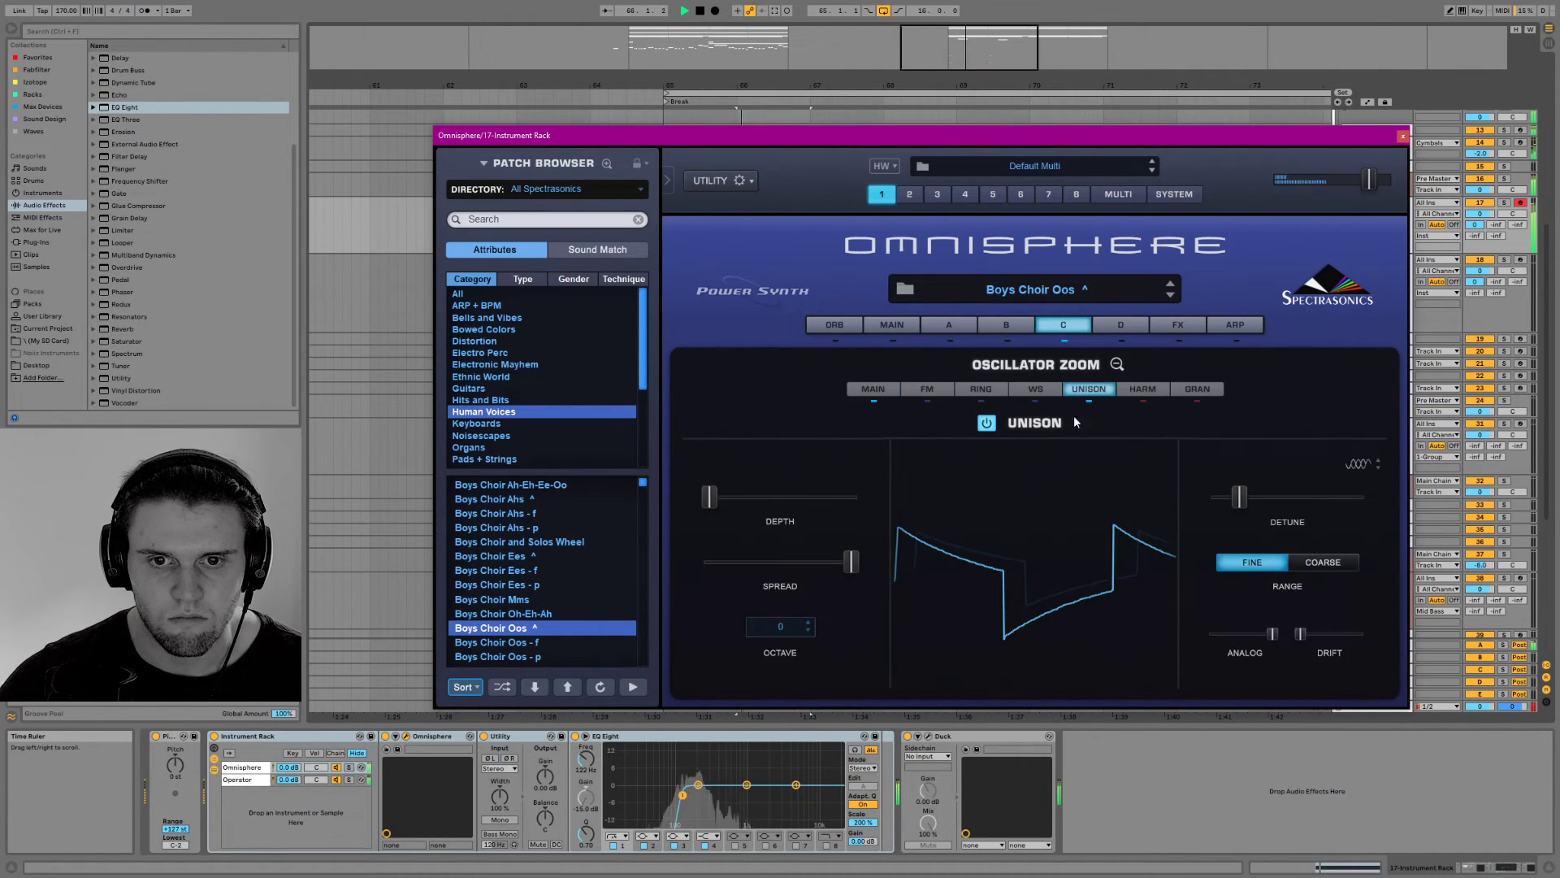
pyautogui.moveTo(1226, 497); pyautogui.dragTo(1224, 504)
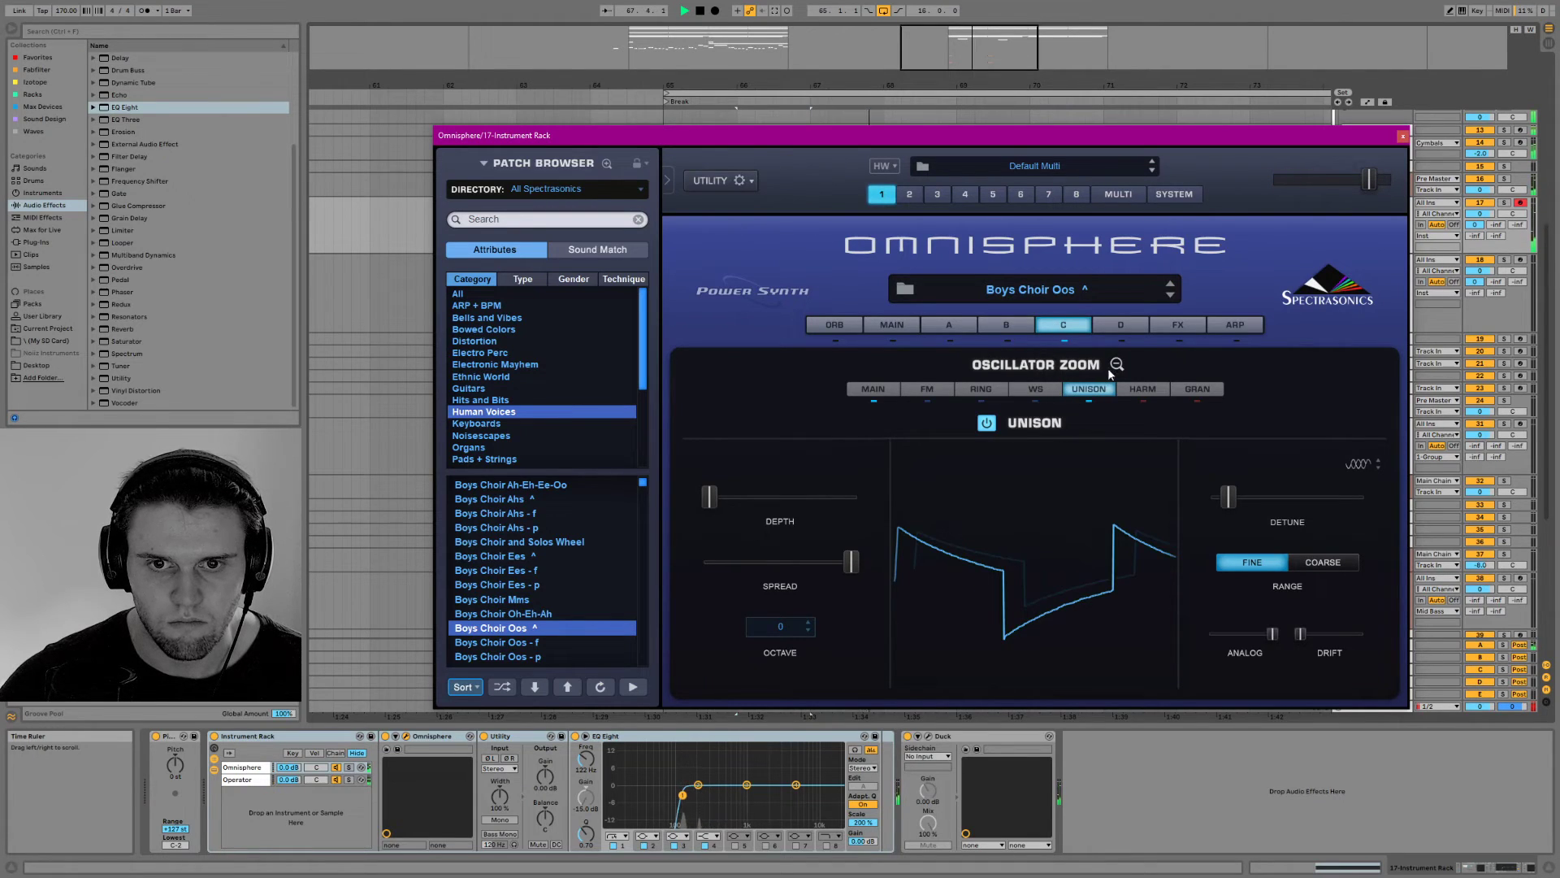
pyautogui.click(889, 391)
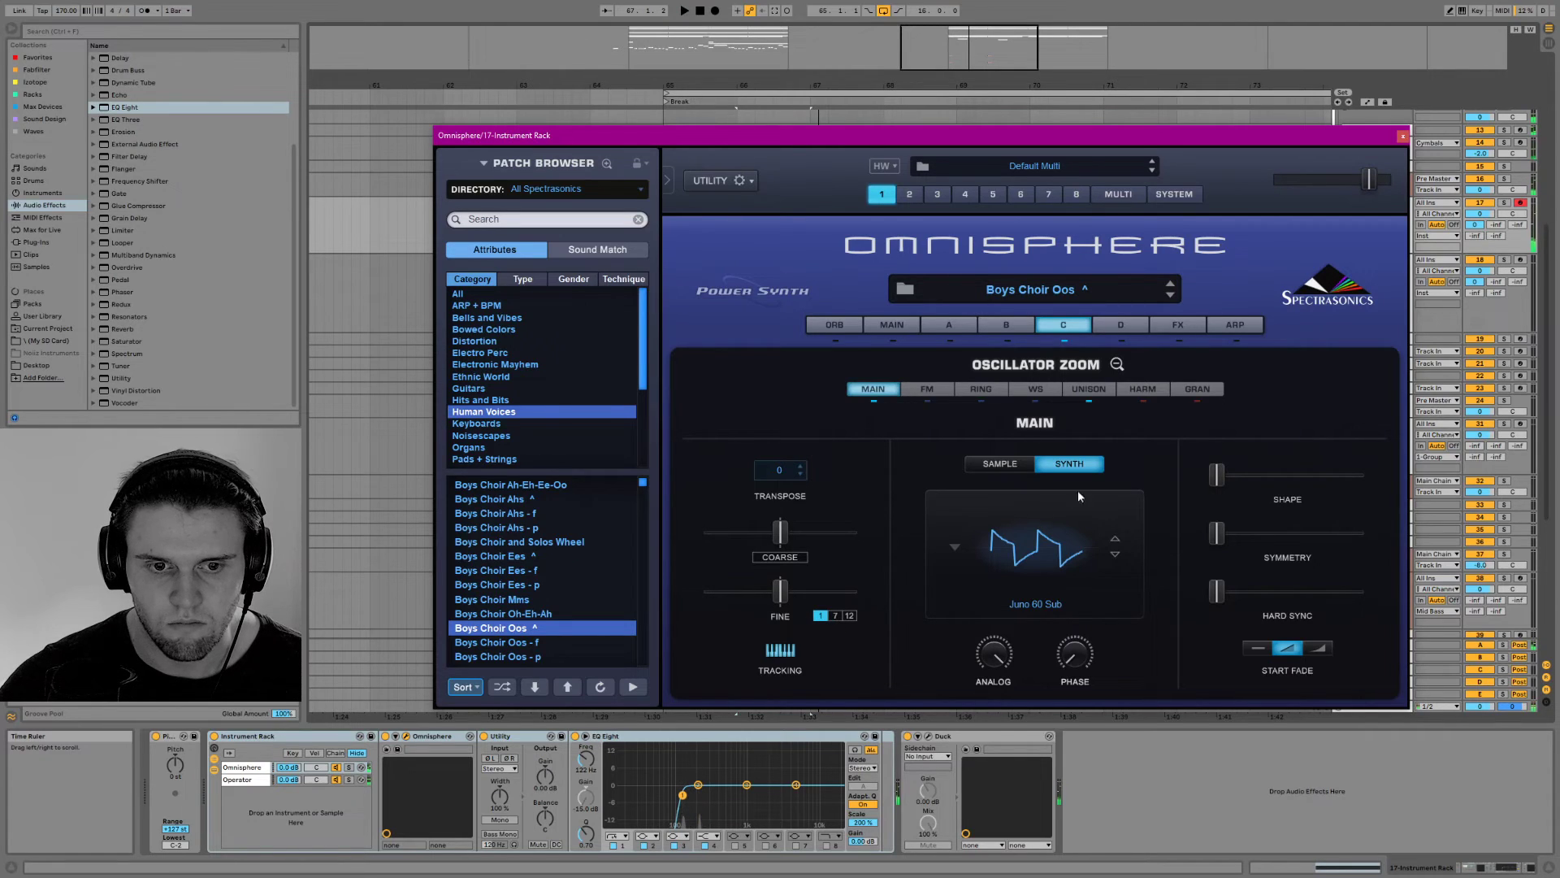
pyautogui.click(1116, 364)
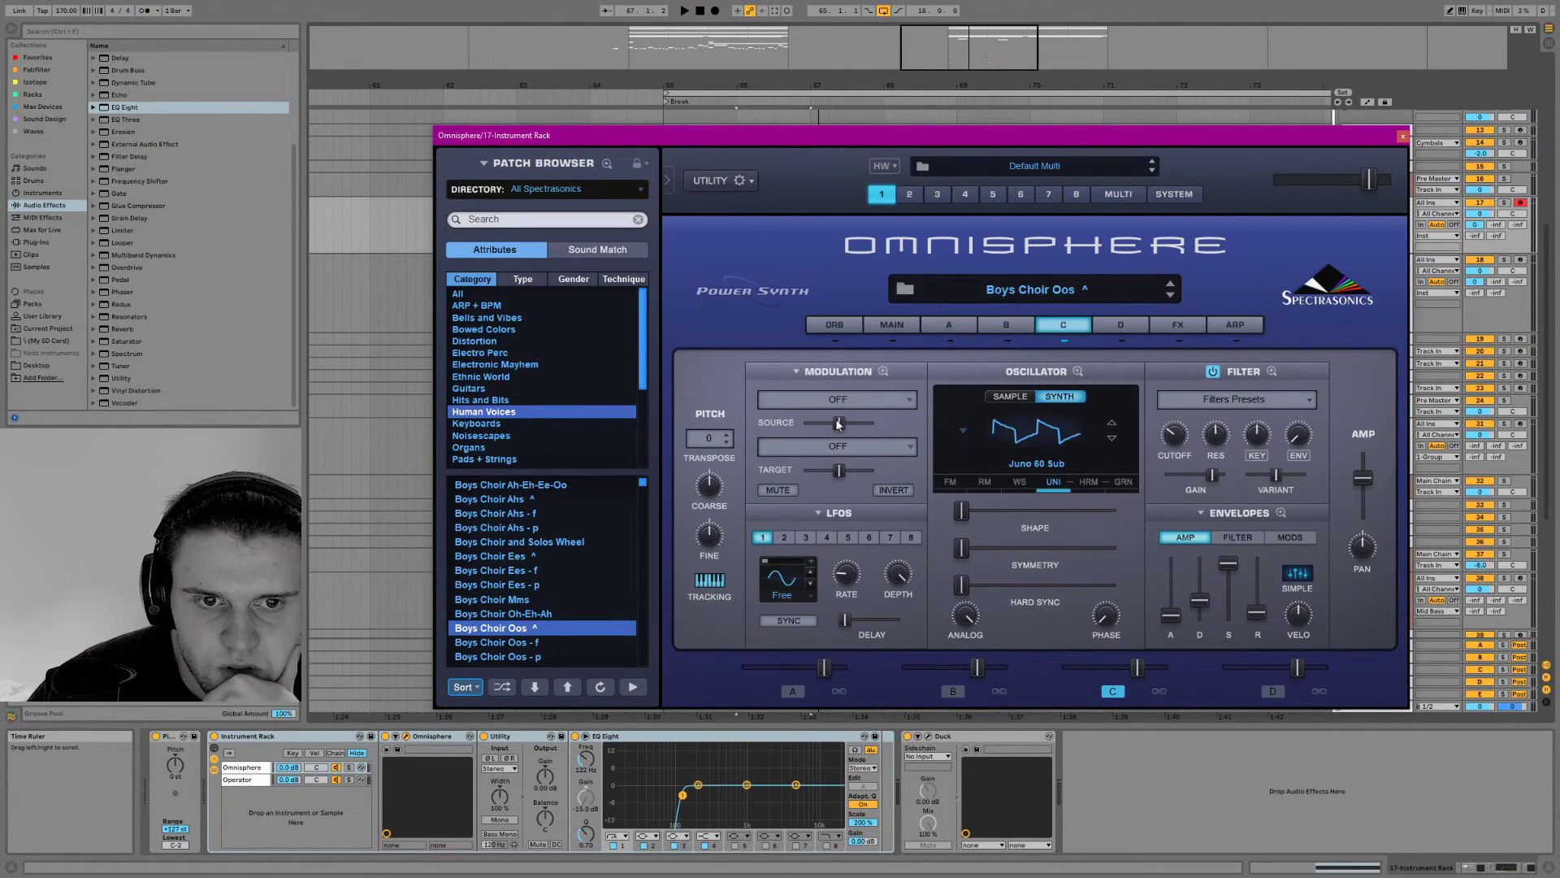
# Set the Omnisphere patch's voices to 3 while auditioning
pyautogui.click(891, 325)
pyautogui.click(725, 389)
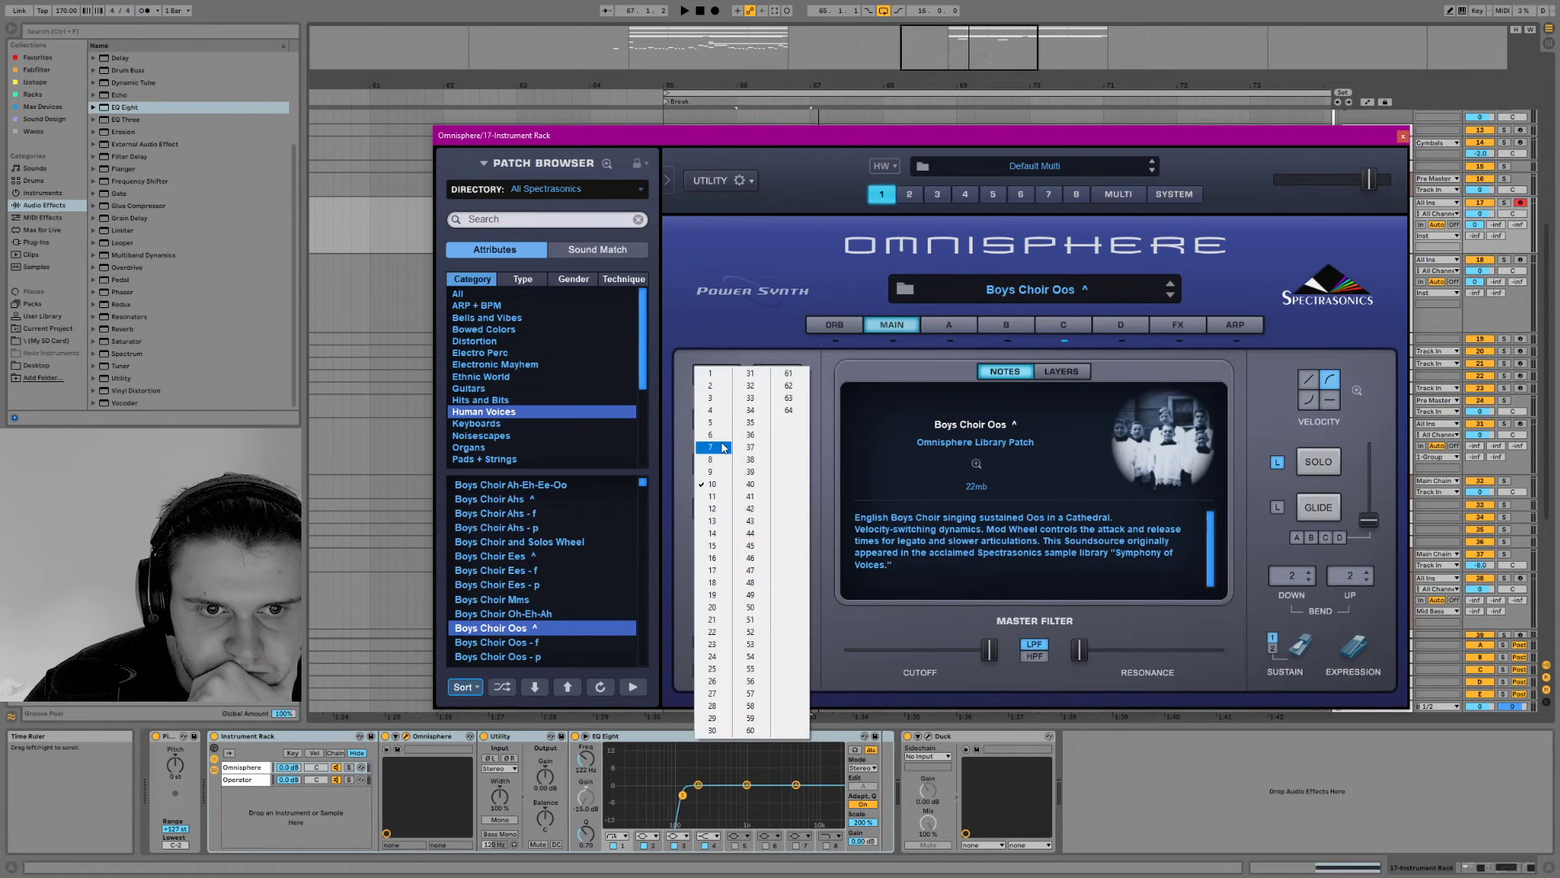
pyautogui.click(724, 390)
pyautogui.press('space')
pyautogui.click(719, 379)
pyautogui.click(719, 396)
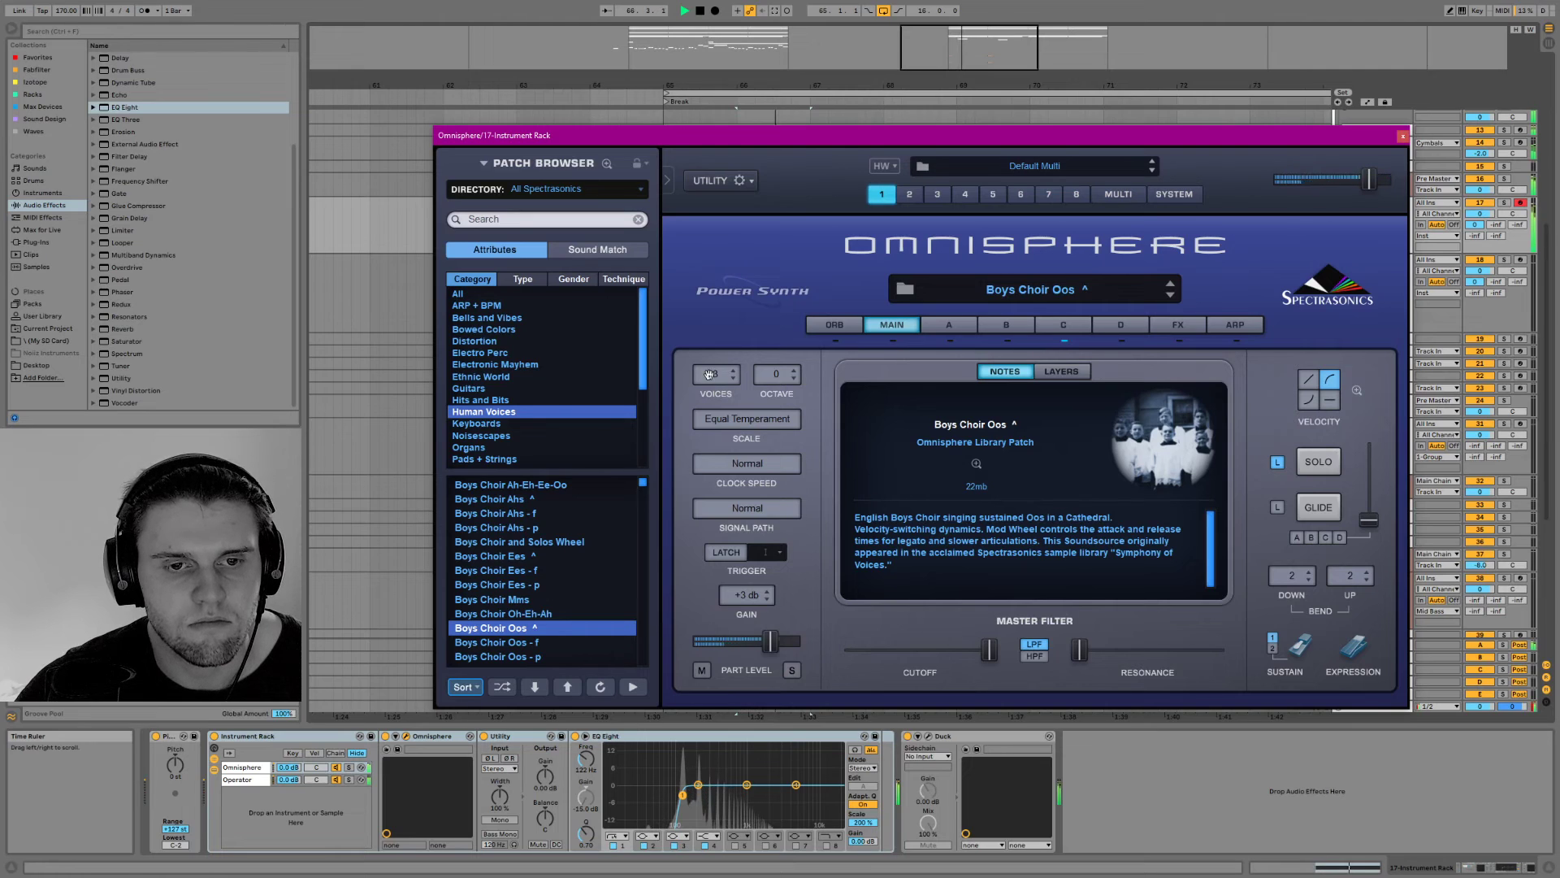
pyautogui.press('space')
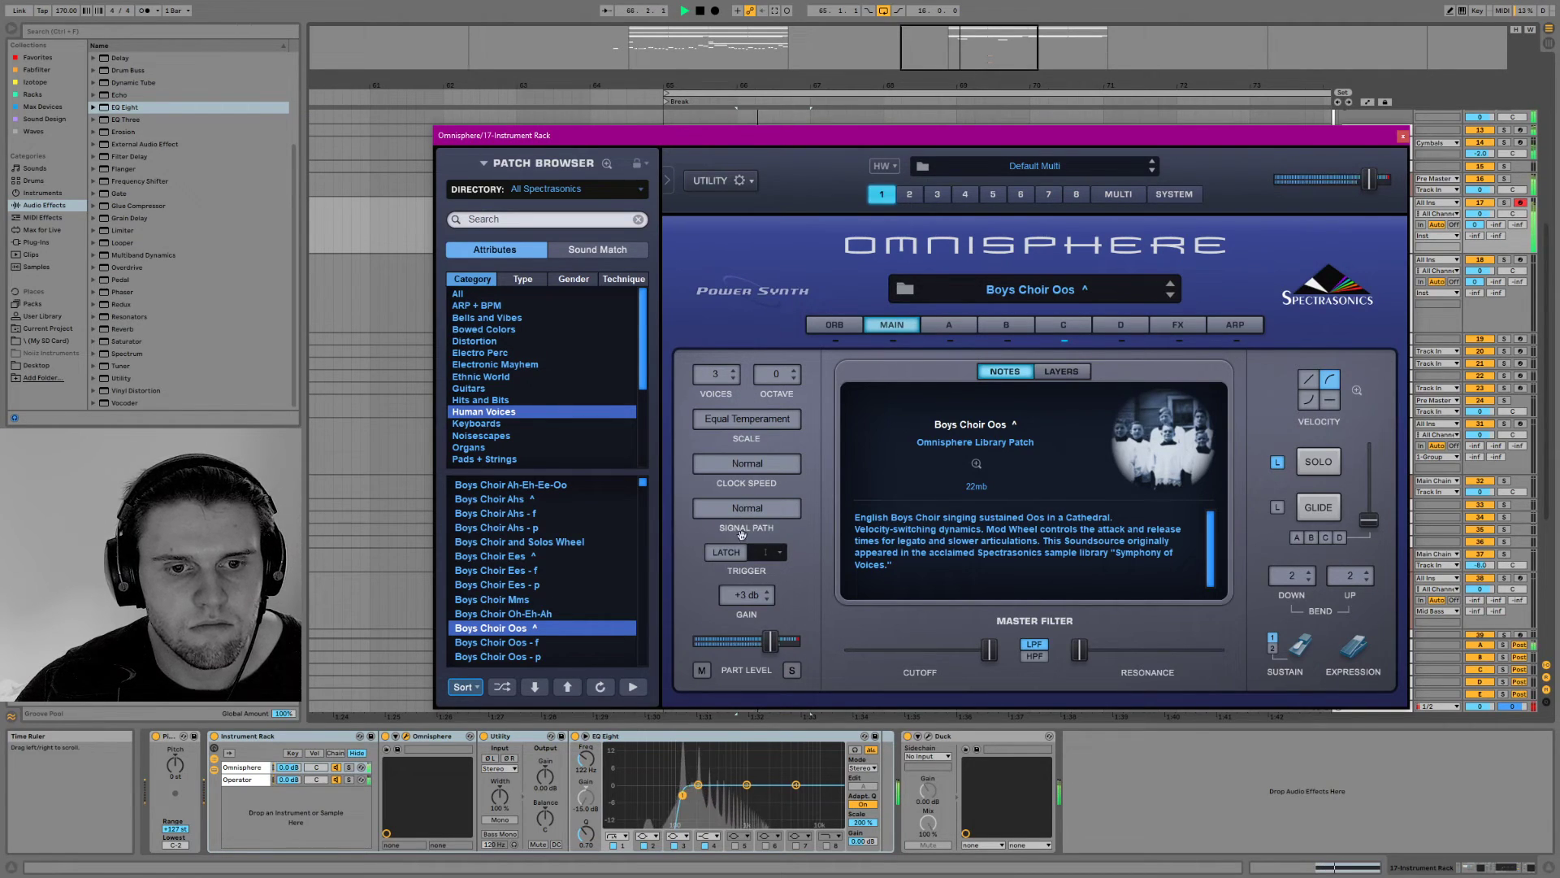
# Look through the patch's tuning scale categories, including Microtonal, Kalimba and Arabic
pyautogui.click(748, 417)
pyautogui.click(747, 401)
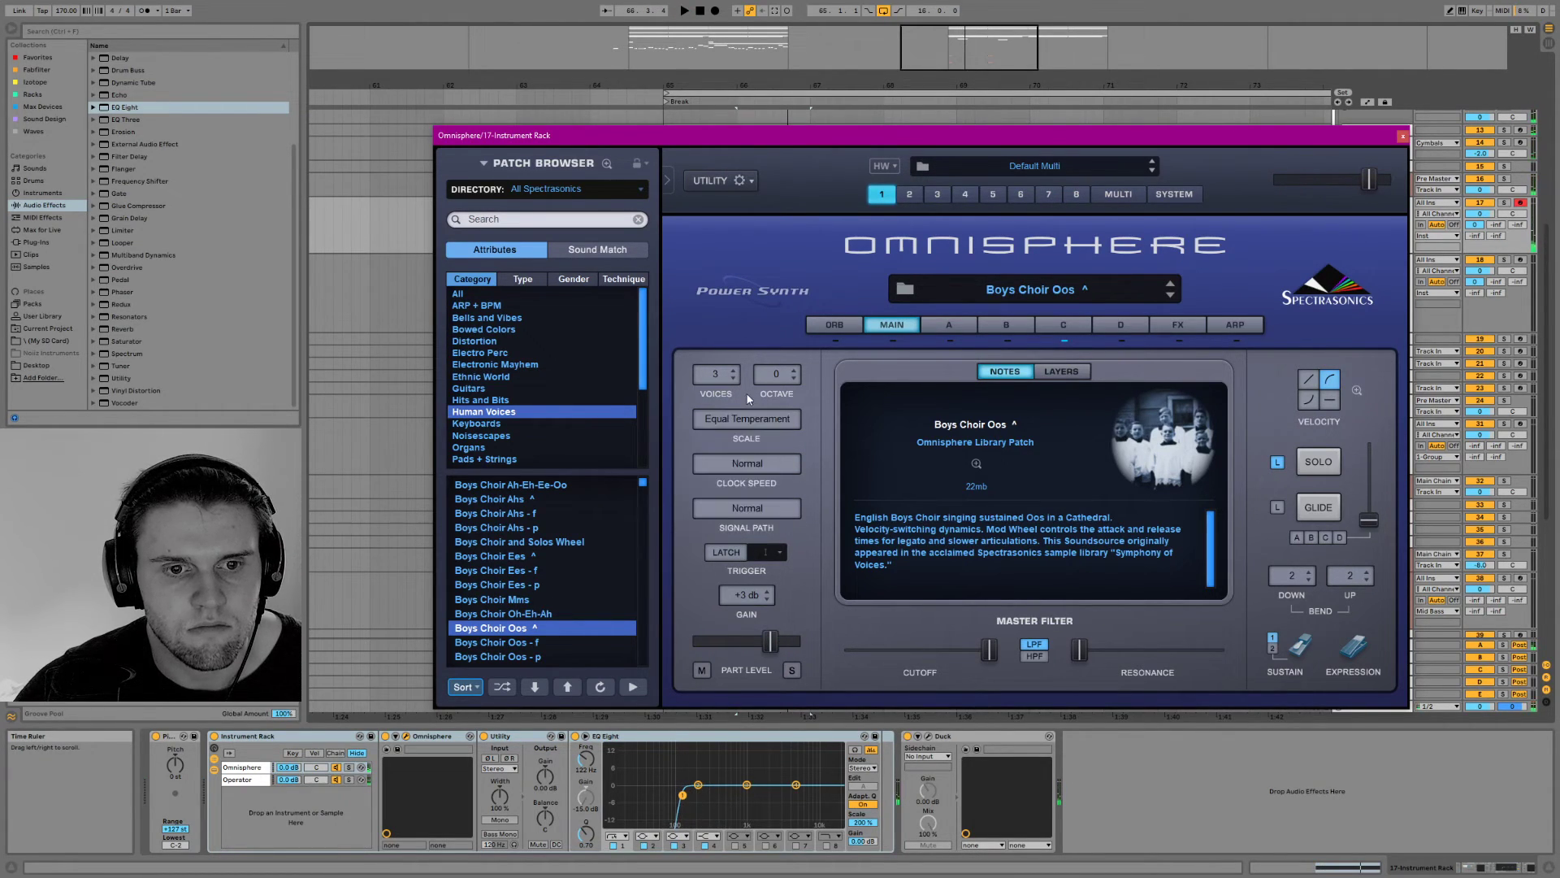
pyautogui.click(747, 418)
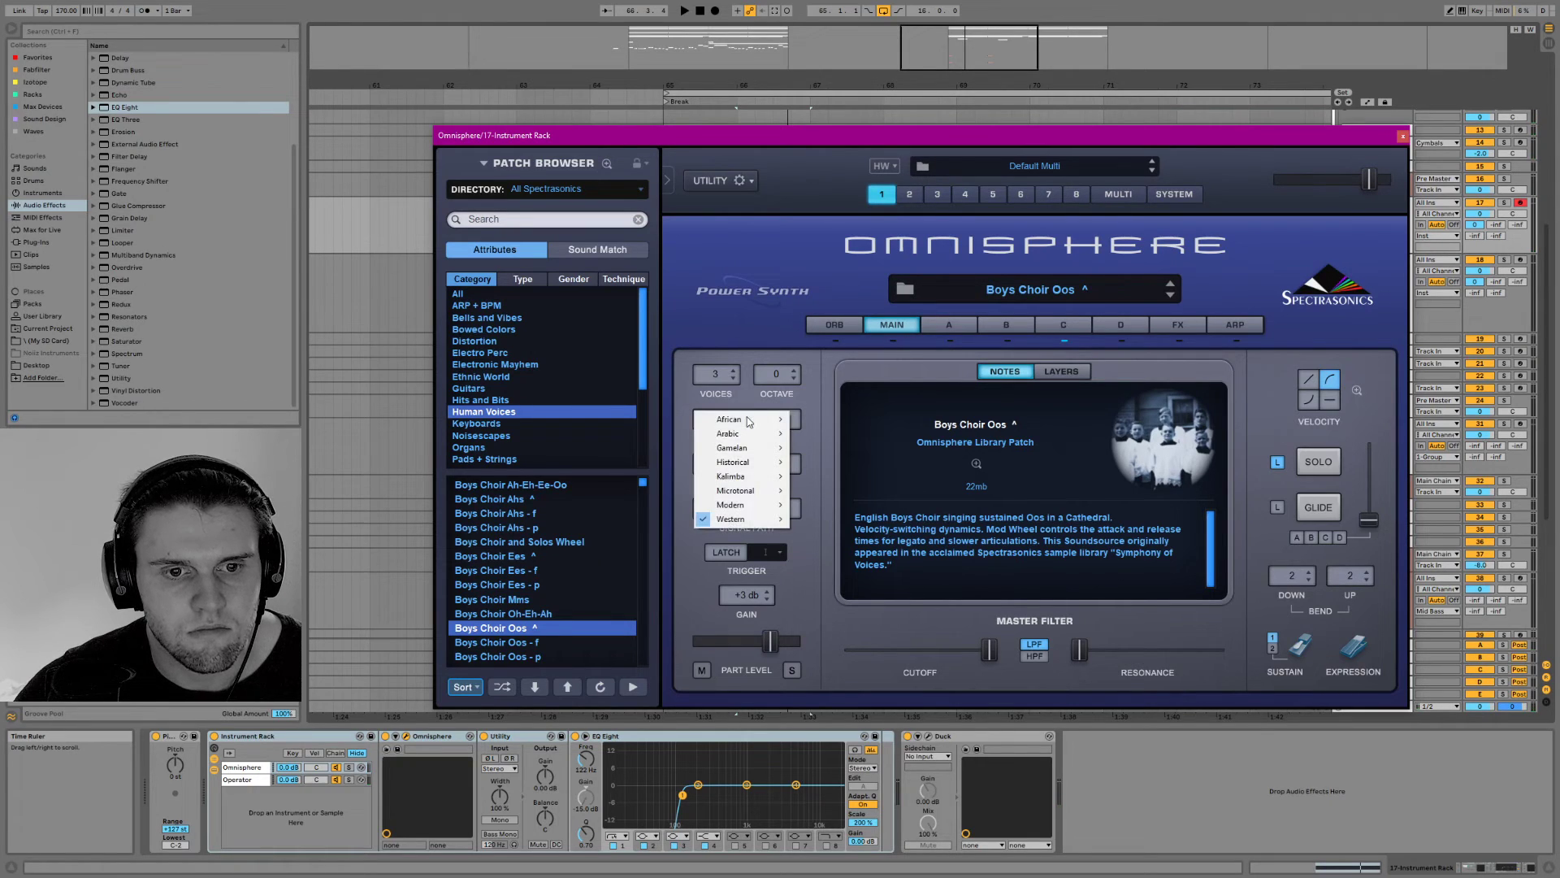
pyautogui.moveTo(741, 506)
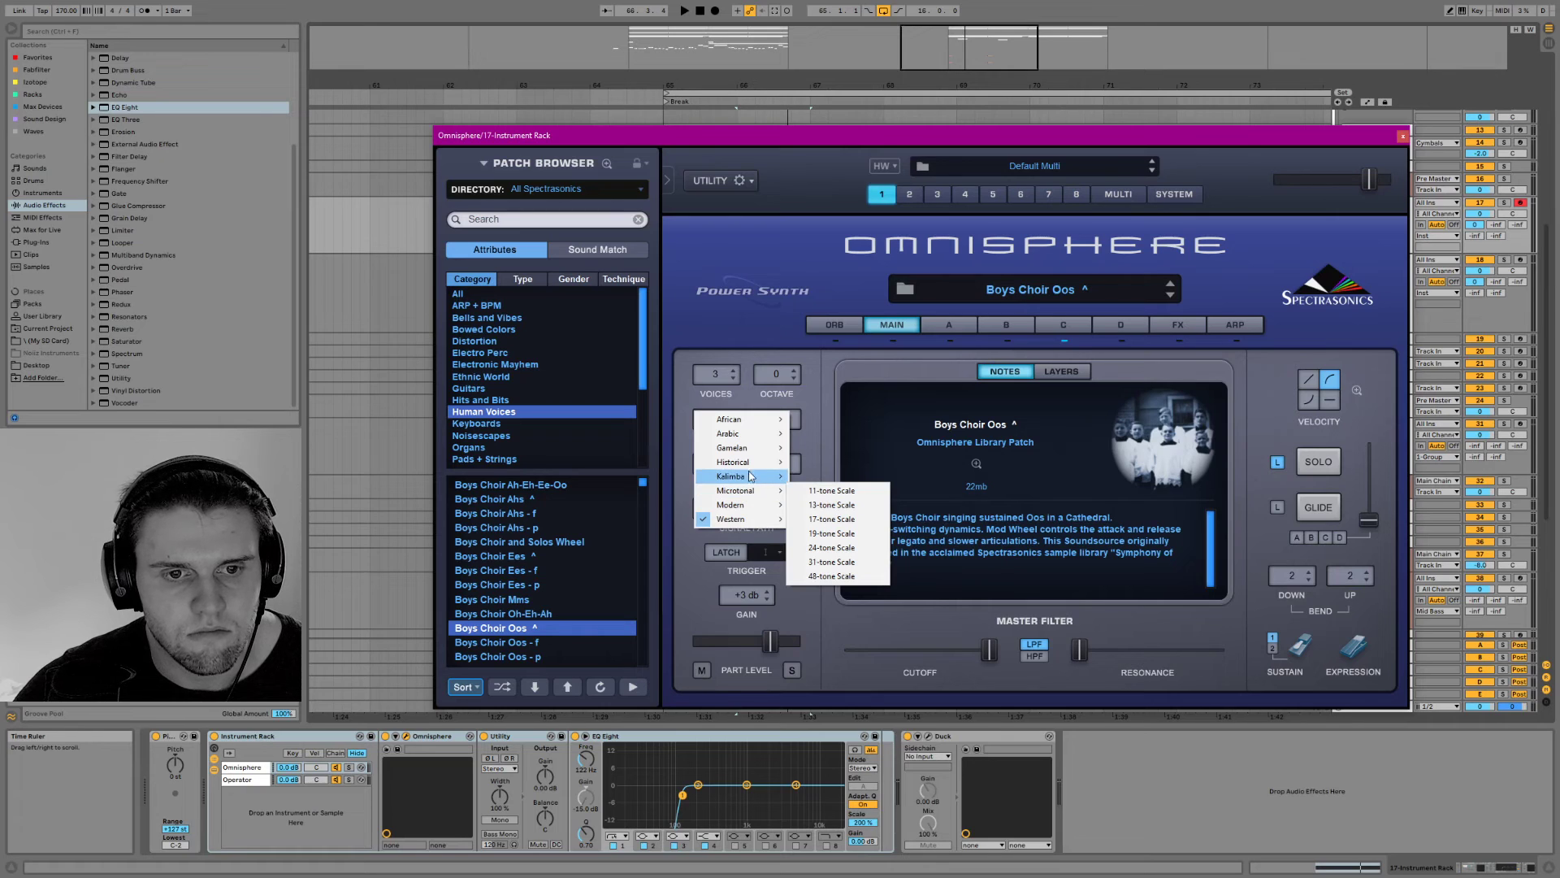
pyautogui.moveTo(749, 465)
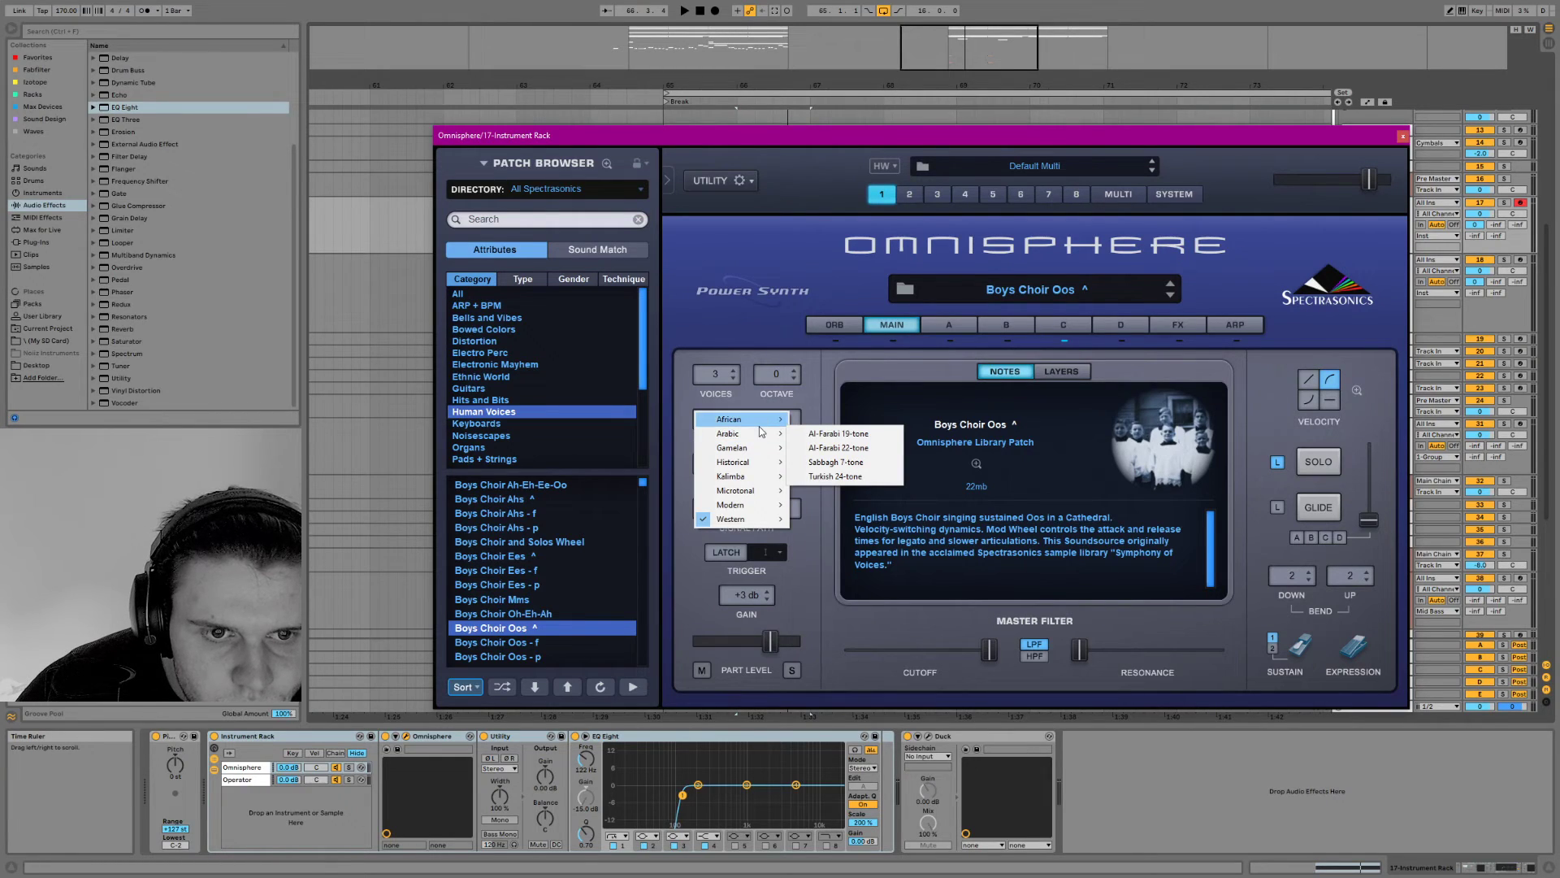
pyautogui.click(772, 335)
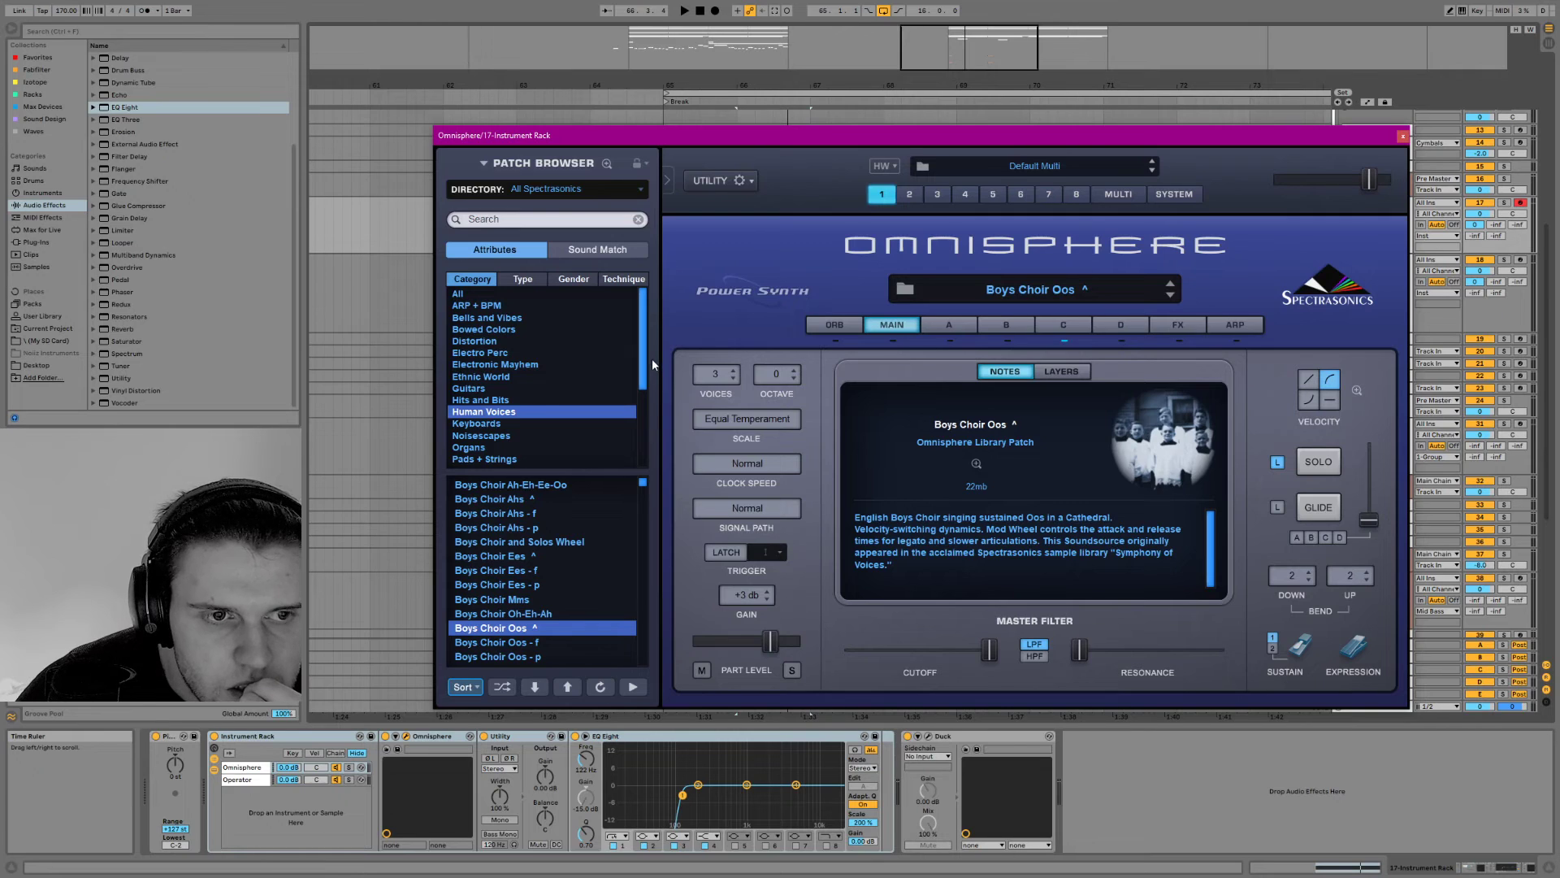
# Replace track 18's Instrument Rack, Utility and EQ Eight with copies from track 17, and audition the result
pyautogui.click(1402, 136)
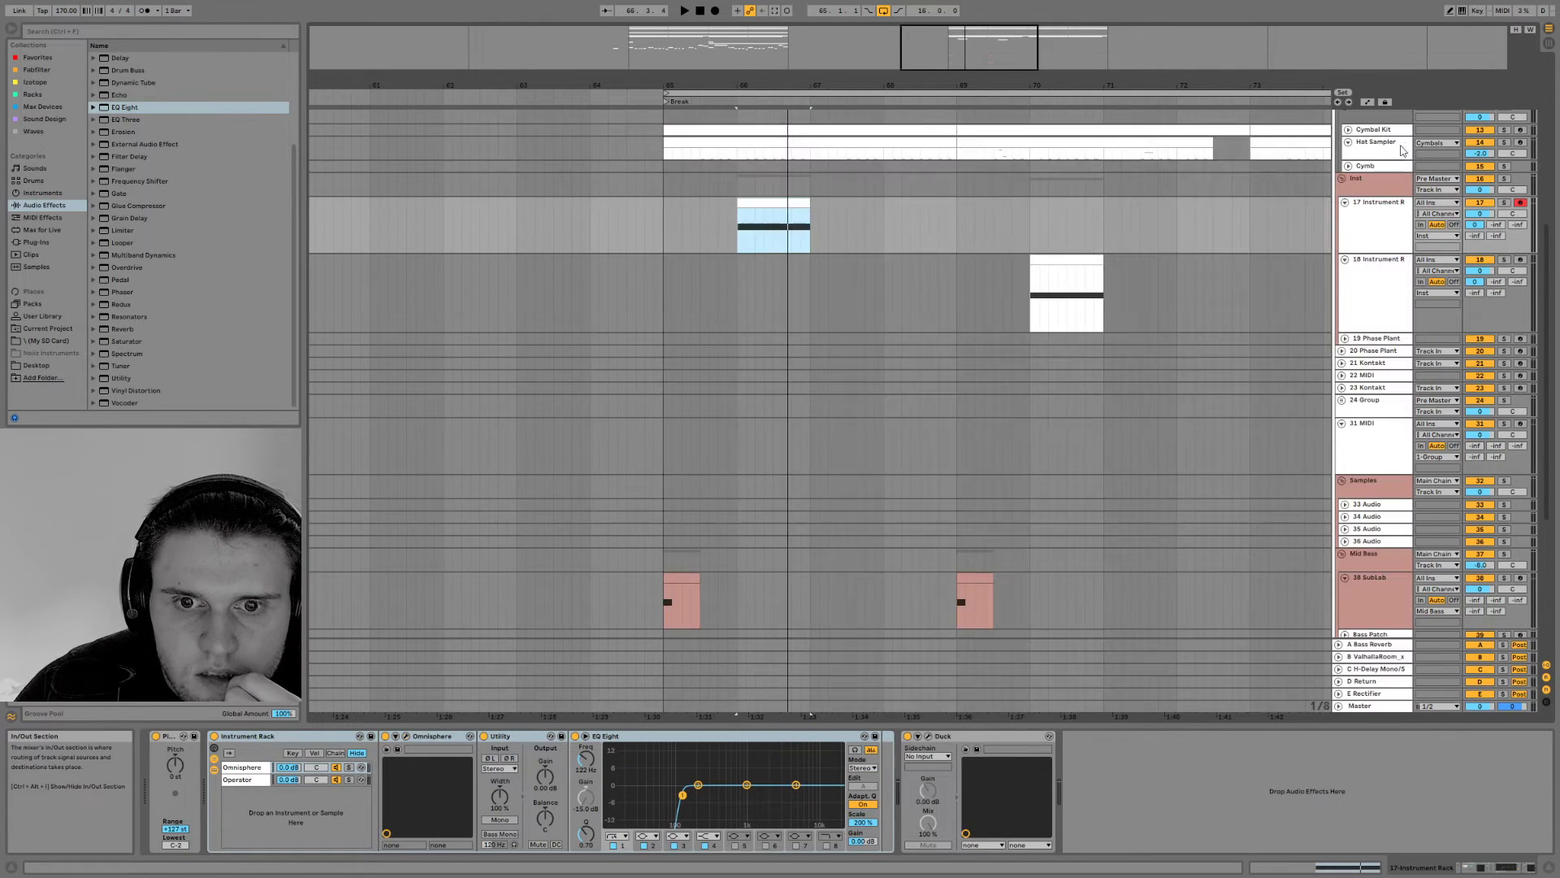
pyautogui.press('space')
pyautogui.click(1080, 258)
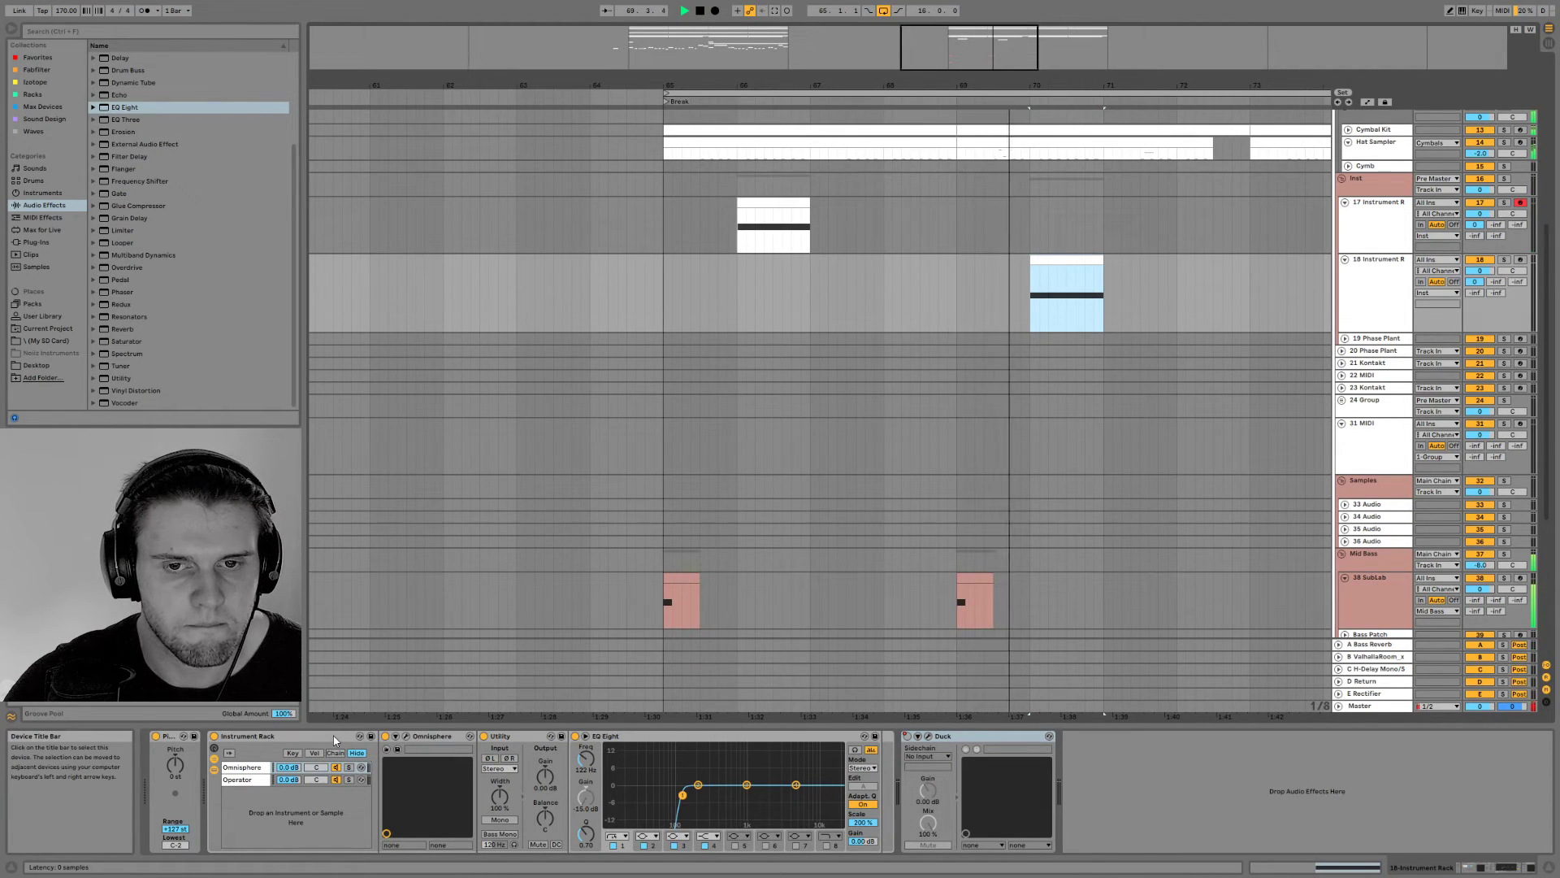
pyautogui.moveTo(333, 740); pyautogui.dragTo(727, 235)
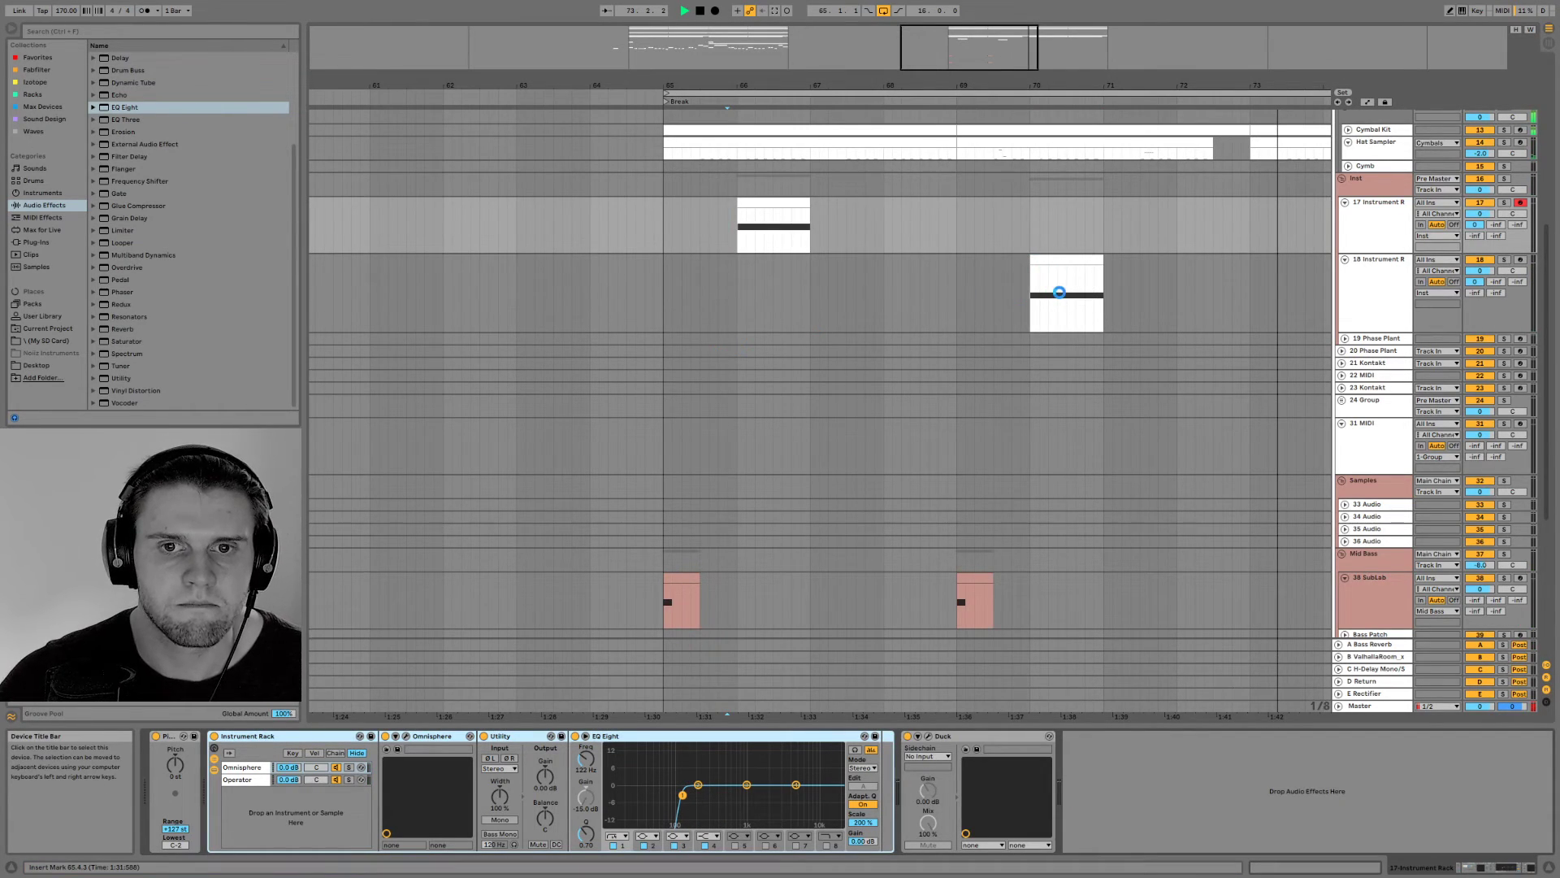
pyautogui.click(1032, 299)
pyautogui.press('space')
pyautogui.press('space')
pyautogui.press('space')
pyautogui.press('space')
# Reset the Mid Bass group's volume to 0 dB and replay from just before the Break at bar 65
pyautogui.click(655, 283)
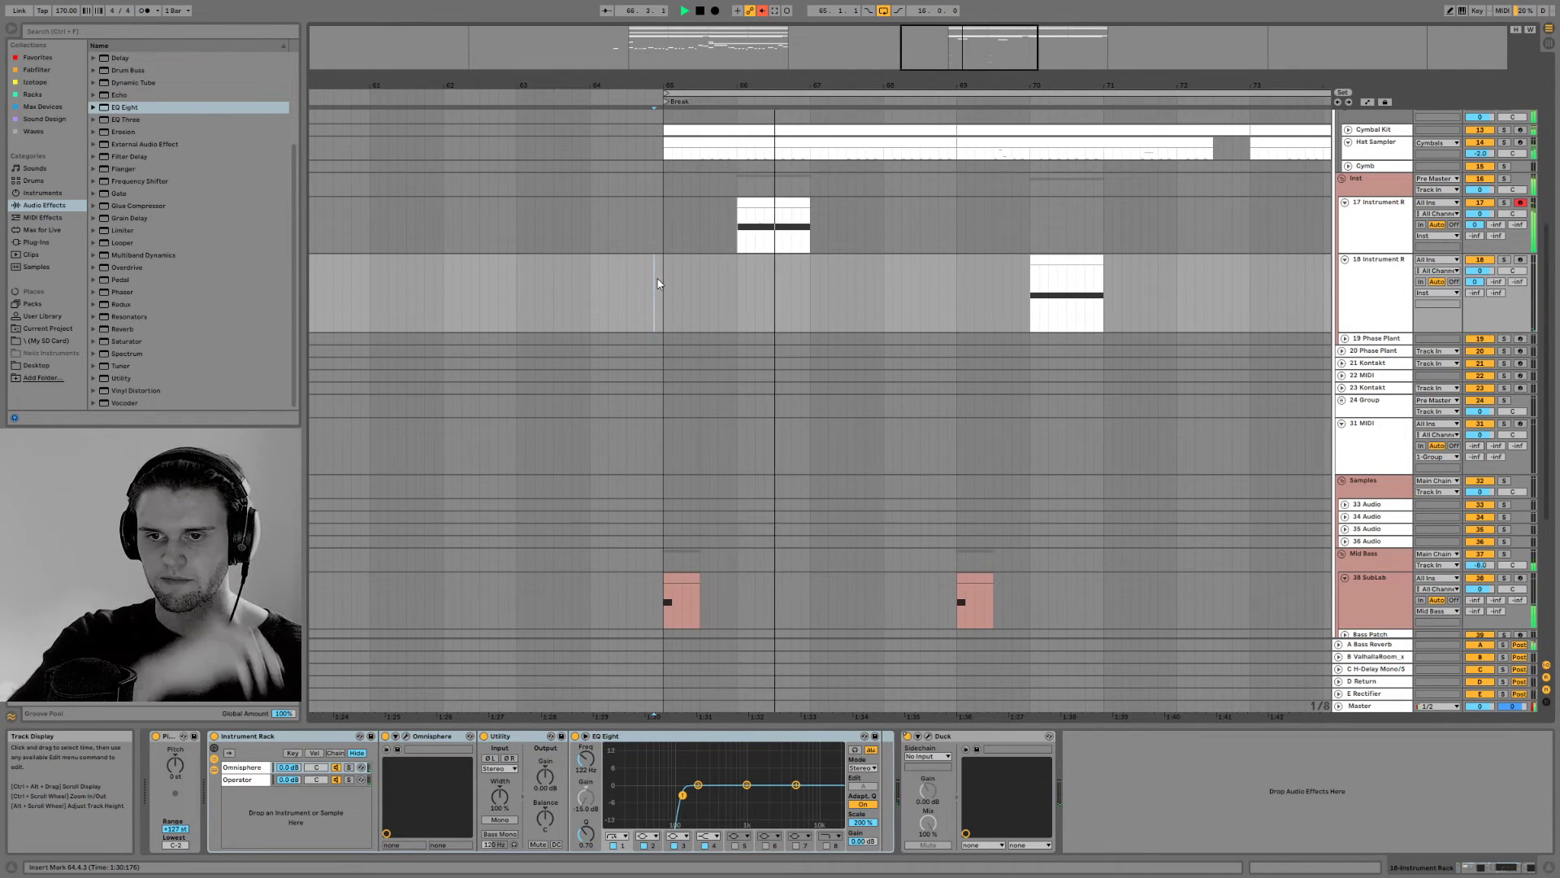
pyautogui.doubleClick(1480, 565)
pyautogui.press('space')
pyautogui.press('space')
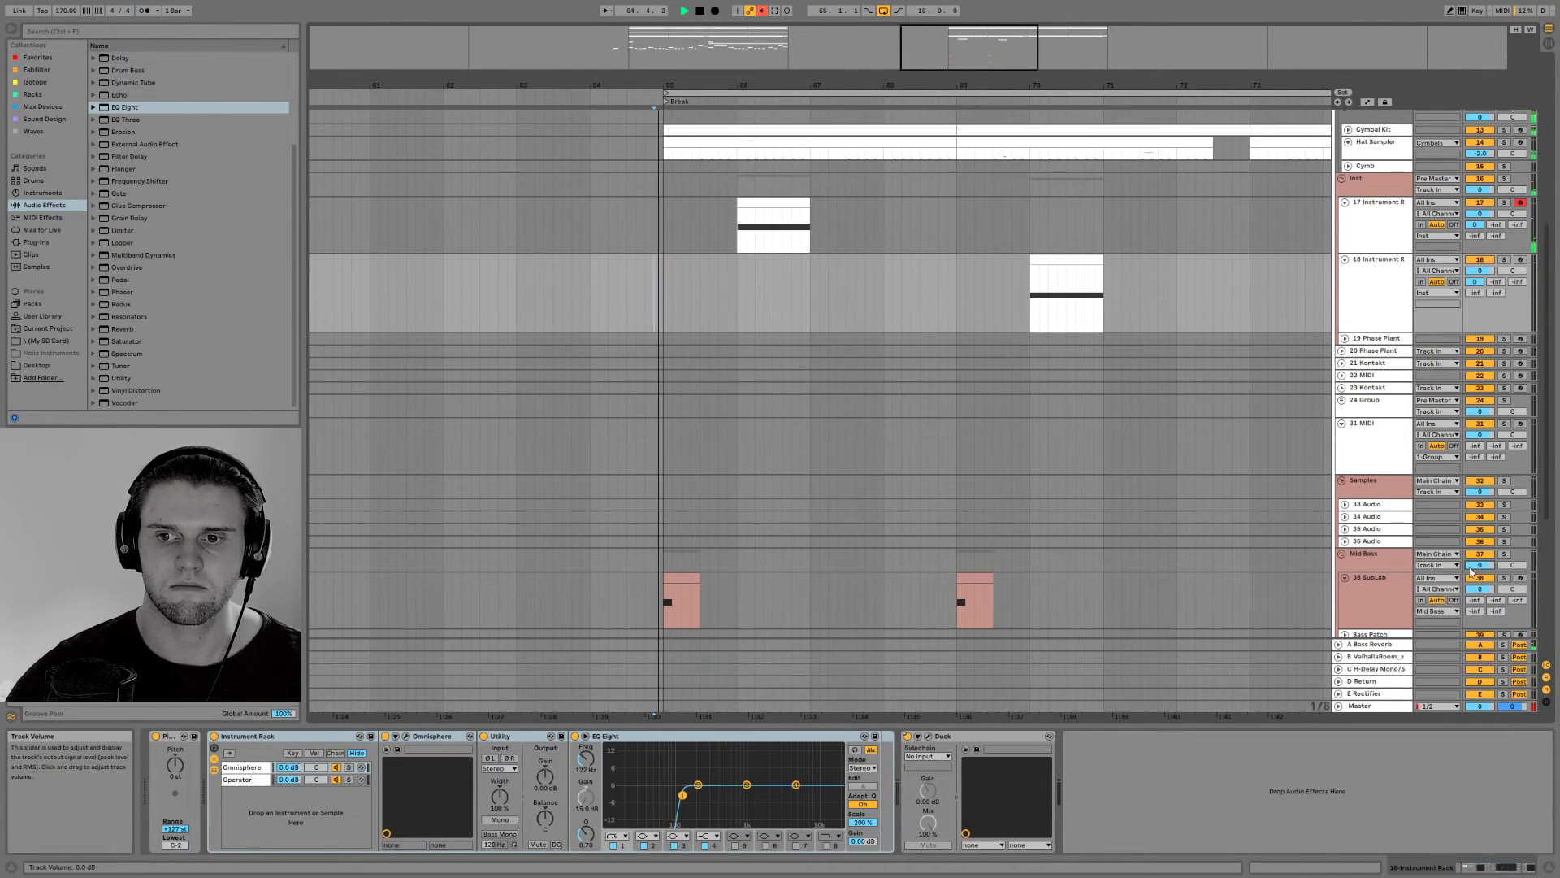
# Show the whole arrangement and play it from the Drop at bar 33
pyautogui.scroll(-3, 1033, 571)
pyautogui.scroll(-4, 1051, 571)
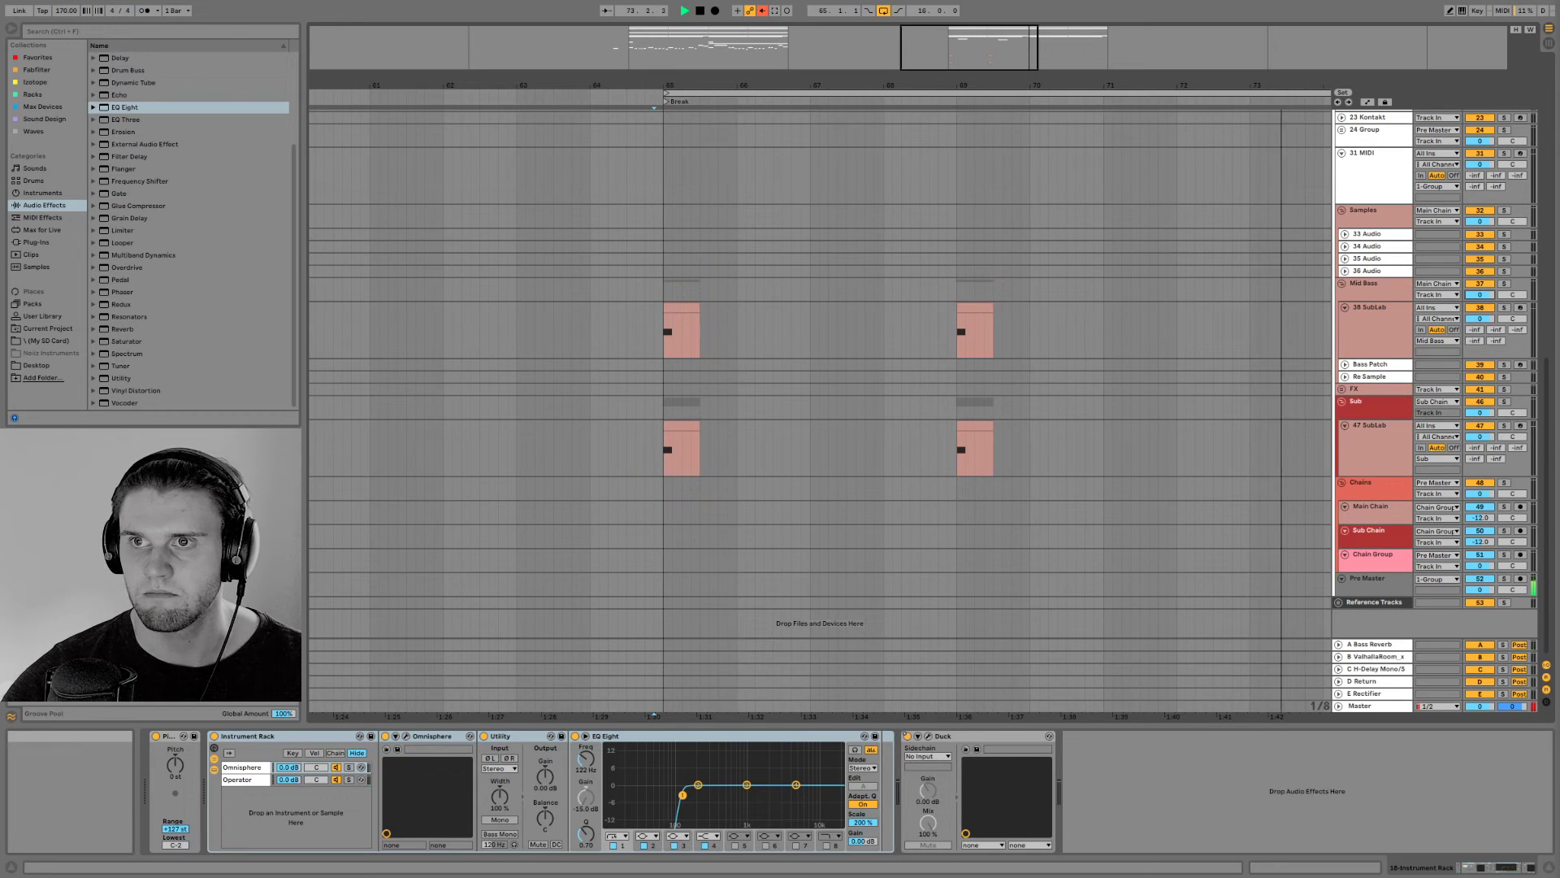
pyautogui.click(929, 388)
pyautogui.moveTo(956, 57)
pyautogui.mouseDown()
pyautogui.moveTo(894, 48)
pyautogui.moveTo(956, 32)
pyautogui.mouseUp()
pyautogui.press('space')
pyautogui.click(466, 321)
pyautogui.click(479, 325)
pyautogui.press('space')
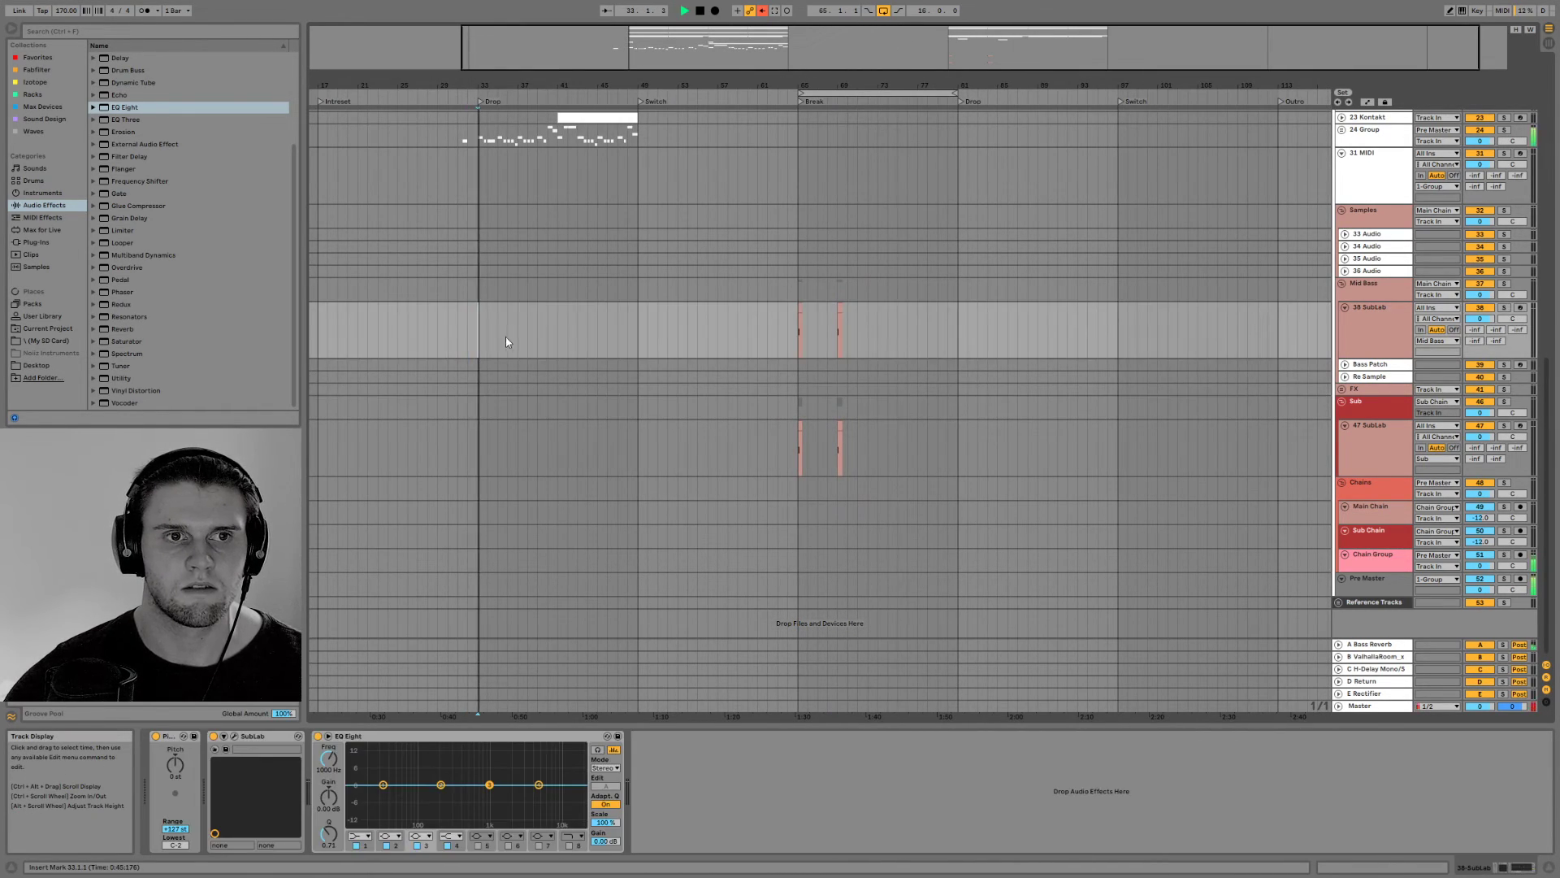
# Examine the Drop's drum, instrument and bass tracks against the Break's while the arrangement plays
pyautogui.scroll(3, 637, 639)
pyautogui.scroll(-3, 639, 650)
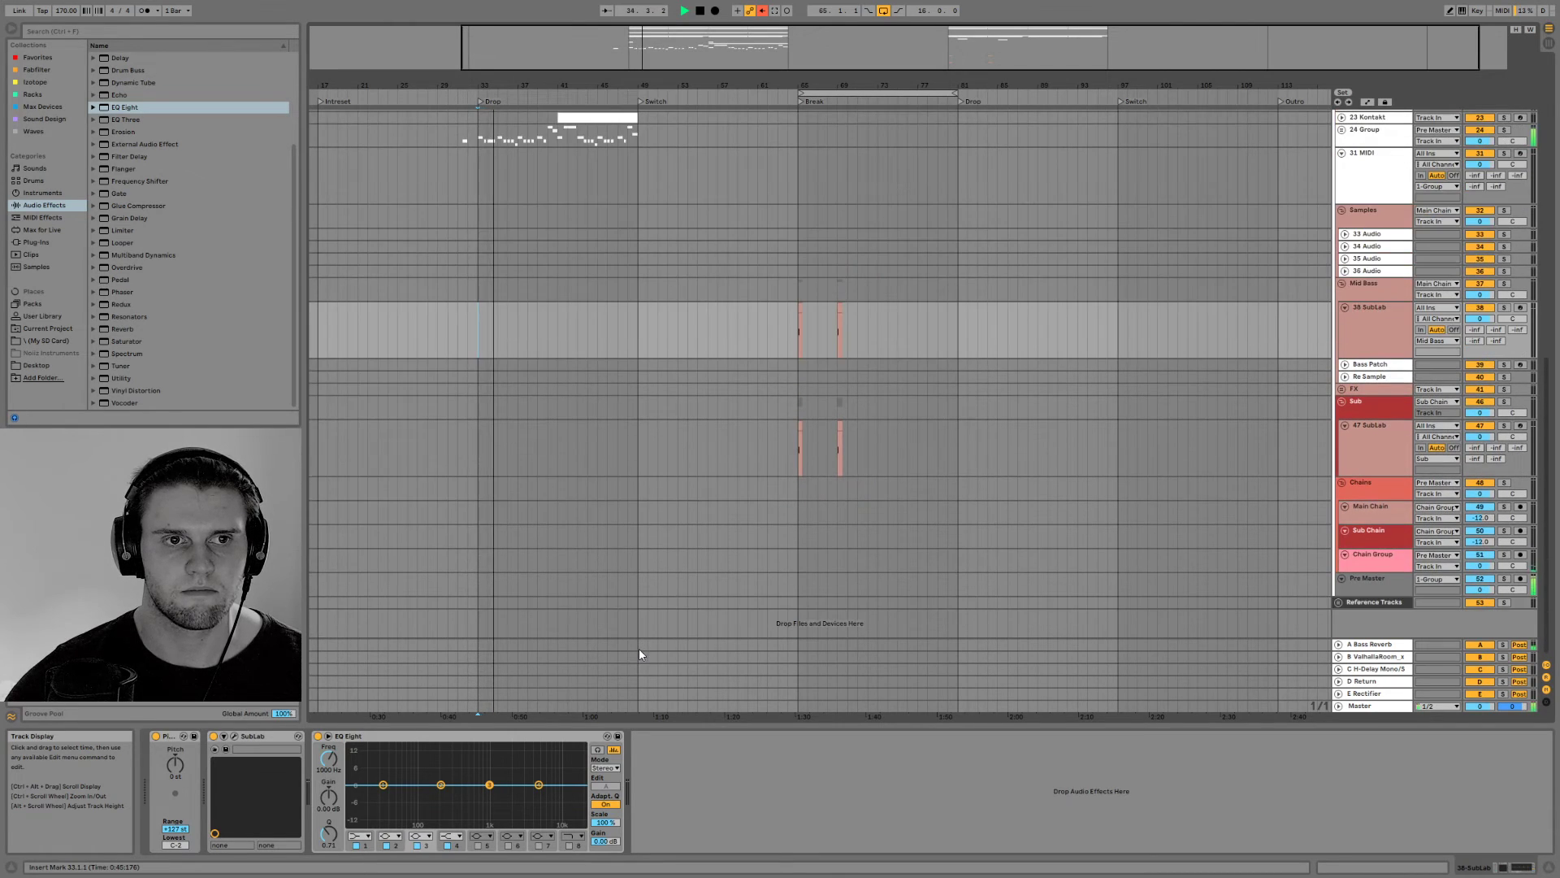
pyautogui.scroll(3, 597, 195)
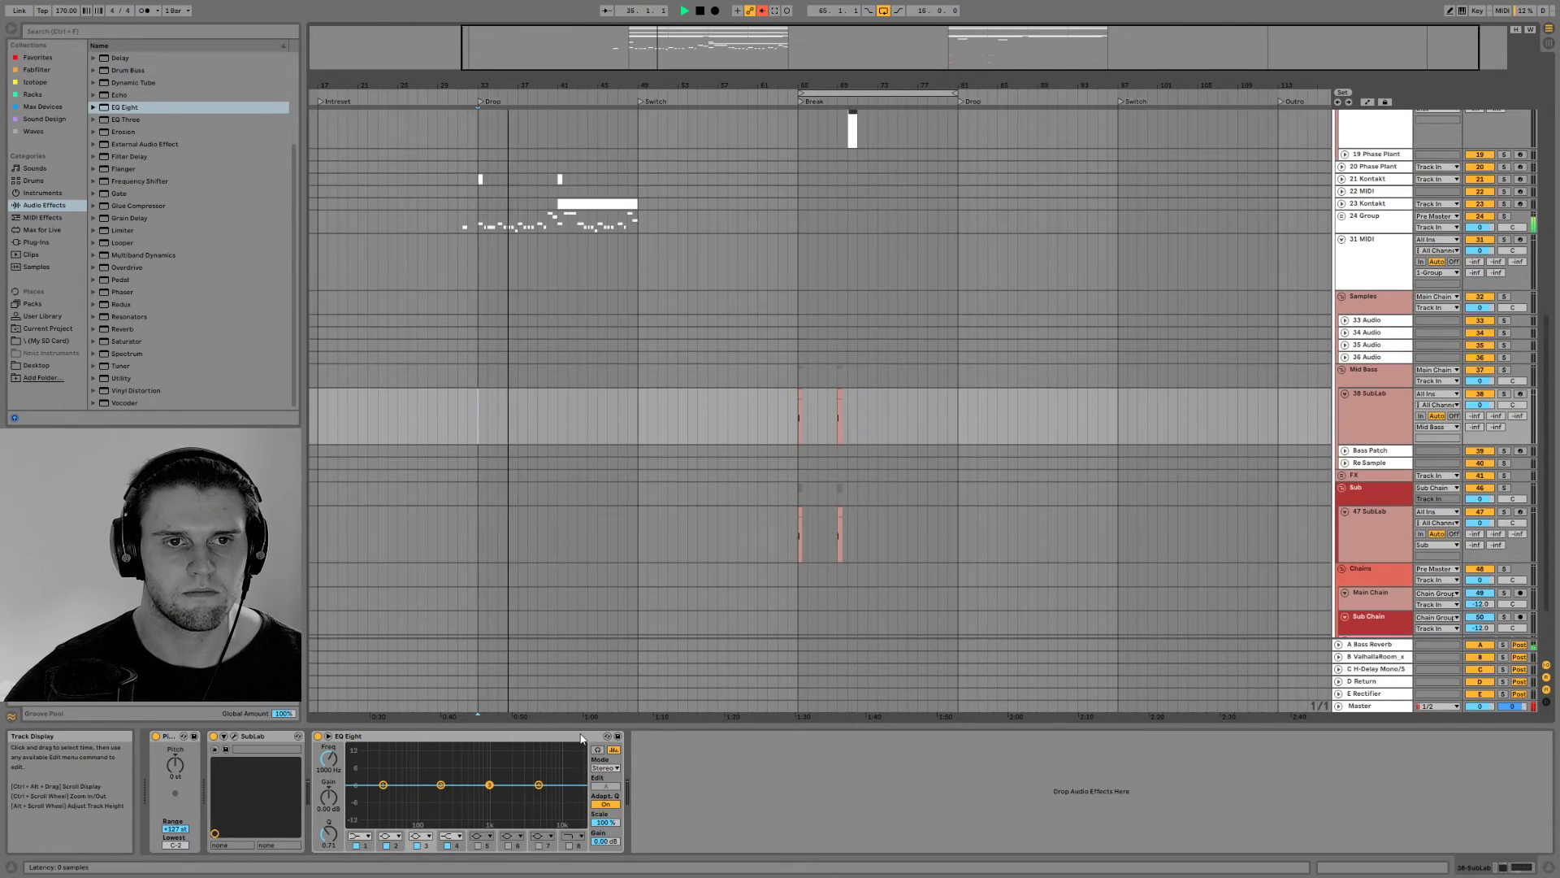
pyautogui.scroll(7, 596, 572)
pyautogui.scroll(5, 597, 577)
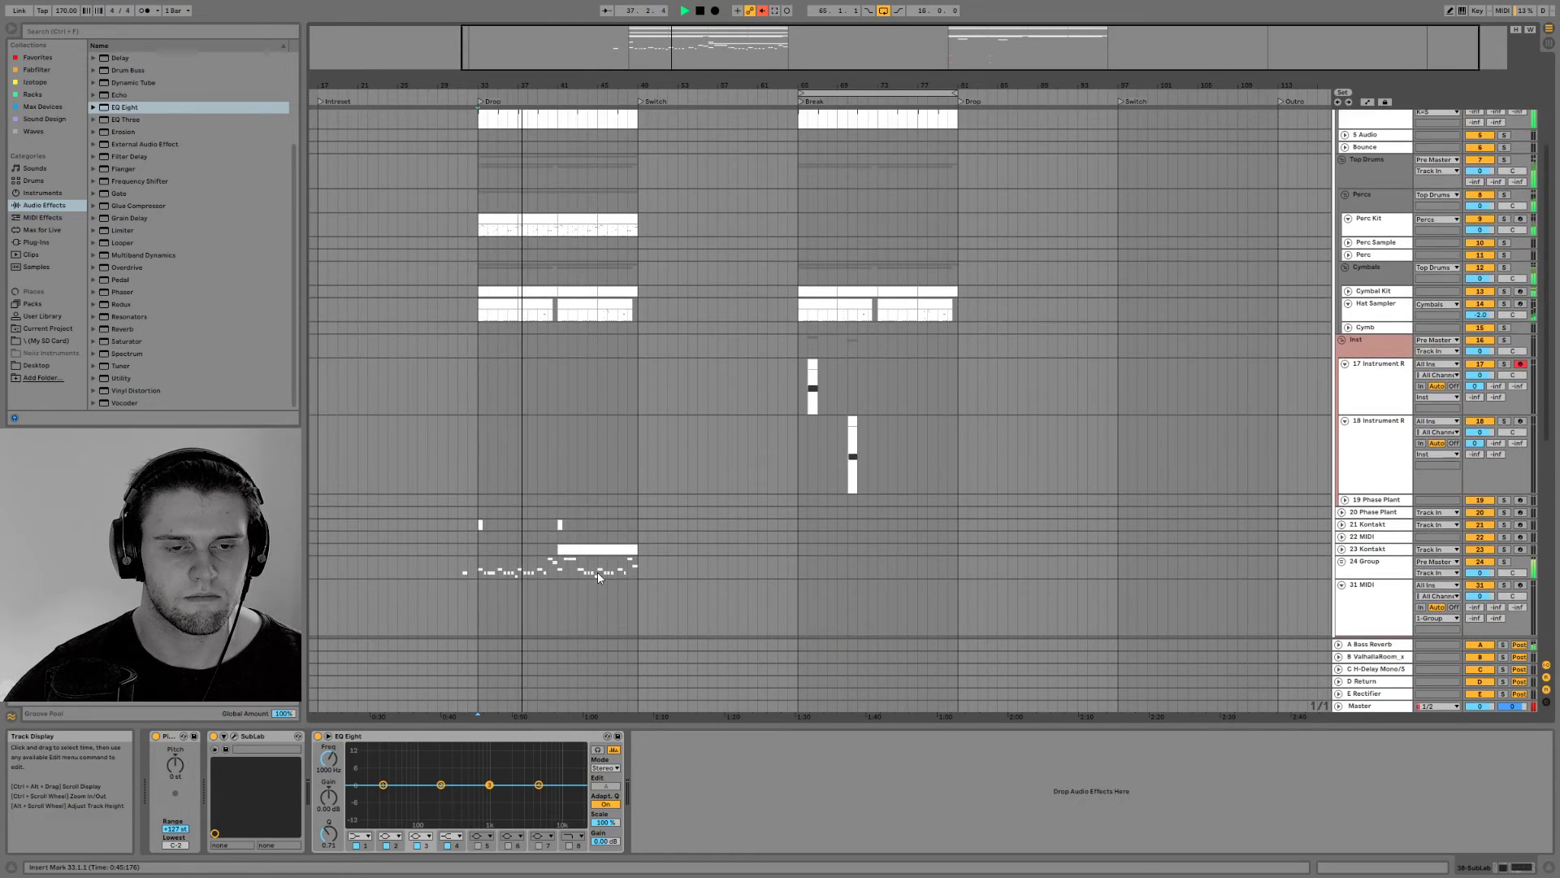
pyautogui.moveTo(673, 46)
pyautogui.mouseDown()
pyautogui.moveTo(671, 88)
pyautogui.moveTo(672, 33)
pyautogui.mouseUp()
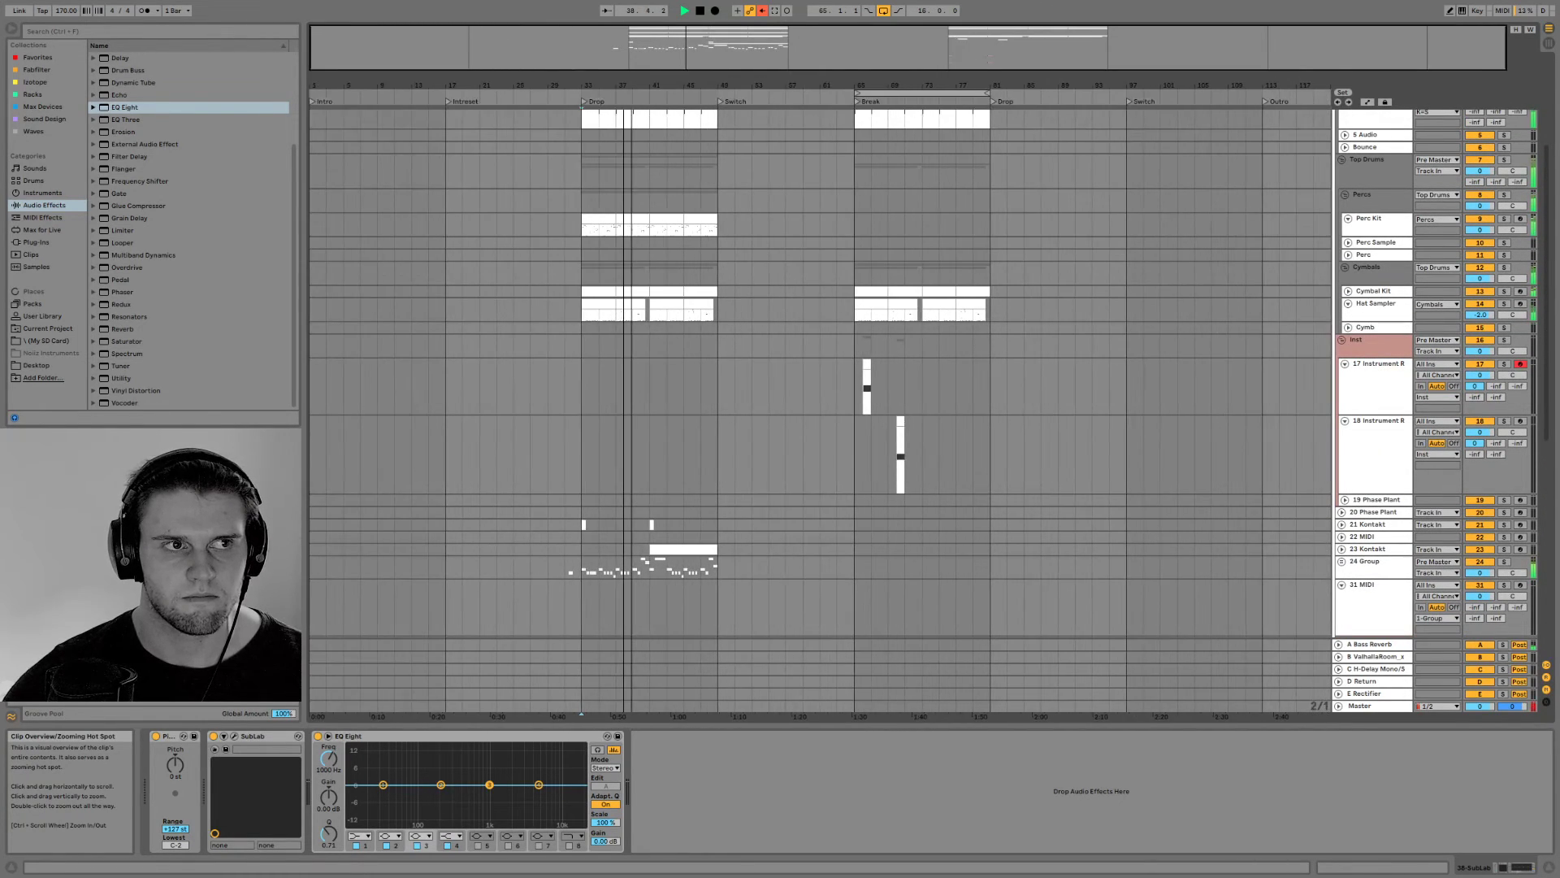
pyautogui.scroll(-5, 850, 505)
pyautogui.scroll(-3, 850, 505)
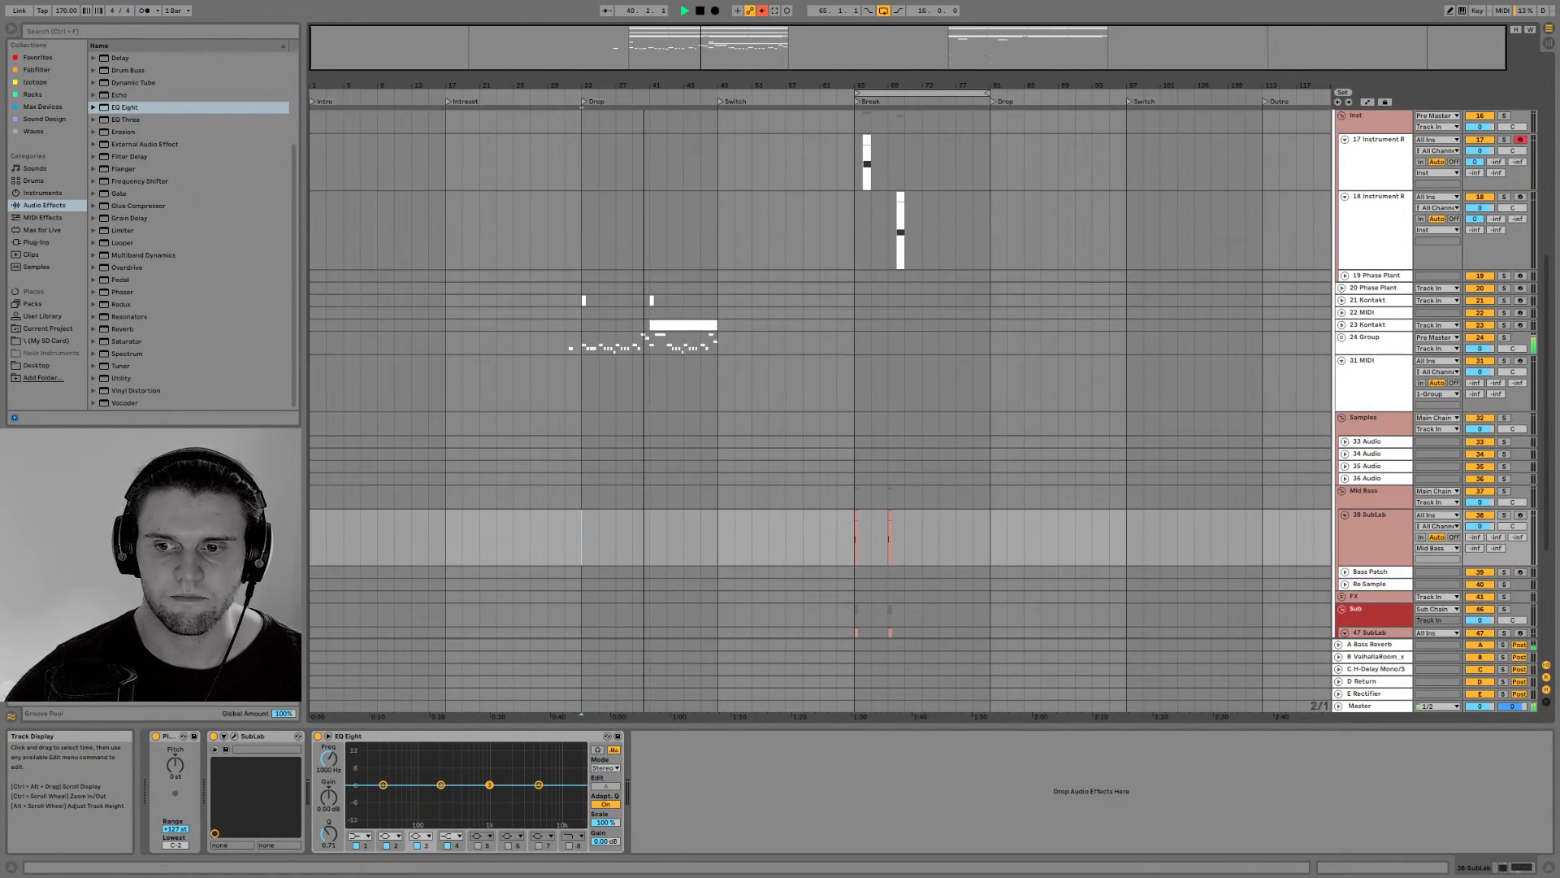
# Hide the device view to enlarge the arrangement, and review all tracks until playback reaches the Switch
pyautogui.click(1547, 867)
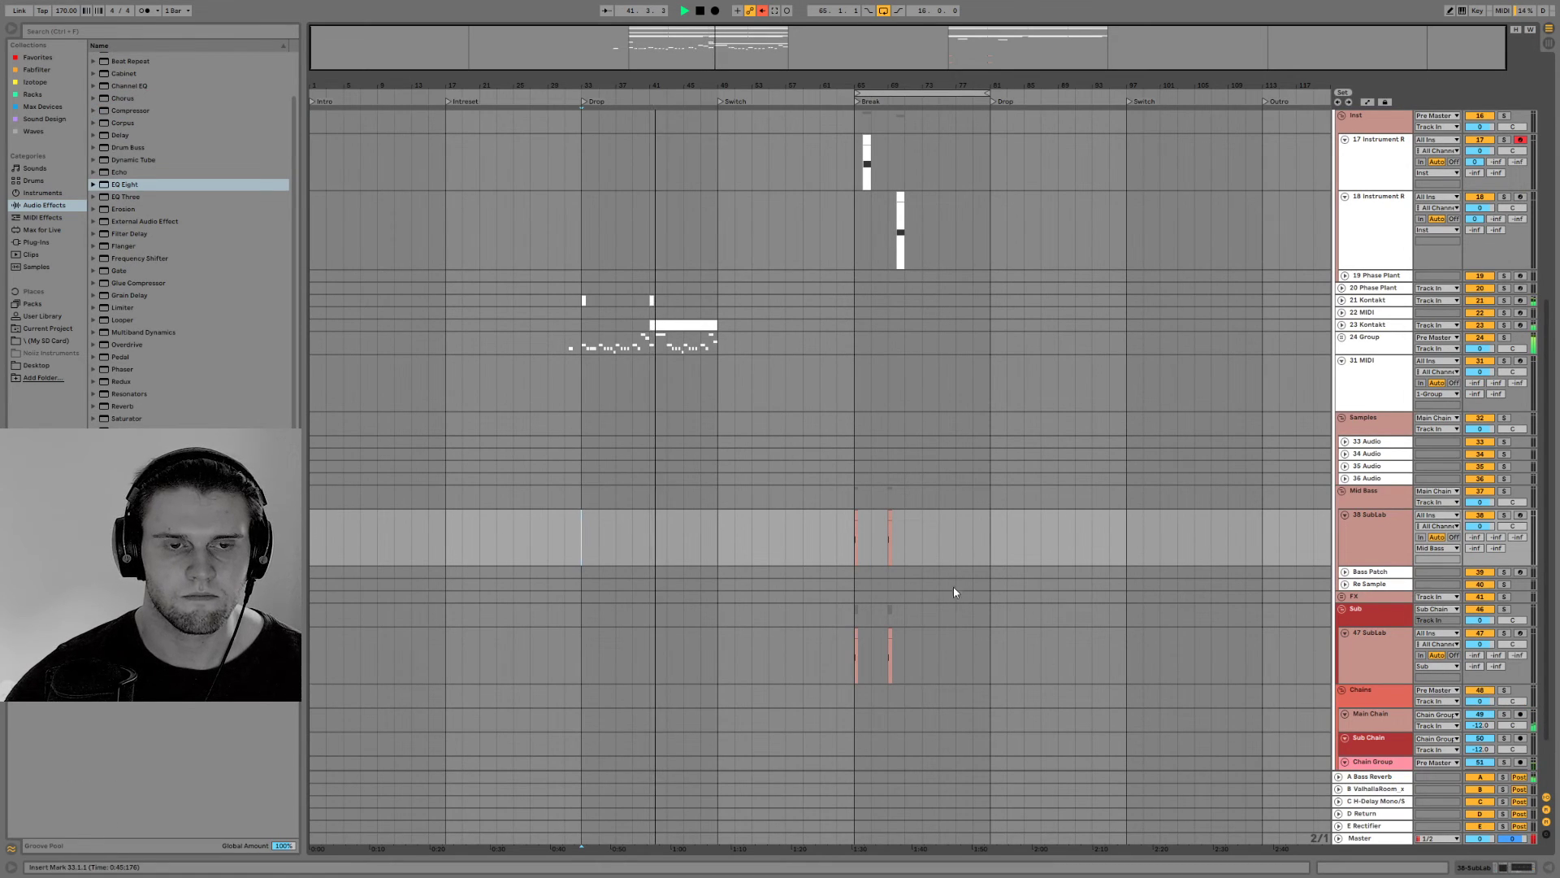
pyautogui.scroll(8, 934, 565)
pyautogui.scroll(6, 933, 561)
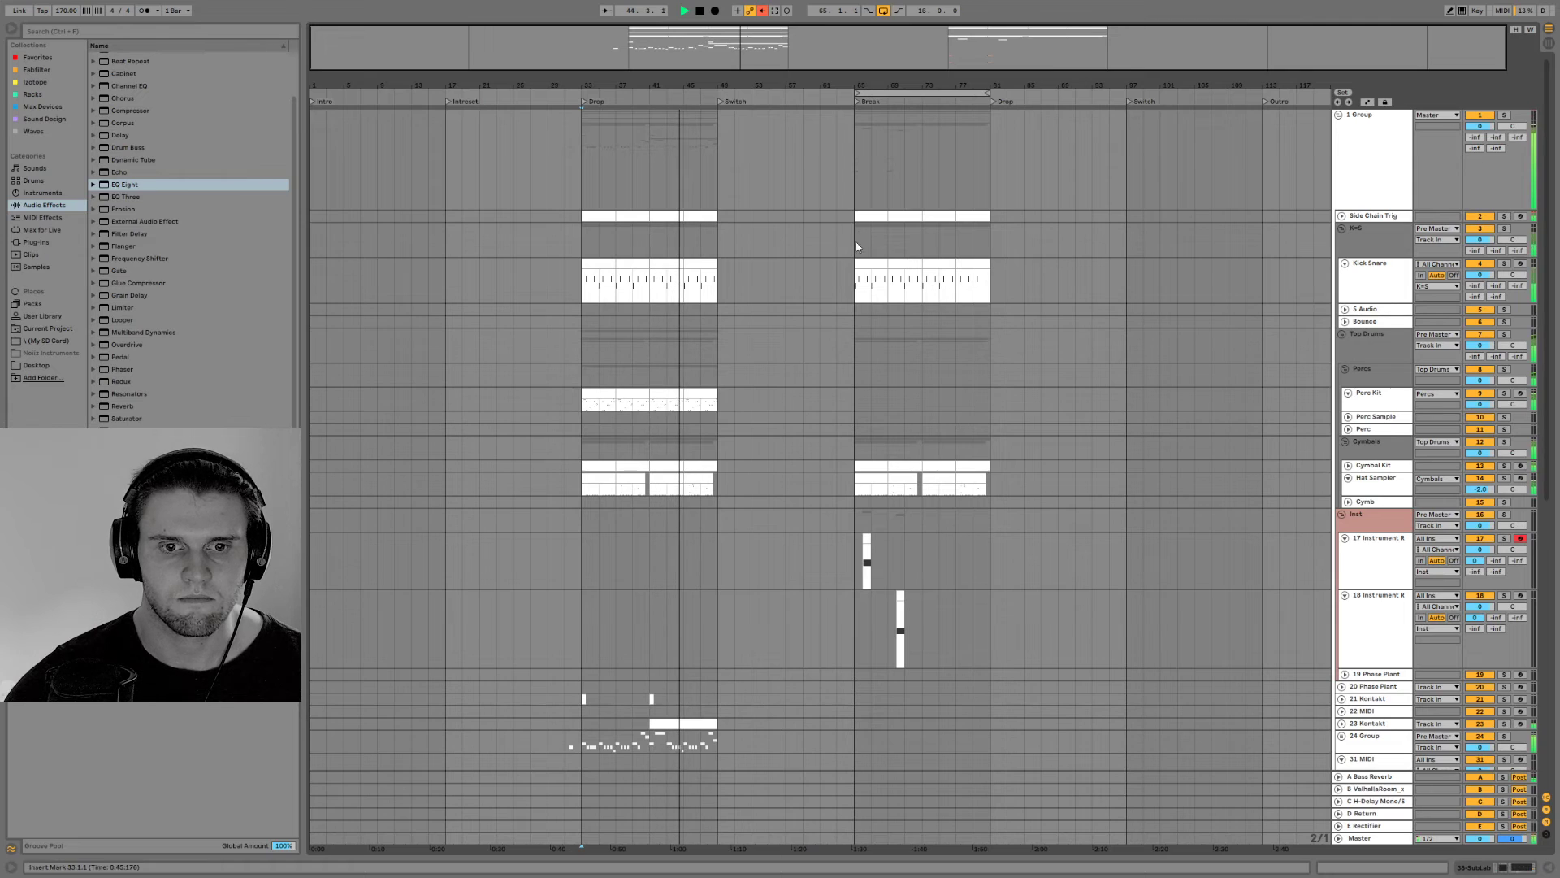
pyautogui.scroll(-8, 850, 476)
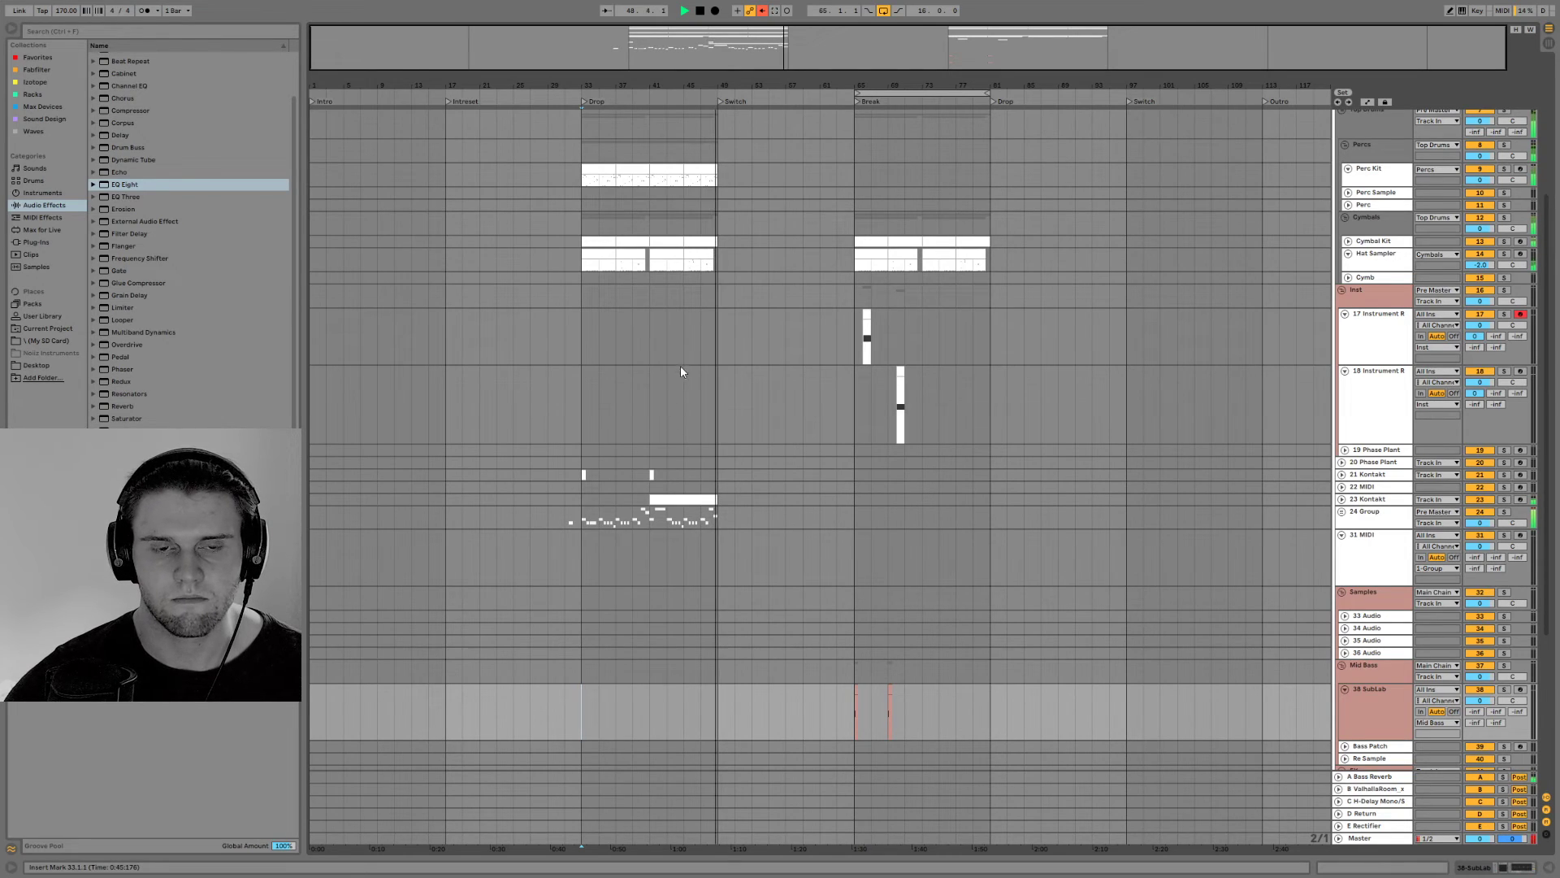
pyautogui.scroll(-4, 720, 585)
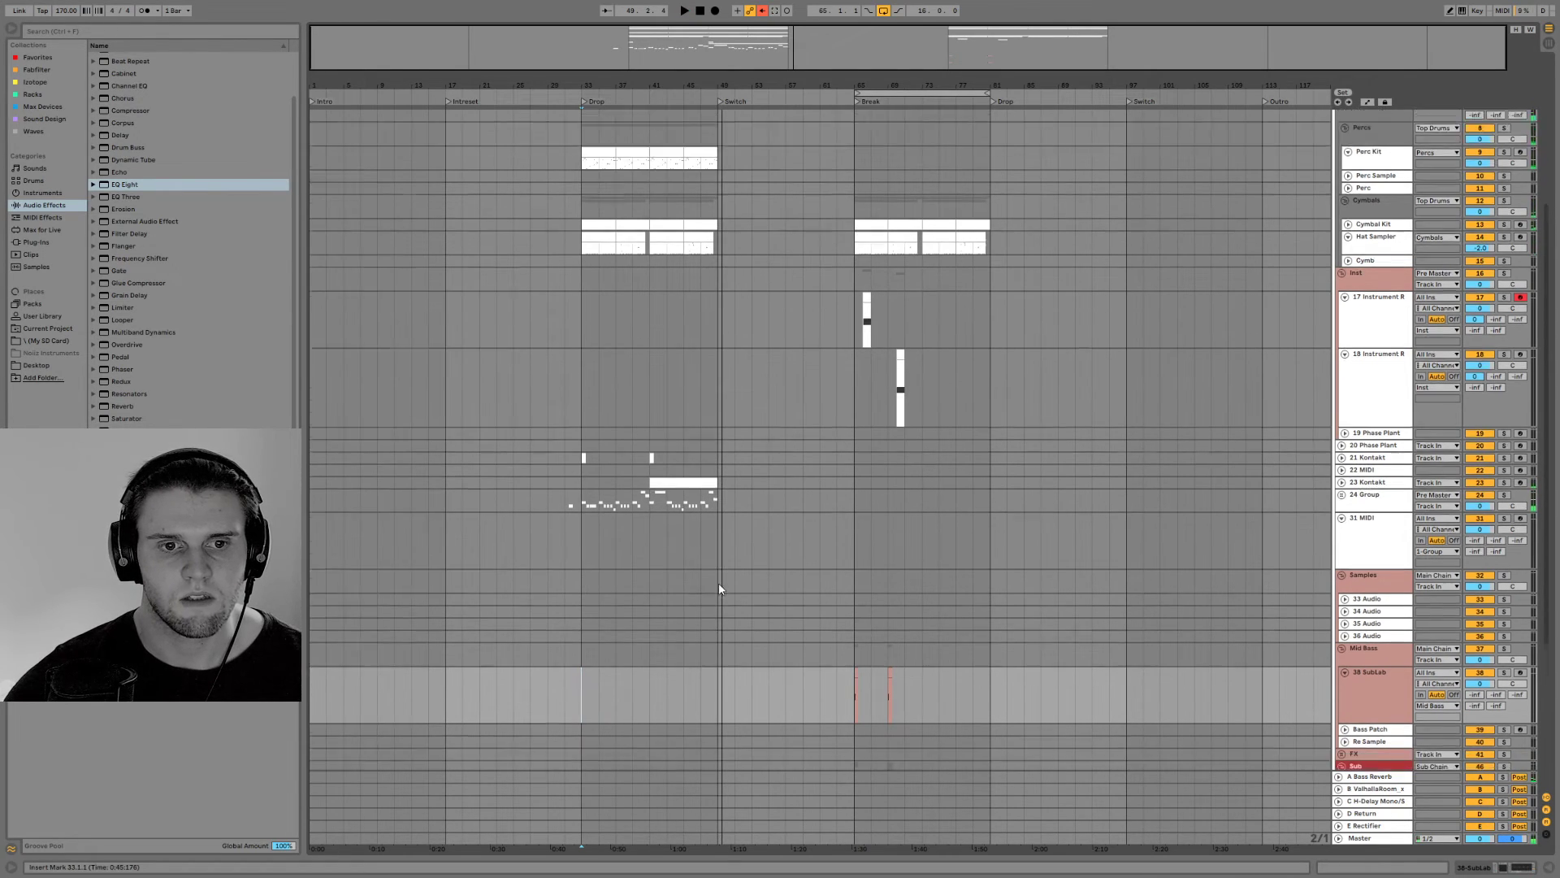
# Return playback to the Break at bar 65, zoom in on its opening bars, and select the 33 Audio track in Samples
pyautogui.click(858, 364)
pyautogui.click(858, 264)
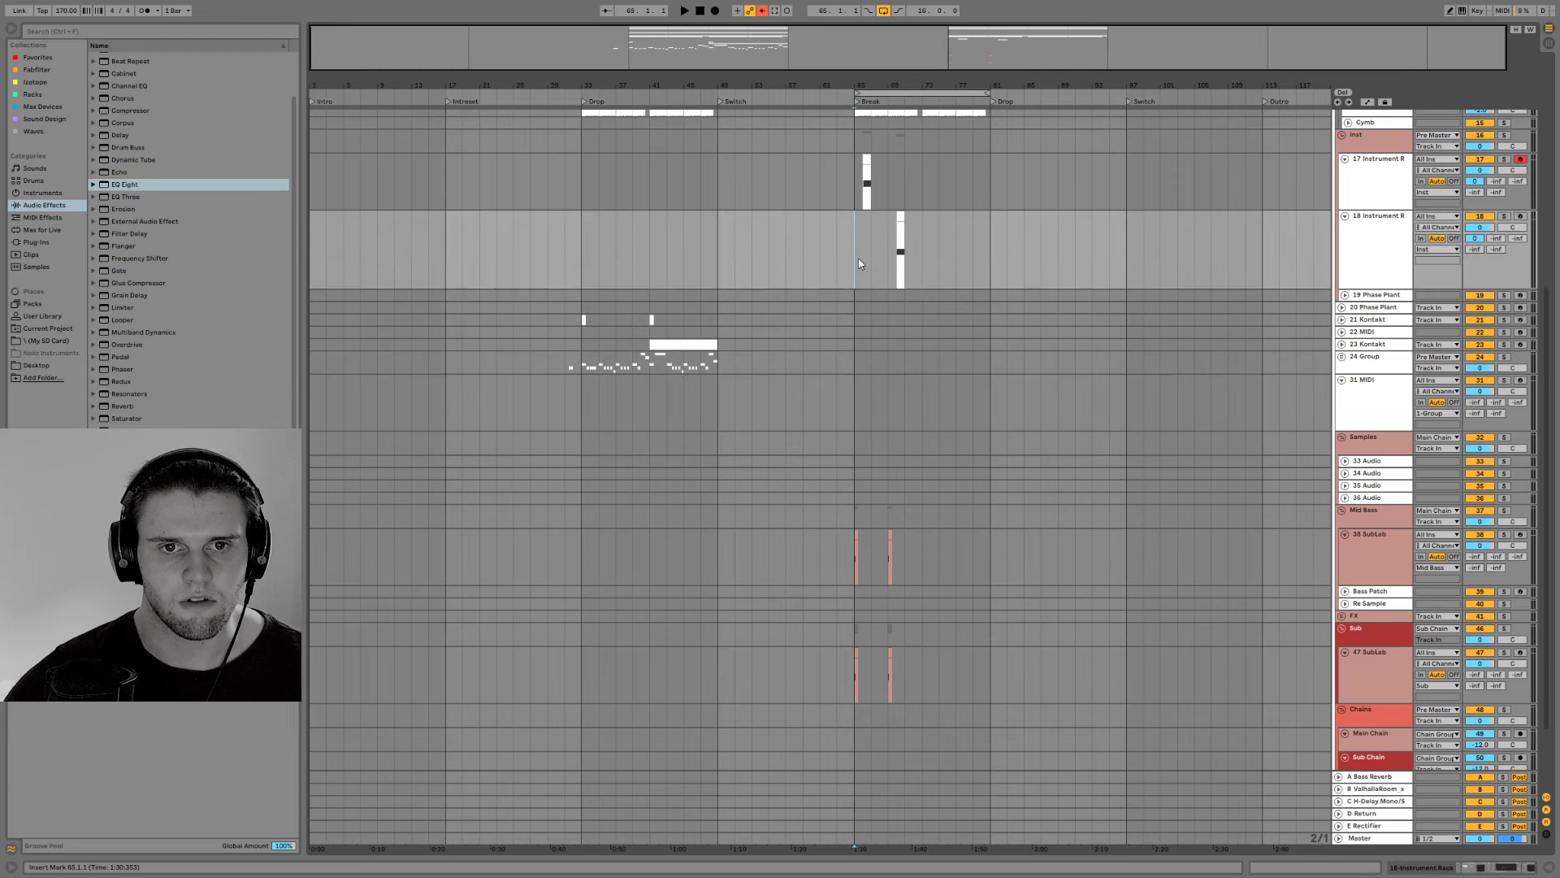
pyautogui.moveTo(960, 31); pyautogui.dragTo(931, 325)
pyautogui.scroll(-2, 1152, 501)
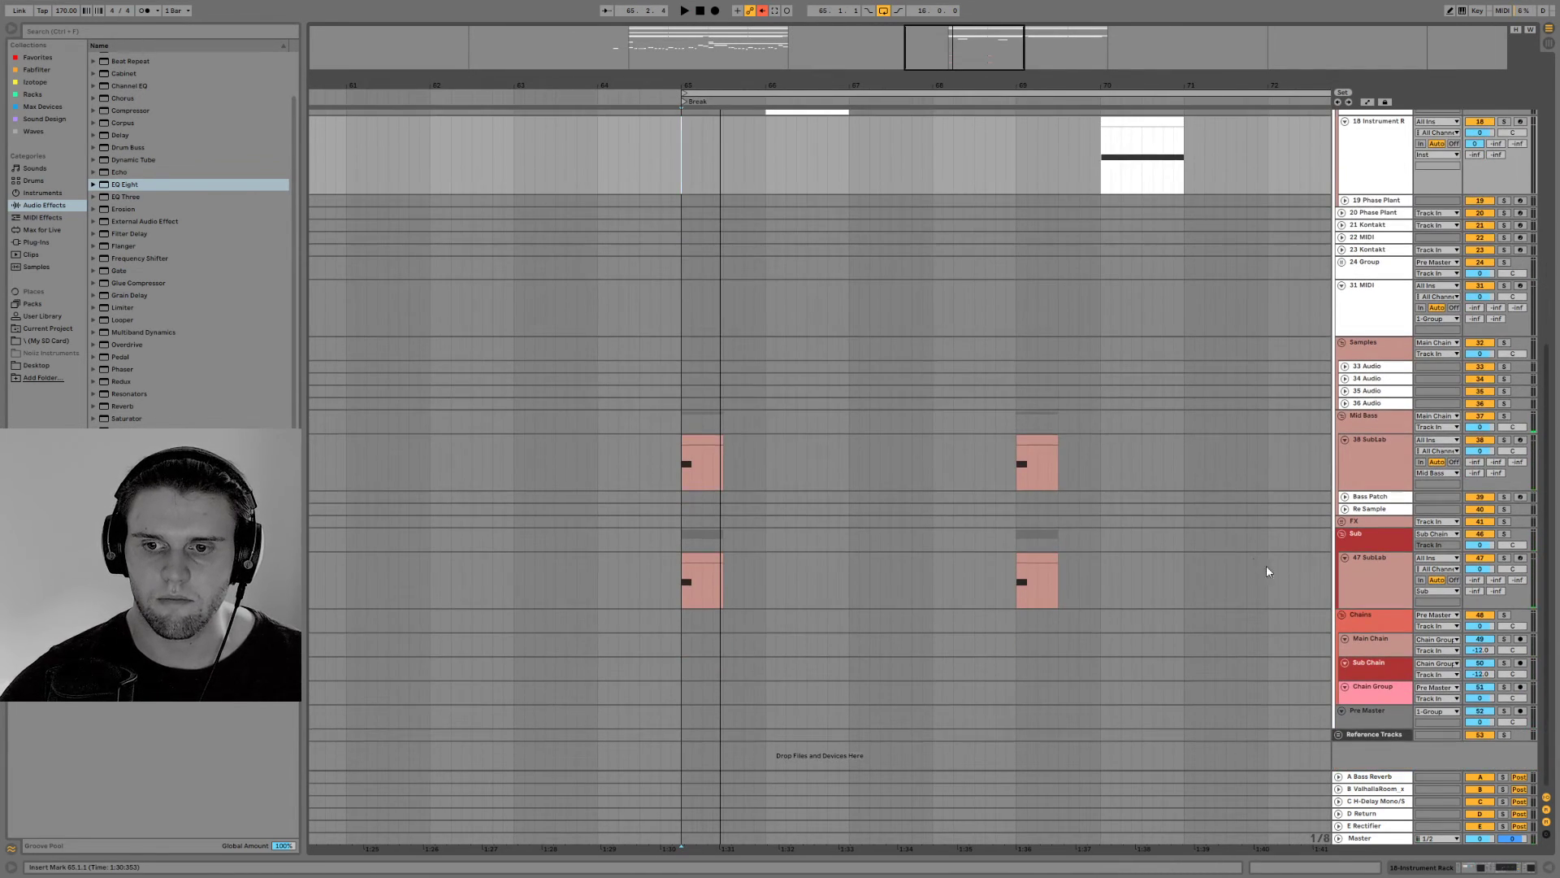
pyautogui.click(1374, 393)
pyautogui.click(1378, 366)
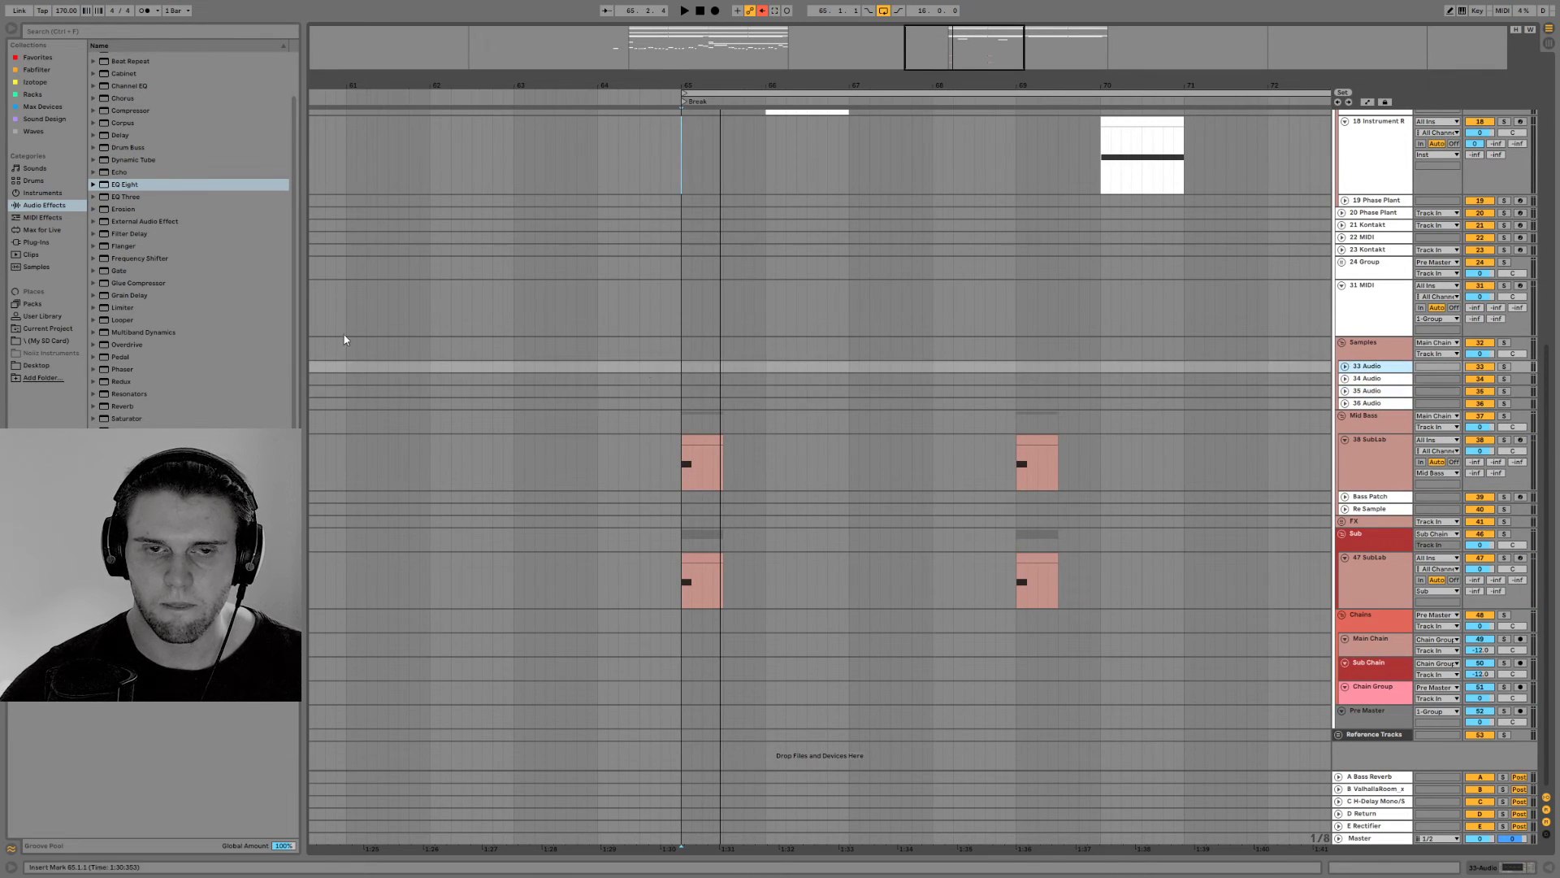
# Browse the SD card's Cymatics Grime samples, selecting Grime 808 2 - C.wav and the Drum Loops folder
pyautogui.click(53, 353)
pyautogui.click(70, 339)
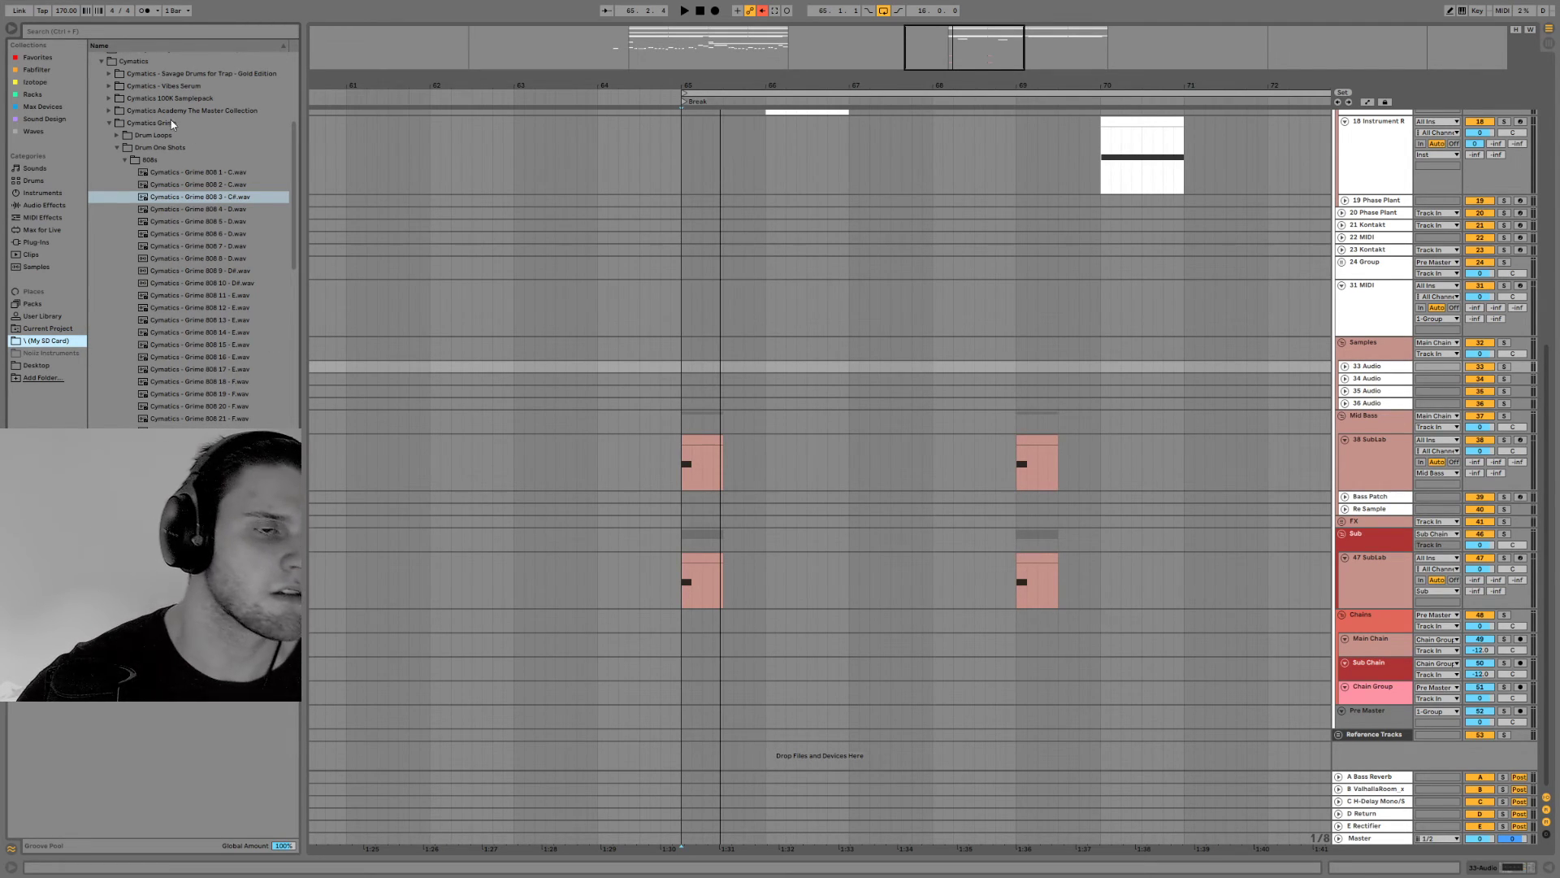
pyautogui.click(150, 185)
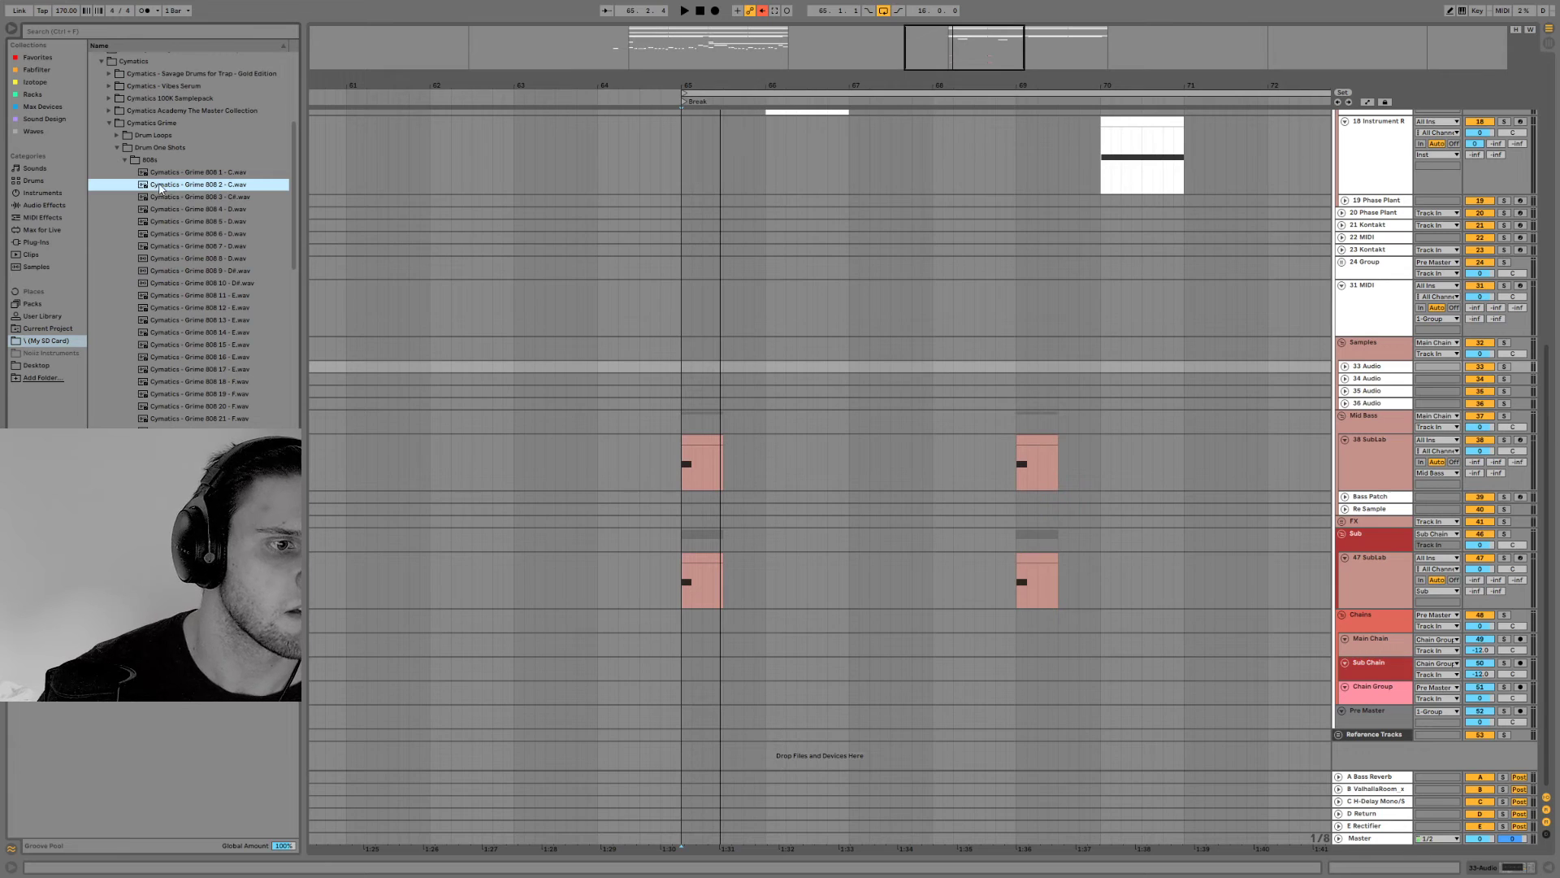
pyautogui.click(117, 138)
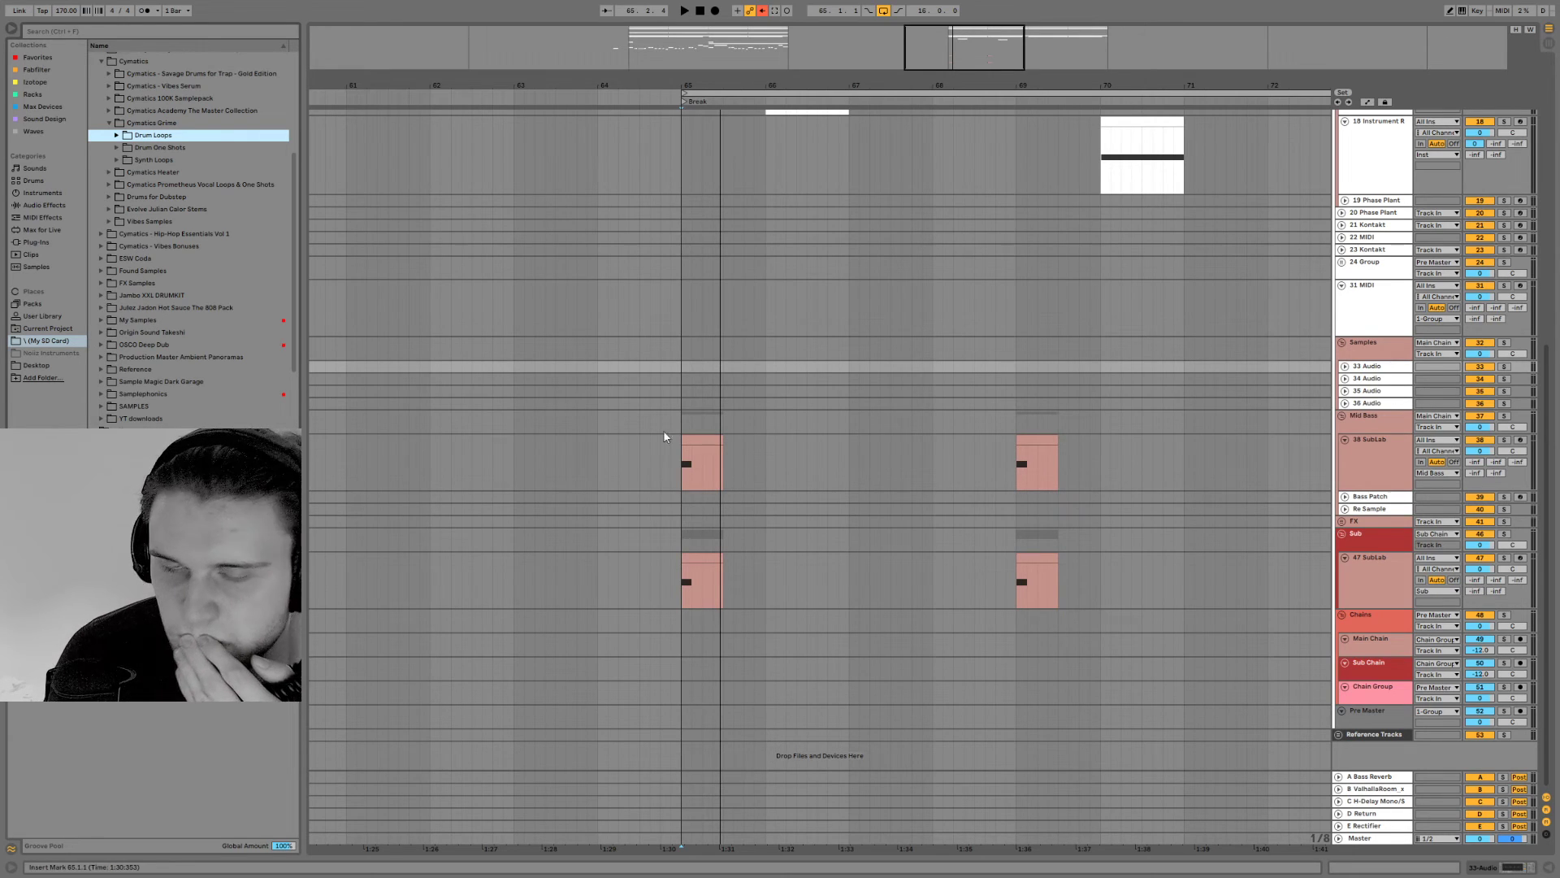
# Show the whole arrangement again, and switch to the live stream window in Chrome
pyautogui.moveTo(922, 47); pyautogui.dragTo(885, 2)
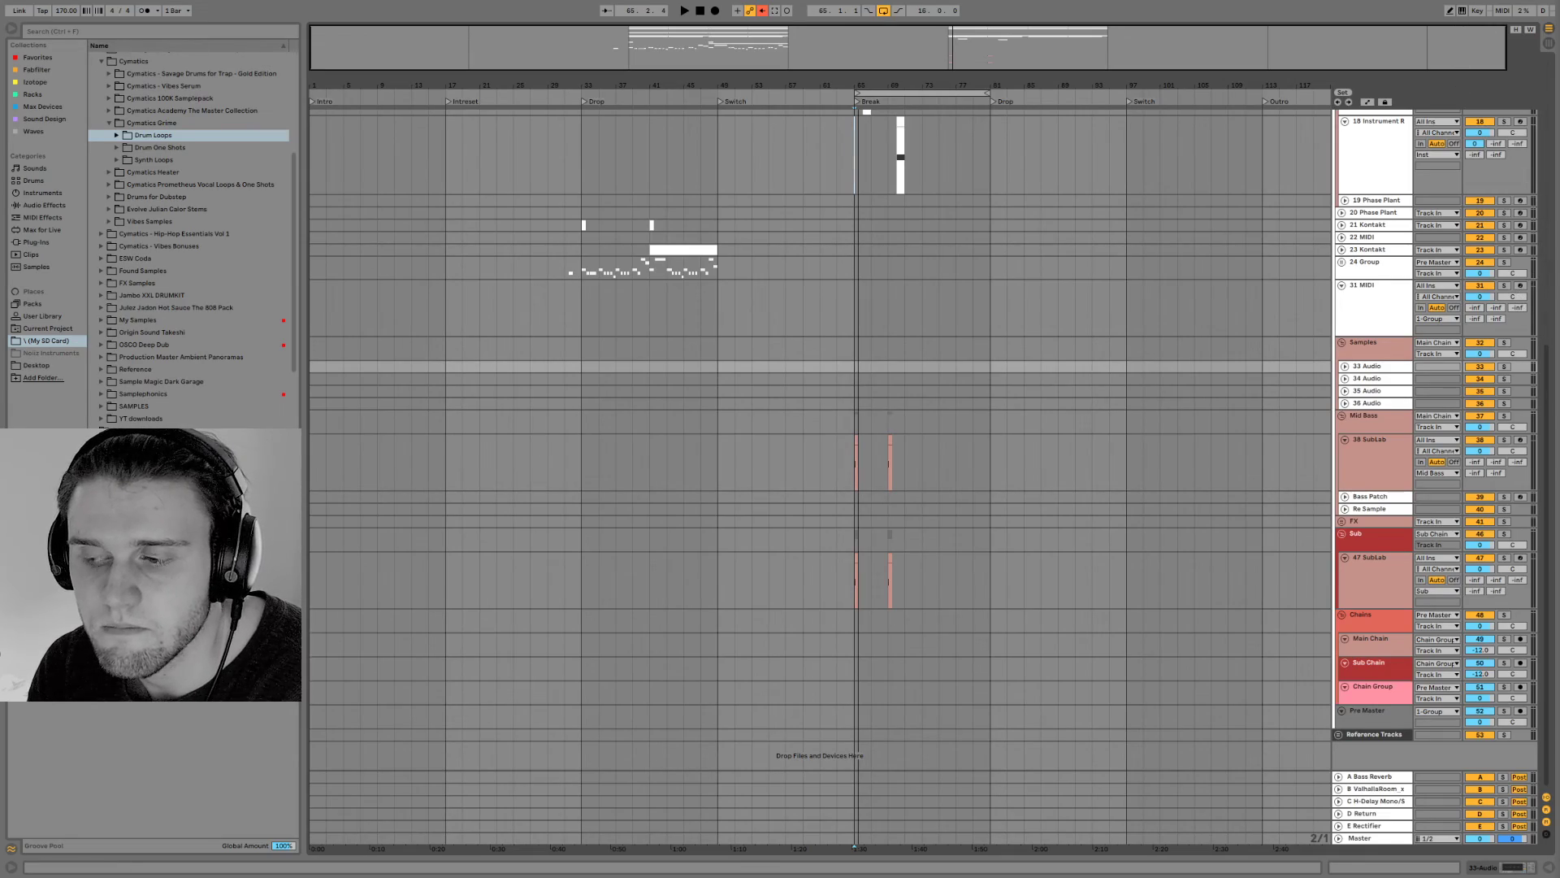
pyautogui.moveTo(1409, 0)
pyautogui.mouseDown()
pyautogui.moveTo(1330, 498)
pyautogui.moveTo(1392, 254)
pyautogui.moveTo(1424, 2)
pyautogui.moveTo(1408, 6)
pyautogui.mouseUp()
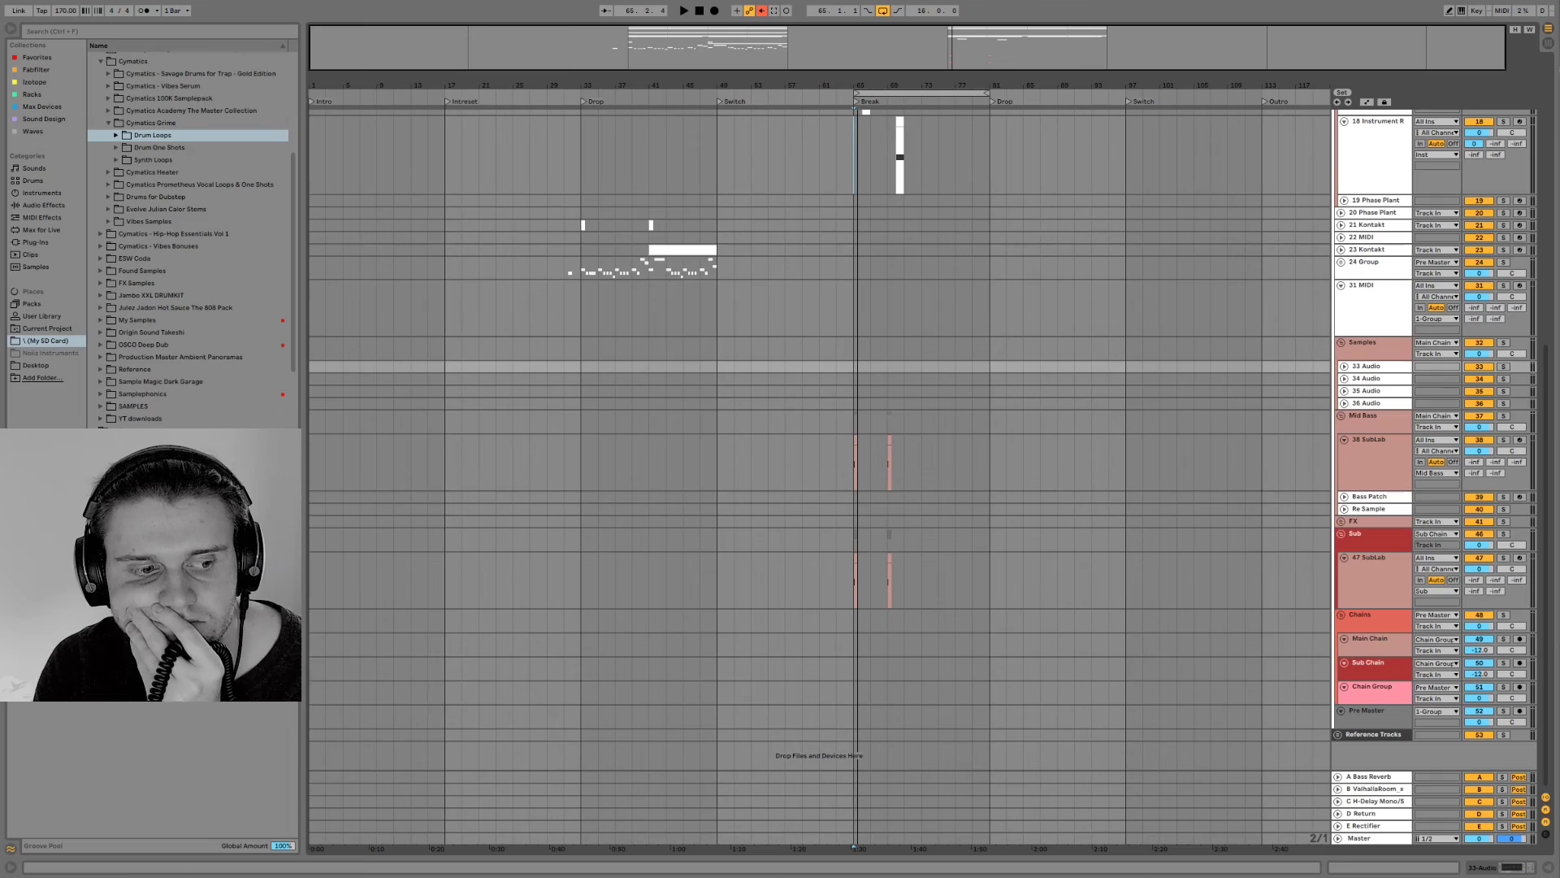
pyautogui.moveTo(140, 876)
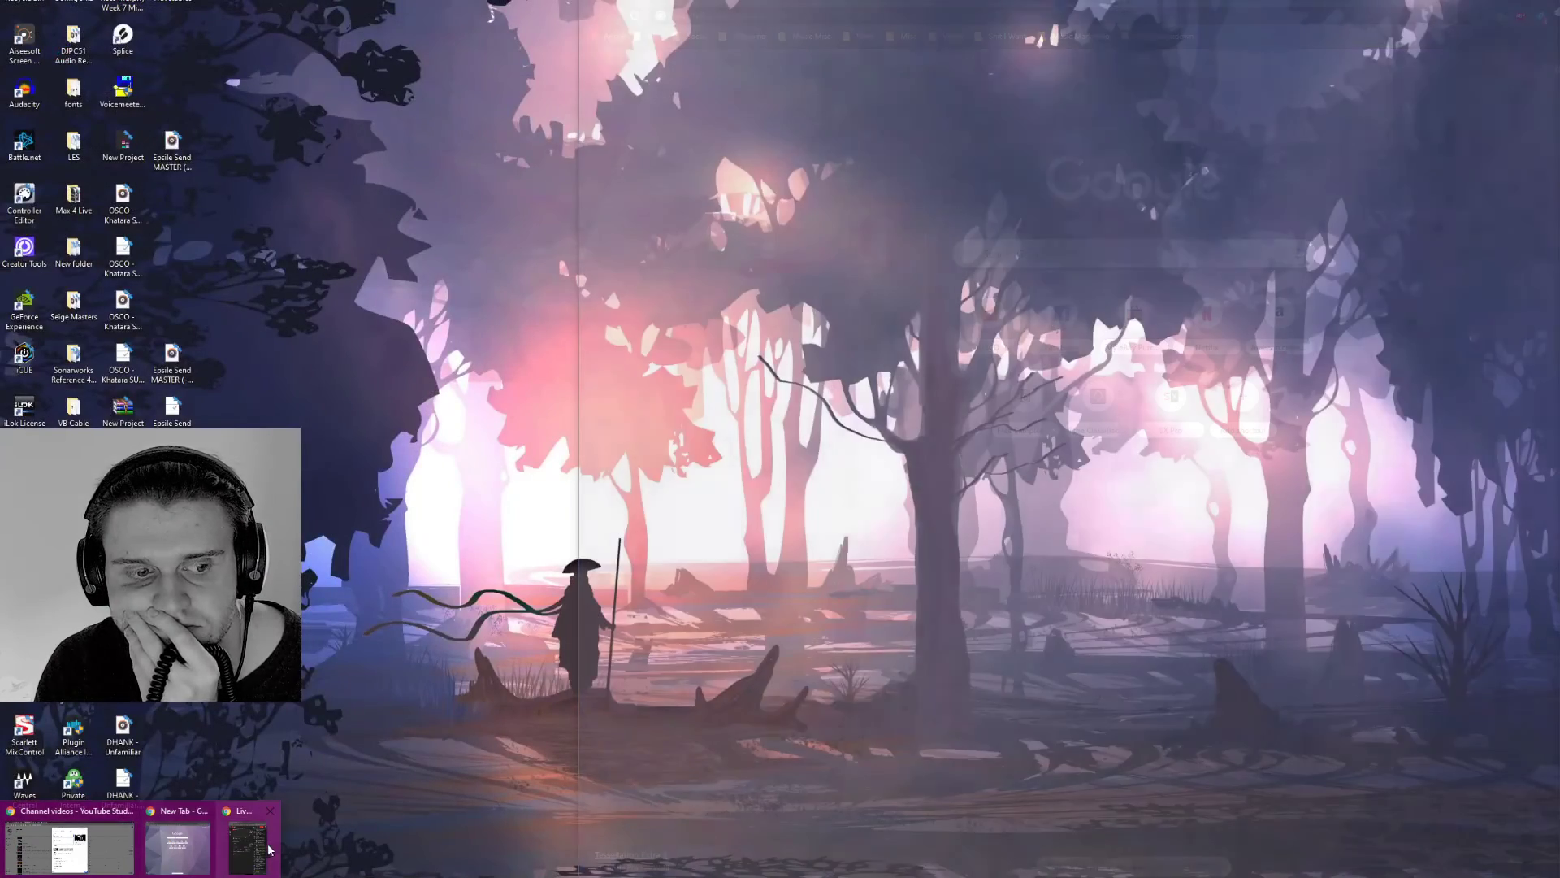
pyautogui.click(269, 850)
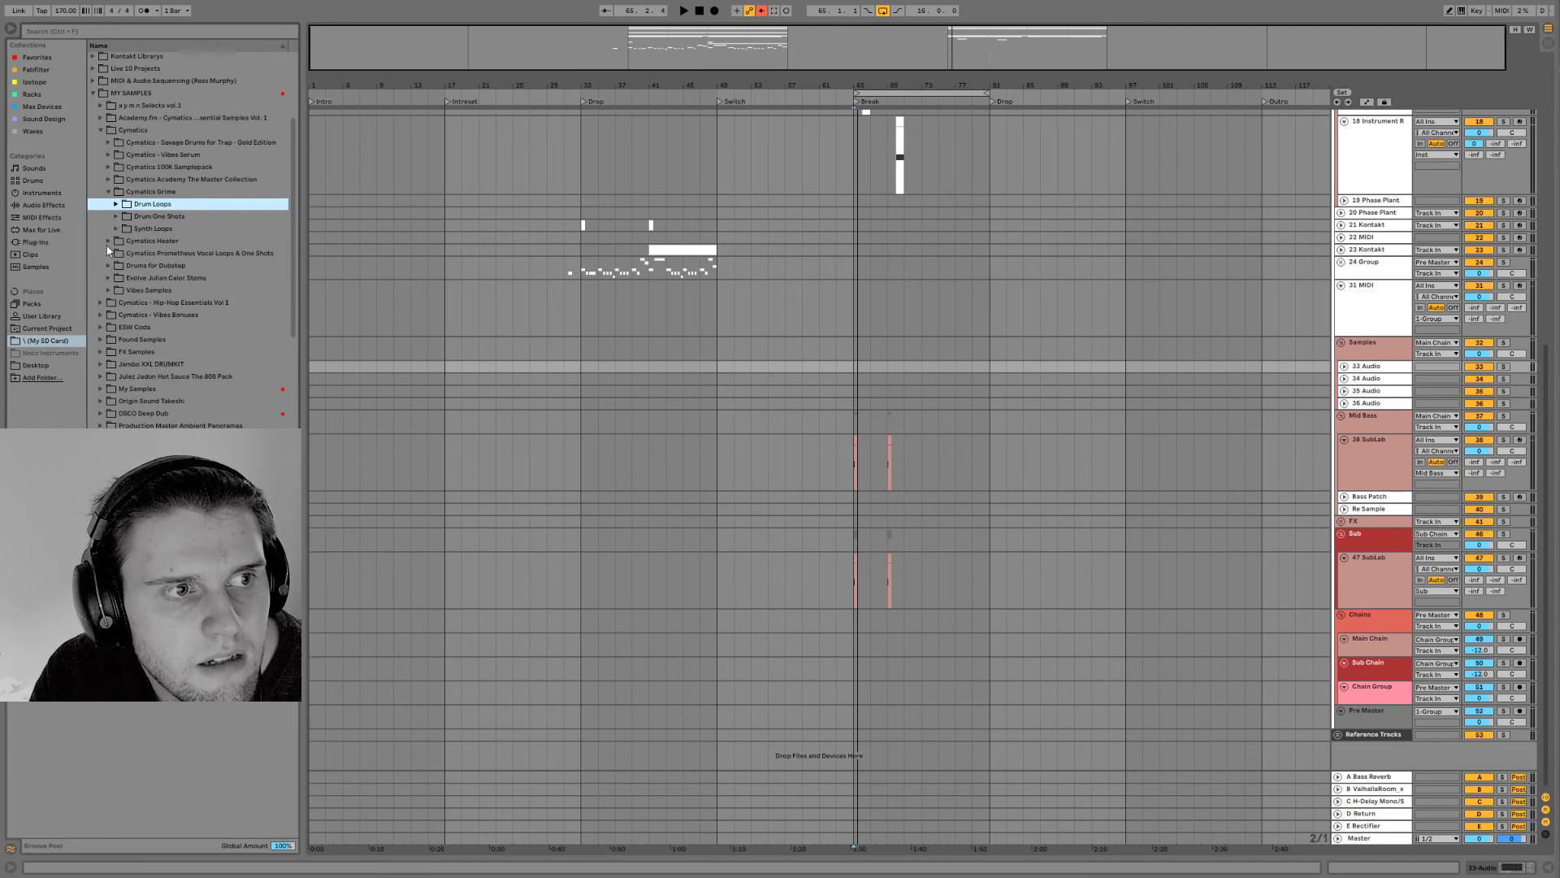
# Look through the sample pack folders inside MY SAMPLES
pyautogui.scroll(1, 110, 244)
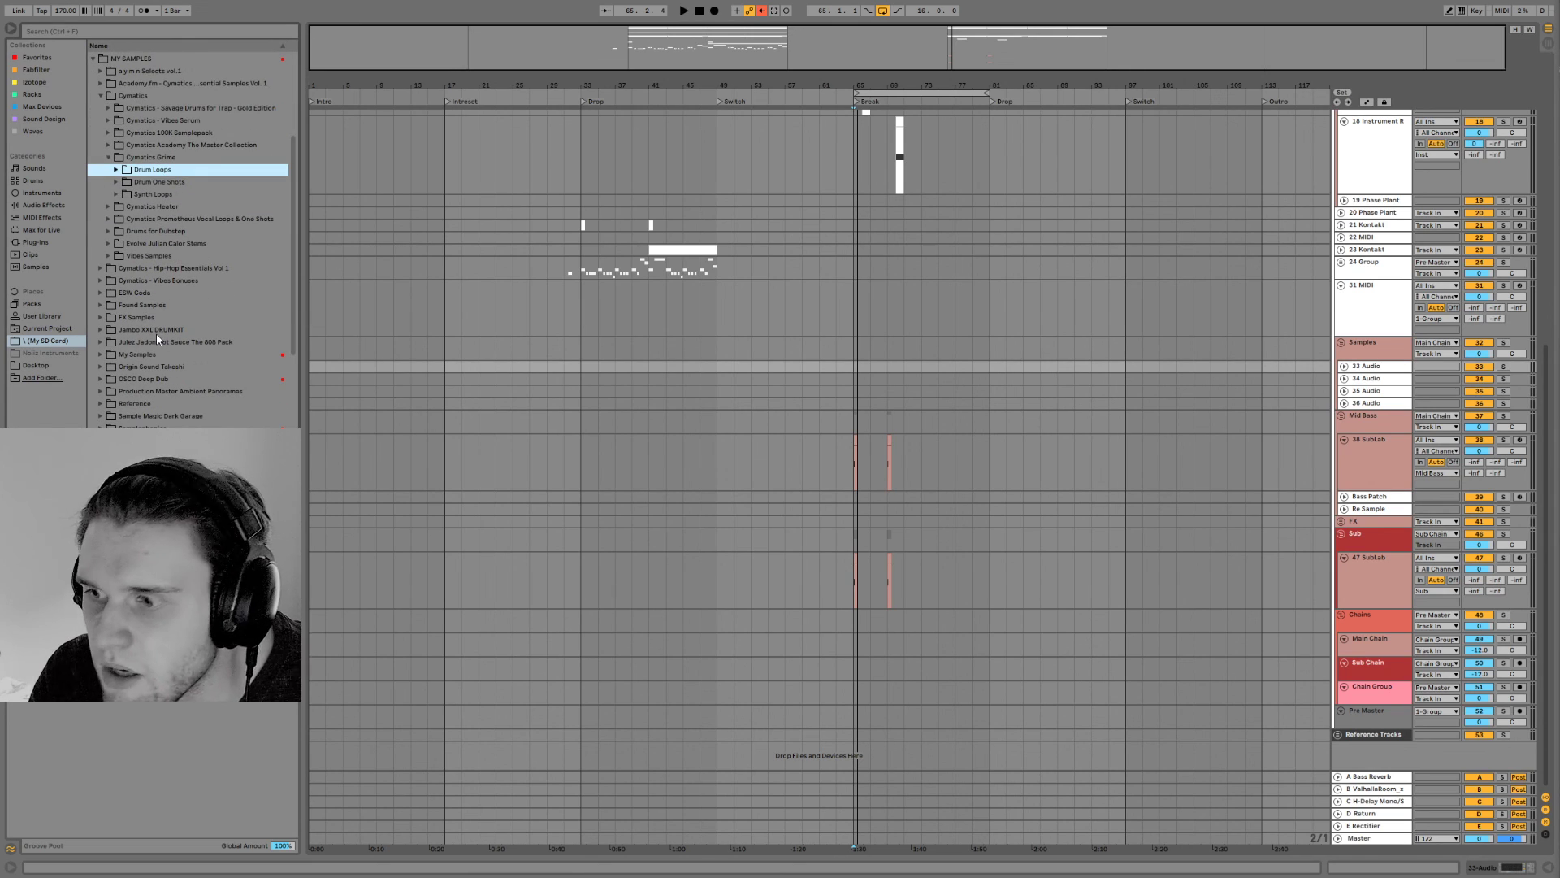